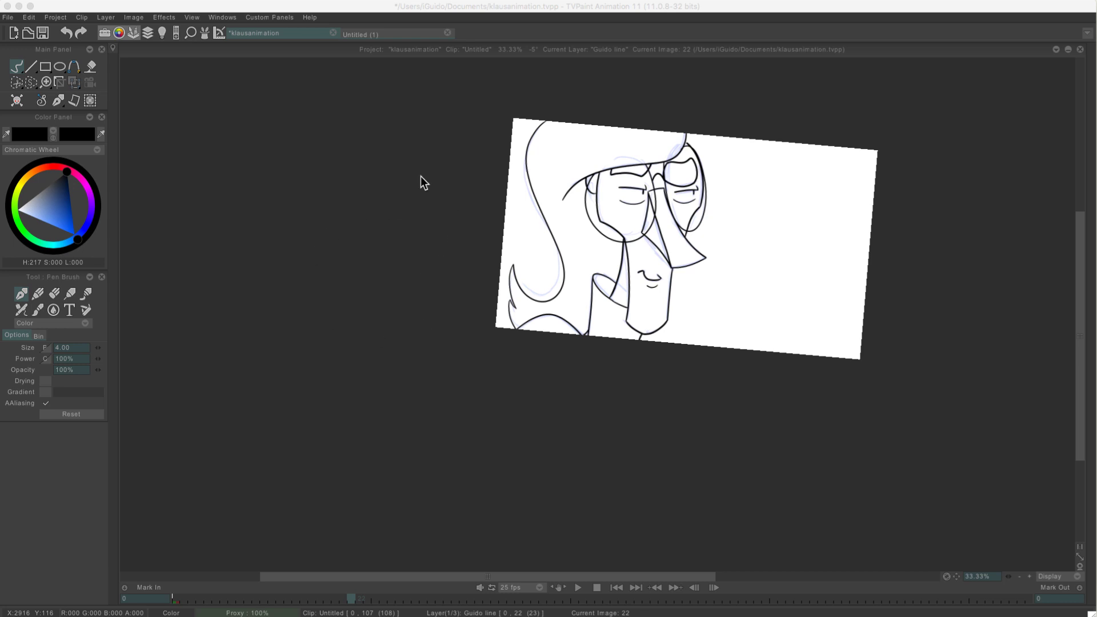
Straighten the canvas view while playing back the animation, and show the clip timeline
drag(405, 176, 296, 273)
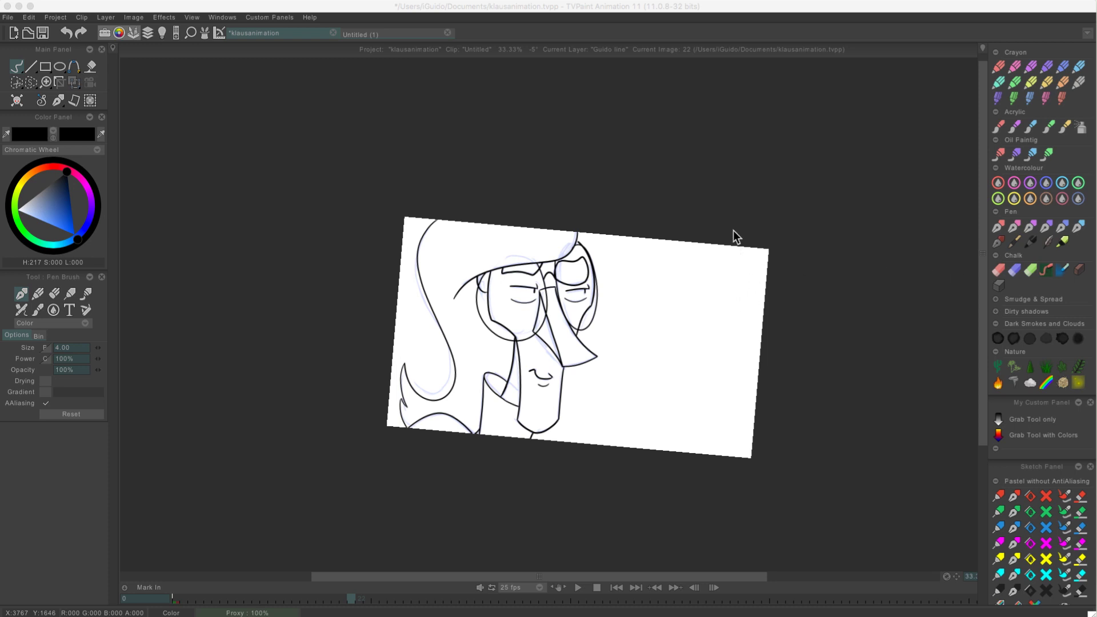
click(684, 190)
key(Return)
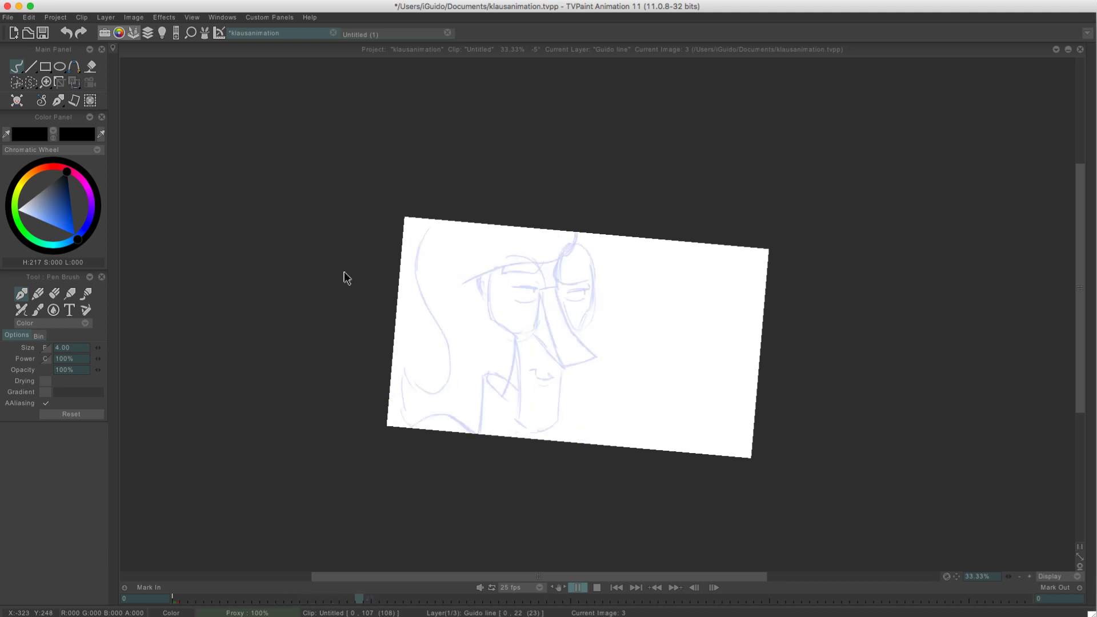
mouse_move(365, 284)
mouse_down()
mouse_move(348, 273)
mouse_move(338, 302)
mouse_move(340, 277)
mouse_move(330, 295)
mouse_up()
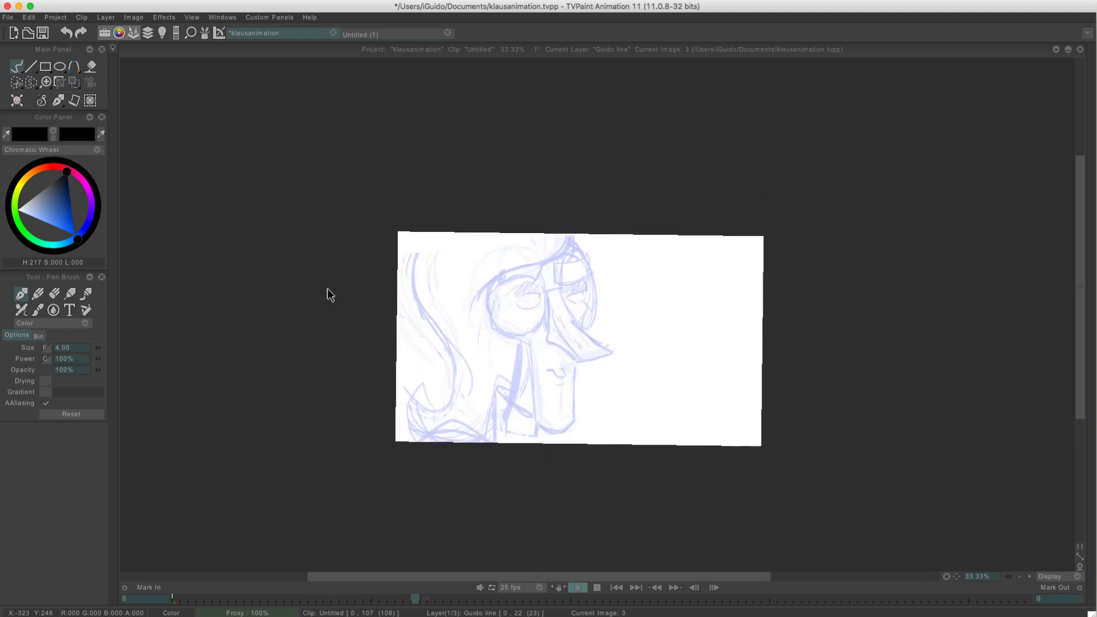
key(Tab)
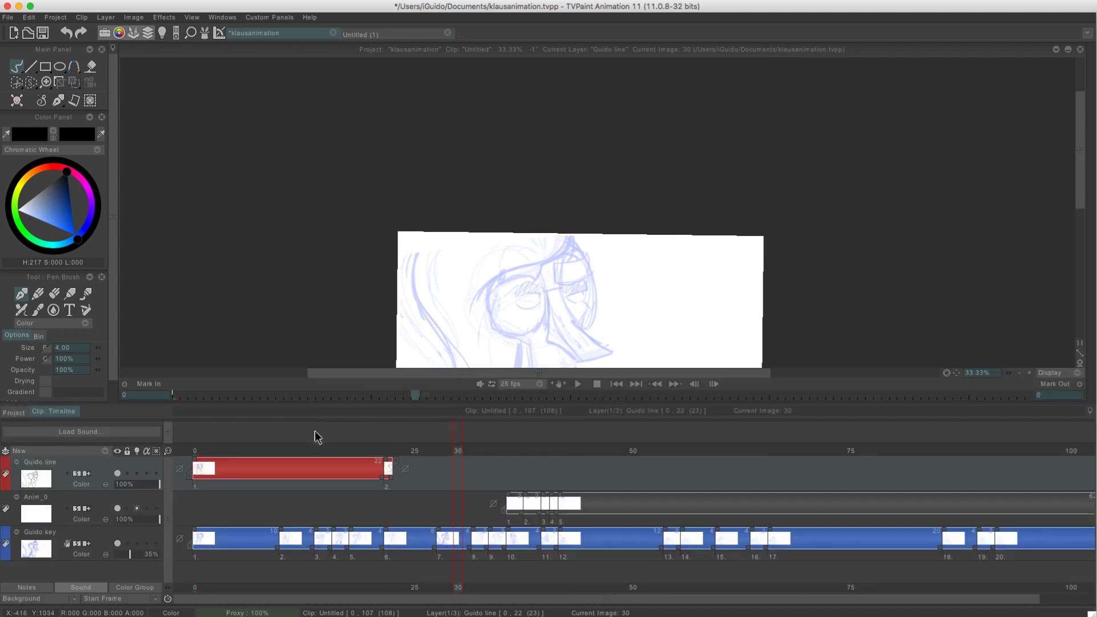
Return the timeline to frame 0 and set the canvas zoom to 50%
drag(301, 451, 182, 445)
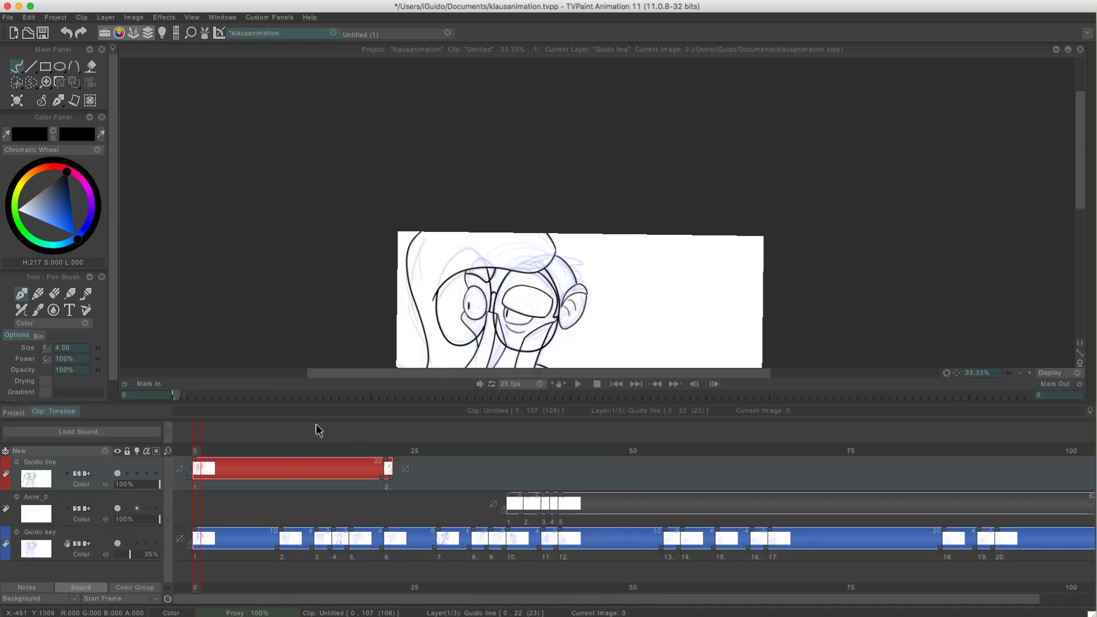
click(1020, 374)
click(1020, 374)
drag(413, 296, 408, 202)
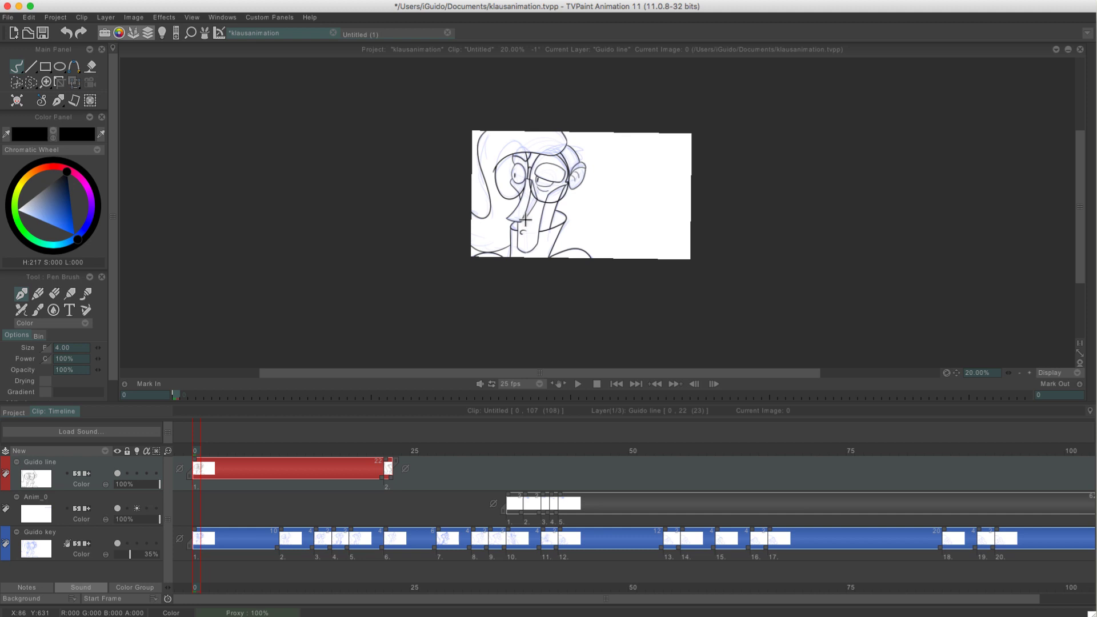
click(1029, 372)
click(1029, 372)
mouse_move(336, 169)
mouse_down()
mouse_move(355, 206)
mouse_move(362, 268)
mouse_up()
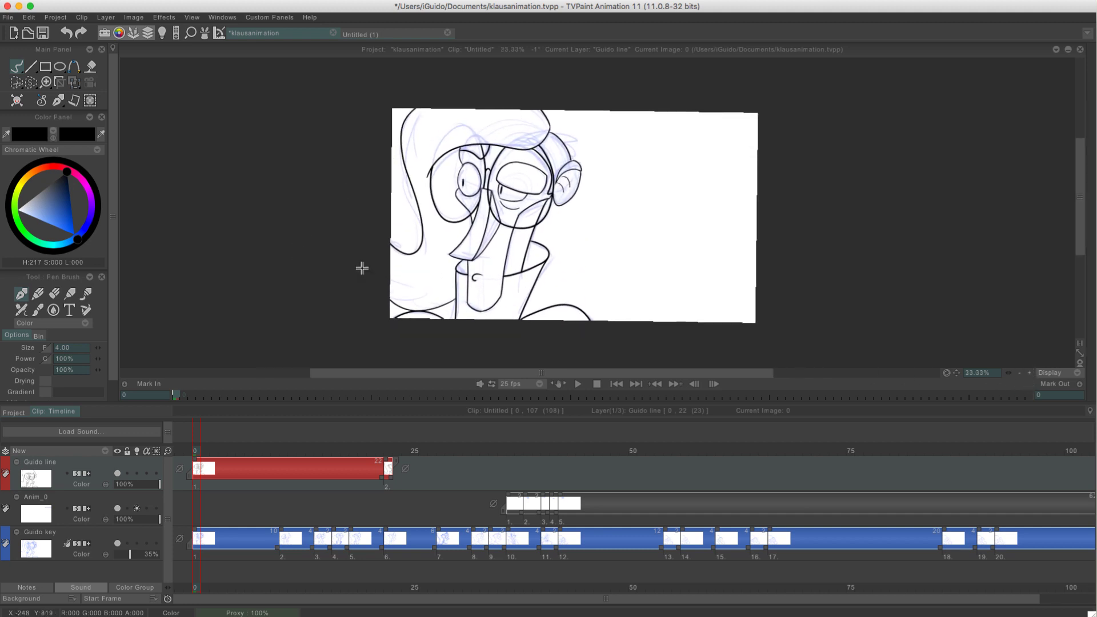
click(1028, 373)
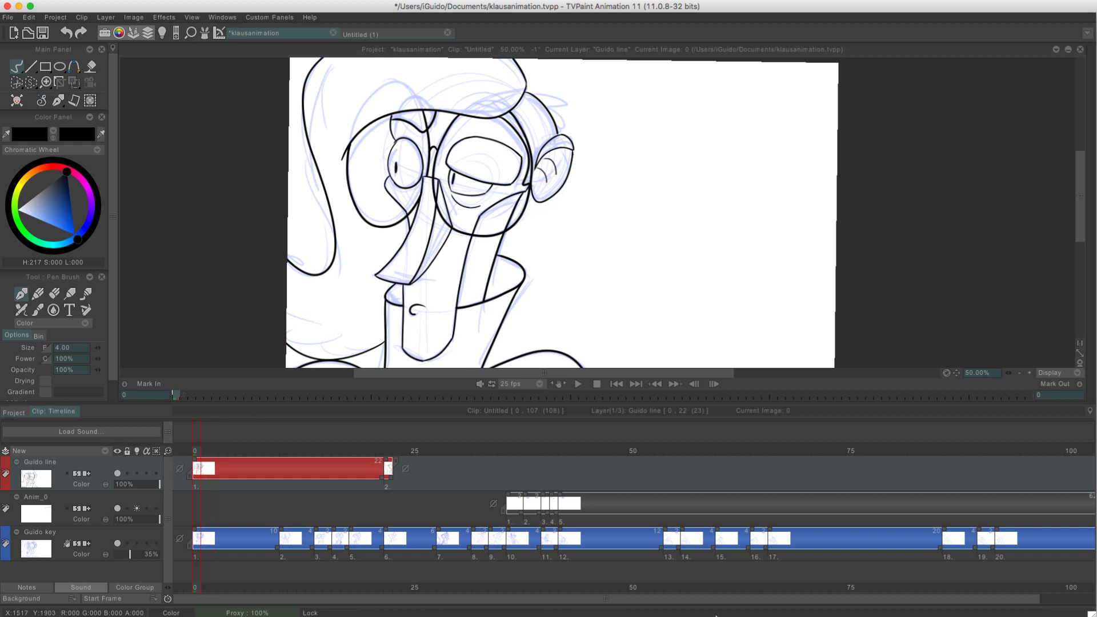
click(643, 606)
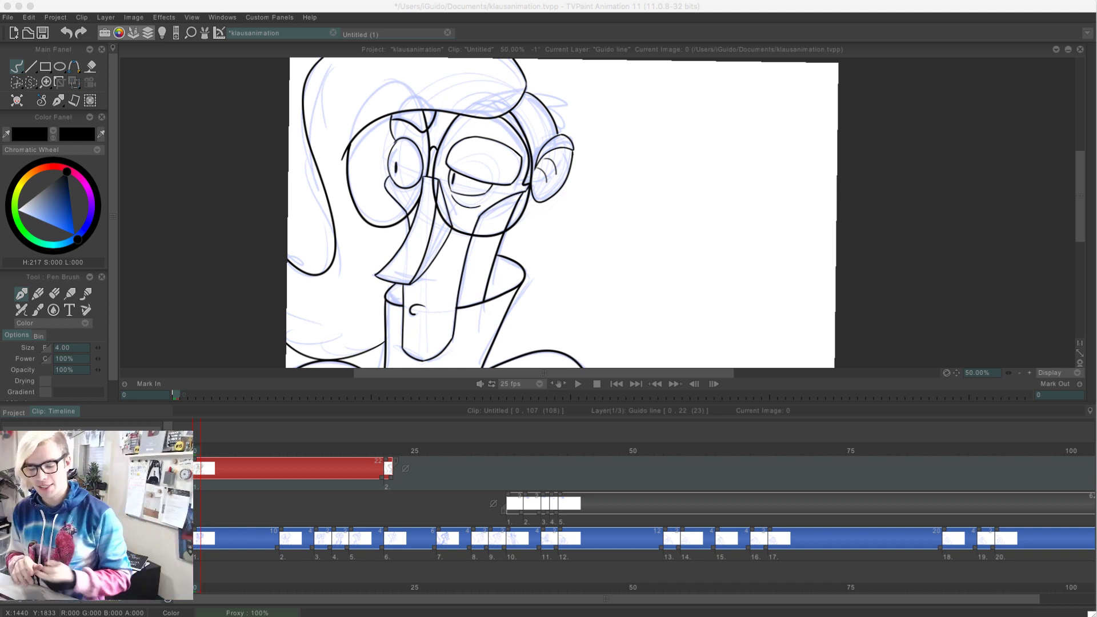
click(187, 223)
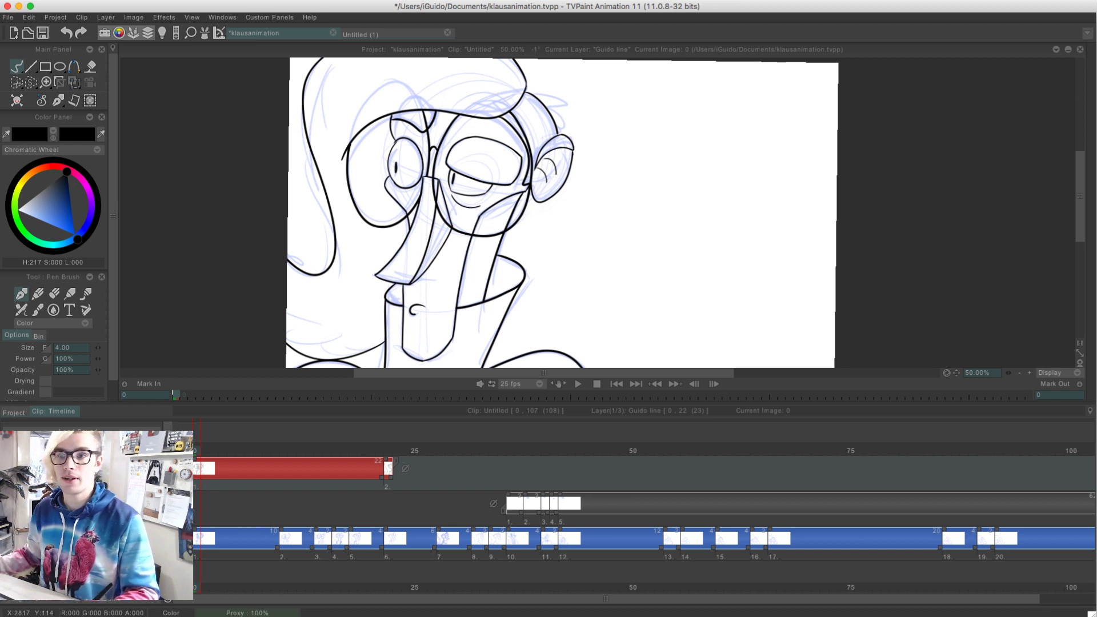
mouse_move(1093, 90)
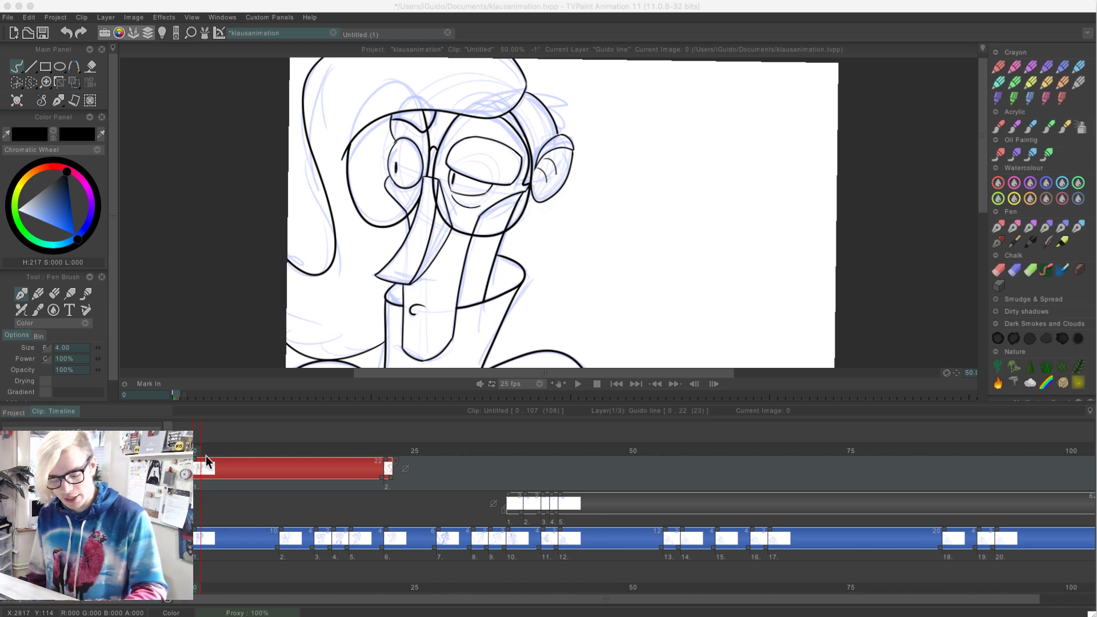
Hide the red line layer and raise the blue rough key layer's opacity to 86%
mouse_move(202, 451)
mouse_down()
mouse_move(256, 453)
mouse_move(194, 451)
mouse_up()
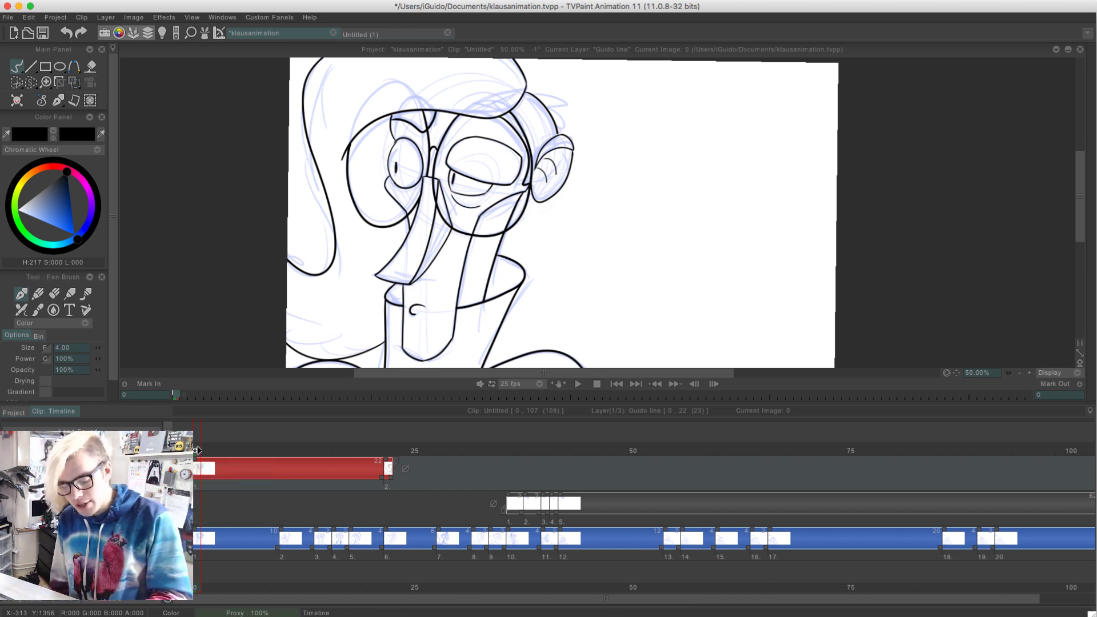
mouse_move(197, 436)
mouse_down()
mouse_move(399, 437)
mouse_move(193, 437)
mouse_up()
click(117, 464)
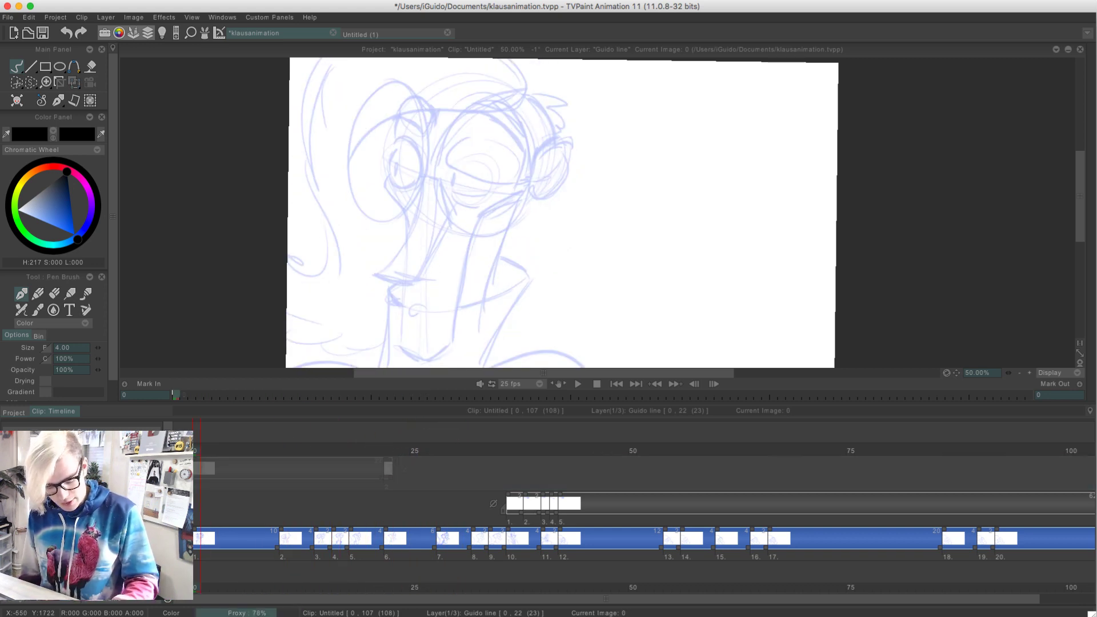
drag(124, 542, 133, 538)
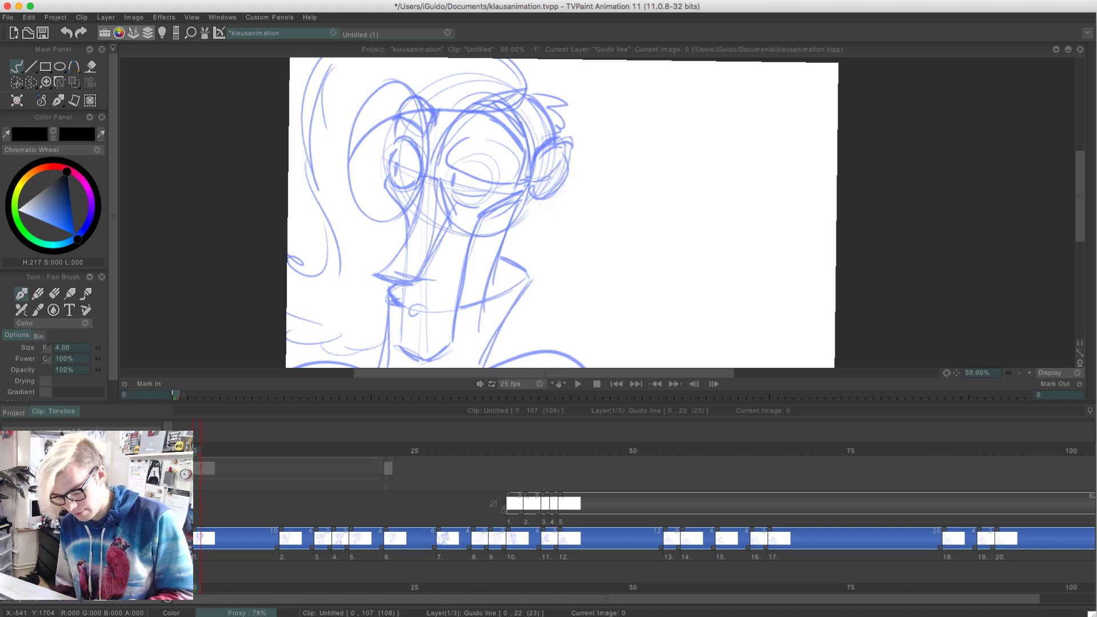
Play back the rough key drawings, scrub through them between frames 0 and 22, and save the project
key(Return)
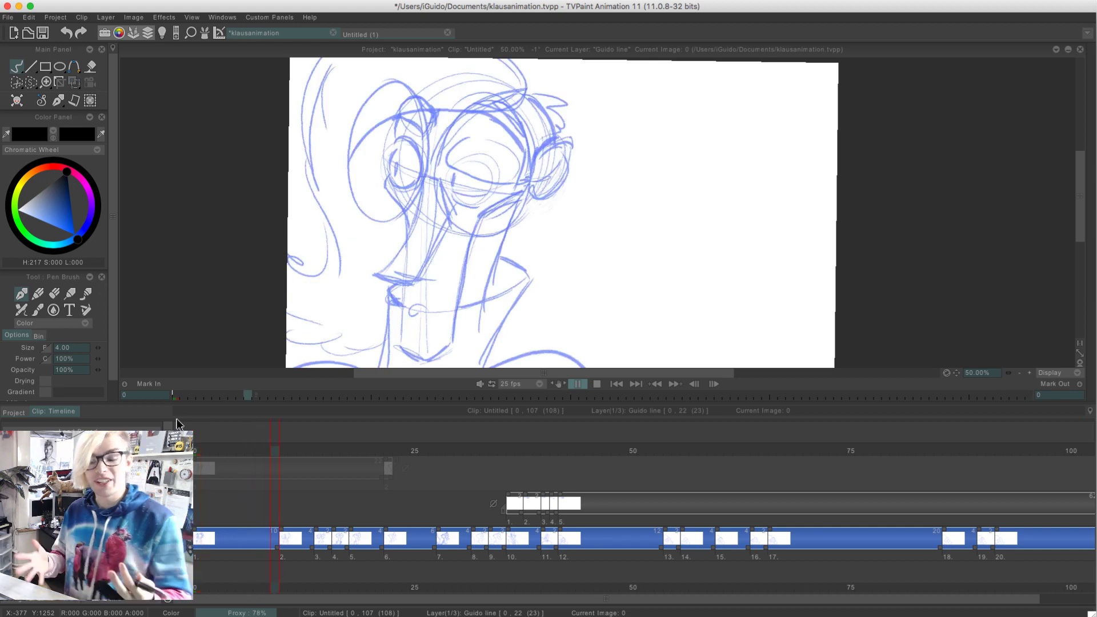
key(Return)
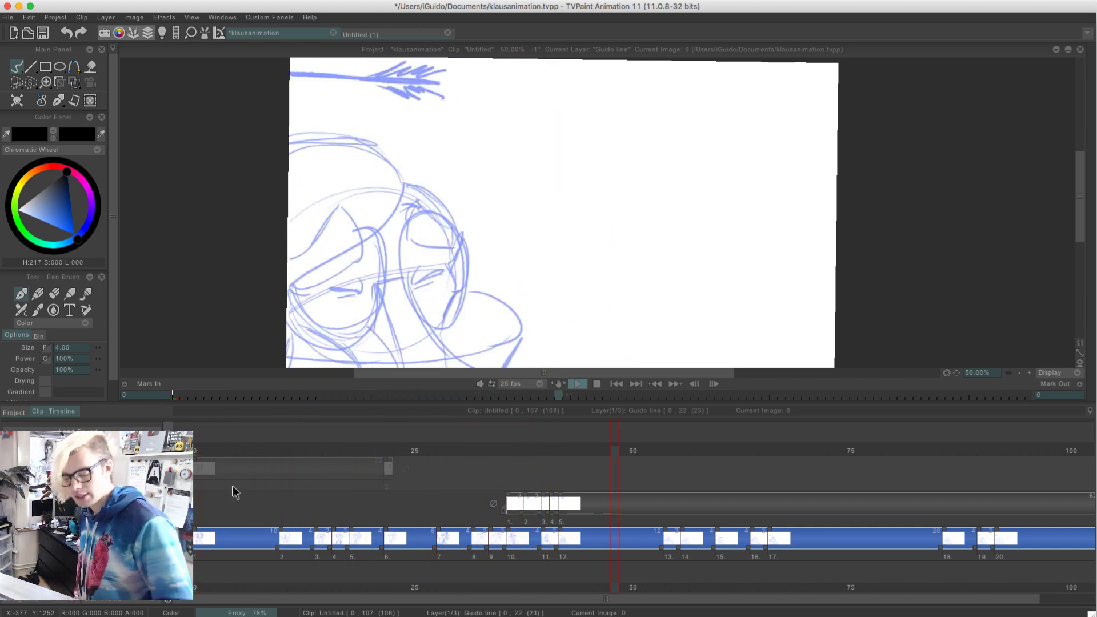
drag(198, 452, 386, 452)
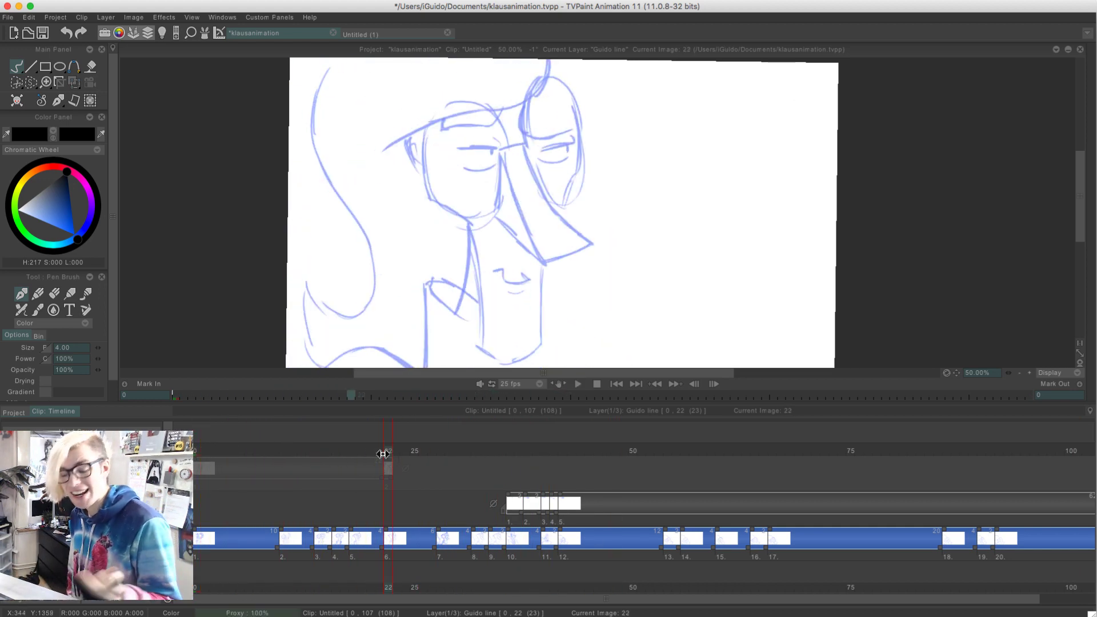
drag(198, 452, 415, 500)
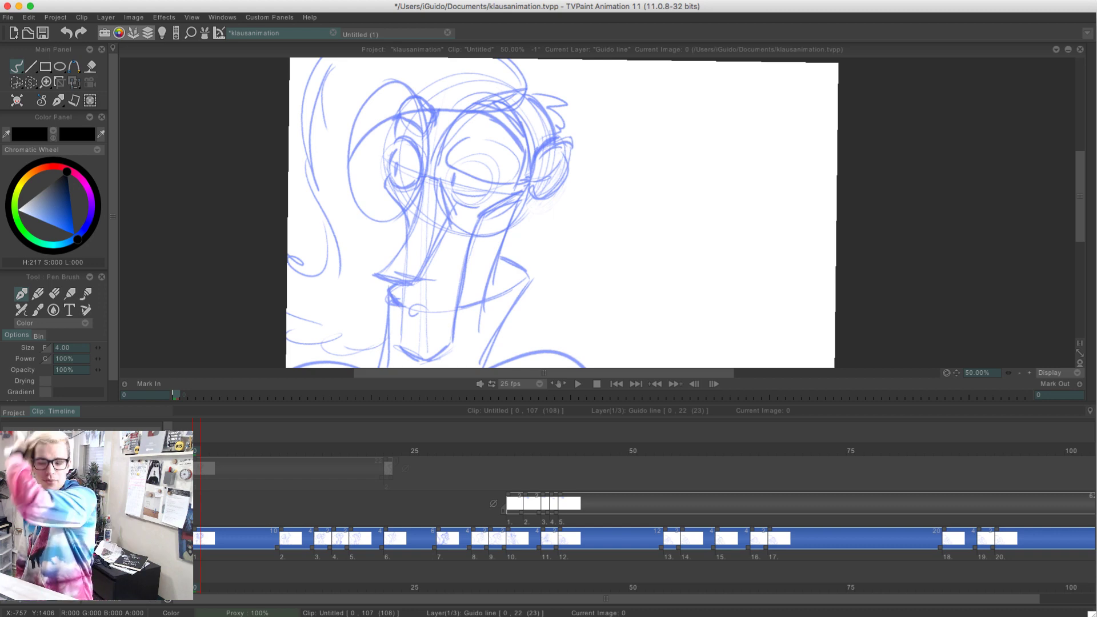
key(super+s)
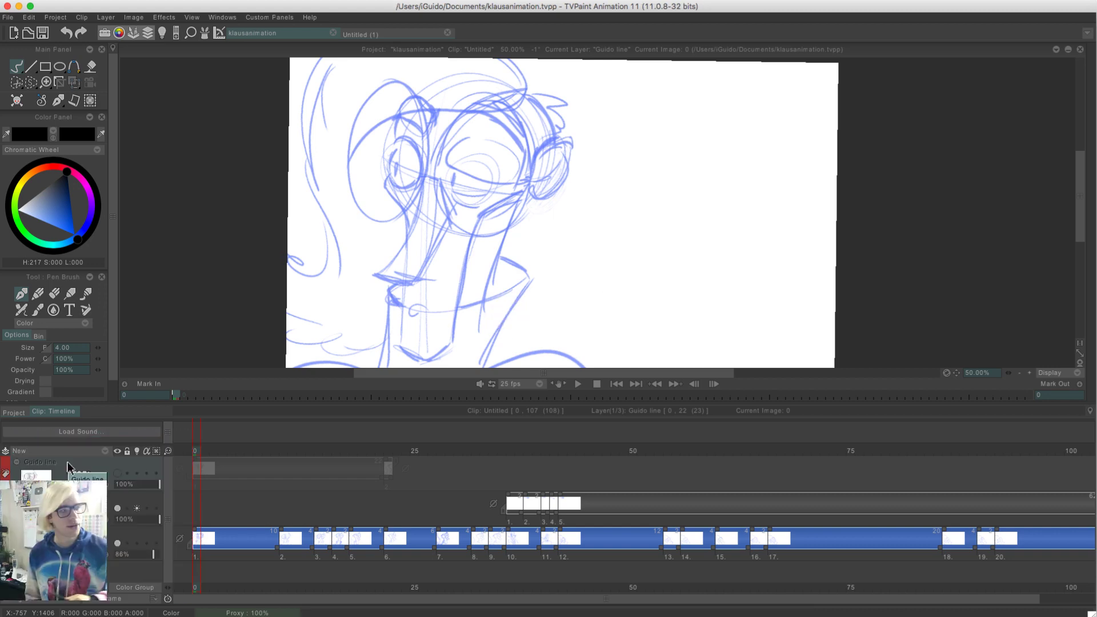
Review the timing of the rough key animation with repeated playback, going back to frame 0 after each pass
key(Return)
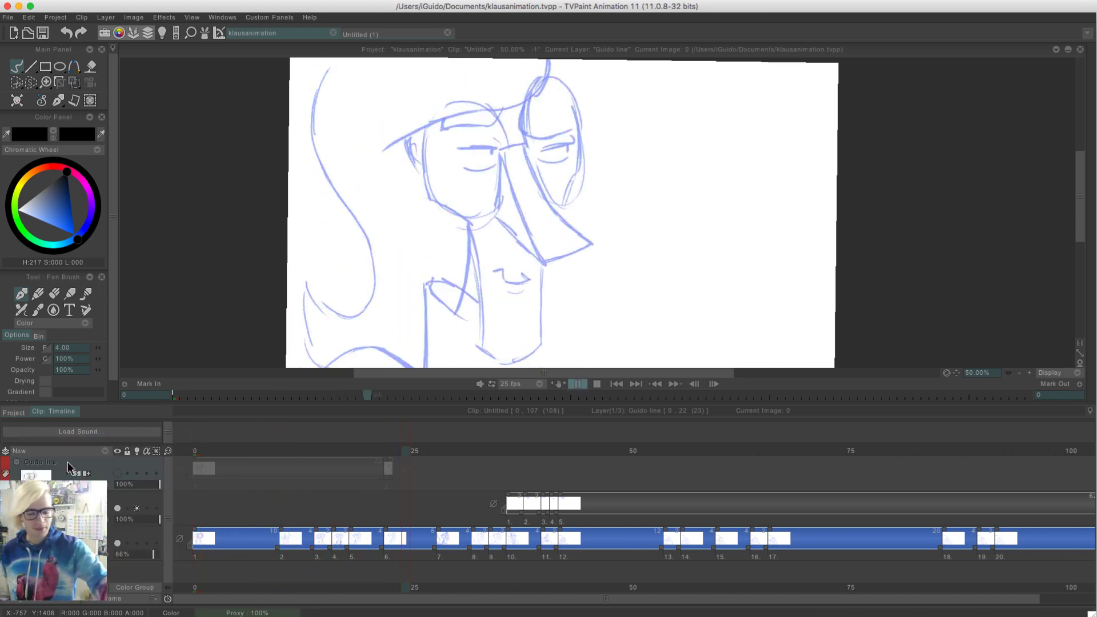
key(Return)
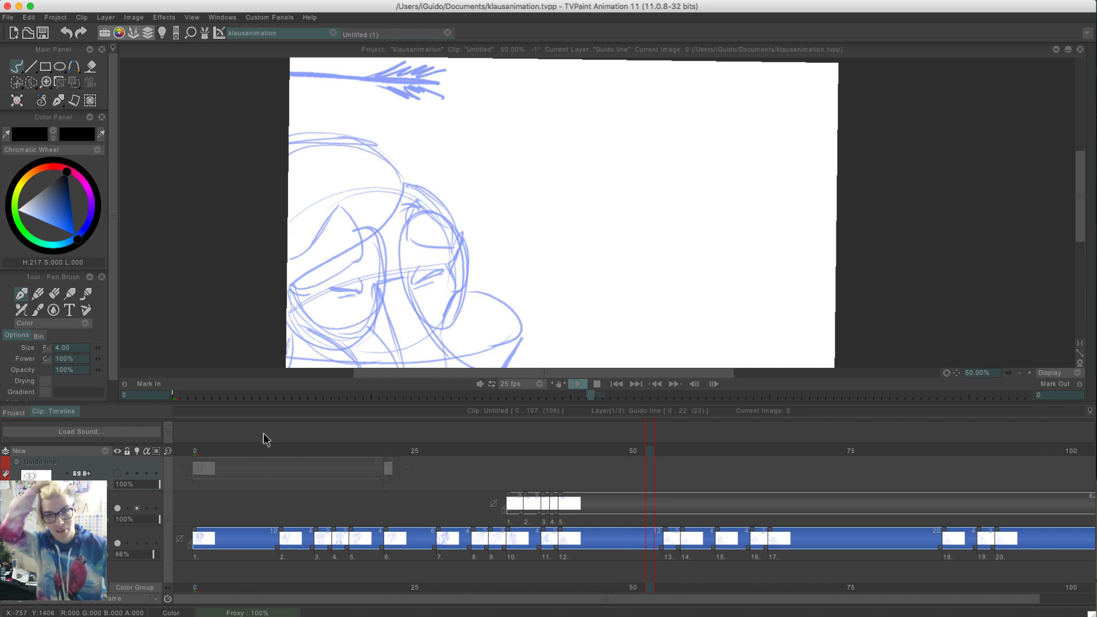
mouse_move(197, 453)
mouse_down()
mouse_move(370, 447)
mouse_move(196, 449)
mouse_move(735, 475)
mouse_move(196, 451)
mouse_move(459, 467)
mouse_move(196, 467)
mouse_up()
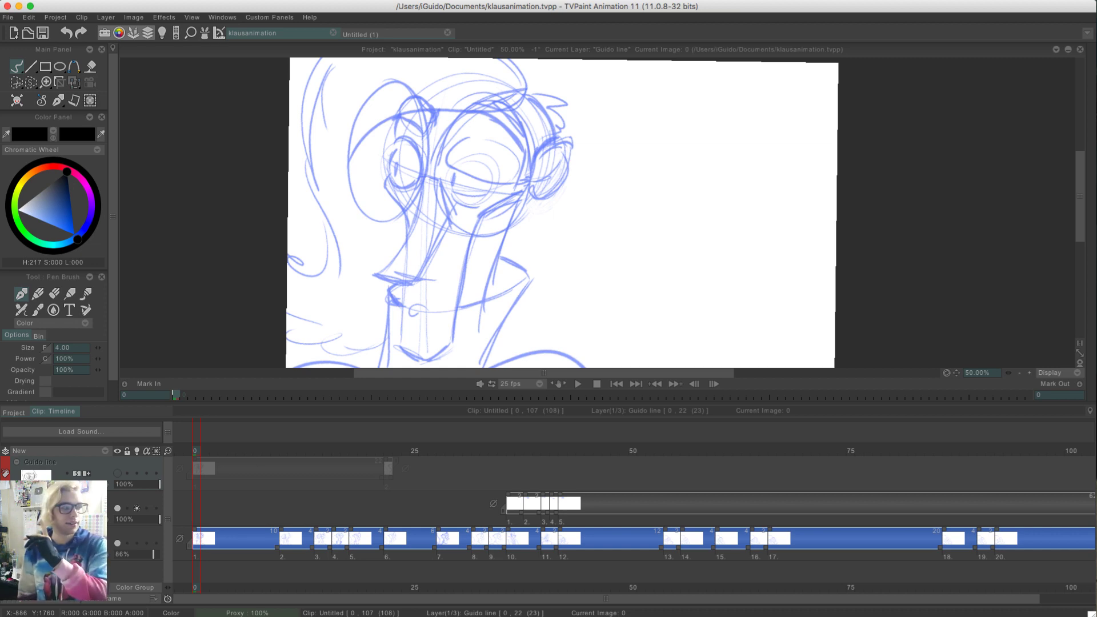
mouse_move(192, 448)
mouse_down()
mouse_move(300, 451)
mouse_move(328, 435)
mouse_move(196, 454)
mouse_move(531, 445)
mouse_move(937, 460)
mouse_move(693, 446)
mouse_move(197, 451)
mouse_move(1027, 550)
mouse_move(311, 480)
mouse_move(586, 455)
mouse_move(515, 474)
mouse_move(132, 485)
mouse_up()
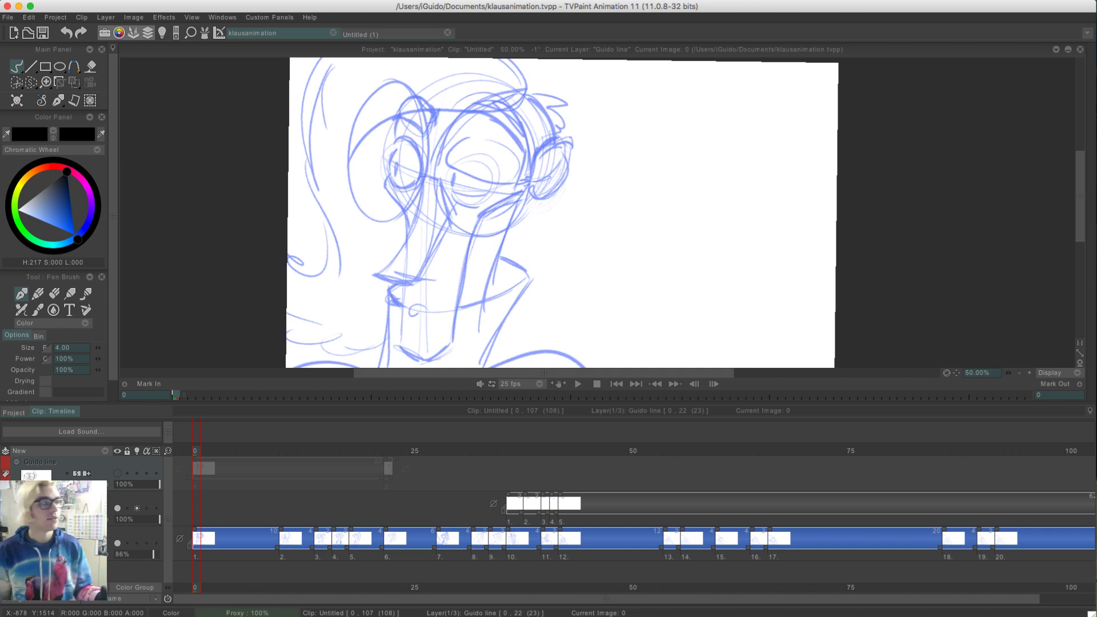
key(Return)
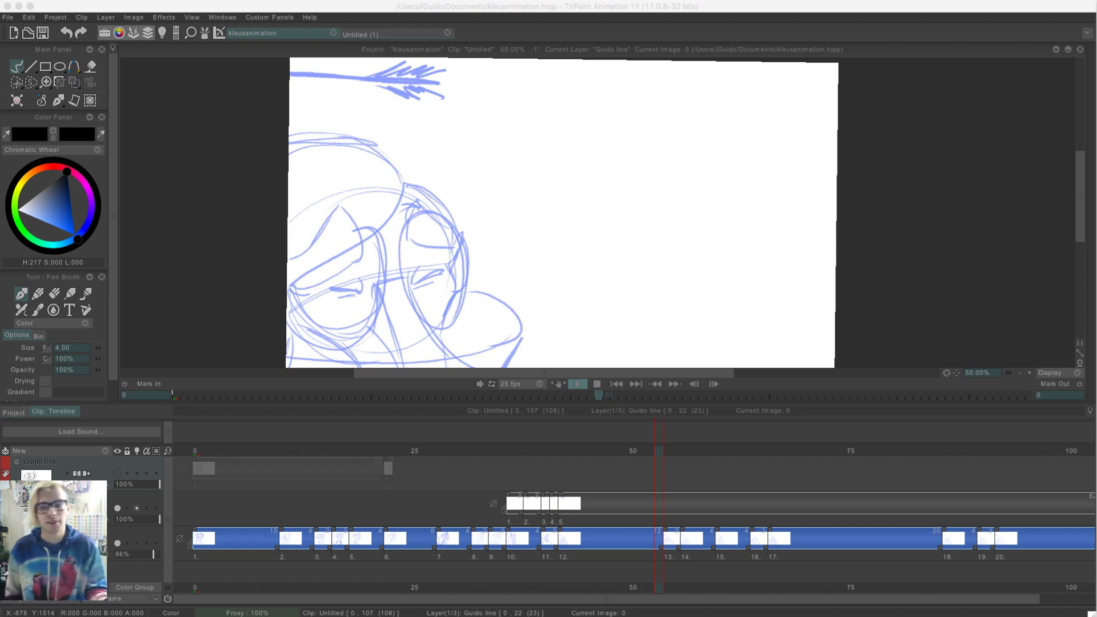
click(195, 449)
mouse_move(193, 449)
mouse_down()
mouse_move(449, 486)
mouse_move(91, 442)
mouse_up()
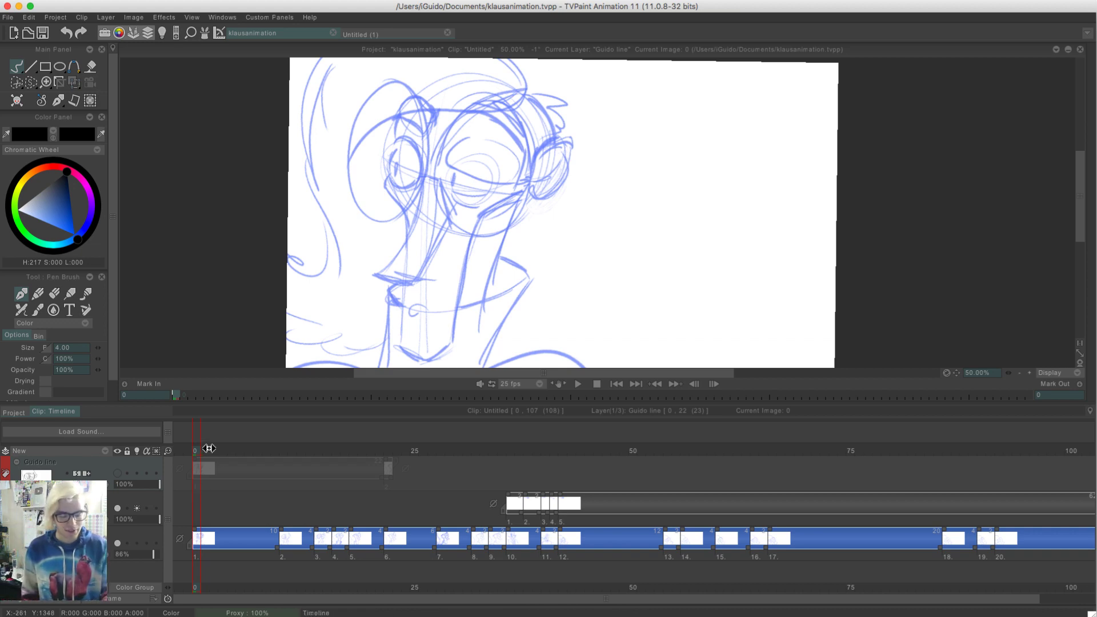
drag(207, 448, 177, 473)
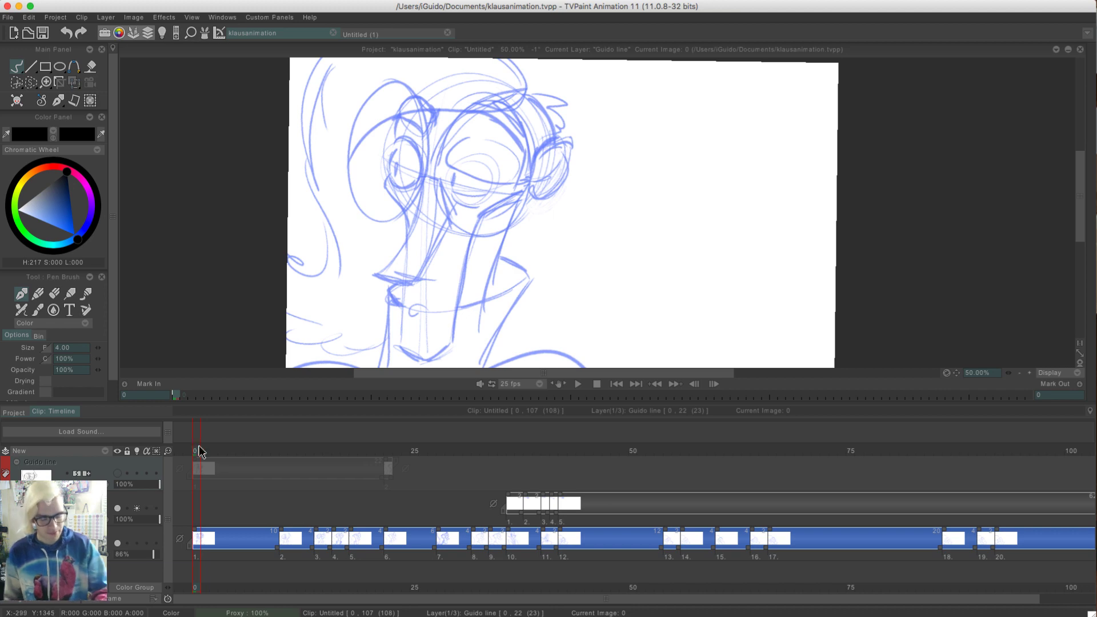
drag(262, 451, 114, 480)
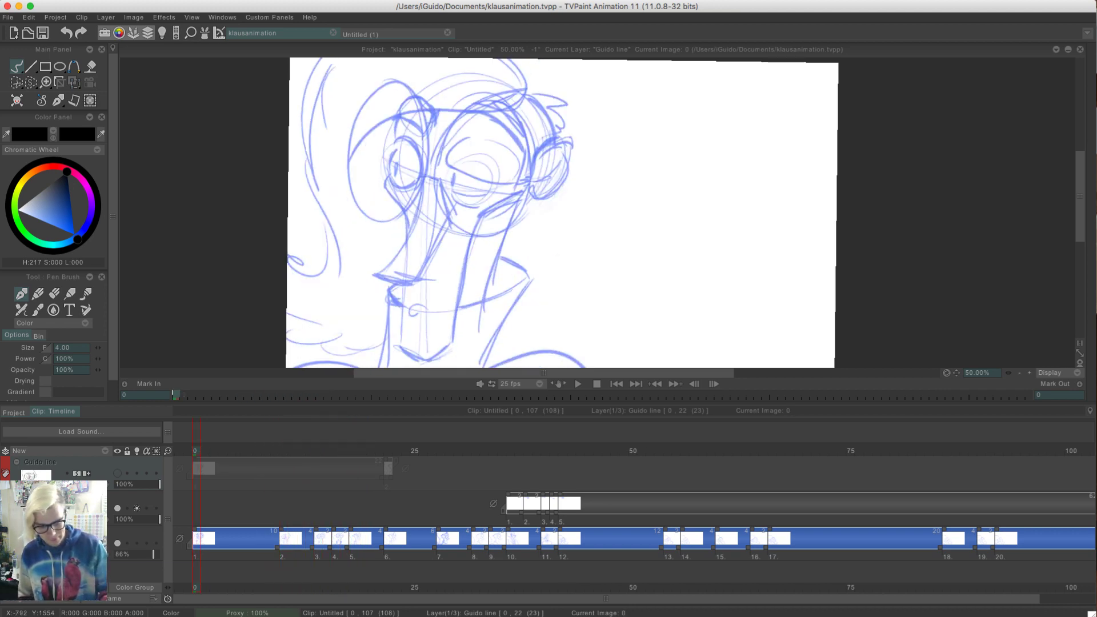
Turn the red line layer's visibility back on and play the clean lines over the rough keys
click(116, 472)
key(Return)
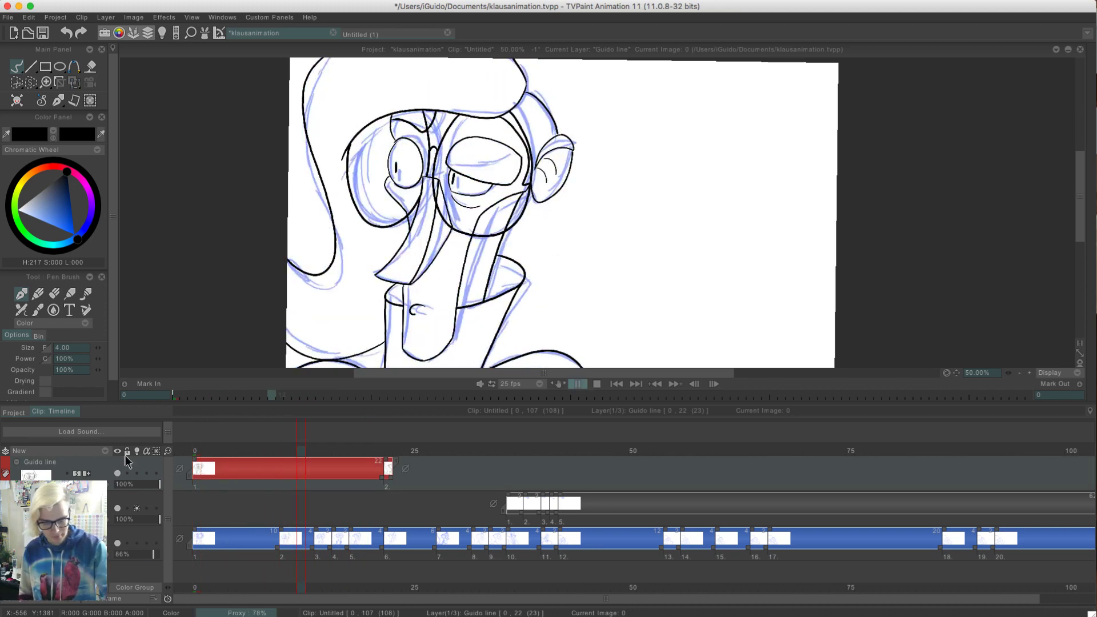
key(Return)
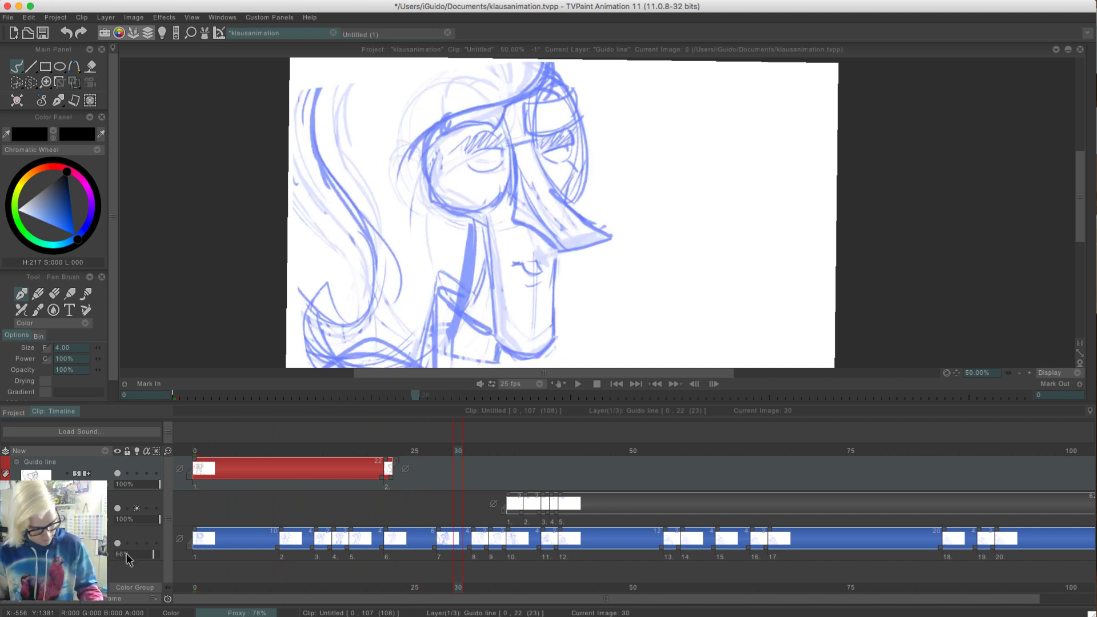
Set the blue rough key layer's opacity to 25% and play the clip from frame 0
click(125, 552)
drag(210, 452, 166, 446)
key(Return)
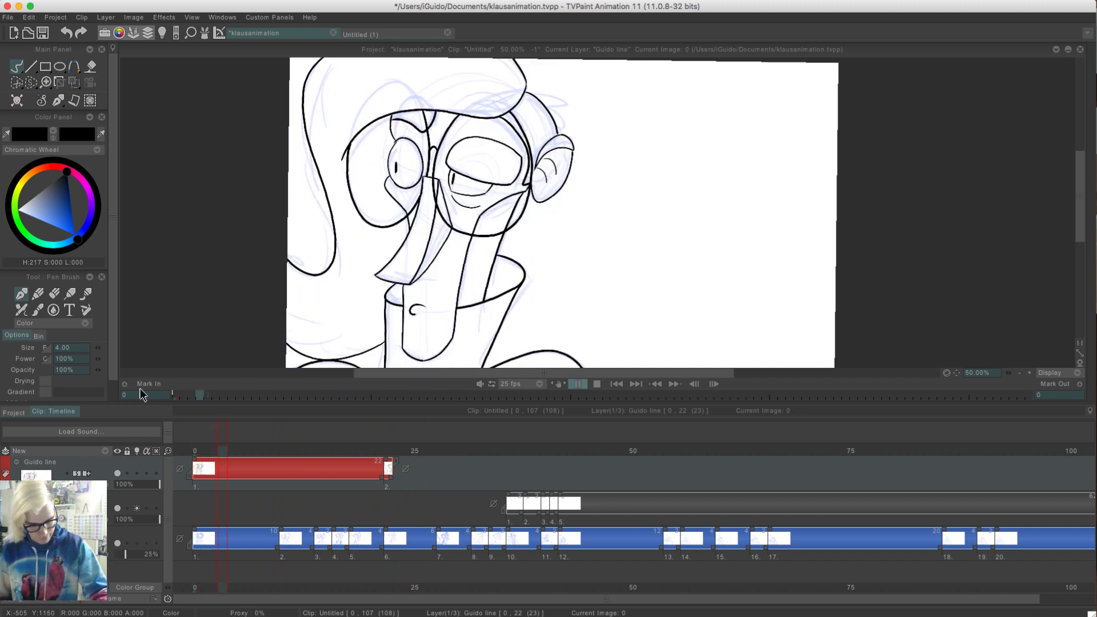
key(Return)
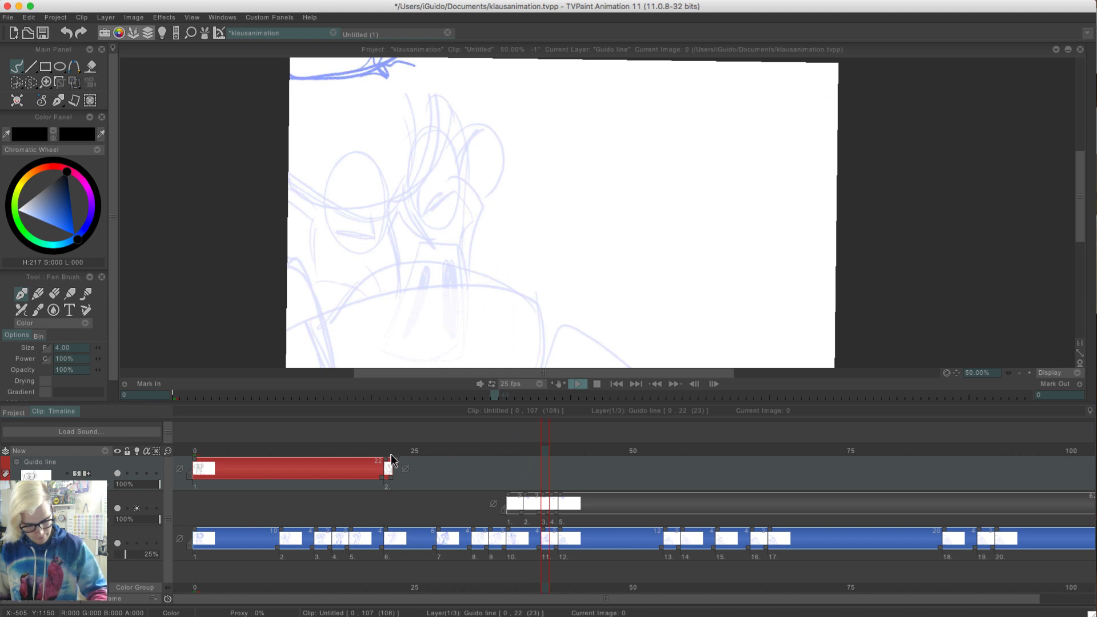
Extend the second drawing on the red line layer to frame 27 and replay the clip from frame 0
drag(390, 478, 436, 478)
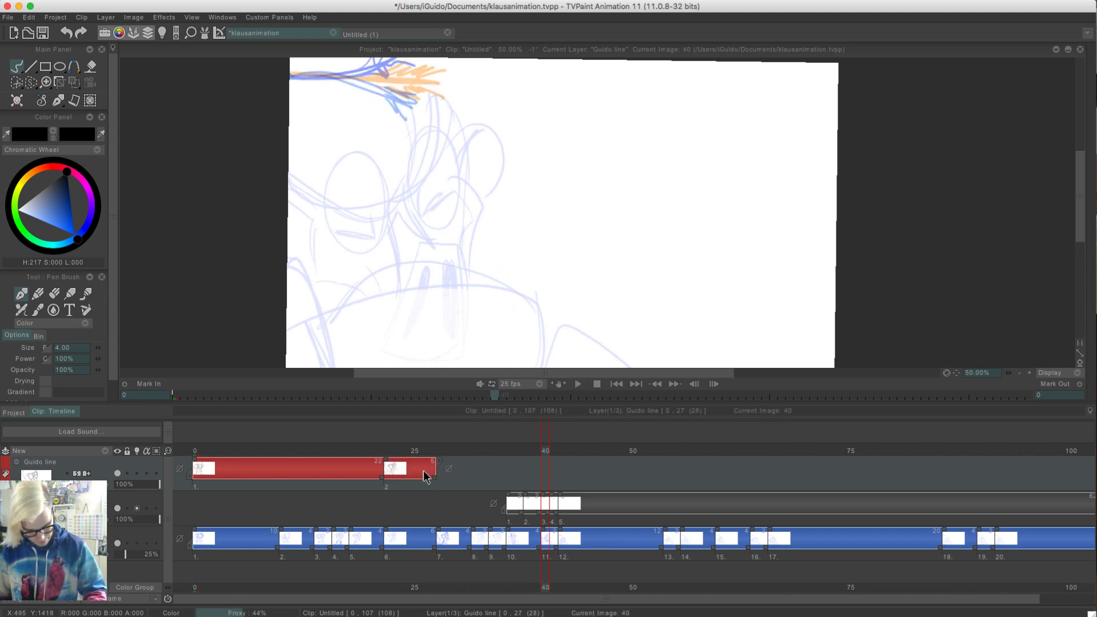
drag(212, 451, 192, 451)
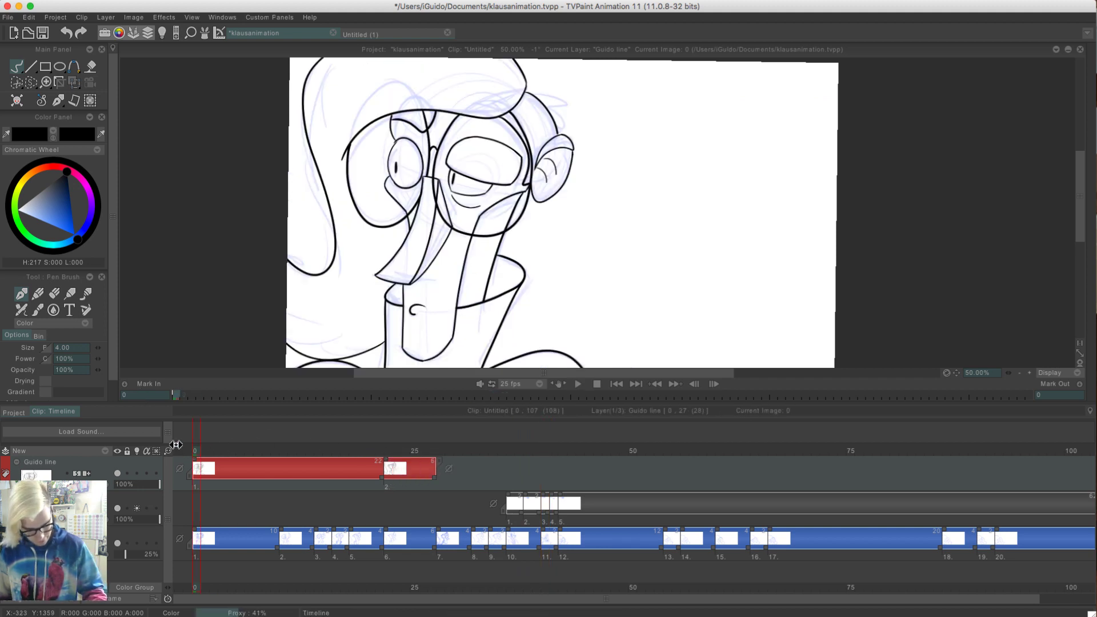
key(Return)
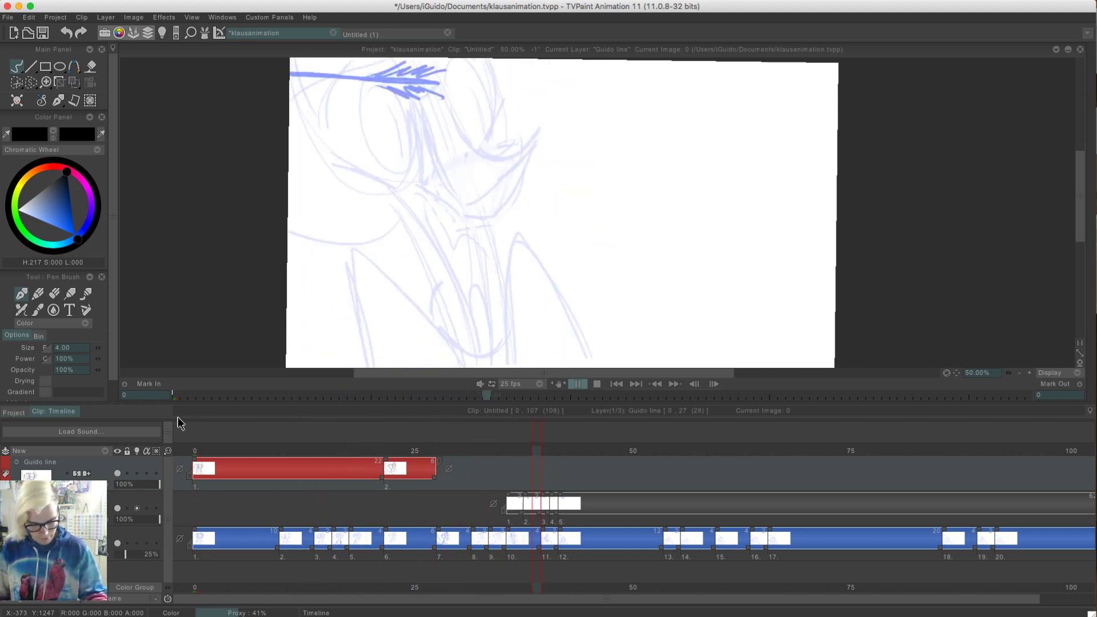
key(Return)
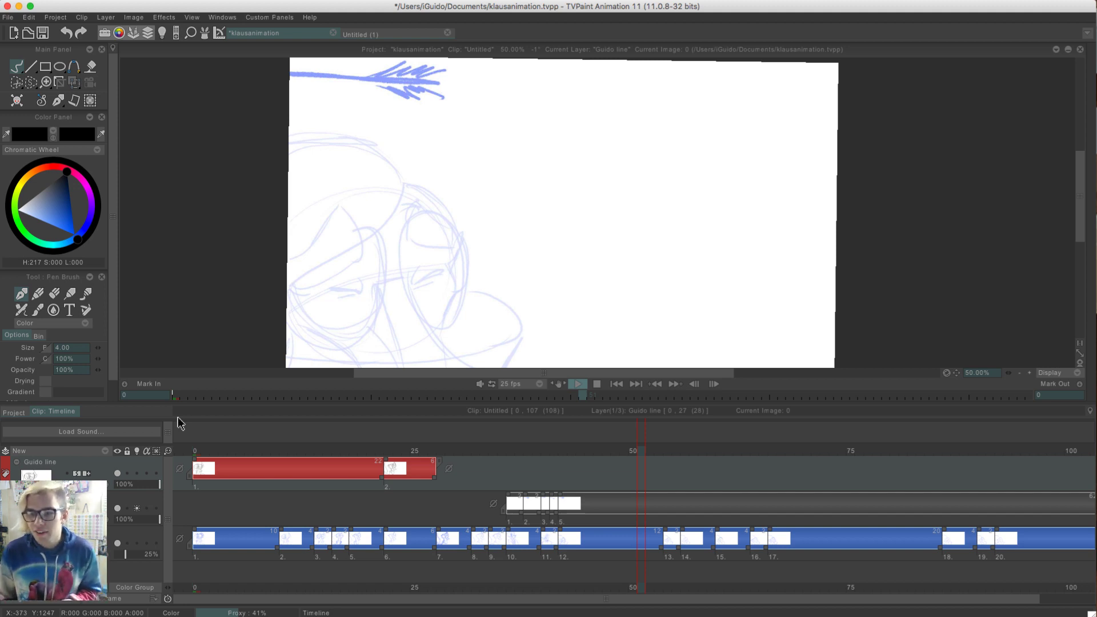
Scrub through frames 0 to 25 to compare the two clean line drawings with the rough poses between them
click(198, 456)
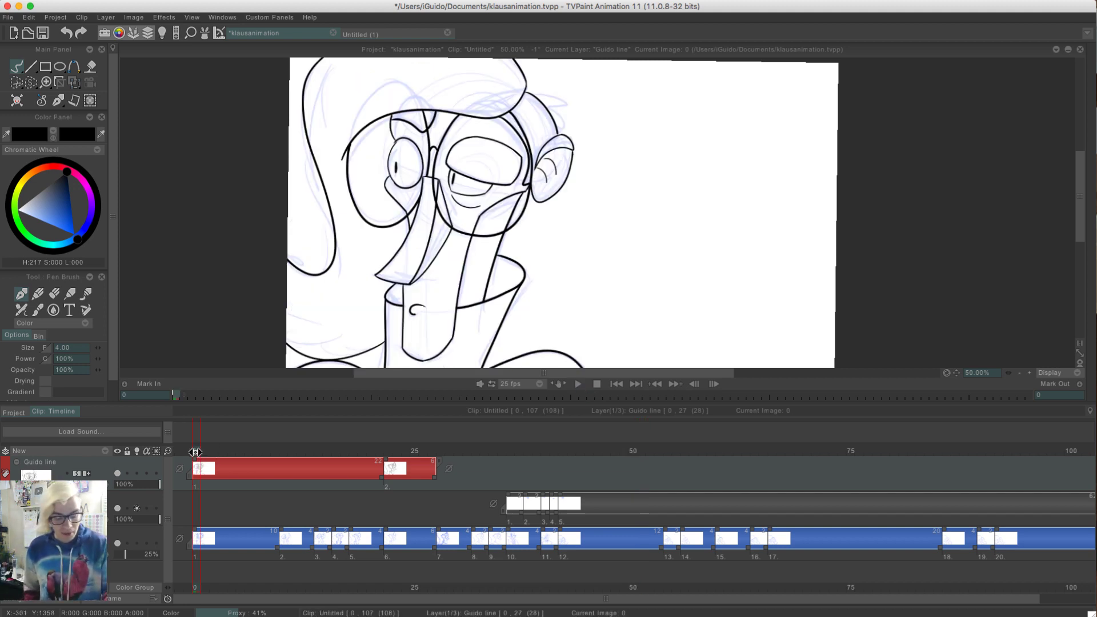
mouse_move(210, 456)
mouse_down()
mouse_move(424, 456)
mouse_move(245, 456)
mouse_move(327, 456)
mouse_up()
mouse_move(384, 506)
mouse_down()
mouse_move(419, 480)
mouse_move(232, 552)
mouse_up()
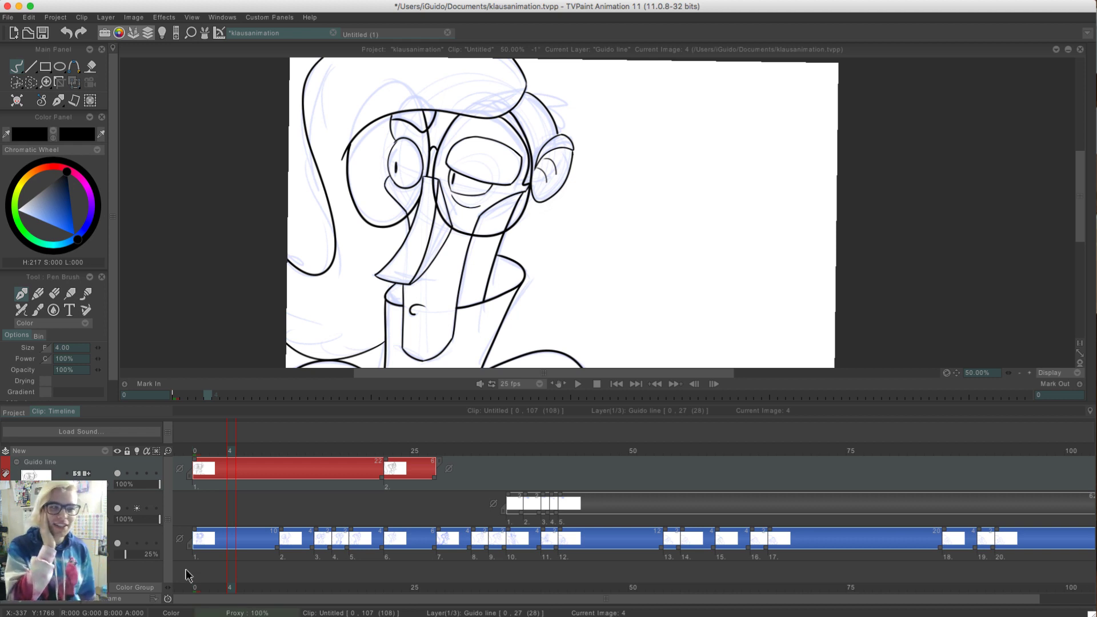
drag(252, 451, 194, 451)
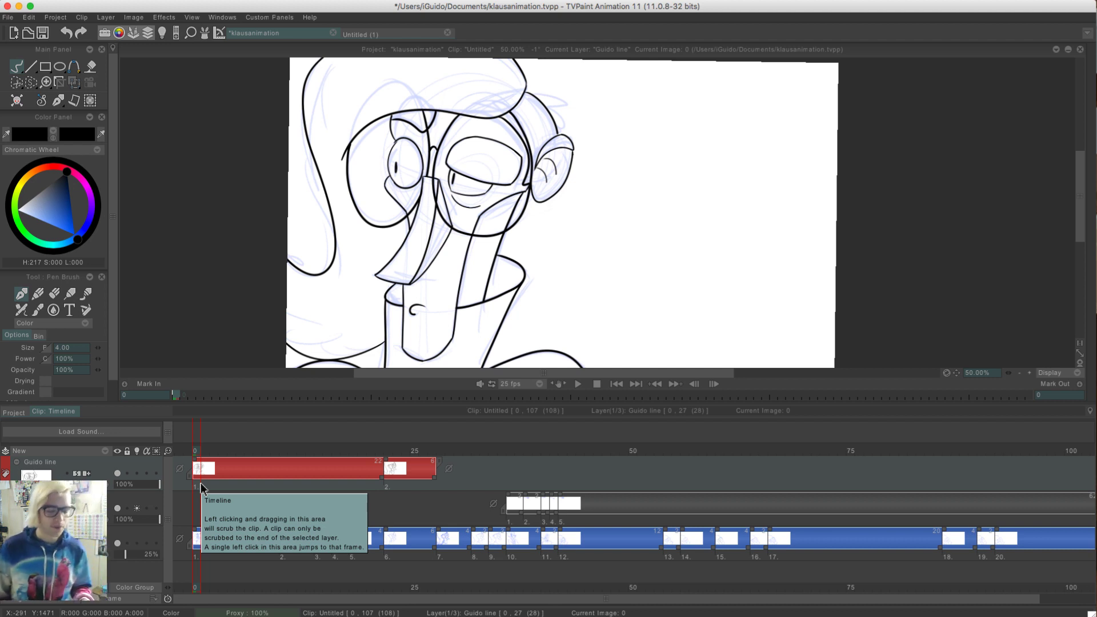
drag(204, 447, 413, 445)
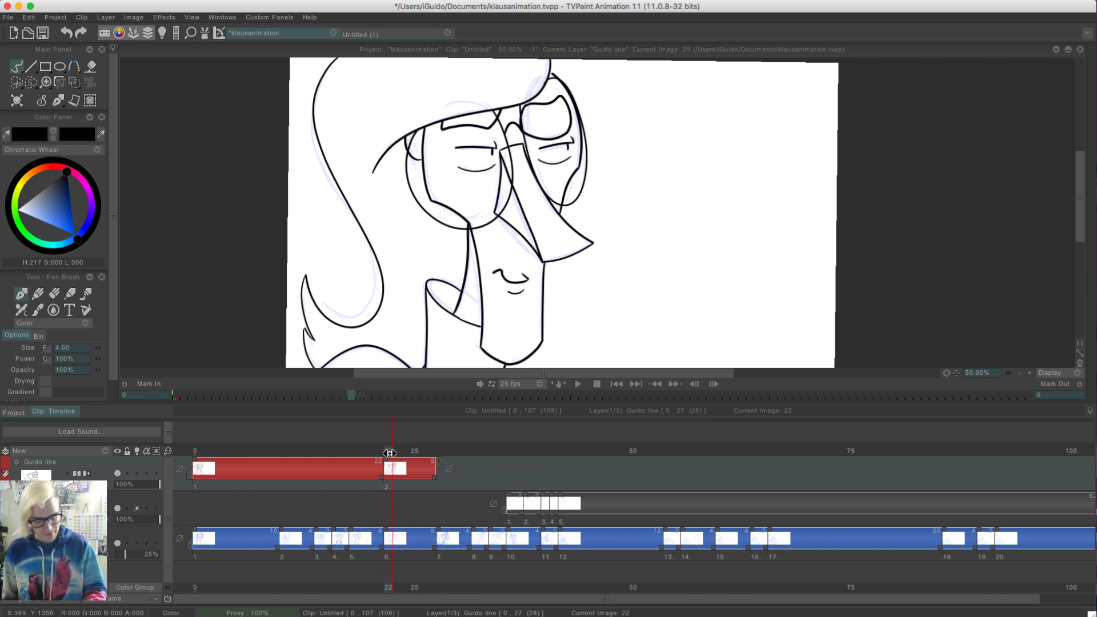
click(404, 446)
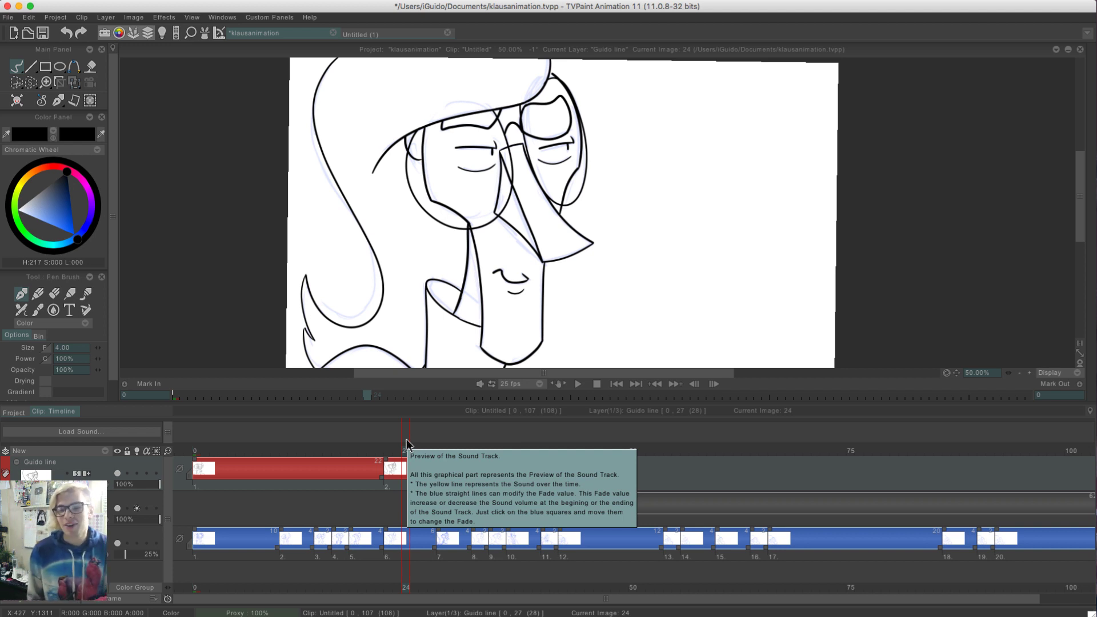
mouse_move(398, 451)
mouse_down()
mouse_move(212, 451)
mouse_move(355, 453)
mouse_move(247, 451)
mouse_up()
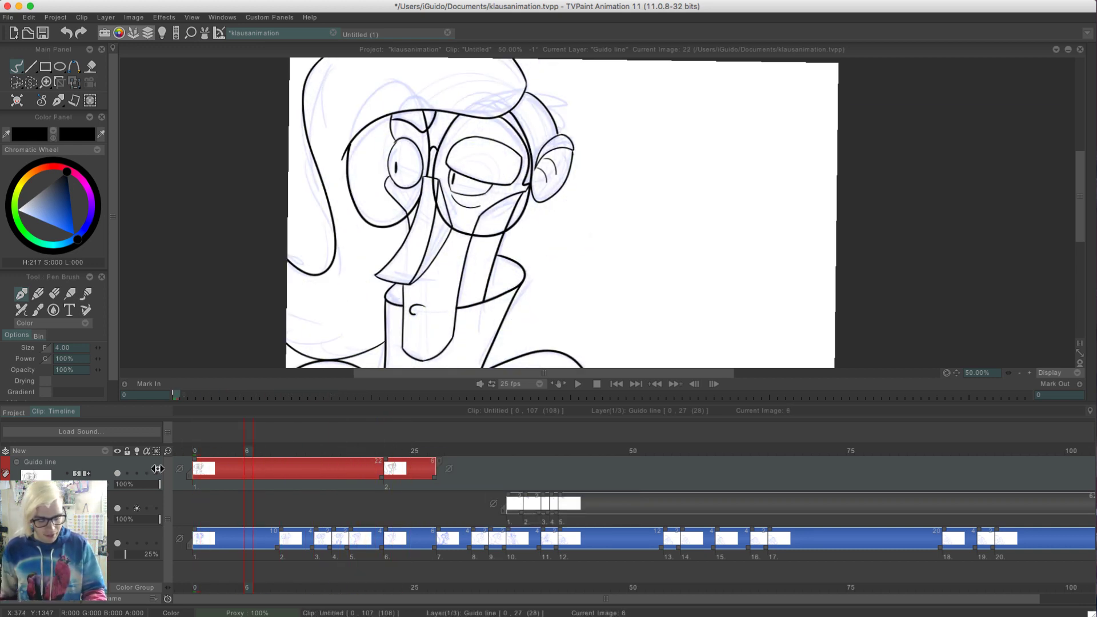
drag(157, 469, 199, 495)
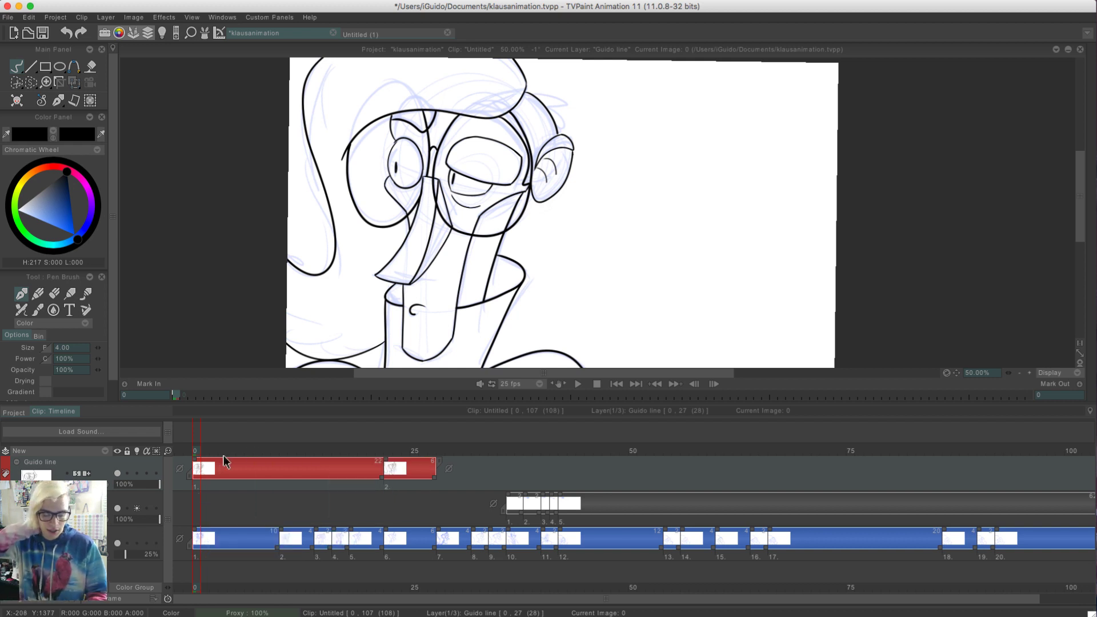
mouse_move(224, 455)
mouse_down()
mouse_move(208, 455)
mouse_move(414, 454)
mouse_move(370, 452)
mouse_up()
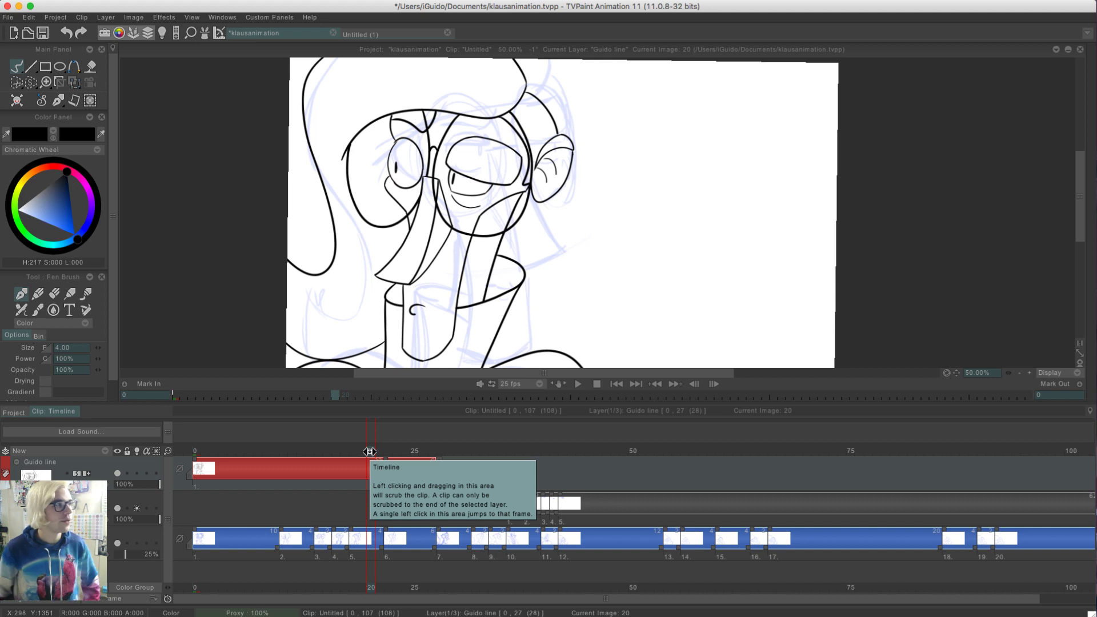
mouse_move(367, 451)
mouse_down()
mouse_move(424, 451)
mouse_move(274, 449)
mouse_move(387, 449)
mouse_move(327, 449)
mouse_up()
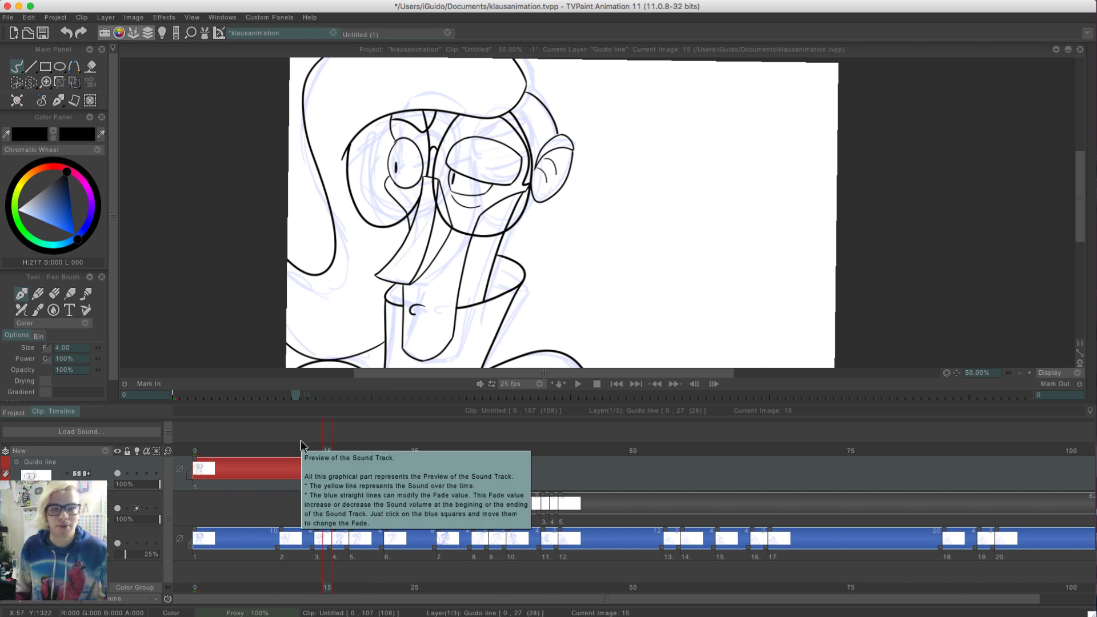
click(196, 449)
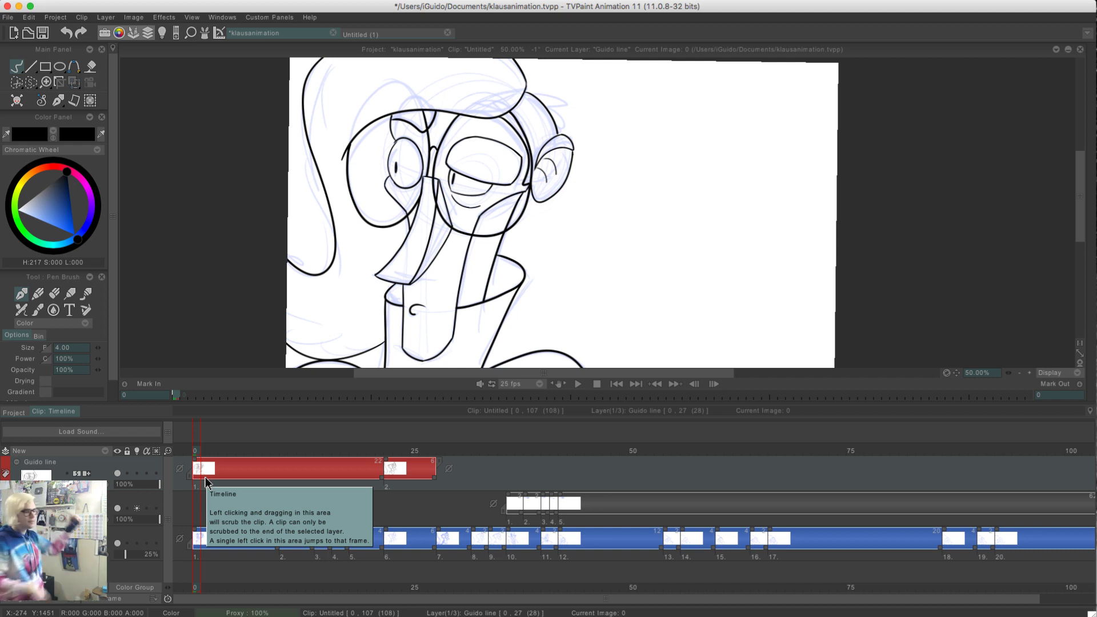
click(211, 452)
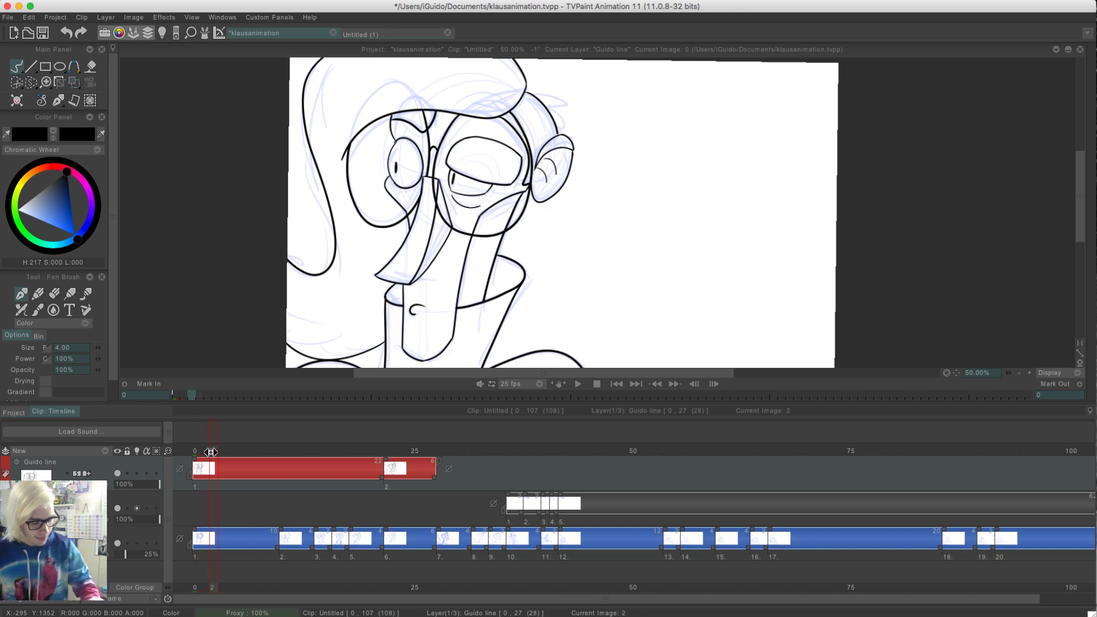
mouse_move(210, 452)
mouse_down()
mouse_move(146, 449)
mouse_move(323, 432)
mouse_move(387, 449)
mouse_move(301, 459)
mouse_up()
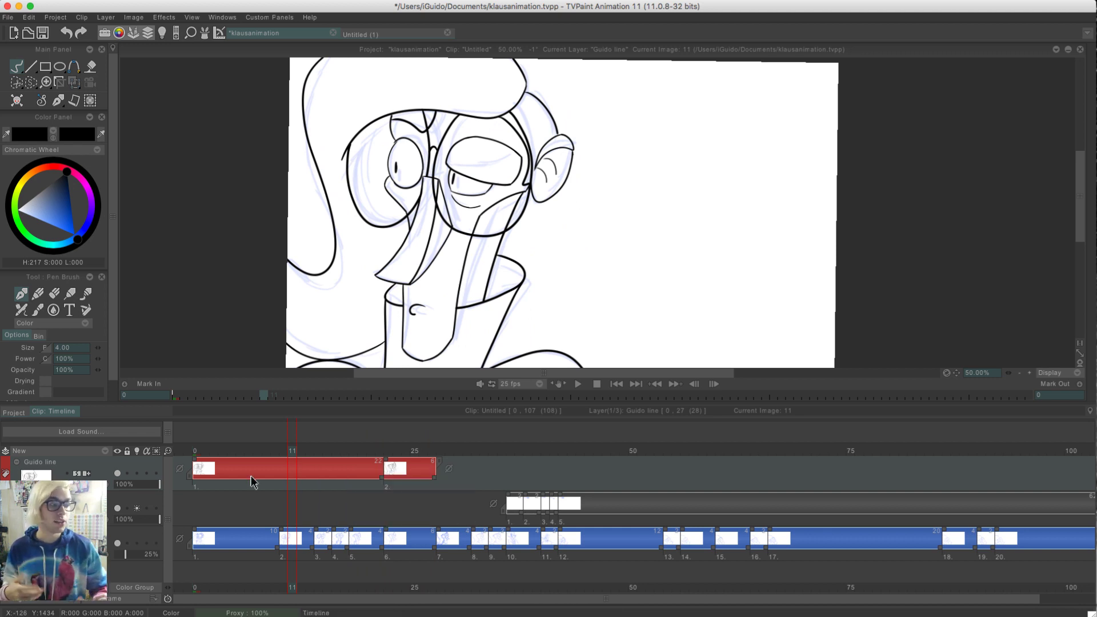
Start a blank line drawing at frame 28 on the Guido line layer, with the canvas enlarged and at 100% zoom
mouse_move(380, 451)
mouse_down()
mouse_move(500, 451)
mouse_move(406, 458)
mouse_move(484, 467)
mouse_move(357, 477)
mouse_move(403, 468)
mouse_move(367, 463)
mouse_move(458, 460)
mouse_move(440, 463)
mouse_up()
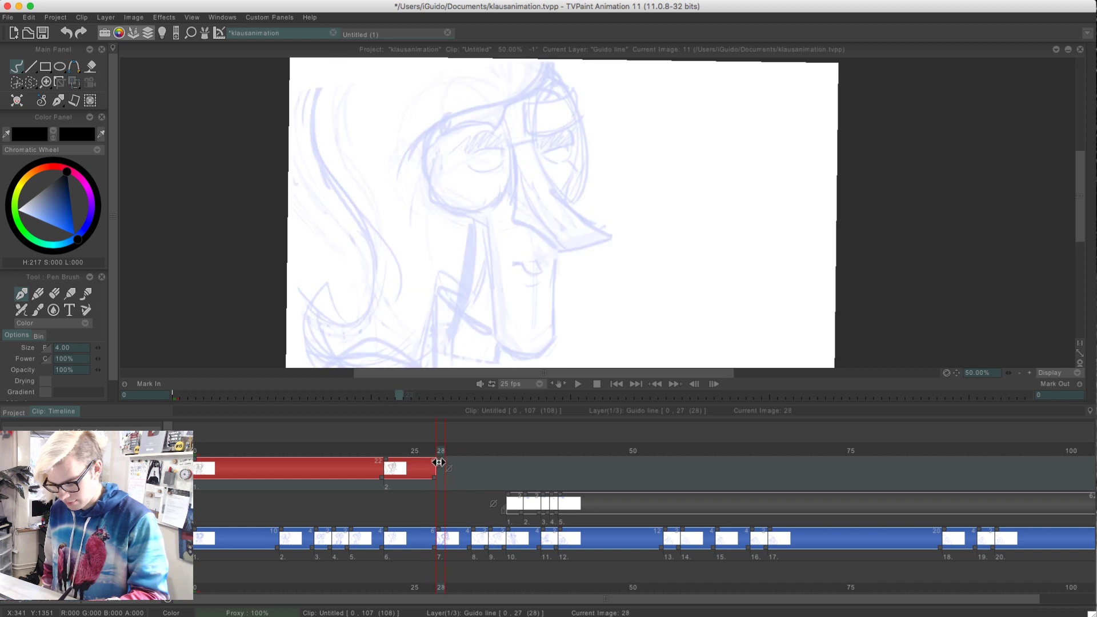
click(1029, 373)
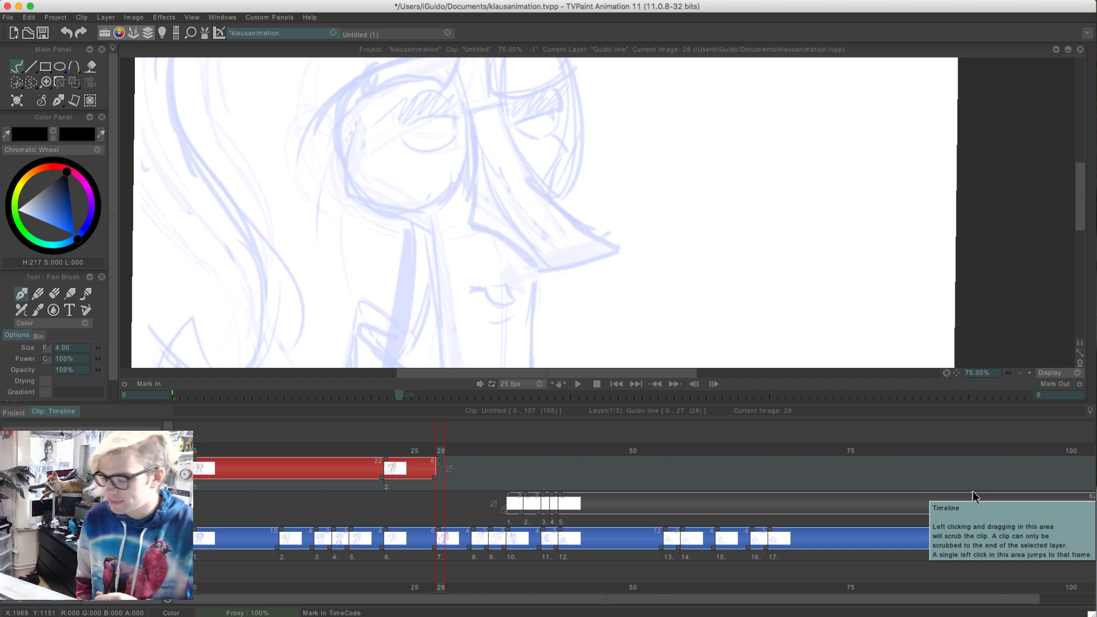
click(1029, 373)
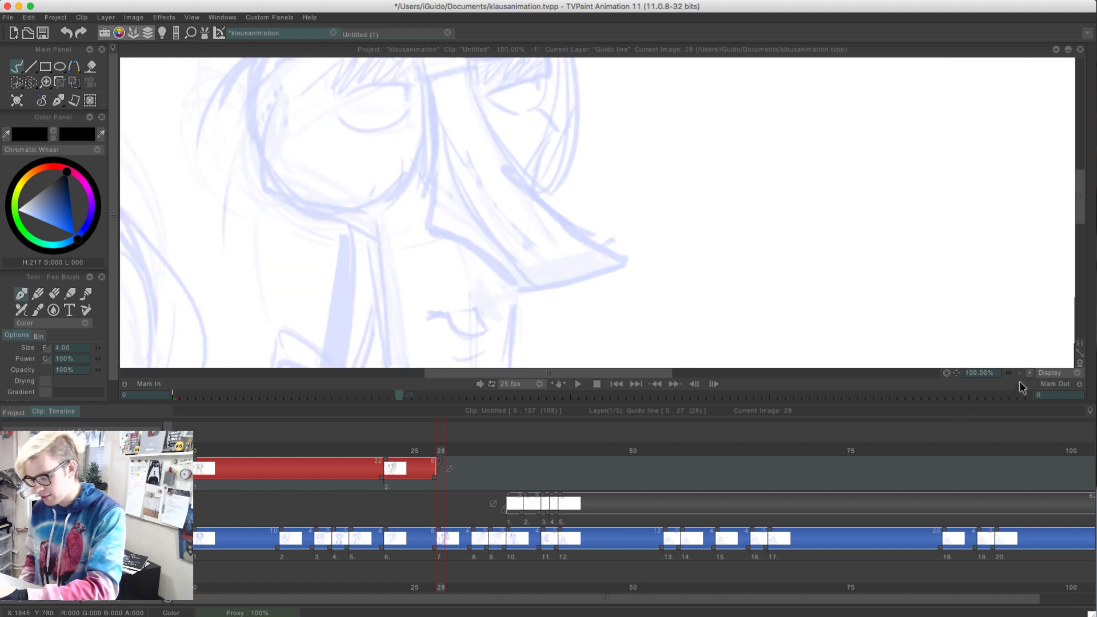
click(245, 403)
drag(306, 220, 411, 392)
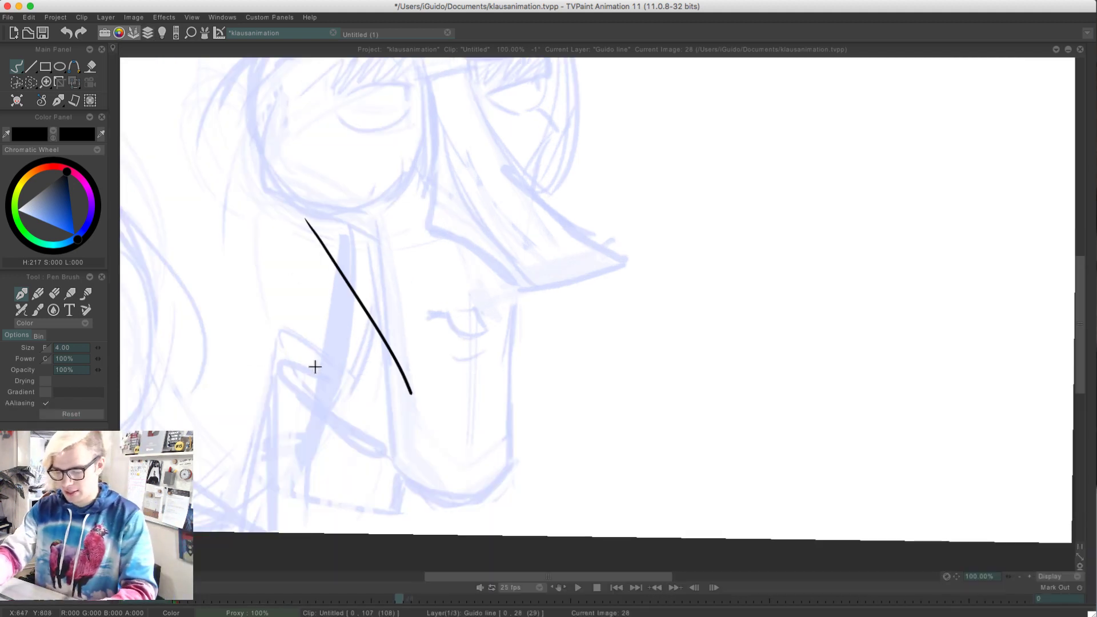
key(ctrl+z)
drag(262, 259, 344, 377)
Flip between frames 27 and 28 to compare the previous clean drawing with the next rough pose
key(Left)
key(Right)
key(Left)
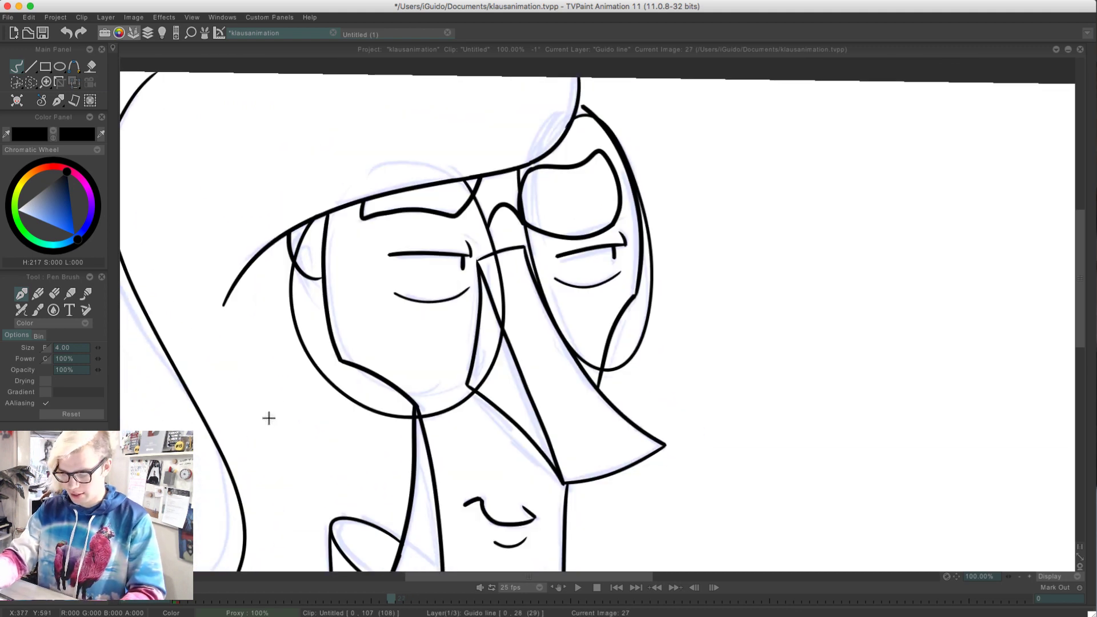
key(Right)
key(Left)
key(Right)
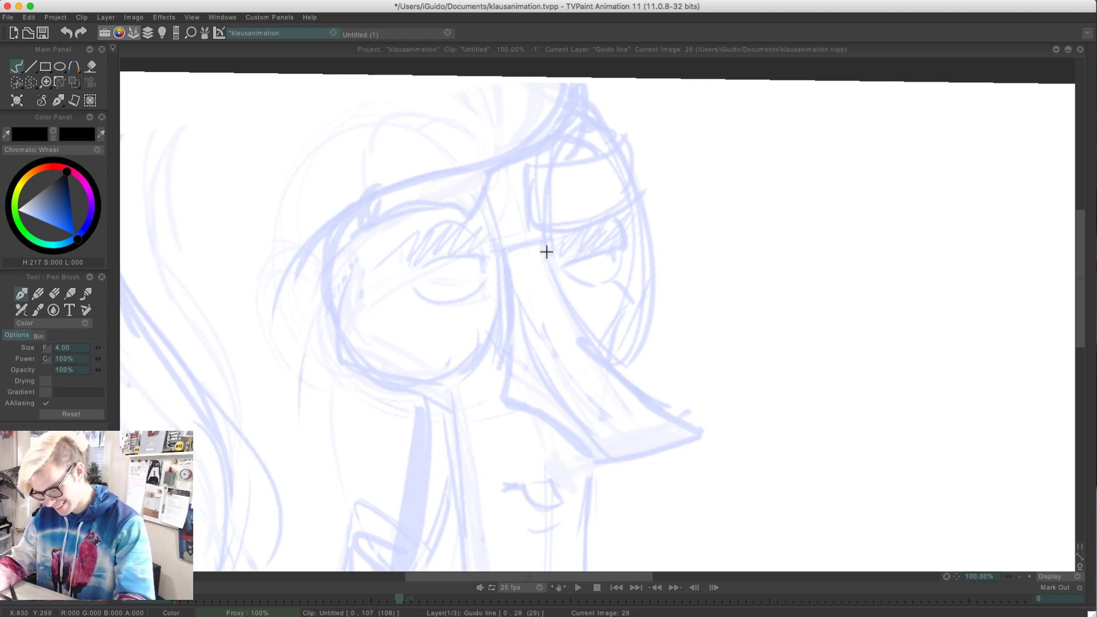
Ink the upper lid of the far eye on frame 28 as a slanted line with a short hooked outer end
mouse_move(565, 266)
mouse_down()
mouse_move(629, 242)
mouse_move(631, 253)
mouse_move(614, 217)
mouse_move(576, 256)
mouse_up()
key(ctrl+z)
key(ctrl+z)
key(ctrl+z)
key(ctrl+z)
key(ctrl+z)
key(ctrl+z)
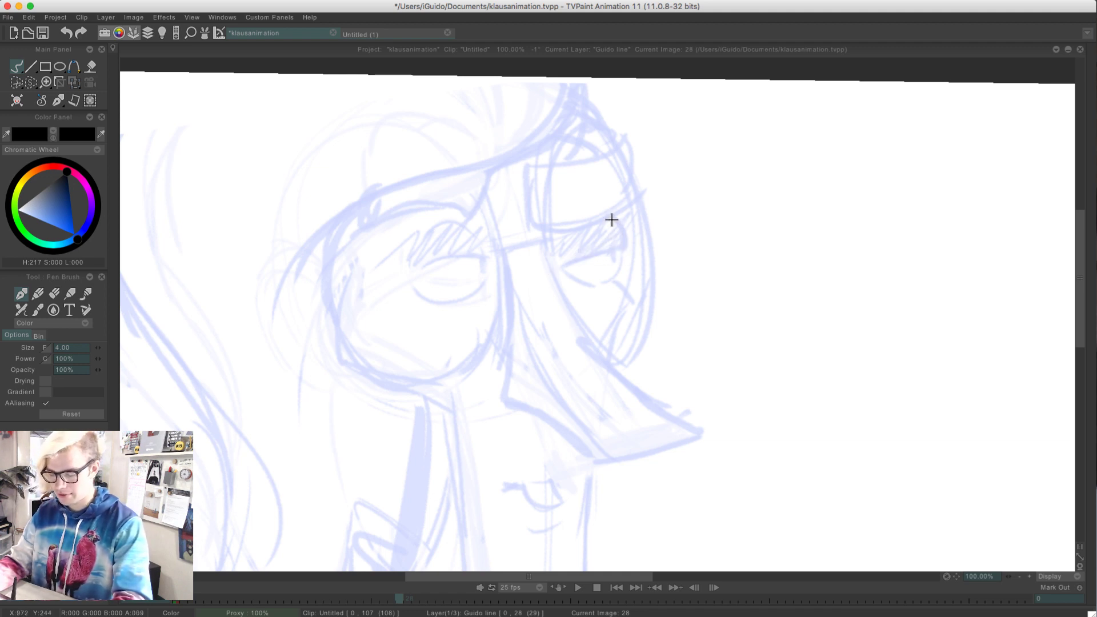
mouse_move(612, 221)
mouse_down()
mouse_move(625, 245)
mouse_move(569, 260)
mouse_up()
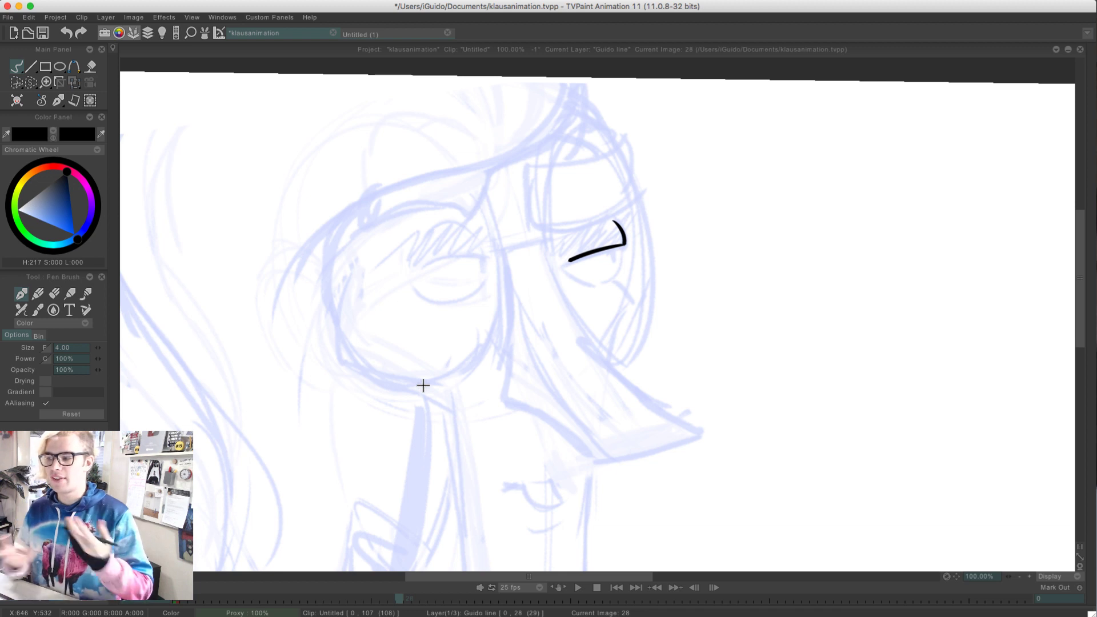
Try to ink the lower lid curve of the far eye over the rough at 100% zoom
drag(565, 273, 594, 283)
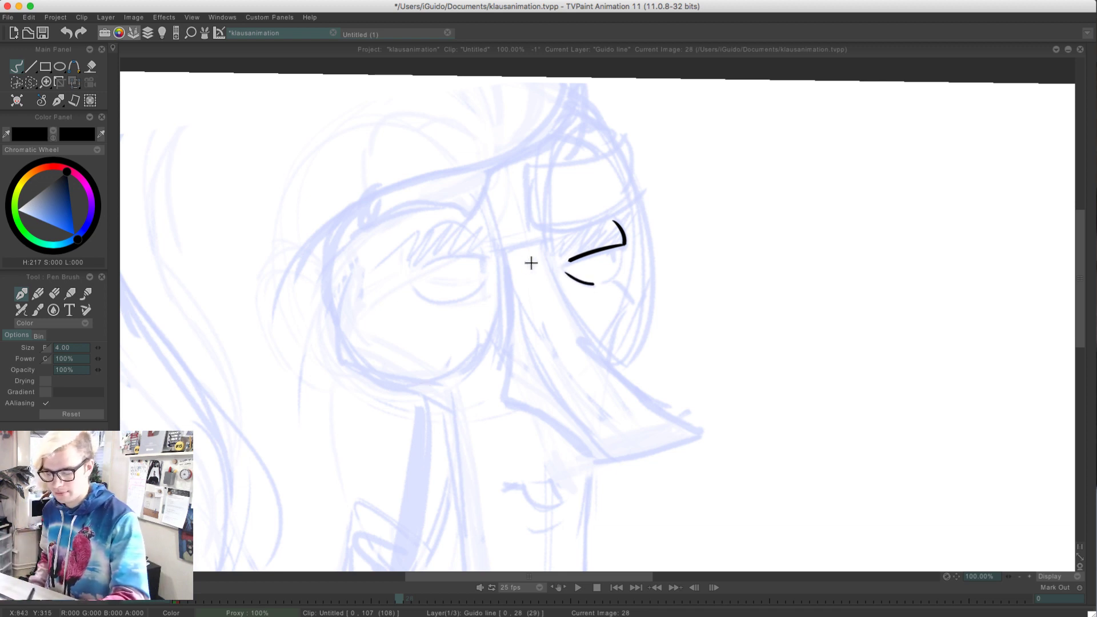
key(ctrl+z)
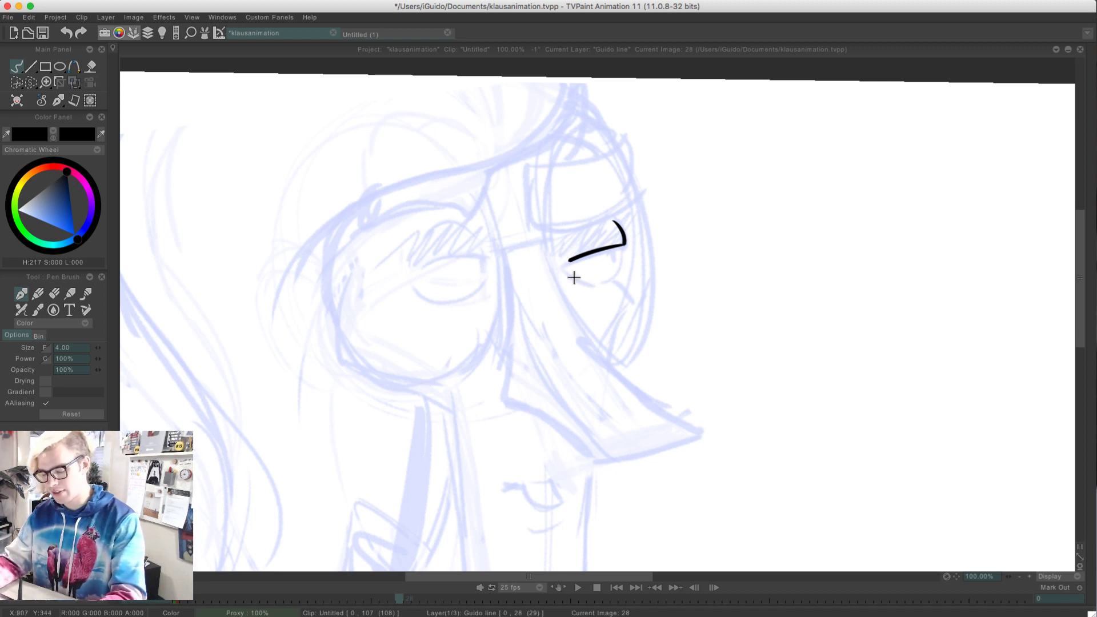
drag(564, 274, 615, 280)
key(ctrl+z)
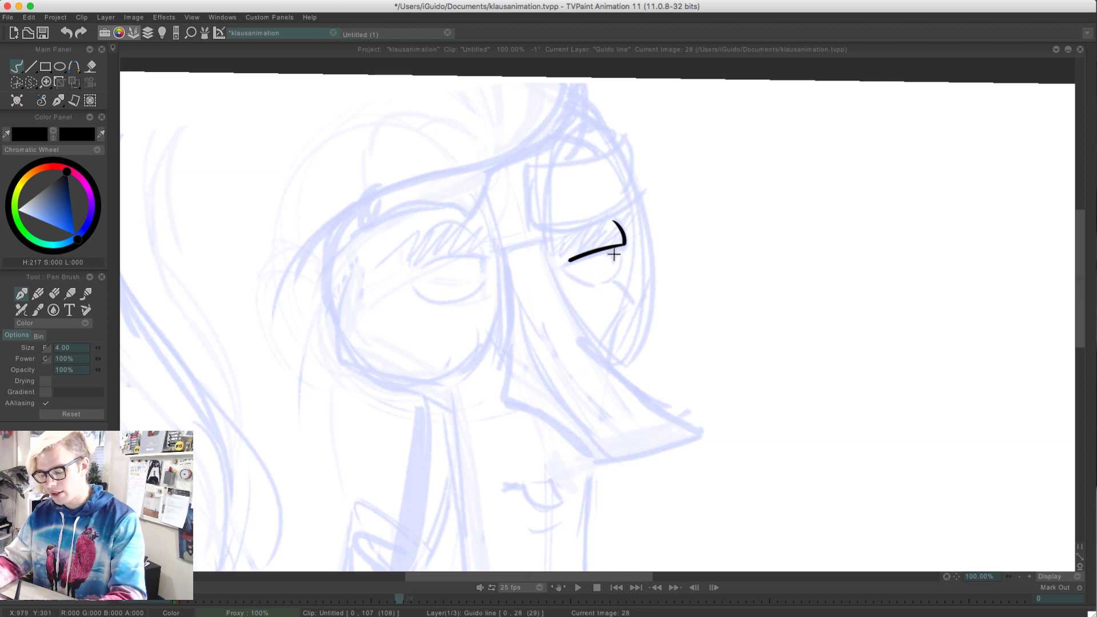
Zoom to 200% and try to ink the outer curve of the far eyeball, redoing the stroke several times
click(1029, 576)
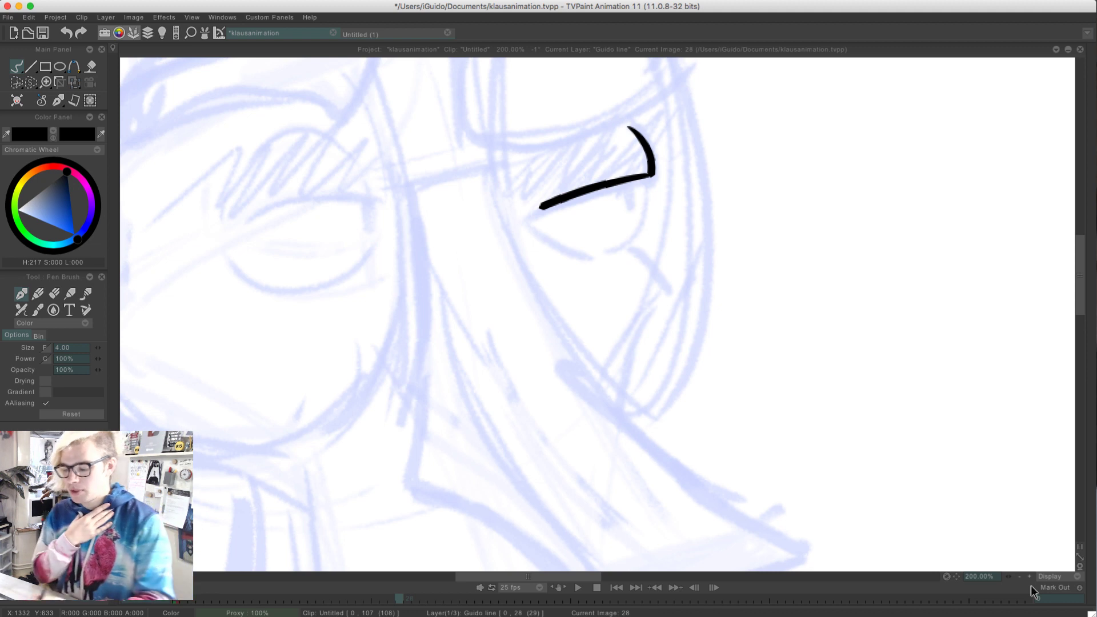
drag(648, 178, 609, 256)
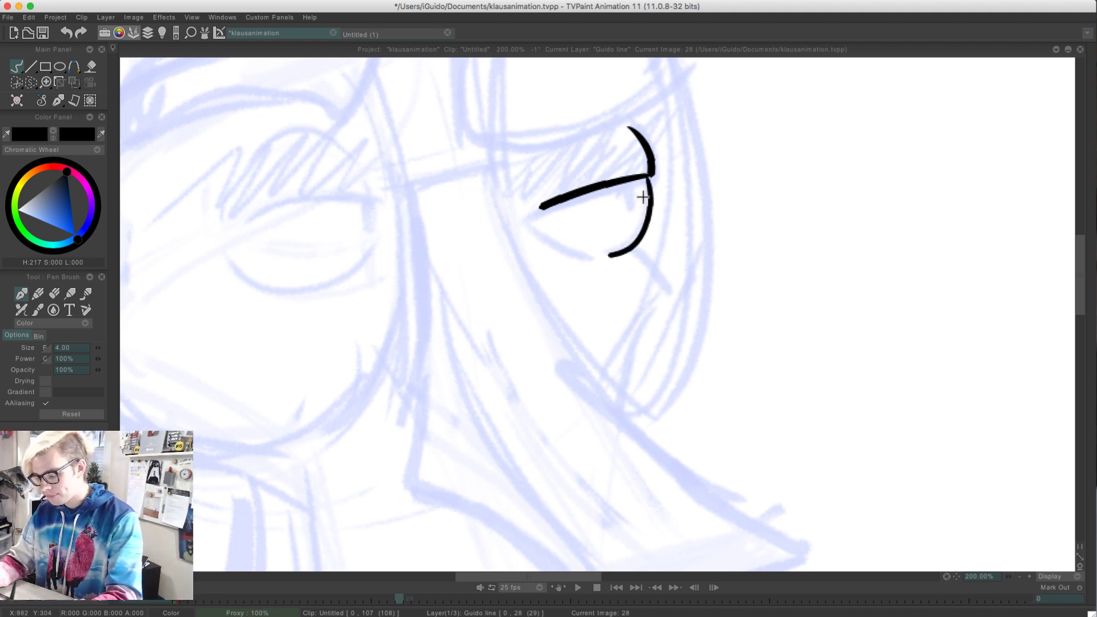
key(ctrl+z)
mouse_move(650, 177)
mouse_down()
mouse_move(642, 239)
mouse_move(621, 247)
mouse_up()
key(ctrl+z)
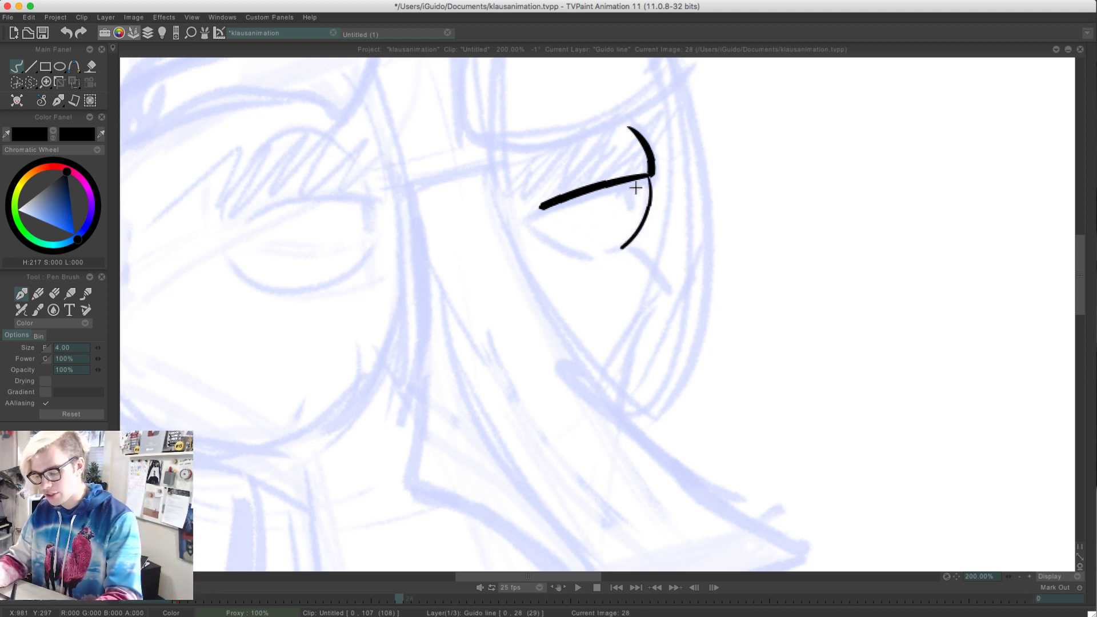
key(ctrl+z)
drag(650, 178, 628, 254)
key(ctrl+z)
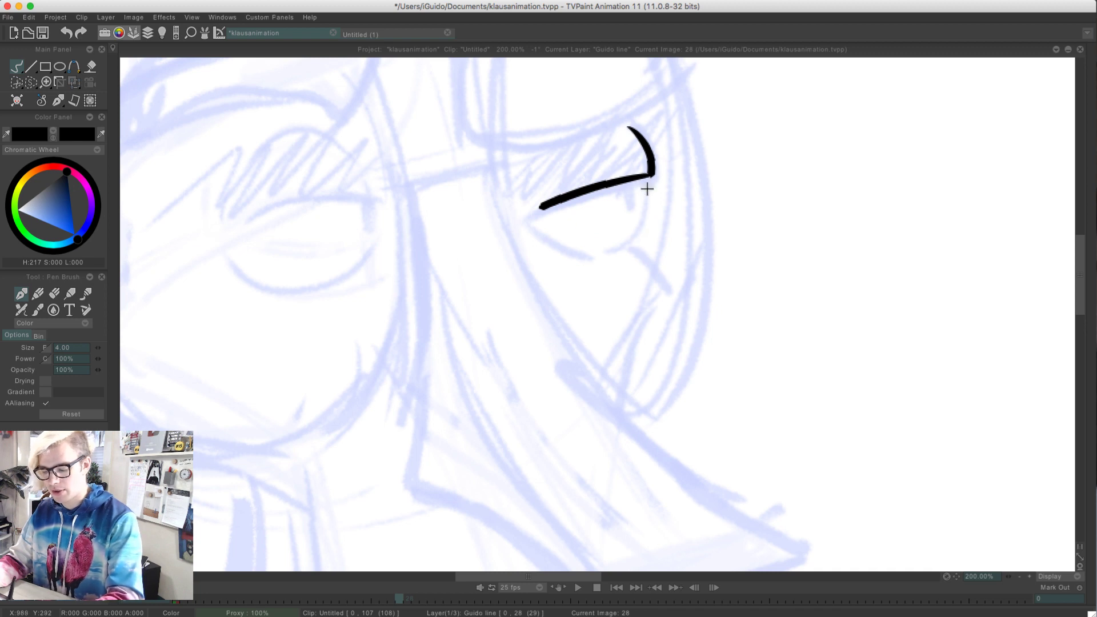
drag(650, 178, 617, 255)
key(ctrl+z)
drag(650, 177, 623, 252)
key(ctrl+z)
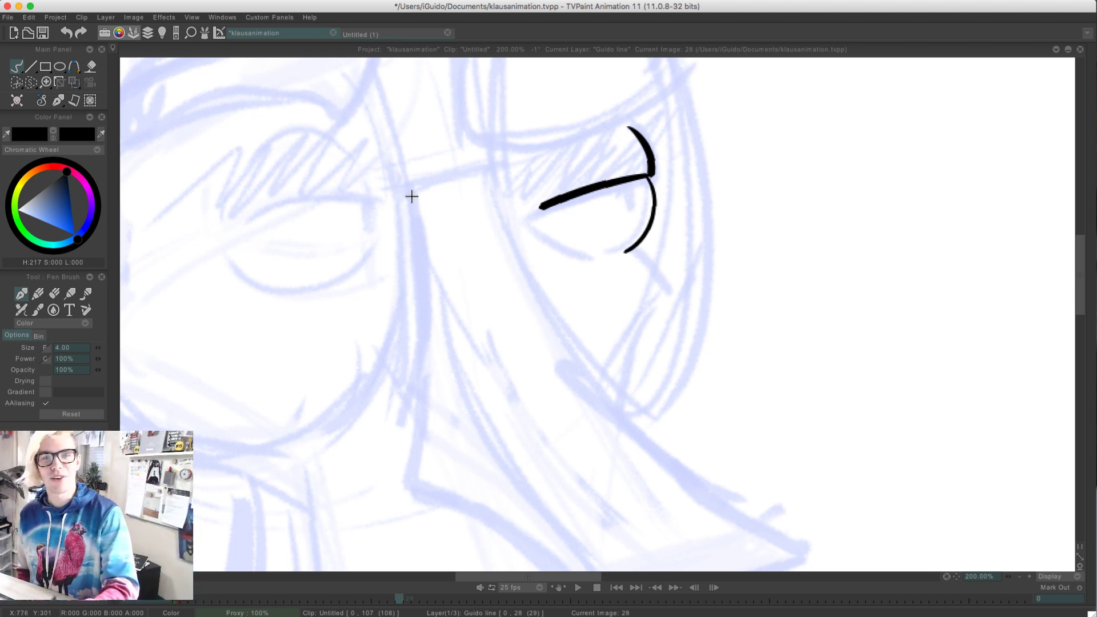
Undo the eyeball's outer curve and try to ink the far eye's lower lid from its inner corner
drag(527, 225, 603, 257)
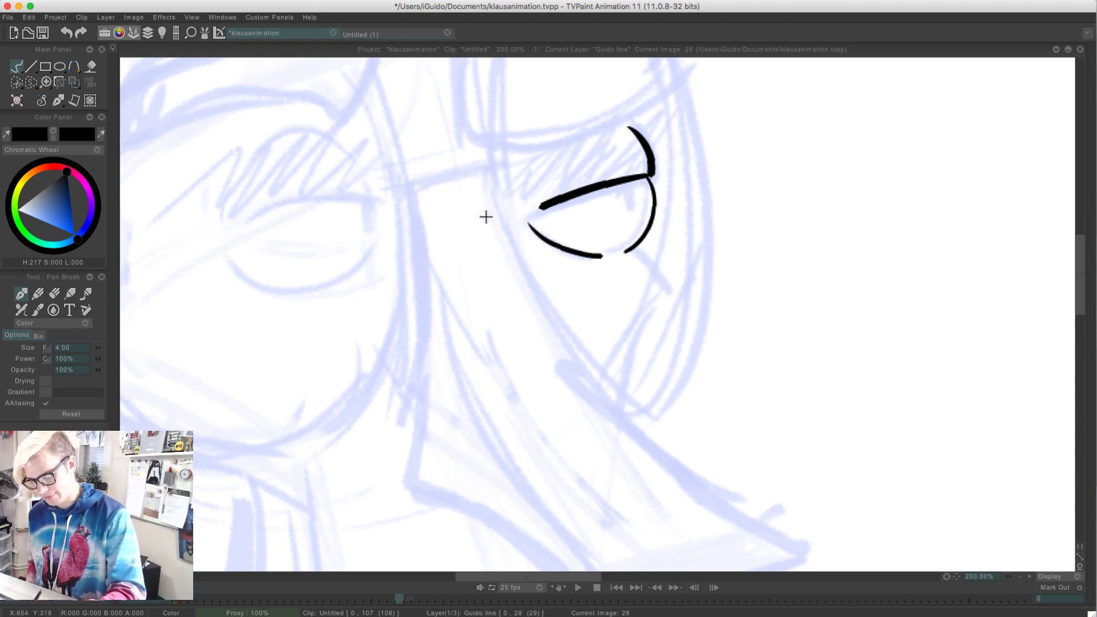
key(super+z)
key(super+z)
drag(527, 224, 611, 253)
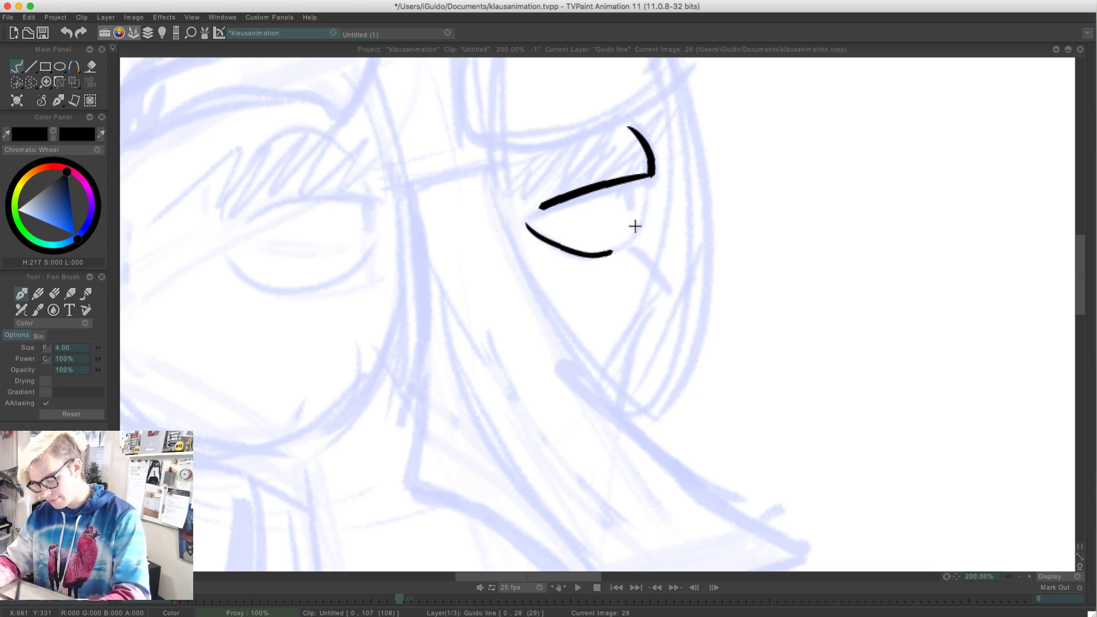
key(super+z)
mouse_move(527, 224)
mouse_down()
mouse_move(546, 241)
mouse_move(609, 254)
mouse_up()
key(super+z)
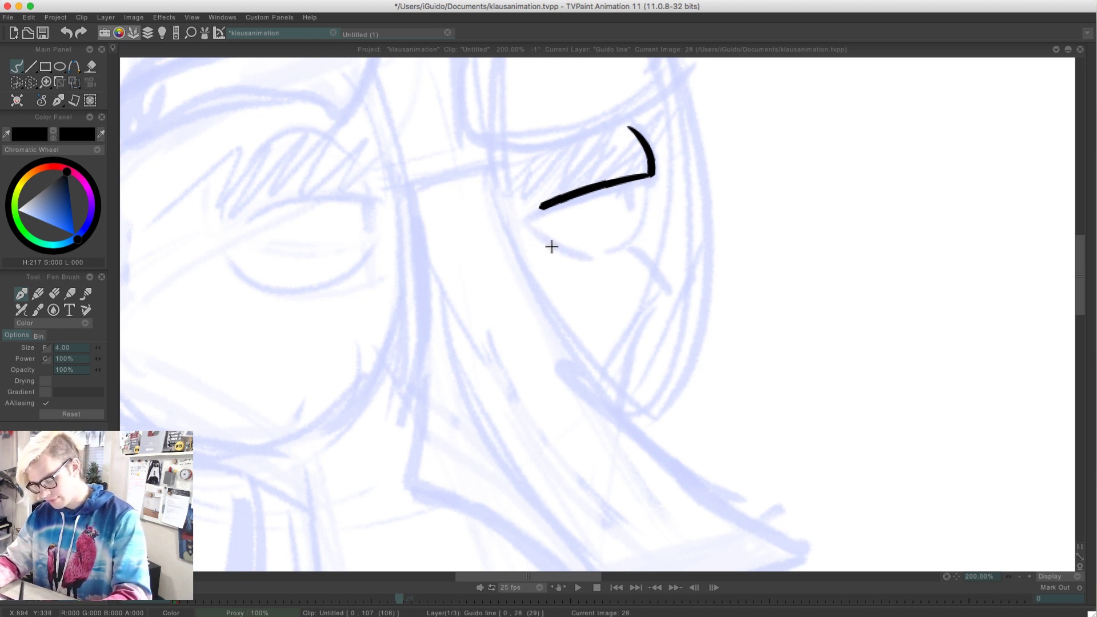
drag(526, 224, 609, 254)
key(super+z)
Ink a short, thin arc for the inner part of the far eye's lower lid, following the rough
mouse_move(503, 212)
mouse_down()
mouse_move(484, 336)
mouse_move(552, 271)
mouse_up()
key(super+z)
drag(496, 322, 558, 255)
key(super+z)
key(super+z)
mouse_move(497, 318)
mouse_down()
mouse_move(549, 285)
mouse_move(540, 207)
mouse_move(552, 280)
mouse_up()
Try several times to ink the far eyeball's outer curve from the upper lid's corner around toward the lower lid
key(super+z)
key(super+z)
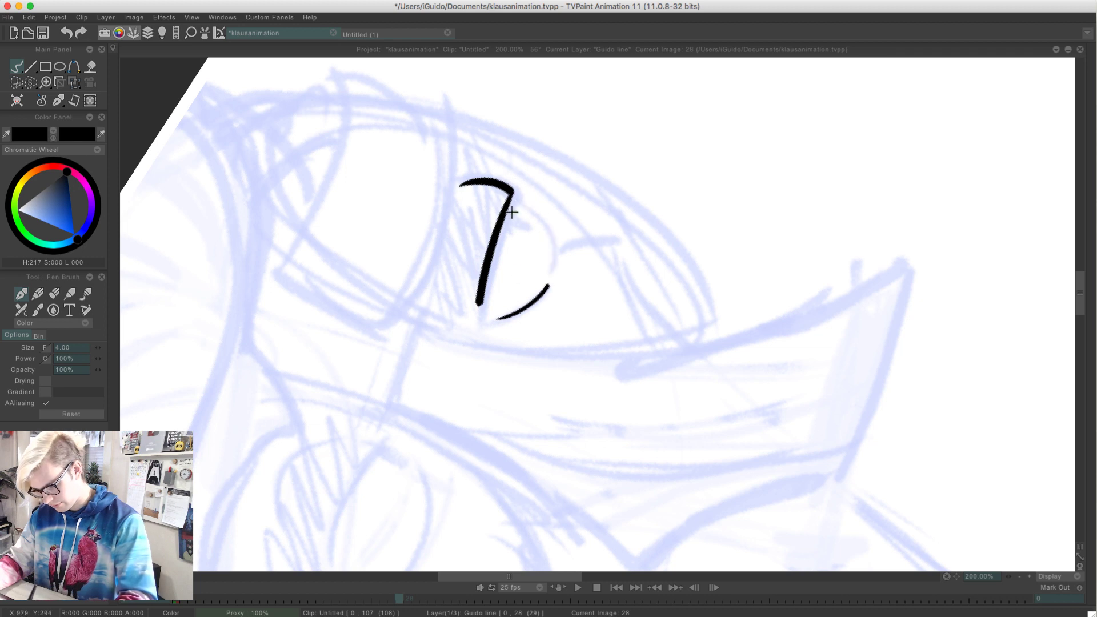
mouse_move(515, 200)
mouse_down()
mouse_move(552, 280)
mouse_move(558, 245)
mouse_move(552, 280)
mouse_up()
key(super+z)
key(super+z)
key(super+z)
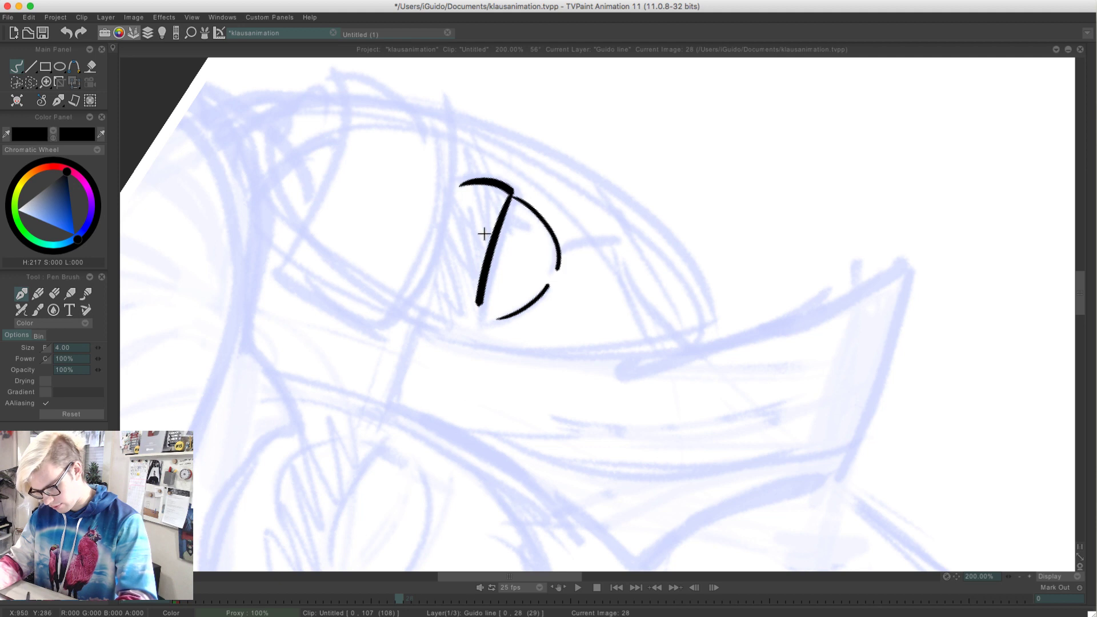
key(super+z)
mouse_move(516, 200)
mouse_down()
mouse_move(549, 229)
mouse_move(552, 280)
mouse_up()
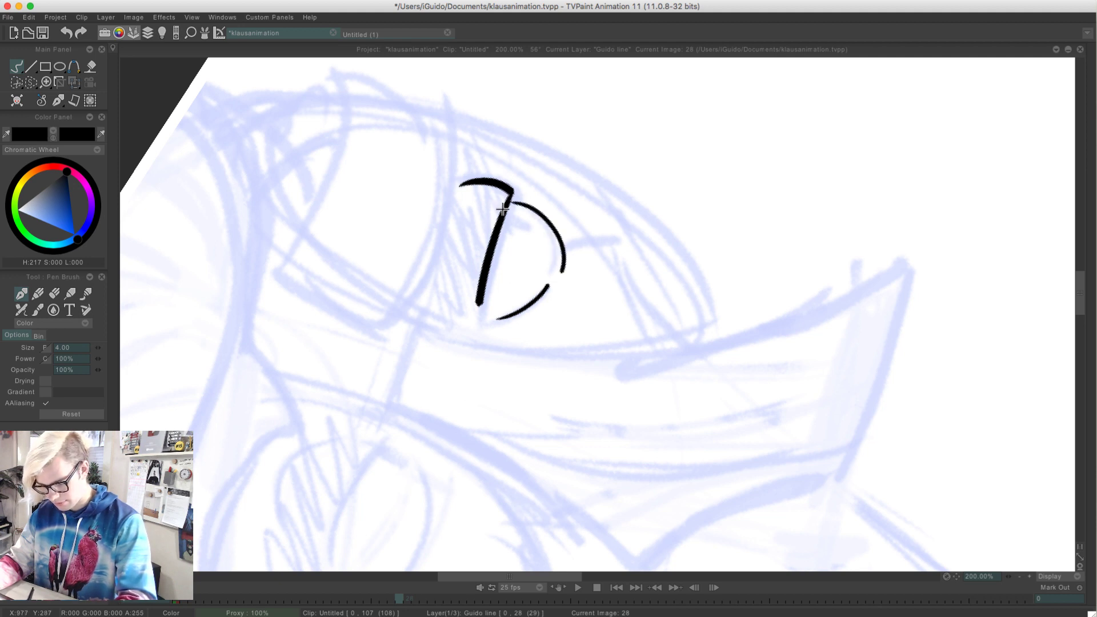
key(super+z)
drag(515, 200, 553, 266)
key(super+z)
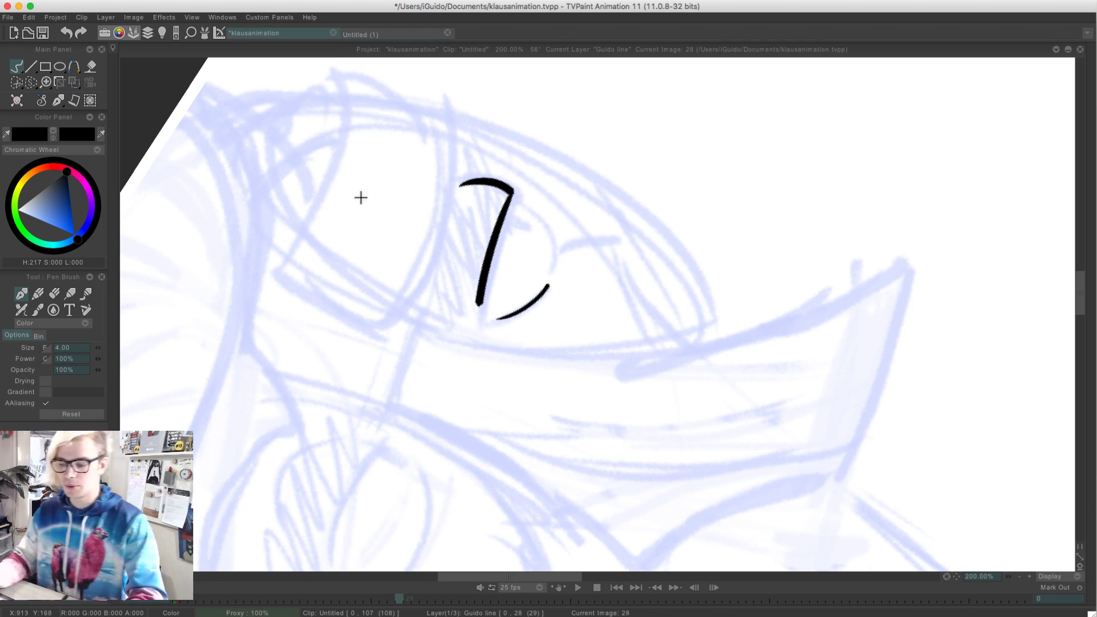
Ink a short straight line across the top of the nose bridge between the two glasses lenses
mouse_move(294, 240)
mouse_down()
mouse_move(478, 186)
mouse_move(316, 235)
mouse_move(480, 156)
mouse_move(560, 146)
mouse_up()
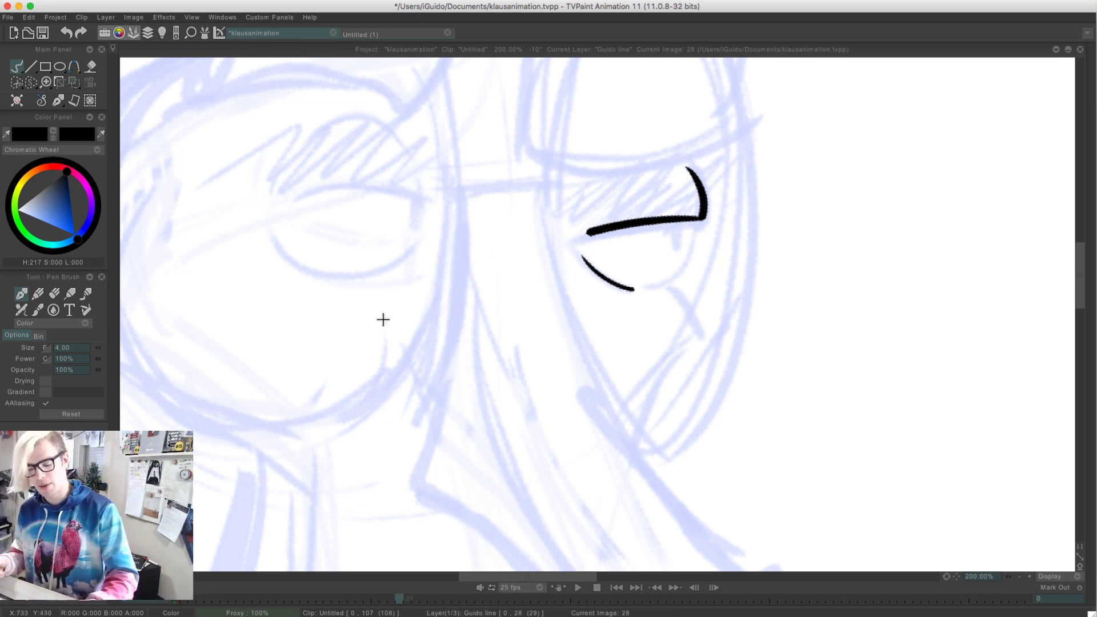
mouse_move(543, 182)
mouse_down()
mouse_move(458, 181)
mouse_move(523, 185)
mouse_move(466, 189)
mouse_up()
key(super+z)
key(super+z)
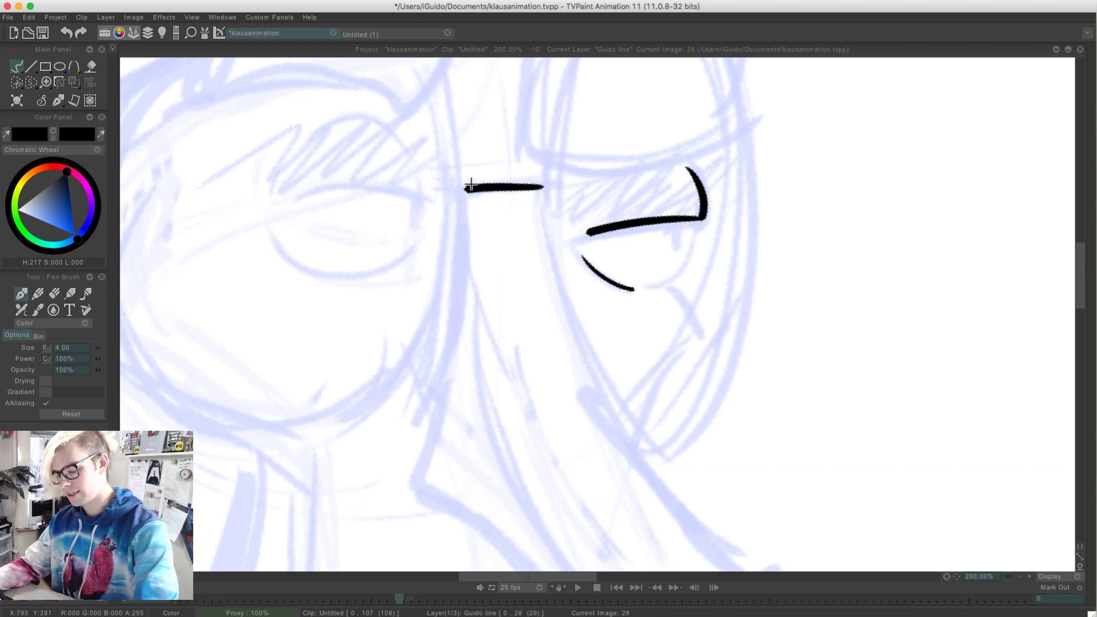
Try to ink the nose's outer edge from the bridge line's far end and save the project
drag(542, 186, 631, 331)
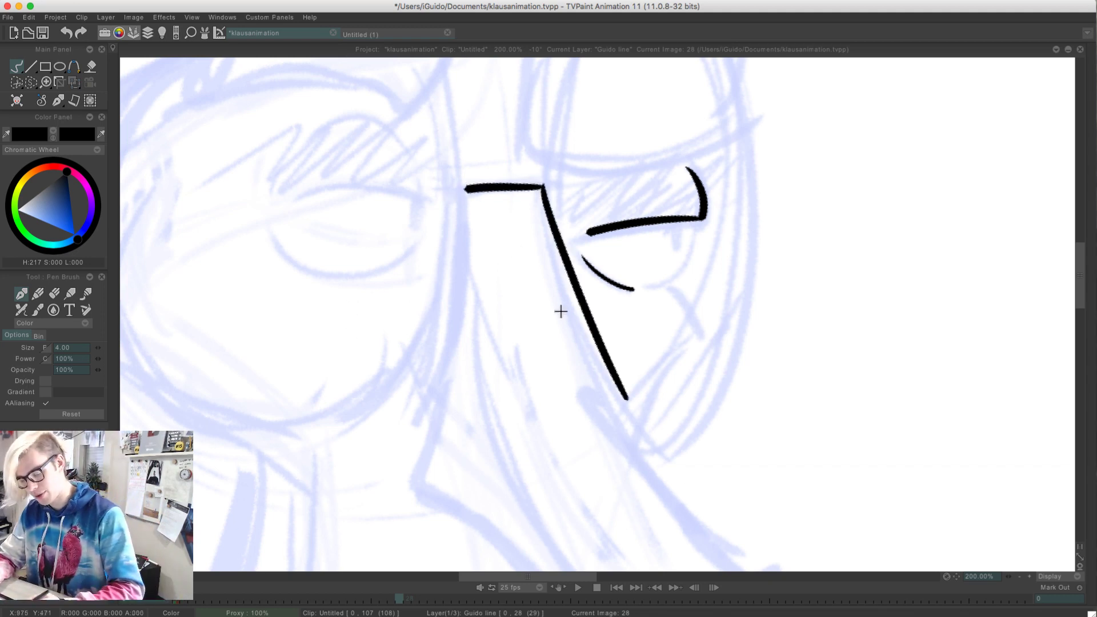
key(super+z)
mouse_move(542, 186)
mouse_down()
mouse_move(553, 227)
mouse_move(702, 489)
mouse_up()
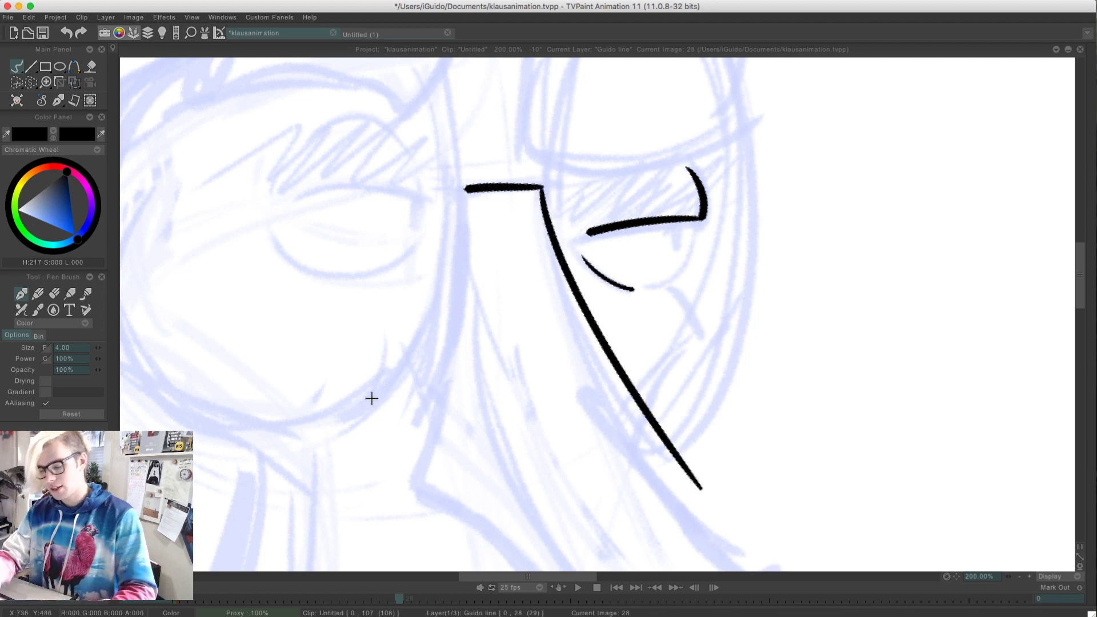
mouse_move(371, 399)
mouse_down()
mouse_move(281, 216)
mouse_move(346, 326)
mouse_move(325, 265)
mouse_move(334, 280)
mouse_up()
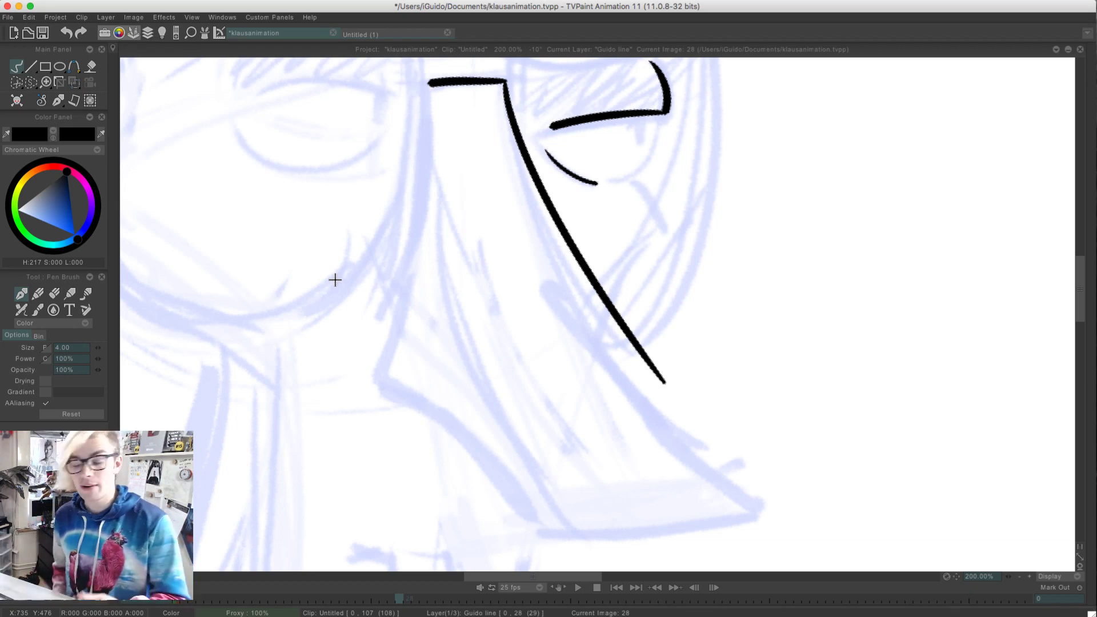
key(super+s)
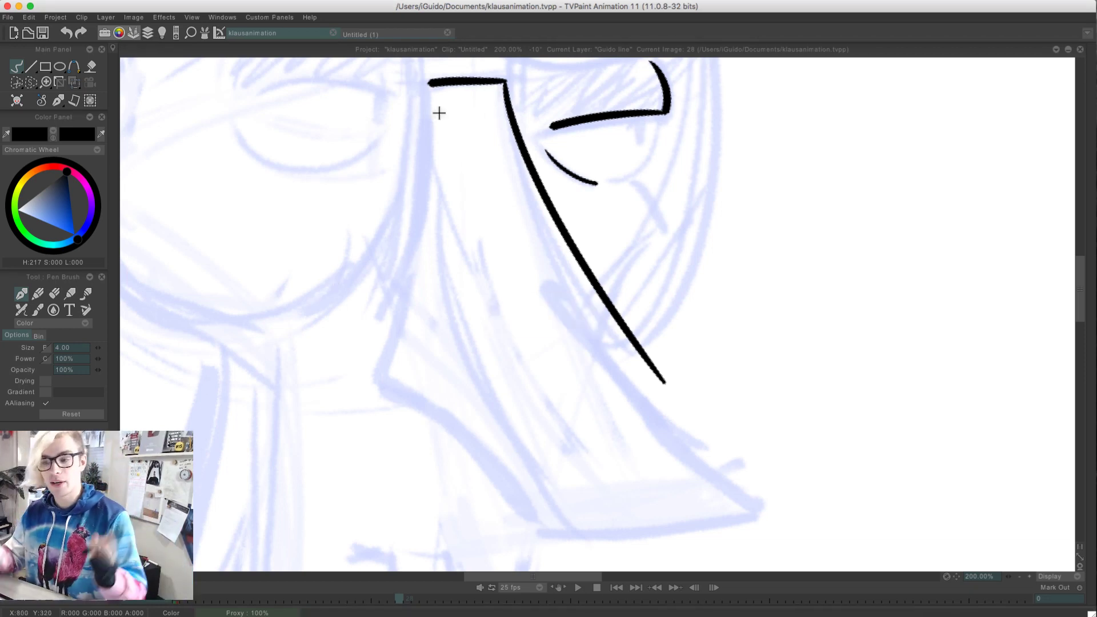
Redraw the nose's outer edge as one long, smooth curve from the bridge line to slightly beyond the rough tip
key(super+z)
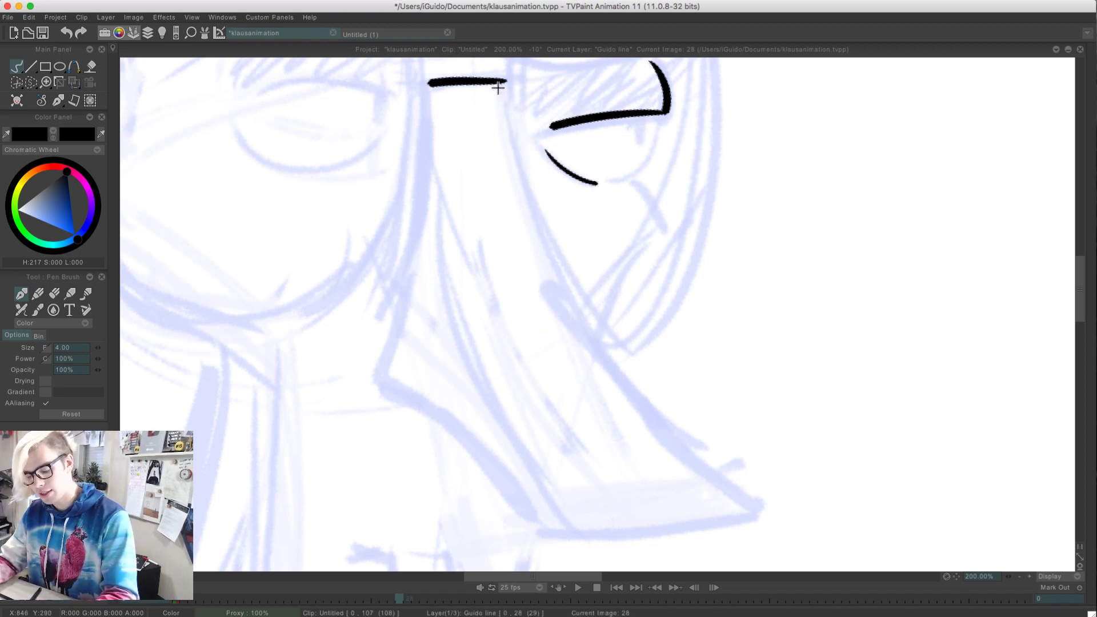
key(super+shift+z)
key(super+z)
drag(504, 82, 737, 472)
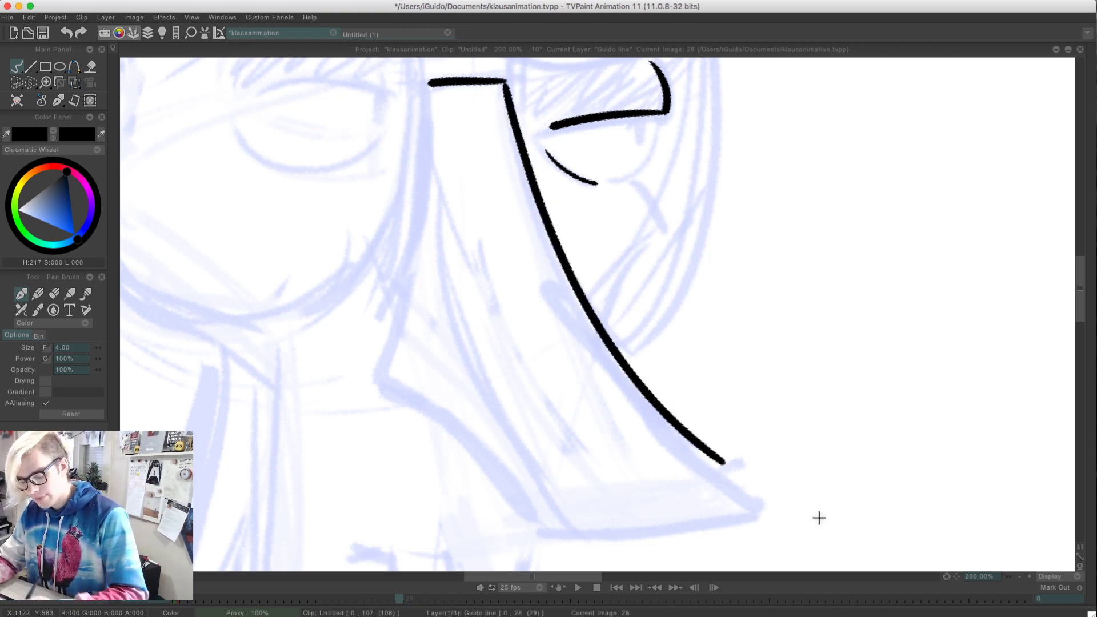
key(super+s)
key(super+z)
mouse_move(504, 83)
mouse_down()
mouse_move(602, 338)
mouse_move(795, 505)
mouse_up()
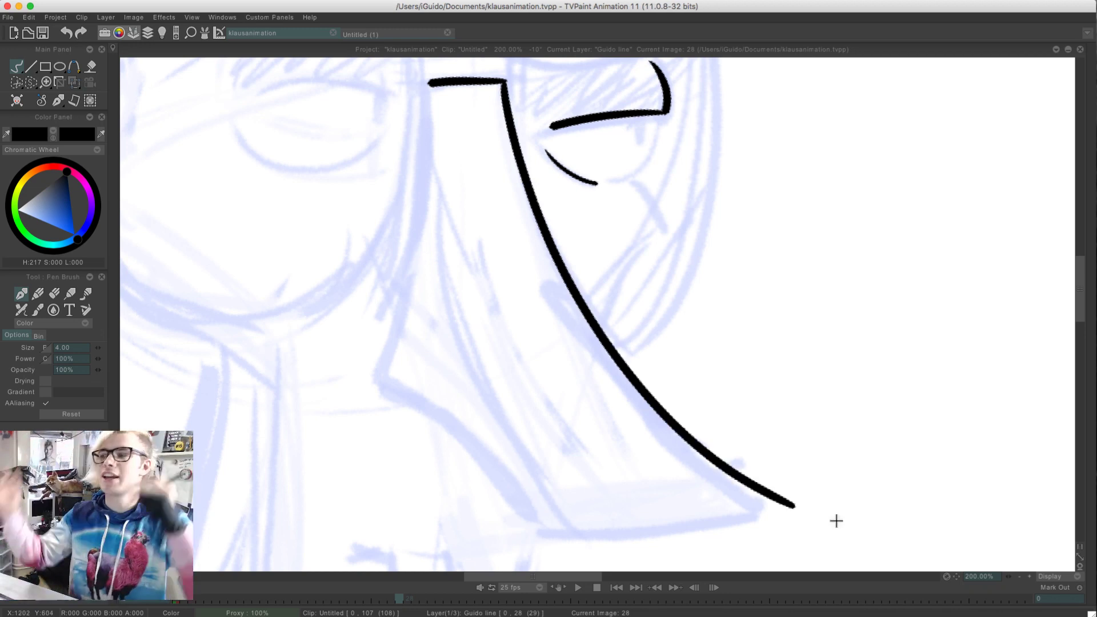
Ink the nose's inner edge as a long curve from the near end of the bridge line, redoing the stroke until it flows
drag(426, 92, 553, 493)
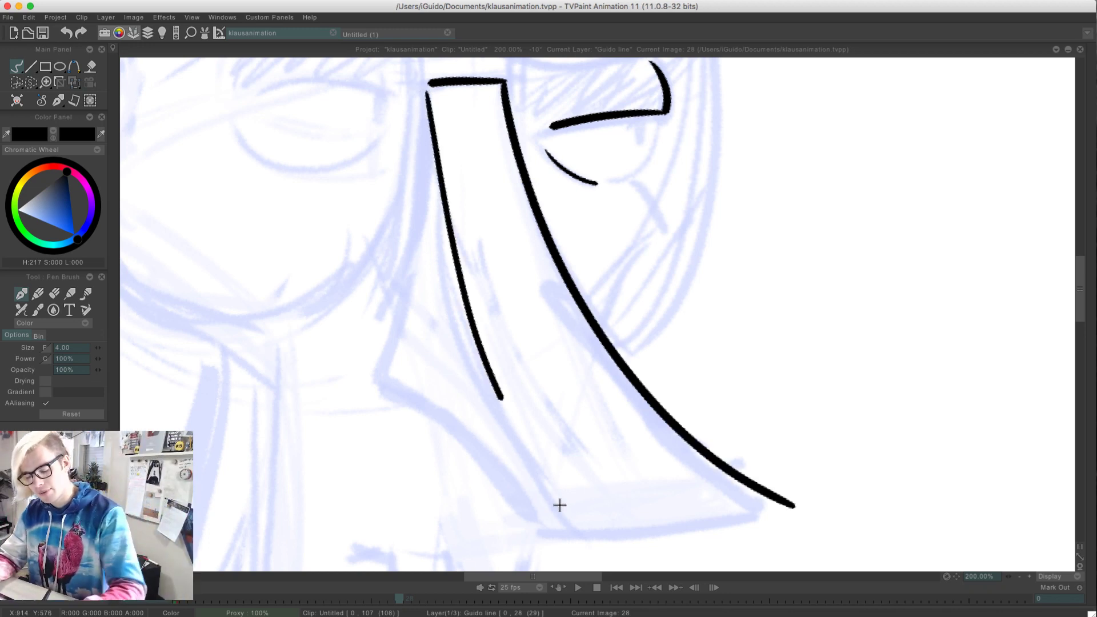
key(ctrl+z)
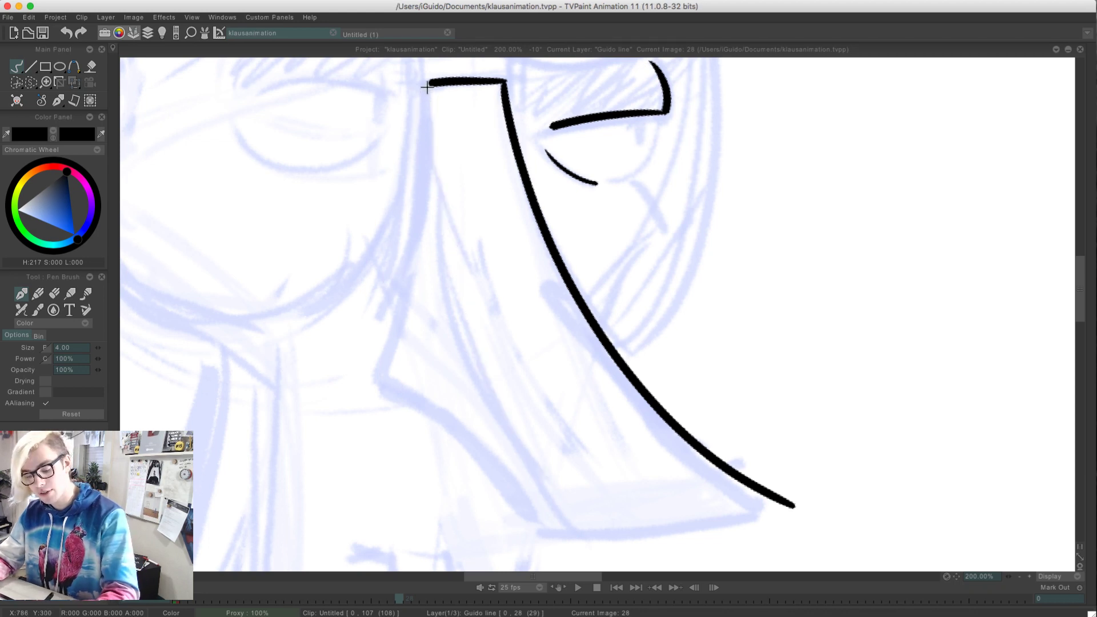
mouse_move(427, 83)
mouse_down()
mouse_move(457, 310)
mouse_move(519, 455)
mouse_up()
key(ctrl+z)
drag(429, 86, 564, 534)
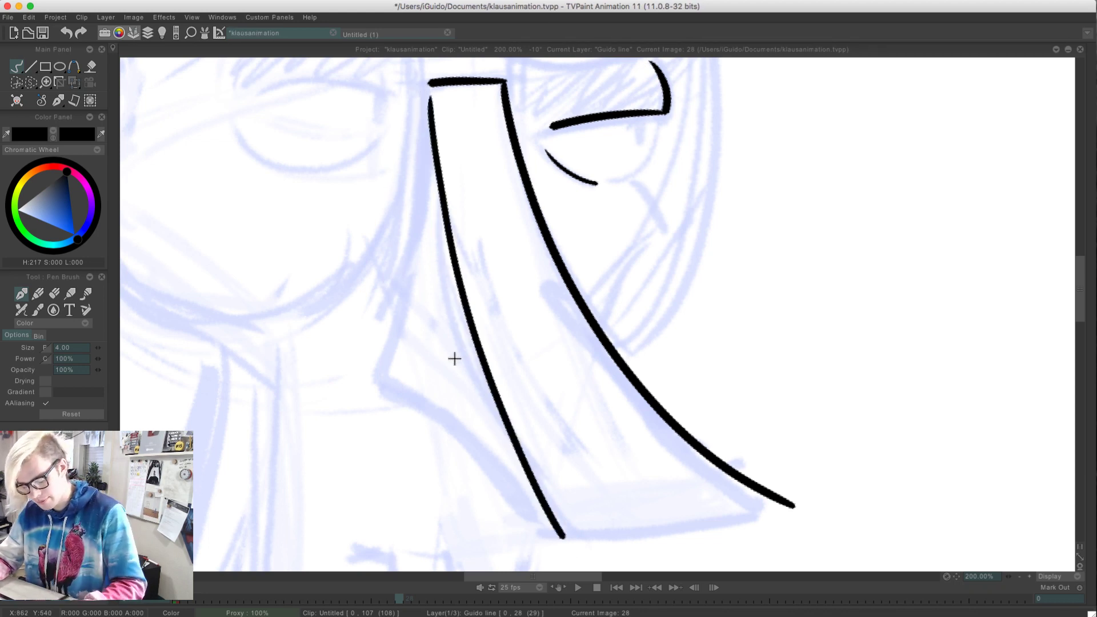
key(ctrl+z)
drag(427, 94, 551, 508)
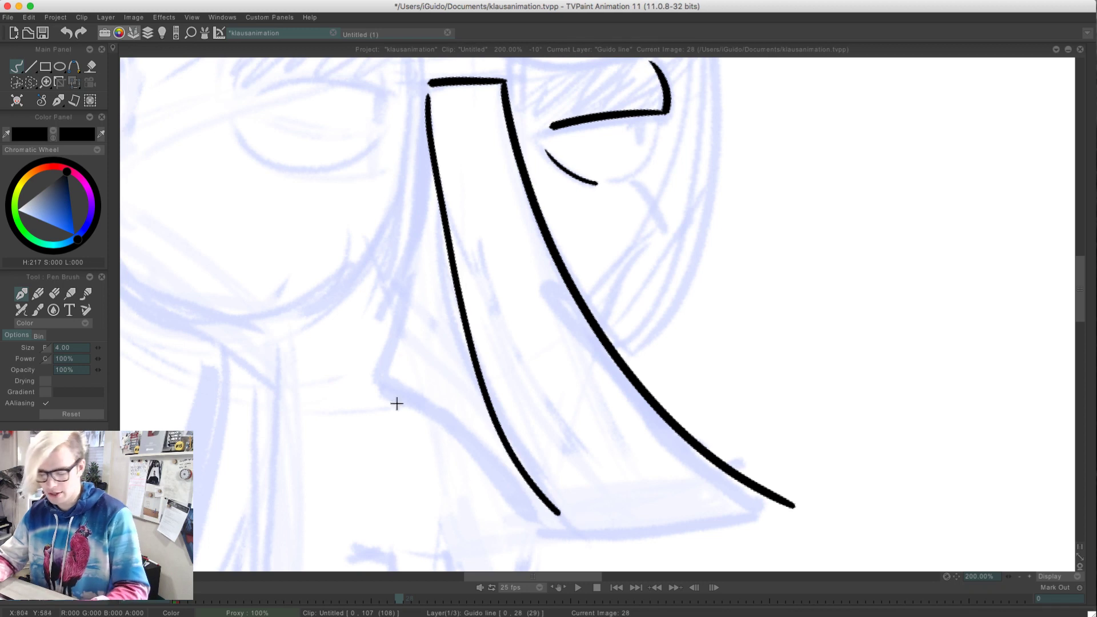
key(ctrl+z)
mouse_move(429, 94)
mouse_down()
mouse_move(531, 492)
mouse_move(577, 560)
mouse_up()
key(ctrl+z)
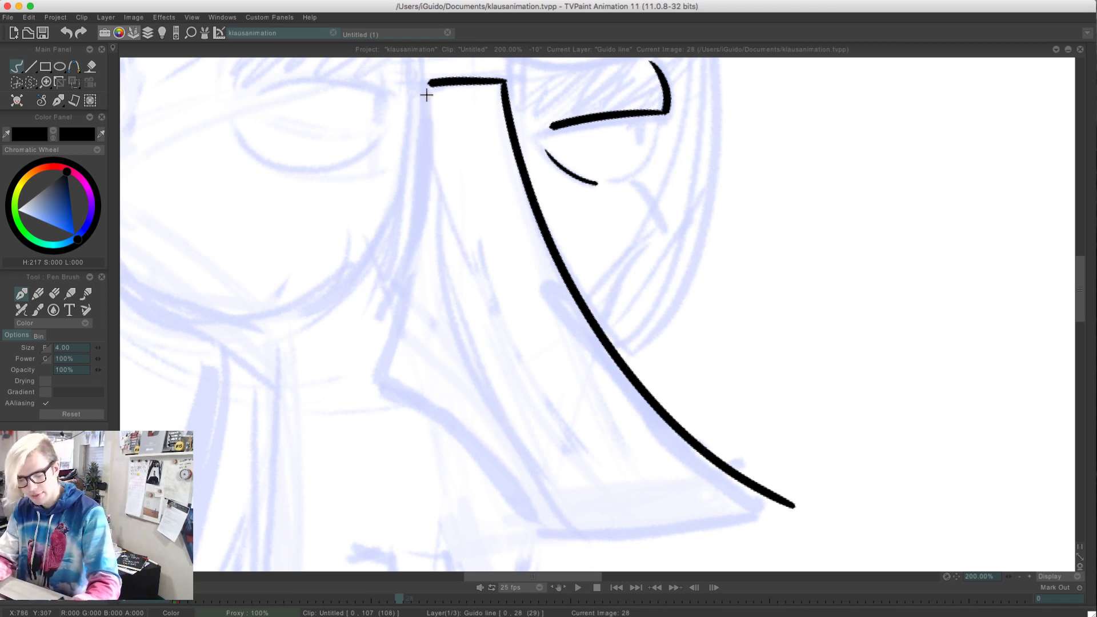
mouse_move(428, 91)
mouse_down()
mouse_move(456, 275)
mouse_move(566, 502)
mouse_up()
key(ctrl+z)
mouse_move(426, 95)
mouse_down()
mouse_move(435, 225)
mouse_move(495, 433)
mouse_move(570, 543)
mouse_up()
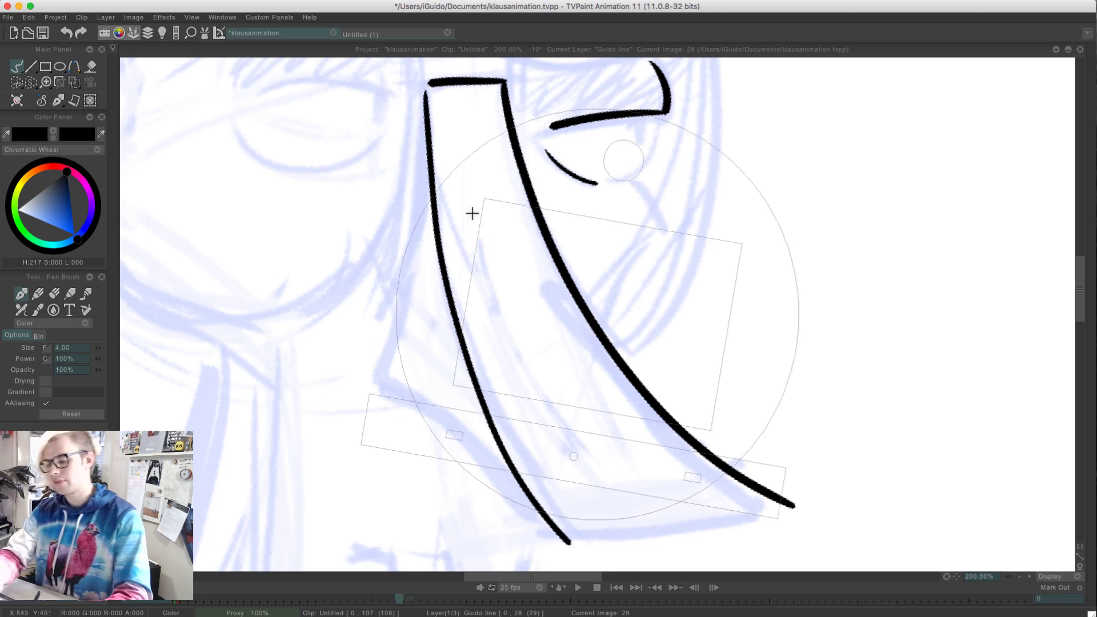
Ink a slightly curved line joining the ends of the two long edges to close the nose tip
drag(420, 222, 358, 396)
mouse_move(862, 277)
mouse_down()
mouse_move(800, 423)
mouse_move(768, 460)
mouse_up()
key(ctrl+z)
drag(866, 269, 772, 469)
key(ctrl+z)
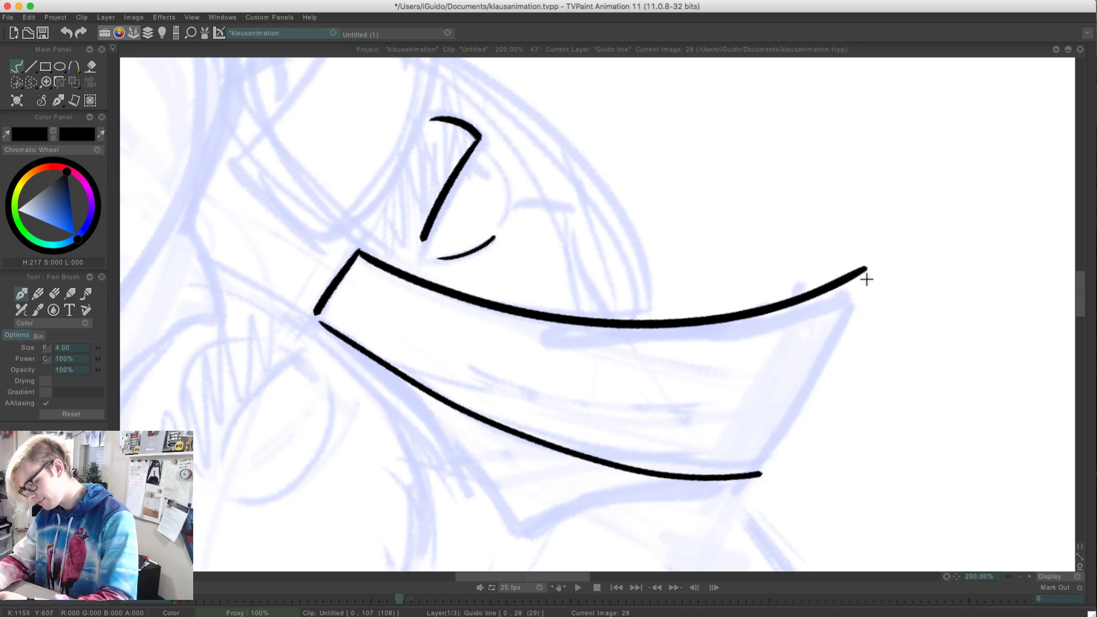
drag(866, 268, 761, 473)
key(ctrl+z)
drag(864, 270, 763, 474)
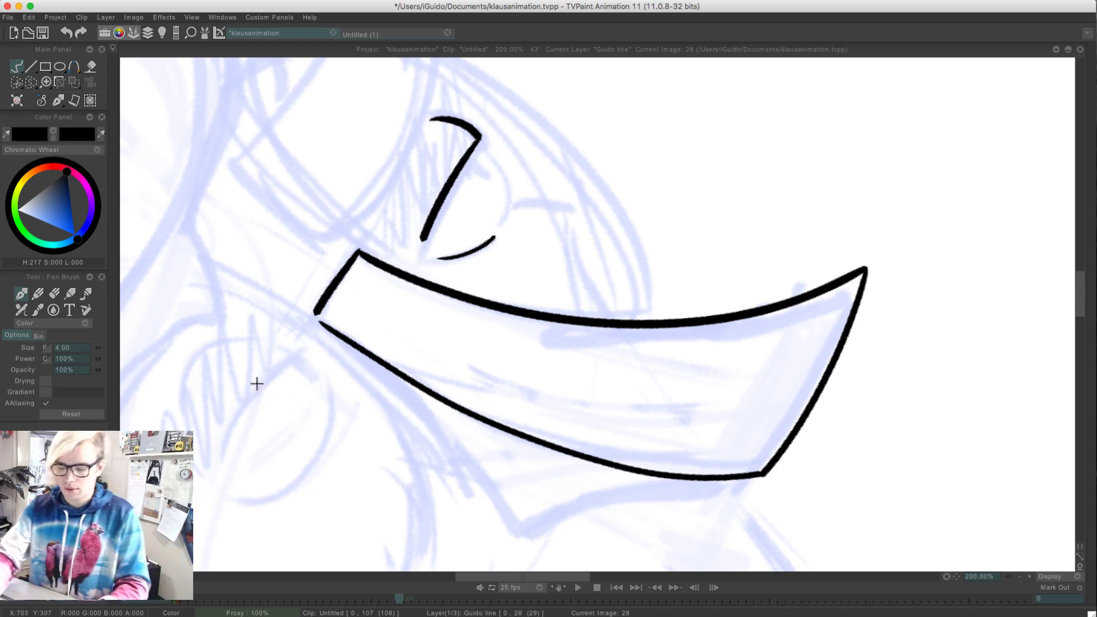
Flip through the earlier inked images and play the animation to compare them with the new drawing
key(Left)
key(Left)
key(Left)
key(Left)
key(Left)
key(Left)
key(Left)
key(Left)
key(Left)
key(Left)
key(Left)
key(Left)
key(Left)
key(Left)
key(Left)
key(Left)
key(Left)
key(Left)
key(Left)
key(Left)
key(Left)
key(Left)
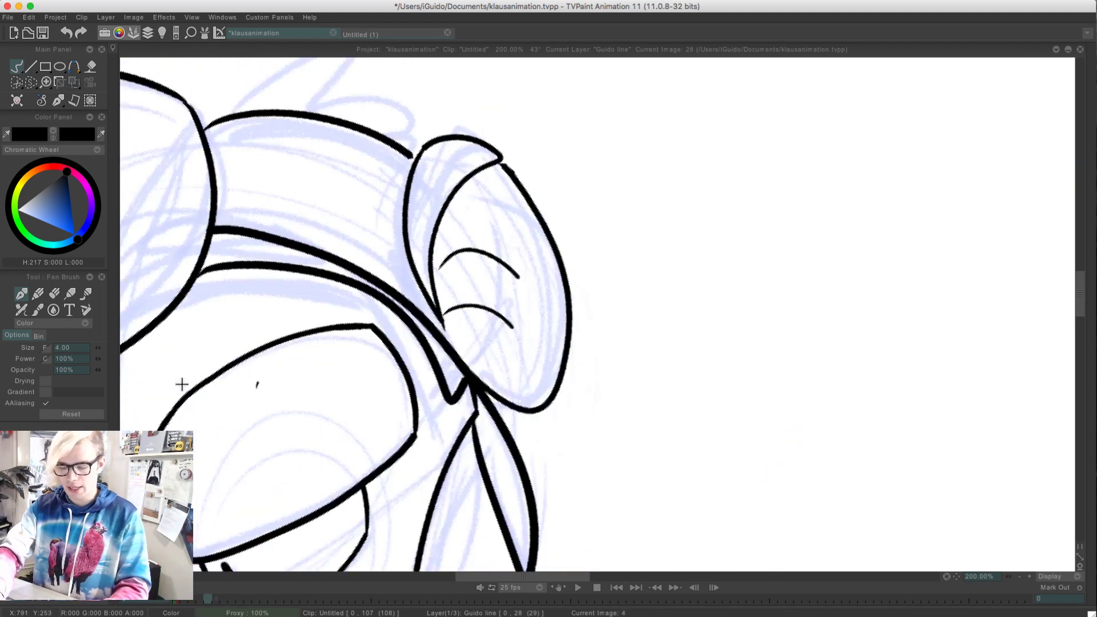
key(Right)
key(Right)
key(Right)
key(Right)
key(Right)
key(Right)
key(Right)
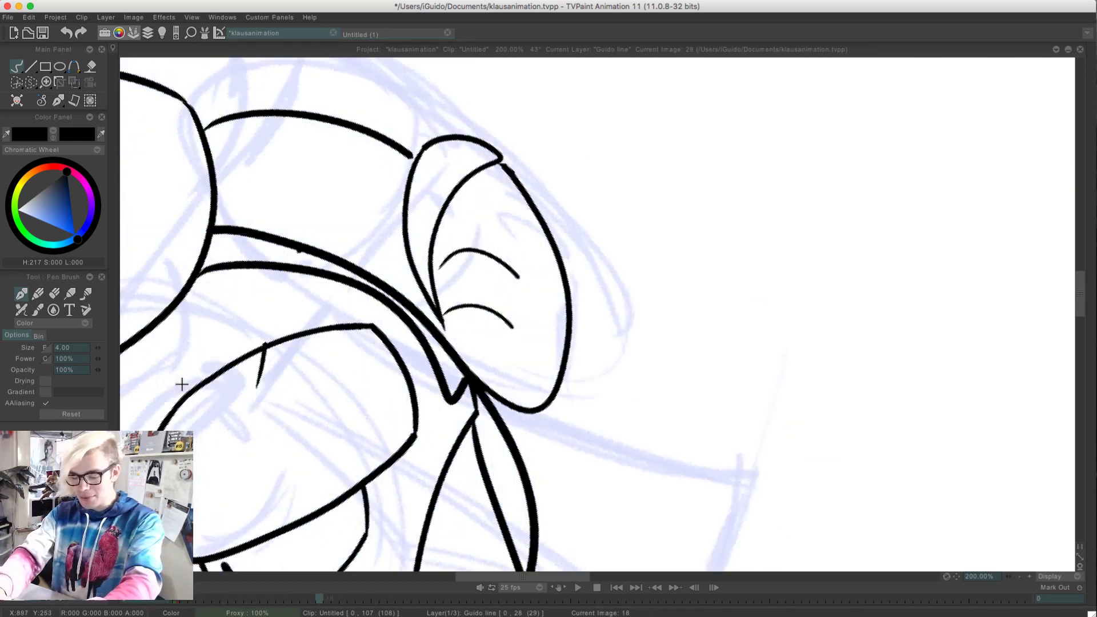
key(Return)
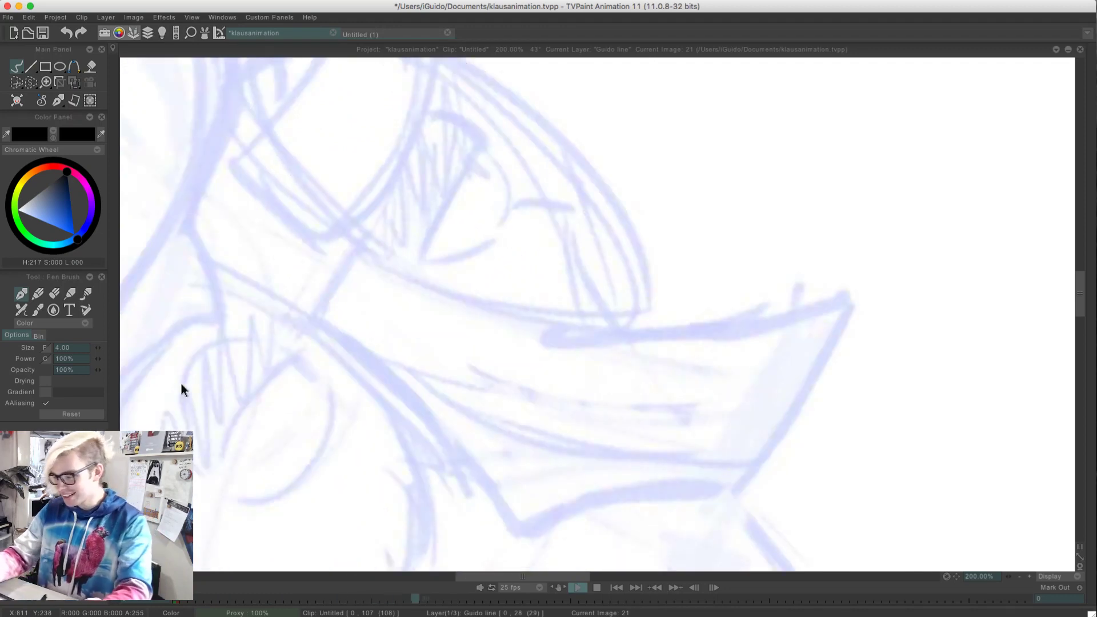
key(Return)
Show the clip timeline with the canvas straightened and zoomed out to 33.33%
click(1019, 576)
click(1019, 576)
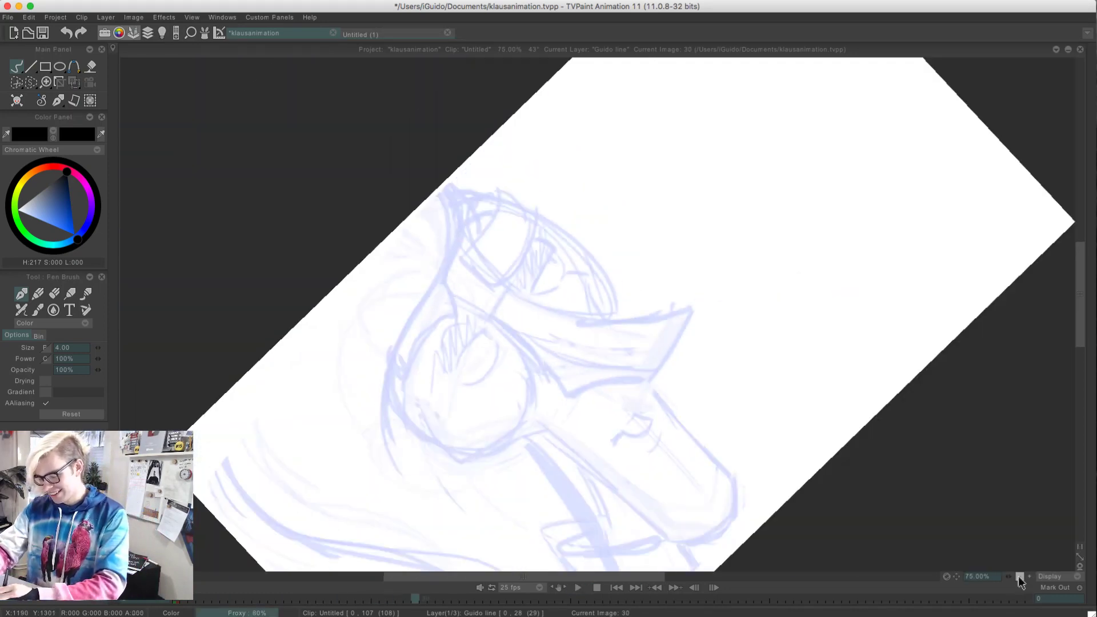
click(1019, 576)
click(1020, 576)
key(Tab)
drag(344, 289, 468, 151)
drag(417, 234, 441, 152)
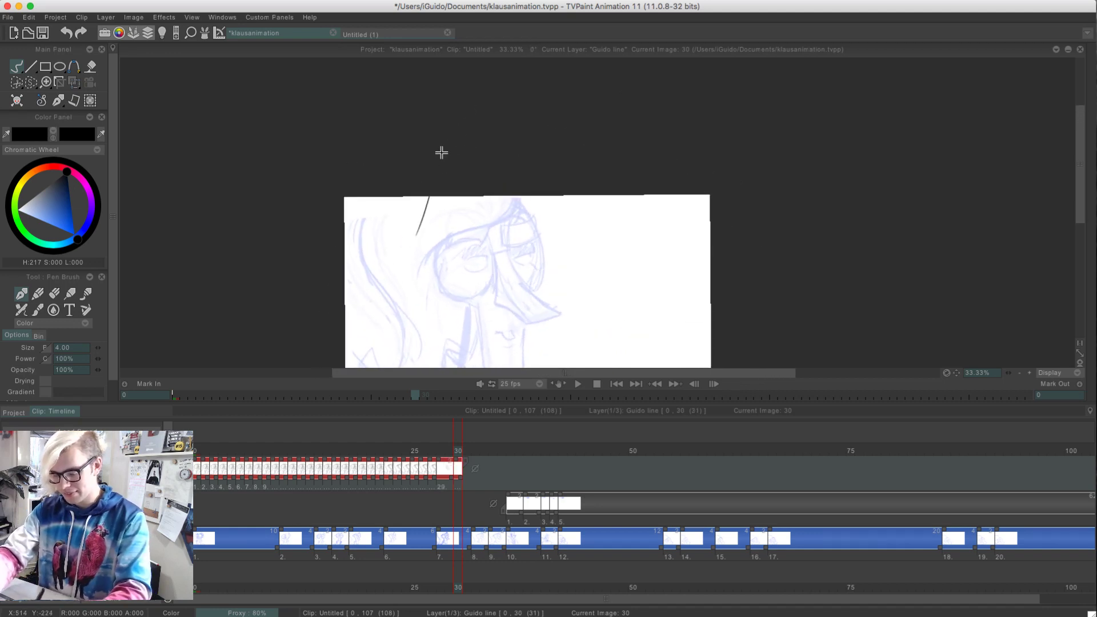
Undo the stray stroke and all the extra images on the Guido line layer until only its three key drawings remain
key(super+z)
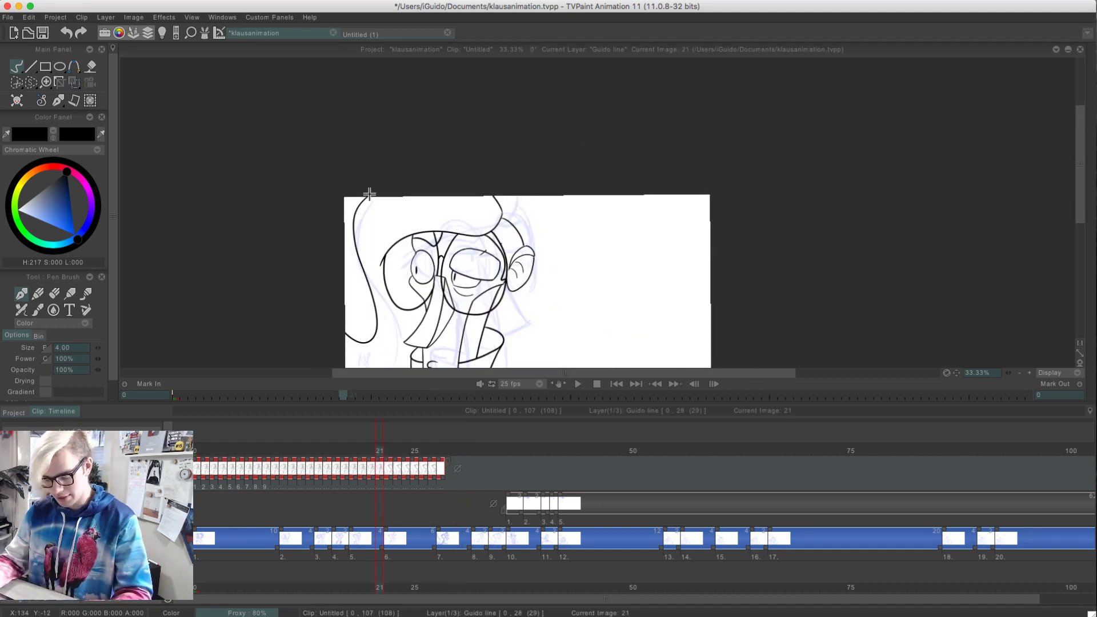
key(Left)
key(Left)
key(Left)
key(Left)
key(Left)
key(Left)
key(Left)
key(Left)
key(Left)
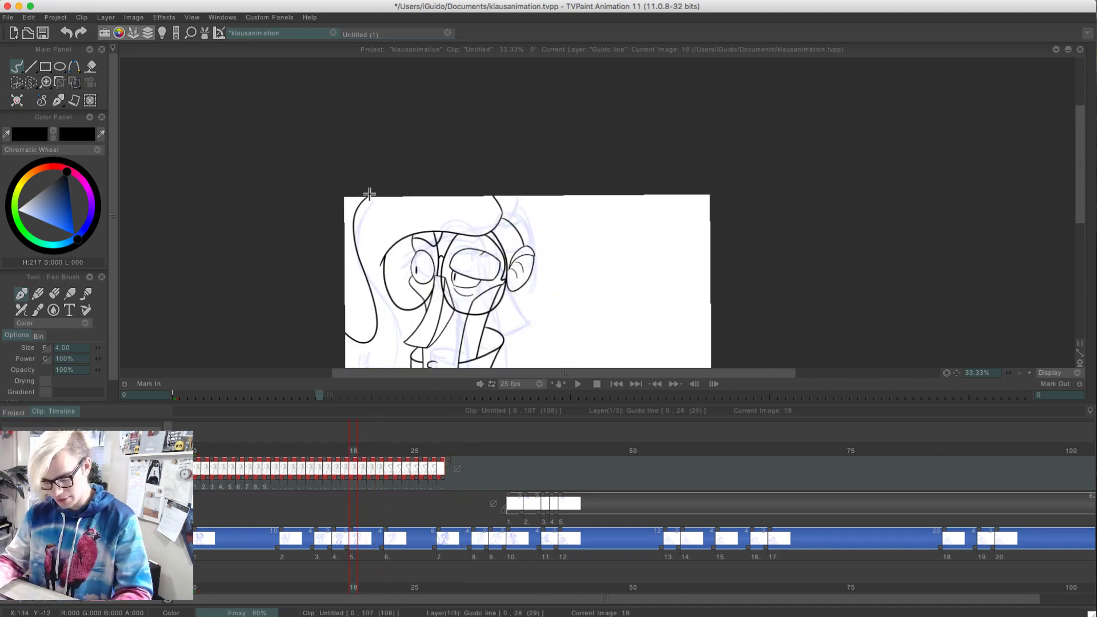
key(Left)
key(Left)
key(Left)
key(Left)
key(Left)
key(Left)
key(Left)
key(Left)
key(Left)
key(Left)
key(Left)
key(Left)
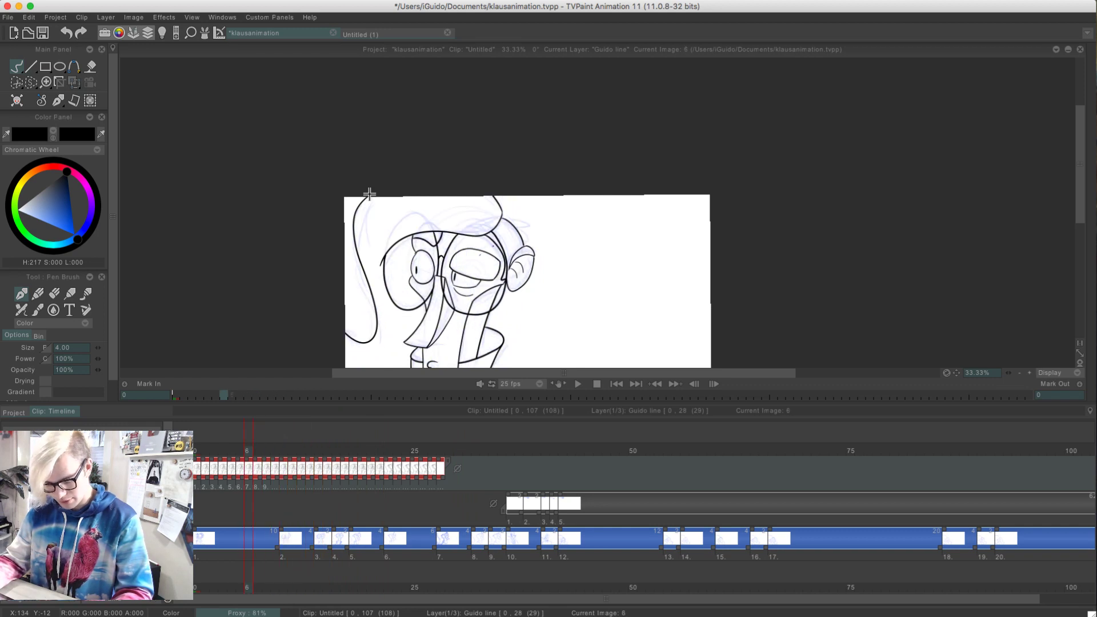
key(Left)
key(Left)
key(Left)
key(Left)
key(Left)
key(Left)
key(Left)
key(Left)
key(Left)
key(Left)
key(Left)
key(Left)
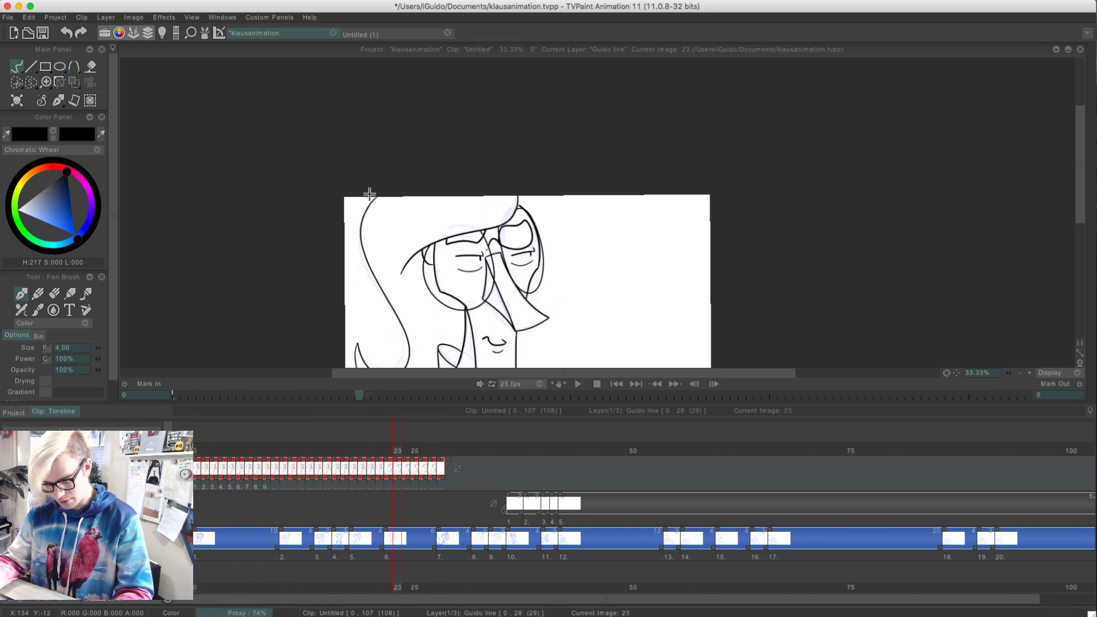
key(Left)
key(Left)
key(Left)
key(Left)
key(Left)
key(Left)
key(Left)
key(Left)
key(Left)
key(Left)
key(Left)
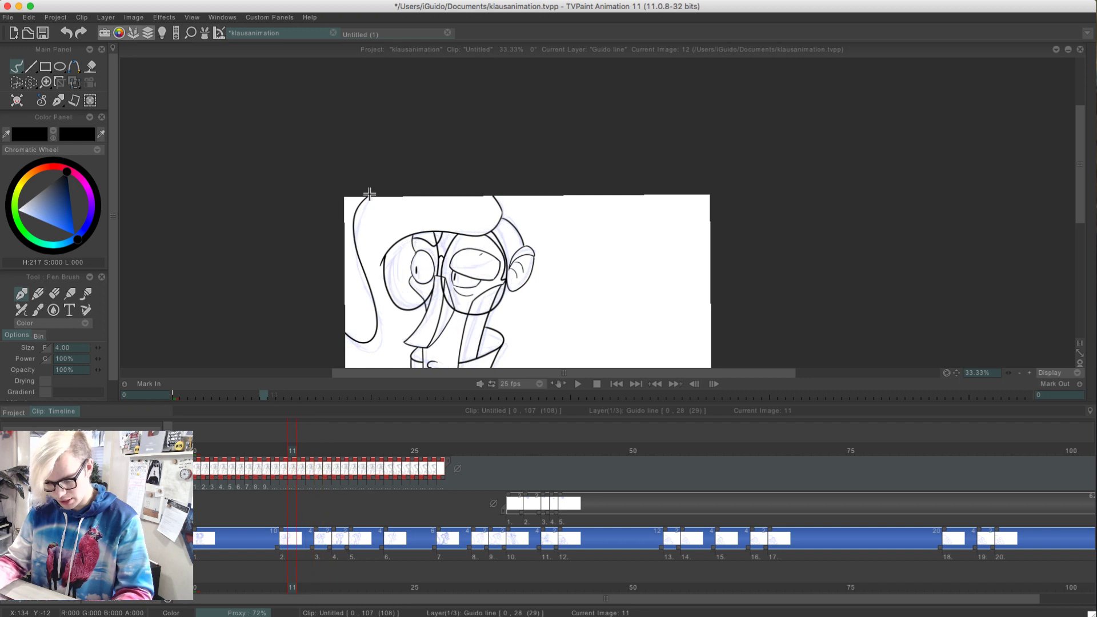
key(Left)
key(Left)
key(Left)
key(Left)
key(Left)
key(Left)
key(Left)
key(Left)
key(Left)
key(Left)
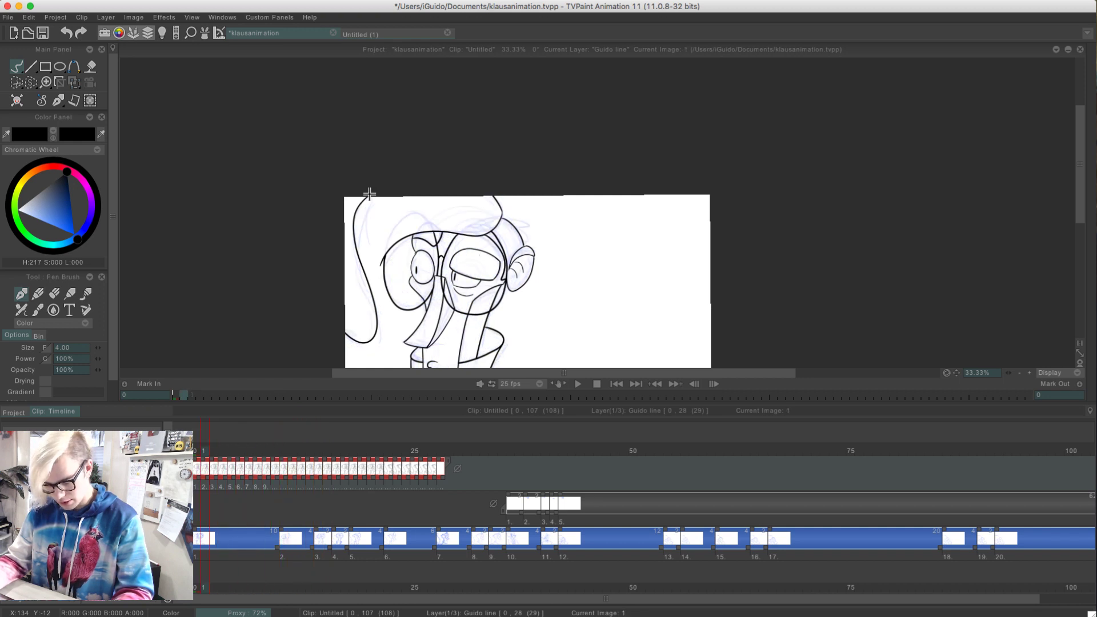
key(Left)
key(Left)
key(Left)
key(Left)
key(Left)
key(Left)
key(Left)
key(Left)
key(Left)
key(Left)
key(Left)
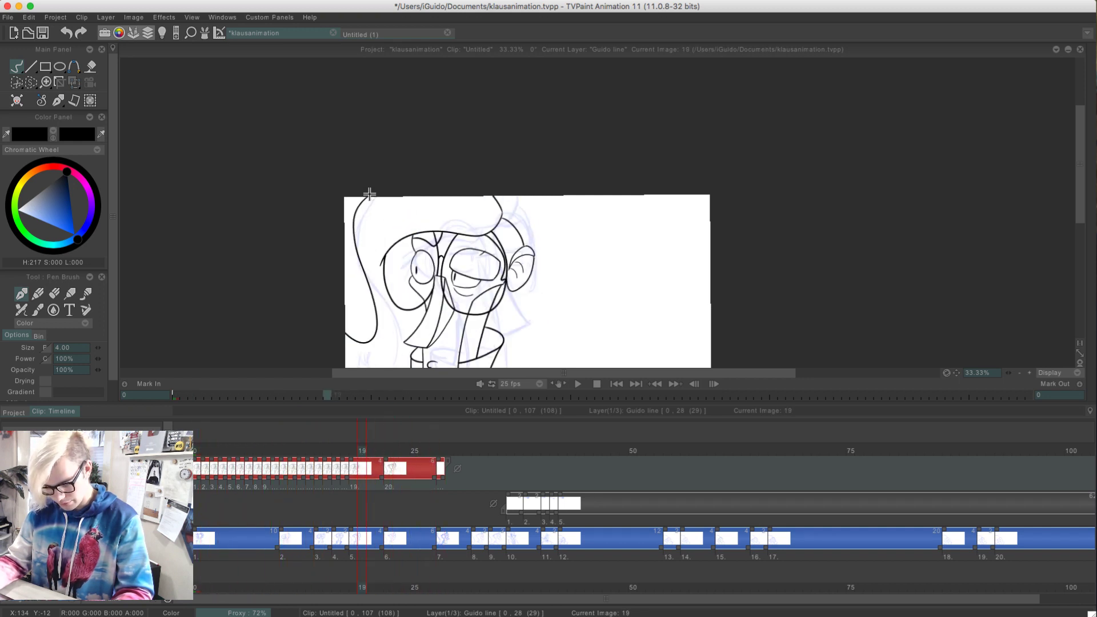
key(Left)
key(Left)
key(Left)
key(Left)
key(Left)
key(Left)
key(Left)
key(Left)
key(Left)
key(Left)
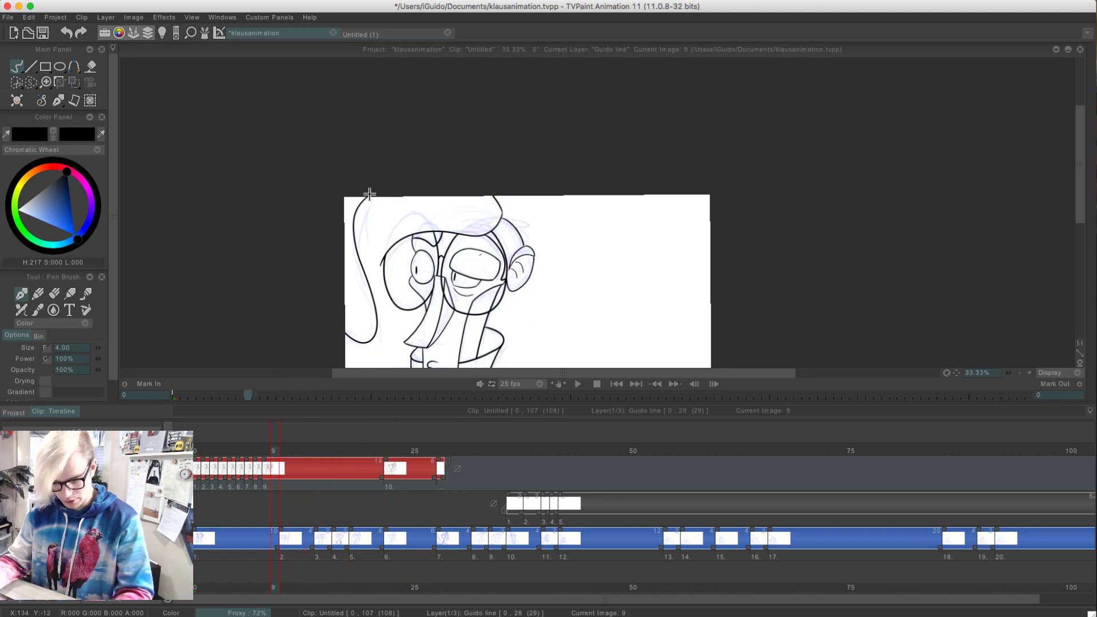
key(super+z)
key(super+z)
key(super+z)
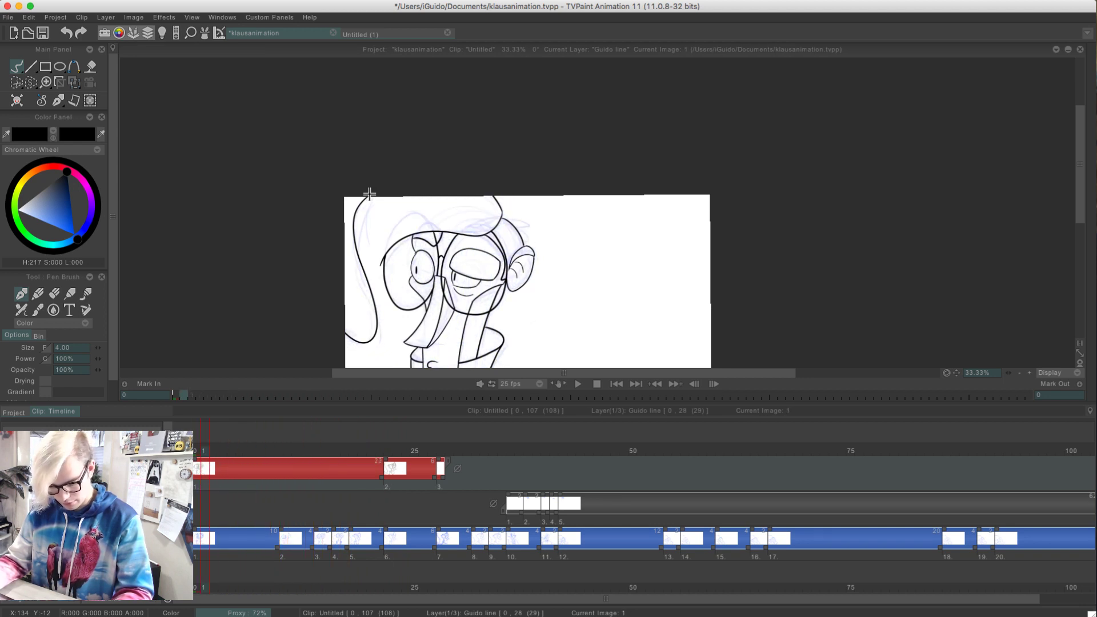
Return to image 28 of the Guido line layer and zoom to 75% on the face
key(End)
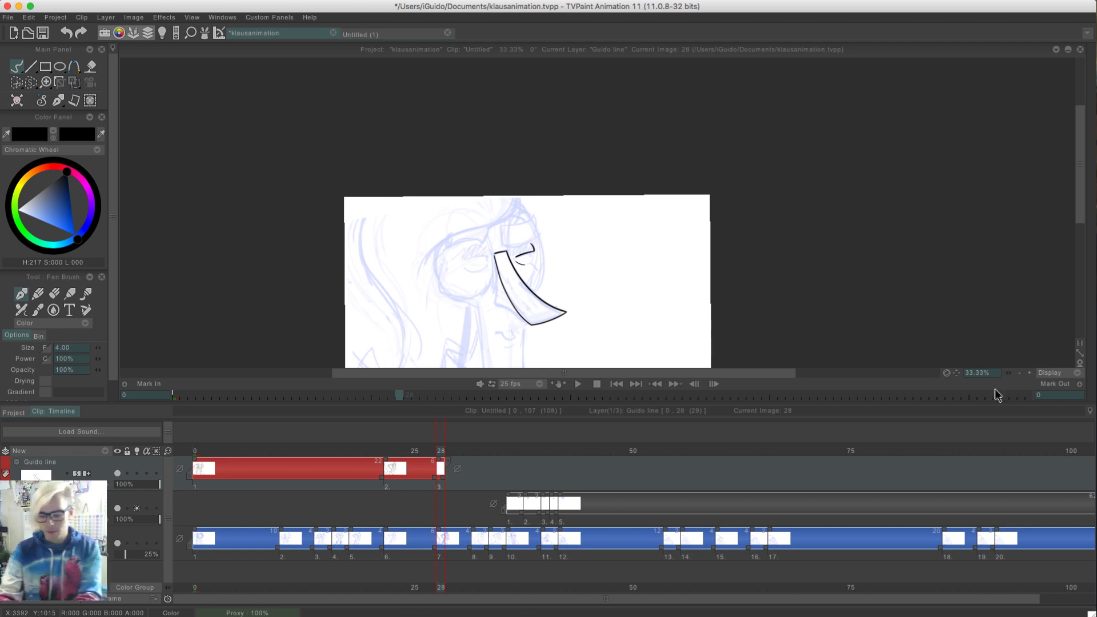
click(1031, 372)
click(1030, 373)
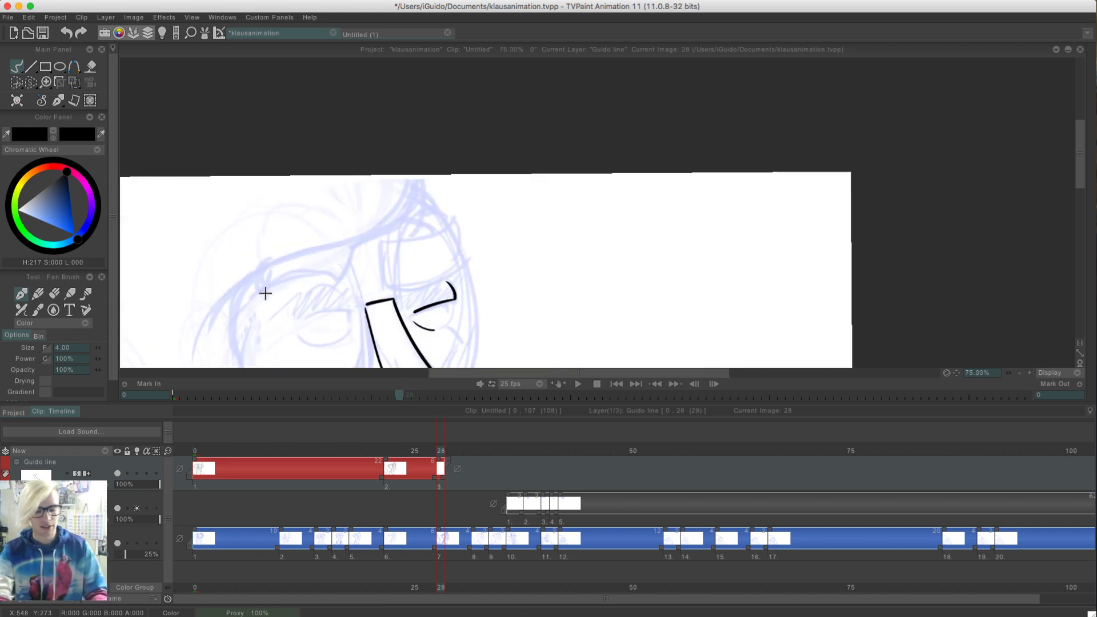
Hide the clip timeline and zoom the canvas to 150% on the nose and eyes
drag(265, 292, 341, 111)
key(Tab)
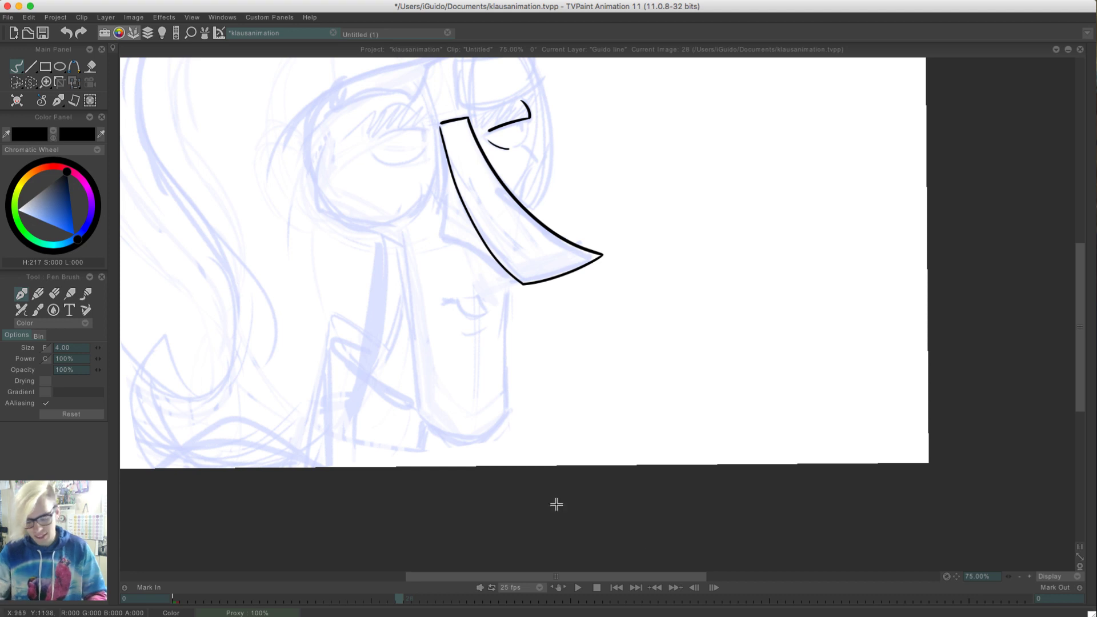
click(1029, 576)
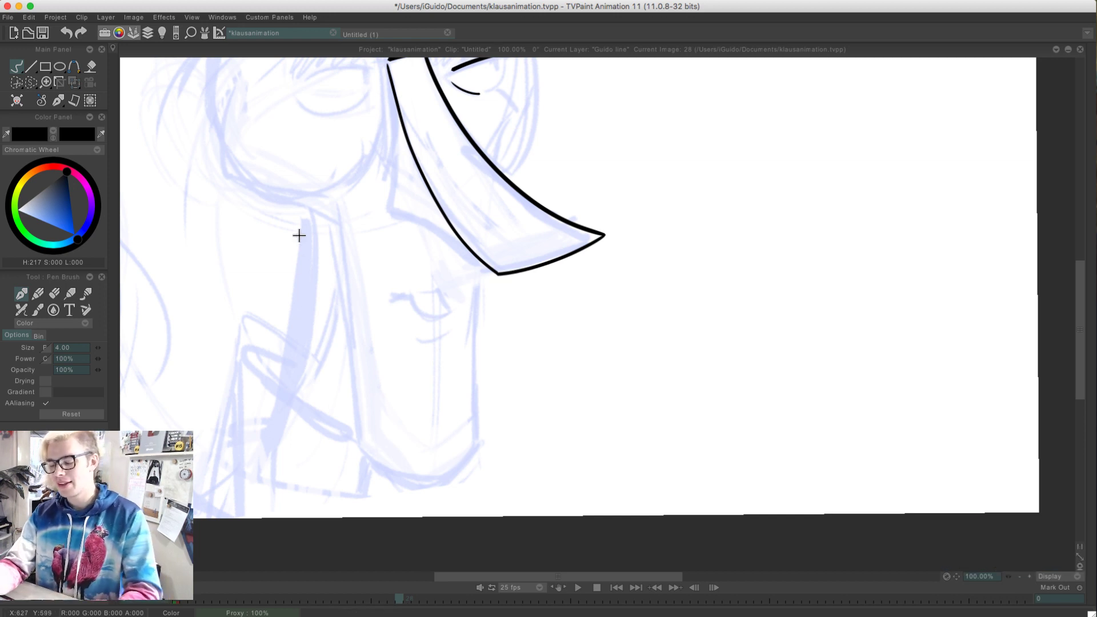
mouse_move(299, 235)
mouse_down()
mouse_move(355, 274)
mouse_move(399, 360)
mouse_up()
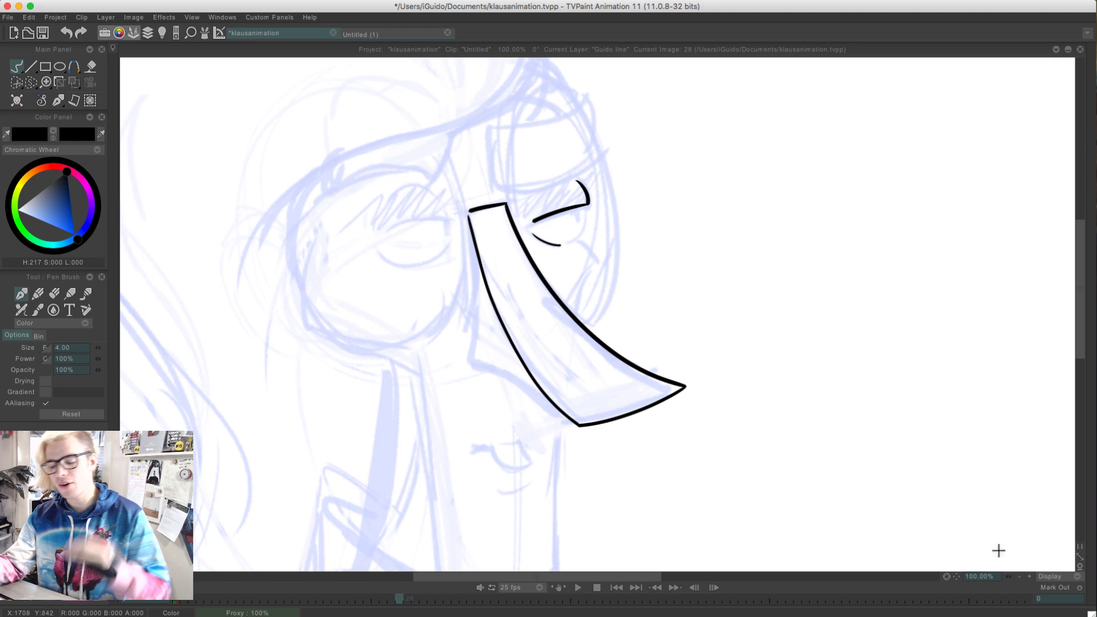
click(1026, 577)
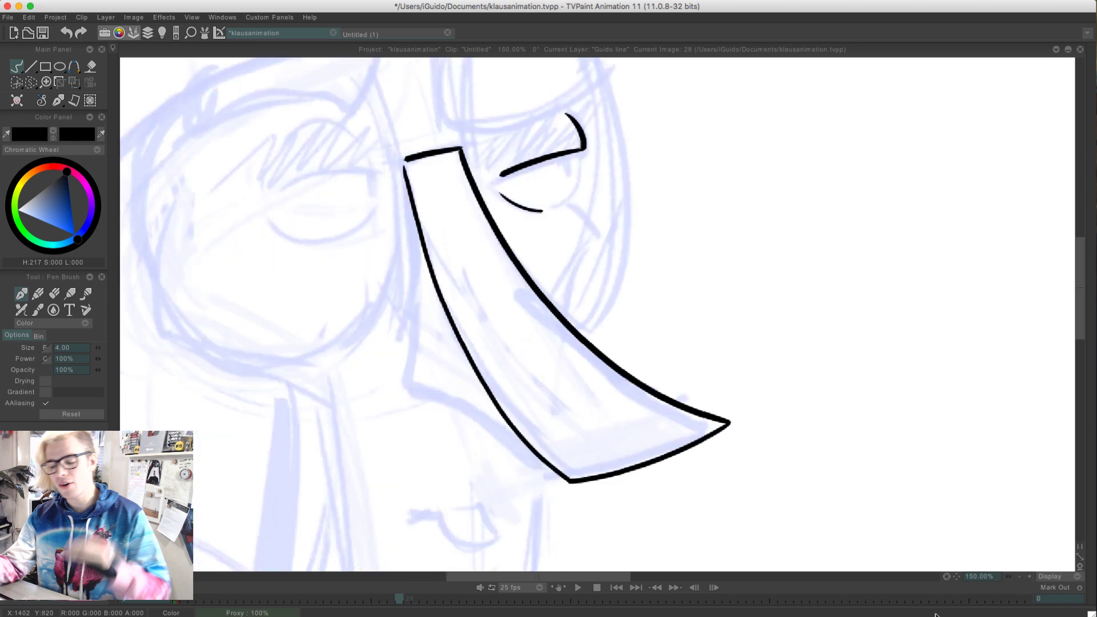
Ink the side contour of the nose from the inner corner of the bridge down to the nose's lower back corner
drag(403, 166, 430, 259)
drag(401, 303, 403, 236)
drag(404, 156, 411, 201)
drag(419, 242, 418, 205)
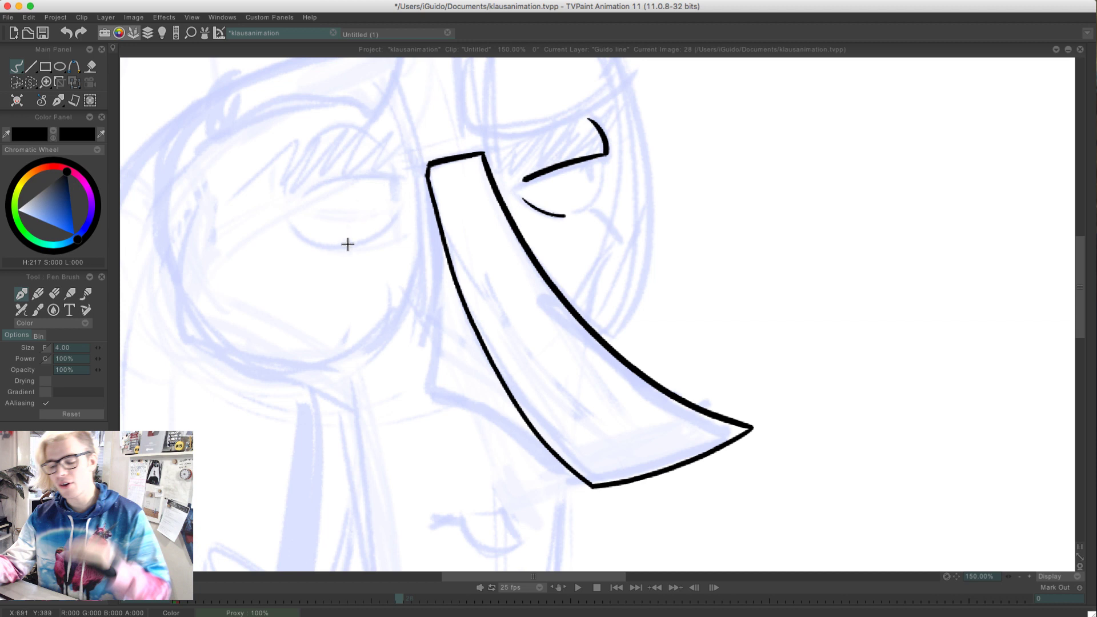
drag(425, 179, 429, 162)
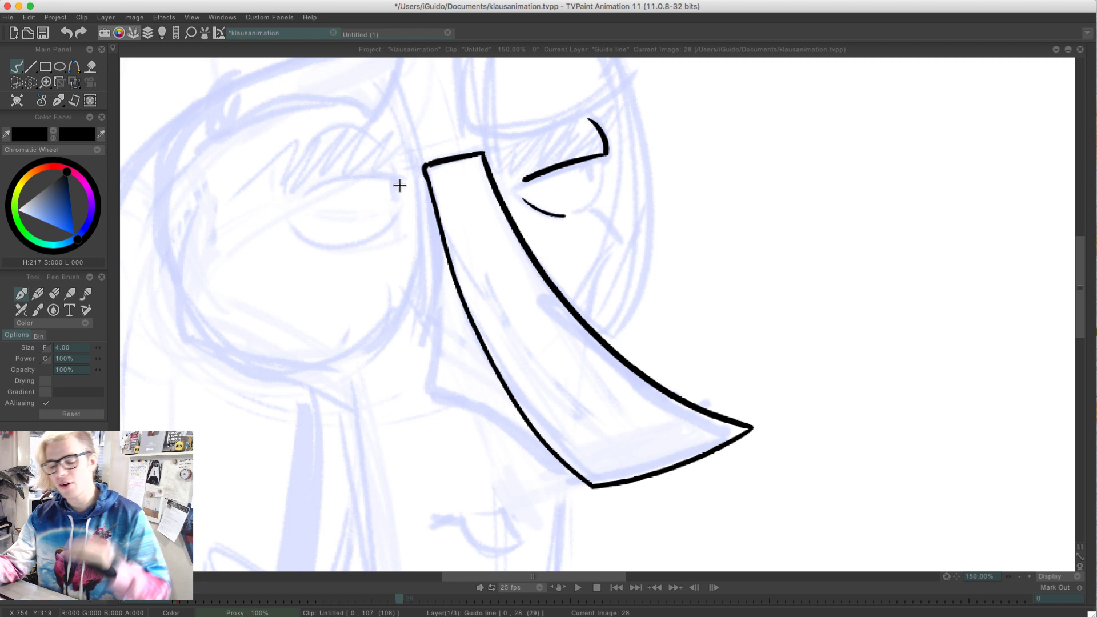
key(ctrl+z)
drag(427, 171, 426, 371)
key(ctrl+z)
drag(429, 167, 424, 378)
key(ctrl+z)
mouse_move(428, 167)
mouse_down()
mouse_move(417, 370)
mouse_move(432, 266)
mouse_move(428, 362)
mouse_up()
key(ctrl+z)
key(ctrl+z)
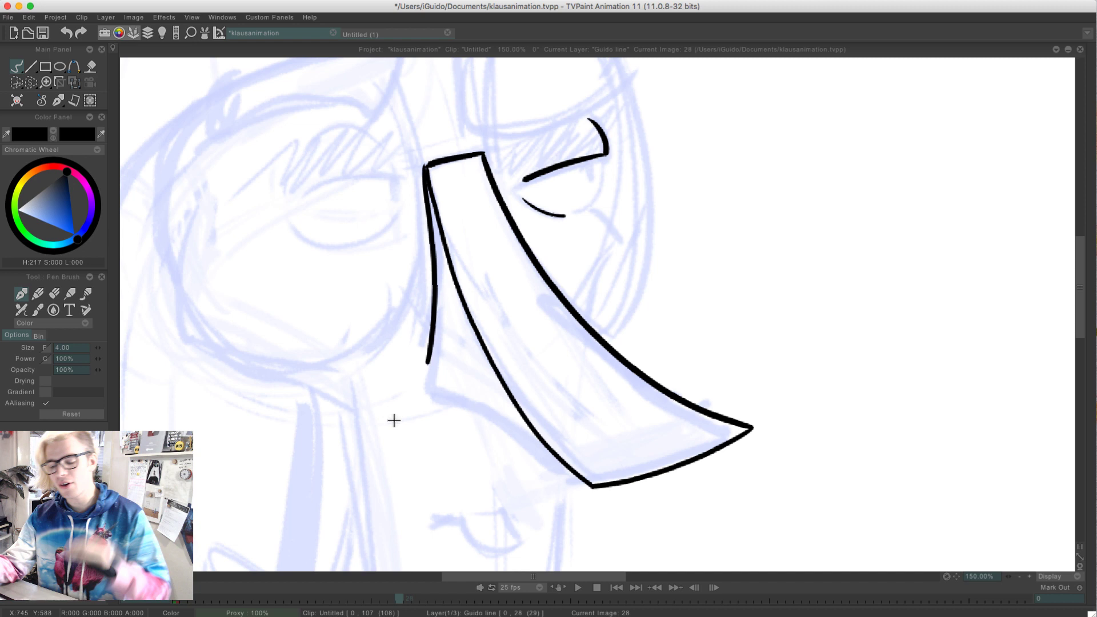
key(ctrl+z)
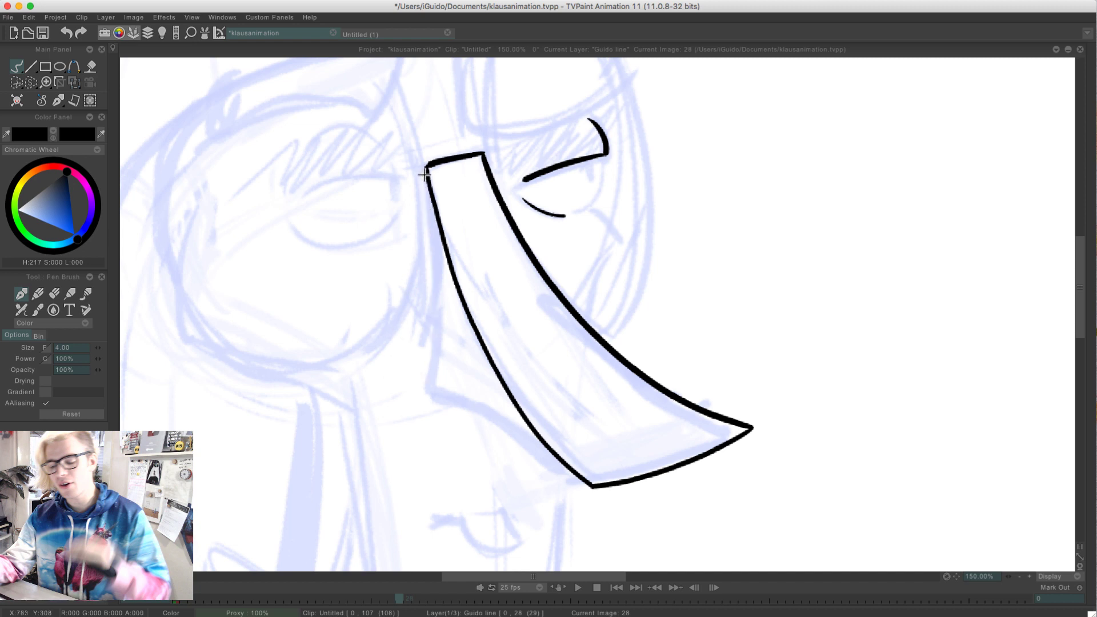
drag(424, 165, 428, 343)
key(ctrl+z)
drag(426, 165, 436, 279)
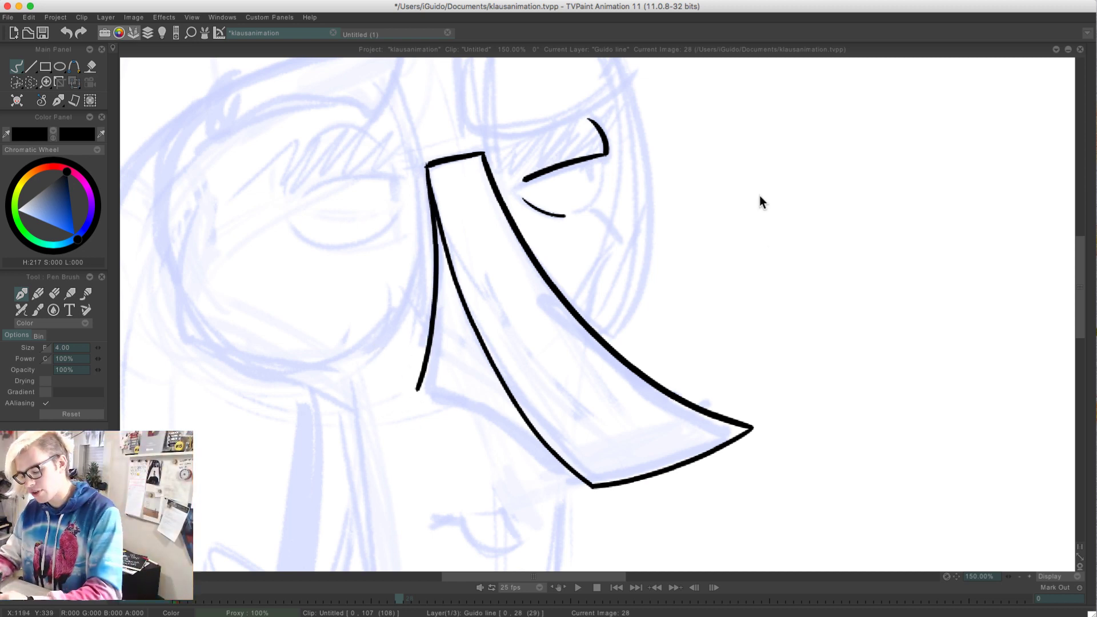
mouse_move(764, 193)
mouse_down()
mouse_move(774, 188)
mouse_move(823, 268)
mouse_up()
drag(773, 217, 777, 222)
drag(776, 244, 789, 247)
drag(807, 227, 812, 239)
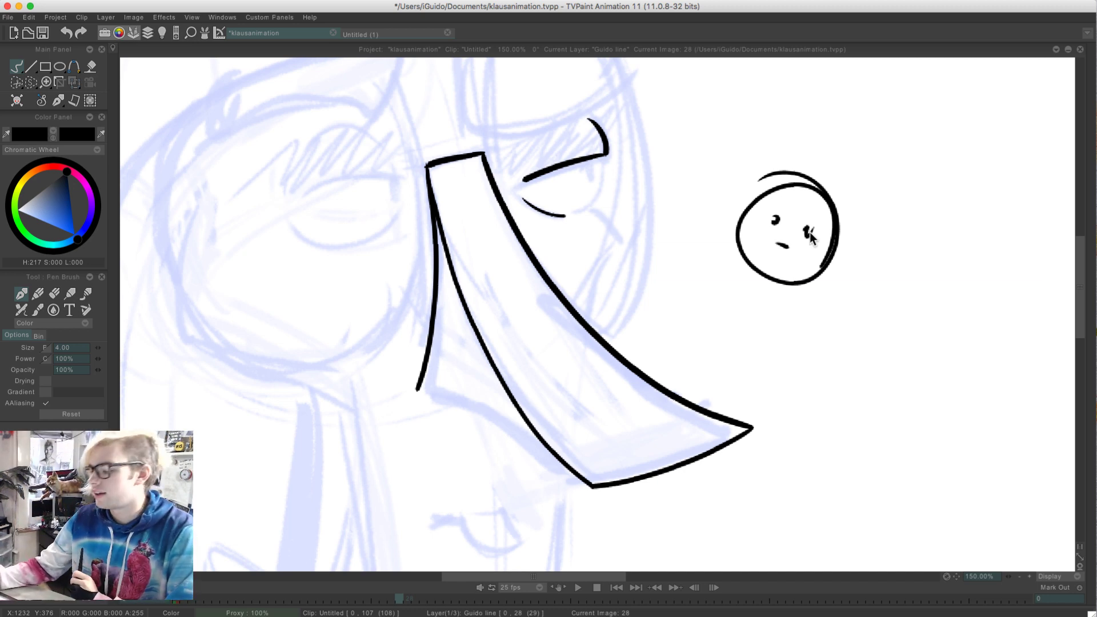
key(ctrl+z)
key(ctrl+z)
key(ctrl+z)
key(ctrl+z)
key(ctrl+z)
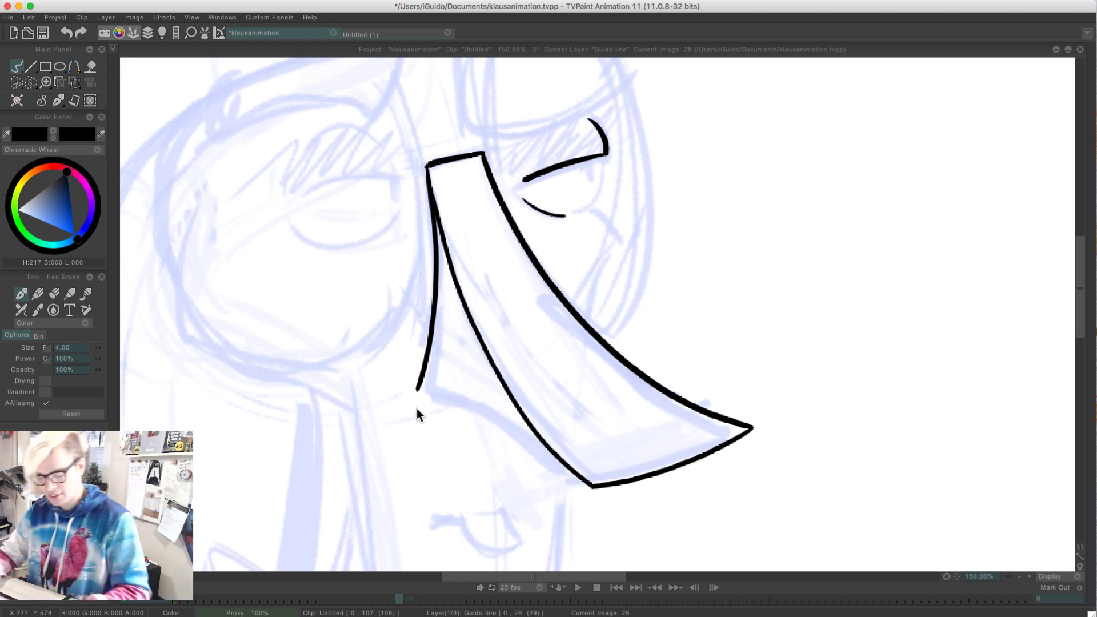
Ink the underside of the nose as one curve from its lower back corner to the bottom corner of the front plane
drag(418, 389, 573, 466)
key(ctrl+z)
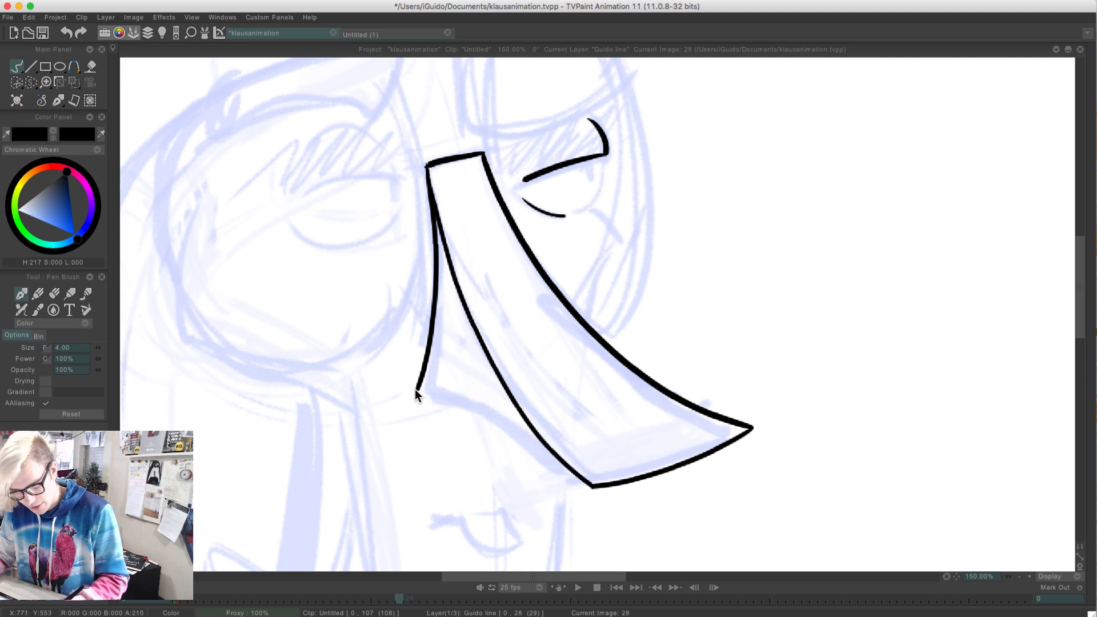
drag(416, 389, 591, 486)
key(ctrl+z)
drag(416, 389, 595, 495)
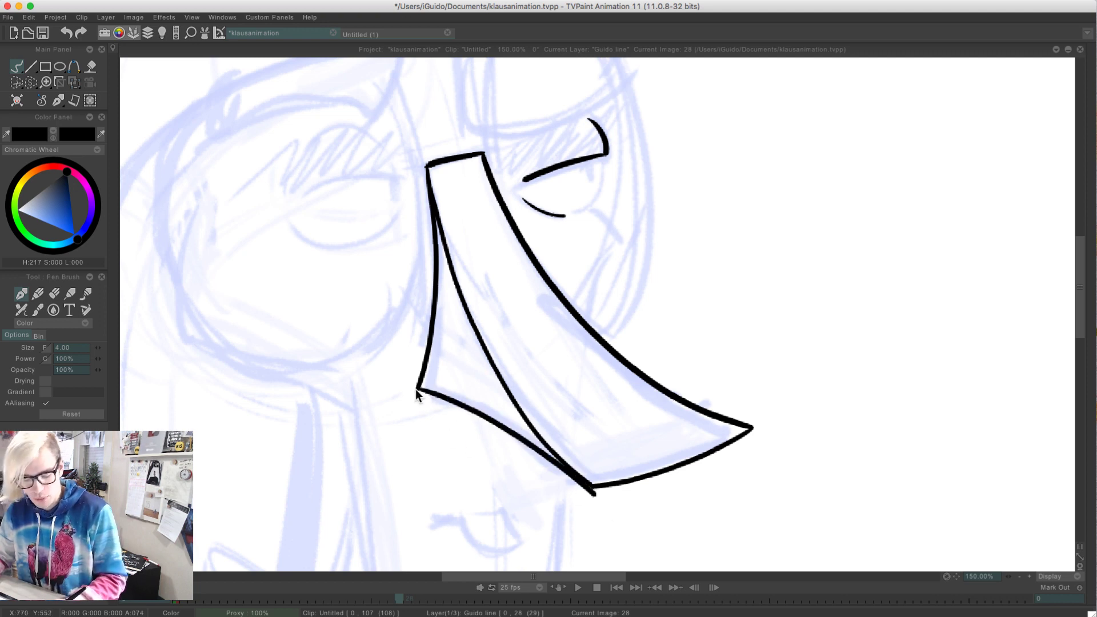
key(ctrl+z)
drag(417, 389, 594, 485)
key(ctrl+z)
drag(416, 390, 570, 477)
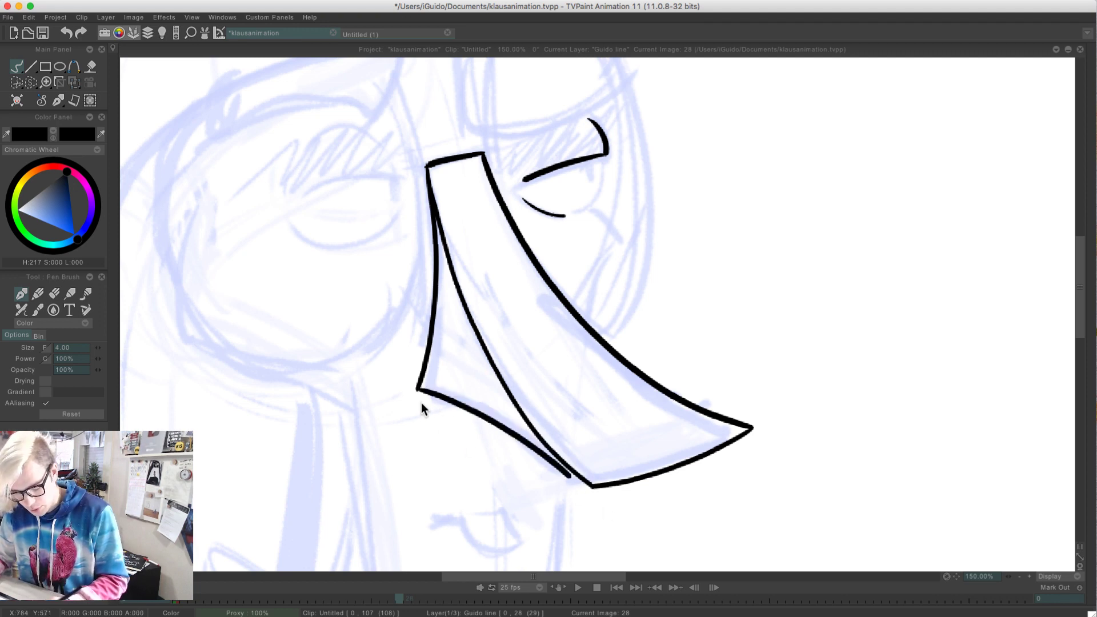
key(ctrl+z)
drag(416, 389, 566, 470)
key(ctrl+z)
drag(417, 390, 592, 480)
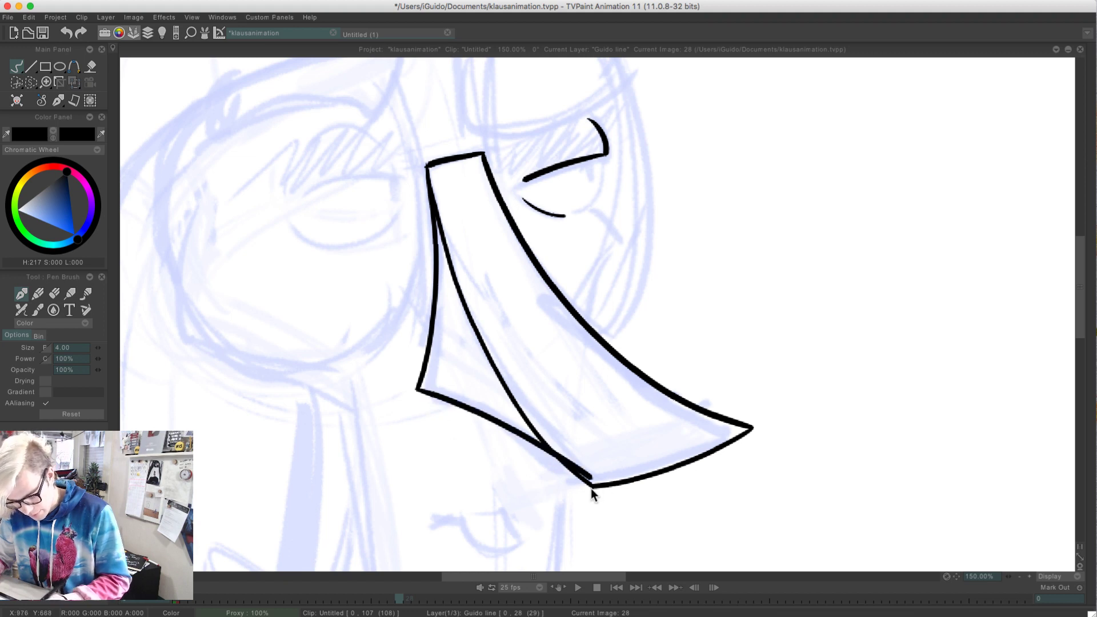
key(ctrl+z)
drag(416, 389, 594, 495)
key(ctrl+z)
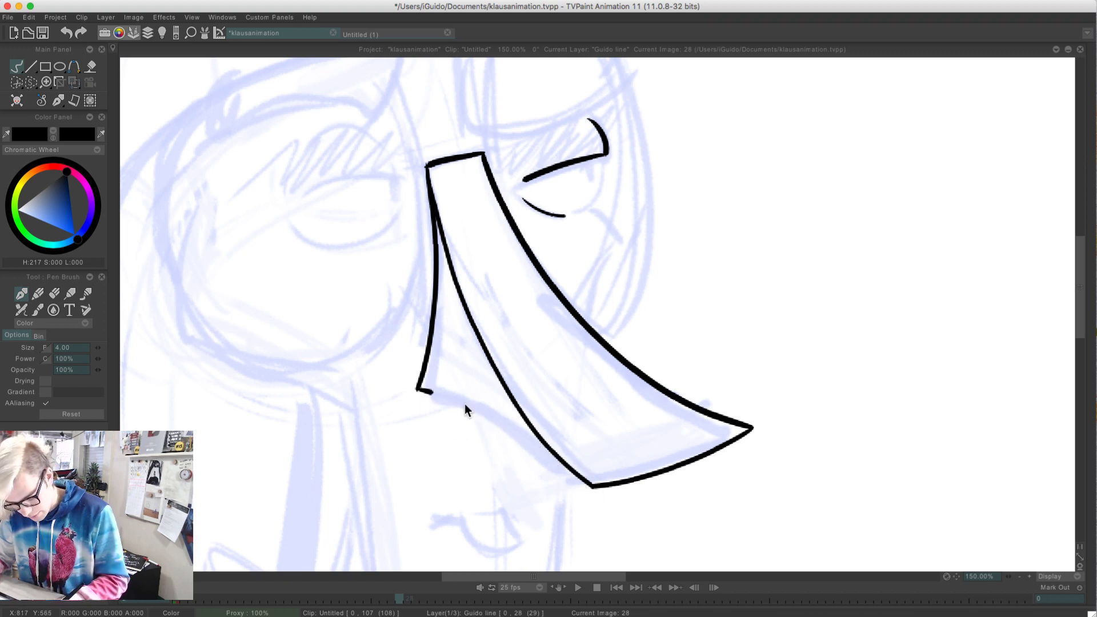
drag(464, 403, 584, 475)
key(ctrl+z)
mouse_move(418, 390)
mouse_down()
mouse_move(479, 413)
mouse_move(571, 477)
mouse_up()
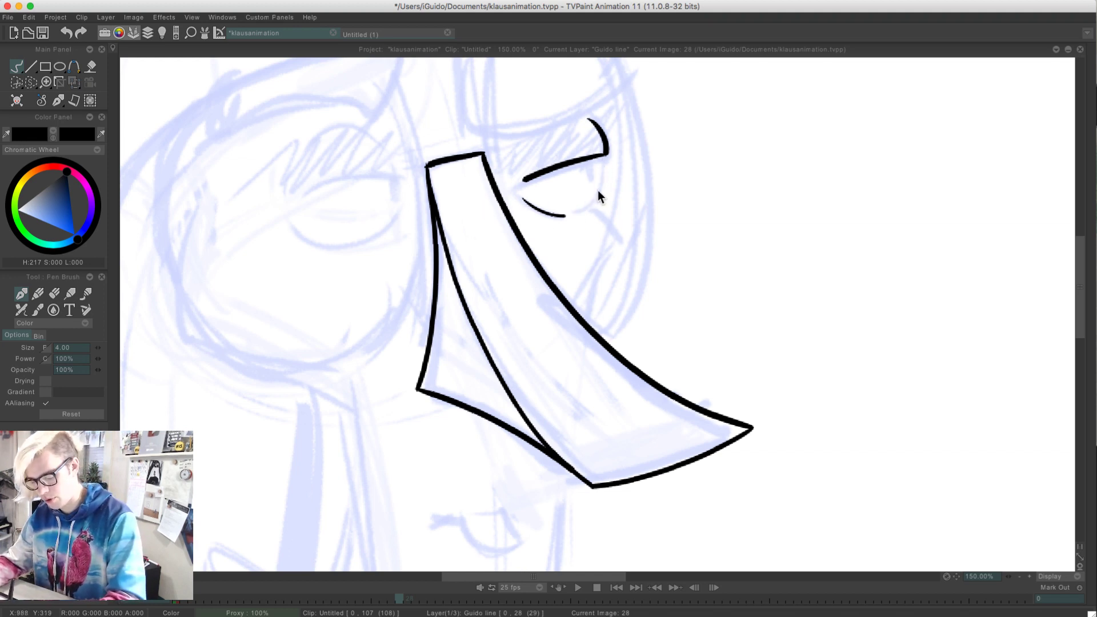
Close the lower curve of the far eye up to the outer end of its upper lid
key(super+z)
mouse_move(562, 215)
mouse_down()
mouse_move(600, 166)
mouse_move(599, 190)
mouse_up()
key(super+z)
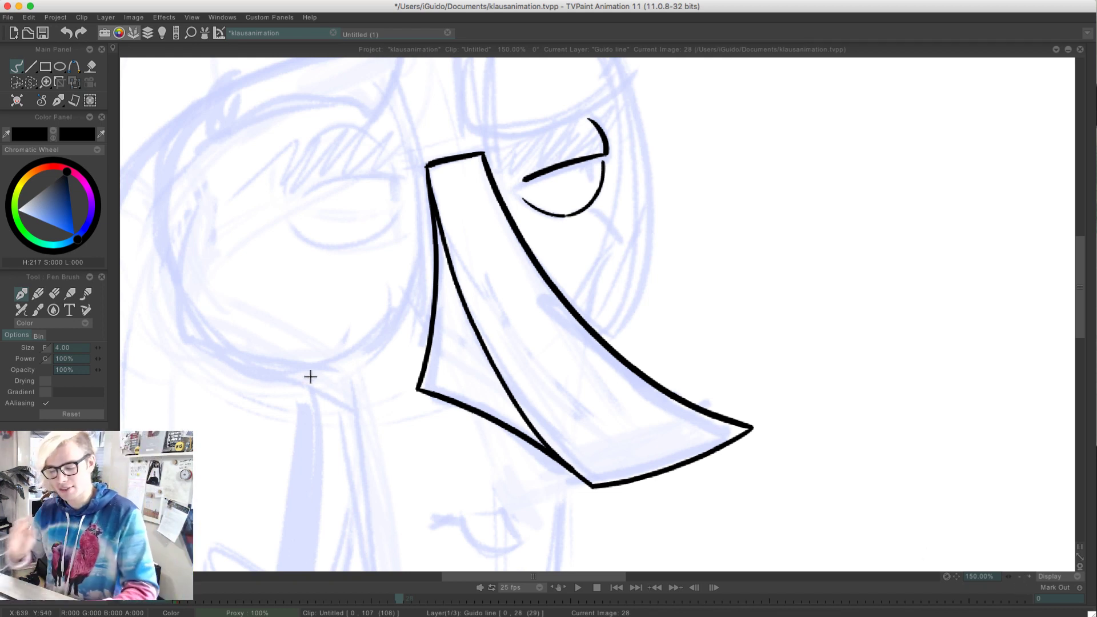
Ink the far cheek as a curved line rising from the nose's upper edge to below the eye
drag(607, 338, 639, 250)
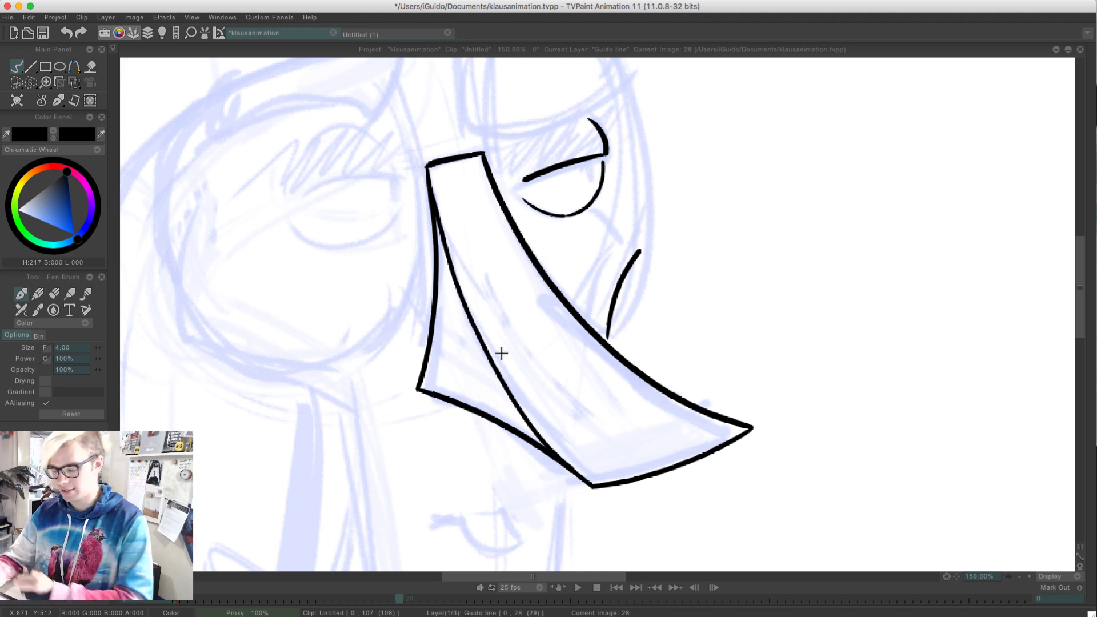
key(super+z)
drag(606, 348, 644, 251)
key(super+z)
key(super+z)
drag(610, 343, 637, 245)
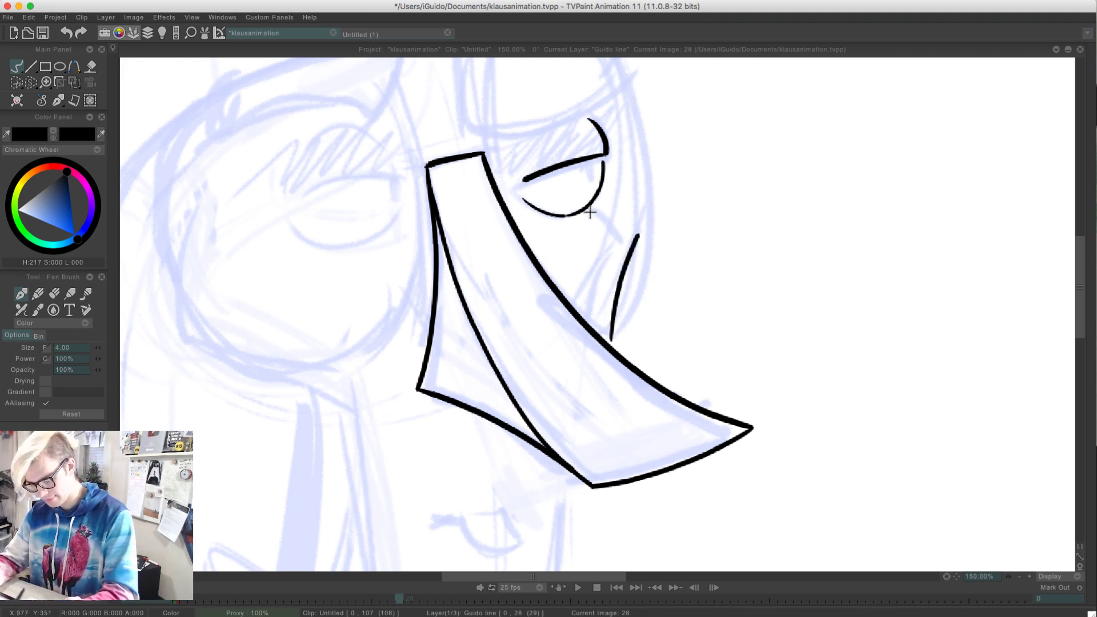
key(super+z)
drag(609, 346, 646, 227)
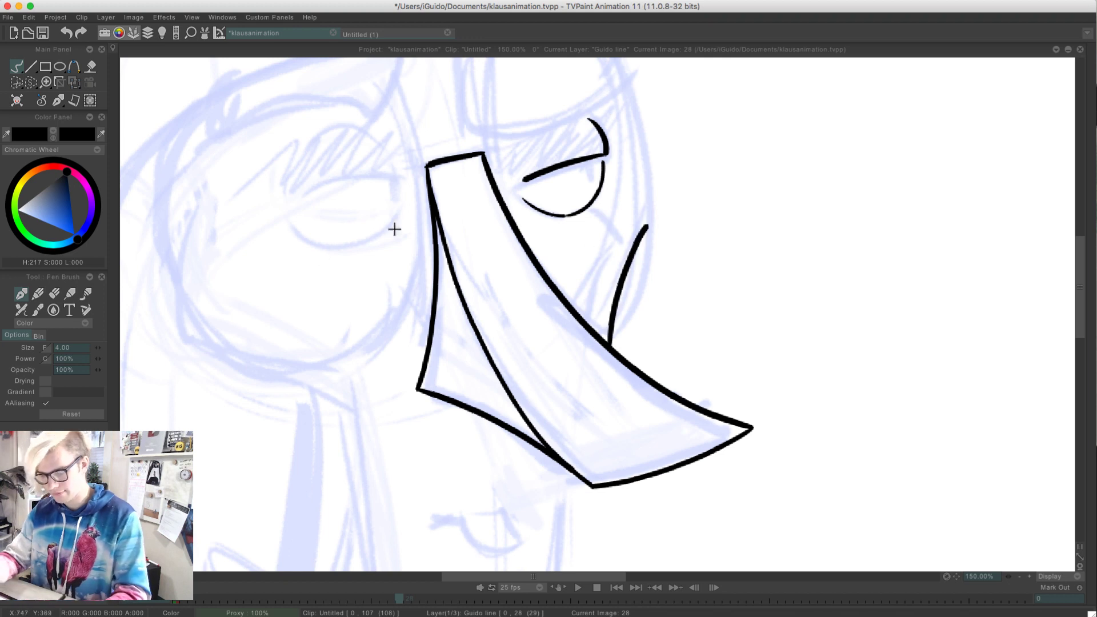
Ink a short vertical pupil under the upper lid of the far eye
drag(588, 160, 589, 175)
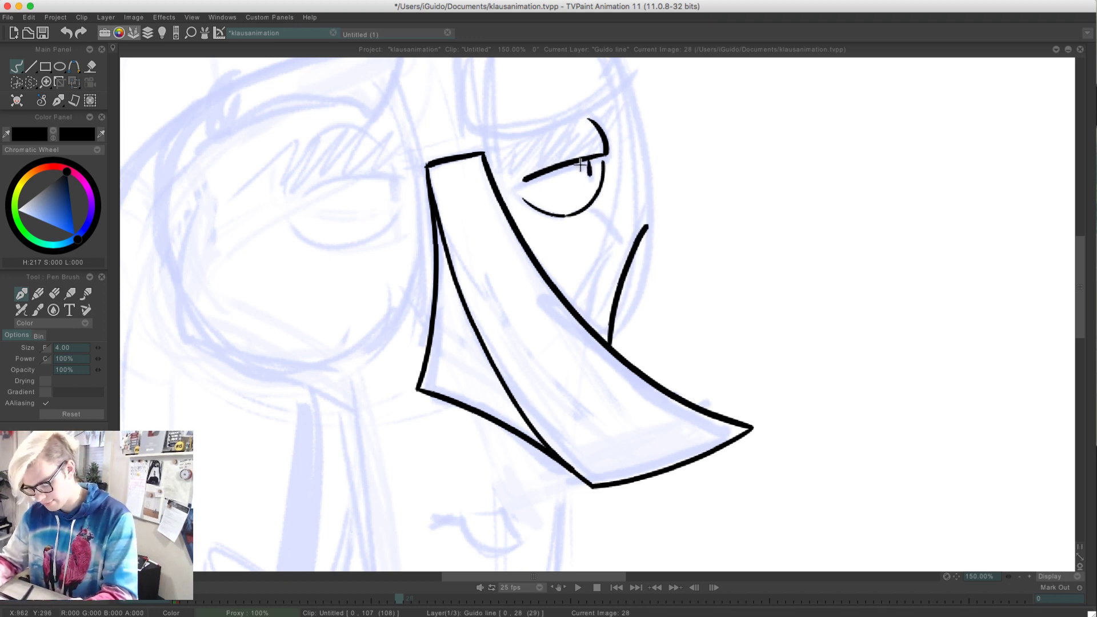
key(super+z)
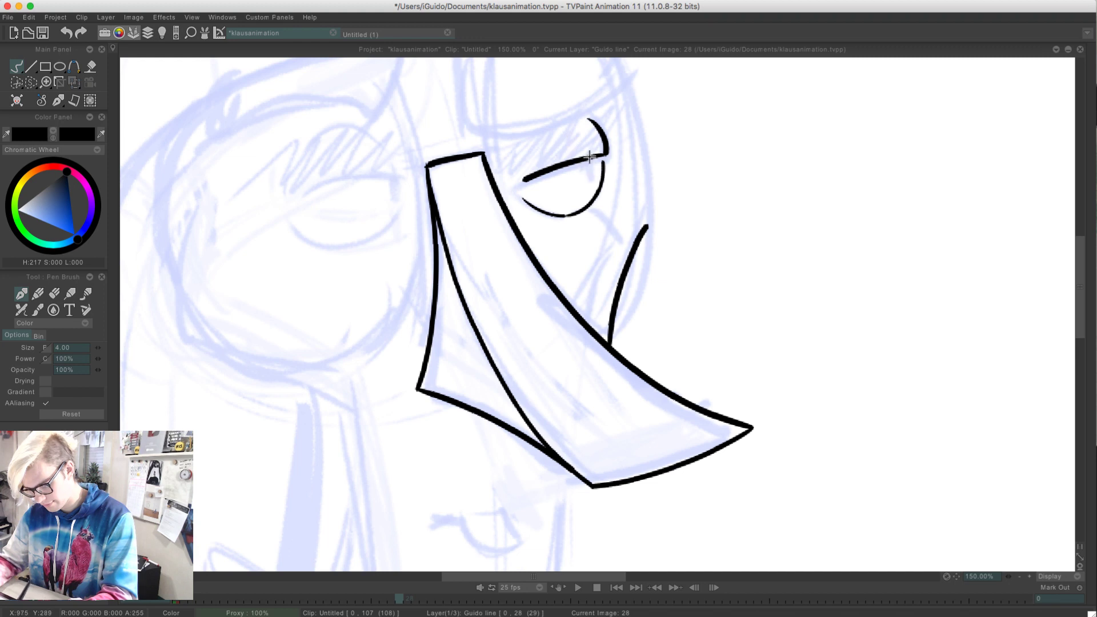
drag(590, 158, 591, 177)
key(super+z)
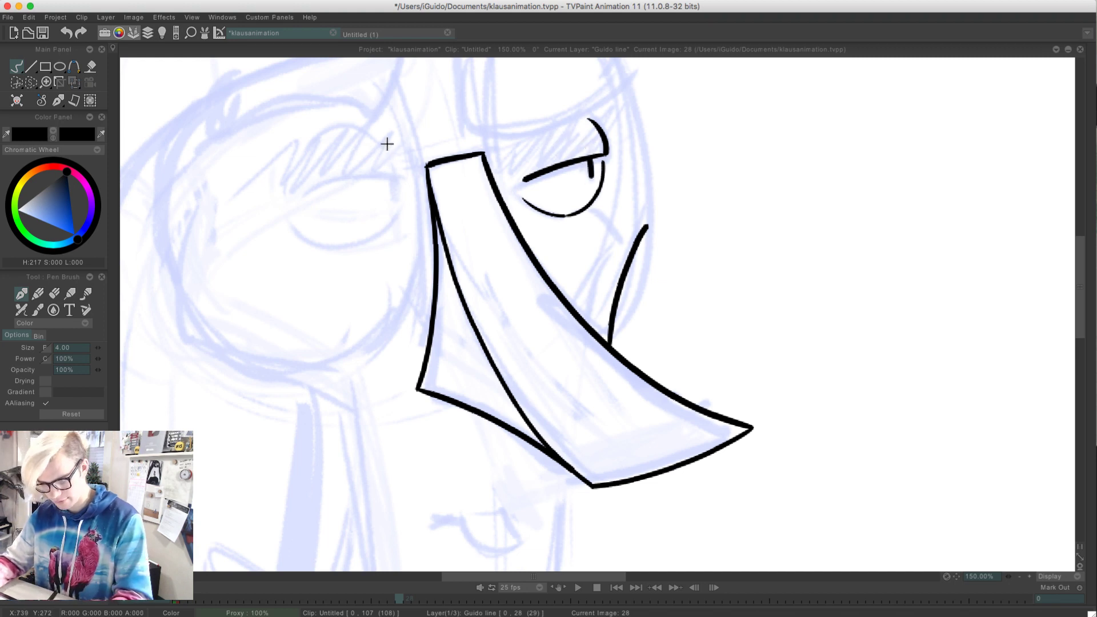
Try to ink the upper eyelid of the near eye beside the nose bridge
mouse_move(389, 133)
mouse_down()
mouse_move(408, 174)
mouse_move(262, 189)
mouse_up()
key(super+z)
key(super+z)
drag(407, 173, 304, 190)
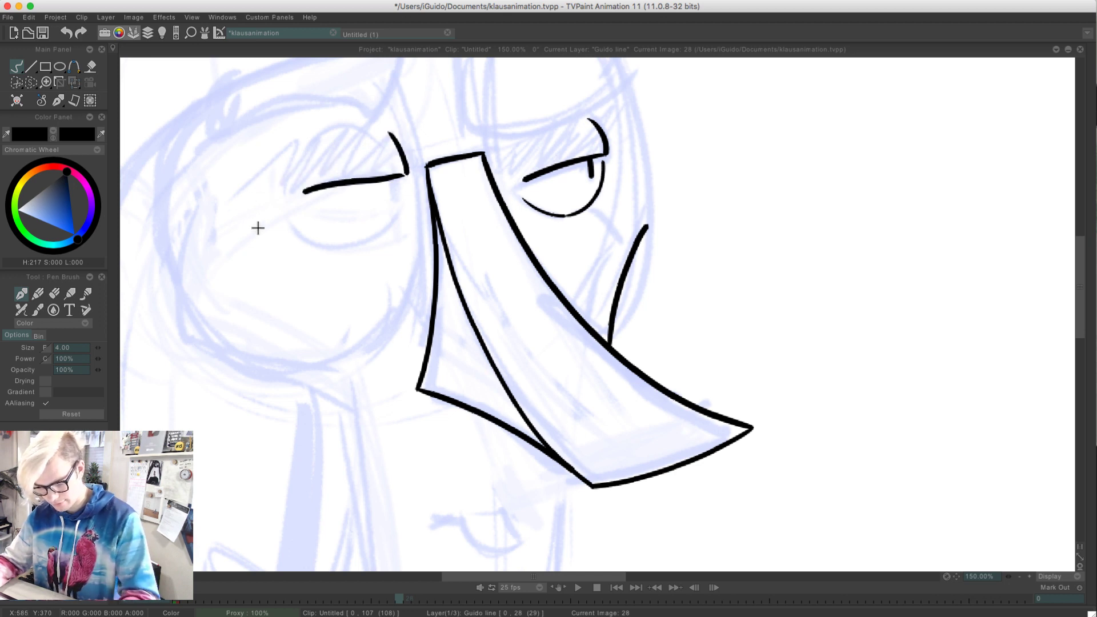
key(super+z)
mouse_move(407, 171)
mouse_down()
mouse_move(335, 178)
mouse_move(294, 191)
mouse_up()
key(super+z)
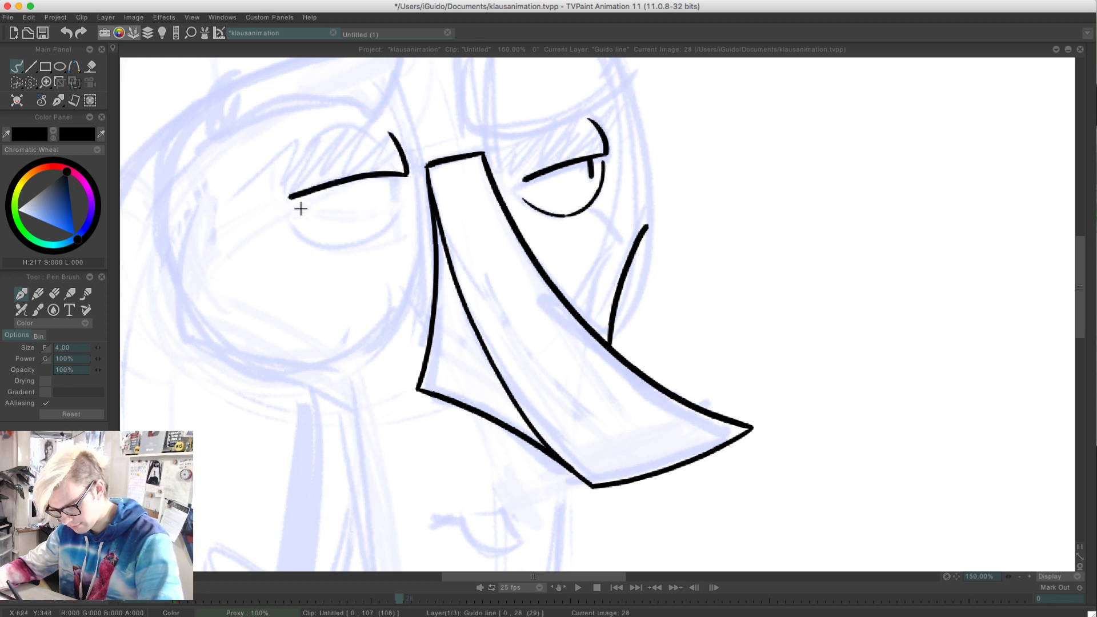
key(super+z)
drag(408, 172, 296, 200)
key(super+z)
drag(407, 172, 297, 193)
key(super+z)
key(super+z)
drag(408, 172, 298, 197)
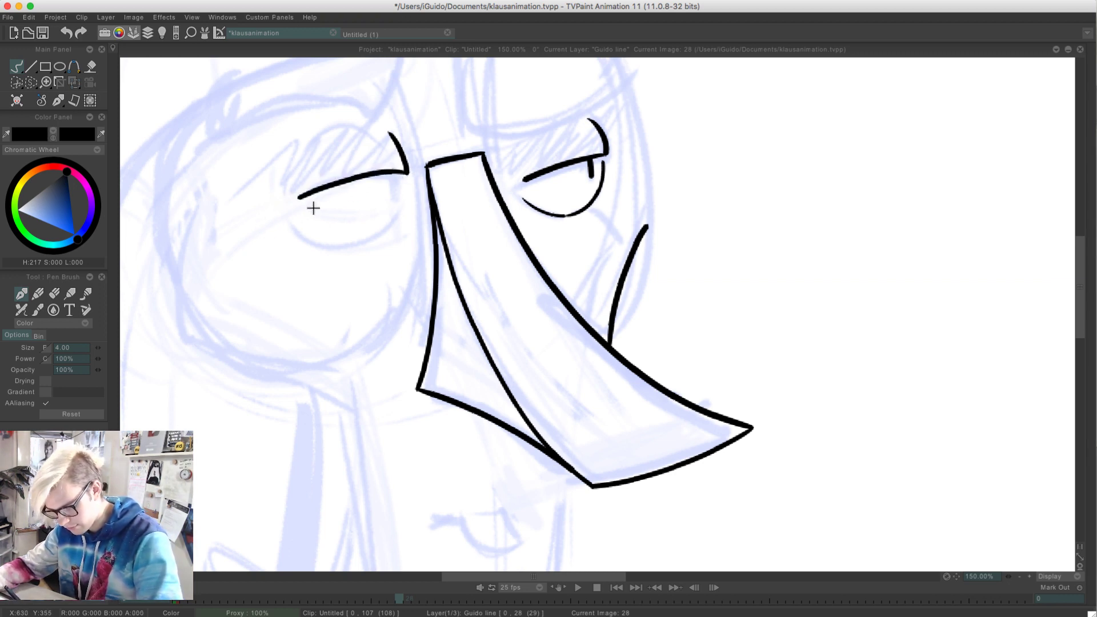
key(super+z)
mouse_move(408, 172)
mouse_down()
mouse_move(302, 187)
mouse_move(289, 205)
mouse_up()
key(super+z)
key(super+z)
key(super+z)
key(super+z)
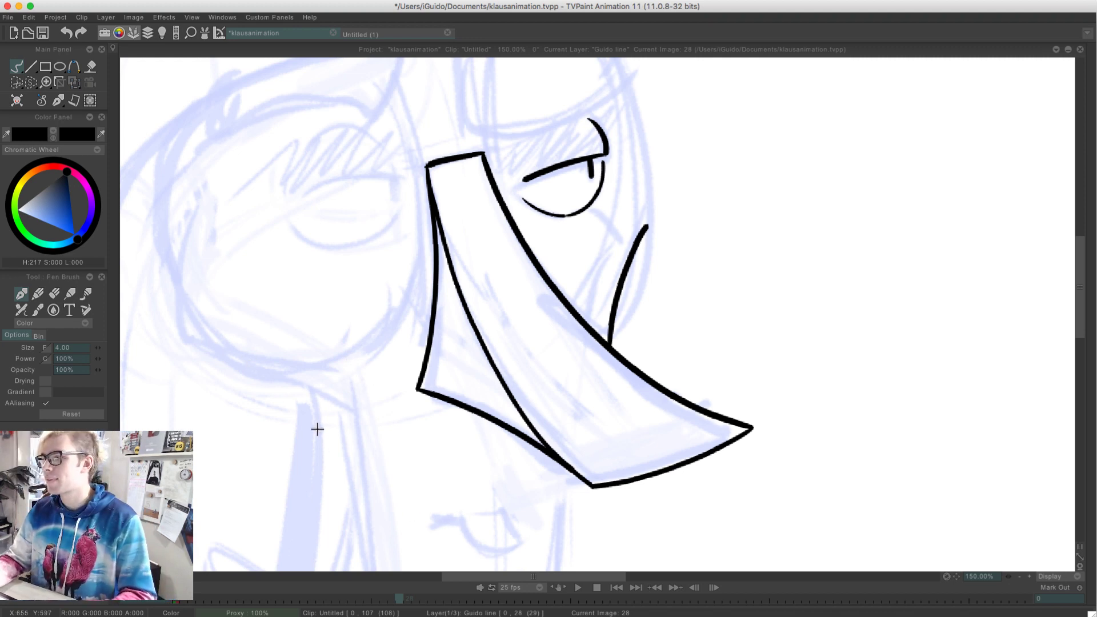
Ink the mouth below the nose and add a short curved lip line beneath it
drag(311, 431, 332, 262)
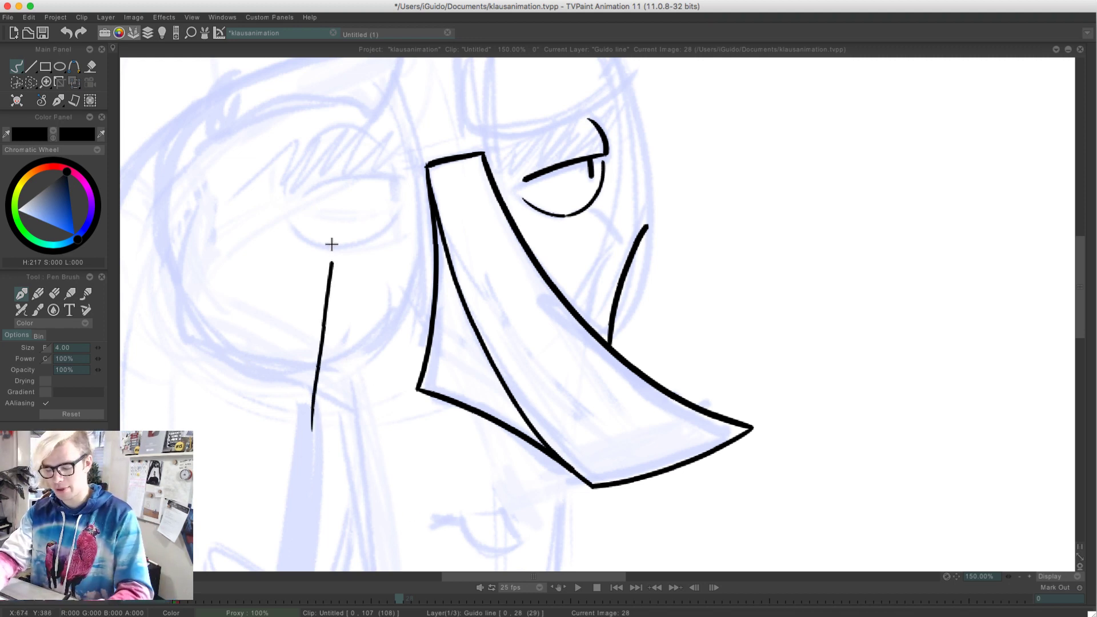
key(super+z)
drag(297, 371, 343, 68)
mouse_move(550, 209)
mouse_down()
mouse_move(565, 239)
mouse_move(505, 229)
mouse_move(532, 250)
mouse_up()
key(super+z)
key(super+z)
key(super+z)
key(super+z)
drag(503, 204, 480, 221)
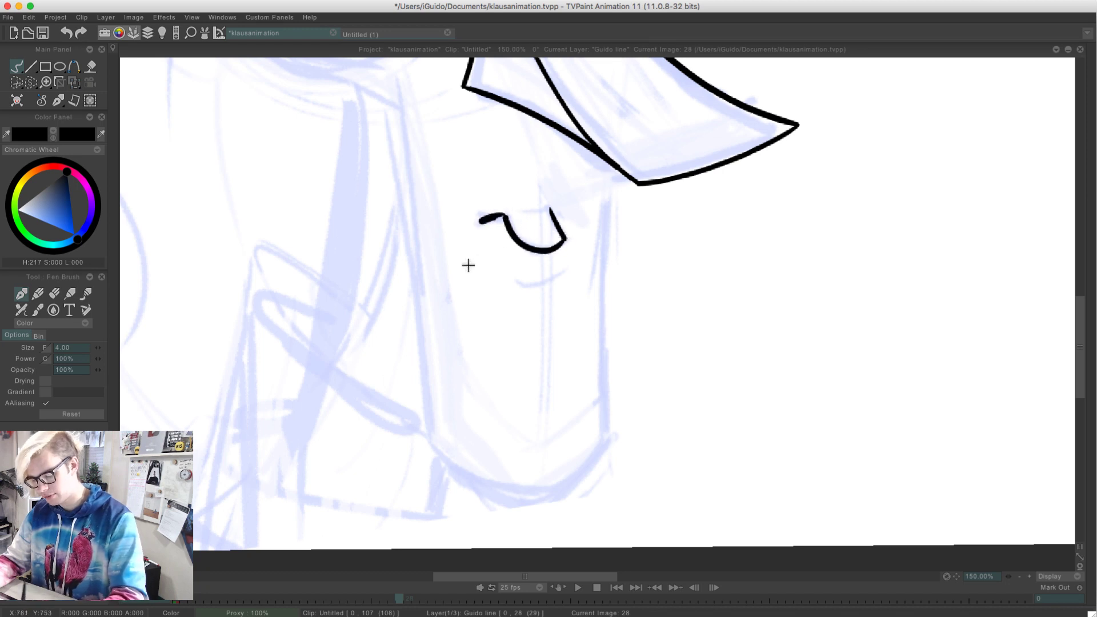
mouse_move(551, 277)
mouse_down()
mouse_move(521, 282)
mouse_move(512, 268)
mouse_up()
key(super+z)
Ink the far side of the jaw as a line from the nose's underside down to the chin
drag(608, 173, 614, 464)
key(super+z)
key(super+z)
drag(616, 167, 607, 445)
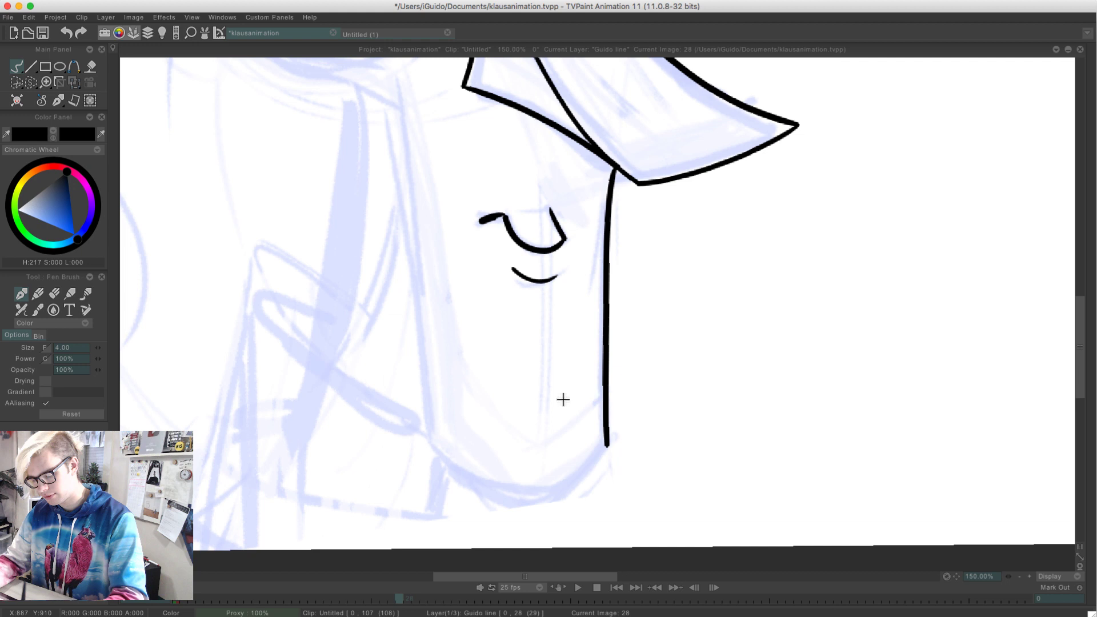
Ink the rounded chin from the end of the far jaw line around to the start of the near jaw
drag(606, 448, 501, 485)
key(super+z)
mouse_move(607, 445)
mouse_down()
mouse_move(490, 491)
mouse_move(443, 455)
mouse_move(531, 497)
mouse_move(443, 455)
mouse_move(429, 422)
mouse_up()
key(super+z)
key(super+z)
key(super+z)
key(super+z)
key(super+z)
key(super+z)
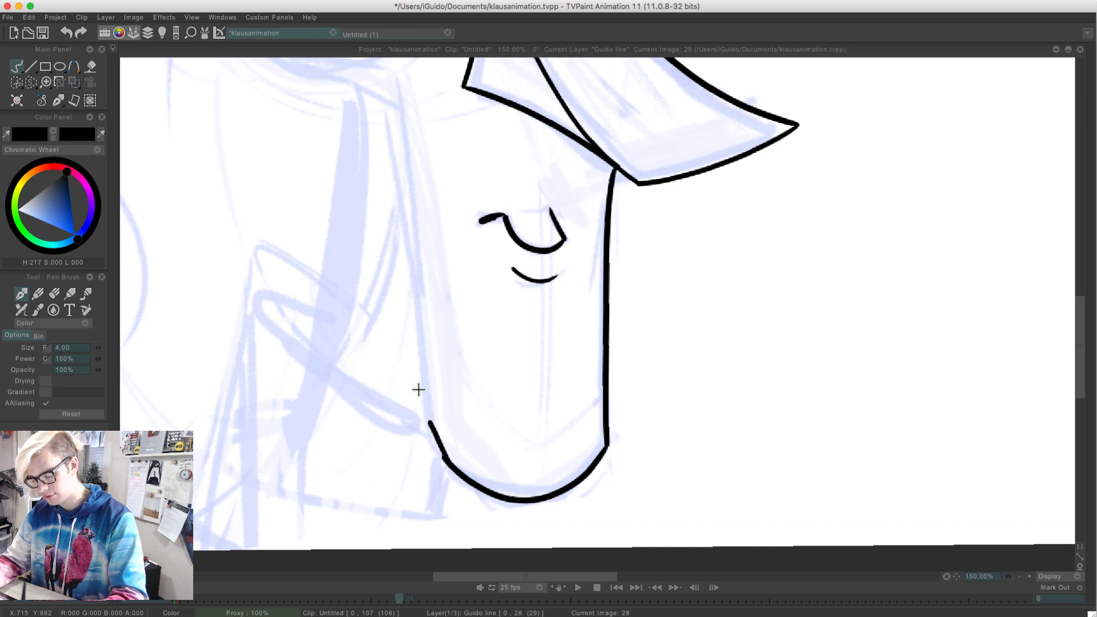
key(super+z)
drag(445, 458, 430, 423)
Ink the near side of the jaw as a slanted line from the chin up to below the near eye
mouse_move(324, 267)
mouse_down()
mouse_move(402, 383)
mouse_move(391, 253)
mouse_move(412, 298)
mouse_up()
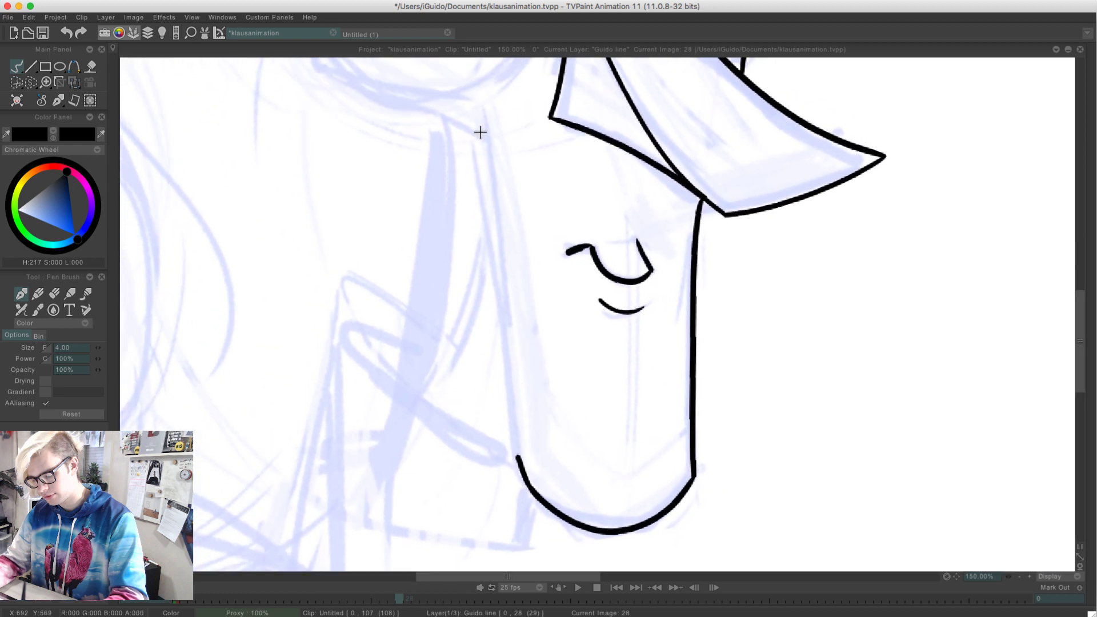
mouse_move(480, 123)
mouse_down()
mouse_move(516, 432)
mouse_move(455, 123)
mouse_up()
key(super+z)
key(super+z)
drag(517, 464, 502, 303)
drag(494, 256, 473, 166)
key(super+z)
drag(517, 464, 497, 157)
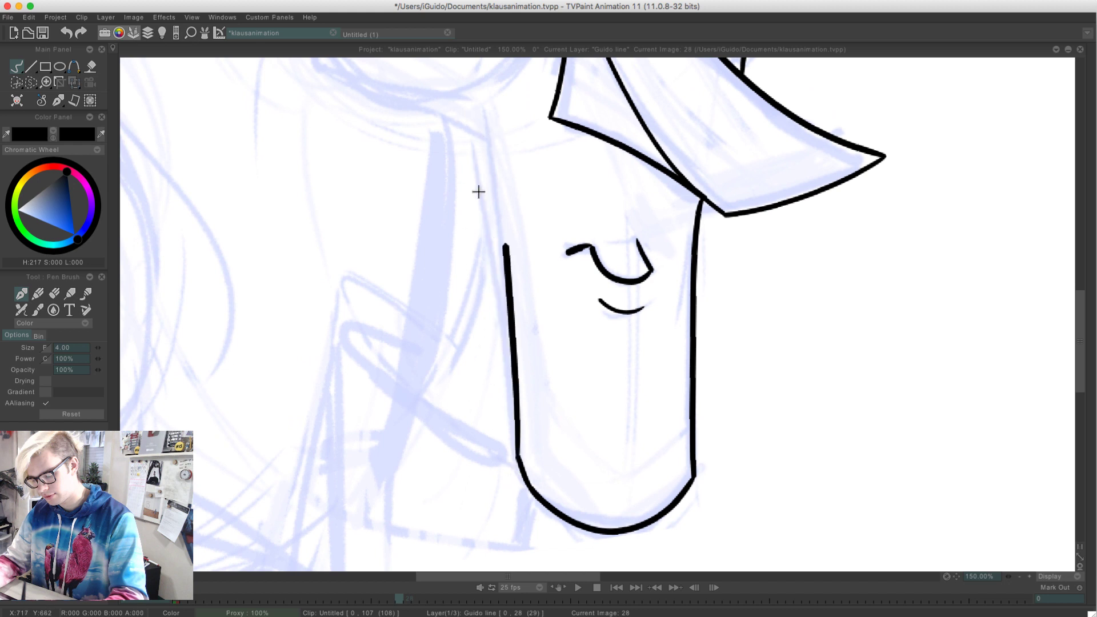
key(super+z)
drag(519, 460, 468, 143)
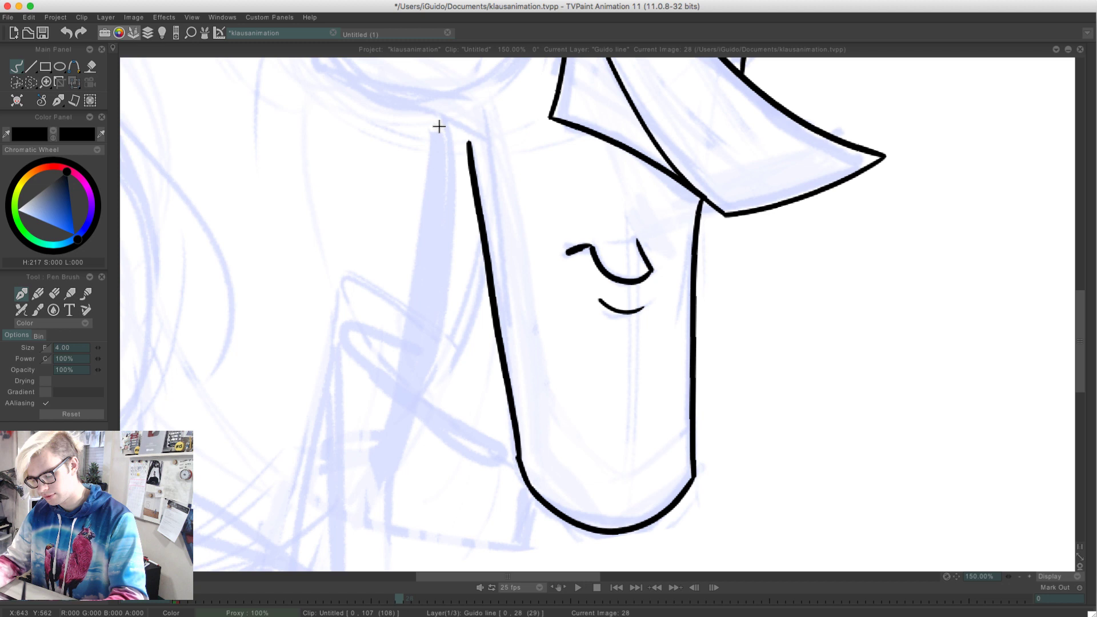
Redraw the near jaw line from the chin up to beneath the near eye, tapering its upper end
key(super+z)
drag(517, 463, 486, 163)
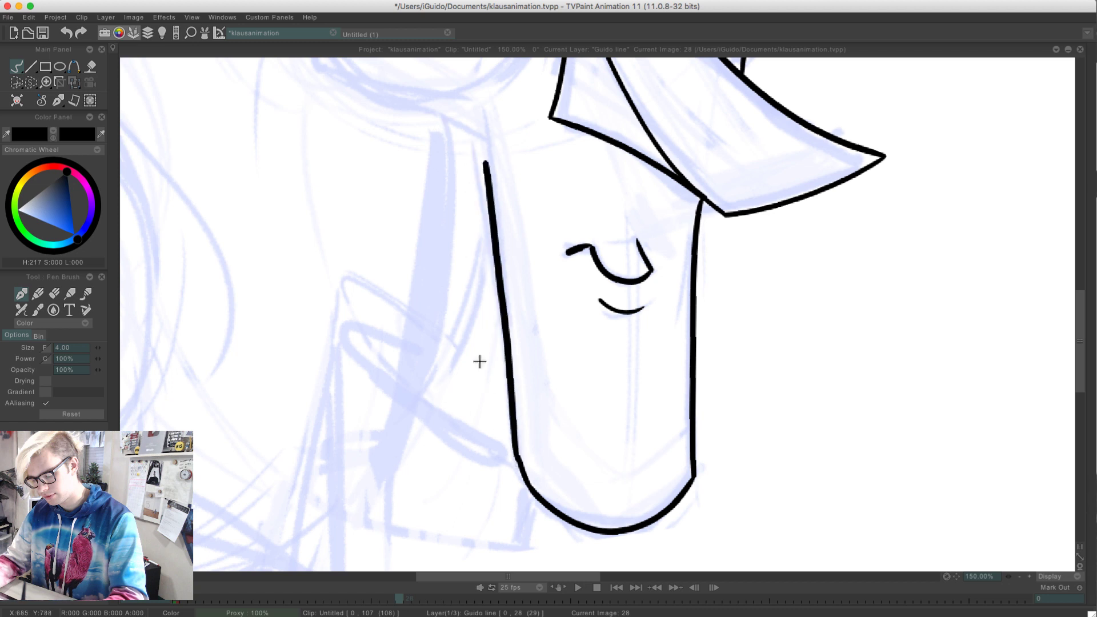
key(super+z)
drag(517, 462, 487, 242)
key(super+z)
mouse_move(471, 153)
mouse_down()
mouse_move(517, 460)
mouse_move(474, 161)
mouse_up()
key(super+z)
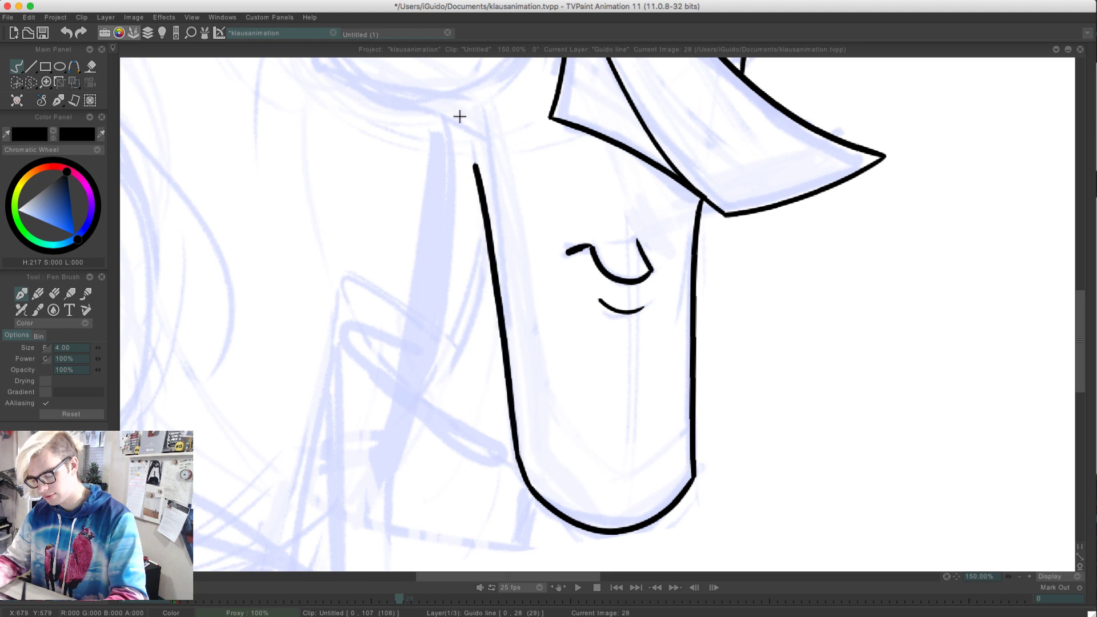
key(super+z)
drag(518, 459, 468, 118)
key(super+z)
drag(482, 154, 476, 112)
key(super+z)
key(super+z)
drag(481, 155, 473, 110)
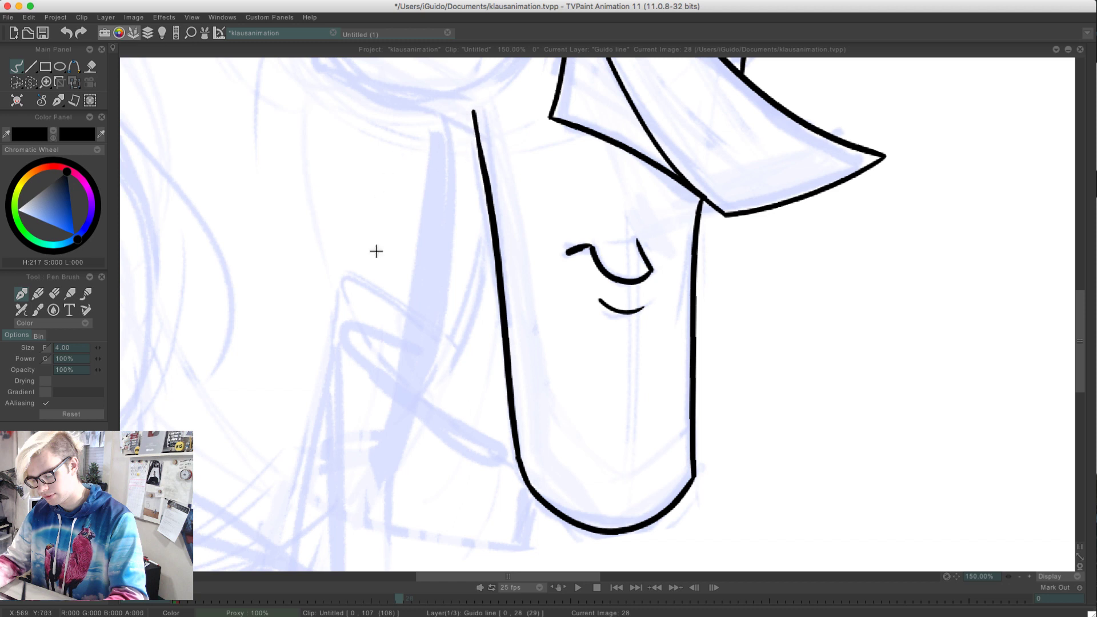
Save the project and ink the near cheek outline from beside the near eye down and across to the jaw line
mouse_move(287, 275)
mouse_down()
mouse_move(343, 311)
mouse_move(414, 483)
mouse_move(428, 479)
mouse_up()
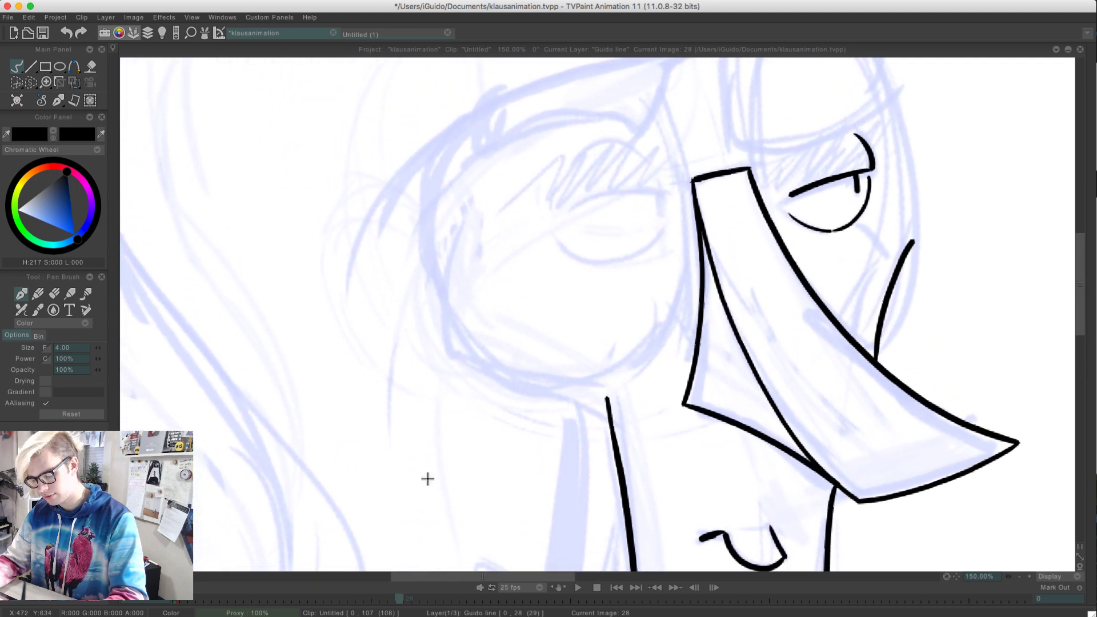
key(super+s)
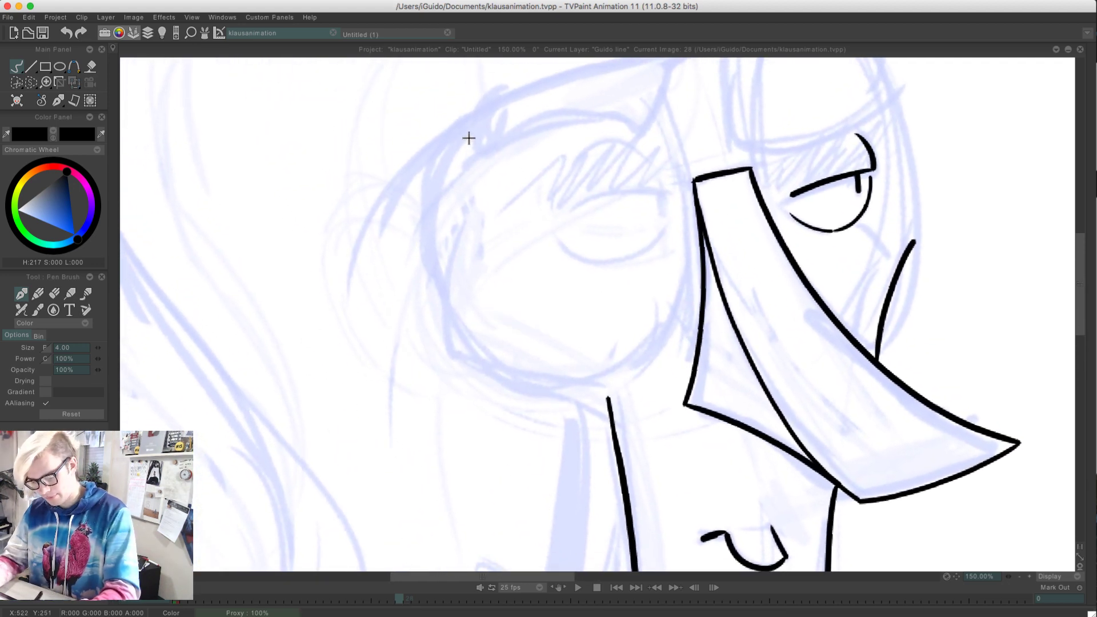
mouse_move(472, 168)
mouse_down()
mouse_move(442, 331)
mouse_move(633, 425)
mouse_up()
key(super+z)
drag(449, 350, 609, 399)
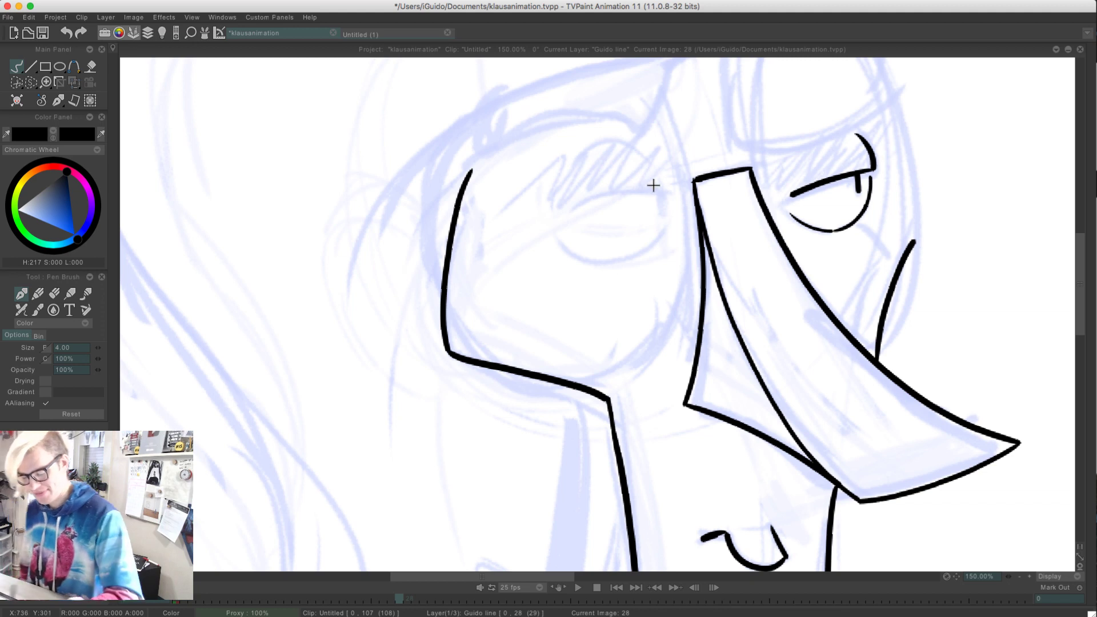
drag(667, 184, 561, 216)
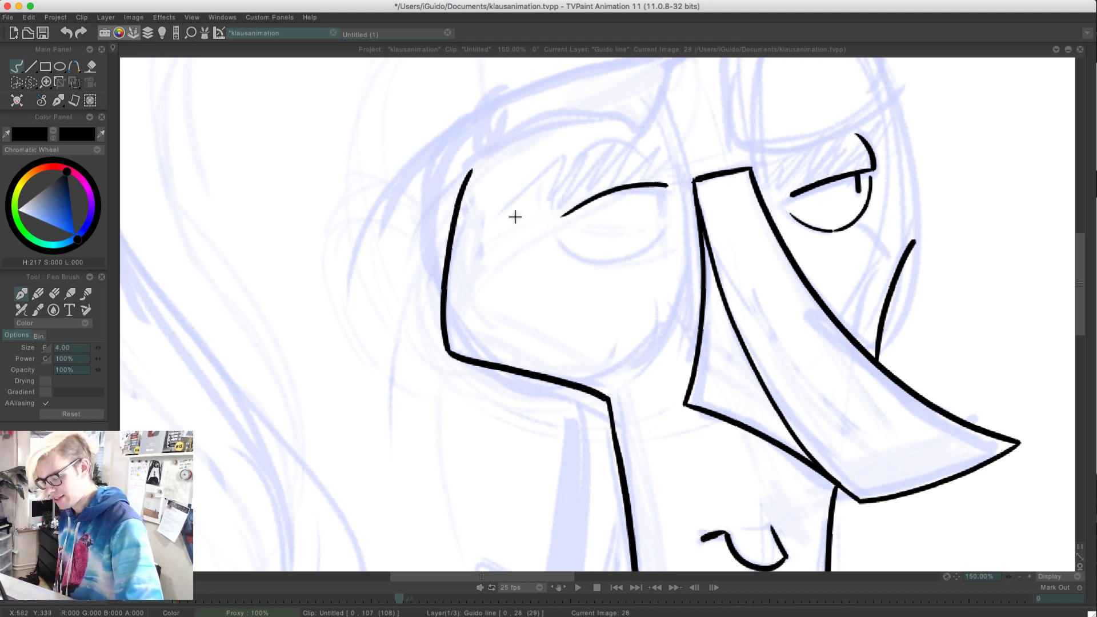
key(ctrl+z)
drag(666, 190, 546, 219)
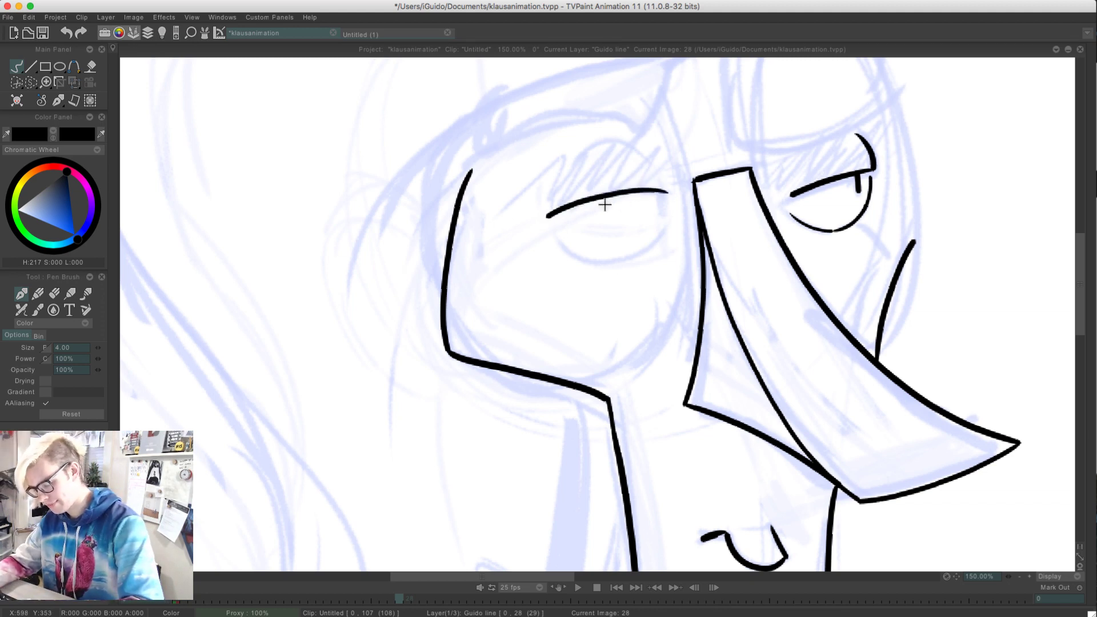
key(ctrl+z)
drag(662, 190, 555, 218)
key(ctrl+z)
Ink the near eye's lid line as a gently curved stroke along the rough sketch
key(alt+space)
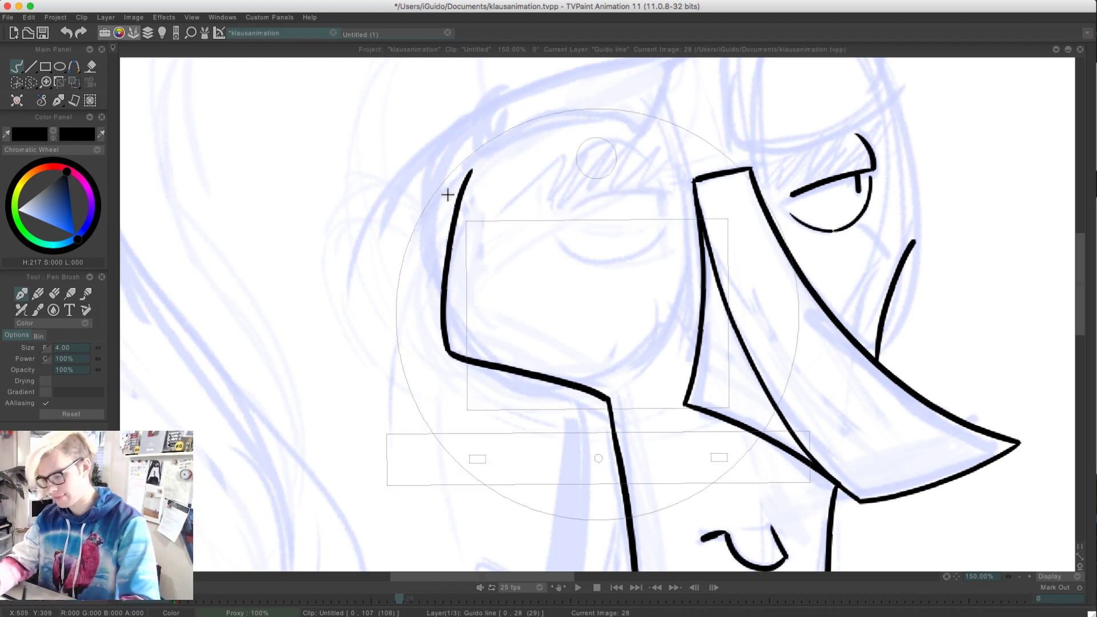
mouse_move(407, 226)
mouse_down()
mouse_move(441, 348)
mouse_move(506, 455)
mouse_up()
drag(485, 219, 509, 351)
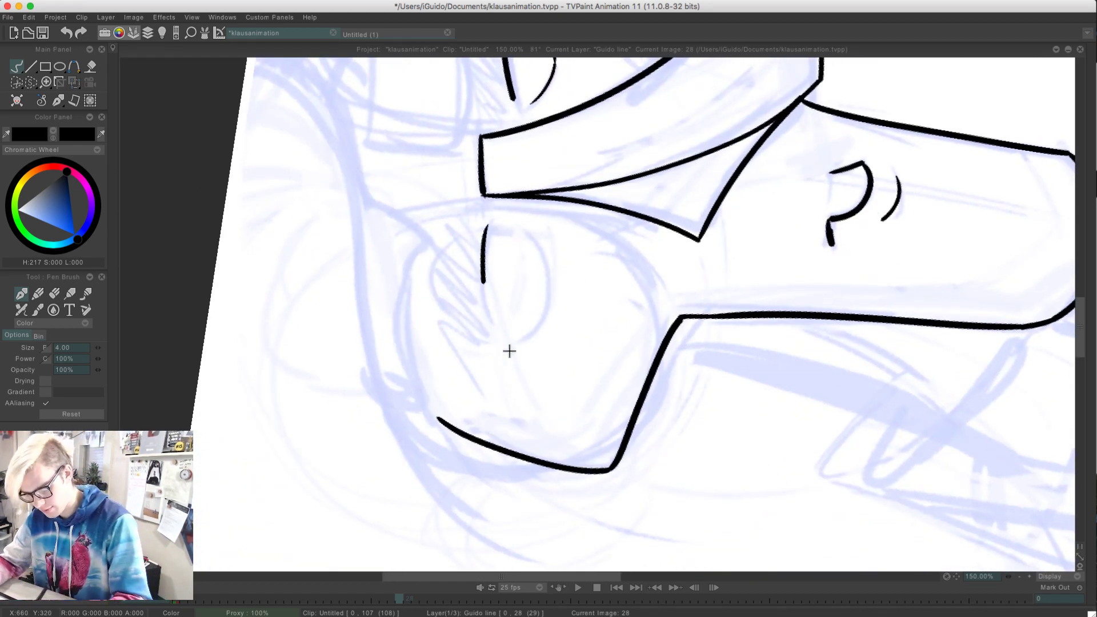
key(ctrl+z)
drag(488, 225, 499, 334)
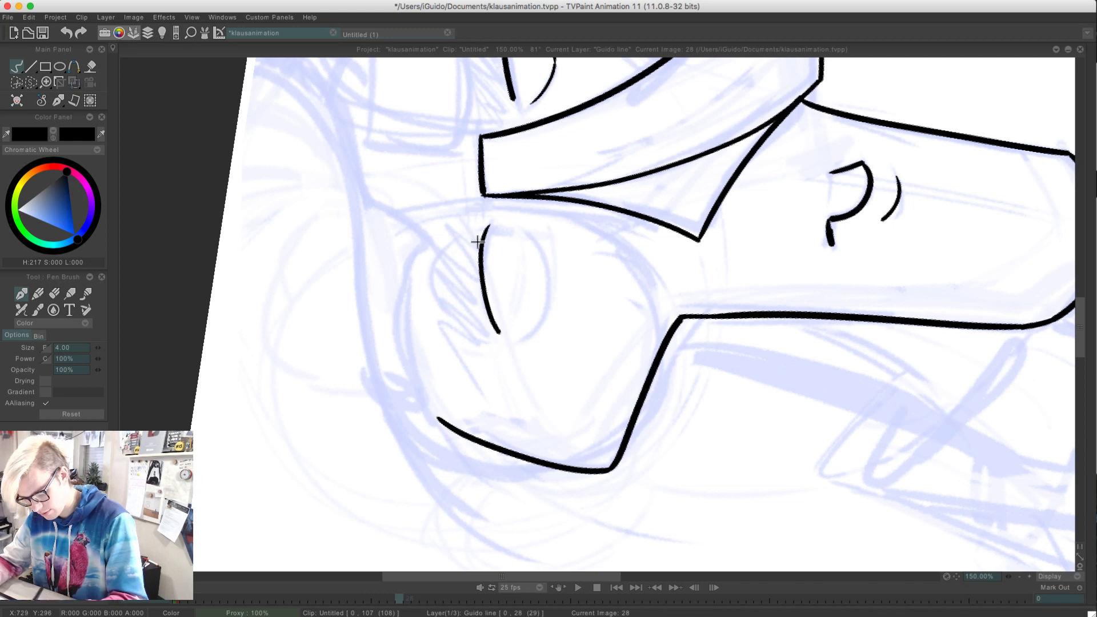
key(ctrl+z)
drag(490, 226, 496, 341)
Ink the lower curve of the near eye opposite the lid line and remove the stray mark beside it
drag(526, 231, 520, 337)
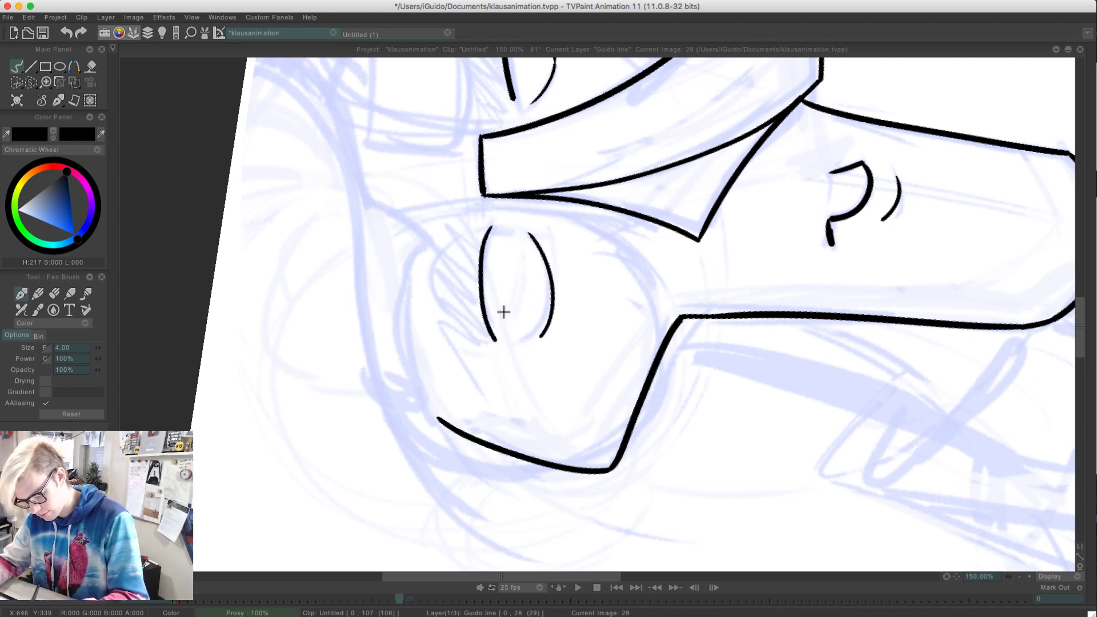
key(ctrl+z)
drag(526, 228, 517, 338)
key(ctrl+z)
drag(522, 230, 495, 343)
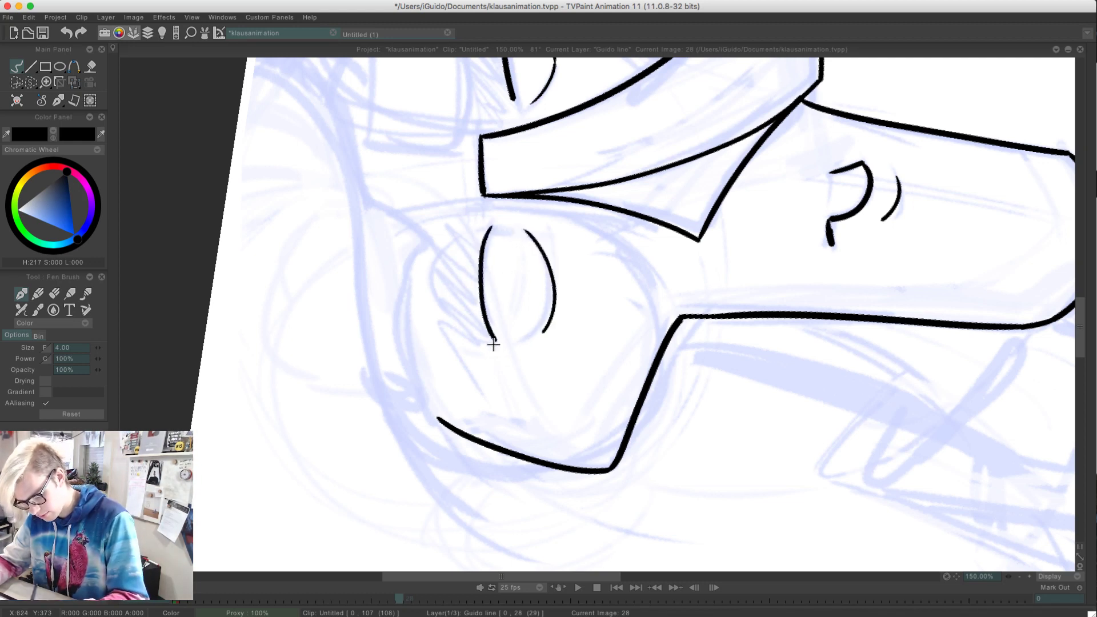
key(ctrl+z)
drag(520, 233, 516, 338)
key(ctrl+z)
mouse_move(522, 230)
mouse_down()
mouse_move(538, 327)
mouse_move(529, 336)
mouse_up()
key(ctrl+z)
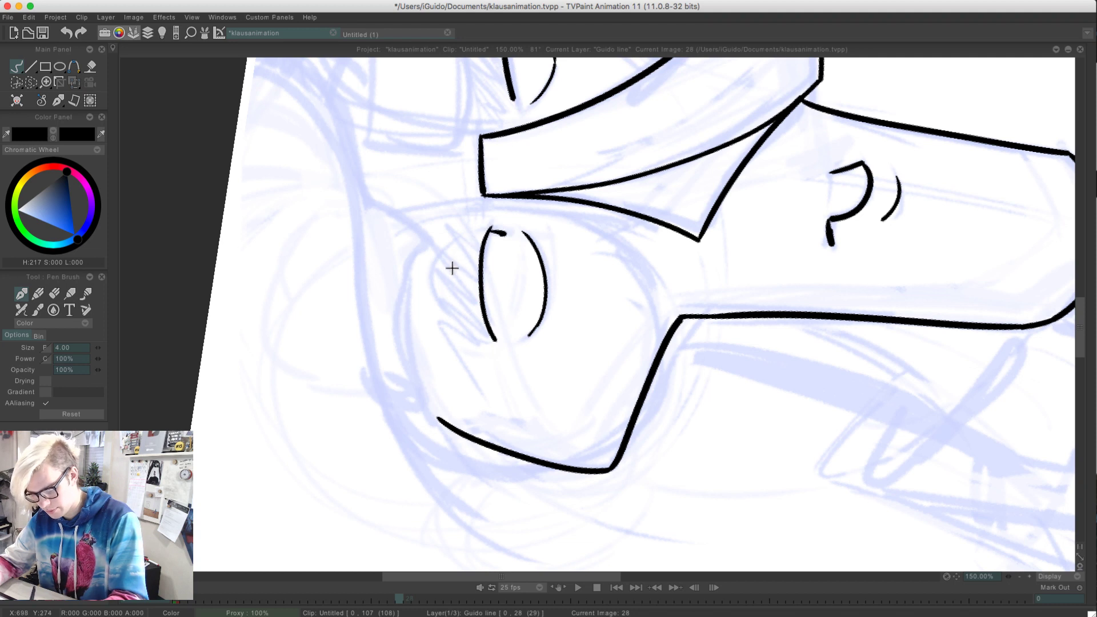
key(ctrl+z)
Ink a rounded upper lid arc above the near eye's lid line and join it to the line's inner end
mouse_move(478, 228)
mouse_down()
mouse_move(440, 252)
mouse_move(434, 289)
mouse_move(479, 337)
mouse_up()
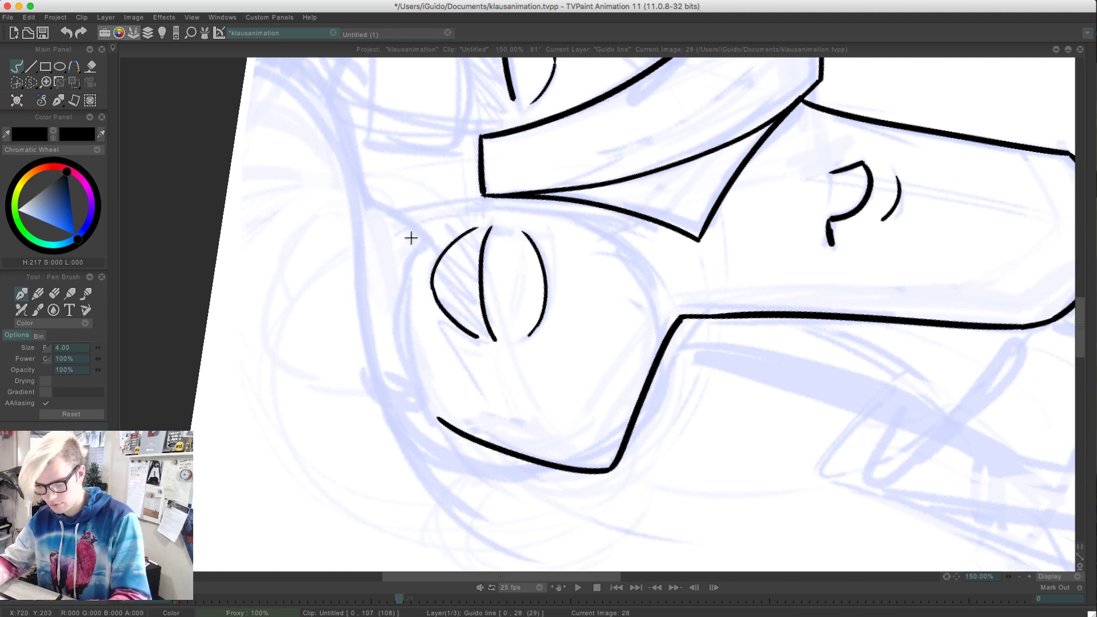
drag(487, 228, 445, 255)
key(ctrl+z)
drag(489, 226, 428, 284)
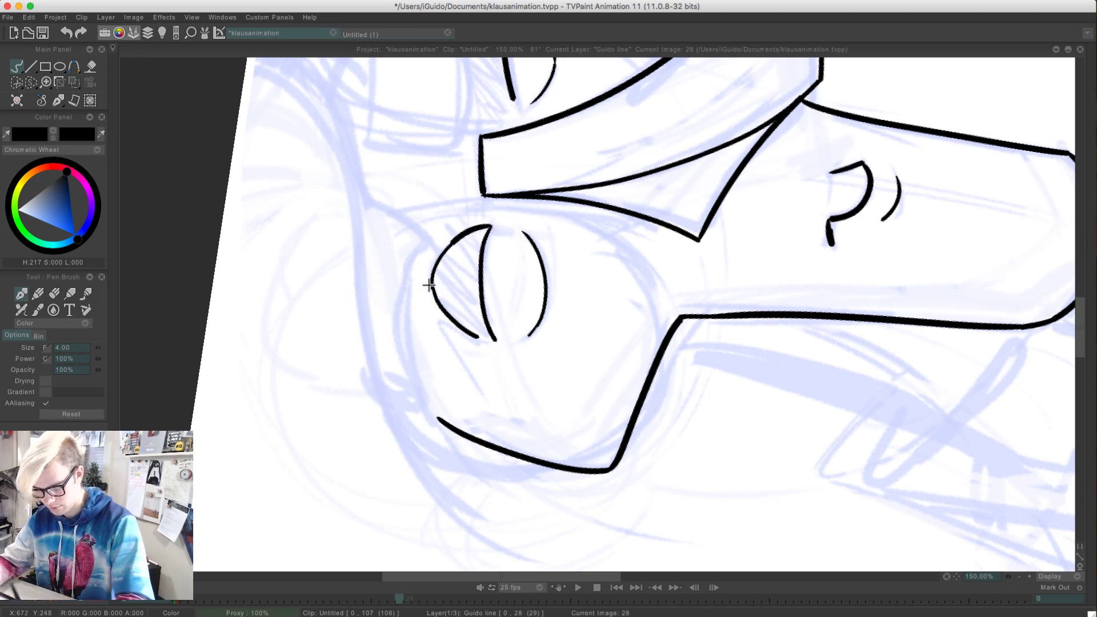
Play back the animation to check the drawings and show the clip's timeline
key(Return)
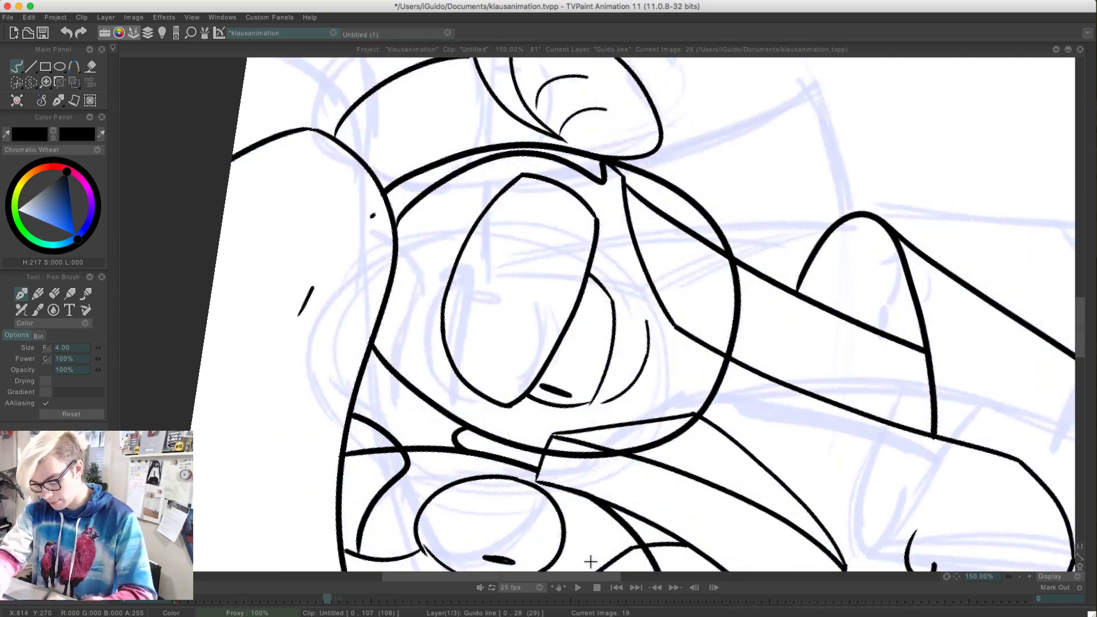
key(Return)
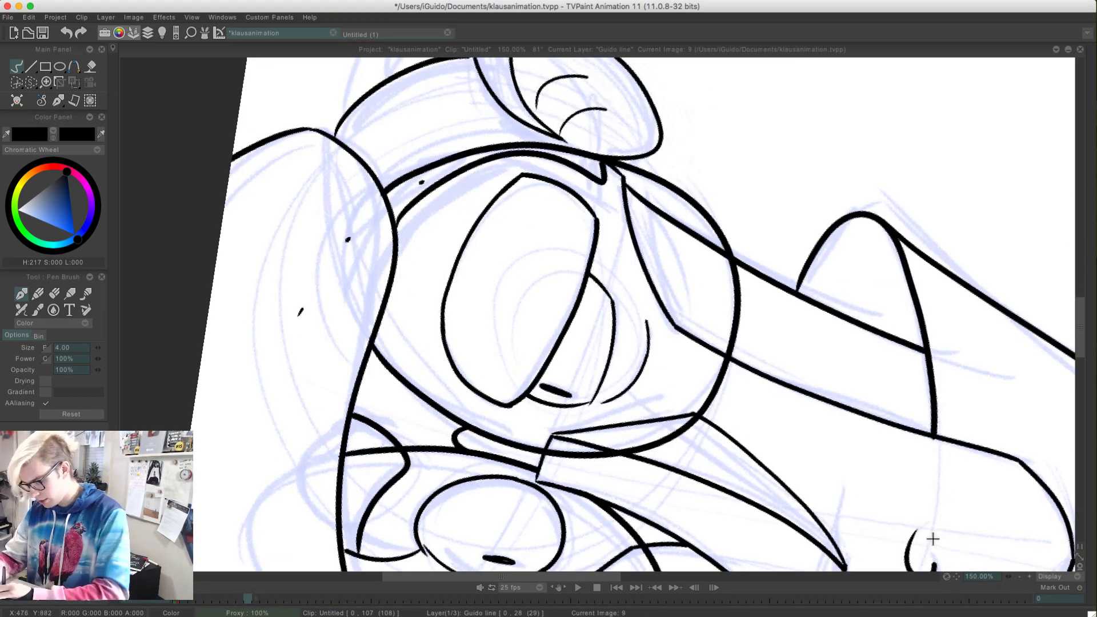
key(Tab)
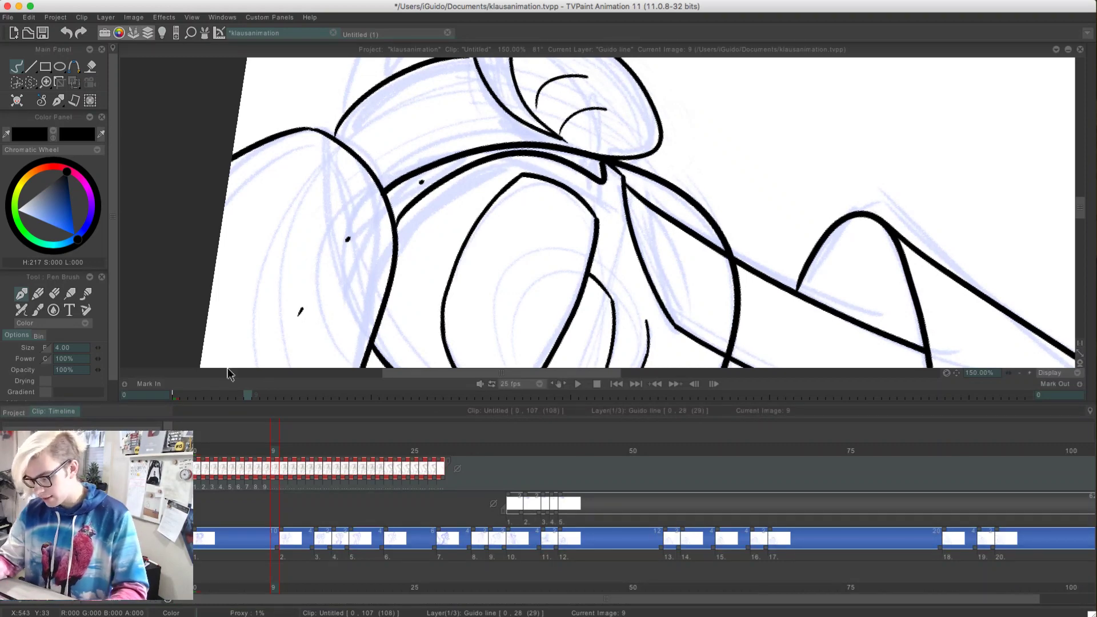
click(1020, 373)
click(1019, 372)
click(1019, 373)
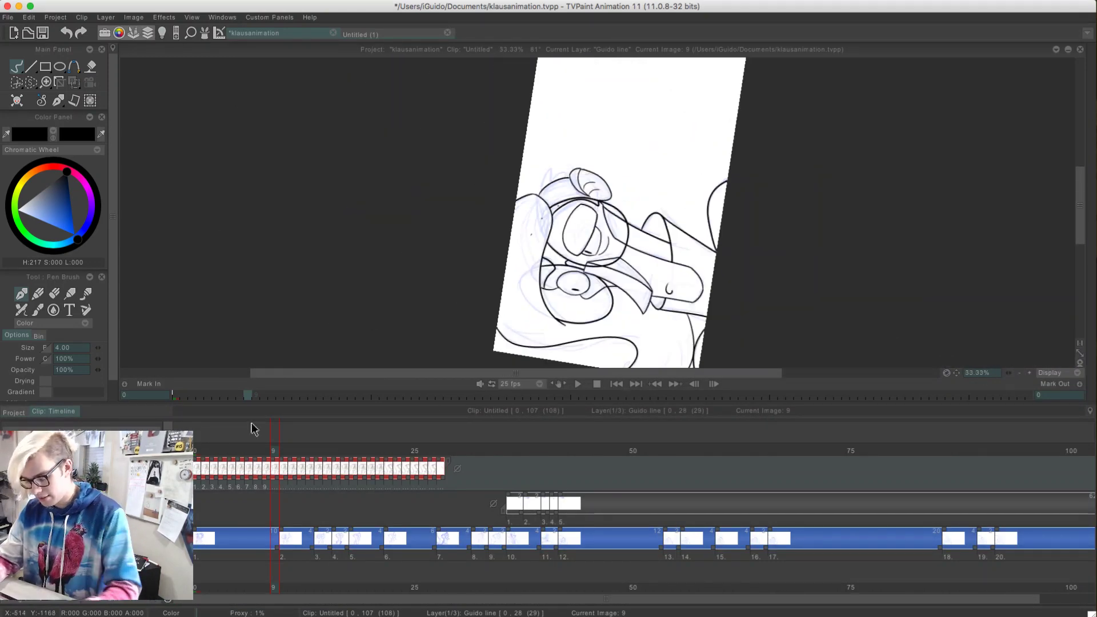
Step backward through the clip's frames to examine the line drawings and the instances on the Guido line layer
mouse_move(226, 450)
mouse_down()
mouse_move(431, 459)
mouse_move(294, 437)
mouse_move(199, 440)
mouse_move(417, 451)
mouse_up()
key(Left)
key(Left)
key(Left)
key(Left)
key(Left)
key(Left)
key(Left)
key(Left)
key(Left)
key(Left)
key(Left)
key(Left)
key(Left)
key(Left)
key(Left)
key(Left)
key(Left)
key(Left)
key(Left)
key(Left)
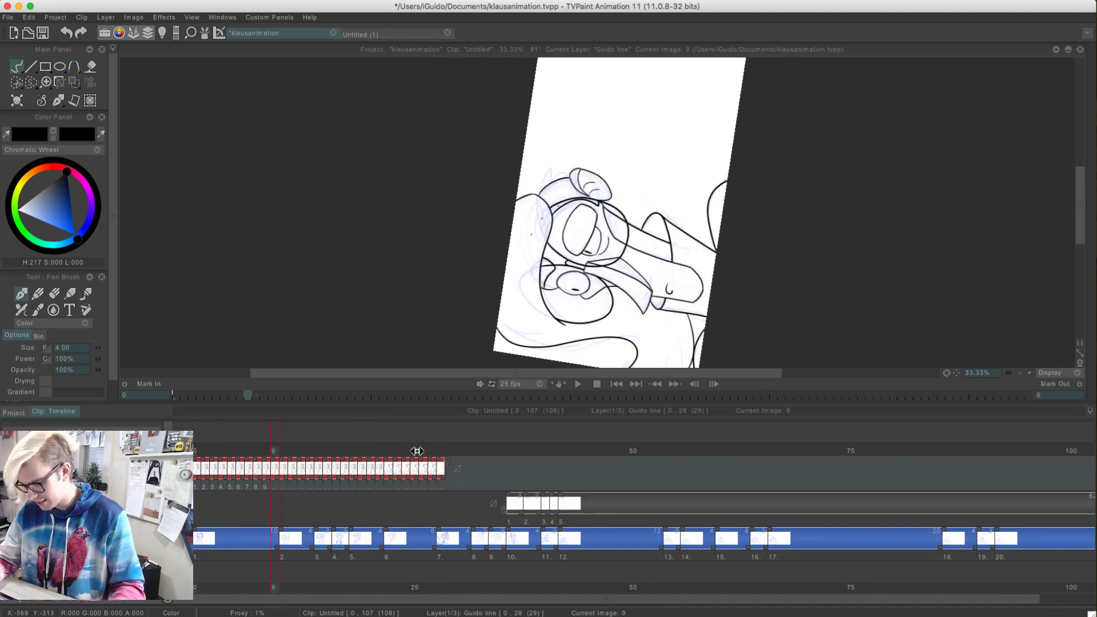
key(Left)
key(Left)
key(Left)
key(Left)
key(Left)
key(Left)
key(Left)
key(Left)
key(Left)
key(Left)
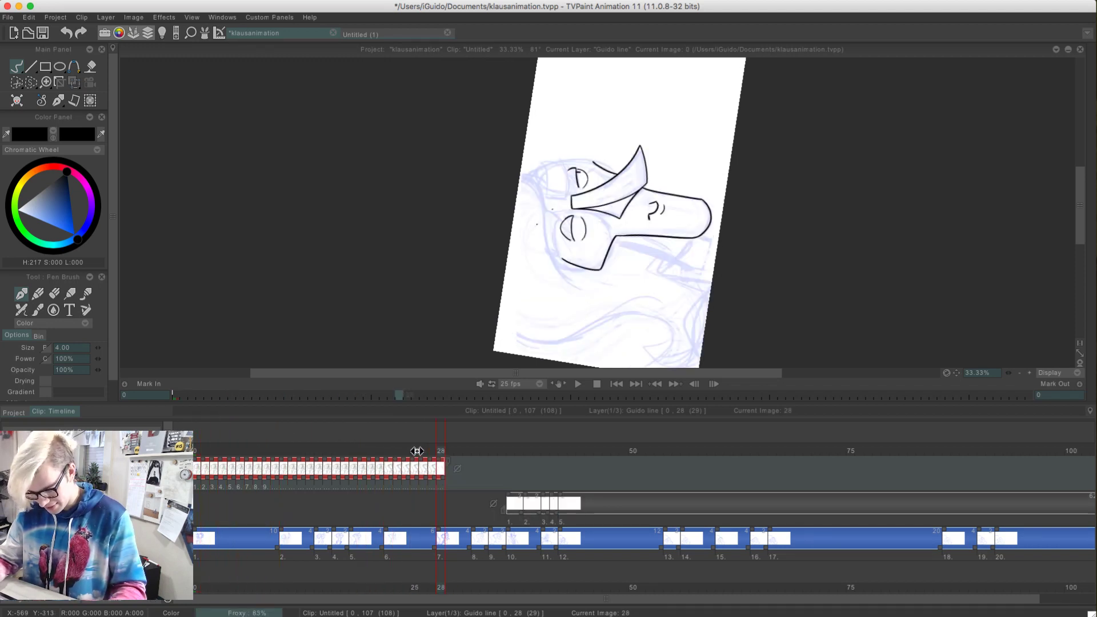
key(Left)
key(Left)
key(Left)
key(Left)
key(Left)
key(Left)
key(Left)
key(Left)
key(Left)
key(Left)
key(Left)
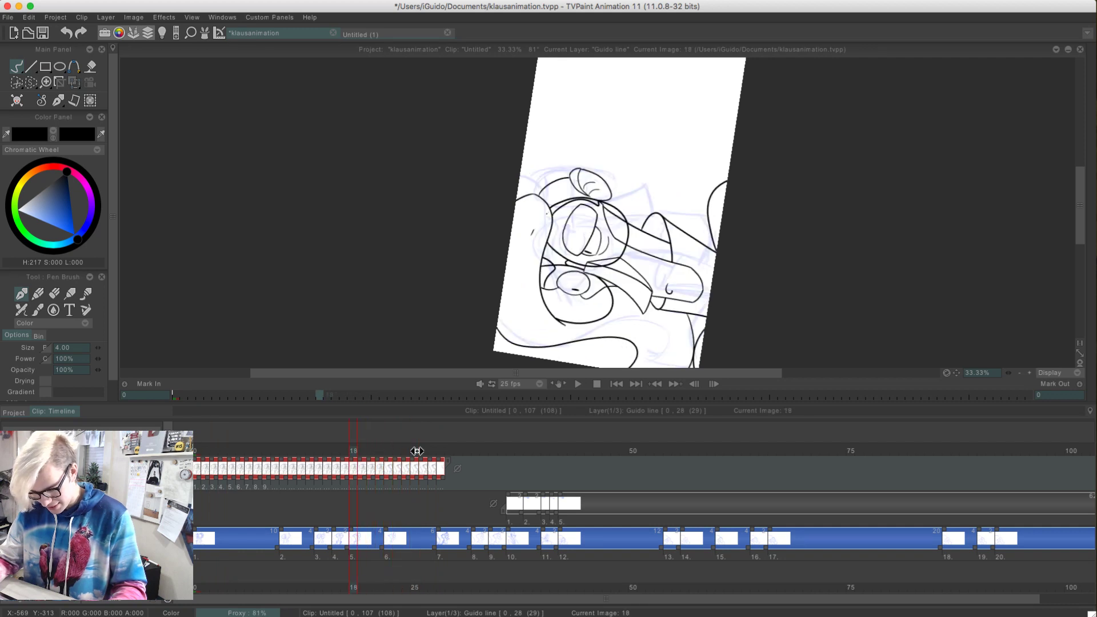
key(Left)
key(Left)
key(Left)
key(Left)
key(Left)
key(Left)
key(Left)
key(Left)
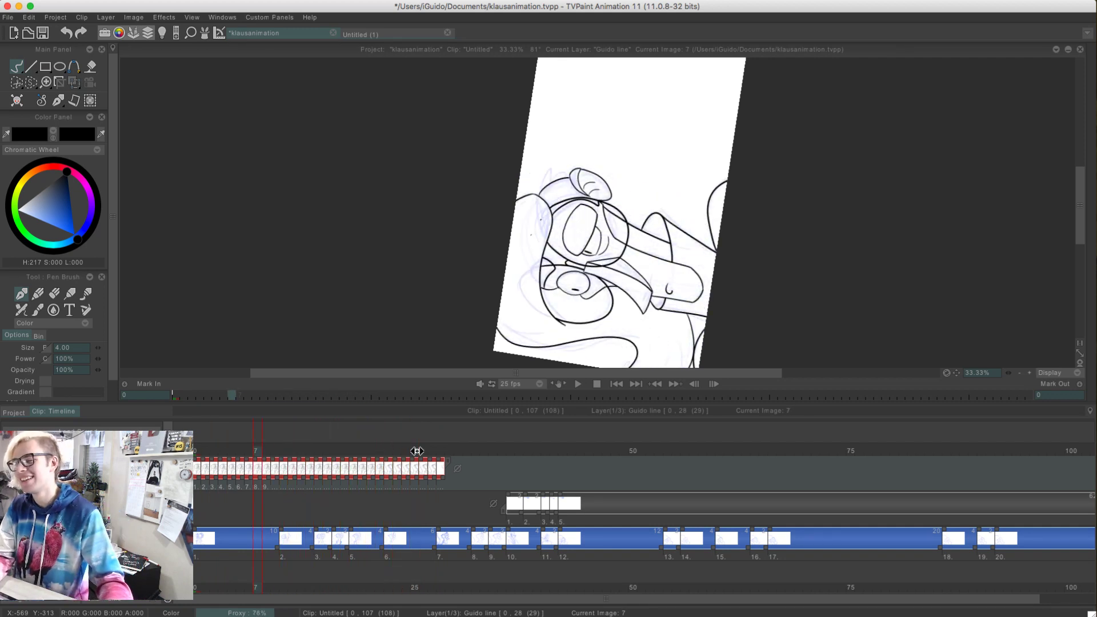
key(Left)
key(Left)
key(Left)
key(Left)
key(Left)
key(Left)
key(Left)
key(Left)
key(Left)
key(Left)
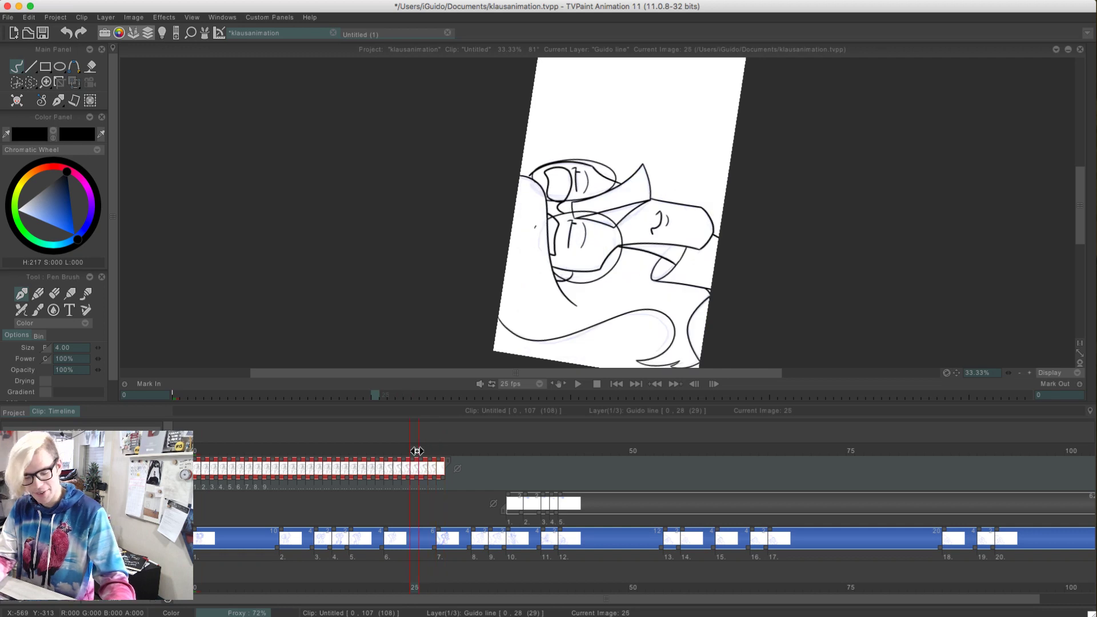
key(Left)
key(Left)
key(Left)
key(Left)
key(Left)
key(Left)
key(Left)
key(Left)
key(Left)
key(Left)
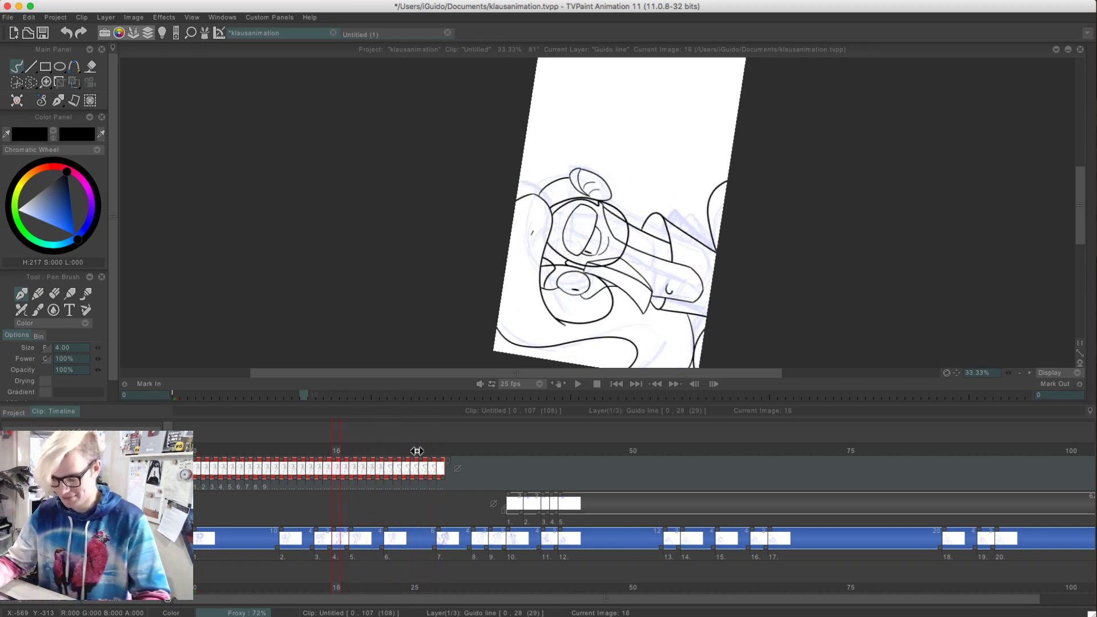
key(Left)
key(Left)
key(Left)
key(Left)
key(Left)
key(Left)
key(Left)
key(Left)
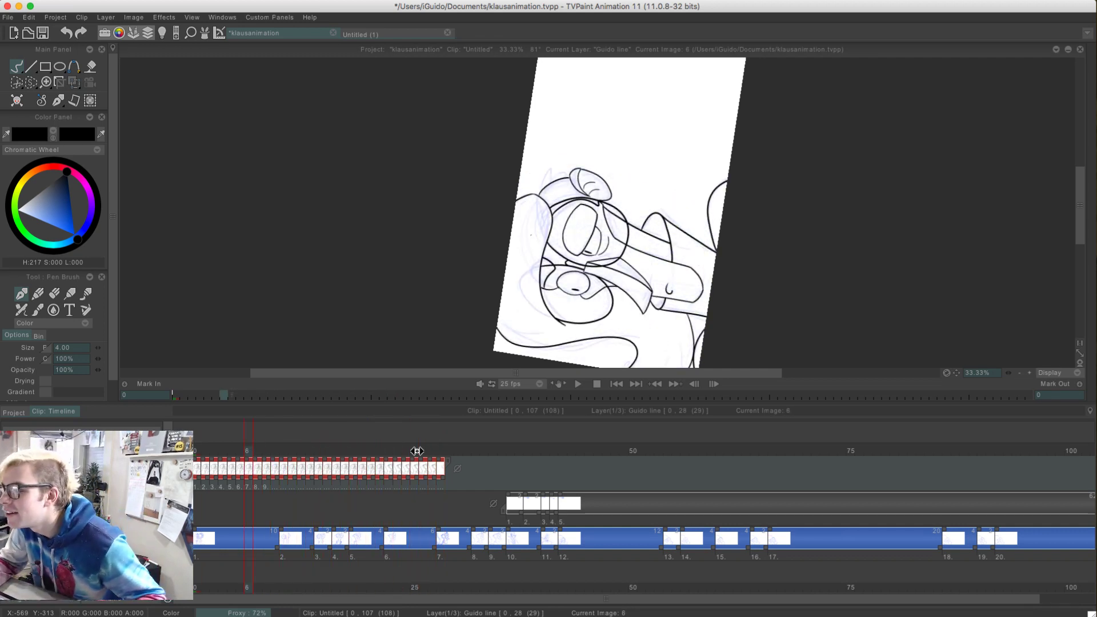
key(Left)
key(Left)
key(Left)
key(Left)
key(Left)
key(Left)
key(Left)
key(Left)
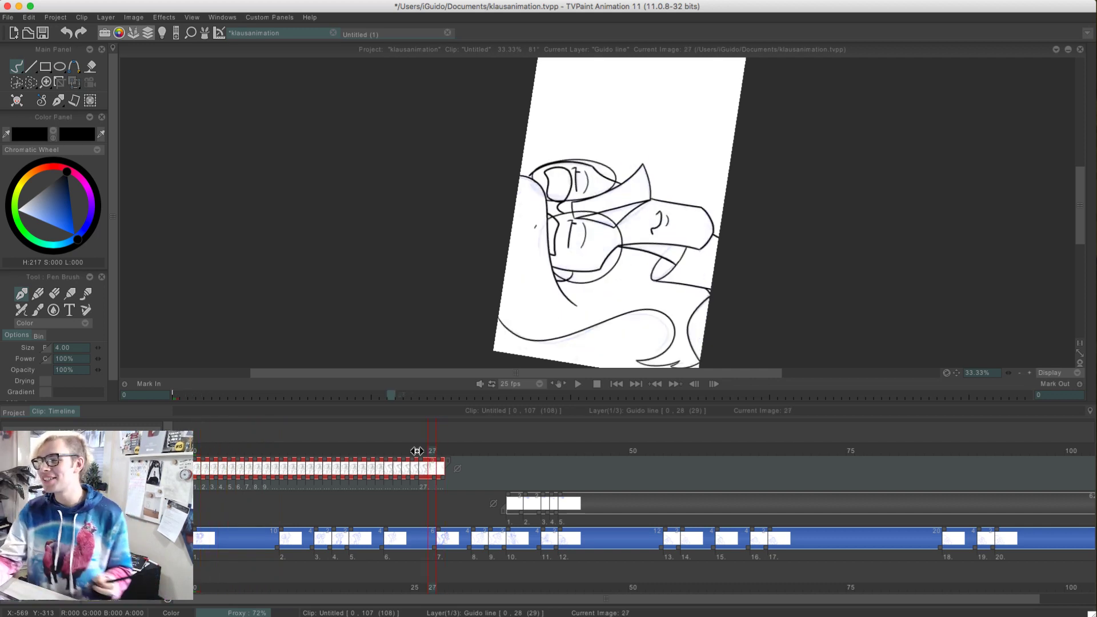
Undo the extra single-frame instances on the Guido line layer until only its three original drawings remain
key(super+z)
key(super+z)
key(super+z)
key(super+z)
key(super+z)
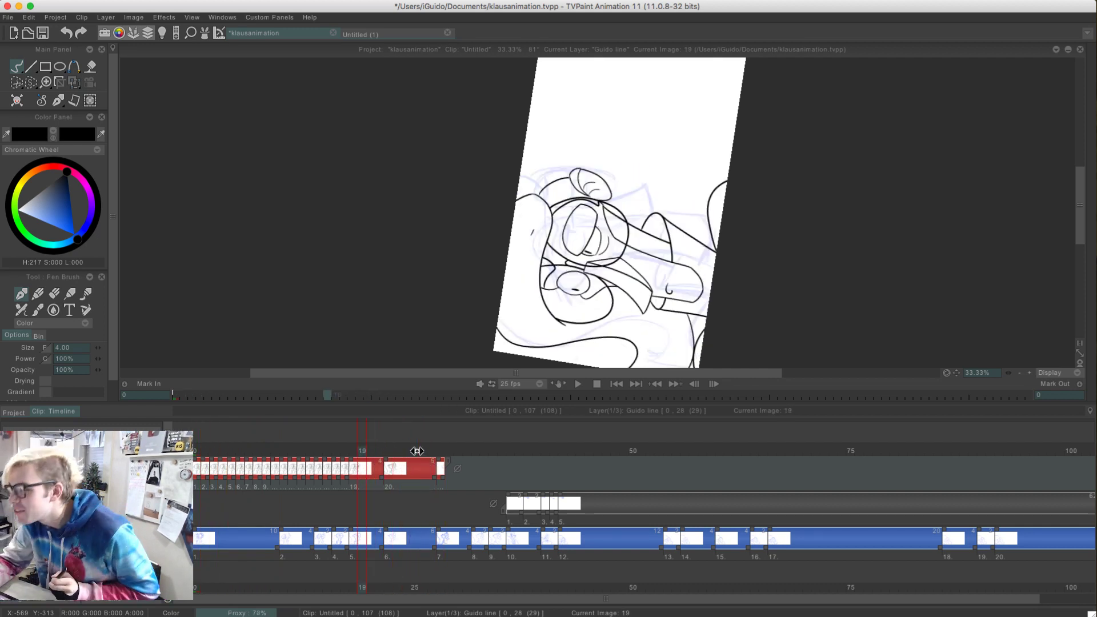
key(super+z)
key(super+z)
key(super+z)
key(super+z)
key(super+z)
key(super+z)
key(super+z)
key(super+z)
key(super+z)
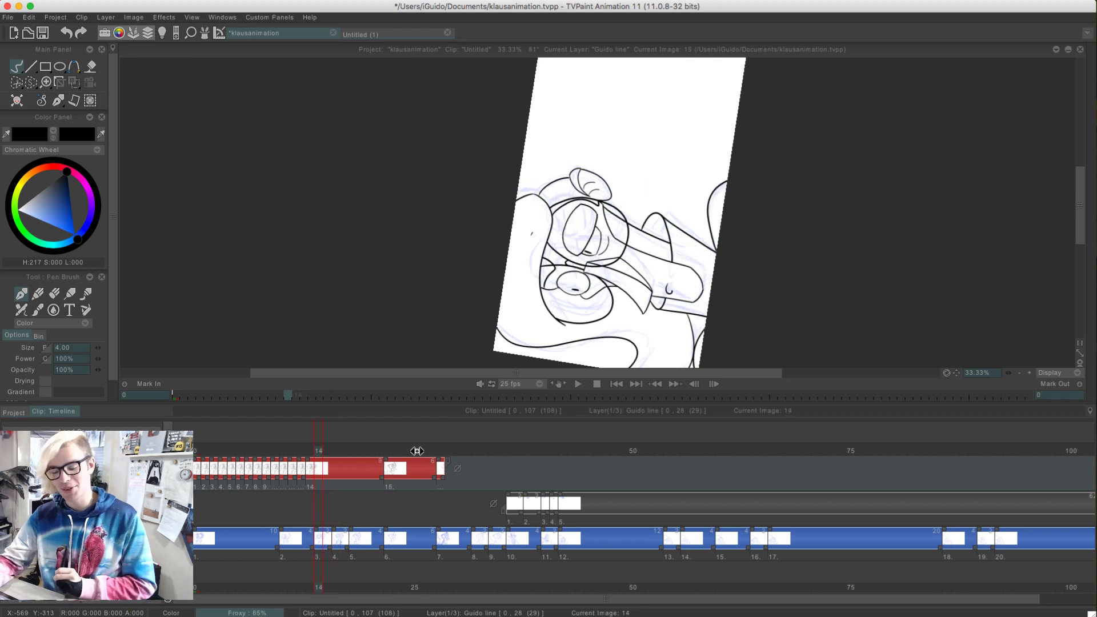
key(super+z)
key(super+z)
key(super+z)
key(super+z)
key(super+z)
key(super+z)
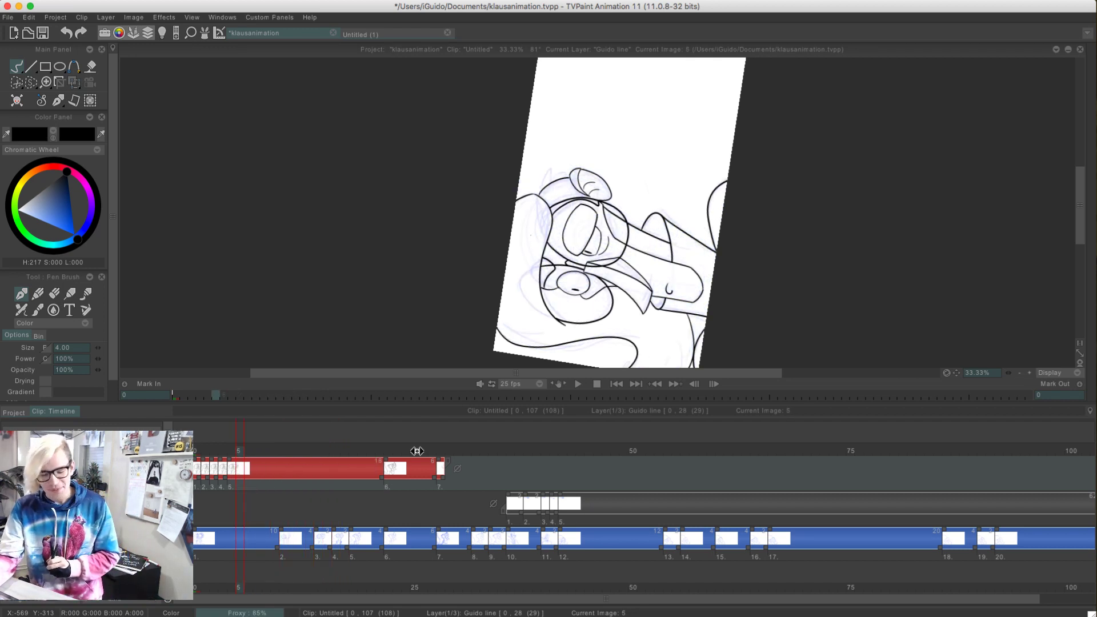
key(super+z)
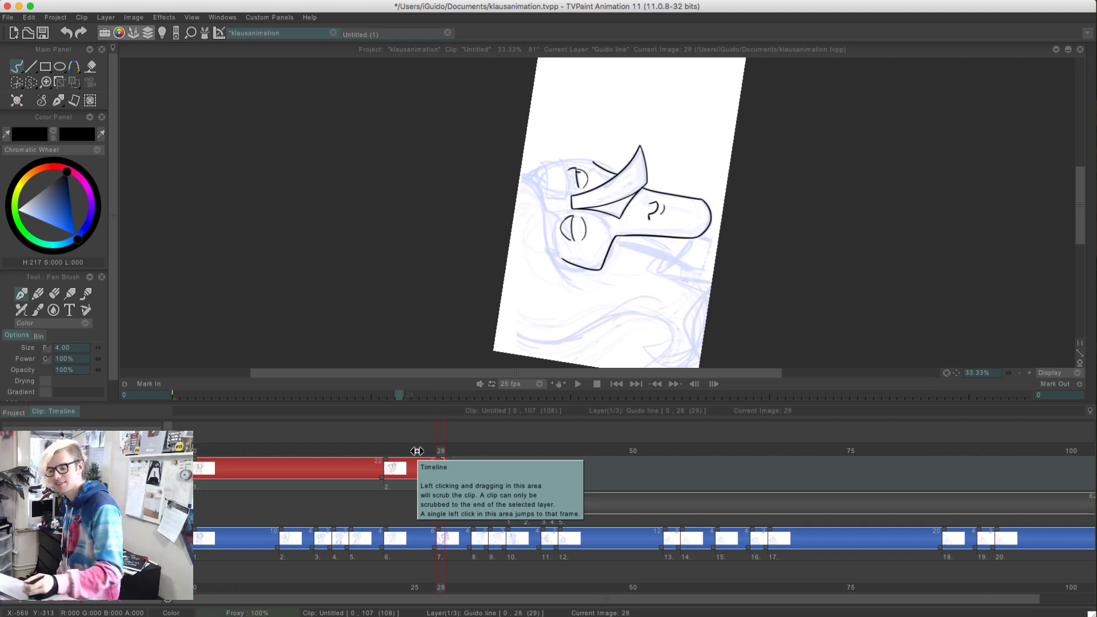
Undo the rounded upper lid strokes on the near eye at frame 28
click(1029, 373)
click(1029, 373)
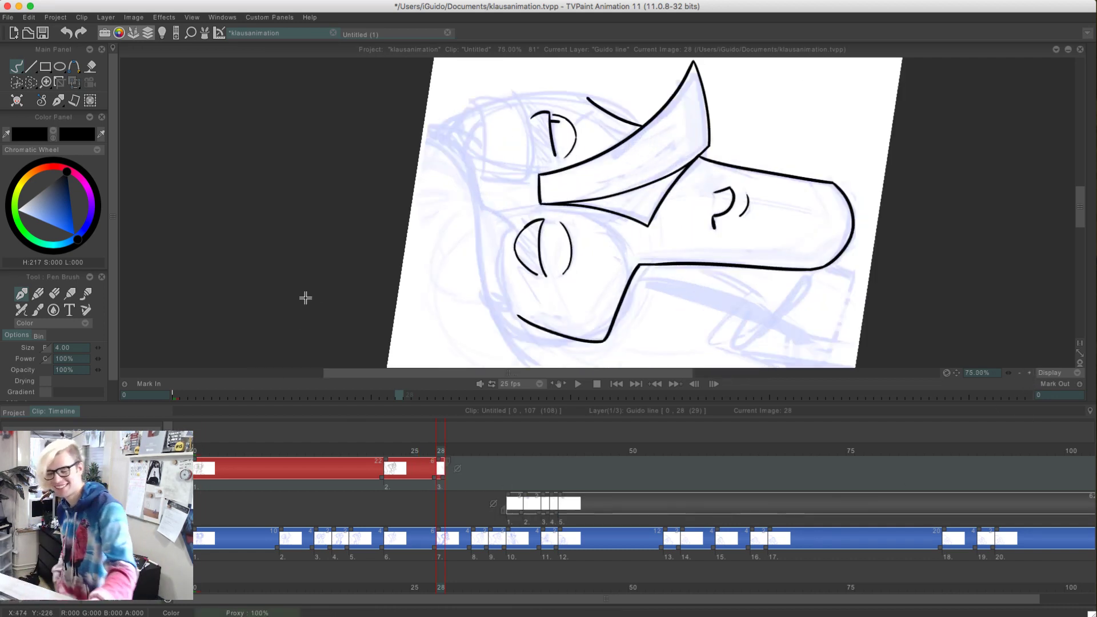
key(super+z)
key(super+z)
key(super+z)
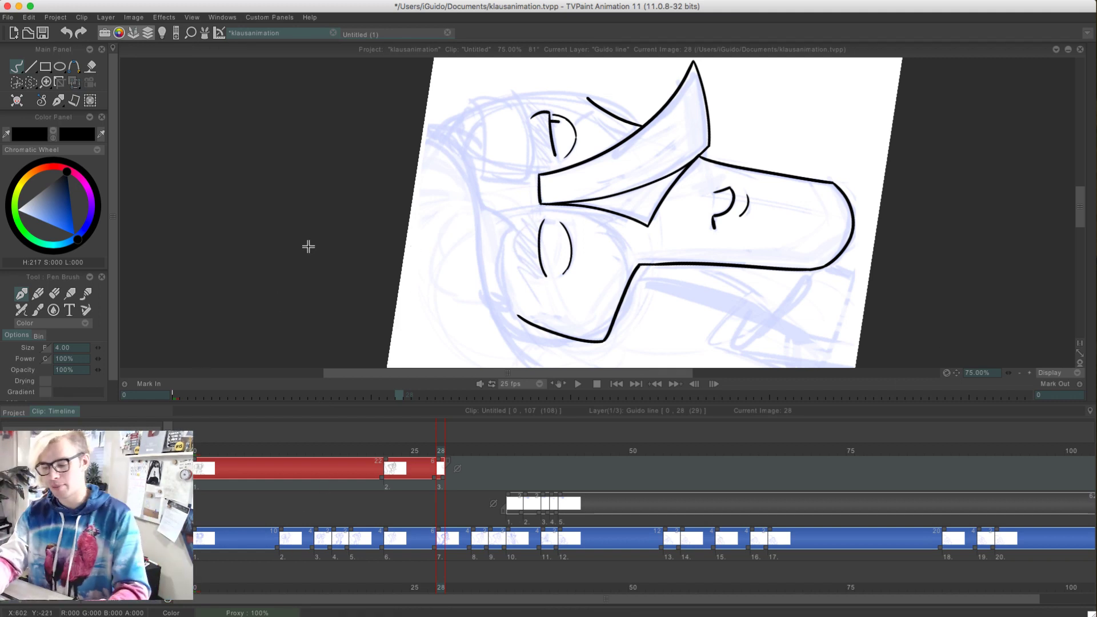
Play back the clip and undo the extra single-frame instances on the Guido line layer until only its three drawings remain
key(Return)
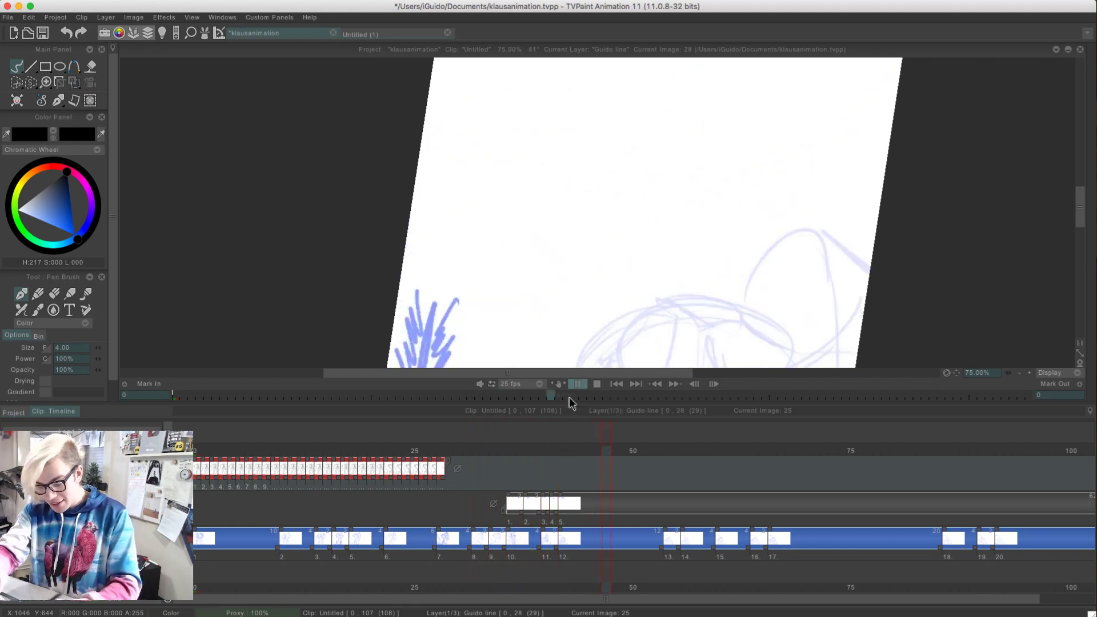
key(super+z)
key(super+z)
key(super+z)
key(super+z)
key(super+z)
key(super+z)
key(super+z)
key(super+z)
key(super+z)
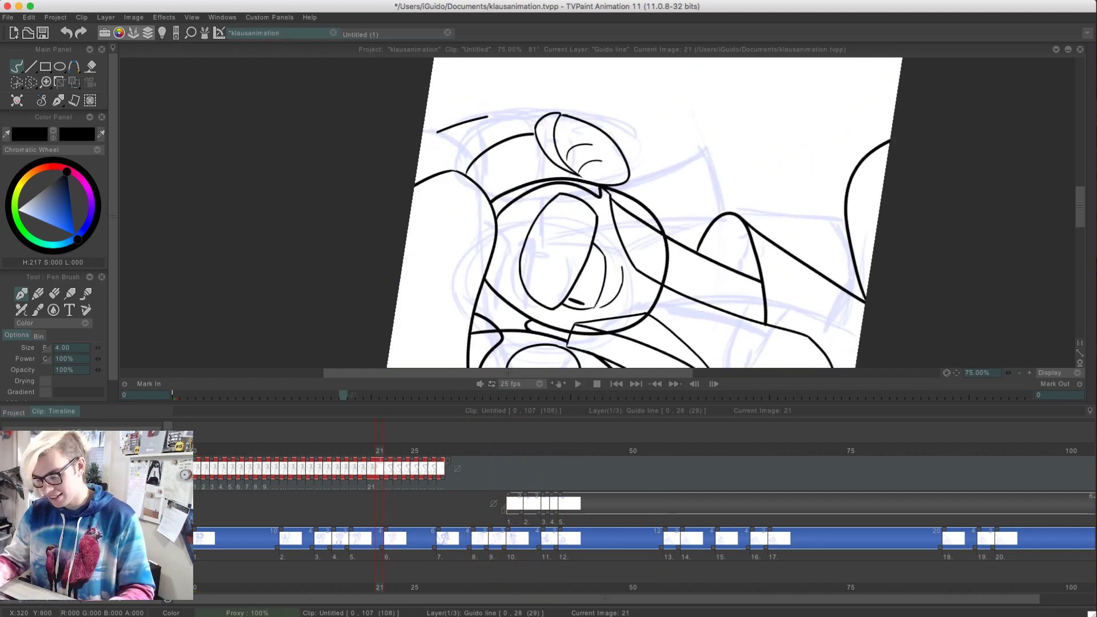
key(super+z)
key(super+z)
key(super+z)
key(super+z)
key(super+z)
key(super+z)
key(super+z)
key(super+z)
key(super+z)
key(super+z)
key(super+z)
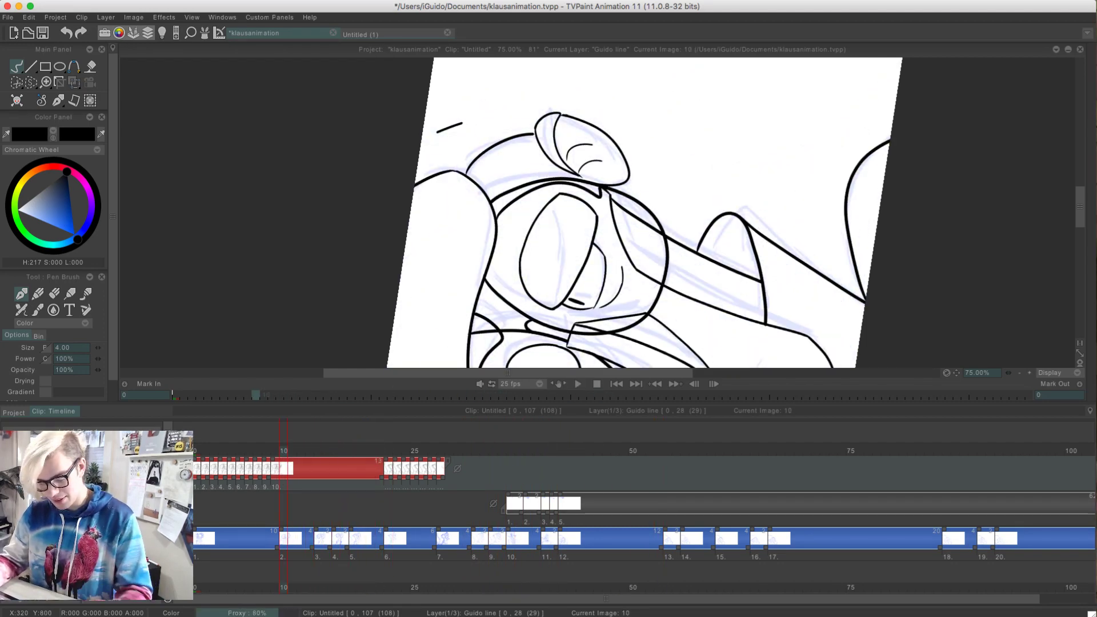
key(super+z)
key(super+z)
key(super+z)
key(super+z)
key(super+z)
key(super+z)
key(super+z)
key(super+z)
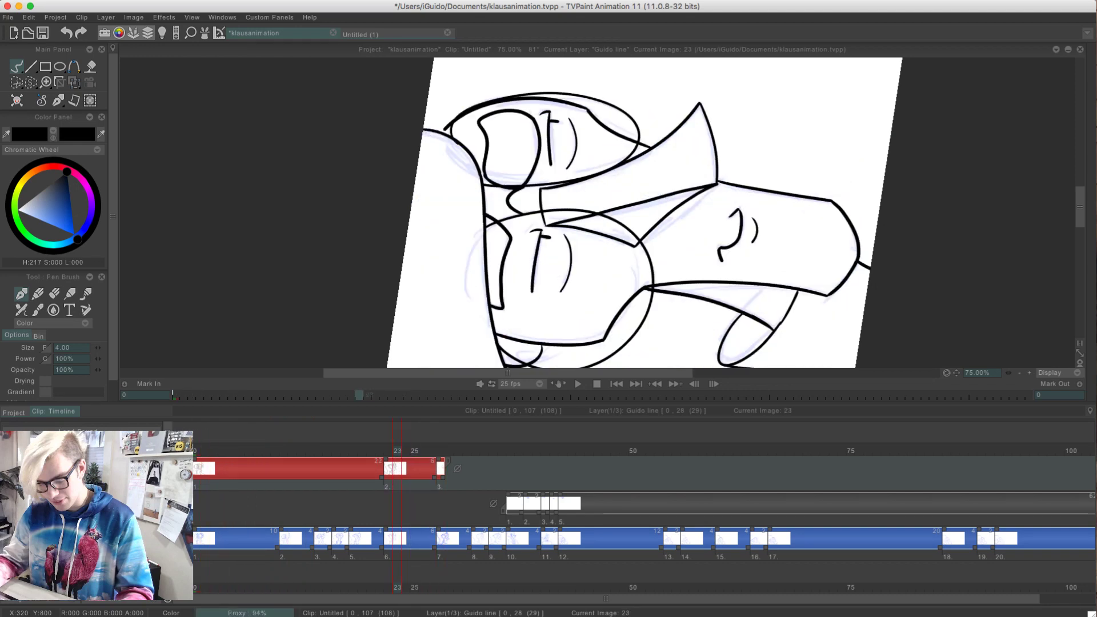
key(super+z)
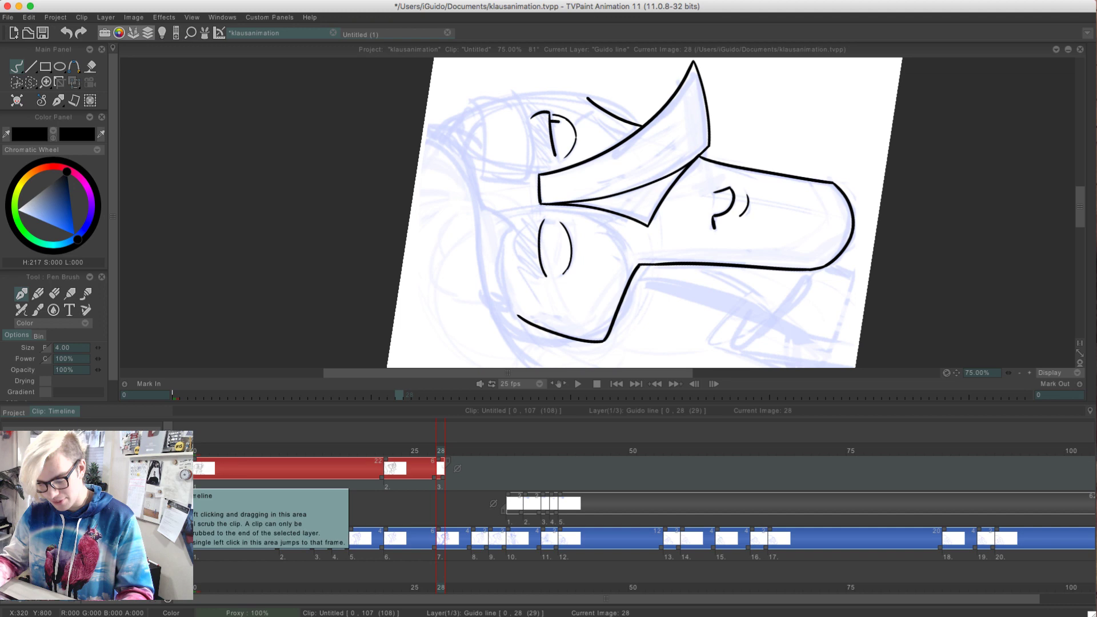
Ink the near eye's lid fold, upper arc and short pupil line at frame 28, working at 200% zoom
click(1030, 373)
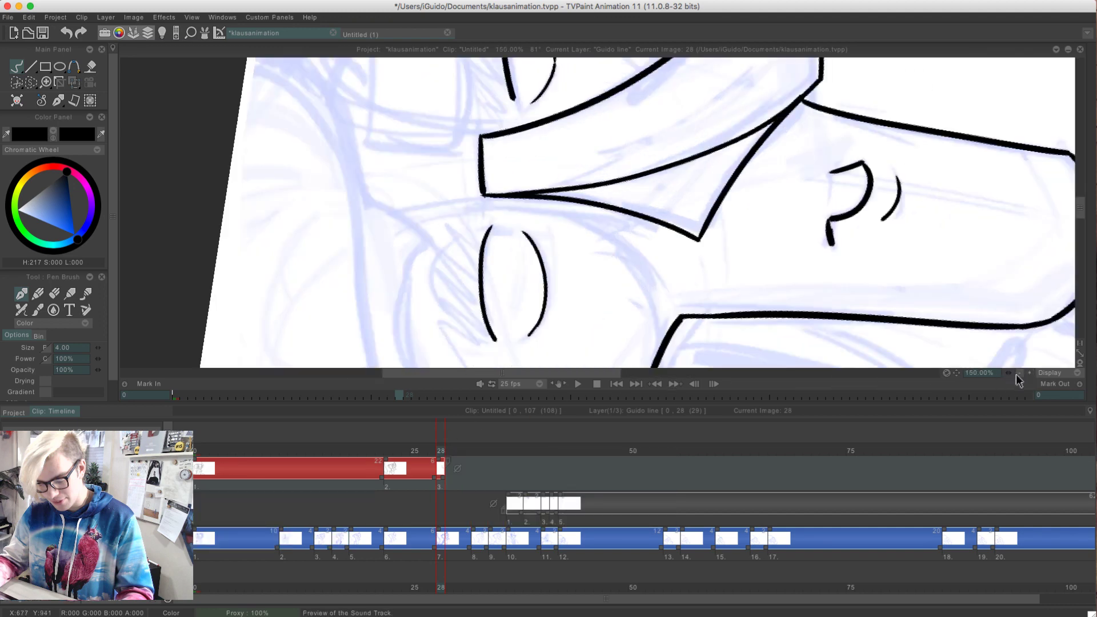
click(1029, 374)
key(Tab)
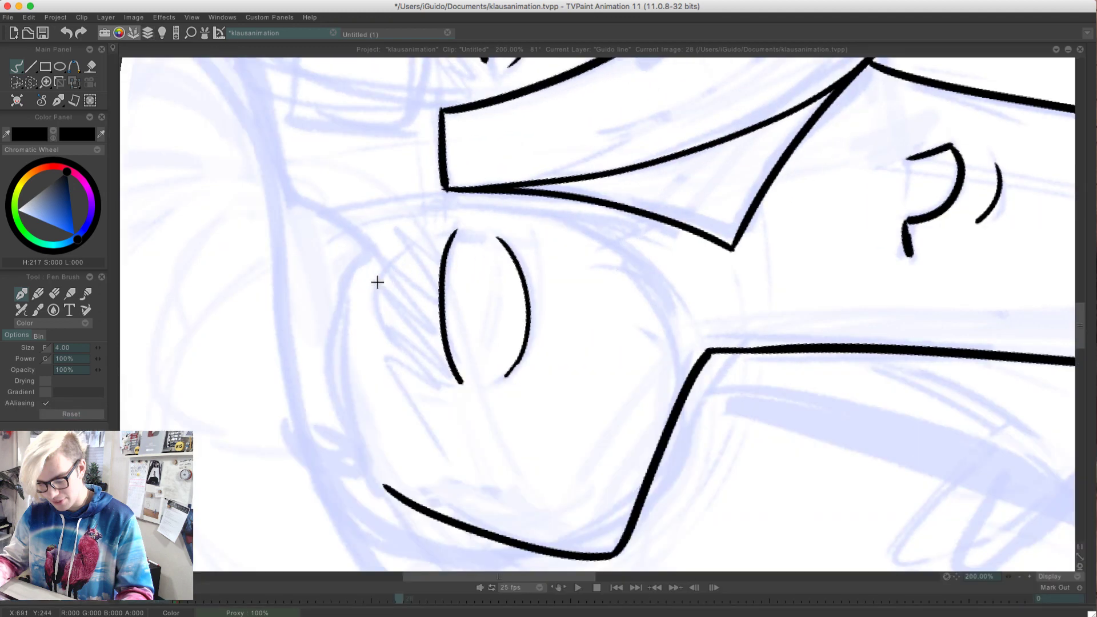
drag(336, 235, 628, 122)
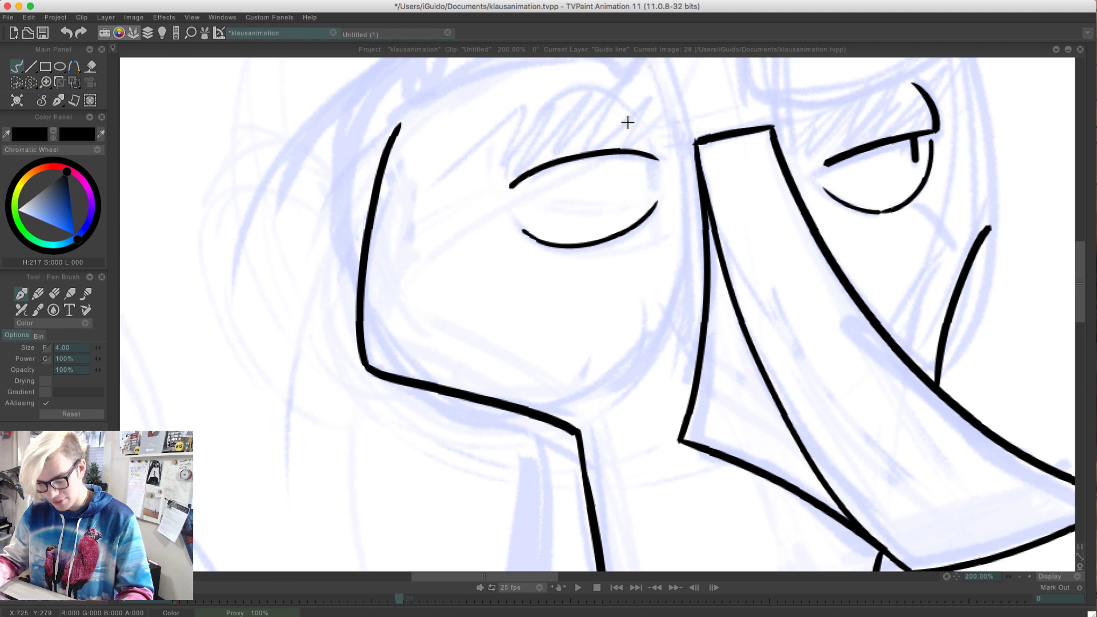
drag(659, 159, 624, 103)
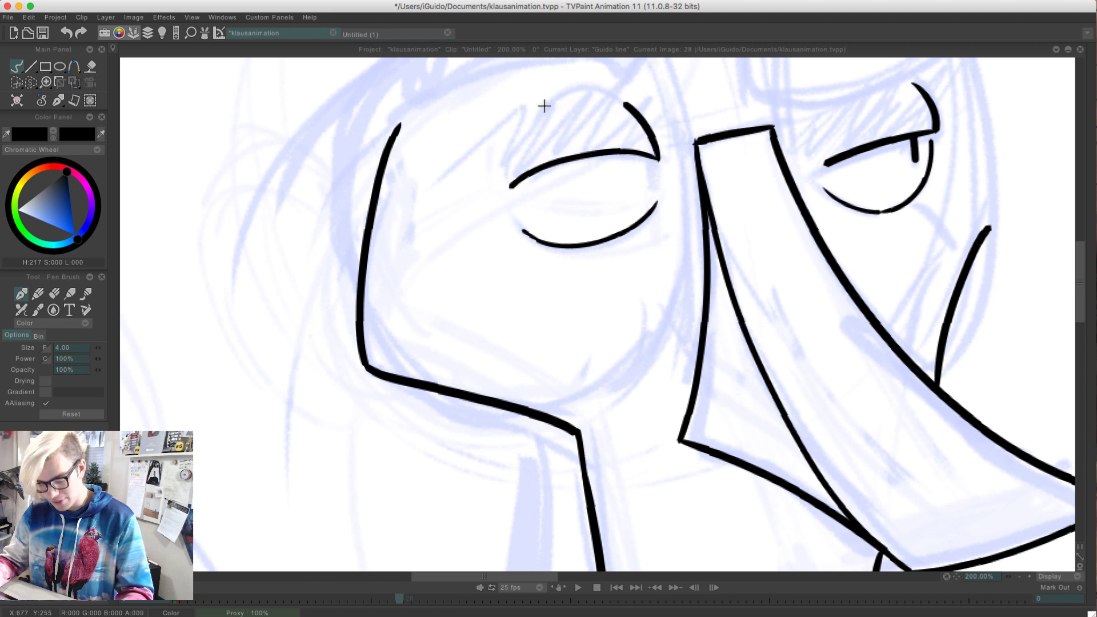
drag(650, 161, 650, 184)
mouse_move(598, 89)
mouse_down()
mouse_move(430, 216)
mouse_move(245, 392)
mouse_move(257, 399)
mouse_up()
Try to ink the inner side and curved lower edge of the far eyebrow above the far eye
drag(497, 201, 515, 324)
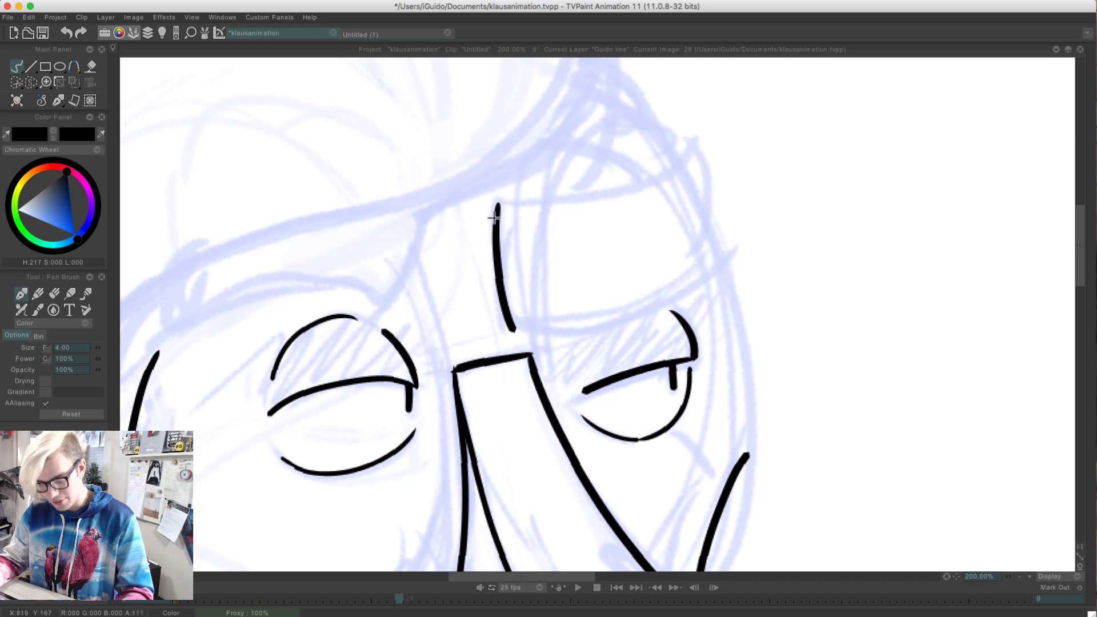
key(ctrl+z)
mouse_move(499, 200)
mouse_down()
mouse_move(514, 324)
mouse_move(684, 294)
mouse_move(719, 271)
mouse_up()
key(ctrl+z)
drag(520, 318, 718, 249)
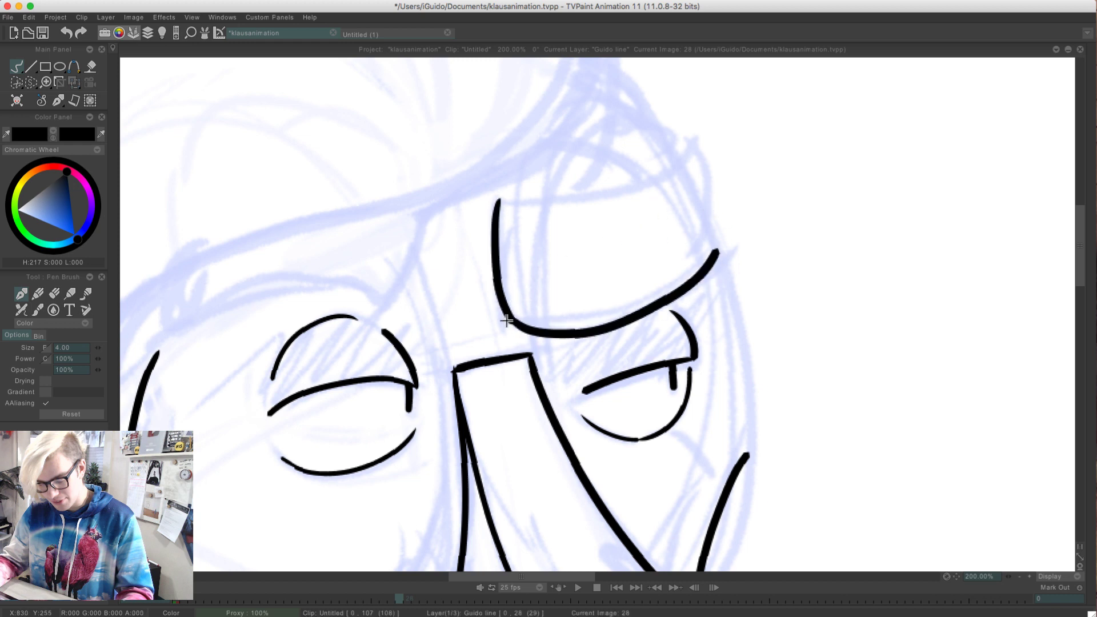
key(ctrl+z)
drag(513, 320, 712, 254)
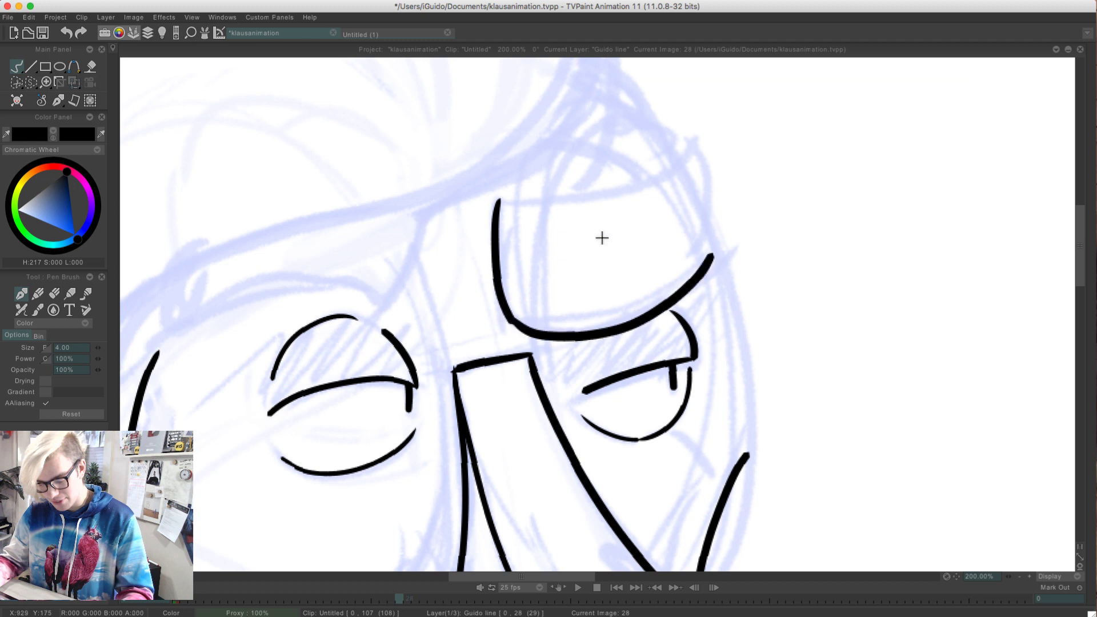
key(ctrl+z)
mouse_move(506, 311)
mouse_down()
mouse_move(655, 322)
mouse_move(722, 274)
mouse_up()
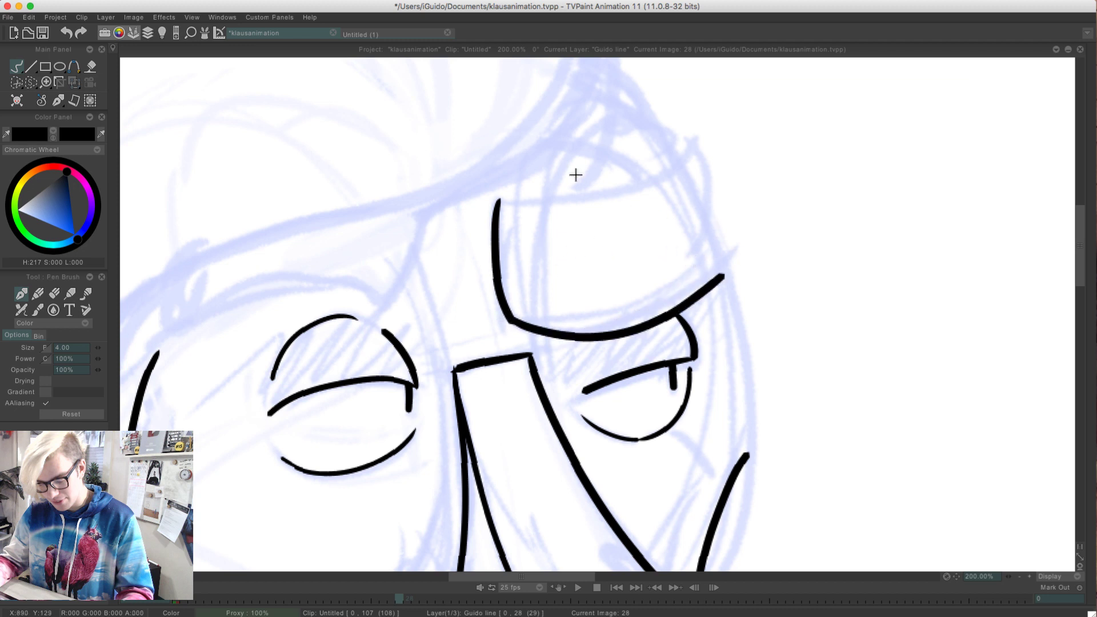
Try to ink the far eyebrow's lower edge up to its pointed outer tip and close it with an upper edge
key(ctrl+z)
mouse_move(515, 323)
mouse_down()
mouse_move(725, 209)
mouse_move(694, 137)
mouse_up()
key(ctrl+z)
mouse_move(722, 215)
mouse_down()
mouse_move(694, 137)
mouse_move(508, 195)
mouse_up()
key(ctrl+z)
mouse_move(694, 137)
mouse_down()
mouse_move(642, 182)
mouse_move(492, 201)
mouse_move(592, 196)
mouse_move(693, 134)
mouse_move(625, 195)
mouse_move(490, 197)
mouse_up()
key(ctrl+z)
key(ctrl+z)
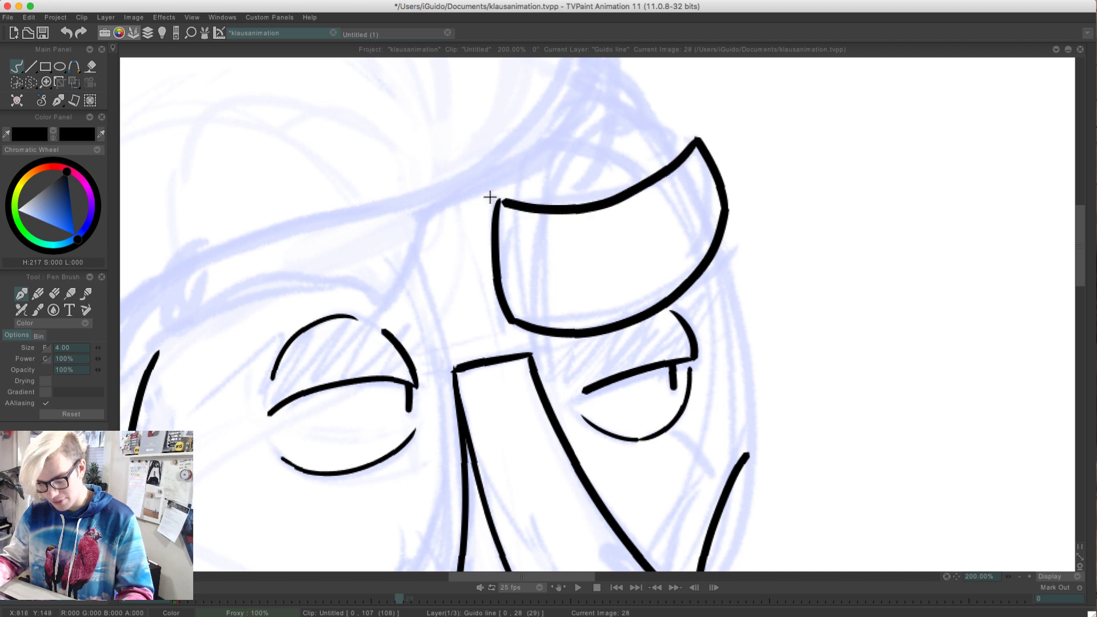
key(ctrl+z)
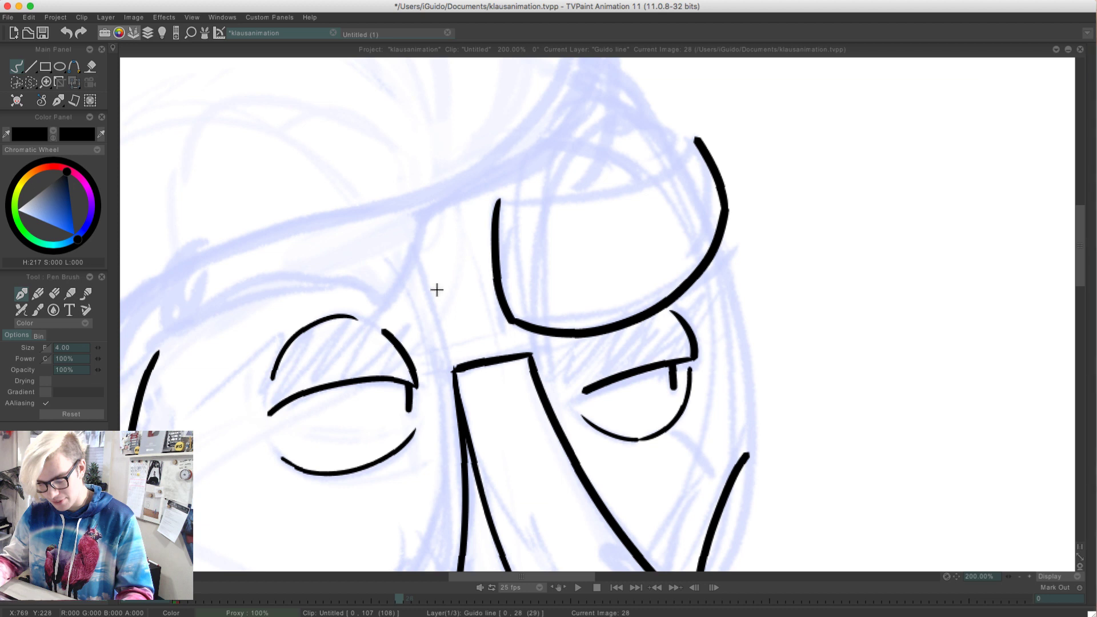
Undo all the far eyebrow strokes at frame 28
click(994, 490)
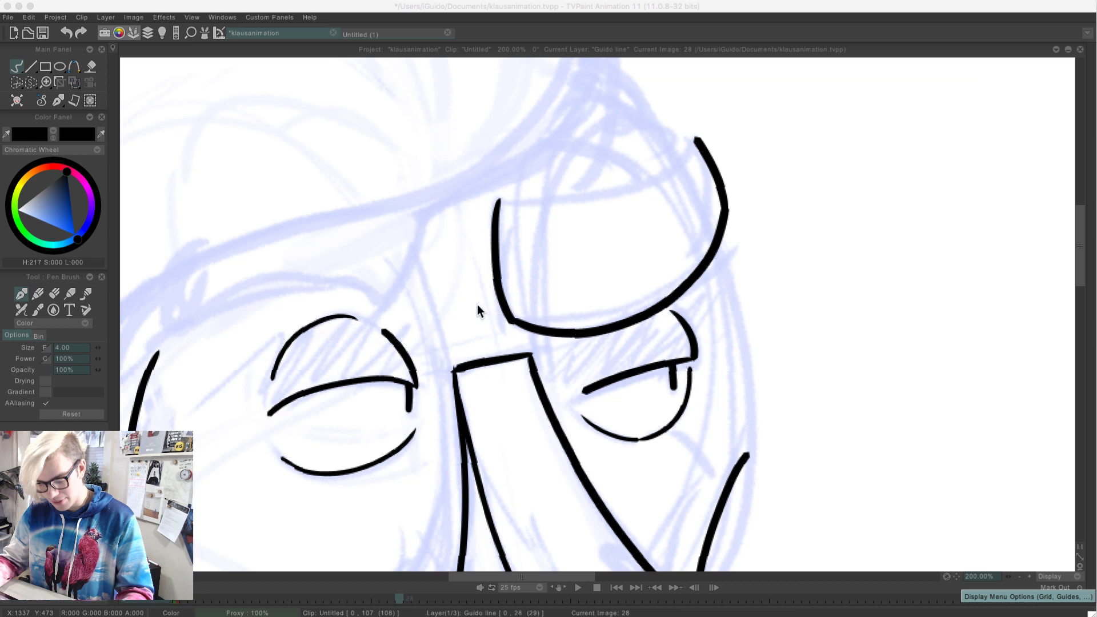
key(super+z)
key(super+z)
key(super+z)
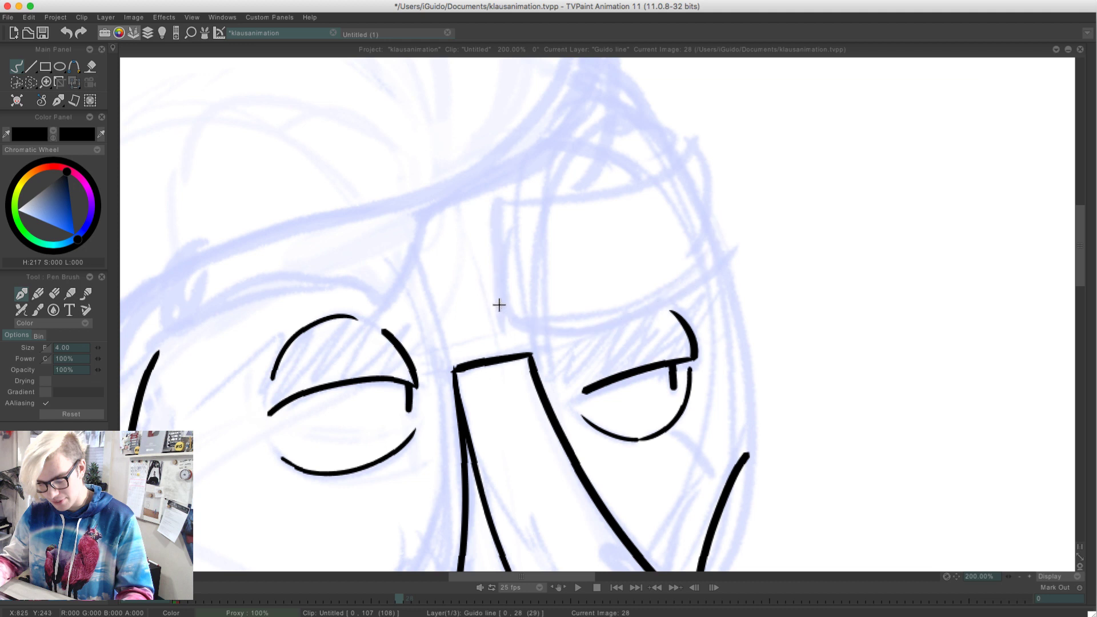
Ink the far eyebrow's inner side and a smooth curved lower edge over the rough sketch, redoing the stroke until it fits
mouse_move(500, 207)
mouse_down()
mouse_move(511, 305)
mouse_move(601, 327)
mouse_move(722, 256)
mouse_up()
key(super+z)
mouse_move(511, 312)
mouse_down()
mouse_move(684, 293)
mouse_move(722, 251)
mouse_up()
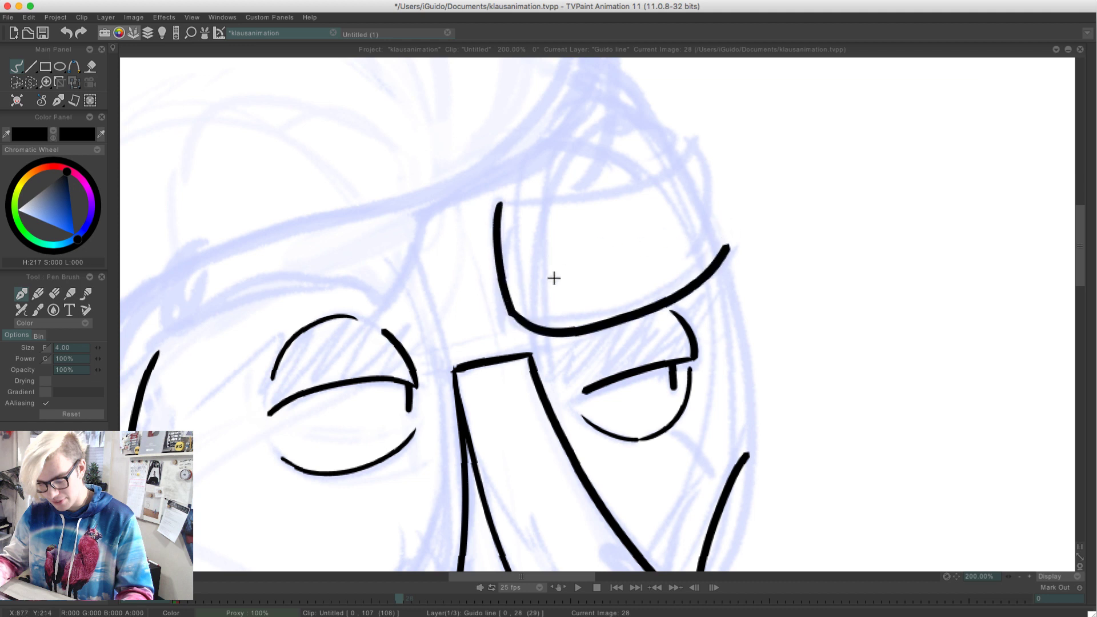
key(super+z)
mouse_move(510, 307)
mouse_down()
mouse_move(570, 331)
mouse_move(721, 234)
mouse_up()
key(super+z)
mouse_move(510, 312)
mouse_down()
mouse_move(554, 329)
mouse_move(727, 240)
mouse_up()
key(super+z)
mouse_move(511, 311)
mouse_down()
mouse_move(575, 324)
mouse_move(706, 228)
mouse_up()
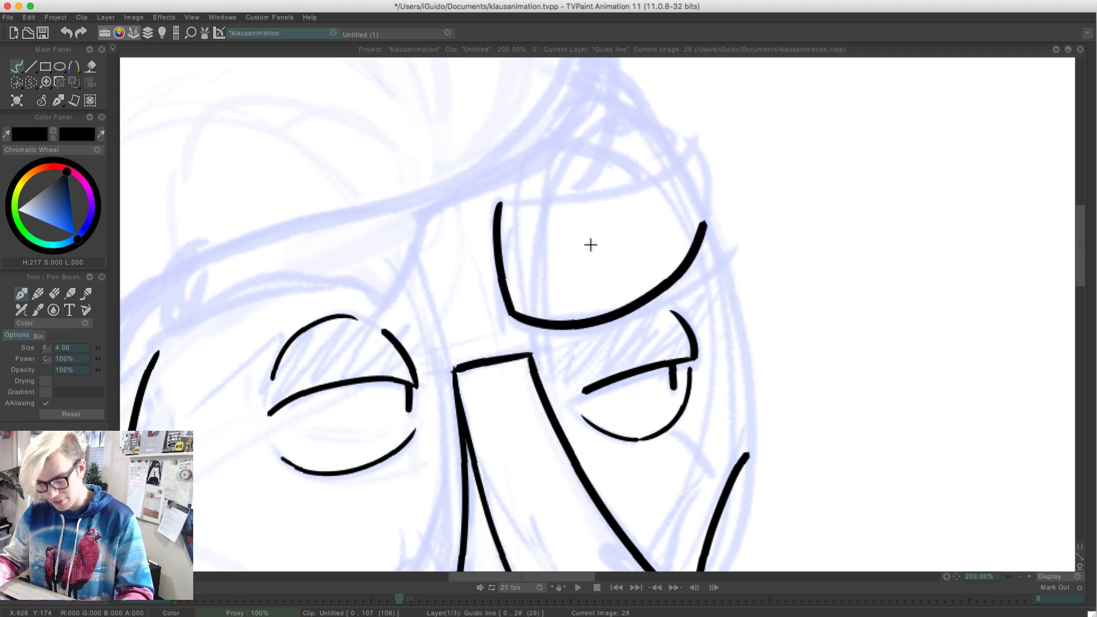
key(super+z)
mouse_move(510, 312)
mouse_down()
mouse_move(627, 313)
mouse_move(715, 209)
mouse_up()
key(super+z)
mouse_move(511, 311)
mouse_down()
mouse_move(684, 278)
mouse_move(717, 245)
mouse_move(698, 133)
mouse_up()
key(super+z)
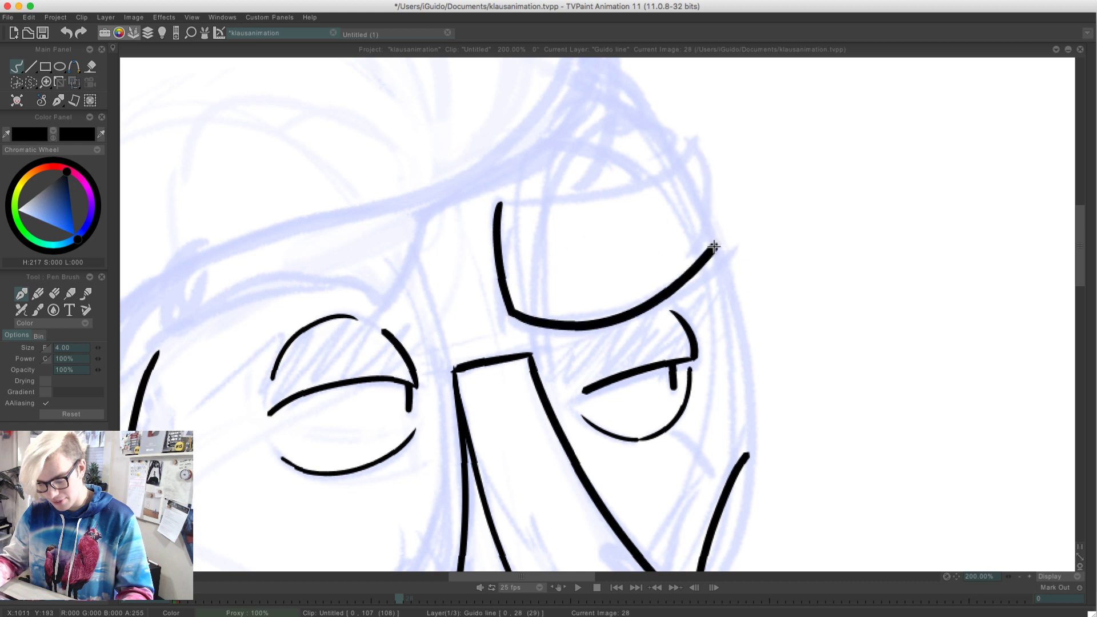
Ink the far eyebrow's outer edge from the end of its lower edge up to the pointed tip
drag(716, 246, 699, 132)
key(super+z)
mouse_move(715, 246)
mouse_down()
mouse_move(647, 176)
mouse_move(507, 178)
mouse_up()
key(super+z)
Ink the far eyebrow's upper edge between the pointed tip and the inner corner, closing the outline
mouse_move(693, 135)
mouse_down()
mouse_move(617, 193)
mouse_move(499, 200)
mouse_up()
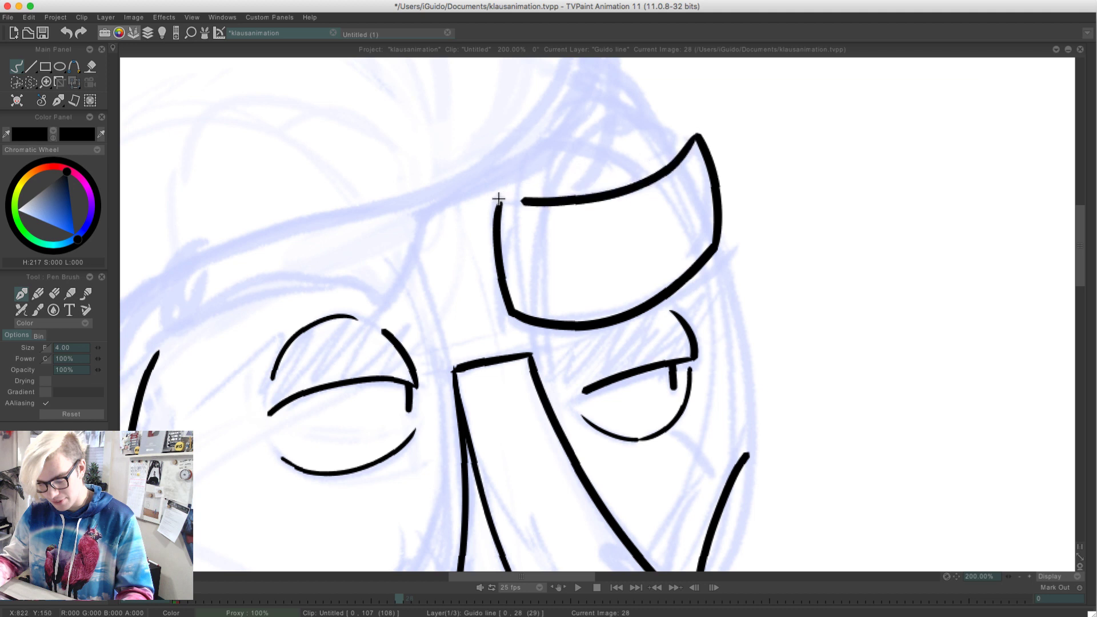
key(super+z)
mouse_move(695, 135)
mouse_down()
mouse_move(653, 179)
mouse_move(497, 195)
mouse_up()
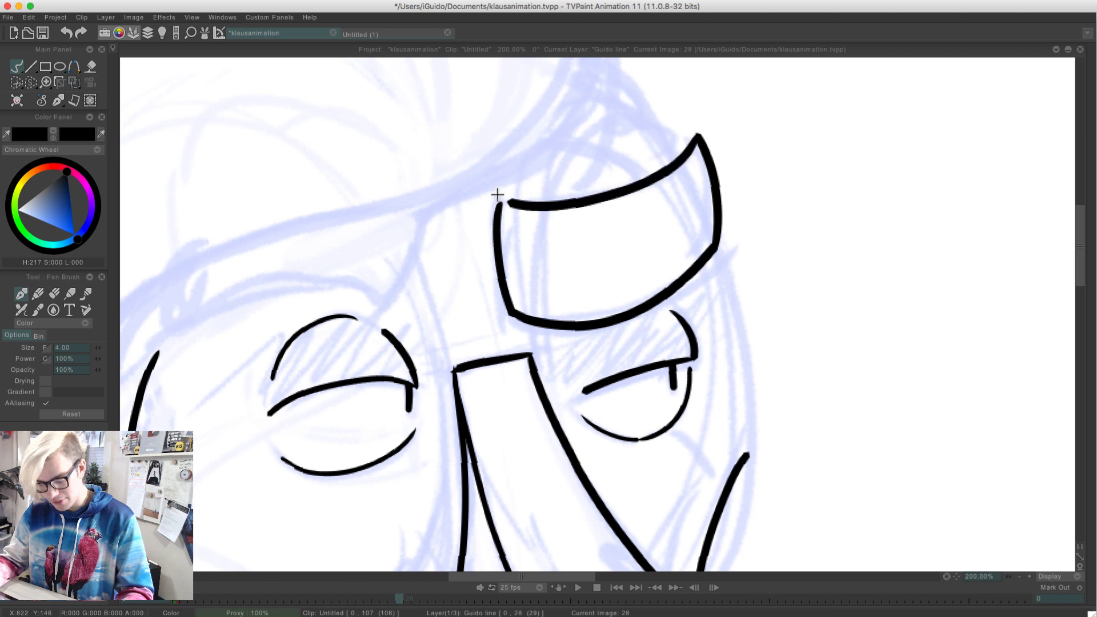
key(super+z)
mouse_move(694, 135)
mouse_down()
mouse_move(654, 174)
mouse_move(507, 199)
mouse_up()
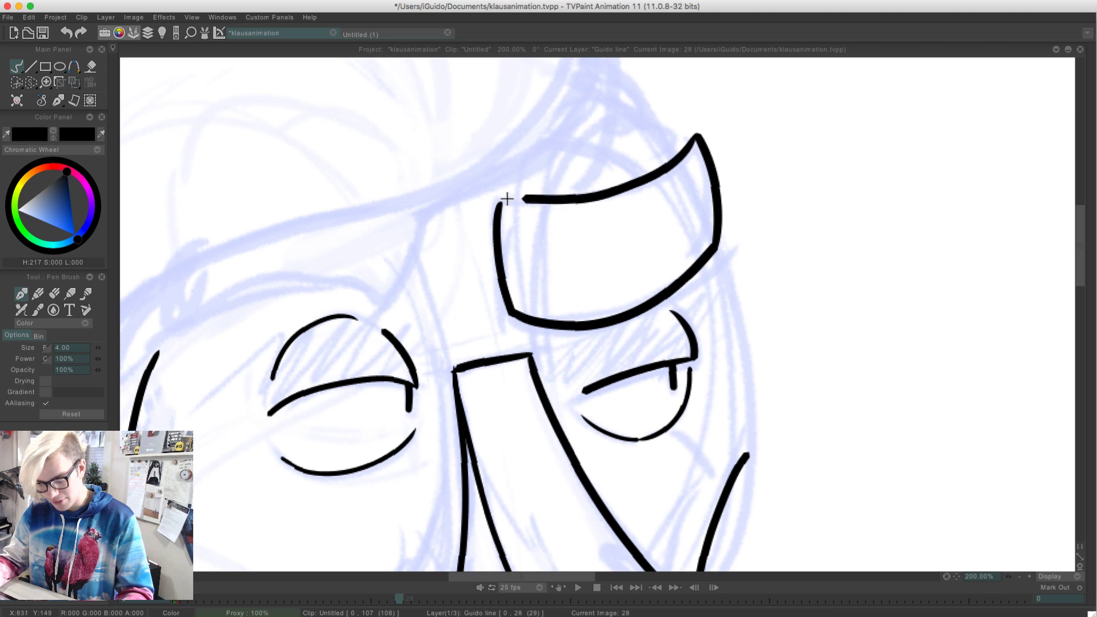
key(super+z)
mouse_move(694, 134)
mouse_down()
mouse_move(567, 201)
mouse_move(502, 200)
mouse_up()
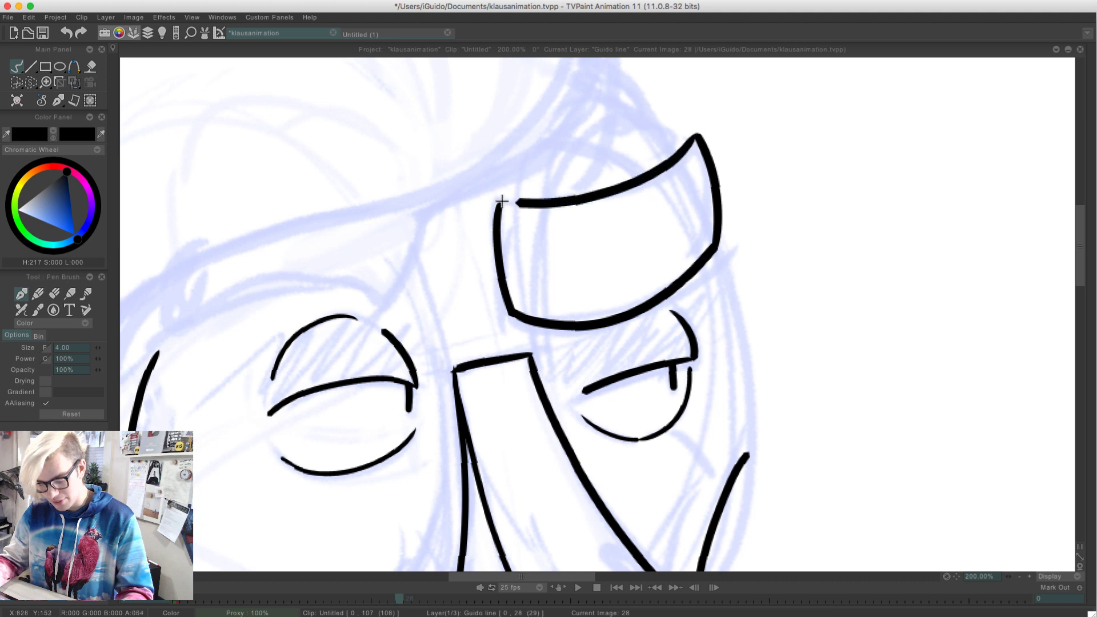
key(super+z)
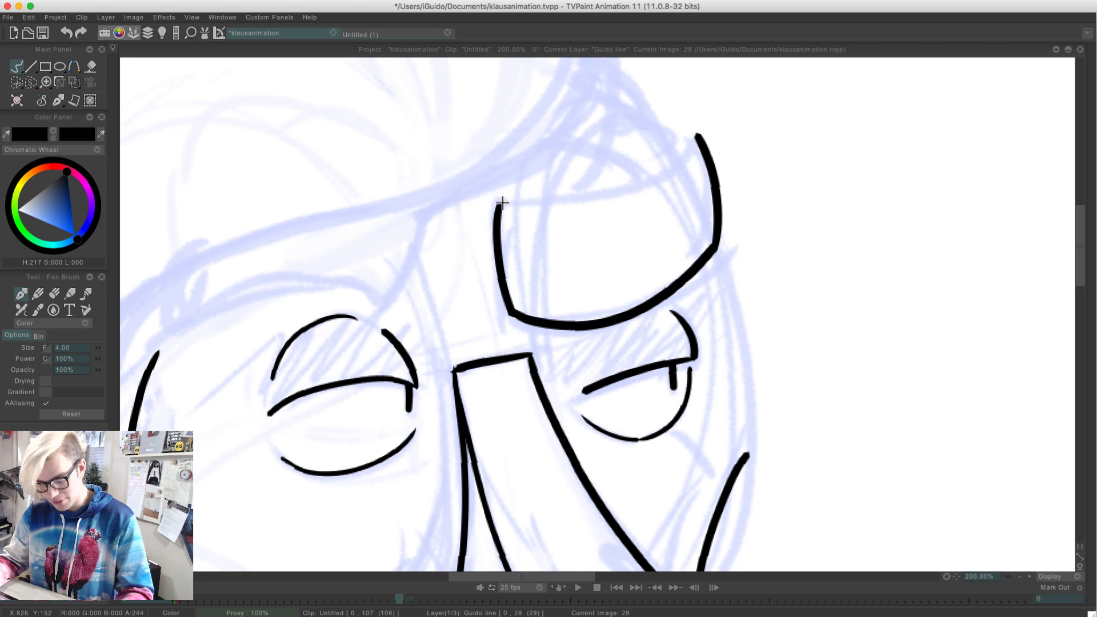
mouse_move(502, 202)
mouse_down()
mouse_move(575, 207)
mouse_move(698, 145)
mouse_up()
key(ctrl+z)
mouse_move(499, 201)
mouse_down()
mouse_move(584, 205)
mouse_move(682, 130)
mouse_move(556, 198)
mouse_move(501, 203)
mouse_up()
key(ctrl+z)
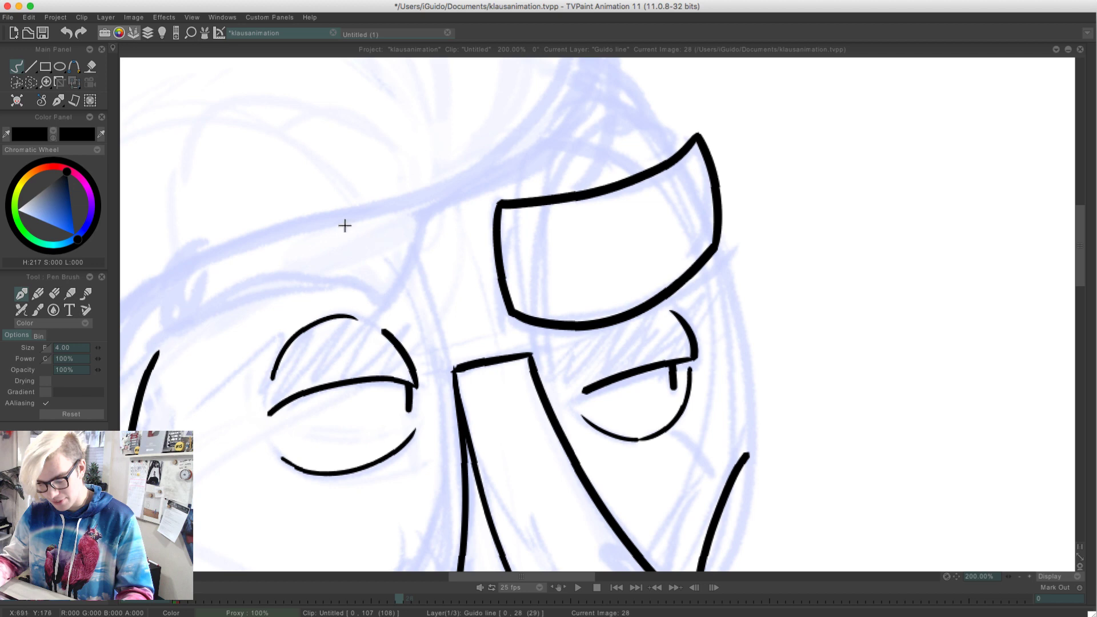
Ink the sweeping hairline from the upper edge of the drawing across the forehead to beside the near cheek, at 100% zoom
drag(290, 270, 507, 321)
click(1020, 577)
click(1020, 577)
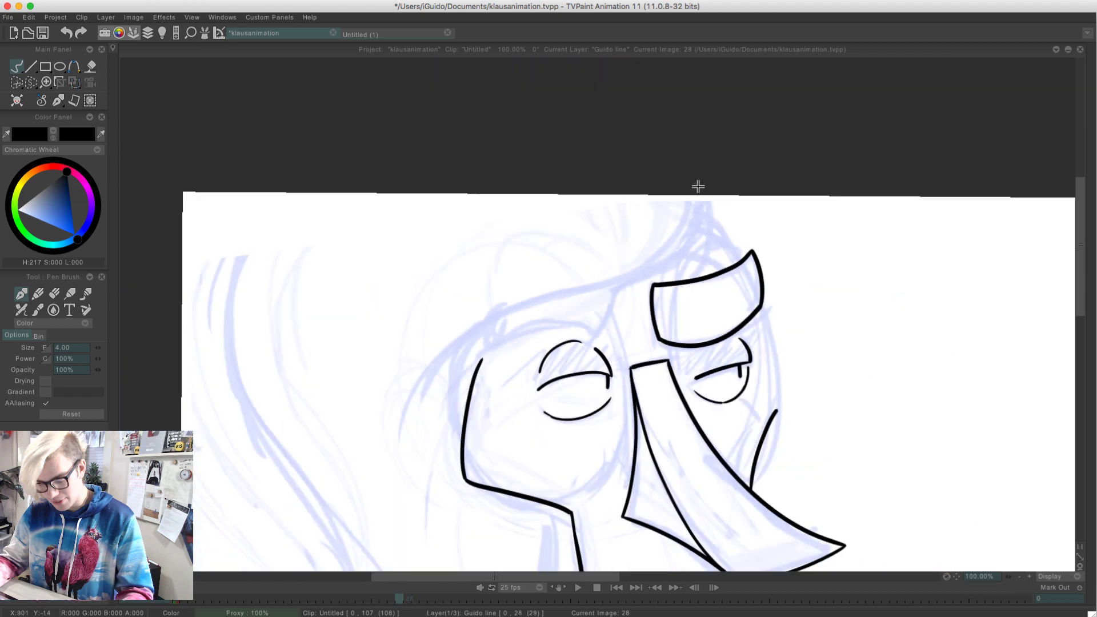
mouse_move(698, 186)
mouse_down()
mouse_move(676, 248)
mouse_move(576, 296)
mouse_move(425, 412)
mouse_up()
key(ctrl+z)
mouse_move(707, 192)
mouse_down()
mouse_move(548, 300)
mouse_move(404, 449)
mouse_up()
key(ctrl+z)
mouse_move(702, 196)
mouse_down()
mouse_move(701, 225)
mouse_move(414, 448)
mouse_up()
key(ctrl+z)
drag(706, 196, 423, 406)
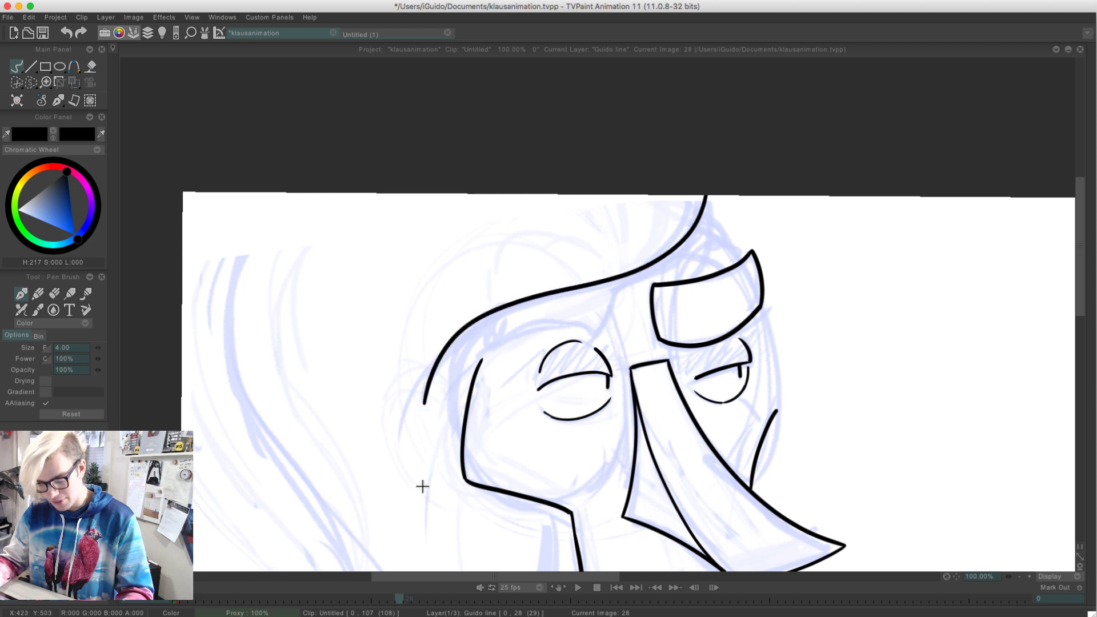
key(ctrl+z)
drag(696, 223, 392, 429)
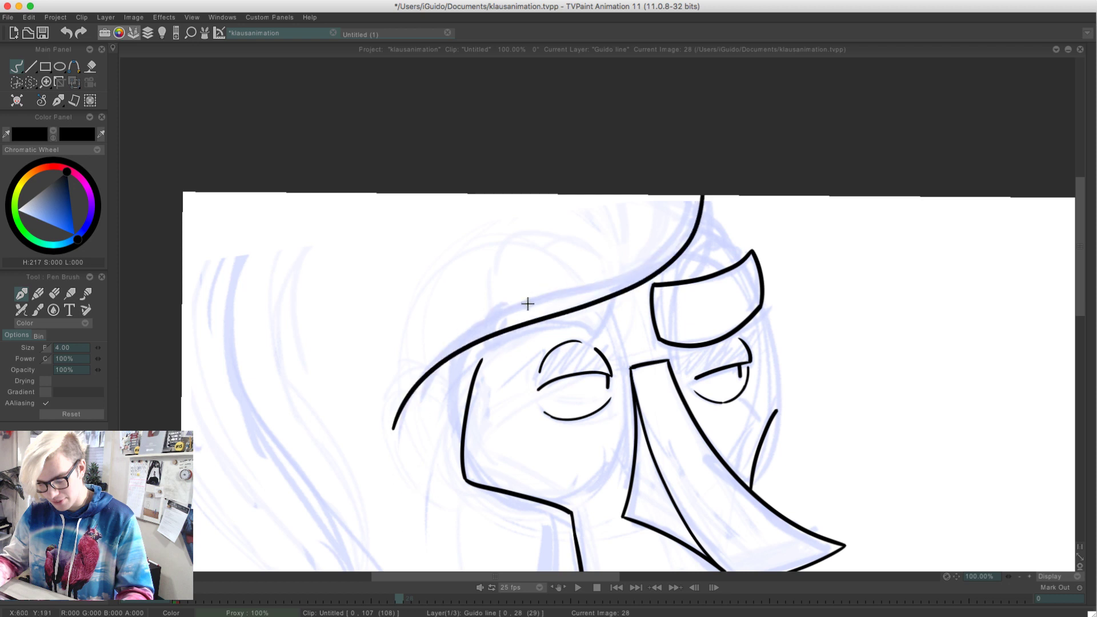
Try to ink the far side of the face between the cheek line and the far eyebrow
drag(775, 410, 762, 308)
key(ctrl+z)
key(ctrl+z)
drag(744, 399, 774, 409)
key(ctrl+z)
Ink the long S-shaped outer hair contour down to its pointed flick and the lower edge of the drawing, at 75% zoom
drag(334, 436, 328, 257)
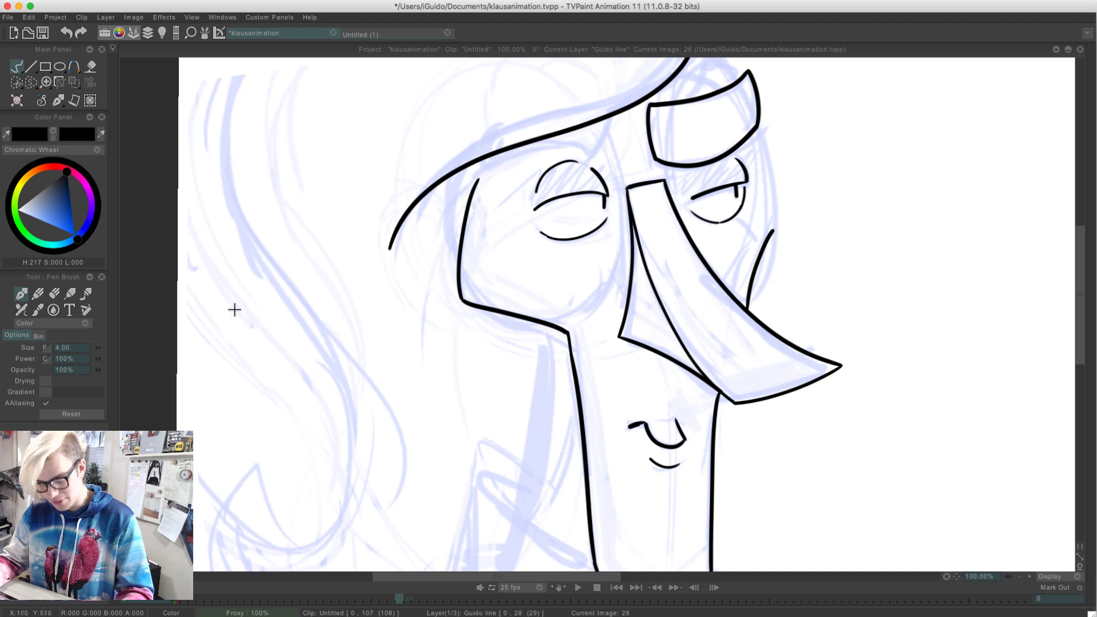
click(1019, 577)
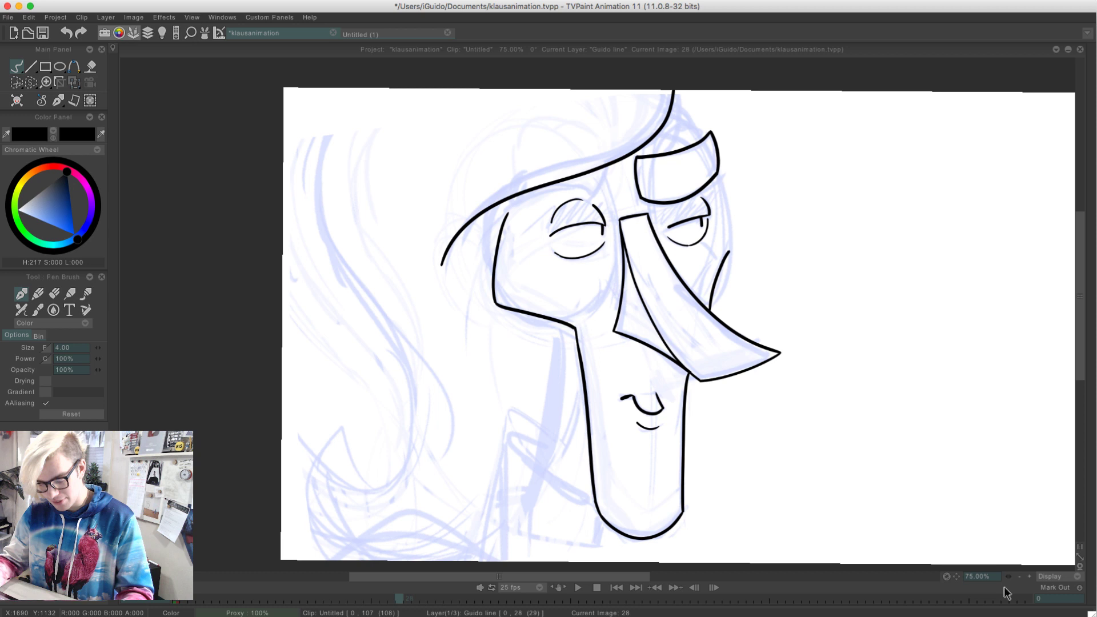
drag(369, 81, 327, 250)
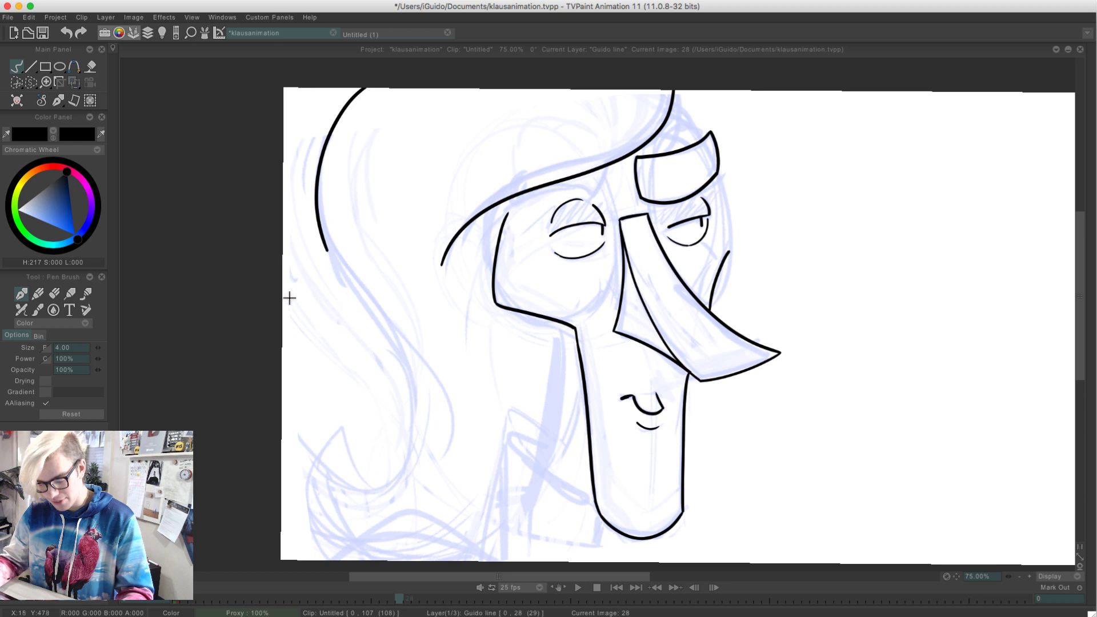
key(super+z)
mouse_move(366, 86)
mouse_down()
mouse_move(335, 251)
mouse_move(343, 480)
mouse_move(300, 429)
mouse_move(337, 562)
mouse_up()
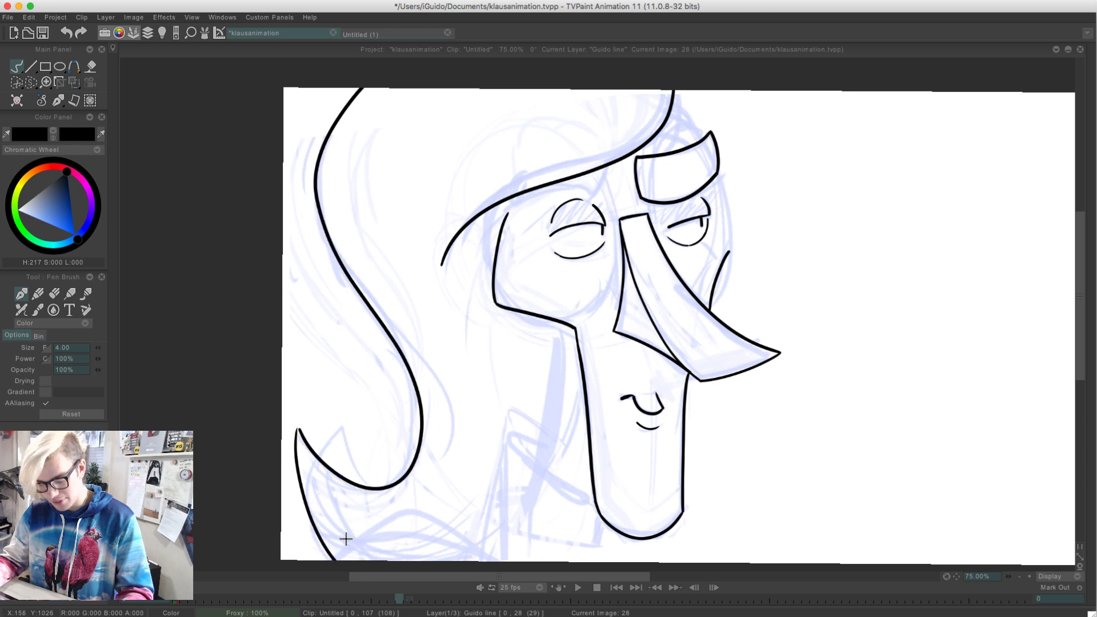
Ink the low arched curve beneath the hair flick along the lower edge of the drawing
scroll(272, 362, down, 5)
mouse_move(368, 470)
mouse_down()
mouse_move(419, 435)
mouse_move(513, 526)
mouse_up()
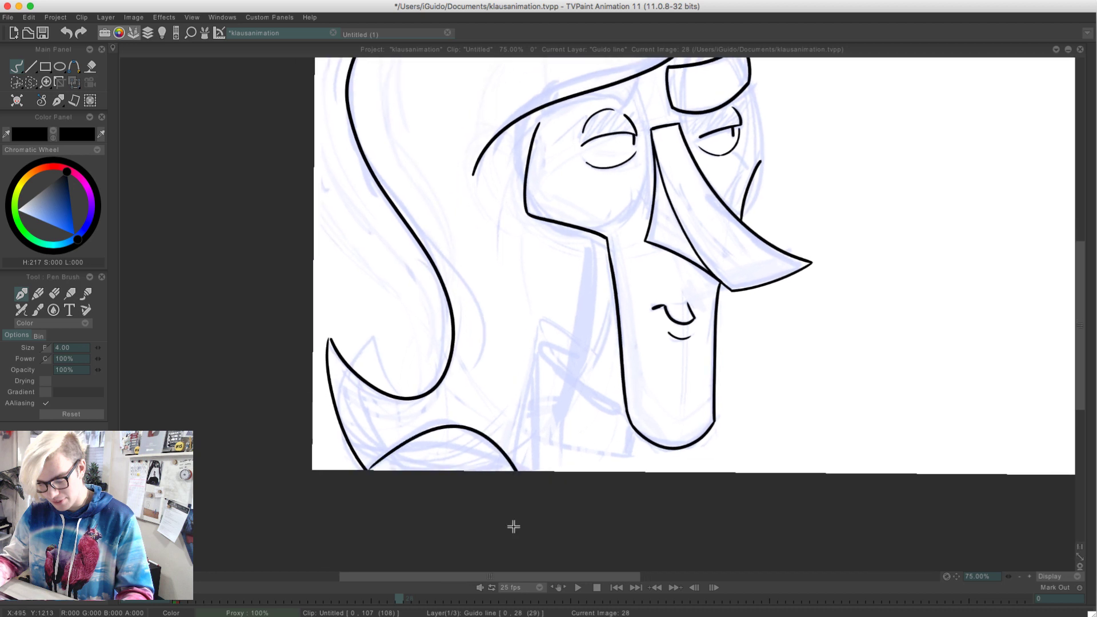
key(super+z)
mouse_move(368, 474)
mouse_down()
mouse_move(403, 447)
mouse_move(531, 525)
mouse_up()
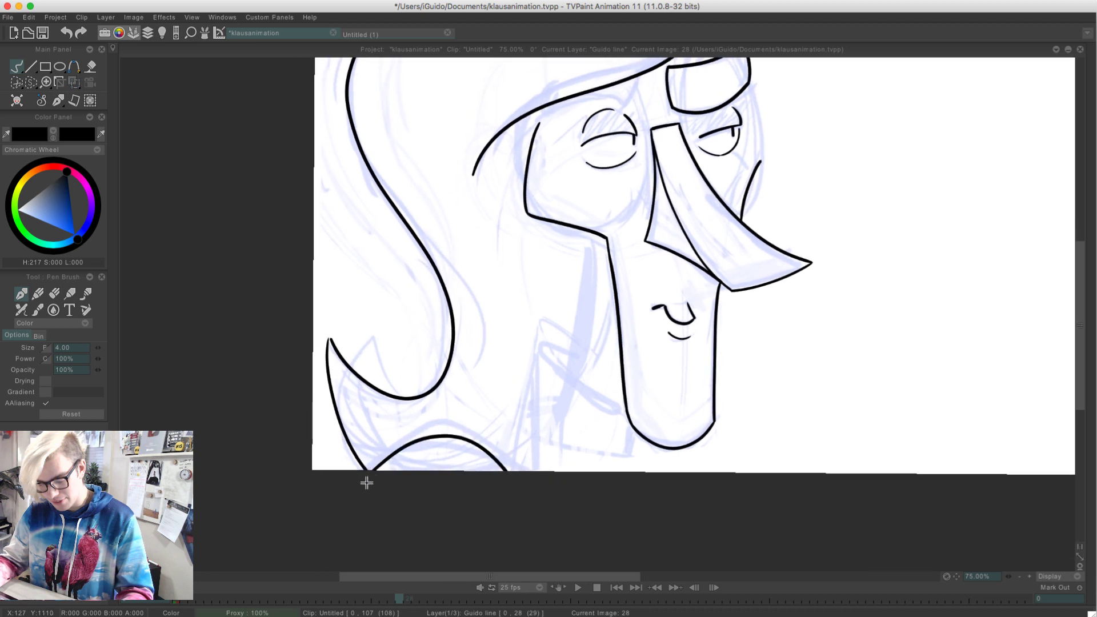
Redraw the low arched curve along the drawing's lower edge, running from beneath the hair flick to below the neck
mouse_move(366, 483)
mouse_down()
mouse_move(447, 426)
mouse_move(527, 502)
mouse_up()
key(super+z)
mouse_move(371, 477)
mouse_down()
mouse_move(439, 437)
mouse_move(520, 520)
mouse_up()
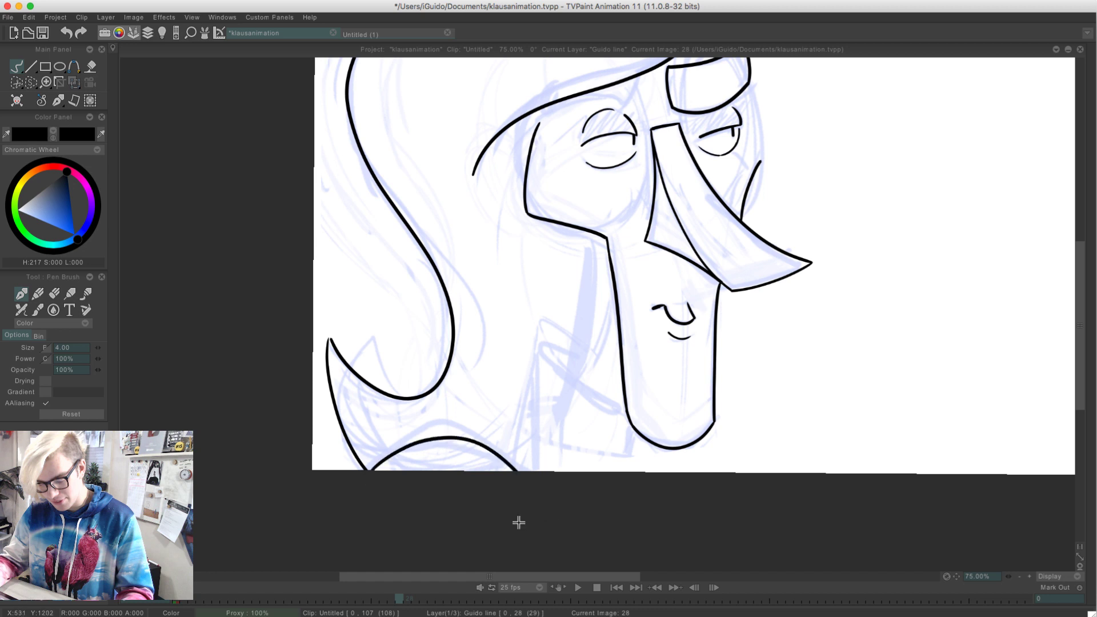
key(ctrl+z)
mouse_move(360, 472)
mouse_down()
mouse_move(412, 441)
mouse_move(549, 511)
mouse_up()
key(super+z)
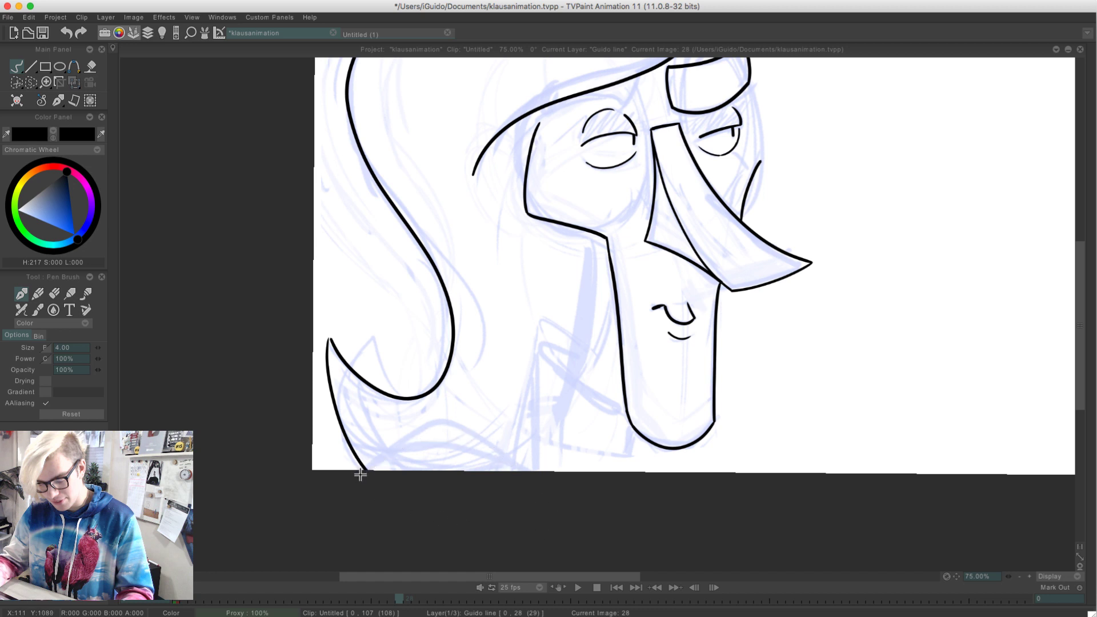
mouse_move(363, 474)
mouse_down()
mouse_move(510, 474)
mouse_move(527, 496)
mouse_move(408, 440)
mouse_move(520, 472)
mouse_move(374, 462)
mouse_move(521, 472)
mouse_up()
key(super+z)
key(super+z)
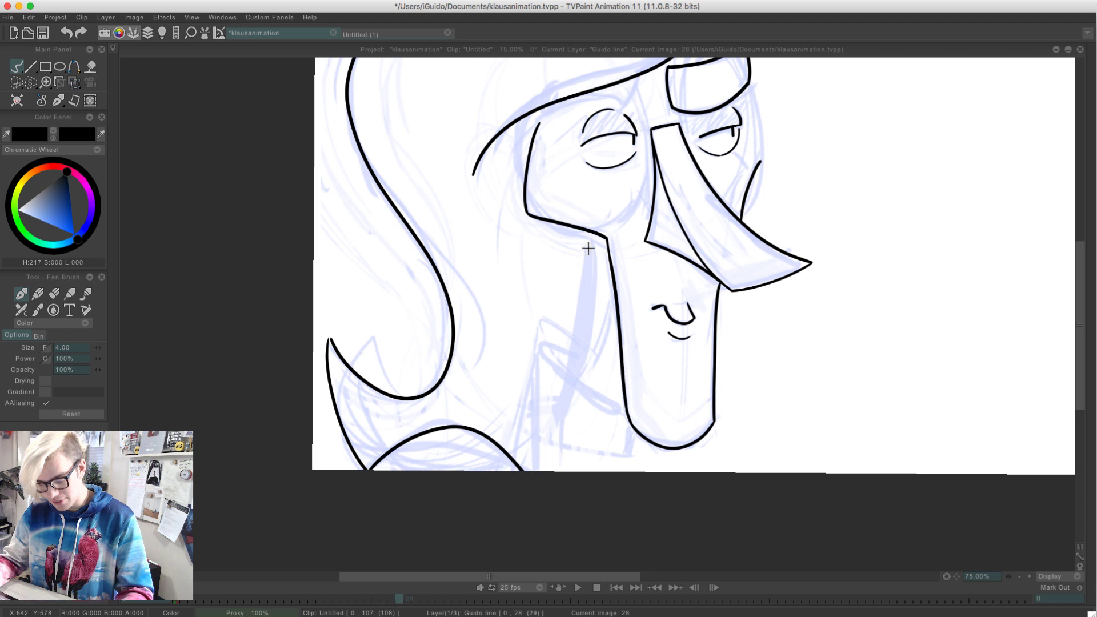
Ink the curved neck line from the near cheek's lower corner down toward the rough collar
drag(592, 233, 571, 387)
key(ctrl+z)
drag(593, 234, 575, 375)
key(ctrl+z)
key(ctrl+z)
key(ctrl+z)
drag(592, 235, 570, 366)
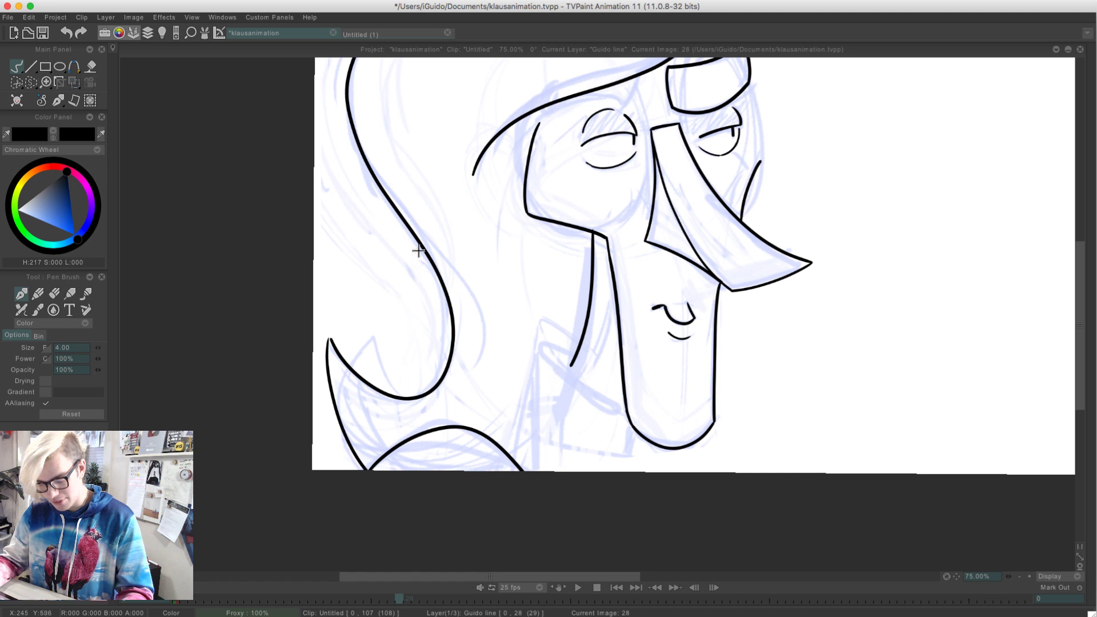
Try to ink the near eyebrow between the top of the near cheek line and the hairline
drag(419, 251, 408, 352)
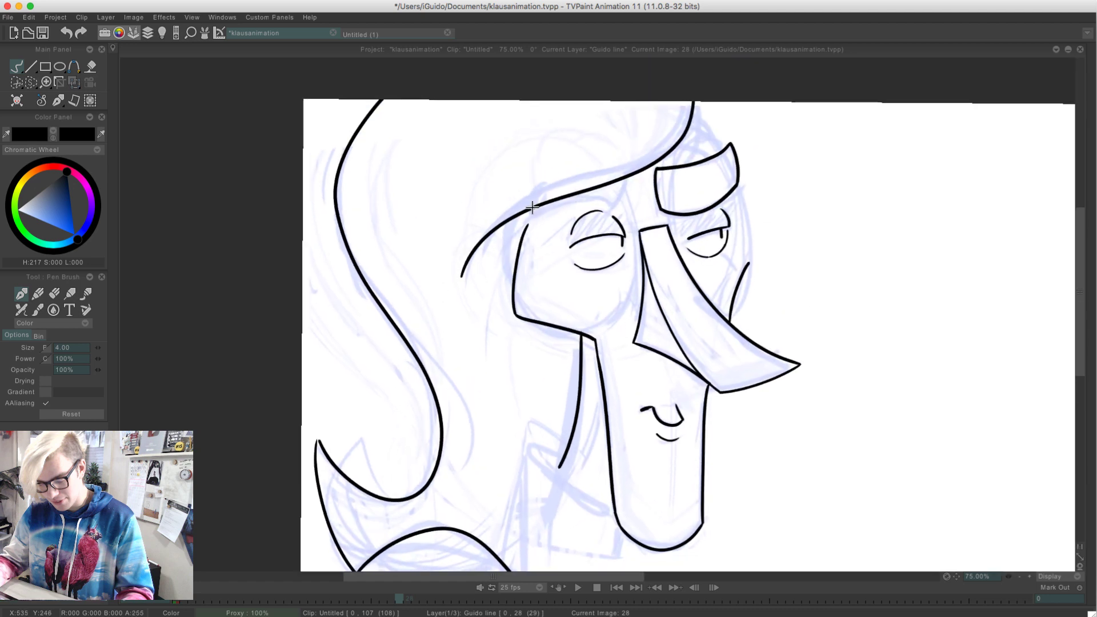
drag(531, 218, 541, 198)
drag(536, 215, 598, 203)
key(super+z)
drag(533, 216, 598, 203)
key(super+z)
mouse_move(531, 218)
mouse_down()
mouse_move(577, 201)
mouse_move(622, 206)
mouse_up()
key(super+z)
Ink the near eyebrow beneath the hairline, joining the cheek line to the hairline above the near eye, at 150% zoom
click(1027, 576)
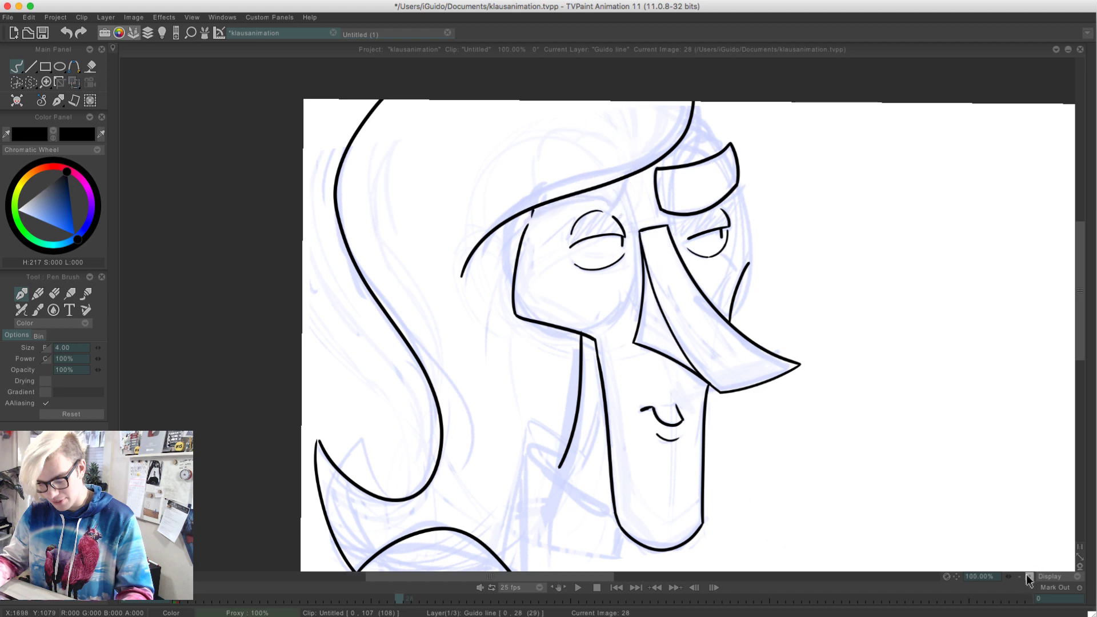
click(1027, 576)
drag(393, 156, 417, 338)
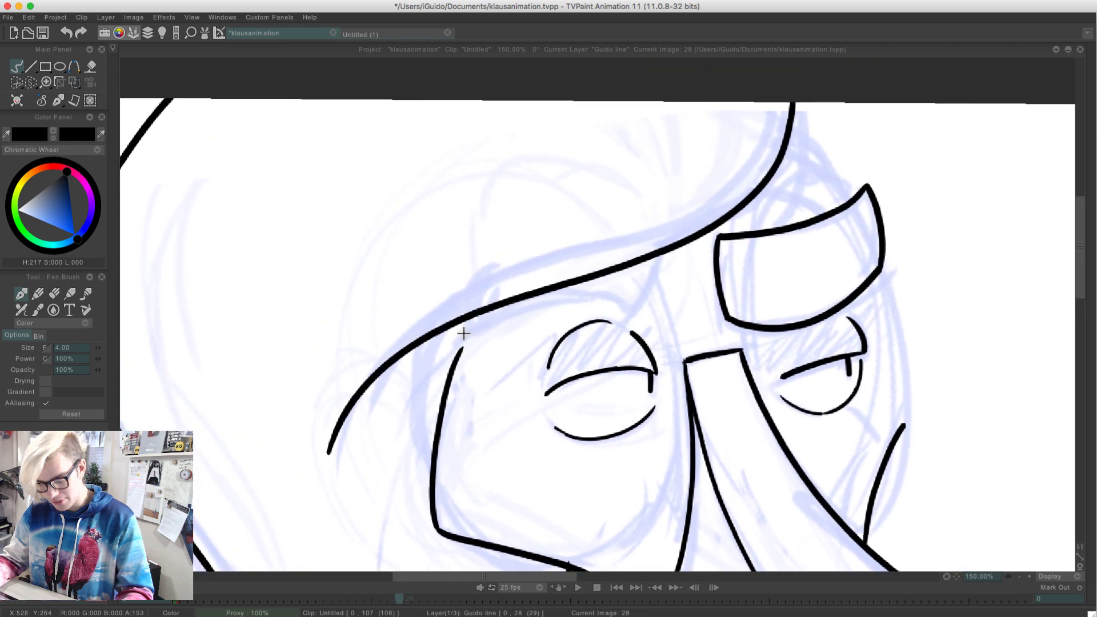
mouse_move(471, 321)
mouse_down()
mouse_move(460, 342)
mouse_move(515, 319)
mouse_move(632, 319)
mouse_move(661, 231)
mouse_up()
key(ctrl+z)
key(ctrl+z)
mouse_move(476, 315)
mouse_down()
mouse_move(463, 344)
mouse_move(573, 313)
mouse_up()
key(ctrl+z)
mouse_move(461, 343)
mouse_down()
mouse_move(513, 317)
mouse_move(636, 317)
mouse_move(660, 255)
mouse_up()
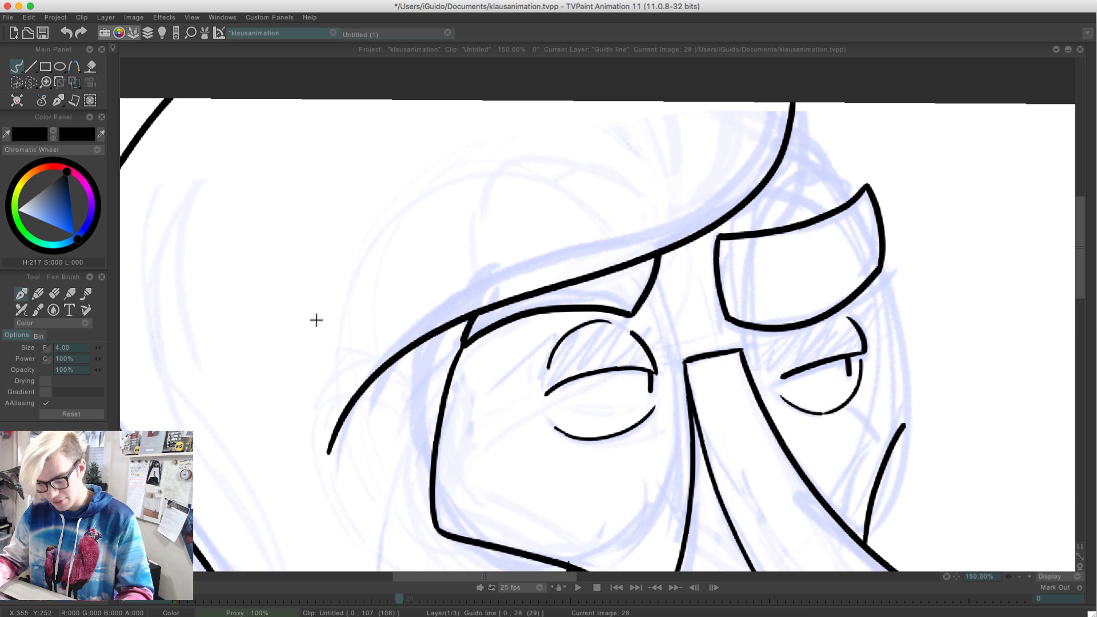
Save the klausanimation.tvpp project
drag(316, 443, 296, 211)
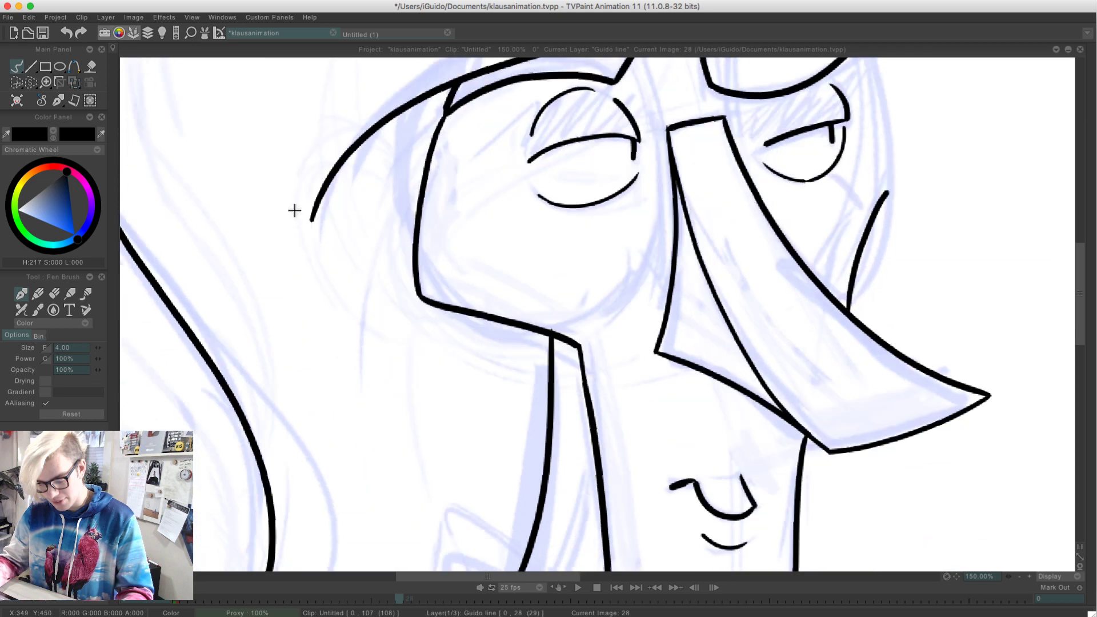
drag(206, 477, 279, 243)
key(super+s)
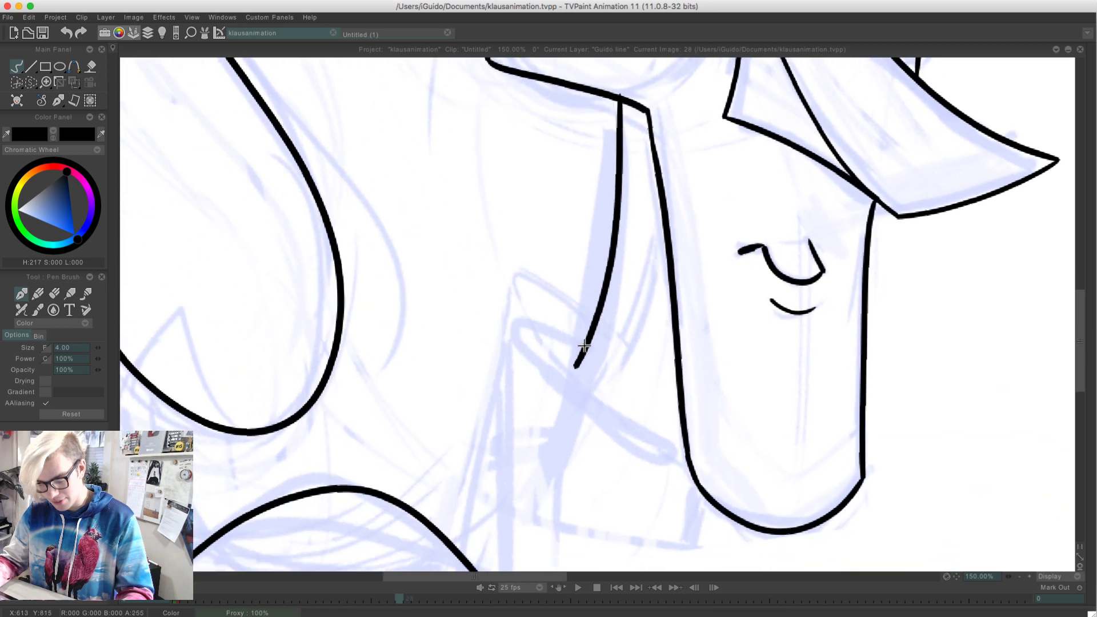
Ink the collar opening as a narrow loop from the neck line around its rear tip to the jaw
mouse_move(584, 345)
mouse_down()
mouse_move(582, 394)
mouse_move(689, 457)
mouse_up()
key(super+z)
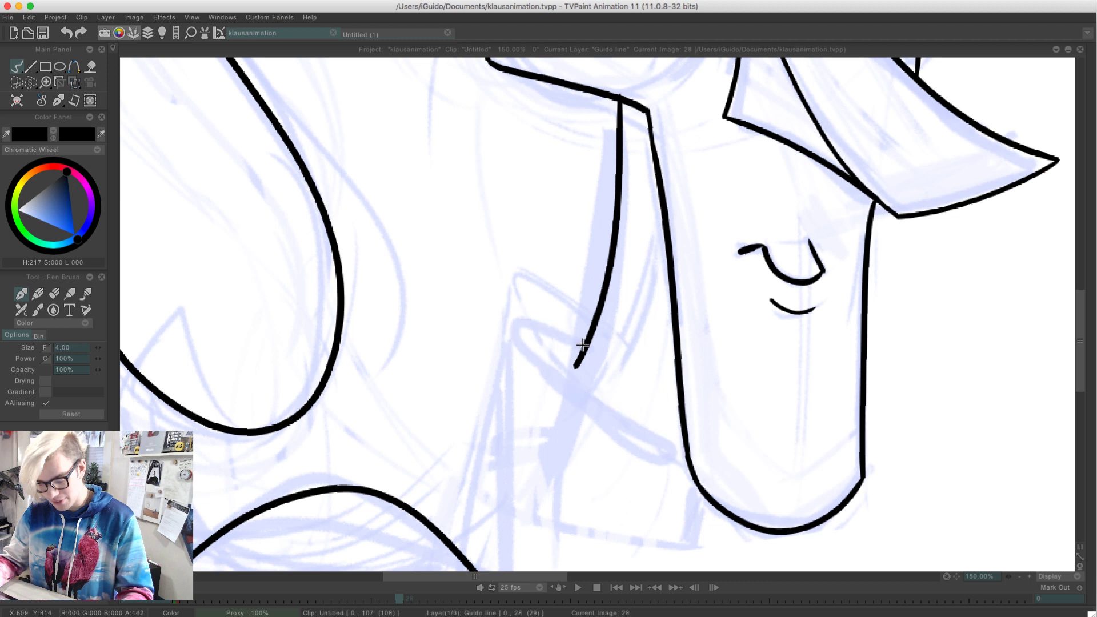
mouse_move(583, 345)
mouse_down()
mouse_move(581, 394)
mouse_move(688, 425)
mouse_move(562, 333)
mouse_move(538, 365)
mouse_up()
key(super+z)
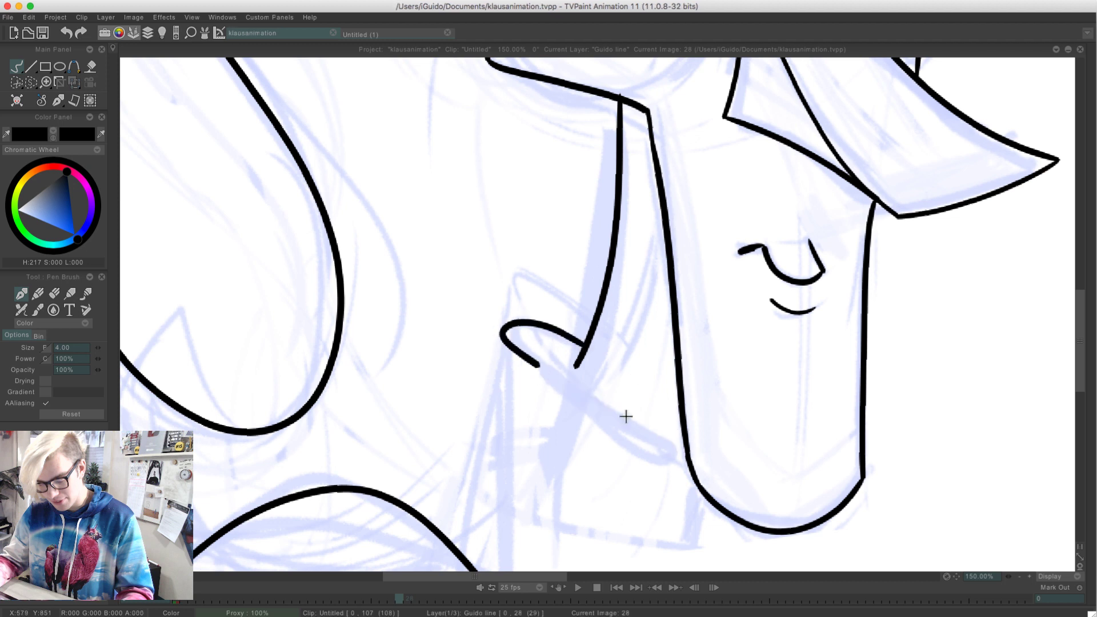
drag(625, 416, 697, 430)
key(super+z)
mouse_move(582, 345)
mouse_down()
mouse_move(544, 366)
mouse_move(702, 462)
mouse_up()
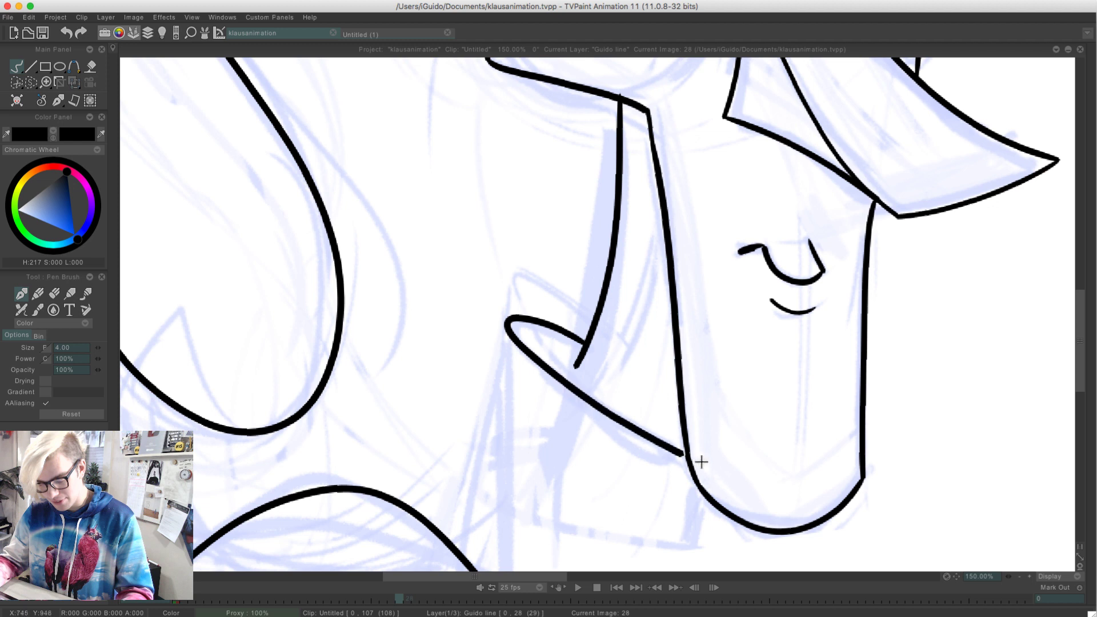
Ink the collar's rear edge from its tip down to the arched curve at the lower edge of the drawing
mouse_move(506, 326)
mouse_down()
mouse_move(451, 543)
mouse_move(503, 335)
mouse_move(466, 559)
mouse_up()
key(super+z)
key(super+z)
drag(506, 324, 470, 552)
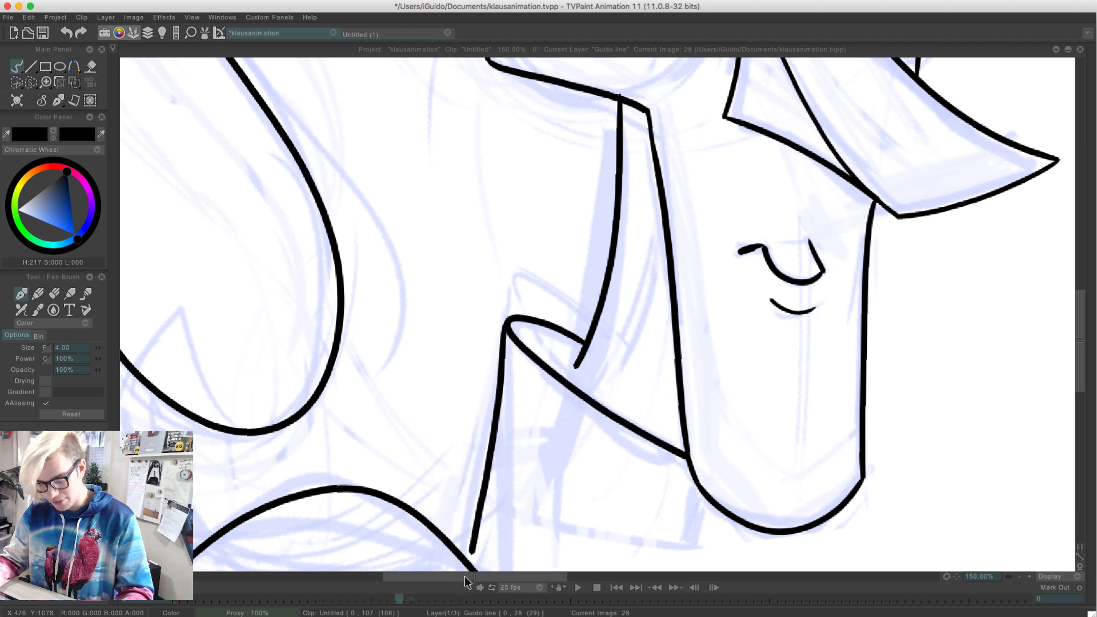
drag(402, 416, 395, 266)
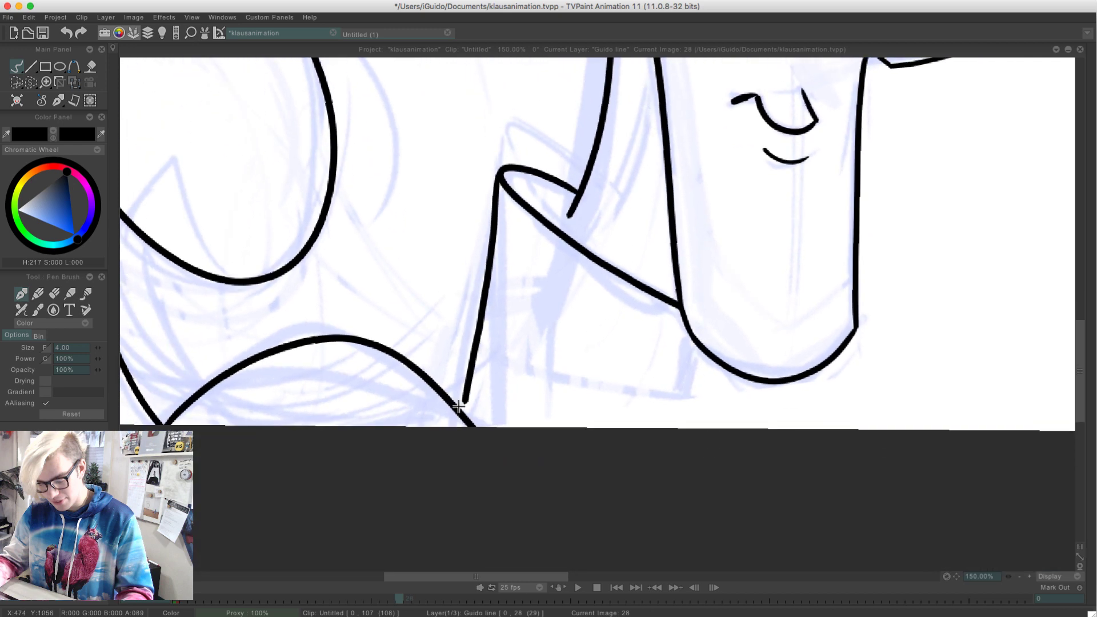
drag(458, 407, 464, 381)
Turn on the light table for the Guido line layer and flip between frames 27, 28 and 29 to compare the drawings
key(l)
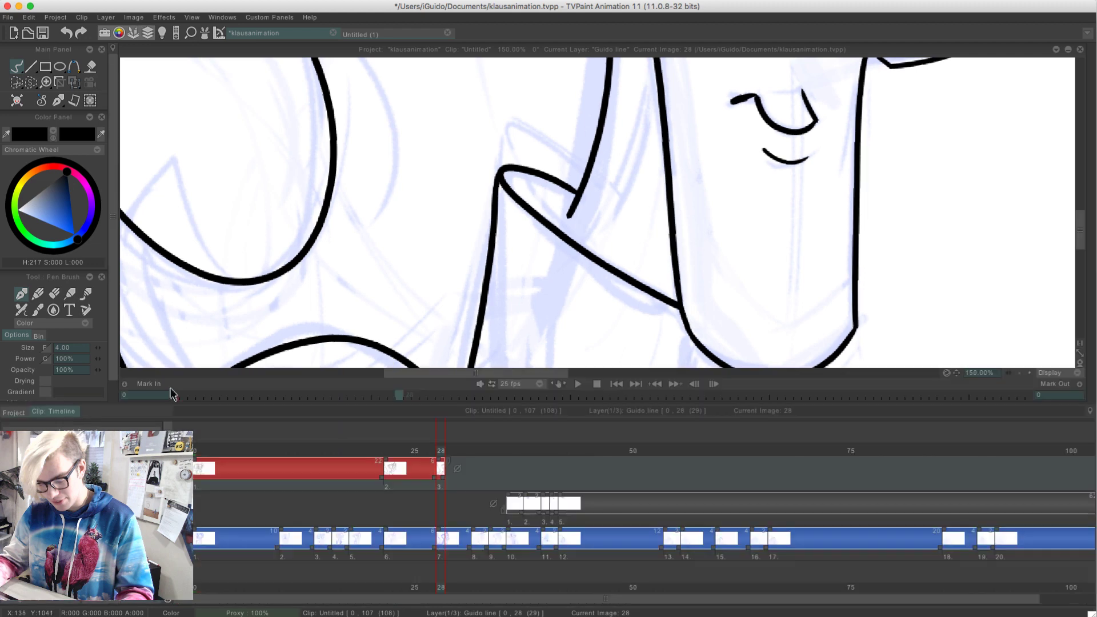
click(135, 472)
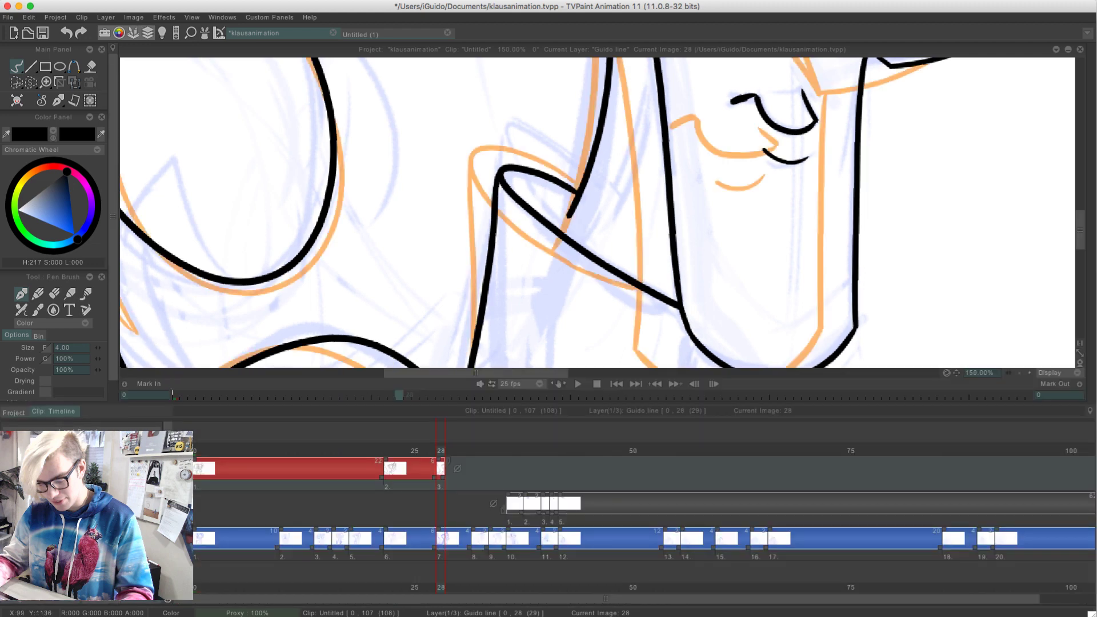
key(l)
key(Left)
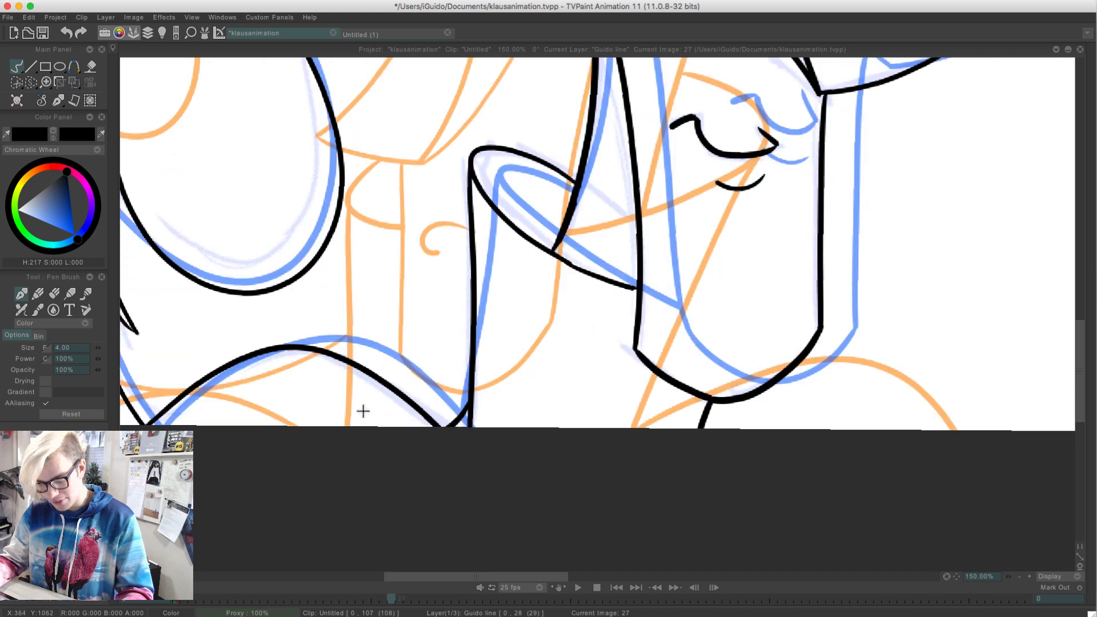
key(Right)
key(Right)
key(Left)
key(Left)
key(Right)
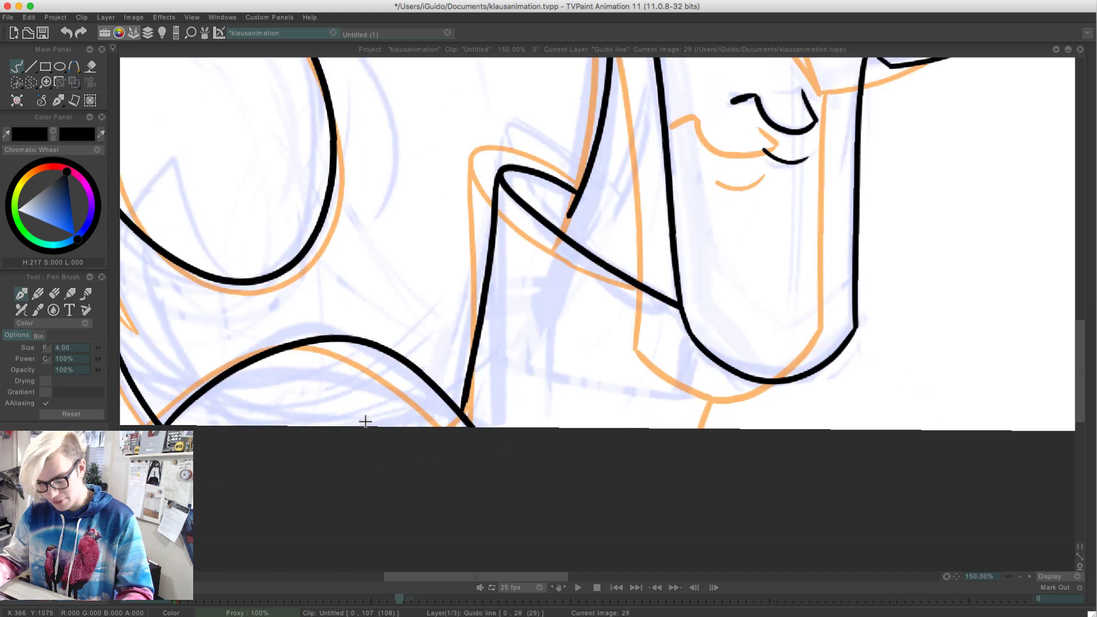
key(Right)
key(Left)
Ink the short line from beneath the chin to the drawing's lower edge and extend the neck line to the collar's front edge
drag(742, 378, 708, 437)
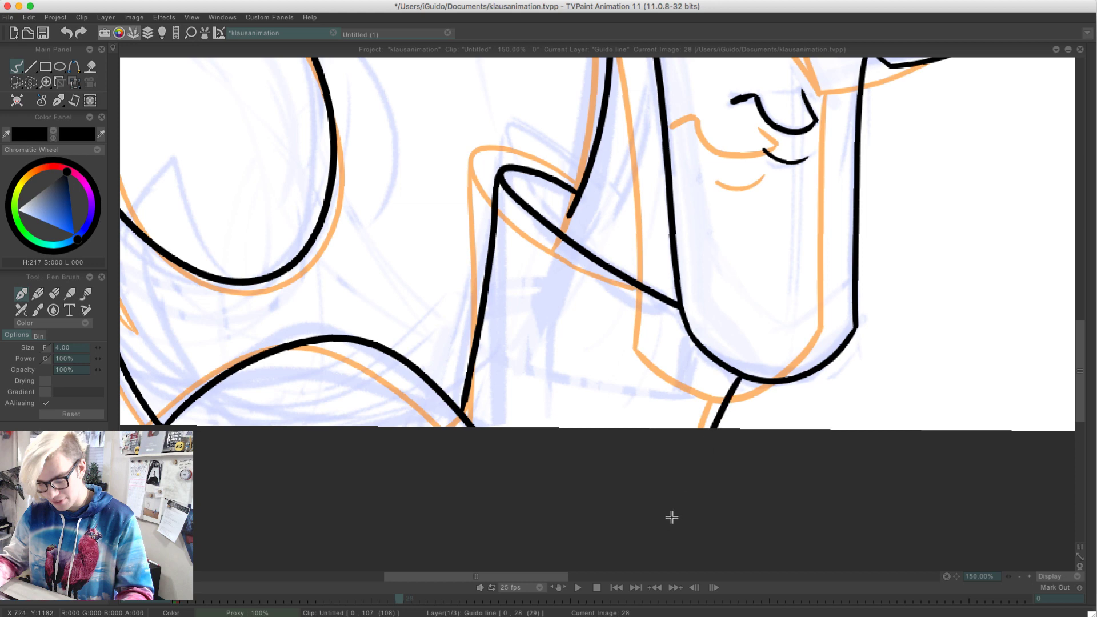
drag(559, 231, 579, 189)
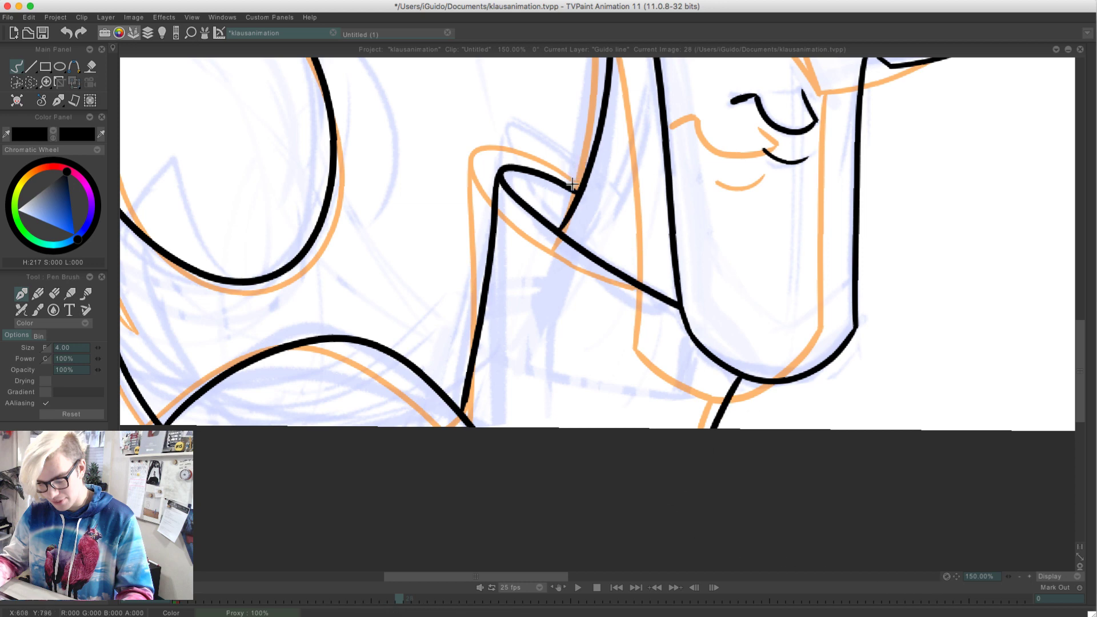
Turn off the light table for the Guido line layer and set the view to 100% zoom
click(1019, 576)
click(1019, 576)
click(1019, 575)
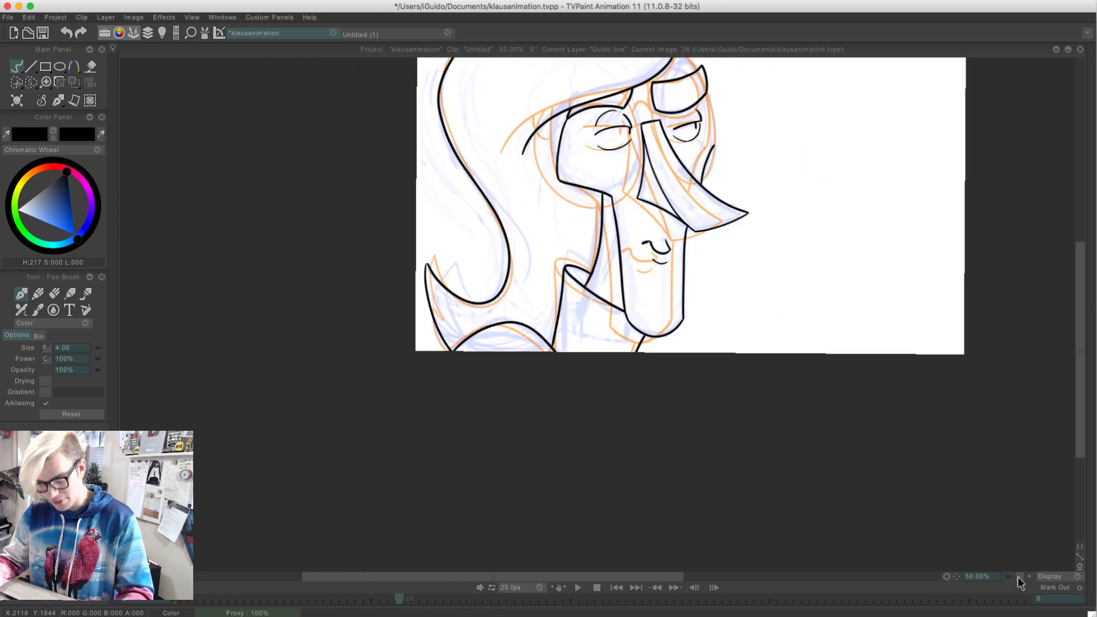
click(1029, 576)
key(Down)
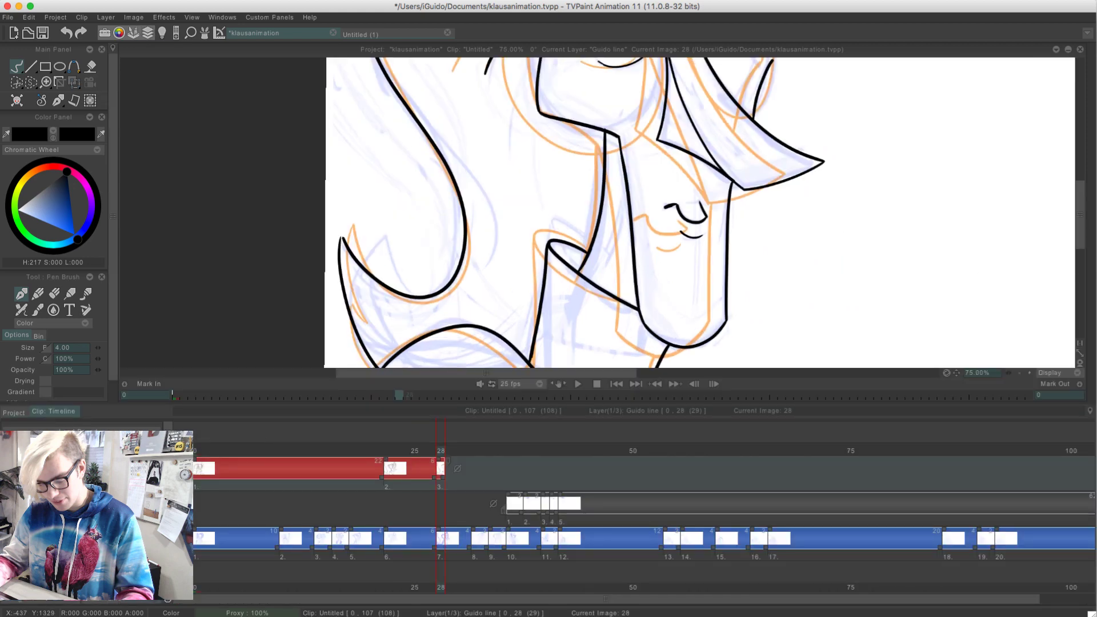
click(138, 478)
key(Down)
click(1029, 576)
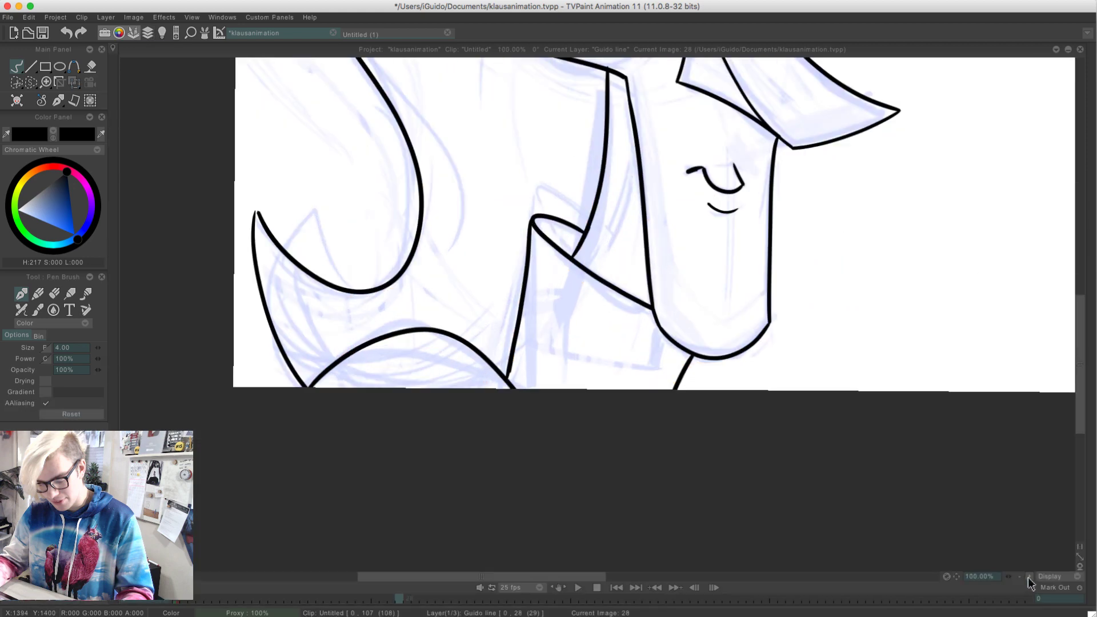
Try to ink the near glasses lens with separate strokes from the hairline down to the cheek
drag(522, 252, 429, 543)
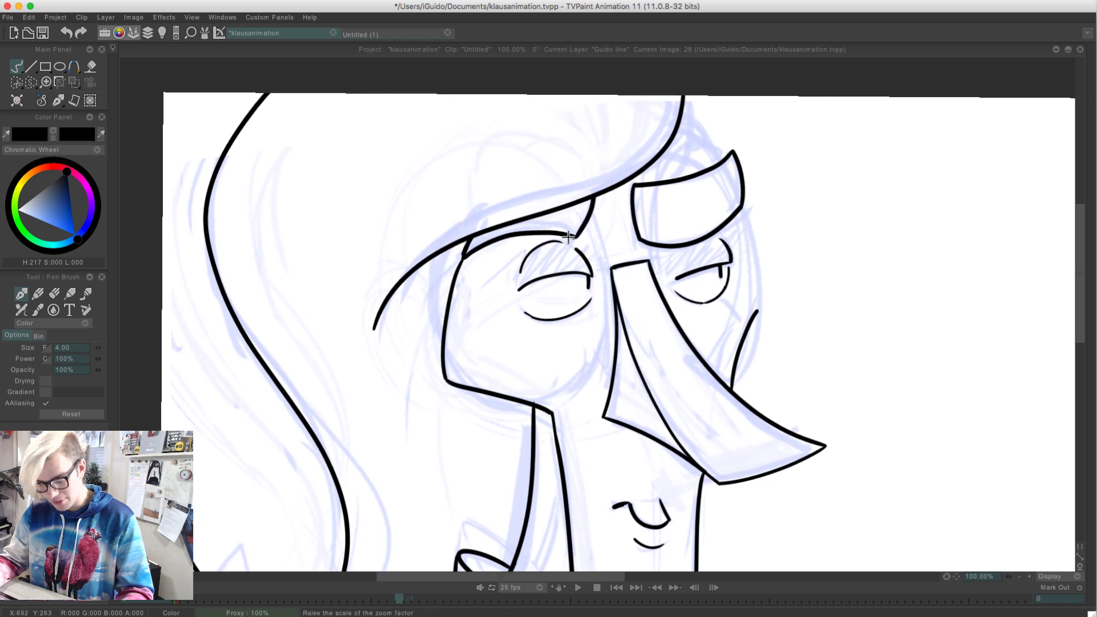
drag(592, 196, 548, 411)
drag(446, 397, 535, 419)
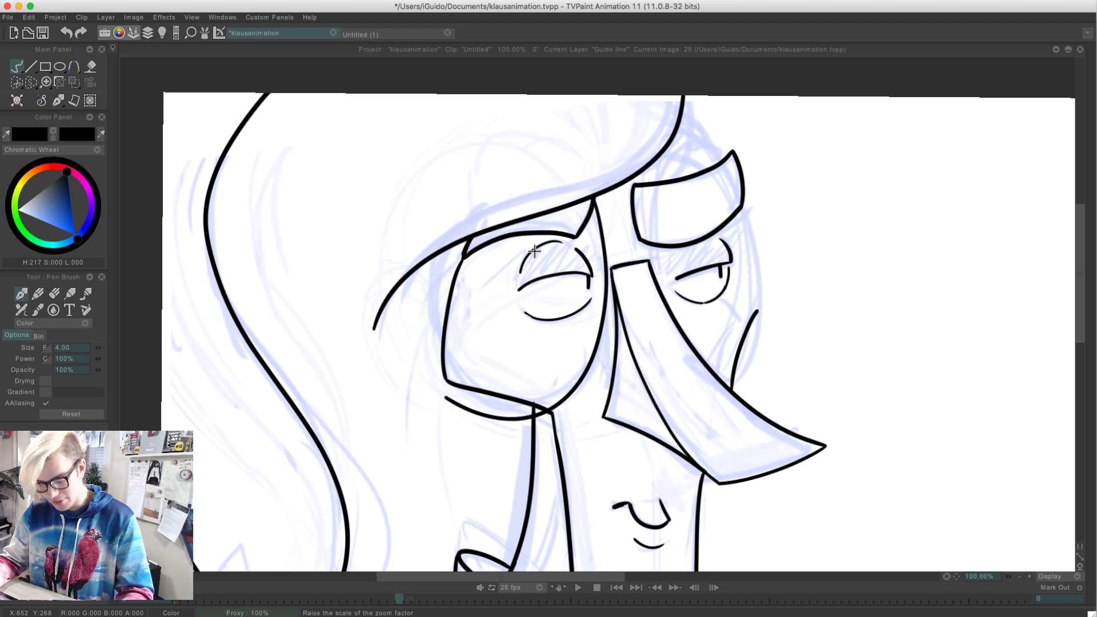
key(ctrl+z)
key(ctrl+z)
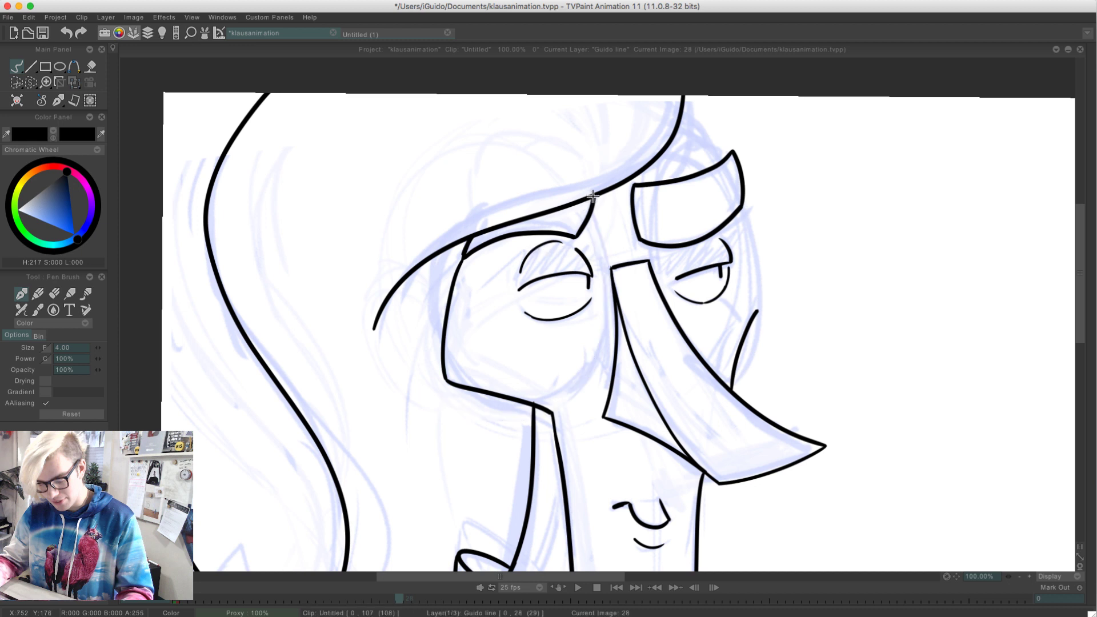
Ink the near glasses lens as one large round loop, starting and ending at the hairline around the near eye
drag(594, 196, 453, 358)
key(ctrl+z)
mouse_move(595, 195)
mouse_down()
mouse_move(548, 399)
mouse_move(459, 254)
mouse_up()
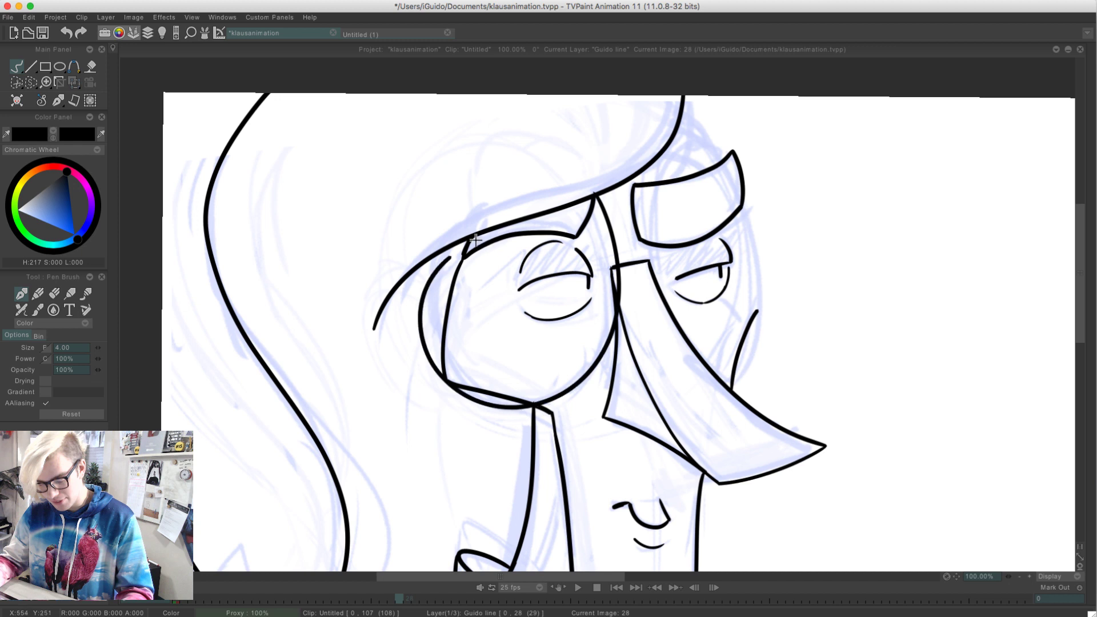
key(ctrl+z)
mouse_move(594, 196)
mouse_down()
mouse_move(590, 385)
mouse_move(415, 275)
mouse_move(434, 246)
mouse_up()
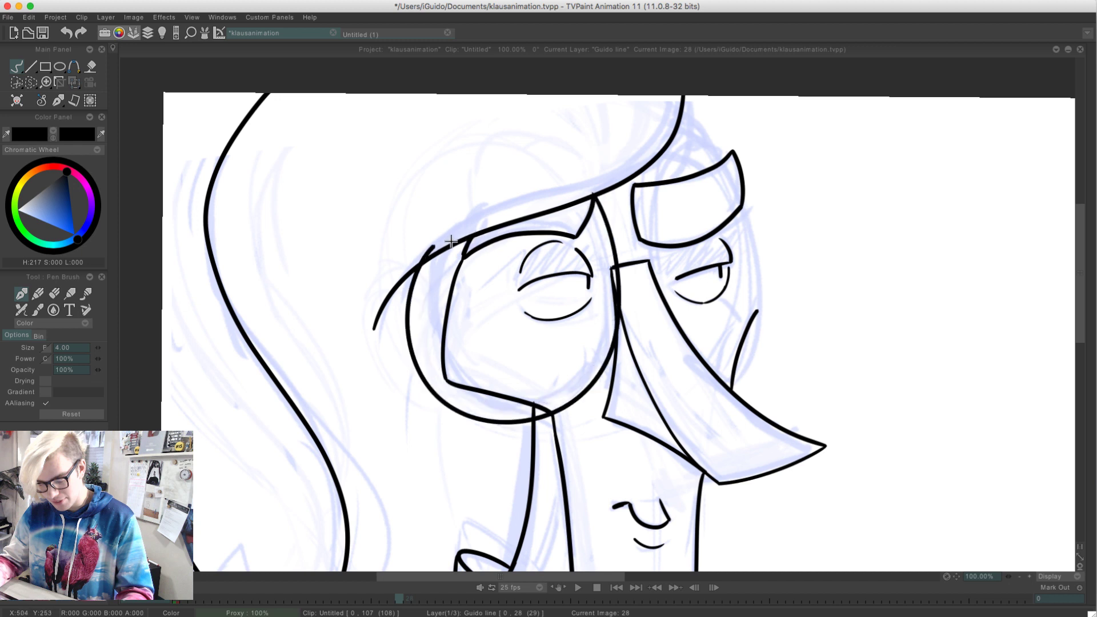
key(ctrl+z)
mouse_move(594, 195)
mouse_down()
mouse_move(575, 387)
mouse_move(422, 292)
mouse_move(471, 231)
mouse_move(623, 281)
mouse_move(449, 246)
mouse_up()
key(ctrl+z)
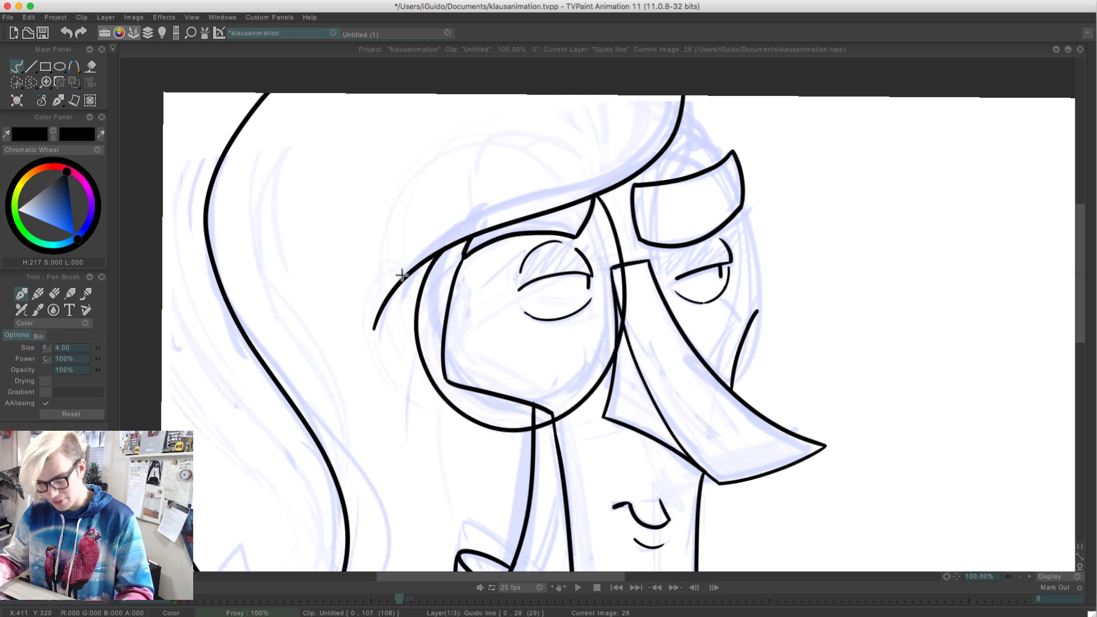
Ink the far glasses lens as a tall oval around the far eye and eyebrow, and add the small bridge between the lenses
mouse_move(651, 262)
mouse_down()
mouse_move(752, 368)
mouse_move(725, 386)
mouse_up()
key(super+z)
mouse_move(646, 262)
mouse_down()
mouse_move(779, 243)
mouse_move(716, 378)
mouse_up()
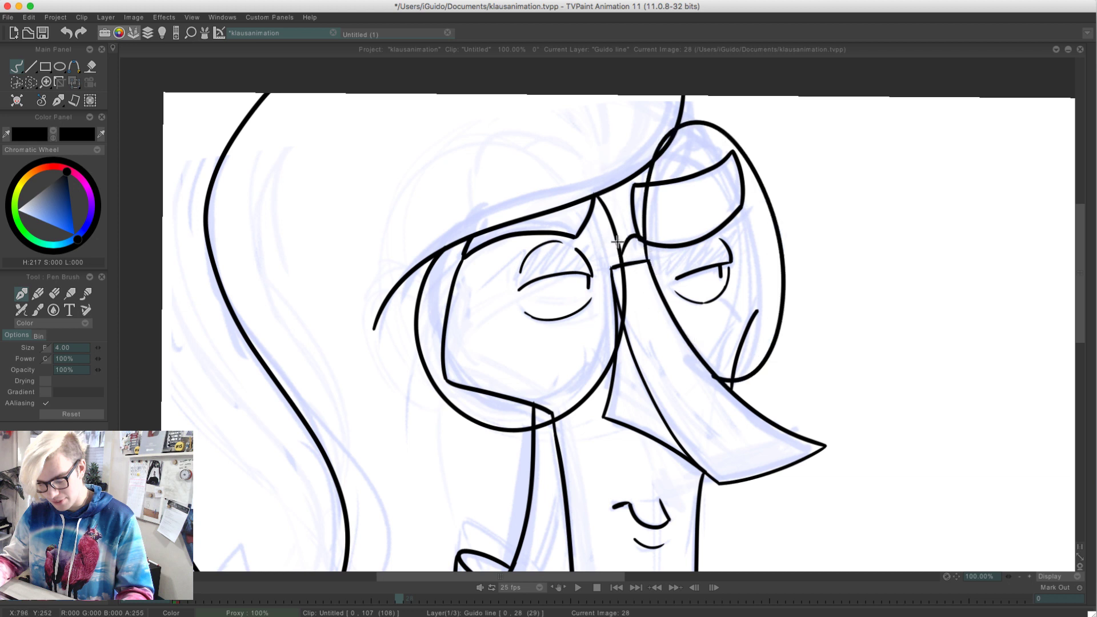
key(super+z)
drag(620, 248, 644, 243)
key(super+z)
Switch from TVPaint Animation to another open application
mouse_move(1093, 296)
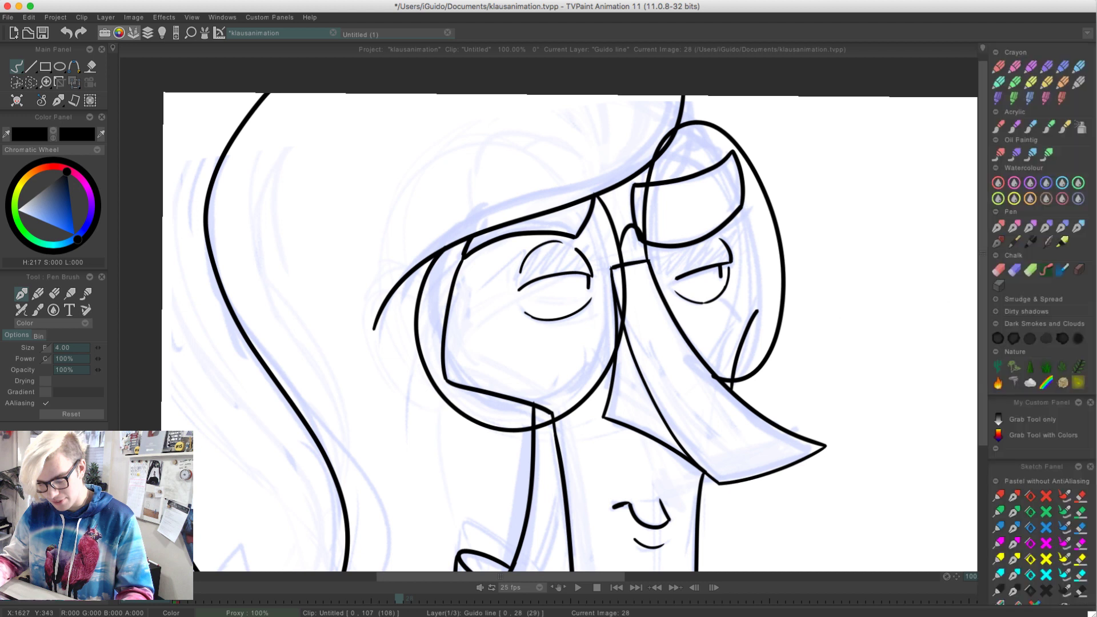
key(super+Tab)
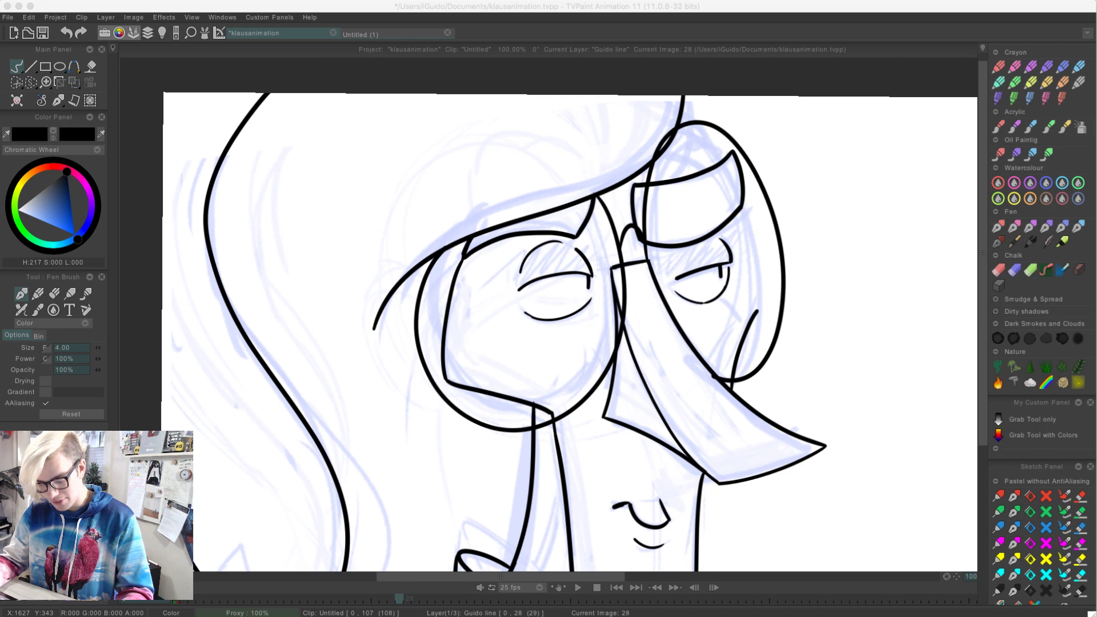
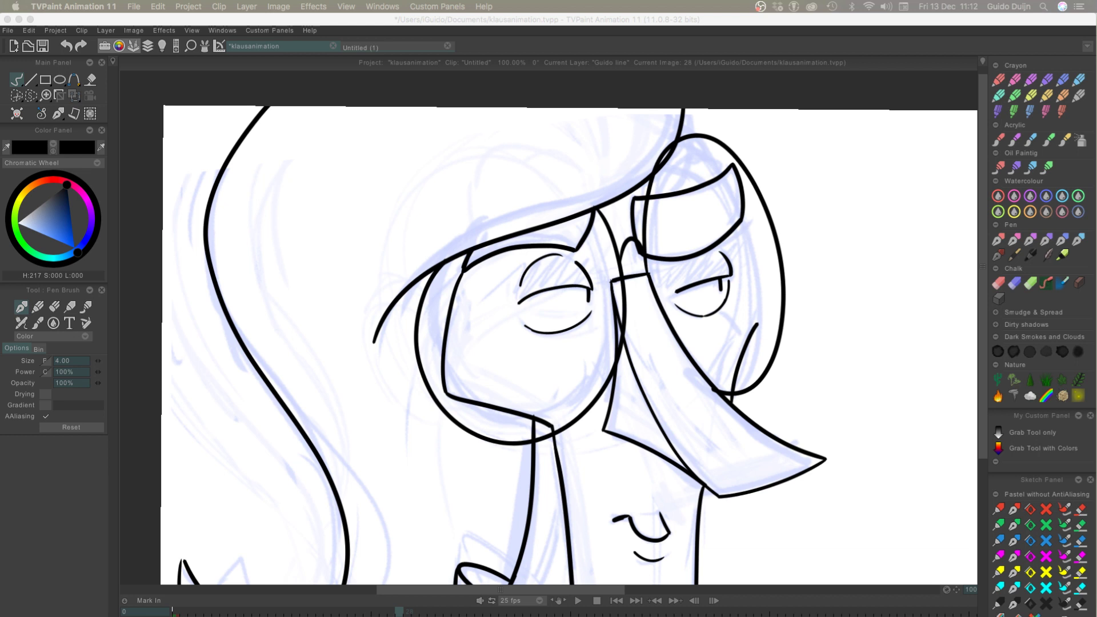
Return to the drawing and ink the far edge of the face inside the far lens, from the eyebrow down to the cheek
click(648, 359)
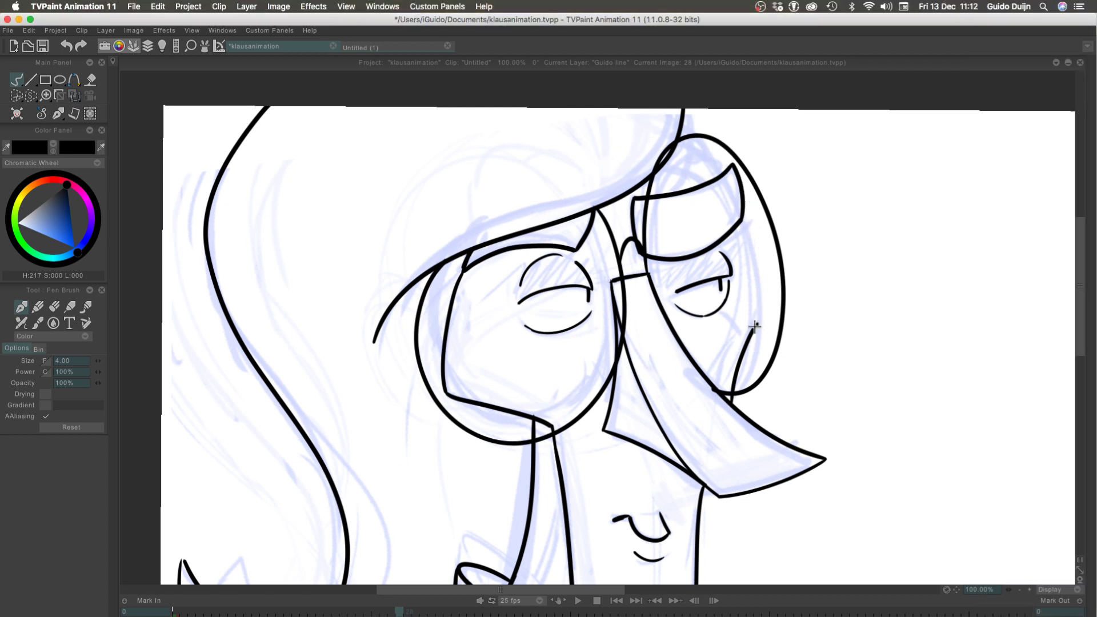
drag(741, 221, 755, 337)
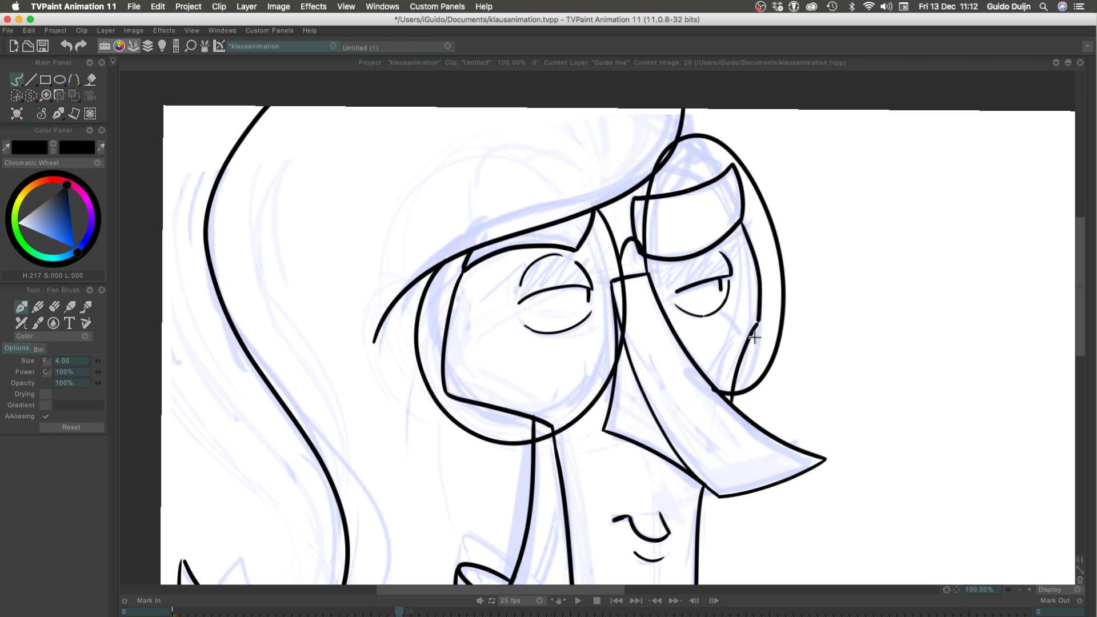
key(super+z)
drag(741, 223, 757, 340)
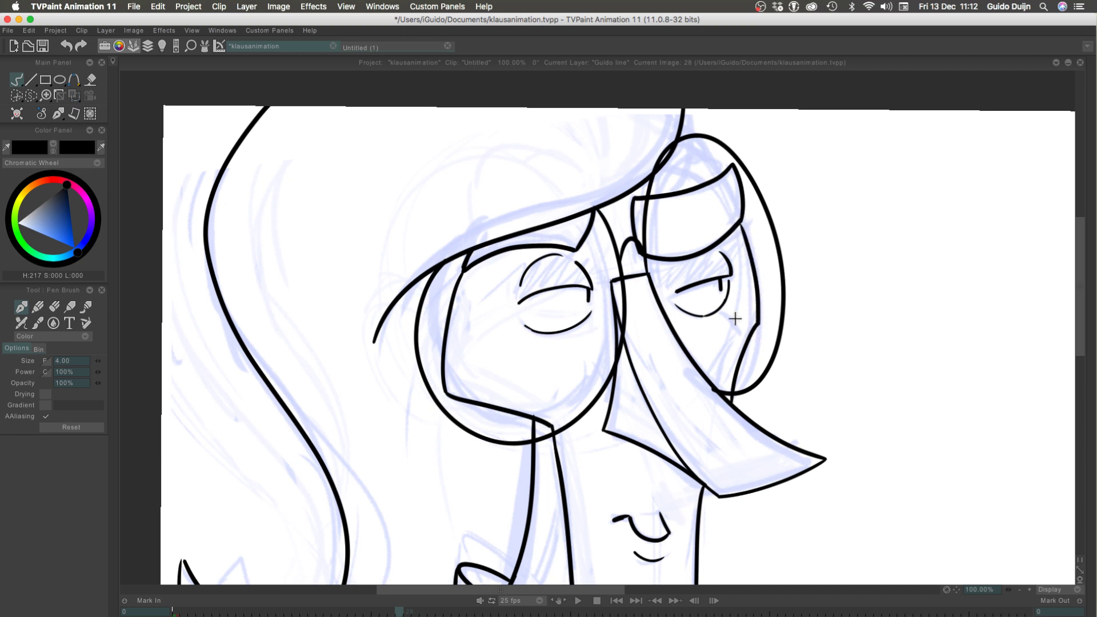
Try to ink the forehead contour from the far eyebrow up towards the hair
mouse_move(712, 163)
mouse_down()
mouse_move(720, 173)
mouse_move(676, 143)
mouse_up()
key(super+z)
drag(723, 174, 656, 150)
Try a dark blue line along the fringe from the near temple to the frame's upper edge, and return the colour to black
click(1019, 589)
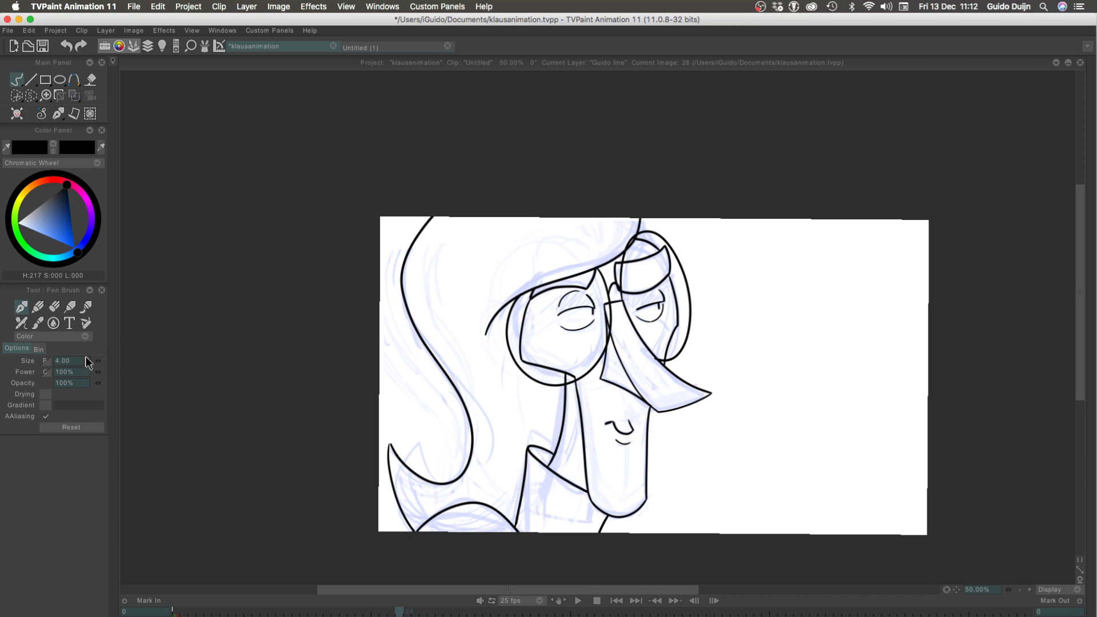
mouse_move(67, 231)
mouse_down()
mouse_move(61, 194)
mouse_move(59, 208)
mouse_up()
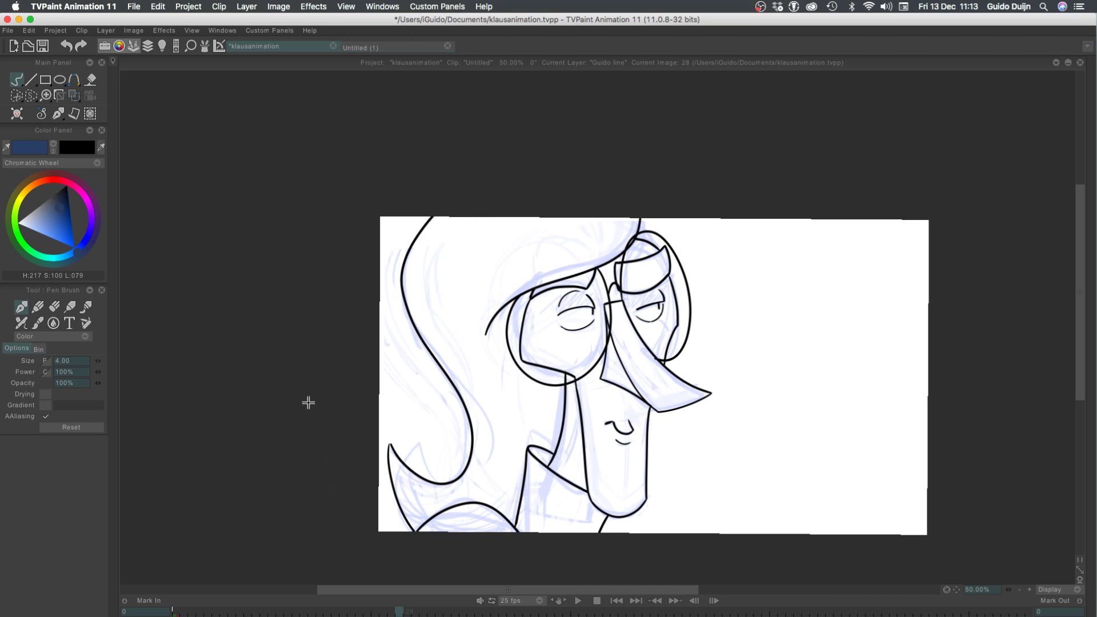
mouse_move(485, 334)
mouse_down()
mouse_move(494, 290)
mouse_move(608, 220)
mouse_up()
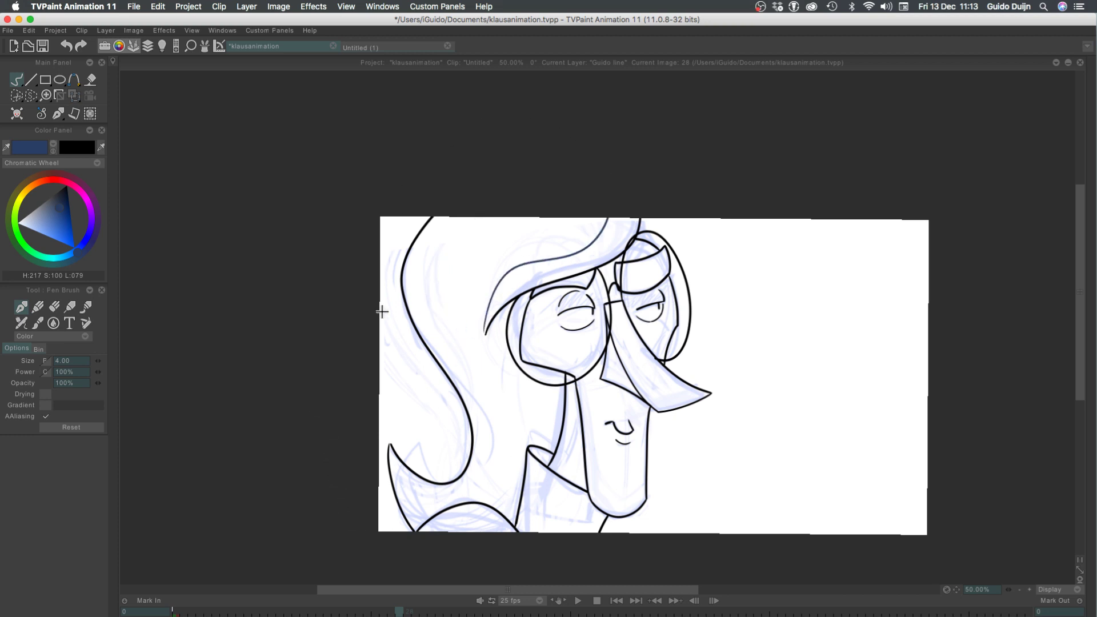
key(super+z)
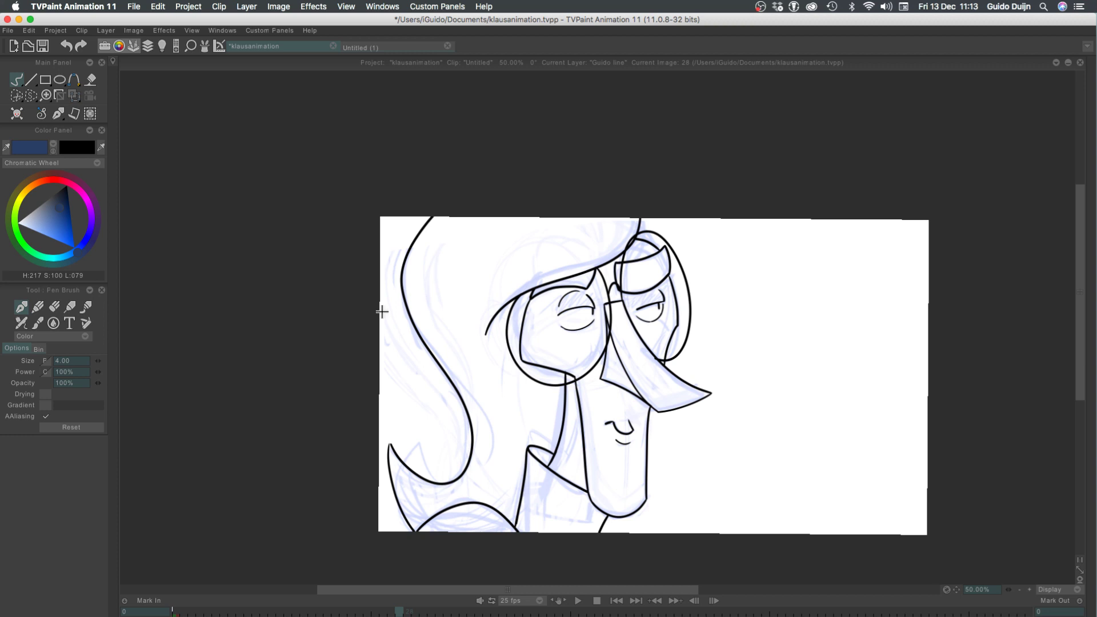
key(Left)
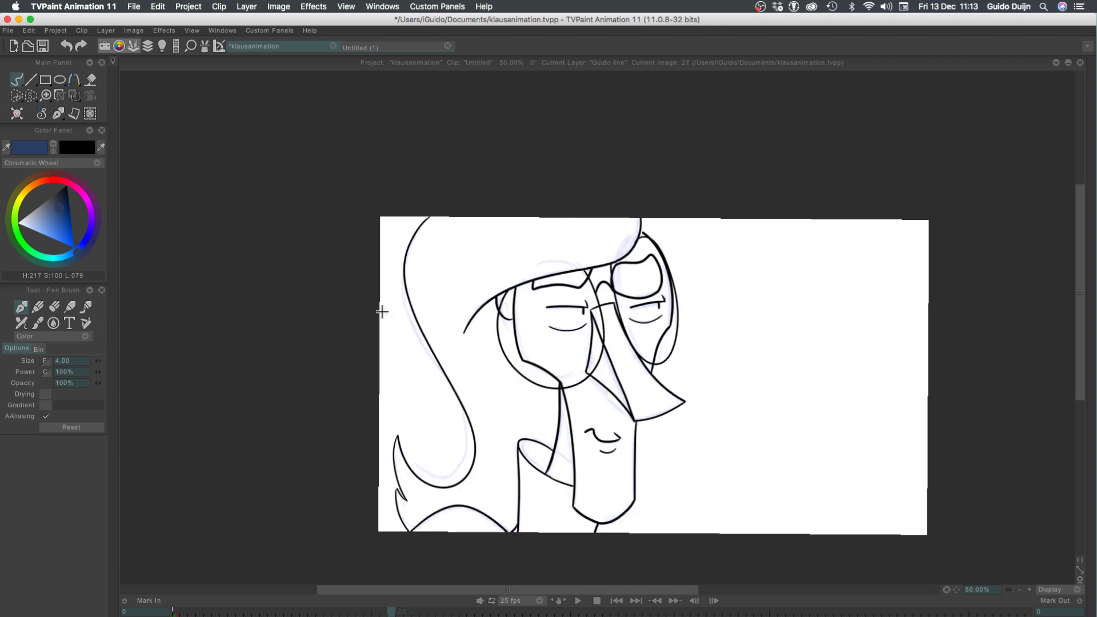
key(Right)
key(Left)
key(Right)
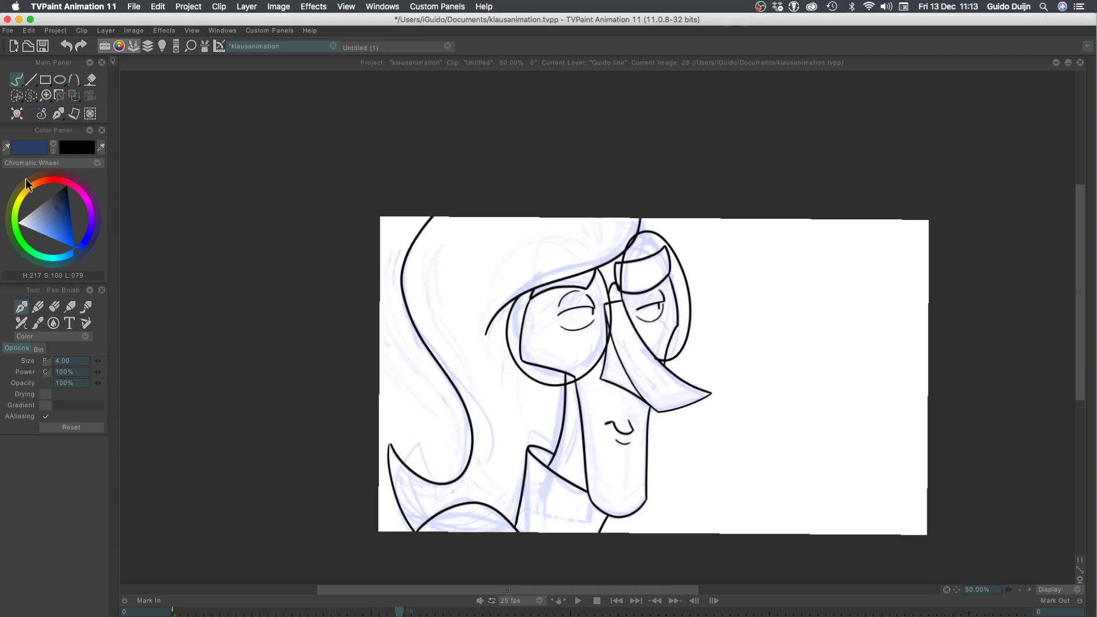
click(66, 185)
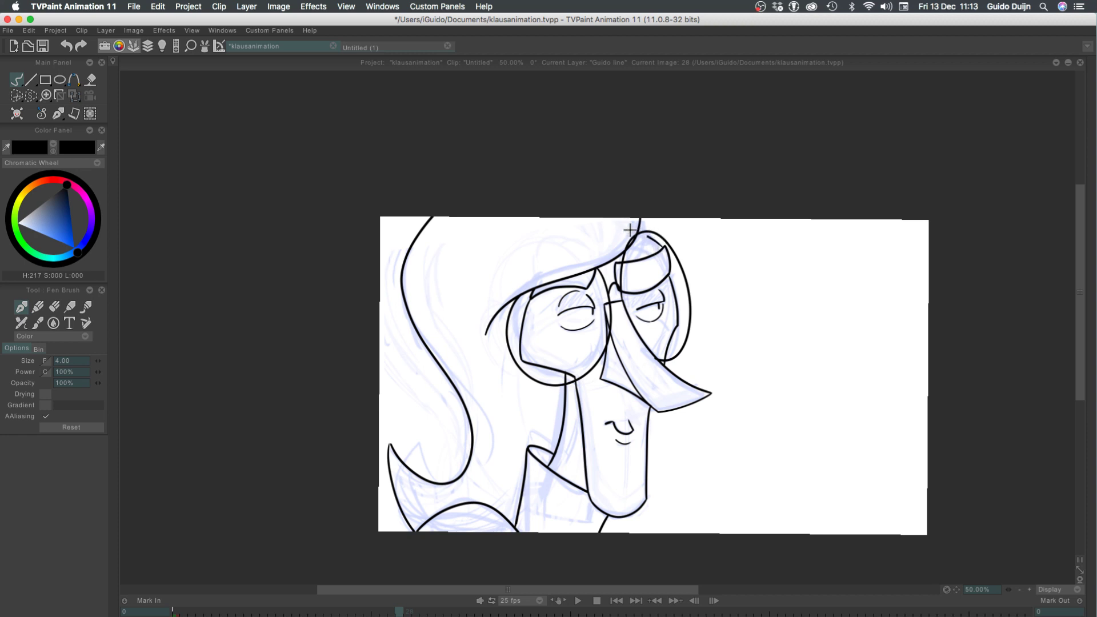
Ink the short forehead contour above the far eyebrow, connecting the brow's outer corner to the hair
drag(649, 232, 669, 253)
click(1029, 589)
click(1031, 589)
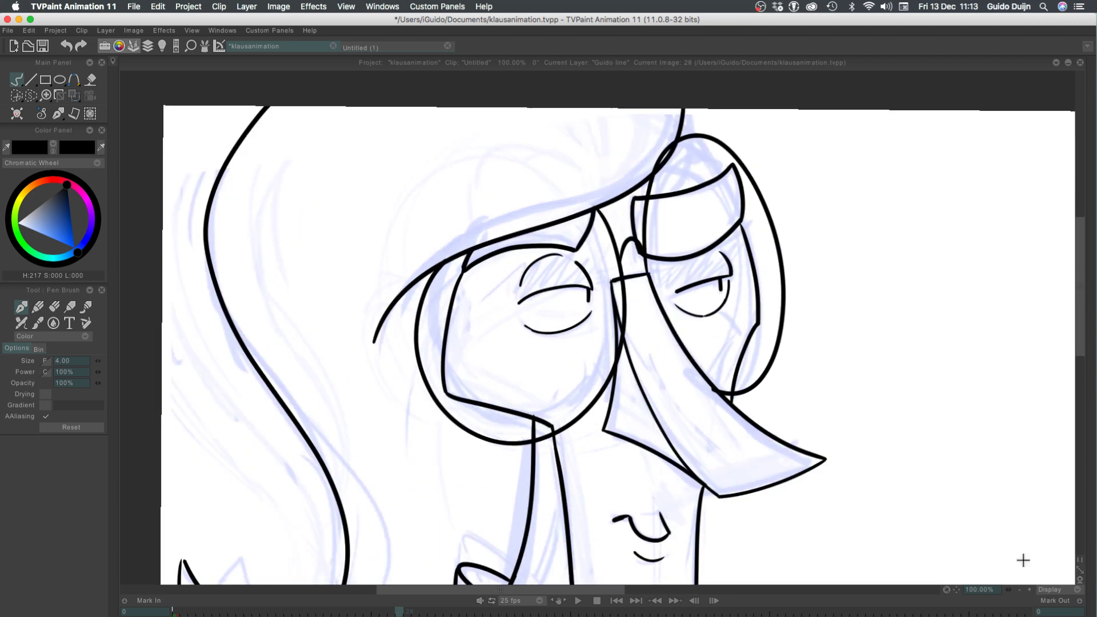
drag(500, 259, 411, 384)
mouse_move(631, 293)
mouse_down()
mouse_move(595, 251)
mouse_move(643, 274)
mouse_move(651, 293)
mouse_move(613, 236)
mouse_up()
key(super+z)
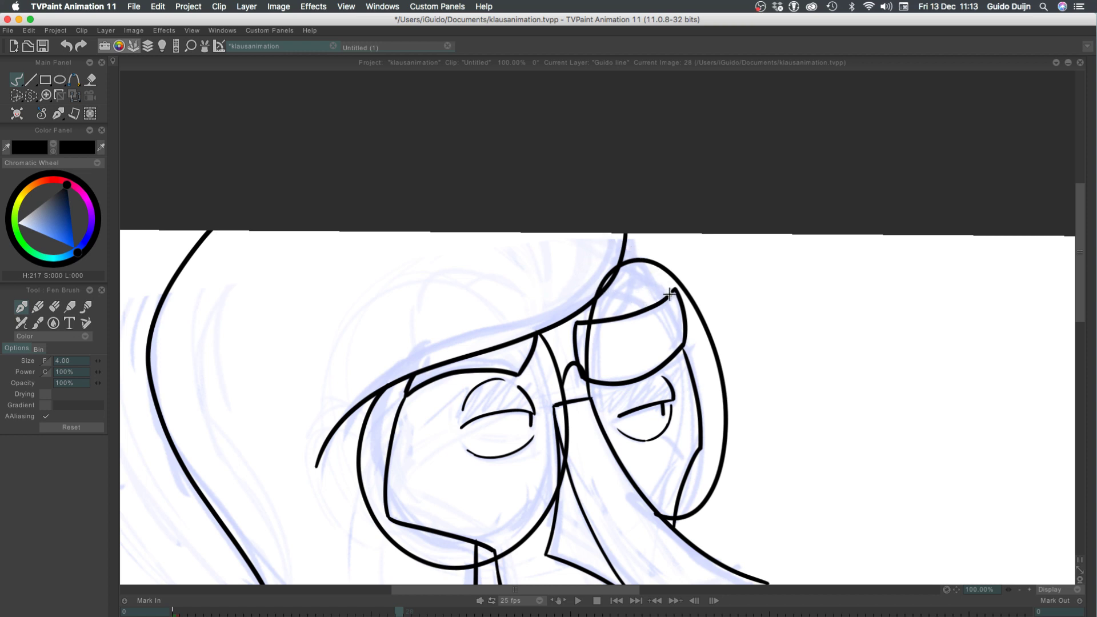
drag(670, 294, 628, 243)
key(super+z)
drag(674, 289, 621, 245)
Flip repeatedly between frames 27 and 28 to compare the head drawings at half size
click(1019, 589)
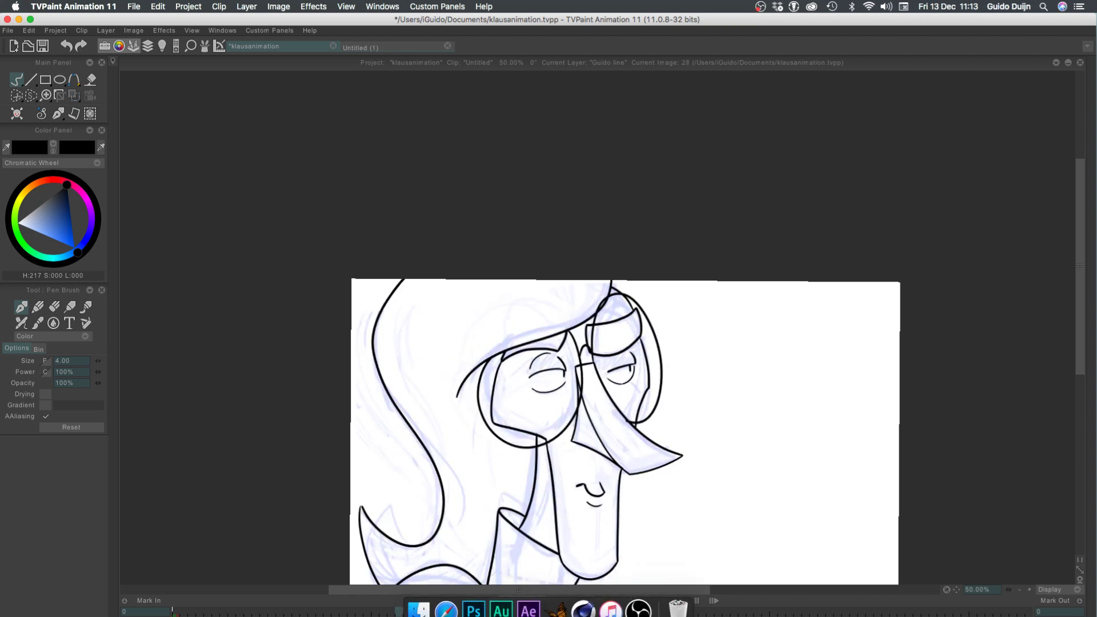
key(Left)
key(Right)
key(Left)
key(Right)
key(Left)
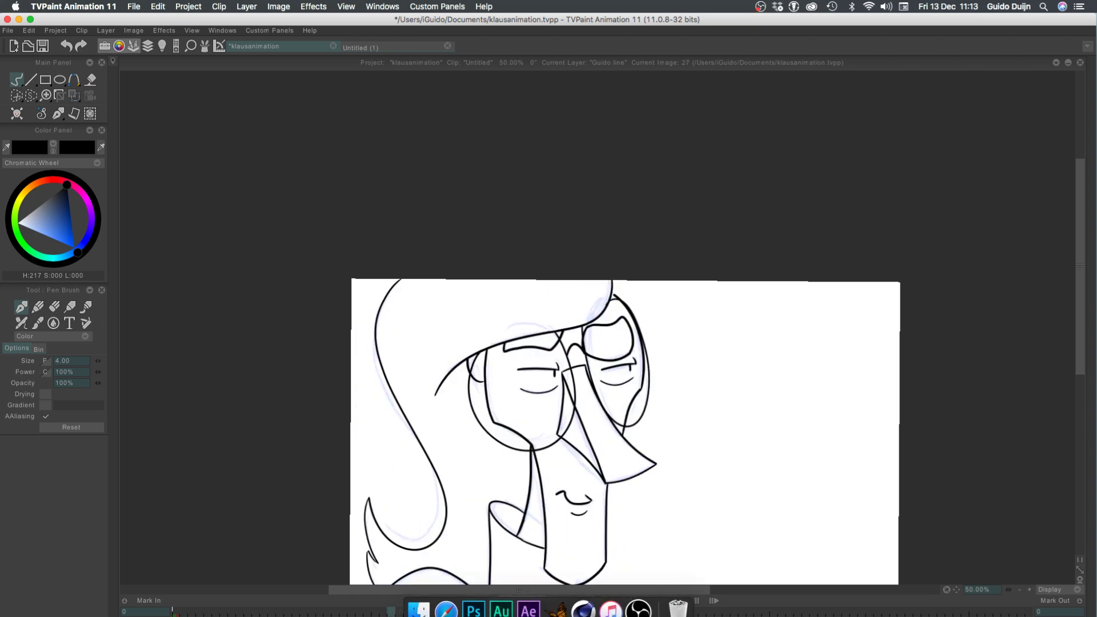
key(Right)
key(Left)
key(Right)
key(Left)
key(Right)
key(Left)
key(Right)
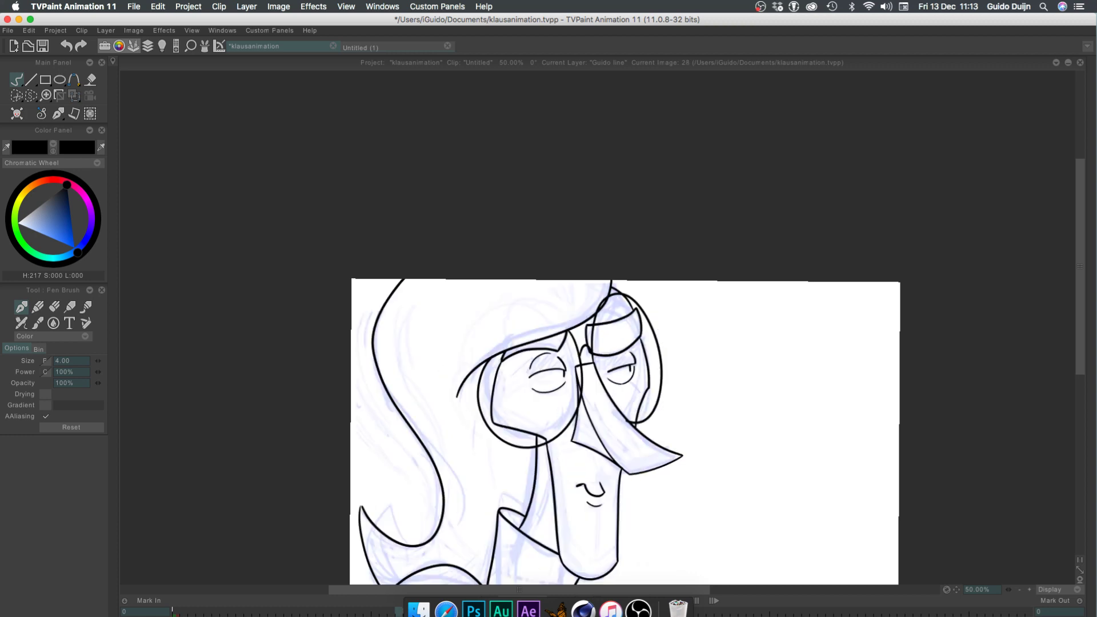
key(Left)
key(Right)
key(Left)
key(Right)
key(Left)
key(Right)
key(Left)
key(Right)
key(Left)
key(Right)
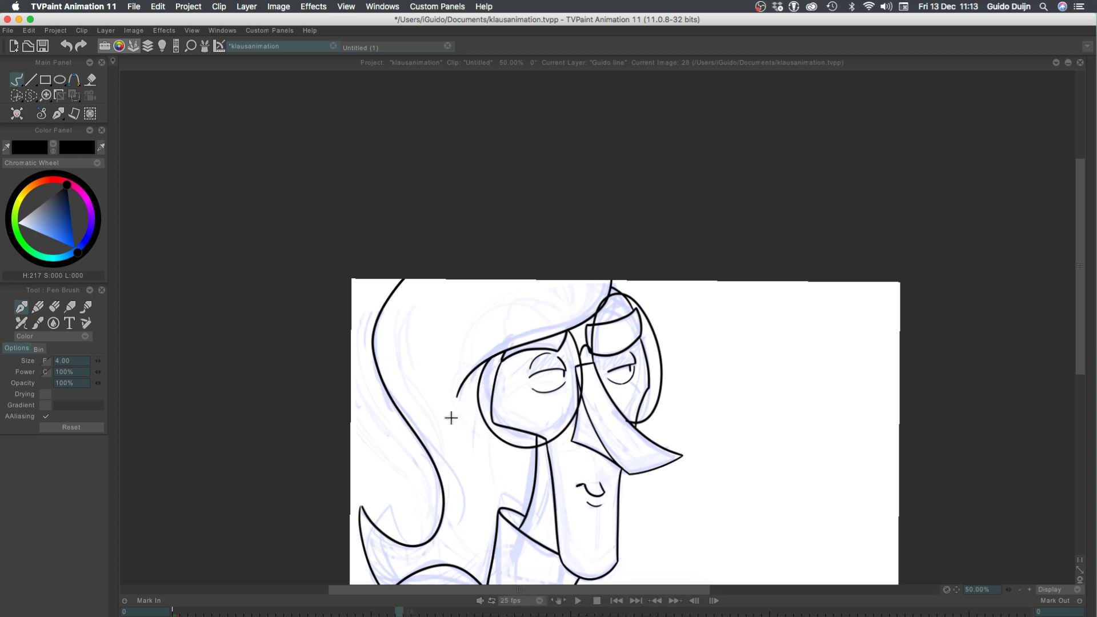
Set the pen brush to Erase mode and remove the near edge of the face inside the near lens
click(35, 336)
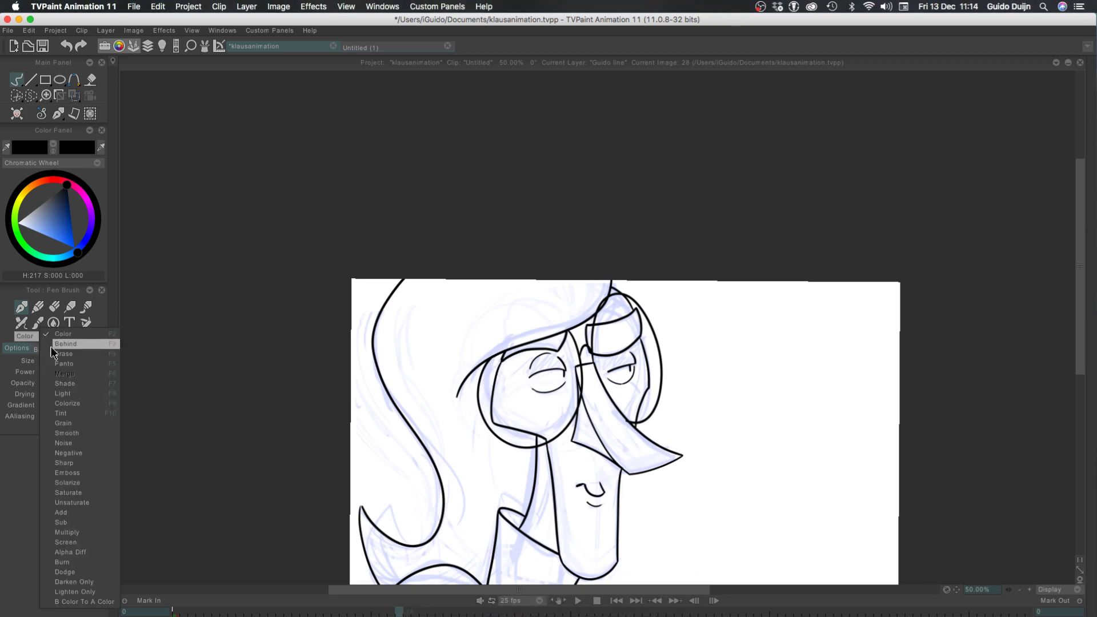
click(57, 354)
drag(494, 394, 493, 419)
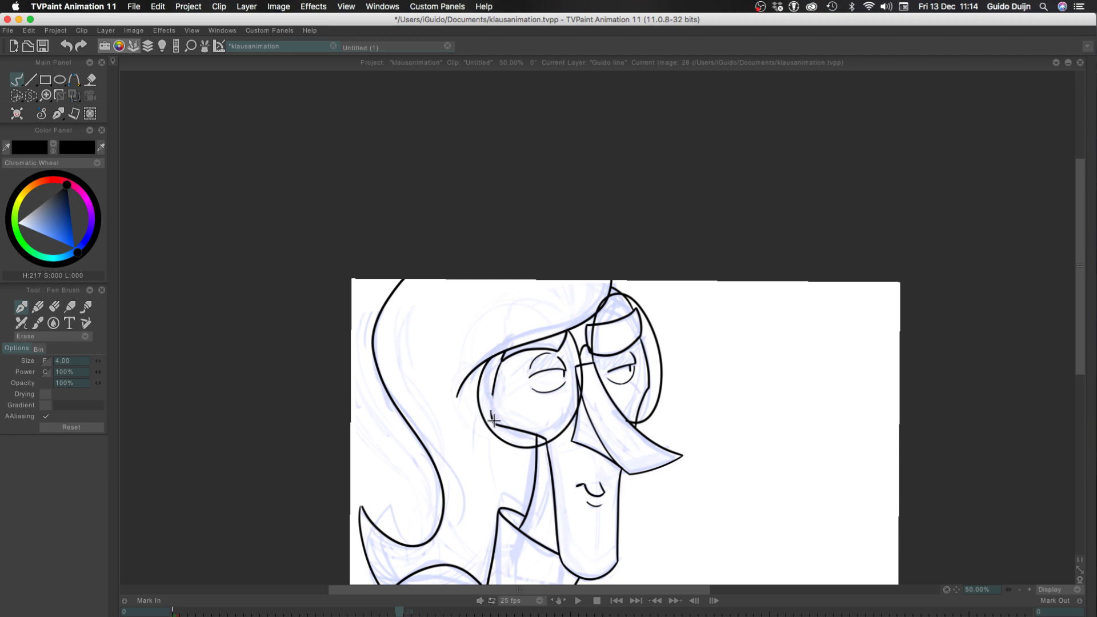
click(1029, 591)
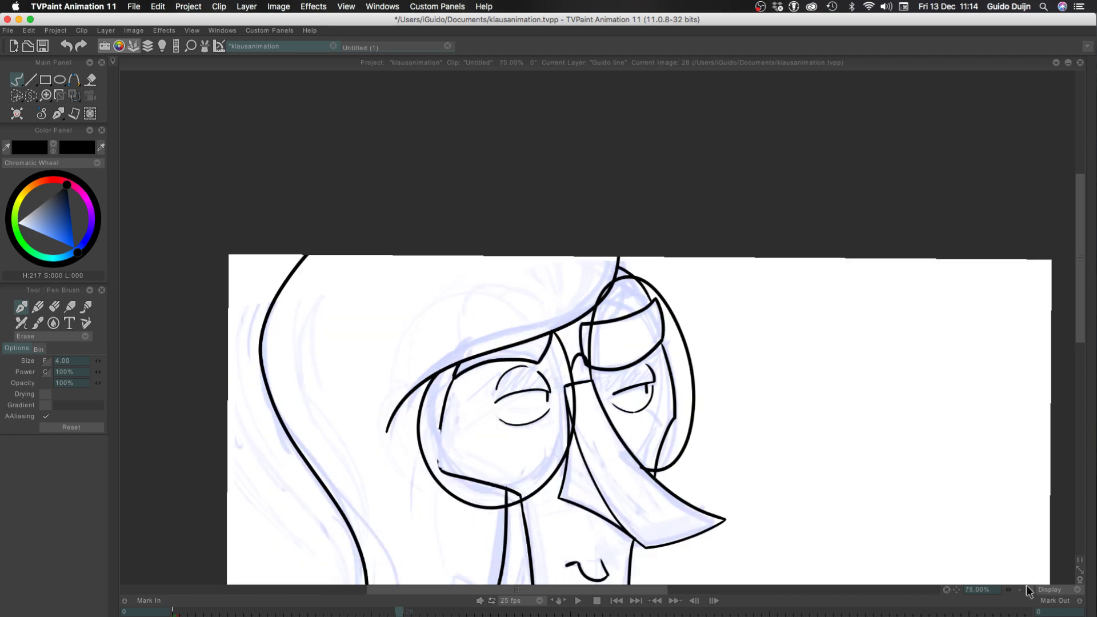
click(1029, 590)
drag(326, 441, 372, 330)
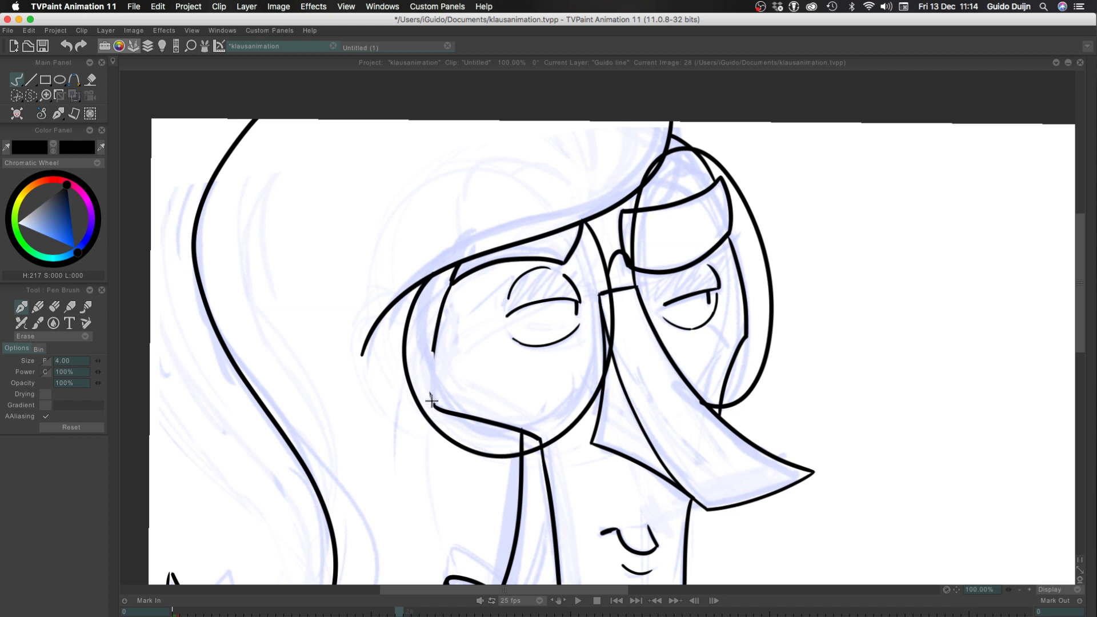
drag(429, 369, 435, 328)
Set the brush back to Color mode and redraw the near face edge from the cheek corner up to the hairline, closer to the lens rim
key(Left)
key(Right)
key(Left)
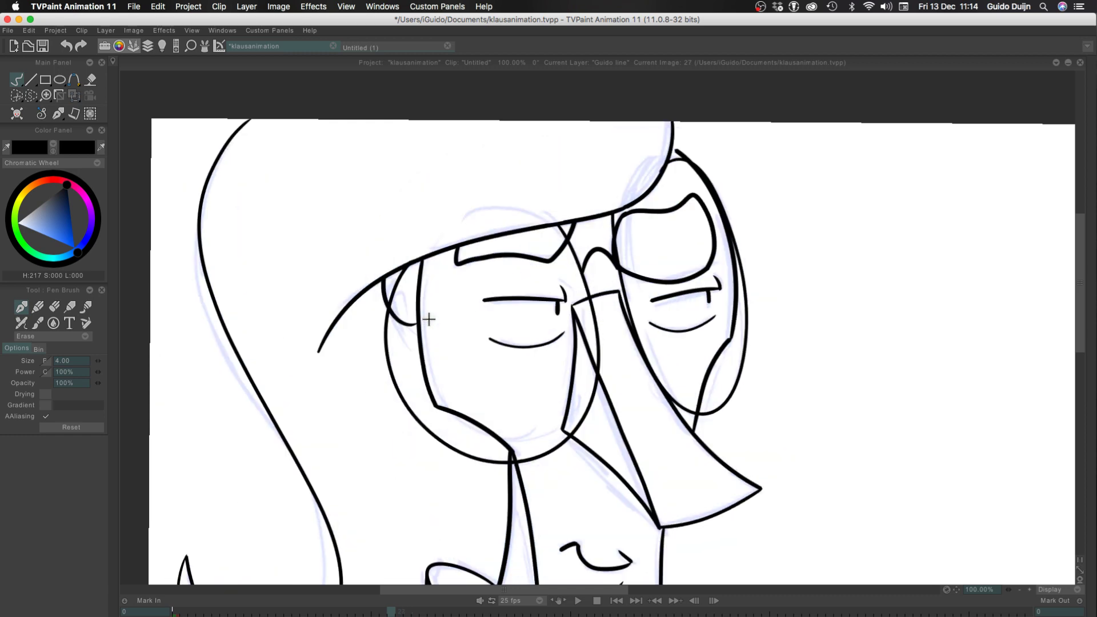
key(Right)
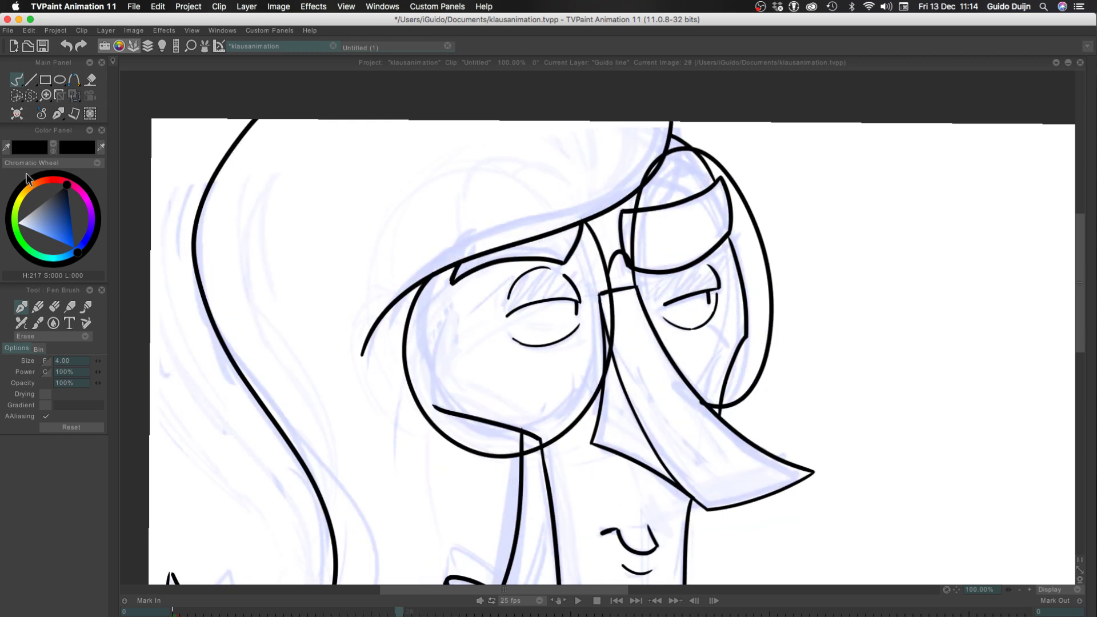
click(40, 336)
click(55, 313)
mouse_move(433, 406)
mouse_down()
mouse_move(428, 300)
mouse_move(433, 277)
mouse_up()
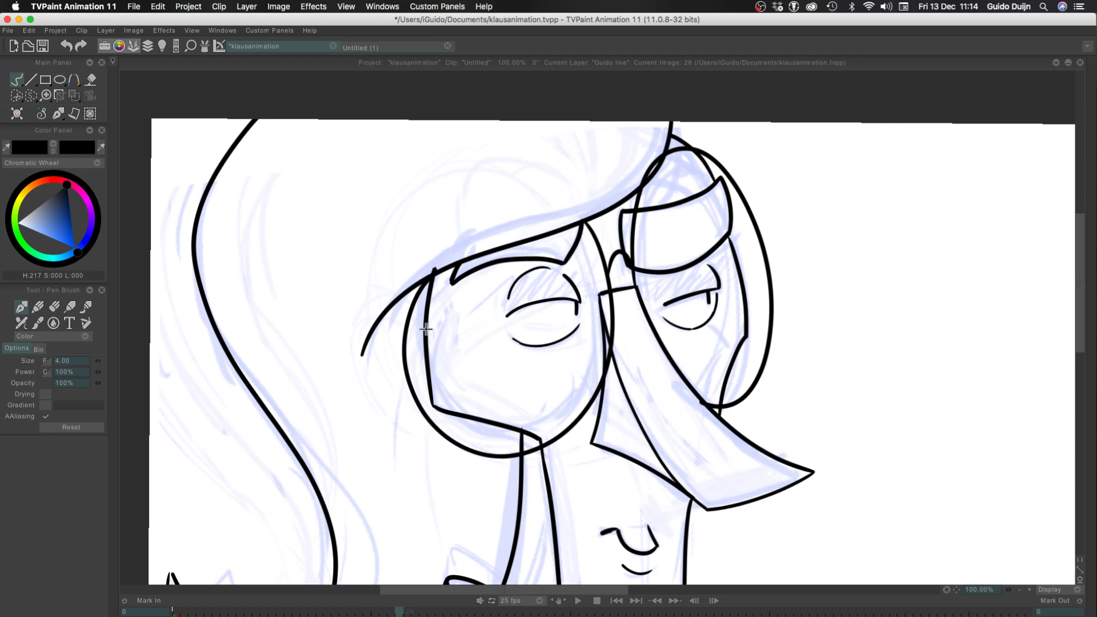
key(super+z)
mouse_move(436, 409)
mouse_down()
mouse_move(429, 308)
mouse_move(442, 271)
mouse_up()
key(super+z)
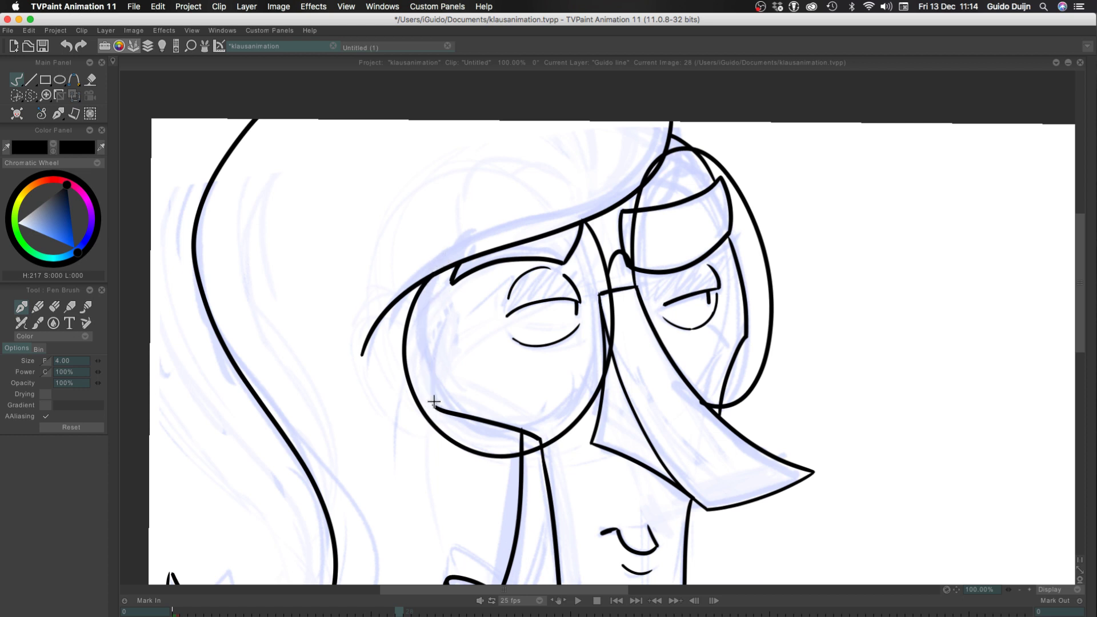
drag(434, 407, 433, 275)
key(super+z)
mouse_move(437, 410)
mouse_down()
mouse_move(432, 324)
mouse_move(447, 255)
mouse_up()
key(super+z)
drag(434, 407, 437, 271)
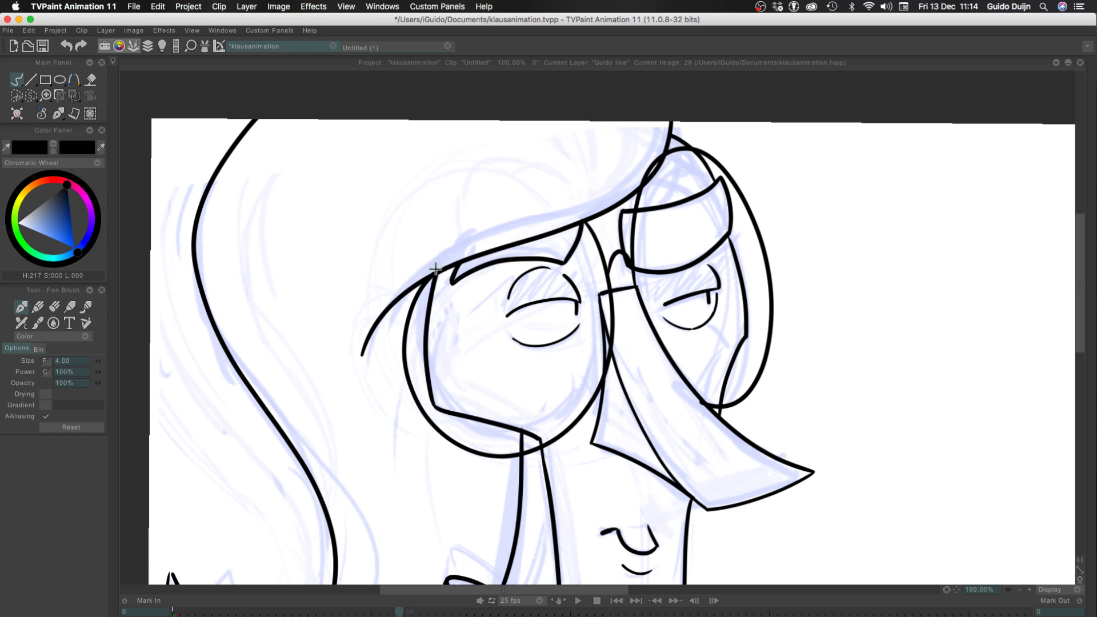
Ink a small ear curve at frame 28 between the hairline and the near face edge, using frame 27 as reference
key(Left)
key(Right)
key(Left)
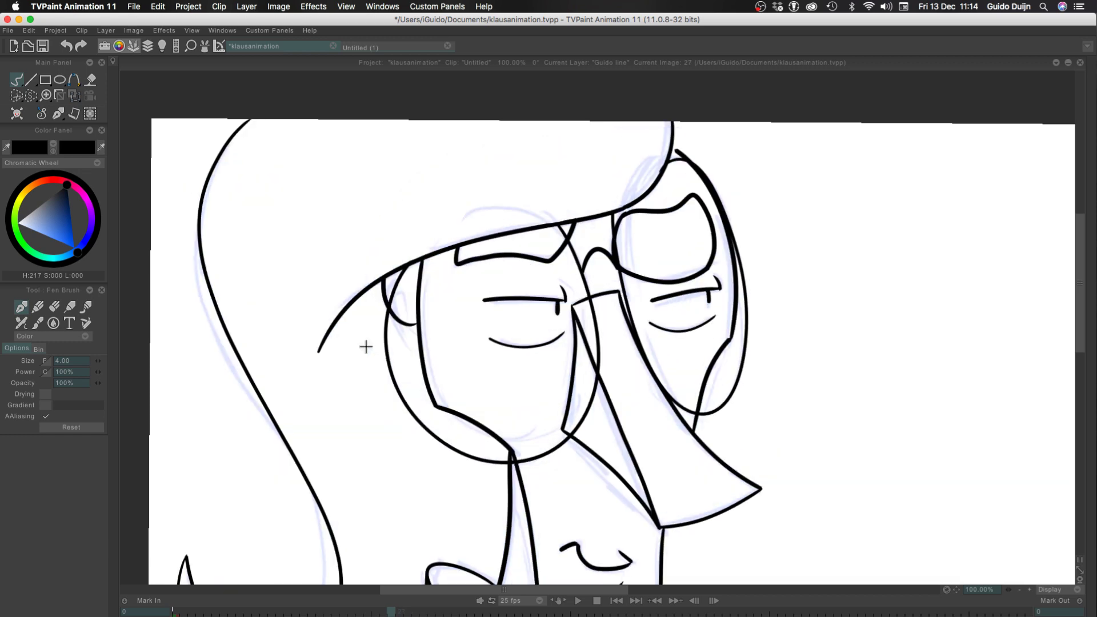
key(Right)
key(Left)
key(Right)
key(Left)
key(Right)
drag(421, 330, 404, 270)
Add a short curved eyelid crease above the near eye at frame 27
key(Left)
key(Right)
key(Left)
key(Right)
key(Left)
drag(548, 277, 494, 284)
Flip repeatedly between frames 27 and 28 to check how the eyes, ear and face line work change
key(Right)
key(Left)
key(Right)
key(Left)
key(Right)
key(Left)
key(Right)
key(Left)
key(Right)
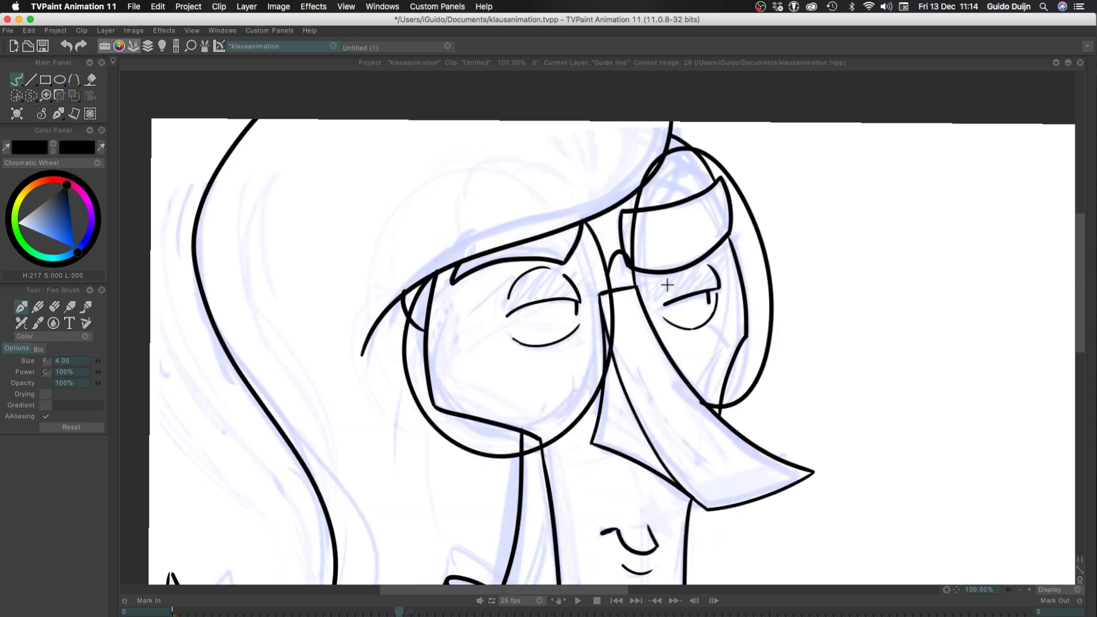
key(Left)
key(Right)
key(Left)
key(Right)
key(Left)
key(Right)
key(Left)
key(Right)
key(Left)
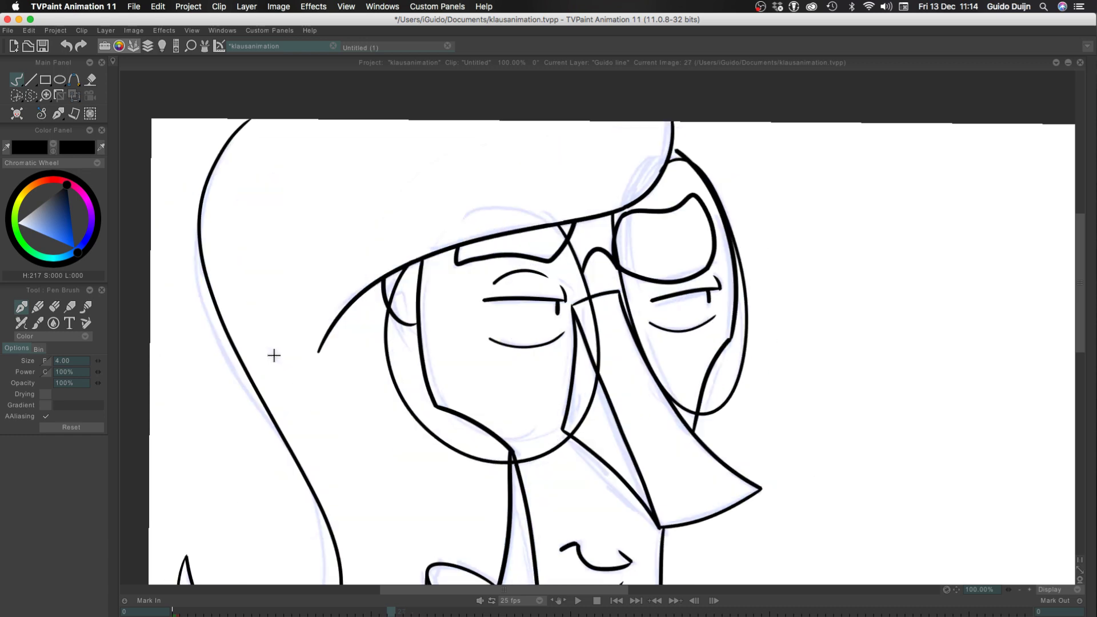
key(Right)
key(Left)
key(Right)
key(Left)
key(Right)
key(Left)
key(Right)
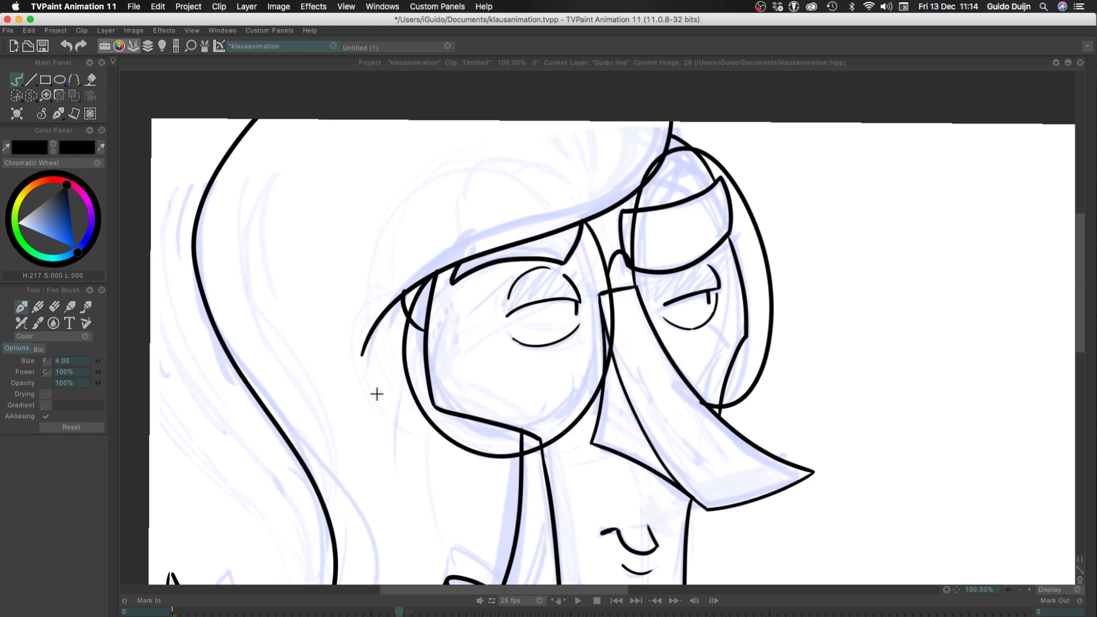
Show the timeline and, on Guido line, stretch the frame 27 drawing back to frame 22 and extend the frame 28 drawing to four frames
click(1019, 590)
click(1019, 589)
click(1019, 590)
key(Tab)
click(431, 480)
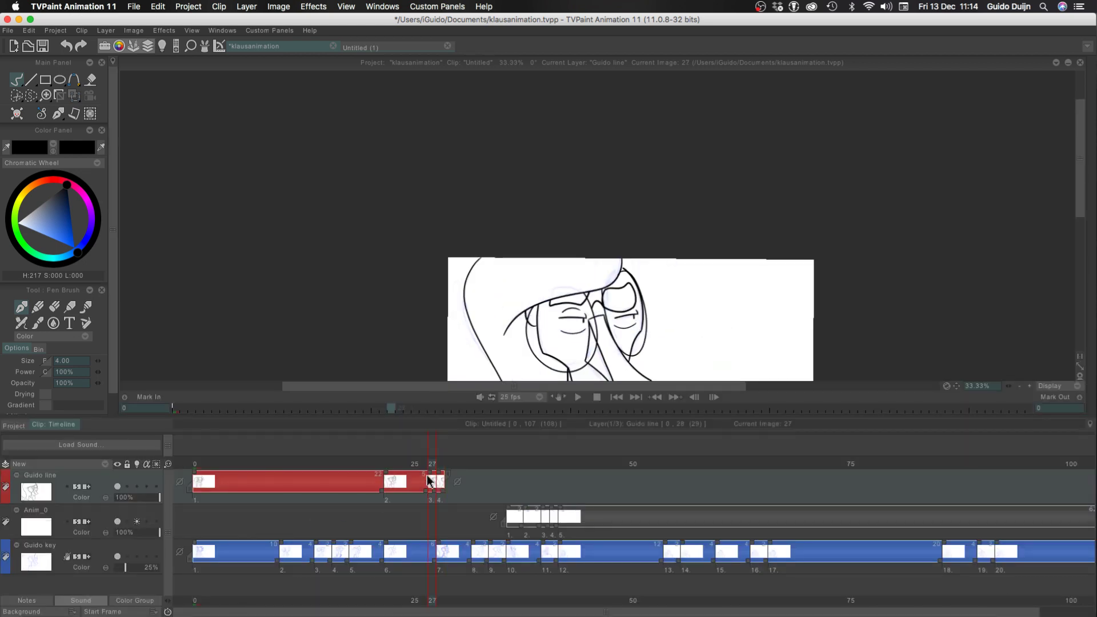
drag(429, 473, 385, 472)
drag(445, 494, 471, 495)
Play the animation from the first frame at reduced zoom to check the motion
click(197, 465)
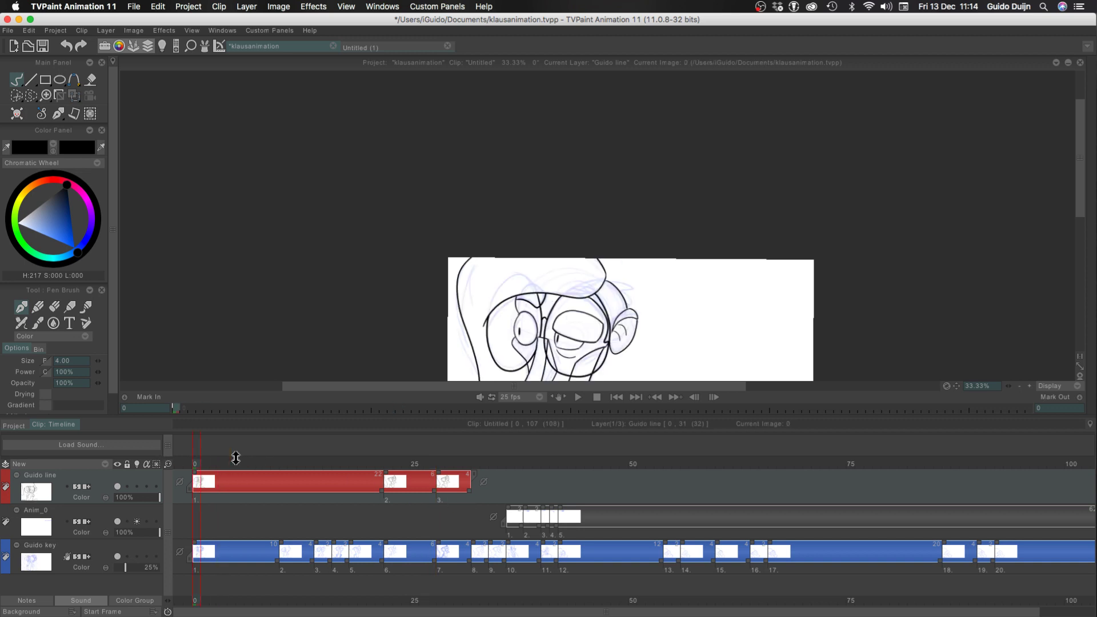
click(1020, 386)
click(1019, 386)
key(Return)
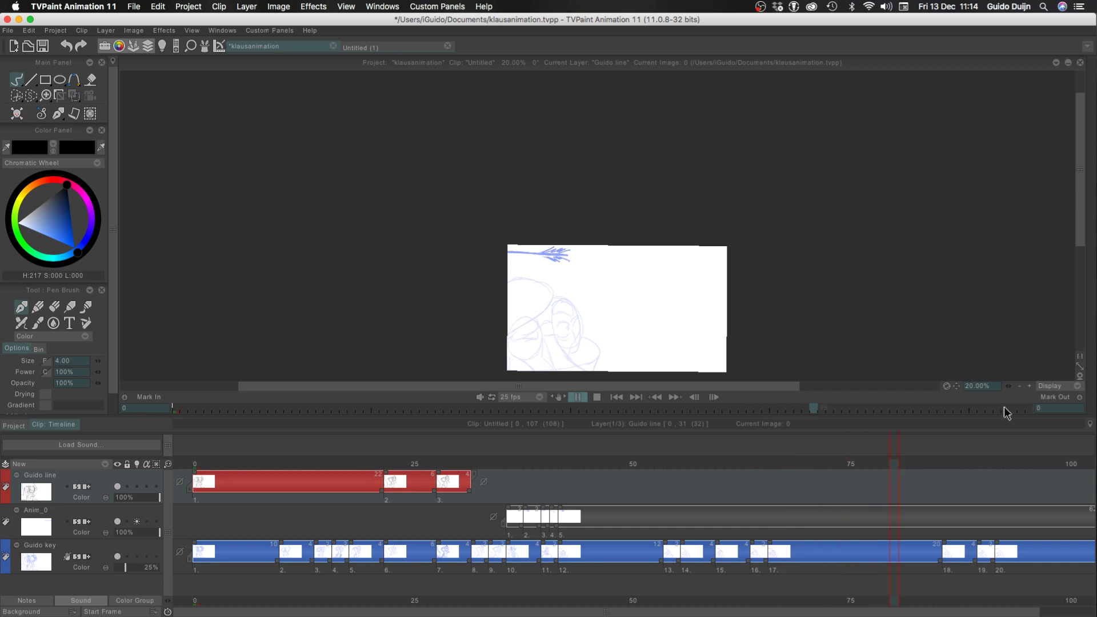
key(Return)
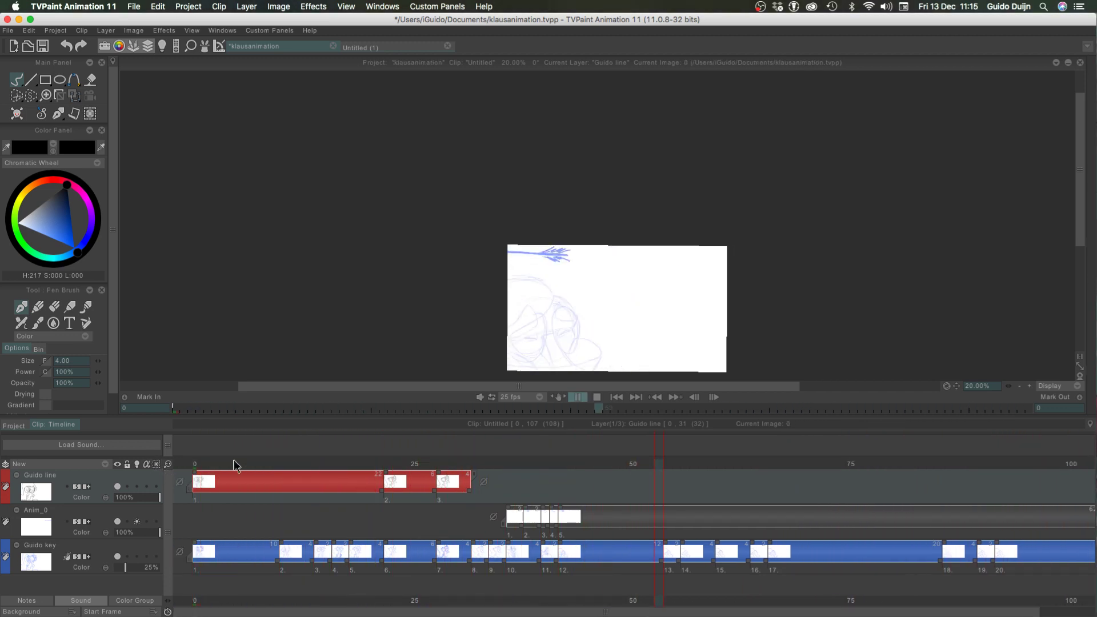
Scrub the timeline to frame 28 and back to frame 22 to examine the inked head poses
click(417, 464)
mouse_move(417, 464)
mouse_down()
mouse_move(446, 461)
mouse_move(429, 458)
mouse_move(446, 451)
mouse_move(421, 451)
mouse_move(450, 451)
mouse_move(423, 459)
mouse_move(454, 461)
mouse_move(440, 465)
mouse_up()
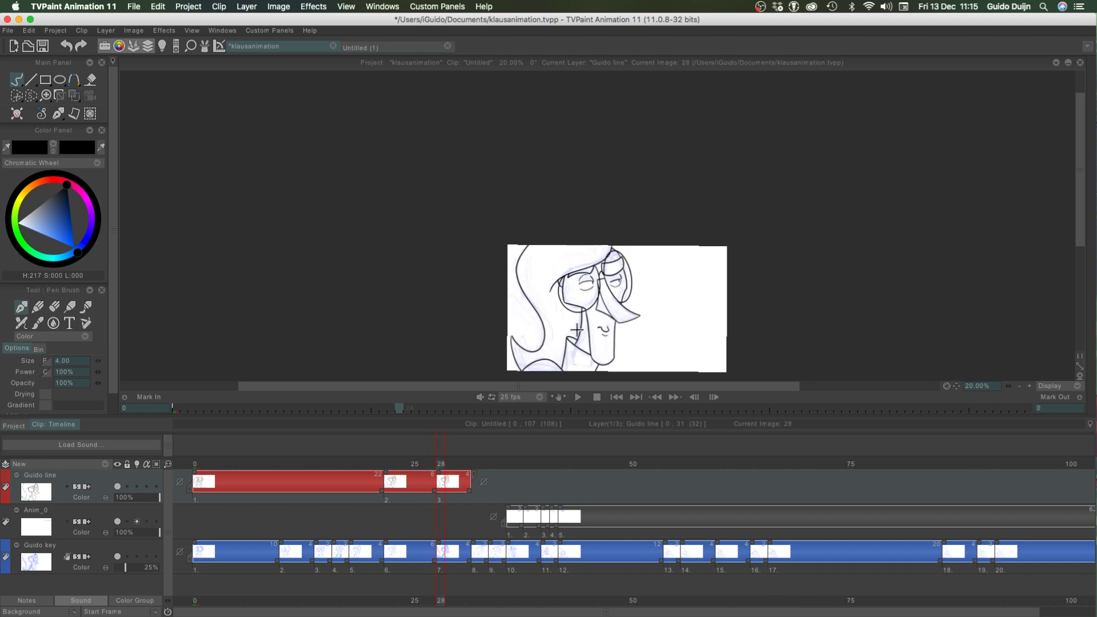
drag(441, 461, 390, 469)
click(1029, 386)
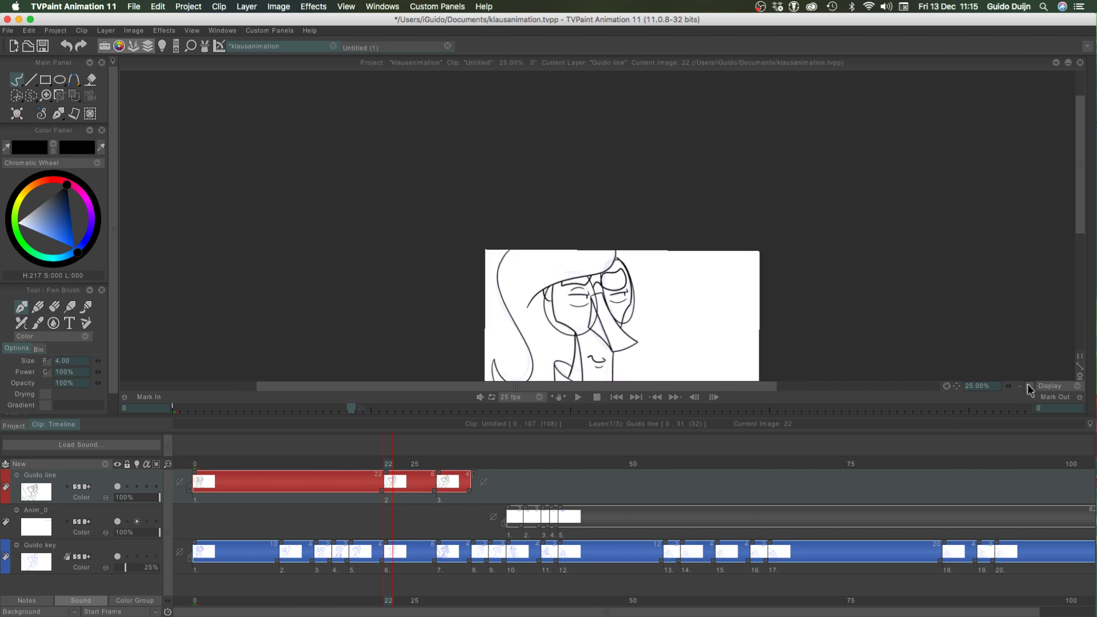
Erase the inked far eye in the frame 22 drawing on Guido line with the pen brush in Erase mode, and save the project
click(1029, 387)
click(1029, 386)
click(1029, 386)
click(1029, 386)
key(Tab)
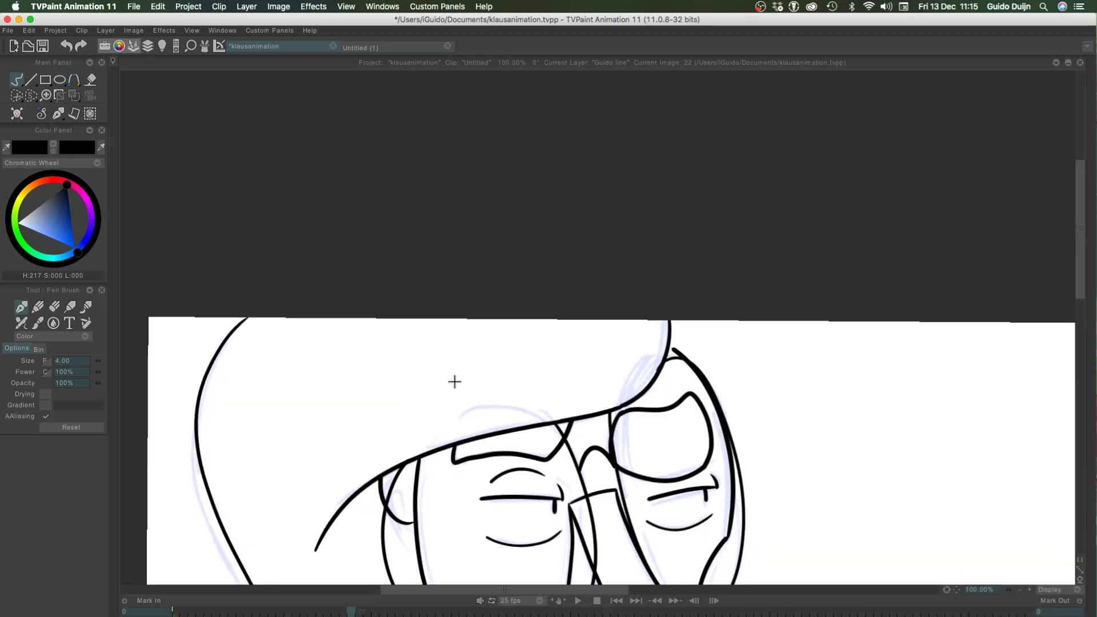
drag(466, 412, 406, 203)
click(41, 337)
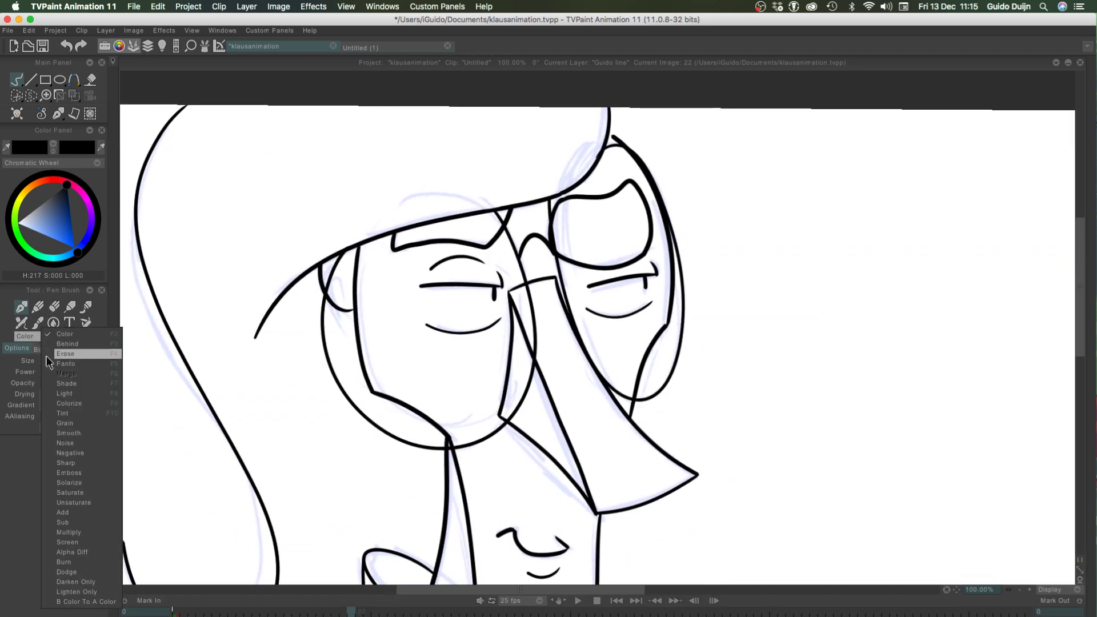
click(34, 377)
mouse_move(597, 286)
mouse_down()
mouse_move(648, 278)
mouse_move(647, 289)
mouse_move(654, 260)
mouse_move(585, 305)
mouse_move(652, 306)
mouse_move(613, 319)
mouse_move(593, 314)
mouse_move(653, 296)
mouse_move(622, 318)
mouse_move(591, 310)
mouse_up()
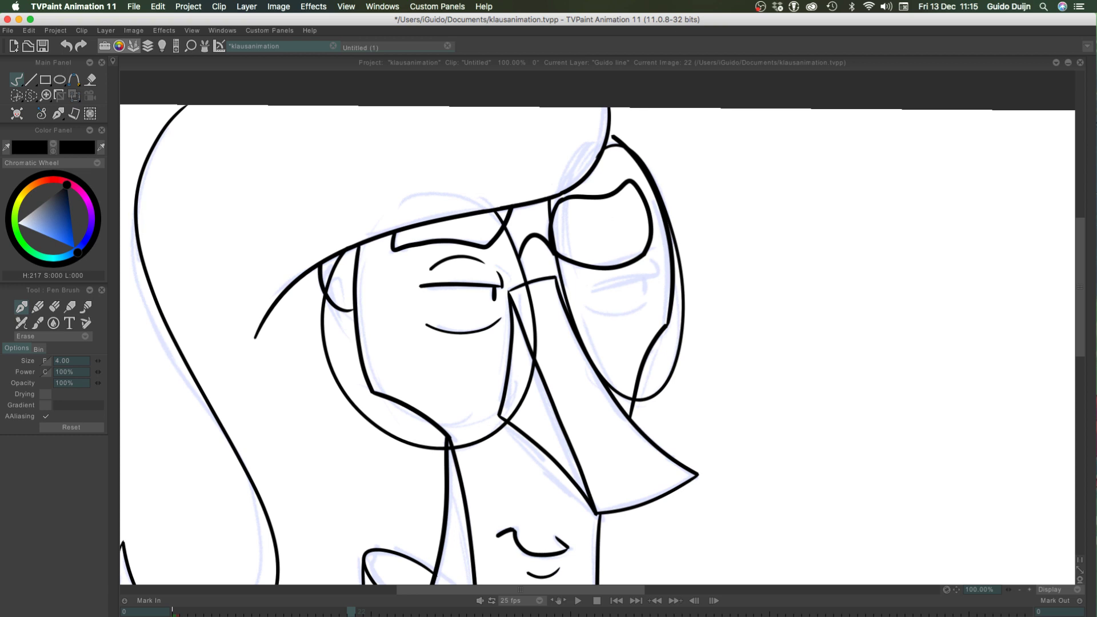
key(super+s)
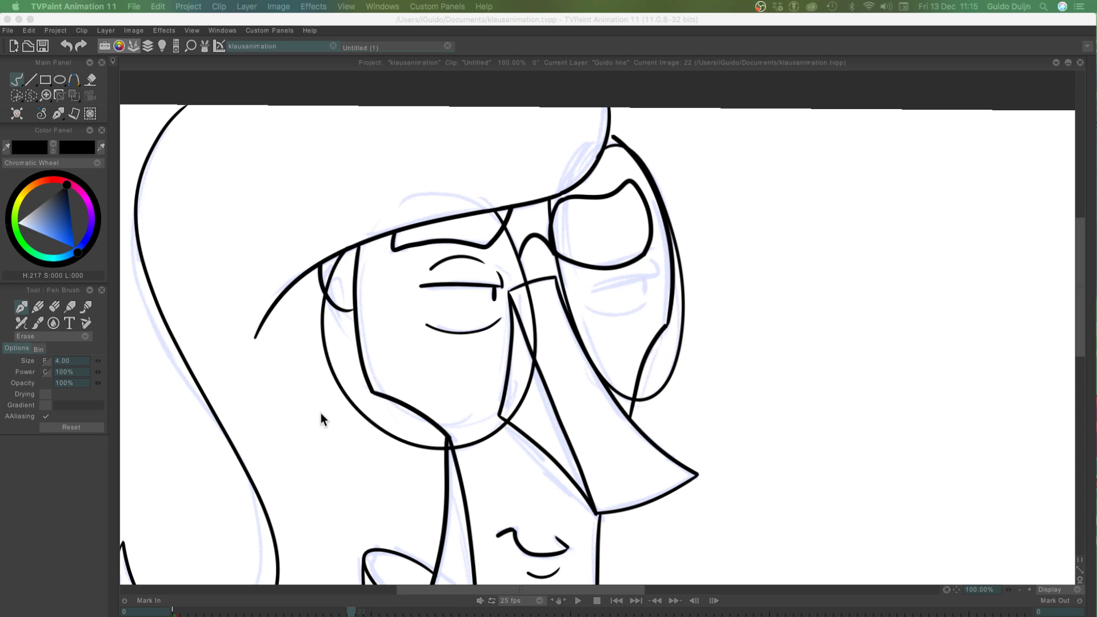
Show the timeline again and flip back and forth between frames 27 and 28 to compare the eye placement in both head poses
click(274, 426)
key(F4)
drag(399, 465, 440, 465)
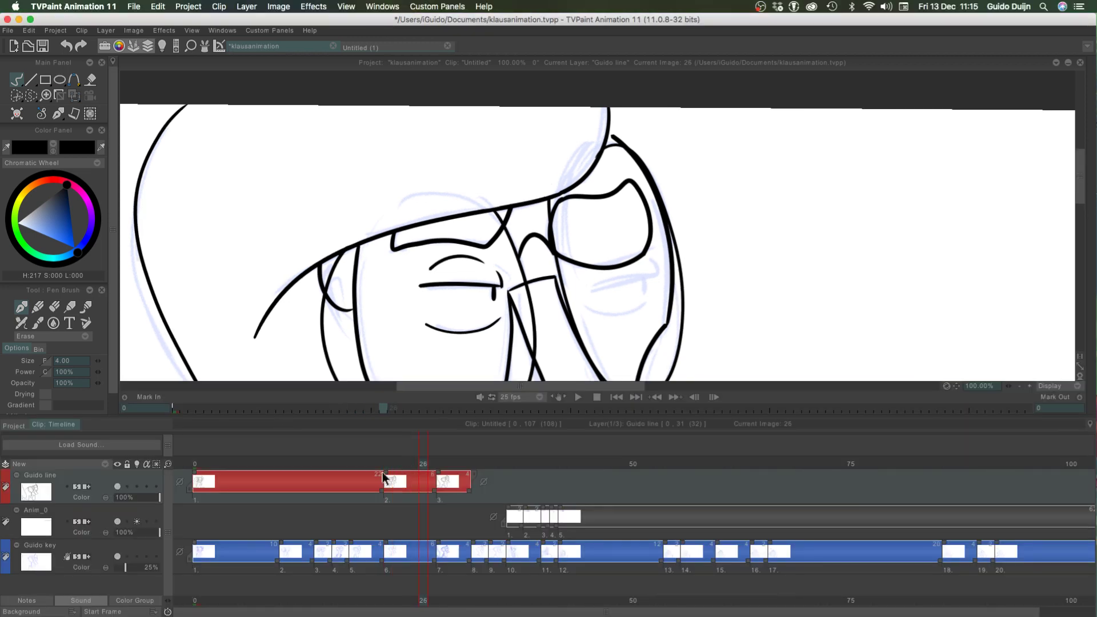
key(Left)
key(Right)
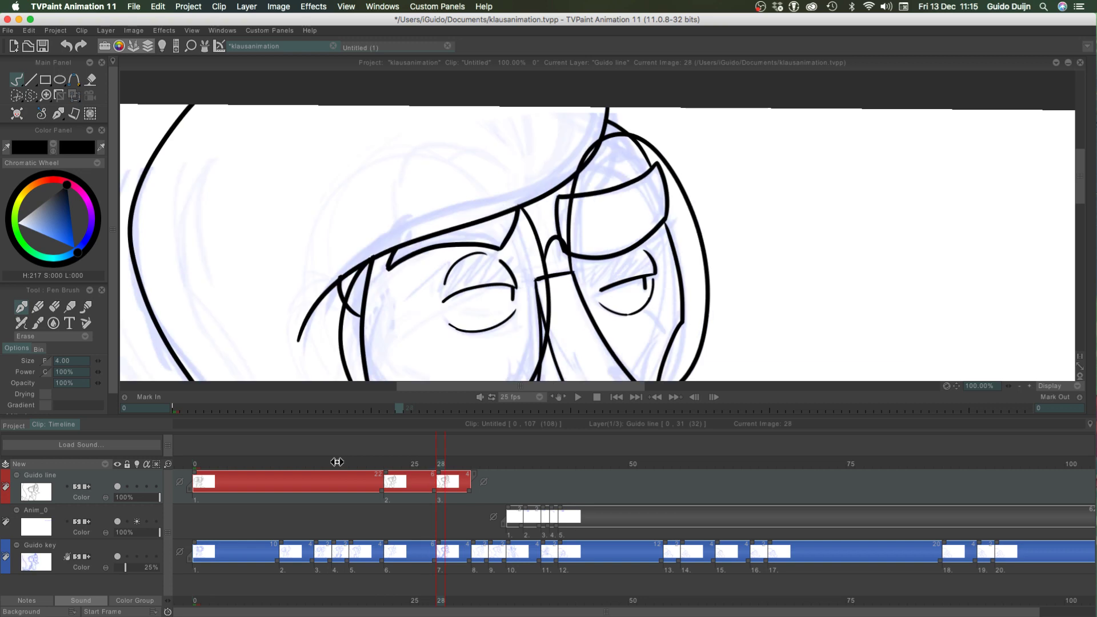
key(Left)
key(Right)
key(Left)
key(Right)
key(Left)
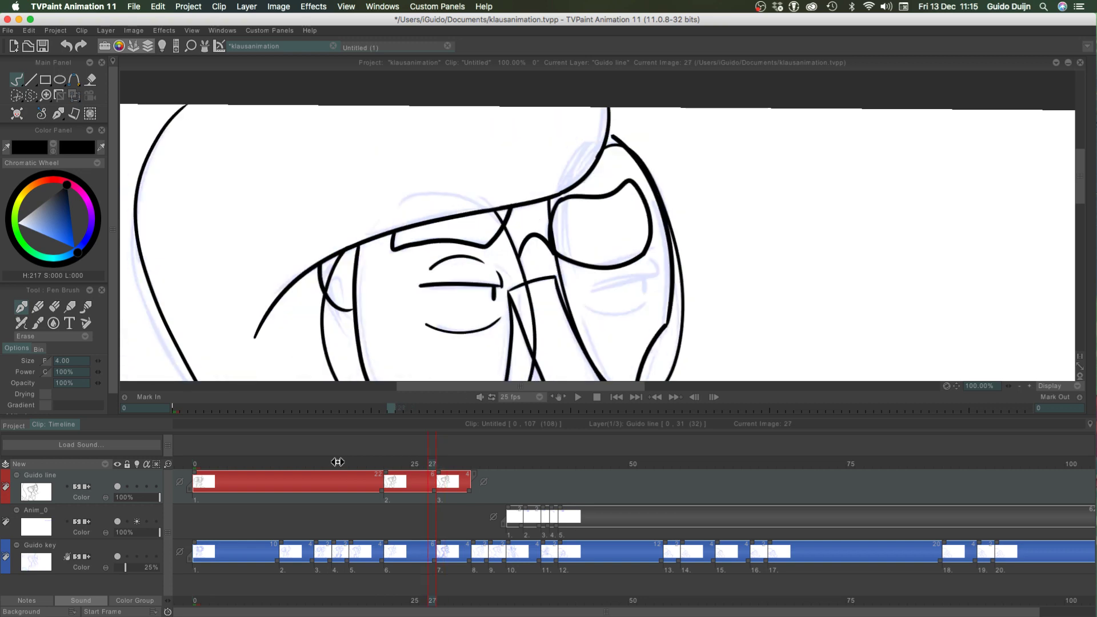
key(Right)
key(Left)
key(Right)
key(Left)
key(Right)
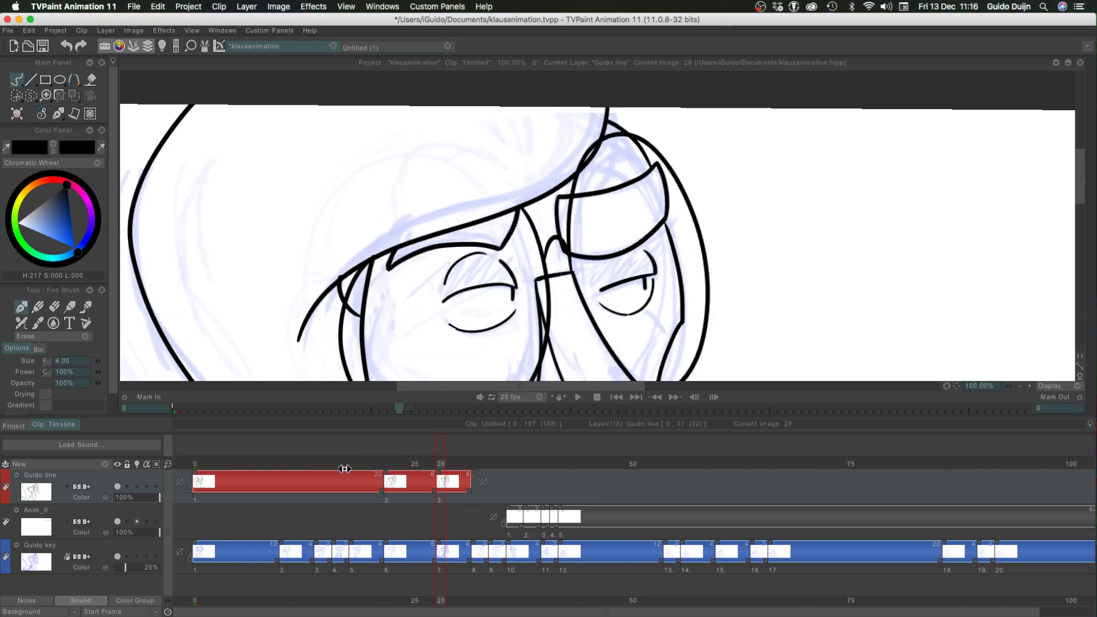
key(Left)
key(Right)
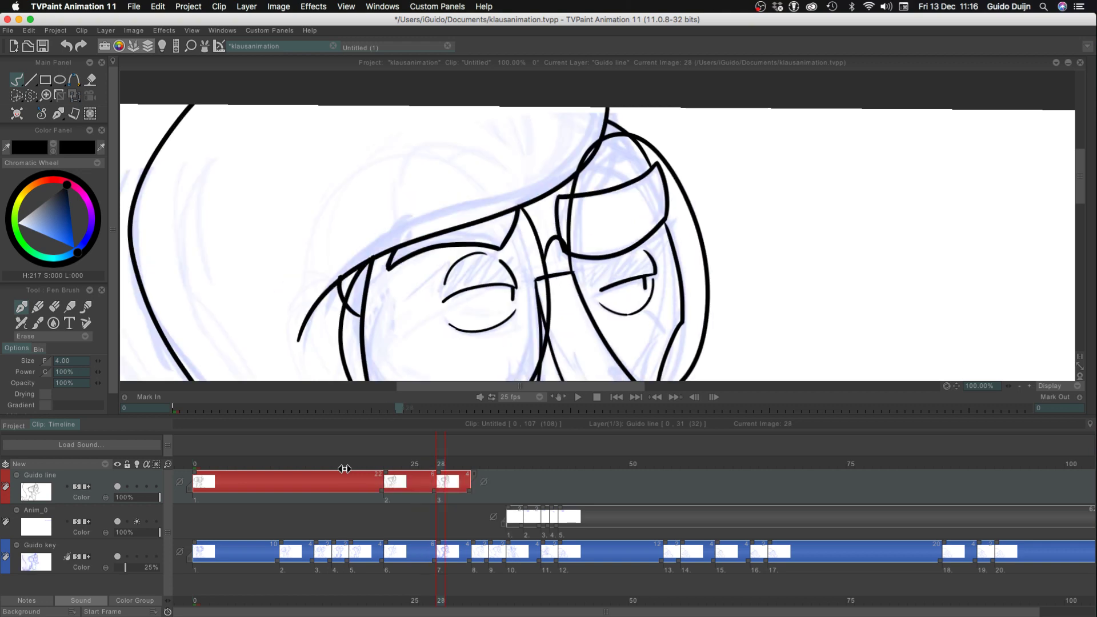
key(Left)
key(Right)
key(Left)
key(Right)
key(Left)
key(Right)
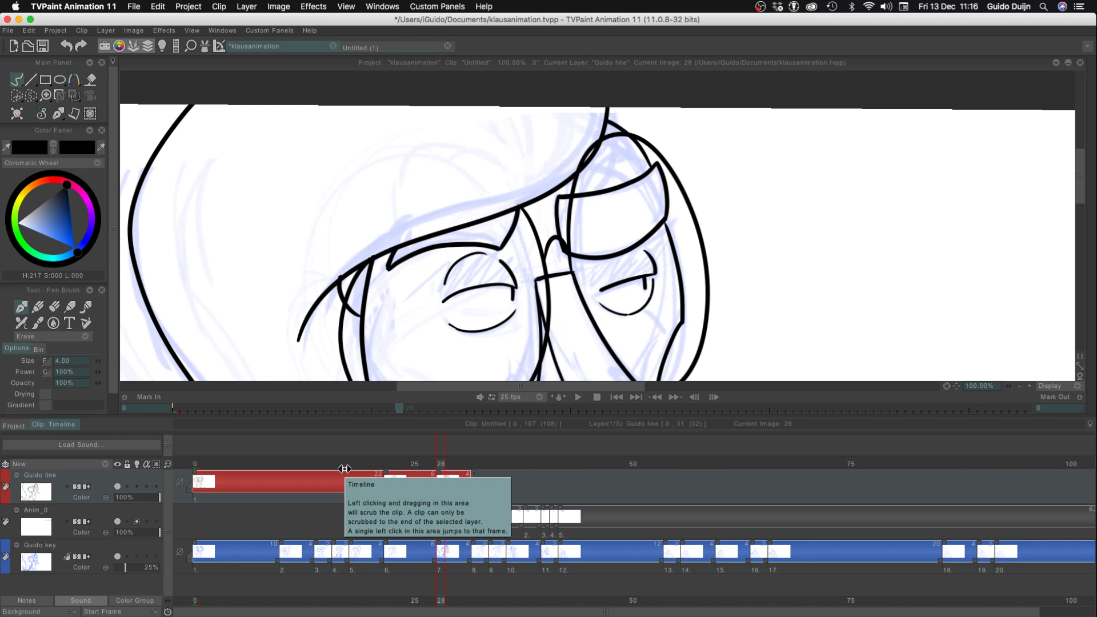
mouse_move(417, 464)
mouse_down()
mouse_move(380, 463)
mouse_move(449, 463)
mouse_move(434, 463)
mouse_up()
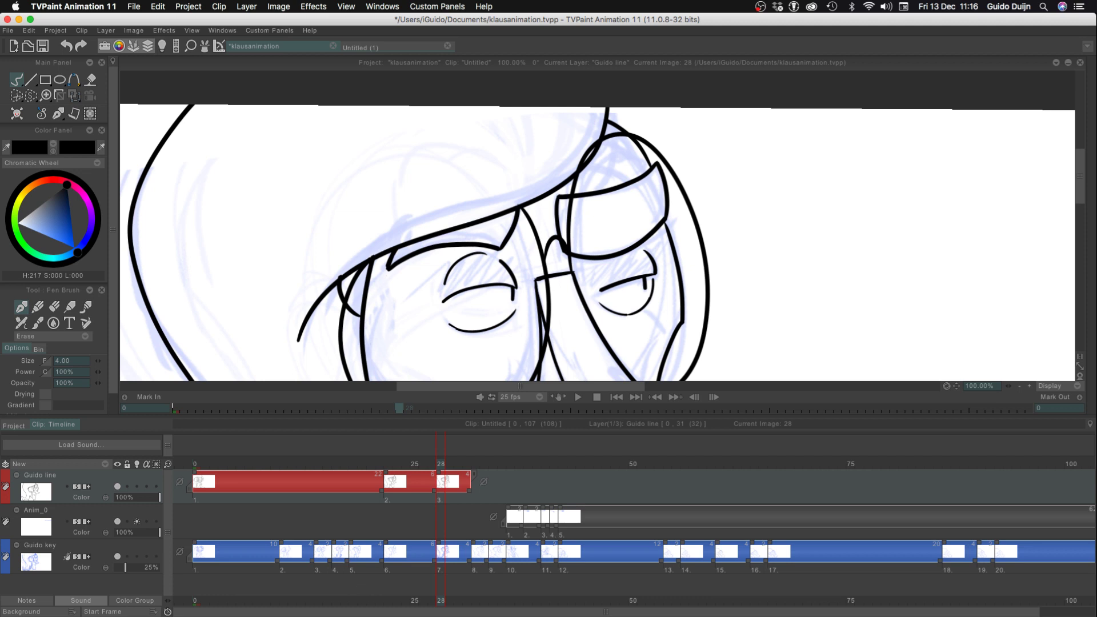
Return to frame 22 and, in Color mode, re-ink the far eye's lid, pupil and lower line closer to the nose than the rough
click(1020, 386)
click(1020, 386)
click(1020, 386)
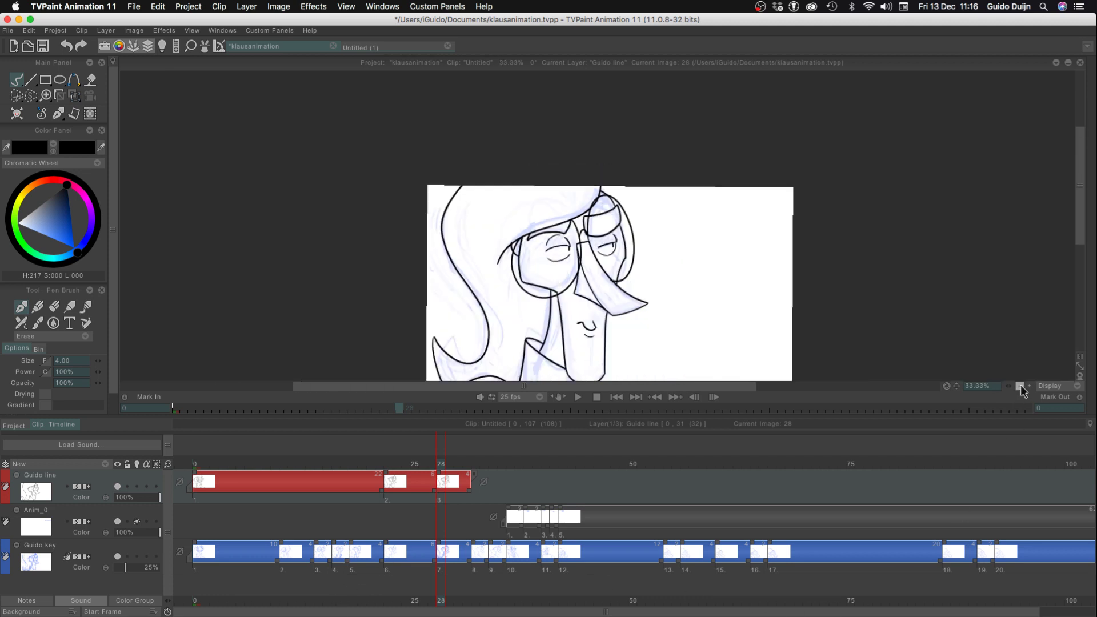
click(1020, 386)
mouse_move(442, 462)
mouse_down()
mouse_move(382, 468)
mouse_move(453, 461)
mouse_move(393, 455)
mouse_move(402, 451)
mouse_move(379, 460)
mouse_move(388, 457)
mouse_up()
click(1028, 387)
click(1029, 387)
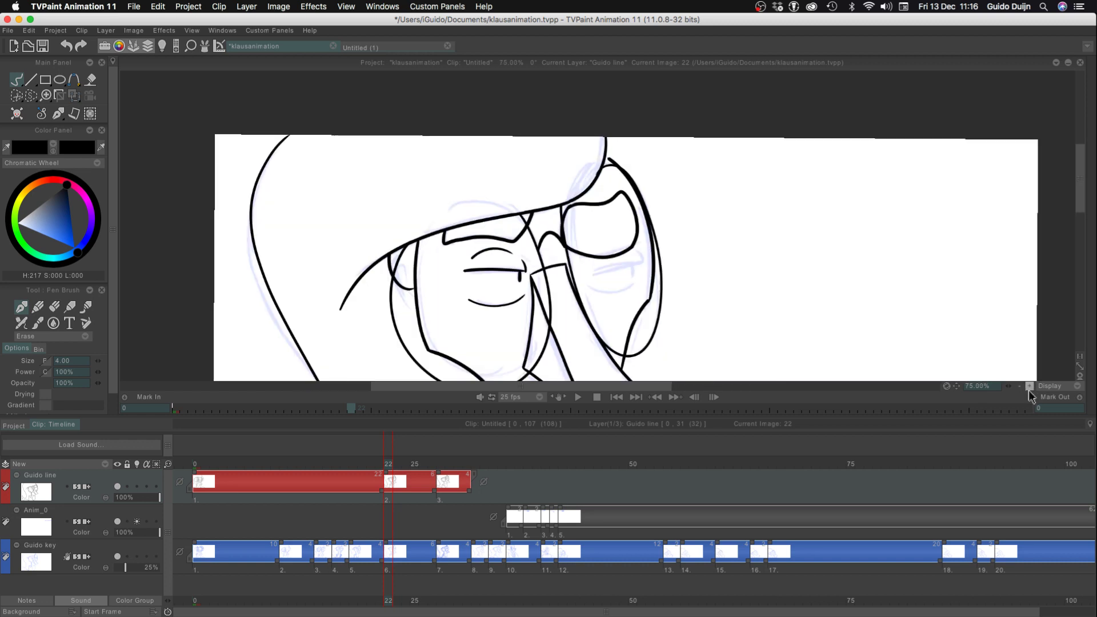
click(1028, 387)
click(1029, 387)
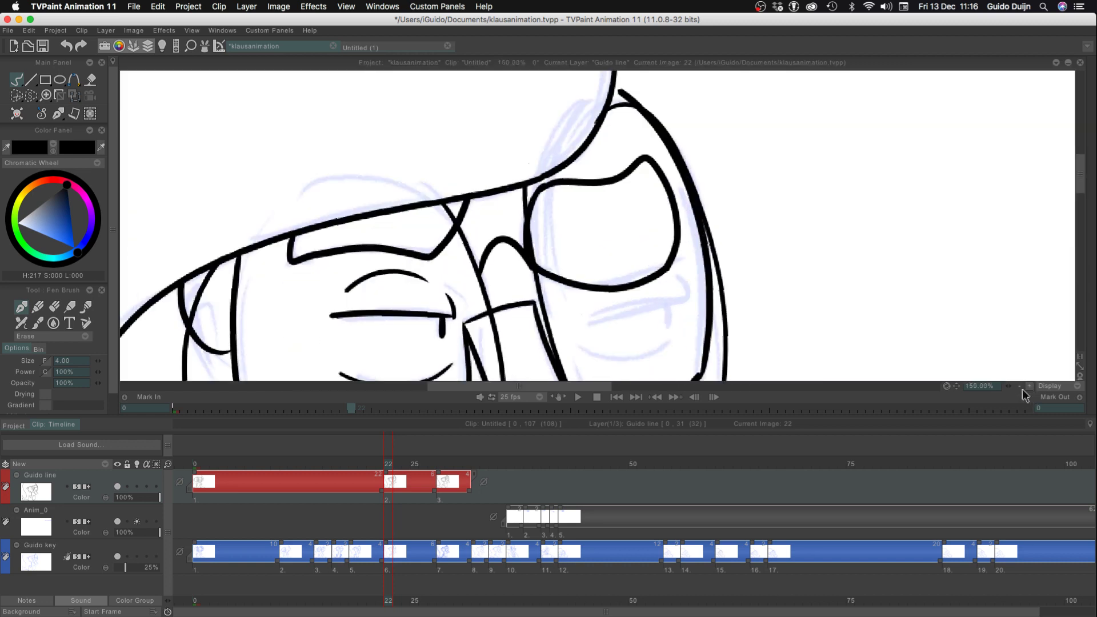
drag(372, 296, 284, 206)
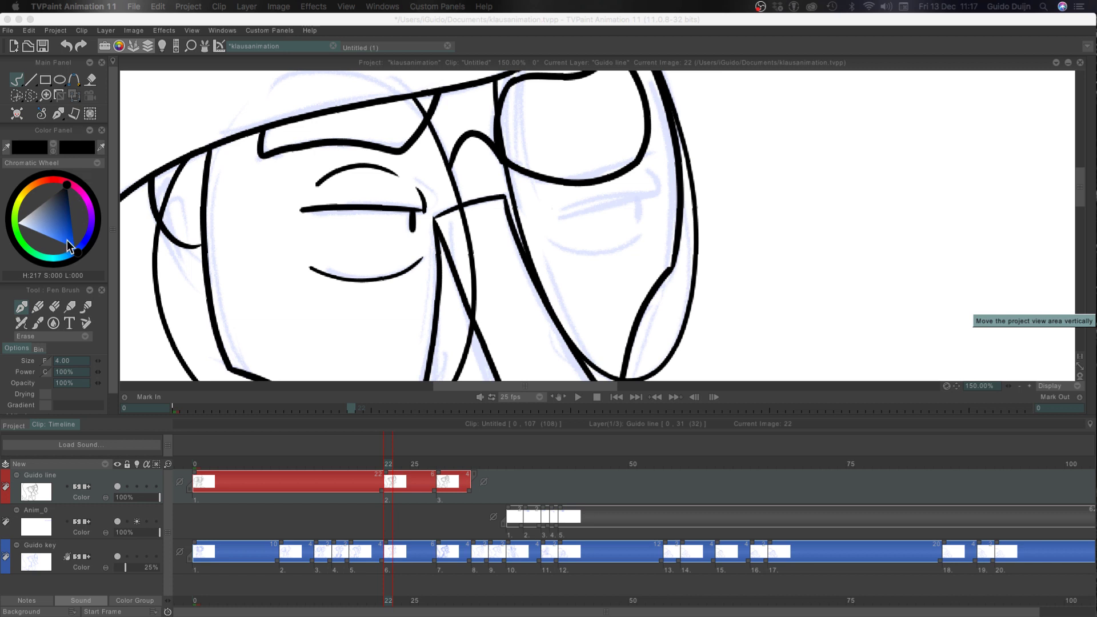
click(51, 336)
click(63, 309)
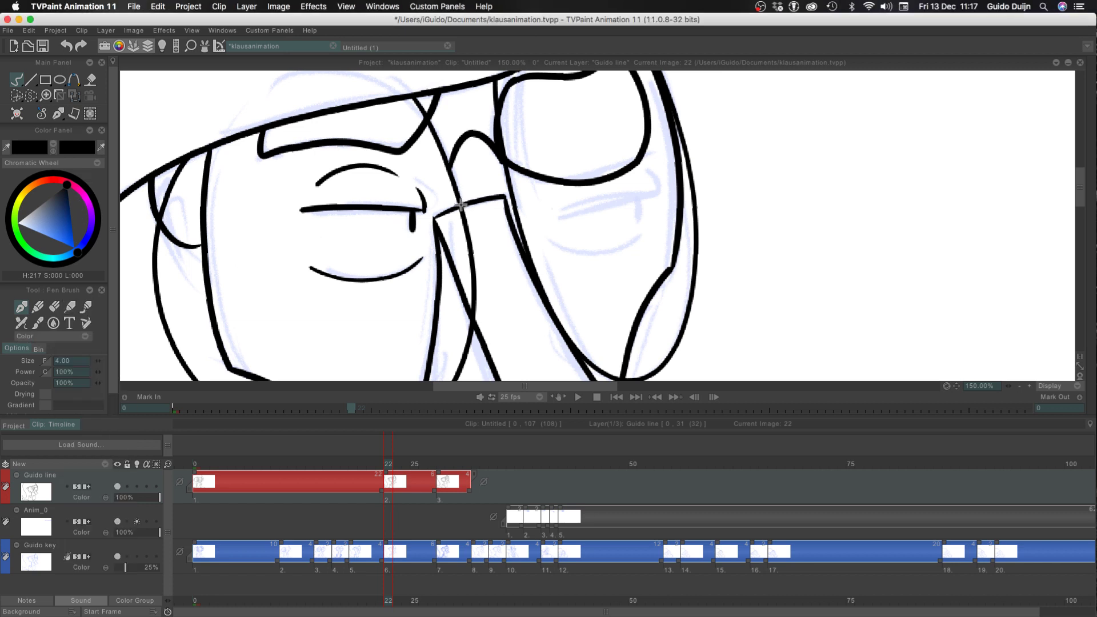
mouse_move(612, 186)
mouse_down()
mouse_move(618, 202)
mouse_move(540, 209)
mouse_up()
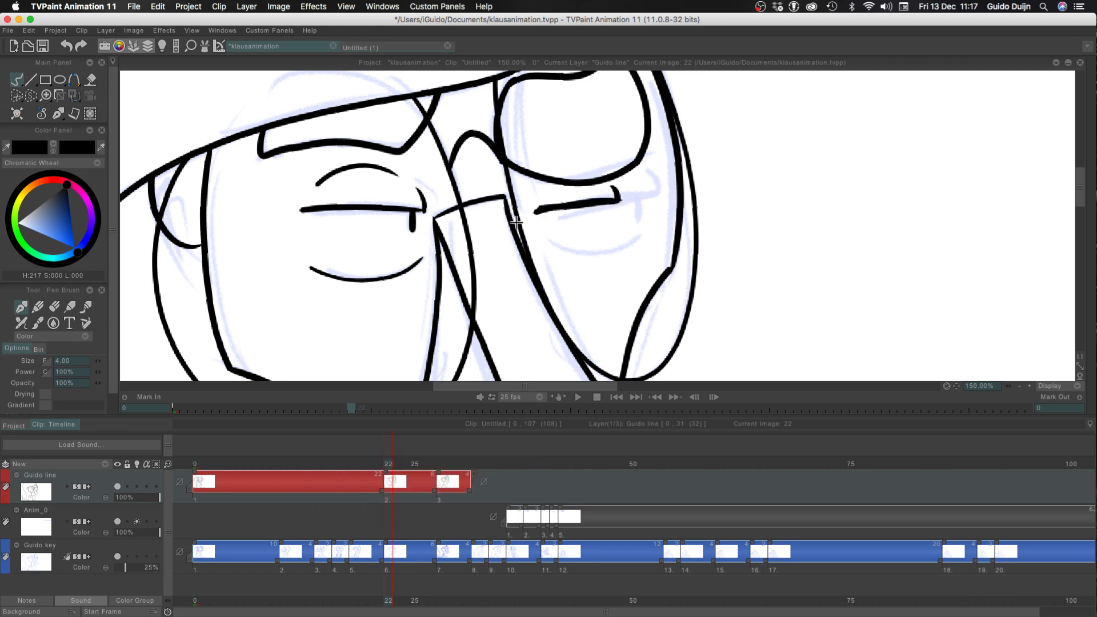
key(super+z)
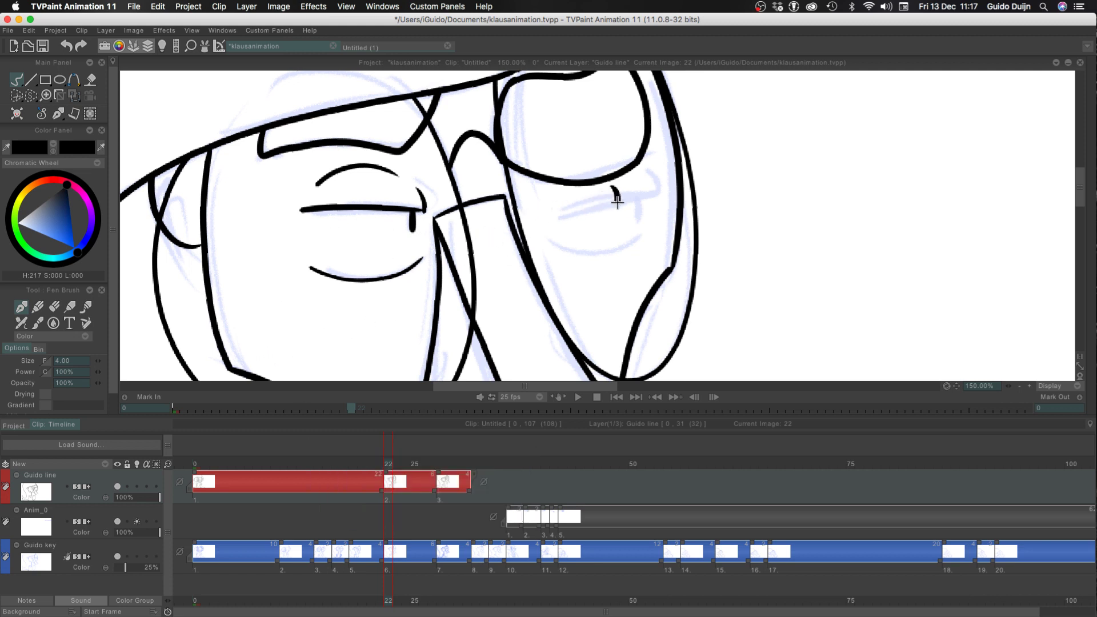
mouse_move(616, 202)
mouse_down()
mouse_move(528, 214)
mouse_move(556, 209)
mouse_move(540, 215)
mouse_move(616, 241)
mouse_move(607, 218)
mouse_up()
key(super+z)
key(super+z)
key(super+shift+z)
key(super+z)
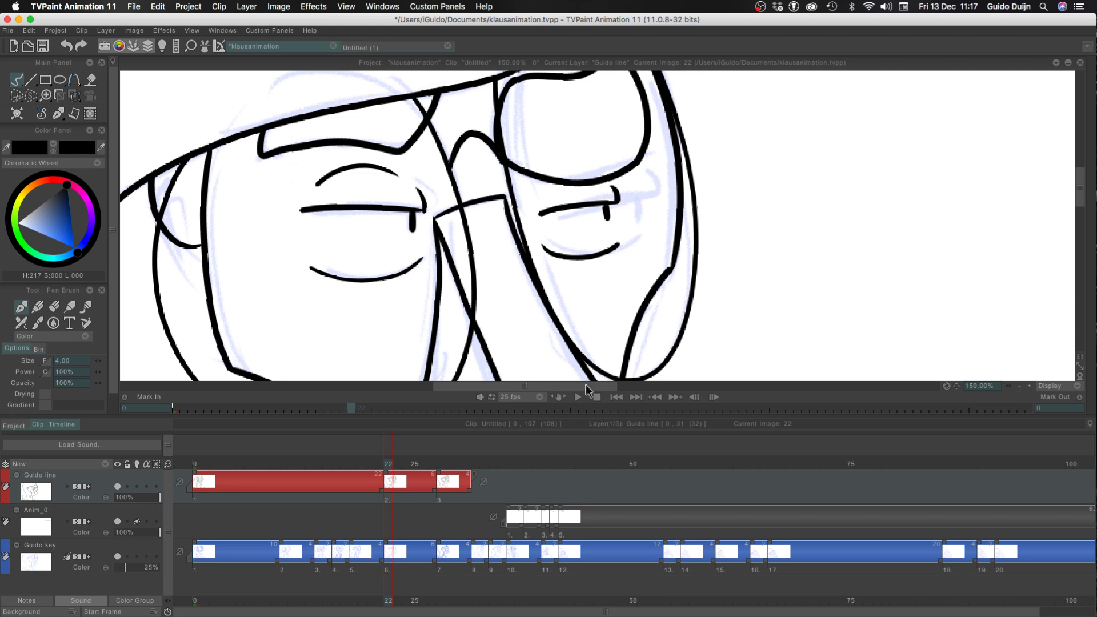
Doodle a round cartoon head with a muzzle, eyes and ear curve in the empty canvas area beside the character
mouse_move(861, 121)
mouse_down()
mouse_move(943, 139)
mouse_move(916, 304)
mouse_move(909, 225)
mouse_up()
key(super+z)
mouse_move(830, 195)
mouse_down()
mouse_move(909, 245)
mouse_move(839, 198)
mouse_move(803, 262)
mouse_move(825, 250)
mouse_move(889, 287)
mouse_move(901, 240)
mouse_up()
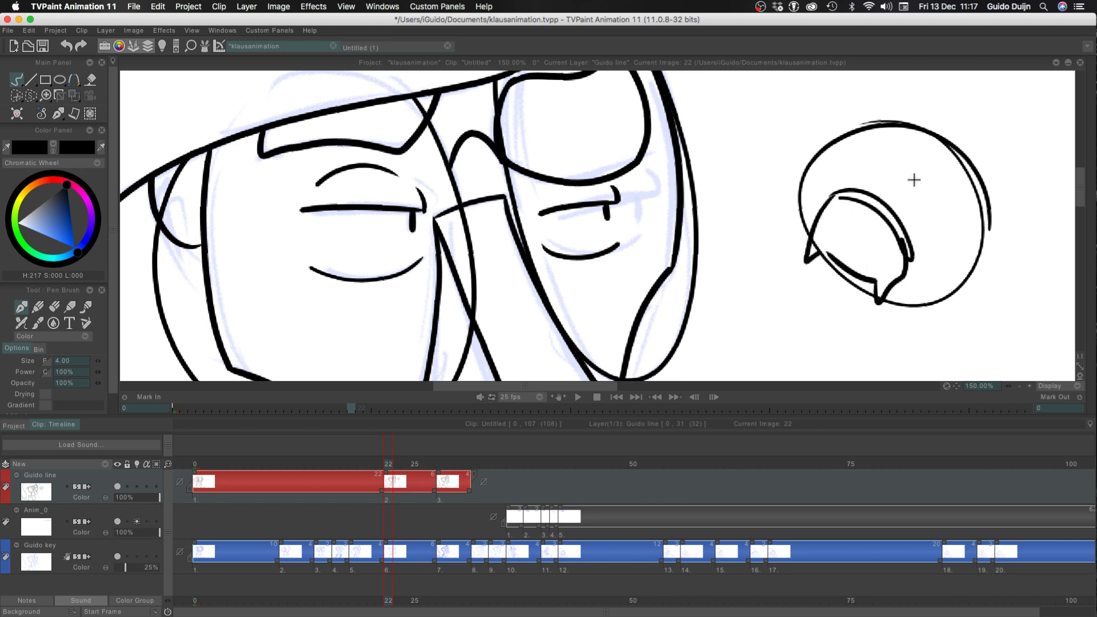
mouse_move(921, 186)
mouse_down()
mouse_move(955, 162)
mouse_move(931, 279)
mouse_up()
mouse_move(913, 243)
mouse_down()
mouse_move(933, 273)
mouse_move(912, 257)
mouse_up()
mouse_move(925, 216)
mouse_down()
mouse_move(924, 191)
mouse_move(921, 220)
mouse_up()
mouse_move(820, 166)
mouse_down()
mouse_move(875, 166)
mouse_move(828, 195)
mouse_up()
drag(870, 160, 860, 185)
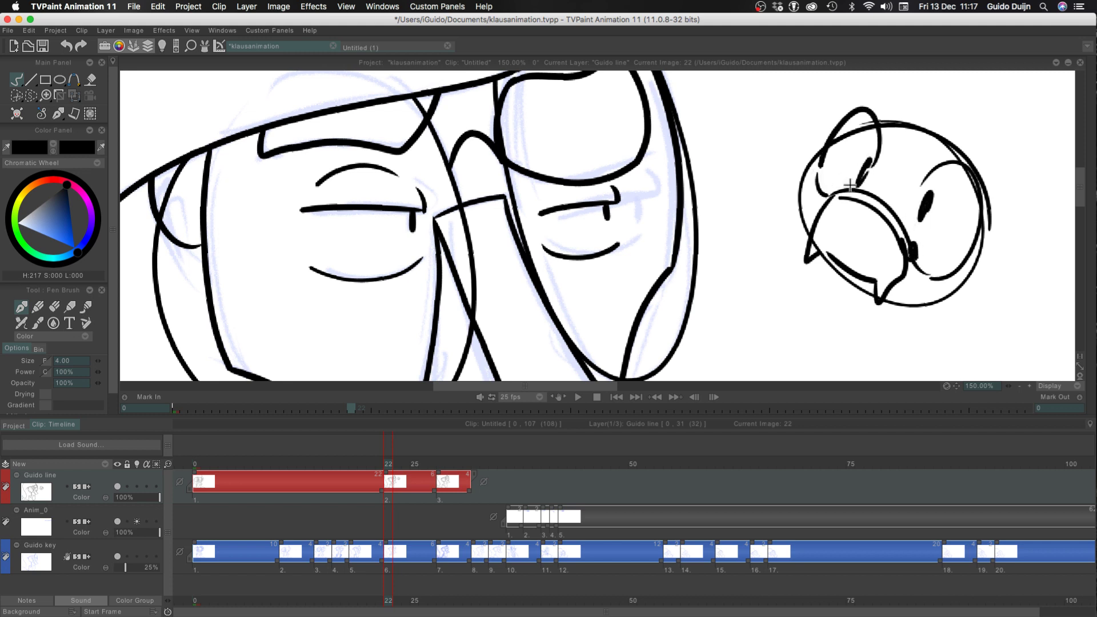
drag(891, 228, 891, 233)
click(854, 218)
drag(840, 203, 854, 217)
Add a hat outline, feather, heavy brows and short neck strokes to the doodled head
drag(965, 150, 762, 217)
mouse_move(964, 150)
mouse_down()
mouse_move(922, 78)
mouse_move(838, 73)
mouse_up()
mouse_move(786, 108)
mouse_down()
mouse_move(741, 117)
mouse_move(710, 177)
mouse_move(698, 283)
mouse_up()
drag(697, 282, 789, 247)
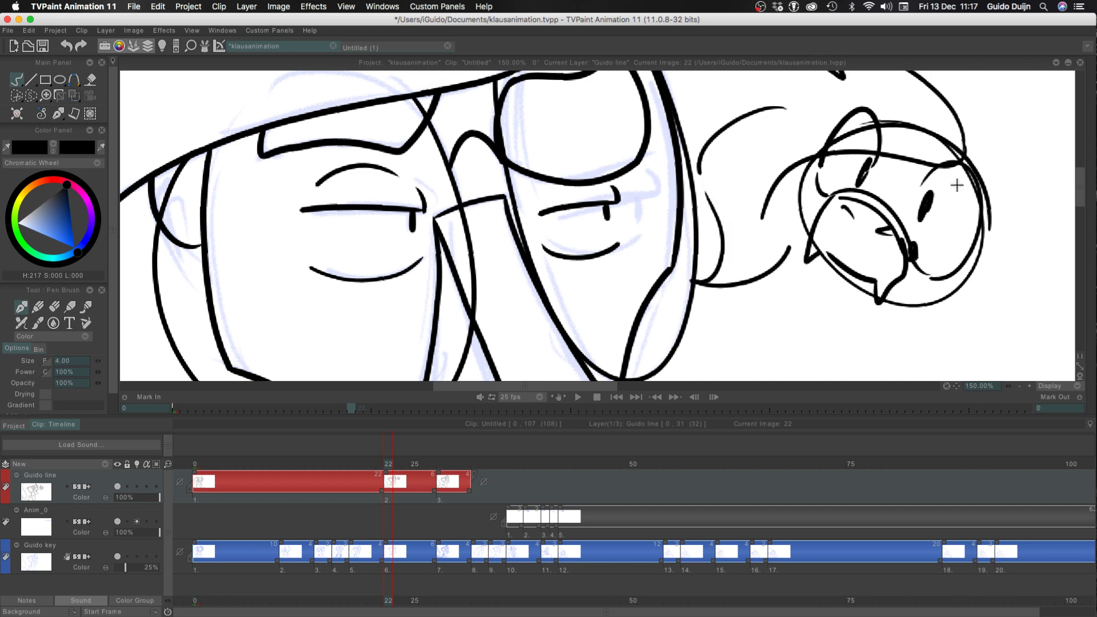
mouse_move(965, 153)
mouse_down()
mouse_move(1004, 76)
mouse_move(1019, 136)
mouse_move(977, 200)
mouse_up()
drag(1009, 163, 987, 187)
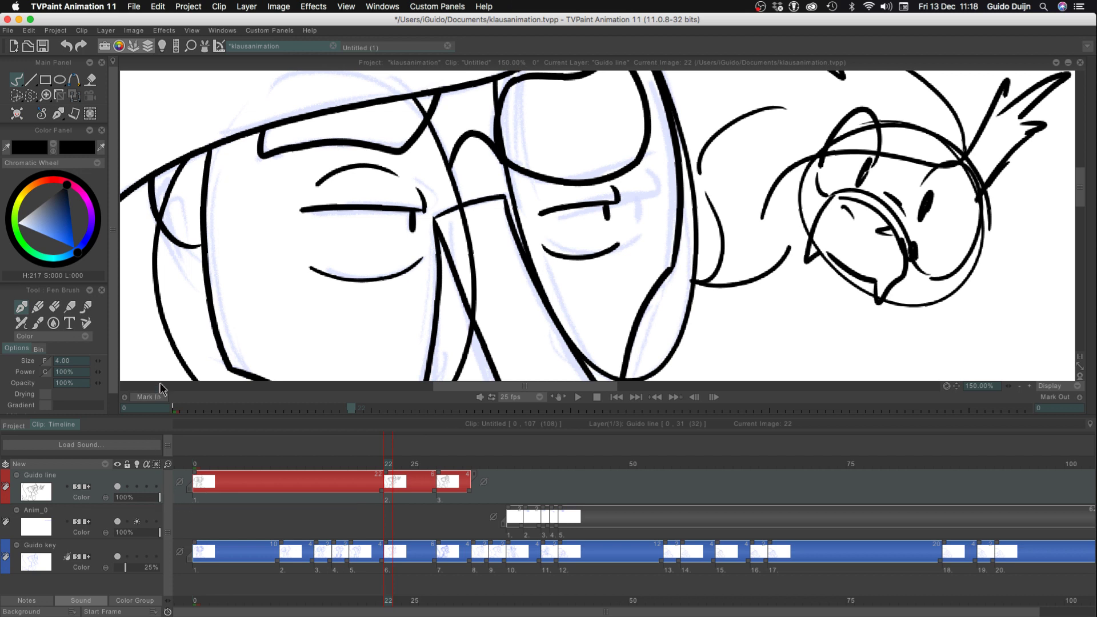
drag(973, 168, 919, 178)
drag(862, 100, 883, 152)
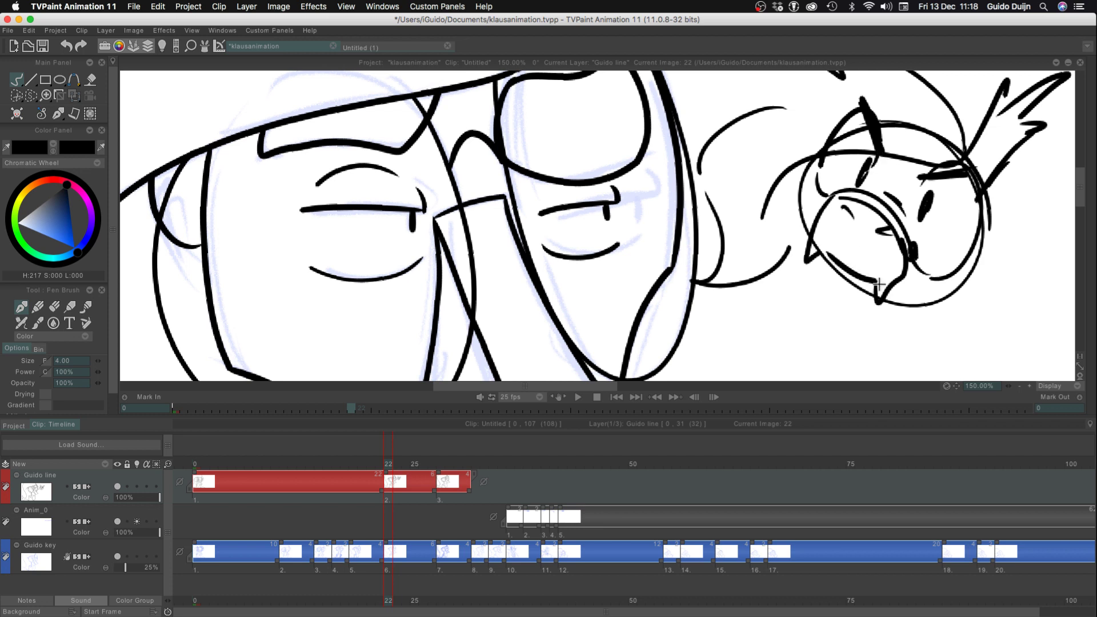
mouse_move(904, 286)
mouse_down()
mouse_move(928, 287)
mouse_move(882, 328)
mouse_up()
drag(854, 288, 838, 317)
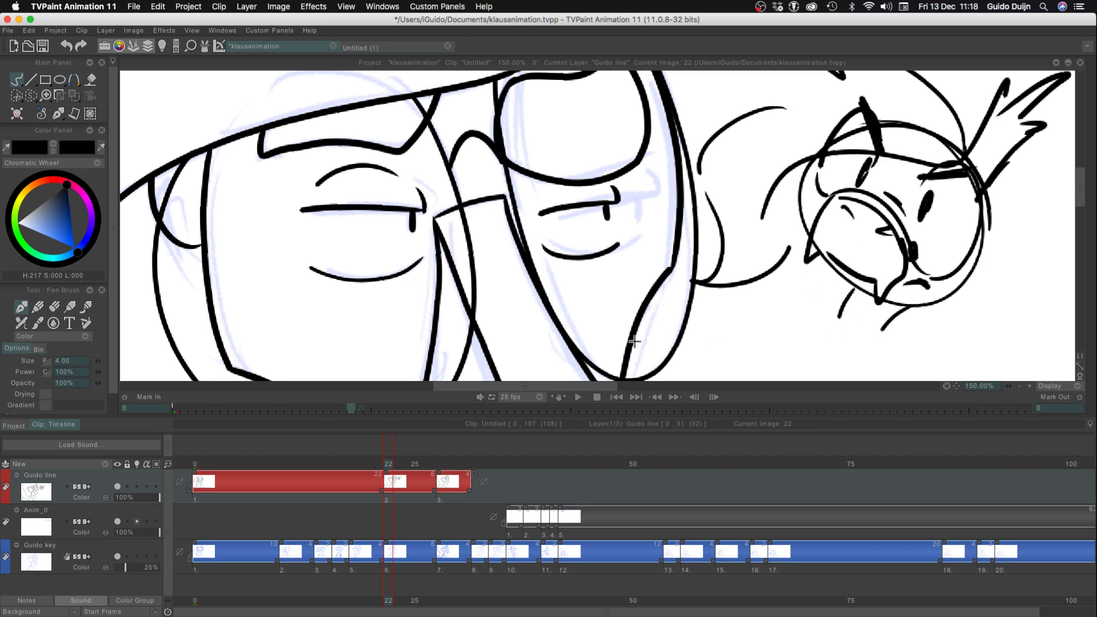
Undo all strokes of the doodle beside the character
key(ctrl+z)
key(ctrl+z)
key(ctrl+z)
key(ctrl+z)
key(ctrl+z)
key(ctrl+z)
key(ctrl+z)
key(ctrl+z)
key(ctrl+z)
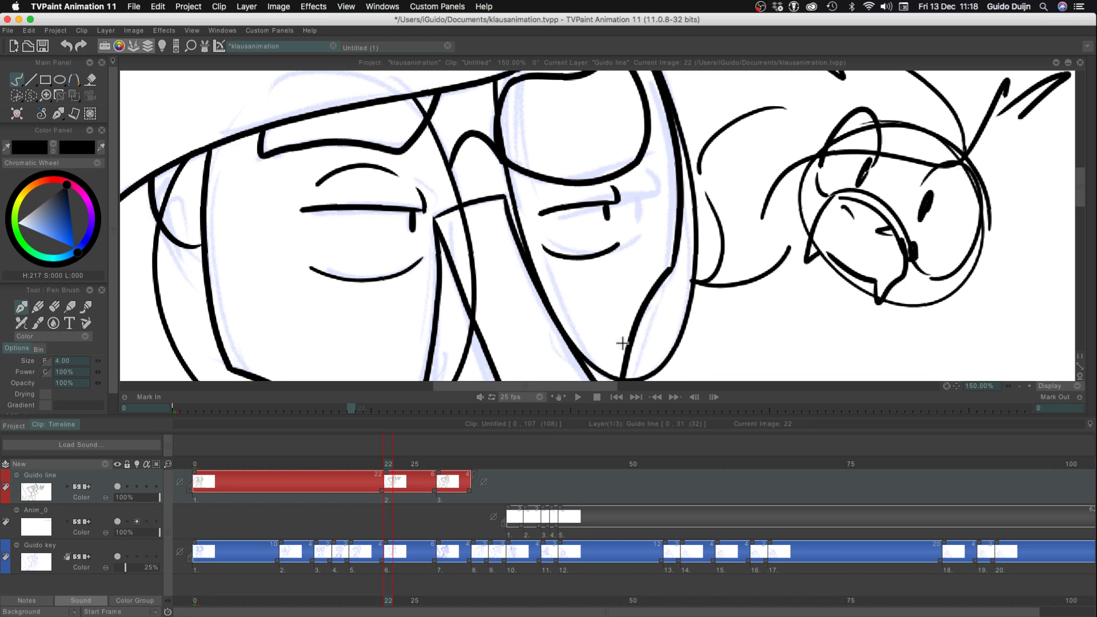
key(ctrl+z)
key(ctrl+z)
key(ctrl+z)
key(ctrl+z)
key(ctrl+z)
key(ctrl+z)
key(ctrl+z)
key(ctrl+z)
key(ctrl+z)
key(ctrl+z)
key(ctrl+z)
key(ctrl+z)
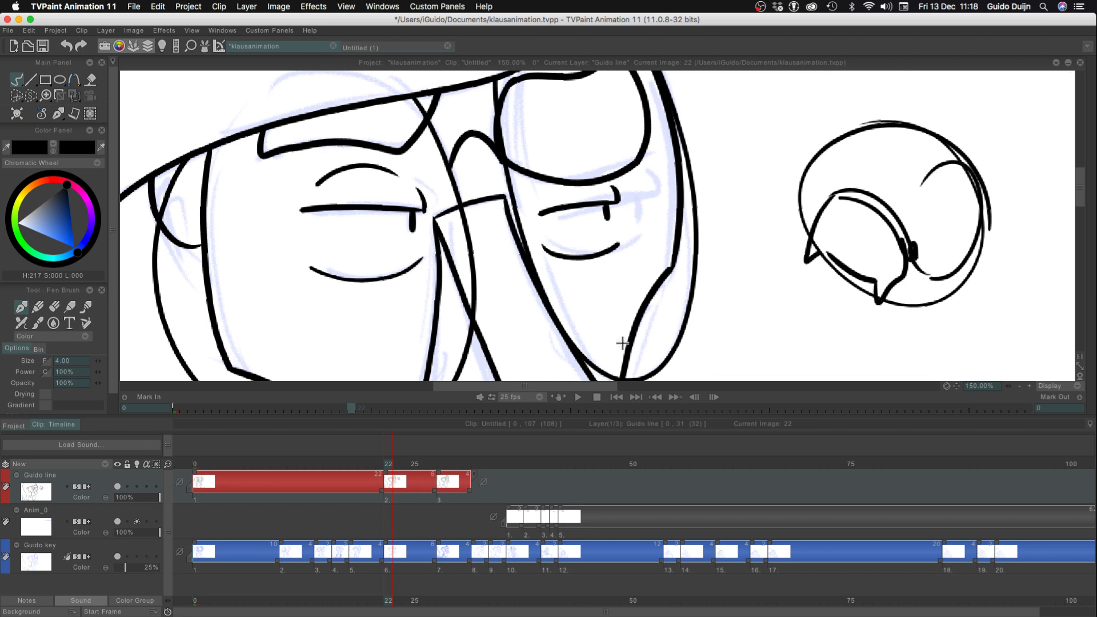
key(ctrl+z)
key(ctrl+z)
key(ctrl+z)
key(ctrl+z)
key(ctrl+z)
key(ctrl+z)
key(ctrl+z)
key(ctrl+z)
key(ctrl+z)
key(ctrl+z)
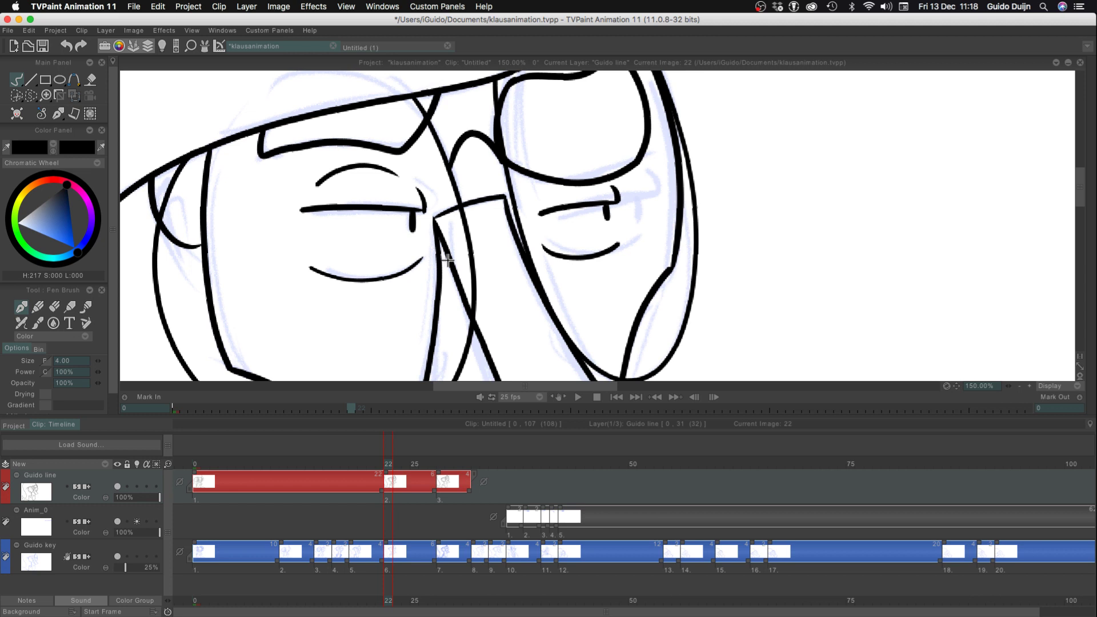
Scrub through the clip from the first frame past frame 37 at reduced zoom to examine the inked poses and upcoming rough keys
click(1019, 386)
click(1029, 387)
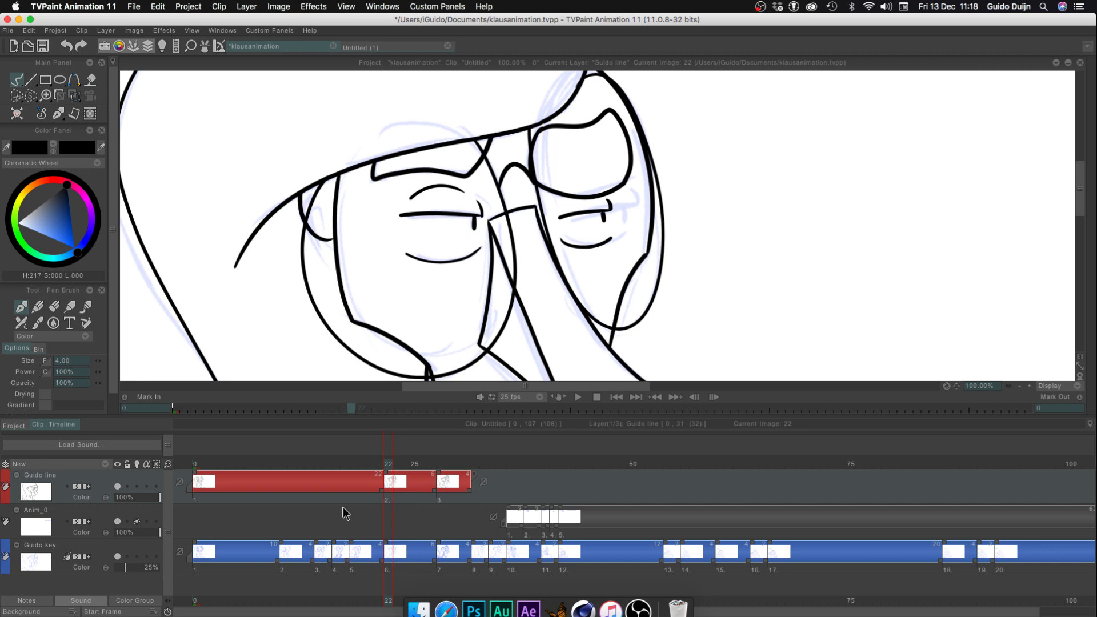
drag(385, 457, 126, 467)
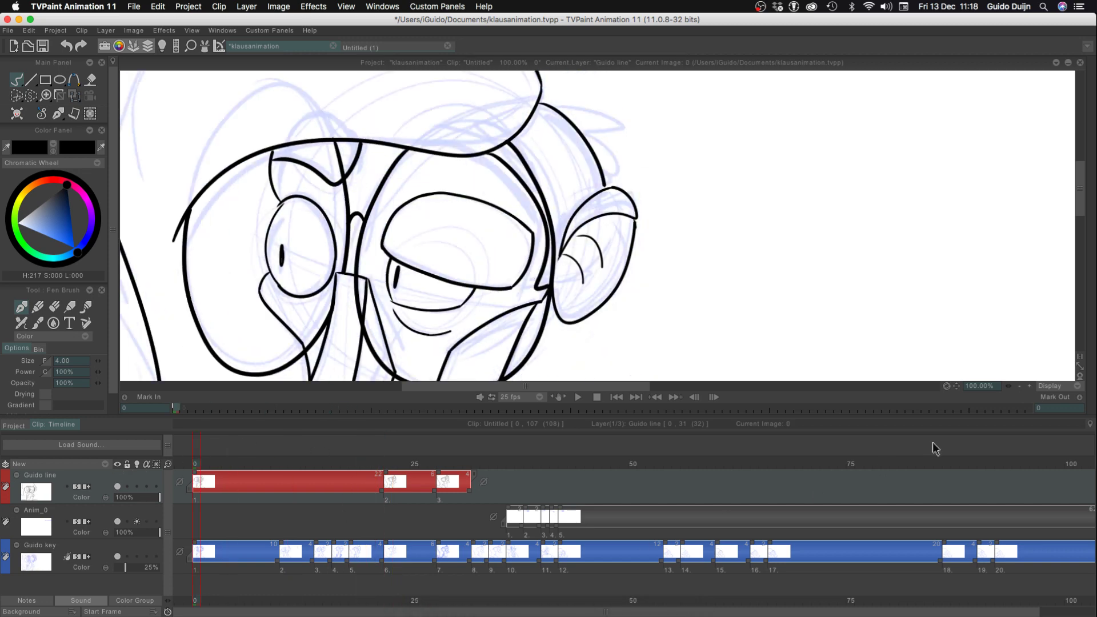
click(1019, 386)
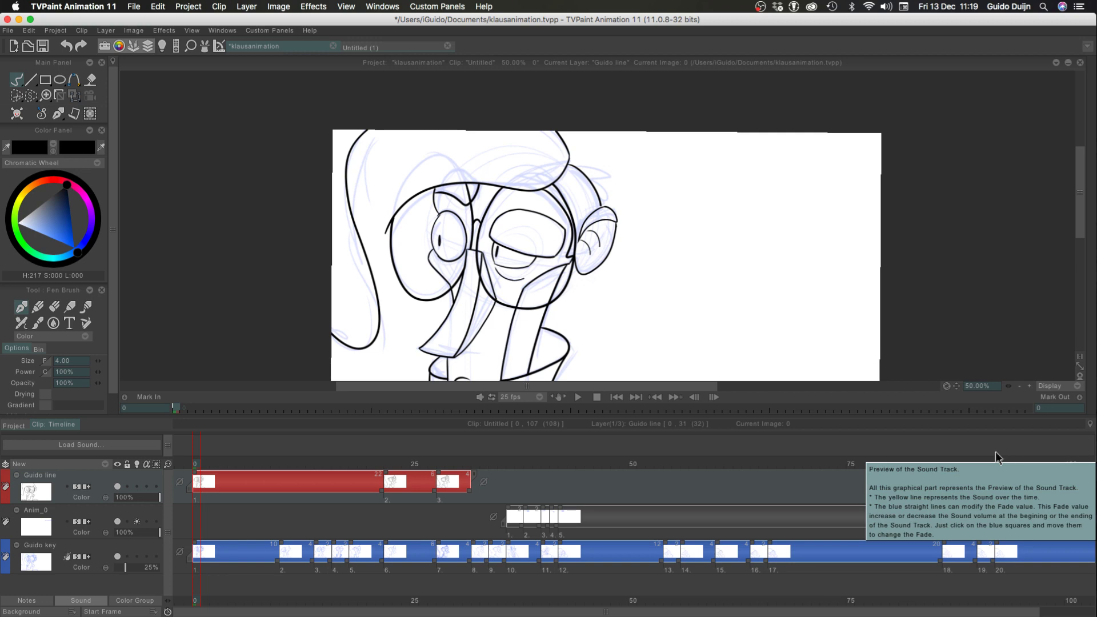
click(413, 474)
drag(415, 474, 519, 482)
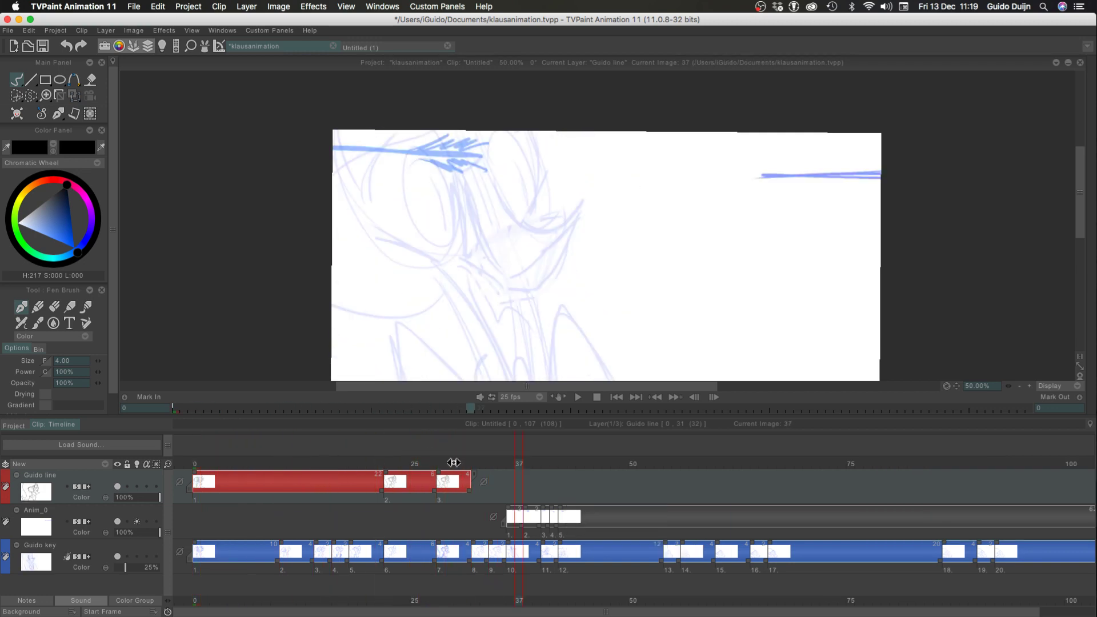
mouse_move(455, 466)
mouse_down()
mouse_move(400, 467)
mouse_move(459, 468)
mouse_up()
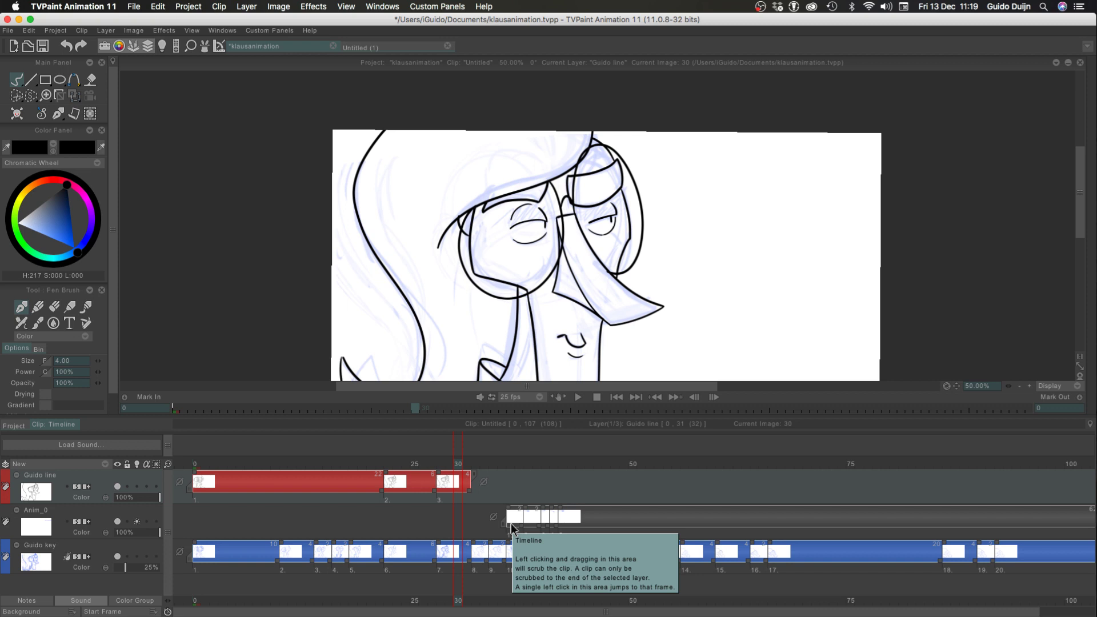
click(1020, 386)
click(404, 462)
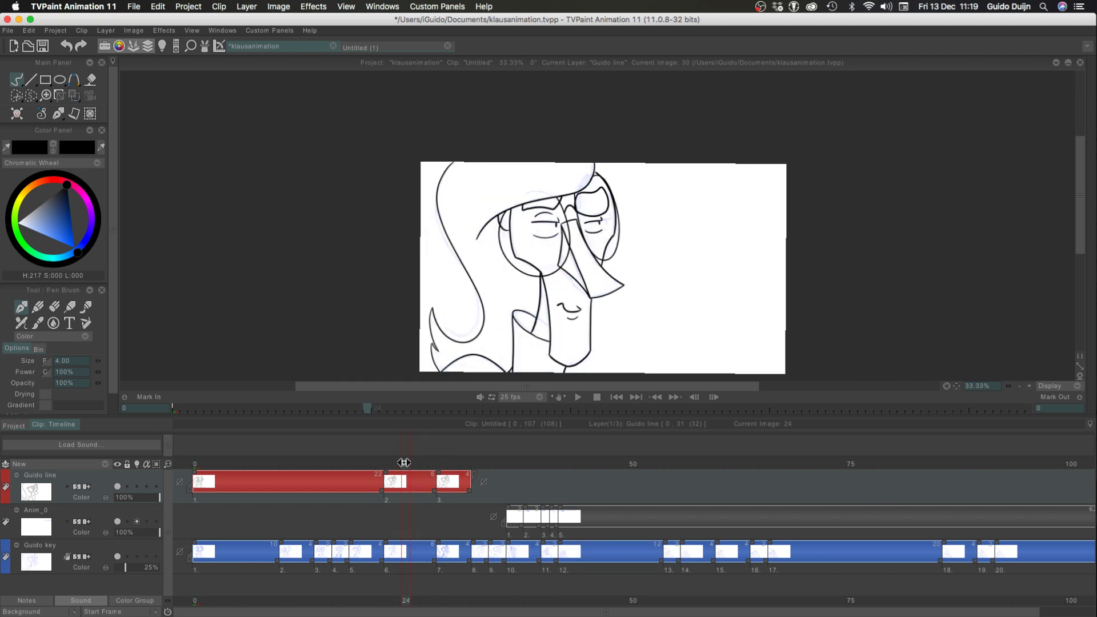
mouse_move(404, 462)
mouse_down()
mouse_move(476, 462)
mouse_move(290, 452)
mouse_move(608, 462)
mouse_up()
click(450, 463)
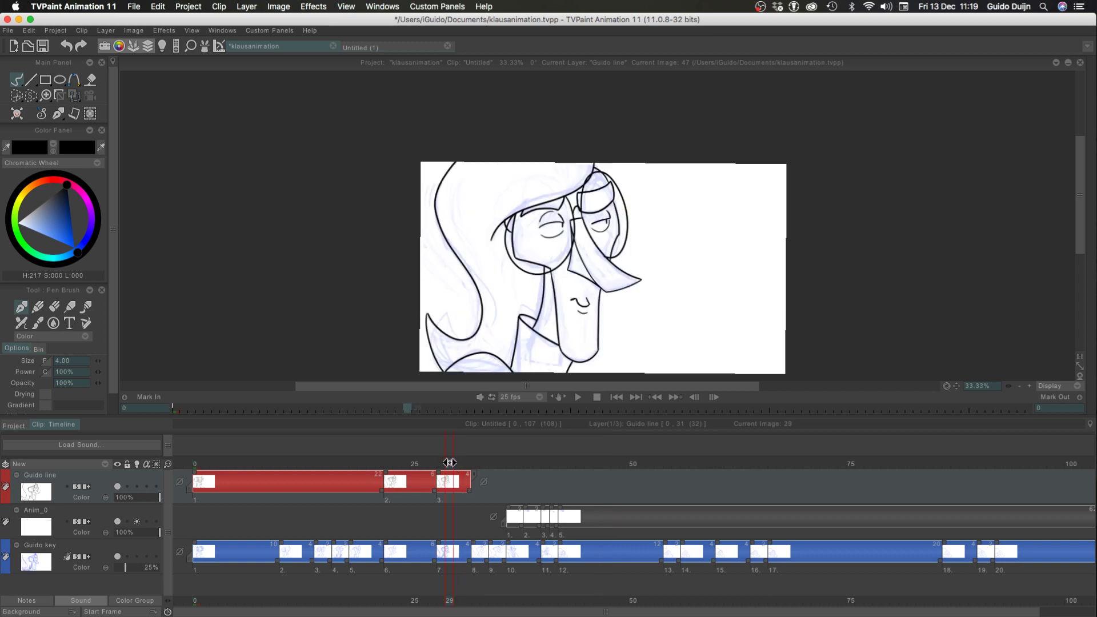
Sketch a circle and an angular shape beside the character on frame 30, and undo both
mouse_move(450, 463)
mouse_down()
mouse_move(375, 471)
mouse_move(450, 482)
mouse_move(320, 474)
mouse_move(458, 450)
mouse_up()
mouse_move(701, 190)
mouse_down()
mouse_move(743, 268)
mouse_move(770, 252)
mouse_up()
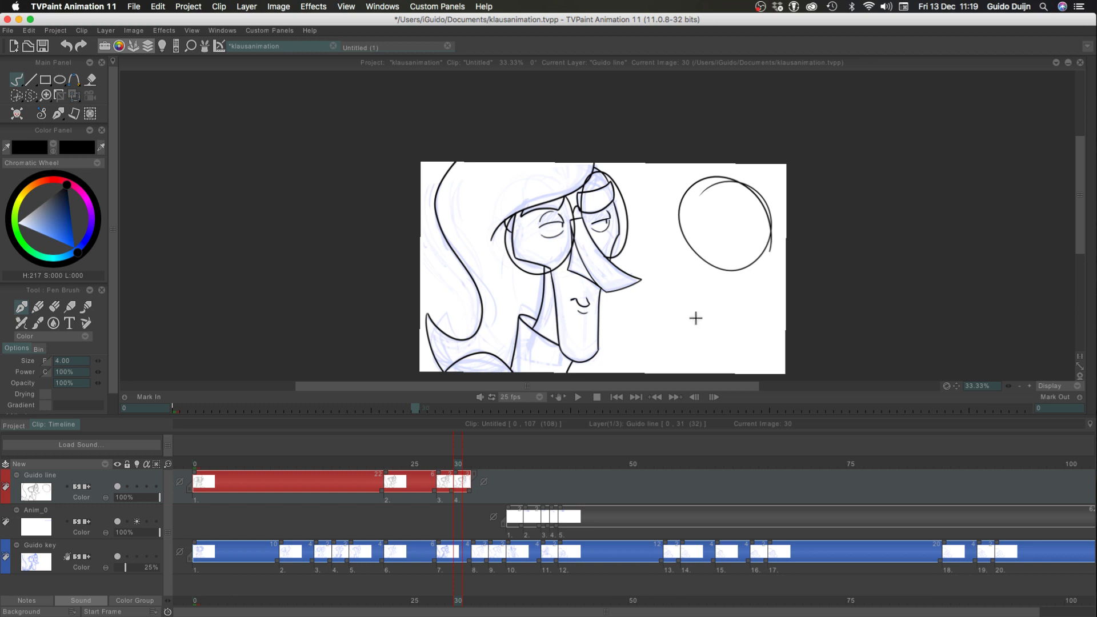
mouse_move(699, 340)
mouse_down()
mouse_move(649, 306)
mouse_move(694, 348)
mouse_up()
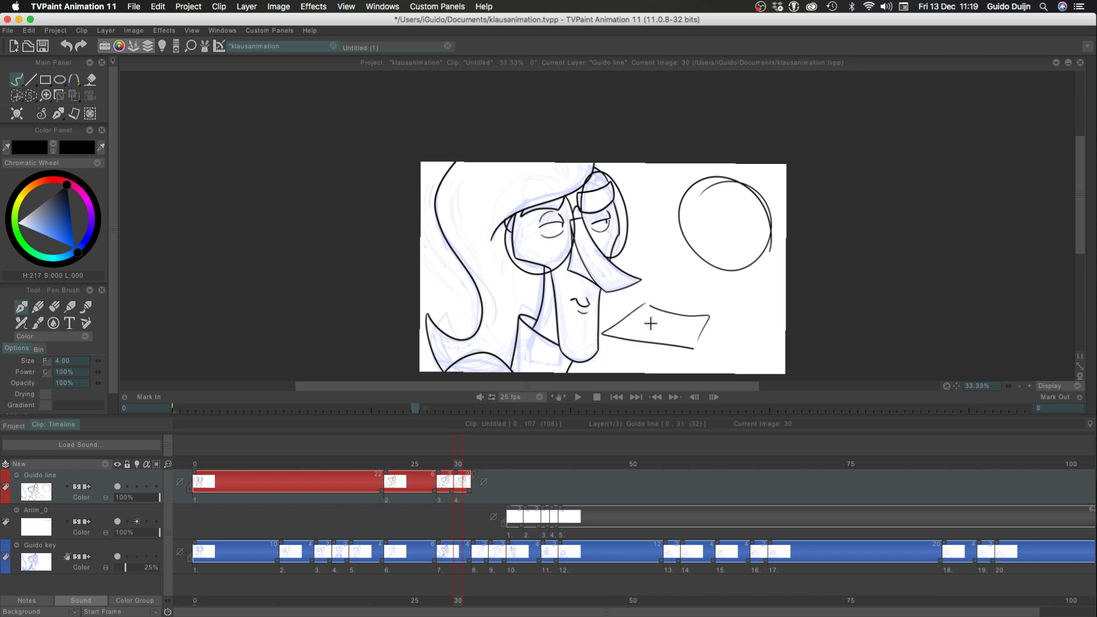
key(super+z)
key(super+z)
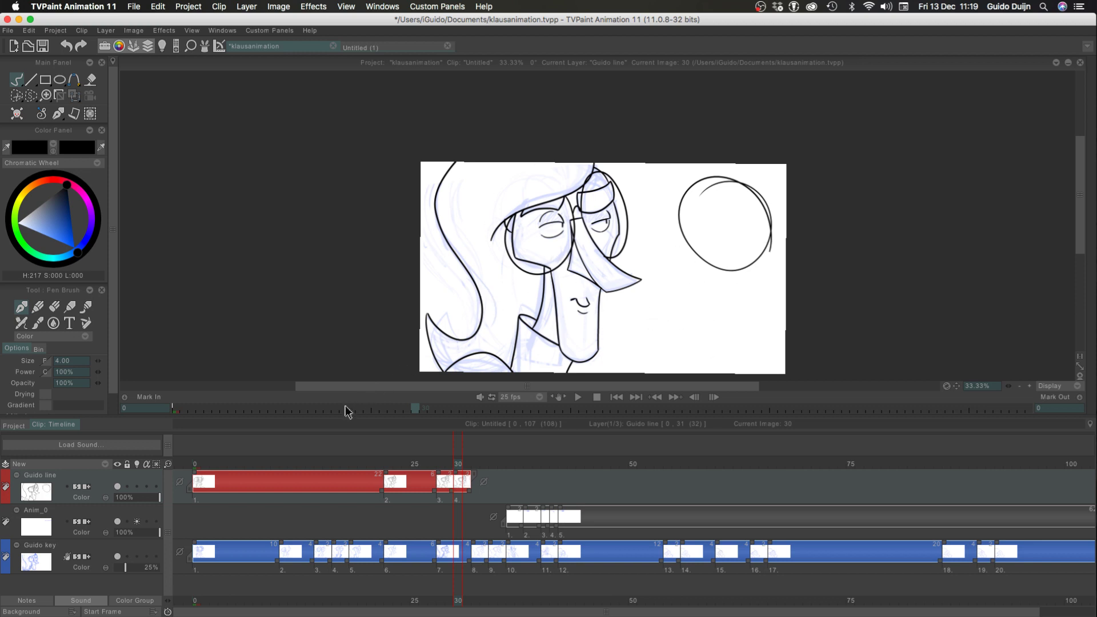
key(super+z)
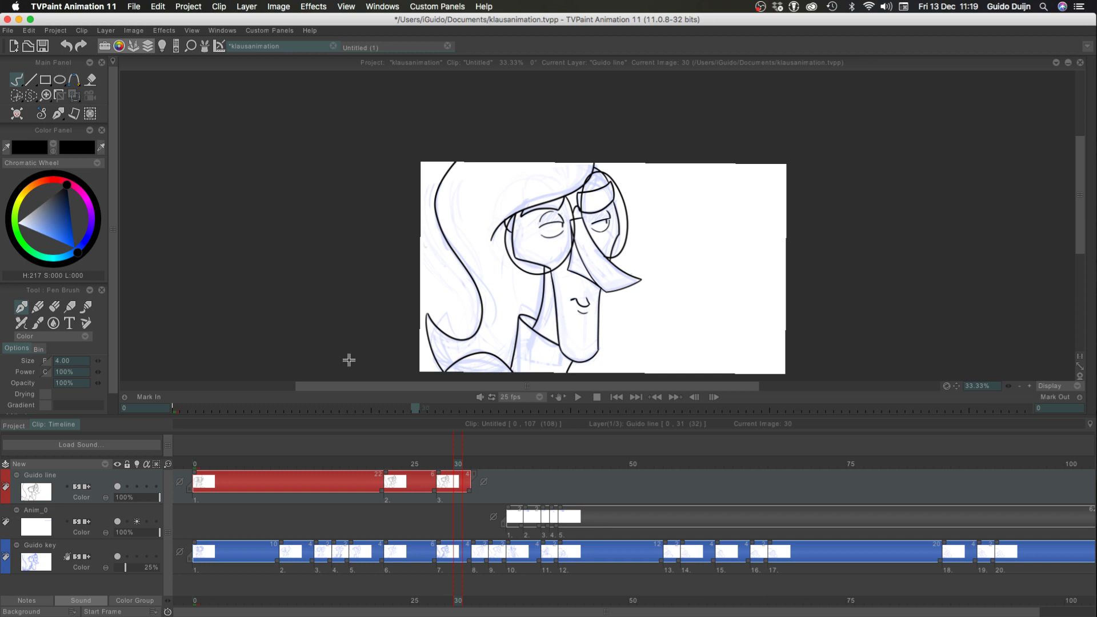
Doodle a round-headed cartoon figure with a muzzle, slit eyes, spiky crown, arms and body beside the character on frame 30
mouse_move(691, 205)
mouse_down()
mouse_move(735, 200)
mouse_move(753, 224)
mouse_up()
mouse_move(687, 267)
mouse_down()
mouse_move(747, 273)
mouse_move(696, 277)
mouse_move(689, 256)
mouse_move(735, 296)
mouse_move(704, 243)
mouse_up()
key(super+z)
key(super+z)
drag(770, 246, 769, 254)
drag(705, 236, 708, 224)
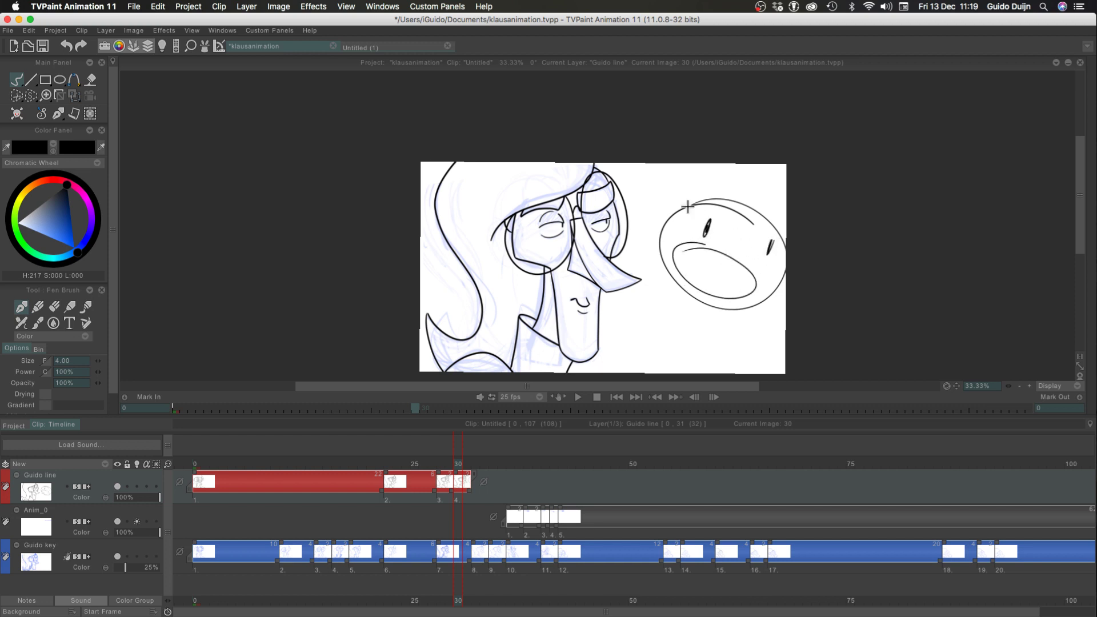
mouse_move(774, 226)
mouse_down()
mouse_move(765, 177)
mouse_move(728, 195)
mouse_up()
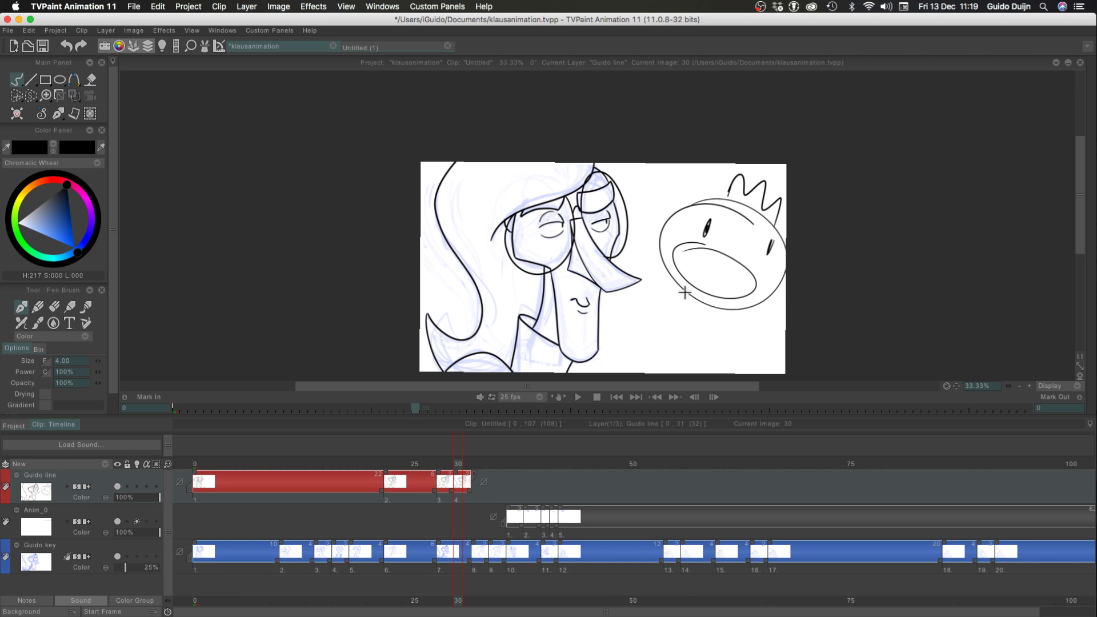
mouse_move(686, 295)
mouse_down()
mouse_move(618, 323)
mouse_move(674, 324)
mouse_move(651, 410)
mouse_move(715, 374)
mouse_move(721, 349)
mouse_move(769, 353)
mouse_move(730, 339)
mouse_move(736, 307)
mouse_up()
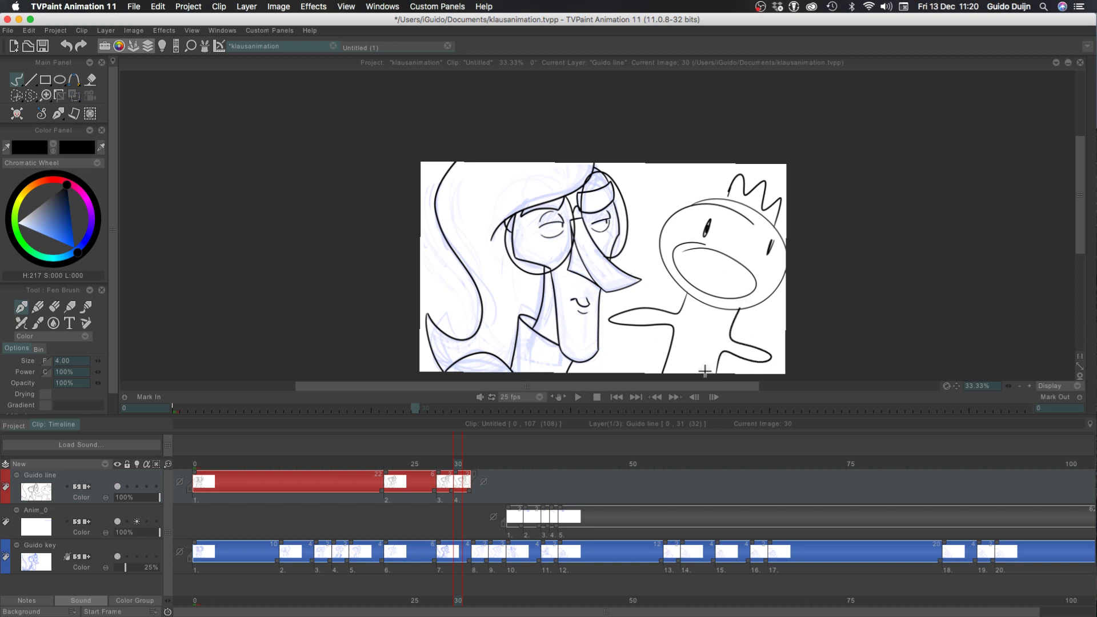
mouse_move(712, 370)
mouse_down()
mouse_move(711, 339)
mouse_move(687, 324)
mouse_move(681, 370)
mouse_up()
Undo every stroke of the crowned figure doodle on frame 30
key(super+z)
key(super+z)
key(super+z)
key(super+z)
key(super+z)
key(super+z)
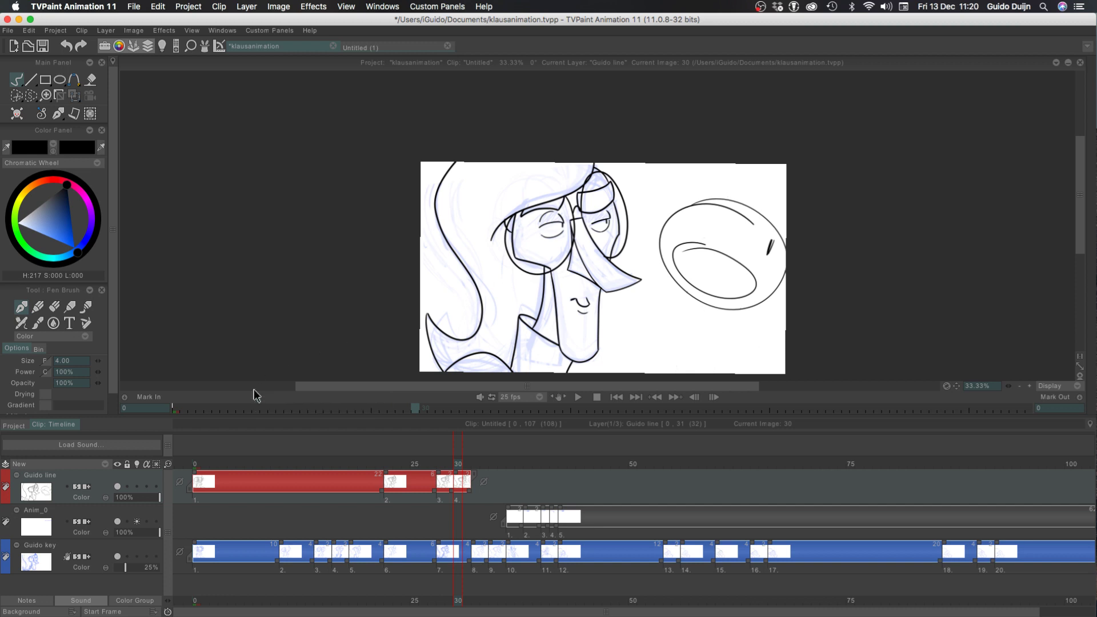
key(super+z)
key(super+z)
key(super+z)
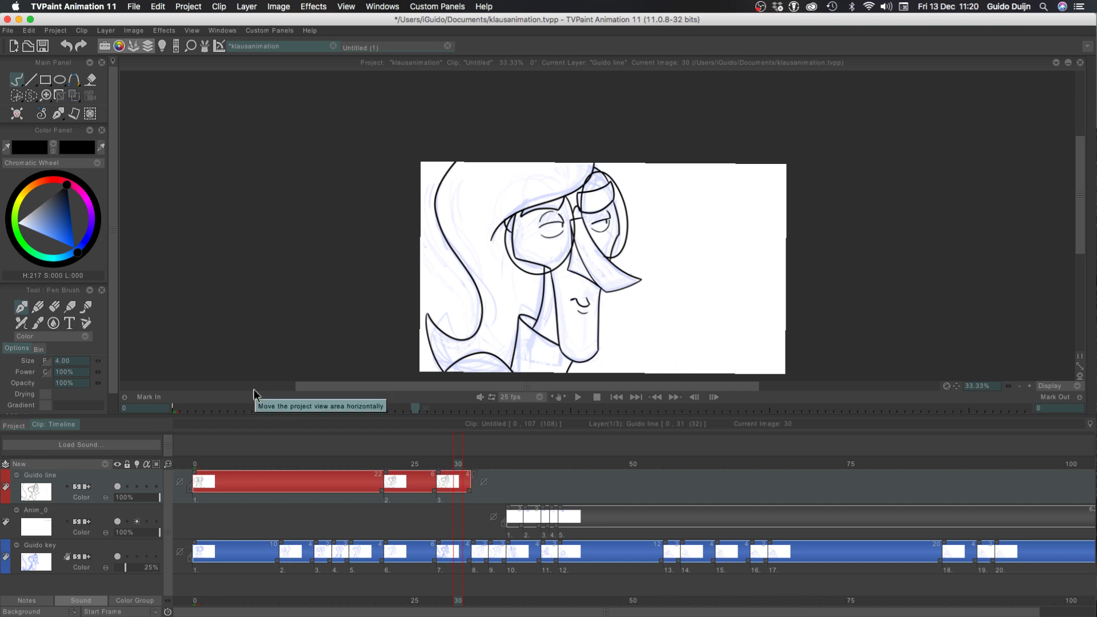
Scrub between frames 23 and 45 to compare the inked poses with the rough keys at different zoom levels
mouse_move(445, 464)
mouse_down()
mouse_move(345, 468)
mouse_move(448, 463)
mouse_move(321, 458)
mouse_move(434, 458)
mouse_move(380, 437)
mouse_move(448, 448)
mouse_move(323, 433)
mouse_move(406, 439)
mouse_move(588, 515)
mouse_up()
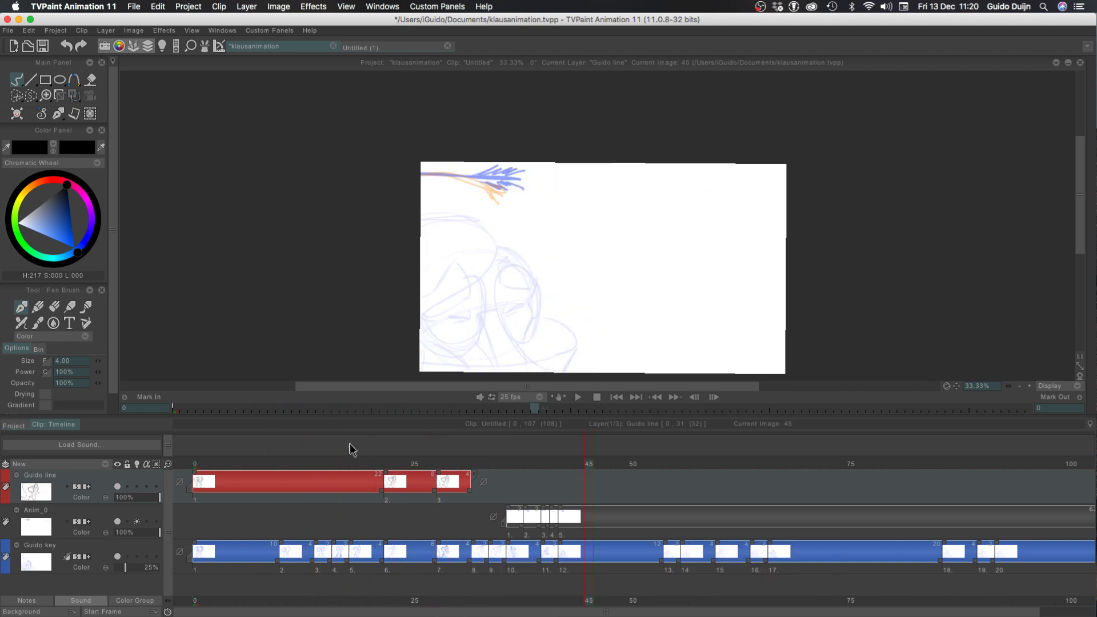
drag(349, 450, 449, 448)
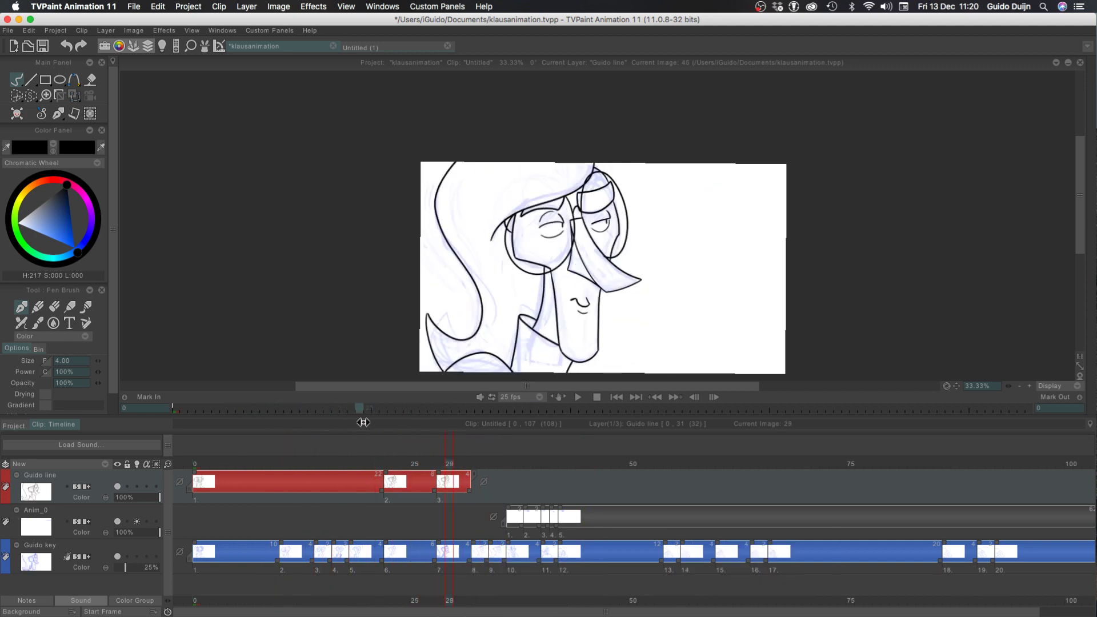
drag(363, 422, 397, 497)
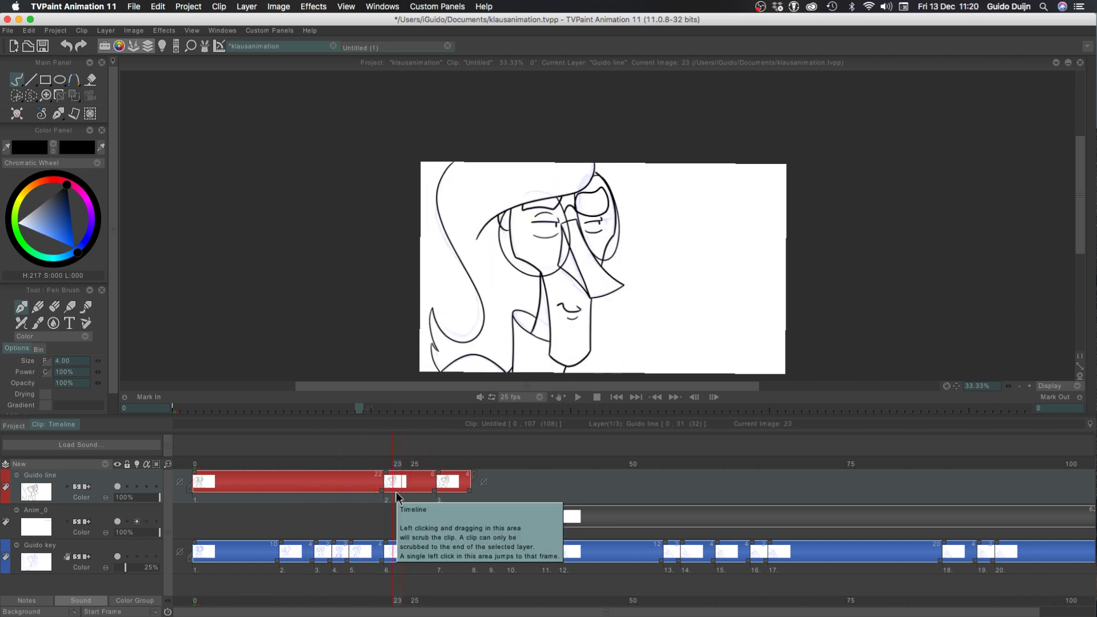
drag(396, 455, 424, 477)
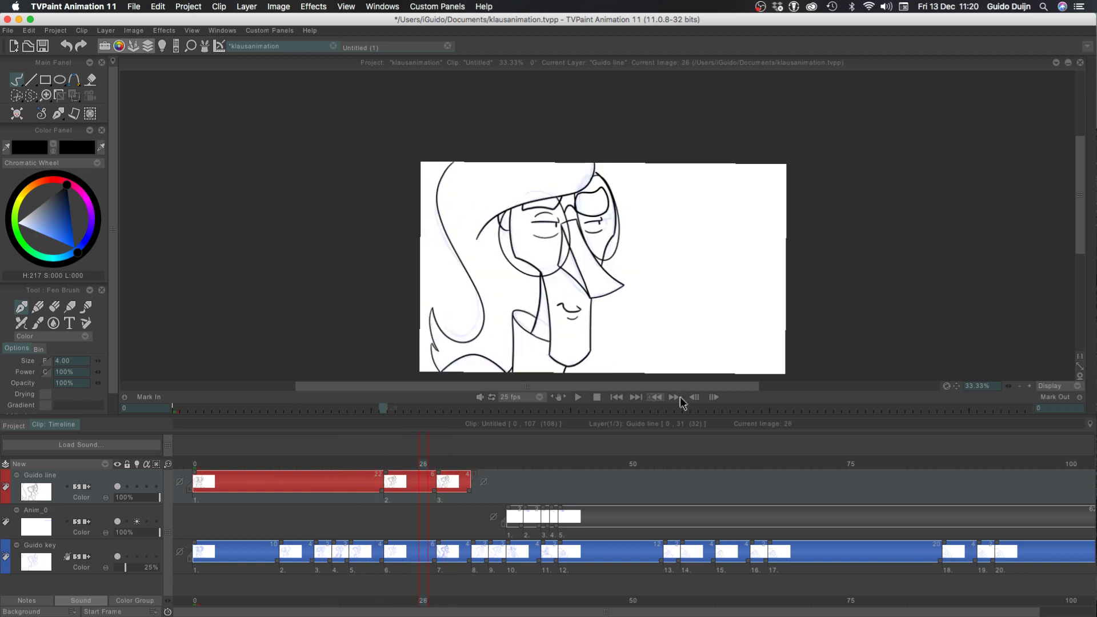
click(1029, 387)
click(1030, 387)
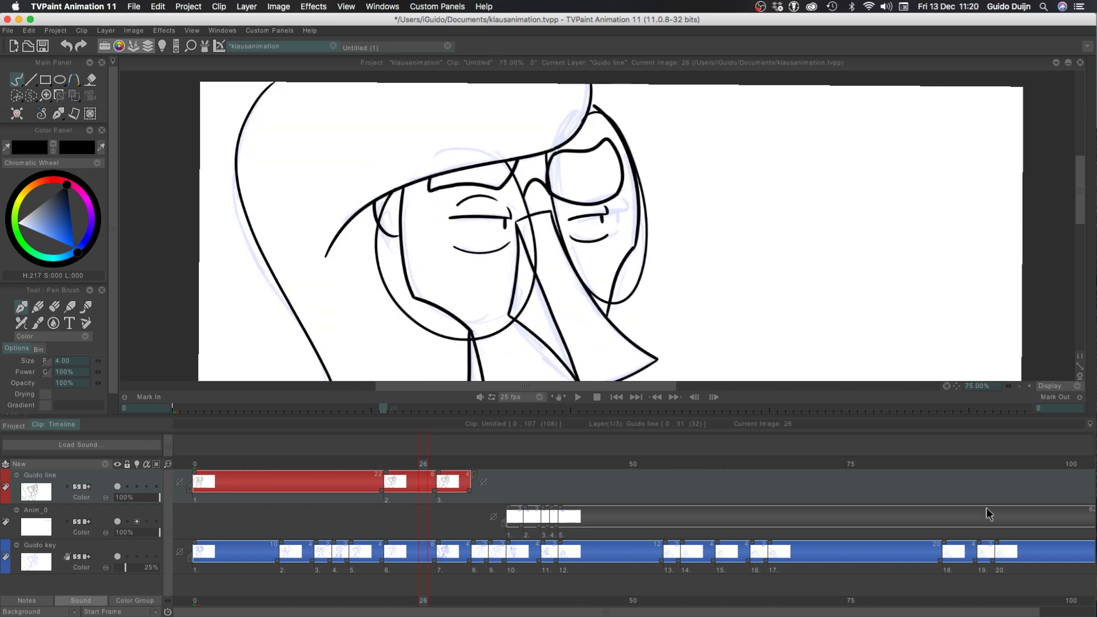
mouse_move(341, 458)
mouse_down()
mouse_move(309, 473)
mouse_move(467, 471)
mouse_move(326, 474)
mouse_move(458, 478)
mouse_move(406, 467)
mouse_move(506, 490)
mouse_move(375, 478)
mouse_move(467, 483)
mouse_up()
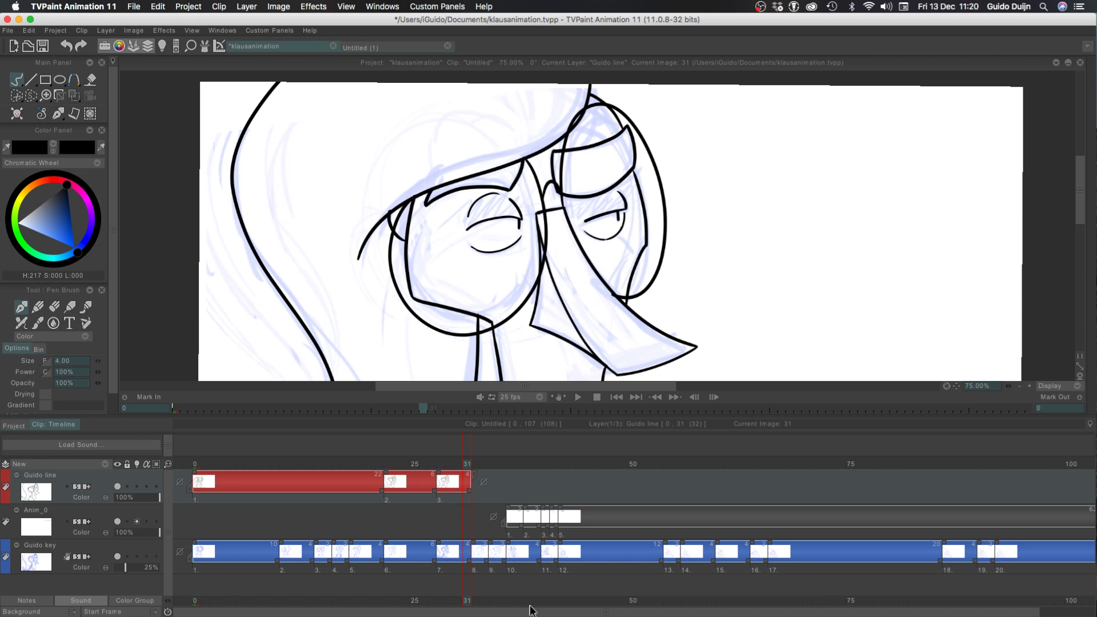
Return to the first frame with the canvas at 25% zoom and save the project
drag(363, 467, 158, 457)
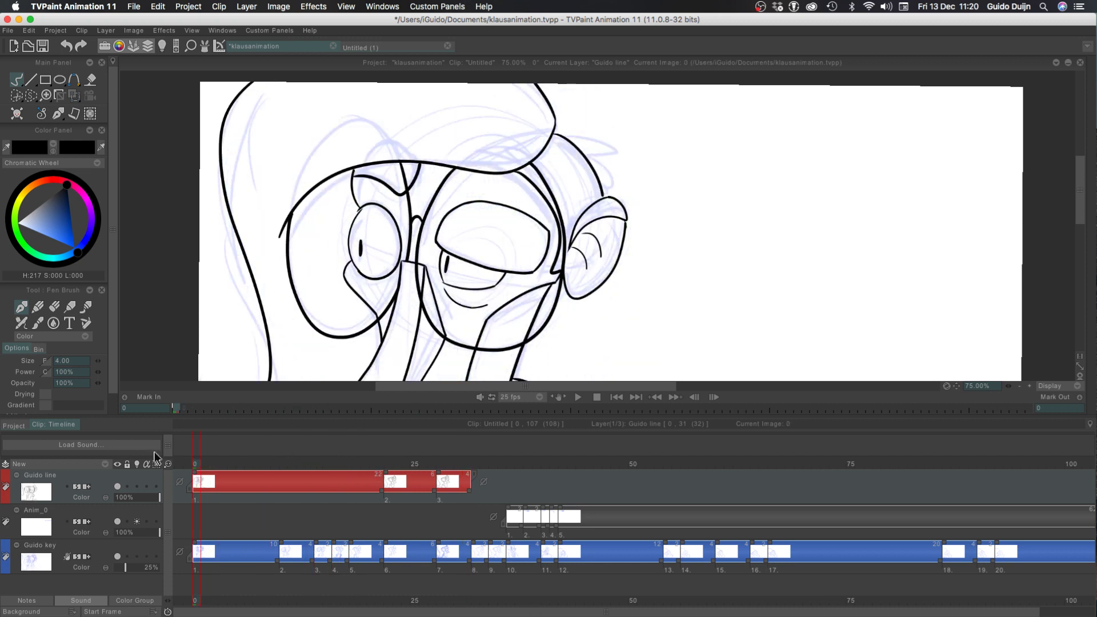
click(1019, 387)
click(1019, 387)
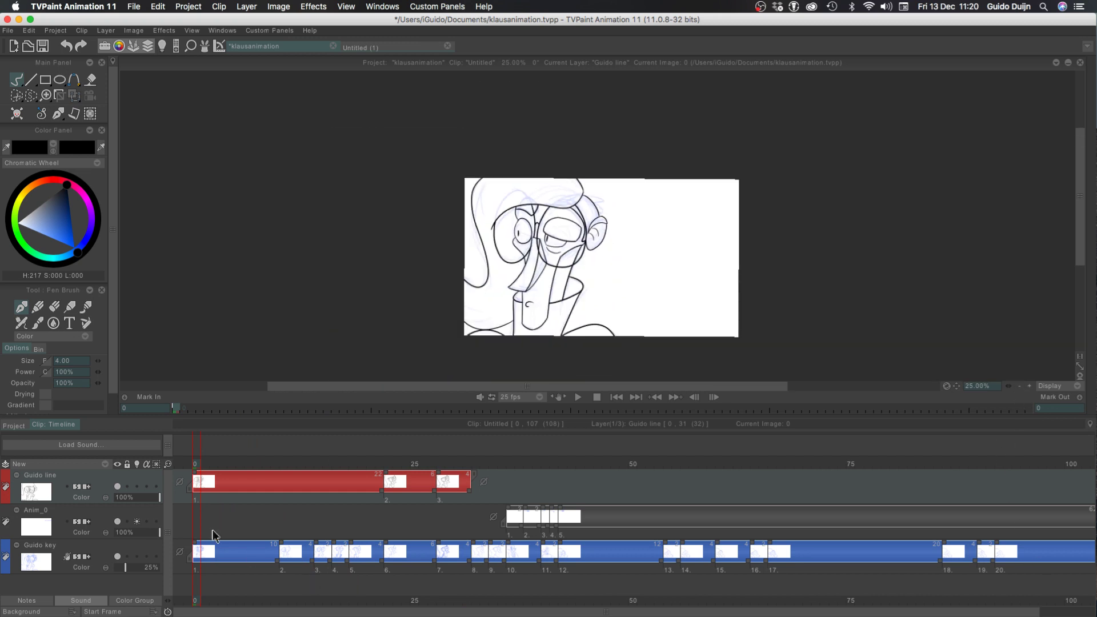
key(super+s)
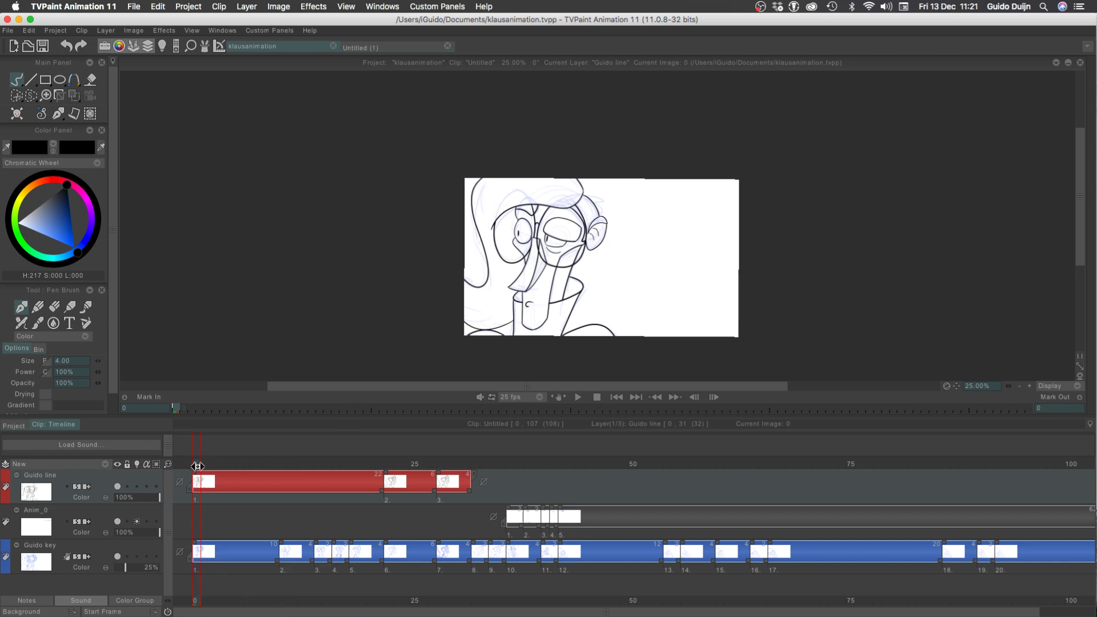
Scrub from the first frame to frame 32 to review the inked drawings leading into the next rough key
mouse_move(198, 467)
mouse_down()
mouse_move(486, 452)
mouse_move(356, 446)
mouse_move(457, 461)
mouse_up()
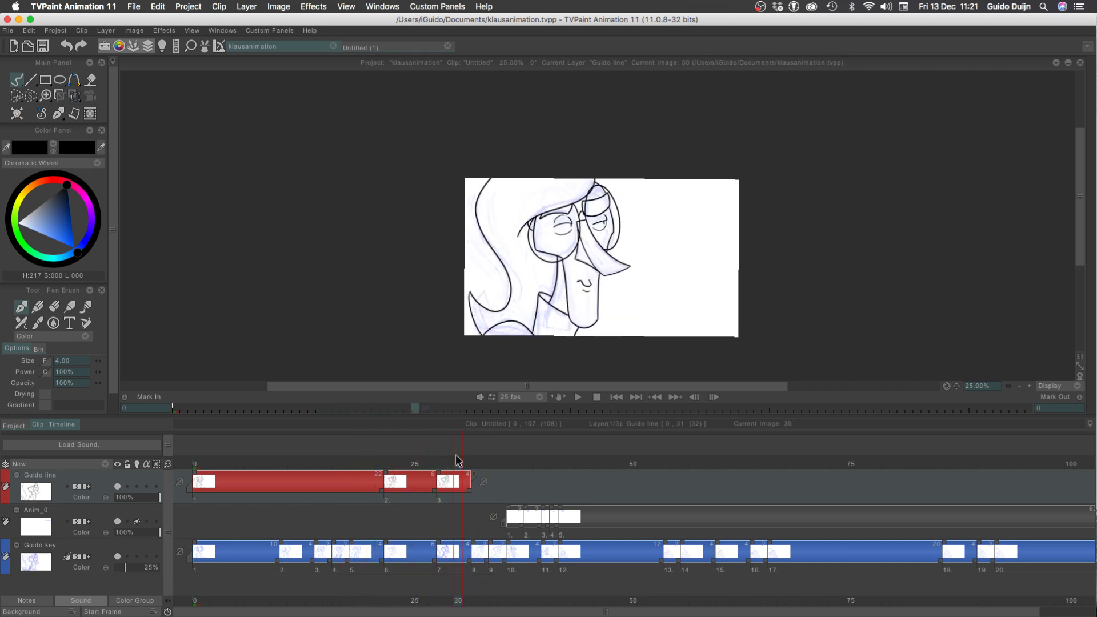
mouse_move(458, 460)
mouse_down()
mouse_move(407, 461)
mouse_move(503, 461)
mouse_move(476, 461)
mouse_up()
mouse_move(444, 498)
mouse_down()
mouse_move(447, 480)
mouse_move(365, 465)
mouse_move(437, 459)
mouse_move(320, 487)
mouse_move(461, 517)
mouse_move(404, 480)
mouse_move(418, 476)
mouse_move(354, 466)
mouse_move(491, 514)
mouse_move(451, 497)
mouse_move(349, 491)
mouse_move(284, 522)
mouse_move(464, 489)
mouse_move(377, 455)
mouse_move(289, 482)
mouse_move(452, 477)
mouse_move(400, 460)
mouse_move(453, 492)
mouse_up()
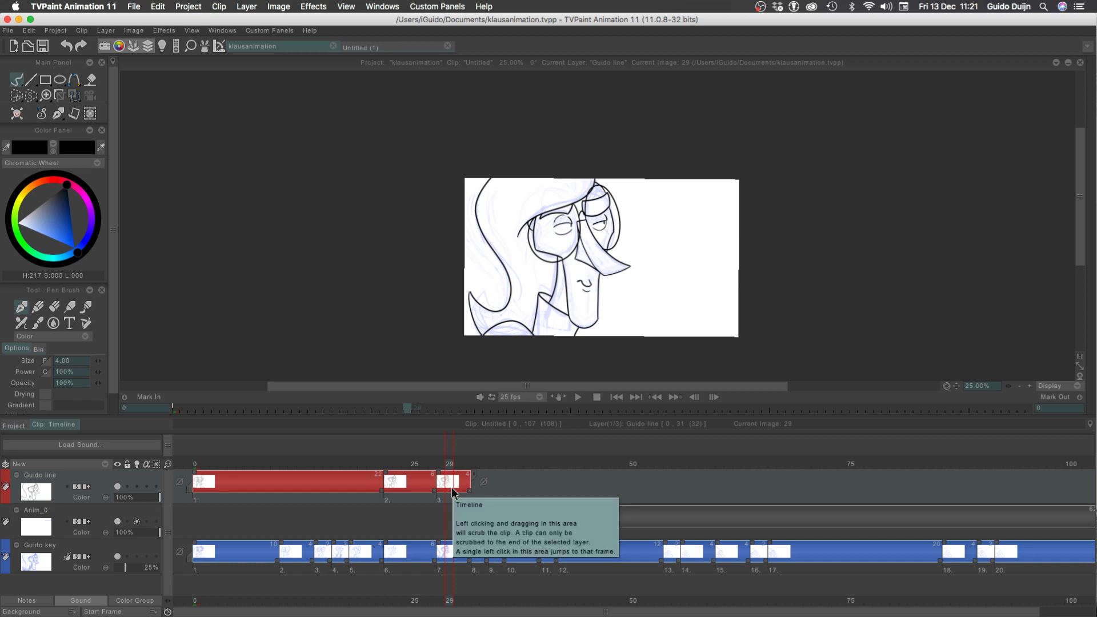
drag(461, 468, 475, 463)
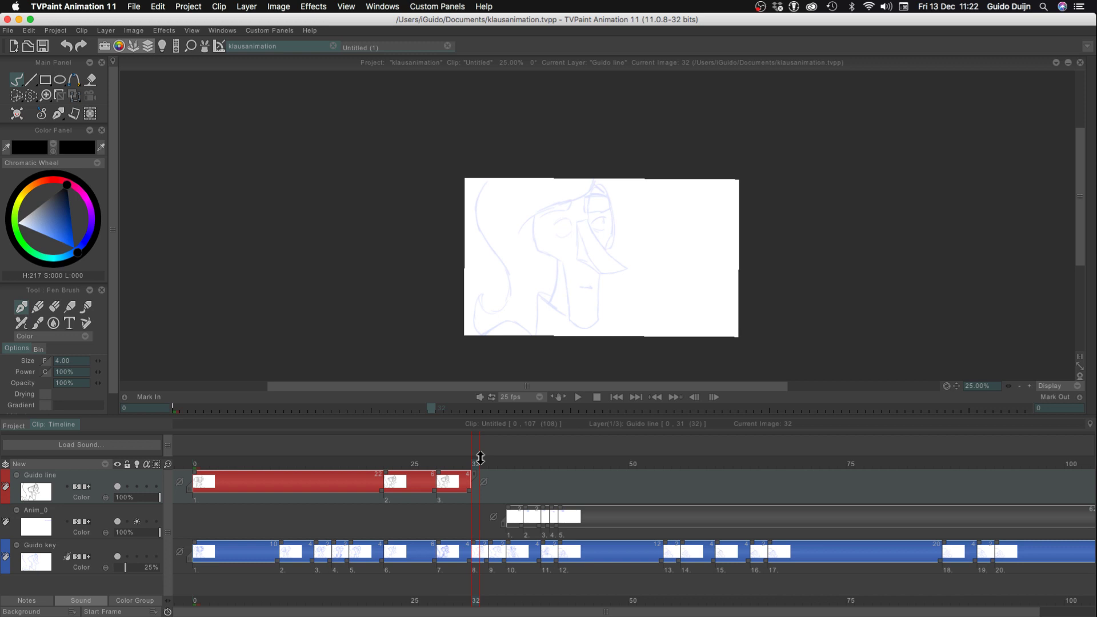
Raise the Guido key layer's opacity to 44%
click(1030, 387)
click(1030, 386)
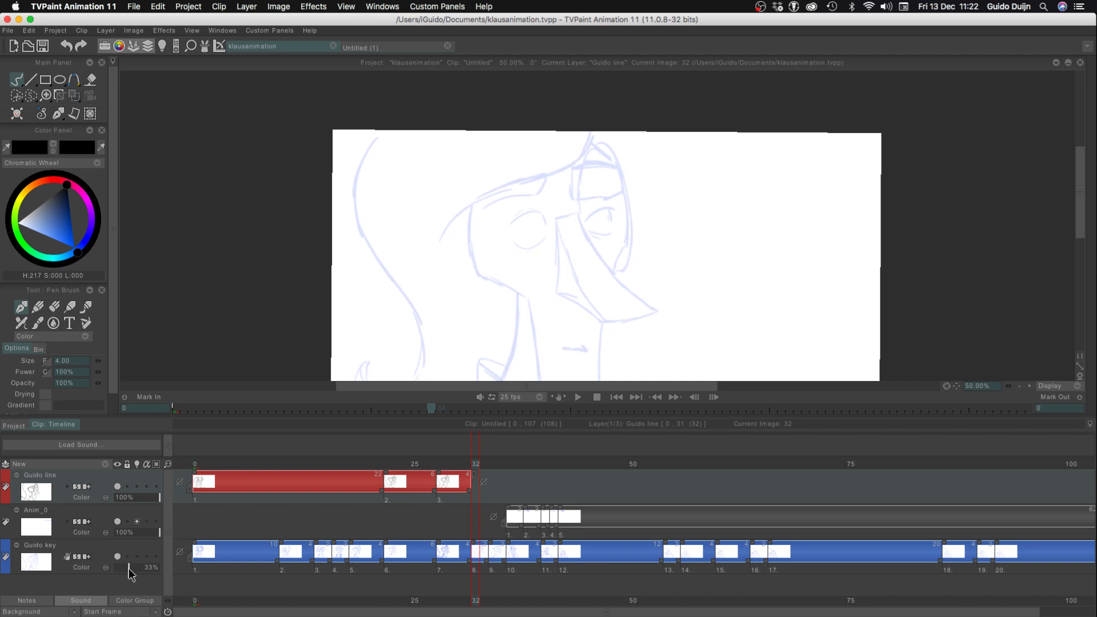
drag(129, 569, 134, 568)
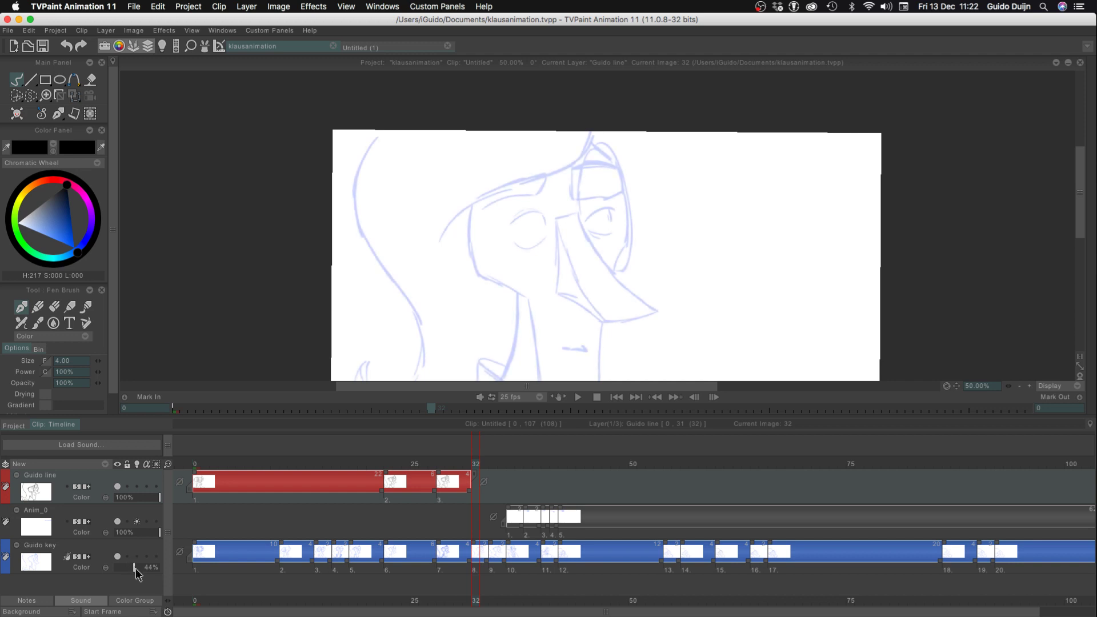
Go to frame 34 and hide the timeline to enlarge the canvas, viewing the rough at 75%
mouse_move(467, 463)
mouse_down()
mouse_move(493, 473)
mouse_move(467, 477)
mouse_move(510, 474)
mouse_move(460, 477)
mouse_move(492, 471)
mouse_up()
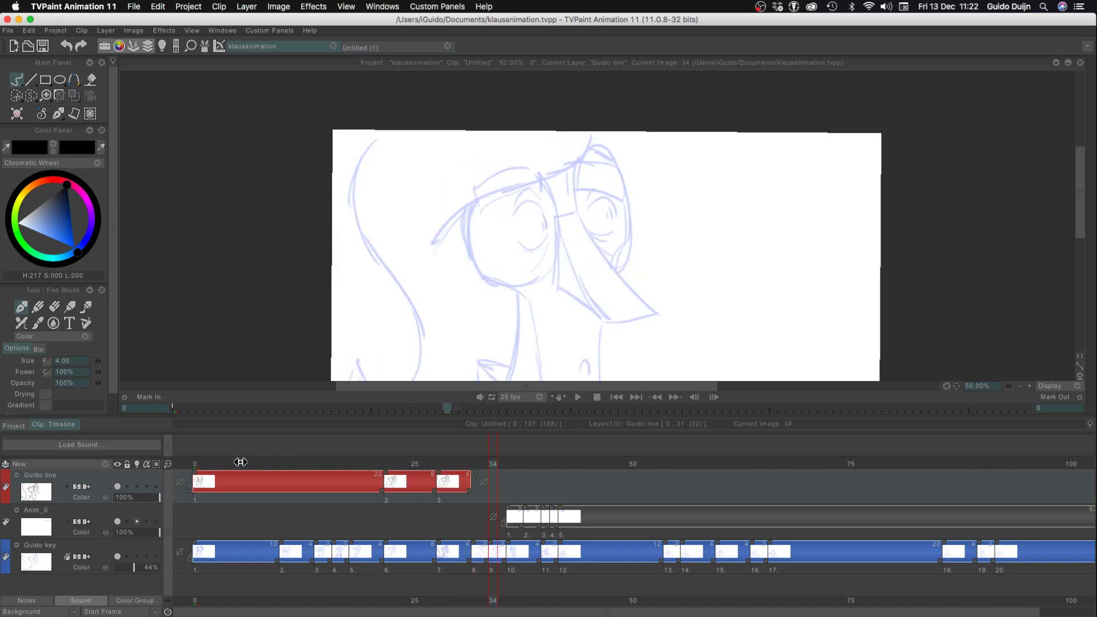
key(Tab)
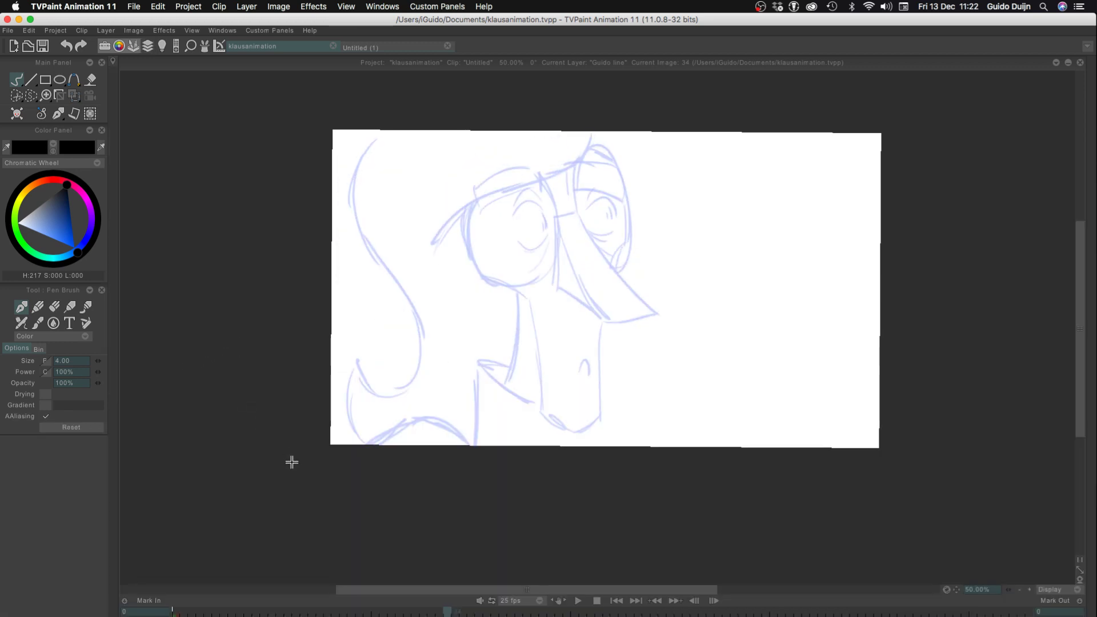
click(1030, 590)
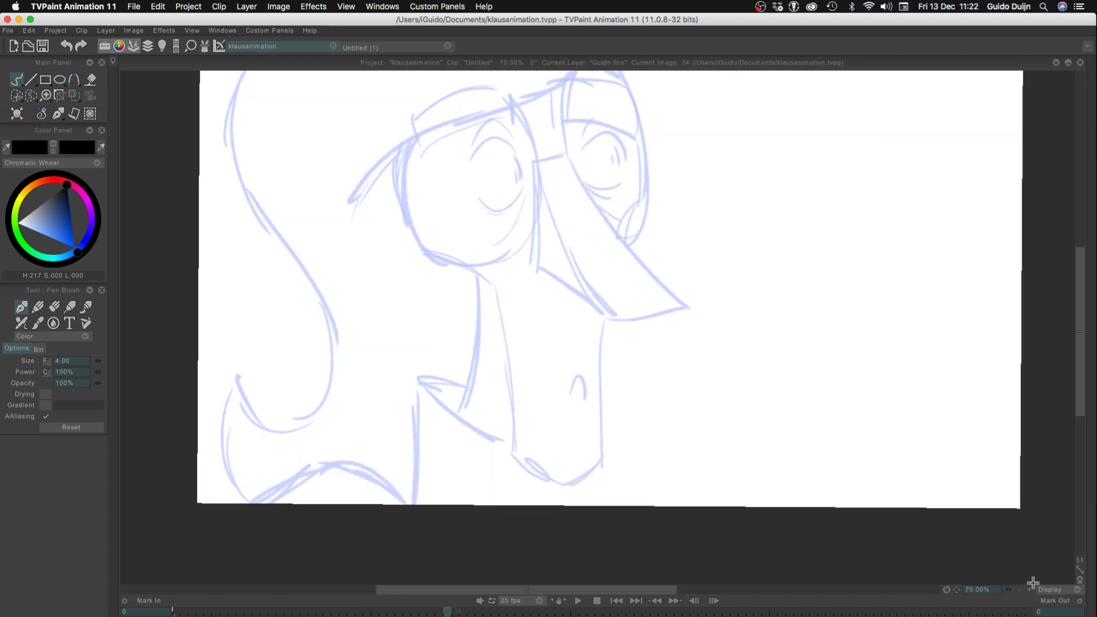
Ink the short bridge line between the eyes on frame 34 at 100% zoom, retrying the stroke over the rough
drag(565, 155, 539, 159)
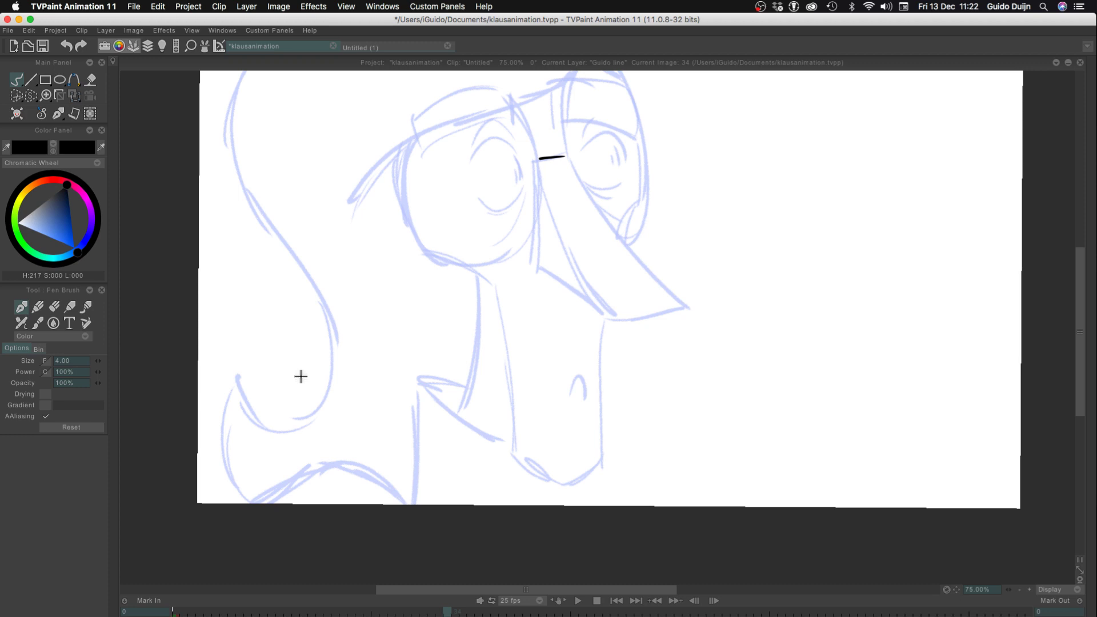
key(ctrl+z)
click(1030, 589)
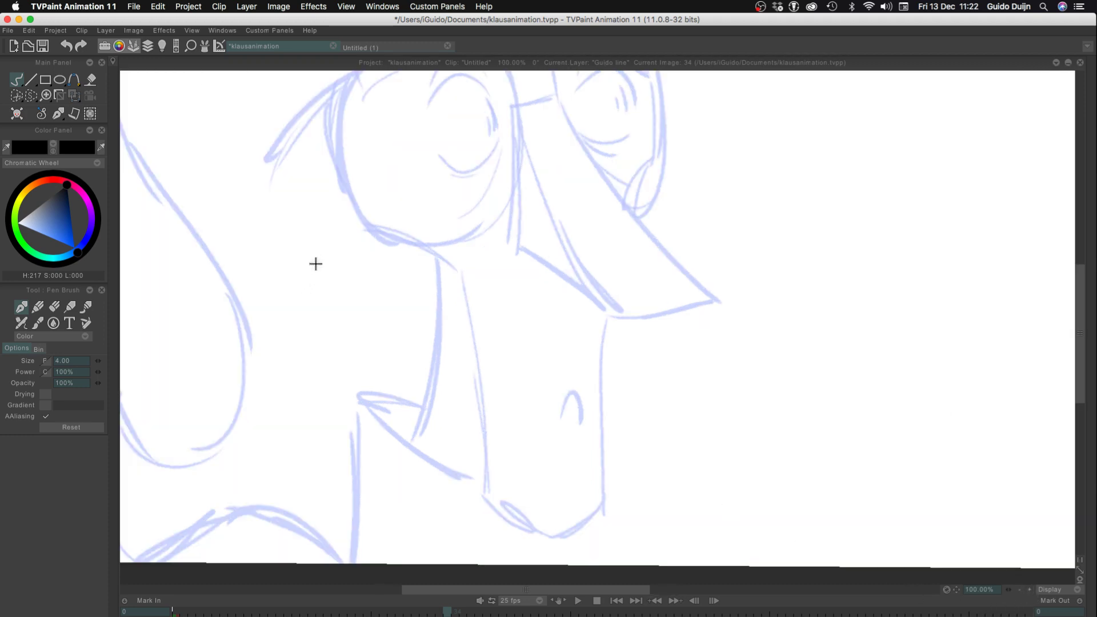
drag(314, 280, 329, 465)
drag(570, 280, 533, 288)
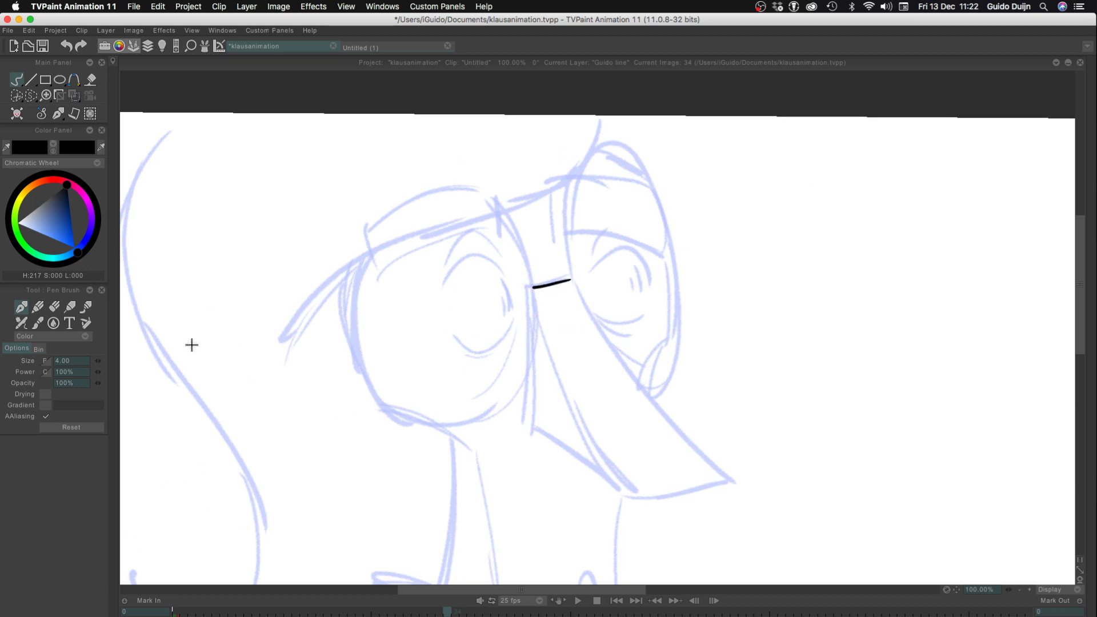
key(ctrl+z)
Ink the long ridge of the nose from the bridge to the tip, redrawing the curve until it follows the rough
mouse_move(569, 276)
mouse_down()
mouse_move(524, 285)
mouse_move(747, 473)
mouse_up()
key(ctrl+z)
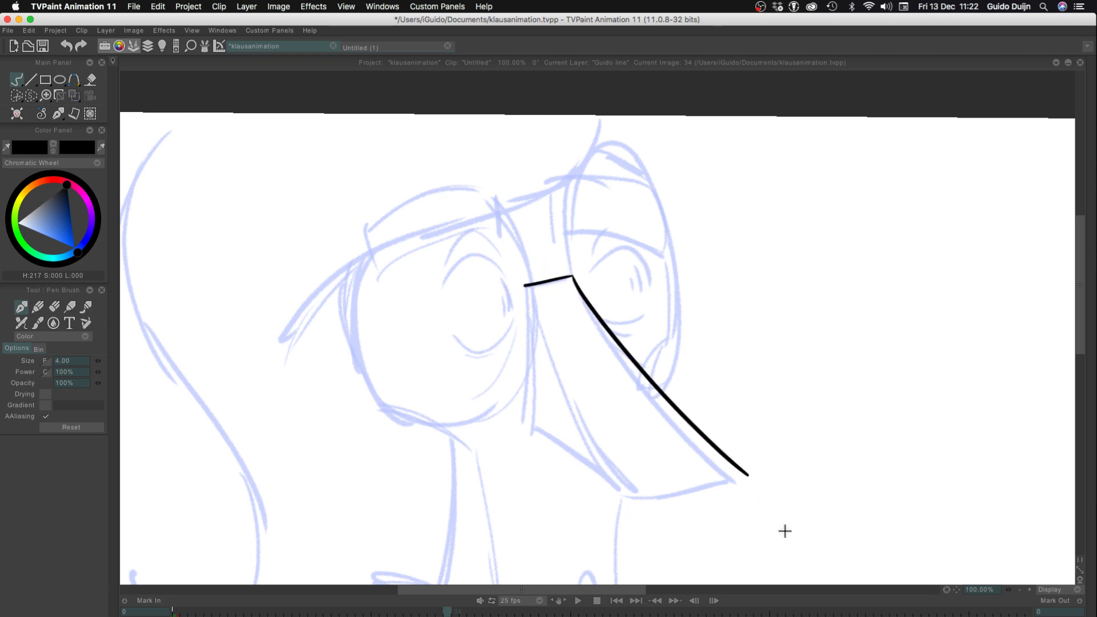
key(ctrl+z)
drag(573, 274, 725, 469)
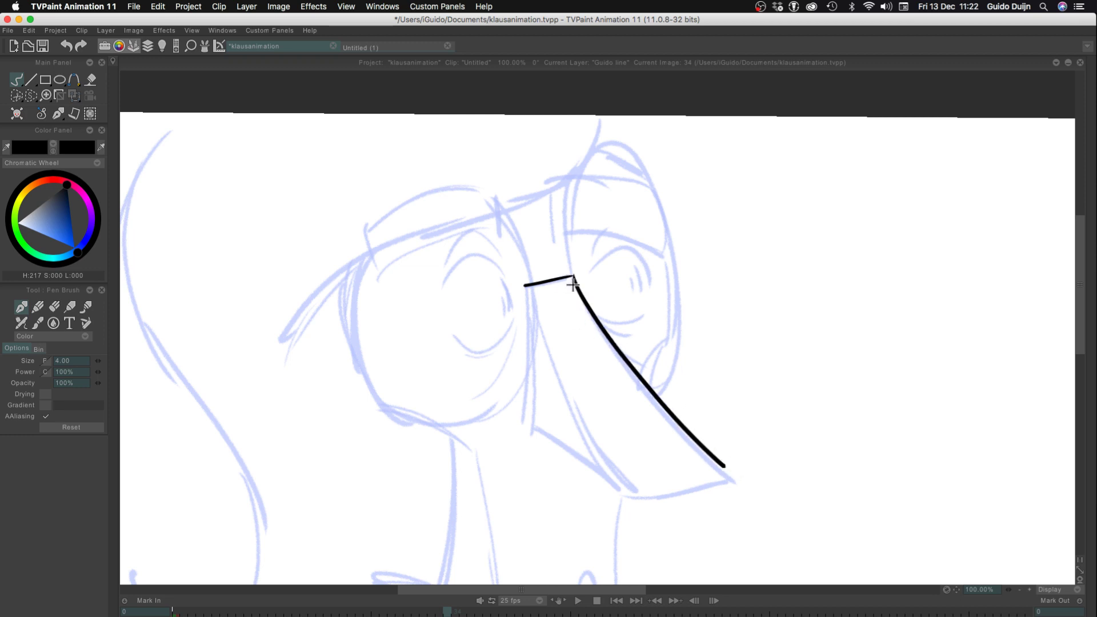
key(ctrl+z)
drag(572, 277, 741, 481)
key(ctrl+z)
mouse_move(572, 276)
mouse_down()
mouse_move(654, 399)
mouse_move(738, 477)
mouse_up()
key(ctrl+z)
mouse_move(574, 278)
mouse_down()
mouse_move(695, 457)
mouse_move(744, 501)
mouse_up()
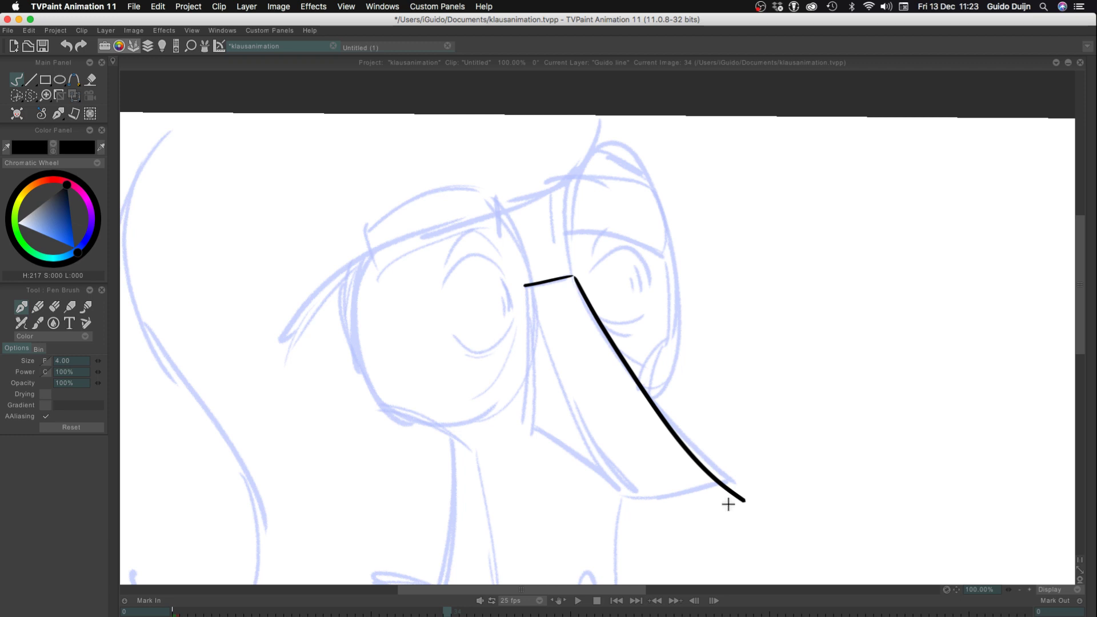
key(ctrl+z)
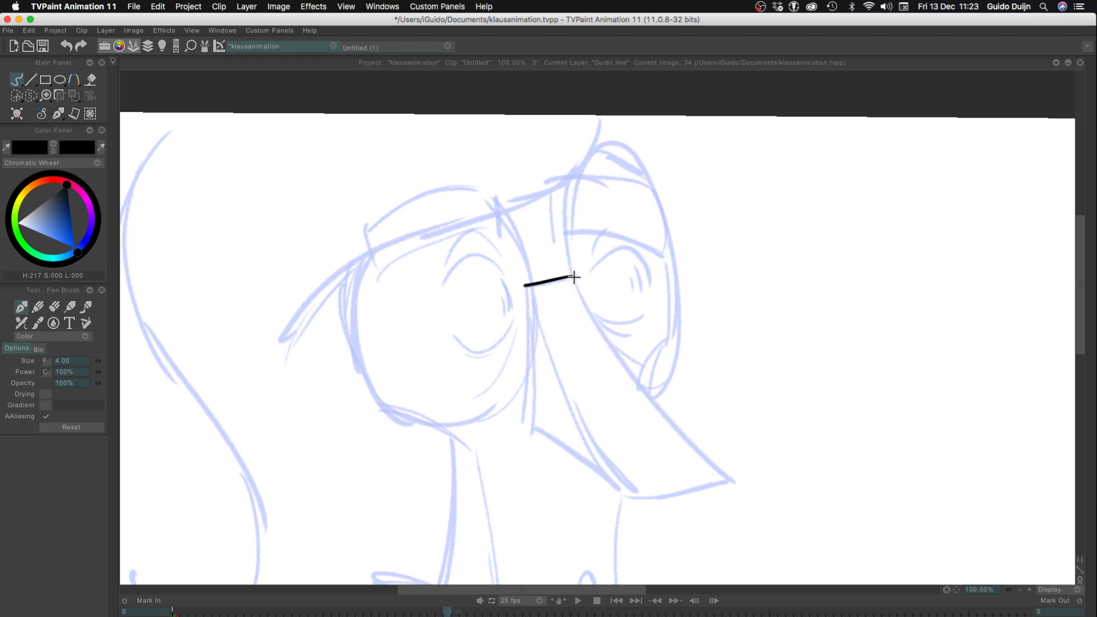
drag(574, 277, 747, 490)
key(ctrl+z)
key(super+z)
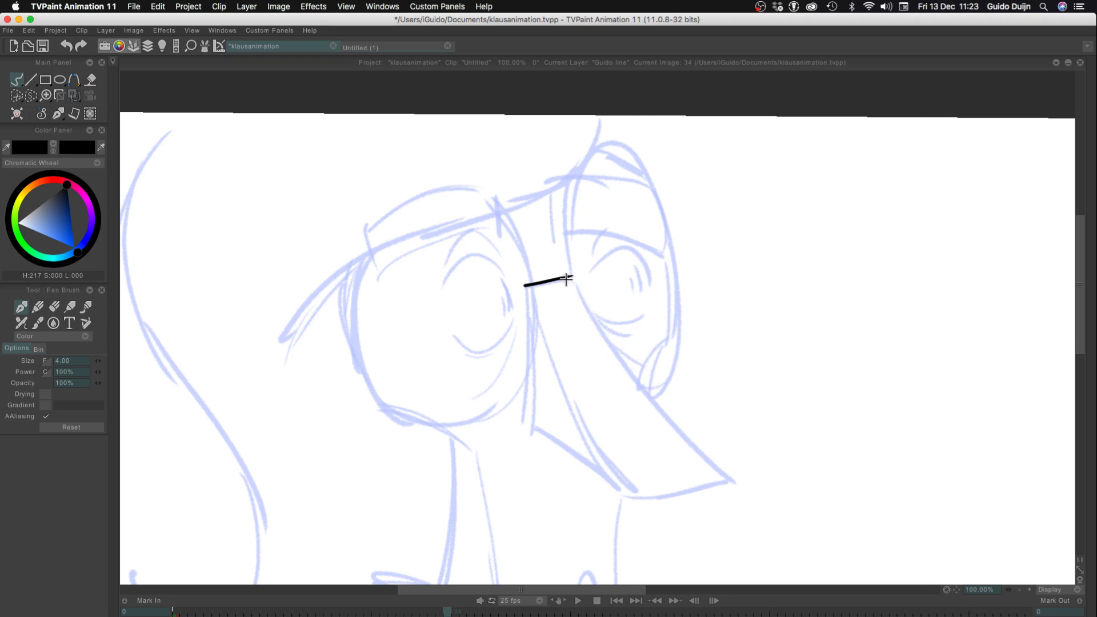
key(super+shift+z)
key(super+z)
mouse_move(574, 277)
mouse_down()
mouse_move(611, 347)
mouse_move(732, 484)
mouse_up()
key(super+z)
drag(572, 277, 730, 473)
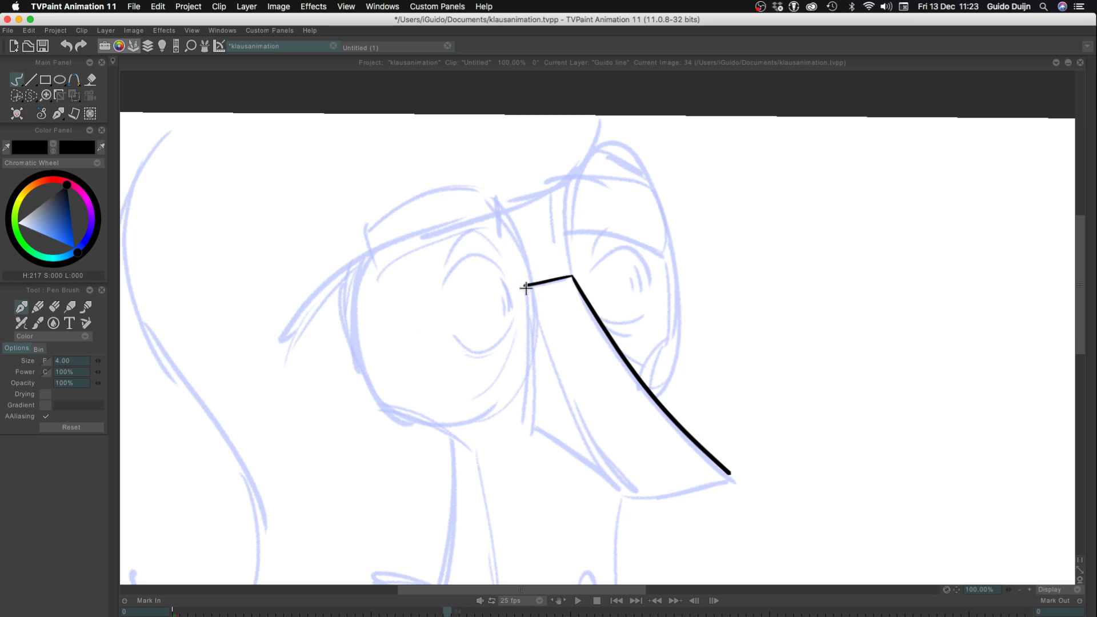
Ink the nose's inner edge on frame 34 from the bridge down to the tip's lower corner, redrawing it over the rough
drag(525, 287, 631, 484)
key(super+z)
drag(526, 286, 617, 489)
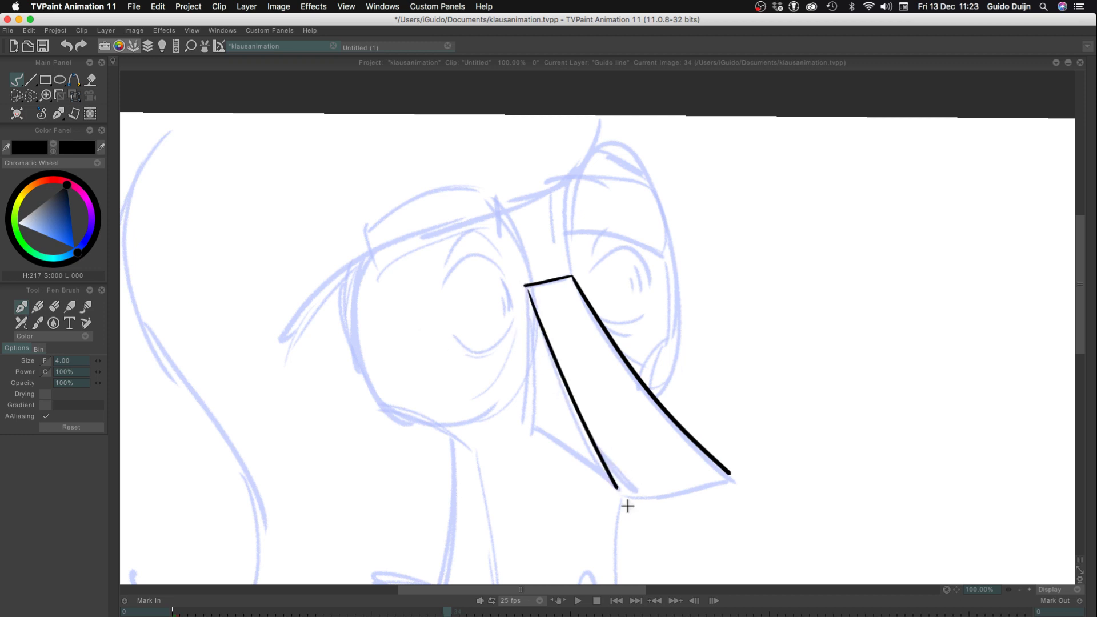
key(super+z)
mouse_move(525, 287)
mouse_down()
mouse_move(564, 392)
mouse_move(614, 481)
mouse_up()
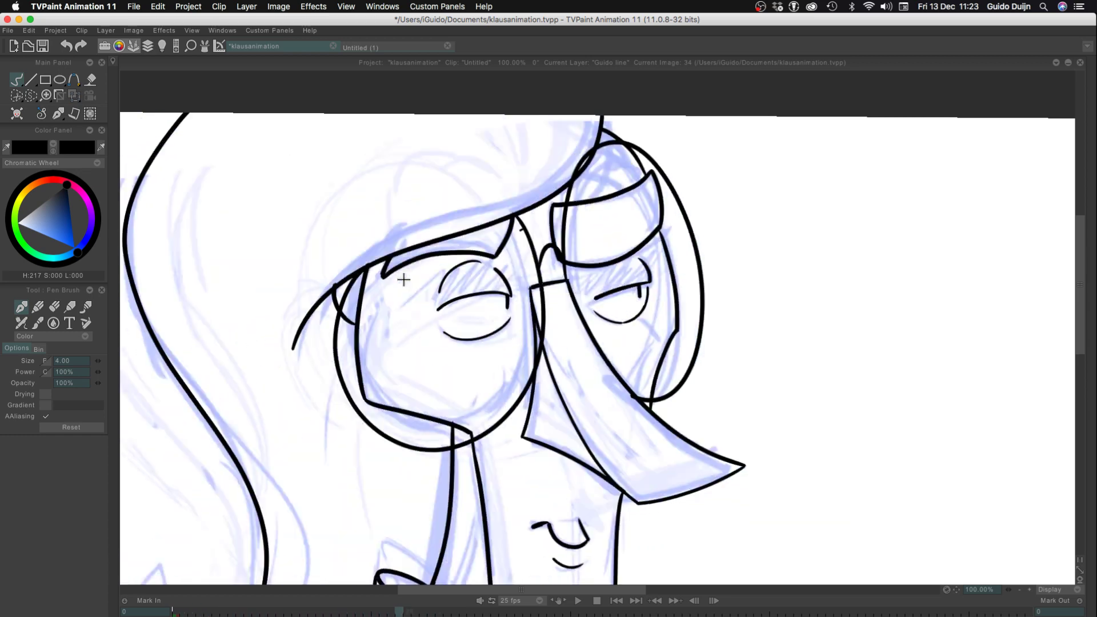
key(Return)
key(F5)
key(F5)
key(F5)
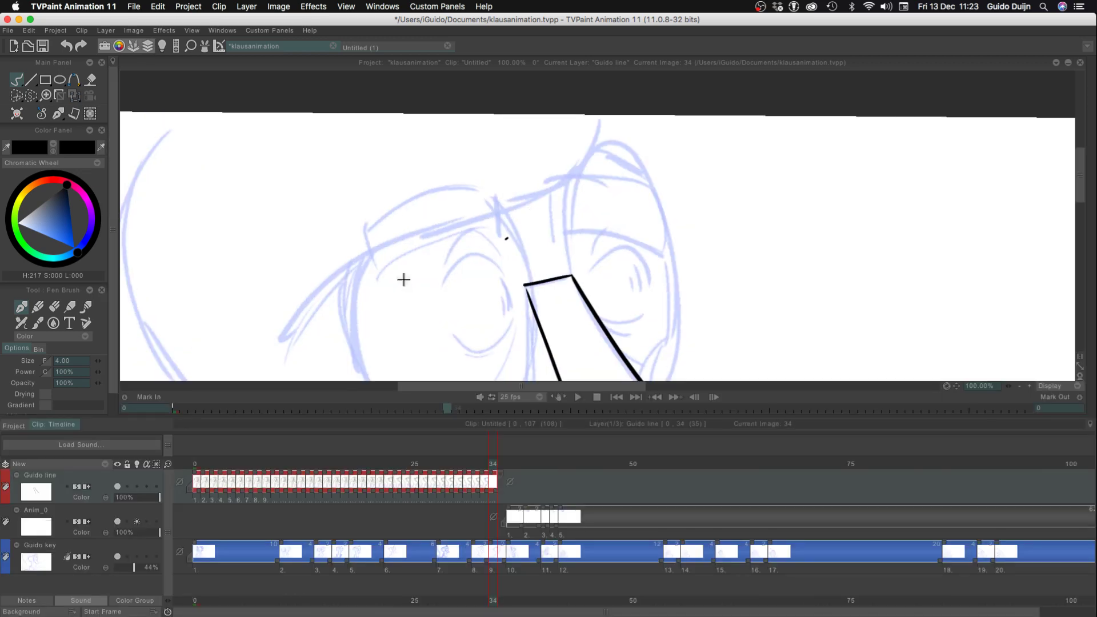
key(Left)
key(Left)
key(Left)
key(Left)
key(Left)
key(Left)
key(Left)
key(Left)
key(Left)
key(Left)
key(Left)
key(Left)
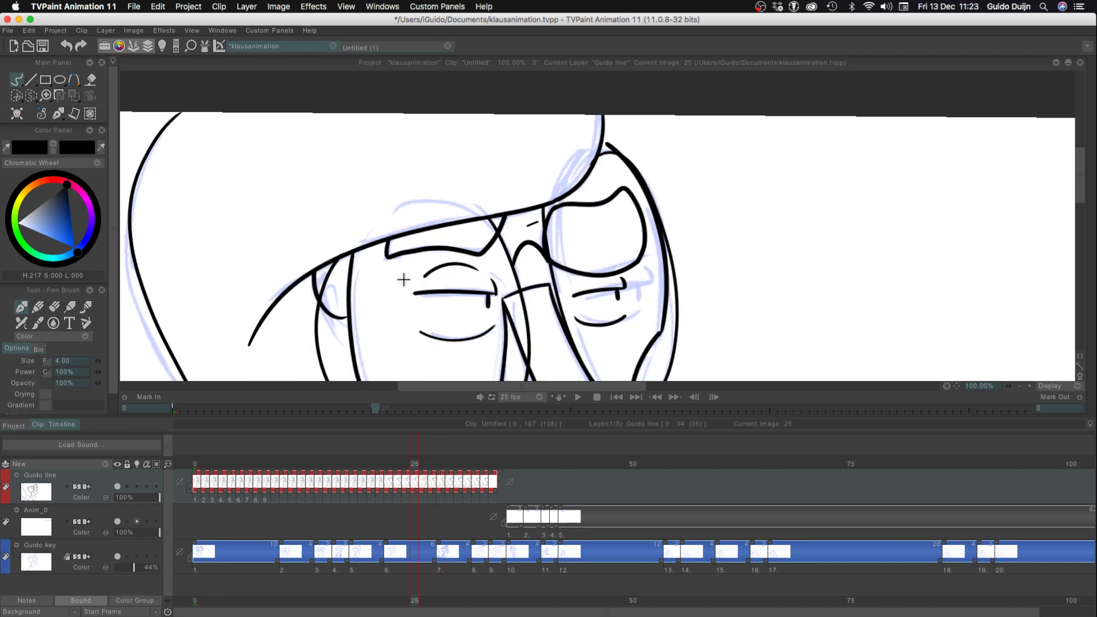
key(Left)
key(Left)
key(Left)
key(Left)
key(Left)
key(Left)
key(Left)
key(Left)
key(Left)
key(Left)
key(Left)
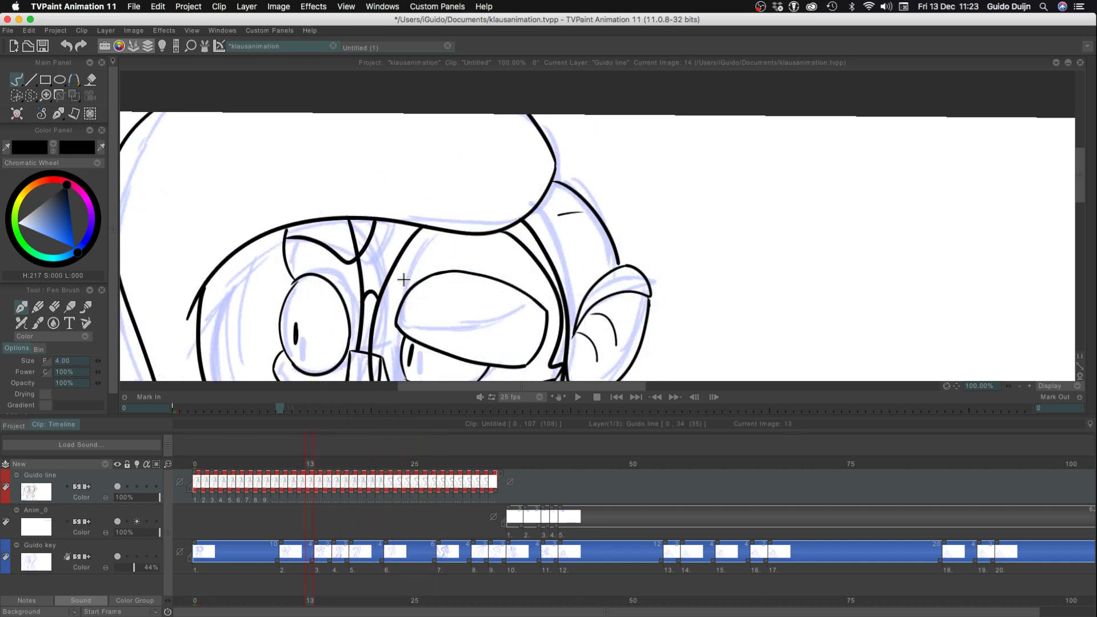
key(Left)
key(Left)
key(Left)
key(Left)
key(Left)
key(Left)
key(Left)
key(Left)
key(Left)
key(Left)
key(Left)
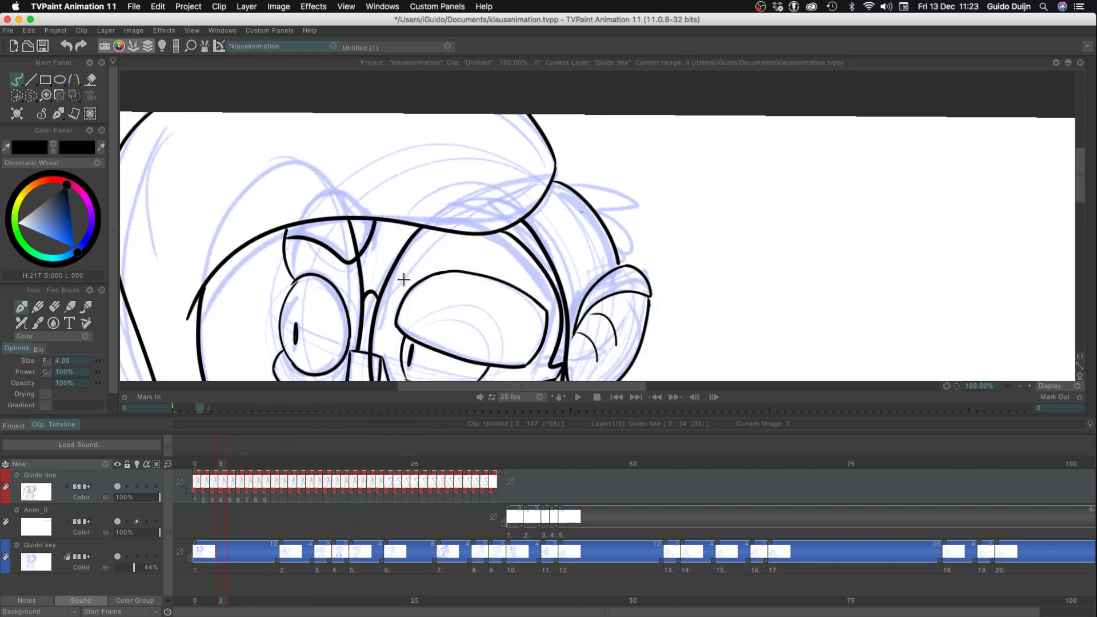
Undo the accidental image splits and stray marks on the Guido line layer, and save the klausanimation project
key(super+z)
key(super+z)
key(super+z)
key(super+z)
key(super+z)
key(super+z)
key(super+z)
key(super+z)
key(super+z)
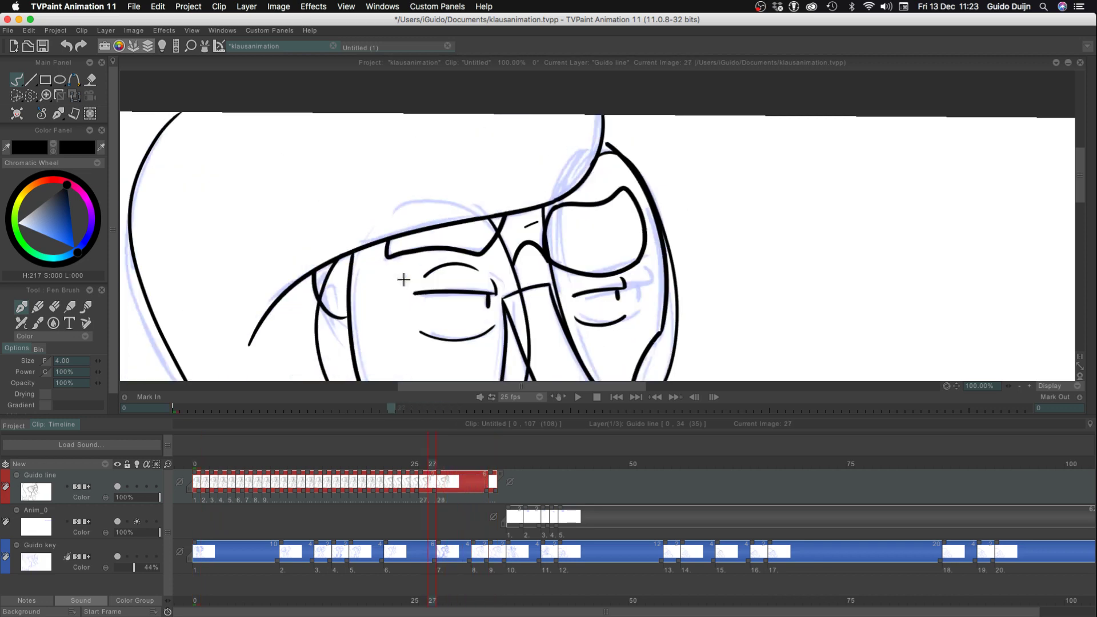
key(super+z)
key(super+z)
key(super+z)
key(super+z)
key(super+z)
key(super+z)
key(super+z)
key(super+z)
key(super+z)
key(super+z)
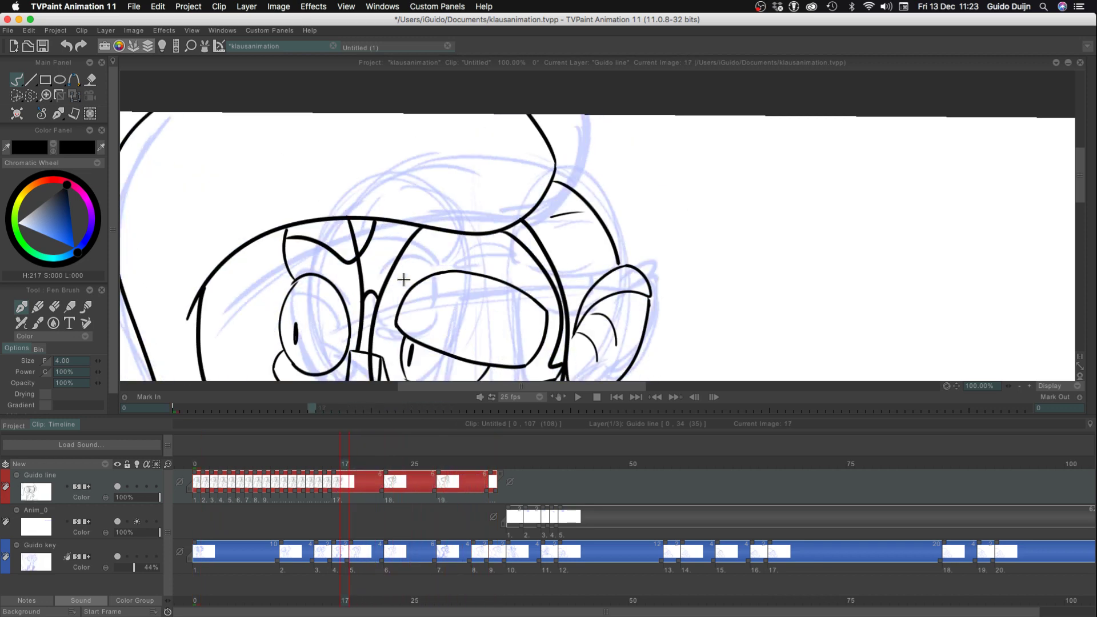
key(super+z)
key(super+z)
key(super+z)
key(super+z)
key(super+z)
key(super+z)
key(super+z)
key(super+z)
key(super+z)
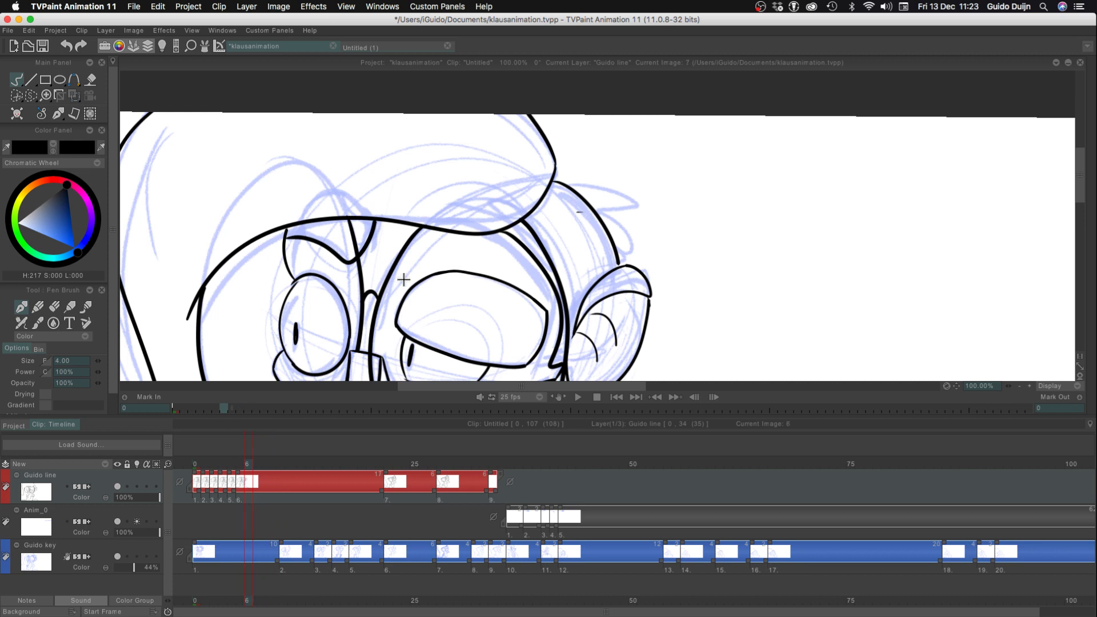
key(super+z)
key(super+z)
key(super+z)
key(super+z)
key(super+z)
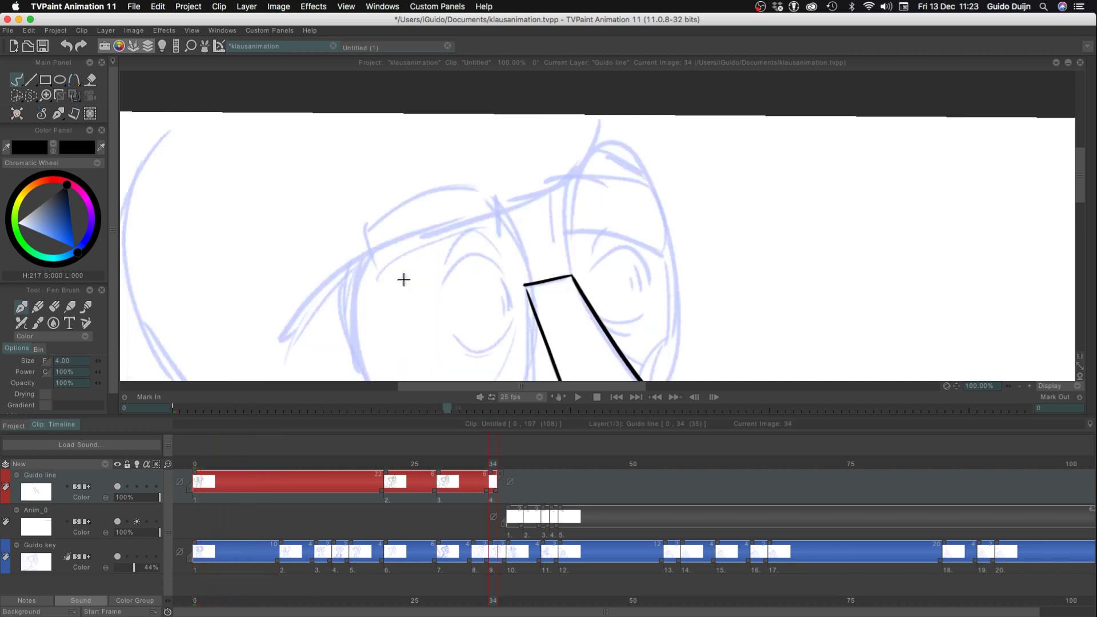
key(super+s)
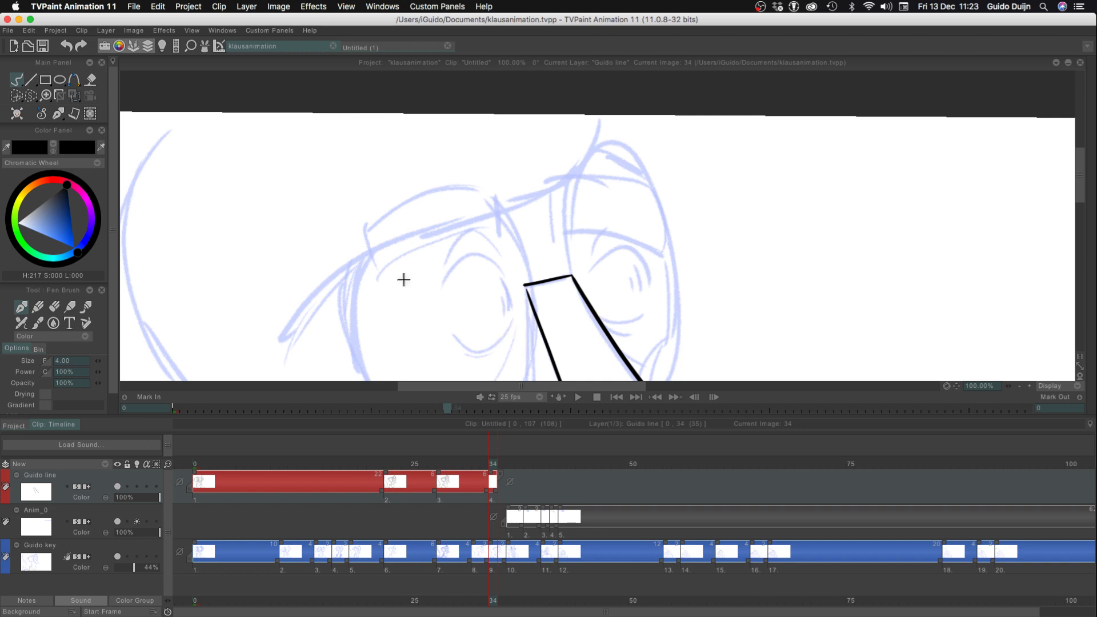
Play back the animation to check the line drawings and return to frame 34 with the timeline hidden
key(Tab)
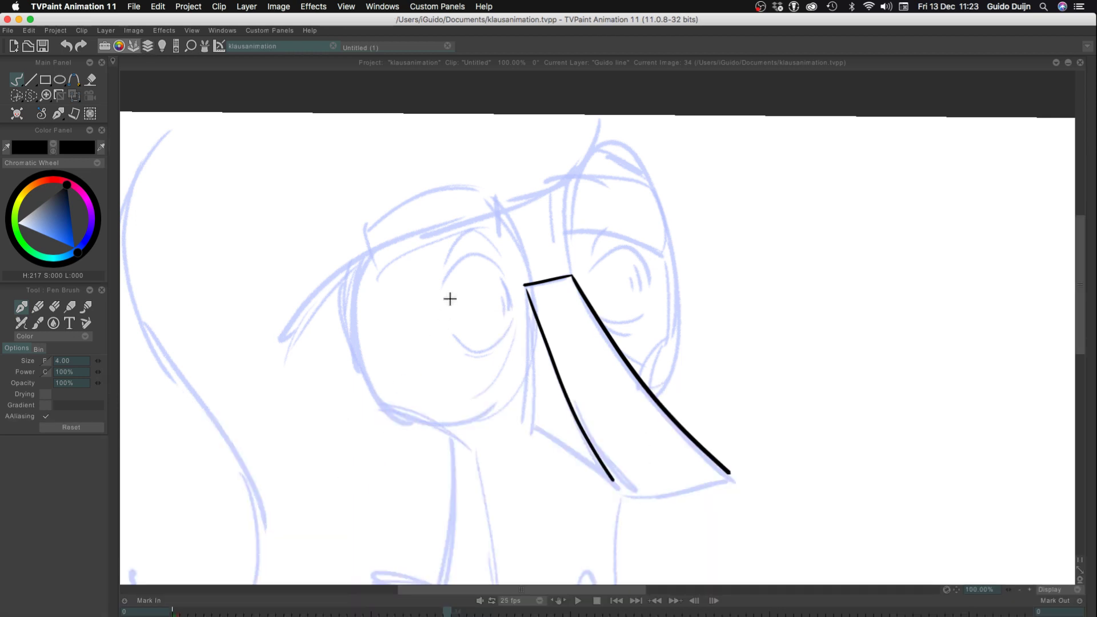
key(Return)
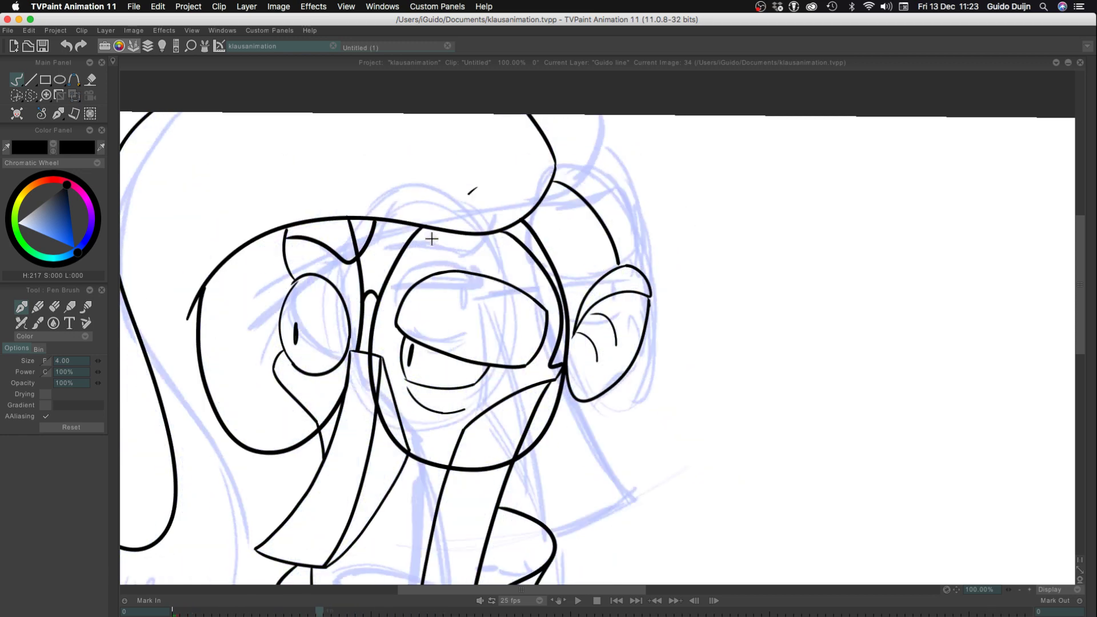
key(Tab)
key(Tab)
key(Tab)
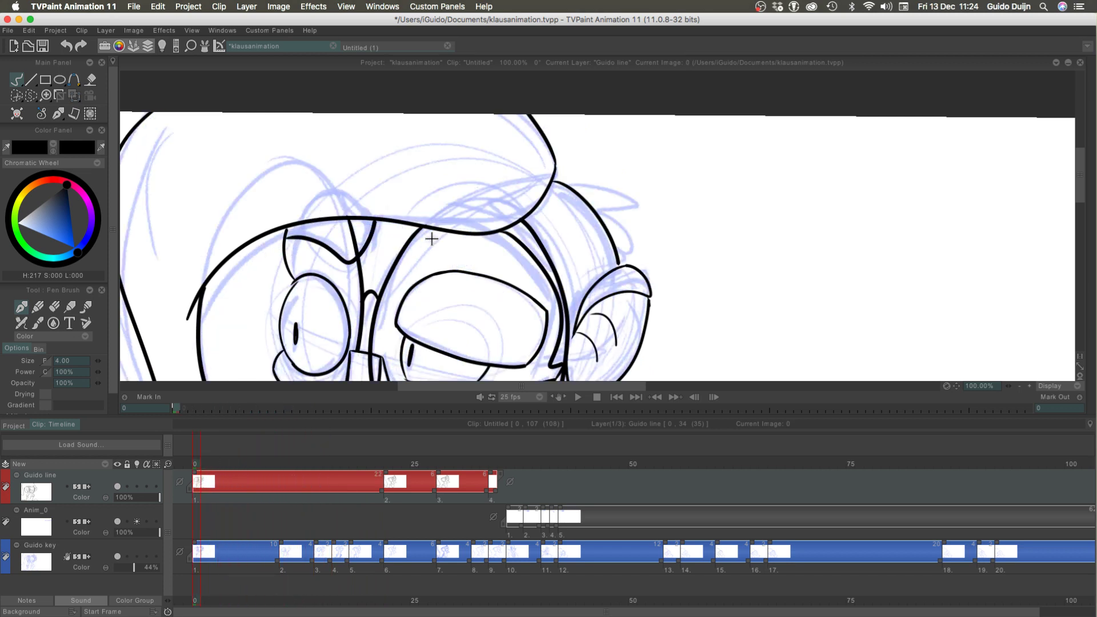
key(Tab)
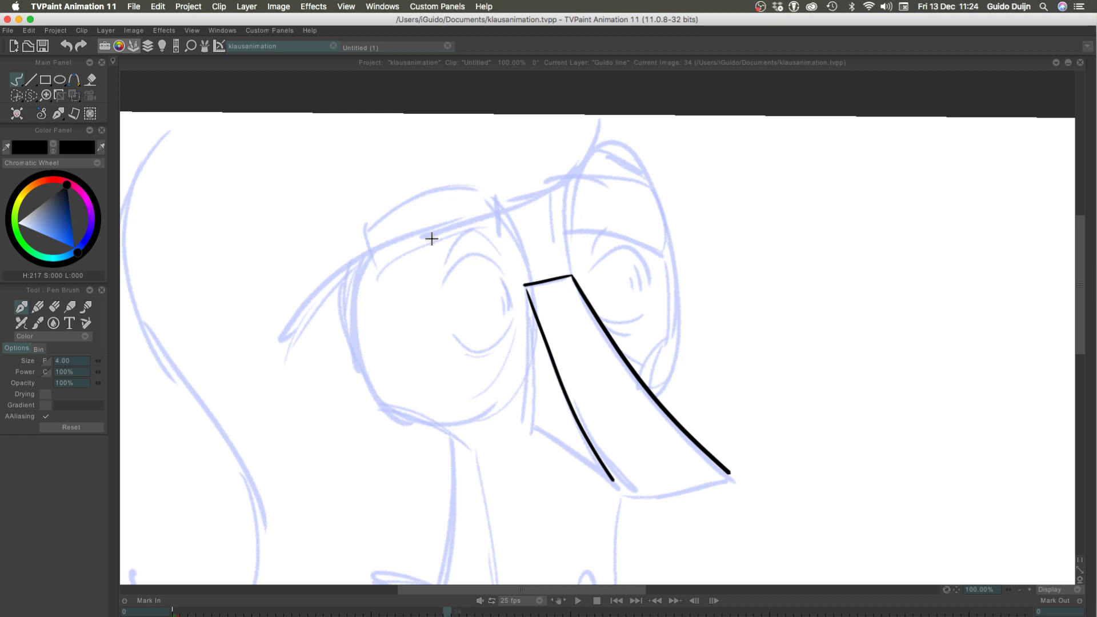
Rotate the canvas to 59°, try to ink the curved end of the nose, and undo it together with the inner edge
key(space)
mouse_move(326, 241)
mouse_down()
mouse_move(286, 348)
mouse_move(318, 412)
mouse_move(416, 497)
mouse_up()
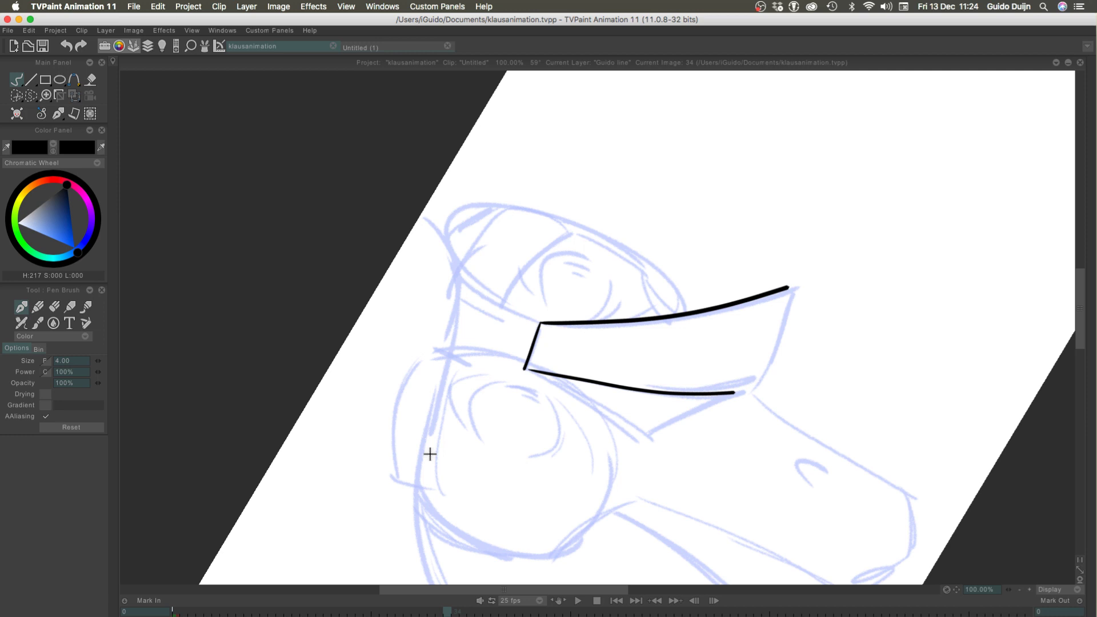
drag(790, 286, 754, 375)
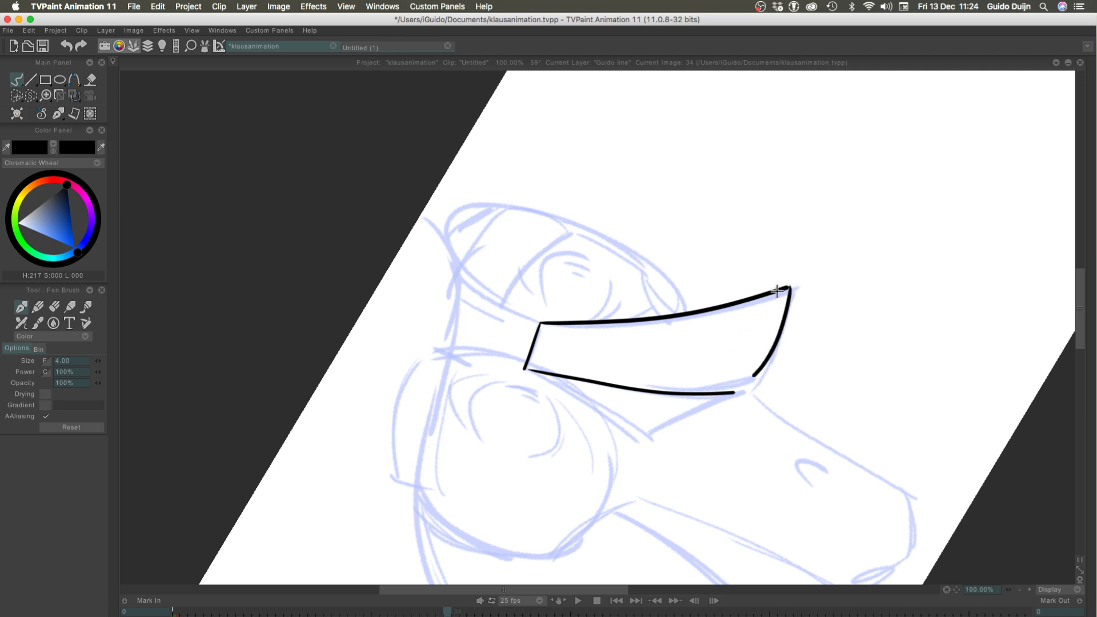
key(super+z)
drag(788, 286, 745, 380)
key(super+z)
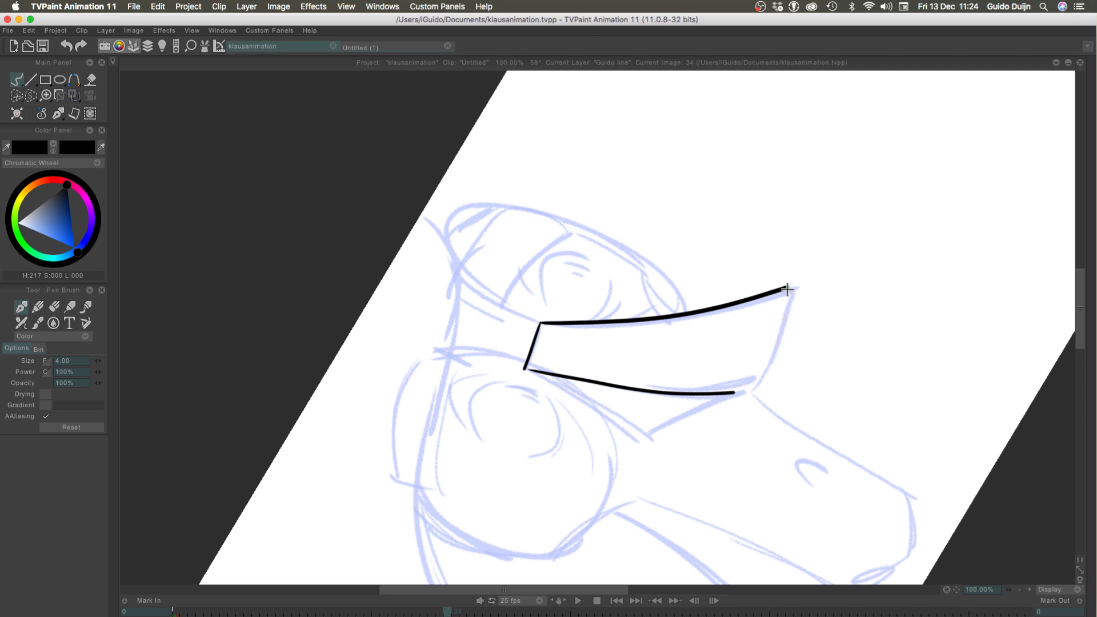
drag(788, 287, 755, 380)
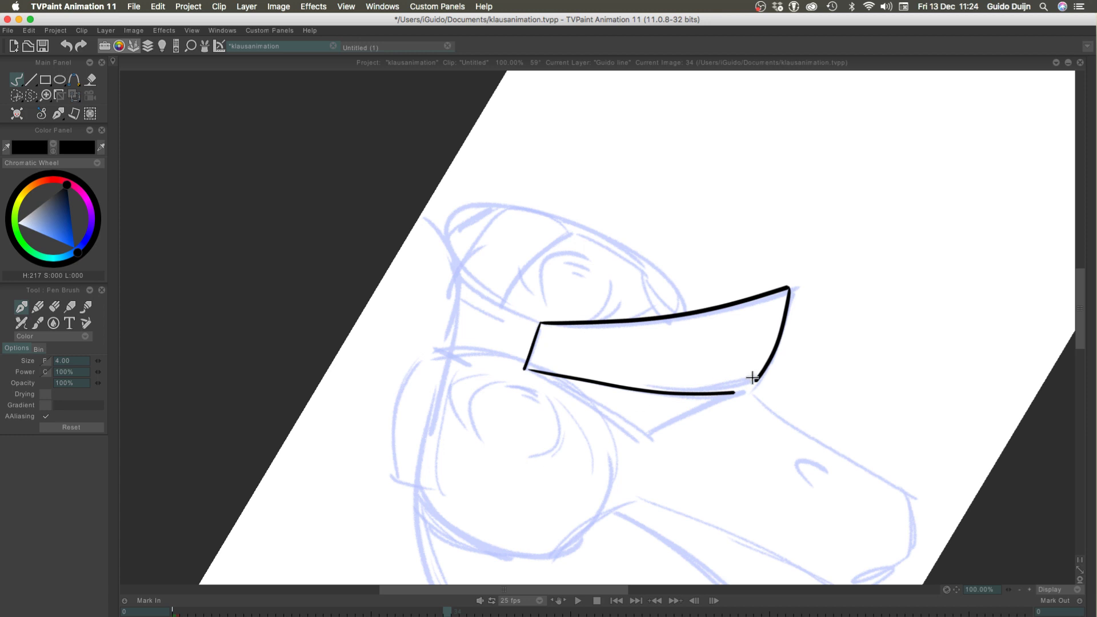
drag(760, 374, 735, 393)
key(super+z)
key(super+z)
key(super+z)
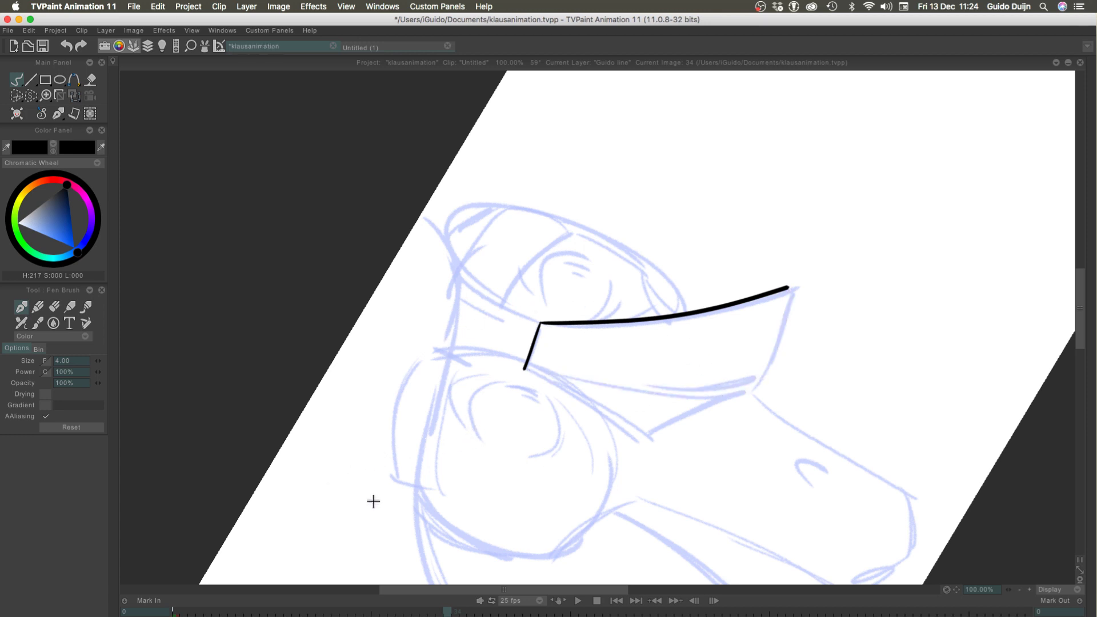
Ink the curved end of the nose from the tip to the lower corner at 150% zoom, redrawing it over the rough
click(1029, 590)
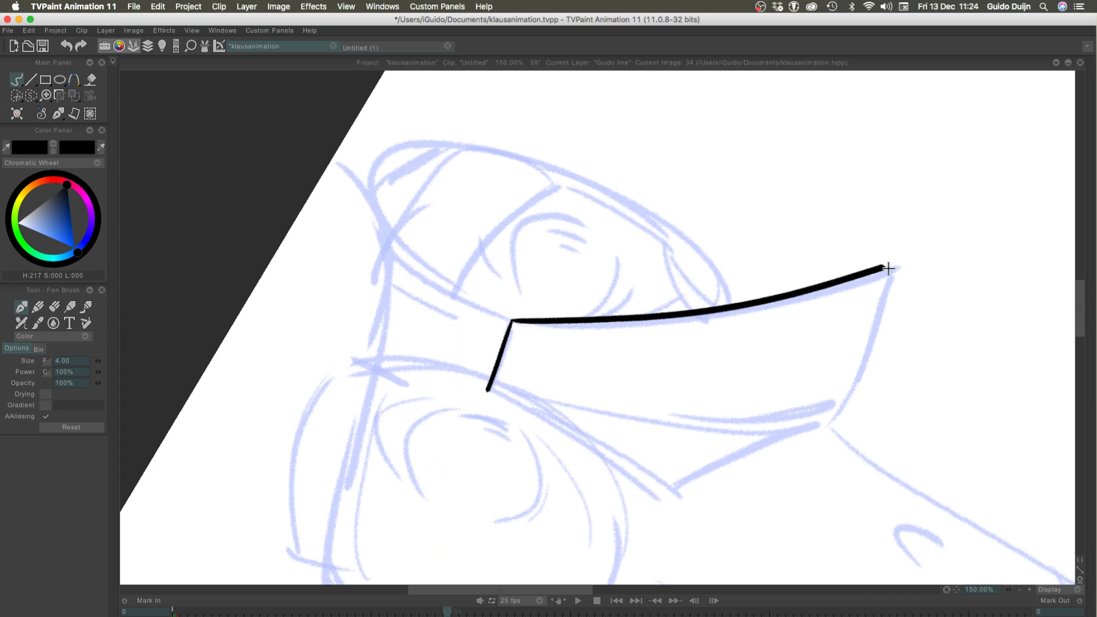
key(super+z)
mouse_move(894, 261)
mouse_down()
mouse_move(838, 277)
mouse_move(847, 276)
mouse_move(857, 363)
mouse_move(811, 423)
mouse_move(773, 444)
mouse_up()
key(super+z)
key(super+z)
key(super+z)
key(super+z)
key(super+z)
key(super+z)
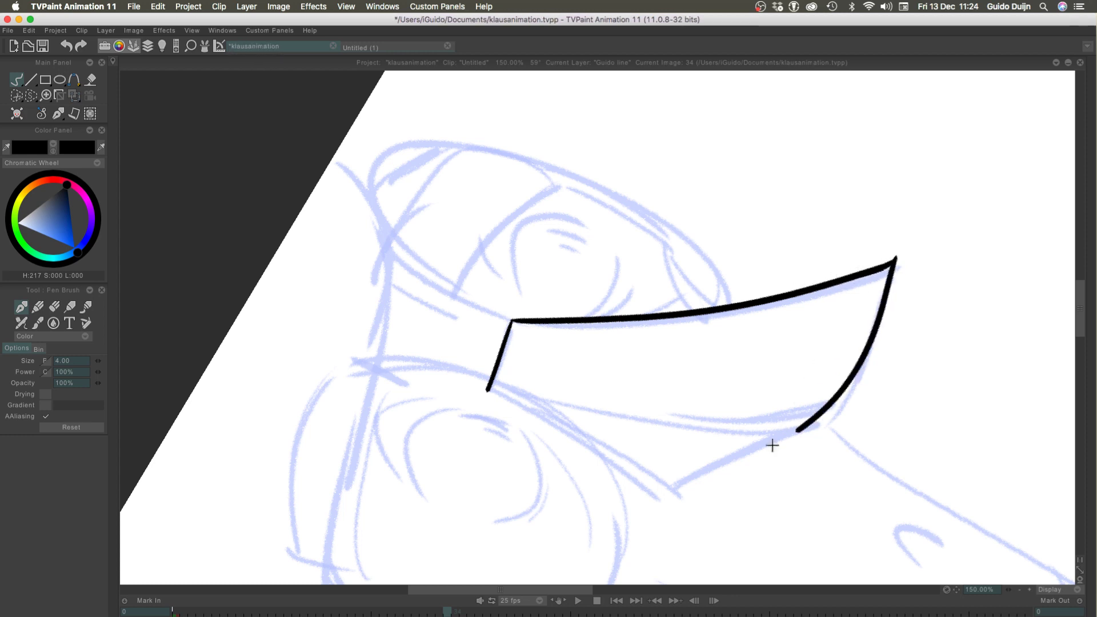
key(super+z)
mouse_move(880, 266)
mouse_down()
mouse_move(863, 350)
mouse_move(814, 422)
mouse_move(811, 449)
mouse_move(817, 431)
mouse_up()
key(super+z)
key(super+z)
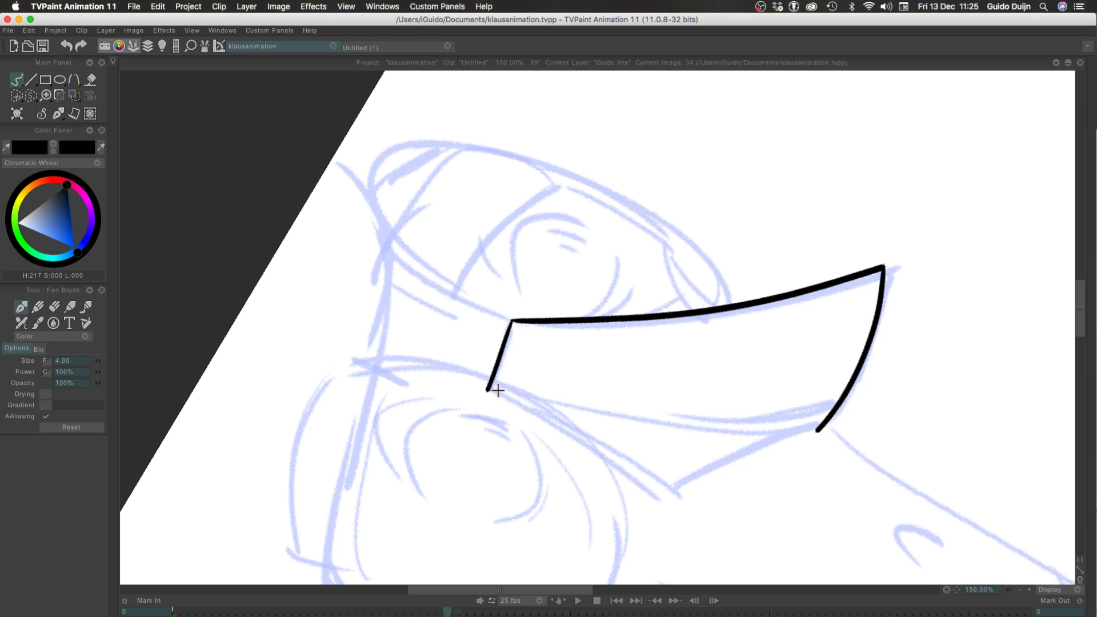
Try to ink the nose's inner edge from the bridge to the lower corner on the rotated canvas
mouse_move(499, 392)
mouse_down()
mouse_move(544, 409)
mouse_move(685, 416)
mouse_move(814, 387)
mouse_up()
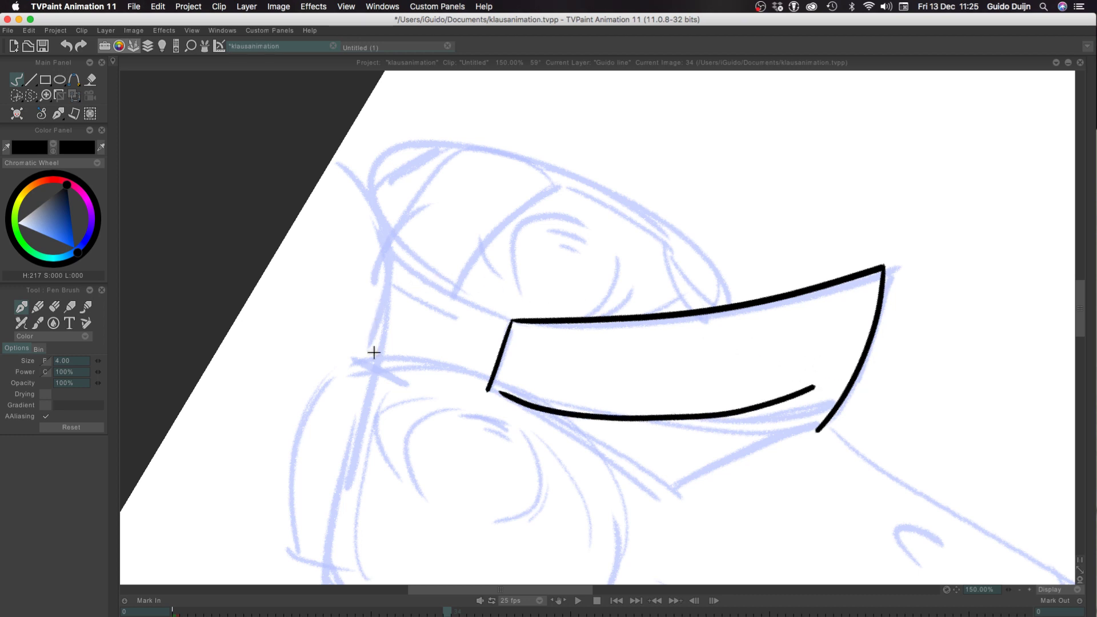
key(super+z)
drag(498, 388, 819, 430)
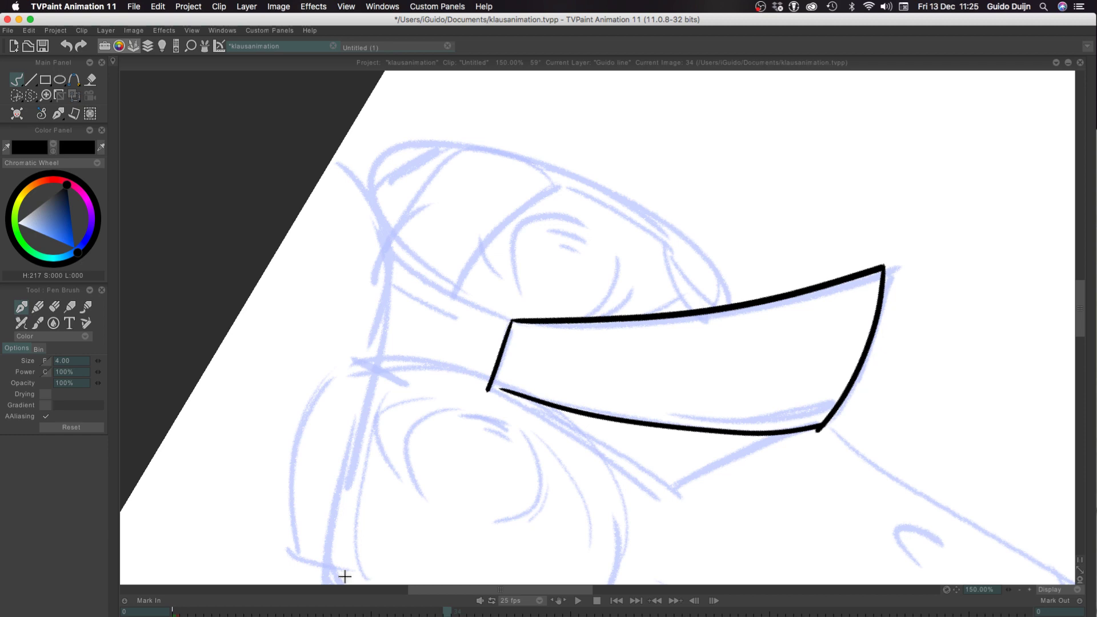
Rotate the canvas back to -3° and redraw the nose's inner edge as one smooth curve between the bridge and the lower corner
drag(260, 377, 435, 99)
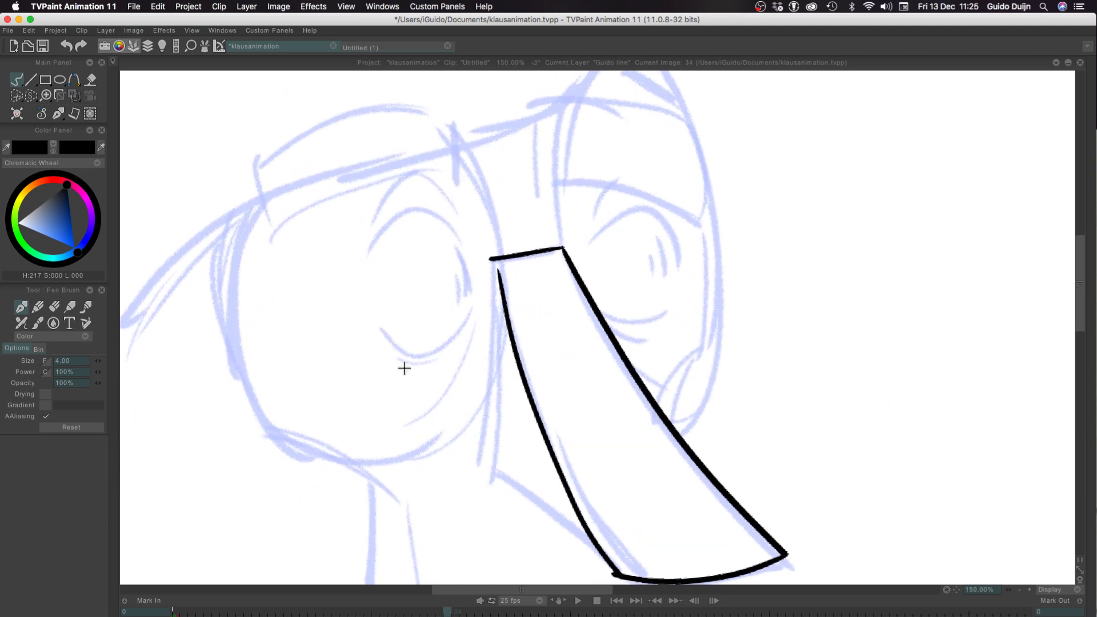
drag(402, 384, 415, 286)
key(super+z)
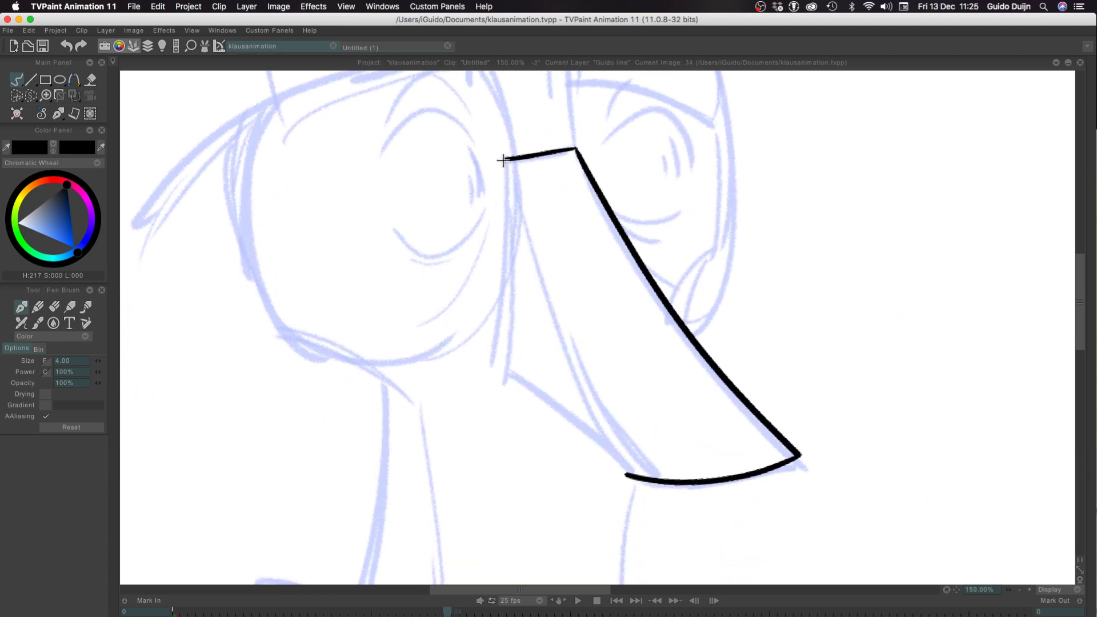
drag(504, 162, 547, 336)
drag(562, 378, 617, 483)
key(super+z)
mouse_move(505, 162)
mouse_down()
mouse_move(558, 349)
mouse_move(620, 475)
mouse_up()
key(super+z)
mouse_move(505, 162)
mouse_down()
mouse_move(544, 331)
mouse_move(611, 475)
mouse_up()
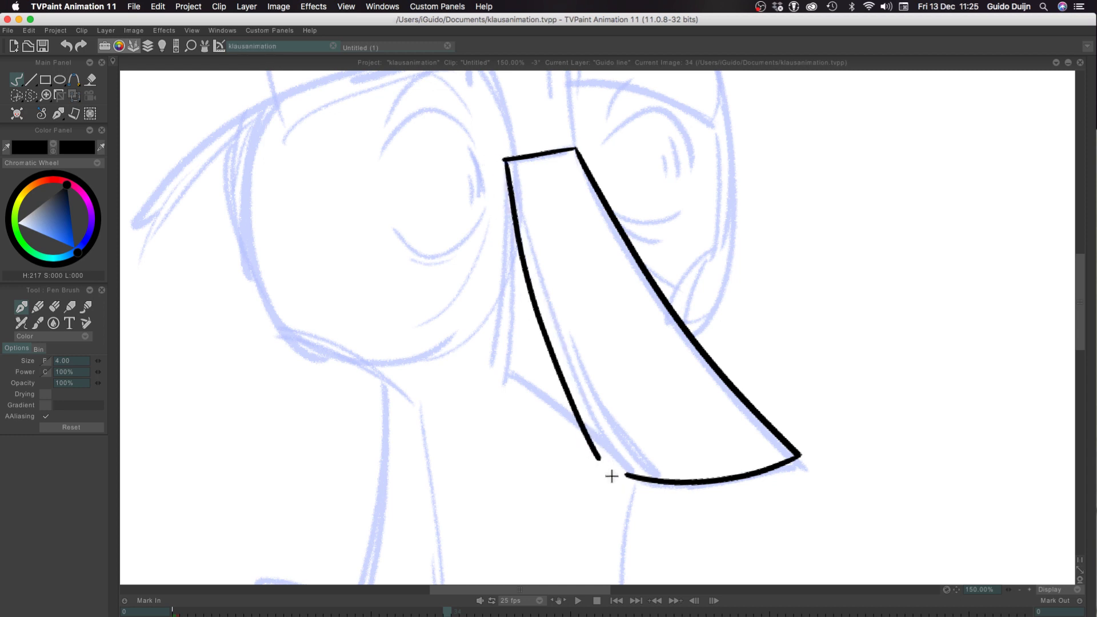
key(super+z)
mouse_move(507, 162)
mouse_down()
mouse_move(545, 292)
mouse_move(624, 472)
mouse_up()
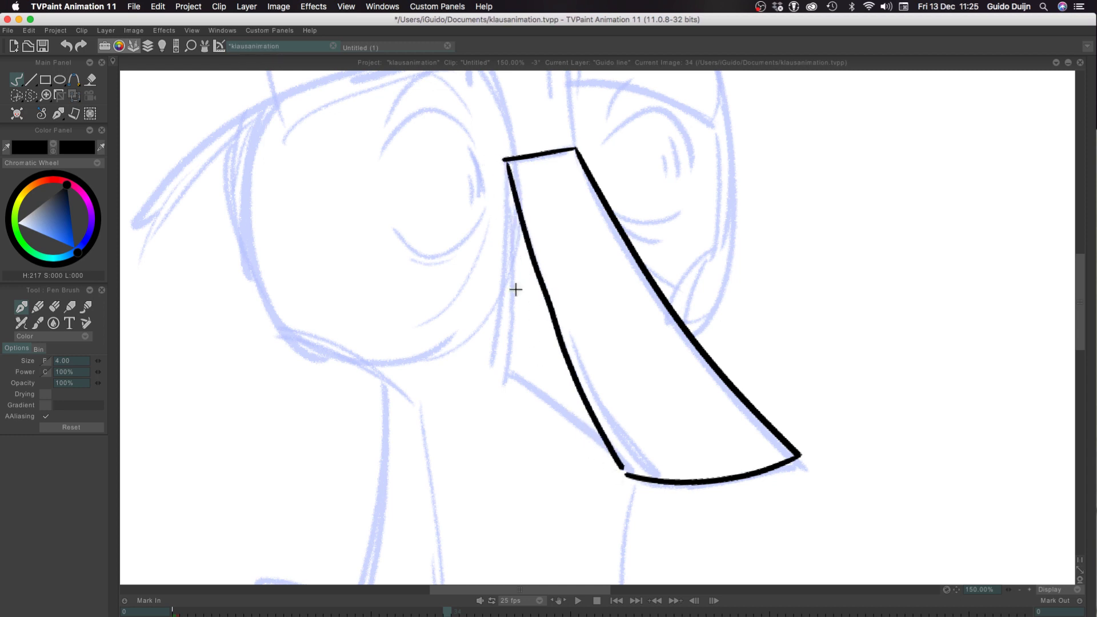
key(super+z)
drag(506, 162, 625, 472)
key(super+z)
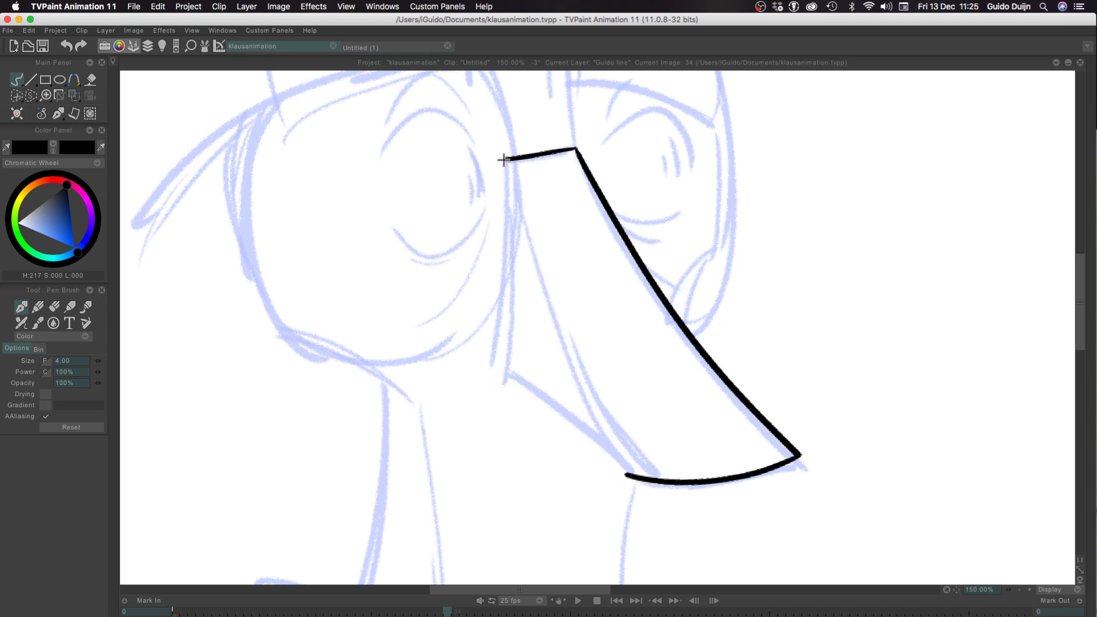
mouse_move(503, 160)
mouse_down()
mouse_move(544, 299)
mouse_move(628, 454)
mouse_move(507, 166)
mouse_up()
key(super+z)
key(super+z)
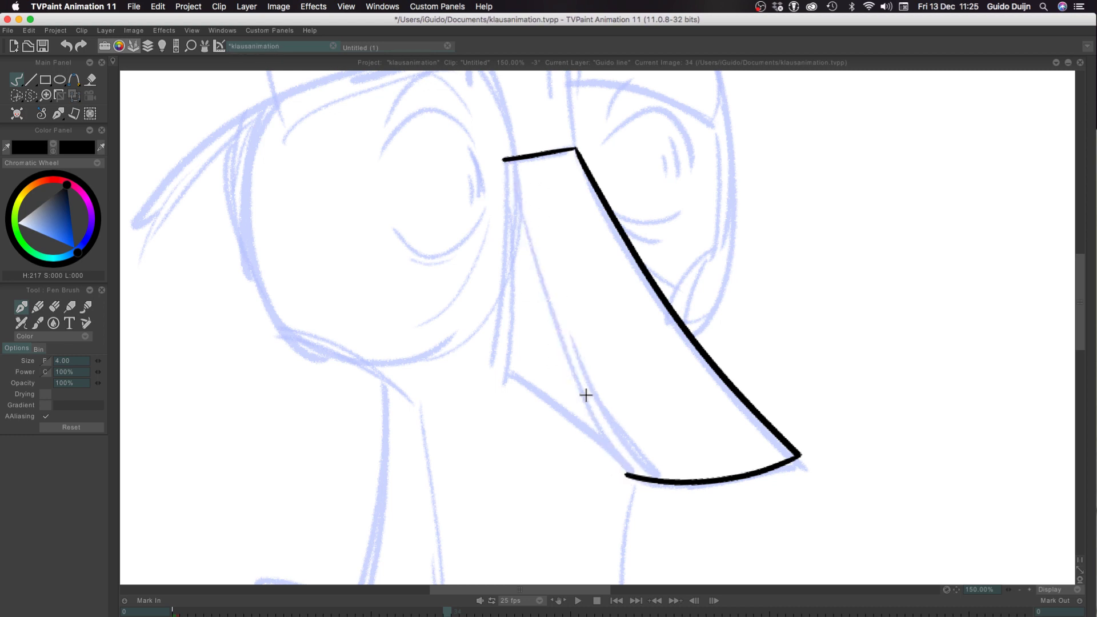
mouse_move(627, 475)
mouse_down()
mouse_move(564, 357)
mouse_move(507, 165)
mouse_up()
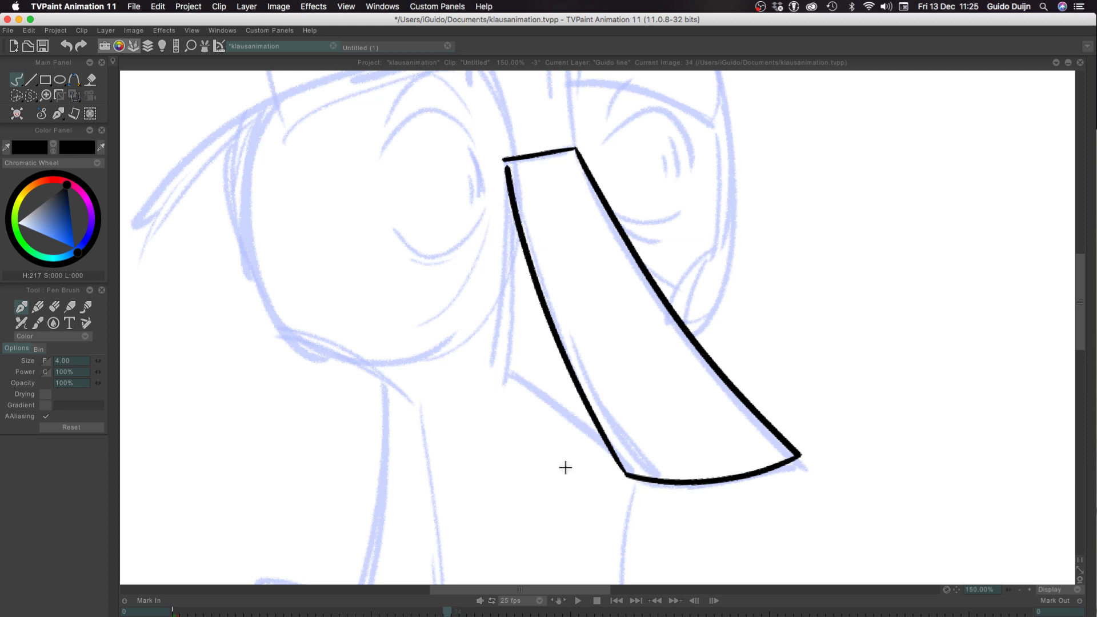
Try short strokes to close the gap between the nose's inner edge and the bridge line
drag(506, 162, 513, 221)
key(super+z)
drag(506, 160, 527, 249)
key(super+z)
key(super+z)
mouse_move(506, 159)
mouse_down()
mouse_move(528, 255)
mouse_move(504, 160)
mouse_move(522, 232)
mouse_up()
key(super+z)
Ink the side line of the nose from the bridge down to the rough's nostril corner, redrawing the stroke over the rough
drag(504, 164, 501, 346)
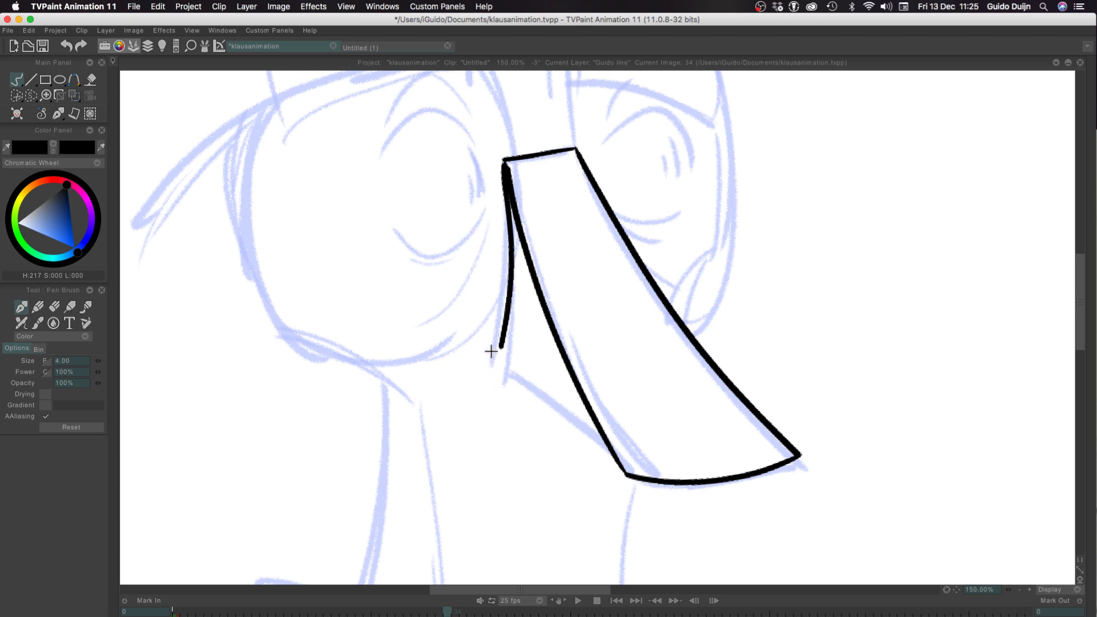
key(super+z)
mouse_move(503, 174)
mouse_down()
mouse_move(500, 408)
mouse_move(505, 250)
mouse_move(492, 380)
mouse_up()
key(super+z)
key(super+z)
drag(501, 159, 492, 359)
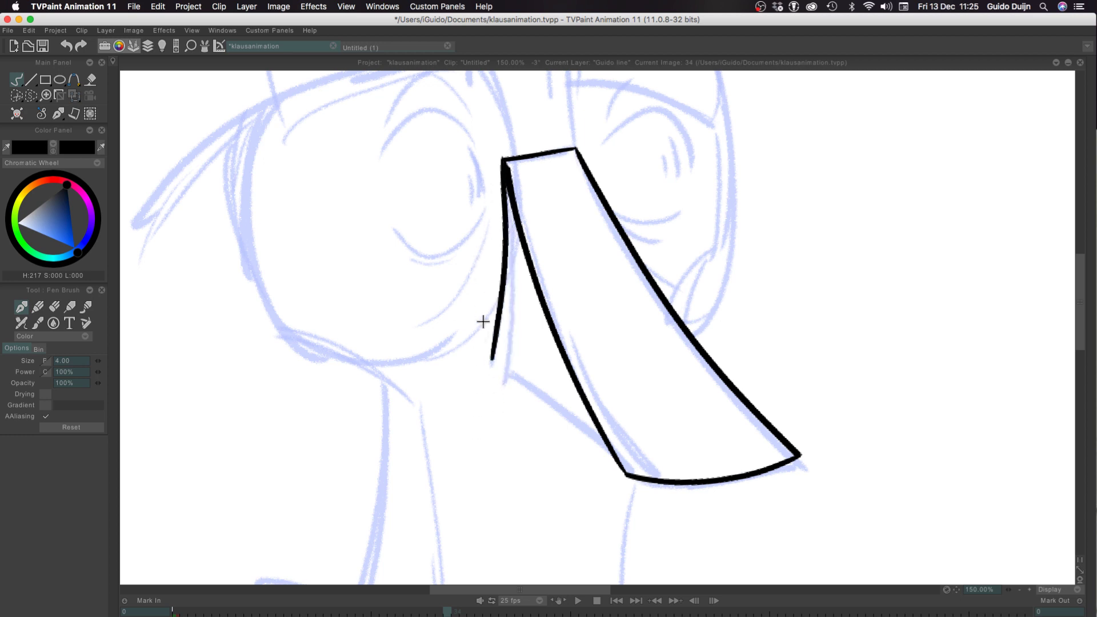
Redraw the nose's side line from the bridge down to the nostril corner and ink the underside edge to the nose's lower corner
key(super+z)
drag(503, 163, 496, 385)
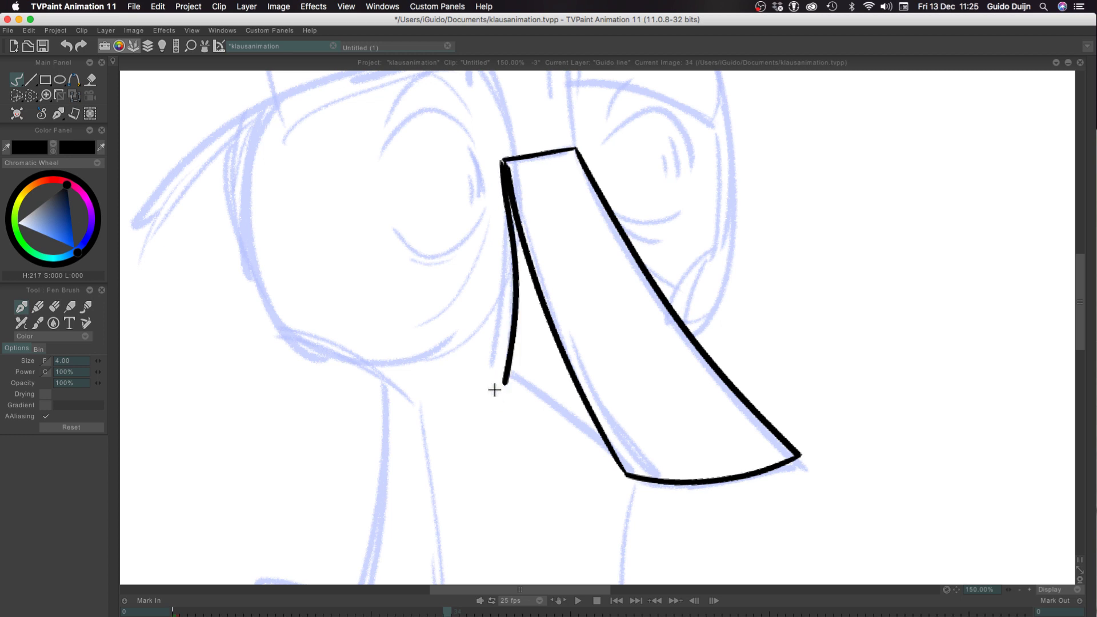
key(super+z)
drag(502, 162, 510, 323)
drag(504, 382, 504, 388)
key(super+z)
mouse_move(502, 163)
mouse_down()
mouse_move(500, 331)
mouse_move(485, 352)
mouse_move(506, 276)
mouse_move(490, 365)
mouse_up()
key(super+z)
key(super+z)
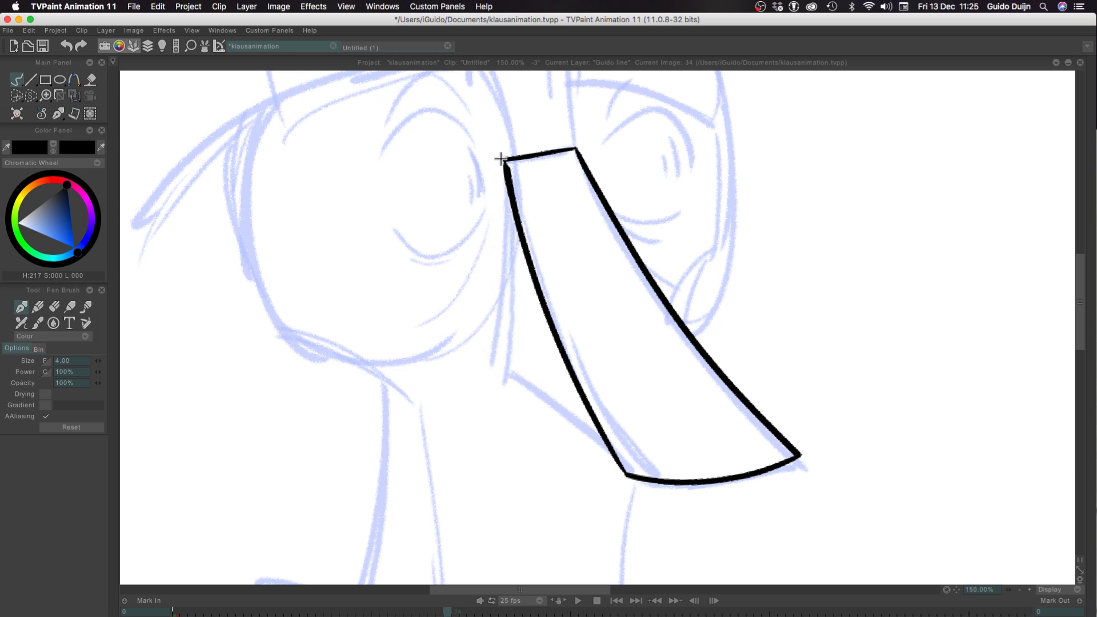
drag(502, 162, 490, 369)
key(super+z)
drag(503, 162, 495, 383)
key(super+z)
drag(502, 161, 504, 365)
key(super+z)
drag(502, 162, 495, 369)
key(super+z)
mouse_move(503, 161)
mouse_down()
mouse_move(490, 350)
mouse_move(512, 368)
mouse_up()
key(super+z)
key(super+z)
drag(503, 161, 501, 366)
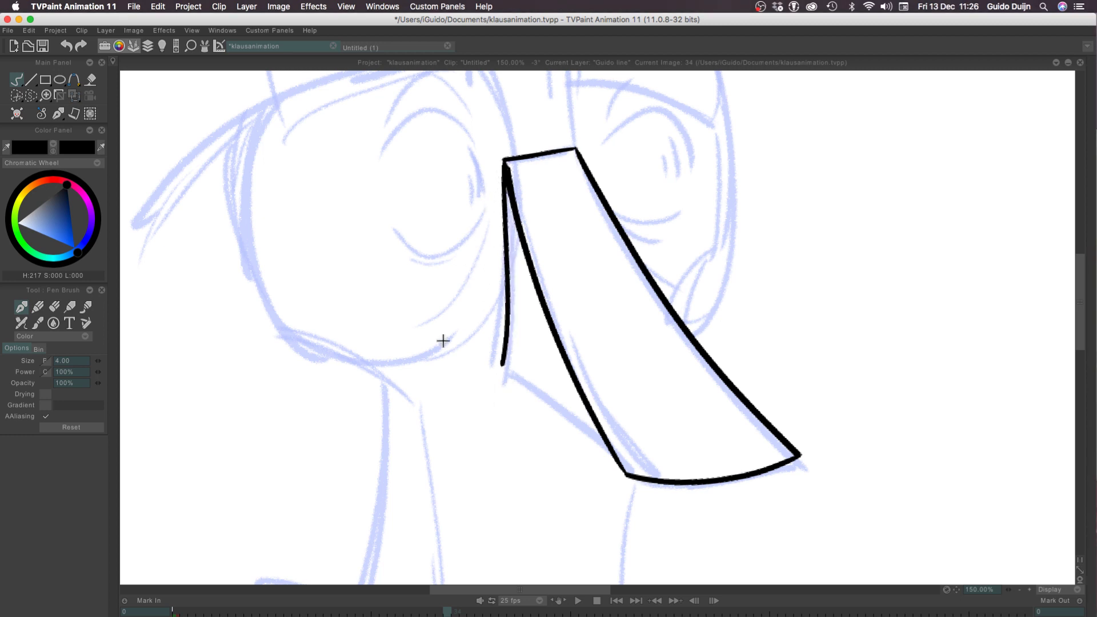
mouse_move(503, 368)
mouse_down()
mouse_move(630, 498)
mouse_move(501, 371)
mouse_up()
key(super+z)
key(super+z)
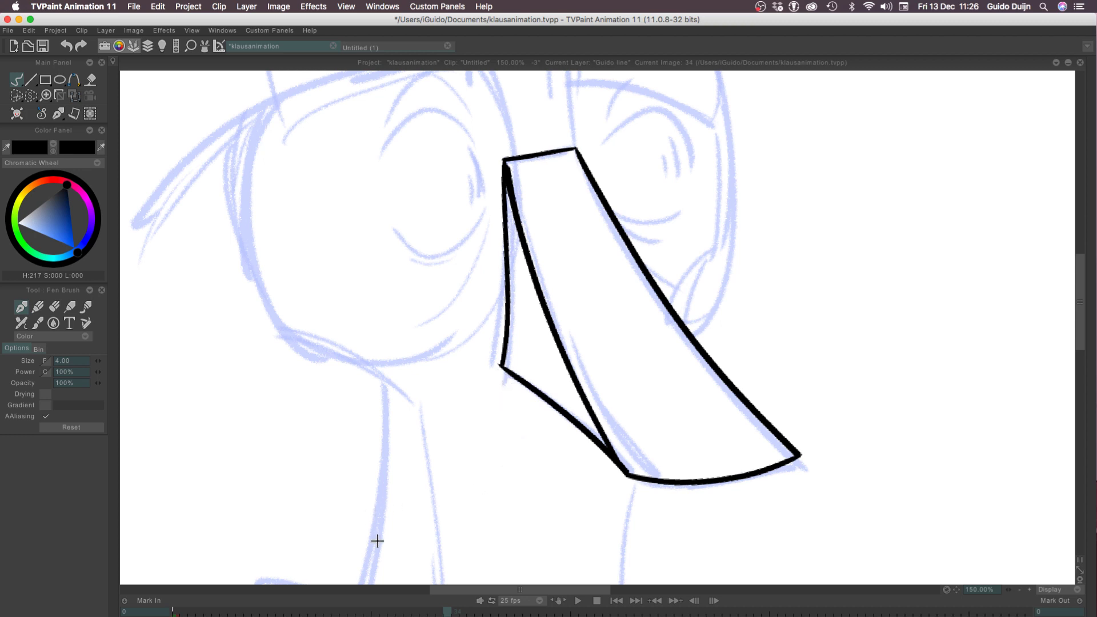
Show the timeline and play the animation from the first frame with the whole canvas in view
click(1020, 589)
click(1019, 589)
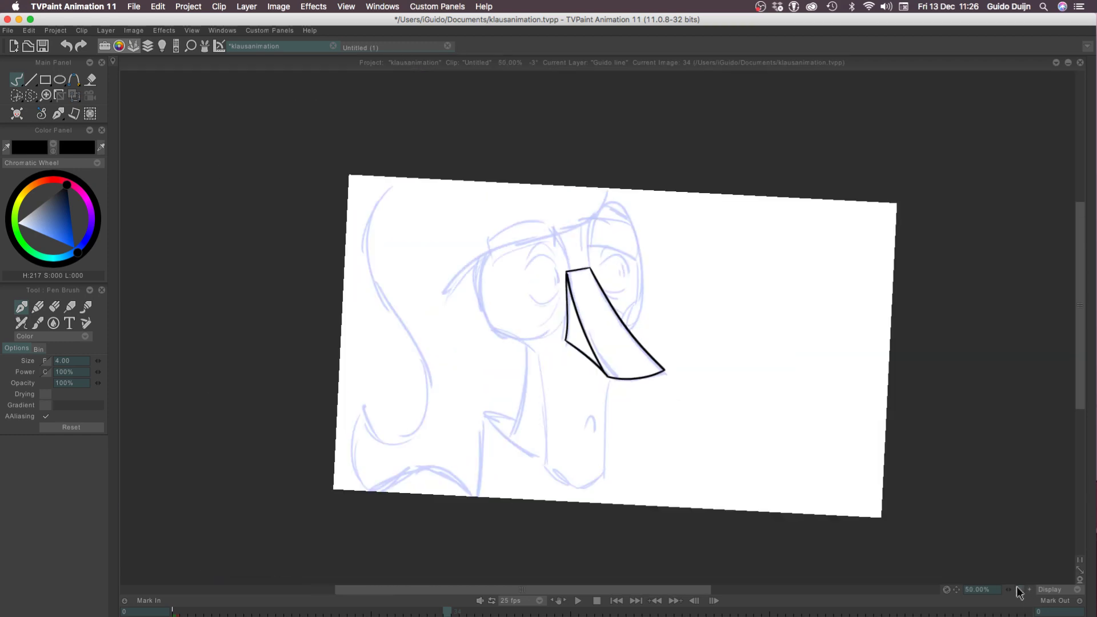
key(Tab)
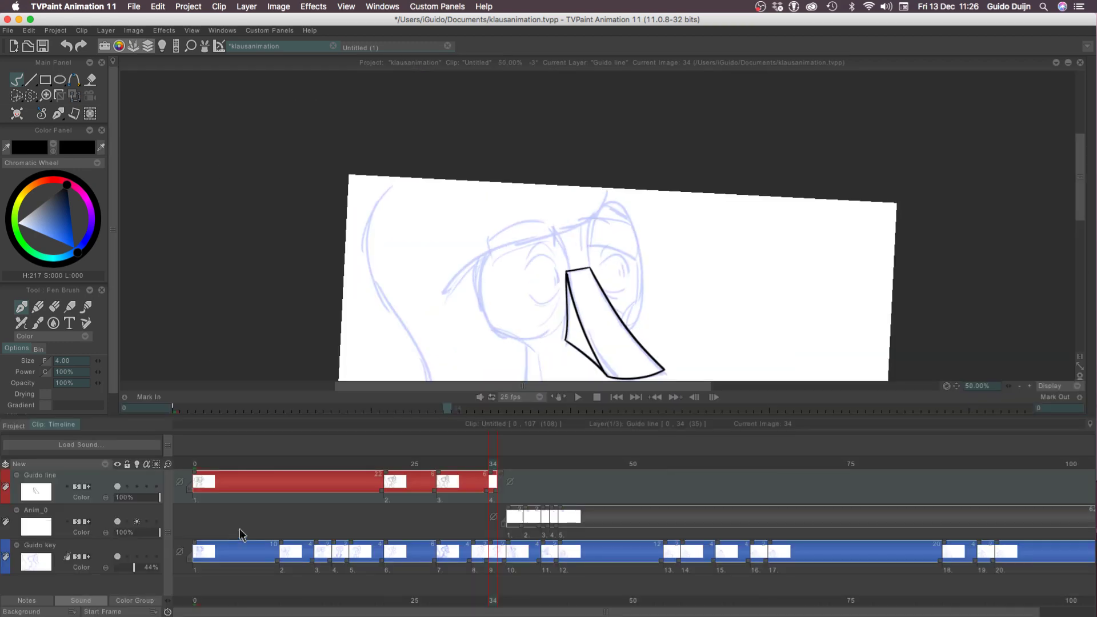
drag(218, 461, 176, 464)
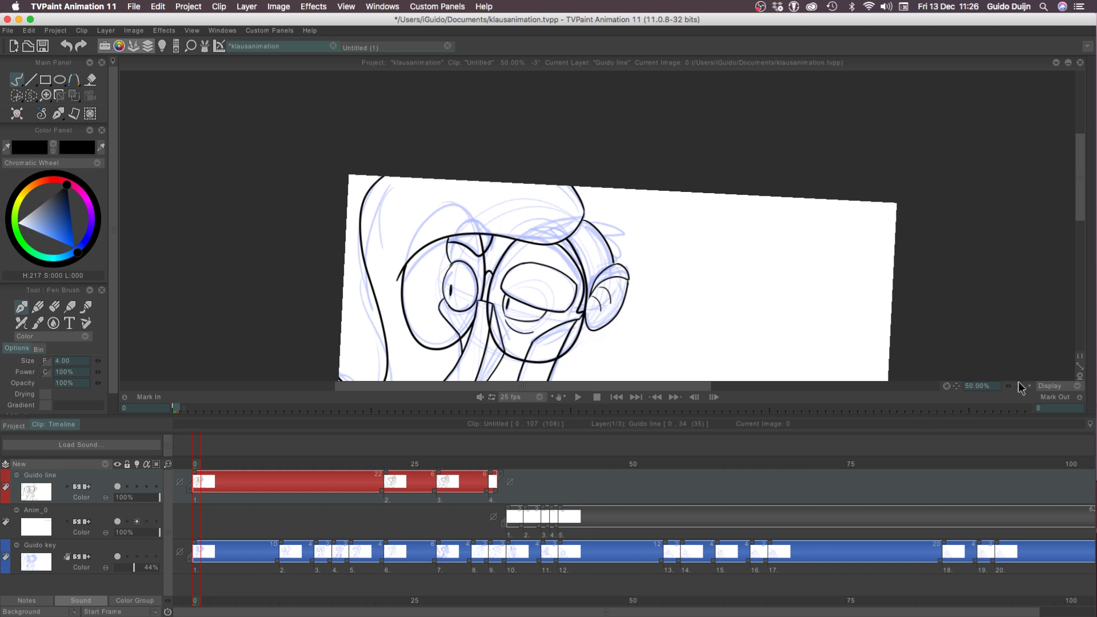
click(1018, 386)
key(Return)
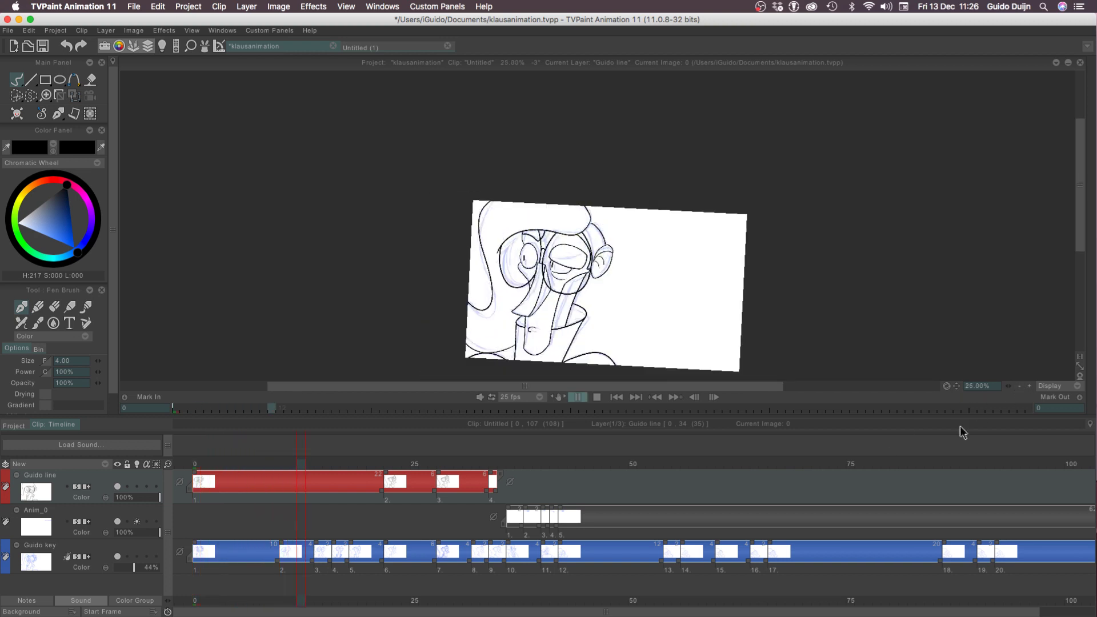
Return to frame 34 and extend the exposure of the fourth drawing on the Guido line layer by one frame
click(491, 464)
drag(496, 489, 506, 490)
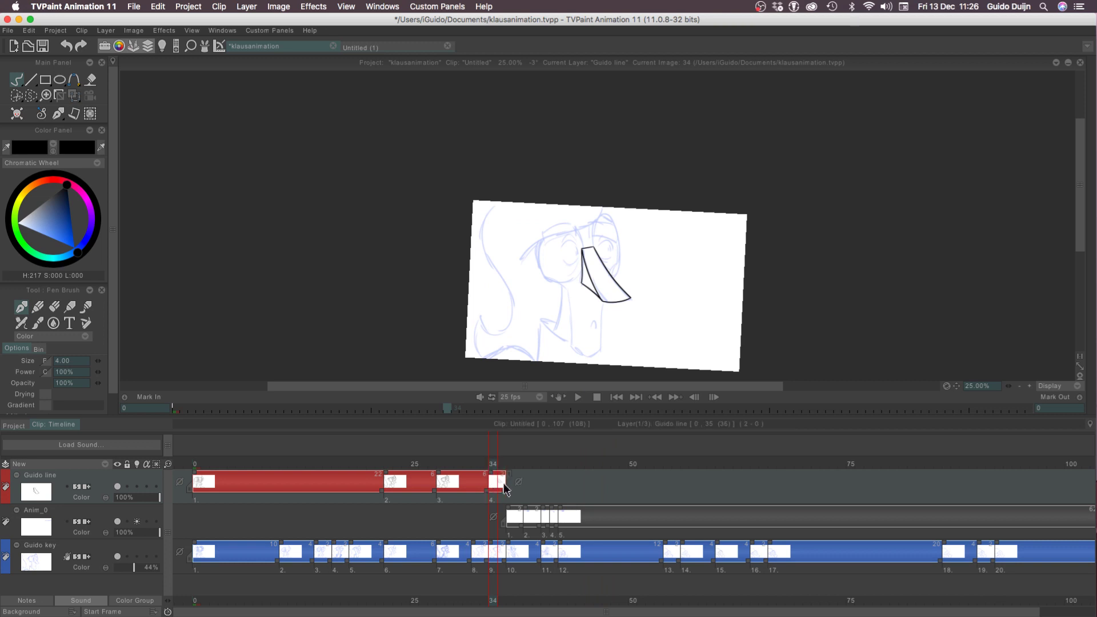
click(1029, 386)
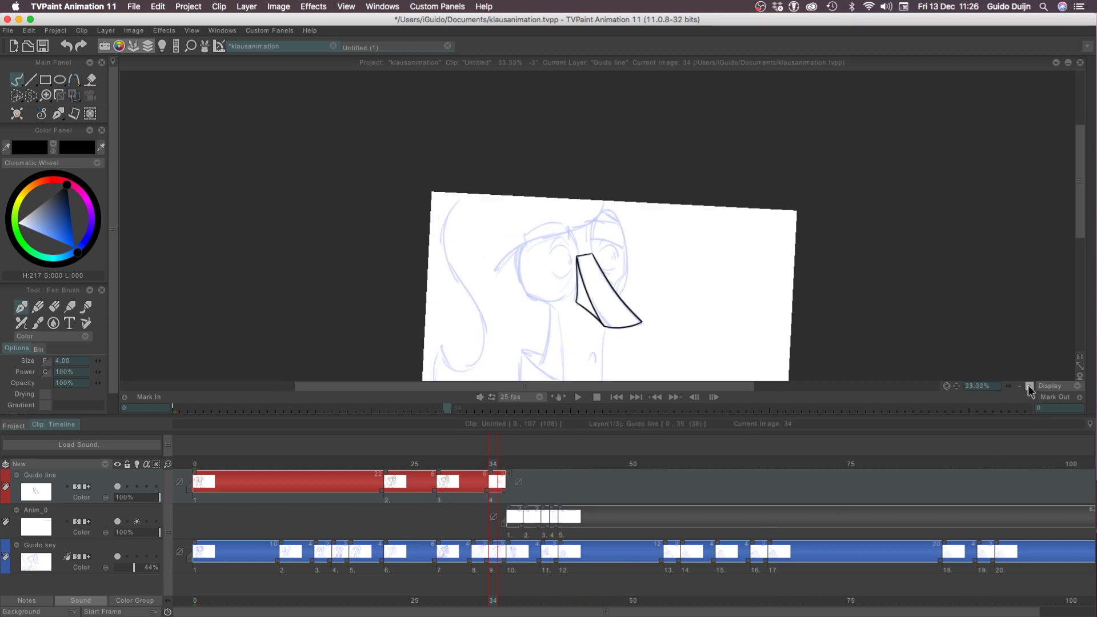
Try to ink the upper arc of the left eye over the rough in one continuous stroke
drag(342, 390, 359, 288)
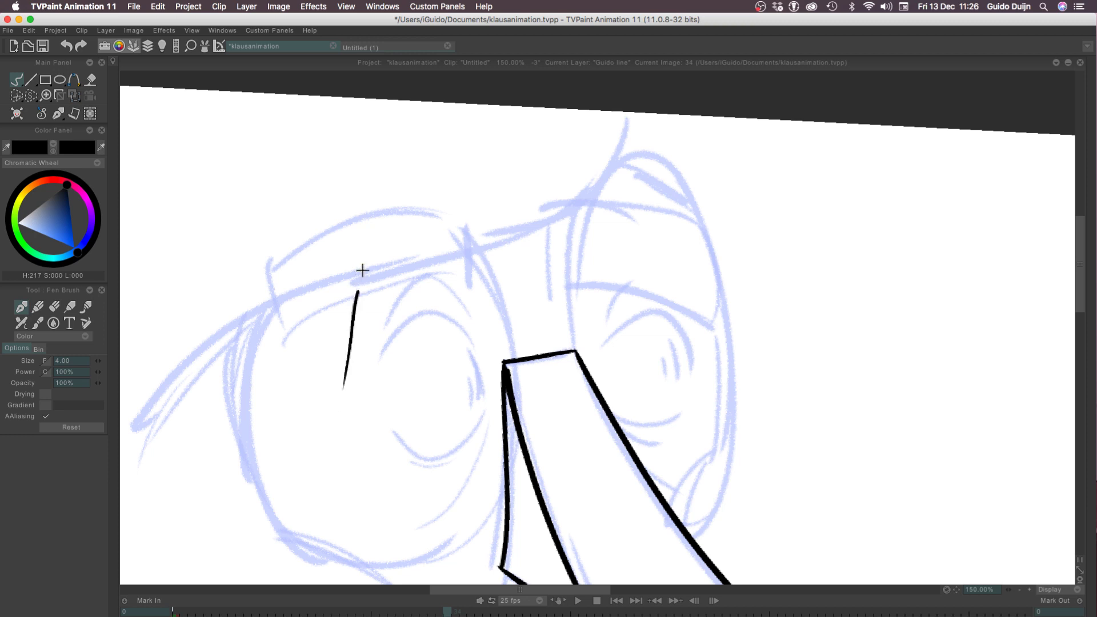
key(ctrl+z)
drag(323, 397, 334, 324)
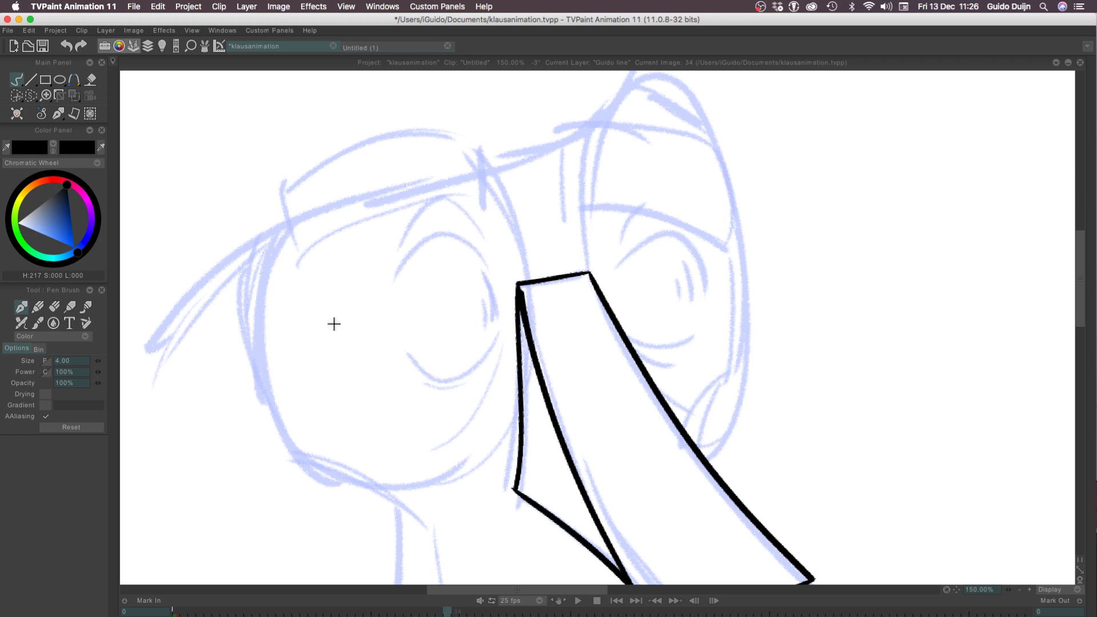
drag(395, 277, 492, 279)
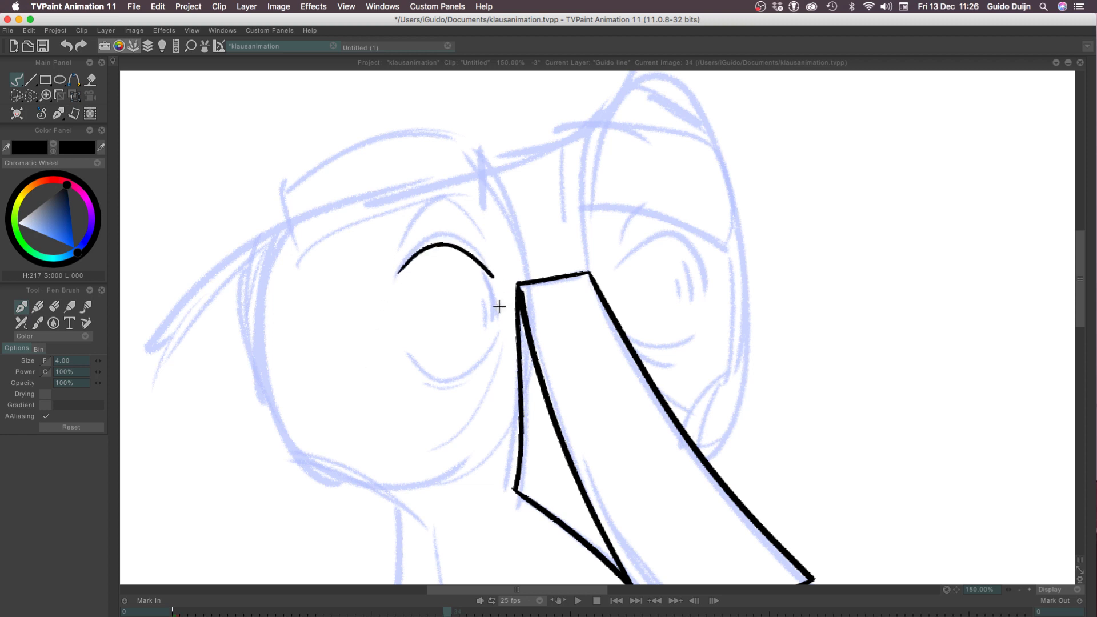
key(super+z)
drag(397, 271, 508, 274)
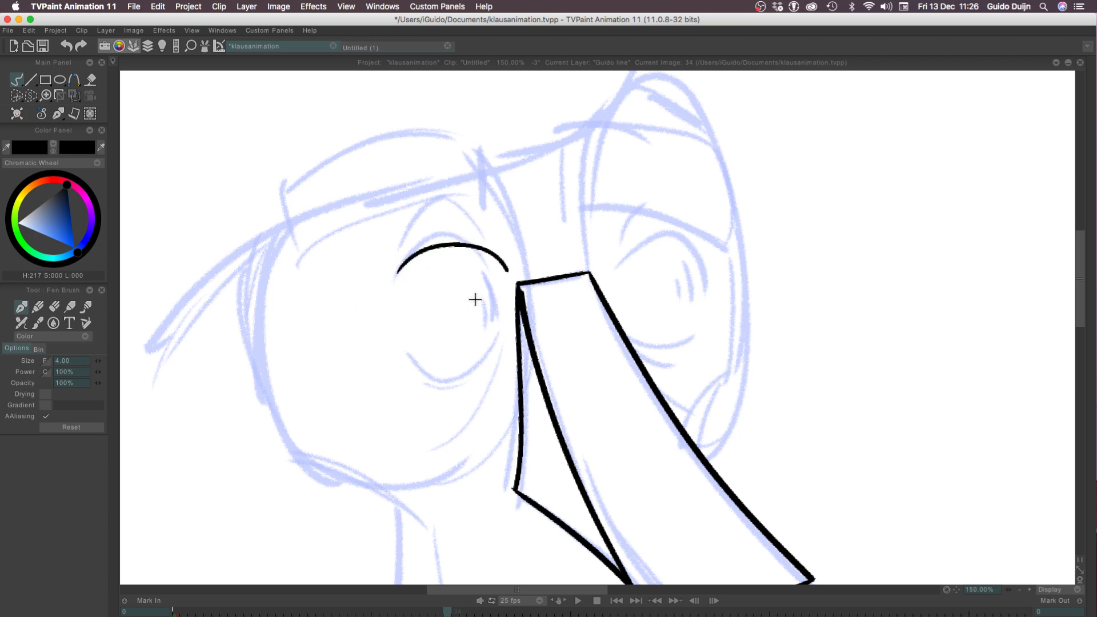
key(super+z)
drag(397, 269, 482, 267)
key(super+z)
drag(397, 275, 484, 266)
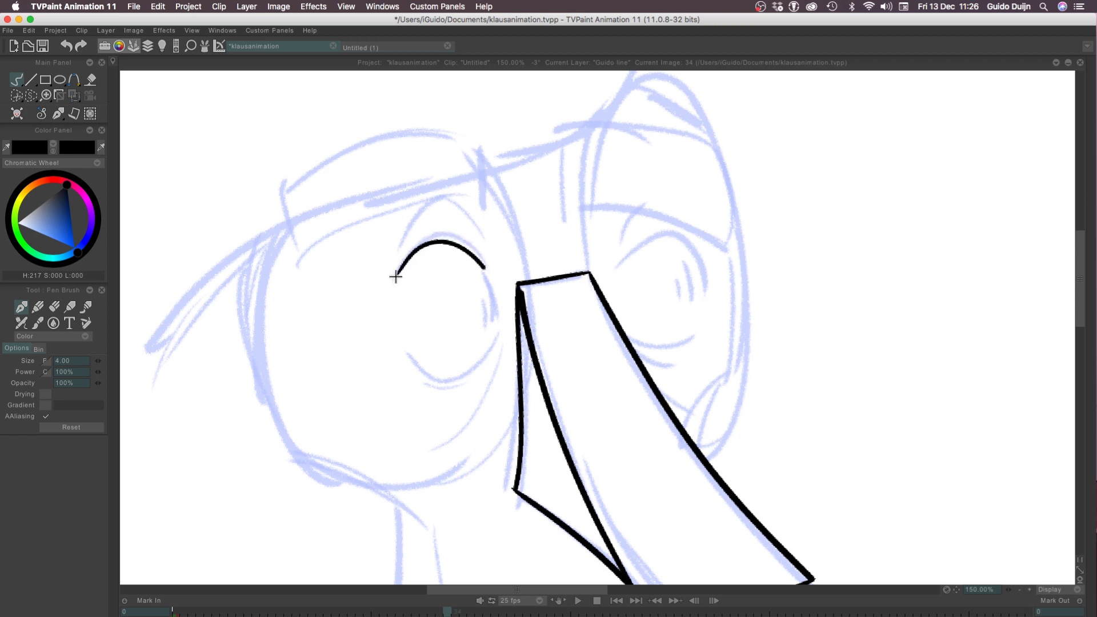
key(super+z)
mouse_move(394, 273)
mouse_down()
mouse_move(444, 235)
mouse_move(456, 271)
mouse_move(484, 285)
mouse_up()
key(super+z)
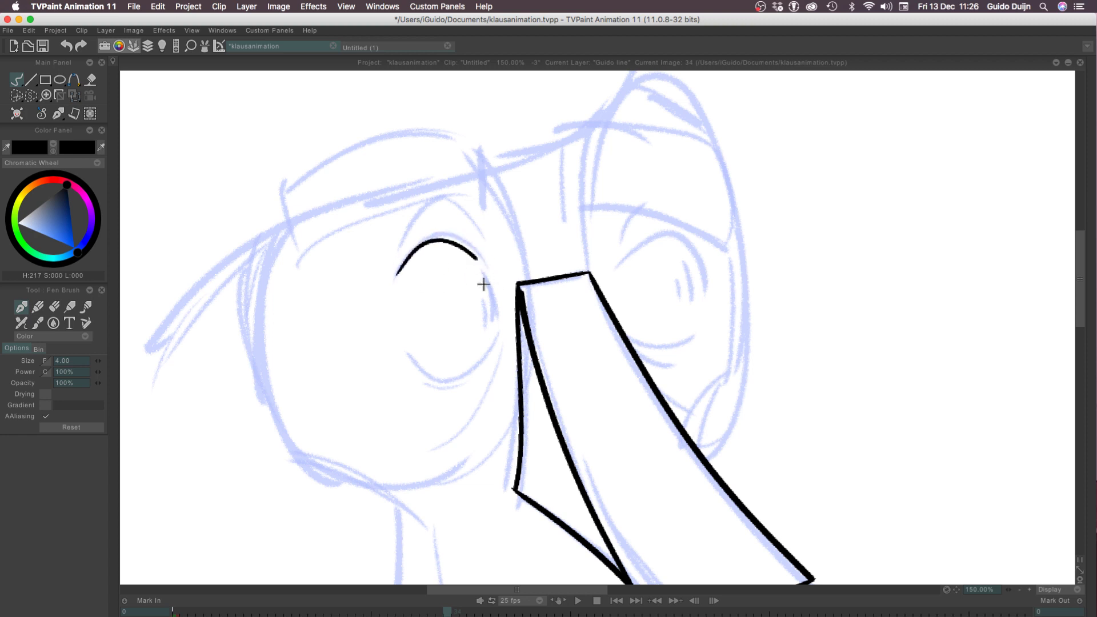
key(super+z)
drag(399, 275, 483, 291)
key(super+z)
drag(398, 271, 490, 280)
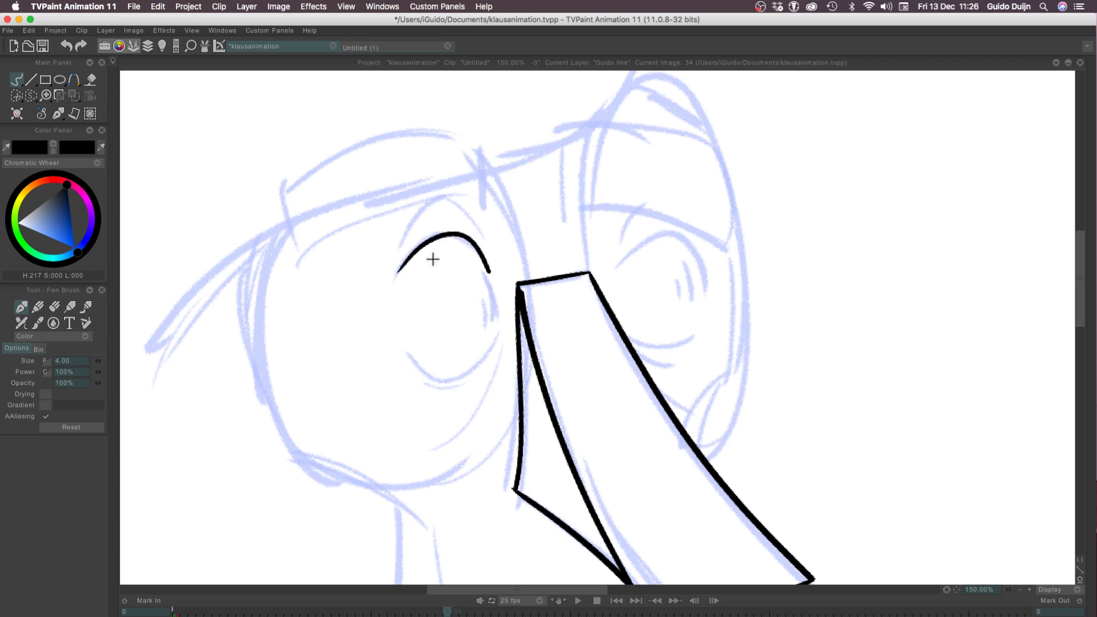
key(super+z)
drag(396, 265, 480, 272)
key(super+z)
mouse_move(396, 273)
mouse_down()
mouse_move(484, 262)
mouse_move(431, 243)
mouse_move(478, 251)
mouse_move(504, 282)
mouse_up()
key(super+z)
Ink the upper arc of the left eye closely over the rough, redrawing the stroke until the curve is smooth
key(super+z)
key(super+z)
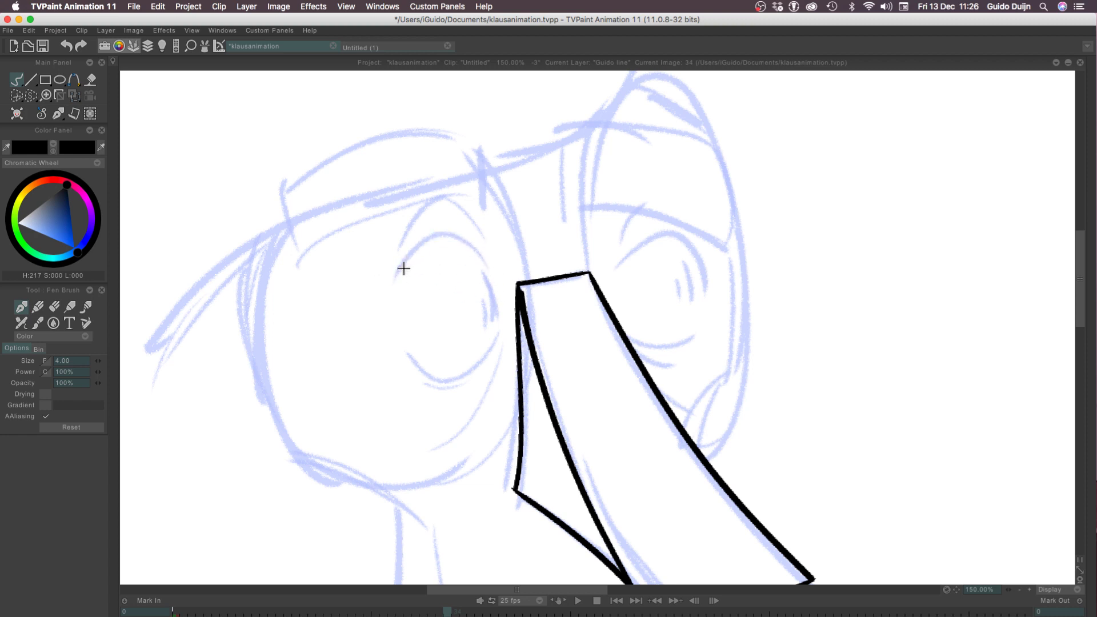
drag(404, 265, 465, 249)
key(super+z)
drag(402, 267, 438, 237)
key(super+z)
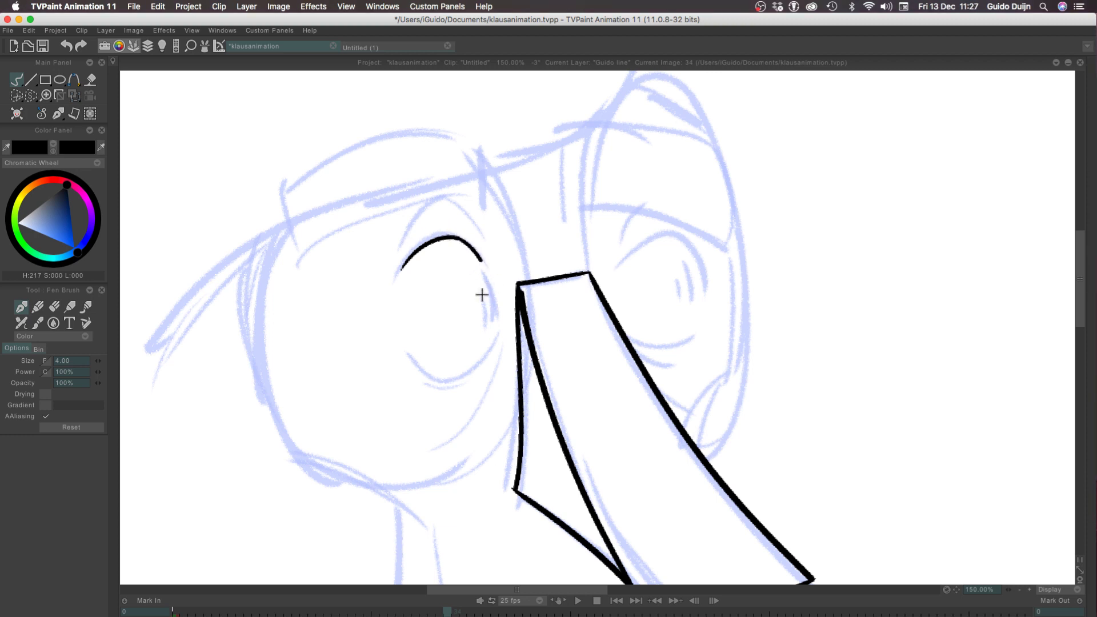
drag(460, 237, 479, 256)
key(super+z)
key(super+z)
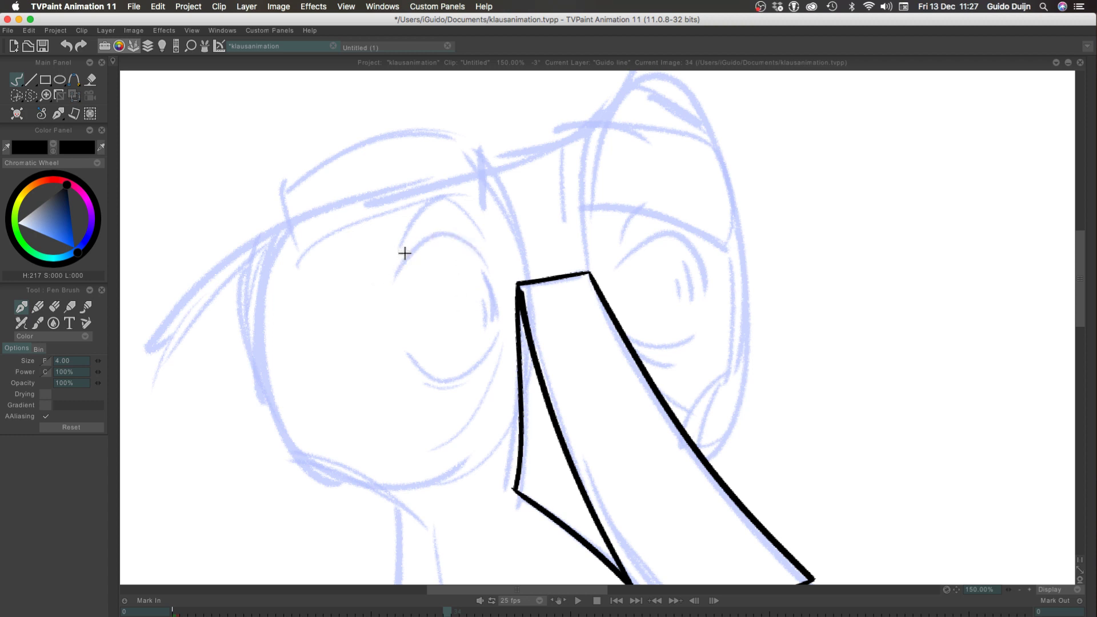
mouse_move(400, 272)
mouse_down()
mouse_move(477, 253)
mouse_move(495, 265)
mouse_up()
key(super+z)
key(super+z)
drag(394, 276, 488, 280)
key(super+z)
drag(397, 272, 479, 257)
key(super+z)
mouse_move(399, 269)
mouse_down()
mouse_move(482, 264)
mouse_move(407, 253)
mouse_move(484, 264)
mouse_up()
key(super+z)
key(super+z)
mouse_move(400, 270)
mouse_down()
mouse_move(492, 281)
mouse_move(459, 238)
mouse_move(489, 260)
mouse_up()
key(super+z)
key(super+z)
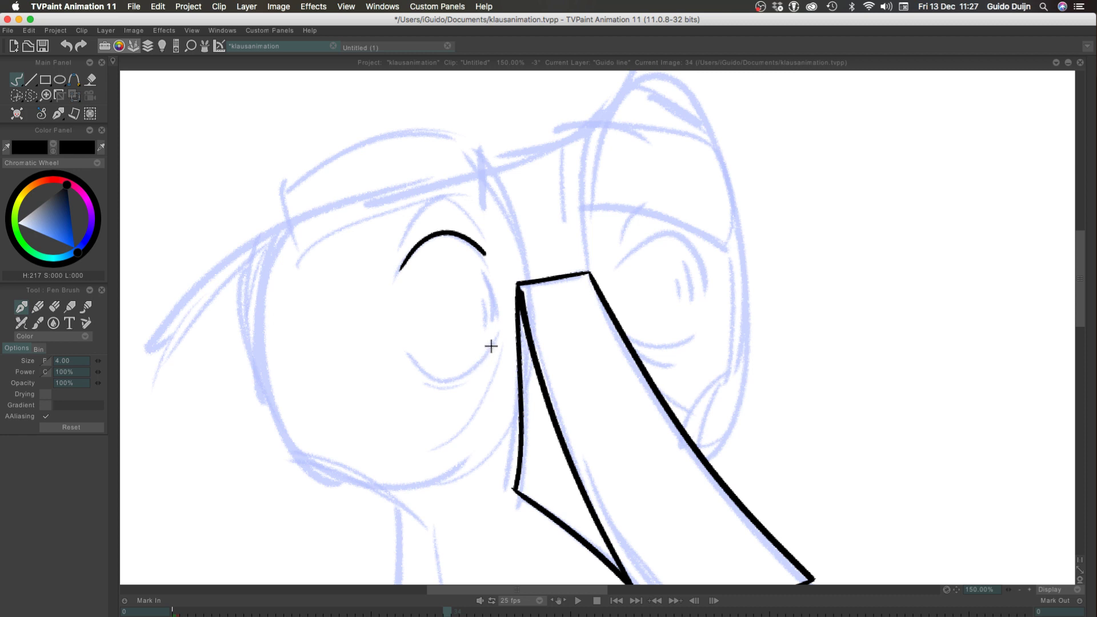
Ink the lower arc of the left eye as one smooth cup-shaped curve, redrawing the stroke over the rough
drag(493, 339, 415, 367)
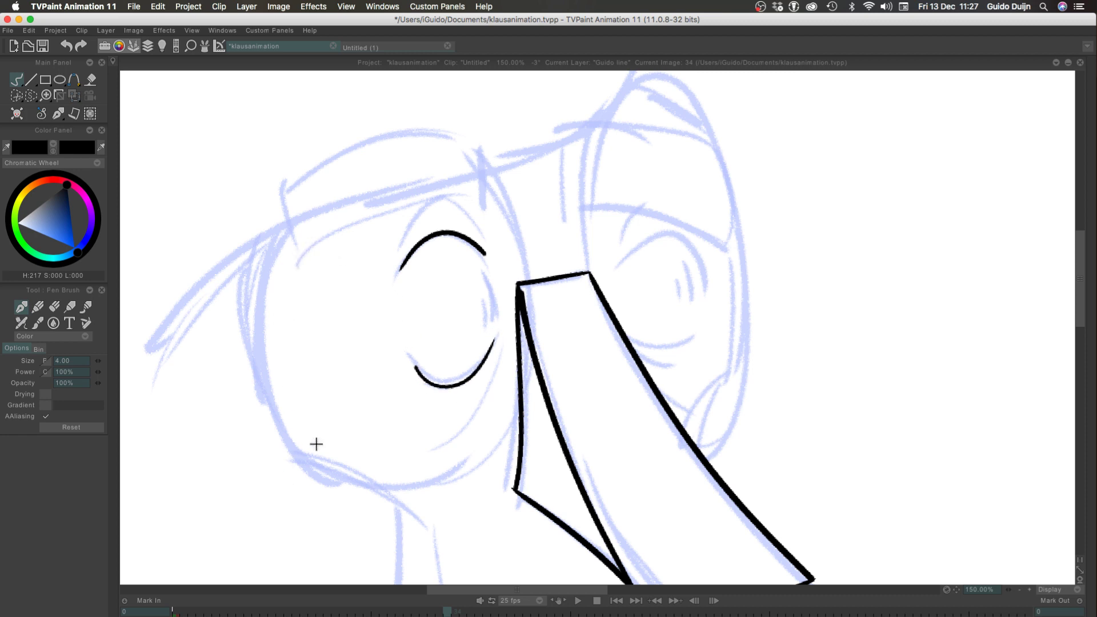
key(ctrl+z)
mouse_move(496, 336)
mouse_down()
mouse_move(421, 375)
mouse_move(396, 360)
mouse_up()
key(ctrl+z)
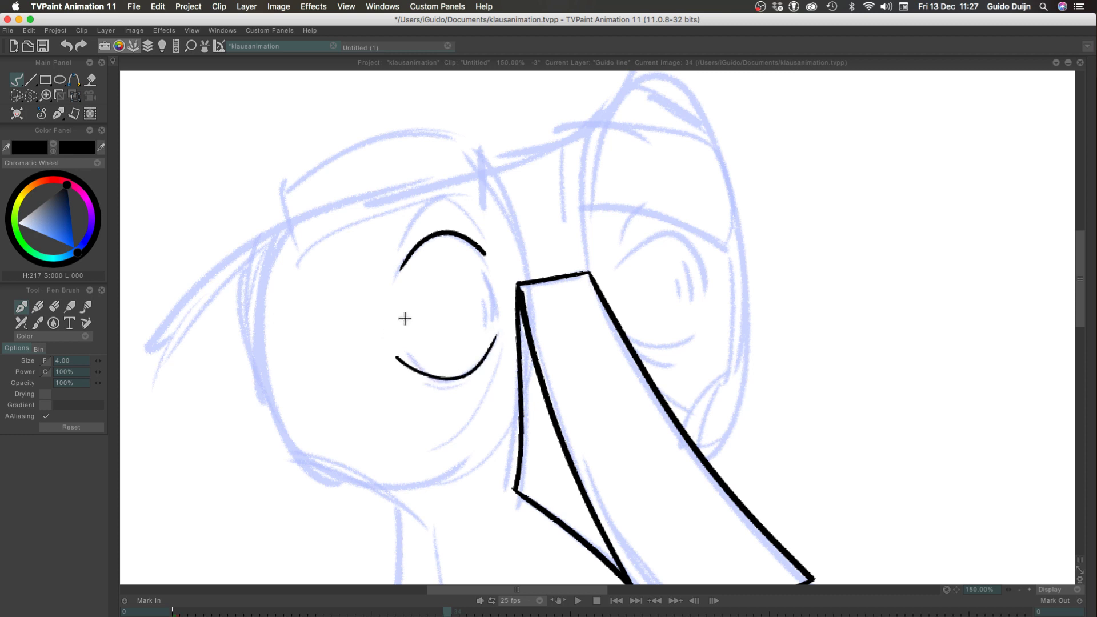
key(ctrl+z)
mouse_move(496, 332)
mouse_down()
mouse_move(427, 378)
mouse_move(399, 342)
mouse_up()
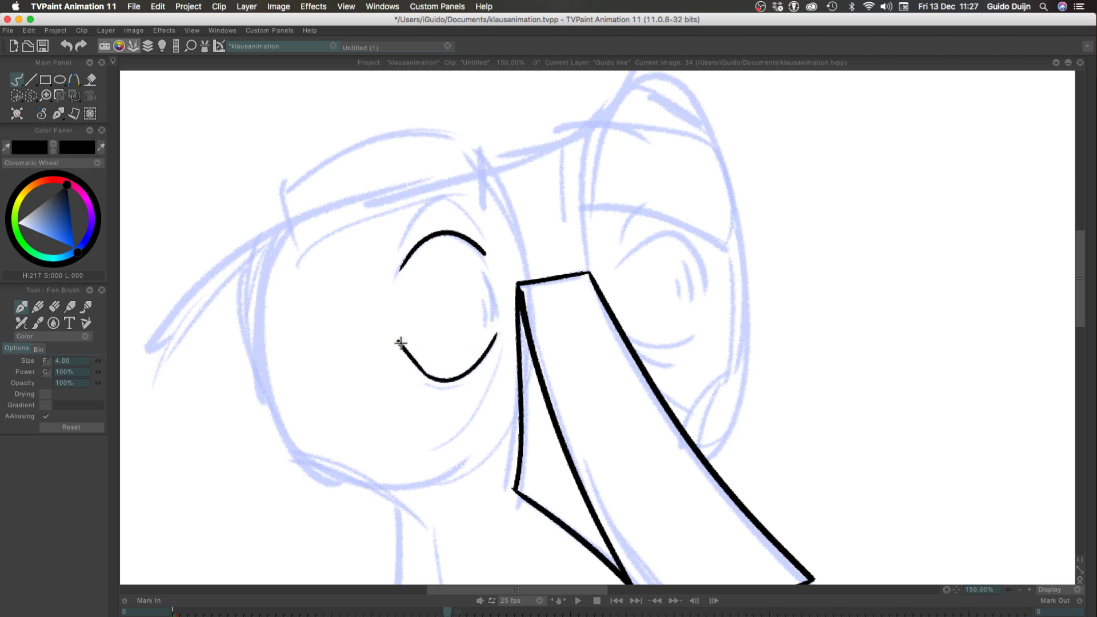
key(super+z)
drag(429, 377, 396, 338)
key(super+z)
key(super+z)
key(super+z)
key(super+z)
key(super+z)
key(super+z)
drag(492, 331, 408, 370)
key(super+z)
drag(493, 336, 406, 351)
key(super+z)
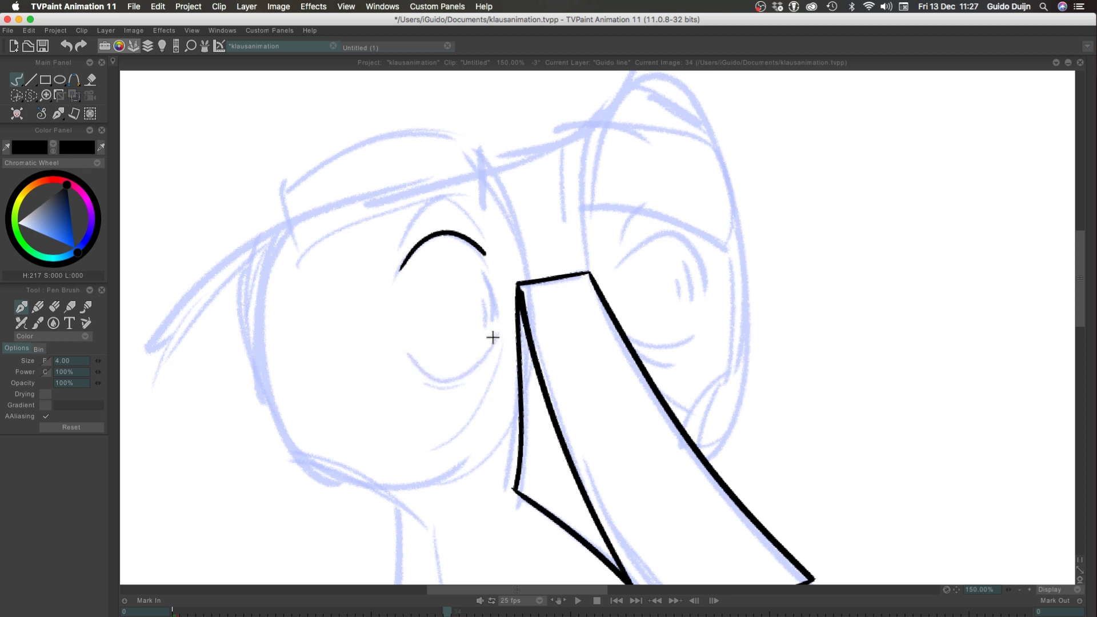
drag(493, 336, 406, 351)
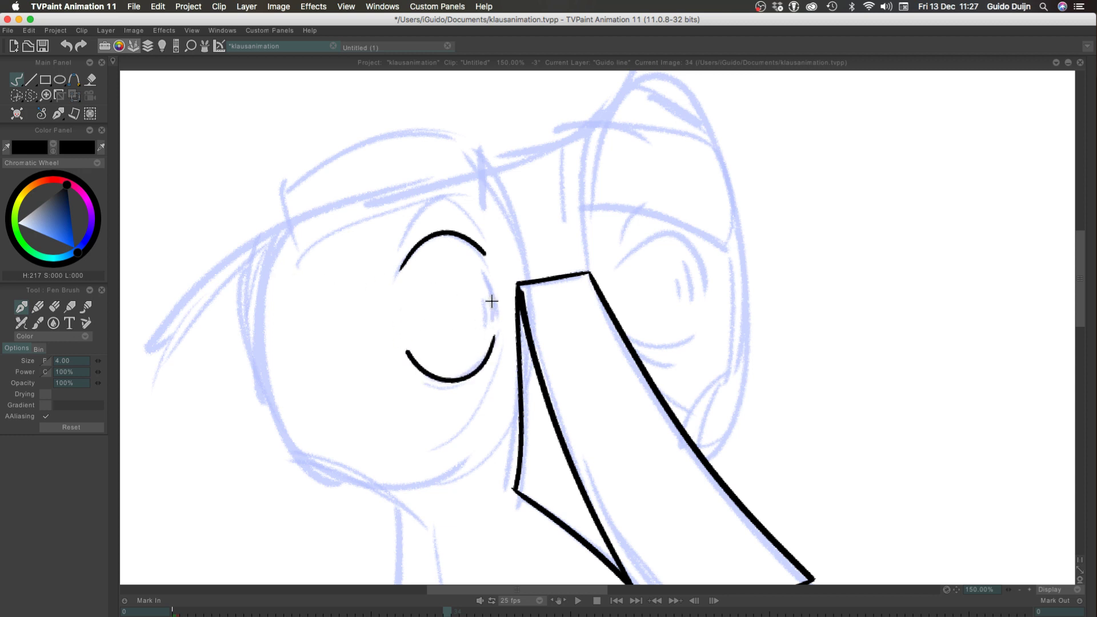
Ink the two short pupil strokes at the nose side of the left eye
drag(494, 312, 484, 271)
key(super+z)
mouse_move(493, 321)
mouse_down()
mouse_move(484, 273)
mouse_move(495, 325)
mouse_move(484, 279)
mouse_move(488, 318)
mouse_up()
key(super+z)
Ink the peaked crease above the left eye and the curved bag line below it
key(super+z)
key(super+z)
mouse_move(400, 246)
mouse_down()
mouse_move(440, 196)
mouse_move(481, 233)
mouse_up()
key(super+z)
drag(440, 195, 478, 235)
key(super+z)
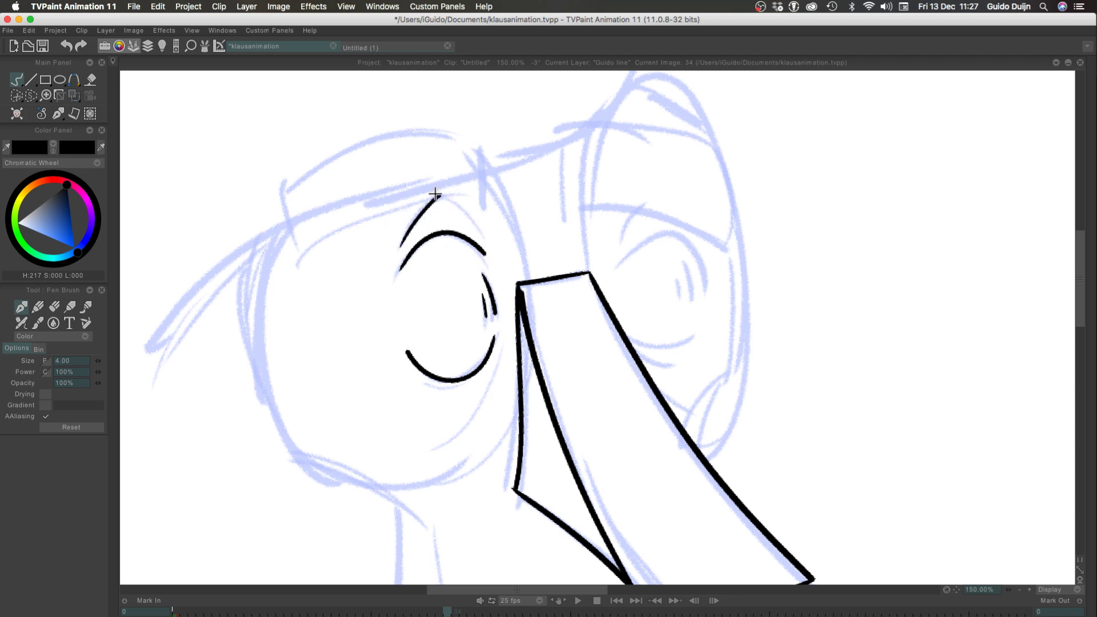
drag(436, 195, 480, 235)
key(super+z)
drag(438, 195, 477, 233)
drag(496, 359, 442, 440)
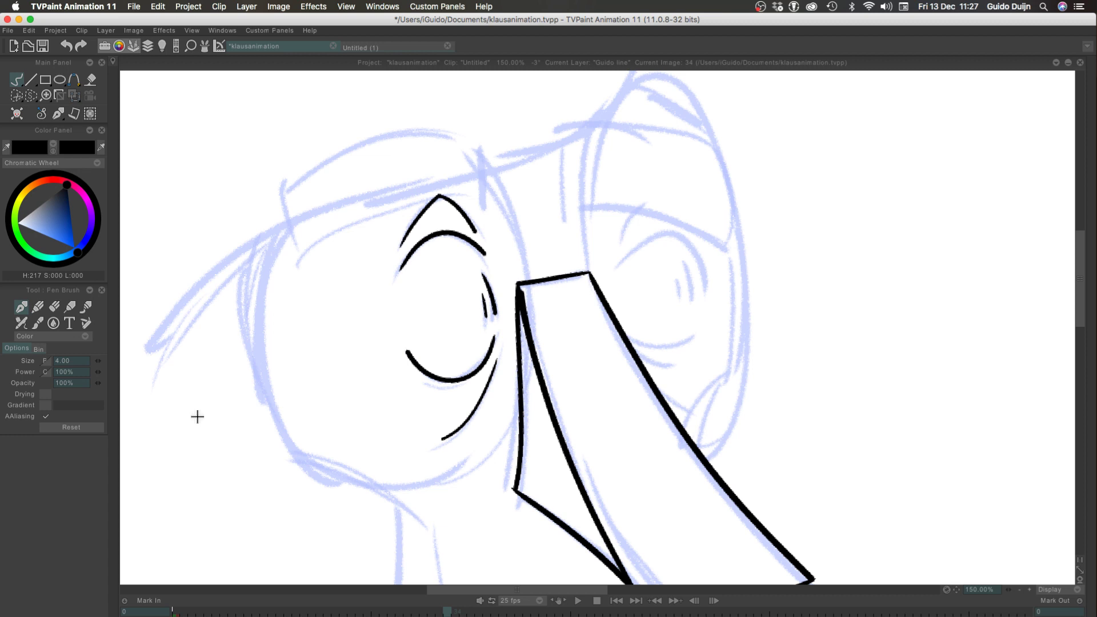
Ink the right eye's short crease, its upper arc and the two pupil strokes inside it
drag(622, 235, 638, 209)
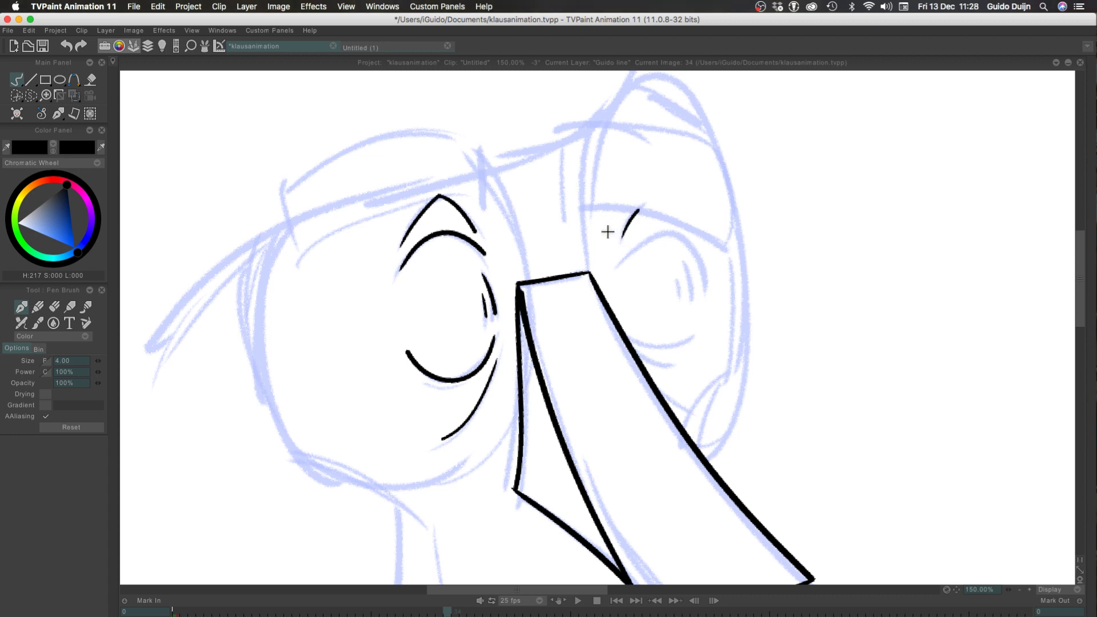
mouse_move(621, 262)
mouse_down()
mouse_move(671, 235)
mouse_move(692, 242)
mouse_up()
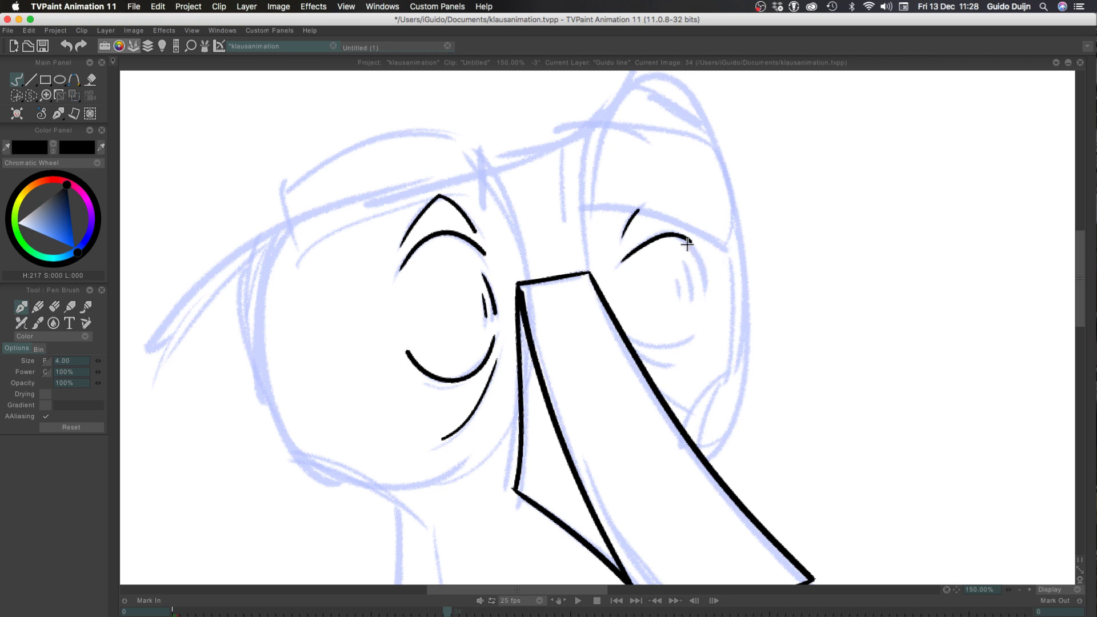
drag(691, 242, 708, 289)
key(super+z)
key(super+z)
key(super+z)
mouse_move(688, 244)
mouse_down()
mouse_move(705, 274)
mouse_move(693, 298)
mouse_move(679, 291)
mouse_up()
key(super+z)
key(super+z)
key(super+z)
key(super+z)
key(super+z)
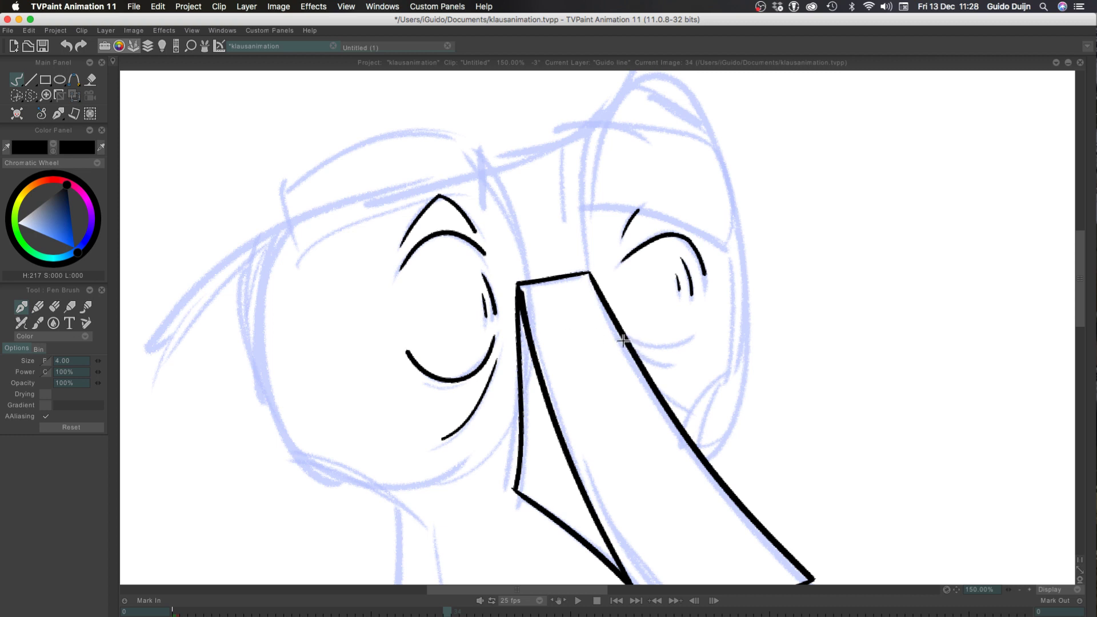
Ink the right eye's lower arc starting from the nose edge and the short bag line beneath it
drag(625, 337, 697, 339)
key(super+z)
drag(629, 343, 696, 337)
drag(635, 354, 663, 366)
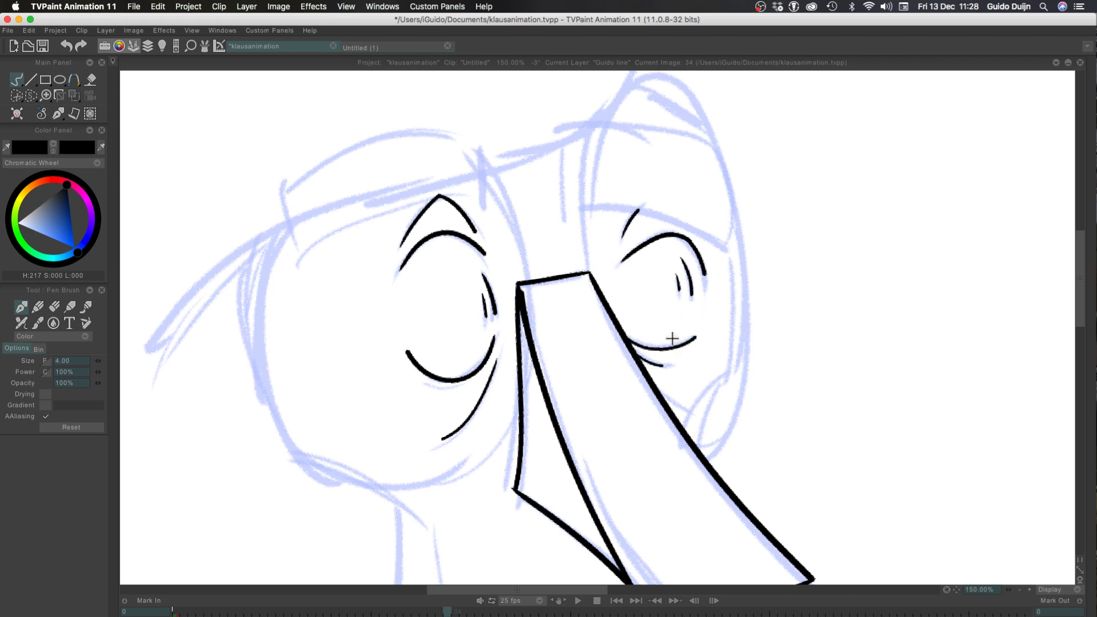
Ink the inner end and the upper edge of the right eyebrow over the rough
drag(586, 211, 589, 134)
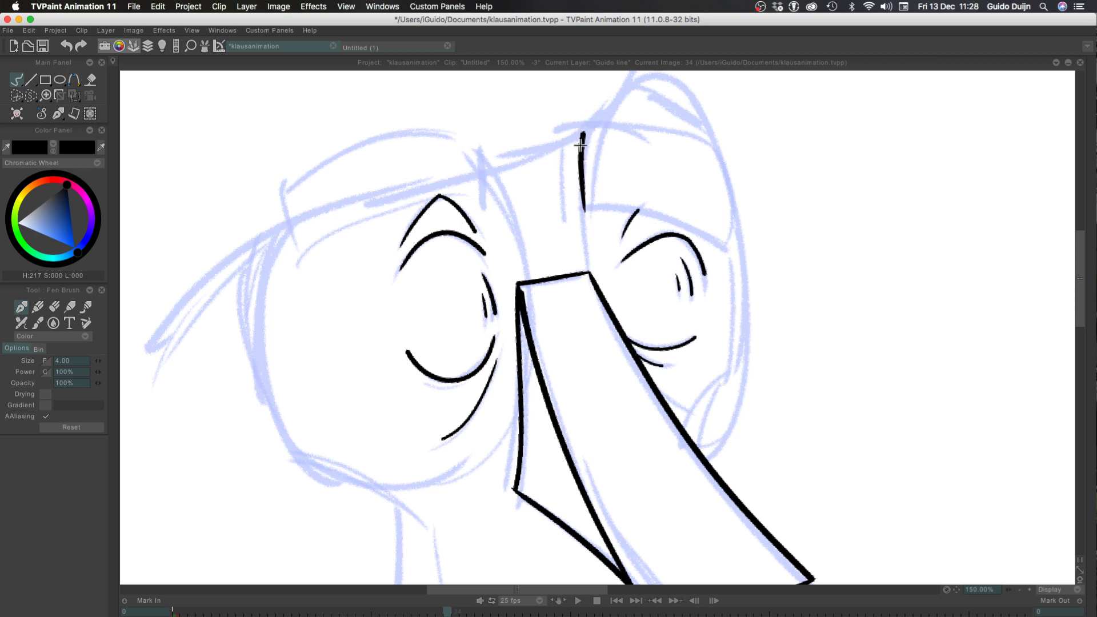
key(super+z)
mouse_move(583, 209)
mouse_down()
mouse_move(594, 125)
mouse_move(634, 125)
mouse_move(723, 154)
mouse_move(731, 251)
mouse_up()
key(super+z)
Ink the outer end of the right eyebrow and close the shape with its curved lower edge
drag(723, 155, 733, 252)
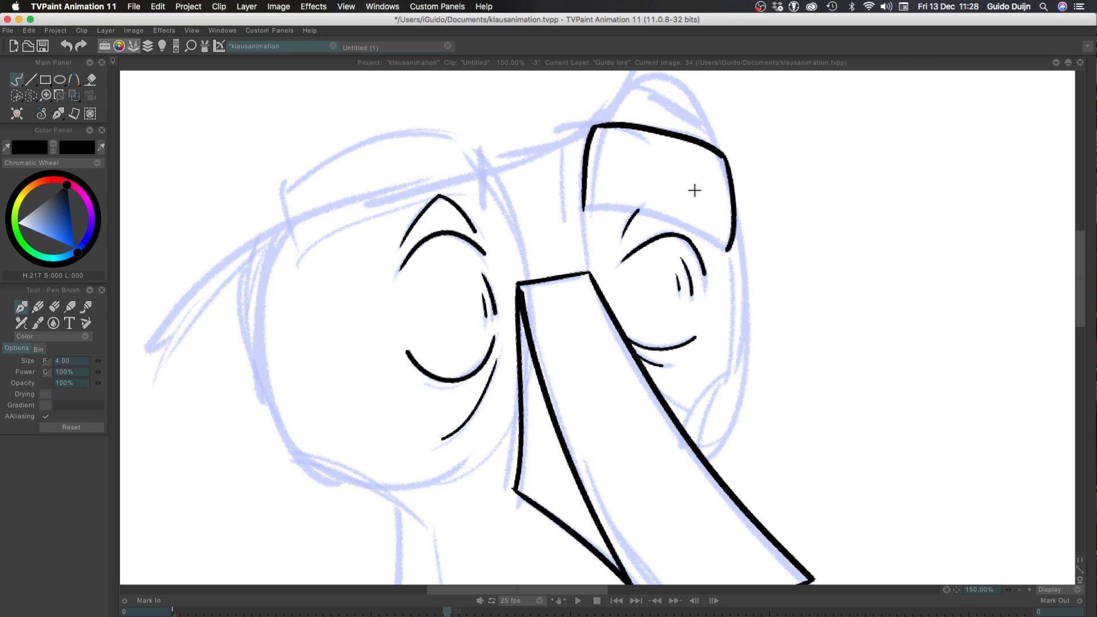
key(super+z)
drag(722, 155, 732, 251)
key(super+z)
drag(723, 155, 731, 240)
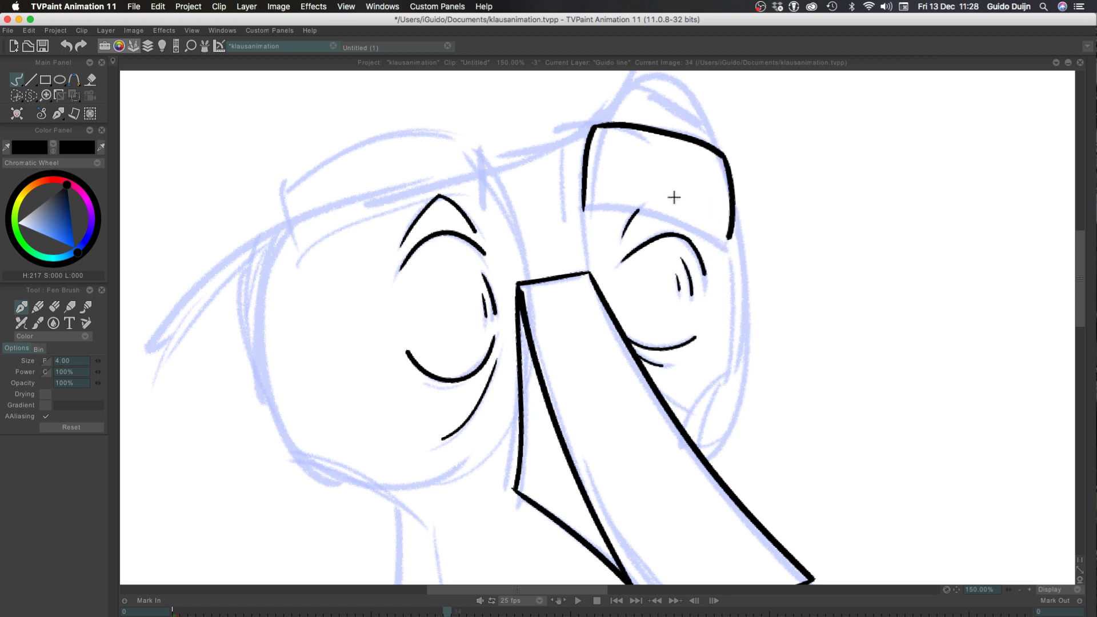
mouse_move(583, 209)
mouse_down()
mouse_move(721, 244)
mouse_move(730, 236)
mouse_up()
key(super+z)
key(super+z)
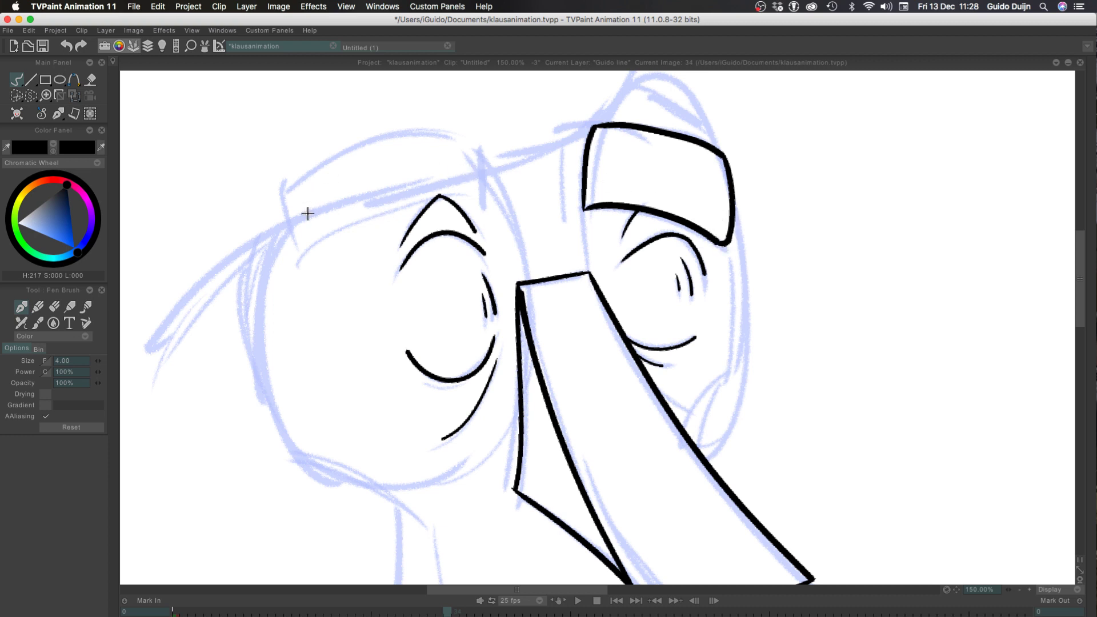
Ink the left eyebrow's lower edge with its two short upturned ends
mouse_move(290, 224)
mouse_down()
mouse_move(487, 193)
mouse_move(487, 171)
mouse_up()
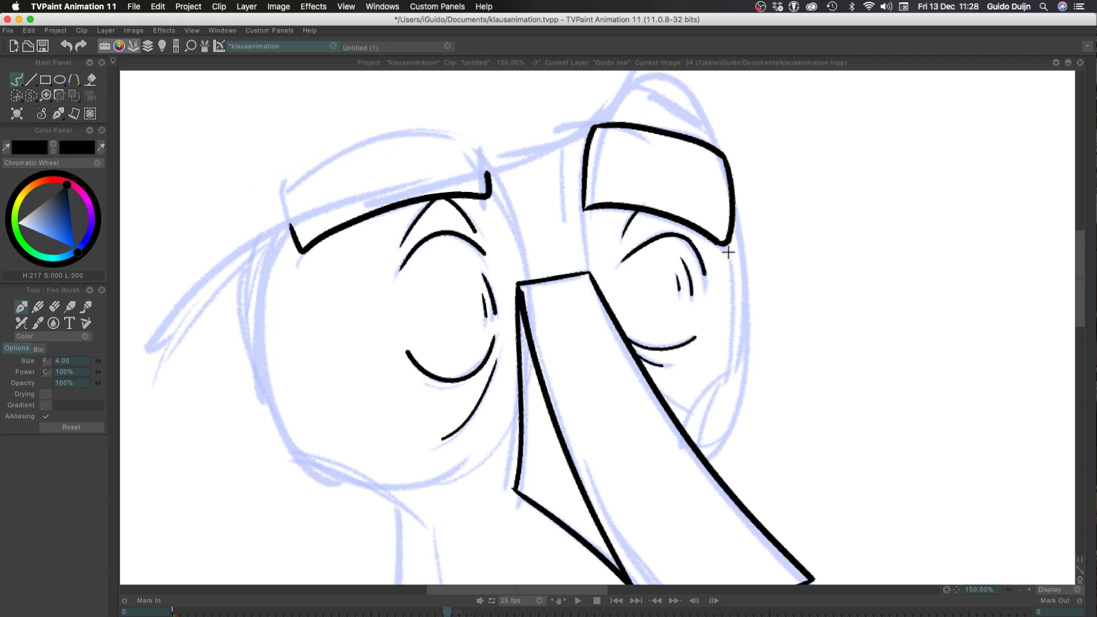
Ink the face contour from the right eyebrow's outer corner down past the eye to the nose, and save the project
drag(727, 245, 739, 343)
key(ctrl+z)
mouse_move(727, 245)
mouse_down()
mouse_move(720, 375)
mouse_move(691, 420)
mouse_up()
key(ctrl+z)
drag(724, 367, 686, 440)
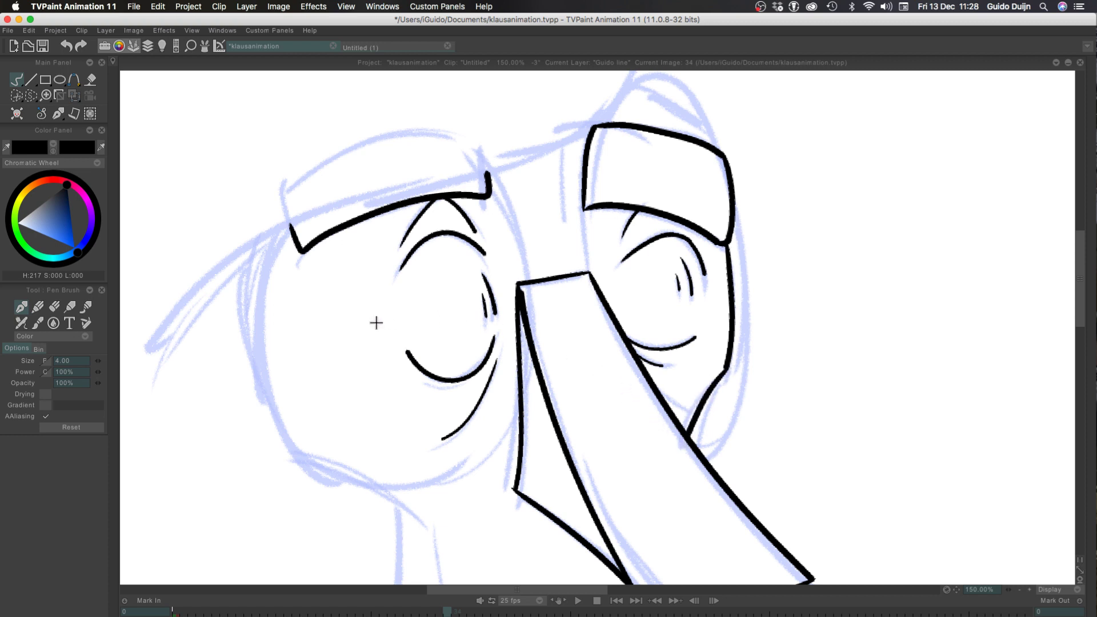
key(cmd+s)
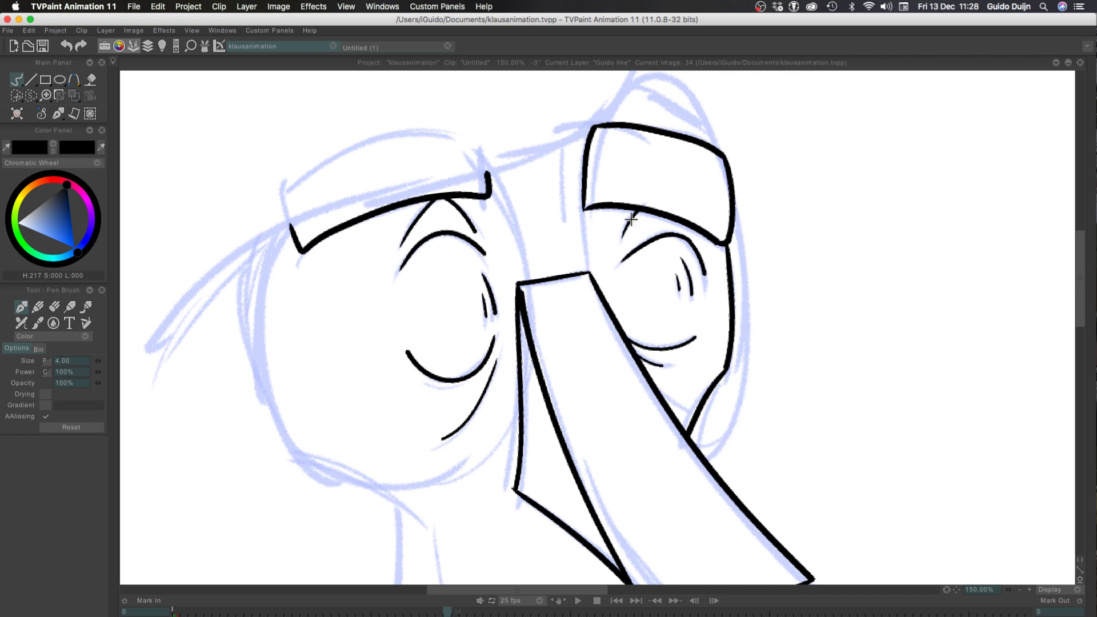
click(1019, 589)
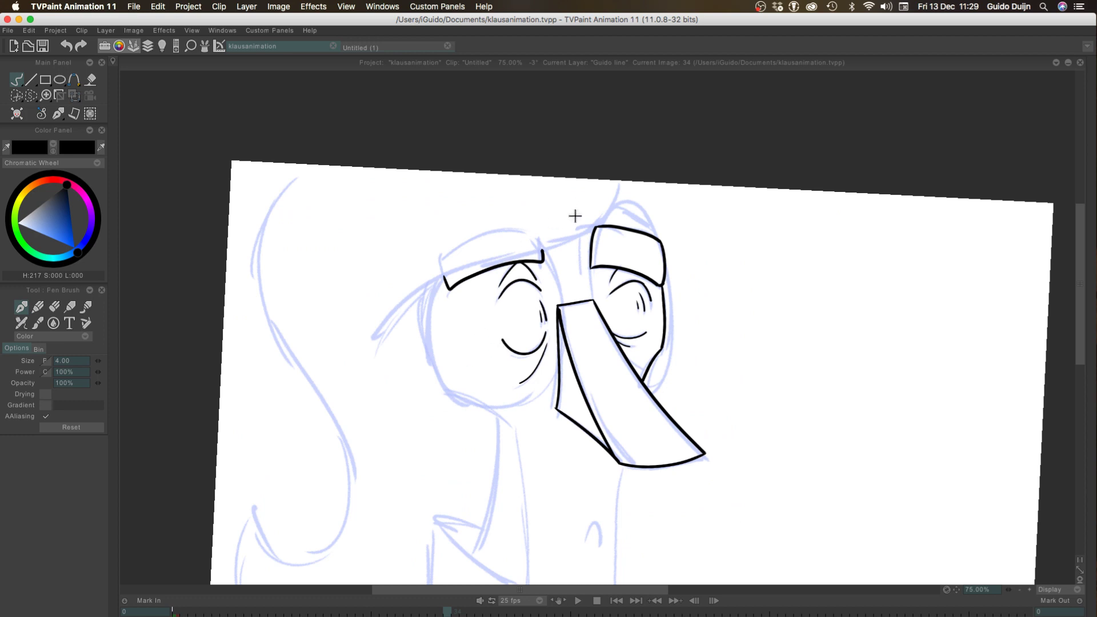
drag(447, 389, 548, 470)
drag(511, 435, 532, 583)
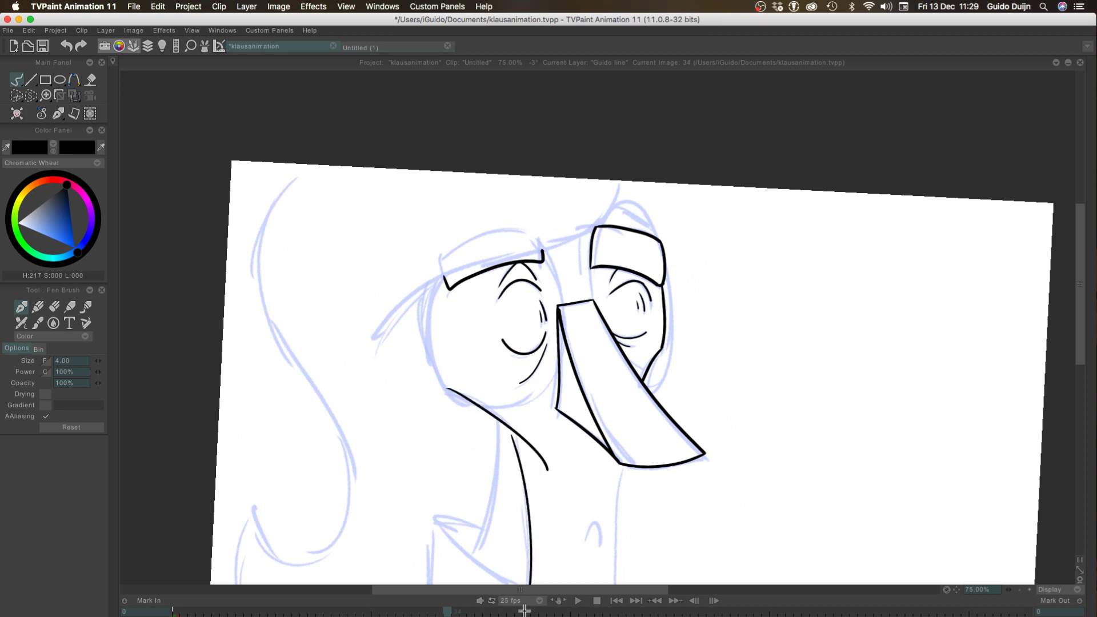
drag(495, 420, 472, 562)
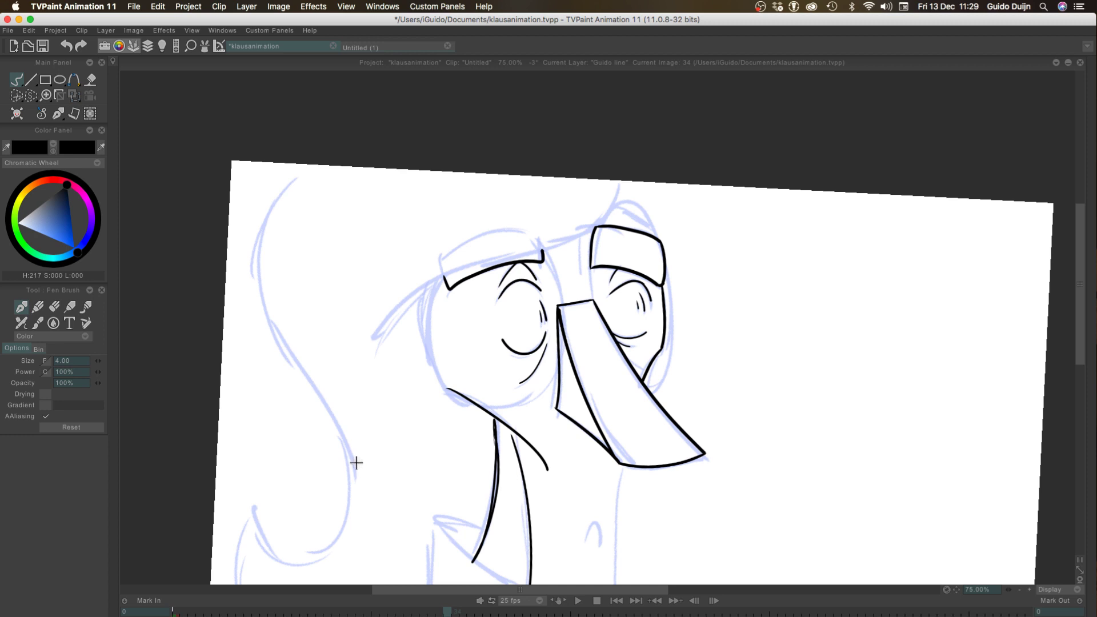
key(super+z)
key(super+z)
key(super+z)
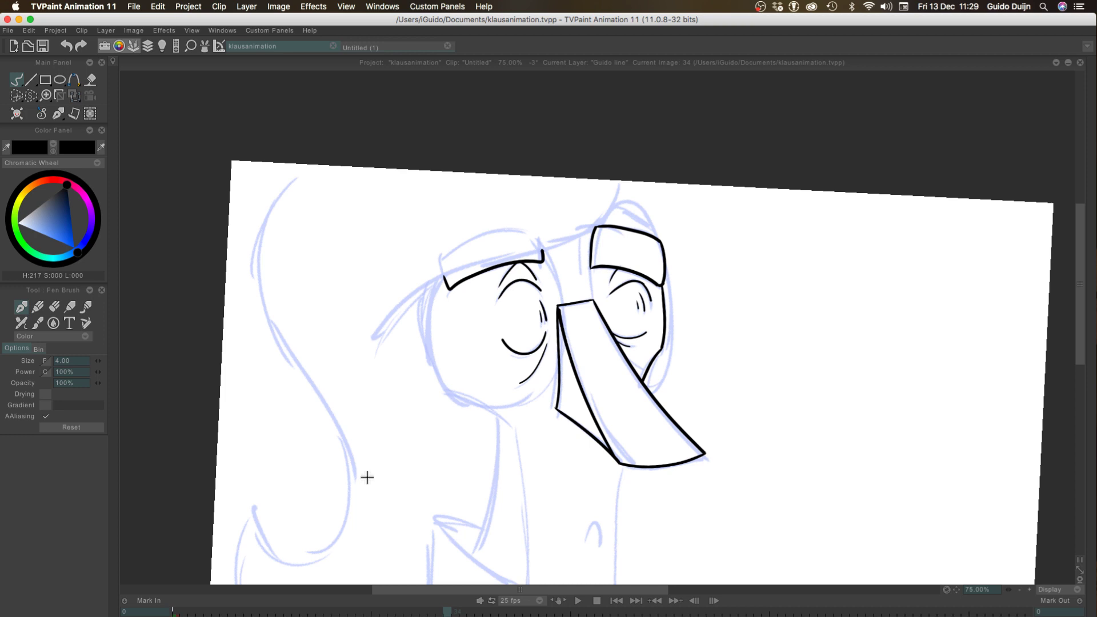
Ink the large round lens outline around the left eye in one sweep, from the eyebrow's inner end around to its outer end
click(1029, 589)
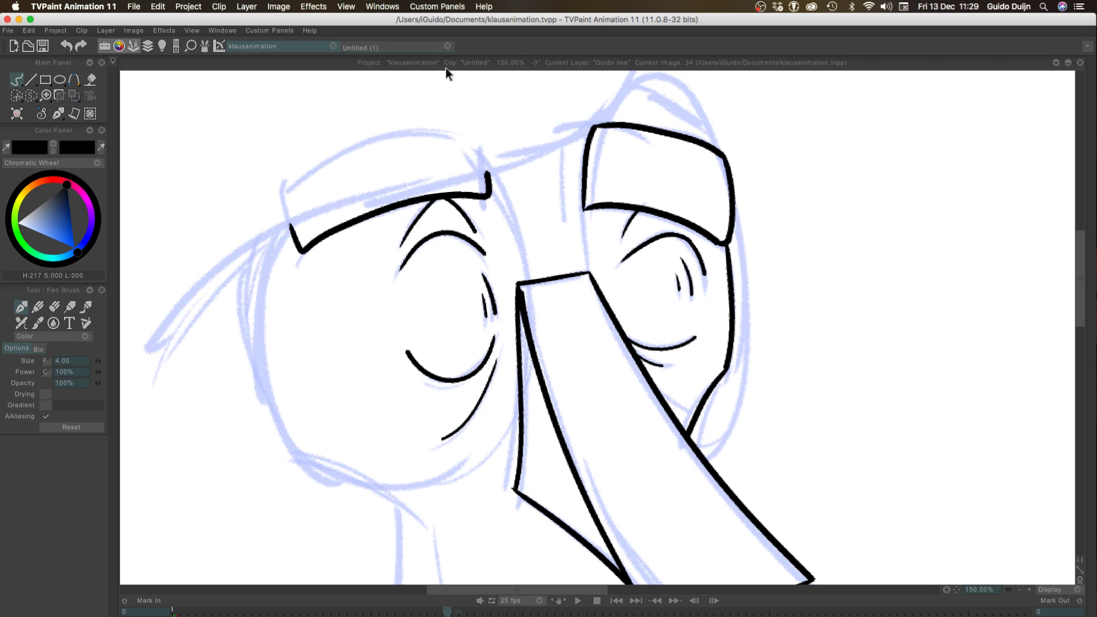
mouse_move(445, 67)
mouse_move(266, 238)
mouse_down()
mouse_move(246, 322)
mouse_move(342, 496)
mouse_move(465, 464)
mouse_move(507, 398)
mouse_up()
key(ctrl+z)
mouse_move(340, 494)
mouse_down()
mouse_move(473, 455)
mouse_move(487, 437)
mouse_up()
key(ctrl+z)
key(ctrl+z)
mouse_move(489, 173)
mouse_down()
mouse_move(539, 320)
mouse_move(295, 271)
mouse_up()
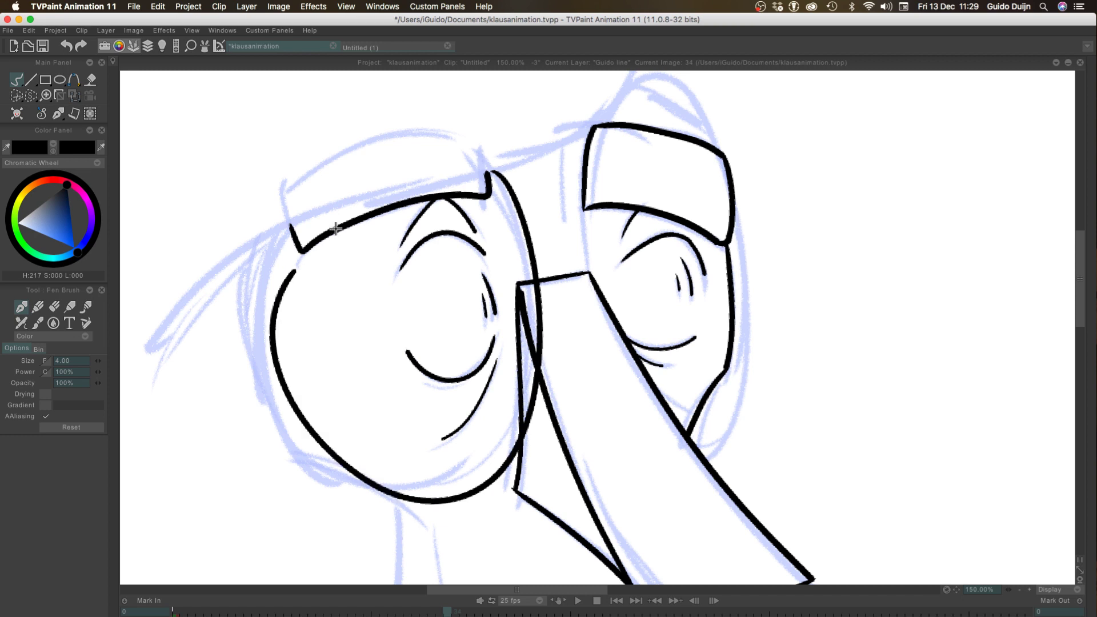
key(ctrl+z)
mouse_move(490, 171)
mouse_down()
mouse_move(262, 384)
mouse_move(286, 246)
mouse_move(528, 431)
mouse_up()
key(ctrl+z)
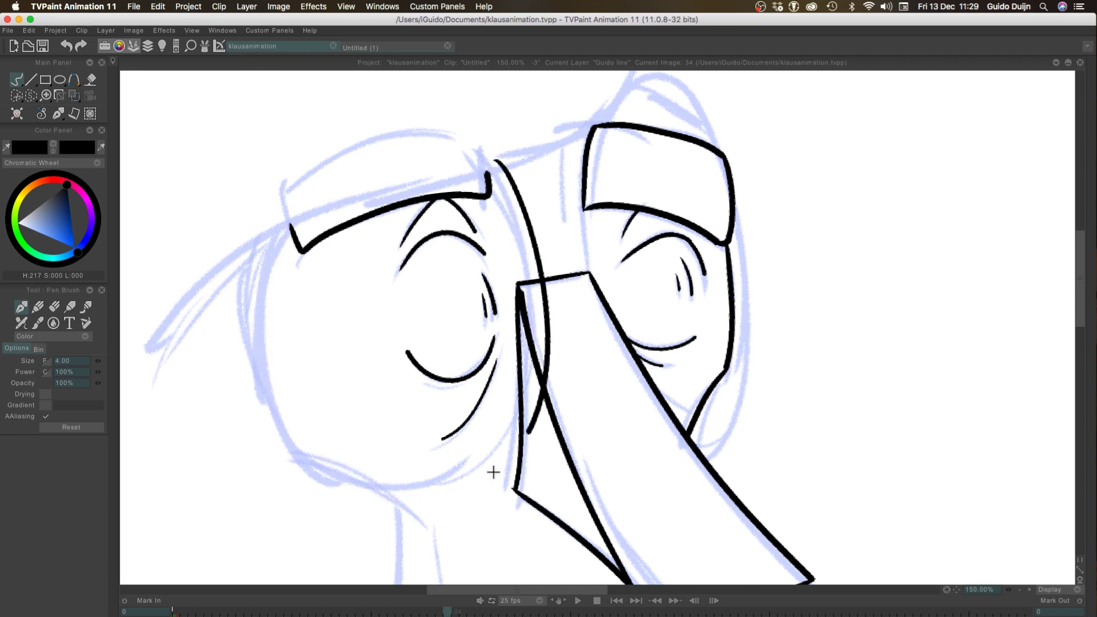
drag(494, 472, 284, 212)
key(ctrl+z)
mouse_move(495, 165)
mouse_down()
mouse_move(512, 179)
mouse_move(268, 230)
mouse_up()
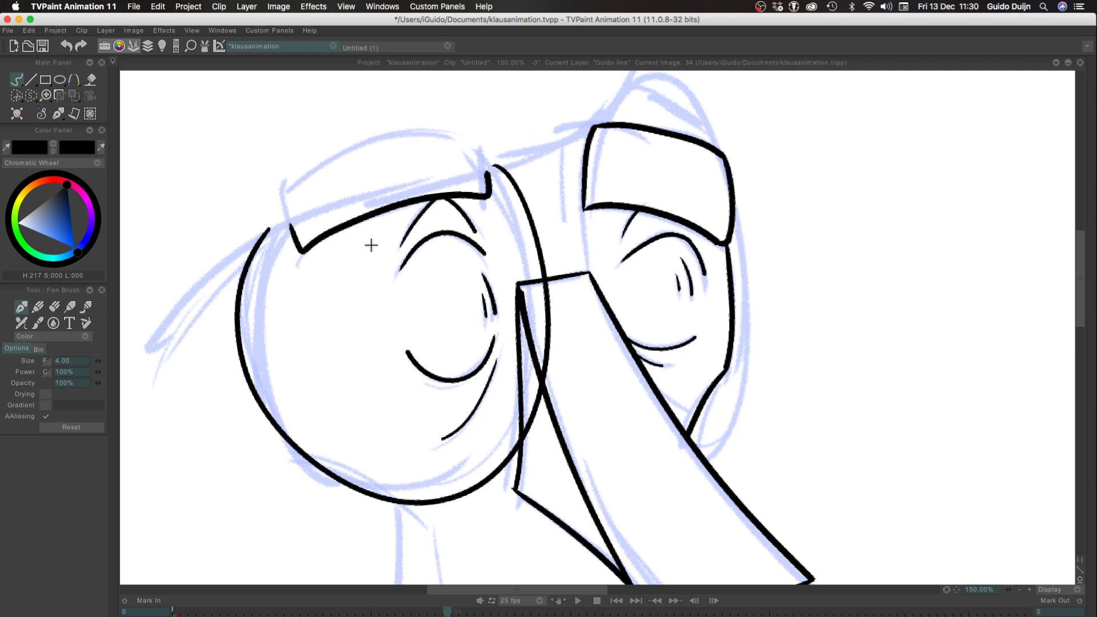
Ink the right lens outline from the top of the nose around the eyebrow and eye, and add the small bridge arc between the lenses
drag(546, 303, 492, 366)
mouse_move(538, 330)
mouse_down()
mouse_move(578, 149)
mouse_move(656, 181)
mouse_up()
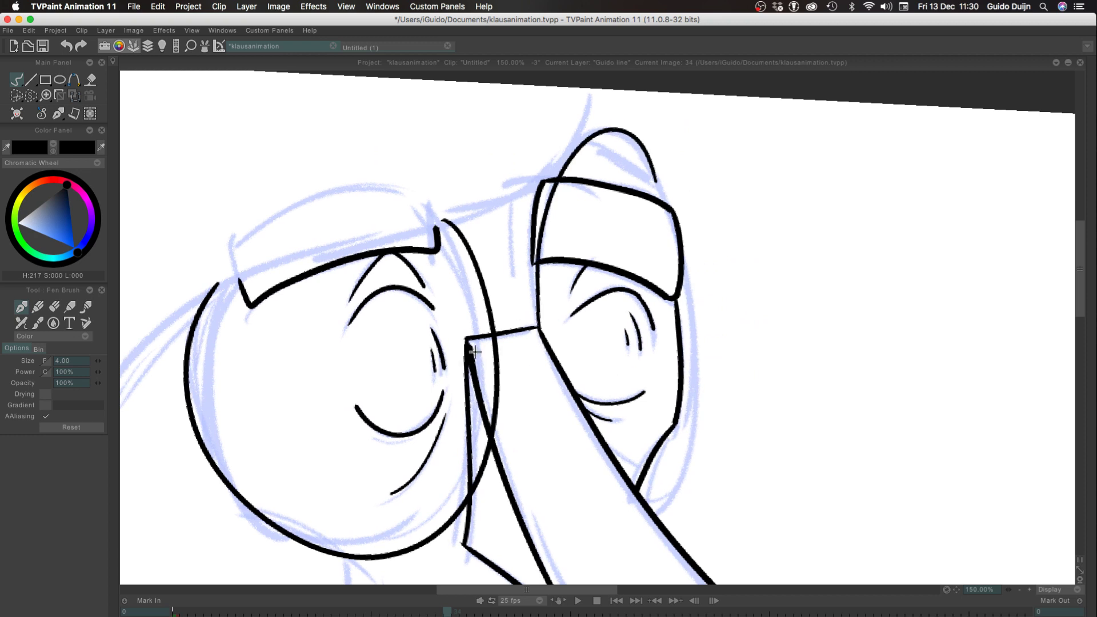
key(super+z)
mouse_move(541, 330)
mouse_down()
mouse_move(678, 488)
mouse_move(641, 493)
mouse_move(546, 184)
mouse_move(643, 494)
mouse_up()
key(super+z)
key(super+z)
mouse_move(539, 332)
mouse_down()
mouse_move(716, 429)
mouse_move(646, 491)
mouse_move(563, 152)
mouse_move(657, 517)
mouse_up()
key(super+z)
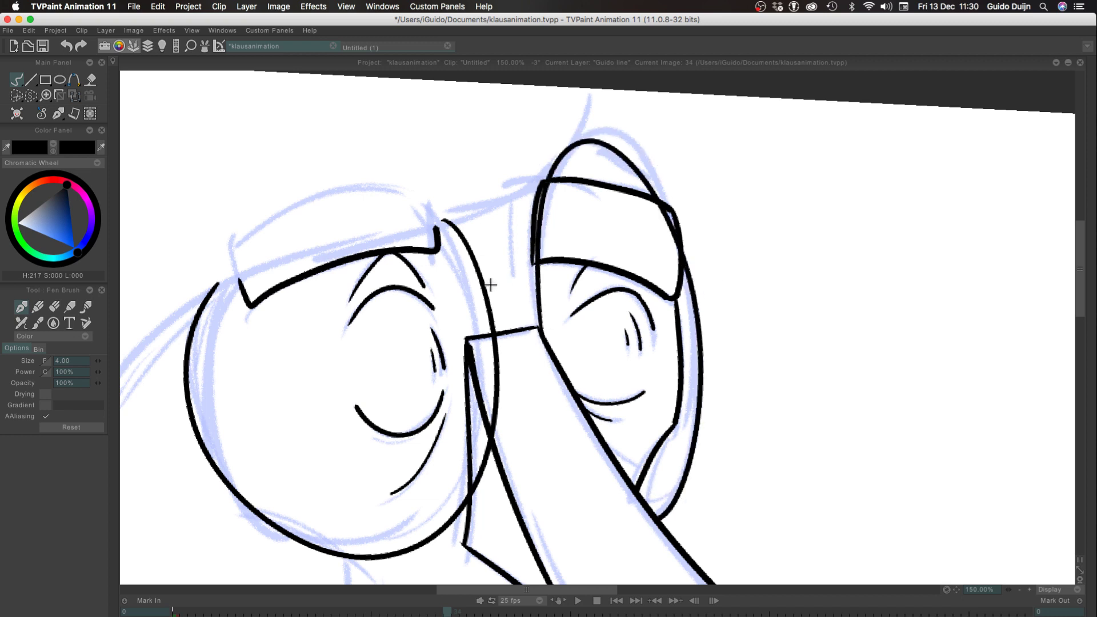
drag(517, 289, 539, 316)
key(super+z)
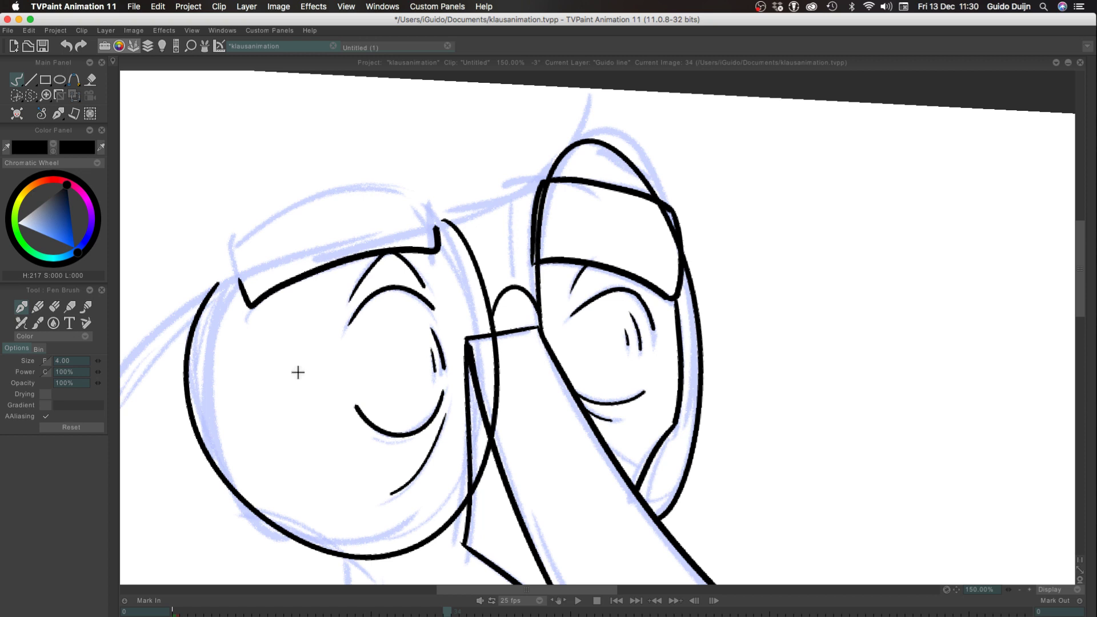
Ink the long brow line from the page's upper edge, curving across the forehead above the left eyebrow and past the left lens
click(1020, 589)
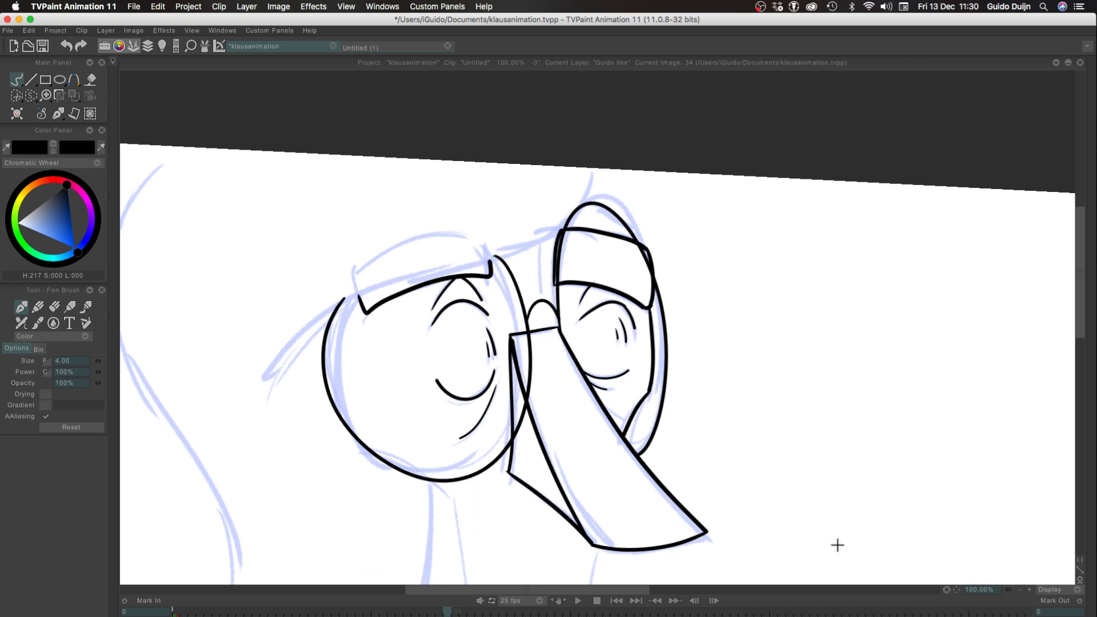
mouse_move(596, 167)
mouse_down()
mouse_move(379, 286)
mouse_move(326, 355)
mouse_up()
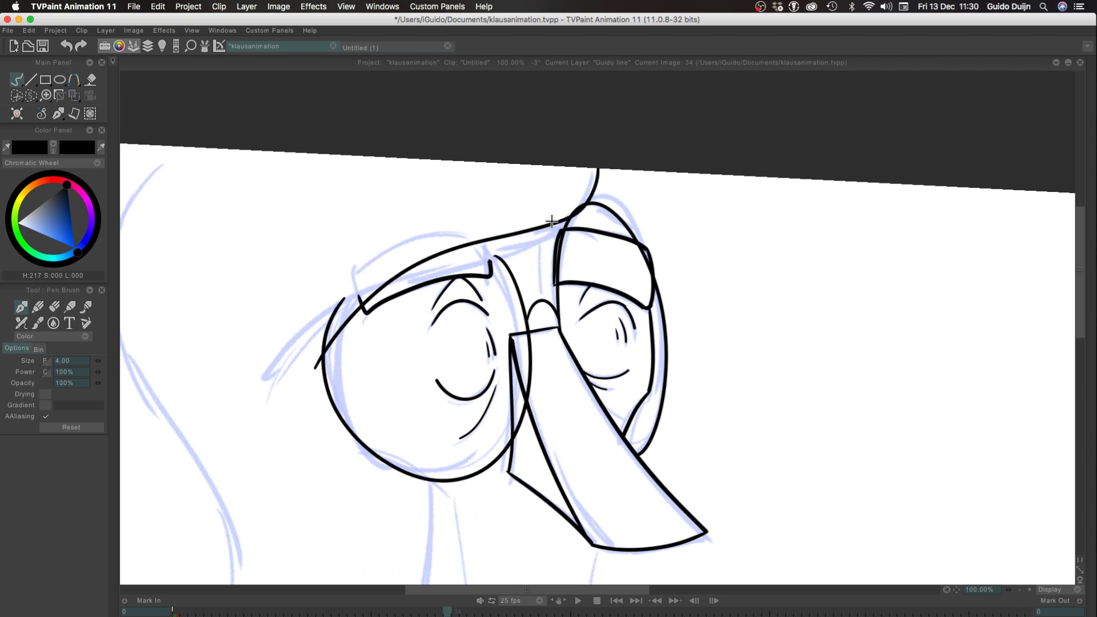
key(super+z)
drag(596, 166, 308, 321)
key(super+z)
drag(593, 165, 272, 388)
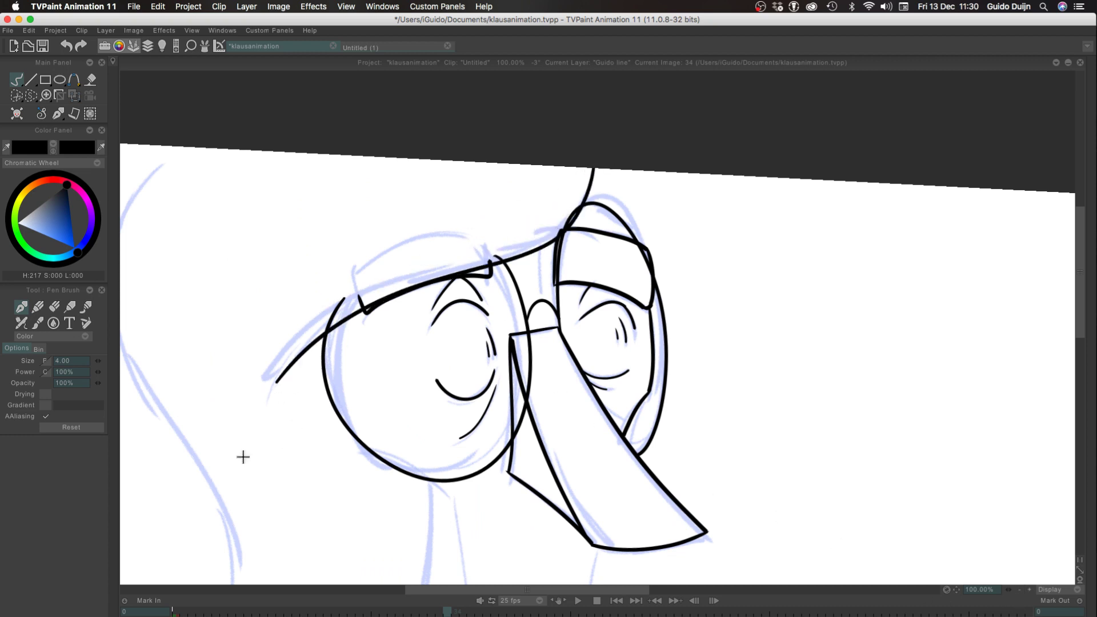
key(super+z)
mouse_move(594, 166)
mouse_down()
mouse_move(570, 222)
mouse_move(306, 328)
mouse_move(288, 350)
mouse_up()
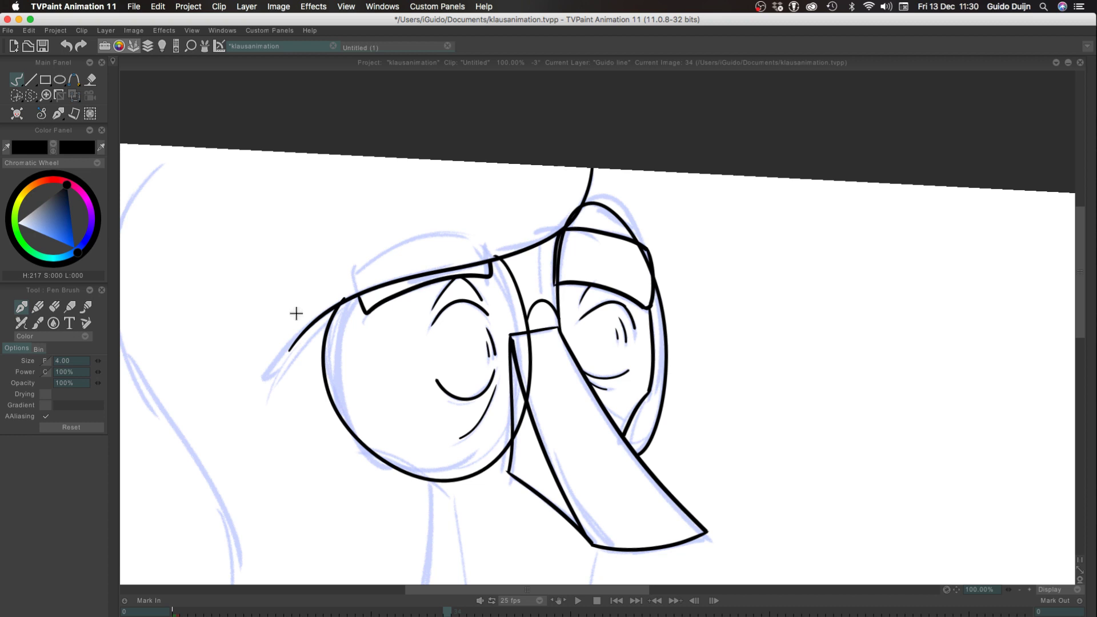
key(super+z)
mouse_move(589, 166)
mouse_down()
mouse_move(578, 206)
mouse_move(269, 350)
mouse_up()
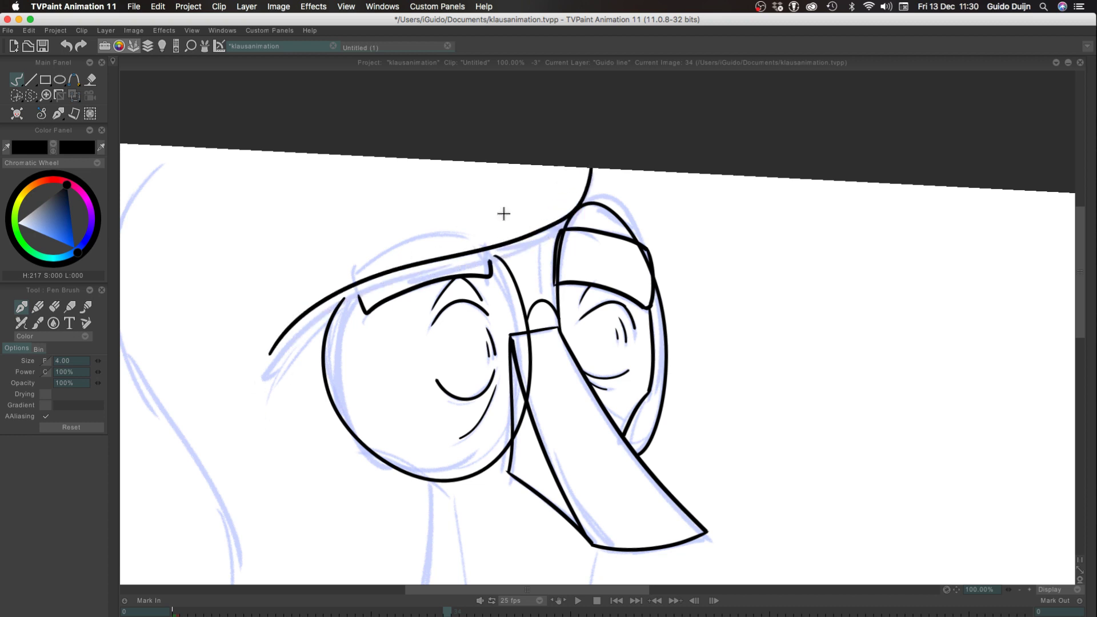
key(super+z)
mouse_move(592, 167)
mouse_down()
mouse_move(532, 240)
mouse_move(281, 375)
mouse_up()
key(super+z)
mouse_move(593, 167)
mouse_down()
mouse_move(473, 260)
mouse_move(281, 356)
mouse_up()
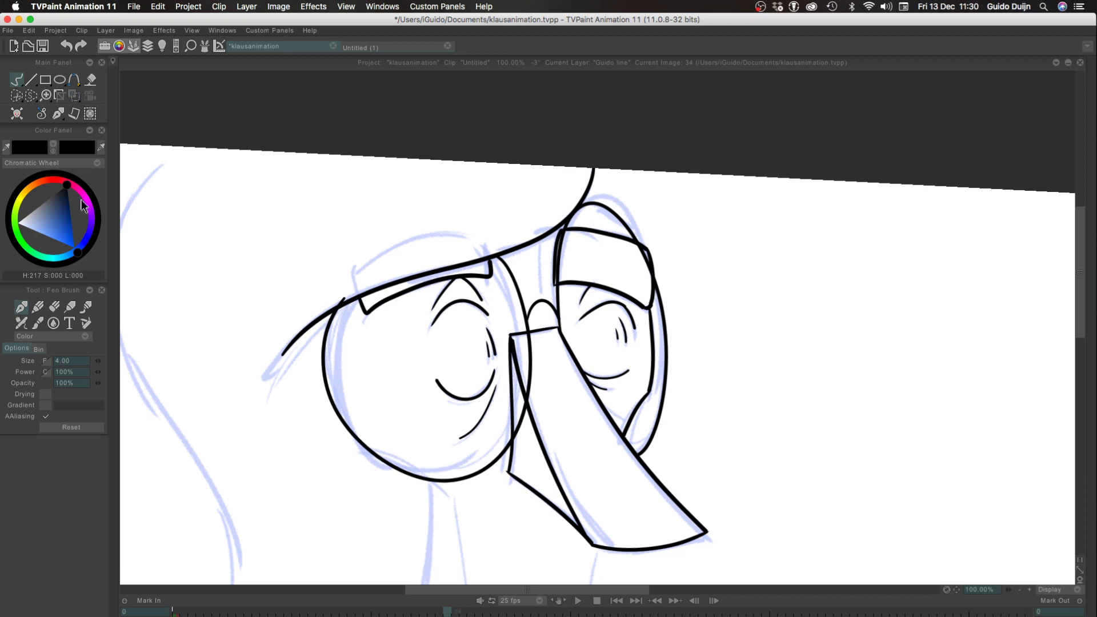
Set the pen brush to Erase mode and remove the left lens outline's tip sticking out above the brow line
click(51, 336)
click(36, 361)
drag(342, 297, 332, 301)
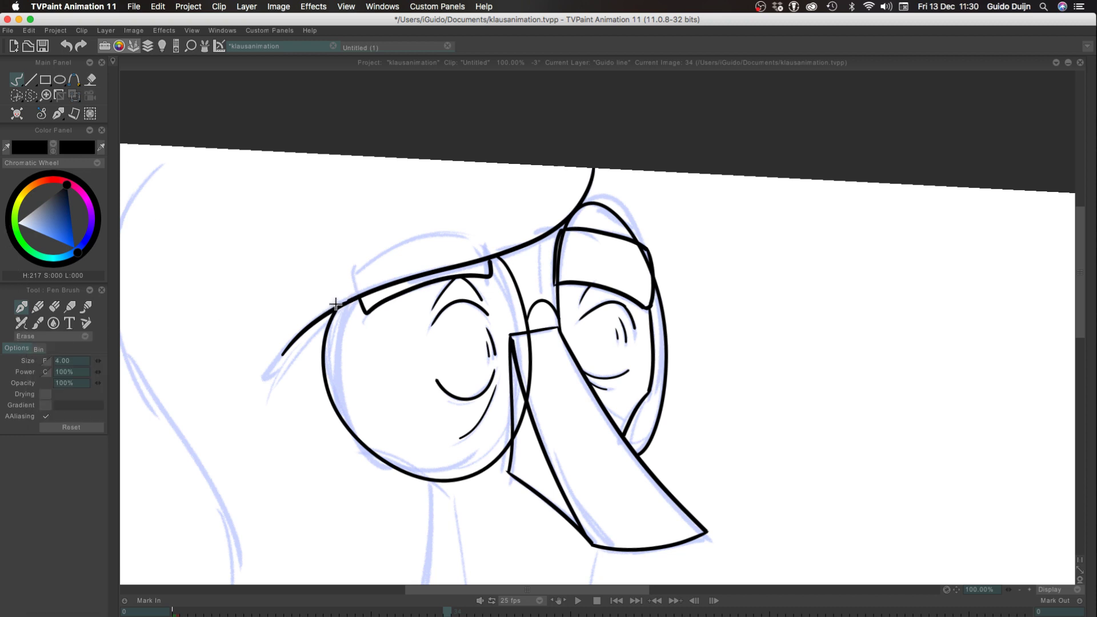
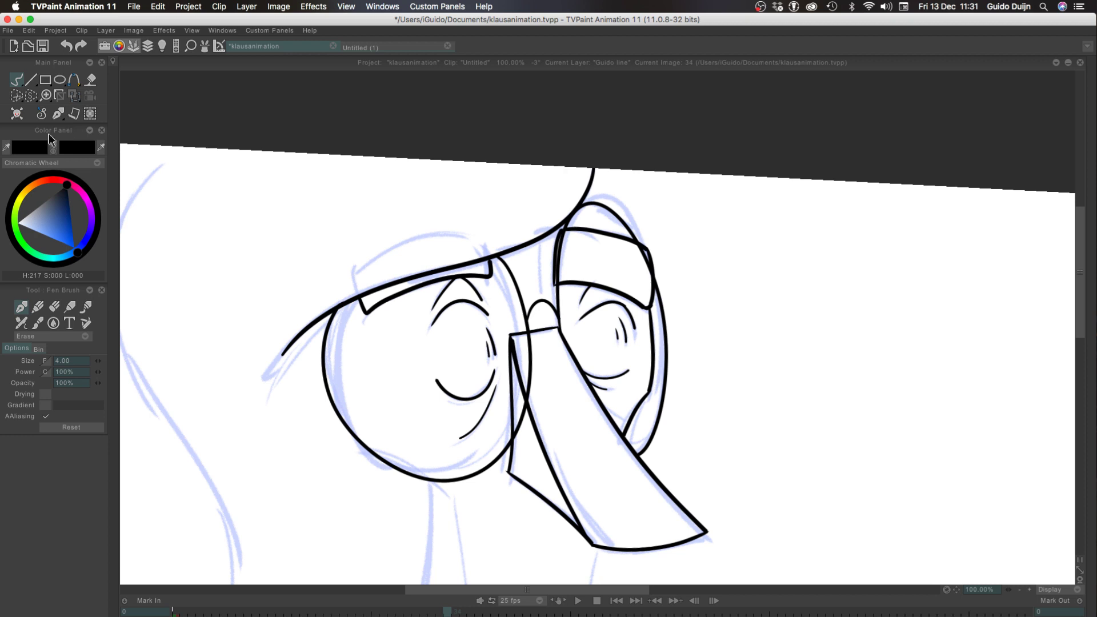
Set the pen brush to Color mode and ink the hair outline's upper part from the page's upper edge down past brow level
drag(263, 455, 456, 366)
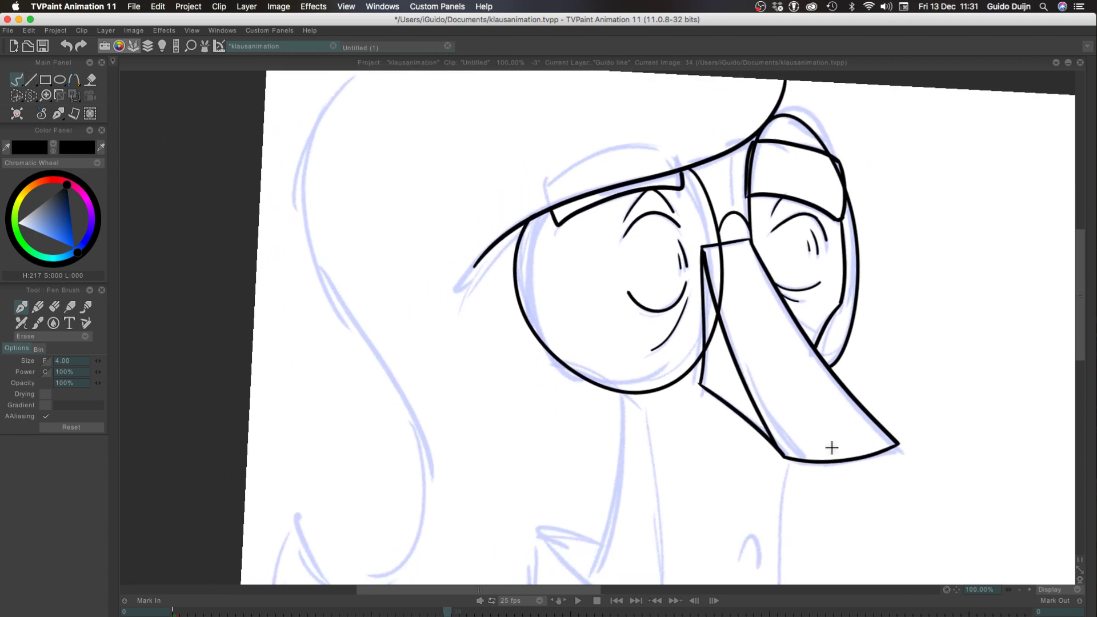
click(1019, 589)
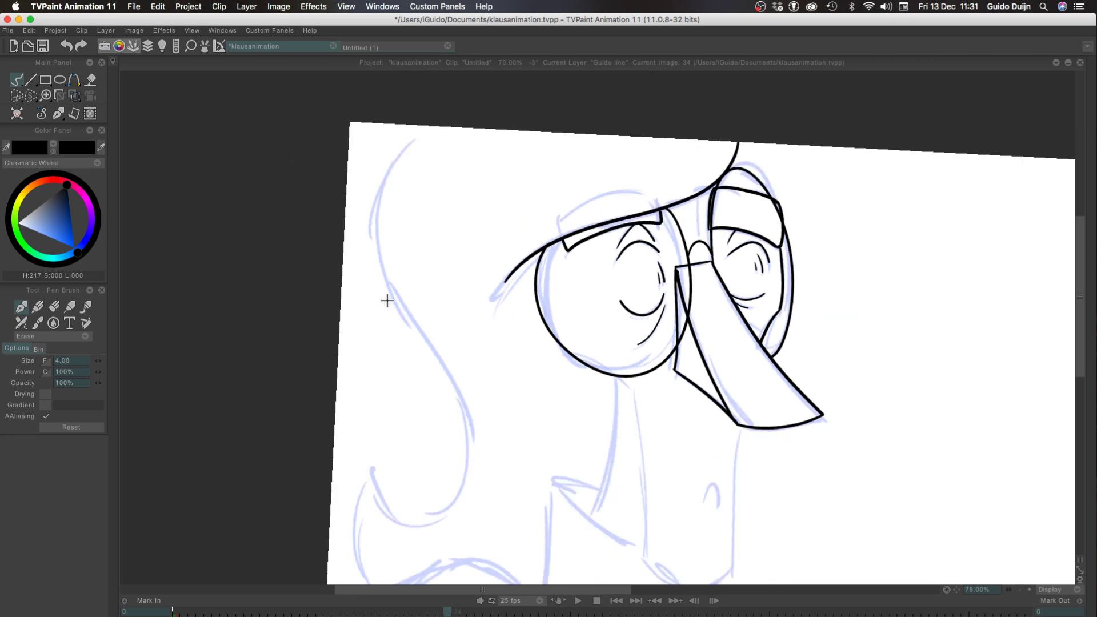
click(43, 337)
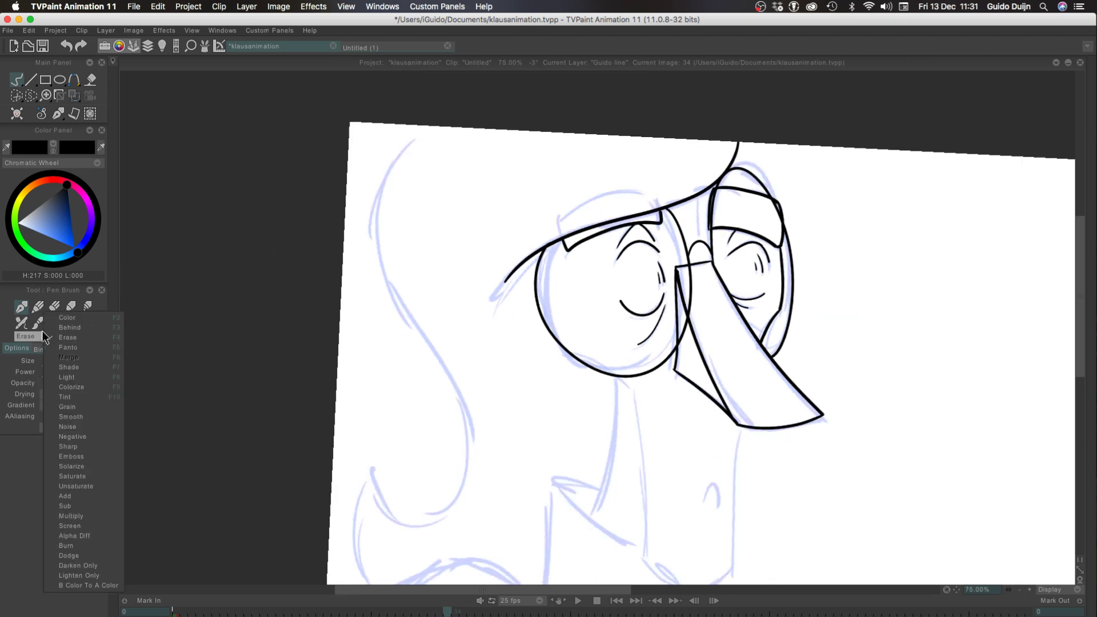
click(58, 320)
mouse_move(437, 124)
mouse_down()
mouse_move(401, 266)
mouse_move(390, 225)
mouse_up()
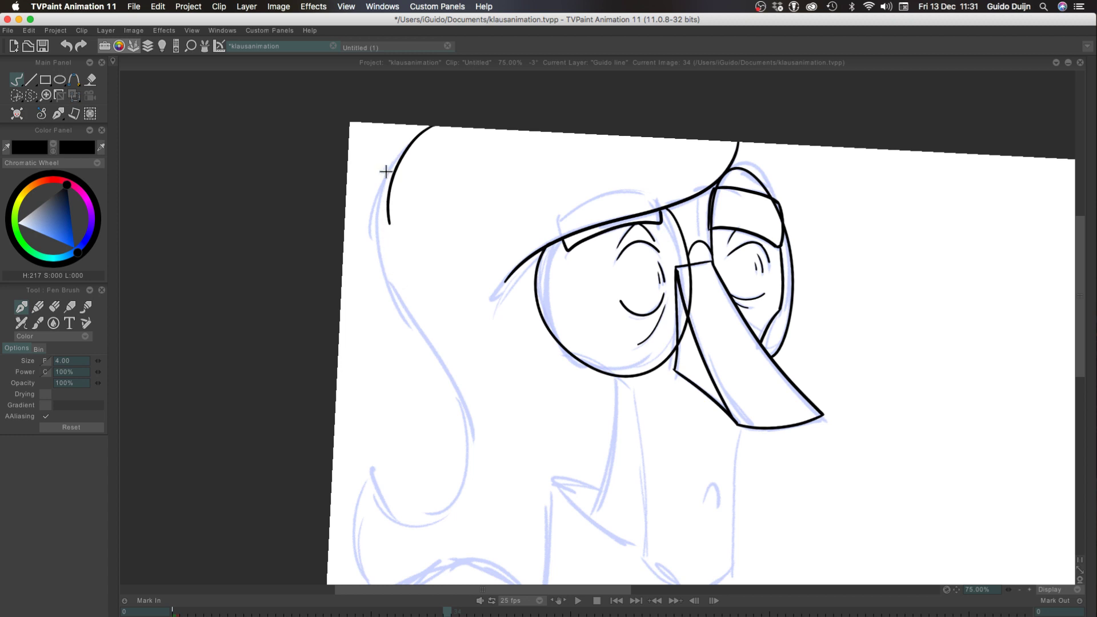
key(super+z)
mouse_move(436, 125)
mouse_down()
mouse_move(379, 283)
mouse_move(377, 258)
mouse_up()
key(super+z)
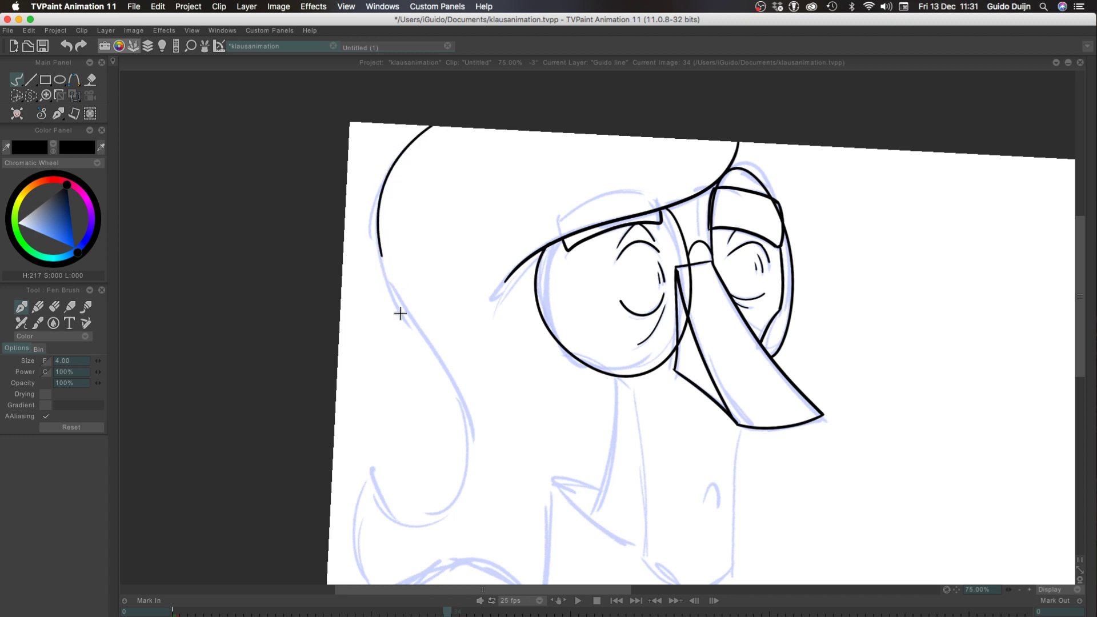
key(super+z)
drag(436, 124, 378, 234)
drag(399, 281, 457, 523)
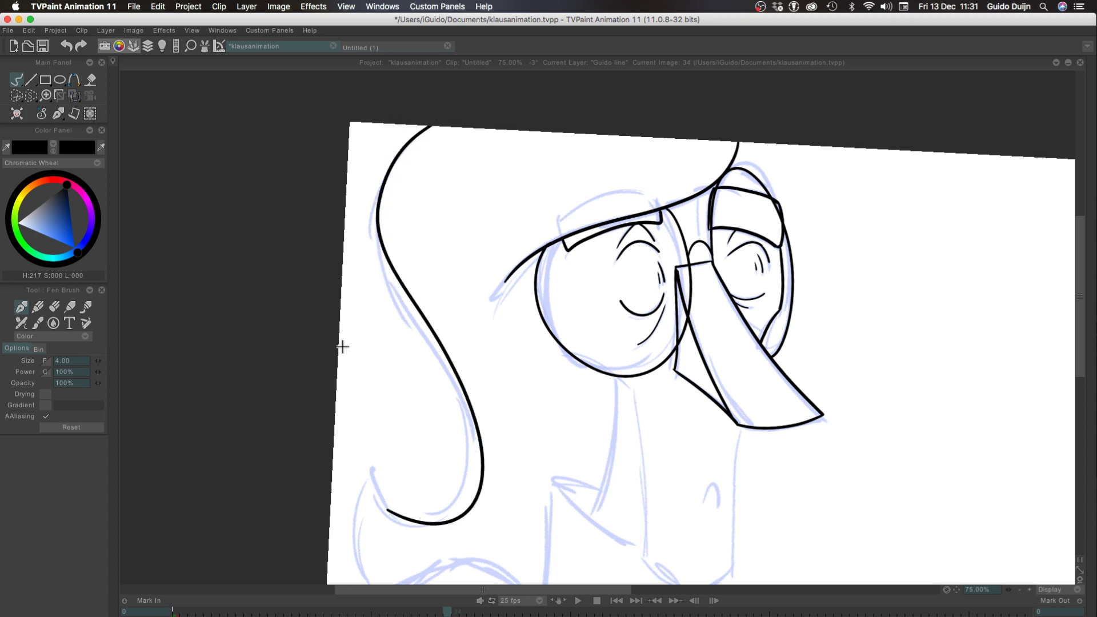
key(super+z)
drag(436, 124, 411, 307)
key(super+z)
drag(436, 124, 420, 330)
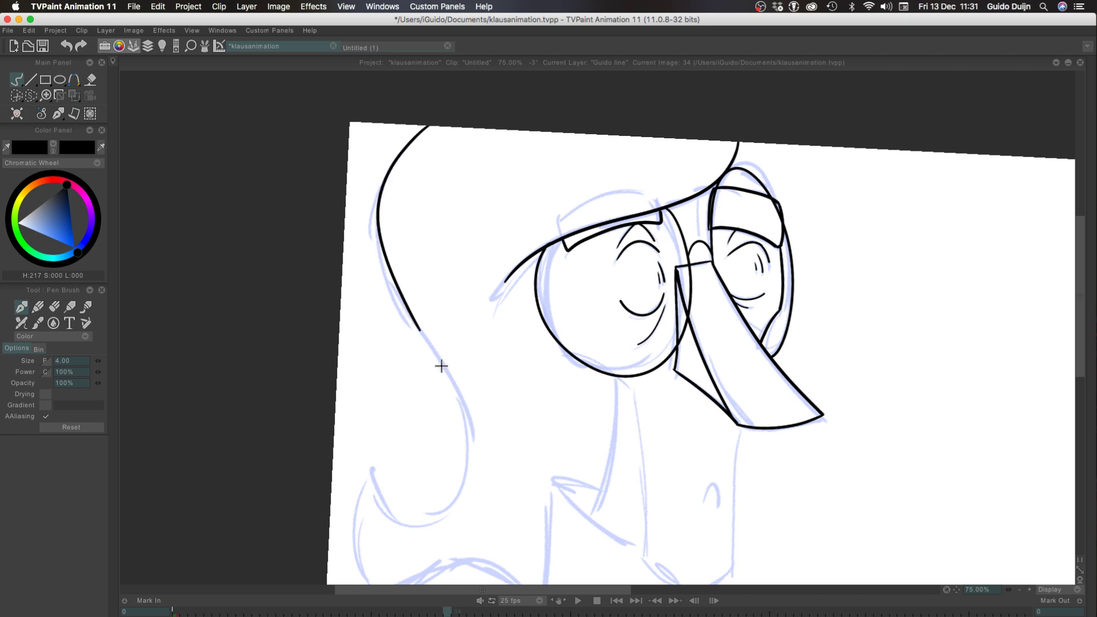
key(super+z)
mouse_move(428, 126)
mouse_down()
mouse_move(386, 176)
mouse_move(454, 379)
mouse_move(453, 506)
mouse_up()
key(super+z)
Continue the hair outline down around its lower bend to the pointed tip, then add the short return stroke behind it
mouse_move(428, 355)
mouse_down()
mouse_move(453, 499)
mouse_move(386, 503)
mouse_up()
key(super+z)
drag(429, 349, 347, 460)
key(super+z)
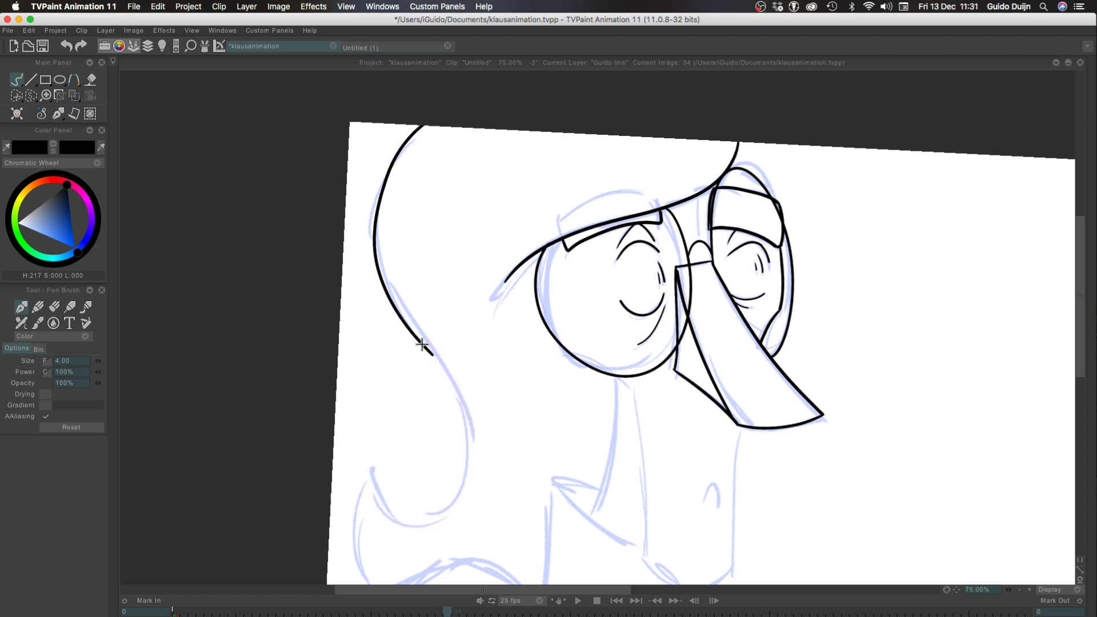
mouse_move(426, 350)
mouse_down()
mouse_move(457, 399)
mouse_move(358, 434)
mouse_up()
key(super+z)
mouse_move(428, 351)
mouse_down()
mouse_move(443, 512)
mouse_move(362, 461)
mouse_move(381, 541)
mouse_up()
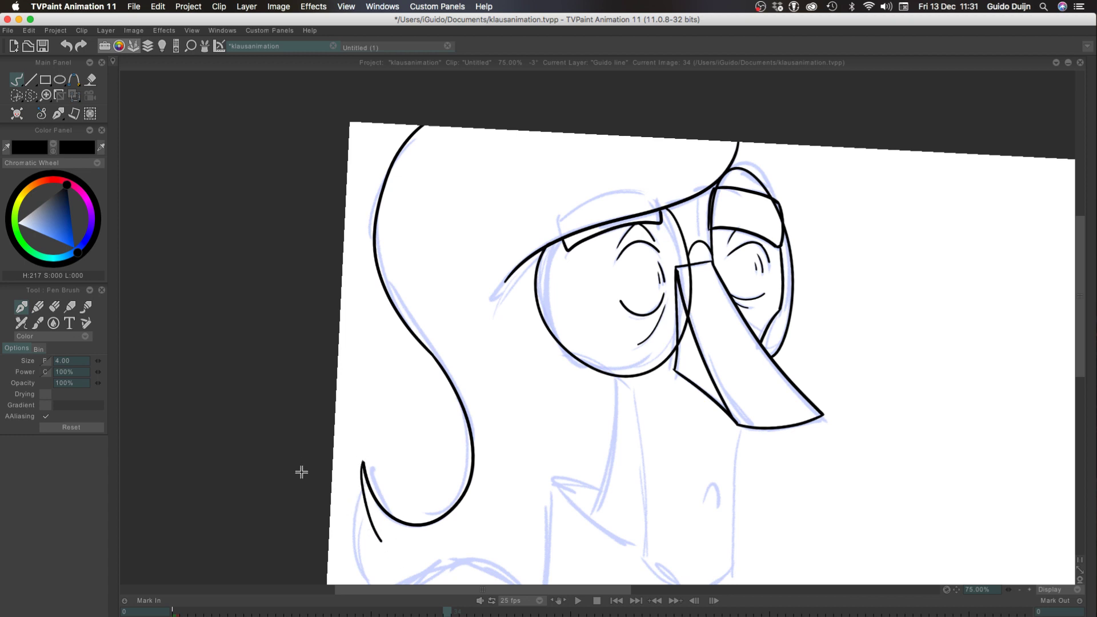
Ink the second small hair point below the curl and its outer curve down to the page's lower edge
drag(293, 474, 307, 337)
mouse_move(394, 406)
mouse_down()
mouse_move(372, 374)
mouse_move(392, 453)
mouse_up()
key(super+z)
key(super+z)
key(super+z)
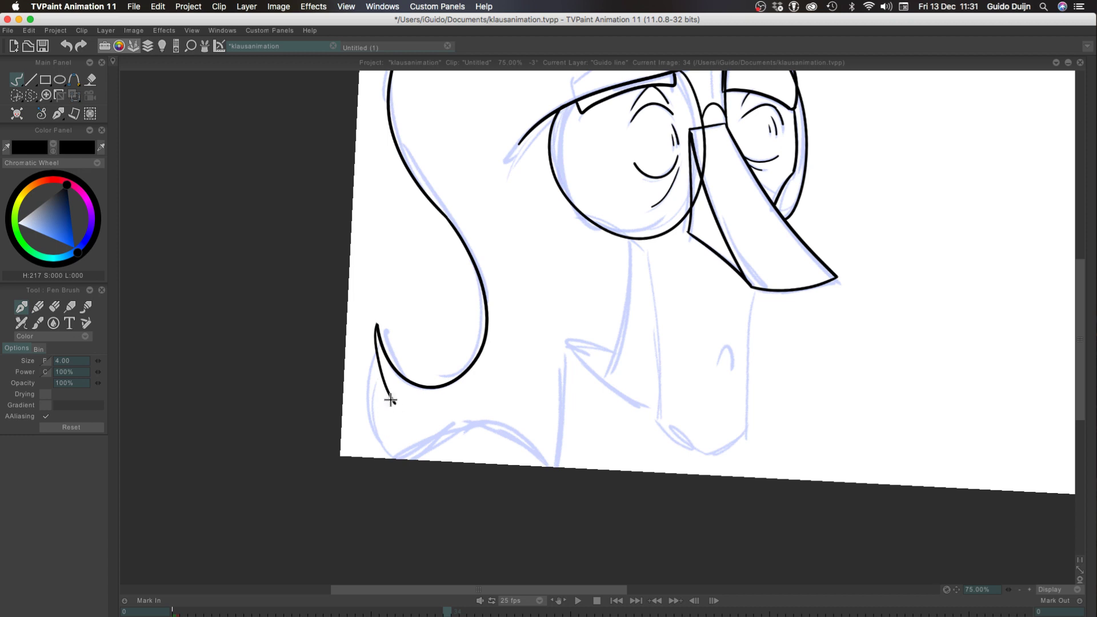
mouse_move(395, 404)
mouse_down()
mouse_move(374, 384)
mouse_move(394, 449)
mouse_up()
key(super+z)
drag(374, 381, 394, 456)
key(super+z)
mouse_move(376, 382)
mouse_down()
mouse_move(395, 457)
mouse_move(546, 466)
mouse_up()
key(super+z)
Ink the shallow arch along the page's lower edge, starting where the outer hair curve ends
drag(395, 459, 547, 465)
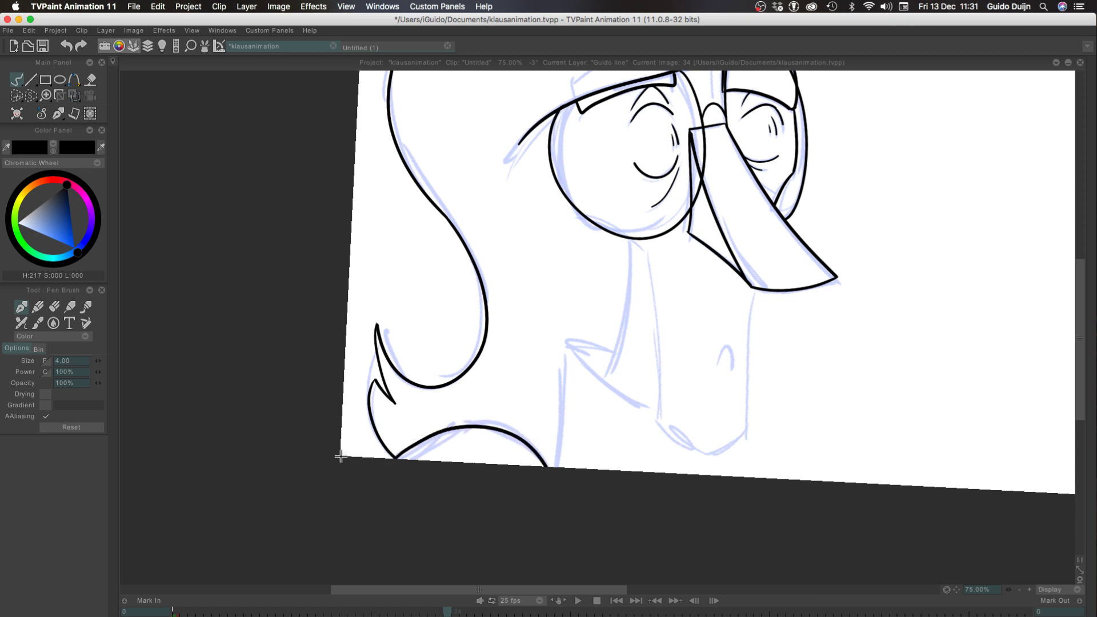
key(super+z)
drag(395, 459, 537, 467)
key(super+z)
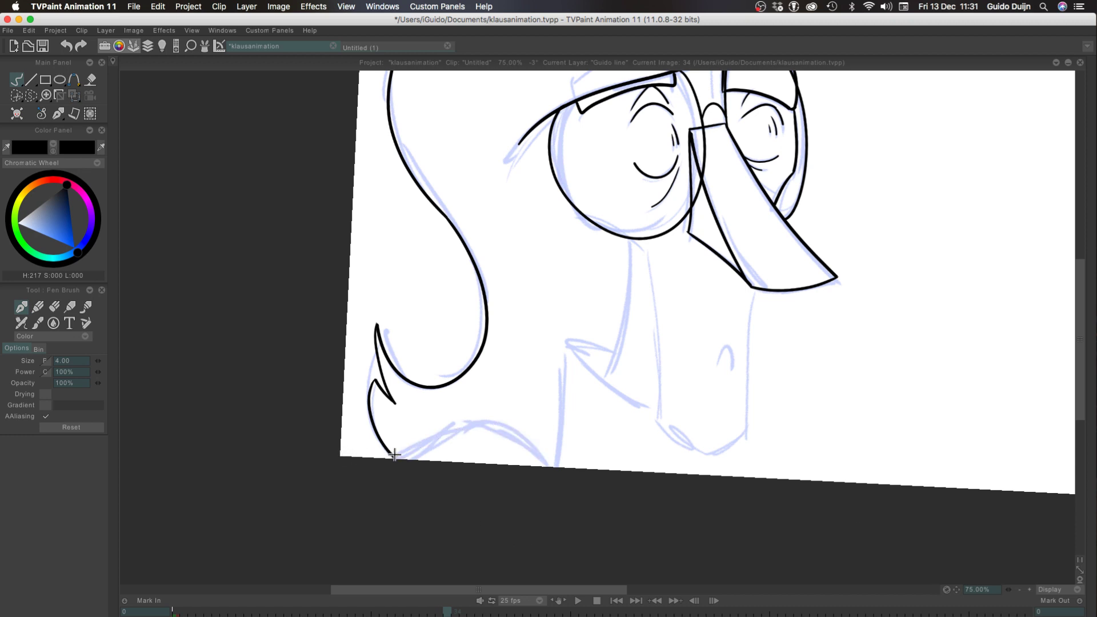
mouse_move(395, 458)
mouse_down()
mouse_move(492, 429)
mouse_move(538, 467)
mouse_up()
key(super+z)
drag(395, 458, 543, 467)
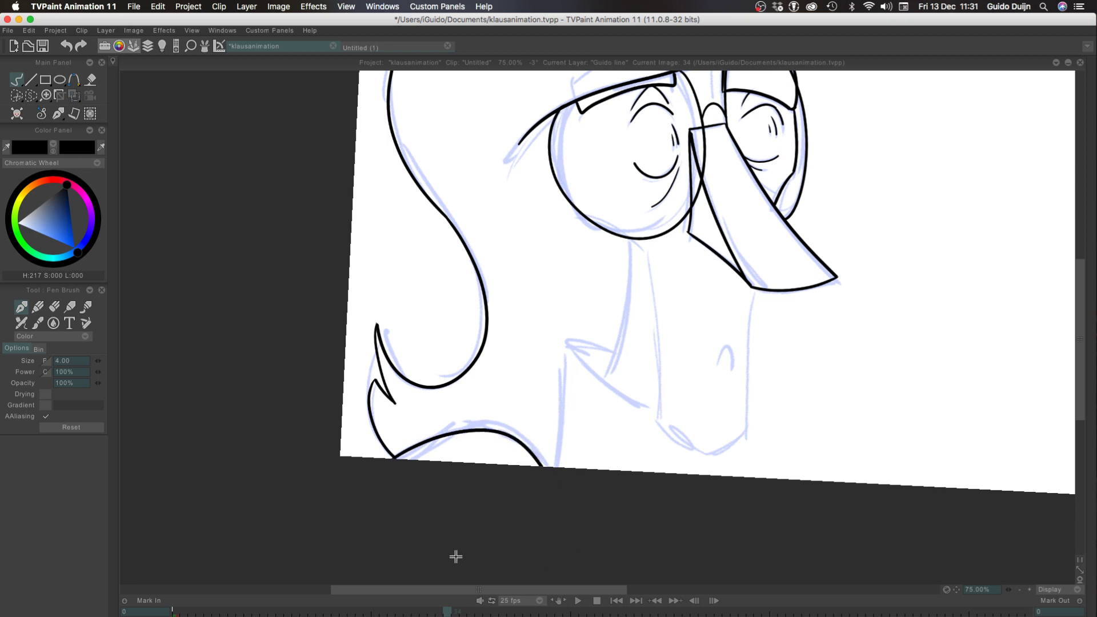
key(super+z)
mouse_move(395, 458)
mouse_down()
mouse_move(519, 436)
mouse_move(553, 467)
mouse_up()
key(super+z)
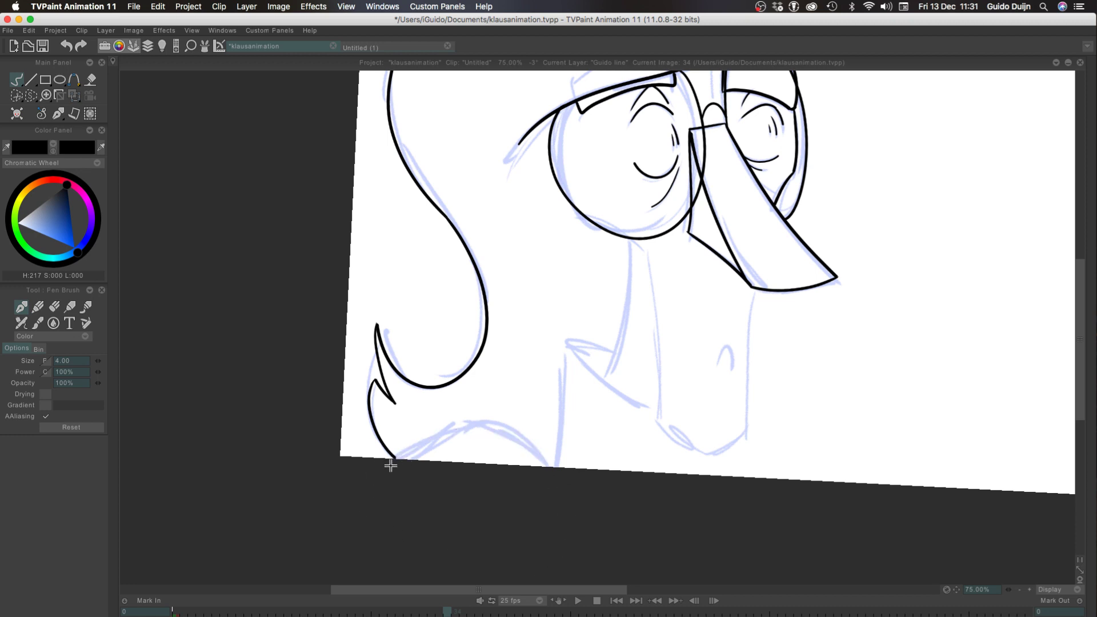
mouse_move(396, 459)
mouse_down()
mouse_move(529, 451)
mouse_move(538, 467)
mouse_move(430, 440)
mouse_move(543, 466)
mouse_up()
key(super+z)
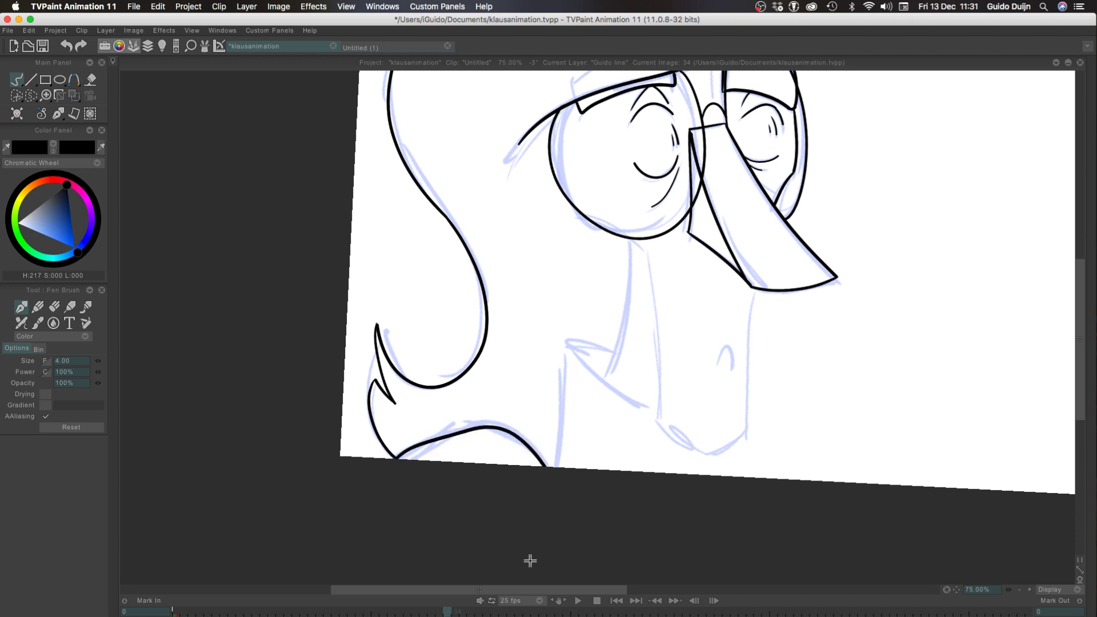
key(super+z)
mouse_move(391, 462)
mouse_down()
mouse_move(539, 451)
mouse_move(543, 466)
mouse_move(411, 444)
mouse_move(543, 466)
mouse_up()
key(super+z)
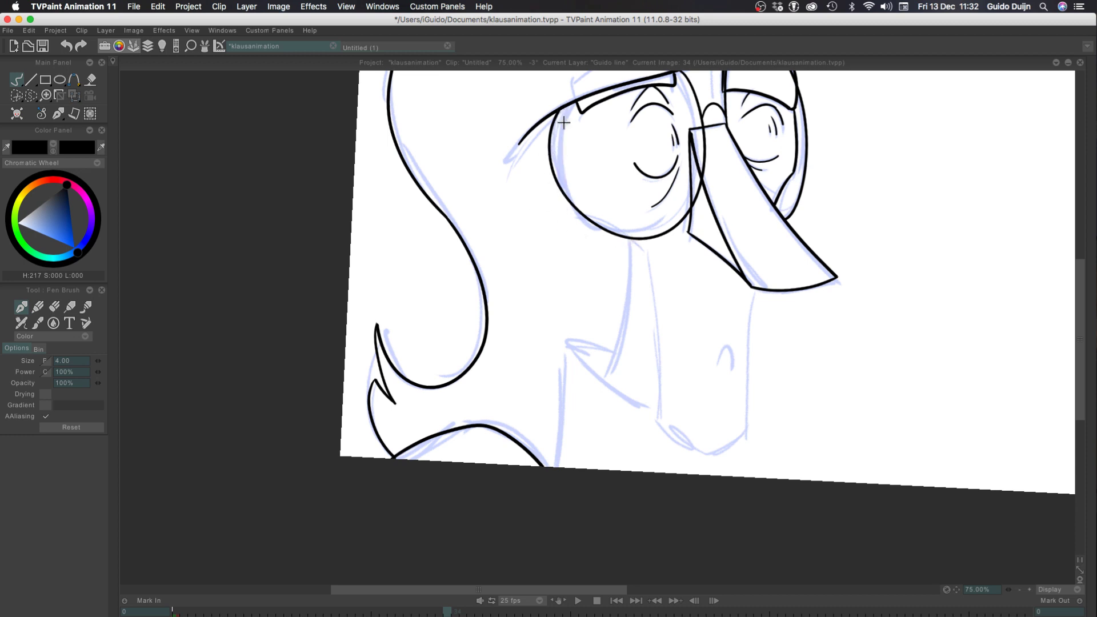
Ink the face contour inside the left lens, from the brow line down to the lens's lower left rim
drag(559, 109, 555, 145)
drag(561, 187, 569, 203)
key(super+z)
mouse_move(559, 109)
mouse_down()
mouse_move(561, 229)
mouse_move(563, 218)
mouse_move(628, 240)
mouse_up()
key(super+z)
key(super+z)
key(super+z)
mouse_move(565, 105)
mouse_down()
mouse_move(555, 145)
mouse_move(565, 222)
mouse_up()
key(super+z)
drag(566, 102, 558, 209)
key(super+z)
mouse_move(563, 105)
mouse_down()
mouse_move(556, 137)
mouse_move(570, 215)
mouse_up()
key(super+z)
mouse_move(563, 107)
mouse_down()
mouse_move(566, 206)
mouse_move(635, 244)
mouse_up()
key(super+z)
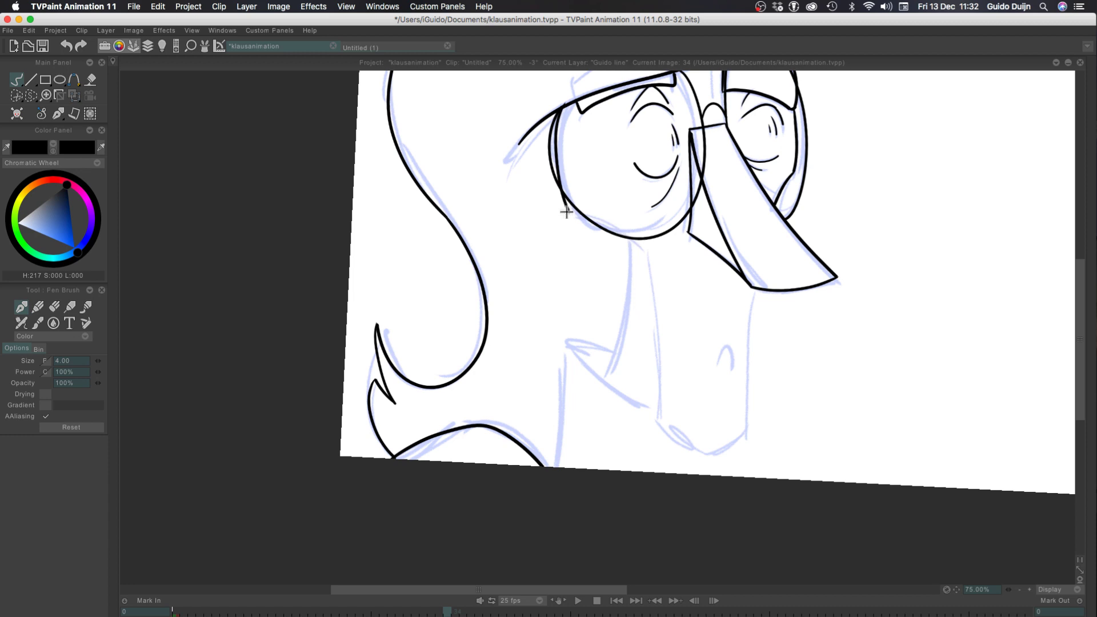
Ink the cheek line from the end of the face contour, crossing the left lens's lower rim to the top of the jaw
drag(566, 214, 627, 252)
key(super+z)
drag(565, 211, 638, 250)
key(super+z)
drag(567, 214, 634, 258)
key(super+z)
drag(567, 214, 634, 259)
key(super+z)
drag(567, 211, 631, 250)
key(ctrl+z)
drag(569, 212, 653, 256)
key(ctrl+z)
drag(569, 212, 641, 244)
key(ctrl+z)
drag(569, 212, 631, 238)
key(ctrl+z)
drag(569, 212, 642, 256)
Ink the jaw's long left side from the end of the cheek line down towards the chin
drag(642, 255, 665, 443)
key(super+z)
drag(641, 253, 667, 422)
key(super+z)
drag(642, 255, 667, 428)
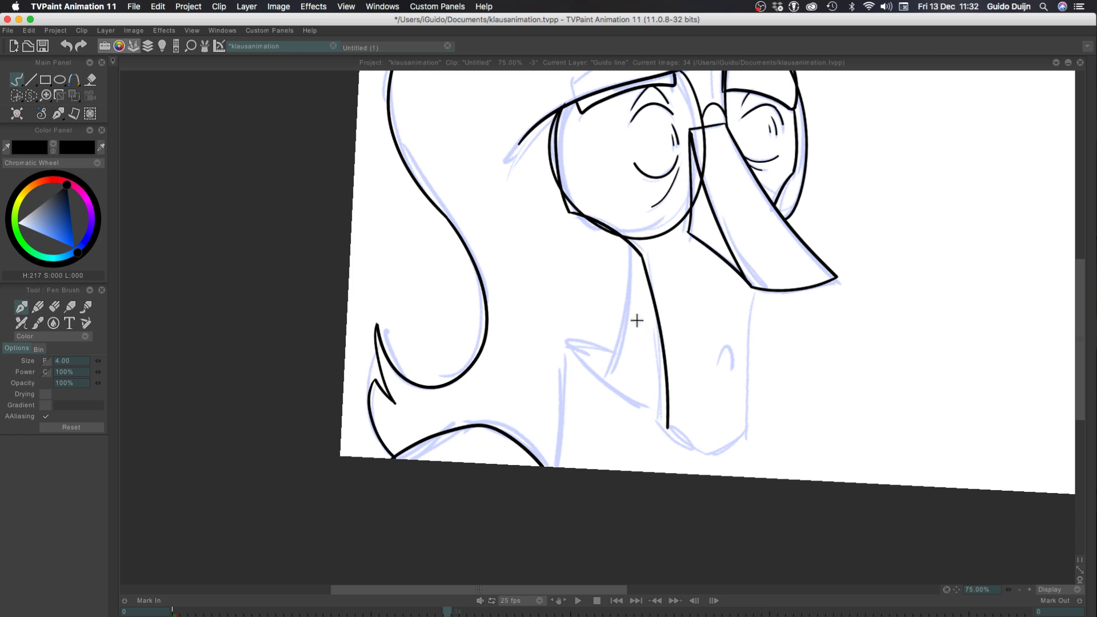
Ink the jaw's right side from the lower corner of the nose down to the chin
key(plus)
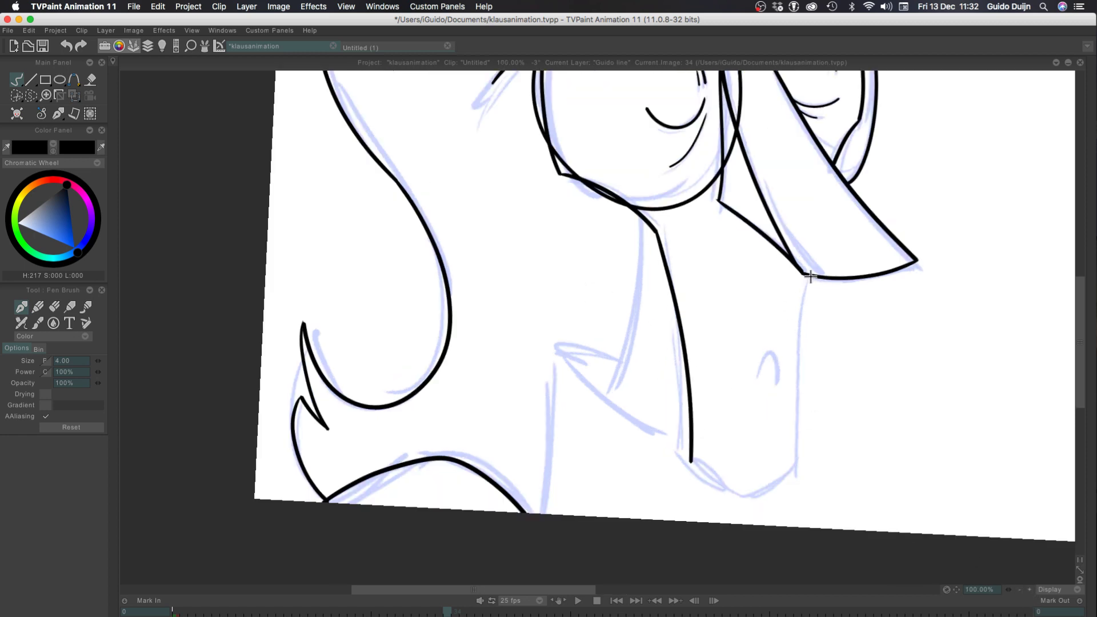
drag(810, 278, 804, 473)
key(super+z)
drag(810, 275, 803, 474)
key(super+z)
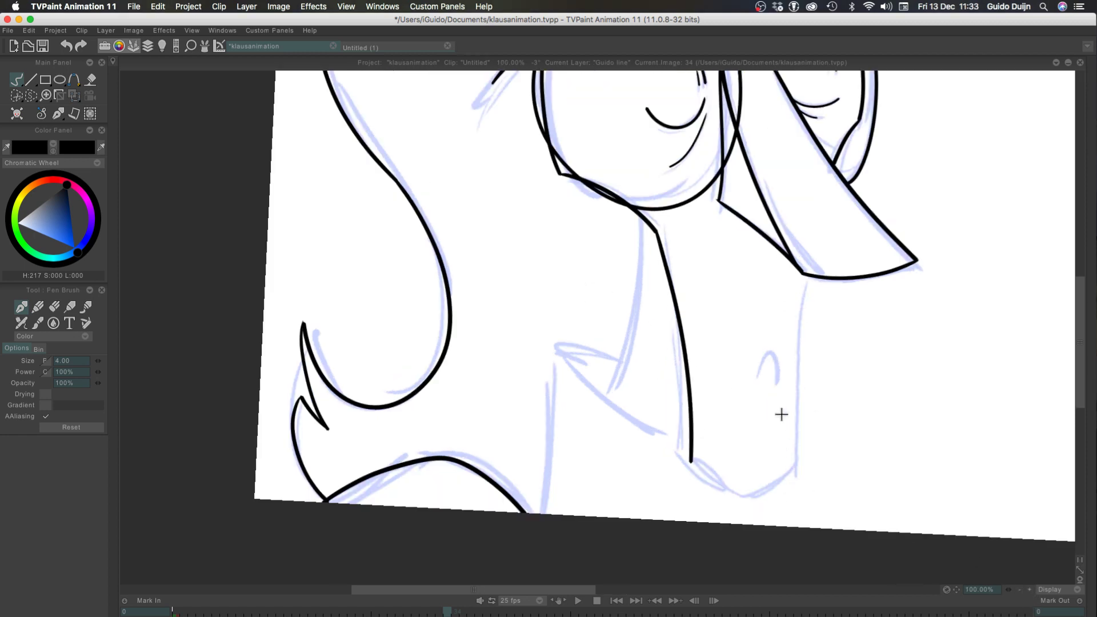
drag(809, 276, 802, 473)
key(super+z)
drag(806, 275, 799, 457)
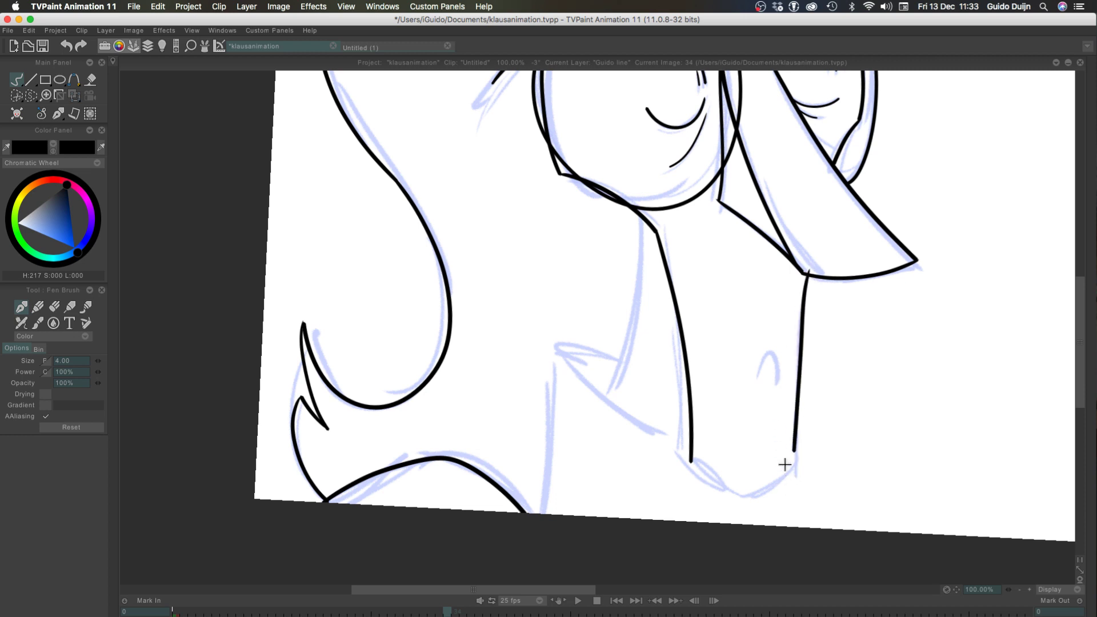
key(super+z)
drag(804, 275, 800, 454)
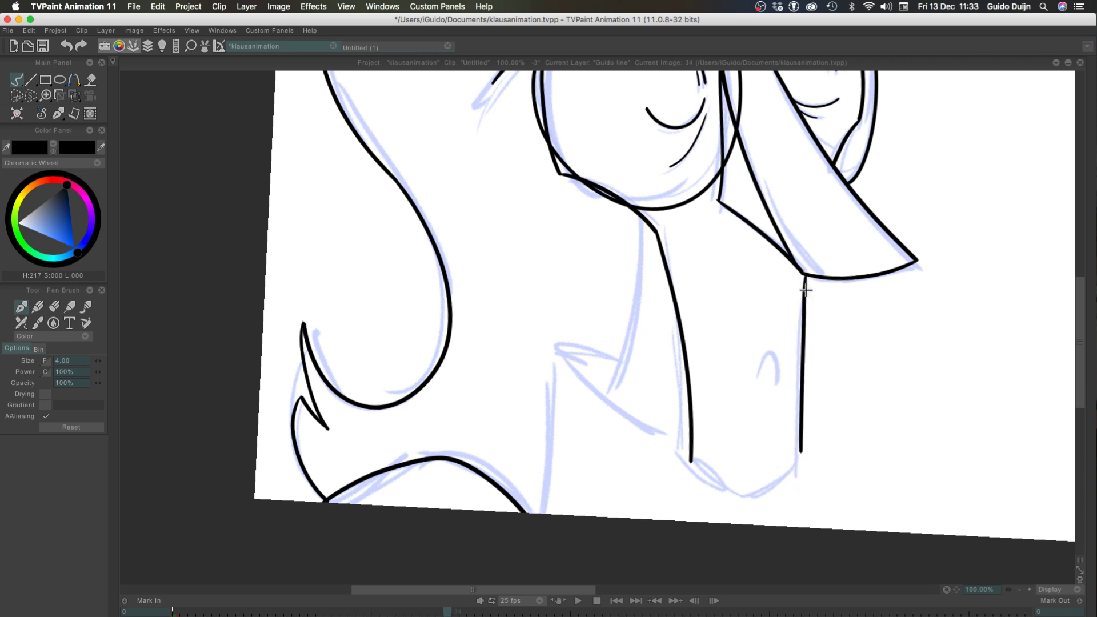
key(super+z)
drag(807, 277, 799, 457)
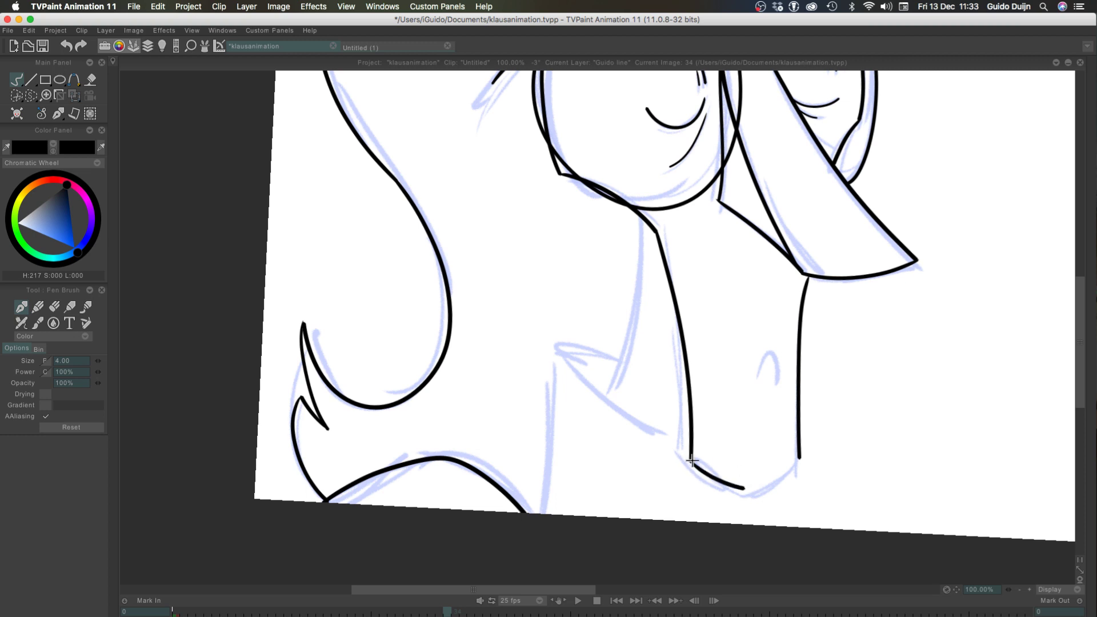
Try to ink the rounded chin with one stroke from each jaw side, meeting in the middle
key(super+z)
drag(692, 462, 740, 489)
key(super+z)
drag(690, 462, 746, 495)
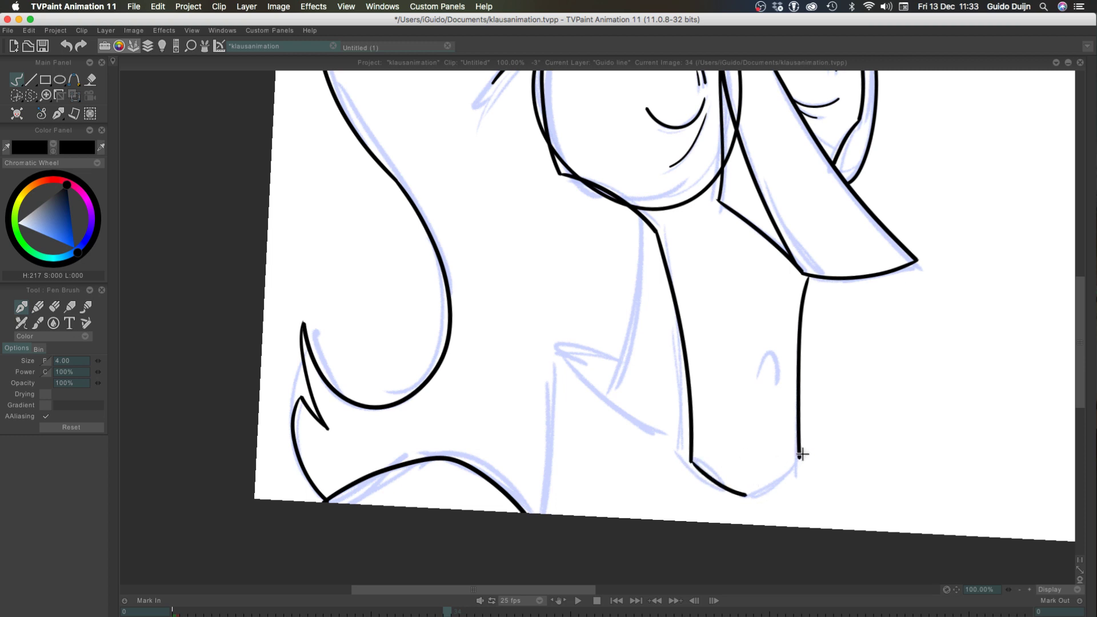
drag(800, 455, 746, 496)
key(super+z)
key(super+z)
Try to ink the chin's right half first and join the left half to it
drag(799, 456, 737, 493)
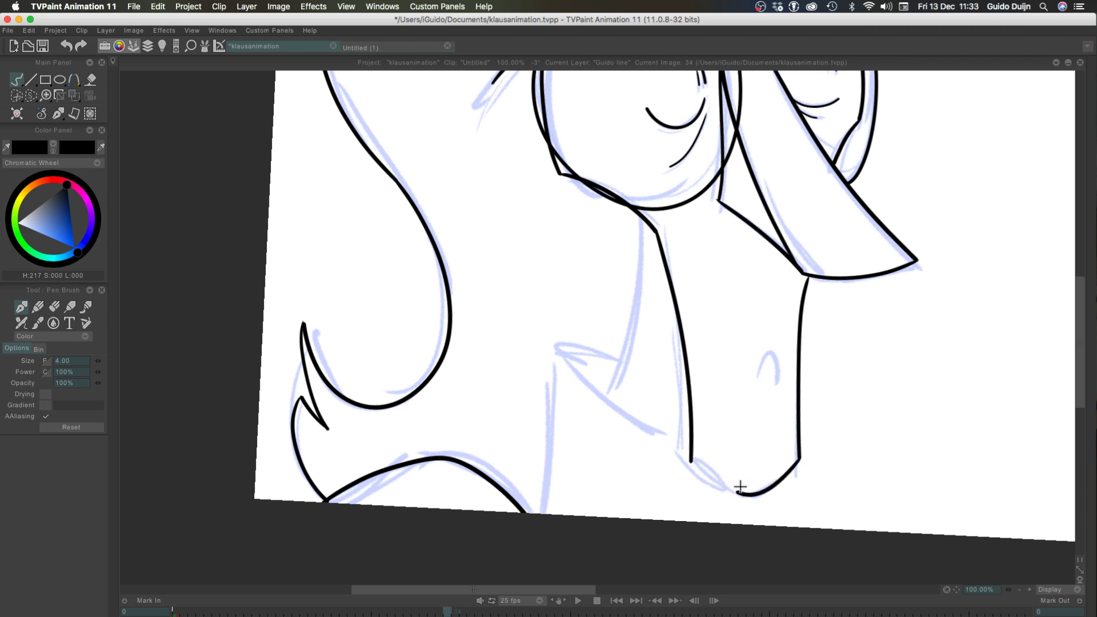
drag(692, 460, 740, 493)
key(super+z)
drag(692, 459, 740, 491)
key(super+z)
key(super+z)
drag(692, 461, 746, 497)
key(super+z)
mouse_move(691, 461)
mouse_down()
mouse_move(746, 499)
mouse_move(693, 472)
mouse_move(743, 496)
mouse_up()
key(super+z)
key(super+z)
mouse_move(692, 461)
mouse_down()
mouse_move(750, 500)
mouse_move(761, 486)
mouse_move(741, 500)
mouse_up()
key(super+z)
Try to ink the chin's right half from the lower end of the right jaw line
key(super+z)
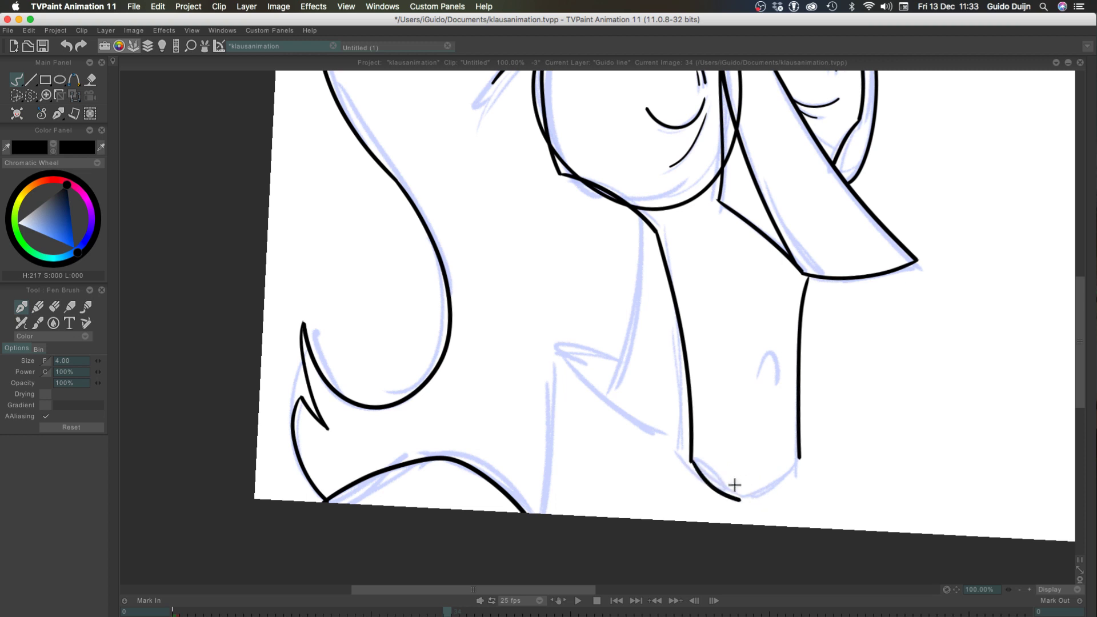
drag(798, 455, 746, 499)
key(super+z)
drag(799, 458, 747, 500)
key(super+z)
drag(796, 453, 735, 502)
key(super+z)
drag(799, 457, 737, 497)
key(super+z)
drag(798, 457, 746, 500)
key(super+z)
drag(799, 457, 739, 501)
Ink the chin's left half from the lower end of the left jaw line to the chin's lowest point
key(super+z)
key(super+z)
drag(691, 461, 746, 504)
key(super+z)
drag(692, 461, 740, 498)
key(super+z)
drag(689, 460, 743, 501)
key(super+z)
drag(691, 461, 738, 499)
key(super+z)
drag(691, 461, 741, 496)
key(super+z)
mouse_move(690, 460)
mouse_down()
mouse_move(711, 492)
mouse_move(743, 501)
mouse_up()
key(super+z)
drag(692, 460, 735, 490)
key(super+z)
drag(692, 460, 747, 495)
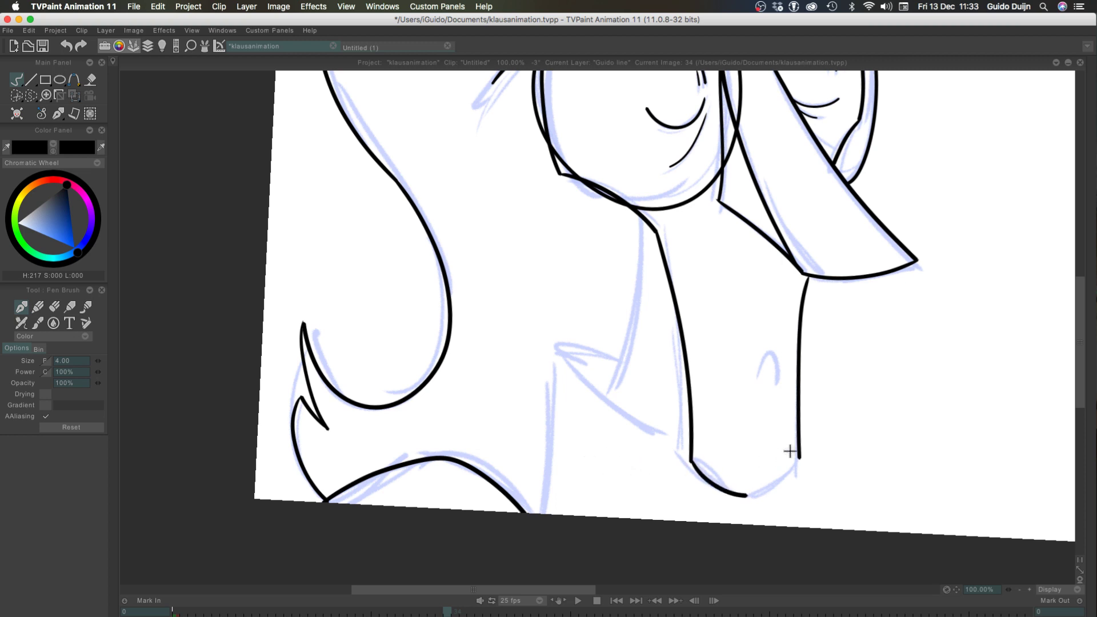
Try to ink the chin's right half from the right jaw line's lower end to the inked left half
drag(799, 457, 744, 495)
key(super+z)
key(super+z)
drag(799, 457, 747, 496)
key(super+z)
key(super+z)
mouse_move(799, 460)
mouse_down()
mouse_move(743, 497)
mouse_move(775, 490)
mouse_move(744, 496)
mouse_up()
key(super+z)
key(super+z)
drag(800, 457, 734, 496)
key(super+z)
drag(800, 457, 735, 495)
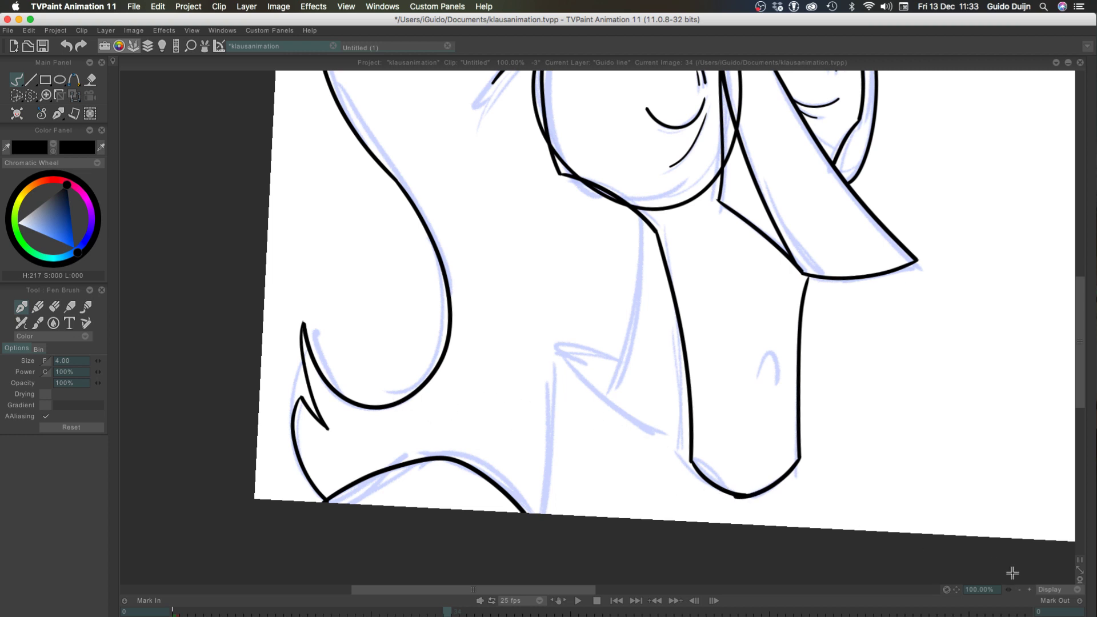
Remove the chin's left half and try to ink the whole chin as one curve between the two jaw line ends
click(1029, 590)
click(1029, 589)
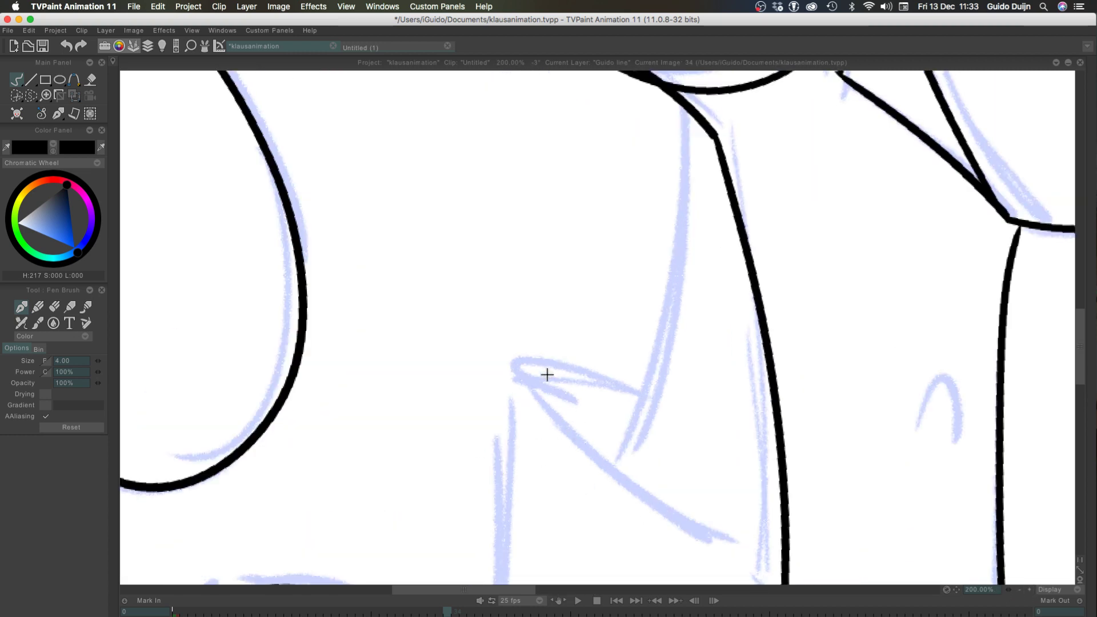
drag(588, 381, 305, 133)
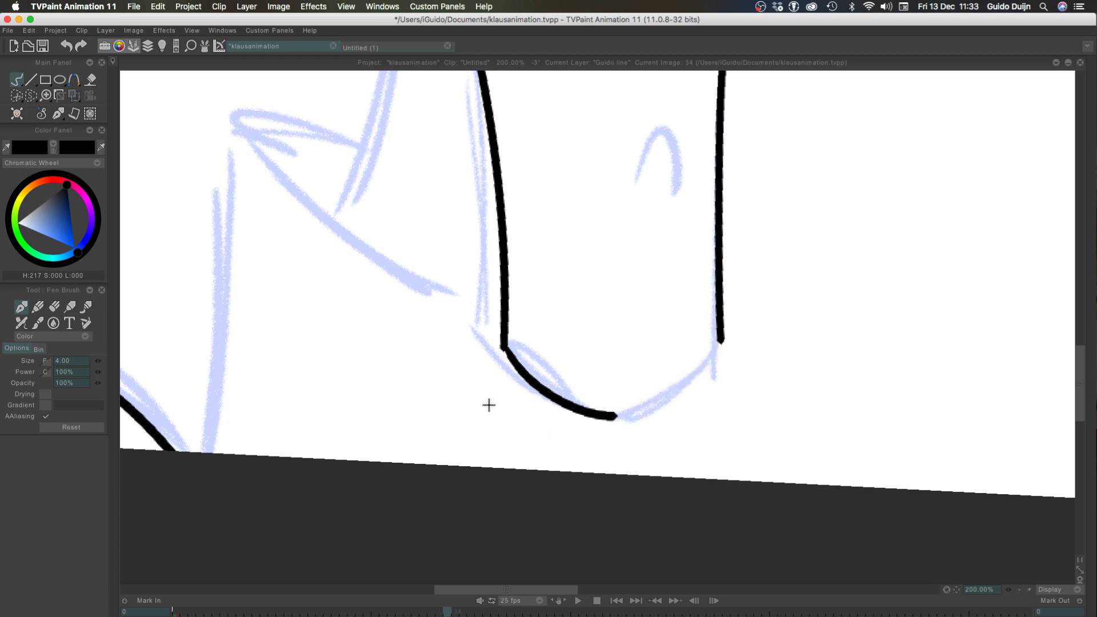
drag(402, 174, 398, 435)
key(ctrl+z)
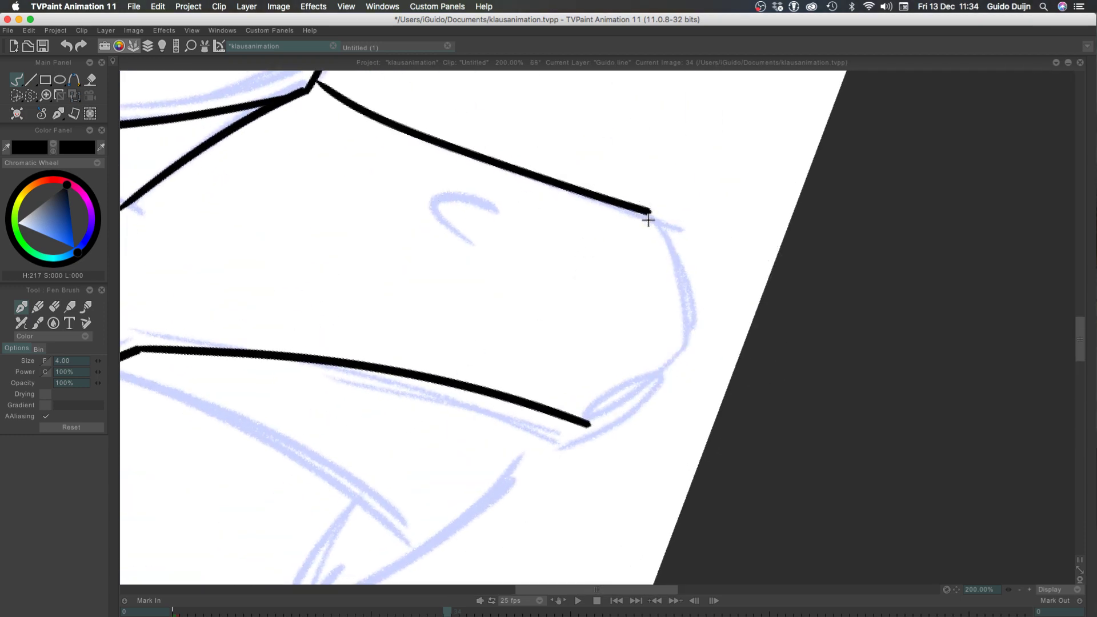
mouse_move(650, 213)
mouse_down()
mouse_move(691, 314)
mouse_move(688, 380)
mouse_move(684, 319)
mouse_move(571, 402)
mouse_move(669, 231)
mouse_move(574, 420)
mouse_up()
key(ctrl+z)
key(ctrl+z)
key(ctrl+z)
mouse_move(650, 214)
mouse_down()
mouse_move(668, 367)
mouse_move(588, 422)
mouse_up()
key(ctrl+z)
mouse_move(650, 214)
mouse_down()
mouse_move(694, 293)
mouse_move(633, 407)
mouse_move(582, 420)
mouse_up()
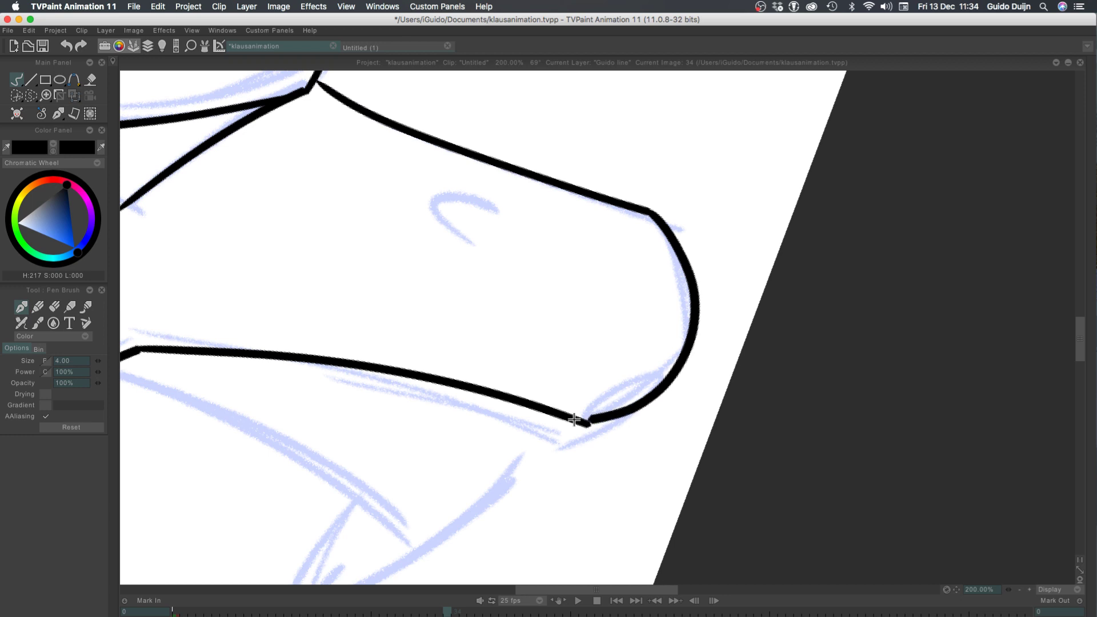
key(ctrl+z)
mouse_move(650, 213)
mouse_down()
mouse_move(684, 336)
mouse_move(642, 395)
mouse_move(571, 414)
mouse_move(684, 294)
mouse_move(656, 380)
mouse_move(578, 424)
mouse_up()
key(ctrl+z)
key(ctrl+z)
mouse_move(645, 209)
mouse_down()
mouse_move(679, 284)
mouse_move(658, 384)
mouse_move(614, 424)
mouse_move(574, 425)
mouse_up()
key(ctrl+z)
mouse_move(644, 209)
mouse_down()
mouse_move(670, 243)
mouse_move(684, 348)
mouse_move(652, 388)
mouse_move(587, 423)
mouse_up()
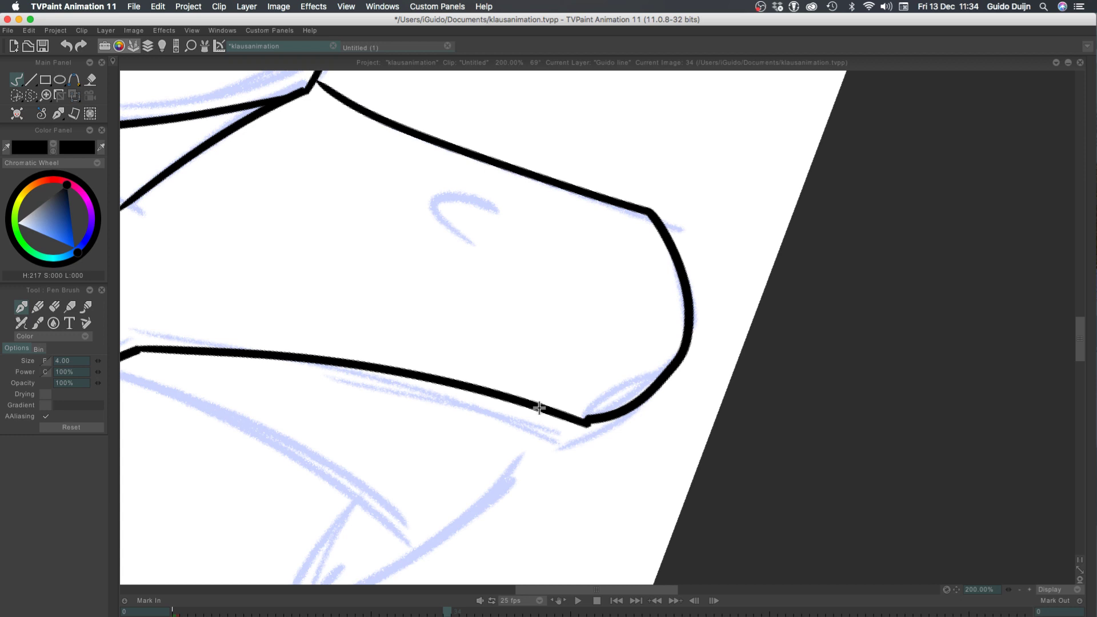
key(ctrl+z)
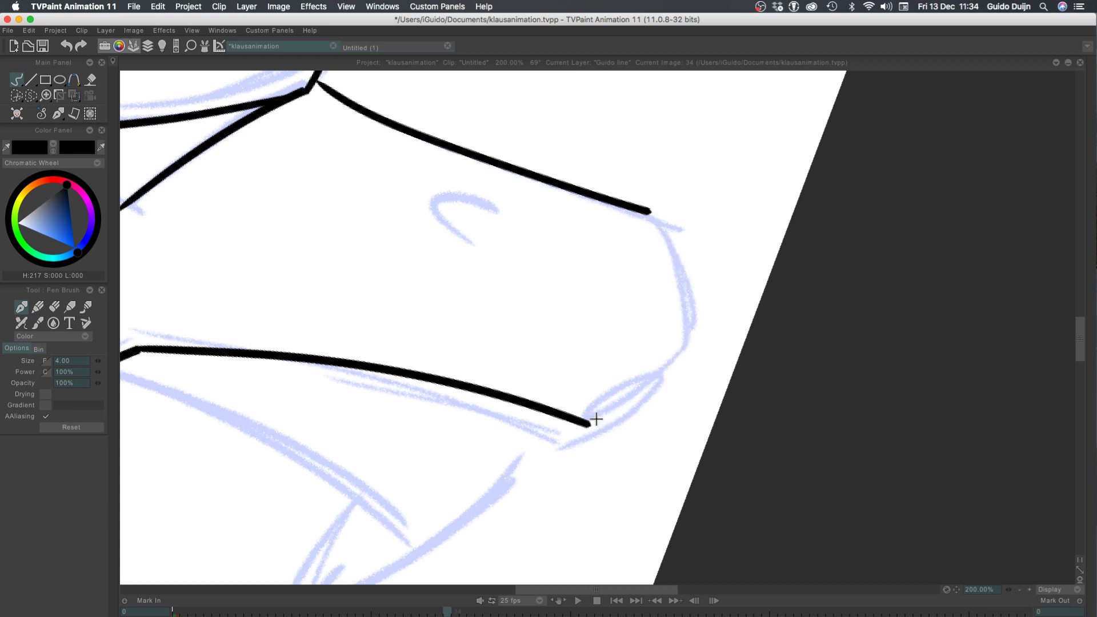
Try to ink the chin in two parts, with one stroke starting at each jaw line's lower end
mouse_move(587, 424)
mouse_down()
mouse_move(654, 383)
mouse_move(690, 295)
mouse_move(681, 240)
mouse_move(644, 209)
mouse_move(679, 362)
mouse_up()
key(ctrl+z)
key(ctrl+z)
drag(647, 211, 678, 359)
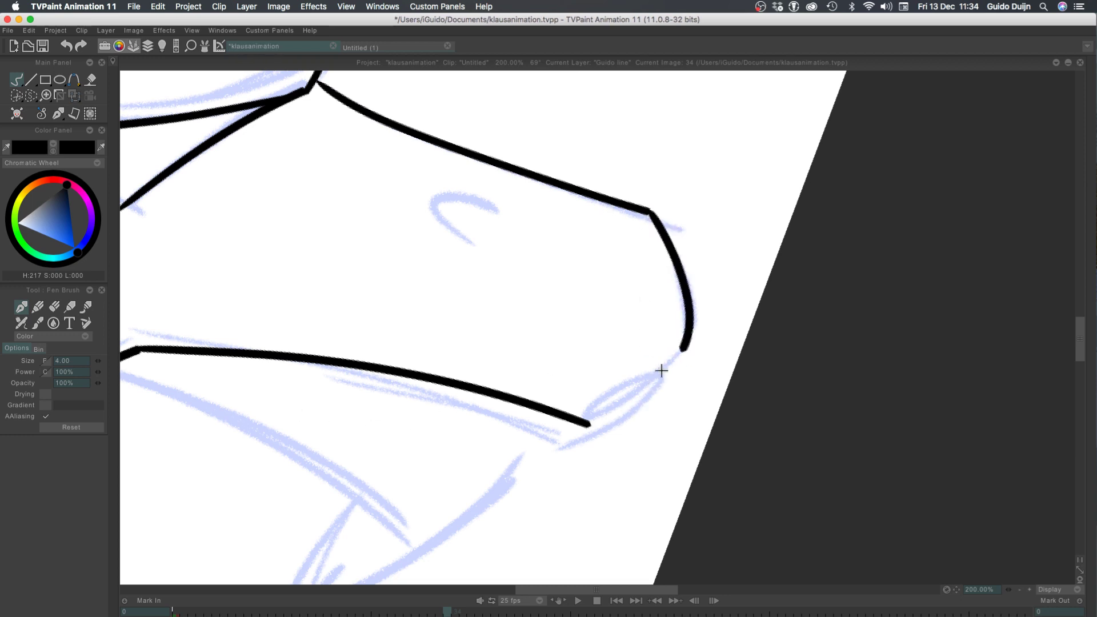
mouse_move(589, 421)
mouse_down()
mouse_move(677, 359)
mouse_move(588, 423)
mouse_up()
key(ctrl+z)
key(ctrl+z)
mouse_move(676, 359)
mouse_down()
mouse_move(617, 407)
mouse_move(569, 424)
mouse_move(623, 409)
mouse_move(692, 336)
mouse_up()
key(ctrl+z)
key(ctrl+z)
key(ctrl+z)
mouse_move(588, 424)
mouse_down()
mouse_move(684, 340)
mouse_move(621, 407)
mouse_move(687, 329)
mouse_move(684, 339)
mouse_up()
key(ctrl+z)
key(ctrl+z)
key(ctrl+z)
Try to ink the chin's right part from the right jaw line's end so it meets the inked left part
drag(650, 213, 684, 321)
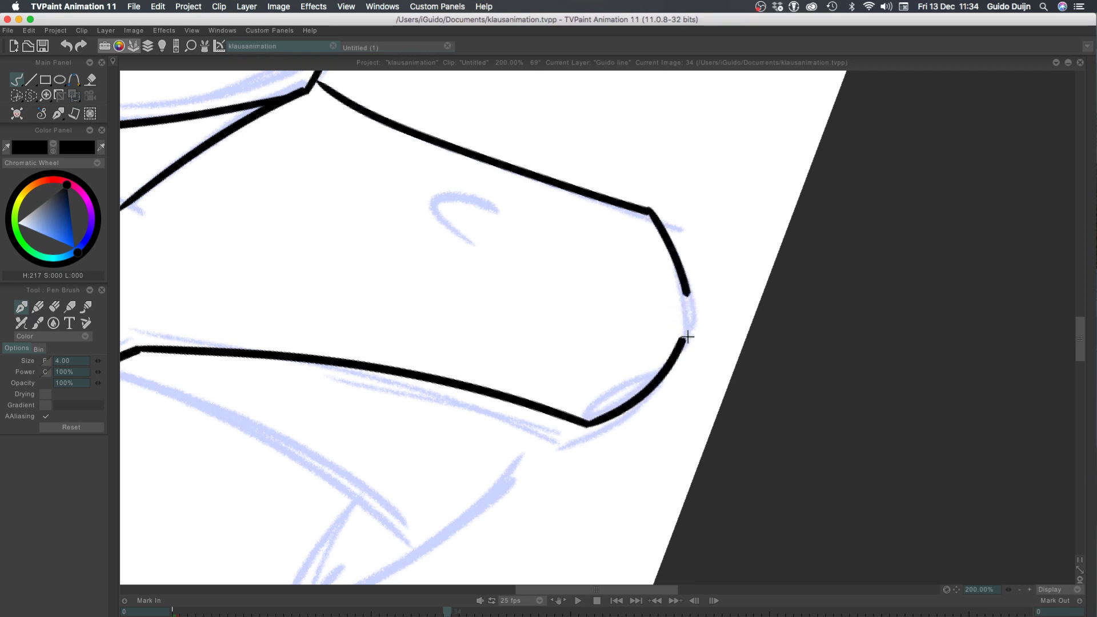
key(ctrl+z)
drag(649, 213, 684, 324)
key(ctrl+z)
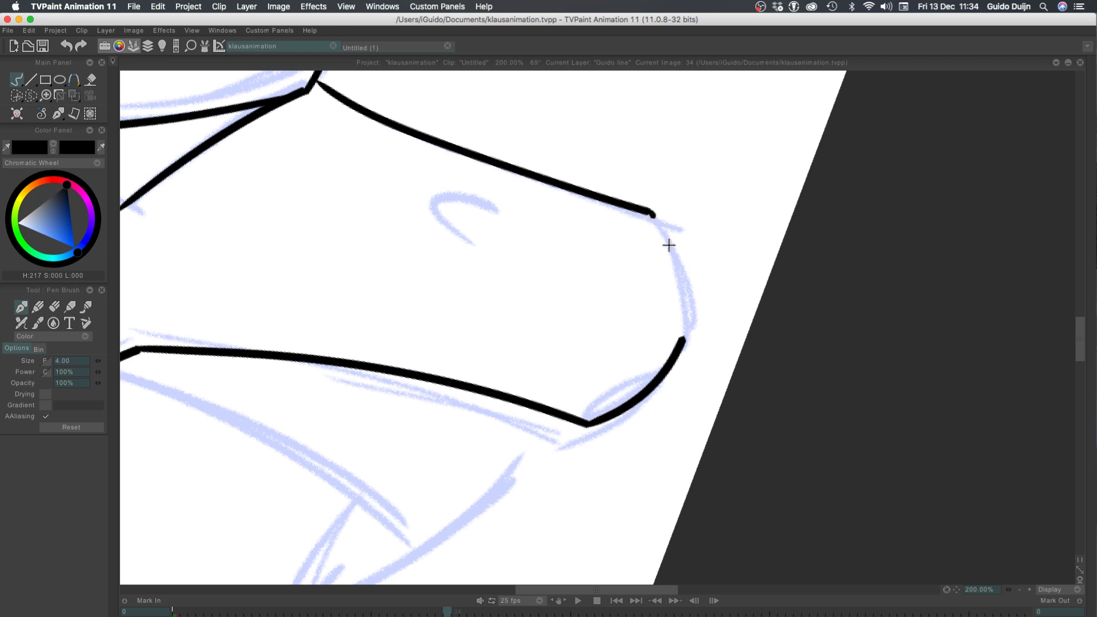
drag(669, 246, 690, 323)
key(ctrl+z)
mouse_move(648, 212)
mouse_down()
mouse_move(669, 244)
mouse_move(690, 335)
mouse_up()
key(ctrl+z)
drag(645, 213, 684, 336)
key(ctrl+z)
drag(644, 211, 677, 335)
key(ctrl+z)
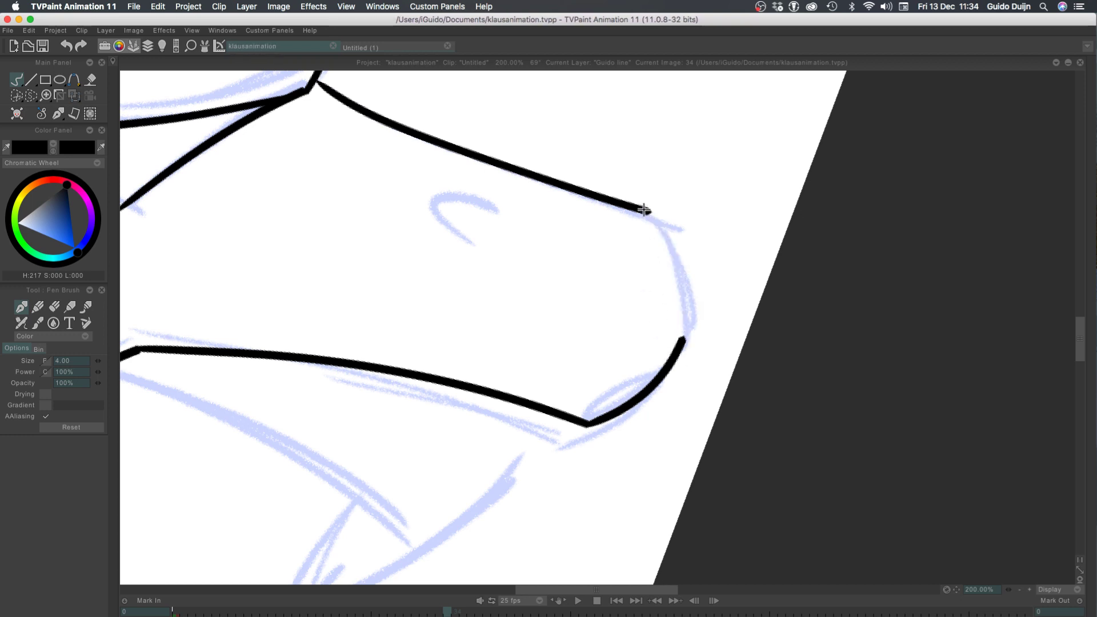
drag(644, 210, 682, 336)
key(ctrl+z)
drag(645, 212, 682, 337)
key(ctrl+z)
mouse_move(642, 210)
mouse_down()
mouse_move(681, 293)
mouse_move(686, 350)
mouse_up()
key(ctrl+z)
key(ctrl+z)
drag(646, 211, 683, 337)
key(ctrl+z)
drag(643, 211, 686, 337)
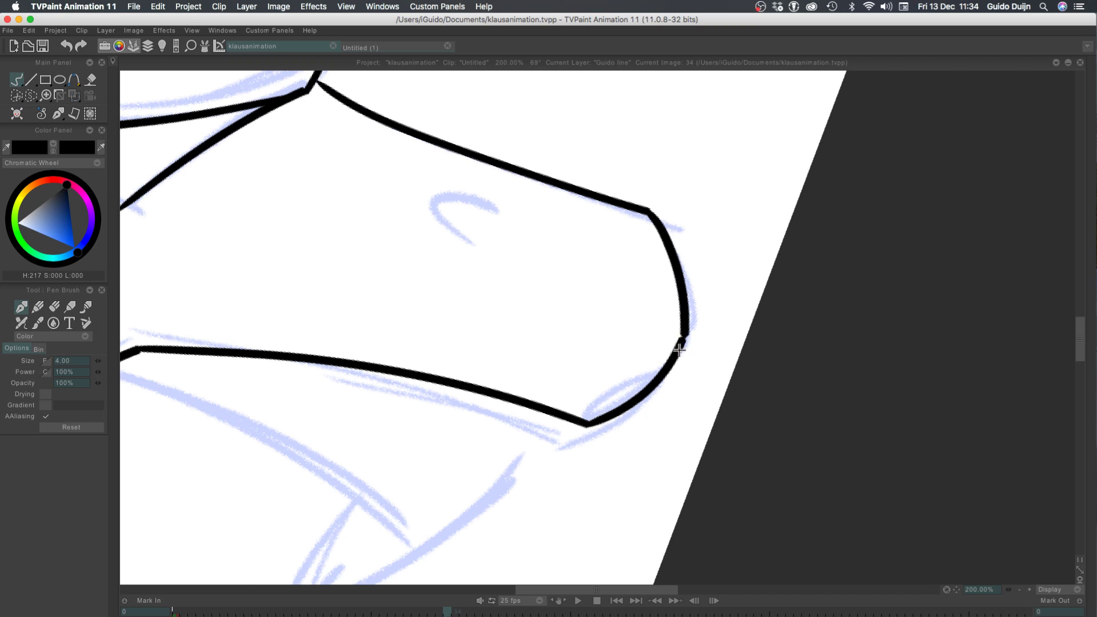
key(ctrl+z)
mouse_move(644, 211)
mouse_down()
mouse_move(686, 342)
mouse_move(679, 276)
mouse_move(684, 338)
mouse_up()
key(ctrl+z)
key(ctrl+z)
mouse_move(642, 211)
mouse_down()
mouse_move(689, 296)
mouse_move(673, 357)
mouse_up()
Ink the rounded chin with two strokes, one from each jaw line's lower end, joined at the chin's lowest point
key(ctrl+z)
key(ctrl+z)
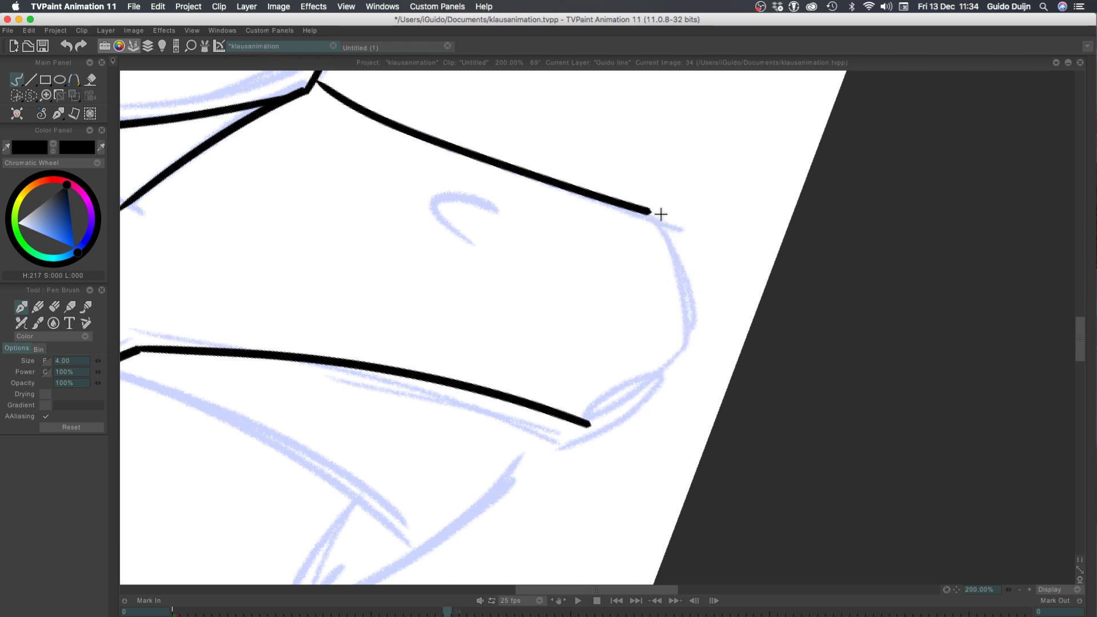
mouse_move(645, 211)
mouse_down()
mouse_move(680, 348)
mouse_move(691, 307)
mouse_move(670, 345)
mouse_up()
key(ctrl+z)
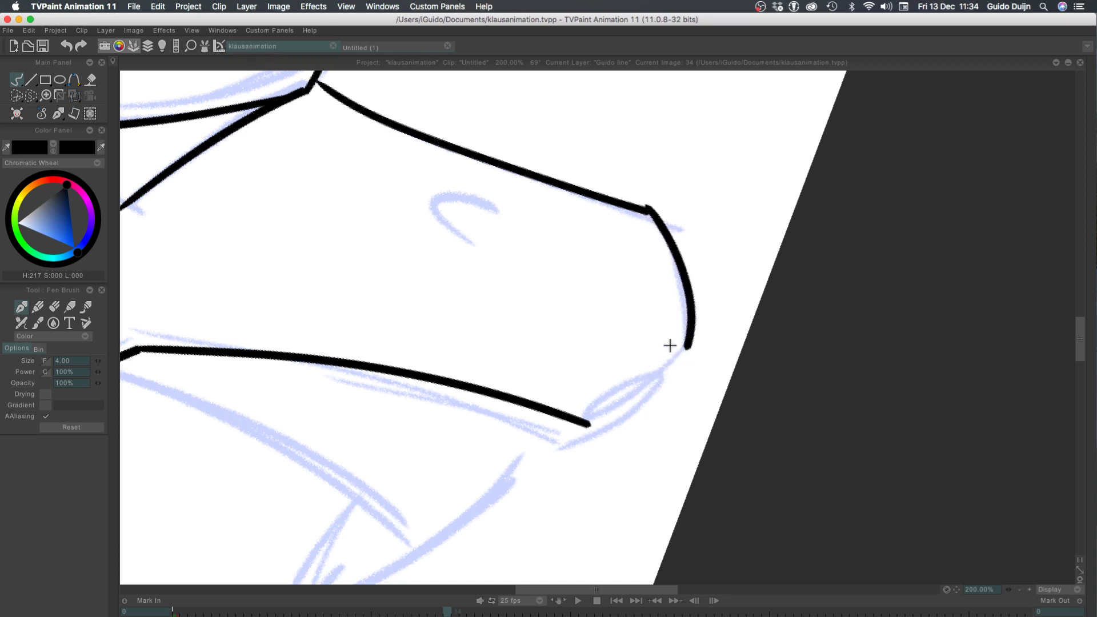
key(ctrl+z)
drag(642, 210, 689, 337)
key(ctrl+z)
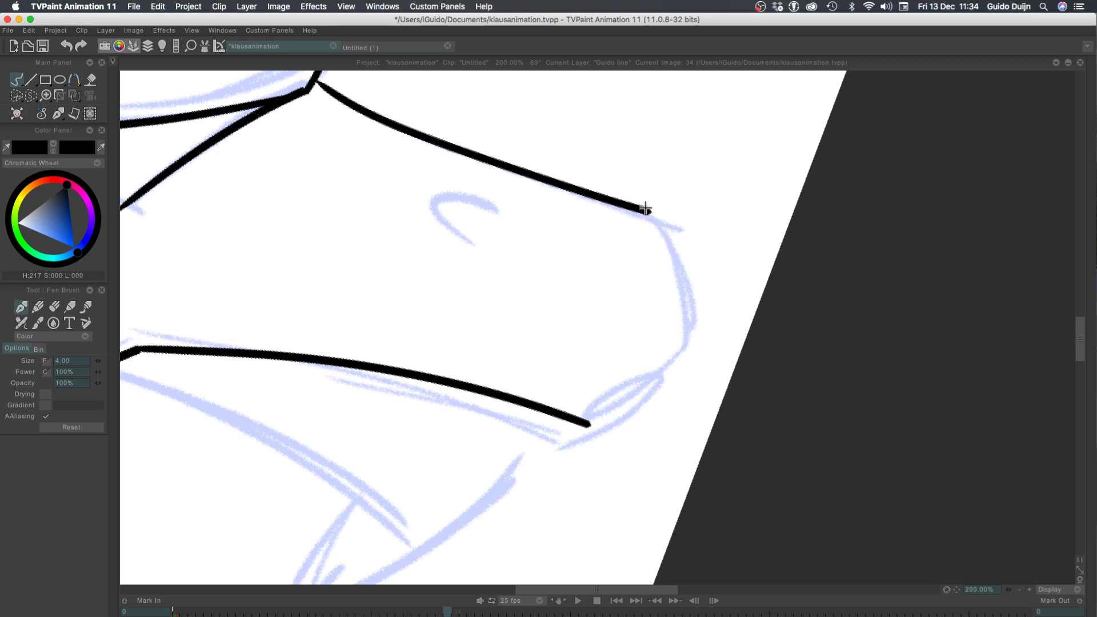
drag(646, 210, 691, 336)
mouse_move(589, 424)
mouse_down()
mouse_move(692, 338)
mouse_move(624, 411)
mouse_move(568, 421)
mouse_up()
key(ctrl+z)
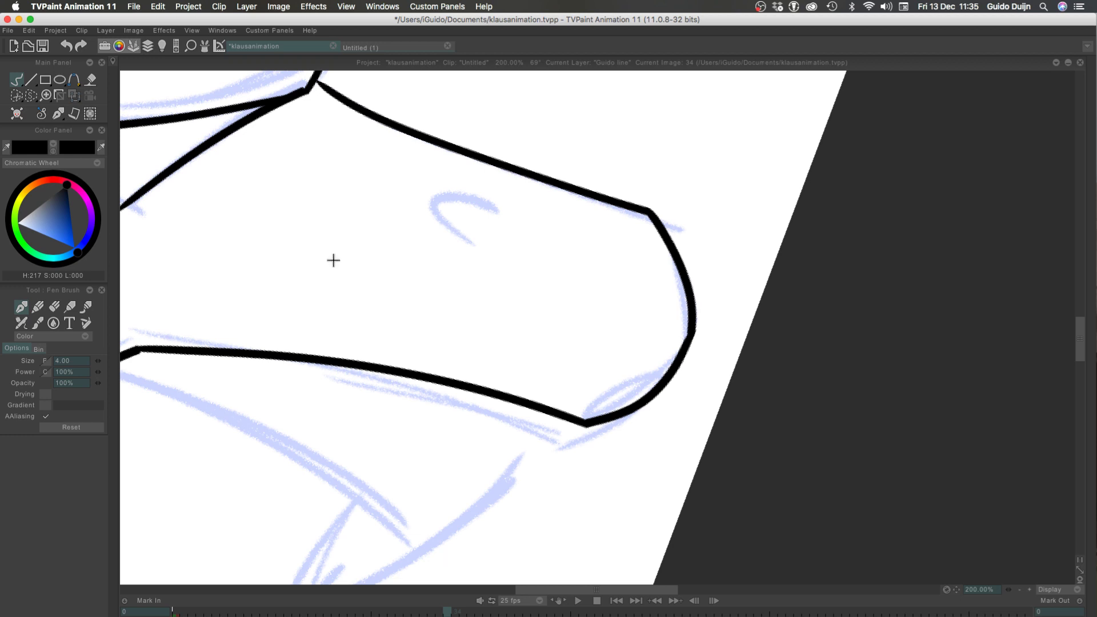
Try to ink the small arched line over its sketch inside the long lower face
mouse_move(257, 172)
mouse_down()
mouse_move(532, 115)
mouse_move(512, 122)
mouse_move(393, 299)
mouse_up()
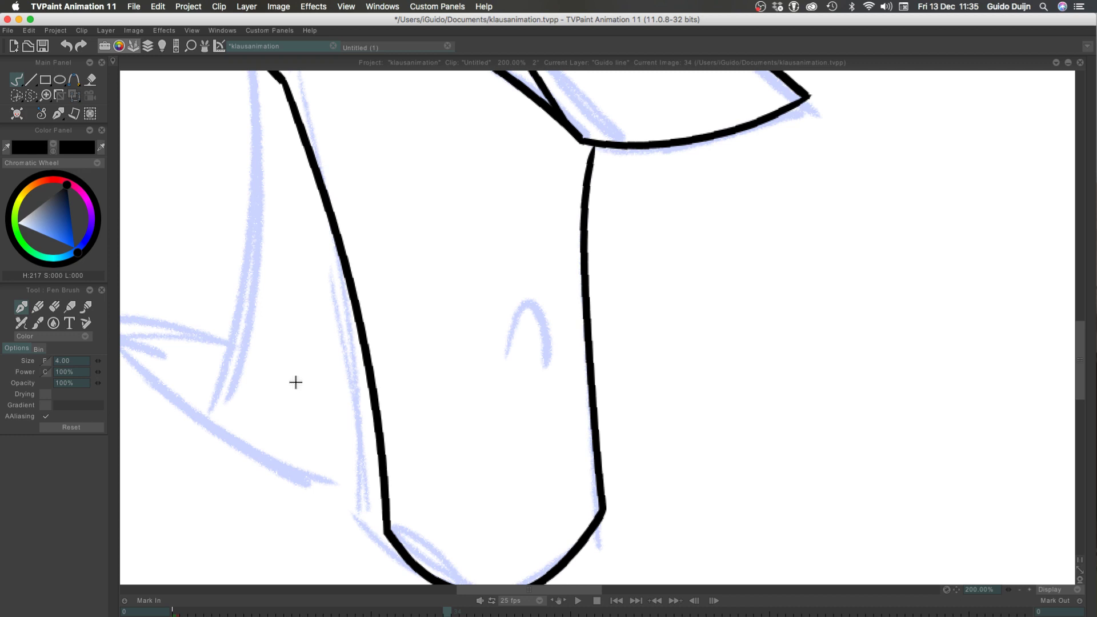
drag(506, 349, 546, 385)
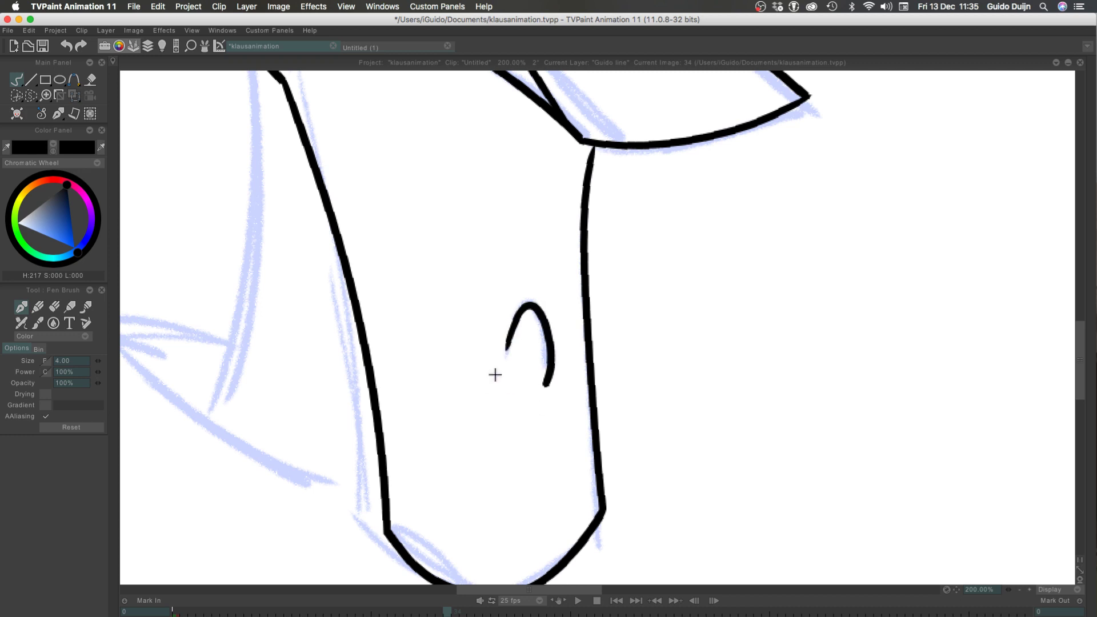
key(ctrl+z)
drag(506, 346, 546, 364)
key(ctrl+z)
key(ctrl+z)
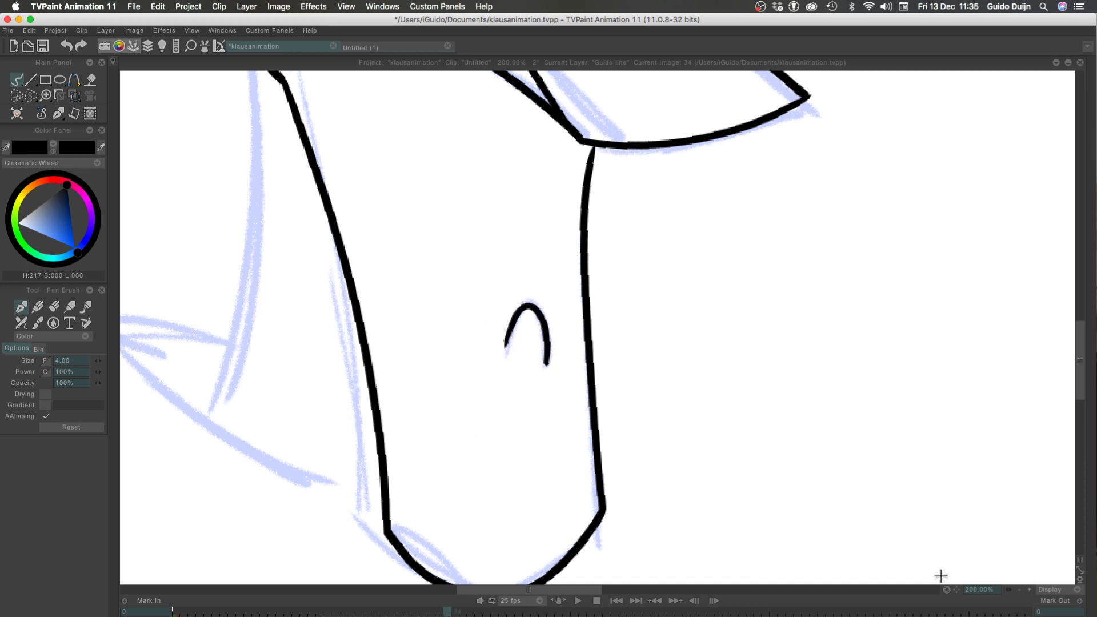
key(ctrl+z)
key(ctrl+z)
mouse_move(547, 325)
mouse_down()
mouse_move(548, 369)
mouse_move(527, 307)
mouse_move(548, 365)
mouse_up()
key(ctrl+z)
key(ctrl+z)
key(ctrl+z)
key(ctrl+z)
key(ctrl+z)
Try to ink the lower face's small arch again, starting from its short left side
key(ctrl+z)
key(ctrl+z)
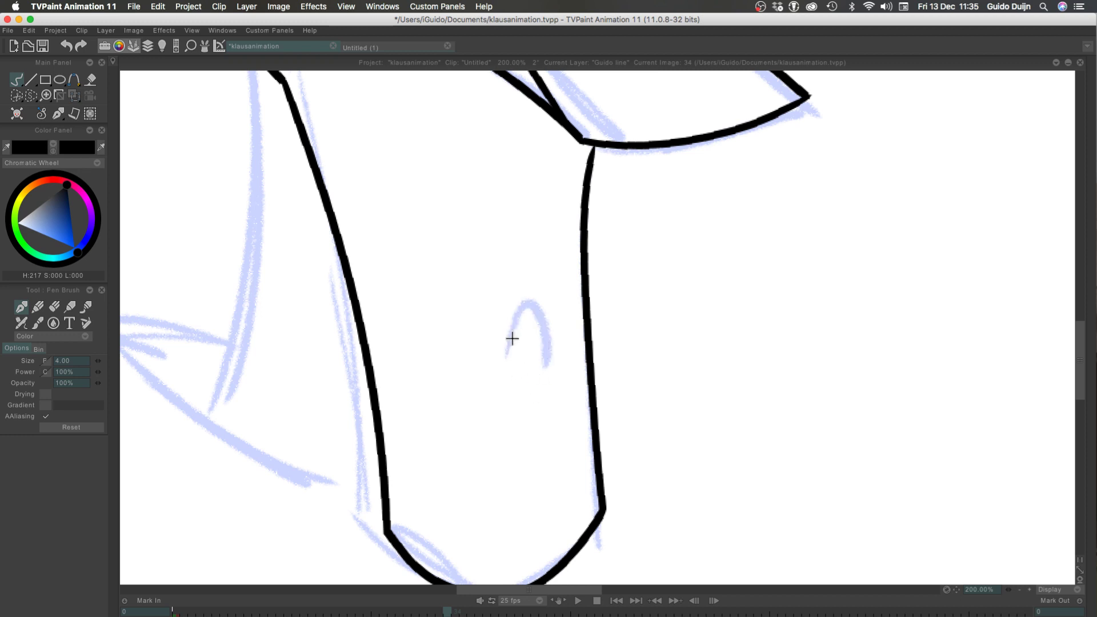
key(ctrl+z)
mouse_move(517, 306)
mouse_down()
mouse_move(547, 370)
mouse_move(539, 326)
mouse_move(547, 370)
mouse_move(529, 307)
mouse_move(548, 366)
mouse_up()
key(ctrl+z)
key(ctrl+z)
key(ctrl+z)
key(ctrl+z)
key(ctrl+z)
key(ctrl+z)
key(ctrl+z)
key(ctrl+z)
key(ctrl+z)
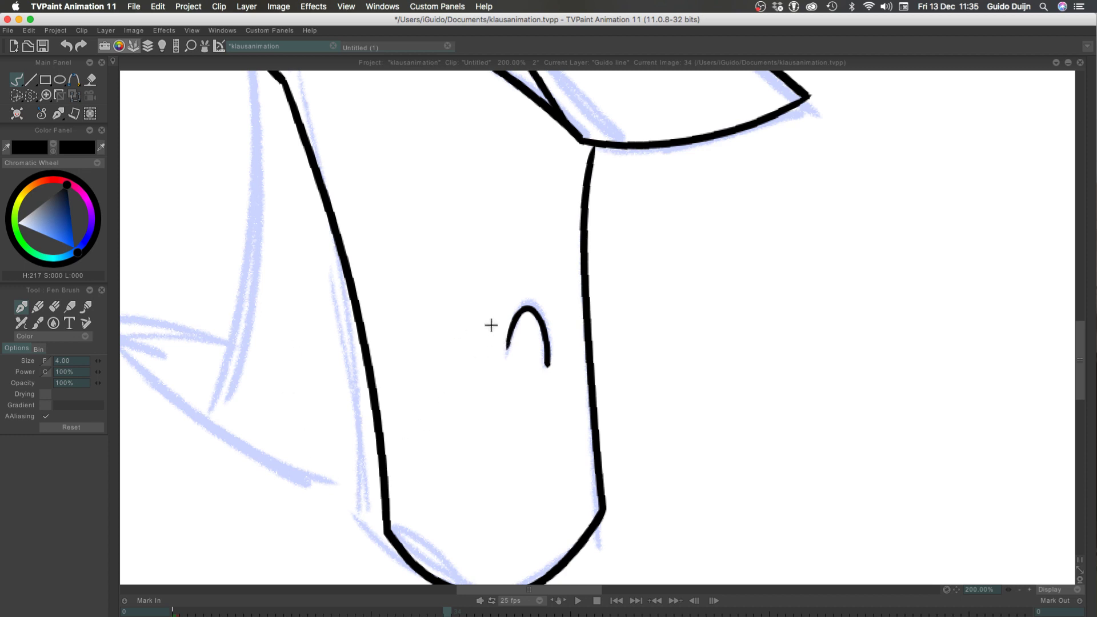
key(ctrl+z)
key(ctrl+z)
Ink the small arch in the lower face as one smooth curve over the sketched mark
drag(531, 310, 546, 367)
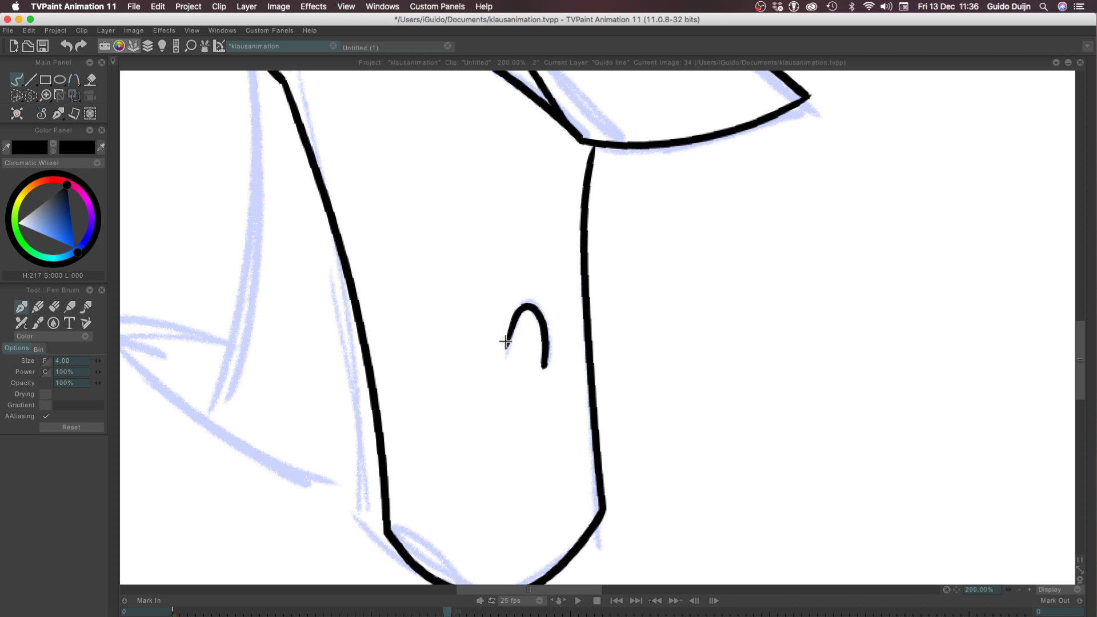
key(super+z)
mouse_move(506, 348)
mouse_down()
mouse_move(541, 316)
mouse_move(551, 367)
mouse_move(543, 314)
mouse_move(550, 360)
mouse_up()
key(super+z)
key(super+z)
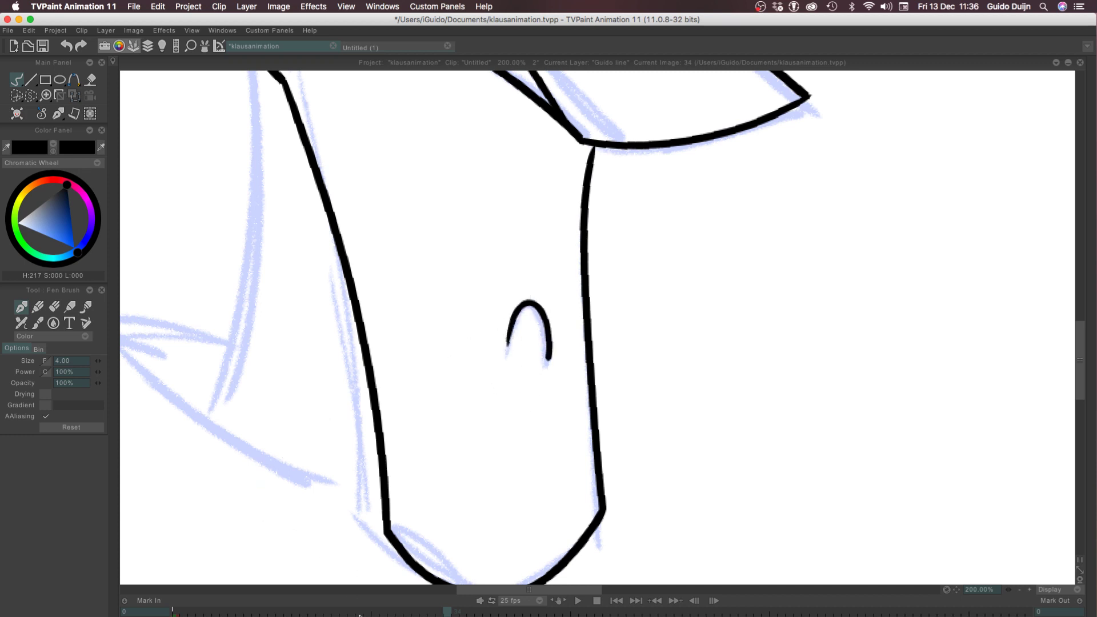
Ink the pointed collar tip beside the jaw, curving from the upper edge around the point to the start of the lower edge
mouse_move(201, 420)
mouse_down()
mouse_move(333, 444)
mouse_move(479, 389)
mouse_up()
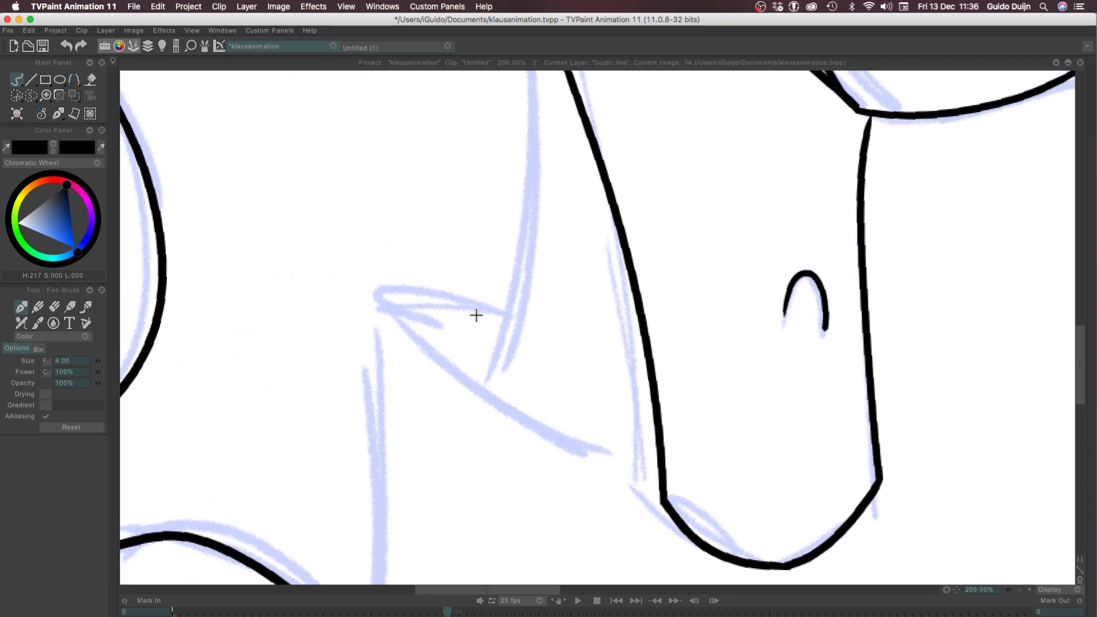
mouse_move(474, 314)
mouse_down()
mouse_move(375, 297)
mouse_move(333, 336)
mouse_up()
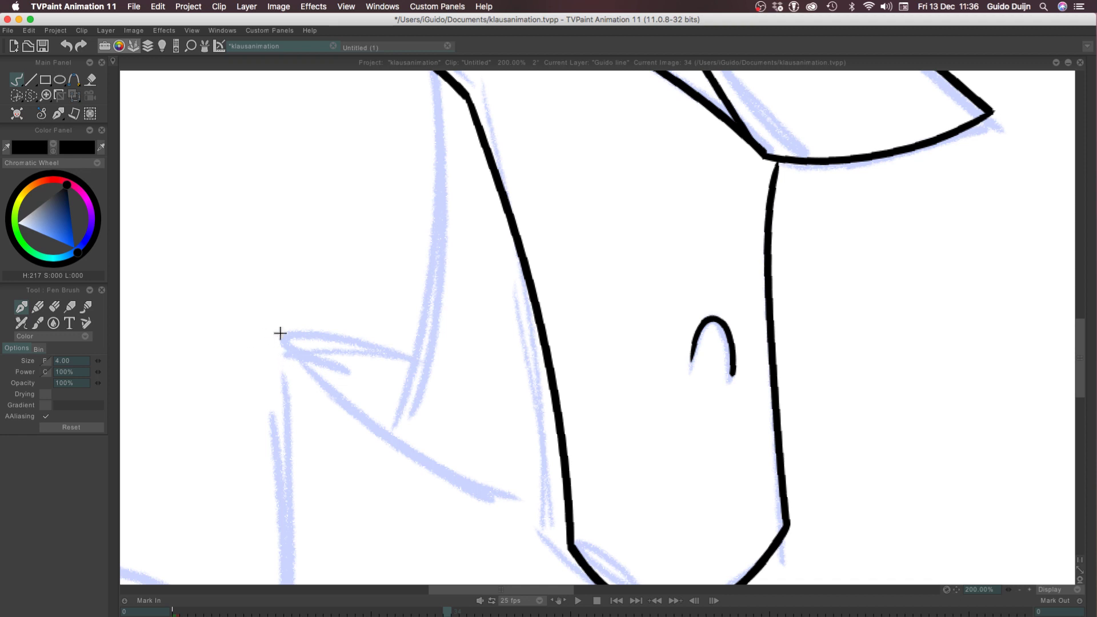
mouse_move(414, 367)
mouse_down()
mouse_move(331, 331)
mouse_move(326, 374)
mouse_up()
key(ctrl+z)
drag(420, 366, 325, 376)
key(ctrl+z)
Extend the collar's lower edge from the tip diagonally down towards the left jaw line
mouse_move(421, 372)
mouse_down()
mouse_move(372, 417)
mouse_move(531, 490)
mouse_up()
key(ctrl+z)
drag(372, 416, 534, 492)
key(ctrl+z)
drag(371, 415, 544, 491)
key(ctrl+z)
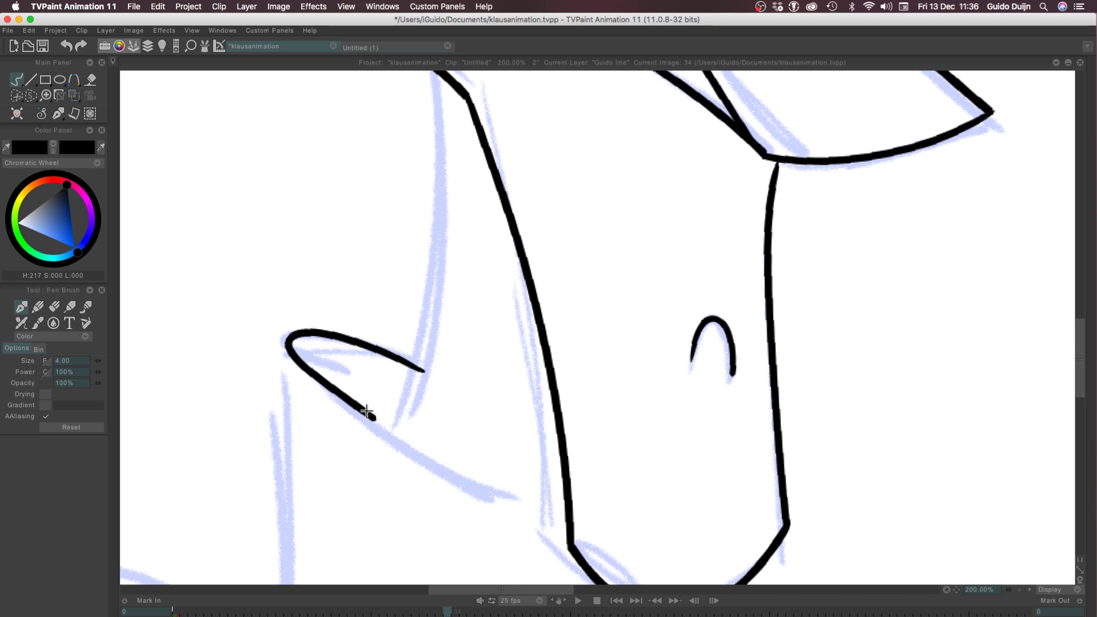
drag(370, 416, 545, 502)
key(ctrl+z)
drag(567, 516, 569, 517)
key(super+z)
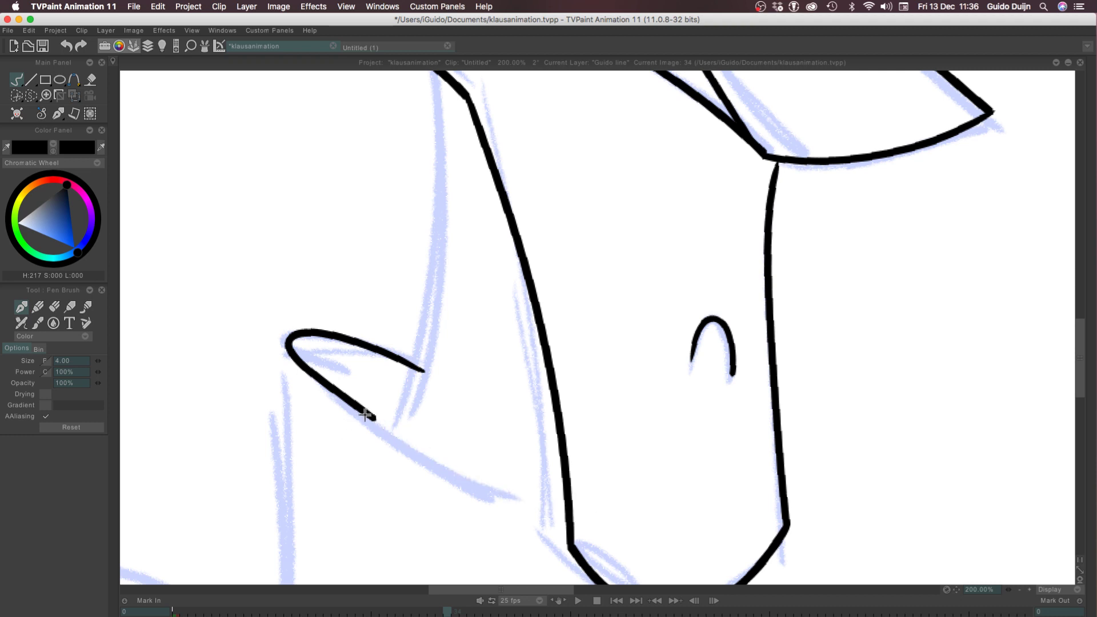
drag(365, 414, 567, 517)
key(super+z)
key(super+shift+z)
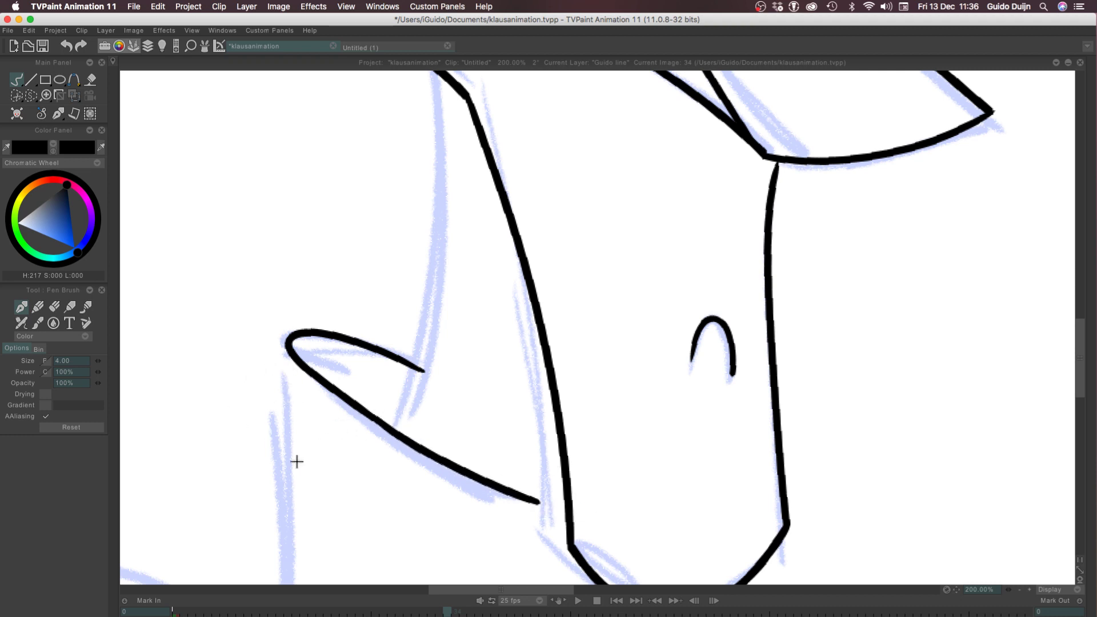
Ink the neck line from the cheek down to the collar's lower edge, and extend that edge to meet the left jaw line
mouse_move(400, 432)
mouse_down()
mouse_move(454, 121)
mouse_move(443, 72)
mouse_move(433, 100)
mouse_move(442, 79)
mouse_move(450, 205)
mouse_up()
key(super+z)
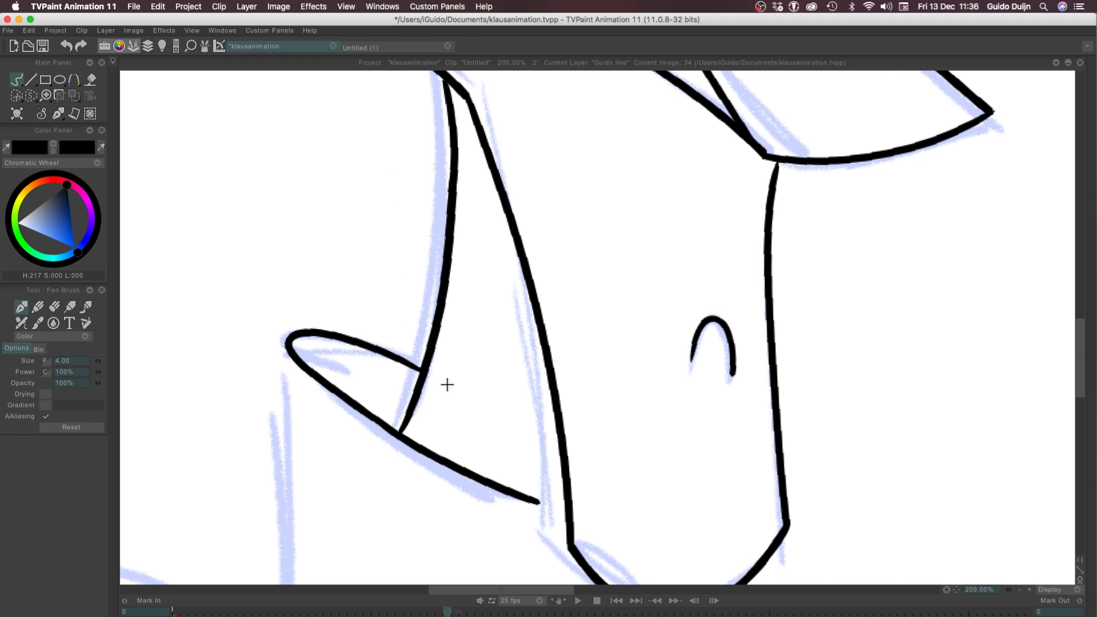
mouse_move(566, 506)
mouse_down()
mouse_move(513, 492)
mouse_move(560, 505)
mouse_move(533, 500)
mouse_up()
key(super+z)
key(super+z)
key(super+z)
key(super+z)
key(super+z)
key(super+z)
key(super+z)
key(super+z)
key(super+z)
key(super+z)
Ink the long line from the collar's tip down to the canvas's lower edge
drag(220, 470, 269, 278)
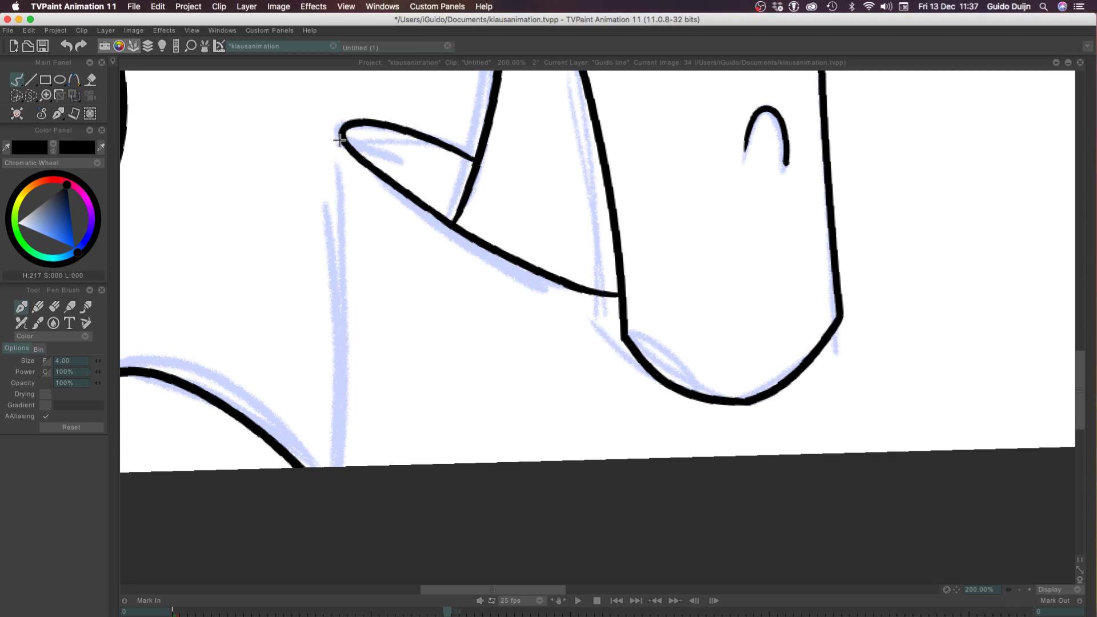
drag(340, 140, 323, 468)
key(ctrl+z)
mouse_move(347, 143)
mouse_down()
mouse_move(335, 428)
mouse_move(323, 468)
mouse_move(328, 409)
mouse_move(319, 466)
mouse_move(350, 308)
mouse_move(332, 468)
mouse_up()
key(ctrl+z)
key(ctrl+z)
key(ctrl+z)
mouse_move(337, 128)
mouse_down()
mouse_move(344, 346)
mouse_move(311, 478)
mouse_up()
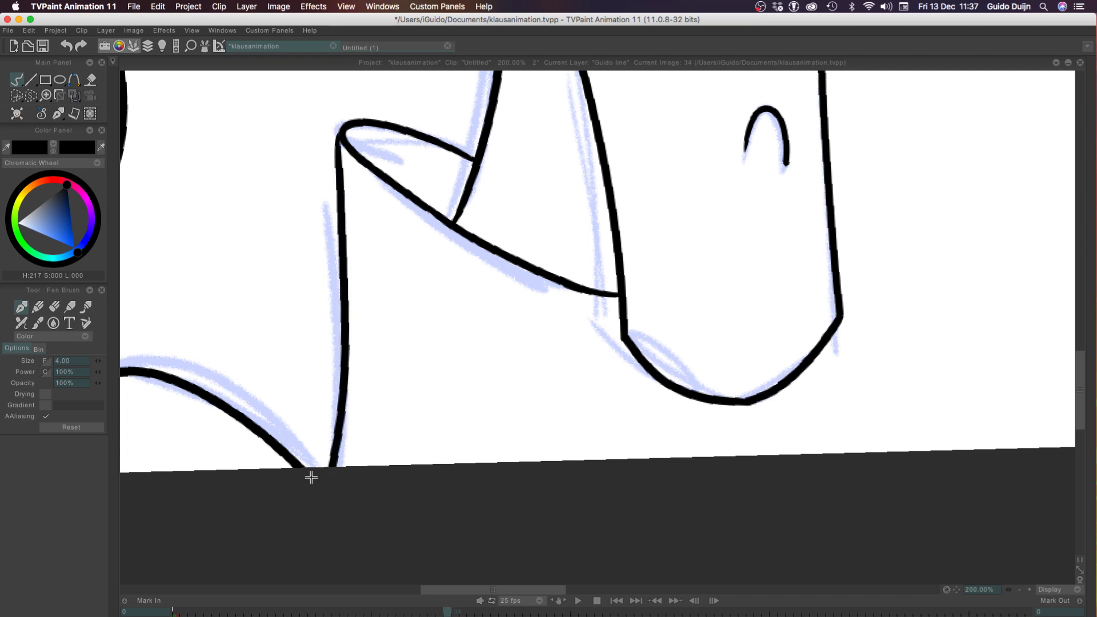
Ink the short neck line from the underside of the chin down to the canvas's lower edge
drag(703, 402, 695, 457)
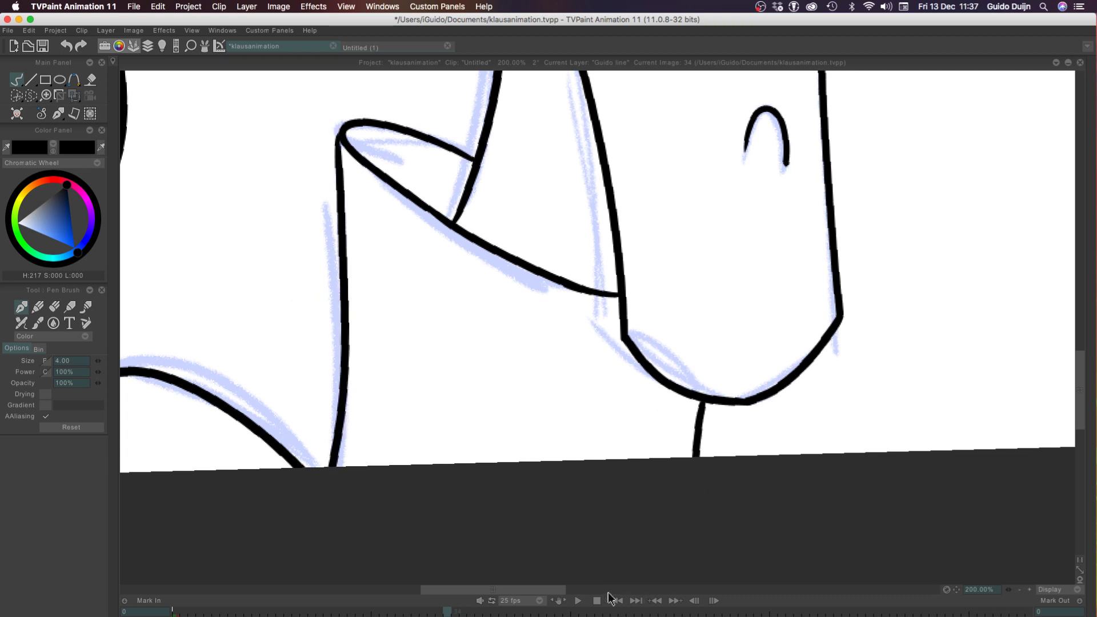
click(1020, 590)
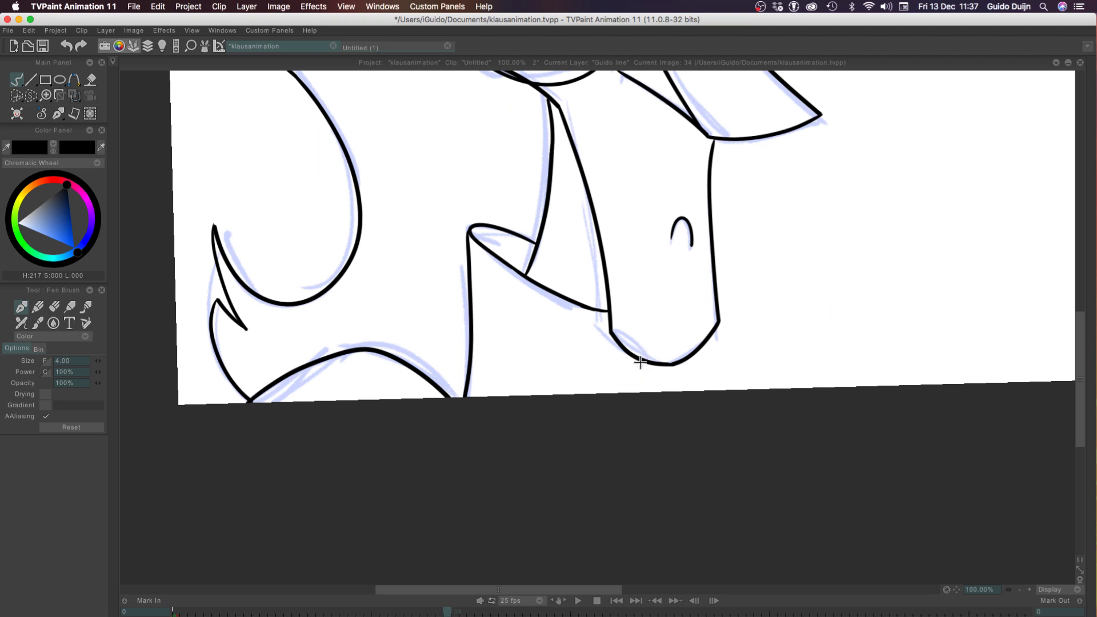
drag(640, 362, 589, 523)
Review the inked head on frame 34 from the hair and eyes down to the chin and collar
drag(1082, 373, 1082, 304)
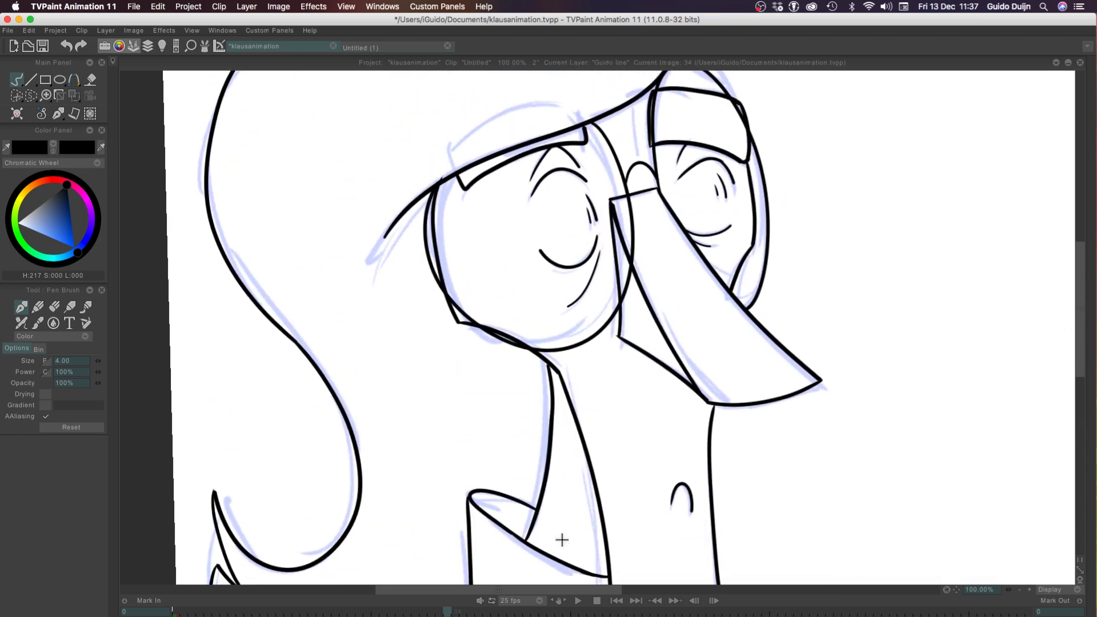
mouse_move(1077, 285)
mouse_down()
mouse_move(1076, 258)
mouse_move(1066, 342)
mouse_move(1065, 333)
mouse_up()
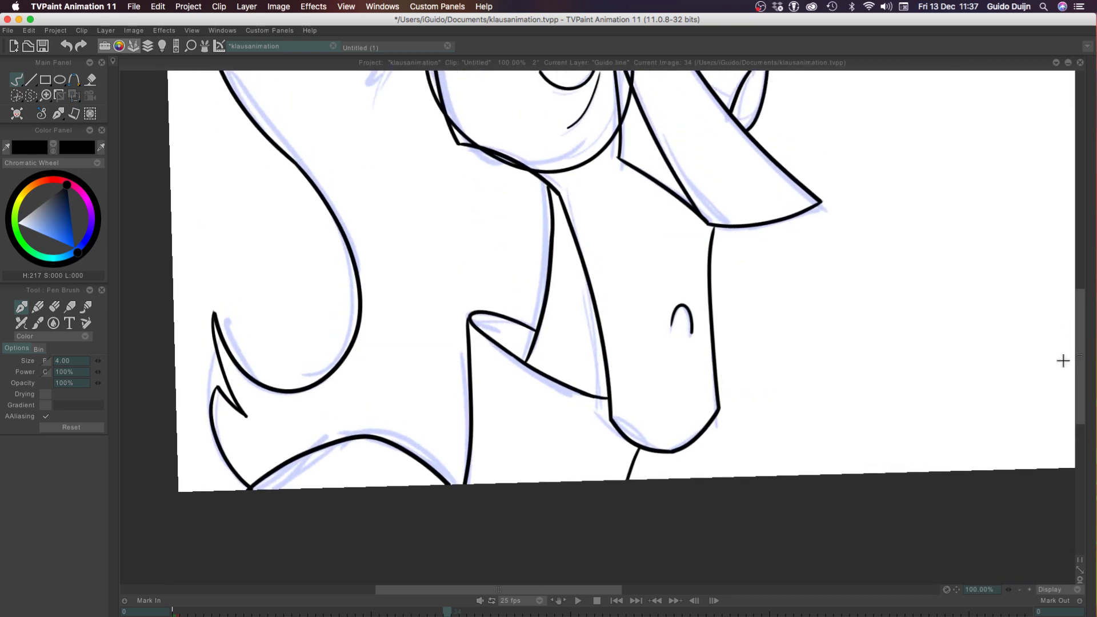
mouse_move(1082, 362)
mouse_down()
mouse_move(1060, 140)
mouse_move(1047, 314)
mouse_up()
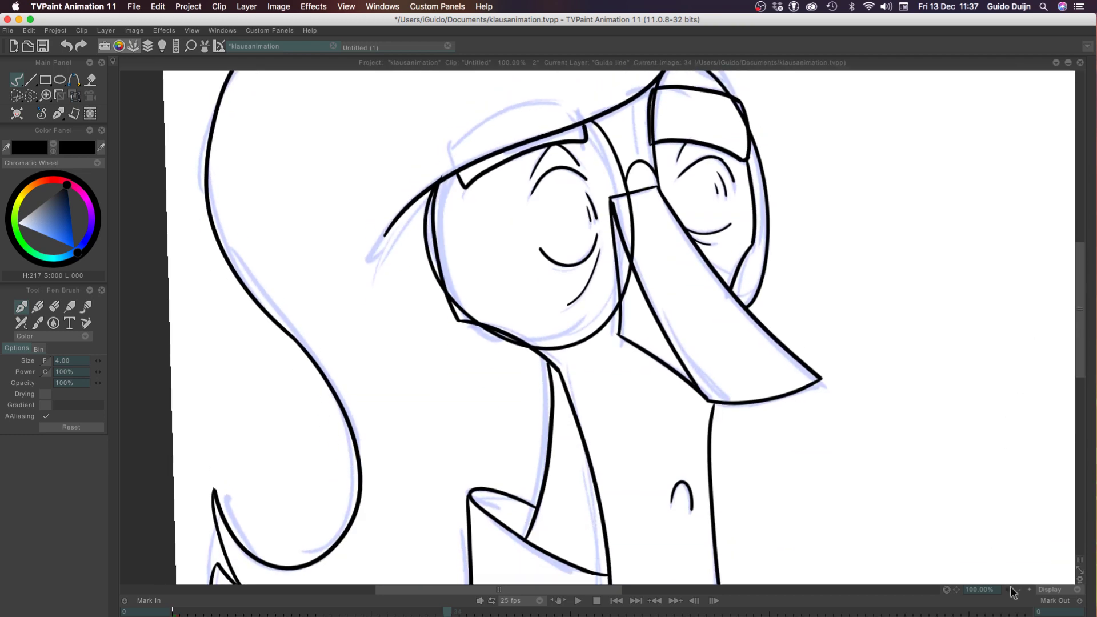
click(1019, 589)
mouse_move(637, 616)
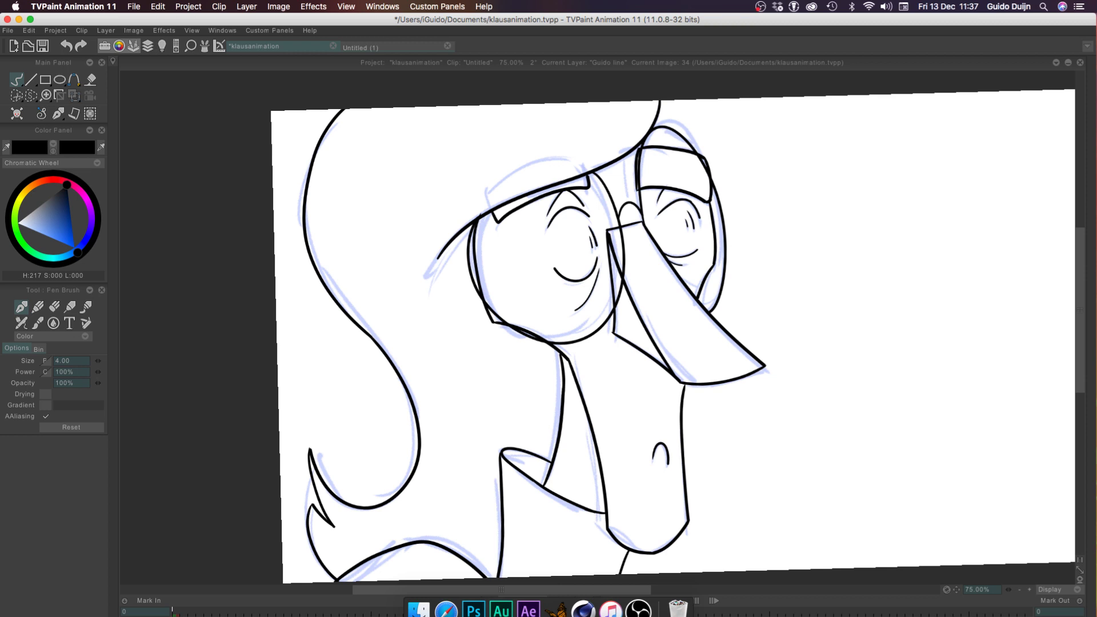
drag(1077, 332, 1077, 370)
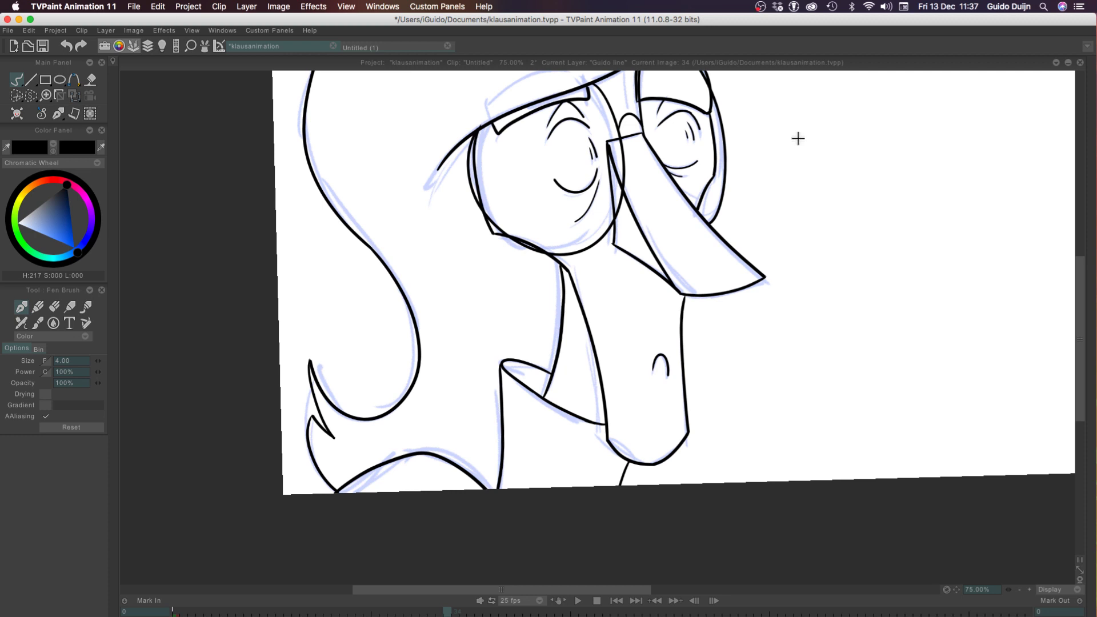
drag(1080, 350, 1080, 330)
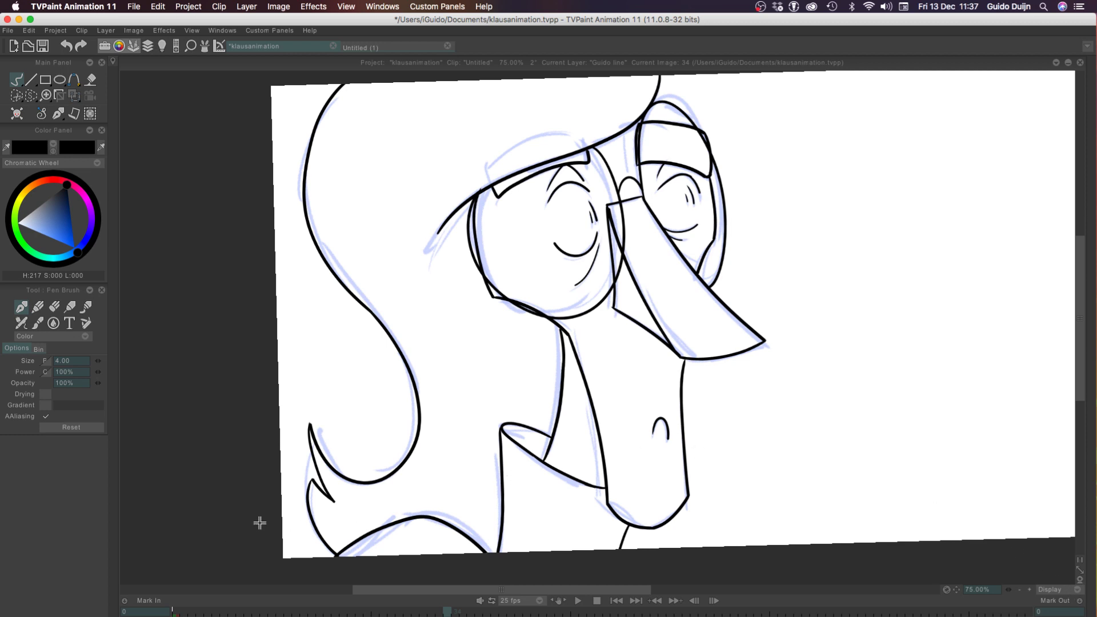
Draw a small trial circle beside the face and undo it
drag(800, 141, 844, 232)
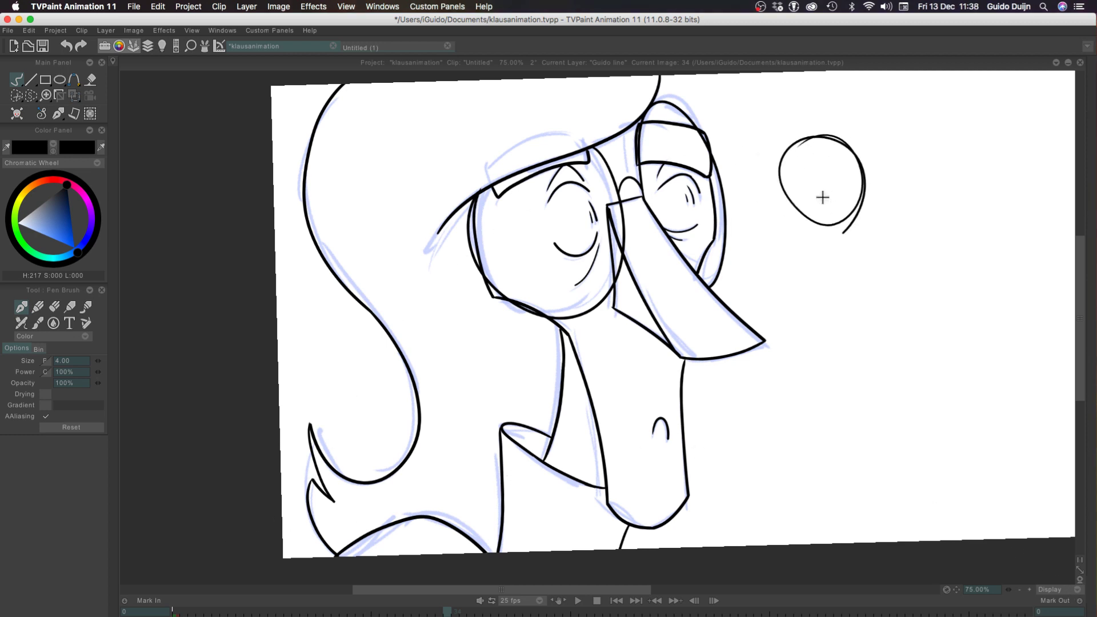
key(super+z)
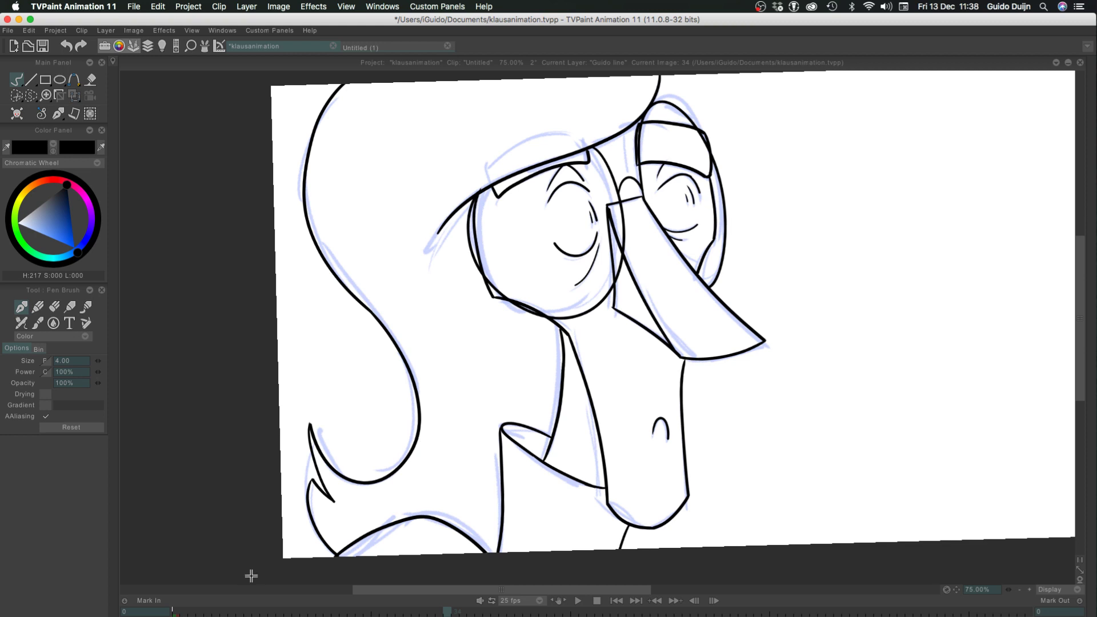
Show the timeline and flip repeatedly between frames 33 and 34 to compare the inked poses, including at 33.33% zoom
scroll(347, 281, down, 3)
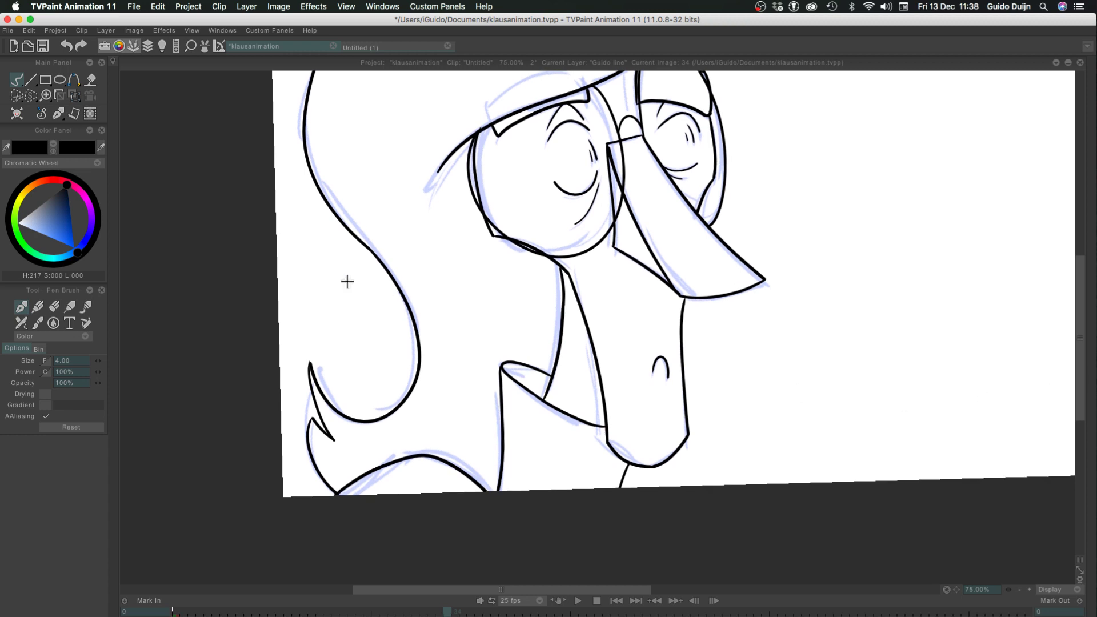
key(l)
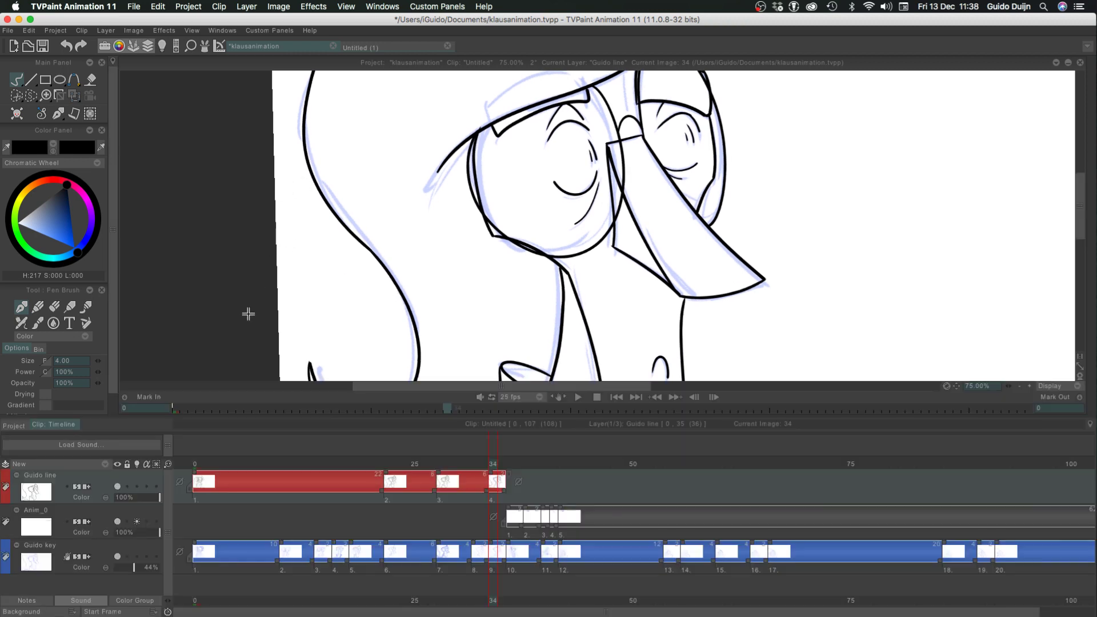
key(Right)
key(Right)
key(Left)
key(Left)
key(Left)
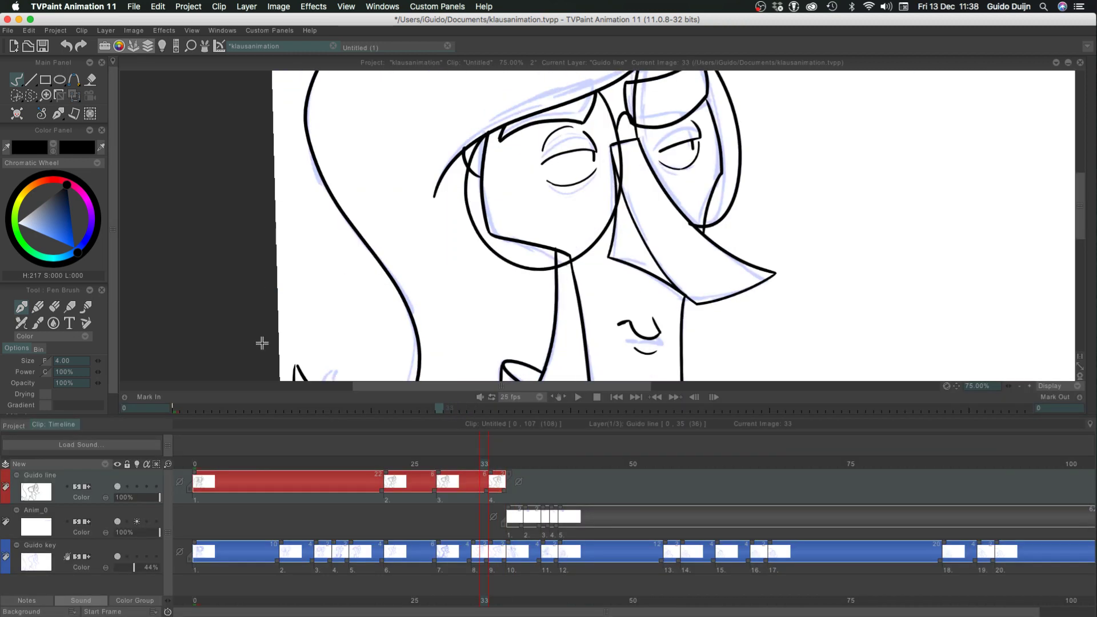
key(Right)
key(Left)
key(Right)
key(Left)
key(Right)
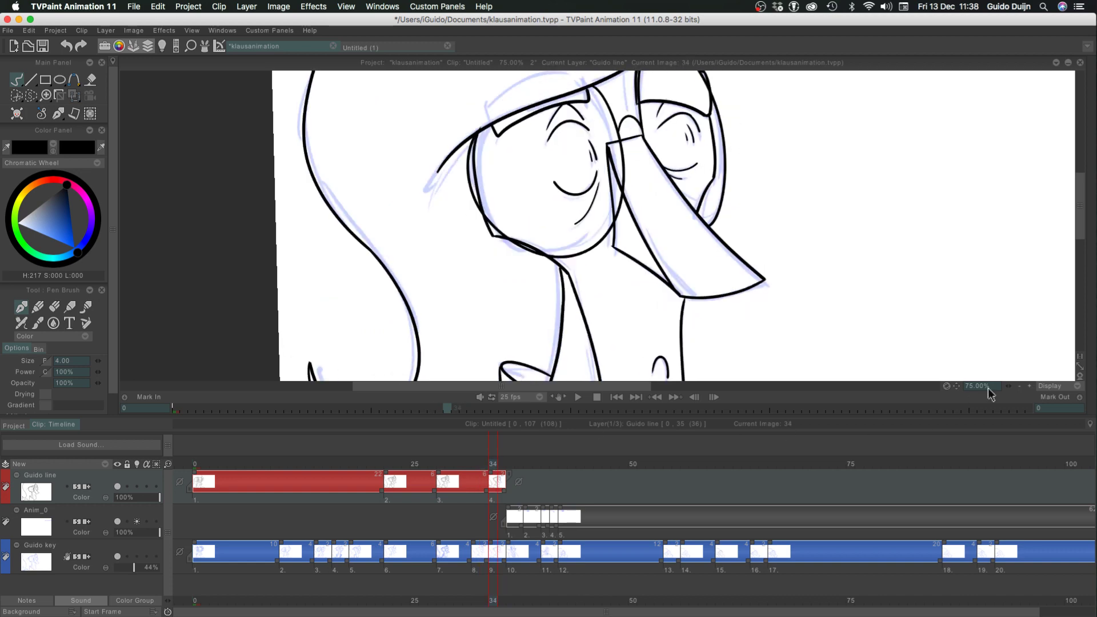
double_click(1020, 387)
key(Left)
key(Right)
key(Left)
key(Right)
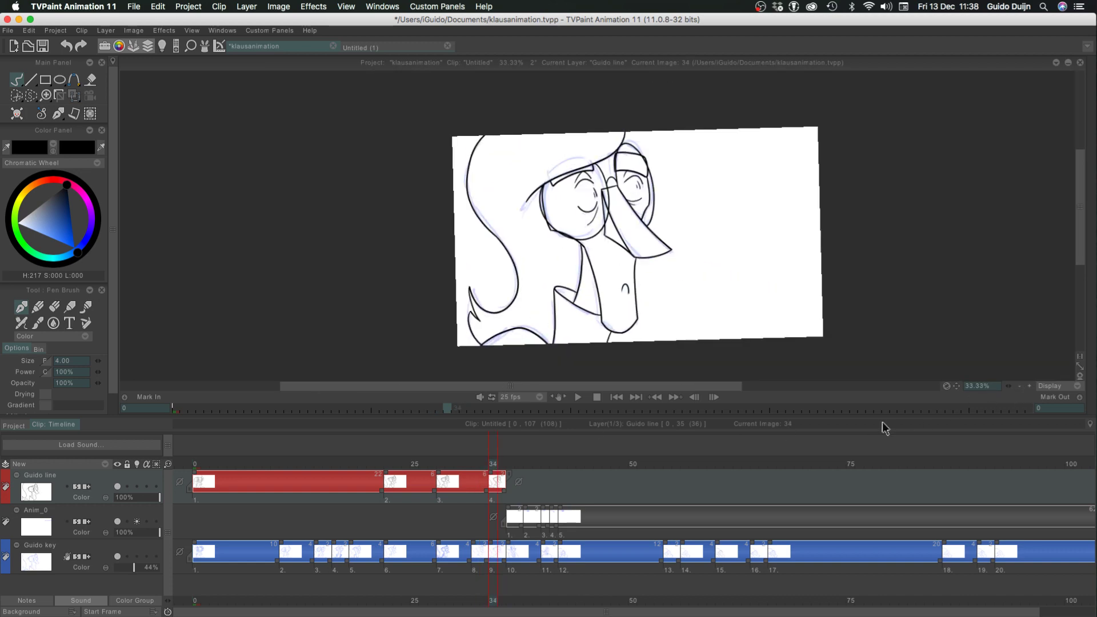
key(Left)
key(Right)
key(Left)
key(Right)
key(Left)
key(Right)
key(Left)
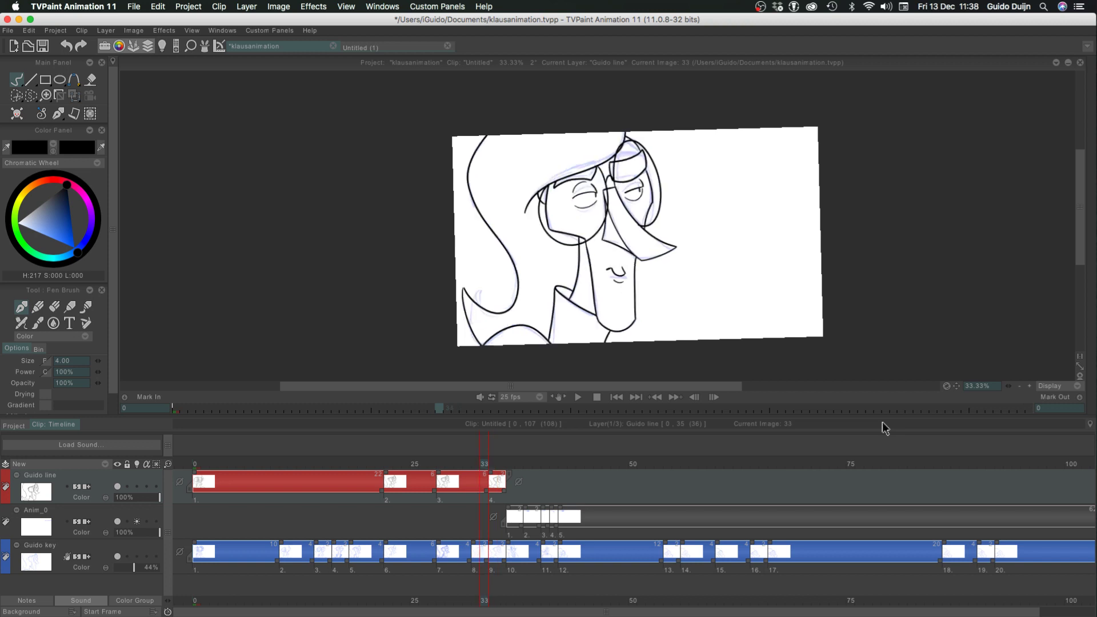
key(Right)
key(Left)
key(Right)
key(Left)
key(Left)
Create a blank drawing at frame 32 on the line layer and turn on that layer's light table
click(18, 114)
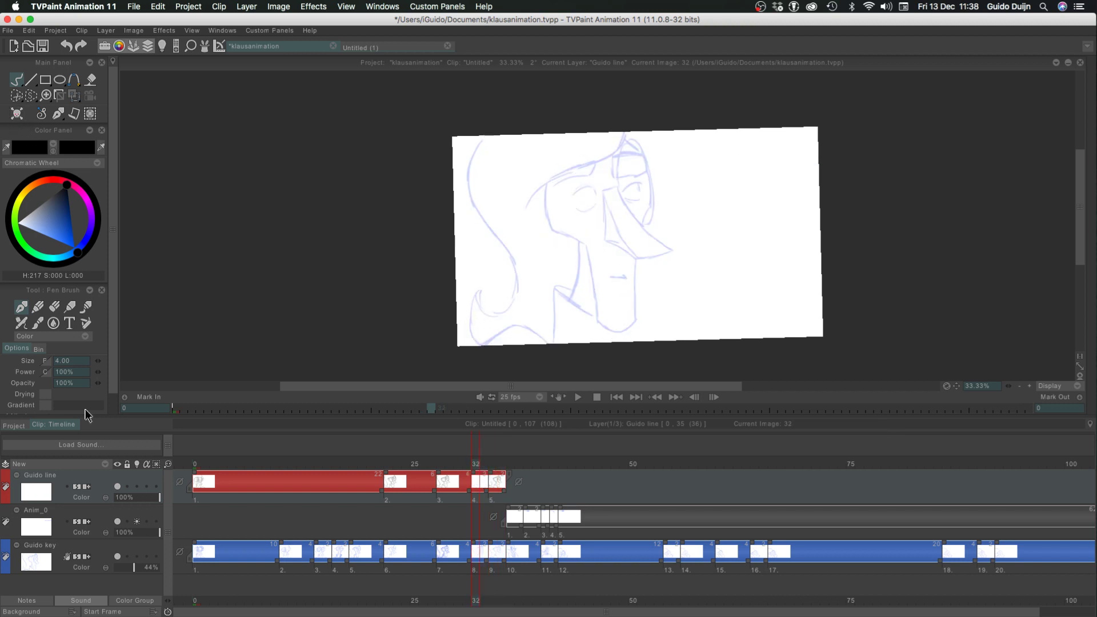
click(133, 487)
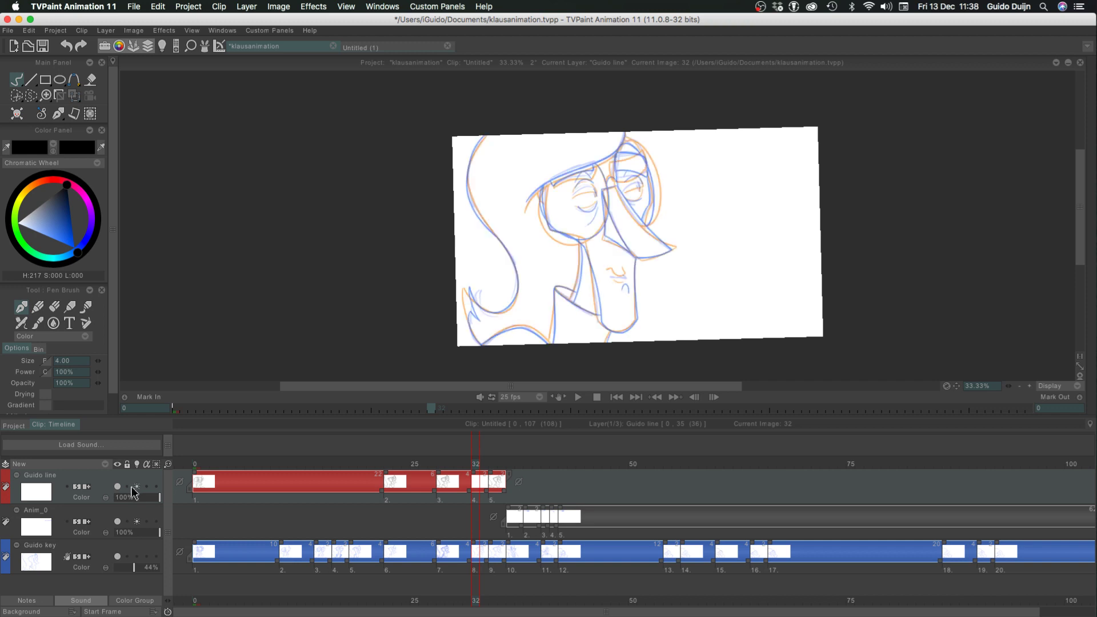
Adjust the light table opacity of the current drawing and set the rough key layer's opacity to 55%
click(163, 47)
drag(220, 186, 220, 190)
click(138, 566)
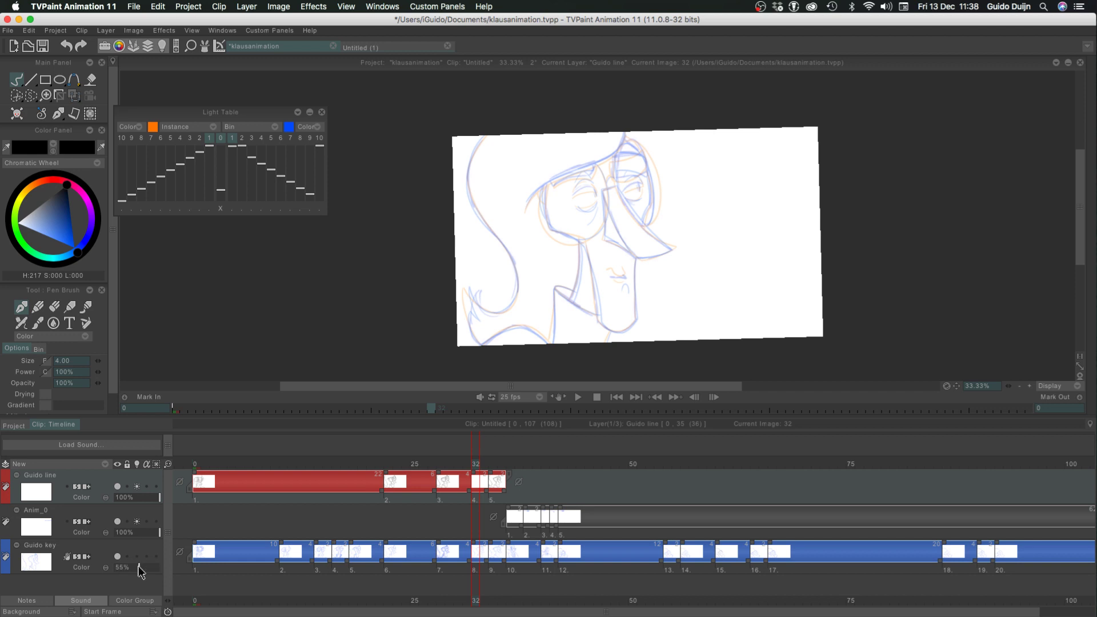
drag(220, 189, 219, 188)
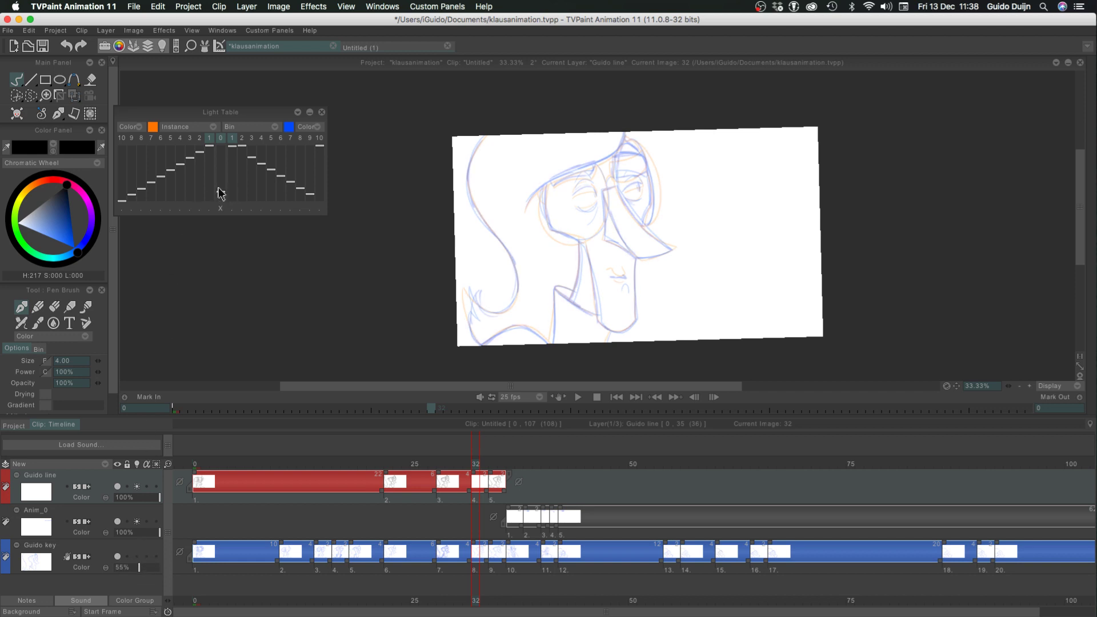
click(322, 114)
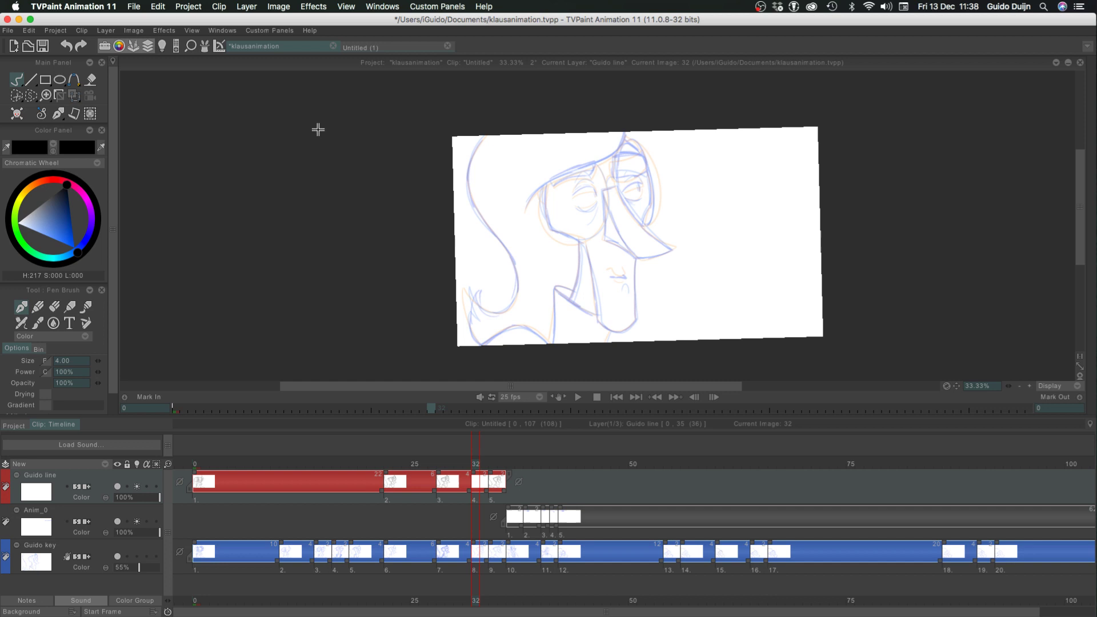
click(162, 48)
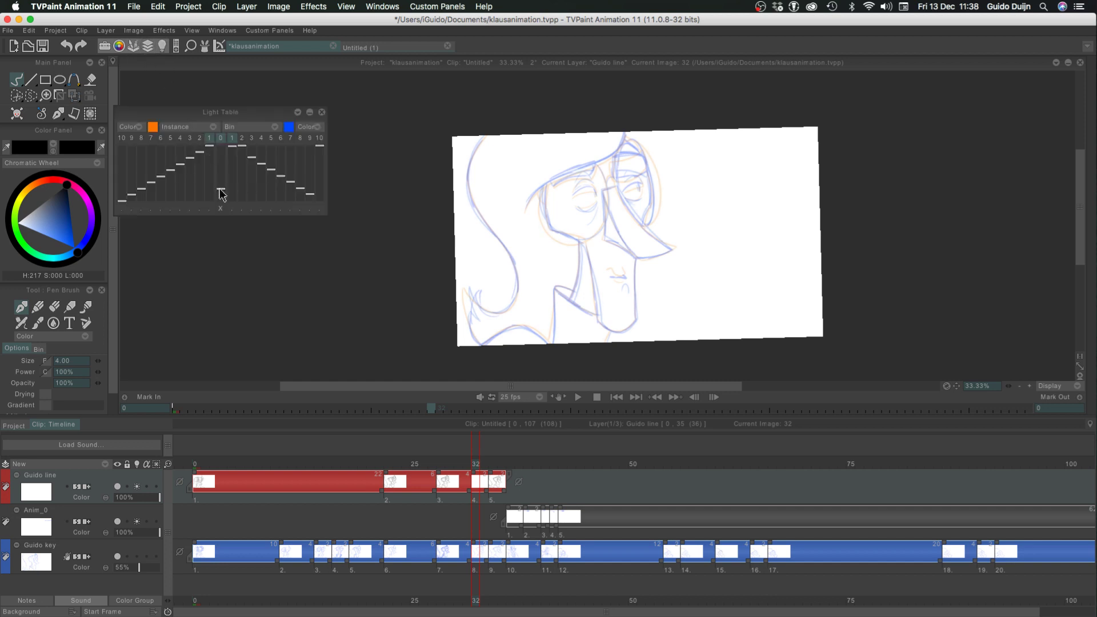
click(321, 113)
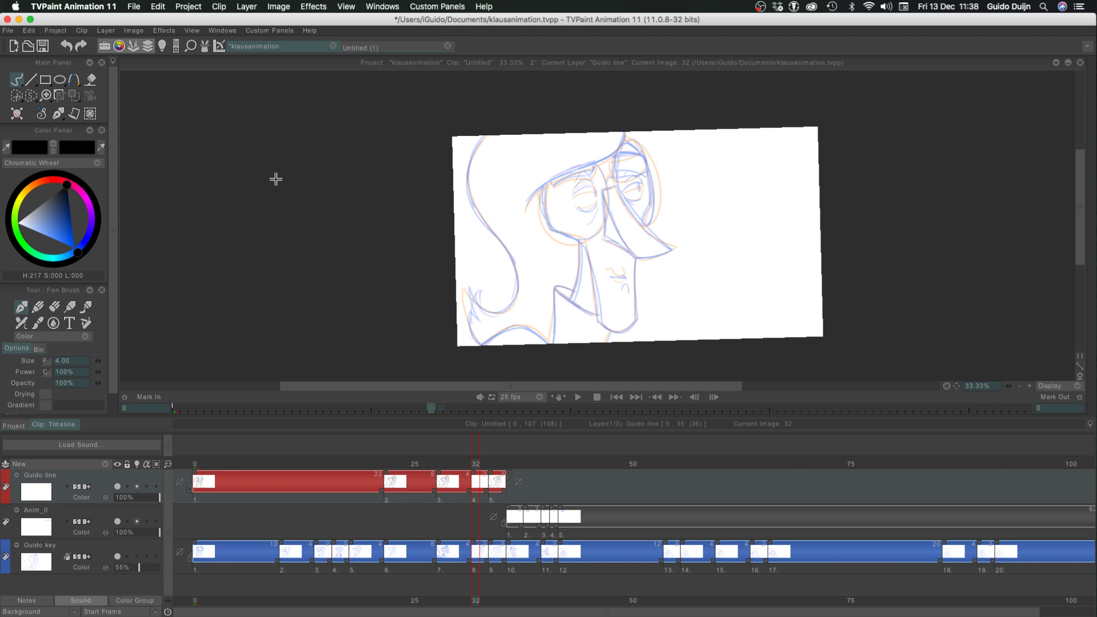
Ink the neck line of frame 32 from the cheek down to the collar's lower edge
click(1029, 386)
key(Tab)
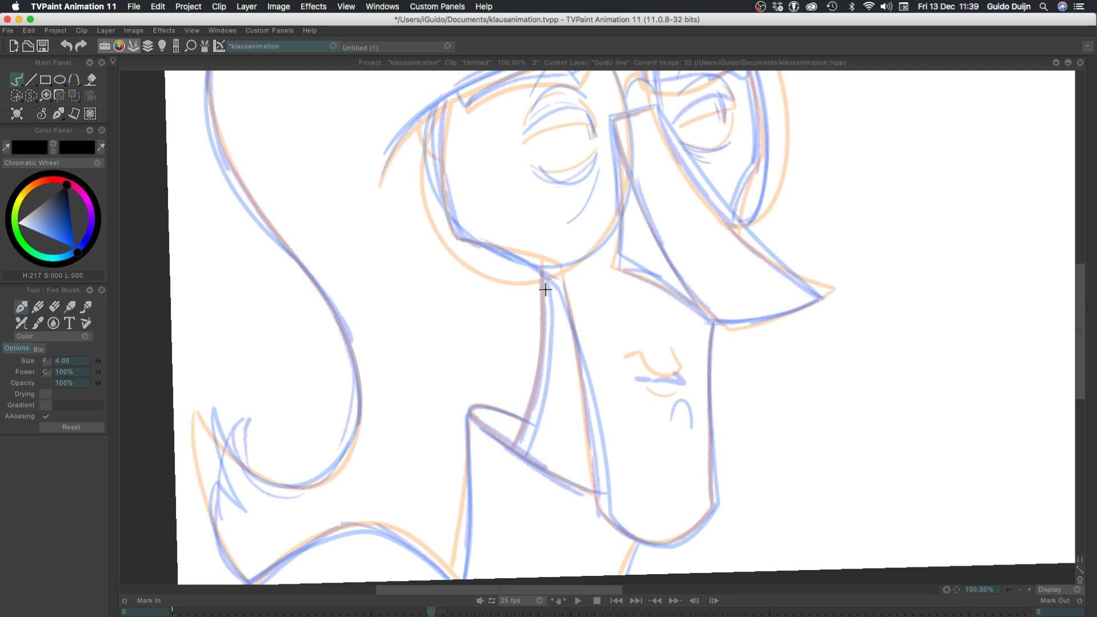
drag(545, 289, 522, 436)
key(super+z)
drag(544, 282, 517, 451)
key(super+z)
drag(545, 278, 516, 441)
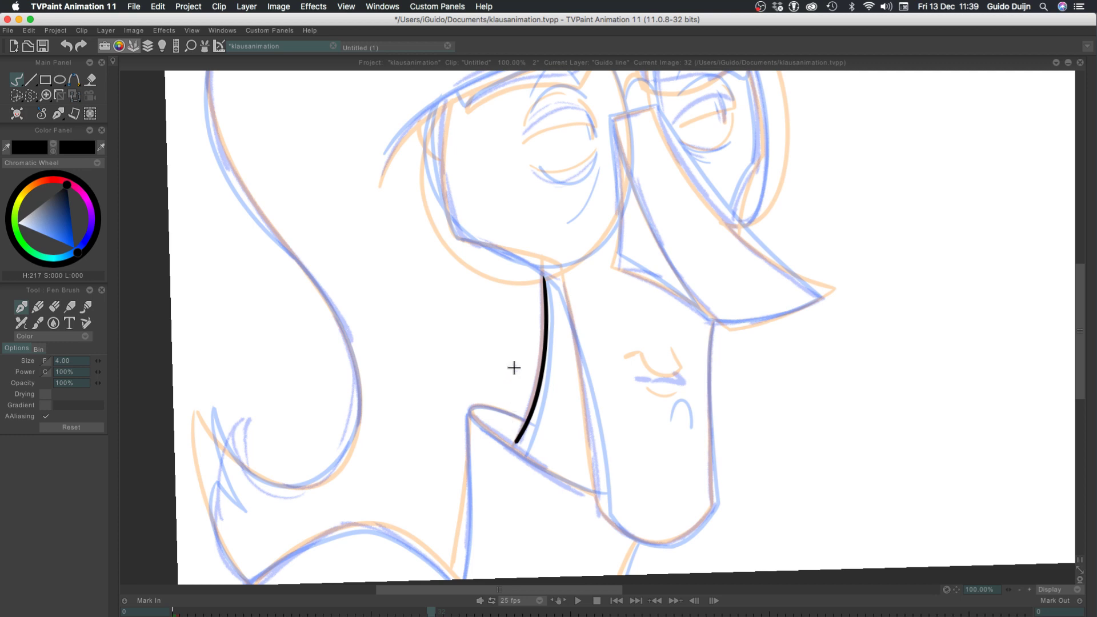
Lower the light table opacity of the current drawing slightly
click(162, 45)
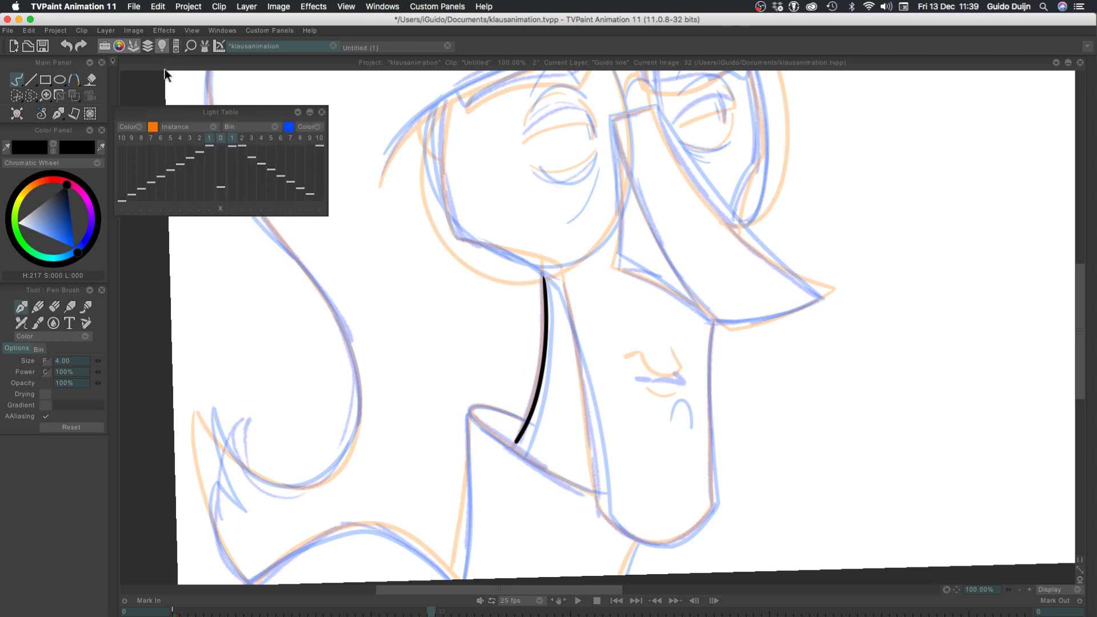
click(220, 191)
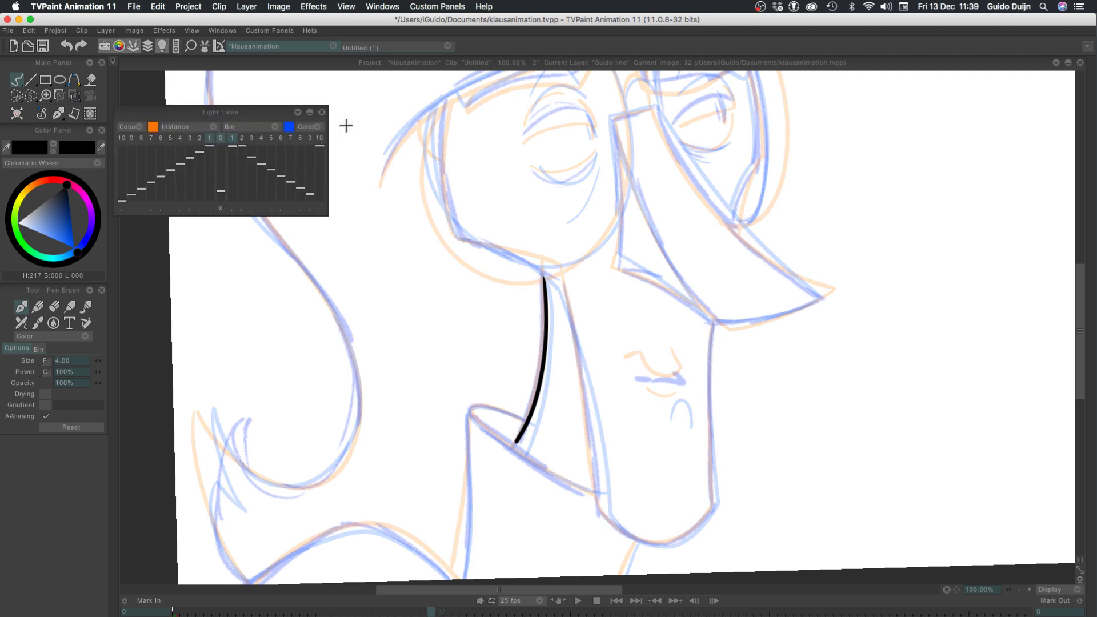
click(323, 115)
Try a stroke around the collar tip, undo it, and save the project
drag(485, 407, 502, 449)
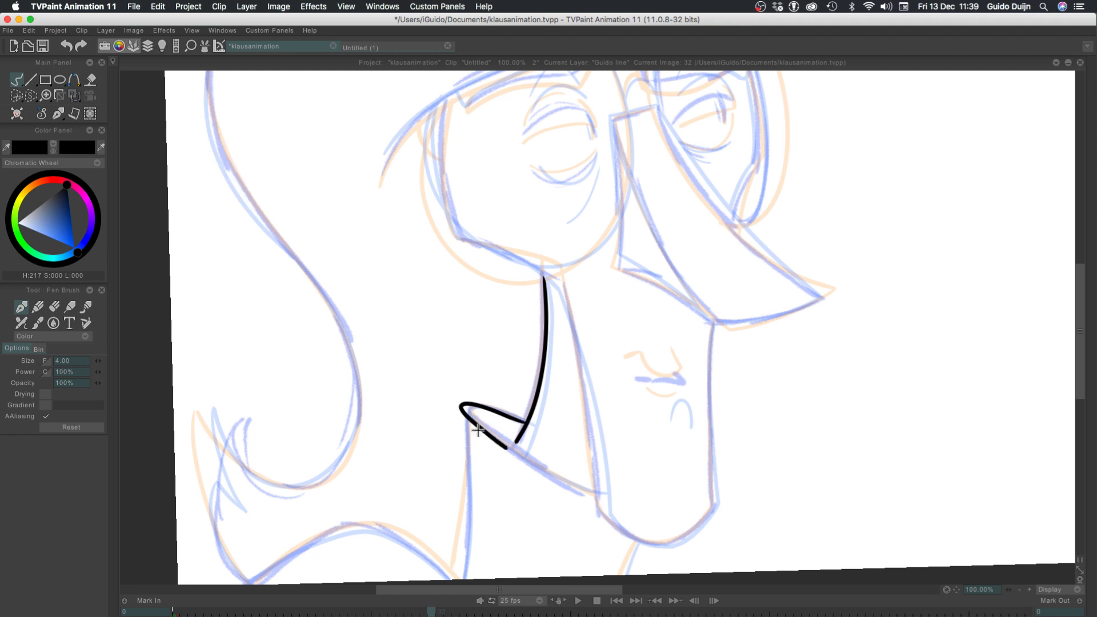
key(super+z)
click(1029, 591)
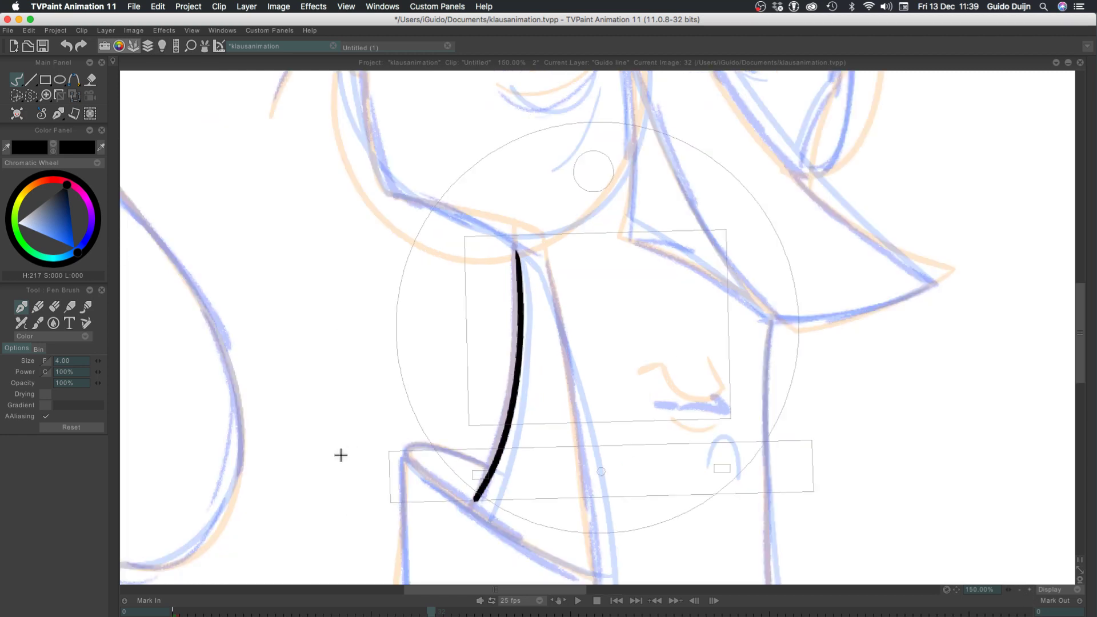
mouse_move(342, 455)
mouse_down()
mouse_move(377, 316)
mouse_move(345, 343)
mouse_move(377, 351)
mouse_move(362, 303)
mouse_move(370, 396)
mouse_move(372, 382)
mouse_up()
key(super+s)
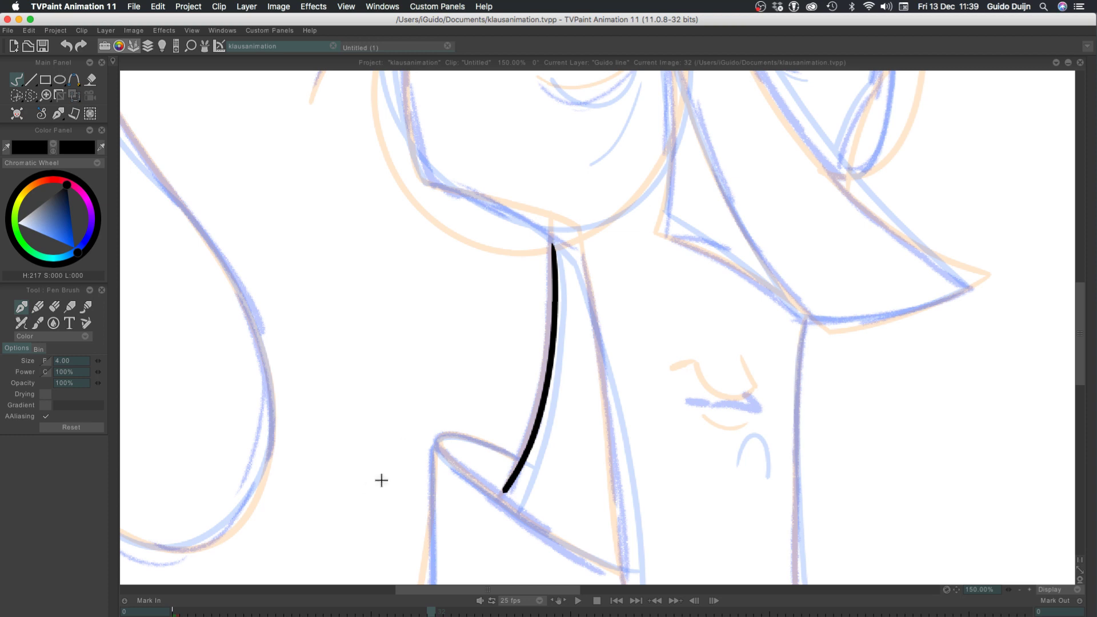
Try to ink the collar tip from the neck line along the upper edge and around the point
mouse_move(368, 513)
mouse_down()
mouse_move(360, 394)
mouse_move(394, 318)
mouse_up()
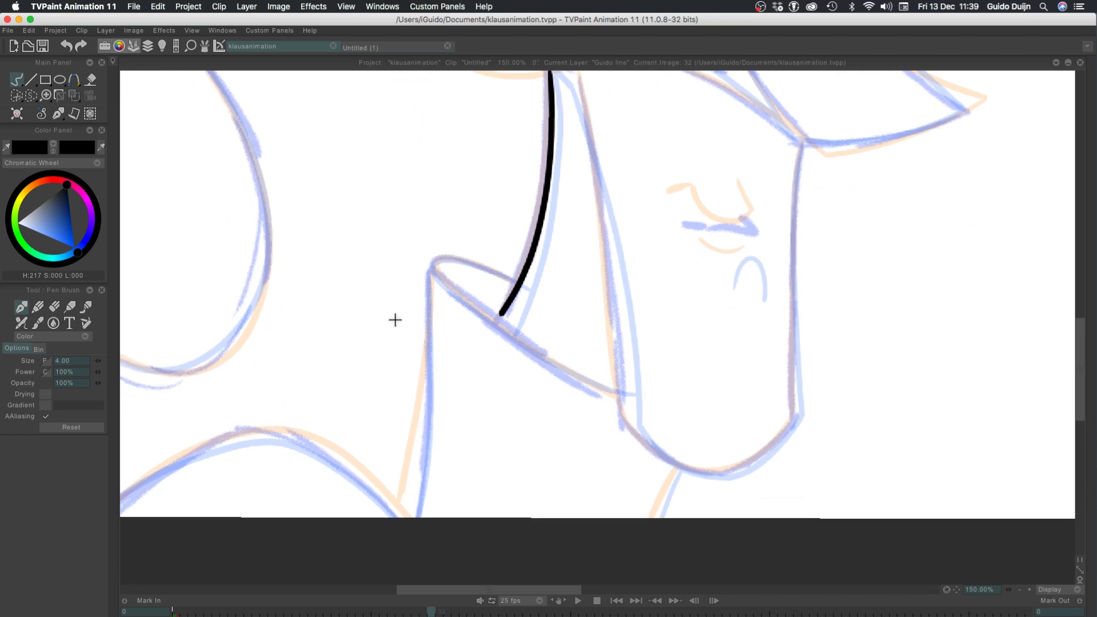
drag(516, 281, 437, 278)
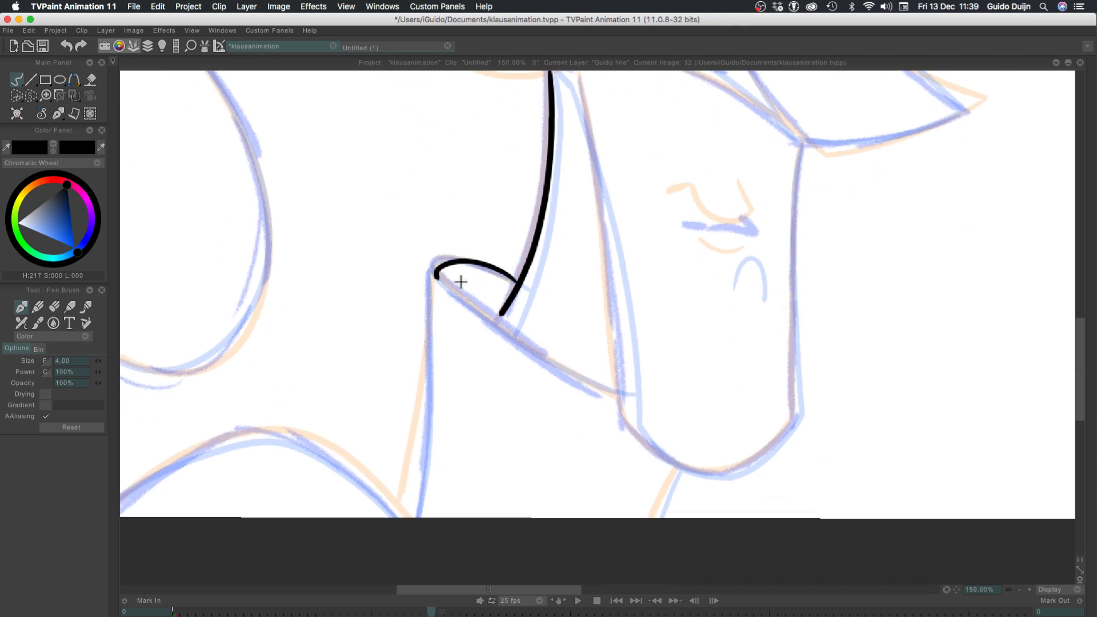
key(ctrl+z)
drag(516, 281, 437, 278)
key(ctrl+z)
drag(518, 282, 434, 266)
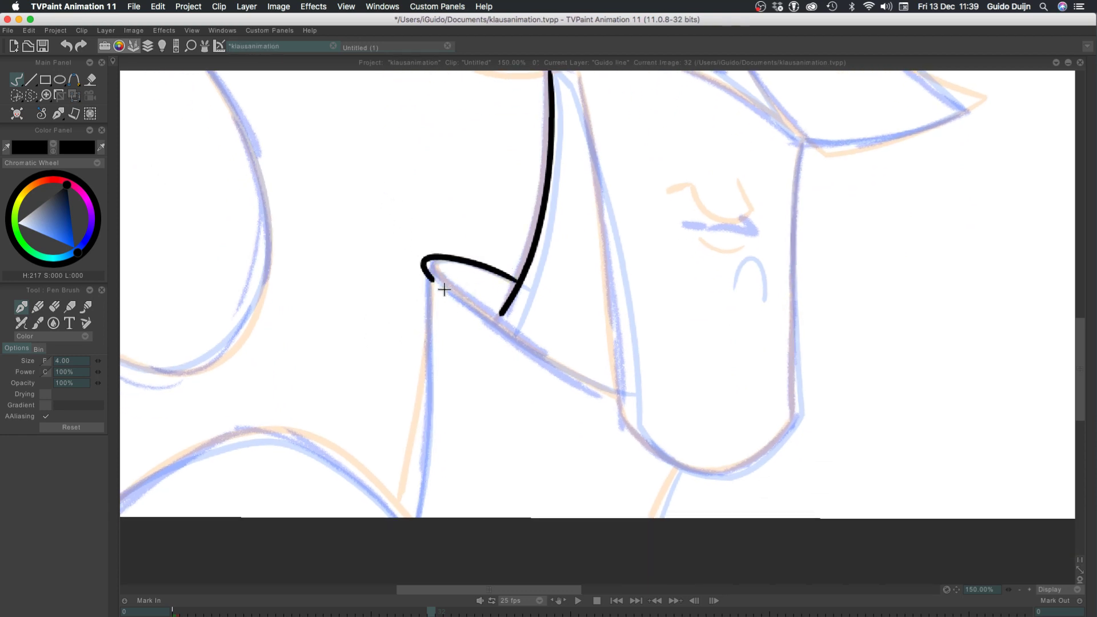
key(ctrl+z)
mouse_move(517, 283)
mouse_down()
mouse_move(437, 266)
mouse_move(451, 257)
mouse_move(473, 311)
mouse_move(429, 269)
mouse_move(594, 374)
mouse_up()
key(ctrl+z)
key(ctrl+z)
key(ctrl+z)
Try to ink the collar's lower edge from the tip toward the jaw, and undo it together with the tip stroke
key(ctrl+z)
drag(476, 308, 629, 399)
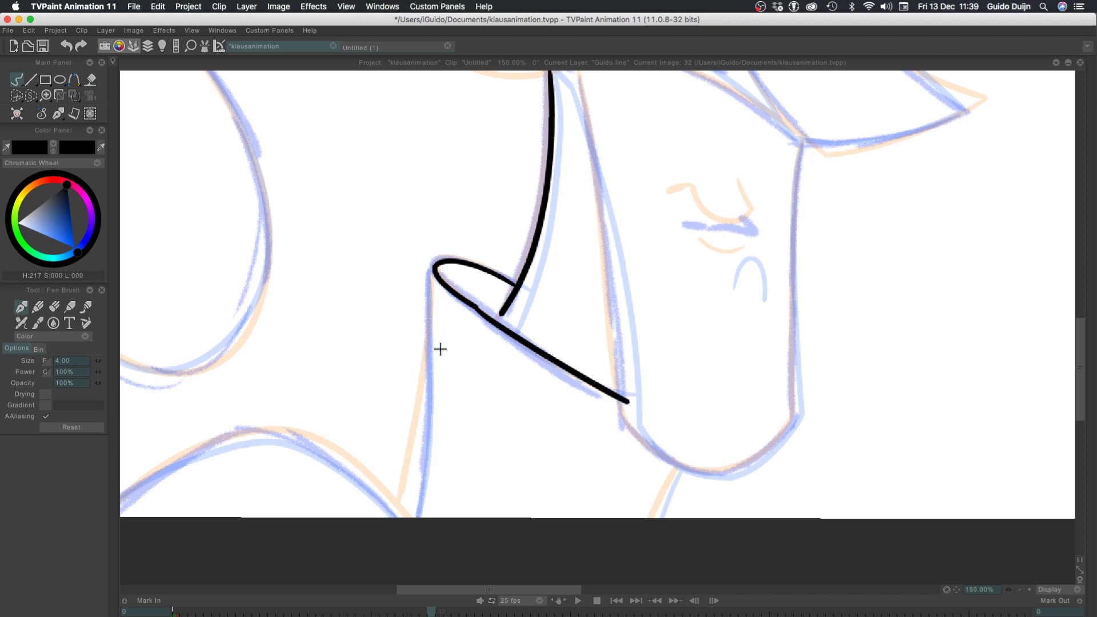
key(ctrl+z)
drag(470, 306, 624, 389)
key(ctrl+z)
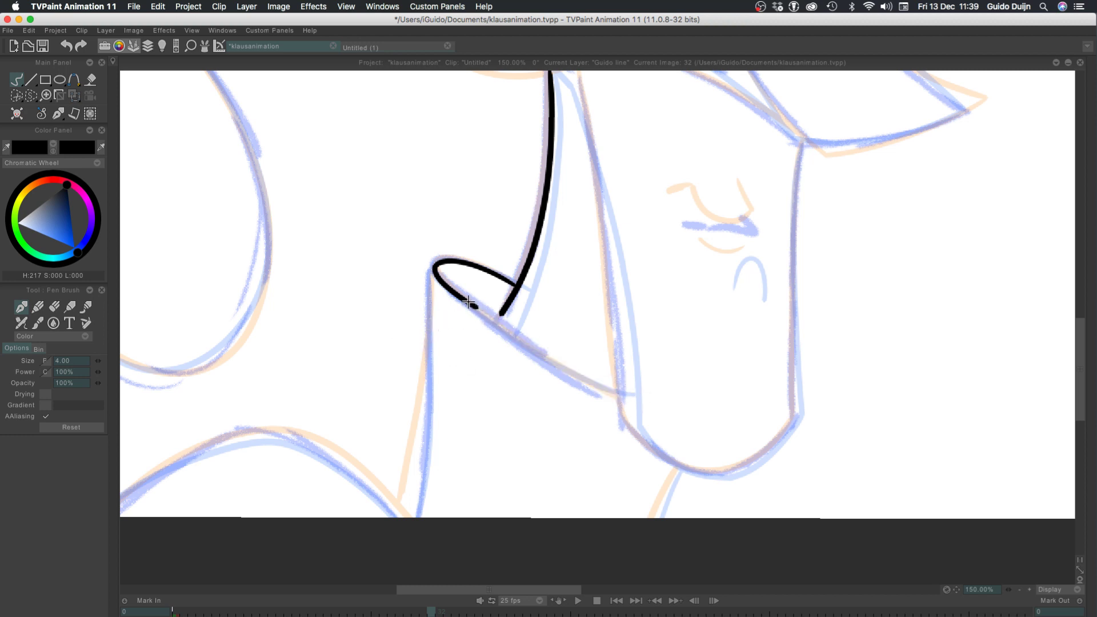
mouse_move(473, 306)
mouse_down()
mouse_move(606, 385)
mouse_move(632, 390)
mouse_up()
key(ctrl+z)
drag(474, 307, 623, 364)
Try to ink the collar tip again from the neck line and extend it along the lower edge, undoing the strokes
key(ctrl+z)
key(ctrl+z)
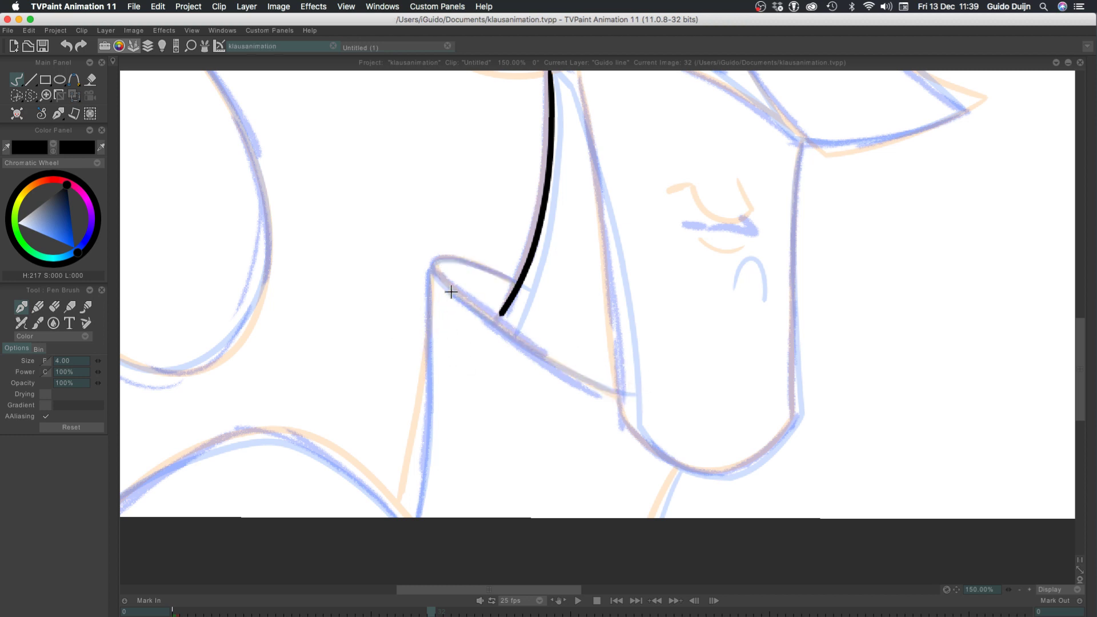
mouse_move(517, 287)
mouse_down()
mouse_move(427, 266)
mouse_move(490, 325)
mouse_up()
key(ctrl+z)
mouse_move(516, 285)
mouse_down()
mouse_move(492, 324)
mouse_move(425, 269)
mouse_move(461, 317)
mouse_move(436, 288)
mouse_up()
key(ctrl+z)
key(ctrl+z)
drag(516, 285, 447, 289)
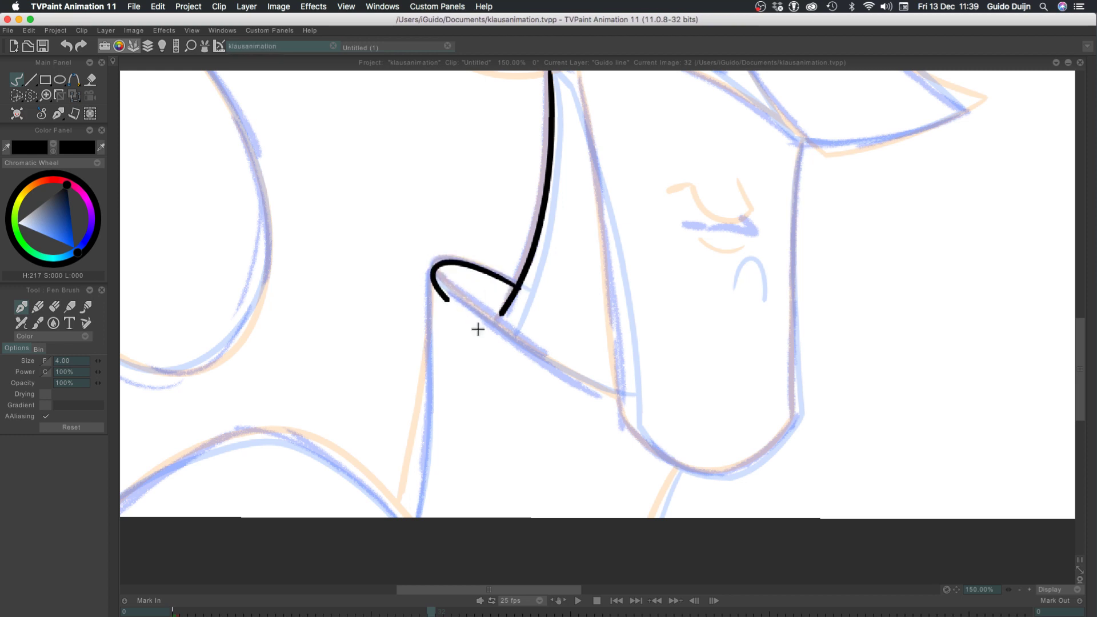
key(ctrl+z)
mouse_move(516, 281)
mouse_down()
mouse_move(494, 321)
mouse_move(472, 309)
mouse_up()
drag(491, 318, 599, 381)
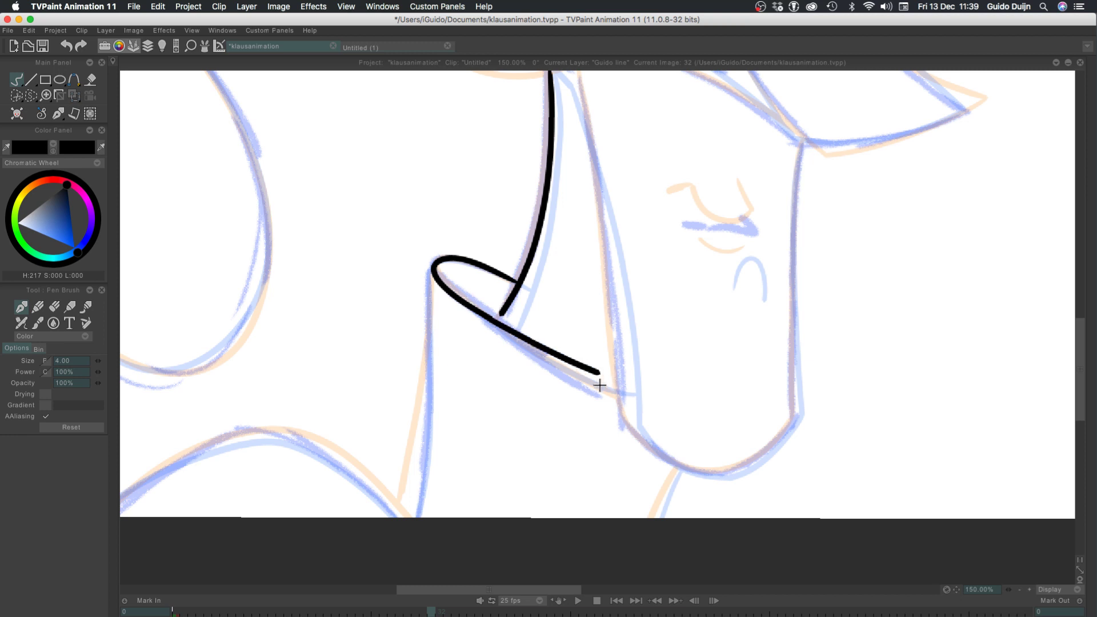
key(ctrl+z)
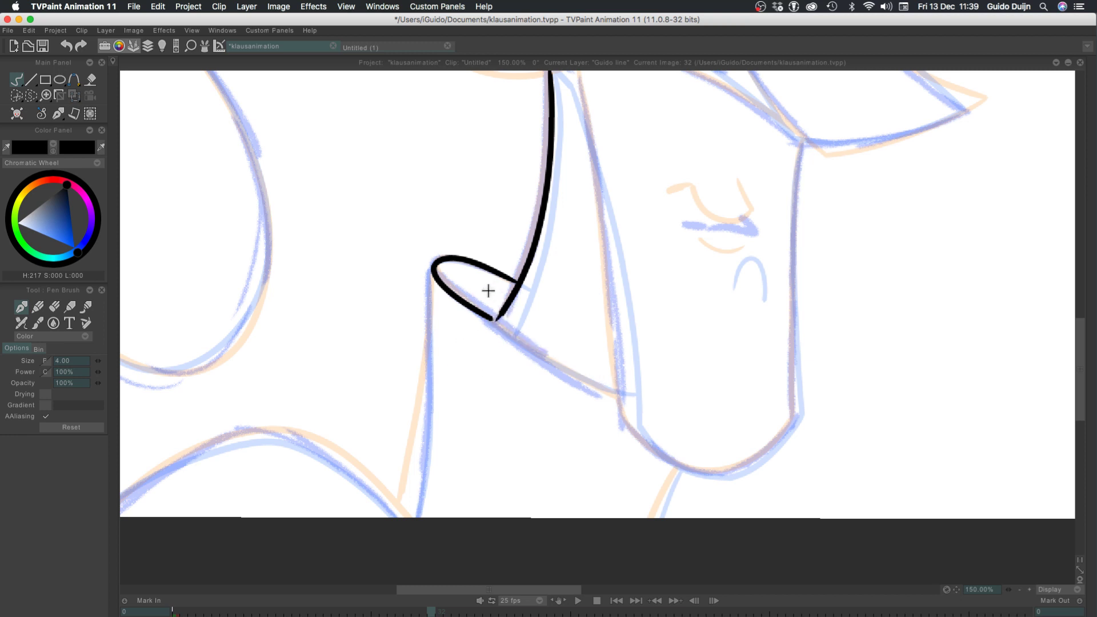
key(ctrl+z)
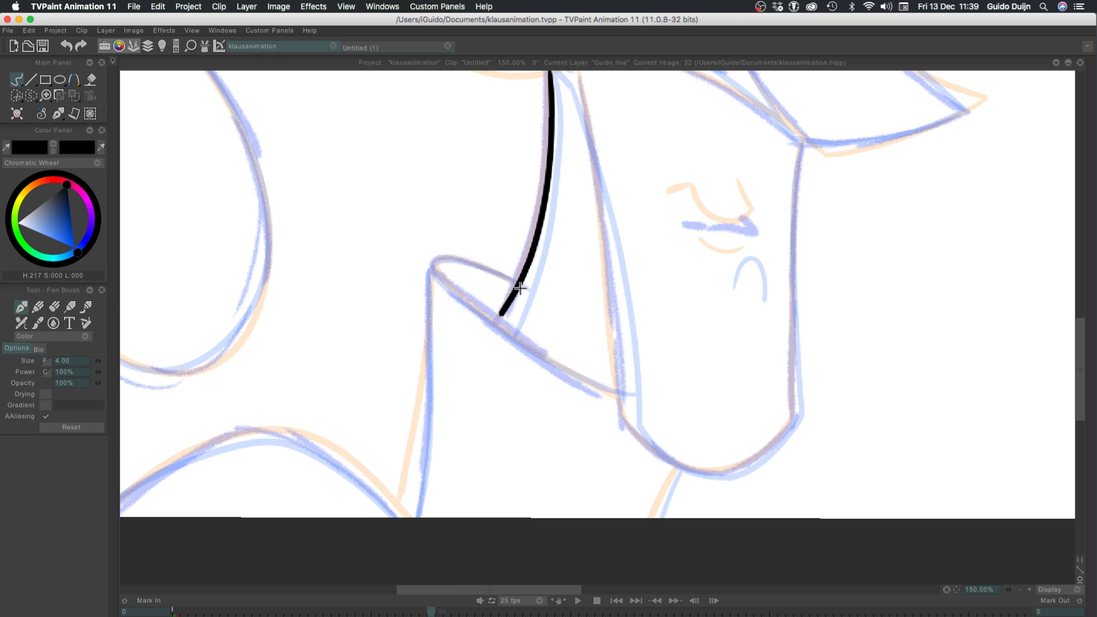
Try to ink the collar's upper edge, tip and lower edge over the rough lines as far as the jaw
mouse_move(520, 288)
mouse_down()
mouse_move(447, 297)
mouse_move(482, 331)
mouse_move(507, 334)
mouse_move(448, 287)
mouse_up()
key(ctrl+z)
key(ctrl+z)
key(ctrl+z)
mouse_move(517, 282)
mouse_down()
mouse_move(467, 302)
mouse_move(634, 384)
mouse_up()
key(ctrl+z)
key(ctrl+z)
mouse_move(517, 283)
mouse_down()
mouse_move(498, 329)
mouse_move(461, 305)
mouse_move(632, 399)
mouse_up()
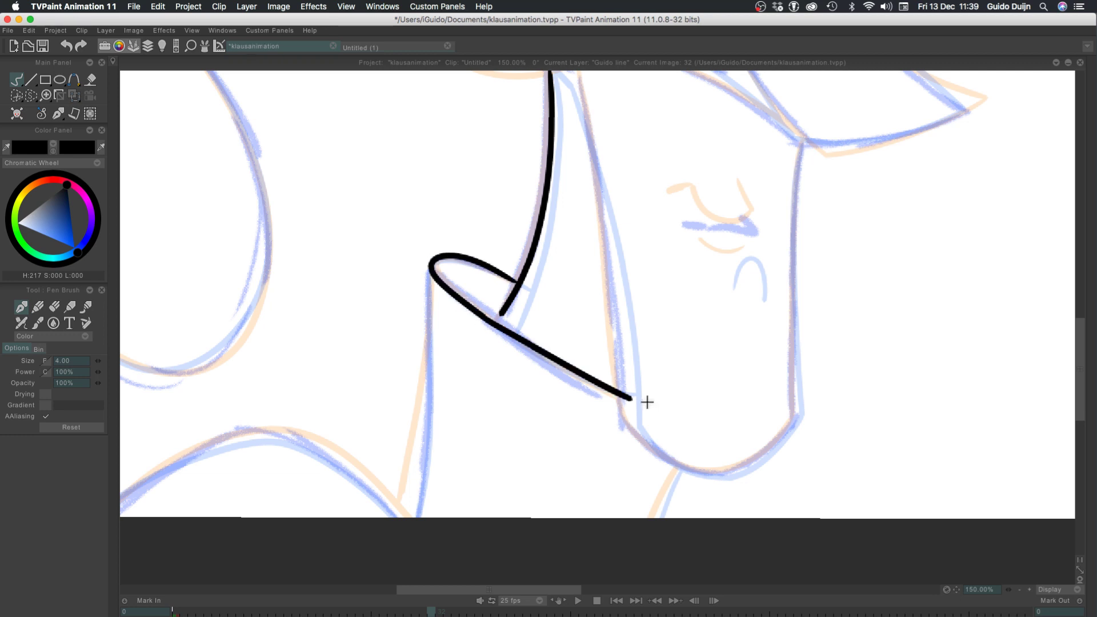
Try to ink the vertical line from the collar tip to the canvas's lower edge, and undo it with the collar strokes
drag(433, 269, 393, 543)
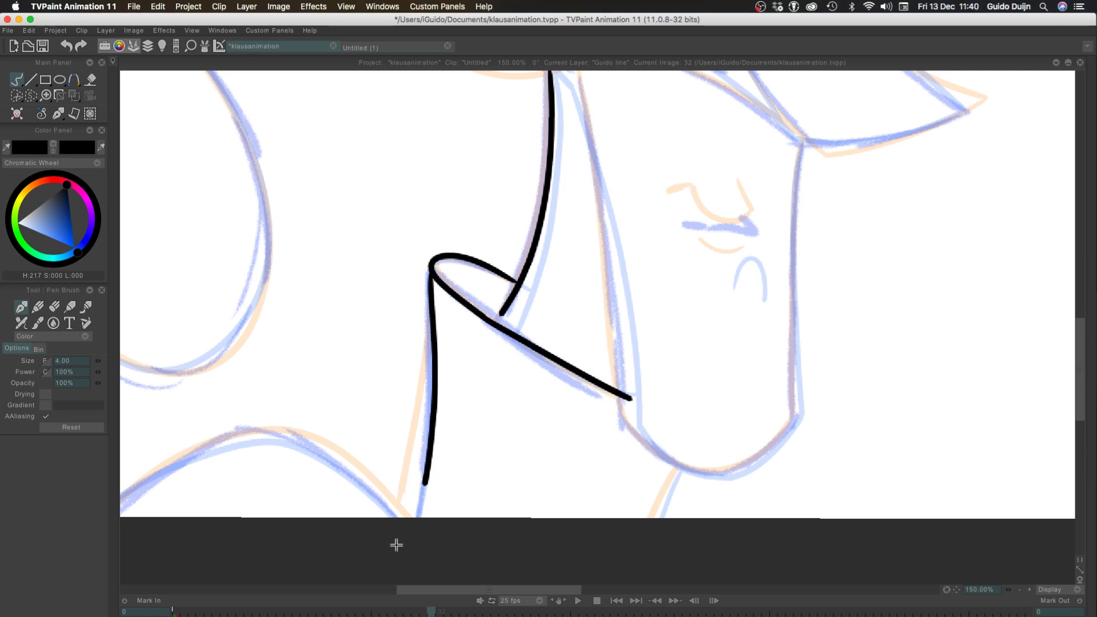
key(ctrl+z)
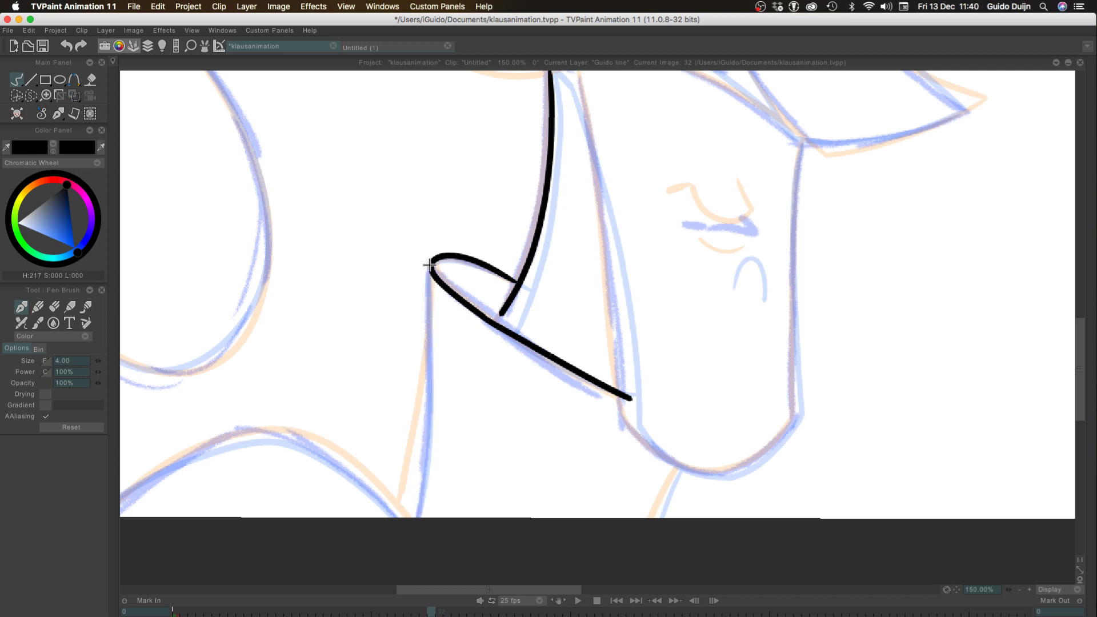
drag(429, 264, 421, 532)
key(ctrl+z)
drag(428, 264, 414, 517)
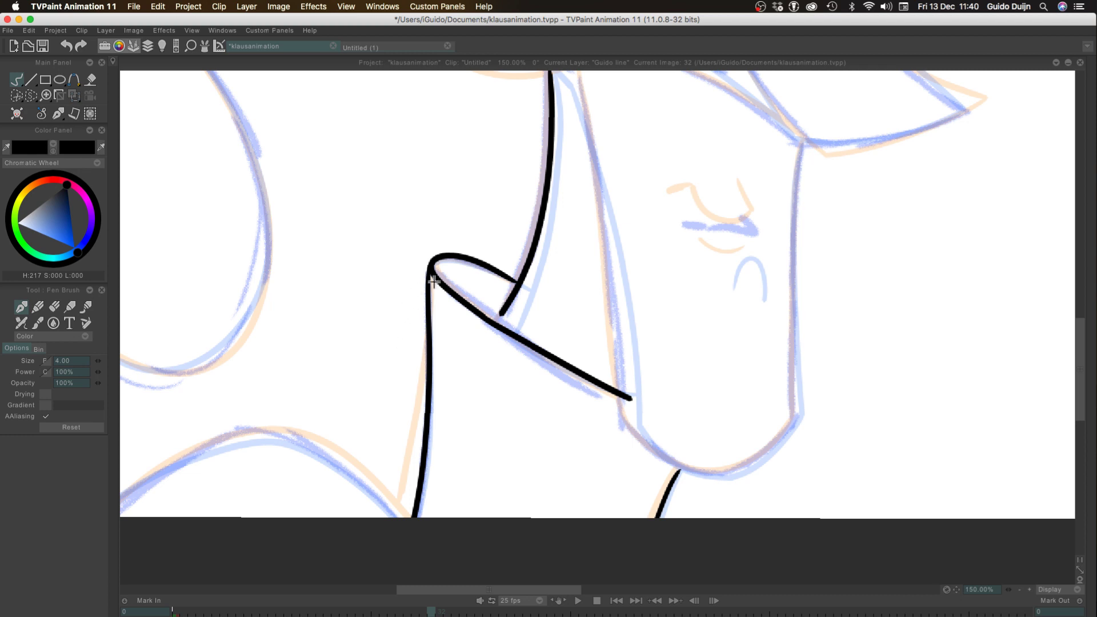
key(ctrl+z)
key(ctrl+z)
Try several short strokes from the neck line around the collar tip and undo them
key(ctrl+z)
drag(514, 280, 452, 312)
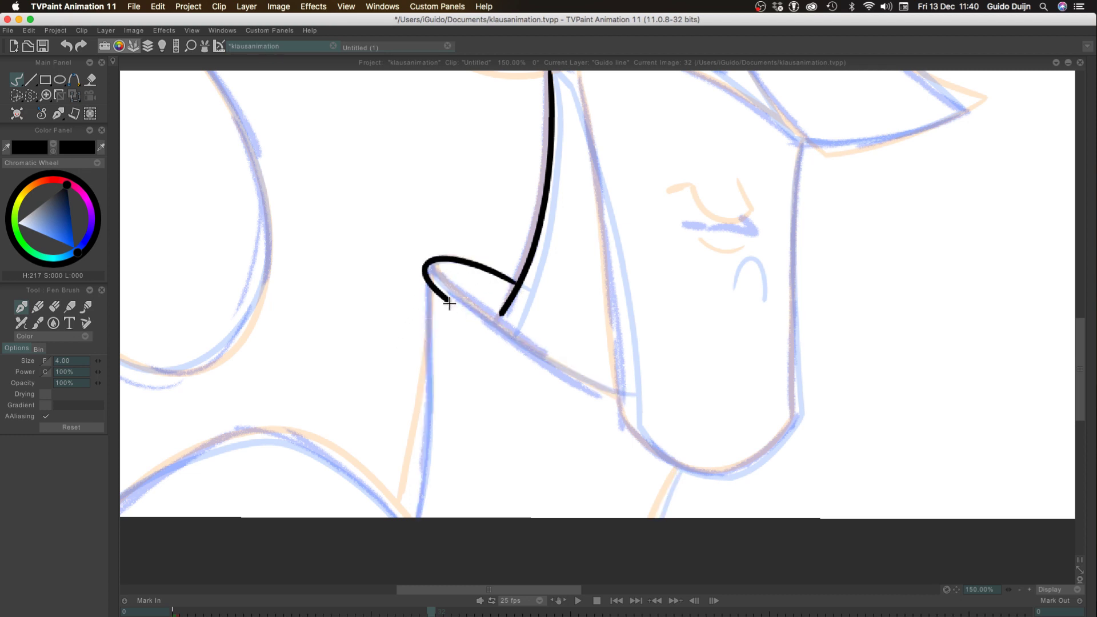
key(ctrl+z)
mouse_move(495, 270)
mouse_down()
mouse_move(474, 303)
mouse_move(435, 258)
mouse_move(472, 312)
mouse_move(458, 293)
mouse_move(517, 286)
mouse_move(445, 285)
mouse_move(517, 286)
mouse_move(489, 322)
mouse_move(514, 286)
mouse_move(448, 287)
mouse_up()
key(ctrl+z)
key(ctrl+z)
key(ctrl+z)
key(ctrl+z)
key(ctrl+z)
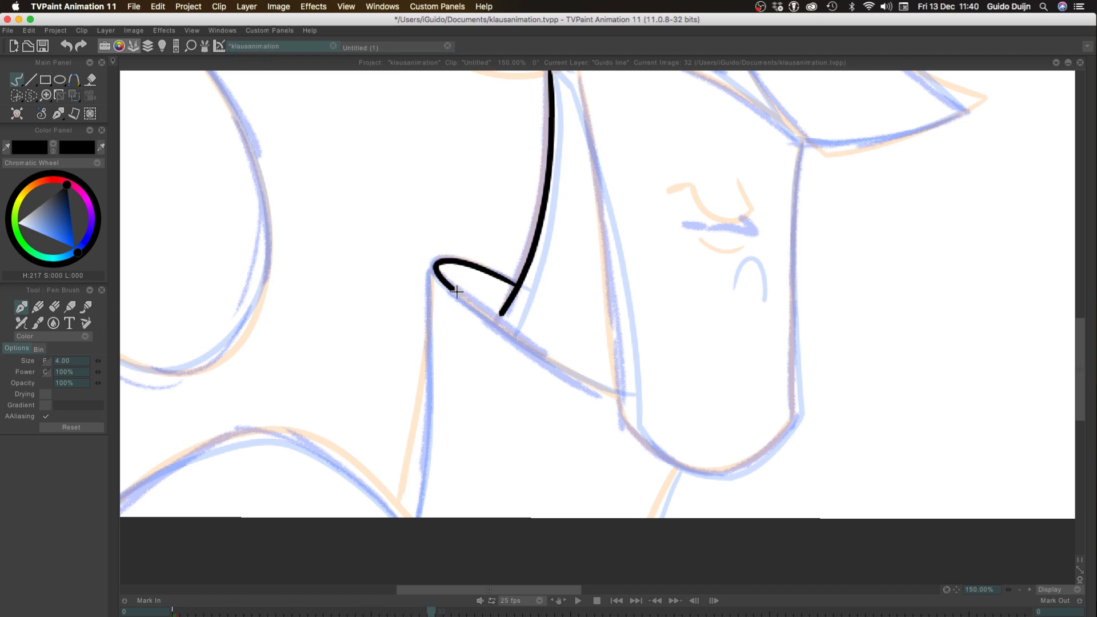
key(ctrl+z)
Try to ink the collar tip with a separate lower edge stroke ending at the jaw, and undo both
drag(516, 285, 447, 275)
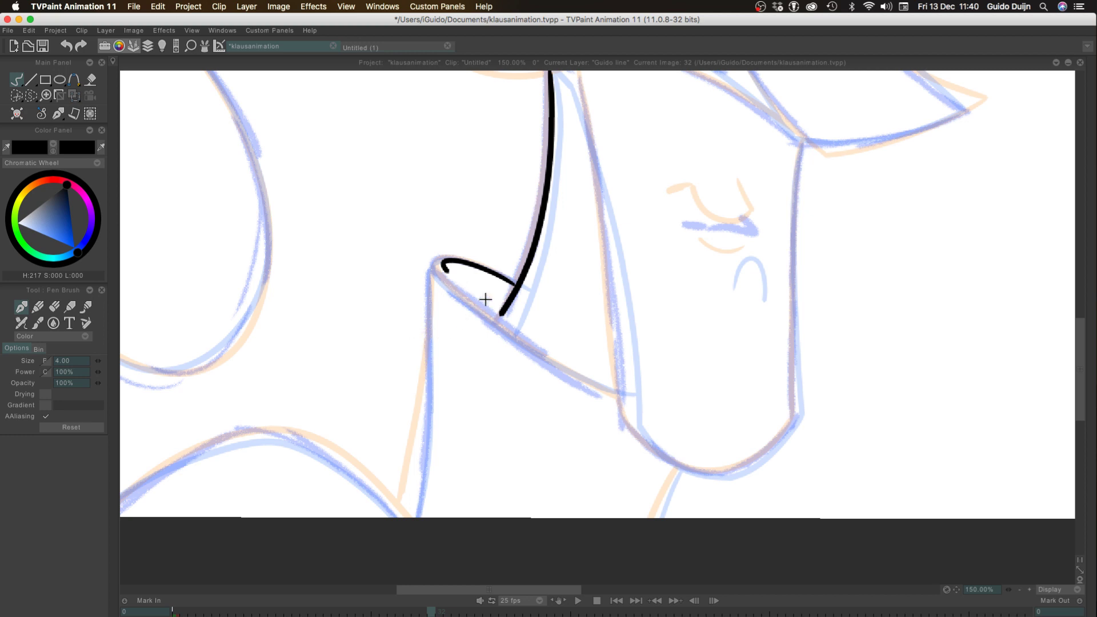
key(ctrl+z)
key(ctrl+z)
mouse_move(516, 286)
mouse_down()
mouse_move(446, 281)
mouse_move(439, 254)
mouse_move(444, 279)
mouse_move(429, 259)
mouse_move(457, 299)
mouse_move(581, 392)
mouse_up()
key(ctrl+z)
key(ctrl+z)
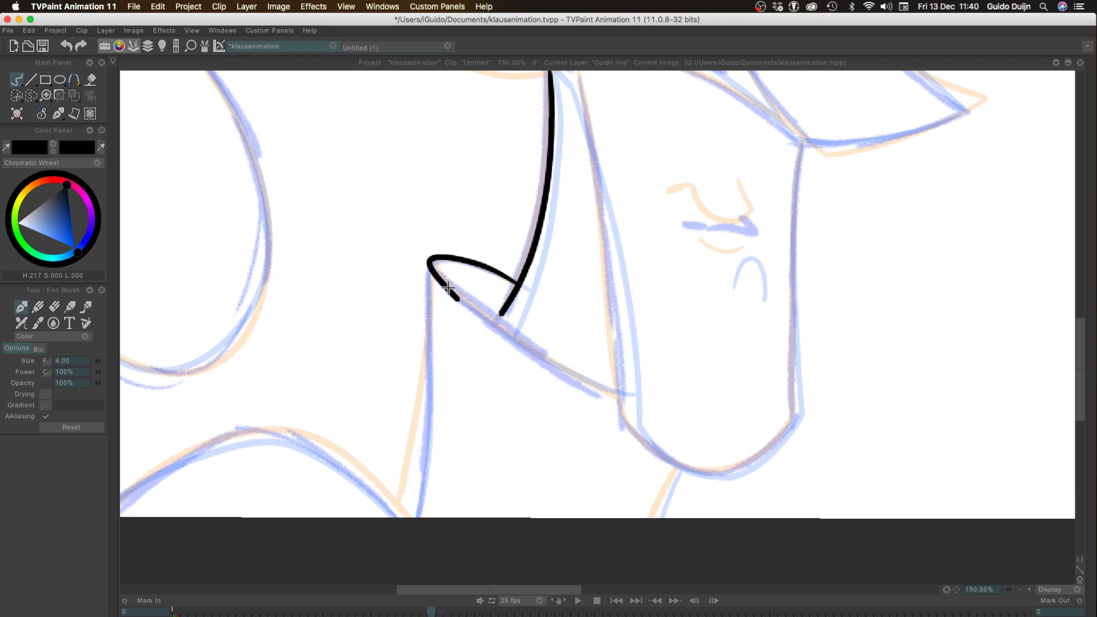
drag(448, 288, 609, 394)
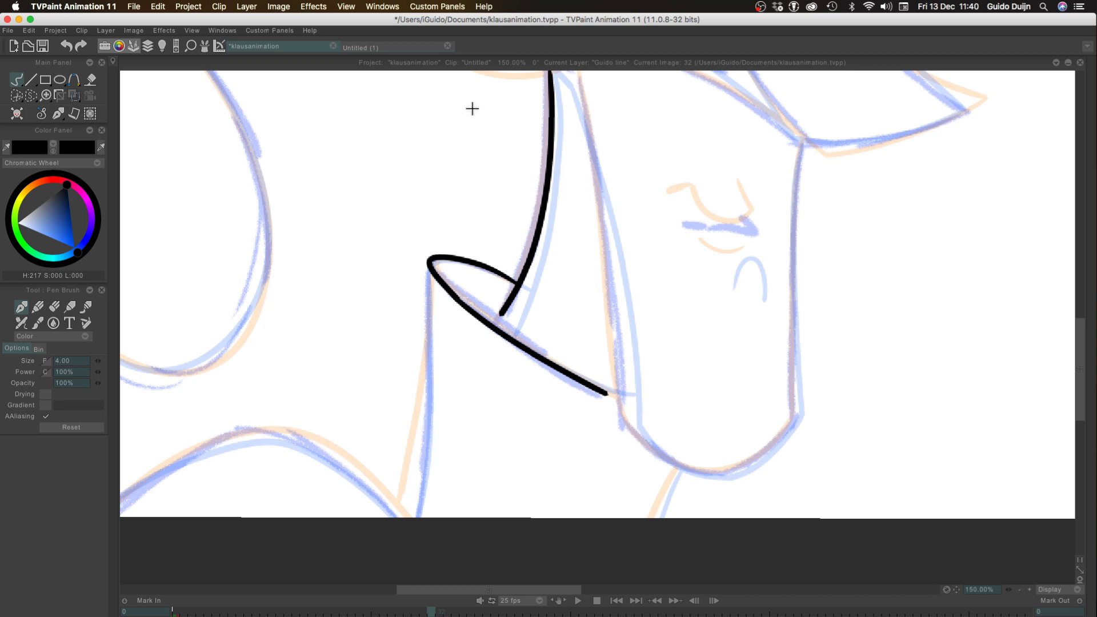
key(ctrl+z)
key(ctrl+z)
Ink the collar's upper edge from the neck line around the tip, redoing the stroke until it follows the rough
drag(519, 285, 436, 275)
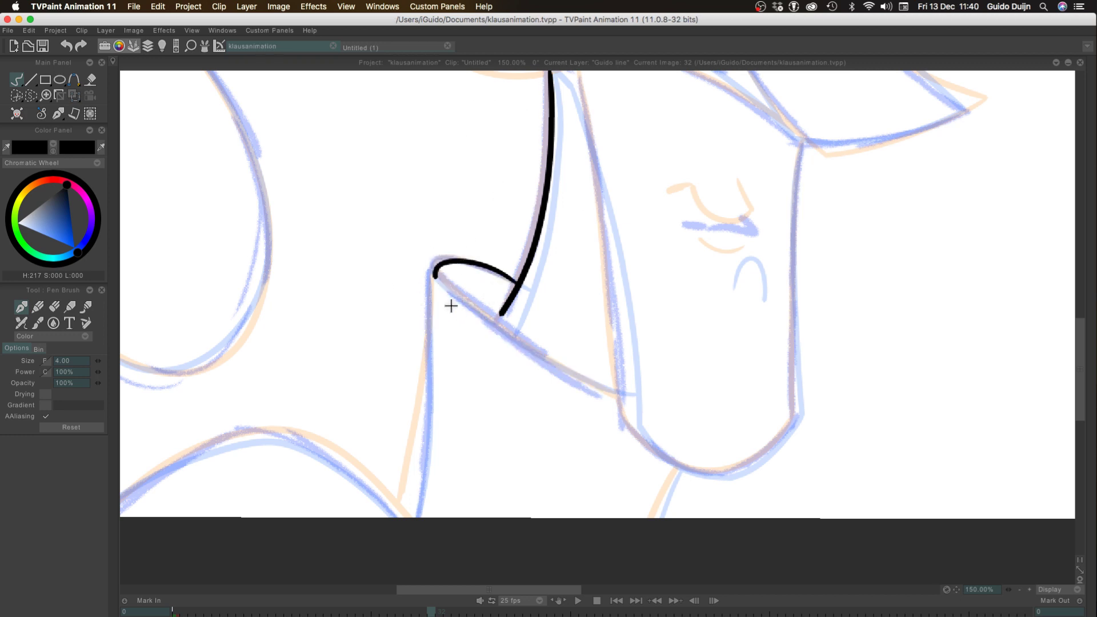
key(ctrl+z)
drag(519, 284, 452, 287)
key(ctrl+z)
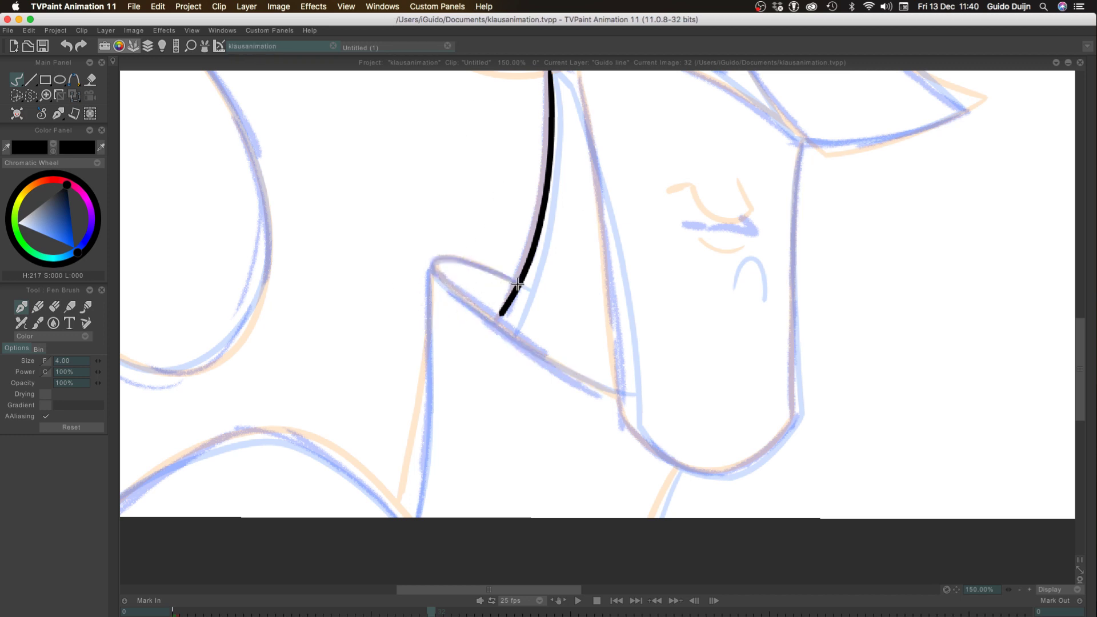
mouse_move(518, 284)
mouse_down()
mouse_move(436, 269)
mouse_move(551, 363)
mouse_up()
key(ctrl+z)
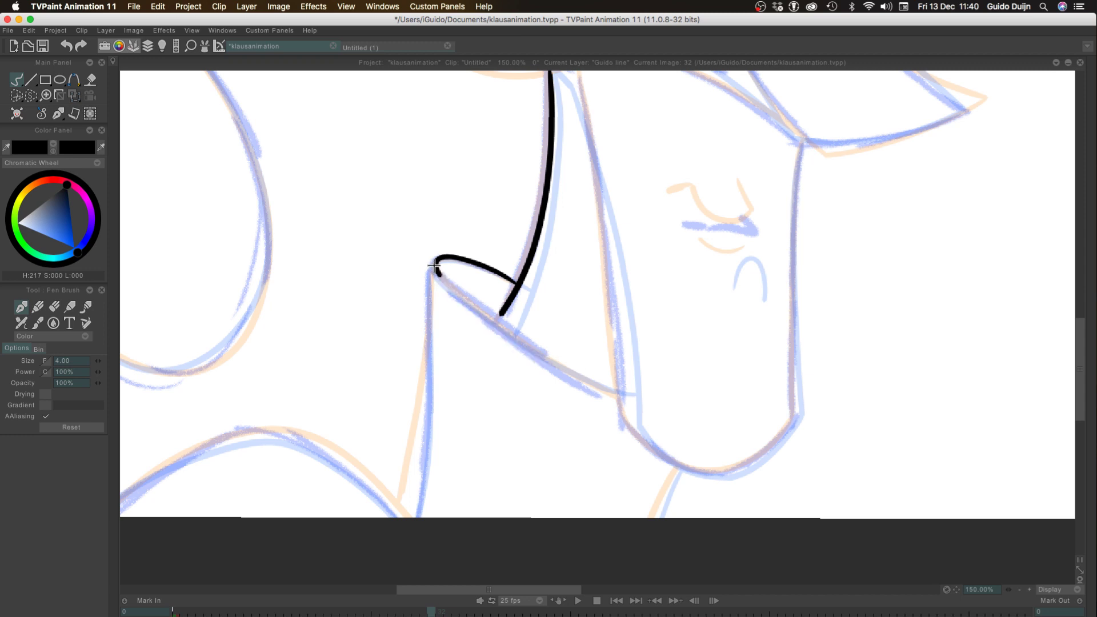
Ink the collar's lower edge from the tip to just short of the jaw, redoing the stroke until it fits
drag(436, 270, 626, 406)
key(ctrl+z)
mouse_move(436, 274)
mouse_down()
mouse_move(543, 373)
mouse_move(605, 406)
mouse_up()
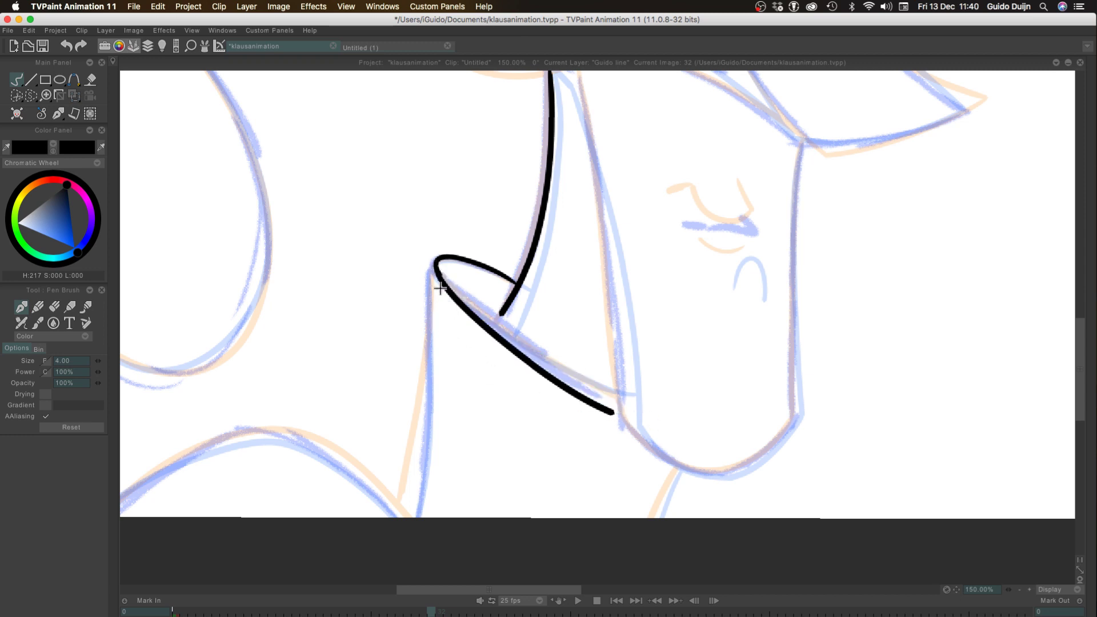
key(ctrl+z)
drag(436, 272, 603, 383)
key(ctrl+z)
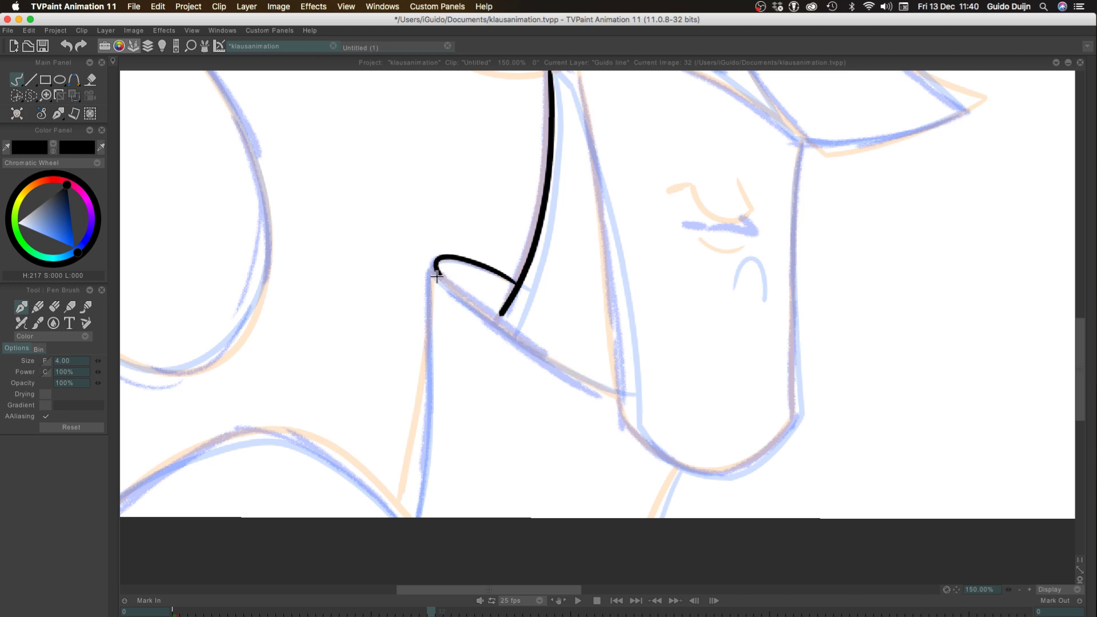
drag(437, 273, 604, 394)
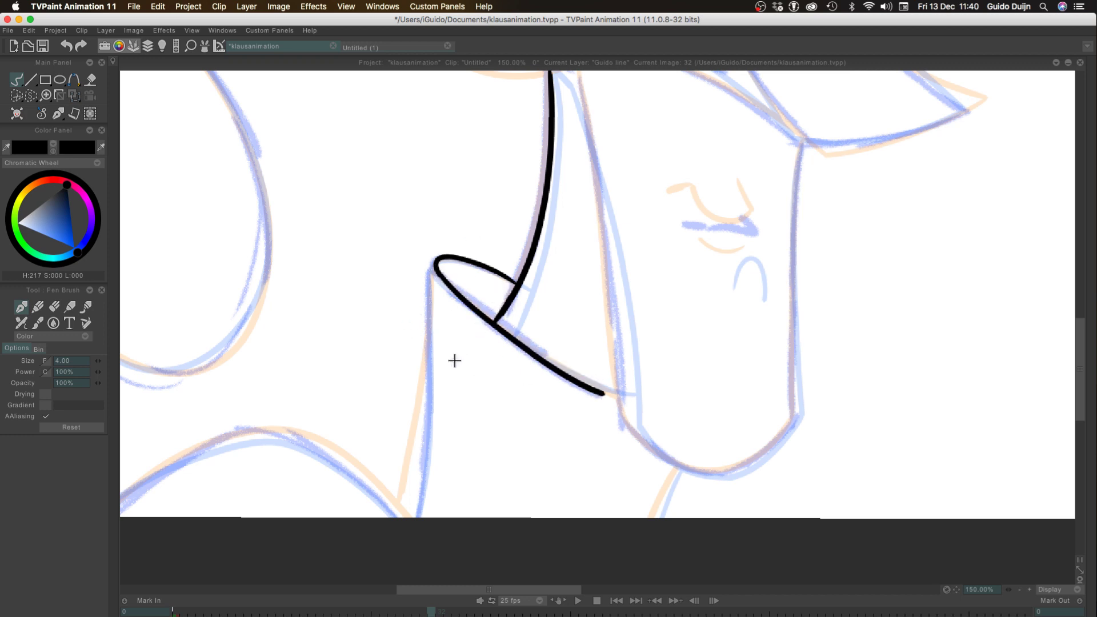
Ink the short line below the chin and the vertical line from the collar tip down to the canvas's lower edge
drag(676, 469, 650, 540)
drag(432, 263, 423, 441)
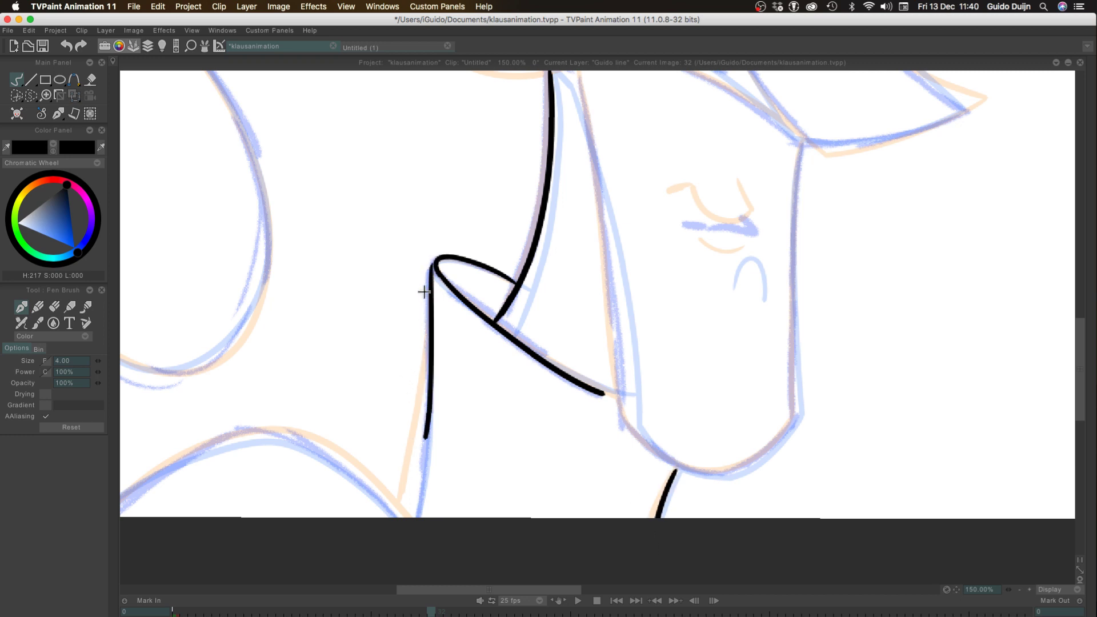
key(ctrl+z)
drag(431, 265, 409, 510)
key(ctrl+z)
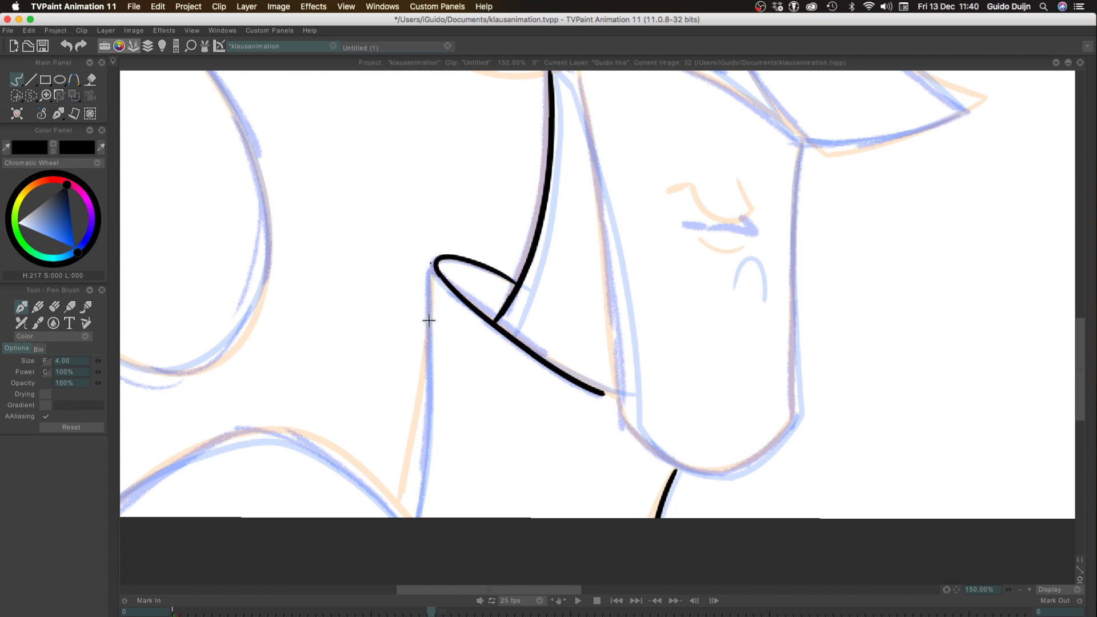
drag(431, 264, 407, 510)
key(ctrl+z)
drag(432, 264, 408, 510)
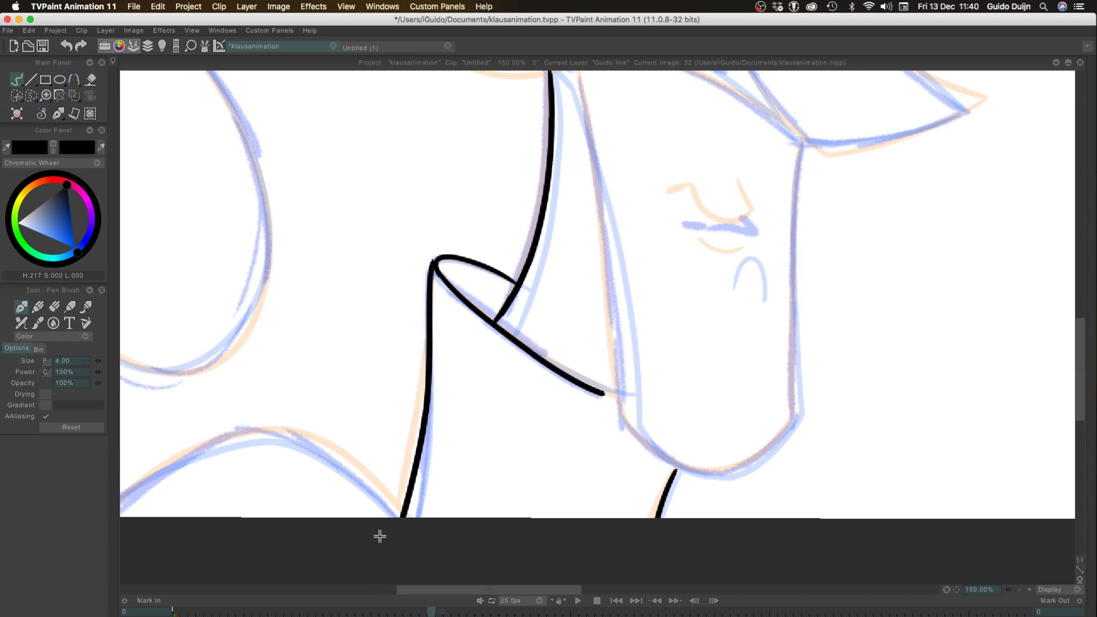
key(ctrl+z)
drag(433, 262, 408, 512)
key(ctrl+z)
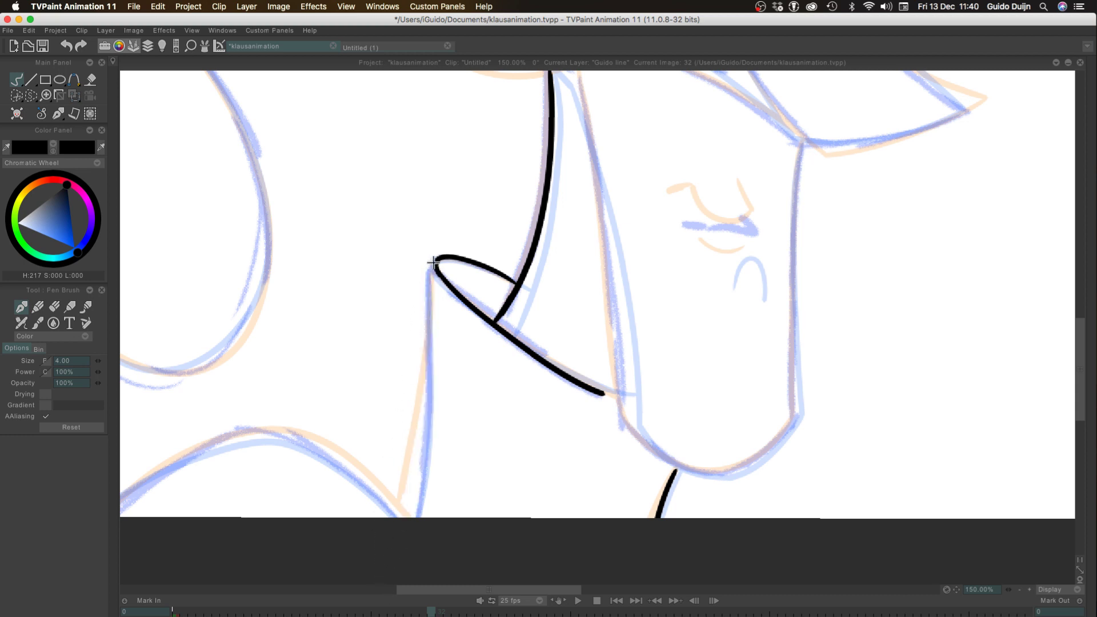
drag(432, 264, 407, 511)
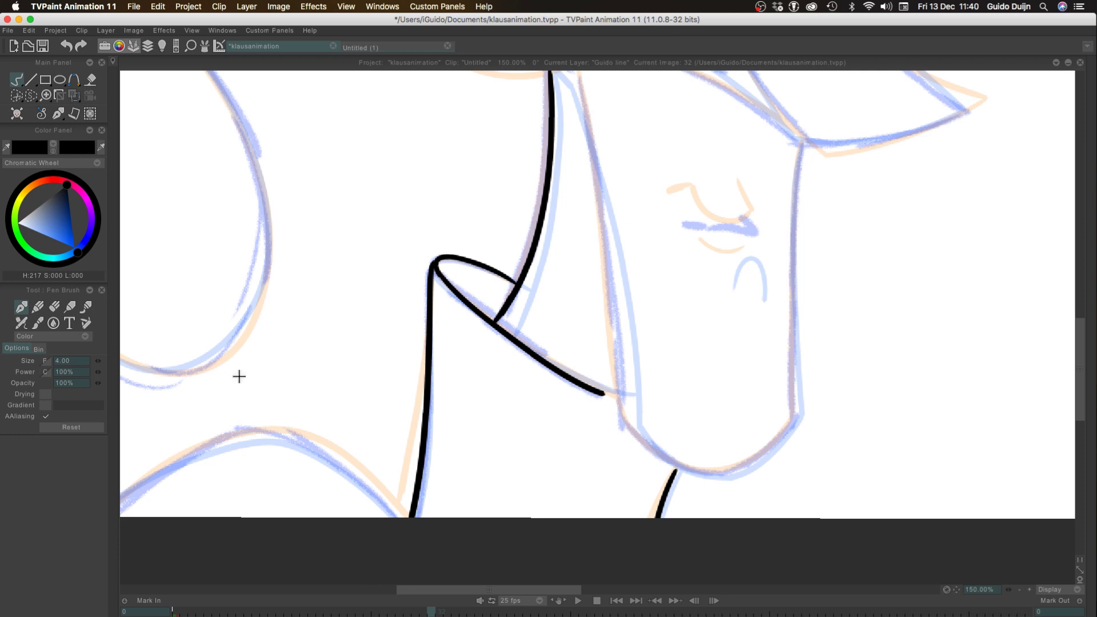
Ink the wide arch along the canvas's lower edge, ending beside the base of the vertical collar line
drag(255, 371, 445, 261)
drag(269, 408, 448, 327)
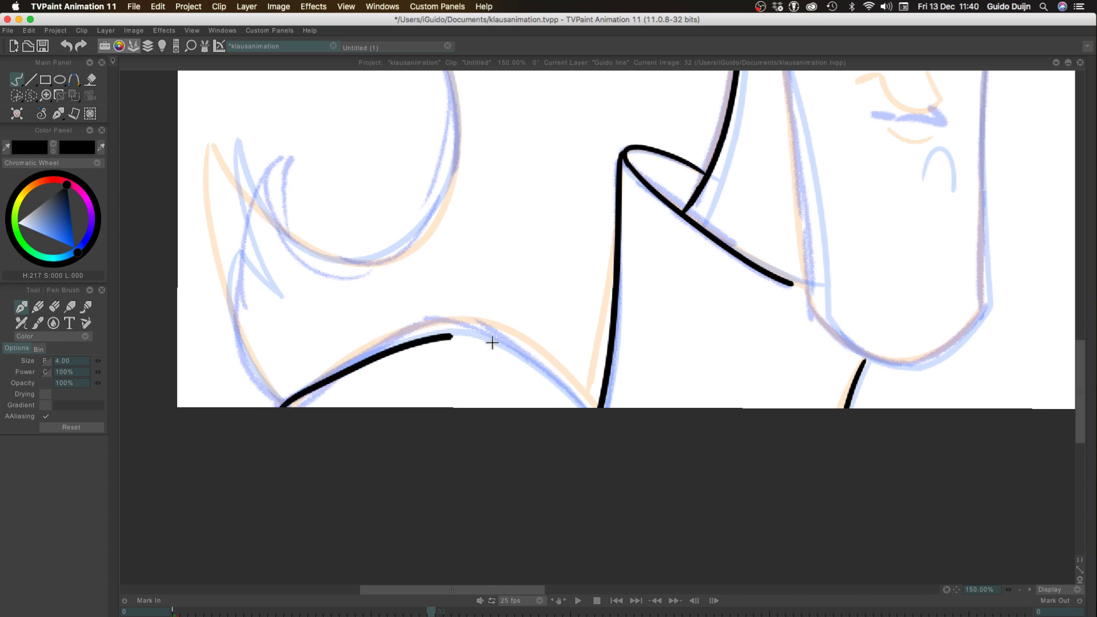
key(ctrl+z)
mouse_move(281, 409)
mouse_down()
mouse_move(448, 324)
mouse_move(587, 407)
mouse_up()
key(ctrl+z)
mouse_move(437, 324)
mouse_down()
mouse_move(516, 333)
mouse_move(598, 407)
mouse_up()
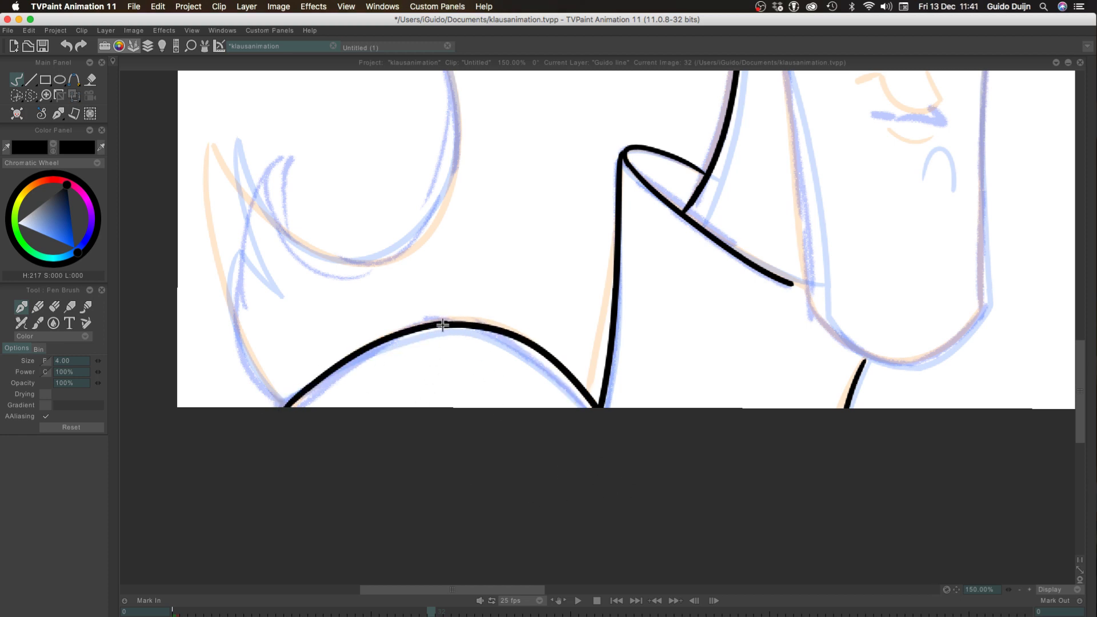
key(ctrl+z)
drag(446, 324, 588, 407)
key(ctrl+z)
drag(440, 325, 588, 407)
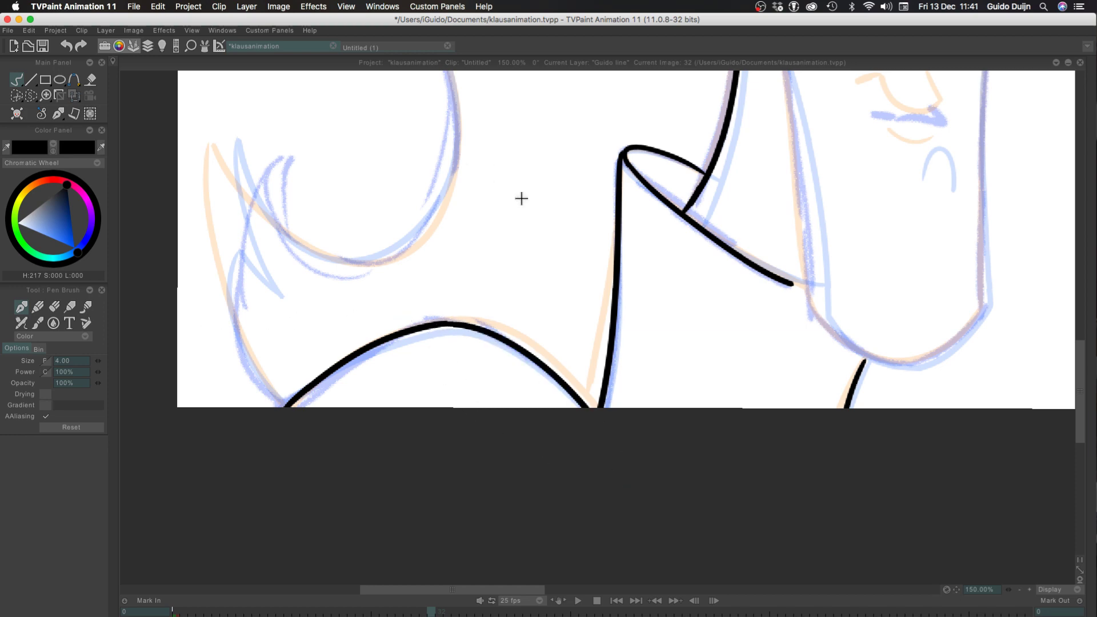
Ink both sides of the upper pointed tip at the end of the long hair curl
drag(529, 138, 739, 211)
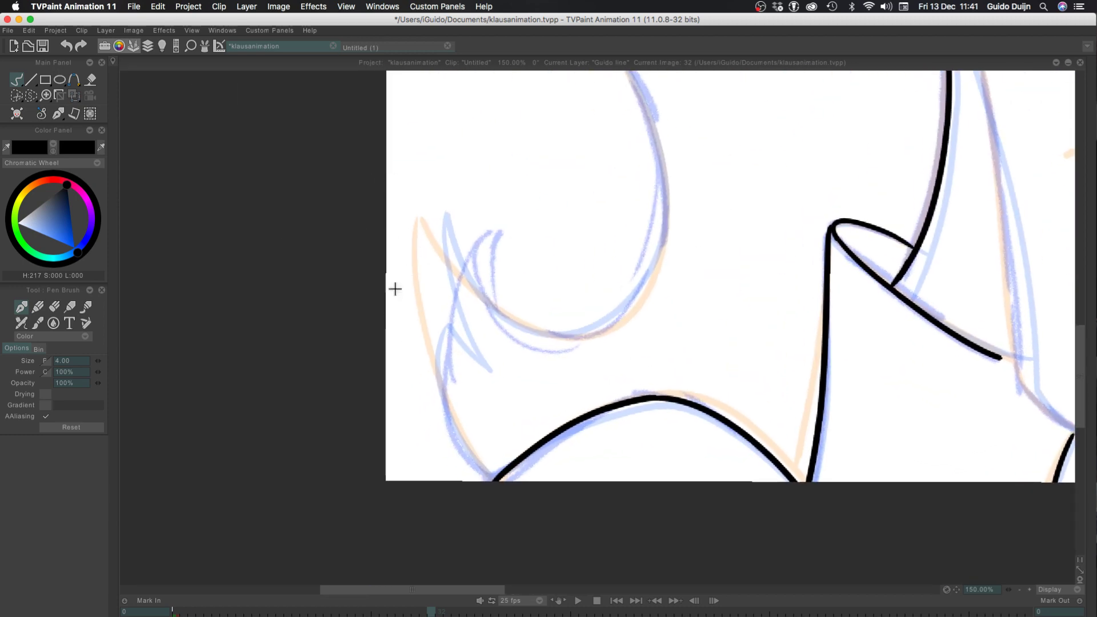
drag(439, 215, 515, 333)
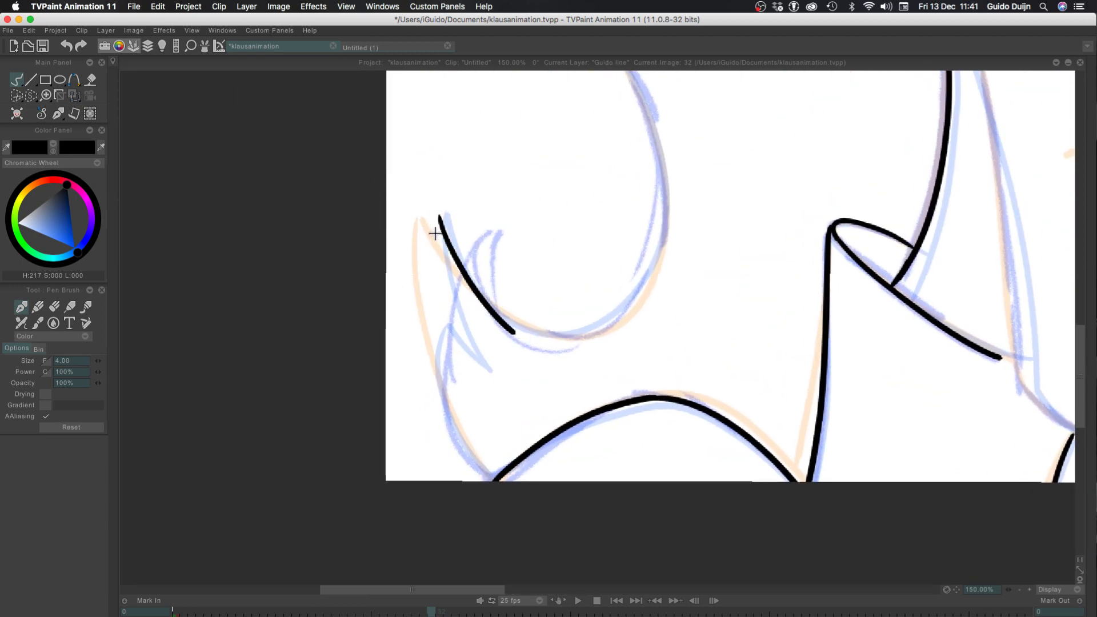
drag(437, 217, 461, 344)
key(ctrl+z)
mouse_move(438, 217)
mouse_down()
mouse_move(434, 246)
mouse_move(476, 356)
mouse_up()
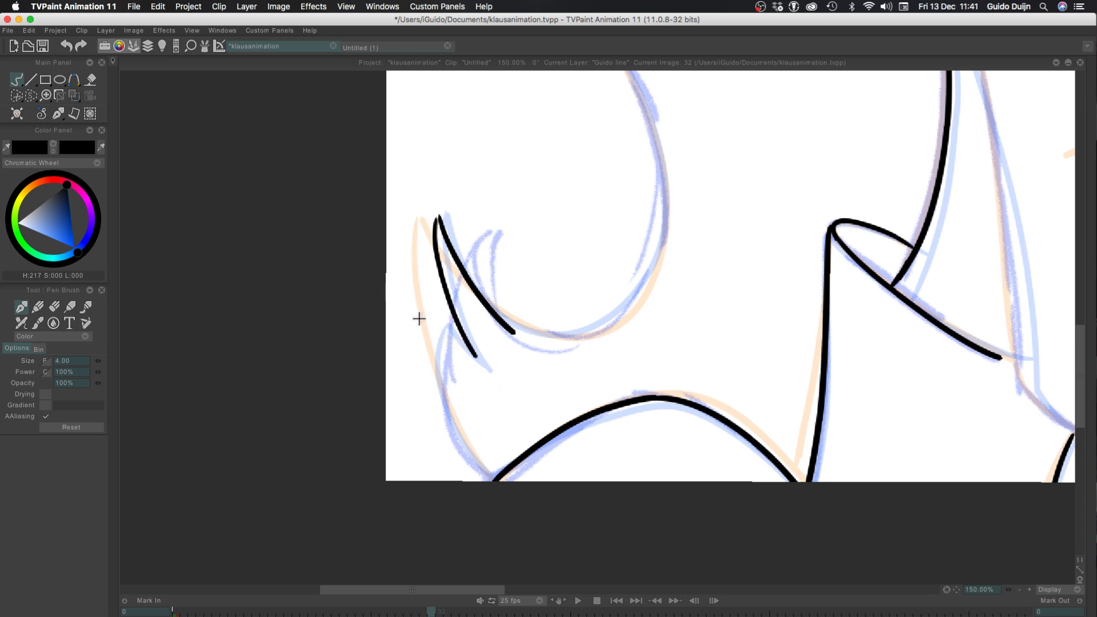
Ink the inner edge of the second pointed tip, starting from the base of the first one
drag(474, 354, 439, 310)
key(ctrl+z)
mouse_move(472, 353)
mouse_down()
mouse_move(436, 285)
mouse_move(482, 443)
mouse_up()
key(ctrl+z)
Ink the outer edge from the second hair tip down to the start of the arch, redoing the curve until it fits
drag(436, 284, 489, 482)
key(super+z)
mouse_move(437, 283)
mouse_down()
mouse_move(431, 384)
mouse_move(497, 508)
mouse_up()
key(super+z)
mouse_move(437, 284)
mouse_down()
mouse_move(455, 429)
mouse_move(492, 492)
mouse_up()
key(super+z)
mouse_move(437, 283)
mouse_down()
mouse_move(431, 336)
mouse_move(494, 502)
mouse_up()
key(super+z)
mouse_move(437, 283)
mouse_down()
mouse_move(445, 393)
mouse_move(483, 456)
mouse_up()
key(super+z)
mouse_move(436, 283)
mouse_down()
mouse_move(441, 371)
mouse_move(484, 457)
mouse_up()
key(super+z)
mouse_move(437, 283)
mouse_down()
mouse_move(430, 339)
mouse_move(460, 442)
mouse_move(487, 494)
mouse_up()
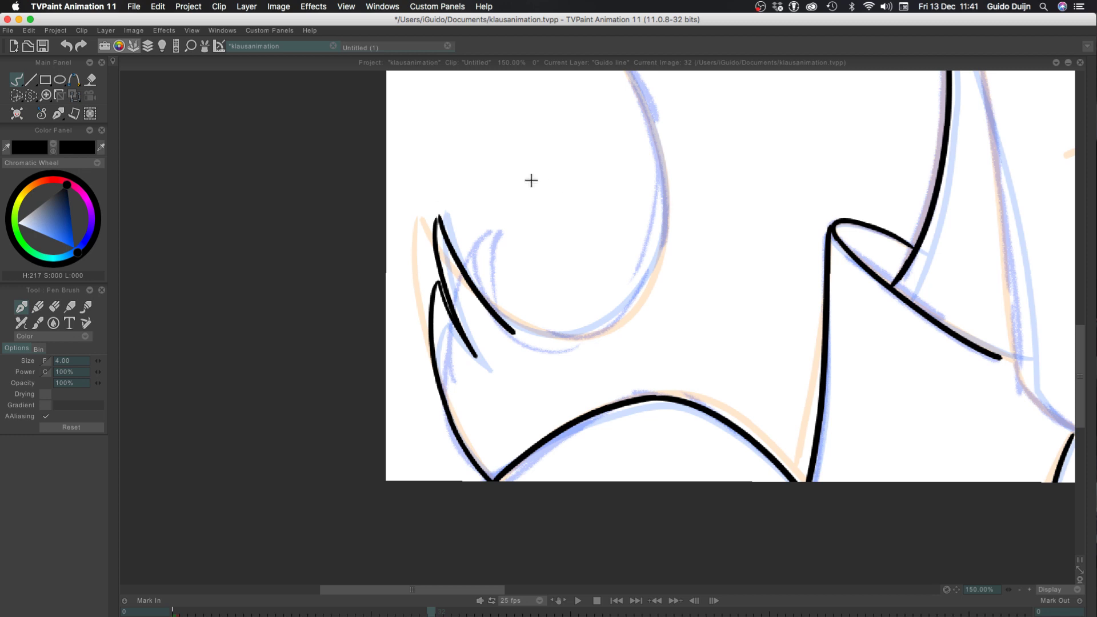
Ink the long S-shaped hair edge from the canvas's upper edge down to the curl's pointed tip, redoing the stroke until it fits
drag(437, 180, 299, 465)
key(super+z)
click(1020, 591)
click(1020, 590)
mouse_move(409, 189)
mouse_down()
mouse_move(354, 486)
mouse_move(375, 396)
mouse_move(424, 317)
mouse_up()
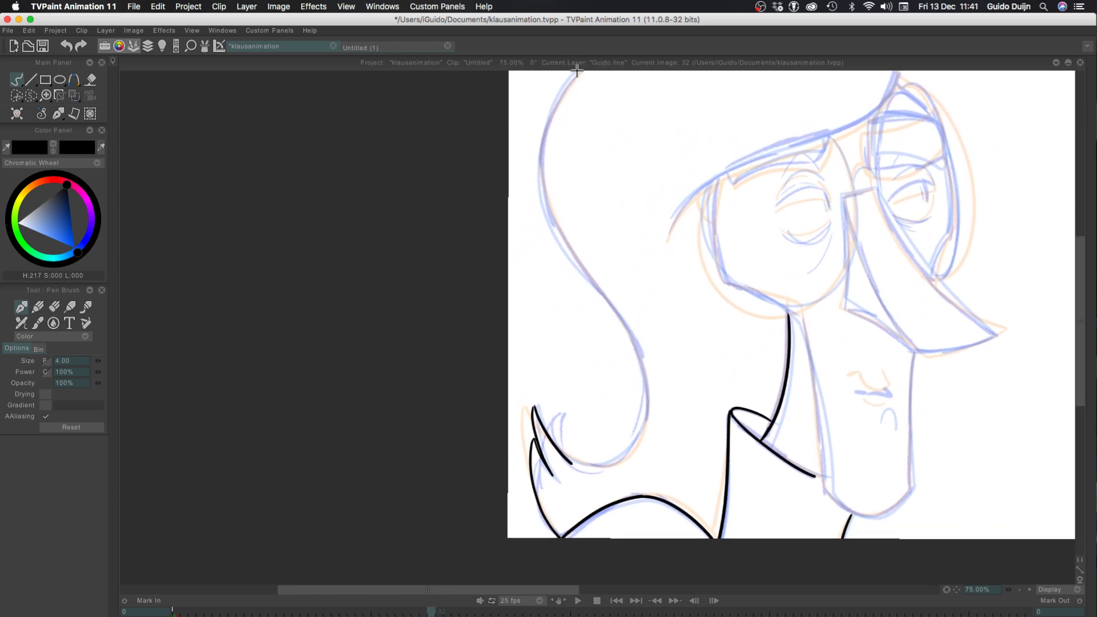
drag(581, 67, 560, 103)
key(ctrl+z)
drag(451, 223, 419, 246)
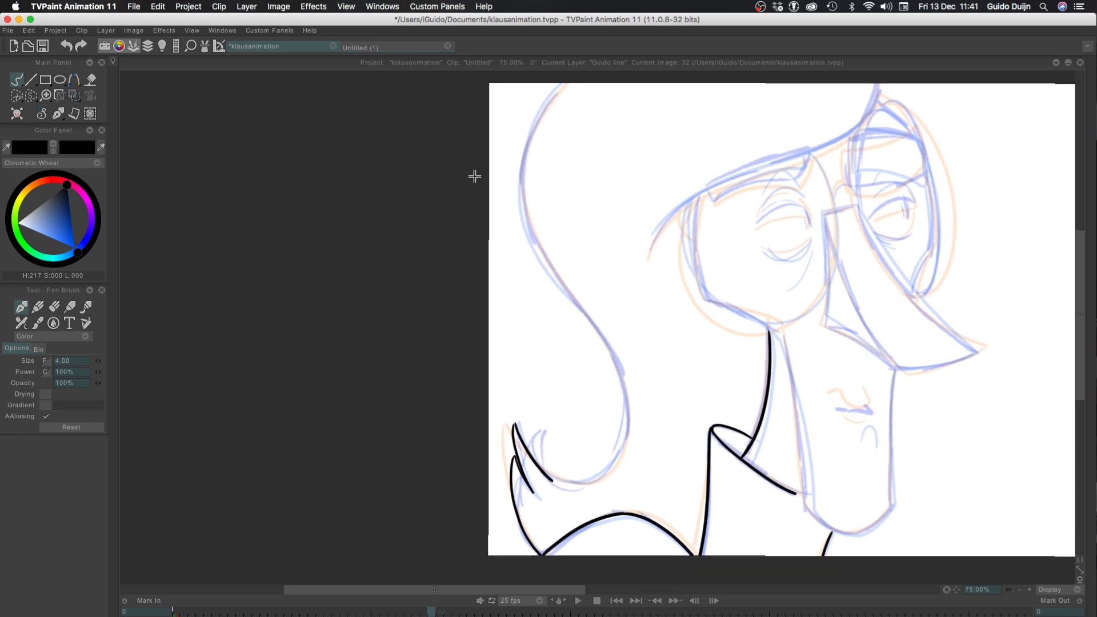
mouse_move(566, 83)
mouse_down()
mouse_move(519, 140)
mouse_move(511, 227)
mouse_move(621, 426)
mouse_move(591, 491)
mouse_move(552, 496)
mouse_up()
key(ctrl+z)
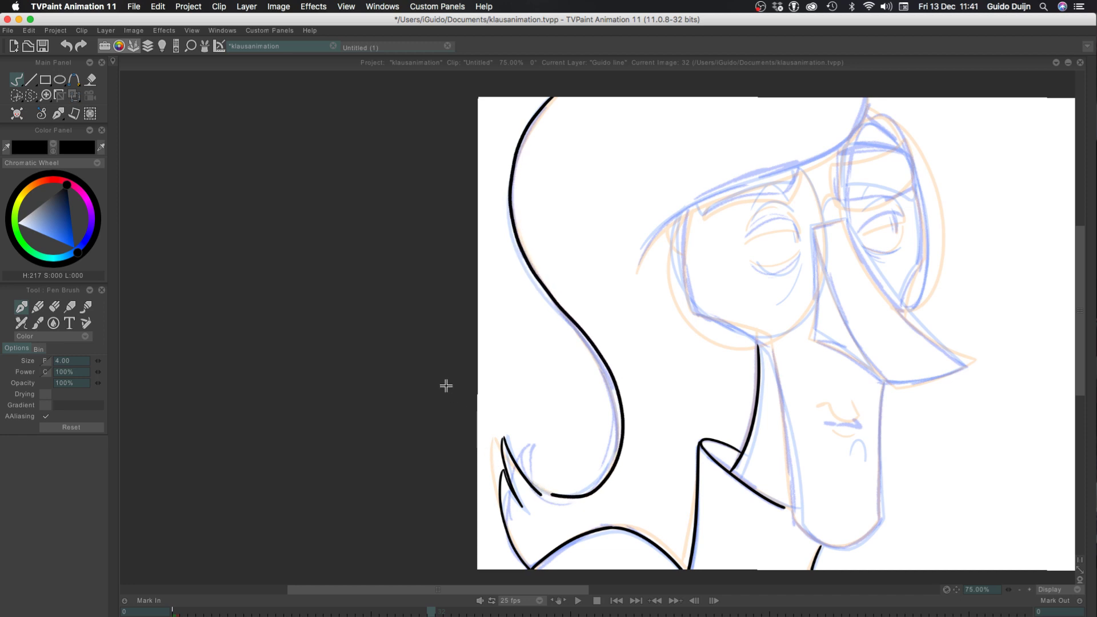
key(ctrl+z)
mouse_move(552, 97)
mouse_down()
mouse_move(512, 245)
mouse_move(617, 455)
mouse_move(520, 476)
mouse_up()
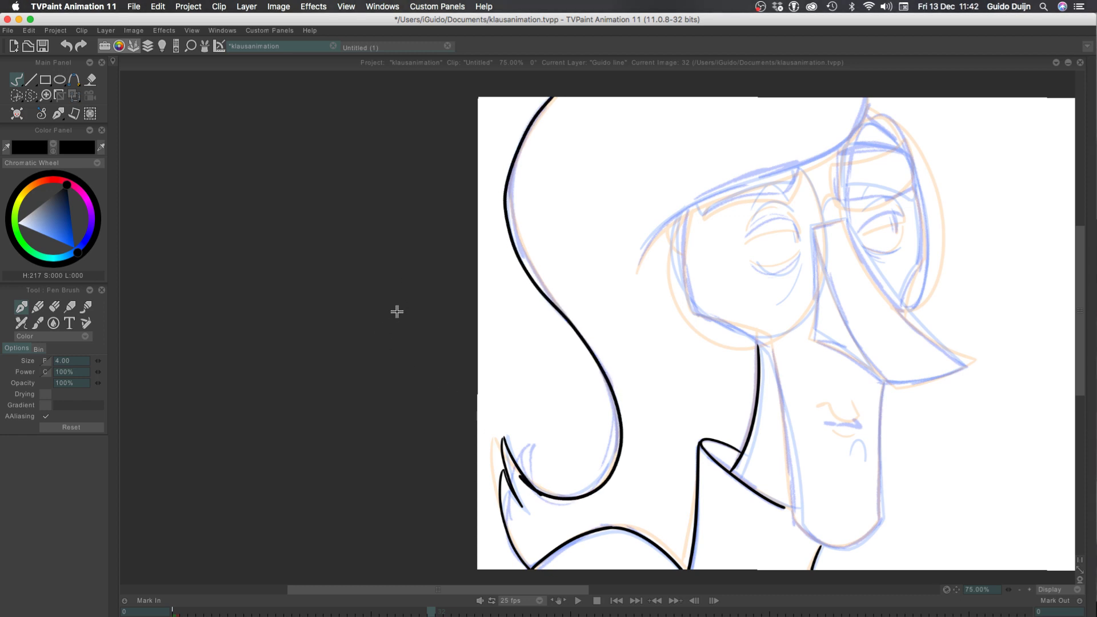
key(ctrl+z)
mouse_move(551, 98)
mouse_down()
mouse_move(516, 151)
mouse_move(588, 338)
mouse_move(548, 495)
mouse_move(520, 477)
mouse_up()
key(ctrl+z)
mouse_move(553, 92)
mouse_down()
mouse_move(517, 142)
mouse_move(568, 318)
mouse_move(582, 493)
mouse_move(514, 459)
mouse_up()
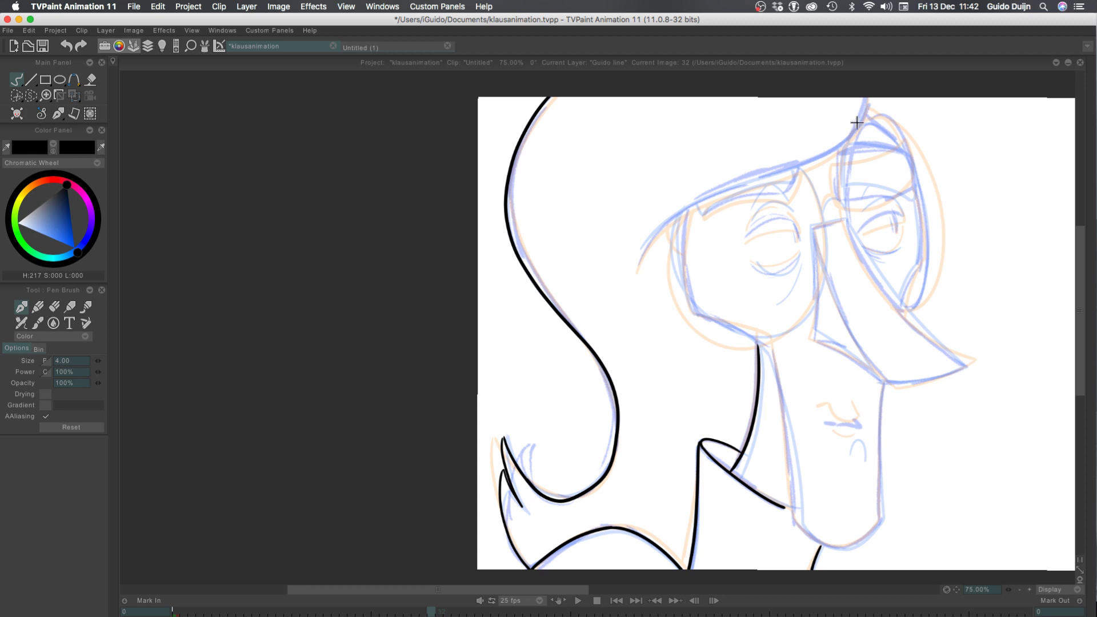
Ink the sweeping curve above the eyes from the canvas's upper edge down past the side of the face, redoing it until it fits
mouse_move(867, 91)
mouse_down()
mouse_move(717, 179)
mouse_move(632, 273)
mouse_up()
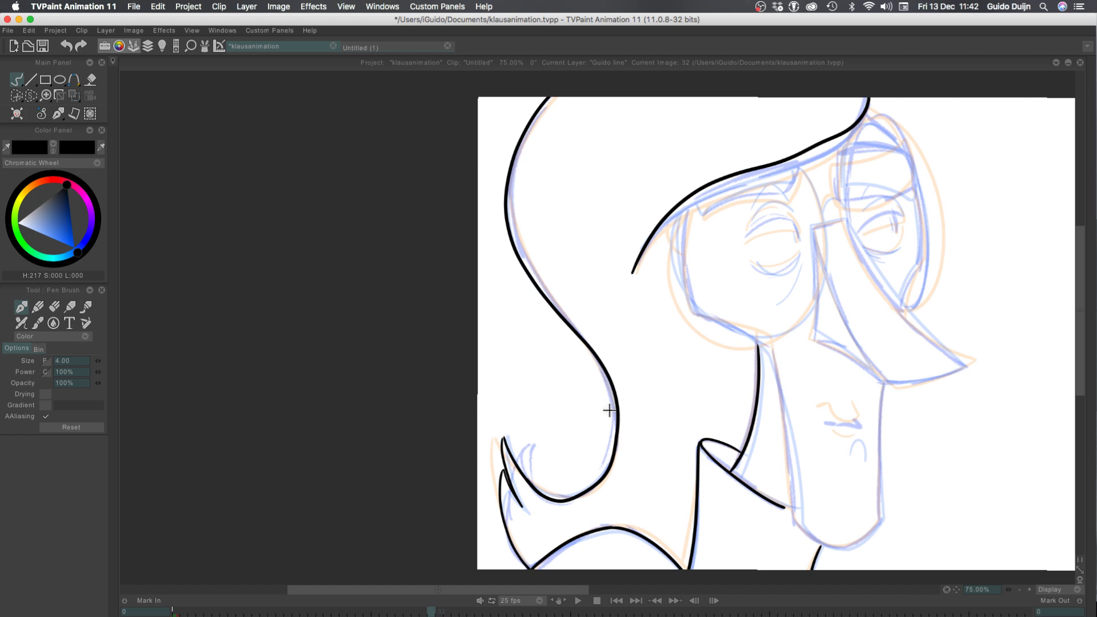
key(ctrl+z)
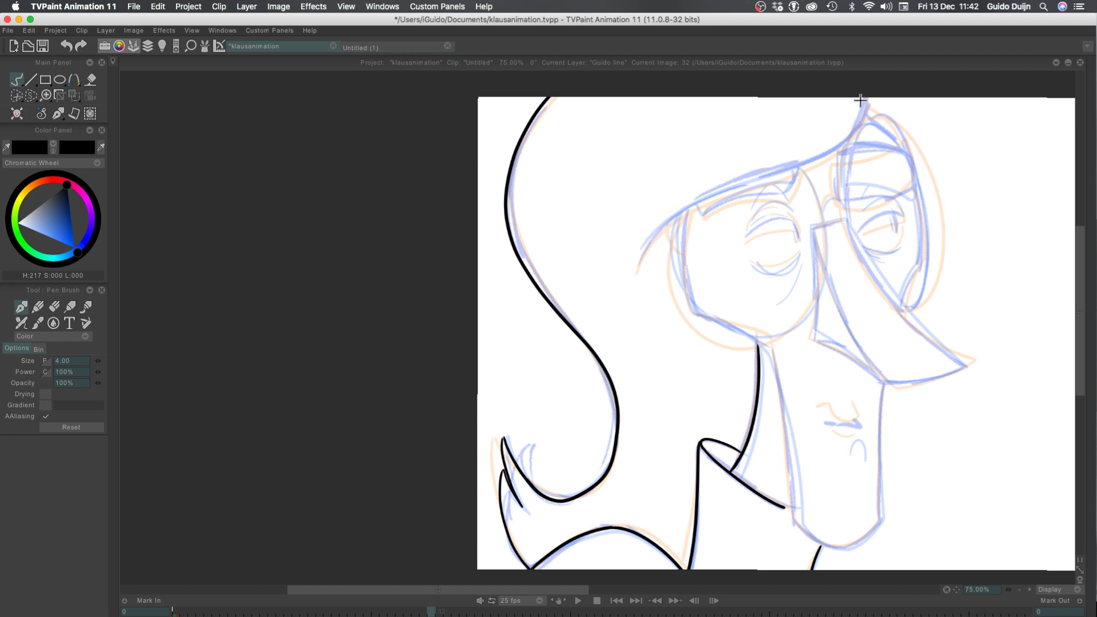
mouse_move(864, 95)
mouse_down()
mouse_move(840, 145)
mouse_move(639, 257)
mouse_up()
key(ctrl+z)
mouse_move(865, 86)
mouse_down()
mouse_move(846, 137)
mouse_move(638, 285)
mouse_up()
key(ctrl+z)
drag(867, 86, 639, 285)
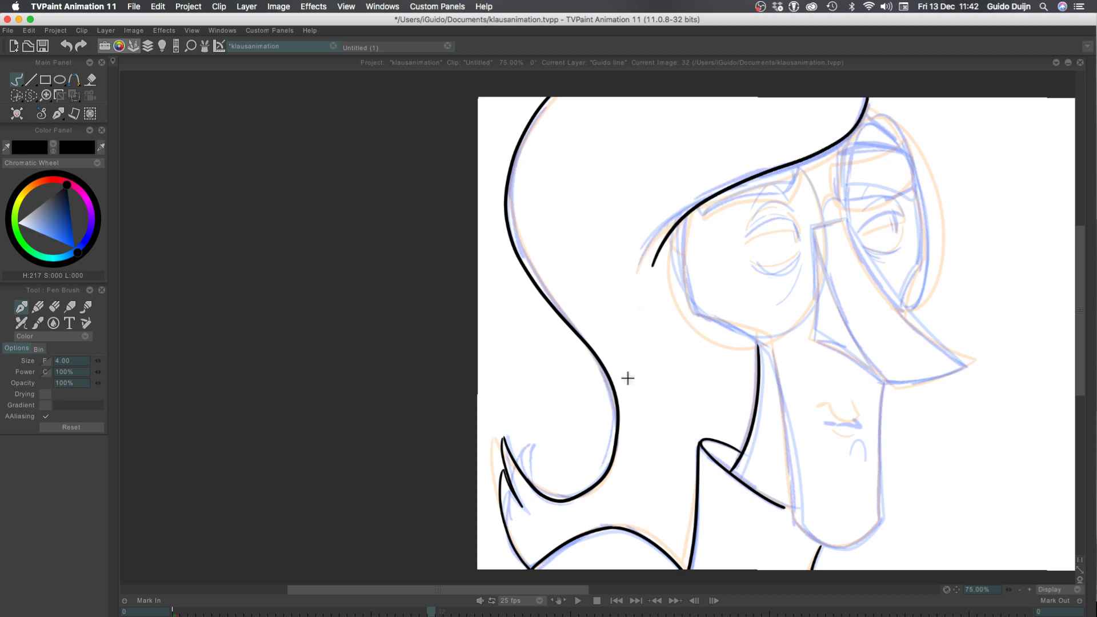
key(ctrl+z)
drag(866, 100, 646, 268)
key(ctrl+z)
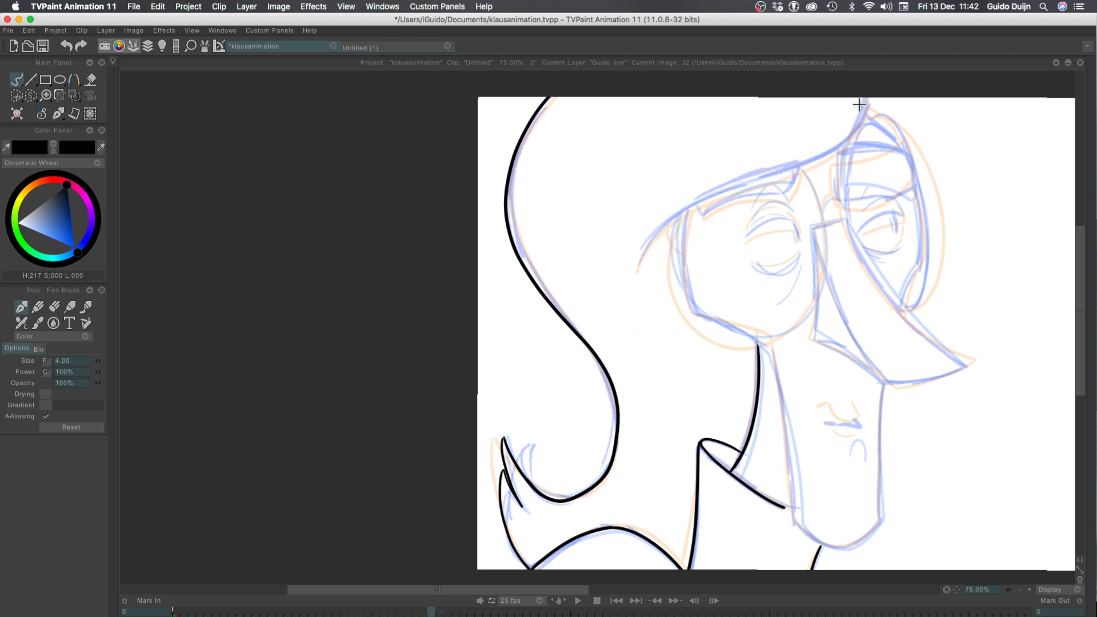
drag(865, 97, 630, 271)
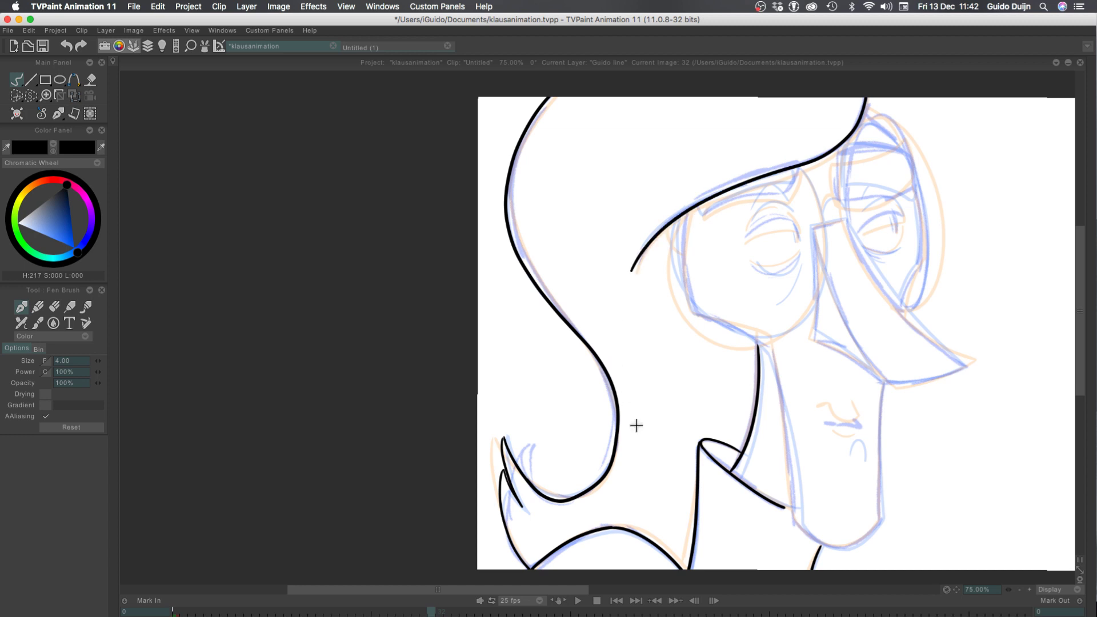
Ink the short slanted line across the top of the nose bridge
click(1029, 590)
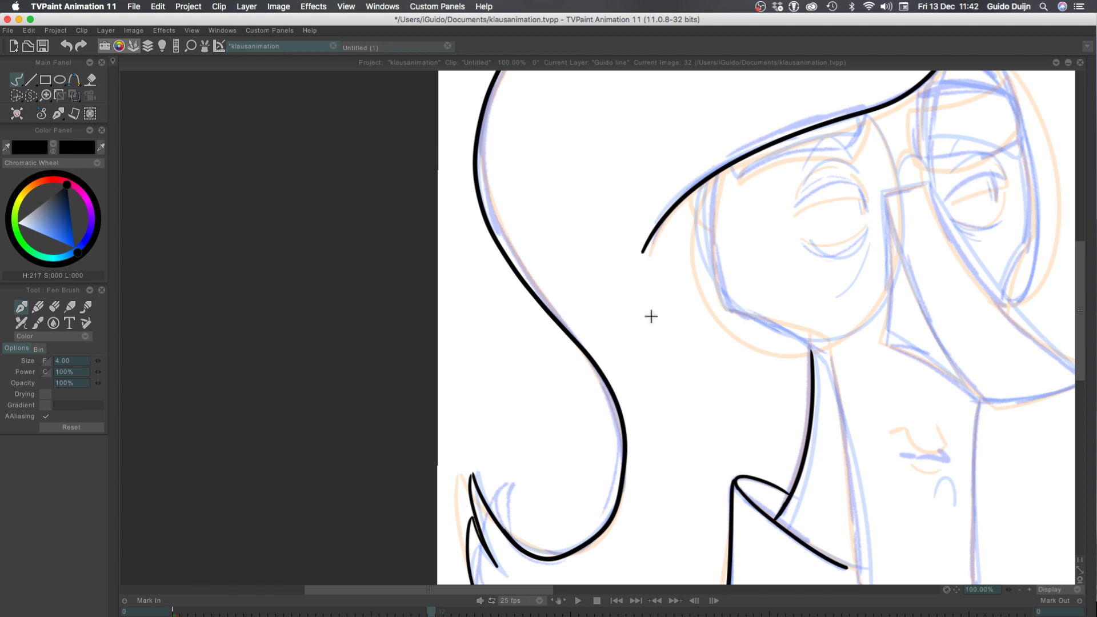
drag(691, 320, 341, 305)
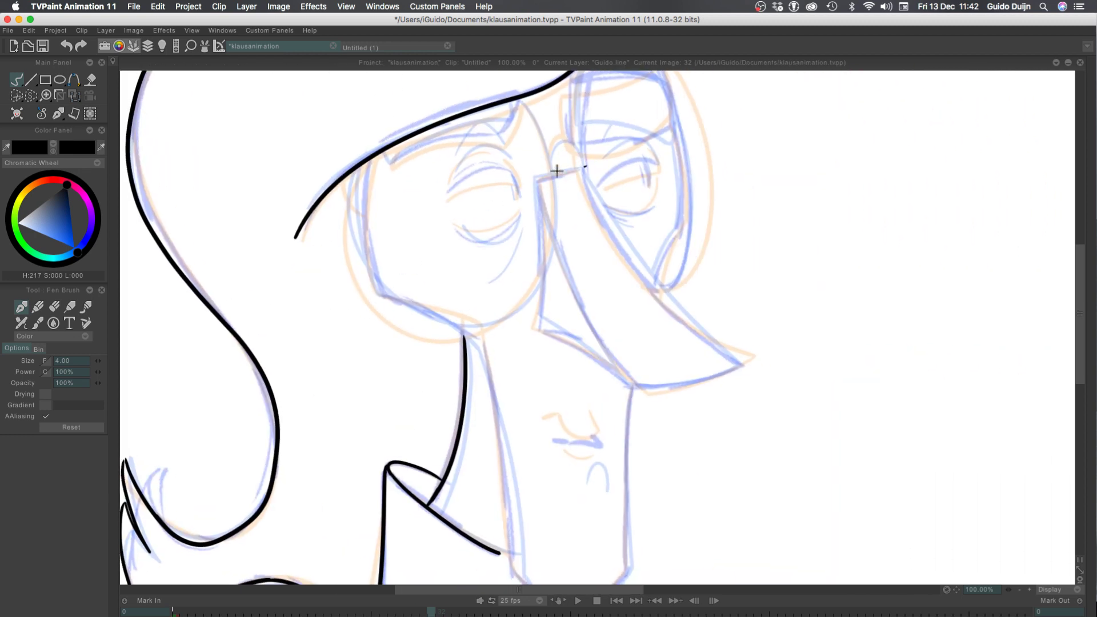
drag(586, 167, 538, 180)
key(ctrl+z)
key(ctrl+z)
key(ctrl+z)
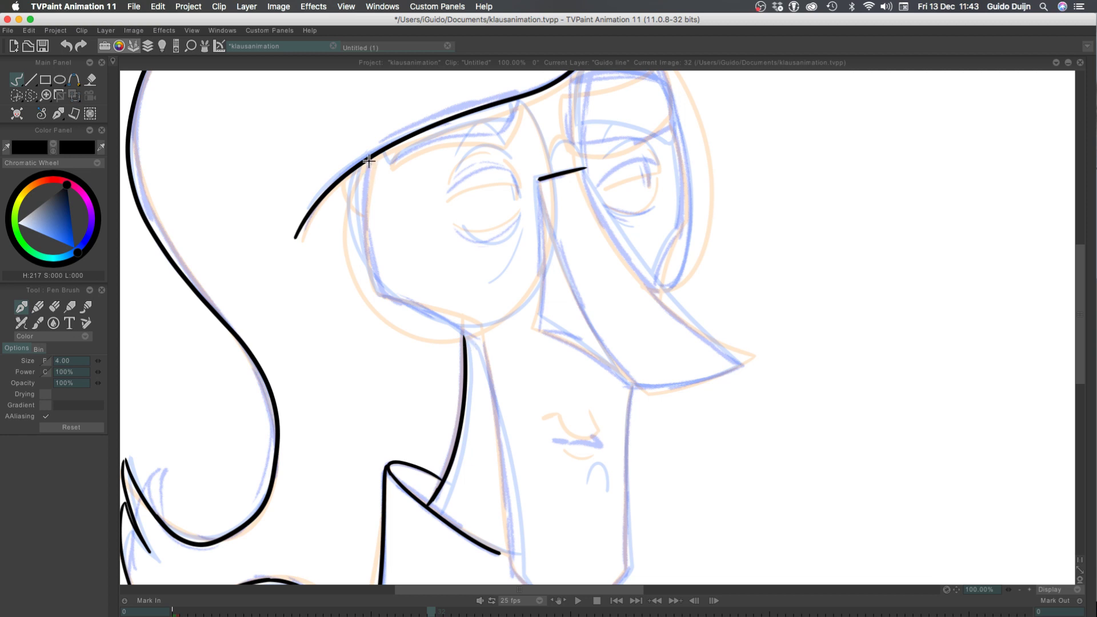
Ink the side edge of the face from the brow curve down to the cheek corner
mouse_move(369, 161)
mouse_down()
mouse_move(361, 286)
mouse_move(483, 343)
mouse_up()
key(super+z)
mouse_move(377, 281)
mouse_down()
mouse_move(366, 253)
mouse_move(384, 299)
mouse_move(371, 289)
mouse_move(373, 277)
mouse_move(384, 297)
mouse_up()
key(super+z)
Ink the lower cheek line from the cheek corner to above the neck, redoing it until it fits
key(super+z)
key(super+z)
key(super+z)
mouse_move(377, 284)
mouse_down()
mouse_move(362, 247)
mouse_move(363, 302)
mouse_move(487, 345)
mouse_up()
key(super+z)
key(super+z)
key(super+z)
drag(383, 297, 469, 331)
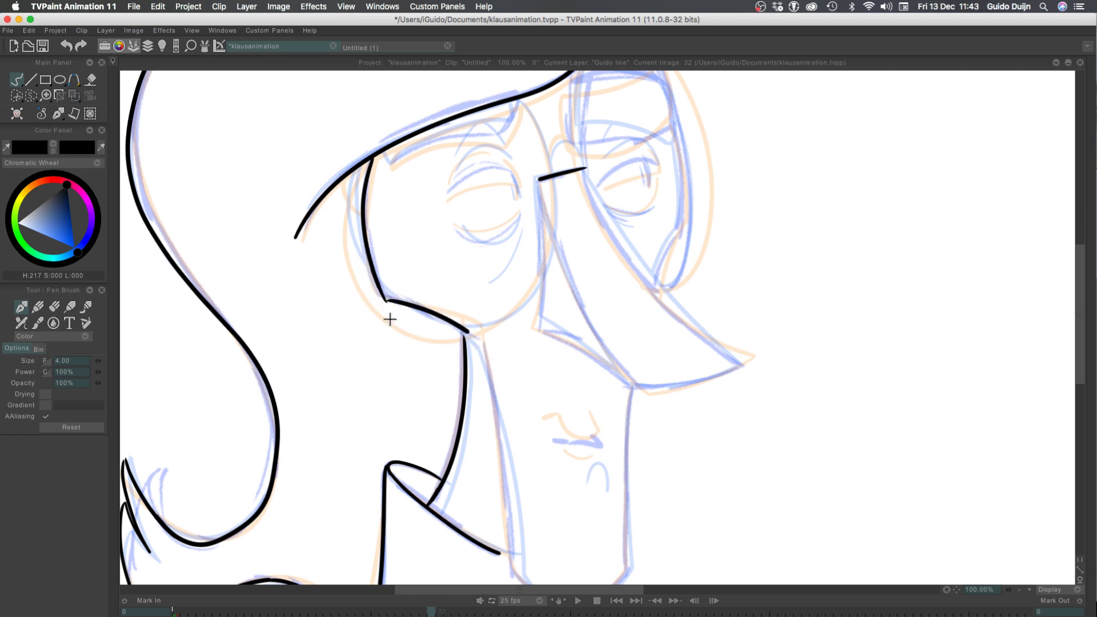
key(super+z)
drag(383, 297, 469, 330)
key(super+z)
drag(384, 297, 479, 332)
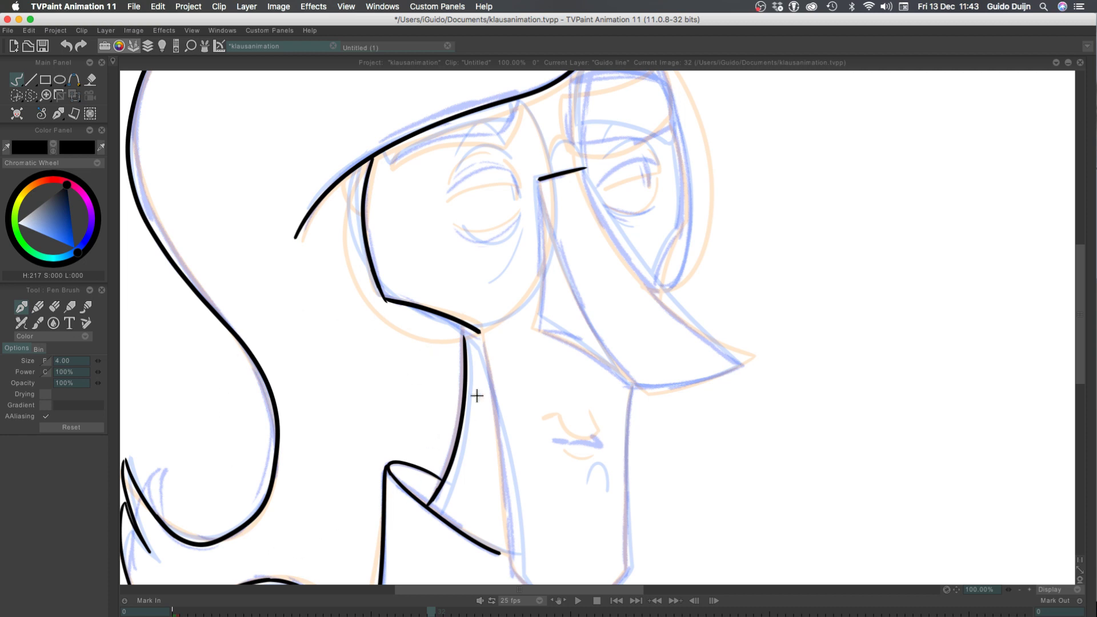
Ink the long jaw line from the end of the cheek line down to the collar, redoing the stroke until it fits
scroll(317, 423, down, 3)
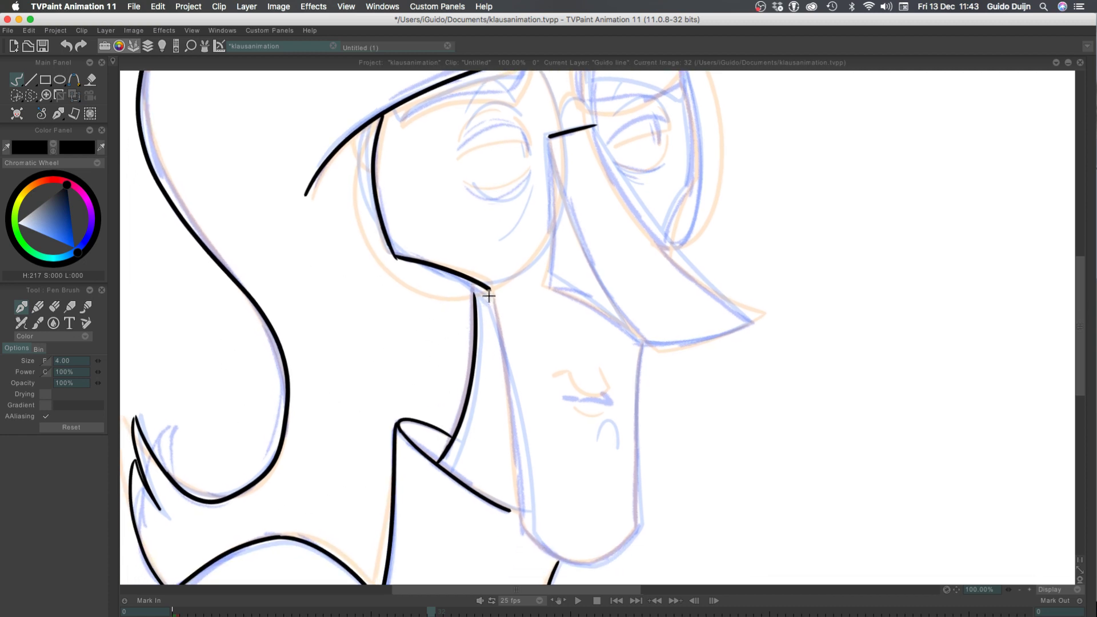
drag(489, 290, 510, 422)
mouse_move(515, 474)
mouse_down()
mouse_move(486, 293)
mouse_move(515, 387)
mouse_move(521, 499)
mouse_up()
key(super+z)
key(super+z)
drag(489, 290, 529, 523)
key(super+z)
drag(489, 288, 530, 519)
key(super+z)
drag(488, 287, 516, 503)
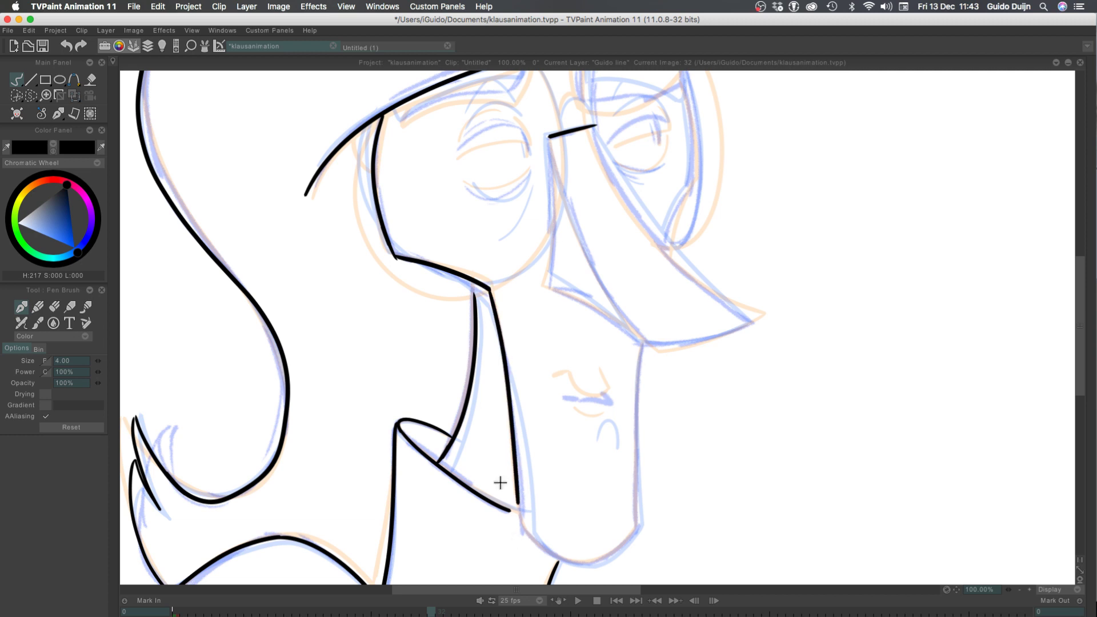
key(super+z)
drag(486, 289, 518, 506)
key(super+z)
drag(487, 292, 521, 544)
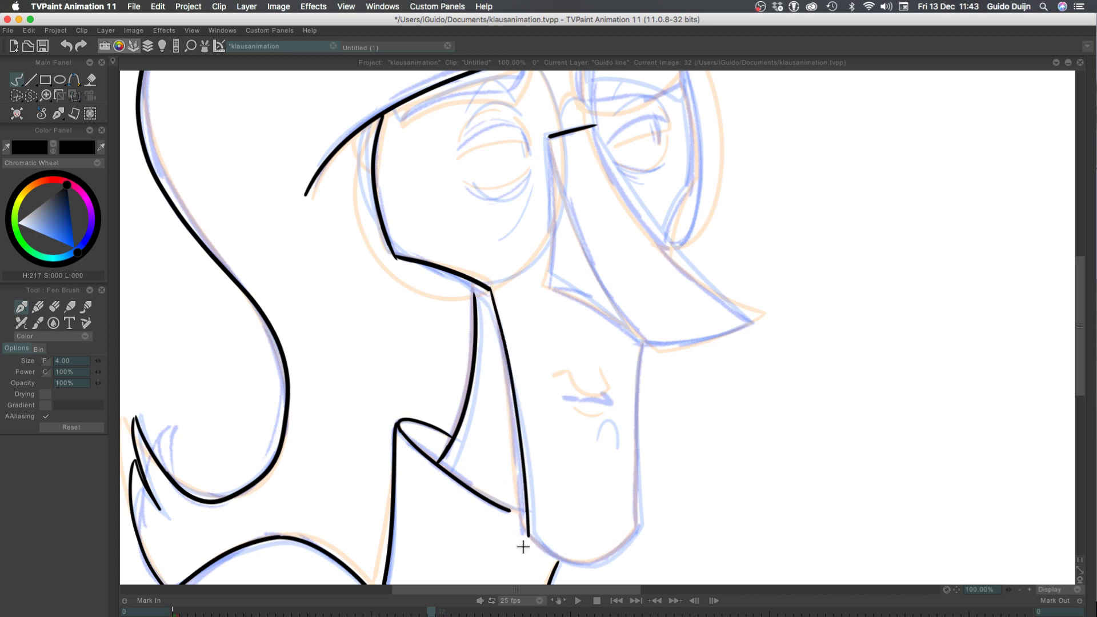
key(super+z)
drag(487, 287, 530, 521)
key(super+z)
drag(488, 288, 519, 525)
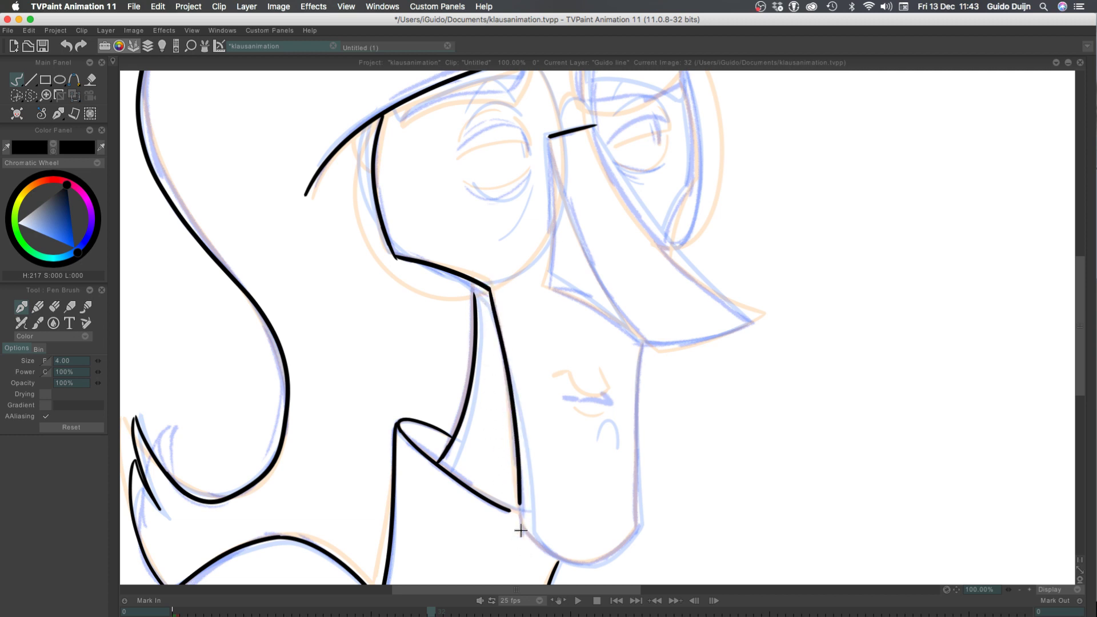
key(super+z)
drag(489, 289, 524, 510)
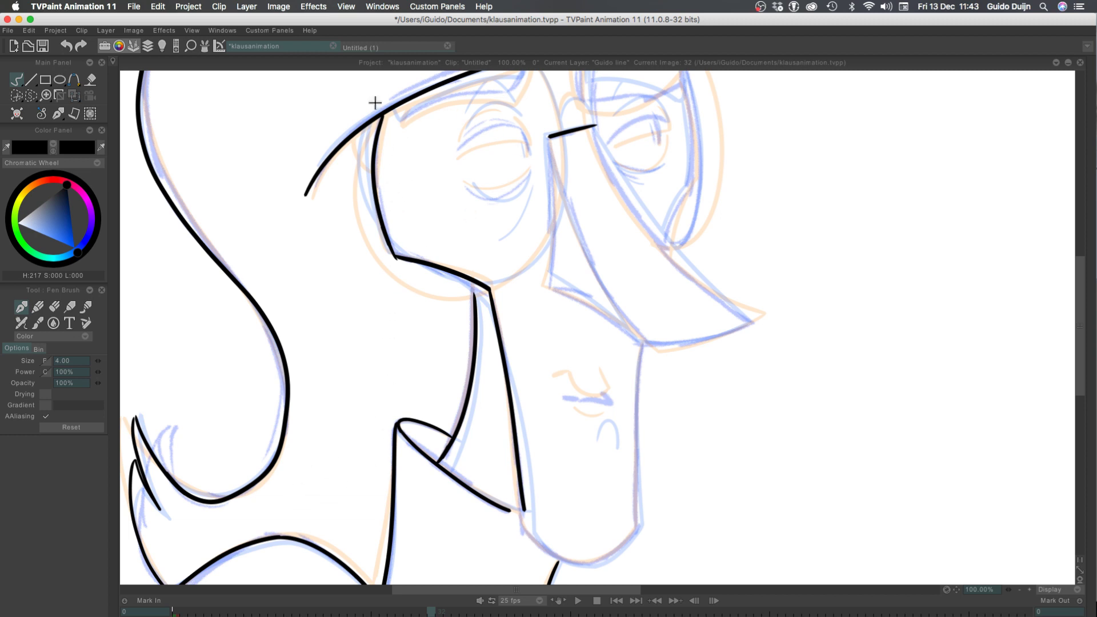
Extend the upper end of the curved neck line so it joins the cheek line
click(1029, 591)
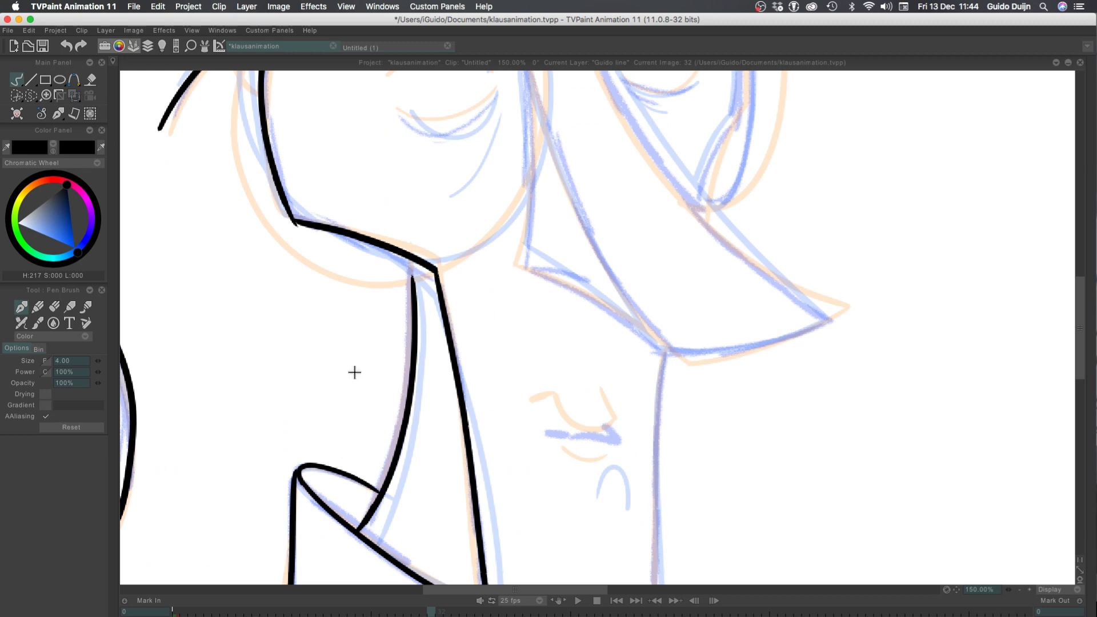
mouse_move(352, 372)
mouse_down()
mouse_move(345, 193)
mouse_move(384, 319)
mouse_up()
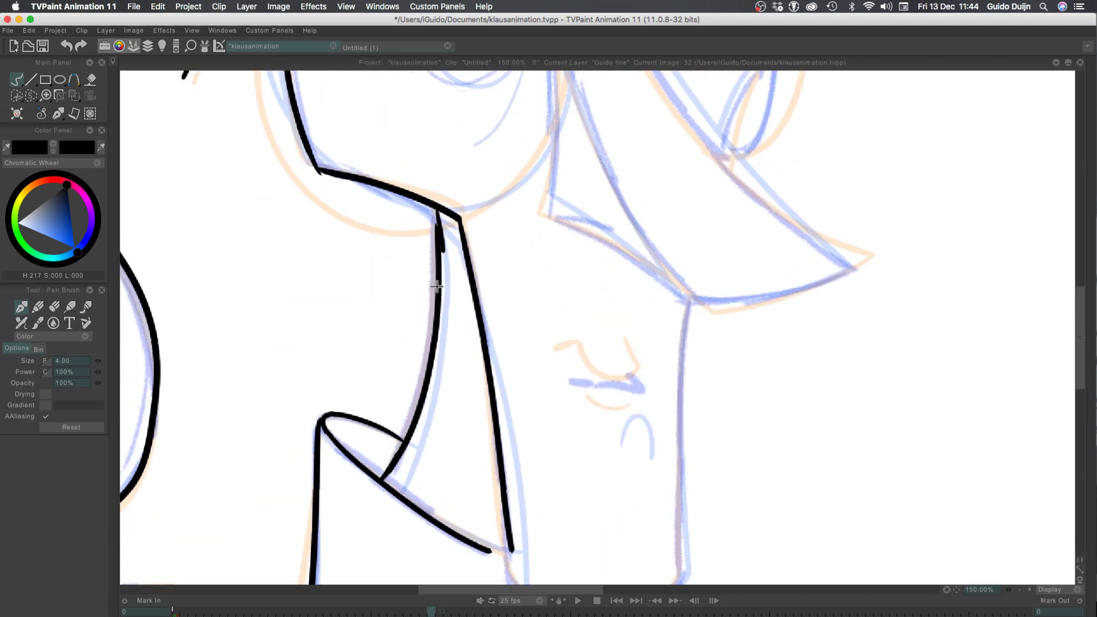
mouse_move(435, 207)
mouse_down()
mouse_move(426, 344)
mouse_move(435, 213)
mouse_move(441, 279)
mouse_up()
key(super+z)
key(super+z)
drag(436, 211, 442, 260)
key(super+z)
mouse_move(435, 210)
mouse_down()
mouse_move(436, 312)
mouse_move(434, 211)
mouse_move(441, 280)
mouse_up()
key(super+z)
drag(314, 391, 268, 220)
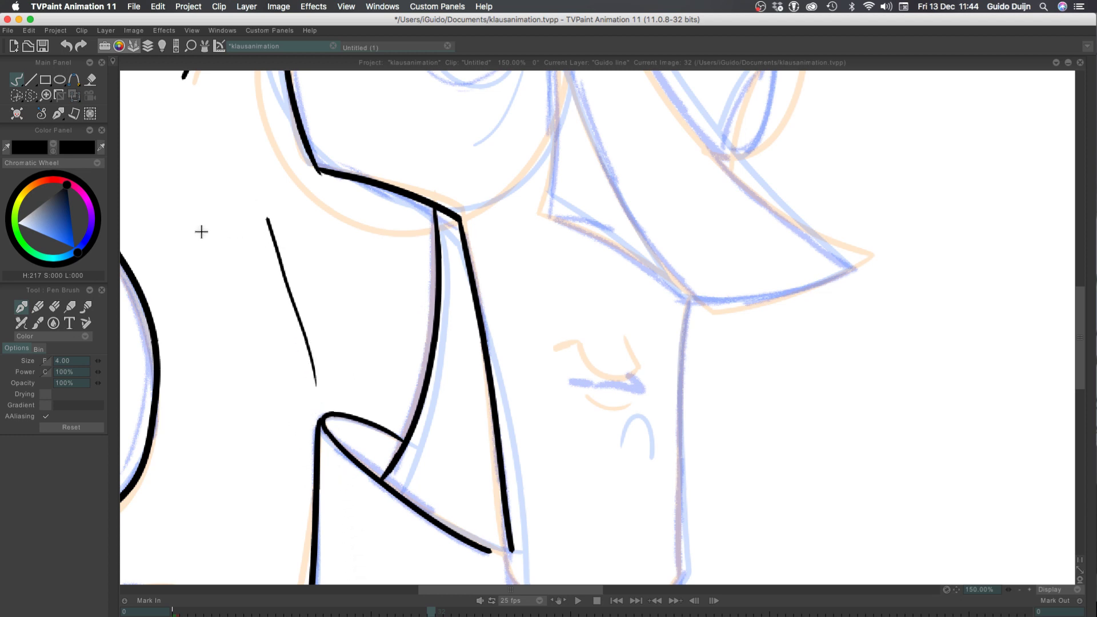
key(super+z)
Lengthen the jaw line below the collar to the corner where the chin begins
drag(322, 441, 262, 217)
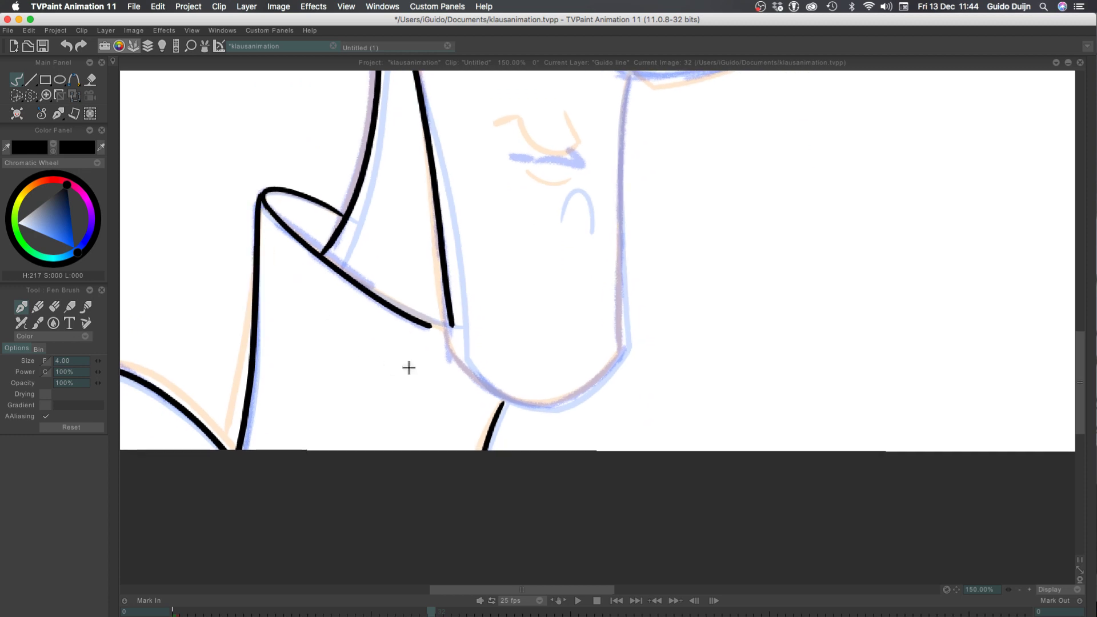
mouse_move(449, 322)
mouse_down()
mouse_move(459, 354)
mouse_move(438, 260)
mouse_up()
key(super+z)
Ink the rounded chin from the jaw corner to the front of the face, and save the project
key(super+z)
drag(456, 359, 436, 265)
mouse_move(455, 358)
mouse_down()
mouse_move(543, 409)
mouse_move(582, 417)
mouse_up()
key(super+z)
drag(453, 354, 578, 416)
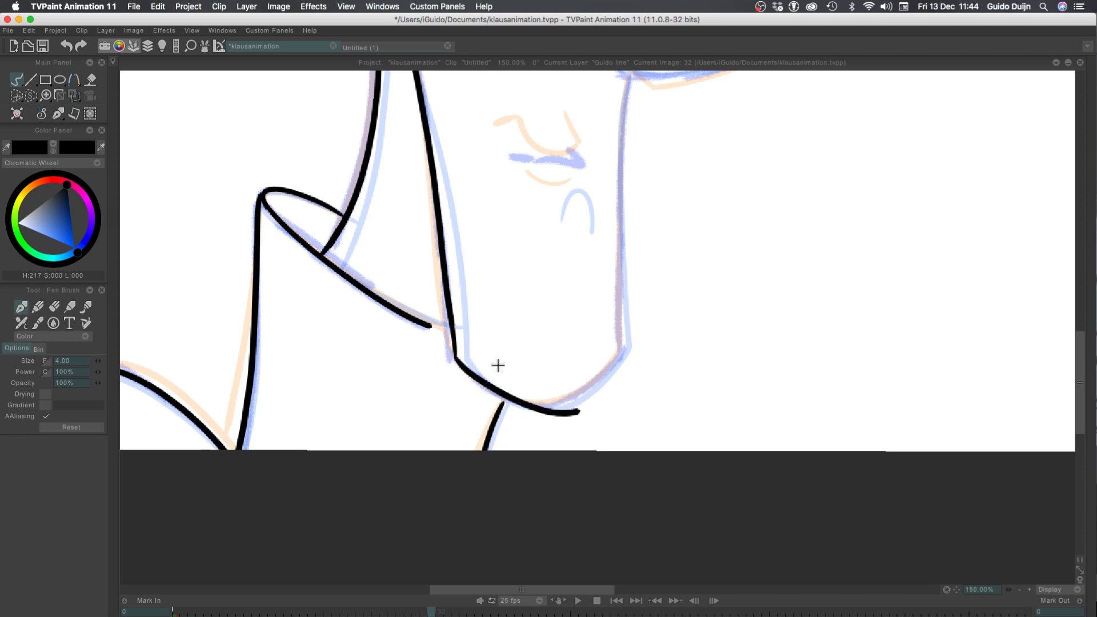
key(super+z)
mouse_move(454, 357)
mouse_down()
mouse_move(551, 410)
mouse_move(619, 350)
mouse_up()
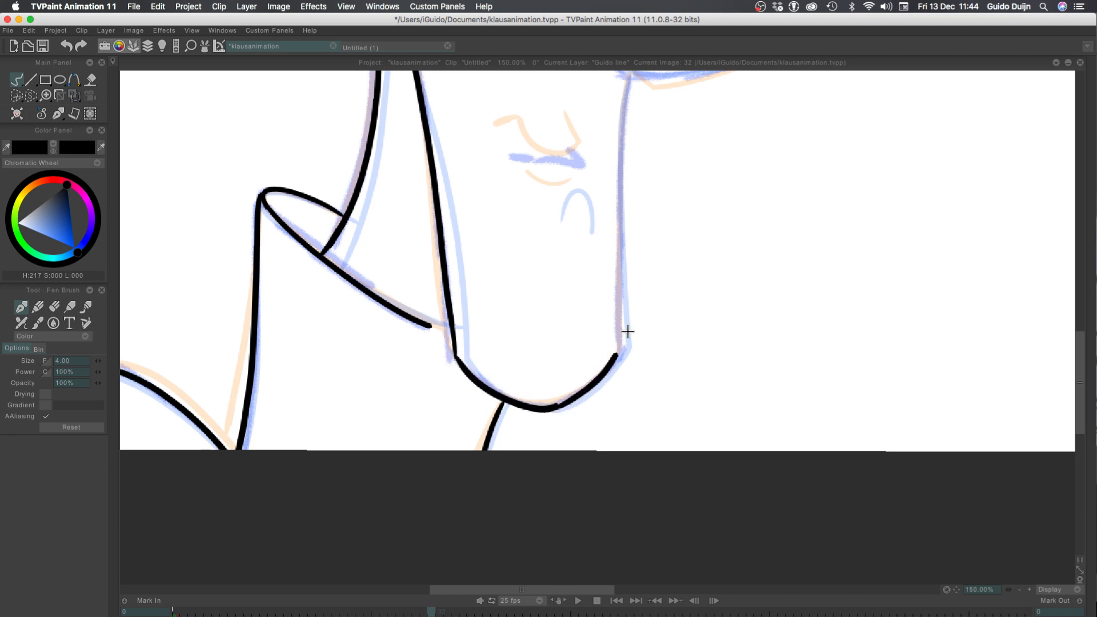
key(super+z)
drag(547, 409, 620, 349)
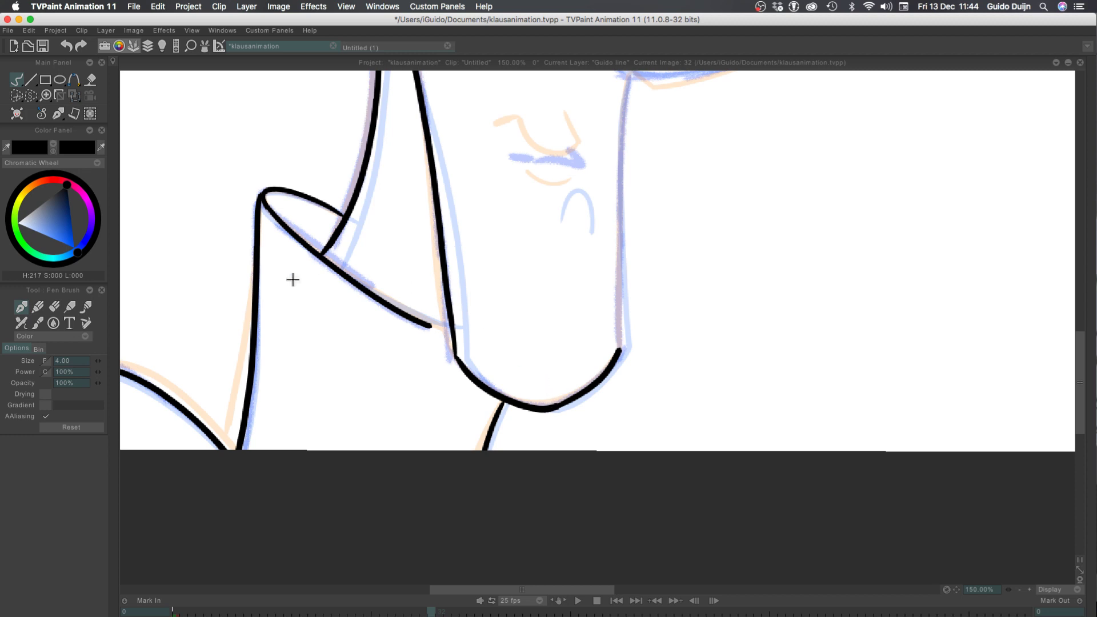
key(super+s)
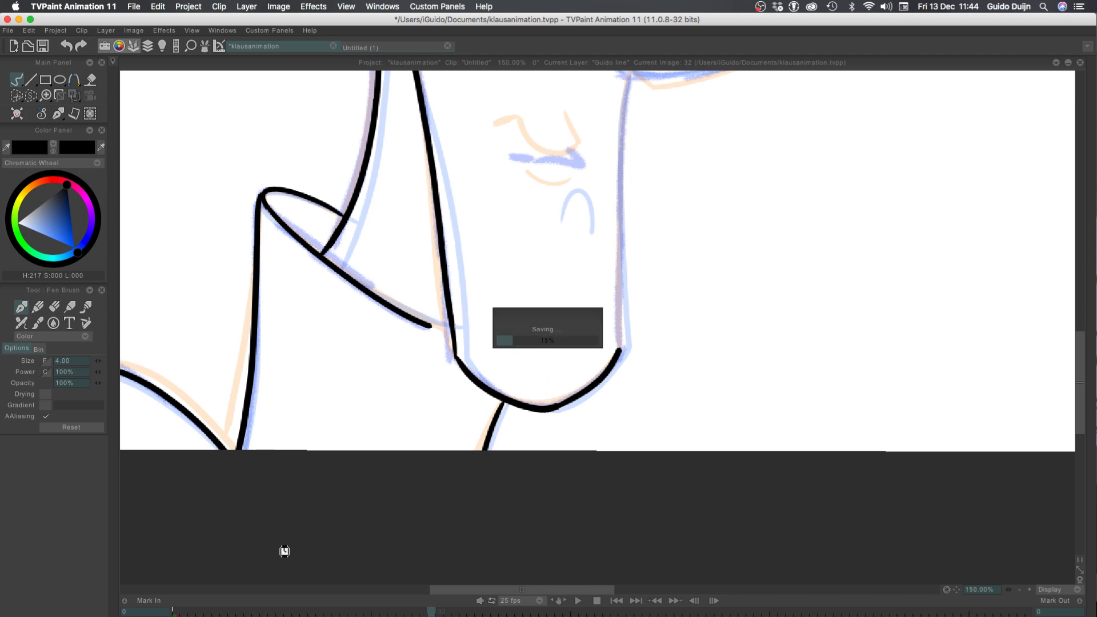
Extend the collar's lower edge to meet the jaw line, redoing the end of the stroke until it fits
mouse_move(437, 327)
mouse_down()
mouse_move(451, 329)
mouse_move(420, 323)
mouse_up()
key(super+z)
key(super+z)
key(super+z)
key(super+z)
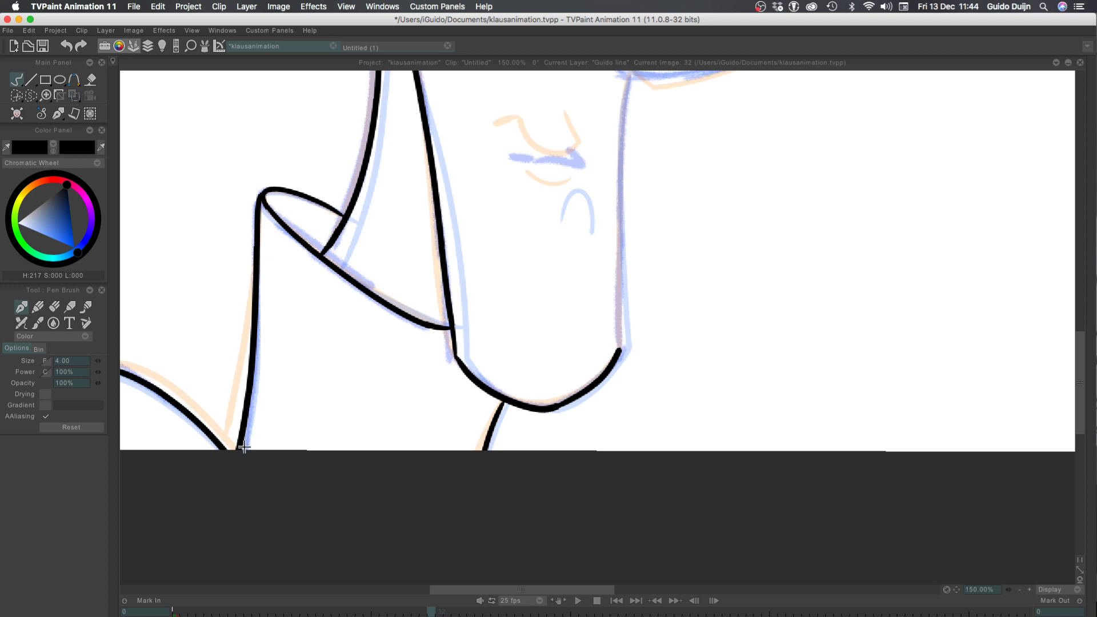
mouse_move(347, 163)
mouse_down()
mouse_move(297, 282)
mouse_move(302, 311)
mouse_up()
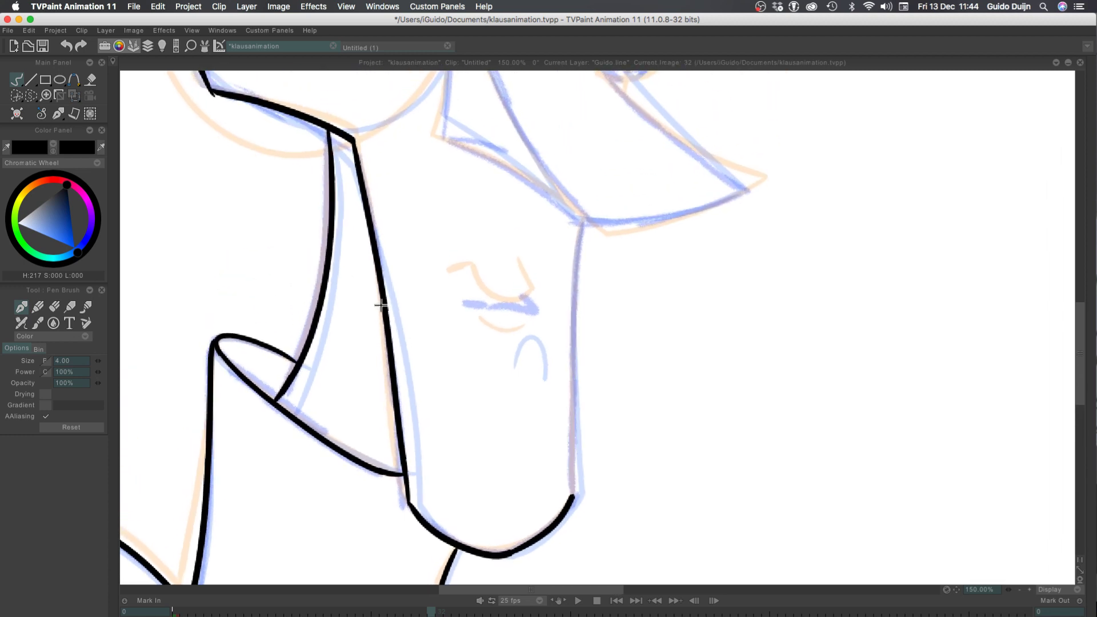
drag(579, 223, 569, 428)
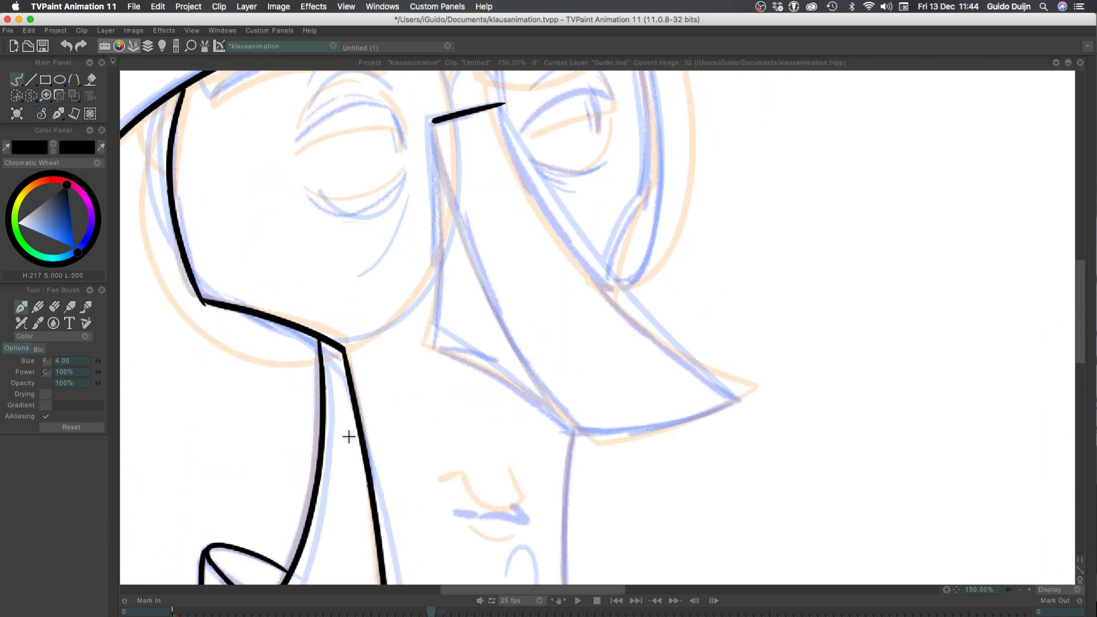
drag(348, 436, 407, 204)
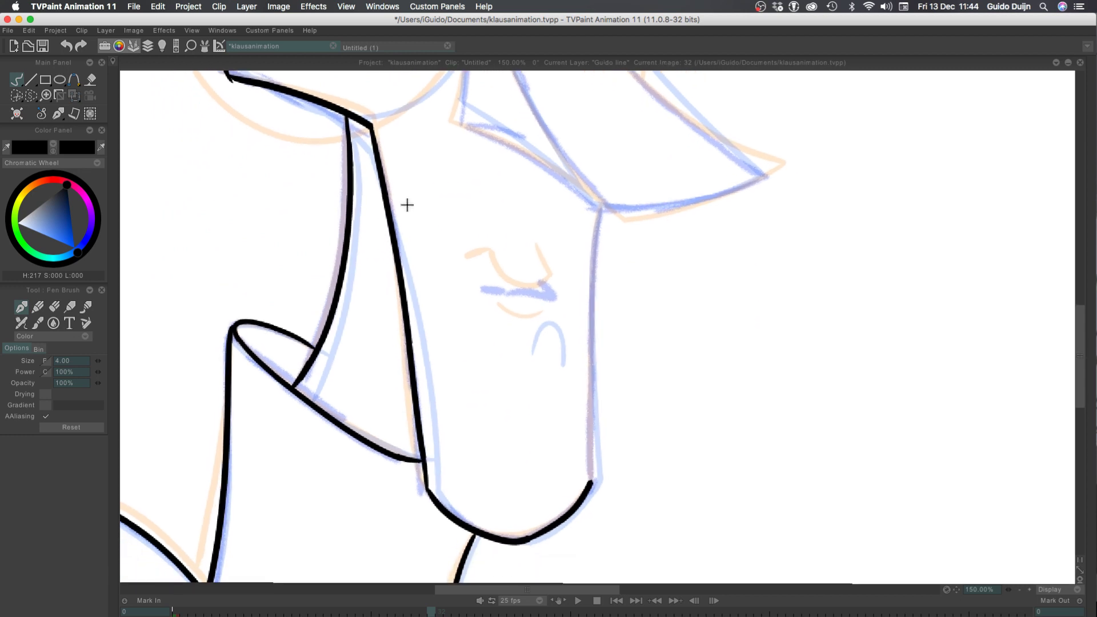
key(super+z)
drag(423, 461, 369, 442)
key(super+z)
drag(424, 468, 362, 438)
key(super+z)
Ink the front edge of the face from the chin up to the underside of the nose
mouse_move(601, 210)
mouse_down()
mouse_move(587, 472)
mouse_move(598, 215)
mouse_up()
key(super+z)
key(super+z)
drag(591, 480, 596, 210)
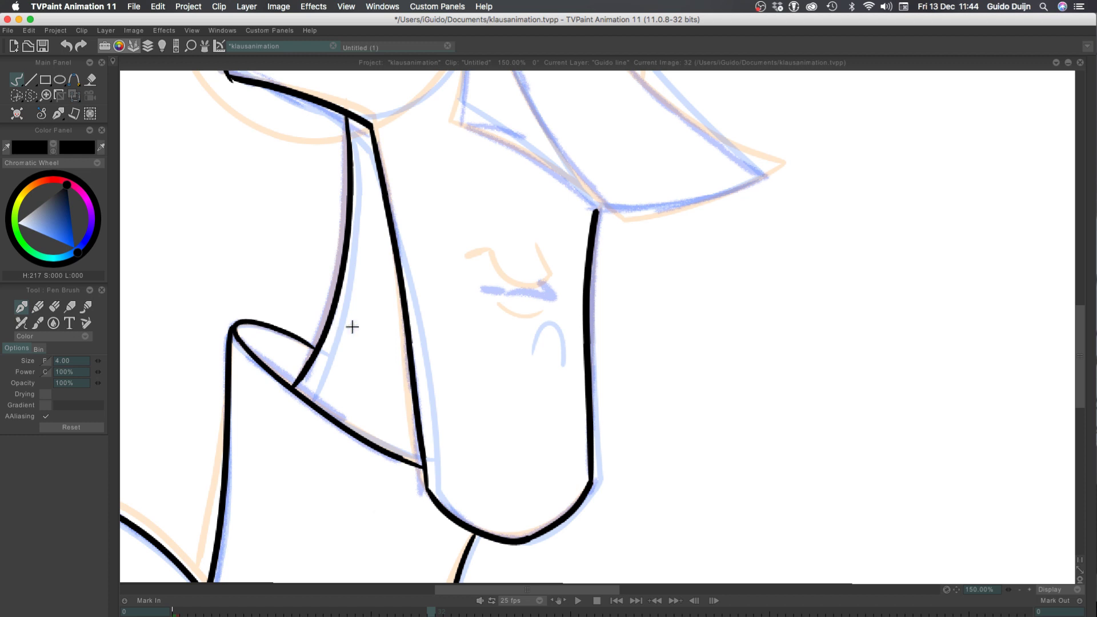
Ink the mouth as a short, nearly horizontal line with a hooked corner on the side facing the front of the face
drag(510, 291, 556, 296)
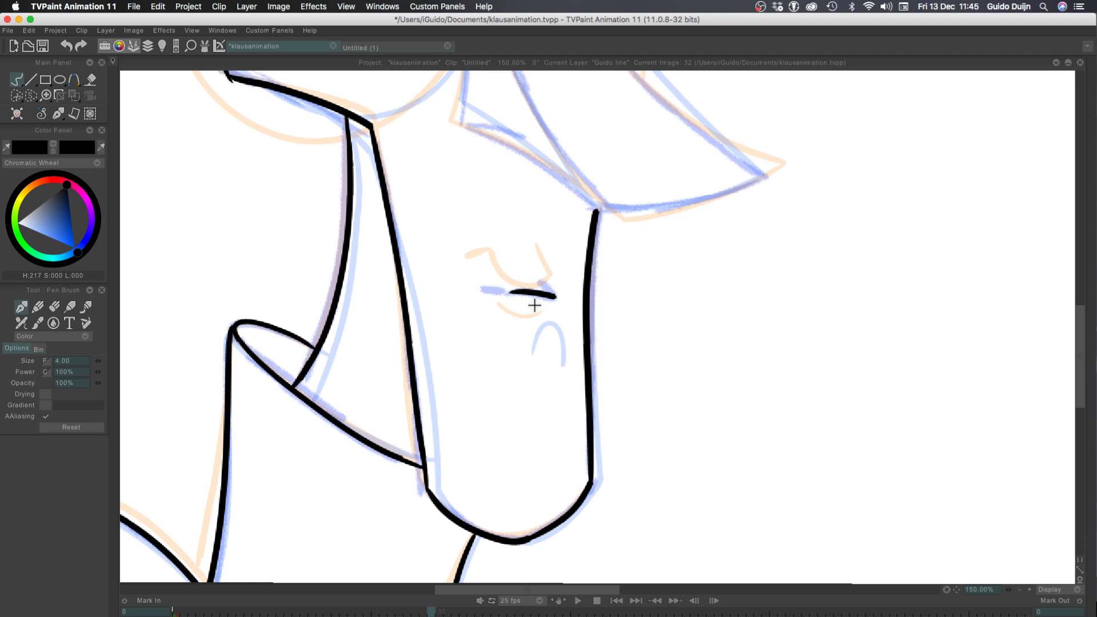
drag(532, 275, 555, 297)
key(ctrl+z)
drag(507, 293, 489, 296)
key(super+z)
drag(443, 206, 333, 335)
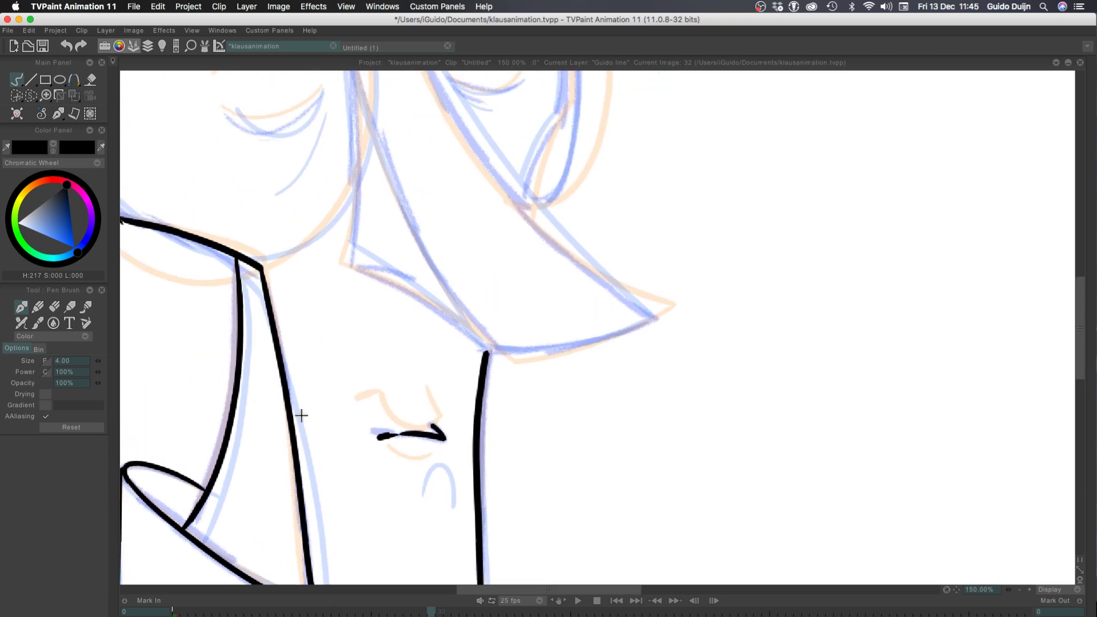
Ink the short line across the nose bridge and the nose's long front ridge down to its tip, redoing the ridge until it fits
drag(264, 344, 284, 428)
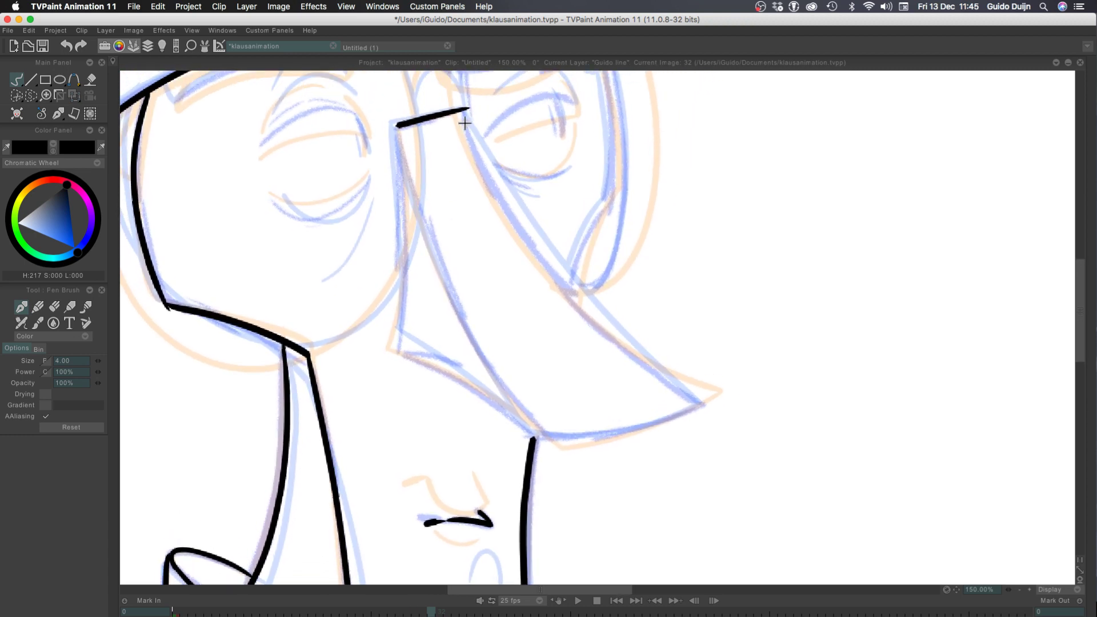
mouse_move(467, 109)
mouse_down()
mouse_move(483, 174)
mouse_move(687, 395)
mouse_up()
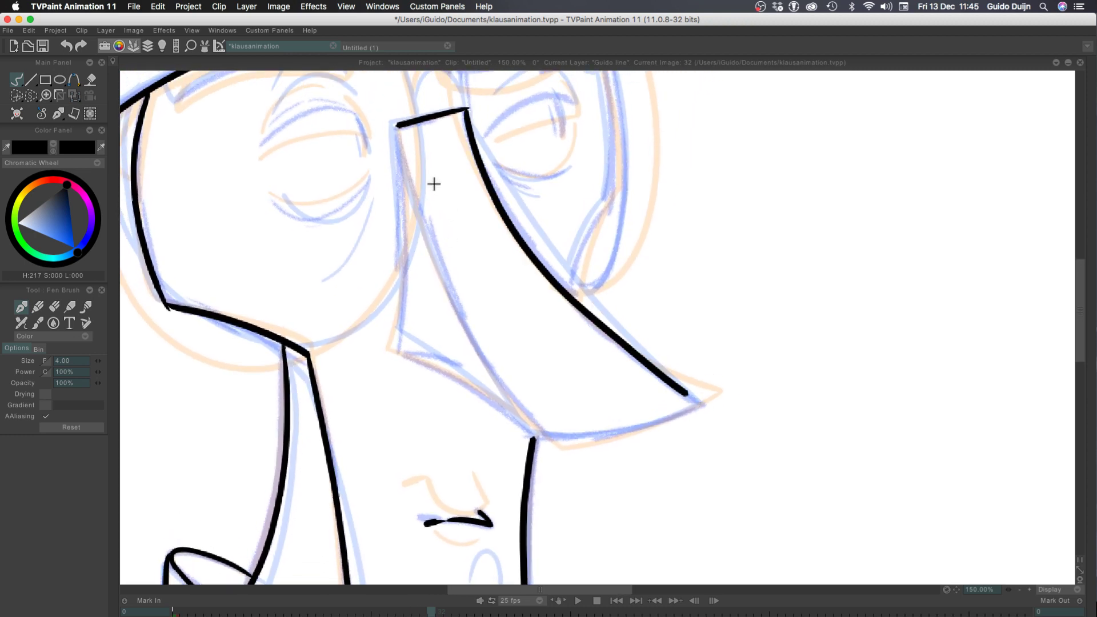
key(super+z)
mouse_move(466, 109)
mouse_down()
mouse_move(541, 249)
mouse_move(688, 389)
mouse_up()
key(super+z)
mouse_move(467, 109)
mouse_down()
mouse_move(480, 144)
mouse_move(620, 314)
mouse_up()
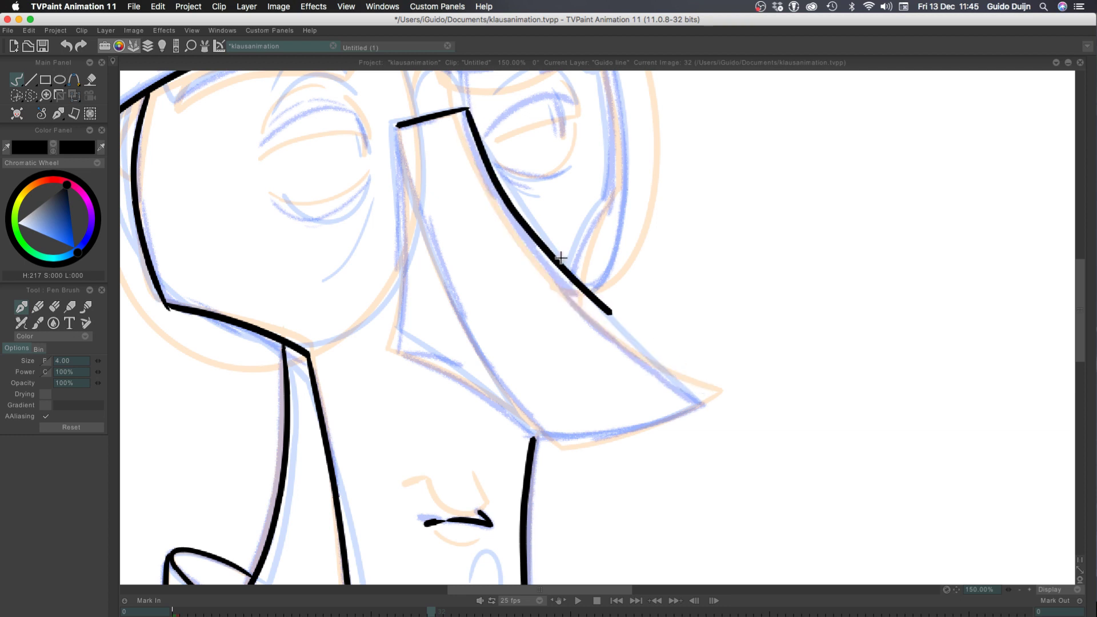
key(super+z)
mouse_move(466, 108)
mouse_down()
mouse_move(502, 203)
mouse_move(657, 382)
mouse_move(700, 407)
mouse_up()
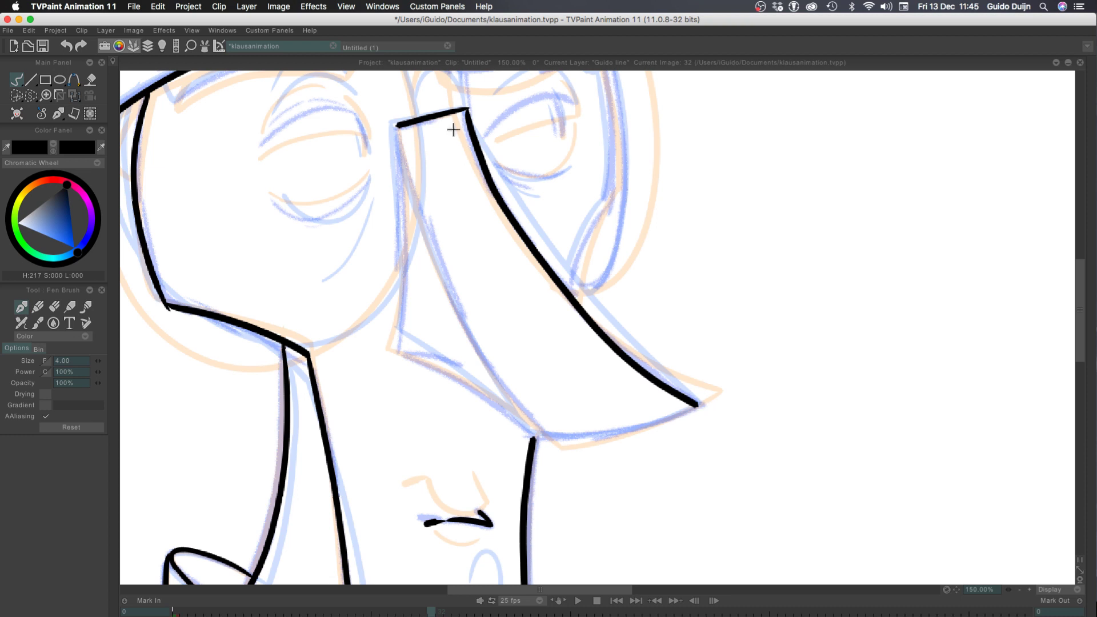
key(super+z)
mouse_move(464, 109)
mouse_down()
mouse_move(516, 215)
mouse_move(573, 294)
mouse_move(700, 395)
mouse_up()
key(super+z)
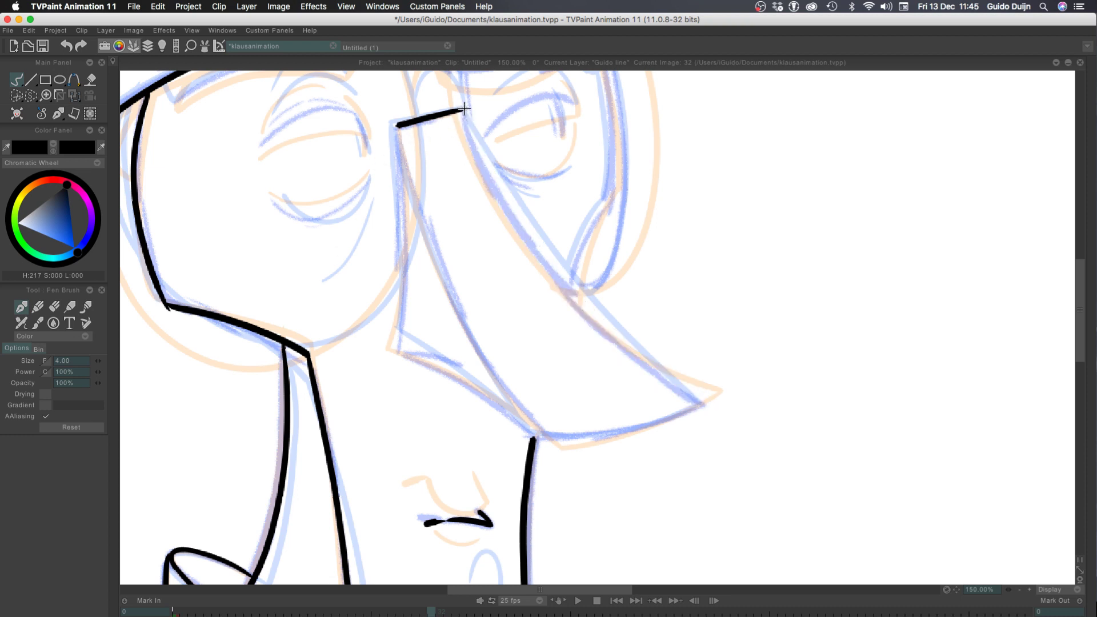
mouse_move(465, 112)
mouse_down()
mouse_move(577, 294)
mouse_move(710, 396)
mouse_up()
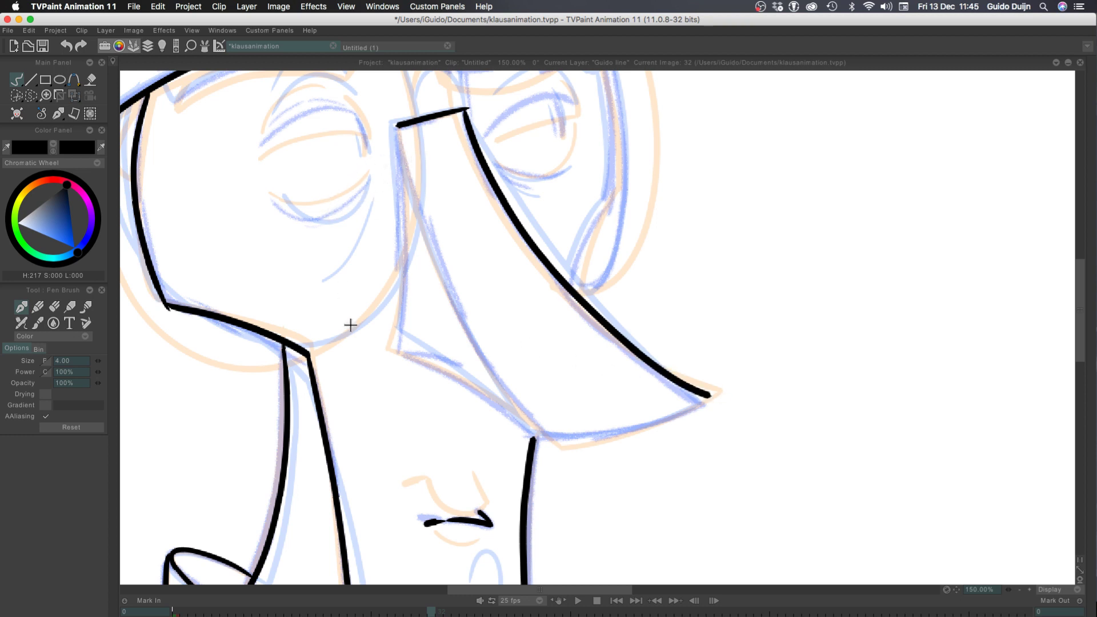
Ink the nose's curved underside from the tip back to the top of the face's front edge, redoing it until it fits
drag(708, 396, 547, 430)
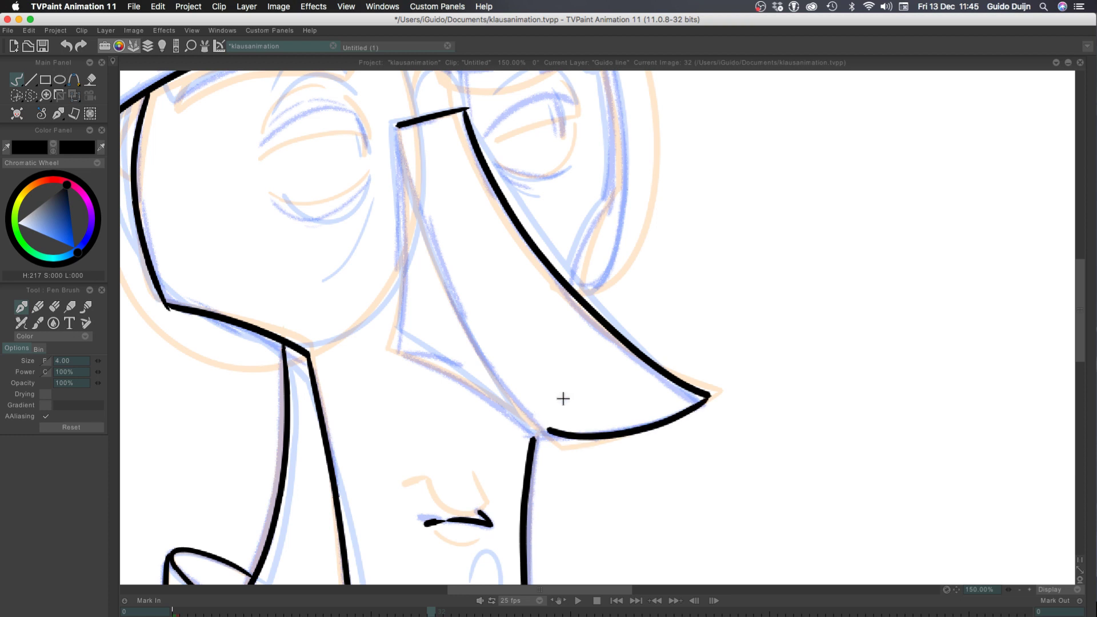
key(super+z)
drag(709, 396, 531, 426)
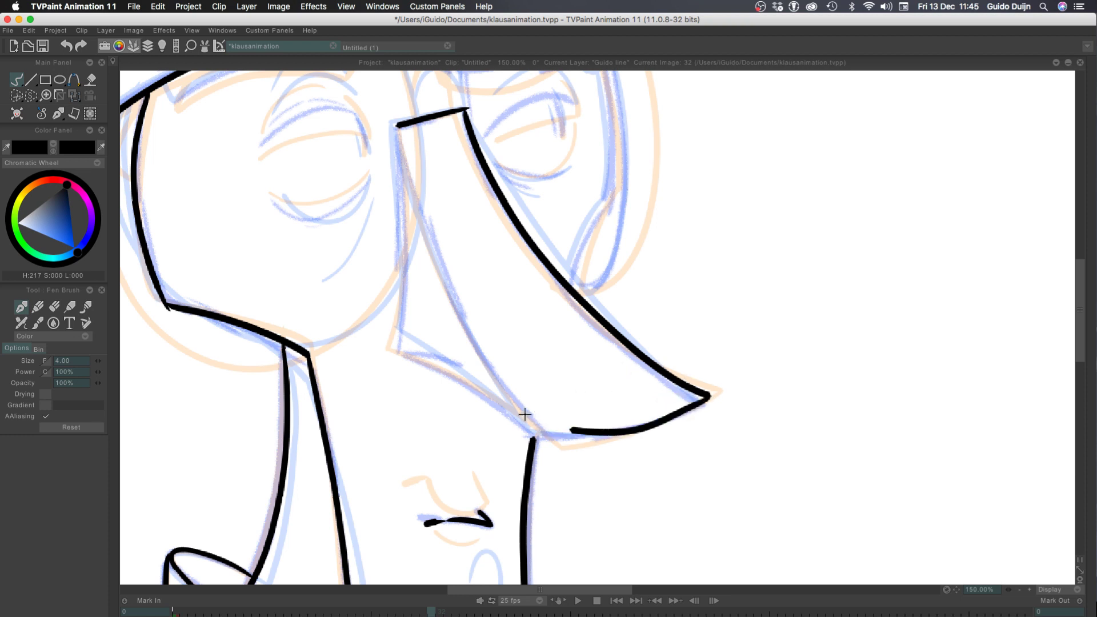
key(super+z)
drag(710, 397, 517, 421)
key(super+z)
mouse_move(710, 396)
mouse_down()
mouse_move(547, 430)
mouse_move(517, 423)
mouse_move(560, 438)
mouse_move(521, 432)
mouse_up()
key(super+z)
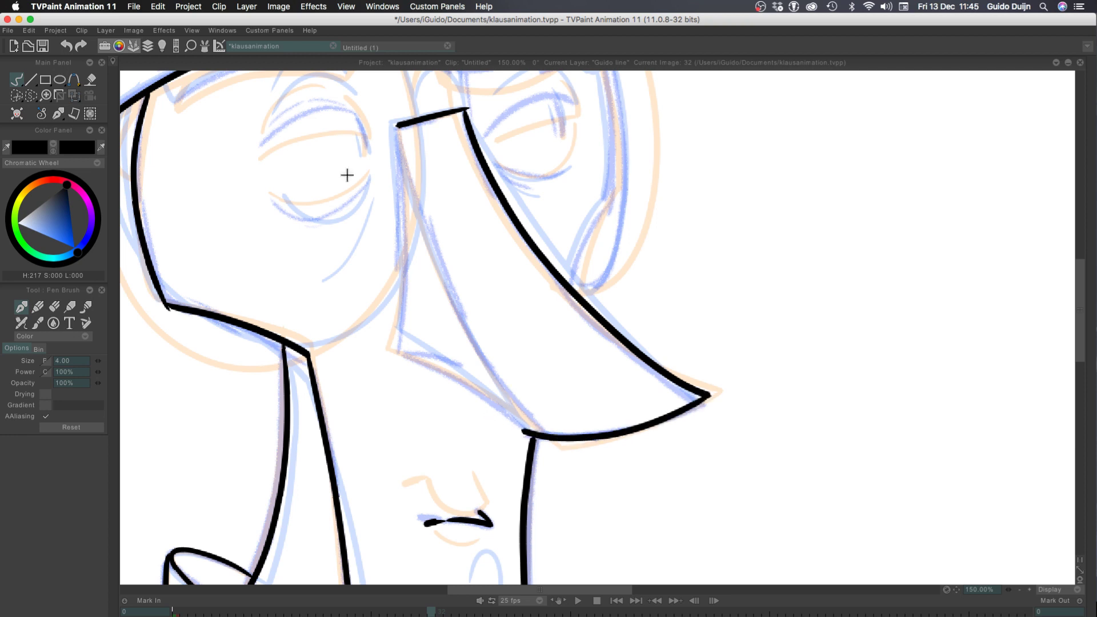
Ink the nose's inner ridge line from the bridge to its base, and the side edge with the slanted lower edge
drag(394, 122, 514, 377)
key(super+z)
mouse_move(395, 124)
mouse_down()
mouse_move(470, 326)
mouse_move(535, 426)
mouse_up()
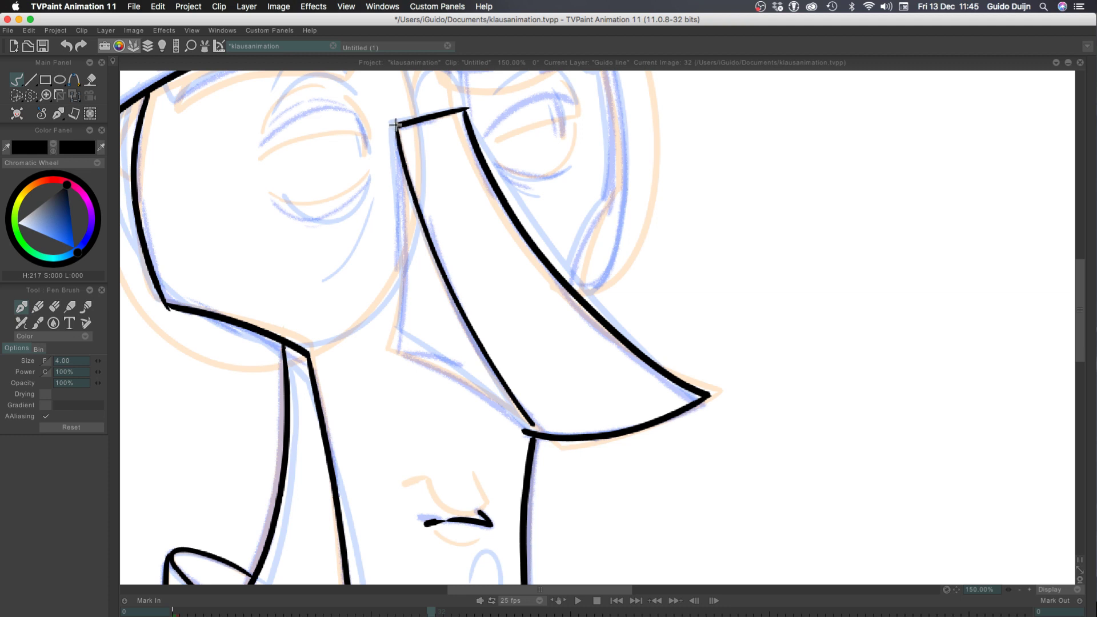
drag(395, 125, 400, 333)
key(super+z)
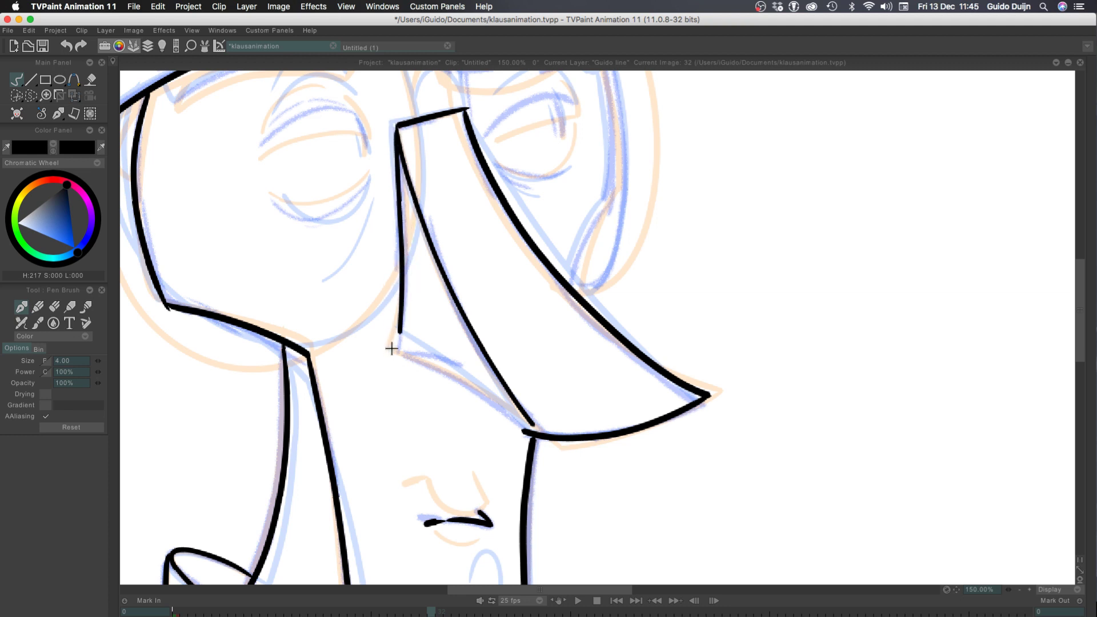
key(super+z)
mouse_move(397, 126)
mouse_down()
mouse_move(398, 341)
mouse_move(530, 427)
mouse_up()
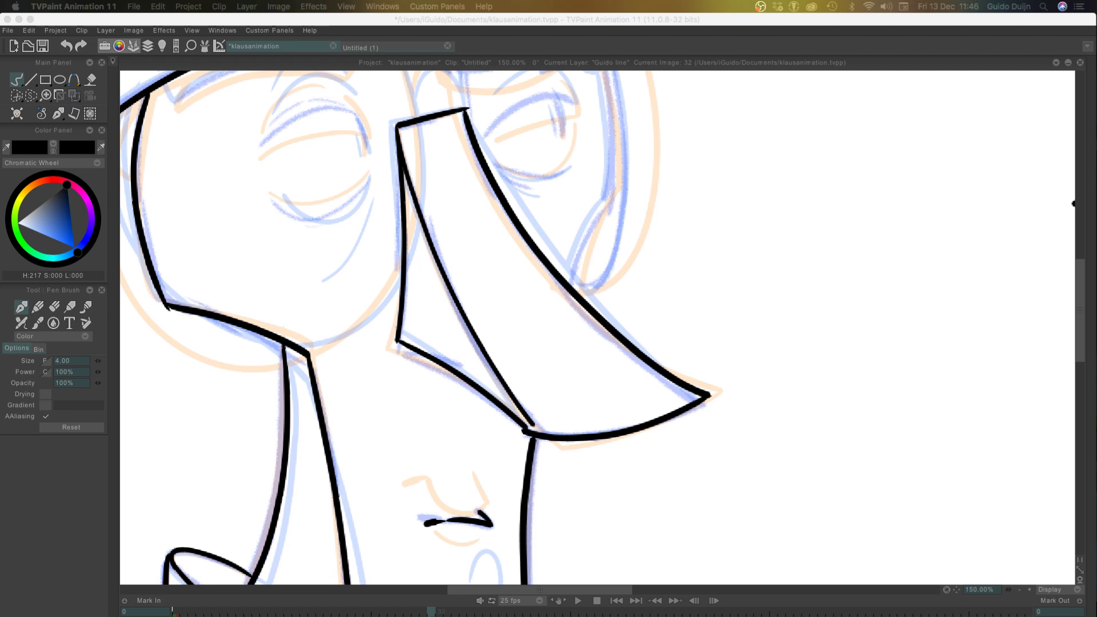
Ink the far cheek's contour from the nose ridge outward and up along the face edge to the brow
click(572, 469)
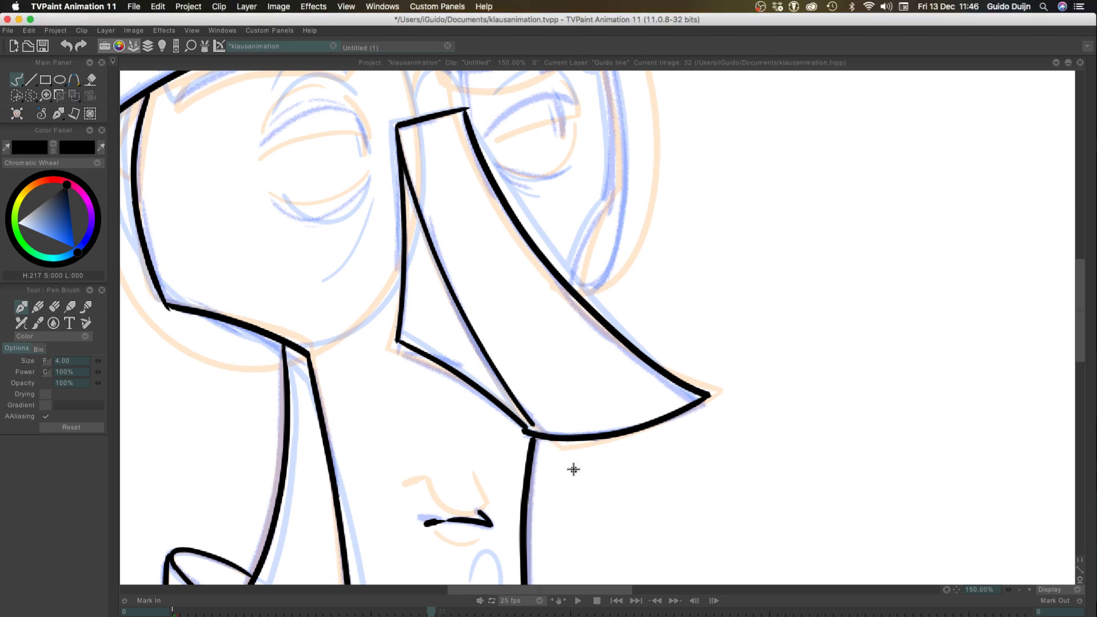
click(574, 470)
click(1020, 590)
click(1020, 590)
click(1020, 589)
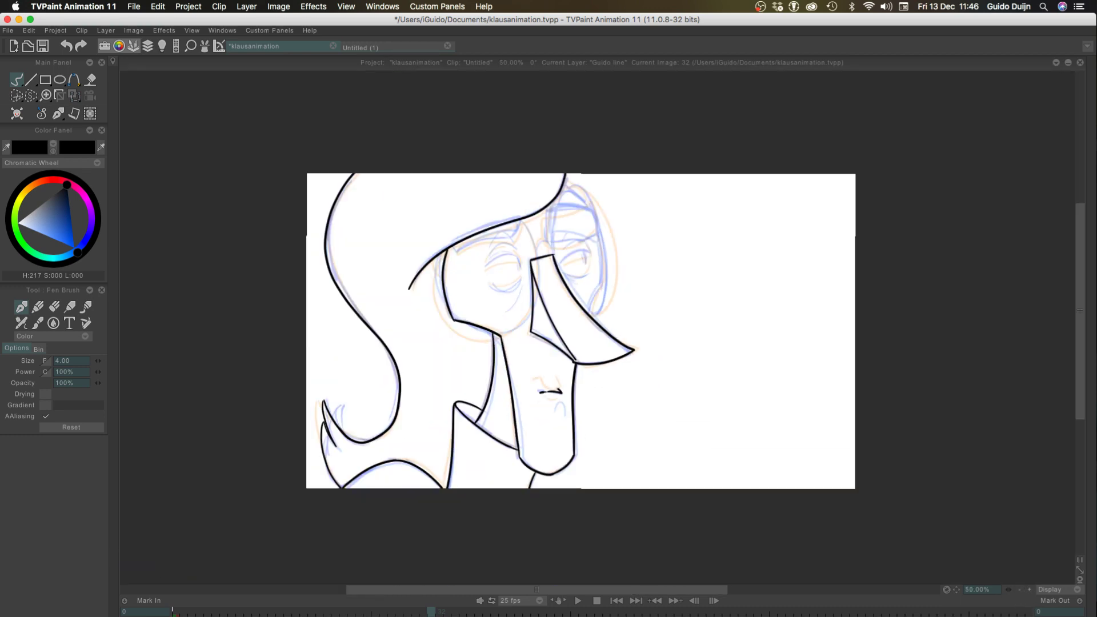
click(1030, 590)
mouse_move(548, 616)
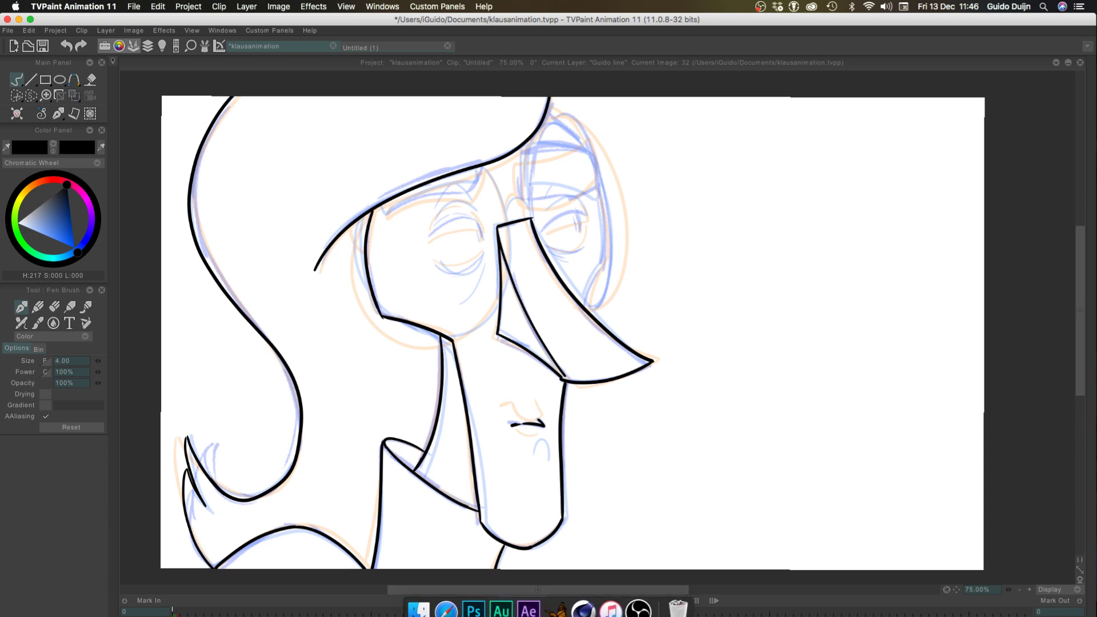
click(1029, 590)
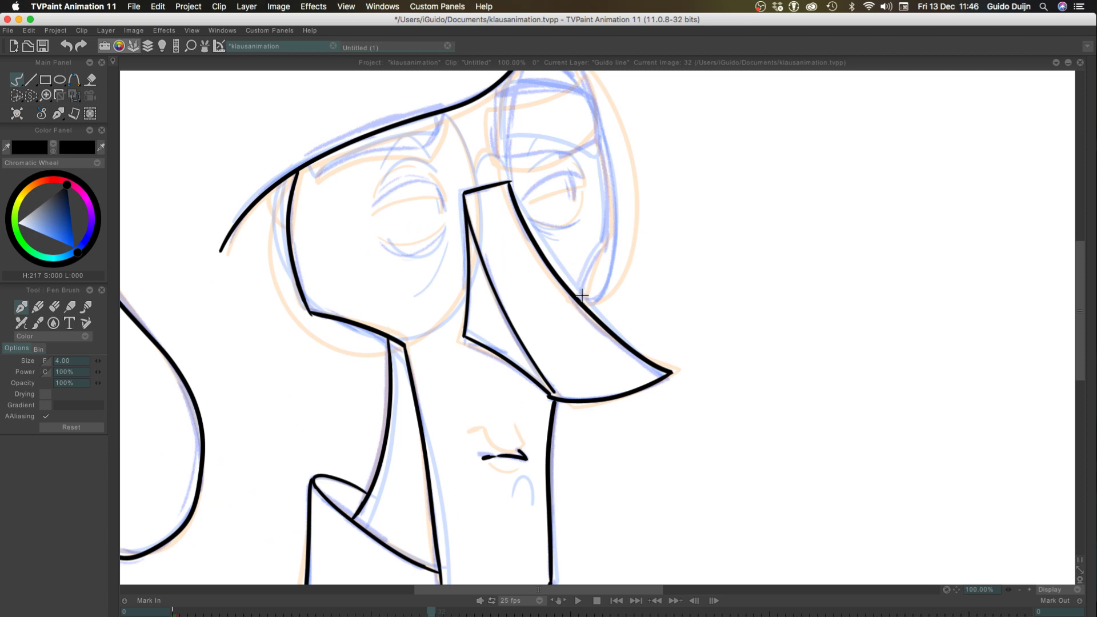
drag(581, 296, 601, 250)
drag(429, 291, 436, 425)
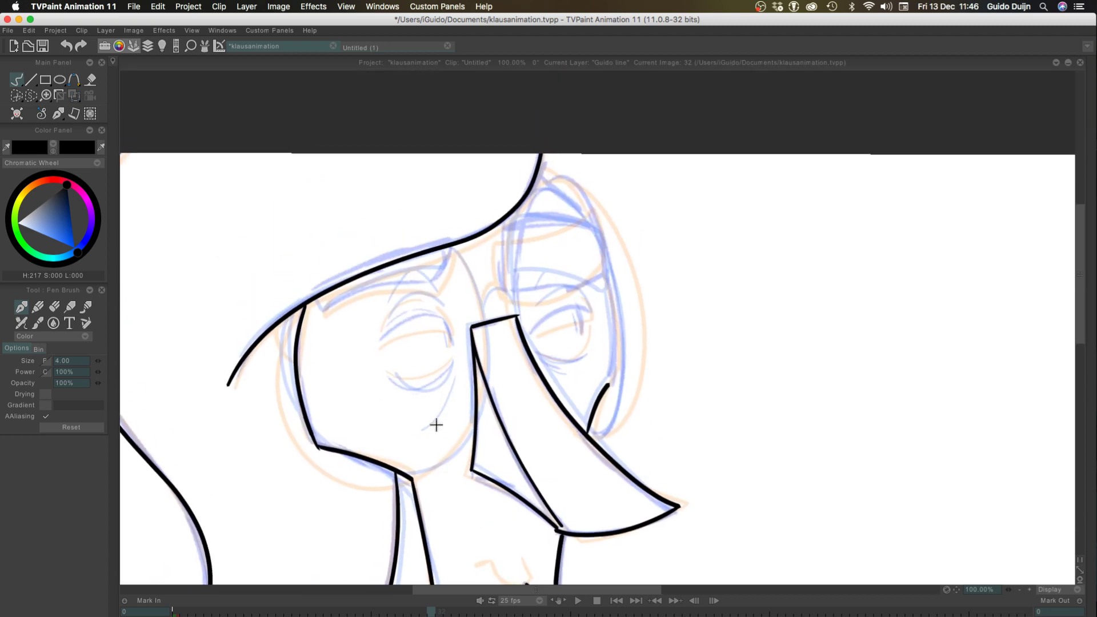
click(1029, 589)
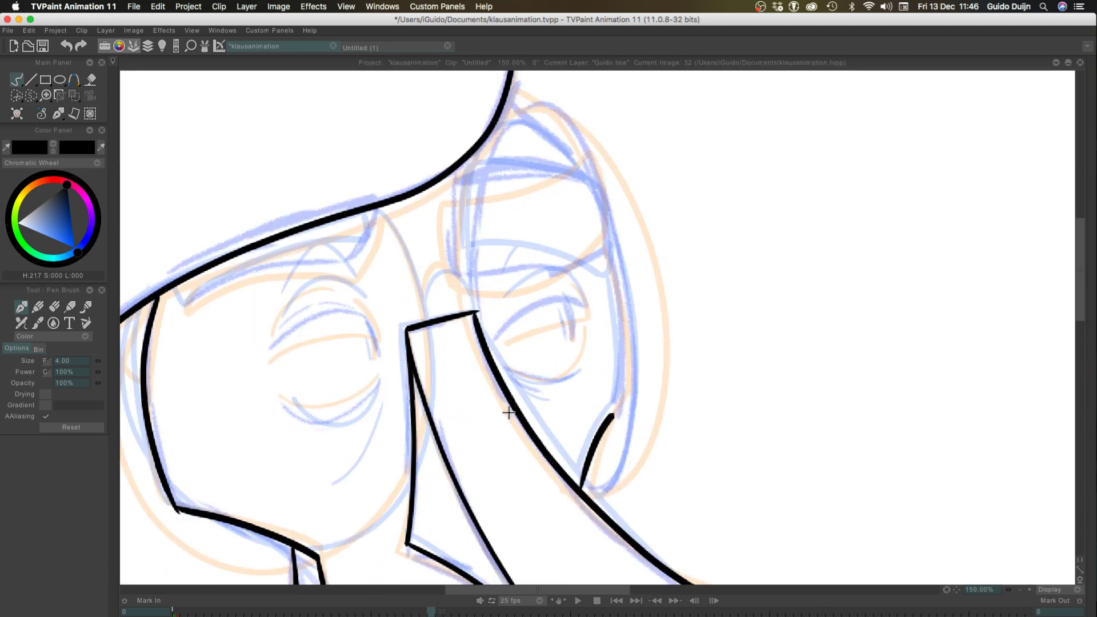
drag(620, 407, 607, 243)
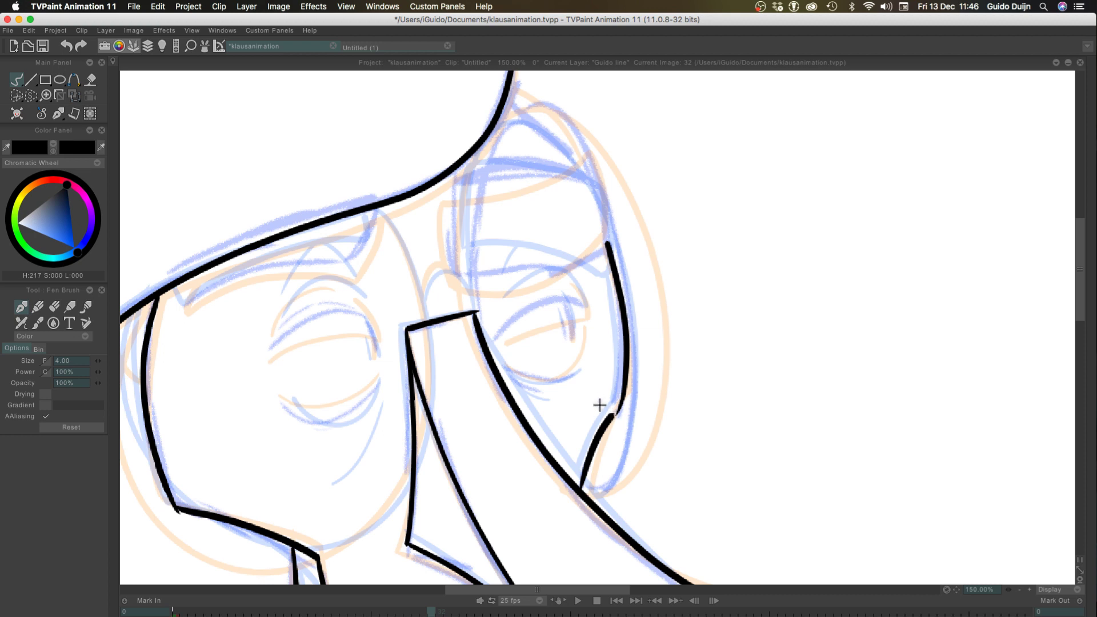
key(ctrl+z)
drag(605, 417, 611, 241)
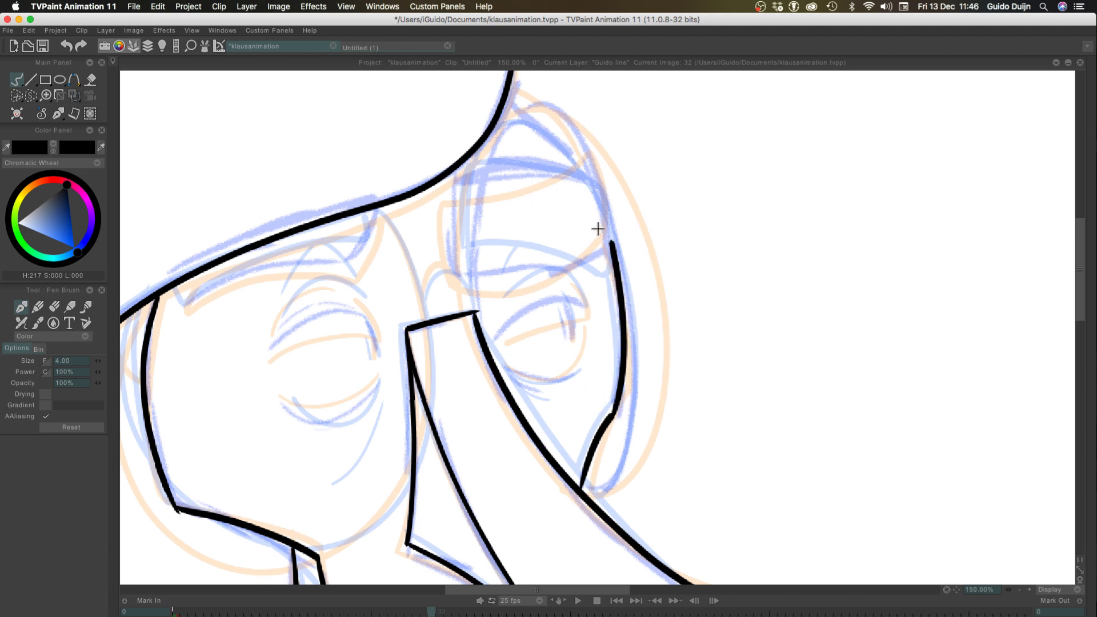
Ink the far eyebrow's outer, upper and inner edges, with the upper edge meeting the hairline
drag(600, 184, 608, 252)
key(ctrl+z)
drag(600, 179, 609, 255)
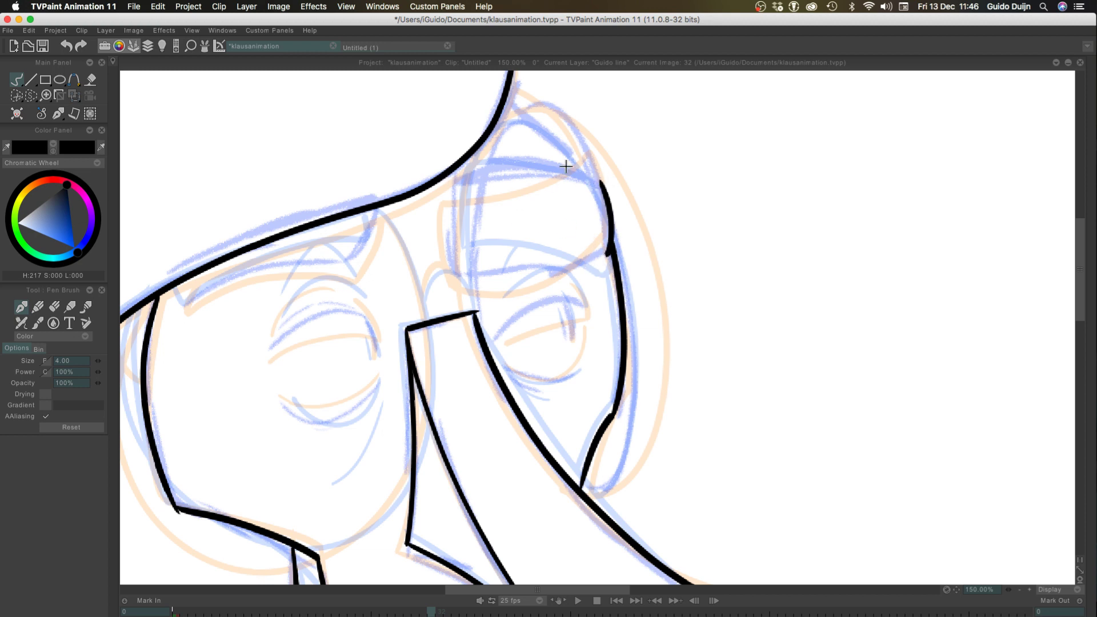
mouse_move(600, 181)
mouse_down()
mouse_move(566, 167)
mouse_move(460, 273)
mouse_up()
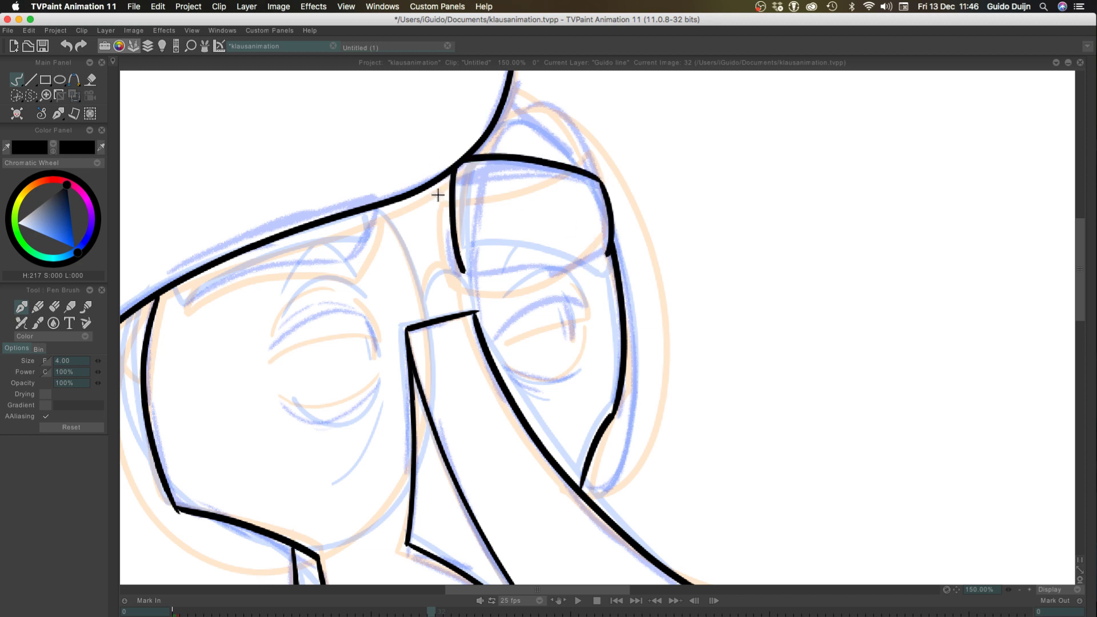
key(ctrl+z)
drag(452, 167, 454, 280)
key(ctrl+z)
drag(450, 169, 457, 277)
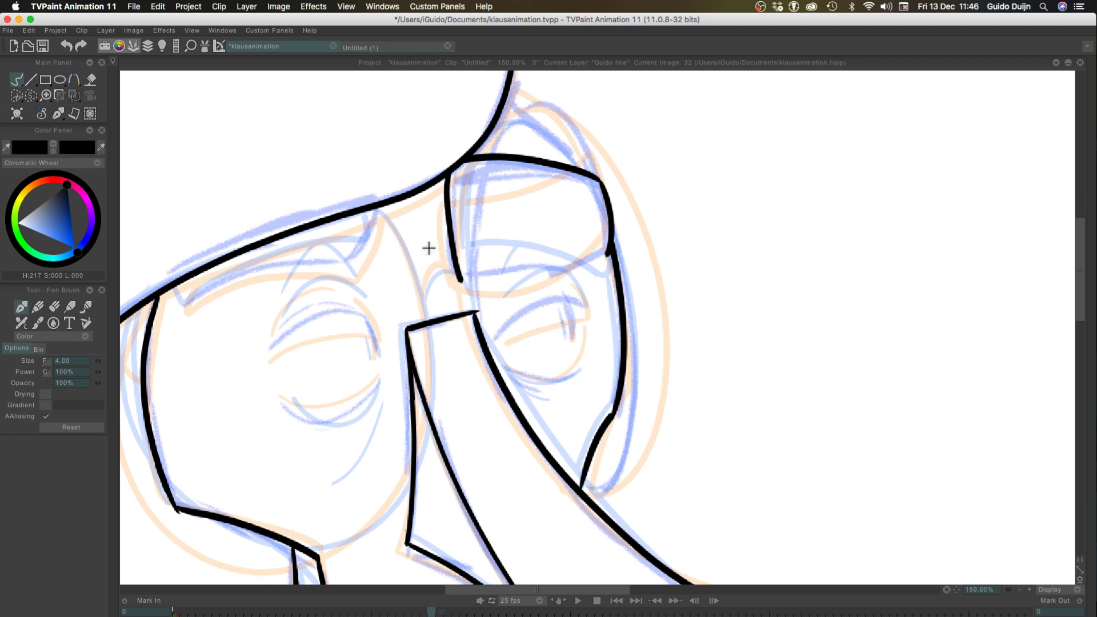
key(ctrl+z)
drag(450, 171, 455, 269)
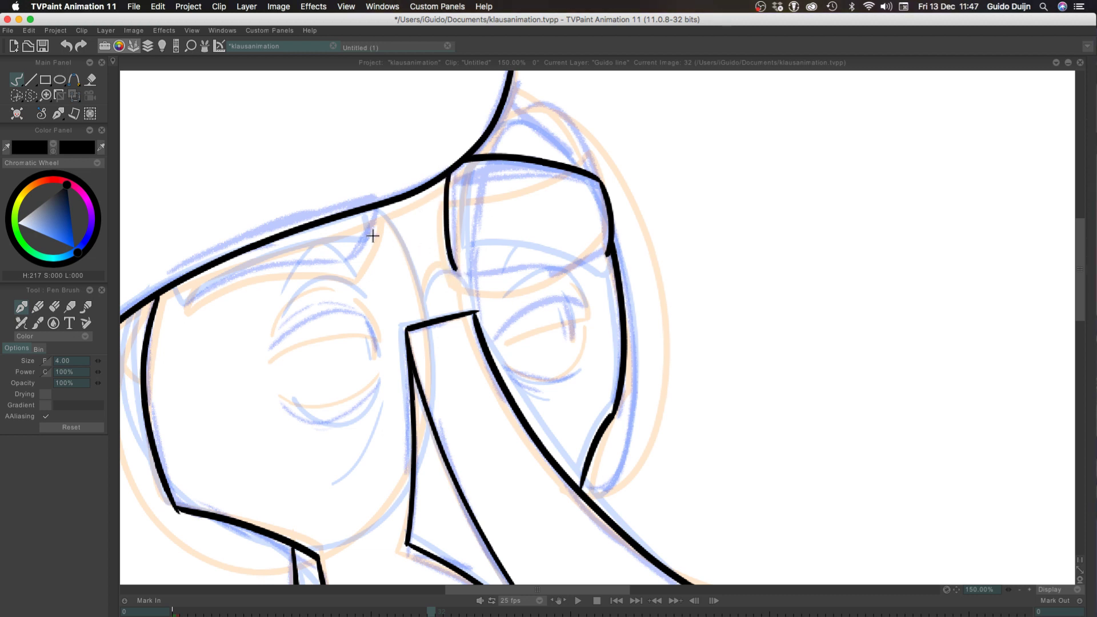
mouse_move(380, 204)
mouse_down()
mouse_move(334, 277)
mouse_move(218, 276)
mouse_move(184, 291)
mouse_up()
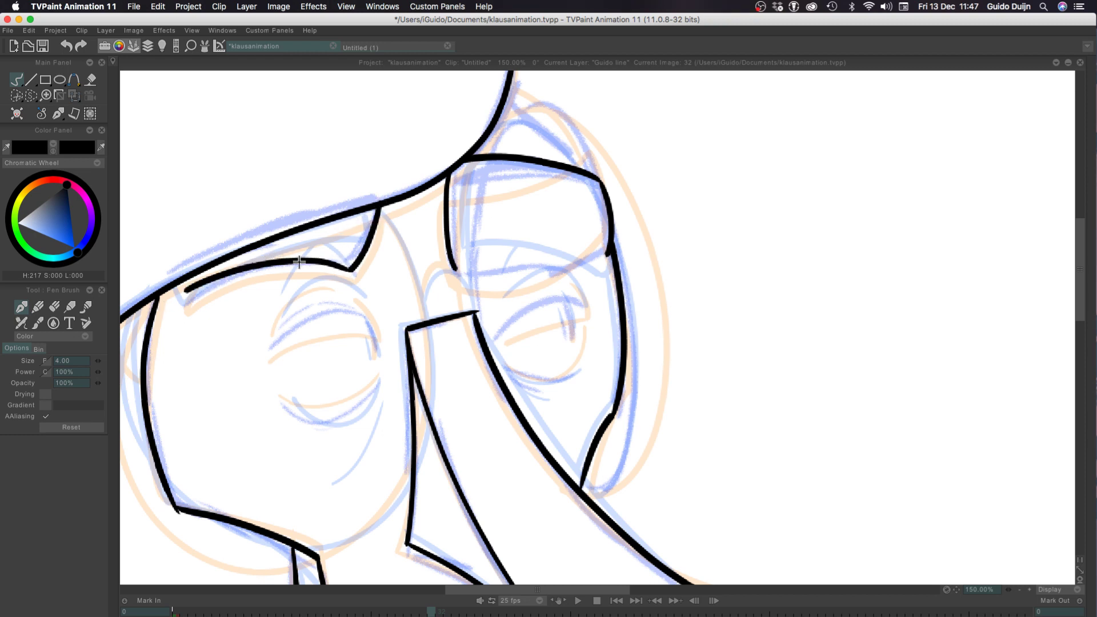
key(ctrl+z)
mouse_move(352, 269)
mouse_down()
mouse_move(259, 276)
mouse_move(194, 305)
mouse_up()
key(ctrl+z)
drag(352, 267, 193, 304)
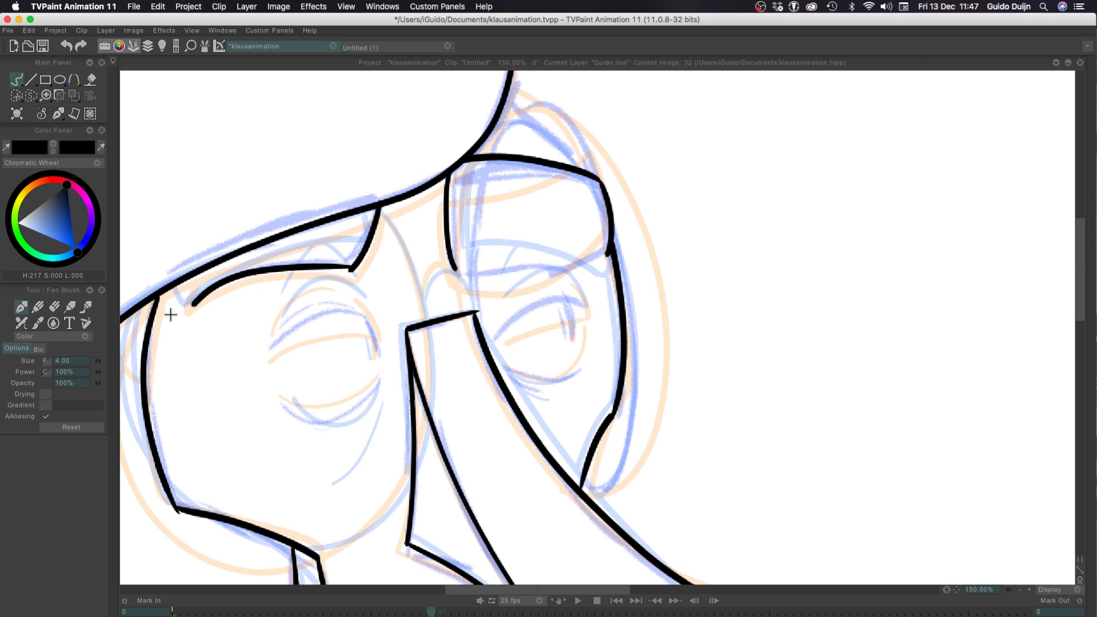
key(ctrl+z)
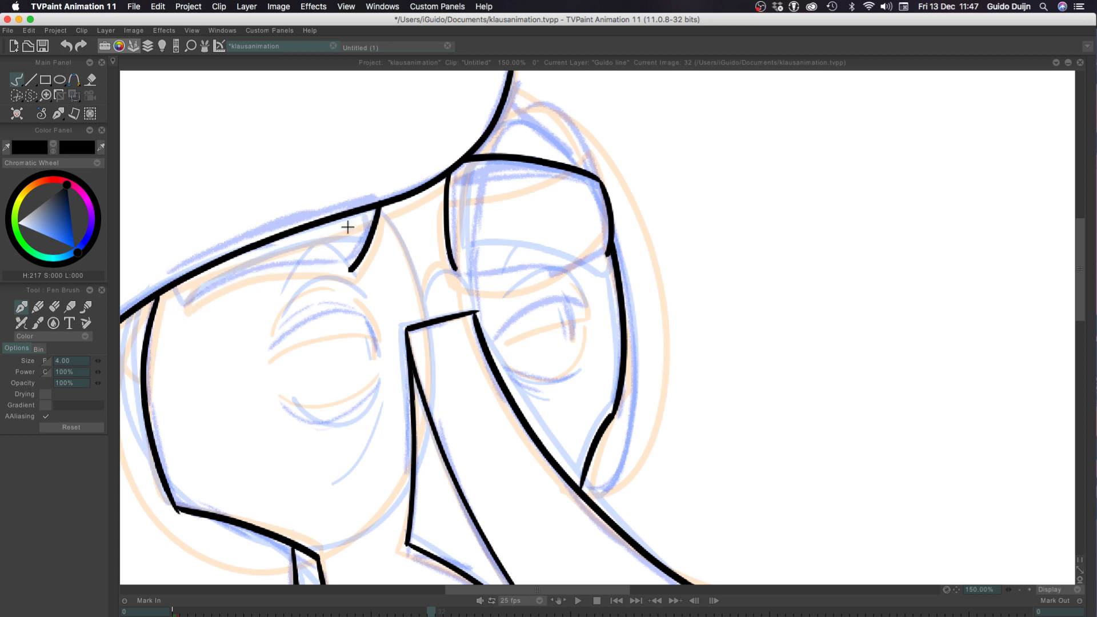
key(ctrl+z)
drag(378, 212, 350, 267)
key(ctrl+z)
drag(379, 215, 350, 272)
key(ctrl+z)
key(super+z)
Ink the near eyebrow below the hairline, with a short outer corner, a curved lower edge and an angled inner end
mouse_move(175, 283)
mouse_down()
mouse_move(201, 315)
mouse_move(180, 296)
mouse_move(187, 308)
mouse_move(224, 283)
mouse_move(282, 267)
mouse_up()
key(super+z)
key(super+z)
mouse_move(186, 305)
mouse_down()
mouse_move(318, 258)
mouse_move(374, 211)
mouse_up()
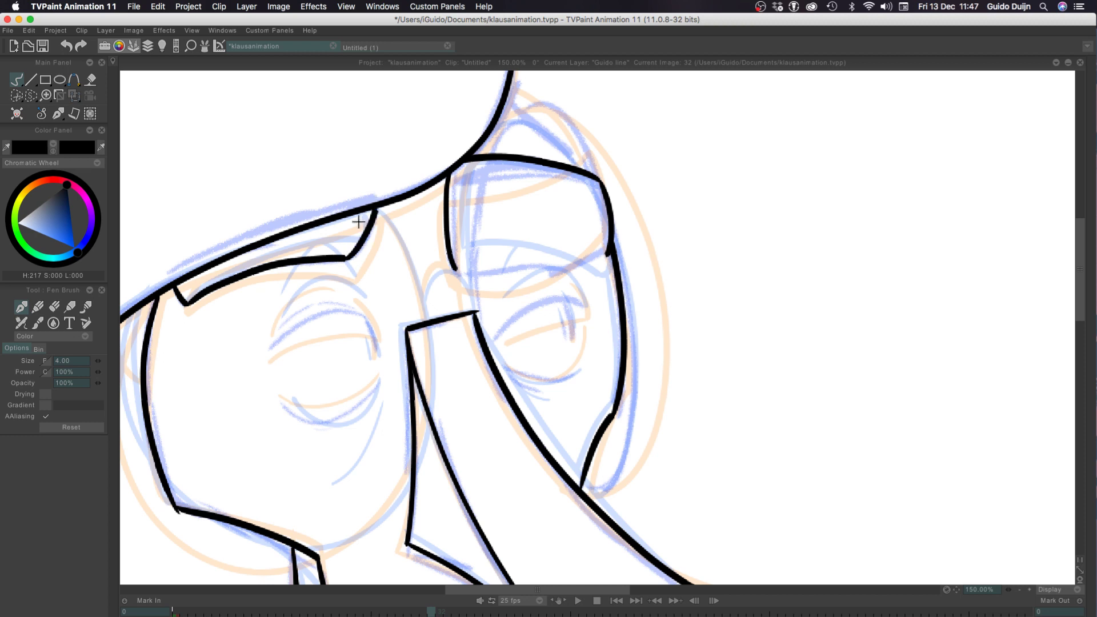
key(super+z)
drag(341, 258, 371, 209)
key(super+z)
drag(342, 258, 374, 195)
Close the far eyebrow with a lower edge from its inner side to a rounded outer corner, redoing it until it fits
drag(453, 267, 605, 256)
key(ctrl+z)
mouse_move(458, 271)
mouse_down()
mouse_move(583, 271)
mouse_move(606, 256)
mouse_move(580, 272)
mouse_move(604, 257)
mouse_up()
key(ctrl+z)
key(ctrl+z)
key(ctrl+z)
key(ctrl+z)
key(ctrl+z)
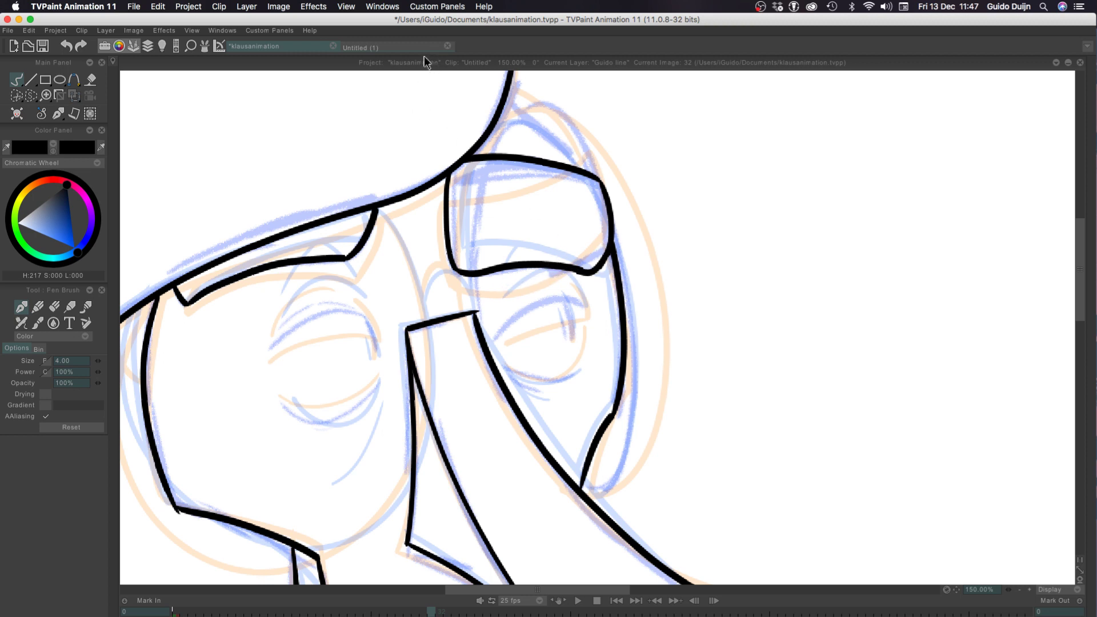
Ink the curved forehead contour from the far eyebrow's upper outer corner up to the hair, redoing it until it fits
drag(582, 167, 501, 99)
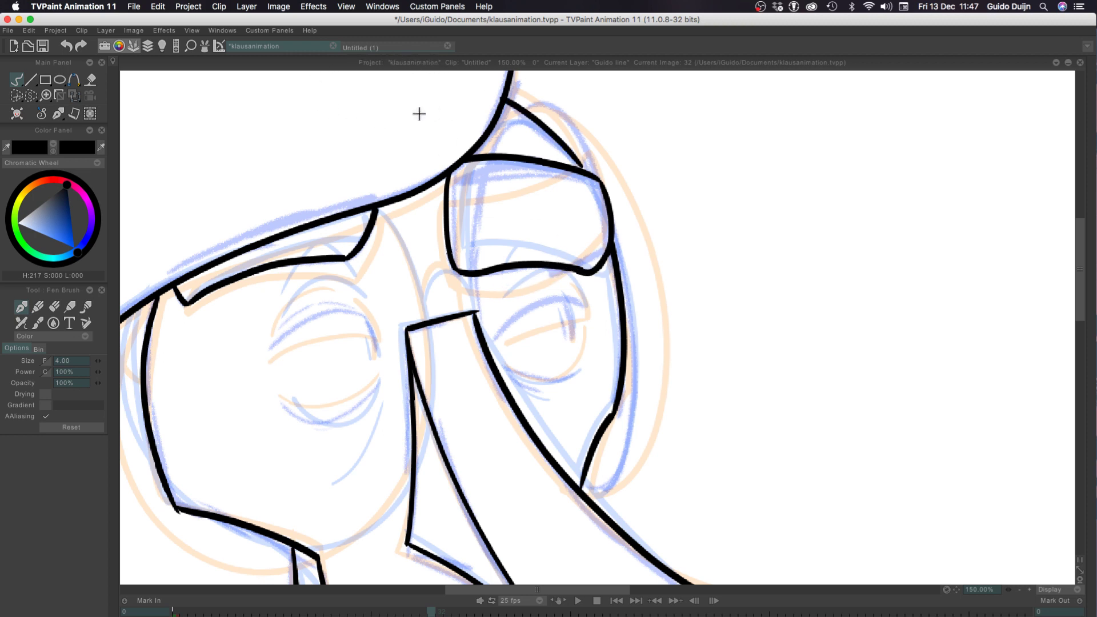
key(super+z)
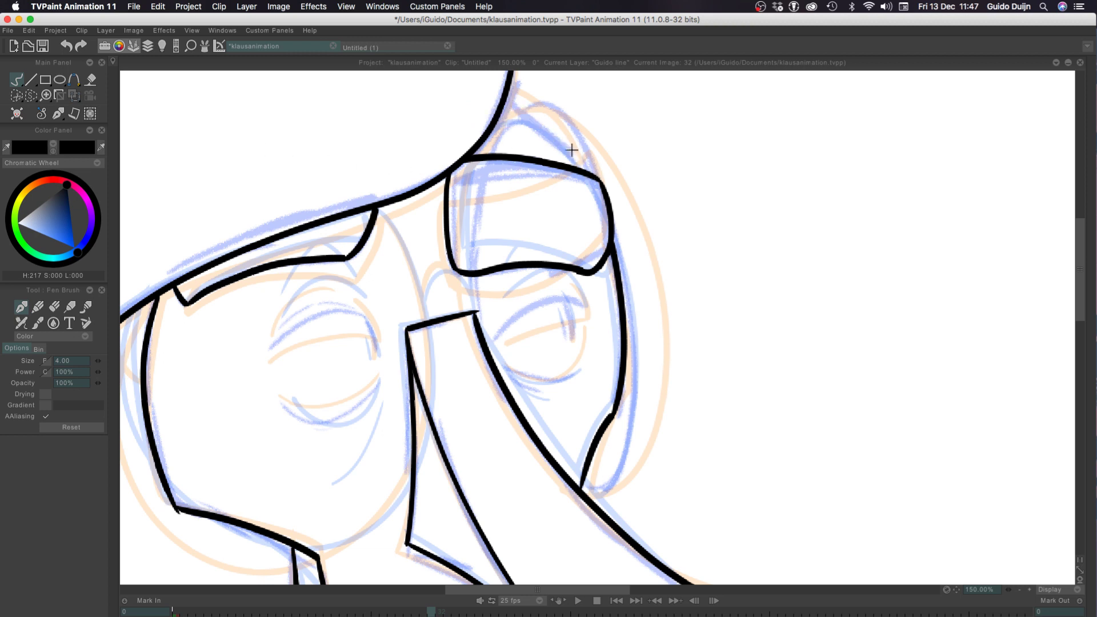
drag(589, 170, 510, 107)
key(super+z)
drag(586, 169, 503, 104)
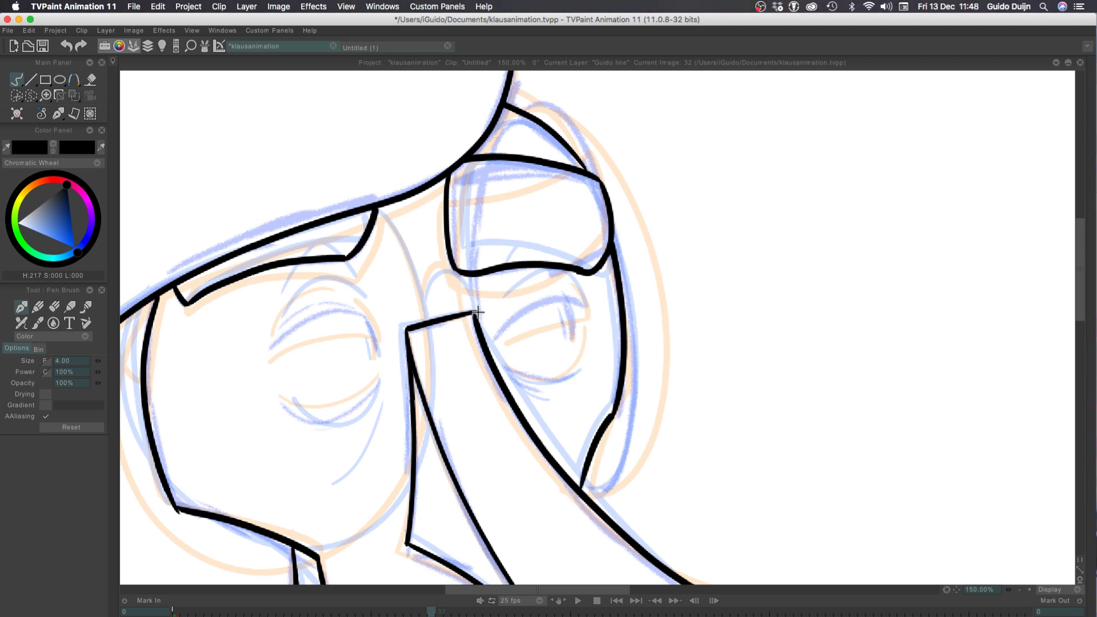
Ink the large oval lens around the far eye, from the nose bridge over the brow and round to the nose ridge
mouse_move(475, 311)
mouse_down()
mouse_move(487, 163)
mouse_move(636, 400)
mouse_move(549, 433)
mouse_up()
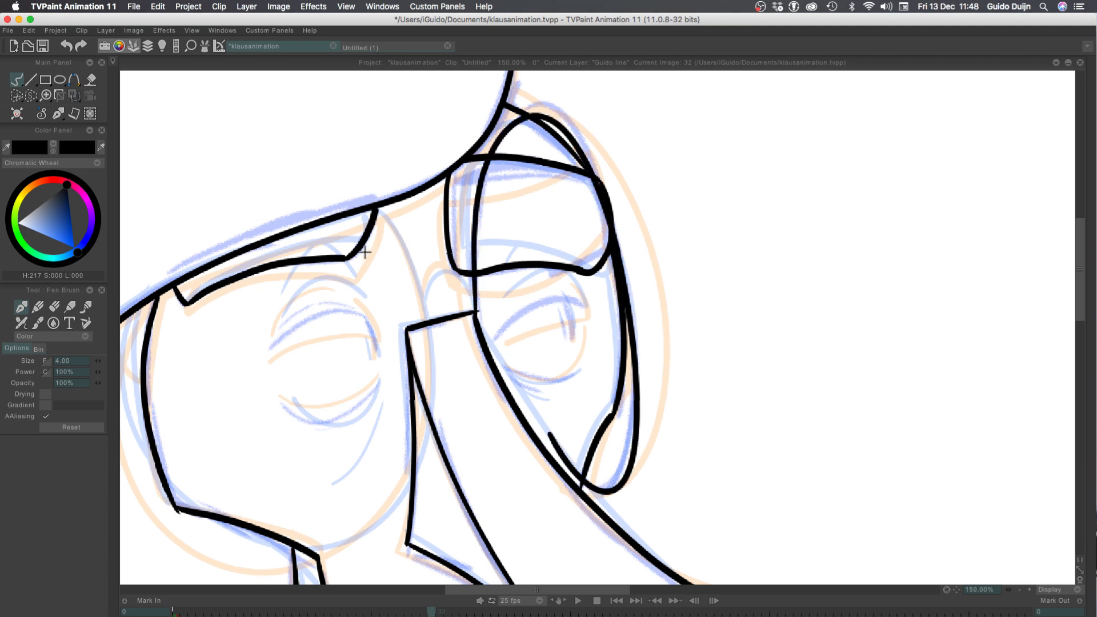
key(super+z)
mouse_move(475, 311)
mouse_down()
mouse_move(489, 132)
mouse_move(615, 219)
mouse_move(618, 478)
mouse_move(570, 466)
mouse_move(585, 486)
mouse_up()
key(super+z)
mouse_move(476, 313)
mouse_down()
mouse_move(489, 153)
mouse_move(607, 207)
mouse_move(622, 480)
mouse_move(574, 490)
mouse_up()
key(super+z)
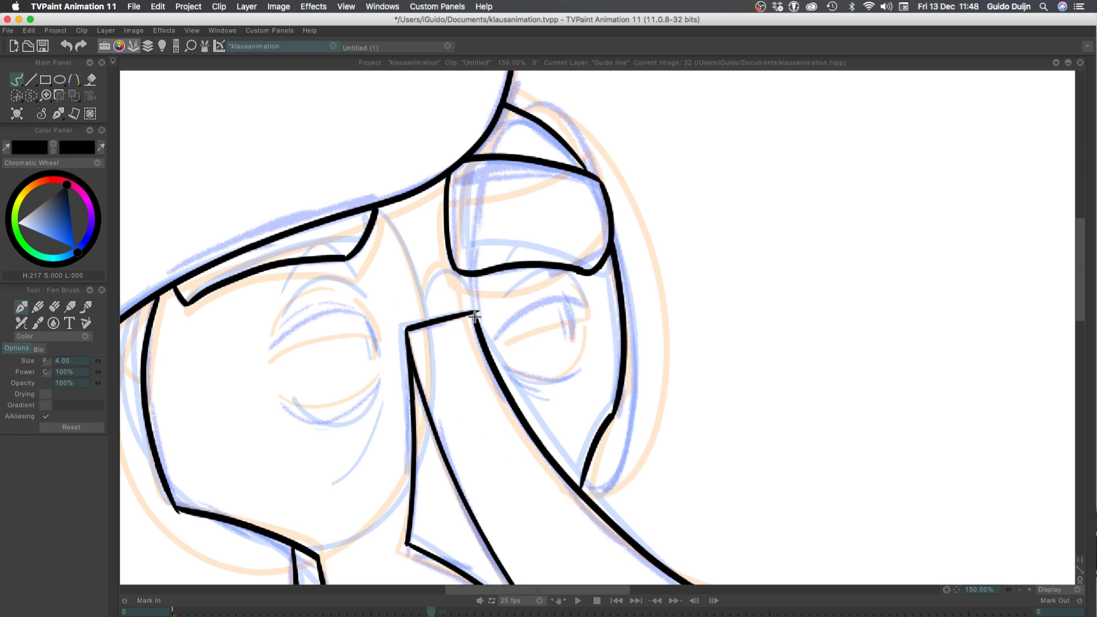
mouse_move(476, 313)
mouse_down()
mouse_move(581, 148)
mouse_move(635, 432)
mouse_move(578, 490)
mouse_up()
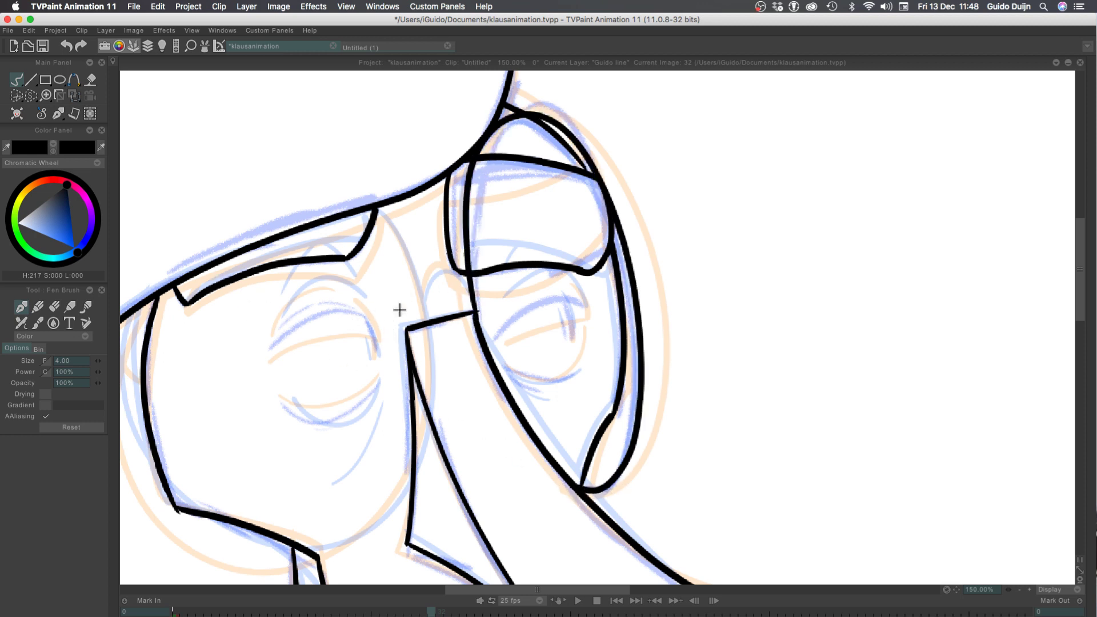
Ink the large round lens around the near eye and the short curved bridge to the far lens, redoing them until they fit
drag(210, 490, 320, 366)
mouse_move(251, 185)
mouse_down()
mouse_move(475, 410)
mouse_move(547, 209)
mouse_move(479, 72)
mouse_move(500, 92)
mouse_move(491, 378)
mouse_move(250, 340)
mouse_move(266, 172)
mouse_move(318, 155)
mouse_up()
key(super+z)
key(super+z)
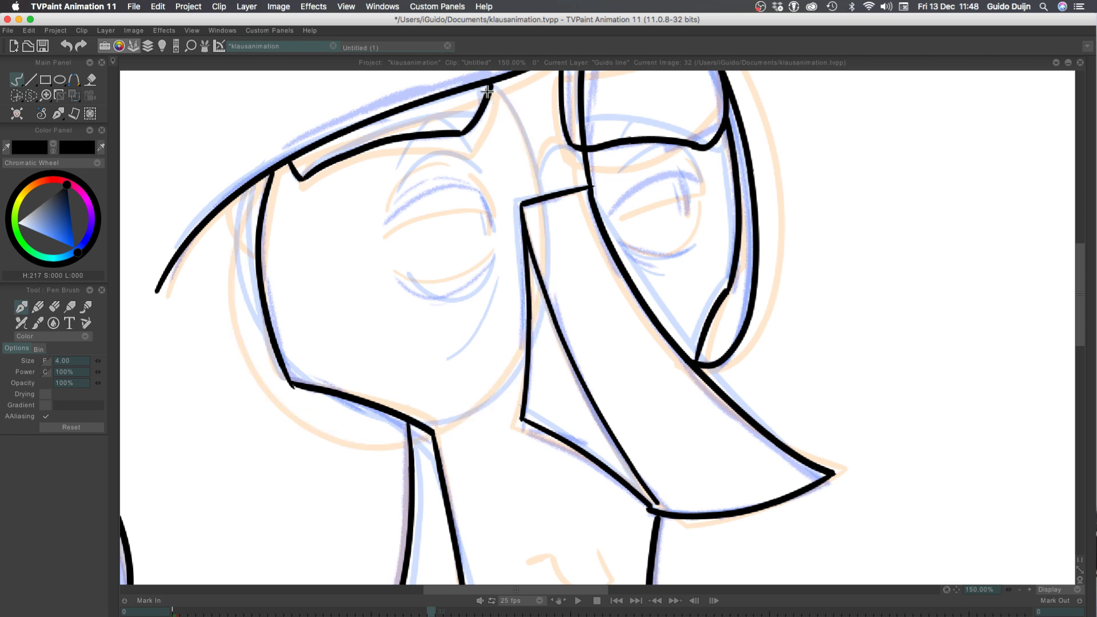
mouse_move(492, 84)
mouse_down()
mouse_move(502, 388)
mouse_move(251, 384)
mouse_move(236, 193)
mouse_move(251, 172)
mouse_up()
key(super+z)
mouse_move(493, 84)
mouse_down()
mouse_move(422, 430)
mouse_move(245, 166)
mouse_move(275, 187)
mouse_up()
key(super+z)
mouse_move(493, 85)
mouse_down()
mouse_move(499, 403)
mouse_move(233, 183)
mouse_up()
key(super+z)
mouse_move(493, 84)
mouse_down()
mouse_move(546, 241)
mouse_move(231, 214)
mouse_move(255, 172)
mouse_up()
key(super+z)
mouse_move(492, 84)
mouse_down()
mouse_move(538, 276)
mouse_move(366, 411)
mouse_move(259, 175)
mouse_up()
key(super+z)
mouse_move(513, 99)
mouse_down()
mouse_move(234, 251)
mouse_move(259, 174)
mouse_up()
key(super+z)
mouse_move(494, 84)
mouse_down()
mouse_move(320, 403)
mouse_move(267, 174)
mouse_move(507, 412)
mouse_move(272, 174)
mouse_up()
key(super+z)
key(super+z)
mouse_move(492, 84)
mouse_down()
mouse_move(451, 428)
mouse_move(270, 176)
mouse_up()
key(super+z)
mouse_move(490, 85)
mouse_down()
mouse_move(529, 146)
mouse_move(468, 404)
mouse_move(226, 299)
mouse_move(272, 169)
mouse_up()
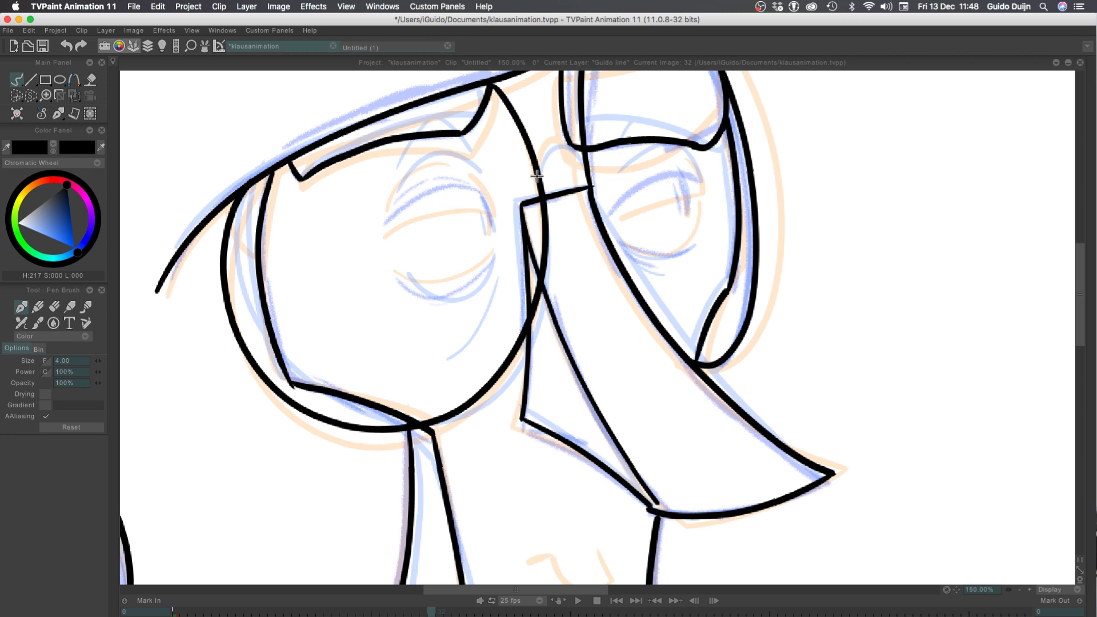
mouse_move(538, 168)
mouse_down()
mouse_move(596, 170)
mouse_move(555, 142)
mouse_move(584, 170)
mouse_up()
key(super+z)
Ink the arched upper lid line of the near eye, redoing it until it follows the rough
mouse_move(489, 198)
mouse_down()
mouse_move(422, 200)
mouse_move(402, 213)
mouse_up()
key(super+z)
key(super+z)
mouse_move(489, 200)
mouse_down()
mouse_move(399, 216)
mouse_move(413, 201)
mouse_up()
key(super+z)
key(super+z)
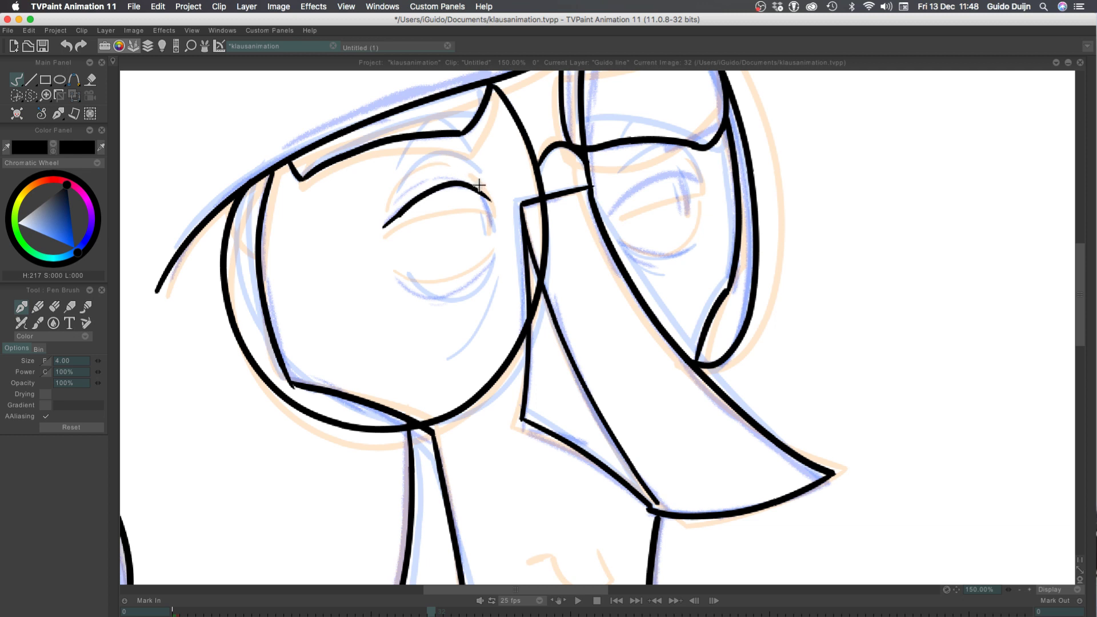
Try a crease line close above the near eye's upper lid and a curved lower lid line
mouse_move(477, 185)
mouse_down()
mouse_move(415, 191)
mouse_move(435, 176)
mouse_move(403, 197)
mouse_move(444, 178)
mouse_move(404, 195)
mouse_move(438, 176)
mouse_move(401, 203)
mouse_up()
key(super+z)
key(super+z)
key(super+z)
key(super+z)
key(super+z)
key(super+z)
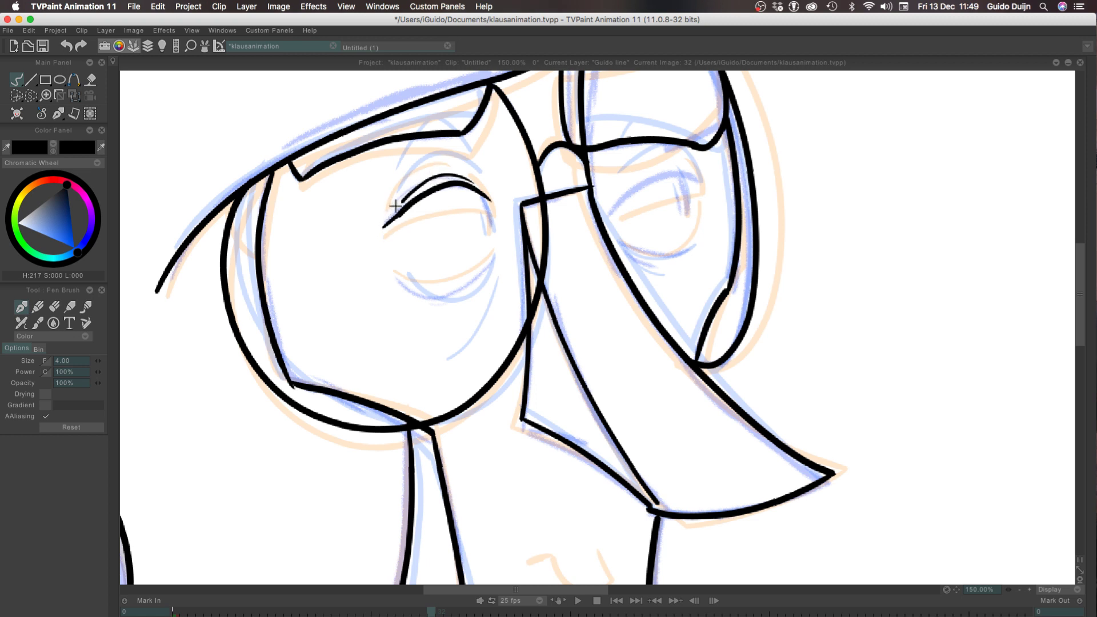
mouse_move(491, 227)
mouse_down()
mouse_move(479, 194)
mouse_move(487, 231)
mouse_move(397, 287)
mouse_up()
key(super+z)
key(super+z)
drag(494, 260, 395, 271)
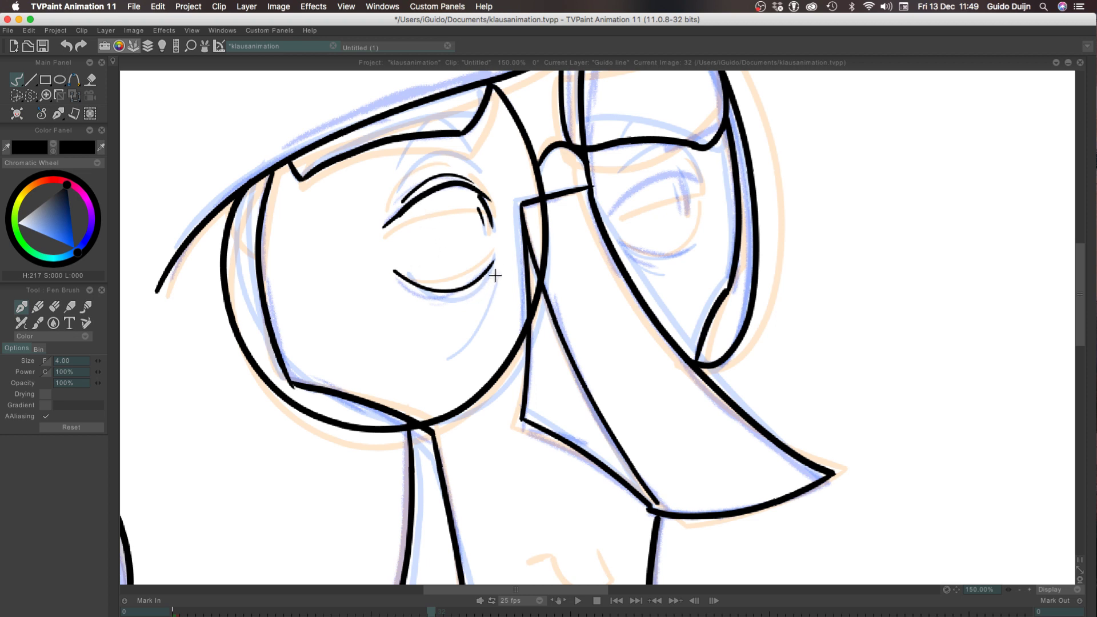
Try a short line under the near eye's inner corner, and undo the eye details back to the upper lid line
drag(495, 273, 479, 331)
key(super+z)
drag(496, 269, 478, 321)
key(super+z)
drag(497, 268, 478, 323)
drag(477, 174, 446, 160)
key(super+z)
key(super+z)
key(super+z)
key(super+z)
key(super+z)
key(super+z)
key(super+z)
key(super+z)
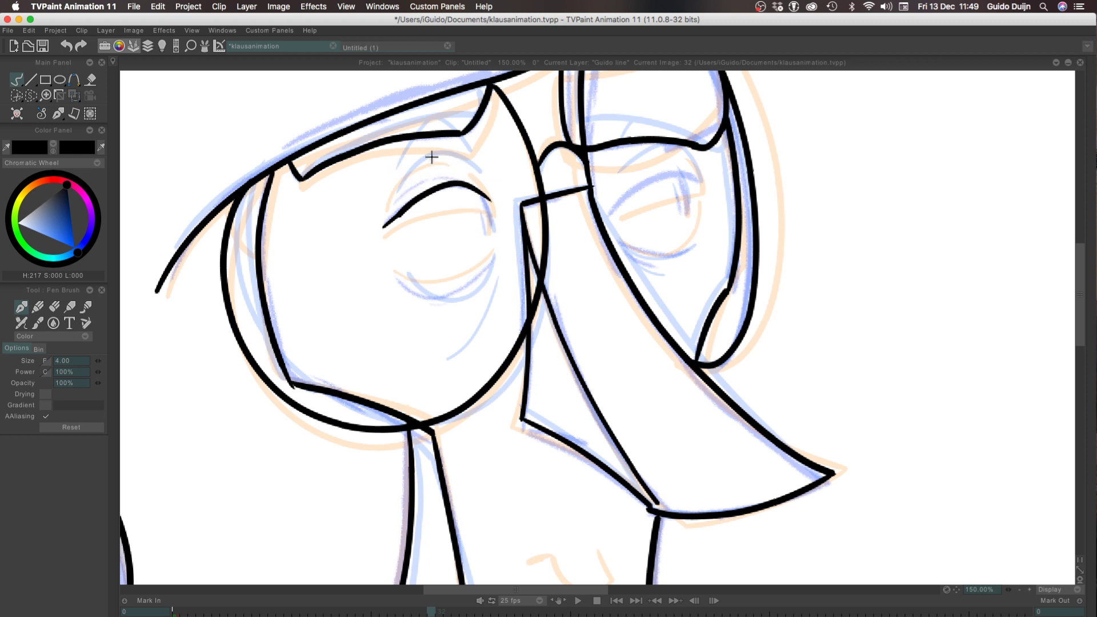
Ink the near eye's crease above the upper lid as two curved strokes with a small gap at the peak
mouse_move(484, 186)
mouse_down()
mouse_move(448, 158)
mouse_move(396, 203)
mouse_move(425, 171)
mouse_up()
key(super+z)
key(super+z)
mouse_move(394, 206)
mouse_down()
mouse_move(414, 173)
mouse_move(439, 159)
mouse_up()
key(super+z)
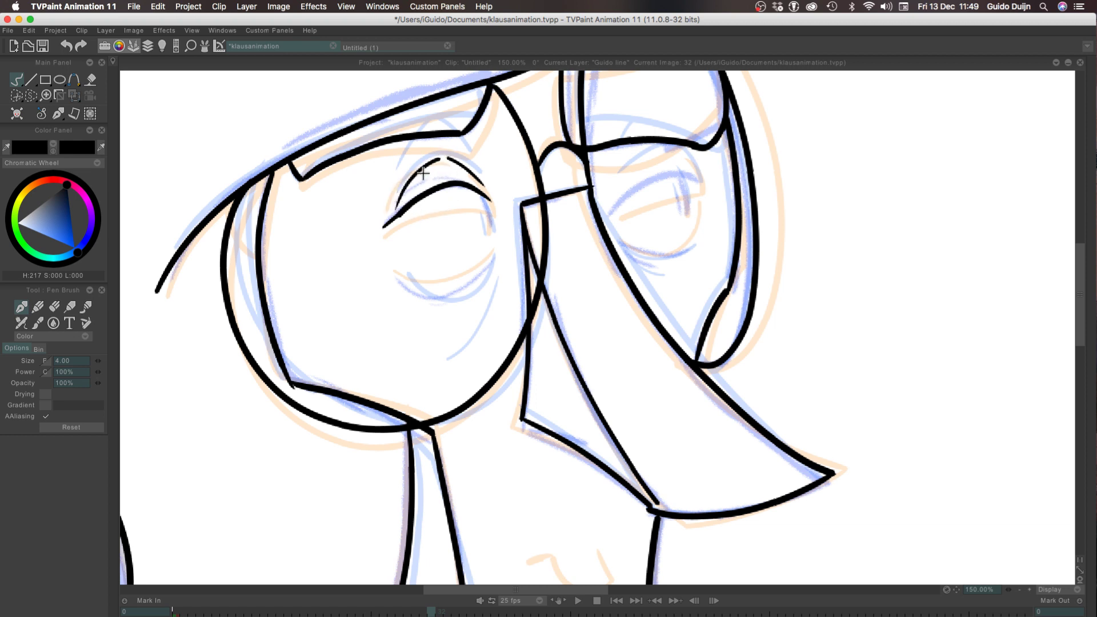
key(super+z)
key(super+z)
drag(490, 188, 417, 171)
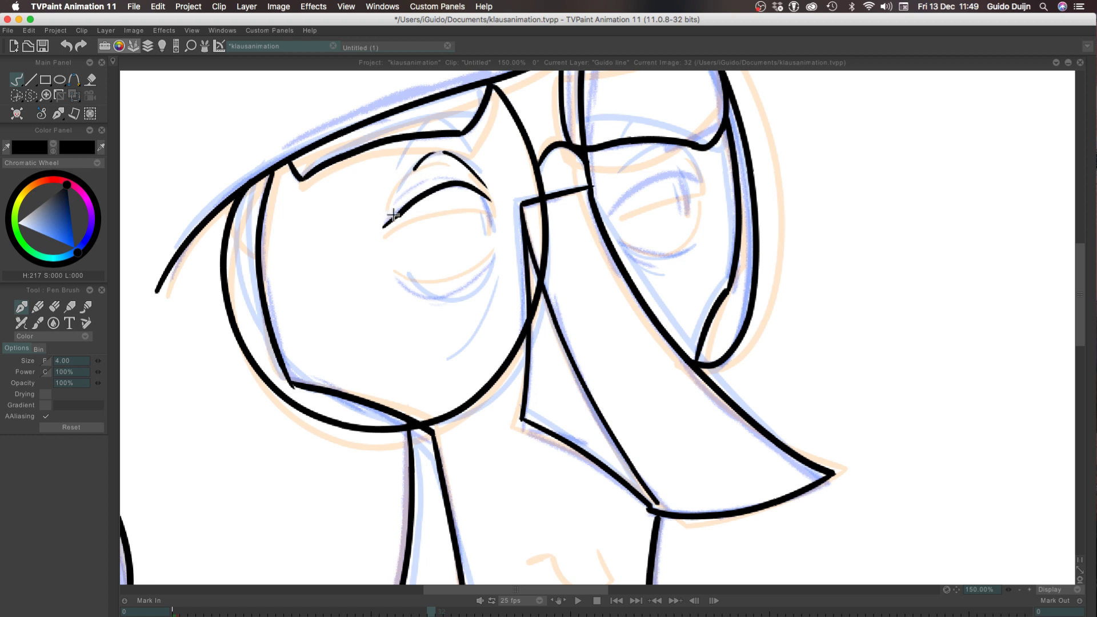
key(super+z)
drag(393, 215, 430, 160)
key(super+z)
Ink the near eye's curved lower lid and short pupil strokes beneath the inner end of the upper lid
key(super+z)
drag(392, 211, 432, 158)
drag(491, 252, 409, 275)
key(super+z)
drag(493, 254, 412, 281)
key(super+z)
drag(492, 255, 399, 278)
key(super+z)
drag(491, 254, 401, 277)
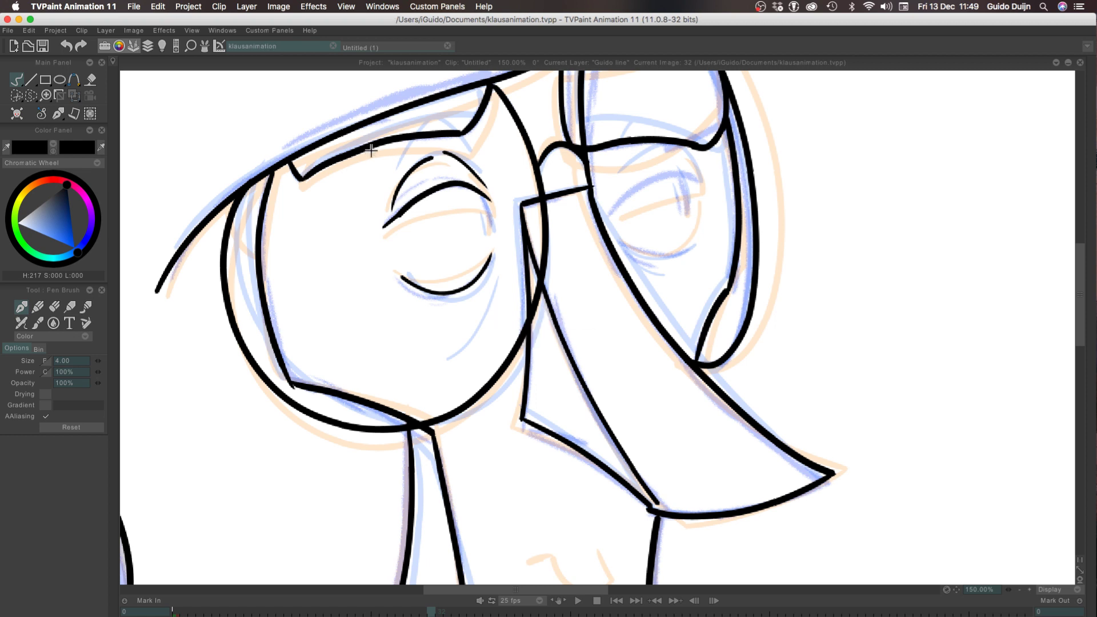
mouse_move(480, 195)
mouse_down()
mouse_move(491, 219)
mouse_move(481, 223)
mouse_up()
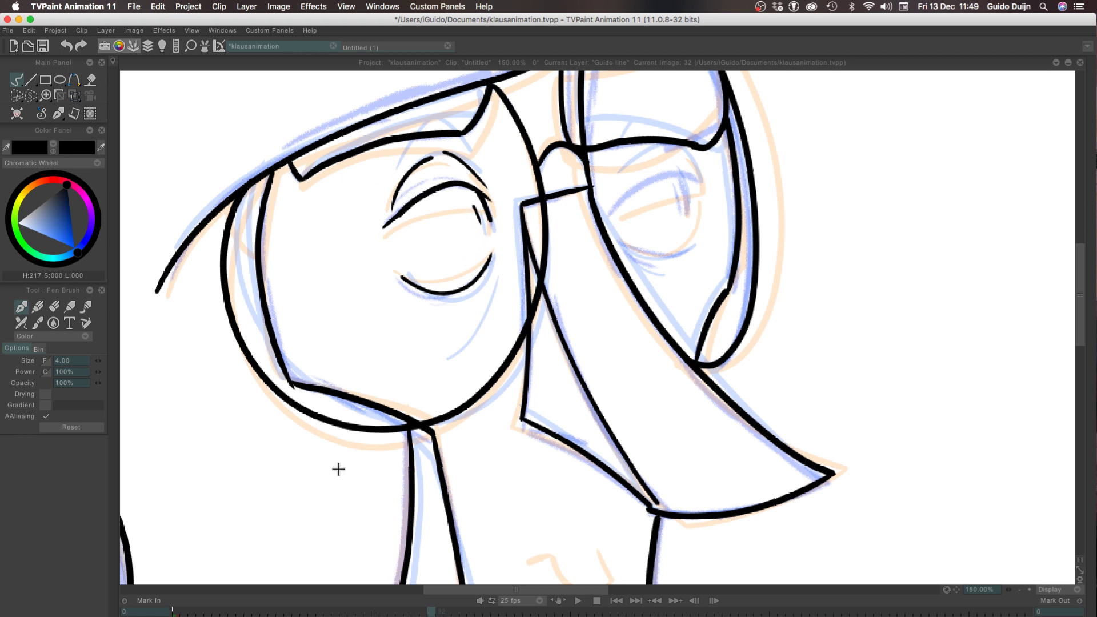
Ink a short curved bag line below the near eye's inner corner, redoing it until it fits
mouse_move(496, 275)
mouse_down()
mouse_move(476, 334)
mouse_move(479, 321)
mouse_up()
key(super+z)
key(super+z)
drag(497, 278, 480, 318)
key(super+z)
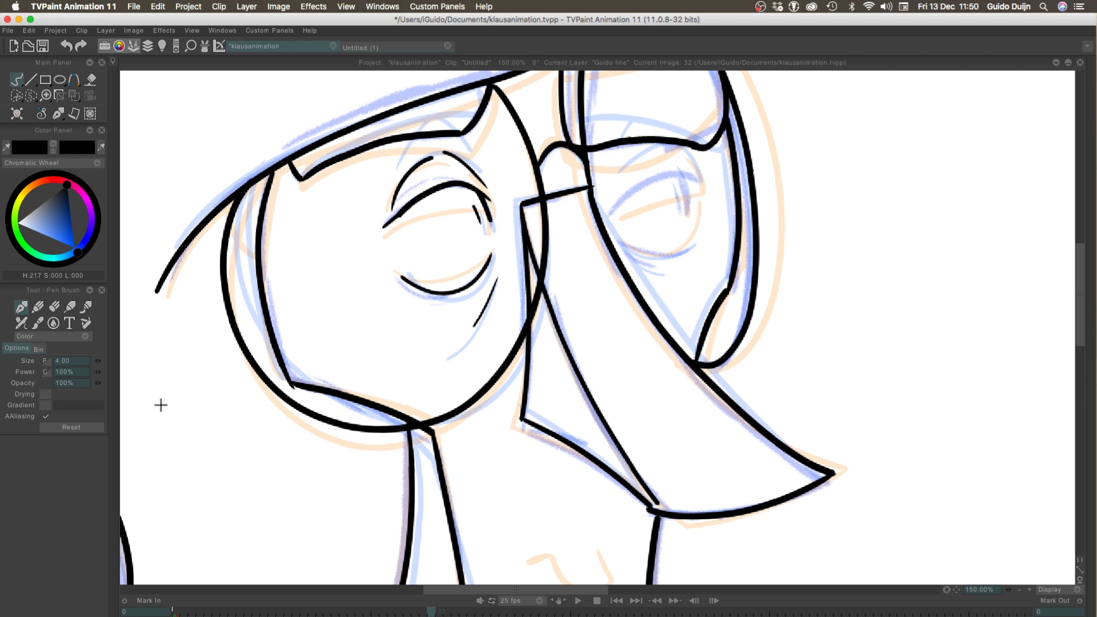
key(super+z)
drag(496, 280, 476, 333)
key(super+z)
mouse_move(494, 287)
mouse_down()
mouse_move(438, 364)
mouse_move(464, 343)
mouse_up()
key(super+z)
key(super+z)
drag(498, 276, 484, 316)
key(super+z)
drag(495, 276, 473, 324)
Ink the arched upper lid line of the far eye, redoing it until it fits
key(super+z)
drag(495, 277, 481, 325)
mouse_move(609, 213)
mouse_down()
mouse_move(702, 174)
mouse_move(606, 213)
mouse_up()
key(super+z)
key(super+z)
drag(701, 176, 611, 219)
key(super+z)
drag(701, 183, 603, 215)
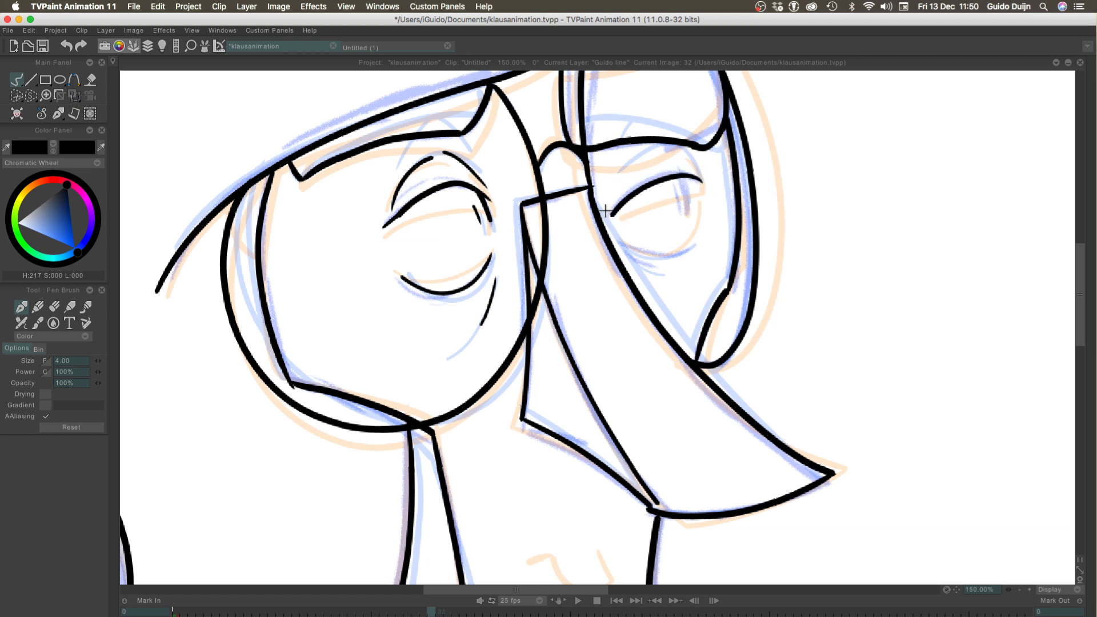
key(super+z)
drag(704, 181, 616, 210)
Ink the far eye's crease as two curved strokes between the upper lid and the eyebrow
drag(696, 173, 677, 149)
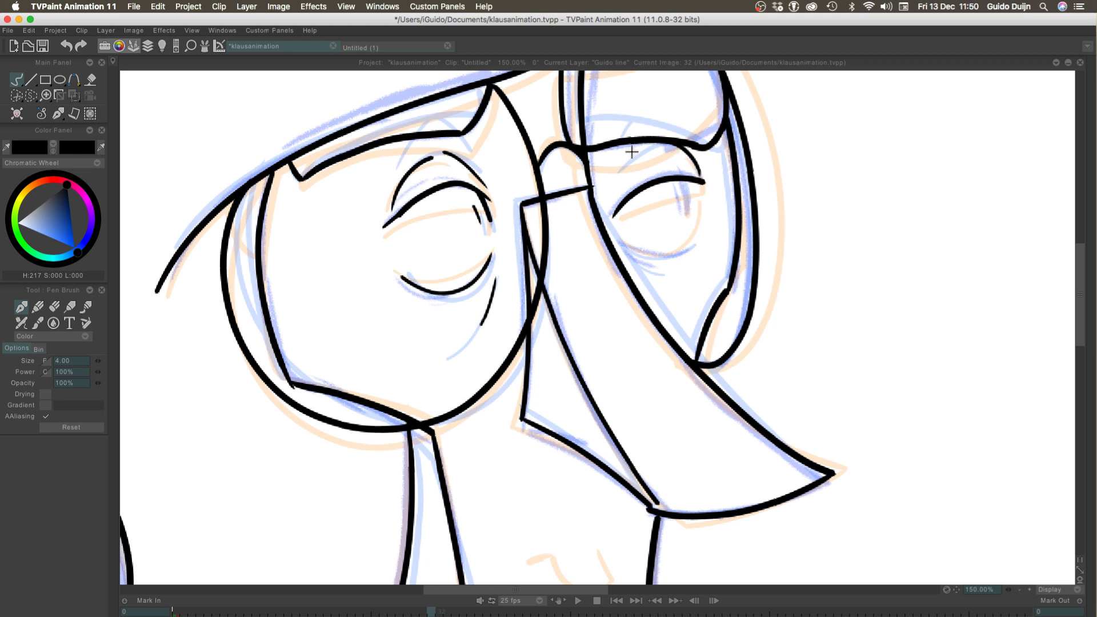
drag(611, 185, 649, 154)
key(super+z)
drag(613, 192, 653, 150)
Ink the far eye's shallow curved lower lid line, redoing it until it fits
mouse_move(686, 258)
mouse_down()
mouse_move(625, 242)
mouse_move(688, 238)
mouse_move(626, 230)
mouse_move(690, 248)
mouse_up()
key(super+z)
key(super+z)
key(super+z)
mouse_move(621, 241)
mouse_down()
mouse_move(653, 257)
mouse_move(688, 250)
mouse_up()
Ink the far eye's short pupil strokes and a small bag line beneath the lower lid's inner end
key(super+z)
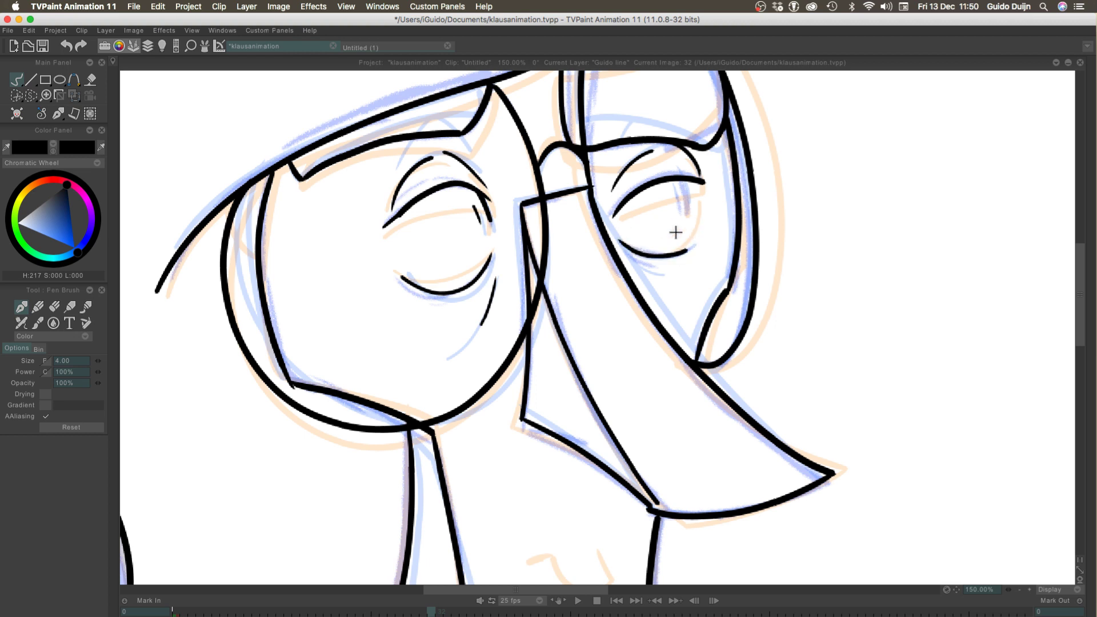
mouse_move(681, 187)
mouse_down()
mouse_move(688, 211)
mouse_move(680, 207)
mouse_up()
key(super+z)
key(super+z)
key(super+z)
drag(626, 256, 646, 265)
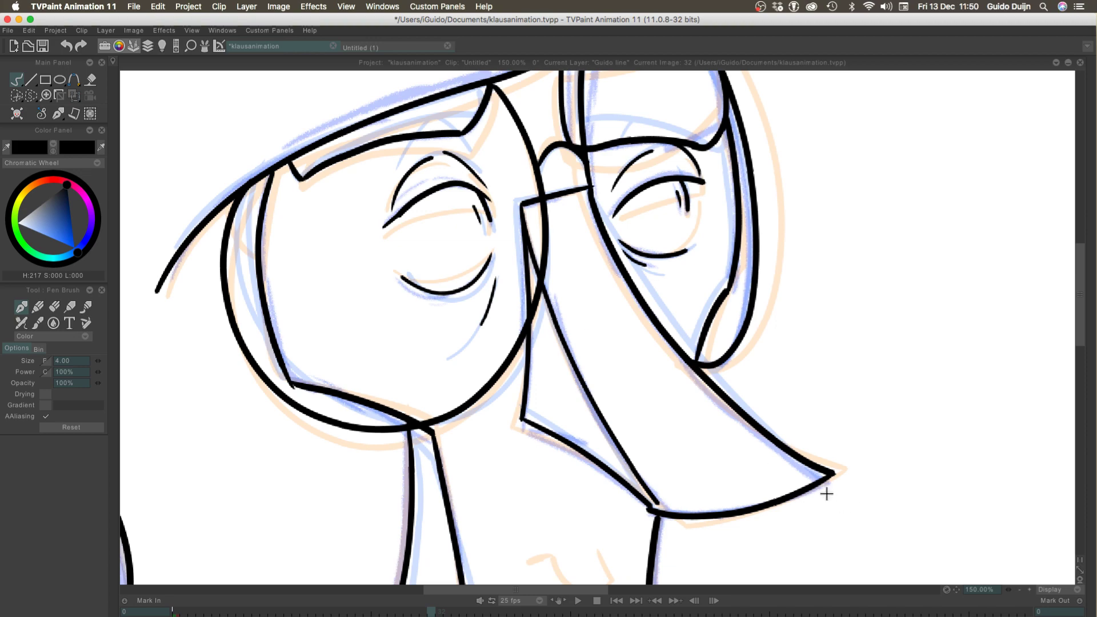
Flip back and forth through frames 30 to 35 at 25% zoom to check how the line drawings move
mouse_move(350, 443)
mouse_down()
mouse_move(310, 256)
mouse_move(355, 76)
mouse_move(404, 329)
mouse_move(730, 557)
mouse_move(196, 601)
mouse_move(142, 566)
mouse_move(191, 522)
mouse_move(228, 556)
mouse_move(552, 489)
mouse_up()
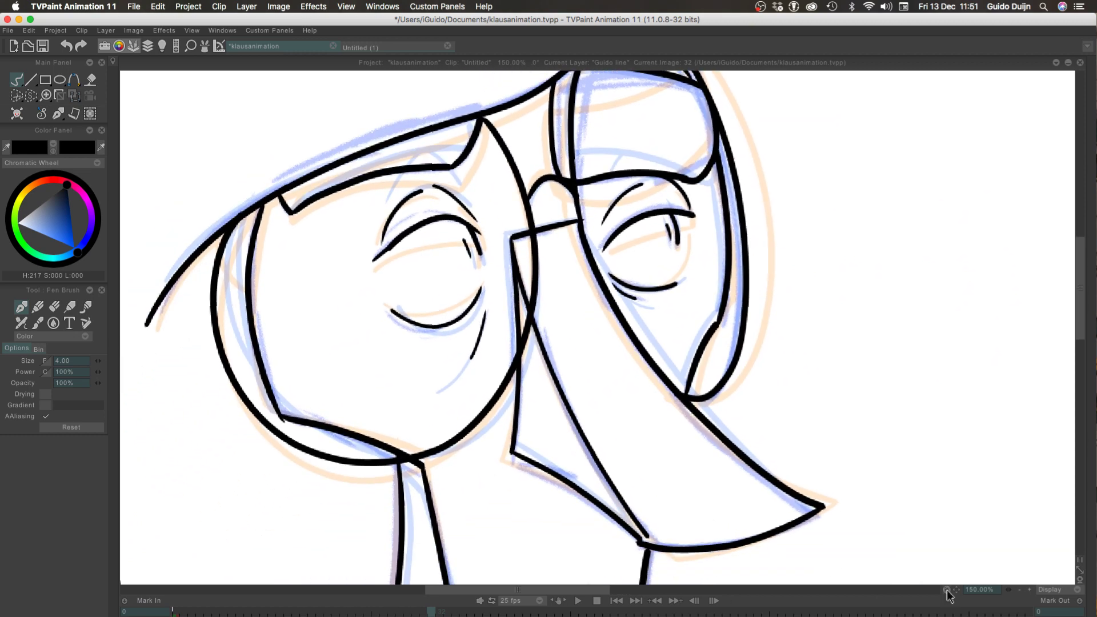
click(1019, 589)
click(1018, 589)
click(1019, 589)
key(Escape)
key(Left)
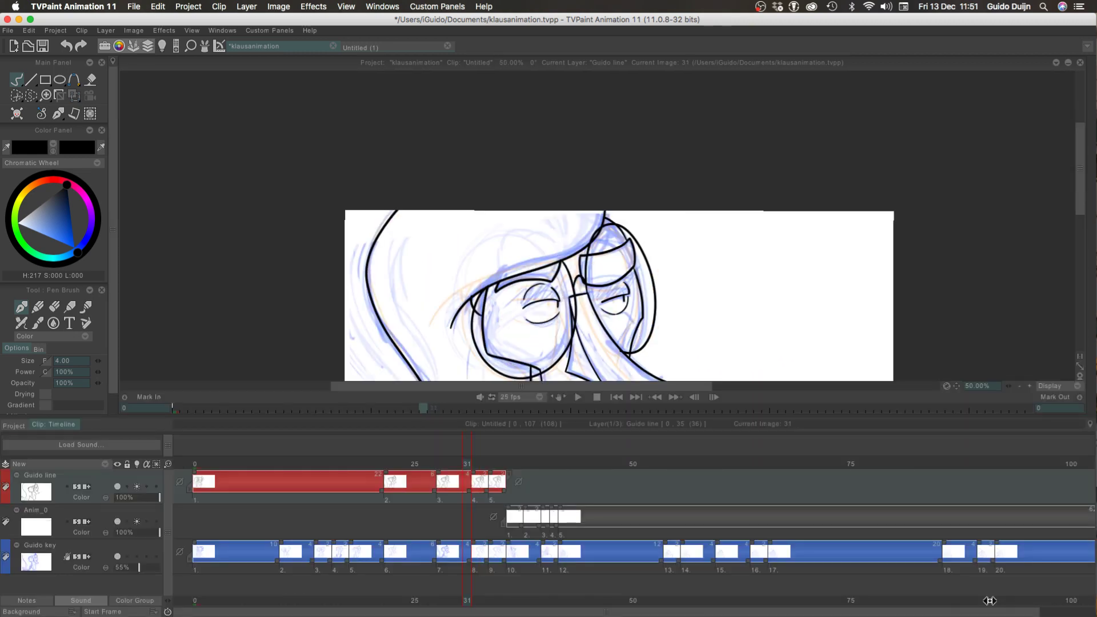
key(Right)
click(1019, 385)
click(1019, 386)
key(Right)
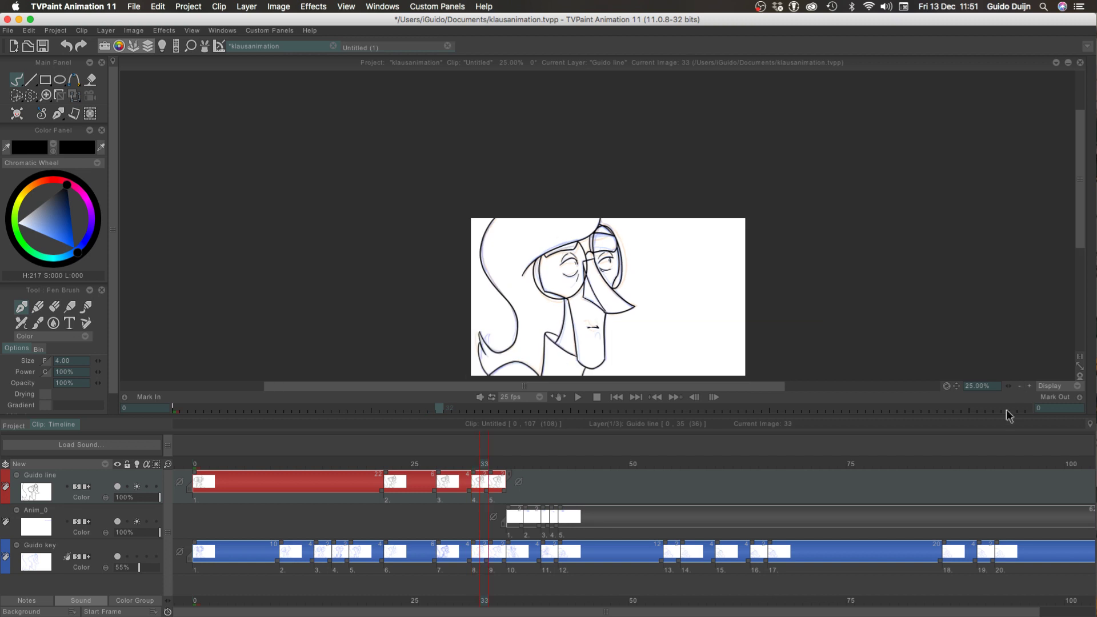
key(Right)
key(Left)
key(Left)
key(Left)
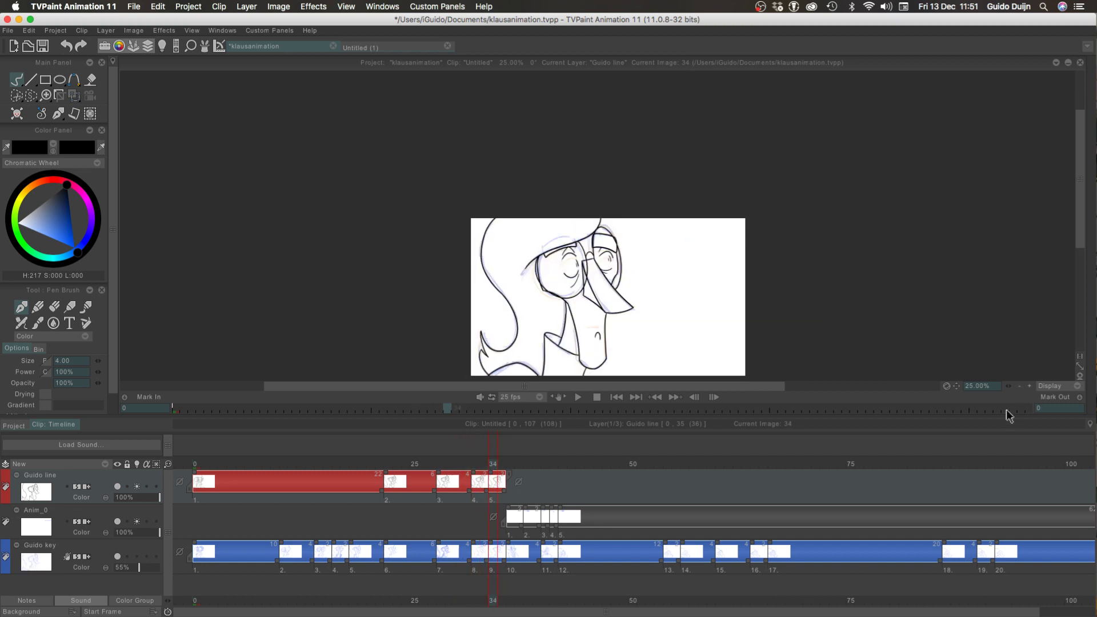
key(Right)
key(Right)
key(Left)
key(Left)
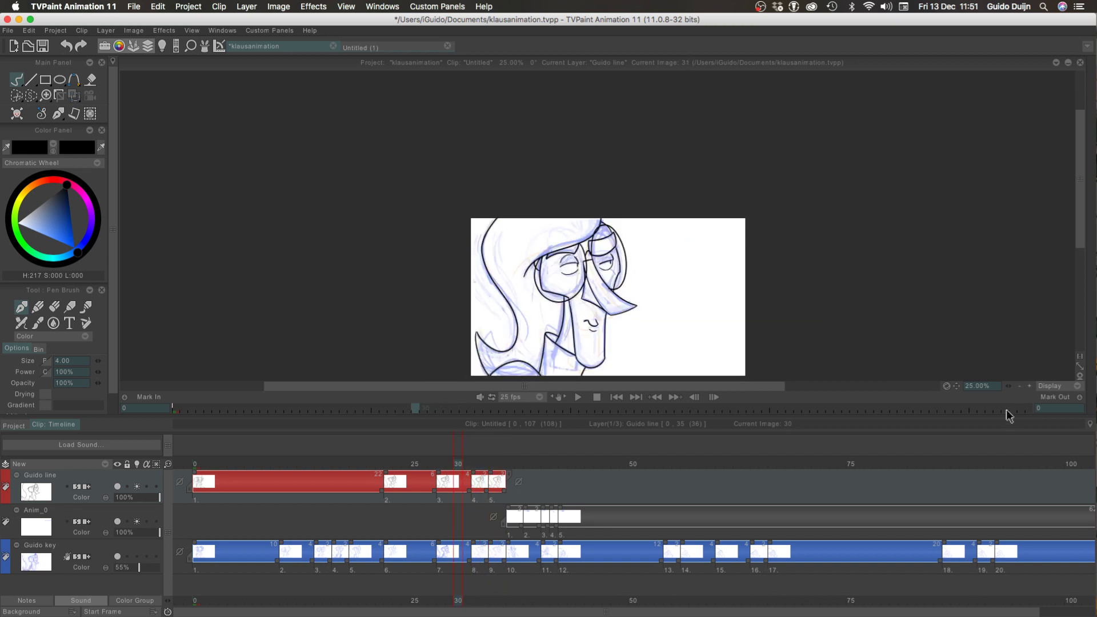
key(Right)
key(Right)
key(Right)
key(Left)
key(Left)
key(Left)
key(Right)
key(Right)
key(Down)
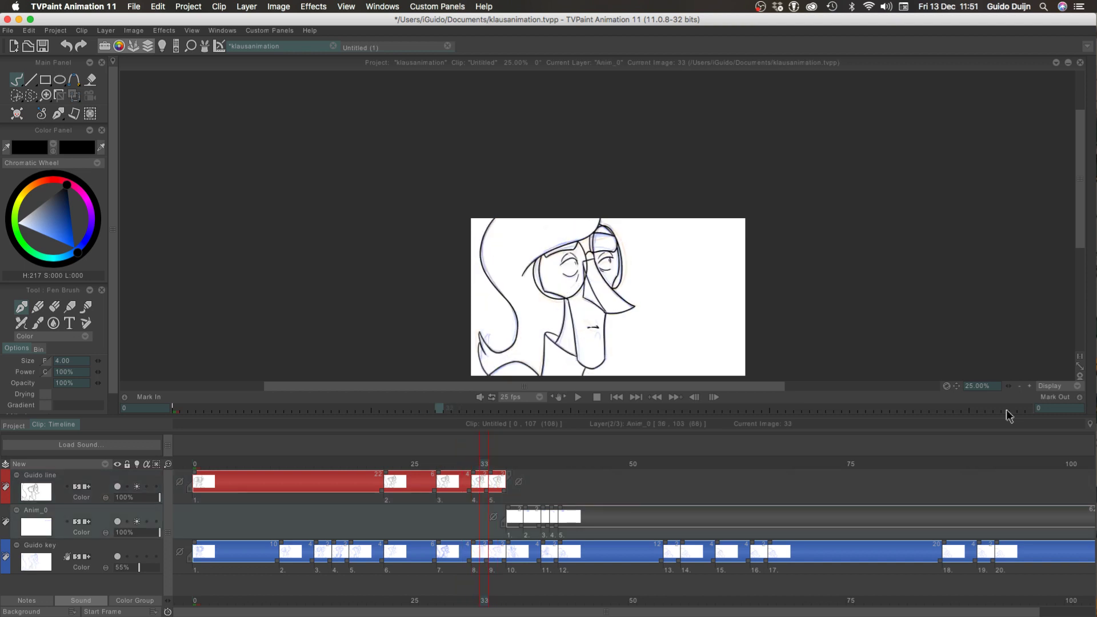
key(Right)
key(Left)
key(Left)
key(Left)
key(Up)
key(Left)
key(Right)
key(Right)
key(Right)
key(Right)
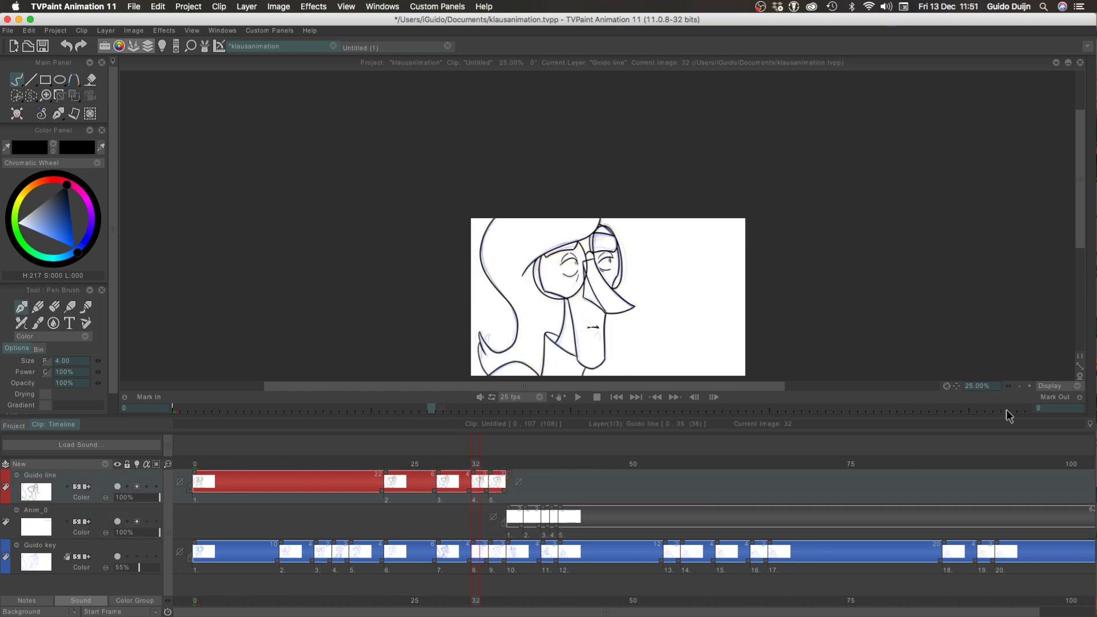
key(Left)
key(Left)
key(Left)
key(Right)
key(Right)
key(Right)
key(Left)
key(Left)
key(Left)
key(Left)
Step repeatedly between the last inked drawings up to frame 35 to compare the head, glasses and eyes, stopping on frame 32
key(Right)
key(Right)
key(Right)
key(Right)
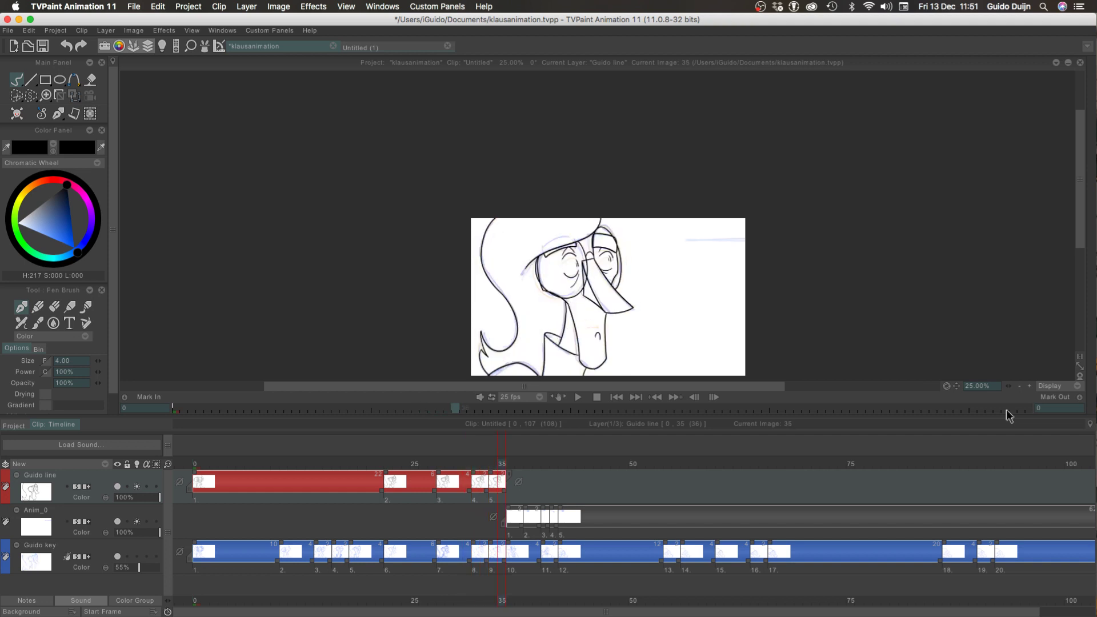
key(Left)
key(Left)
key(Left)
key(Left)
key(Left)
key(Right)
key(Right)
key(Right)
key(Right)
key(Right)
key(Left)
key(Left)
key(Left)
key(Left)
key(Right)
key(Right)
key(Right)
key(Left)
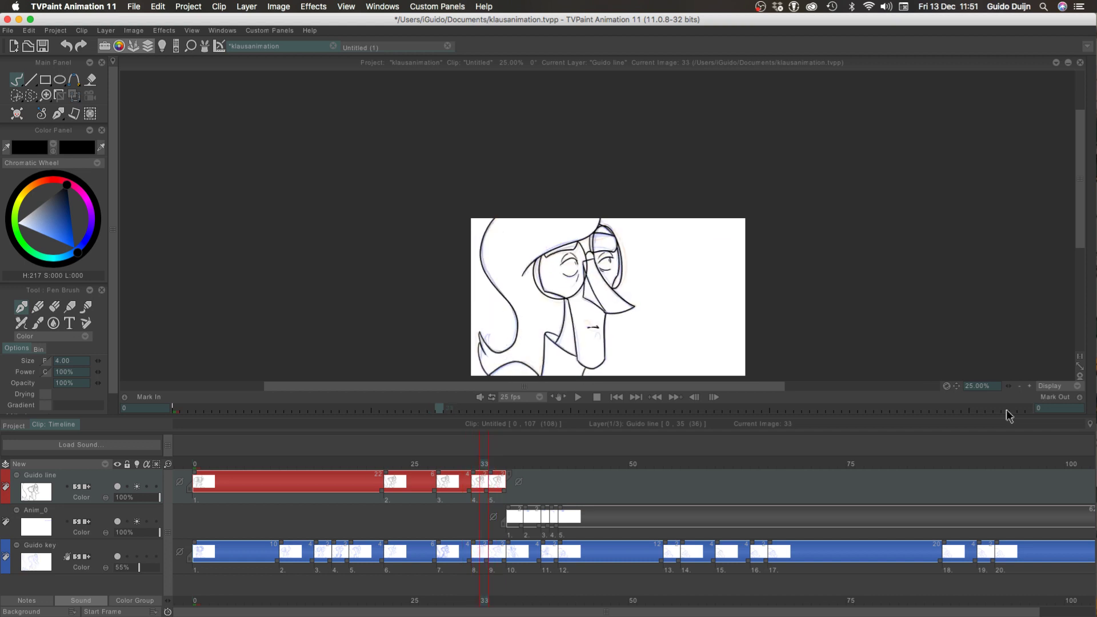
key(Left)
key(Left)
key(Left)
key(Right)
key(Right)
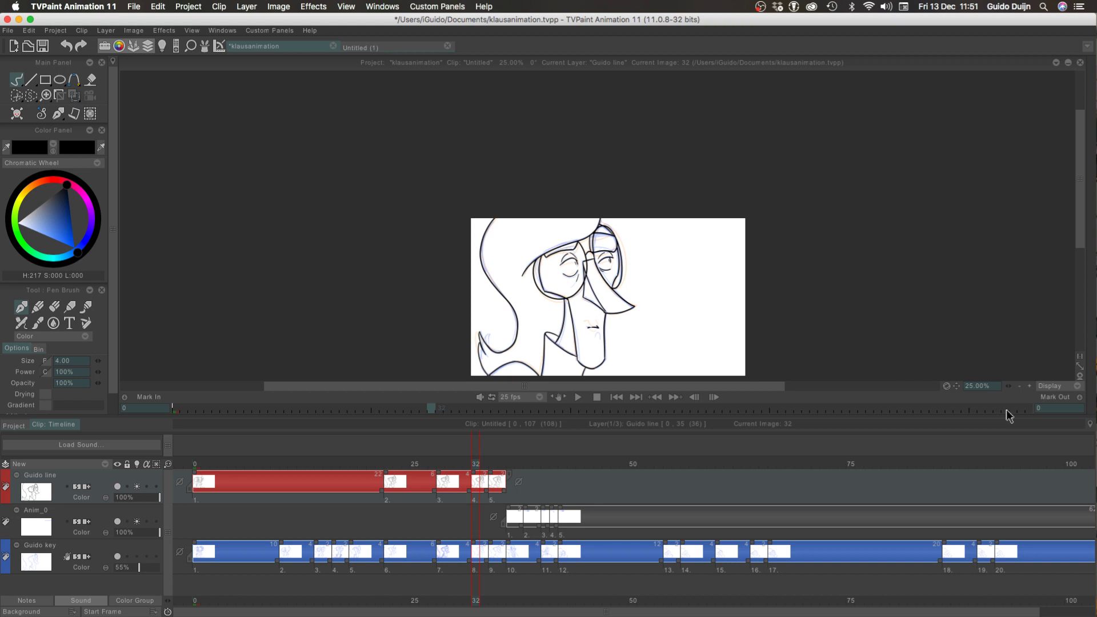
Step back and forth between frames 28 and 36 to compare the inked drawings with the next rough key
key(Right)
key(Right)
key(Left)
key(Left)
key(Left)
key(Right)
key(Right)
key(Right)
key(Right)
key(Right)
key(Left)
key(Left)
key(Left)
key(Left)
key(Left)
key(Left)
key(Left)
key(Left)
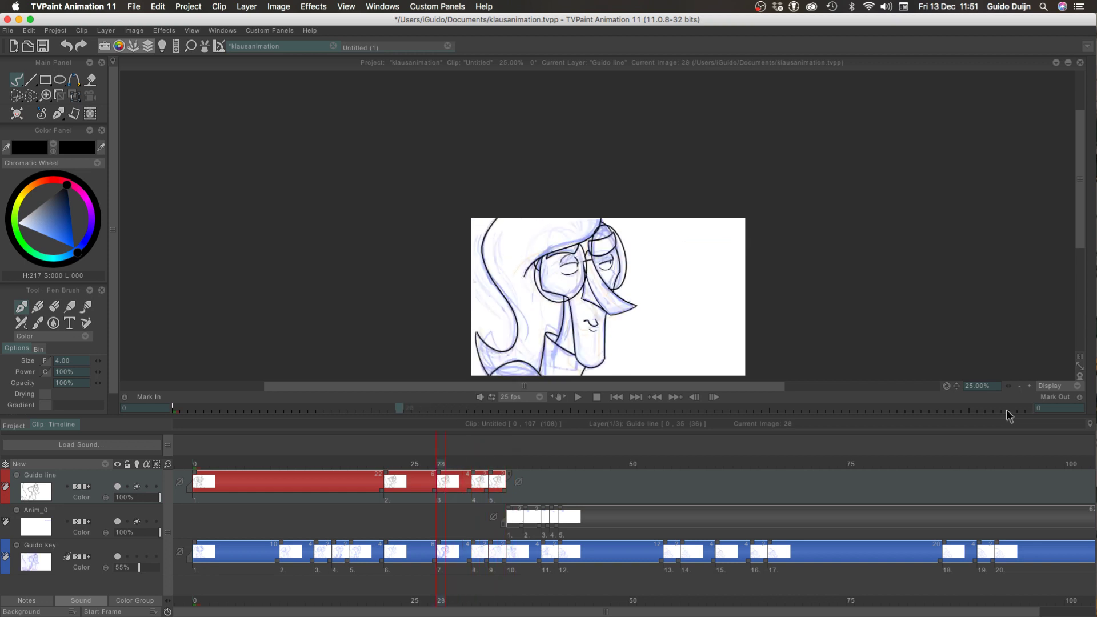
key(Left)
key(Left)
key(Left)
key(Left)
key(Right)
key(Right)
key(Right)
key(Right)
key(Right)
key(Right)
key(Right)
key(Right)
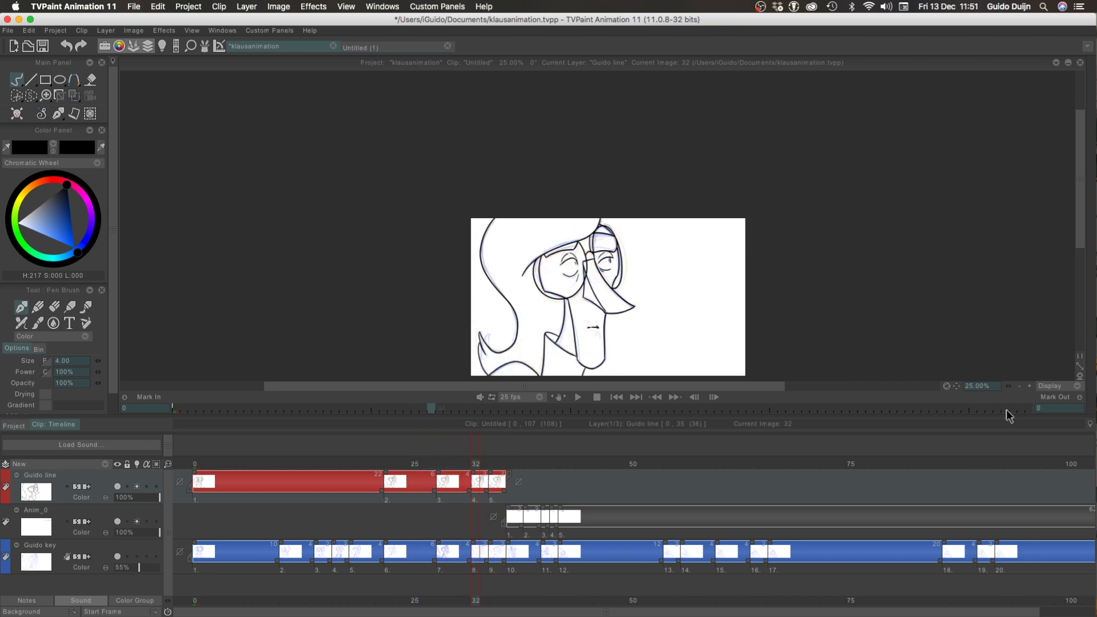
key(Right)
key(Right)
key(Right)
key(Right)
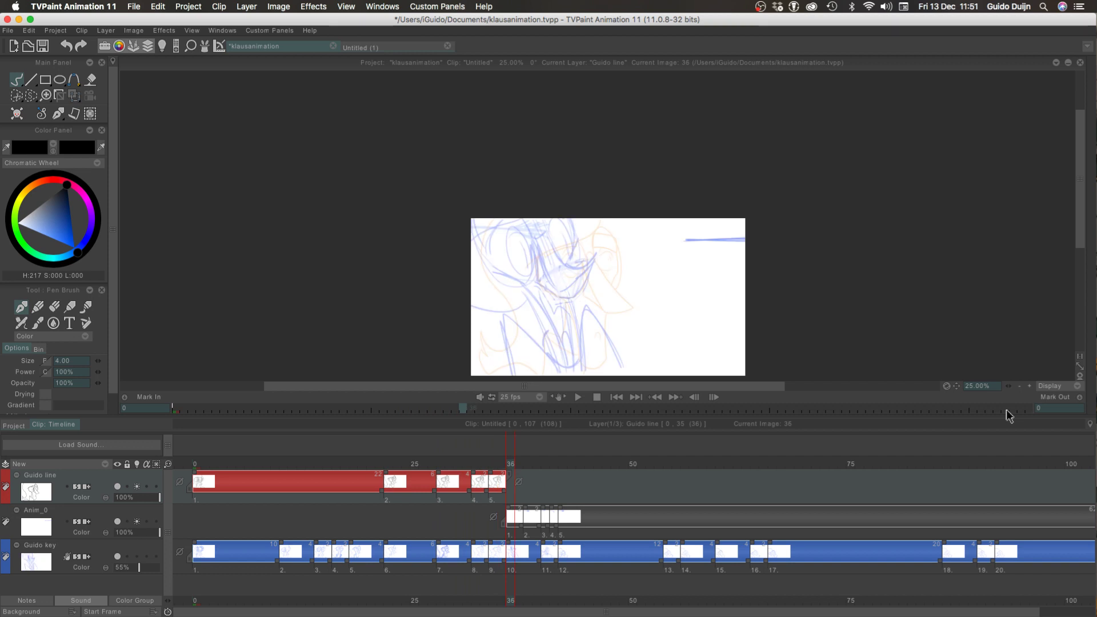
Scrub the timeline up to frame 35 and play the whole clip from the start several times to check the motion
mouse_move(197, 460)
mouse_down()
mouse_move(482, 467)
mouse_move(183, 460)
mouse_move(509, 465)
mouse_move(497, 467)
mouse_up()
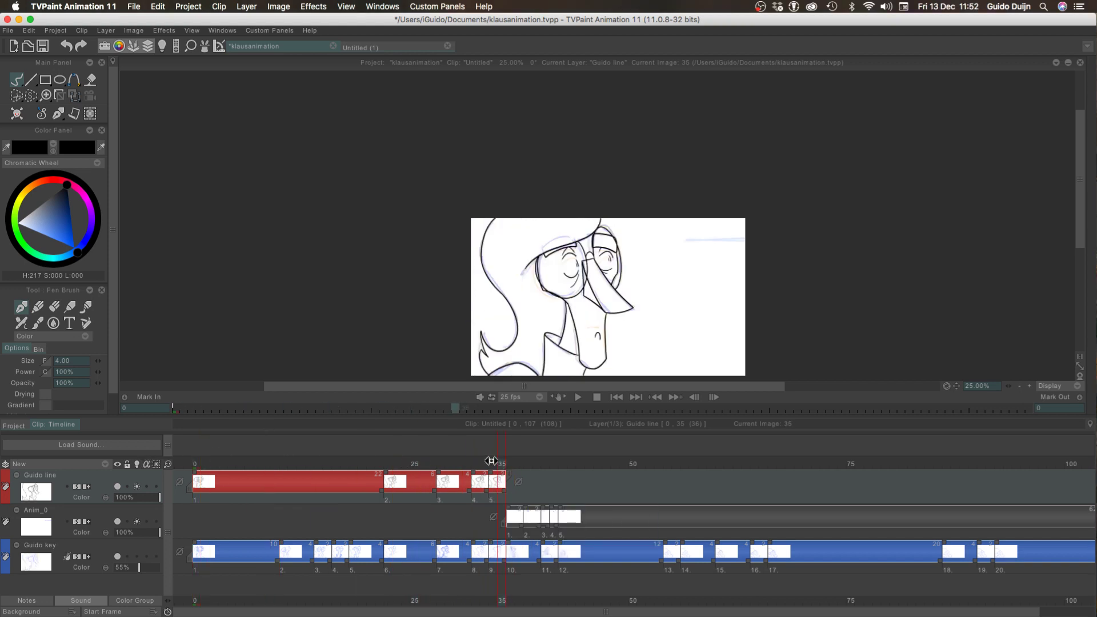
mouse_move(491, 463)
mouse_down()
mouse_move(174, 471)
mouse_move(420, 465)
mouse_move(501, 479)
mouse_move(205, 477)
mouse_move(457, 474)
mouse_move(337, 486)
mouse_move(497, 480)
mouse_move(171, 469)
mouse_move(537, 512)
mouse_move(189, 466)
mouse_move(460, 464)
mouse_move(261, 467)
mouse_move(486, 496)
mouse_move(358, 497)
mouse_move(500, 504)
mouse_move(280, 492)
mouse_move(490, 502)
mouse_move(469, 495)
mouse_move(431, 511)
mouse_move(500, 526)
mouse_move(477, 555)
mouse_move(427, 549)
mouse_move(500, 544)
mouse_move(400, 546)
mouse_move(219, 517)
mouse_move(430, 532)
mouse_move(395, 513)
mouse_move(459, 521)
mouse_move(213, 524)
mouse_move(284, 517)
mouse_up()
drag(226, 472, 78, 392)
key(Return)
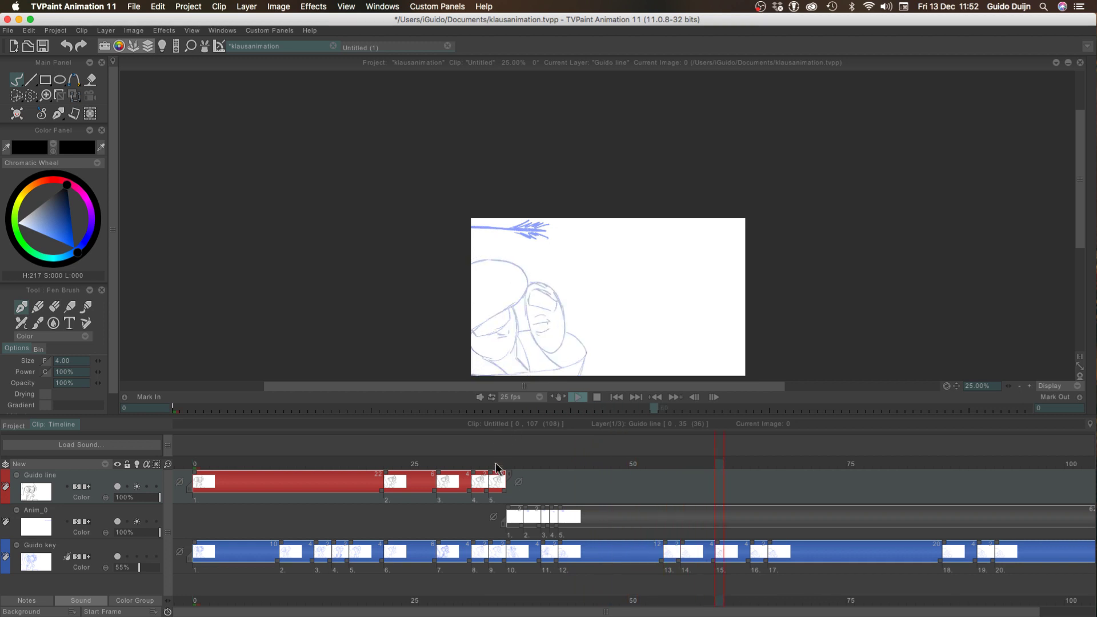
drag(509, 464, 206, 379)
key(Return)
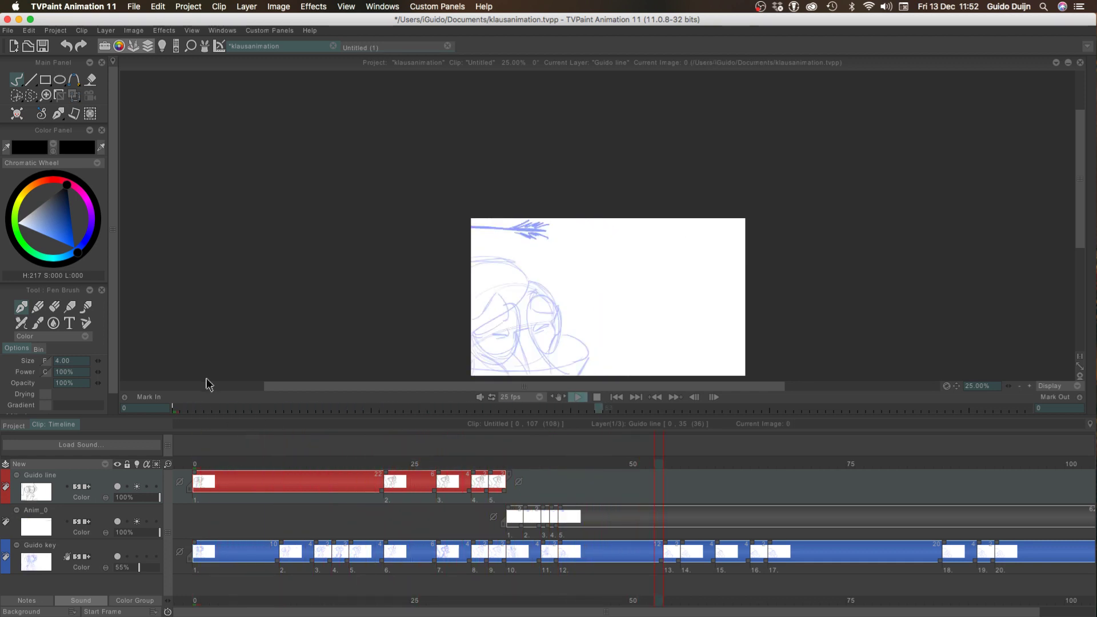
drag(203, 456, 113, 444)
key(Return)
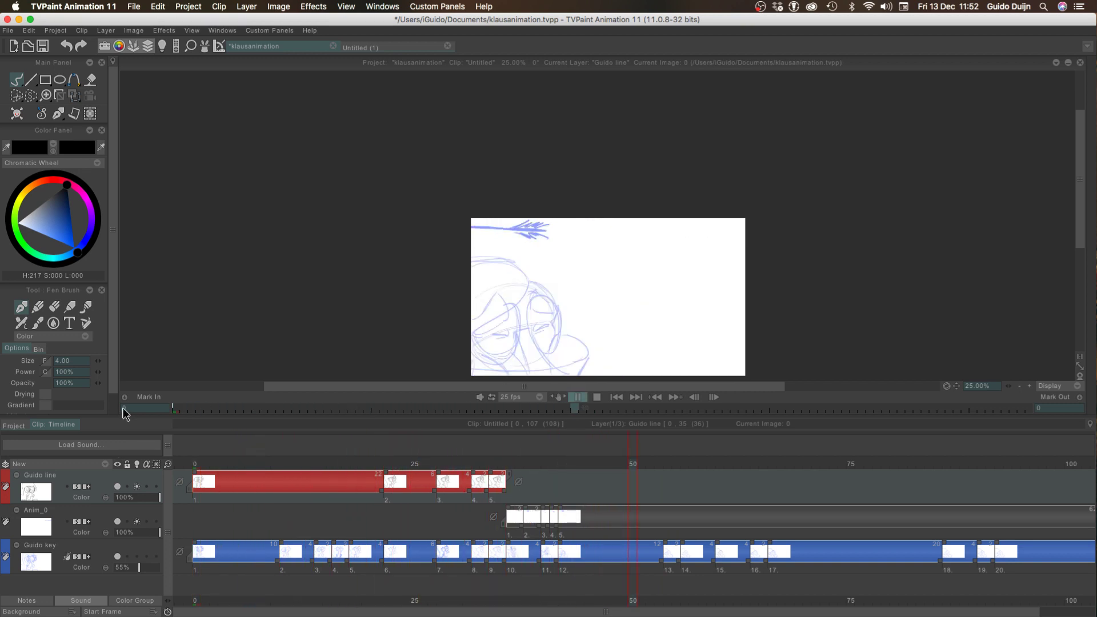
key(Return)
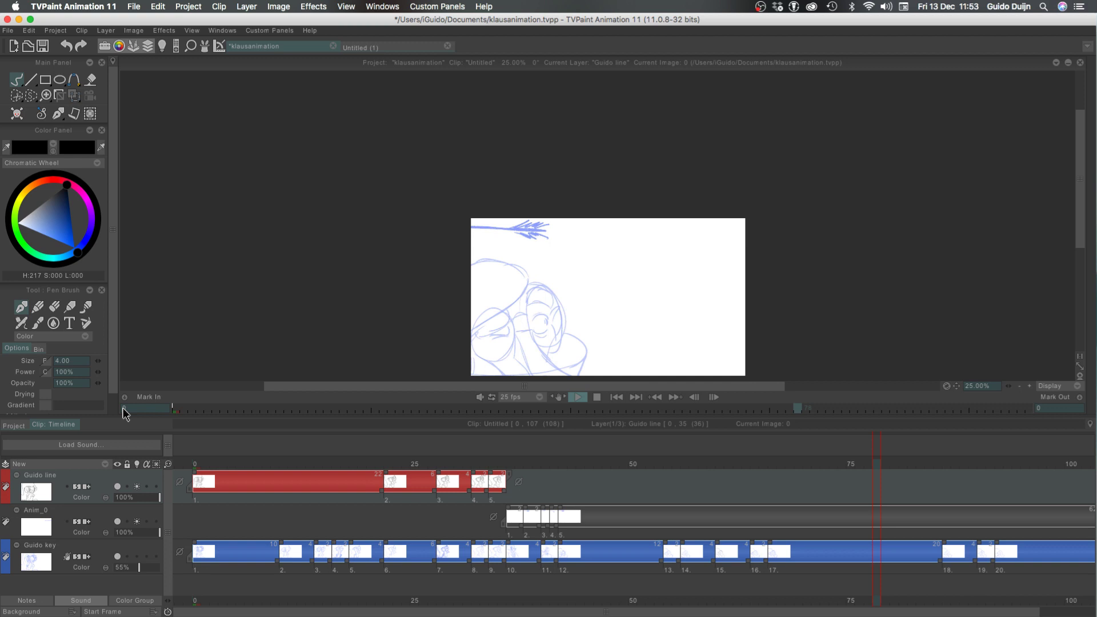
Start a new drawing at frame 36 on the line layer, trying and undoing an upward-curving line over the rough mouth
mouse_move(494, 461)
mouse_down()
mouse_move(513, 461)
mouse_move(436, 462)
mouse_move(490, 478)
mouse_move(426, 477)
mouse_move(510, 494)
mouse_up()
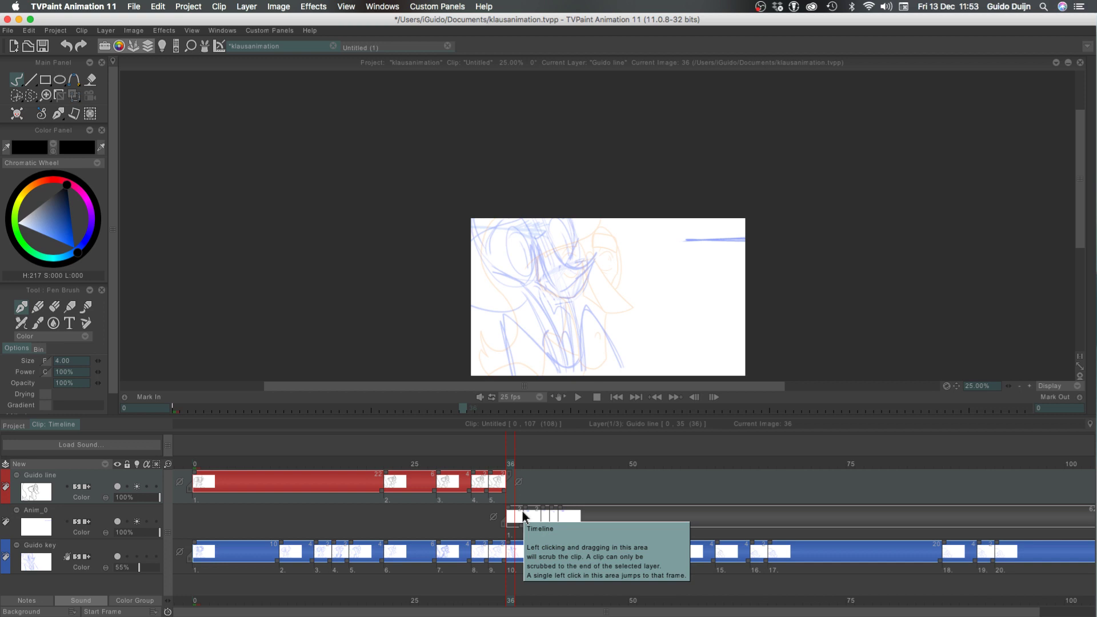
click(484, 467)
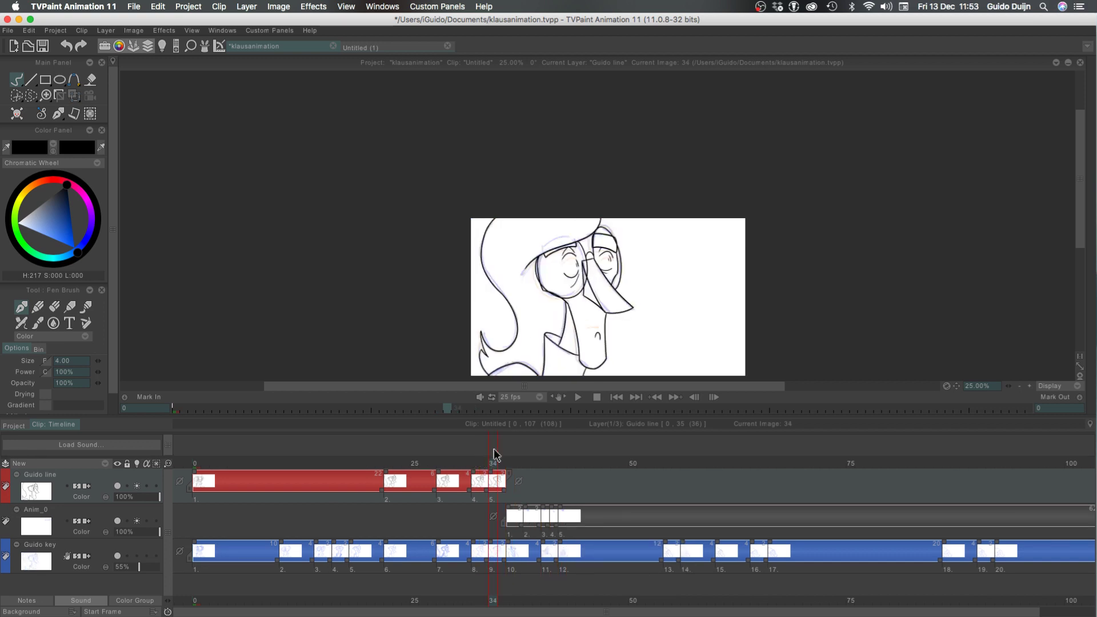
mouse_move(495, 457)
mouse_down()
mouse_move(509, 466)
mouse_move(392, 455)
mouse_move(483, 451)
mouse_move(490, 457)
mouse_move(473, 455)
mouse_move(495, 486)
mouse_move(272, 470)
mouse_move(502, 460)
mouse_move(417, 461)
mouse_move(516, 456)
mouse_move(343, 453)
mouse_move(510, 449)
mouse_up()
click(1029, 386)
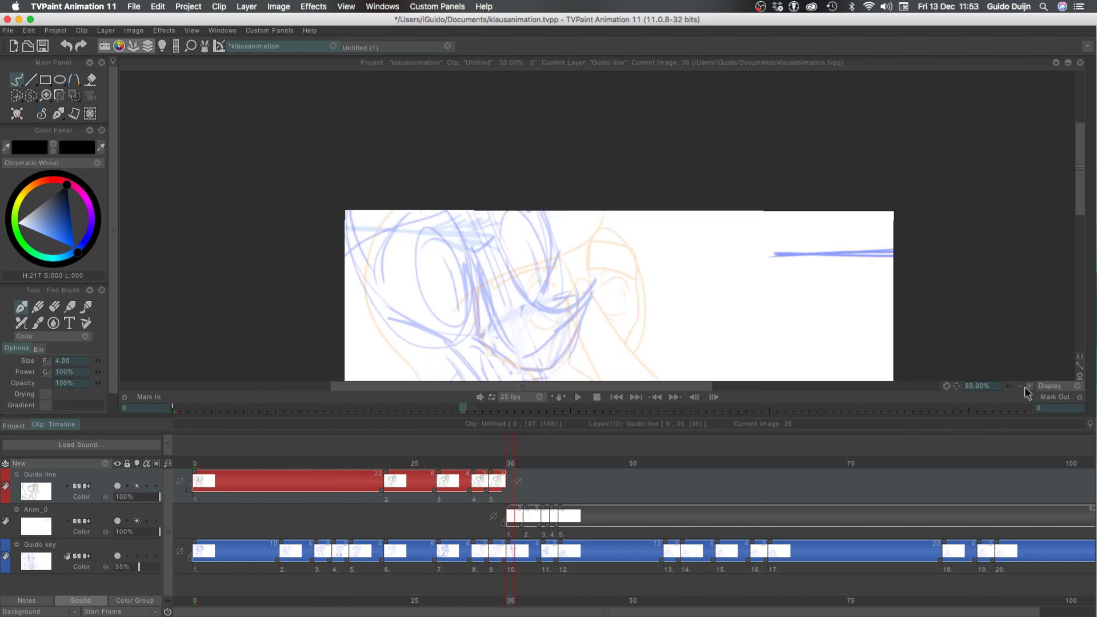
drag(336, 315, 341, 186)
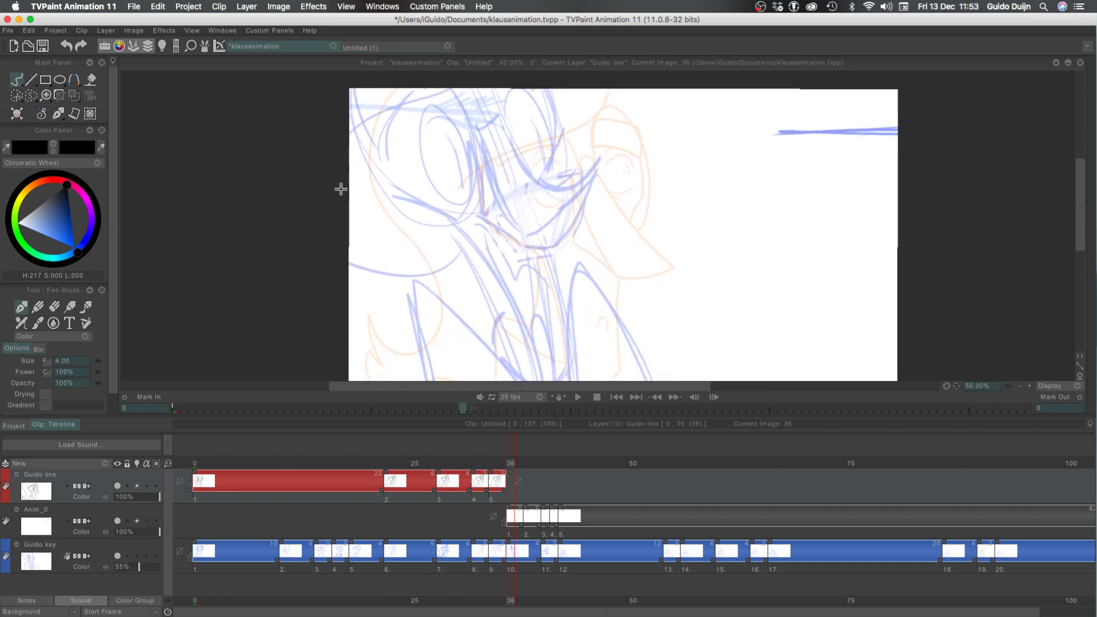
key(Left)
key(Right)
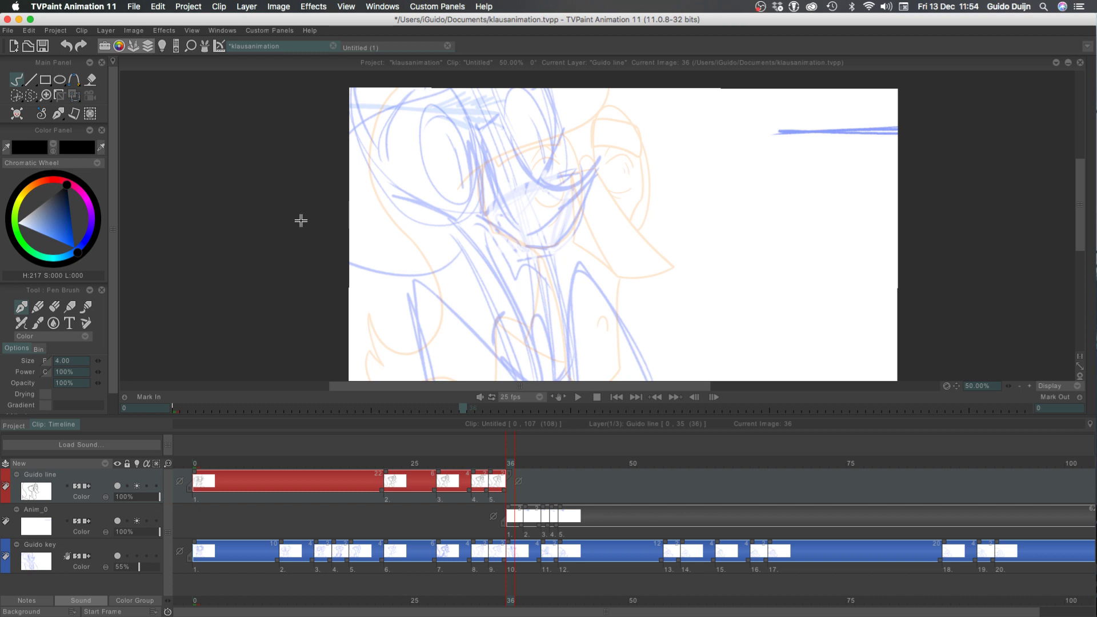
drag(597, 174, 507, 225)
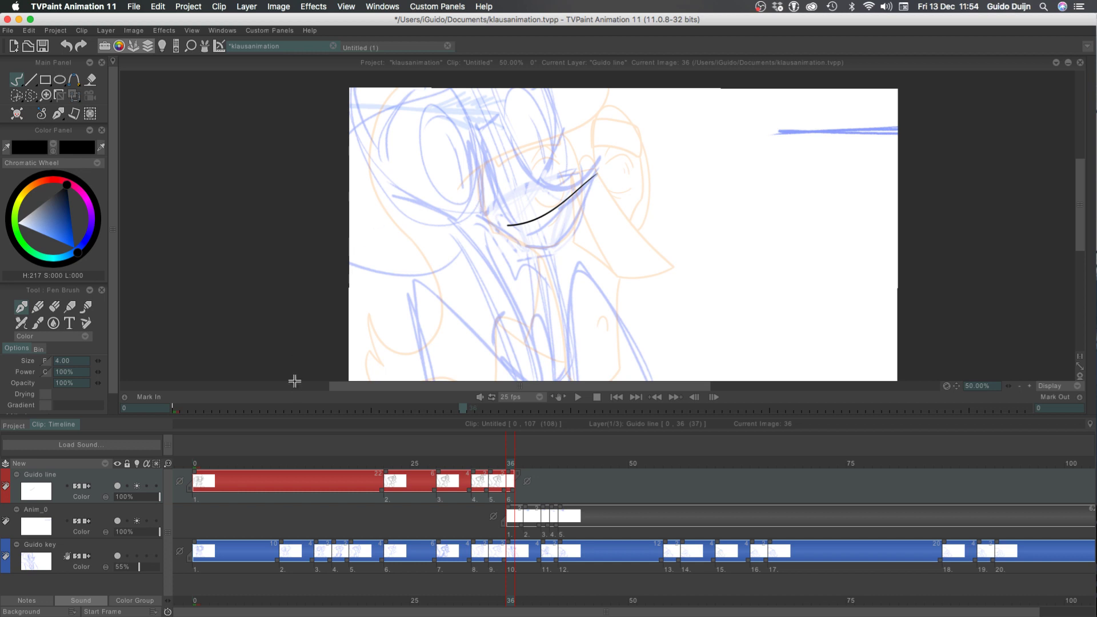
key(ctrl+z)
mouse_move(596, 166)
mouse_down()
mouse_move(549, 211)
mouse_move(518, 220)
mouse_up()
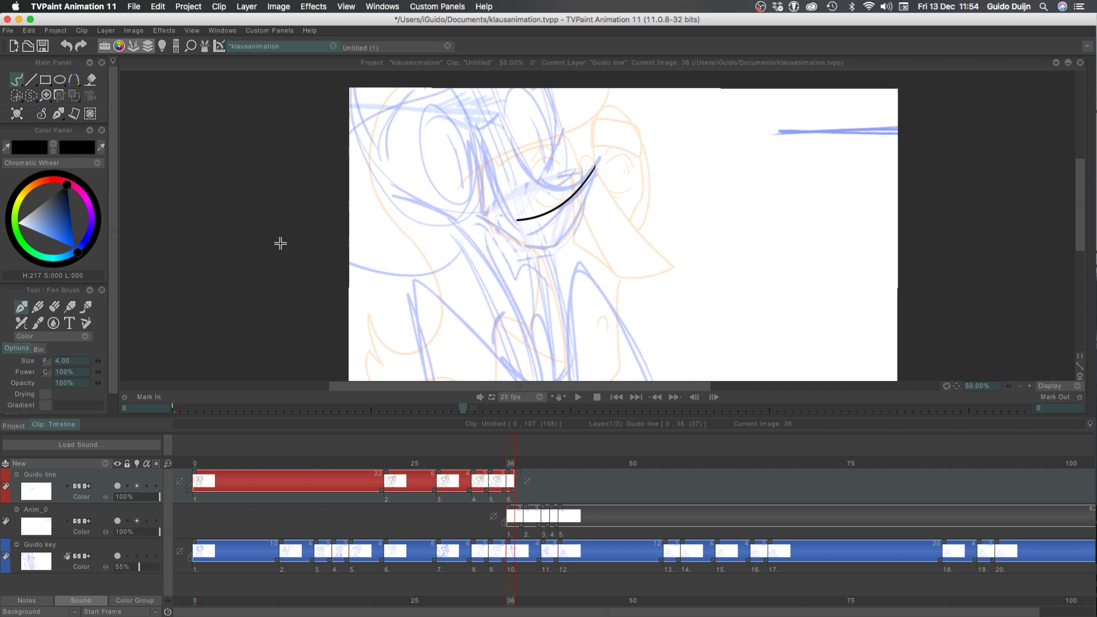
key(ctrl+z)
Flip repeatedly between the inked drawing on frame 35 and the rough key on frame 36 to compare their poses
key(Left)
key(Down)
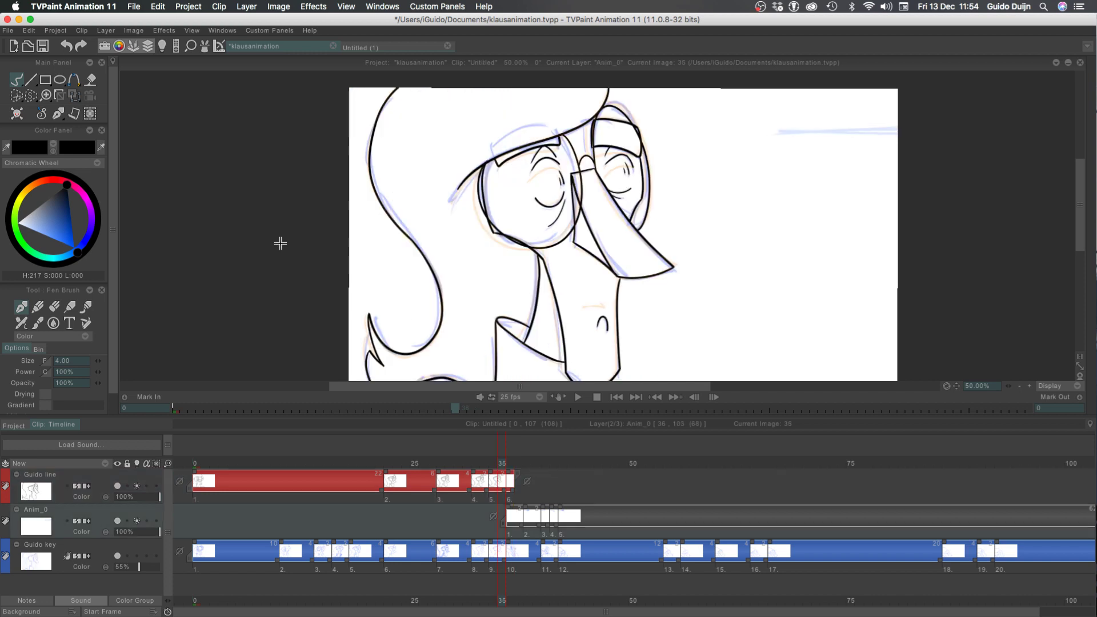
key(Right)
key(Right)
key(Up)
key(Left)
key(Right)
key(Left)
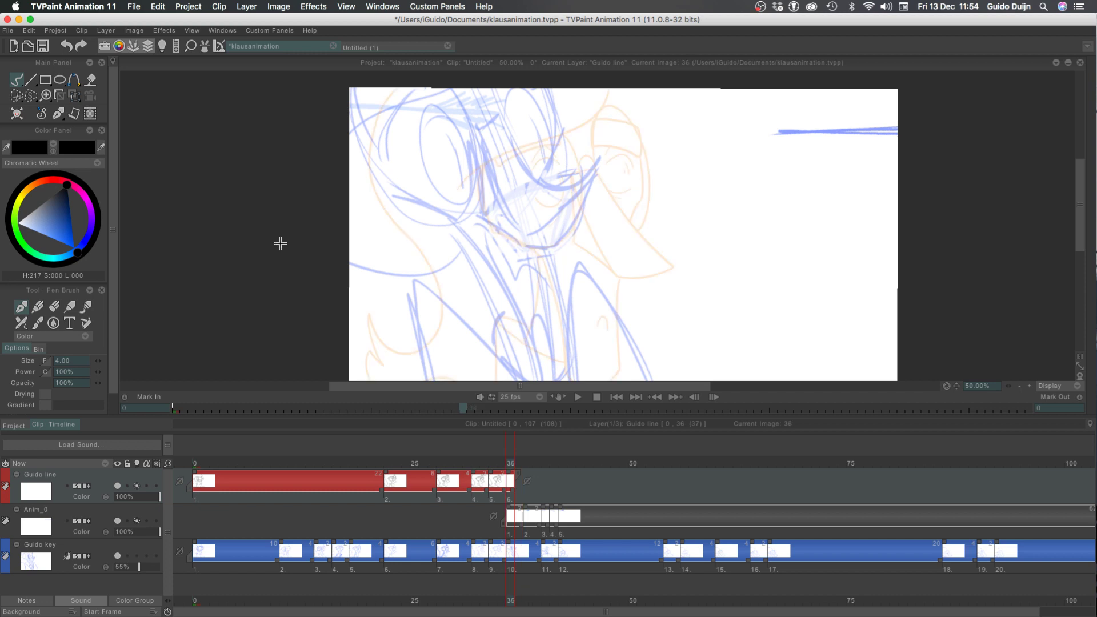
key(Right)
key(Left)
key(Left)
key(Right)
key(Right)
key(Left)
key(Right)
key(Left)
key(Right)
key(Left)
key(Left)
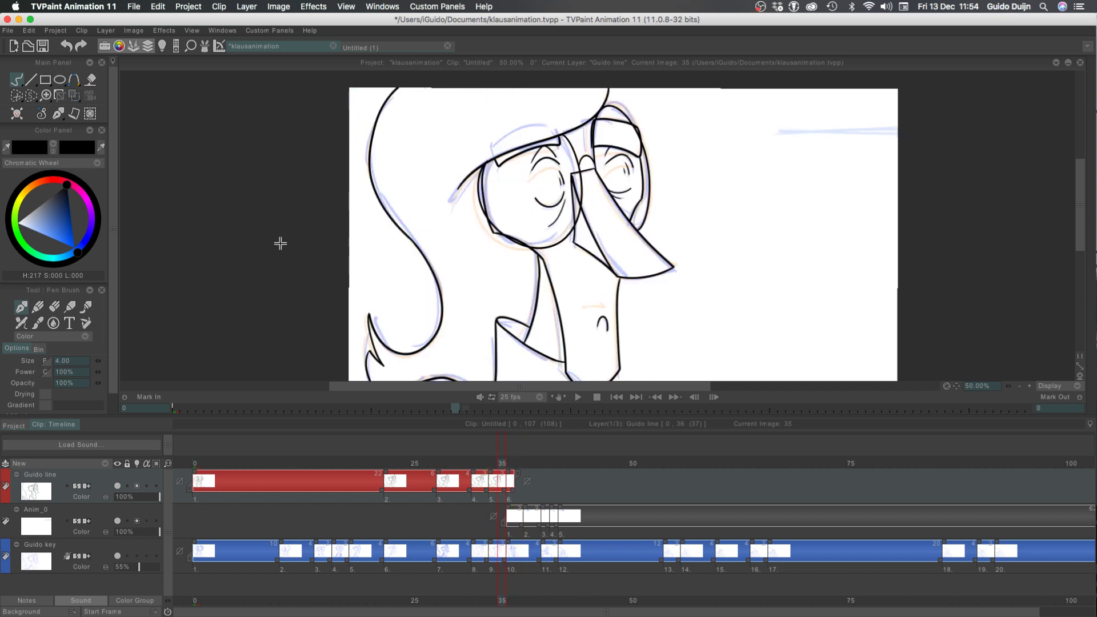
key(Right)
key(Left)
key(Right)
key(Right)
key(Right)
key(Right)
key(Right)
key(Right)
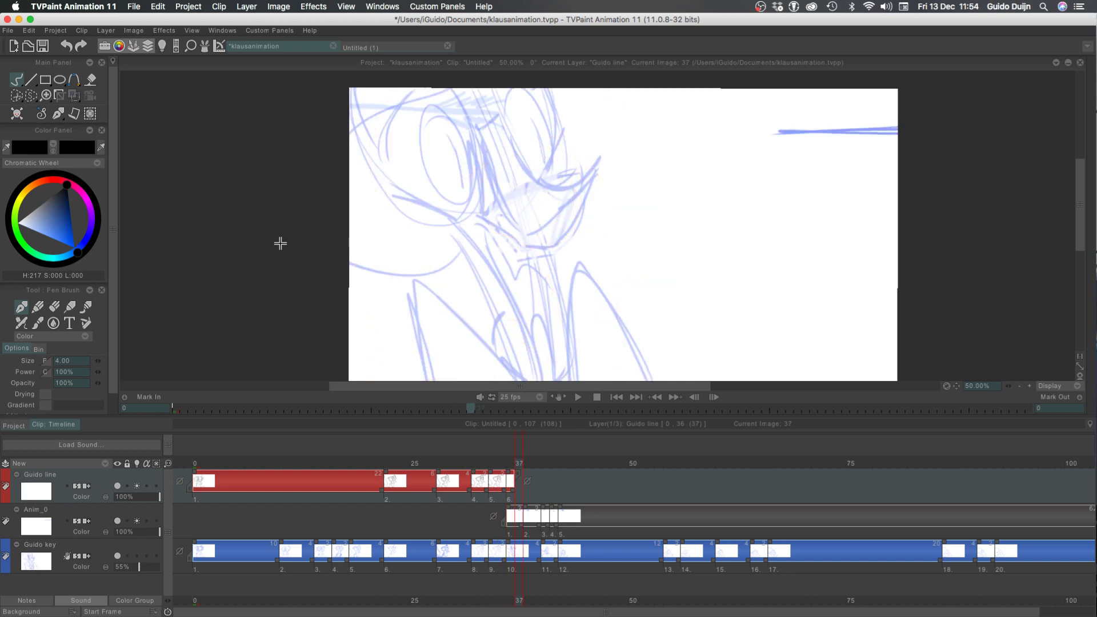
Step between frames 35 and 37 and onward to frame 42 to study how the rough pose changes into the next keys
key(Left)
key(Left)
key(Left)
key(Left)
key(Left)
key(Left)
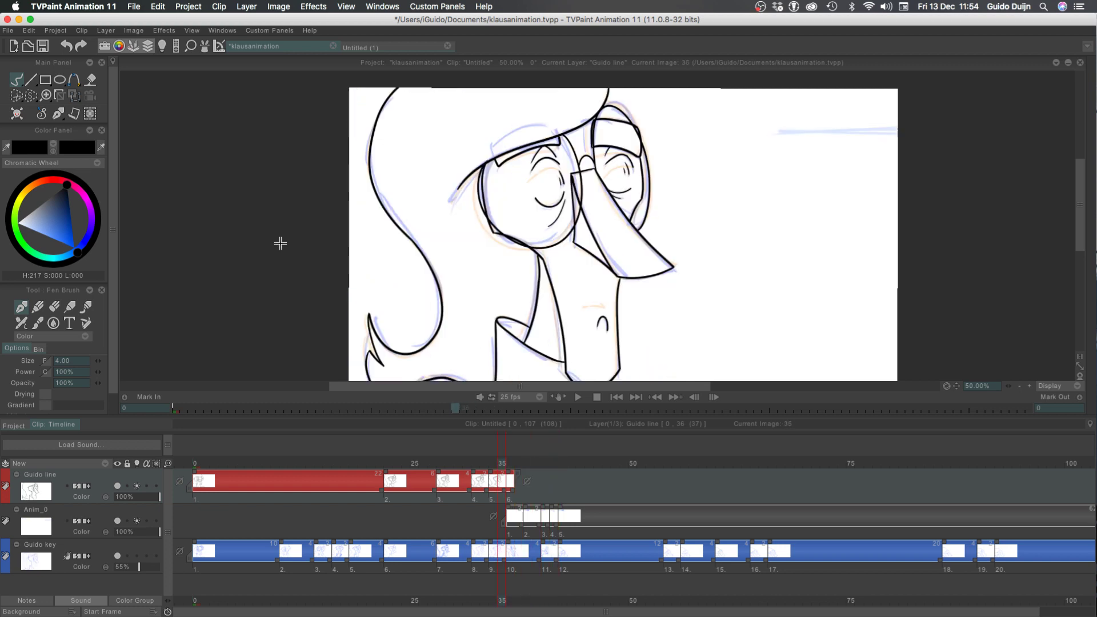
key(Right)
key(Right)
key(Right)
key(Right)
key(Right)
key(Right)
key(Right)
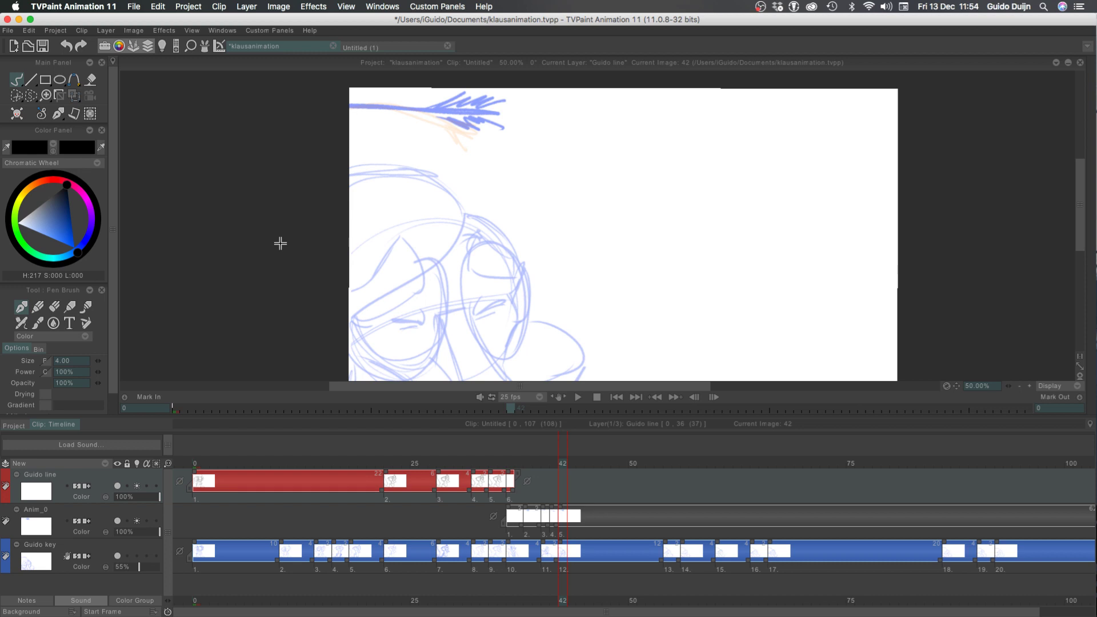
Scrub the clip from the start to frame 38 to review the motion and save the project
double_click(498, 464)
drag(318, 456, 275, 451)
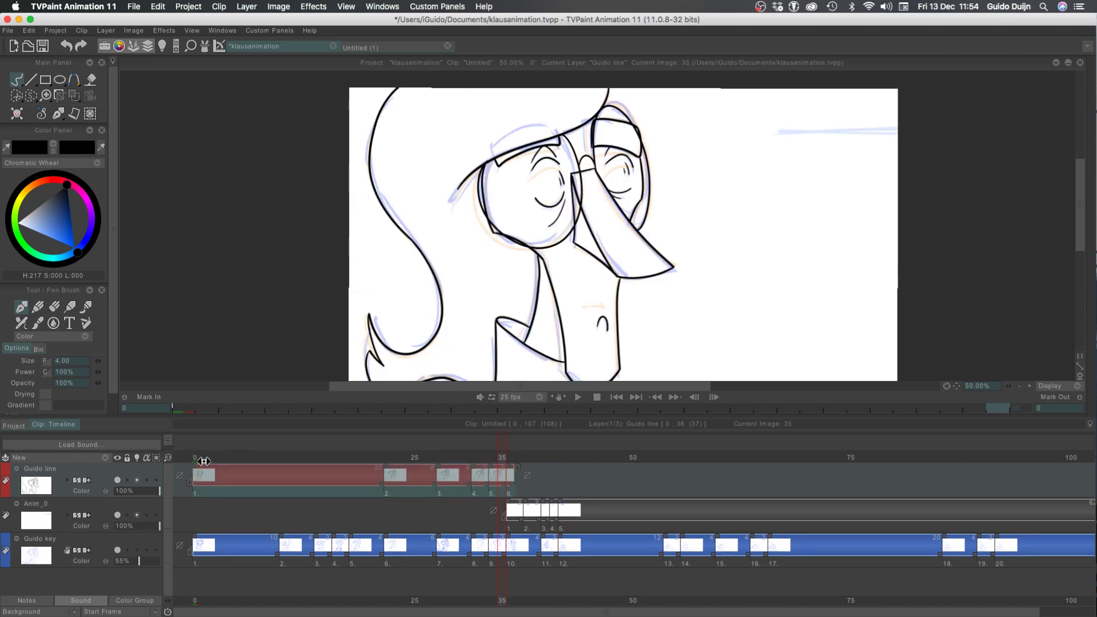
drag(204, 461, 529, 474)
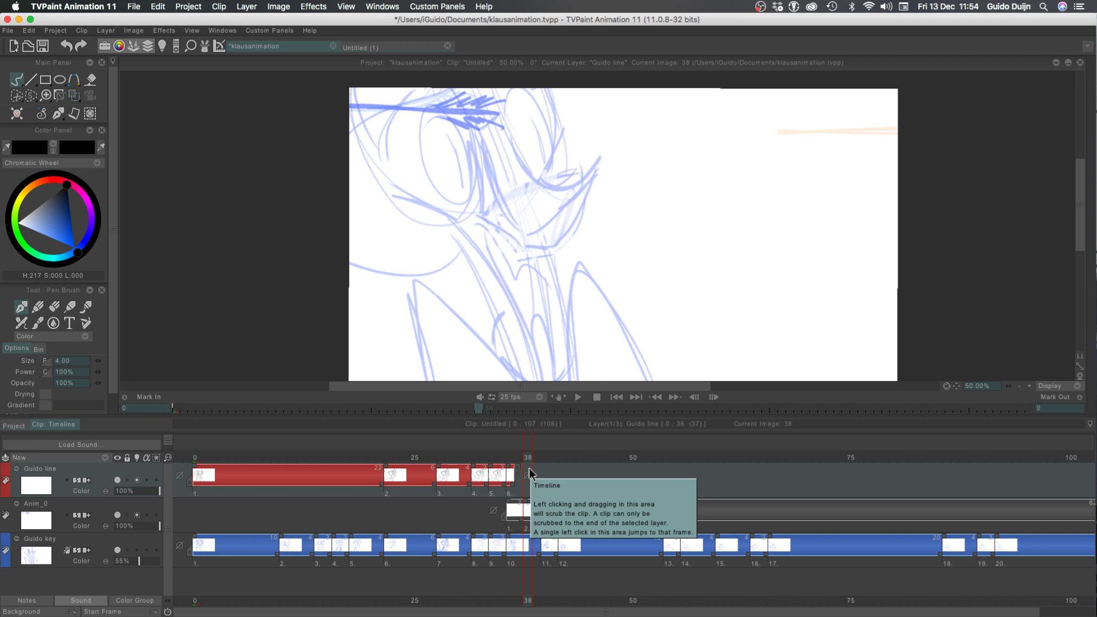
key(ctrl+s)
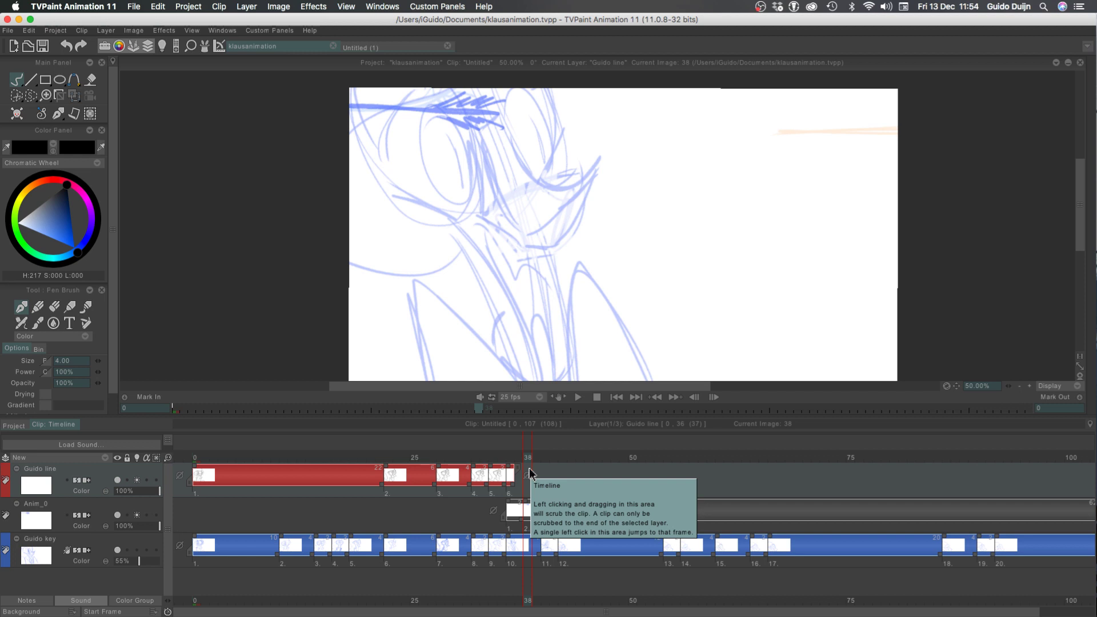
Extend the exposure of the line layer's drawing at frame 36 by one frame, through frame 37
click(501, 462)
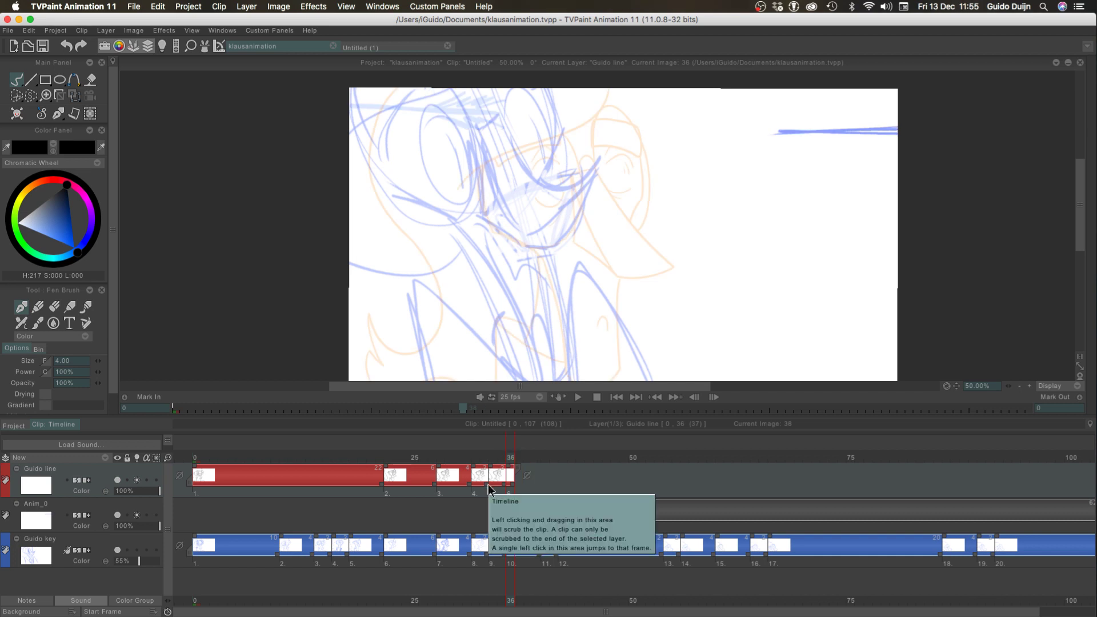
drag(512, 488, 519, 483)
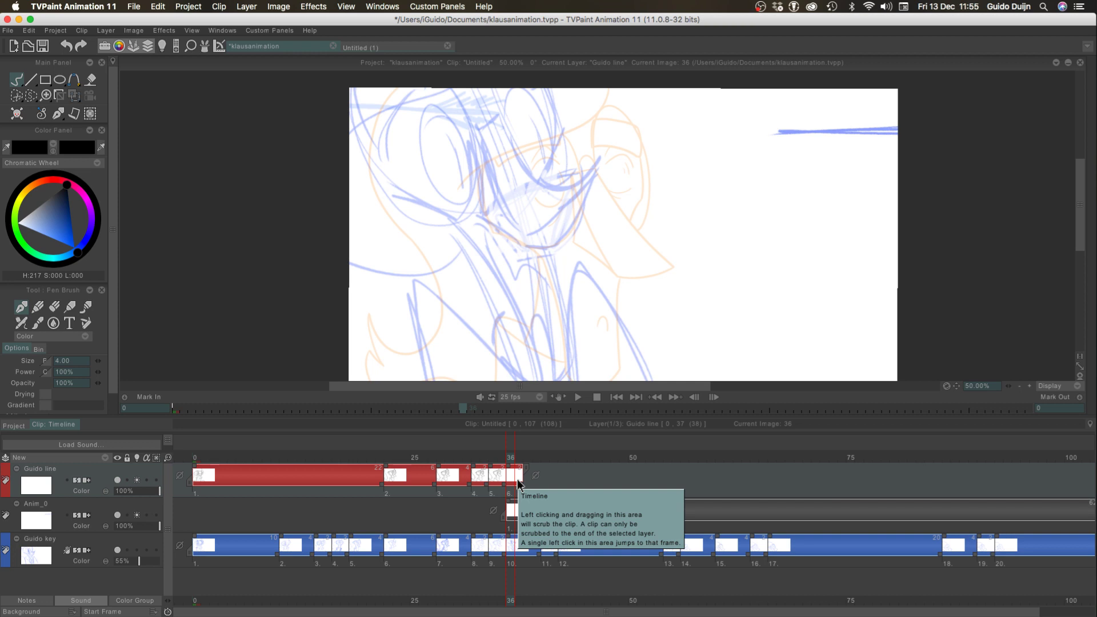
drag(509, 458, 504, 458)
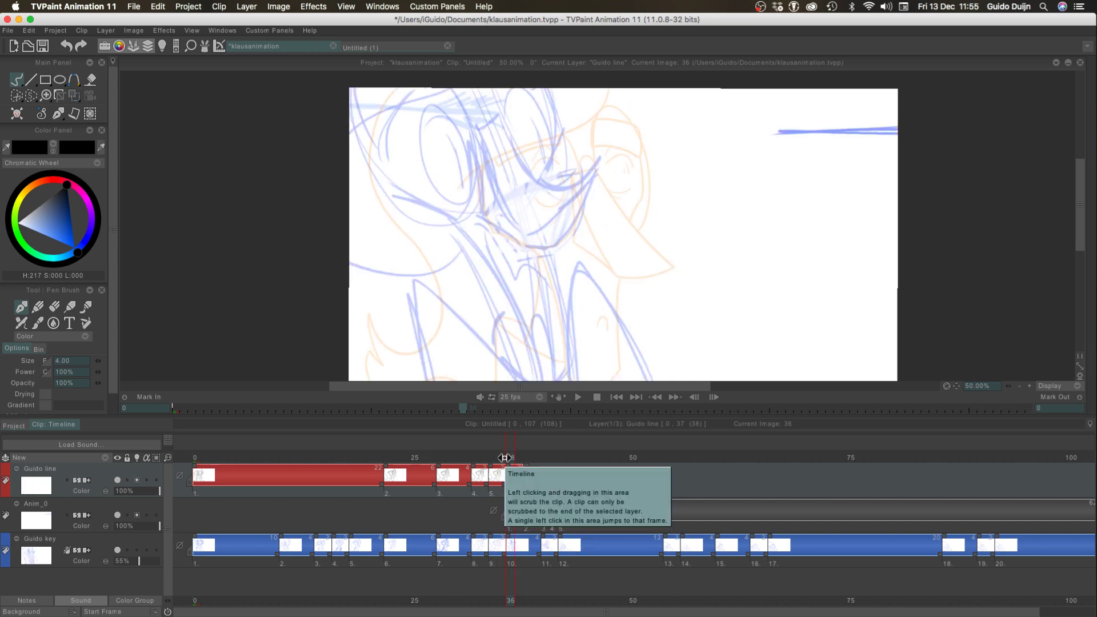
drag(505, 458, 504, 458)
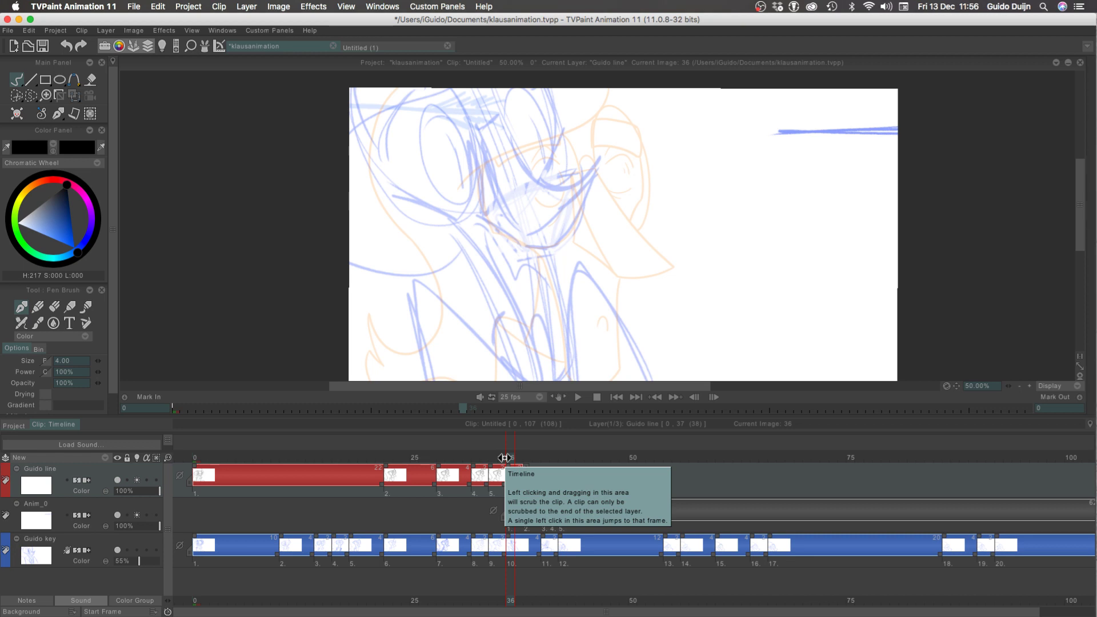
Play the clip from frame 0 to review the inked drawings running into the rough keys
drag(500, 458, 114, 445)
key(Return)
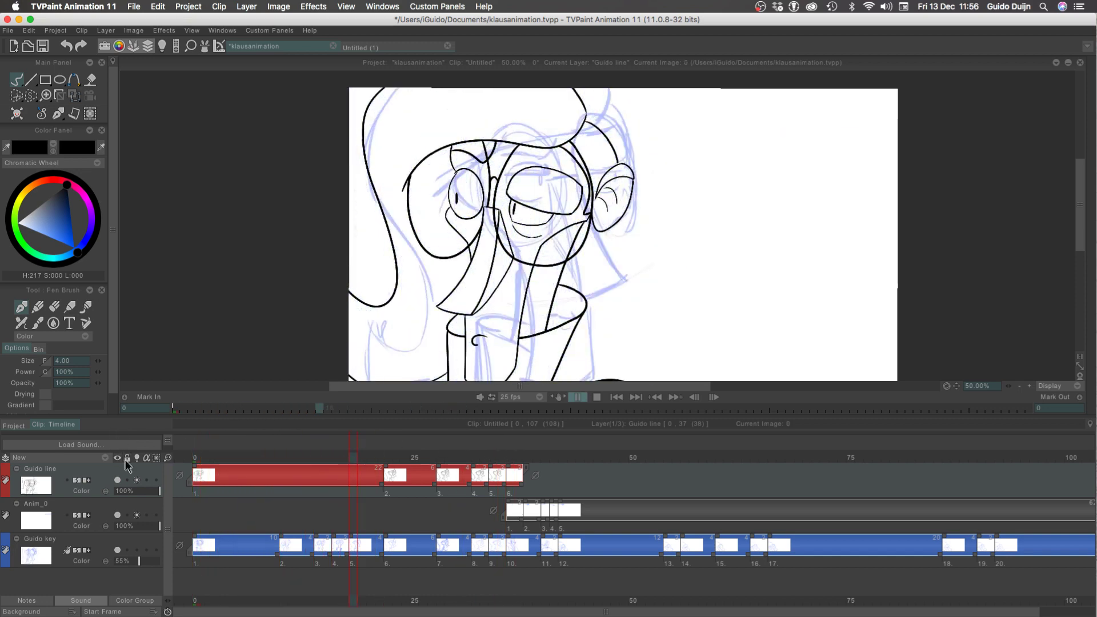
key(Return)
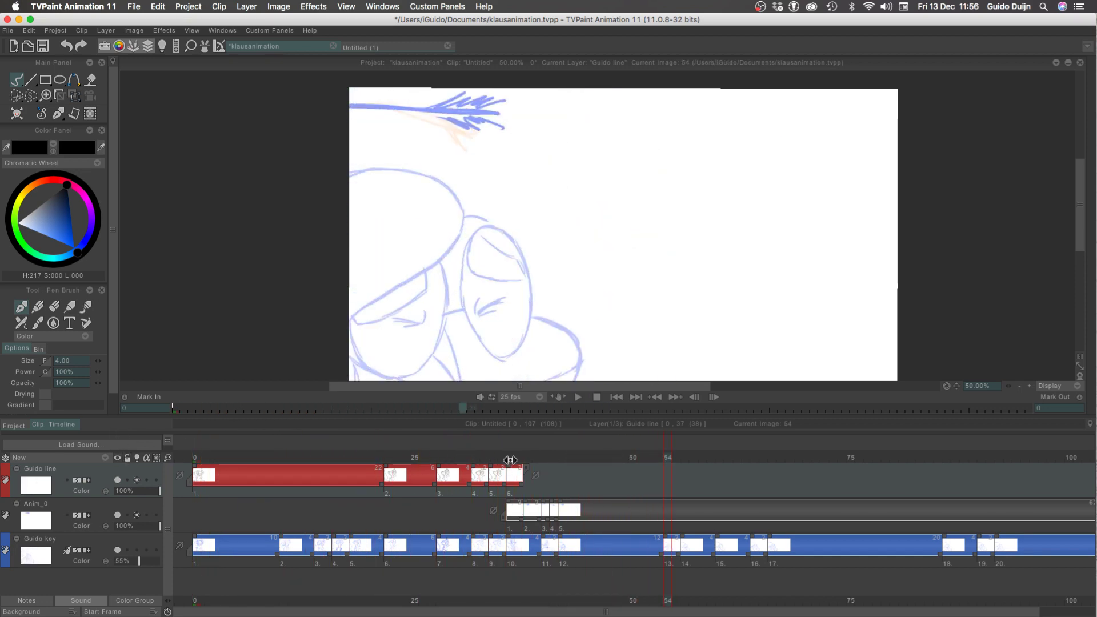
Return to frame 36, hide the timeline and enlarge the canvas view to 75% with the whole drawing in sight
click(510, 459)
key(Tab)
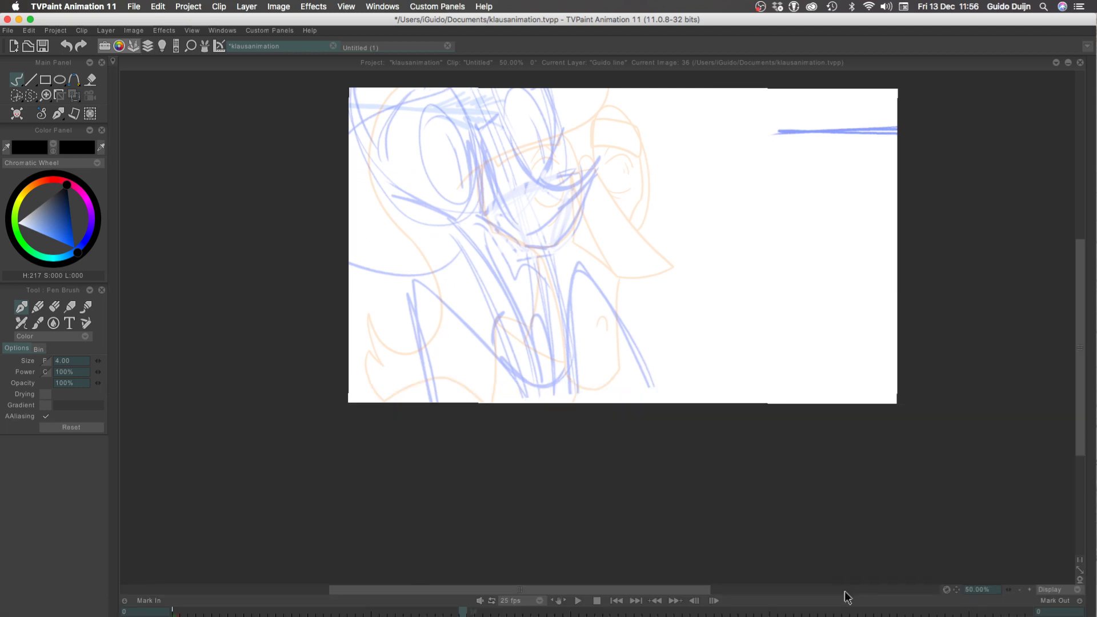
click(1029, 589)
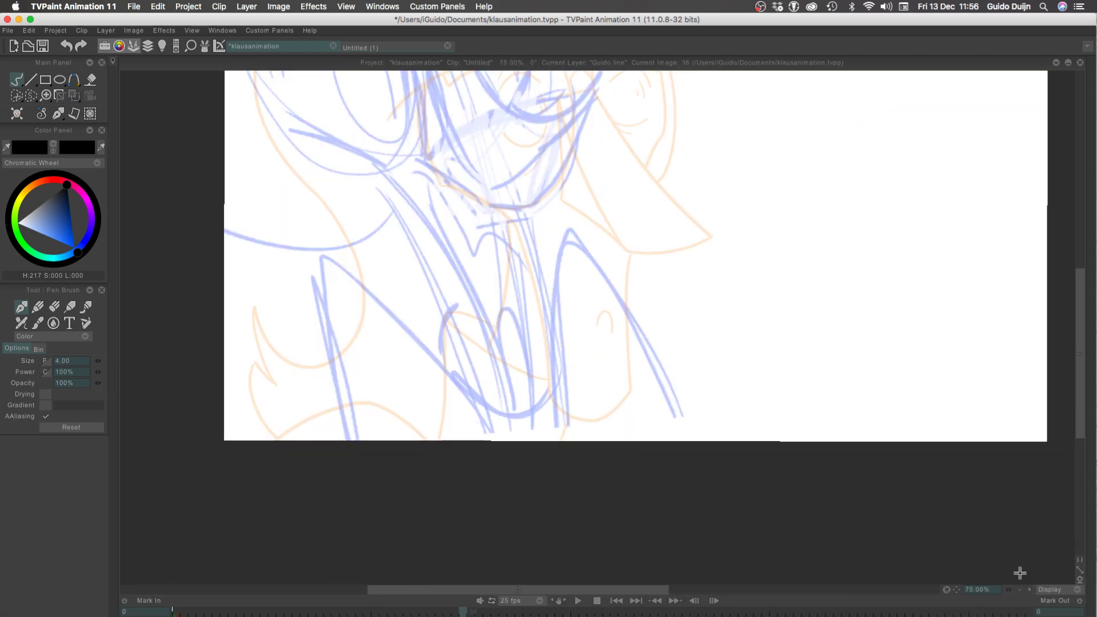
mouse_move(271, 291)
mouse_down()
mouse_move(282, 433)
mouse_move(275, 420)
mouse_up()
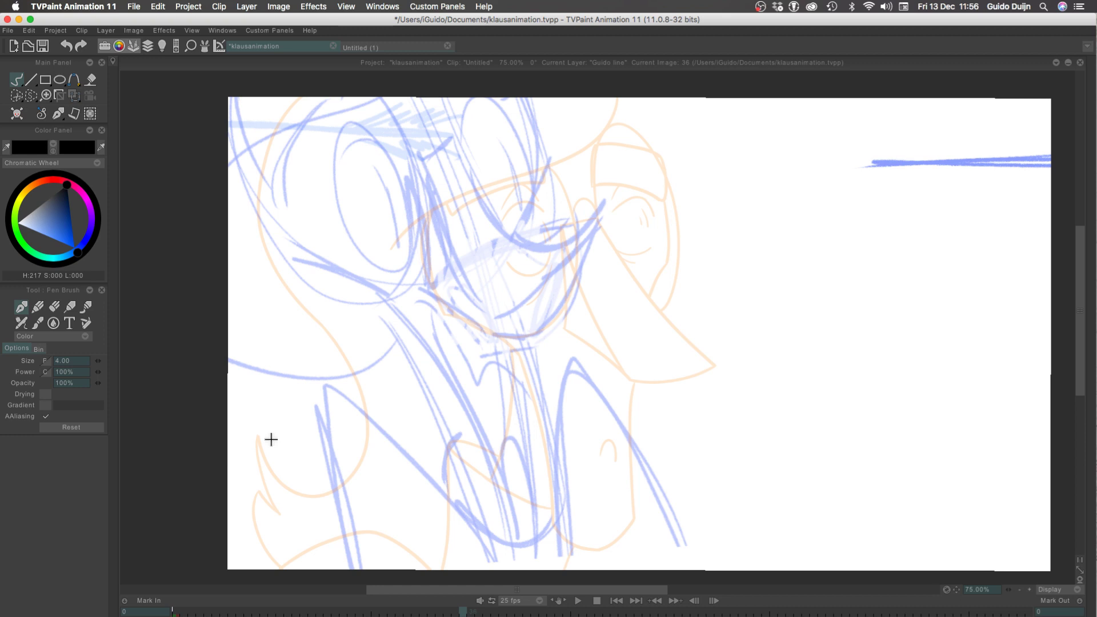
Flip back and forth between frames 30 and 37 to compare the inked head, glasses and nose with the upcoming rough pose
key(Left)
key(Right)
key(Left)
key(Right)
key(Left)
key(Left)
key(Left)
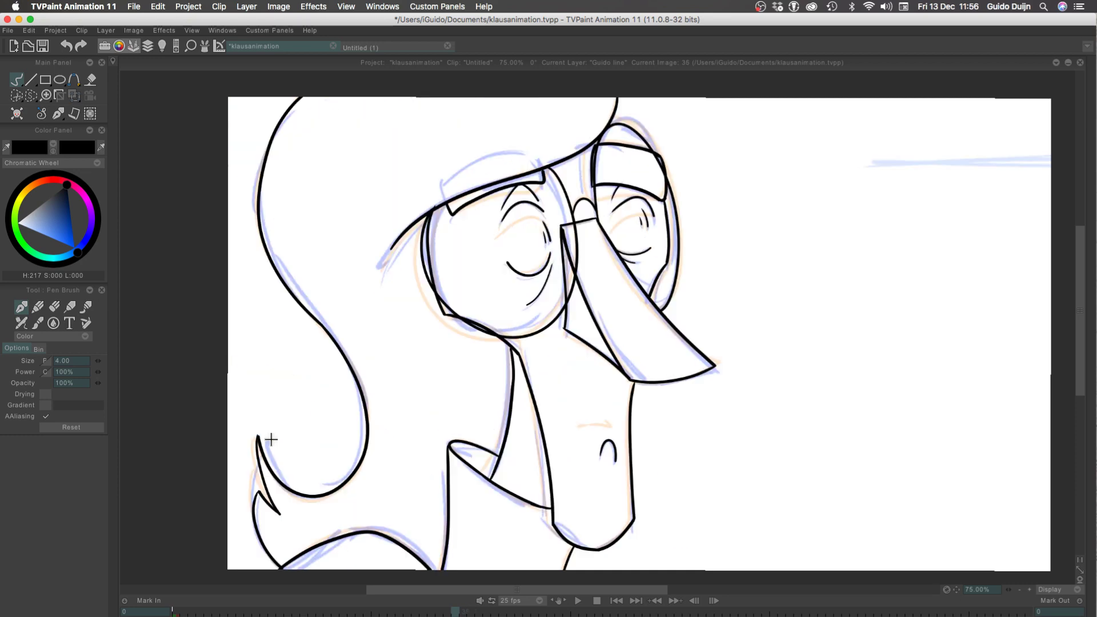
key(Left)
key(Left)
key(Left)
key(Right)
key(Right)
key(Right)
key(Right)
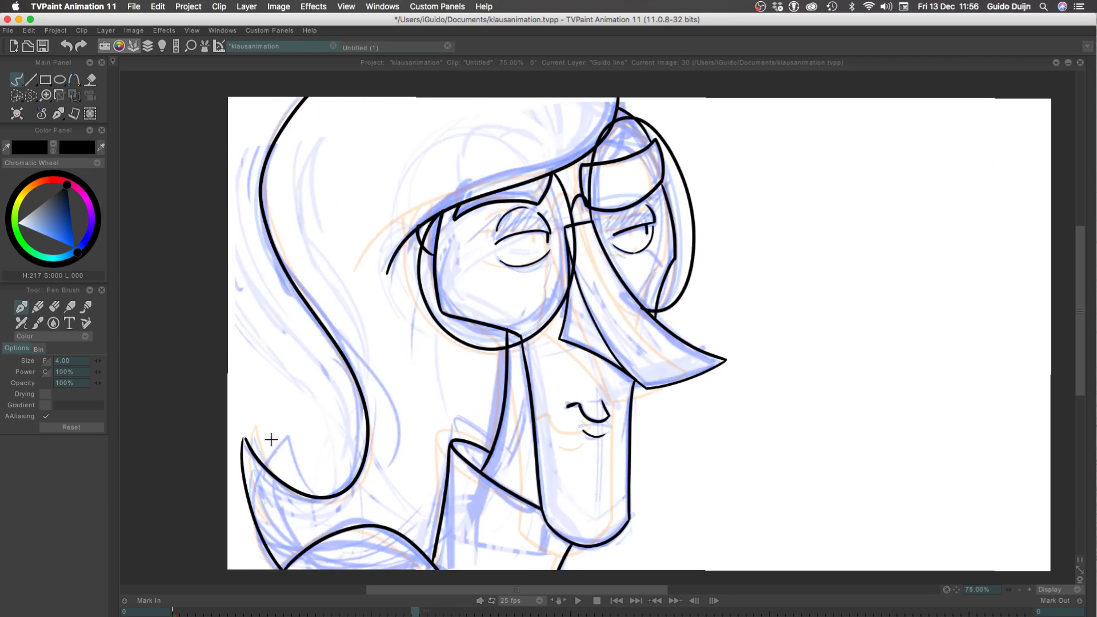
key(Right)
key(Right)
key(Left)
key(Left)
key(Left)
key(Left)
key(Left)
key(Left)
key(Left)
key(Left)
key(Left)
key(Right)
key(Right)
key(Right)
key(Right)
key(Right)
key(Right)
key(Right)
key(Right)
key(Right)
key(Right)
At frame 36, ink the lower curved edge of the nose's top plane, sweeping down and back from the tip
key(Right)
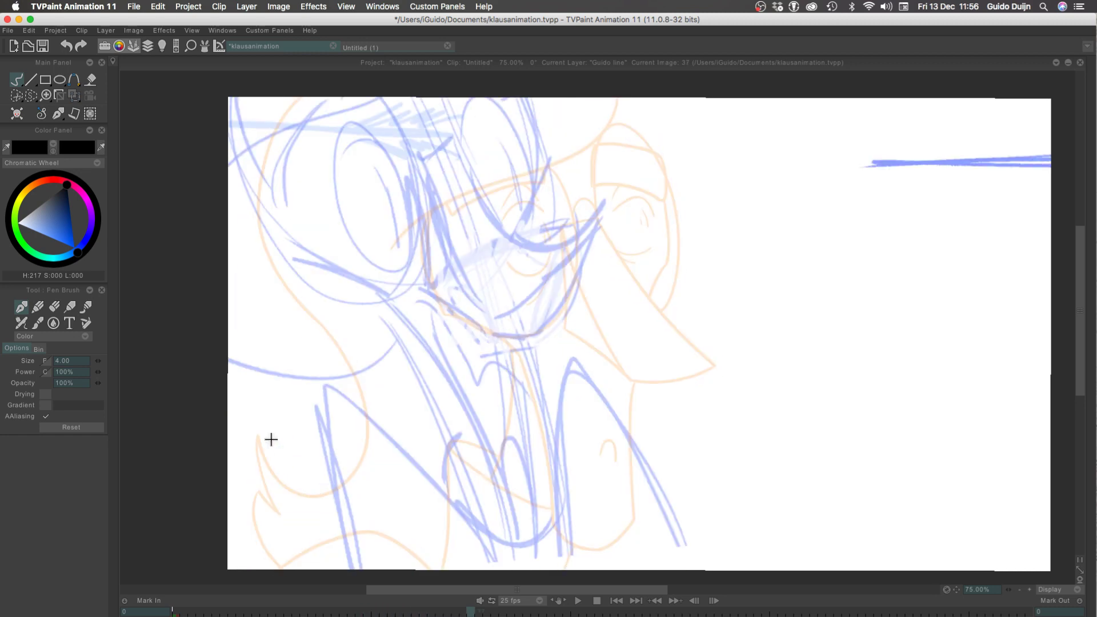
key(Left)
key(Right)
drag(598, 222, 467, 281)
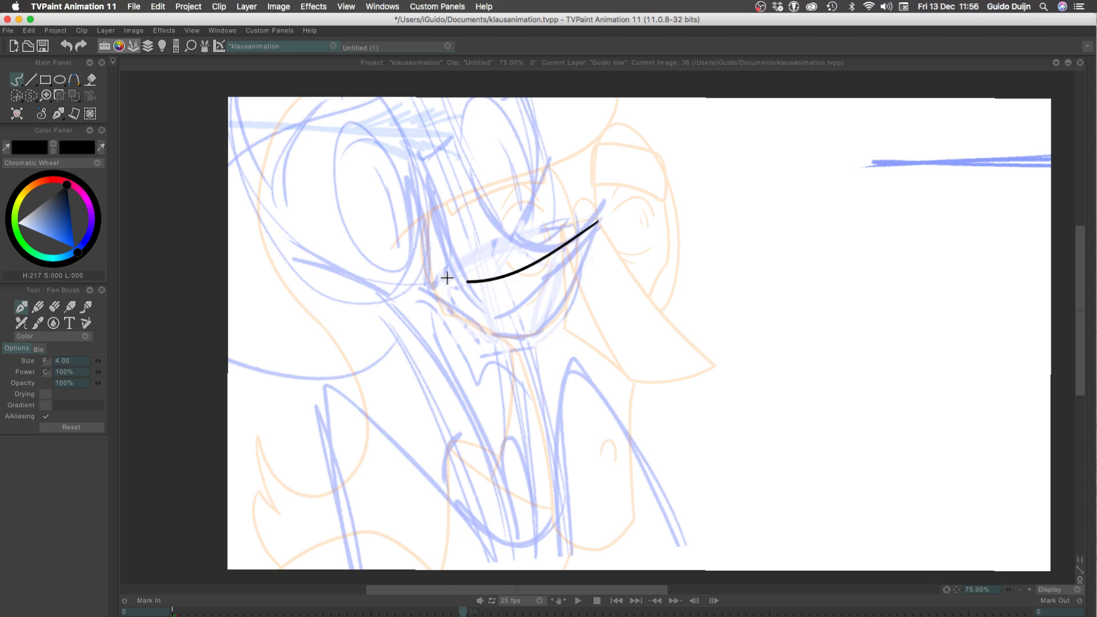
key(ctrl+z)
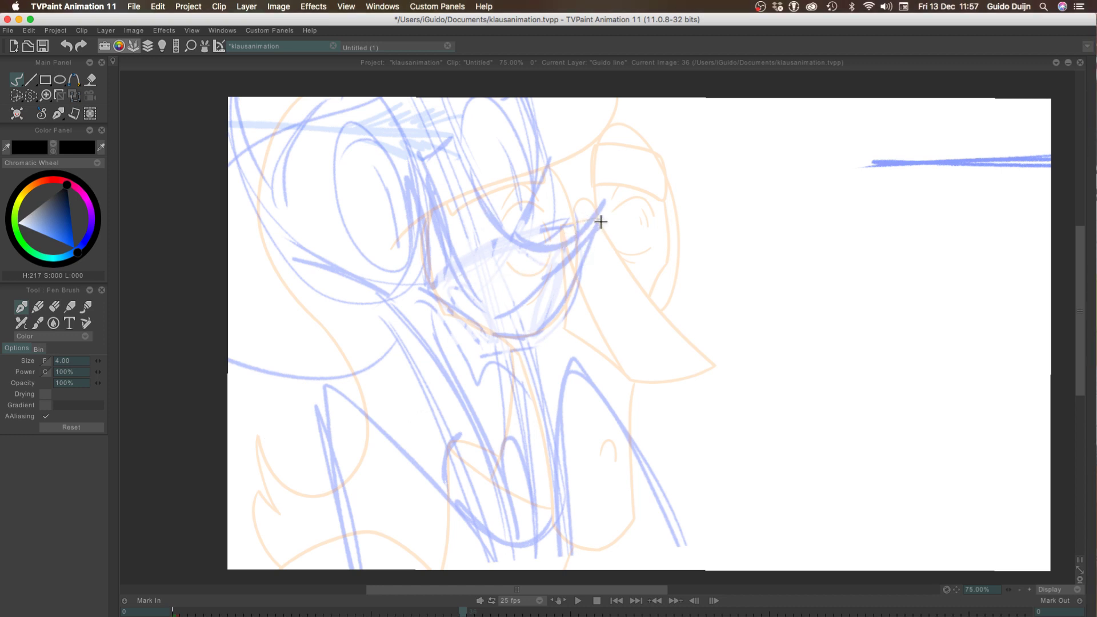
drag(599, 222, 468, 282)
key(ctrl+z)
drag(598, 209, 490, 294)
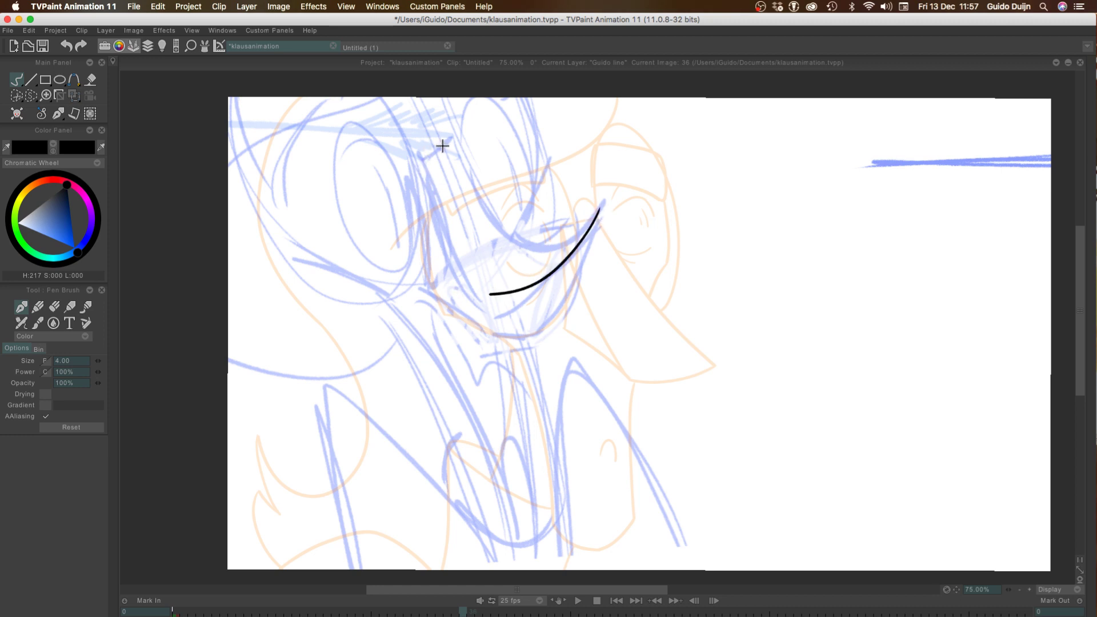
Ink the nose bridge's short top edge and the upper curve running from it to the nose tip
mouse_move(451, 140)
mouse_down()
mouse_move(418, 166)
mouse_move(504, 224)
mouse_move(594, 216)
mouse_up()
key(ctrl+z)
key(ctrl+z)
mouse_move(452, 140)
mouse_down()
mouse_move(477, 192)
mouse_move(562, 238)
mouse_move(589, 218)
mouse_up()
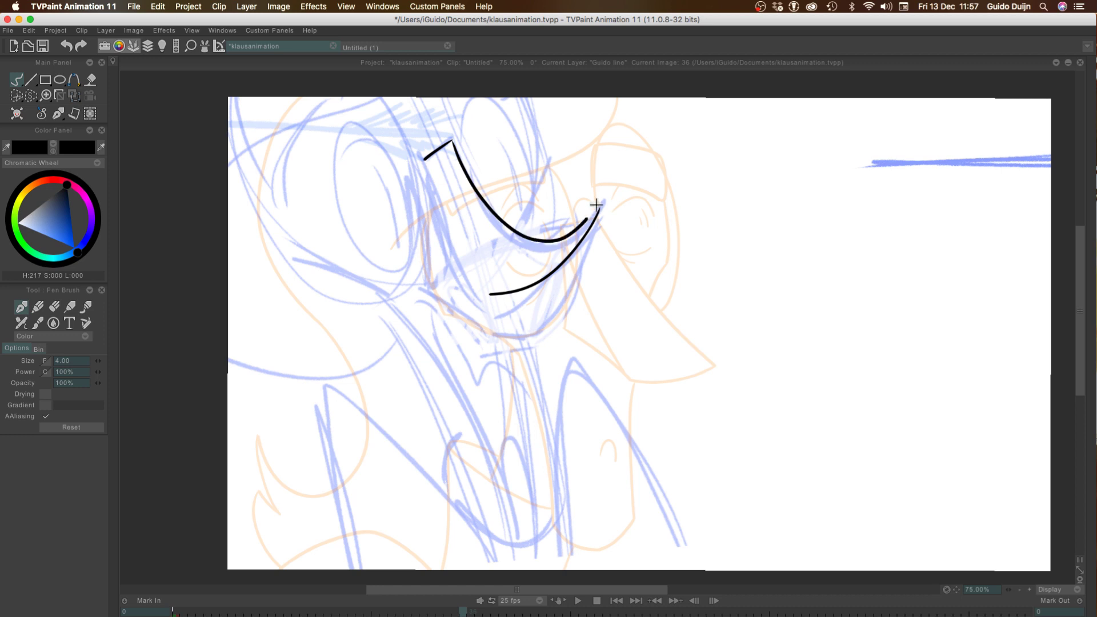
key(ctrl+z)
mouse_move(451, 140)
mouse_down()
mouse_move(524, 246)
mouse_move(589, 223)
mouse_up()
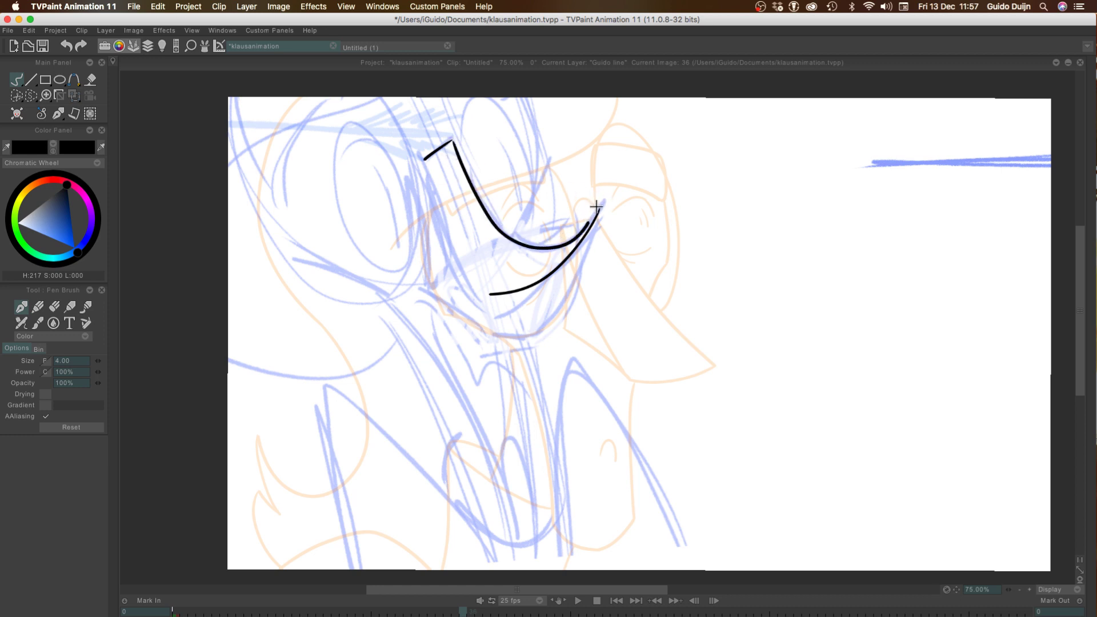
key(ctrl+z)
mouse_move(451, 140)
mouse_down()
mouse_move(502, 221)
mouse_move(558, 235)
mouse_move(600, 205)
mouse_up()
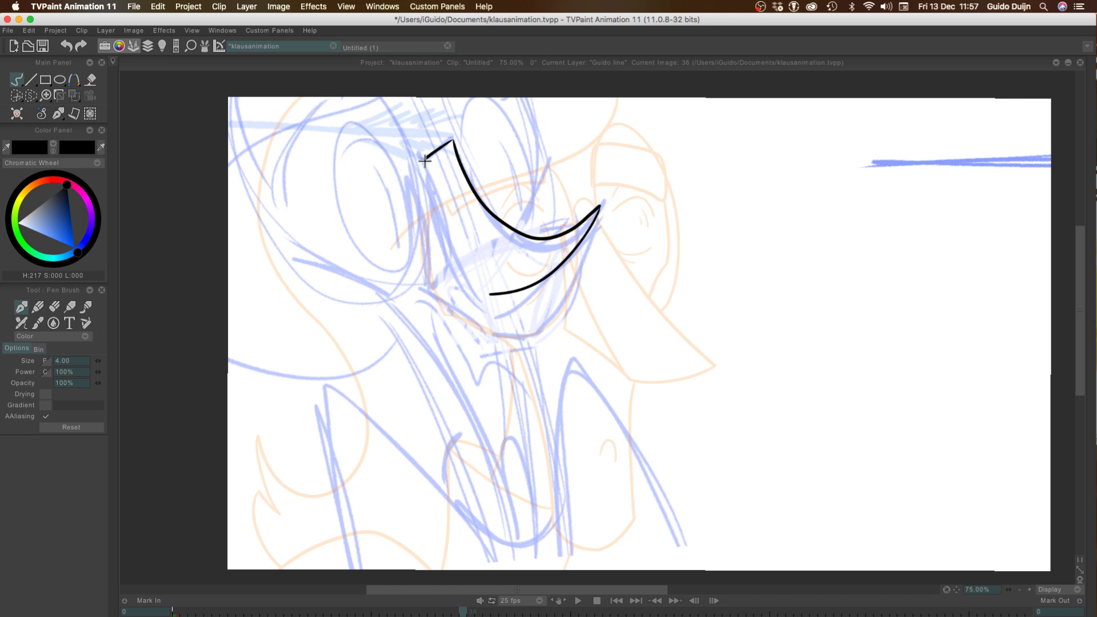
Ink the curved side edge of the nose from the bridge corner down to the lower curve, closing the top plane
mouse_move(426, 162)
mouse_down()
mouse_move(461, 272)
mouse_move(482, 289)
mouse_up()
mouse_move(424, 160)
mouse_down()
mouse_move(430, 266)
mouse_move(448, 295)
mouse_move(485, 301)
mouse_up()
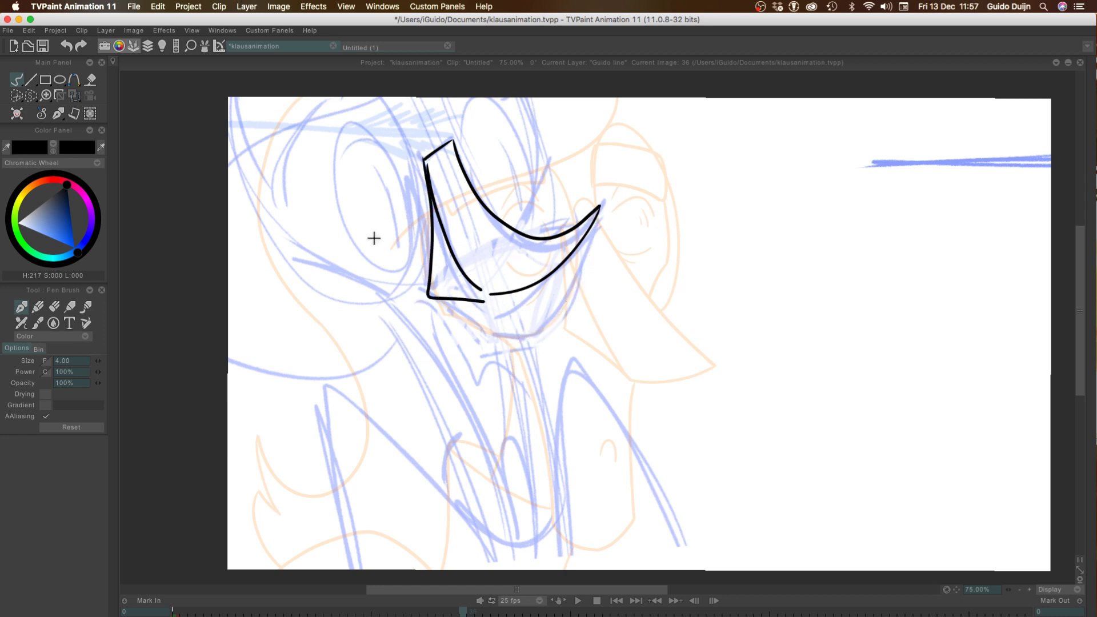
key(super+z)
key(super+z)
mouse_move(425, 159)
mouse_down()
mouse_move(428, 200)
mouse_move(467, 276)
mouse_move(496, 302)
mouse_move(439, 241)
mouse_move(423, 159)
mouse_up()
key(super+z)
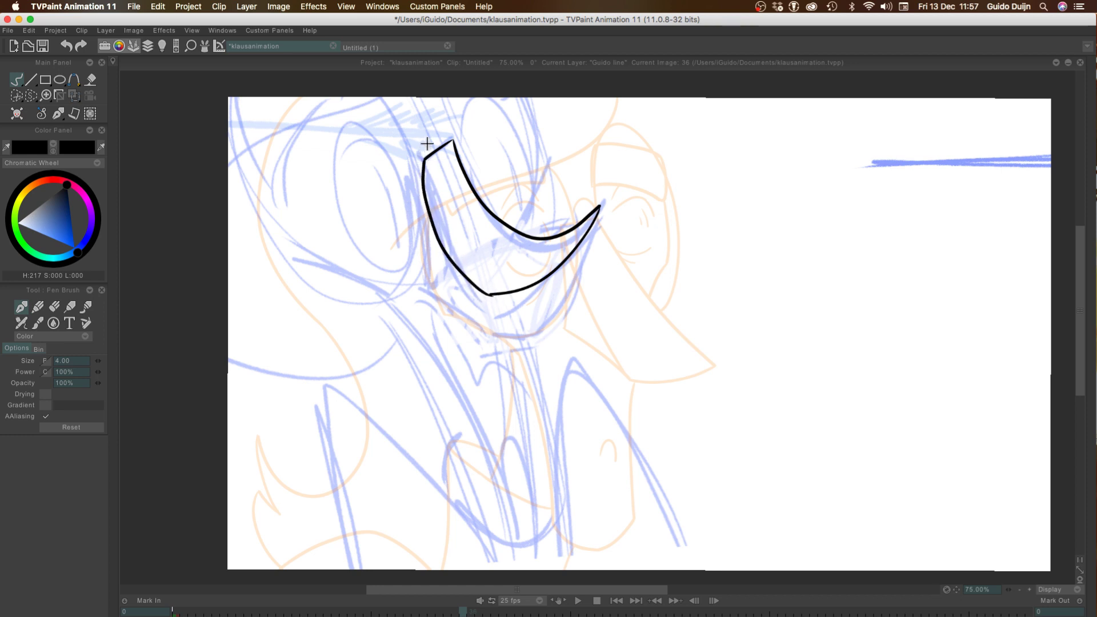
key(super+z)
mouse_move(490, 294)
mouse_down()
mouse_move(434, 221)
mouse_move(418, 161)
mouse_up()
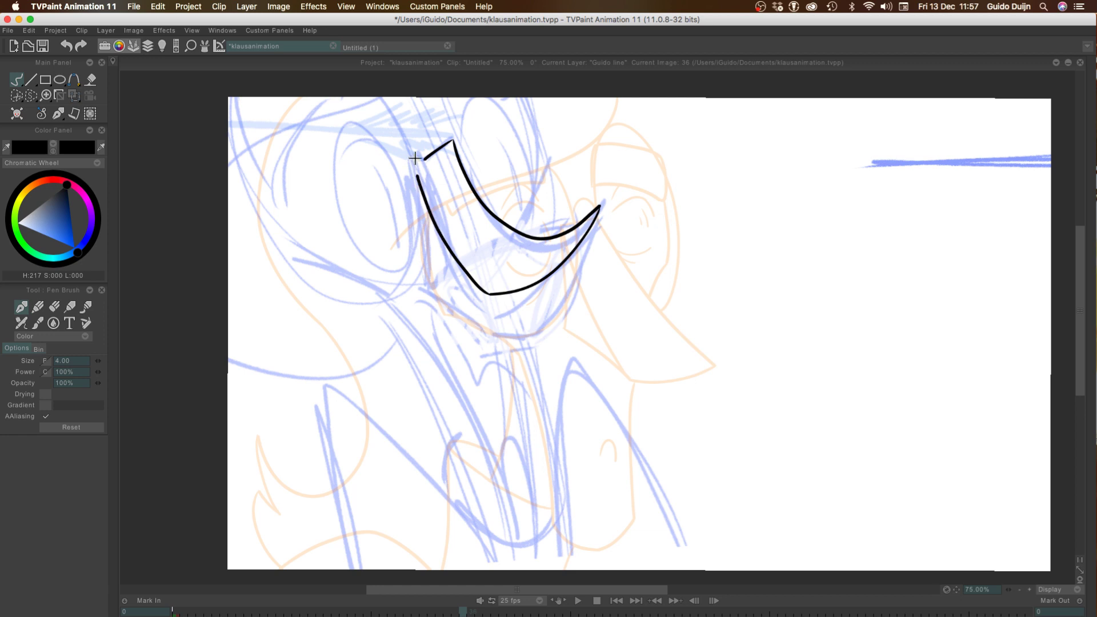
key(super+z)
mouse_move(491, 295)
mouse_down()
mouse_move(469, 284)
mouse_move(427, 164)
mouse_up()
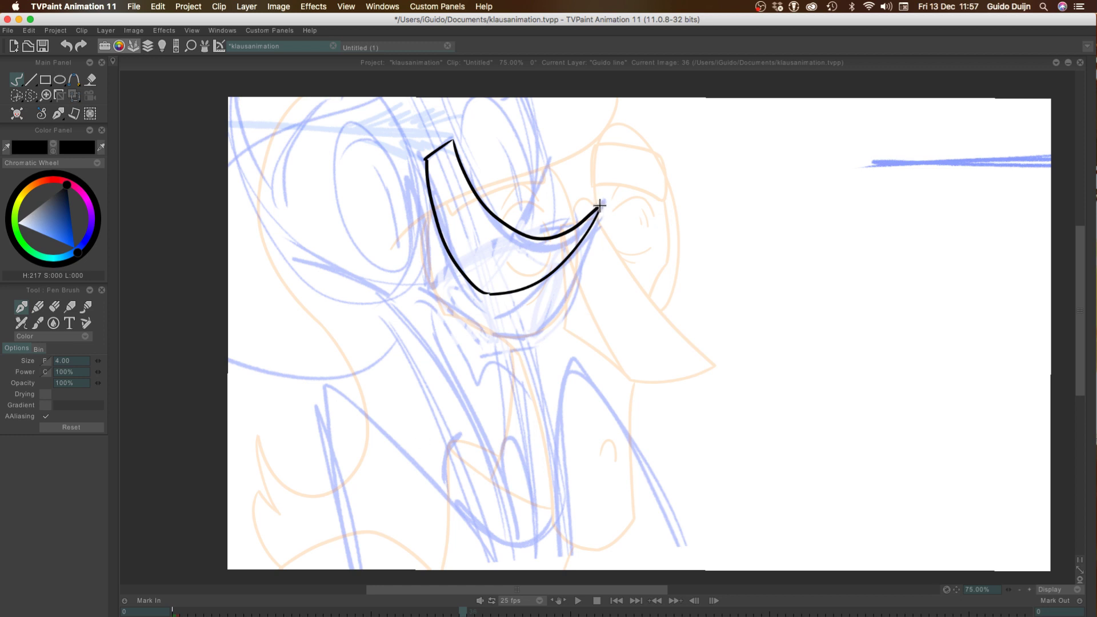
Ink the underside of the nose from the tip around to the near side and back up to the bridge corner
drag(599, 206, 536, 321)
mouse_move(424, 161)
mouse_down()
mouse_move(421, 287)
mouse_move(498, 333)
mouse_move(533, 324)
mouse_move(497, 332)
mouse_up()
key(super+z)
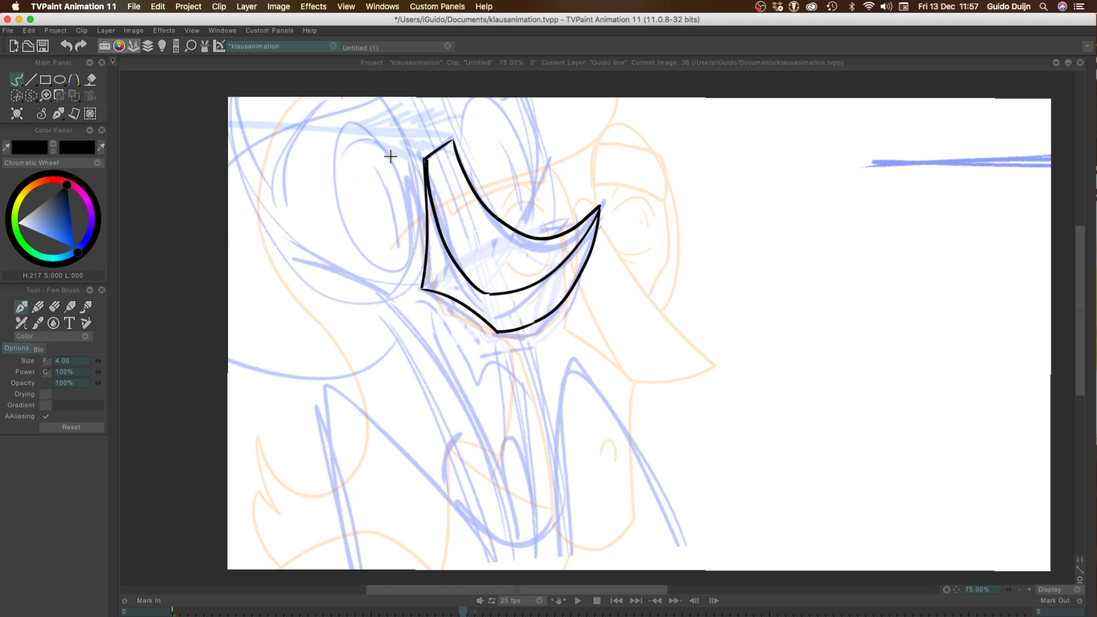
Ink a clean tilted oval for the eye beside the nose bridge, redrawing it until it follows the rough sketch
mouse_move(394, 137)
mouse_down()
mouse_move(338, 182)
mouse_move(407, 239)
mouse_move(409, 269)
mouse_up()
key(super+z)
key(super+z)
mouse_move(341, 196)
mouse_down()
mouse_move(368, 254)
mouse_move(410, 229)
mouse_up()
key(super+z)
key(super+z)
mouse_move(404, 189)
mouse_down()
mouse_move(351, 119)
mouse_move(387, 264)
mouse_move(404, 183)
mouse_move(327, 161)
mouse_up()
key(super+z)
mouse_move(347, 238)
mouse_down()
mouse_move(412, 253)
mouse_move(386, 147)
mouse_up()
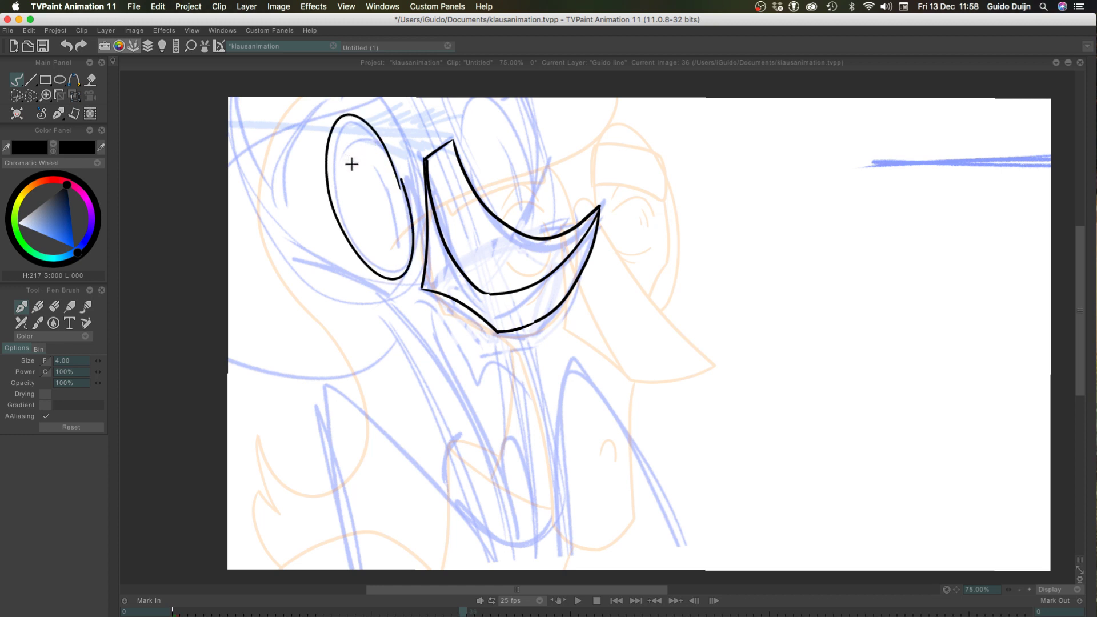
key(super+z)
mouse_move(403, 195)
mouse_down()
mouse_move(364, 245)
mouse_move(373, 161)
mouse_up()
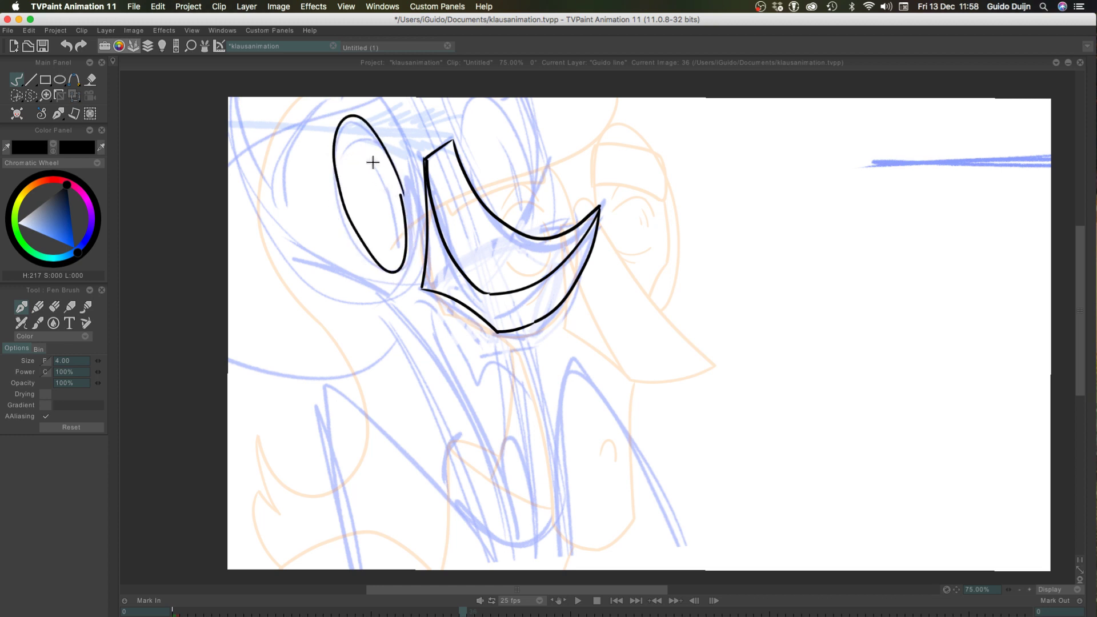
key(super+z)
mouse_move(405, 199)
mouse_down()
mouse_move(339, 241)
mouse_move(402, 243)
mouse_up()
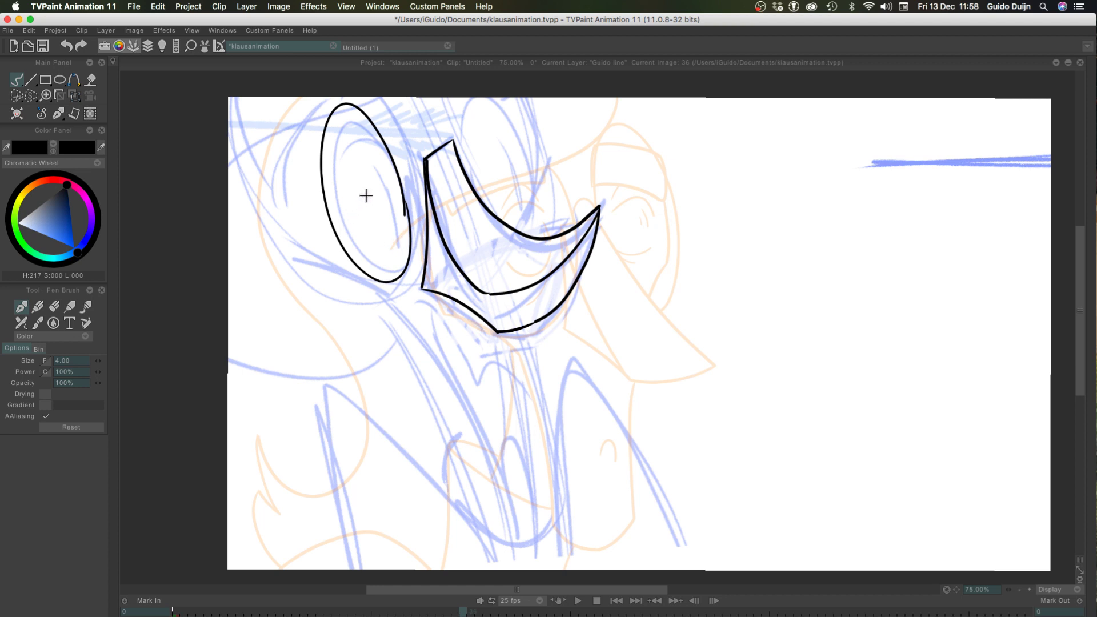
key(super+z)
mouse_move(408, 197)
mouse_down()
mouse_move(411, 262)
mouse_move(384, 137)
mouse_move(343, 177)
mouse_up()
key(super+z)
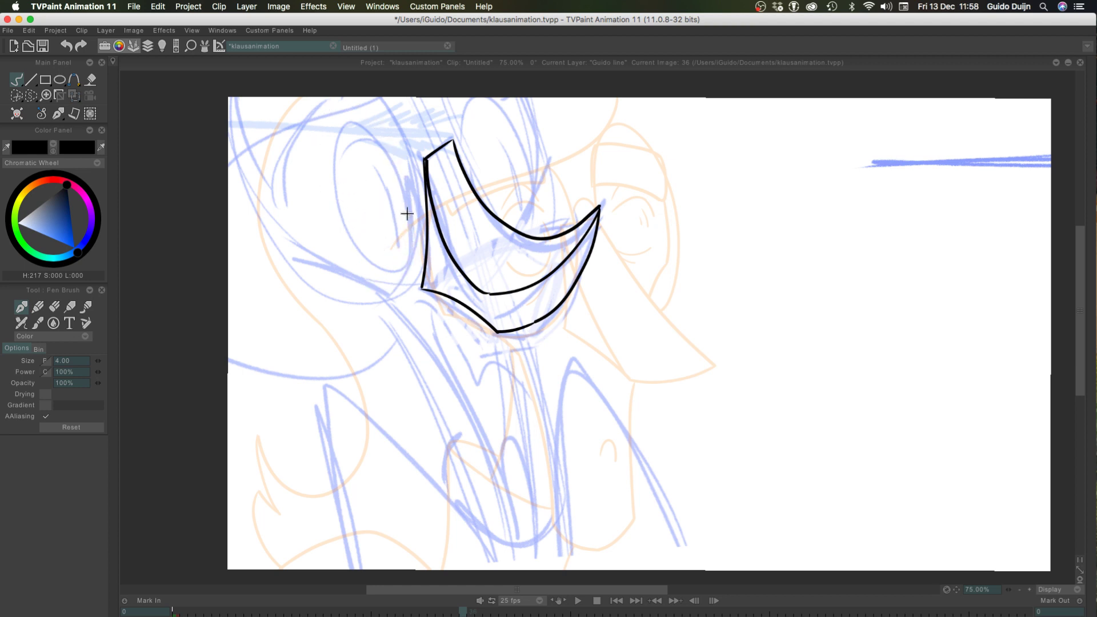
mouse_move(410, 231)
mouse_down()
mouse_move(332, 151)
mouse_move(407, 206)
mouse_move(407, 243)
mouse_move(328, 180)
mouse_move(409, 211)
mouse_move(338, 198)
mouse_move(401, 275)
mouse_move(333, 140)
mouse_move(337, 205)
mouse_move(398, 167)
mouse_move(333, 140)
mouse_move(398, 264)
mouse_move(412, 254)
mouse_move(331, 149)
mouse_move(408, 254)
mouse_up()
key(super+z)
key(super+z)
key(super+z)
key(super+z)
key(super+z)
key(super+z)
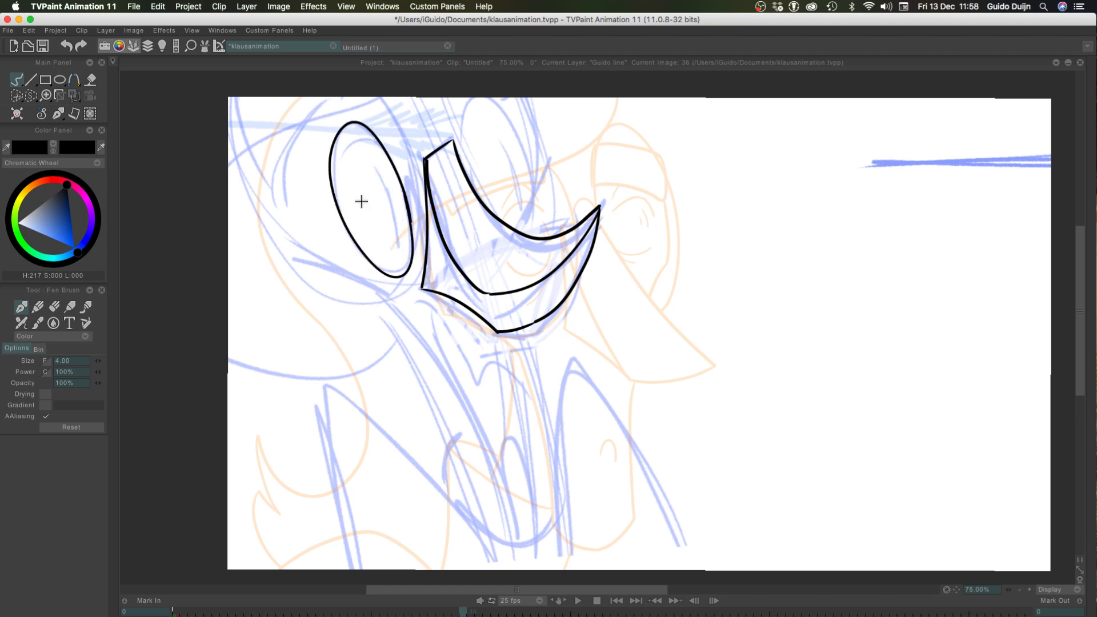
Add the inner curve to the first eye, then ink the second eye's tilted oval above the nose with its inner curve
drag(377, 169, 401, 237)
mouse_move(457, 154)
mouse_down()
mouse_move(496, 103)
mouse_move(529, 224)
mouse_up()
key(super+z)
mouse_move(457, 154)
mouse_down()
mouse_move(520, 236)
mouse_move(496, 131)
mouse_up()
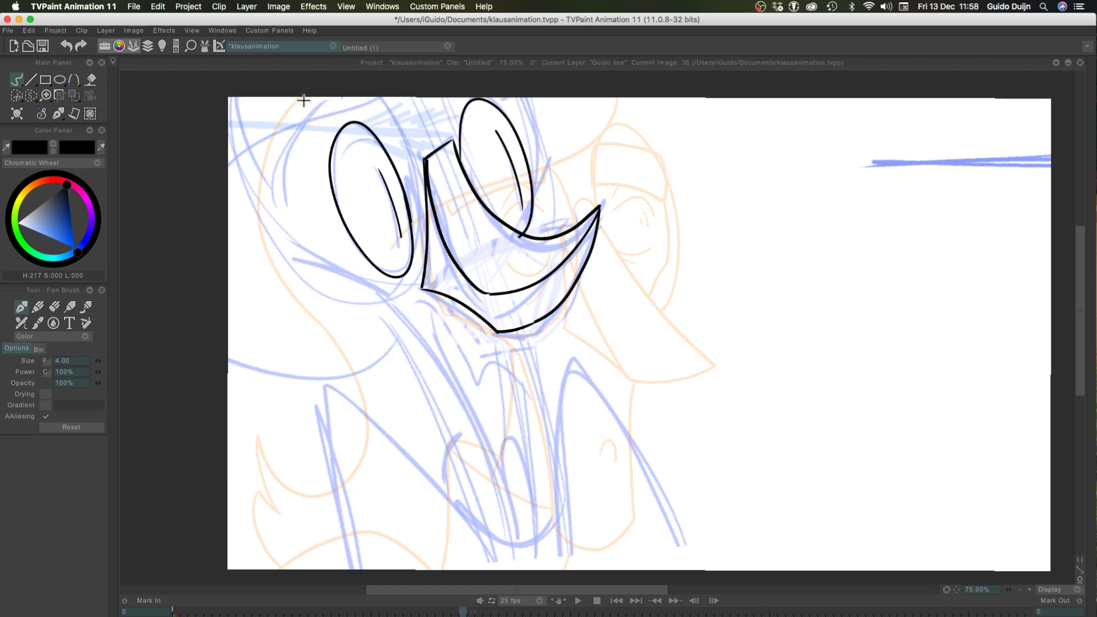
Flip between frames 35 and 36, then try to ink the open mouth shape below the nose
key(Left)
key(Right)
key(Left)
key(Right)
mouse_move(527, 399)
mouse_down()
mouse_move(487, 365)
mouse_move(497, 357)
mouse_move(475, 388)
mouse_move(440, 362)
mouse_up()
key(super+z)
key(super+z)
mouse_move(524, 389)
mouse_down()
mouse_move(482, 364)
mouse_move(428, 303)
mouse_move(426, 349)
mouse_move(490, 479)
mouse_up()
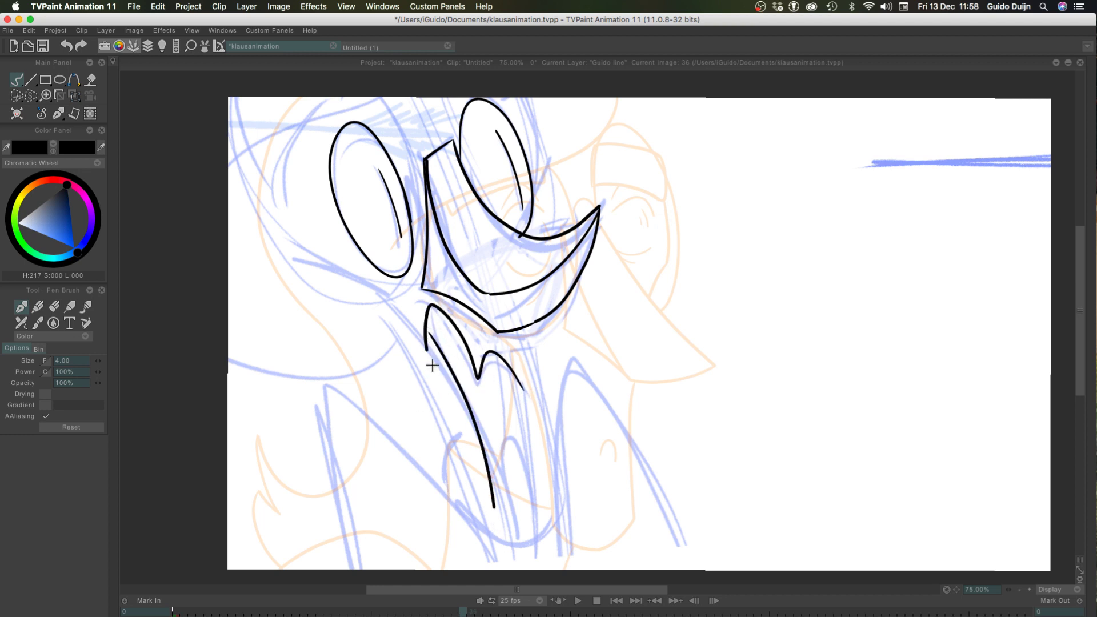
key(super+z)
mouse_move(426, 338)
mouse_down()
mouse_move(502, 507)
mouse_move(524, 508)
mouse_up()
key(super+z)
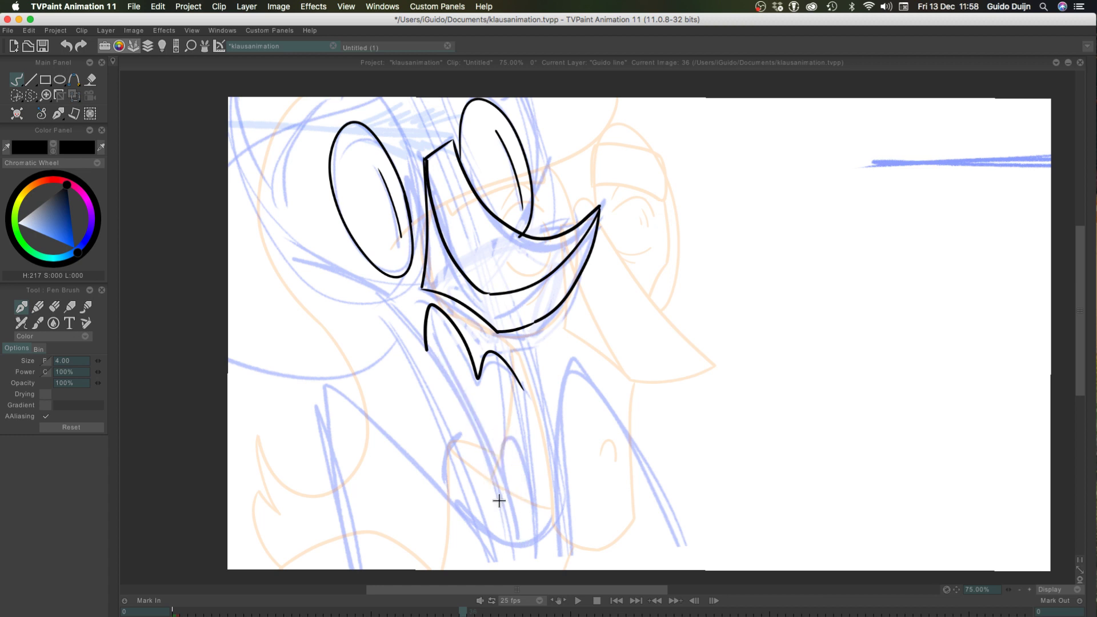
mouse_move(428, 345)
mouse_down()
mouse_move(502, 514)
mouse_move(516, 430)
mouse_move(524, 493)
mouse_up()
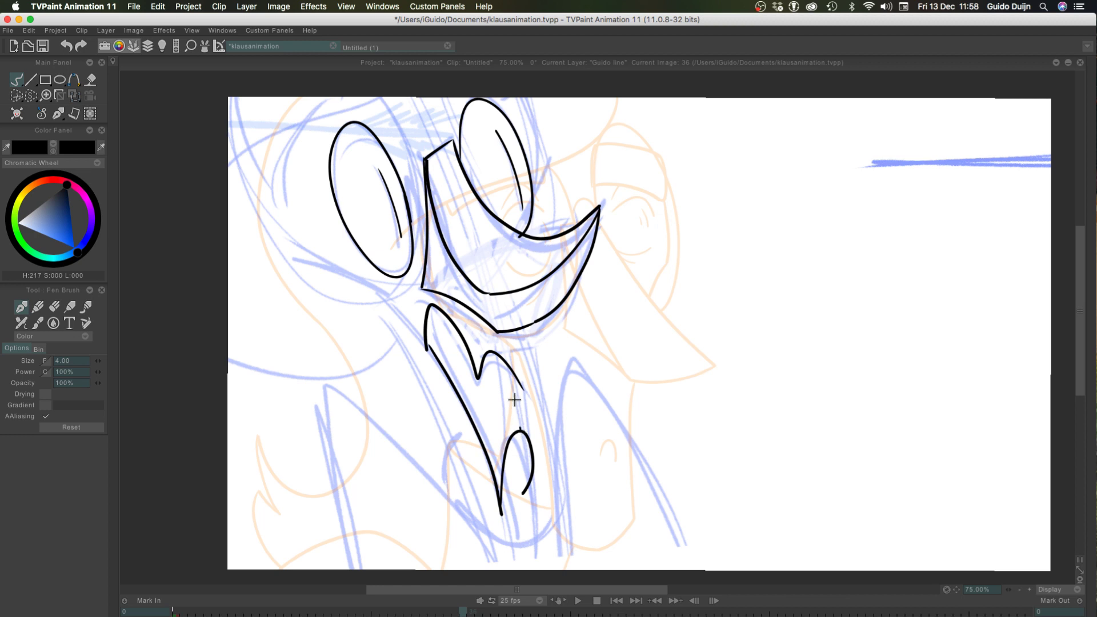
mouse_move(515, 391)
mouse_down()
mouse_move(520, 430)
mouse_move(517, 389)
mouse_up()
key(super+z)
key(super+z)
drag(523, 432, 522, 384)
Compare the mouth with the drawing at frame 35, then undo the mouth strokes at frame 36
key(Left)
key(Right)
key(Left)
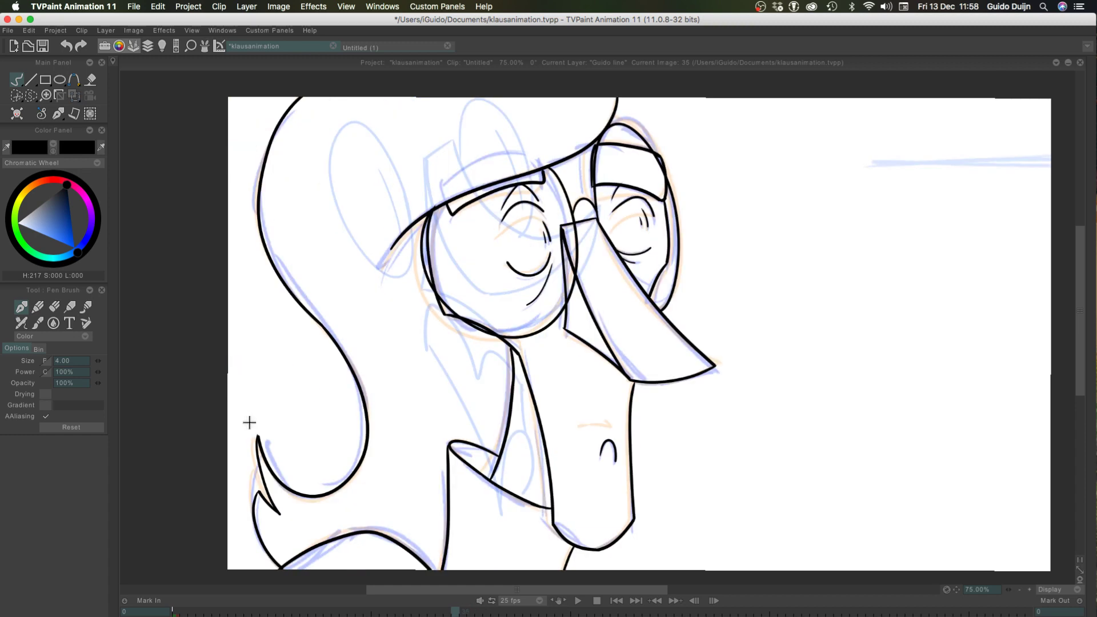
key(Right)
key(super+z)
key(super+z)
key(super+z)
key(super+z)
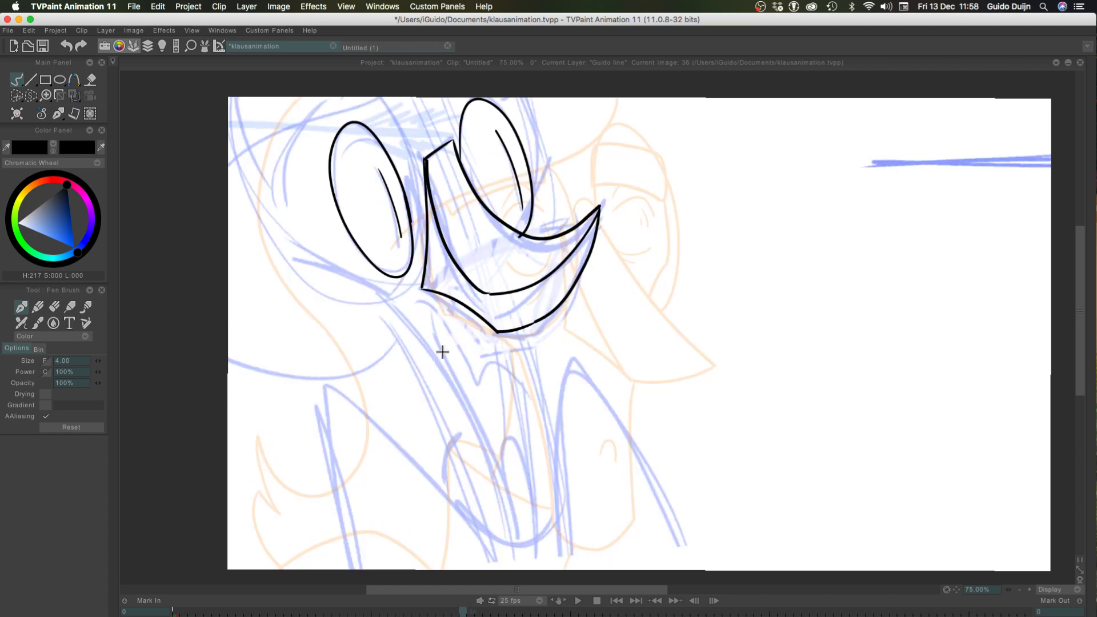
Ink the long, narrow open mouth below the nose, with the teeth edge and the tongue inside it
mouse_move(527, 398)
mouse_down()
mouse_move(483, 363)
mouse_move(476, 390)
mouse_move(436, 313)
mouse_move(427, 343)
mouse_move(513, 548)
mouse_move(509, 476)
mouse_move(526, 460)
mouse_move(537, 541)
mouse_move(523, 393)
mouse_up()
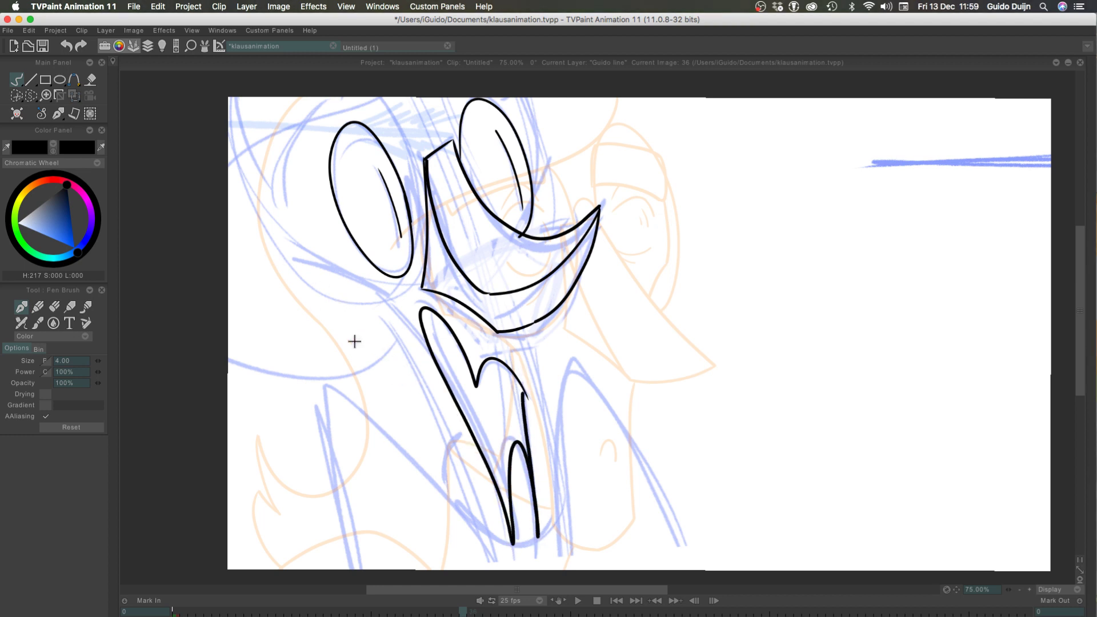
drag(449, 389, 523, 410)
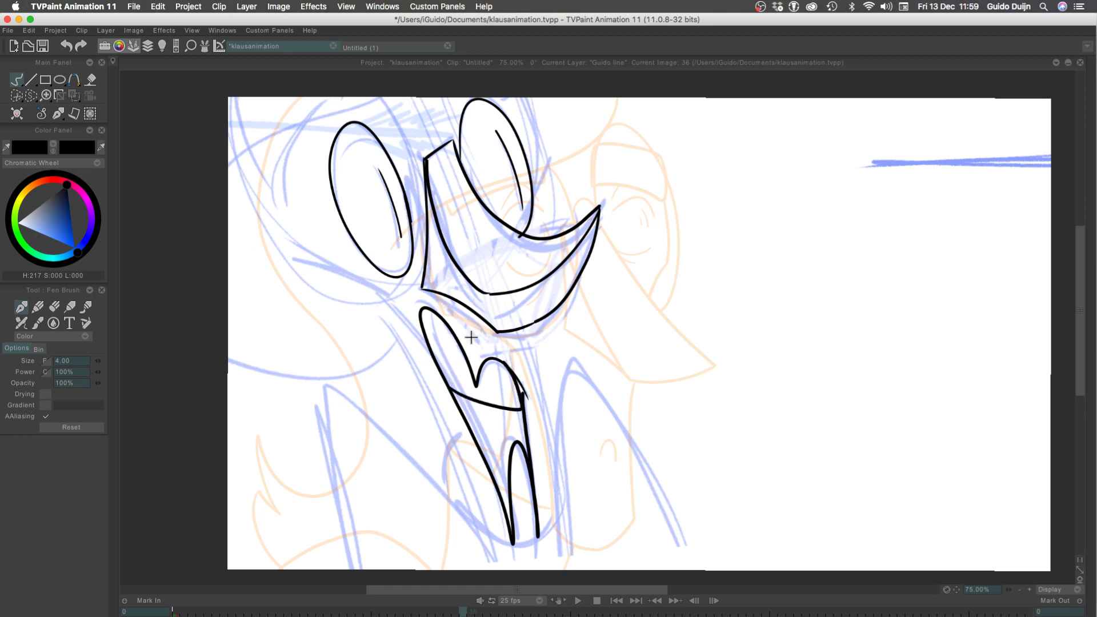
key(super+z)
mouse_move(437, 369)
mouse_down()
mouse_move(453, 331)
mouse_move(464, 353)
mouse_up()
key(super+z)
key(super+z)
key(super+z)
mouse_move(461, 409)
mouse_down()
mouse_move(521, 421)
mouse_move(499, 413)
mouse_move(485, 423)
mouse_move(495, 455)
mouse_up()
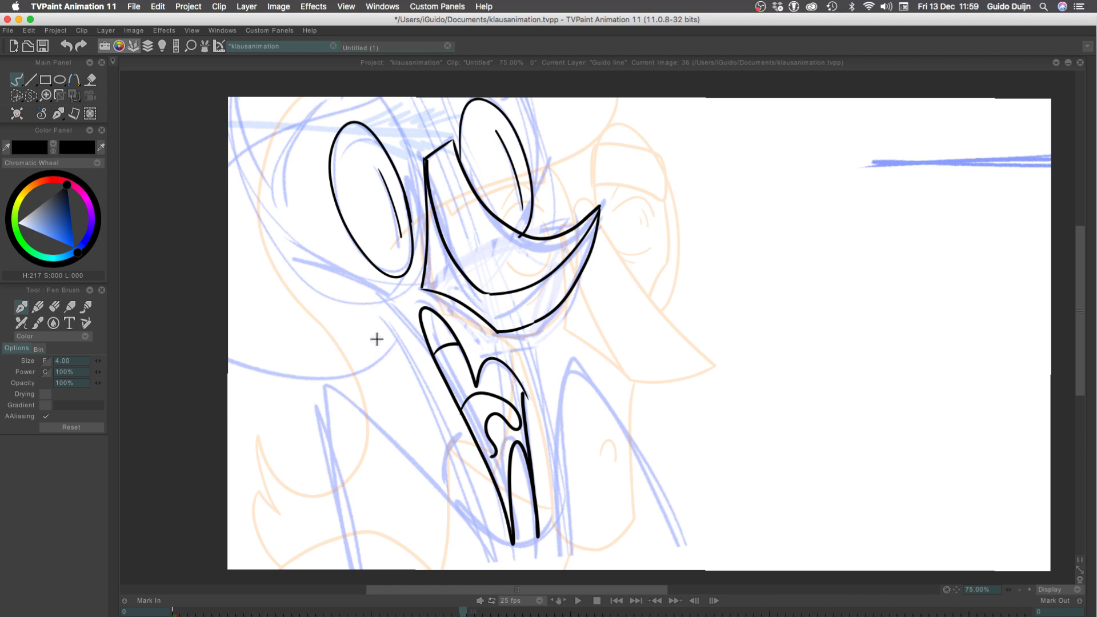
key(super+z)
mouse_move(461, 412)
mouse_down()
mouse_move(491, 397)
mouse_move(492, 418)
mouse_move(476, 428)
mouse_move(489, 454)
mouse_up()
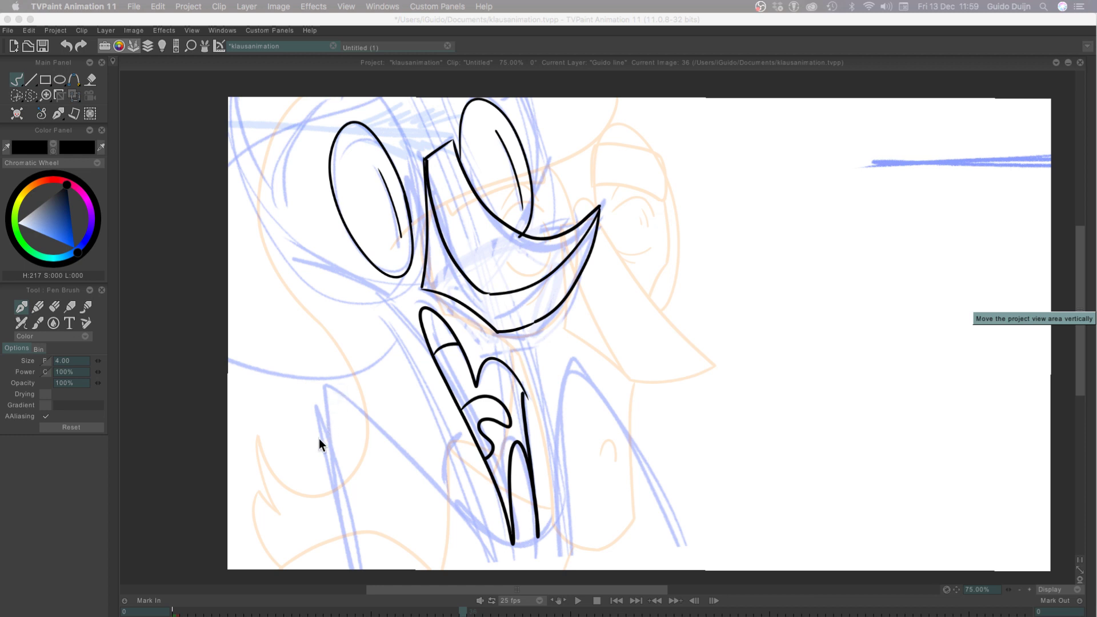
Try to ink a long jaw line from the underside of the nose down past the mouth
click(526, 340)
drag(525, 333, 554, 527)
key(super+z)
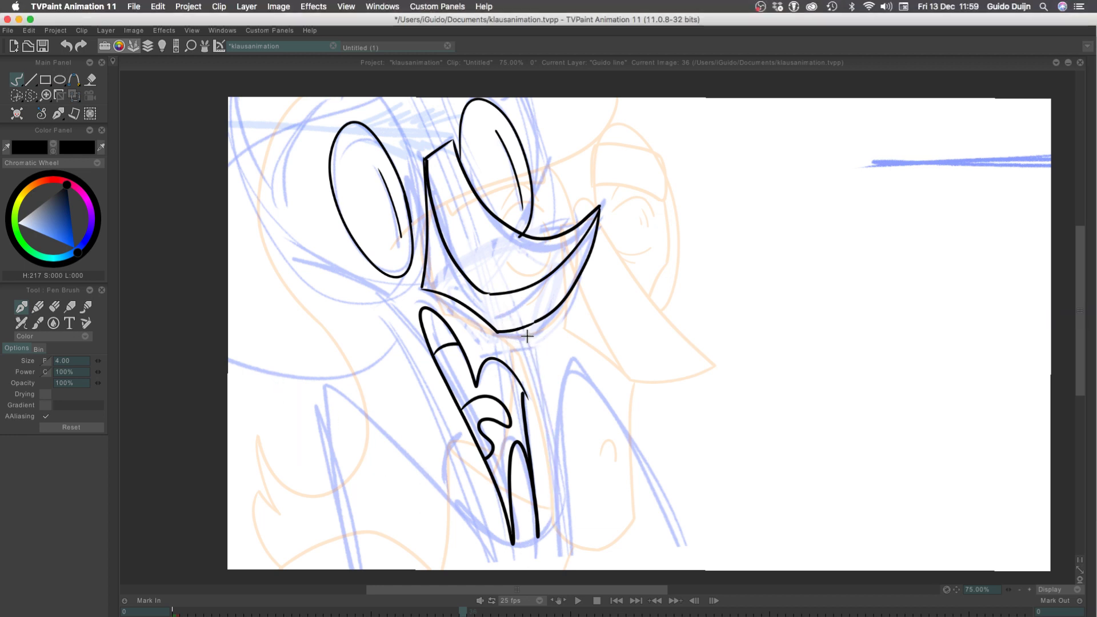
drag(526, 335, 556, 532)
key(super+z)
Ink the tall pointed shoulder arch on the far side of the mouth, running down to the canvas edge
mouse_move(555, 549)
mouse_down()
mouse_move(650, 483)
mouse_move(674, 564)
mouse_up()
key(ctrl+z)
drag(561, 568, 672, 532)
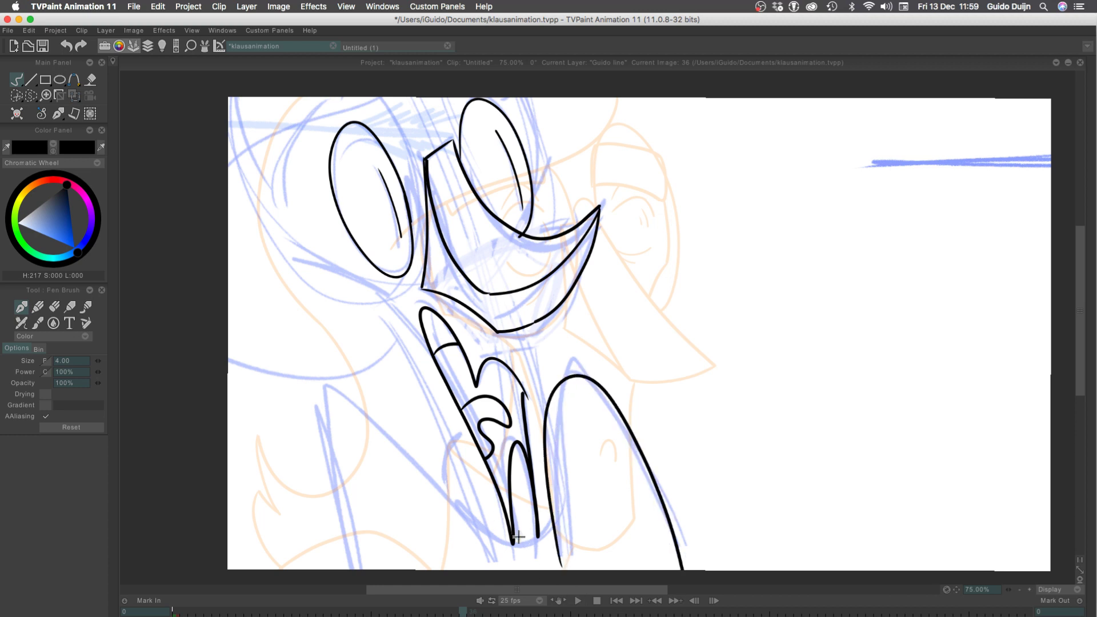
key(ctrl+z)
mouse_move(558, 563)
mouse_down()
mouse_move(583, 367)
mouse_move(704, 570)
mouse_up()
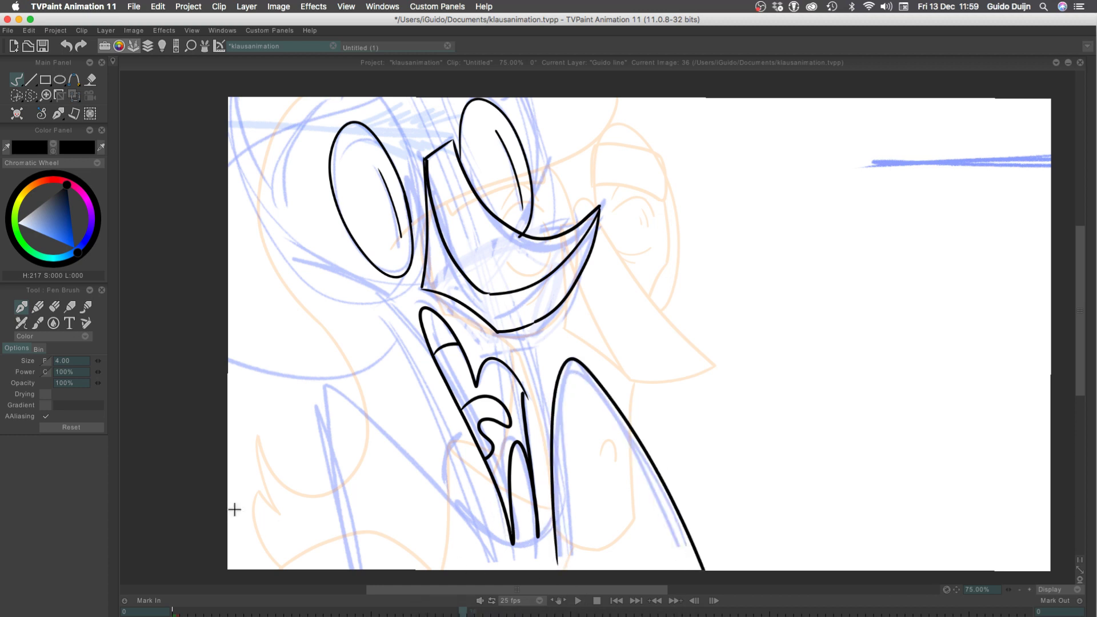
Ink the matching pointed shoulder arch on the near side of the mouth, redrawing it until it follows the rough lines
mouse_move(488, 552)
mouse_down()
mouse_move(319, 383)
mouse_move(368, 569)
mouse_up()
key(ctrl+z)
mouse_move(487, 538)
mouse_down()
mouse_move(343, 540)
mouse_move(349, 568)
mouse_move(293, 370)
mouse_up()
key(ctrl+z)
key(ctrl+z)
mouse_move(492, 550)
mouse_down()
mouse_move(347, 387)
mouse_move(303, 374)
mouse_move(346, 388)
mouse_move(354, 569)
mouse_up()
key(ctrl+z)
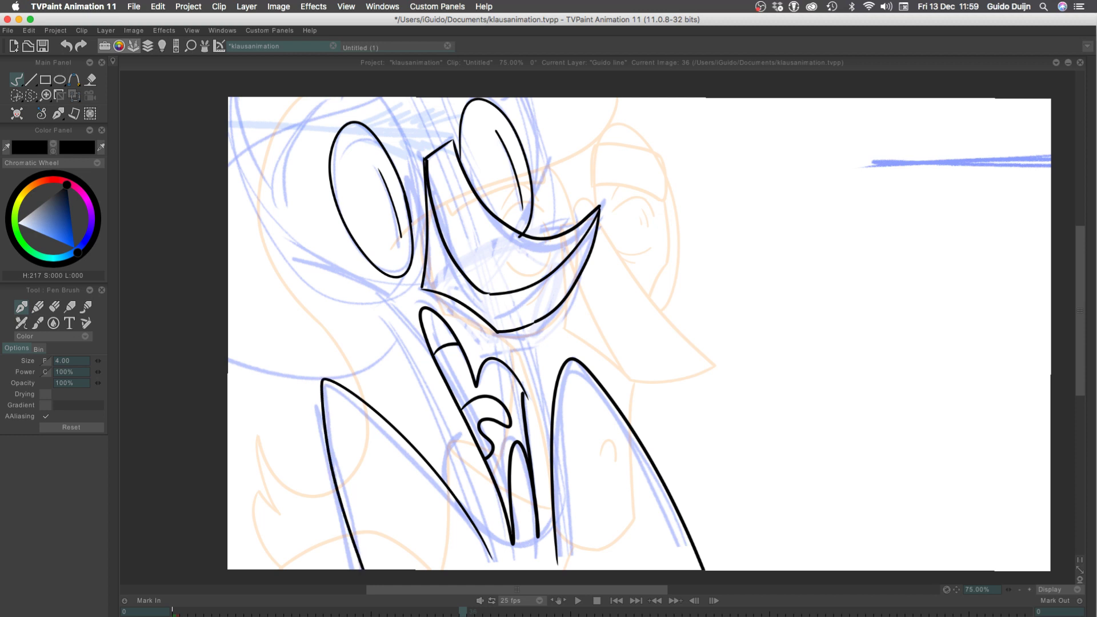
key(ctrl+z)
key(ctrl+z)
mouse_move(489, 551)
mouse_down()
mouse_move(313, 441)
mouse_move(351, 569)
mouse_move(385, 419)
mouse_move(349, 568)
mouse_up()
key(ctrl+z)
key(ctrl+z)
drag(496, 552, 321, 463)
drag(344, 563, 345, 570)
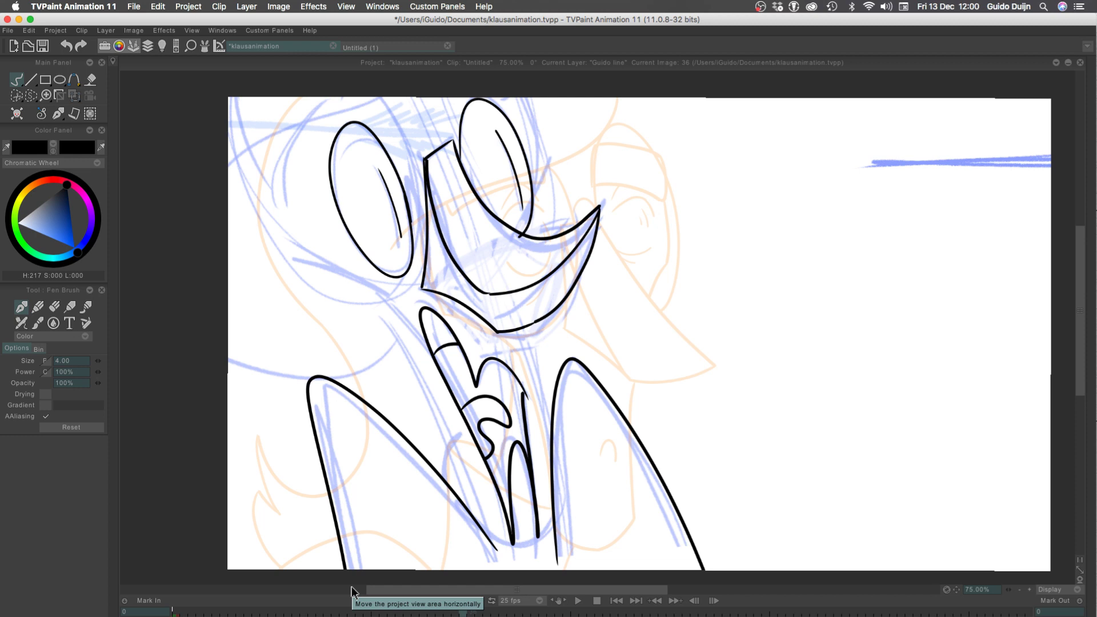
key(ctrl+z)
mouse_move(493, 554)
mouse_down()
mouse_move(337, 400)
mouse_move(350, 568)
mouse_up()
key(ctrl+z)
mouse_move(492, 553)
mouse_down()
mouse_move(318, 416)
mouse_move(350, 569)
mouse_move(411, 457)
mouse_move(354, 569)
mouse_up()
key(ctrl+z)
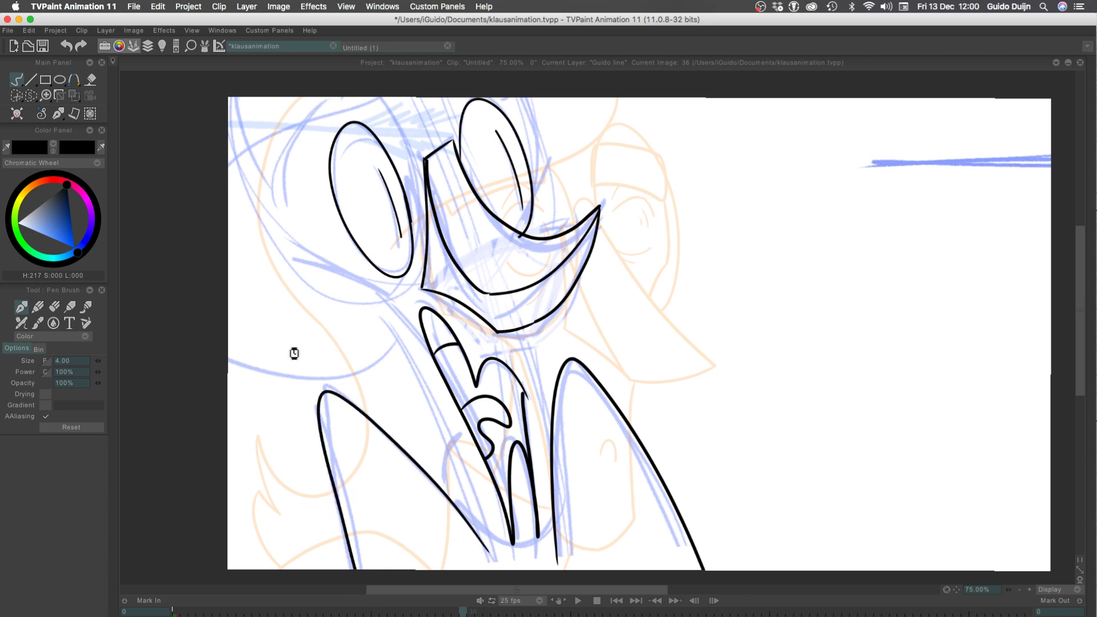
Ink the jaw line from the underside of the nose down to the far shoulder arch
drag(523, 333, 550, 455)
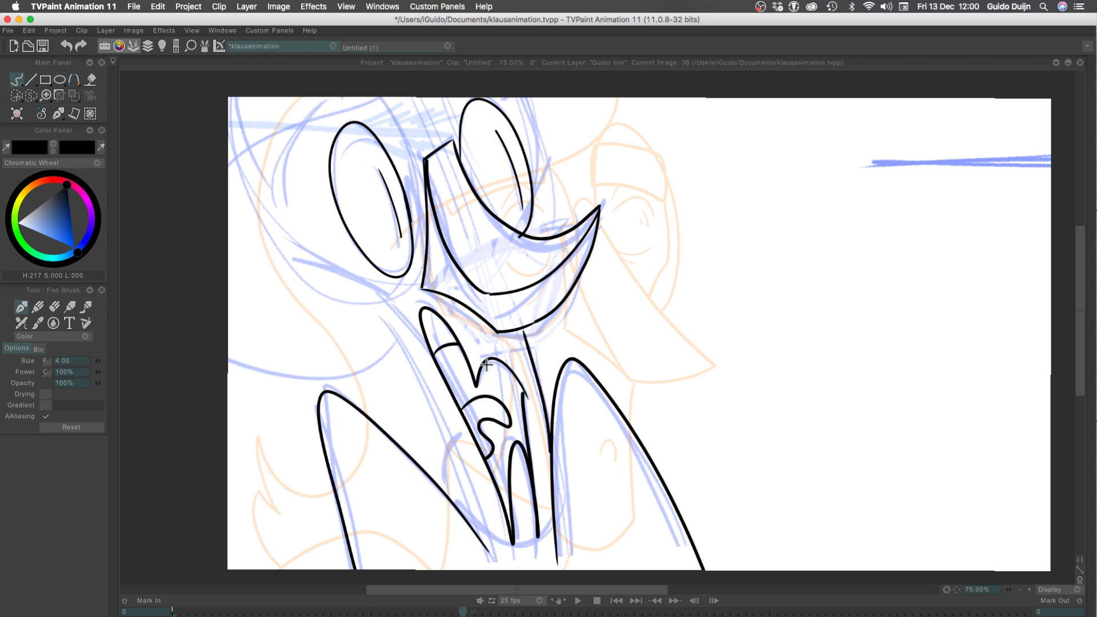
key(ctrl+z)
drag(519, 328, 555, 455)
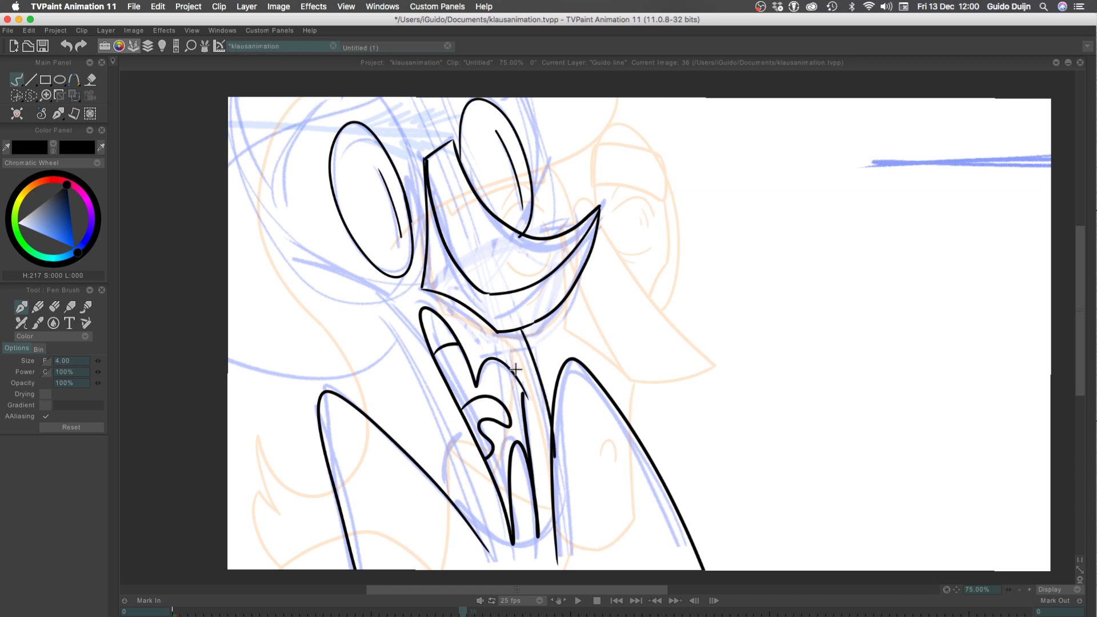
key(ctrl+z)
mouse_move(519, 329)
mouse_down()
mouse_move(542, 464)
mouse_move(537, 378)
mouse_move(550, 441)
mouse_up()
key(ctrl+z)
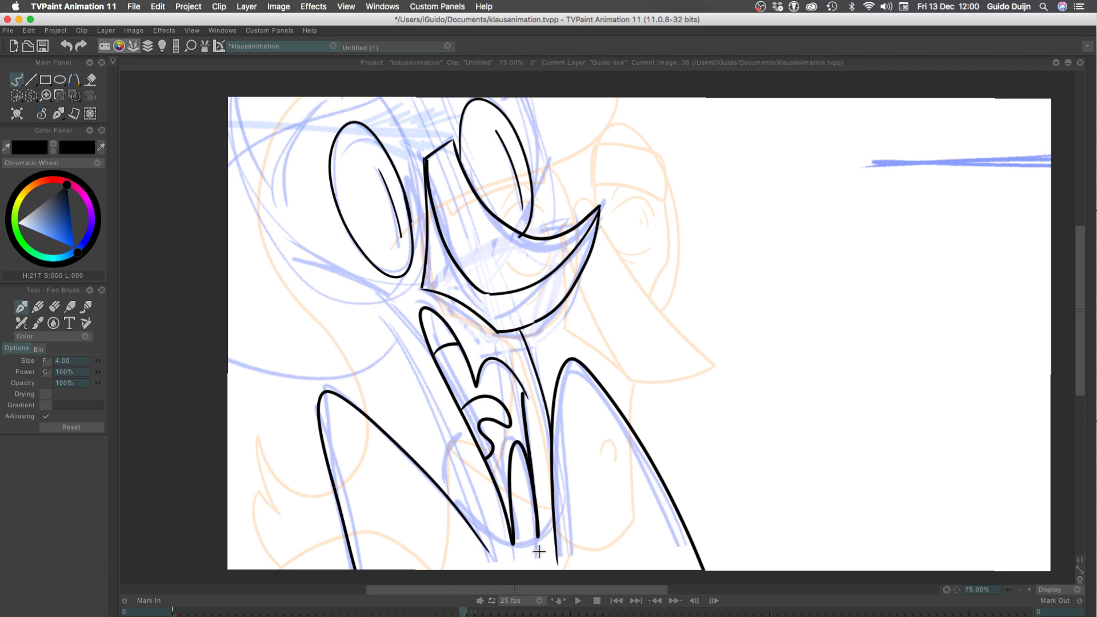
Ink the small chin curve and the near cheek line, continuing down to the shoulder and redrawing the long jaw stroke until it fits
drag(540, 552, 505, 553)
drag(377, 294, 284, 259)
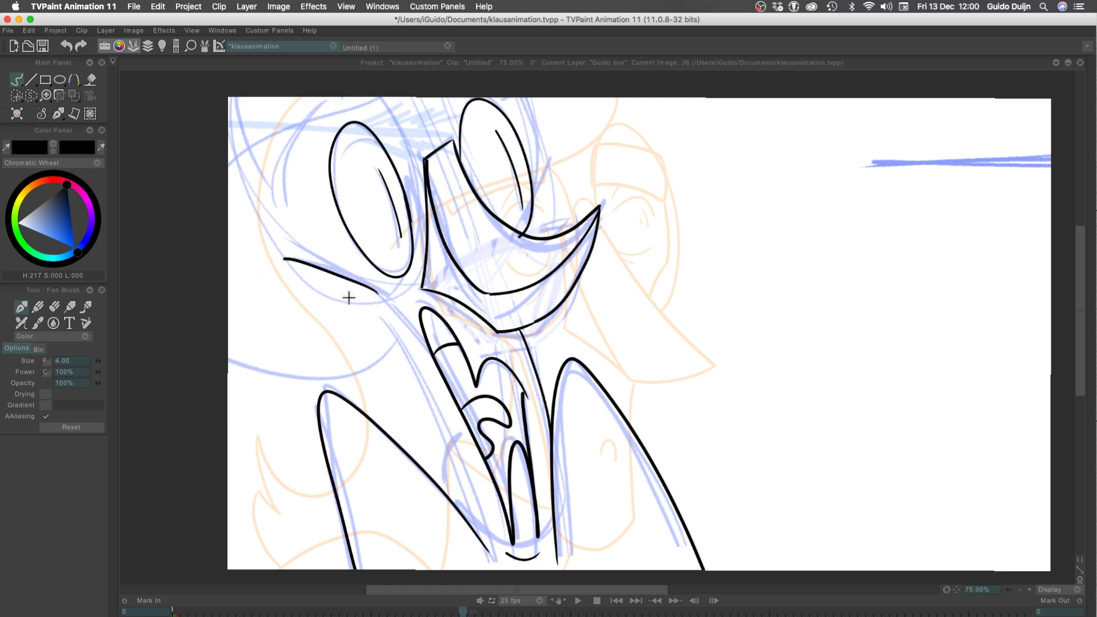
drag(374, 297, 470, 556)
key(ctrl+z)
drag(378, 298, 463, 560)
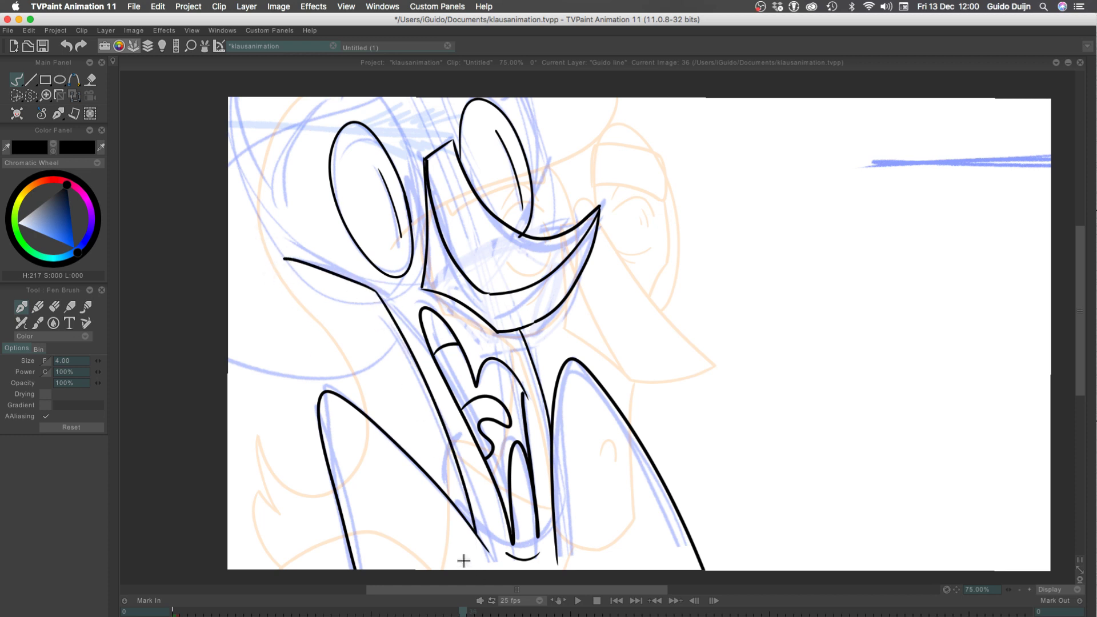
key(ctrl+z)
drag(374, 293, 464, 520)
key(ctrl+z)
mouse_move(375, 292)
mouse_down()
mouse_move(475, 500)
mouse_move(467, 543)
mouse_up()
key(ctrl+z)
drag(374, 295, 467, 525)
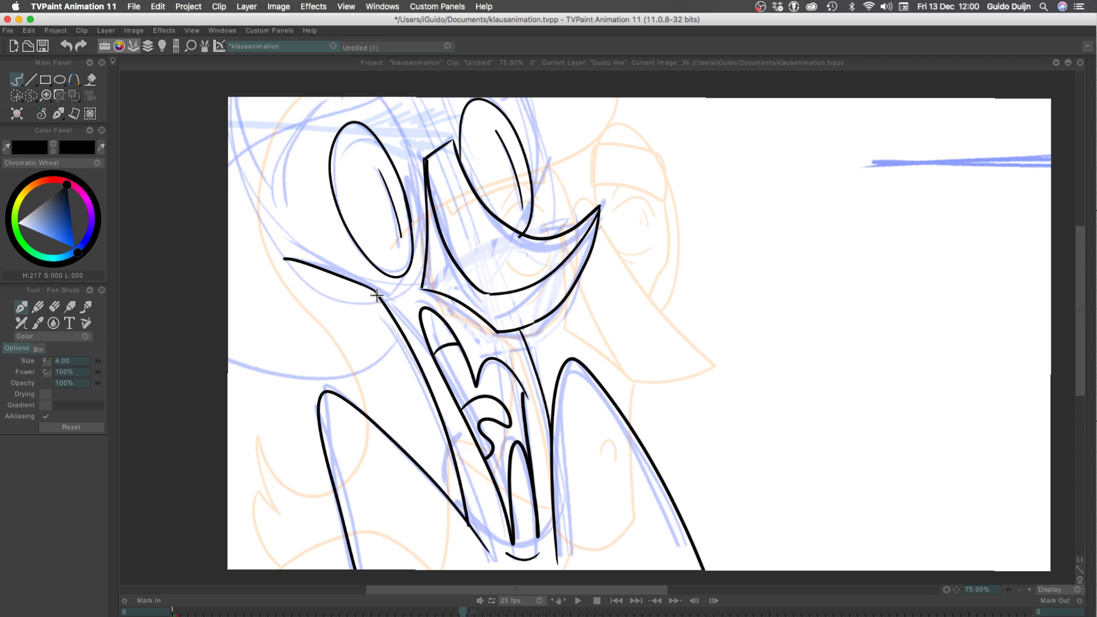
key(ctrl+z)
mouse_move(374, 293)
mouse_down()
mouse_move(419, 370)
mouse_move(478, 552)
mouse_up()
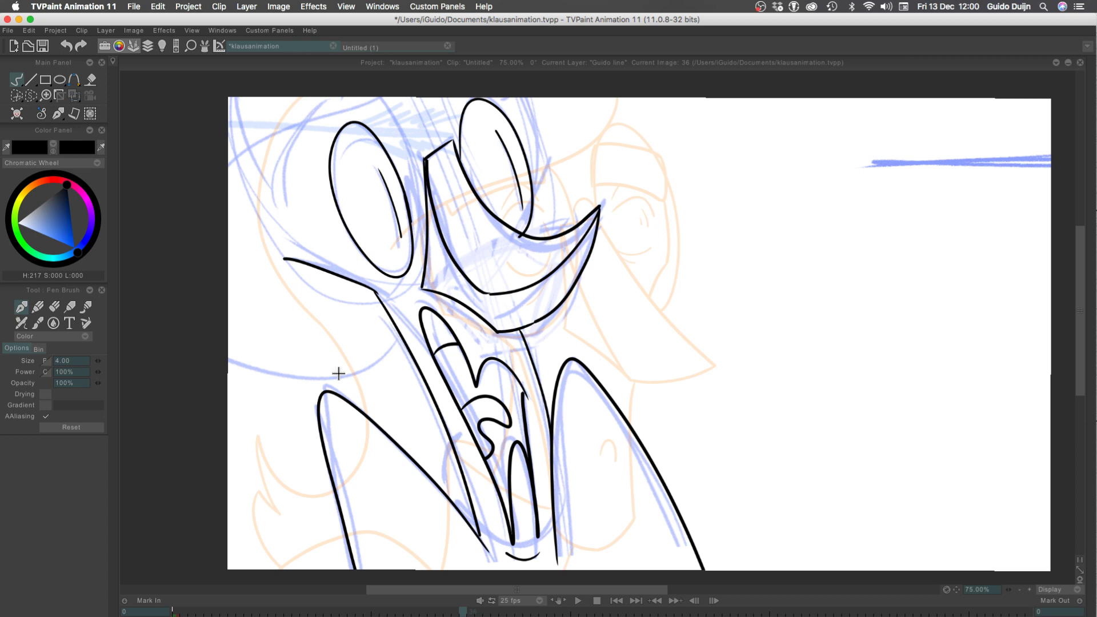
key(ctrl+z)
drag(376, 293, 493, 541)
key(ctrl+z)
drag(373, 291, 491, 546)
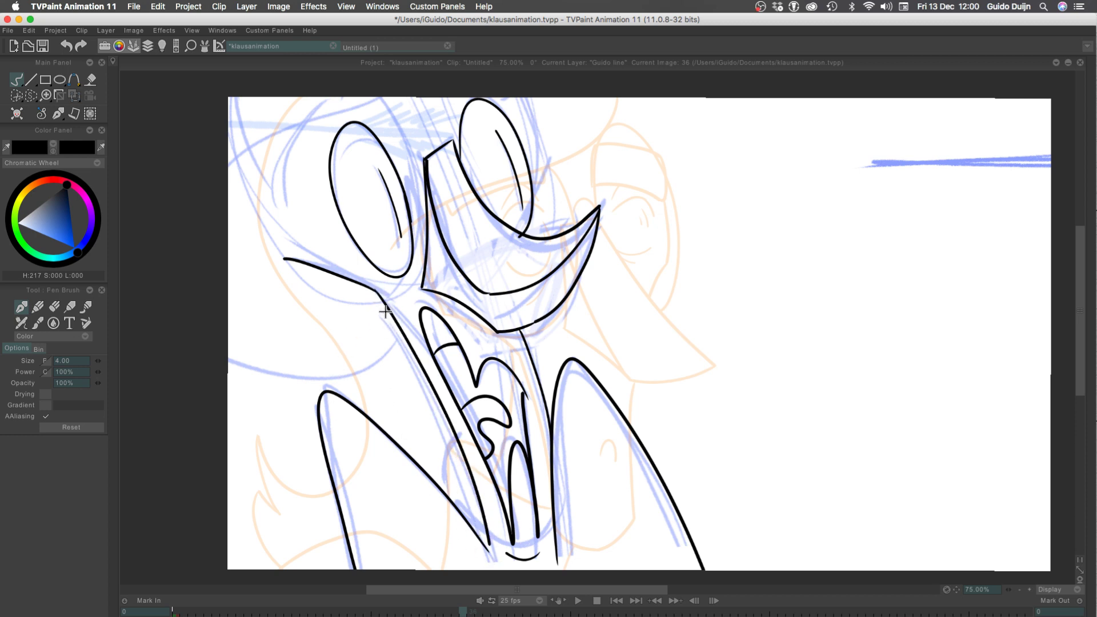
key(ctrl+z)
drag(373, 290, 476, 546)
key(ctrl+z)
mouse_move(373, 290)
mouse_down()
mouse_move(456, 444)
mouse_move(466, 508)
mouse_move(376, 294)
mouse_move(467, 523)
mouse_up()
key(ctrl+z)
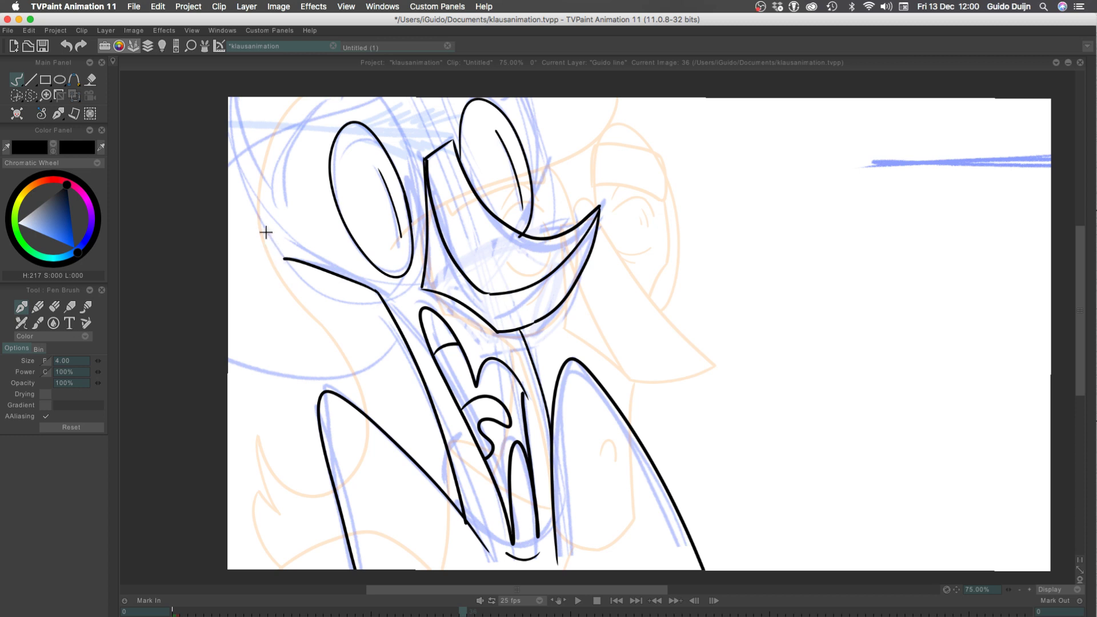
Ink the side of the head from the cheek to the canvas edge and the pointed shape beside the near eye
drag(284, 259, 228, 133)
key(ctrl+z)
drag(283, 257, 227, 179)
key(ctrl+z)
drag(284, 259, 228, 150)
drag(278, 190, 214, 70)
drag(269, 192, 343, 81)
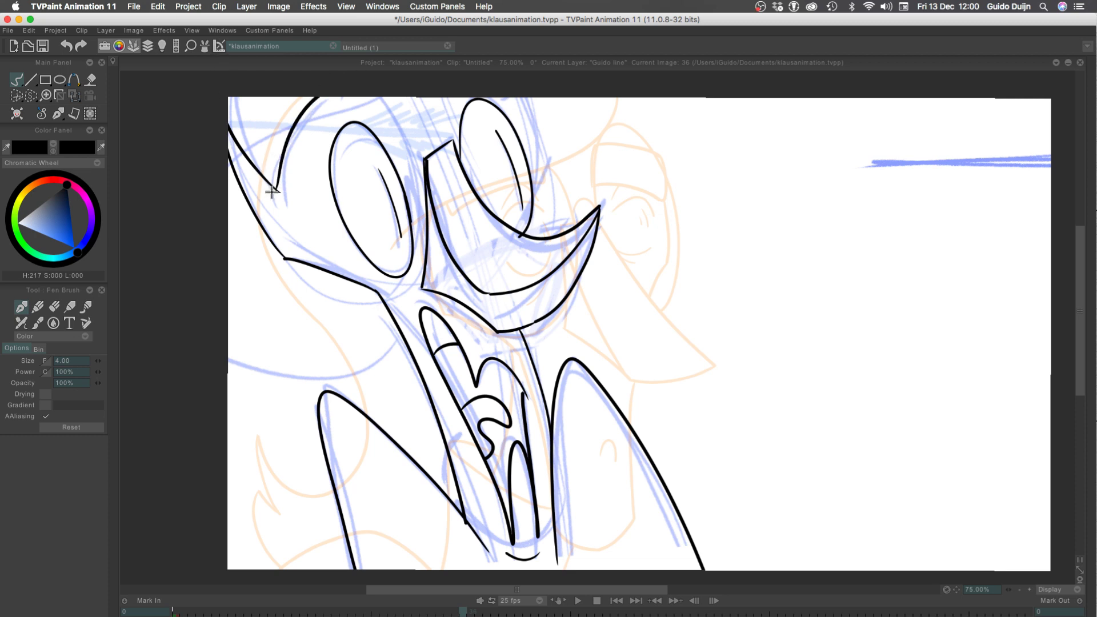
key(ctrl+z)
drag(278, 192, 340, 69)
Ink the round rims around both eyes with their connecting bridge, and the sweeping curve from the jaw to the canvas edge
mouse_move(393, 98)
mouse_down()
mouse_move(303, 297)
mouse_move(236, 97)
mouse_up()
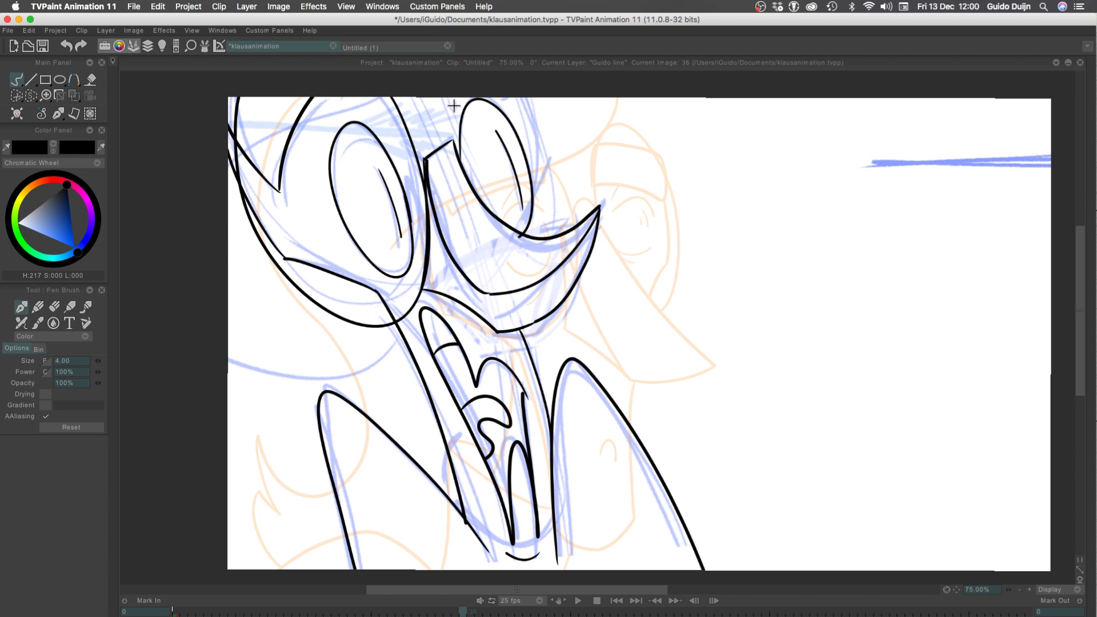
drag(454, 138, 446, 86)
mouse_move(523, 94)
mouse_down()
mouse_move(551, 202)
mouse_move(503, 210)
mouse_move(509, 232)
mouse_move(528, 230)
mouse_move(510, 84)
mouse_up()
key(ctrl+z)
key(ctrl+z)
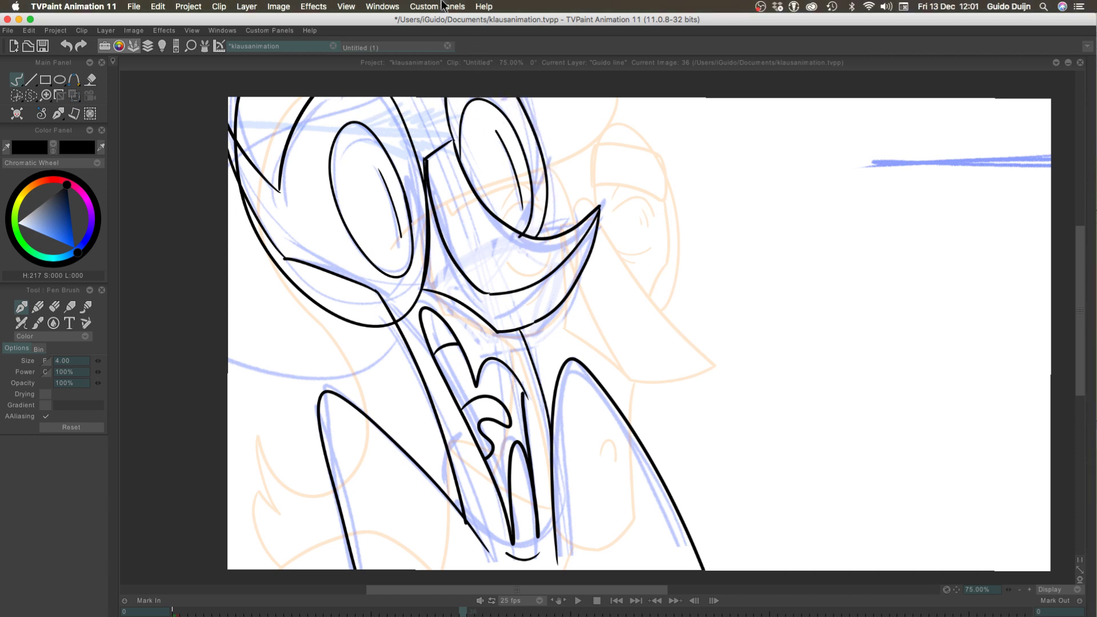
mouse_move(415, 149)
mouse_down()
mouse_move(444, 129)
mouse_move(445, 148)
mouse_move(410, 145)
mouse_move(445, 130)
mouse_move(460, 150)
mouse_move(415, 144)
mouse_move(451, 142)
mouse_move(423, 149)
mouse_move(414, 144)
mouse_move(453, 133)
mouse_move(413, 125)
mouse_move(437, 128)
mouse_move(411, 150)
mouse_up()
key(ctrl+z)
key(ctrl+z)
key(ctrl+z)
key(ctrl+z)
key(ctrl+z)
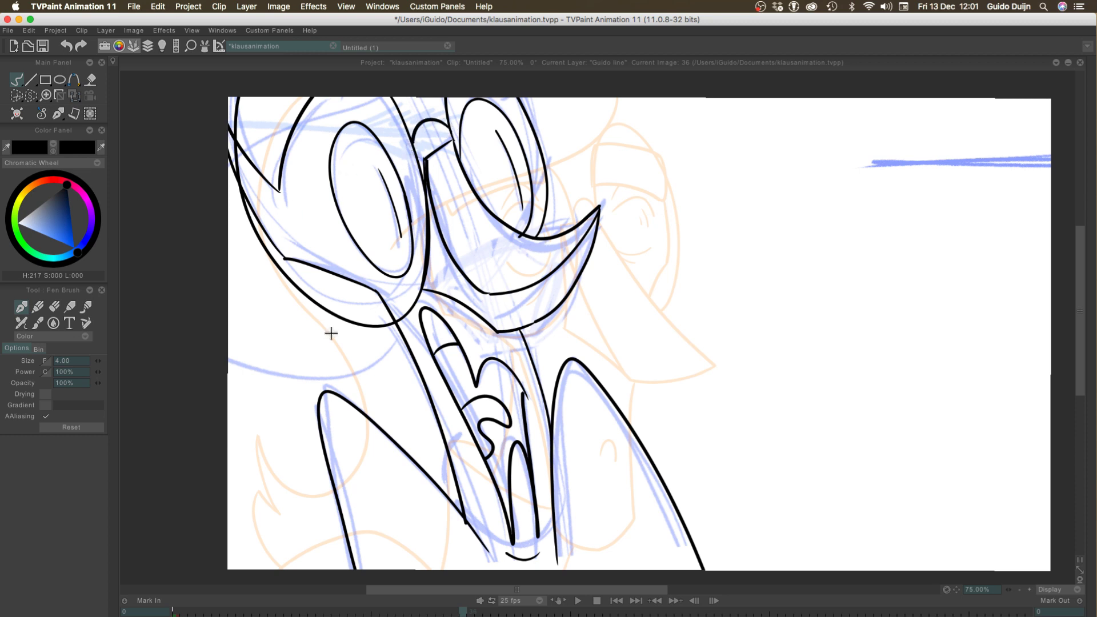
drag(400, 333, 206, 329)
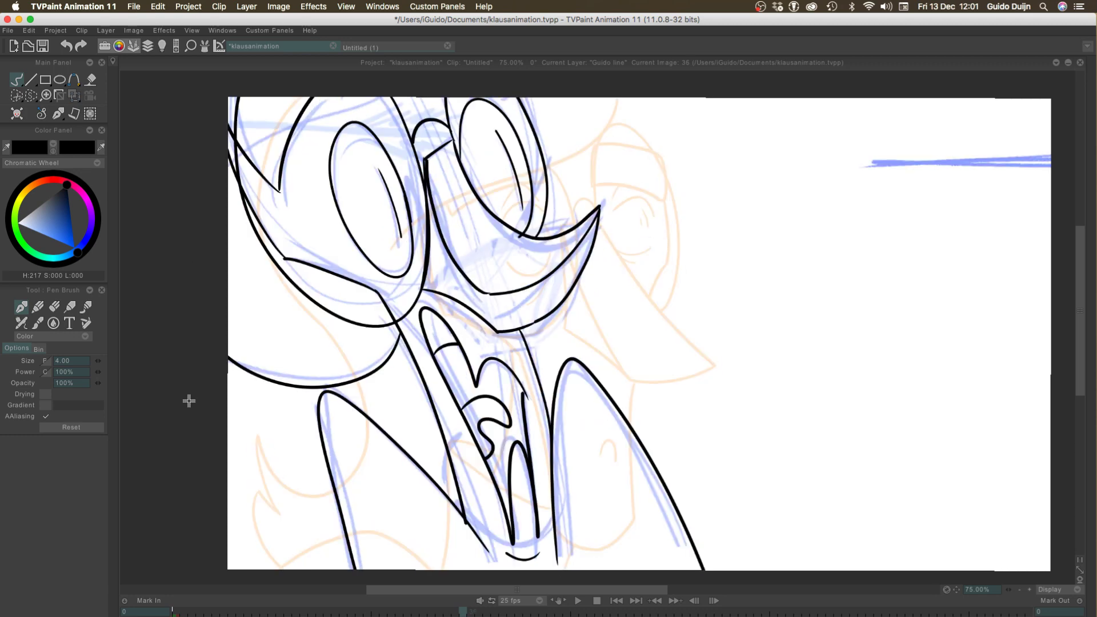
Extend the exposure of the last drawing on the line layer through frame 39
key(F12)
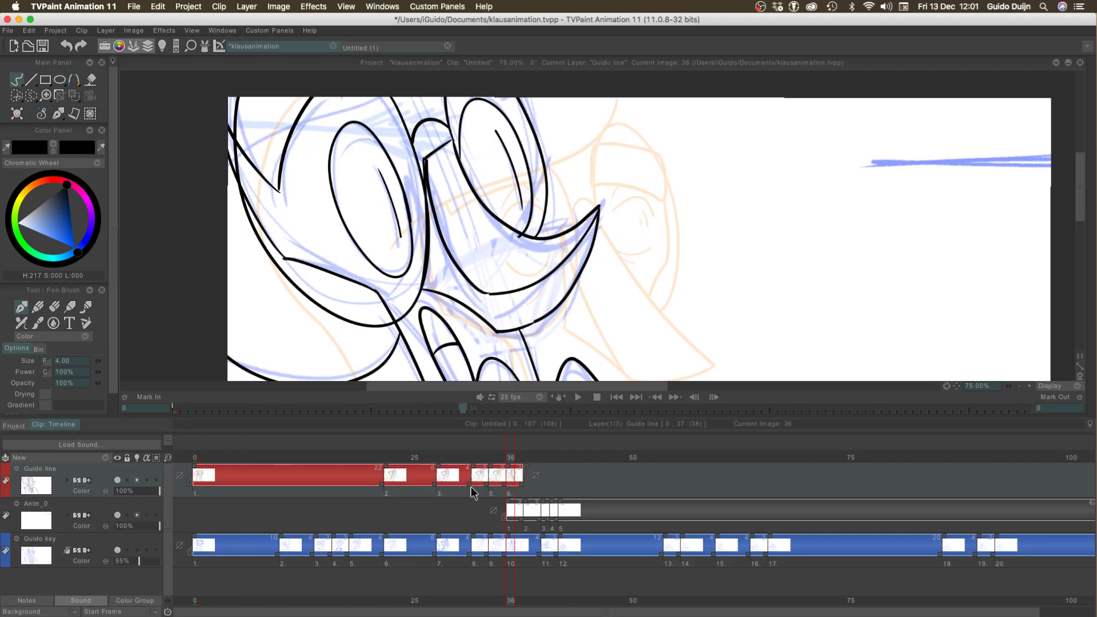
key(Right)
key(Right)
key(Right)
key(Right)
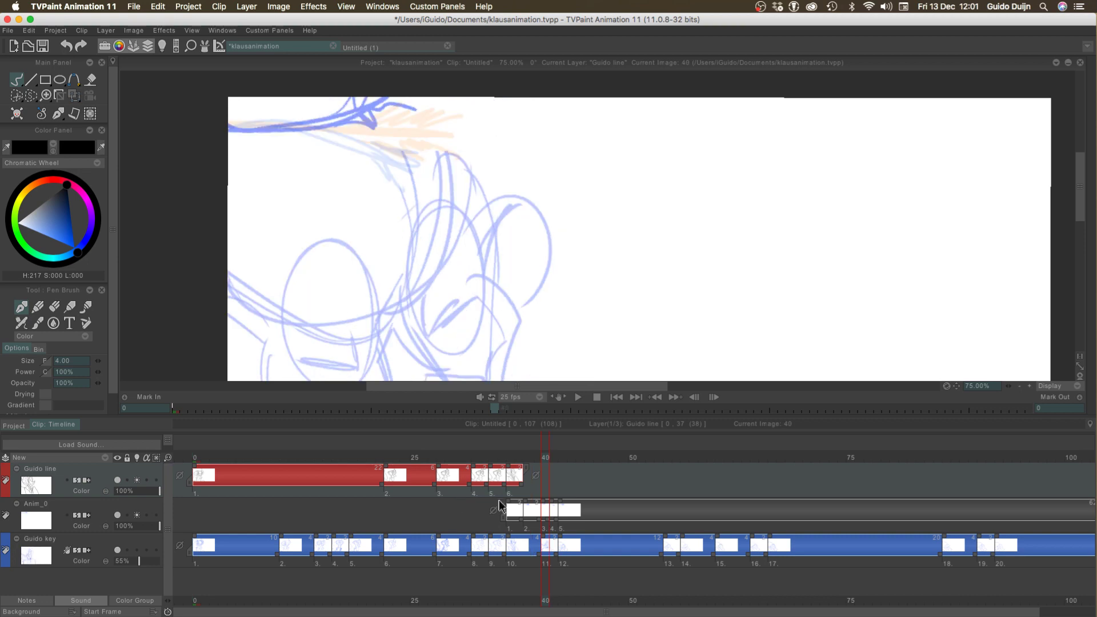
drag(518, 488, 530, 499)
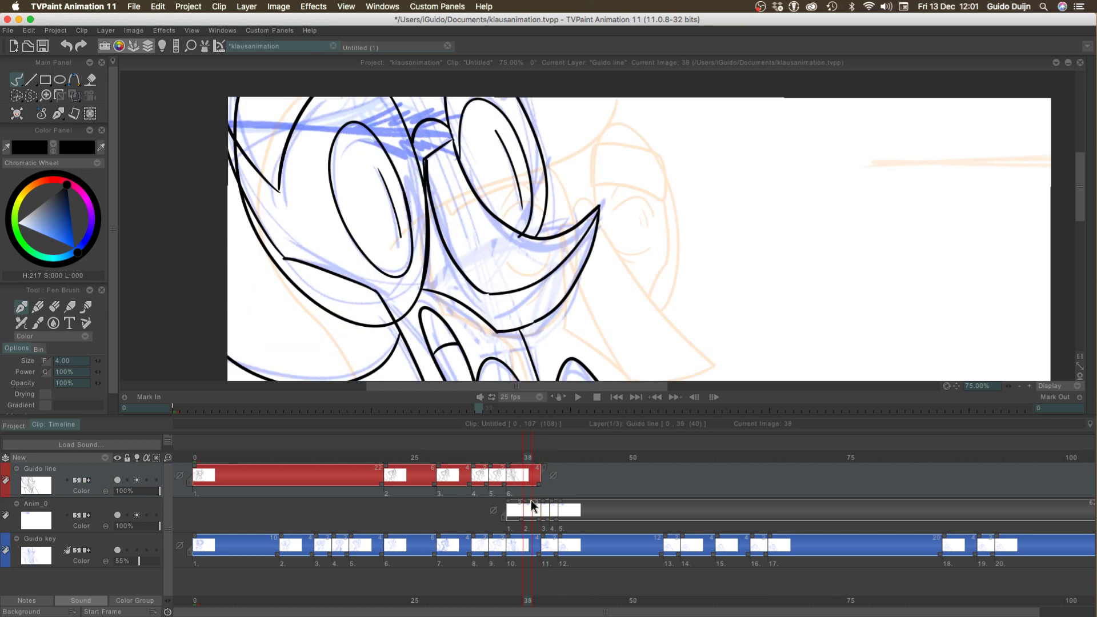
Play the animation from frame 0 to check the inked poses with the rough key layer shown and hidden
drag(203, 456, 195, 456)
click(1019, 386)
click(1019, 386)
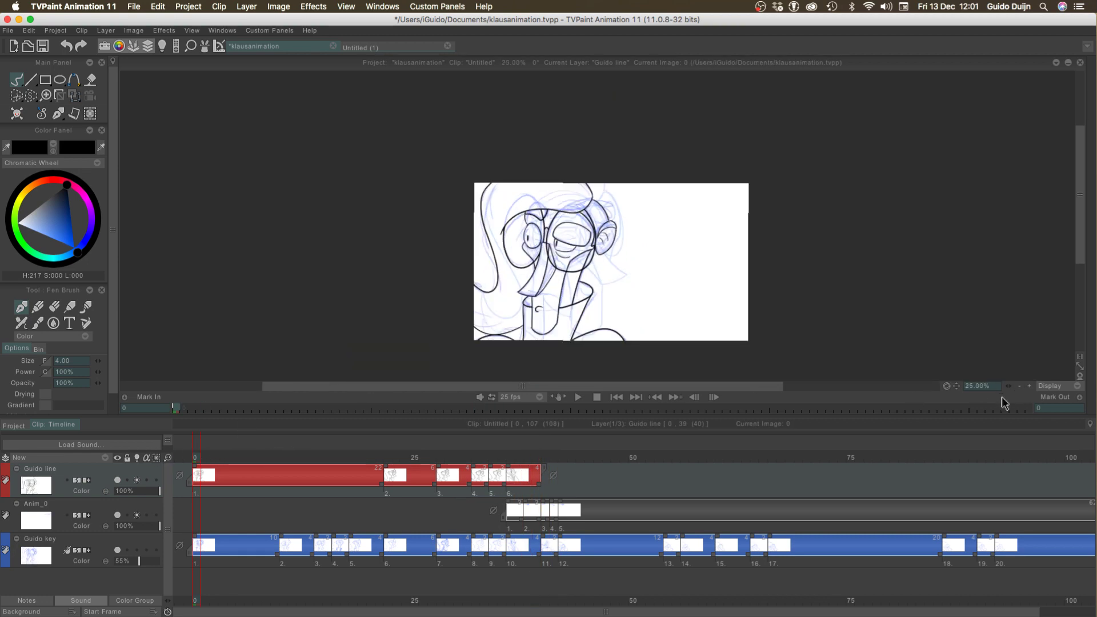
key(Return)
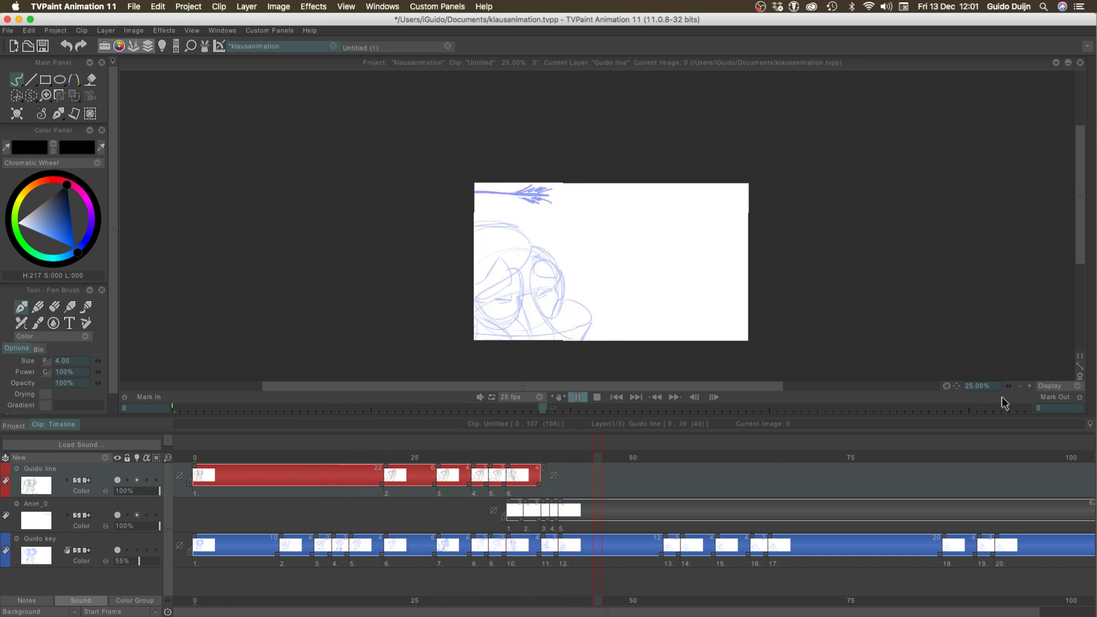
click(117, 549)
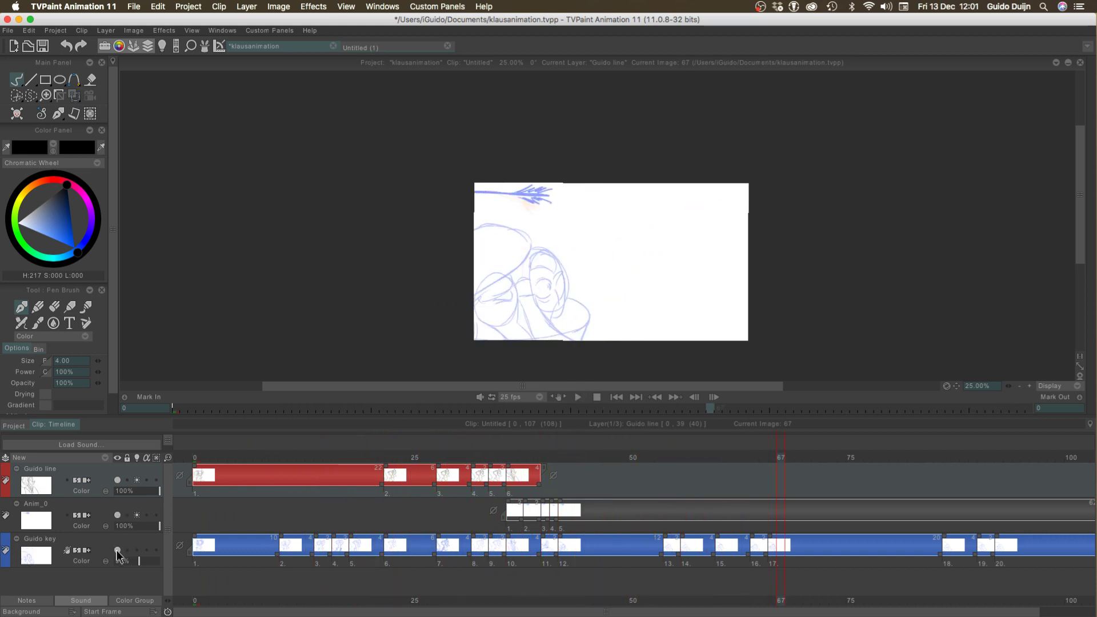
click(117, 549)
key(Return)
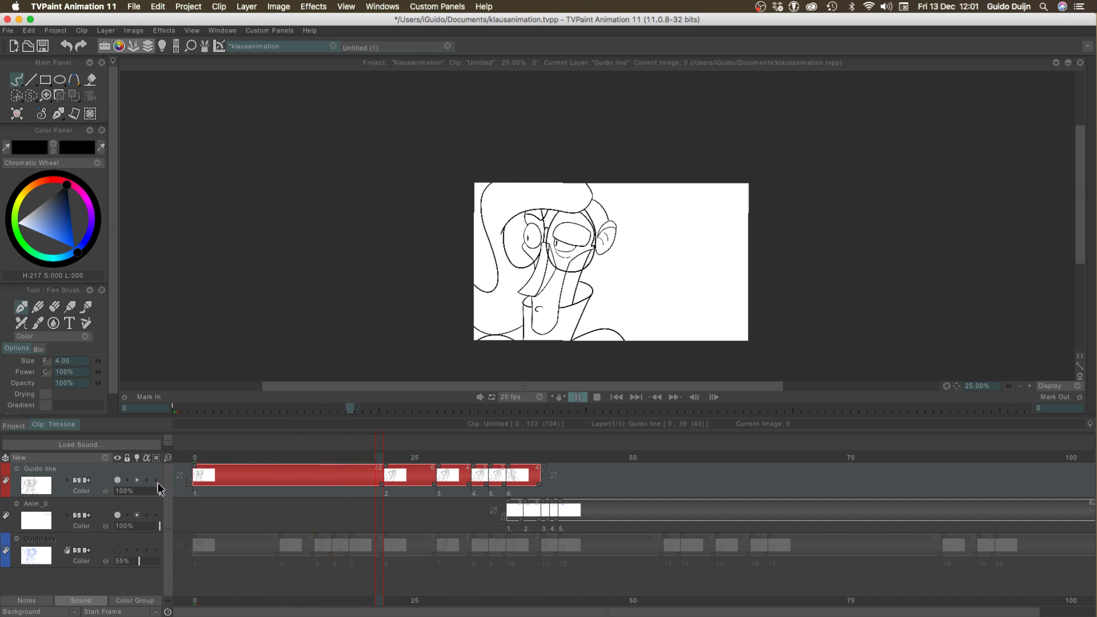
key(Return)
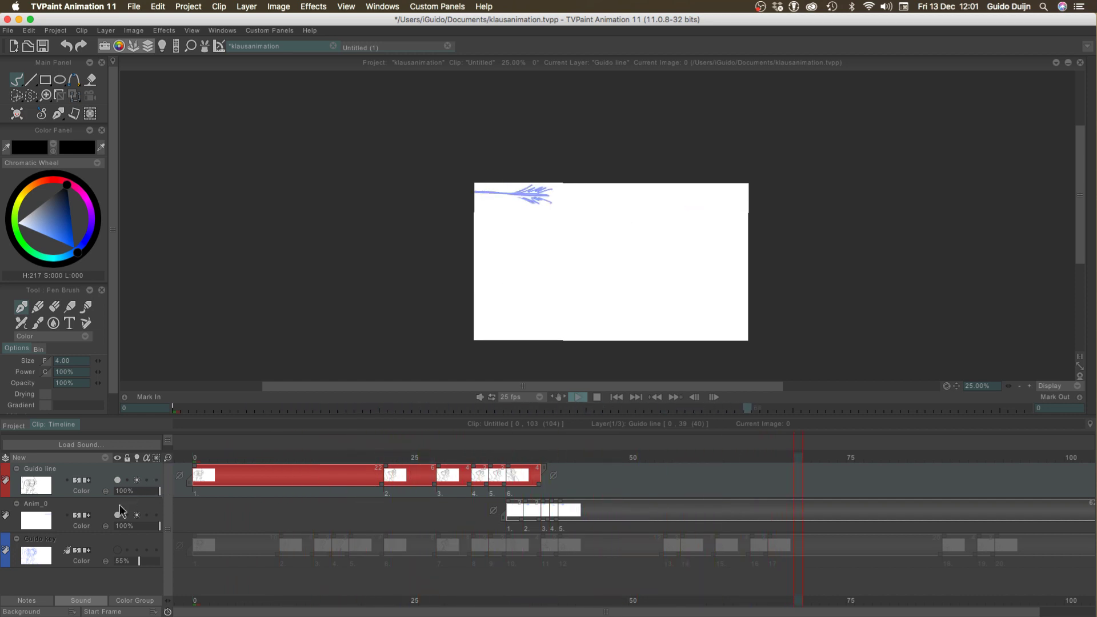
click(118, 550)
key(Return)
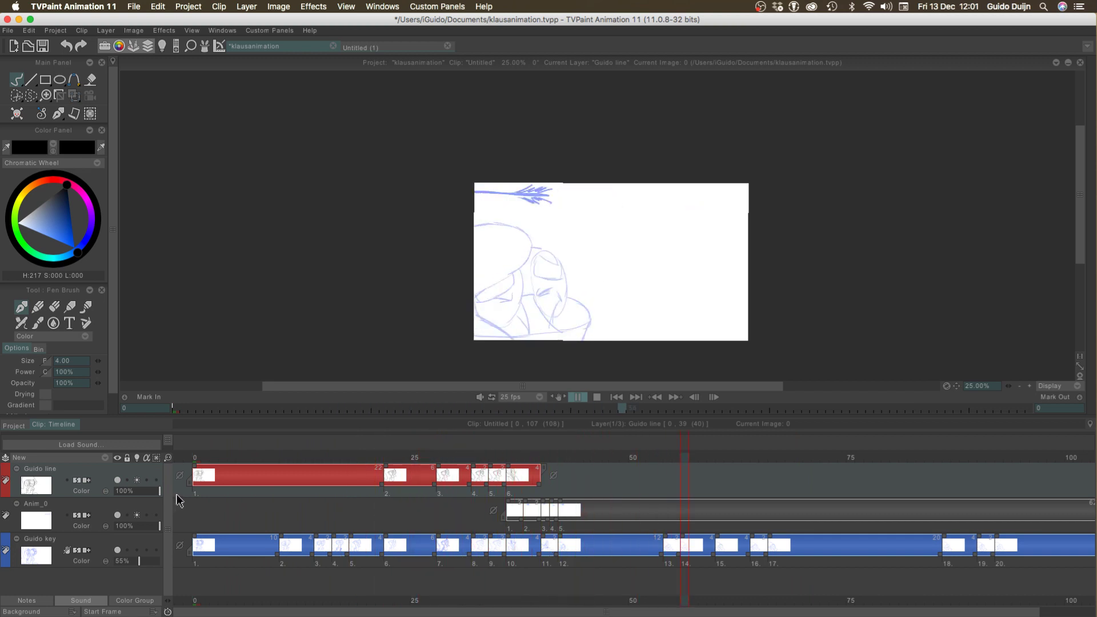
key(Return)
At frame 42 on the line layer, ink the top and near side of the long nose
click(540, 462)
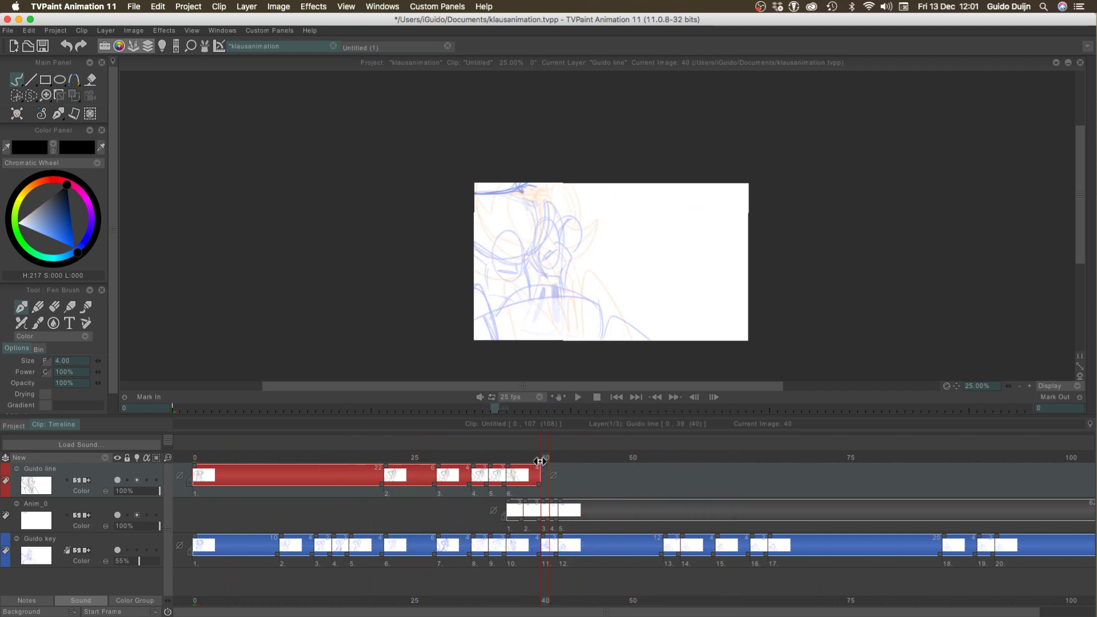
key(Right)
key(Right)
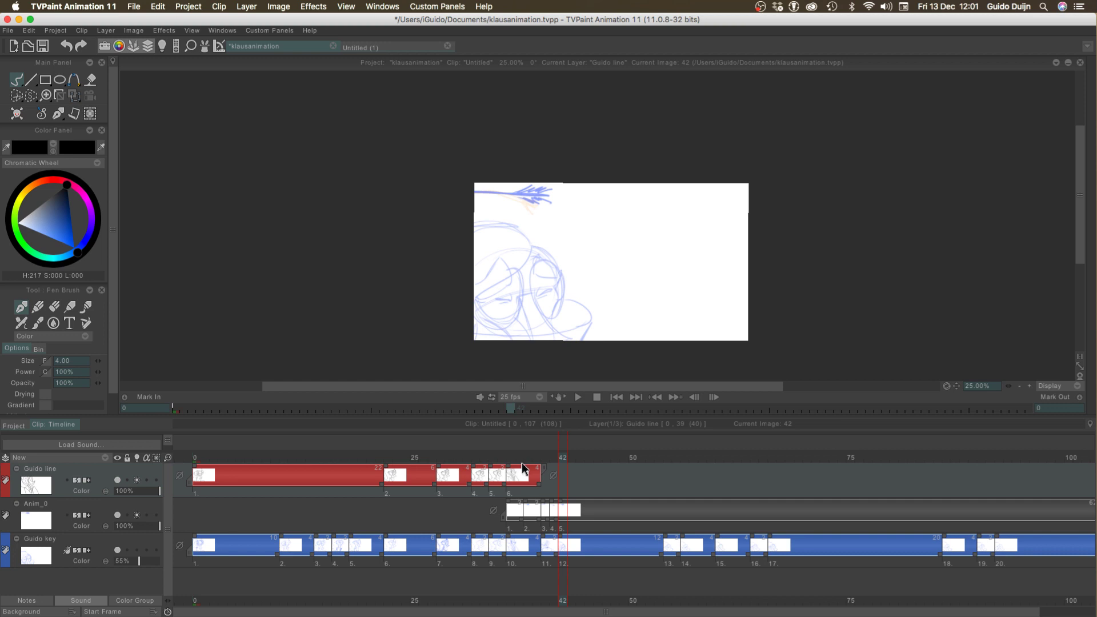
key(Tab)
click(1029, 590)
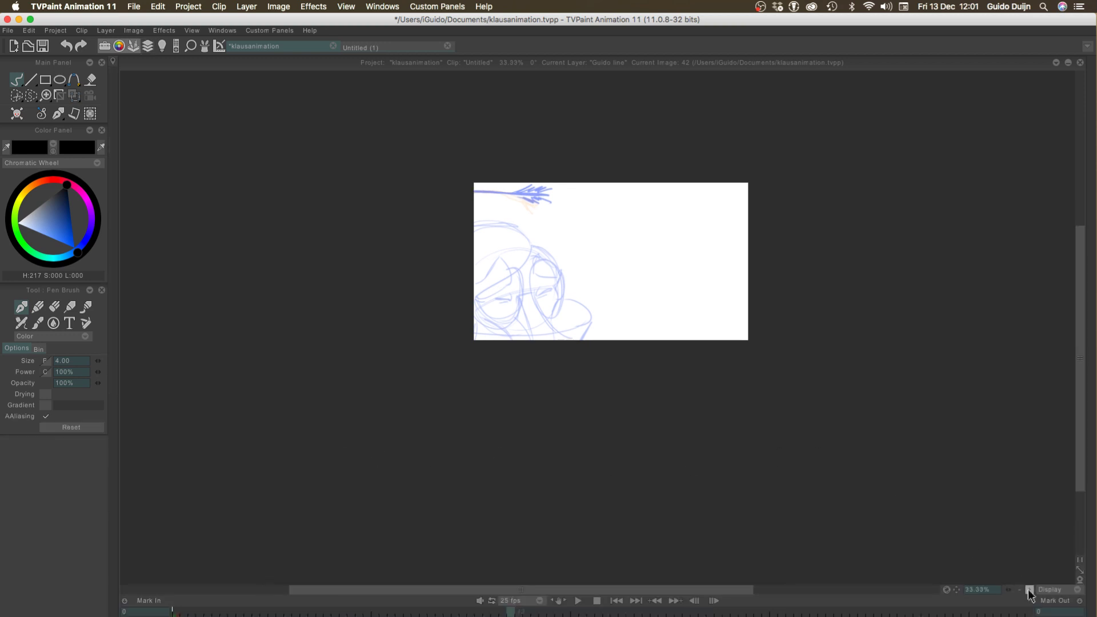
click(1030, 590)
click(1030, 590)
drag(294, 261, 345, 440)
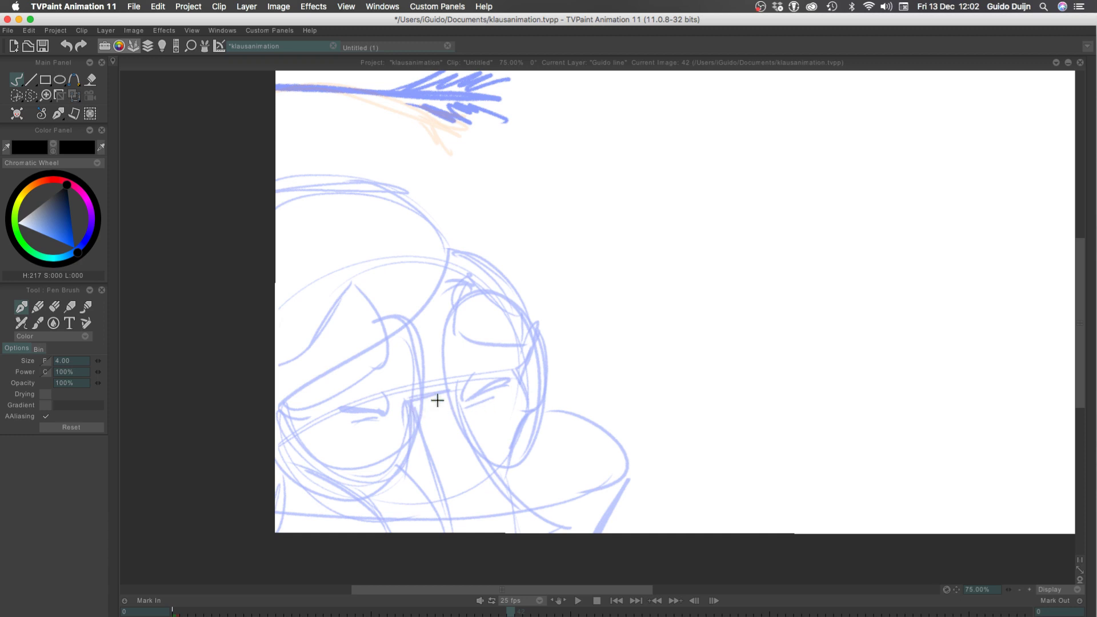
mouse_move(408, 403)
mouse_down()
mouse_move(453, 407)
mouse_move(438, 409)
mouse_move(471, 393)
mouse_move(406, 403)
mouse_move(451, 521)
mouse_up()
key(super+z)
Ink the far side of the nose and the curved collar with its slanted outer side
key(super+z)
key(super+z)
key(super+z)
key(super+z)
drag(407, 401, 451, 521)
drag(445, 392, 533, 506)
key(super+z)
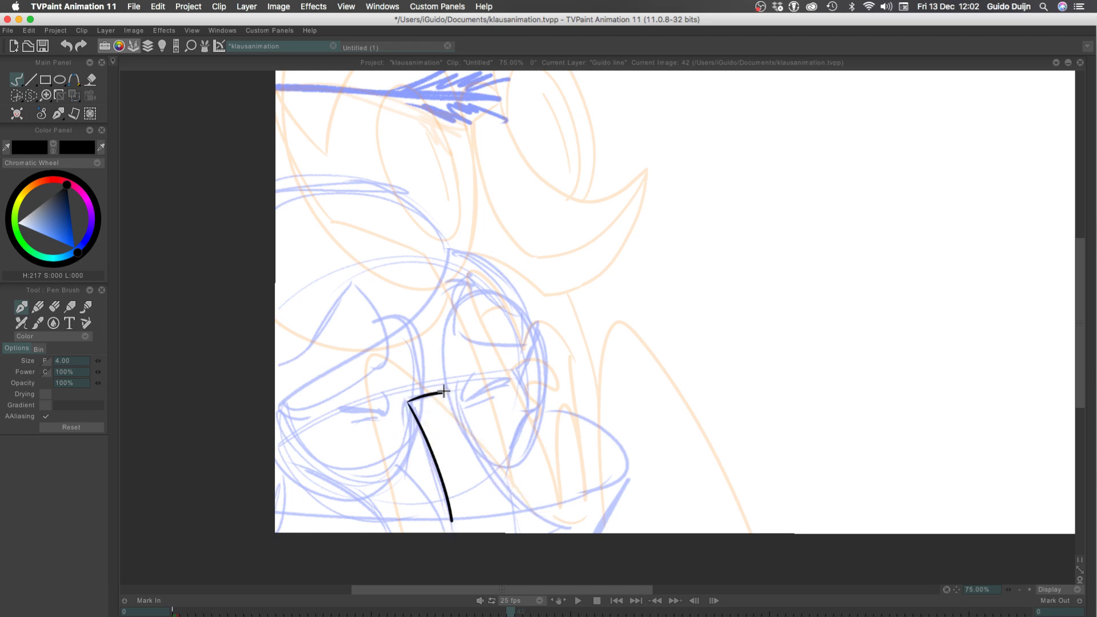
drag(444, 392, 534, 506)
mouse_move(549, 410)
mouse_down()
mouse_move(620, 442)
mouse_move(567, 496)
mouse_move(363, 519)
mouse_move(235, 448)
mouse_up()
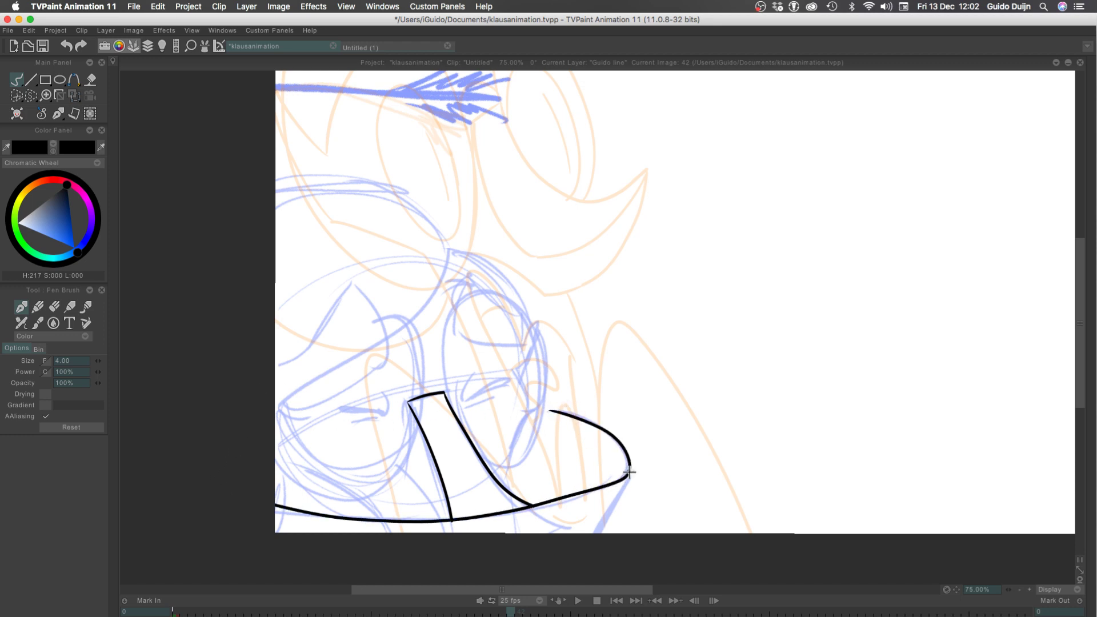
drag(628, 468, 586, 543)
Ink the angled face line from the nose's near top corner down to the collar, redrawing the lower segment until it fits
drag(408, 402, 408, 463)
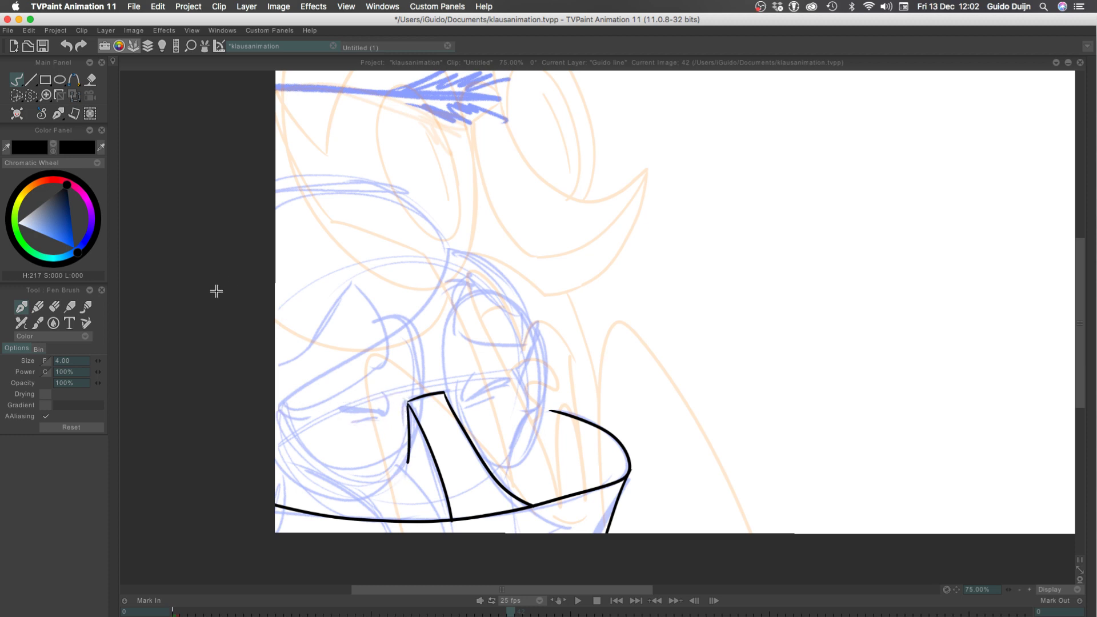
key(ctrl+z)
drag(408, 402, 406, 467)
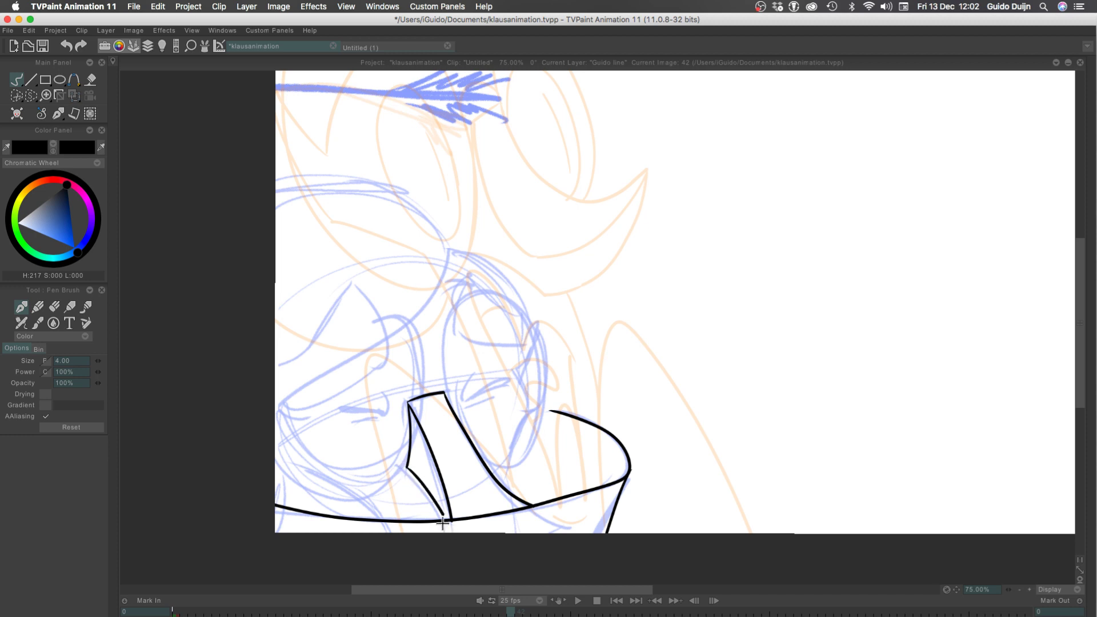
drag(406, 468, 440, 517)
key(ctrl+z)
key(ctrl+z)
drag(406, 468, 432, 513)
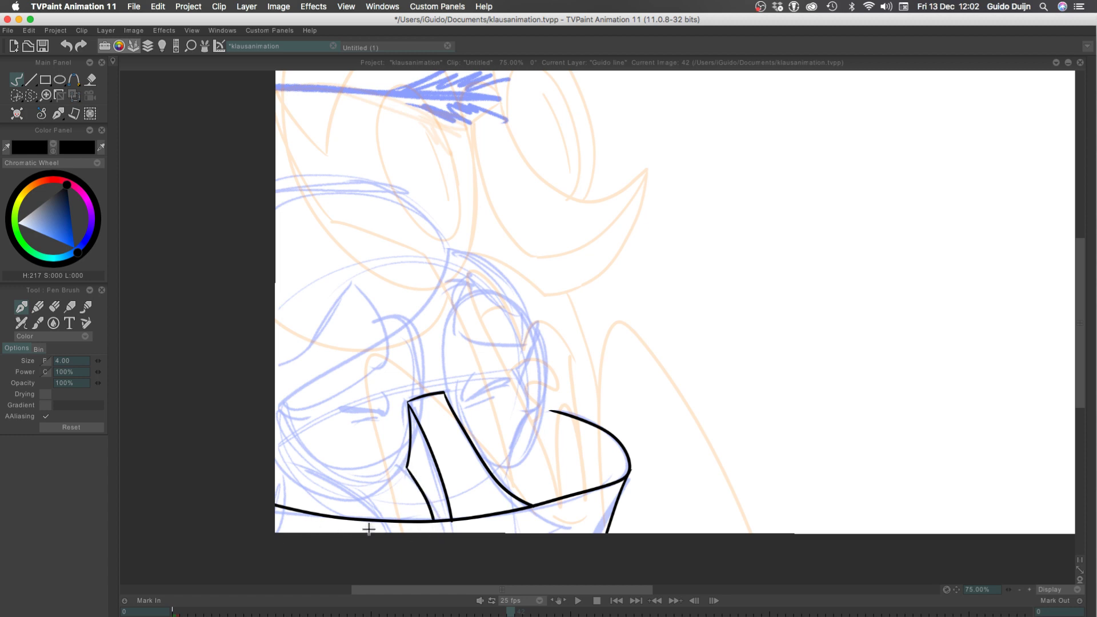
key(ctrl+z)
drag(405, 467, 445, 522)
key(ctrl+z)
drag(405, 466, 436, 518)
key(ctrl+z)
drag(406, 466, 438, 522)
Ink the short cheek line rising from the far side of the nose, redrawing it until it follows the rough
drag(504, 484, 526, 418)
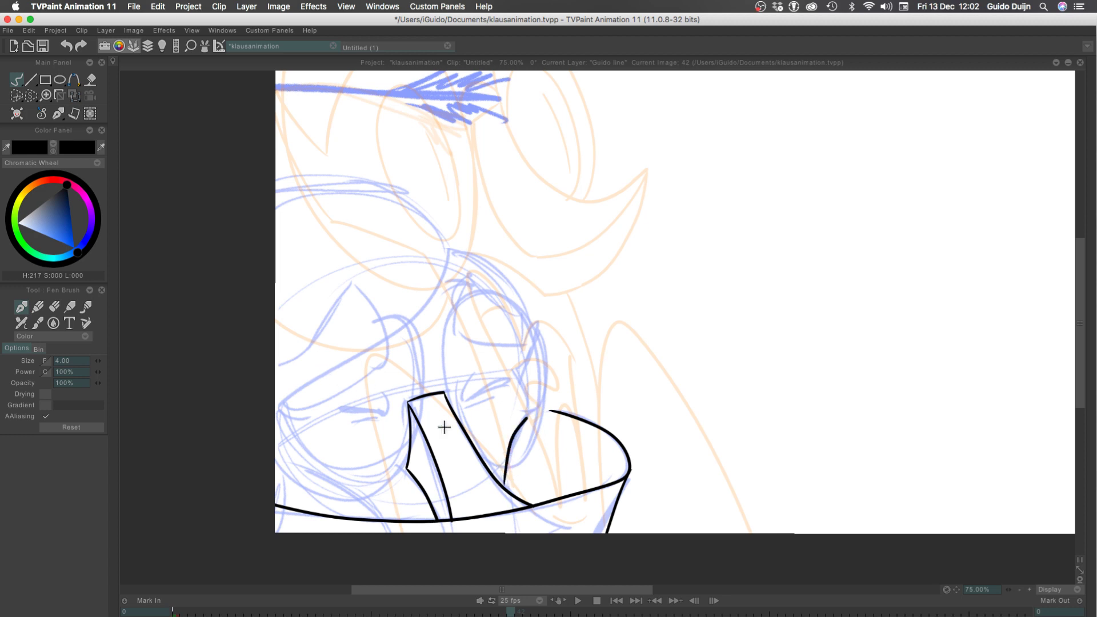
key(ctrl+z)
drag(502, 485, 530, 419)
key(ctrl+z)
drag(504, 483, 532, 417)
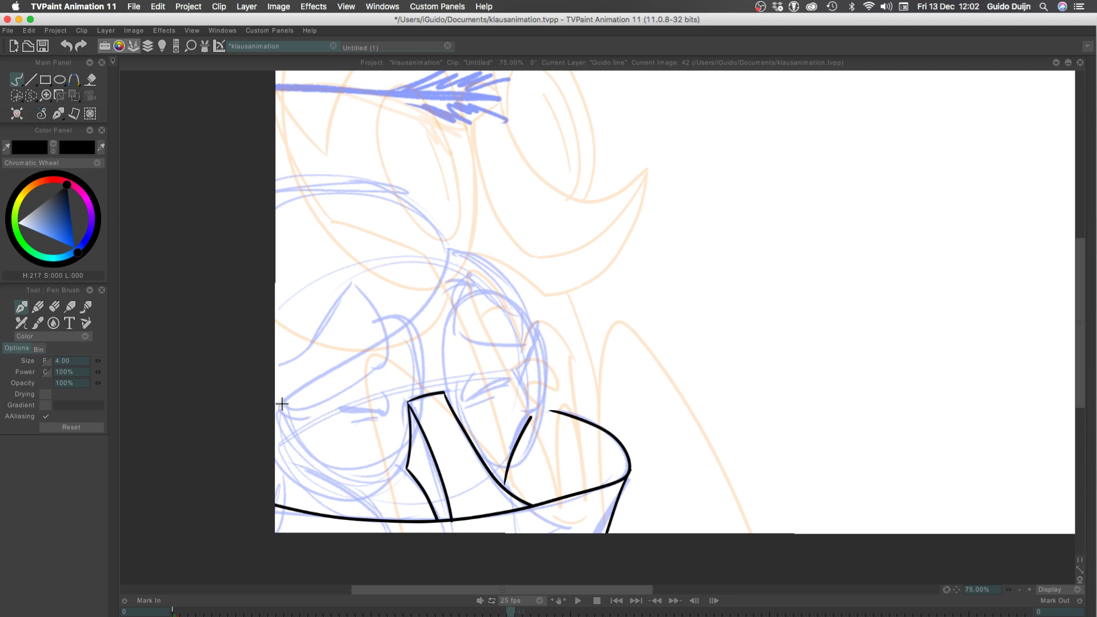
Ink the tall oval rim around the far eye, starting from the nose's top corner and redrawing it until the shape fits
mouse_move(444, 384)
mouse_down()
mouse_move(514, 483)
mouse_move(461, 402)
mouse_move(478, 286)
mouse_move(503, 479)
mouse_up()
key(ctrl+z)
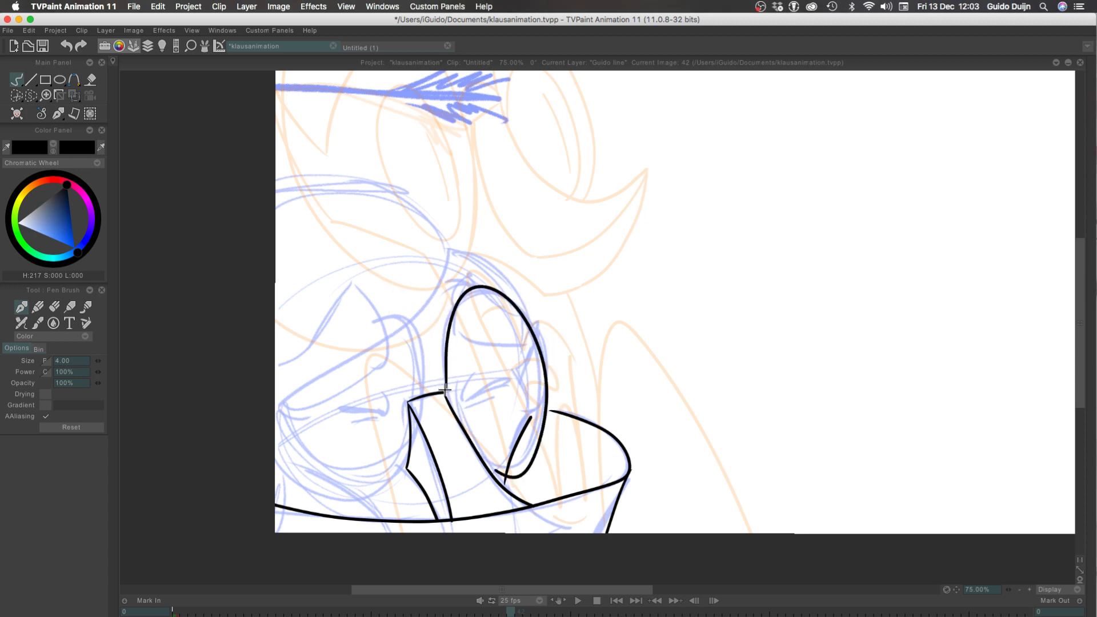
key(ctrl+z)
mouse_move(444, 393)
mouse_down()
mouse_move(453, 404)
mouse_move(443, 369)
mouse_move(497, 312)
mouse_move(485, 465)
mouse_move(491, 301)
mouse_move(435, 367)
mouse_move(490, 293)
mouse_move(468, 410)
mouse_up()
key(ctrl+z)
key(ctrl+z)
key(ctrl+z)
mouse_move(444, 395)
mouse_down()
mouse_move(467, 447)
mouse_move(440, 371)
mouse_move(457, 312)
mouse_move(480, 476)
mouse_move(441, 364)
mouse_move(543, 417)
mouse_move(461, 426)
mouse_move(444, 392)
mouse_move(462, 299)
mouse_move(509, 482)
mouse_move(442, 419)
mouse_move(519, 290)
mouse_move(455, 460)
mouse_move(518, 326)
mouse_move(479, 459)
mouse_up()
key(super+z)
key(super+z)
key(super+z)
key(super+z)
key(super+z)
key(super+z)
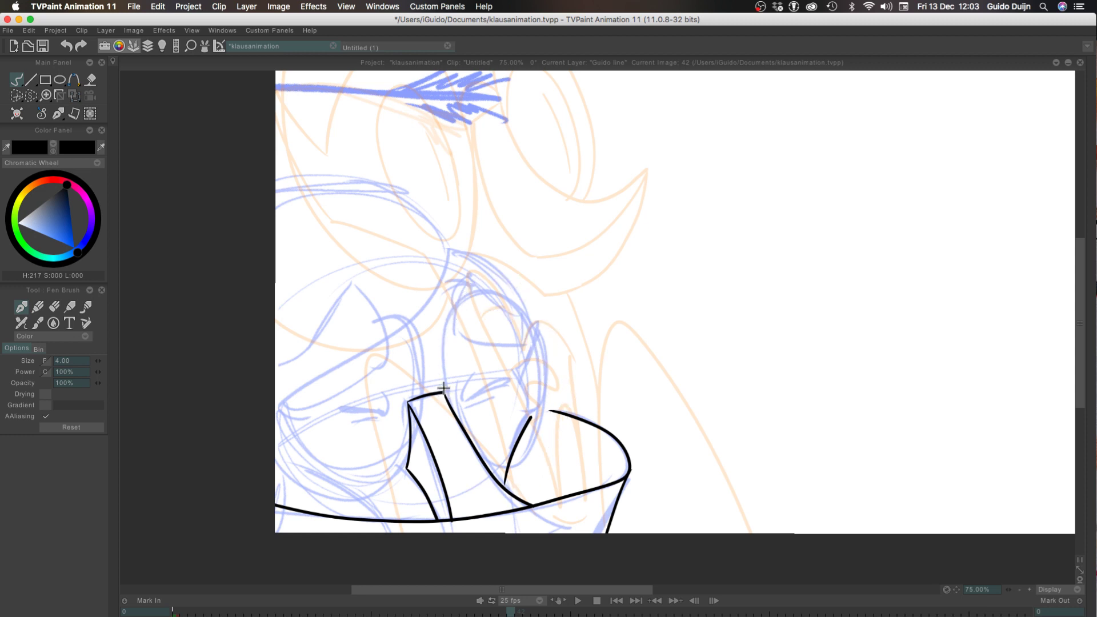
mouse_move(444, 394)
mouse_down()
mouse_move(447, 313)
mouse_move(496, 488)
mouse_up()
key(super+z)
drag(445, 394, 465, 436)
key(super+z)
drag(444, 395, 475, 467)
key(super+z)
mouse_move(445, 394)
mouse_down()
mouse_move(546, 439)
mouse_move(490, 469)
mouse_up()
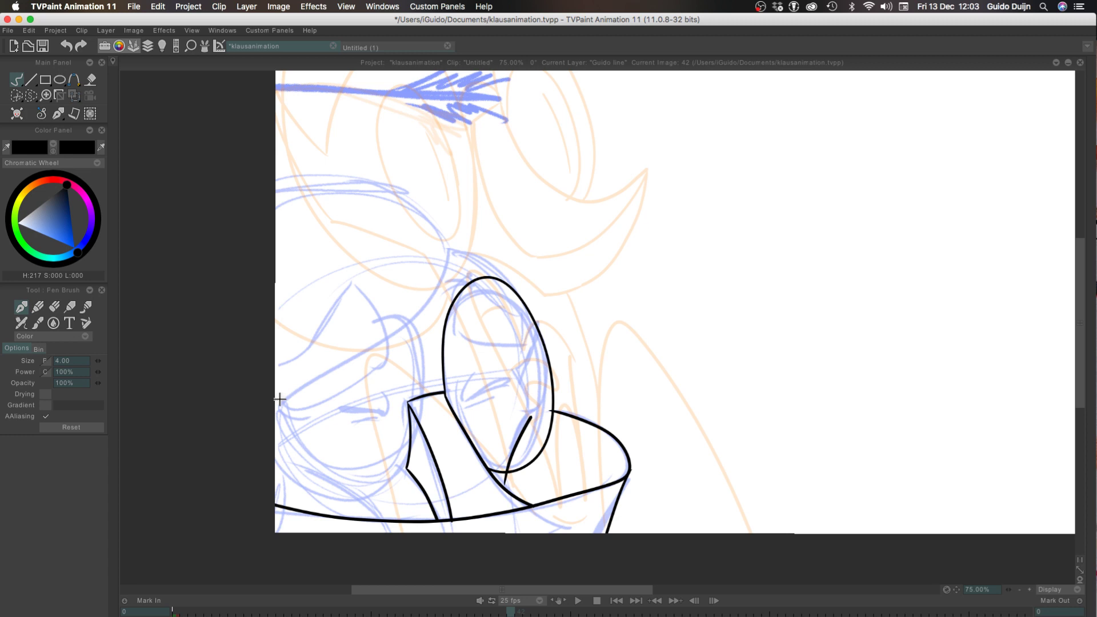
Ink the far face contour inside the oval rim, from the cheek line past the eye up to the brow
drag(528, 402, 518, 376)
drag(517, 375, 524, 314)
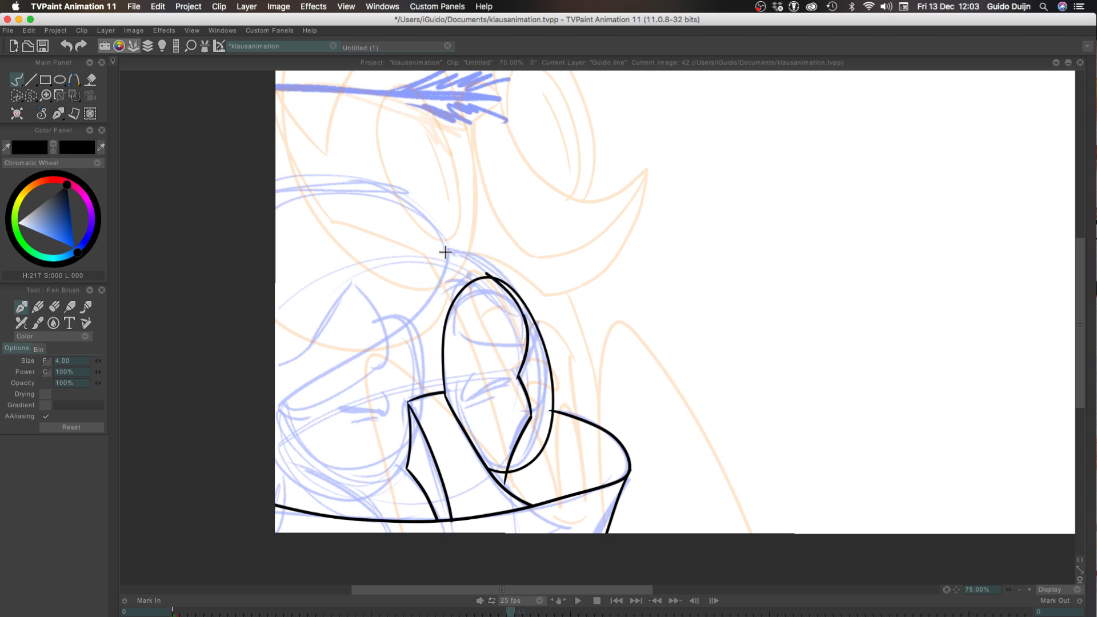
Ink the head contour from the far rim's outer edge up to the forehead corner, redrawing it once
drag(520, 316, 441, 247)
key(super+z)
drag(523, 318, 440, 247)
Ink the inner side of the far eyebrow shape within the far rim, redrawing it until it follows the rough
mouse_move(465, 269)
mouse_down()
mouse_move(456, 326)
mouse_move(445, 325)
mouse_move(452, 300)
mouse_move(455, 328)
mouse_move(456, 318)
mouse_move(525, 344)
mouse_up()
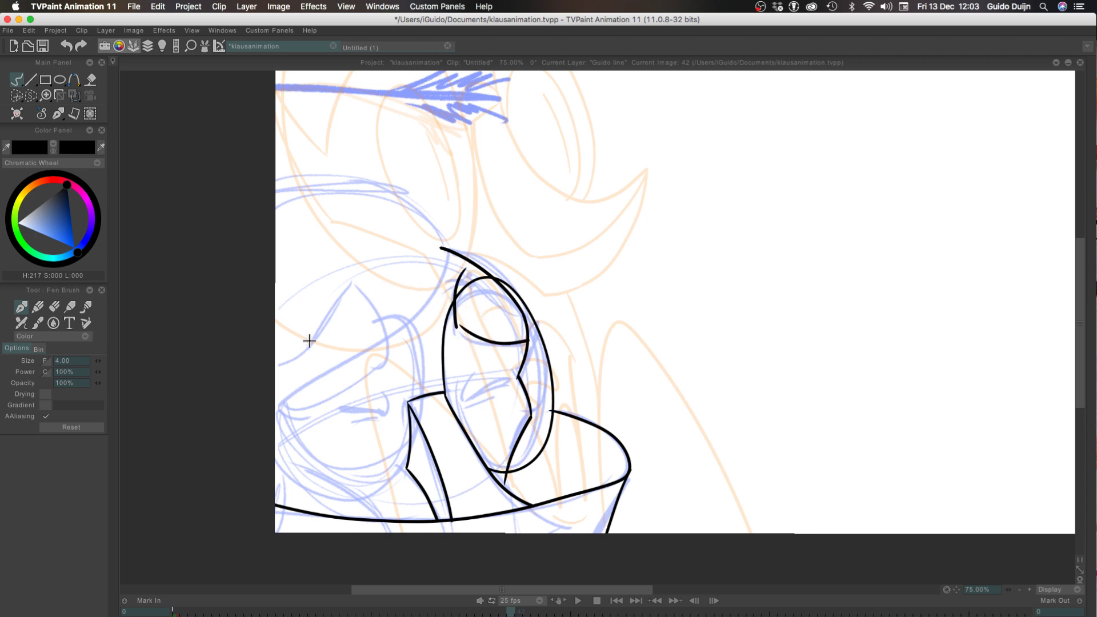
key(super+z)
key(super+z)
drag(467, 272, 463, 336)
key(super+z)
mouse_move(467, 273)
mouse_down()
mouse_move(455, 339)
mouse_move(454, 326)
mouse_move(511, 349)
mouse_up()
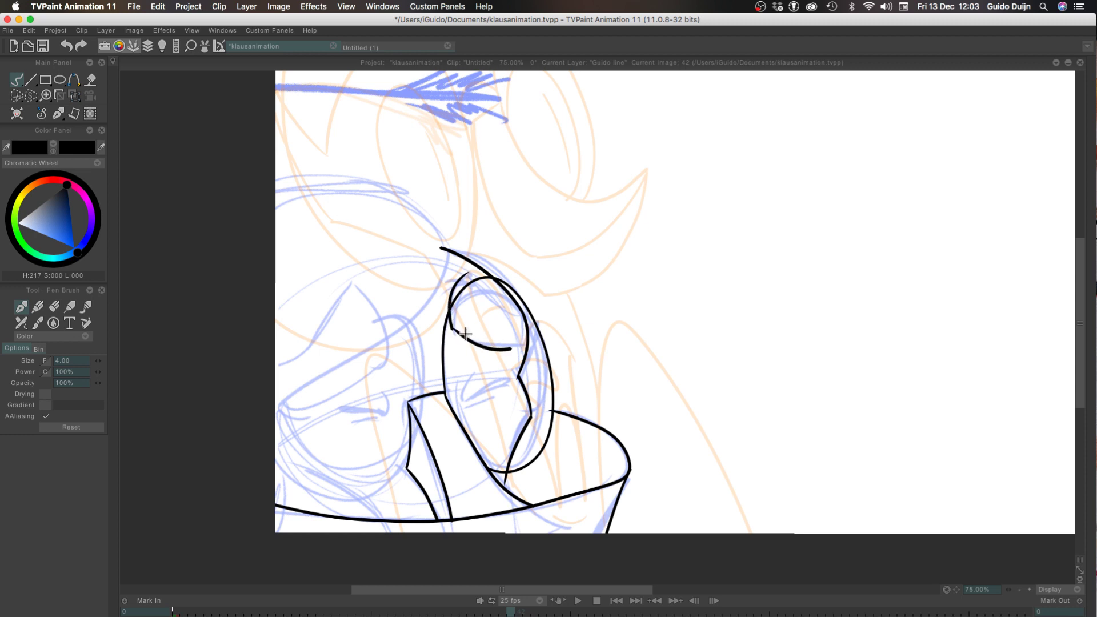
Ink the far eyebrow's curved lower edge and its short outer side, redrawing the strokes until they fit the rough
key(super+z)
drag(452, 328, 514, 346)
key(super+z)
drag(451, 328, 514, 345)
key(super+z)
drag(452, 328, 513, 345)
key(super+z)
mouse_move(452, 328)
mouse_down()
mouse_move(519, 347)
mouse_move(521, 307)
mouse_up()
key(super+z)
mouse_move(520, 346)
mouse_down()
mouse_move(524, 317)
mouse_move(453, 278)
mouse_move(520, 312)
mouse_up()
key(super+z)
key(super+z)
Close the far eyebrow with a slanted upper edge from its peak to the outer corner, redrawing until it fits
drag(468, 272, 520, 318)
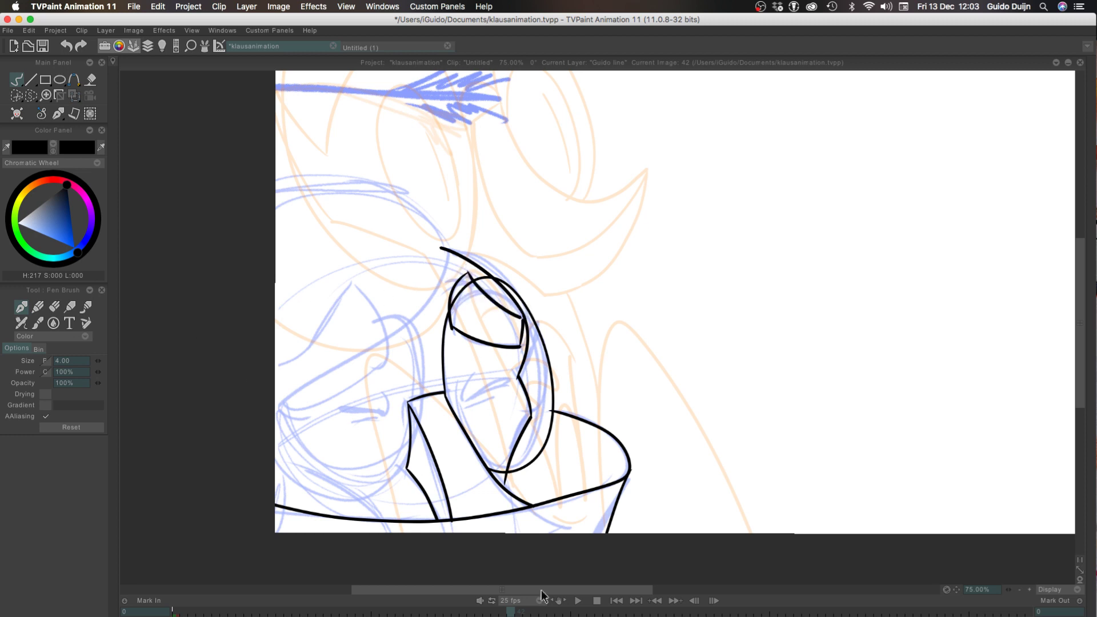
key(super+z)
drag(464, 276, 521, 319)
drag(468, 274, 517, 314)
key(super+z)
key(super+z)
drag(468, 274, 515, 314)
key(super+z)
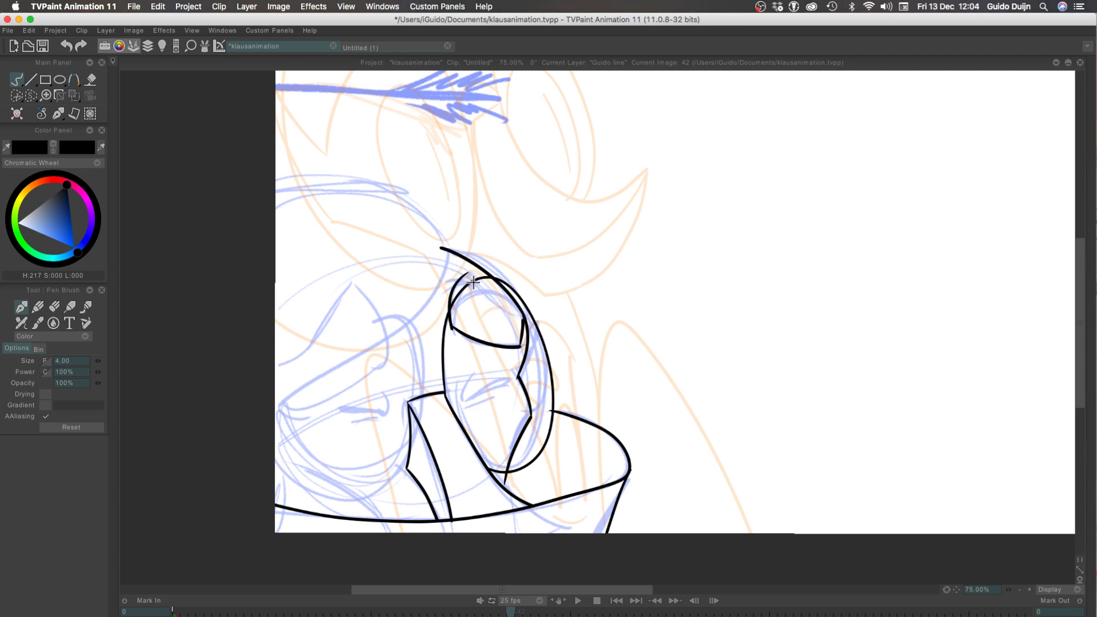
drag(469, 274, 511, 315)
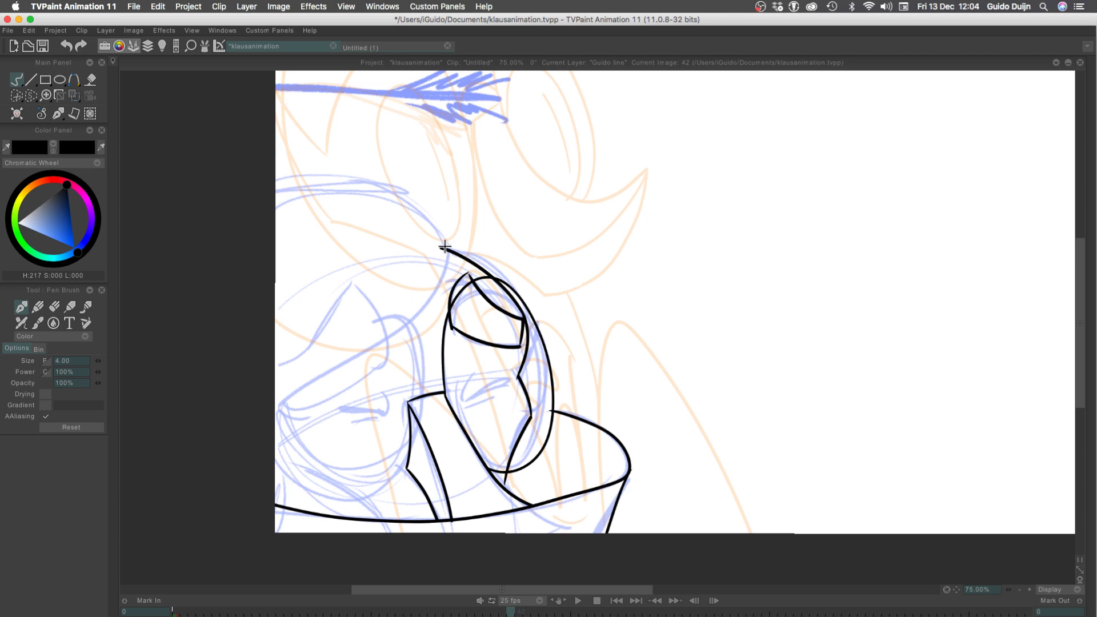
Ink the head shape's lower edge sweeping down over the near eye, and its domed upper contour
mouse_move(444, 247)
mouse_down()
mouse_move(394, 338)
mouse_move(232, 465)
mouse_up()
key(super+z)
mouse_move(443, 234)
mouse_down()
mouse_move(440, 285)
mouse_move(274, 384)
mouse_move(230, 465)
mouse_move(371, 342)
mouse_move(221, 504)
mouse_up()
key(super+z)
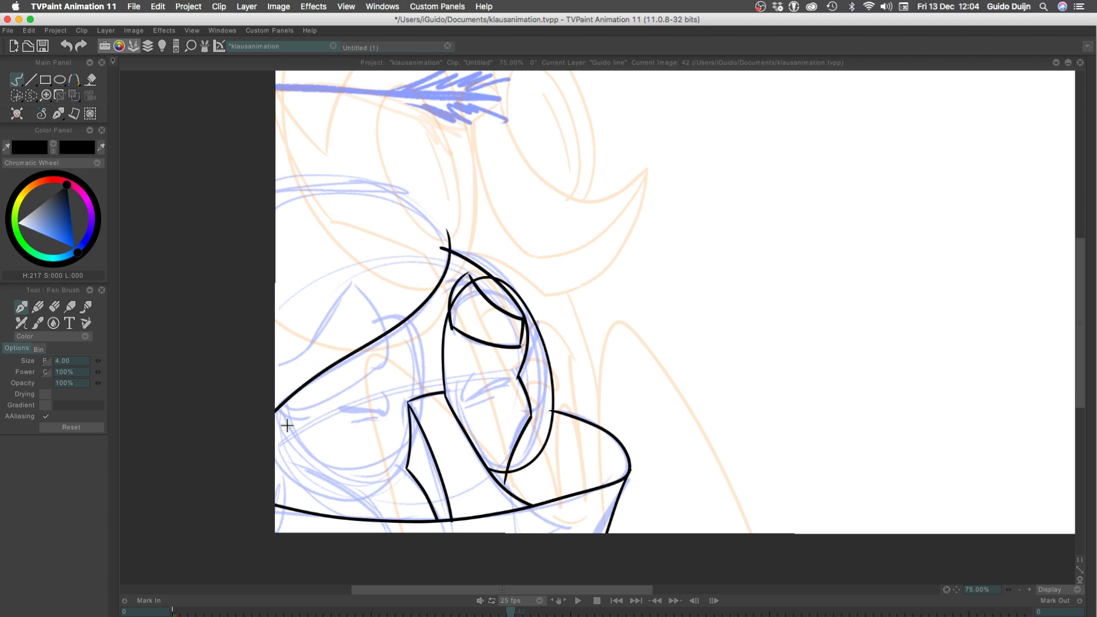
mouse_move(448, 244)
mouse_down()
mouse_move(397, 200)
mouse_move(218, 240)
mouse_up()
key(super+z)
drag(448, 243, 238, 258)
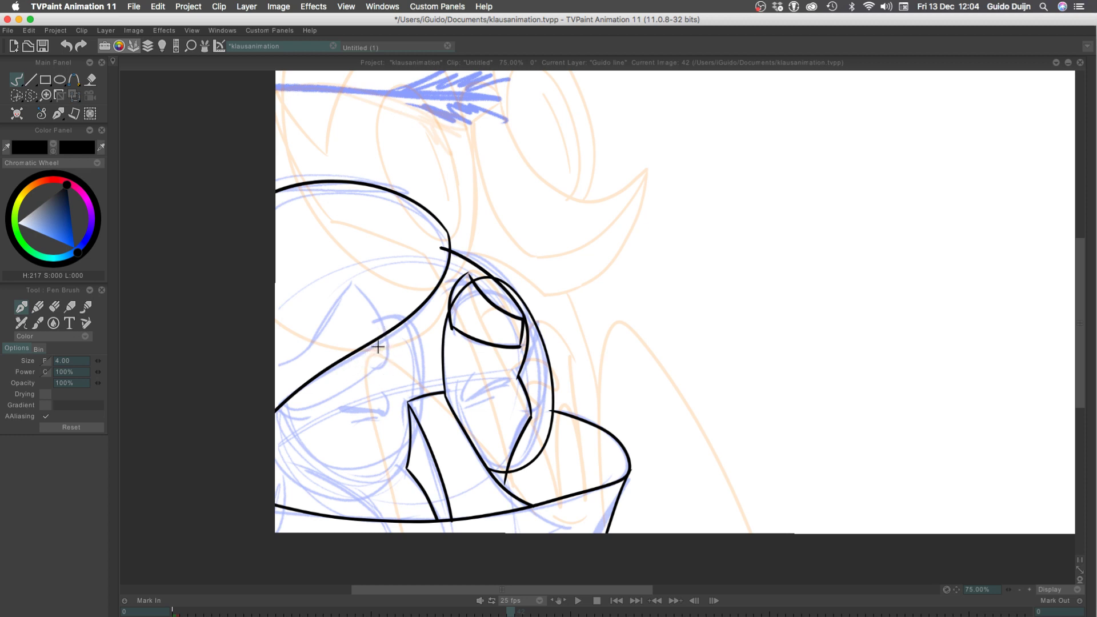
Ink the near eyebrow's rounded end and lower edge beneath the sweeping head line, redrawing until it matches the rough
mouse_move(385, 333)
mouse_down()
mouse_move(381, 364)
mouse_move(301, 411)
mouse_up()
key(super+z)
drag(383, 364, 287, 423)
key(super+z)
drag(382, 364, 289, 403)
key(super+z)
mouse_move(382, 364)
mouse_down()
mouse_move(287, 415)
mouse_move(268, 392)
mouse_up()
key(super+z)
Ink the large round rim around the near eye, from the head line down and around to the canvas edge, redrawing it until the curve fits
mouse_move(406, 322)
mouse_down()
mouse_move(339, 496)
mouse_move(302, 484)
mouse_up()
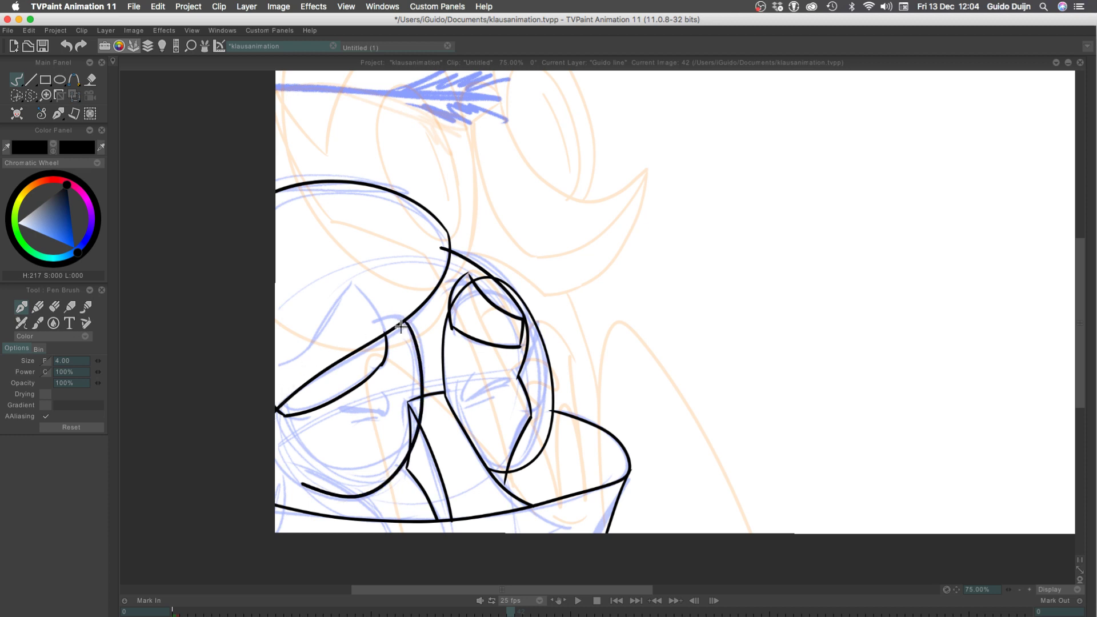
key(super+z)
mouse_move(406, 320)
mouse_down()
mouse_move(314, 492)
mouse_move(251, 392)
mouse_move(423, 359)
mouse_move(273, 441)
mouse_up()
key(super+z)
key(super+z)
drag(405, 320, 275, 410)
key(super+z)
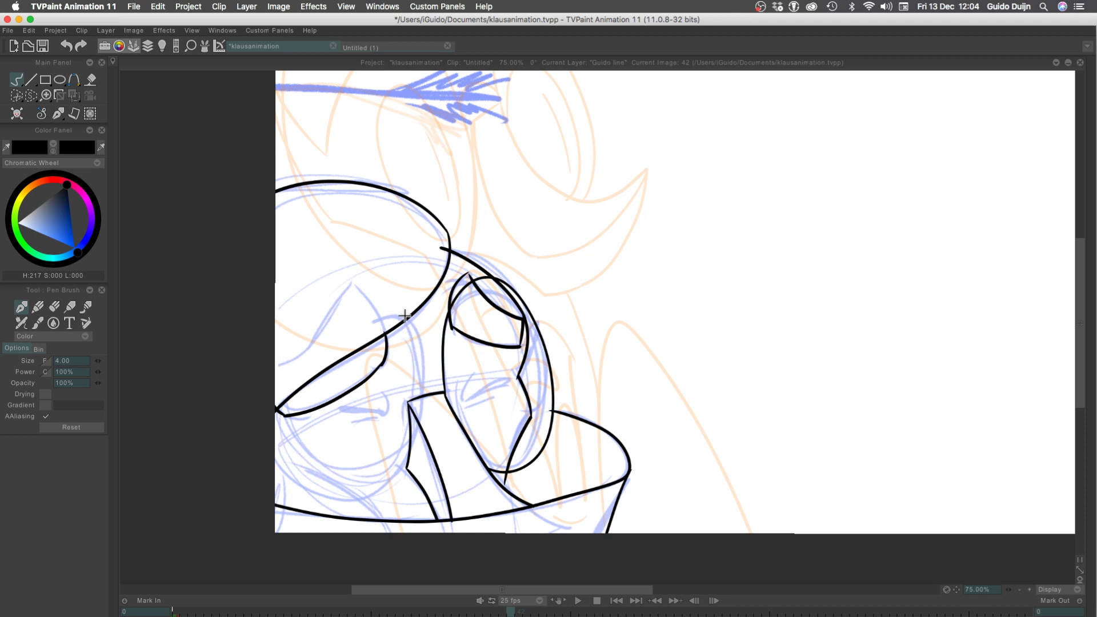
drag(404, 316, 276, 486)
key(super+z)
drag(403, 320, 275, 497)
key(super+z)
drag(401, 322, 232, 404)
key(super+z)
mouse_move(404, 320)
mouse_down()
mouse_move(333, 497)
mouse_move(276, 458)
mouse_move(420, 432)
mouse_move(276, 437)
mouse_move(301, 493)
mouse_move(274, 470)
mouse_up()
key(super+z)
key(super+z)
key(super+z)
drag(403, 319, 274, 451)
key(super+z)
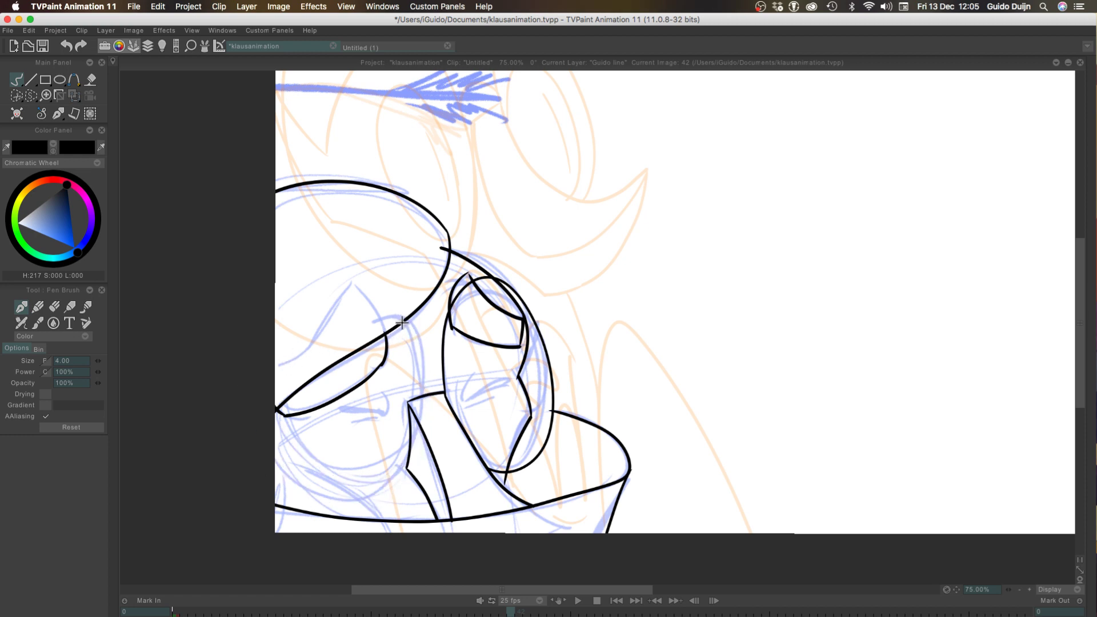
mouse_move(401, 322)
mouse_down()
mouse_move(419, 360)
mouse_move(252, 417)
mouse_up()
key(super+z)
mouse_move(401, 320)
mouse_down()
mouse_move(416, 349)
mouse_move(248, 439)
mouse_up()
Ink the small arched glasses bridge between the two rims and save the project
key(super+z)
mouse_move(399, 321)
mouse_down()
mouse_move(417, 350)
mouse_move(263, 424)
mouse_up()
mouse_move(427, 378)
mouse_down()
mouse_move(442, 380)
mouse_move(440, 453)
mouse_up()
key(super+z)
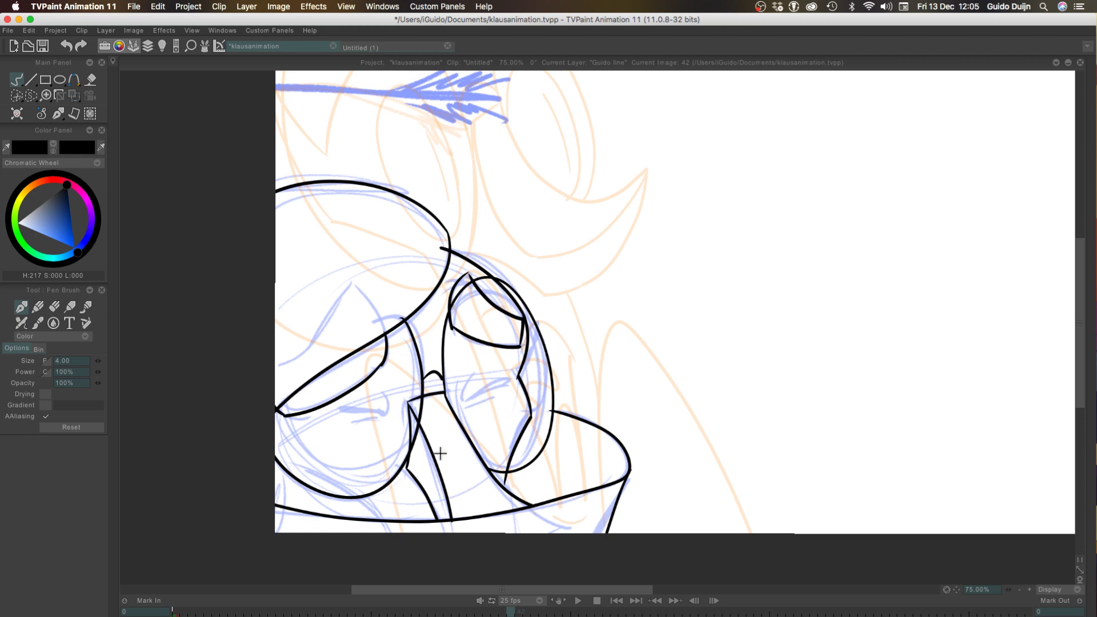
key(super+s)
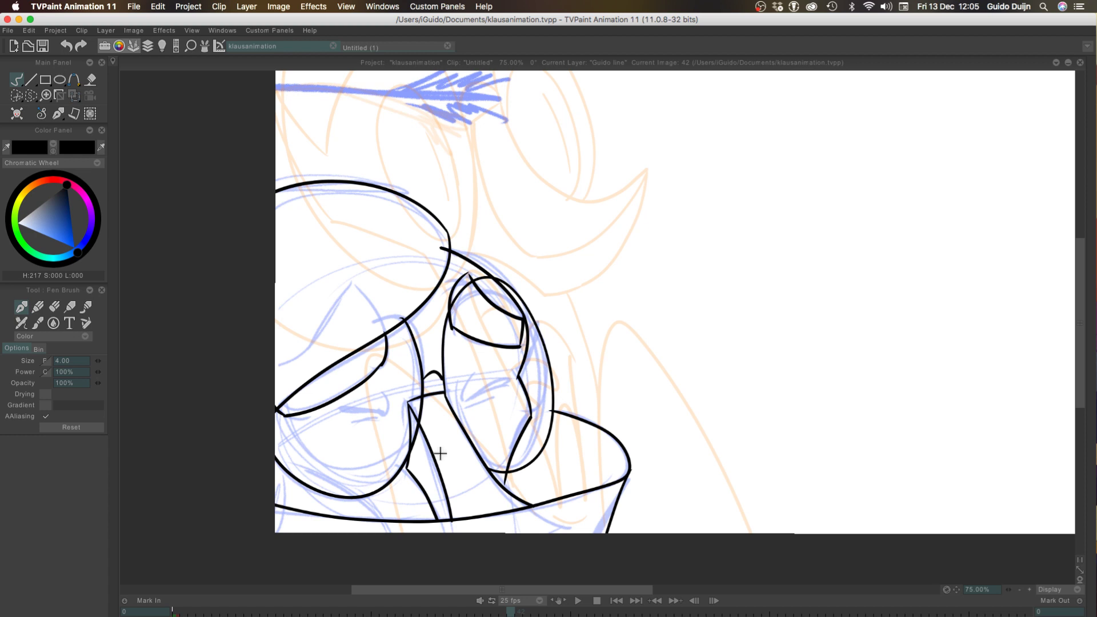
key(super+z)
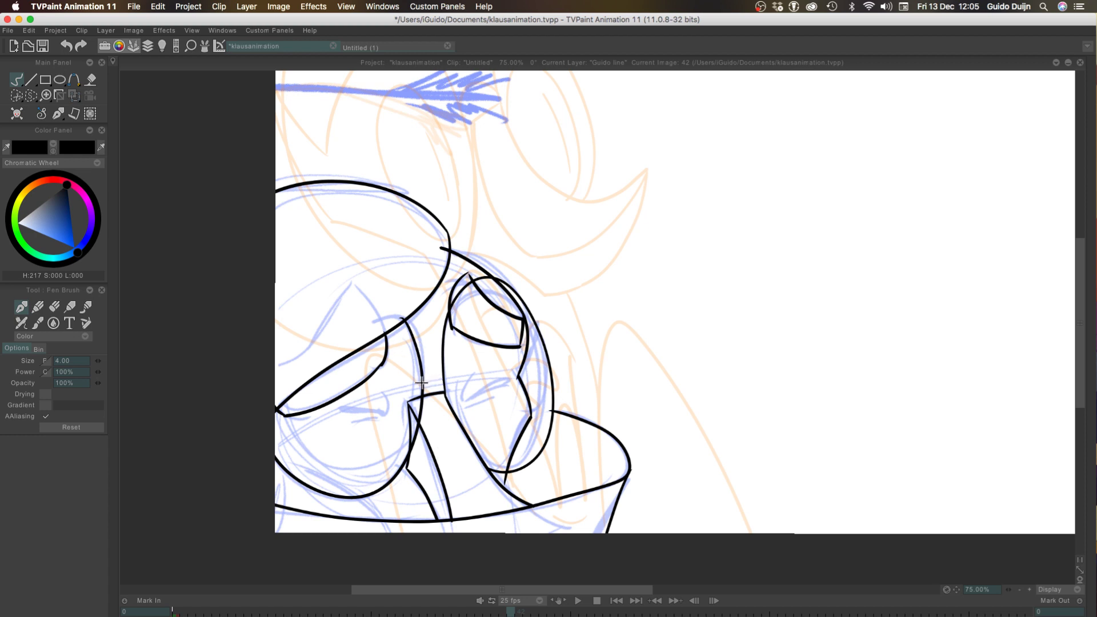
drag(422, 381, 445, 392)
key(super+z)
drag(423, 384, 445, 393)
key(super+s)
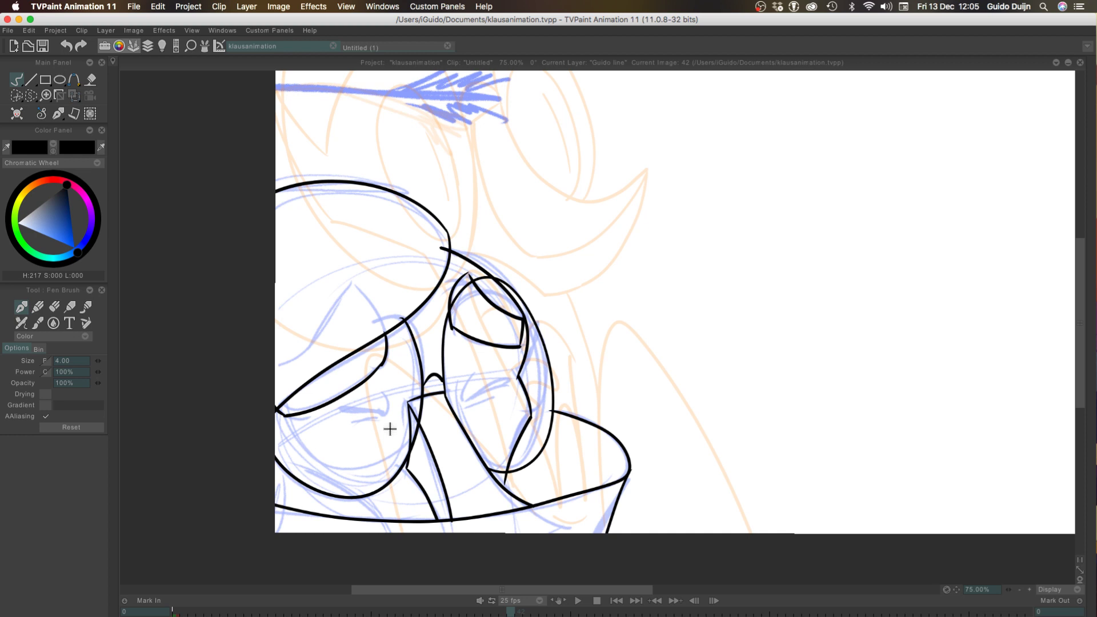
Ink the far eye's closed lid line, inner crease and short line underneath
click(1029, 589)
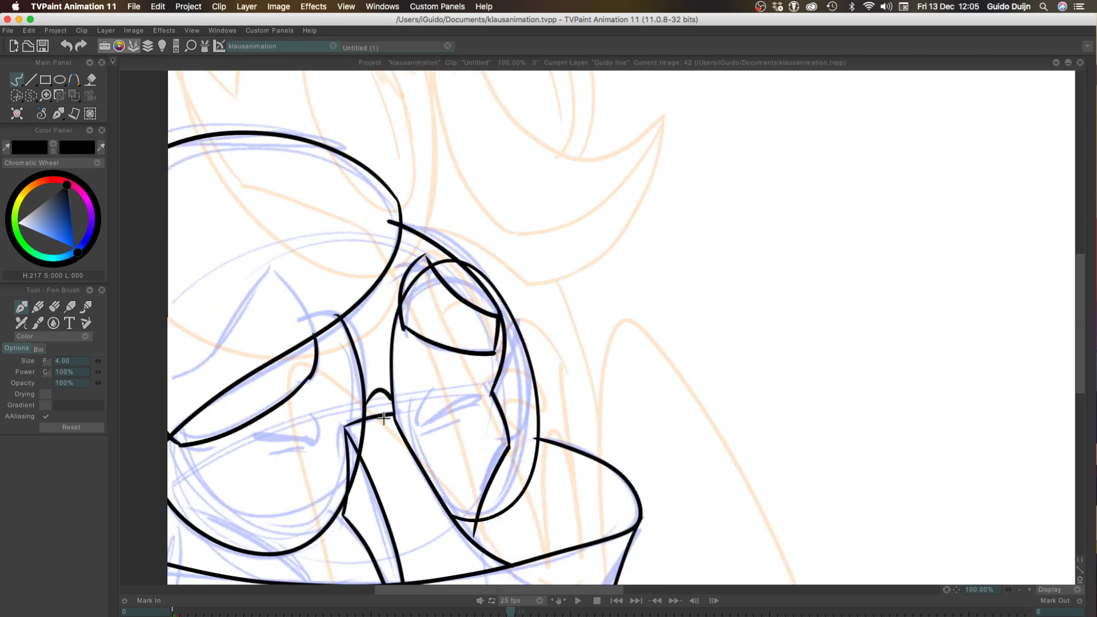
mouse_move(433, 390)
mouse_down()
mouse_move(419, 423)
mouse_move(474, 402)
mouse_move(450, 408)
mouse_move(461, 418)
mouse_move(450, 424)
mouse_move(412, 392)
mouse_up()
key(super+z)
key(super+z)
key(super+z)
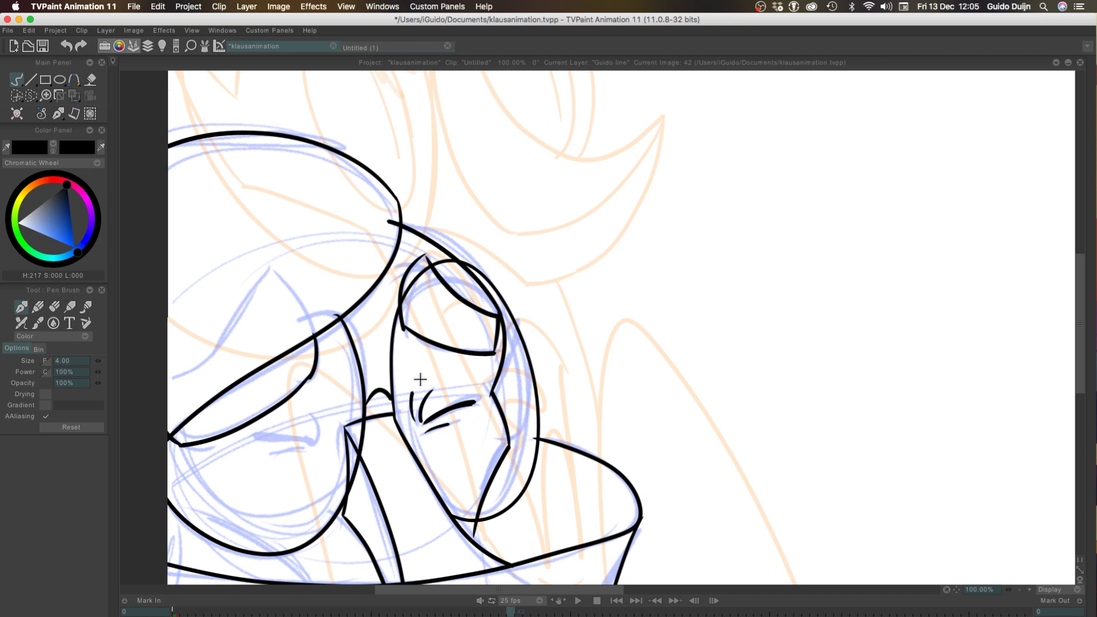
key(super+z)
Ink the near eye's closed lid with its curved inner corner and a short line underneath, redrawing until it fits
mouse_move(310, 413)
mouse_down()
mouse_move(313, 441)
mouse_move(233, 433)
mouse_up()
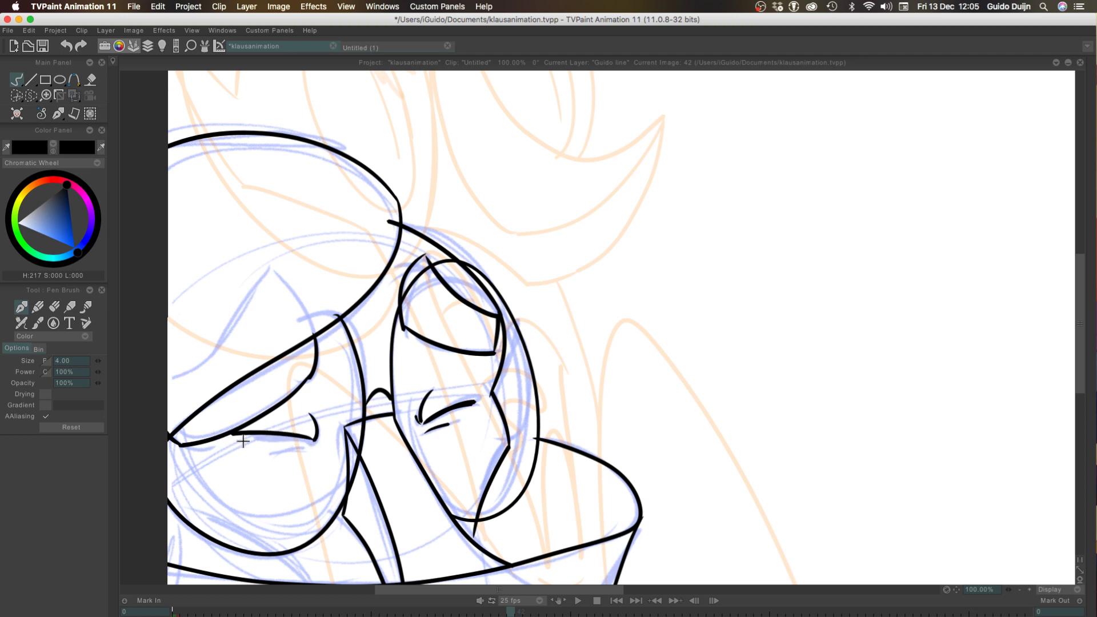
key(ctrl+z)
drag(315, 439, 244, 440)
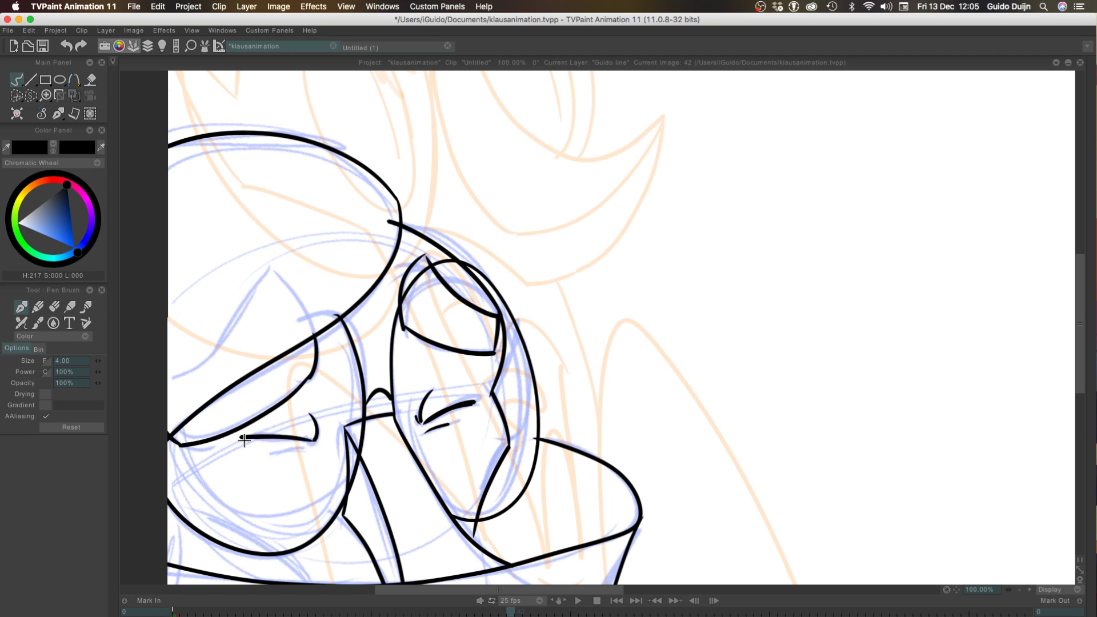
key(ctrl+z)
mouse_move(314, 440)
mouse_down()
mouse_move(256, 436)
mouse_move(271, 454)
mouse_up()
key(ctrl+z)
key(ctrl+z)
key(ctrl+z)
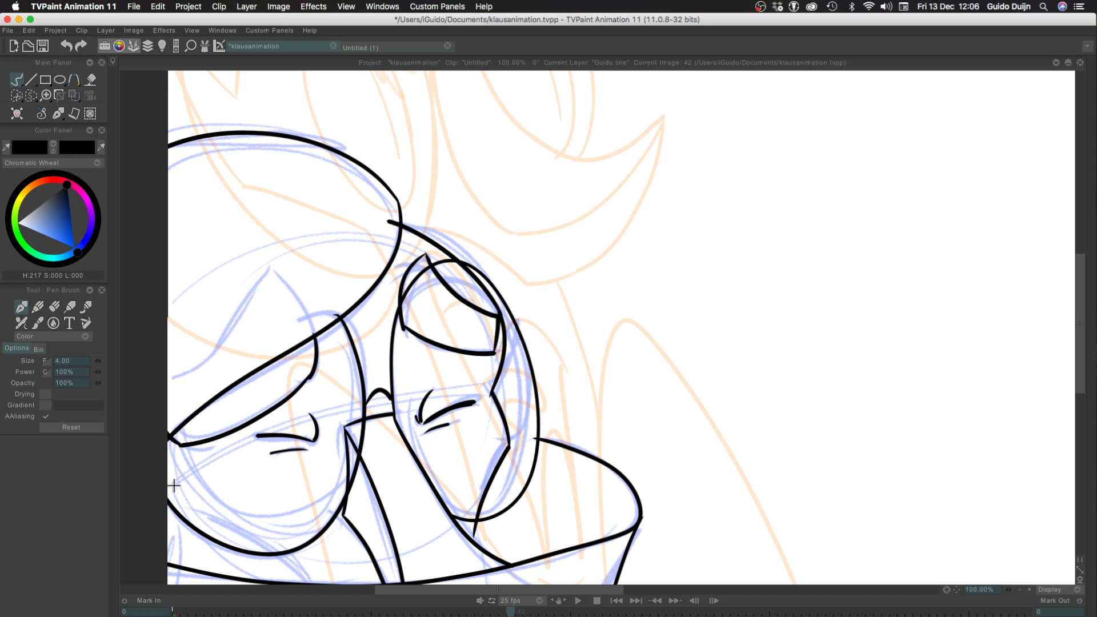
Ink the curved line crossing beneath the near rim to the collar, plus a short line down along the canvas edge
mouse_move(140, 479)
mouse_down()
mouse_move(162, 381)
mouse_move(287, 439)
mouse_move(345, 495)
mouse_up()
key(super+z)
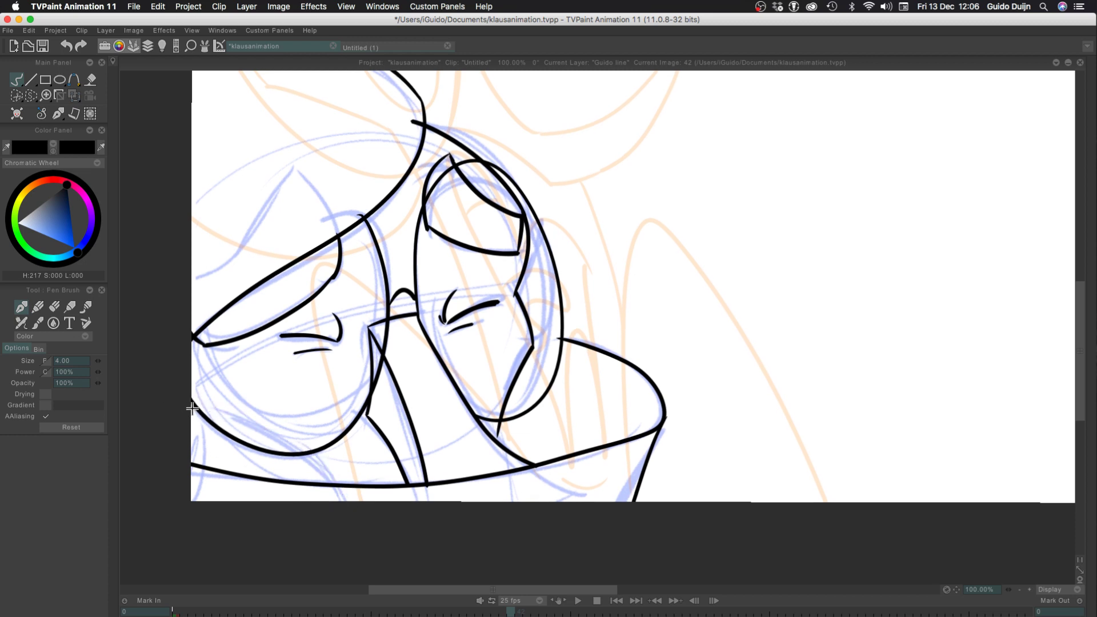
mouse_move(188, 400)
mouse_down()
mouse_move(330, 471)
mouse_move(337, 481)
mouse_move(311, 467)
mouse_move(327, 486)
mouse_up()
key(super+z)
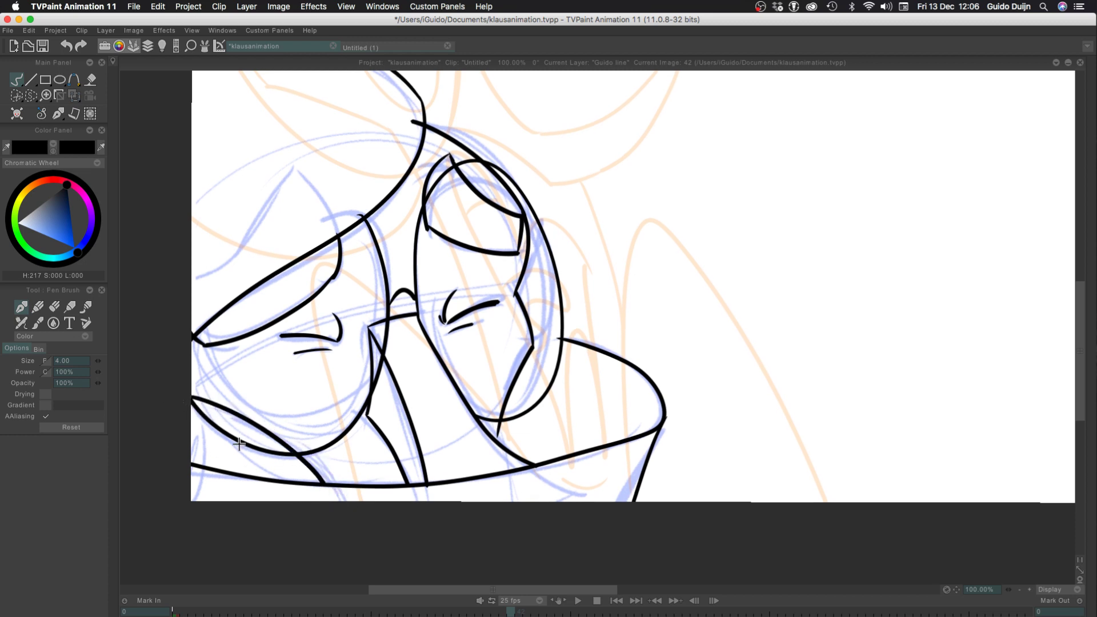
drag(194, 401, 201, 464)
key(super+z)
drag(196, 400, 200, 464)
Switch the pen brush's drawing mode to Erase
click(53, 337)
click(67, 357)
Show the timeline and turn off the light table on the line layer
click(1019, 589)
click(1019, 589)
click(1019, 588)
key(l)
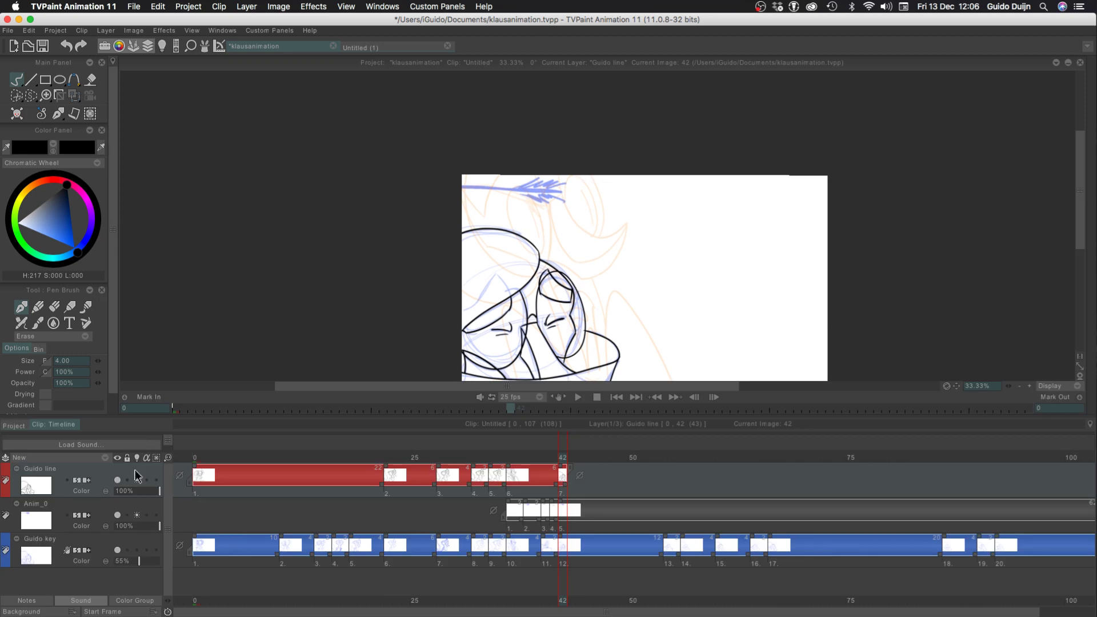
click(137, 481)
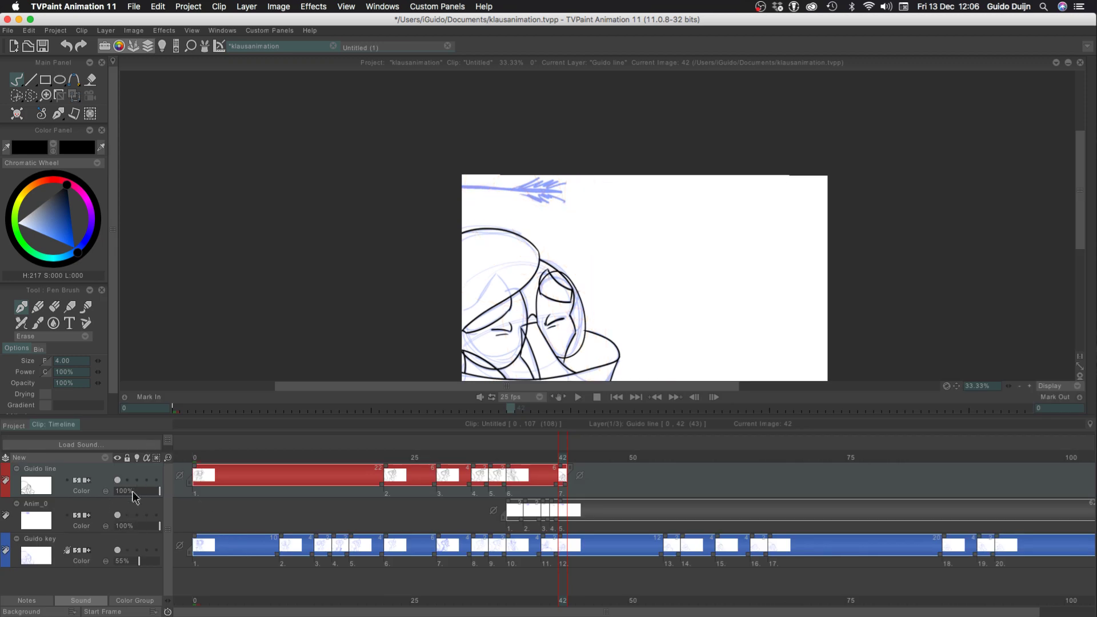
Extend the exposure of the line layer's last drawing to frame 53, matching the hold on the key layer
key(Left)
key(Right)
key(Right)
key(Right)
key(Right)
key(Right)
key(Right)
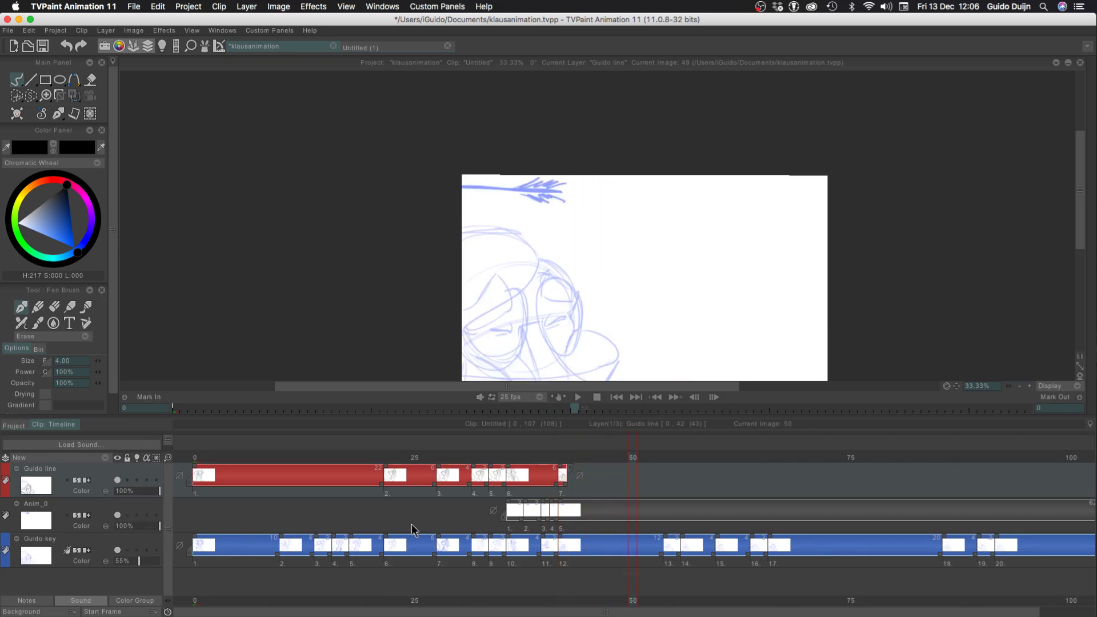
mouse_move(565, 484)
mouse_down()
mouse_move(656, 498)
mouse_move(661, 485)
mouse_up()
key(Right)
key(Right)
key(Right)
key(Right)
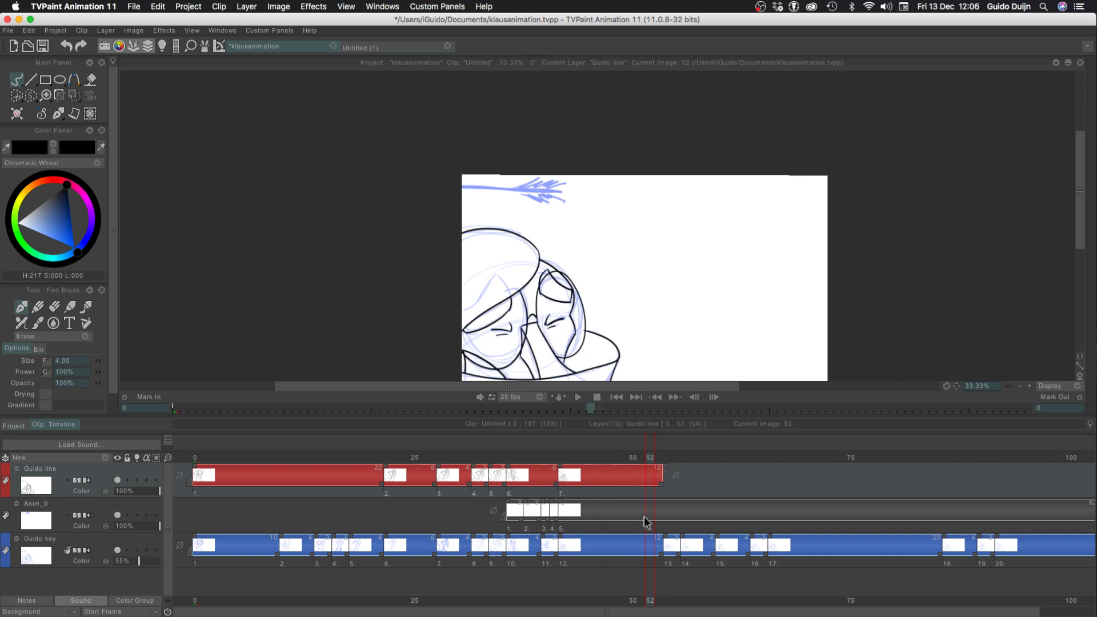
Play the animation from frame 0, return to frame 42 and flip between it and the previous drawing
click(186, 459)
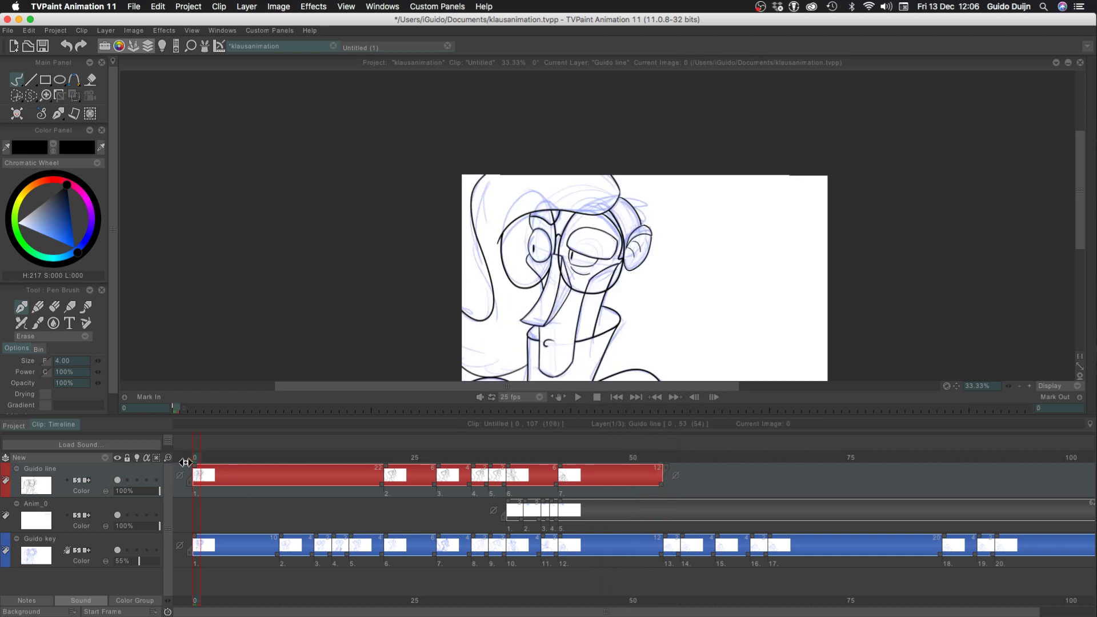
key(Return)
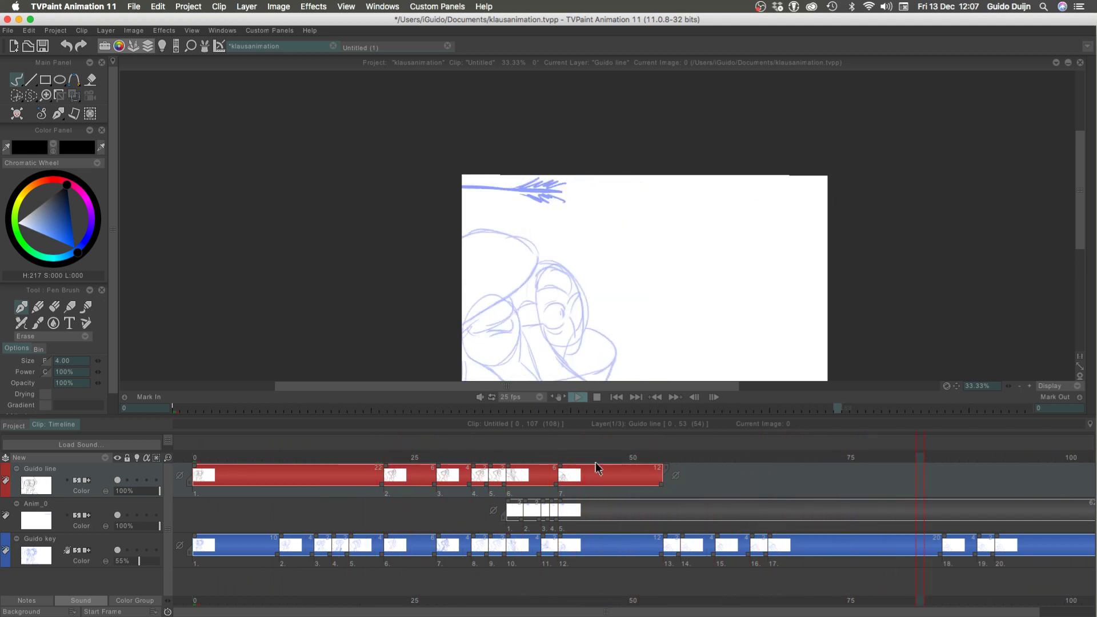
mouse_move(574, 458)
mouse_down()
mouse_move(551, 457)
mouse_move(570, 452)
mouse_up()
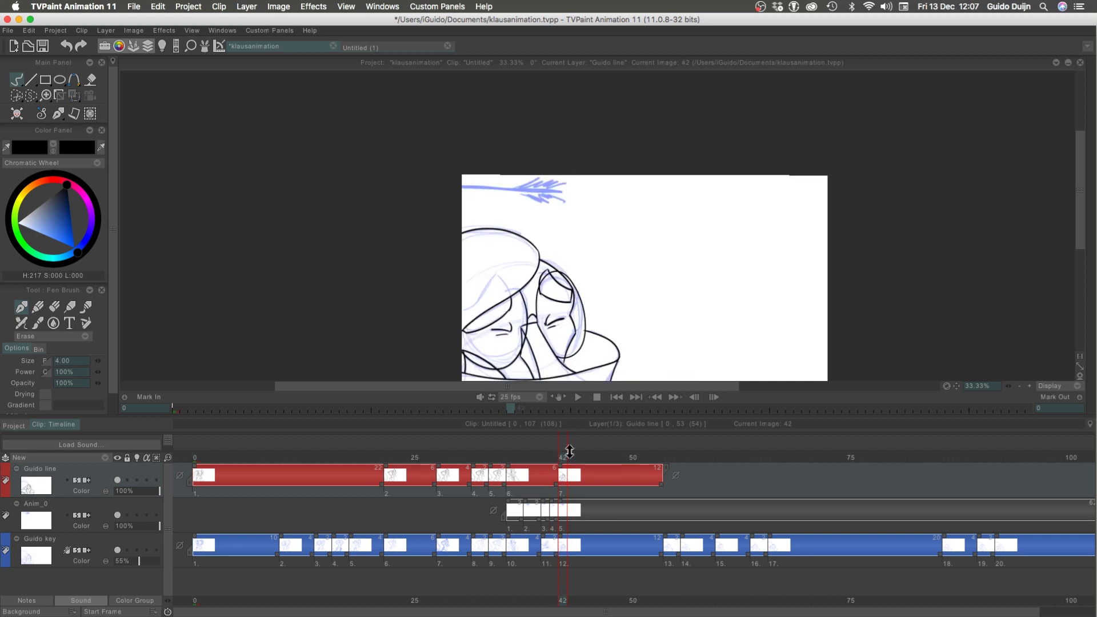
click(1030, 385)
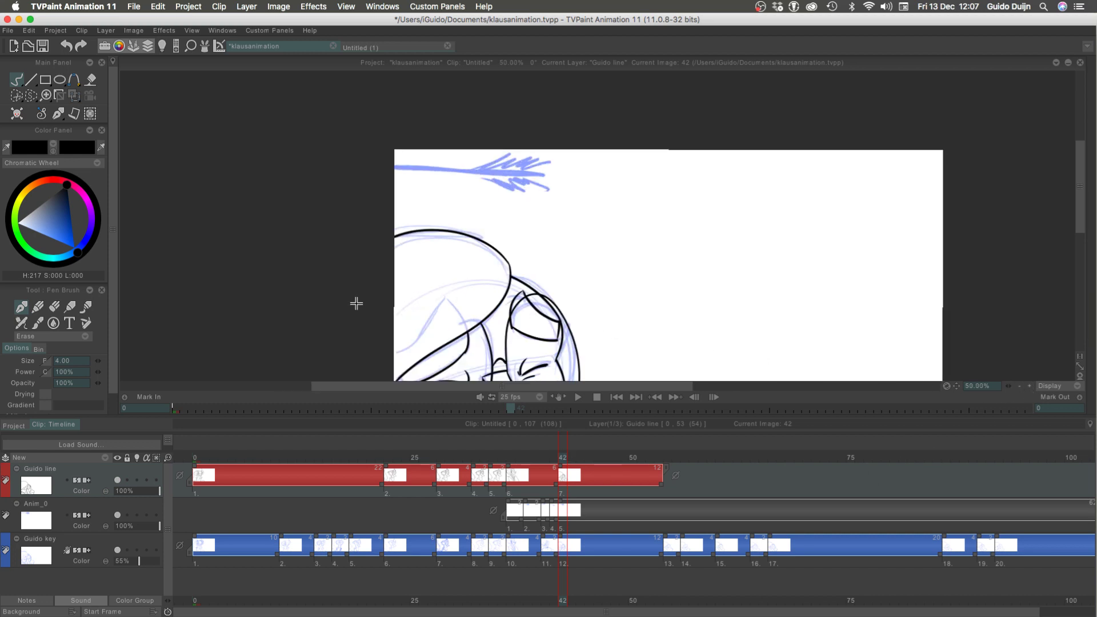
drag(357, 298, 382, 198)
key(Left)
key(Right)
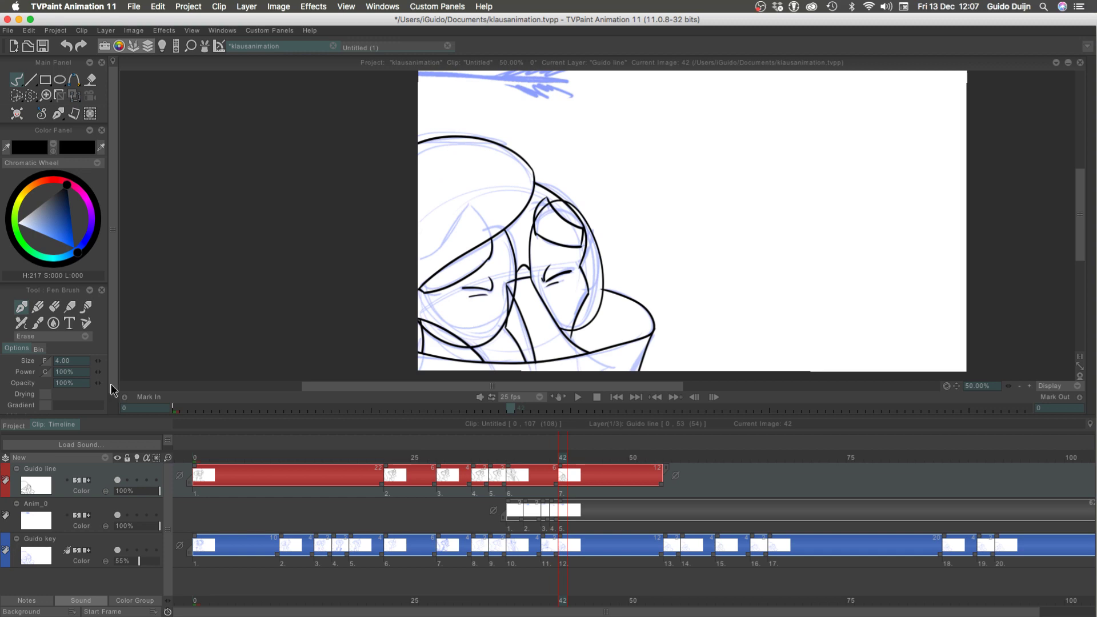
Go back to frame 22 and add a new animation layer above the line layer
key(Left)
key(Left)
key(Left)
key(Left)
key(Left)
key(Left)
key(Left)
key(Left)
key(Left)
key(Left)
key(Left)
key(Left)
key(Left)
key(Left)
key(Left)
key(Left)
key(Left)
key(Left)
key(Left)
key(Left)
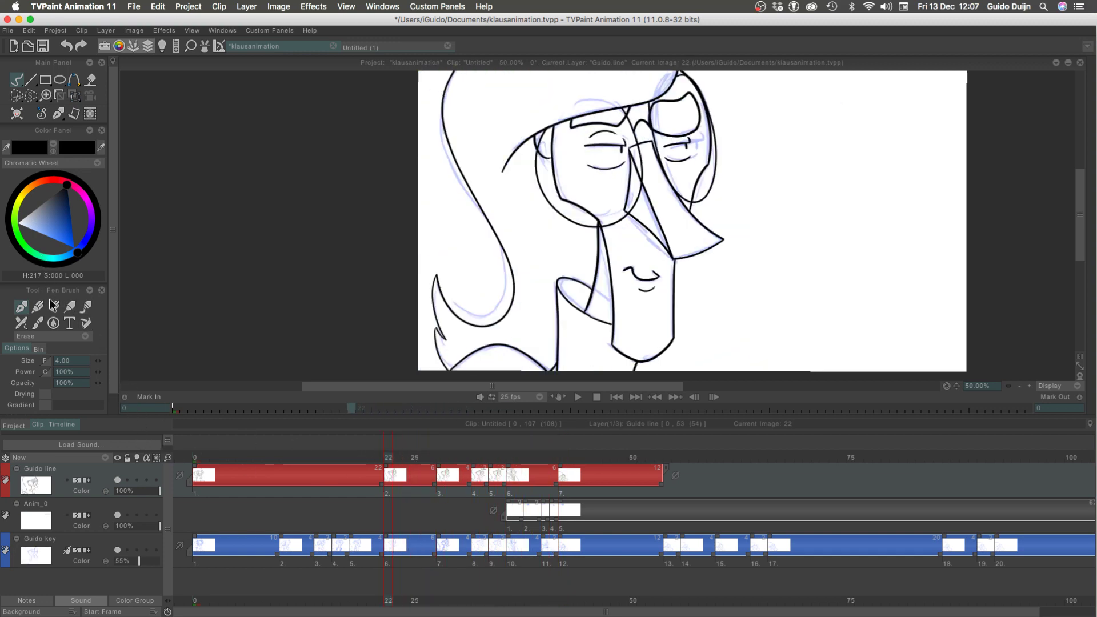
click(69, 460)
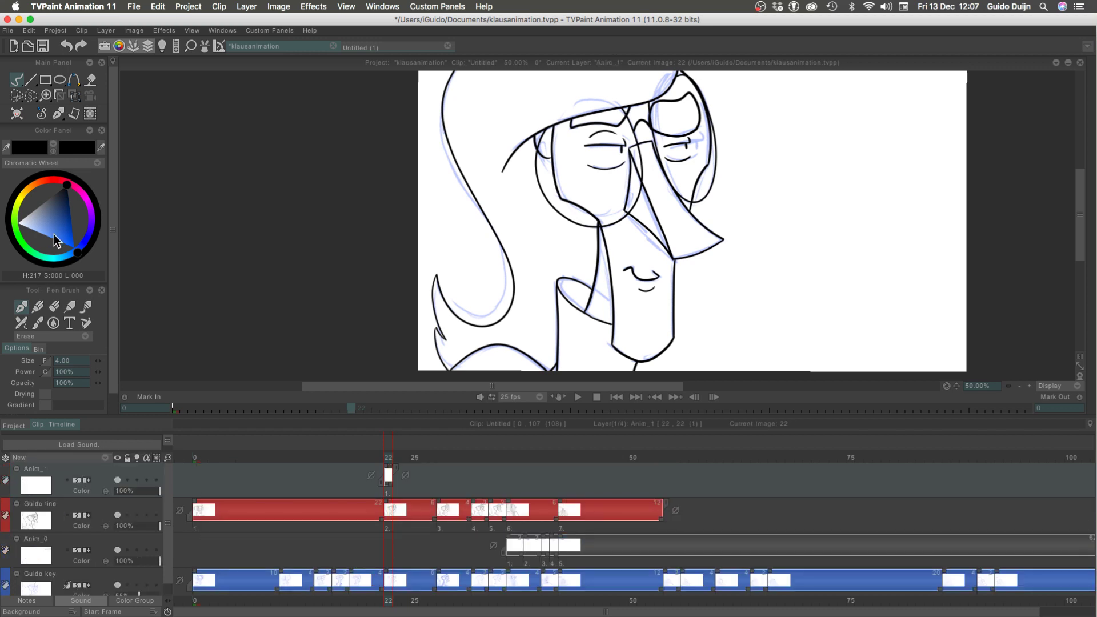
Pick a dark blue drawing colour and set the pen brush size to 42
drag(55, 240, 69, 217)
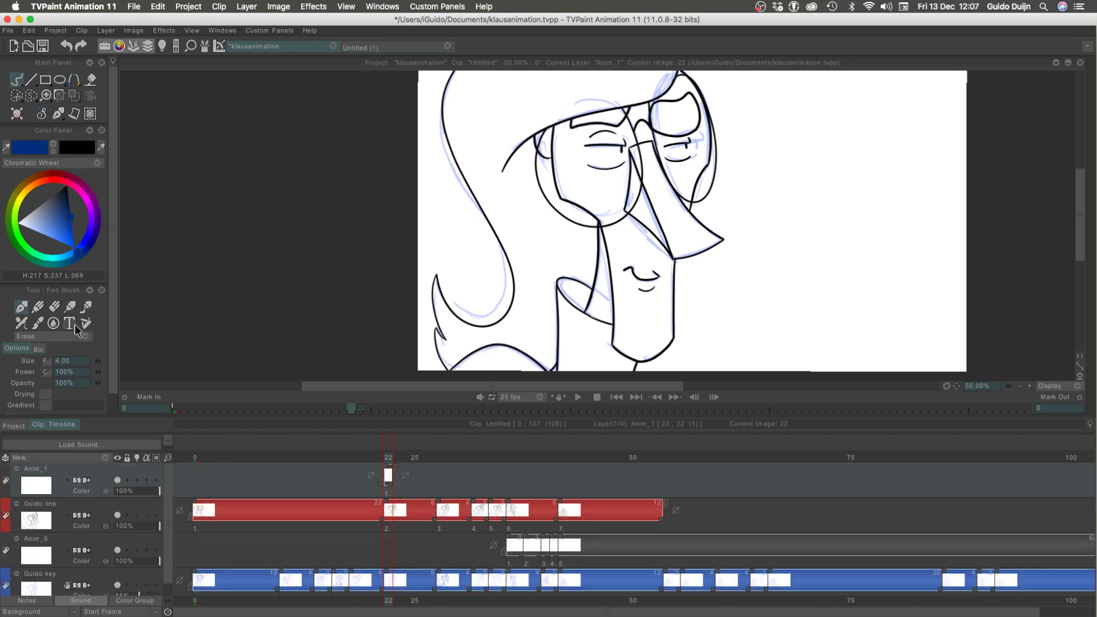
drag(159, 342, 200, 320)
drag(321, 205, 310, 263)
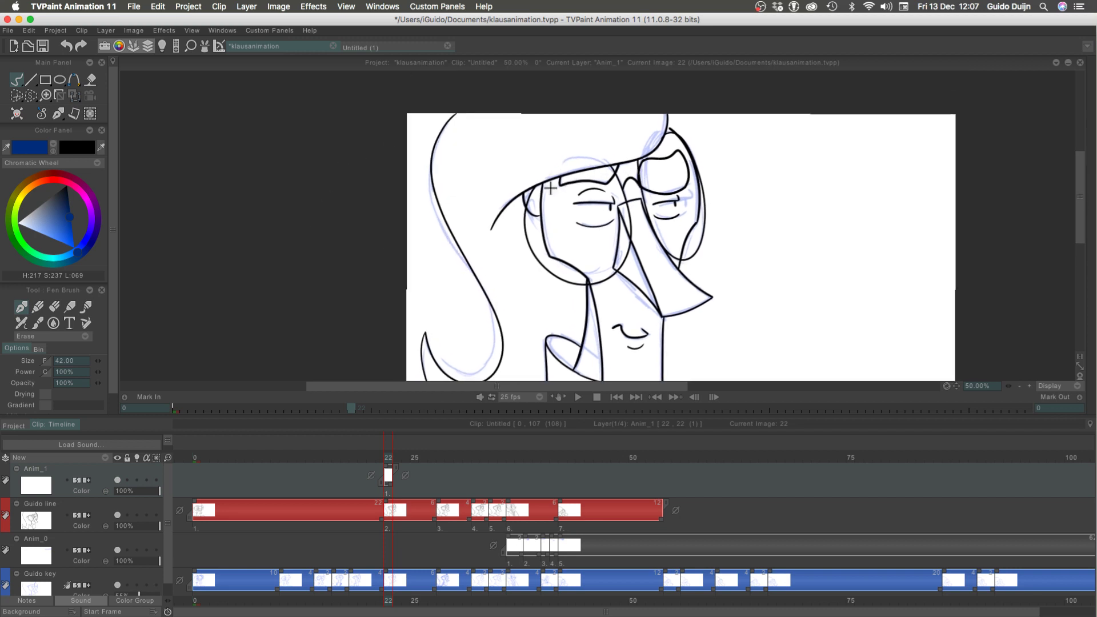
Switch to the Pencil Brush in Color mode, try a stroke, and set its size to 62.50 and opacity to 78%
click(30, 336)
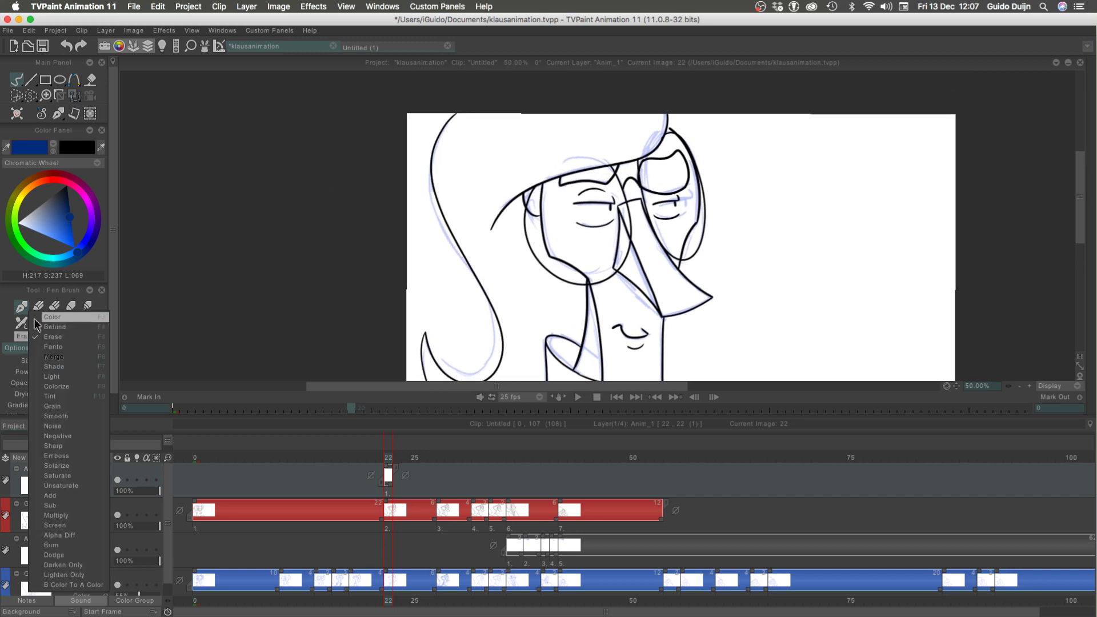
click(37, 309)
drag(110, 320, 110, 343)
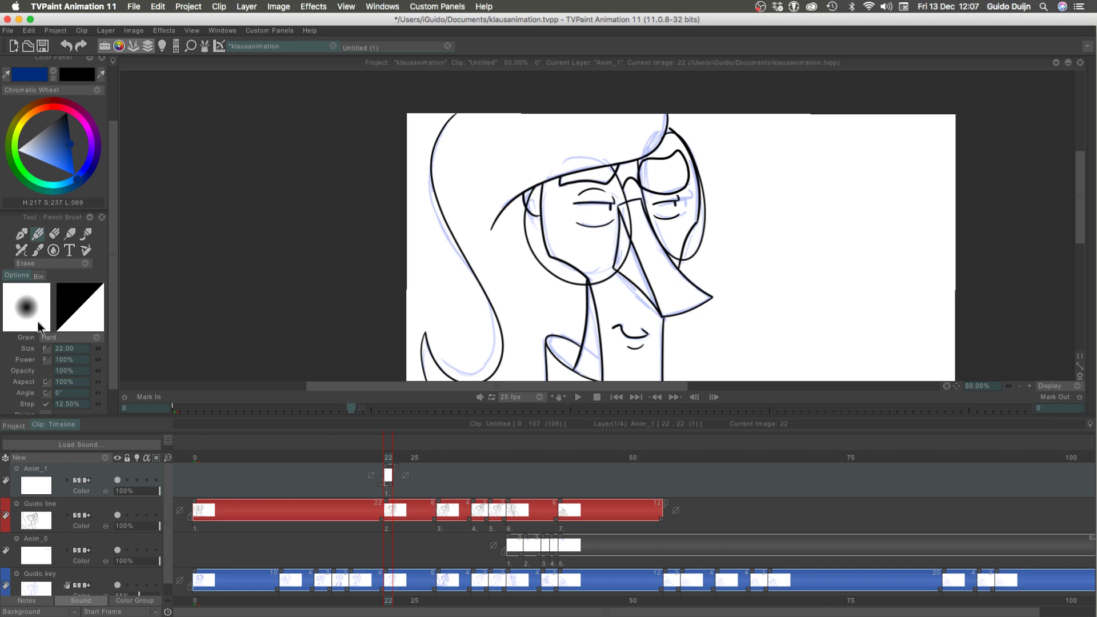
click(25, 269)
click(34, 245)
drag(98, 348, 108, 350)
drag(505, 228, 524, 199)
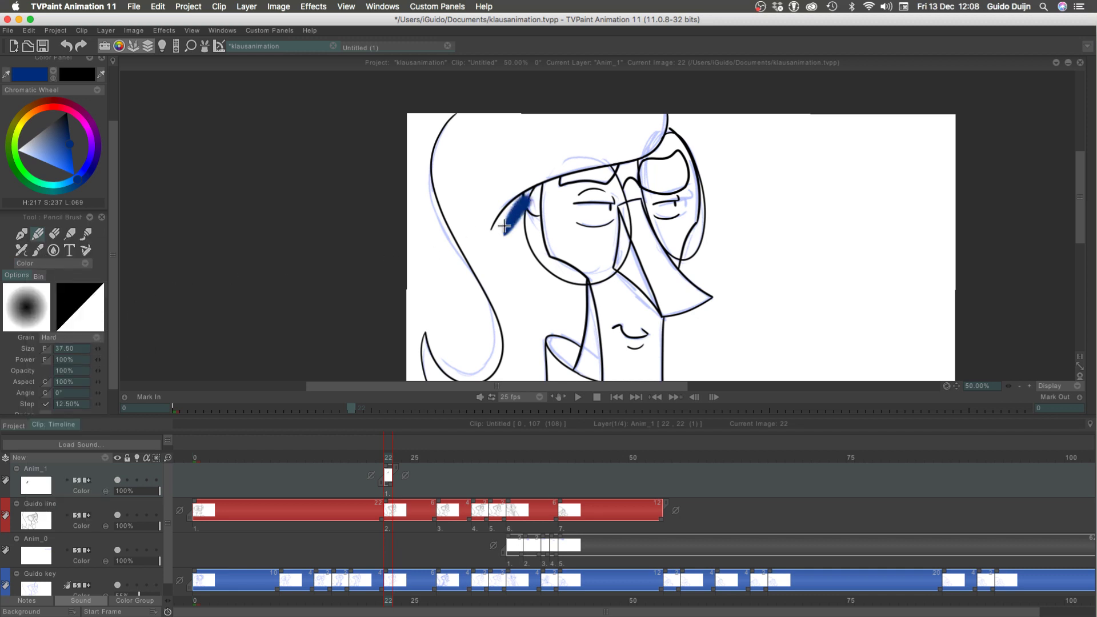
key(ctrl+z)
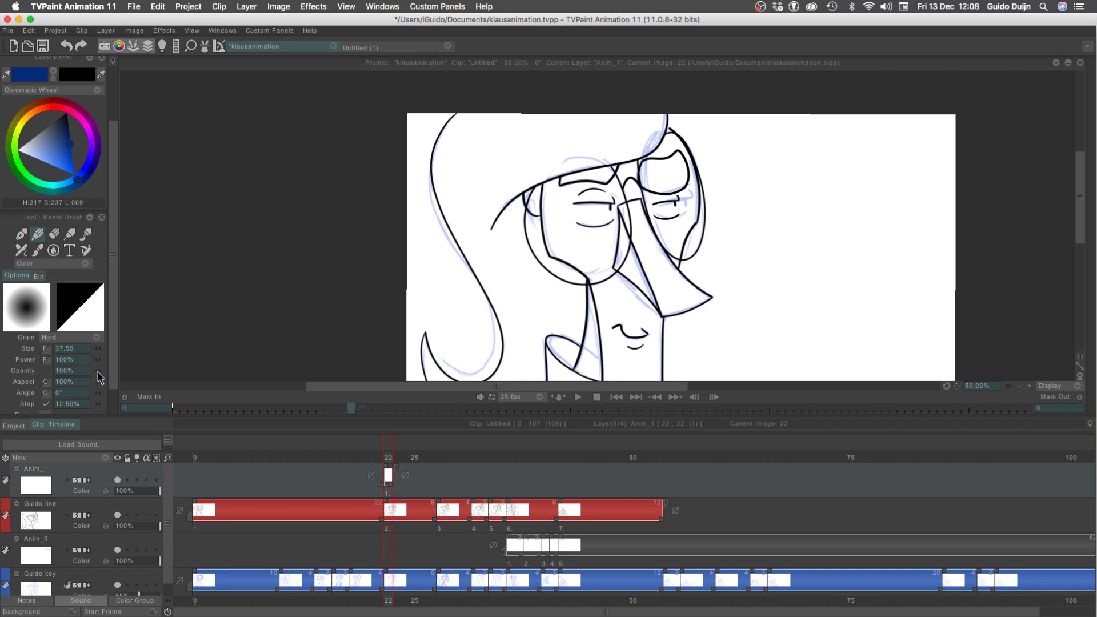
drag(95, 370, 160, 338)
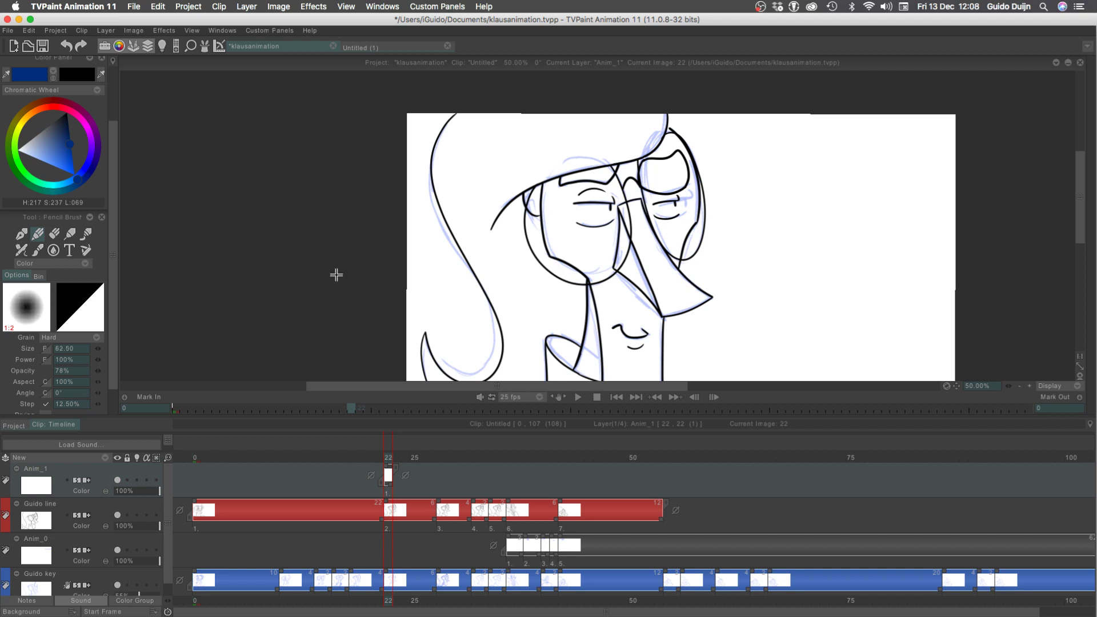
Paint a thick blue shadow along the underside of the hat brim at frame 22 and try one beneath the nose
mouse_move(493, 236)
mouse_down()
mouse_move(532, 197)
mouse_move(613, 181)
mouse_move(667, 152)
mouse_move(528, 191)
mouse_up()
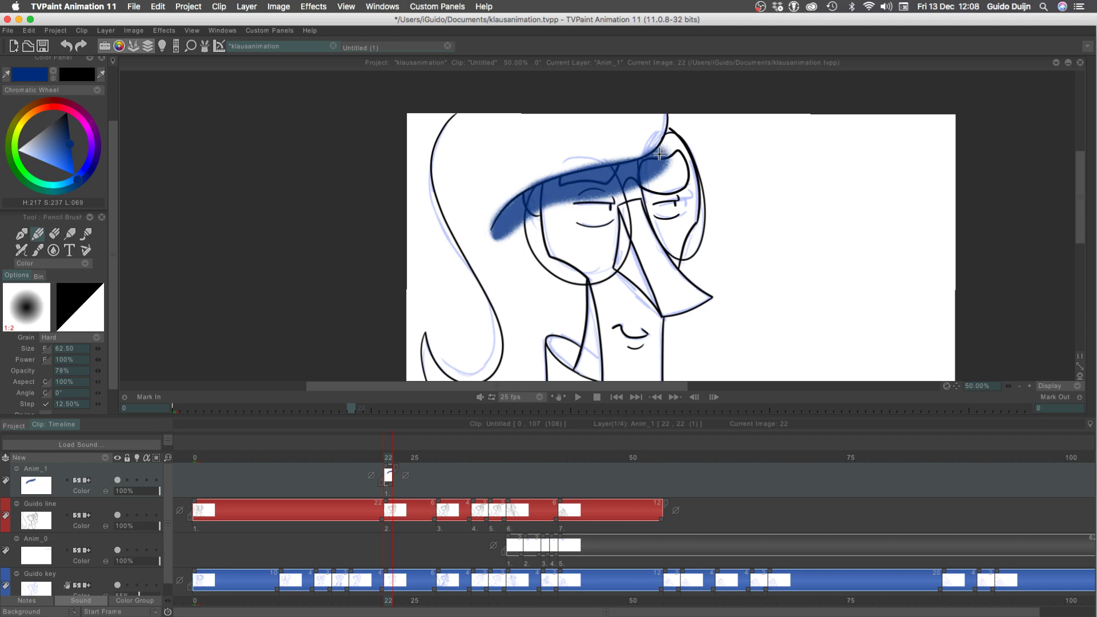
drag(659, 154, 670, 117)
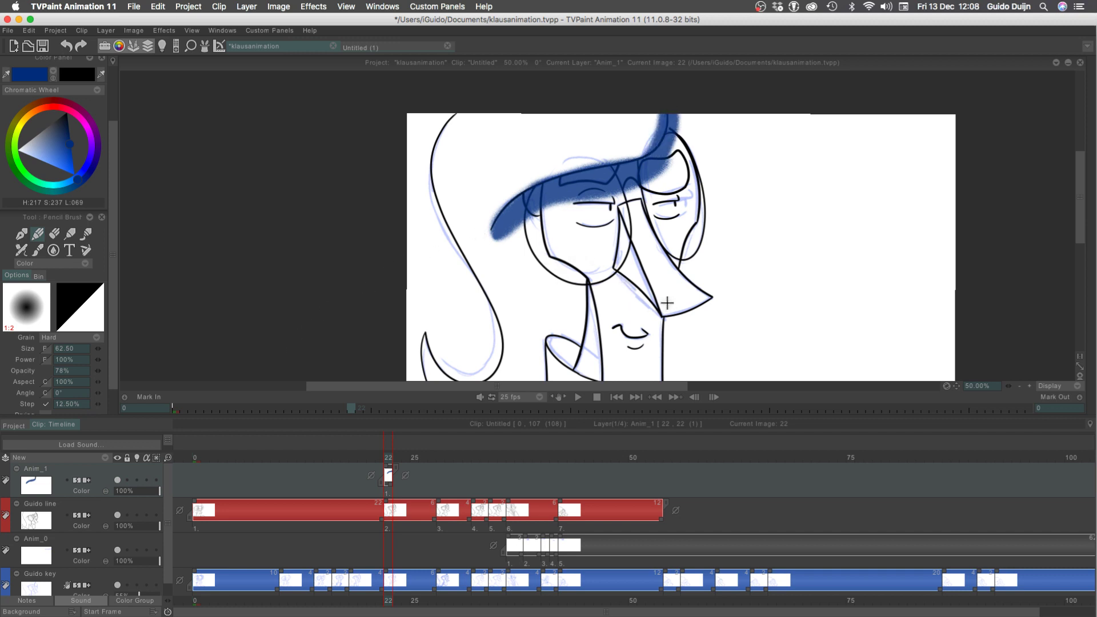
drag(663, 313, 605, 278)
key(super+z)
drag(637, 292, 661, 342)
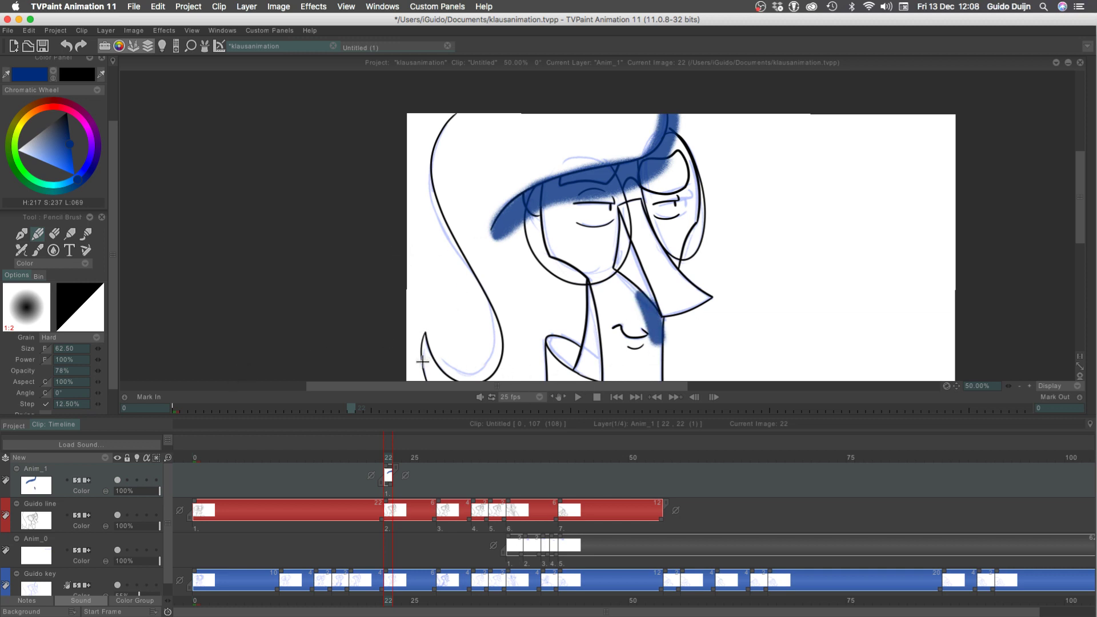
key(super+z)
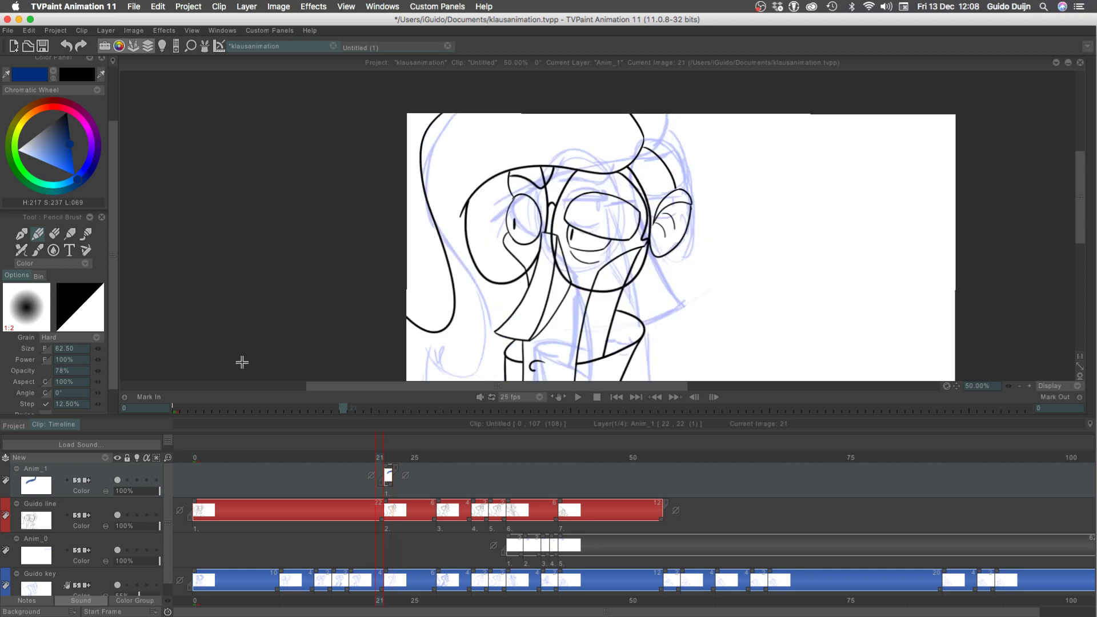
Extend the shadow drawing's exposure through frame 27 and paint the hat-brim shadow on a new drawing at frame 28
drag(390, 486, 436, 483)
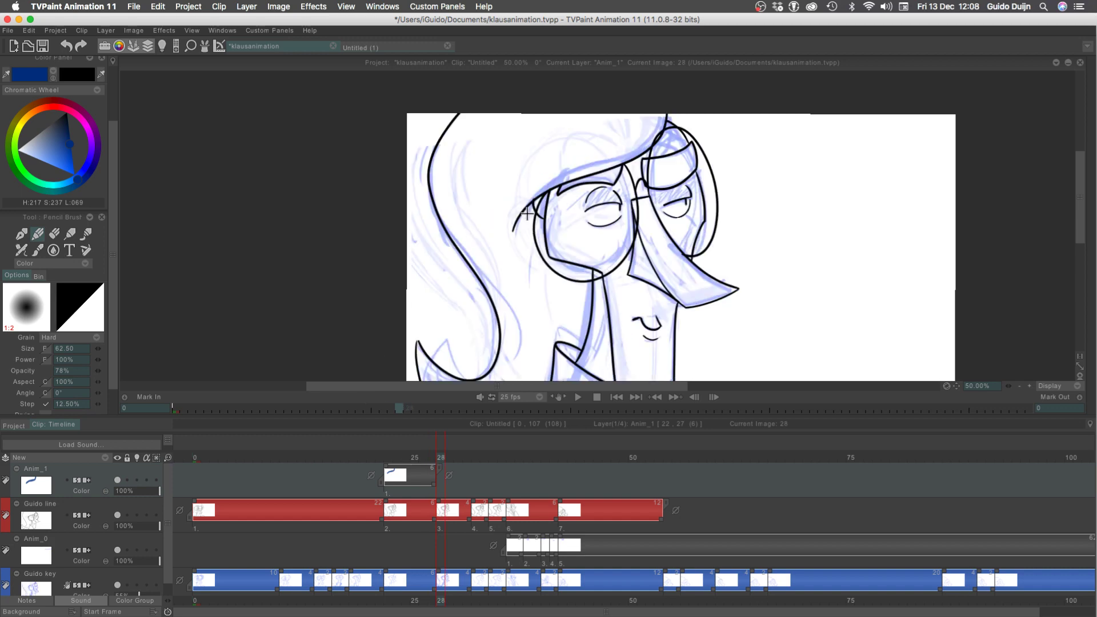
mouse_move(517, 229)
mouse_down()
mouse_move(608, 180)
mouse_move(669, 123)
mouse_move(520, 231)
mouse_up()
key(Left)
key(Right)
key(Left)
key(Right)
key(Left)
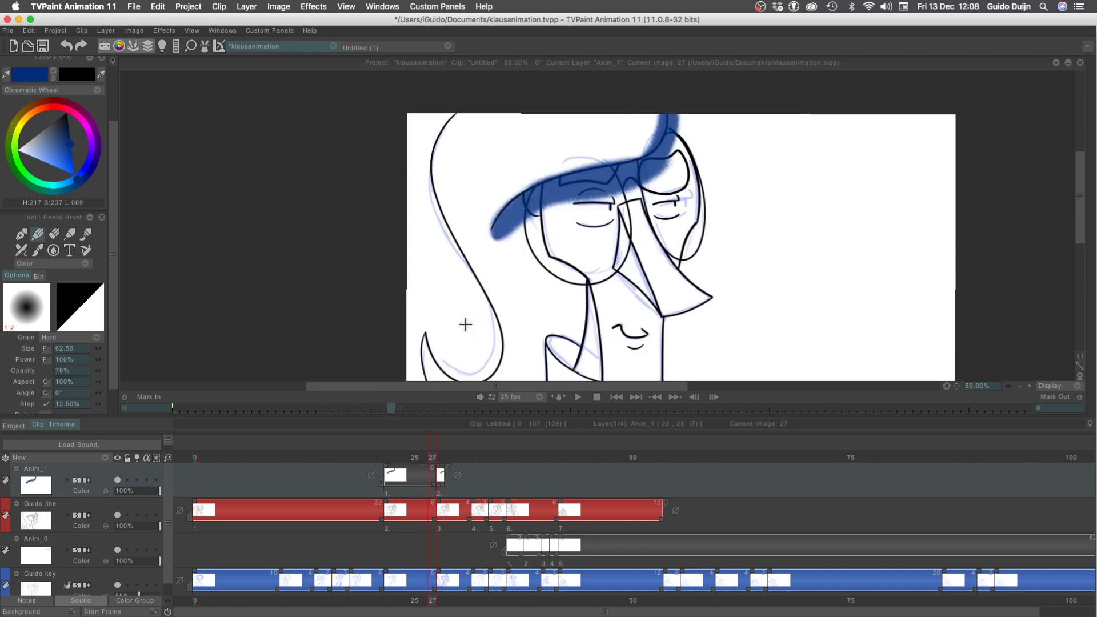
key(Right)
key(Left)
key(Right)
drag(675, 109, 666, 137)
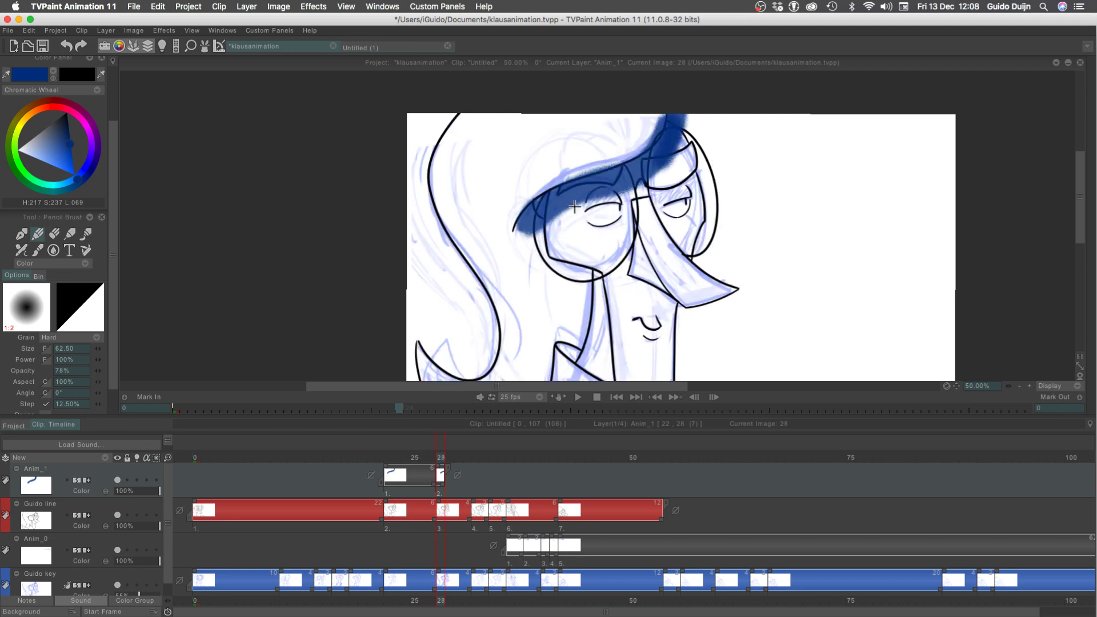
Flip between frames 27 and 28 and lengthen the shadow's lower end beside the face at frame 28
key(Left)
key(Right)
key(Left)
key(Right)
drag(531, 217, 511, 245)
key(Left)
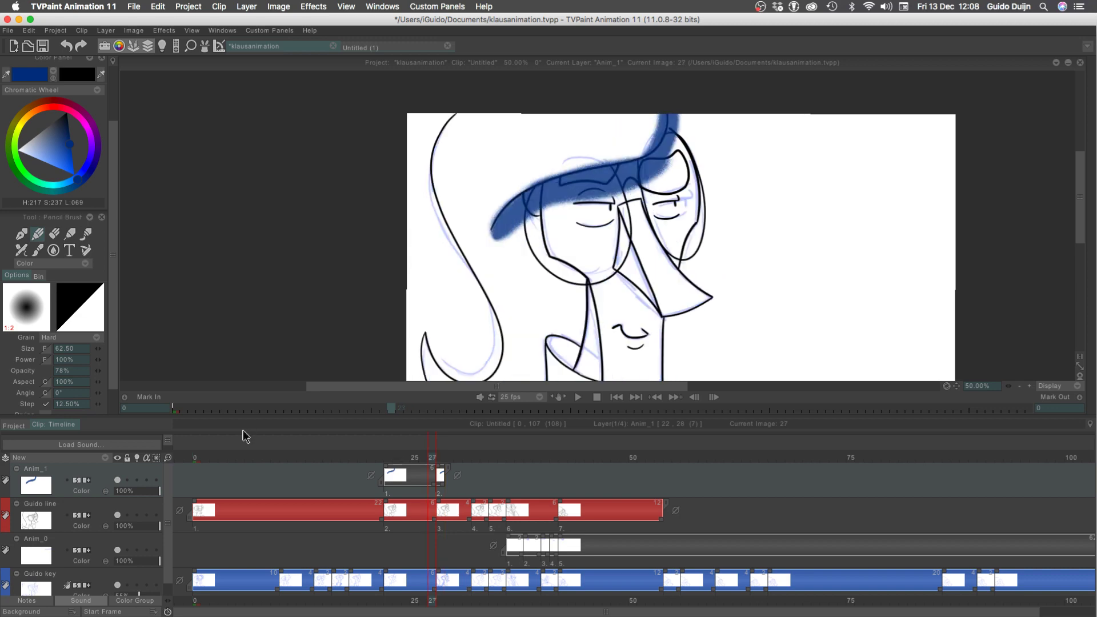
key(Right)
key(Left)
key(Right)
key(Left)
key(Right)
key(Left)
key(Right)
Extend the frame 28 shadow drawing through frame 31 and add a shadow stroke at the brim's lower end on frame 32
drag(445, 464, 468, 461)
key(Right)
key(Right)
key(Right)
key(Right)
key(Left)
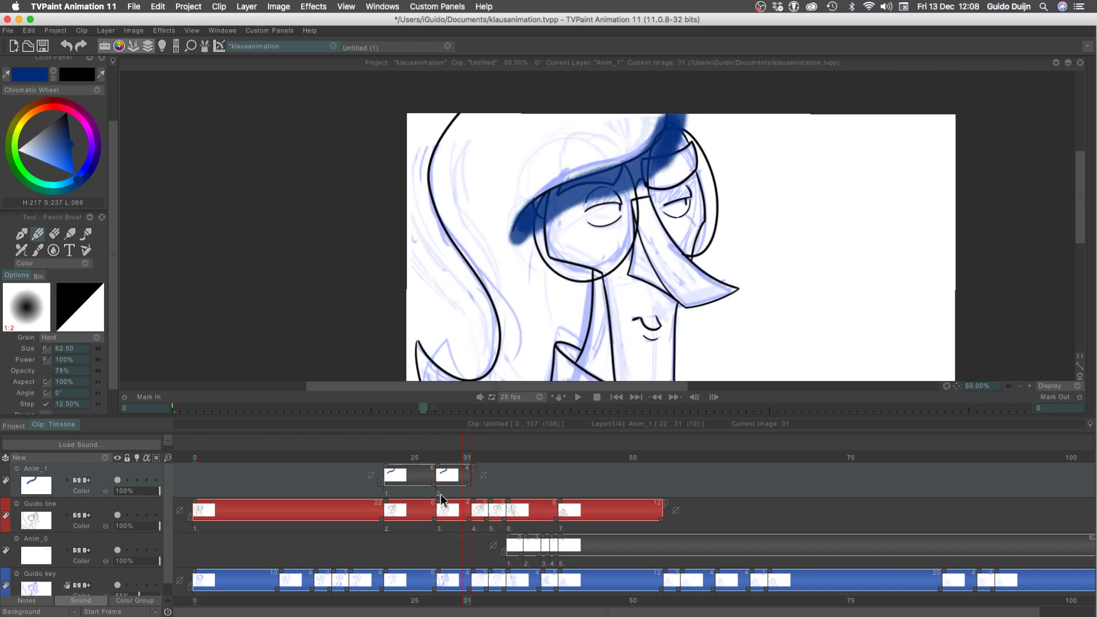
key(Right)
key(Left)
key(Right)
mouse_move(522, 232)
mouse_down()
mouse_move(648, 150)
mouse_move(666, 114)
mouse_move(515, 235)
mouse_up()
Flip back and forth through the shadow drawings to check how the brim shadow moves up to frame 32
key(Left)
key(Right)
key(Left)
key(Right)
key(Left)
key(Left)
key(Left)
key(Left)
key(Left)
key(Left)
key(Right)
key(Right)
key(Right)
key(Right)
key(Right)
key(Right)
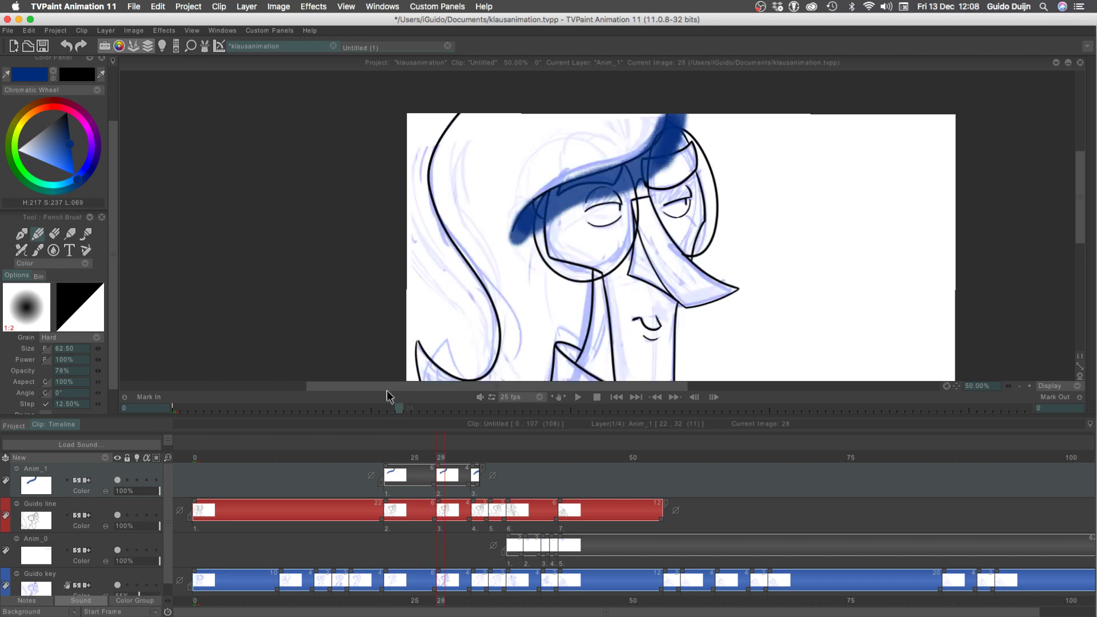
key(Left)
Cut the shadow layer's images back to its first drawing at frame 22 and delete the layer
drag(482, 467, 228, 471)
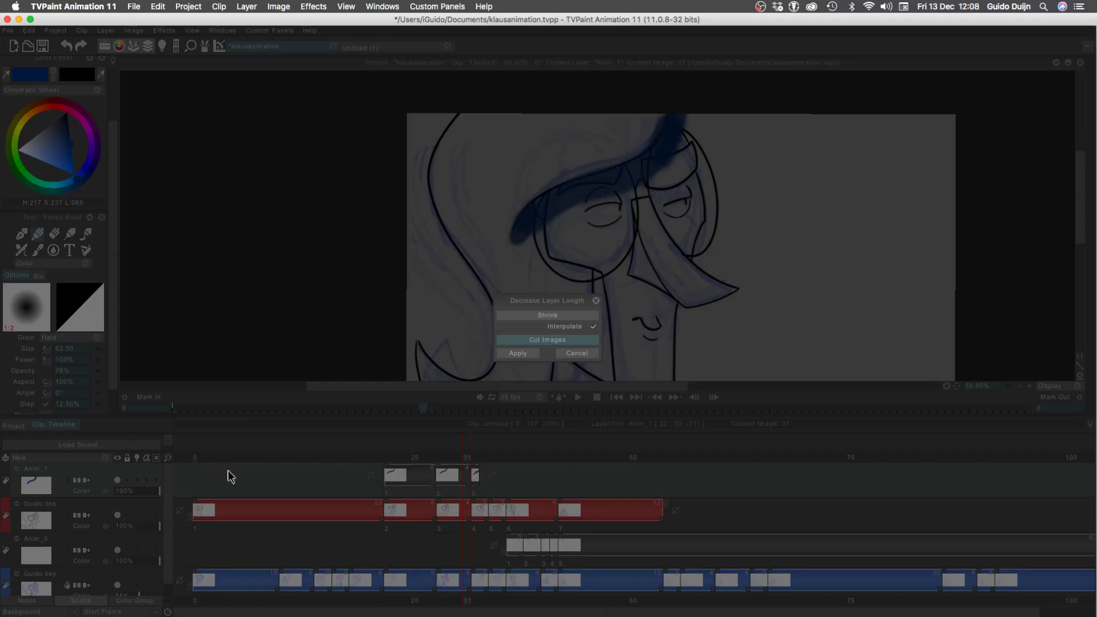
key(Return)
right_click(83, 469)
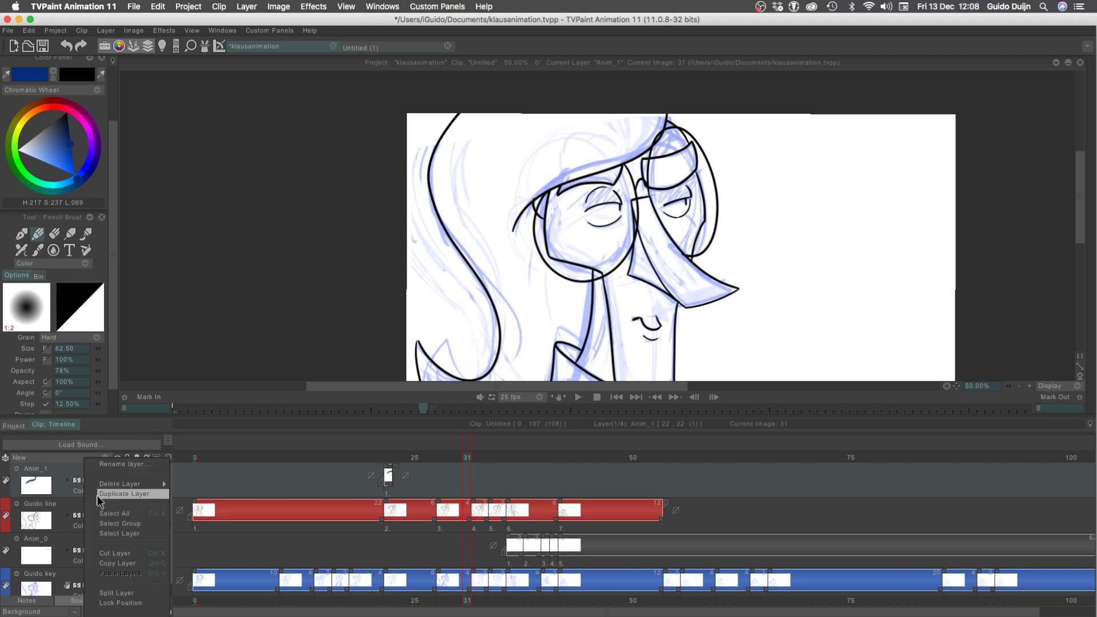
mouse_move(137, 484)
click(194, 483)
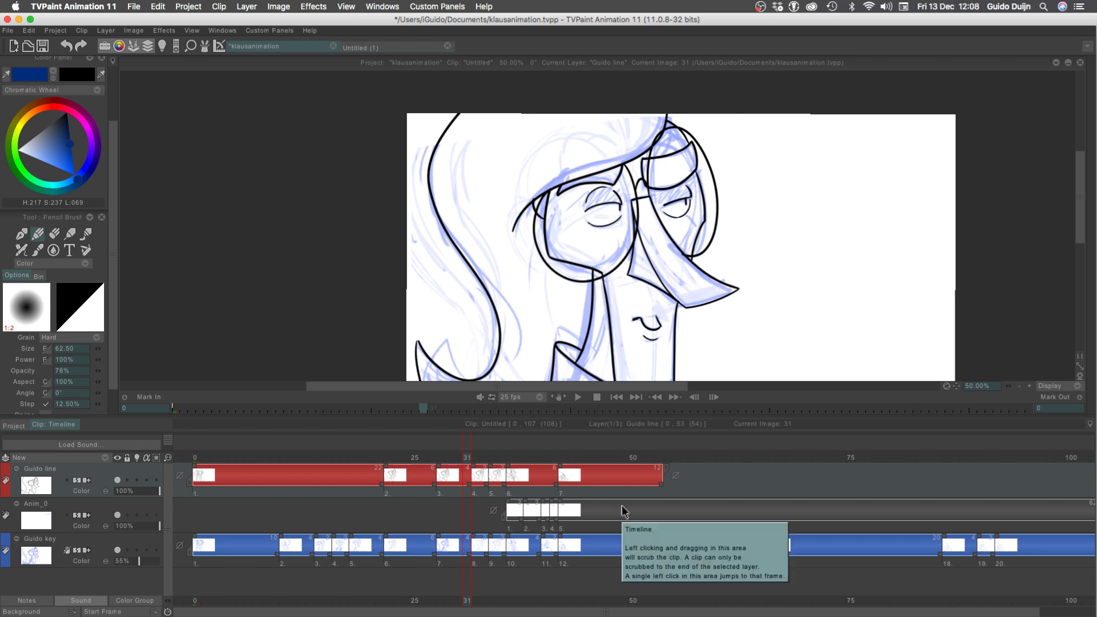
Scrub the clip from frame 1 to frame 54, just past the end of the line layer's last drawing
click(634, 458)
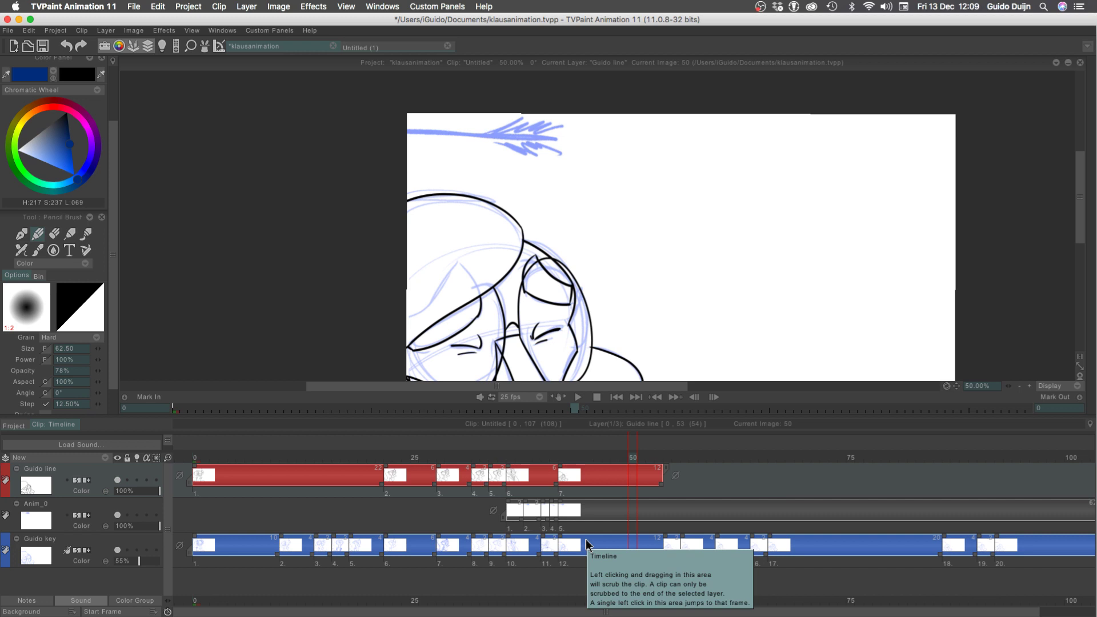
click(657, 458)
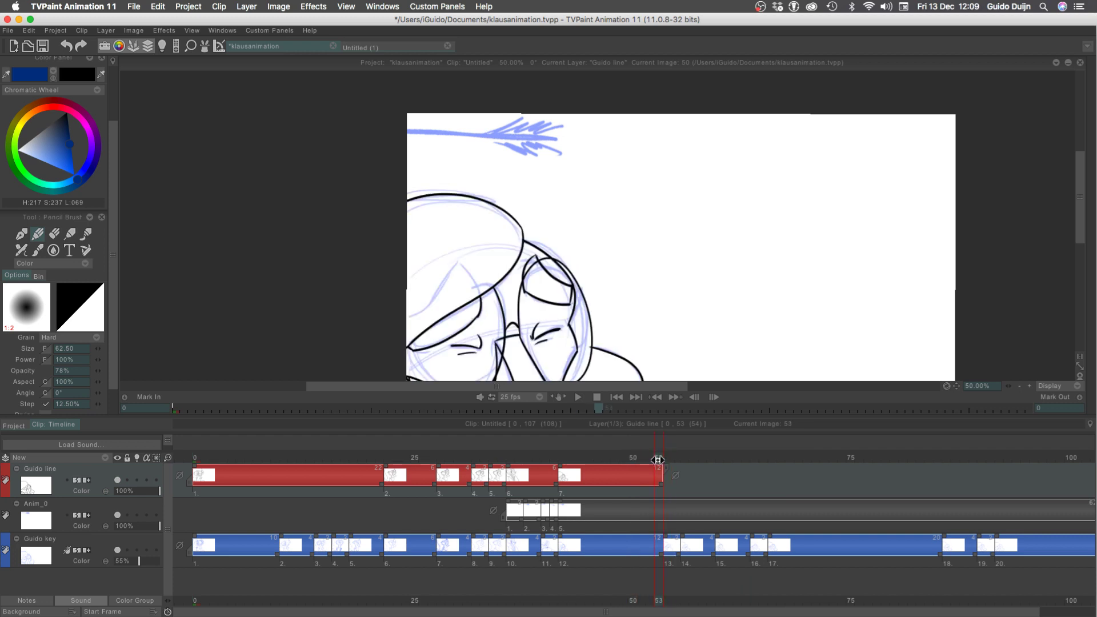
key(Right)
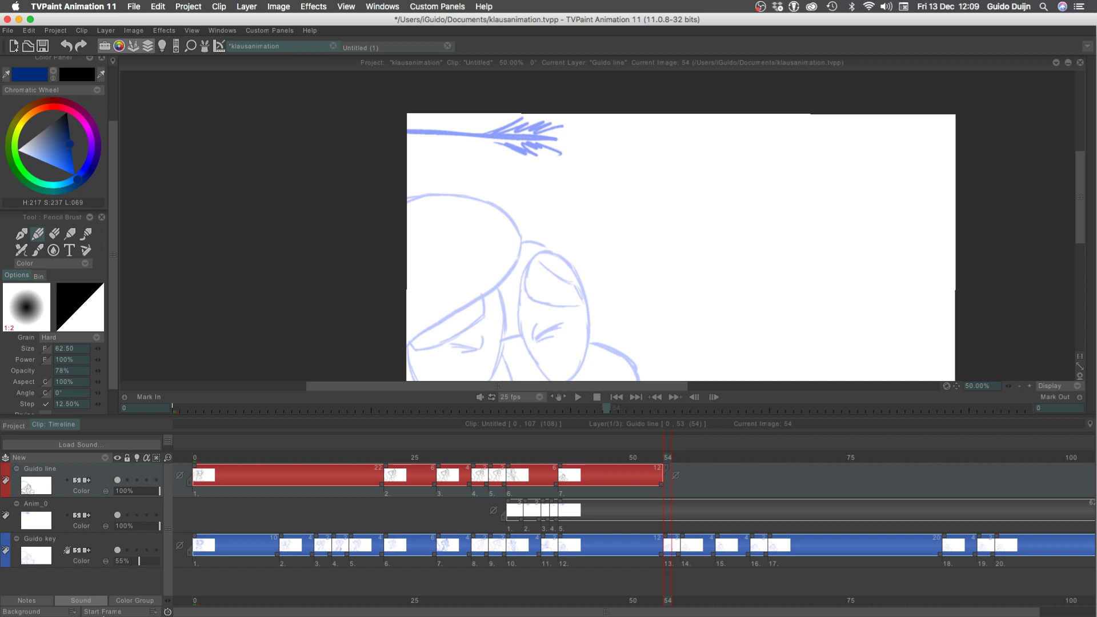
mouse_move(667, 439)
mouse_down()
mouse_move(611, 451)
mouse_move(303, 451)
mouse_move(203, 439)
mouse_up()
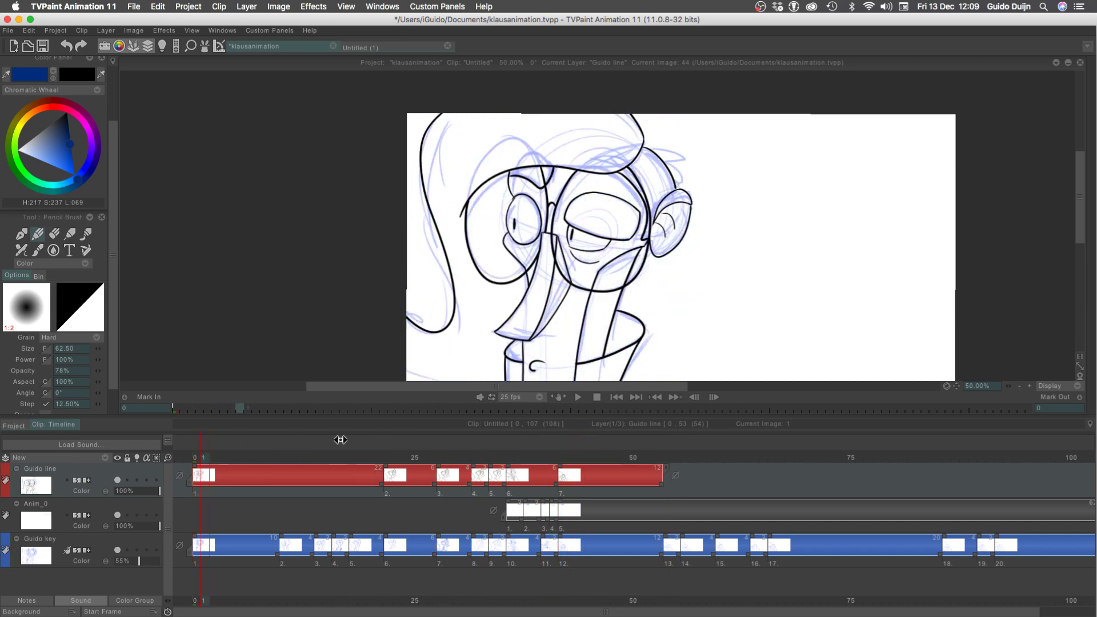
mouse_move(340, 440)
mouse_down()
mouse_move(622, 467)
mouse_move(155, 474)
mouse_move(589, 463)
mouse_move(270, 459)
mouse_move(619, 492)
mouse_move(354, 465)
mouse_move(640, 457)
mouse_move(303, 451)
mouse_move(668, 463)
mouse_up()
Set the drawing colour back to black
click(1020, 386)
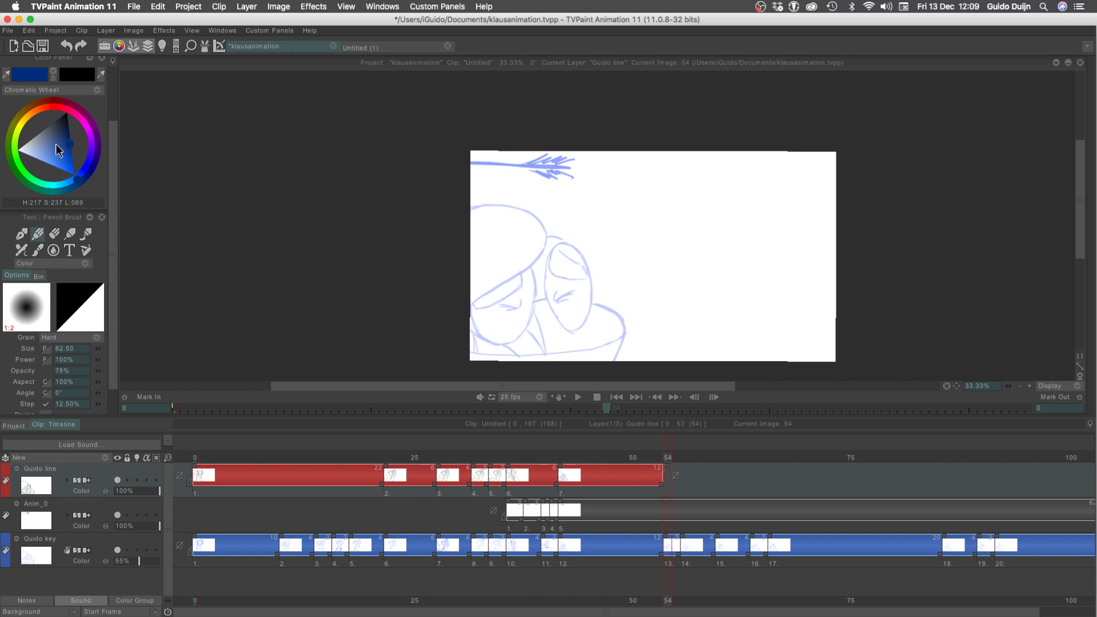
drag(58, 150, 25, 114)
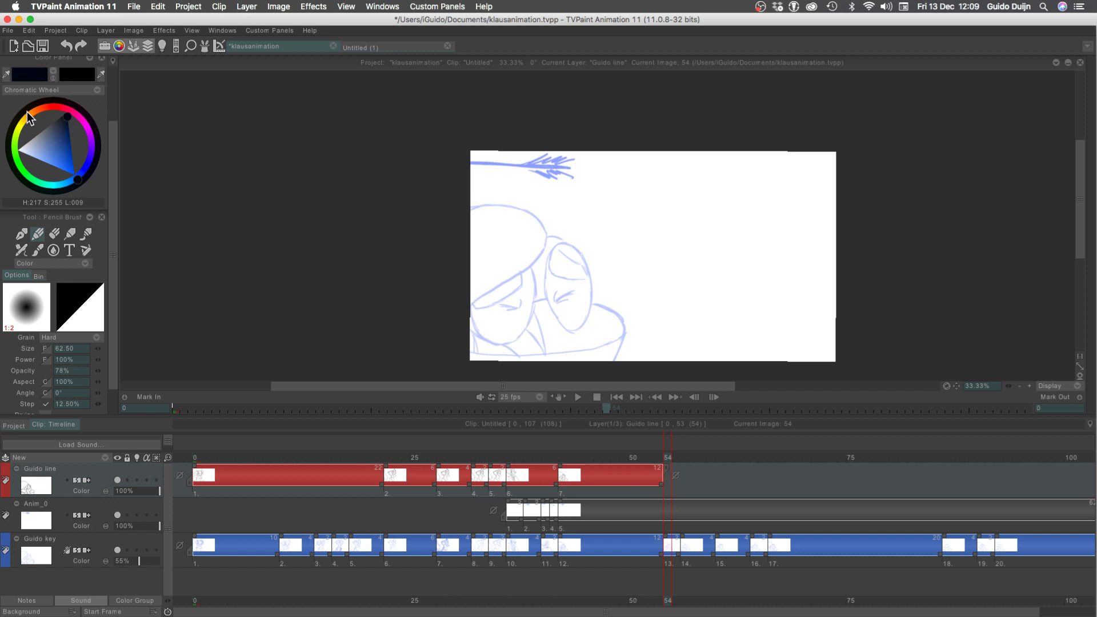
drag(64, 118, 59, 76)
drag(113, 163, 112, 108)
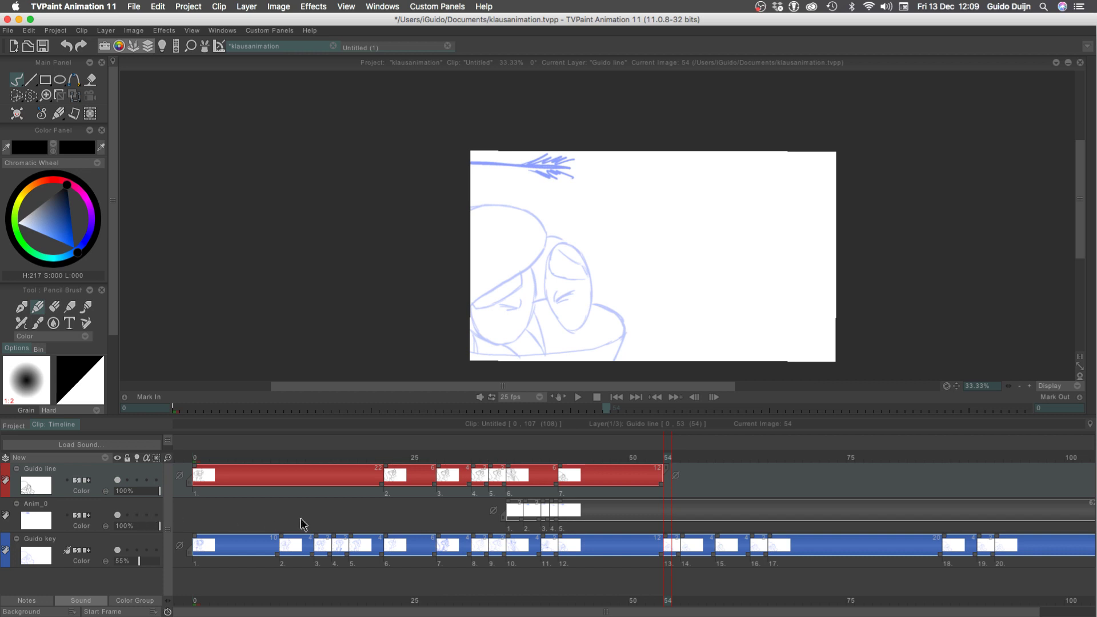
Inspect the rough drawing at frame 54 close up and in full, including with the view flipped vertically
click(1030, 389)
click(1030, 389)
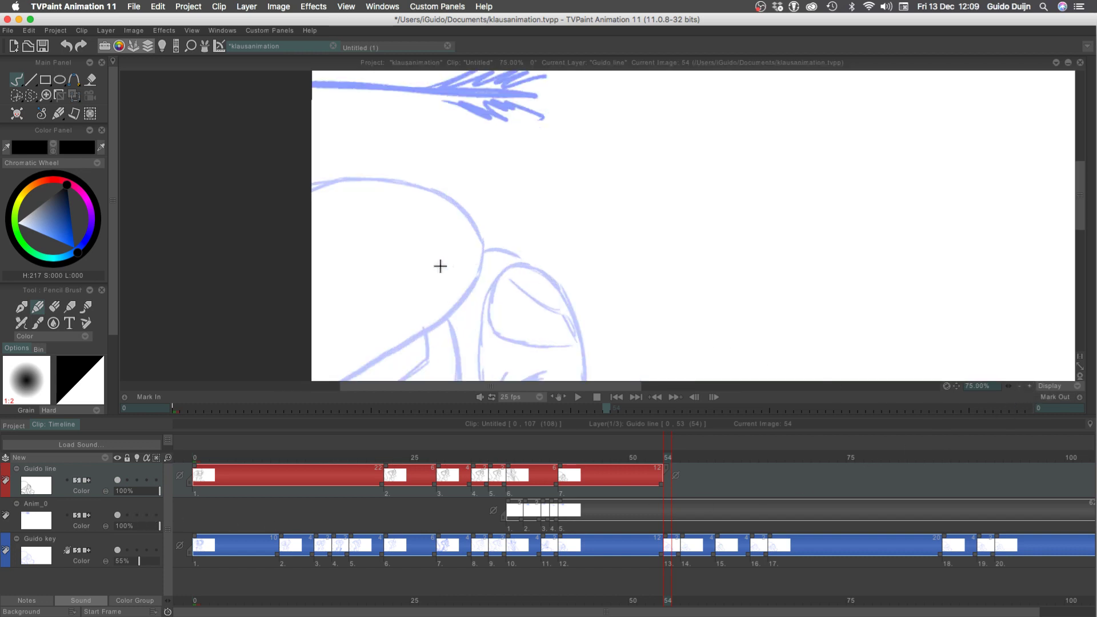
key(Tab)
scroll(289, 367, down, 5)
scroll(289, 367, right, 2)
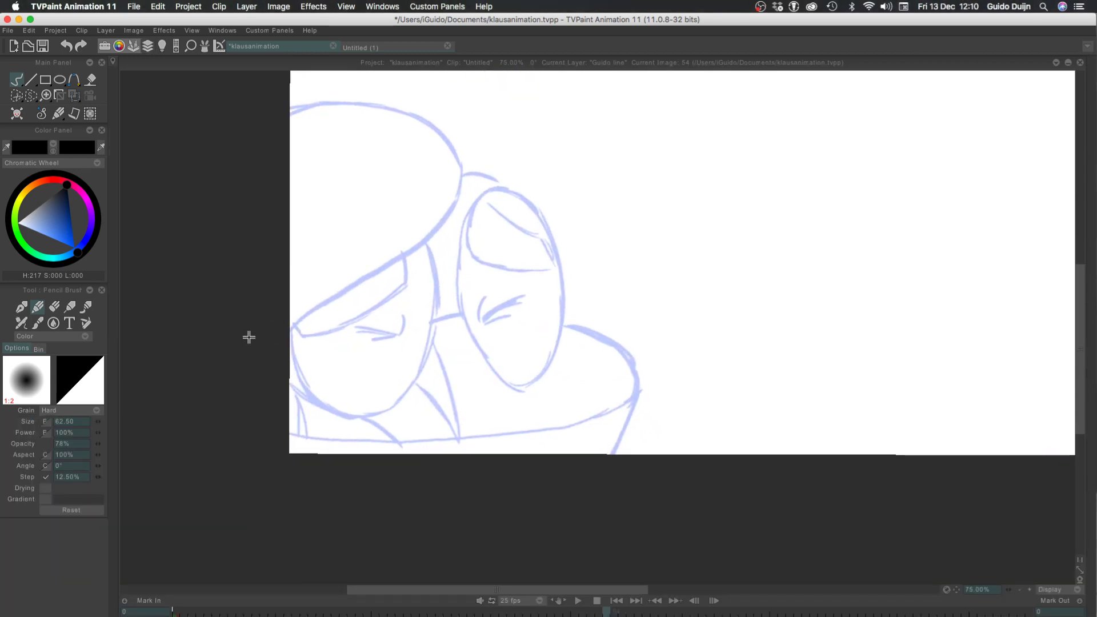
key(Tab)
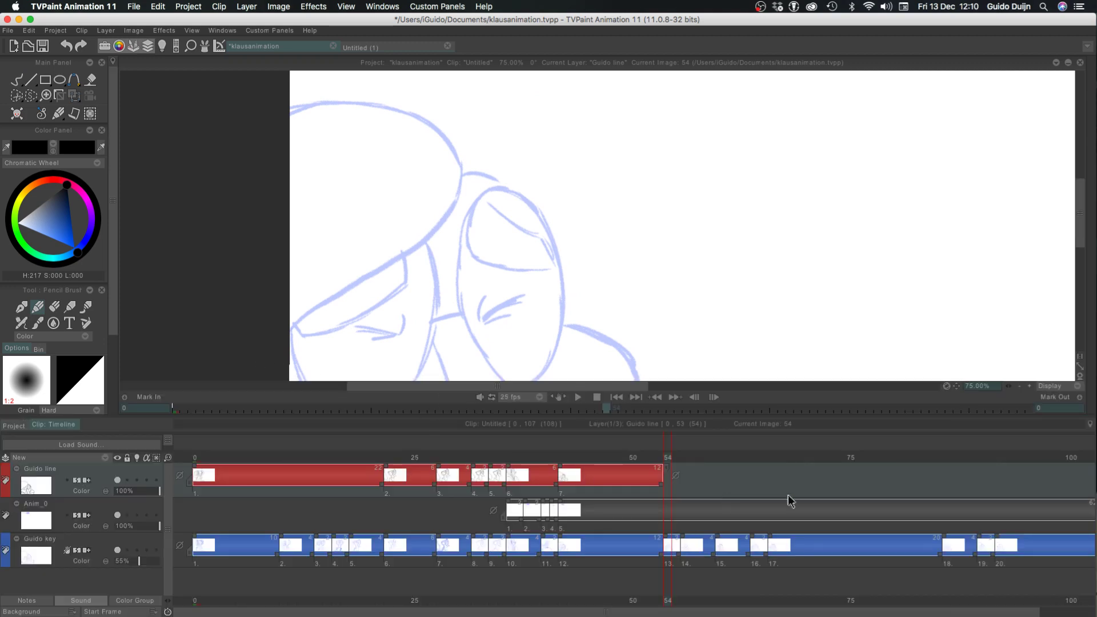
click(1020, 387)
click(1019, 387)
scroll(367, 274, right, 2)
scroll(367, 275, up, 1)
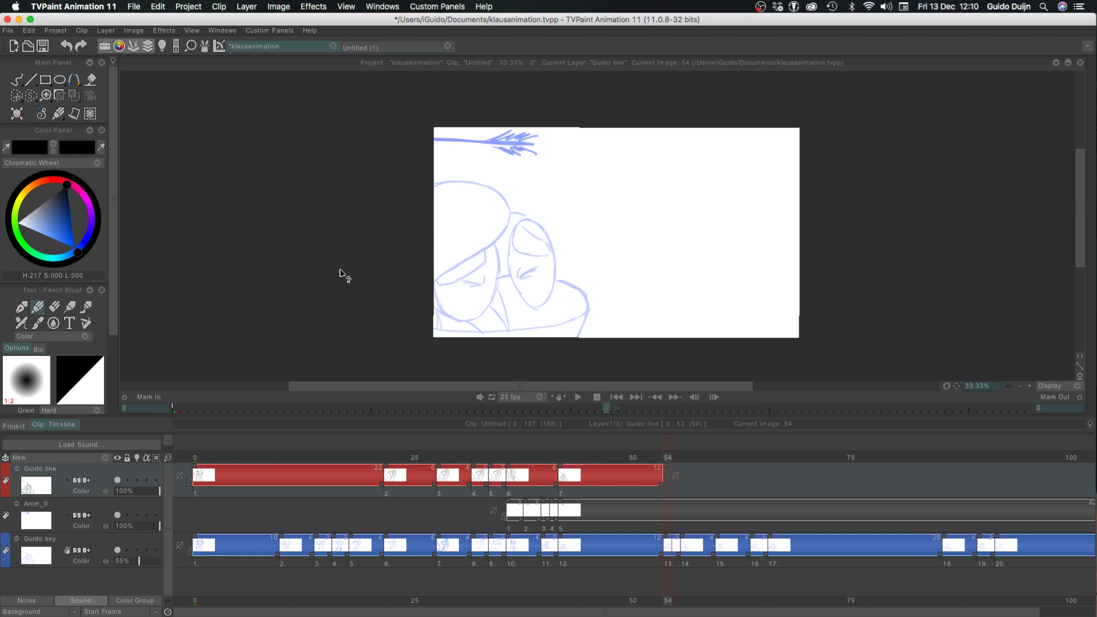
key(y)
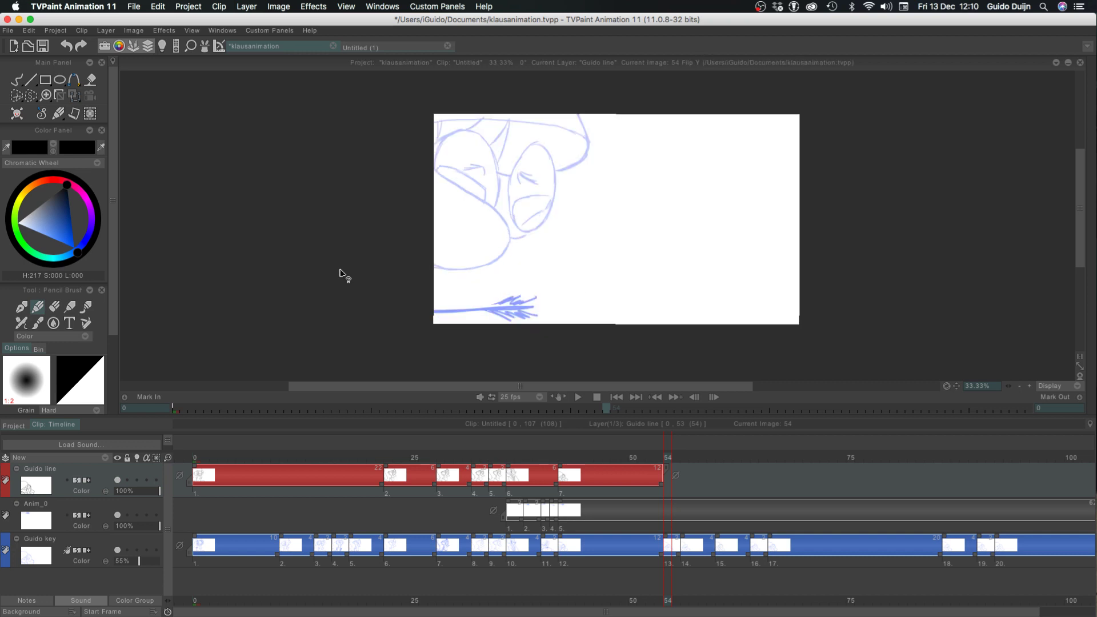
key(y)
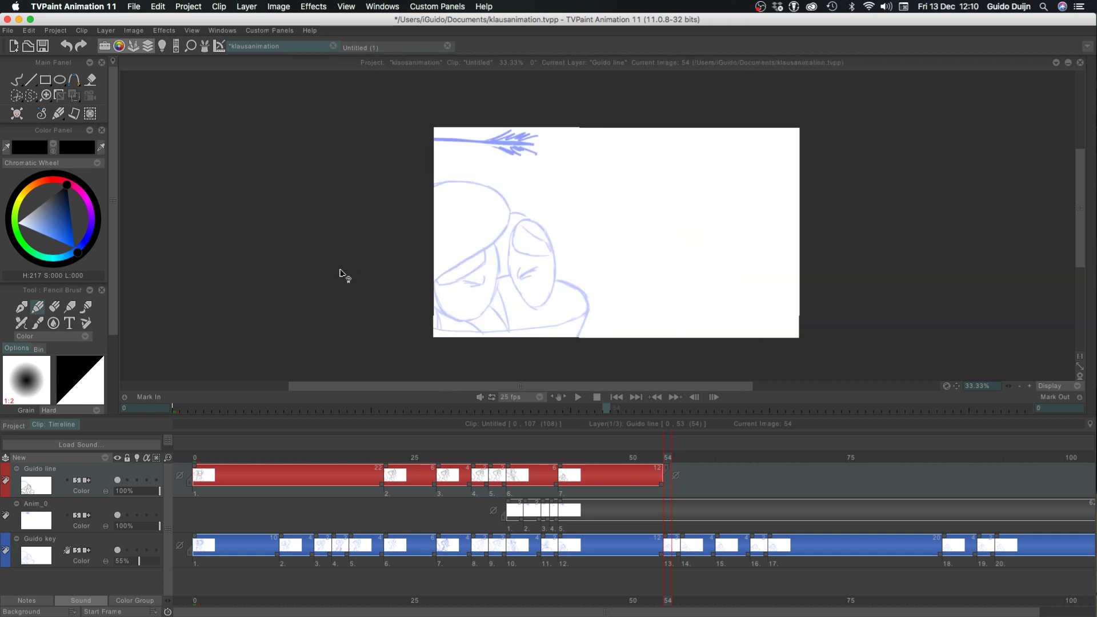
Flip repeatedly between frames 53 and 54 to compare the last line drawing with the following rough key
key(Left)
key(Right)
key(Left)
key(Right)
key(Left)
key(Left)
key(Right)
key(Right)
key(Left)
key(Right)
key(Left)
key(Left)
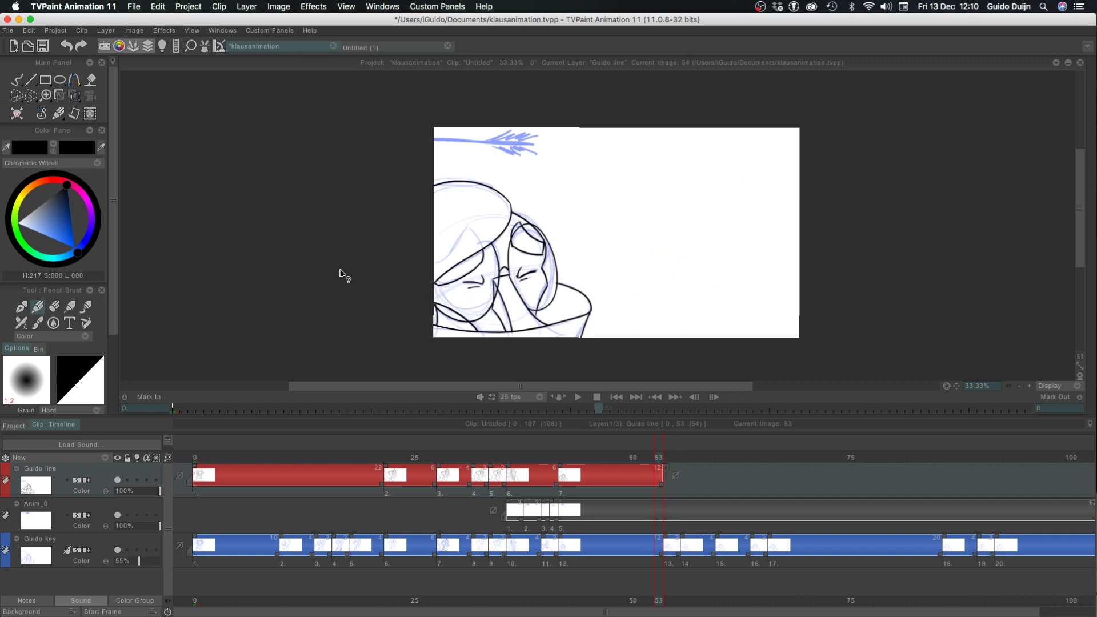
key(Right)
key(Right)
key(Left)
key(Right)
key(Left)
key(Right)
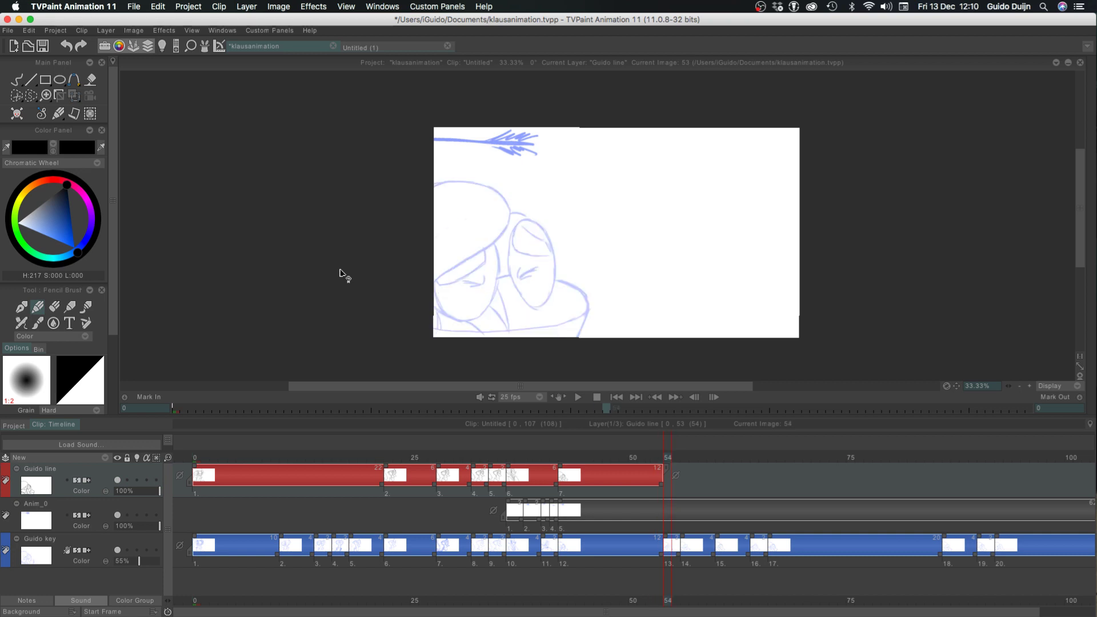
Check frame 54 against the preceding line drawing and save the project
key(Left)
key(Right)
key(Left)
key(Right)
key(ctrl+s)
Keep flipping between frames 53 and 54 to study how the character's pose shifts from line drawing to rough key
key(Right)
key(Right)
key(Left)
key(Left)
key(Left)
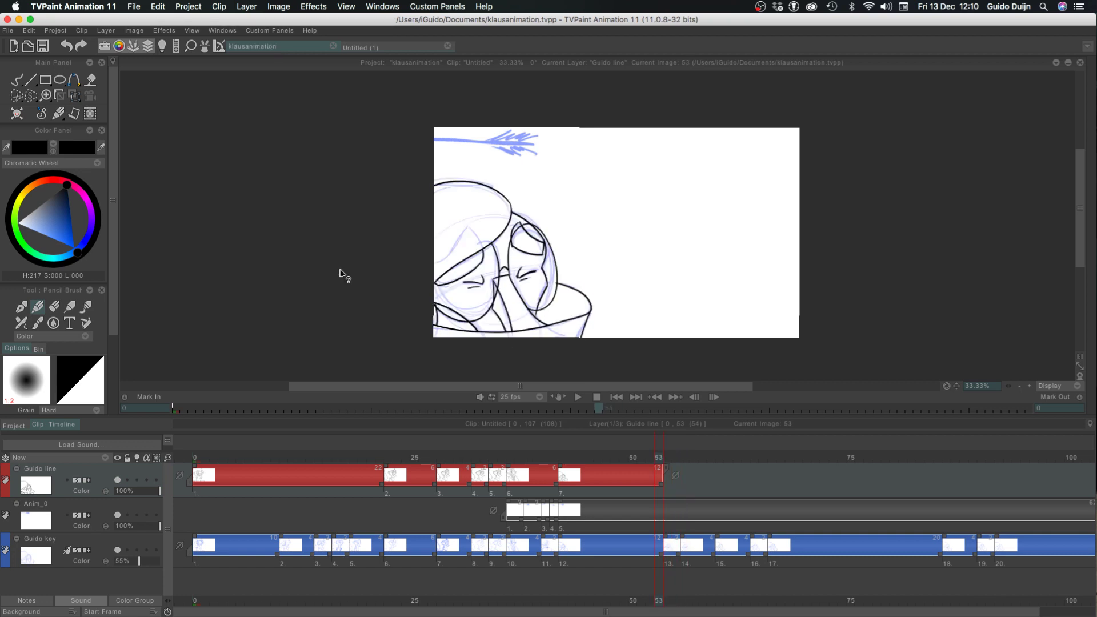
key(Right)
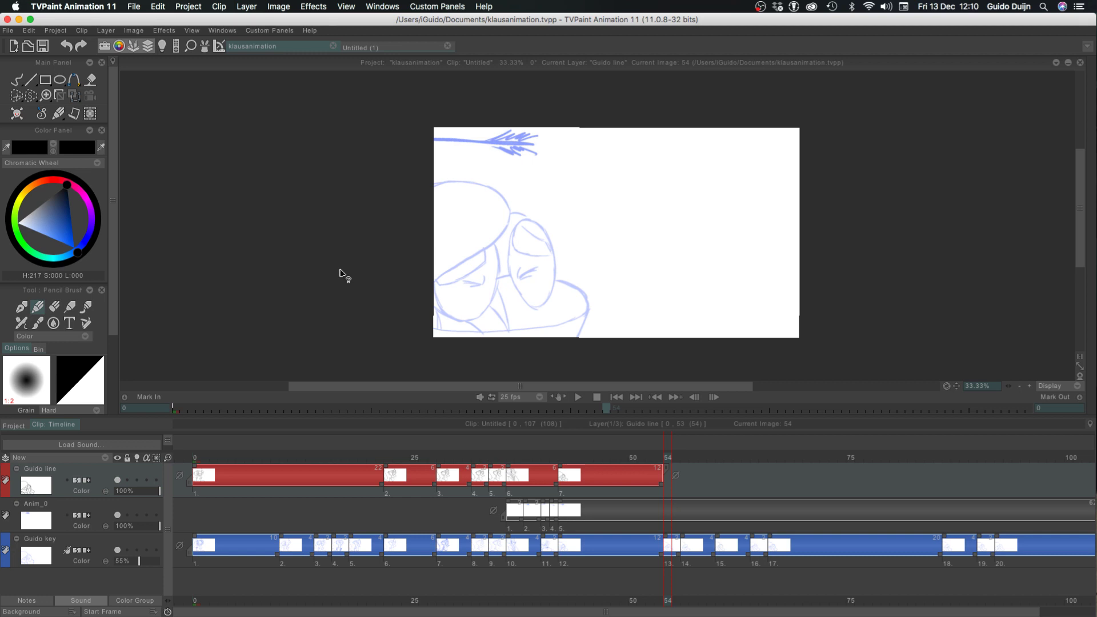
key(Left)
key(Right)
key(Left)
key(Right)
key(Left)
key(Right)
key(Left)
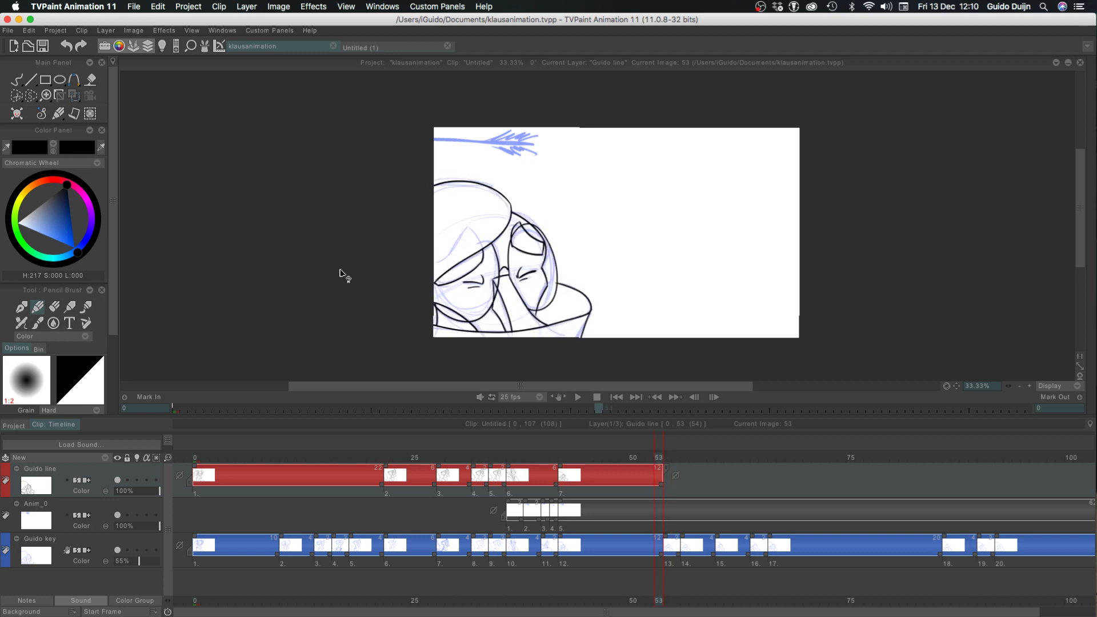
key(Right)
key(Left)
key(Right)
key(Left)
key(Right)
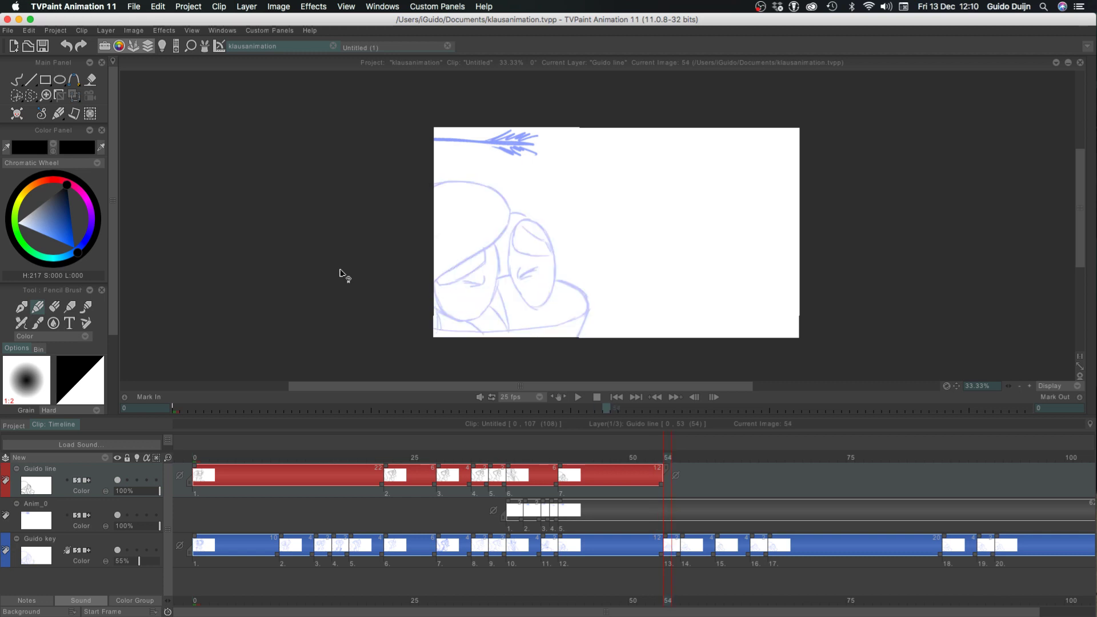
key(Left)
key(Right)
key(Left)
key(Right)
key(Left)
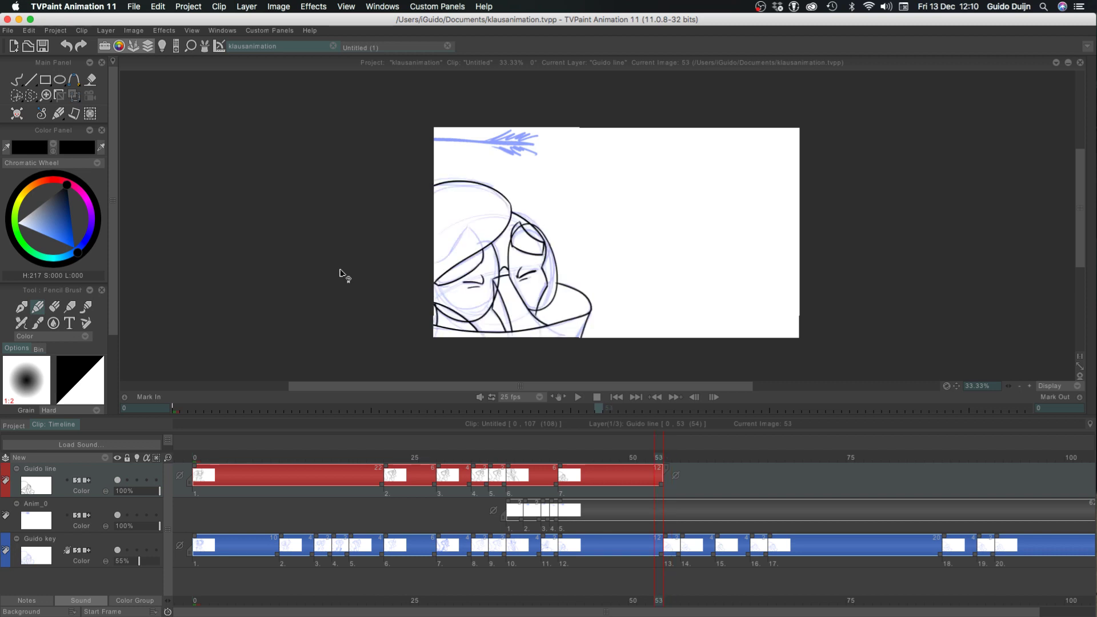
key(Right)
key(Left)
key(Right)
key(Left)
key(Right)
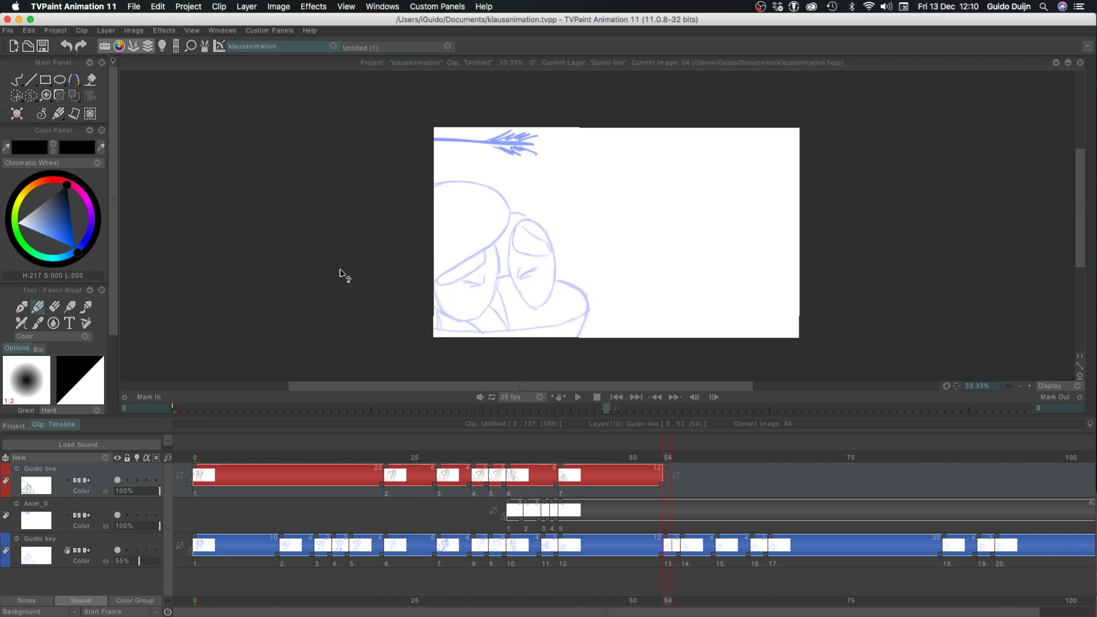
key(Left)
key(Right)
key(Left)
key(Right)
key(Left)
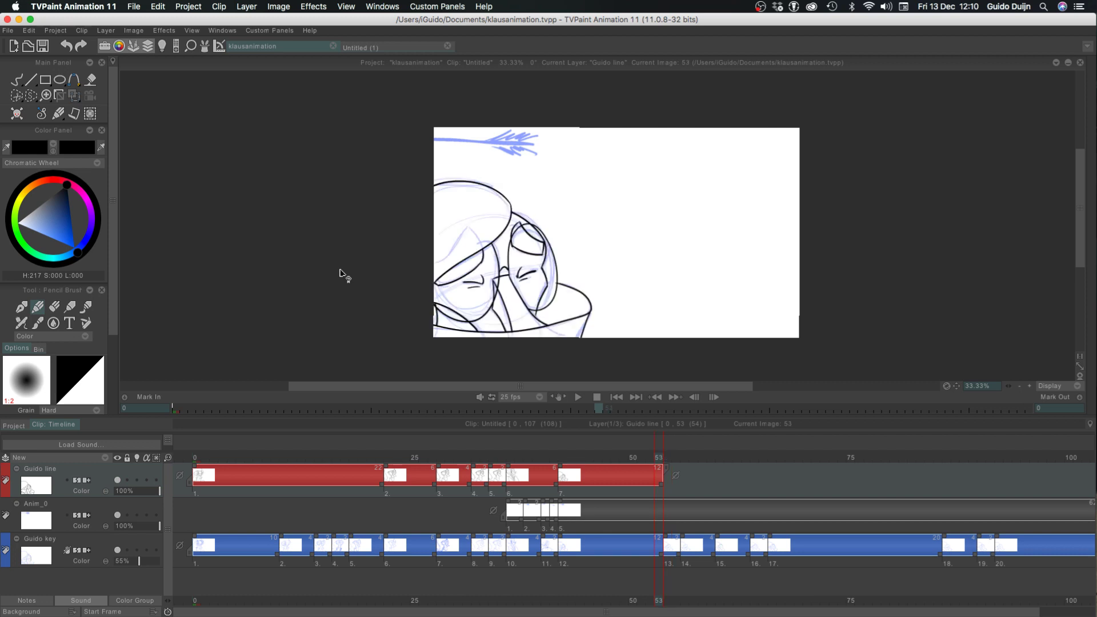
Step back and forth through the rough drawings from frame 53 to frame 59 to examine the movement
key(Right)
key(Right)
key(Right)
key(Left)
key(Left)
key(Left)
key(Right)
key(Right)
key(Right)
key(Right)
key(Left)
Compare the rough drawings around frames 59 and 60 by flipping between them
key(Right)
key(Right)
key(Right)
key(Right)
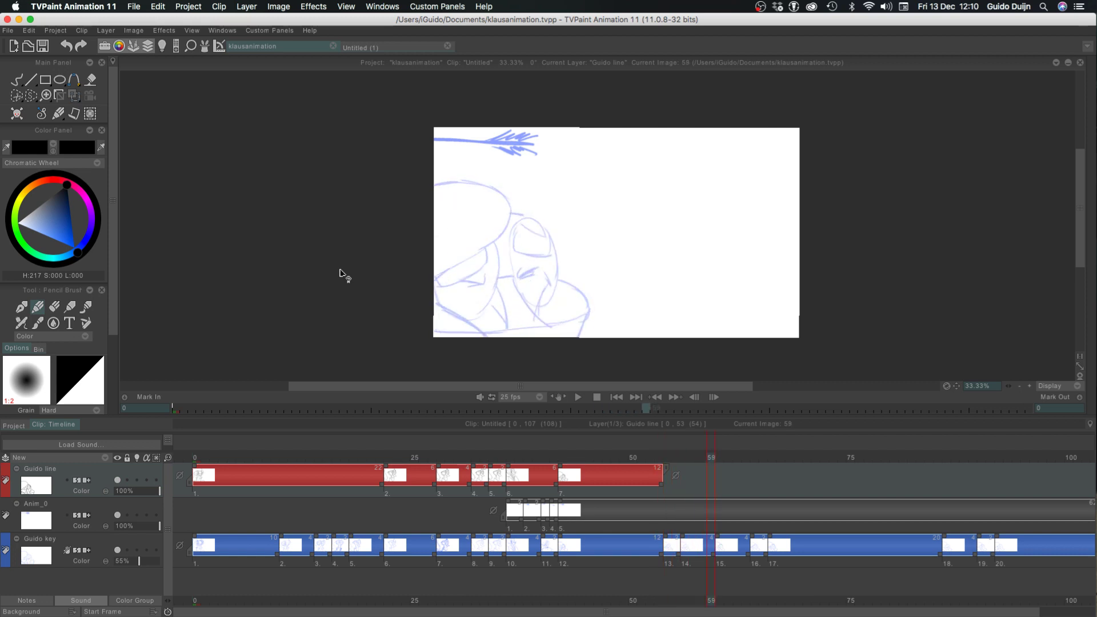
key(Left)
key(Left)
key(Left)
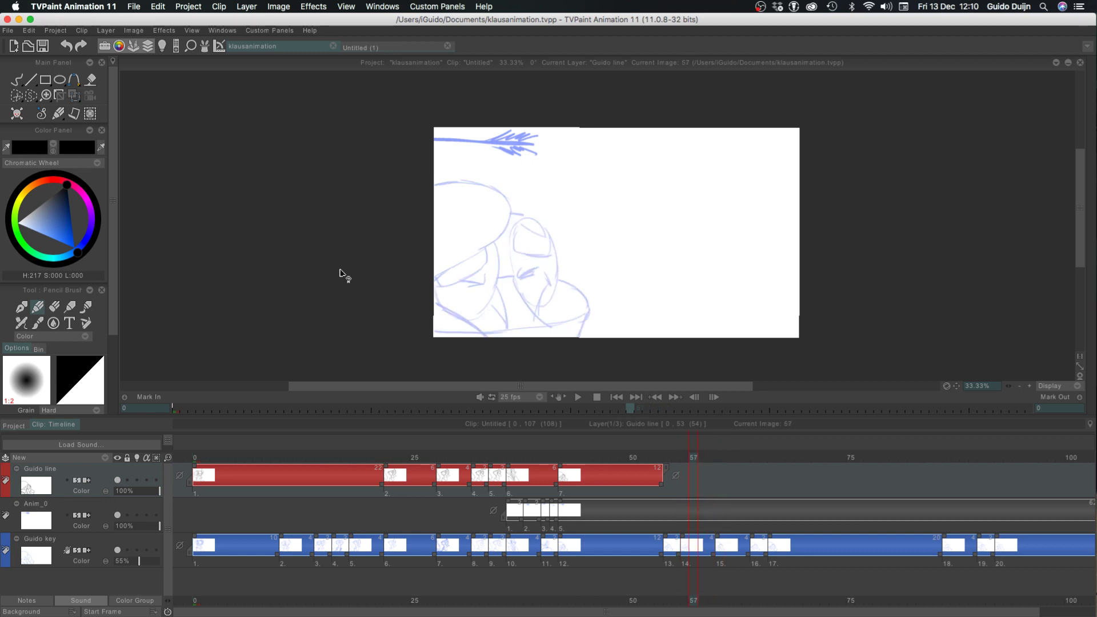
key(Right)
key(Right)
key(Right)
key(Left)
key(Right)
key(Left)
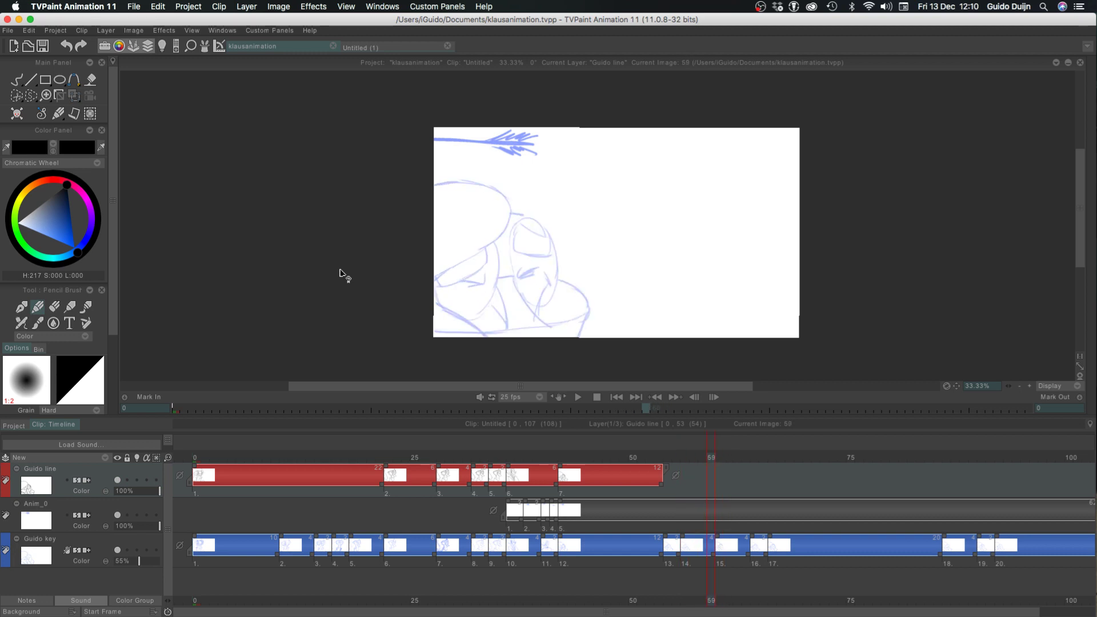
key(Right)
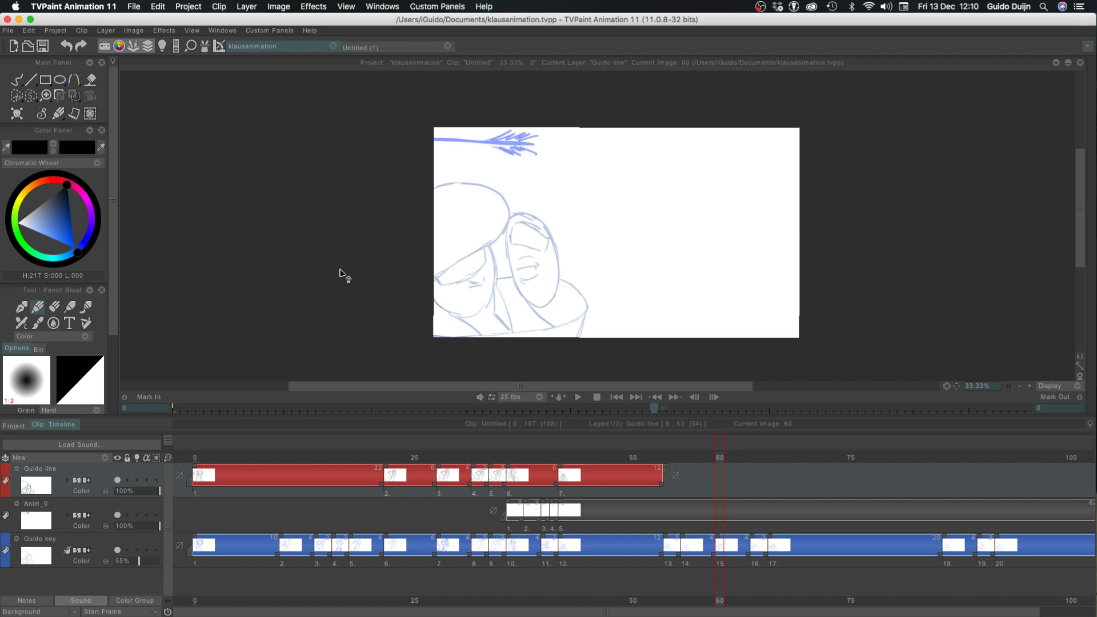
Show the rough drawing at frame 60 at 100% on an enlarged canvas and set the drawing colour to black
click(1030, 386)
click(1030, 386)
key(Tab)
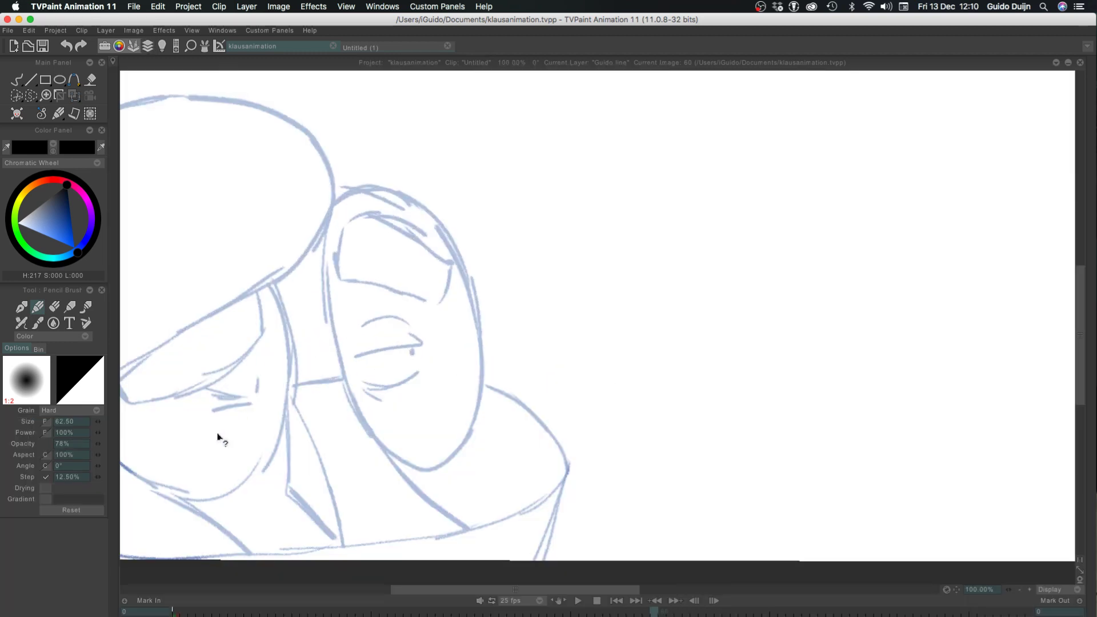
drag(217, 437, 394, 284)
drag(527, 210, 426, 309)
click(63, 193)
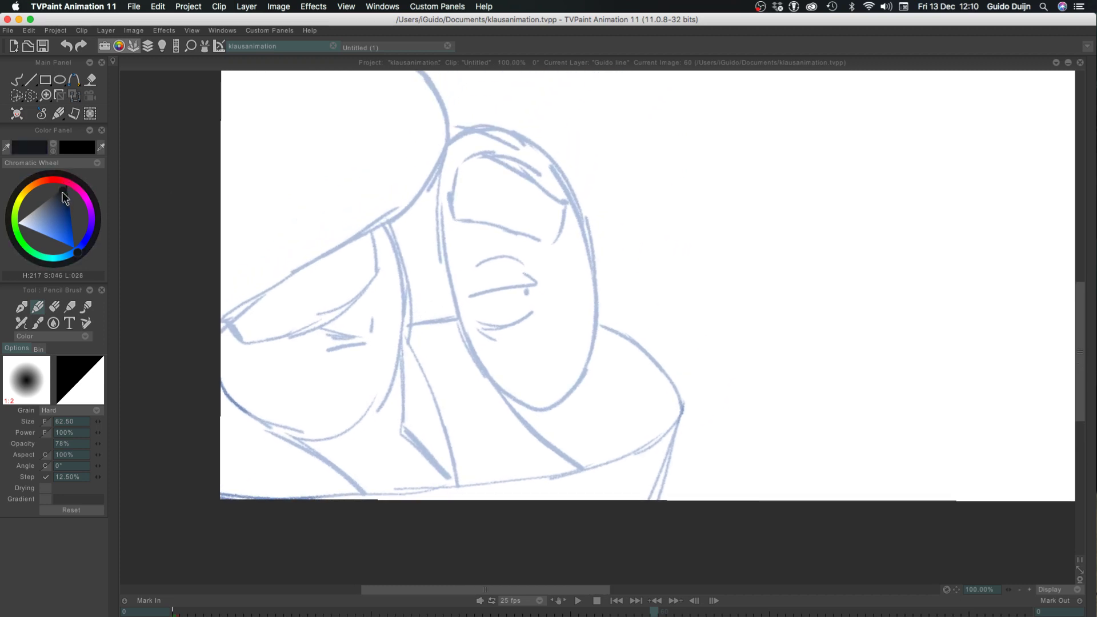
drag(63, 193, 67, 184)
Save the project and step through the timeline from frame 53 to the rough key at frame 60
drag(479, 296, 546, 286)
key(Left)
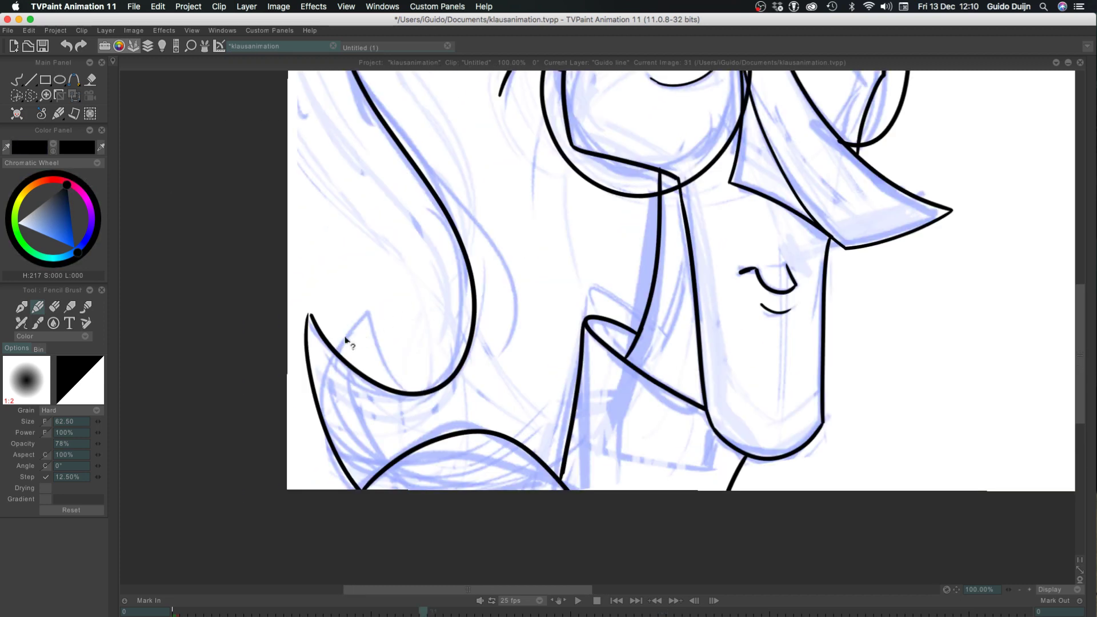
key(Tab)
click(667, 459)
key(super+s)
key(Left)
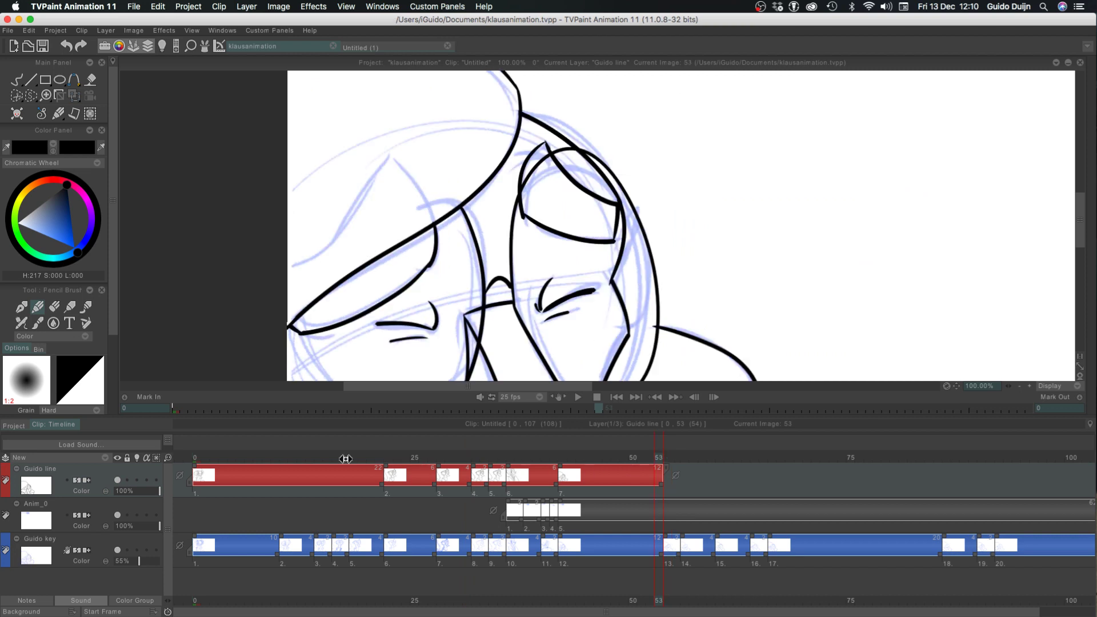
key(Right)
key(Right)
key(Right)
key(Right)
key(Right)
key(Right)
key(Right)
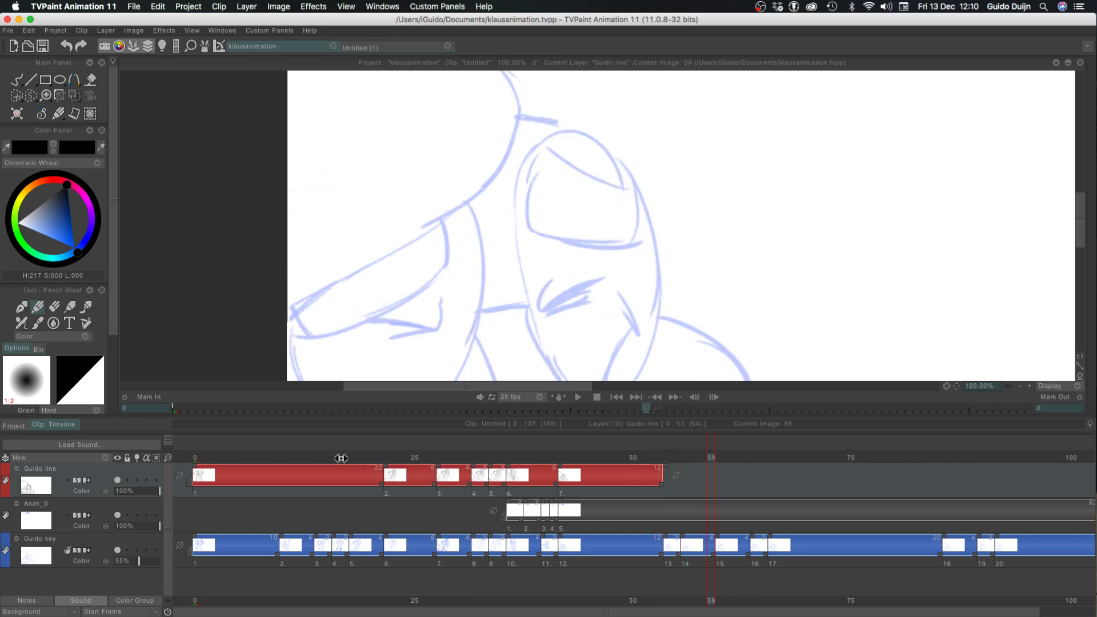
Switch to the Pen Brush and set its size to 7, trying and undoing test strokes at sizes 6 and 7
click(21, 307)
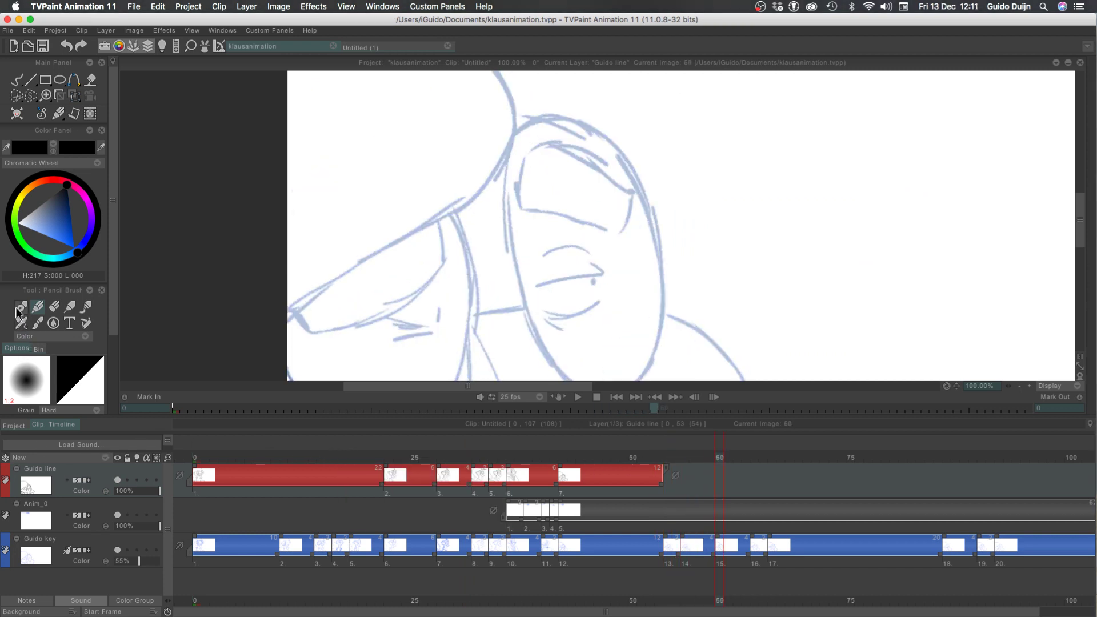
drag(98, 361, 79, 359)
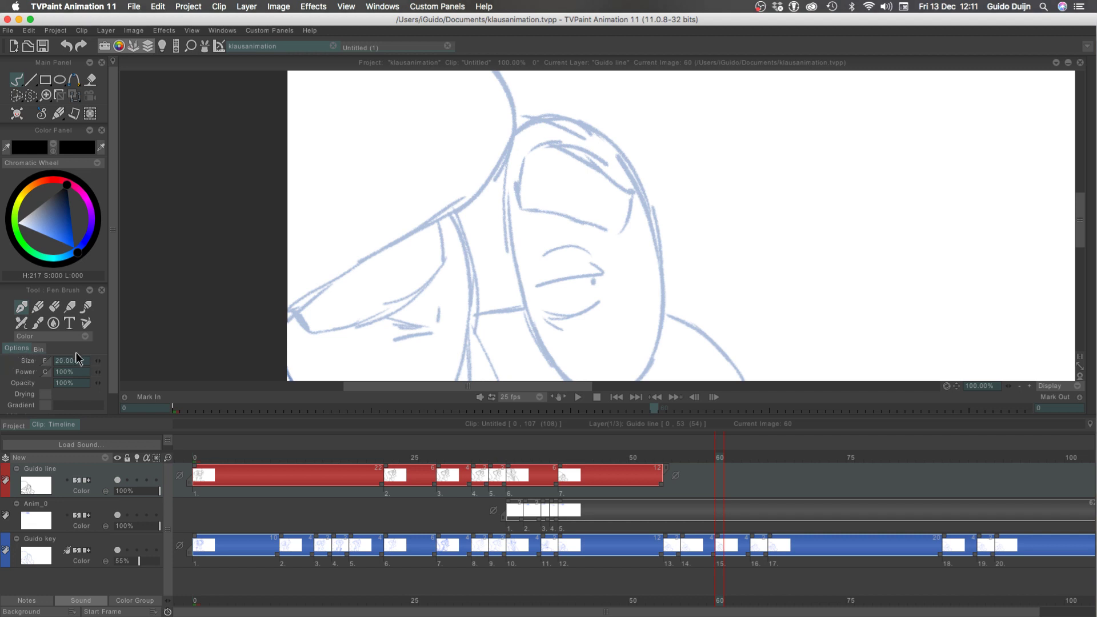
drag(326, 254, 212, 311)
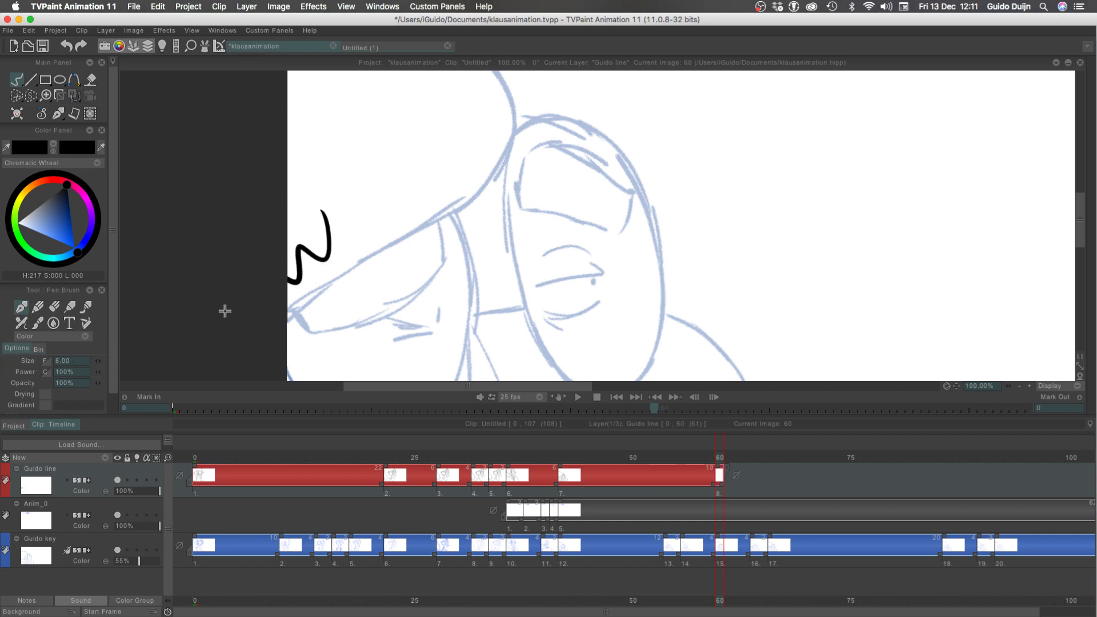
key(super+z)
click(97, 361)
drag(355, 184, 223, 345)
key(super+z)
key(Tab)
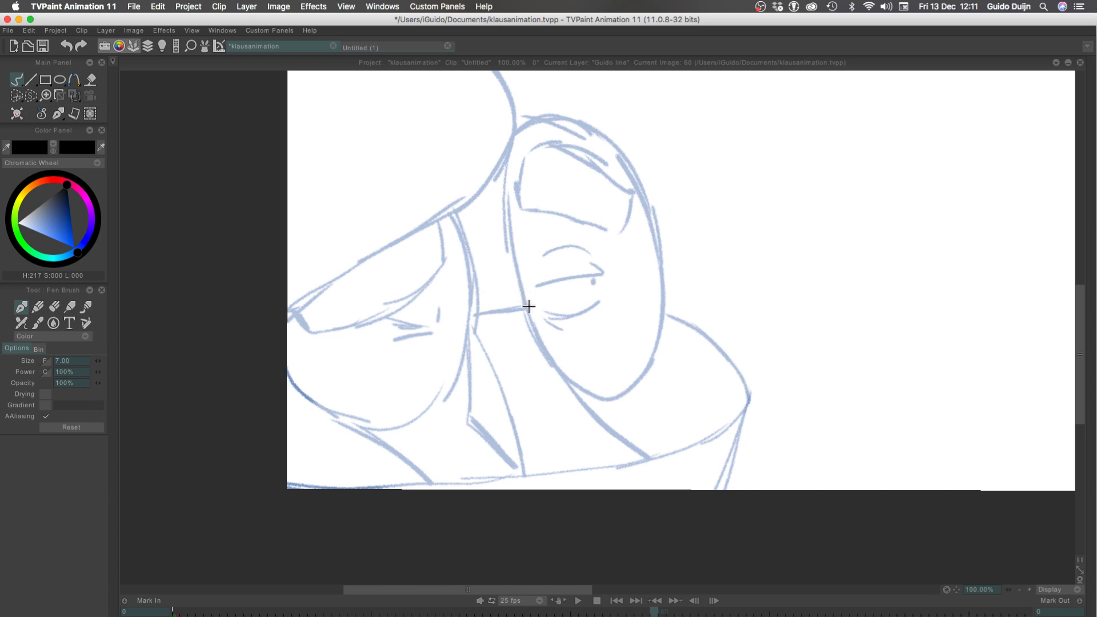
Ink the full outline of the tall oval over the blue sketch in black, redrawing strokes until the contour closes smoothly
mouse_move(528, 313)
mouse_down()
mouse_move(502, 237)
mouse_move(497, 152)
mouse_up()
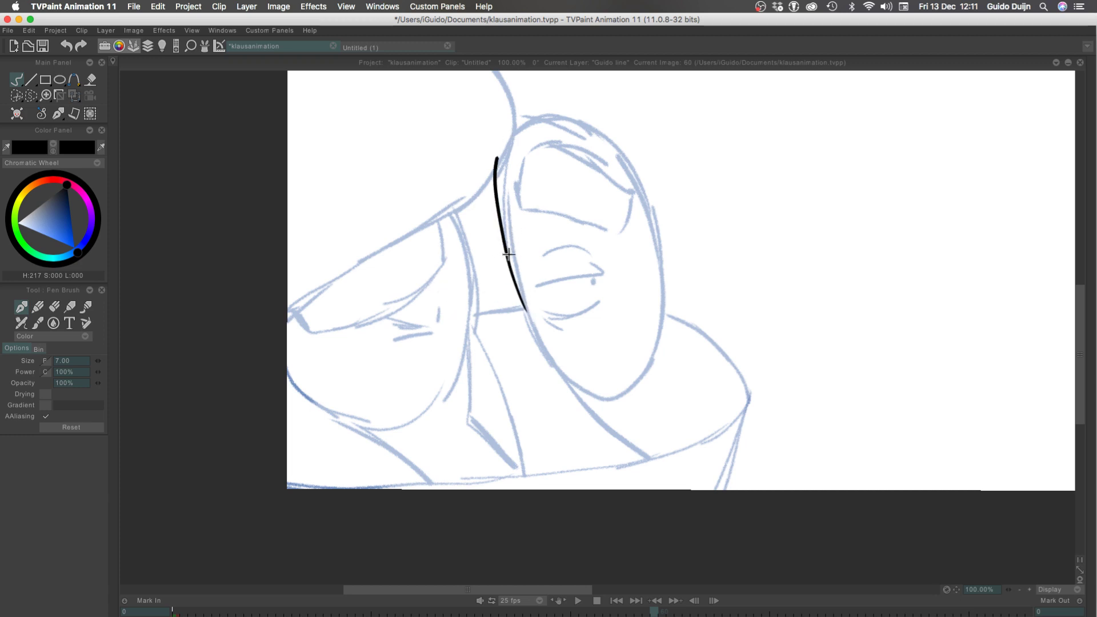
key(ctrl+z)
mouse_move(512, 275)
mouse_down()
mouse_move(504, 157)
mouse_move(582, 124)
mouse_move(620, 166)
mouse_move(642, 380)
mouse_up()
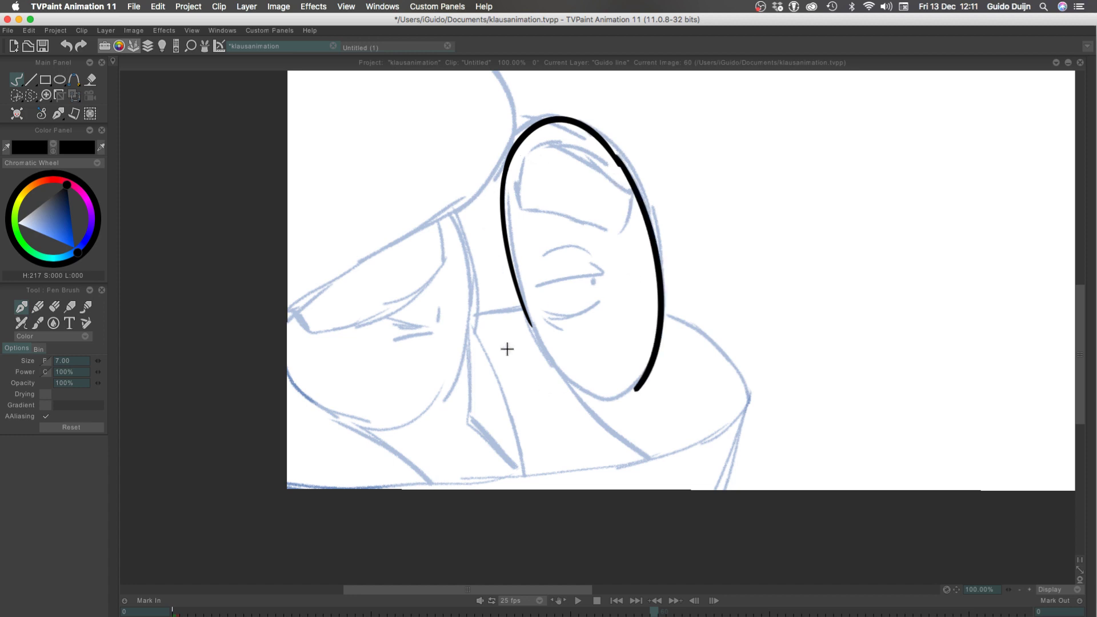
key(ctrl+z)
mouse_move(614, 159)
mouse_down()
mouse_move(646, 232)
mouse_move(647, 372)
mouse_move(635, 396)
mouse_up()
key(ctrl+z)
key(ctrl+z)
drag(606, 144, 641, 412)
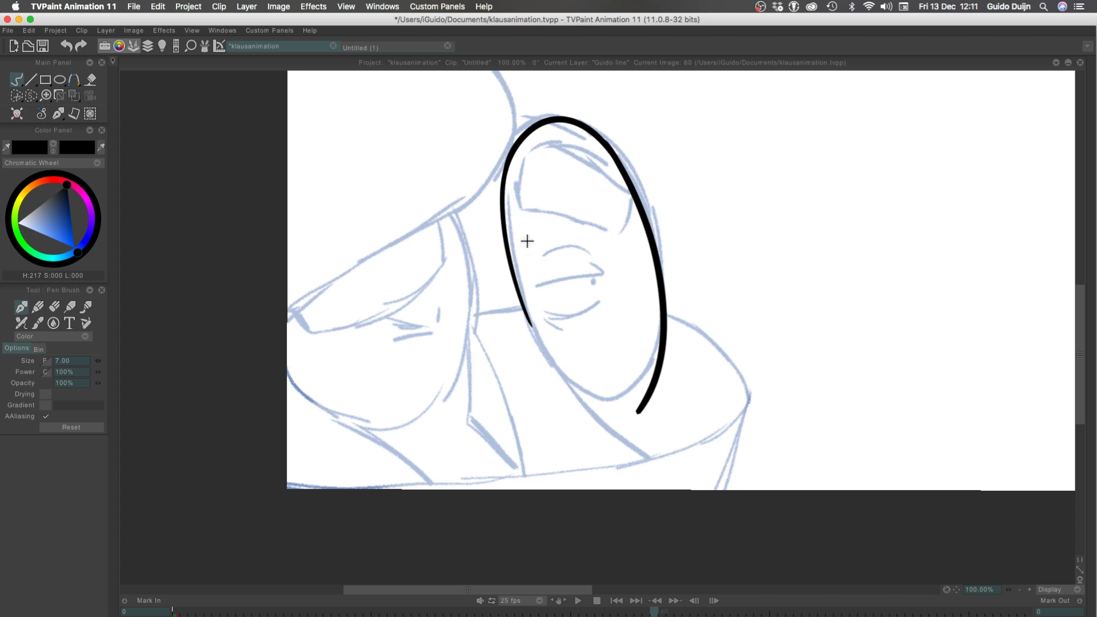
key(ctrl+z)
mouse_move(530, 322)
mouse_down()
mouse_move(658, 246)
mouse_move(622, 166)
mouse_up()
key(ctrl+z)
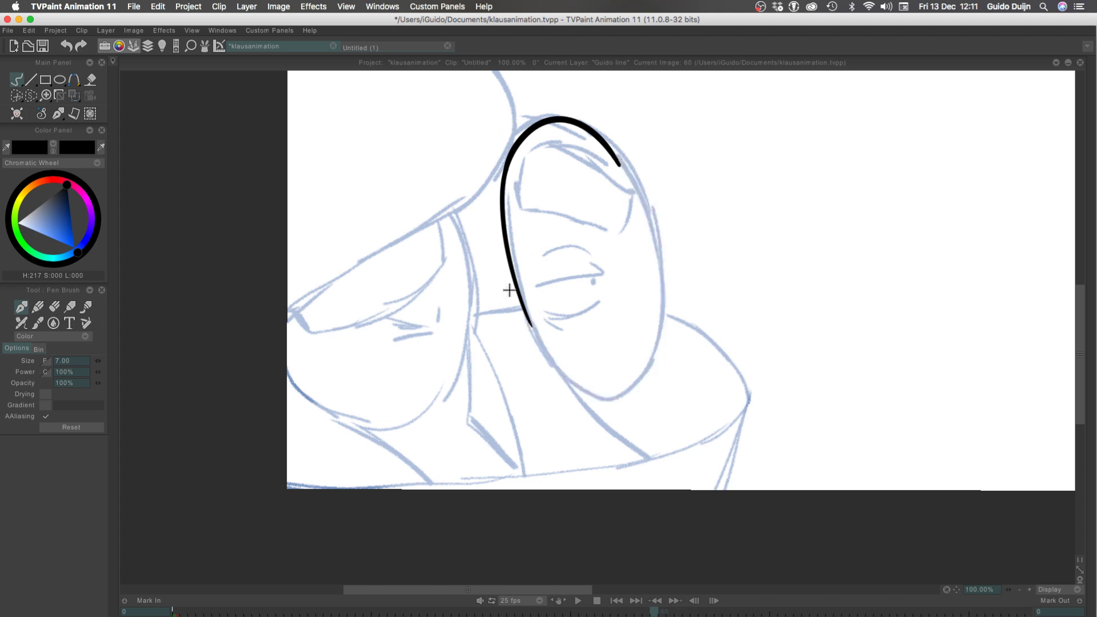
mouse_move(527, 318)
mouse_down()
mouse_move(554, 365)
mouse_move(615, 162)
mouse_up()
key(ctrl+z)
mouse_move(532, 325)
mouse_down()
mouse_move(652, 288)
mouse_move(634, 195)
mouse_move(617, 163)
mouse_up()
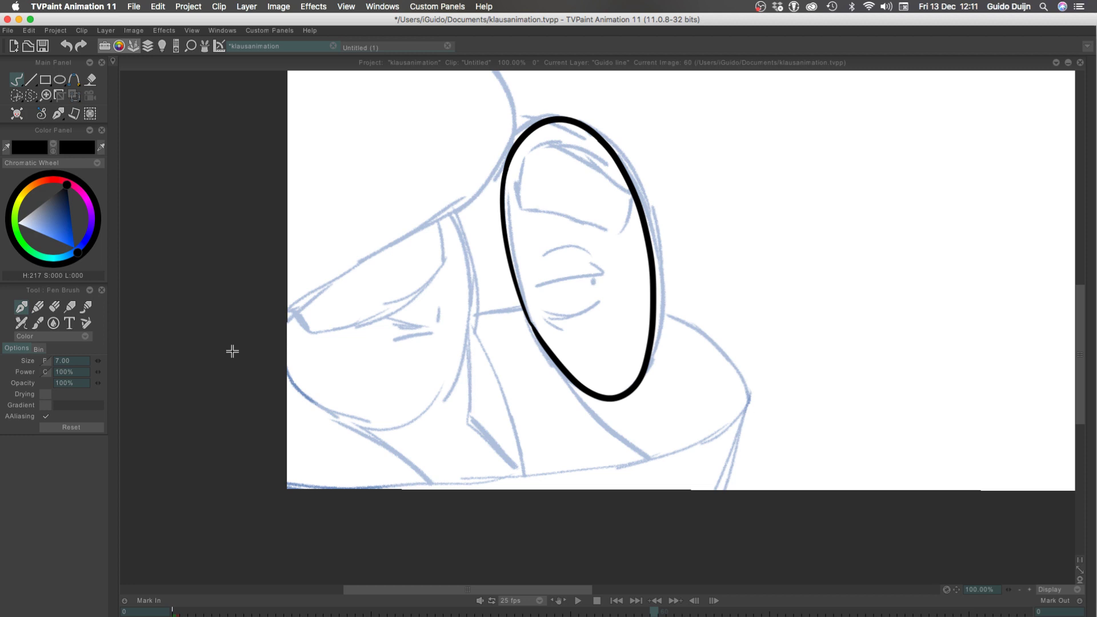
Ink the slightly curved line across the middle of the oval, with the short angled tick at its right end
mouse_move(539, 287)
mouse_down()
mouse_move(587, 278)
mouse_move(592, 263)
mouse_move(539, 288)
mouse_up()
key(super+z)
key(super+z)
key(super+z)
mouse_move(603, 278)
mouse_down()
mouse_move(527, 292)
mouse_move(617, 272)
mouse_move(556, 285)
mouse_move(602, 272)
mouse_up()
key(super+z)
key(super+z)
key(super+z)
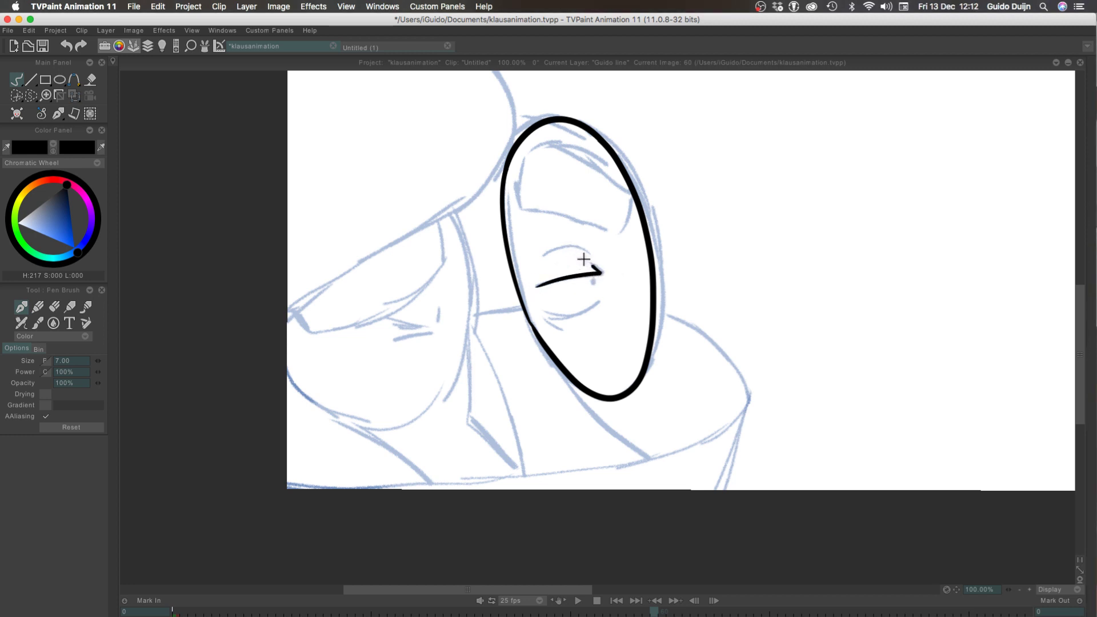
Ink the short upward arc just above the oval's middle line
mouse_move(540, 256)
mouse_down()
mouse_move(568, 248)
mouse_move(581, 273)
mouse_move(537, 262)
mouse_move(576, 251)
mouse_move(578, 270)
mouse_move(599, 261)
mouse_move(539, 258)
mouse_move(573, 247)
mouse_move(605, 268)
mouse_move(551, 249)
mouse_move(526, 260)
mouse_move(593, 255)
mouse_move(544, 255)
mouse_up()
key(super+z)
key(super+z)
key(super+z)
key(super+z)
key(super+z)
key(super+z)
key(super+z)
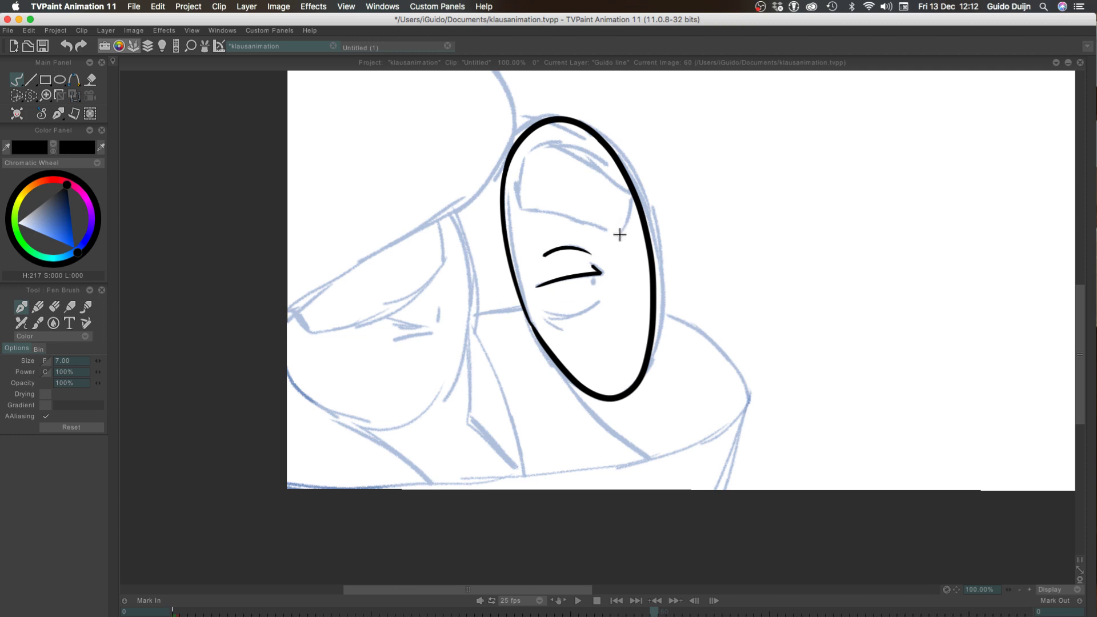
mouse_move(622, 232)
mouse_down()
mouse_move(631, 187)
mouse_move(544, 152)
mouse_up()
key(super+z)
drag(632, 190, 537, 152)
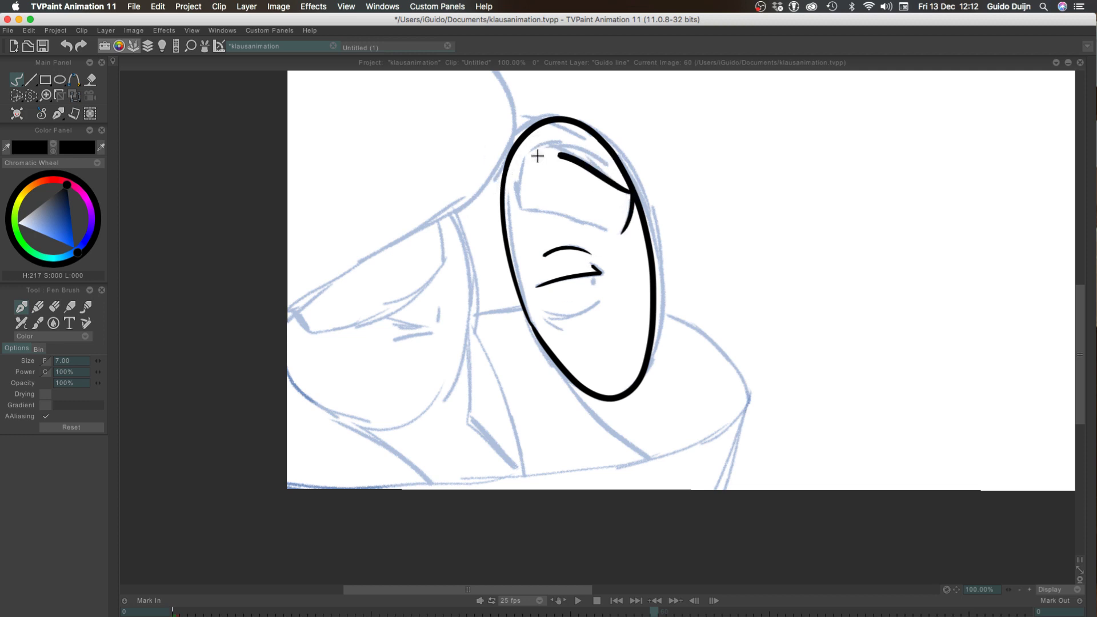
key(super+z)
drag(629, 176, 523, 143)
key(super+z)
mouse_move(629, 186)
mouse_down()
mouse_move(529, 149)
mouse_move(518, 197)
mouse_up()
key(super+z)
mouse_move(535, 147)
mouse_down()
mouse_move(518, 206)
mouse_move(615, 233)
mouse_up()
key(super+z)
drag(513, 203, 616, 233)
key(super+z)
drag(516, 206, 609, 229)
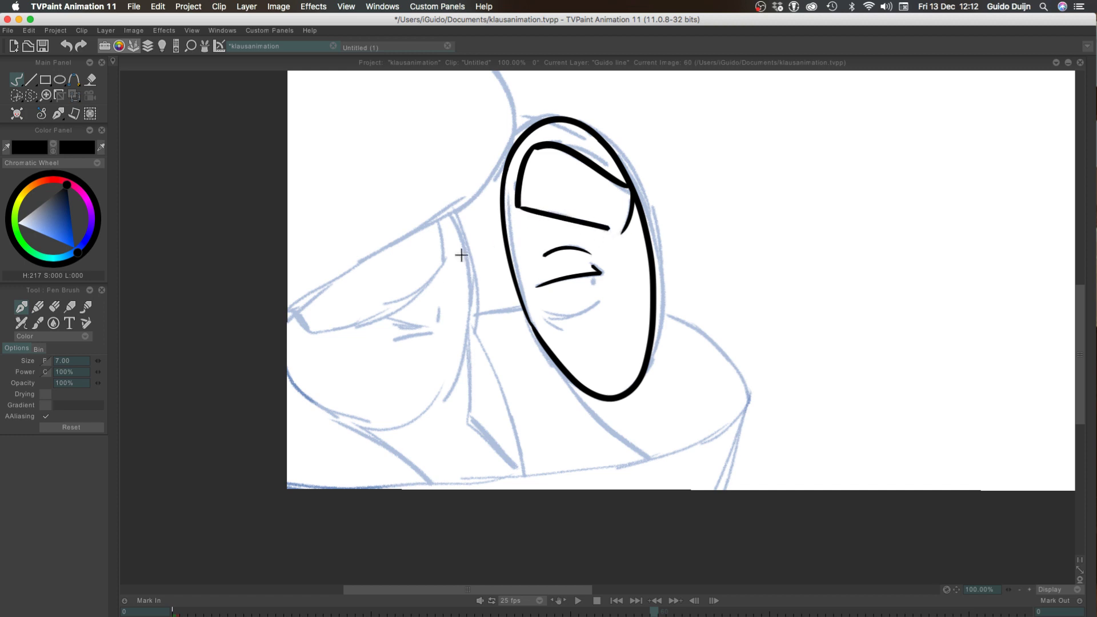
key(super+z)
key(super+z)
key(super+z)
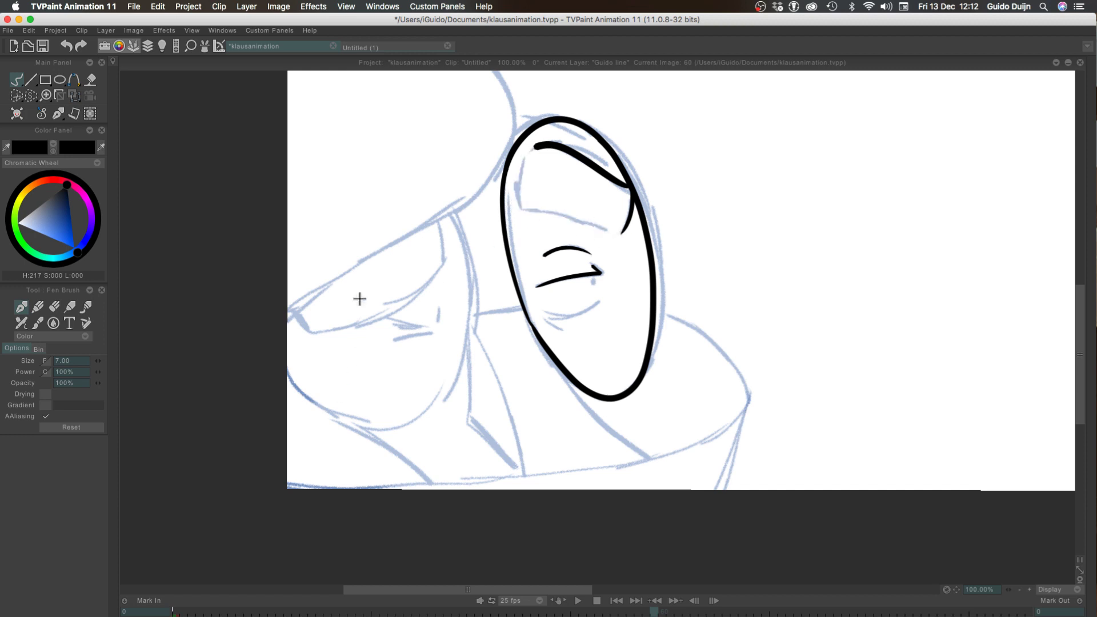
key(super+z)
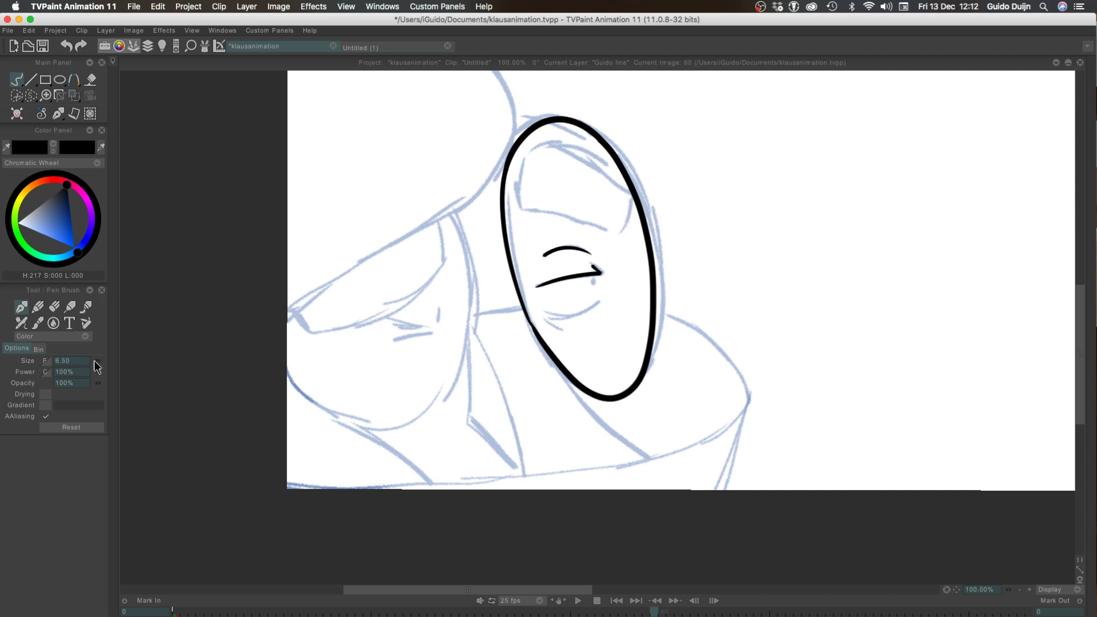
Ink the left side and the sloping top edge of the four-sided shape in the upper part of the oval
drag(521, 209, 533, 151)
key(super+z)
mouse_move(521, 213)
mouse_down()
mouse_move(520, 173)
mouse_move(540, 141)
mouse_up()
key(super+z)
drag(521, 211, 537, 144)
key(super+z)
drag(522, 210, 536, 144)
key(super+z)
mouse_move(522, 209)
mouse_down()
mouse_move(543, 143)
mouse_move(620, 188)
mouse_up()
key(super+z)
drag(551, 143, 621, 190)
key(super+z)
drag(549, 143, 630, 184)
key(super+z)
drag(548, 143, 641, 182)
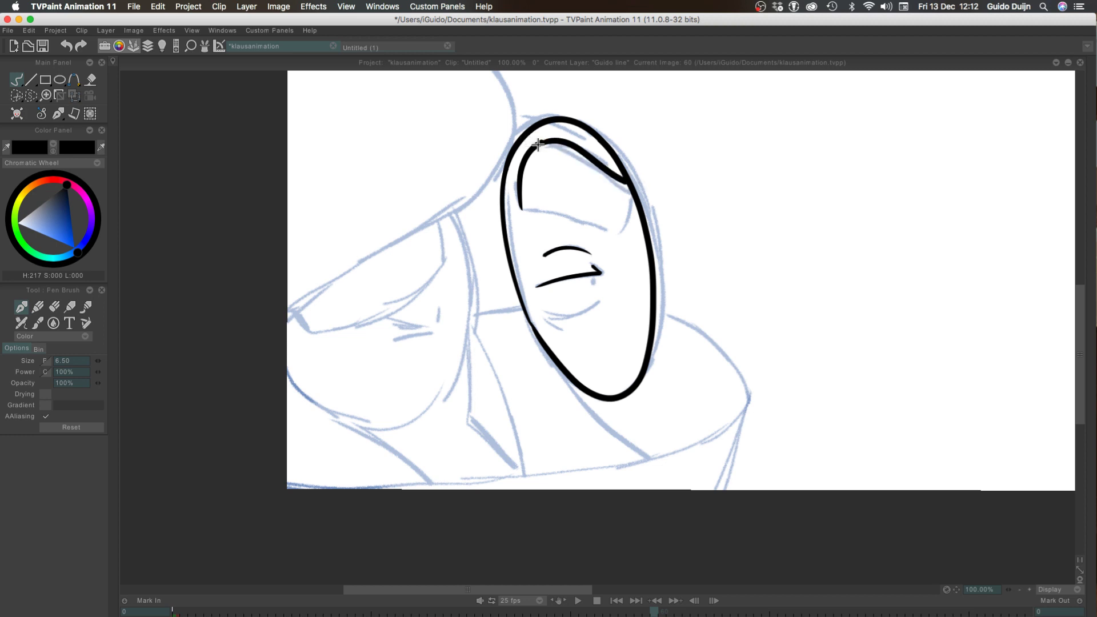
Ink the short right side and the bottom edge of the four-sided shape inside the oval, closing its outline
key(super+z)
mouse_move(539, 143)
mouse_down()
mouse_move(643, 193)
mouse_move(629, 188)
mouse_move(616, 232)
mouse_up()
key(super+z)
drag(521, 208, 614, 231)
key(super+z)
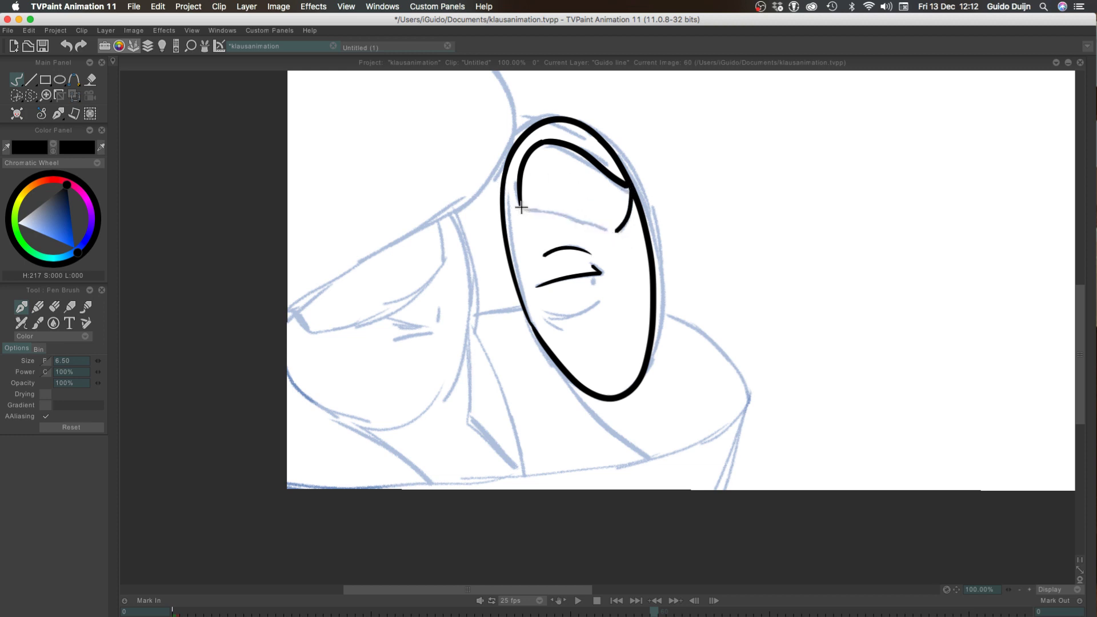
drag(521, 208, 614, 231)
key(super+z)
mouse_move(615, 232)
mouse_down()
mouse_move(528, 216)
mouse_move(555, 213)
mouse_move(612, 234)
mouse_up()
key(super+z)
key(super+z)
drag(522, 208, 615, 230)
key(super+z)
drag(520, 204, 612, 231)
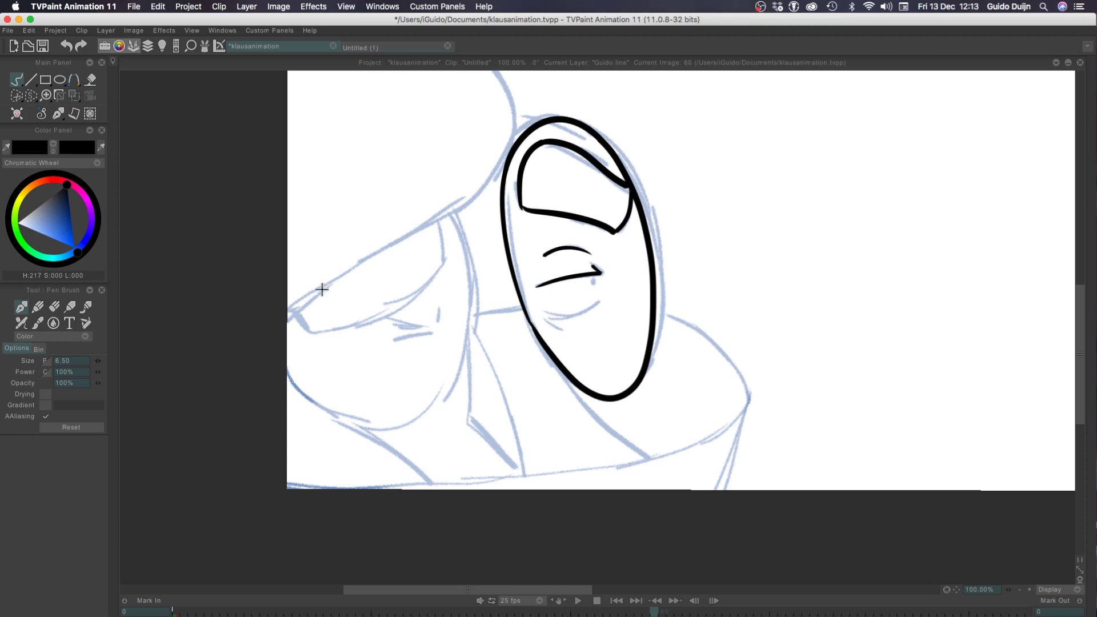
Ink the top arc of the large rounded shape beside the oval, starting from the canvas's left edge
mouse_move(277, 323)
mouse_down()
mouse_move(375, 259)
mouse_move(494, 68)
mouse_up()
drag(1079, 342, 1080, 324)
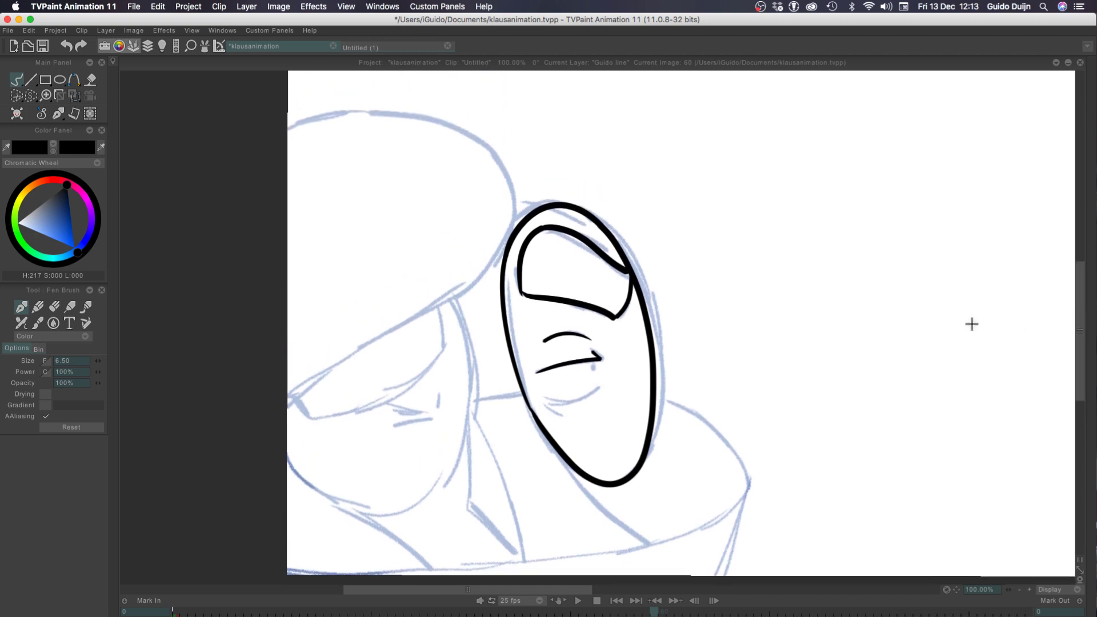
mouse_move(510, 233)
mouse_down()
mouse_move(492, 164)
mouse_move(235, 177)
mouse_up()
key(ctrl+z)
mouse_move(277, 140)
mouse_down()
mouse_move(468, 134)
mouse_move(309, 360)
mouse_up()
key(ctrl+z)
drag(289, 124, 506, 207)
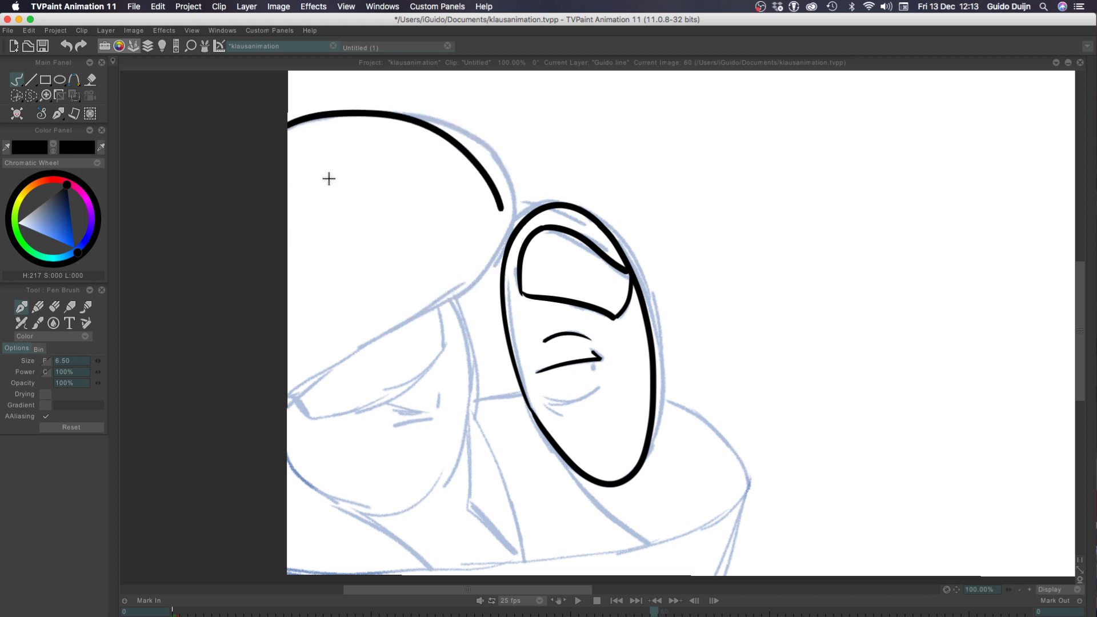
key(ctrl+z)
drag(289, 124, 506, 201)
key(ctrl+z)
mouse_move(292, 128)
mouse_down()
mouse_move(360, 118)
mouse_move(503, 179)
mouse_move(505, 203)
mouse_up()
key(ctrl+z)
drag(279, 130, 505, 165)
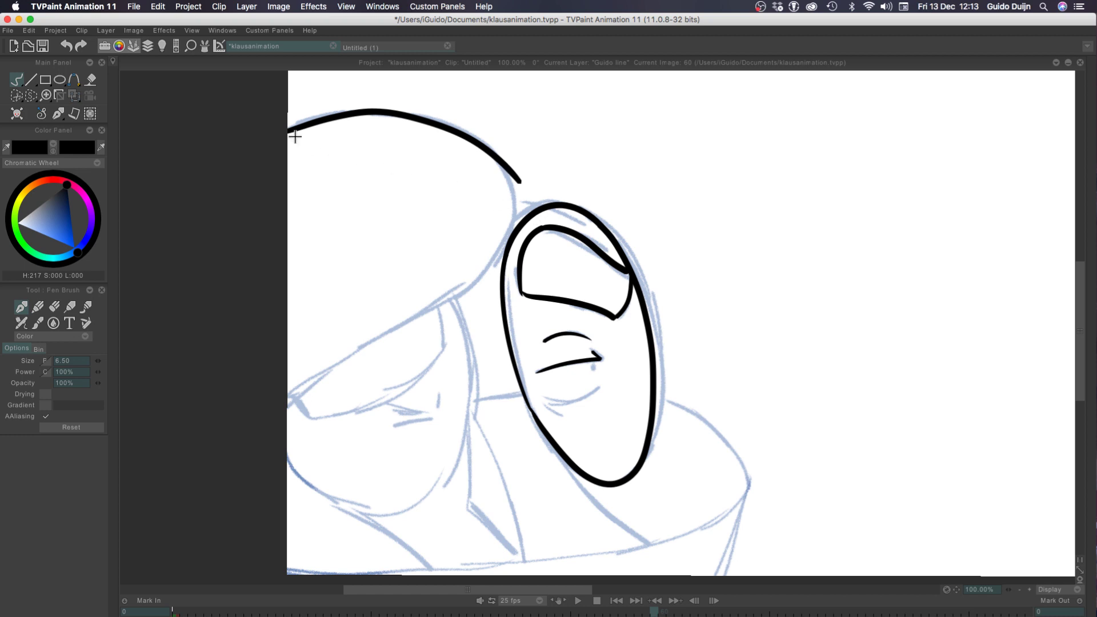
key(ctrl+z)
drag(289, 121, 485, 167)
key(ctrl+z)
drag(289, 129, 503, 173)
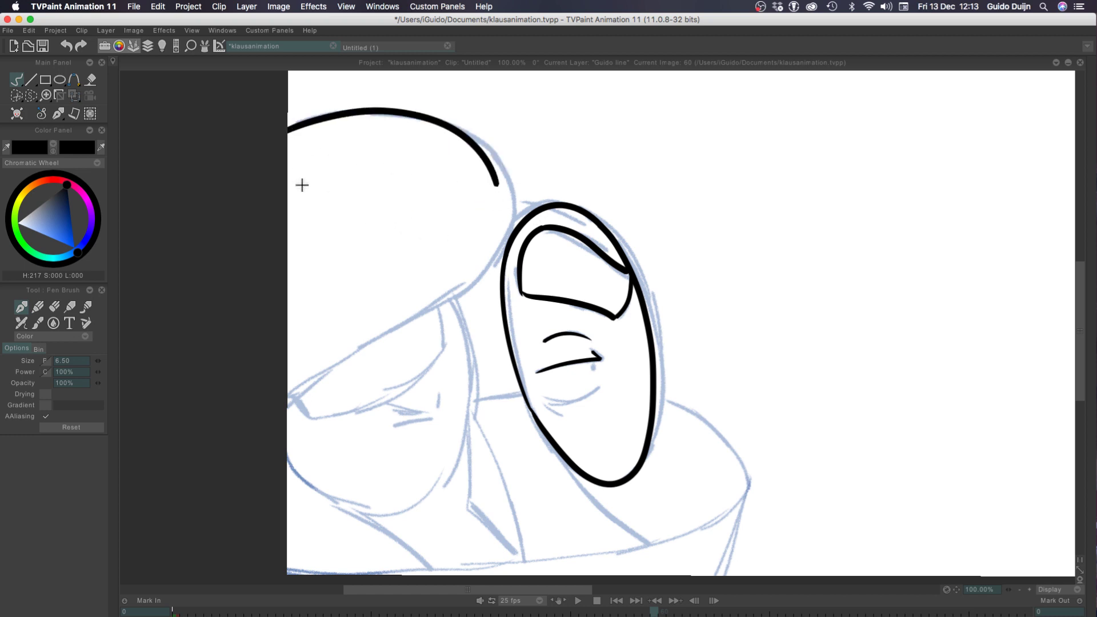
key(ctrl+z)
mouse_move(288, 131)
mouse_down()
mouse_move(505, 182)
mouse_move(477, 271)
mouse_up()
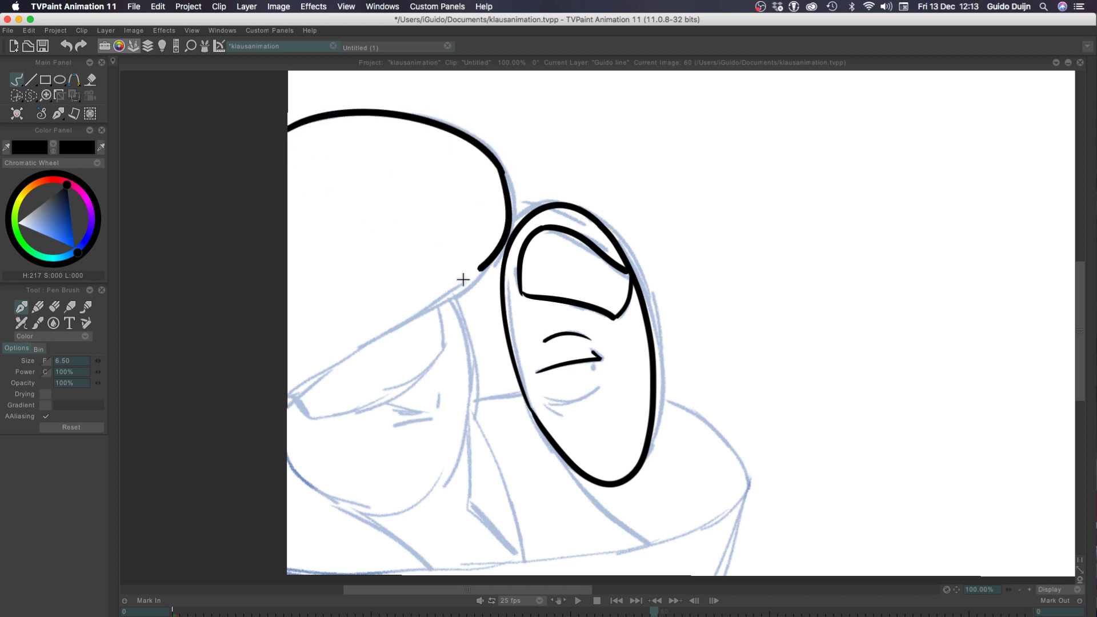
Ink the large shape's rounded right side and its lower edge sloping down to the canvas's left border
key(ctrl+z)
drag(502, 171, 474, 283)
key(ctrl+z)
key(ctrl+z)
mouse_move(503, 173)
mouse_down()
mouse_move(471, 276)
mouse_move(496, 262)
mouse_move(434, 308)
mouse_move(492, 259)
mouse_move(446, 297)
mouse_move(457, 286)
mouse_move(409, 308)
mouse_move(287, 398)
mouse_up()
key(ctrl+z)
key(ctrl+z)
key(ctrl+z)
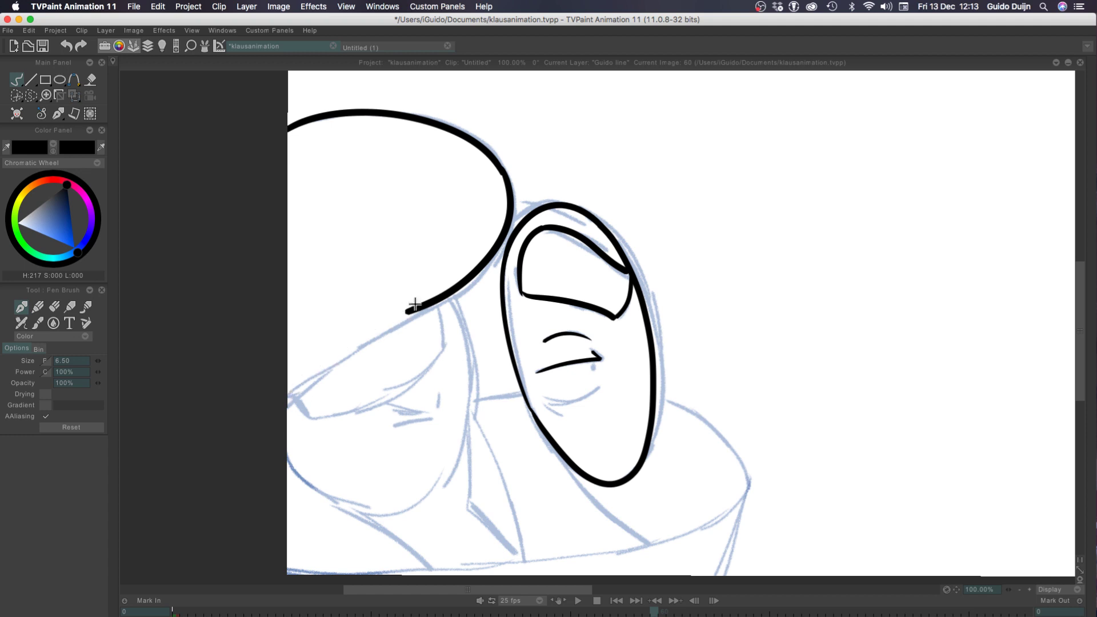
drag(412, 306, 238, 470)
key(ctrl+z)
key(ctrl+z)
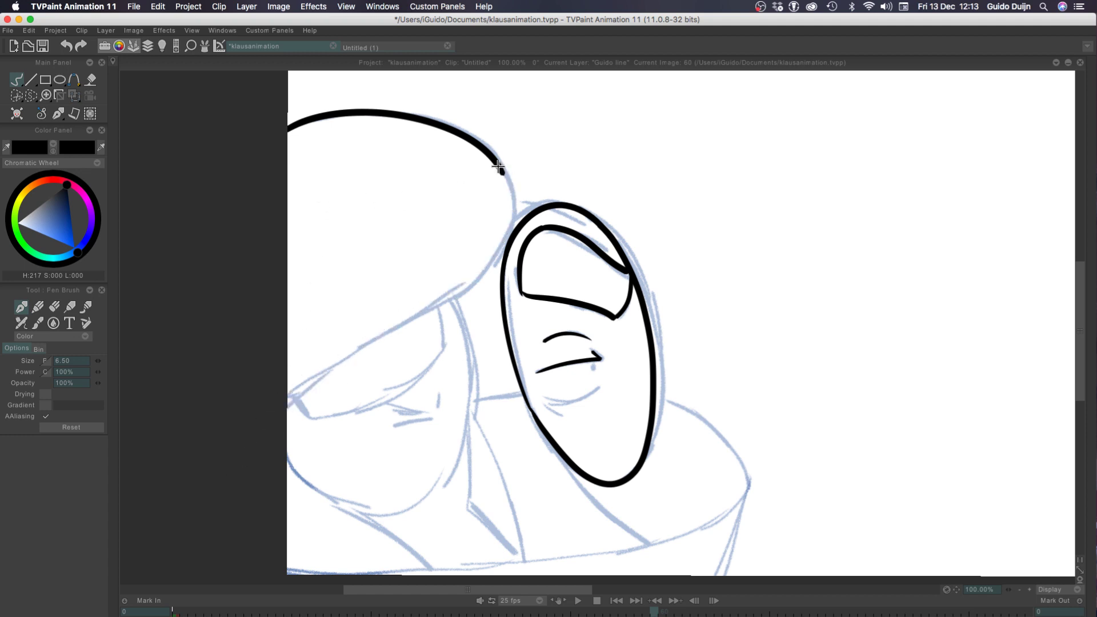
drag(499, 168, 490, 260)
key(ctrl+z)
drag(499, 168, 471, 282)
key(ctrl+z)
drag(498, 165, 473, 275)
key(ctrl+z)
drag(499, 165, 508, 257)
key(ctrl+z)
key(ctrl+z)
mouse_move(502, 170)
mouse_down()
mouse_move(487, 263)
mouse_move(501, 263)
mouse_up()
key(ctrl+z)
mouse_move(501, 165)
mouse_down()
mouse_move(507, 236)
mouse_move(228, 464)
mouse_up()
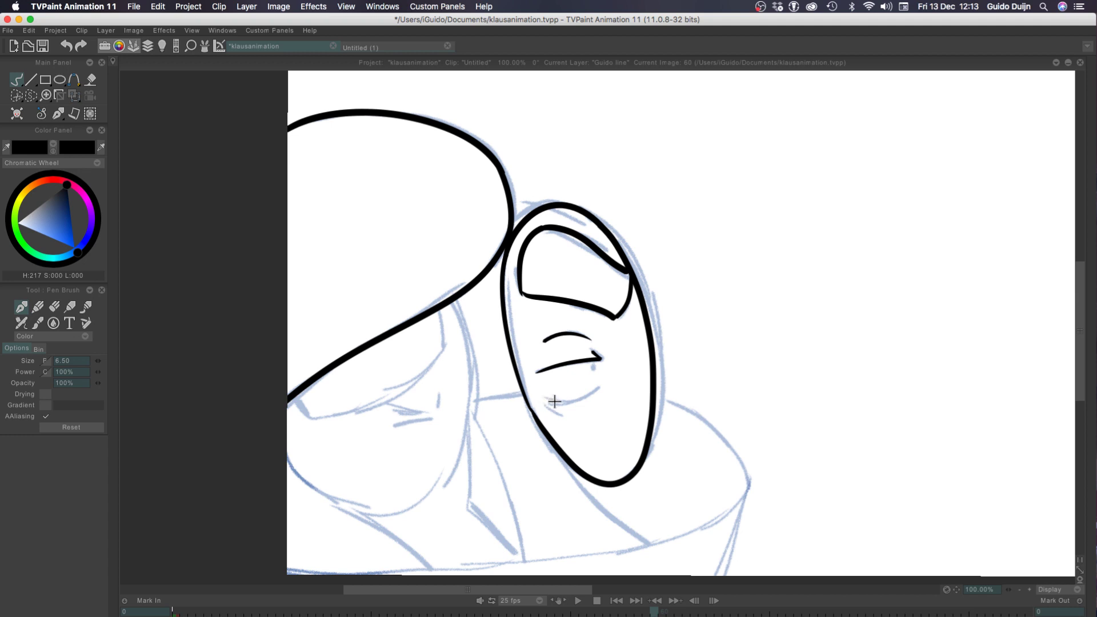
mouse_move(545, 399)
mouse_down()
mouse_move(600, 384)
mouse_move(545, 399)
mouse_up()
key(super+z)
key(super+z)
key(super+z)
key(super+z)
key(super+z)
Ink the upturned curve in the lower part of the oval at 200% zoom, redrawing it until it follows the sketch
click(1029, 590)
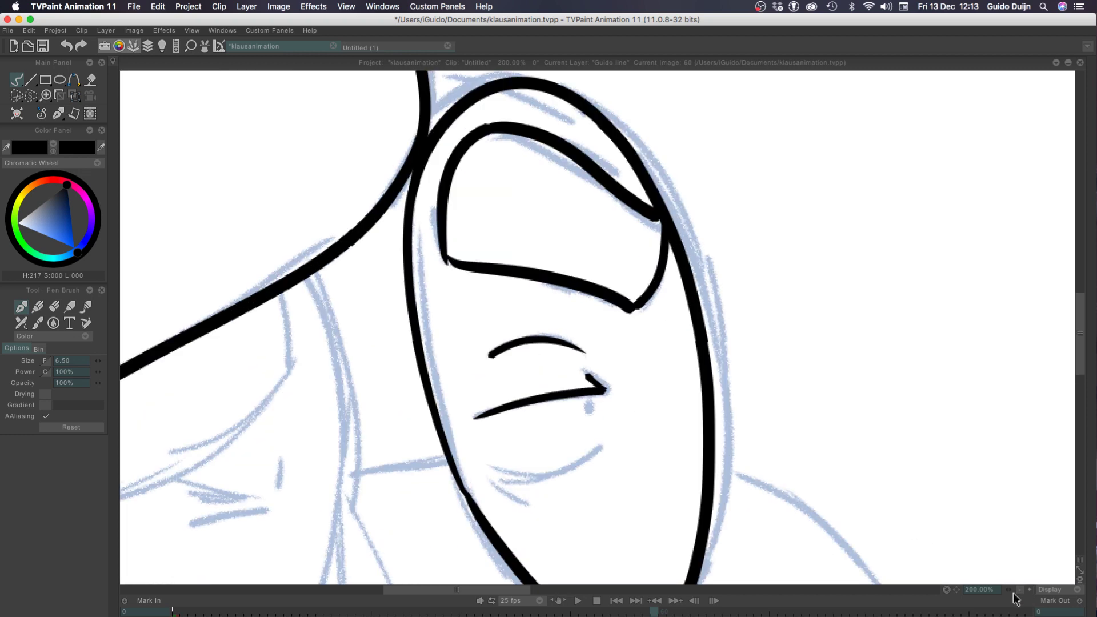
drag(596, 453, 488, 444)
key(super+z)
drag(595, 445, 487, 457)
key(super+z)
mouse_move(597, 448)
mouse_down()
mouse_move(494, 464)
mouse_move(498, 478)
mouse_move(547, 476)
mouse_move(595, 451)
mouse_up()
key(super+z)
key(super+z)
key(super+z)
key(super+z)
key(super+z)
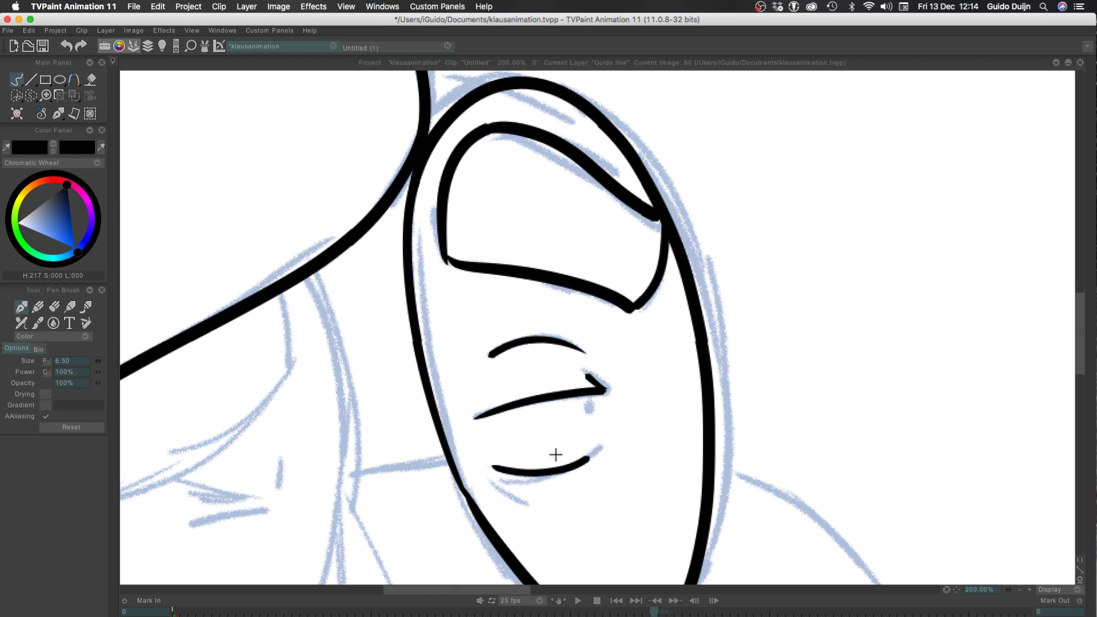
key(super+z)
drag(493, 467, 595, 451)
key(super+z)
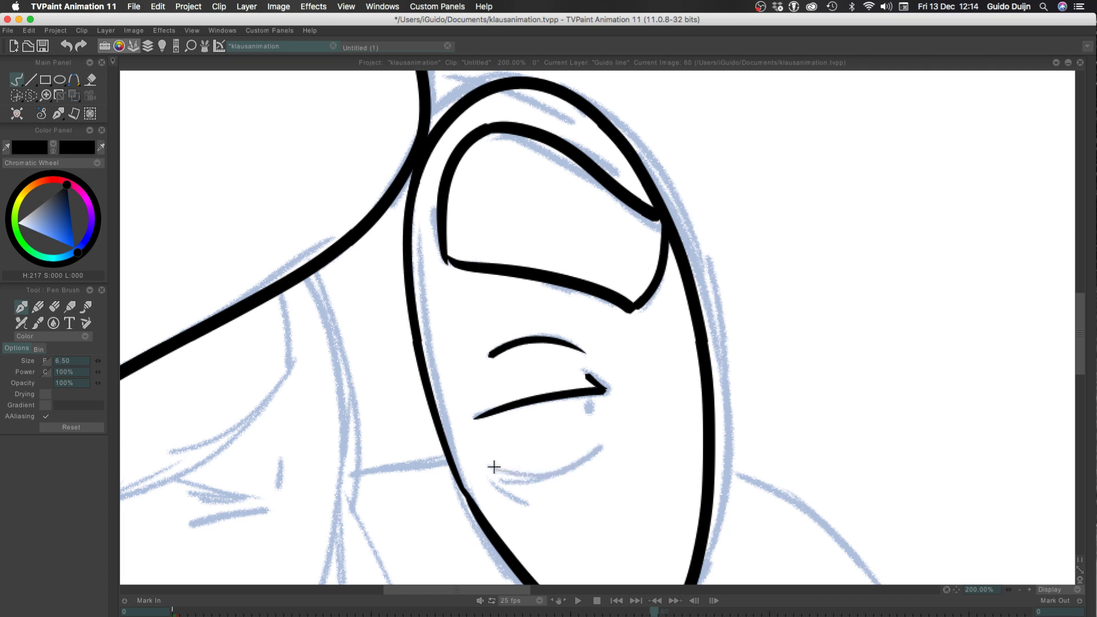
drag(492, 465, 597, 450)
key(super+z)
drag(495, 468, 588, 459)
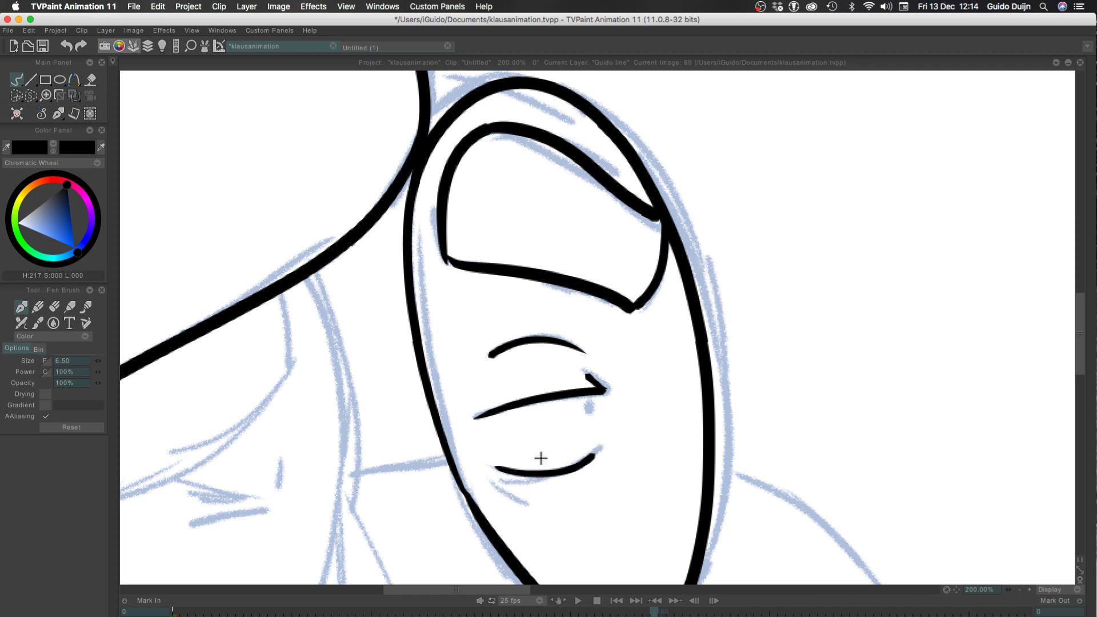
key(super+z)
drag(493, 469, 599, 448)
Ink the short crease strokes beneath the oval's lower curve and the small vertical tick under its middle line
mouse_move(495, 477)
mouse_down()
mouse_move(529, 475)
mouse_move(535, 515)
mouse_move(491, 489)
mouse_move(534, 508)
mouse_up()
key(super+z)
key(super+z)
key(super+z)
key(super+z)
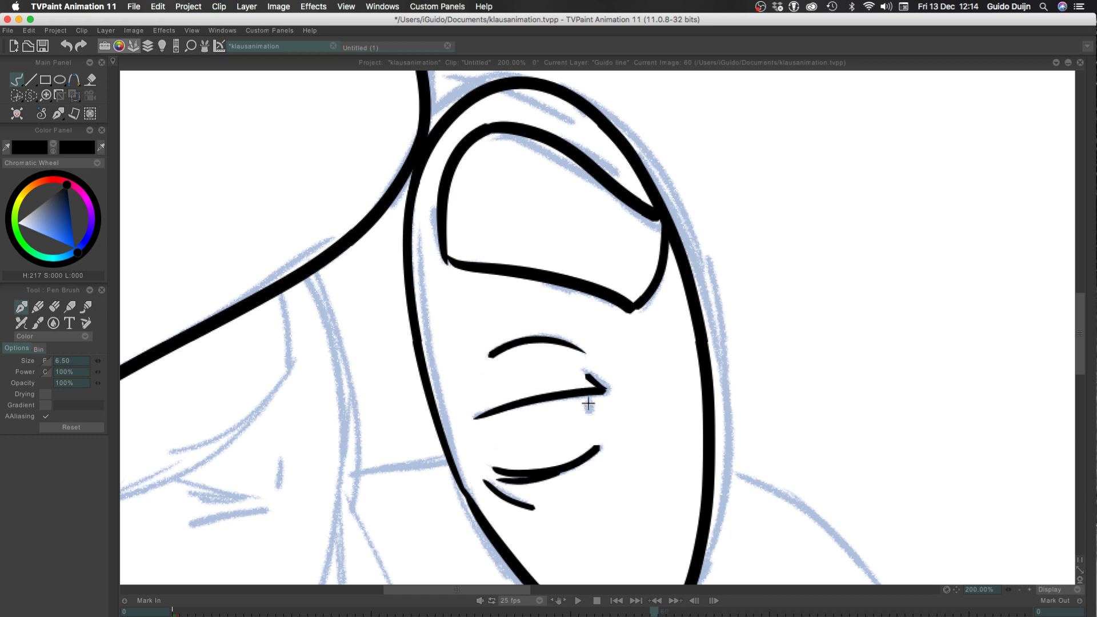
drag(589, 393, 590, 410)
Ink the short vertical mark and the curved line below it on the face under the large shape's sloping edge
mouse_move(344, 457)
mouse_down()
mouse_move(611, 303)
mouse_move(545, 328)
mouse_up()
key(ctrl+z)
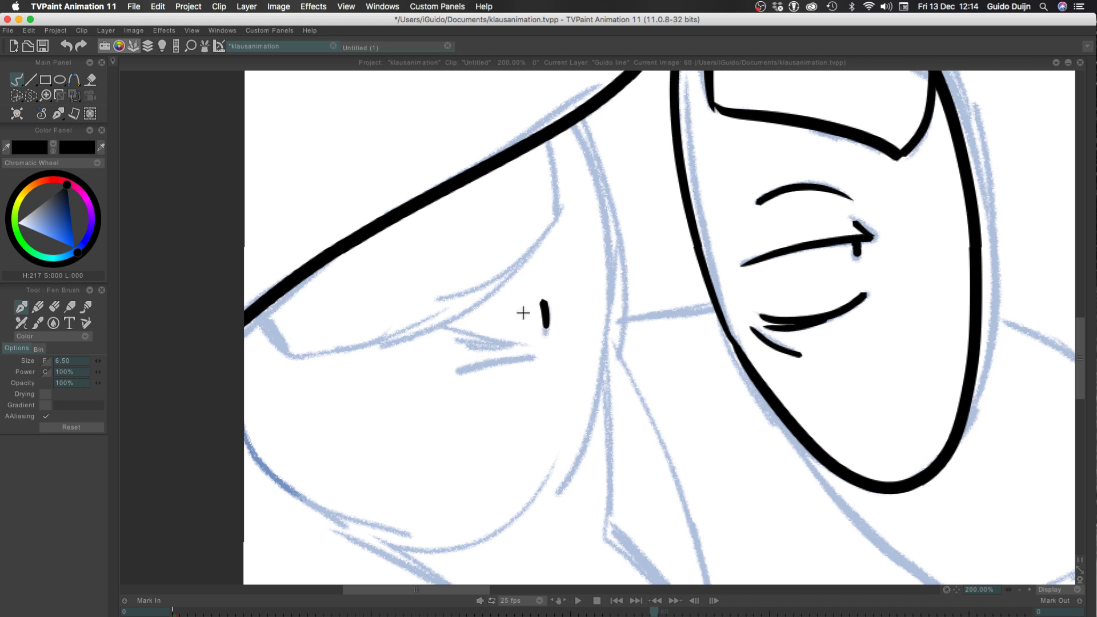
key(ctrl+z)
drag(538, 280, 547, 324)
key(ctrl+z)
drag(544, 281, 547, 318)
drag(539, 355, 409, 388)
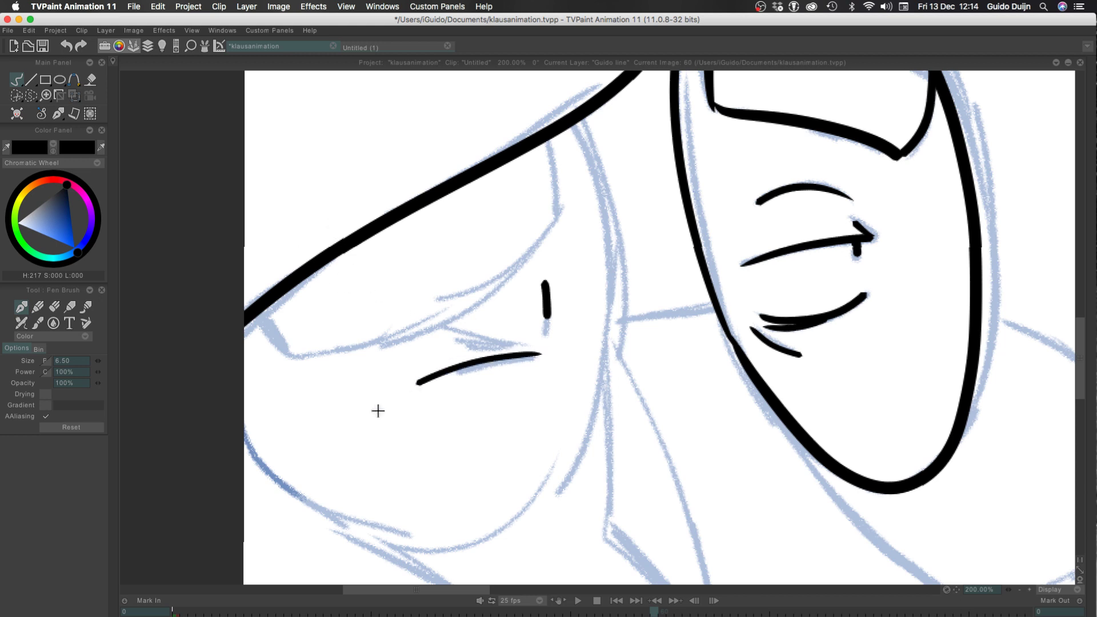
Undo the short vertical mark and the curved line on the face under the large shape's sloping edge
mouse_move(546, 133)
mouse_down()
mouse_move(560, 224)
mouse_move(554, 164)
mouse_move(558, 223)
mouse_move(354, 345)
mouse_move(283, 351)
mouse_up()
key(ctrl+z)
key(ctrl+z)
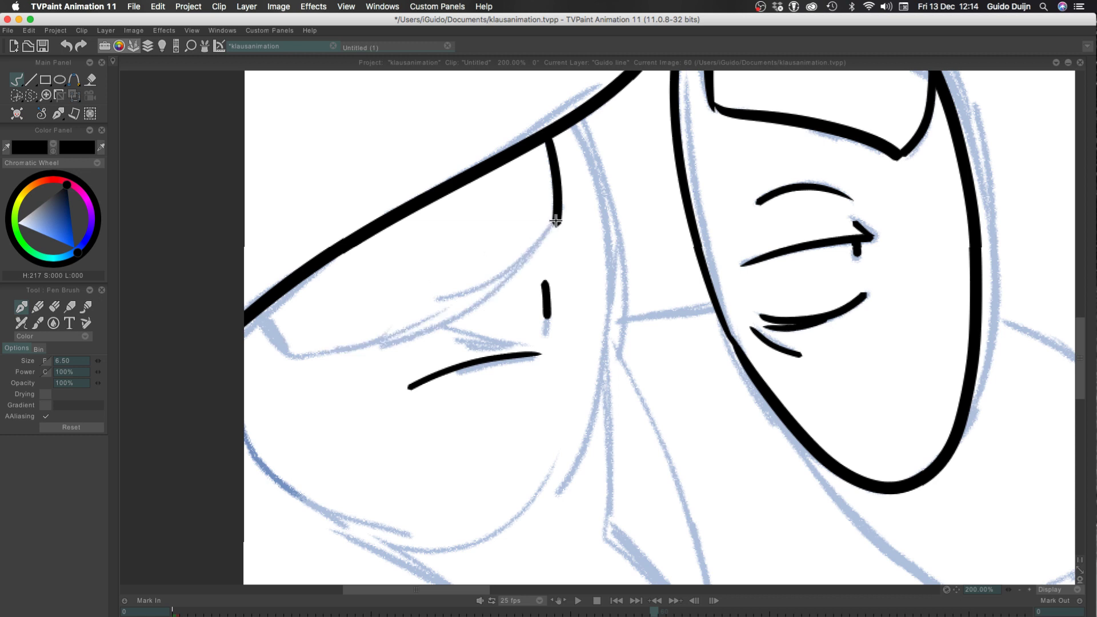
key(ctrl+z)
key(ctrl+z)
Try to ink the closed eye's crossing strokes and the small curved mark beside them on the face
key(ctrl+z)
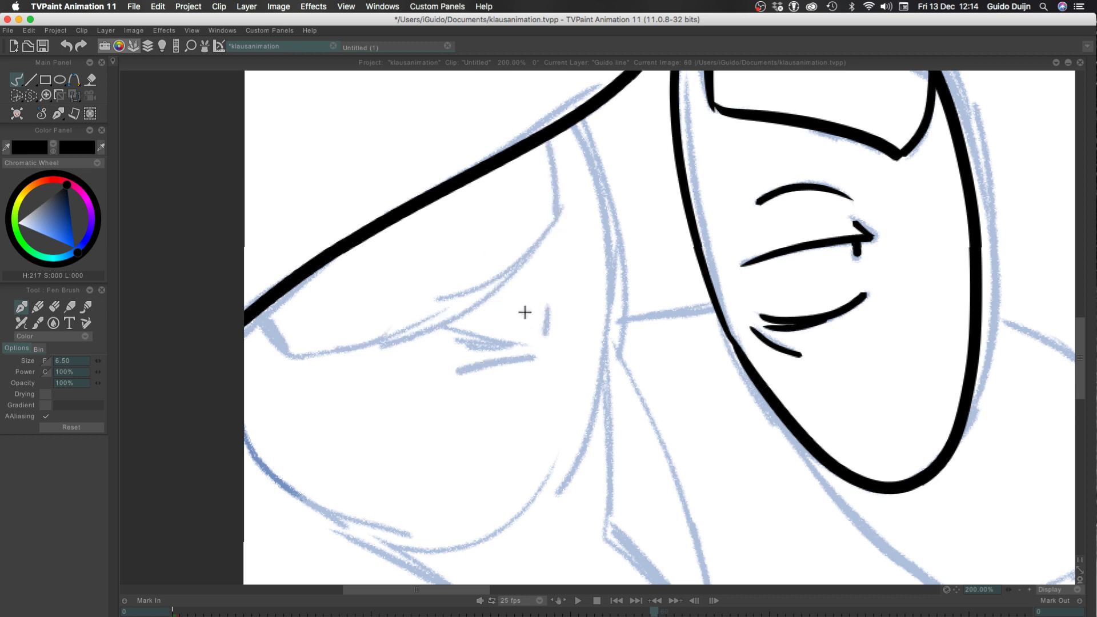
mouse_move(542, 307)
mouse_down()
mouse_move(541, 341)
mouse_move(418, 321)
mouse_up()
key(ctrl+z)
drag(522, 346, 416, 318)
drag(495, 352, 428, 333)
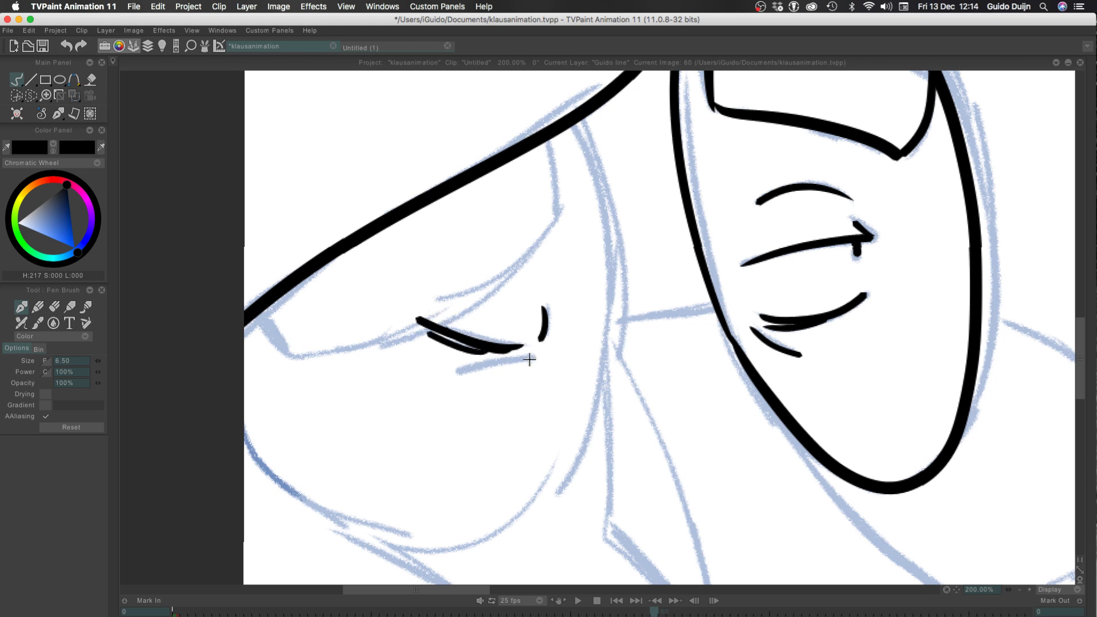
drag(533, 358, 445, 379)
key(ctrl+z)
key(ctrl+z)
key(ctrl+z)
key(ctrl+z)
Ink the face's closed eye as a slanting line with short strokes beneath it and a small curved mark beside it
mouse_move(525, 346)
mouse_down()
mouse_move(466, 337)
mouse_move(426, 313)
mouse_move(460, 350)
mouse_move(531, 354)
mouse_move(451, 379)
mouse_up()
key(ctrl+z)
key(ctrl+z)
key(ctrl+z)
key(ctrl+z)
key(ctrl+z)
key(ctrl+z)
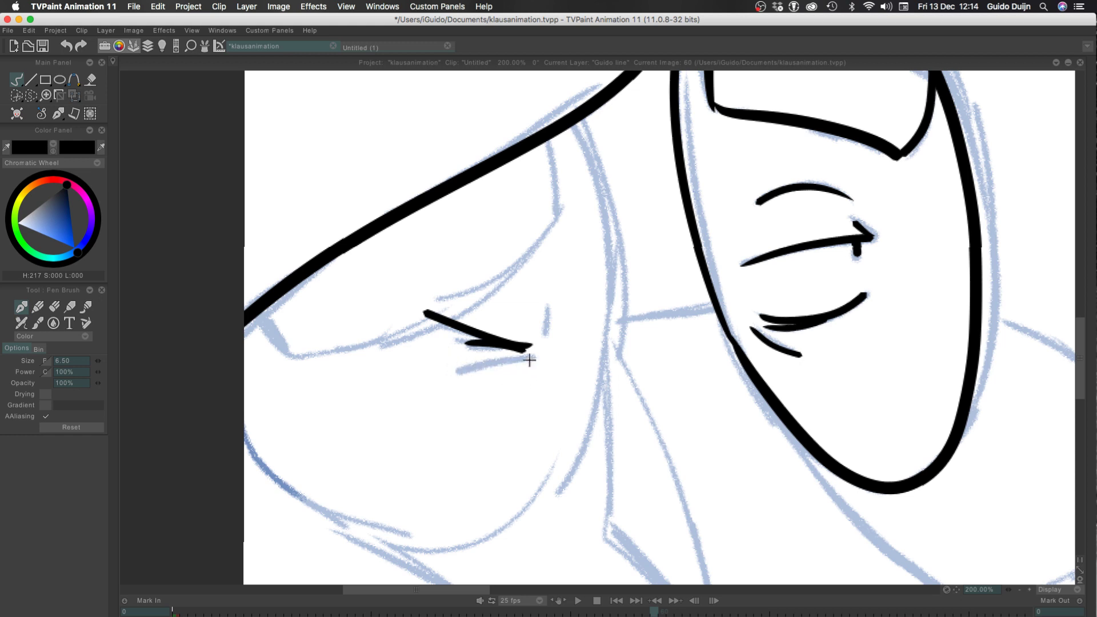
key(ctrl+z)
drag(526, 360, 452, 380)
drag(534, 342, 547, 304)
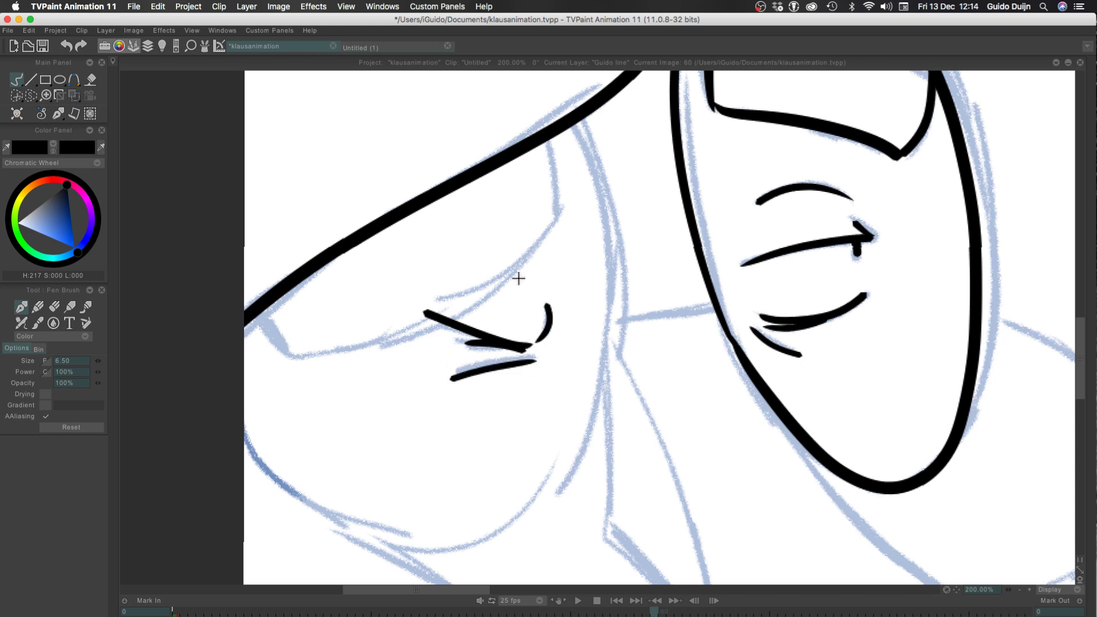
Ink the long curved lower edge of the shape hanging from the large shape's sloping edge, redrawing it to follow the sketch
drag(564, 217, 337, 336)
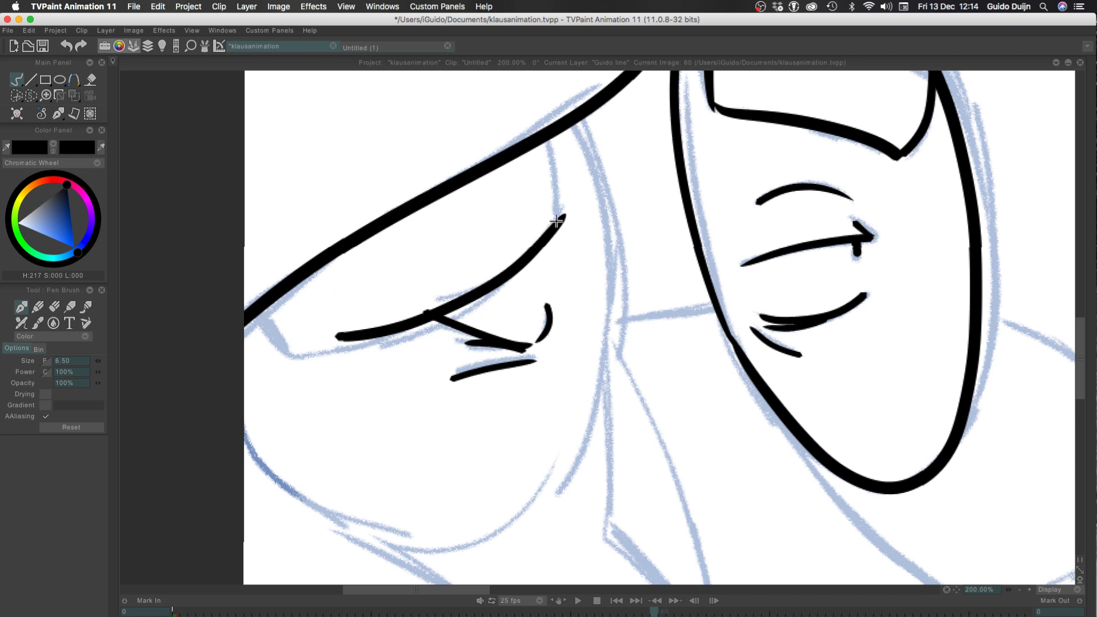
drag(559, 221, 427, 331)
key(ctrl+z)
key(ctrl+z)
mouse_move(564, 212)
mouse_down()
mouse_move(425, 326)
mouse_move(312, 360)
mouse_up()
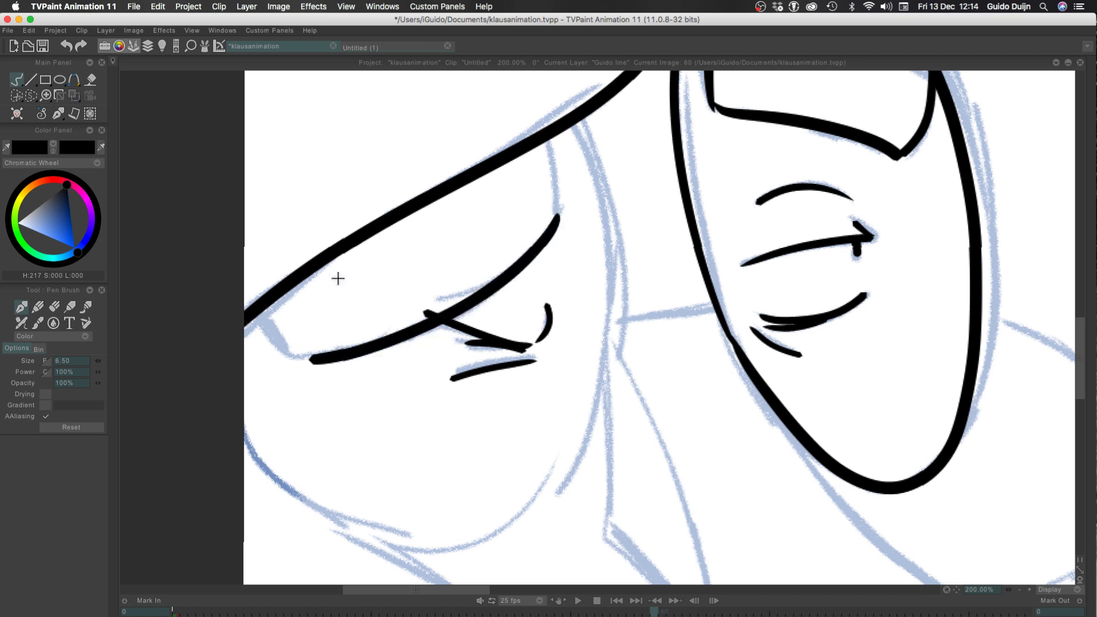
Close the hanging shape by inking its short right side and its rounded left end up to the sloping edge
drag(563, 224, 552, 135)
mouse_move(311, 360)
mouse_down()
mouse_move(245, 308)
mouse_move(292, 360)
mouse_up()
key(ctrl+z)
key(ctrl+z)
drag(257, 311, 294, 360)
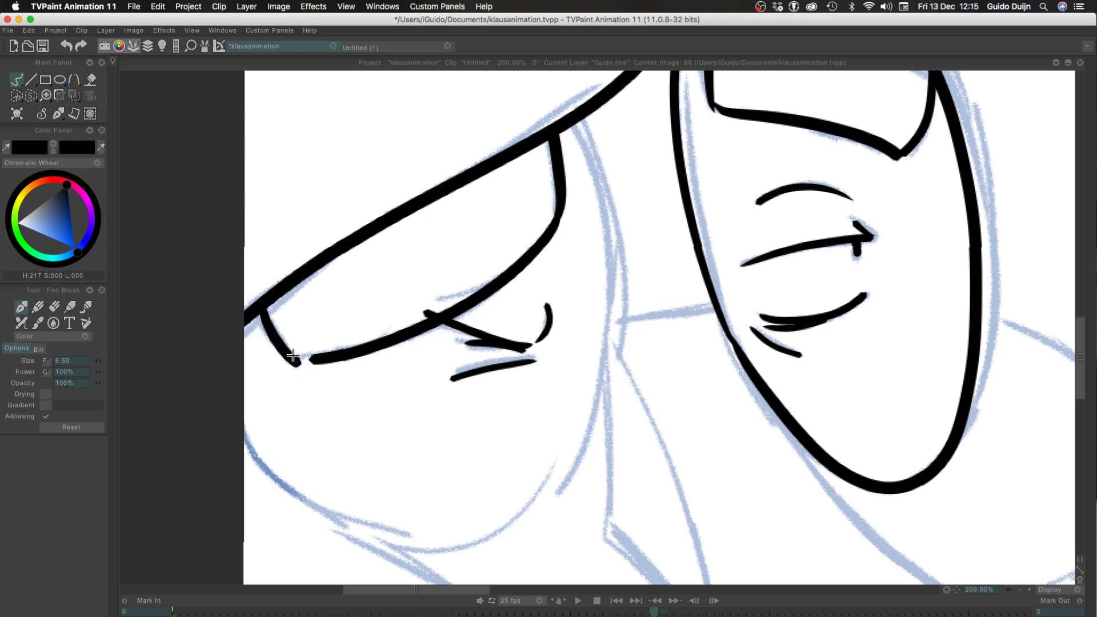
key(ctrl+z)
drag(260, 311, 320, 361)
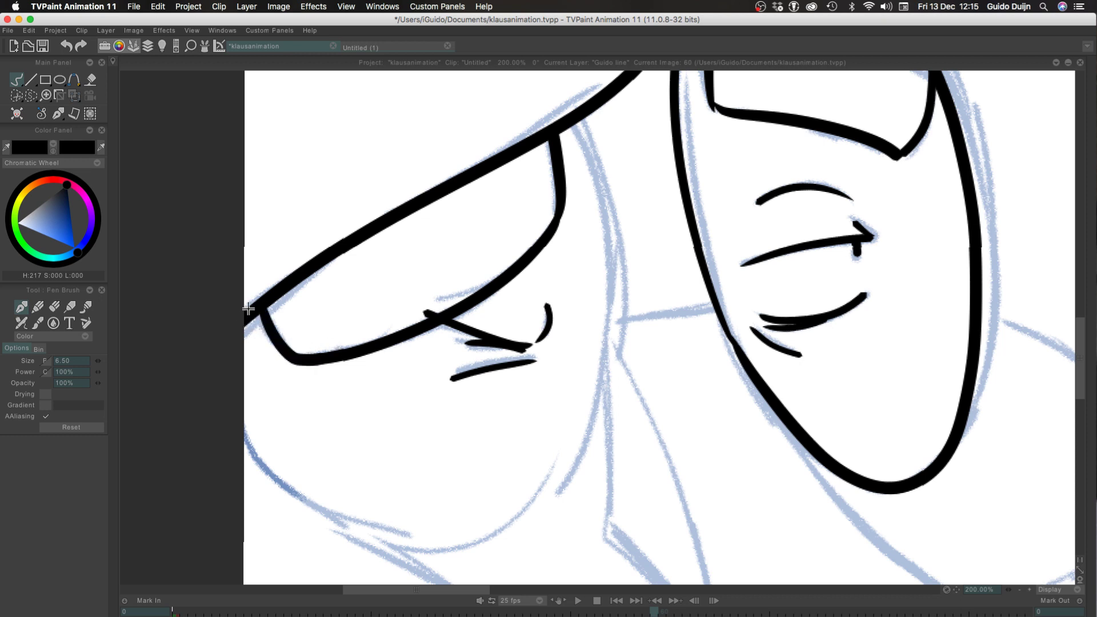
Ink the face outline from the sloping edge down the right side and around the chin to the canvas's left border
drag(578, 119, 522, 502)
key(ctrl+z)
mouse_move(580, 117)
mouse_down()
mouse_move(594, 375)
mouse_move(377, 526)
mouse_up()
drag(245, 428, 400, 529)
key(ctrl+z)
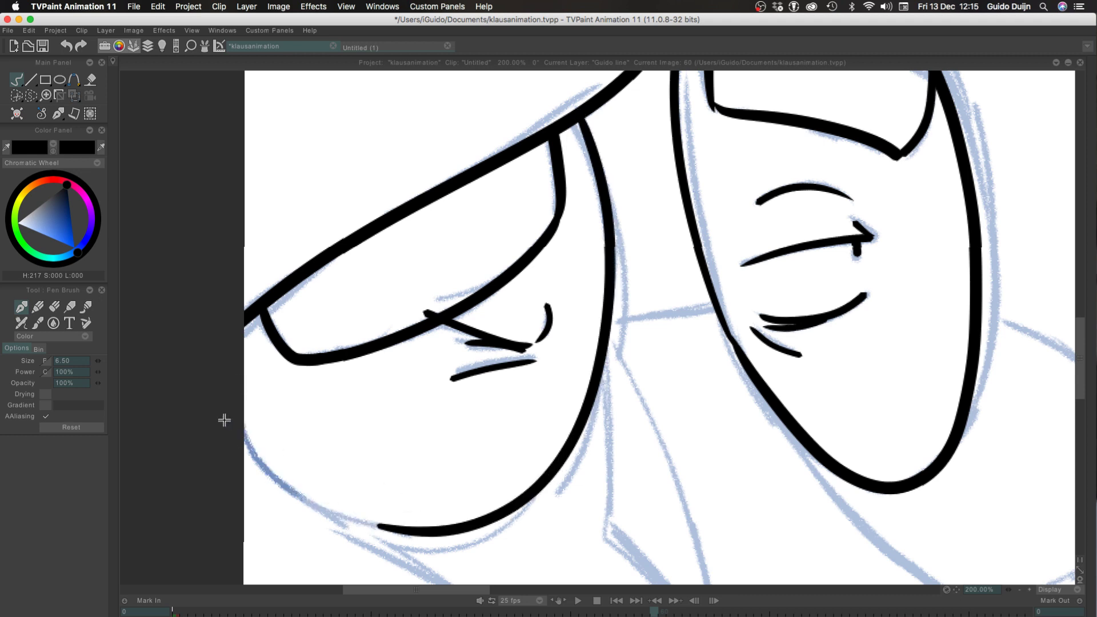
mouse_move(244, 434)
mouse_down()
mouse_move(363, 521)
mouse_move(398, 525)
mouse_up()
key(ctrl+z)
drag(240, 427, 394, 527)
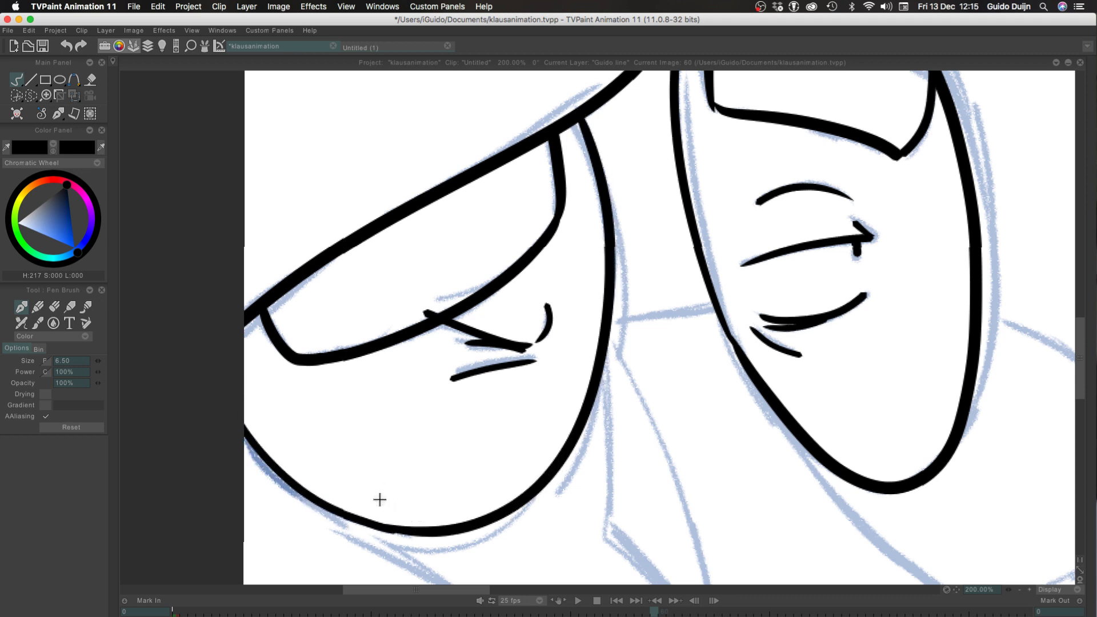
Flip between frame 60 and the frames before it to compare the inked drawings
click(1020, 591)
click(1020, 590)
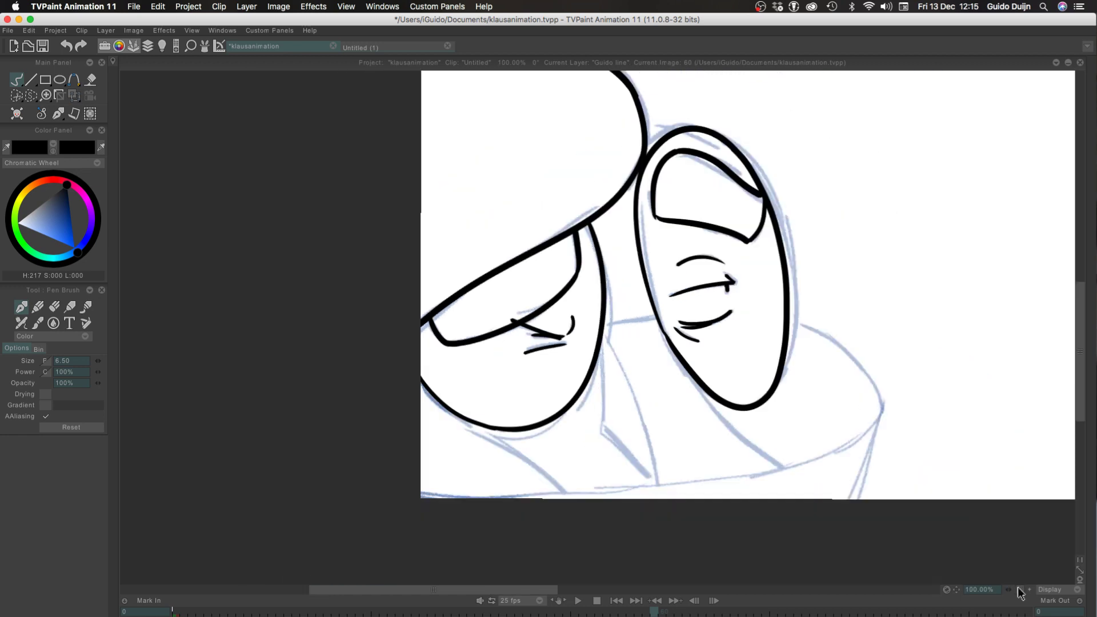
click(1020, 590)
click(1019, 590)
key(l)
key(Left)
key(Right)
key(Left)
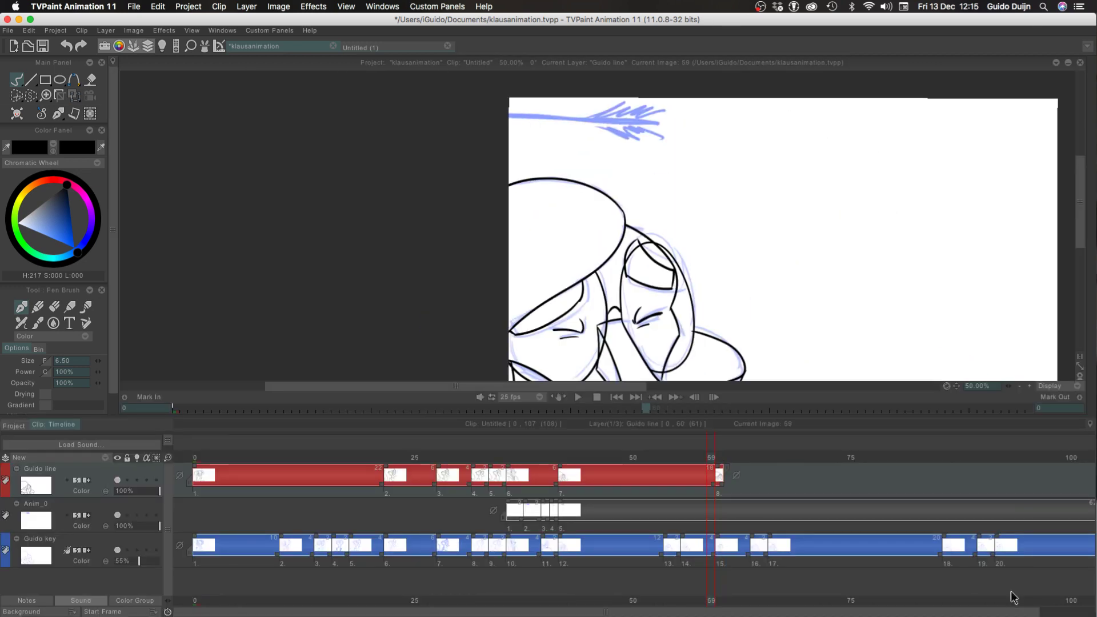
key(Right)
key(Left)
key(Right)
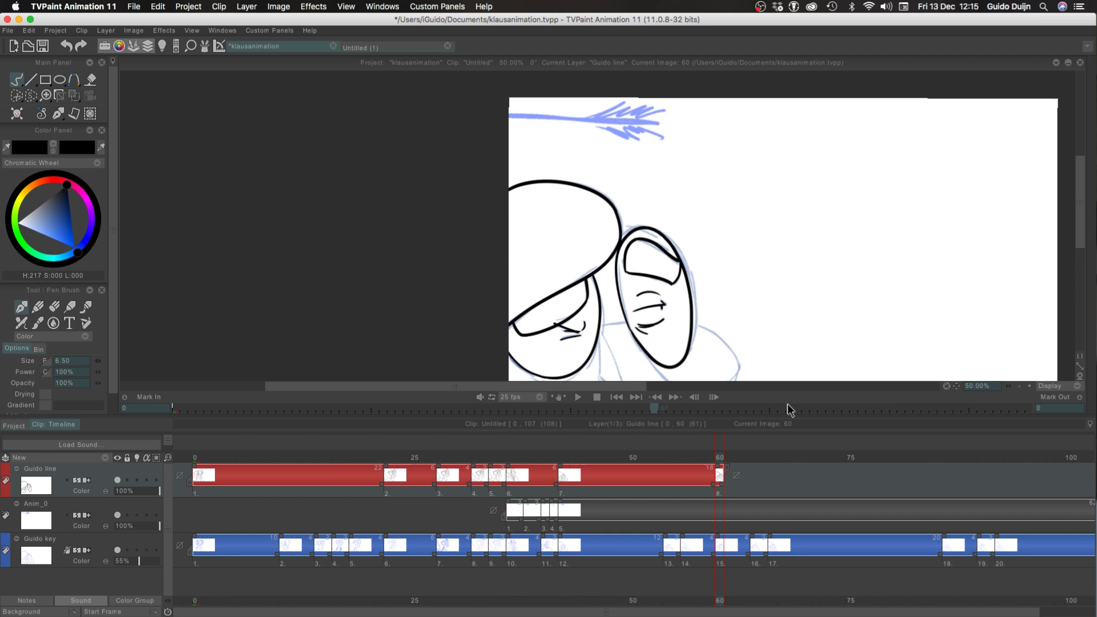
click(1020, 388)
key(Left)
key(Left)
key(Left)
key(Left)
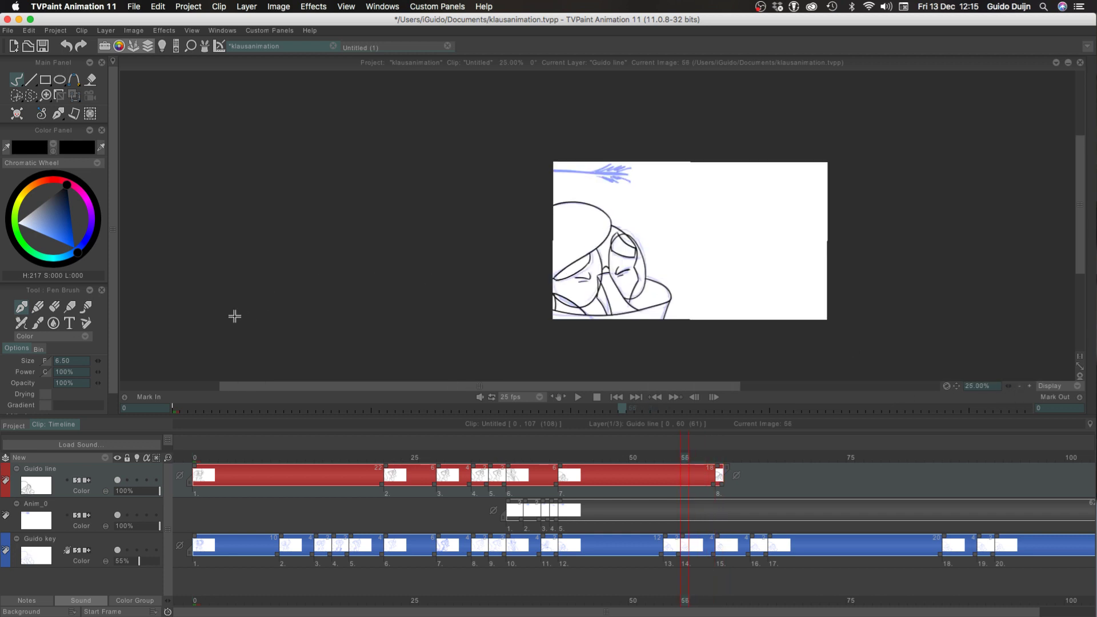
key(Right)
key(Right)
key(Right)
key(Right)
key(Left)
key(Right)
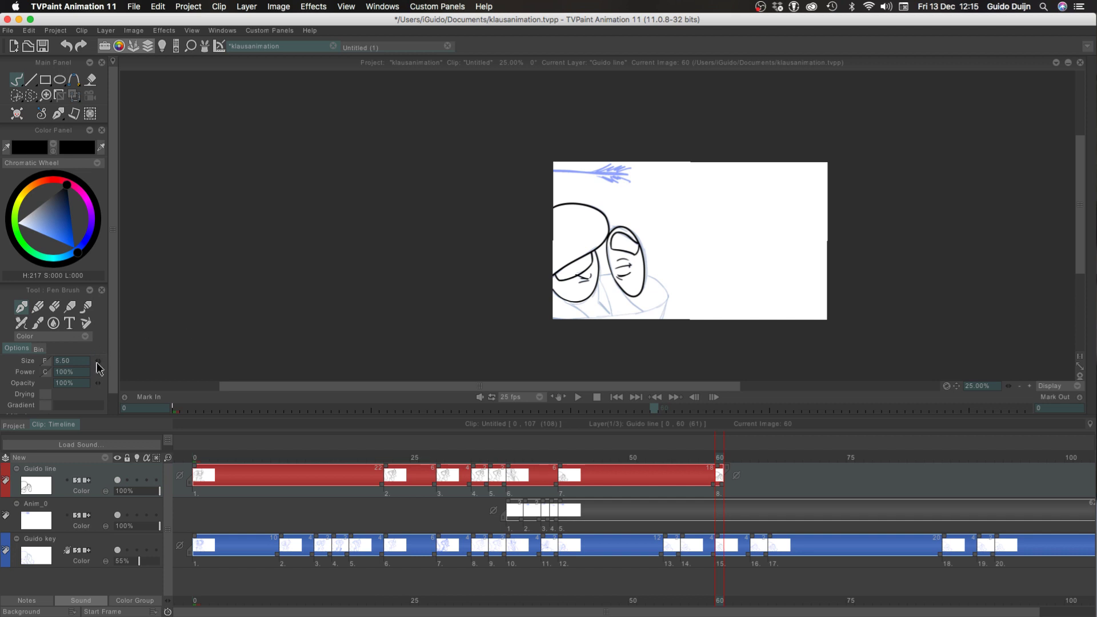
With the pen size at 5.50, ink the short line joining the face to the upright oval
key(Tab)
click(1029, 591)
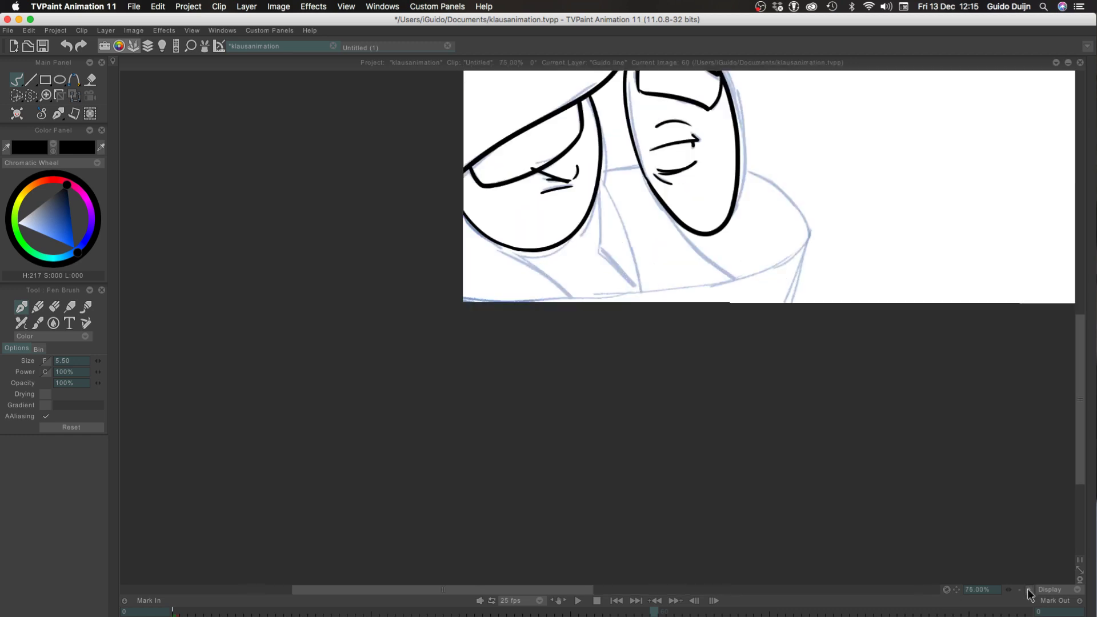
drag(641, 165, 603, 169)
key(super+z)
Ink the large curve from the upright oval's right side around and back along the lower rim to the canvas's left border
key(super+z)
key(super+z)
mouse_move(738, 172)
mouse_down()
mouse_move(798, 205)
mouse_move(802, 267)
mouse_move(811, 236)
mouse_move(478, 301)
mouse_up()
key(super+z)
key(super+z)
key(super+z)
mouse_move(737, 166)
mouse_down()
mouse_move(798, 208)
mouse_move(522, 311)
mouse_up()
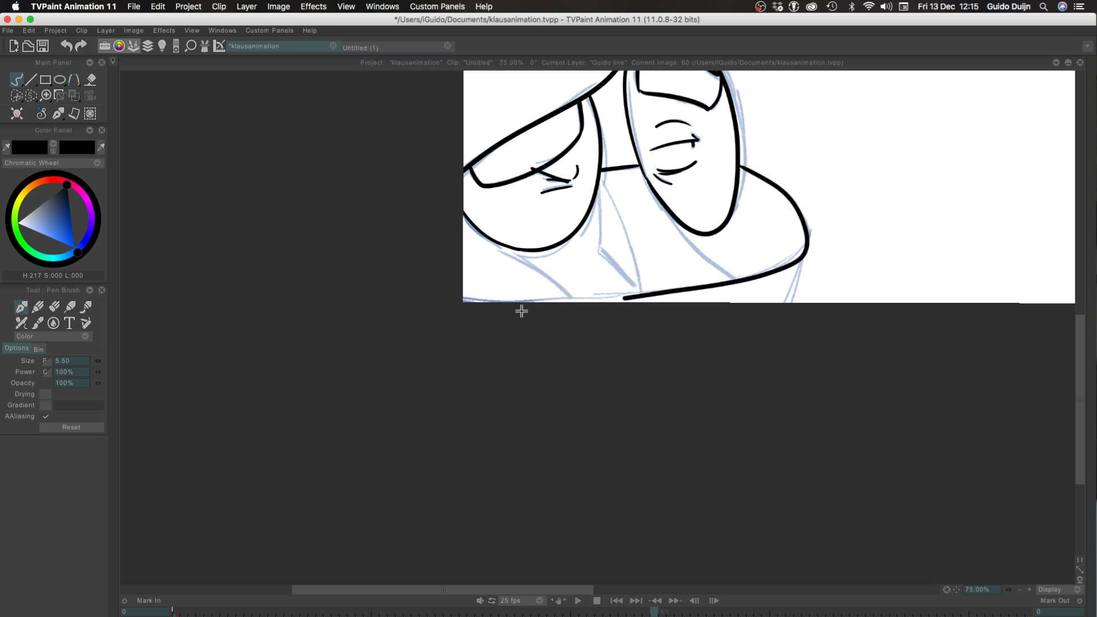
key(super+z)
mouse_move(739, 168)
mouse_down()
mouse_move(790, 252)
mouse_move(372, 304)
mouse_up()
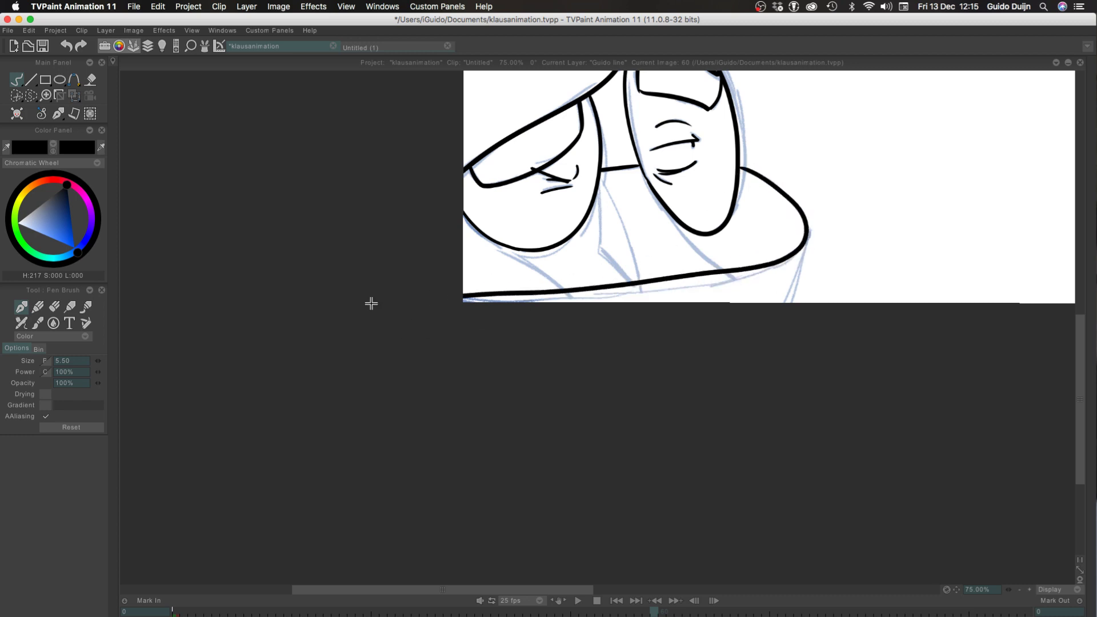
key(super+z)
mouse_move(741, 167)
mouse_down()
mouse_move(705, 280)
mouse_move(372, 304)
mouse_up()
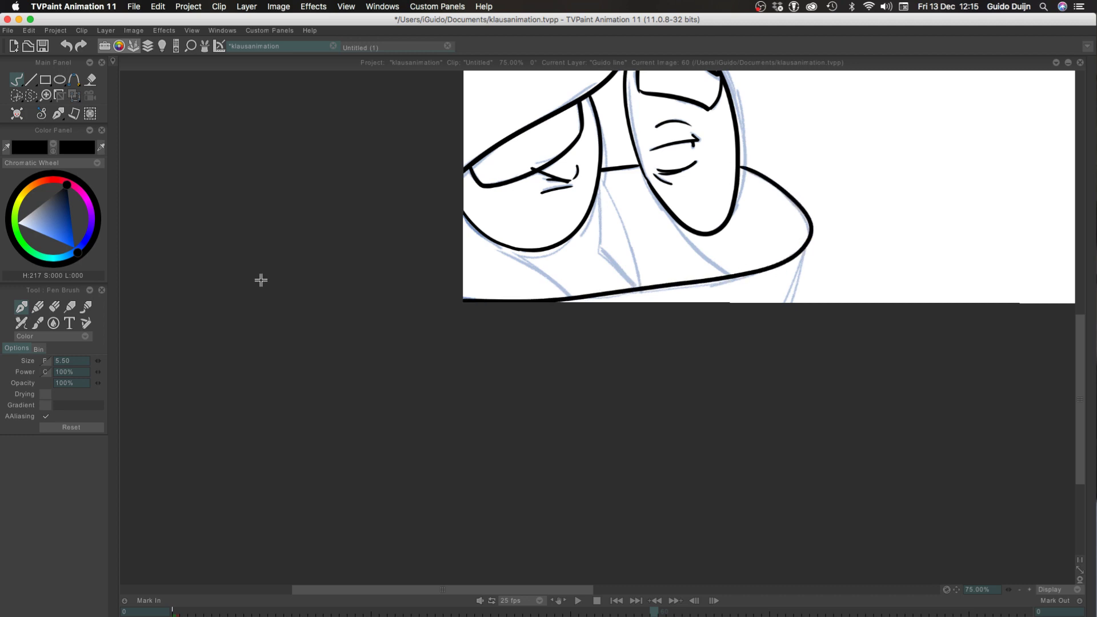
Ink the side edge descending from the rim's right end and the curved line below the face running to the left border
drag(811, 232, 790, 302)
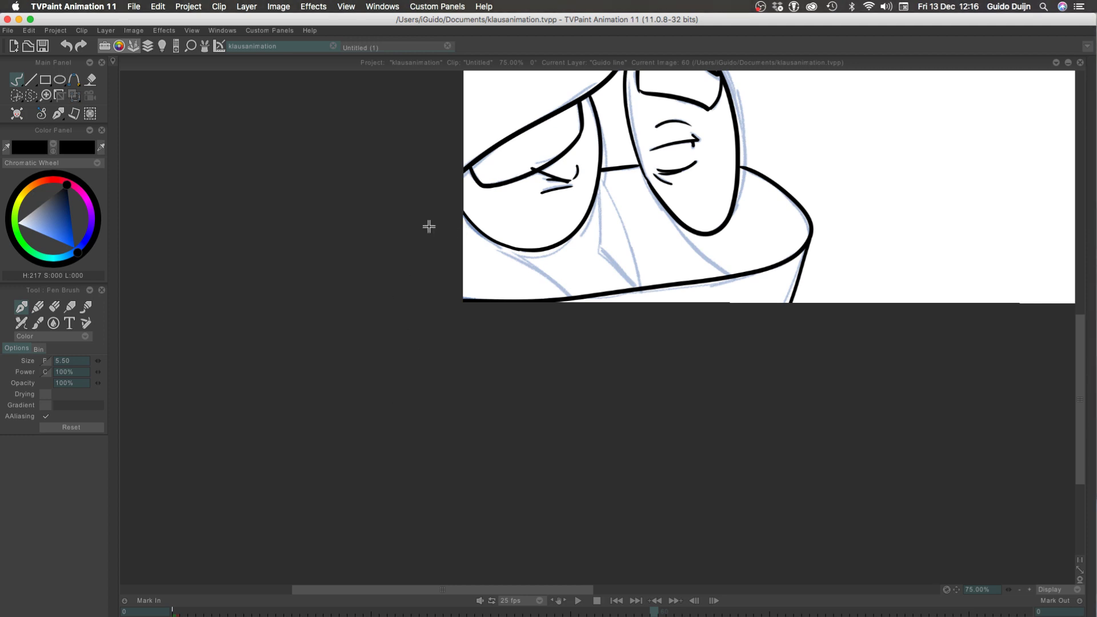
drag(566, 296, 374, 220)
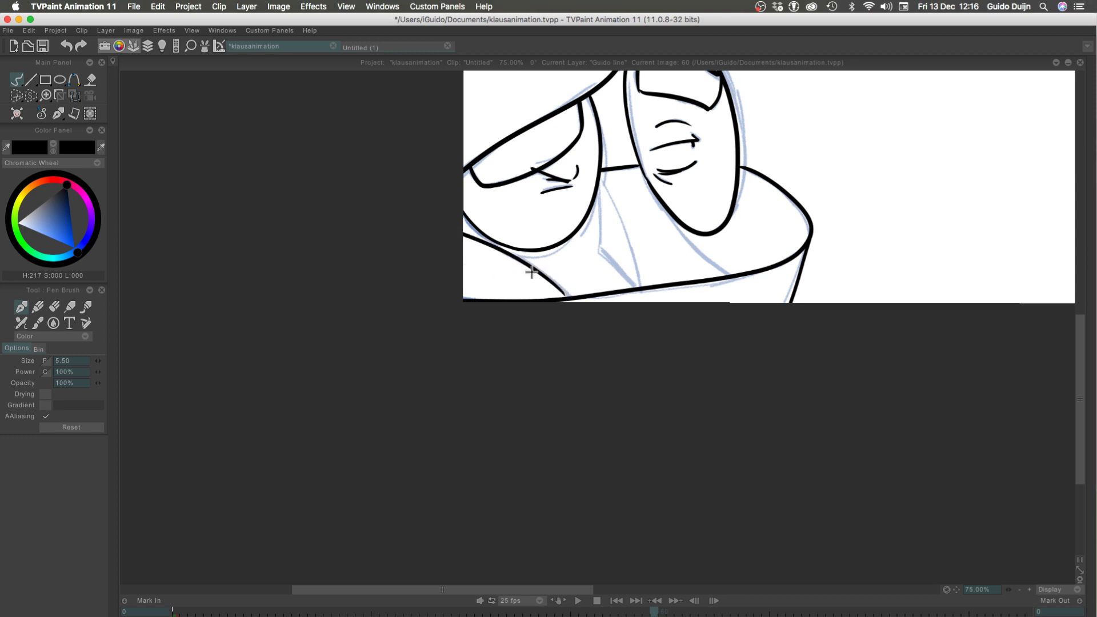
key(super+z)
drag(569, 298, 381, 228)
key(super+z)
drag(567, 297, 360, 215)
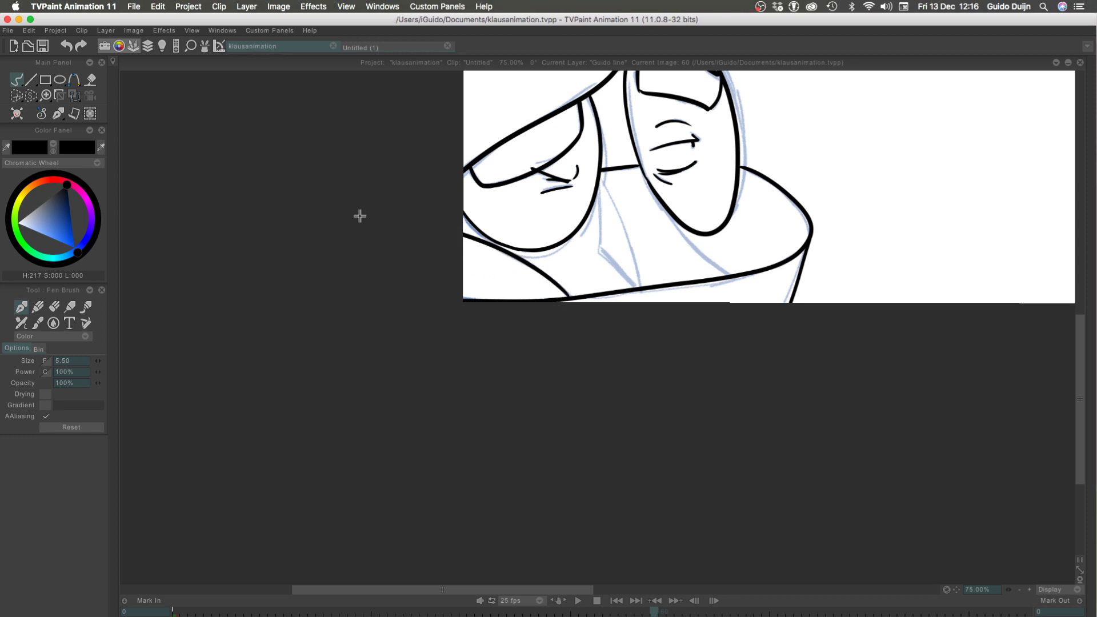
Play the animation from frame 0 to review the inked drawings in motion
click(1019, 589)
key(Tab)
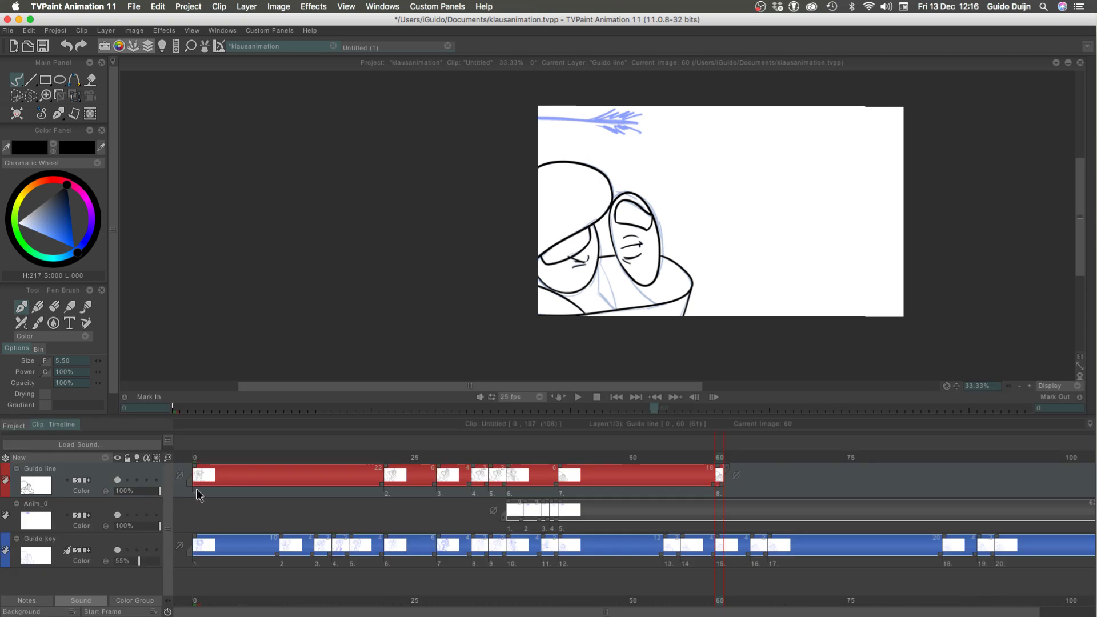
click(191, 457)
click(578, 397)
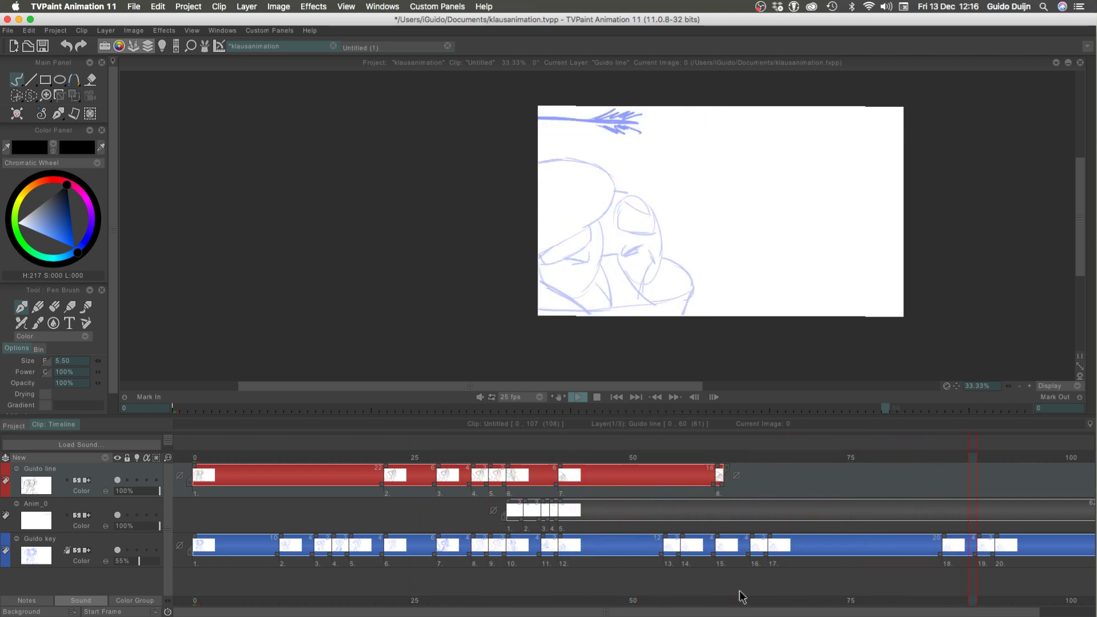
Return to frame 60 and extend the exposure of the Guido line layer's last drawing through frame 63
click(718, 461)
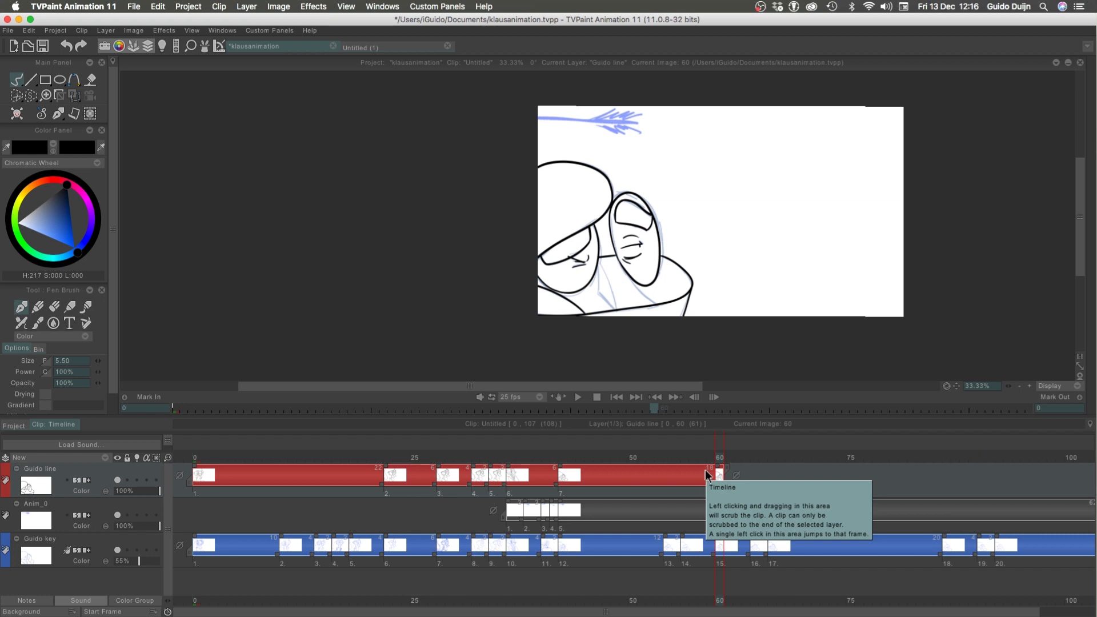
drag(167, 457, 184, 480)
drag(722, 485, 768, 503)
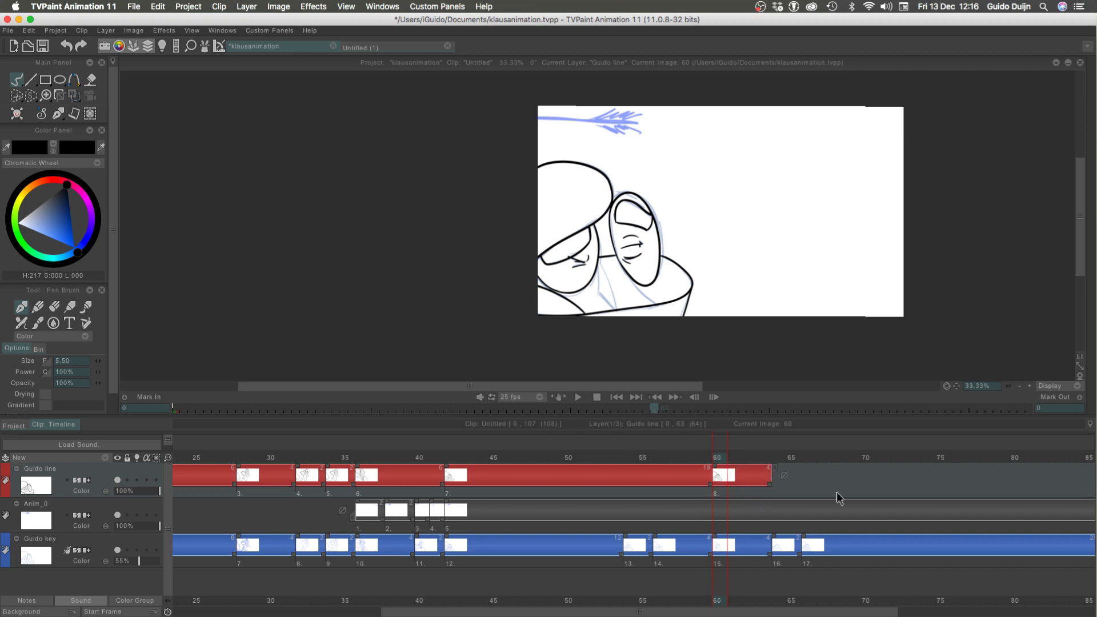
Ink the curved line running from the face's right side down to the lower rim, redrawing it until it meets the rim
click(1029, 386)
click(1029, 385)
click(1029, 385)
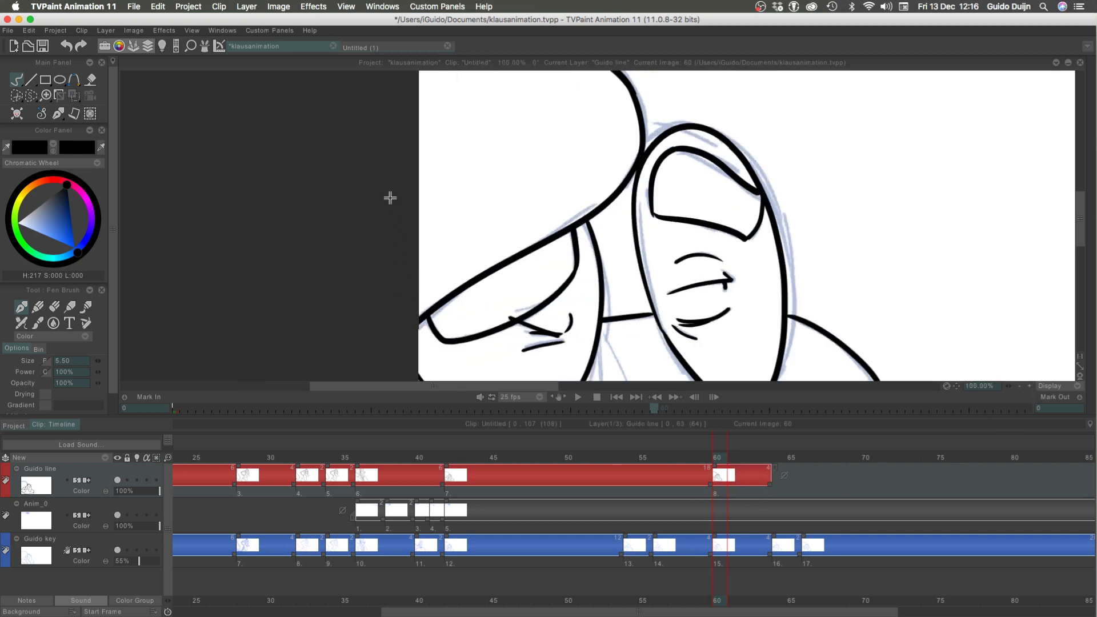
drag(353, 307, 320, 132)
key(Tab)
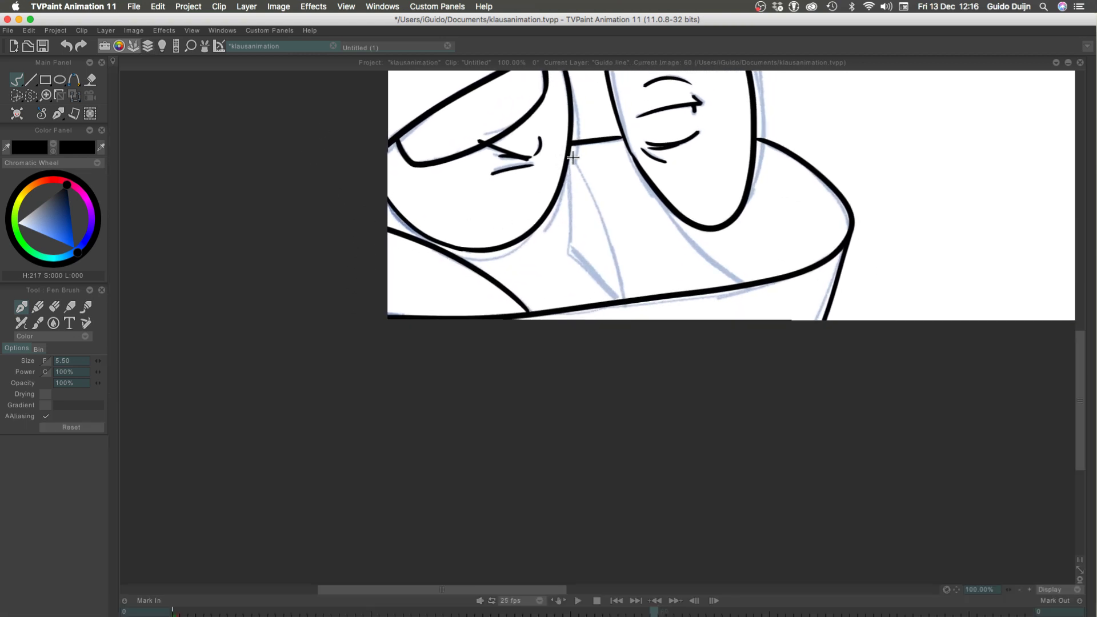
drag(573, 155, 613, 265)
key(super+z)
drag(570, 153, 617, 281)
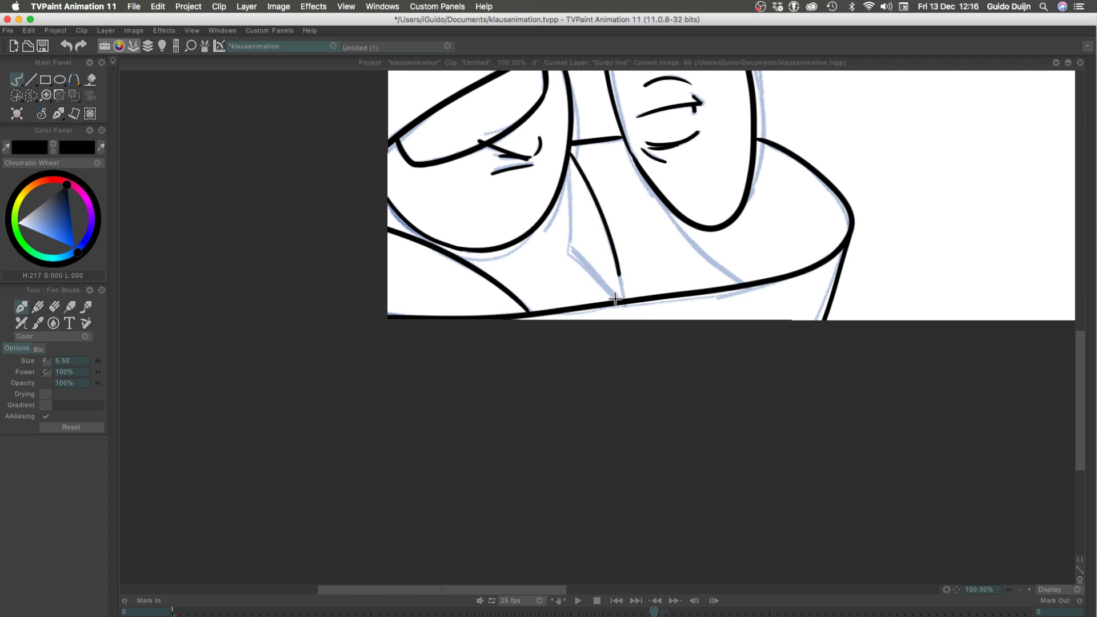
key(super+z)
drag(570, 154, 623, 287)
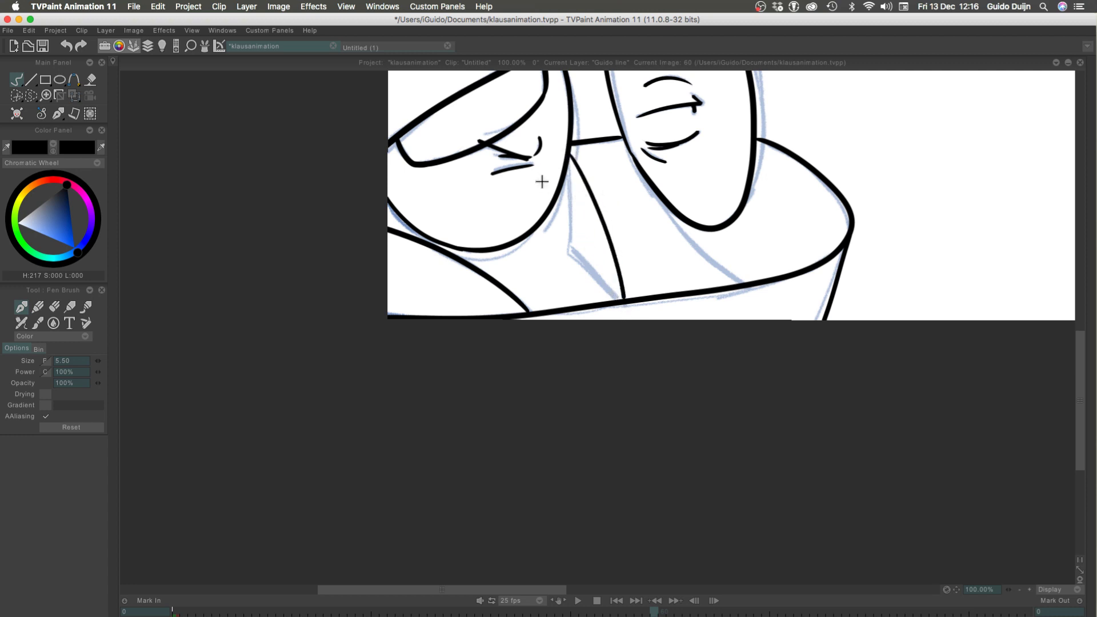
Ink the adjacent inner line straight down from the face, then angled to meet the curved line at the rim
mouse_move(564, 163)
mouse_down()
mouse_move(569, 265)
mouse_move(564, 253)
mouse_move(615, 297)
mouse_up()
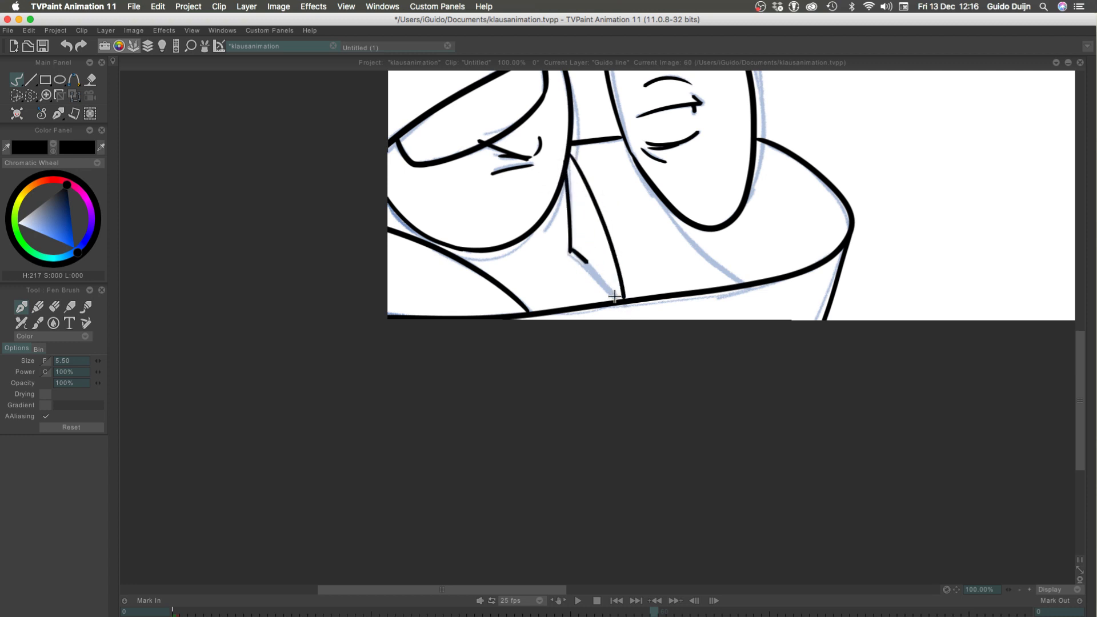
key(super+z)
drag(571, 251, 613, 296)
key(super+z)
drag(570, 252, 617, 298)
key(super+z)
drag(570, 252, 616, 298)
key(super+z)
drag(570, 252, 617, 300)
key(super+z)
drag(570, 251, 620, 298)
Ink the diagonal line from the upright oval's lower left side down to the rim
mouse_move(627, 156)
mouse_down()
mouse_move(708, 253)
mouse_move(742, 275)
mouse_up()
key(super+z)
mouse_move(628, 150)
mouse_down()
mouse_move(663, 208)
mouse_move(743, 277)
mouse_up()
key(super+z)
mouse_move(627, 150)
mouse_down()
mouse_move(682, 230)
mouse_move(757, 281)
mouse_up()
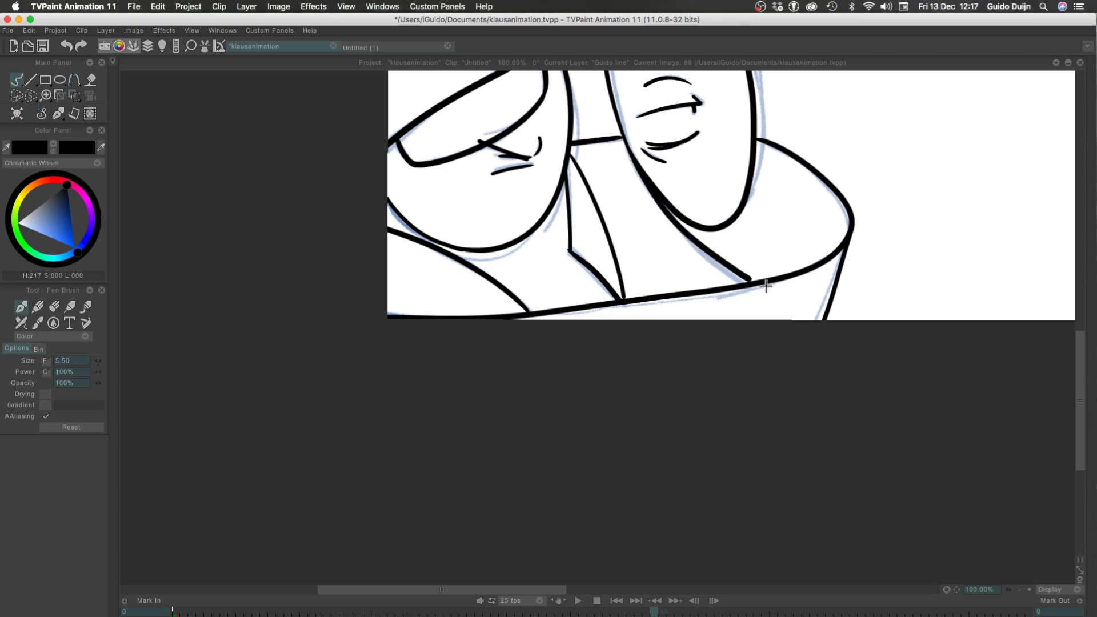
Go to frame 40 in the timeline to view its drawing
key(Tab)
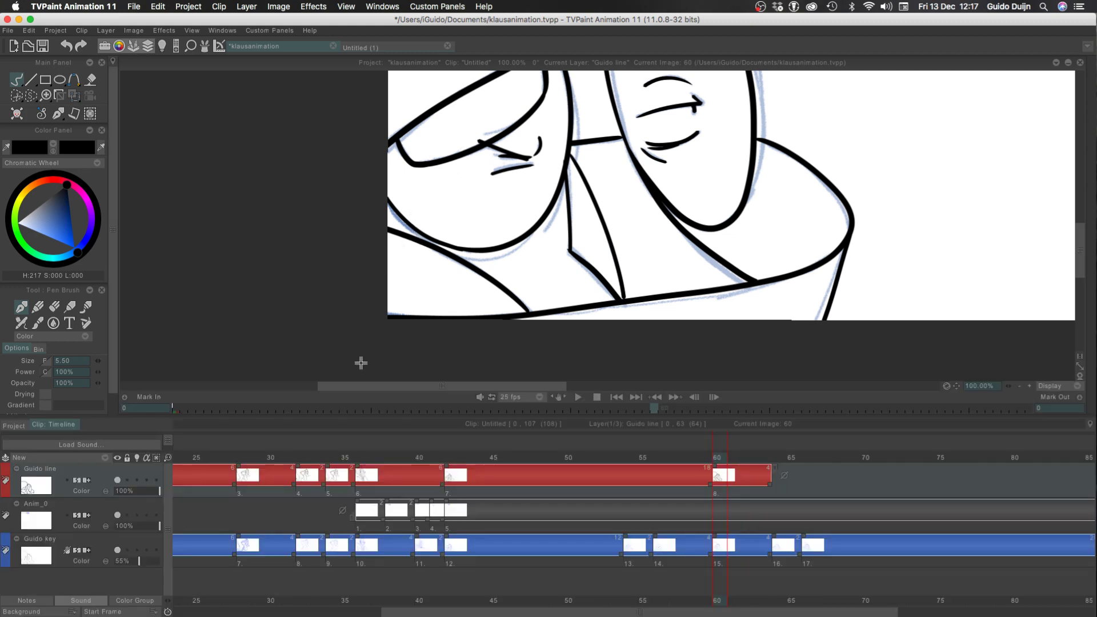
click(423, 460)
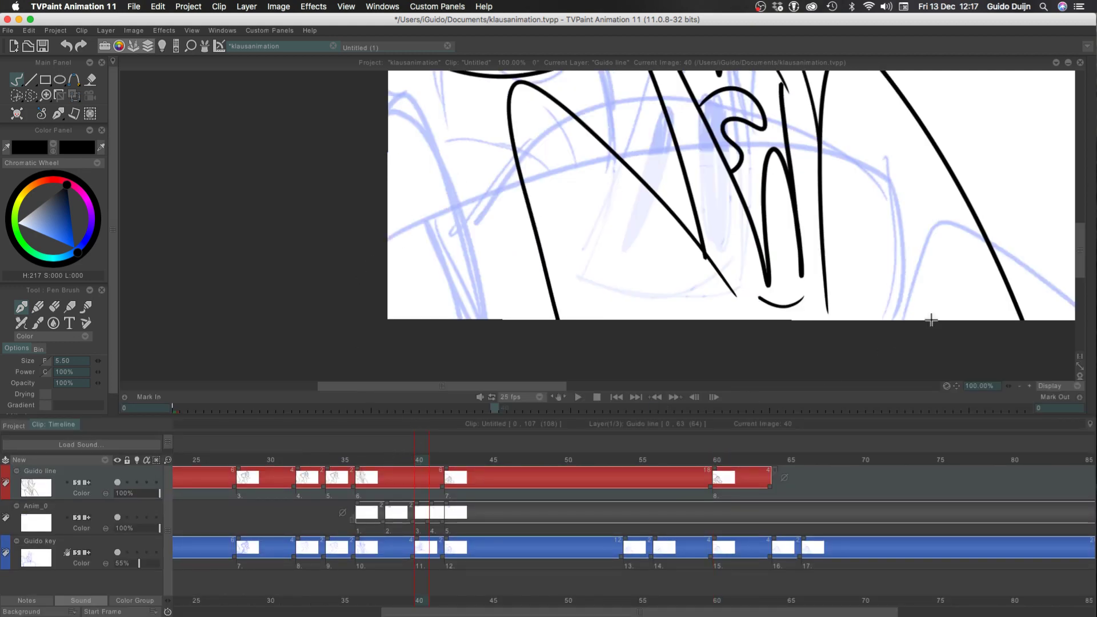
drag(1082, 253, 1082, 178)
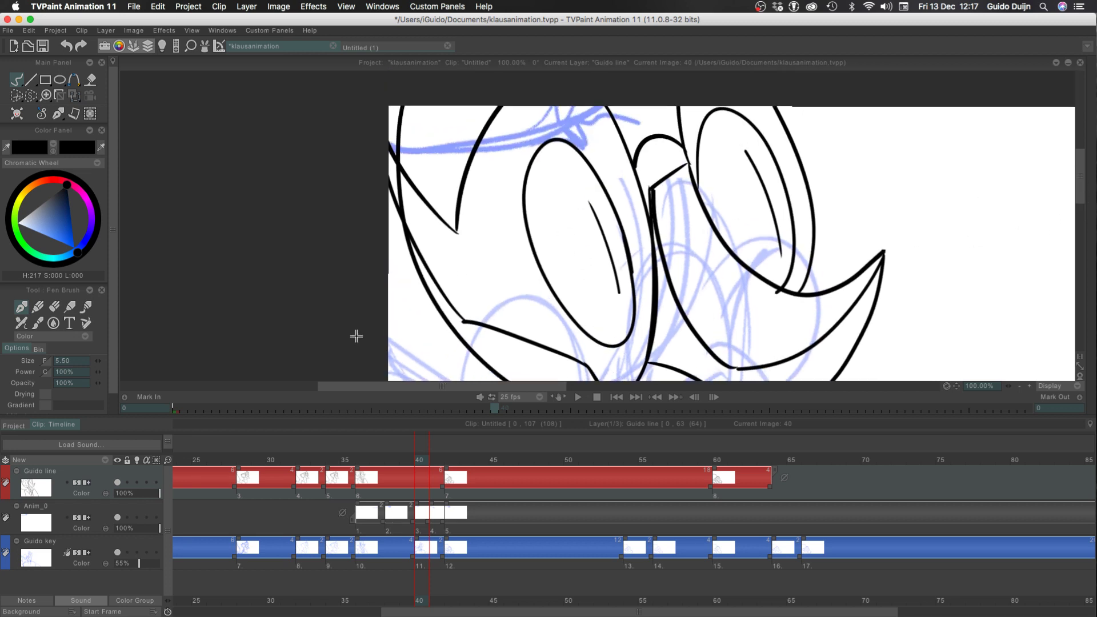
drag(570, 135, 494, 199)
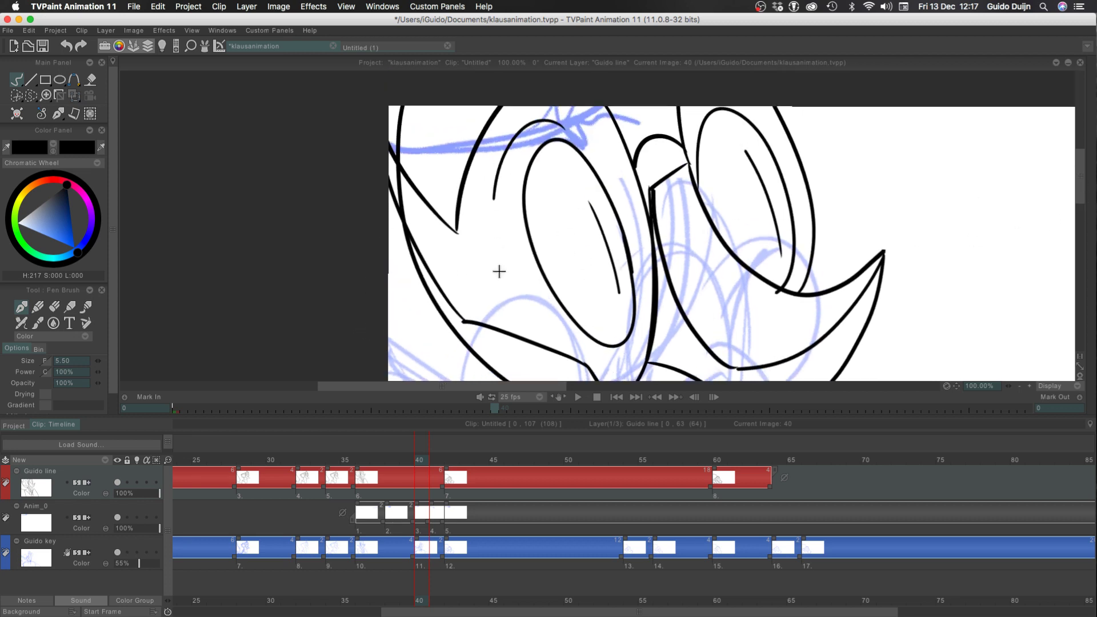
key(super+z)
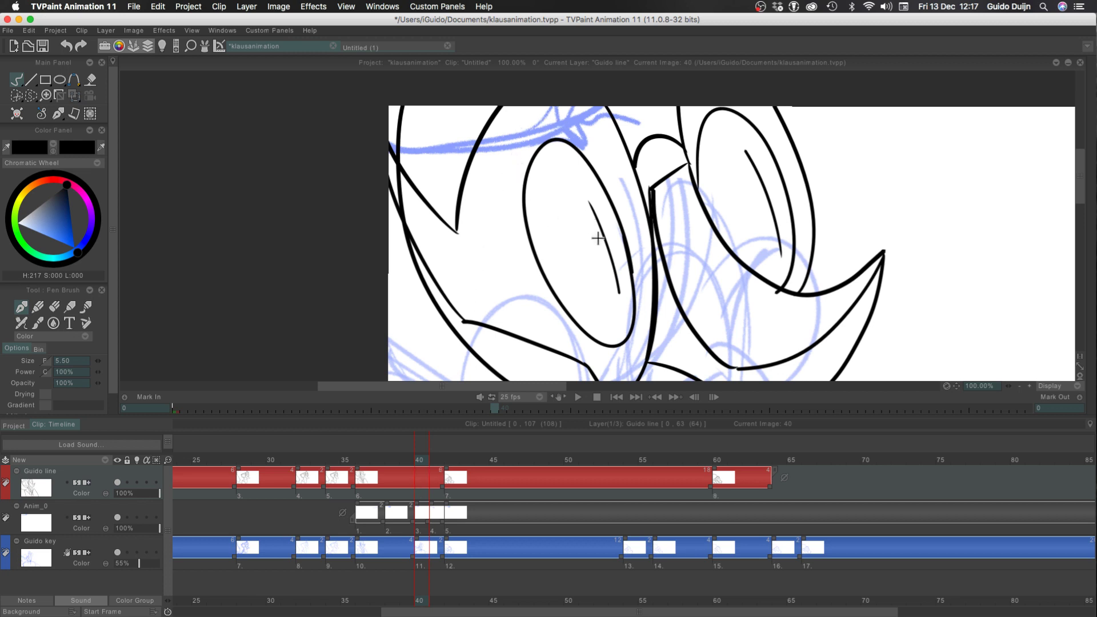
mouse_move(573, 228)
mouse_down()
mouse_move(560, 263)
mouse_move(572, 227)
mouse_up()
drag(745, 190, 750, 221)
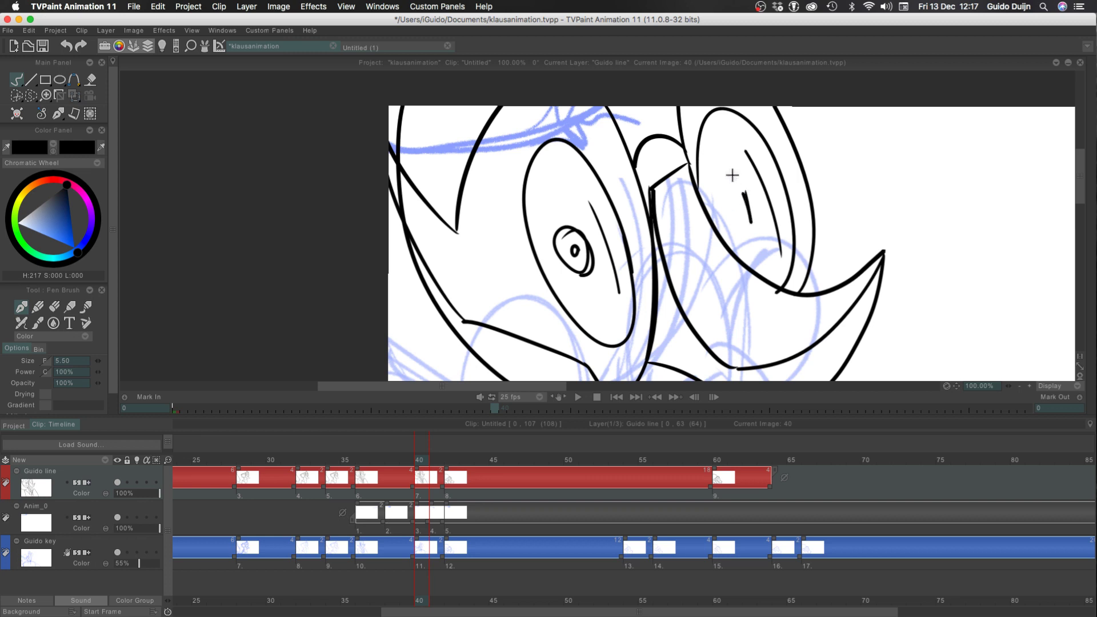
key(super+z)
key(super+z)
key(super+z)
key(super+z)
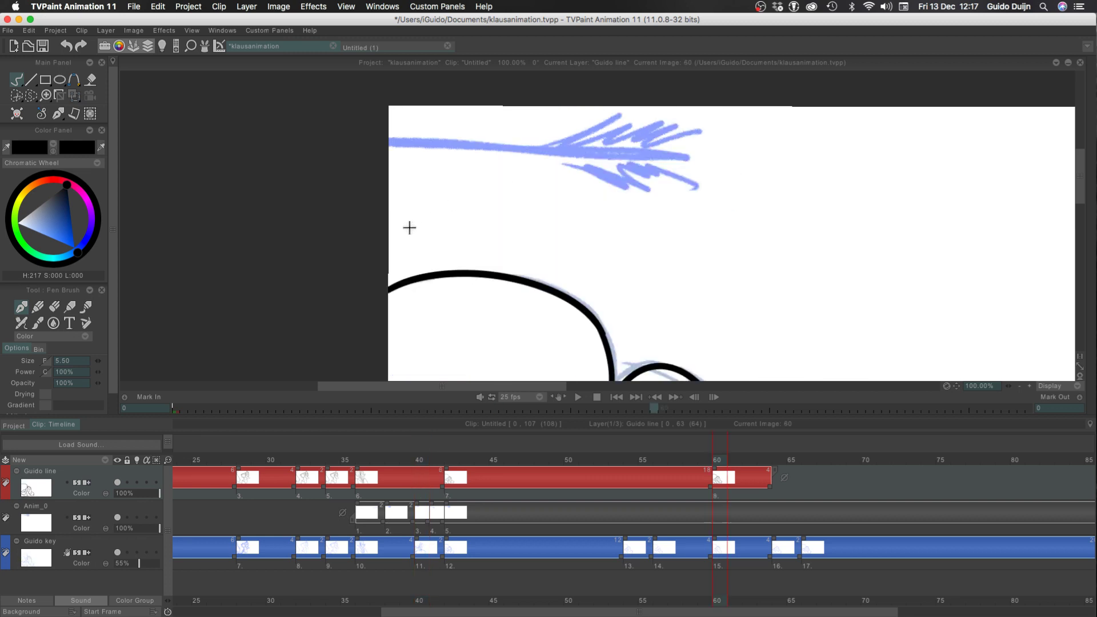
Step through the frames around frame 60 to examine the inked drawing in the whole picture
click(1019, 385)
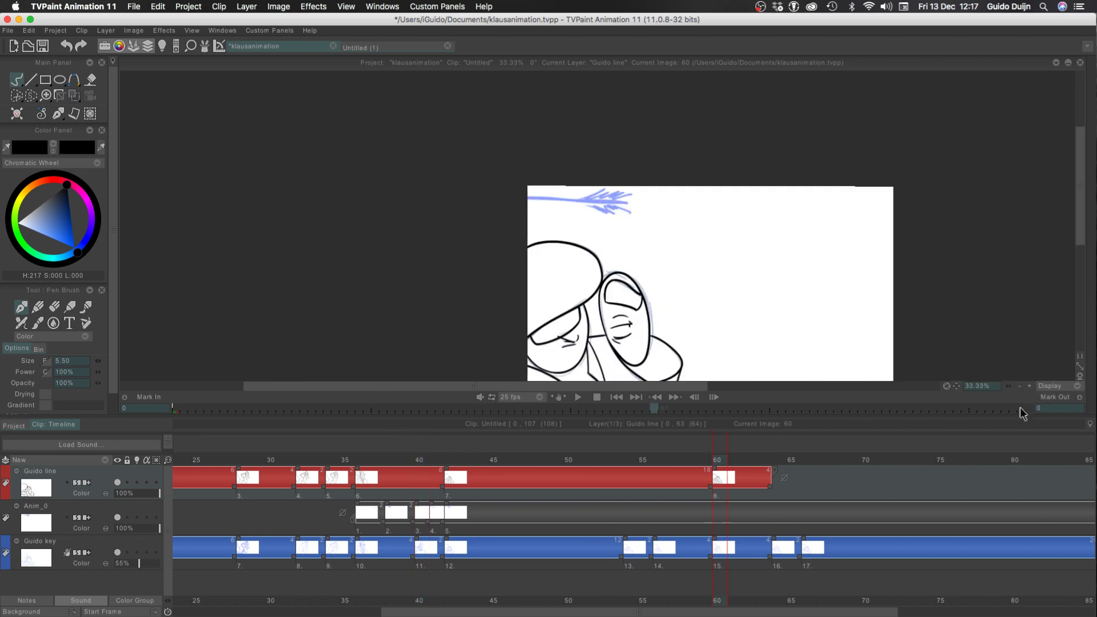
key(Right)
key(Right)
key(Right)
key(Right)
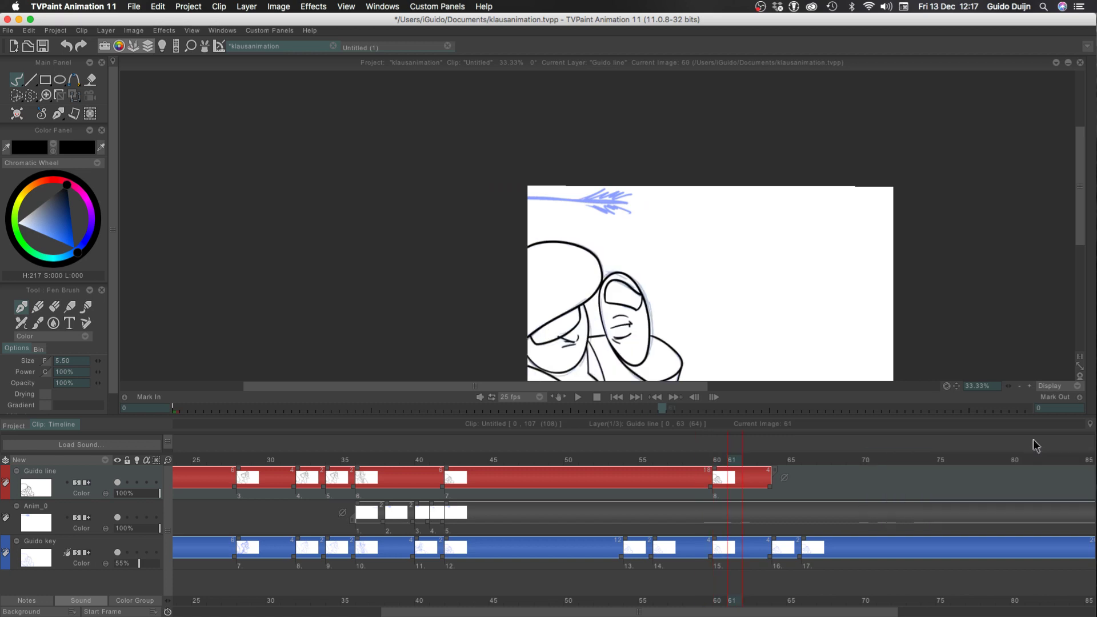
key(Left)
key(Left)
key(Left)
key(Left)
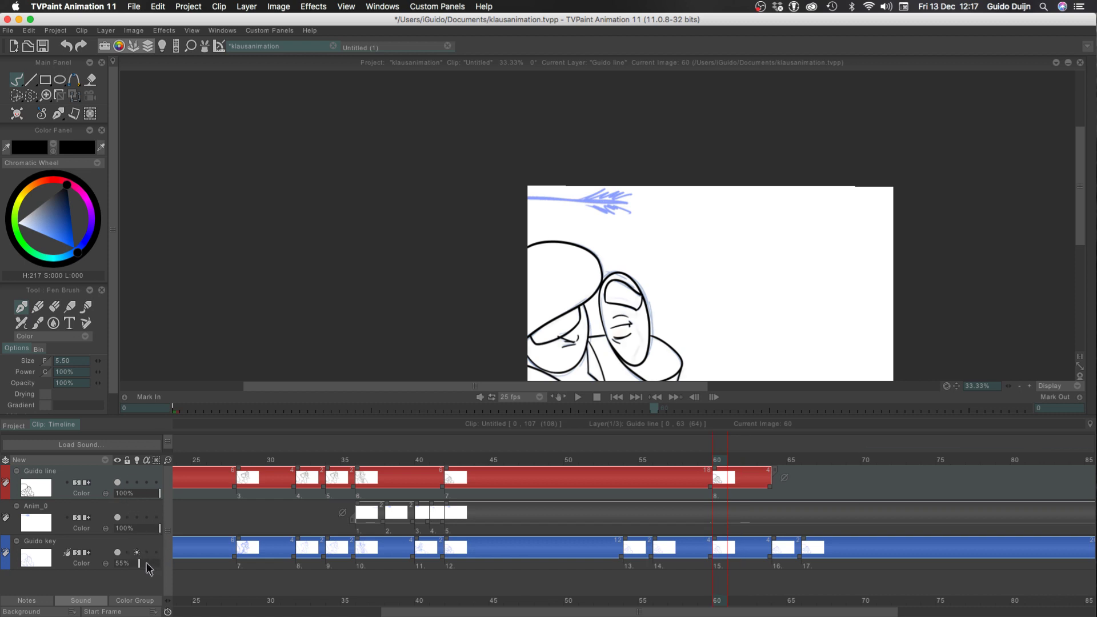
Set the Guido key layer's opacity to 66% and add the second previous drawing to the light table
drag(147, 564, 144, 566)
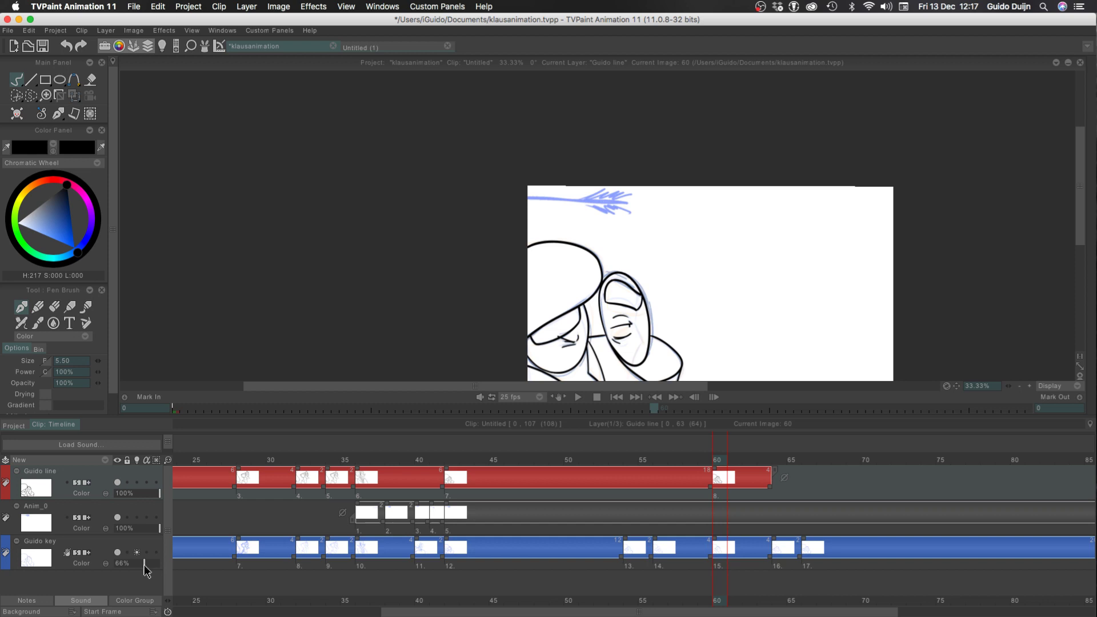
click(163, 46)
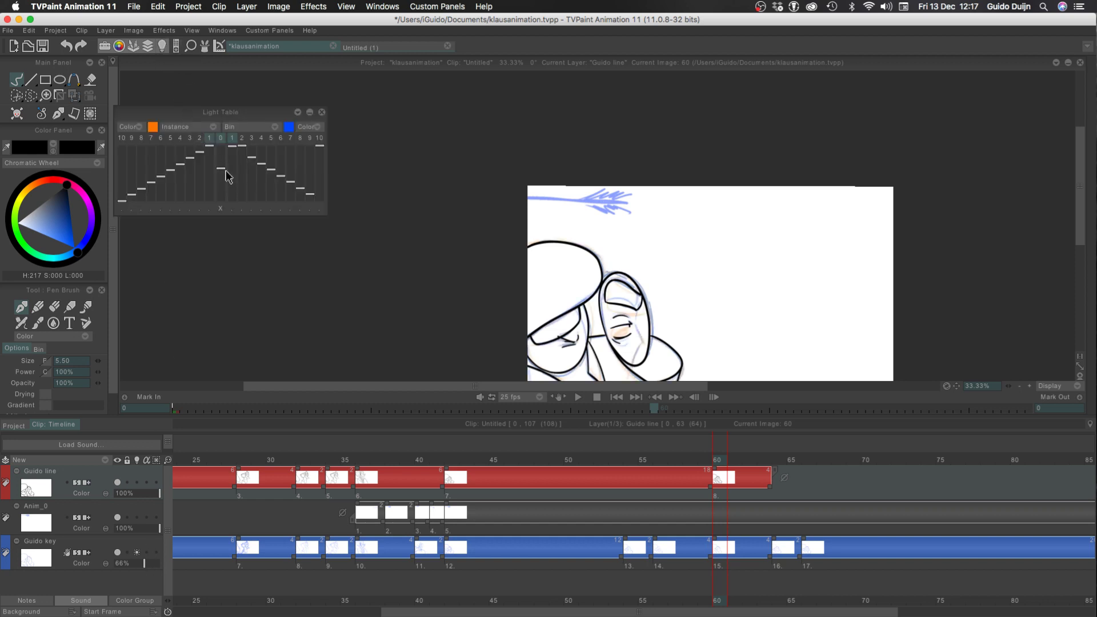
click(198, 139)
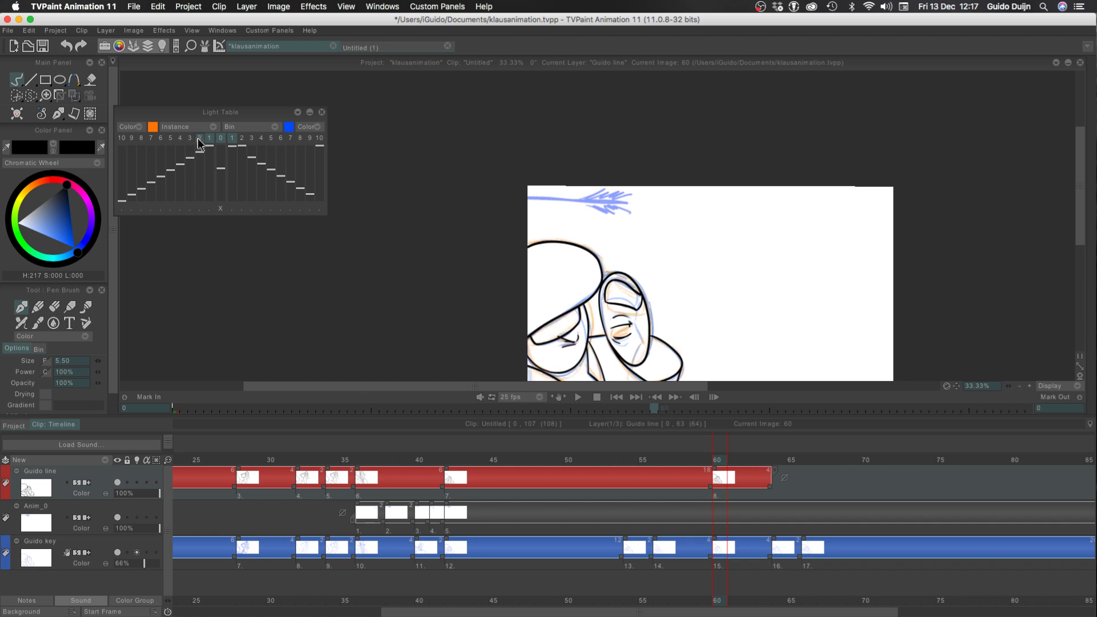
click(322, 113)
key(Tab)
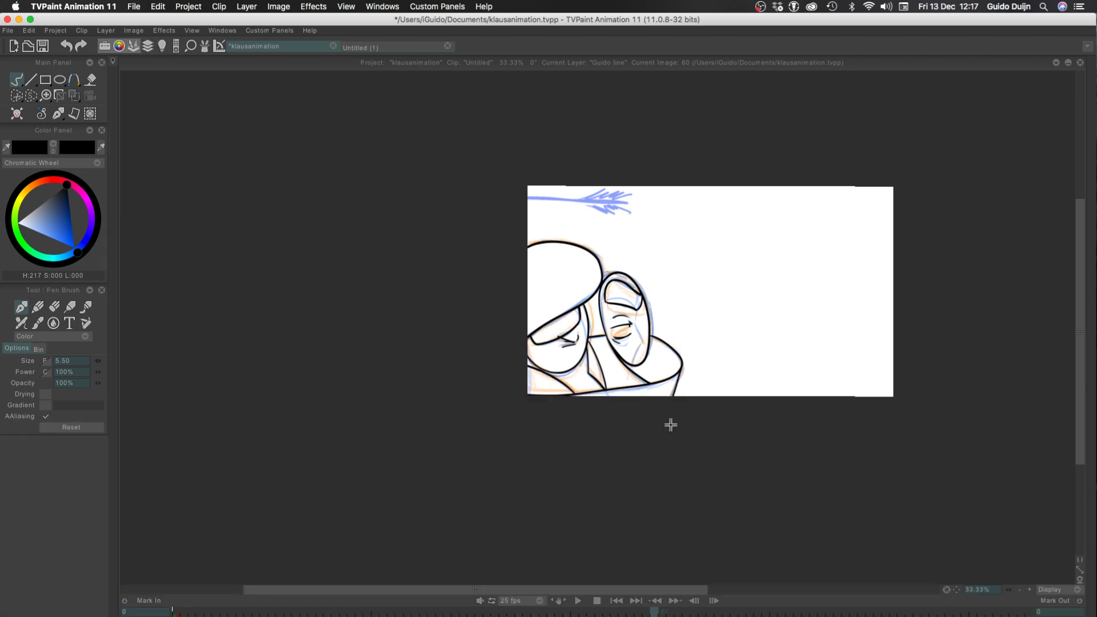
Ink the short line running down from the lower right corner of the eyelid shape inside the upright oval on frame 60
click(1030, 591)
click(1029, 590)
click(1030, 590)
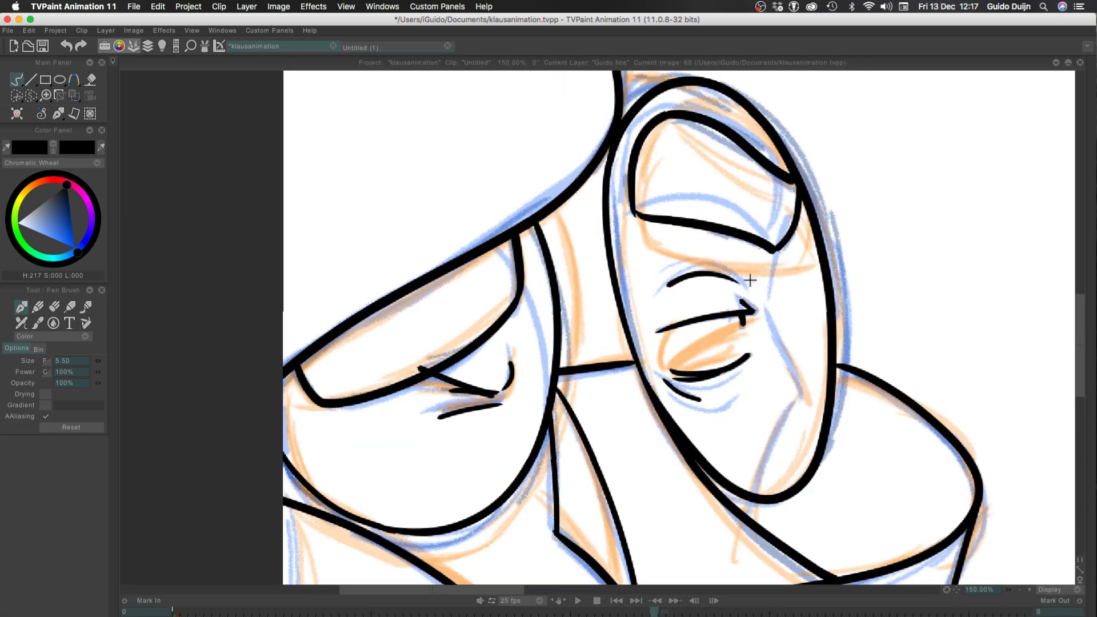
drag(779, 251, 765, 346)
key(super+z)
key(super+z)
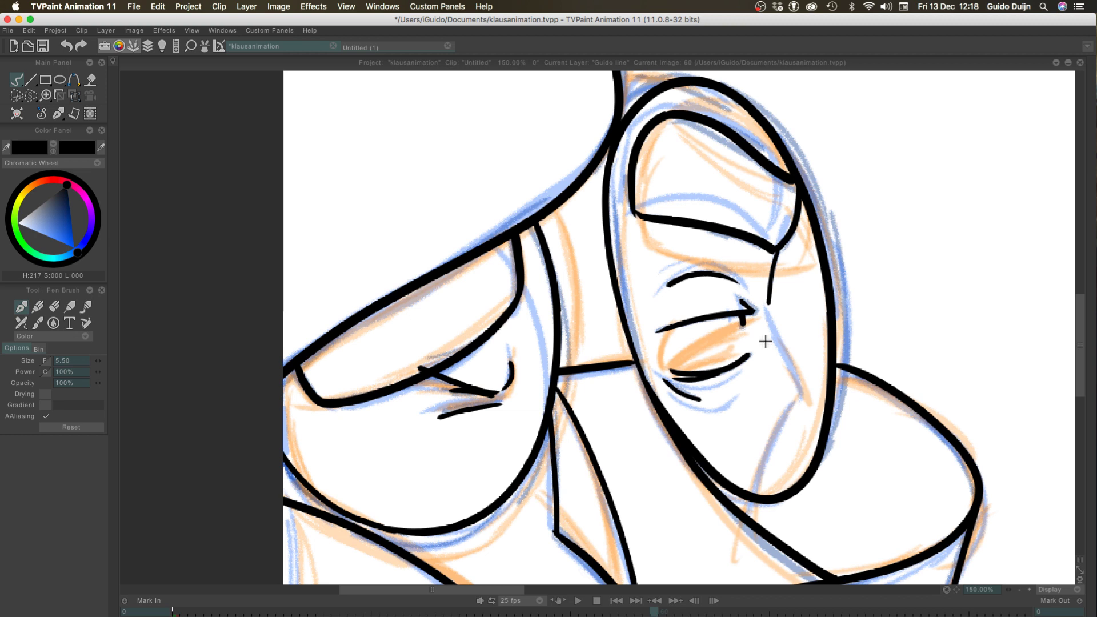
Continue the line inside the upright oval, angling outward and then back in and down across the oval's lower rim
drag(768, 302, 806, 380)
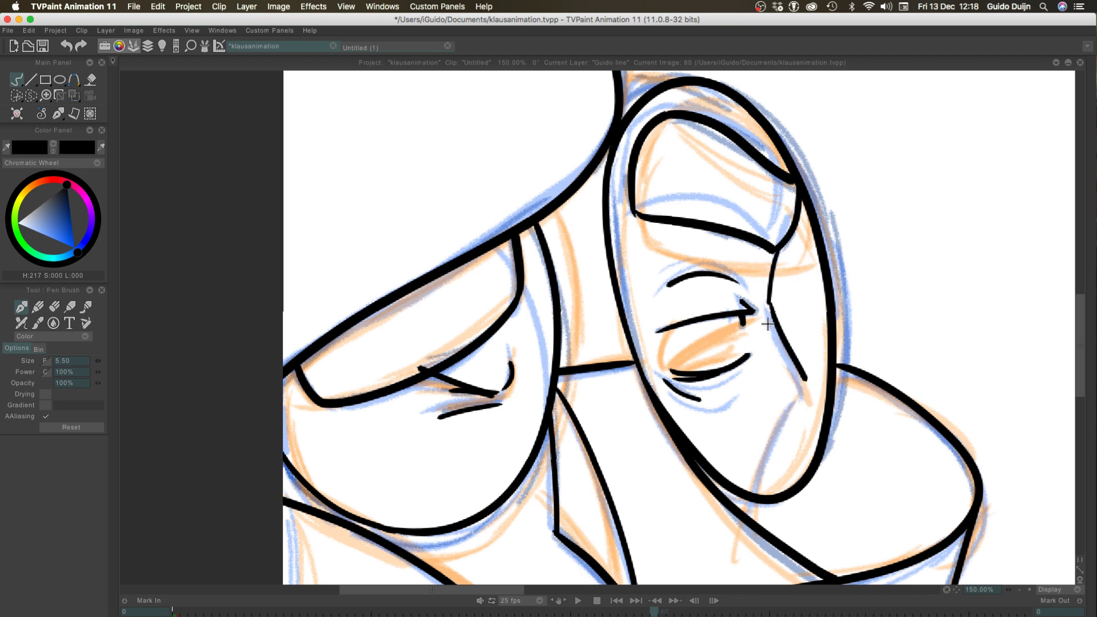
key(super+z)
mouse_move(769, 302)
mouse_down()
mouse_move(807, 394)
mouse_move(799, 386)
mouse_move(747, 517)
mouse_up()
key(super+z)
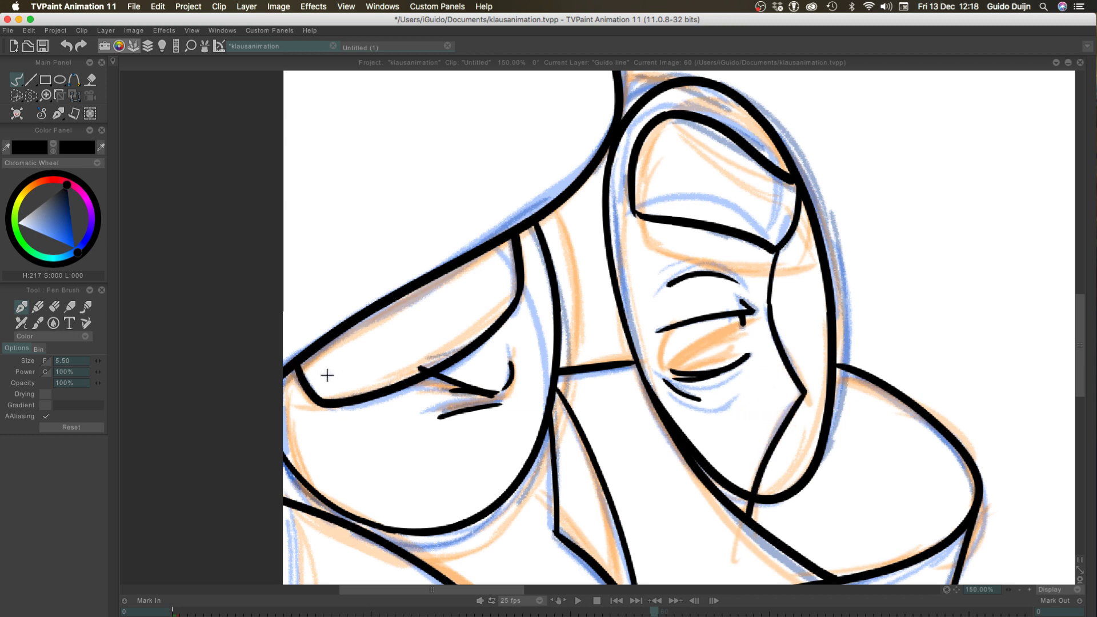
Try to ink the short line joining the large rounded shape's right edge to the top of the upright oval
click(1019, 589)
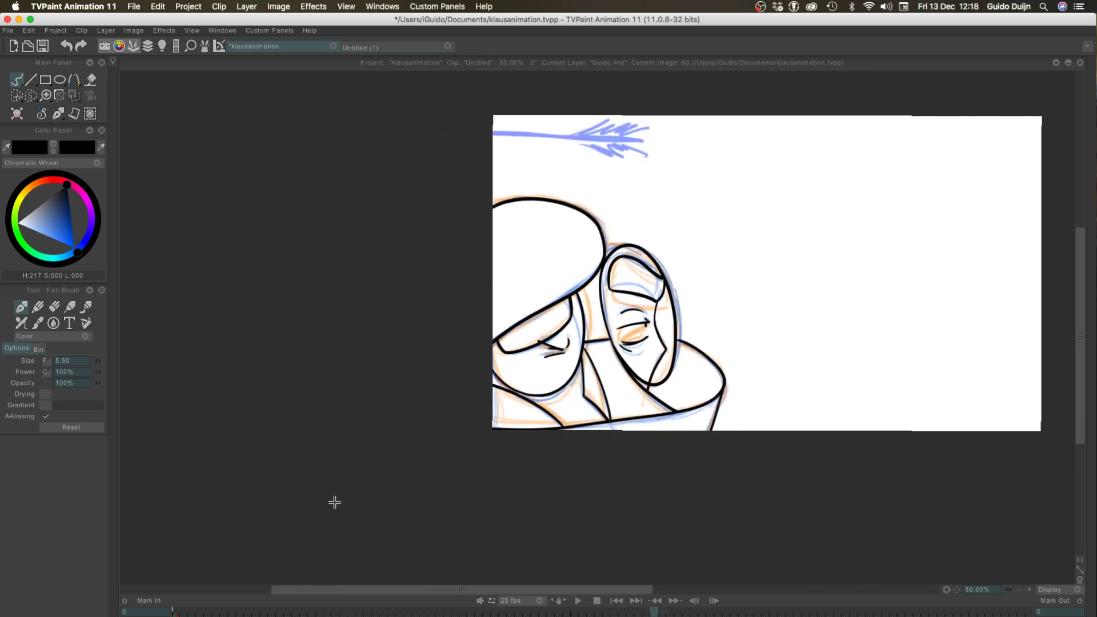
click(1029, 589)
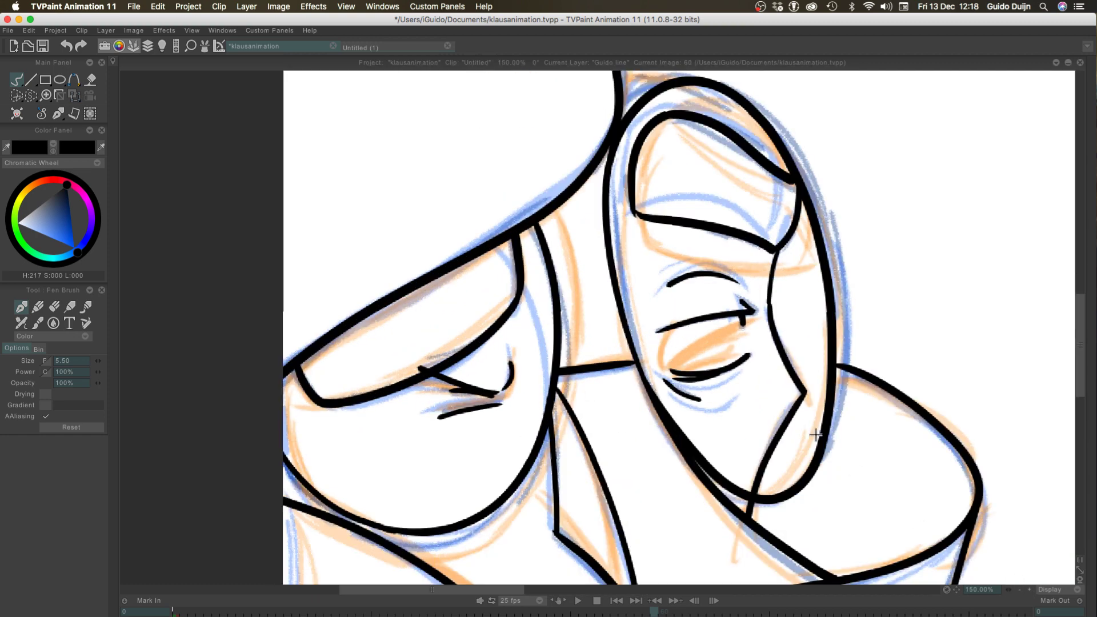
mouse_move(525, 175)
mouse_down()
mouse_move(501, 294)
mouse_move(511, 319)
mouse_up()
drag(651, 226, 607, 224)
key(super+z)
key(super+z)
key(super+z)
mouse_move(794, 133)
mouse_down()
mouse_move(841, 142)
mouse_move(755, 226)
mouse_up()
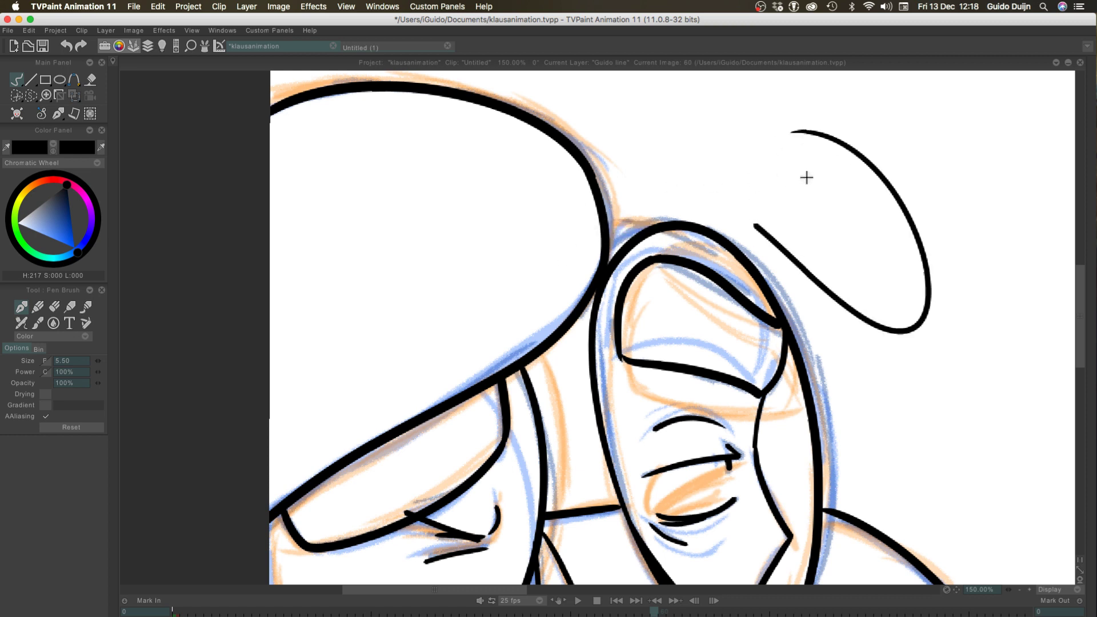
key(super+z)
drag(827, 140, 847, 188)
key(super+z)
mouse_move(892, 143)
mouse_down()
mouse_move(908, 142)
mouse_move(975, 209)
mouse_up()
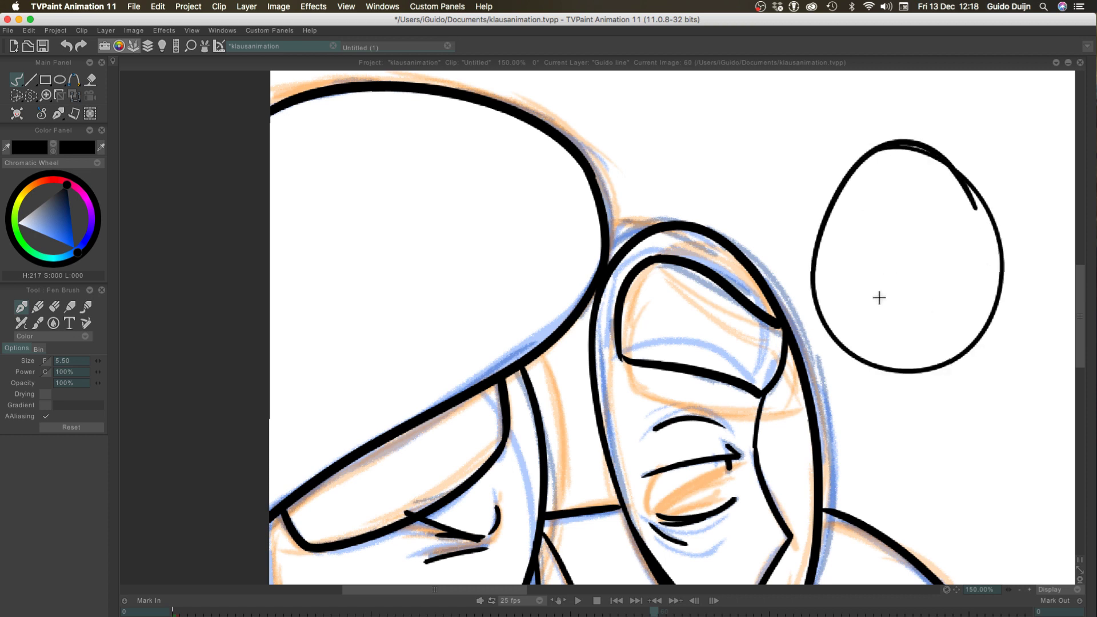
drag(879, 297, 884, 293)
drag(950, 256, 943, 264)
mouse_move(857, 236)
mouse_down()
mouse_move(842, 243)
mouse_move(861, 241)
mouse_up()
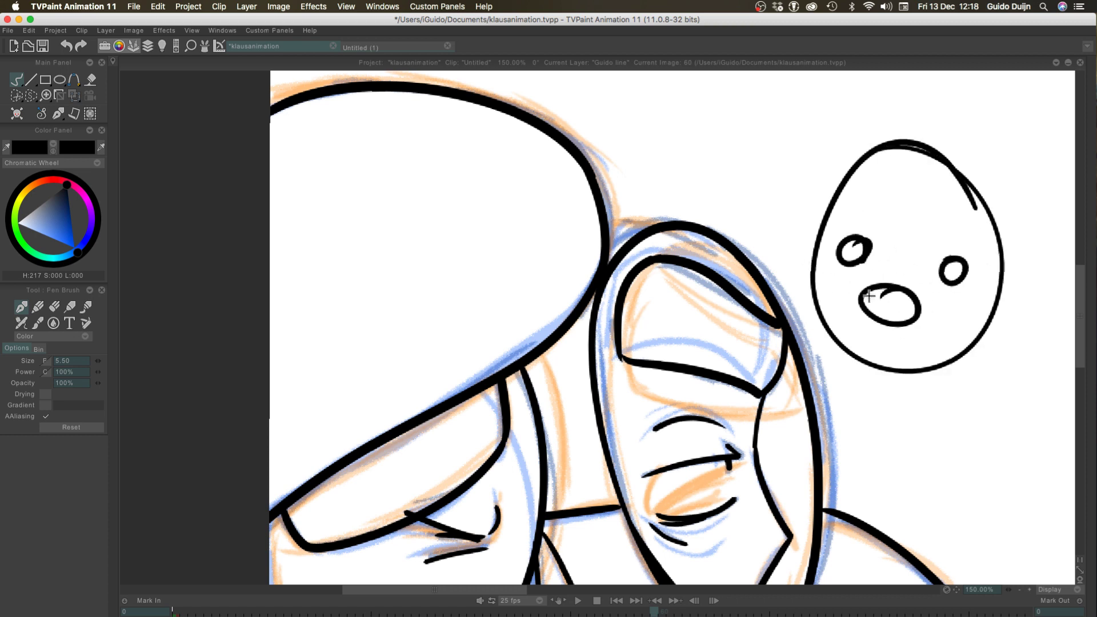
drag(881, 297, 901, 293)
key(super+z)
key(super+z)
key(super+z)
key(super+z)
key(super+z)
key(super+z)
key(super+z)
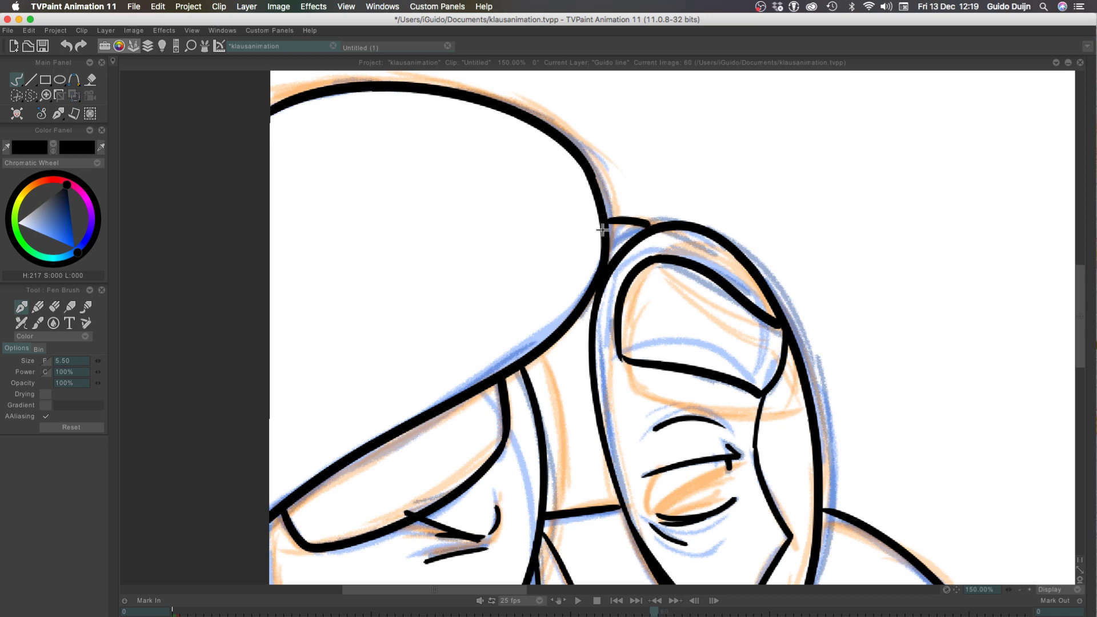
Flip back and forth through frames 60 to 56 to review how the inked drawings follow each other
click(1019, 589)
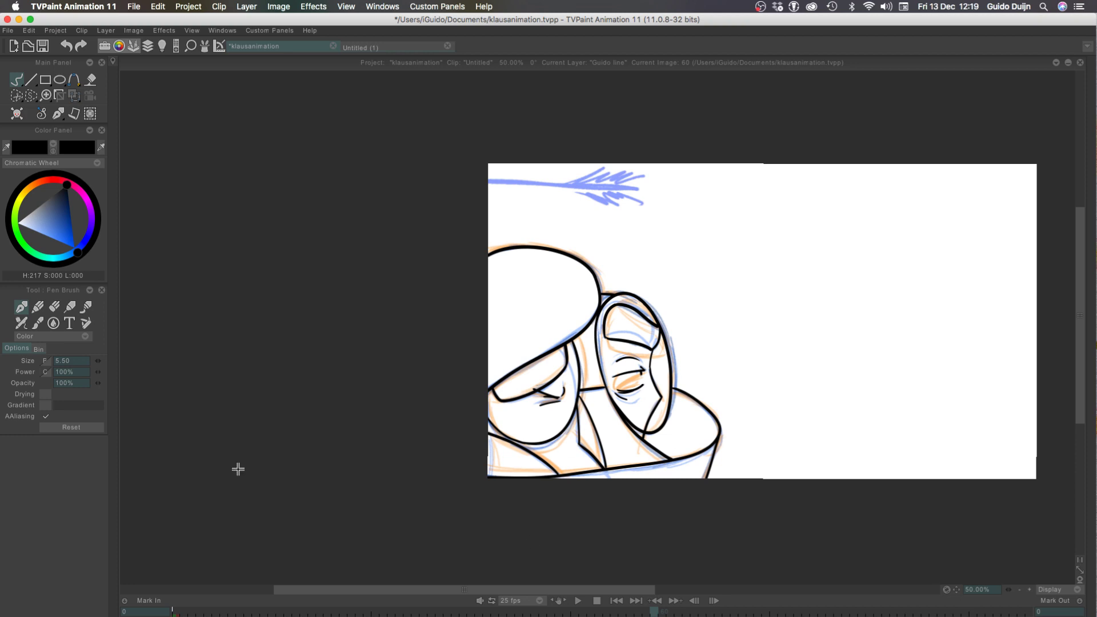
key(Tab)
Turn off the light table for the Guido key layer and step forward to view the frames without colored overlays
key(Tab)
key(Left)
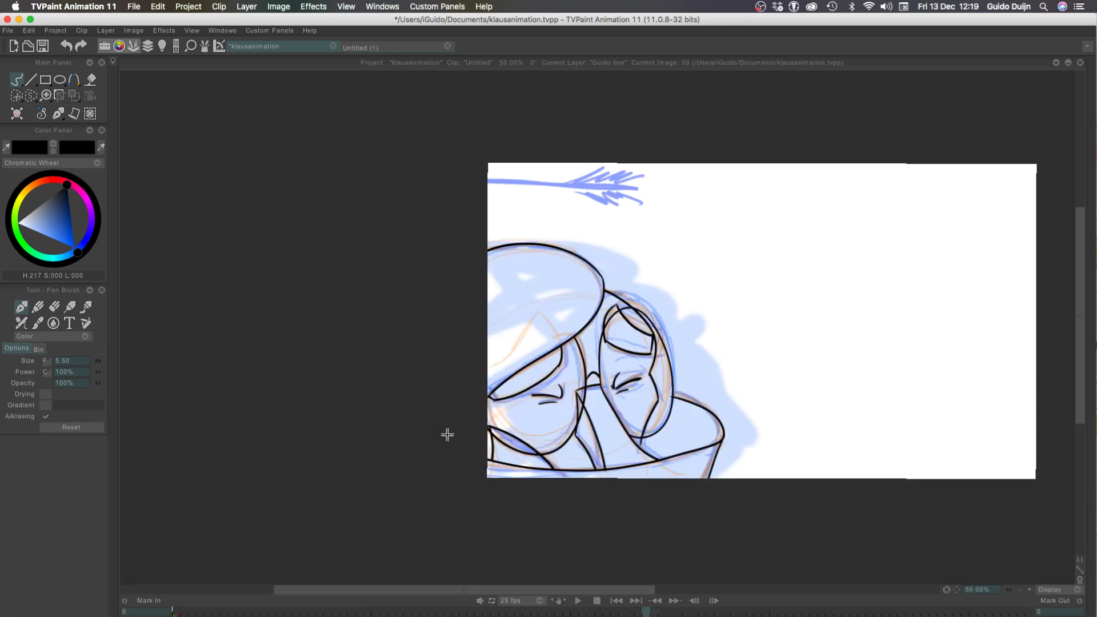
key(Right)
key(Left)
key(Left)
key(Left)
key(Left)
key(Left)
key(Right)
key(Tab)
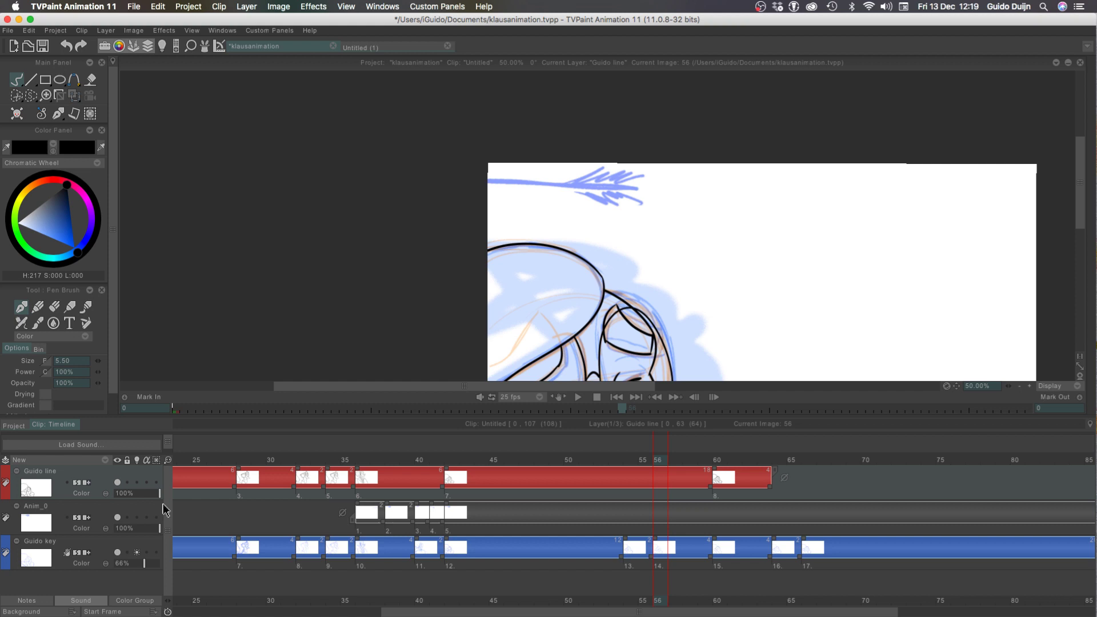
click(136, 552)
Flip repeatedly between frames 59 and 60 to compare the two inked drawings
key(Tab)
key(Right)
key(Right)
key(Right)
key(Right)
key(Right)
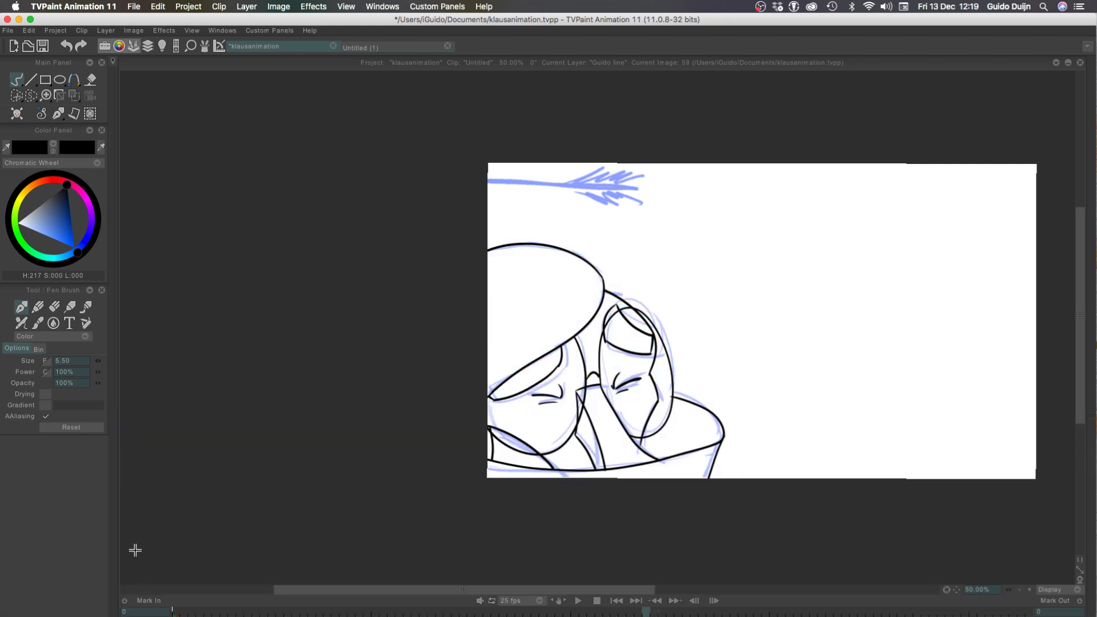
key(Tab)
click(1019, 386)
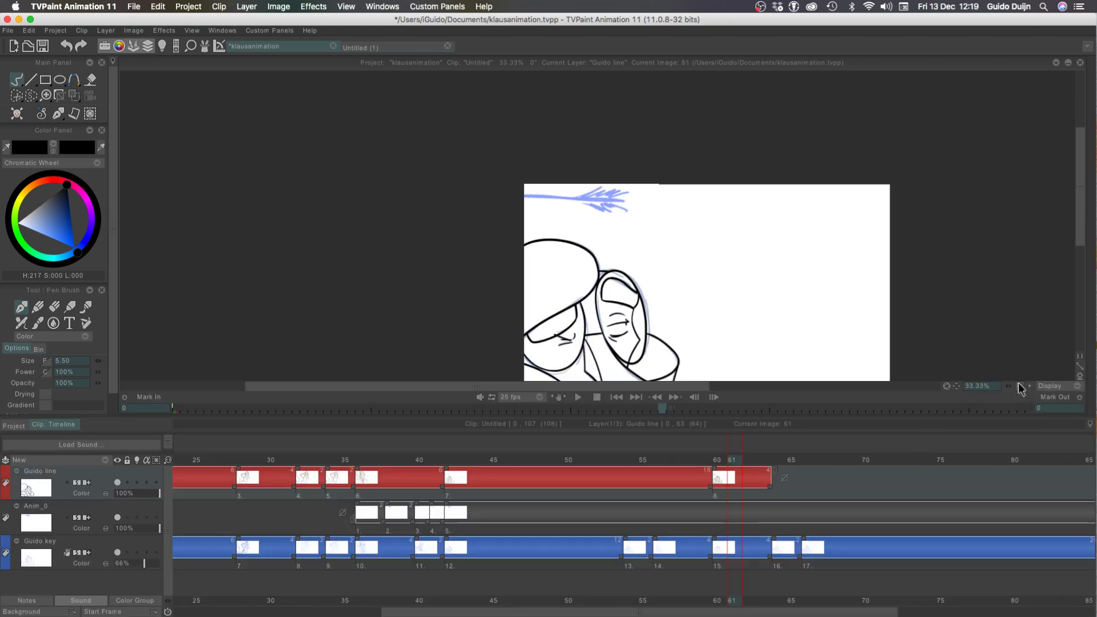
key(Left)
key(Left)
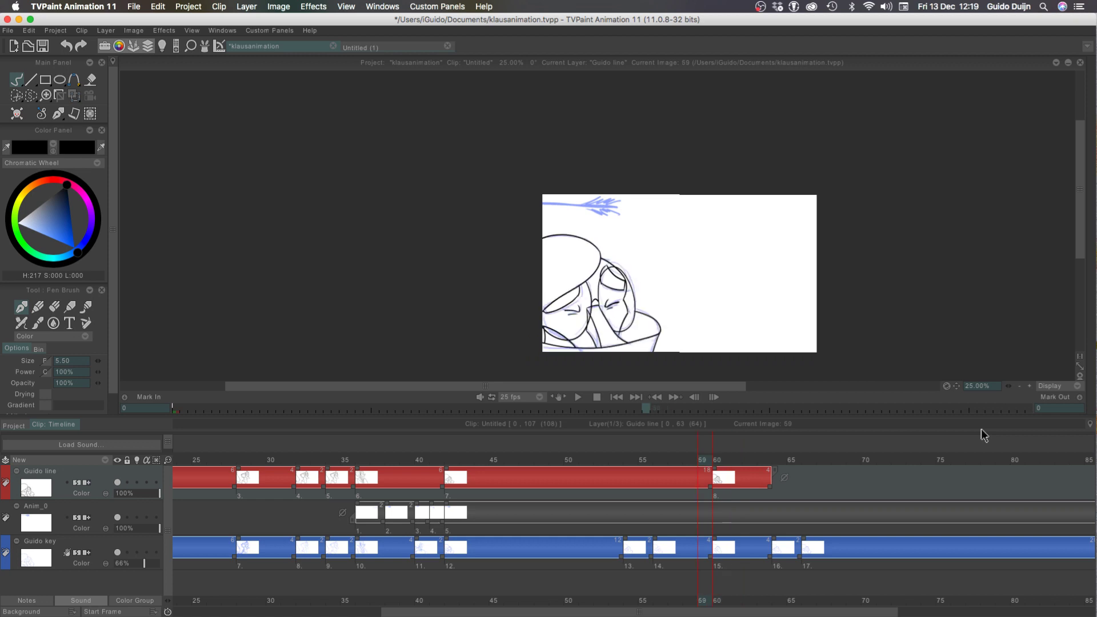
key(Right)
key(Left)
key(Right)
key(Left)
key(Right)
key(Left)
key(Right)
key(Left)
key(Right)
key(Left)
key(Right)
key(Left)
key(Right)
key(Left)
key(Right)
Switch the light table from the Guido key layer to the Guido line layer and exclude the second previous drawing
click(1029, 385)
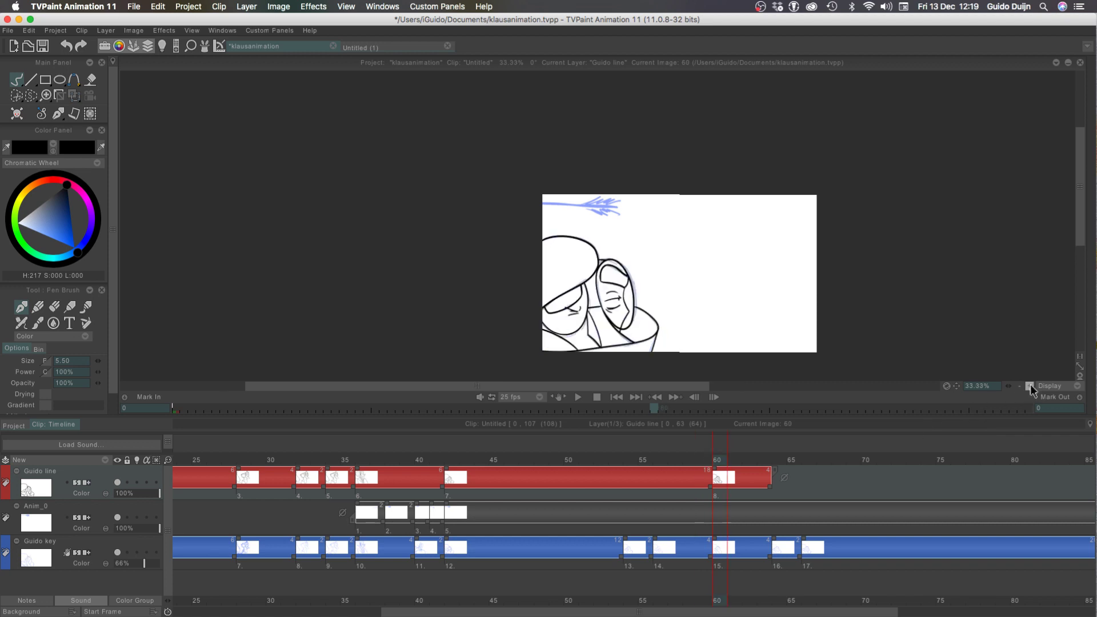
click(1030, 386)
click(1030, 386)
drag(365, 255, 371, 77)
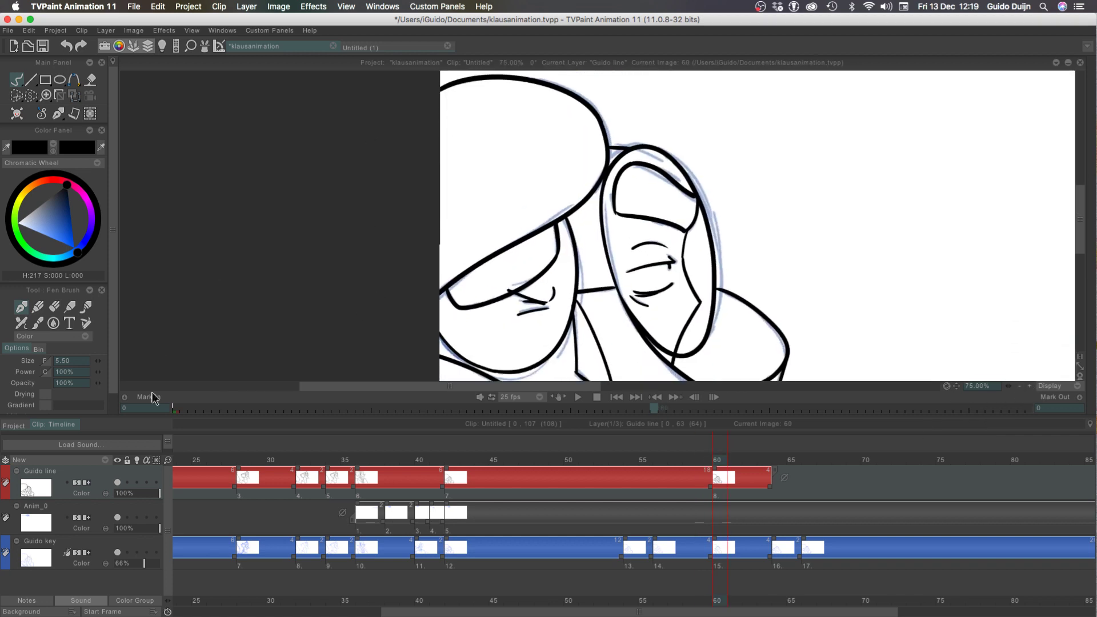
click(136, 552)
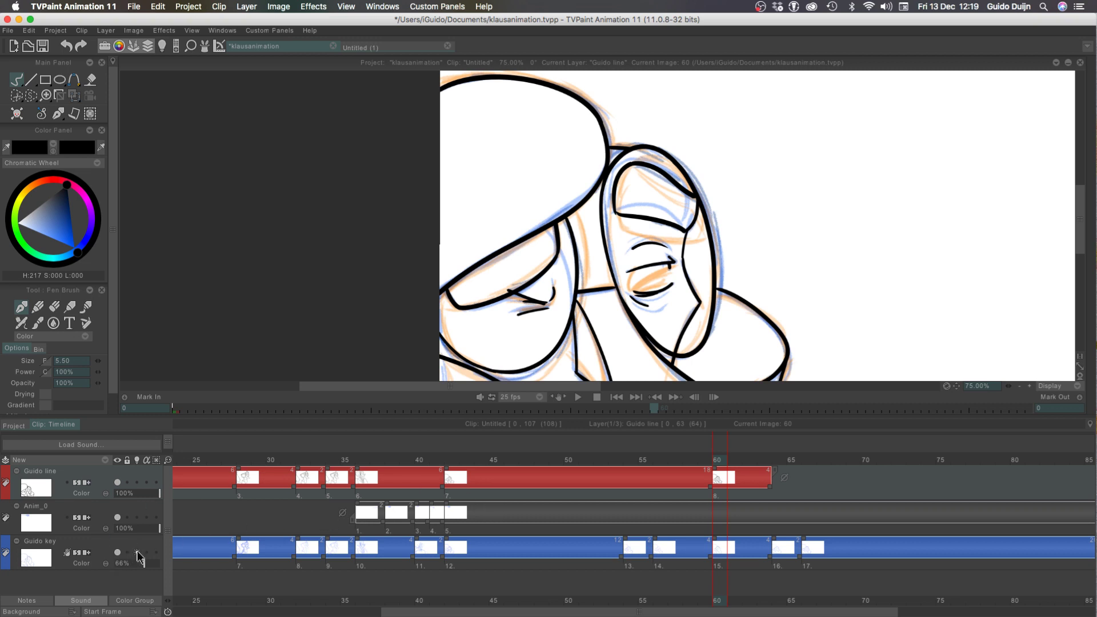
click(136, 482)
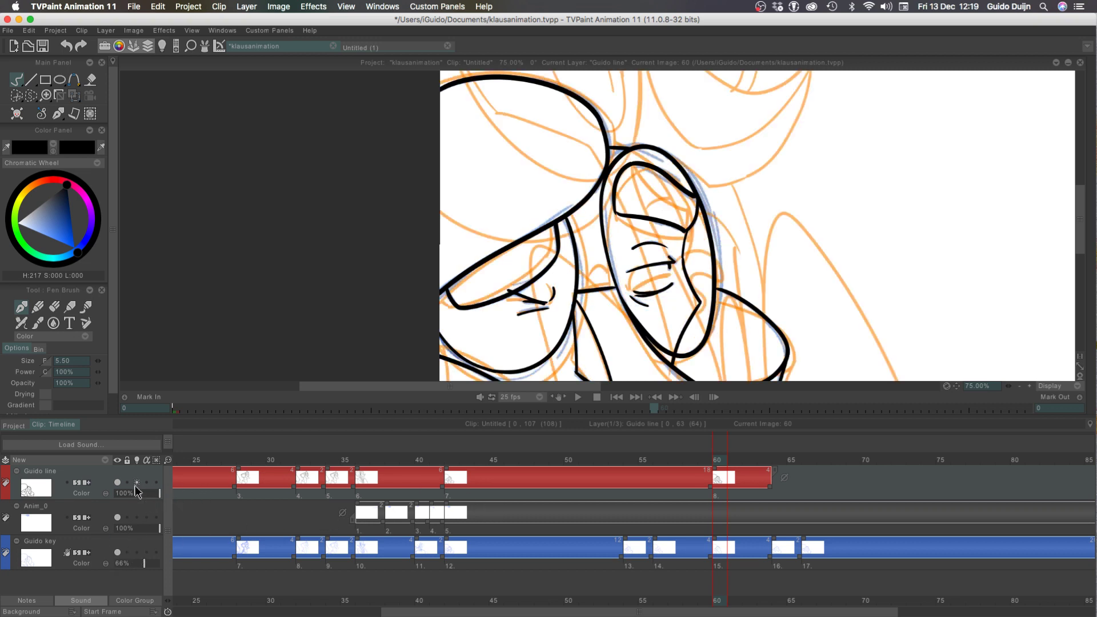
click(162, 47)
click(198, 138)
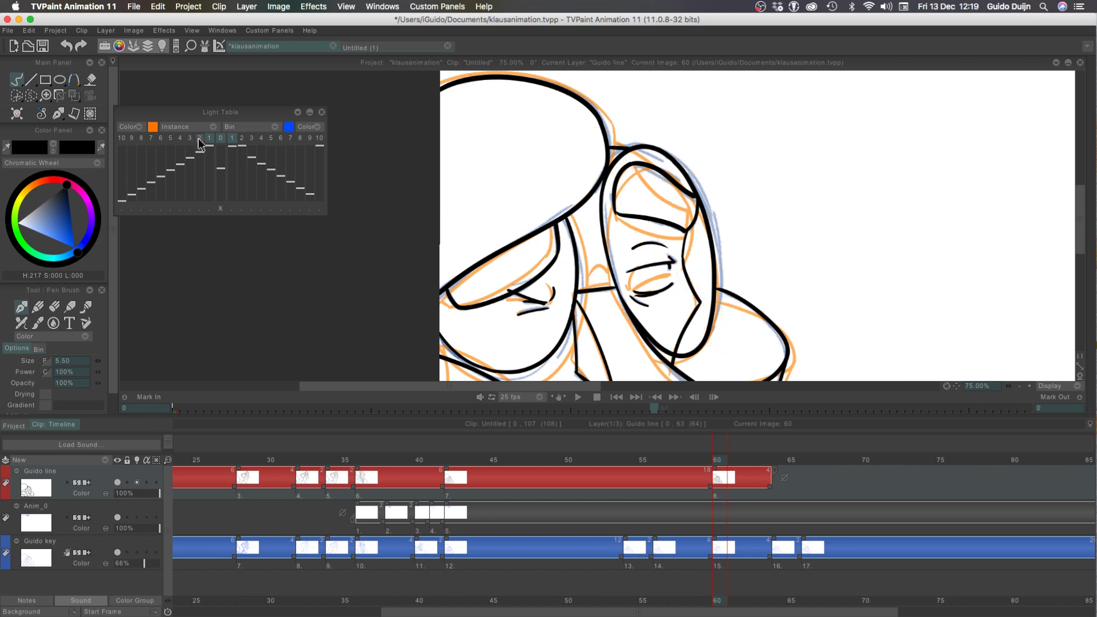
click(322, 112)
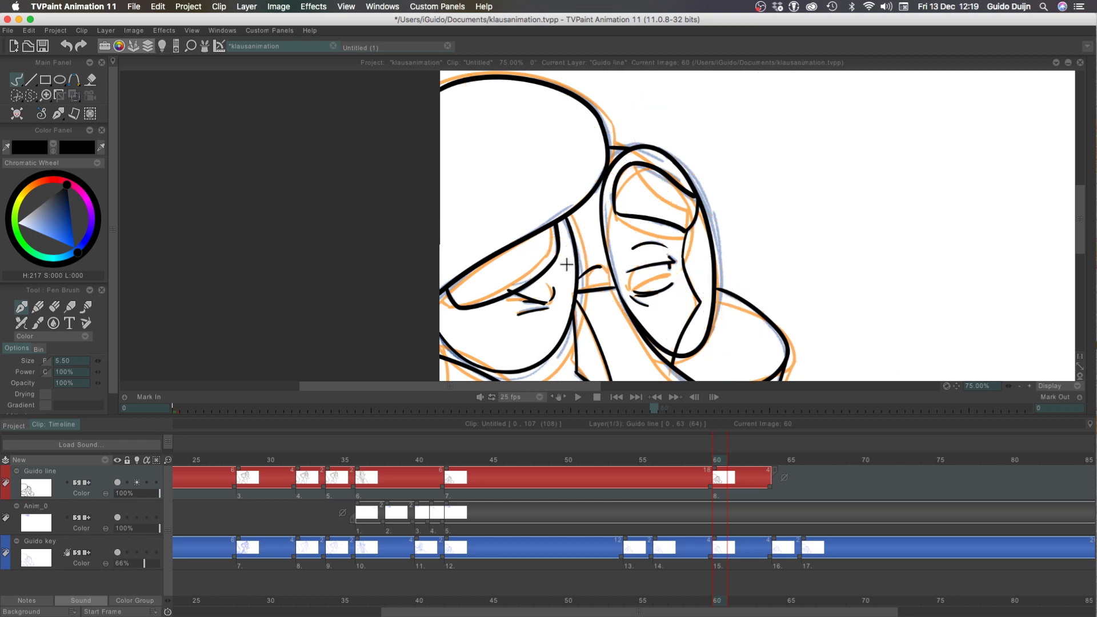
Compare frame 60 with the preceding frame's lines using the Guido line light table
key(Left)
key(Right)
key(Left)
key(Right)
key(Left)
key(Right)
drag(1013, 388, 1002, 395)
Turn off the Guido line layer's light table and go back to frame 0 in the timeline
click(136, 487)
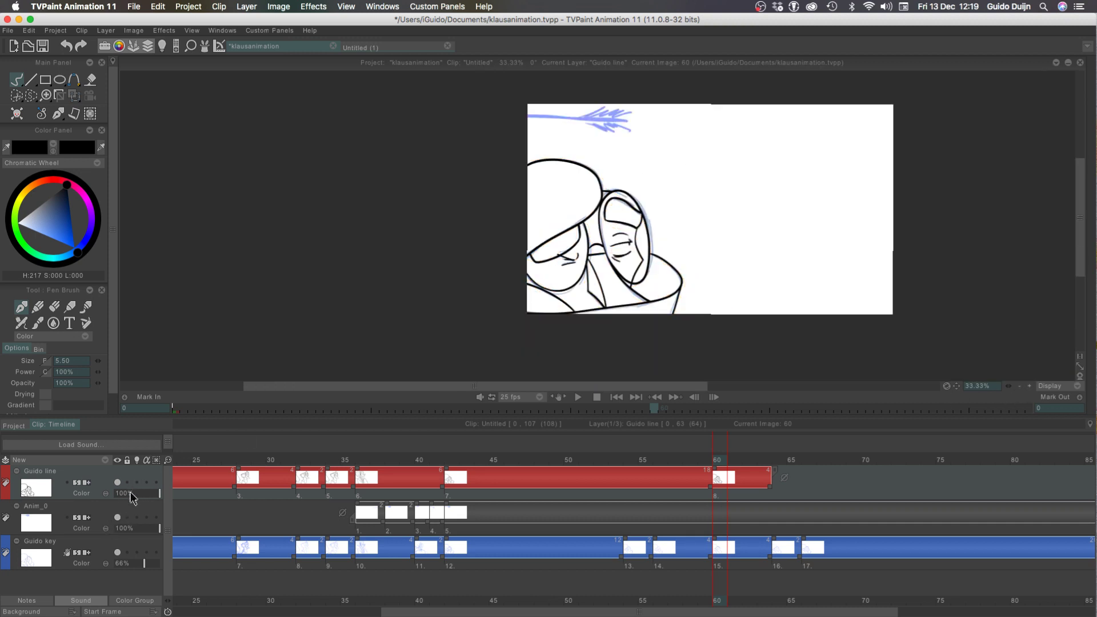
drag(184, 462, 145, 474)
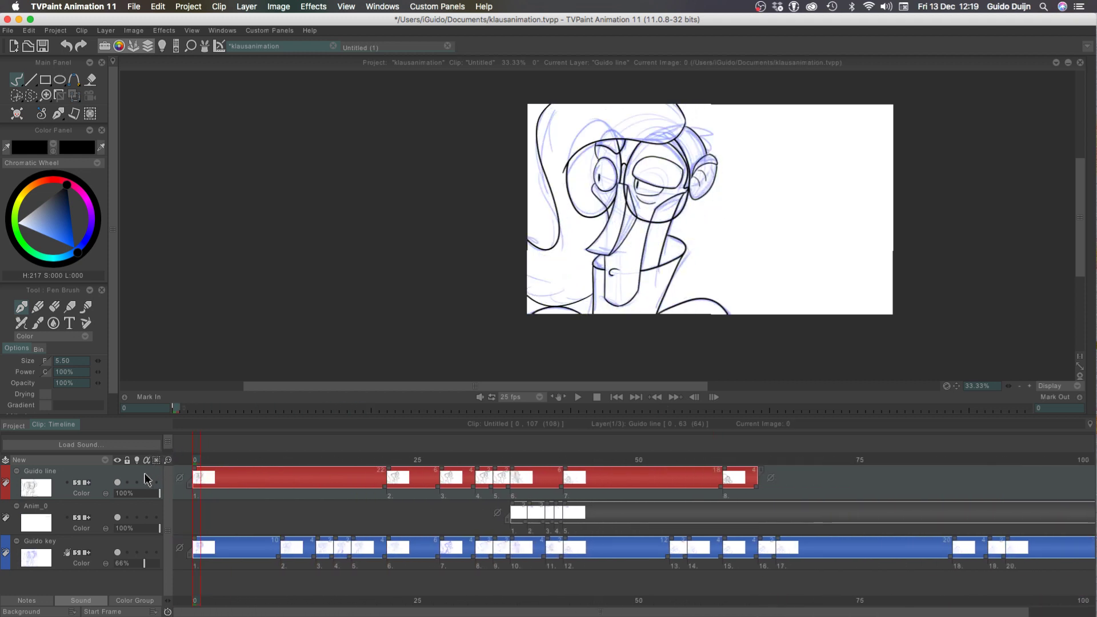
Hide the Guido key layer and play the animation from frame 0 to review the clean lines on their own
key(Return)
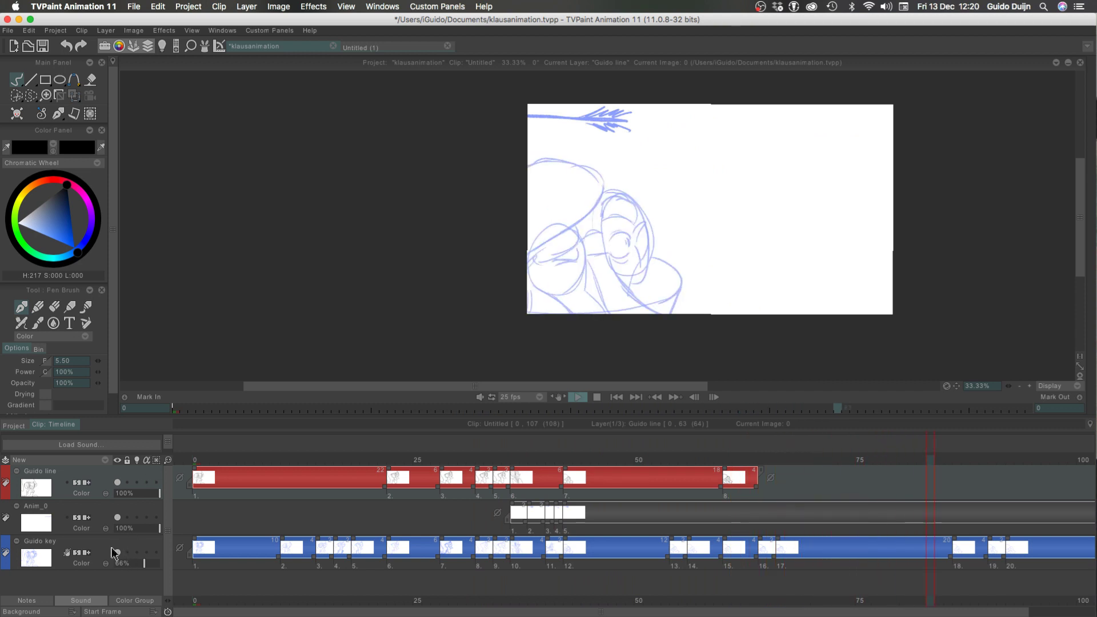
click(116, 552)
click(199, 460)
key(Return)
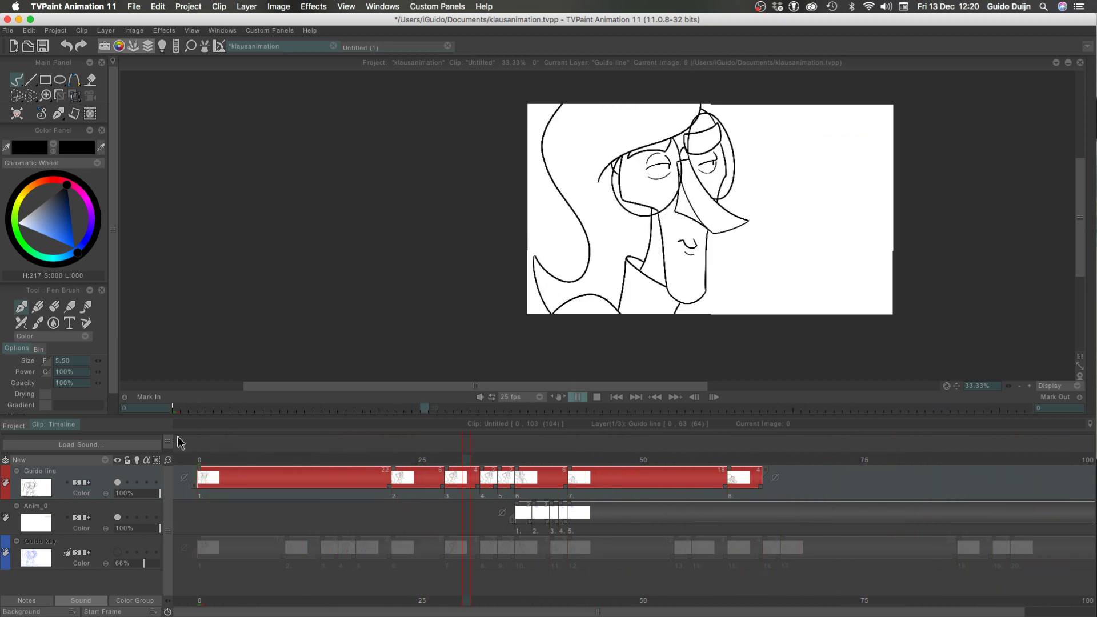
click(194, 462)
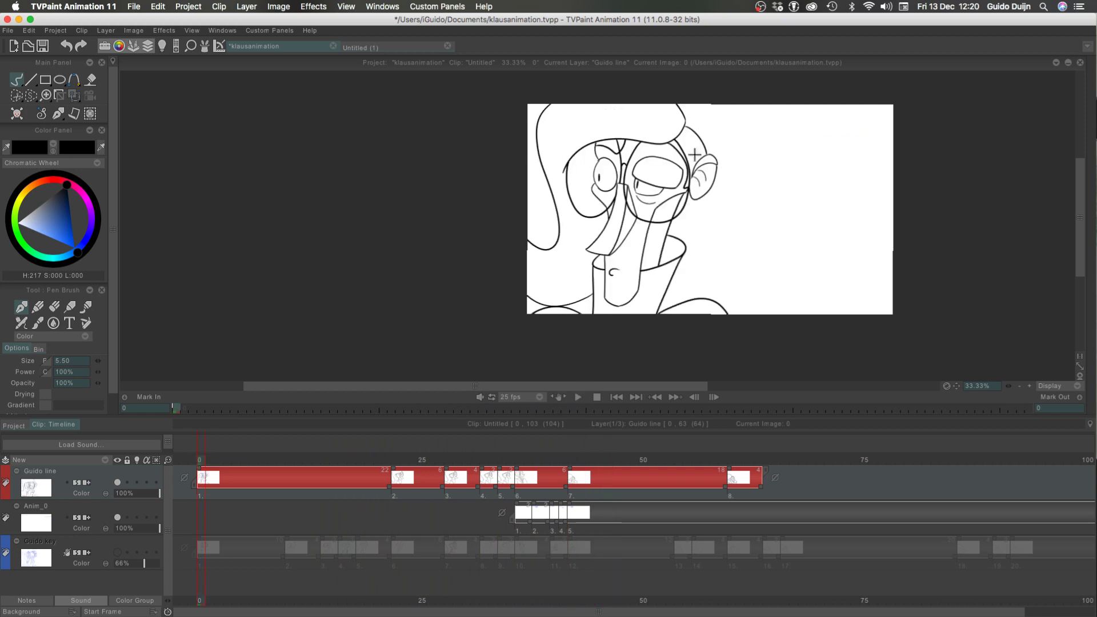
key(space)
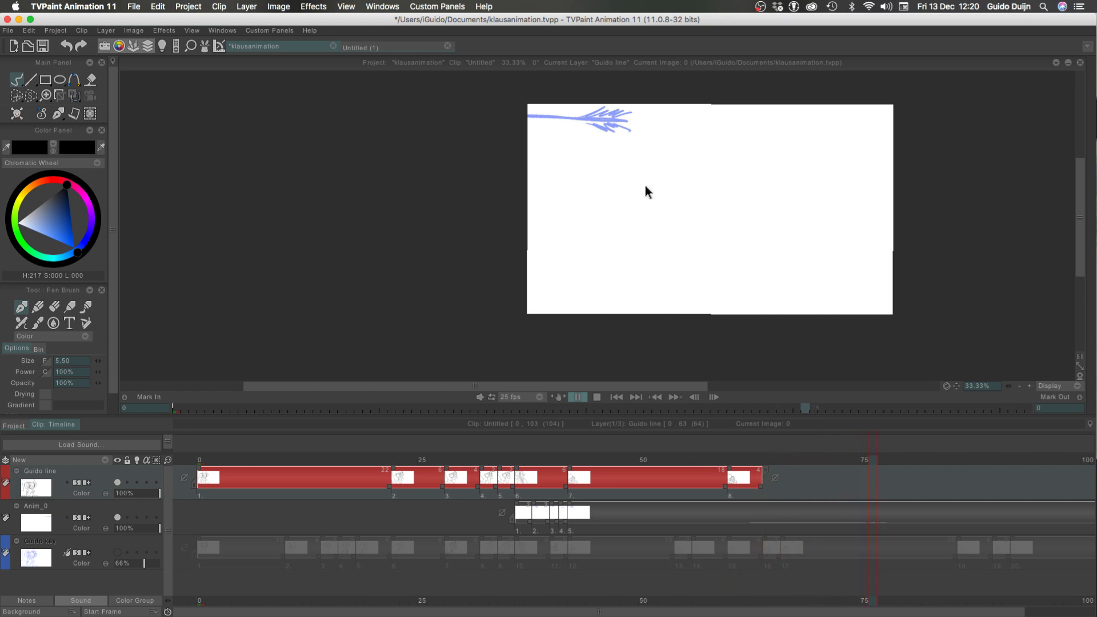
key(space)
Go to frame 64, show the Guido key layer again and set the view to 100%
drag(762, 460, 770, 459)
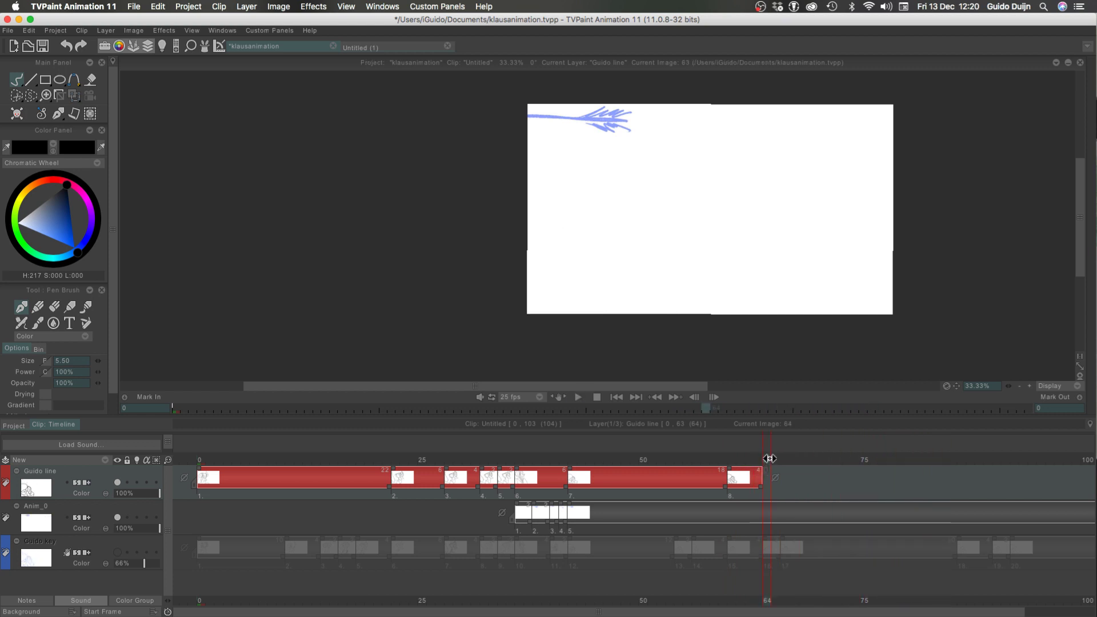
click(117, 553)
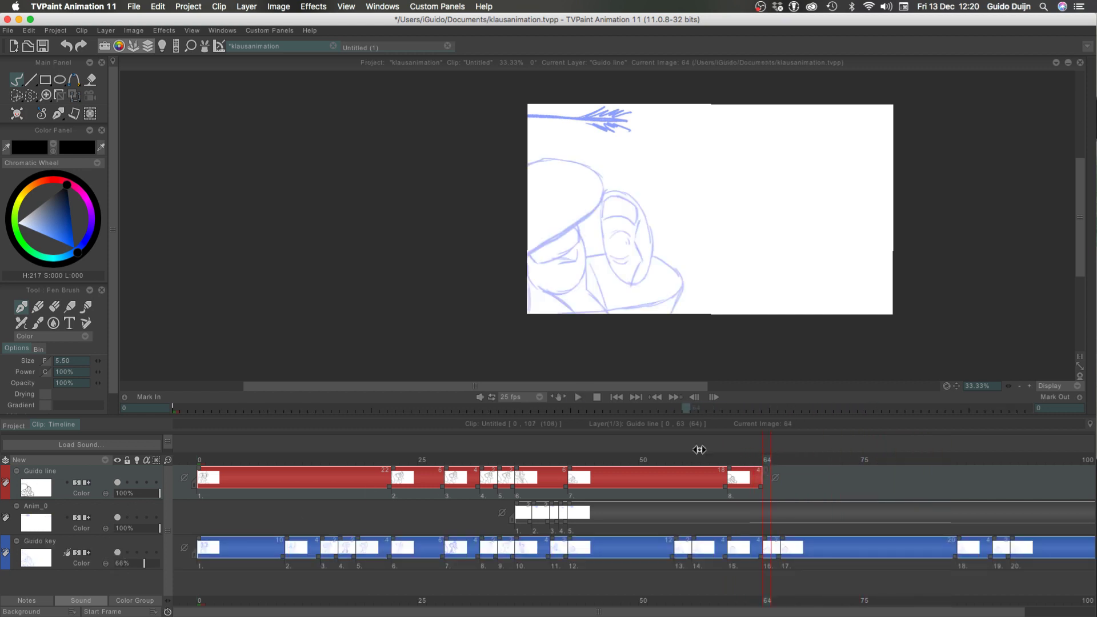
click(1030, 387)
click(1029, 386)
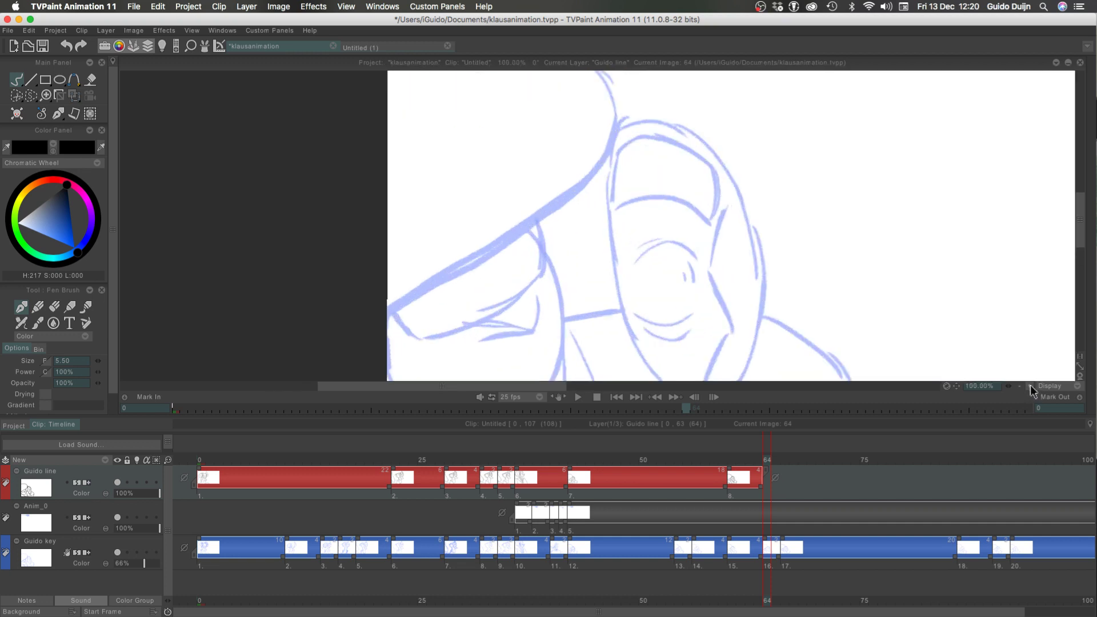
Turn on the Guido line layer's light table and lower its overall strength so the neighboring drawing shows faintly
click(137, 483)
click(162, 47)
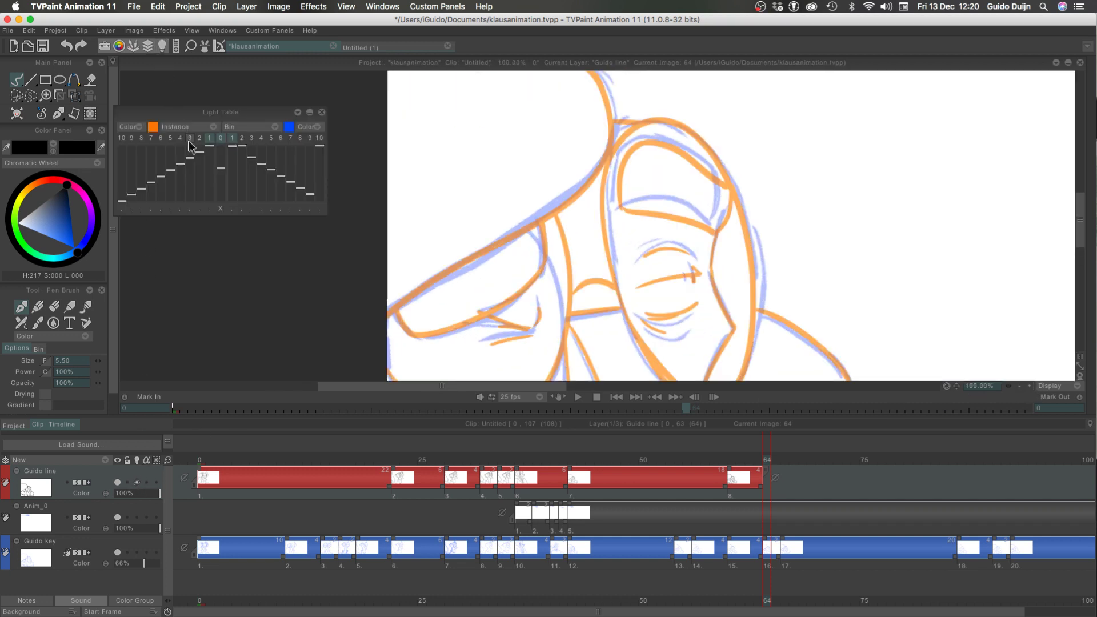
drag(220, 146, 221, 199)
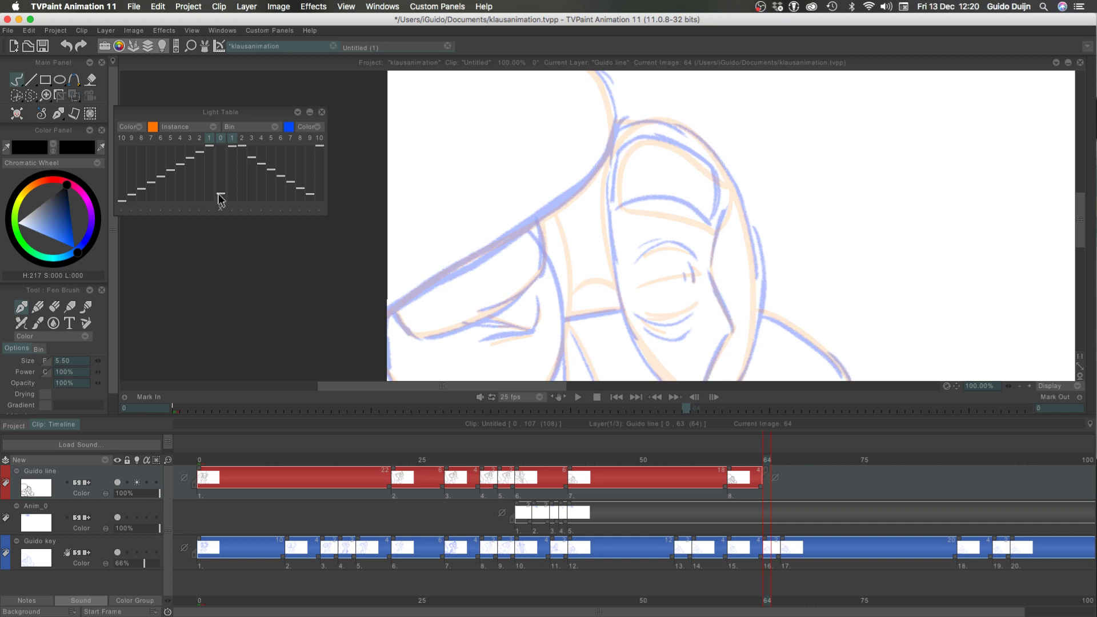
click(322, 113)
Flip between frames 63 and 64 in the enlarged canvas to compare the inked drawing with the rough sketch
key(Tab)
key(Left)
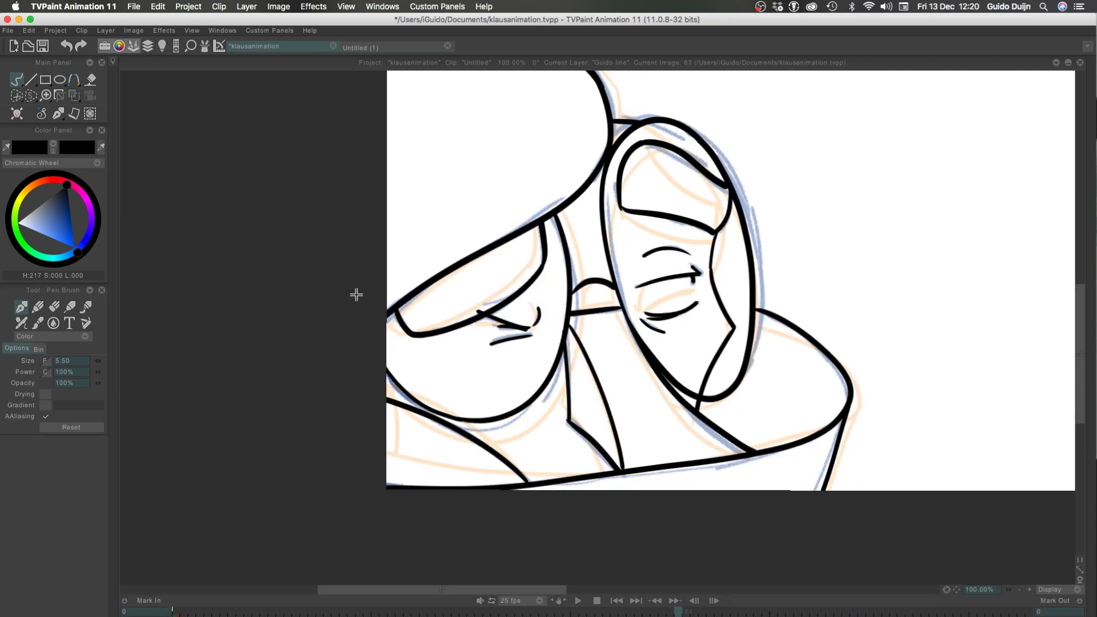
key(Right)
key(Left)
key(Right)
key(Tab)
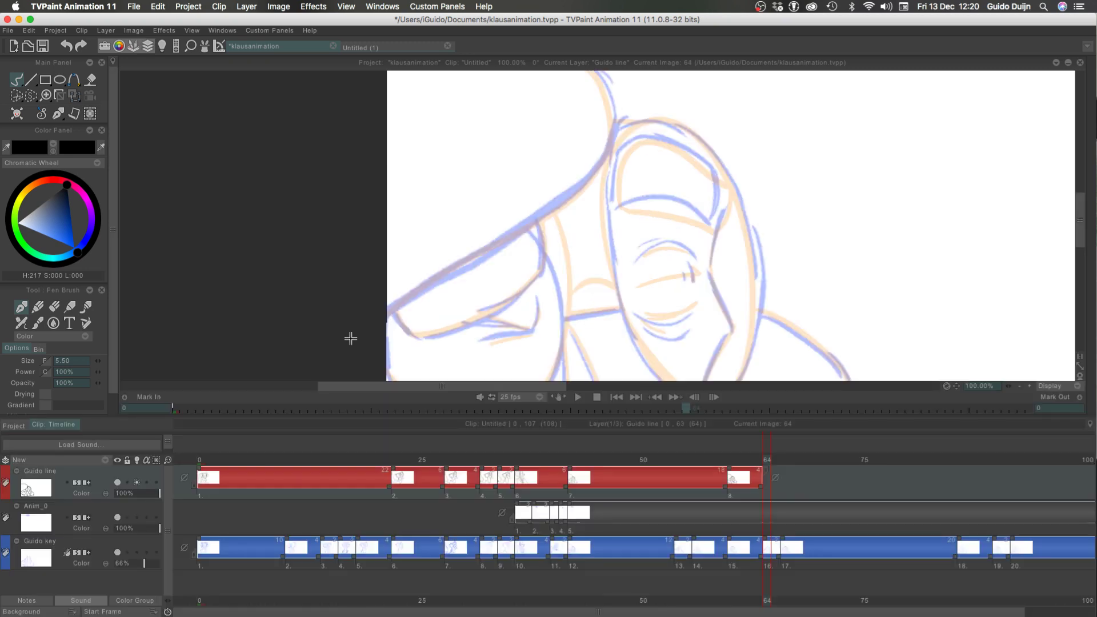
key(Tab)
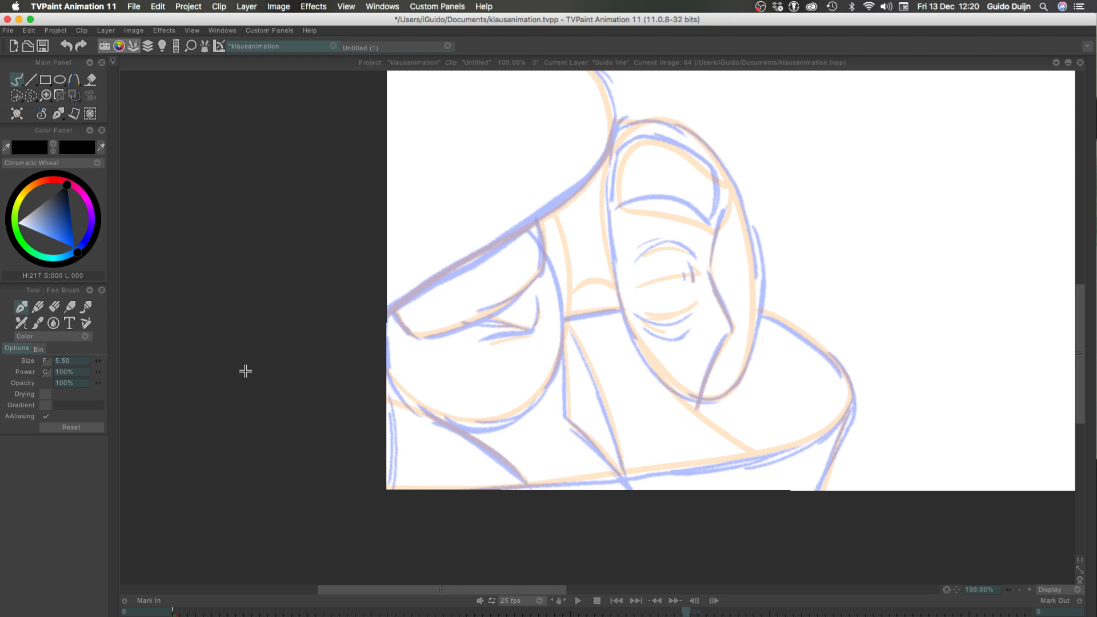
Hide the Anim_0 layer and play the animation from frame 0 with the whole image in view
scroll(1022, 583, down, 3)
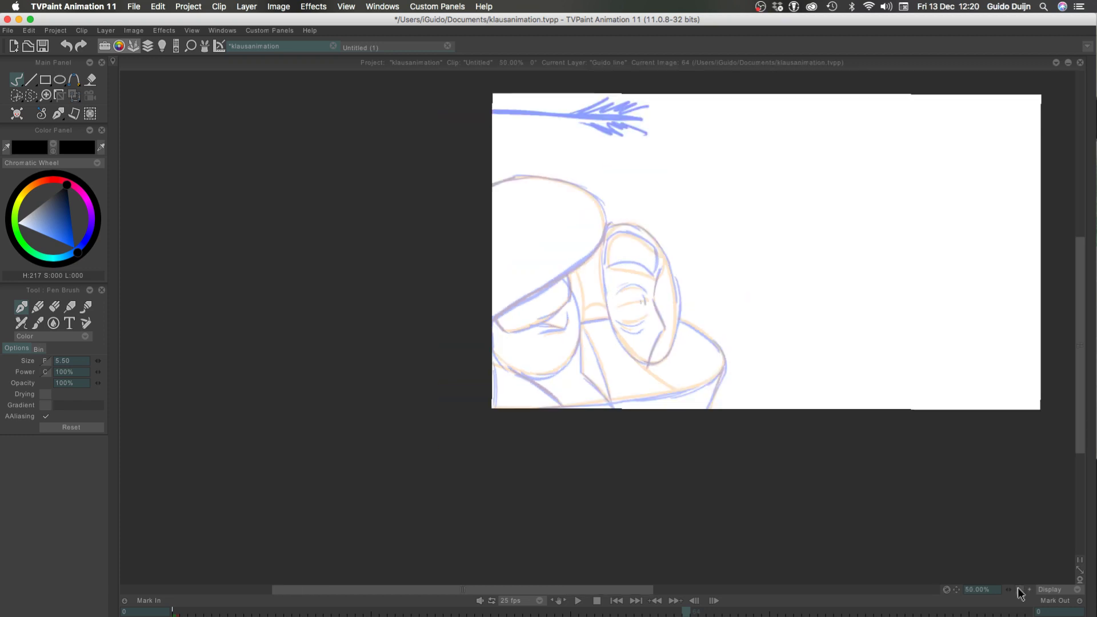
click(1020, 590)
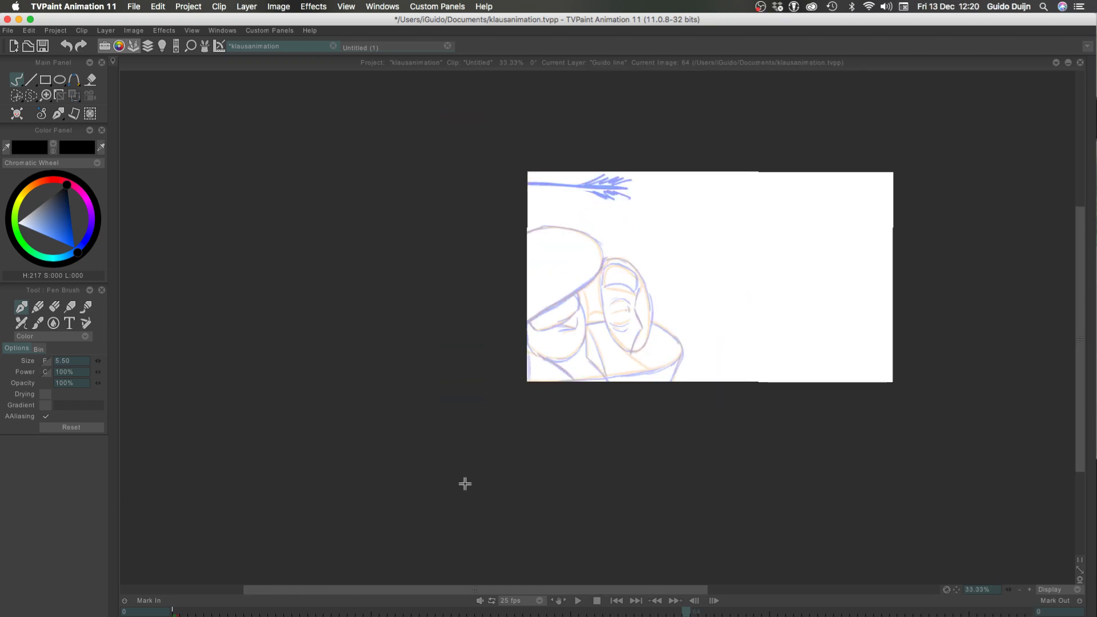
key(Tab)
click(117, 518)
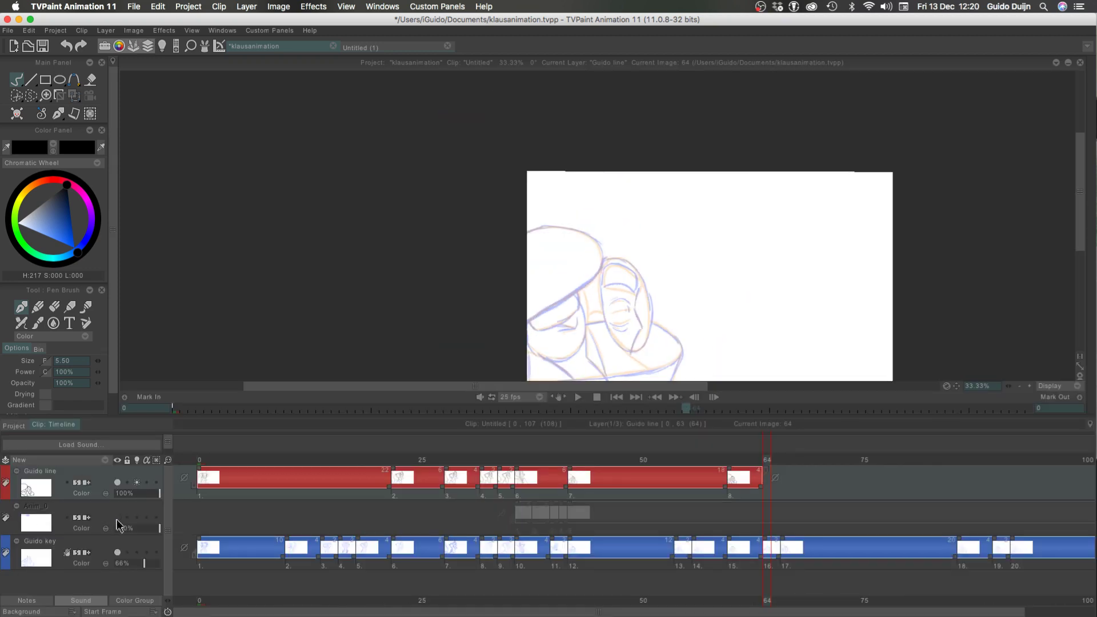
key(Return)
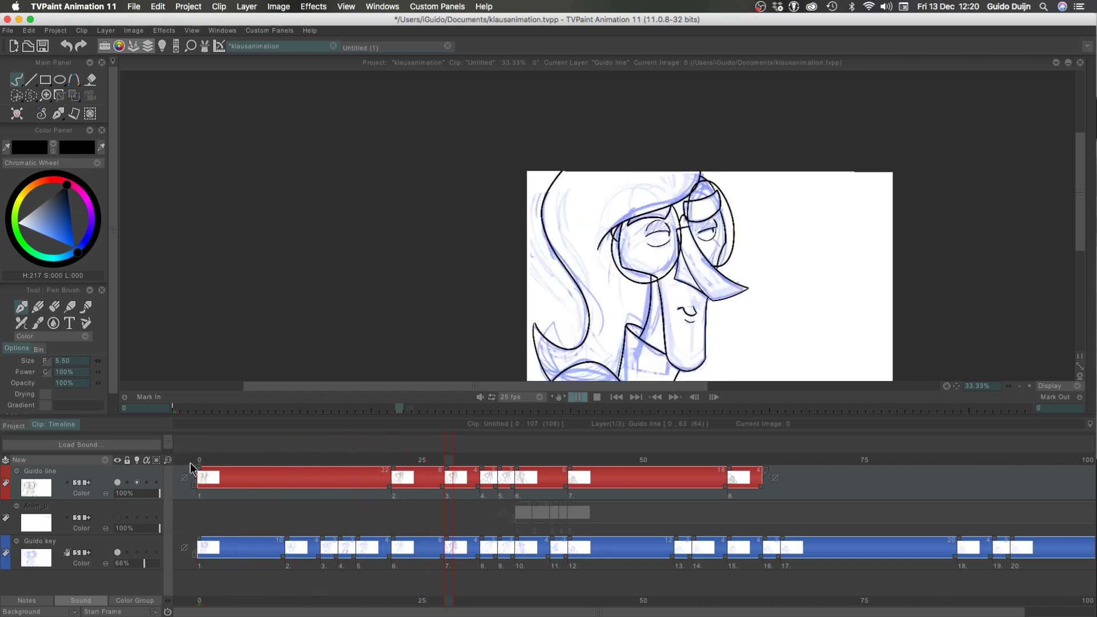
click(203, 459)
key(Return)
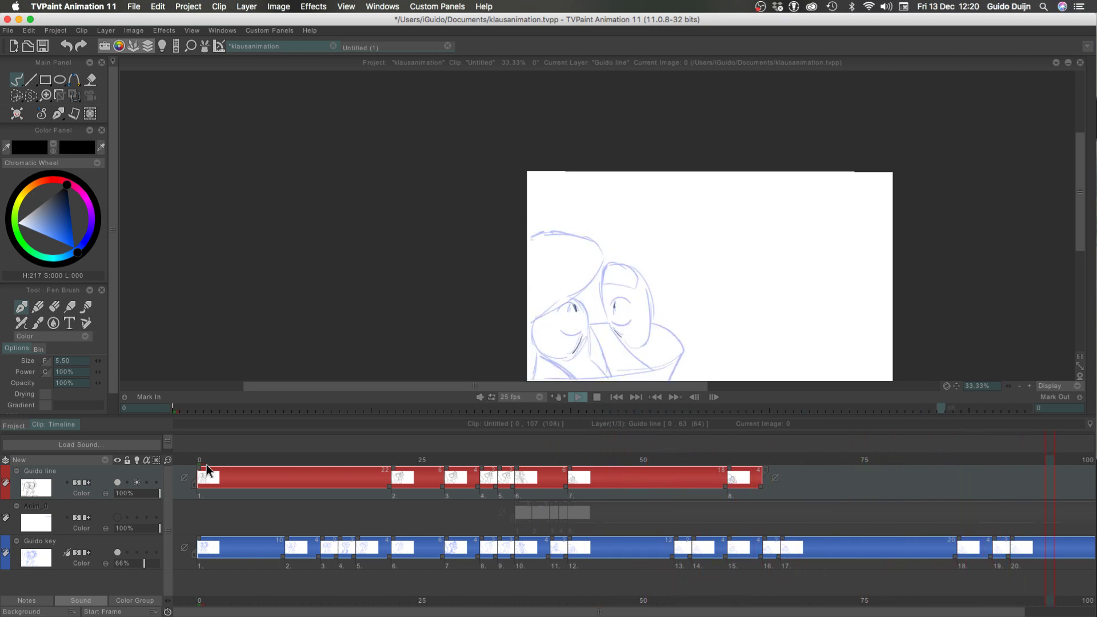
key(Return)
Show the Anim_0 layer again and replay the clip from frame 0
click(117, 518)
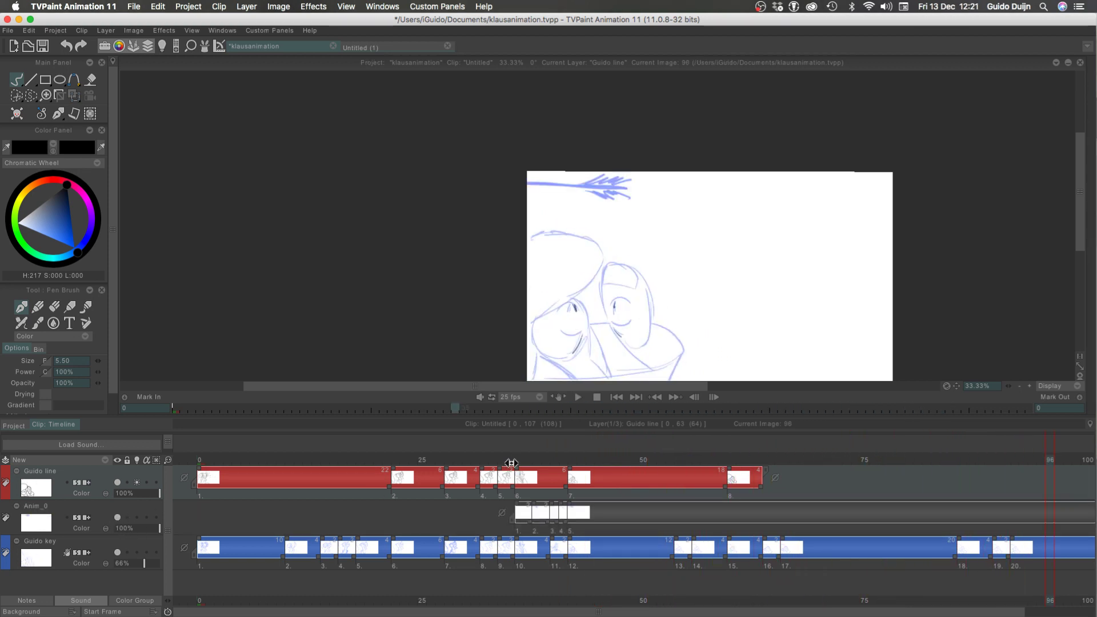
mouse_move(512, 461)
mouse_down()
mouse_move(680, 461)
mouse_move(455, 427)
mouse_move(181, 460)
mouse_up()
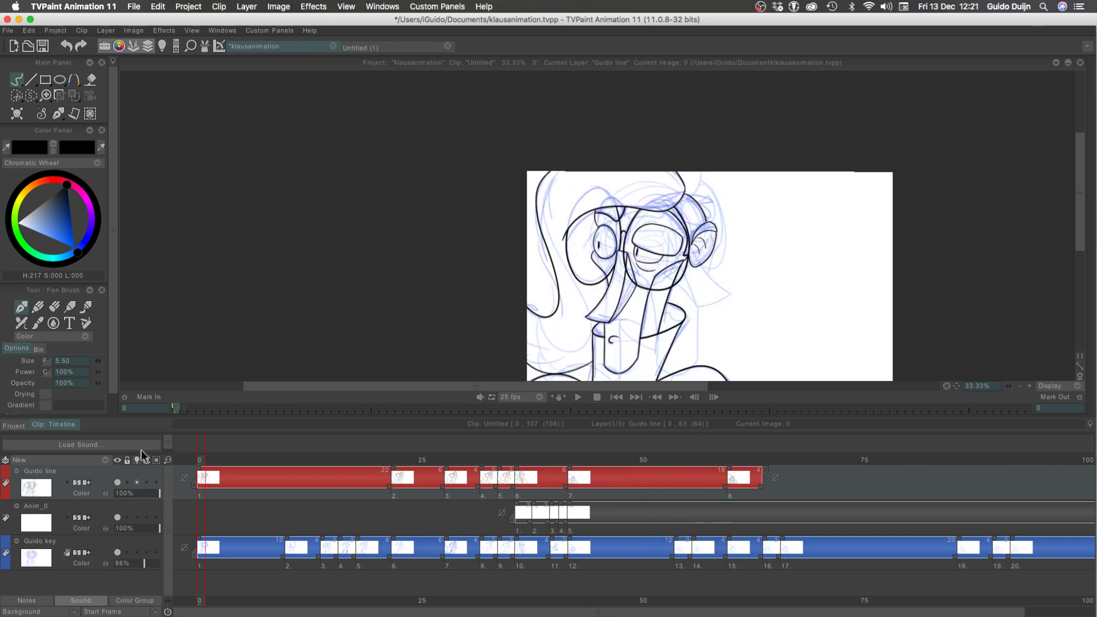
key(Return)
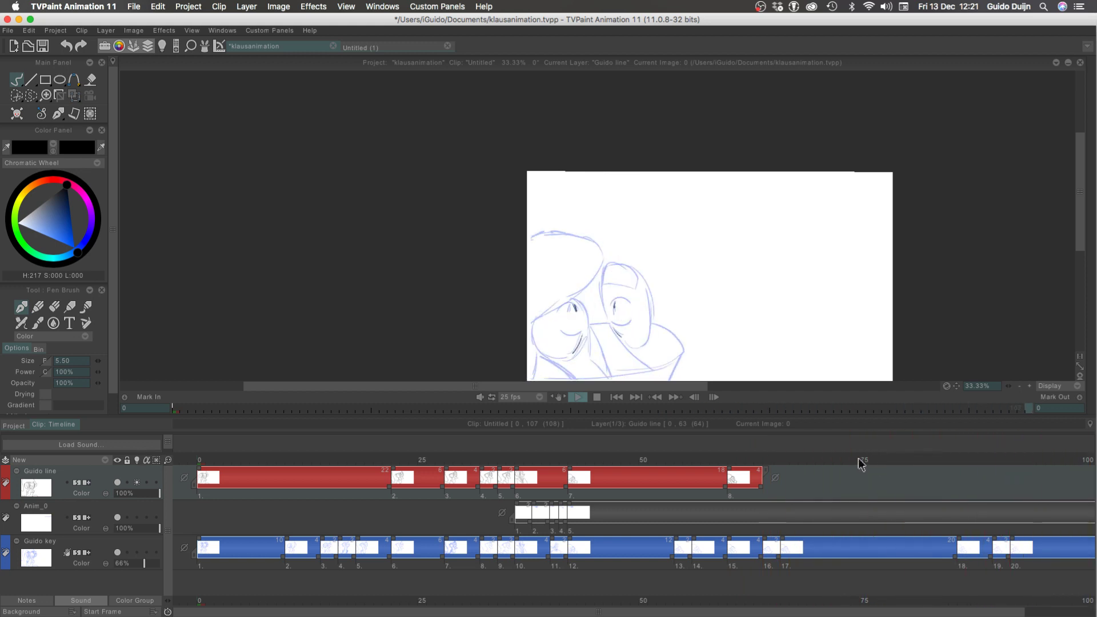
drag(843, 460, 716, 460)
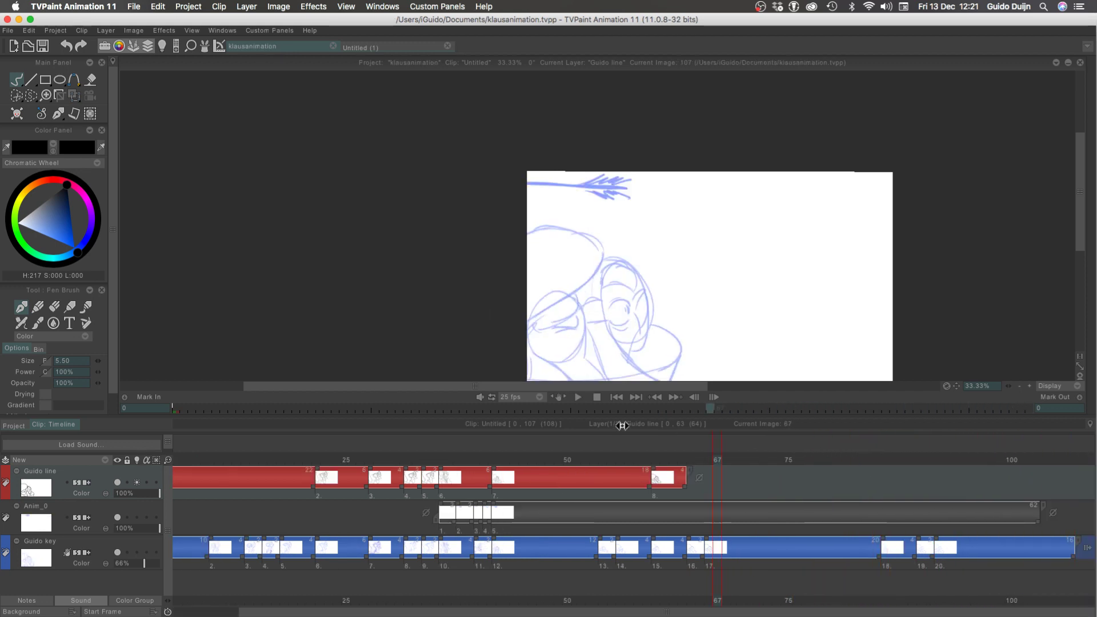
drag(623, 426, 108, 434)
key(Return)
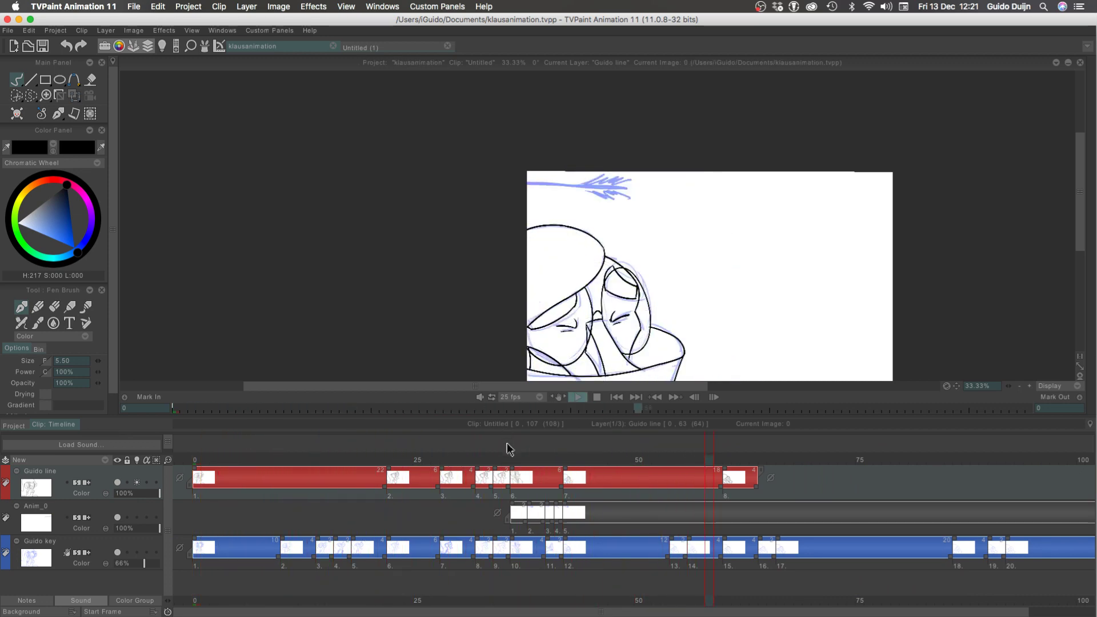
Shift the Anim_0 layer's drawings two frames later to start at frame 38, and scrub to frame 40
drag(513, 460, 542, 458)
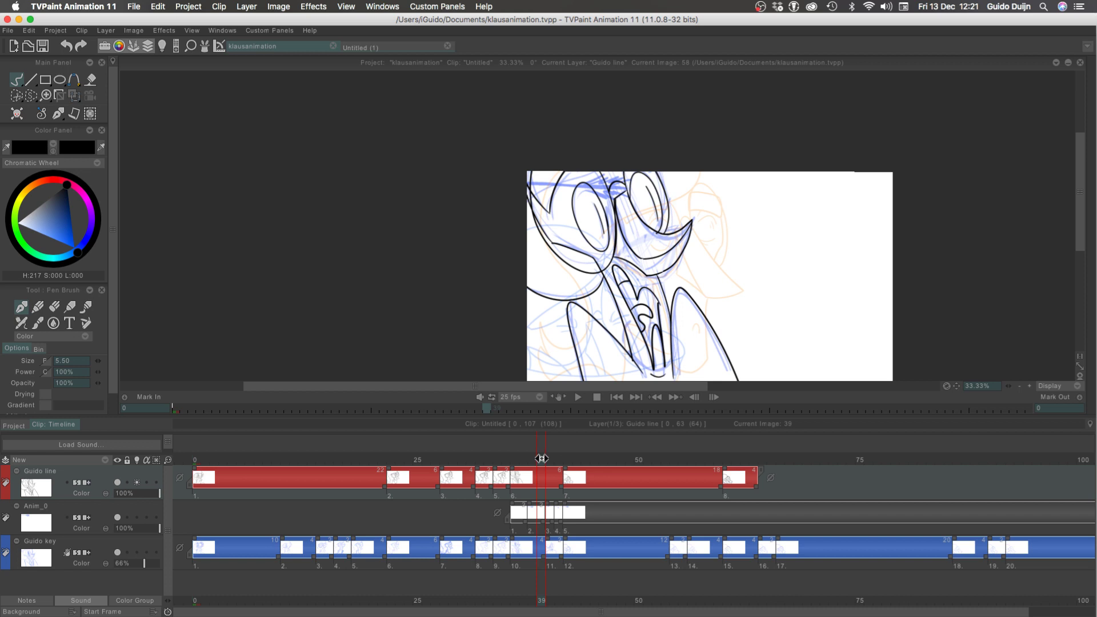
mouse_move(521, 527)
mouse_down()
mouse_move(577, 527)
mouse_move(518, 530)
mouse_move(537, 522)
mouse_up()
mouse_move(516, 458)
mouse_down()
mouse_move(560, 461)
mouse_move(535, 466)
mouse_move(558, 459)
mouse_move(549, 465)
mouse_up()
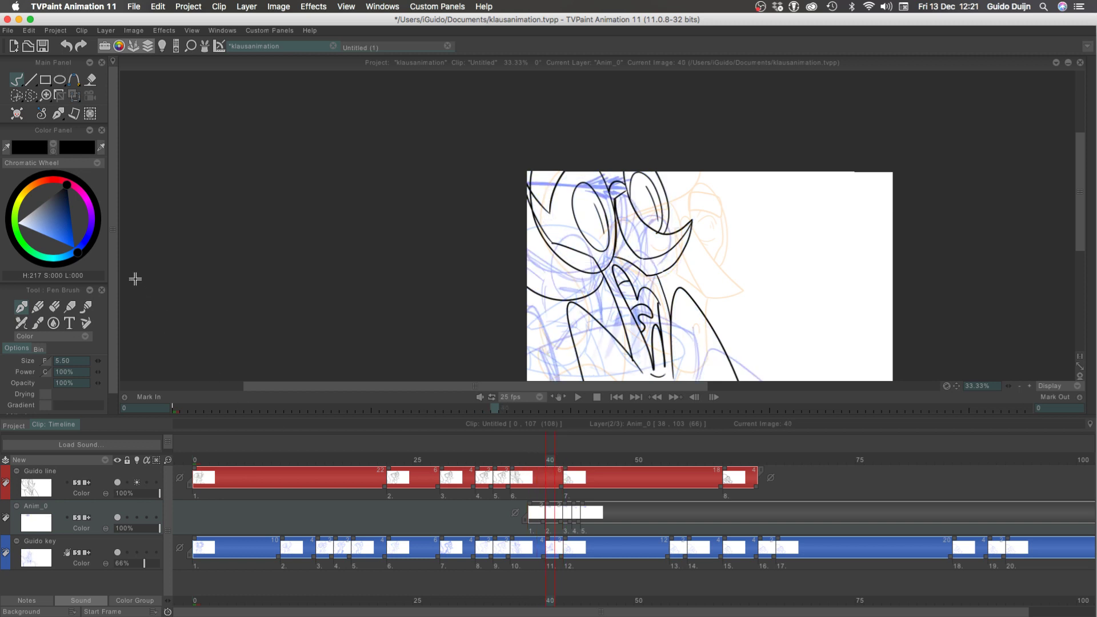
Undo the accidental clearing on Anim_0 and clear the Guido line layer's image at frame 40 instead
click(17, 115)
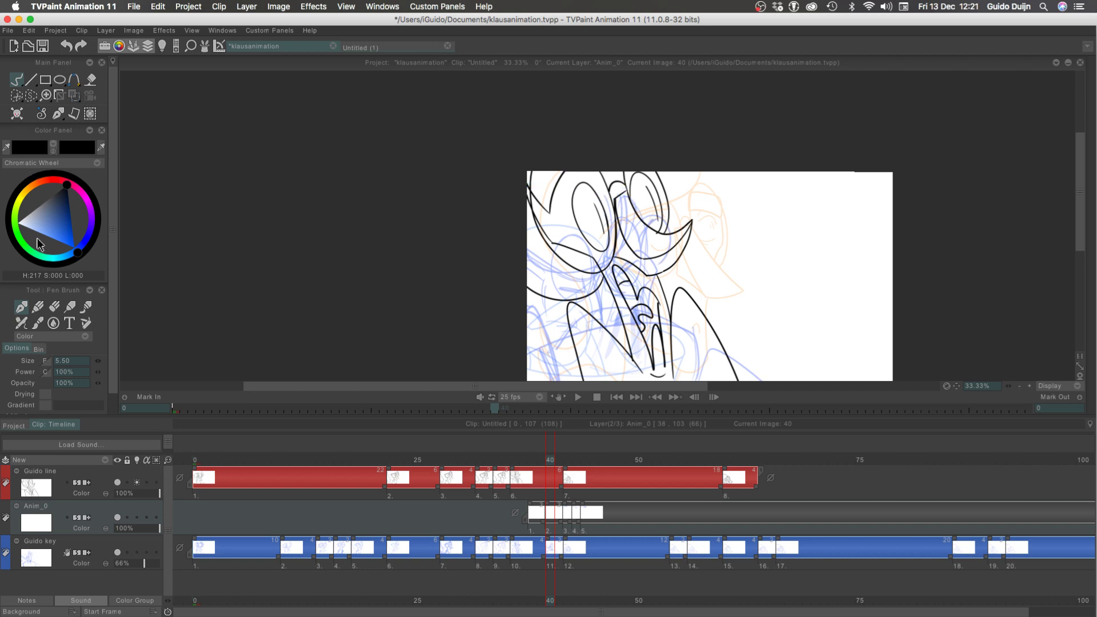
key(super+z)
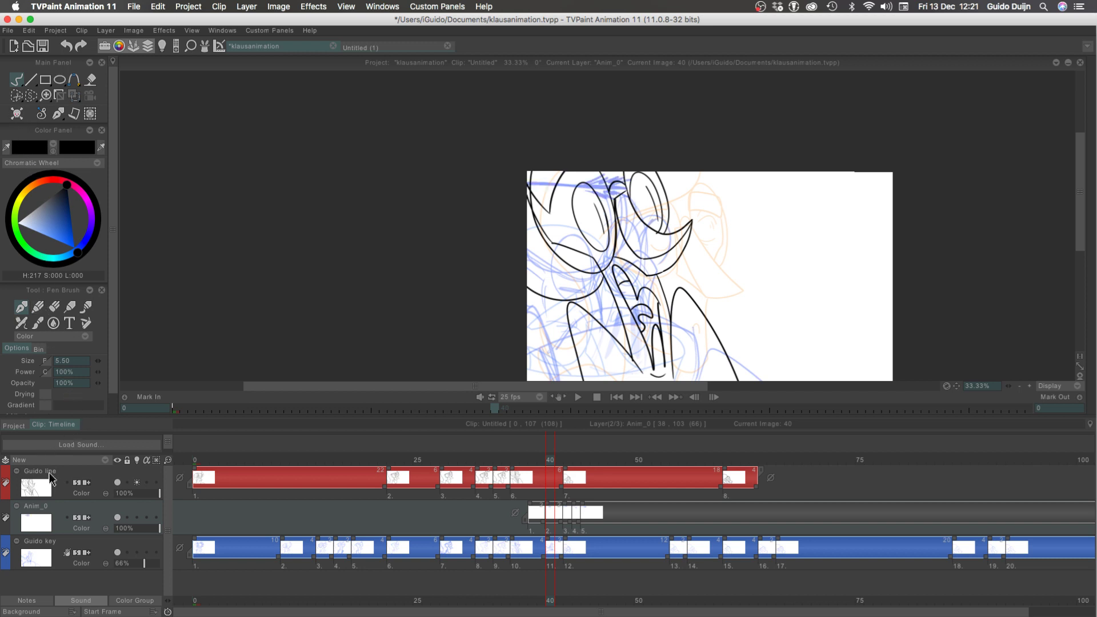
click(50, 475)
click(16, 118)
Flip between the Guido line drawings at frames 38, 40 and 42 to examine the motion around the blank frame
key(Left)
key(Right)
key(Right)
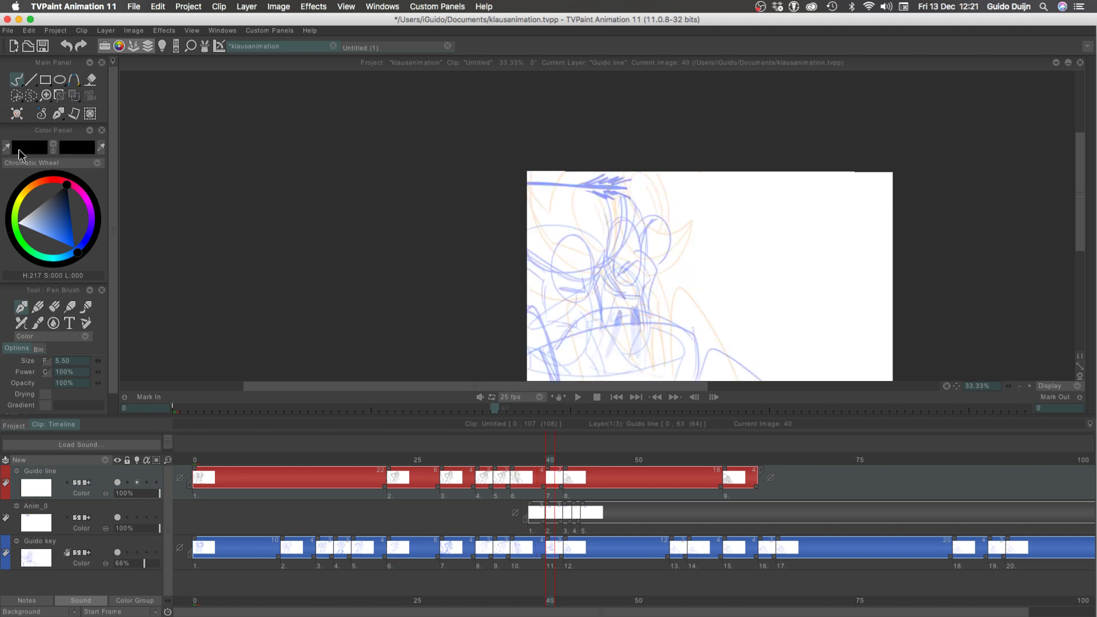
key(Left)
key(Left)
key(Right)
key(Right)
key(Right)
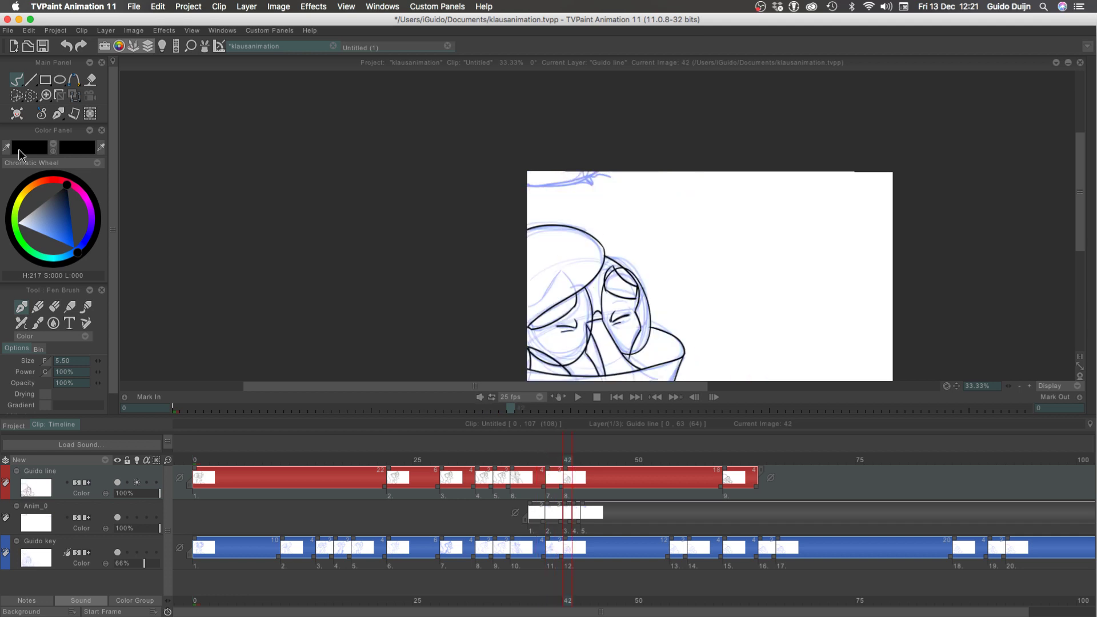
click(540, 460)
click(568, 461)
click(545, 460)
mouse_move(550, 461)
mouse_down()
mouse_move(561, 459)
mouse_move(539, 459)
mouse_up()
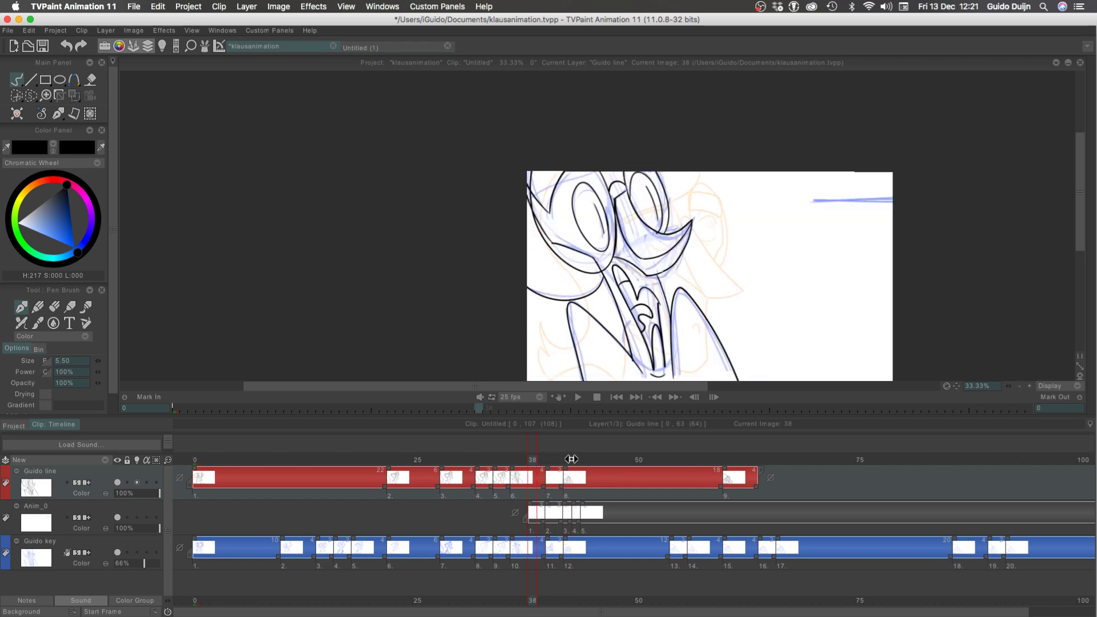
click(572, 459)
click(544, 460)
click(568, 461)
Play the animation from frame 36 to check the timing with the blank frame in place
click(514, 460)
key(Return)
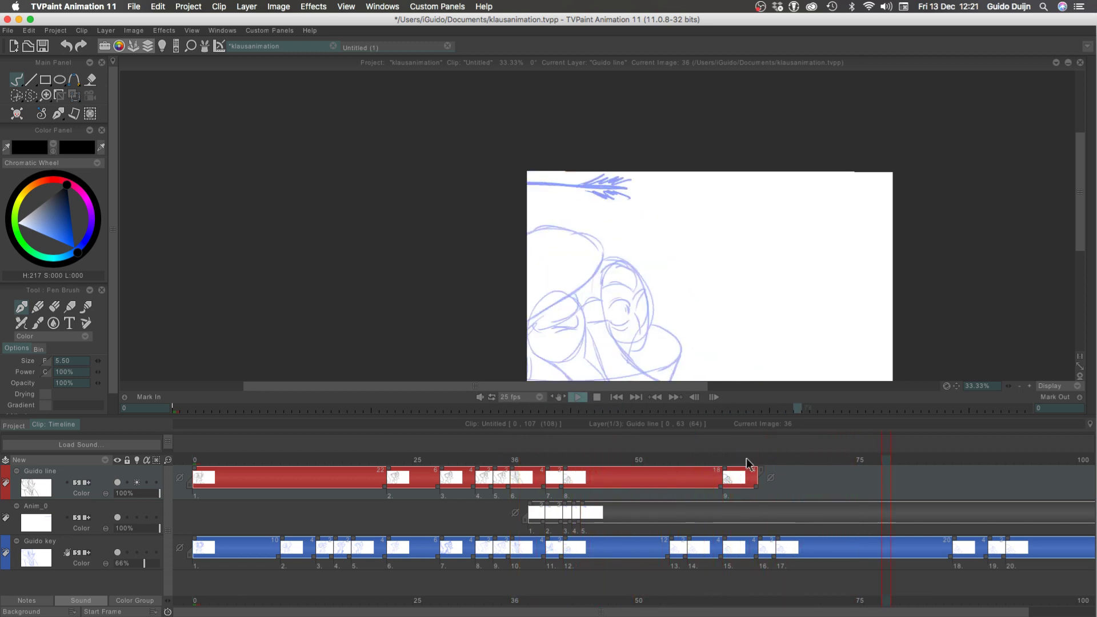
key(Return)
Go to frame 63 and flip repeatedly between it and frame 64 to compare the inked lines with the next rough sketch
click(753, 458)
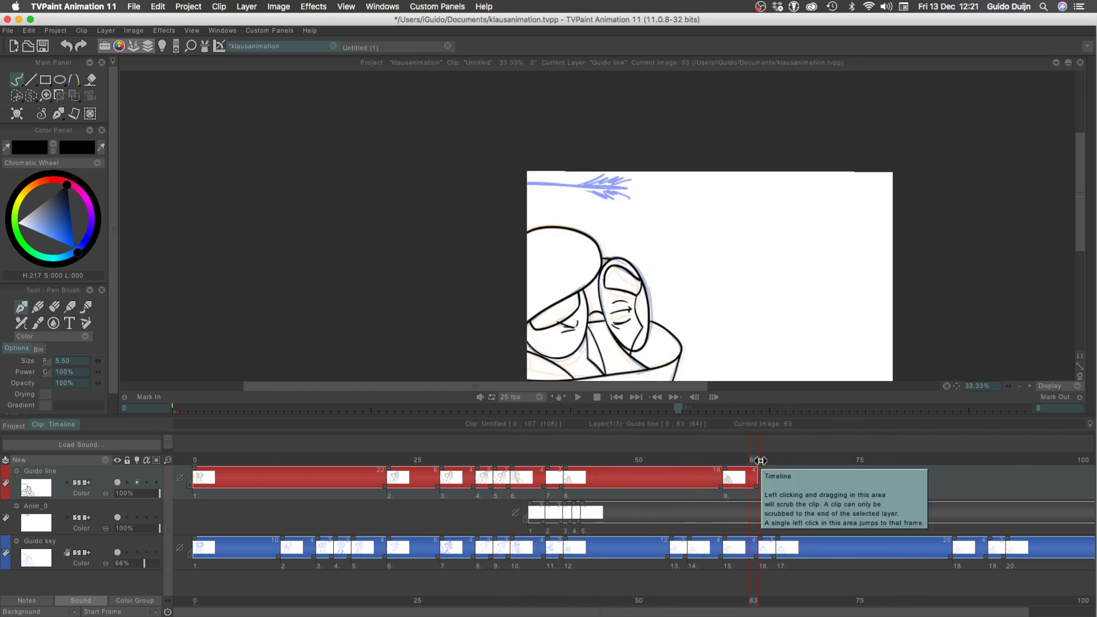
key(Right)
key(Left)
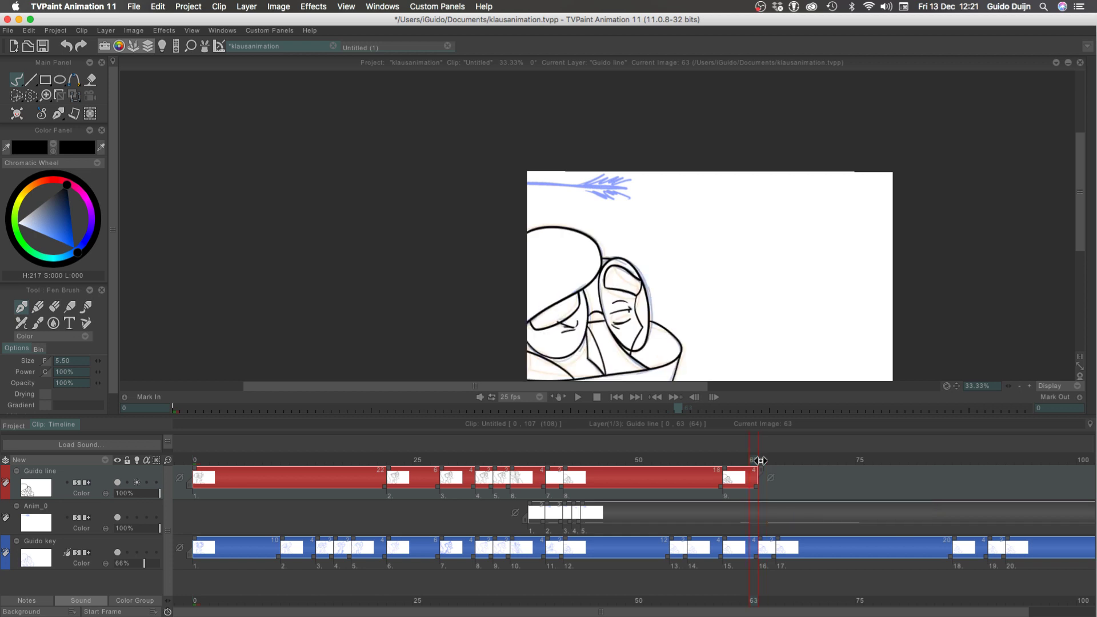
key(Left)
key(Left)
key(Left)
key(Right)
key(Right)
key(Right)
key(Right)
key(Left)
key(Right)
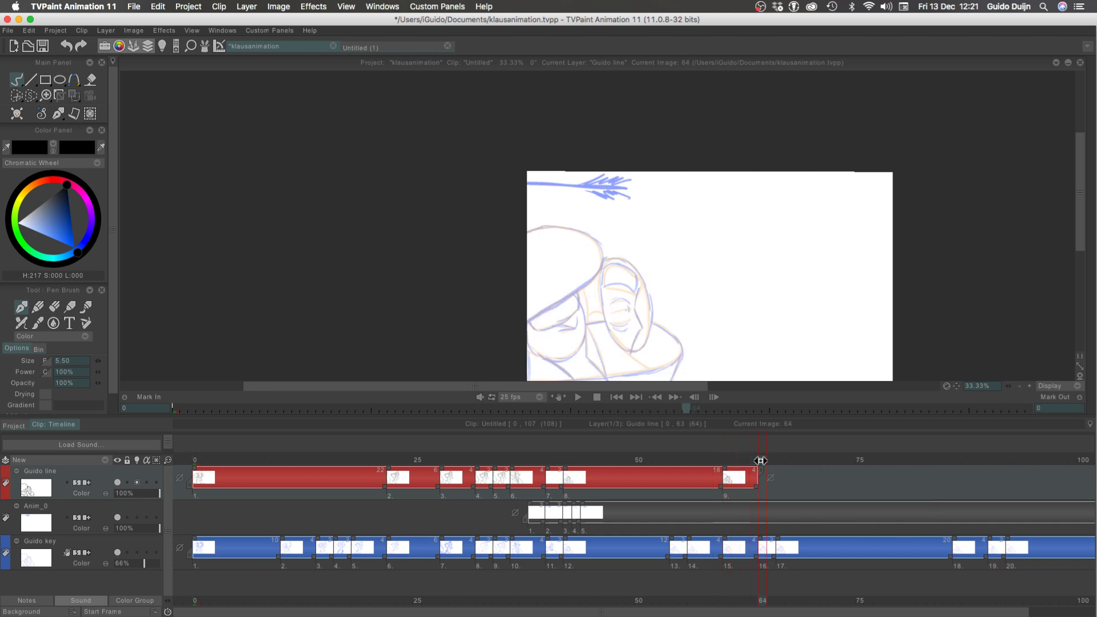
key(Left)
key(Right)
key(Left)
key(Right)
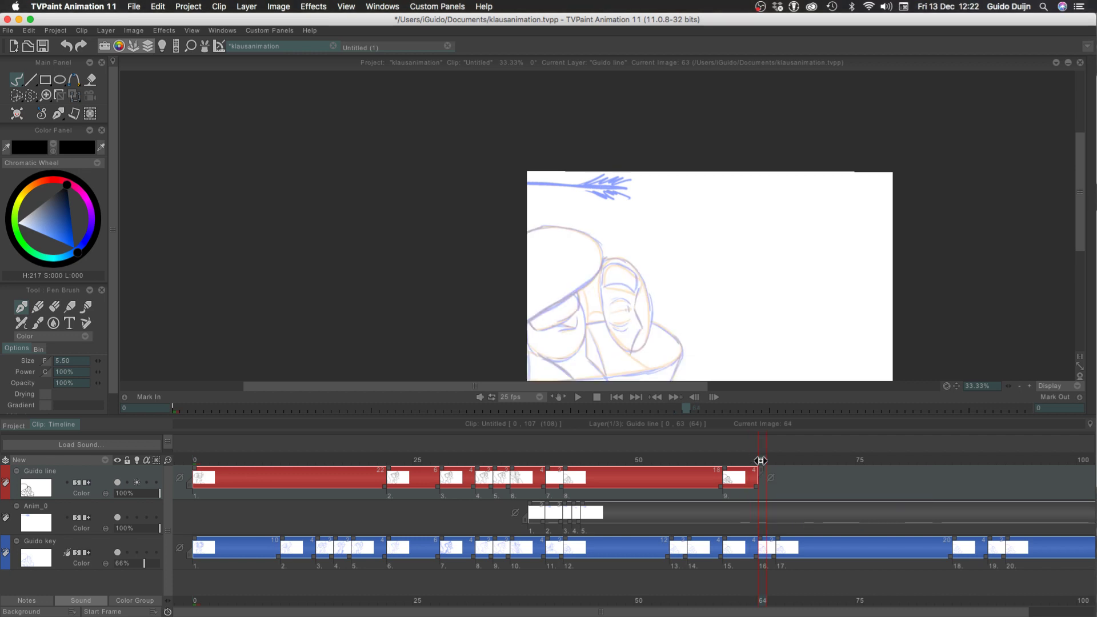
key(Left)
key(Right)
key(Left)
key(Right)
key(Left)
key(Right)
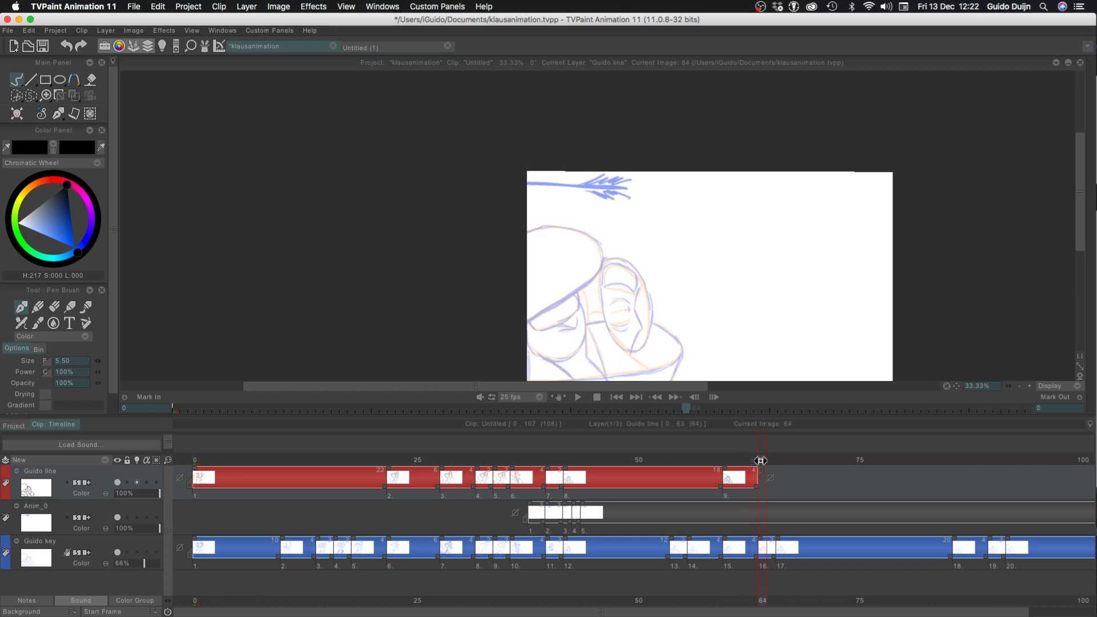
Play the animation from frame 0 to check the timing of the inked drawings against the rough
key(Left)
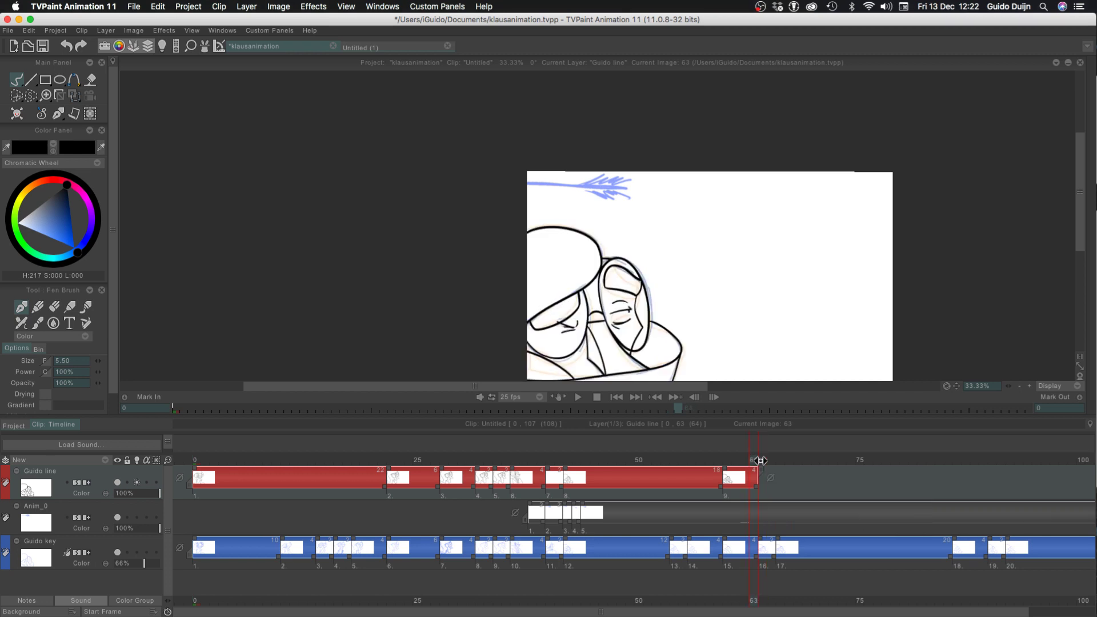
click(198, 459)
key(Return)
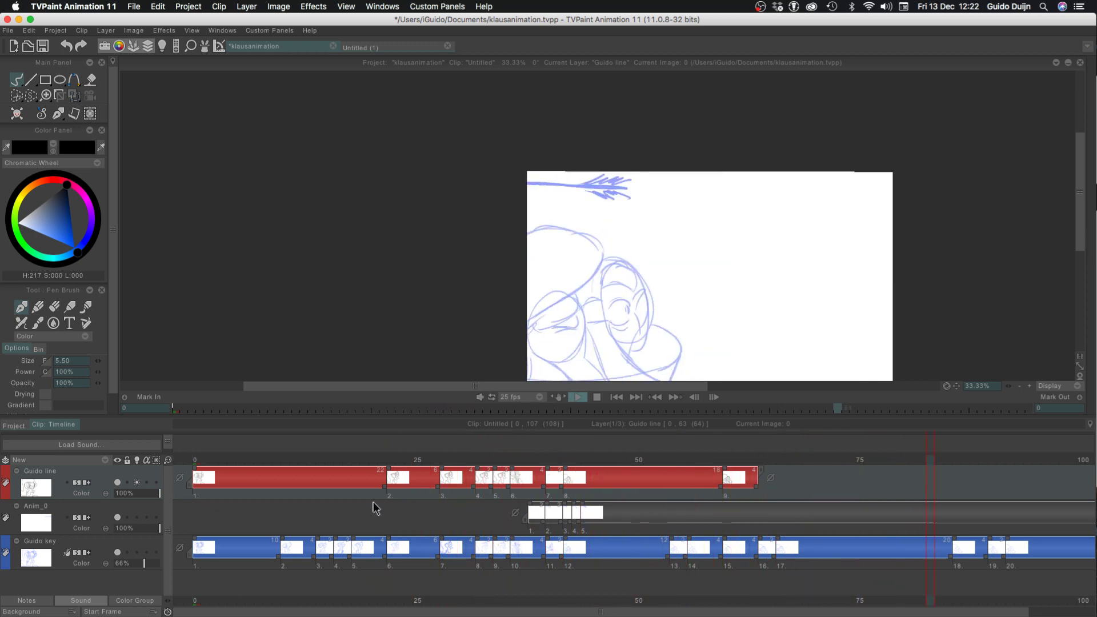
click(760, 469)
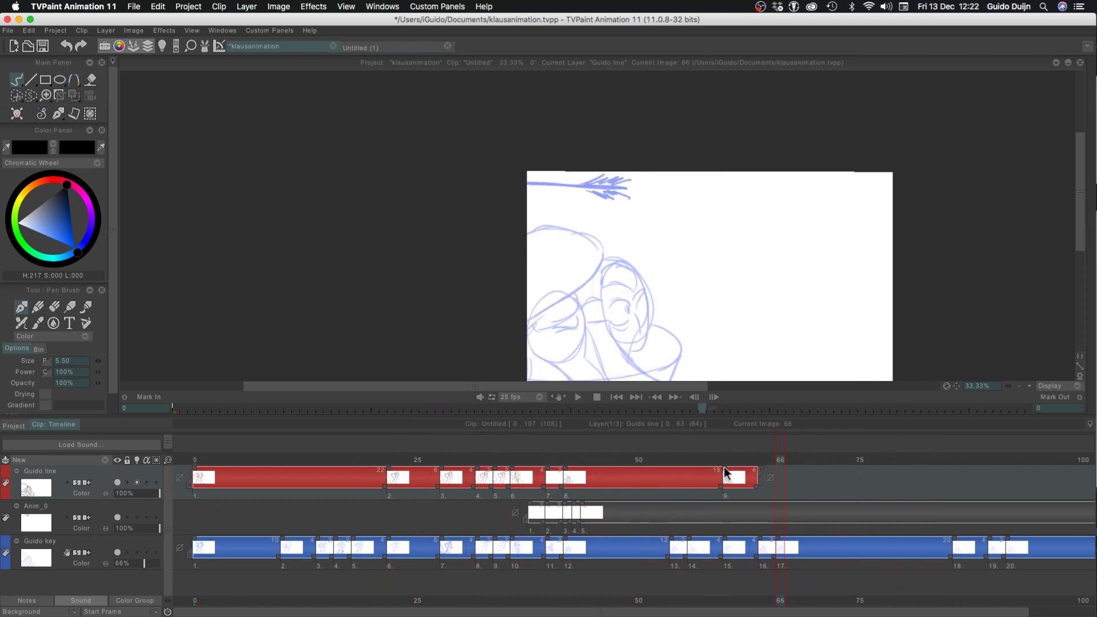
Extend the Guido line layer to frame 68 and start a new blank drawing at frame 66
key(Left)
key(Left)
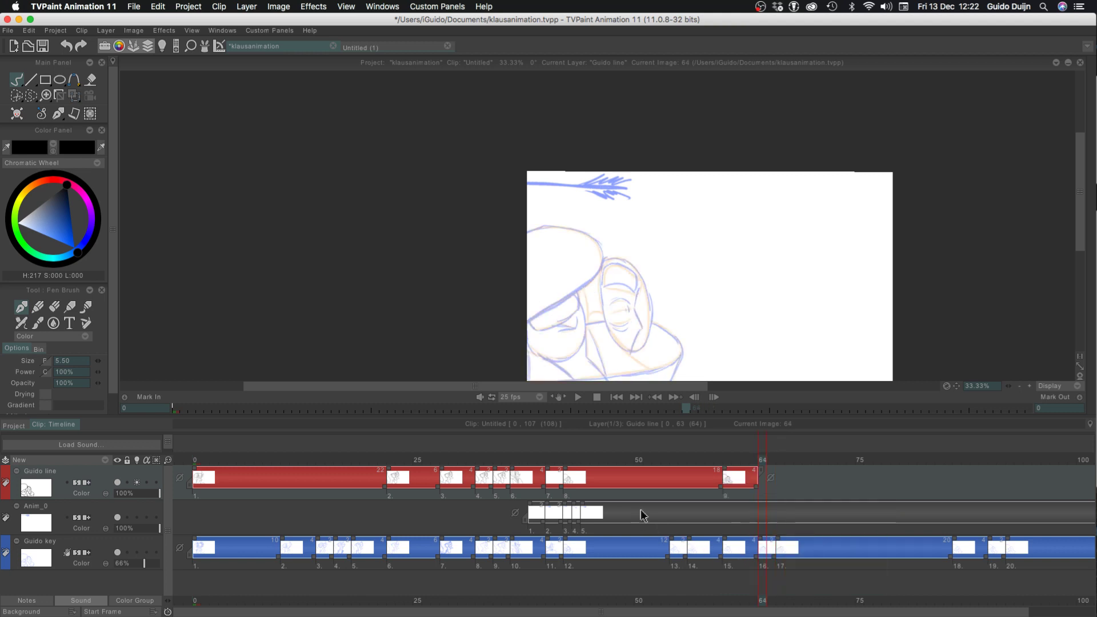
drag(757, 490, 775, 489)
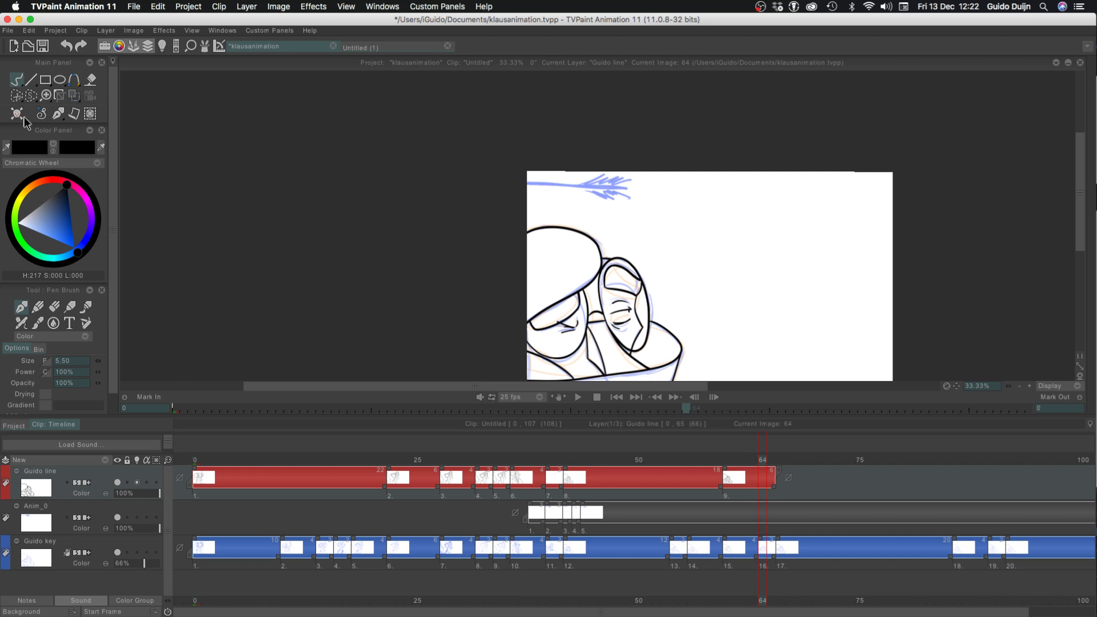
click(13, 116)
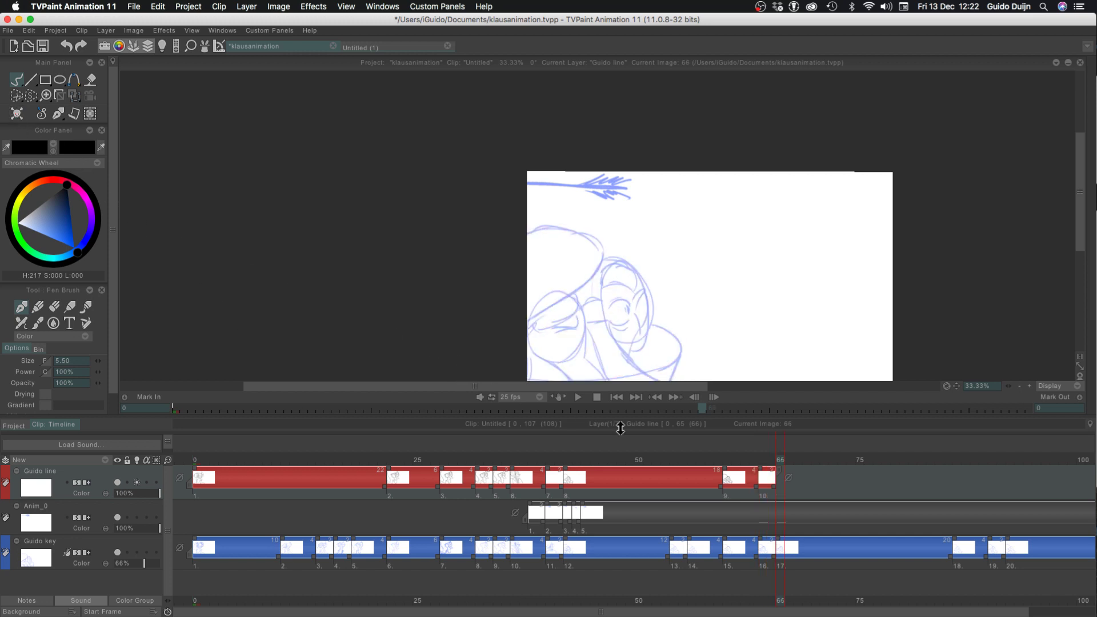
mouse_move(775, 490)
mouse_down()
mouse_move(793, 491)
mouse_move(777, 472)
mouse_up()
key(Left)
key(Right)
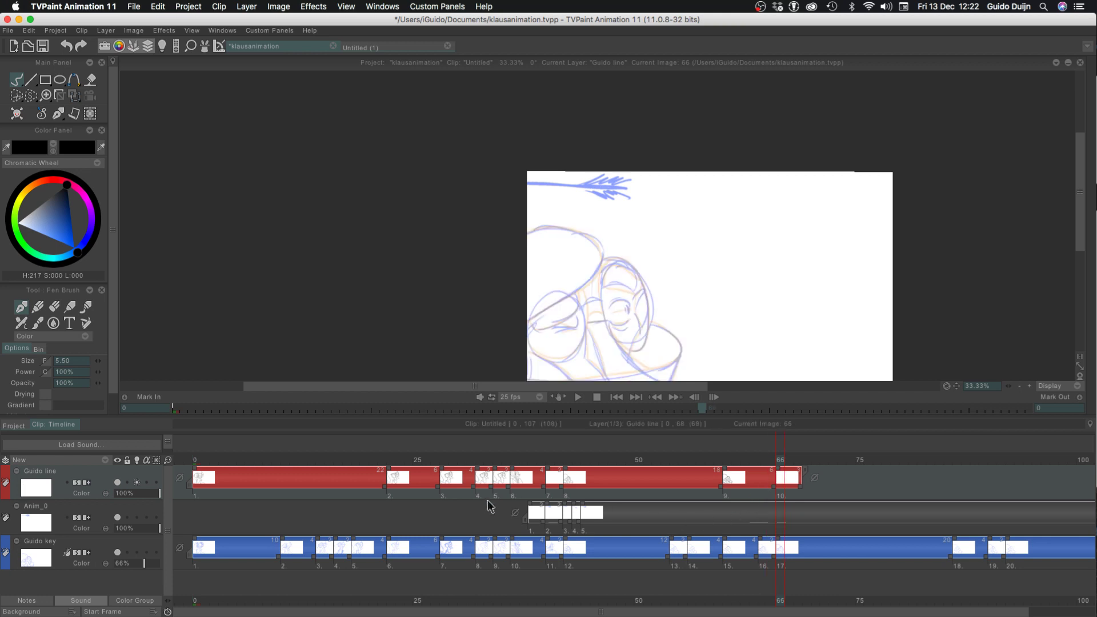
Adjust the light table level of the current frame and put the light table away
click(163, 47)
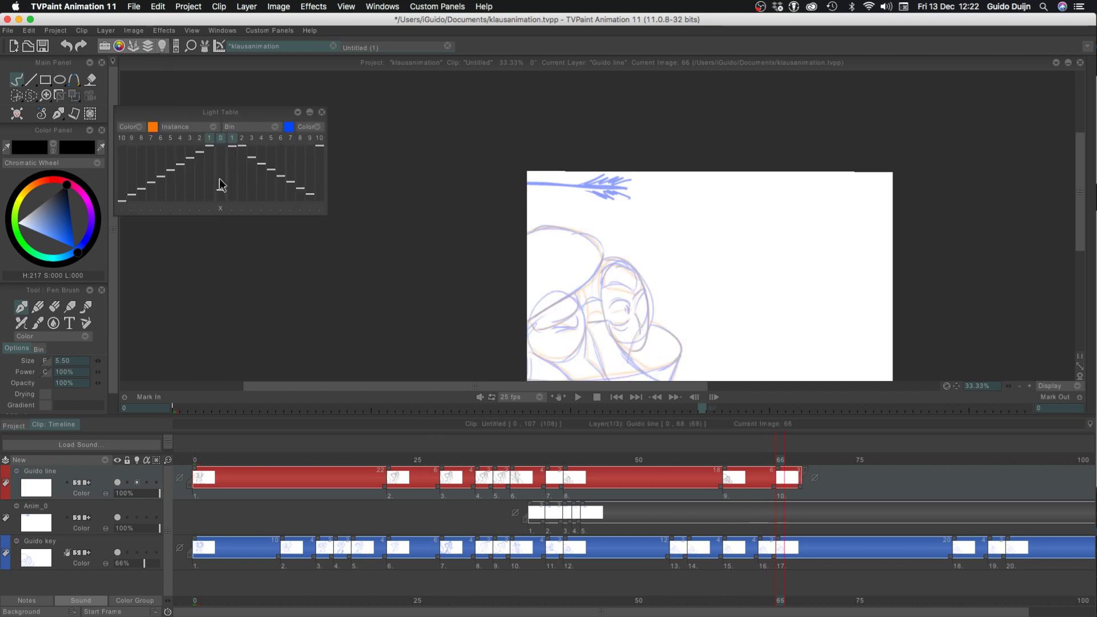
click(219, 180)
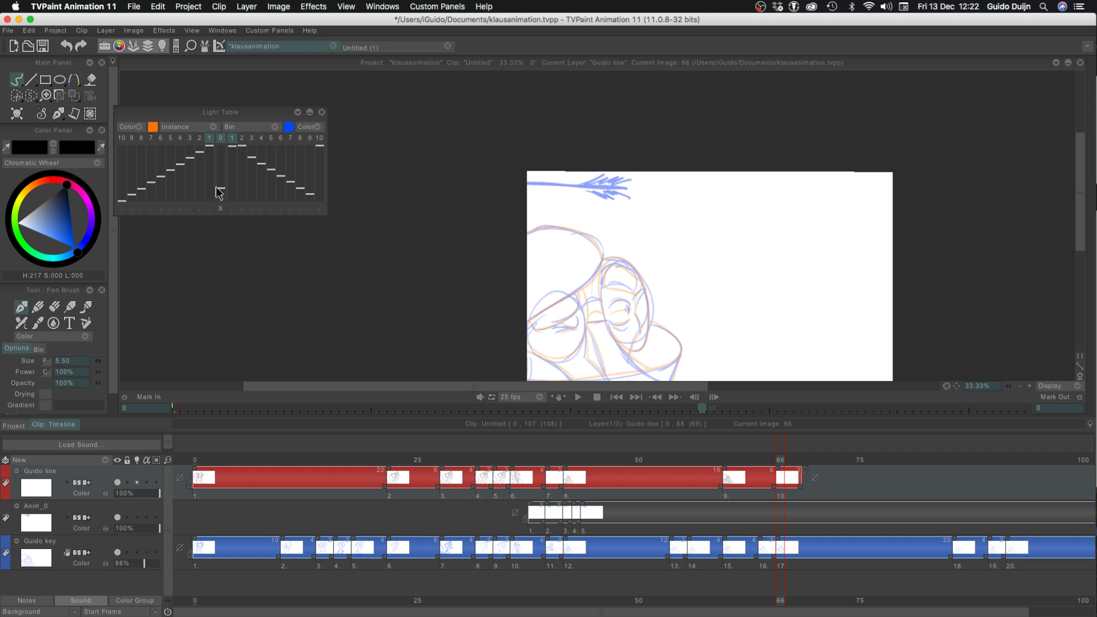
click(321, 112)
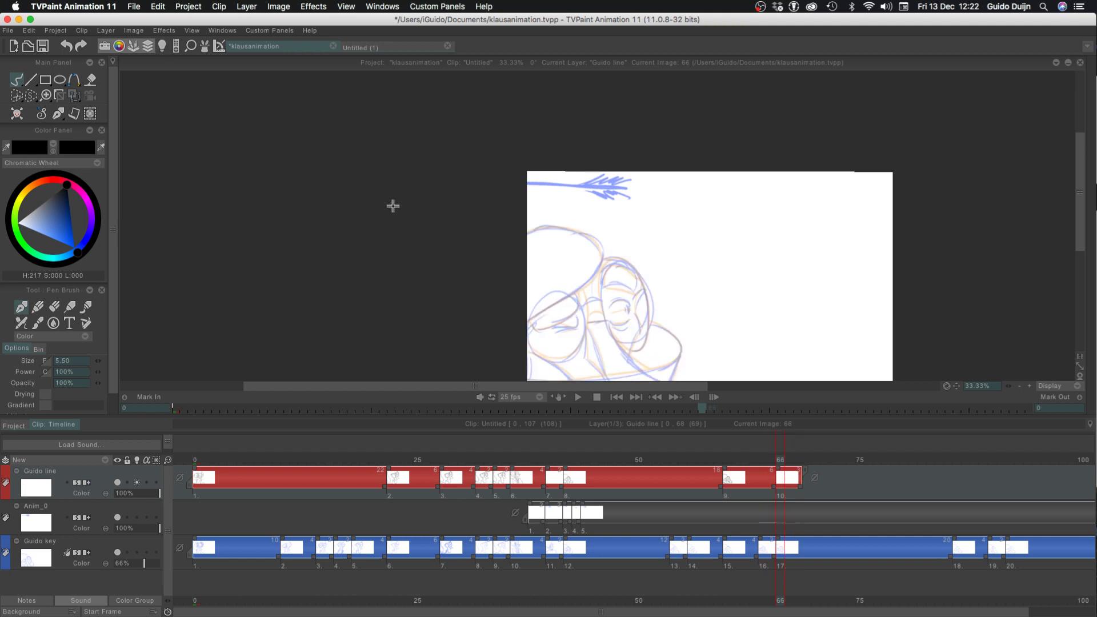
Ink the hat's rounded side and lower edge in black over the frame 66 sketch, retrying strokes until the curve fits
click(1028, 386)
click(1028, 387)
click(1029, 386)
key(Tab)
drag(355, 333, 308, 194)
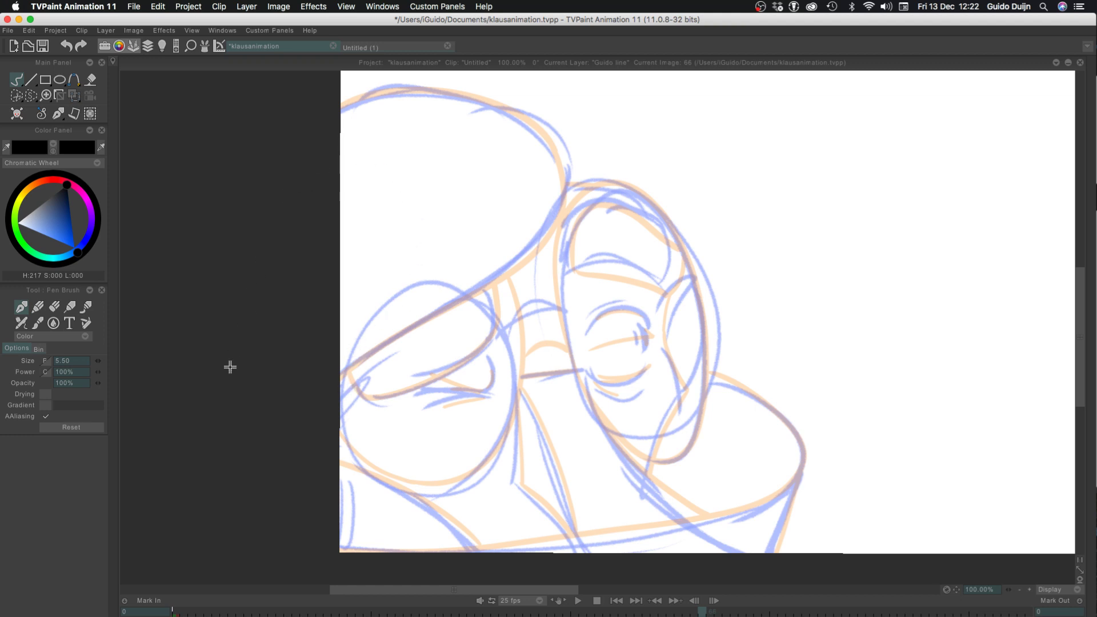
mouse_move(229, 366)
mouse_down()
mouse_move(325, 436)
mouse_move(512, 189)
mouse_up()
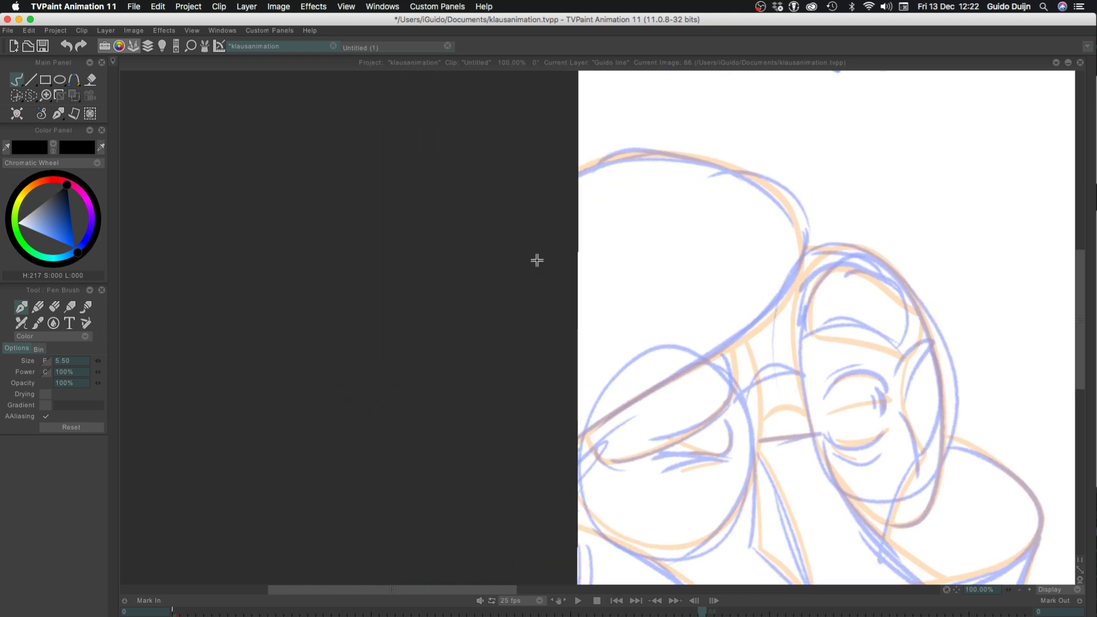
mouse_move(536, 260)
mouse_down()
mouse_move(247, 272)
mouse_move(223, 286)
mouse_move(223, 272)
mouse_up()
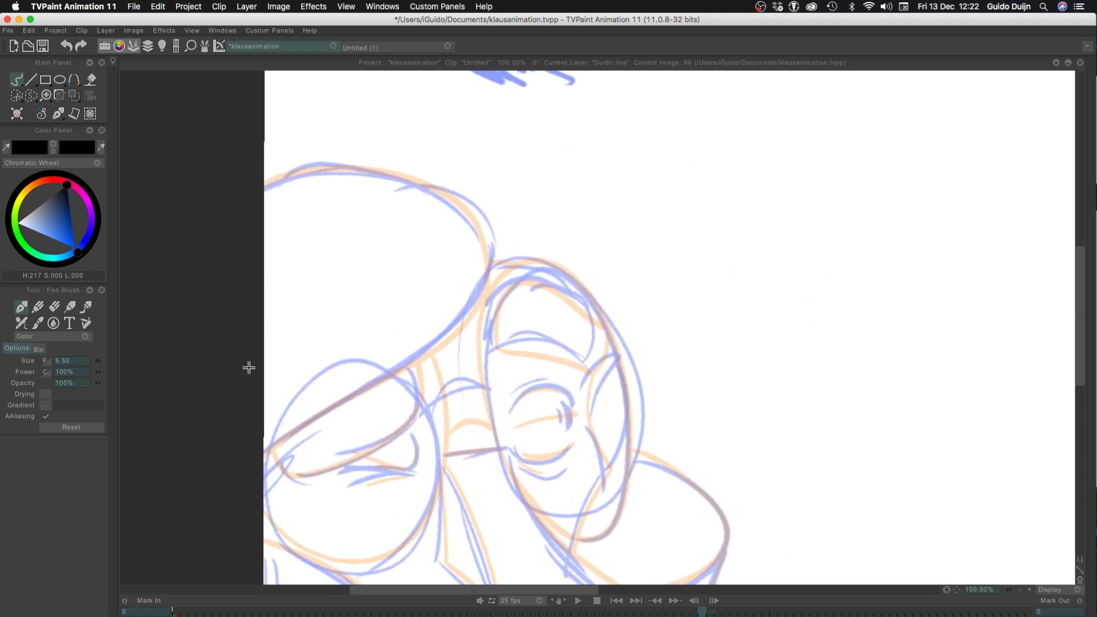
mouse_move(310, 170)
mouse_down()
mouse_move(245, 186)
mouse_move(335, 147)
mouse_up()
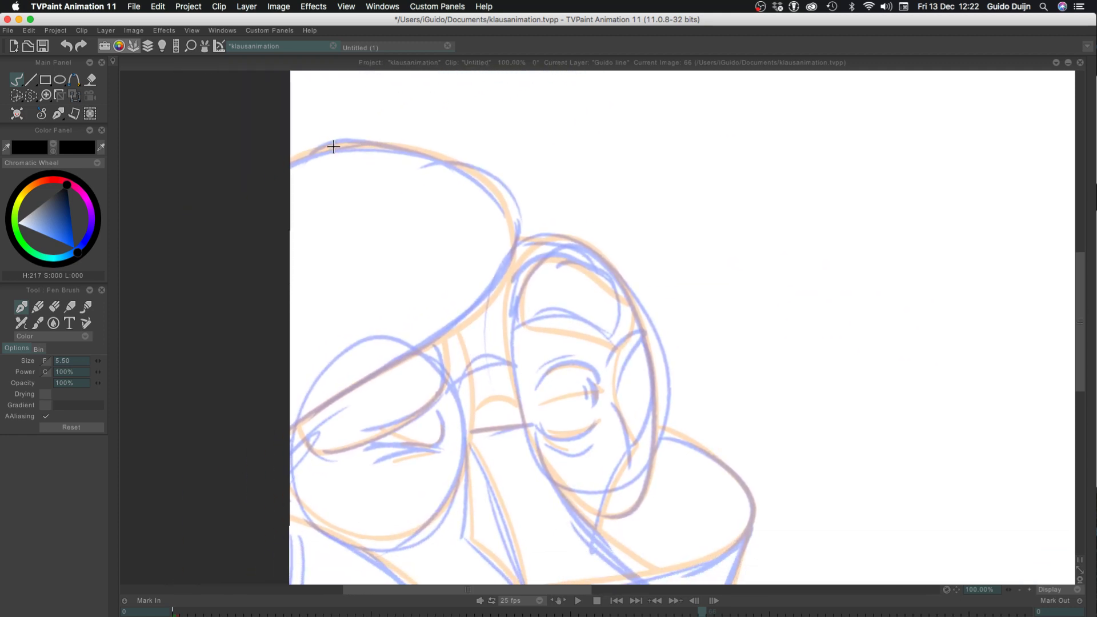
mouse_move(356, 220)
mouse_down()
mouse_move(328, 267)
mouse_move(338, 242)
mouse_move(334, 254)
mouse_move(207, 301)
mouse_up()
key(ctrl+z)
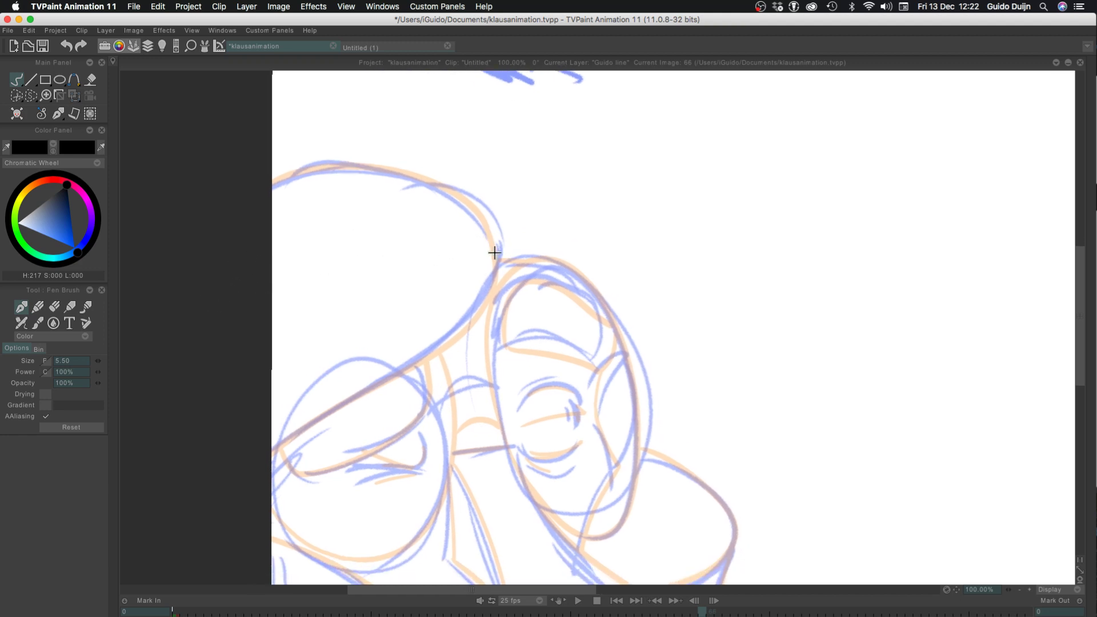
drag(495, 252, 388, 188)
key(ctrl+z)
drag(493, 252, 368, 189)
key(ctrl+z)
drag(266, 187, 406, 172)
key(ctrl+z)
mouse_move(270, 187)
mouse_down()
mouse_move(383, 172)
mouse_move(498, 237)
mouse_up()
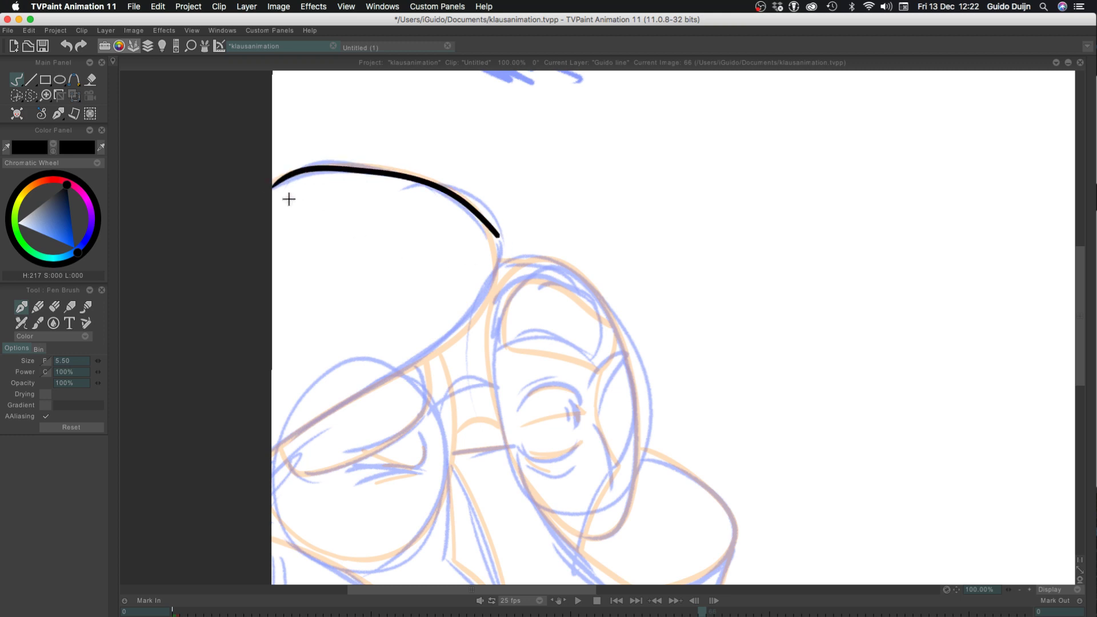
key(ctrl+z)
drag(268, 185, 490, 252)
key(ctrl+z)
mouse_move(267, 189)
mouse_down()
mouse_move(318, 172)
mouse_move(411, 181)
mouse_move(490, 280)
mouse_move(481, 308)
mouse_move(272, 446)
mouse_up()
key(ctrl+z)
Ink the hat's upper outline in one black curve from the rounded side out past the canvas edge
key(ctrl+z)
mouse_move(498, 243)
mouse_down()
mouse_move(489, 280)
mouse_move(157, 563)
mouse_up()
mouse_move(269, 186)
mouse_down()
mouse_move(359, 166)
mouse_move(446, 190)
mouse_move(492, 222)
mouse_move(494, 267)
mouse_move(446, 195)
mouse_move(464, 204)
mouse_move(390, 184)
mouse_move(340, 188)
mouse_up()
key(ctrl+z)
key(ctrl+z)
drag(417, 184, 309, 182)
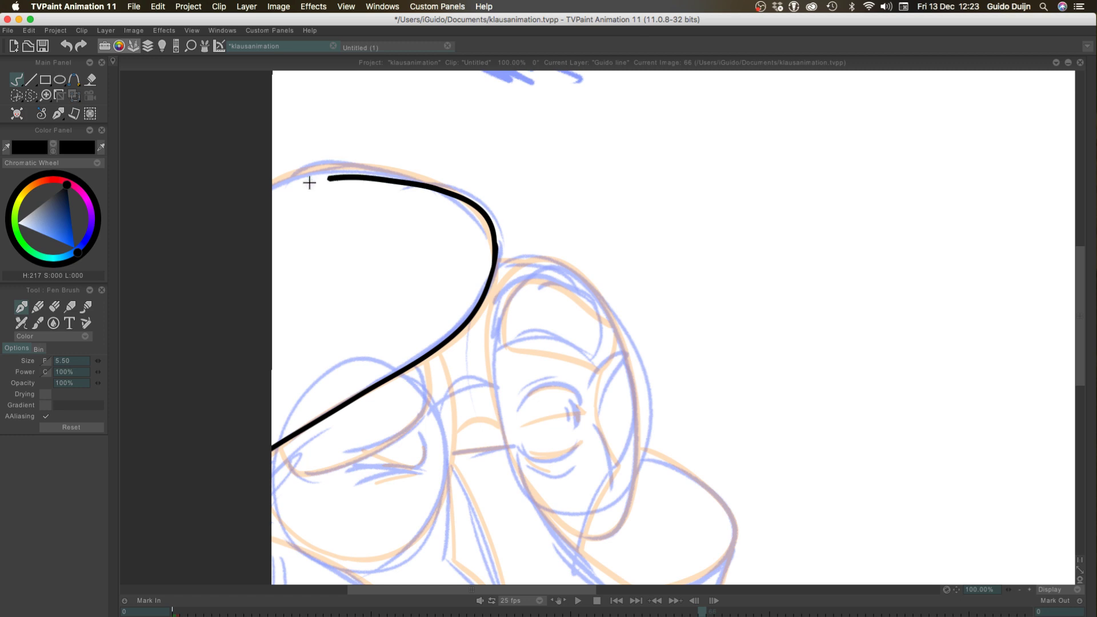
key(super+z)
mouse_move(495, 261)
mouse_down()
mouse_move(483, 216)
mouse_move(456, 196)
mouse_move(372, 171)
mouse_move(269, 186)
mouse_move(220, 215)
mouse_up()
key(super+z)
mouse_move(495, 260)
mouse_down()
mouse_move(485, 219)
mouse_move(408, 179)
mouse_move(345, 167)
mouse_move(208, 212)
mouse_up()
key(super+z)
mouse_move(492, 267)
mouse_down()
mouse_move(379, 167)
mouse_move(173, 246)
mouse_up()
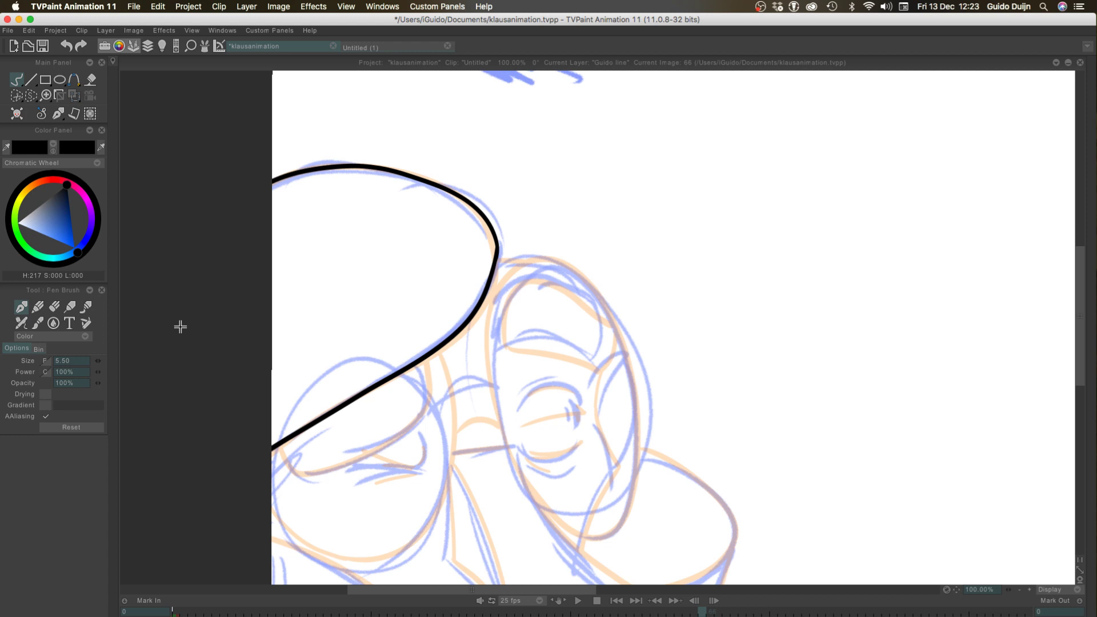
Ink the outline of the left glasses lens from the hat's lower edge around to the canvas edge
click(1029, 590)
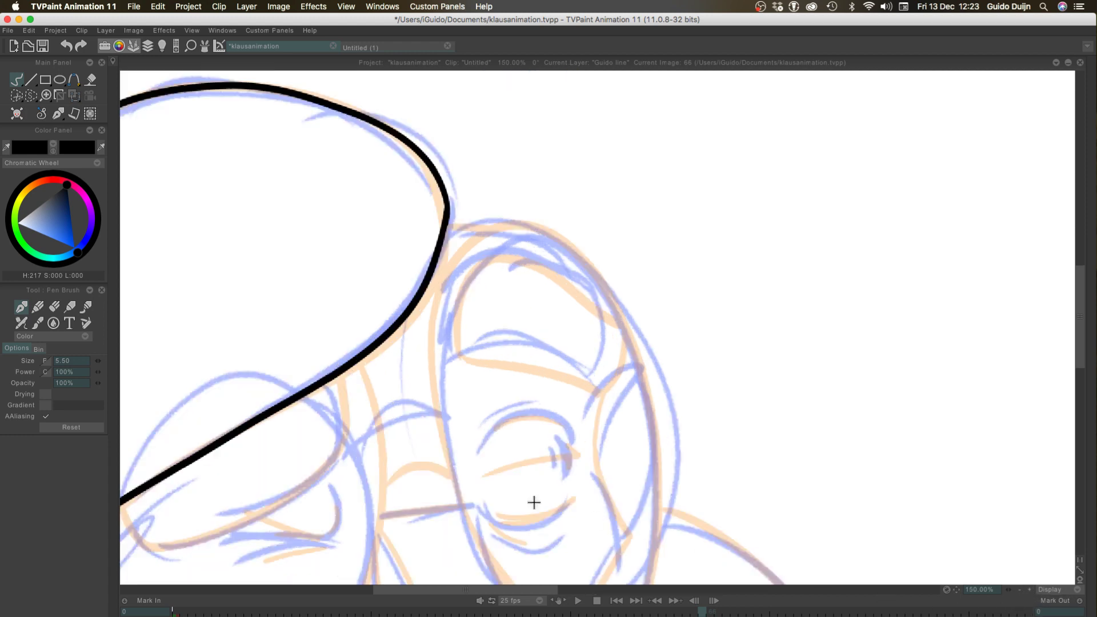
drag(276, 336, 394, 183)
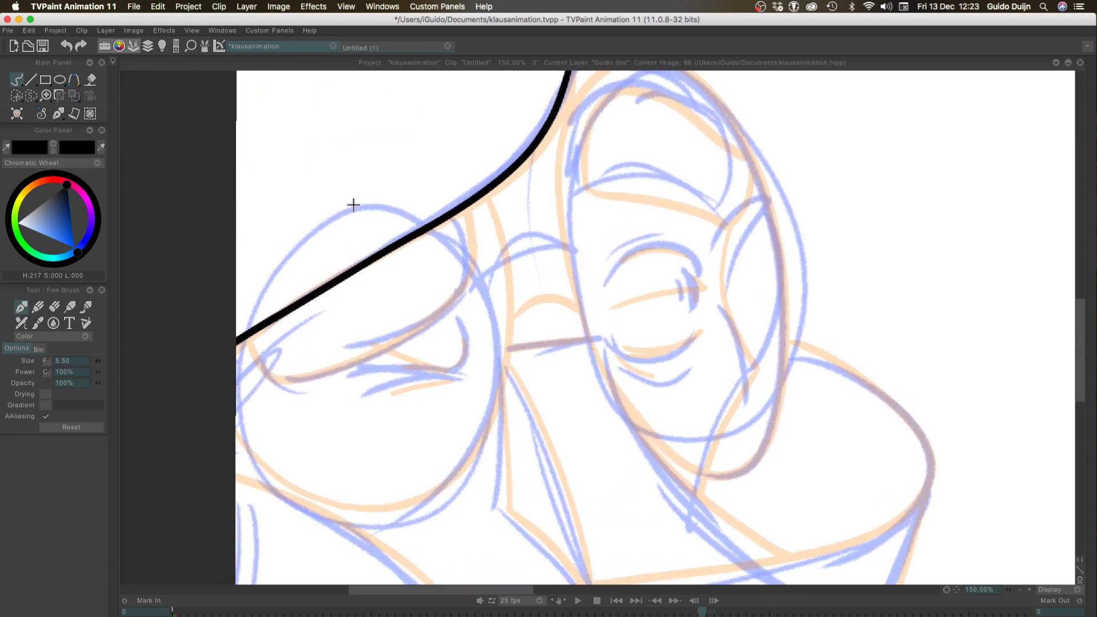
drag(471, 197, 467, 451)
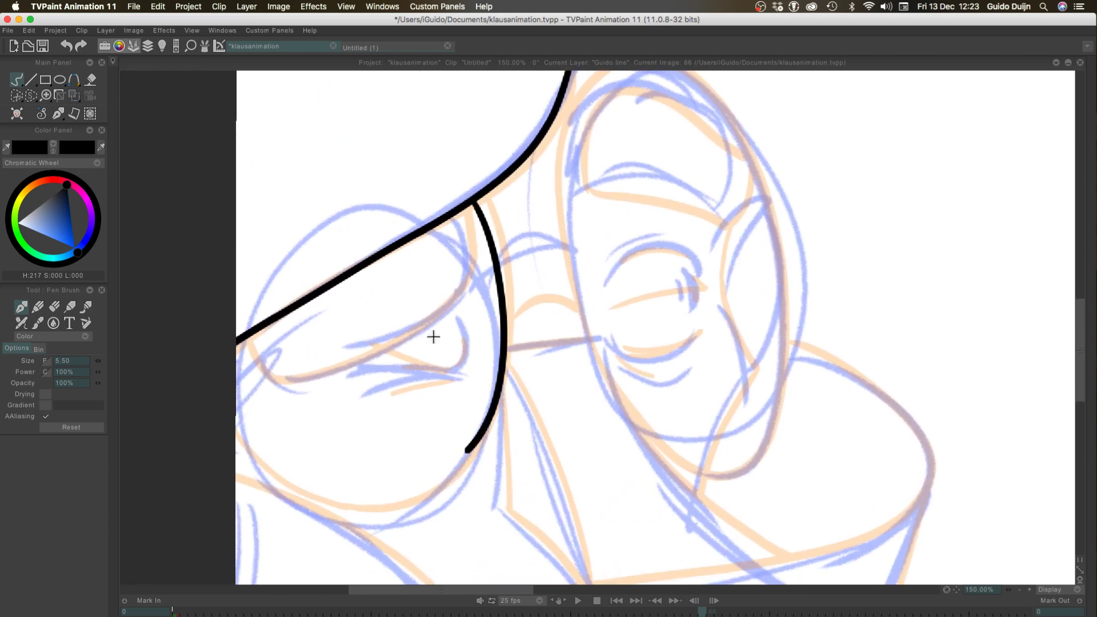
key(super+z)
drag(474, 195, 403, 522)
key(super+z)
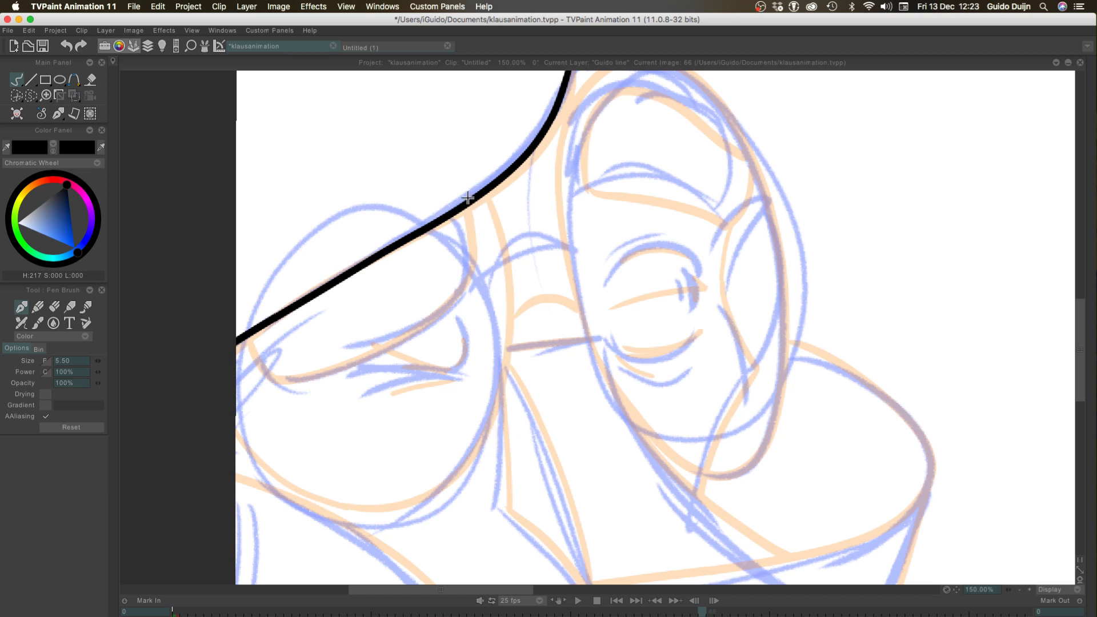
drag(473, 198, 318, 510)
key(super+z)
mouse_move(477, 191)
mouse_down()
mouse_move(505, 284)
mouse_move(413, 508)
mouse_move(274, 474)
mouse_move(240, 308)
mouse_up()
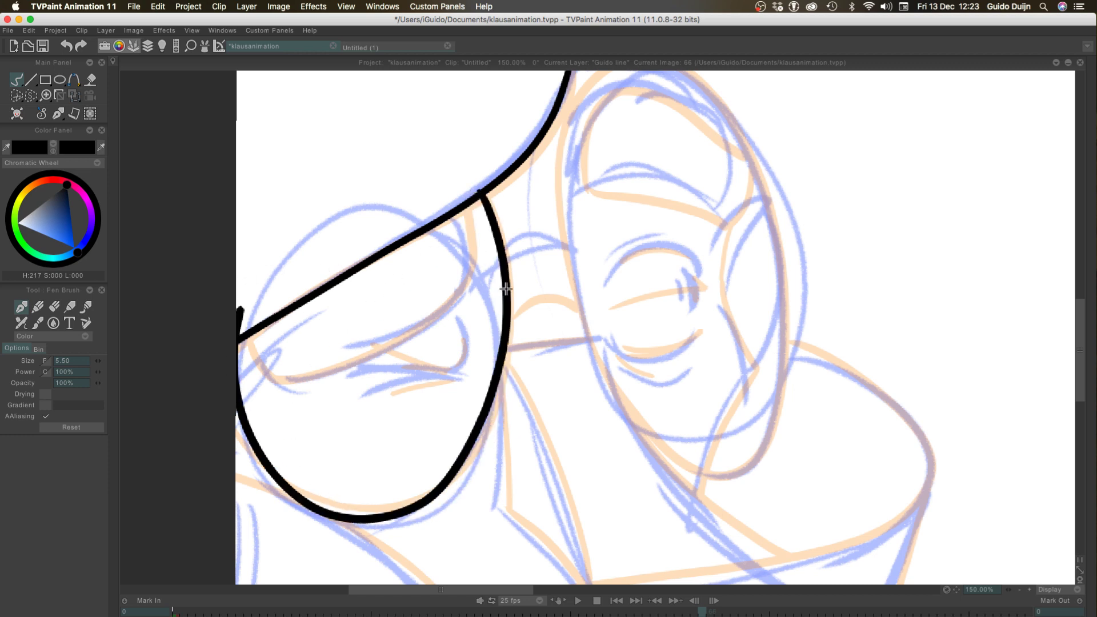
Ink the small arched bridge of the glasses from the left lens toward the right lens
drag(509, 309, 579, 292)
key(super+z)
drag(509, 308, 578, 313)
key(super+z)
mouse_move(508, 311)
mouse_down()
mouse_move(584, 328)
mouse_move(583, 316)
mouse_up()
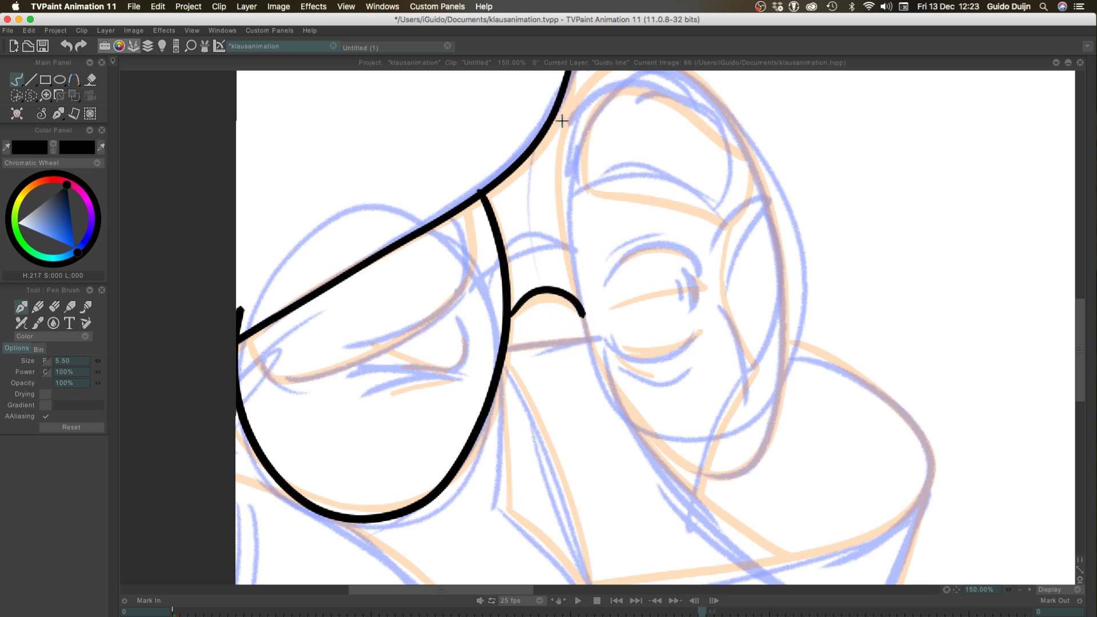
Ink the full oval outline of the right glasses lens, redoing strokes until it closes cleanly beside the hat and bridge
drag(517, 168, 489, 212)
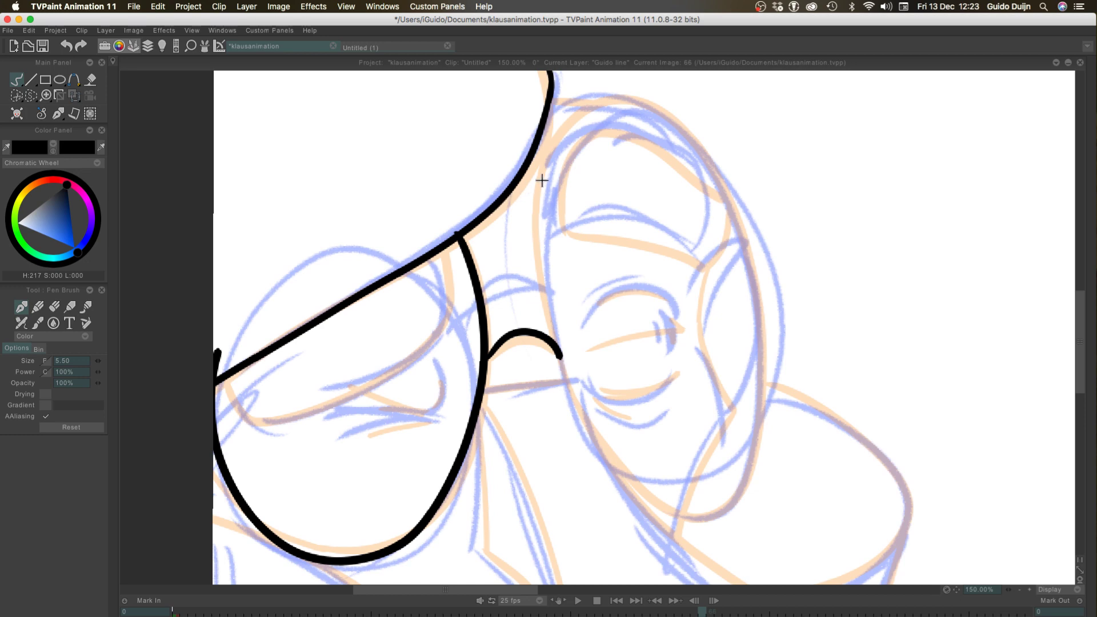
mouse_move(541, 179)
mouse_down()
mouse_move(544, 293)
mouse_move(530, 139)
mouse_move(518, 284)
mouse_move(517, 235)
mouse_up()
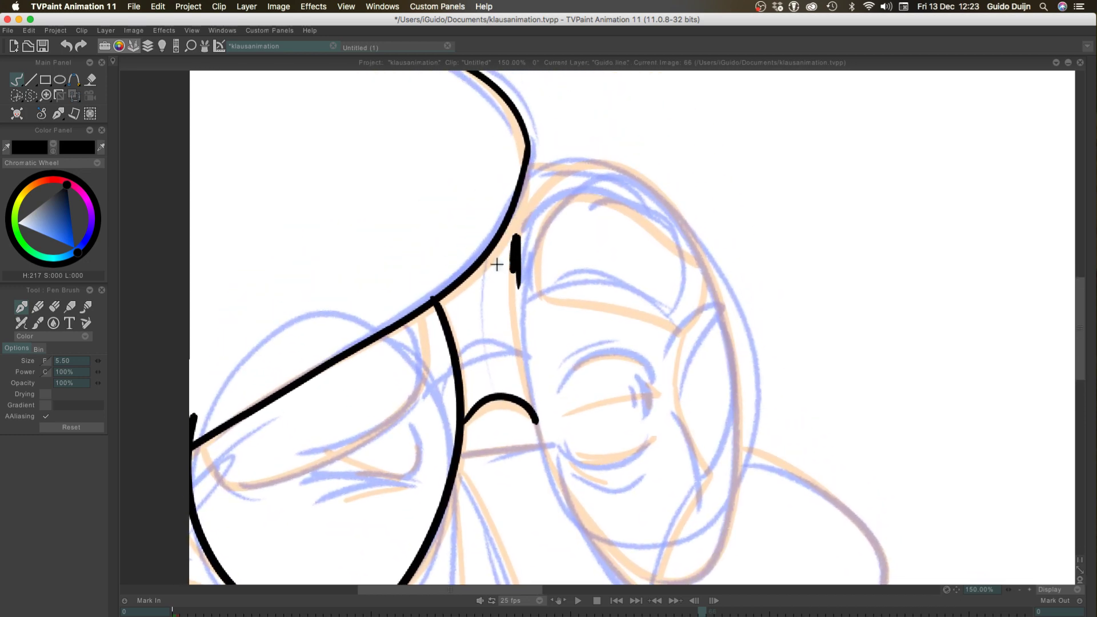
key(super+z)
mouse_move(512, 274)
mouse_down()
mouse_move(535, 418)
mouse_move(558, 482)
mouse_move(621, 554)
mouse_move(699, 562)
mouse_move(741, 404)
mouse_move(698, 243)
mouse_up()
mouse_move(634, 168)
mouse_down()
mouse_move(565, 175)
mouse_move(516, 228)
mouse_move(499, 273)
mouse_up()
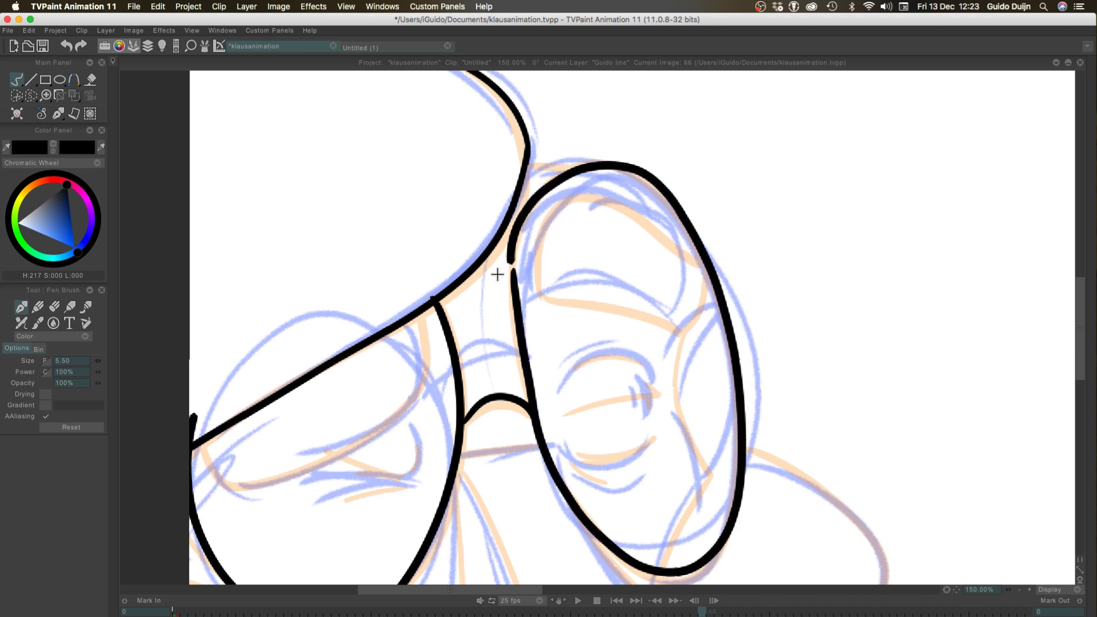
key(super+z)
drag(1008, 589, 1003, 588)
mouse_move(542, 406)
mouse_down()
mouse_move(558, 448)
mouse_move(705, 538)
mouse_move(715, 370)
mouse_move(597, 187)
mouse_move(572, 190)
mouse_move(525, 283)
mouse_up()
key(super+z)
mouse_move(541, 406)
mouse_down()
mouse_move(519, 262)
mouse_move(581, 176)
mouse_move(684, 252)
mouse_move(719, 371)
mouse_up()
mouse_move(725, 464)
mouse_down()
mouse_move(702, 543)
mouse_move(655, 558)
mouse_move(606, 529)
mouse_move(519, 361)
mouse_move(498, 348)
mouse_move(536, 401)
mouse_move(524, 354)
mouse_move(529, 231)
mouse_move(596, 180)
mouse_move(666, 232)
mouse_move(718, 376)
mouse_move(717, 497)
mouse_move(659, 562)
mouse_move(592, 518)
mouse_move(539, 412)
mouse_move(515, 303)
mouse_move(542, 187)
mouse_move(638, 189)
mouse_move(710, 307)
mouse_move(723, 492)
mouse_move(686, 561)
mouse_move(620, 538)
mouse_move(578, 482)
mouse_move(495, 302)
mouse_move(576, 174)
mouse_move(681, 246)
mouse_move(720, 401)
mouse_move(704, 541)
mouse_move(633, 561)
mouse_up()
key(super+z)
key(super+z)
key(super+z)
drag(581, 504, 527, 366)
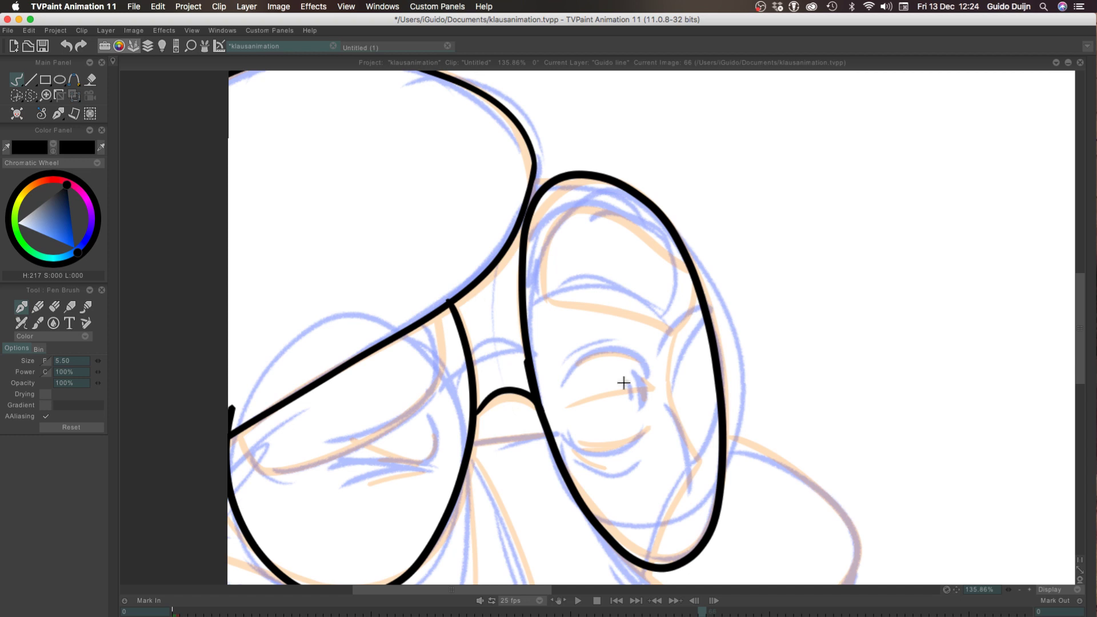
Try to ink the short curved corner of the eye inside the left lens
scroll(349, 383, down, 3)
scroll(349, 383, down, 2)
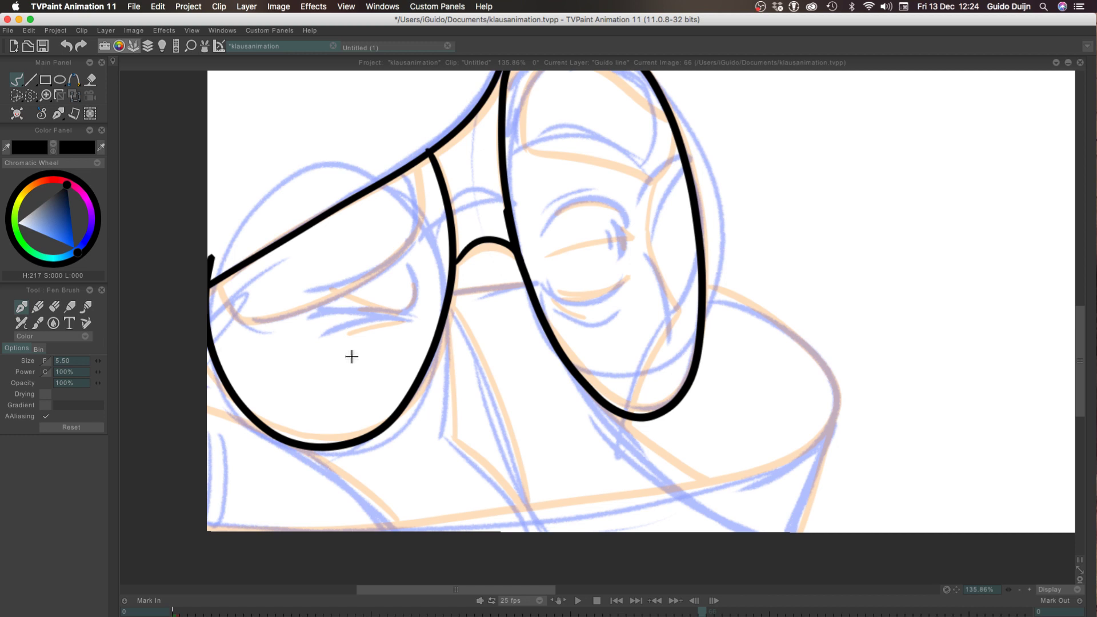
drag(412, 275, 406, 313)
key(ctrl+z)
drag(408, 266, 404, 306)
key(ctrl+z)
drag(409, 267, 399, 320)
key(ctrl+z)
mouse_move(409, 267)
mouse_down()
mouse_move(406, 306)
mouse_move(321, 306)
mouse_up()
key(ctrl+z)
Try to ink the lower lid and crease lines of the left lens's eye, then undo all the eye strokes
drag(403, 312, 320, 309)
key(ctrl+z)
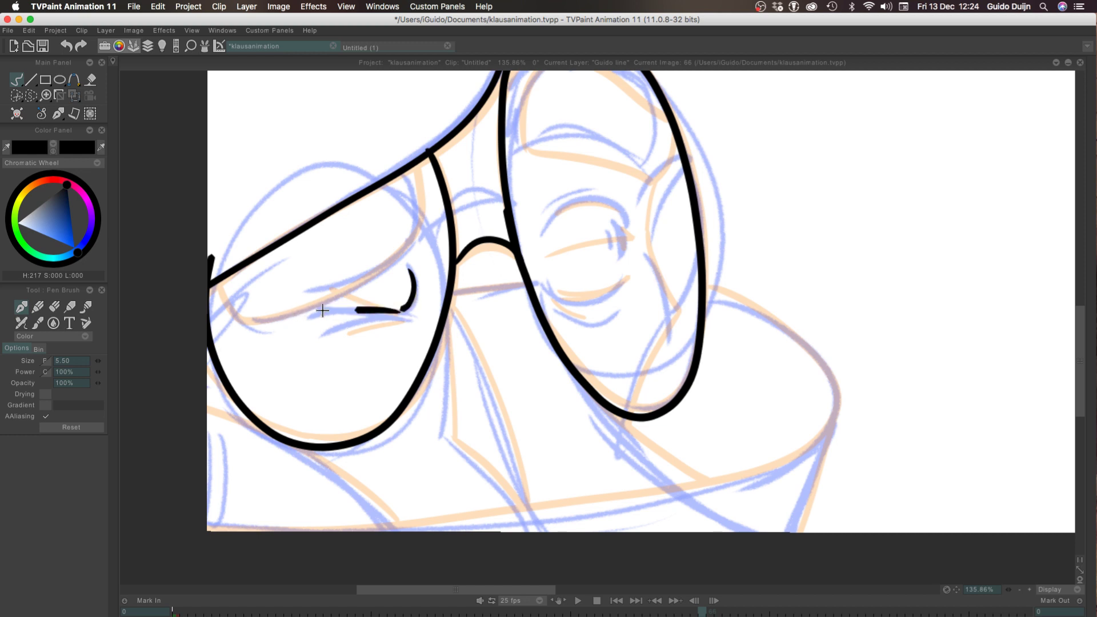
key(ctrl+z)
drag(404, 309, 309, 313)
key(ctrl+z)
drag(404, 310, 297, 315)
key(ctrl+z)
drag(404, 311, 312, 310)
key(ctrl+z)
drag(405, 318, 327, 330)
key(ctrl+z)
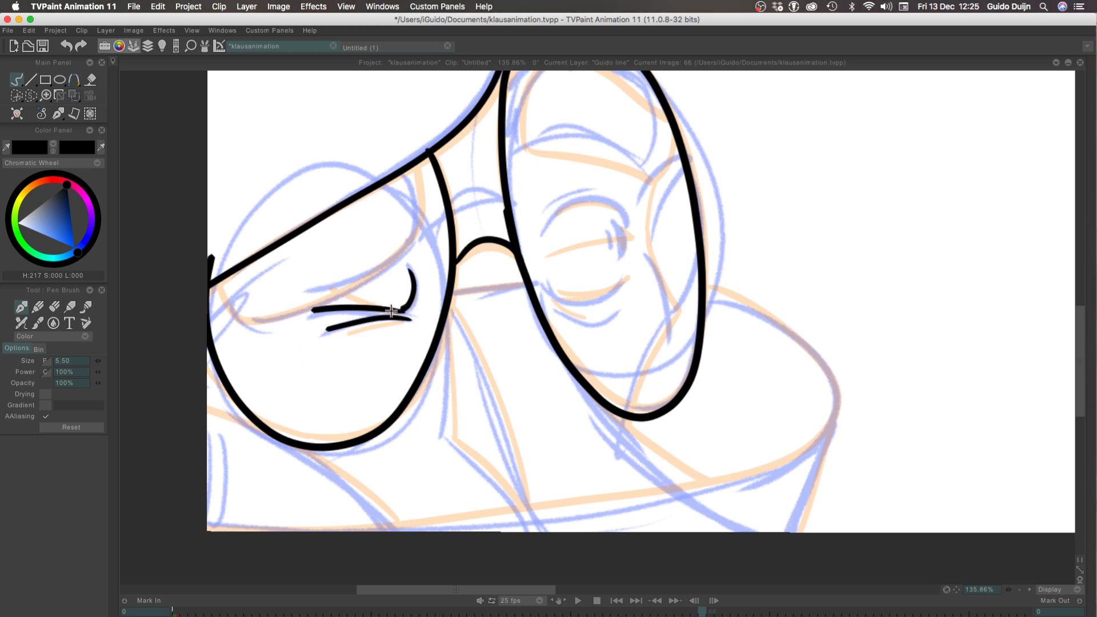
drag(403, 312, 361, 313)
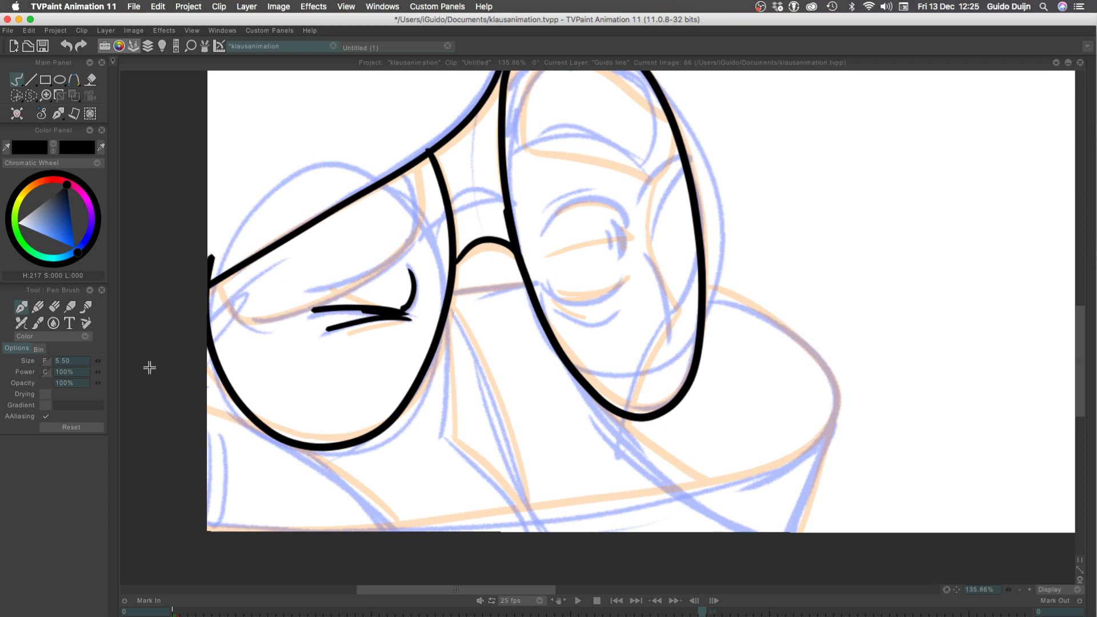
key(ctrl+z)
key(ctrl+z)
key(ctrl+z)
Ink the curved corner and the lower lid line of the eye inside the left lens
key(ctrl+z)
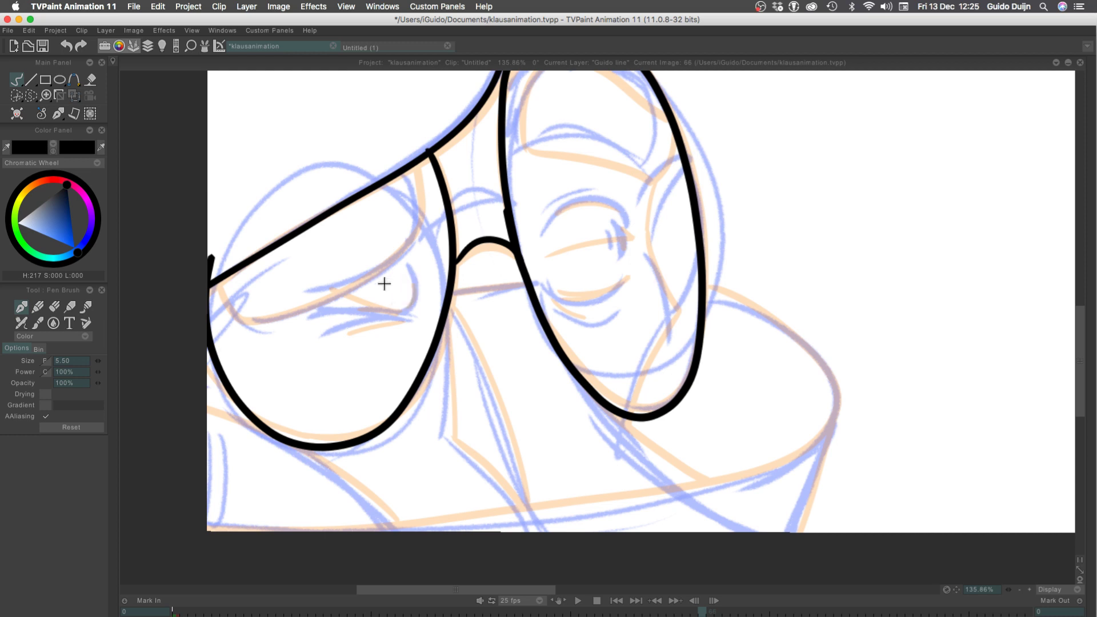
drag(411, 271, 409, 305)
key(ctrl+z)
key(ctrl+z)
drag(403, 300, 272, 321)
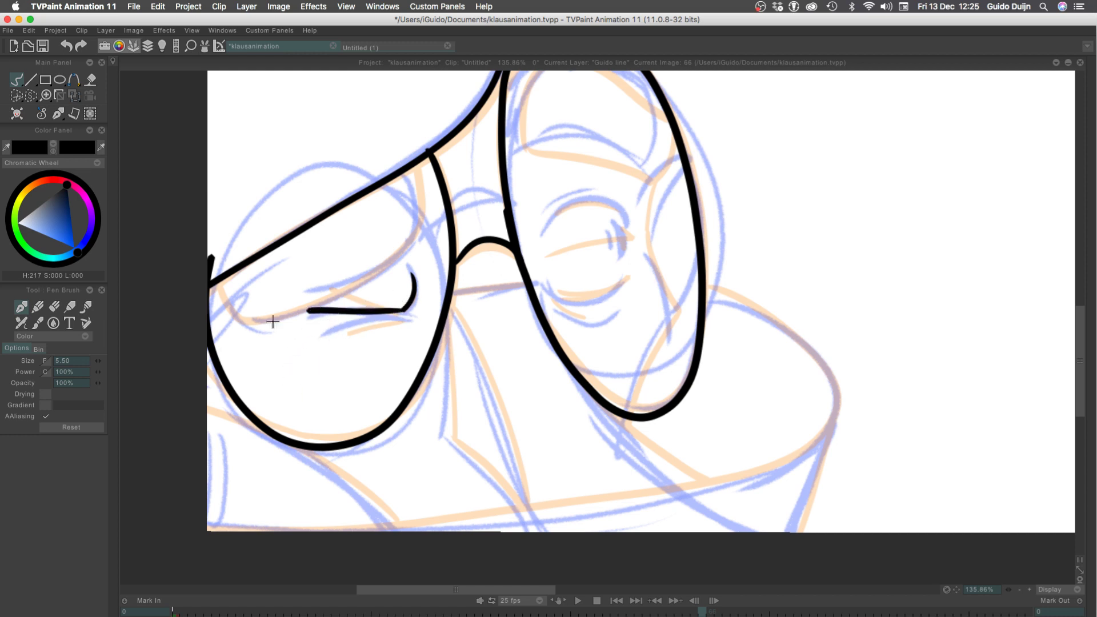
key(ctrl+z)
drag(403, 310, 300, 318)
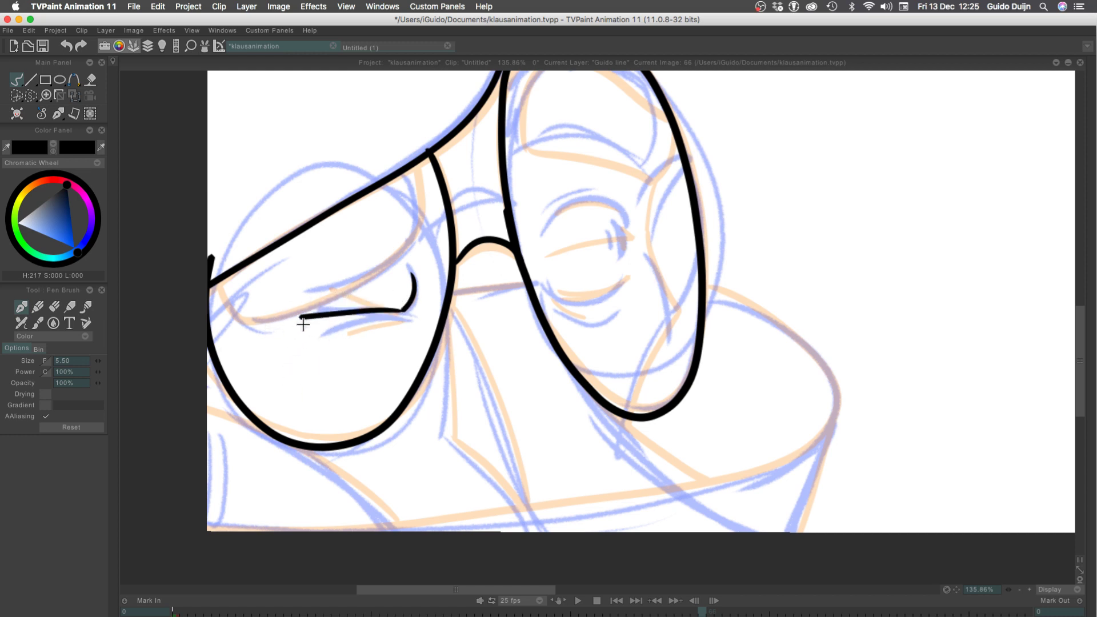
Try to re-ink the lower lid and the crease beneath it in the left lens's eye, and undo the eye strokes
key(ctrl+z)
drag(402, 311, 310, 313)
key(ctrl+z)
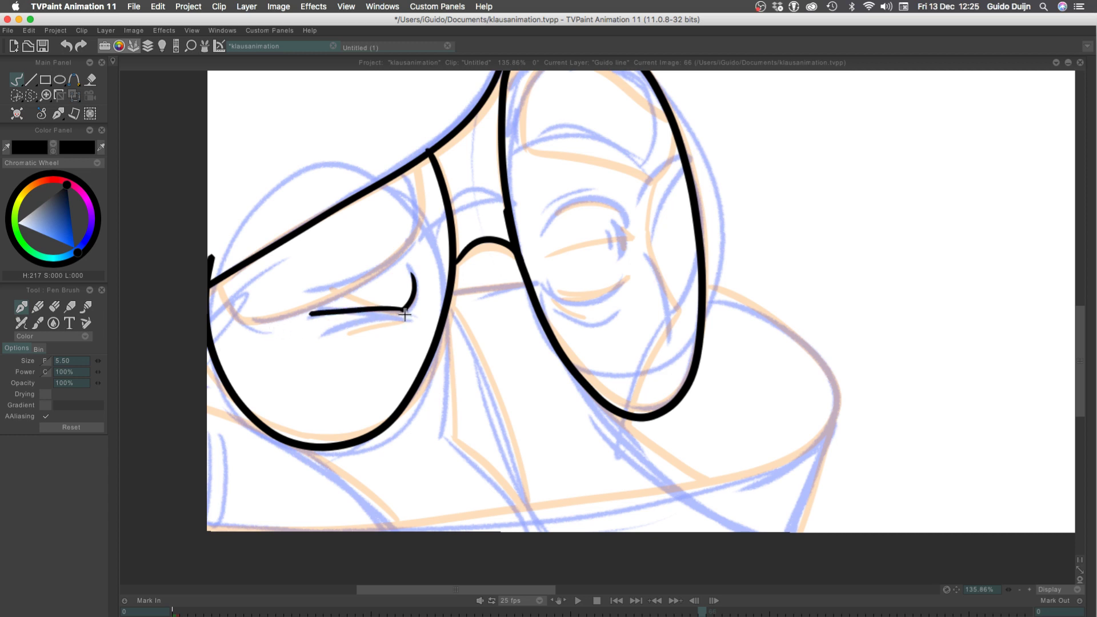
drag(404, 313, 322, 335)
key(ctrl+z)
key(ctrl+z)
key(ctrl+z)
key(ctrl+z)
Ink the curved eye corner and the lower lid line inside the left lens, redoing the lid line until it sits cleanly
mouse_move(409, 265)
mouse_down()
mouse_move(404, 311)
mouse_move(304, 309)
mouse_up()
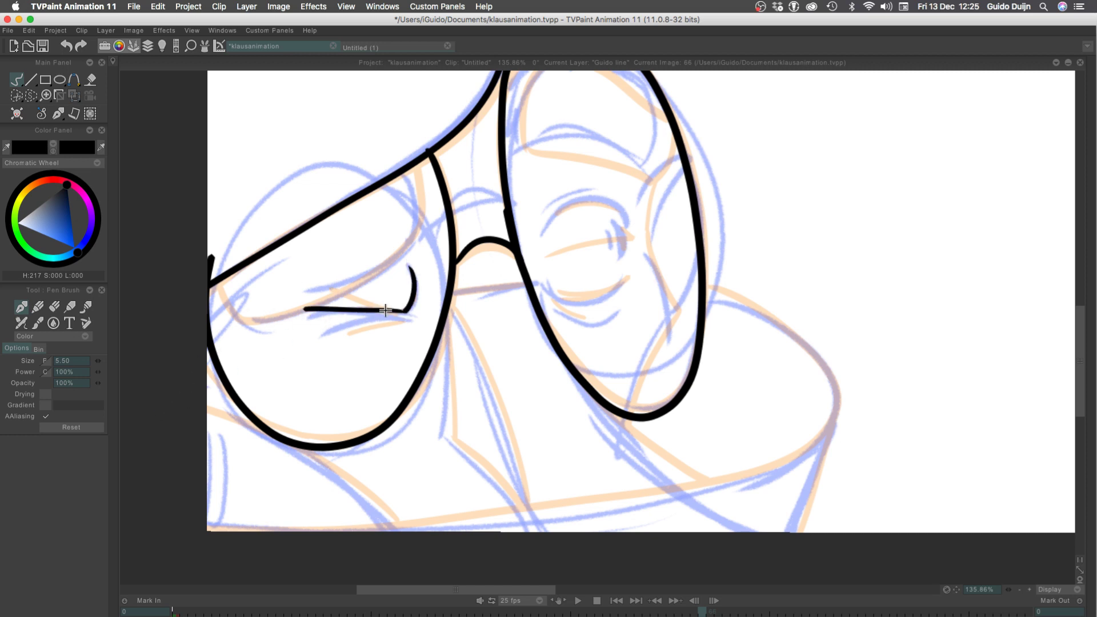
key(ctrl+z)
drag(405, 311, 313, 320)
key(ctrl+z)
drag(405, 311, 309, 322)
key(ctrl+z)
mouse_move(404, 311)
mouse_down()
mouse_move(248, 341)
mouse_move(406, 312)
mouse_move(314, 318)
mouse_up()
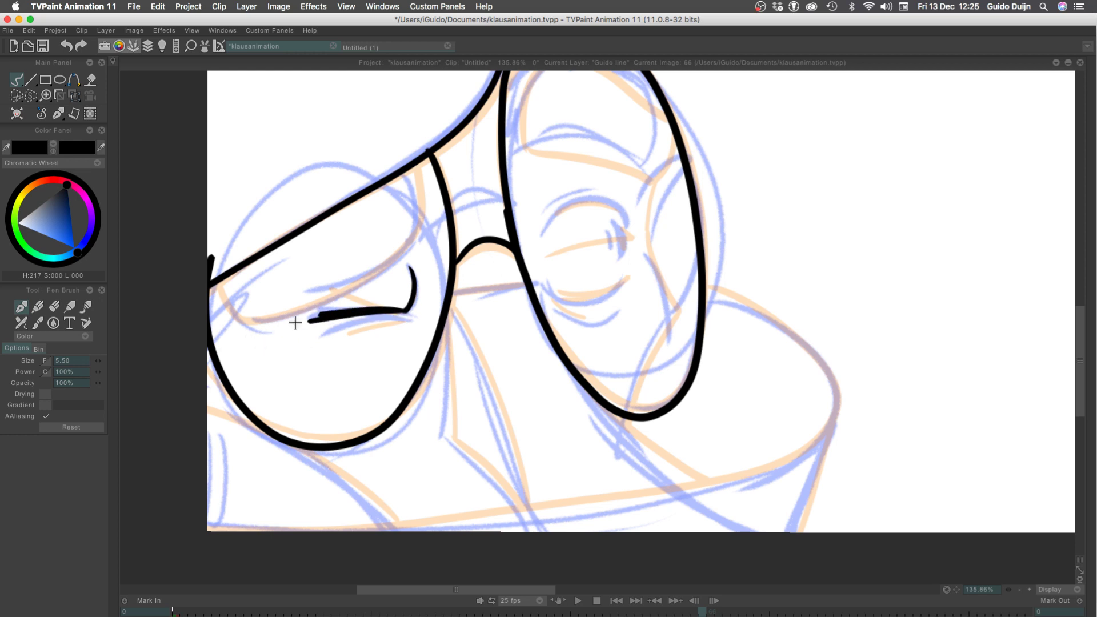
key(ctrl+z)
key(ctrl+z)
drag(402, 311, 314, 314)
key(ctrl+z)
drag(405, 312, 315, 313)
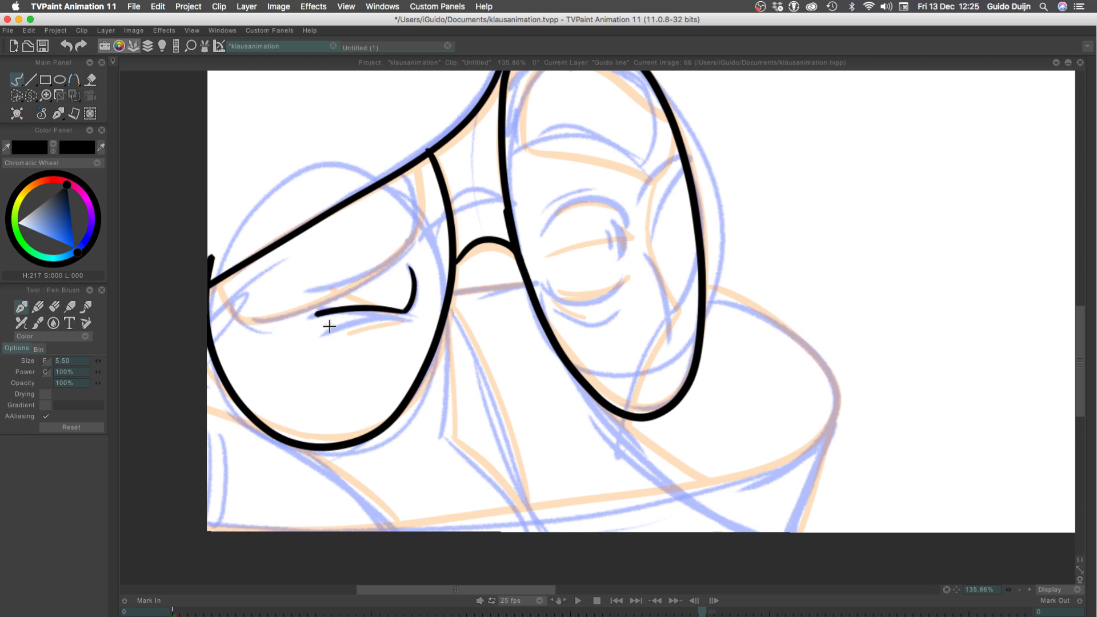
Ink the short crease line just below the lower lid inside the left lens
key(ctrl+z)
drag(405, 316, 332, 329)
key(ctrl+z)
mouse_move(404, 317)
mouse_down()
mouse_move(379, 315)
mouse_move(308, 351)
mouse_move(402, 316)
mouse_up()
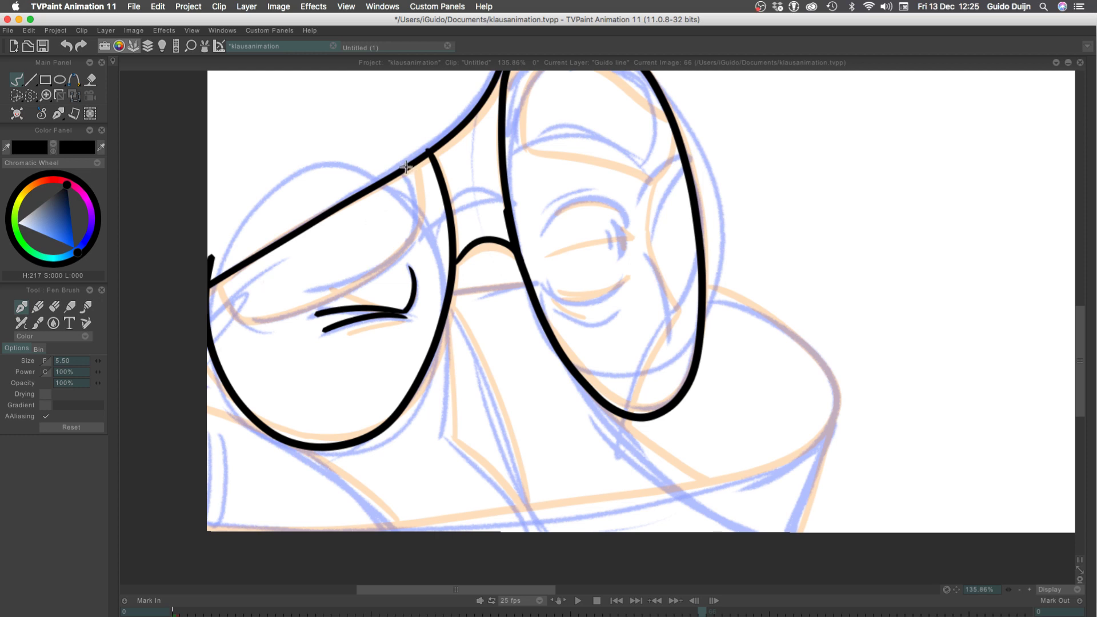
Ink the two short side edges of the heavy upper lid shape running down from the slanted line inside the left lens
drag(407, 168, 410, 230)
key(ctrl+z)
drag(406, 168, 417, 232)
drag(219, 277, 256, 326)
Ink the long lower curve of the upper lid shape in the left lens, redoing it until it joins both side edges
key(ctrl+z)
mouse_move(418, 232)
mouse_down()
mouse_move(331, 293)
mouse_move(247, 321)
mouse_move(400, 254)
mouse_move(252, 323)
mouse_up()
key(ctrl+z)
key(ctrl+z)
mouse_move(419, 223)
mouse_down()
mouse_move(309, 313)
mouse_move(252, 323)
mouse_up()
key(ctrl+z)
drag(419, 224, 252, 323)
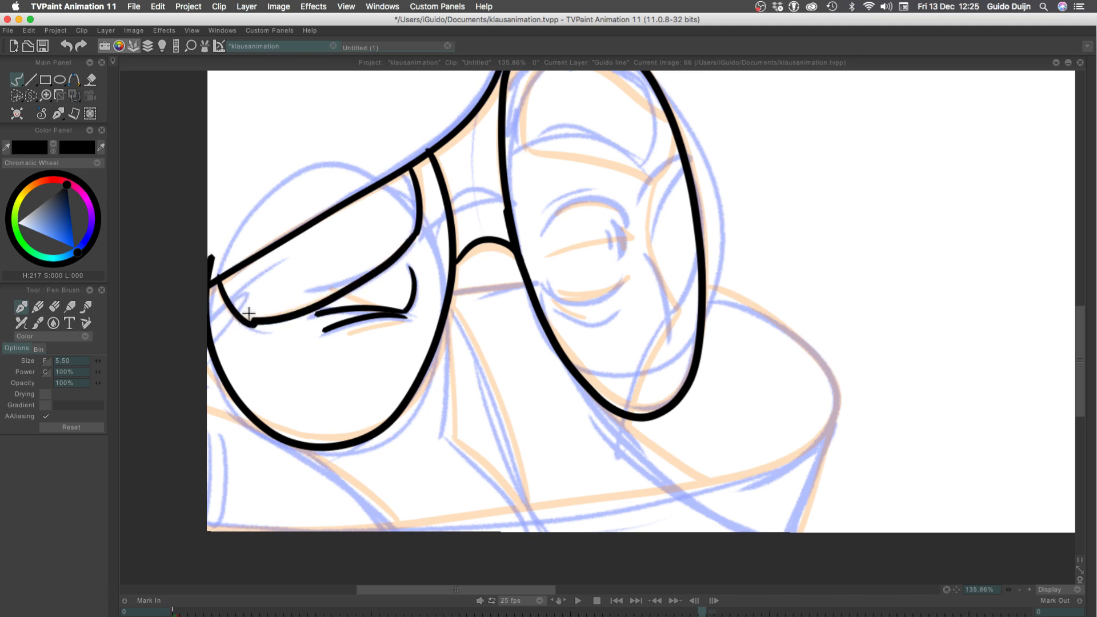
key(ctrl+z)
mouse_move(419, 224)
mouse_down()
mouse_move(362, 269)
mouse_move(253, 310)
mouse_up()
key(ctrl+z)
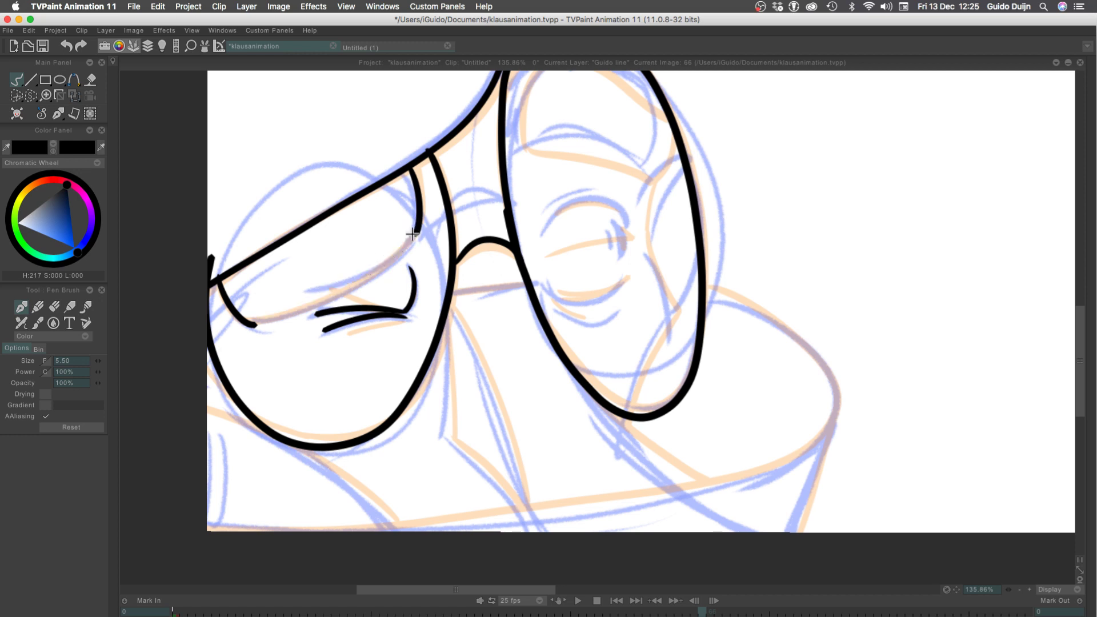
drag(419, 224, 252, 321)
key(ctrl+z)
drag(418, 226, 279, 321)
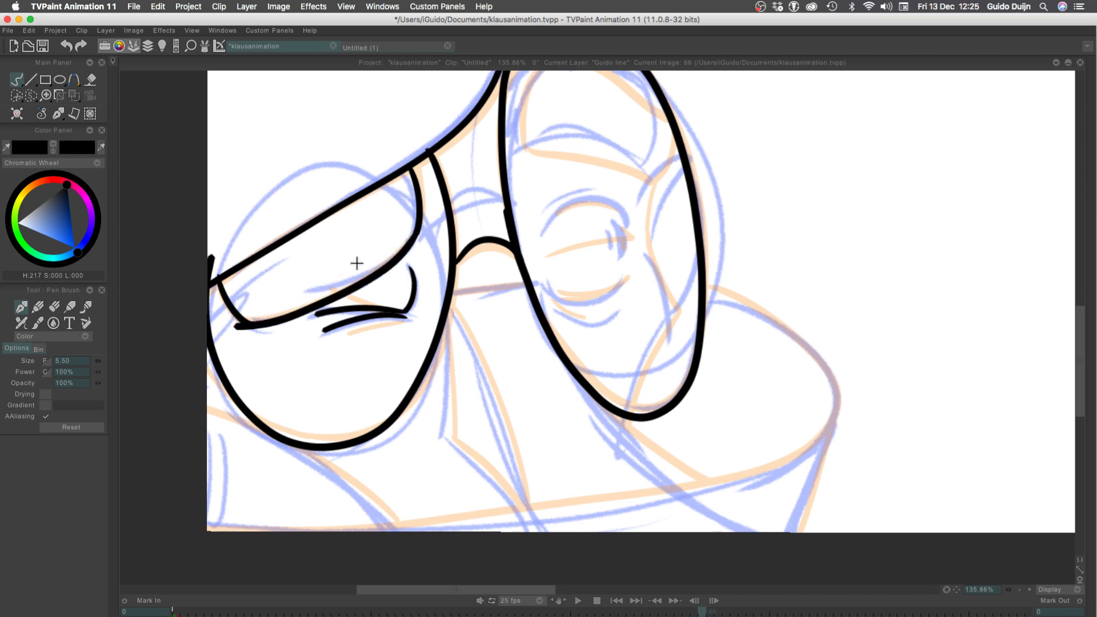
key(ctrl+z)
drag(418, 227, 252, 324)
key(ctrl+z)
drag(419, 224, 249, 326)
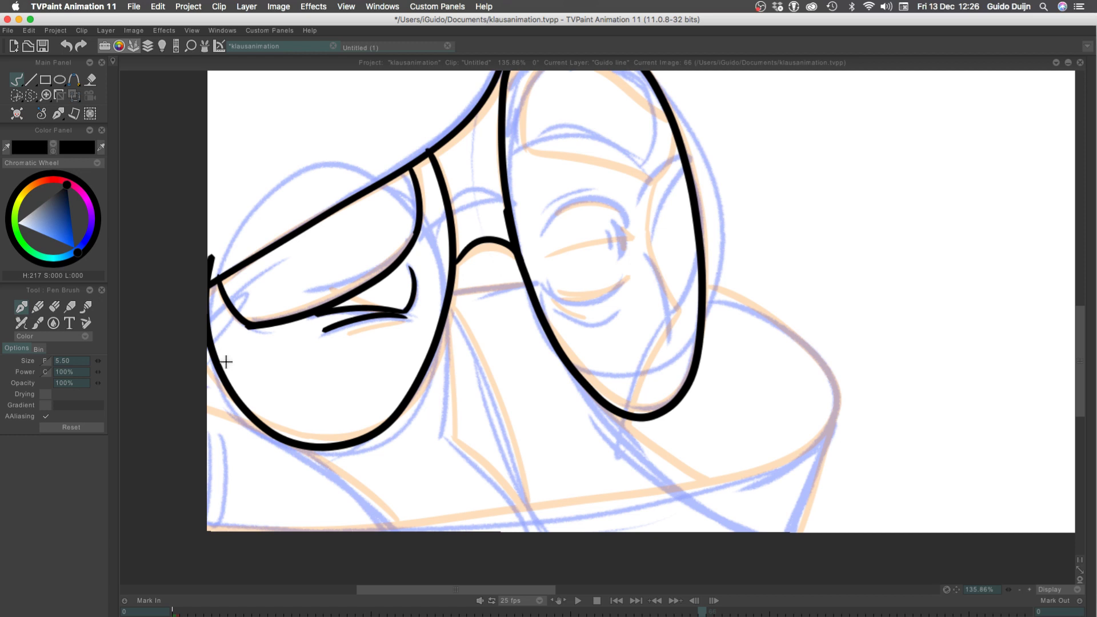
Ink the lower line of the glasses bridge between the two lenses
drag(527, 285, 450, 296)
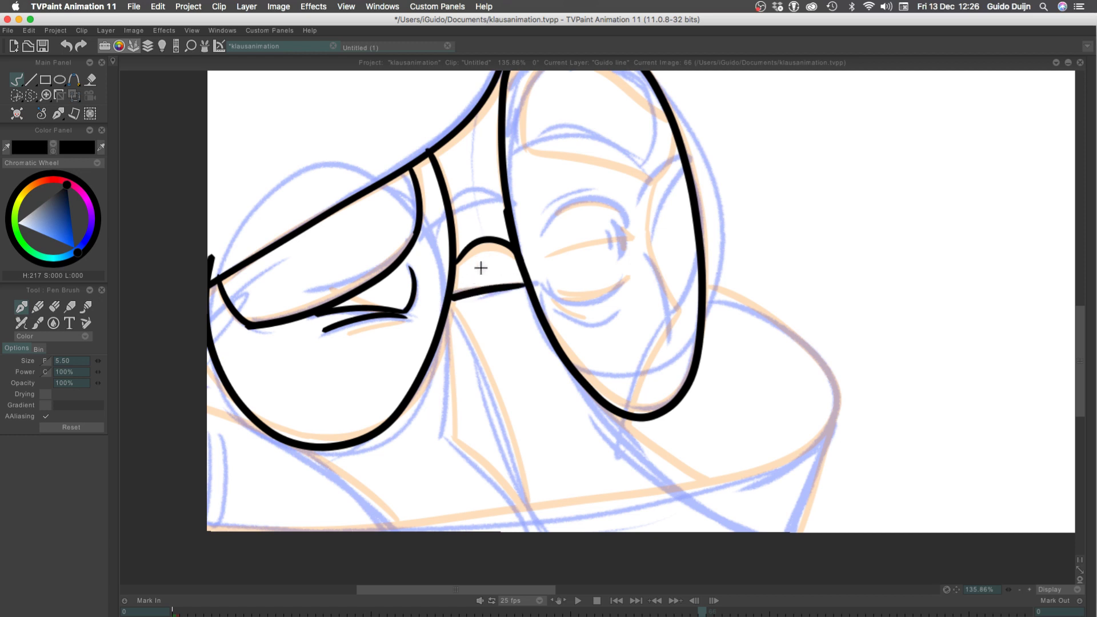
key(ctrl+z)
drag(525, 284, 438, 294)
key(ctrl+z)
mouse_move(526, 286)
mouse_down()
mouse_move(452, 296)
mouse_move(531, 495)
mouse_up()
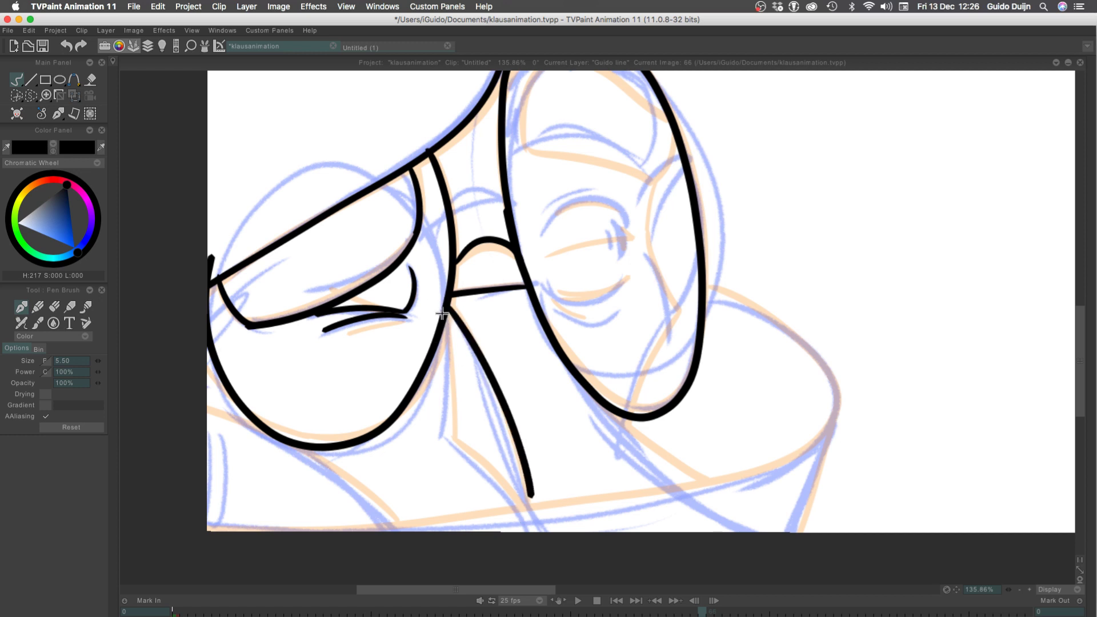
key(ctrl+z)
Try to ink the upper arc of the large rounded shape extending outward from the right lens
scroll(177, 294, down, 5)
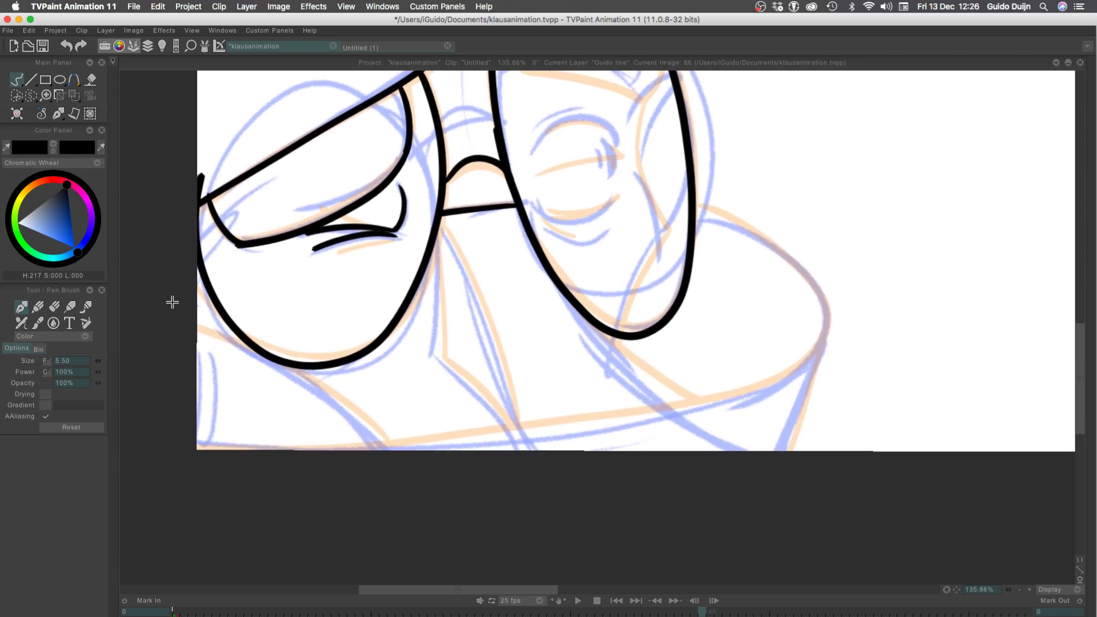
drag(700, 209, 816, 337)
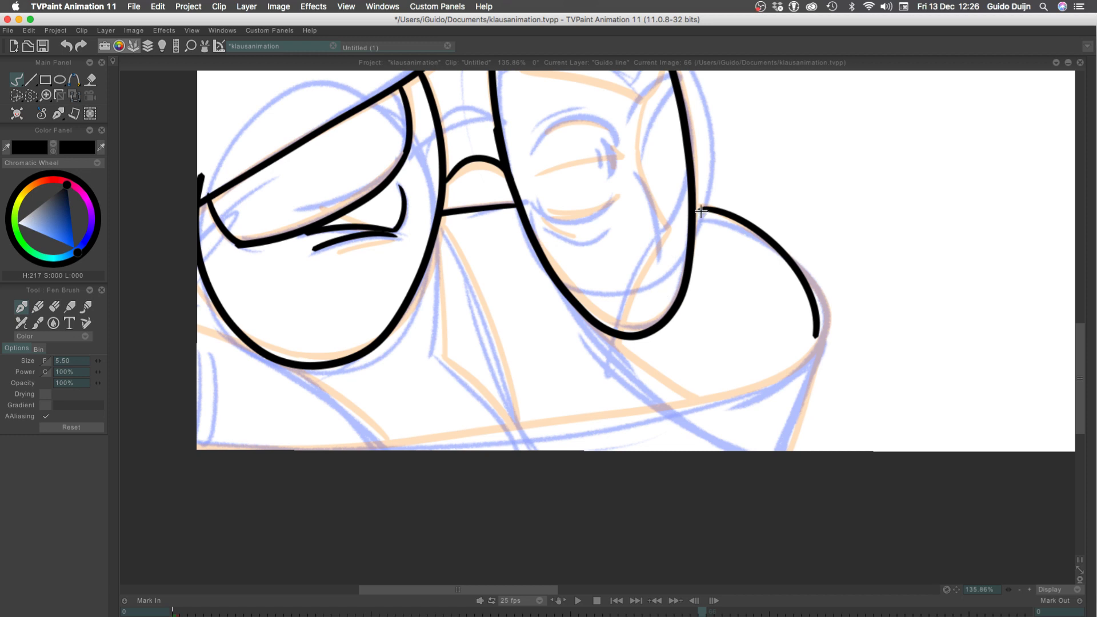
key(ctrl+z)
drag(699, 211, 833, 367)
key(ctrl+z)
drag(696, 211, 807, 343)
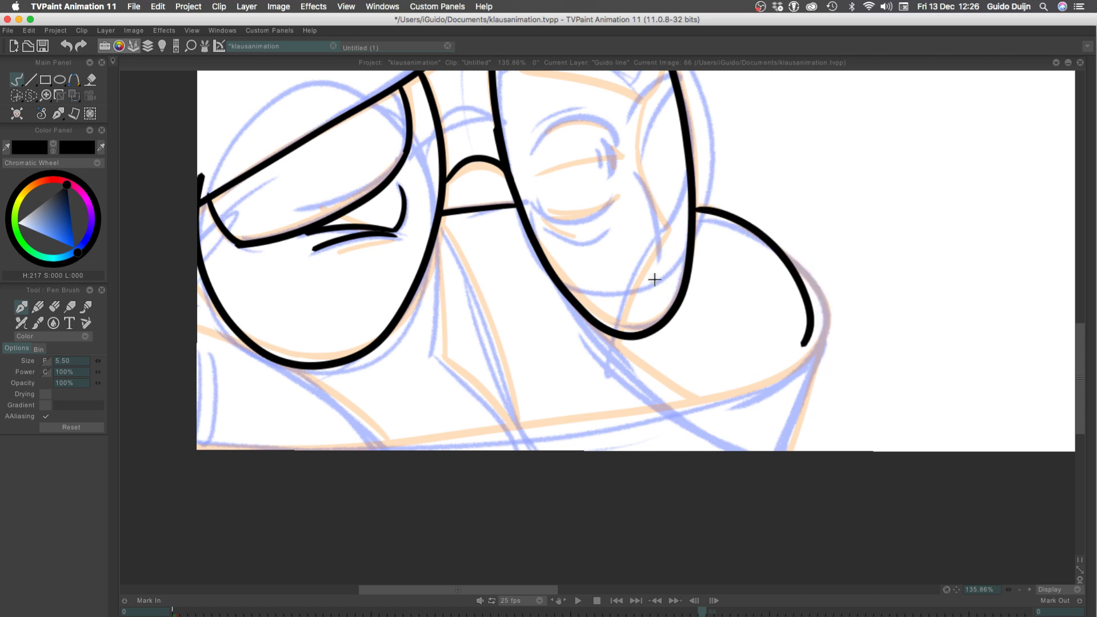
key(ctrl+z)
drag(696, 213, 824, 337)
key(ctrl+z)
drag(696, 212, 817, 343)
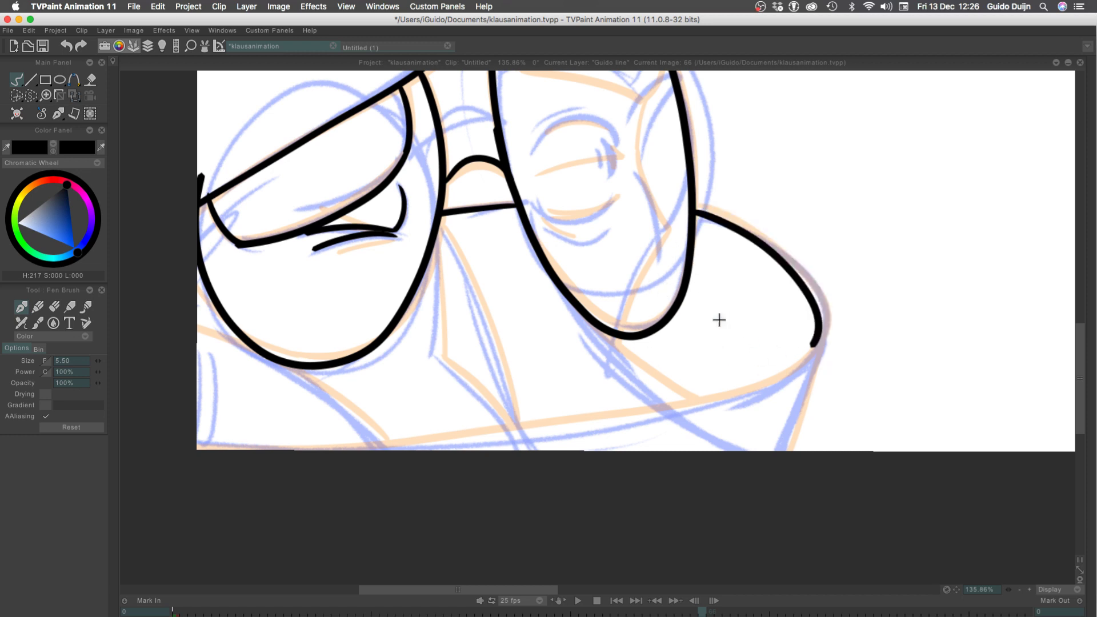
key(ctrl+z)
Try to ink the large rounded outline in one stroke from the right lens to the canvas's lower edge, and undo it
mouse_move(696, 213)
mouse_down()
mouse_move(800, 354)
mouse_move(722, 215)
mouse_move(800, 370)
mouse_move(715, 216)
mouse_move(714, 381)
mouse_up()
key(ctrl+z)
key(ctrl+z)
key(ctrl+z)
mouse_move(696, 211)
mouse_down()
mouse_move(739, 401)
mouse_move(86, 415)
mouse_up()
key(ctrl+z)
drag(761, 233, 296, 464)
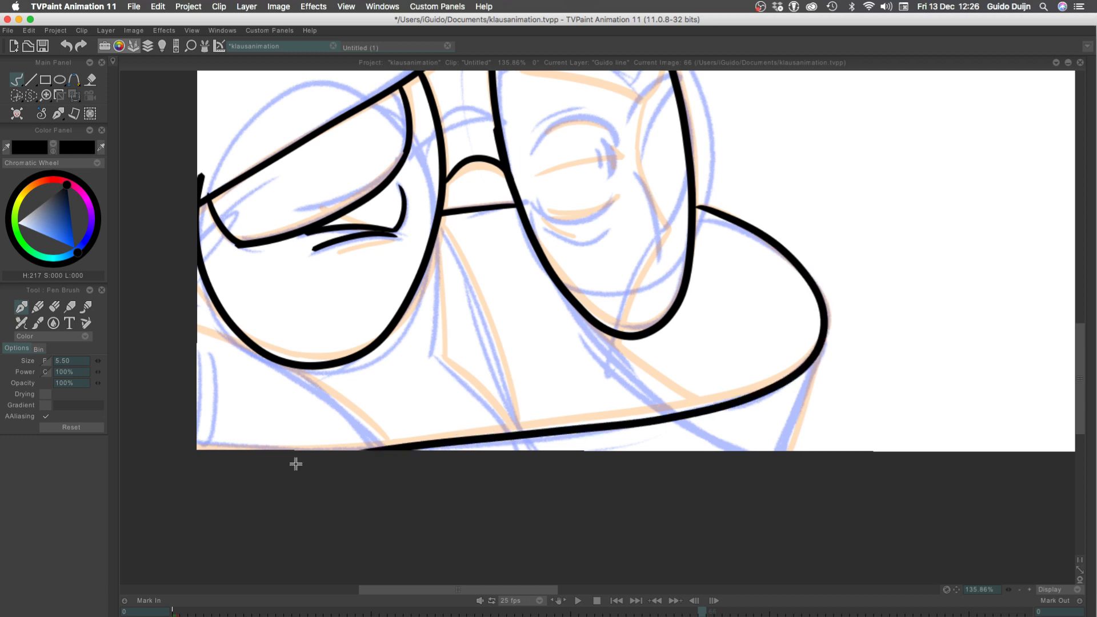
key(super+z)
mouse_move(718, 218)
mouse_down()
mouse_move(523, 435)
mouse_move(132, 375)
mouse_up()
key(super+z)
mouse_move(702, 213)
mouse_down()
mouse_move(578, 446)
mouse_move(526, 449)
mouse_up()
key(super+z)
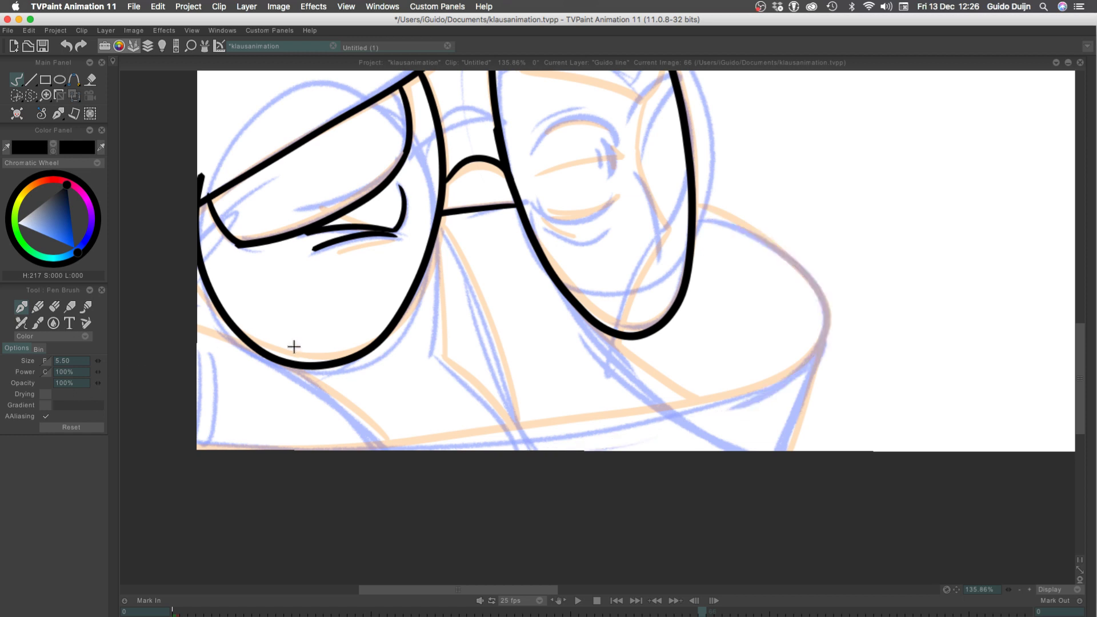
Save the project and ink the diagonal line running from the right lens's lower rim down toward the lower outline
key(super+s)
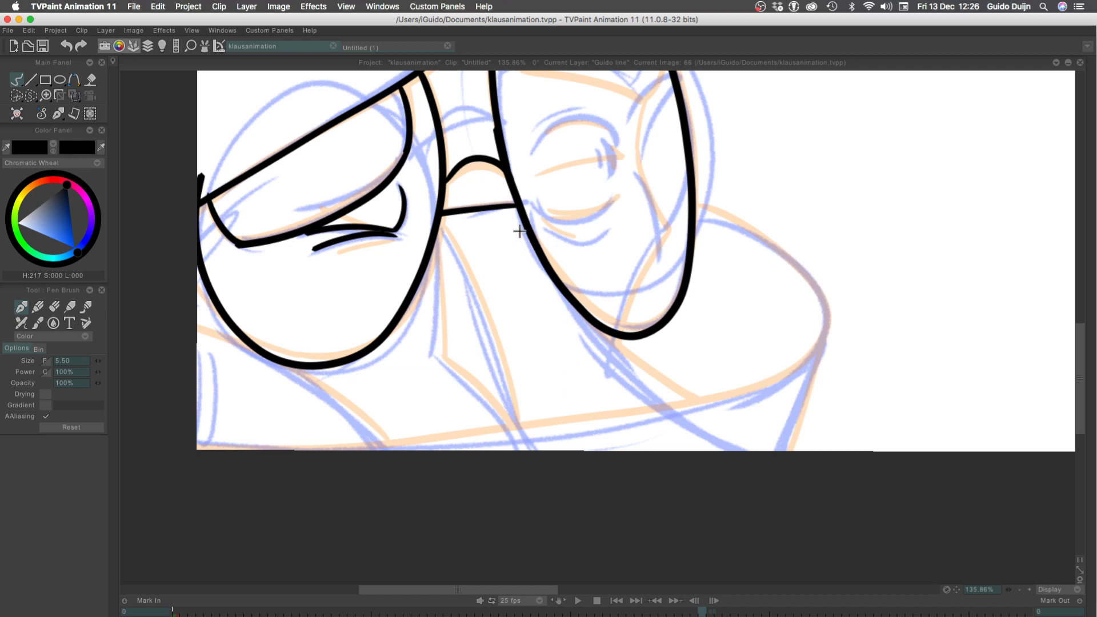
drag(517, 209, 637, 428)
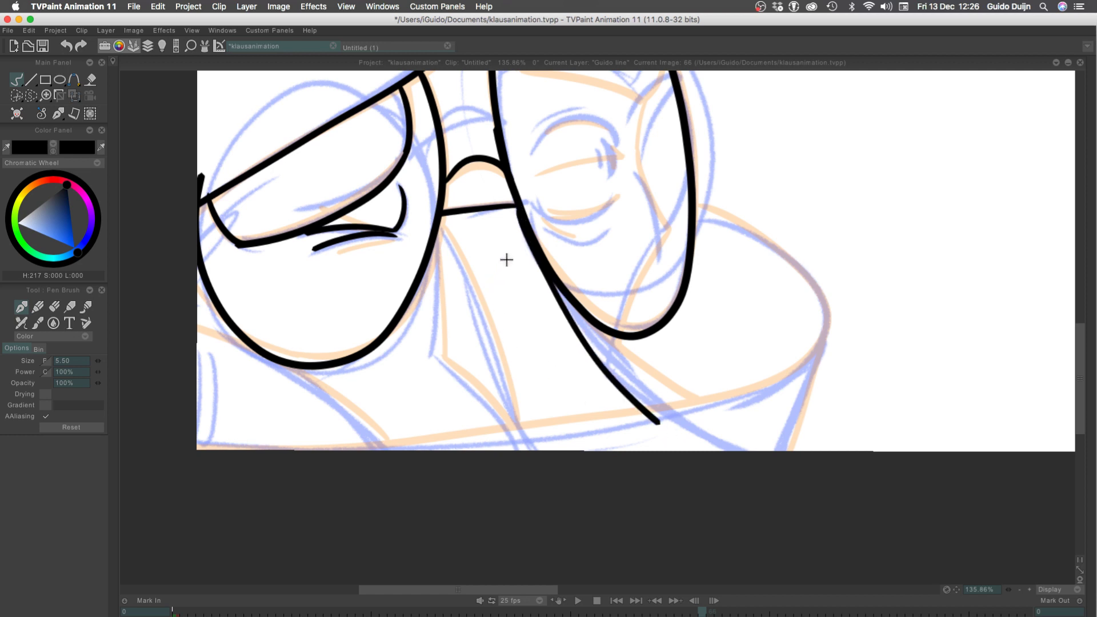
key(super+z)
drag(567, 298, 635, 375)
key(super+z)
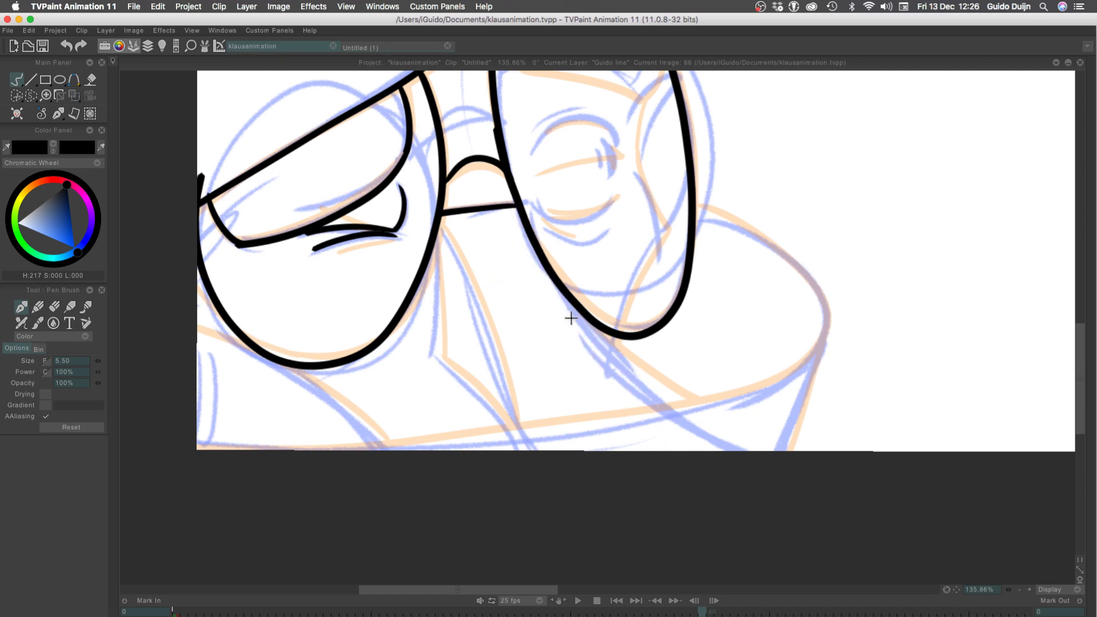
drag(568, 298, 679, 423)
Try to ink the curved nose line and the angular edge beside it below the left lens, and undo these strokes
drag(439, 224, 508, 420)
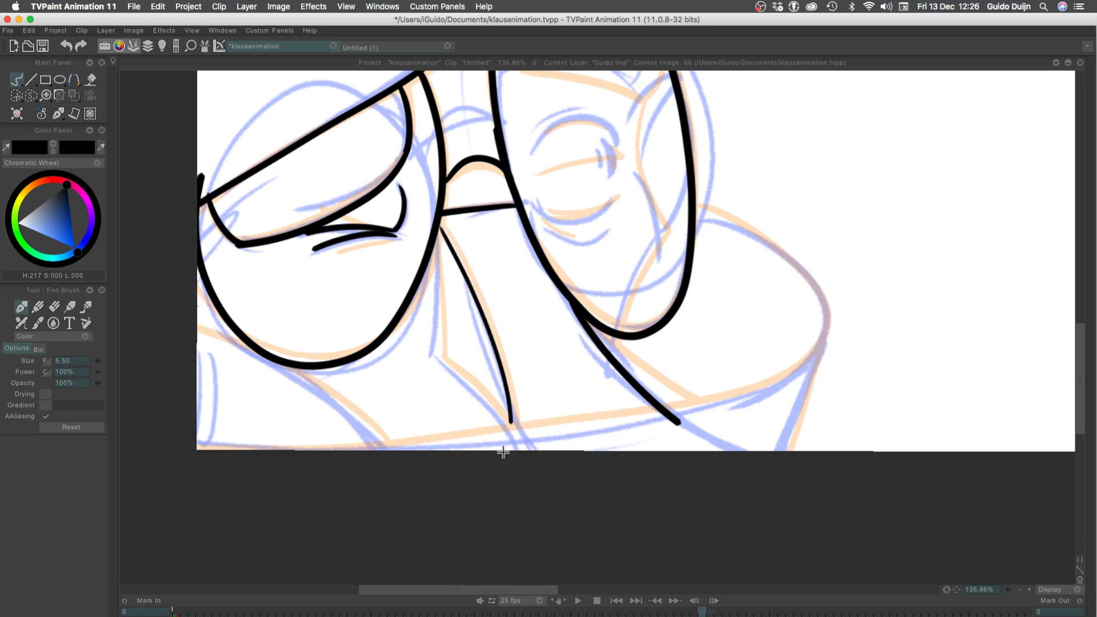
key(super+z)
drag(440, 231, 509, 414)
mouse_move(437, 233)
mouse_down()
mouse_move(427, 336)
mouse_move(440, 359)
mouse_up()
key(super+z)
key(super+z)
drag(434, 231, 436, 340)
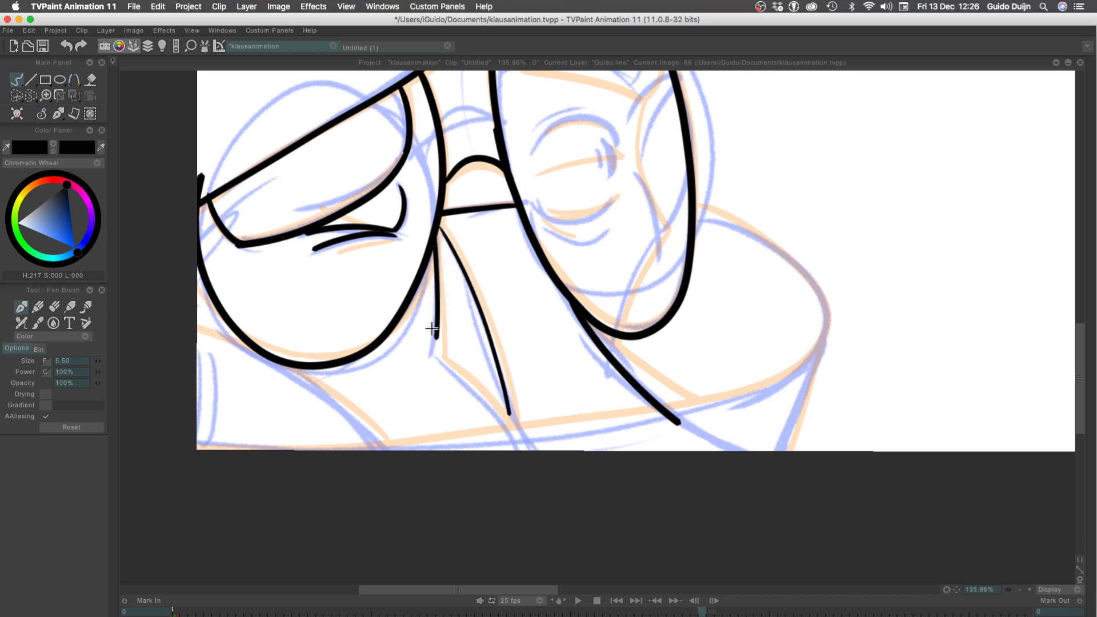
key(super+z)
drag(434, 234, 433, 345)
key(super+z)
drag(438, 234, 433, 350)
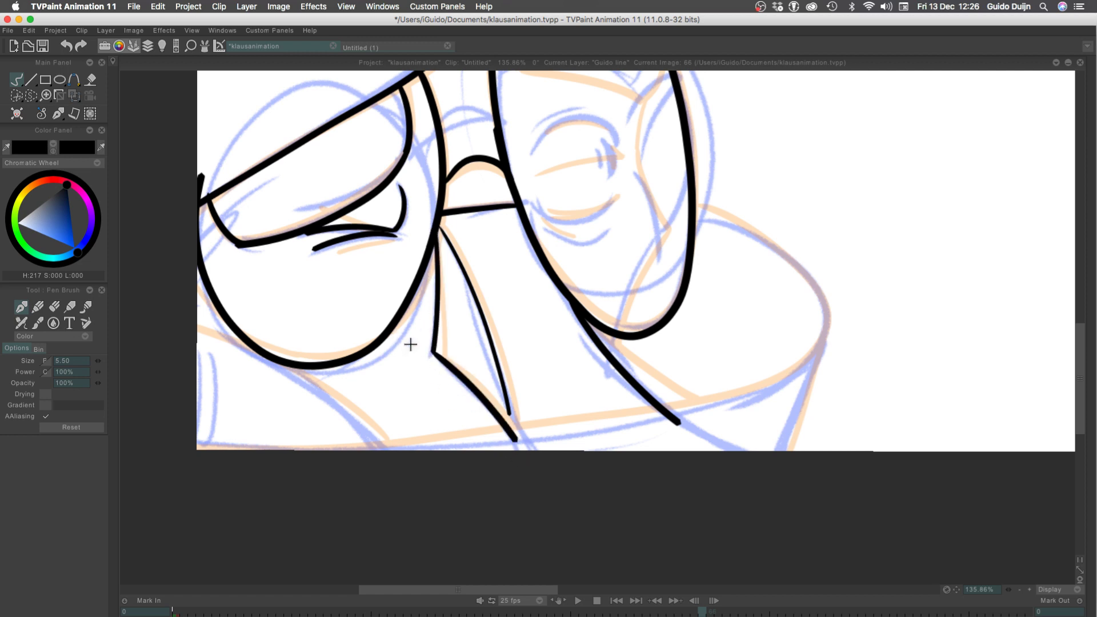
key(super+z)
Ink a nearly straight line from the left lens's inner rim down to the sketched lower outline
key(super+z)
mouse_move(439, 224)
mouse_down()
mouse_move(509, 413)
mouse_move(454, 262)
mouse_up()
key(super+z)
drag(479, 322, 521, 436)
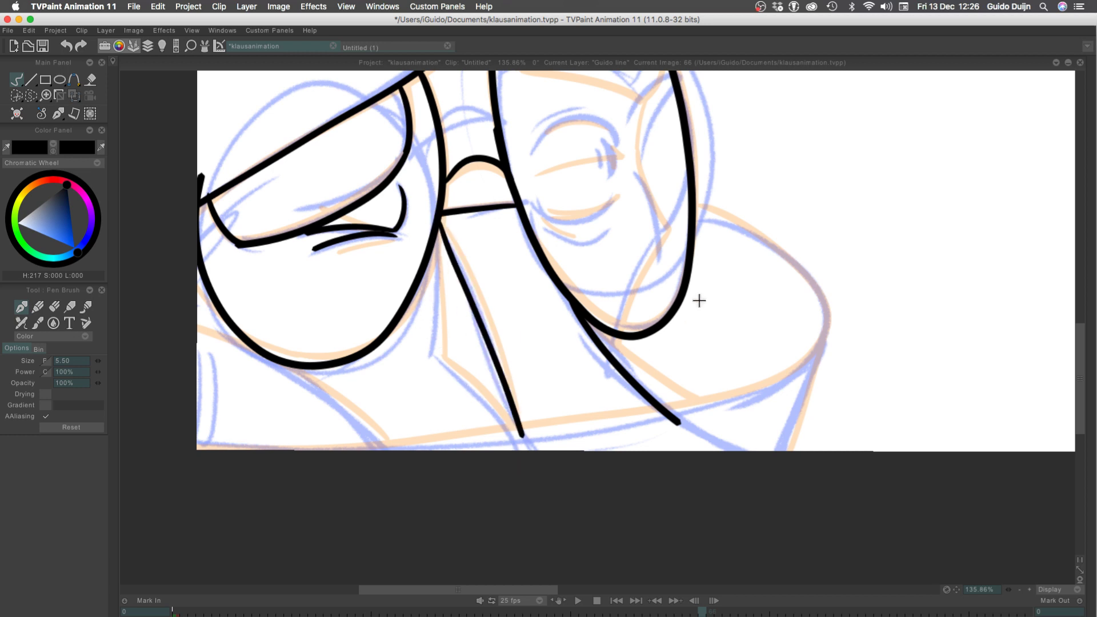
Ink the large rounded outline from the right lens around and along the canvas's lower edge, redoing the stroke until it follows the sketch
mouse_move(695, 211)
mouse_down()
mouse_move(709, 408)
mouse_move(381, 461)
mouse_up()
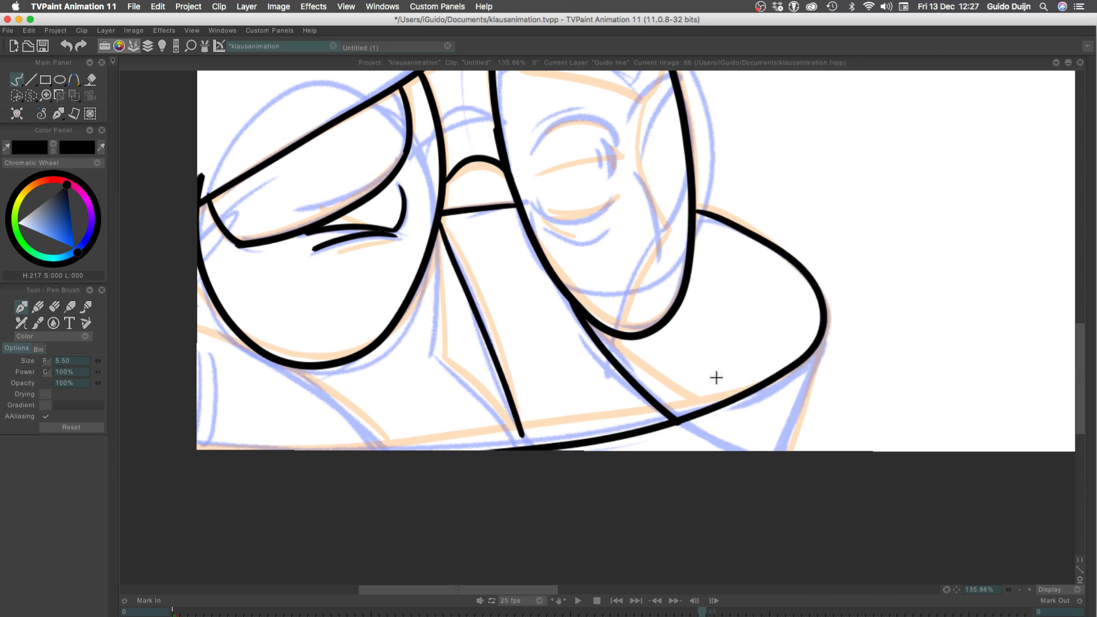
key(super+z)
mouse_move(697, 211)
mouse_down()
mouse_move(749, 230)
mouse_move(287, 457)
mouse_up()
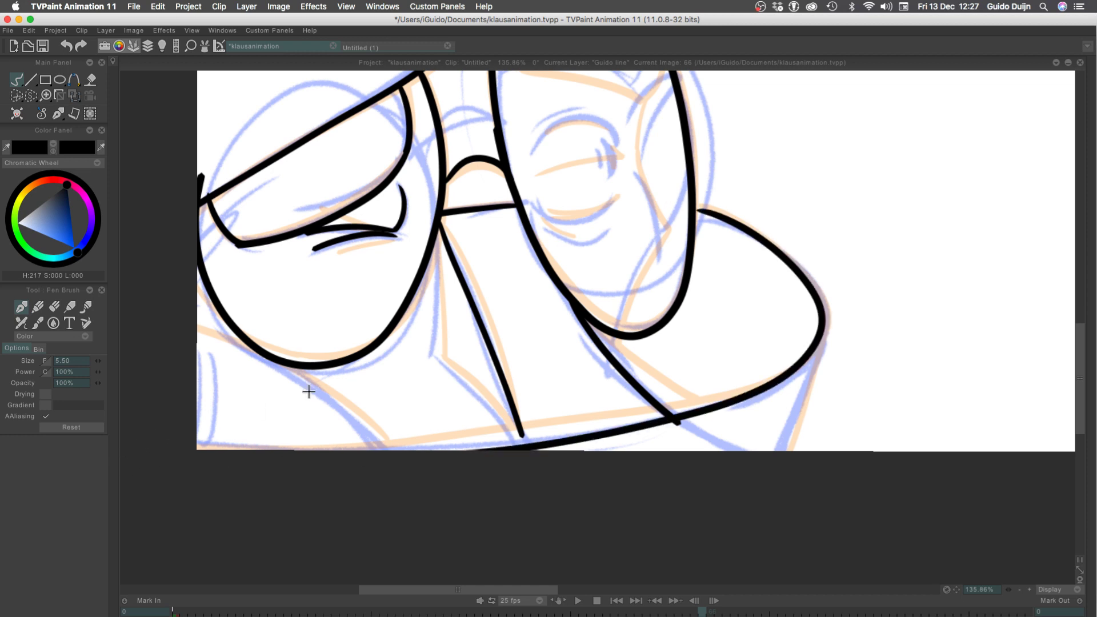
key(super+z)
mouse_move(697, 212)
mouse_down()
mouse_move(830, 302)
mouse_move(100, 452)
mouse_up()
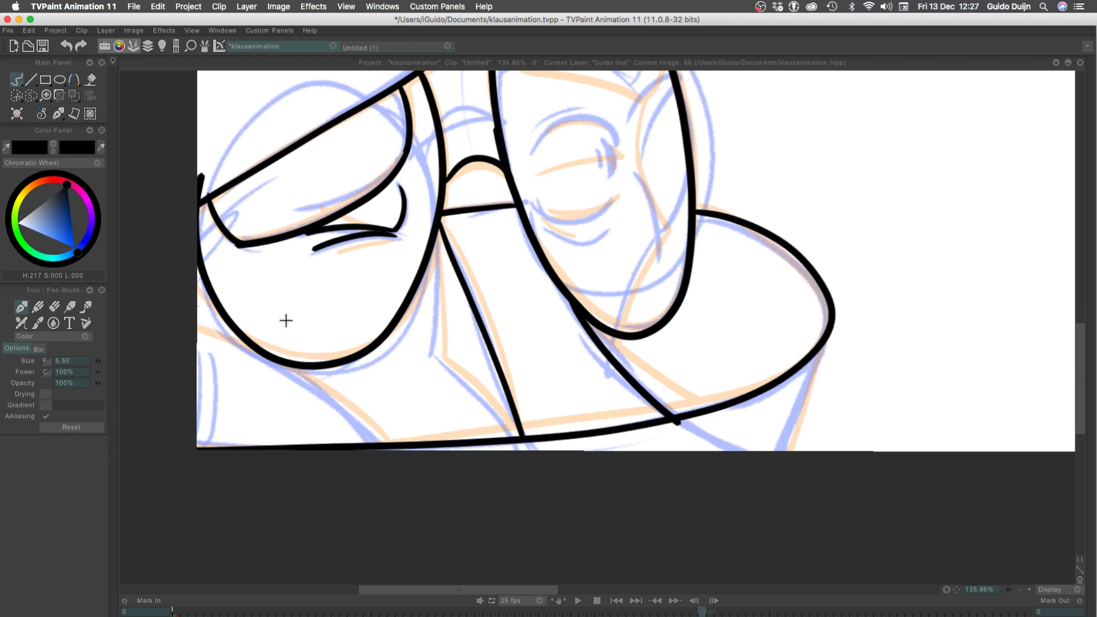
key(super+z)
mouse_move(697, 211)
mouse_down()
mouse_move(818, 323)
mouse_move(78, 444)
mouse_up()
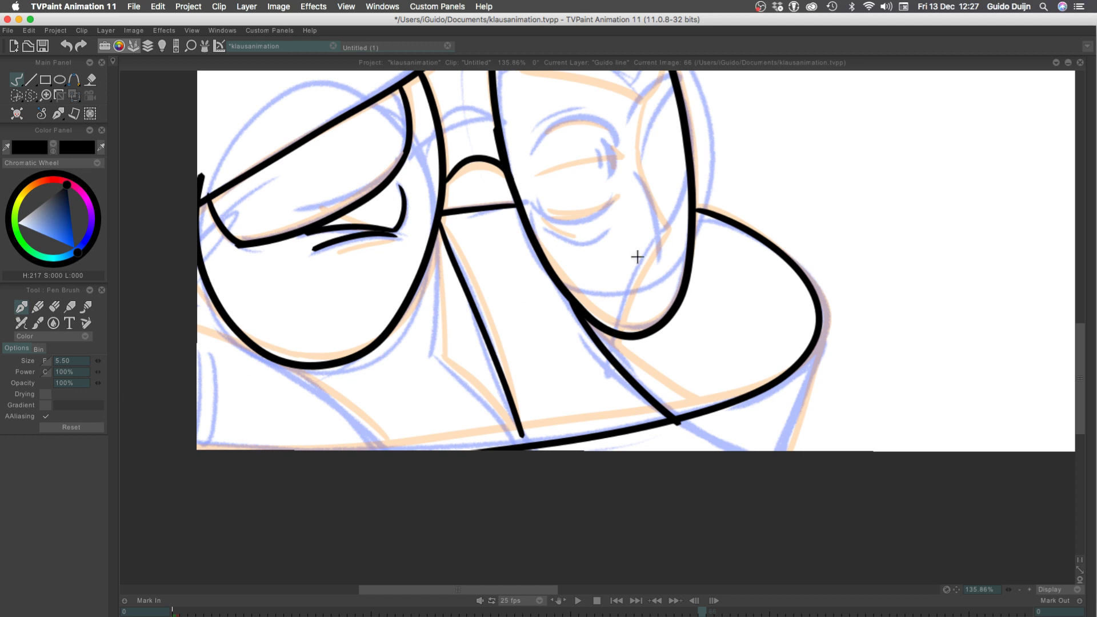
key(super+z)
mouse_move(697, 212)
mouse_down()
mouse_move(722, 216)
mouse_move(189, 434)
mouse_up()
key(super+z)
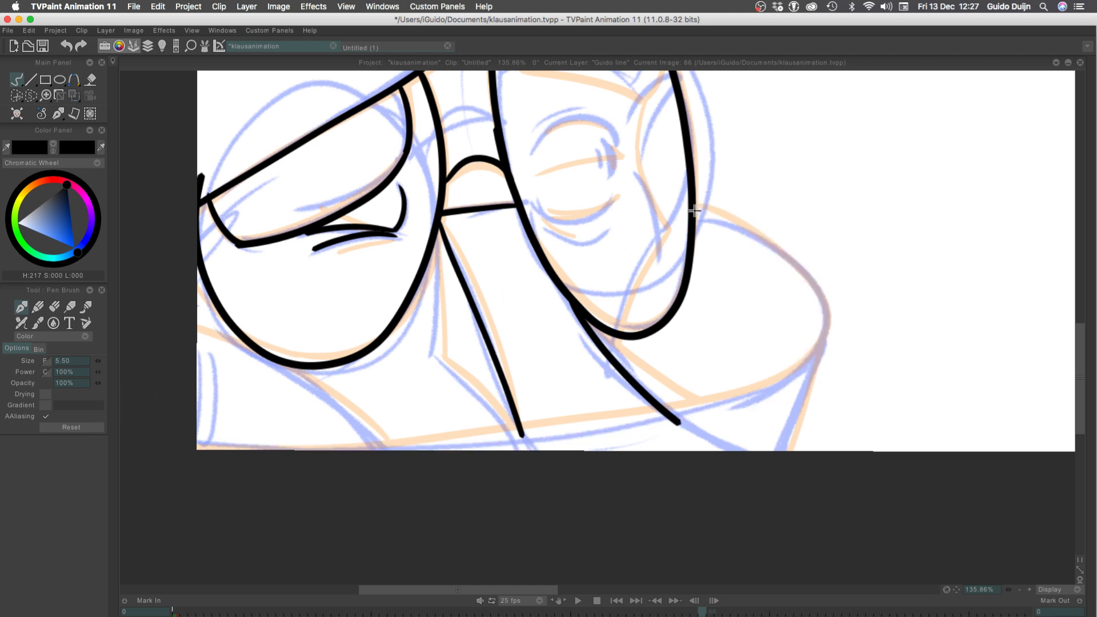
mouse_move(693, 211)
mouse_down()
mouse_move(698, 396)
mouse_move(245, 441)
mouse_up()
key(super+z)
mouse_move(697, 209)
mouse_down()
mouse_move(737, 405)
mouse_move(189, 445)
mouse_up()
key(super+z)
mouse_move(698, 209)
mouse_down()
mouse_move(698, 404)
mouse_move(168, 442)
mouse_up()
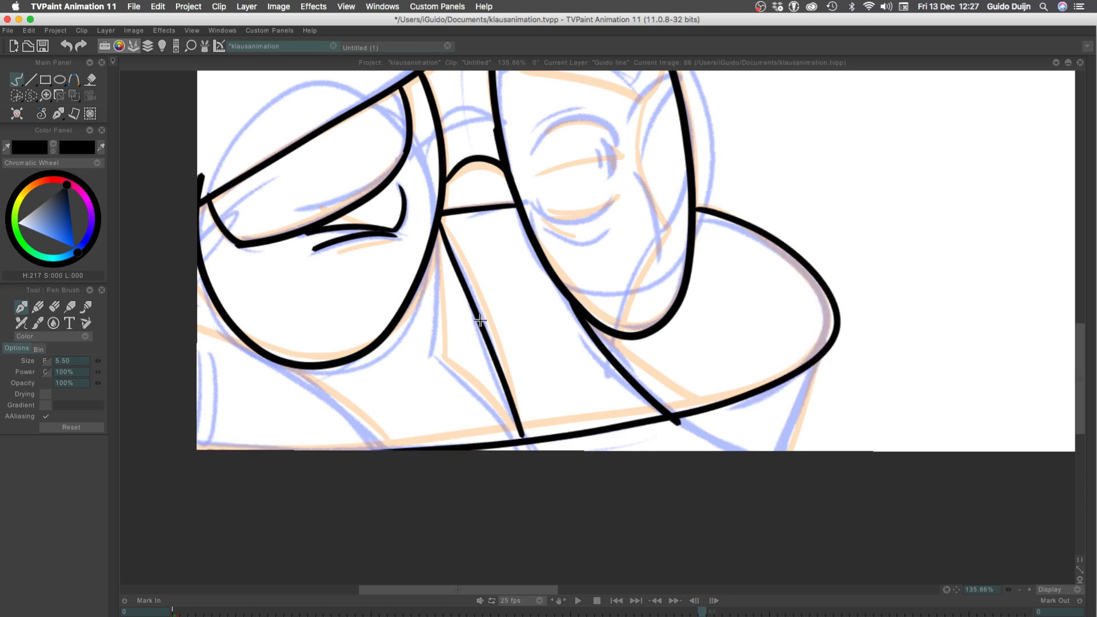
key(super+z)
mouse_move(694, 212)
mouse_down()
mouse_move(821, 311)
mouse_move(66, 465)
mouse_up()
key(super+z)
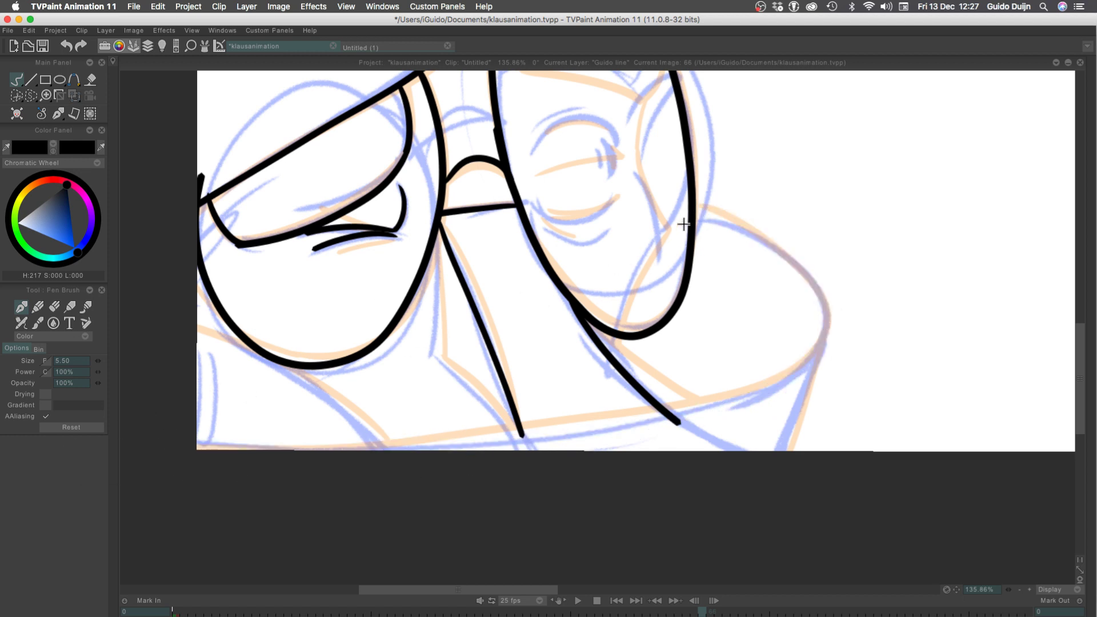
mouse_move(696, 210)
mouse_down()
mouse_move(688, 405)
mouse_move(112, 423)
mouse_up()
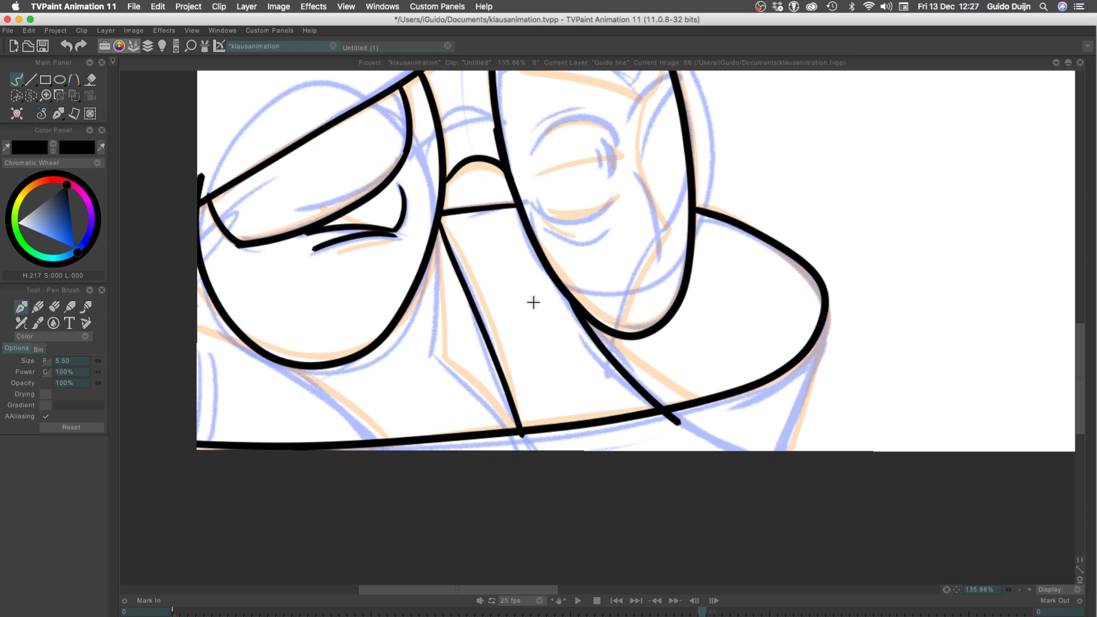
Ink the slanted line descending from the outer bend of the large rounded outline past the canvas's lower edge
drag(828, 306, 761, 518)
key(super+z)
drag(828, 303, 723, 593)
key(super+z)
drag(823, 316, 792, 457)
key(super+z)
drag(821, 330, 751, 581)
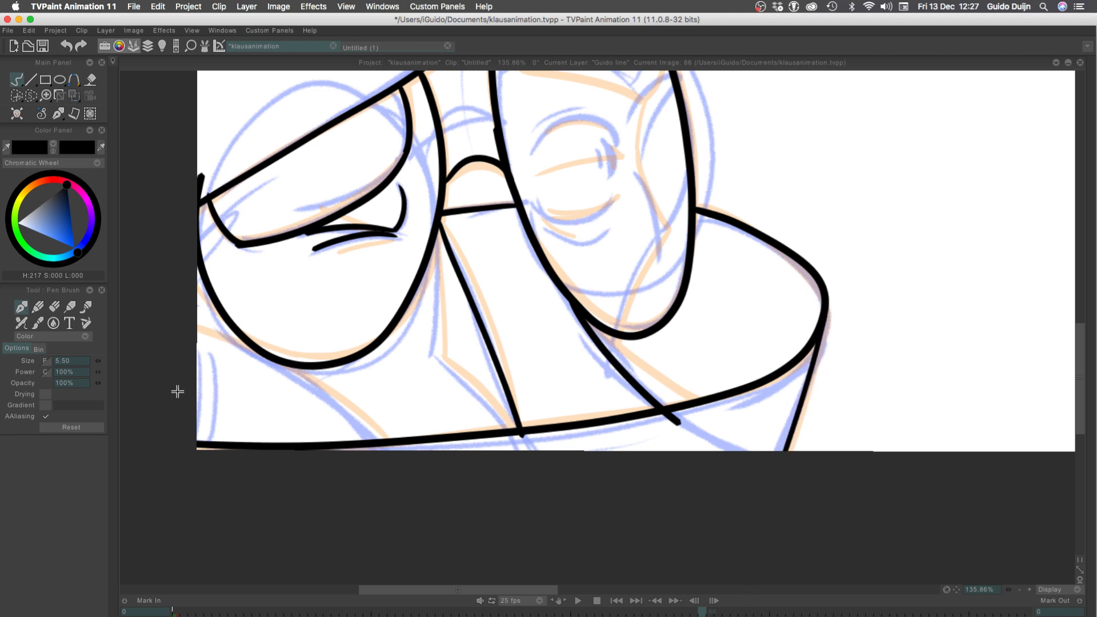
Ink the curve passing beneath the left lens from the canvas's side edge down to the lower outline
drag(191, 324, 377, 442)
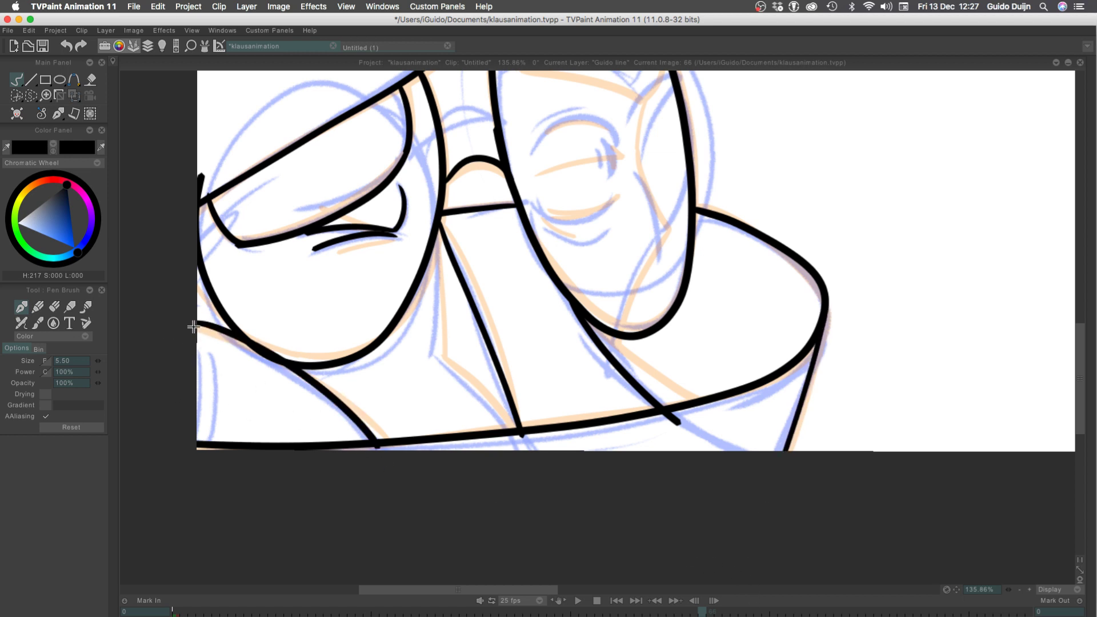
key(super+z)
mouse_move(190, 326)
mouse_down()
mouse_move(377, 444)
mouse_move(96, 322)
mouse_up()
key(super+z)
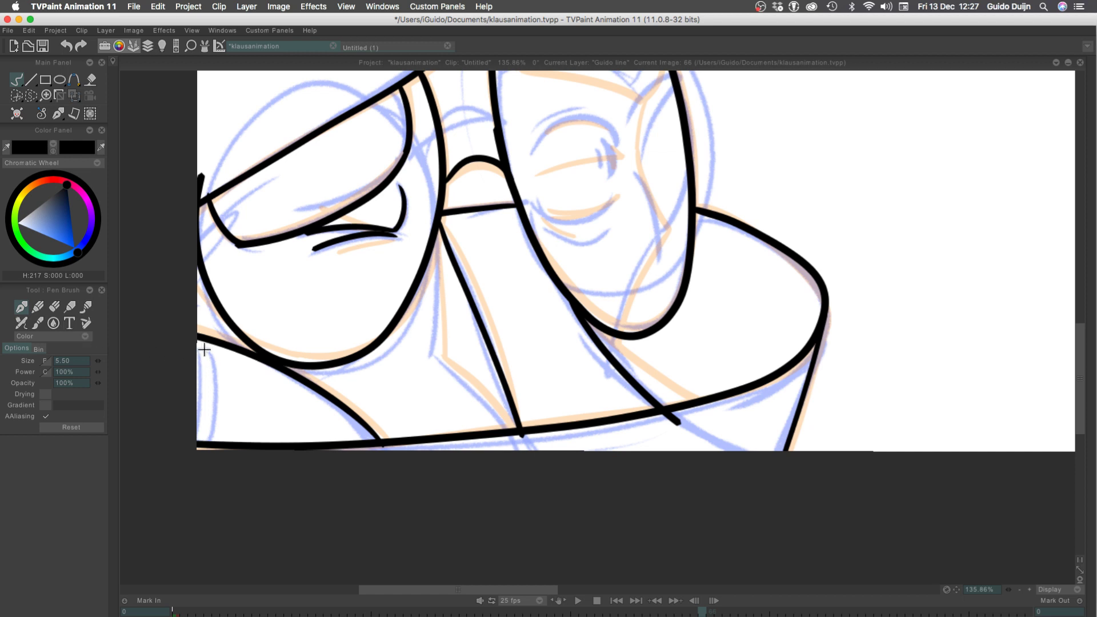
Ink the near-vertical line along the canvas's side edge, from the curve beneath the left lens down to the lower outline
drag(202, 341, 197, 468)
key(super+z)
drag(204, 340, 198, 463)
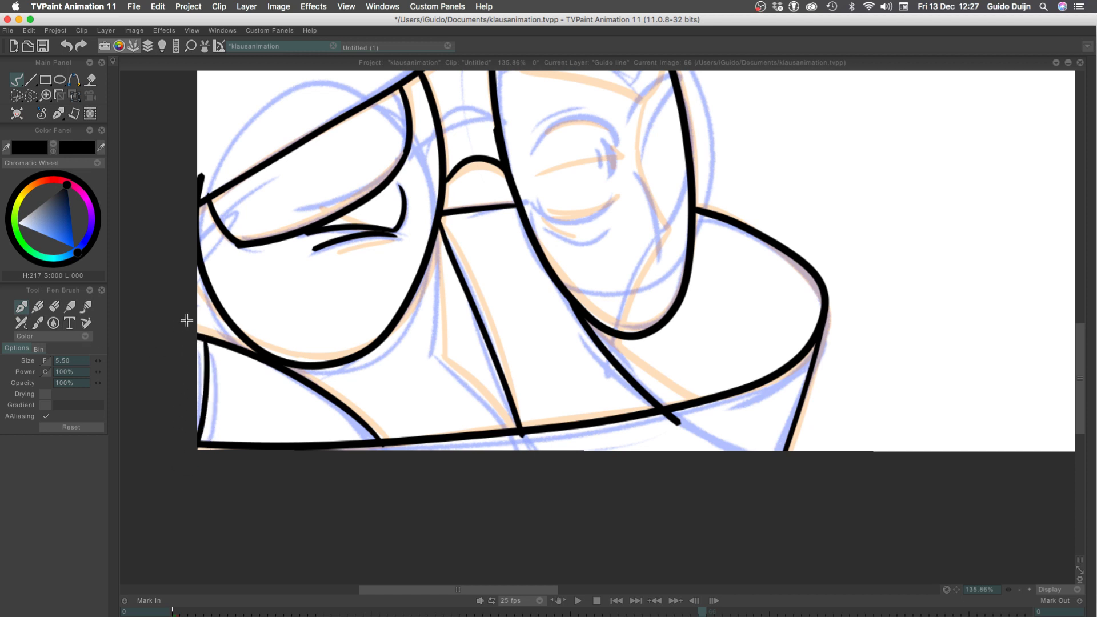
key(super+z)
Ink the short, nearly vertical line descending from the left lens's inner rim, redoing the stroke until it follows the sketch
drag(437, 227, 435, 348)
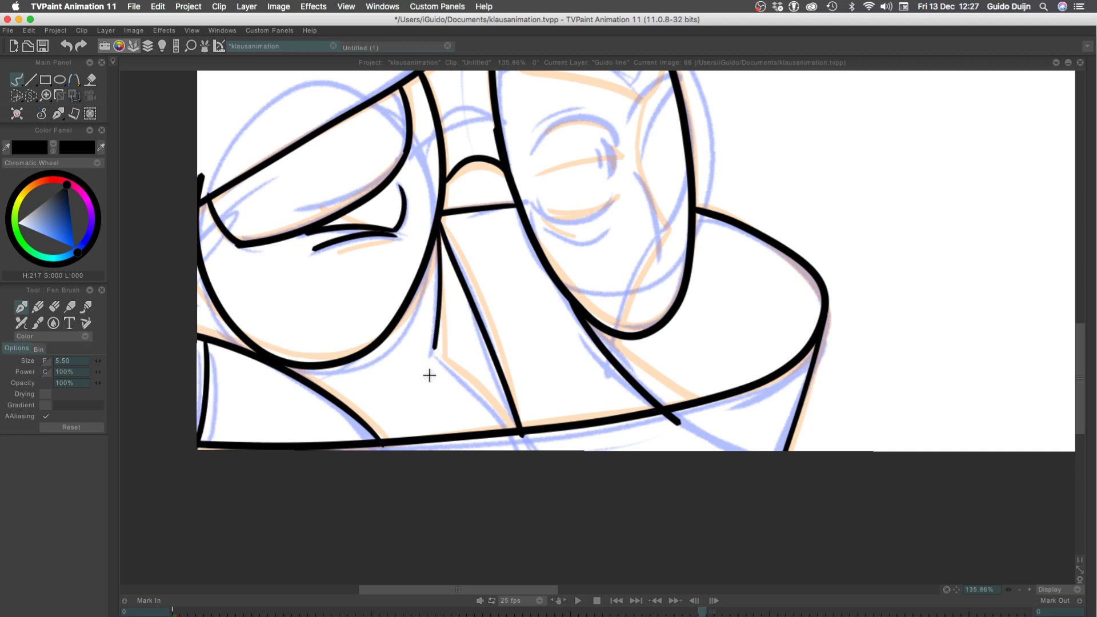
key(super+z)
mouse_move(435, 242)
mouse_down()
mouse_move(430, 333)
mouse_move(434, 241)
mouse_move(438, 353)
mouse_move(509, 421)
mouse_up()
key(super+z)
drag(443, 355, 509, 421)
key(super+z)
key(super+z)
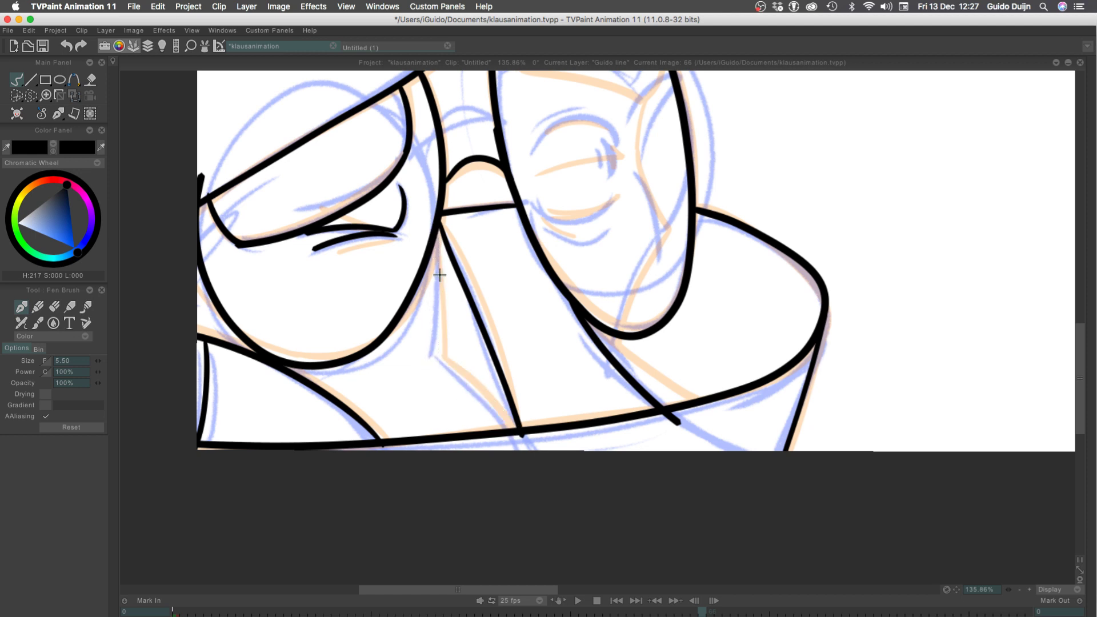
drag(438, 243, 439, 345)
key(super+z)
drag(439, 221, 439, 364)
key(super+z)
drag(438, 224, 440, 351)
key(super+z)
drag(438, 224, 440, 346)
key(super+z)
drag(438, 236, 440, 349)
key(super+z)
drag(437, 235, 440, 350)
key(super+z)
drag(438, 224, 440, 349)
key(super+z)
drag(435, 240, 440, 350)
key(super+z)
drag(437, 228, 440, 351)
key(super+z)
Ink the curved diagonal from the lower end of the short vertical line to the lower outline, redoing it until the ends meet
mouse_move(437, 240)
mouse_down()
mouse_move(434, 366)
mouse_move(505, 423)
mouse_up()
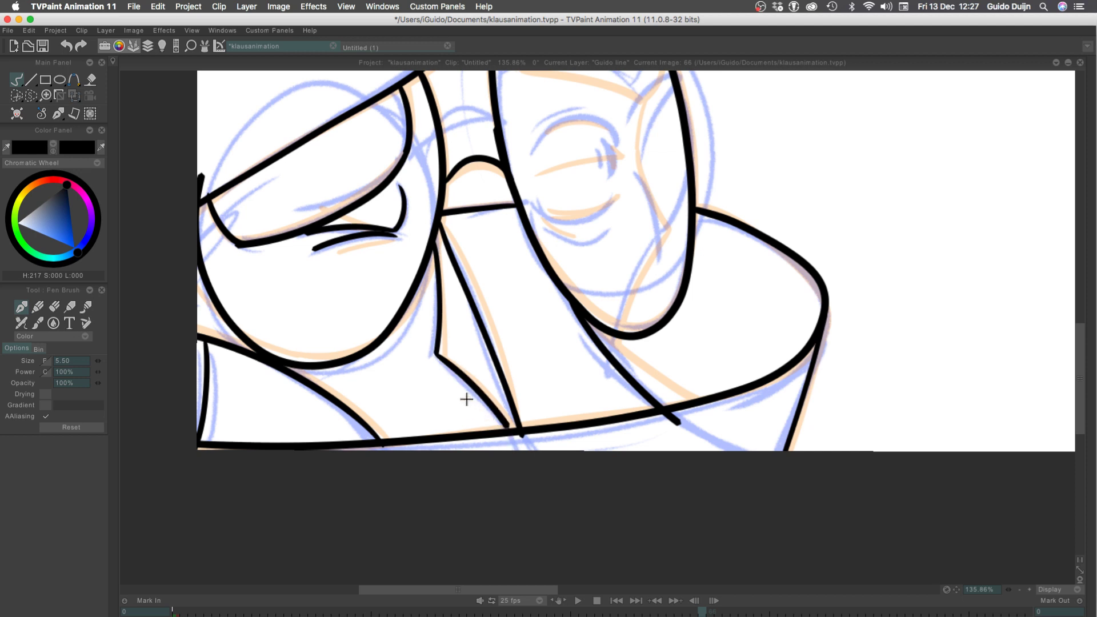
key(super+z)
drag(435, 354, 505, 422)
key(super+z)
drag(436, 354, 513, 435)
key(super+z)
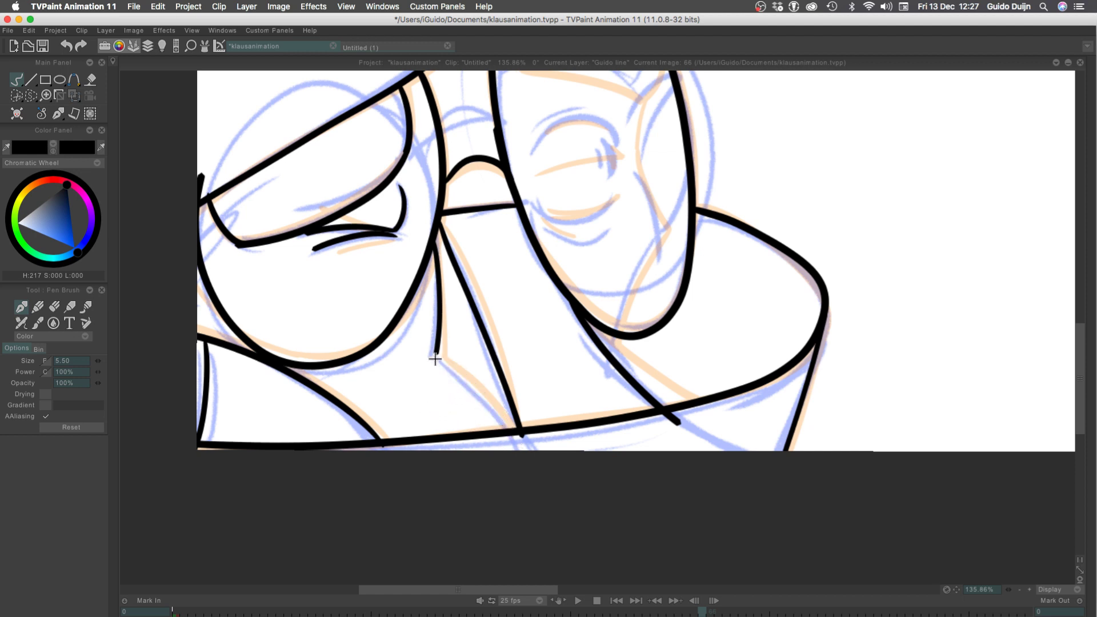
drag(436, 355, 512, 437)
key(super+z)
drag(436, 354, 514, 439)
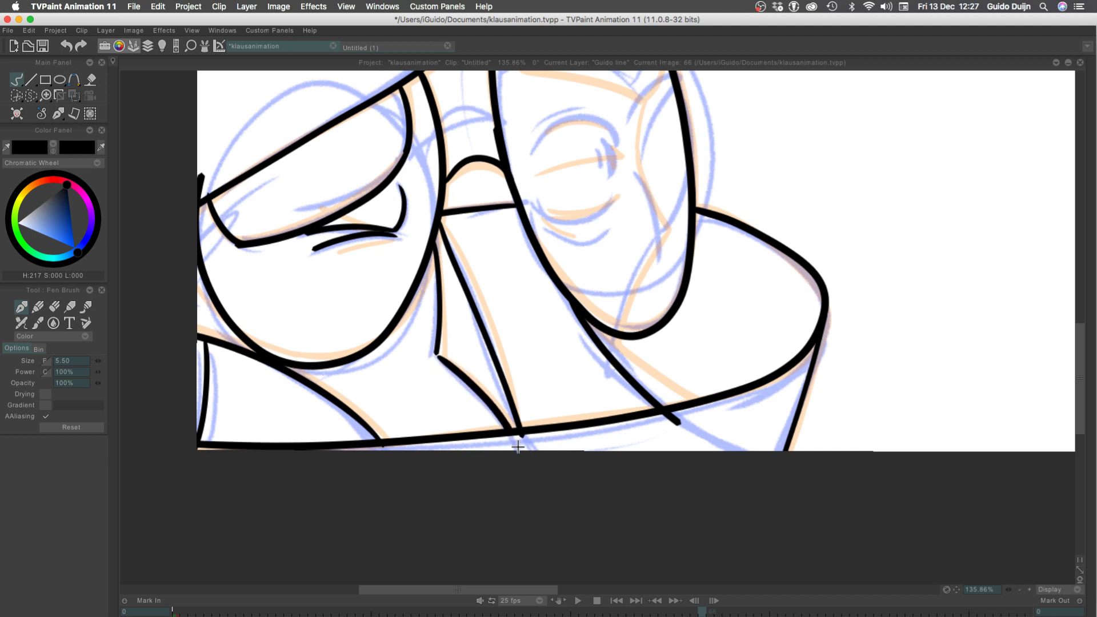
key(super+z)
mouse_move(435, 355)
mouse_down()
mouse_move(489, 404)
mouse_move(505, 440)
mouse_up()
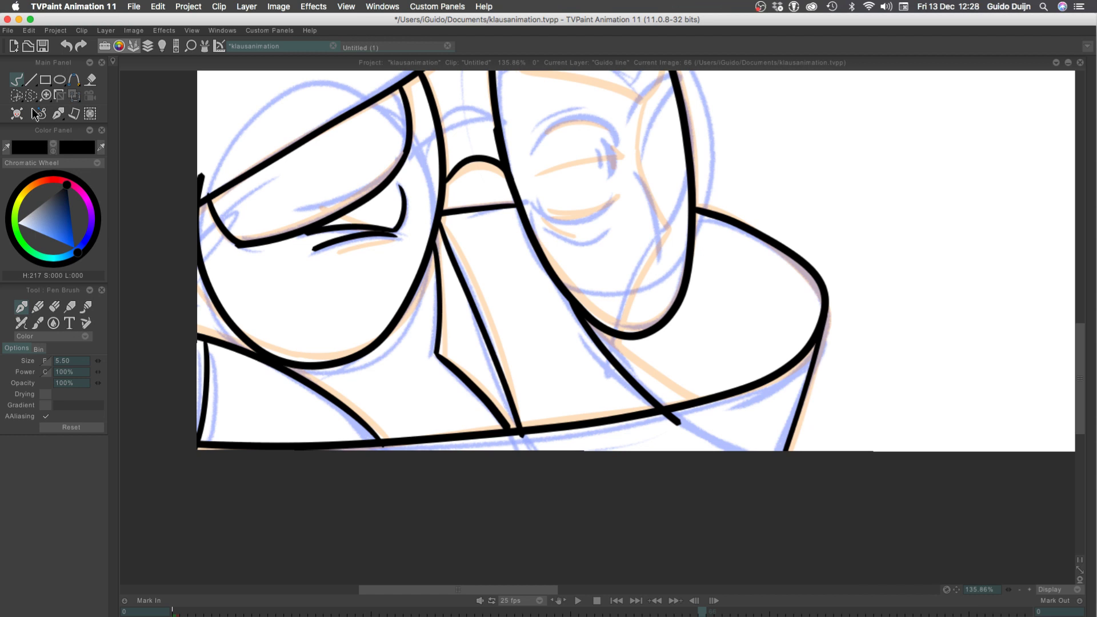
Erase the line ends overshooting the lower outline between the lenses, and restore the brush's Color mode
click(46, 336)
click(57, 351)
drag(695, 417, 620, 429)
mouse_move(505, 434)
mouse_down()
mouse_move(490, 436)
mouse_move(537, 434)
mouse_up()
key(super+z)
click(48, 338)
click(51, 327)
drag(206, 345, 245, 433)
key(super+z)
Ink the arched upper line of the eye inside the right lens at 150% zoom, redoing the stroke until it matches the sketch
click(1020, 590)
click(1020, 590)
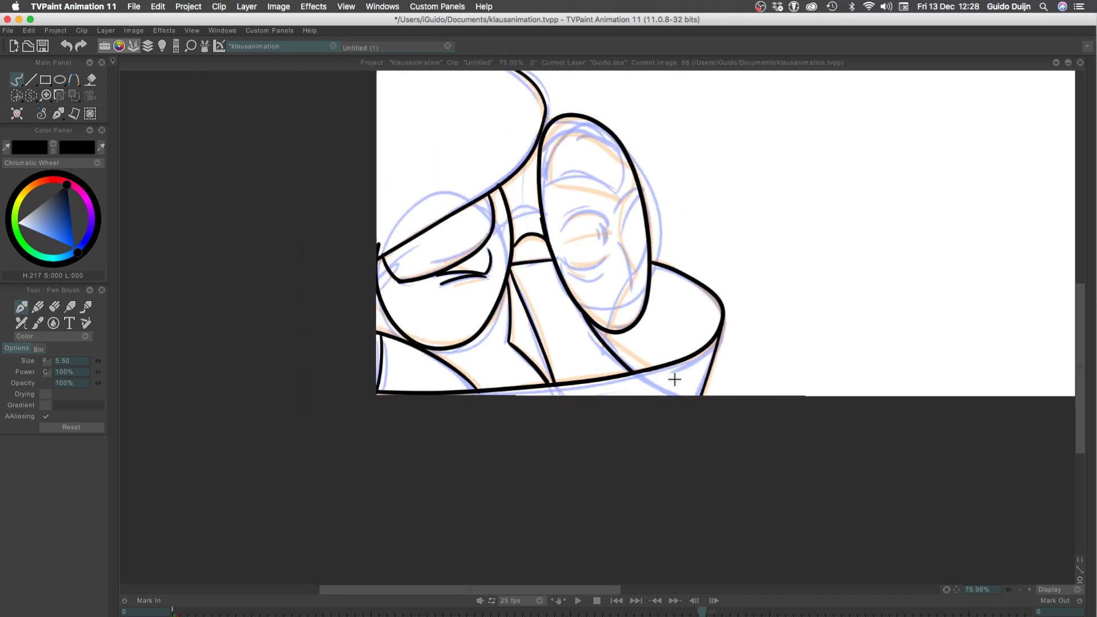
click(1029, 590)
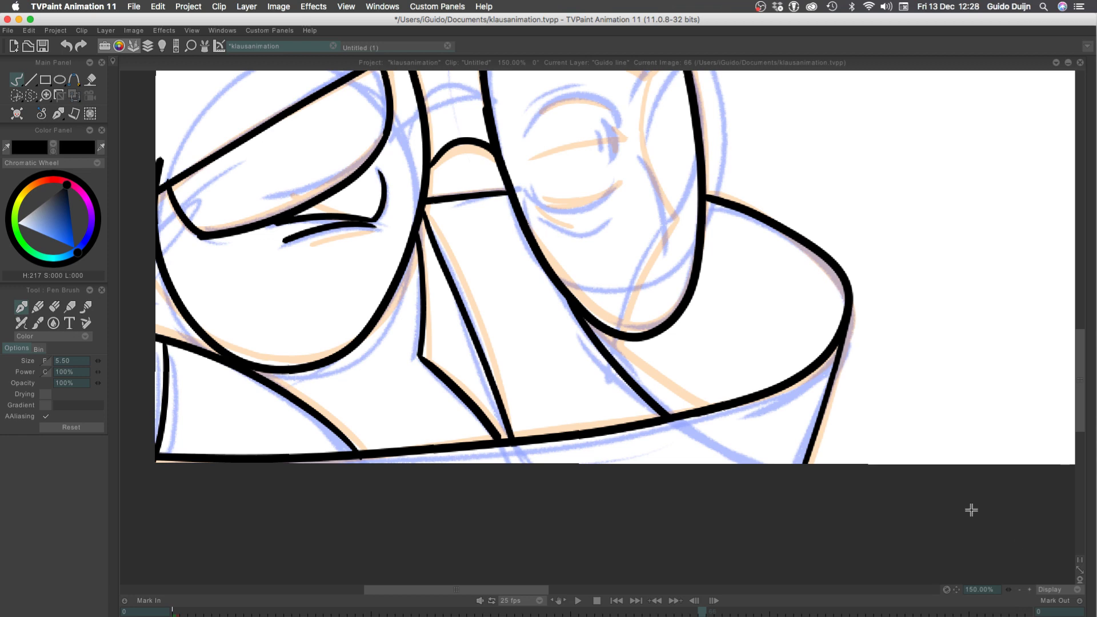
drag(440, 240, 445, 395)
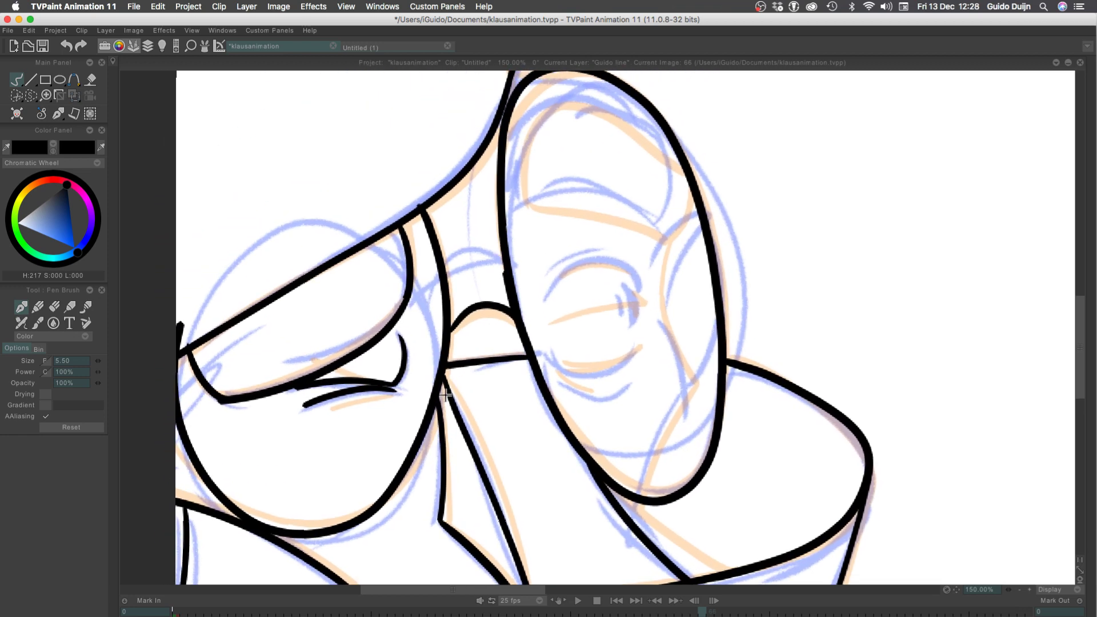
mouse_move(548, 292)
mouse_down()
mouse_move(578, 289)
mouse_move(483, 288)
mouse_move(583, 289)
mouse_move(493, 291)
mouse_up()
key(super+z)
key(super+z)
key(super+z)
drag(572, 290, 490, 284)
key(super+z)
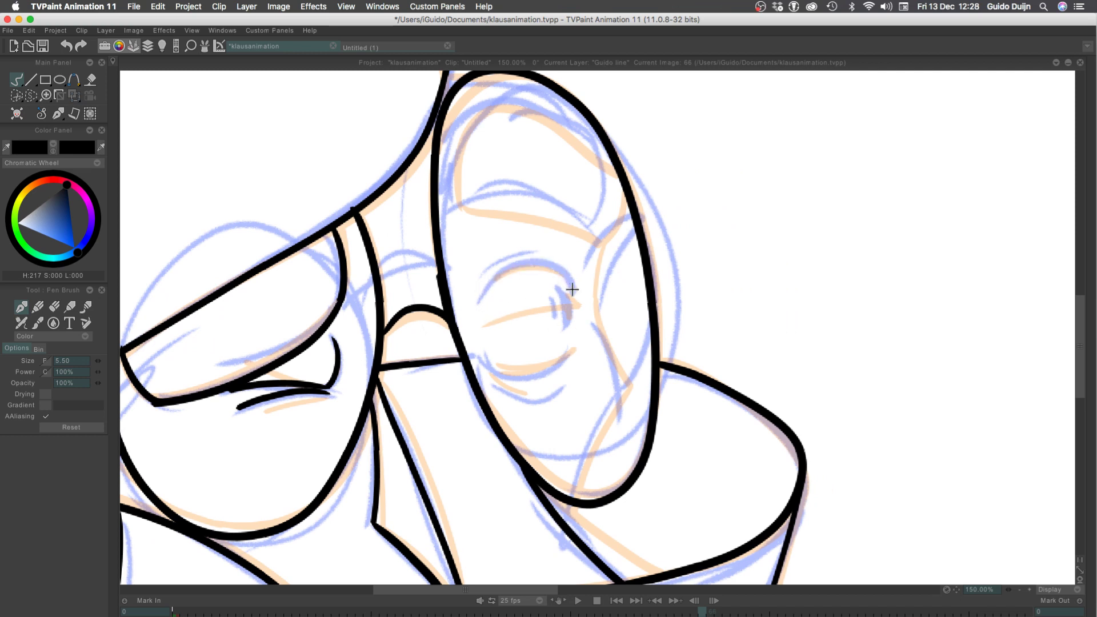
mouse_move(574, 289)
mouse_down()
mouse_move(504, 284)
mouse_move(484, 303)
mouse_move(483, 288)
mouse_up()
key(super+z)
key(super+z)
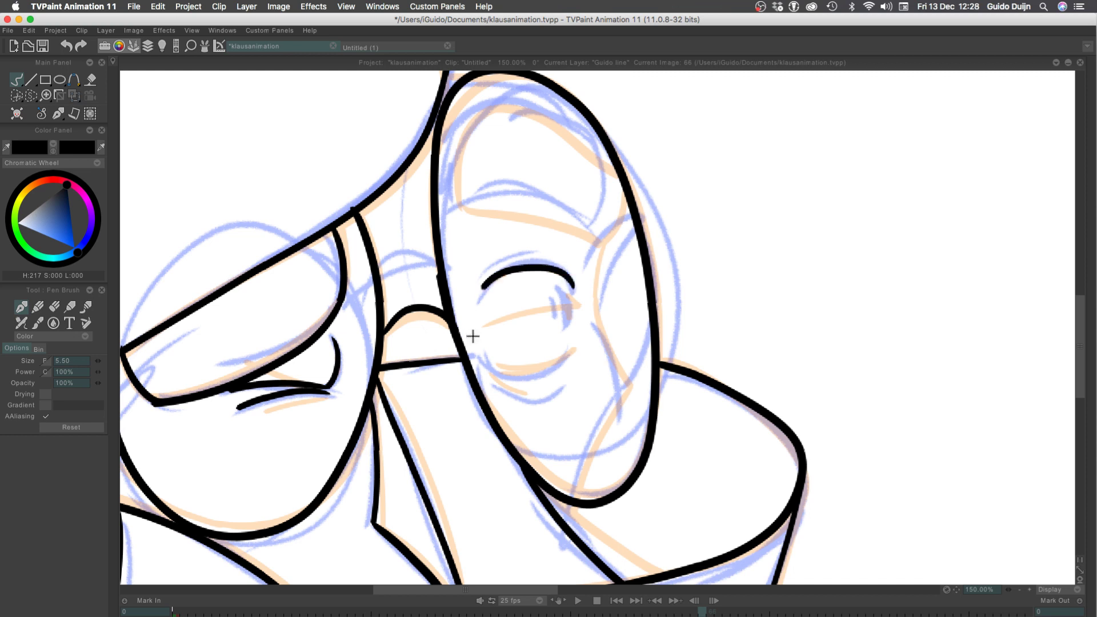
key(super+z)
drag(573, 288, 502, 306)
key(super+z)
mouse_move(572, 286)
mouse_down()
mouse_move(516, 284)
mouse_move(517, 272)
mouse_move(485, 293)
mouse_up()
key(super+z)
key(super+z)
mouse_move(572, 286)
mouse_down()
mouse_move(491, 280)
mouse_move(479, 298)
mouse_move(580, 291)
mouse_up()
key(super+z)
key(super+z)
mouse_move(482, 294)
mouse_down()
mouse_move(524, 265)
mouse_move(565, 274)
mouse_up()
key(super+z)
key(super+z)
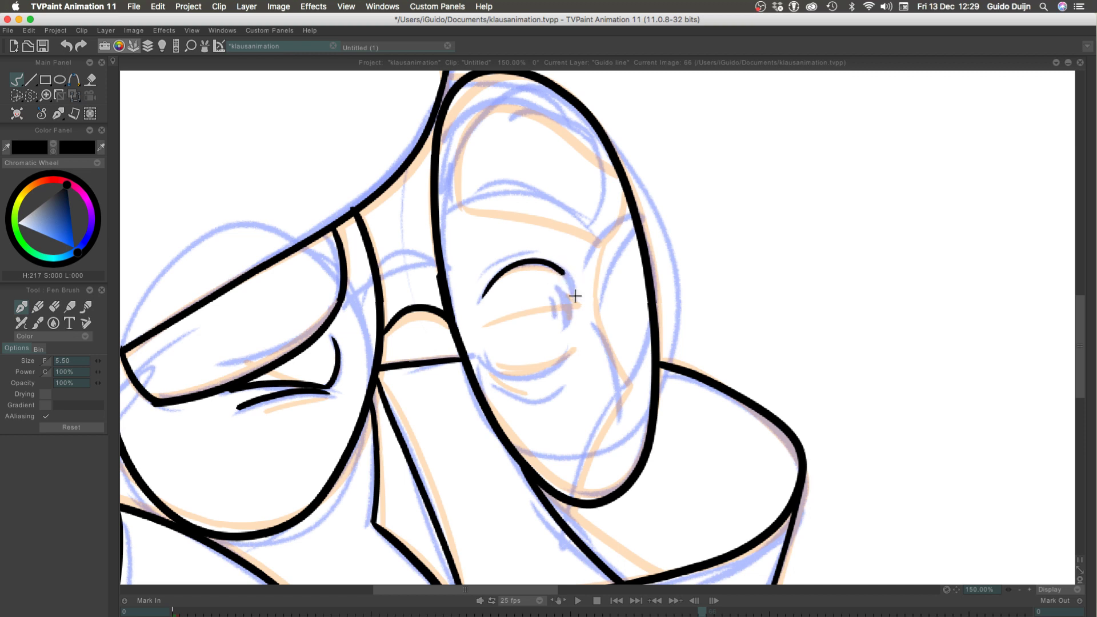
key(super+z)
drag(571, 291, 571, 290)
key(super+z)
key(super+z)
key(super+z)
Ink the short curved crease just above the right eye's upper arc, redoing the stroke until it follows the sketch
drag(485, 273, 528, 252)
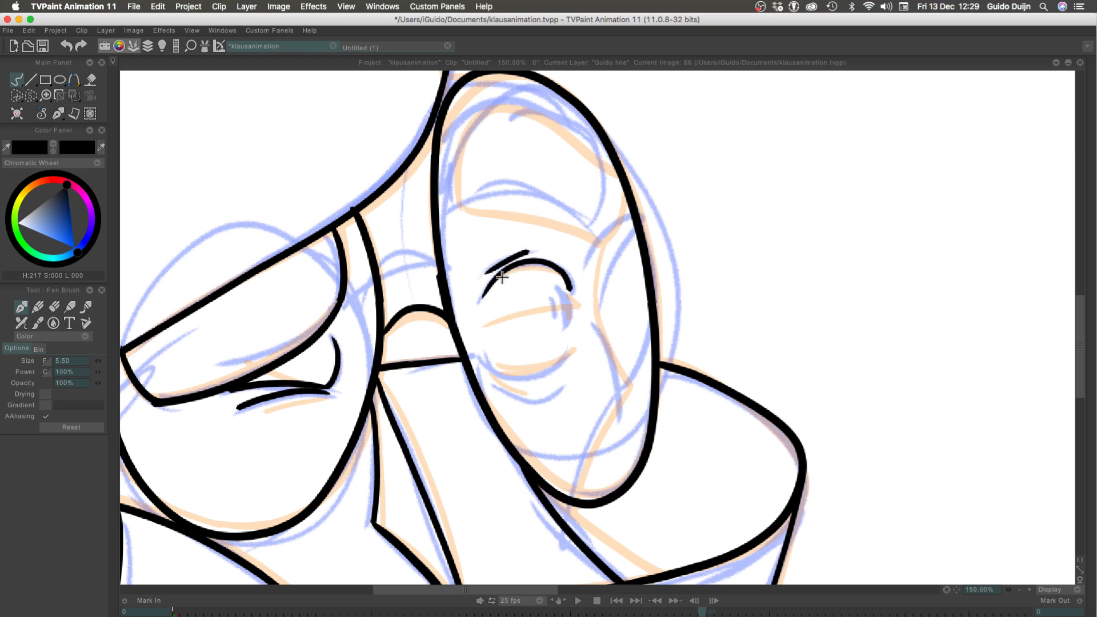
key(super+z)
drag(530, 250, 485, 270)
key(super+z)
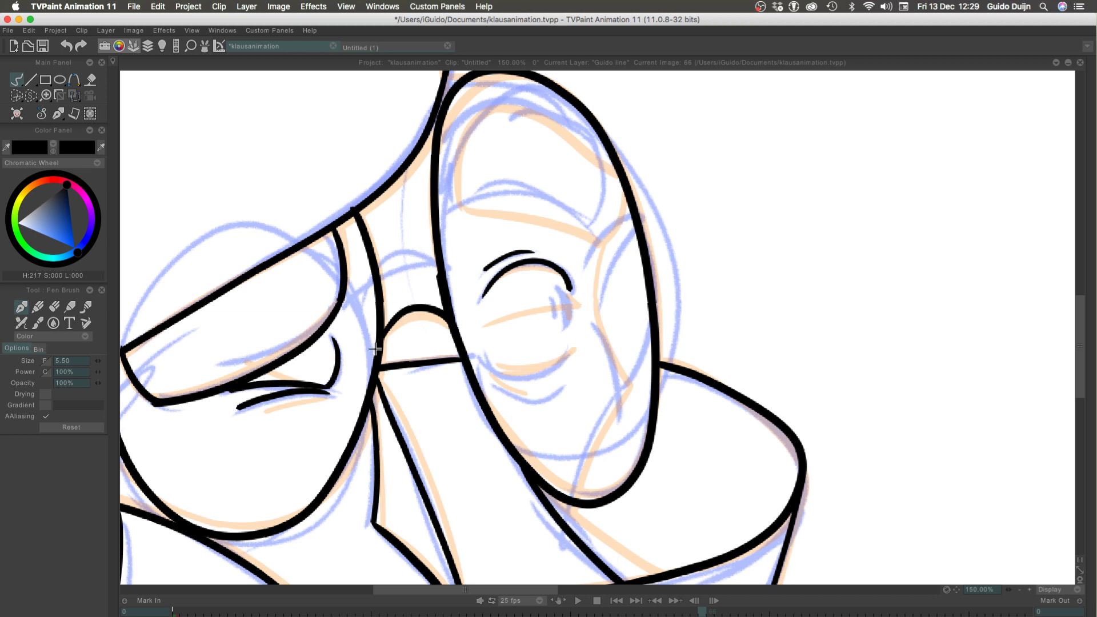
Ink the lower arc of the eye inside the right lens, redoing the stroke until it matches the sketch
mouse_move(308, 616)
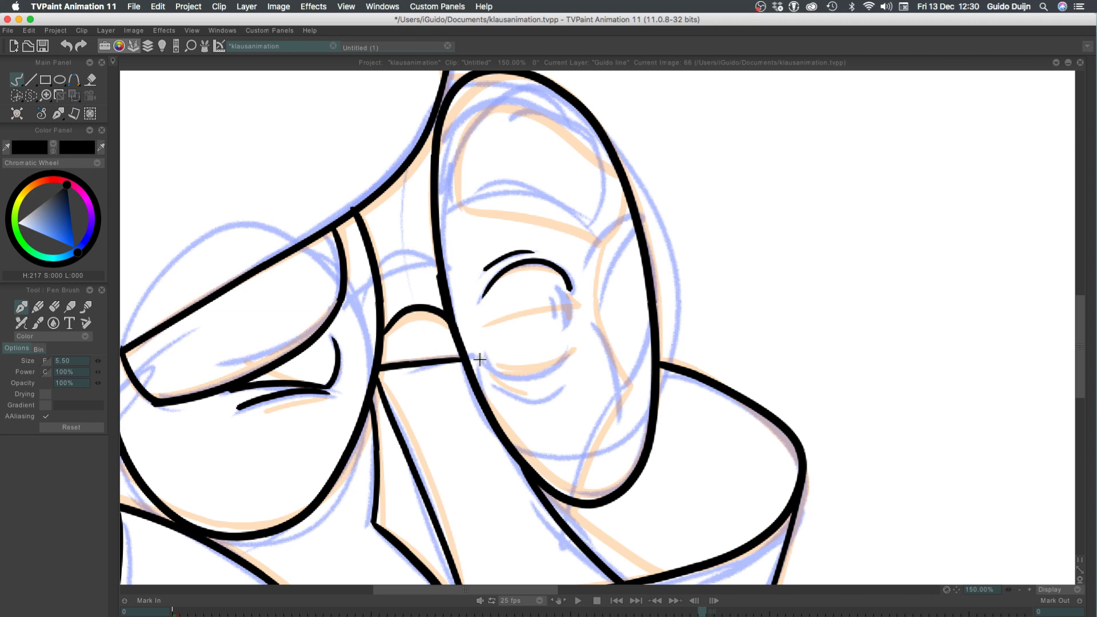
drag(483, 366, 583, 364)
key(super+z)
mouse_move(484, 362)
mouse_down()
mouse_move(572, 368)
mouse_move(544, 380)
mouse_move(575, 349)
mouse_up()
key(super+z)
key(super+z)
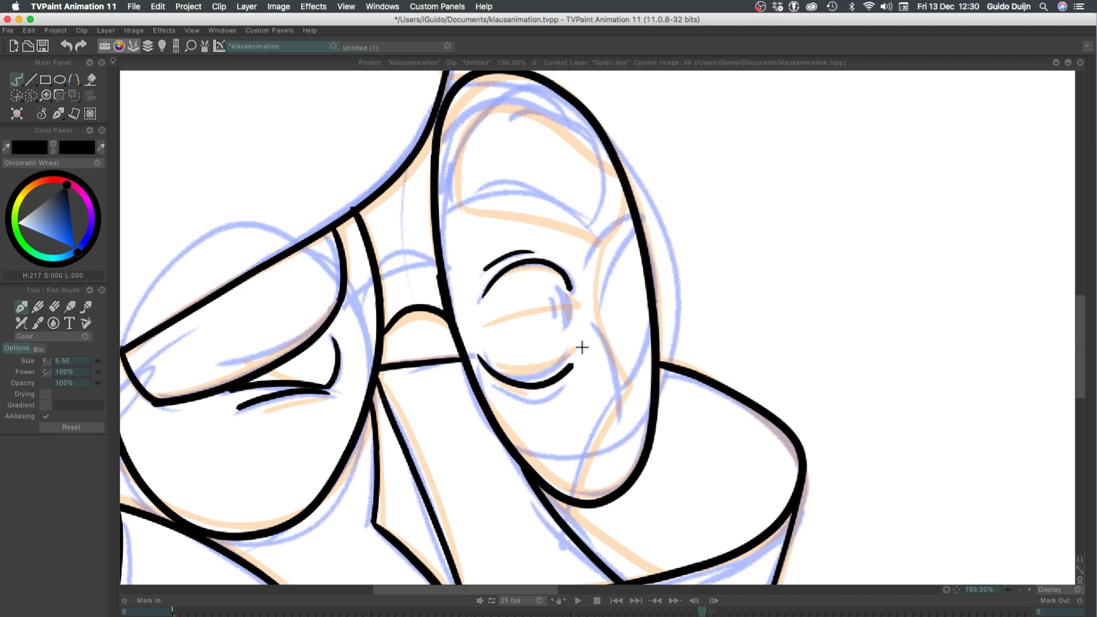
key(super+z)
drag(477, 355, 566, 349)
key(super+z)
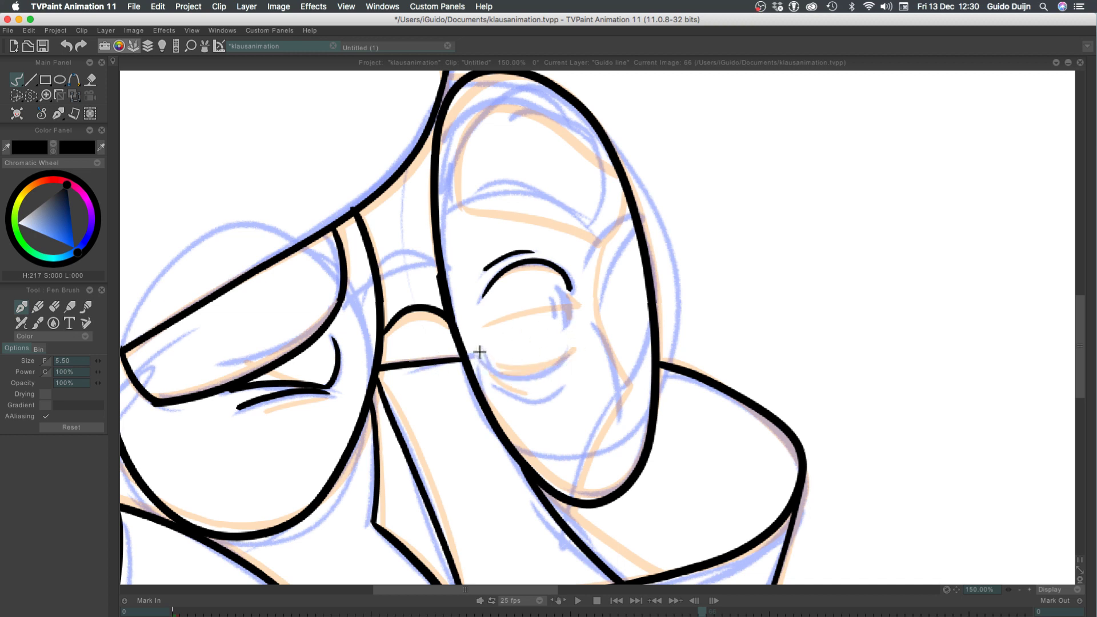
drag(479, 355, 565, 355)
key(super+z)
drag(480, 356, 568, 358)
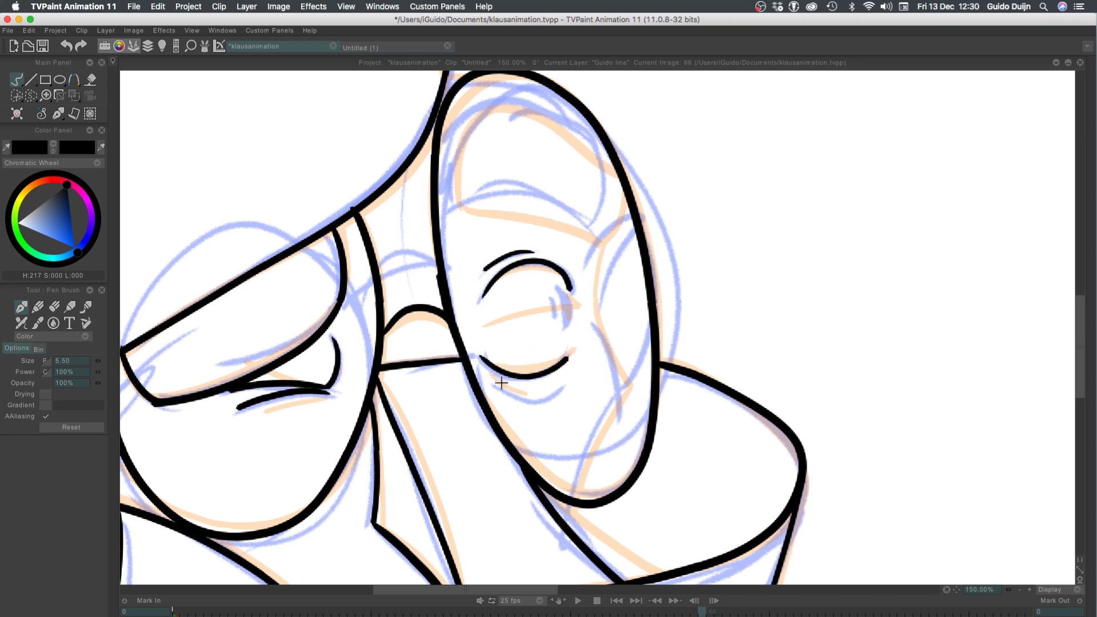
Ink the curved crease beneath the right eye's lower arc and the short strokes of its pupil
drag(489, 379, 561, 389)
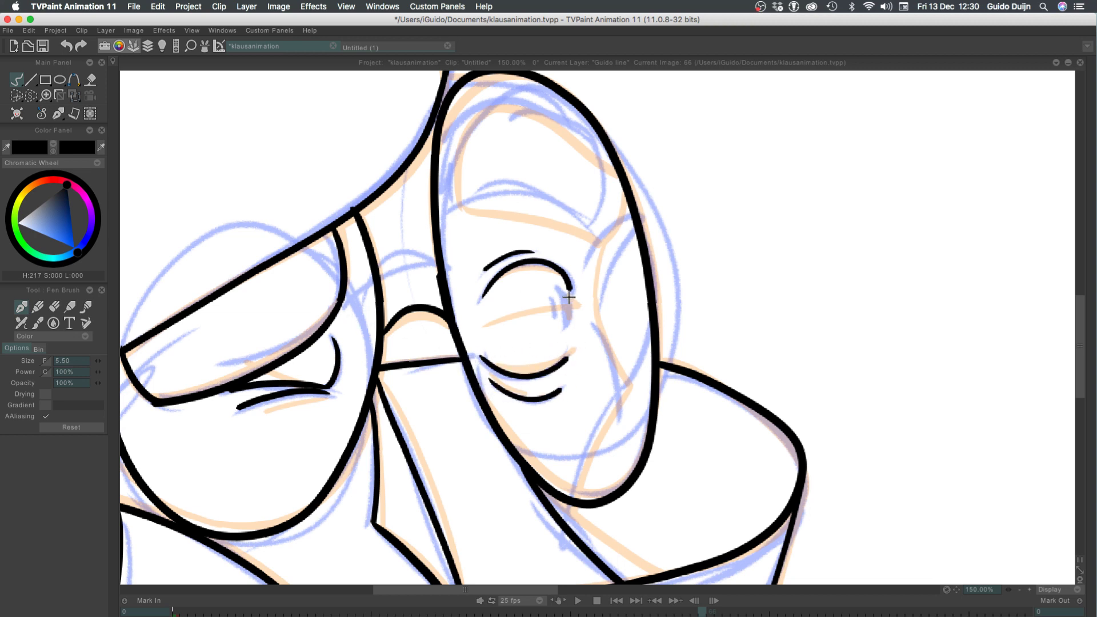
mouse_move(565, 291)
mouse_down()
mouse_move(569, 324)
mouse_move(555, 320)
mouse_up()
key(super+z)
Ink the cheek contour inside the right lens, from below its lower rim up to the eye-level corner, redoing the upper part
mouse_move(566, 523)
mouse_down()
mouse_move(626, 402)
mouse_move(582, 296)
mouse_up()
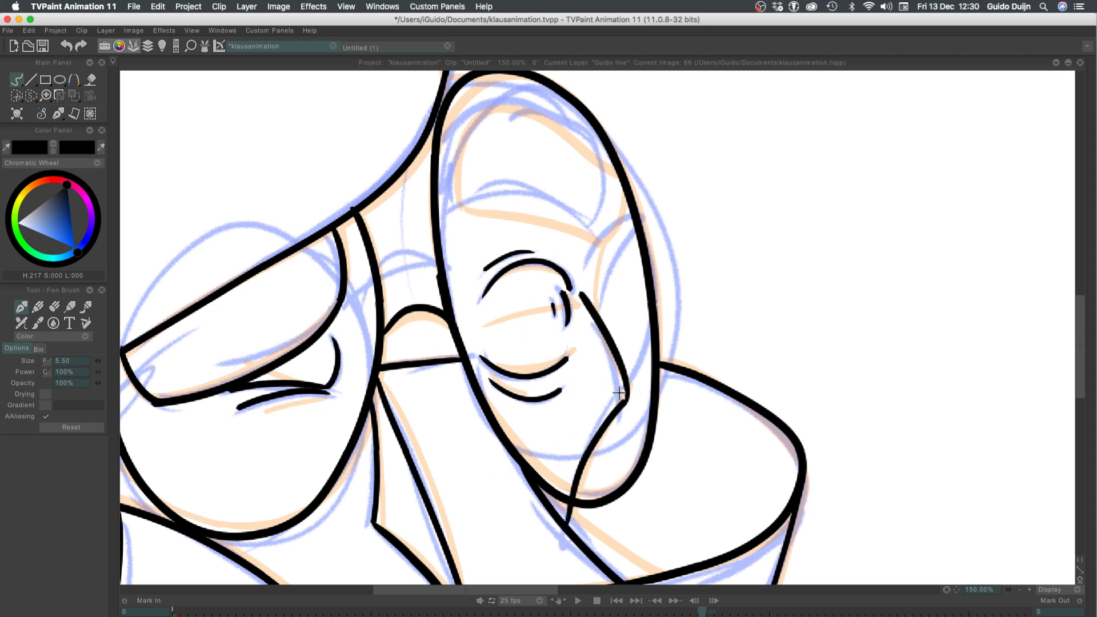
key(super+z)
drag(626, 402, 585, 302)
key(super+z)
mouse_move(628, 402)
mouse_down()
mouse_move(591, 304)
mouse_move(634, 225)
mouse_up()
key(super+z)
Ink the temple line from the cheek contour's upper corner to the right lens's outer rim, redoing it until it fits
mouse_move(592, 308)
mouse_down()
mouse_move(633, 223)
mouse_move(606, 251)
mouse_move(635, 218)
mouse_up()
key(super+z)
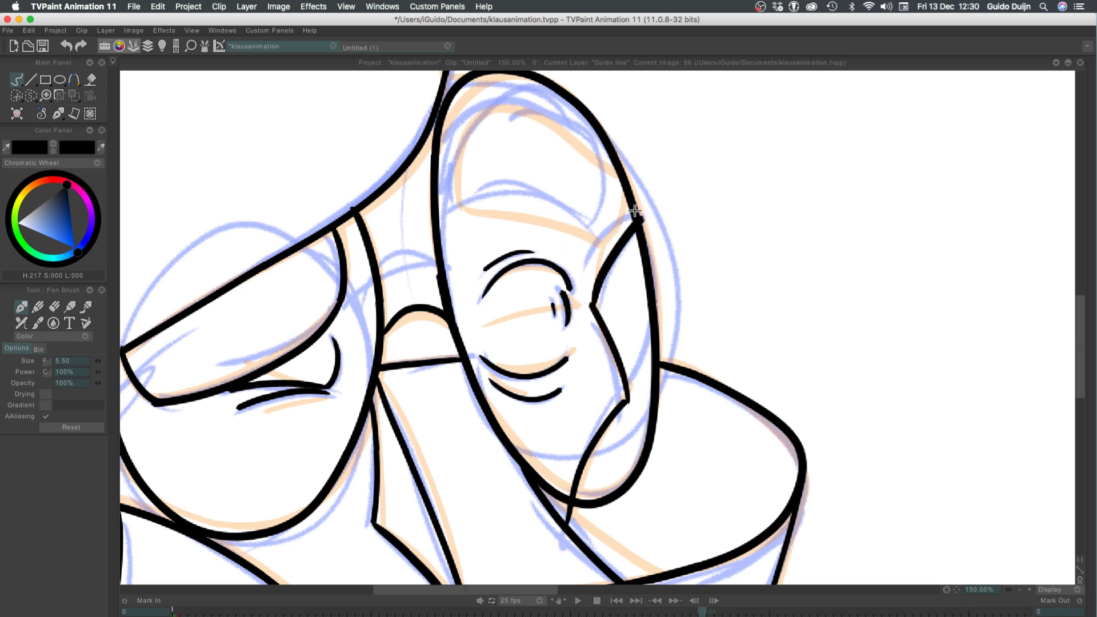
key(super+z)
drag(592, 307, 633, 221)
key(super+z)
Ink the arched lower edge and outer side of the eyebrow shape above the right eye, redoing the side until it fits
mouse_move(447, 213)
mouse_down()
mouse_move(525, 193)
mouse_move(591, 127)
mouse_up()
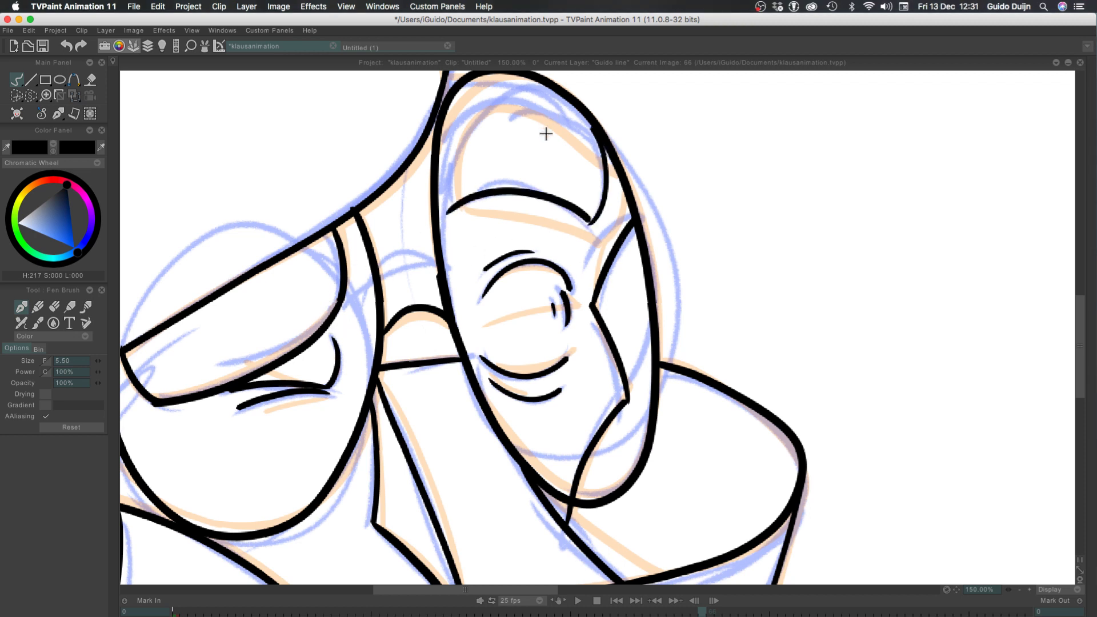
key(super+z)
drag(588, 217, 590, 121)
key(super+z)
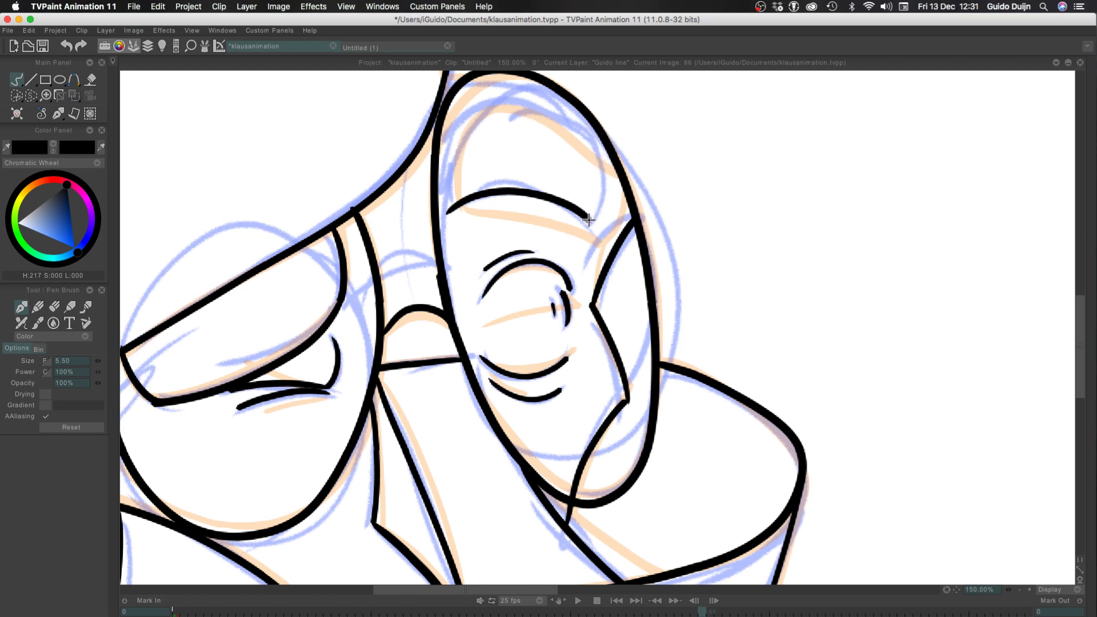
drag(590, 221, 580, 112)
key(super+z)
mouse_move(594, 220)
mouse_down()
mouse_move(585, 134)
mouse_move(477, 98)
mouse_up()
key(super+z)
drag(589, 141, 499, 114)
key(super+z)
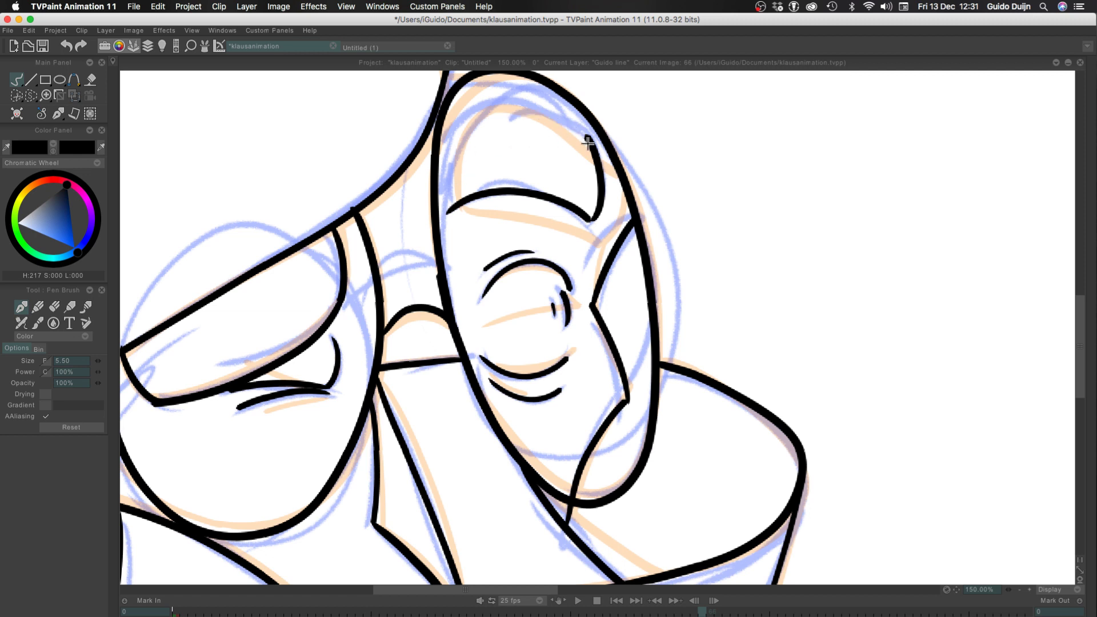
Ink the eyebrow's curved upper edge from its outer corner towards the inner rim, redoing the stroke until it is smooth
drag(588, 141, 454, 114)
key(super+z)
drag(590, 141, 477, 114)
key(super+z)
drag(588, 141, 481, 111)
key(super+z)
drag(589, 141, 464, 109)
key(super+z)
drag(588, 140, 466, 109)
key(super+z)
drag(587, 141, 471, 114)
key(super+z)
drag(590, 142, 458, 118)
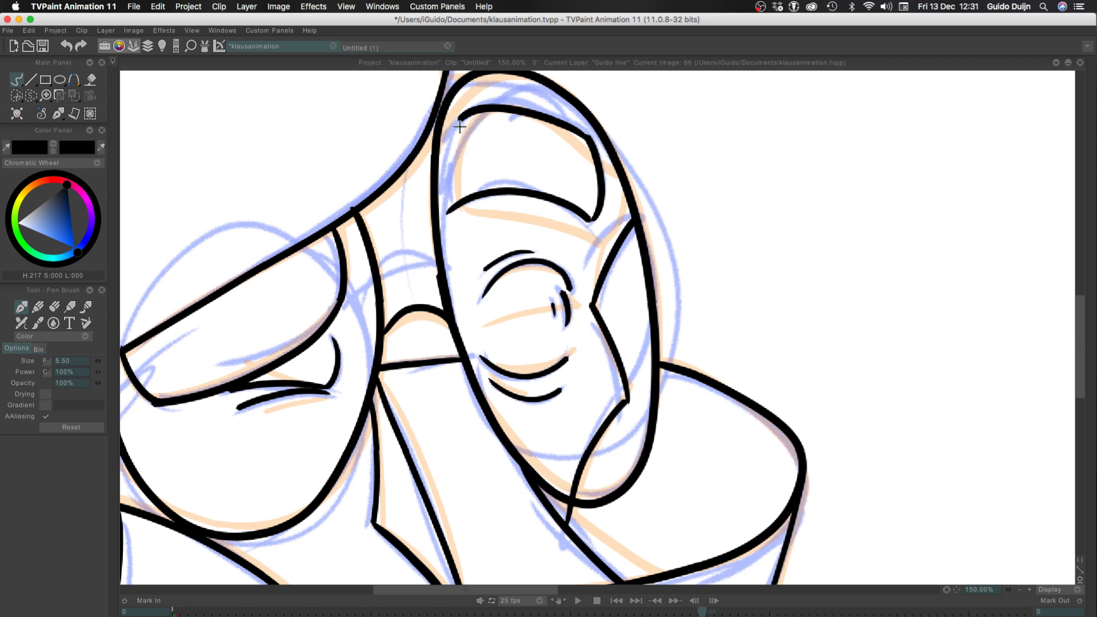
Close the eyebrow shape with its curved inner side, redoing the stroke until it meets the lower edge
drag(459, 121, 443, 209)
key(super+z)
drag(461, 119, 447, 214)
key(super+z)
drag(461, 117, 446, 213)
key(super+z)
mouse_move(460, 118)
mouse_down()
mouse_move(445, 170)
mouse_move(447, 213)
mouse_up()
Try to ink the thin curved line from the large rounded outline across the upper part of the right lens
click(1019, 590)
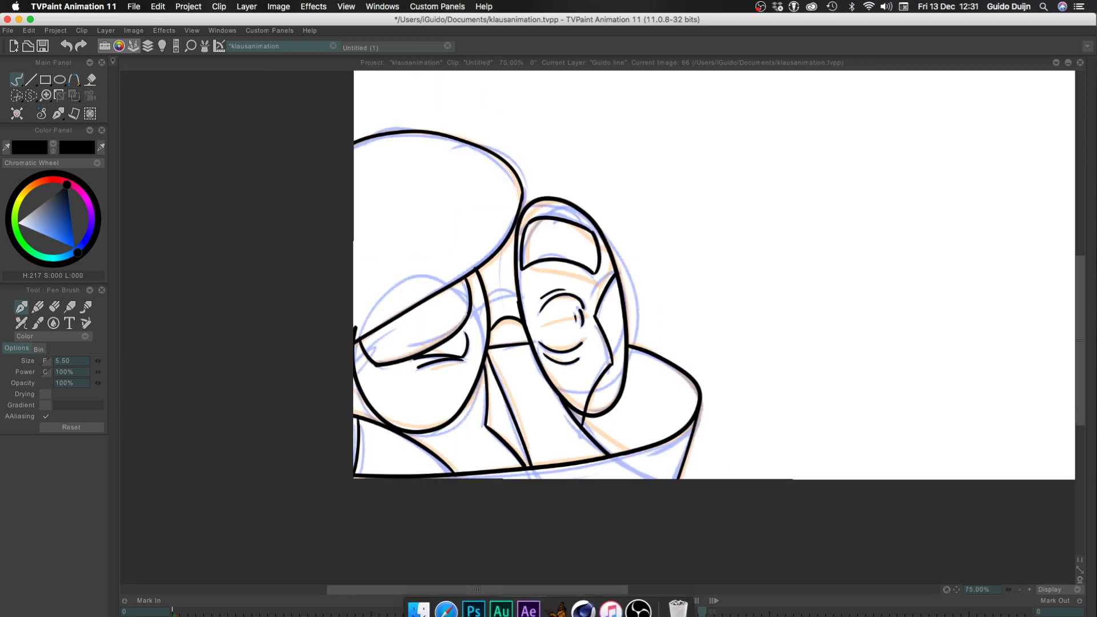
click(1029, 590)
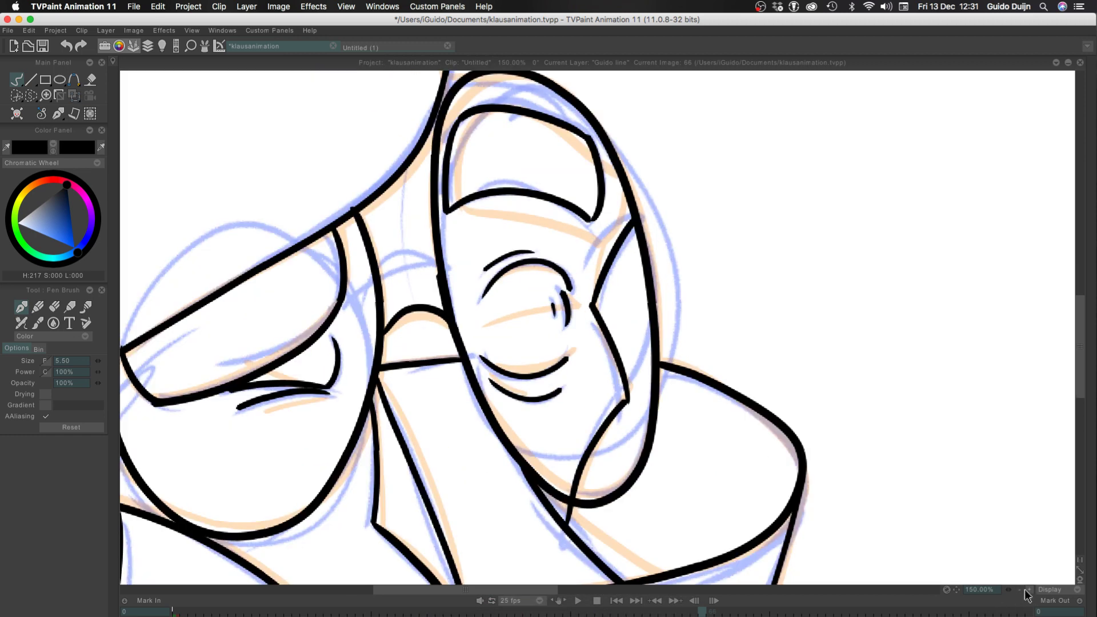
drag(313, 164, 292, 316)
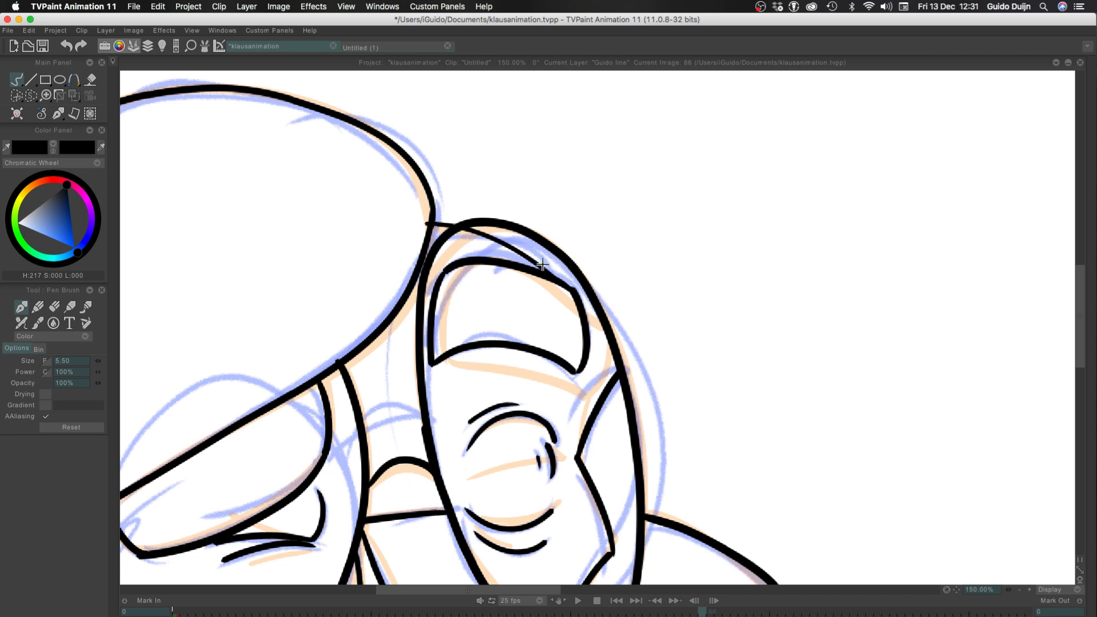
drag(556, 281, 432, 226)
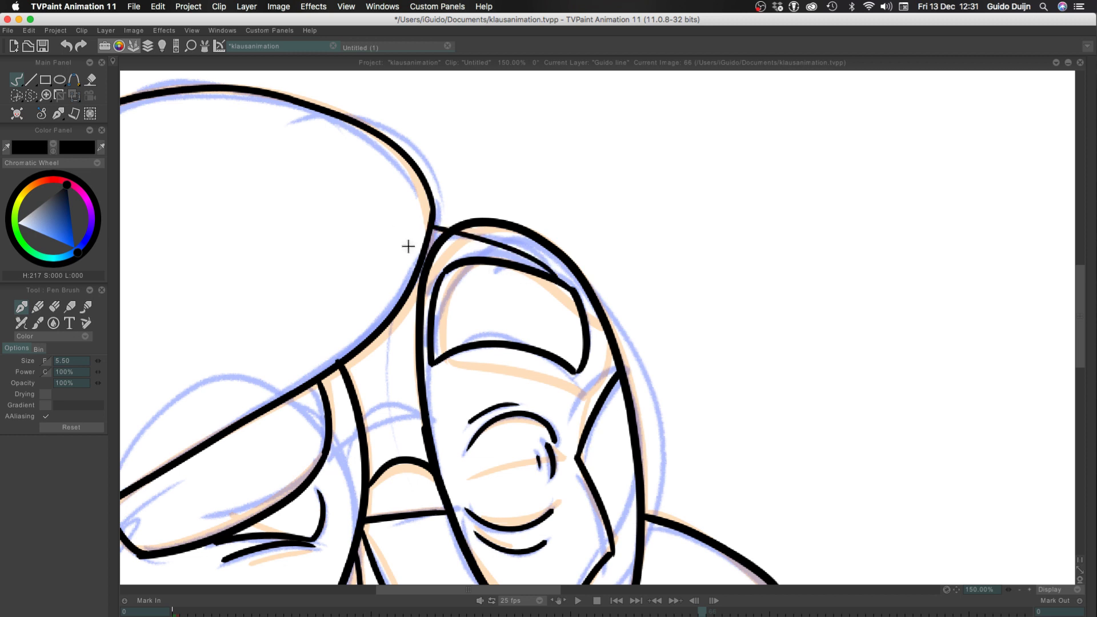
Save the klausanimation project with the finished drawing of frame 66
click(1018, 591)
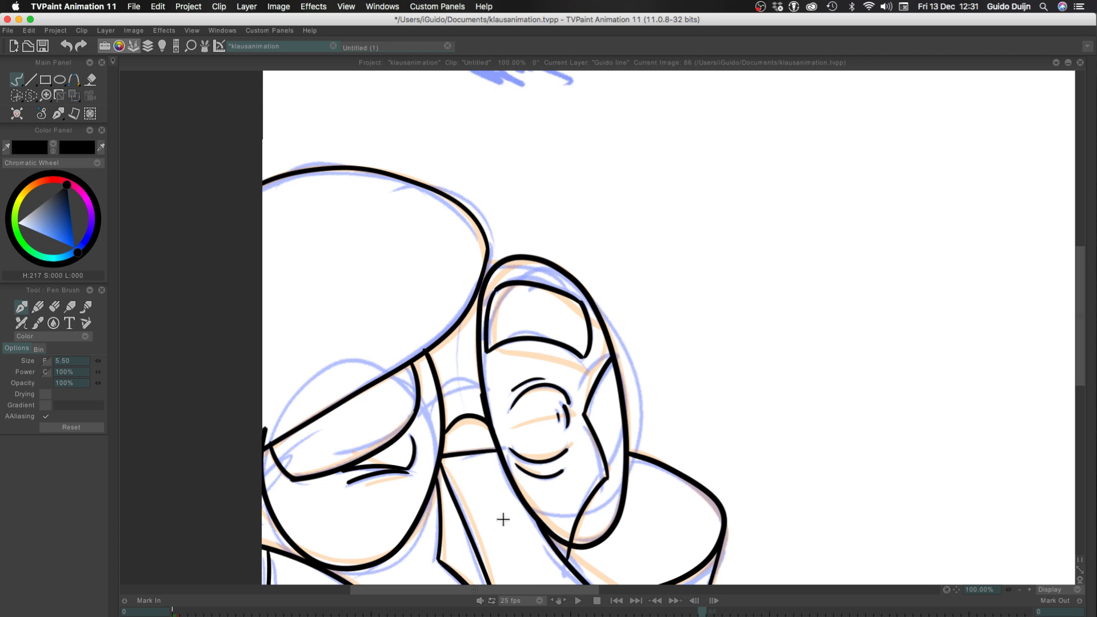
click(1019, 590)
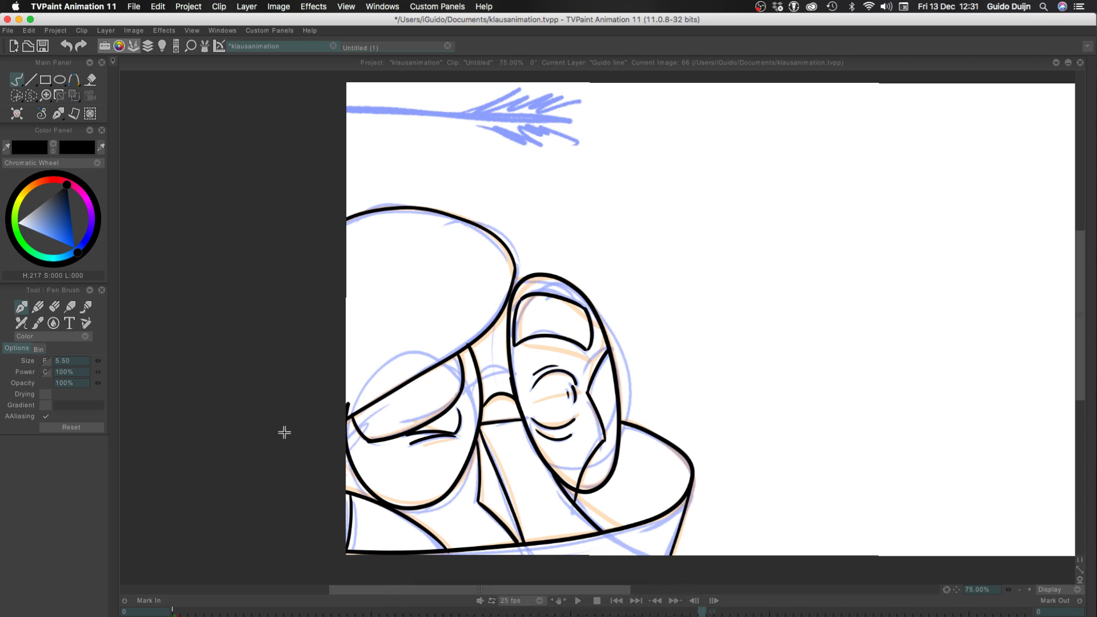
drag(281, 432, 197, 433)
key(Left)
key(super+s)
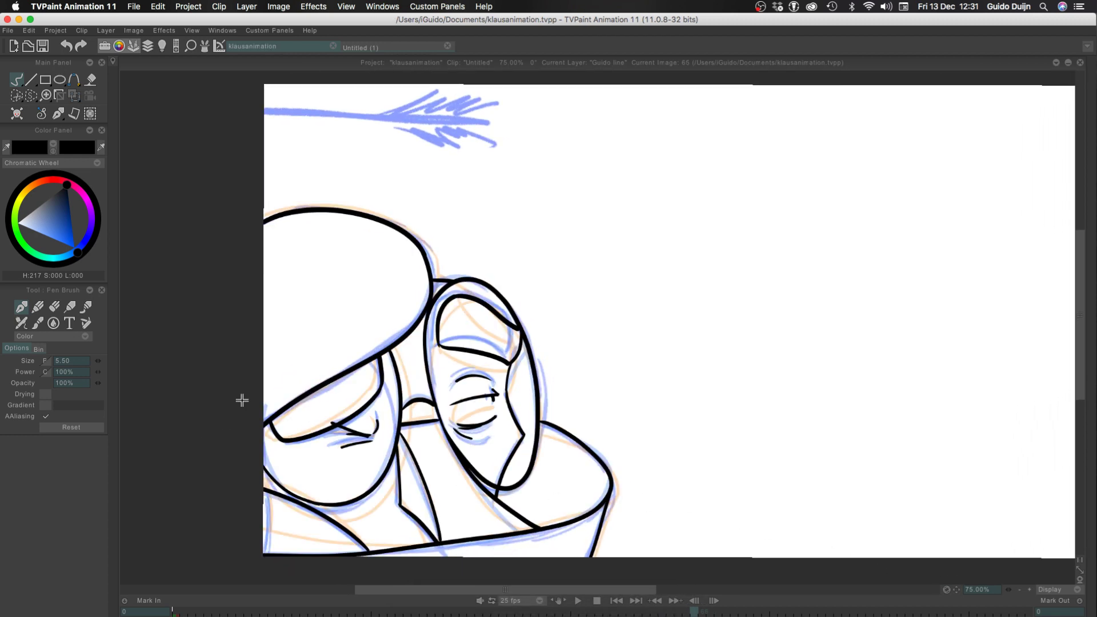
Flip between frames 65 and 66 with the timeline shown to compare the two inked drawings
key(Right)
key(Left)
key(Right)
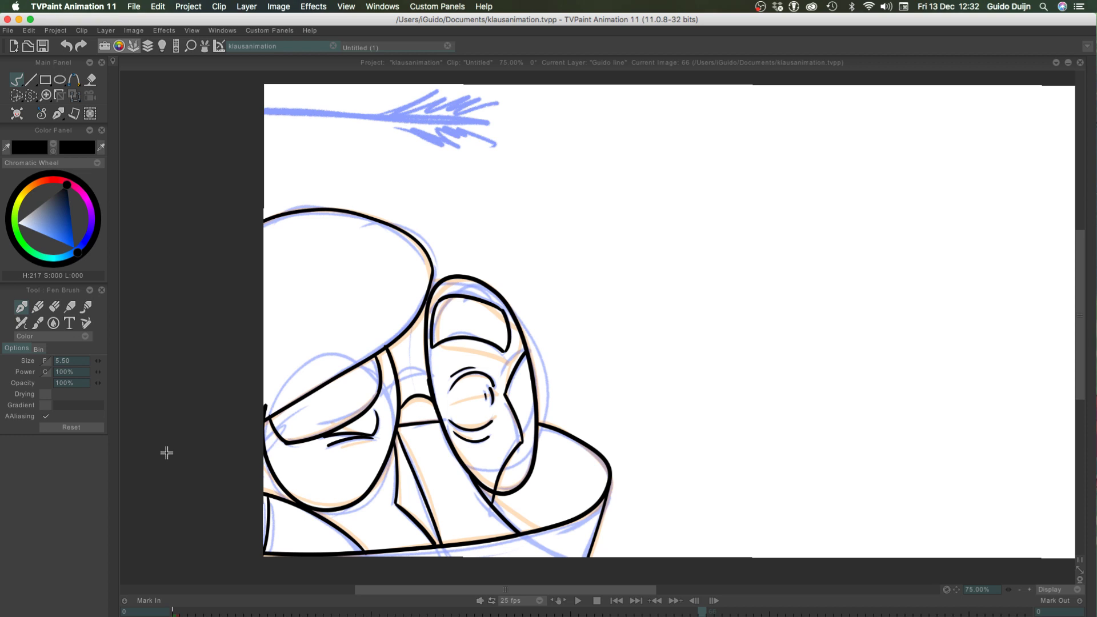
key(Tab)
key(Left)
key(Right)
key(Left)
key(Right)
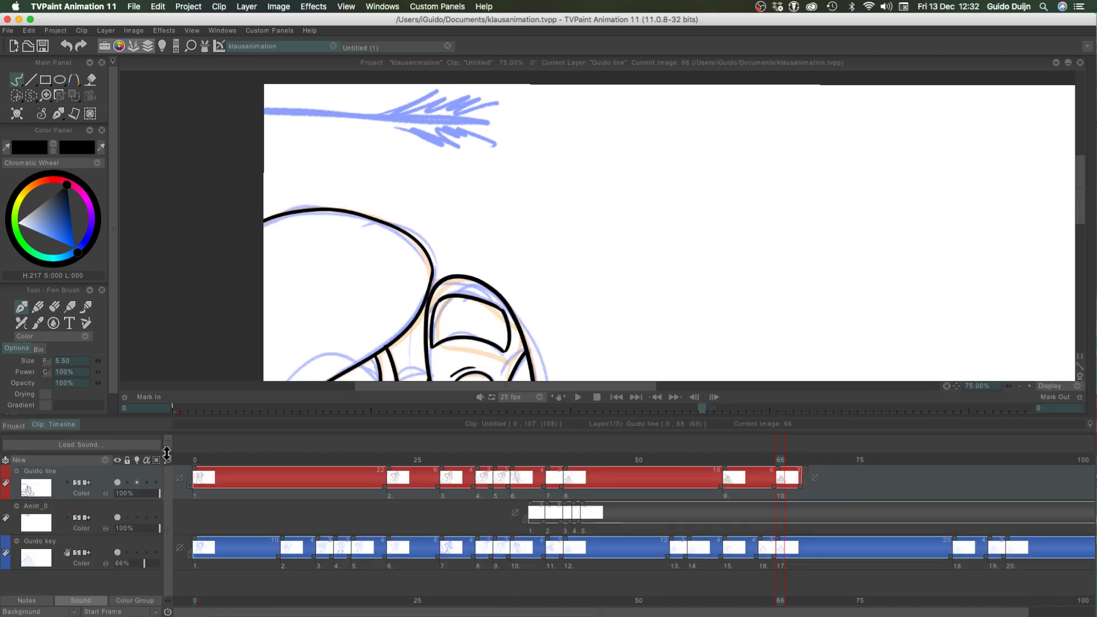
Select the Anim_0 layer and step back and forth through frames 63 to 68 to check the line motion
key(Down)
click(1020, 386)
click(1020, 386)
key(Left)
key(Right)
key(Left)
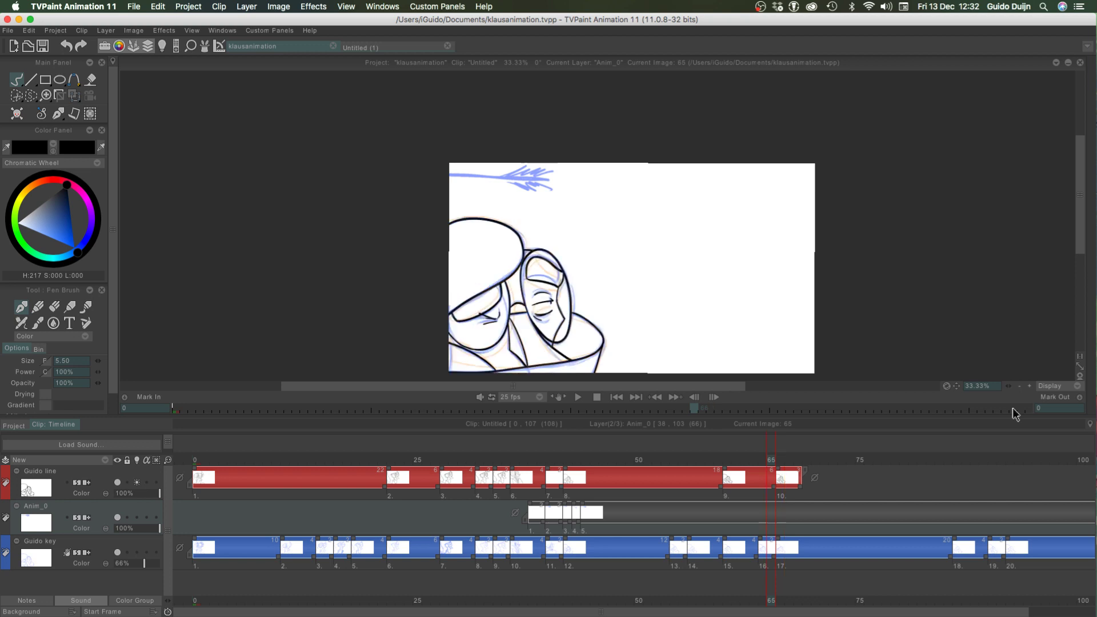
key(Right)
key(Left)
key(Left)
key(Left)
key(Right)
key(Right)
key(Right)
key(Right)
key(Right)
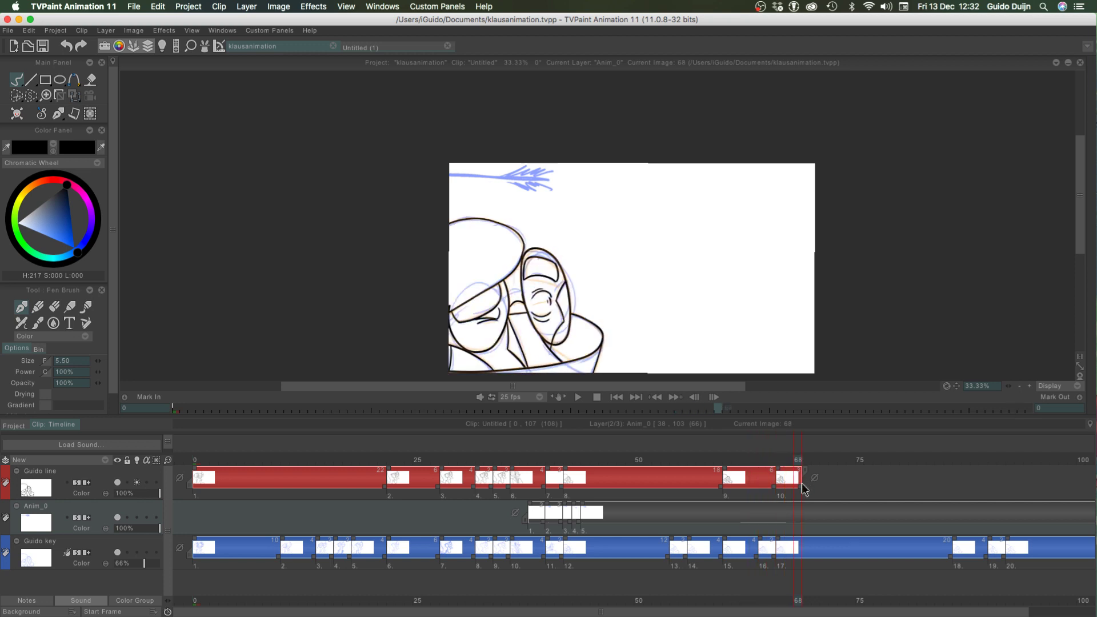
Extend the last Guido line drawing's exposure through frame 85, and play the clip from frame 0
drag(802, 489, 951, 486)
click(191, 461)
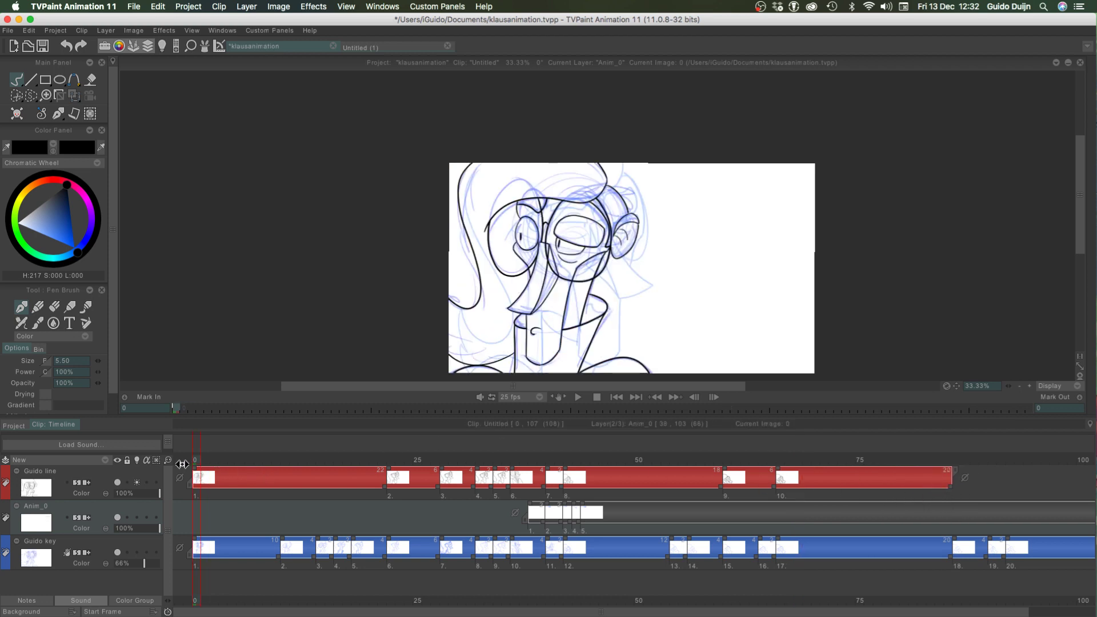
key(Return)
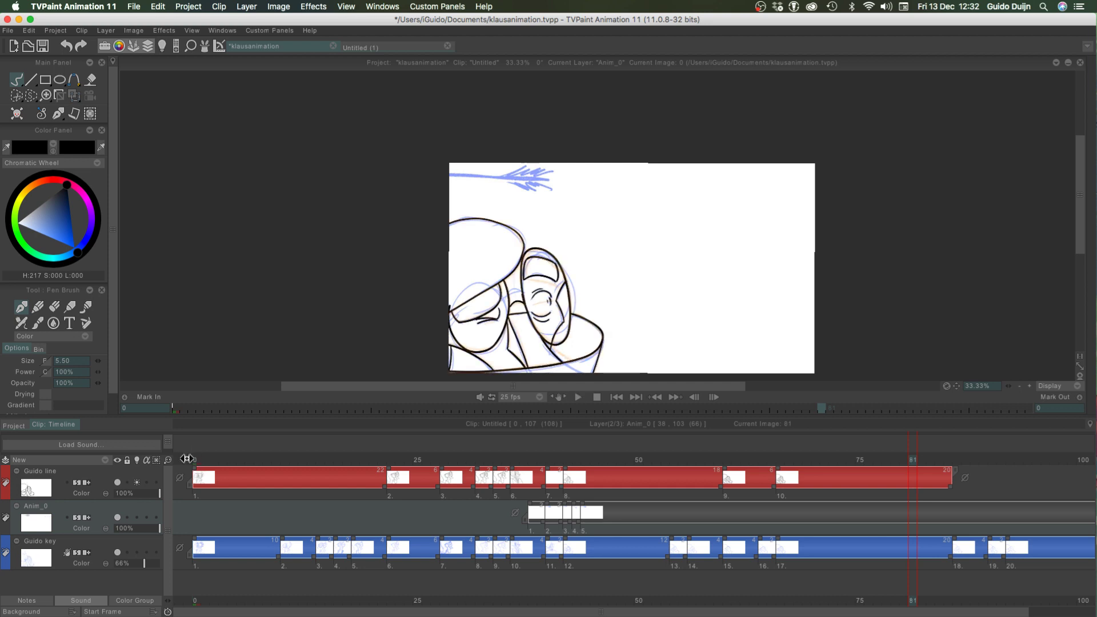
key(space)
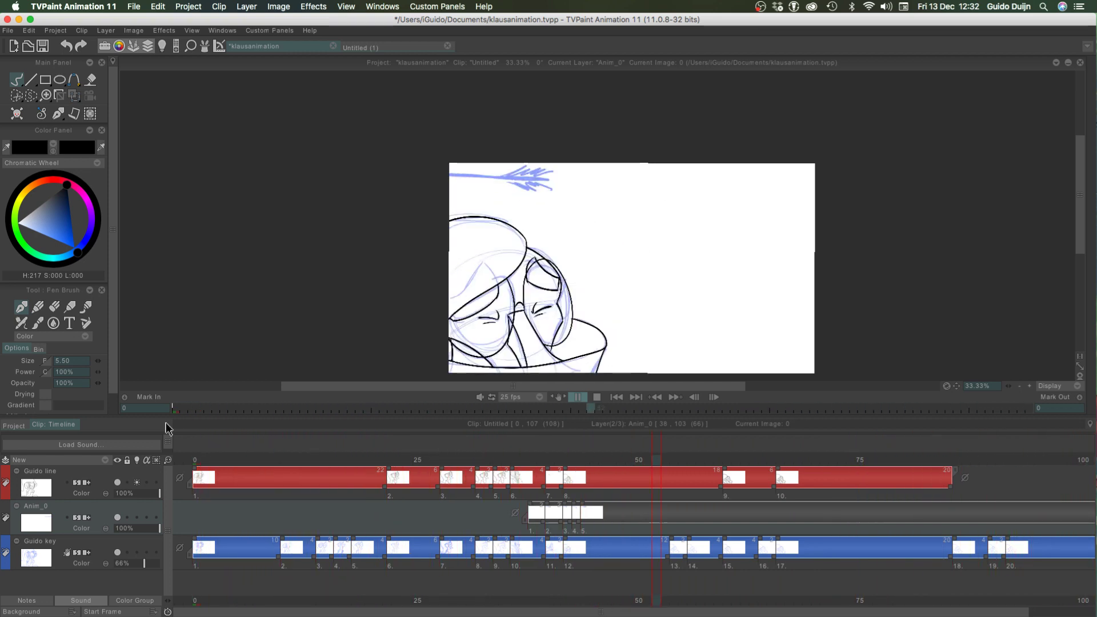
key(Return)
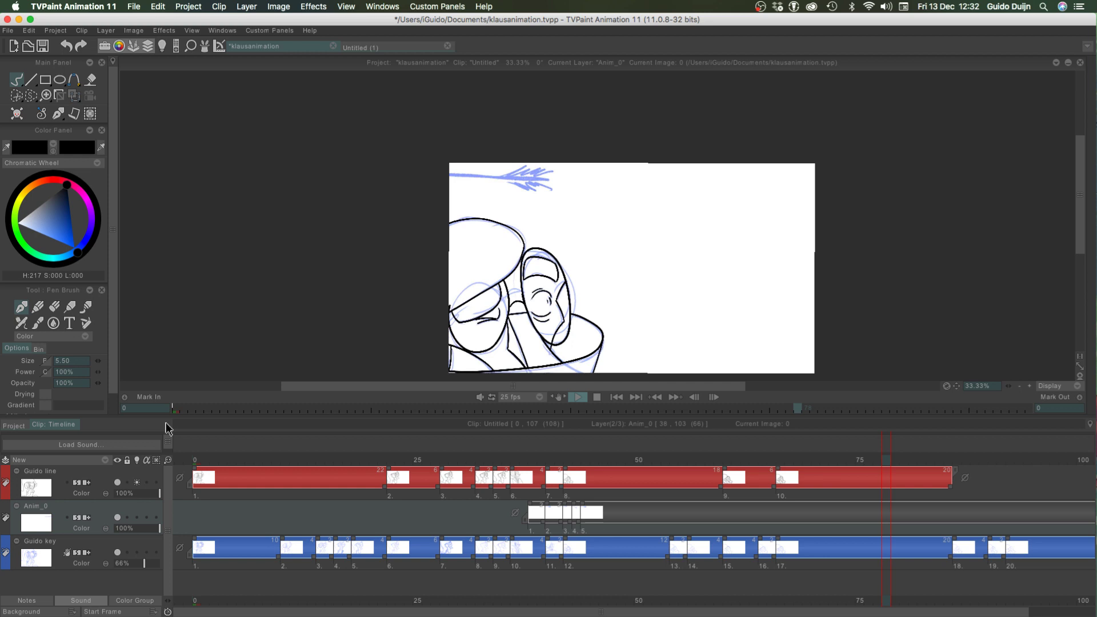
Scrub through the clip from frame 0 to just past the last Guido line drawing, checking the transition around frame 66
mouse_move(743, 458)
mouse_down()
mouse_move(386, 451)
mouse_move(166, 478)
mouse_move(461, 465)
mouse_move(904, 478)
mouse_move(432, 427)
mouse_move(2, 470)
mouse_up()
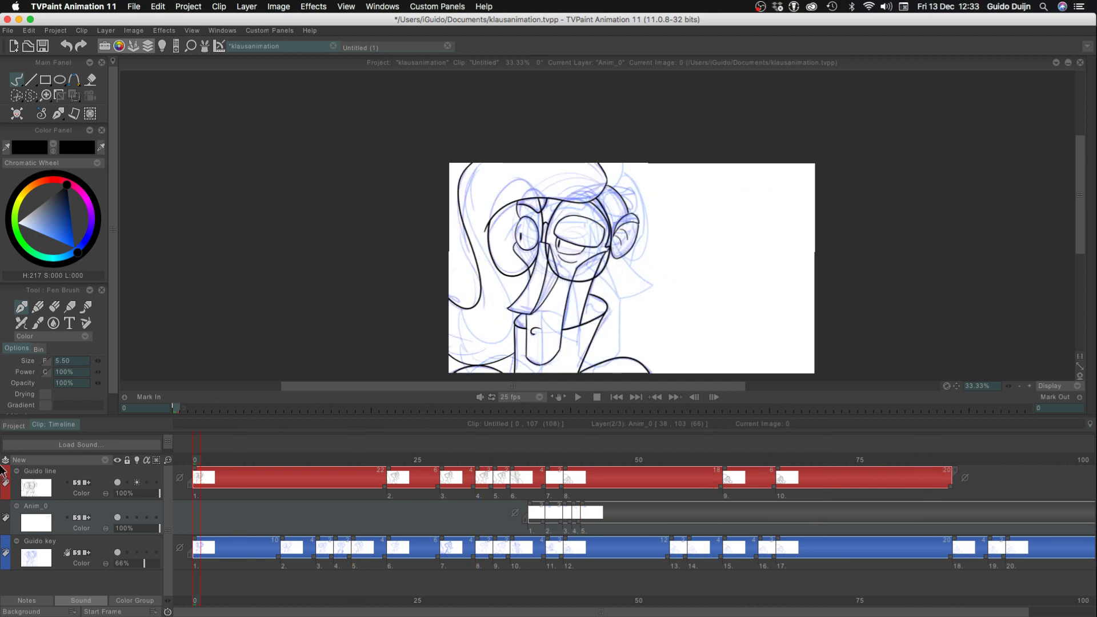
drag(735, 460, 780, 462)
drag(904, 459, 933, 462)
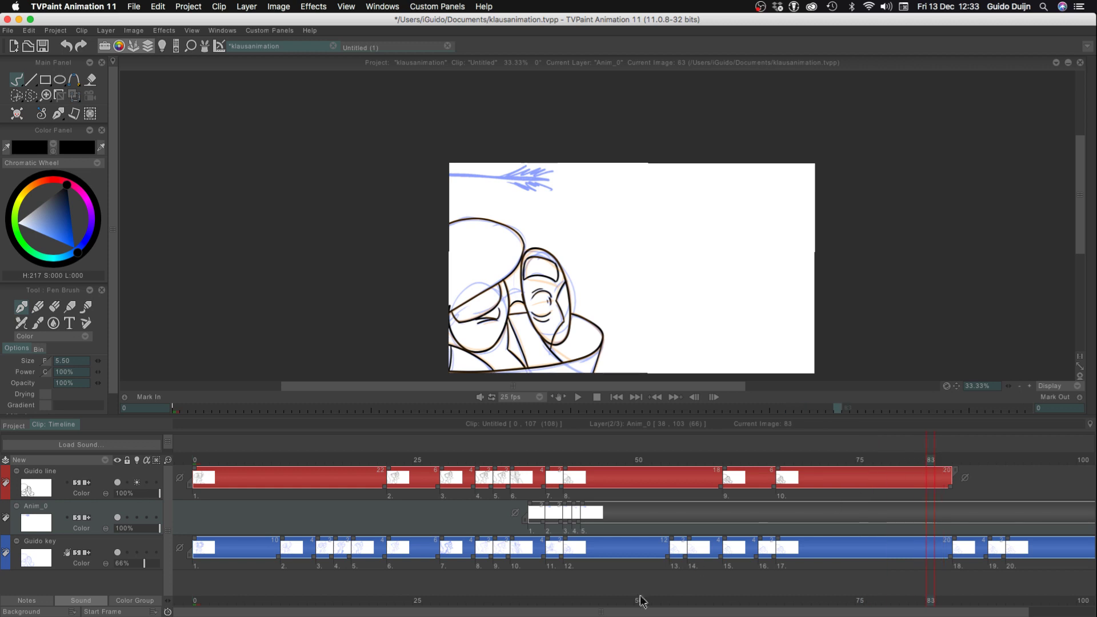
drag(729, 460, 762, 460)
mouse_move(948, 459)
mouse_down()
mouse_move(994, 459)
mouse_move(946, 458)
mouse_move(966, 459)
mouse_up()
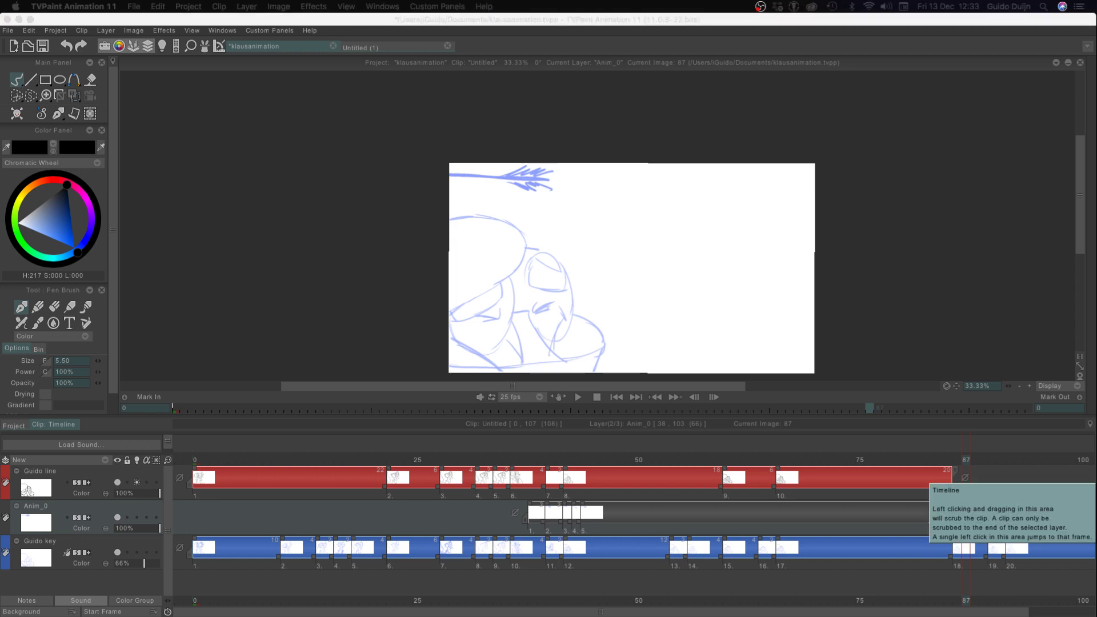
Flip between frames 85 and 86 to compare the last inked drawing with the following key sketch
click(909, 477)
key(Left)
key(Left)
key(Right)
key(Left)
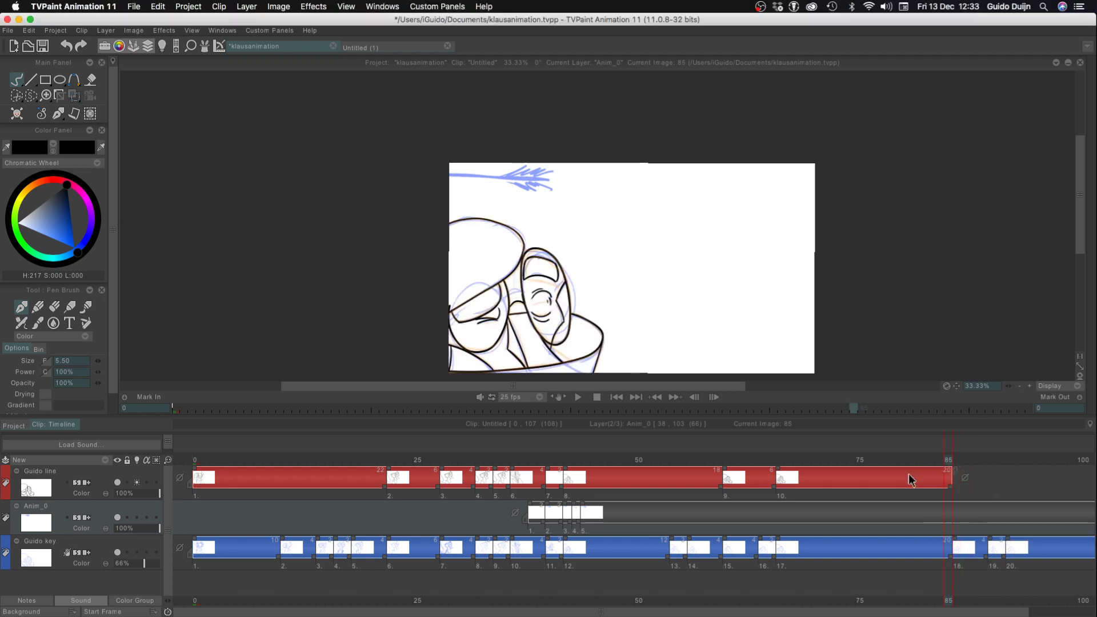
key(Right)
key(Left)
Play the clip from frame 0 to review the animation timing, and stop the playback
drag(204, 462, 185, 463)
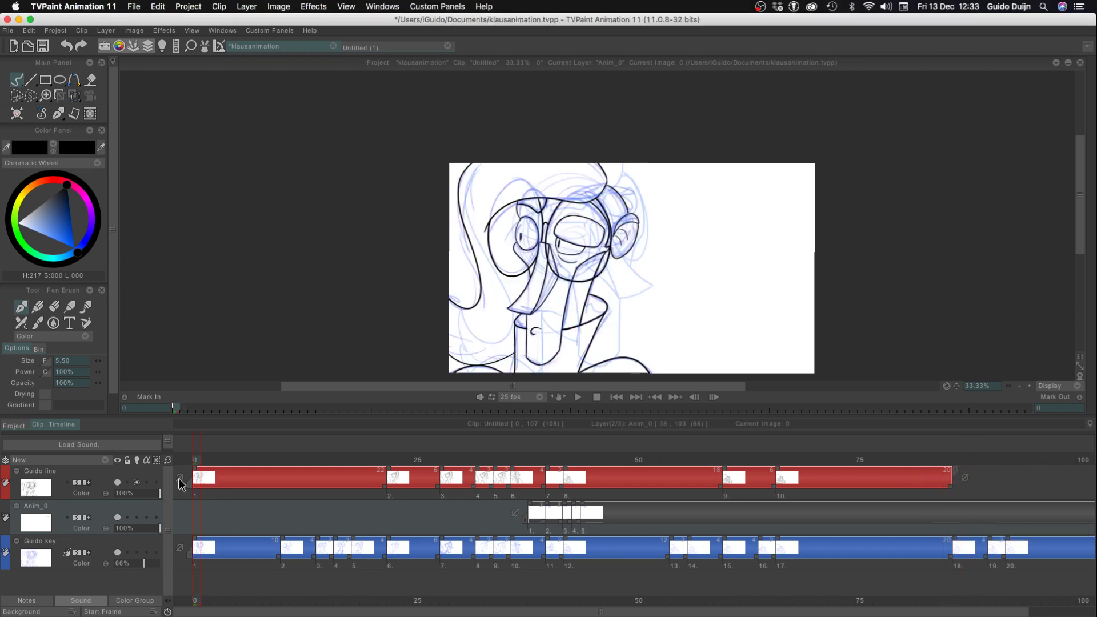
key(Return)
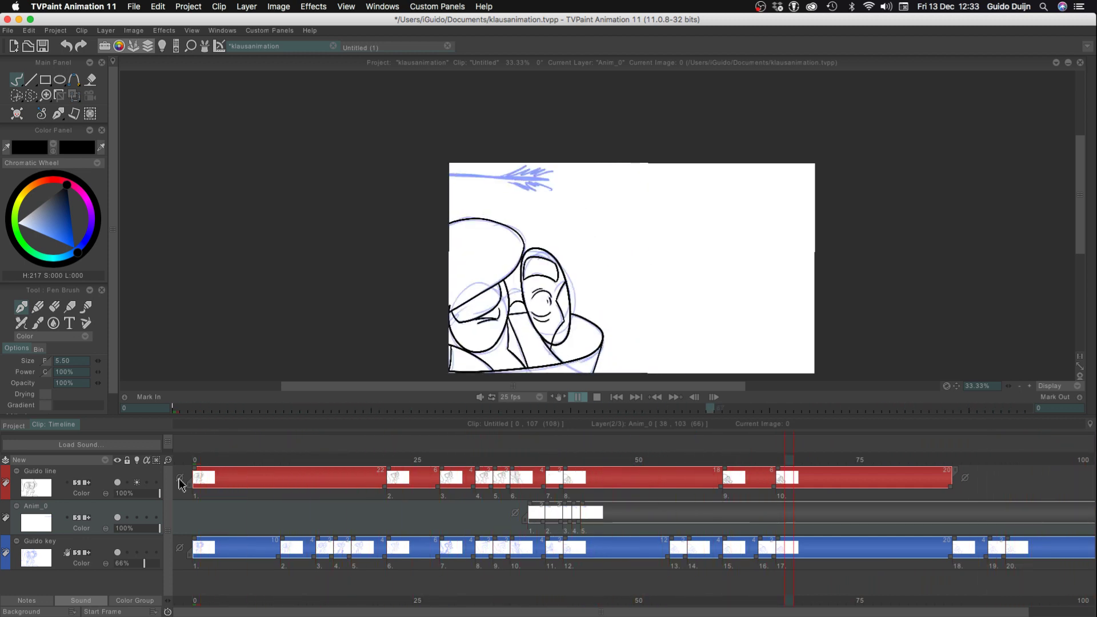
key(Return)
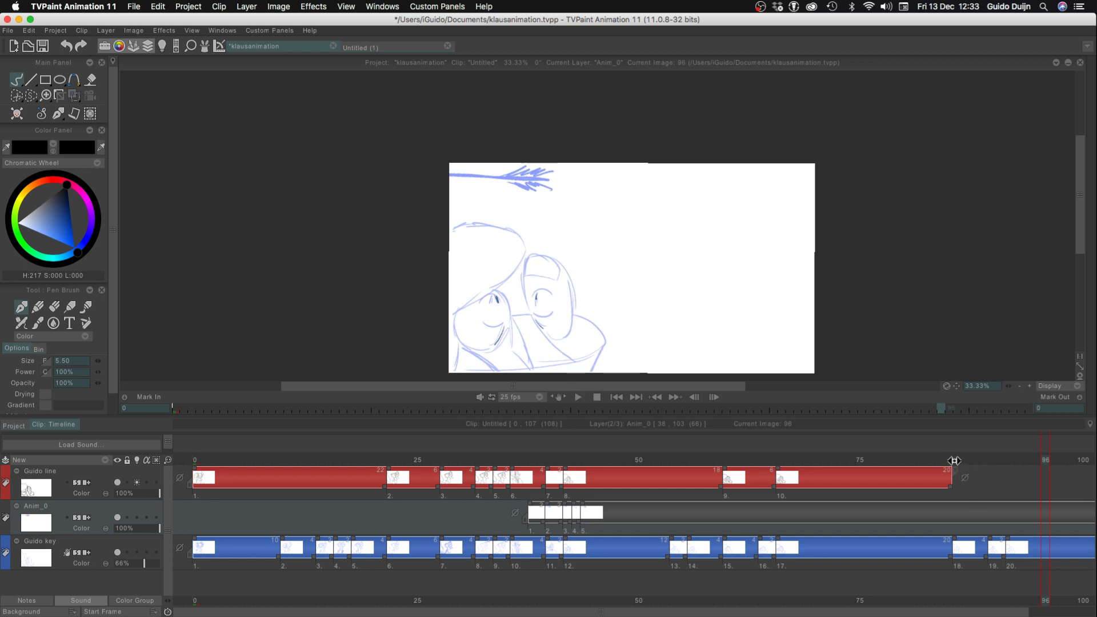
Go to frame 86 at the next key sketch and hide the timeline to work on the enlarged canvas
click(954, 461)
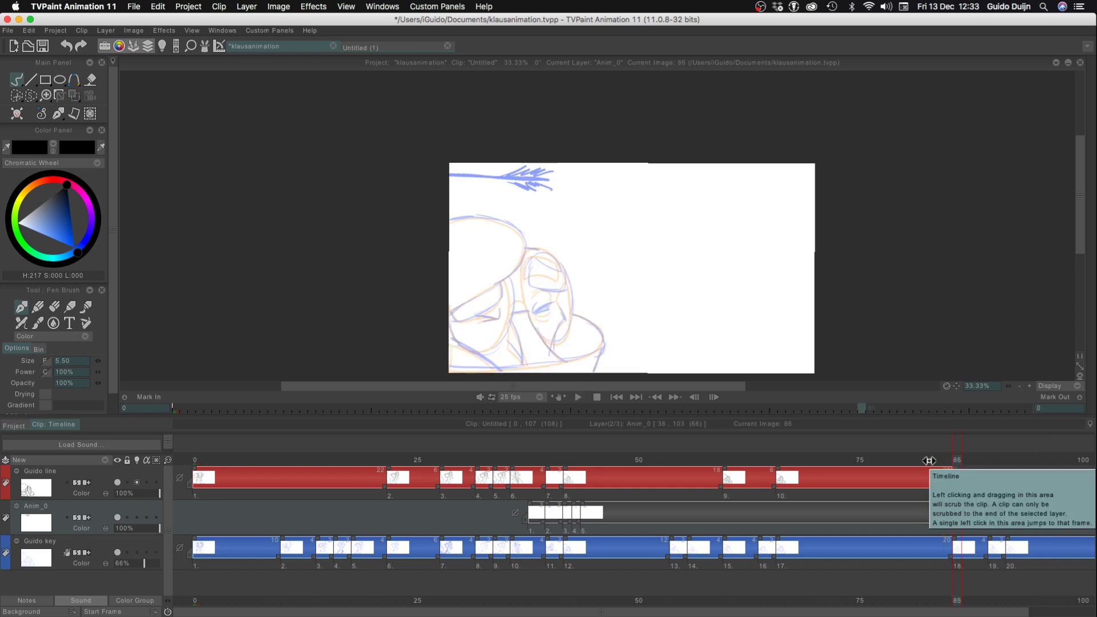
click(1030, 387)
click(1029, 387)
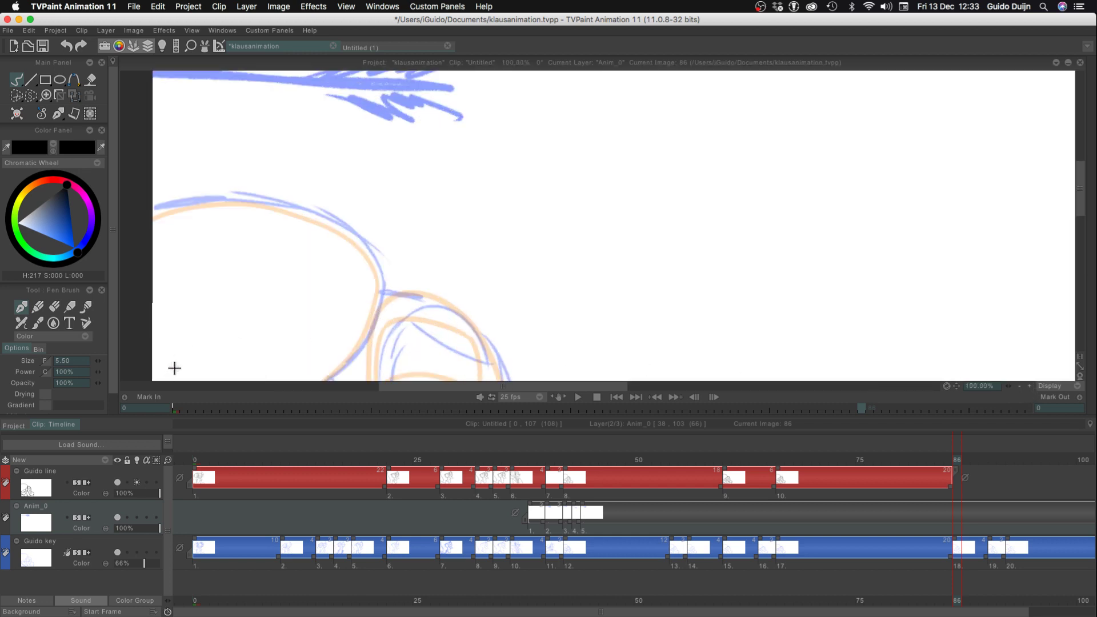
key(Tab)
drag(257, 429, 401, 301)
Flip between frames 85 and 86 to compare the last inked face with the new key sketch
key(Left)
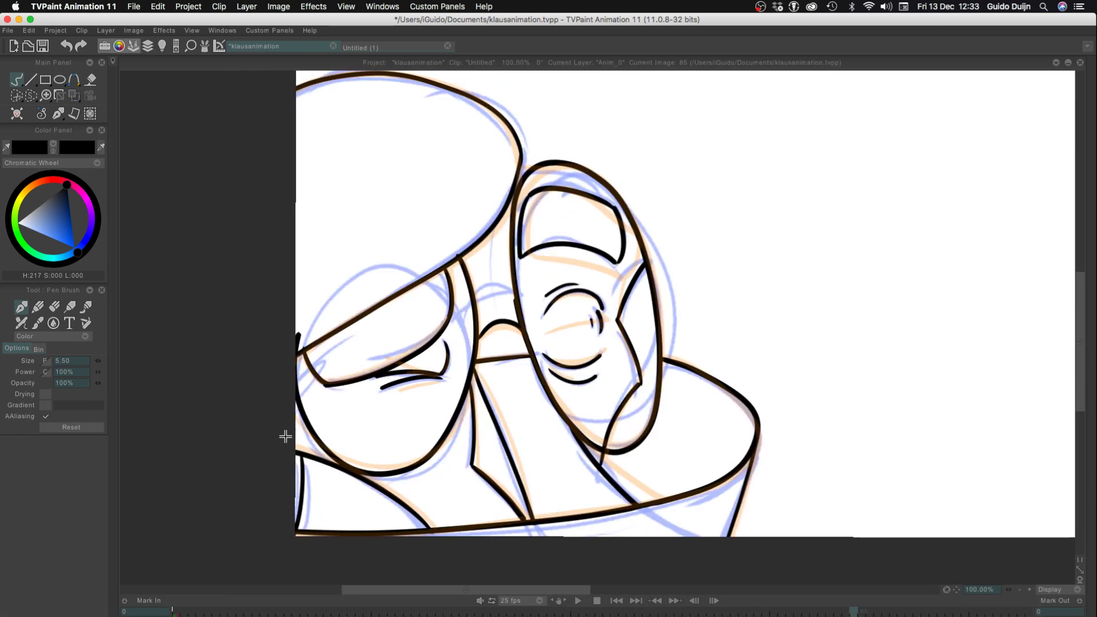
key(Right)
key(Left)
key(Right)
key(Left)
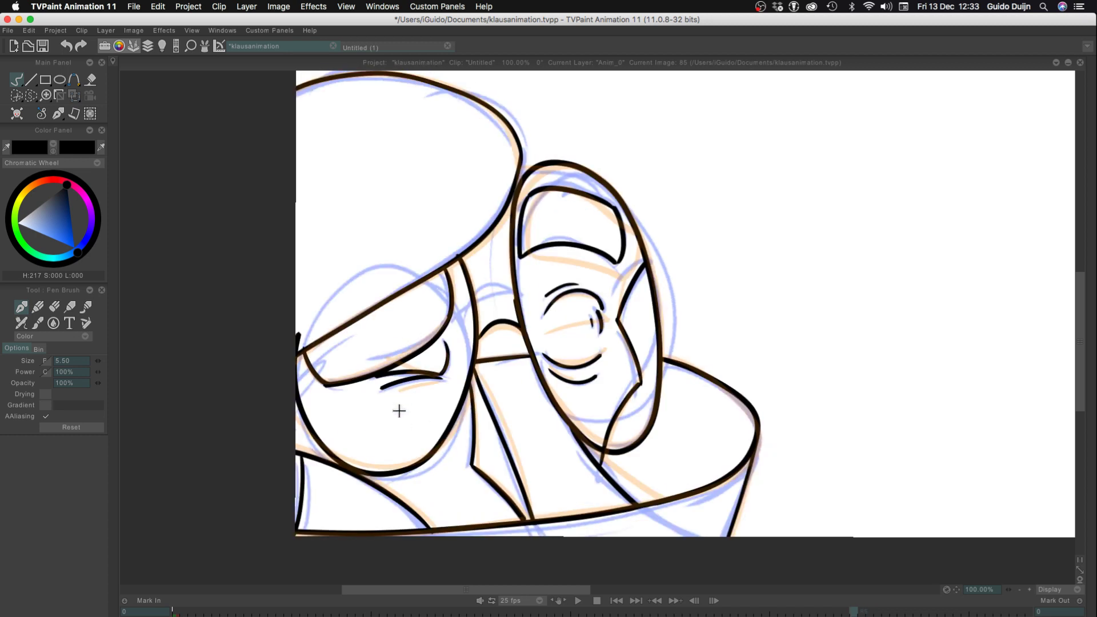
key(Right)
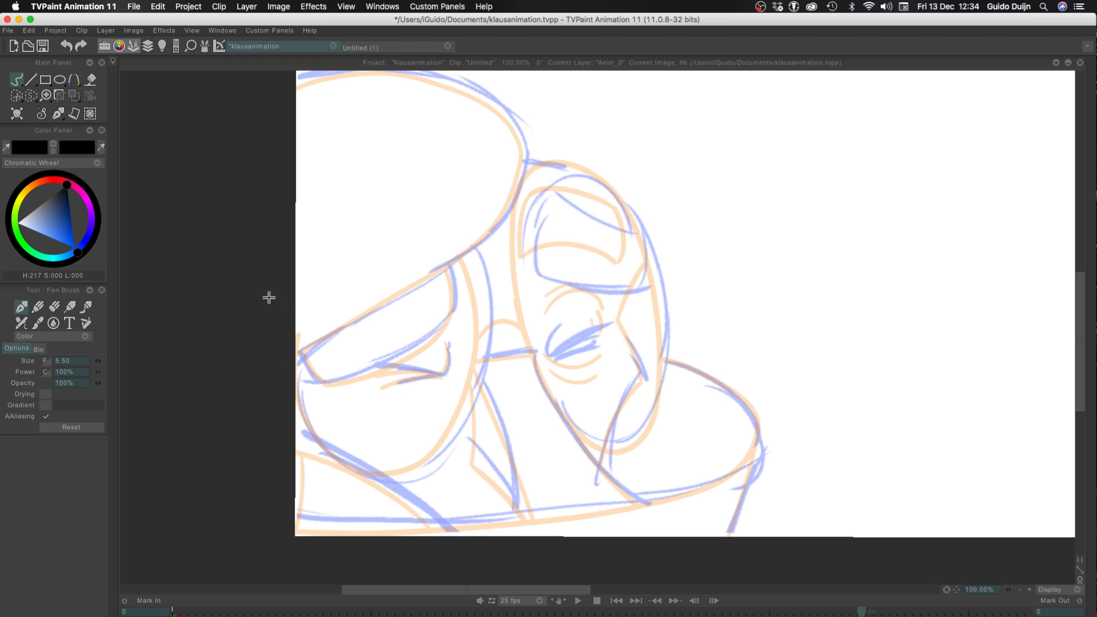
drag(250, 318, 326, 402)
drag(369, 143, 477, 143)
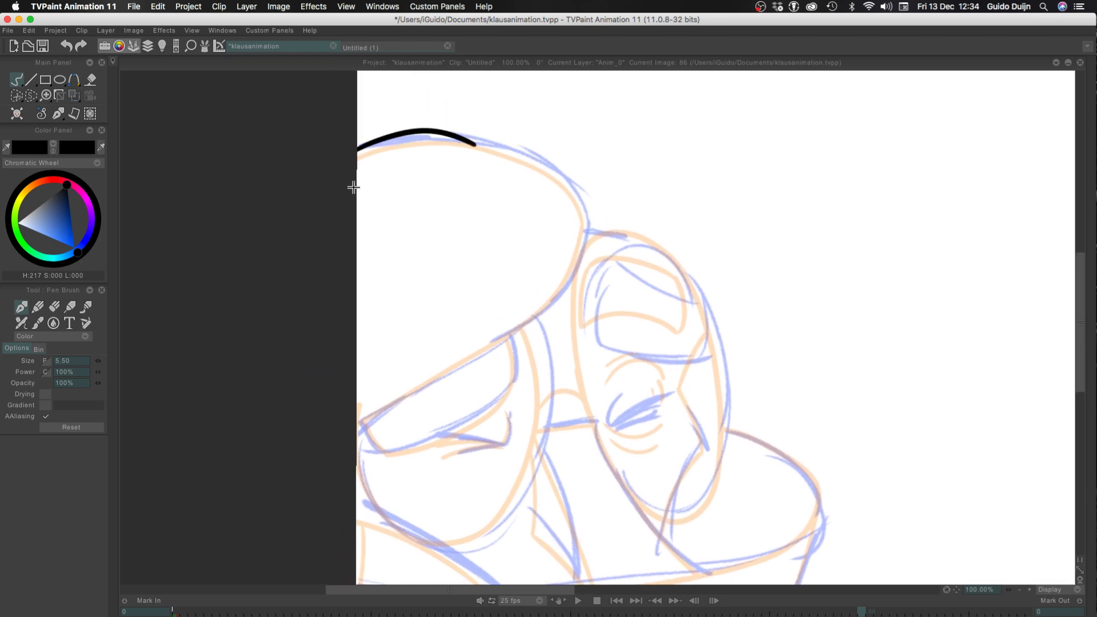
key(ctrl+z)
drag(366, 149, 599, 240)
key(ctrl+z)
mouse_move(354, 147)
mouse_down()
mouse_move(594, 226)
mouse_move(359, 389)
mouse_up()
key(ctrl+z)
Ink the lower edge of the large rounded shape, from its right end down to the canvas's left border
key(ctrl+z)
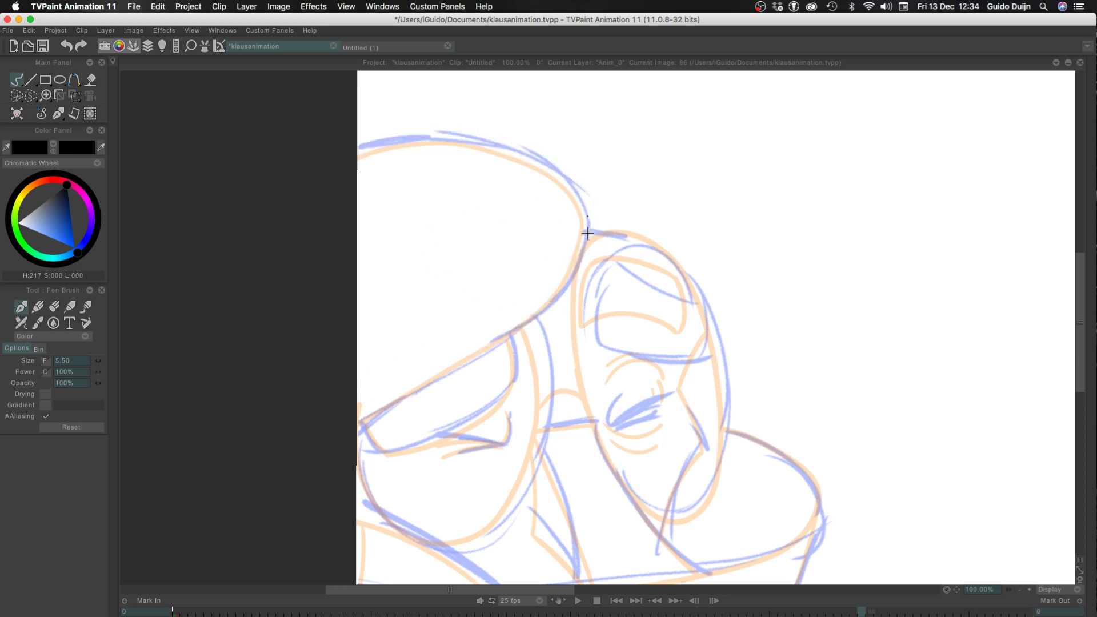
mouse_move(584, 217)
mouse_down()
mouse_move(427, 380)
mouse_move(311, 519)
mouse_up()
key(ctrl+z)
mouse_move(587, 217)
mouse_down()
mouse_move(420, 383)
mouse_move(357, 422)
mouse_up()
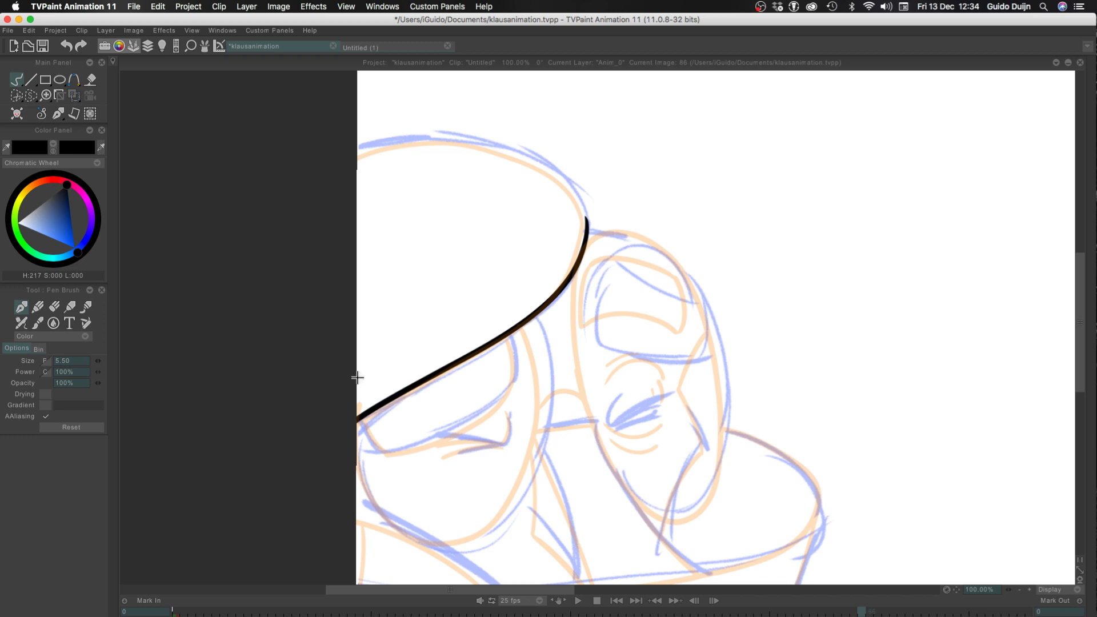
Ink the upper curve of the large rounded shape, from its right end over to the canvas's left border
drag(586, 220, 489, 166)
key(ctrl+z)
drag(585, 225, 466, 152)
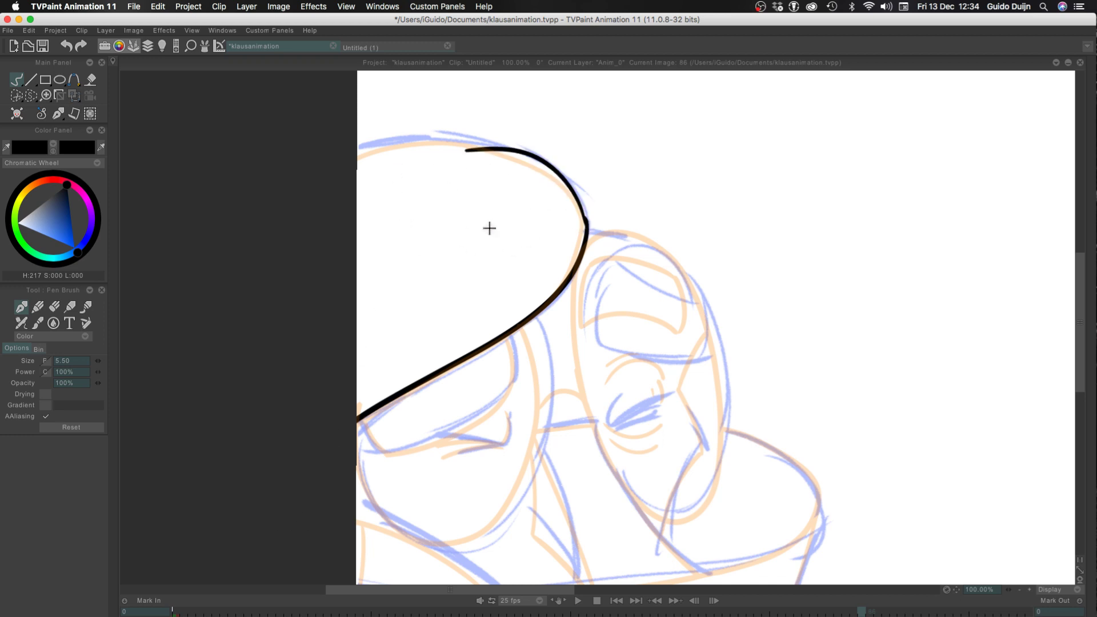
key(ctrl+z)
key(ctrl+z)
mouse_move(587, 224)
mouse_down()
mouse_move(466, 121)
mouse_move(492, 153)
mouse_up()
key(ctrl+z)
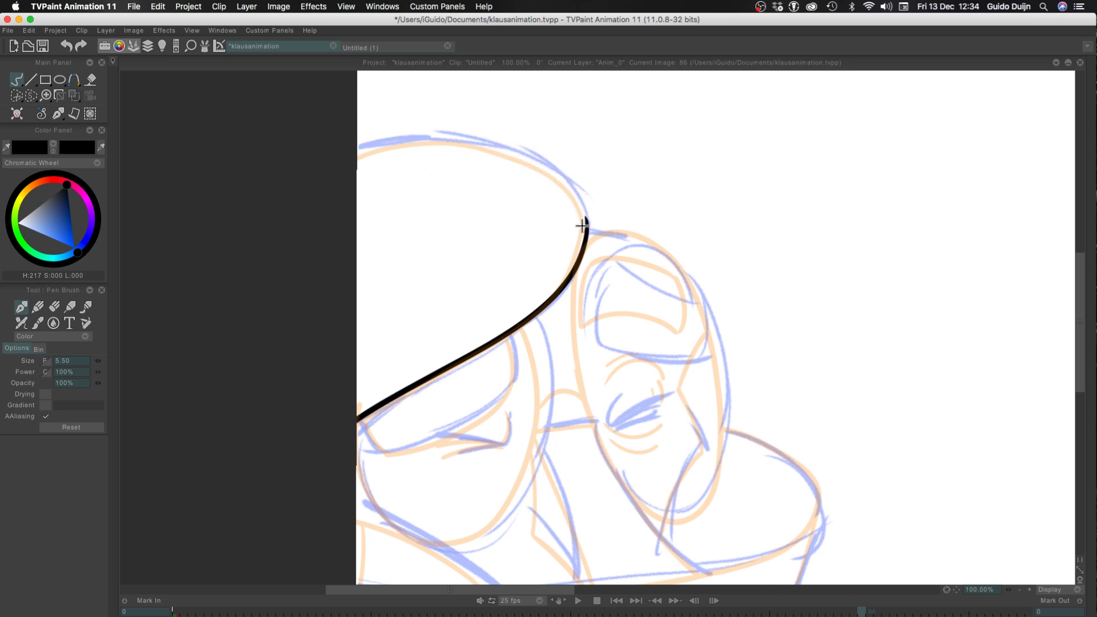
drag(584, 226, 490, 143)
key(ctrl+z)
mouse_move(586, 226)
mouse_down()
mouse_move(526, 156)
mouse_move(428, 141)
mouse_move(357, 149)
mouse_up()
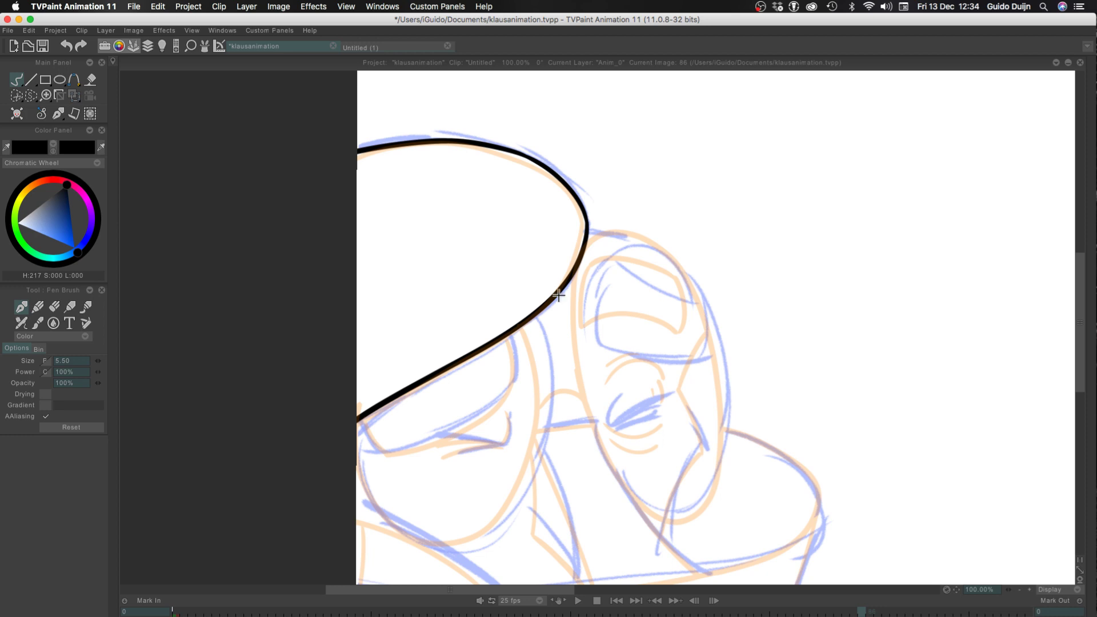
Ink the left side of the brow patch in the right oval
mouse_move(607, 260)
mouse_down()
mouse_move(594, 298)
mouse_move(611, 269)
mouse_move(613, 355)
mouse_move(604, 323)
mouse_up()
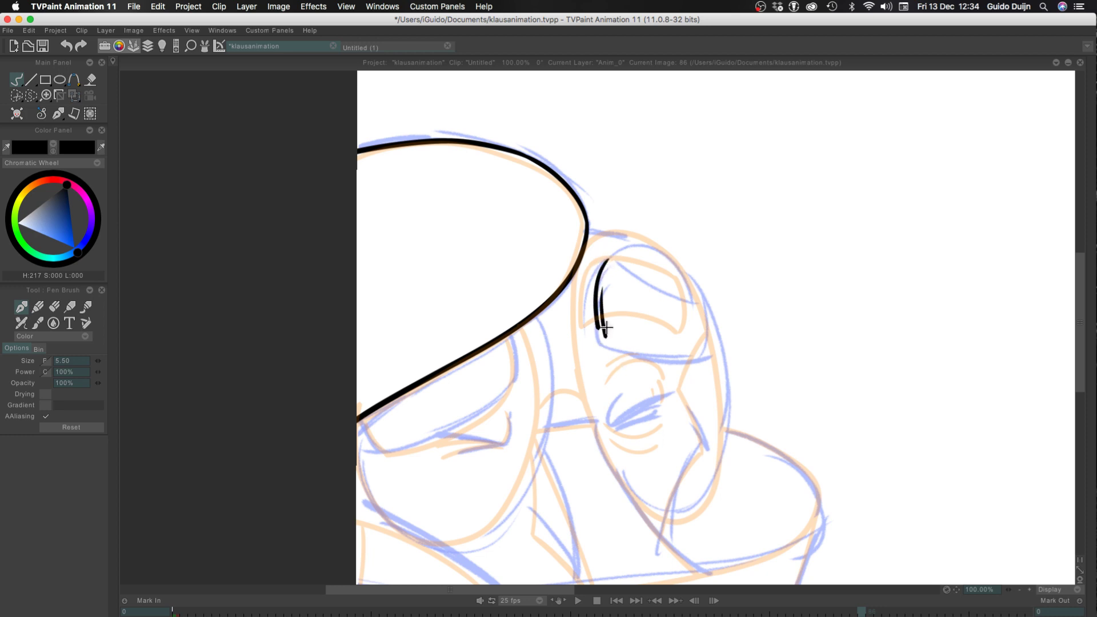
key(ctrl+z)
key(ctrl+z)
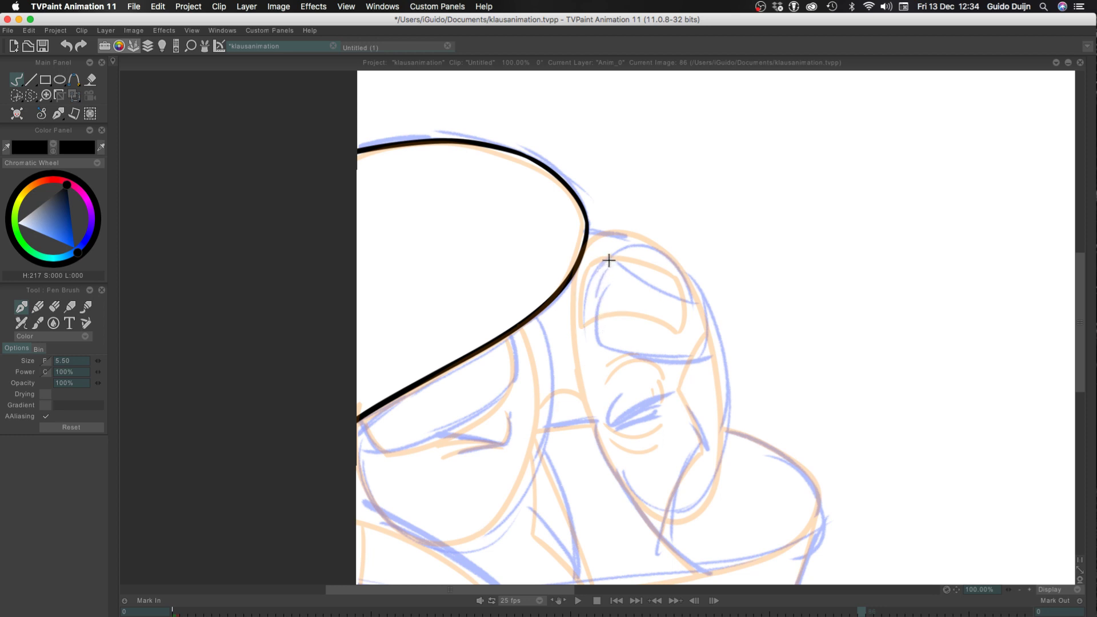
drag(610, 259, 599, 344)
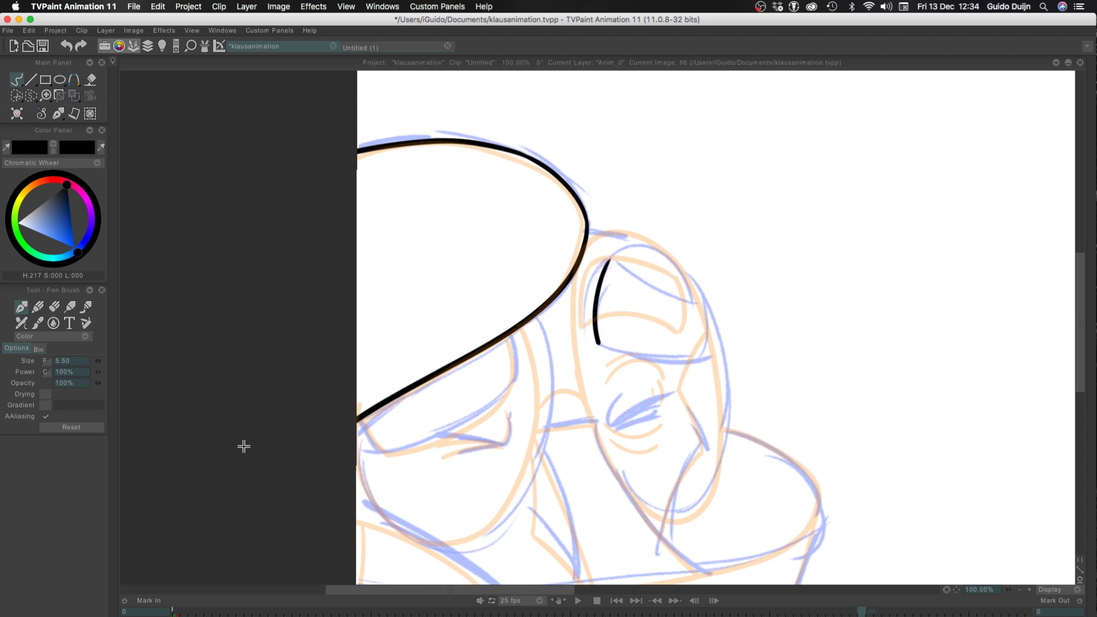
Ink the brow patch of the left oval below the large rounded shape, with its short sides and curved lower edge
drag(511, 335, 520, 383)
key(ctrl+z)
drag(505, 336, 514, 379)
key(ctrl+z)
drag(362, 420, 384, 451)
mouse_move(513, 379)
mouse_down()
mouse_move(380, 443)
mouse_move(441, 435)
mouse_move(380, 447)
mouse_up()
key(ctrl+z)
key(ctrl+z)
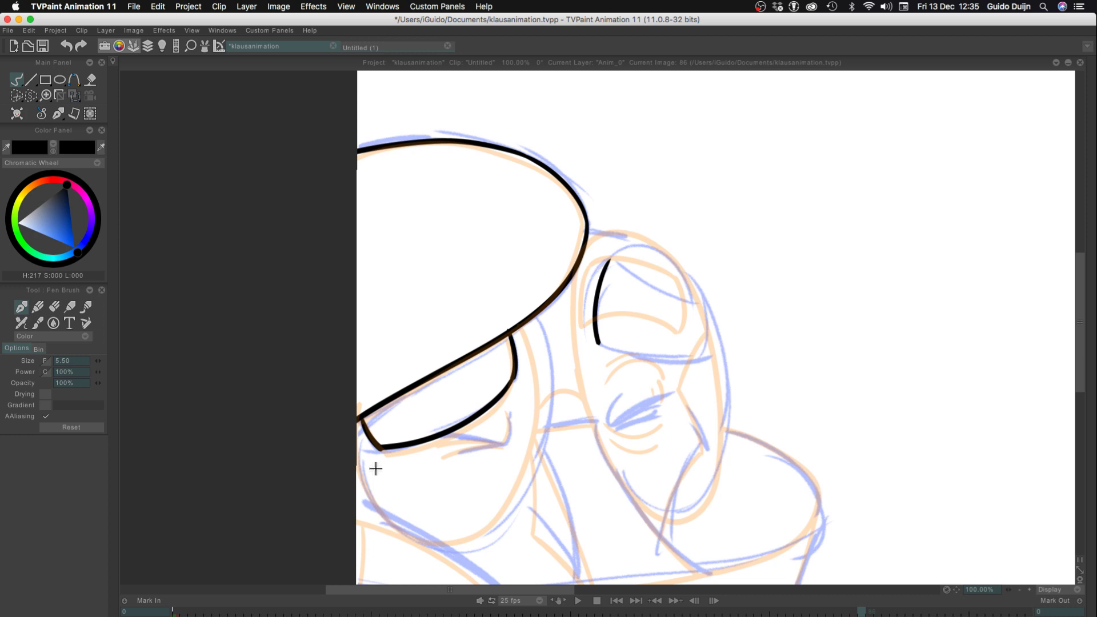
Ink the sloping top edge and the right side of the right oval's brow patch
drag(609, 261, 694, 303)
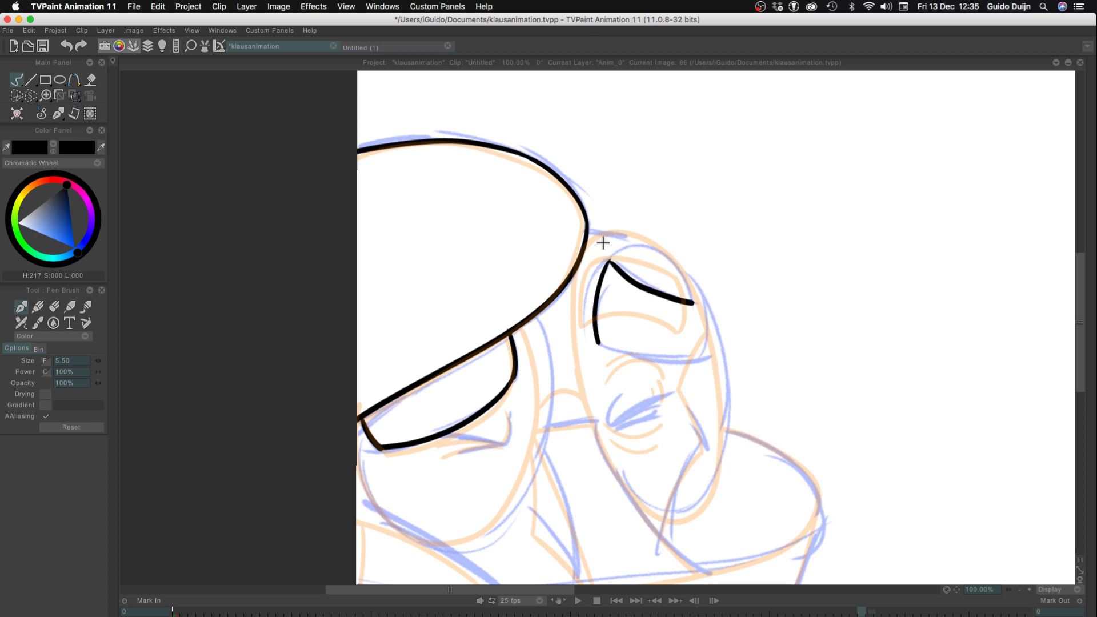
key(super+z)
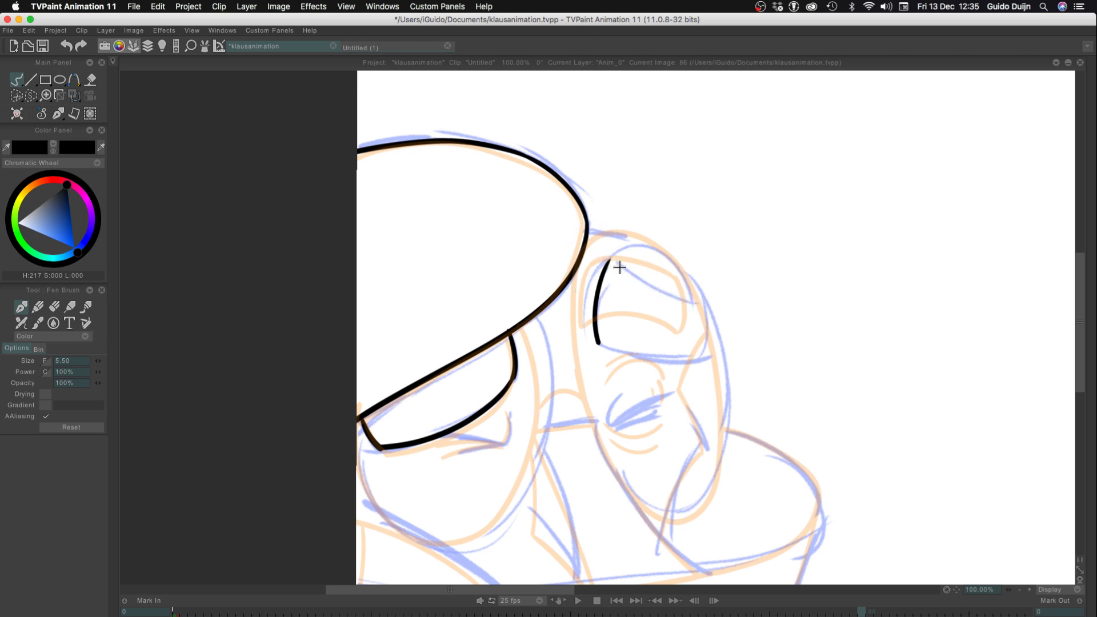
drag(610, 261, 696, 306)
key(super+z)
mouse_move(610, 261)
mouse_down()
mouse_move(697, 306)
mouse_move(695, 360)
mouse_up()
key(super+z)
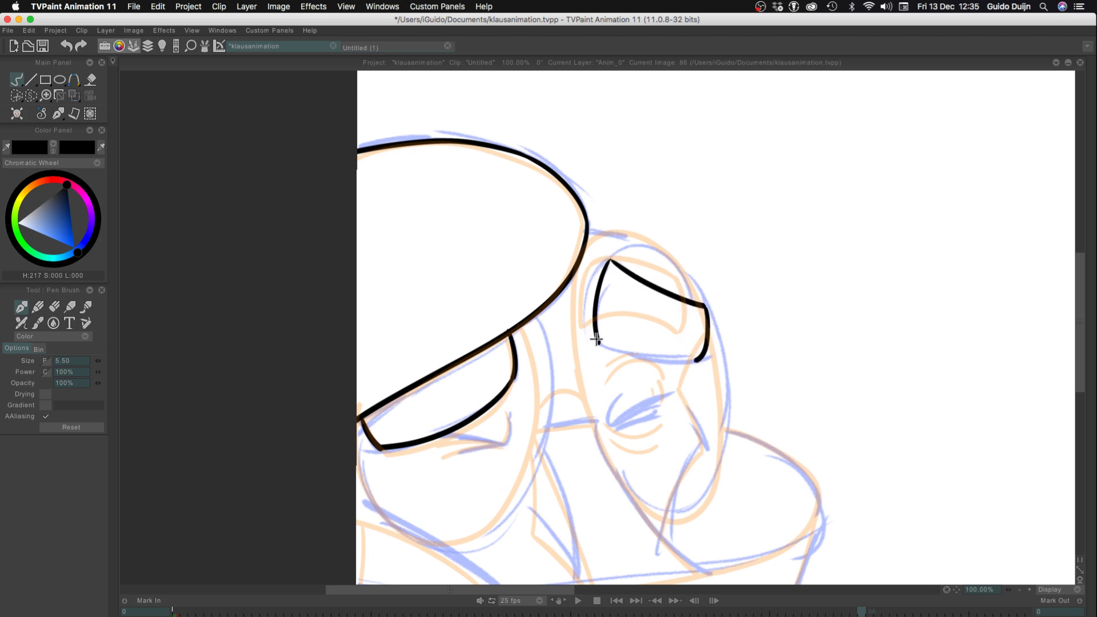
drag(596, 339, 697, 360)
key(super+z)
drag(593, 340, 697, 358)
key(super+z)
drag(596, 342, 697, 360)
key(super+z)
drag(599, 342, 689, 361)
key(super+z)
drag(600, 342, 701, 361)
key(super+z)
drag(598, 342, 698, 365)
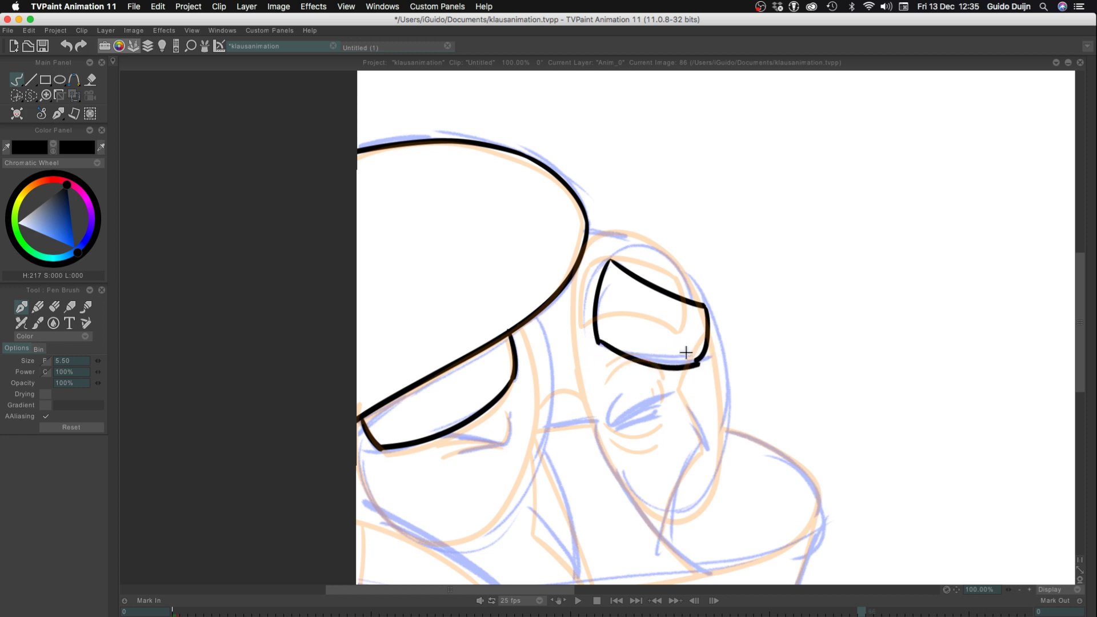
key(super+z)
mouse_move(600, 343)
mouse_down()
mouse_move(621, 351)
mouse_move(694, 360)
mouse_up()
key(super+z)
mouse_move(599, 343)
mouse_down()
mouse_move(648, 361)
mouse_move(692, 362)
mouse_up()
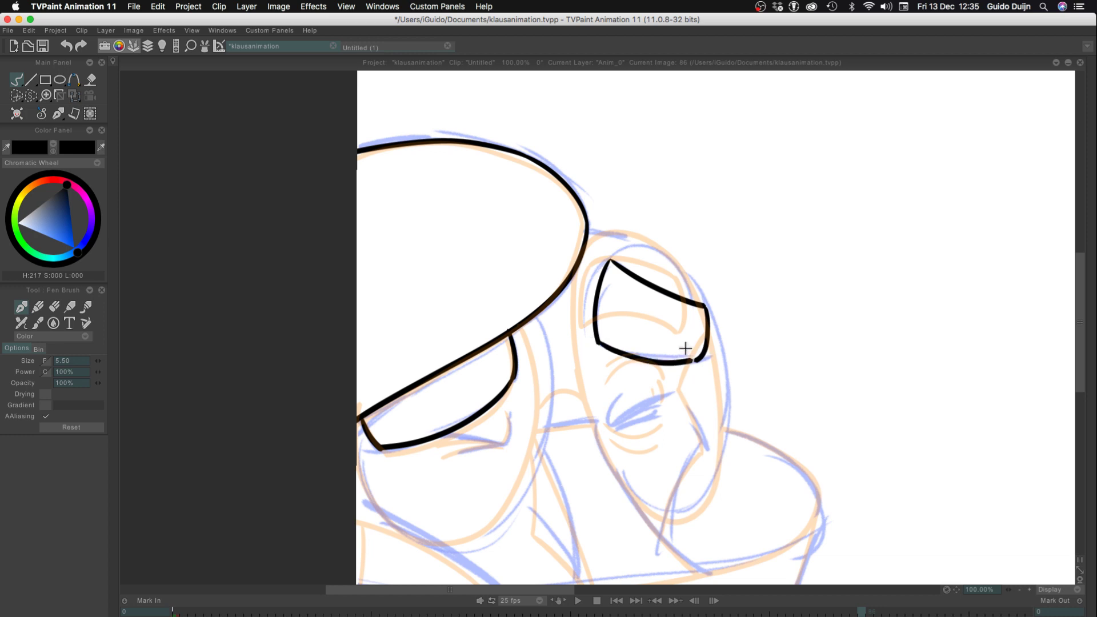
key(super+z)
drag(599, 343, 694, 361)
key(super+z)
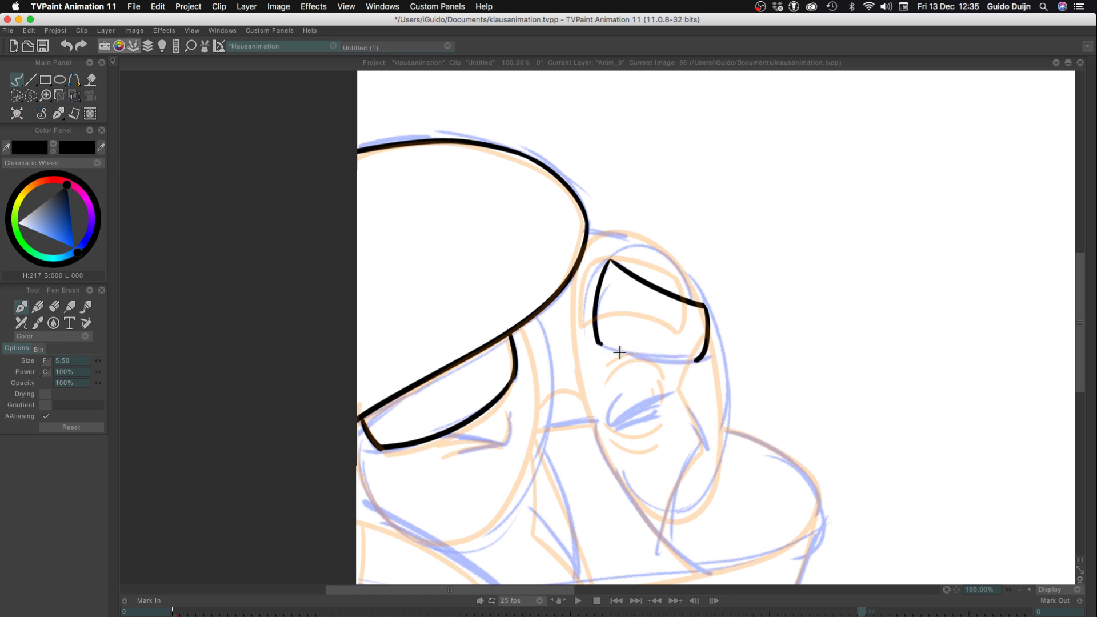
drag(598, 345, 702, 365)
key(super+z)
drag(598, 343, 700, 364)
key(super+z)
drag(598, 343, 698, 363)
key(super+z)
drag(597, 343, 696, 362)
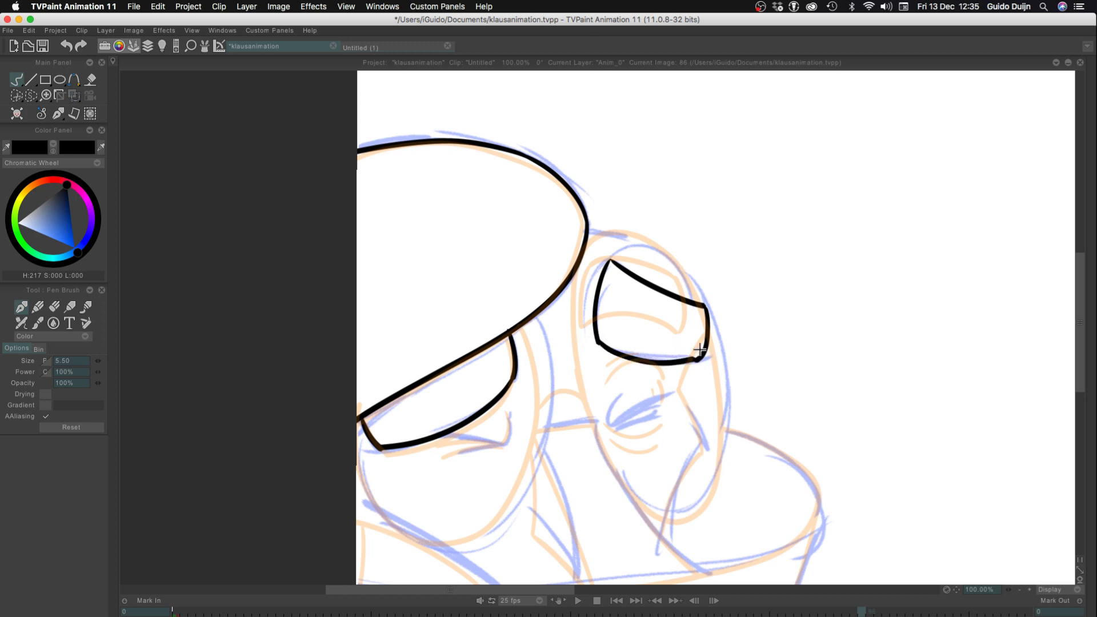
key(super+z)
mouse_move(594, 341)
mouse_down()
mouse_move(703, 365)
mouse_move(662, 359)
mouse_move(670, 344)
mouse_move(640, 358)
mouse_move(701, 364)
mouse_up()
key(super+z)
key(super+z)
key(super+z)
key(super+z)
drag(597, 342, 702, 364)
key(super+z)
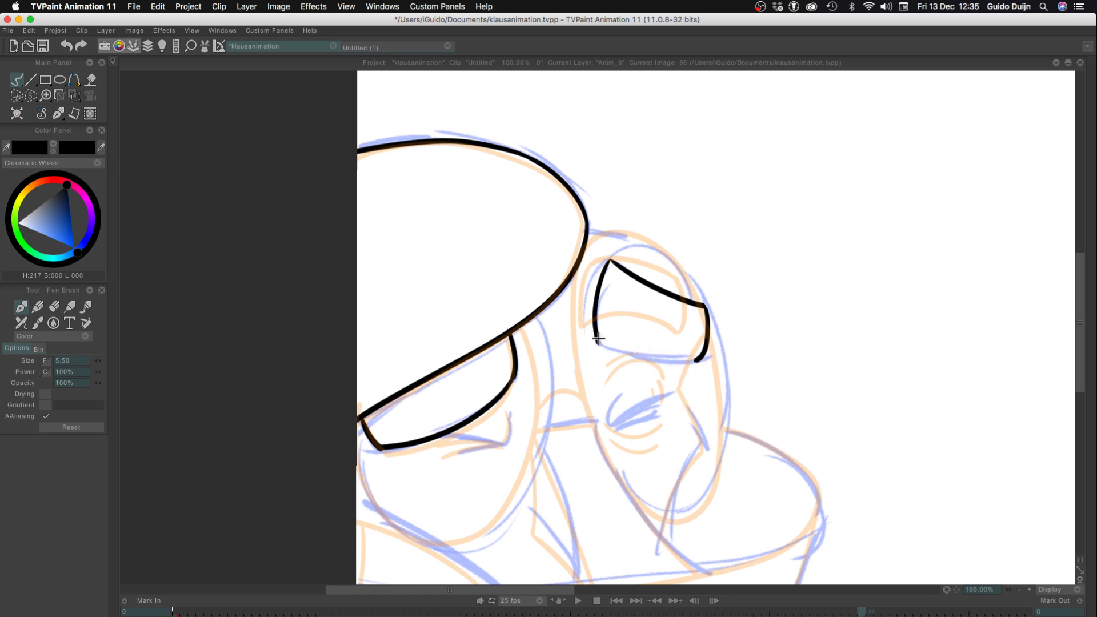
drag(598, 343, 697, 361)
key(super+z)
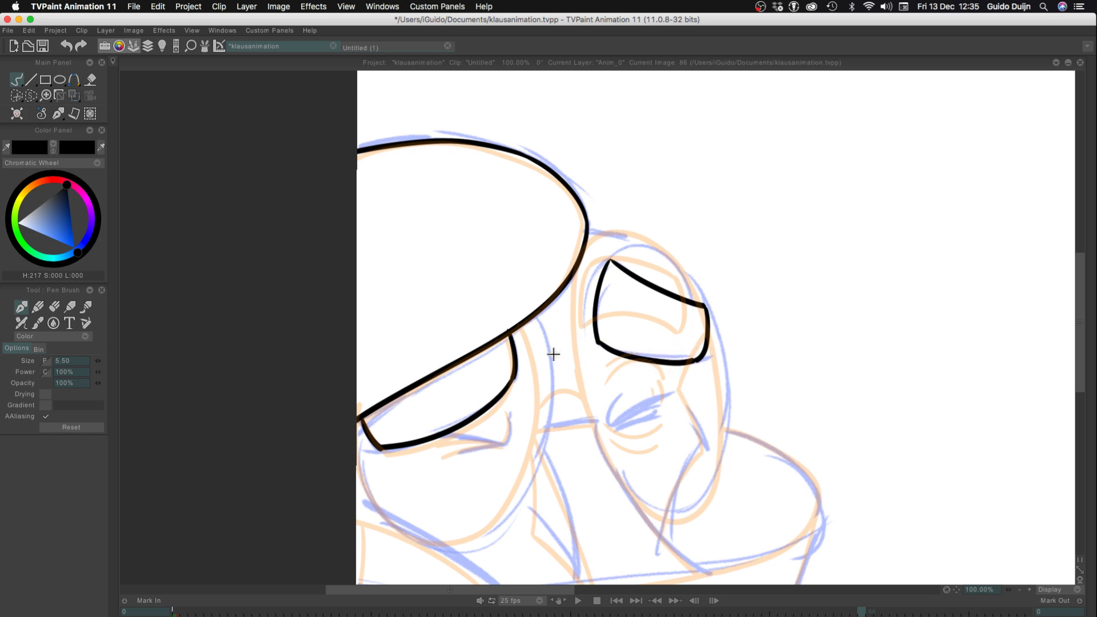
key(super+z)
Ink the curved bottom edge of the right oval's brow patch, closing the outline between its two lower corners
click(1029, 589)
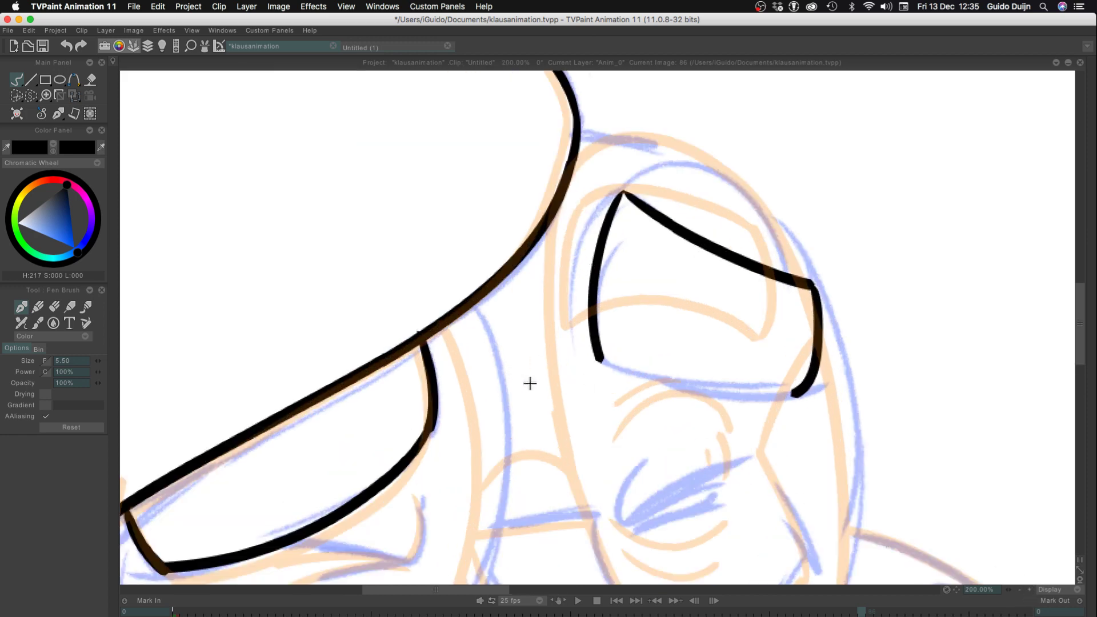
mouse_move(597, 356)
mouse_down()
mouse_move(715, 388)
mouse_move(817, 379)
mouse_move(671, 382)
mouse_move(784, 388)
mouse_move(607, 359)
mouse_up()
key(super+z)
key(super+z)
mouse_move(799, 388)
mouse_down()
mouse_move(678, 384)
mouse_move(613, 361)
mouse_up()
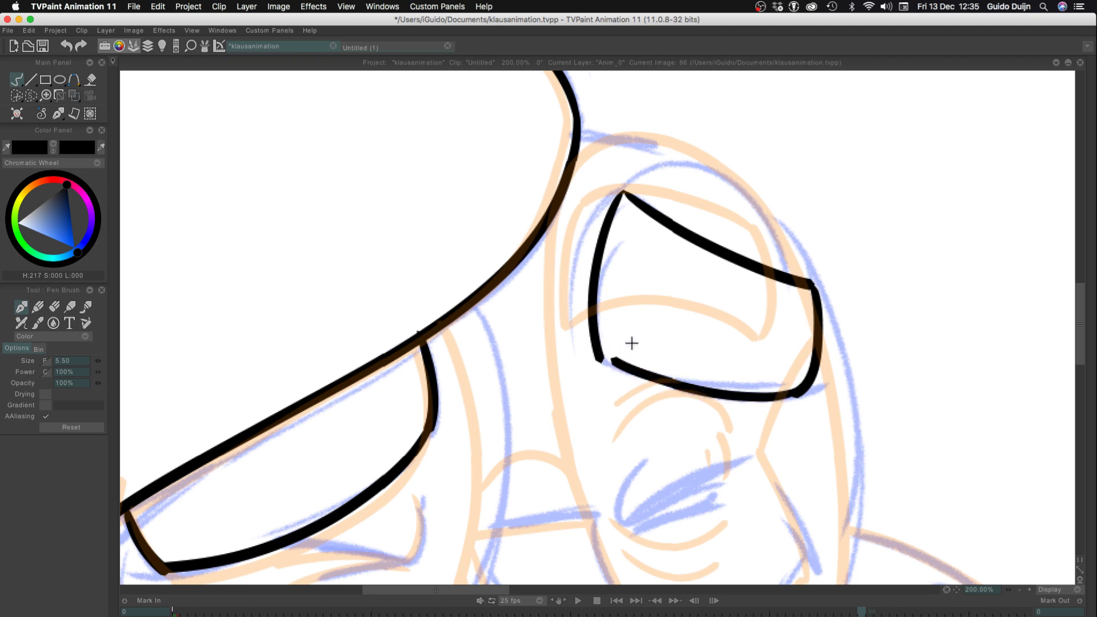
key(super+z)
mouse_move(797, 393)
mouse_down()
mouse_move(656, 381)
mouse_move(592, 345)
mouse_move(649, 386)
mouse_move(733, 400)
mouse_move(797, 392)
mouse_up()
key(super+z)
key(super+z)
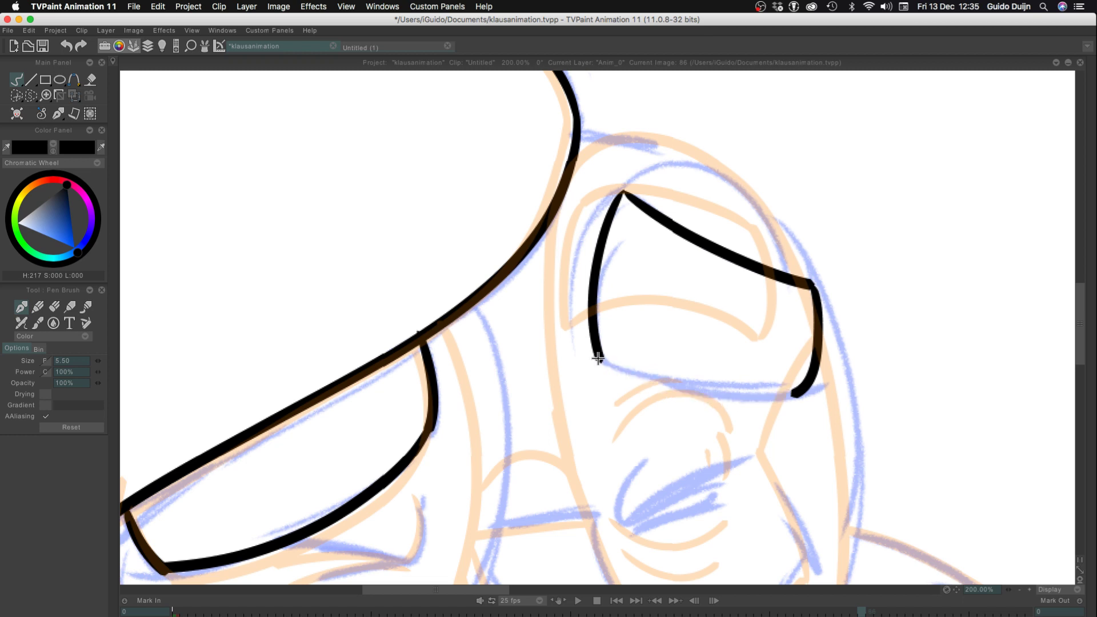
mouse_move(598, 358)
mouse_down()
mouse_move(728, 393)
mouse_move(809, 380)
mouse_move(697, 387)
mouse_move(623, 362)
mouse_up()
key(super+z)
key(super+z)
mouse_move(797, 393)
mouse_down()
mouse_move(756, 400)
mouse_move(674, 388)
mouse_move(598, 360)
mouse_up()
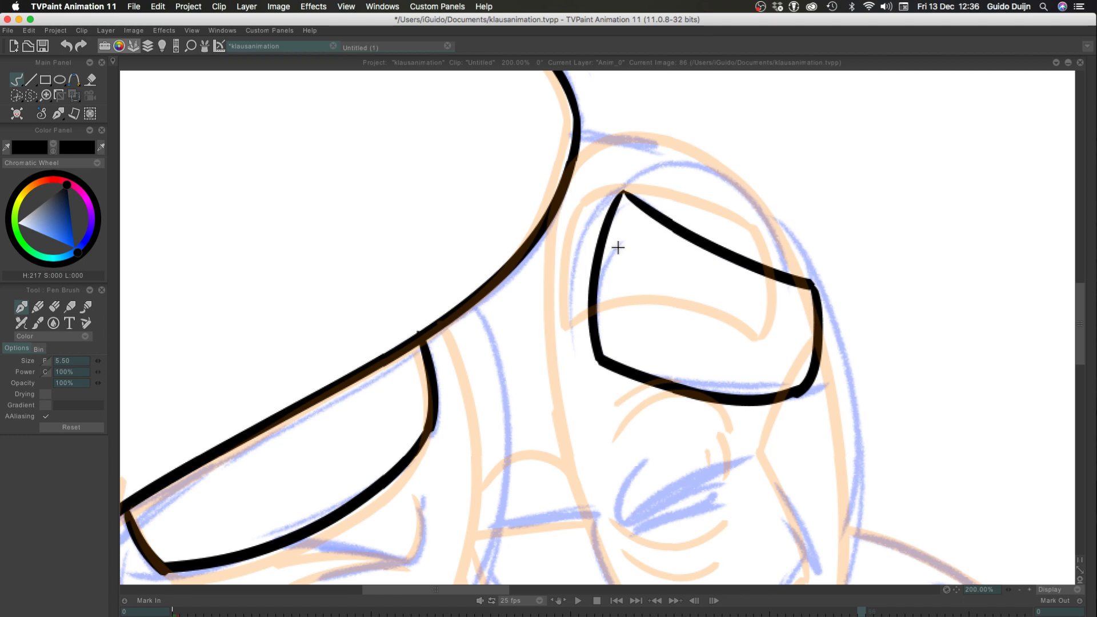
Ink the right side of the left oval, from the large rounded shape's edge down to the oval's lowest point
click(1018, 589)
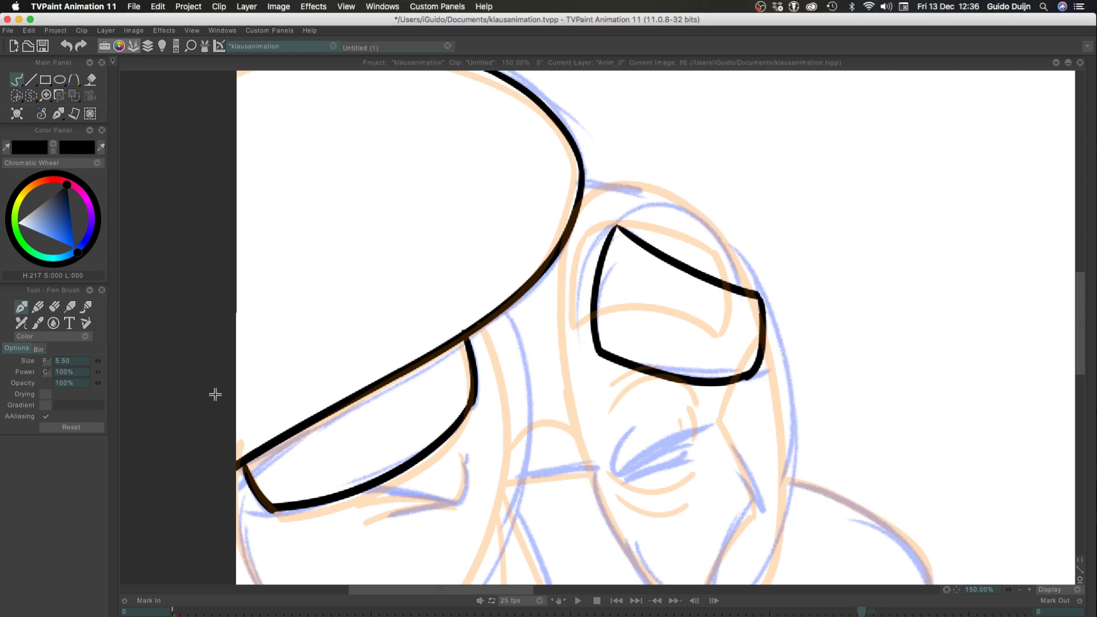
scroll(234, 290, down, 3)
scroll(234, 290, down, 4)
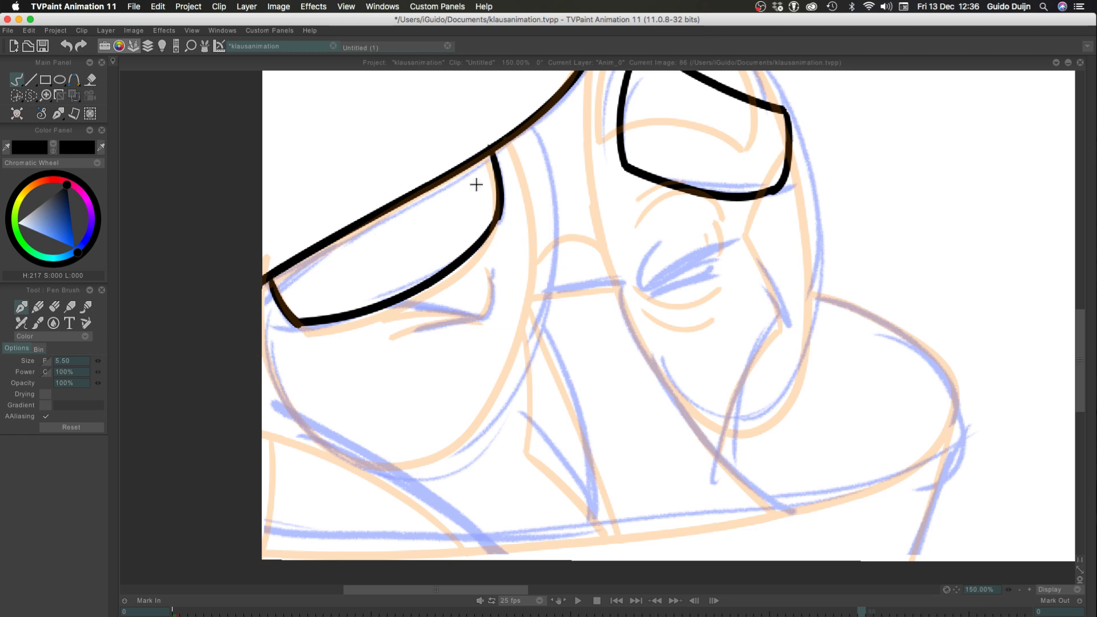
drag(520, 133, 504, 379)
key(super+z)
drag(520, 132, 472, 448)
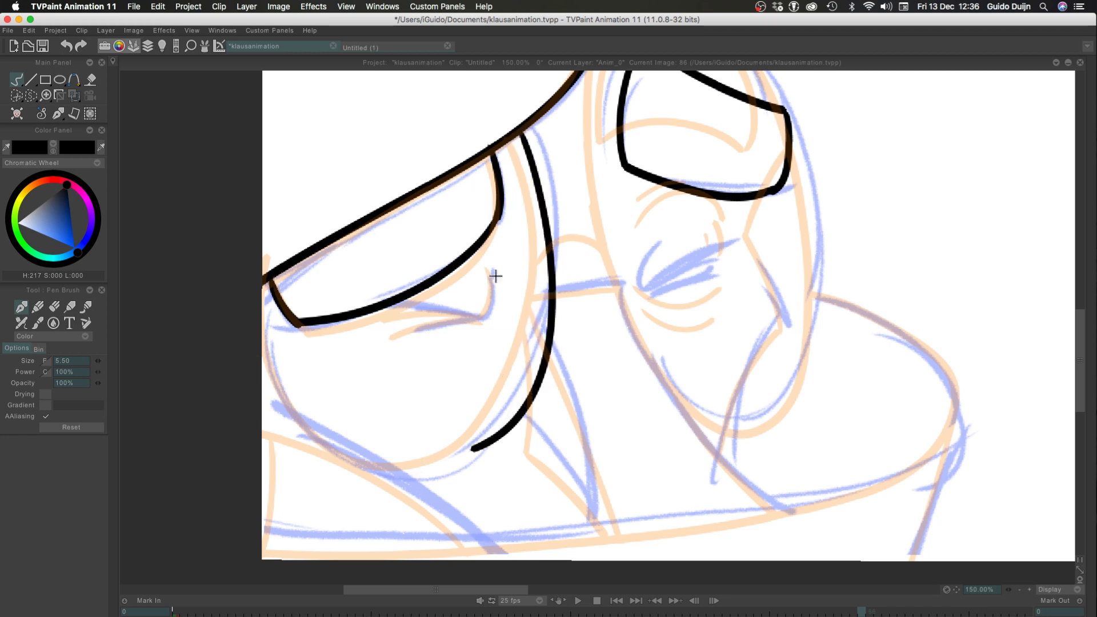
key(super+z)
drag(517, 137, 444, 494)
key(super+z)
drag(514, 140, 318, 429)
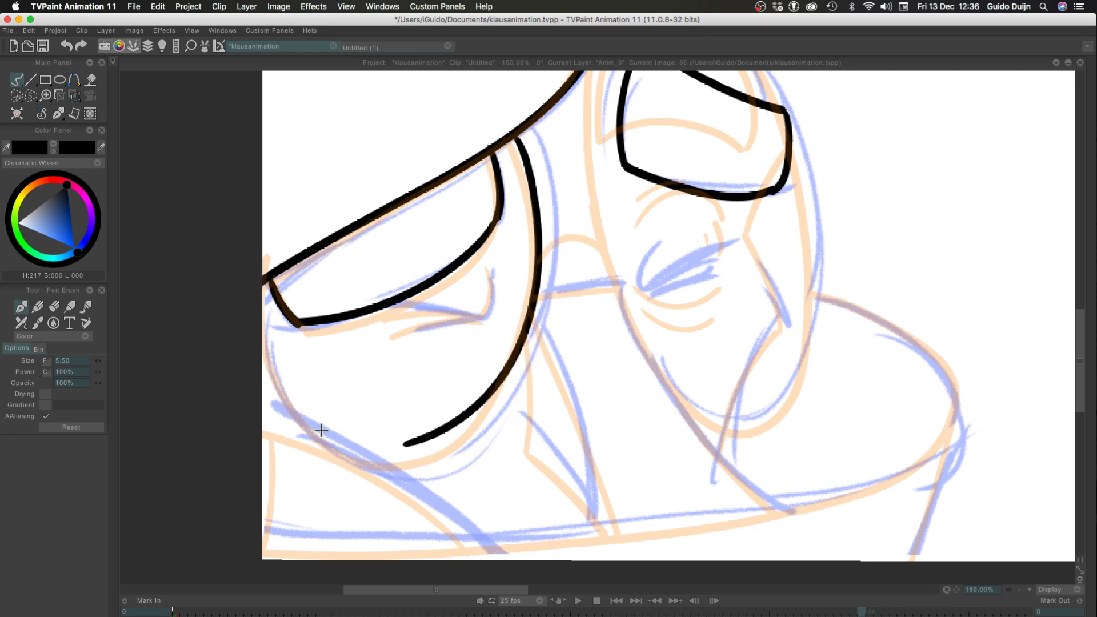
key(super+z)
drag(517, 137, 399, 457)
key(super+z)
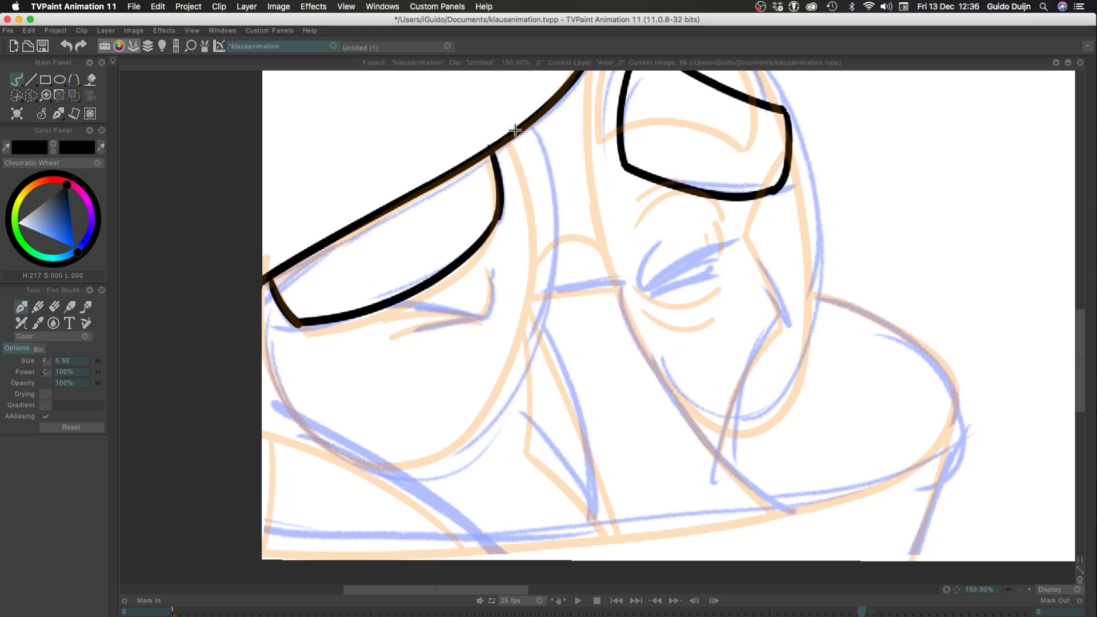
drag(518, 137, 384, 467)
Ink the left oval's lower-left curve, from its lowest point up to the canvas's left border
mouse_move(263, 333)
mouse_down()
mouse_move(354, 447)
mouse_move(240, 282)
mouse_up()
key(super+z)
key(super+z)
mouse_move(385, 466)
mouse_down()
mouse_move(261, 382)
mouse_move(227, 276)
mouse_up()
key(super+z)
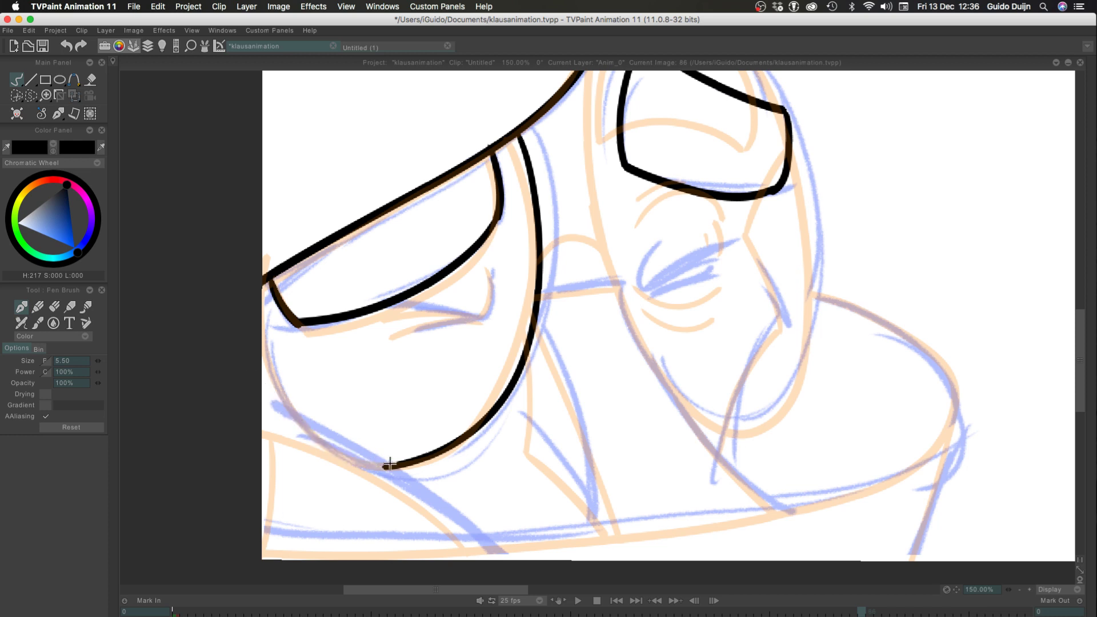
mouse_move(394, 464)
mouse_down()
mouse_move(299, 441)
mouse_move(263, 409)
mouse_move(287, 434)
mouse_up()
key(super+z)
key(super+z)
drag(392, 465, 208, 303)
Redraw the left oval's lower-left curve from its lowest point up to the canvas's left border, and save the project
key(super+z)
mouse_move(391, 465)
mouse_down()
mouse_move(247, 375)
mouse_move(249, 343)
mouse_up()
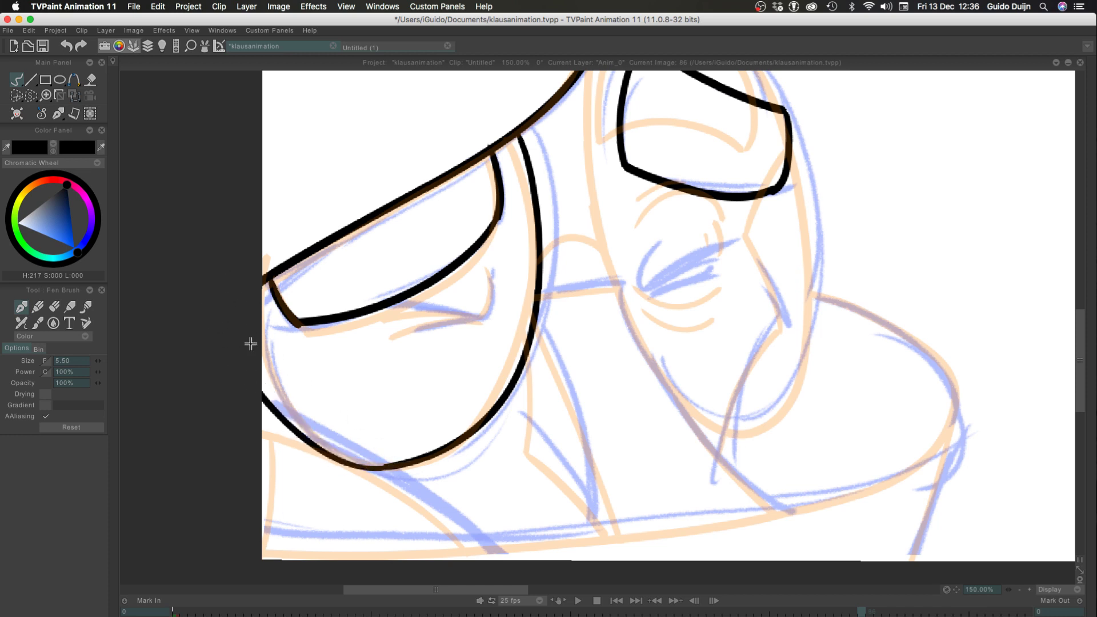
key(super+z)
drag(391, 465, 216, 298)
key(super+z)
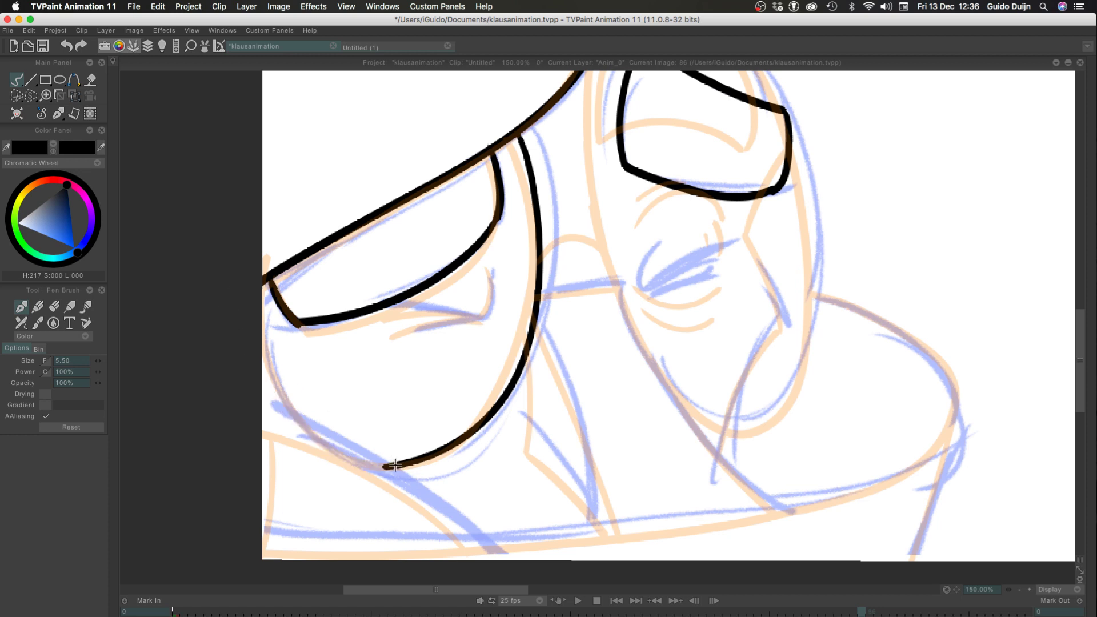
drag(391, 465, 243, 293)
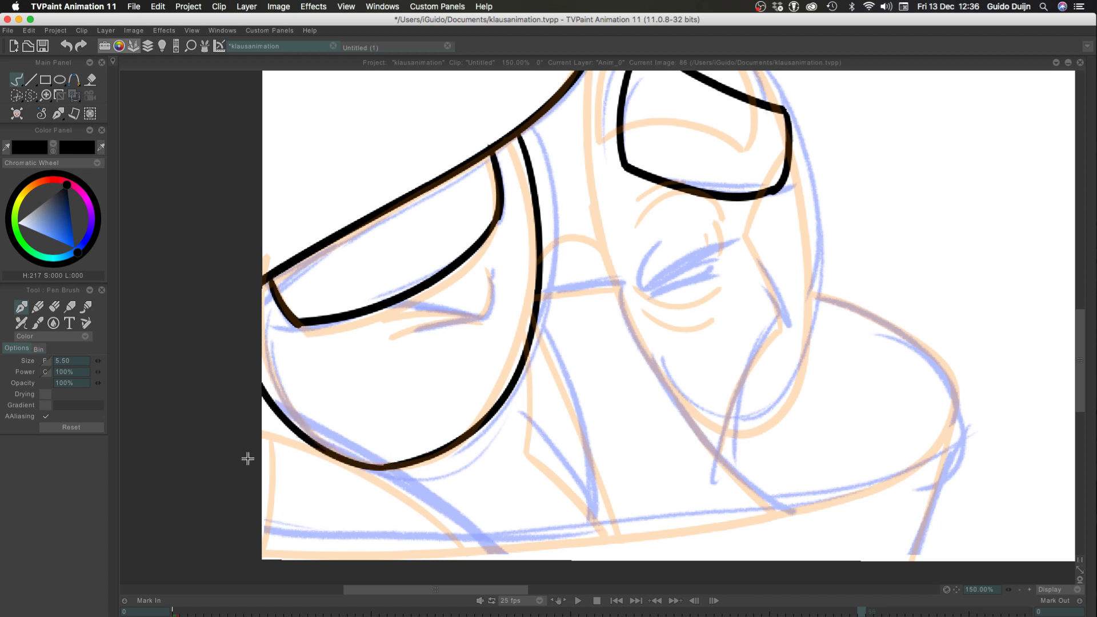
key(super+s)
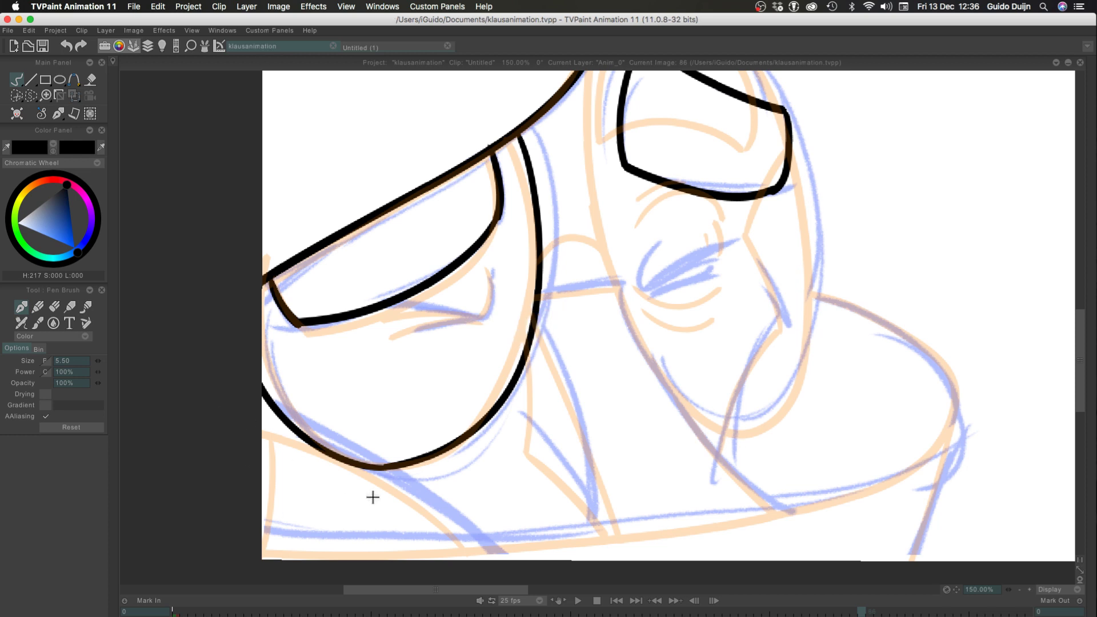
Ink the rounded lobe right of the right oval, from its top edge around its right end and back along its underside
drag(818, 296, 962, 451)
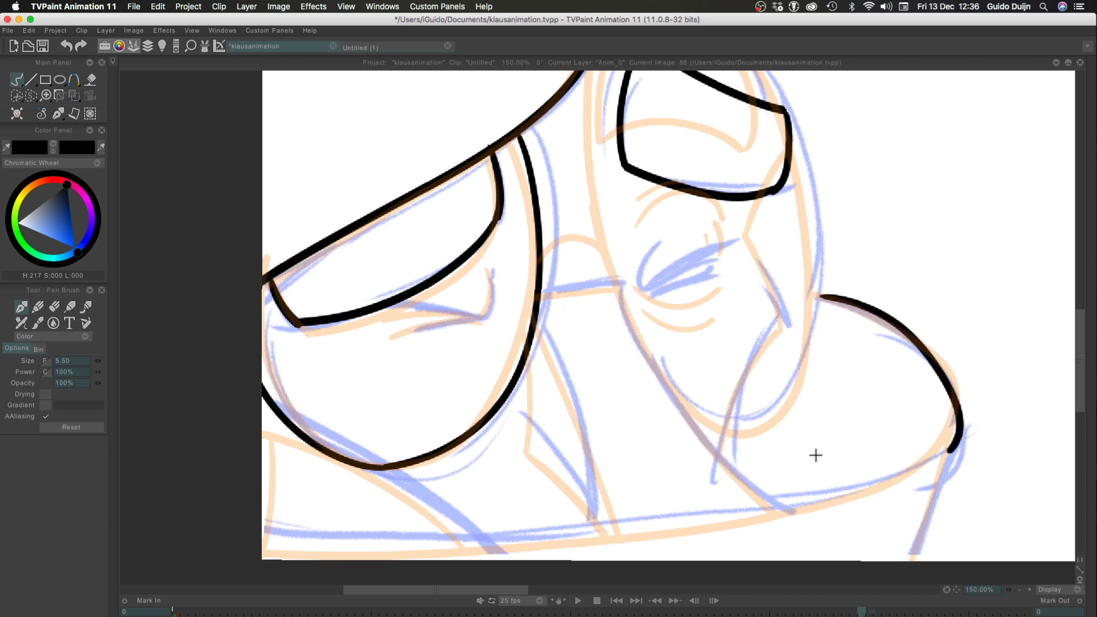
key(super+z)
drag(821, 296, 927, 346)
drag(952, 380, 960, 434)
key(super+z)
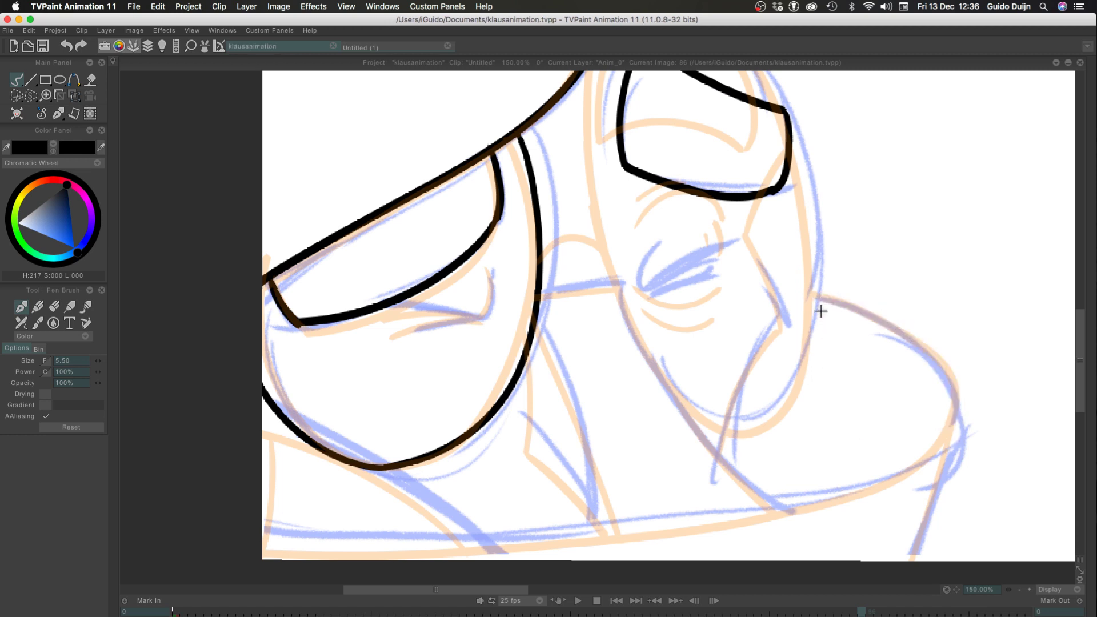
mouse_move(822, 296)
mouse_down()
mouse_move(955, 436)
mouse_move(800, 497)
mouse_move(964, 407)
mouse_move(535, 505)
mouse_up()
key(super+z)
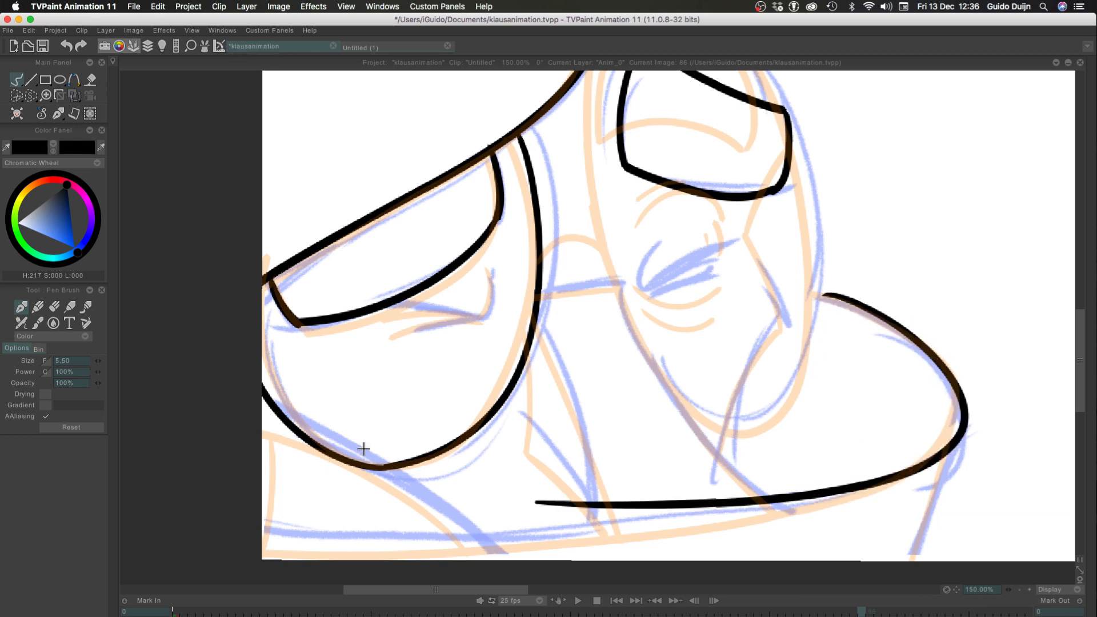
key(super+z)
mouse_move(822, 296)
mouse_down()
mouse_move(869, 483)
mouse_move(725, 500)
mouse_up()
key(super+z)
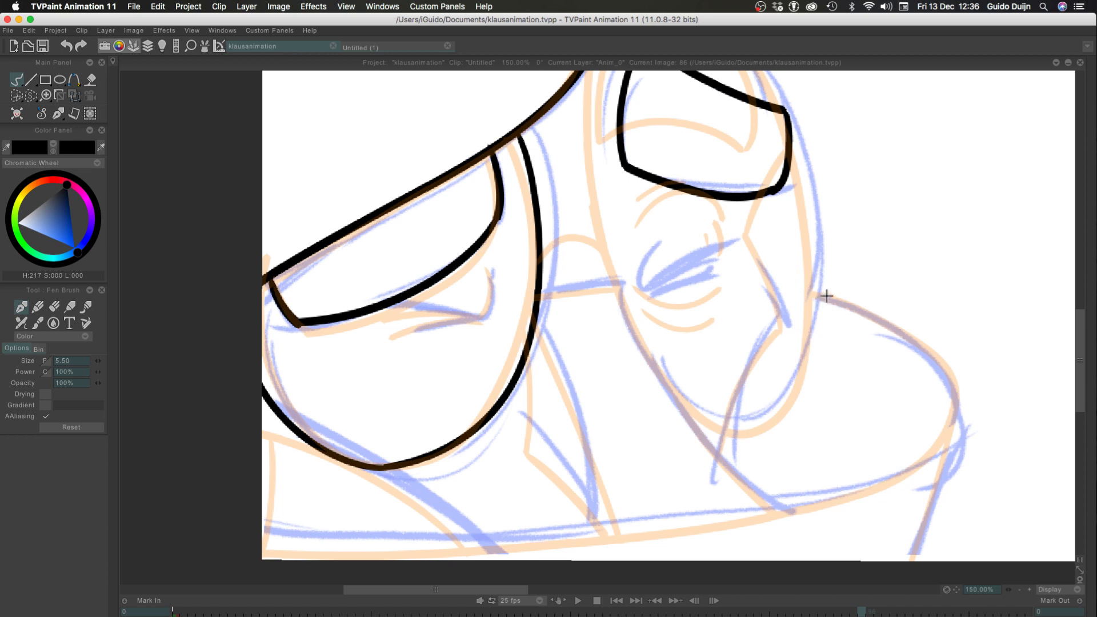
mouse_move(825, 294)
mouse_down()
mouse_move(910, 472)
mouse_move(836, 492)
mouse_move(857, 305)
mouse_move(637, 537)
mouse_up()
key(super+z)
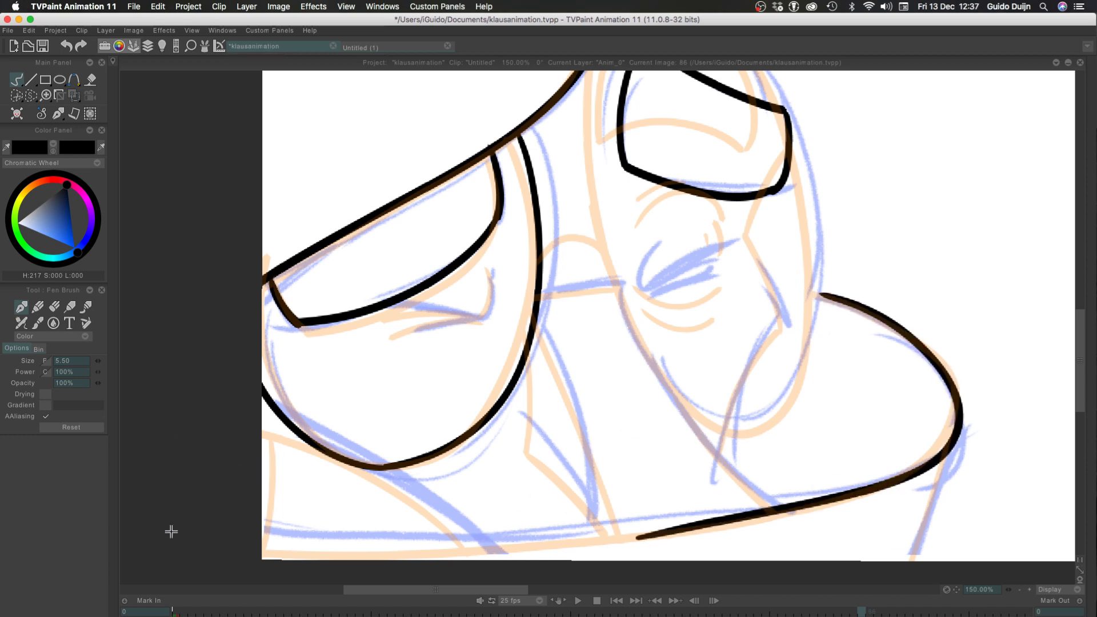
Extend the lobe's underside as one smooth line along the bottom of the sketch to the canvas's left border
drag(235, 486, 285, 400)
drag(699, 453, 314, 457)
key(super+z)
drag(697, 453, 161, 397)
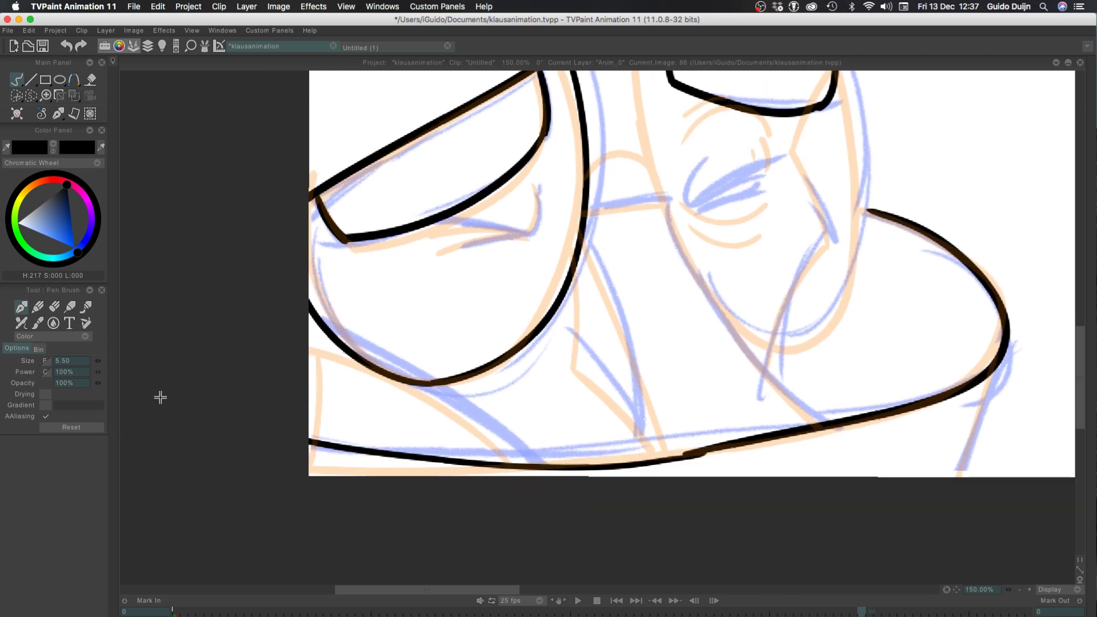
key(super+z)
drag(686, 448, 126, 436)
key(super+z)
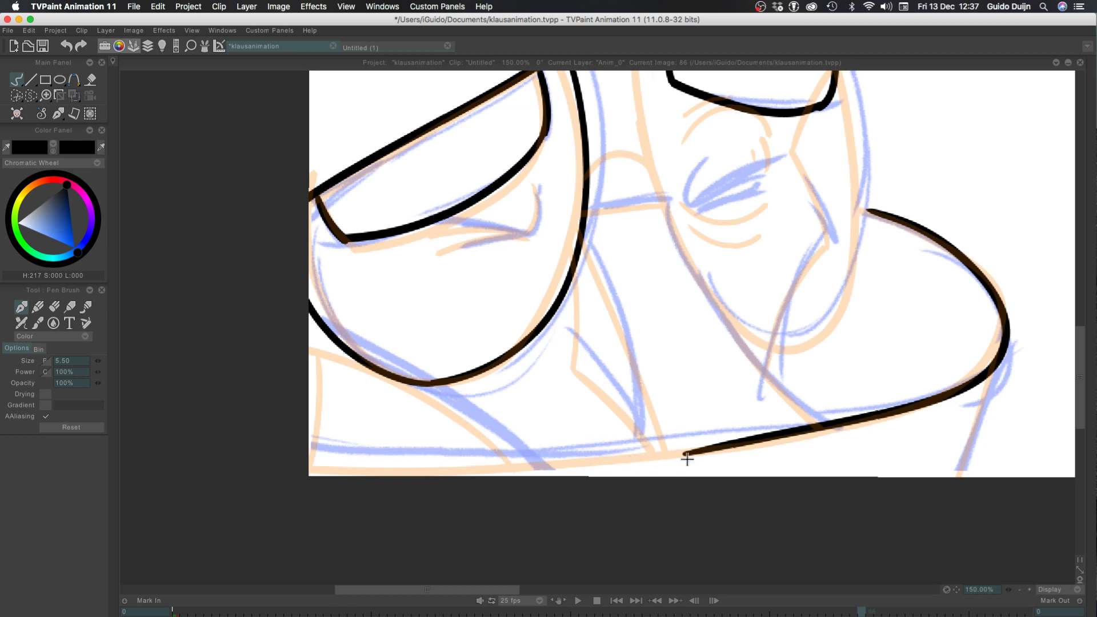
drag(700, 452, 509, 460)
key(super+z)
mouse_move(706, 448)
mouse_down()
mouse_move(606, 460)
mouse_move(313, 459)
mouse_up()
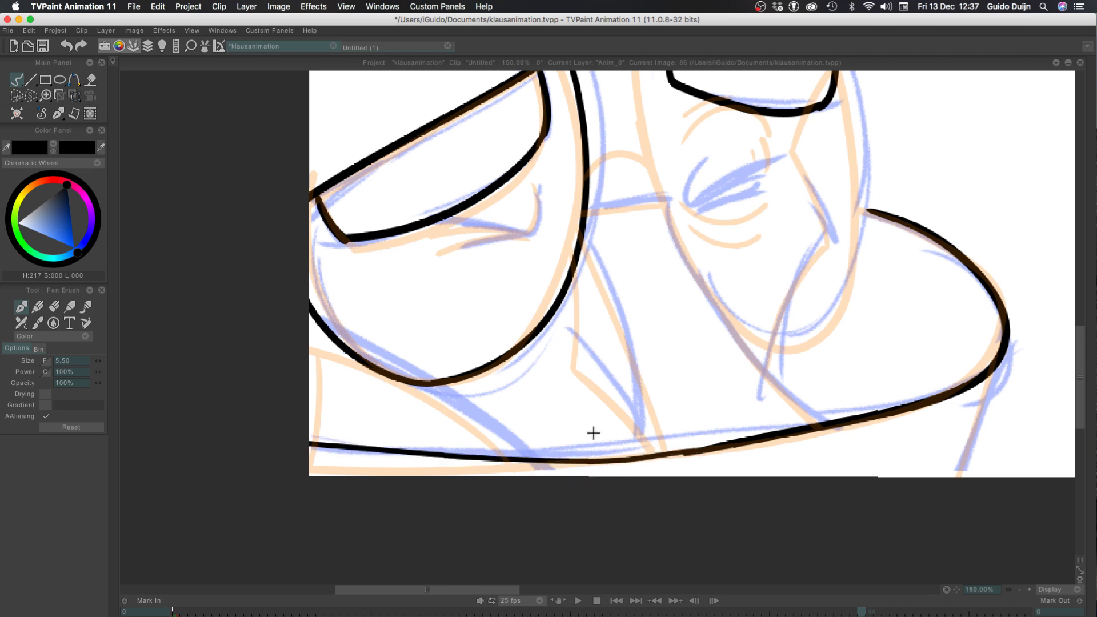
key(super+z)
drag(700, 450, 314, 458)
key(super+z)
drag(702, 447, 242, 447)
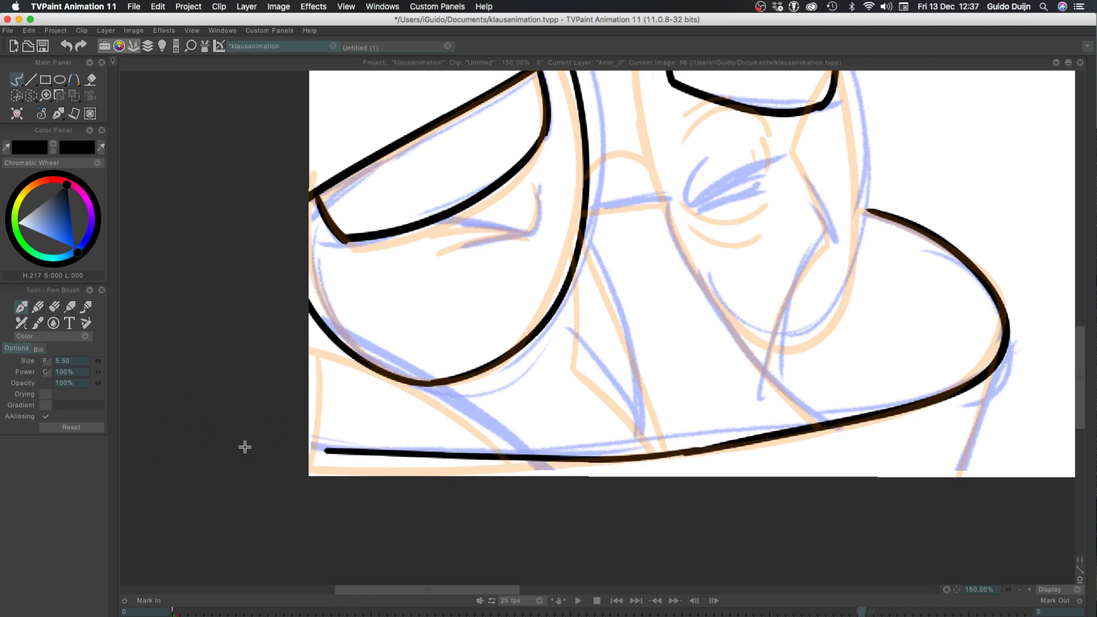
key(super+z)
mouse_move(708, 450)
mouse_down()
mouse_move(660, 460)
mouse_move(232, 460)
mouse_up()
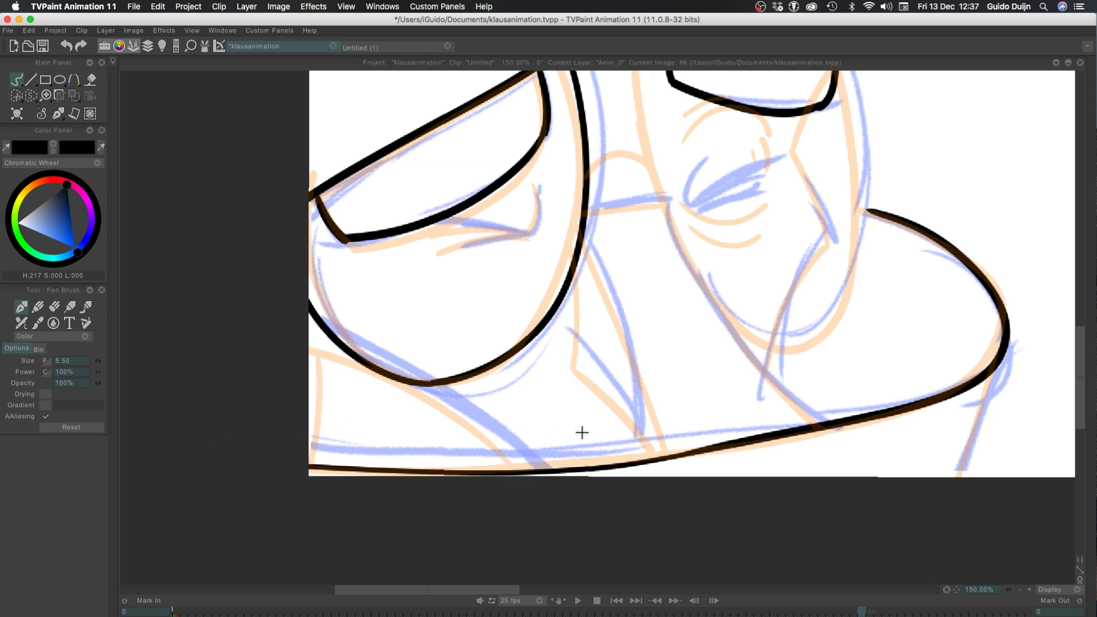
key(super+z)
drag(700, 450, 238, 434)
key(super+z)
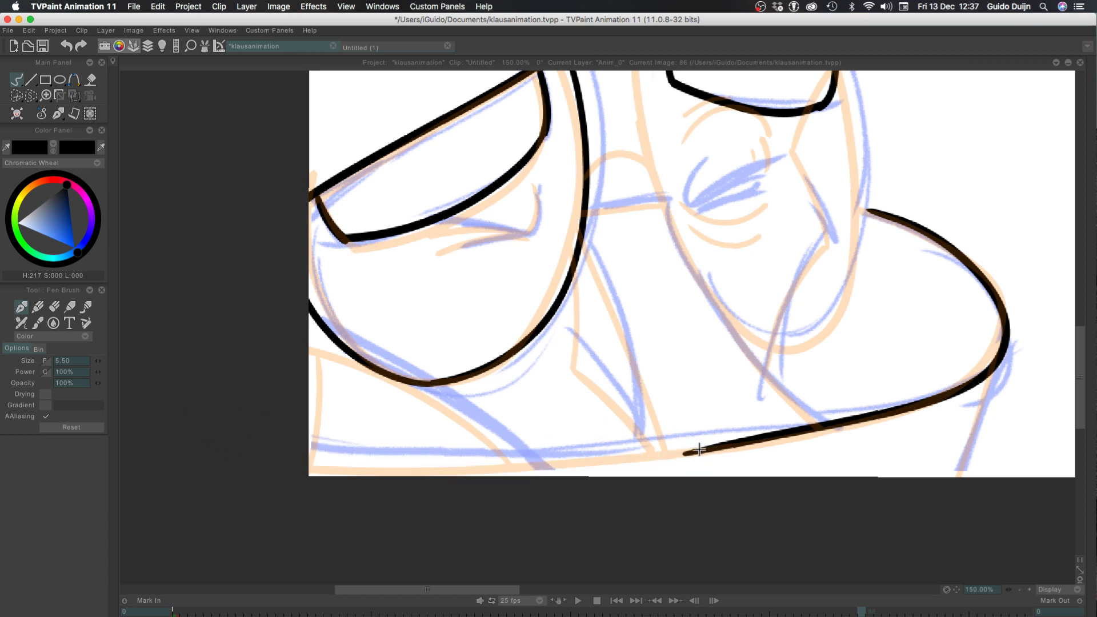
drag(703, 451, 245, 472)
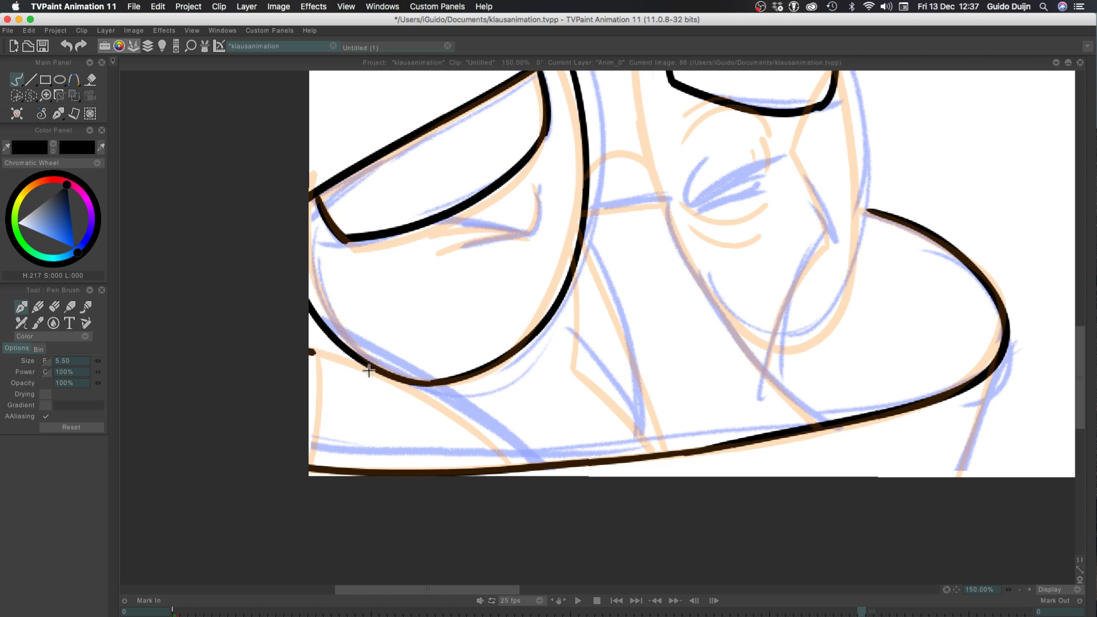
Ink the curve below the left oval down to the bottom line and the short upright line beside the canvas's left border
drag(312, 349, 509, 467)
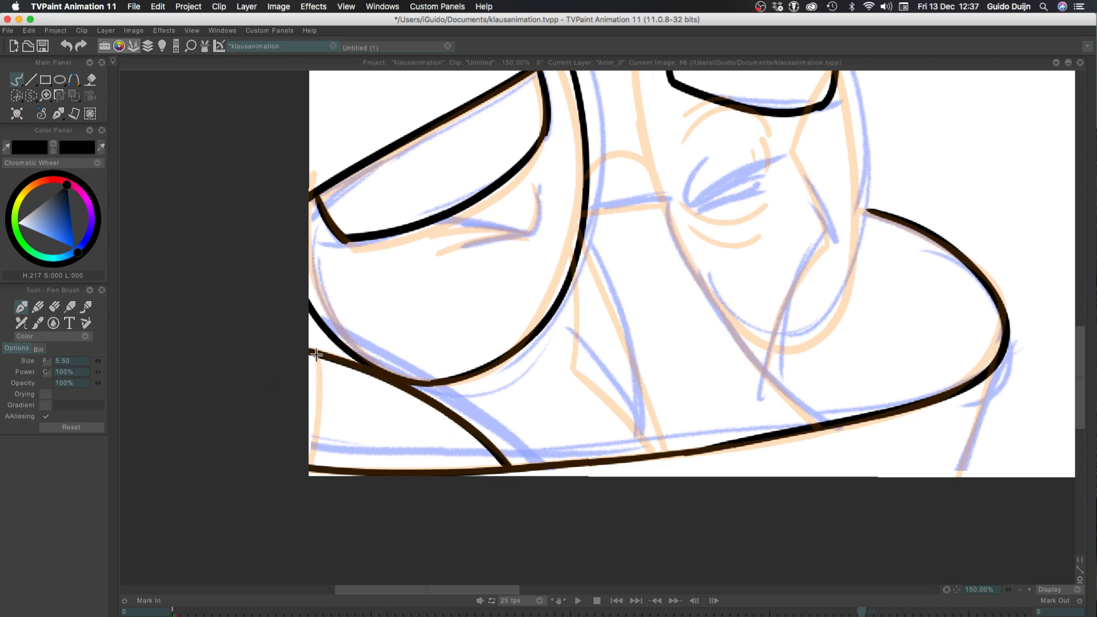
drag(316, 355, 294, 431)
key(super+z)
drag(317, 355, 279, 455)
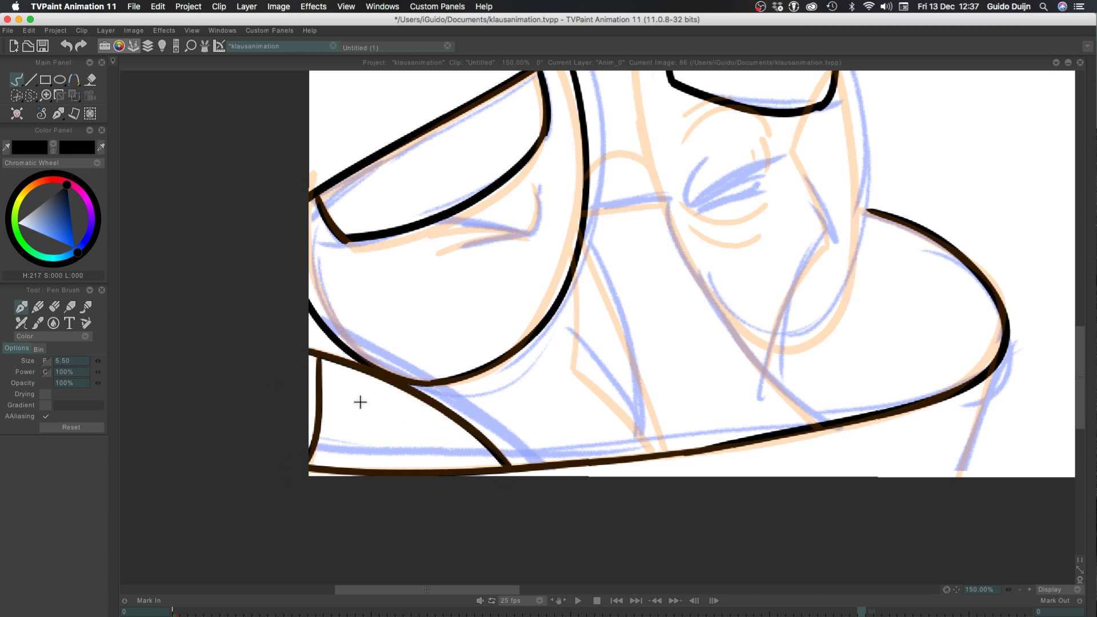
Ink the slightly bowed line from the left oval's right side down to the bottom line
drag(619, 305, 647, 434)
key(super+z)
mouse_move(585, 242)
mouse_down()
mouse_move(647, 396)
mouse_move(656, 450)
mouse_up()
key(super+z)
mouse_move(585, 242)
mouse_down()
mouse_move(605, 281)
mouse_move(655, 457)
mouse_up()
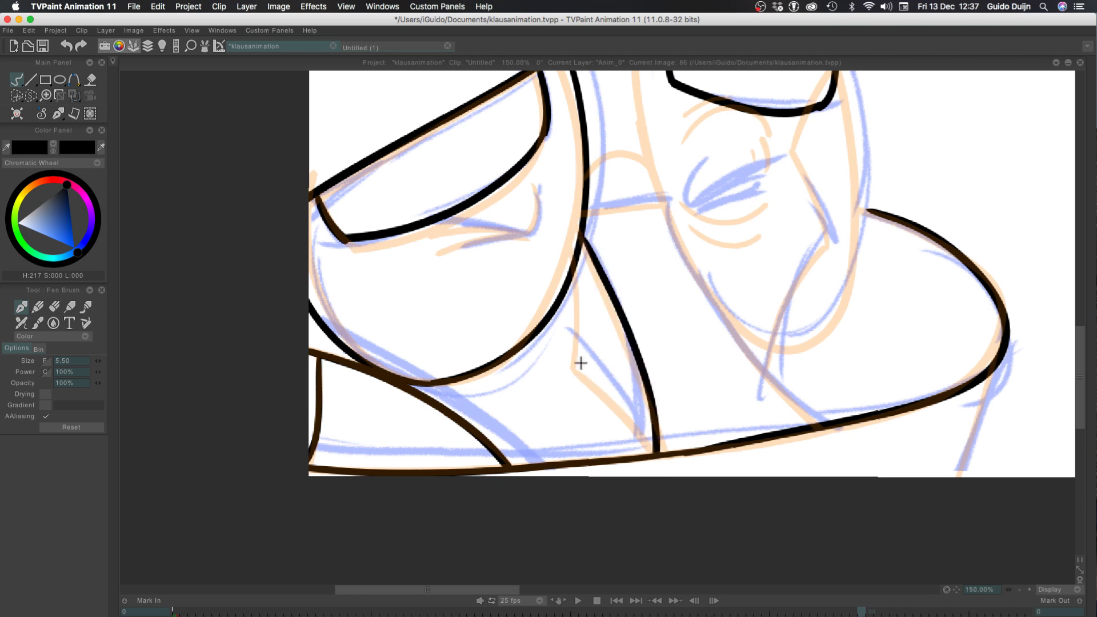
Ink the long slanting curve from the right oval's lower-left side down to the bottom line
drag(670, 207, 791, 382)
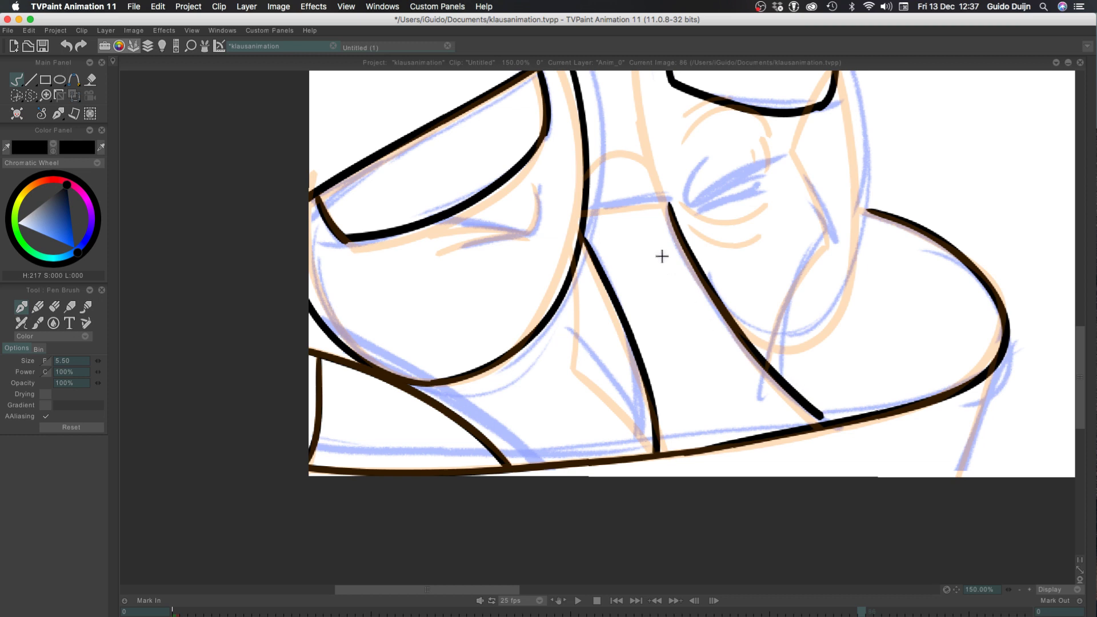
key(super+z)
mouse_move(668, 202)
mouse_down()
mouse_move(710, 293)
mouse_move(829, 424)
mouse_up()
key(super+z)
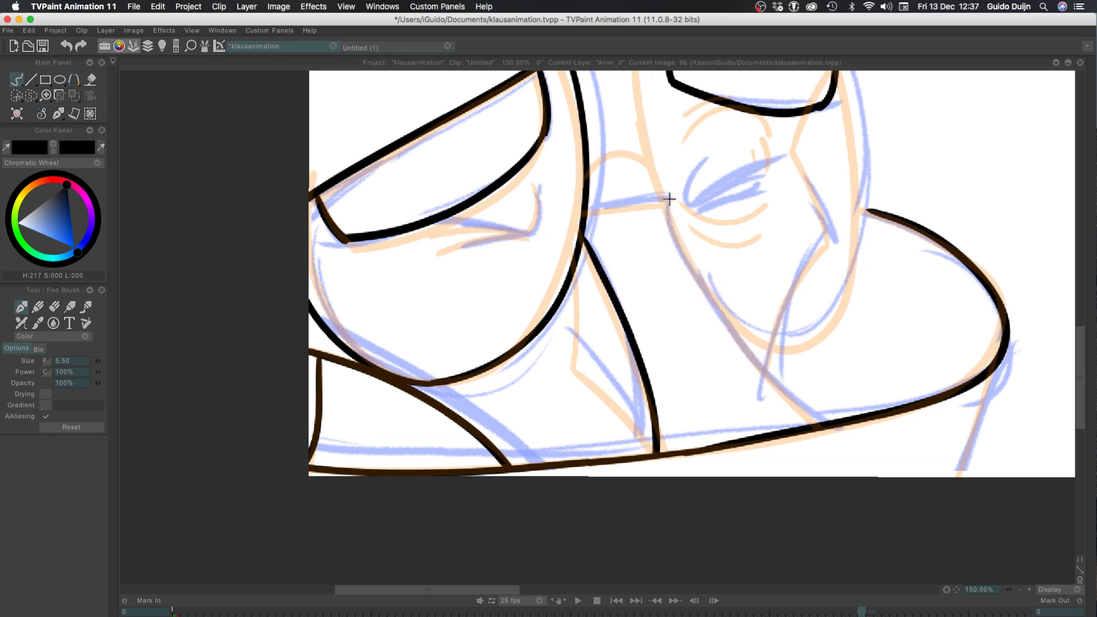
mouse_move(668, 200)
mouse_down()
mouse_move(706, 292)
mouse_move(827, 424)
mouse_up()
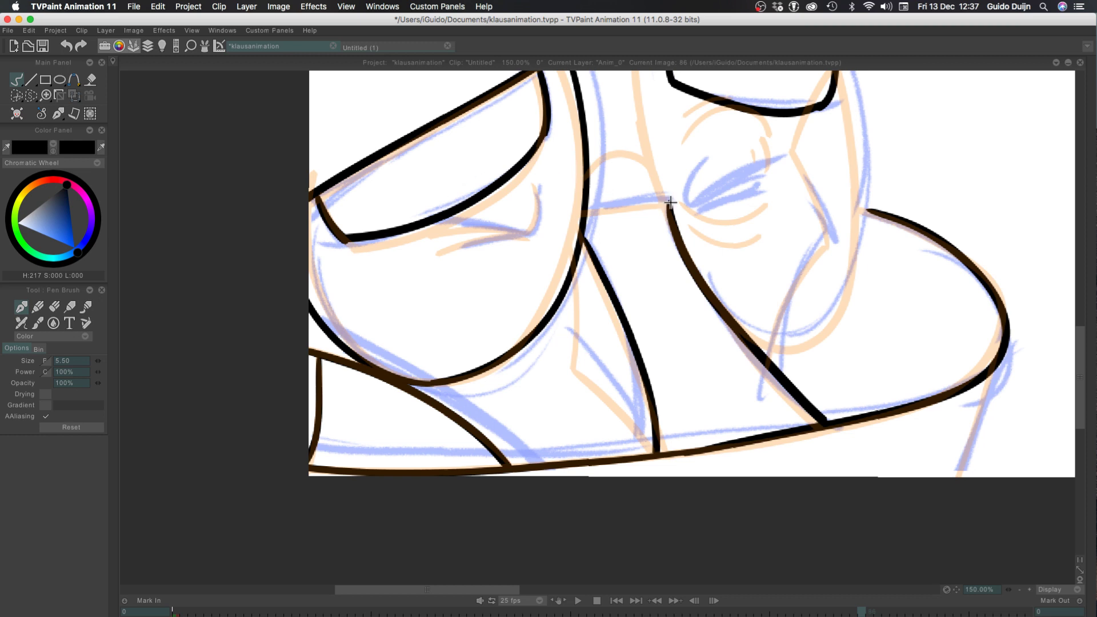
Ink the short line joining the left oval's right side to the top of the long slanting curve
drag(669, 201, 590, 211)
key(super+z)
mouse_move(669, 201)
mouse_down()
mouse_move(577, 218)
mouse_move(620, 206)
mouse_move(583, 216)
mouse_move(575, 367)
mouse_up()
Ink the short edge dropping from the left oval to the pointed corner beside the bowed line
key(super+z)
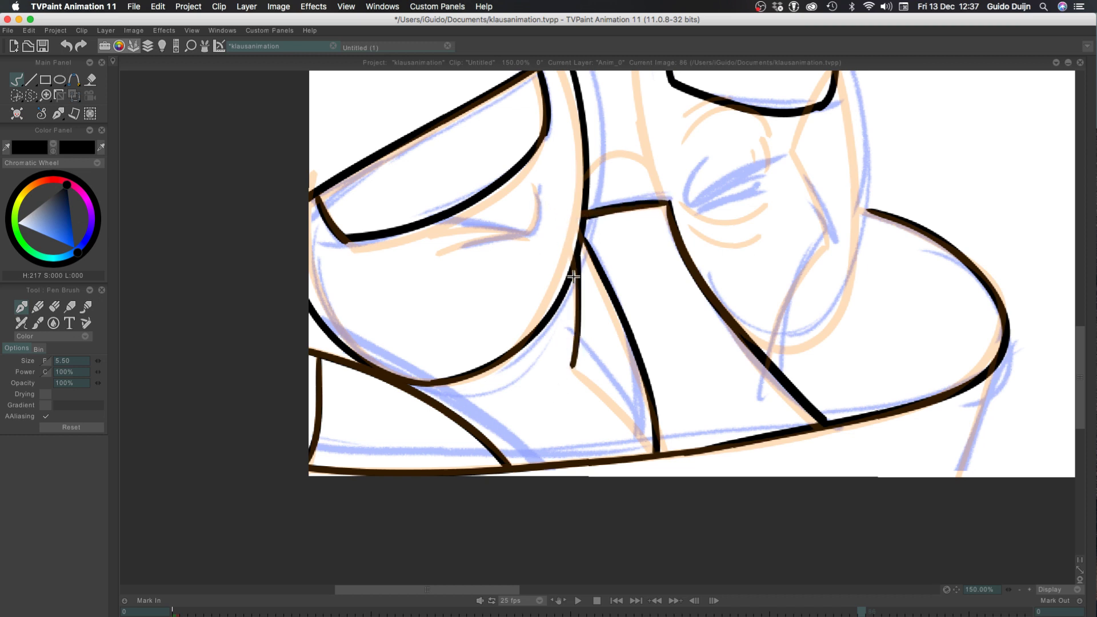
key(super+z)
mouse_move(580, 250)
mouse_down()
mouse_move(569, 347)
mouse_move(653, 476)
mouse_up()
key(super+z)
Ink the slanting edge from the pointed corner down to where the bowed line meets the bottom line
mouse_move(570, 349)
mouse_down()
mouse_move(650, 461)
mouse_move(630, 432)
mouse_move(641, 455)
mouse_up()
key(super+z)
key(super+z)
drag(567, 348, 637, 452)
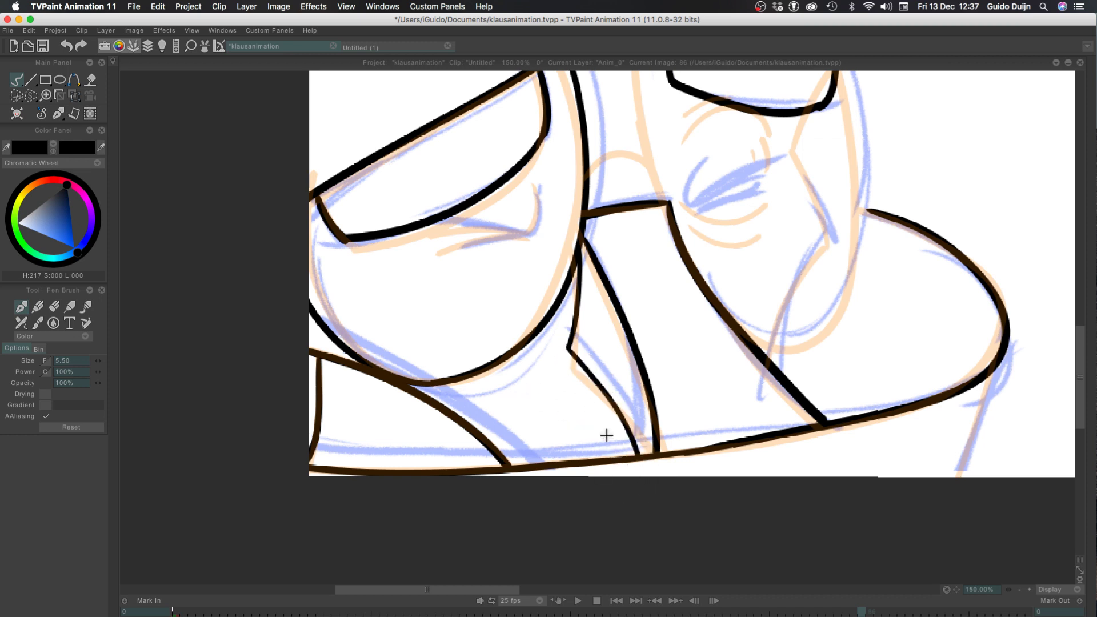
key(super+z)
drag(568, 348, 663, 468)
key(super+z)
mouse_move(569, 348)
mouse_down()
mouse_move(612, 392)
mouse_move(651, 465)
mouse_up()
key(super+z)
mouse_move(569, 348)
mouse_down()
mouse_move(651, 464)
mouse_move(607, 384)
mouse_move(657, 466)
mouse_up()
key(super+z)
key(super+z)
drag(568, 347, 651, 454)
key(super+z)
key(super+z)
drag(567, 347, 657, 453)
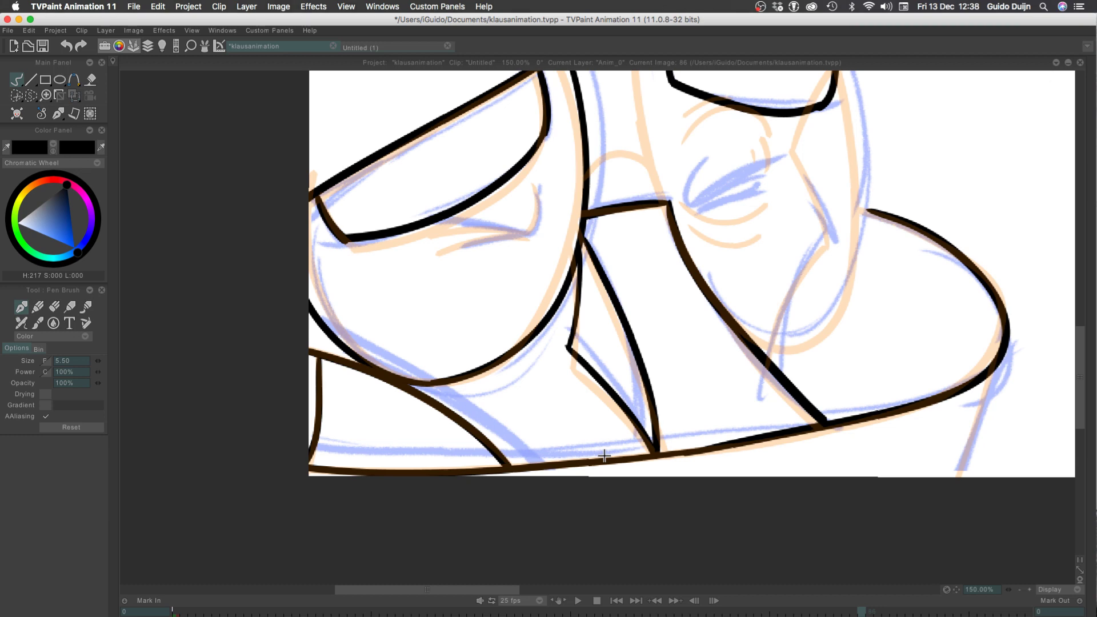
Ink the right oval's full outline, from the short connecting line up around the brow patch and down to the slanting curve
mouse_move(477, 154)
mouse_down()
mouse_move(350, 286)
mouse_move(325, 380)
mouse_up()
mouse_move(412, 616)
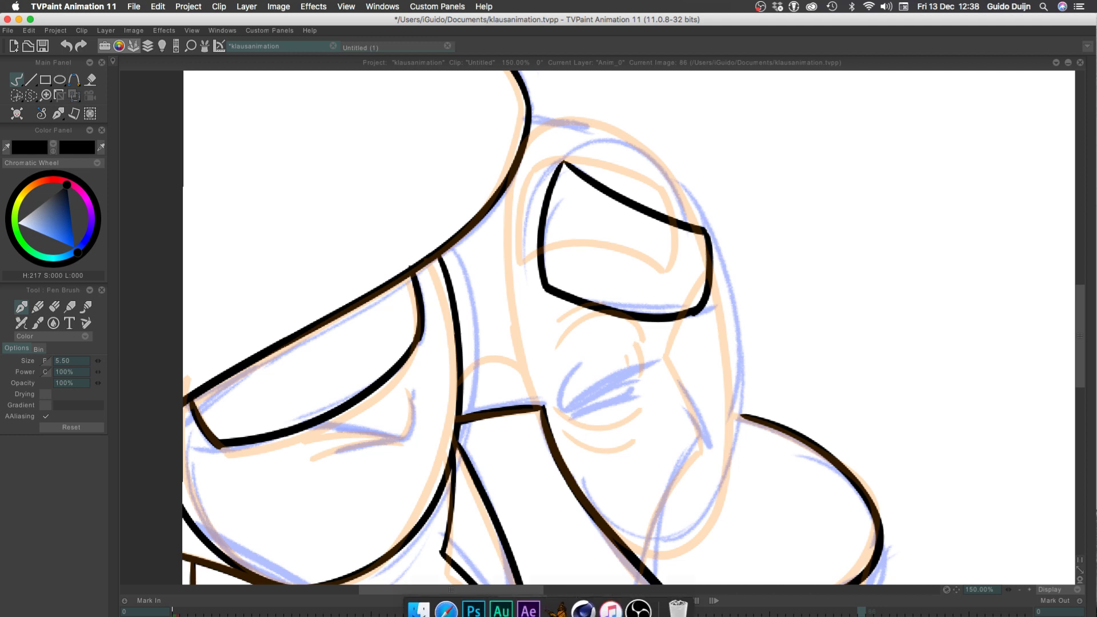
drag(549, 427, 519, 210)
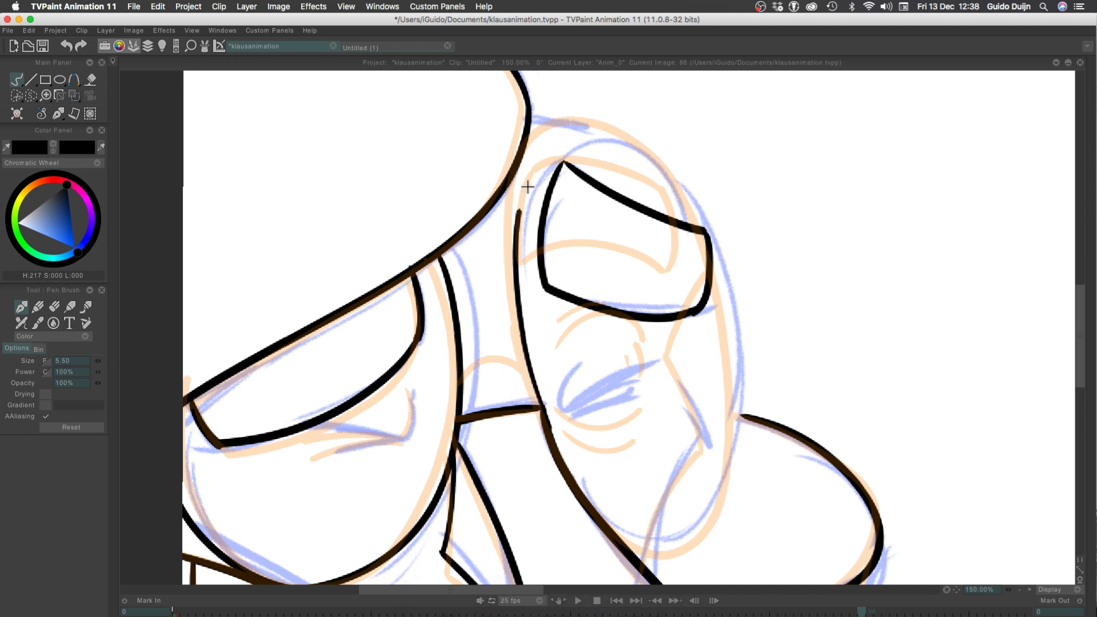
key(super+z)
mouse_move(541, 404)
mouse_down()
mouse_move(534, 159)
mouse_move(502, 250)
mouse_move(554, 131)
mouse_move(512, 313)
mouse_move(715, 263)
mouse_move(626, 540)
mouse_up()
key(super+z)
key(super+z)
key(super+z)
mouse_move(535, 403)
mouse_down()
mouse_move(513, 151)
mouse_move(735, 444)
mouse_move(600, 503)
mouse_up()
key(super+z)
mouse_move(537, 403)
mouse_down()
mouse_move(526, 385)
mouse_move(590, 115)
mouse_move(693, 544)
mouse_move(600, 506)
mouse_up()
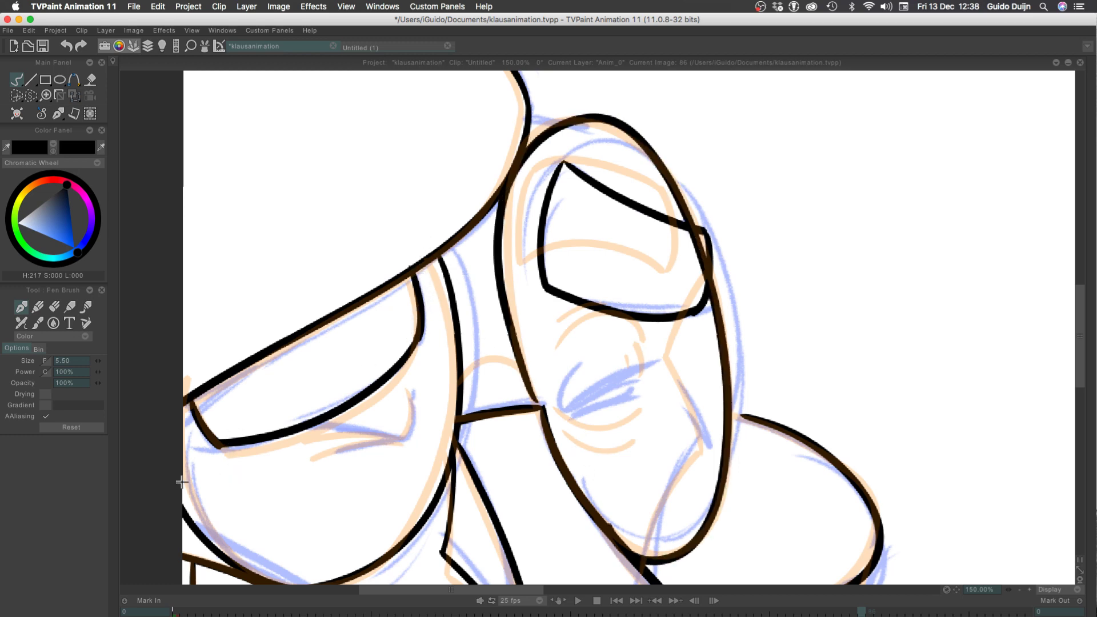
Ink the closed eye in the left oval with an upright corner stroke, an upper lid line and a short crease below
scroll(230, 435, down, 5)
scroll(230, 435, left, 3)
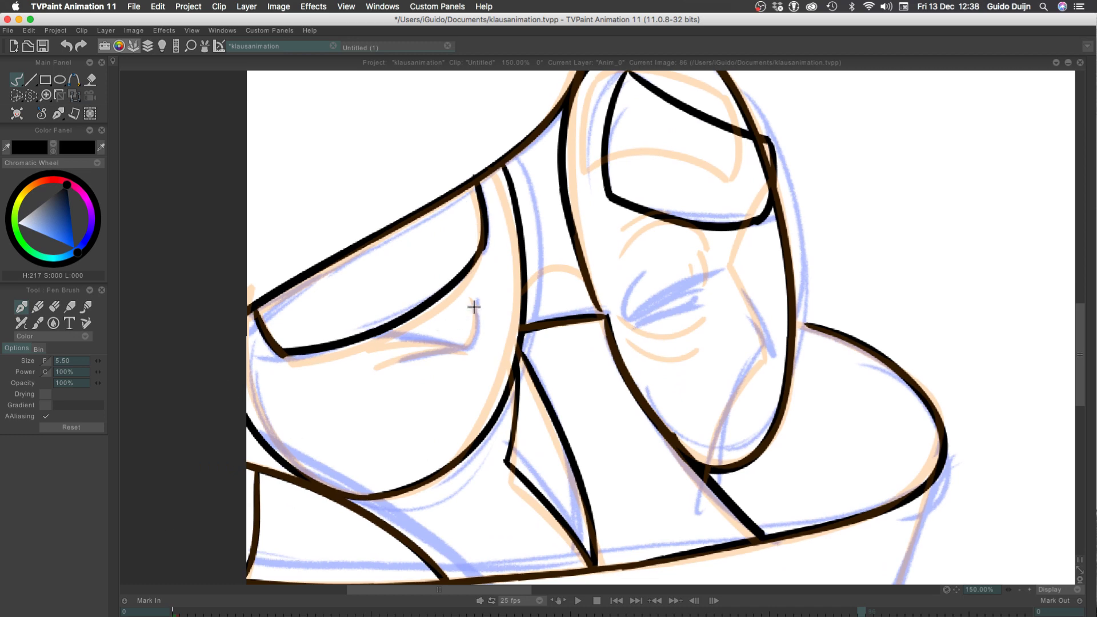
scroll(474, 306, up, 3)
scroll(474, 307, right, 2)
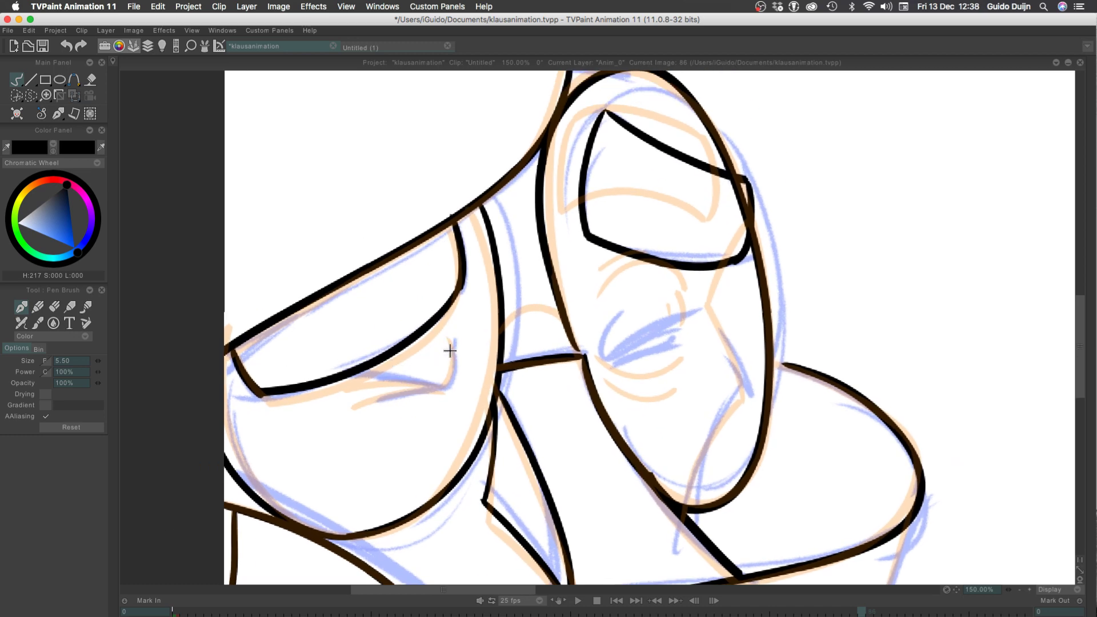
mouse_move(452, 347)
mouse_down()
mouse_move(447, 385)
mouse_move(363, 376)
mouse_up()
key(super+z)
drag(447, 385, 342, 383)
key(super+z)
key(super+z)
mouse_move(447, 384)
mouse_down()
mouse_move(352, 381)
mouse_move(377, 400)
mouse_up()
key(super+z)
drag(446, 387, 385, 396)
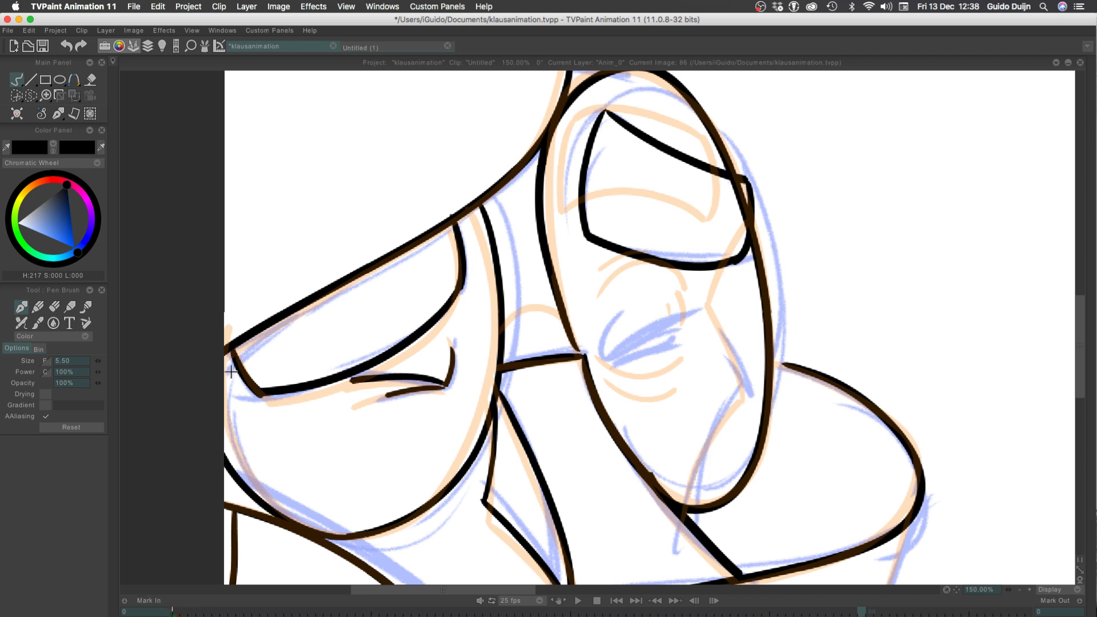
Ink the squinting eye in the right oval with a curved corner stroke, two slanting lid lines and a small crease below
drag(620, 313, 603, 358)
key(super+z)
mouse_move(621, 314)
mouse_down()
mouse_move(604, 359)
mouse_move(691, 318)
mouse_up()
key(super+z)
drag(604, 359, 675, 322)
key(super+z)
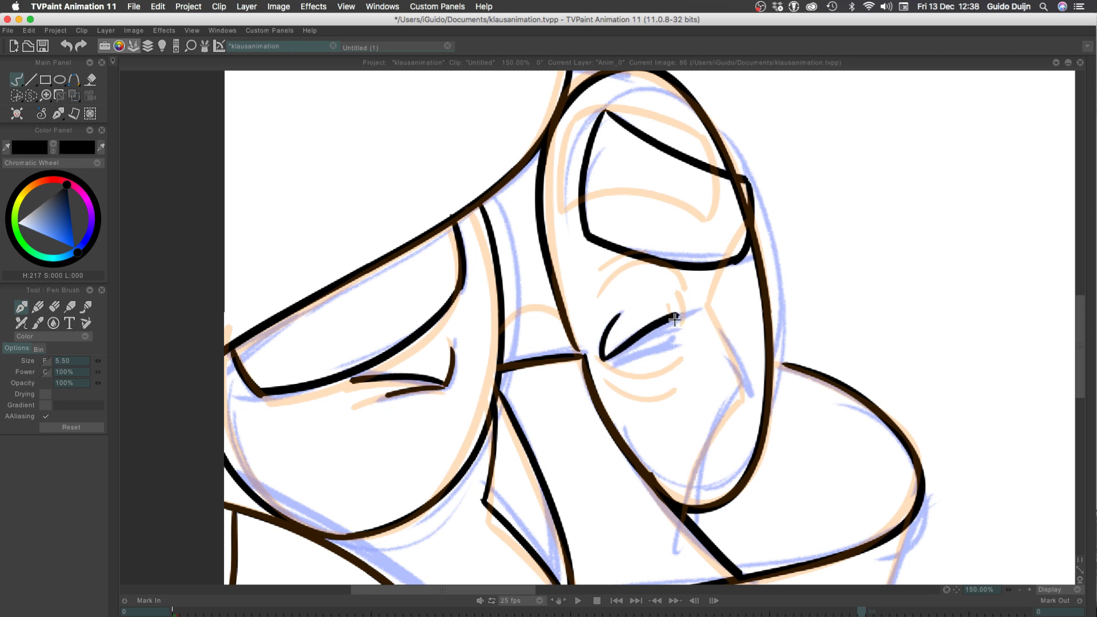
drag(609, 363, 666, 343)
key(super+z)
drag(610, 362, 660, 343)
key(super+z)
drag(601, 371, 639, 391)
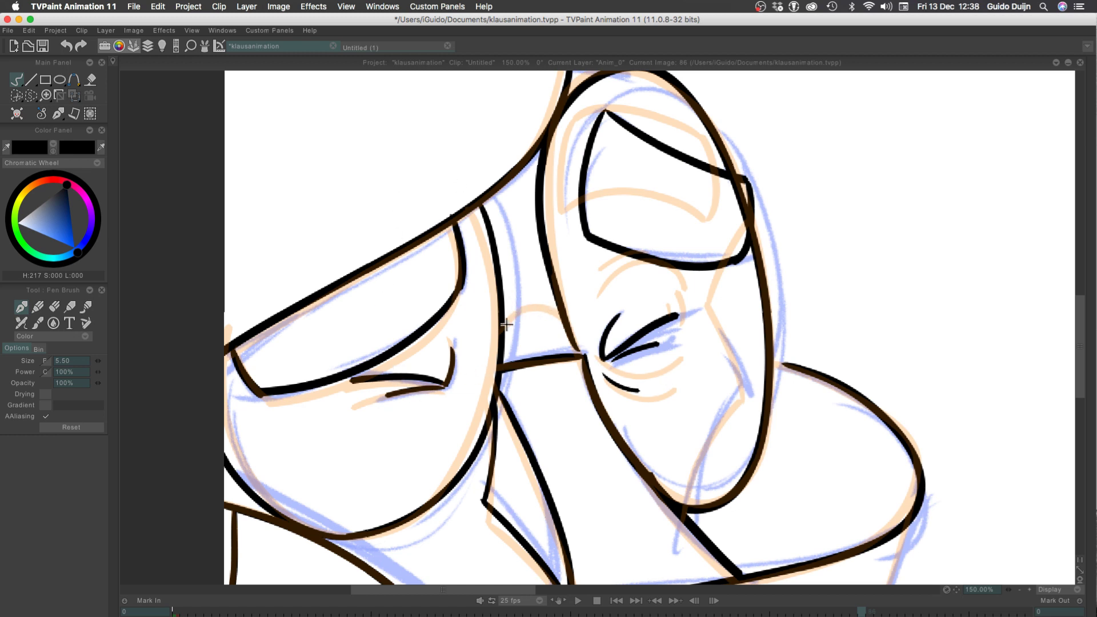
Ink the small arch between the two ovals and the angular face contour from the right brow patch down past the right oval
drag(506, 324, 561, 317)
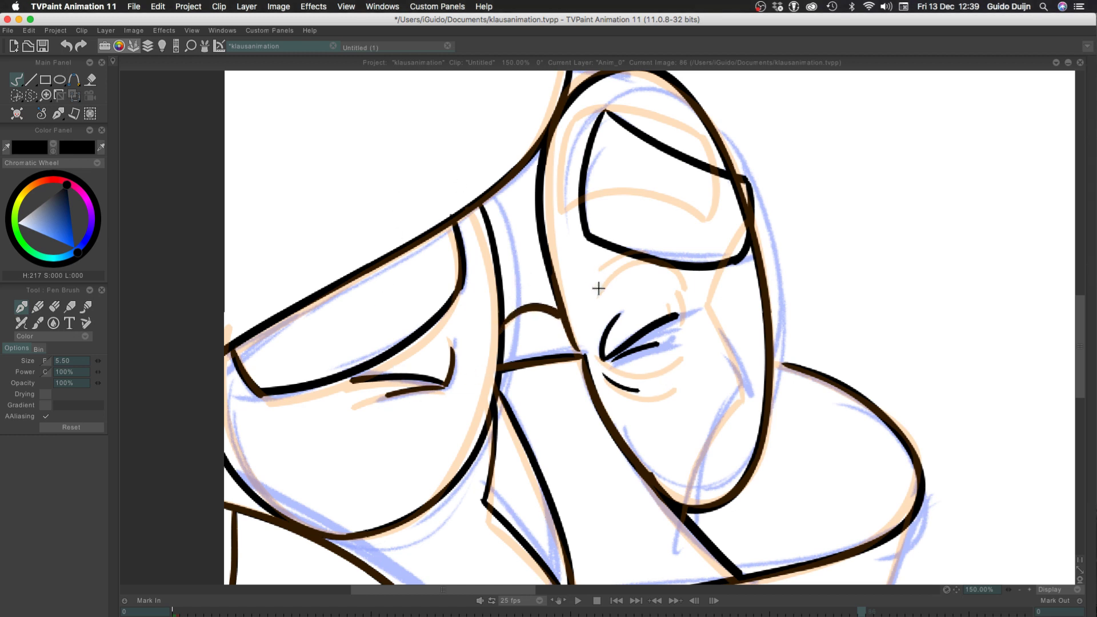
drag(729, 263, 715, 306)
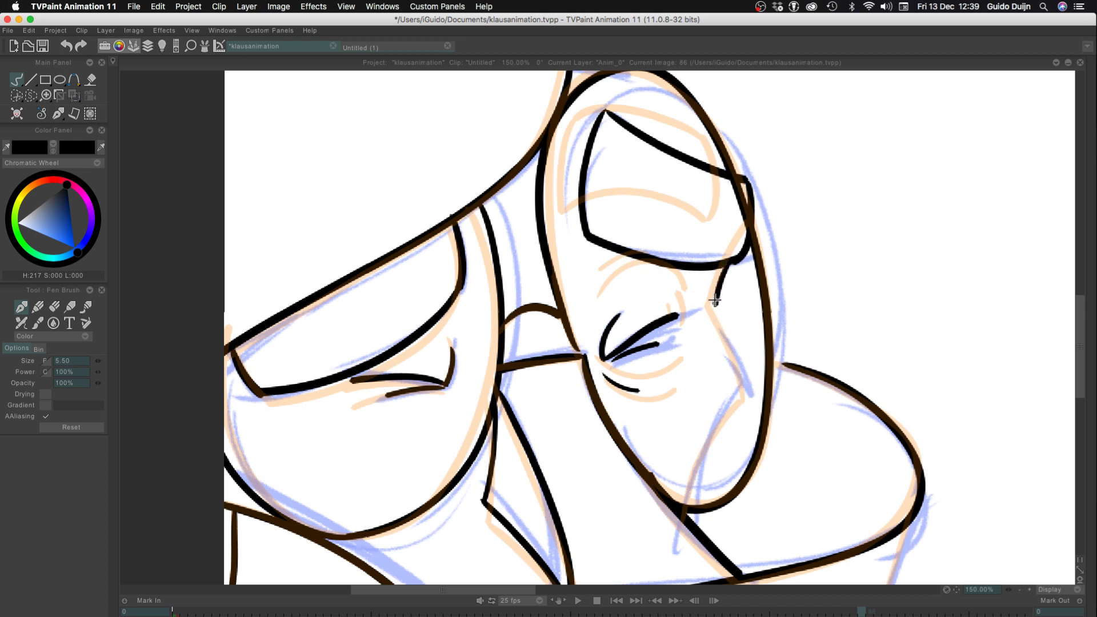
key(super+z)
mouse_move(728, 263)
mouse_down()
mouse_move(710, 308)
mouse_move(747, 396)
mouse_move(694, 503)
mouse_up()
key(super+z)
drag(745, 394, 685, 542)
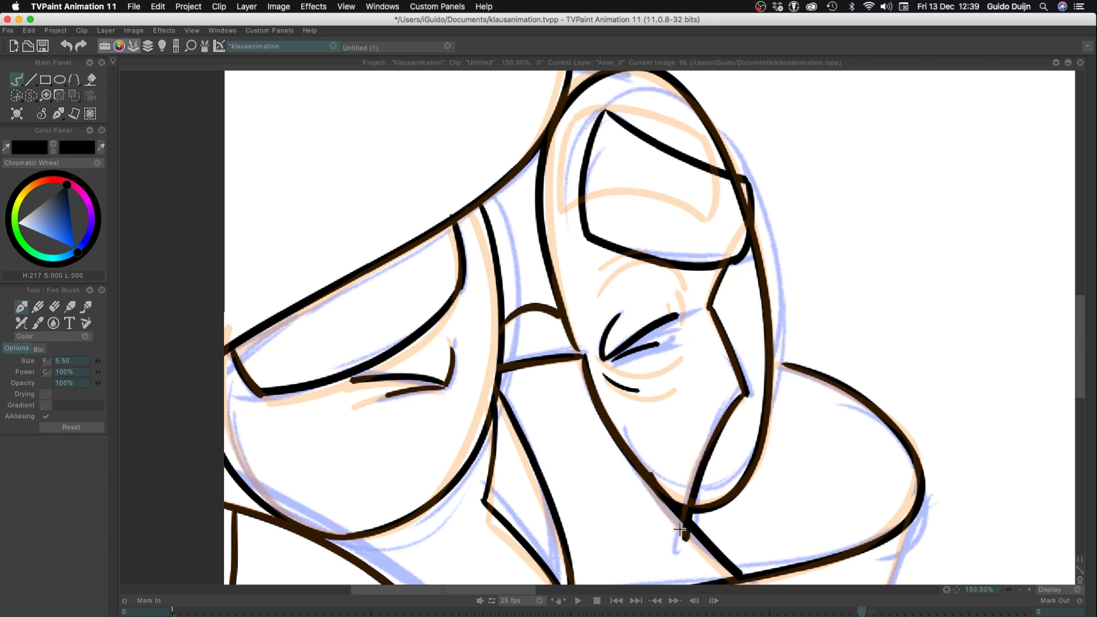
Redraw the lower face contour in the right oval, and ink a curve from its brow patch across to the large rounded shape
key(super+z)
drag(745, 394, 691, 538)
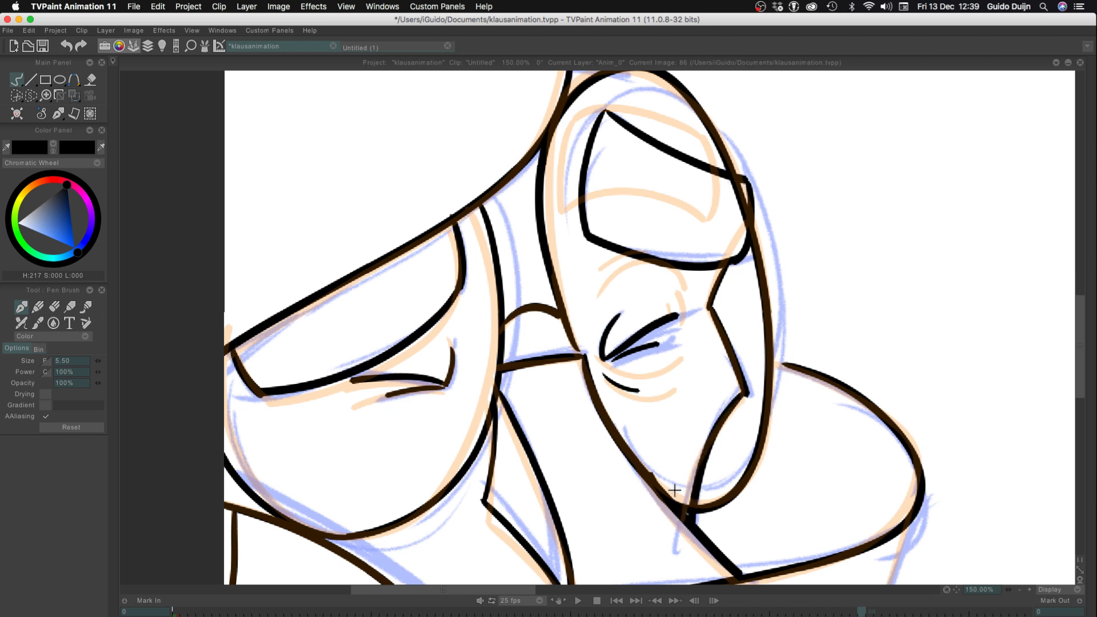
key(super+z)
key(super+z)
mouse_move(710, 309)
mouse_down()
mouse_move(747, 394)
mouse_move(696, 521)
mouse_up()
key(super+z)
key(super+z)
mouse_move(742, 381)
mouse_down()
mouse_move(710, 438)
mouse_move(688, 543)
mouse_up()
key(super+z)
key(super+z)
mouse_move(710, 309)
mouse_down()
mouse_move(748, 382)
mouse_move(702, 480)
mouse_up()
key(super+z)
mouse_move(748, 383)
mouse_down()
mouse_move(701, 464)
mouse_move(688, 527)
mouse_up()
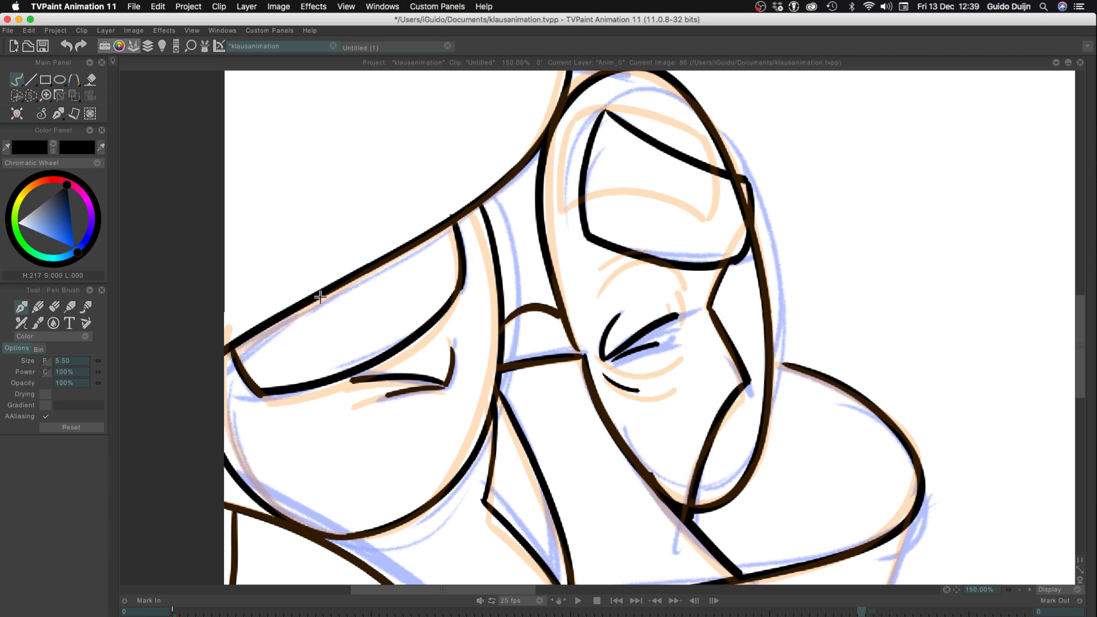
scroll(346, 296, up, 4)
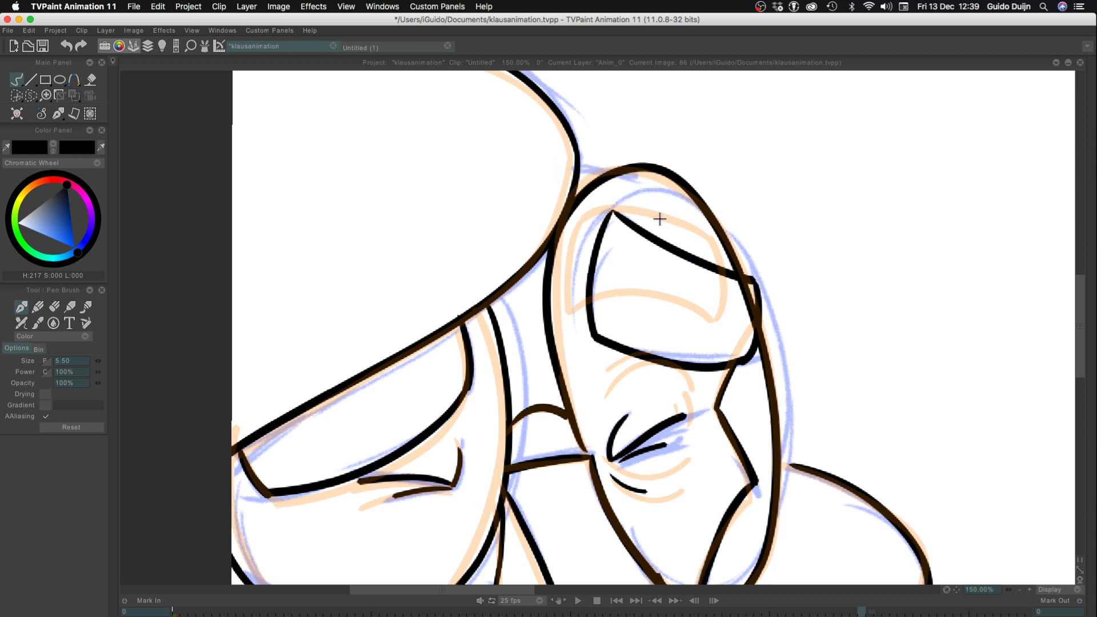
drag(737, 271, 576, 171)
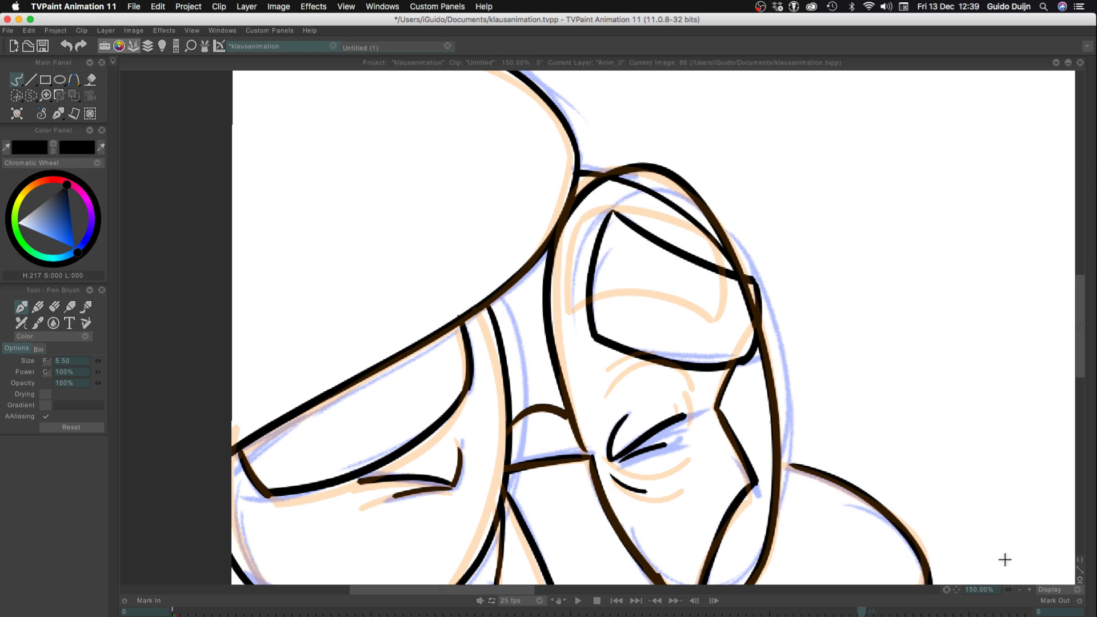
Compare the inked drawings on frames 85 and 86 by flipping between them
click(1019, 589)
click(1019, 589)
key(Left)
key(Right)
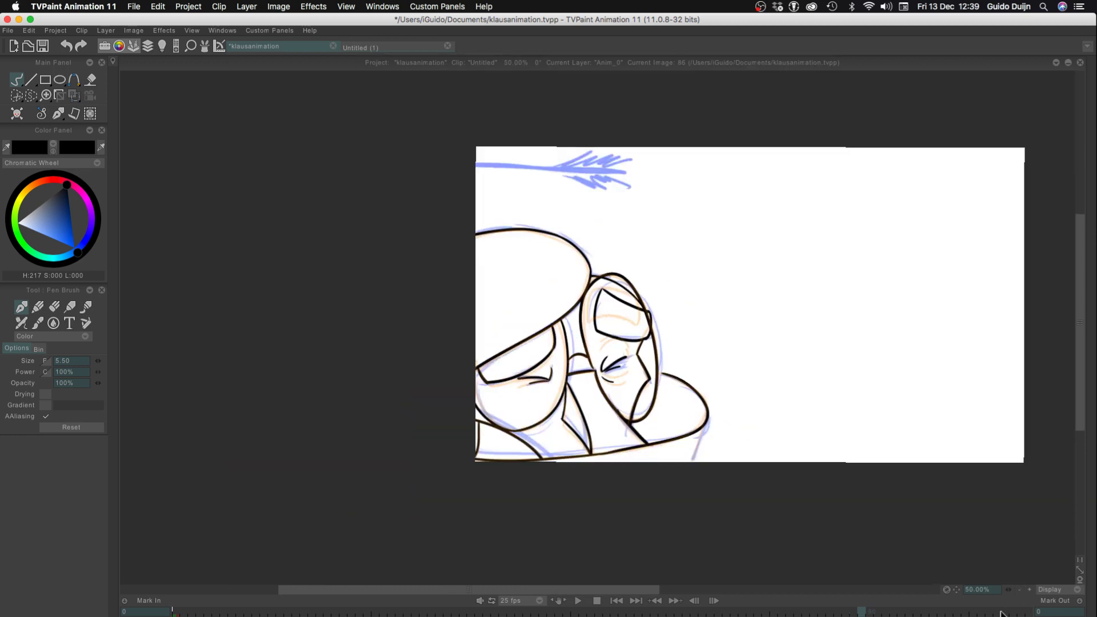
key(Left)
key(Right)
key(Left)
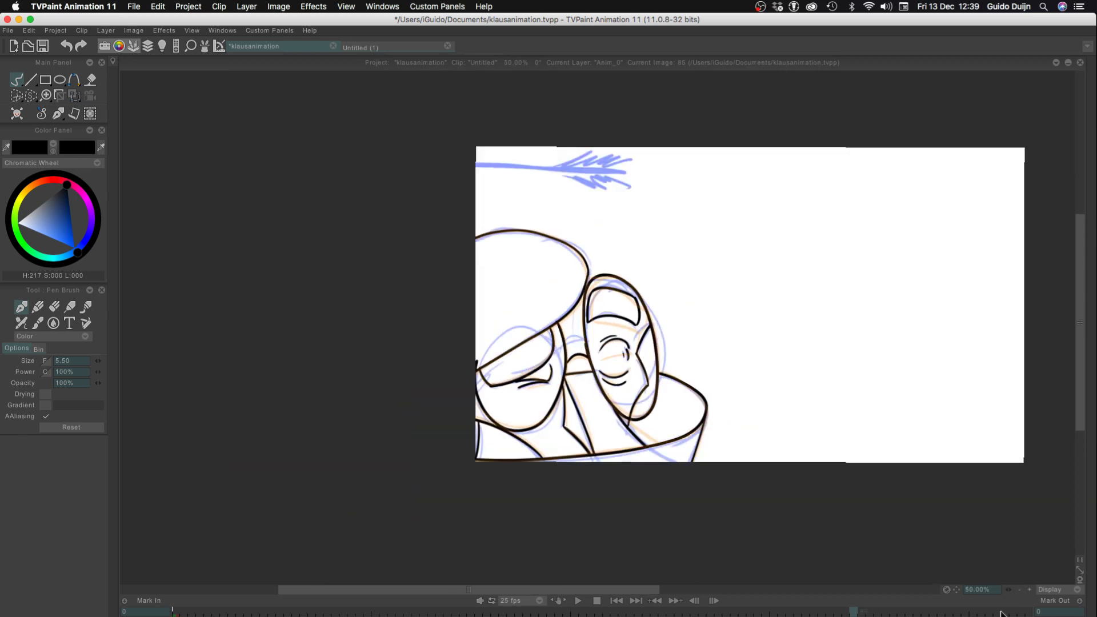
key(Right)
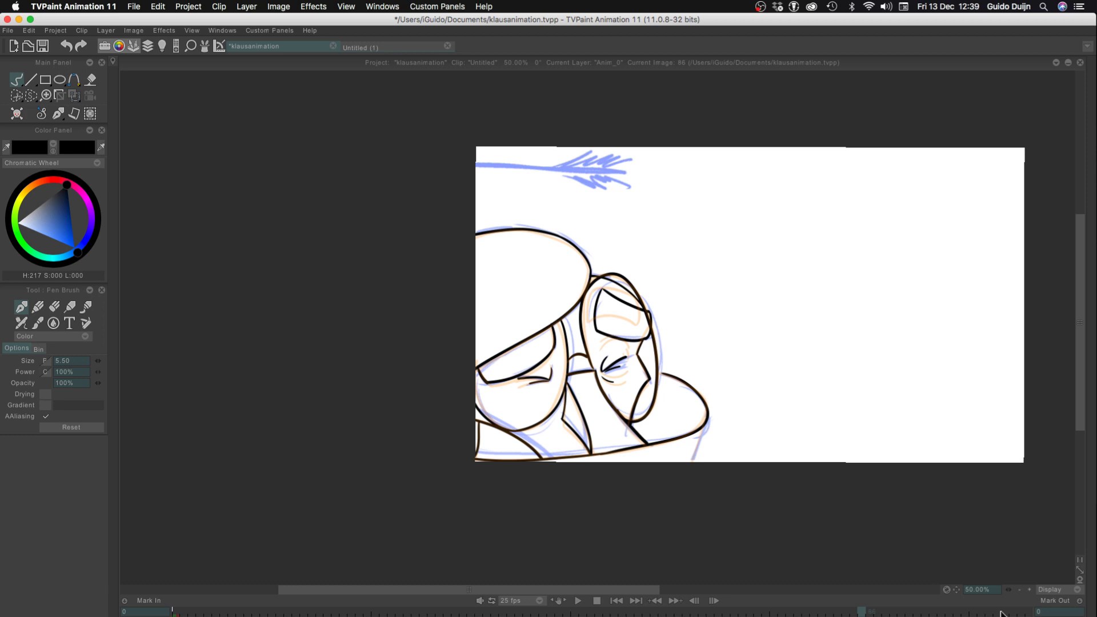
key(Tab)
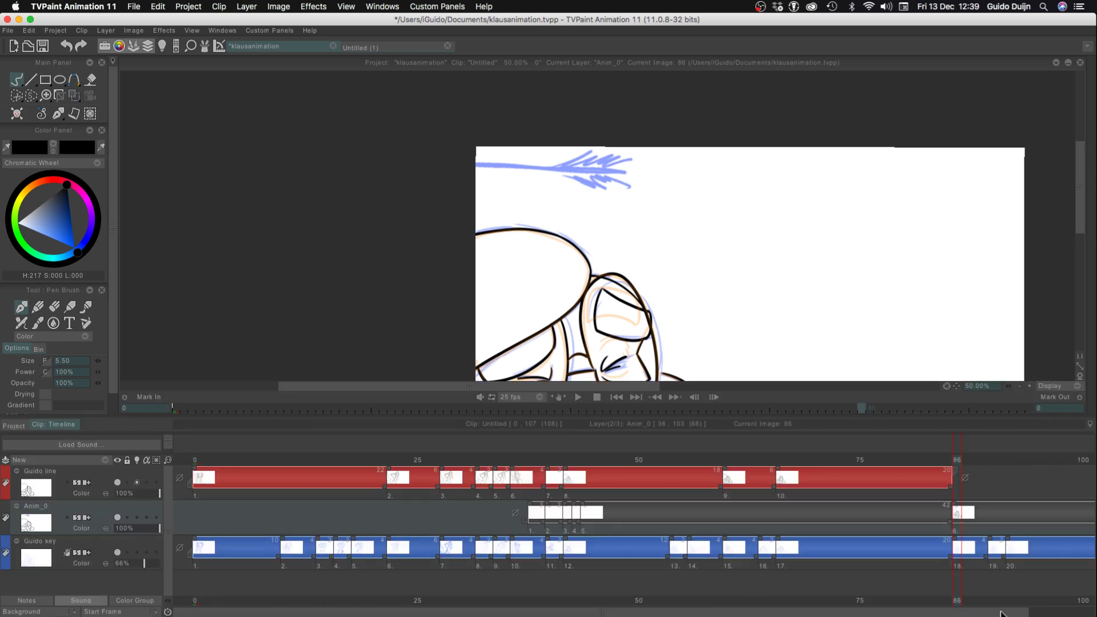
key(Left)
key(Right)
key(Left)
key(Right)
key(Left)
key(Right)
key(Left)
key(Right)
Move the inked drawing held on frames 86 to 89 from the Anim_0 layer to the red line layer
drag(952, 526, 977, 523)
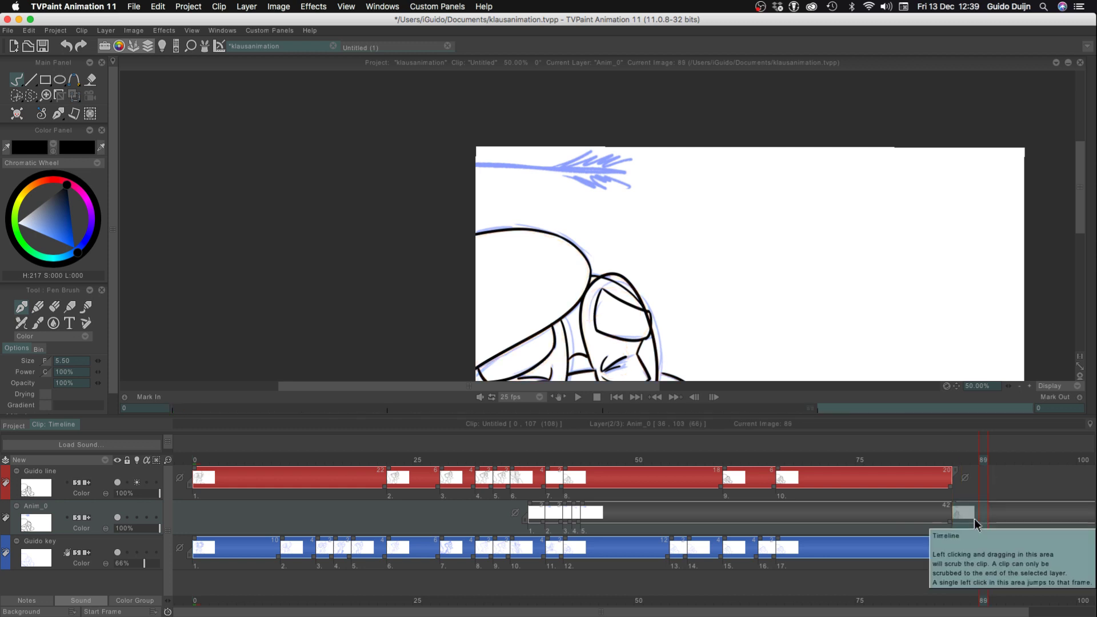
key(super+c)
key(Left)
key(Left)
key(Left)
key(Up)
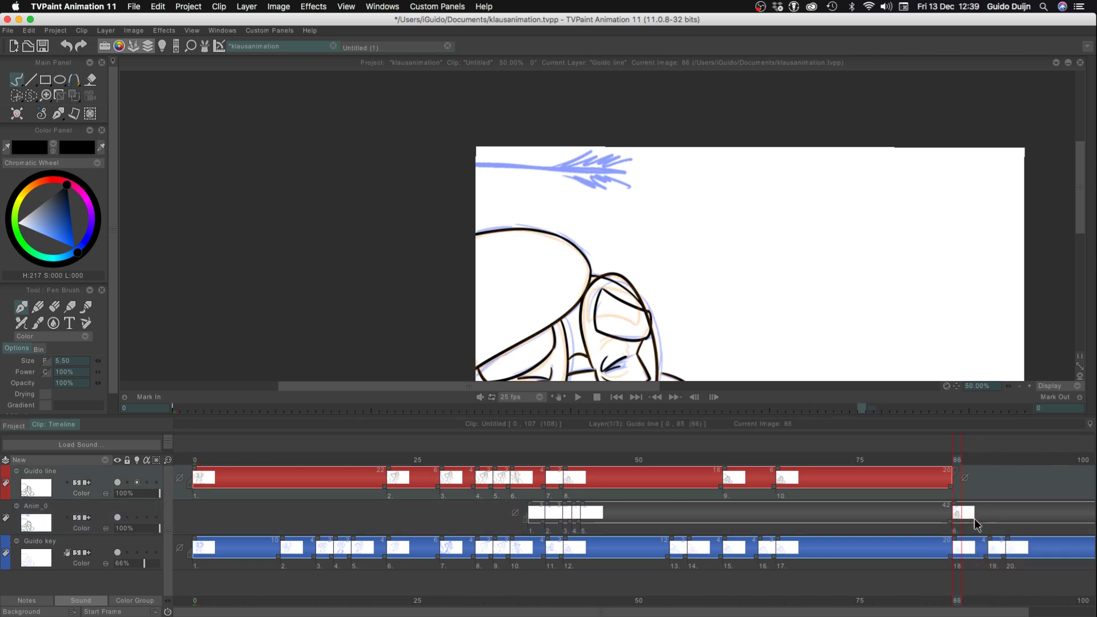
key(super+v)
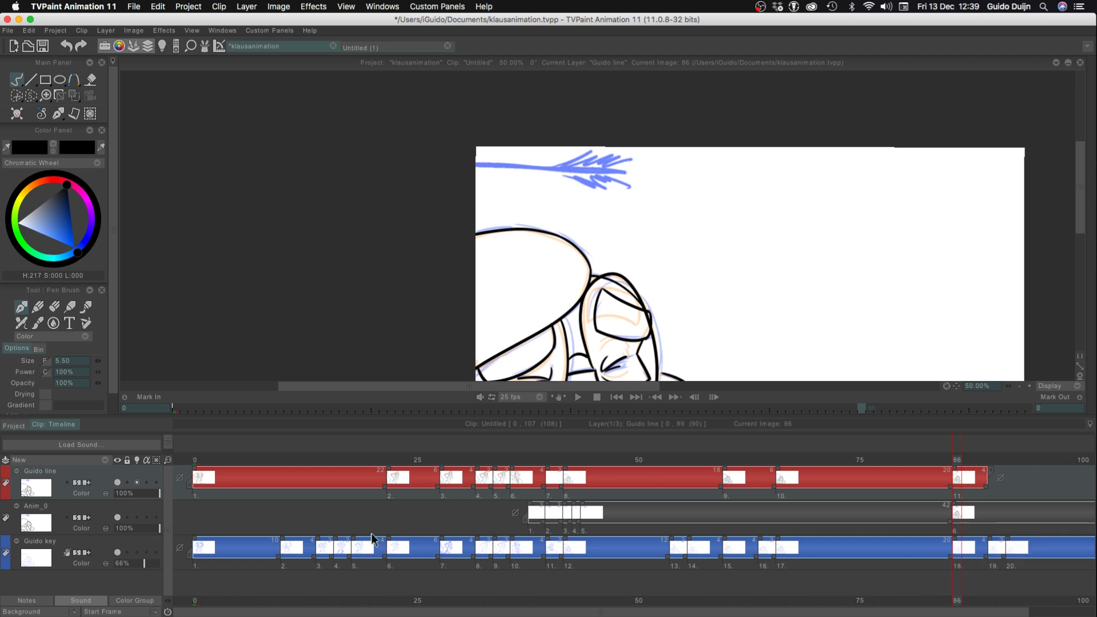
drag(953, 505, 985, 520)
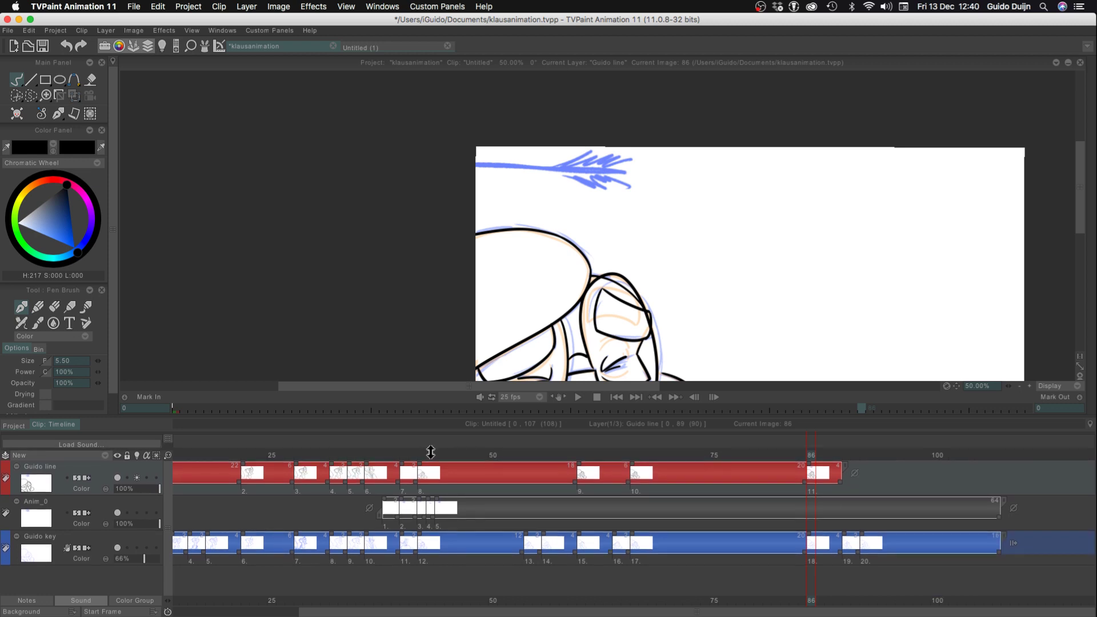
Review the red line layer up to frame 89, and flip back and forth around frames 85 and 86 to check the movement
click(538, 476)
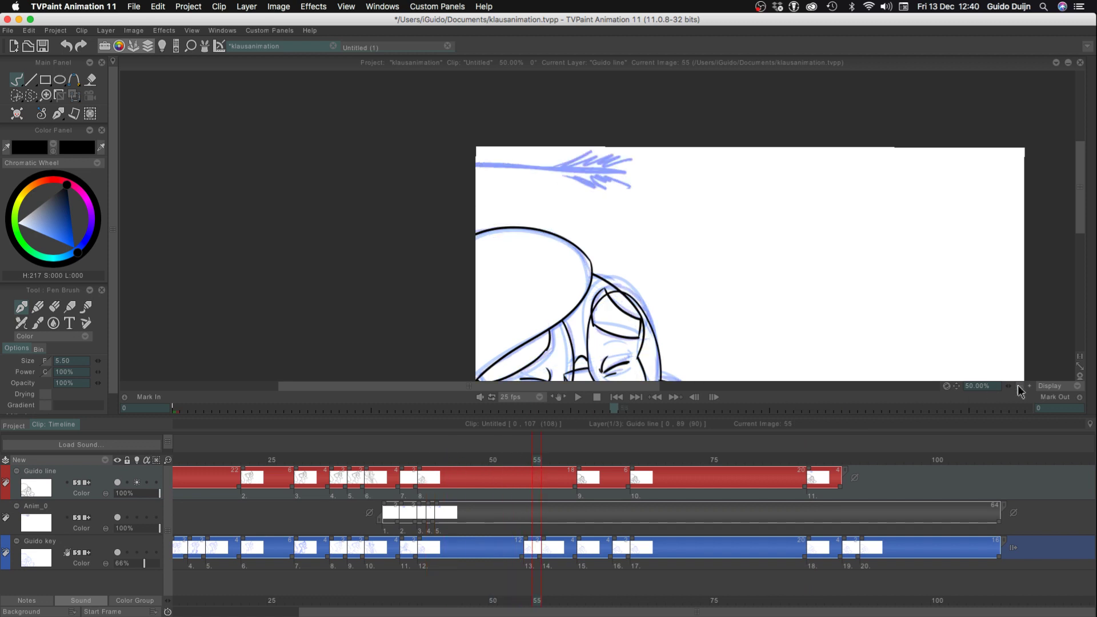
click(1020, 385)
drag(675, 464, 836, 464)
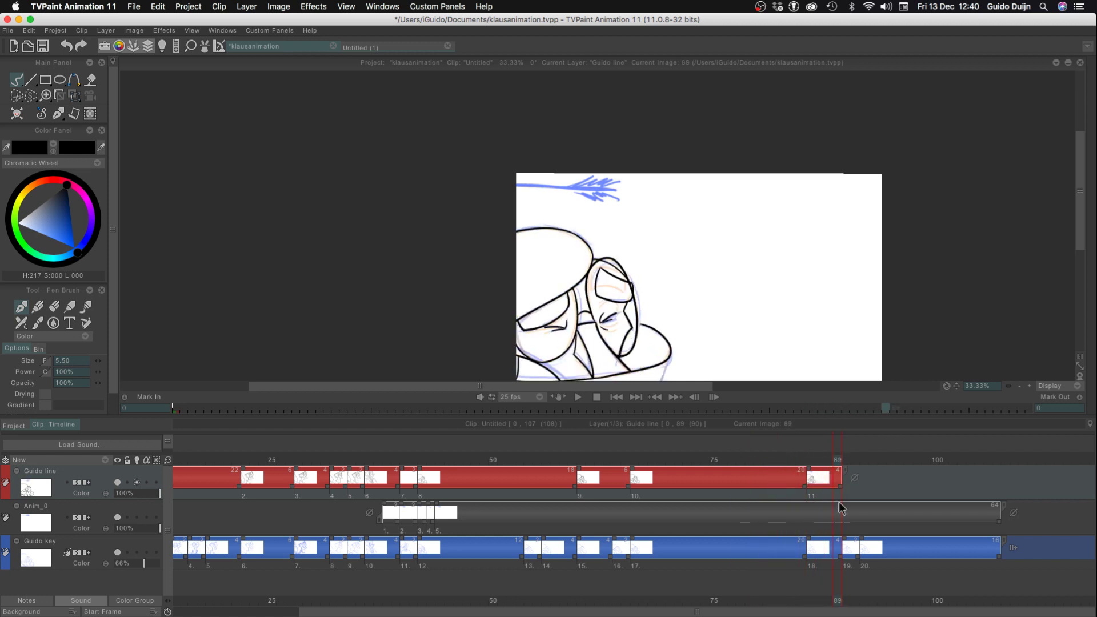
key(Left)
key(Left)
key(Left)
key(Left)
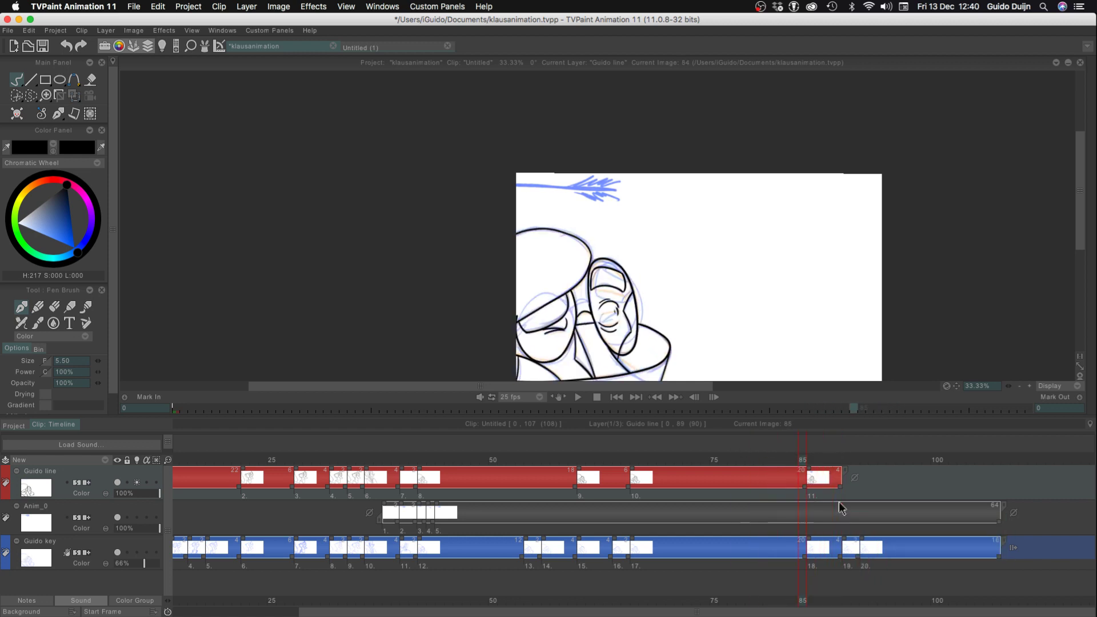
key(Right)
key(Left)
key(Left)
key(Left)
key(Right)
key(Right)
key(Right)
key(Right)
key(Left)
key(Left)
key(Left)
key(Right)
key(Right)
key(Left)
key(Right)
key(Left)
key(Right)
key(Left)
key(Right)
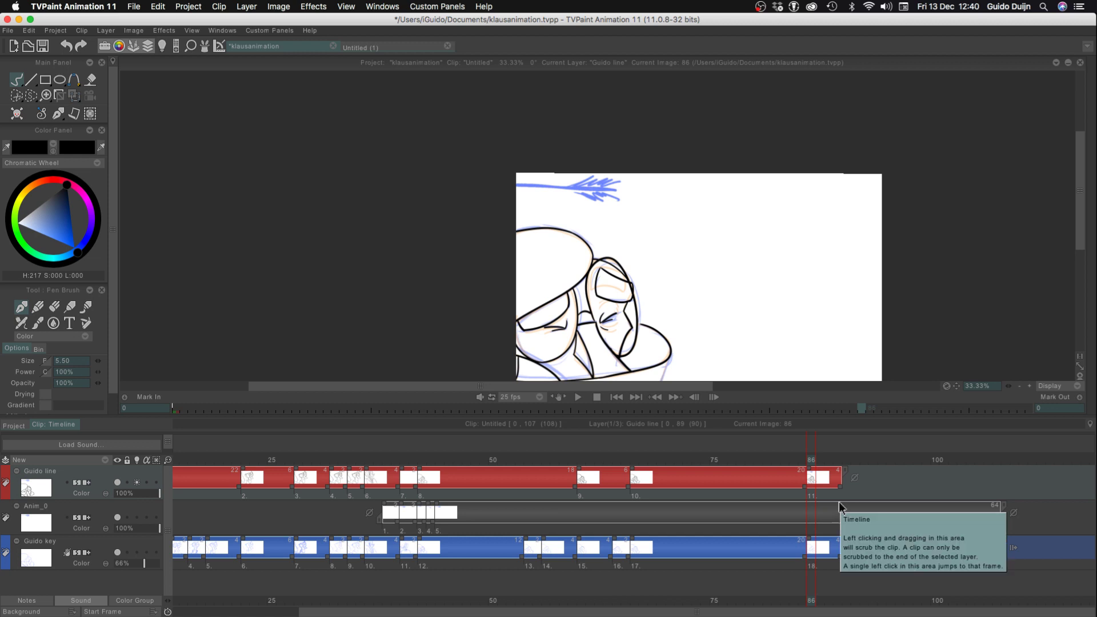
Examine the rough key sketches that follow frame 89 by flipping between frames 91 and 92
key(Right)
key(Right)
key(Right)
key(Right)
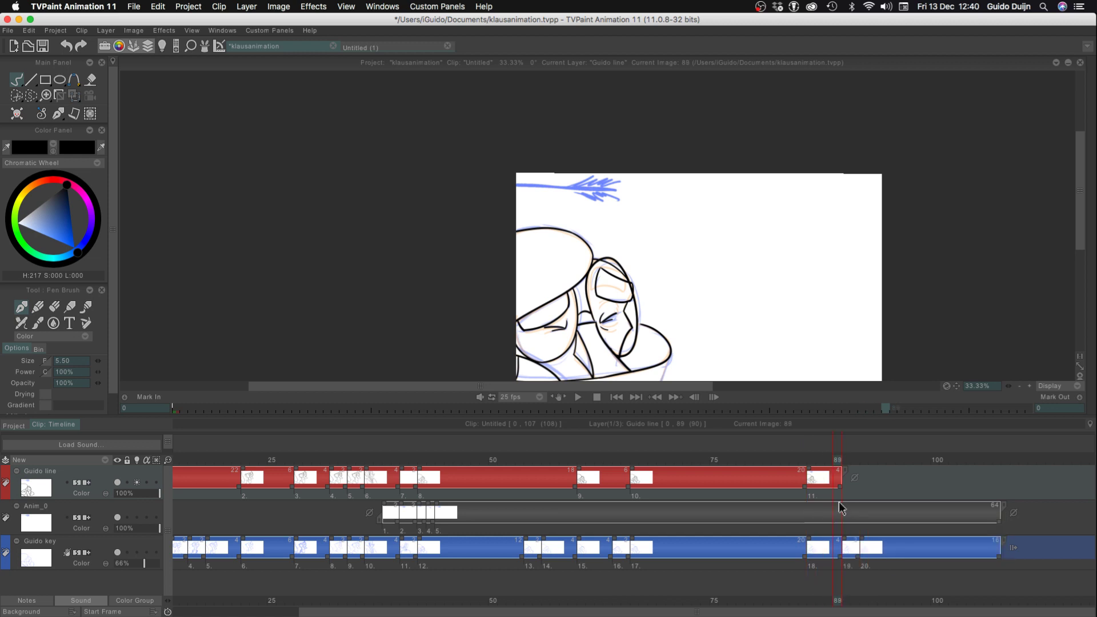
key(Right)
key(Left)
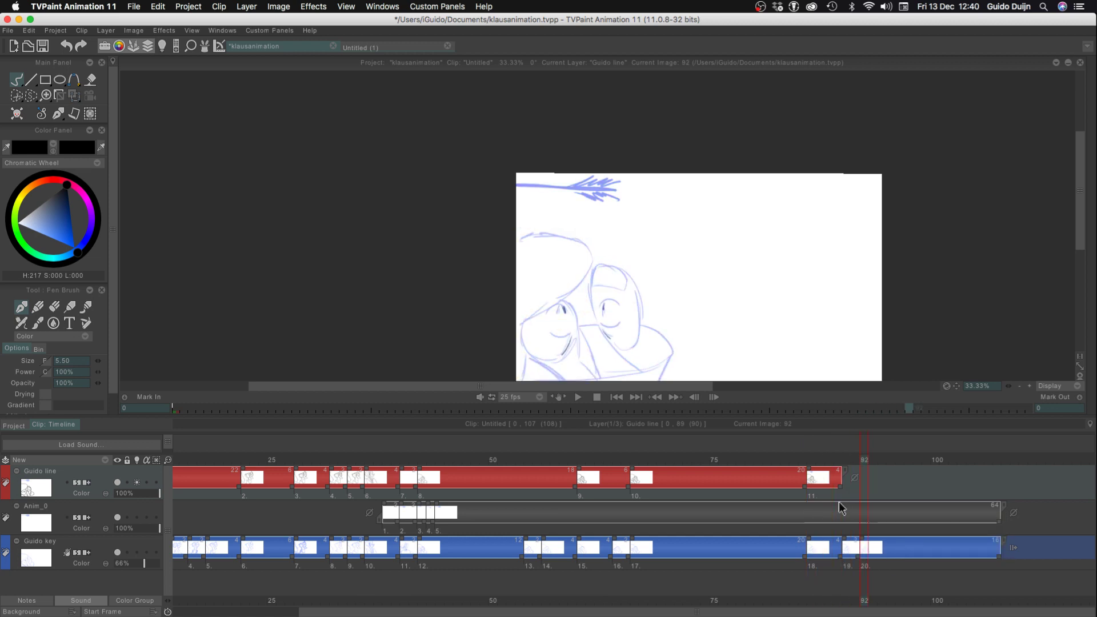
key(Right)
key(Left)
key(Right)
key(Left)
key(Right)
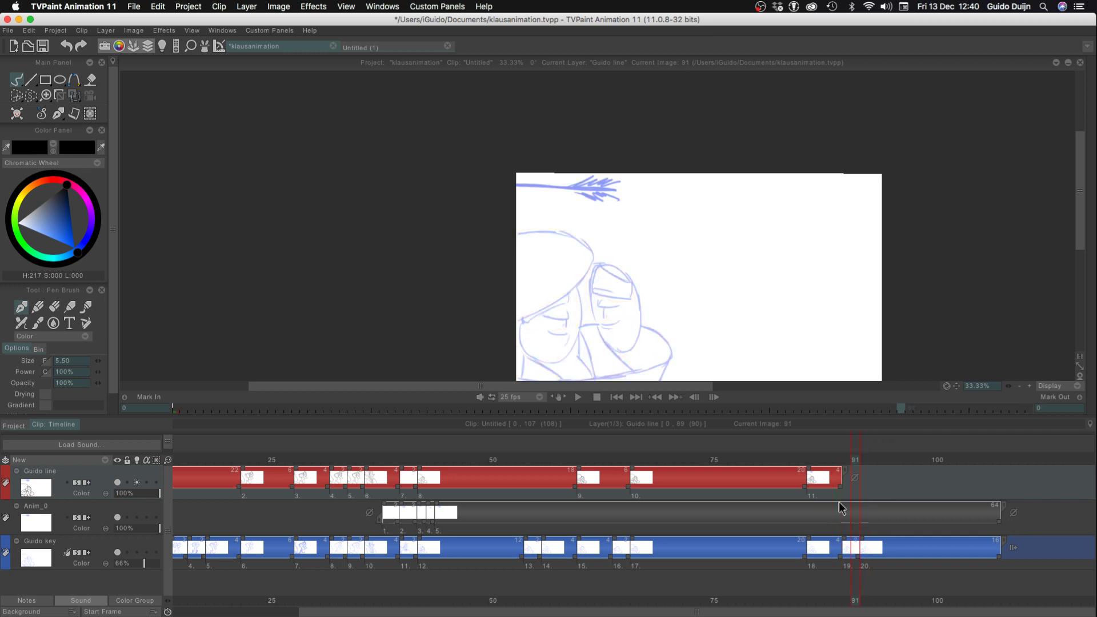
key(Left)
key(Right)
key(Right)
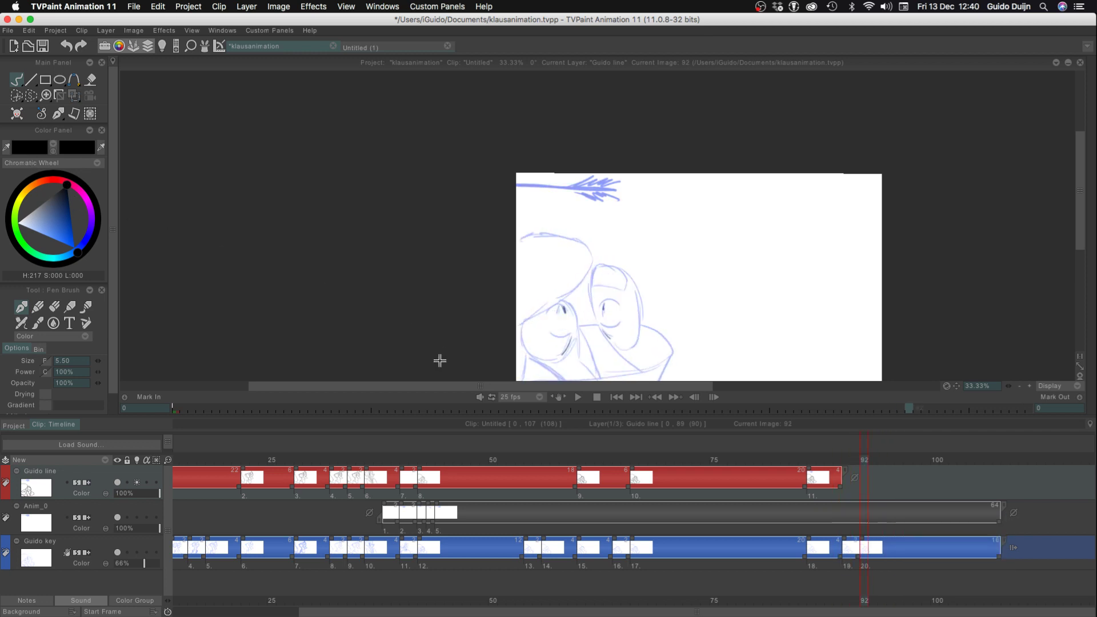
Start a new drawing at frame 92 on the red line layer and hide the timeline
click(1030, 386)
mouse_move(292, 322)
mouse_down()
mouse_move(242, 112)
mouse_move(210, 107)
mouse_up()
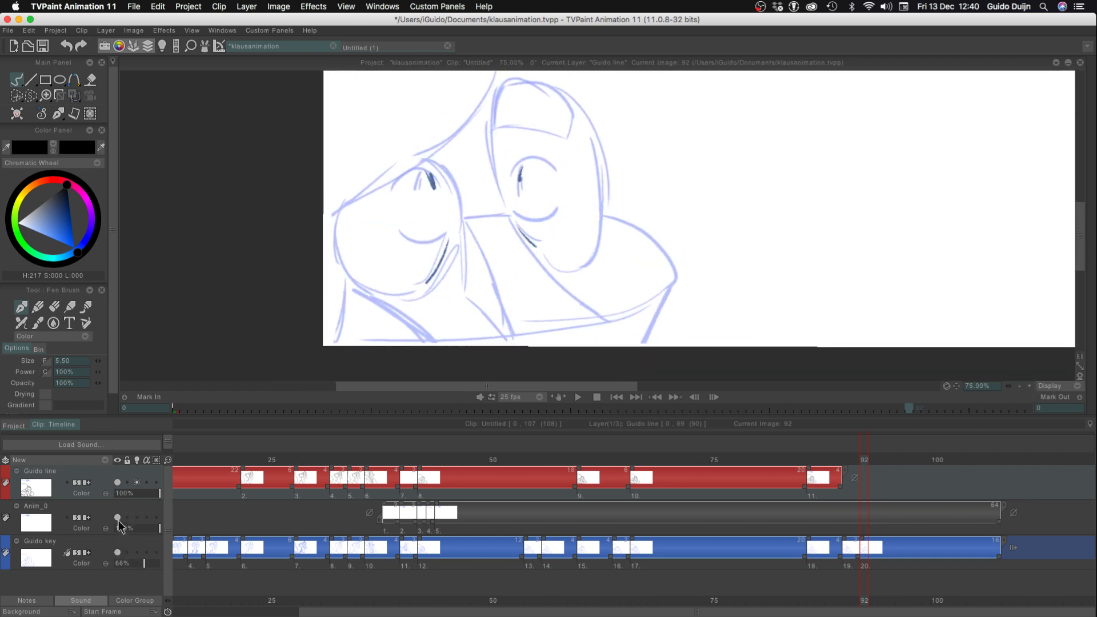
click(162, 46)
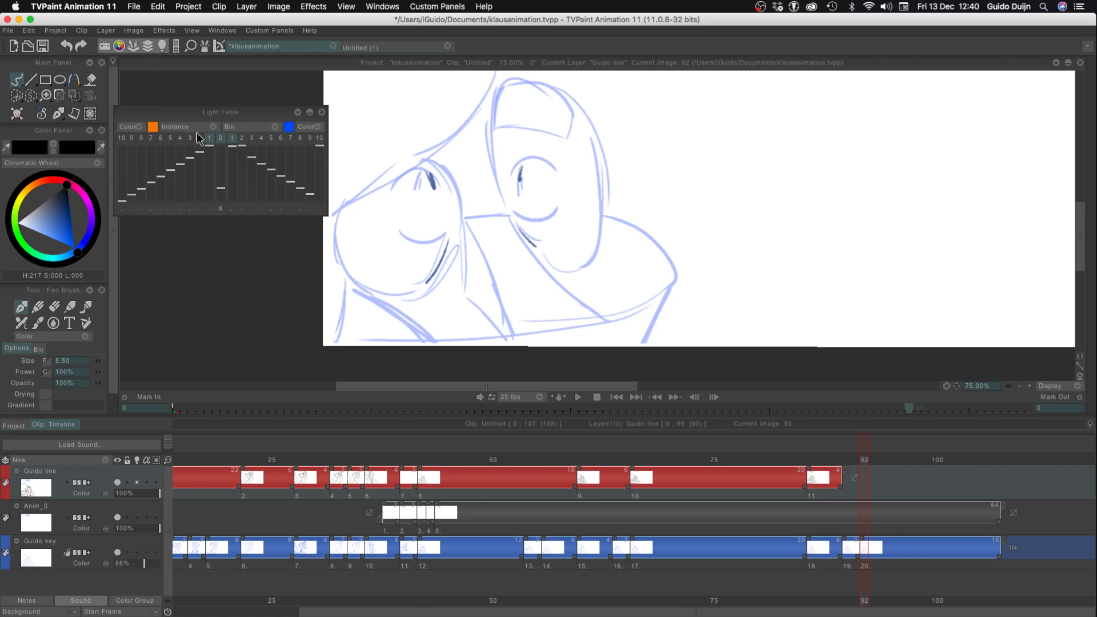
click(322, 112)
drag(362, 189, 326, 210)
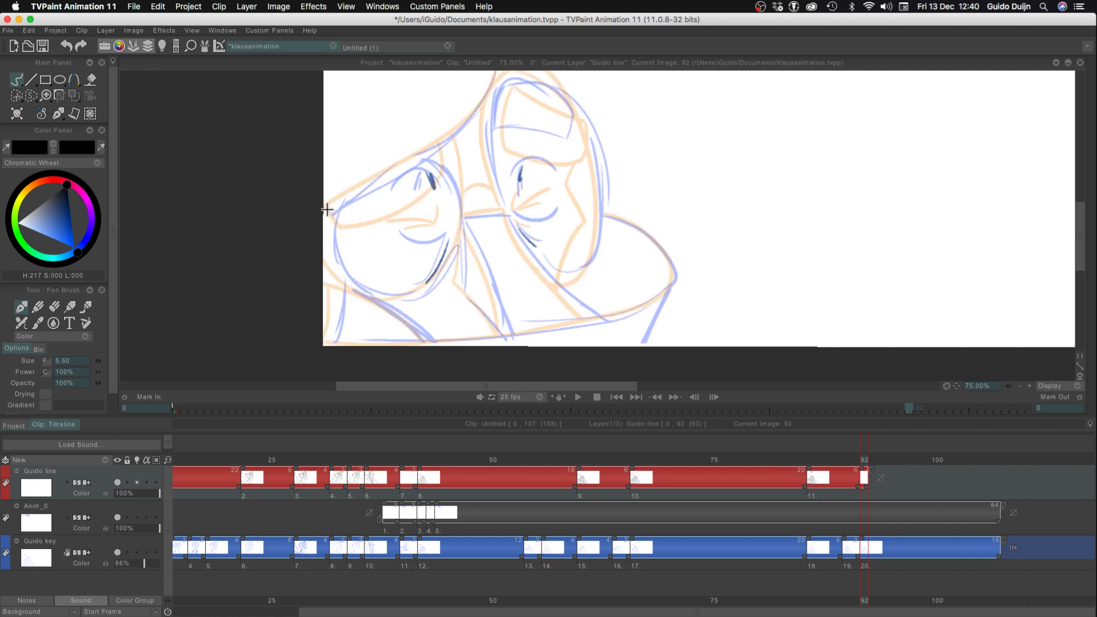
key(super+z)
key(Tab)
drag(288, 197, 326, 385)
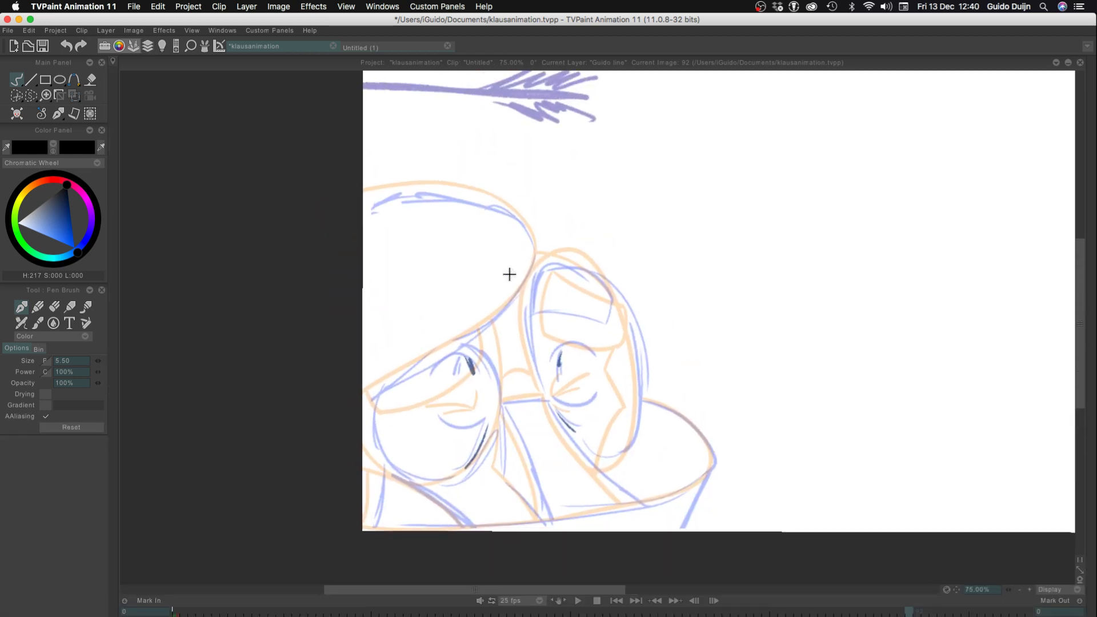
Ink the large rounded shape above the two ovals on frame 92, with its slanting lower edge and curved upper edge
drag(533, 245, 343, 375)
key(super+z)
drag(537, 243, 355, 396)
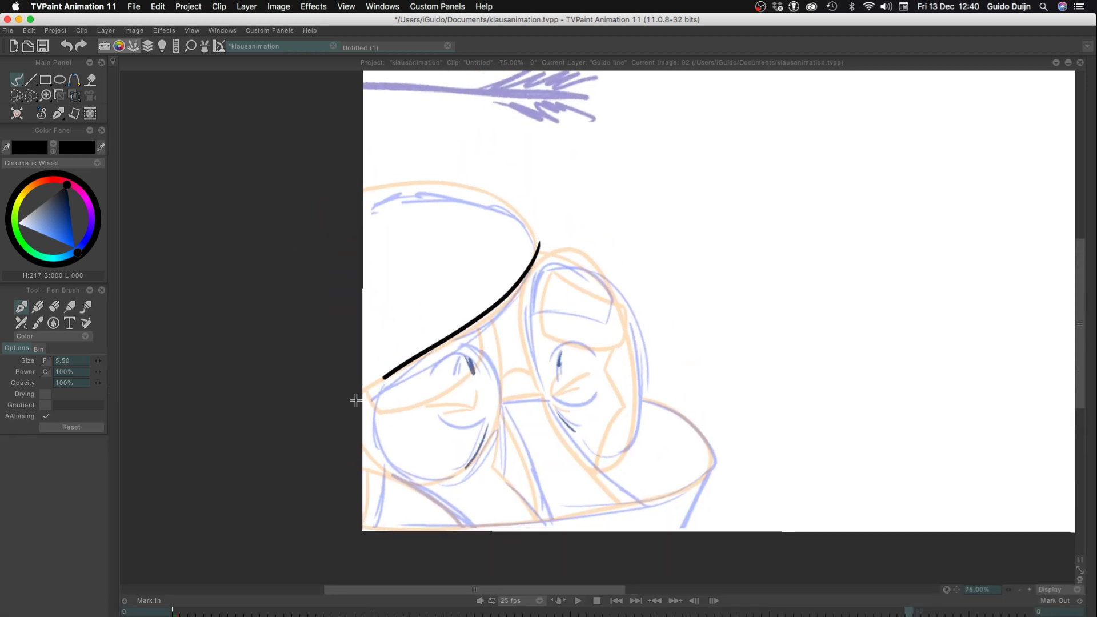
drag(536, 243, 346, 204)
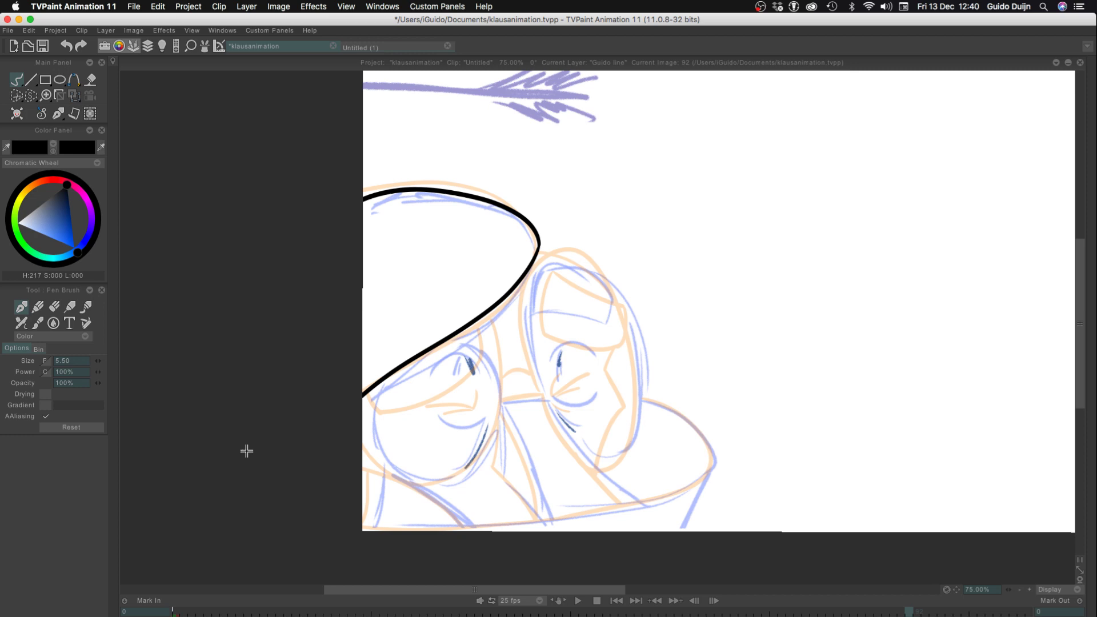
Ink the upper lid arc of the open eye in the right oval and the short upright pupil stroke beneath it
click(1029, 590)
click(1029, 590)
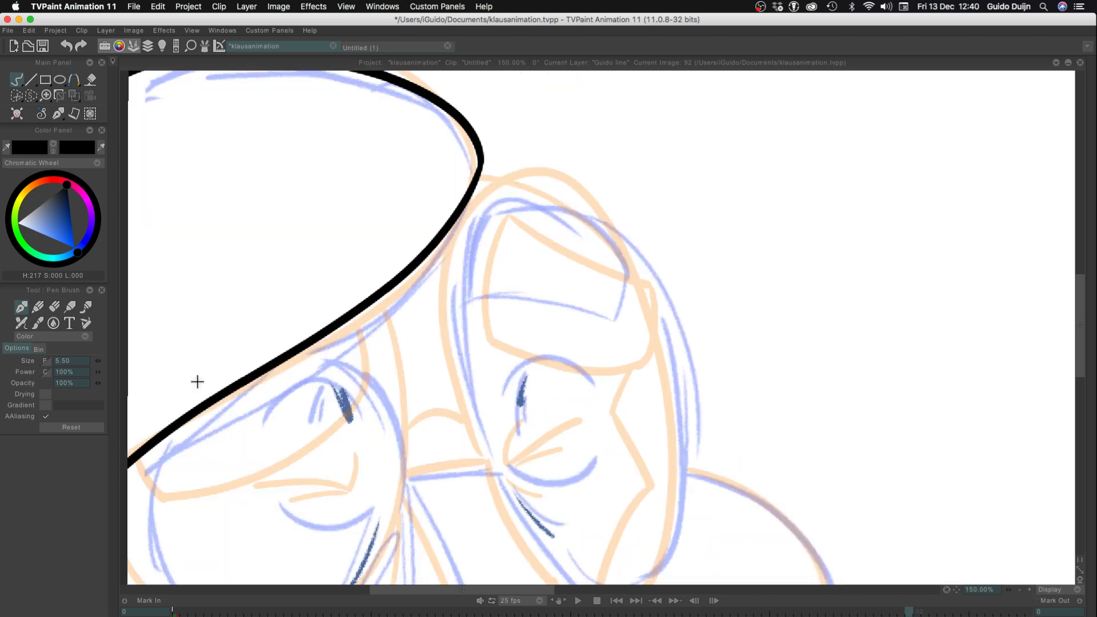
mouse_move(239, 494)
mouse_down()
mouse_move(346, 337)
mouse_move(358, 339)
mouse_up()
mouse_move(615, 226)
mouse_down()
mouse_move(703, 242)
mouse_move(450, 245)
mouse_up()
mouse_move(521, 249)
mouse_down()
mouse_move(564, 221)
mouse_move(615, 249)
mouse_move(610, 259)
mouse_up()
key(super+z)
key(super+z)
drag(519, 251, 618, 249)
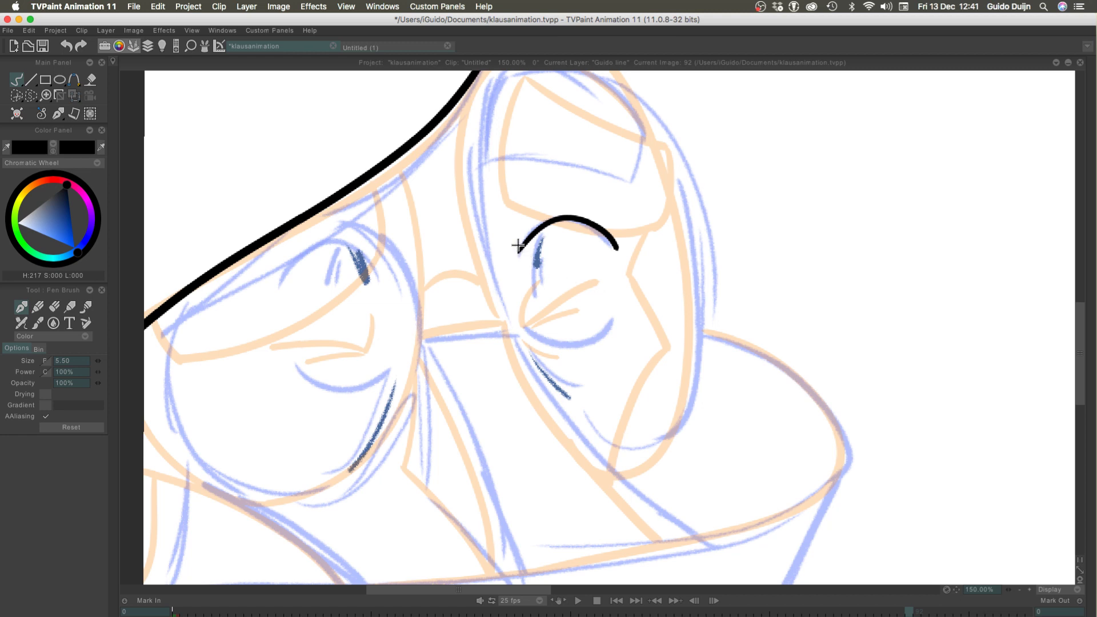
key(super+z)
mouse_move(519, 252)
mouse_down()
mouse_move(553, 213)
mouse_move(599, 250)
mouse_up()
key(super+z)
key(super+z)
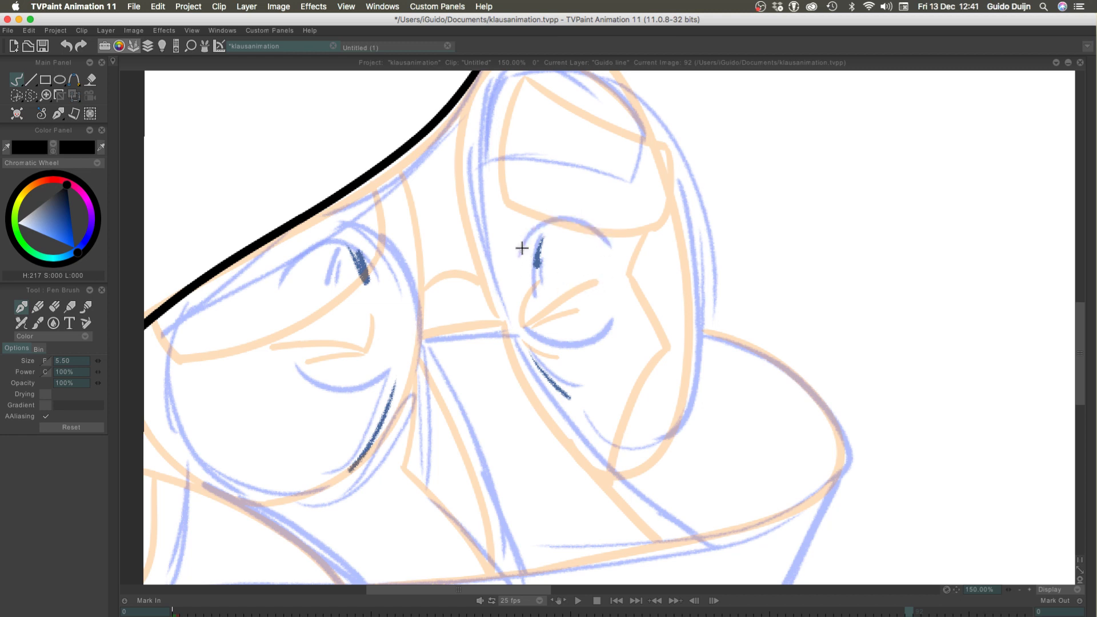
drag(520, 250, 609, 243)
drag(541, 237, 536, 262)
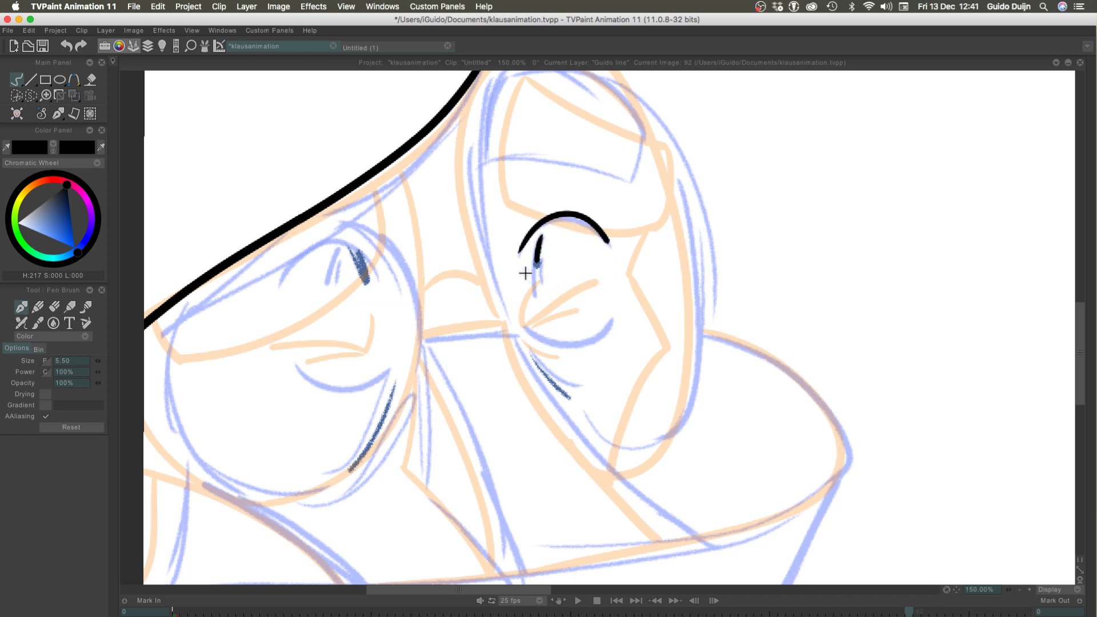
Ink the lower lid arc of the right oval's eye and a short slanting crease below it
drag(523, 322, 614, 326)
key(super+z)
drag(523, 322, 614, 326)
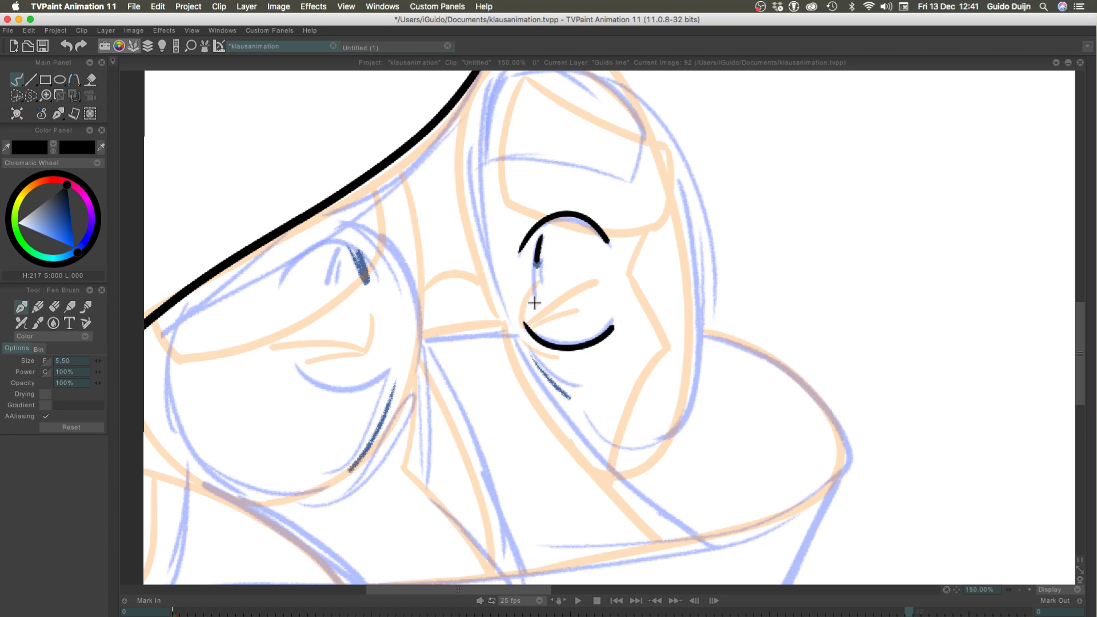
drag(529, 349, 567, 396)
drag(389, 167, 366, 479)
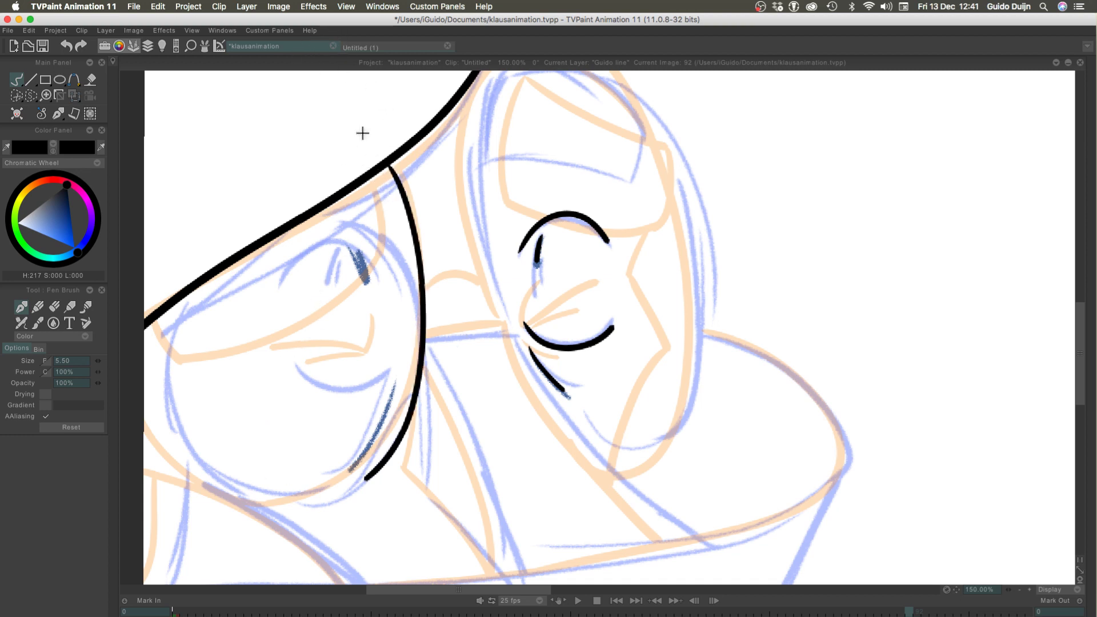
key(ctrl+z)
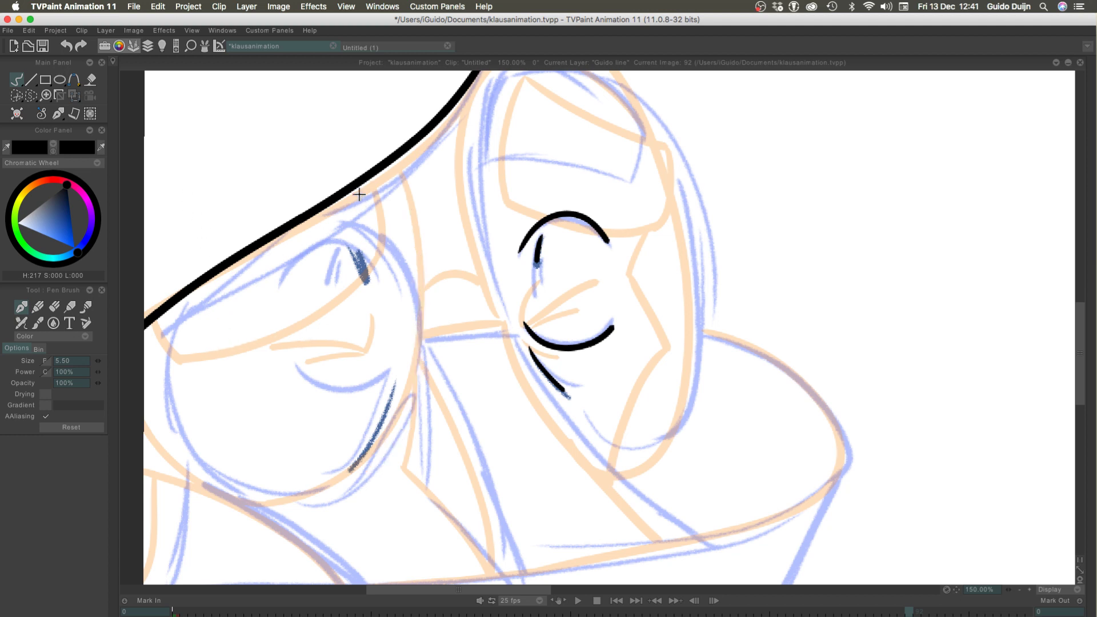
drag(355, 187, 424, 279)
drag(427, 321, 391, 400)
key(ctrl+z)
drag(379, 172, 361, 472)
key(ctrl+z)
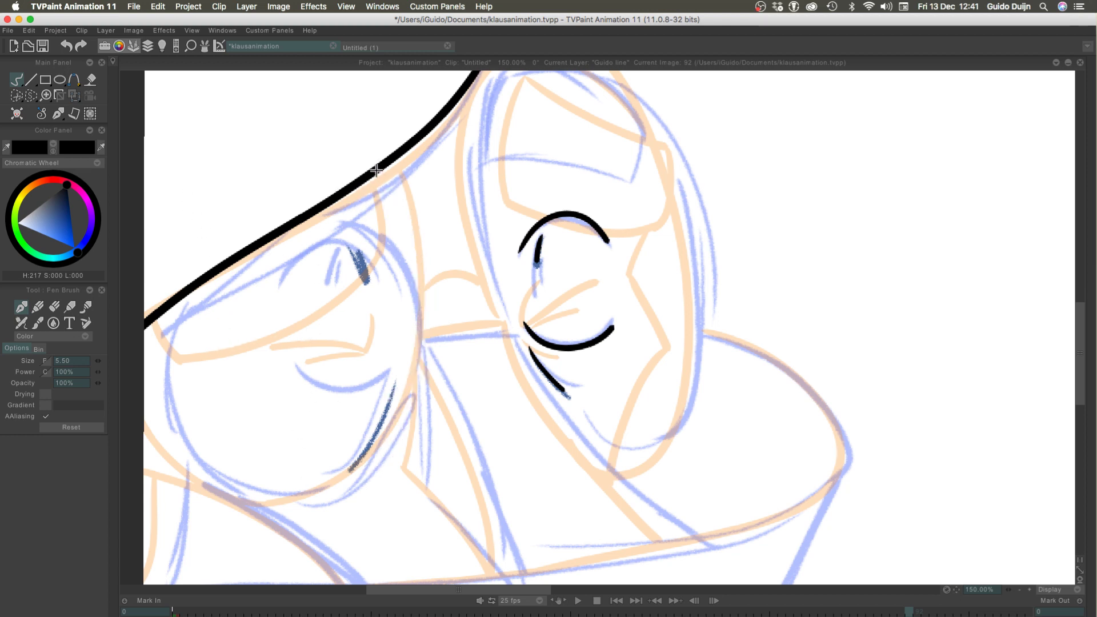
mouse_move(379, 172)
mouse_down()
mouse_move(415, 268)
mouse_move(170, 421)
mouse_up()
mouse_move(173, 307)
mouse_down()
mouse_move(245, 490)
mouse_move(177, 302)
mouse_up()
key(ctrl+z)
key(ctrl+z)
key(ctrl+z)
mouse_move(380, 172)
mouse_down()
mouse_move(166, 371)
mouse_move(175, 300)
mouse_move(411, 394)
mouse_move(169, 260)
mouse_up()
key(ctrl+z)
key(ctrl+z)
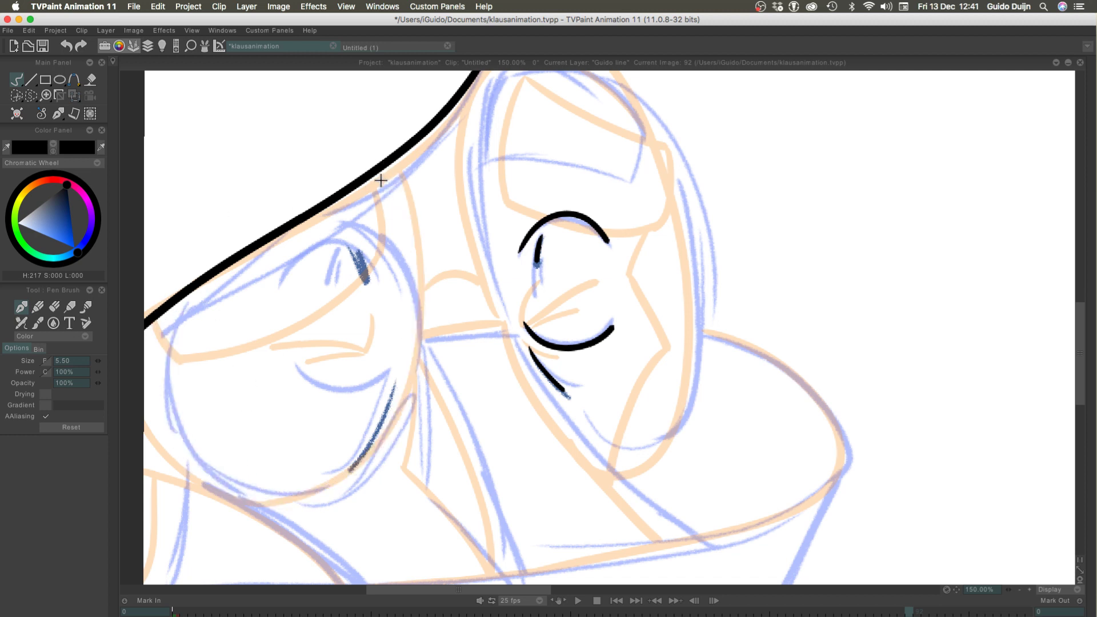
drag(384, 164, 312, 484)
drag(225, 468, 171, 307)
key(ctrl+z)
mouse_move(365, 177)
mouse_down()
mouse_move(420, 343)
mouse_move(174, 294)
mouse_up()
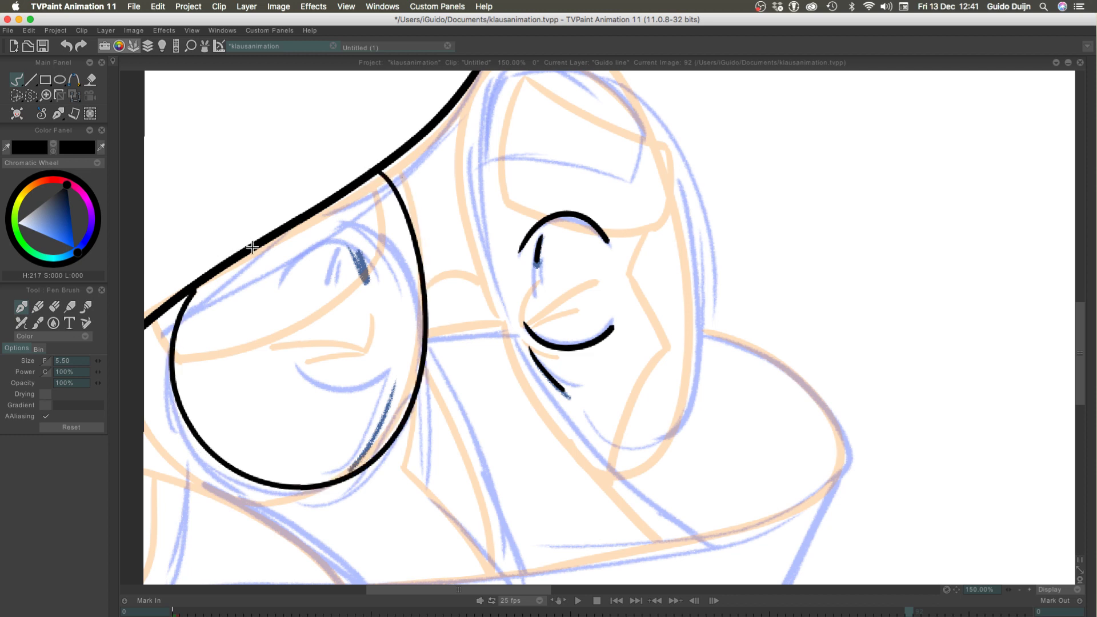
key(ctrl+z)
mouse_move(368, 175)
mouse_down()
mouse_move(196, 461)
mouse_move(152, 315)
mouse_up()
key(ctrl+z)
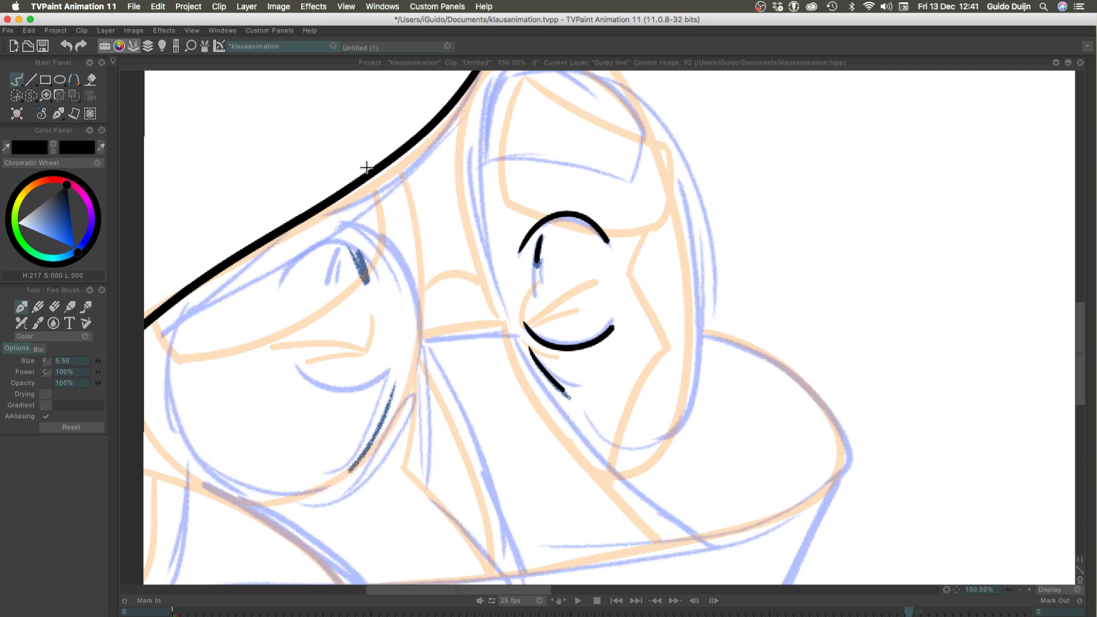
mouse_move(375, 167)
mouse_down()
mouse_move(408, 377)
mouse_move(158, 326)
mouse_up()
key(ctrl+z)
mouse_move(380, 171)
mouse_down()
mouse_move(225, 480)
mouse_move(160, 315)
mouse_up()
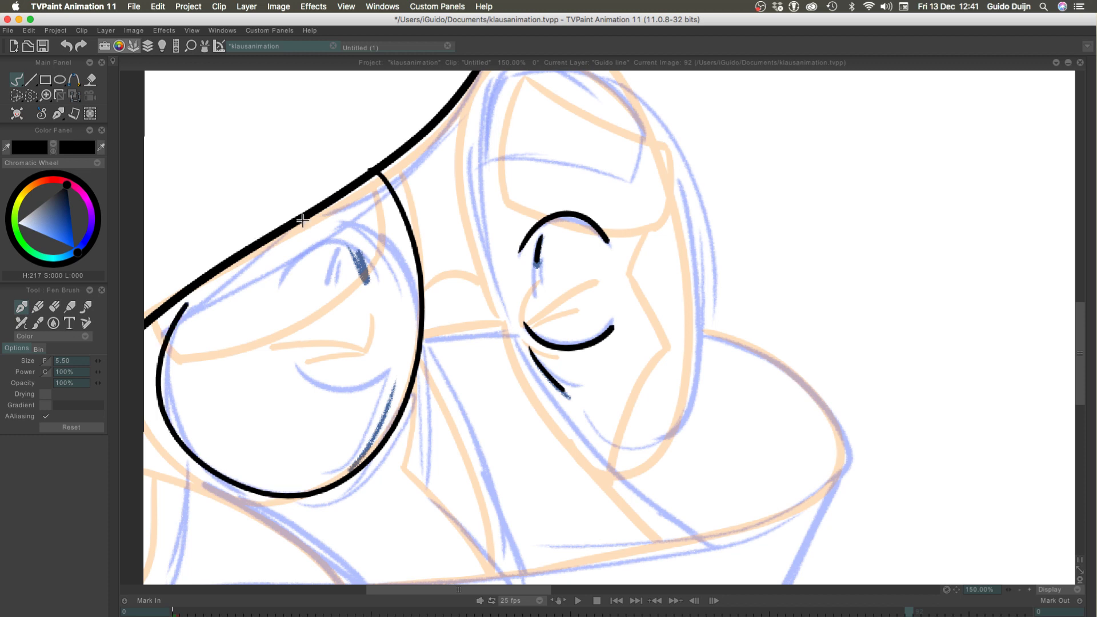
Ink the large outline of the left oval on frame 92, starting and ending at the thick slanting edge above it
key(ctrl+z)
mouse_move(362, 177)
mouse_down()
mouse_move(409, 374)
mouse_move(332, 426)
mouse_move(274, 501)
mouse_move(177, 320)
mouse_move(372, 455)
mouse_move(228, 258)
mouse_up()
key(ctrl+z)
key(ctrl+z)
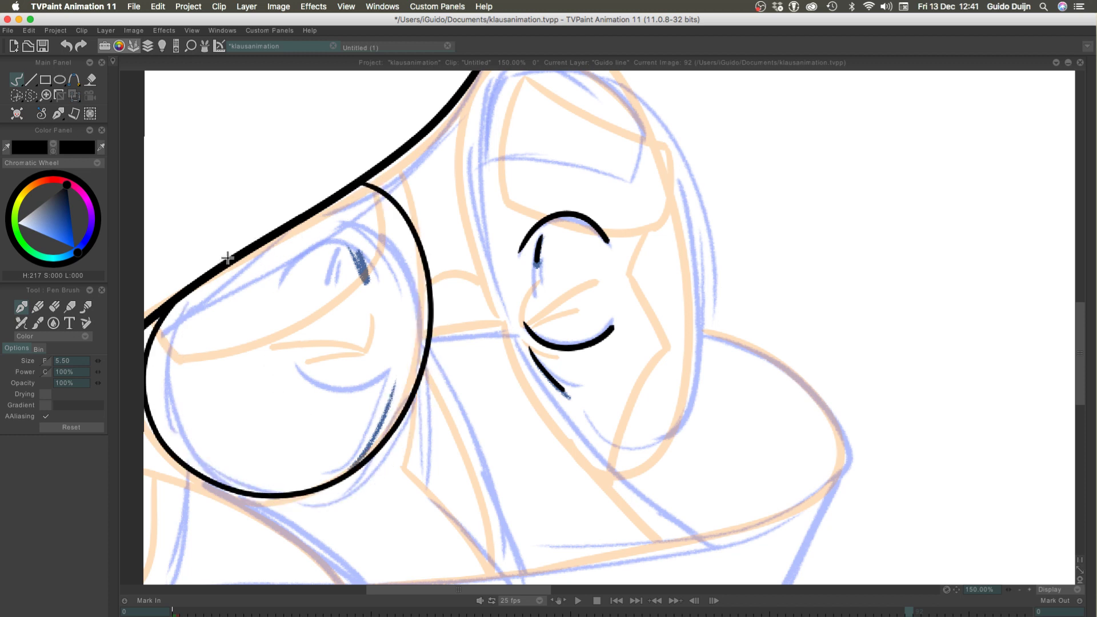
key(ctrl+z)
mouse_move(360, 200)
mouse_down()
mouse_move(205, 421)
mouse_move(254, 255)
mouse_move(296, 496)
mouse_move(192, 280)
mouse_up()
key(ctrl+z)
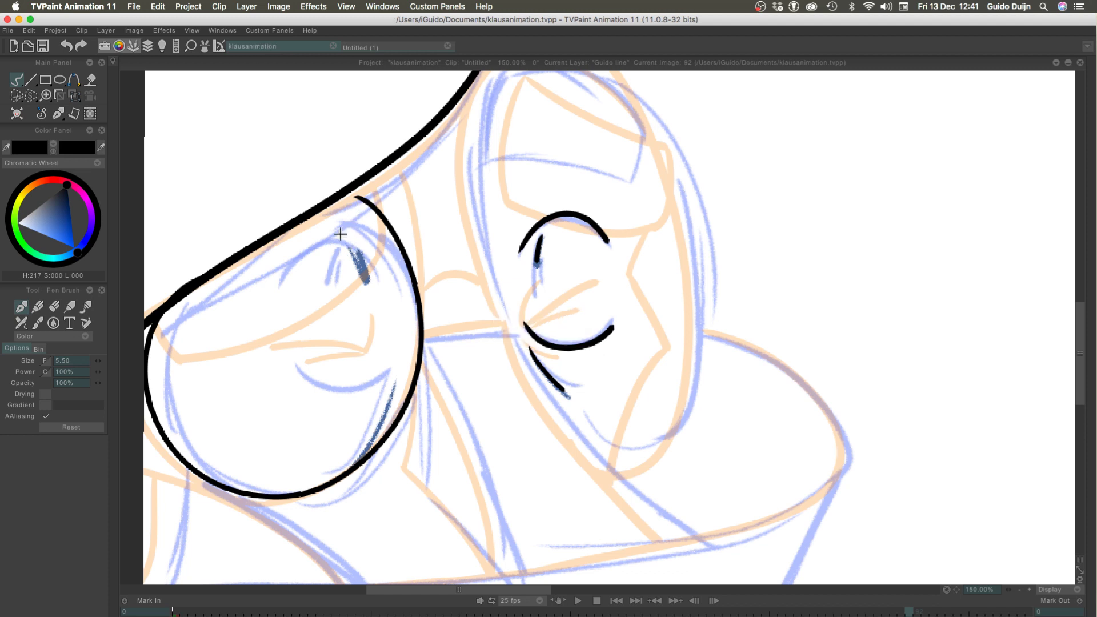
Ink the upper lid arc and pupil strokes of the left oval's eye, and add a second short pupil stroke to the right eye
drag(285, 280, 388, 270)
key(super+z)
mouse_move(295, 277)
mouse_down()
mouse_move(384, 277)
mouse_move(310, 252)
mouse_move(384, 284)
mouse_move(360, 269)
mouse_move(365, 278)
mouse_up()
key(super+z)
key(super+z)
key(super+z)
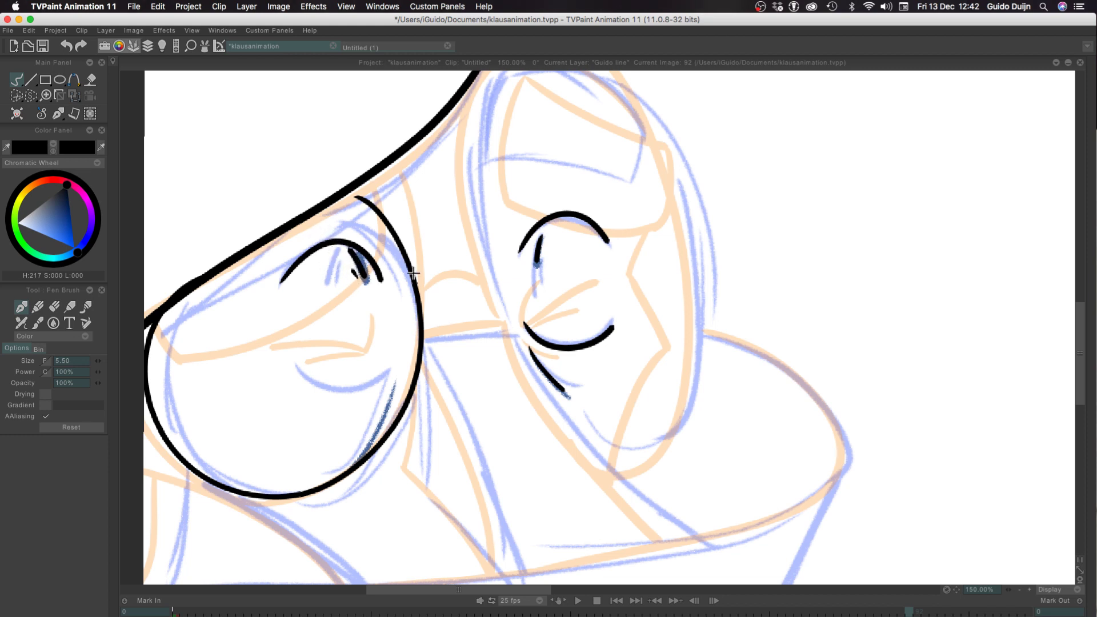
drag(545, 247, 544, 265)
Ink the lower lid arc of the left oval's eye
drag(387, 367, 282, 356)
key(super+z)
key(super+z)
mouse_move(389, 368)
mouse_down()
mouse_move(282, 356)
mouse_move(381, 371)
mouse_up()
key(super+z)
key(super+z)
mouse_move(293, 364)
mouse_down()
mouse_move(326, 380)
mouse_move(391, 369)
mouse_up()
key(super+z)
key(super+z)
drag(289, 358, 391, 369)
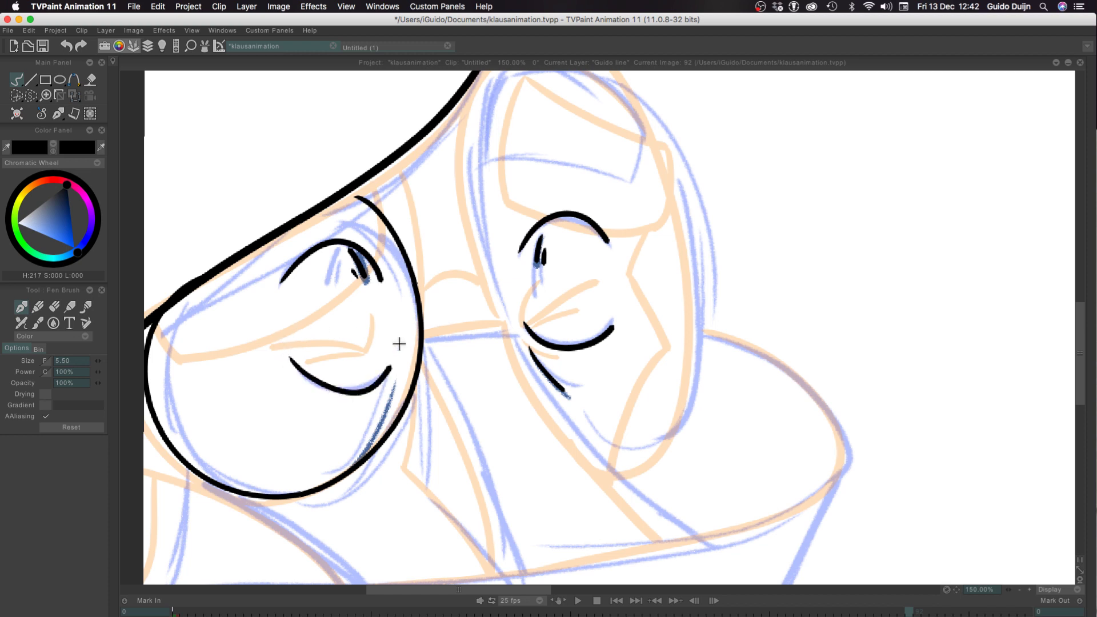
key(super+z)
mouse_move(289, 362)
mouse_down()
mouse_move(392, 375)
mouse_move(300, 371)
mouse_move(288, 356)
mouse_up()
key(super+z)
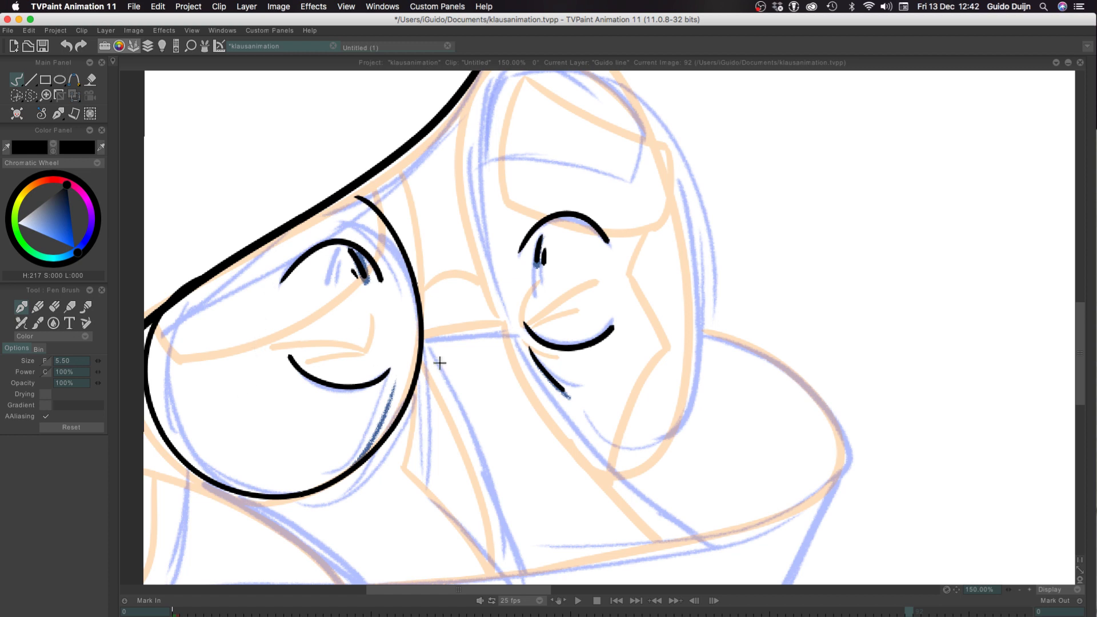
Ink the short, slightly curved bridge line joining the left oval to the right oval
drag(504, 332, 432, 349)
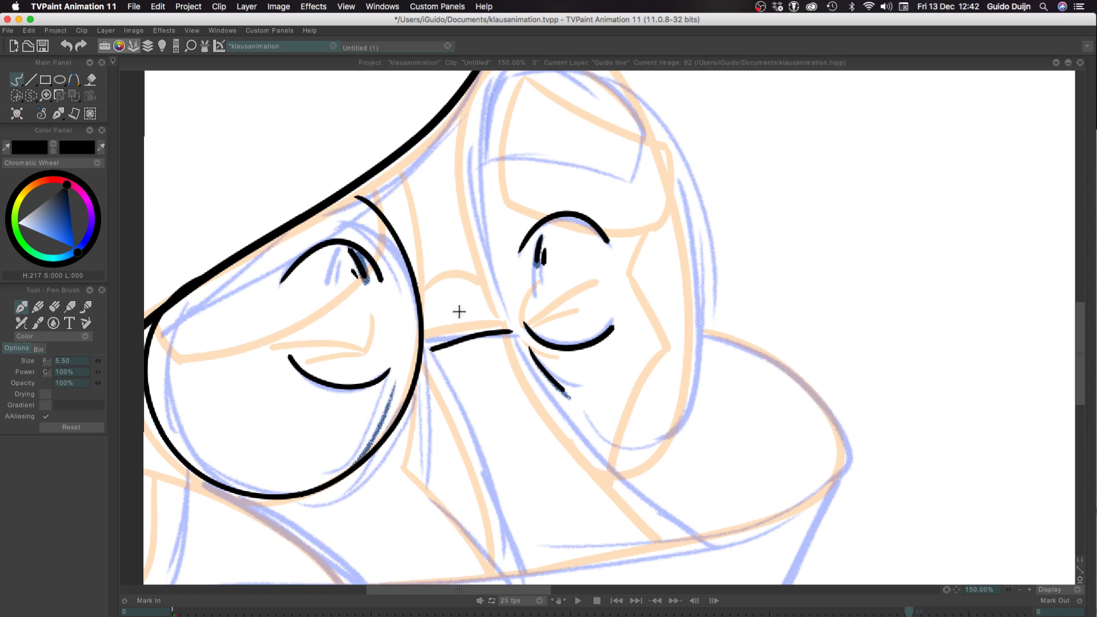
key(super+z)
drag(508, 329, 414, 345)
key(super+z)
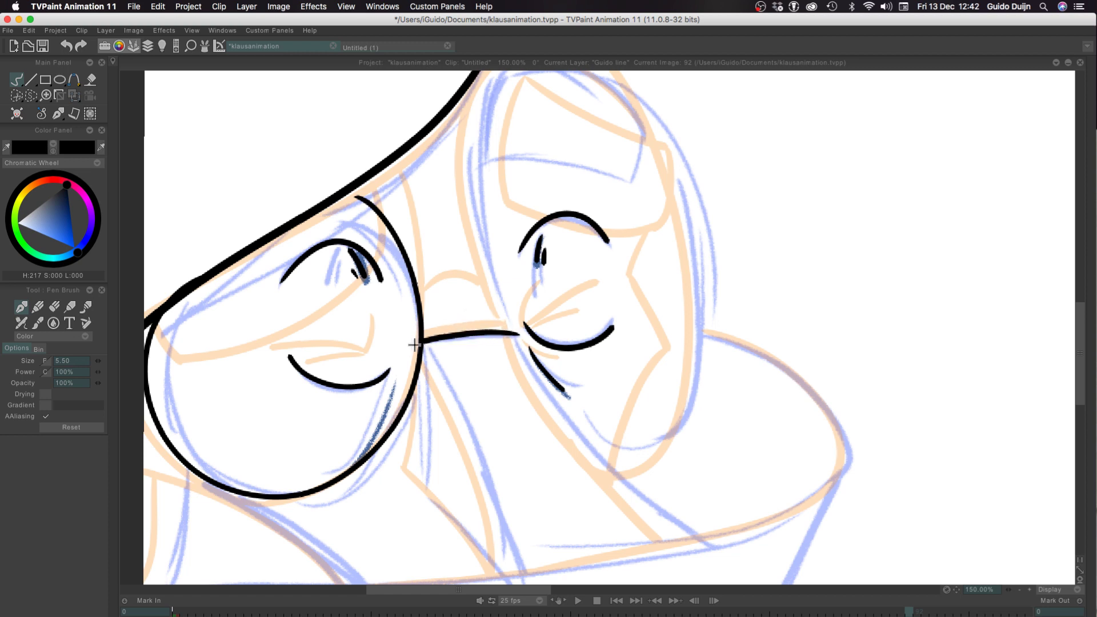
key(super+z)
drag(509, 329, 419, 341)
key(super+z)
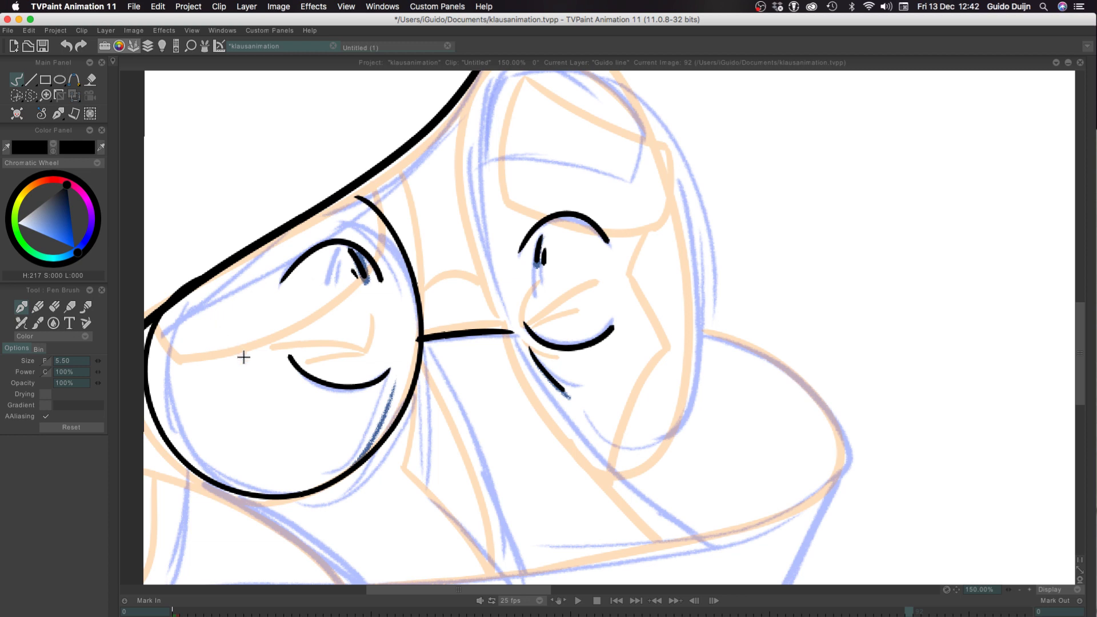
Ink the curved line slanting down from the bridge's left end to the lower edge of the sketch
drag(334, 520, 278, 434)
drag(363, 260, 449, 470)
key(super+z)
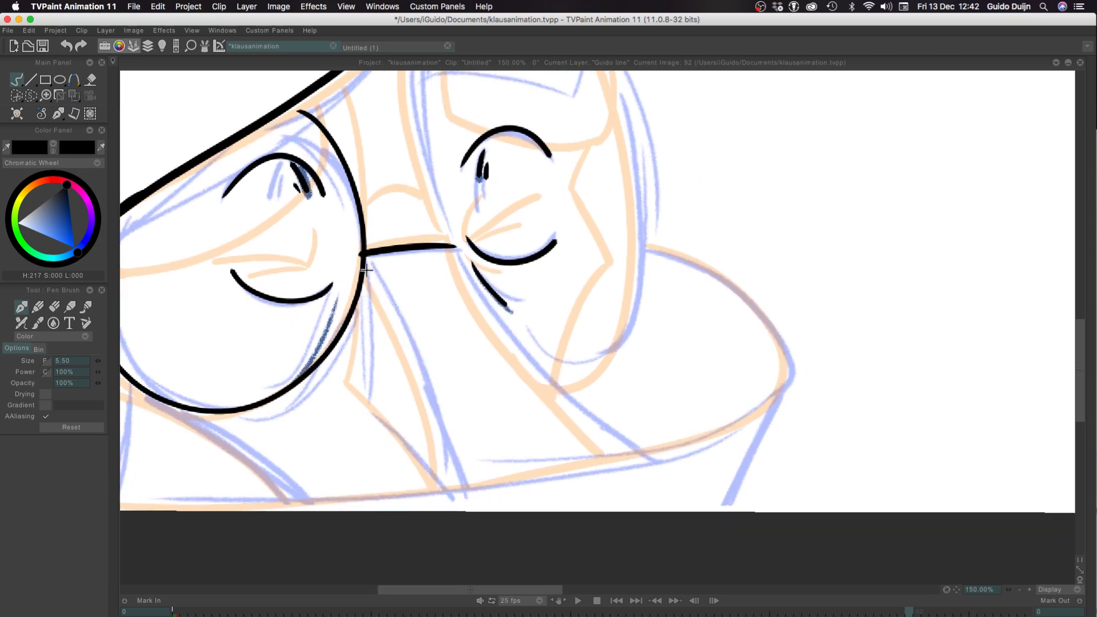
drag(363, 260, 445, 471)
key(super+z)
drag(361, 259, 451, 491)
key(super+z)
drag(363, 257, 453, 495)
Ink the longer slanting line from the bridge's right end down to the lower edge of the sketch
drag(455, 245, 614, 449)
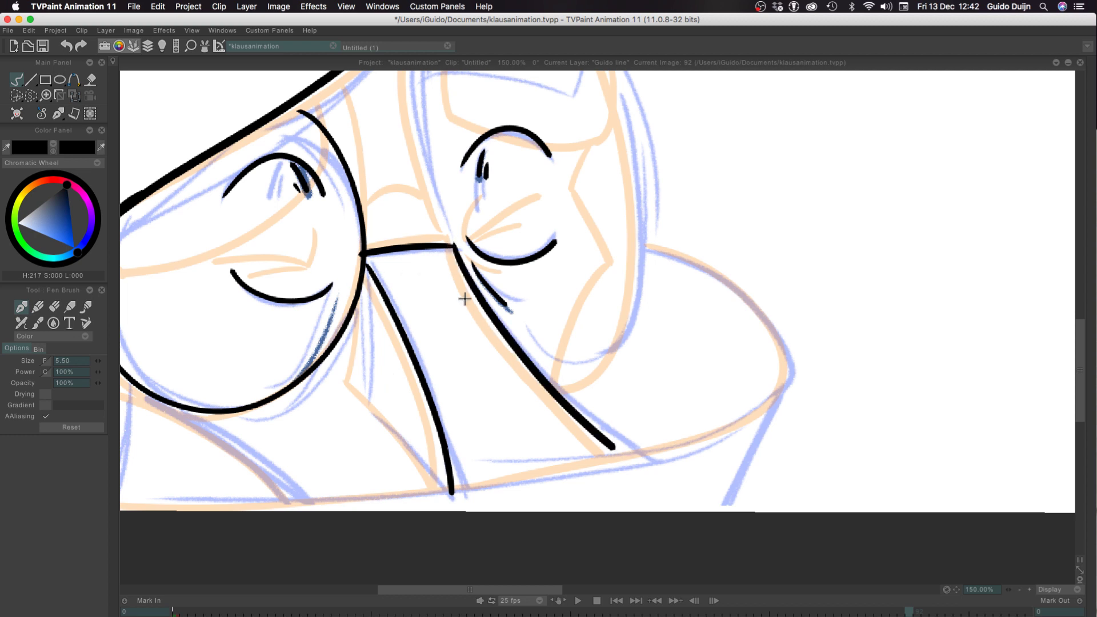
key(super+z)
drag(455, 245, 632, 458)
key(super+z)
mouse_move(452, 247)
mouse_down()
mouse_move(519, 358)
mouse_move(637, 466)
mouse_up()
Ink the rounded shape beside the right oval and continue its line as the long lower edge across the drawing
mouse_move(648, 244)
mouse_down()
mouse_move(752, 299)
mouse_move(783, 400)
mouse_move(753, 305)
mouse_move(737, 426)
mouse_move(779, 379)
mouse_move(289, 484)
mouse_up()
key(super+z)
key(super+z)
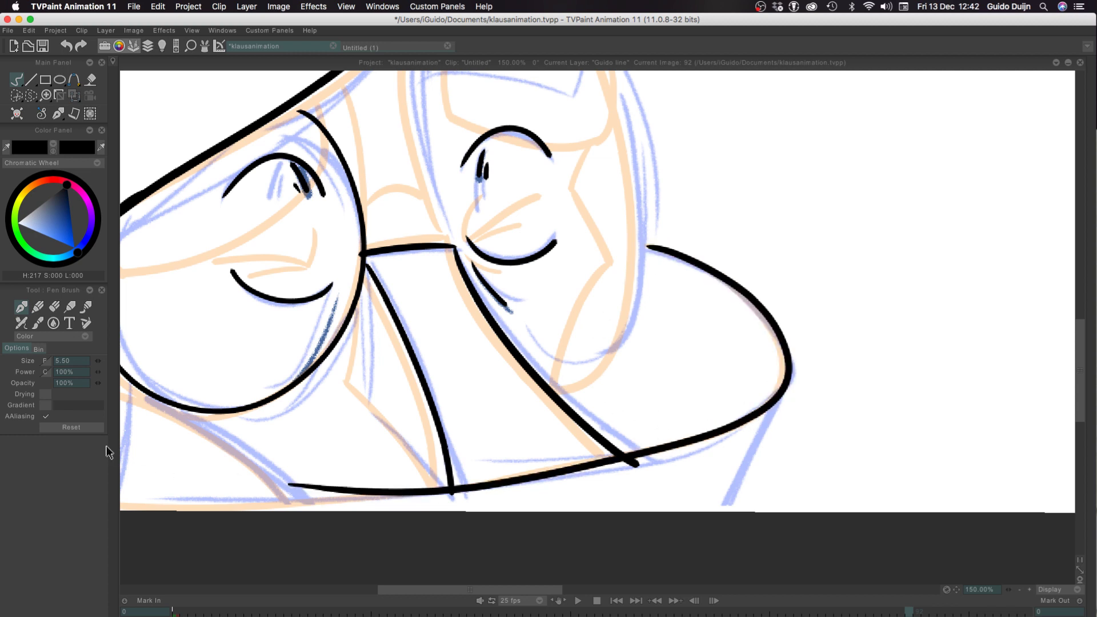
key(super+z)
mouse_move(649, 246)
mouse_down()
mouse_move(772, 404)
mouse_move(33, 482)
mouse_up()
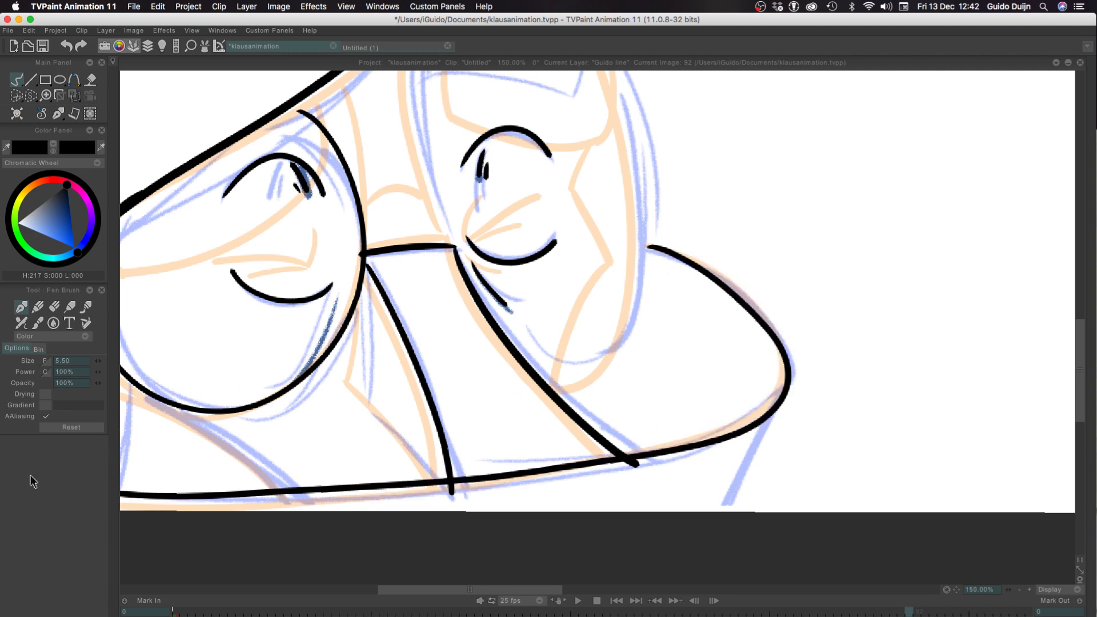
key(super+z)
mouse_move(646, 245)
mouse_down()
mouse_move(595, 472)
mouse_move(46, 448)
mouse_up()
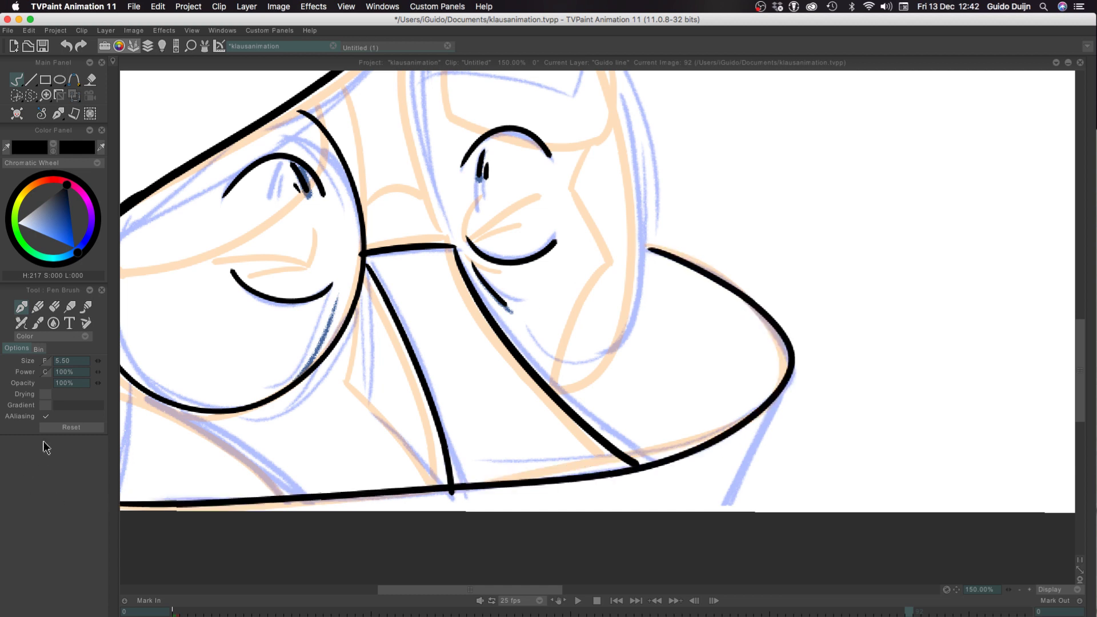
Ink the slanting line from the rounded shape's far right end down past the bottom edge of the canvas
mouse_move(789, 378)
mouse_down()
mouse_move(719, 593)
mouse_move(723, 542)
mouse_up()
key(super+z)
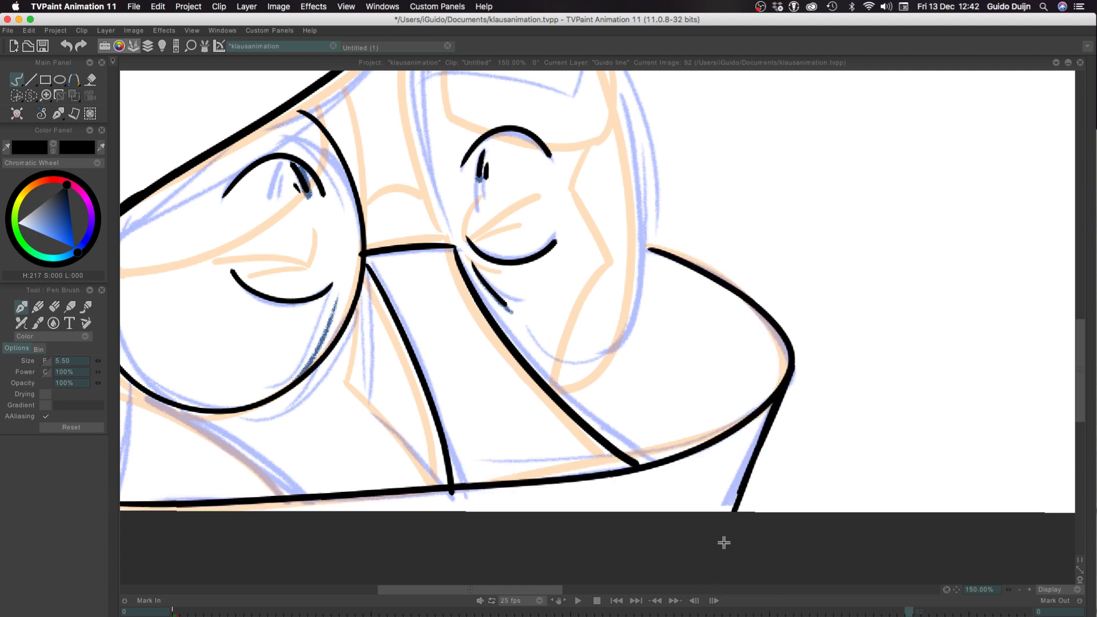
key(super+z)
drag(792, 373, 721, 548)
key(super+z)
mouse_move(790, 369)
mouse_down()
mouse_move(743, 458)
mouse_move(721, 542)
mouse_up()
key(super+z)
drag(792, 370, 741, 520)
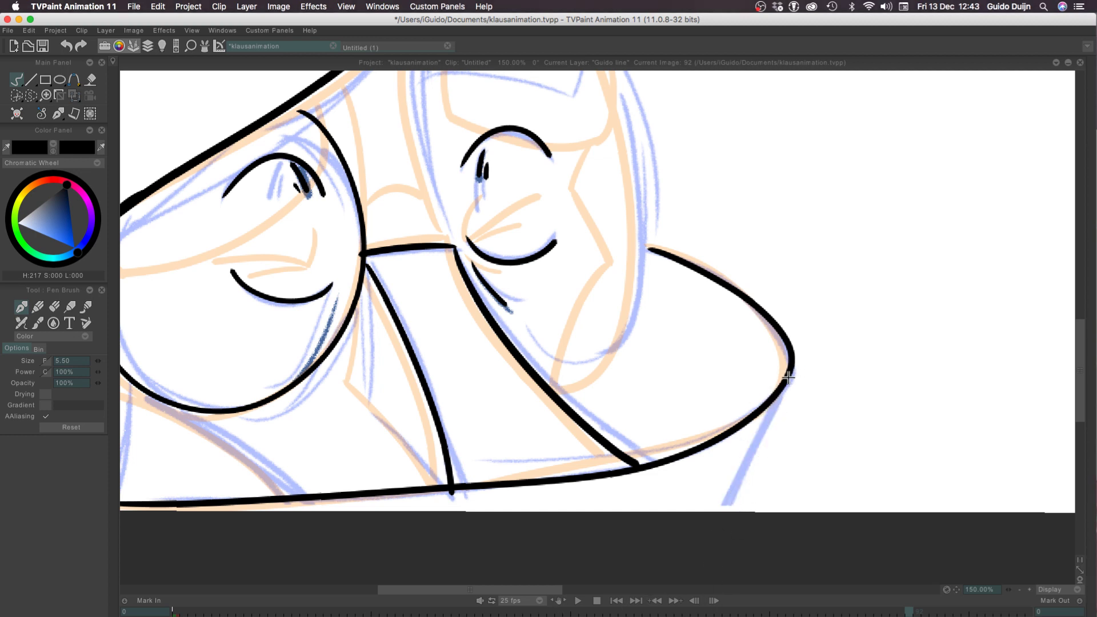
key(super+z)
drag(792, 370, 708, 580)
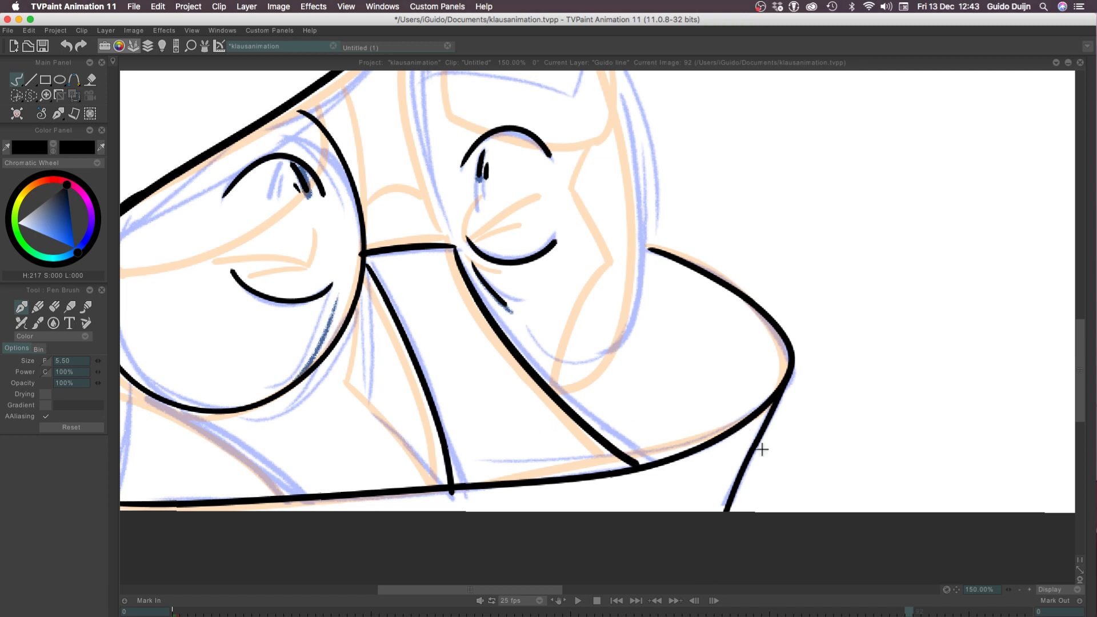
key(super+z)
drag(789, 392, 722, 588)
key(super+z)
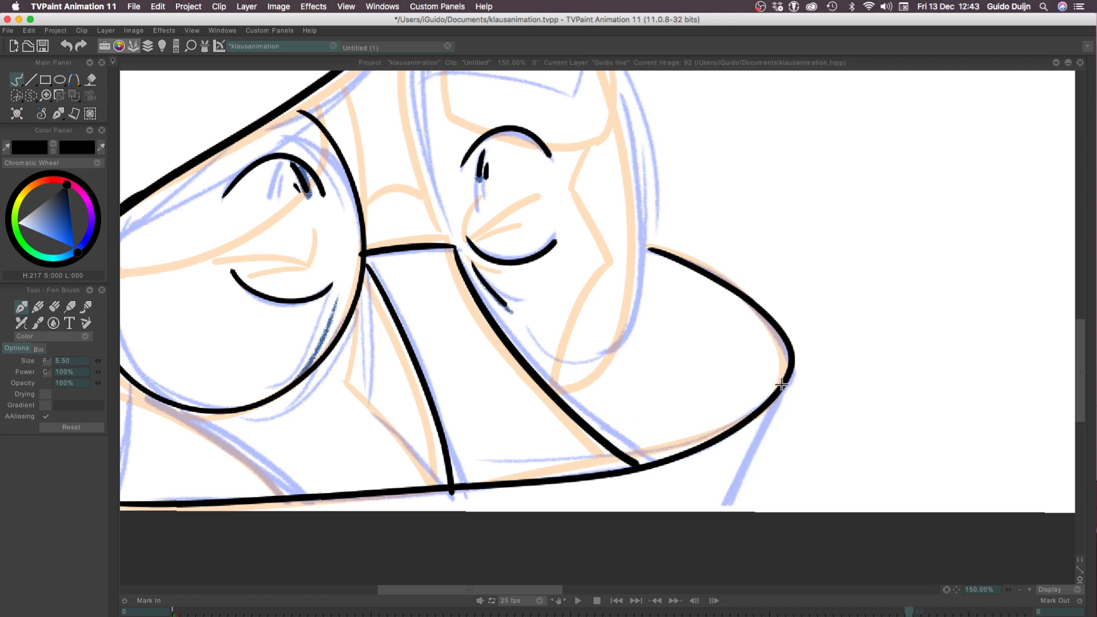
drag(792, 371, 721, 571)
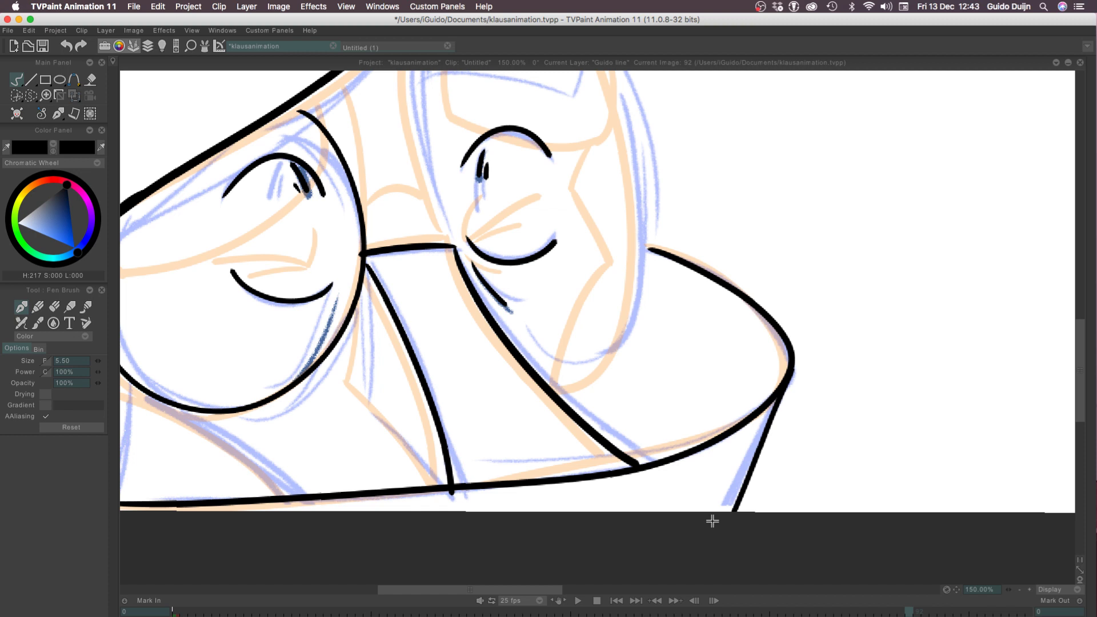
Ink the angular fold from the left oval's right side down to a corner, then diagonally to the long lower edge
mouse_move(365, 264)
mouse_down()
mouse_move(353, 395)
mouse_move(443, 487)
mouse_up()
key(ctrl+z)
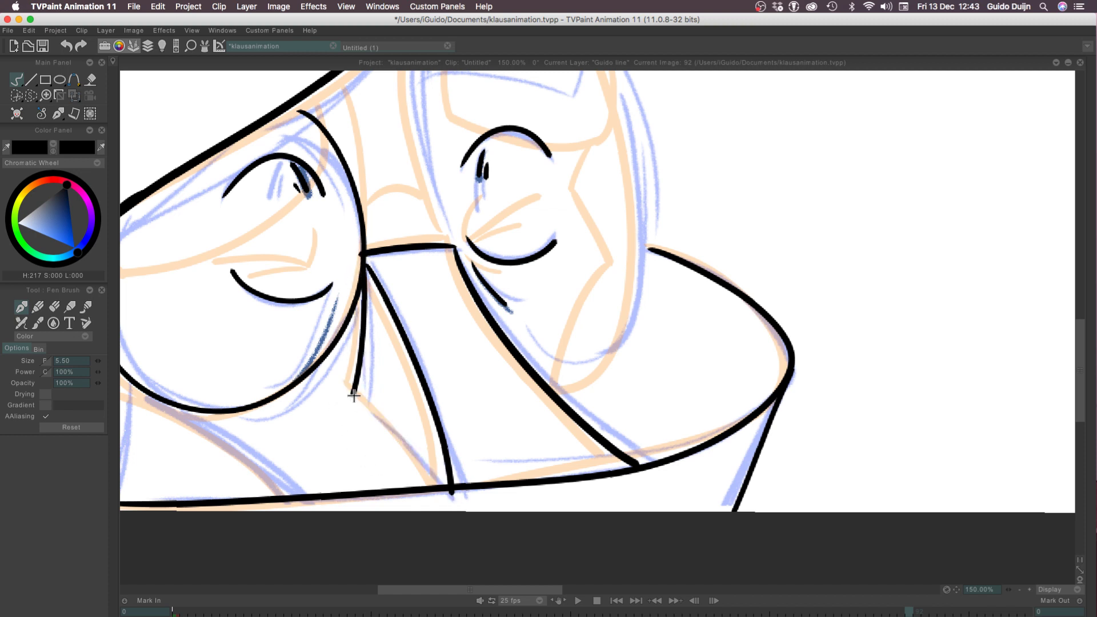
drag(355, 393, 443, 487)
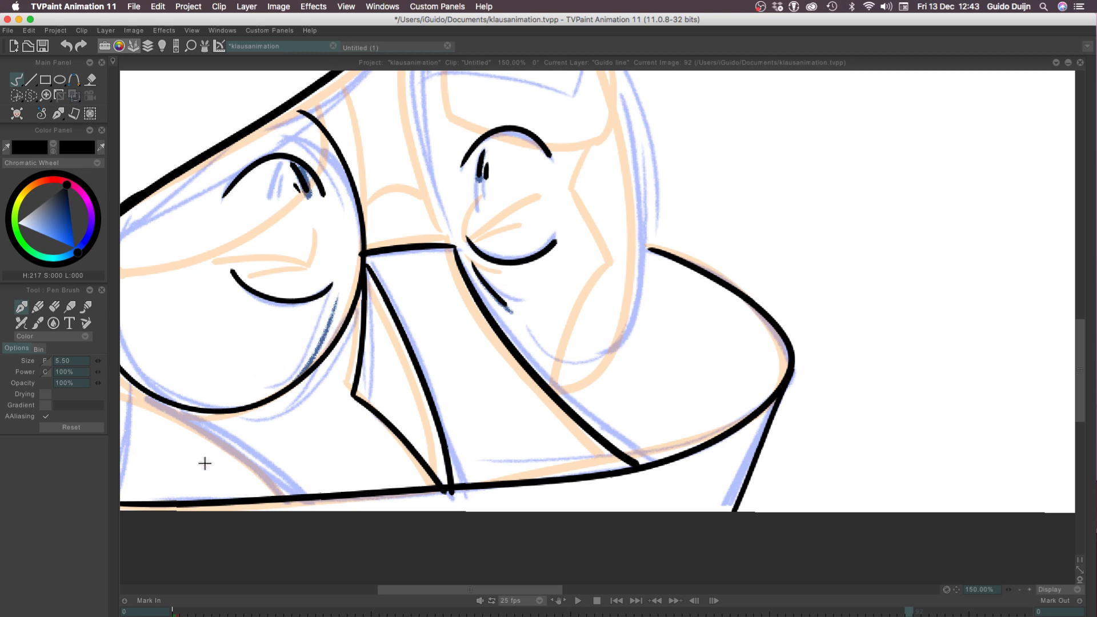
Ink the curve beneath the left oval, from the long lower edge up to the canvas's left border
drag(279, 444, 437, 402)
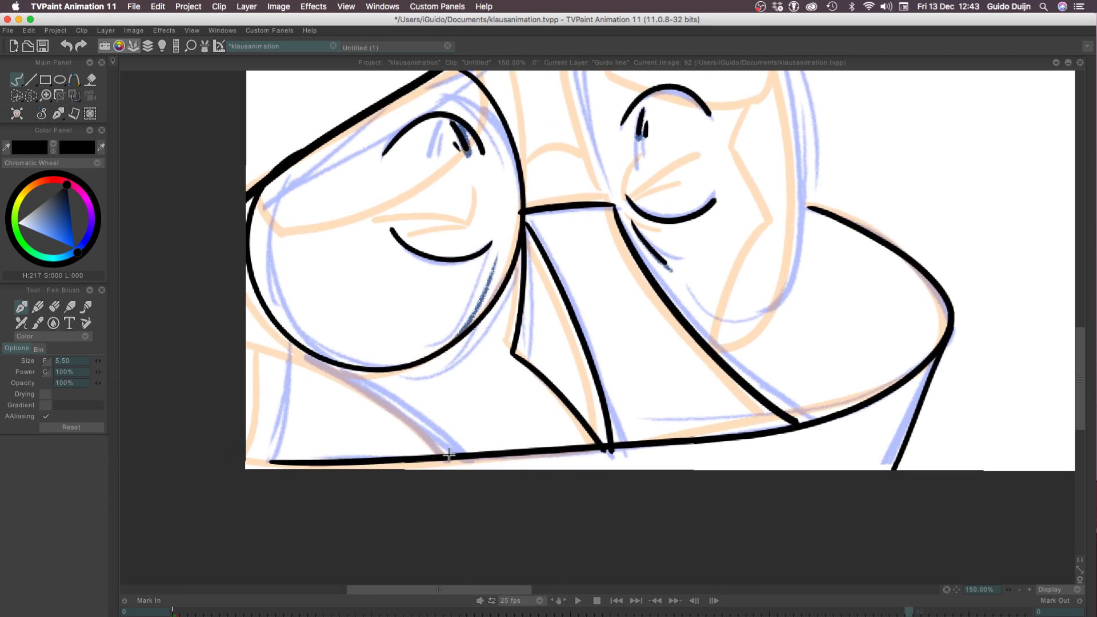
drag(447, 456, 243, 329)
key(ctrl+z)
mouse_move(450, 455)
mouse_down()
mouse_move(245, 336)
mouse_move(253, 469)
mouse_move(168, 415)
mouse_up()
key(ctrl+z)
Extend the long lower edge line to the canvas's left border
key(ctrl+z)
key(ctrl+z)
drag(278, 463, 180, 429)
key(ctrl+z)
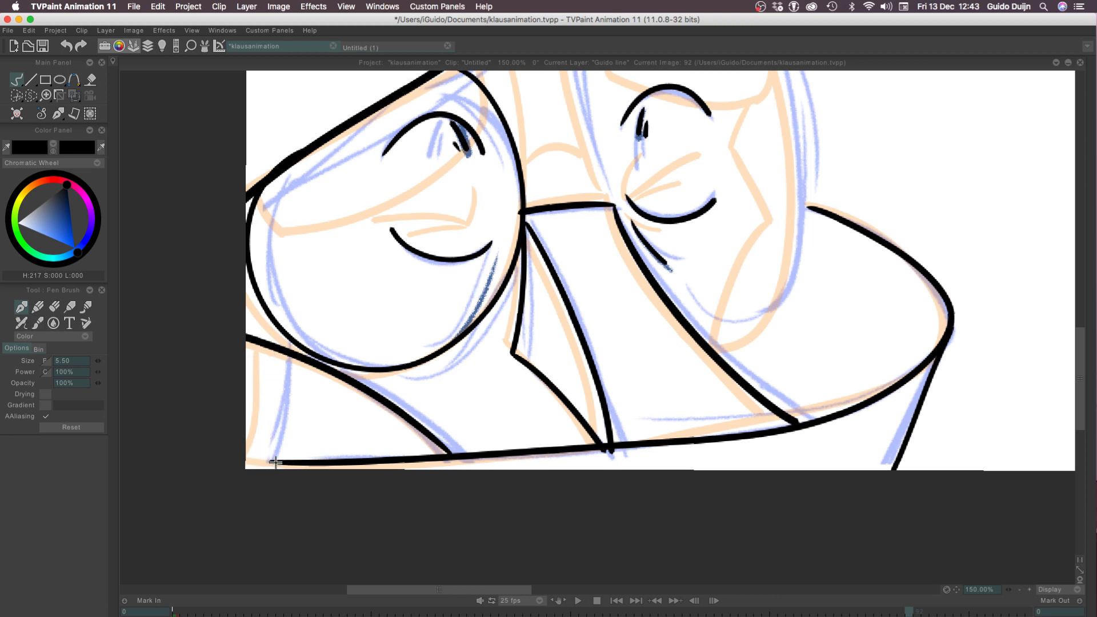
drag(274, 463, 189, 426)
key(ctrl+z)
mouse_move(277, 463)
mouse_down()
mouse_move(163, 427)
mouse_move(188, 443)
mouse_up()
key(ctrl+z)
key(ctrl+z)
drag(280, 463, 147, 434)
key(ctrl+z)
drag(294, 463, 134, 434)
key(ctrl+z)
drag(276, 462, 118, 427)
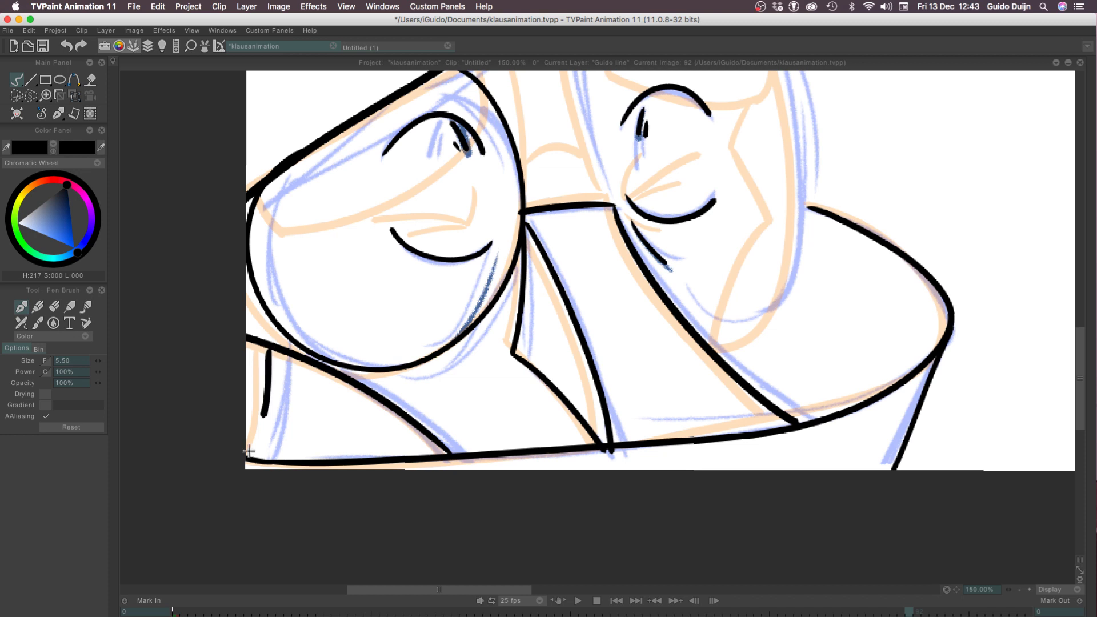
Ink the short upright curved line between the curve under the left oval and the lower edge, near the left border
drag(271, 349, 258, 456)
key(ctrl+z)
drag(268, 349, 259, 456)
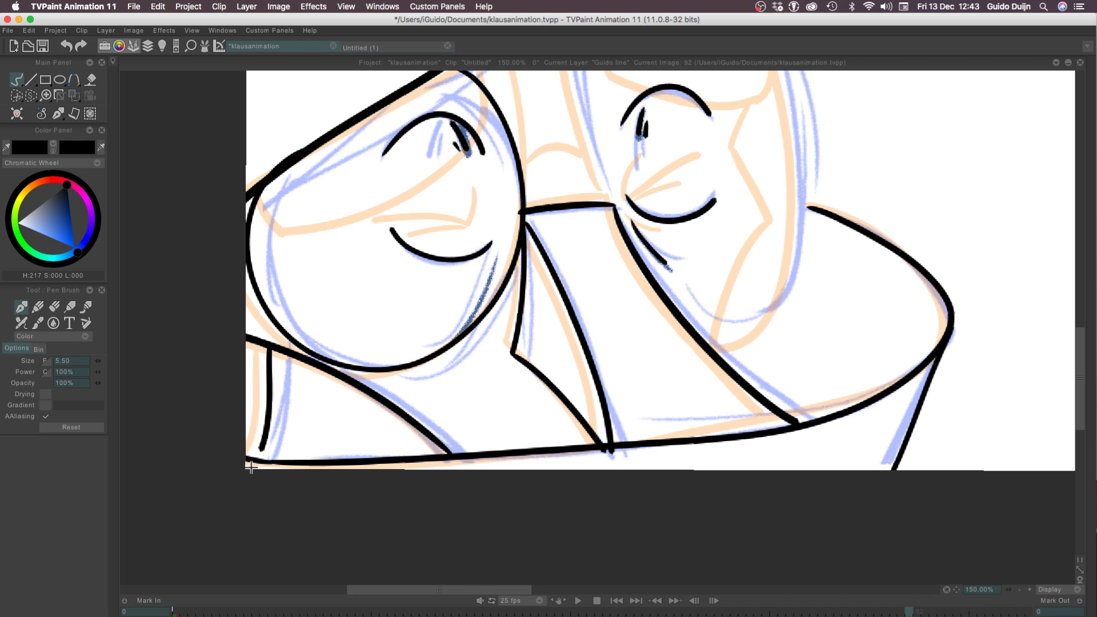
key(ctrl+z)
mouse_move(269, 351)
mouse_down()
mouse_move(251, 452)
mouse_move(238, 466)
mouse_up()
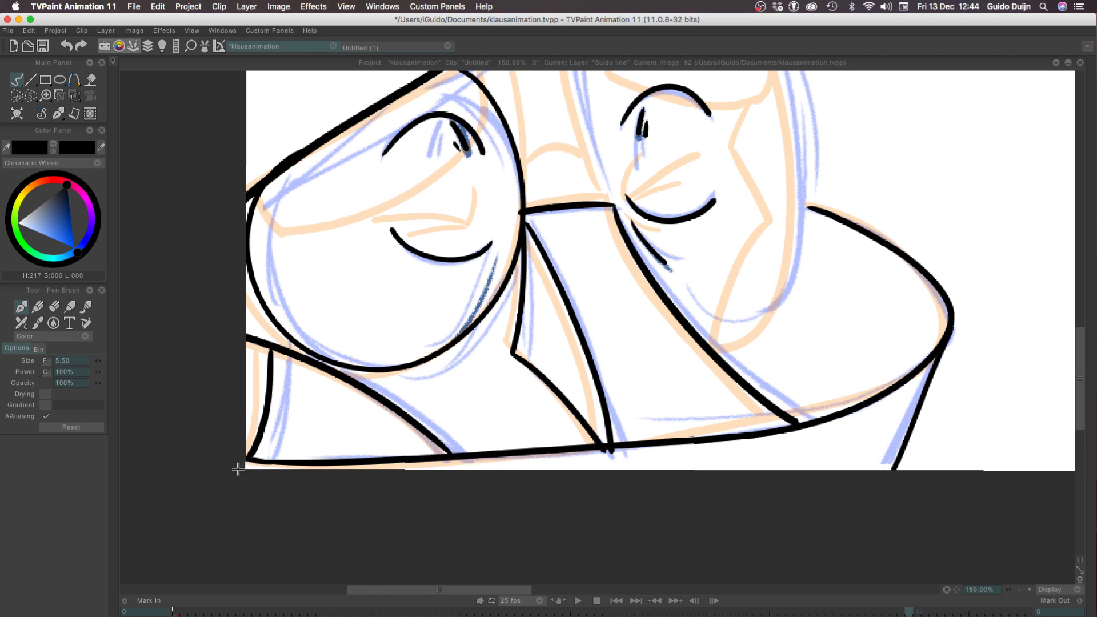
key(ctrl+z)
mouse_move(272, 349)
mouse_down()
mouse_move(267, 420)
mouse_move(255, 451)
mouse_up()
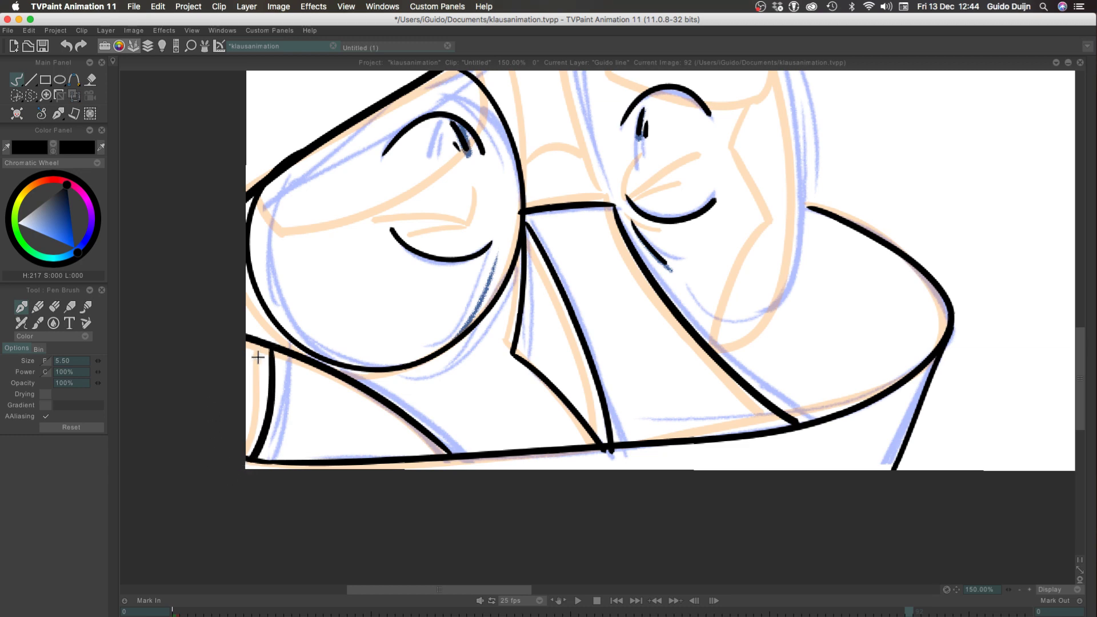
mouse_move(232, 262)
mouse_down()
mouse_move(179, 419)
mouse_move(143, 454)
mouse_move(147, 432)
mouse_up()
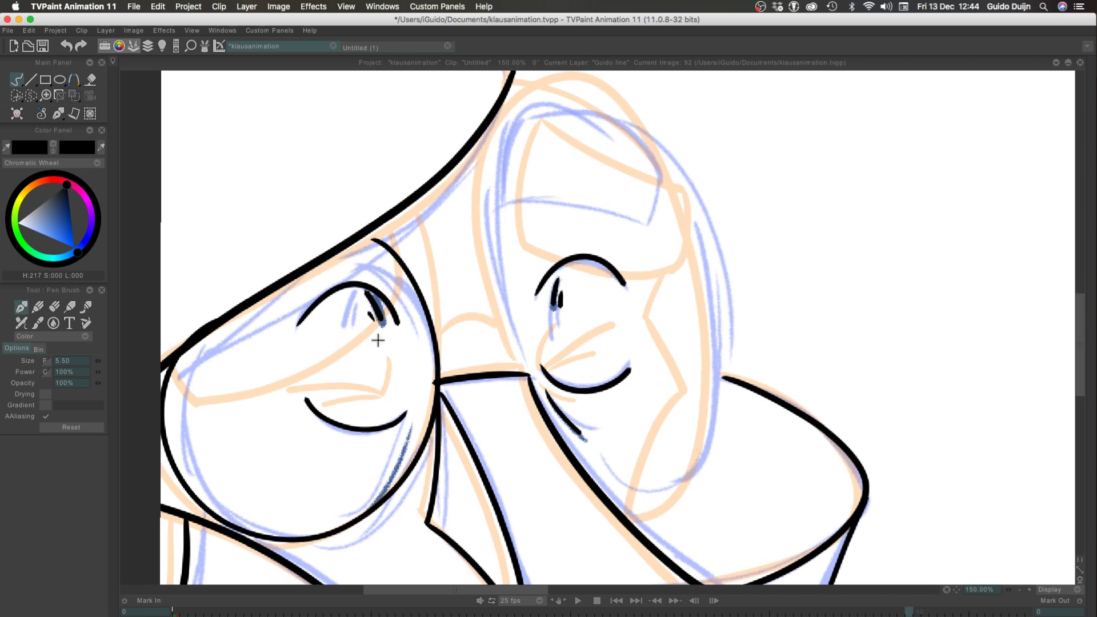
drag(427, 254, 404, 281)
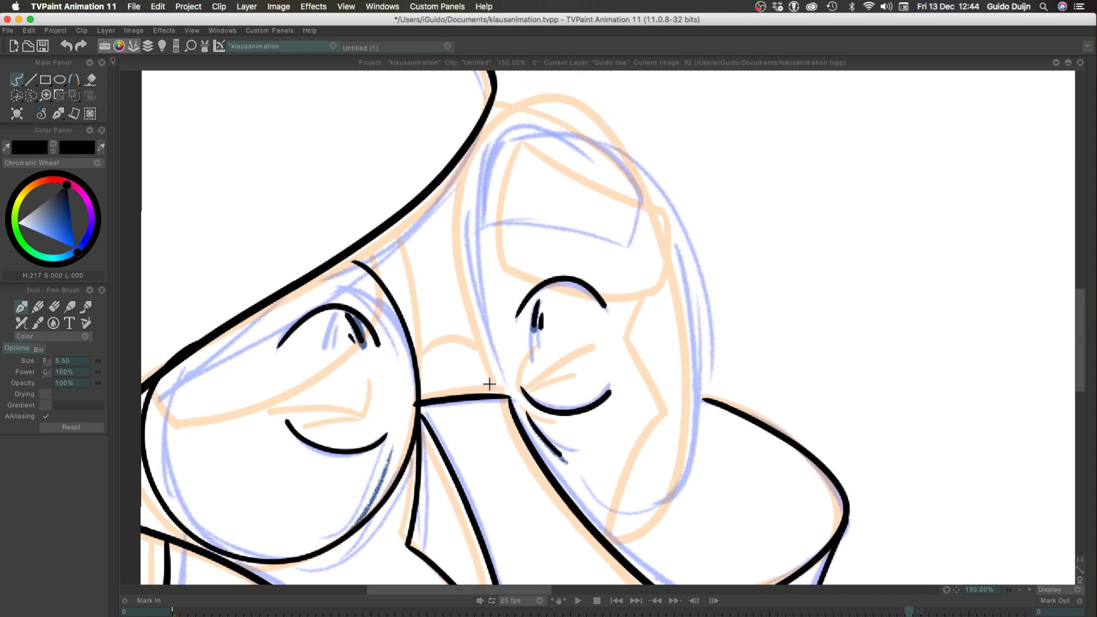
Ink the full outline of the right oval and the small arch joining it to the left oval
mouse_move(502, 393)
mouse_down()
mouse_move(473, 161)
mouse_move(537, 113)
mouse_move(641, 182)
mouse_move(691, 364)
mouse_move(663, 510)
mouse_move(577, 506)
mouse_up()
key(ctrl+z)
mouse_move(502, 394)
mouse_down()
mouse_move(466, 314)
mouse_move(551, 110)
mouse_move(687, 310)
mouse_up()
mouse_move(691, 361)
mouse_down()
mouse_move(665, 499)
mouse_move(600, 534)
mouse_up()
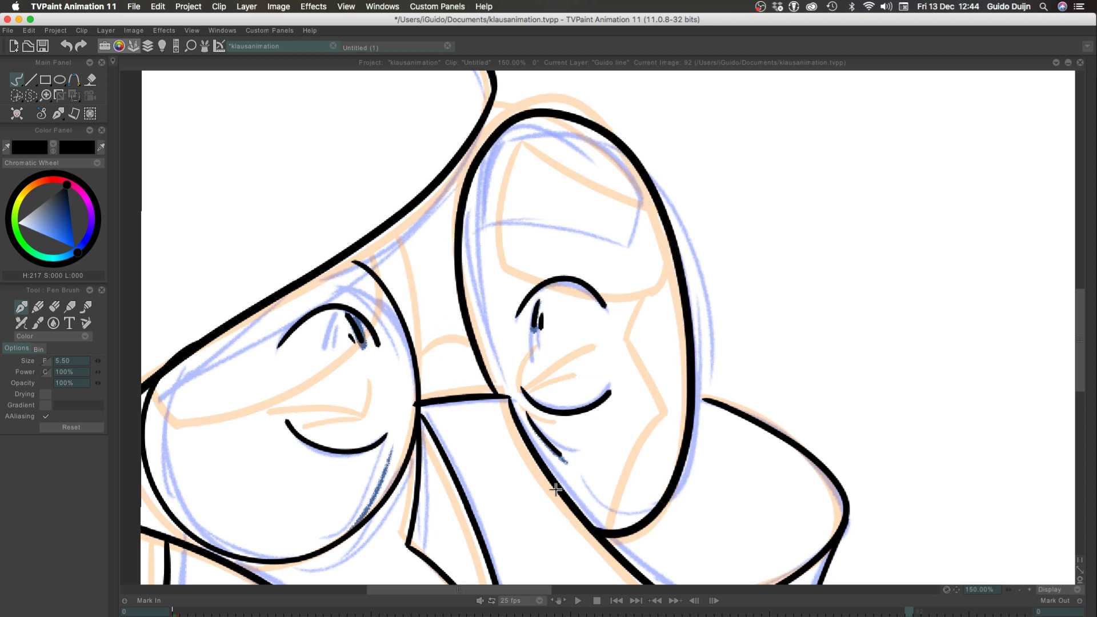
mouse_move(416, 353)
mouse_down()
mouse_move(451, 335)
mouse_move(475, 349)
mouse_move(466, 335)
mouse_move(487, 366)
mouse_up()
key(ctrl+z)
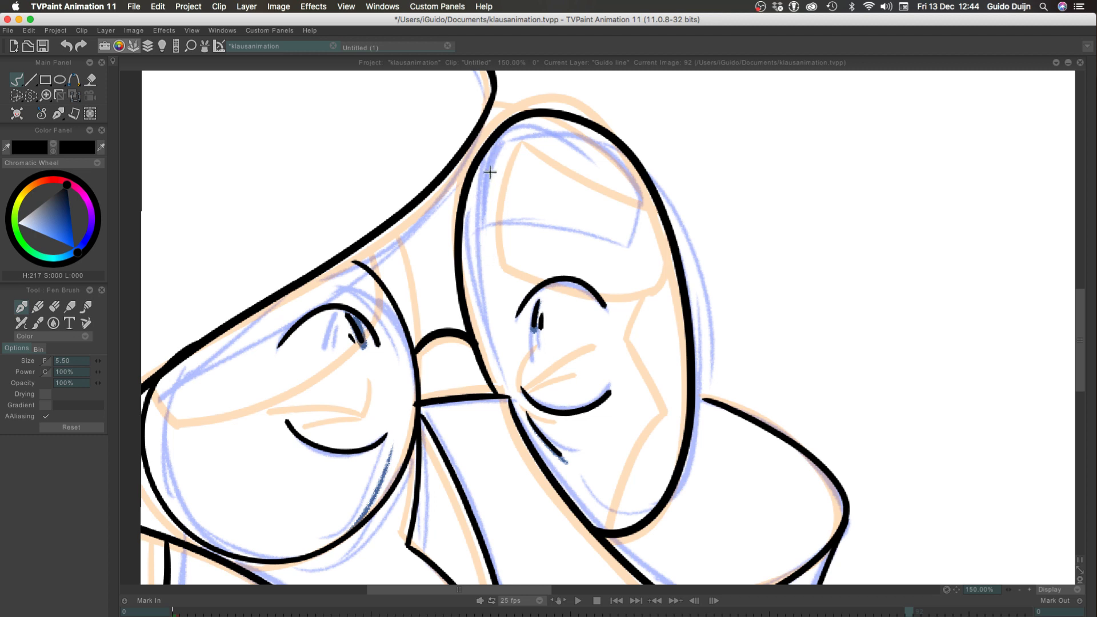
Ink the left side, sloping upper edge and short right side of the brow shape inside the right oval
mouse_move(476, 223)
mouse_down()
mouse_move(493, 150)
mouse_move(524, 118)
mouse_move(627, 168)
mouse_up()
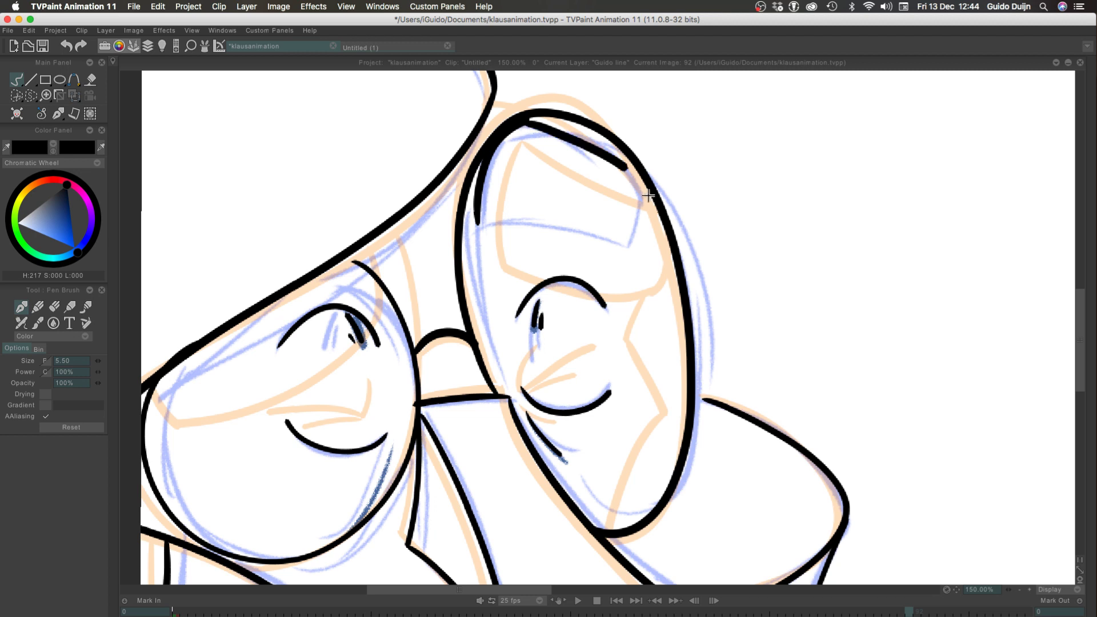
key(super+z)
mouse_move(516, 119)
mouse_down()
mouse_move(585, 140)
mouse_move(644, 196)
mouse_move(633, 250)
mouse_up()
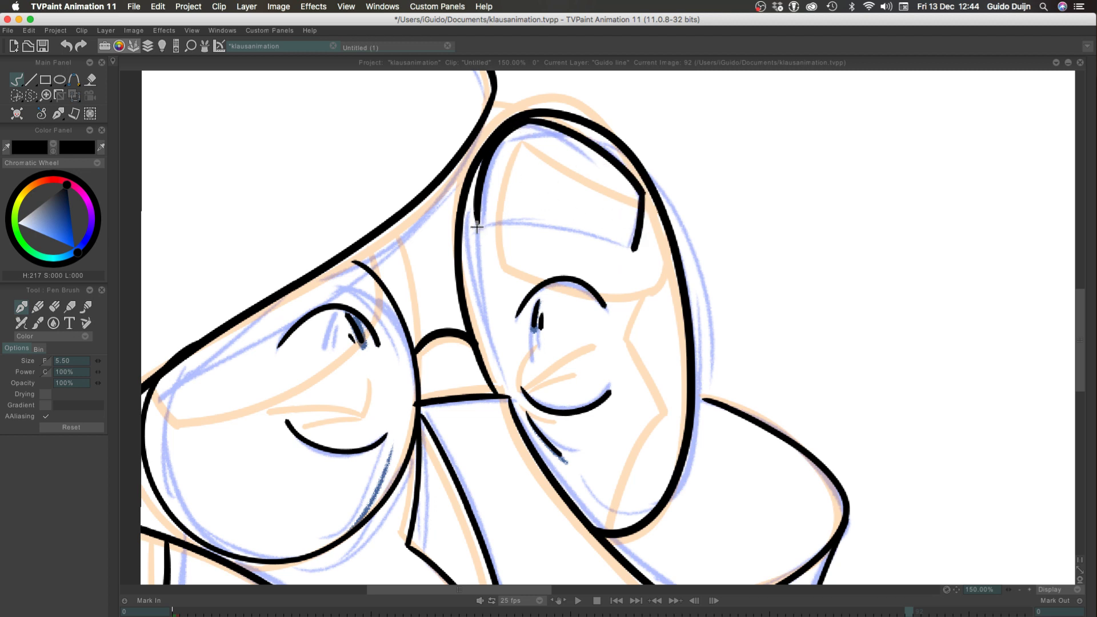
Close the brow shape in the right oval with a curved lower edge between its two lower corners
drag(477, 227, 631, 250)
key(super+z)
drag(477, 227, 617, 239)
key(super+z)
drag(477, 226, 625, 247)
key(super+z)
mouse_move(479, 224)
mouse_down()
mouse_move(554, 218)
mouse_move(634, 250)
mouse_up()
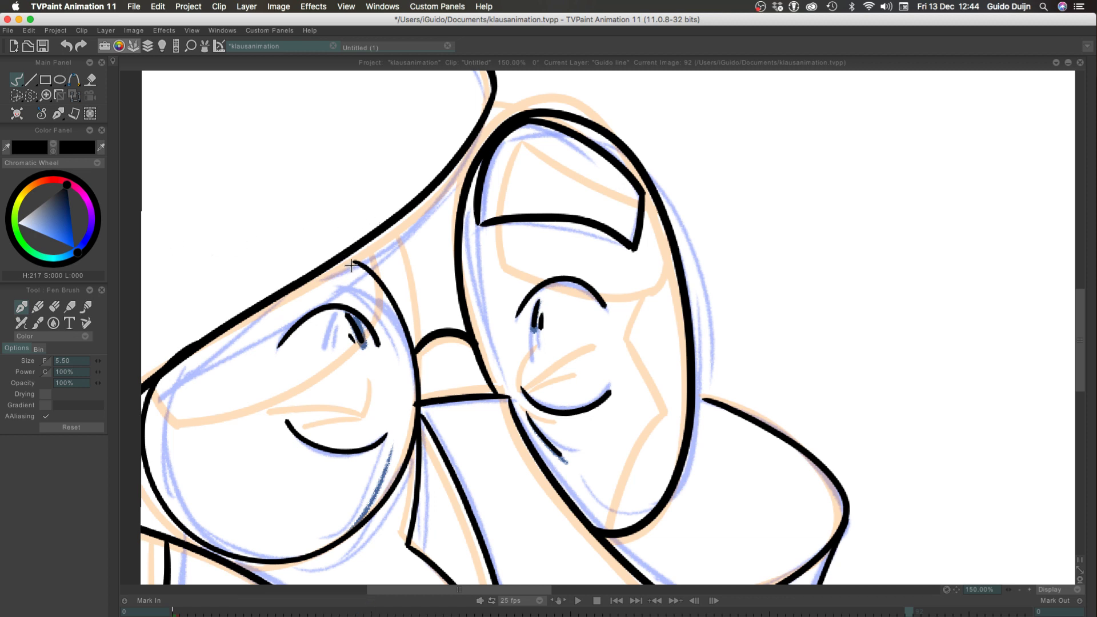
Extend the upper end of the left oval's outline so it meets the hat's lower edge
key(ctrl+z)
mouse_move(337, 257)
mouse_down()
mouse_move(368, 268)
mouse_move(339, 261)
mouse_up()
key(ctrl+z)
key(ctrl+z)
key(ctrl+z)
key(ctrl+z)
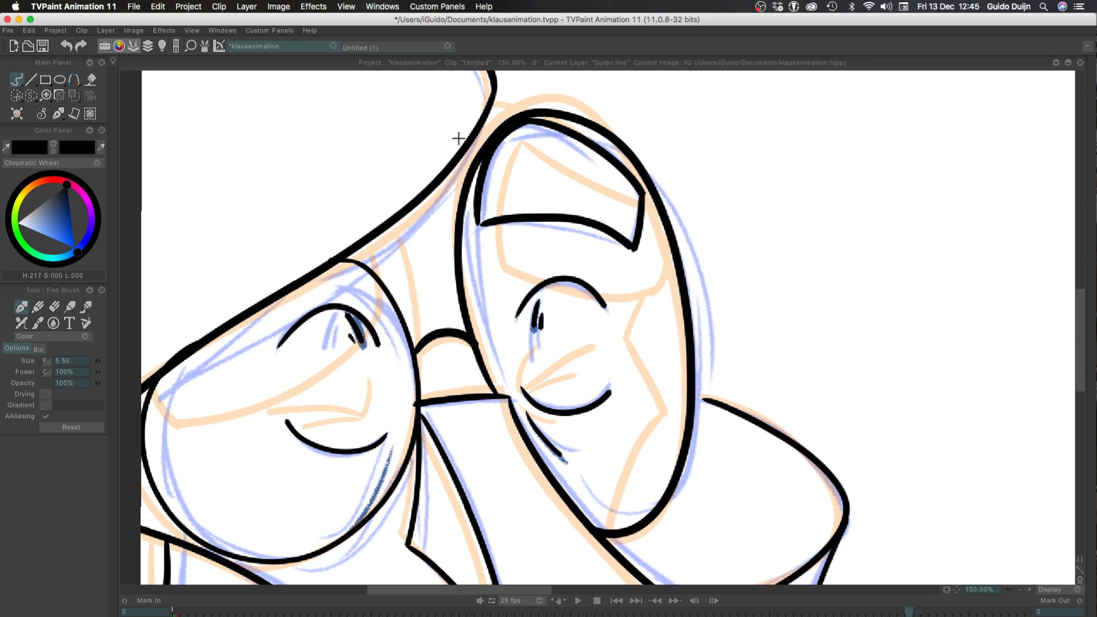
Ink the zigzag line from the brow shape's lower right corner down to the right oval's lower end
drag(633, 253, 623, 335)
key(ctrl+z)
mouse_move(632, 247)
mouse_down()
mouse_move(623, 323)
mouse_move(668, 405)
mouse_move(615, 503)
mouse_up()
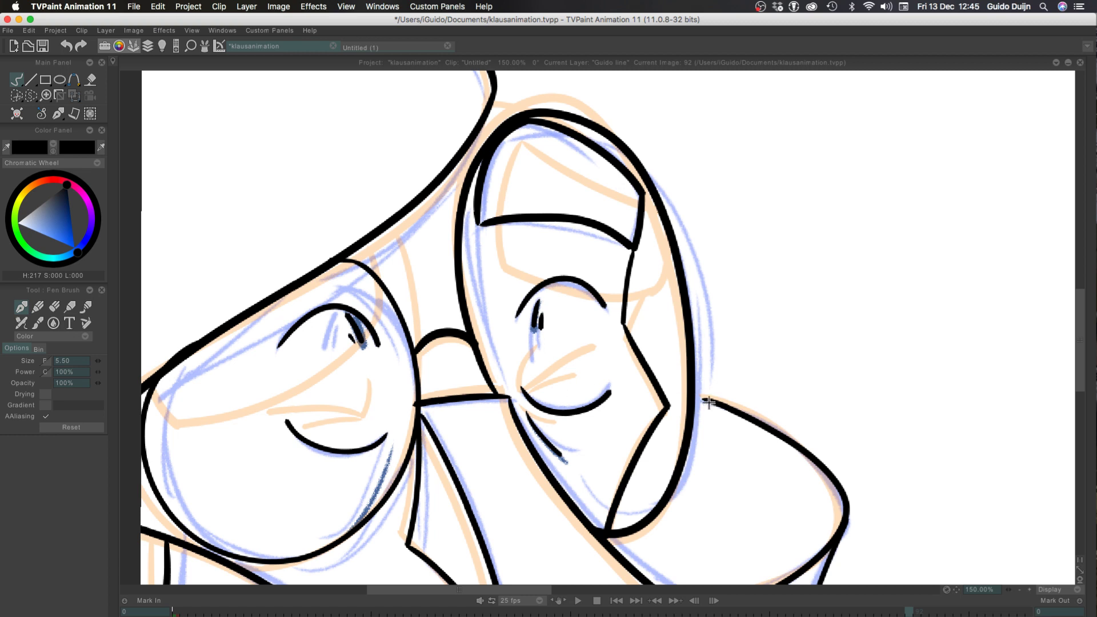
Extend the shoulder line into the right oval and ink the short line from the hat to the oval's top
drag(706, 400, 654, 382)
key(ctrl+z)
drag(708, 404, 665, 389)
drag(493, 101, 535, 117)
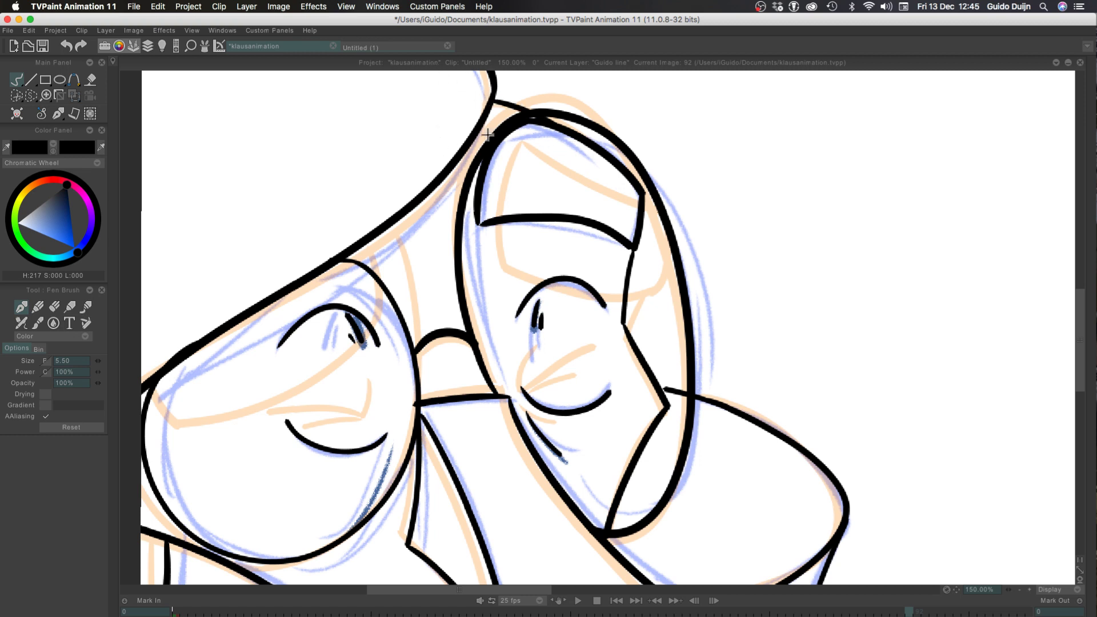
Extend the exposure of the frame 92 drawing on the Guido line layer to the end of the clip
click(1019, 590)
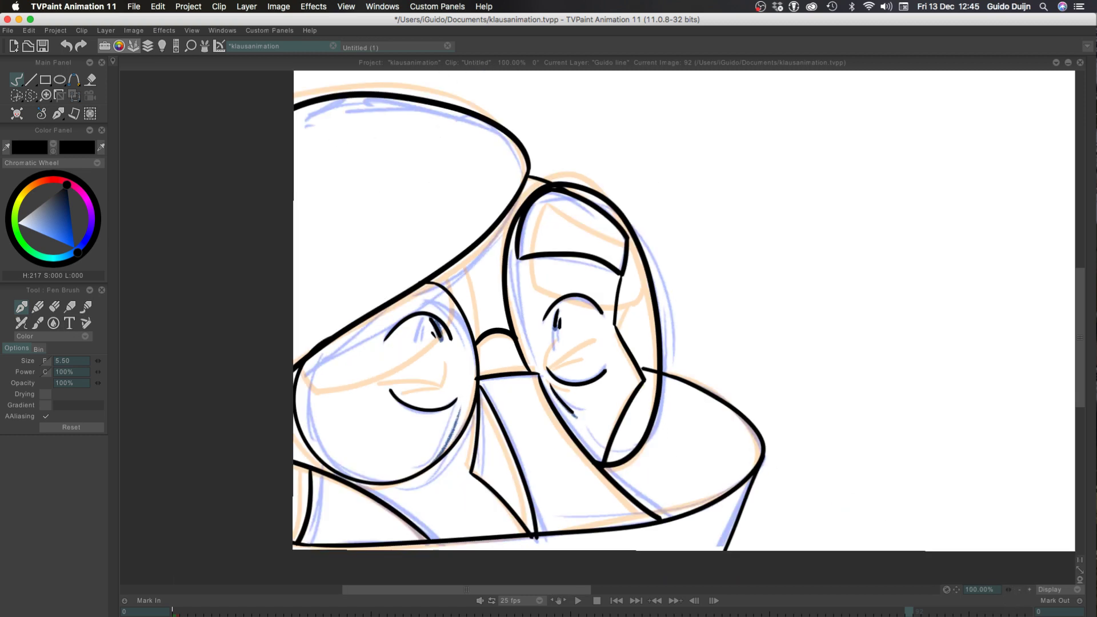
click(1017, 589)
click(1017, 588)
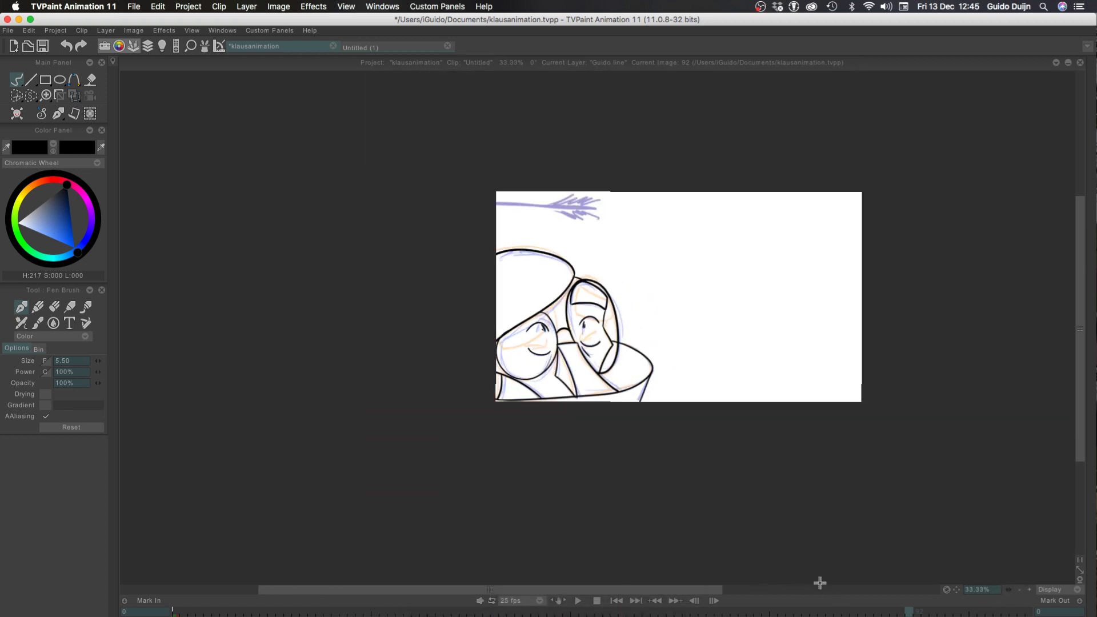
click(1029, 590)
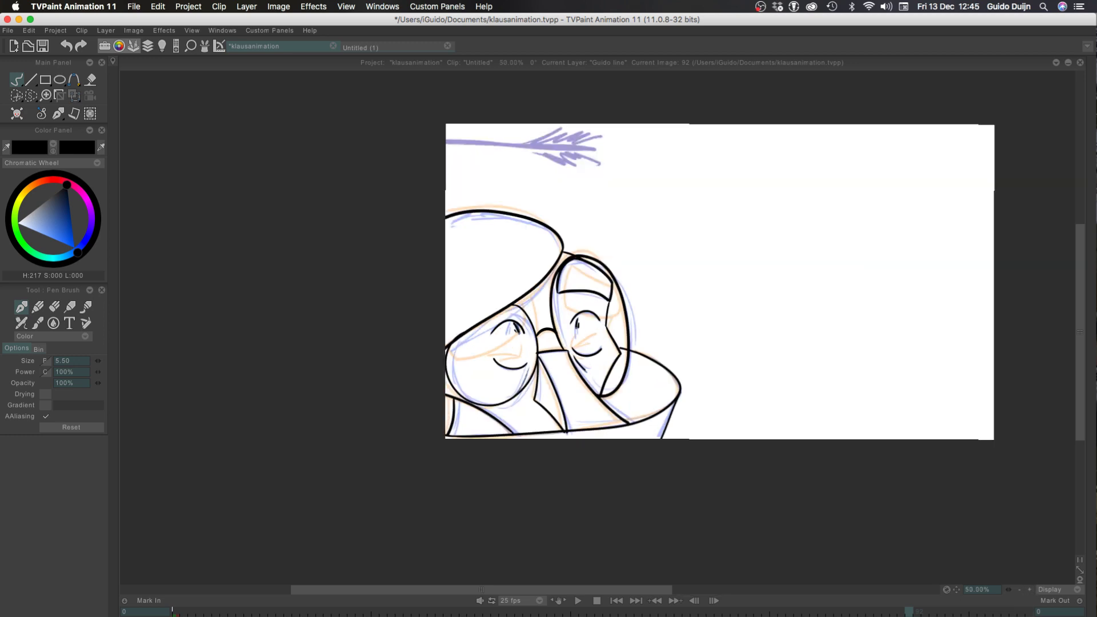
key(Tab)
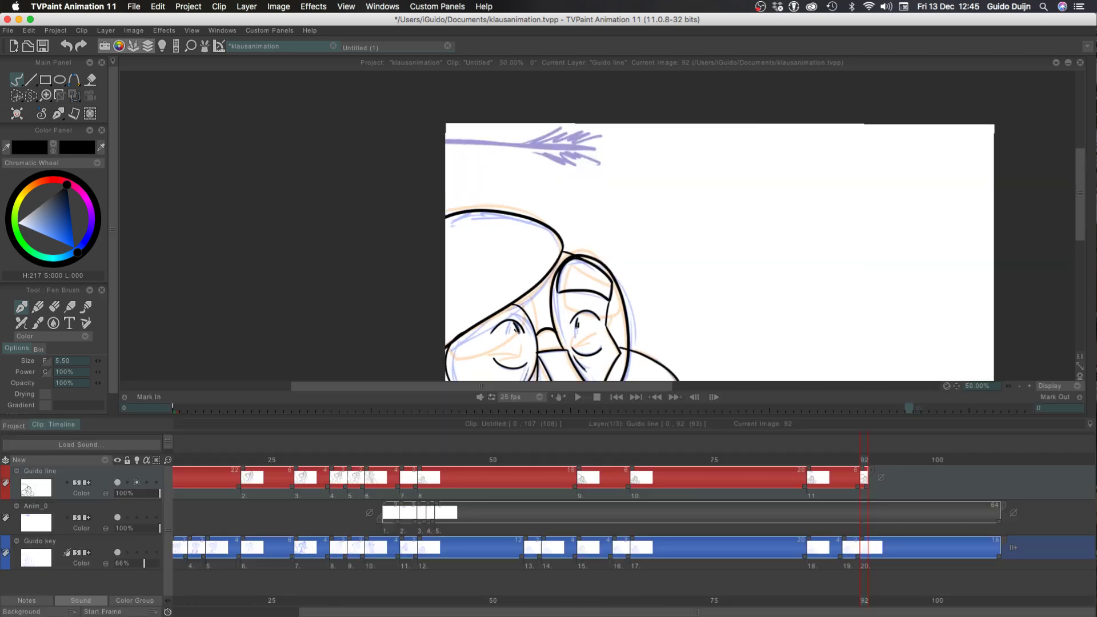
drag(865, 484, 995, 489)
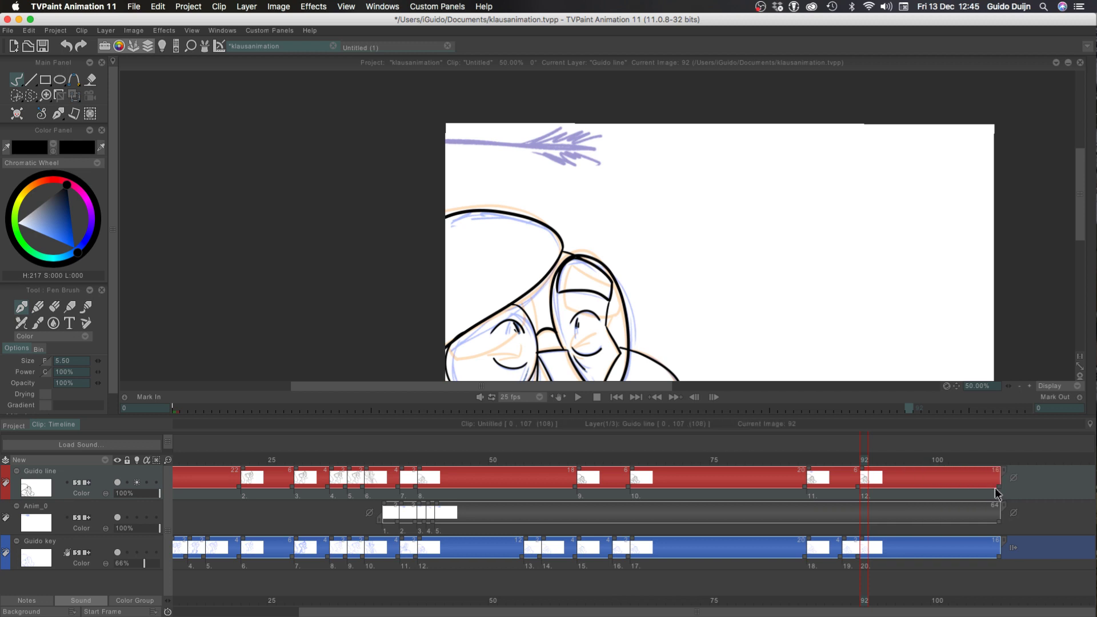
Play back the whole animation from the first frame, then save the project
click(1020, 386)
drag(203, 458, 148, 458)
drag(200, 612, 177, 613)
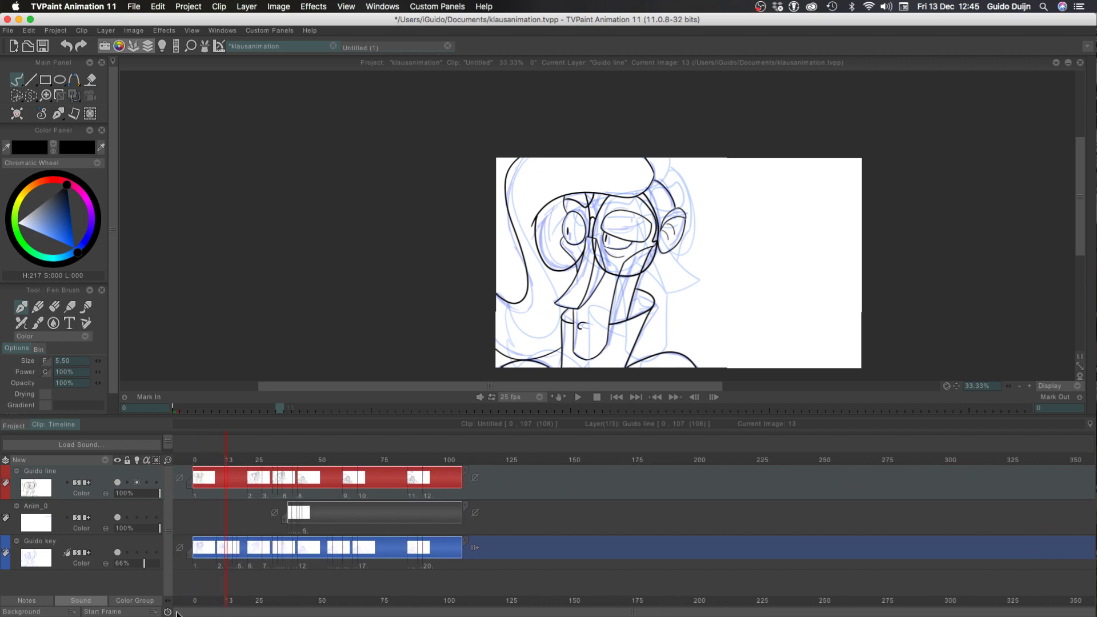
click(196, 450)
key(Return)
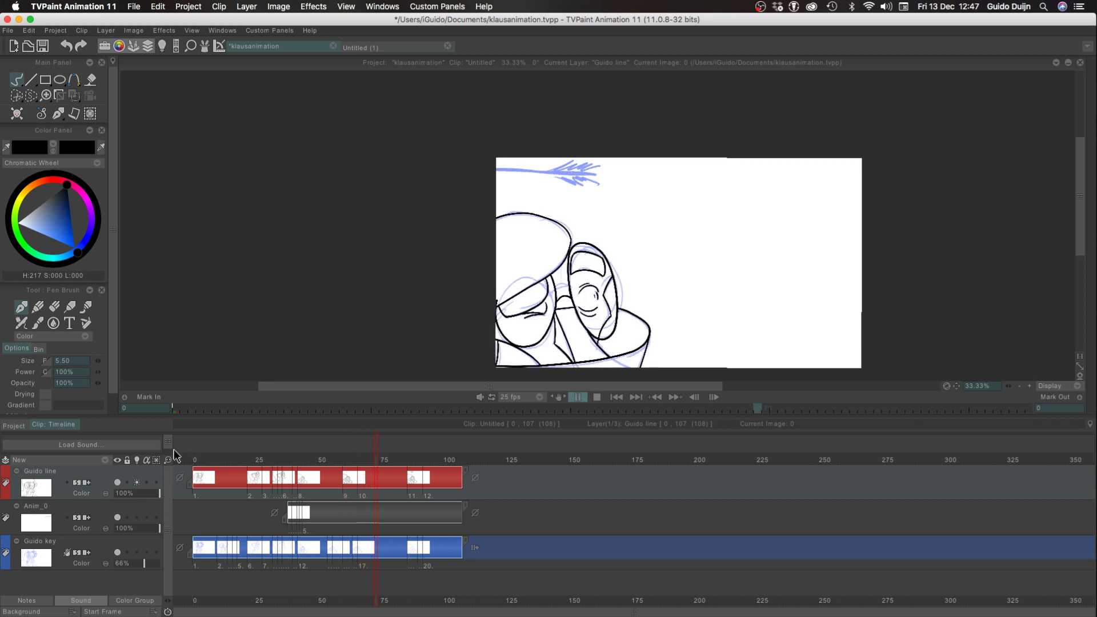
key(super+s)
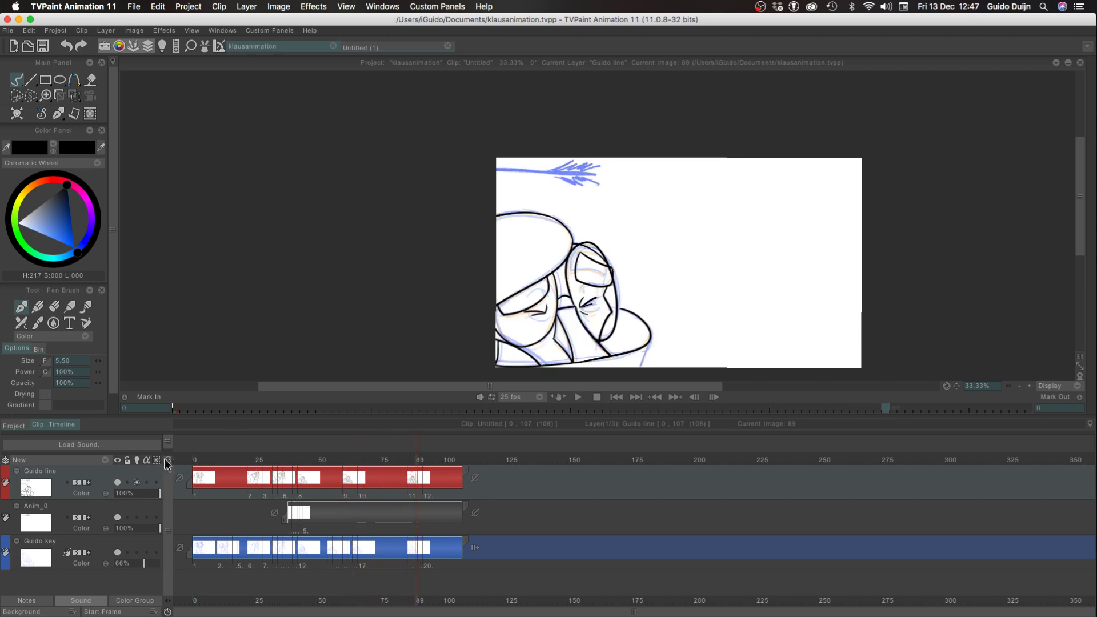
Add a new blank drawing at frame 90 on the Guido line layer, matching the key drawing below
drag(168, 460, 213, 459)
key(Right)
key(Right)
key(Right)
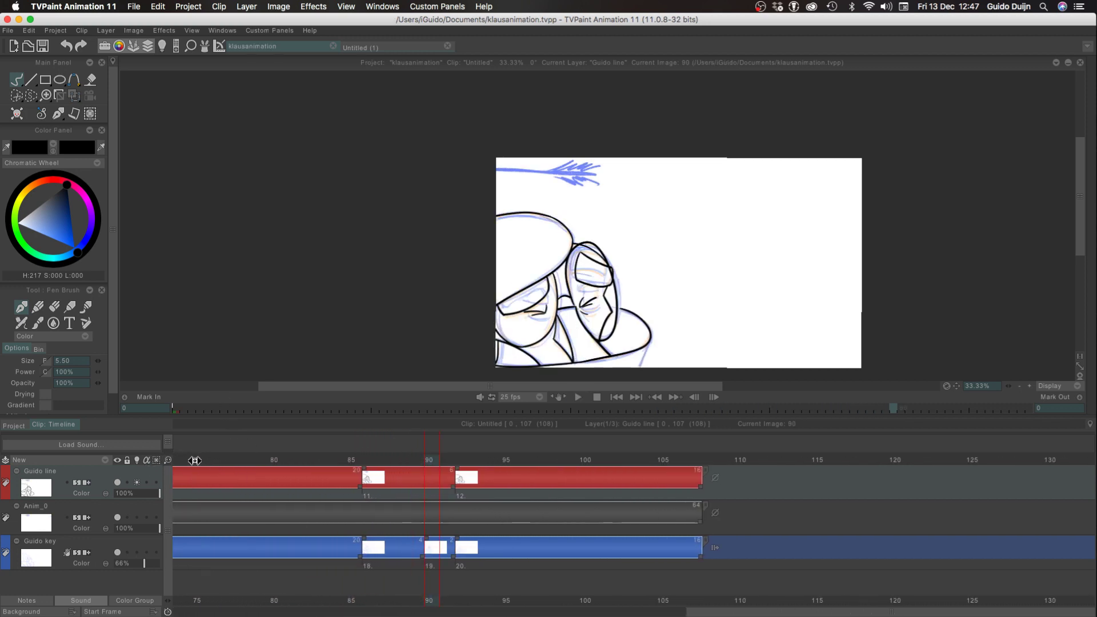
key(Left)
key(Left)
key(Left)
key(Right)
click(17, 115)
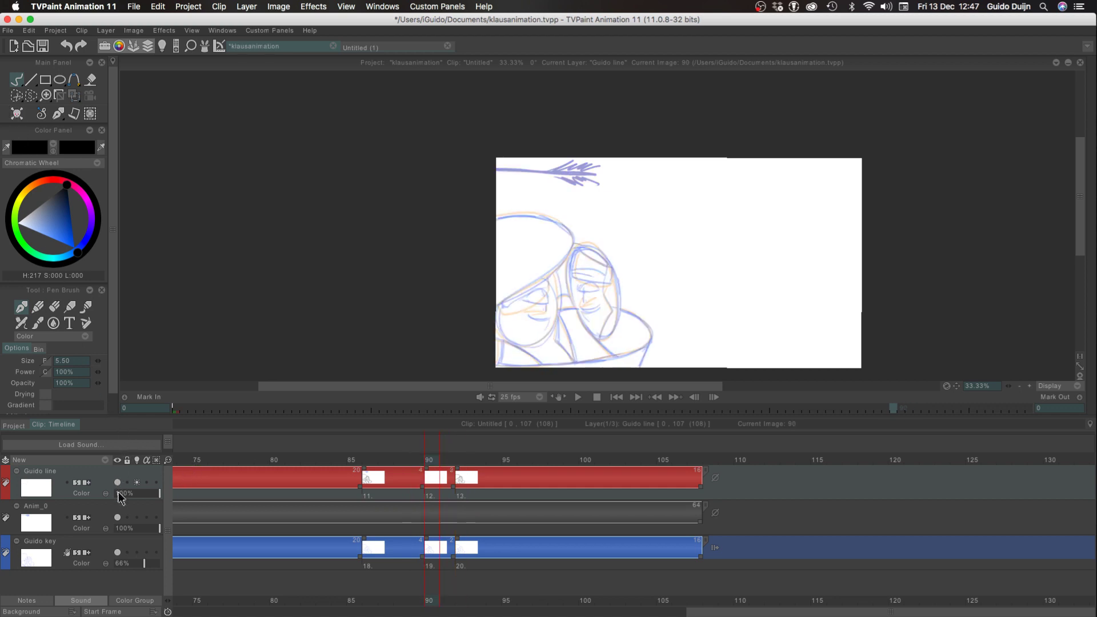
Adjust the light table levels for the current and next drawings, and set the Guido key layer's opacity to 51%
click(163, 46)
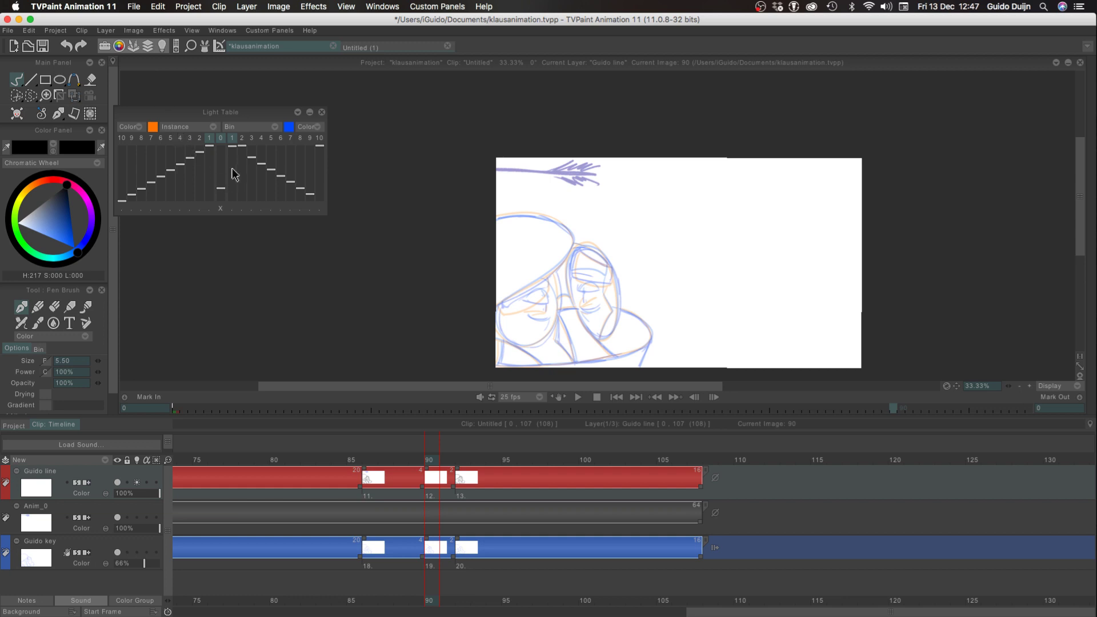
click(232, 156)
click(221, 184)
click(322, 113)
mouse_move(136, 563)
mouse_down()
mouse_move(126, 561)
mouse_move(198, 567)
mouse_move(124, 569)
mouse_move(139, 569)
mouse_up()
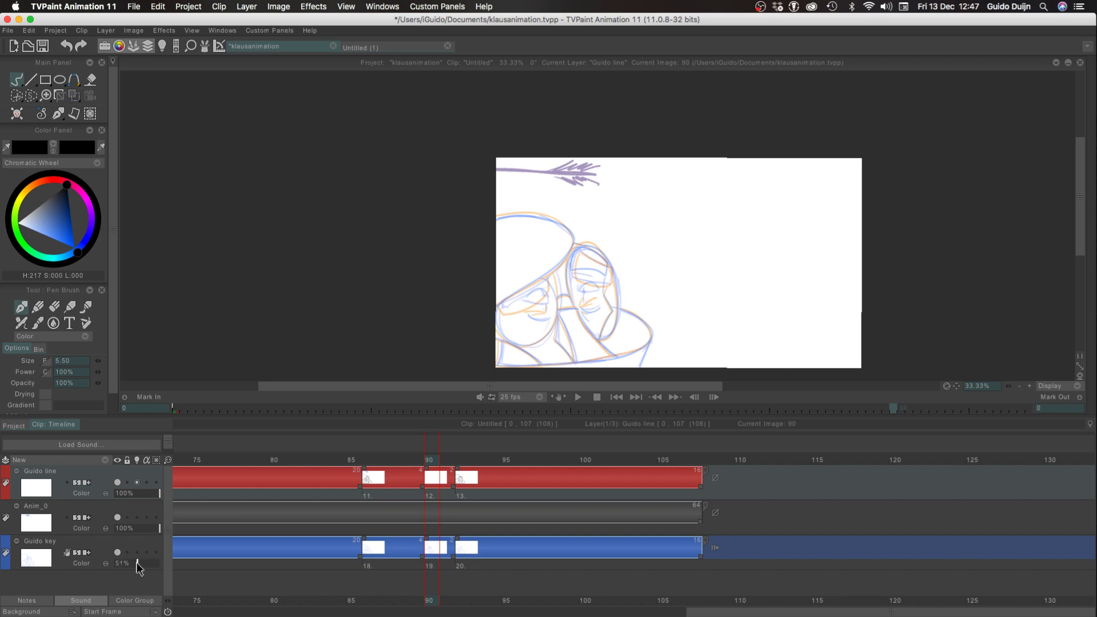
Ink the hat's lower edge on frame 90, from its rounded right end down to the canvas's left border
key(Tab)
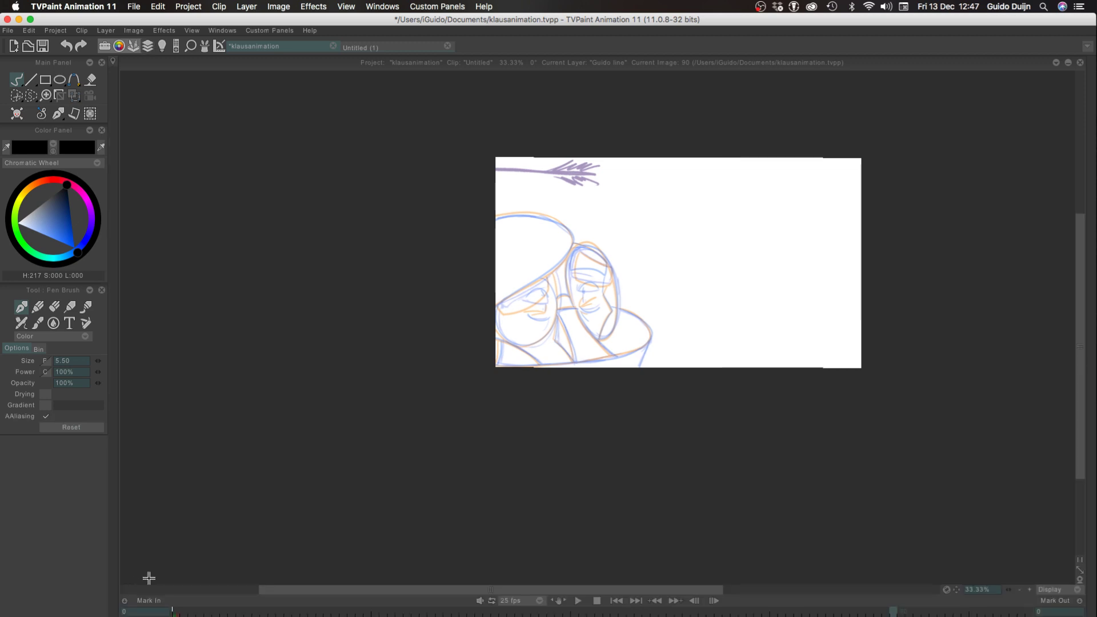
click(1029, 590)
click(1028, 591)
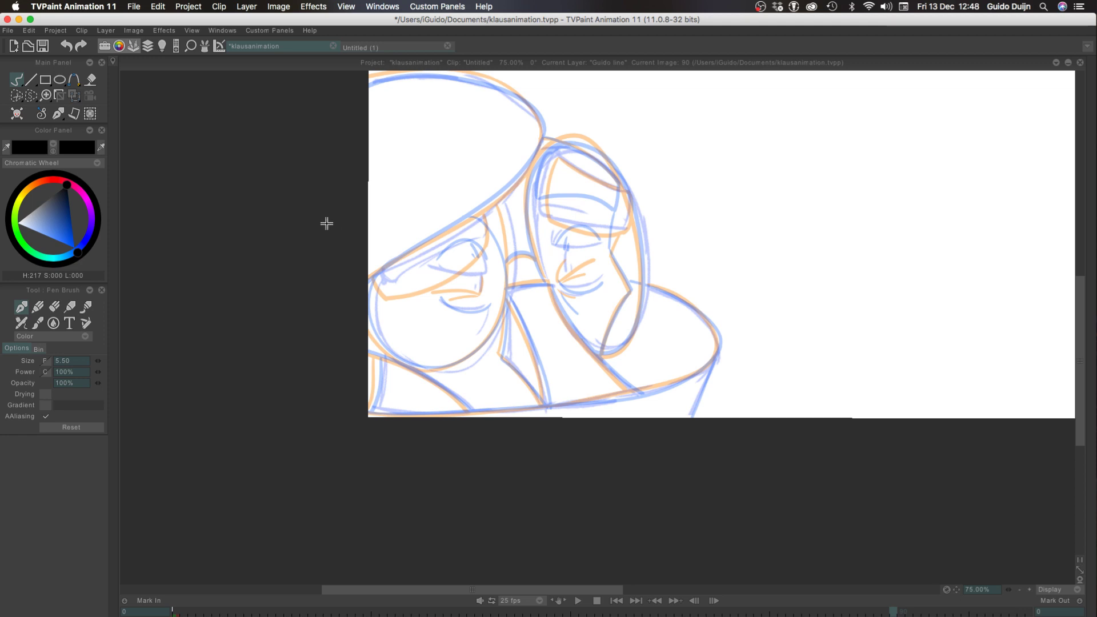
drag(338, 364, 381, 454)
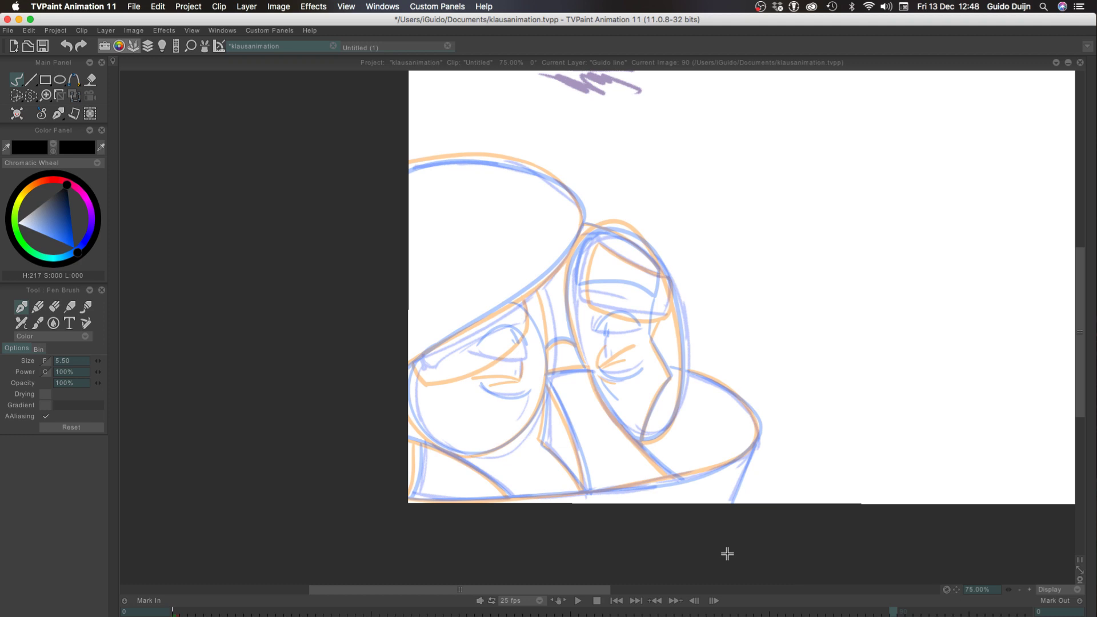
click(1030, 589)
mouse_move(572, 183)
mouse_down()
mouse_move(461, 304)
mouse_move(356, 384)
mouse_up()
key(super+z)
mouse_move(577, 171)
mouse_down()
mouse_move(573, 210)
mouse_move(350, 366)
mouse_up()
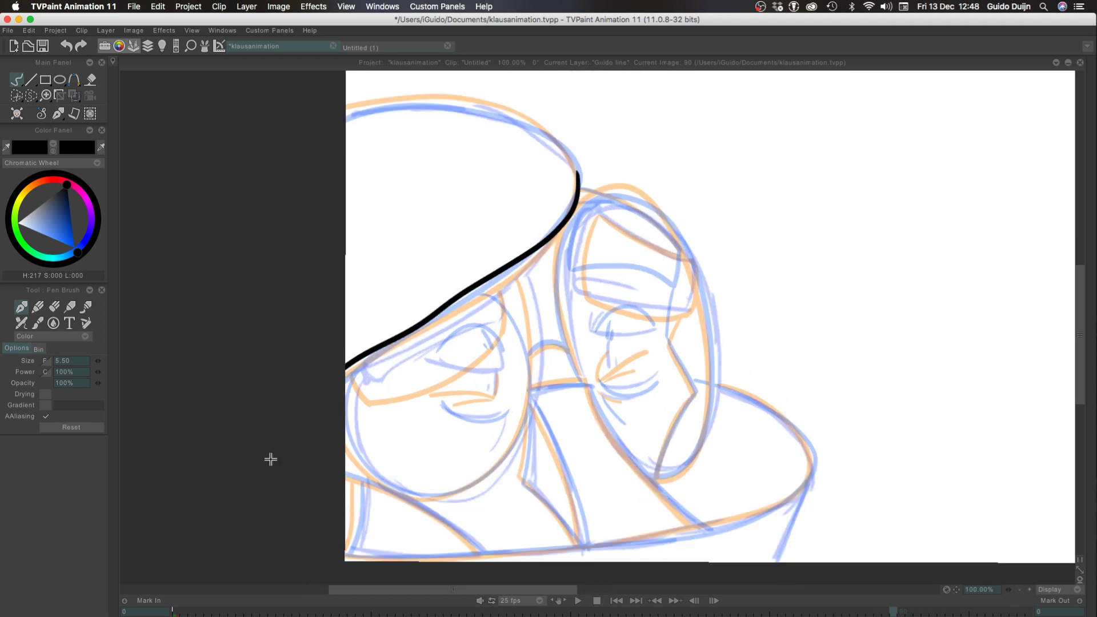
key(super+z)
mouse_move(578, 167)
mouse_down()
mouse_move(521, 249)
mouse_move(346, 361)
mouse_up()
key(super+z)
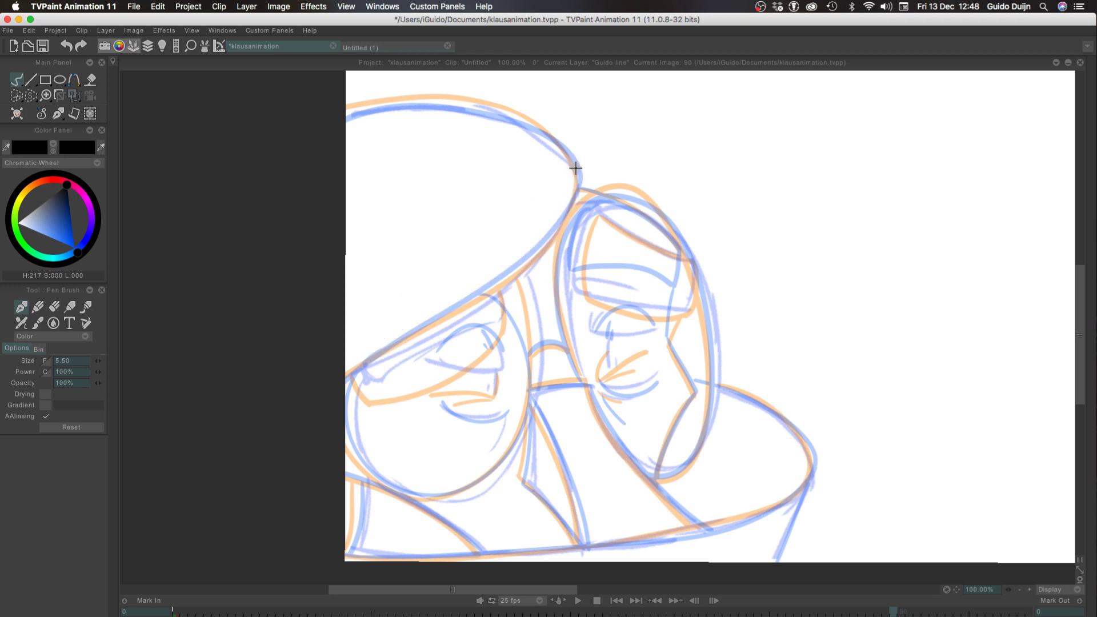
drag(575, 167, 346, 368)
Ink the hat's upper curve from its rounded right end over to the canvas's left border
drag(570, 172, 473, 120)
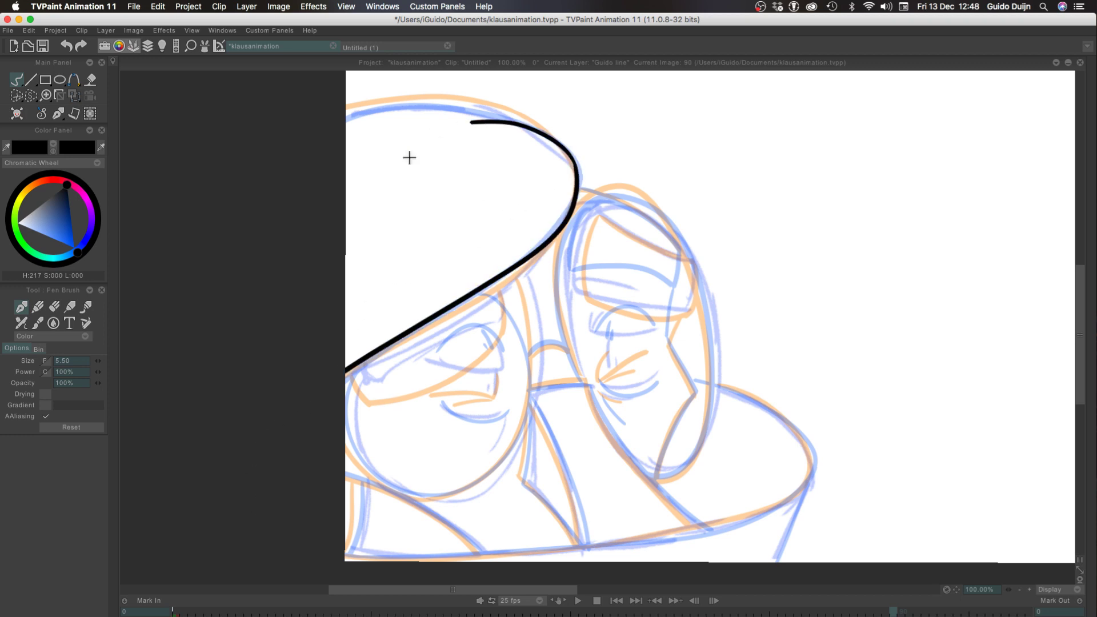
key(super+z)
drag(568, 167, 386, 111)
key(super+z)
drag(569, 165, 366, 103)
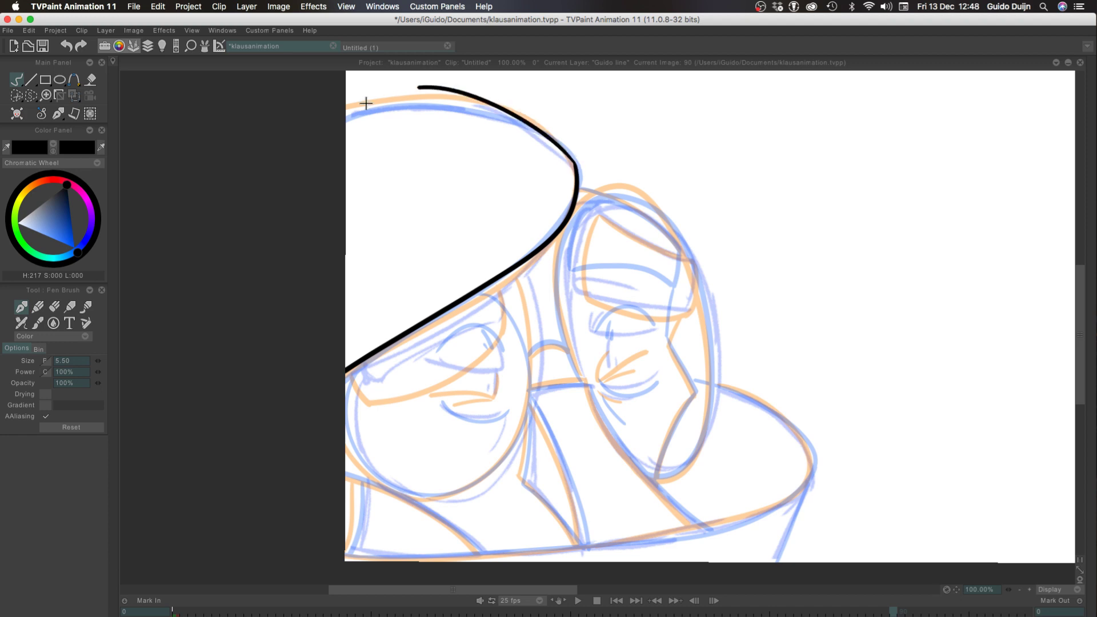
key(super+z)
drag(574, 167, 336, 123)
key(super+z)
drag(570, 164, 303, 125)
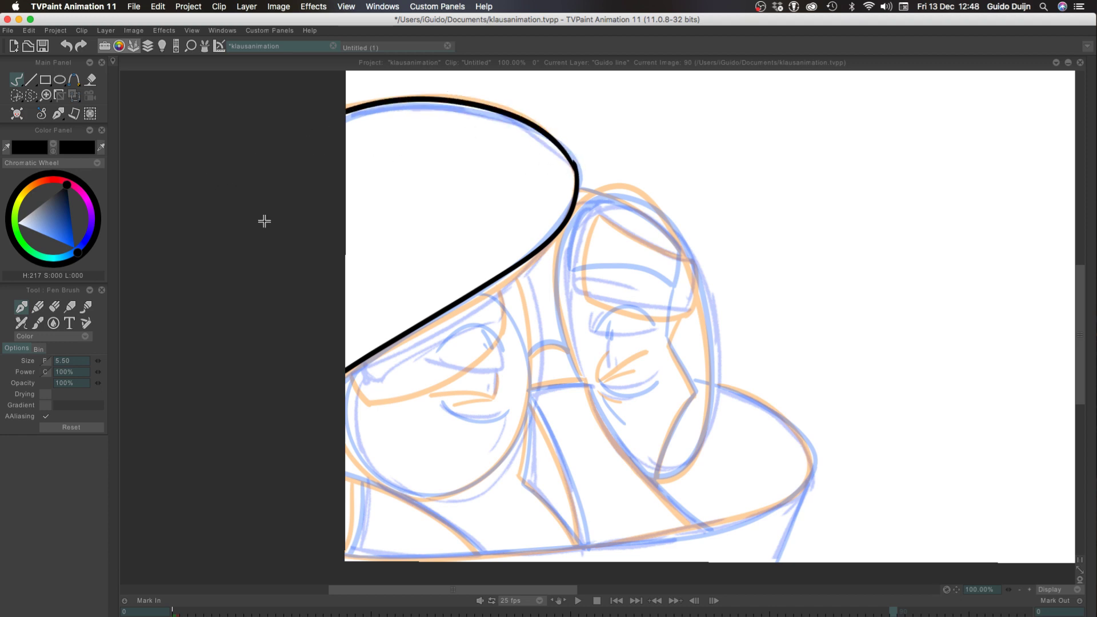
key(super+z)
drag(576, 164, 302, 153)
key(super+z)
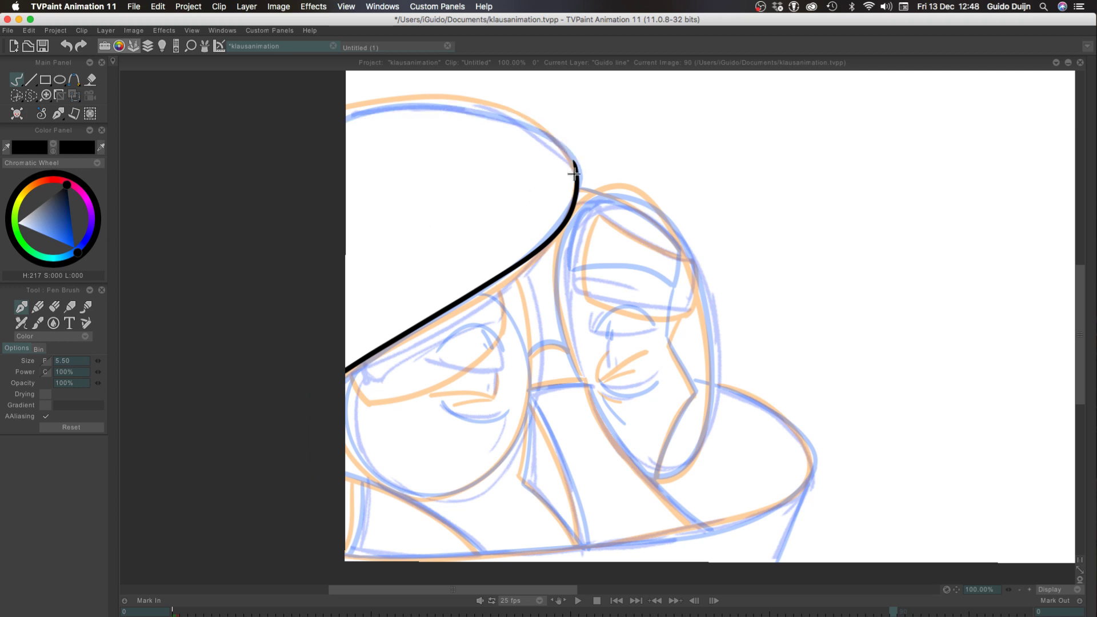
drag(571, 165, 327, 132)
key(super+z)
mouse_move(575, 166)
mouse_down()
mouse_move(475, 103)
mouse_move(337, 115)
mouse_up()
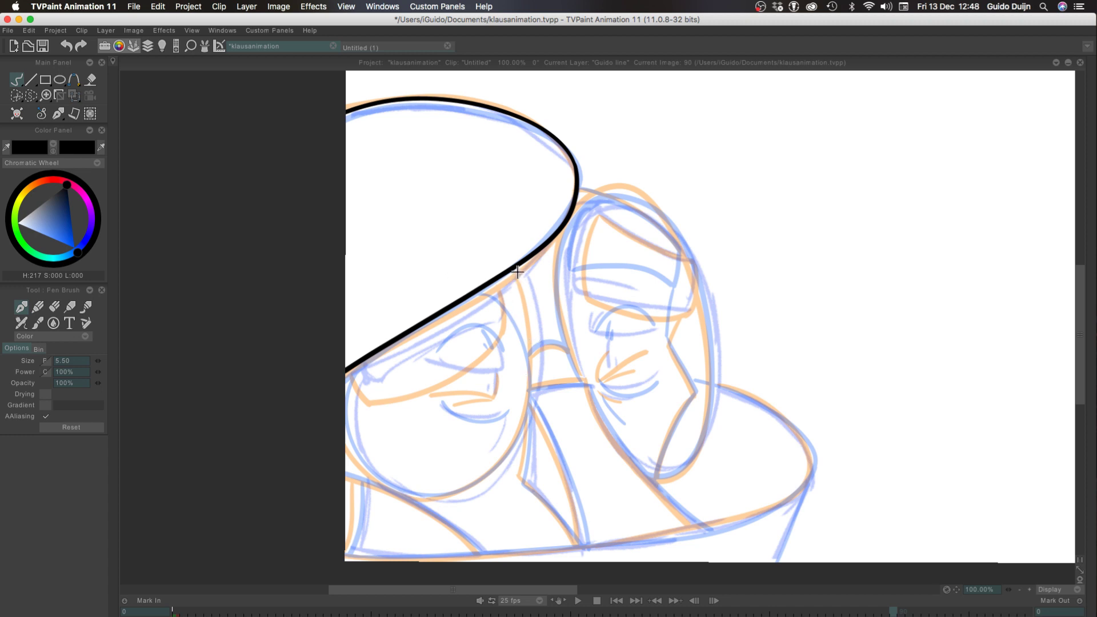
drag(519, 267, 506, 454)
key(super+z)
drag(499, 269, 525, 403)
key(super+z)
drag(508, 273, 486, 468)
key(super+z)
mouse_move(507, 274)
mouse_down()
mouse_move(409, 493)
mouse_move(336, 394)
mouse_up()
key(super+z)
key(super+z)
mouse_move(504, 272)
mouse_down()
mouse_move(513, 439)
mouse_move(359, 366)
mouse_move(492, 453)
mouse_up()
key(super+z)
key(super+z)
drag(343, 424, 429, 480)
key(super+z)
Flip between frame 90 and the neighbouring drawings to compare the hat and oval outlines
key(Left)
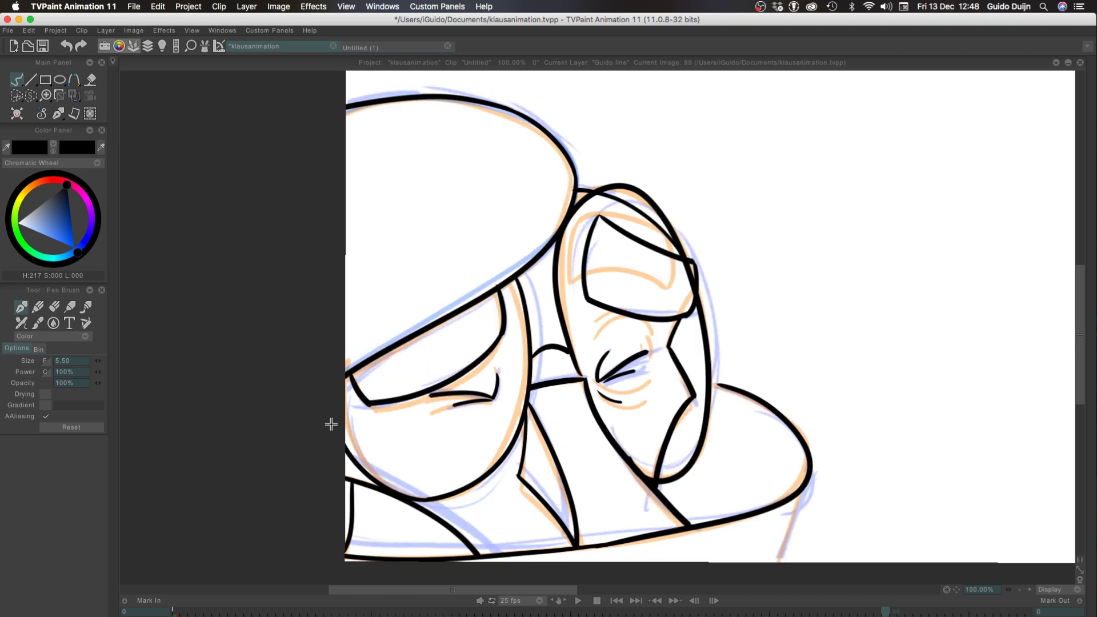
key(Right)
key(Right)
key(Right)
key(Left)
key(Right)
key(Left)
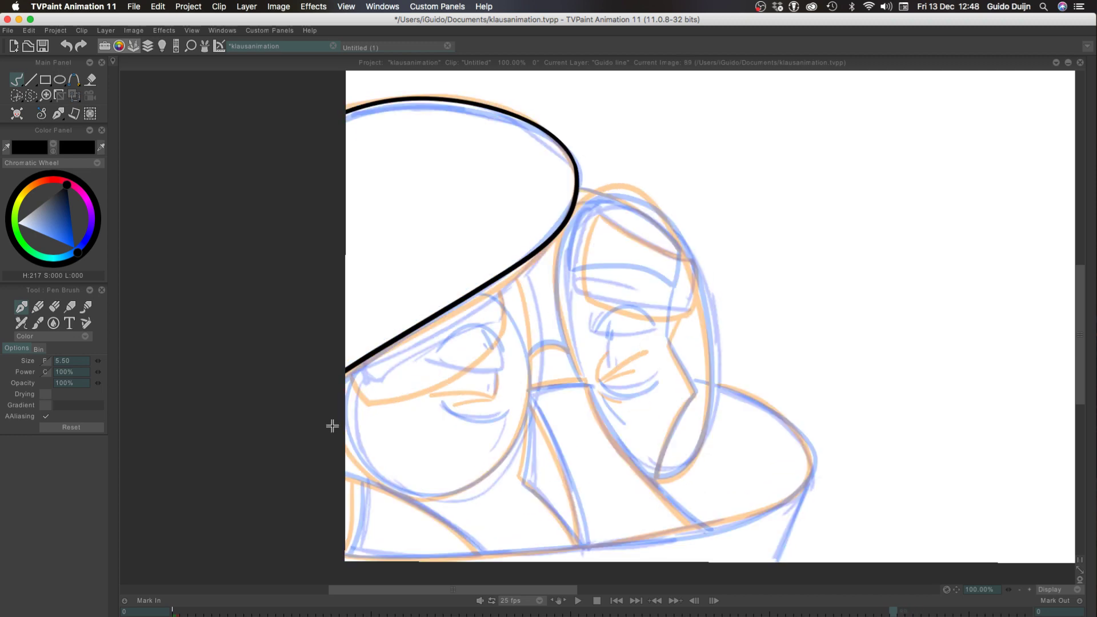
key(Right)
key(Left)
key(Right)
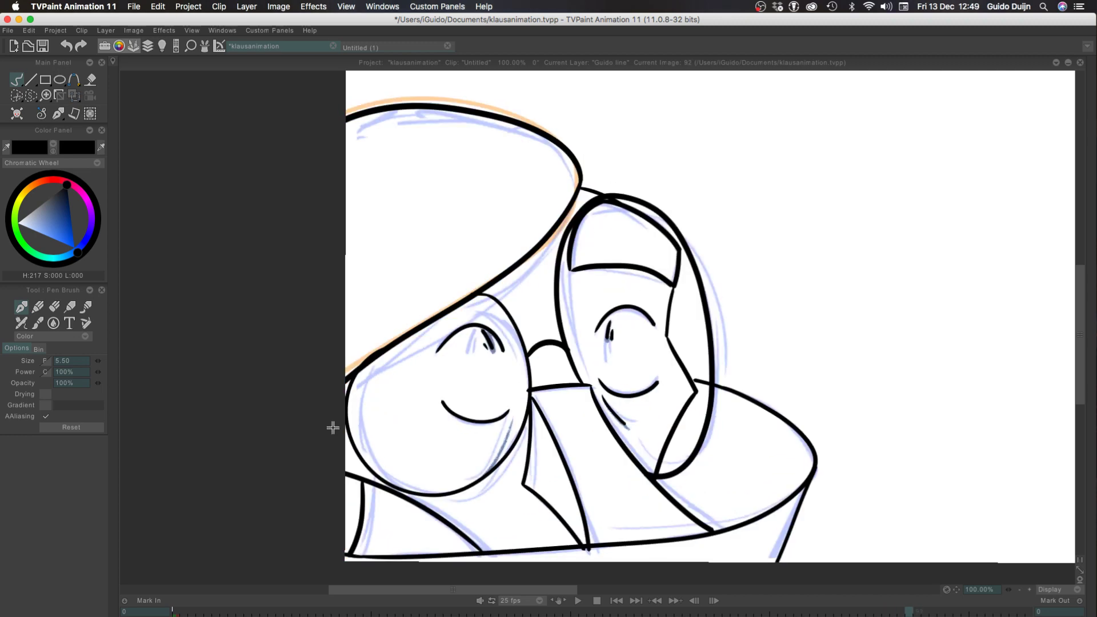
Erase the upper-right arc of the left eyeglass oval on frame 92, and set the pen back to Color mode
click(49, 336)
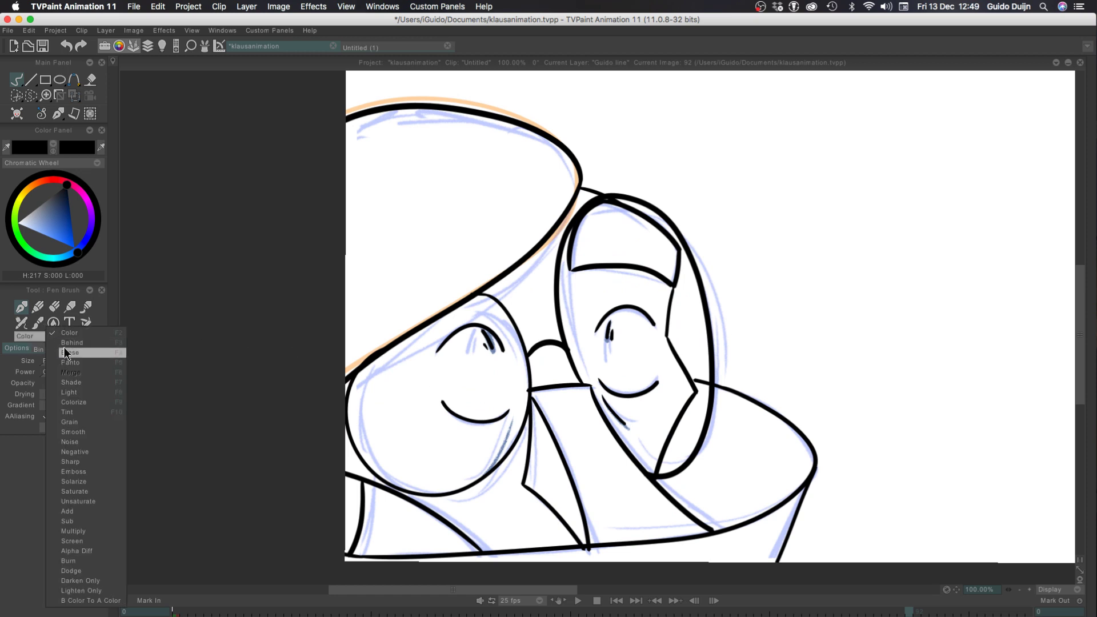
click(65, 357)
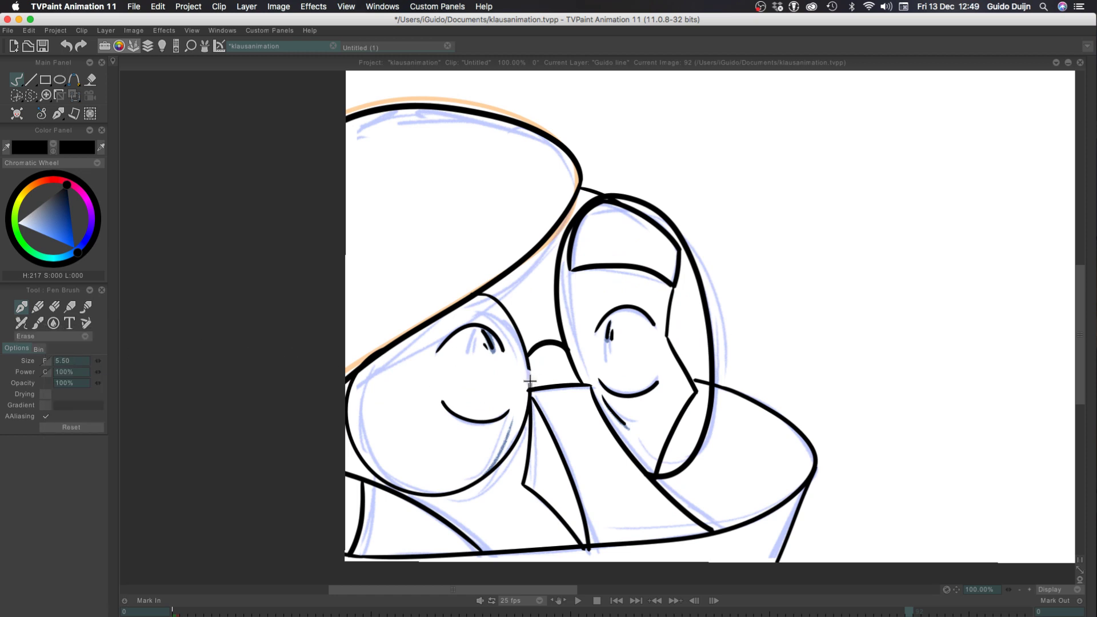
mouse_move(529, 377)
mouse_down()
mouse_move(497, 299)
mouse_move(502, 307)
mouse_up()
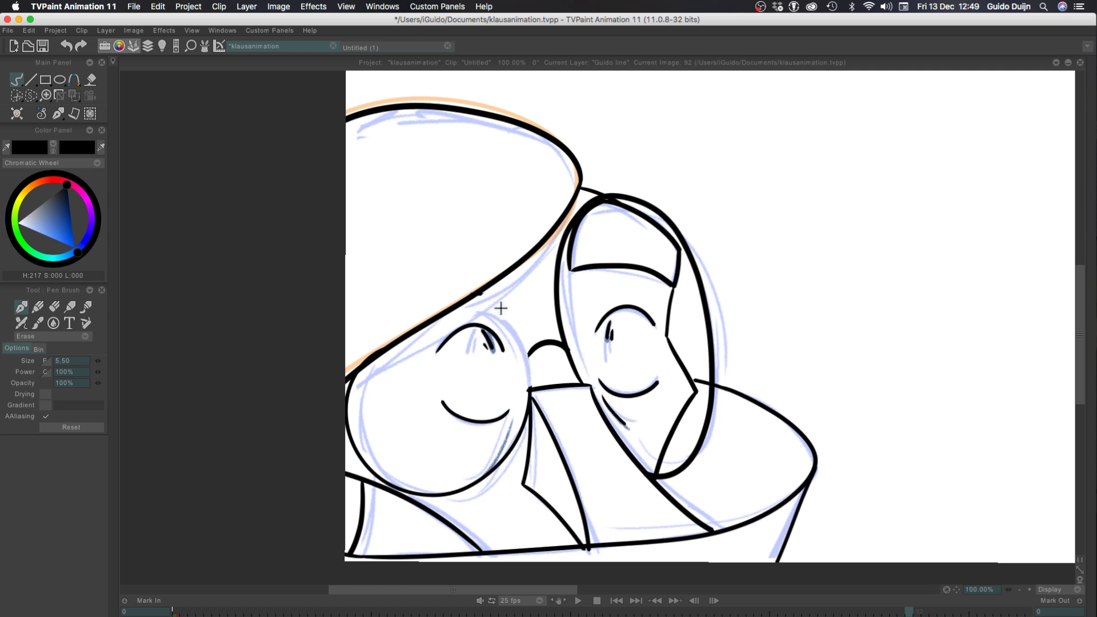
click(48, 337)
click(68, 314)
Turn on the second previous drawing in the light table and close its settings
click(150, 45)
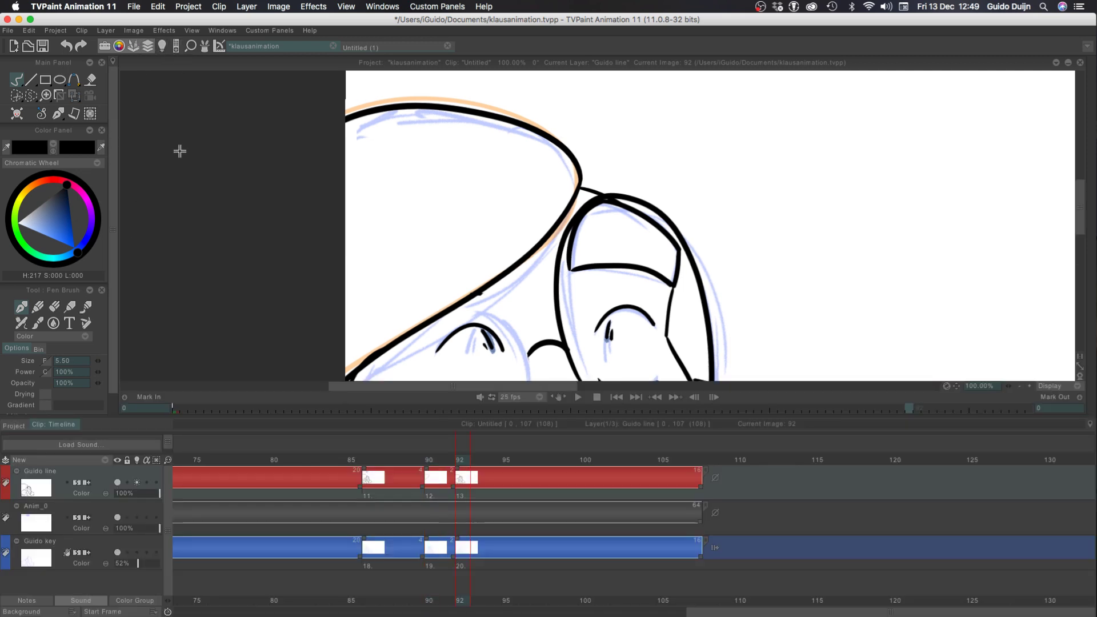
click(162, 45)
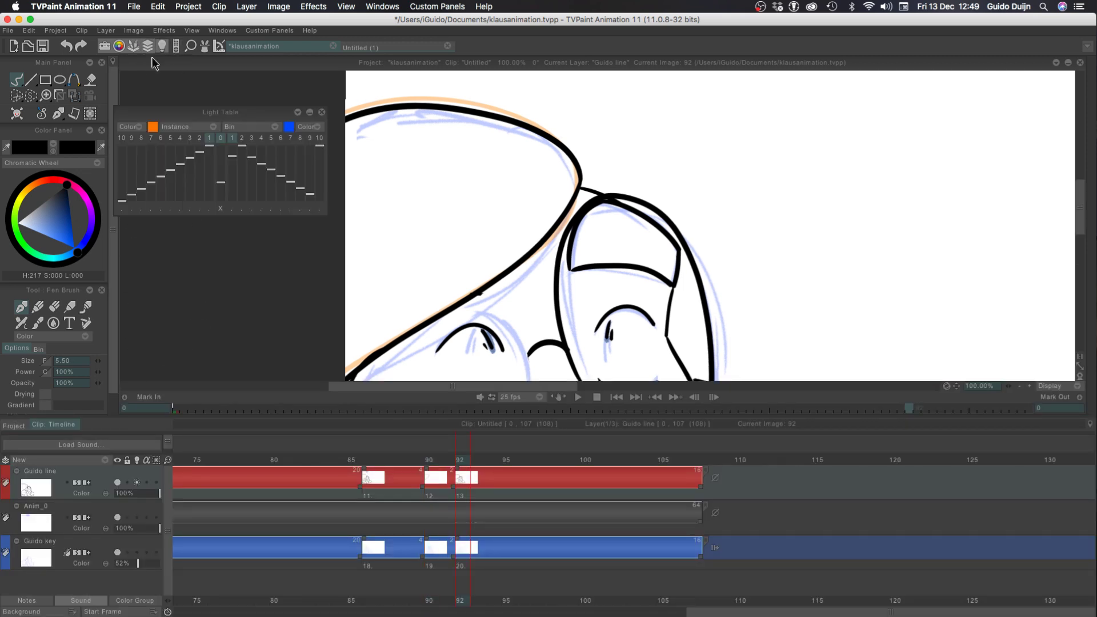
click(195, 139)
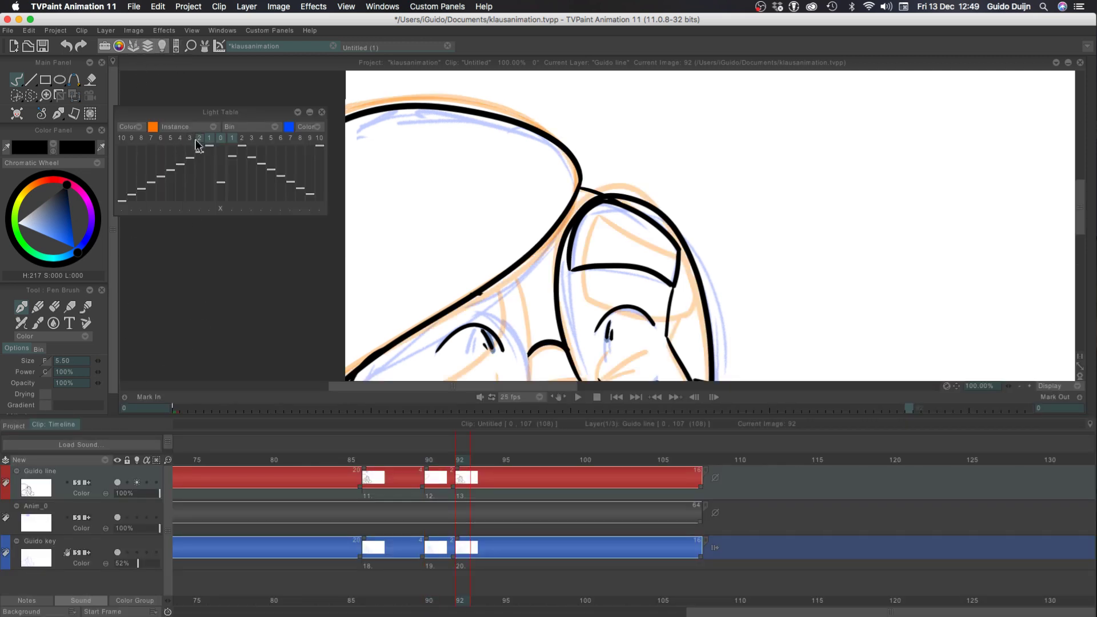
click(322, 112)
key(l)
Redraw the left oval's upper-right arc from the hat's lower edge down to the glasses bridge, retrying the stroke until it fits
drag(528, 395, 512, 282)
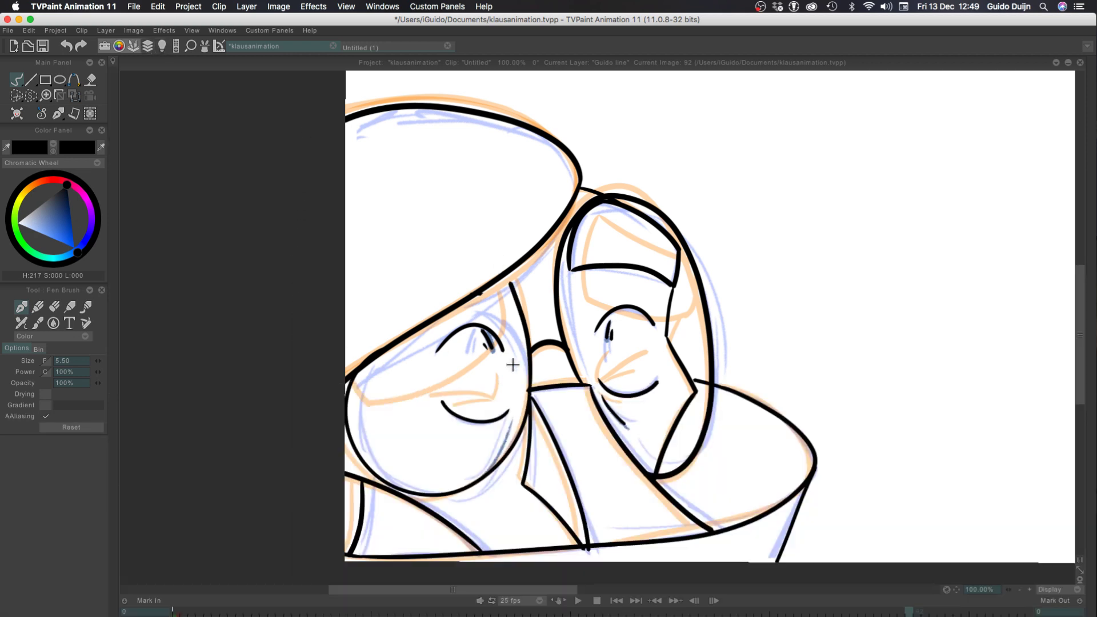
key(super+z)
mouse_move(528, 396)
mouse_down()
mouse_move(508, 282)
mouse_move(529, 400)
mouse_up()
key(super+z)
key(super+z)
drag(513, 271, 525, 433)
key(super+z)
drag(511, 274, 529, 395)
key(super+z)
drag(504, 276, 529, 387)
key(super+z)
drag(497, 274, 529, 383)
key(super+z)
drag(498, 284, 531, 387)
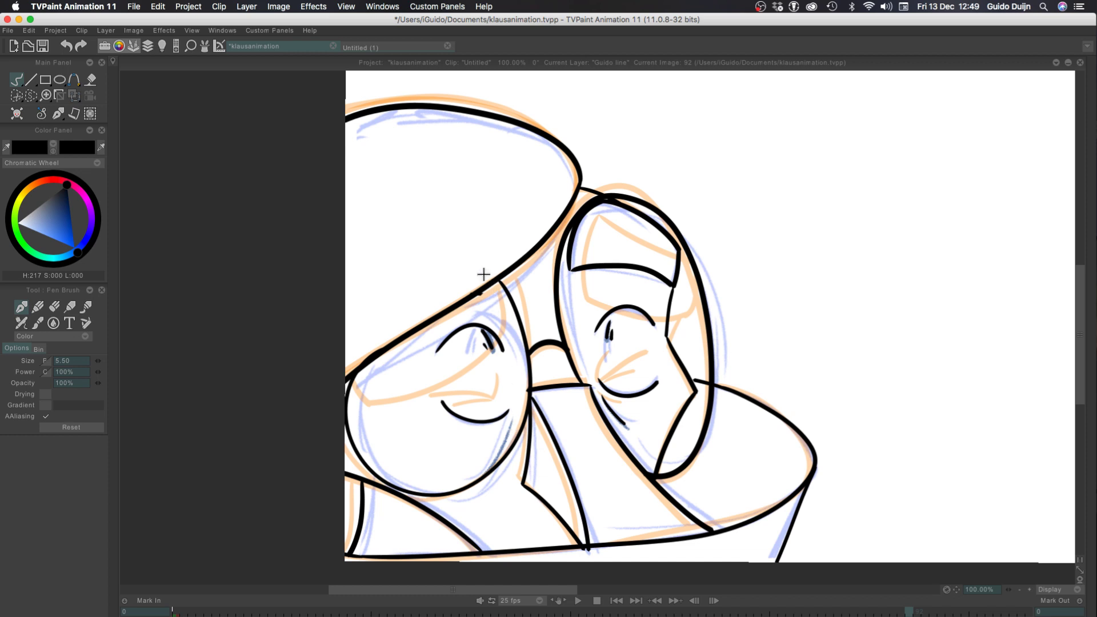
Return to frame 90 and limit the light table to the nearest previous and next drawings
key(F4)
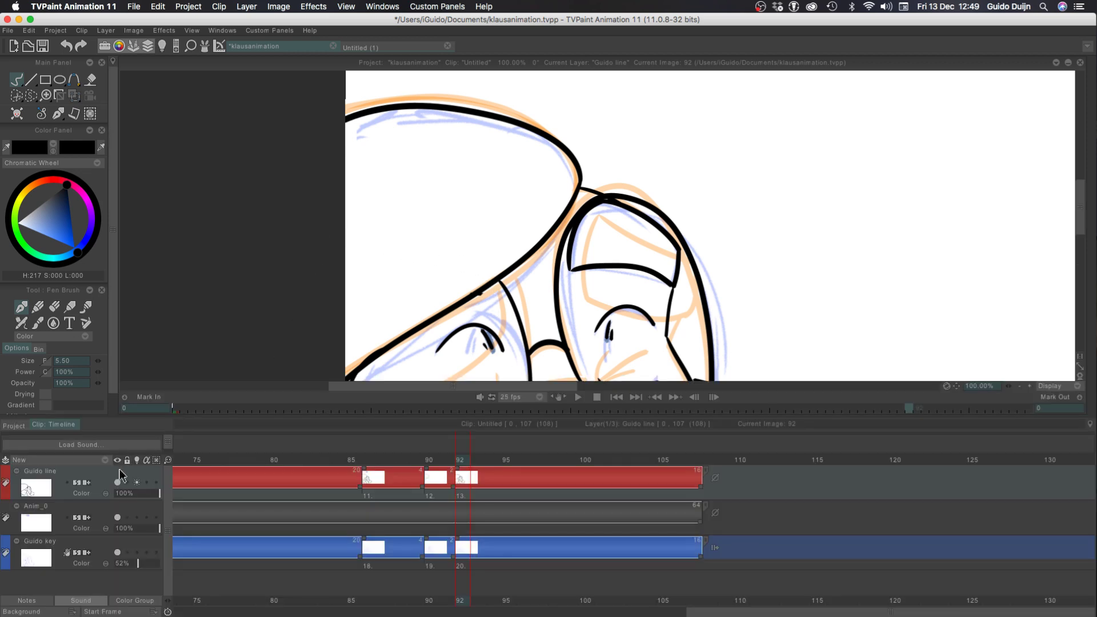
key(Left)
key(Left)
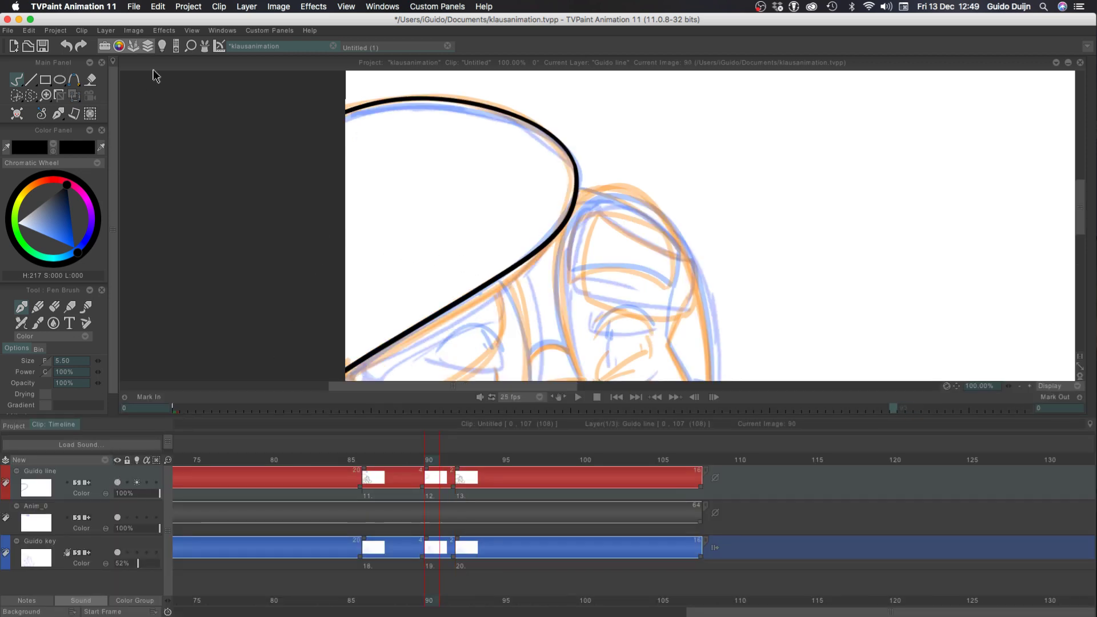
click(163, 46)
key(F4)
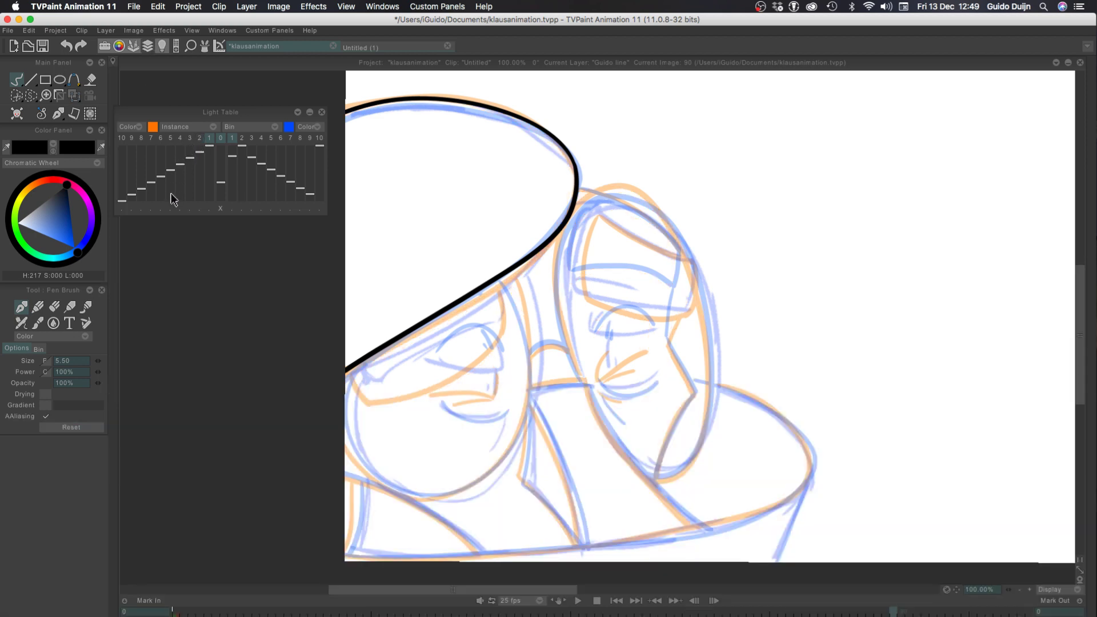
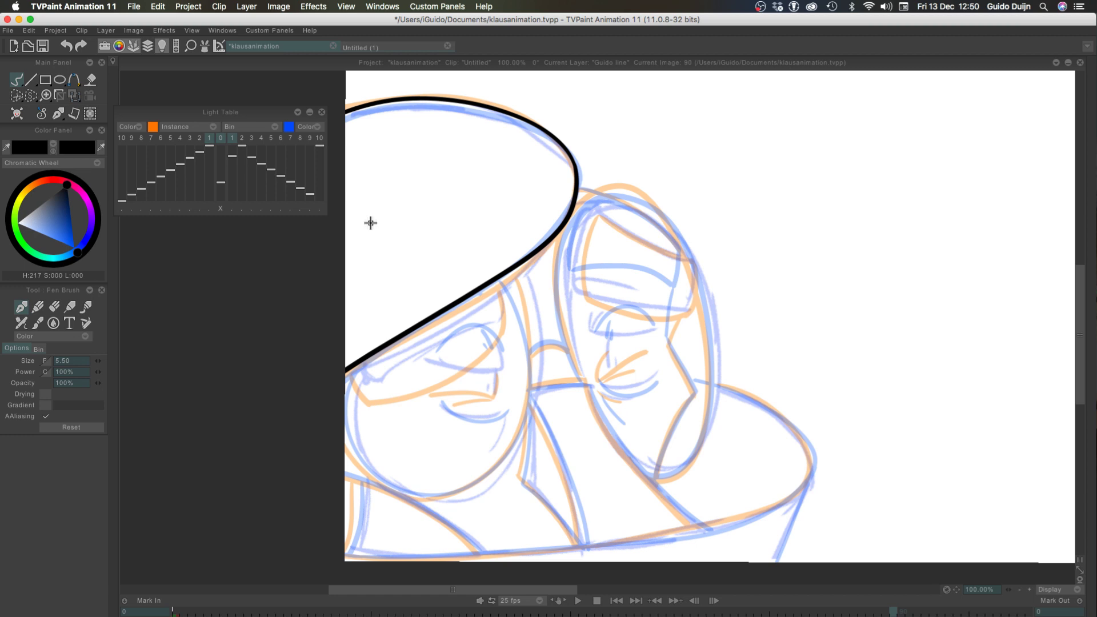
drag(508, 277, 526, 403)
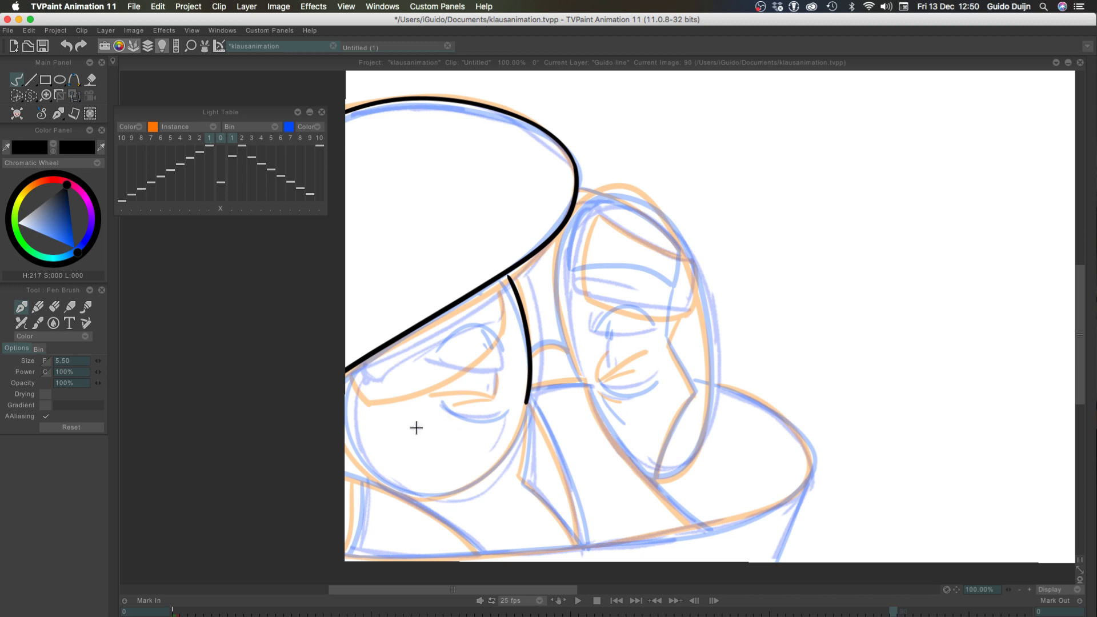
key(super+z)
drag(503, 276, 535, 425)
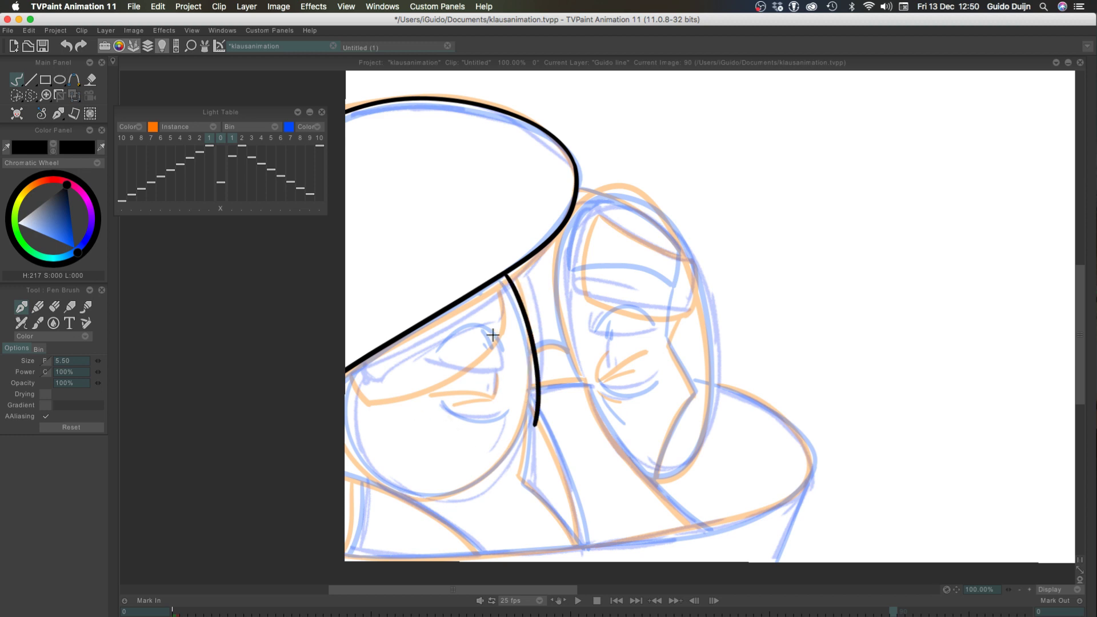
key(super+z)
key(super+z)
mouse_move(506, 270)
mouse_down()
mouse_move(526, 411)
mouse_move(501, 467)
mouse_move(522, 441)
mouse_move(521, 417)
mouse_up()
key(super+z)
key(super+z)
drag(507, 268, 523, 443)
key(super+z)
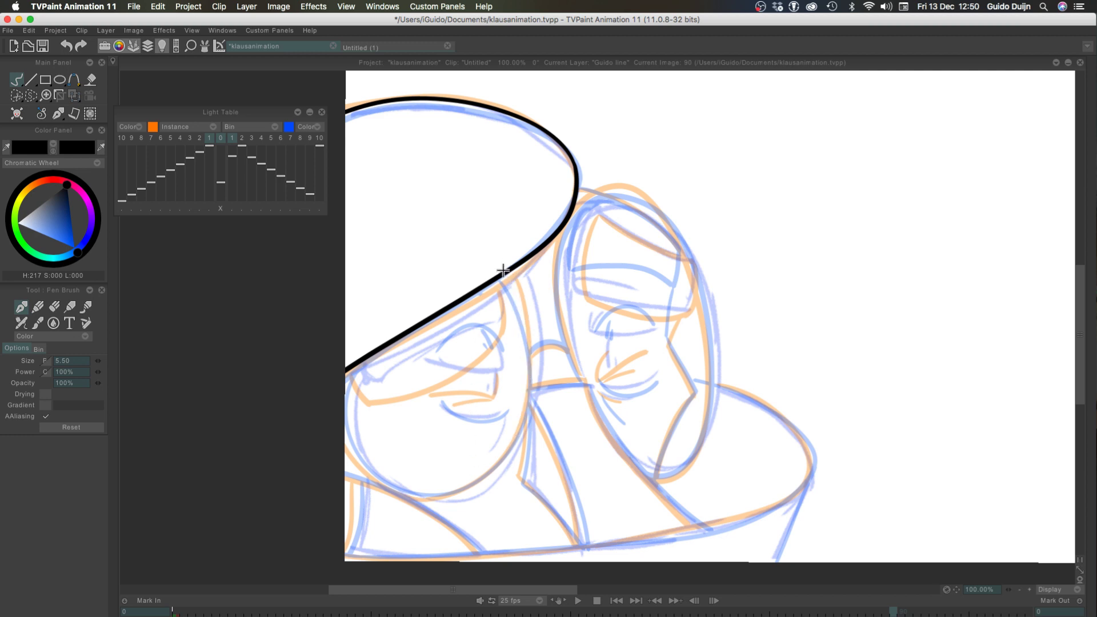
drag(506, 271, 508, 473)
key(super+z)
mouse_move(507, 272)
mouse_down()
mouse_move(527, 360)
mouse_move(467, 497)
mouse_up()
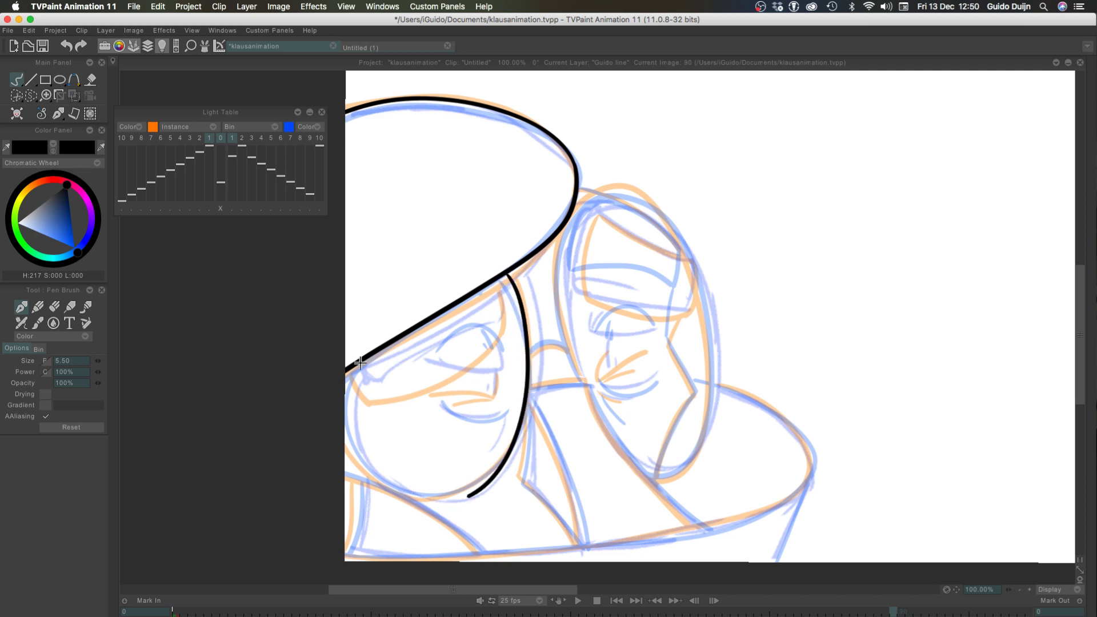
key(super+z)
drag(336, 407, 422, 505)
key(super+z)
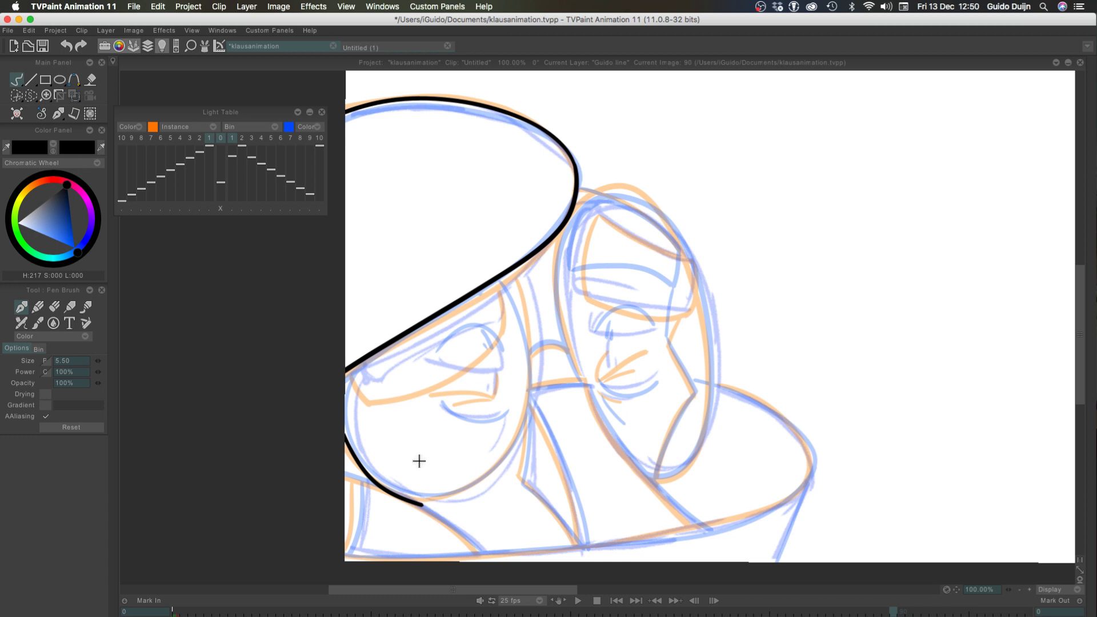
key(super+z)
drag(338, 423, 453, 485)
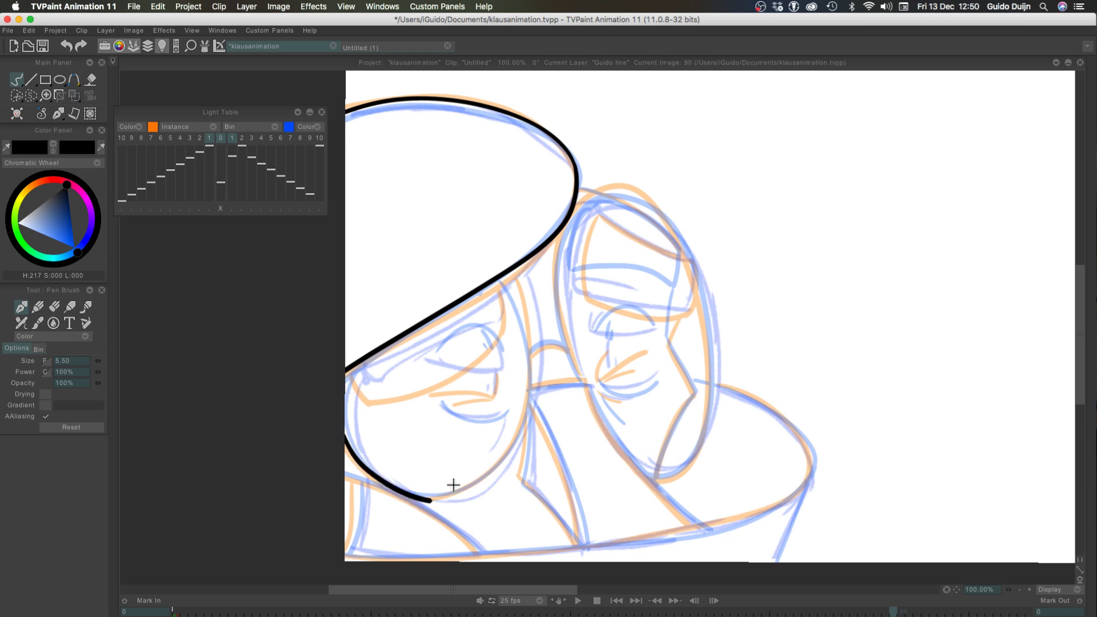
key(super+z)
drag(338, 417, 443, 493)
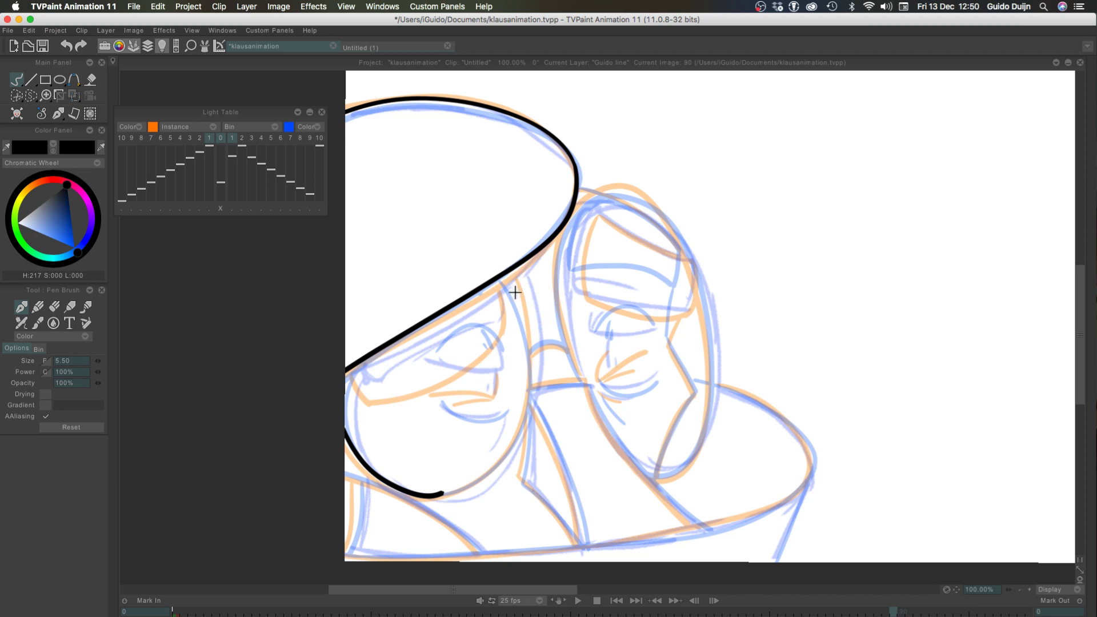
key(super+z)
mouse_move(507, 273)
mouse_down()
mouse_move(527, 409)
mouse_move(520, 450)
mouse_move(500, 478)
mouse_move(443, 489)
mouse_up()
key(super+z)
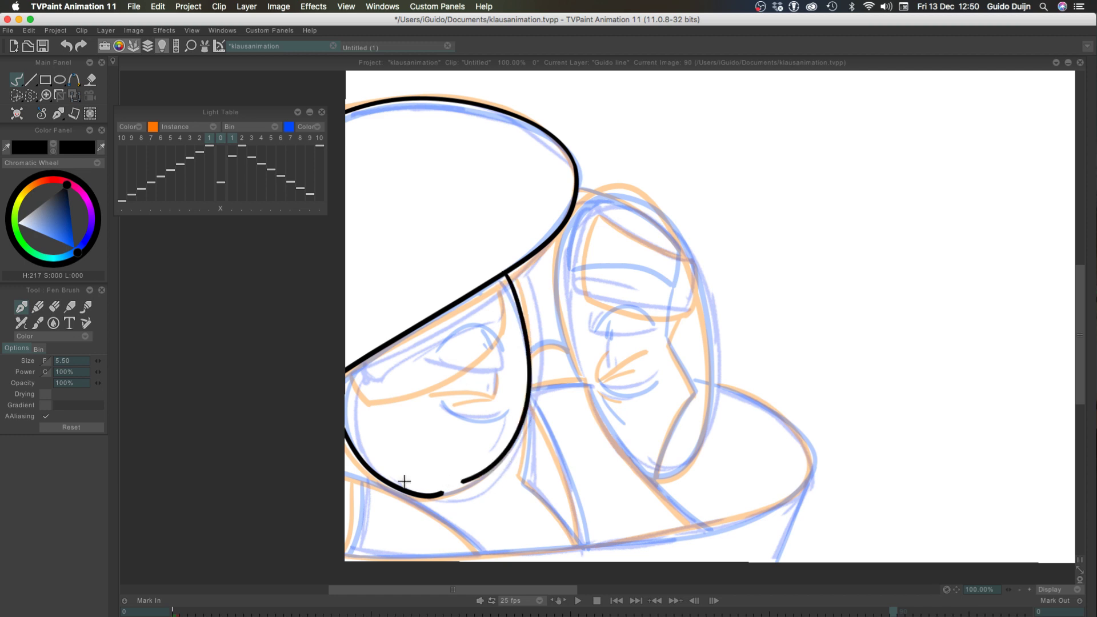
key(super+z)
Ink the left eyeglass oval in one continuous stroke from the hat's lower edge around the bottom, retrying until it fits the sketch
key(super+z)
mouse_move(507, 274)
mouse_down()
mouse_move(526, 330)
mouse_move(356, 438)
mouse_up()
key(super+z)
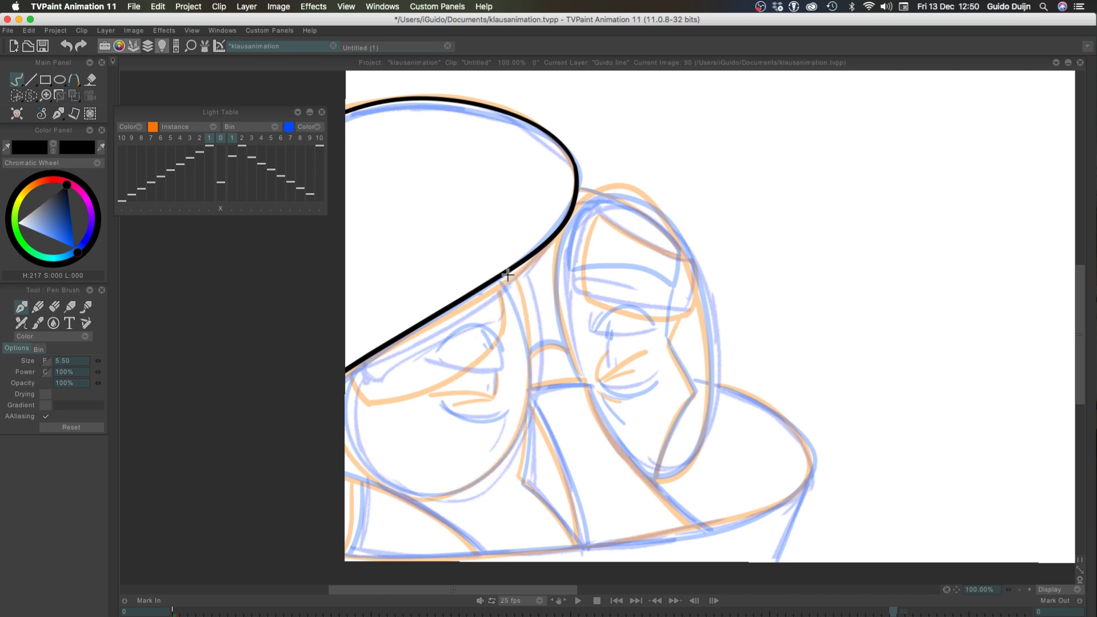
drag(505, 271, 345, 440)
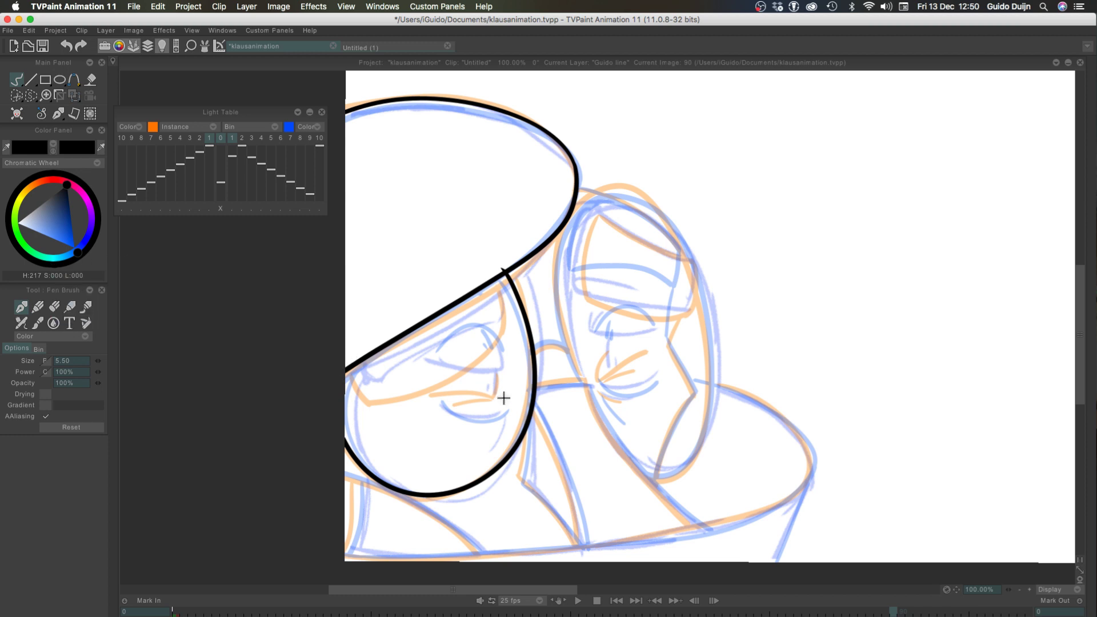
Ink the short bridge line between the two ovals and the long diagonal running down from its right end
mouse_move(538, 388)
mouse_down()
mouse_move(588, 382)
mouse_move(694, 517)
mouse_up()
key(super+z)
key(super+z)
key(super+z)
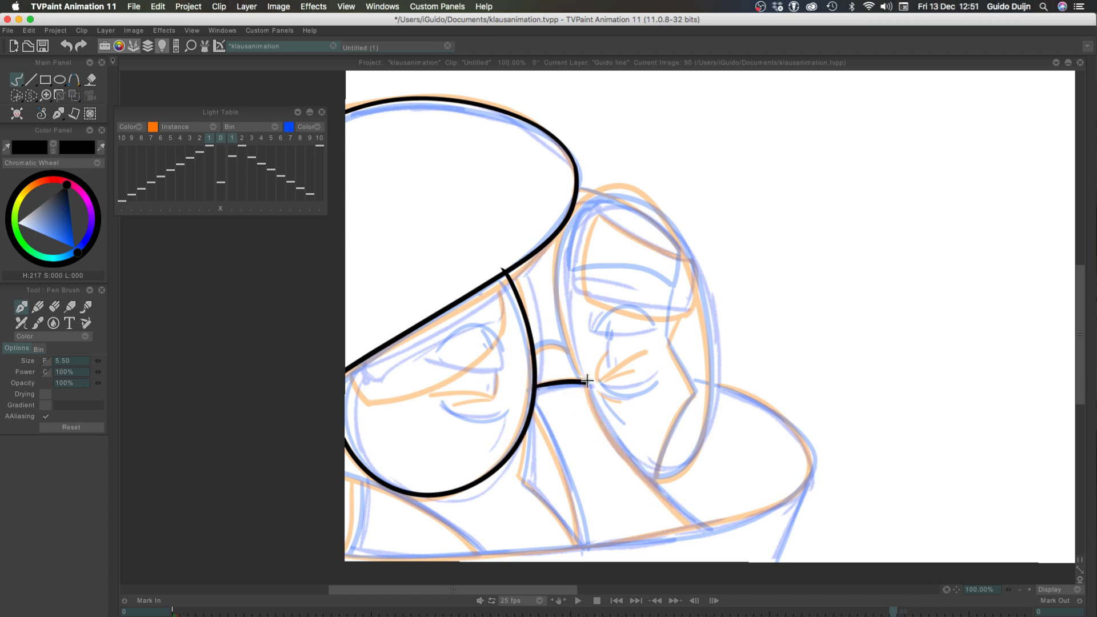
drag(584, 378, 714, 532)
key(super+z)
mouse_move(587, 383)
mouse_down()
mouse_move(673, 502)
mouse_move(710, 526)
mouse_up()
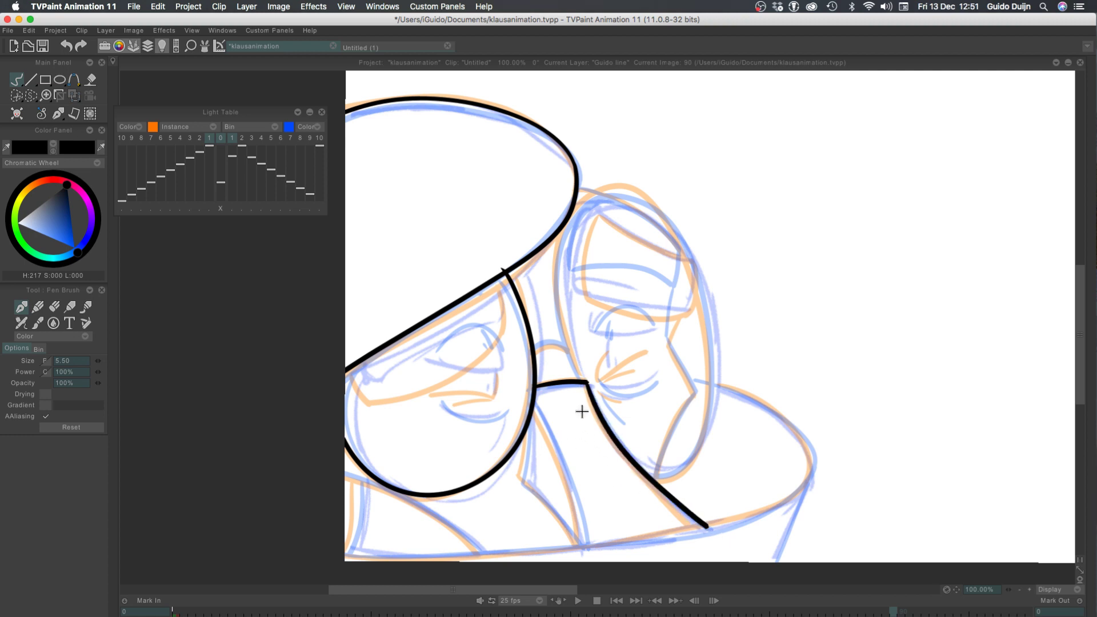
key(super+z)
drag(585, 381, 684, 517)
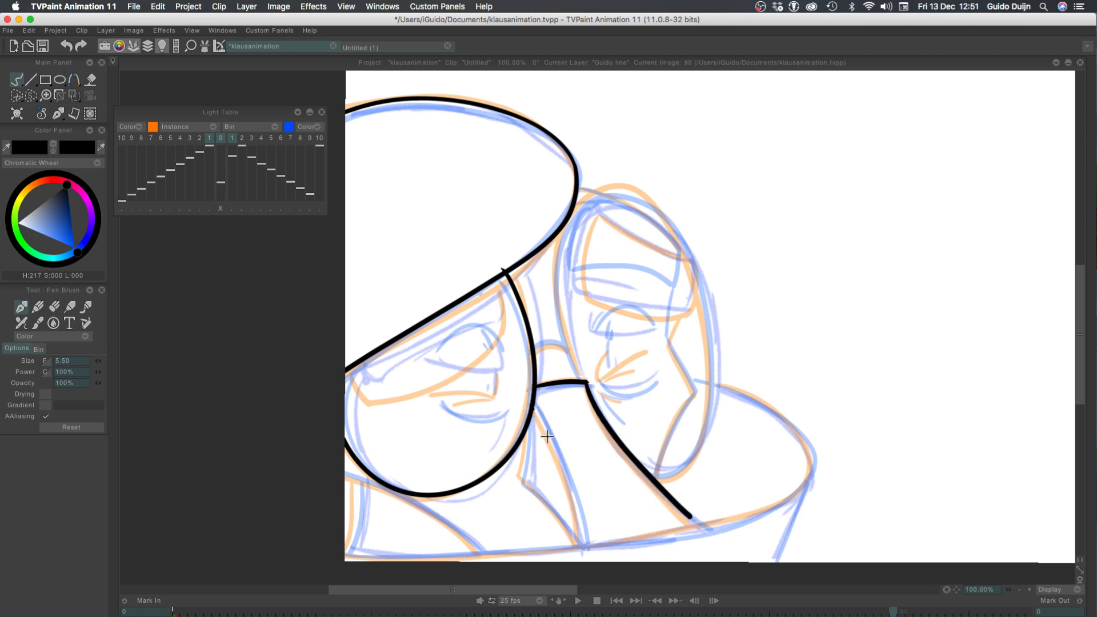
Ink the curved line down from the left oval's right side and the narrow angular shape beside it, meeting at the lower end
drag(534, 408, 585, 553)
key(super+z)
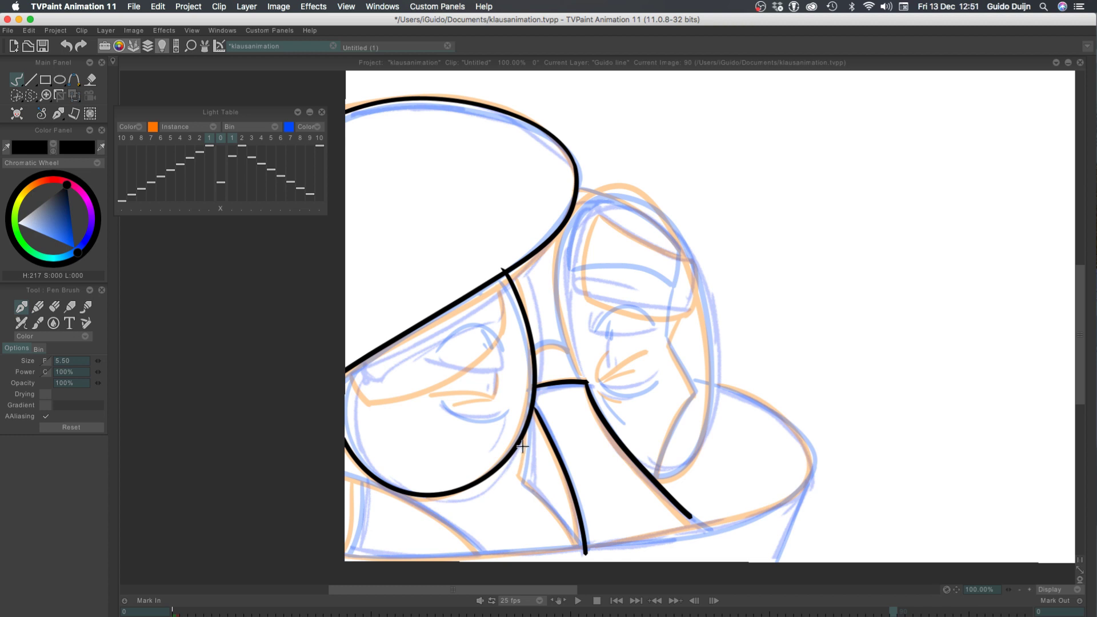
drag(524, 437, 525, 472)
key(super+z)
drag(532, 416, 518, 489)
key(super+z)
mouse_move(531, 417)
mouse_down()
mouse_move(516, 476)
mouse_move(574, 543)
mouse_up()
key(super+z)
drag(521, 479, 576, 543)
key(super+z)
drag(522, 480, 582, 548)
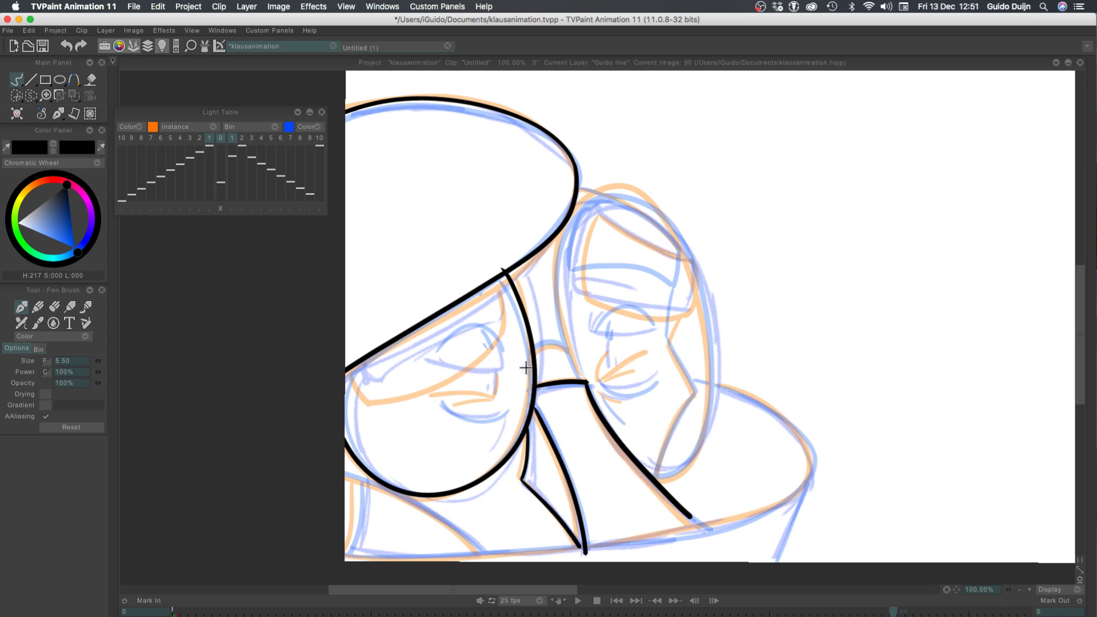
Ink the cheek contour from the corner inside the right oval down to the long diagonal, retrying the stroke until it fits
mouse_move(656, 478)
mouse_down()
mouse_move(690, 406)
mouse_move(657, 480)
mouse_up()
key(super+z)
key(super+z)
key(super+z)
drag(695, 391, 653, 489)
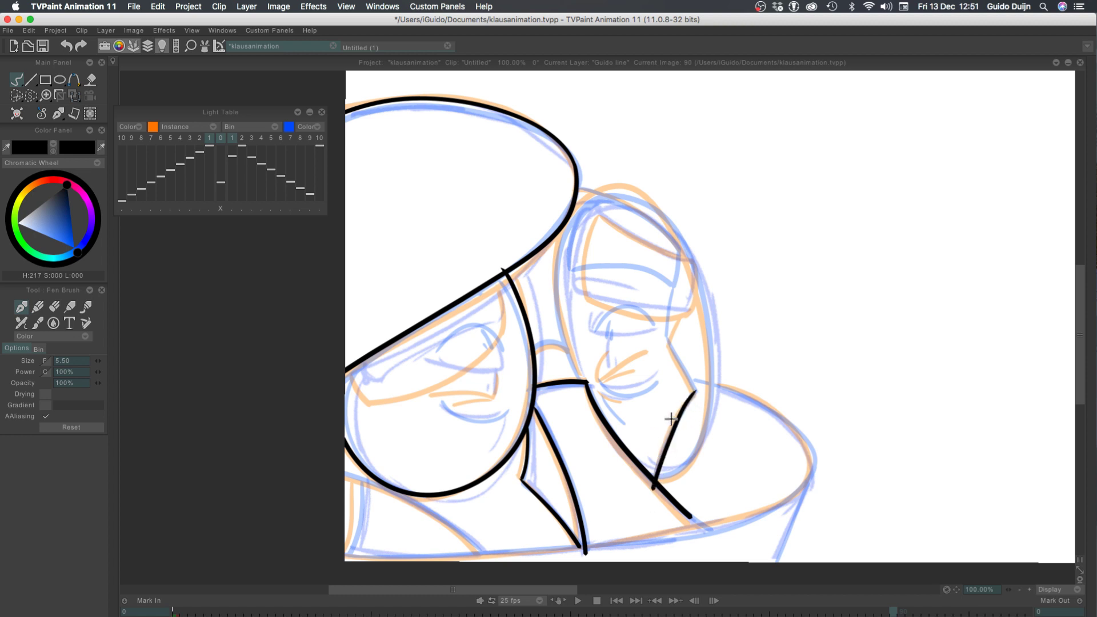
key(super+z)
drag(694, 394, 657, 479)
key(super+z)
drag(693, 398, 657, 481)
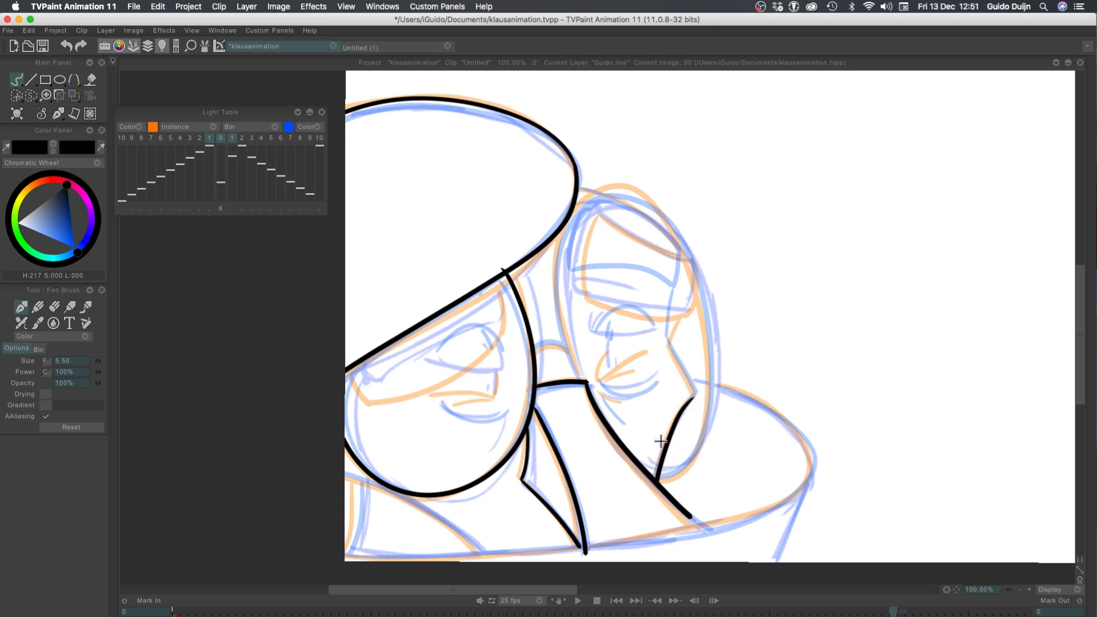
key(super+z)
drag(696, 393, 652, 481)
key(super+z)
key(super+z)
mouse_move(694, 393)
mouse_down()
mouse_move(664, 439)
mouse_move(655, 481)
mouse_up()
key(super+z)
mouse_move(694, 395)
mouse_down()
mouse_move(657, 480)
mouse_move(669, 431)
mouse_move(658, 480)
mouse_up()
key(super+z)
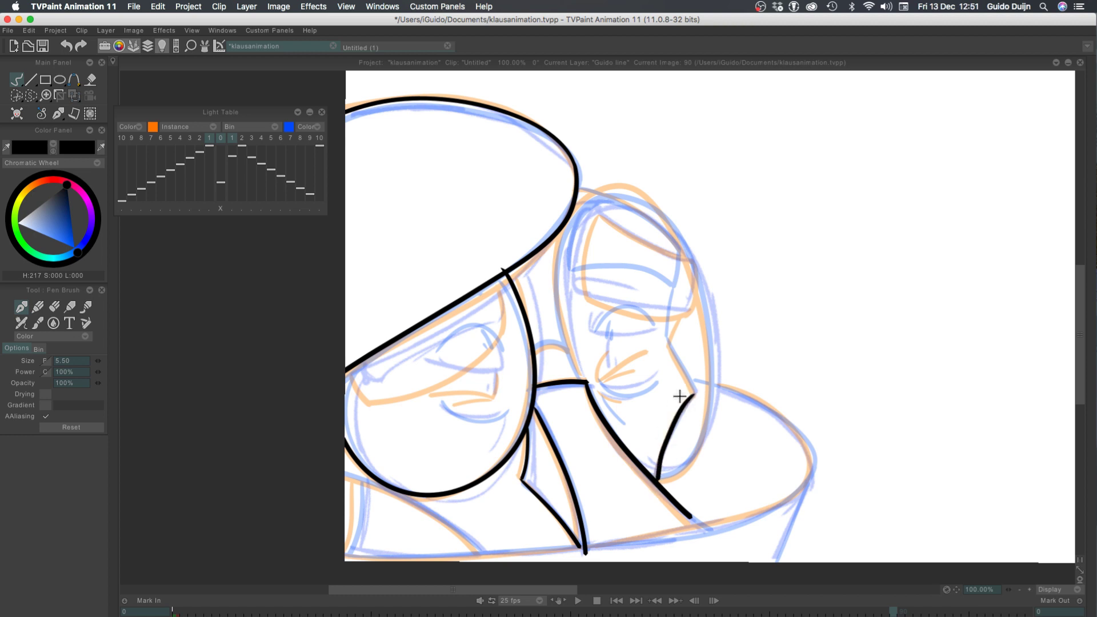
key(super+z)
drag(694, 395, 654, 478)
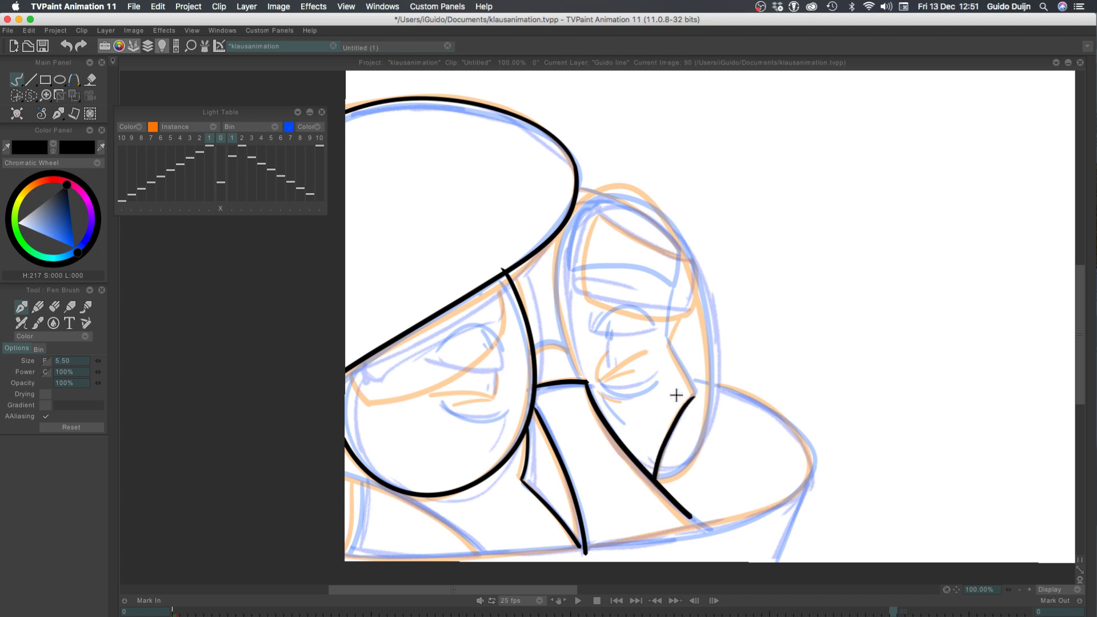
Continue the face contour from the cheek corner up to the eye-socket notch and slightly above it
drag(694, 395, 670, 342)
key(super+z)
key(super+z)
mouse_move(694, 395)
mouse_down()
mouse_move(647, 306)
mouse_move(659, 333)
mouse_move(619, 287)
mouse_move(668, 347)
mouse_move(677, 313)
mouse_move(668, 350)
mouse_move(686, 307)
mouse_move(635, 301)
mouse_move(669, 349)
mouse_move(686, 310)
mouse_move(667, 351)
mouse_move(676, 323)
mouse_up()
key(super+z)
key(super+z)
key(super+z)
key(super+z)
drag(670, 346, 678, 321)
key(super+z)
key(super+z)
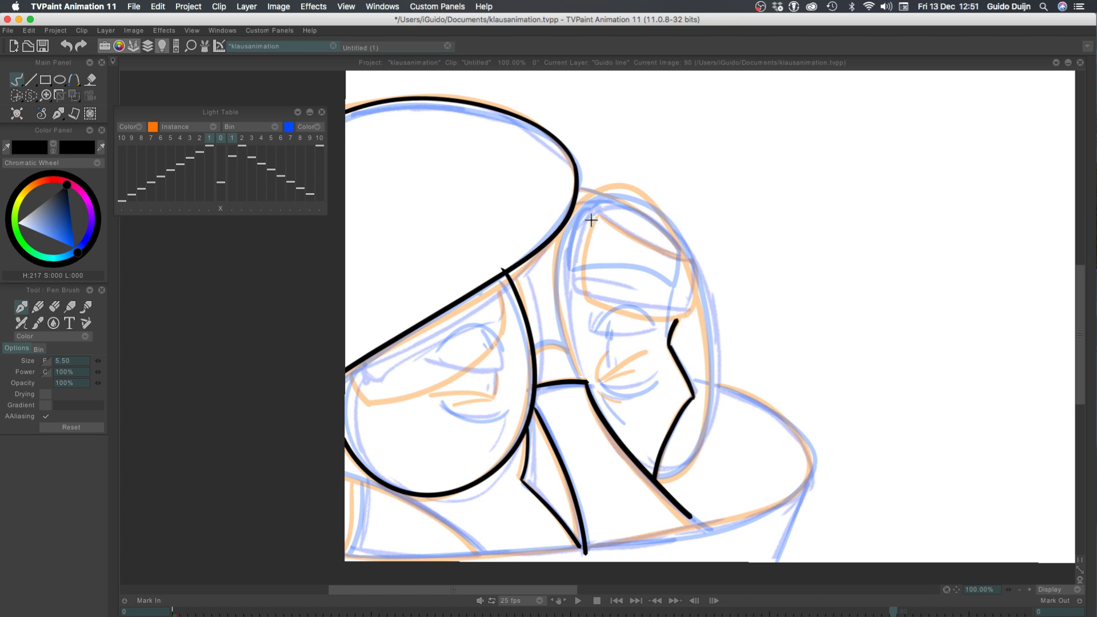
Ink the right eyebrow as a closed shape with a curved left side, wavy upper and lower edges and a short right side
drag(579, 250, 574, 293)
key(super+z)
drag(599, 211, 579, 305)
key(super+z)
drag(597, 202, 573, 273)
key(super+z)
mouse_move(597, 201)
mouse_down()
mouse_move(576, 279)
mouse_move(688, 304)
mouse_up()
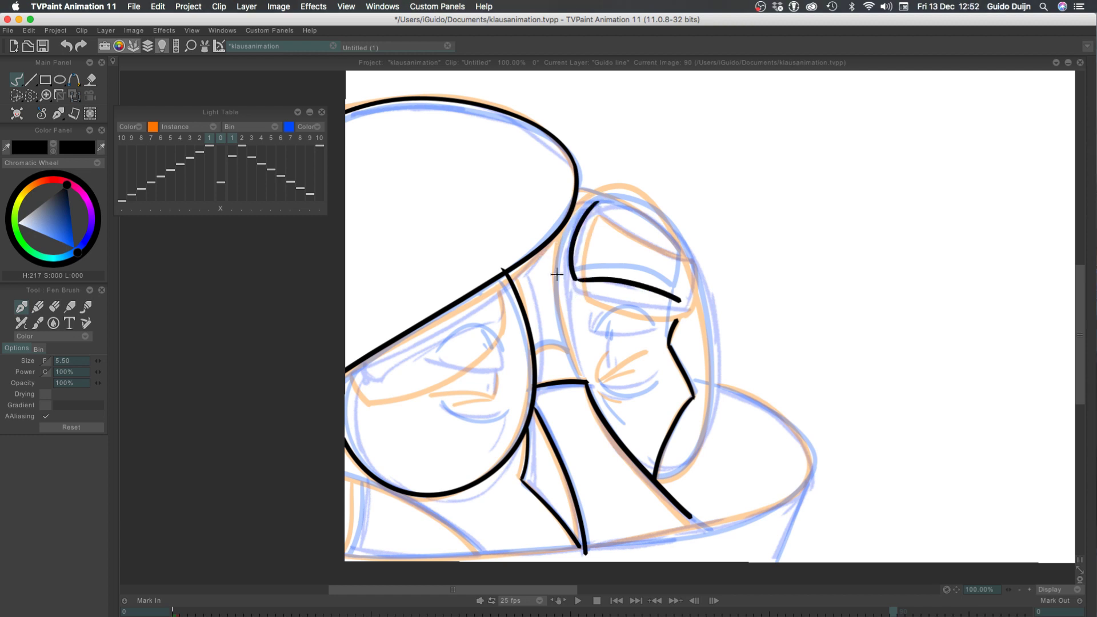
key(super+z)
drag(573, 274, 690, 302)
mouse_move(599, 203)
mouse_down()
mouse_move(649, 226)
mouse_move(656, 243)
mouse_move(677, 241)
mouse_move(658, 290)
mouse_move(695, 261)
mouse_move(671, 304)
mouse_move(697, 265)
mouse_move(690, 302)
mouse_up()
key(super+z)
key(super+z)
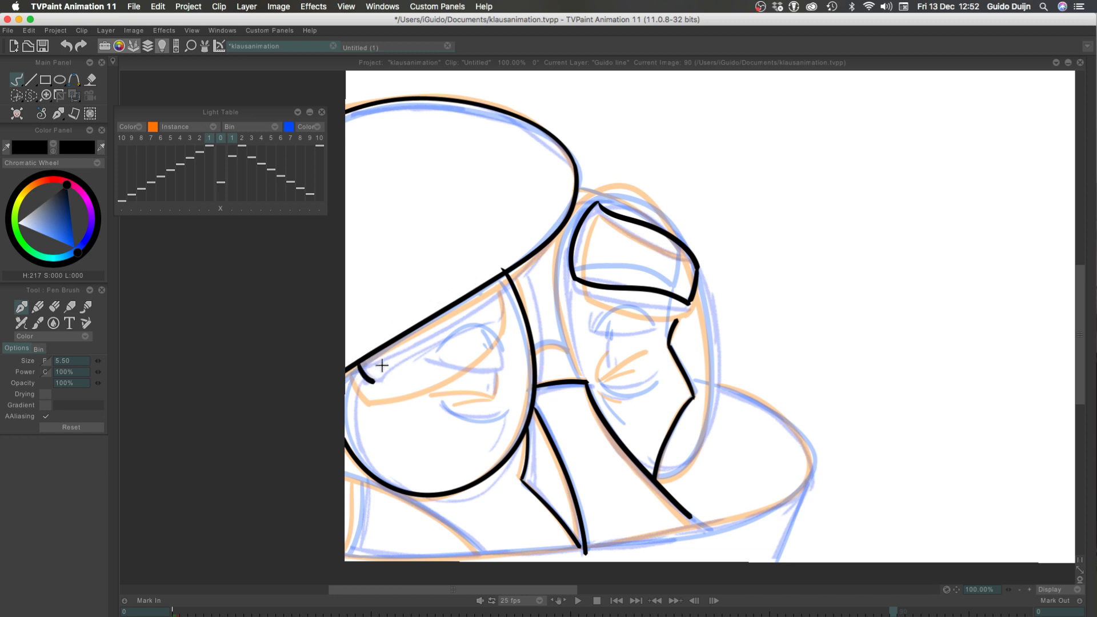
Ink the left eyebrow below the hat's lower edge and close the gap between the right eyebrow and the face contour
drag(358, 364, 493, 320)
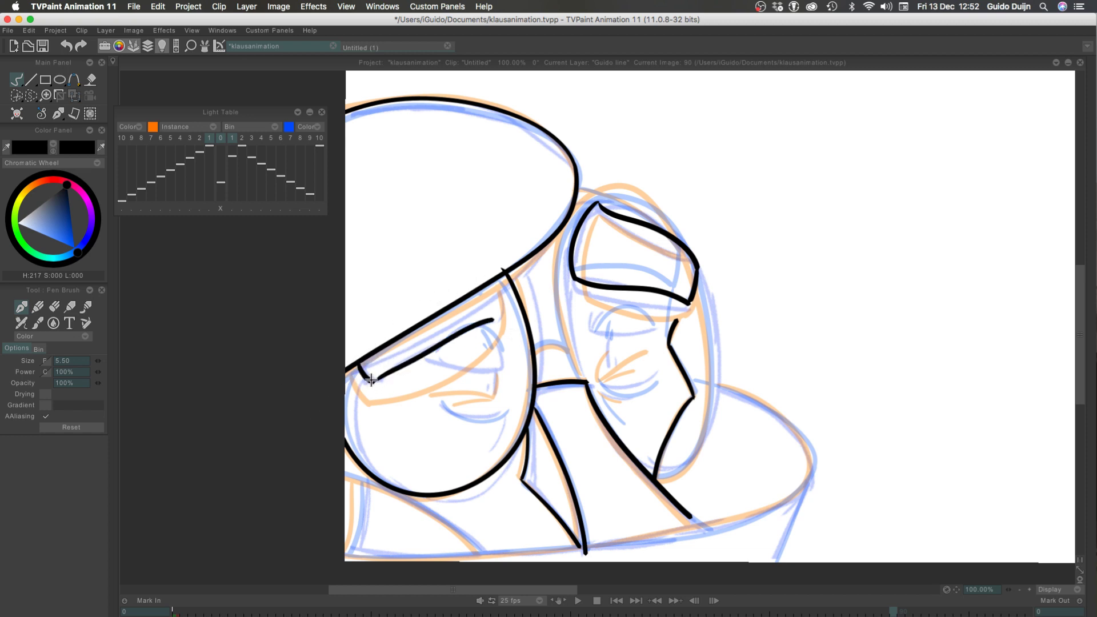
key(super+z)
drag(374, 381, 489, 323)
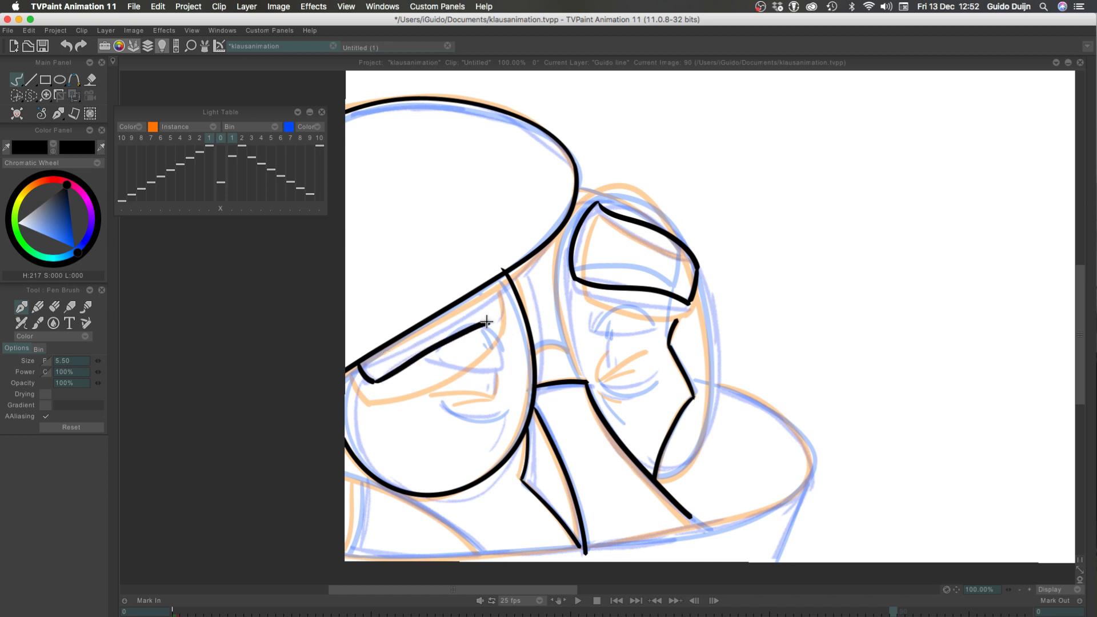
key(super+z)
drag(501, 271, 486, 324)
drag(689, 301, 669, 342)
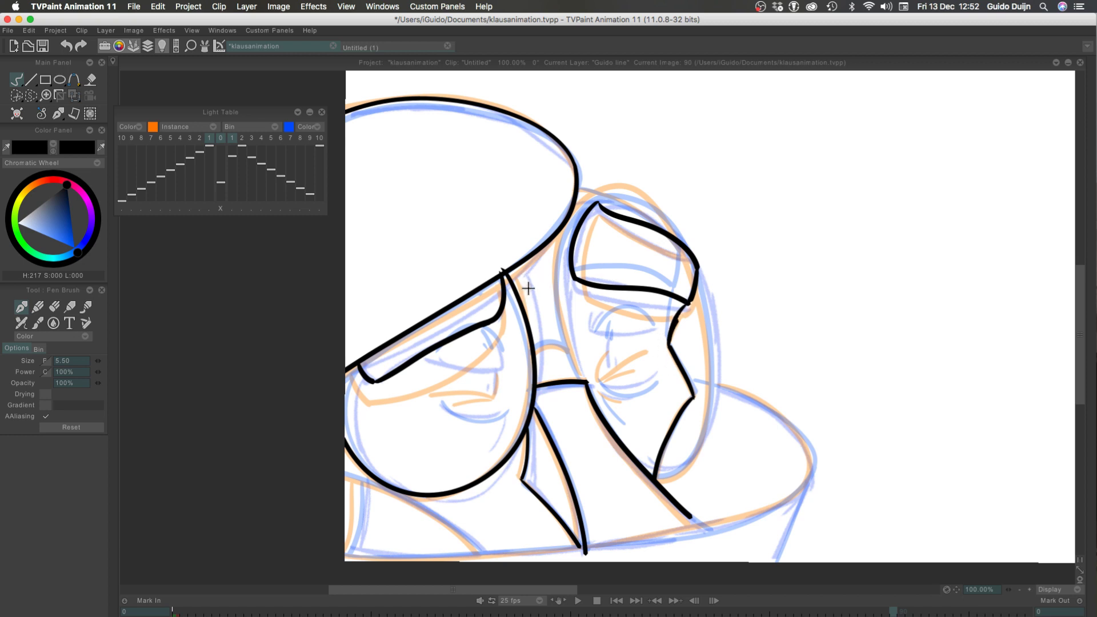
mouse_move(593, 315)
mouse_down()
mouse_move(616, 336)
mouse_move(652, 330)
mouse_move(592, 328)
mouse_move(660, 332)
mouse_up()
key(super+z)
key(super+z)
key(super+z)
key(super+z)
key(super+z)
At 200% zoom, ink the right eye's upper eyelid as a short corner stroke and a shallow curve below the eyebrow
click(1030, 590)
click(1030, 591)
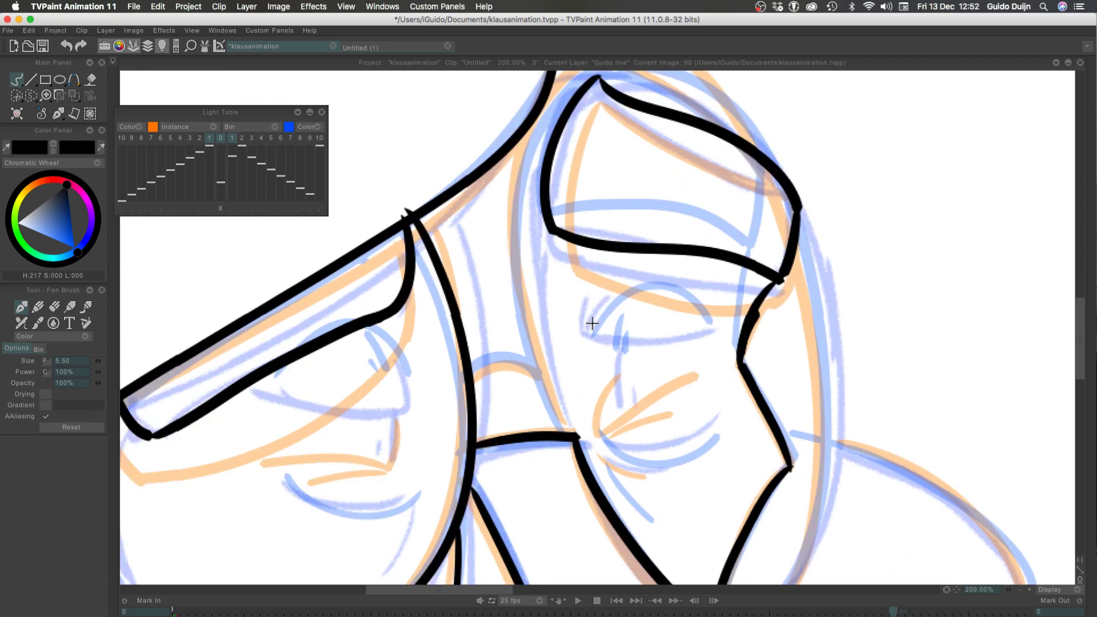
drag(600, 296, 584, 334)
key(super+z)
mouse_move(603, 295)
mouse_down()
mouse_move(586, 342)
mouse_move(581, 333)
mouse_move(608, 340)
mouse_move(709, 322)
mouse_up()
key(super+z)
drag(586, 330, 731, 324)
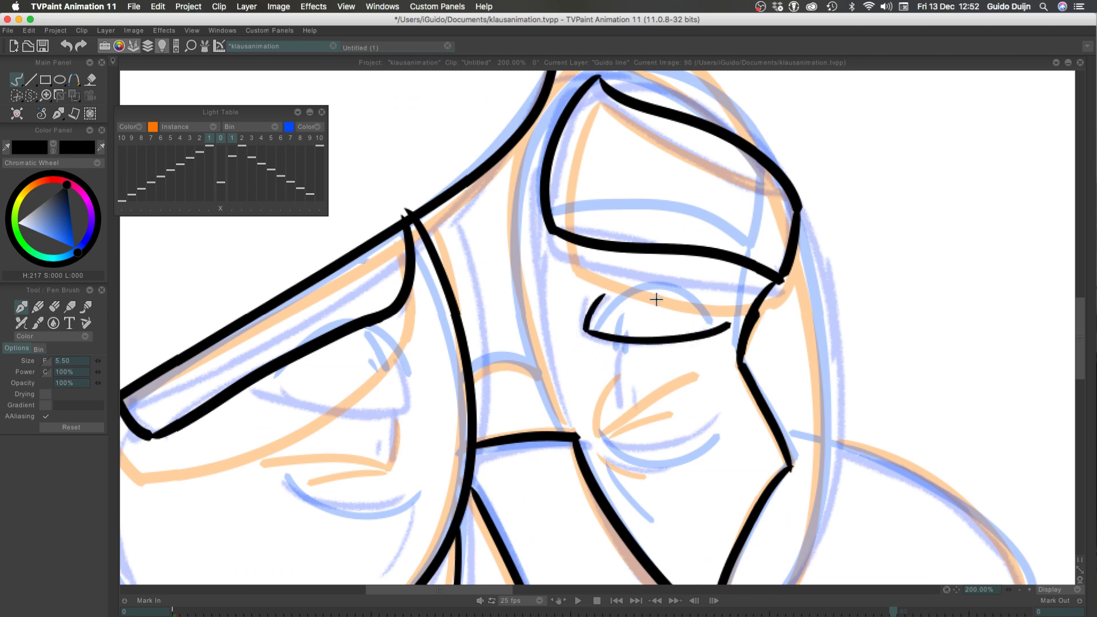
Ink the right eye's lower lid curve and a short slanted crease beneath it, and save the project
drag(598, 438, 715, 414)
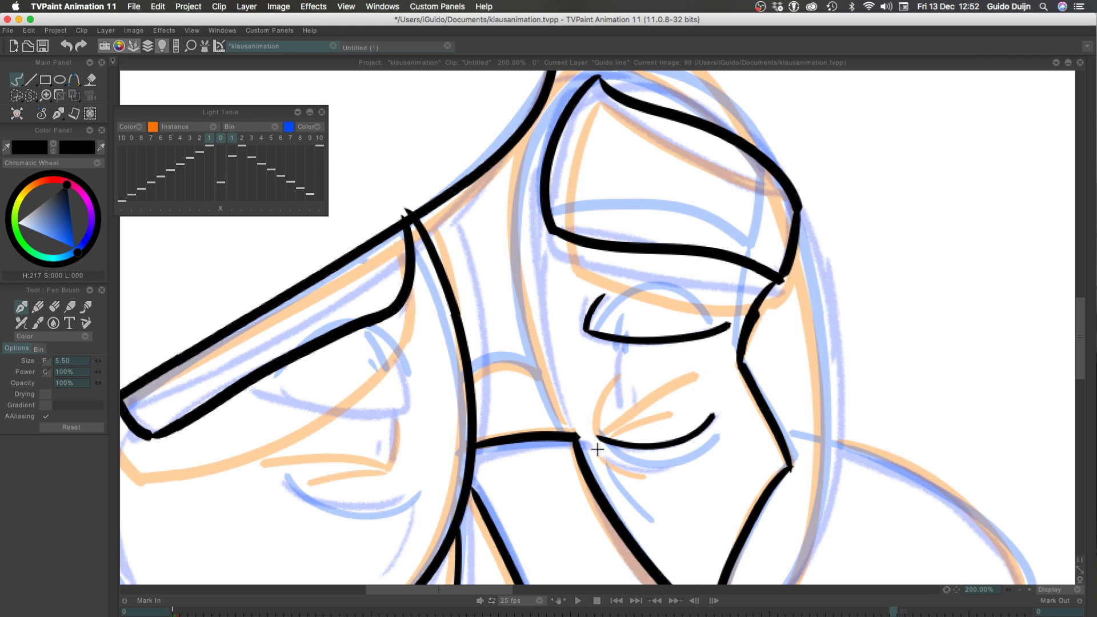
drag(598, 451, 663, 472)
key(super+z)
drag(597, 451, 644, 481)
key(super+z)
drag(598, 451, 637, 493)
key(super+s)
Ink the right eye's pupil as a short vertical stroke with a small dot beside it
mouse_move(616, 384)
mouse_down()
mouse_move(615, 360)
mouse_move(617, 393)
mouse_up()
key(super+z)
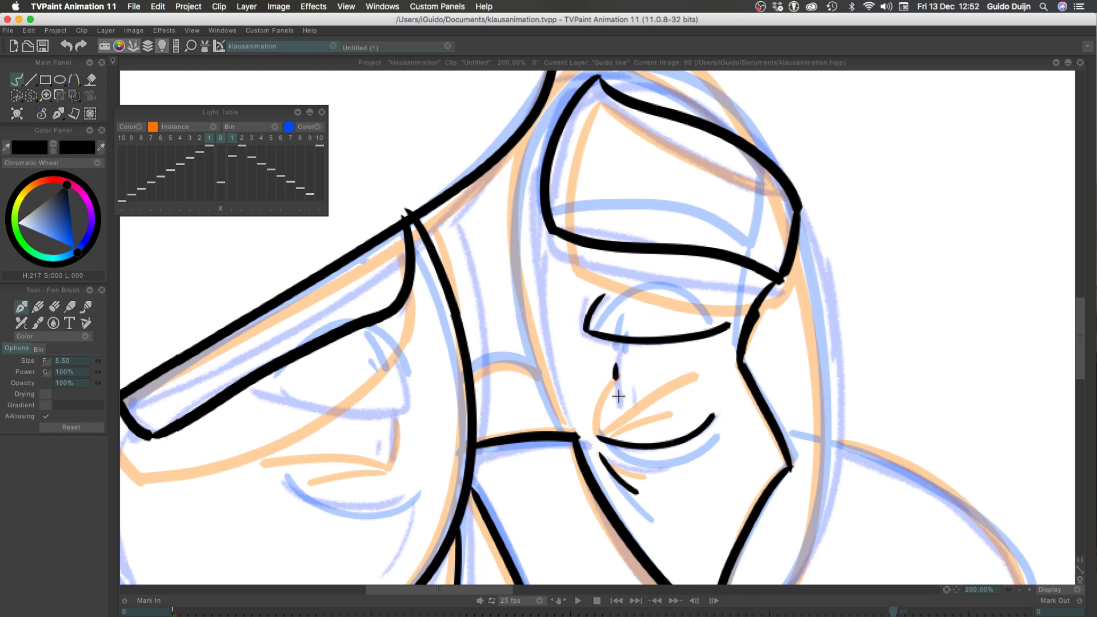
click(626, 380)
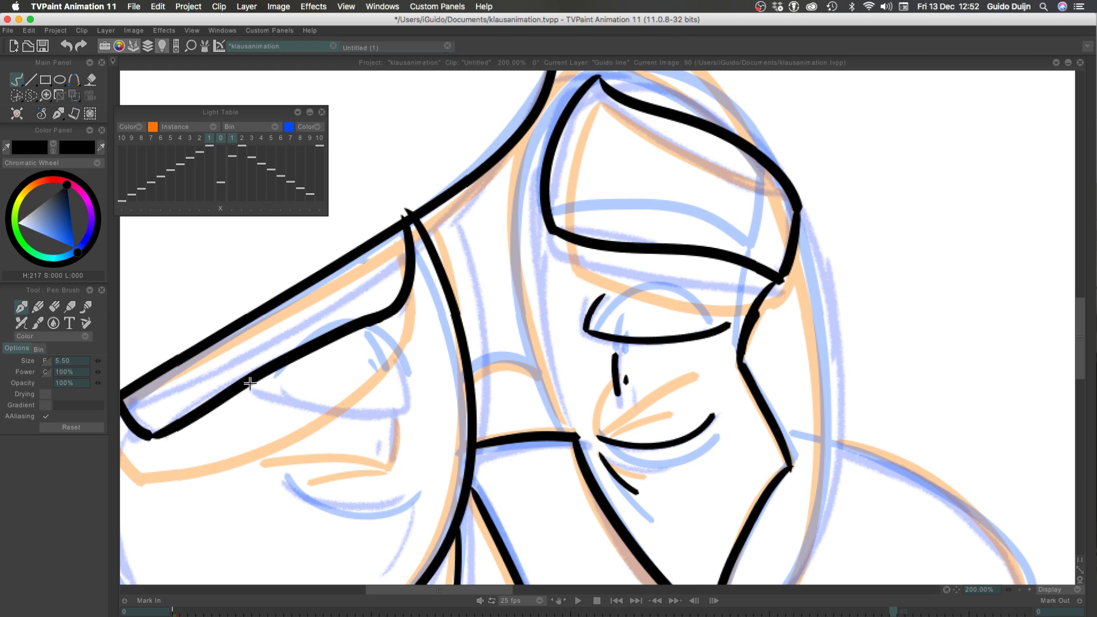
Ink the left eye's upper eyelid with a short right-hand curve and a long lower edge reaching the left eyebrow
mouse_move(394, 359)
mouse_down()
mouse_move(405, 409)
mouse_move(289, 385)
mouse_up()
key(super+z)
mouse_move(405, 409)
mouse_down()
mouse_move(330, 409)
mouse_move(252, 384)
mouse_move(384, 414)
mouse_move(274, 394)
mouse_up()
key(super+z)
key(super+z)
key(super+z)
mouse_move(405, 410)
mouse_down()
mouse_move(227, 370)
mouse_move(252, 388)
mouse_up()
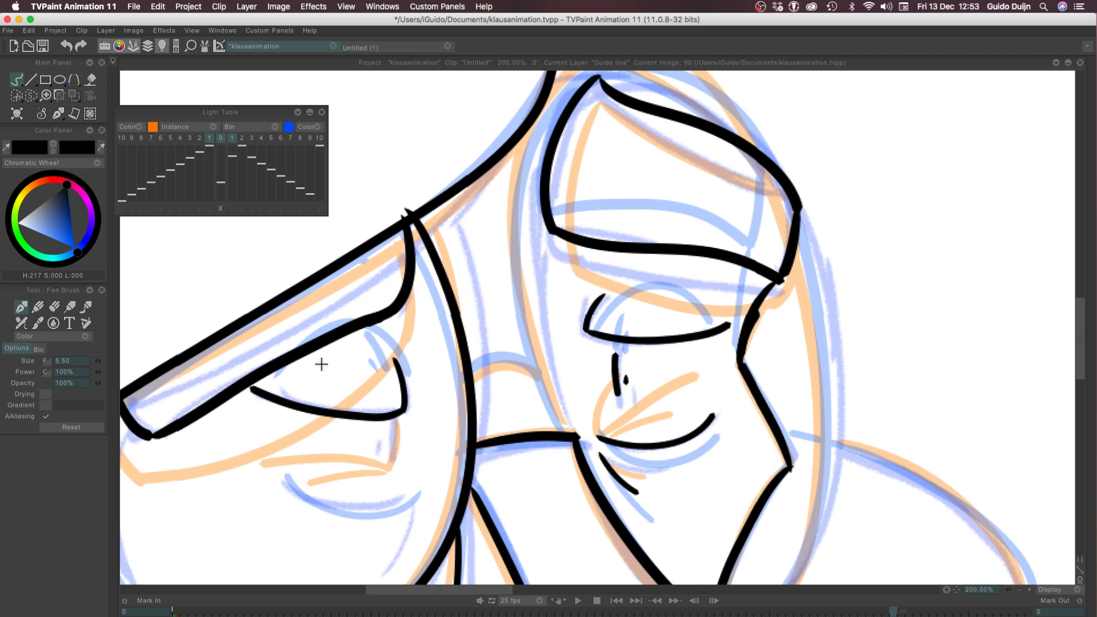
Ink the left eye's lower lid as a shallow curve over the sketch, retrying the stroke until it fits
drag(398, 499, 278, 487)
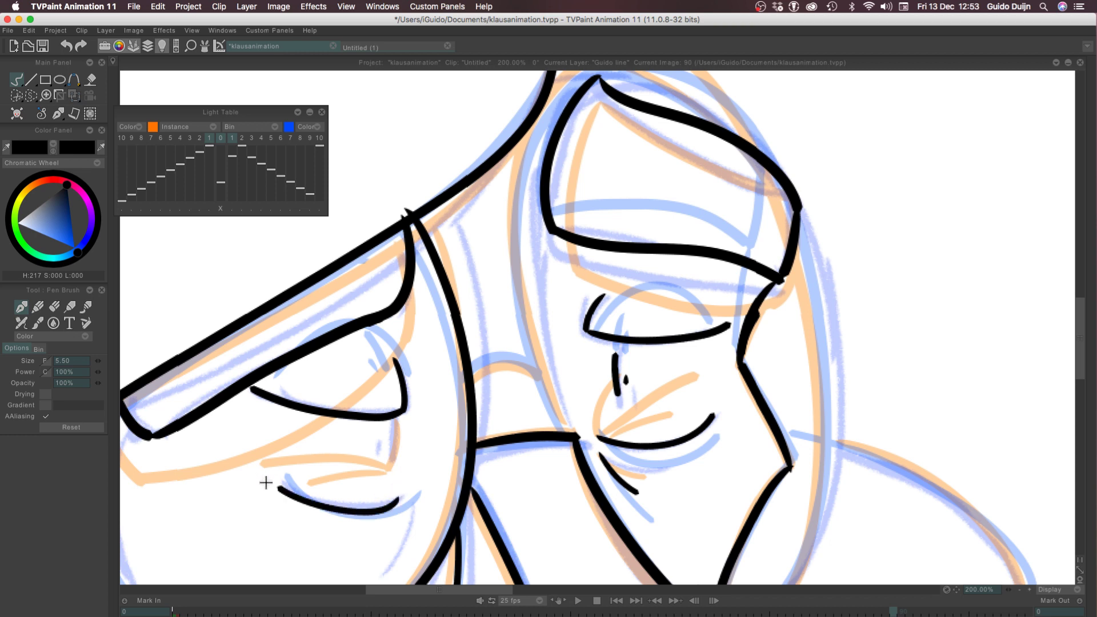
key(ctrl+z)
drag(400, 499, 280, 486)
key(ctrl+z)
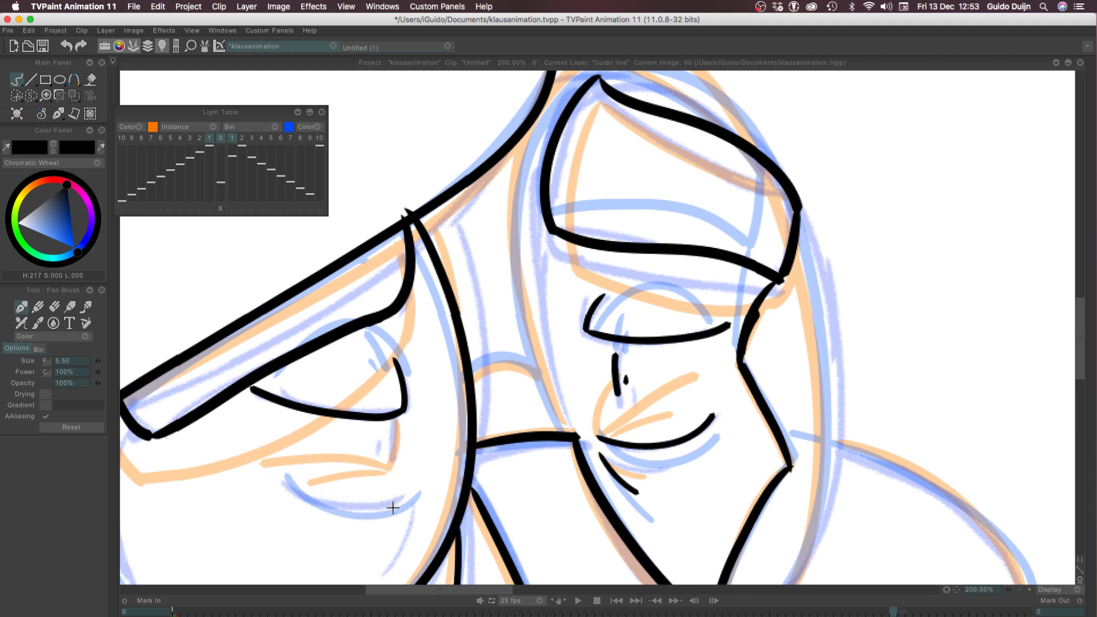
drag(403, 499, 283, 485)
key(ctrl+z)
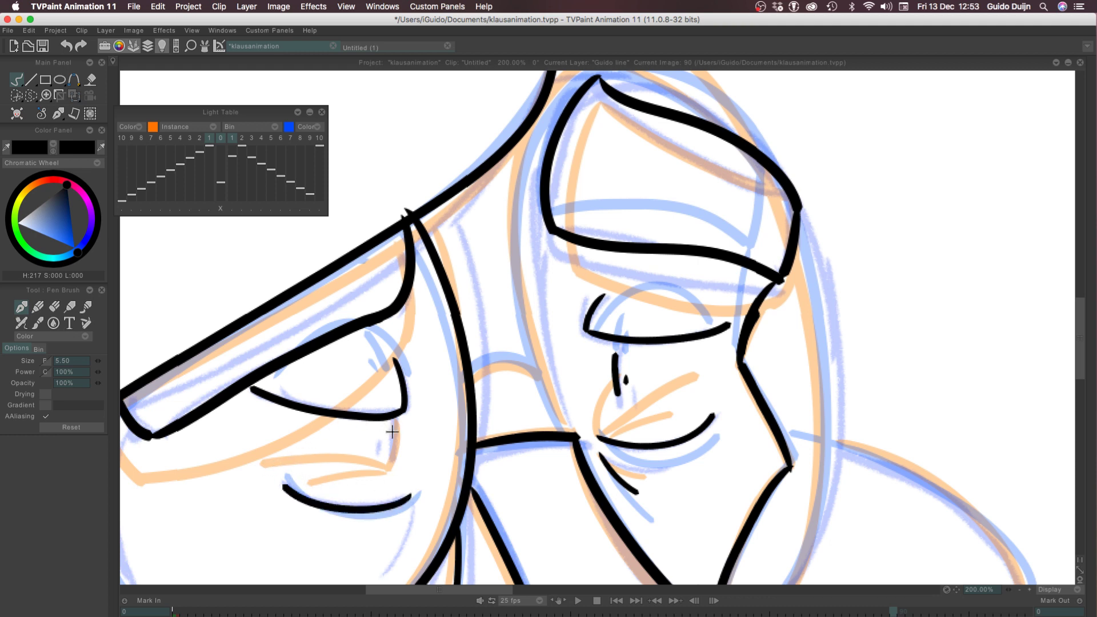
Ink the left eye's pupil stroke with its small dot, and add the curved crease below the lower lid's right end
mouse_move(392, 432)
mouse_down()
mouse_move(393, 457)
mouse_move(393, 417)
mouse_up()
key(ctrl+z)
key(ctrl+z)
key(ctrl+z)
mouse_move(391, 455)
mouse_down()
mouse_move(392, 413)
mouse_move(378, 444)
mouse_up()
drag(410, 497, 383, 567)
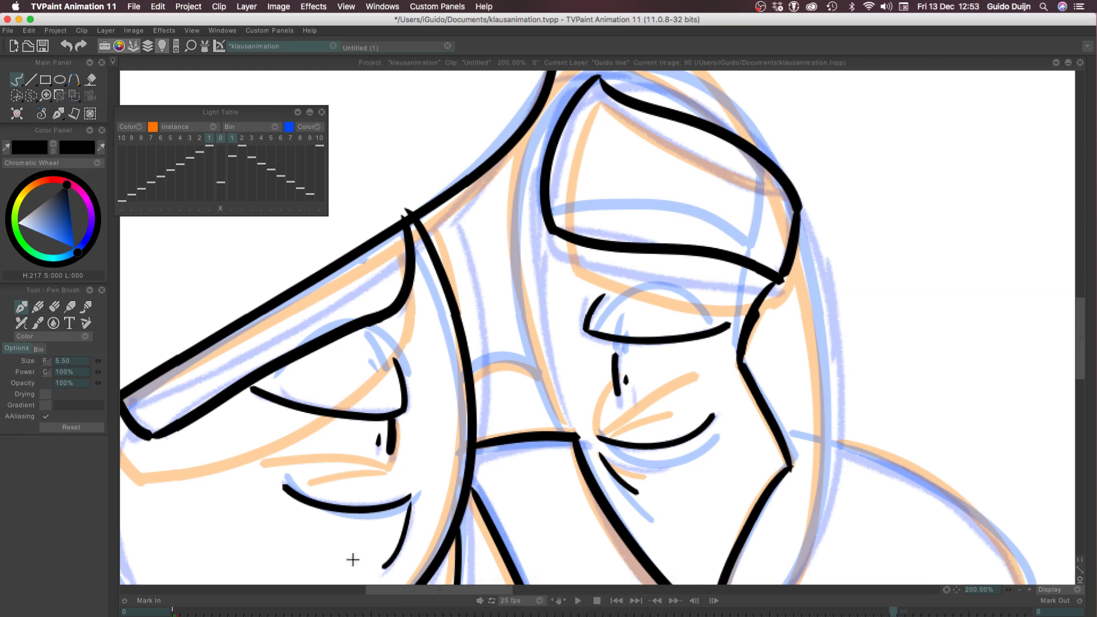
Undo the crease below the left eye's lower lid, trying shorter curved strokes in its place and removing them again
drag(213, 530, 283, 356)
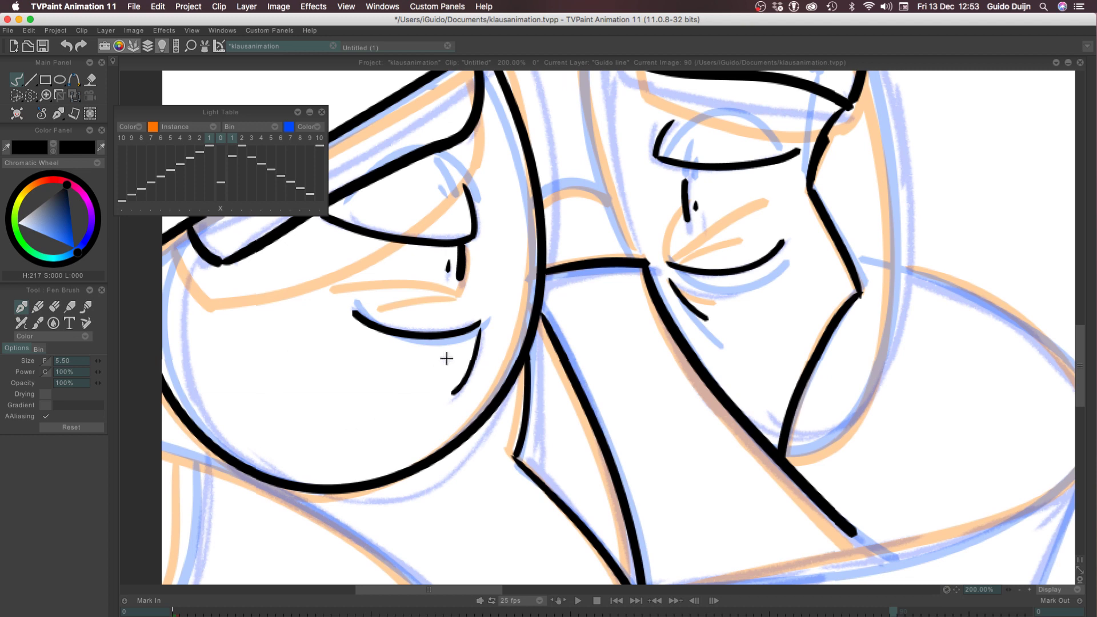
key(ctrl+z)
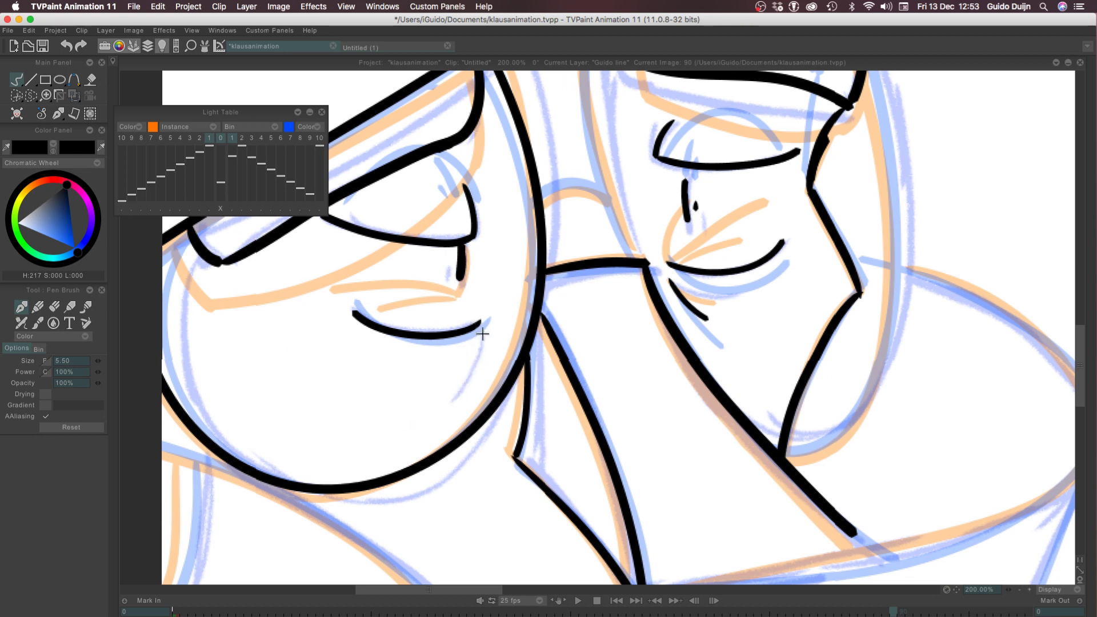
drag(480, 327, 465, 377)
key(ctrl+z)
mouse_move(482, 331)
mouse_down()
mouse_move(446, 392)
mouse_move(467, 368)
mouse_up()
key(ctrl+z)
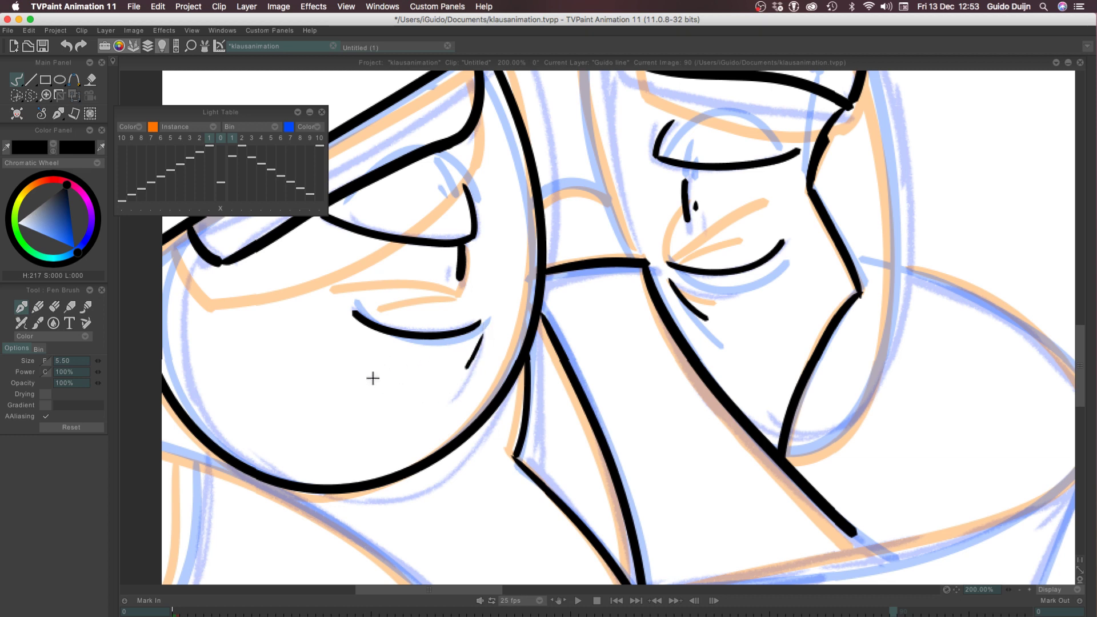
key(ctrl+z)
drag(483, 332, 471, 377)
key(ctrl+z)
key(ctrl+z)
key(ctrl+z)
drag(483, 336, 473, 376)
key(ctrl+z)
drag(484, 336, 462, 372)
key(ctrl+z)
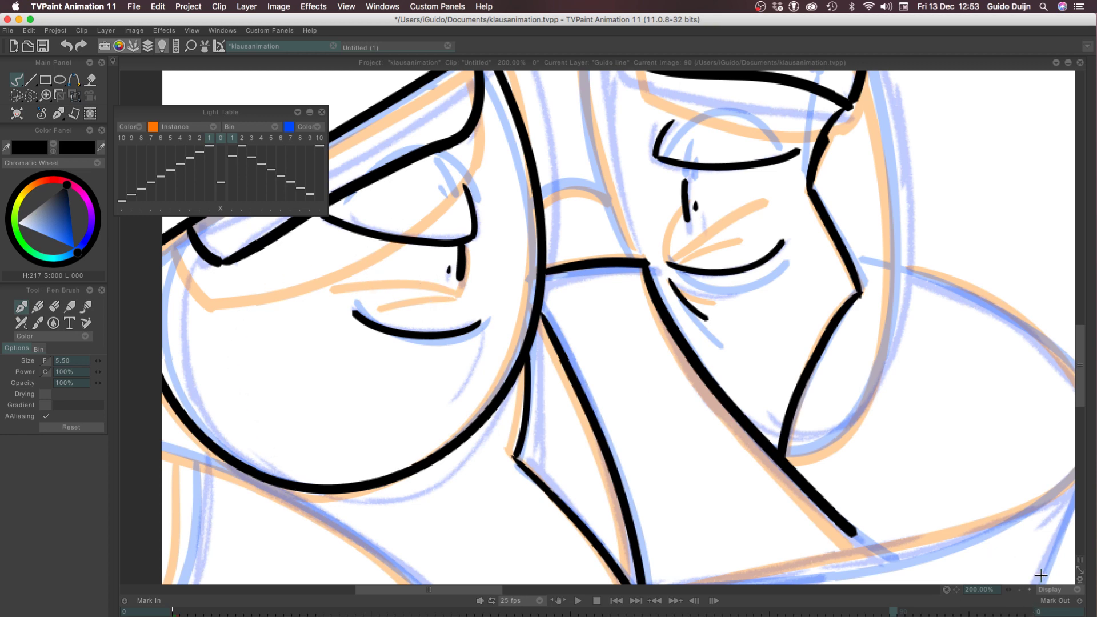
Ink the small upper arc of the glasses' bridge between the two lenses
click(1019, 590)
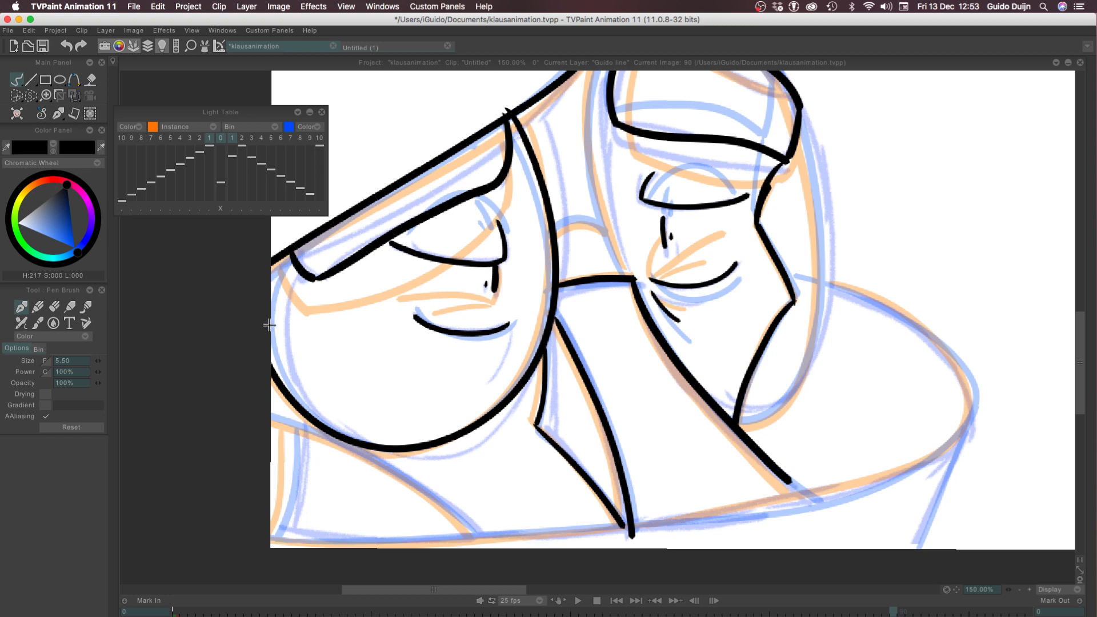
drag(406, 287, 286, 451)
mouse_move(424, 393)
mouse_down()
mouse_move(548, 393)
mouse_move(499, 394)
mouse_up()
key(super+z)
Ink the large tilted oval of the right lens around the eye and eyebrow, retrying the stroke until it follows the sketch
mouse_move(568, 438)
mouse_down()
mouse_move(529, 314)
mouse_move(555, 204)
mouse_move(644, 157)
mouse_move(683, 180)
mouse_up()
mouse_move(760, 310)
mouse_down()
mouse_move(772, 425)
mouse_move(754, 514)
mouse_move(717, 567)
mouse_move(654, 576)
mouse_up()
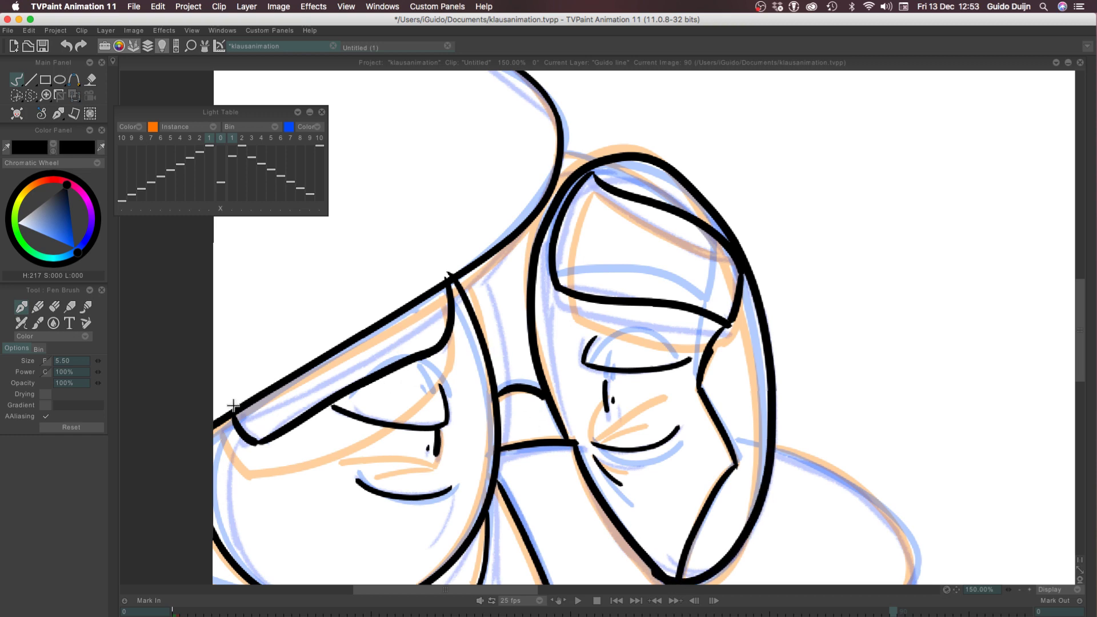
drag(233, 406, 144, 345)
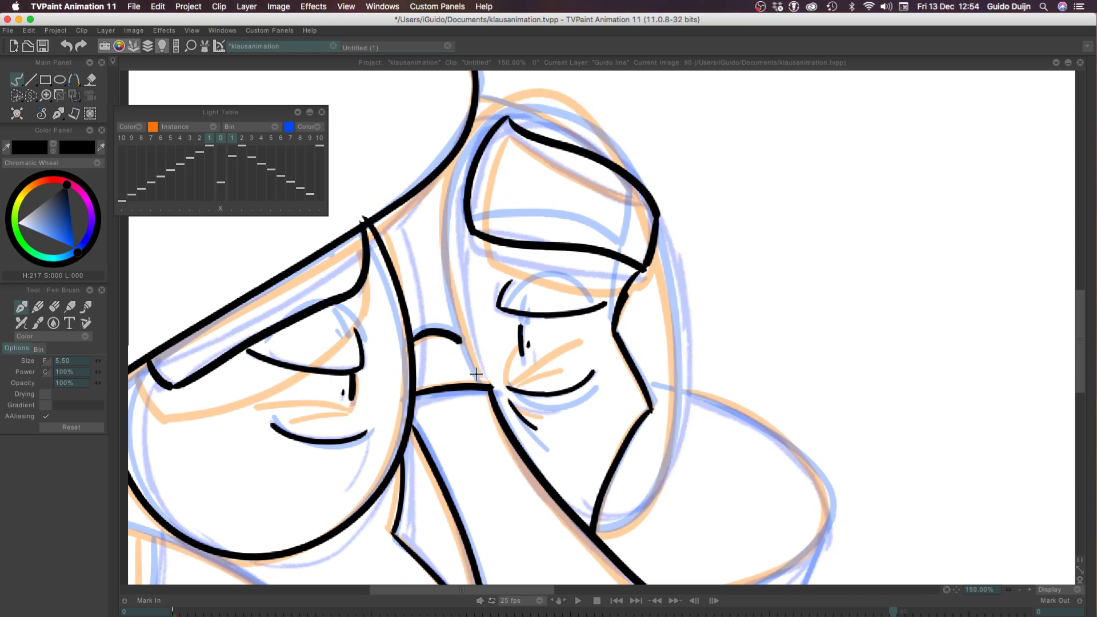
mouse_move(474, 372)
mouse_down()
mouse_move(440, 234)
mouse_move(445, 189)
mouse_move(466, 148)
mouse_move(509, 112)
mouse_move(568, 110)
mouse_move(608, 133)
mouse_move(647, 211)
mouse_move(680, 366)
mouse_move(676, 438)
mouse_move(642, 505)
mouse_move(614, 519)
mouse_up()
key(ctrl+z)
mouse_move(490, 390)
mouse_down()
mouse_move(475, 379)
mouse_move(443, 265)
mouse_move(448, 198)
mouse_move(466, 144)
mouse_move(520, 104)
mouse_move(603, 140)
mouse_move(670, 285)
mouse_move(676, 431)
mouse_move(628, 527)
mouse_move(592, 525)
mouse_move(530, 466)
mouse_up()
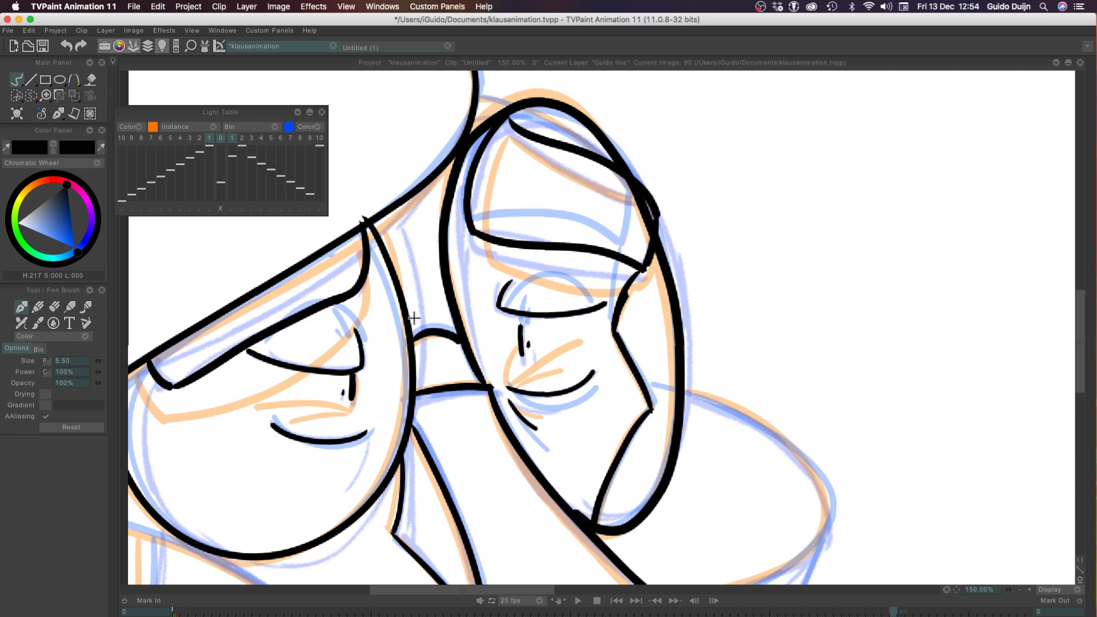
key(ctrl+z)
mouse_move(487, 386)
mouse_down()
mouse_move(446, 238)
mouse_move(453, 176)
mouse_move(517, 116)
mouse_up()
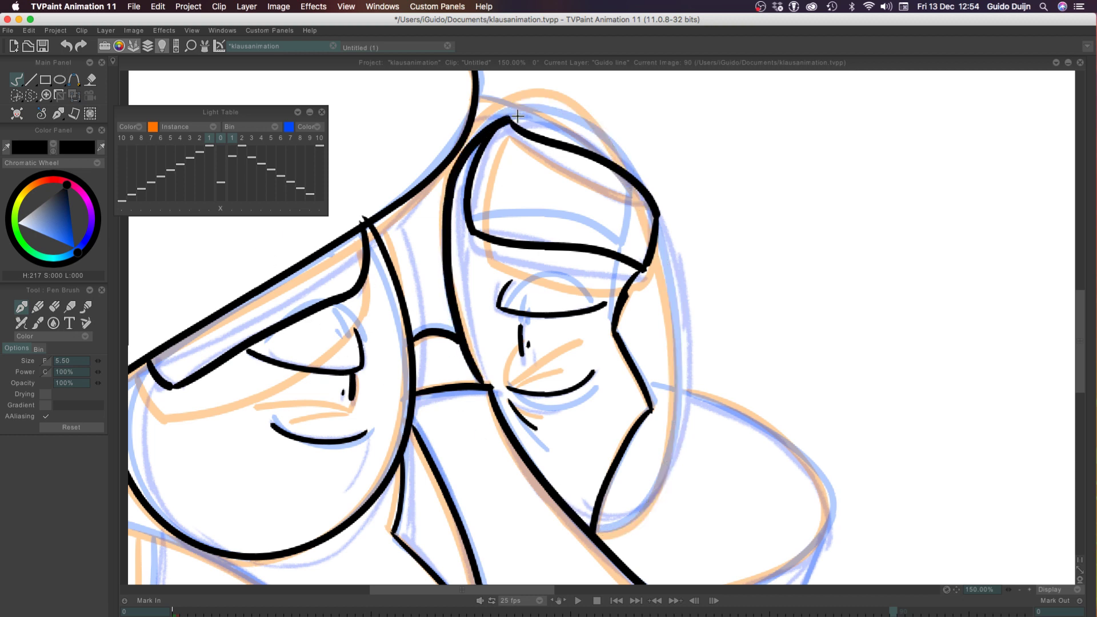
key(ctrl+z)
mouse_move(486, 386)
mouse_down()
mouse_move(450, 298)
mouse_move(445, 190)
mouse_move(468, 136)
mouse_move(505, 110)
mouse_move(553, 105)
mouse_move(601, 129)
mouse_move(661, 255)
mouse_move(681, 382)
mouse_move(654, 487)
mouse_move(613, 524)
mouse_move(551, 496)
mouse_up()
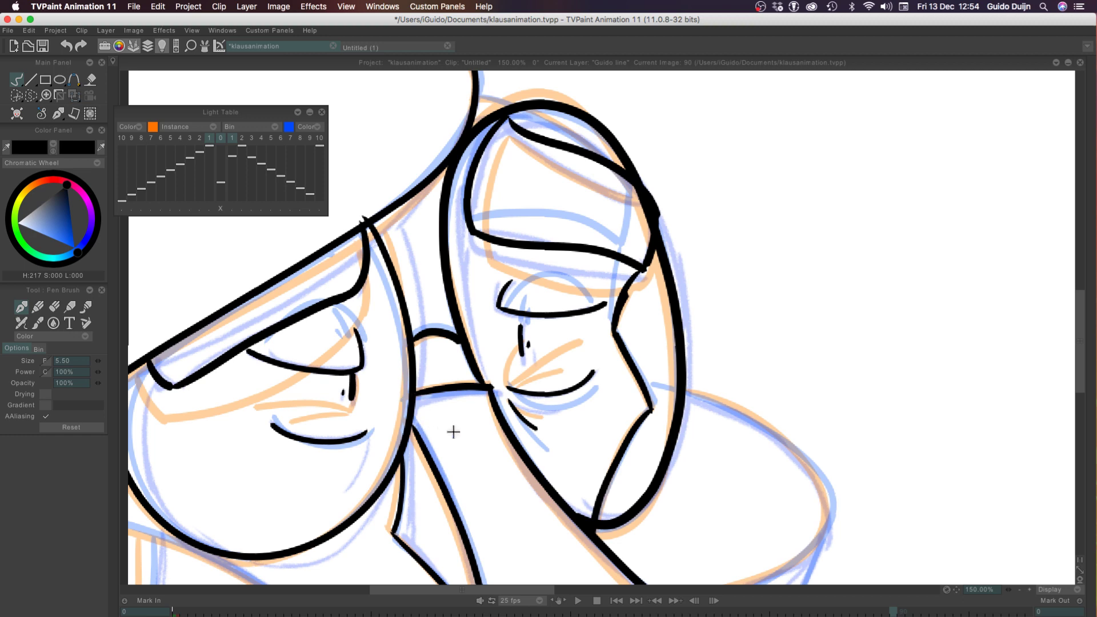
Ink the collar's rounded outline from behind the right lens to the canvas's left edge, plus the short slanted line below its right end
scroll(400, 477, down, 5)
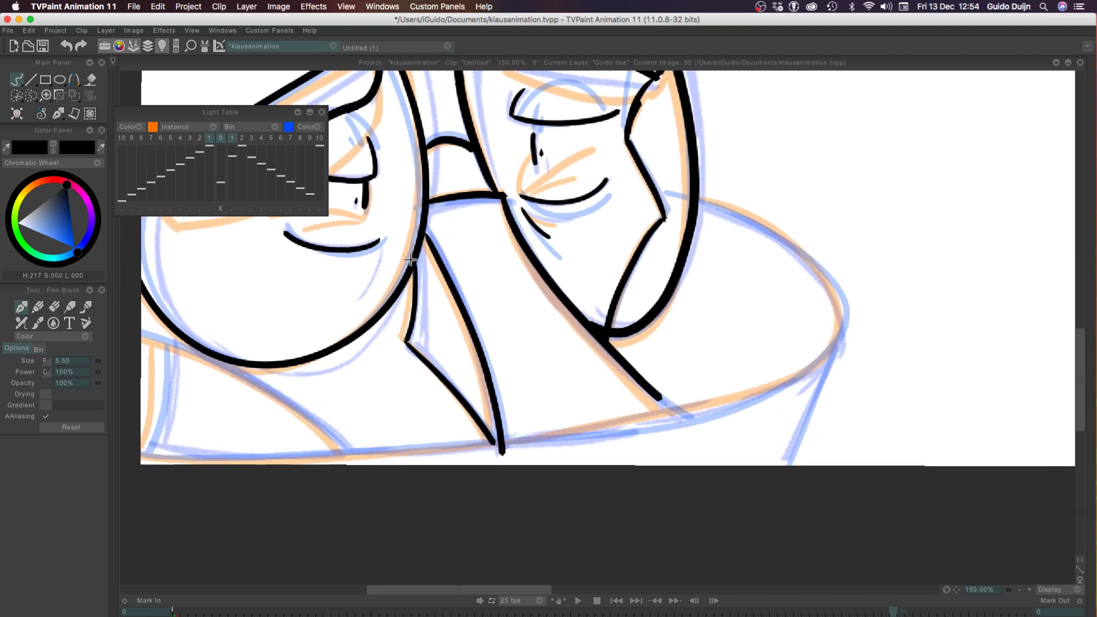
mouse_move(662, 192)
mouse_down()
mouse_move(820, 258)
mouse_move(400, 455)
mouse_move(23, 424)
mouse_up()
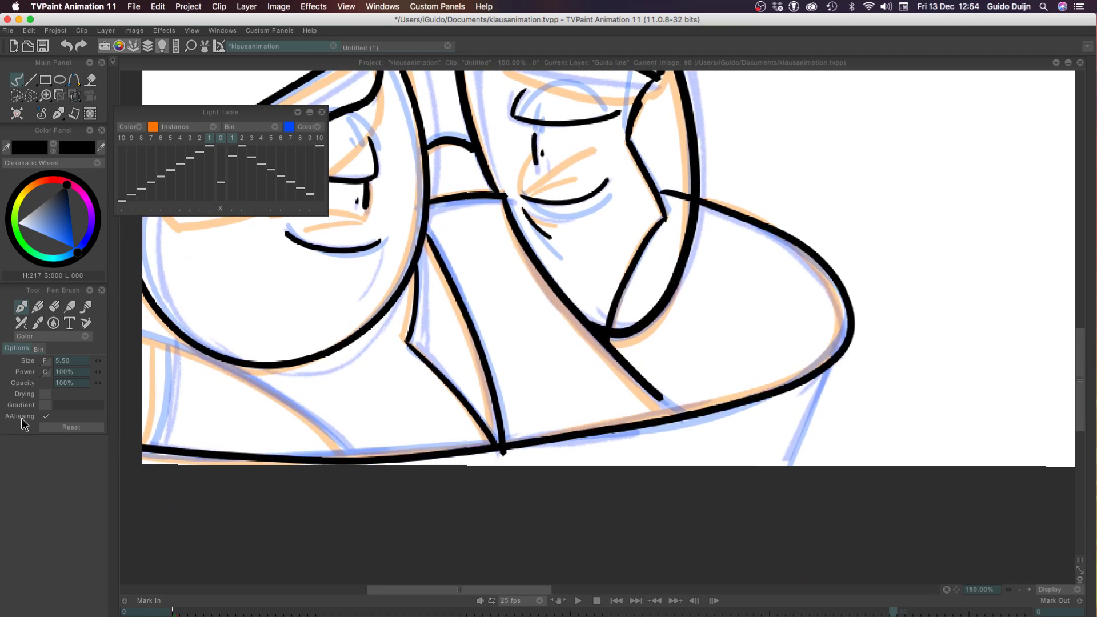
drag(838, 350, 755, 549)
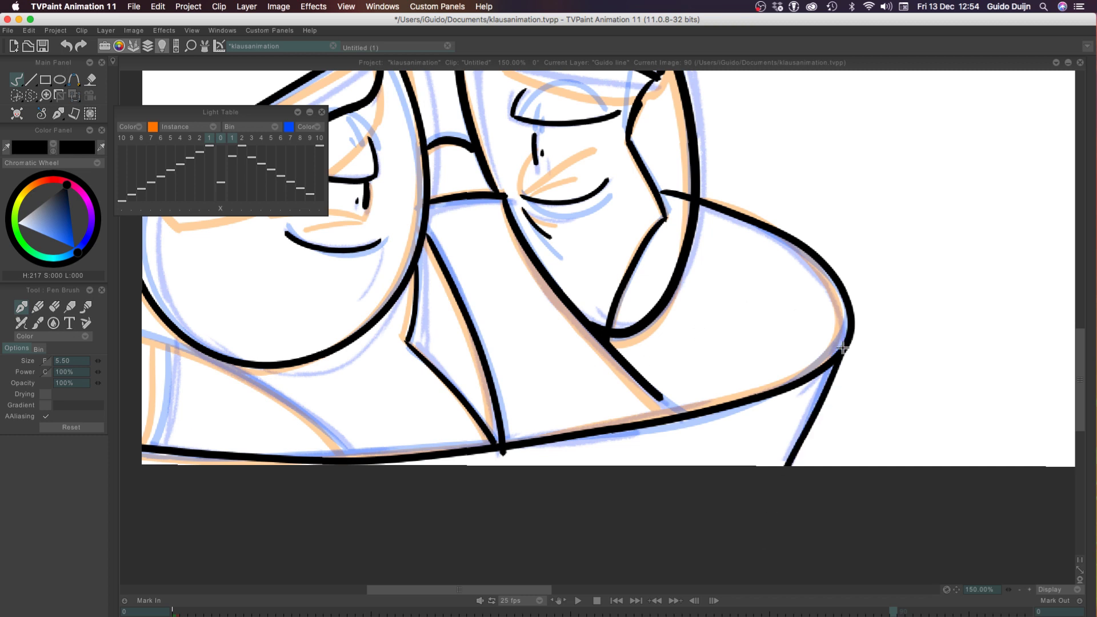
key(super+z)
mouse_move(846, 348)
mouse_down()
mouse_move(757, 597)
mouse_move(780, 500)
mouse_move(745, 599)
mouse_up()
key(super+z)
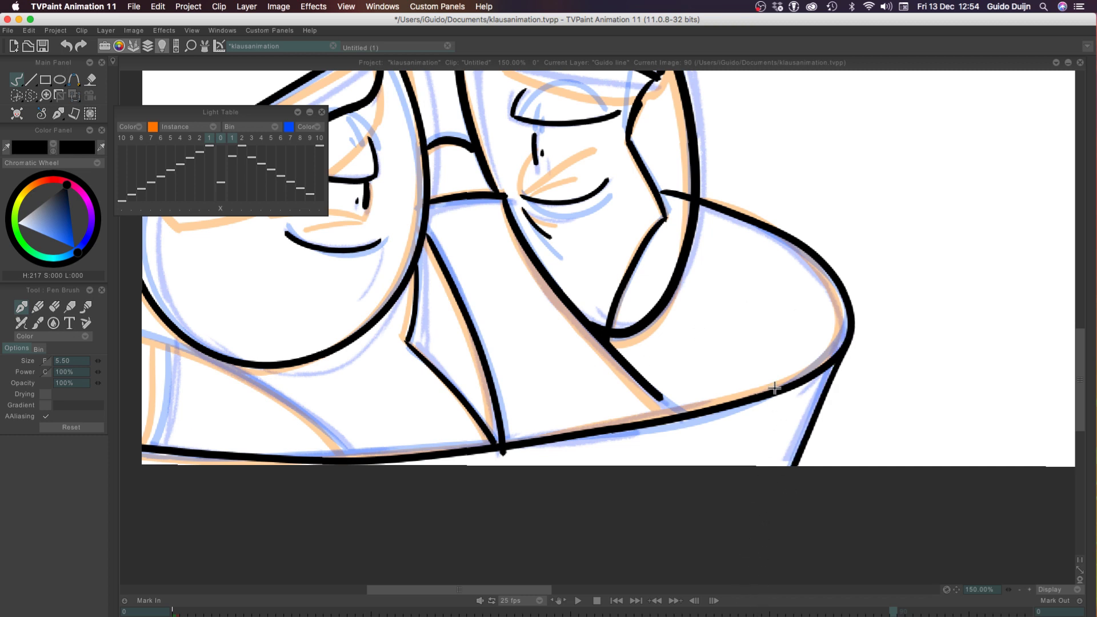
Ink the curve rising from the collar's lower edge beneath the left lens to the canvas's left edge
drag(343, 459, 120, 332)
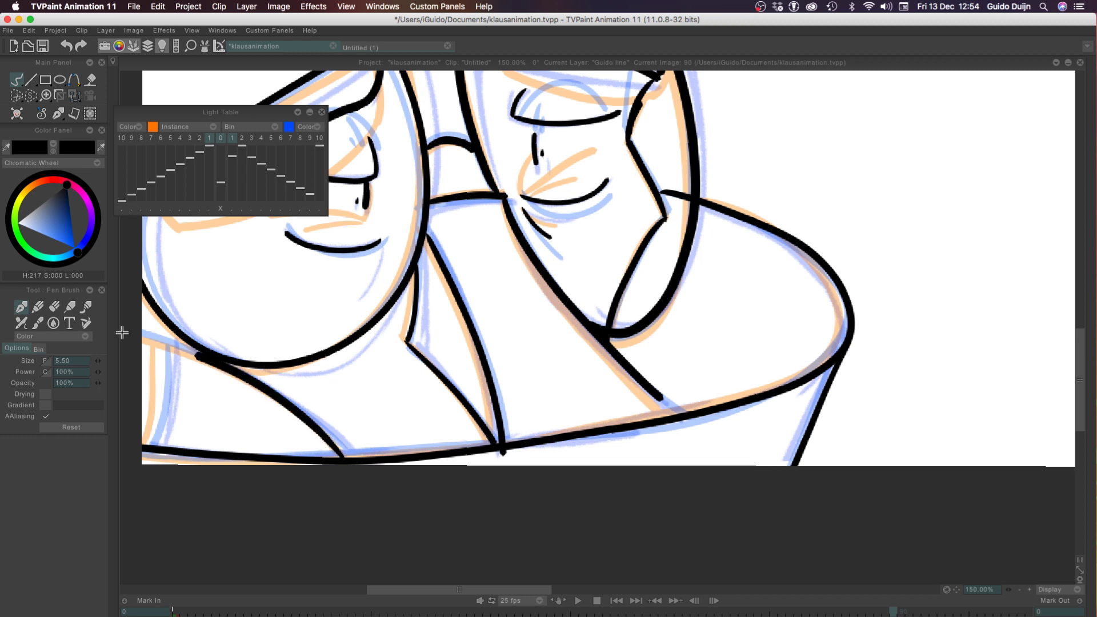
key(super+z)
drag(344, 456, 24, 336)
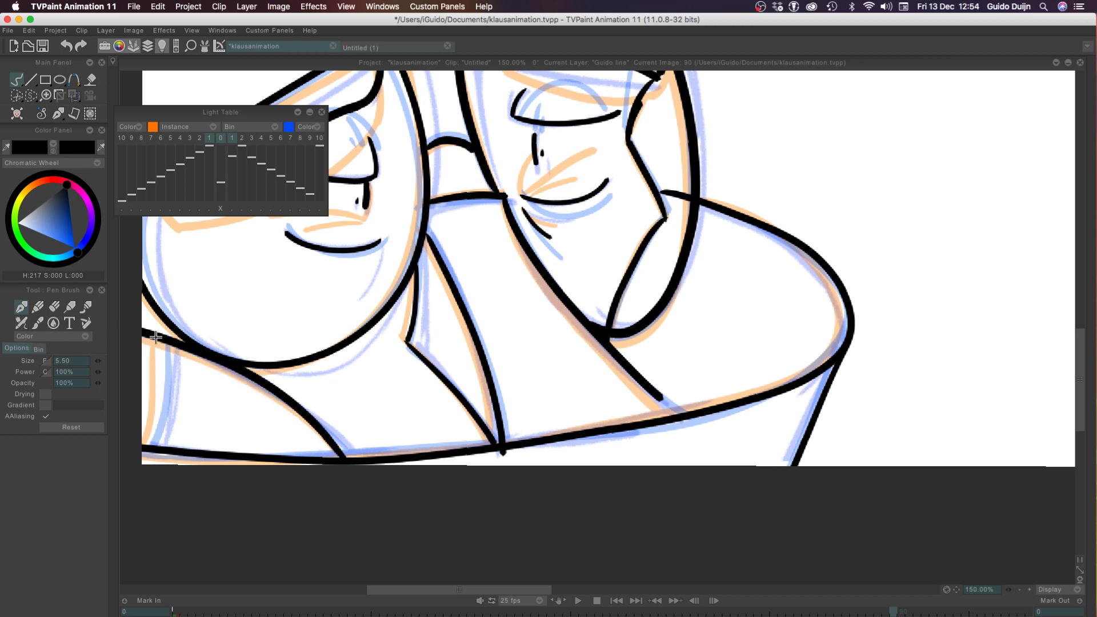
Ink the short, nearly vertical curve at the canvas's left edge down to the collar's lower edge, redrawing it until it fits
mouse_move(156, 339)
mouse_down()
mouse_move(144, 463)
mouse_move(163, 391)
mouse_move(124, 450)
mouse_up()
key(super+z)
key(super+z)
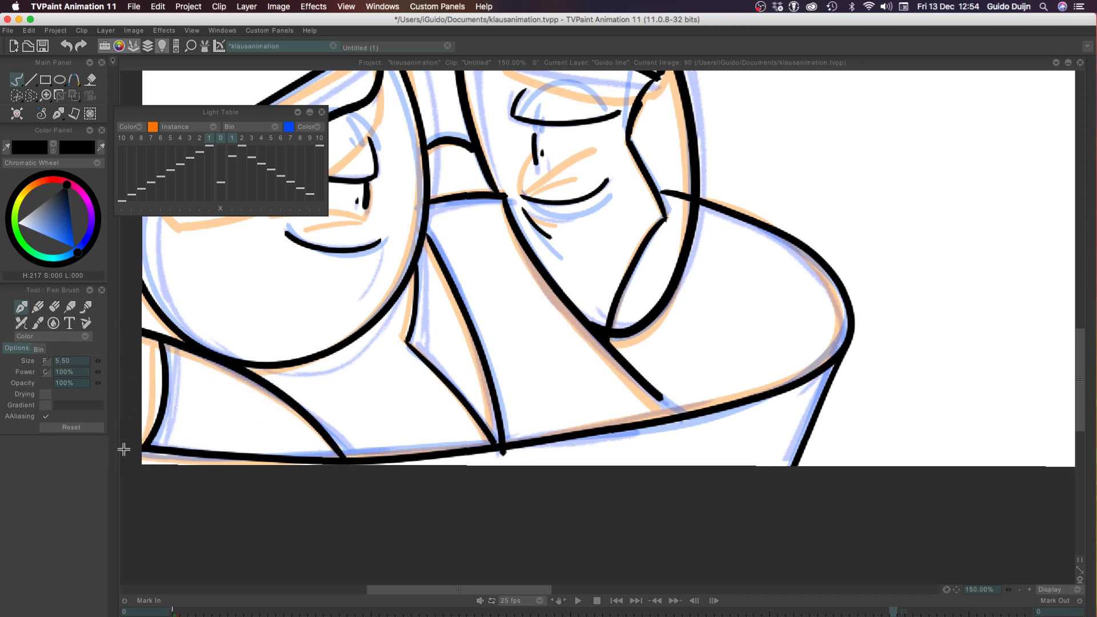
key(super+z)
drag(158, 342, 135, 445)
key(super+z)
drag(159, 342, 135, 476)
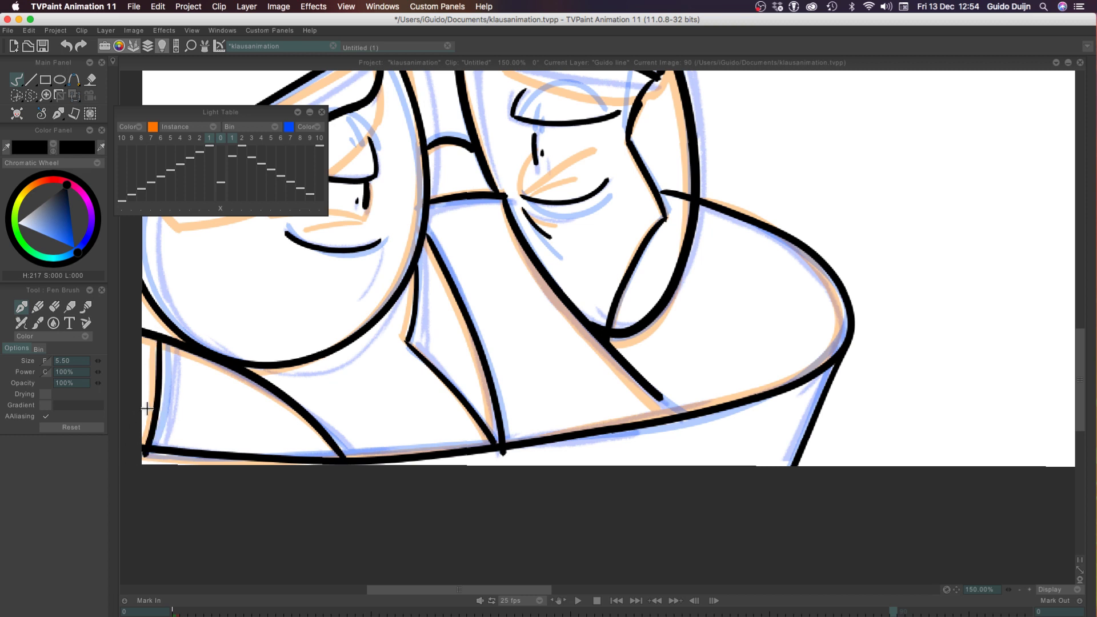
key(super+z)
mouse_move(161, 341)
mouse_down()
mouse_move(148, 457)
mouse_move(157, 426)
mouse_move(142, 459)
mouse_move(157, 418)
mouse_move(142, 453)
mouse_up()
key(super+z)
key(super+z)
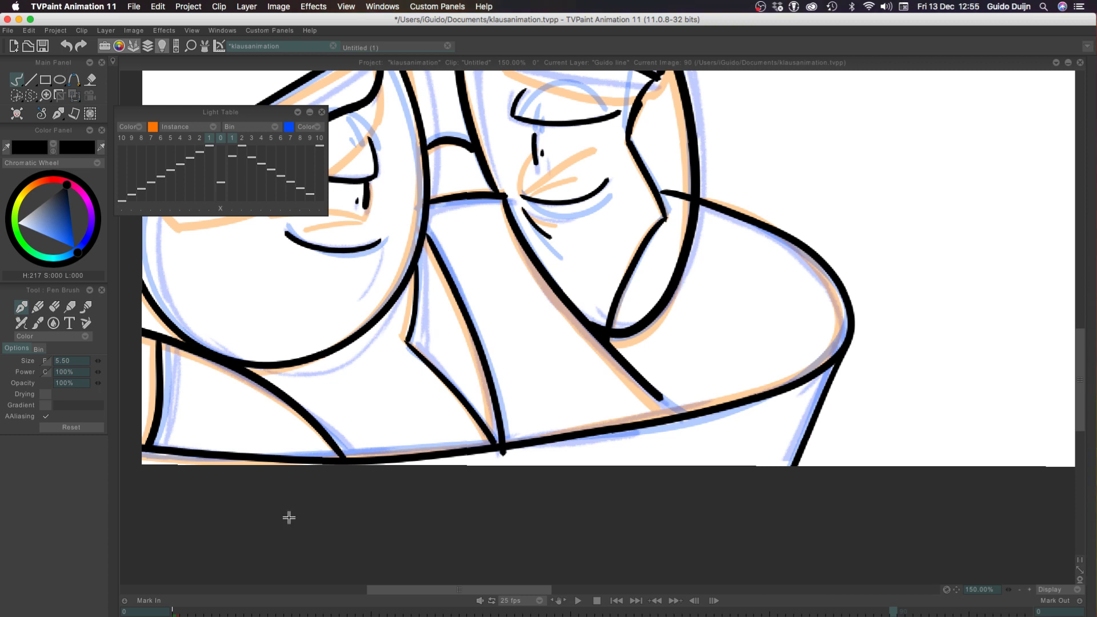
Ink the curve from the right edge of the large head shape across the top of the right lens, redrawing it once
click(1020, 590)
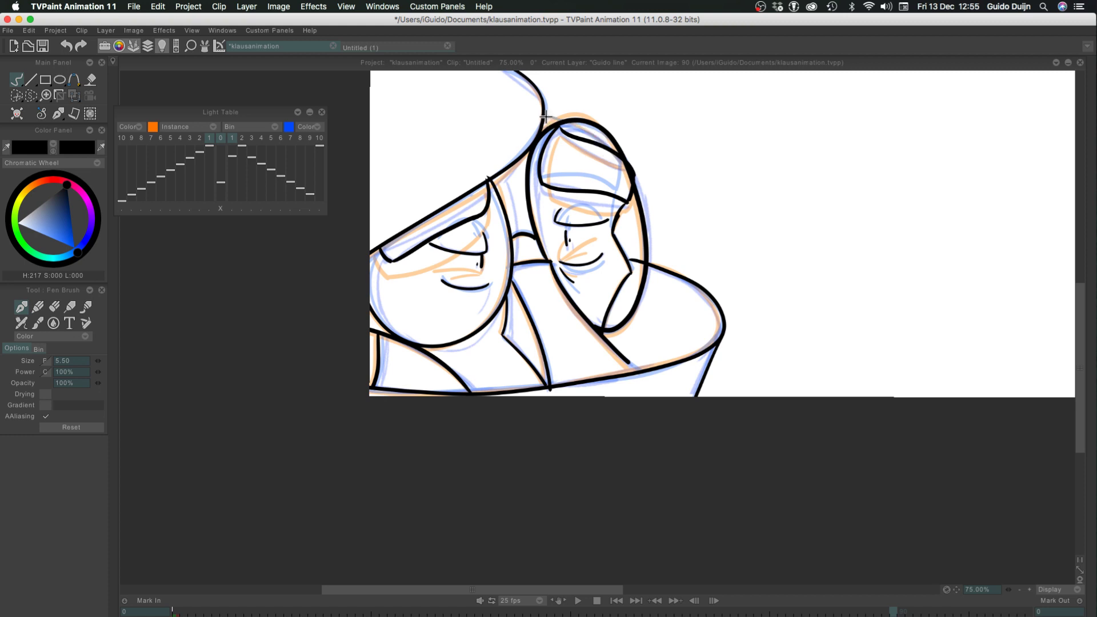
mouse_move(546, 117)
mouse_down()
mouse_move(593, 135)
mouse_move(614, 160)
mouse_up()
key(super+z)
mouse_move(544, 117)
mouse_down()
mouse_move(575, 122)
mouse_move(614, 166)
mouse_up()
Turn off the red line layer's light table and flip through the frames around frame 90 to compare the inked drawings
key(Tab)
click(137, 484)
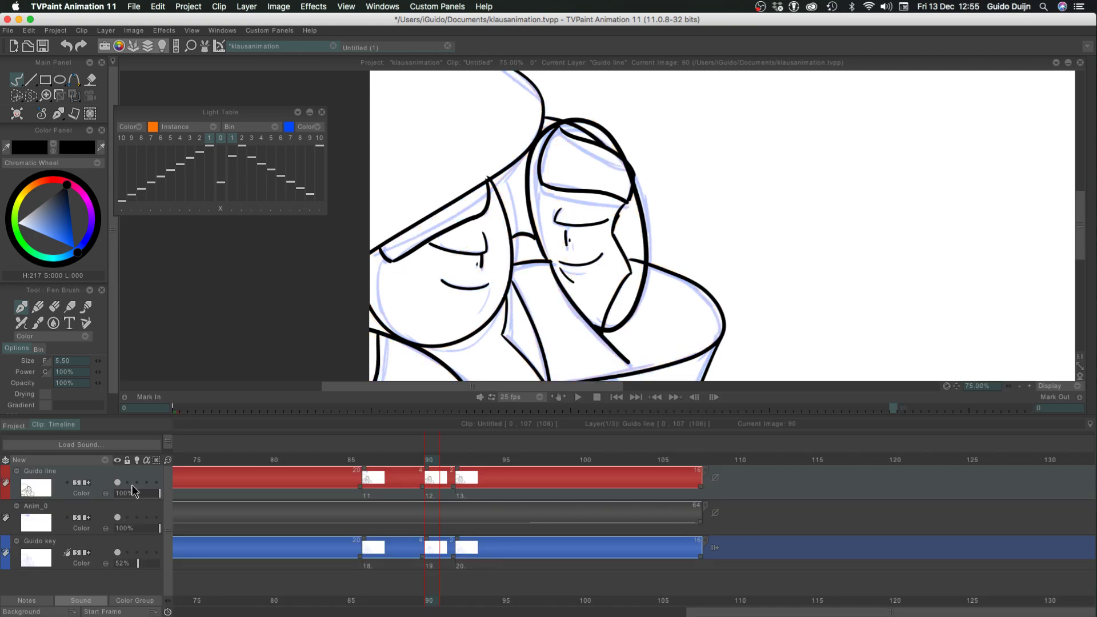
key(Left)
key(Right)
key(Right)
key(Right)
key(Left)
key(Left)
key(Left)
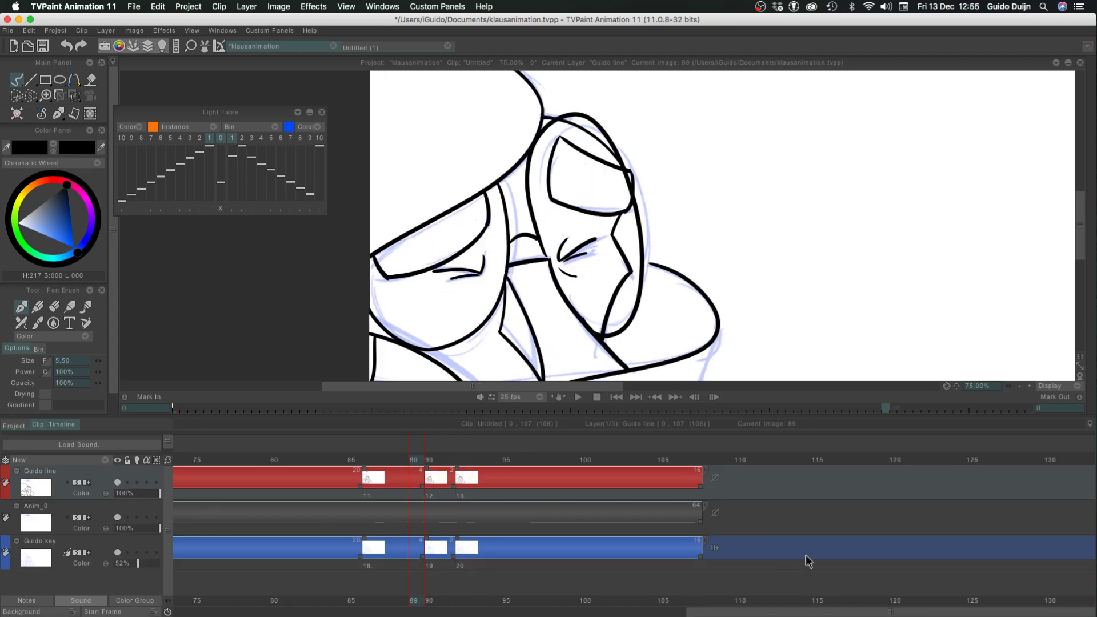
Play the whole clip from frame 0, first with the blue key sketch layer visible and again with it hidden
click(1018, 386)
click(1018, 386)
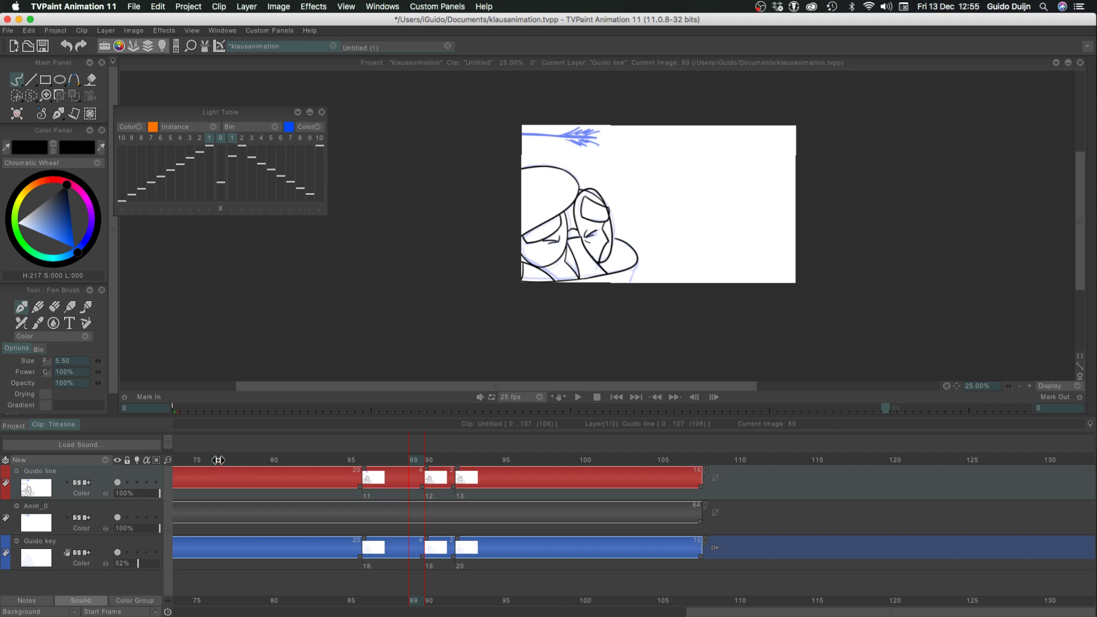
drag(218, 459, 129, 460)
drag(188, 458, 97, 449)
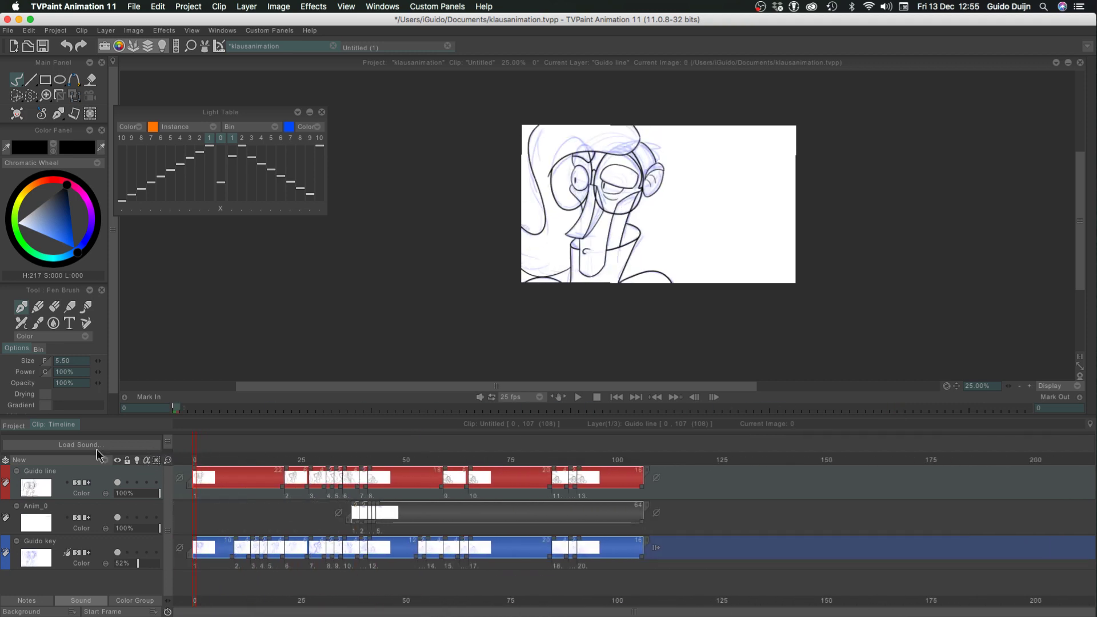
key(Return)
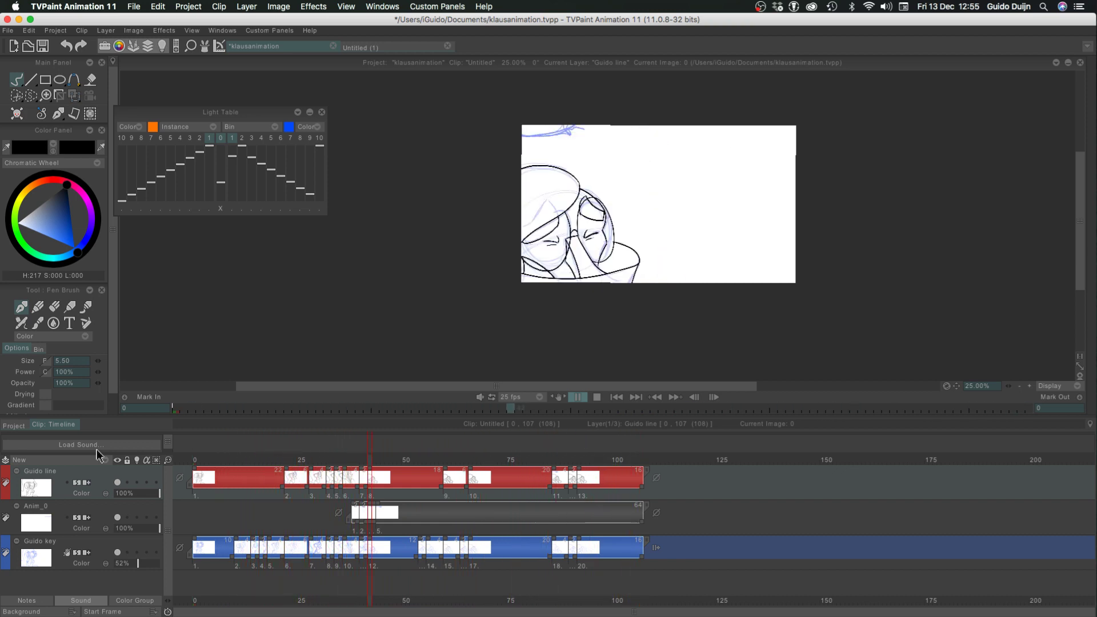
key(Return)
click(117, 552)
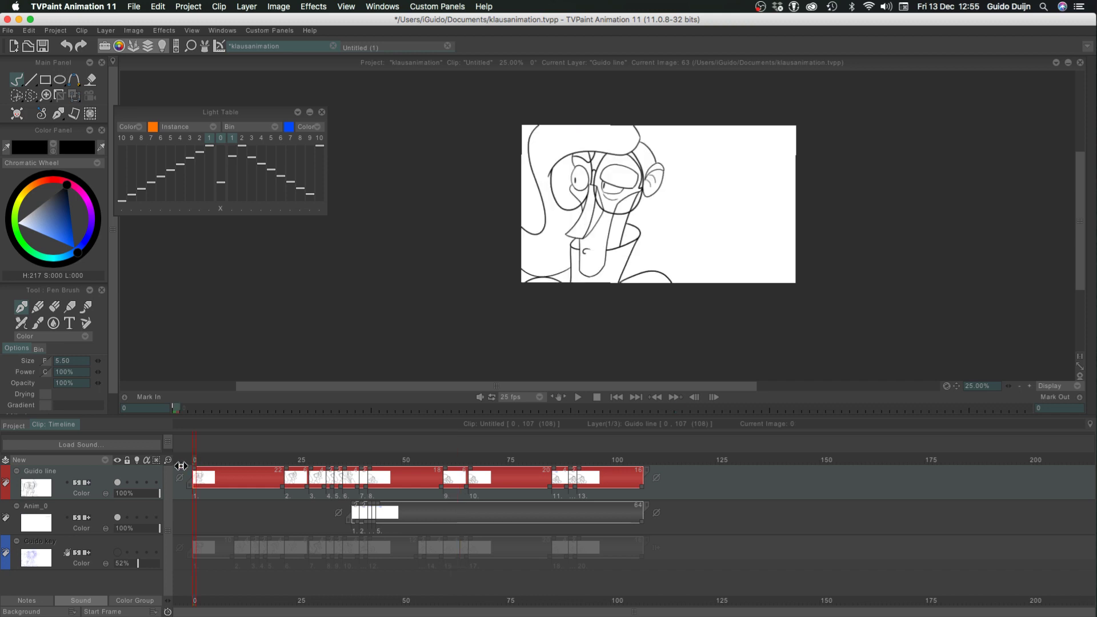
key(Return)
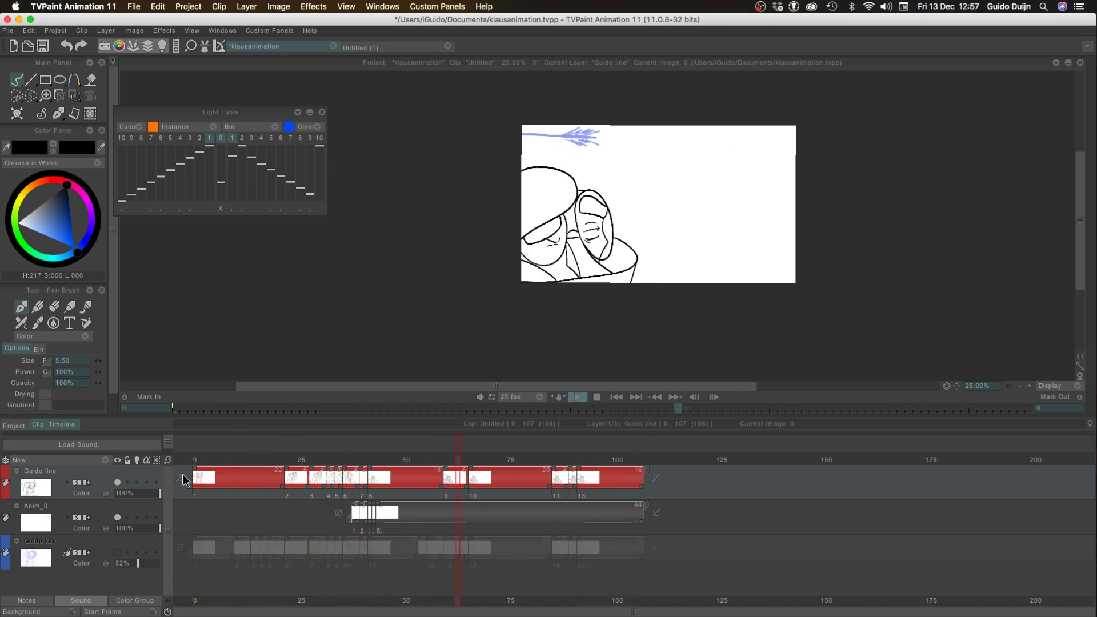
At frame 40, close the Light Table and show the blue key sketch layer again
mouse_move(280, 460)
mouse_down()
mouse_move(432, 466)
mouse_move(344, 458)
mouse_move(361, 467)
mouse_up()
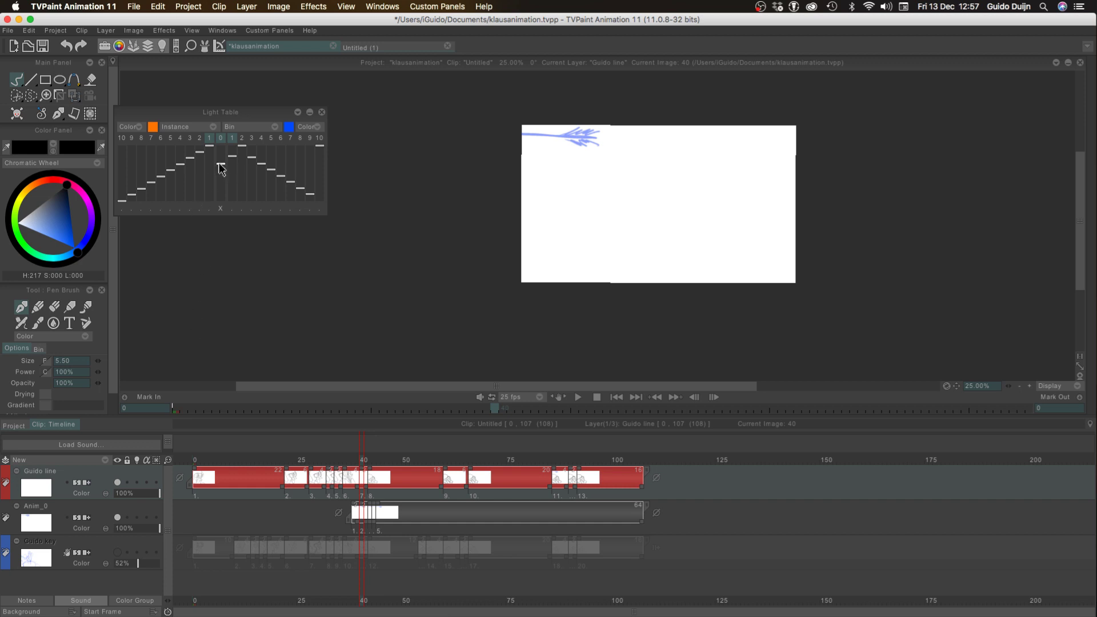
drag(221, 168, 221, 182)
click(321, 113)
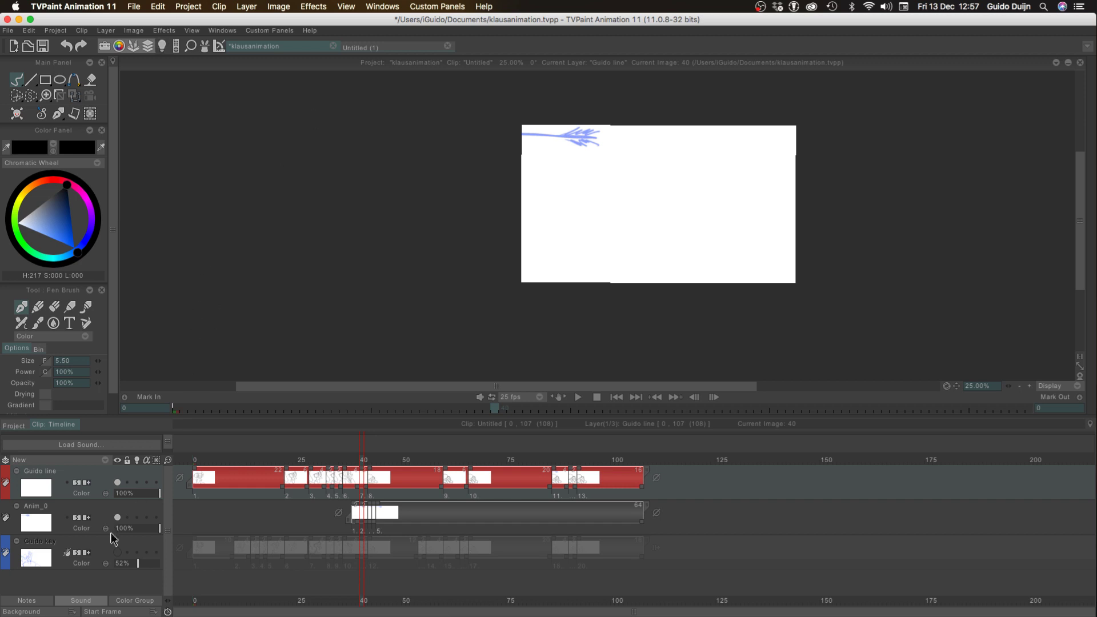
click(117, 553)
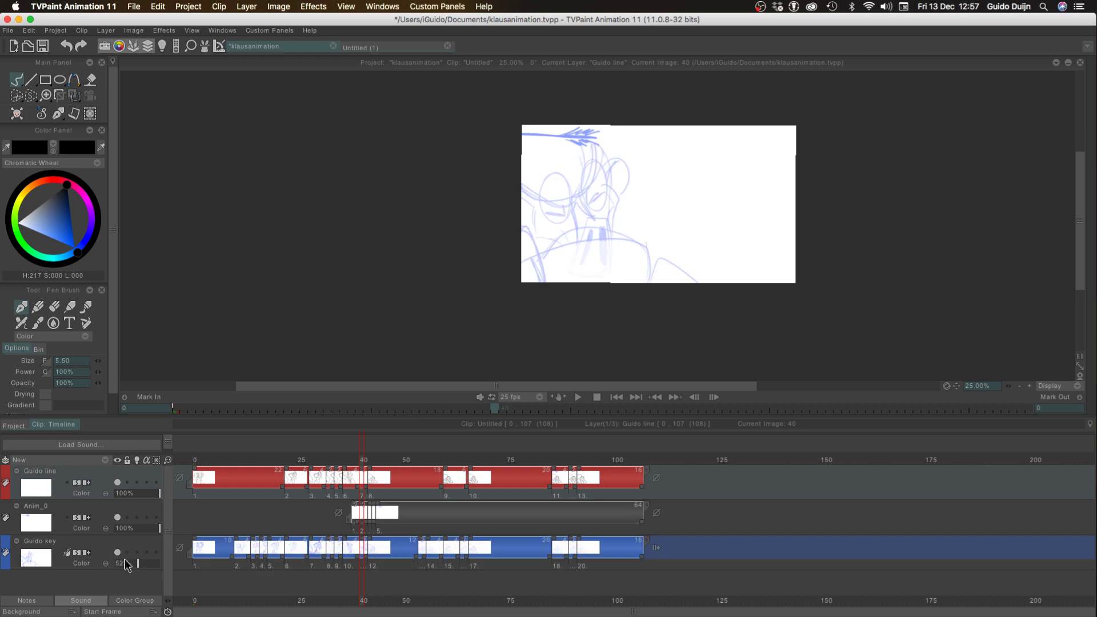
Save the project and compare the enlarged rough sketch at frame 40 with the preceding inked drawing
click(1029, 386)
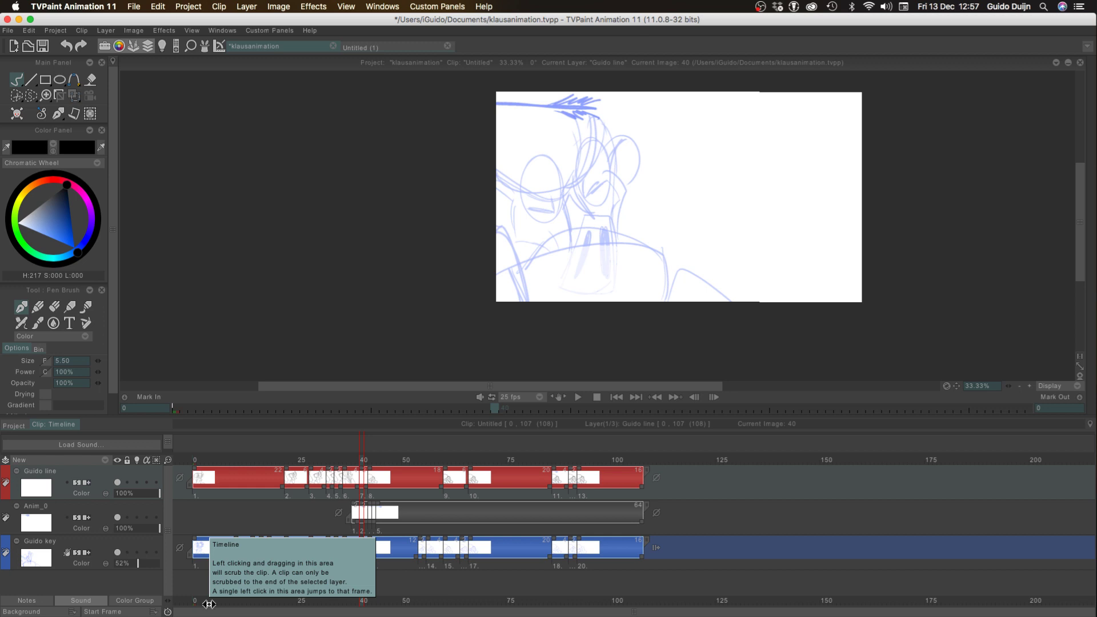
click(1030, 385)
click(1030, 386)
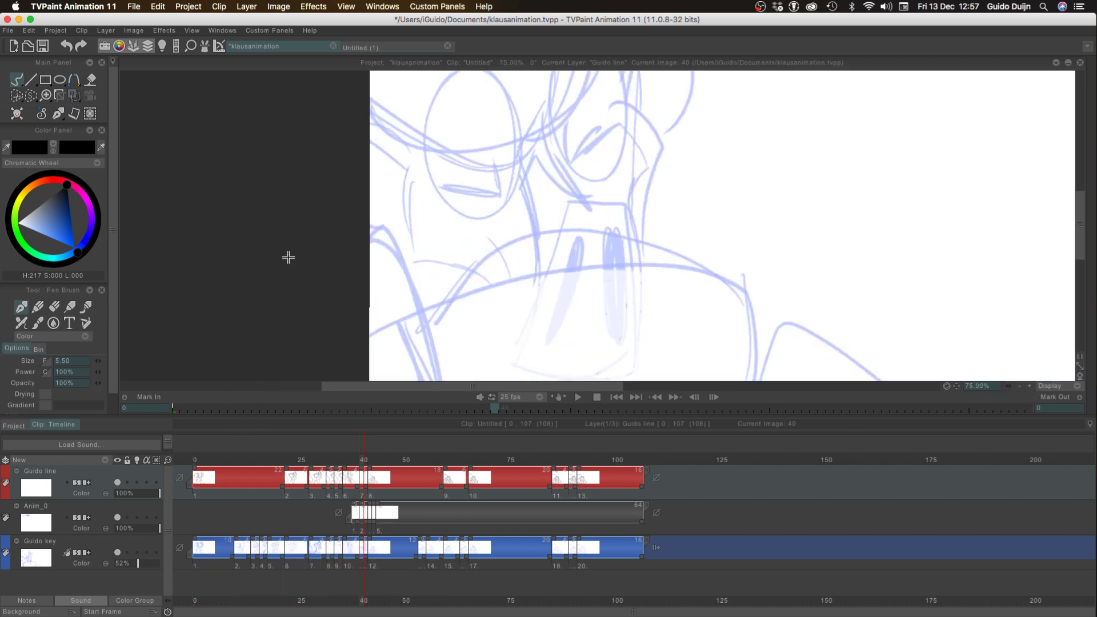
mouse_move(288, 258)
mouse_down()
mouse_move(223, 349)
mouse_move(194, 431)
mouse_up()
key(Tab)
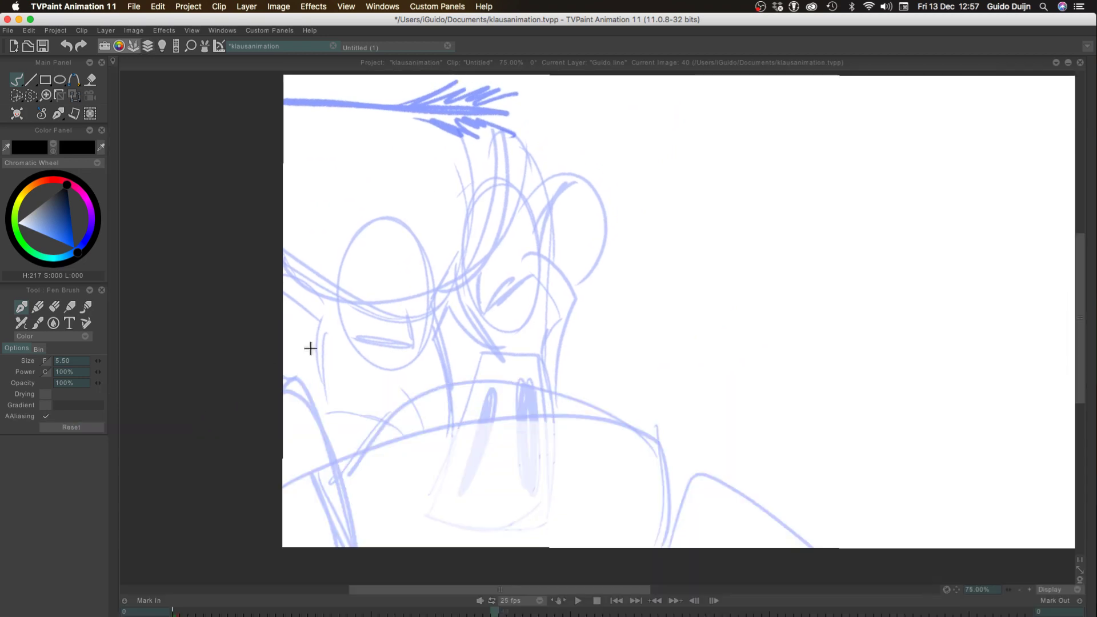
key(super+s)
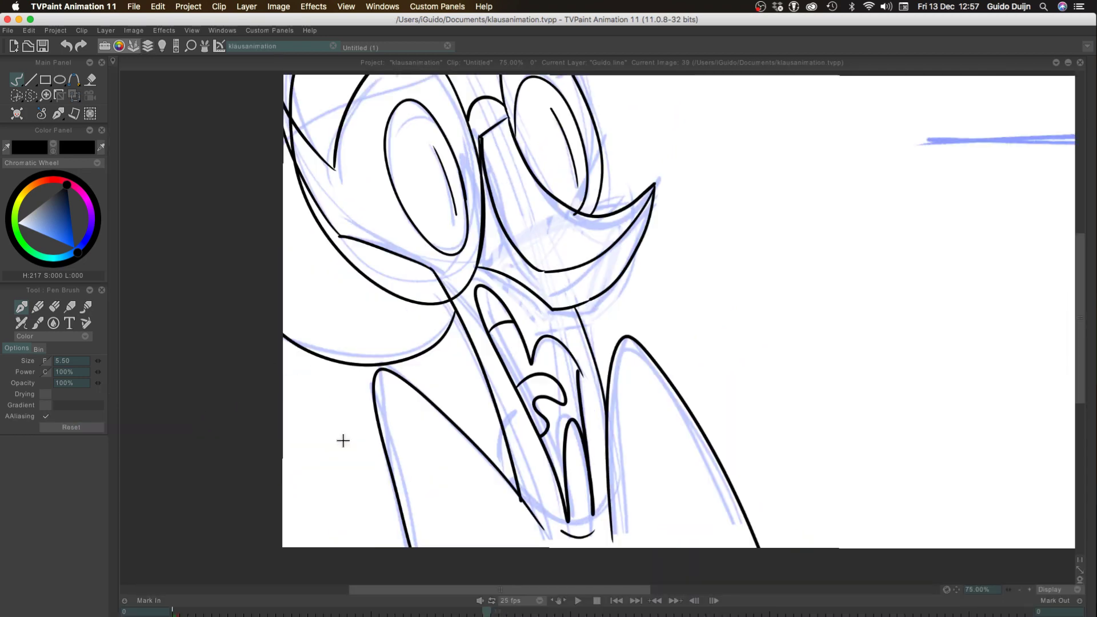
key(Left)
key(Right)
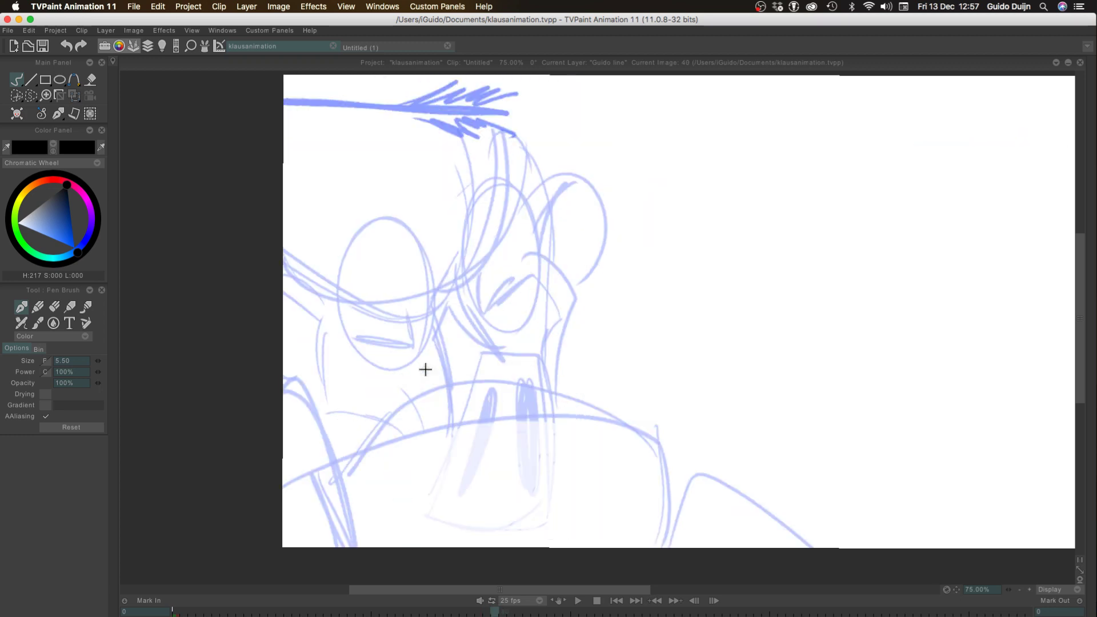
Ink the large collar arch and its two side lines down to the lower edge of the frame 40 drawing
drag(655, 444, 362, 452)
key(ctrl+z)
mouse_move(658, 439)
mouse_down()
mouse_move(330, 466)
mouse_move(345, 549)
mouse_up()
key(ctrl+z)
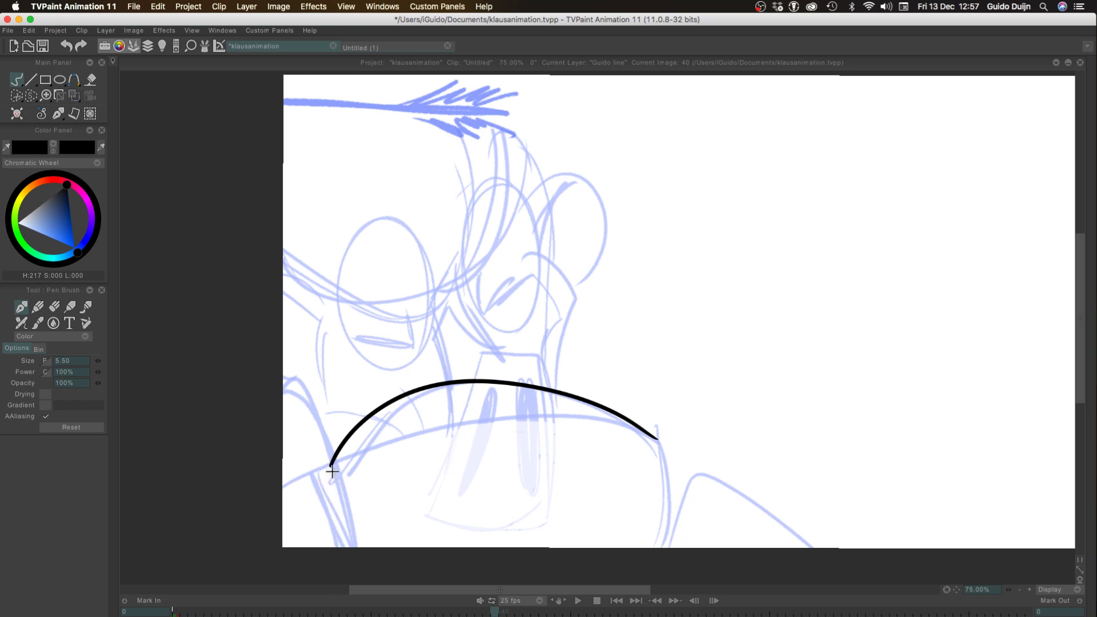
drag(330, 466, 346, 550)
drag(655, 439, 668, 547)
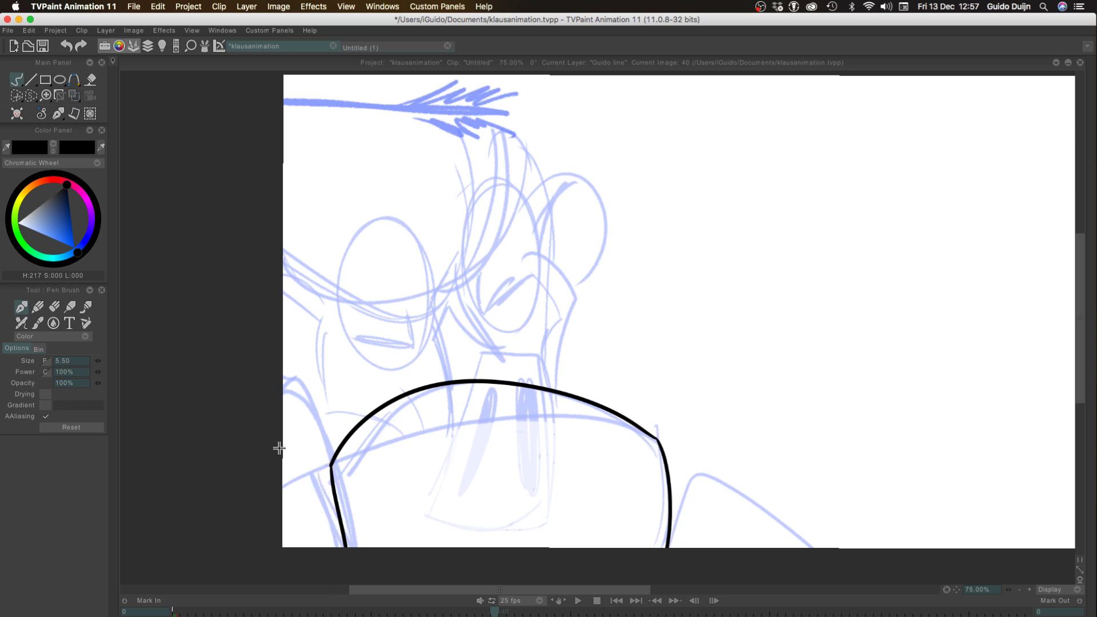
Ink the shoulder contours on both sides of the collar and erase the collar line overlapping the left shoulder
mouse_move(242, 458)
mouse_down()
mouse_move(205, 342)
mouse_move(188, 379)
mouse_up()
mouse_move(617, 469)
mouse_down()
mouse_move(654, 388)
mouse_move(765, 469)
mouse_up()
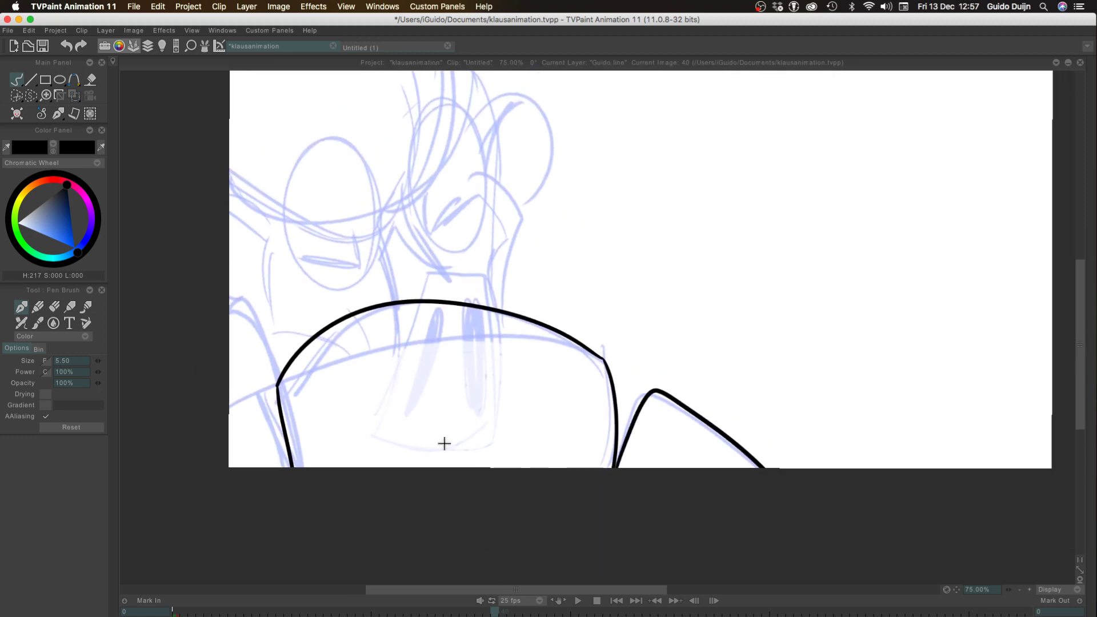
drag(304, 487, 225, 291)
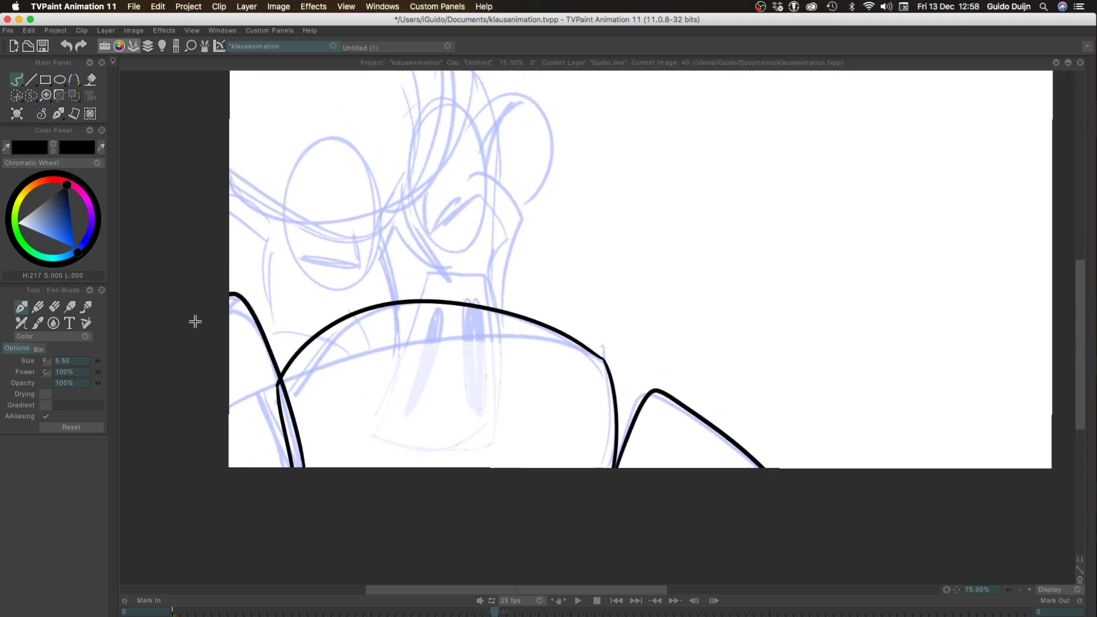
click(46, 336)
click(34, 395)
mouse_move(280, 405)
mouse_down()
mouse_move(285, 454)
mouse_move(286, 435)
mouse_up()
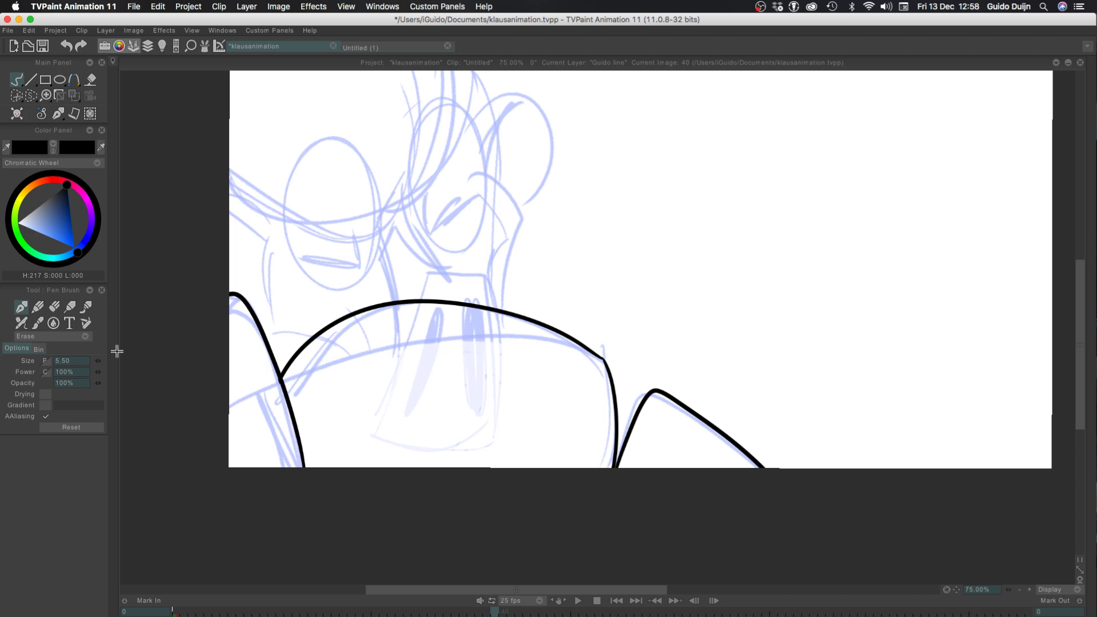
click(46, 336)
click(57, 314)
Ink the small rounded trapezoid above the collar and the curved nose line rising from it to the bridge
mouse_move(497, 311)
mouse_down()
mouse_move(448, 269)
mouse_move(429, 269)
mouse_move(415, 303)
mouse_up()
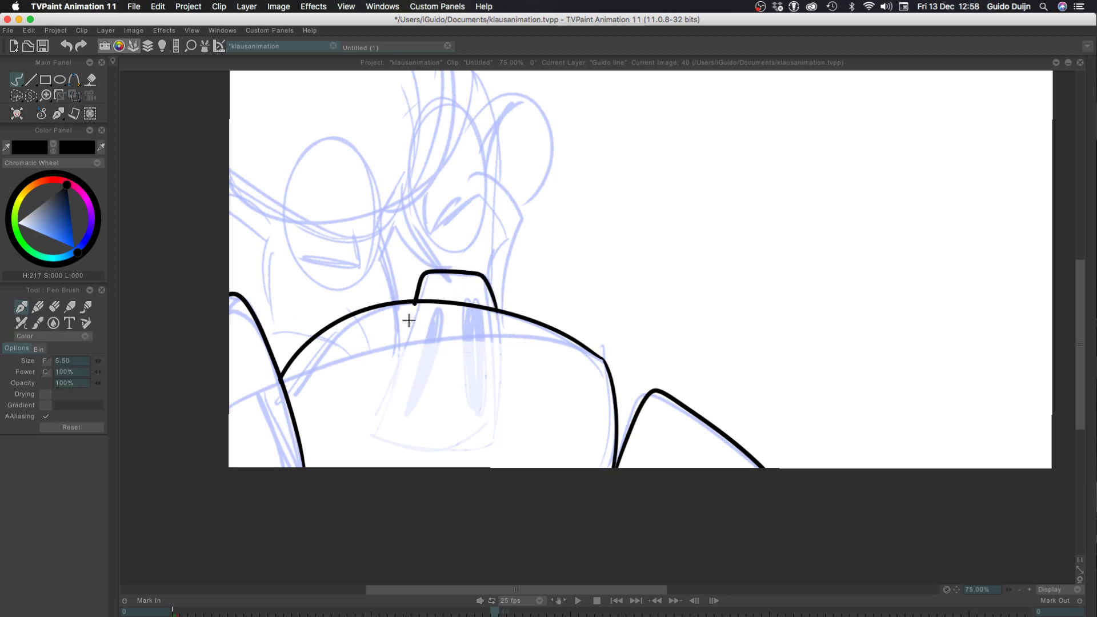
key(ctrl+z)
mouse_move(497, 312)
mouse_down()
mouse_move(480, 274)
mouse_move(423, 276)
mouse_move(409, 304)
mouse_up()
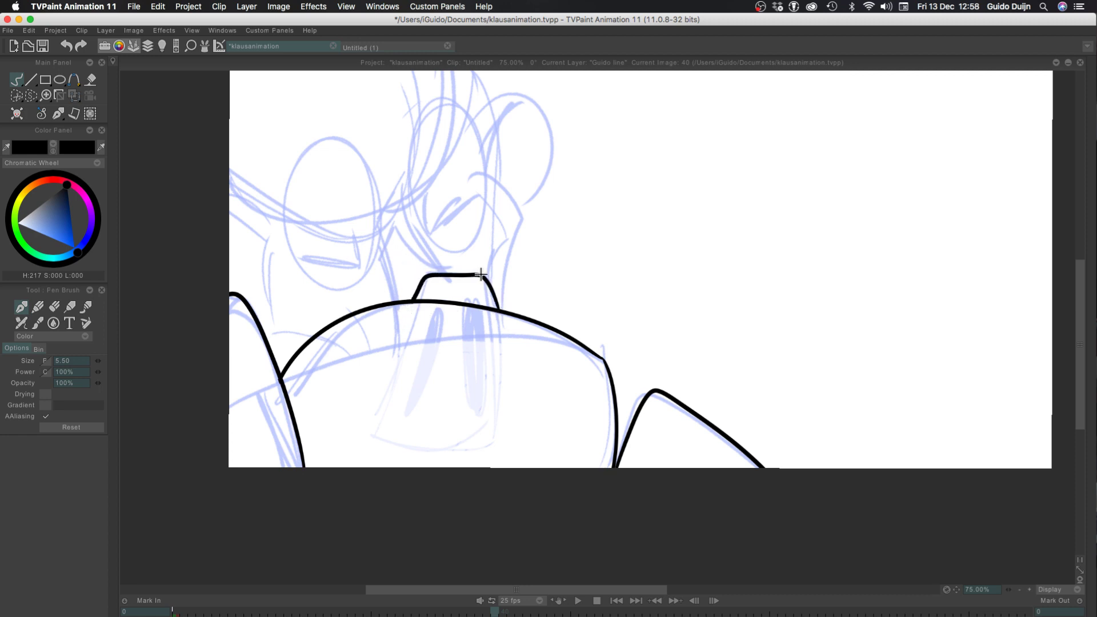
drag(470, 275, 396, 235)
key(ctrl+z)
mouse_move(382, 229)
mouse_down()
mouse_move(409, 222)
mouse_move(442, 268)
mouse_move(478, 276)
mouse_up()
key(ctrl+z)
drag(409, 224, 459, 275)
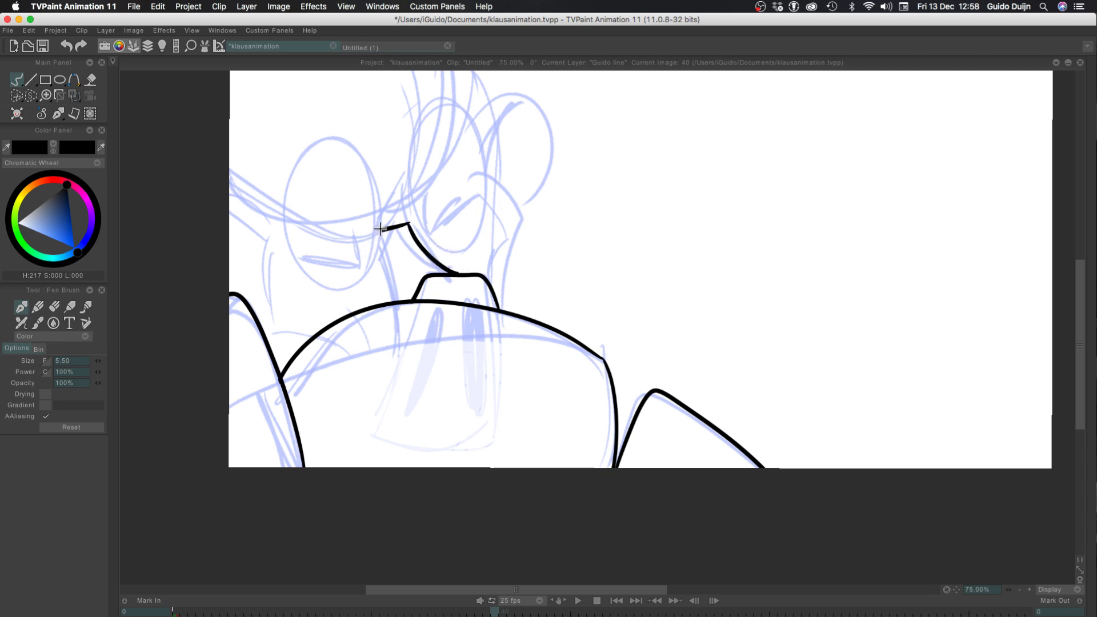
Ink the nose's two left-hand lines from the bridge down to the collar arch
drag(380, 229, 398, 312)
key(ctrl+z)
drag(382, 231, 394, 306)
drag(380, 227, 382, 294)
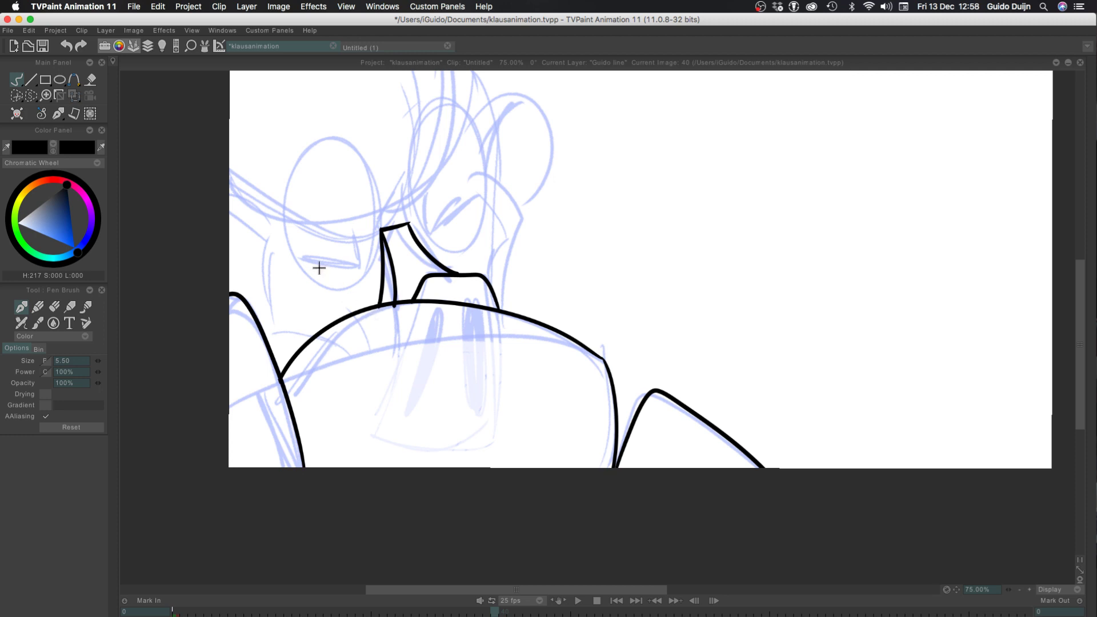
key(ctrl+z)
drag(381, 230, 377, 267)
key(ctrl+z)
mouse_move(380, 229)
mouse_down()
mouse_move(394, 314)
mouse_move(391, 303)
mouse_up()
key(ctrl+z)
mouse_move(379, 229)
mouse_down()
mouse_move(373, 291)
mouse_move(373, 280)
mouse_move(382, 319)
mouse_up()
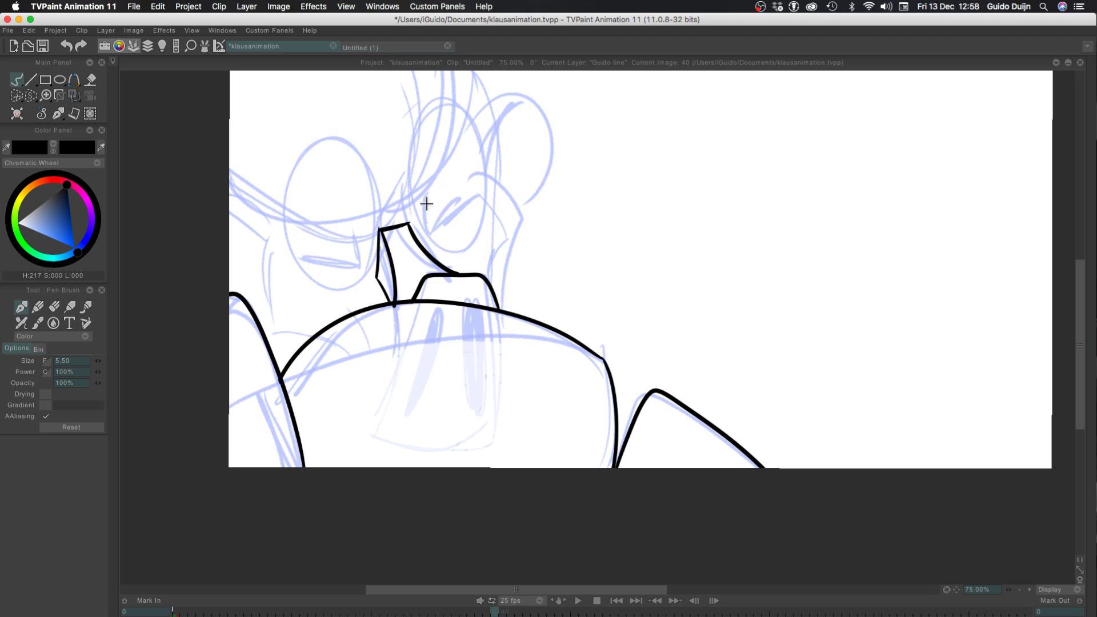
Ink the right eye's angled crease lines and the upper and lower contours of the large hair shape over the forehead
mouse_move(430, 196)
mouse_down()
mouse_move(428, 228)
mouse_move(472, 201)
mouse_move(443, 215)
mouse_up()
key(super+z)
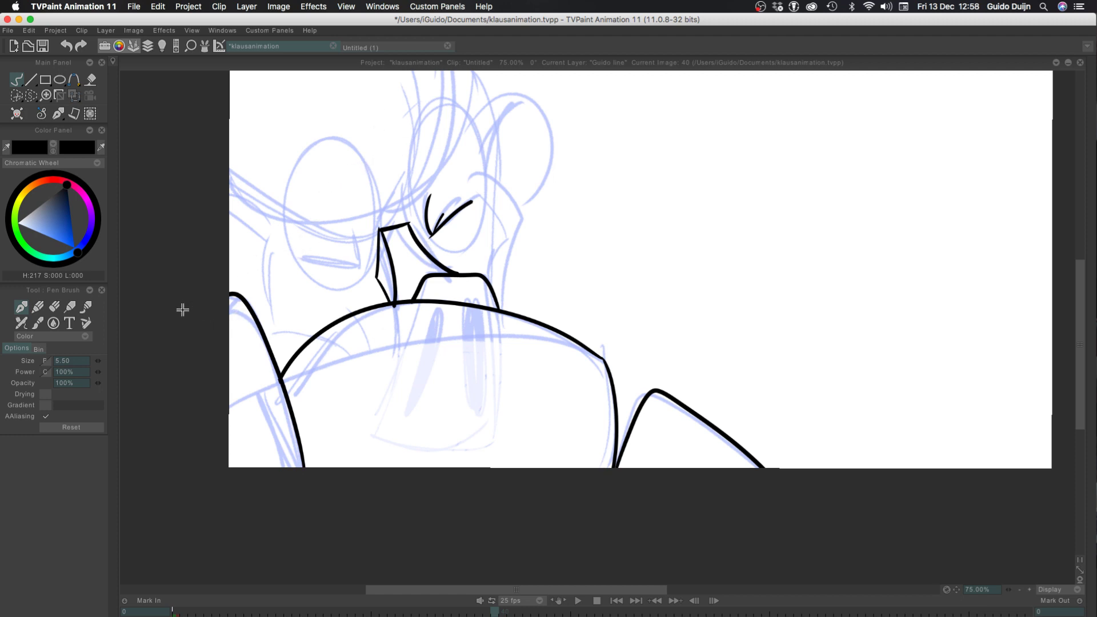
drag(182, 310, 294, 414)
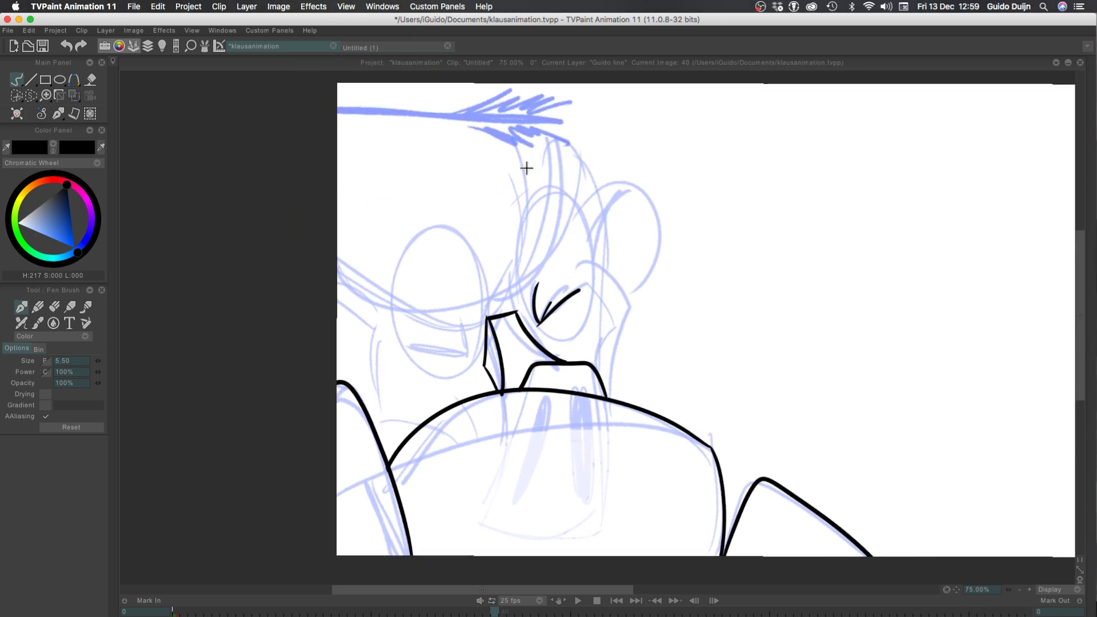
drag(565, 202, 272, 188)
key(super+z)
drag(563, 193, 287, 63)
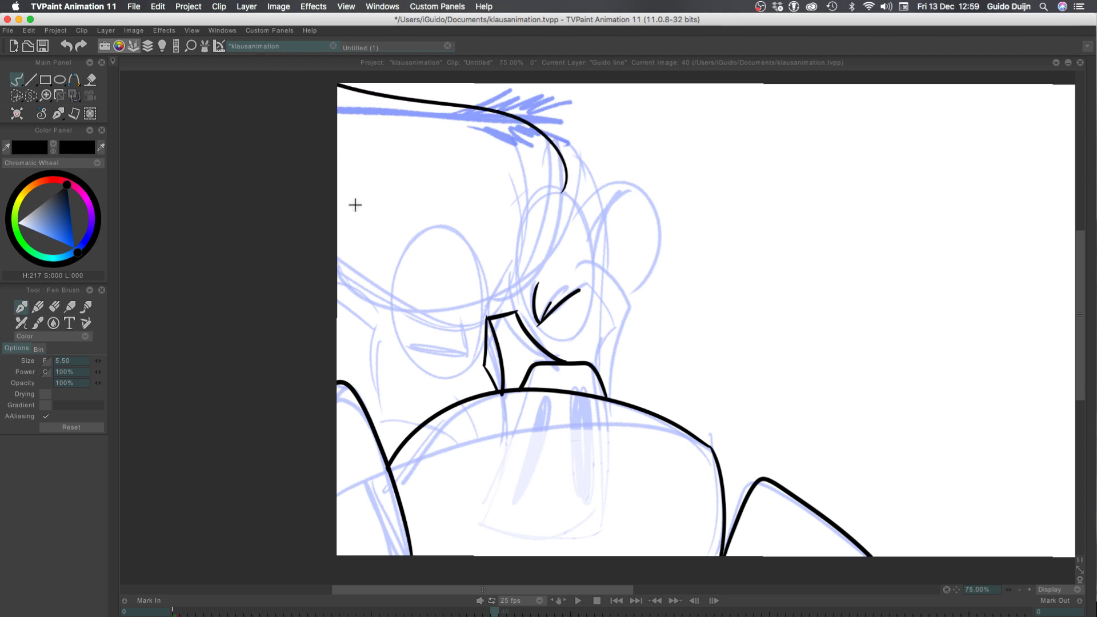
drag(566, 183, 289, 223)
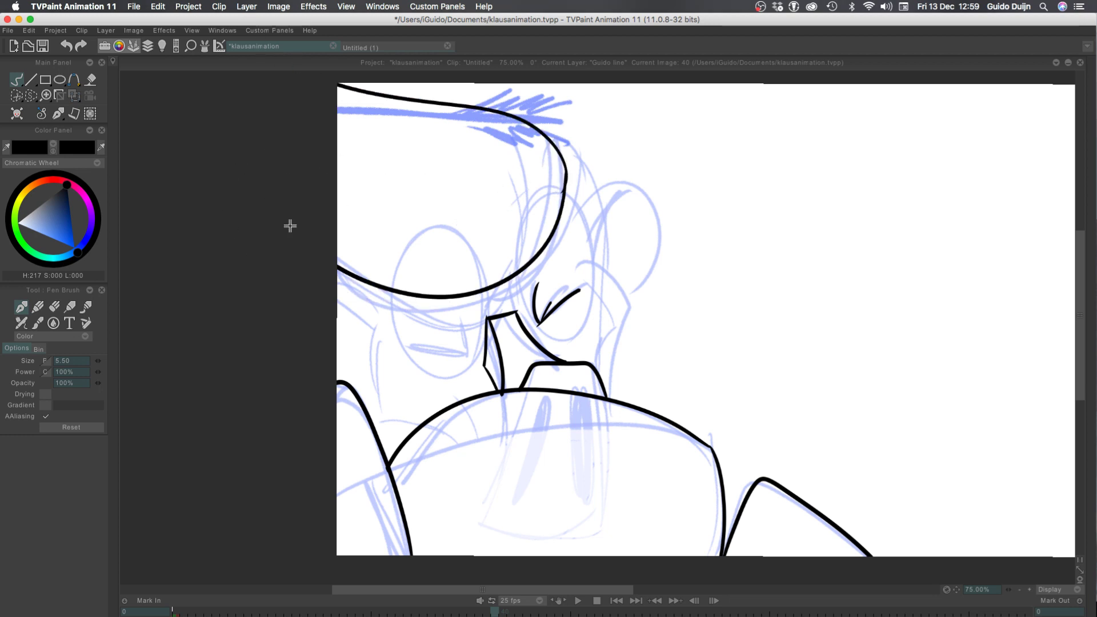
key(super+z)
drag(565, 178, 274, 218)
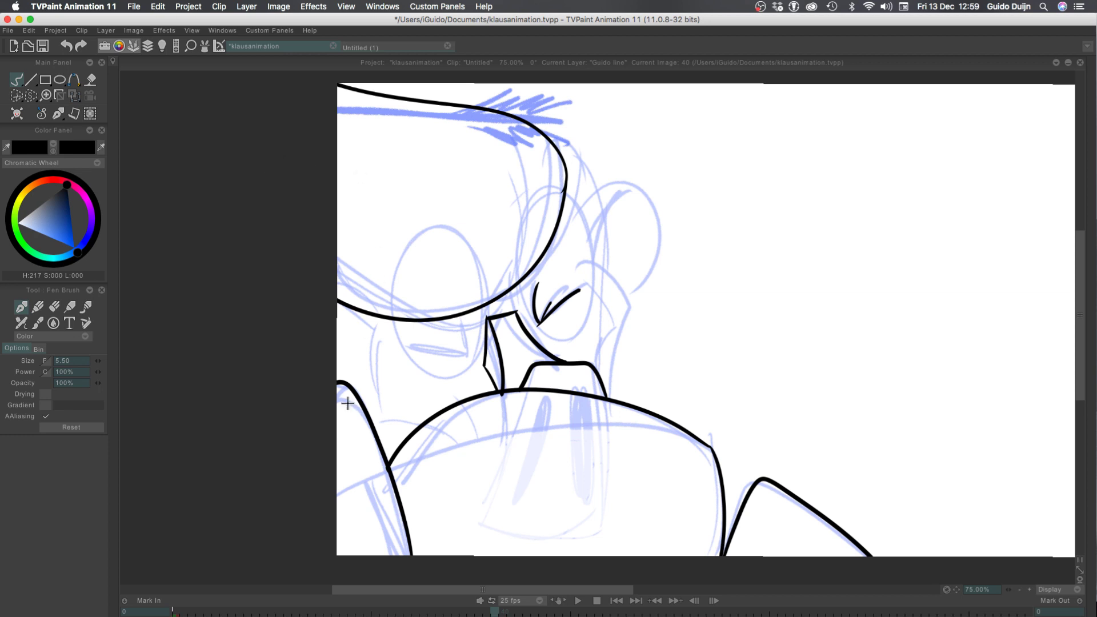
Ink the left eye's slanted lid lines and short inner crease just below the hair contour
mouse_move(461, 320)
mouse_down()
mouse_move(466, 345)
mouse_move(387, 325)
mouse_up()
key(super+z)
key(super+z)
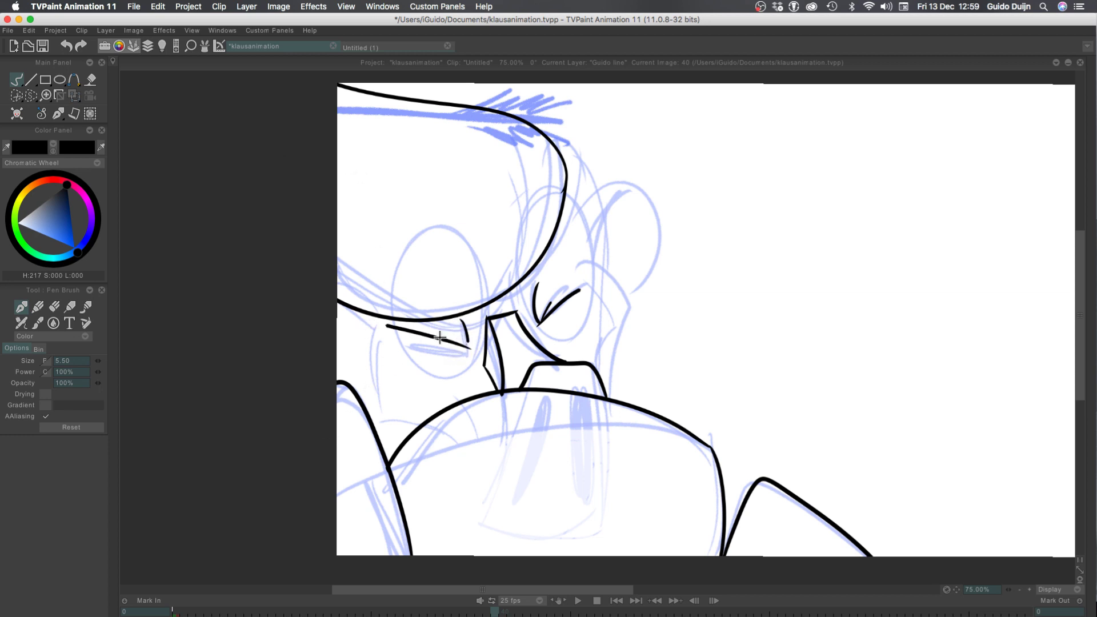
mouse_move(466, 346)
mouse_down()
mouse_move(401, 329)
mouse_move(441, 344)
mouse_up()
Ink the left cheek curve above the collar and the face's left contour up to the hair
mouse_move(425, 421)
mouse_down()
mouse_move(363, 386)
mouse_move(367, 319)
mouse_up()
key(super+z)
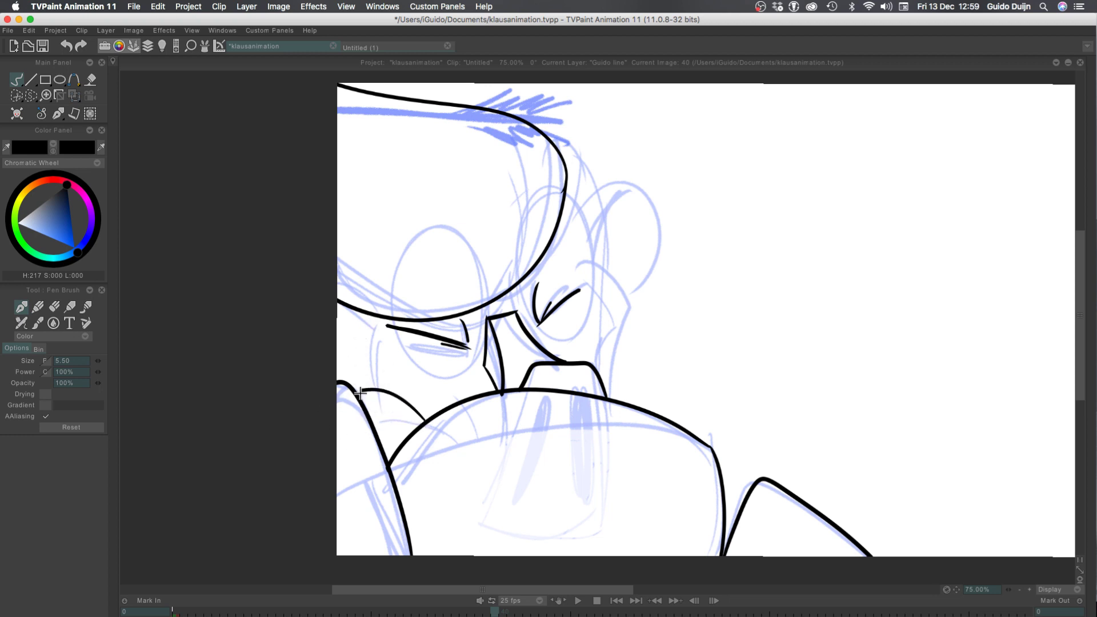
drag(361, 391, 361, 315)
Ink the face's right contour from the collar up over the cheekbone and temple to the hair
mouse_move(604, 376)
mouse_down()
mouse_move(627, 305)
mouse_move(565, 261)
mouse_up()
key(super+z)
drag(627, 305, 572, 273)
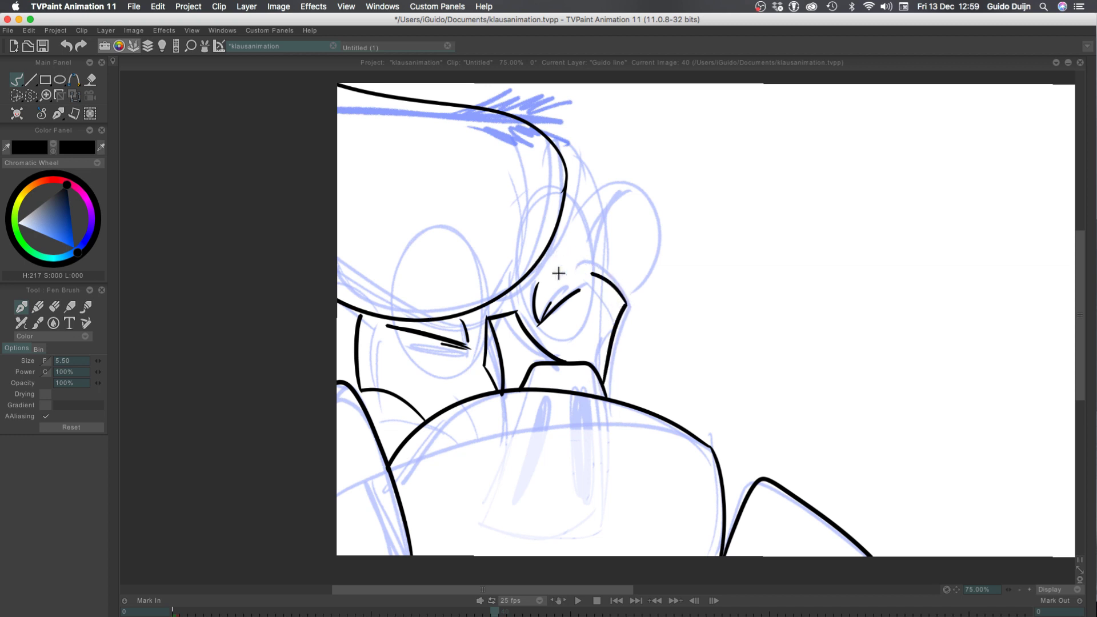
key(super+z)
mouse_move(626, 306)
mouse_down()
mouse_move(579, 266)
mouse_move(562, 193)
mouse_up()
key(super+z)
key(super+z)
mouse_move(627, 306)
mouse_down()
mouse_move(531, 194)
mouse_move(577, 261)
mouse_up()
key(super+z)
key(super+z)
mouse_move(564, 198)
mouse_down()
mouse_move(622, 298)
mouse_move(594, 258)
mouse_up()
key(super+z)
key(super+z)
drag(626, 305, 591, 252)
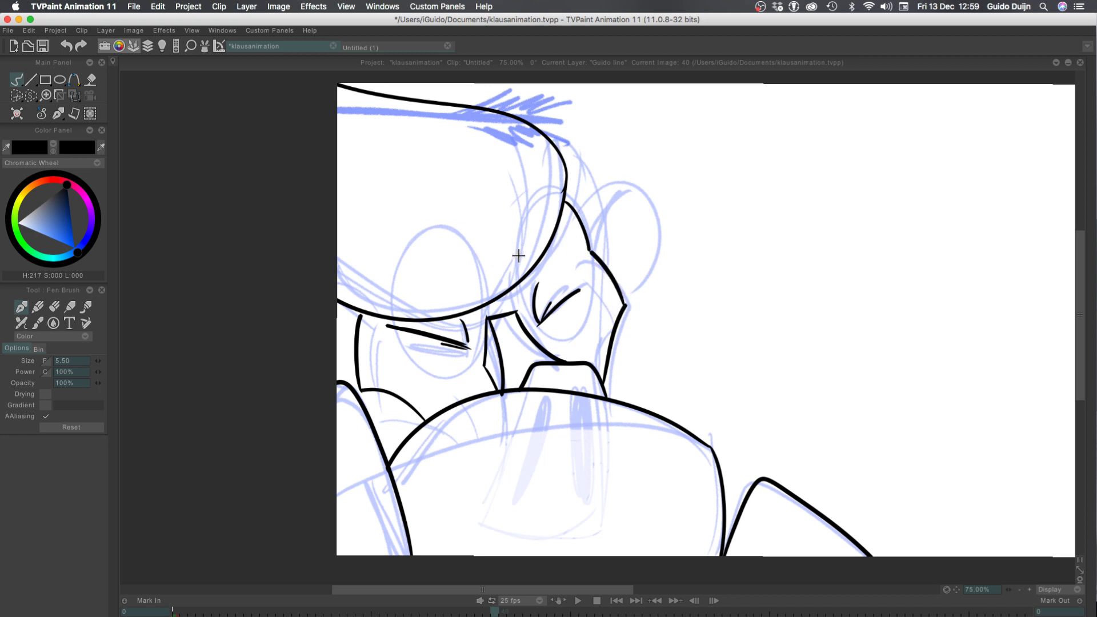
Ink the right brow, the ear with its inner fold, and the short curve at the drawing's left edge
mouse_move(522, 284)
mouse_down()
mouse_move(589, 239)
mouse_move(622, 173)
mouse_move(645, 180)
mouse_move(600, 230)
mouse_move(596, 265)
mouse_up()
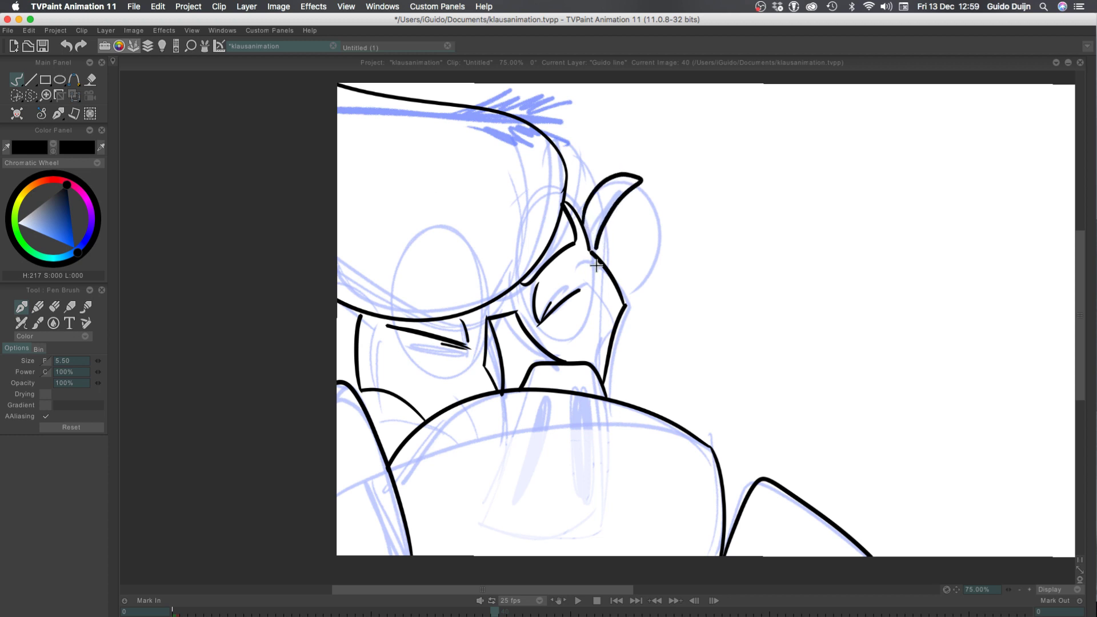
mouse_move(639, 181)
mouse_down()
mouse_move(641, 291)
mouse_move(627, 296)
mouse_up()
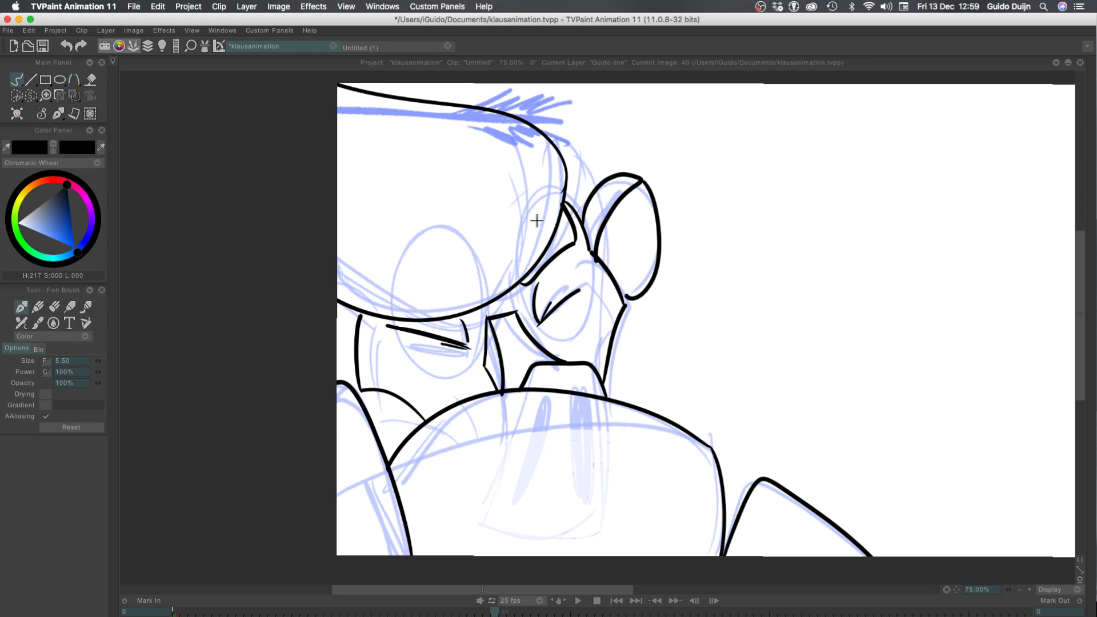
drag(323, 335, 353, 364)
Ink the right glasses lens as a tall oval around the eye, running up to the hair
mouse_move(511, 289)
mouse_down()
mouse_move(609, 312)
mouse_move(541, 180)
mouse_up()
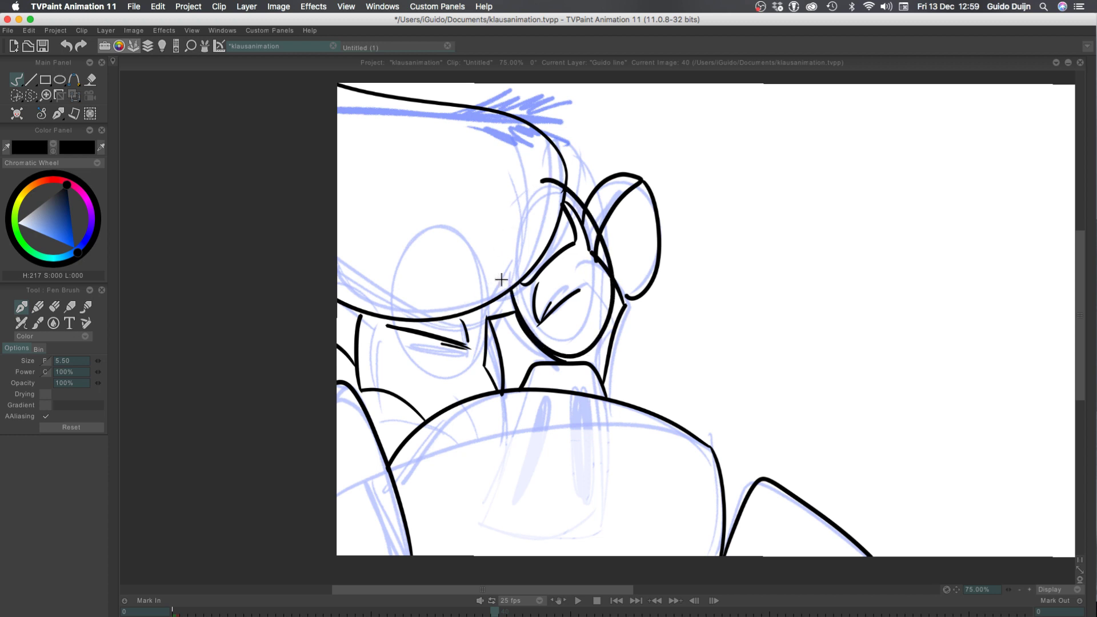
key(super+z)
mouse_move(512, 289)
mouse_down()
mouse_move(604, 314)
mouse_move(541, 184)
mouse_up()
key(super+z)
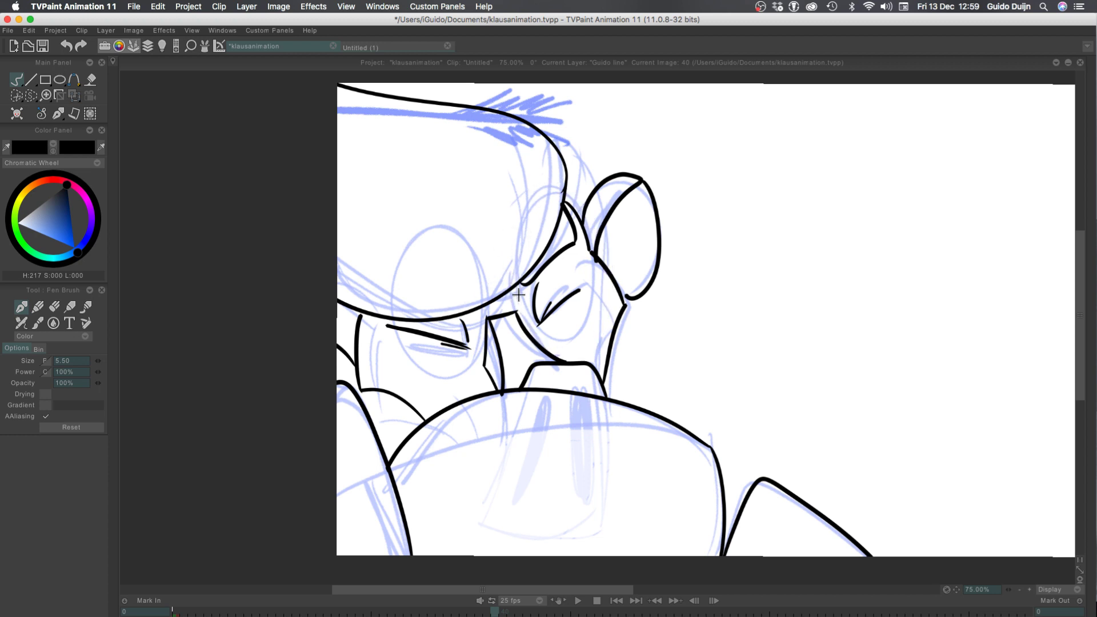
mouse_move(518, 290)
mouse_down()
mouse_move(617, 237)
mouse_move(562, 179)
mouse_up()
key(ctrl+z)
mouse_move(517, 289)
mouse_down()
mouse_move(521, 317)
mouse_move(557, 160)
mouse_up()
Ink the left glasses lens as a curved rim around the eye below the hair contour
mouse_move(486, 315)
mouse_down()
mouse_move(375, 344)
mouse_move(375, 313)
mouse_up()
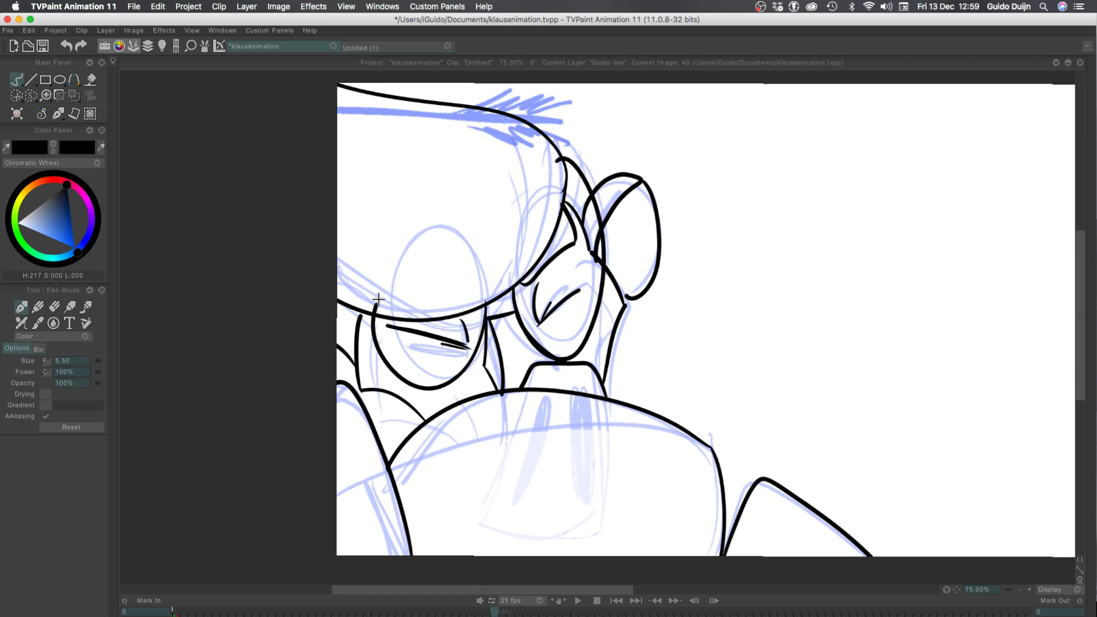
key(ctrl+z)
mouse_move(484, 303)
mouse_down()
mouse_move(445, 390)
mouse_move(488, 335)
mouse_move(373, 319)
mouse_move(447, 381)
mouse_move(347, 310)
mouse_move(441, 374)
mouse_move(380, 321)
mouse_up()
key(ctrl+z)
key(ctrl+z)
key(ctrl+z)
key(ctrl+z)
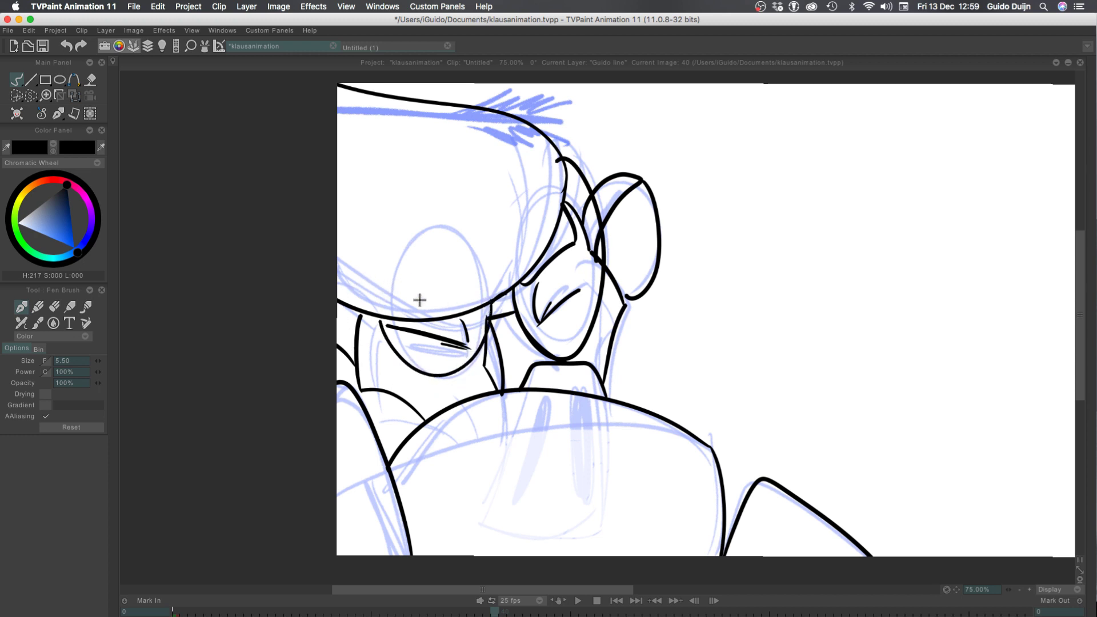
Flip between frame 40 and the neighbouring frames up to 43 to compare the inked drawings
key(Left)
key(Right)
key(Right)
key(Right)
key(Right)
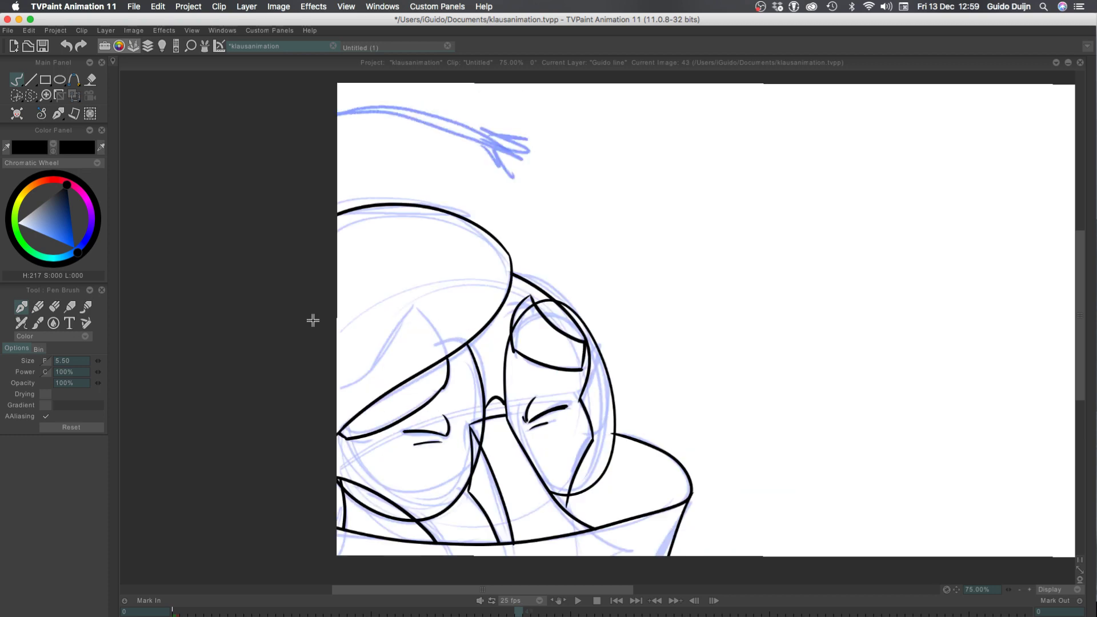
key(Left)
key(Left)
key(Left)
key(Left)
Show the timeline and the whole image, hide the blue key sketch layer, and flip through the frames around 40
key(Tab)
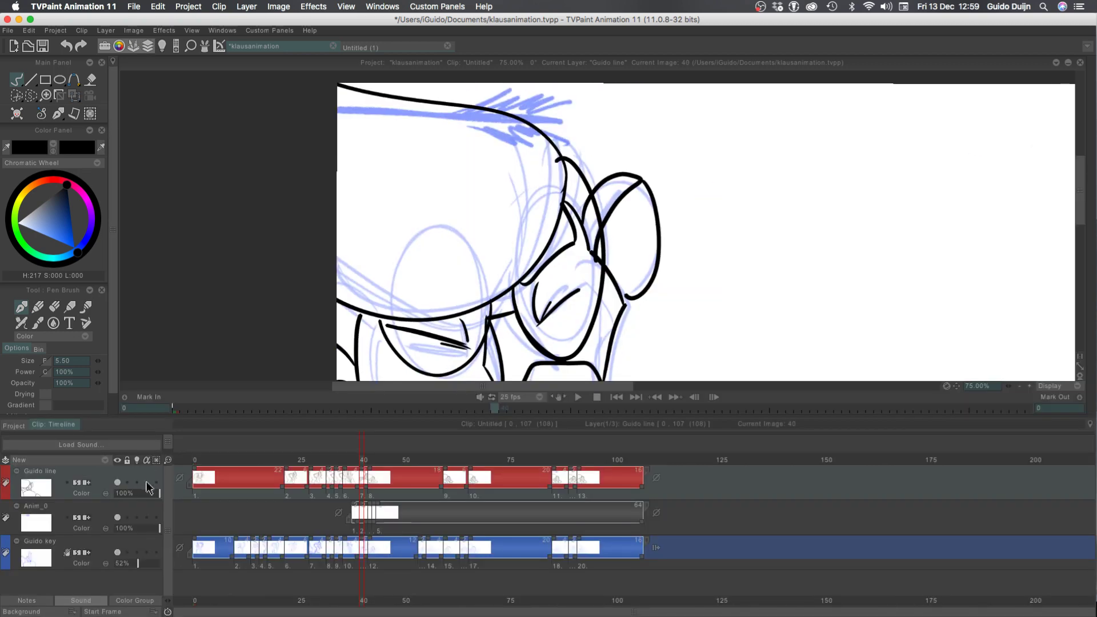
drag(166, 460, 151, 460)
click(653, 397)
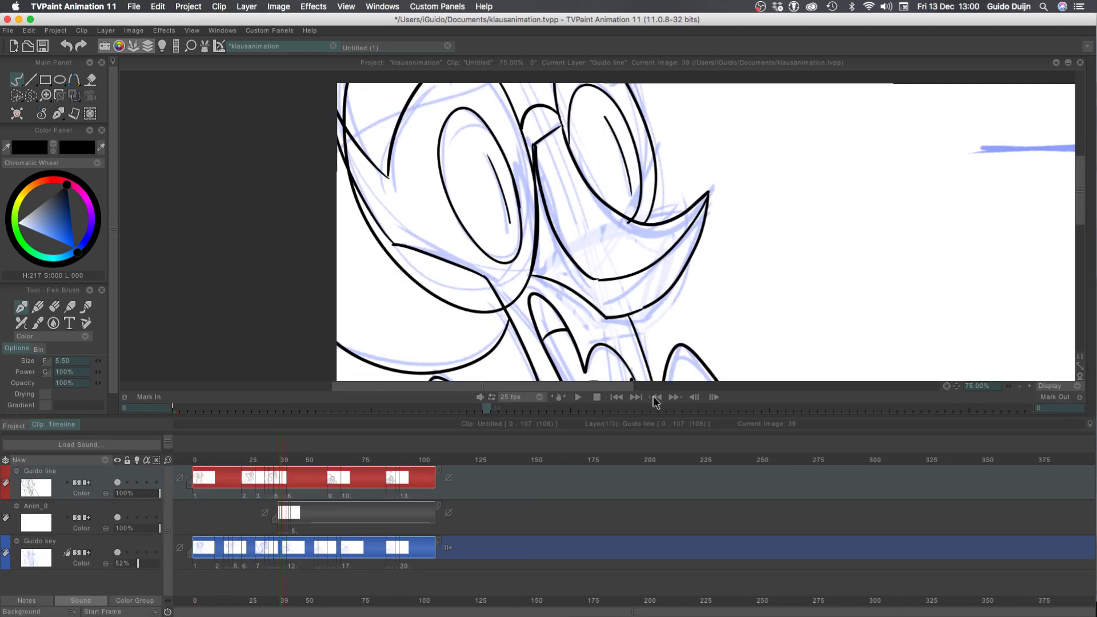
click(1019, 386)
click(1019, 387)
key(Right)
key(Right)
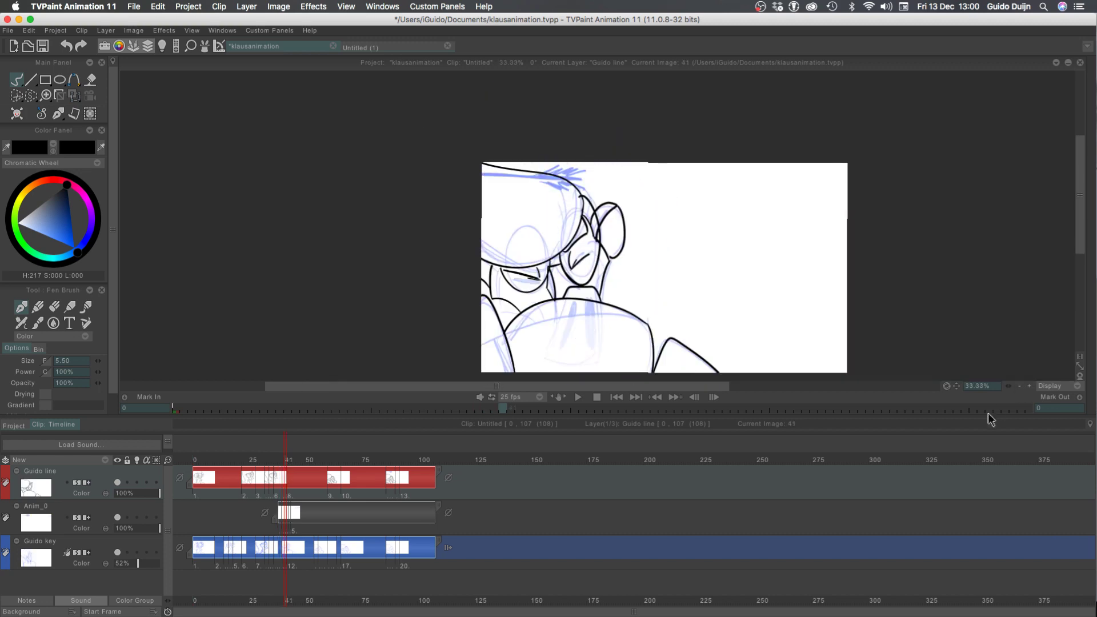
click(114, 554)
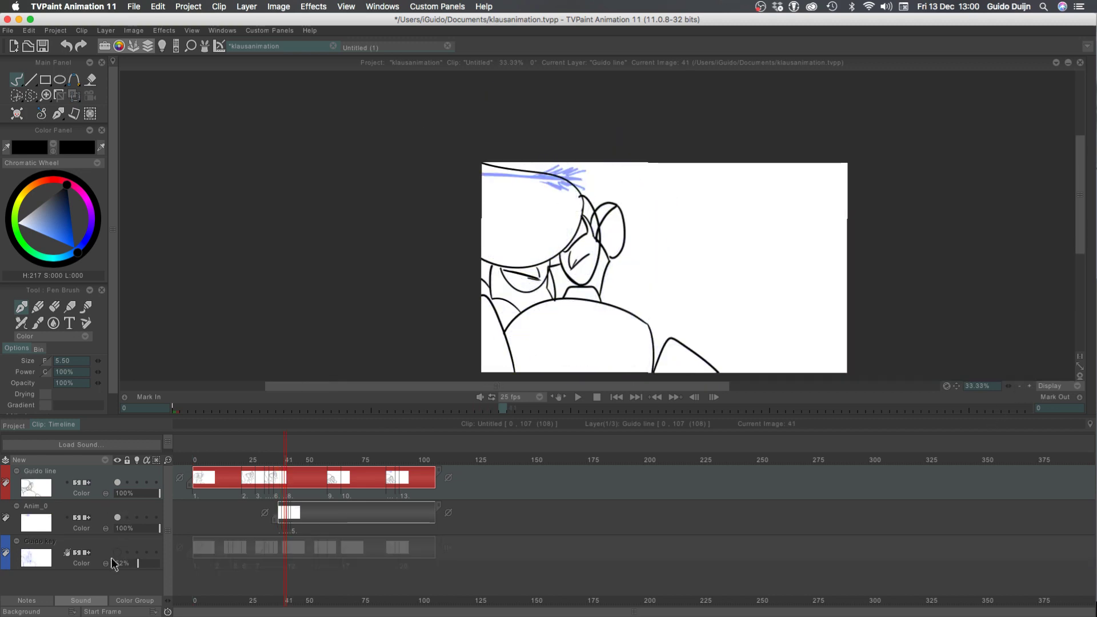
key(Right)
key(Left)
key(Left)
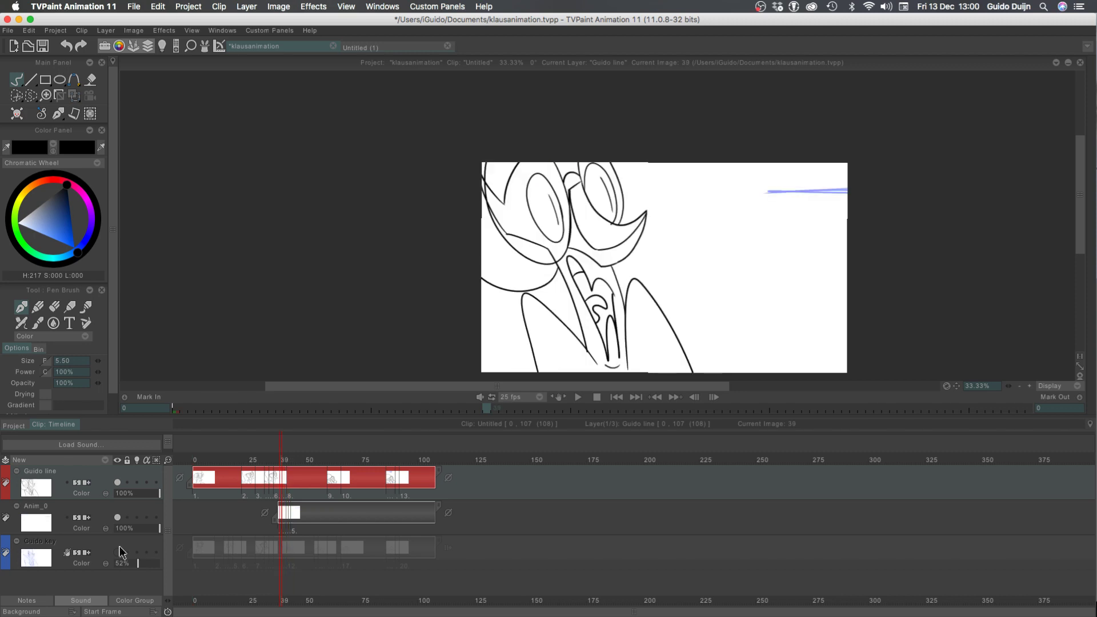
Play the clip from frame 0 with the blue key sketch layer hidden
click(194, 459)
key(Return)
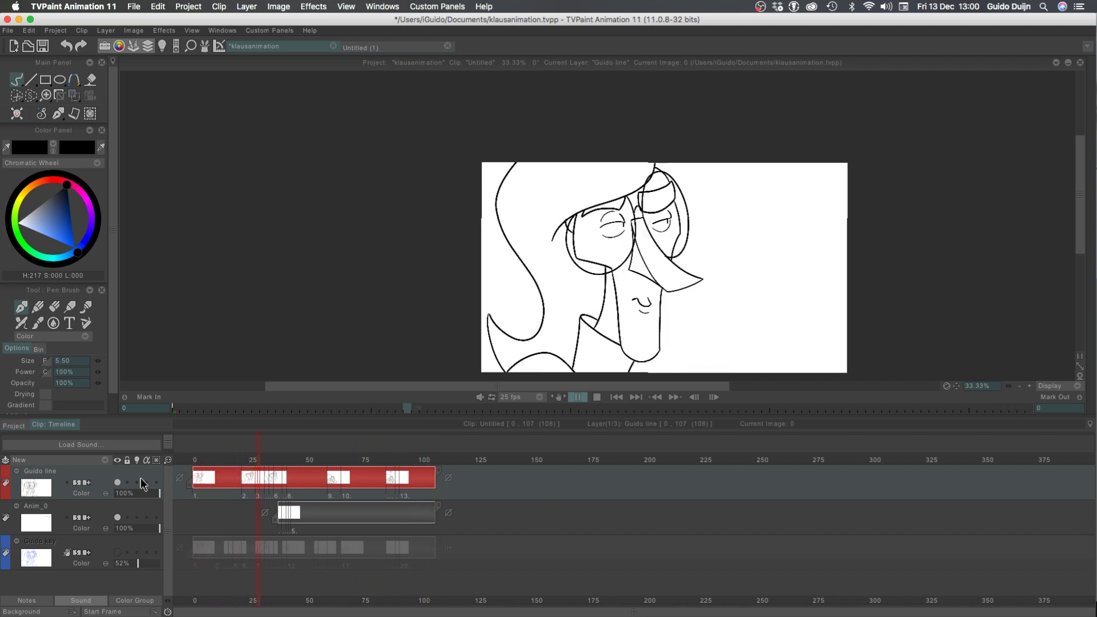
key(space)
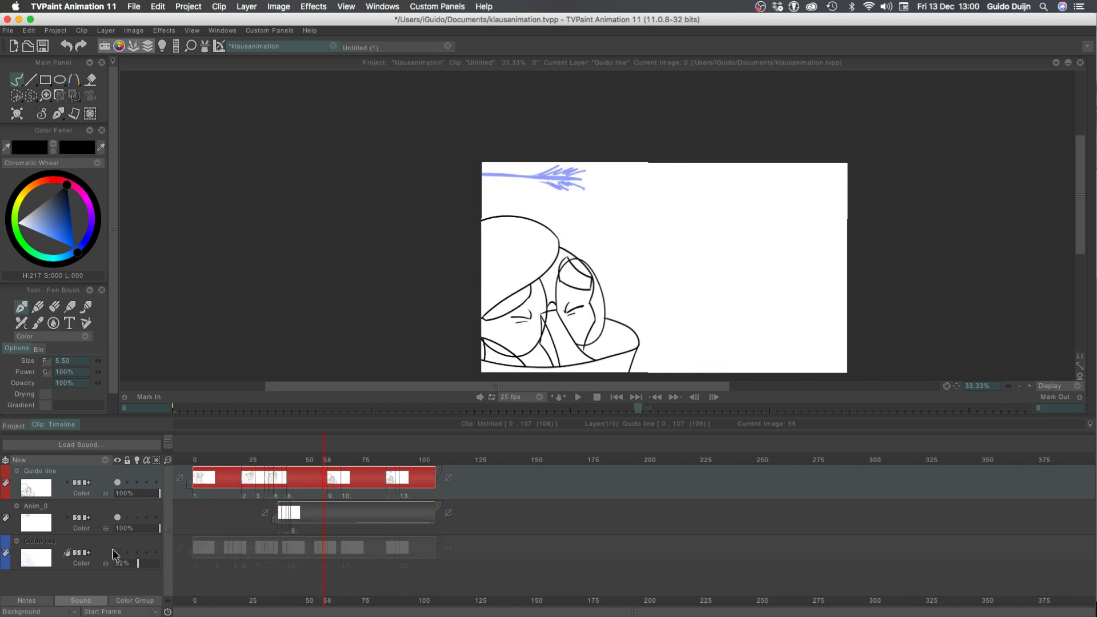
Show the blue key sketch layer again, replay the clip from frame 0, and enlarge the timeline around frame 63
click(116, 552)
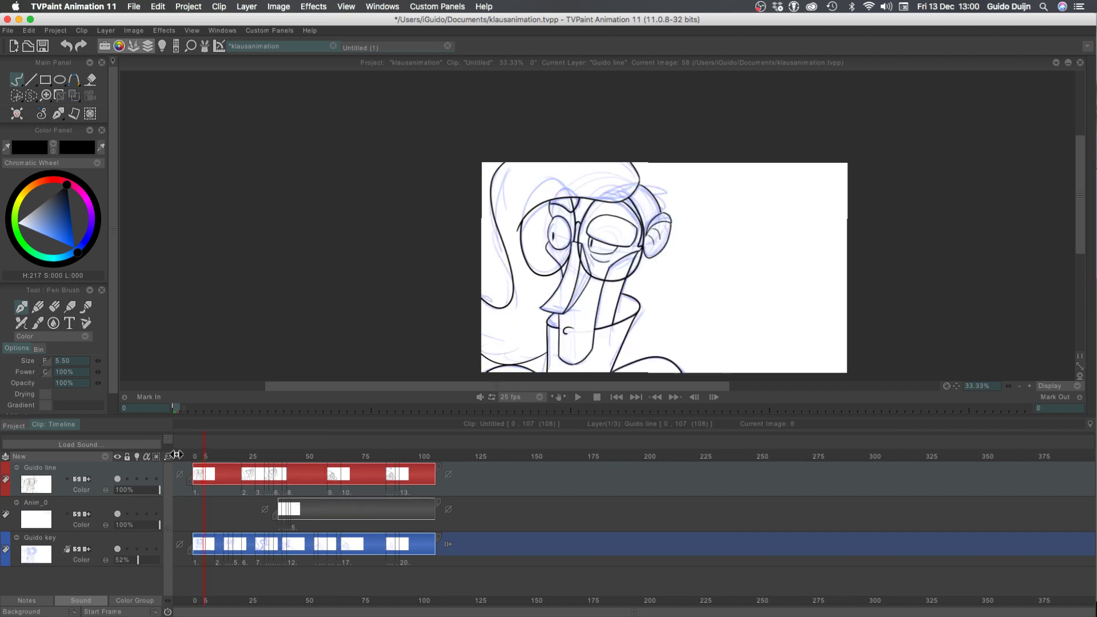
key(space)
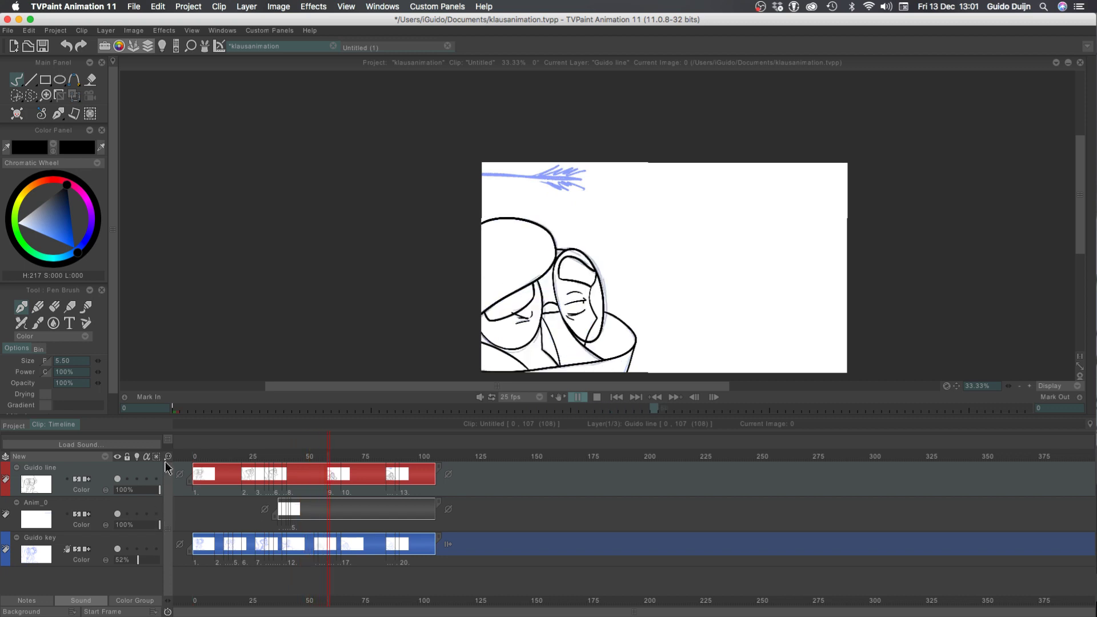
drag(168, 457, 213, 450)
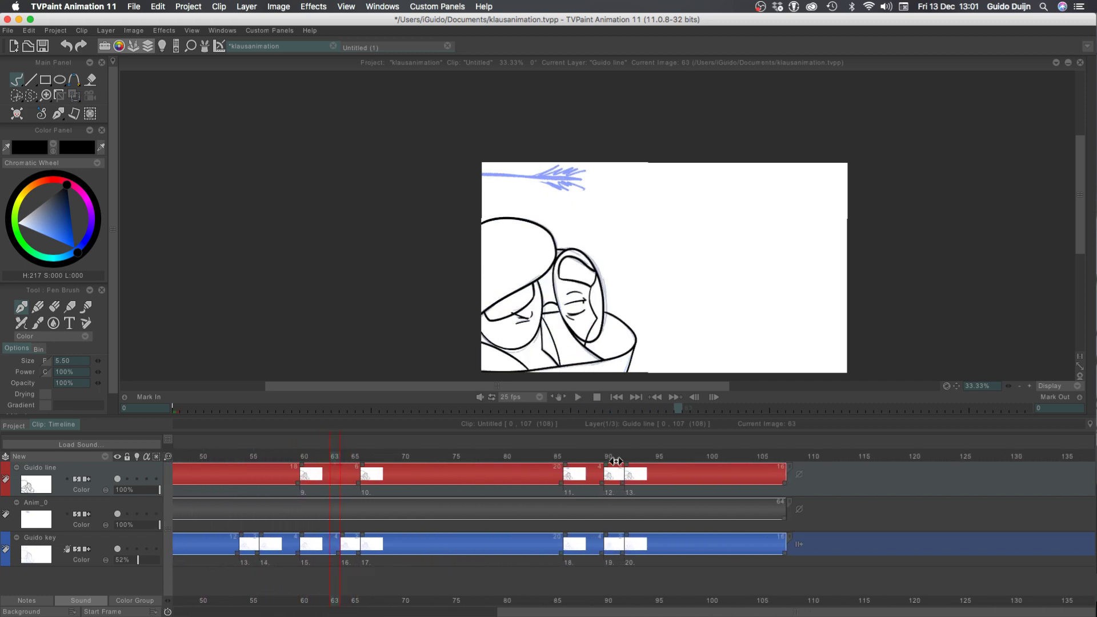
Extend the drawing at frame 90 to four frames on both Guido line and Guido key, so the last drawing starts at frame 94
click(616, 461)
drag(628, 468, 641, 473)
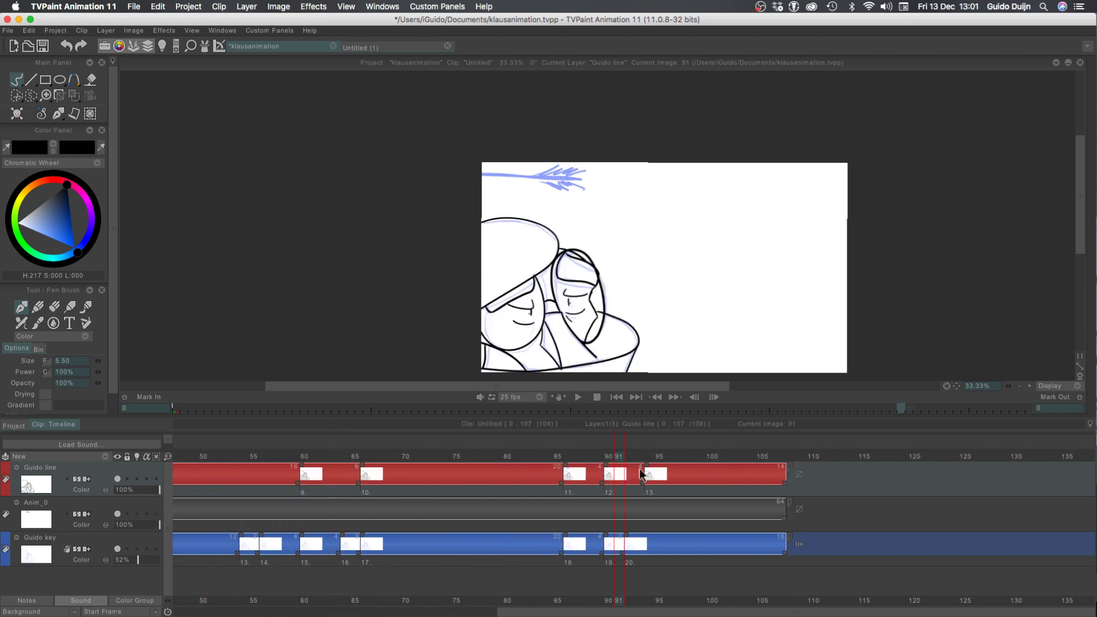
drag(627, 537, 644, 540)
Play the clip to check the retimed ending, with the whole timeline in view
key(Return)
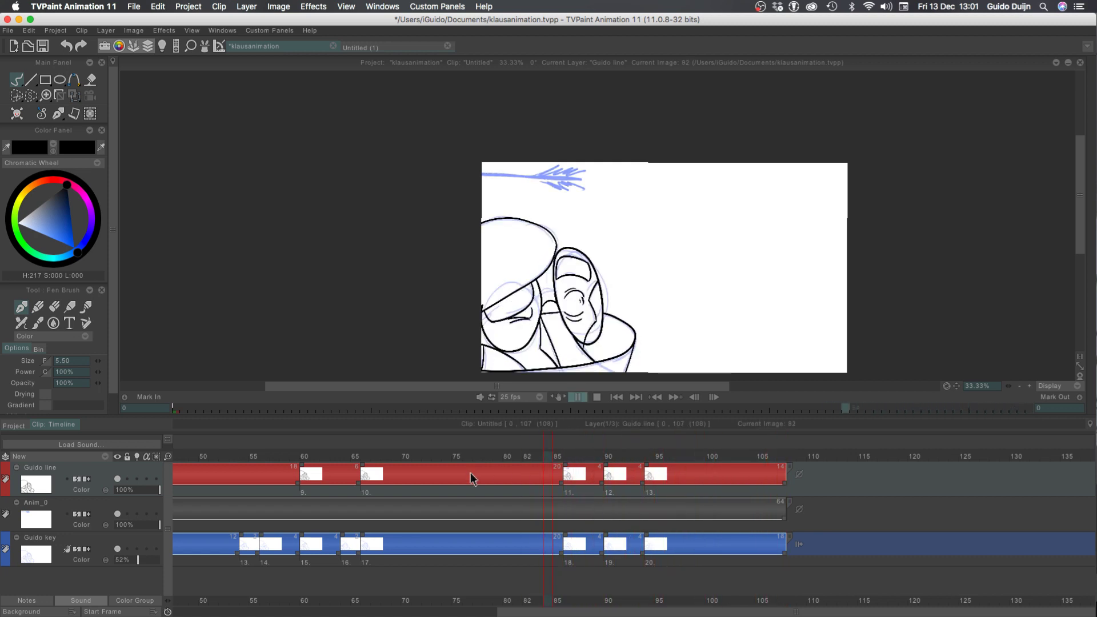
key(Return)
mouse_move(168, 457)
mouse_down()
mouse_move(201, 457)
mouse_move(169, 457)
mouse_up()
key(Return)
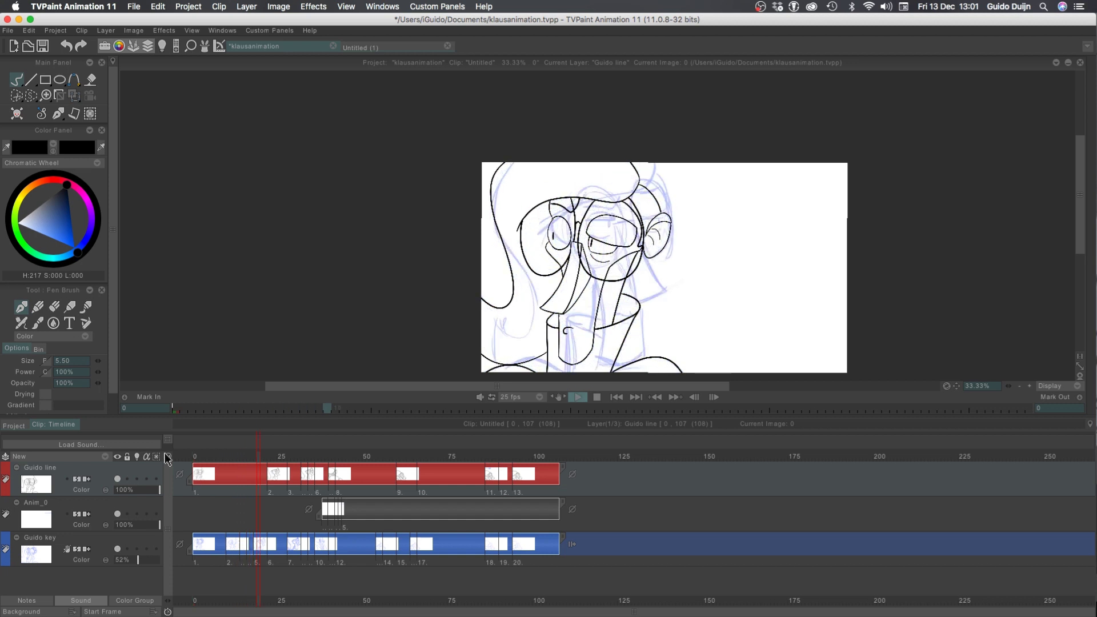
Flip between frames 85 and 91 to compare the inked drawings around the change at frame 86
click(484, 466)
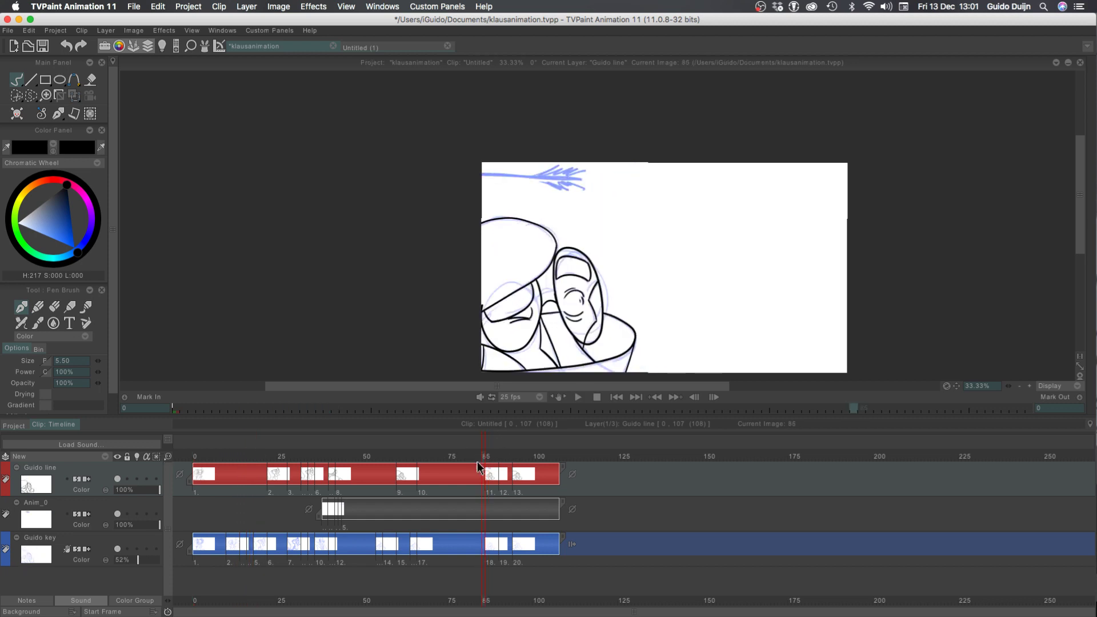
key(Right)
key(Right)
key(Right)
key(Right)
key(Right)
key(Right)
key(Right)
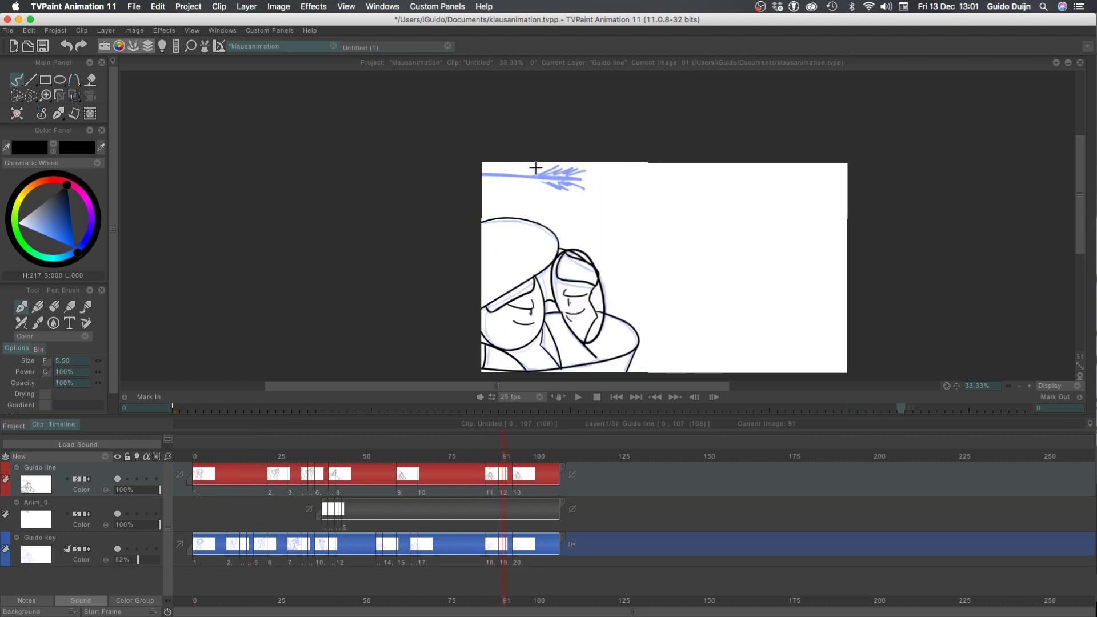
key(Left)
key(Left)
key(Left)
key(Left)
key(Left)
key(Left)
key(Left)
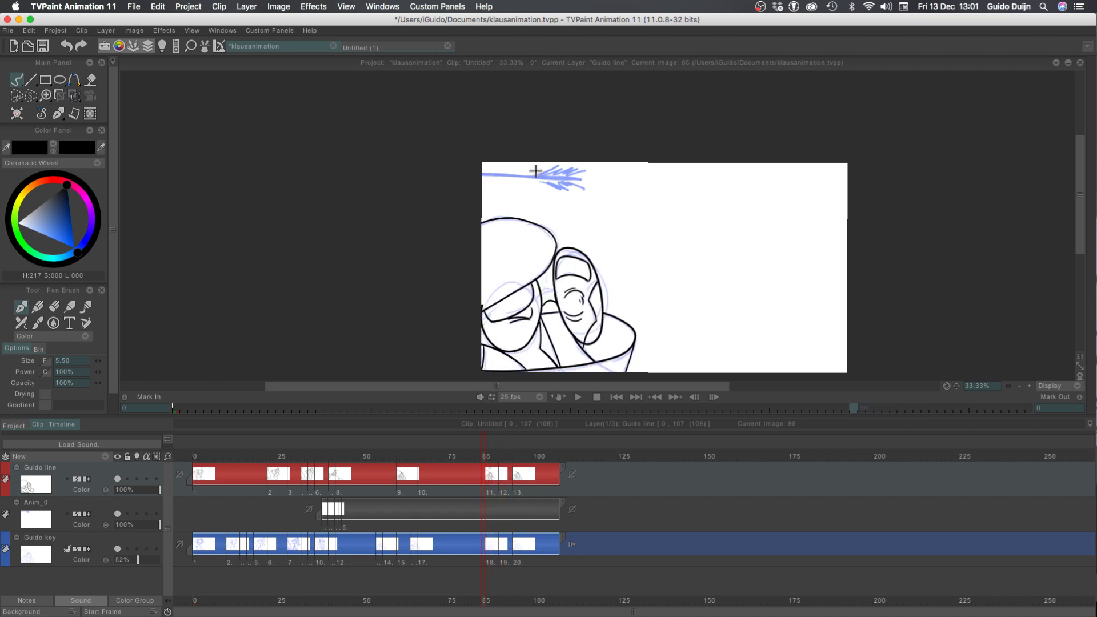
key(Left)
key(Right)
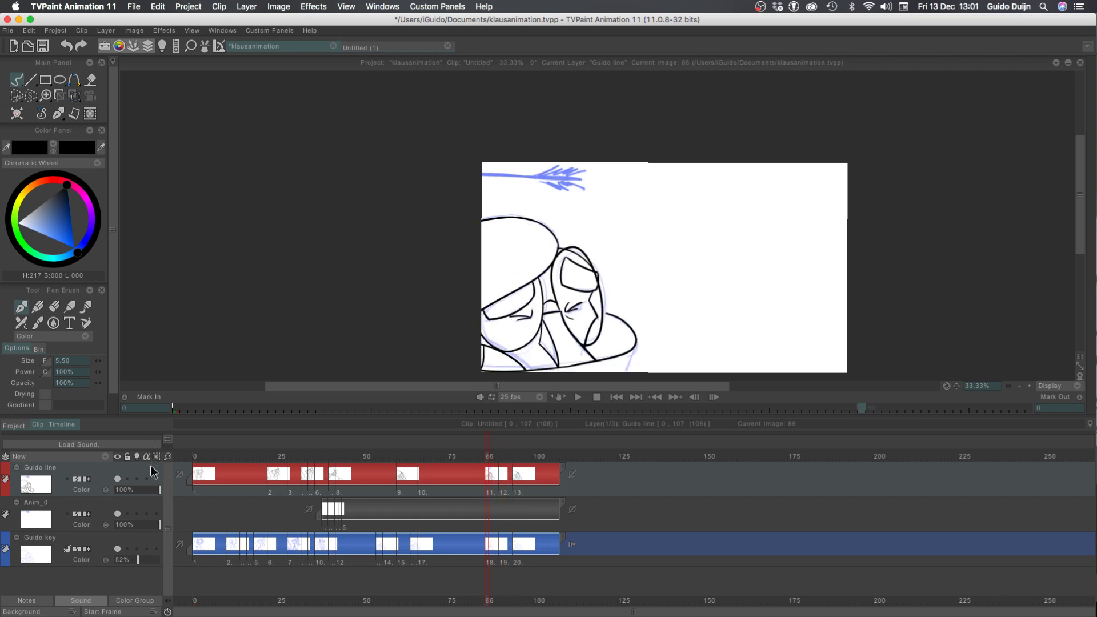
drag(168, 456, 224, 457)
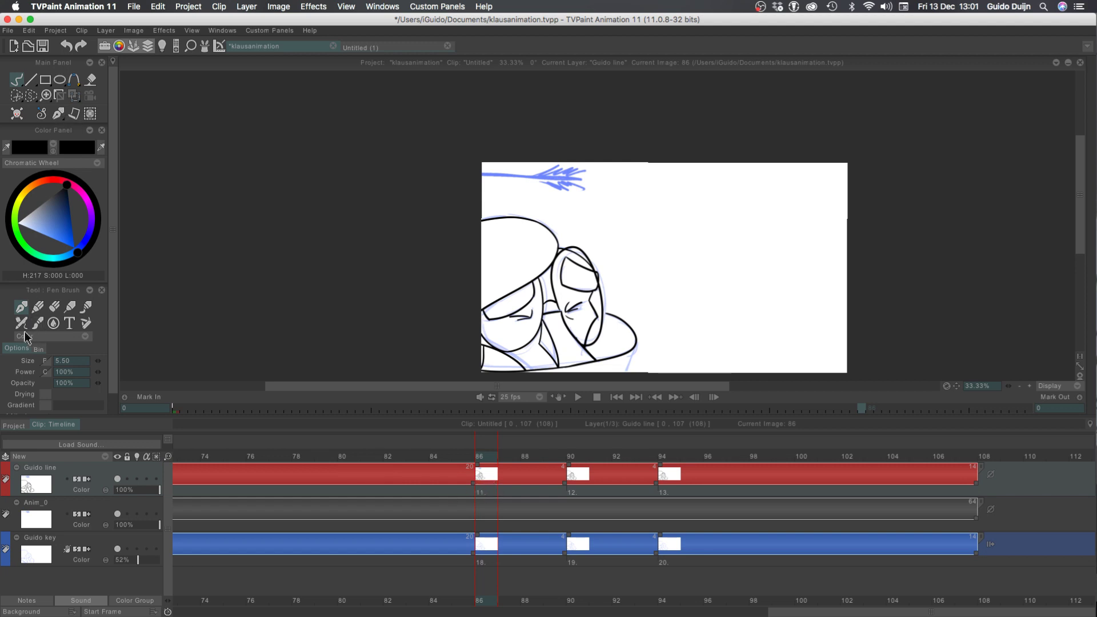
key(Left)
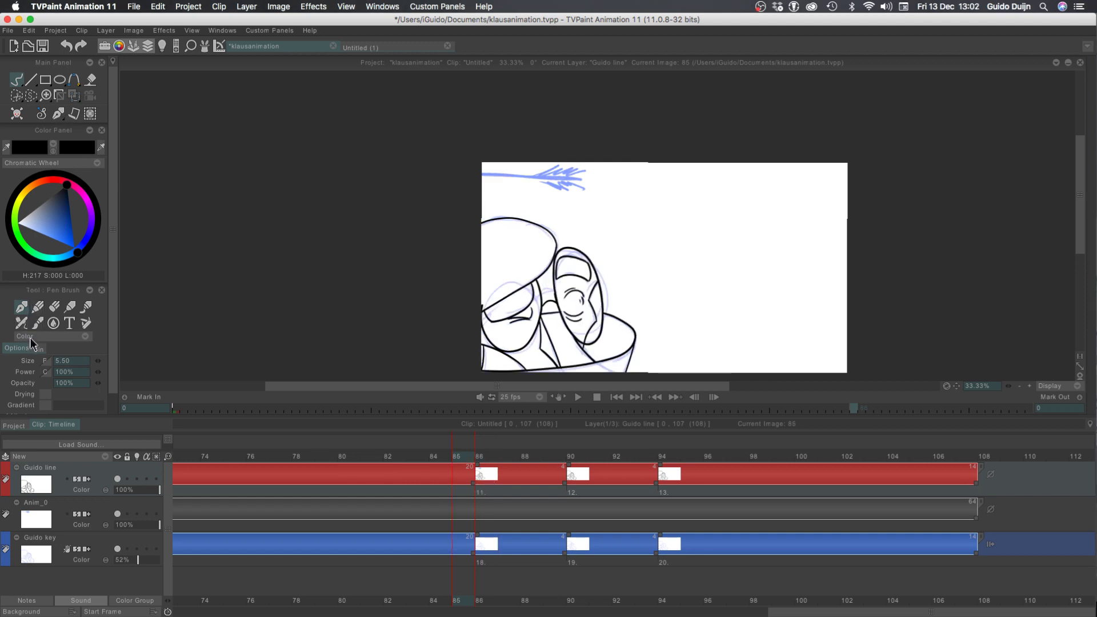
key(Right)
key(Left)
Play the whole clip from frame 0 and scrub through the opening frames to review the motion
drag(167, 457, 104, 459)
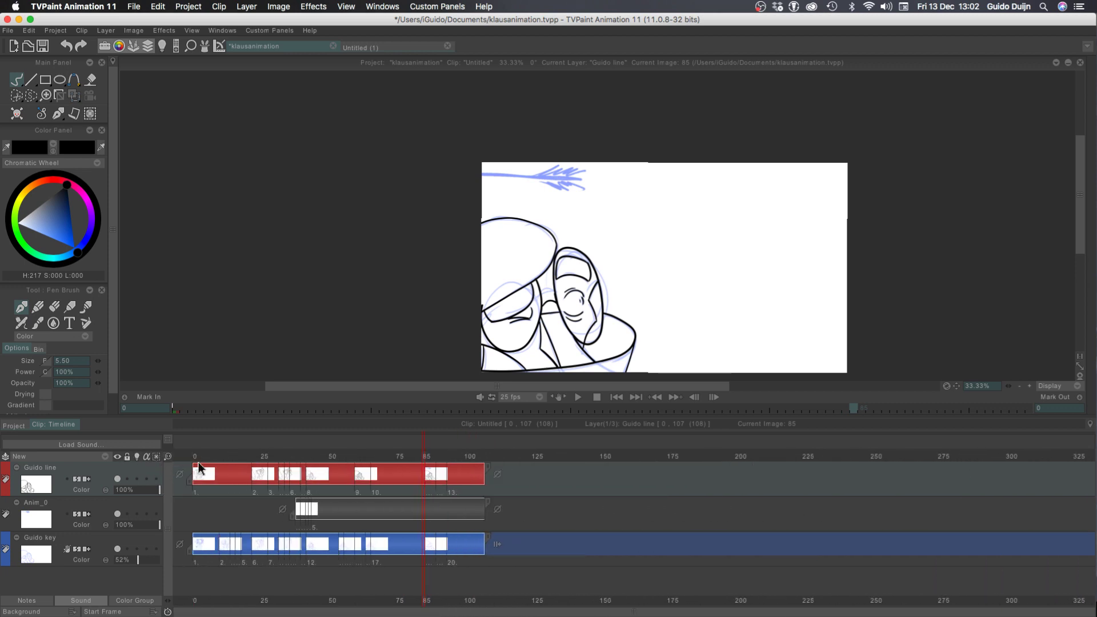
click(196, 460)
key(Return)
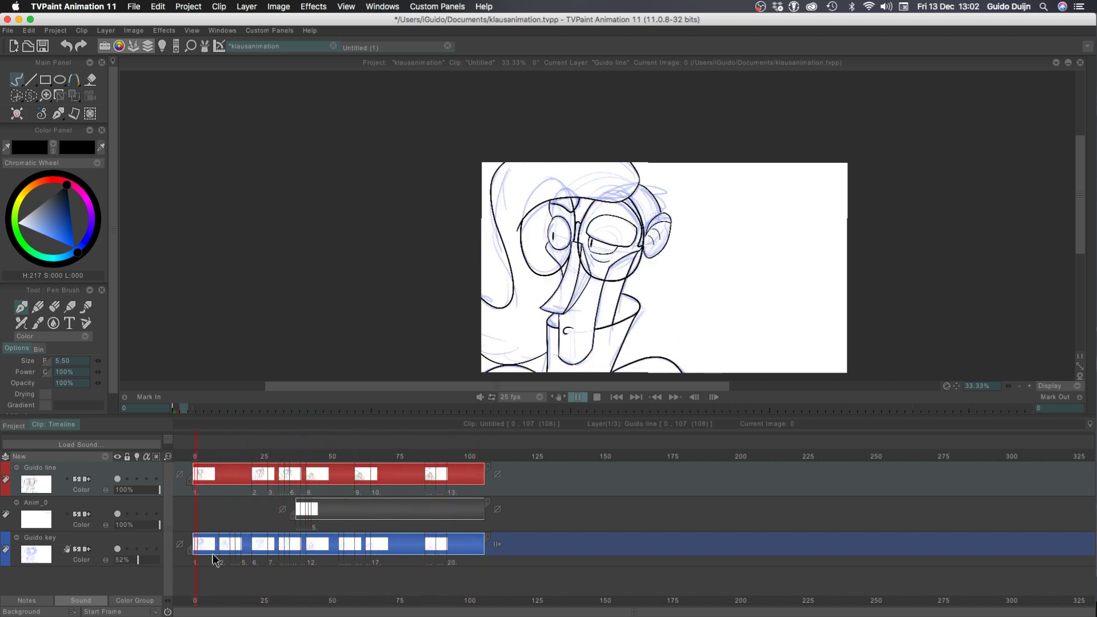
key(Return)
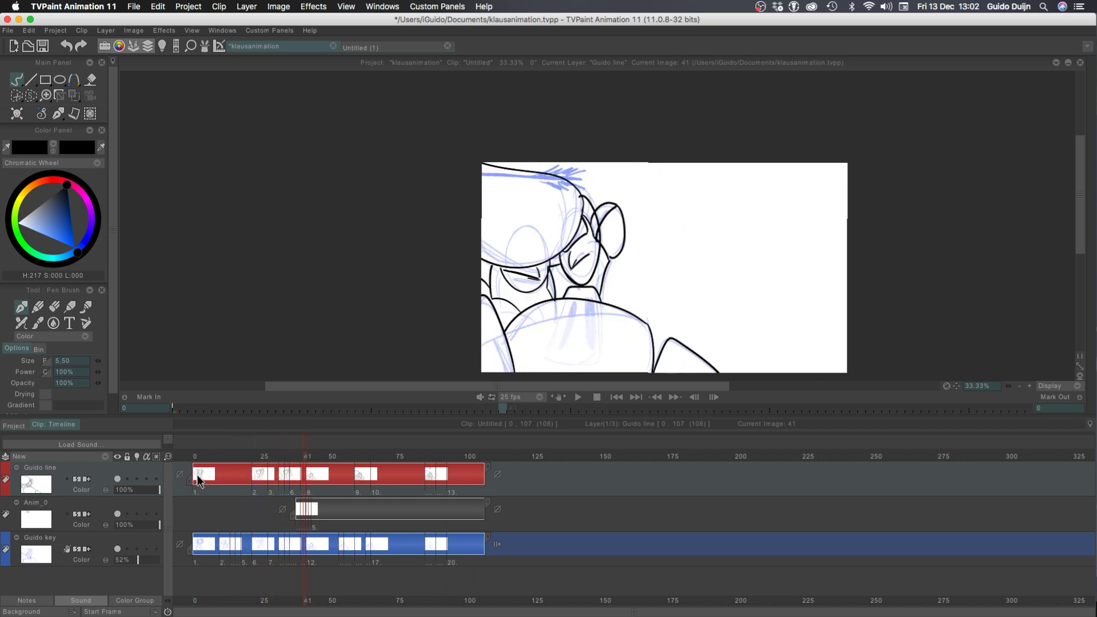
key(Return)
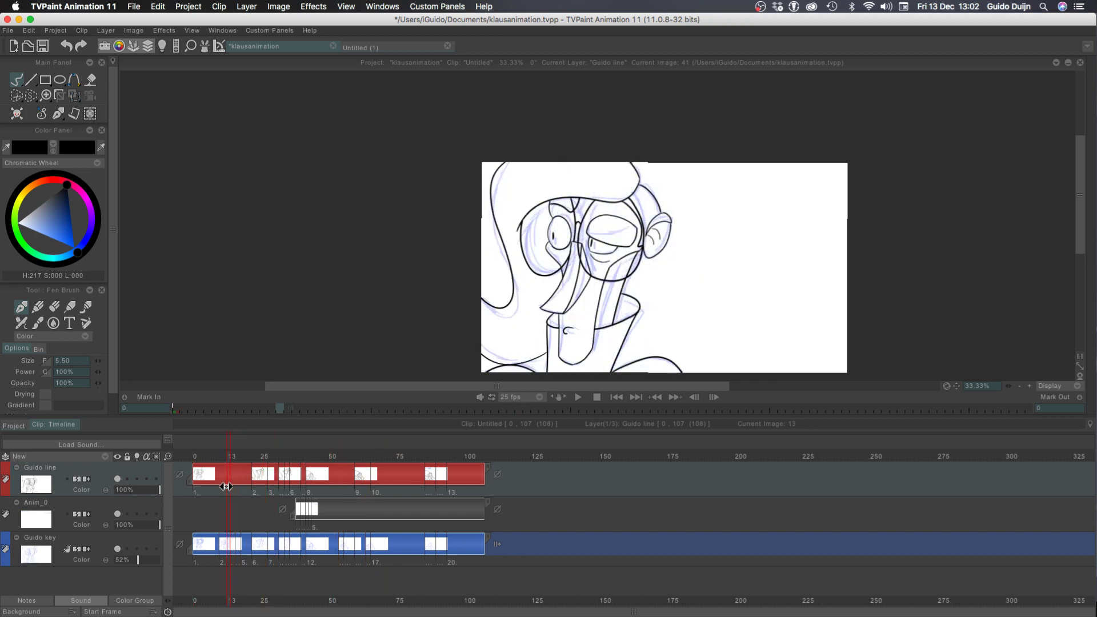
drag(291, 487, 117, 501)
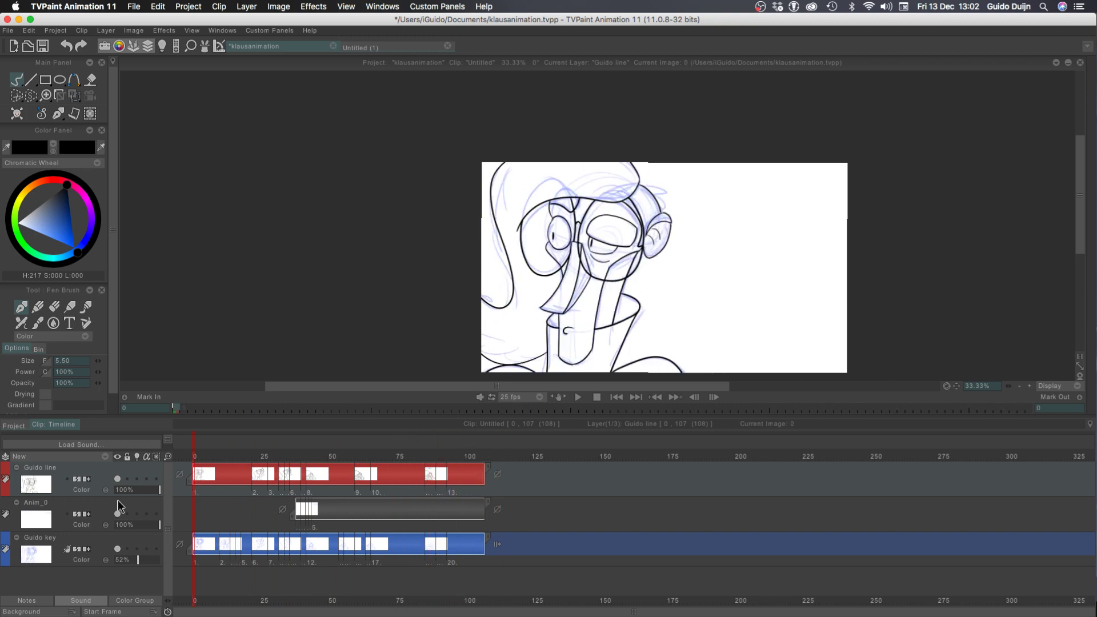
key(Return)
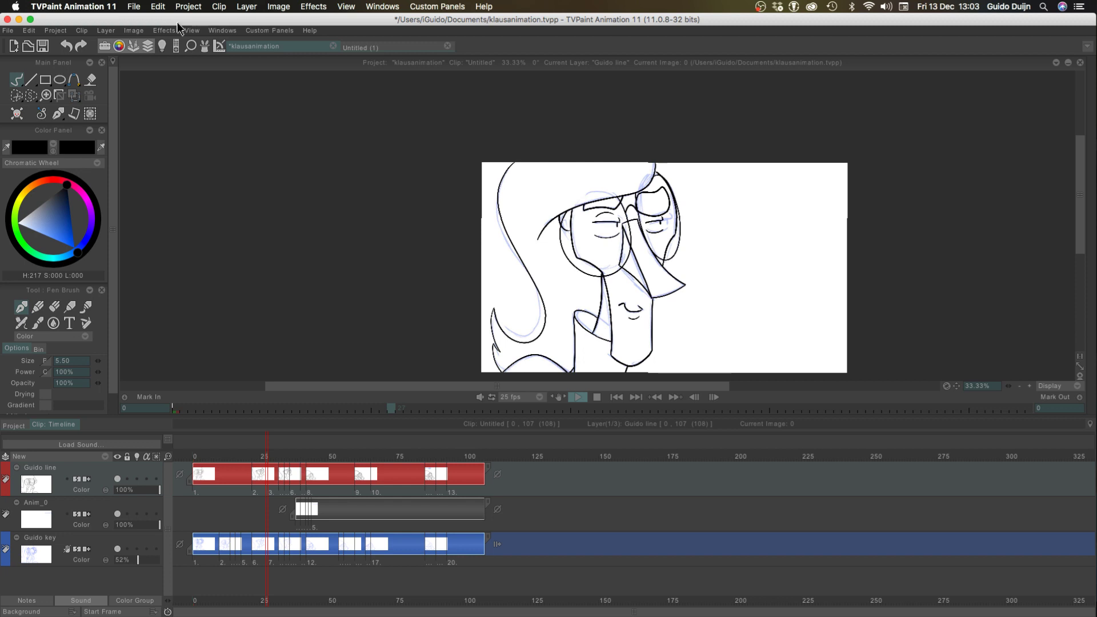
Save the klausanimation project and replay the clip from frame 0
key(super+s)
click(188, 459)
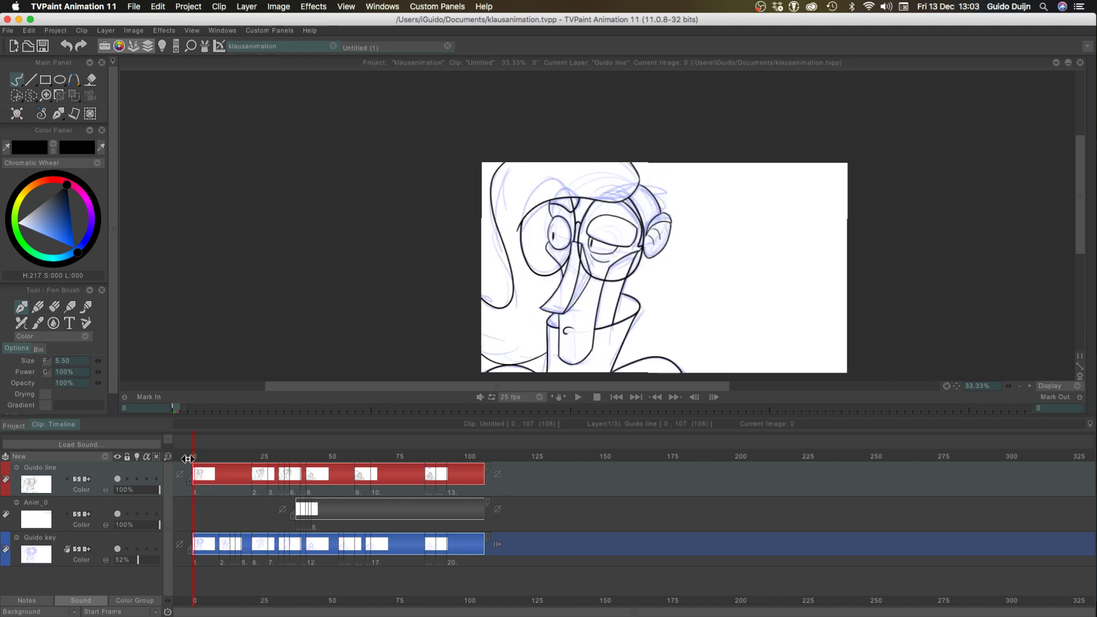
key(space)
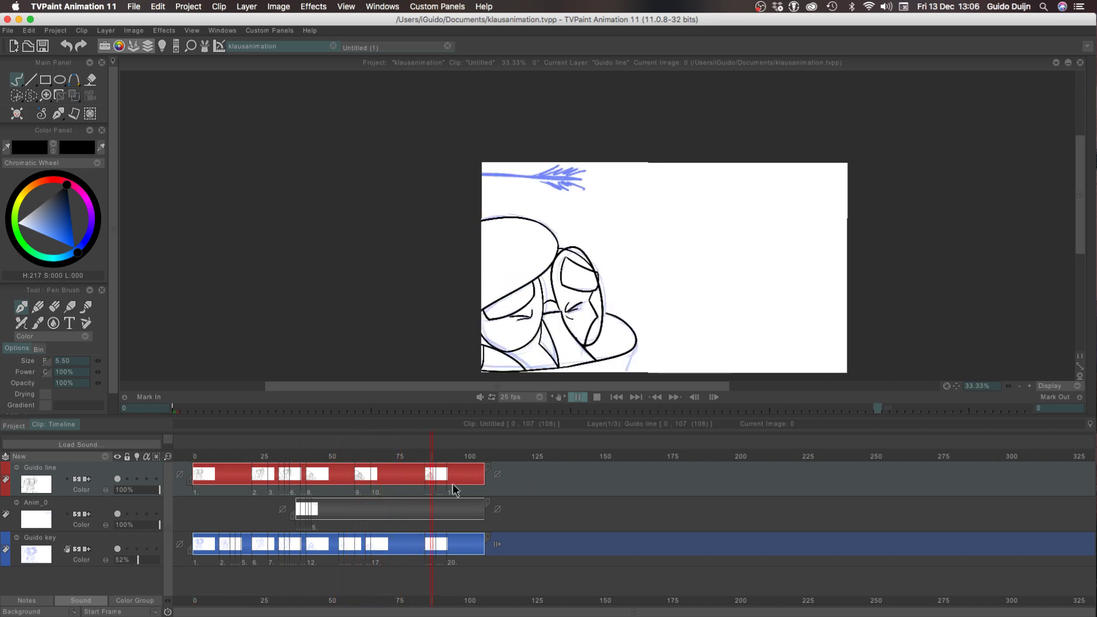
click(254, 456)
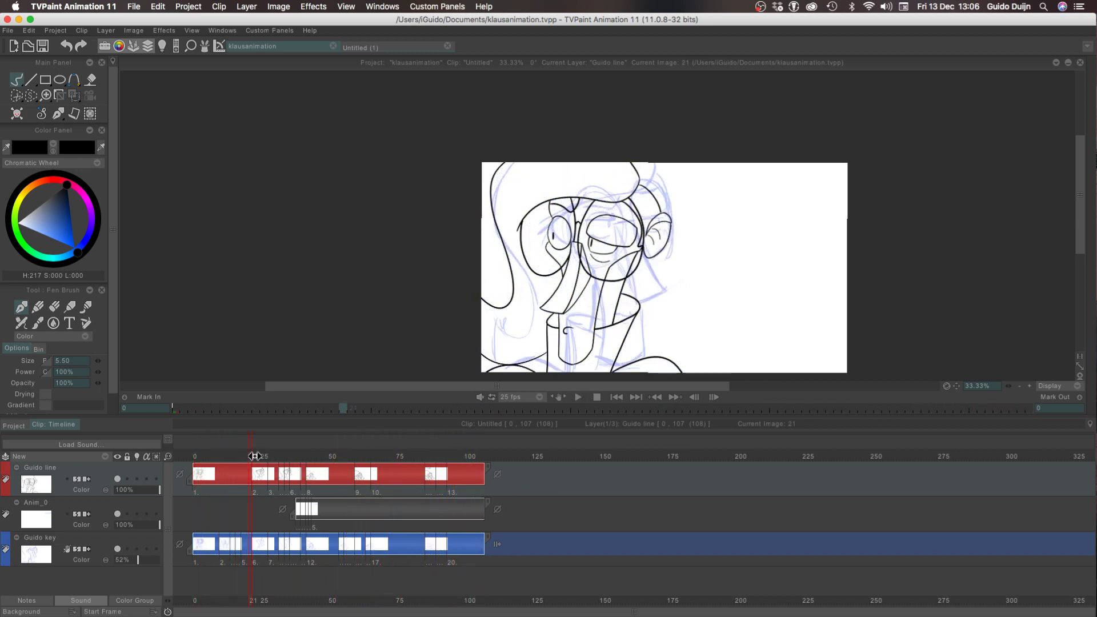
drag(254, 456, 166, 456)
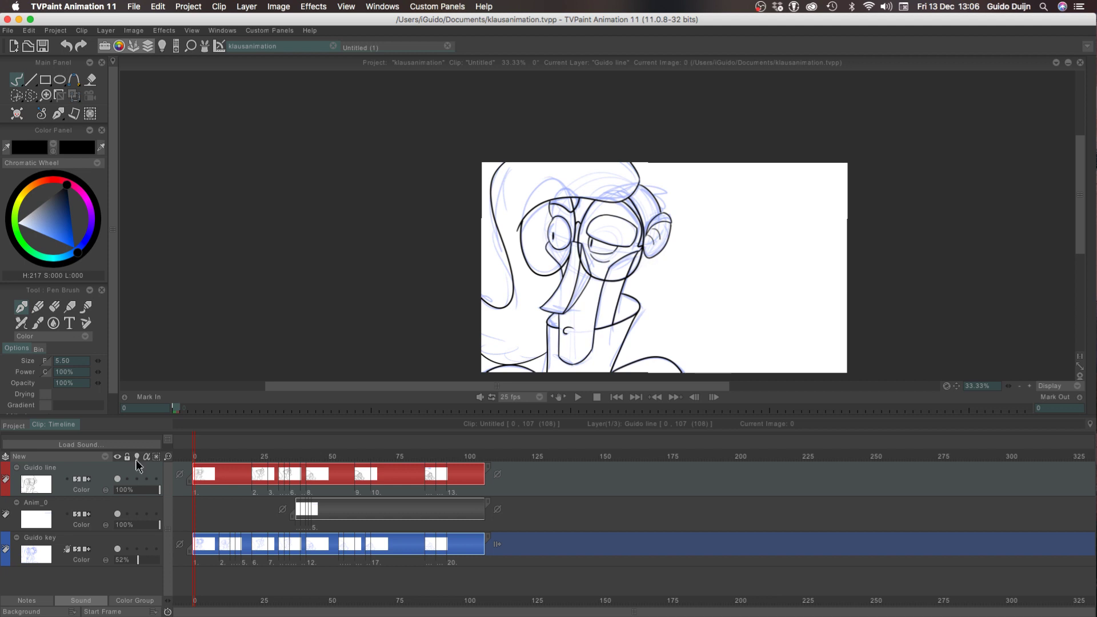
key(Return)
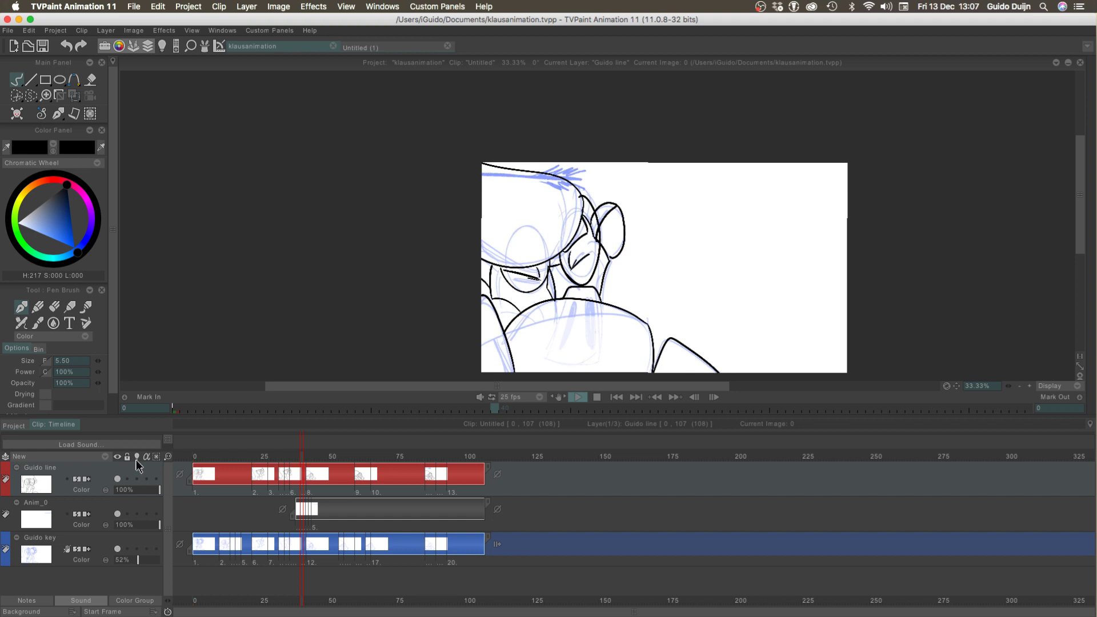
Try to insert a blank drawing at frame 10 of the Guido line layer, and undo the insertion
click(223, 457)
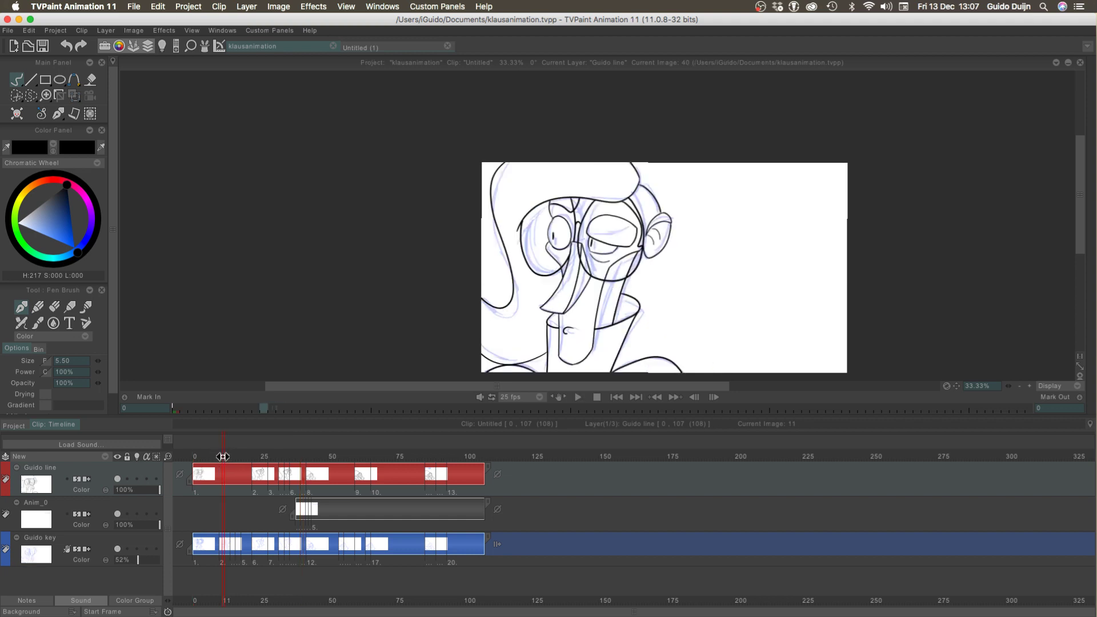
drag(167, 458, 222, 474)
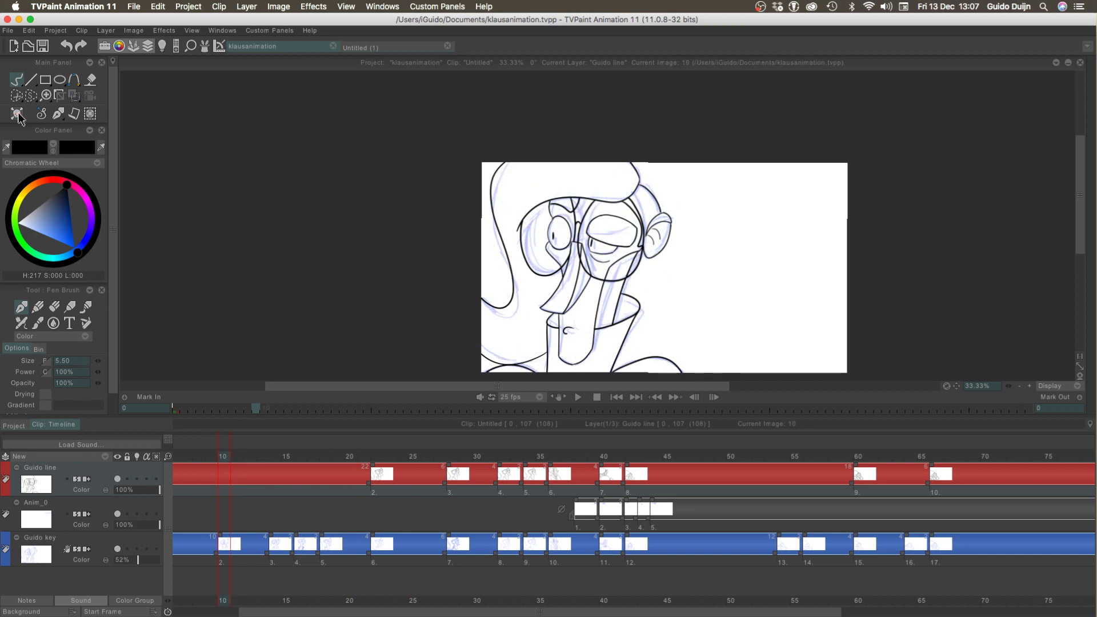
click(18, 114)
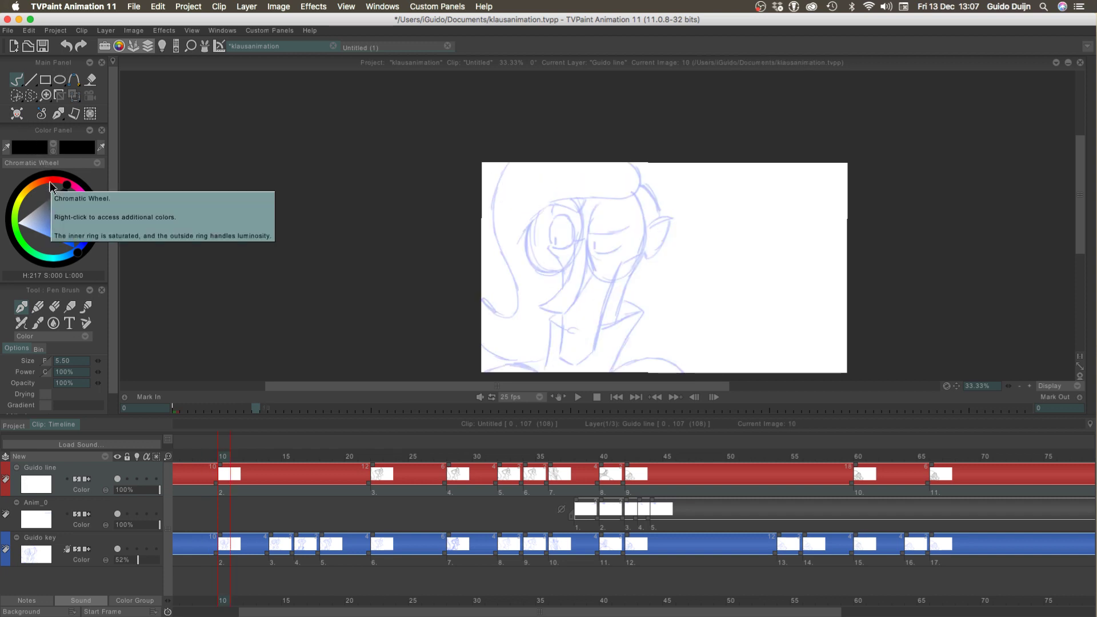
key(super+z)
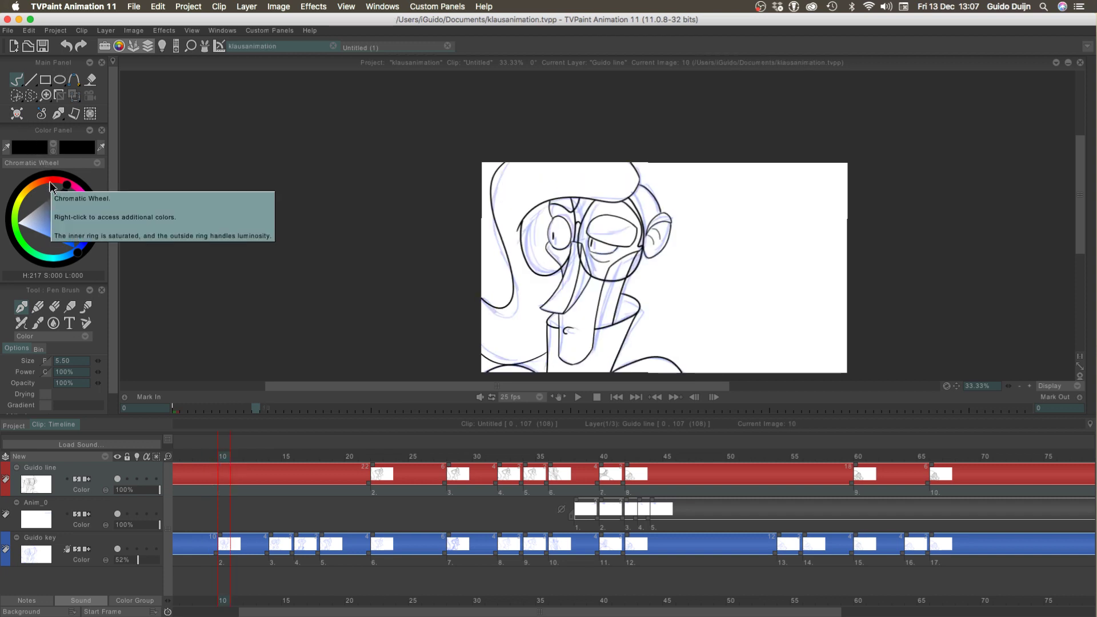
Flip through frames 10 to 19 to examine the blue key sketches that still lack line drawings
key(Right)
key(Right)
key(Right)
key(Right)
key(Right)
key(Right)
key(Right)
key(Right)
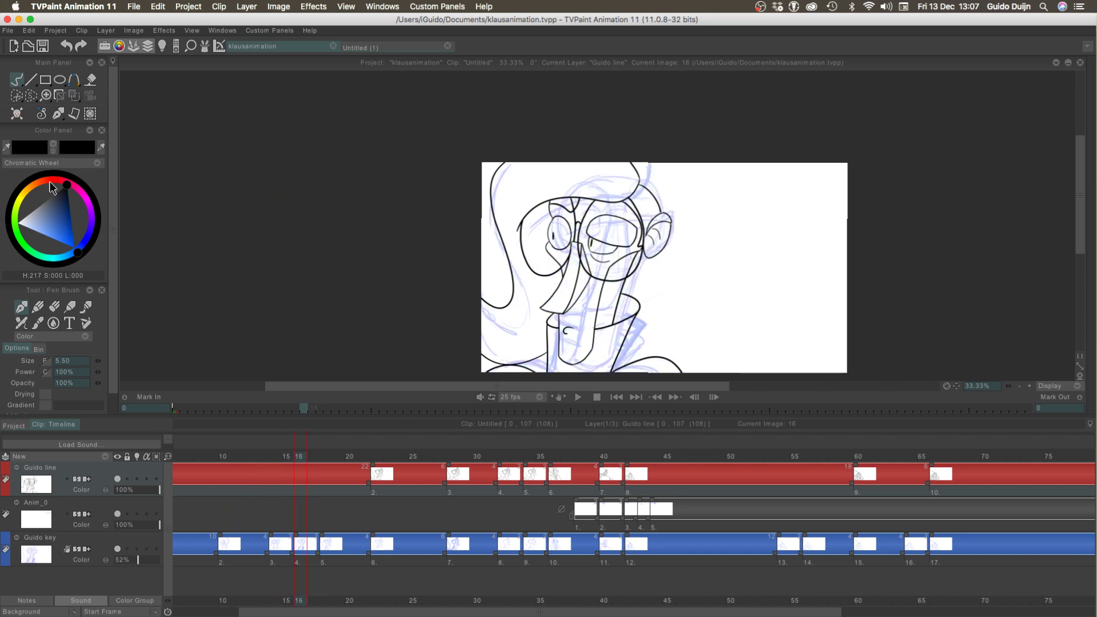
key(Right)
key(Right)
key(Right)
key(Right)
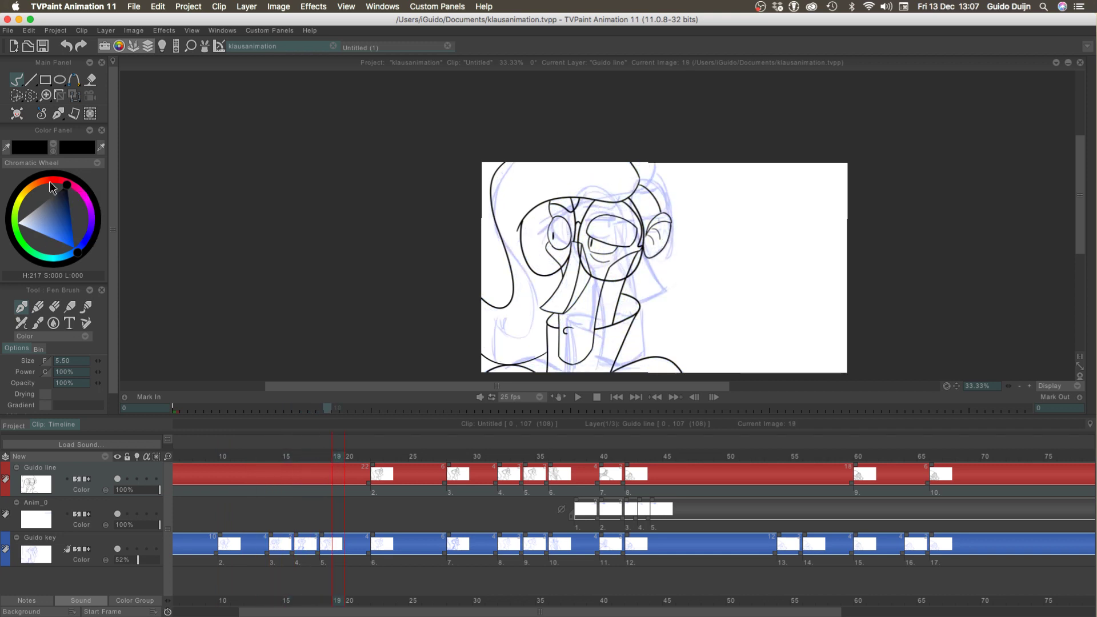
key(Left)
key(Left)
key(Left)
key(Left)
key(Left)
key(Left)
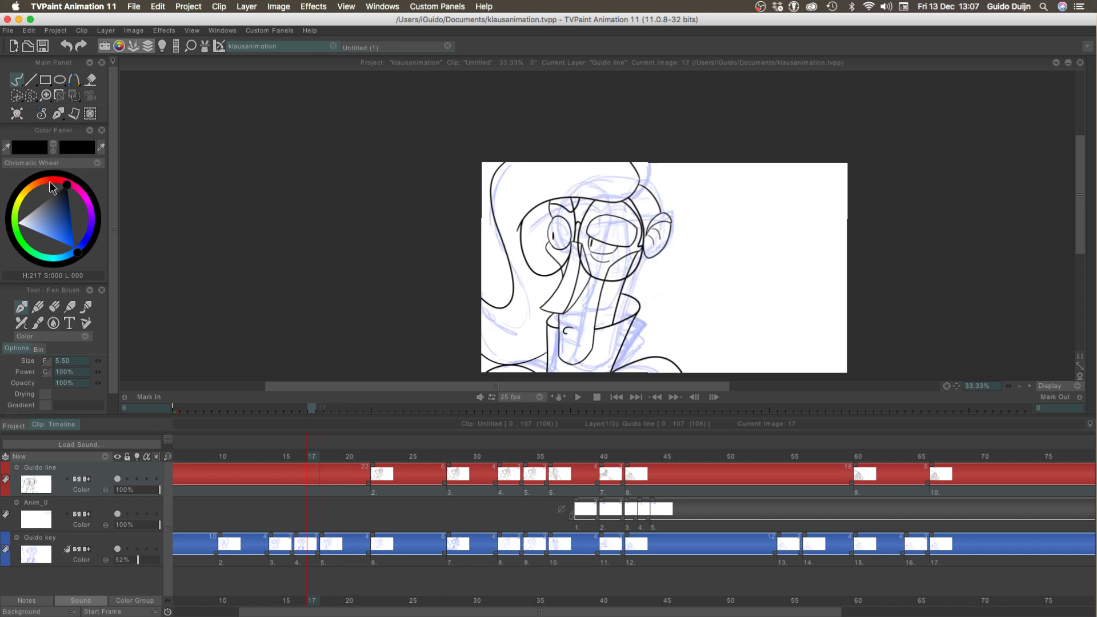
Insert a blank drawing at frame 16 of the Guido line layer
click(17, 114)
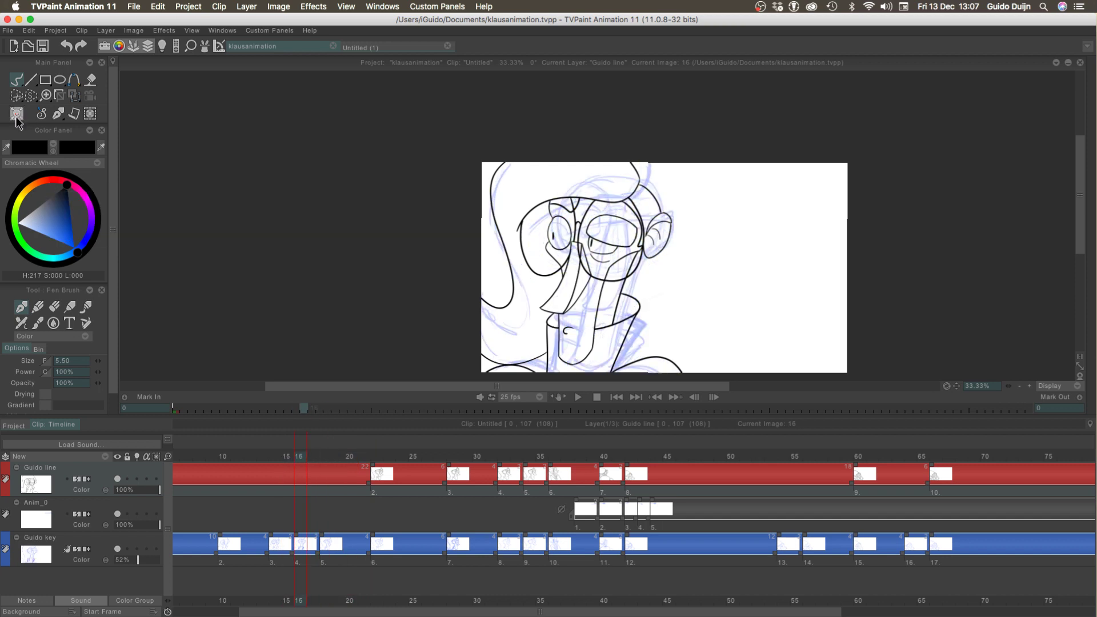
key(Left)
key(Right)
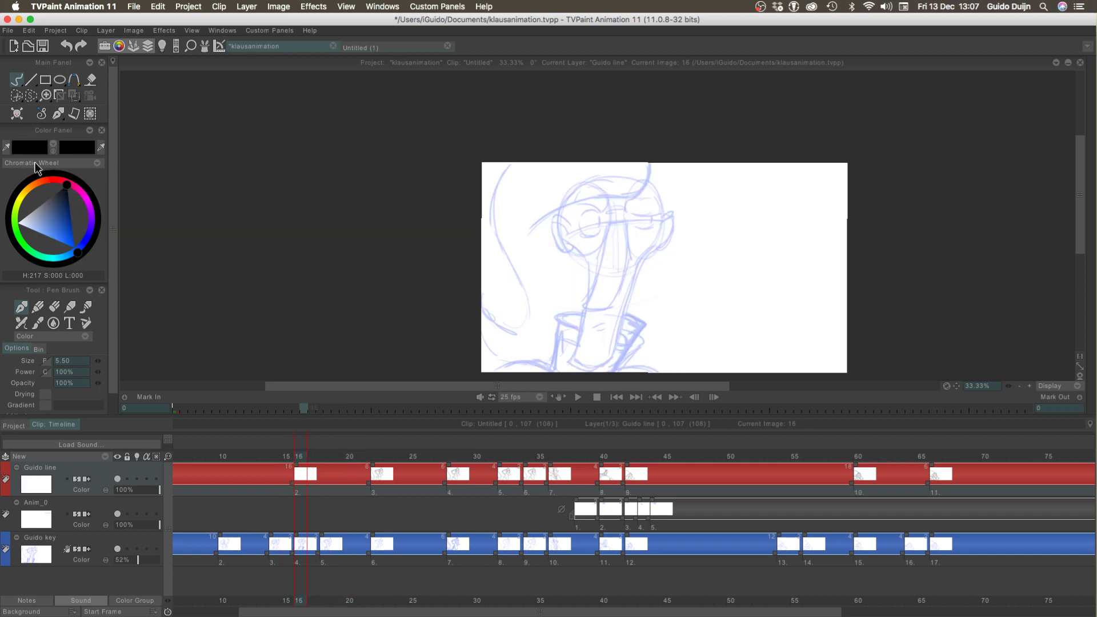
Turn on the light table for the Guido line layer and lower its overall strength in the Light Table settings
click(137, 480)
click(162, 45)
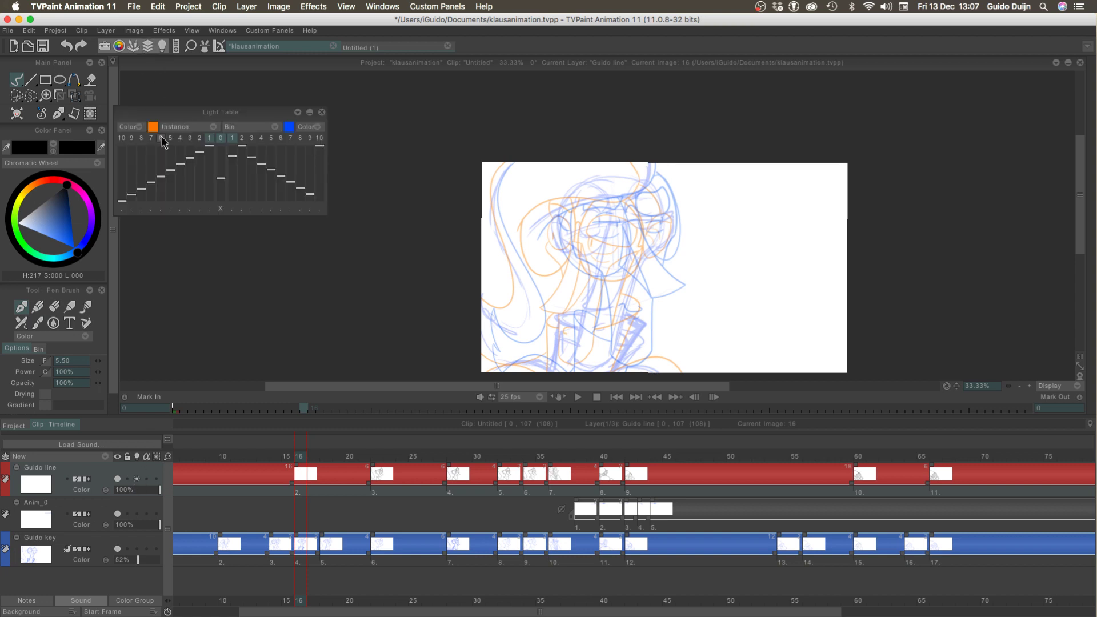
click(219, 188)
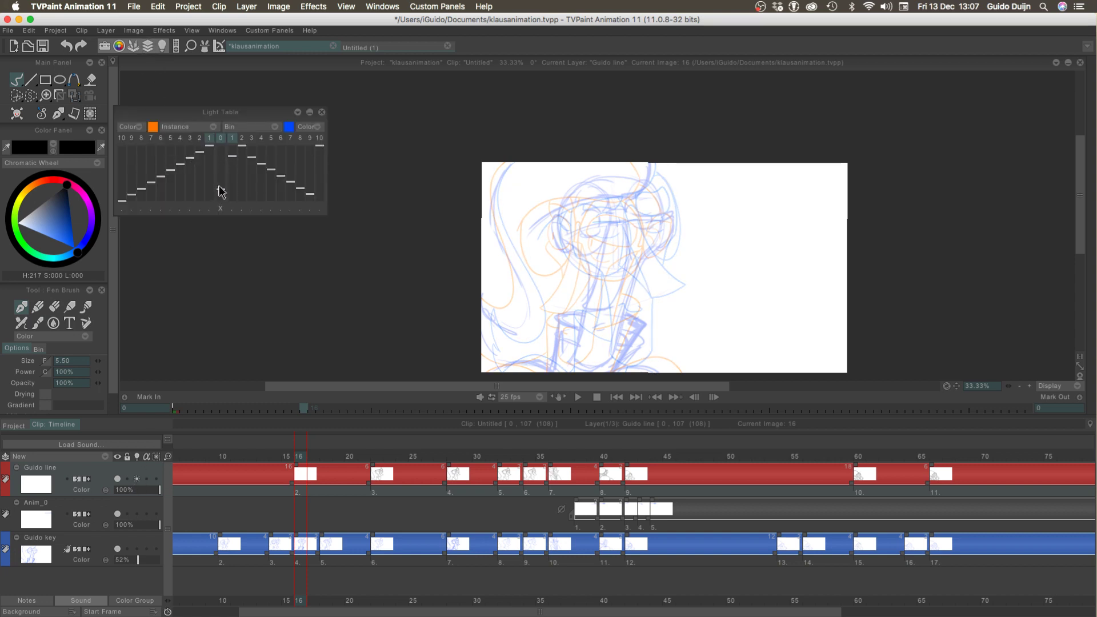
click(323, 112)
Enlarge the canvas view to 75%, turn off the Guido line layer's light table, and hide the timeline for drawing
double_click(1029, 387)
key(Tab)
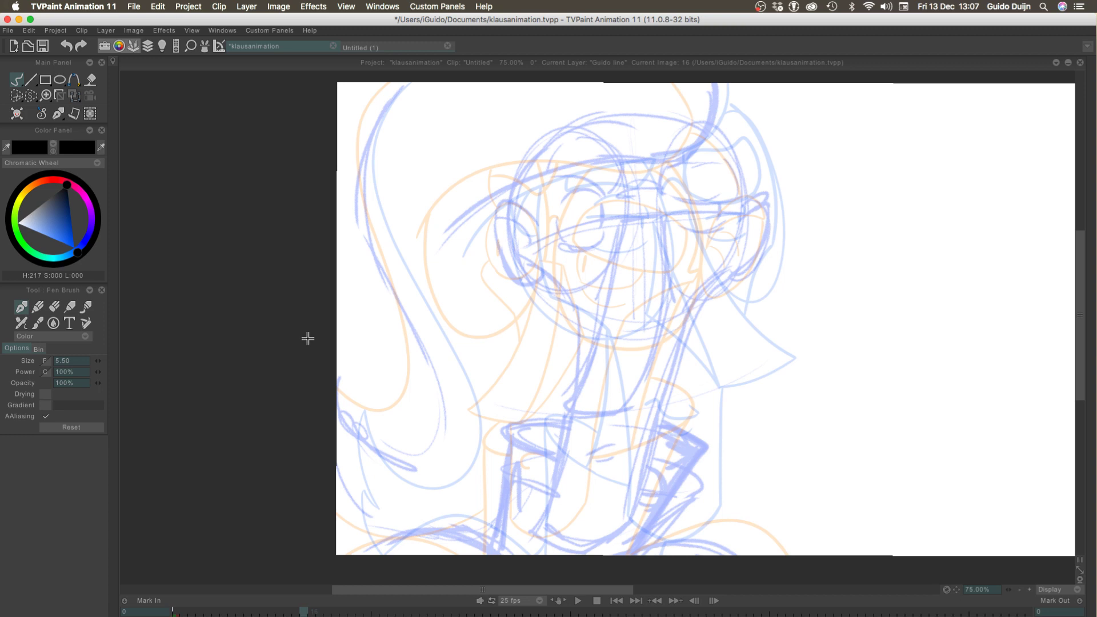
key(Tab)
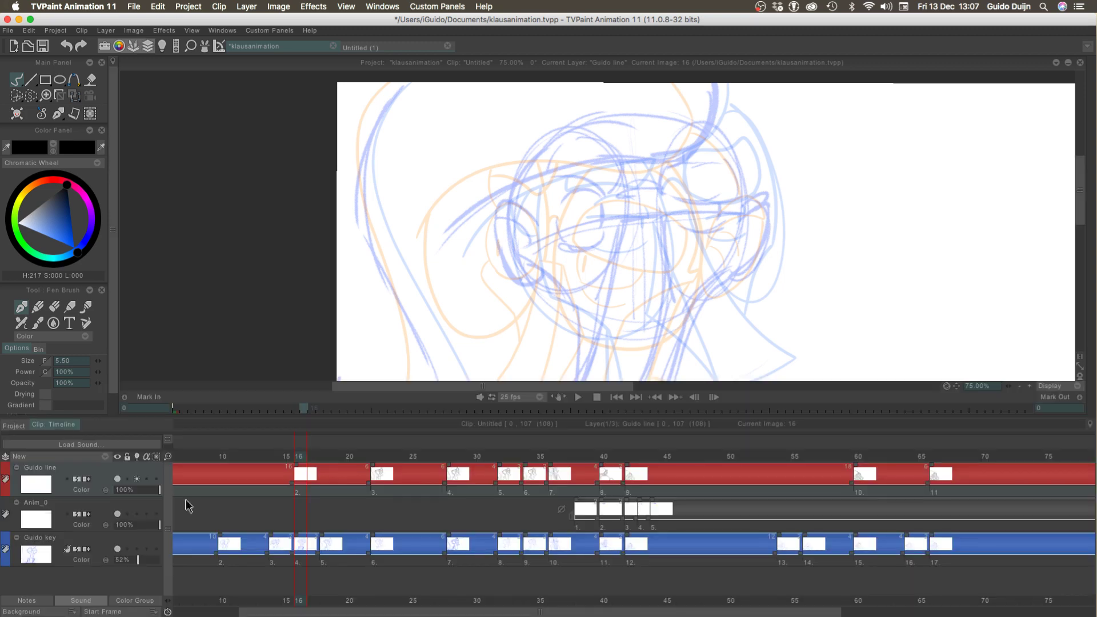
click(130, 475)
key(Tab)
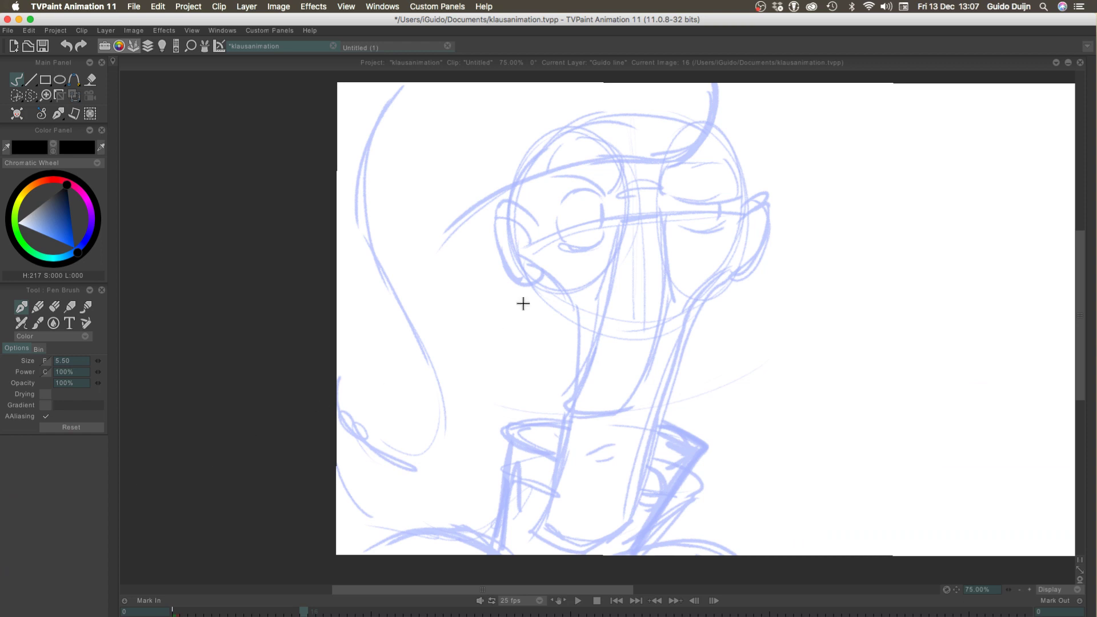
Ink the short black bridge line across the top of the nose between the eyes on frame 16
mouse_move(621, 219)
mouse_down()
mouse_move(663, 215)
mouse_move(563, 406)
mouse_up()
key(super+z)
key(super+z)
key(super+z)
mouse_move(624, 219)
mouse_down()
mouse_move(594, 334)
mouse_move(554, 399)
mouse_move(603, 342)
mouse_move(567, 405)
mouse_up()
key(super+z)
key(super+z)
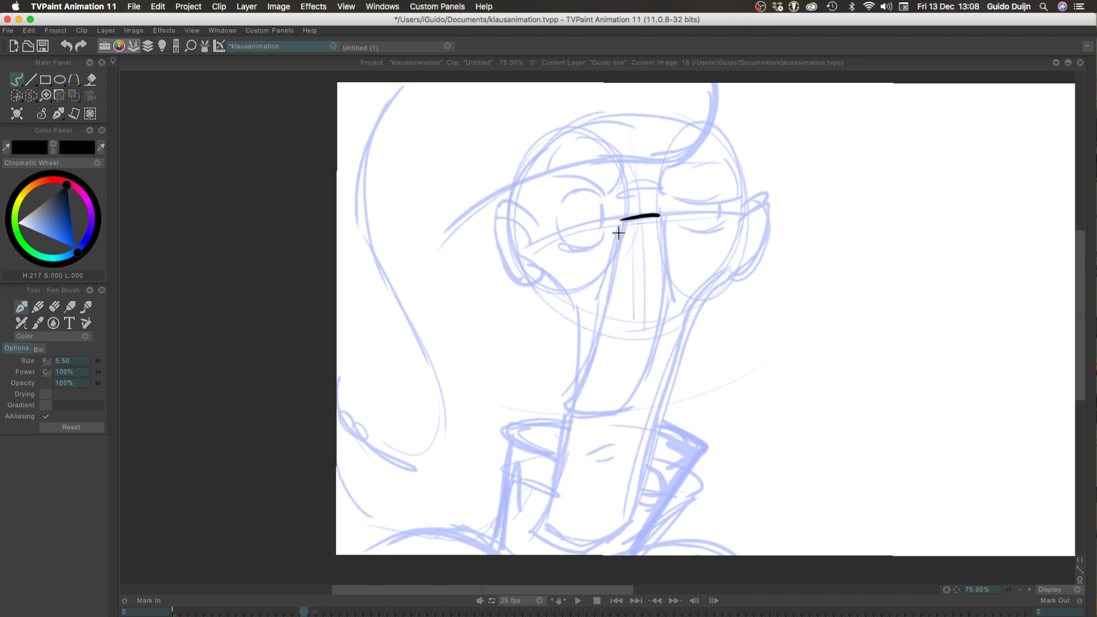
Try to ink the nose's long left edge in one stroke from the bridge down to the tip
drag(622, 220, 566, 400)
key(plus)
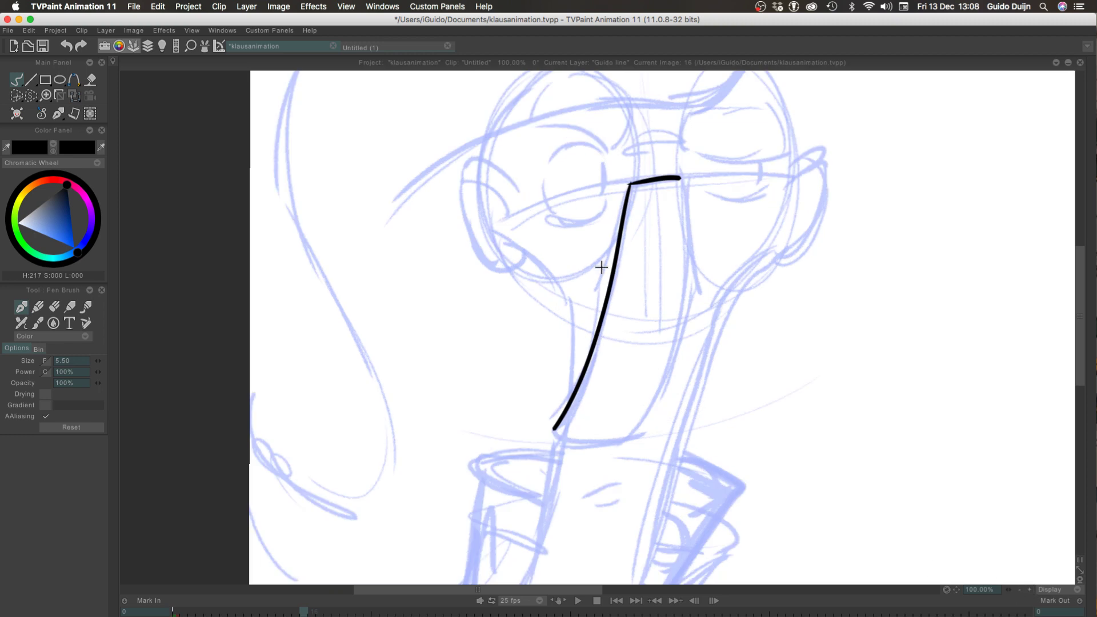
key(super+z)
mouse_move(630, 184)
mouse_down()
mouse_move(608, 314)
mouse_move(561, 429)
mouse_up()
key(super+z)
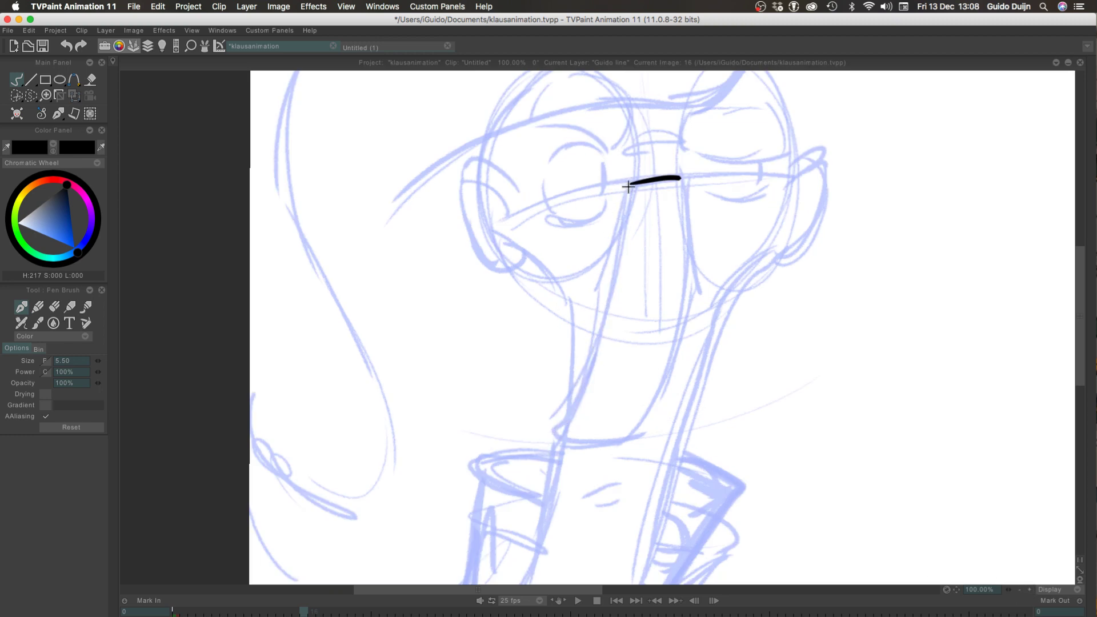
drag(630, 184, 534, 442)
key(super+z)
Ink the curved bottom of the nose tip and the long left edge joining it to the bridge
mouse_move(620, 439)
mouse_down()
mouse_move(488, 403)
mouse_move(590, 439)
mouse_move(440, 405)
mouse_move(455, 433)
mouse_up()
key(super+z)
key(super+z)
mouse_move(626, 438)
mouse_down()
mouse_move(558, 424)
mouse_move(562, 441)
mouse_move(584, 447)
mouse_move(556, 439)
mouse_up()
key(super+z)
mouse_move(629, 183)
mouse_down()
mouse_move(579, 385)
mouse_move(547, 441)
mouse_move(614, 303)
mouse_move(629, 182)
mouse_up()
key(super+z)
key(super+z)
mouse_move(556, 438)
mouse_down()
mouse_move(603, 330)
mouse_move(629, 180)
mouse_up()
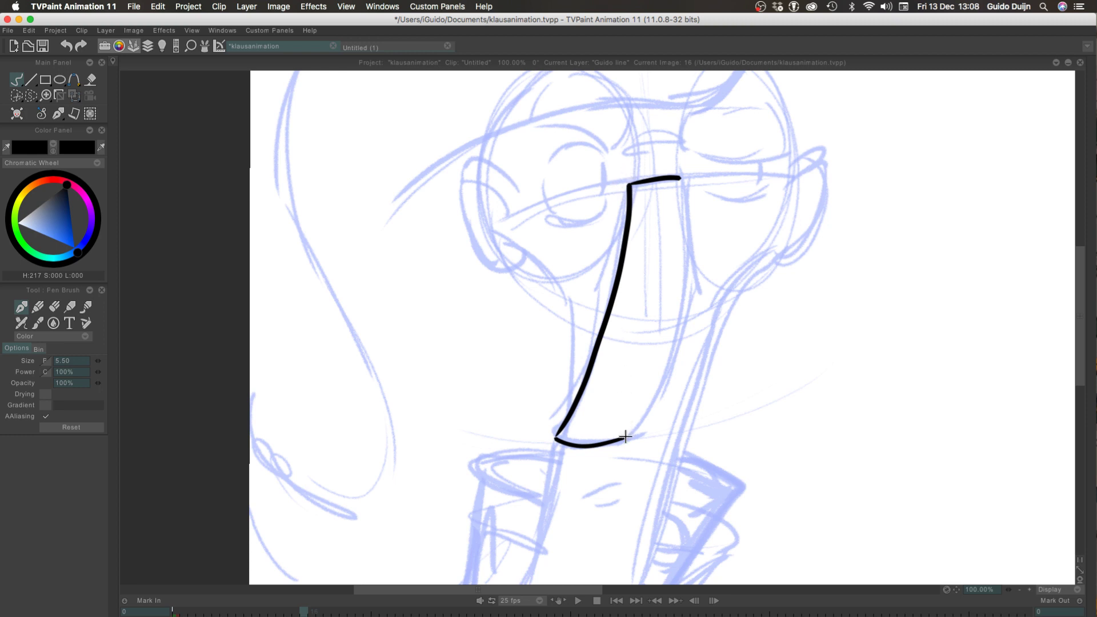
Ink the nose's right edge as a curve from the bridge down to the tip, closing the nose outline
mouse_move(625, 437)
mouse_down()
mouse_move(676, 356)
mouse_move(694, 283)
mouse_move(679, 174)
mouse_move(689, 235)
mouse_move(677, 341)
mouse_move(623, 438)
mouse_up()
key(super+z)
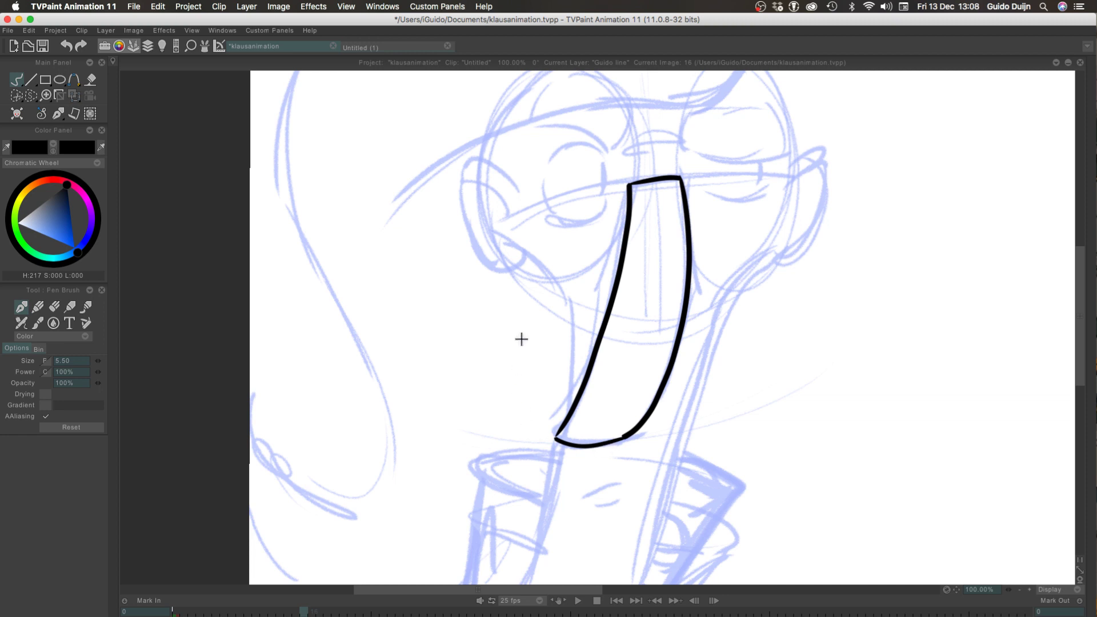
key(super+z)
mouse_move(678, 176)
mouse_down()
mouse_move(680, 333)
mouse_move(666, 377)
mouse_up()
key(super+z)
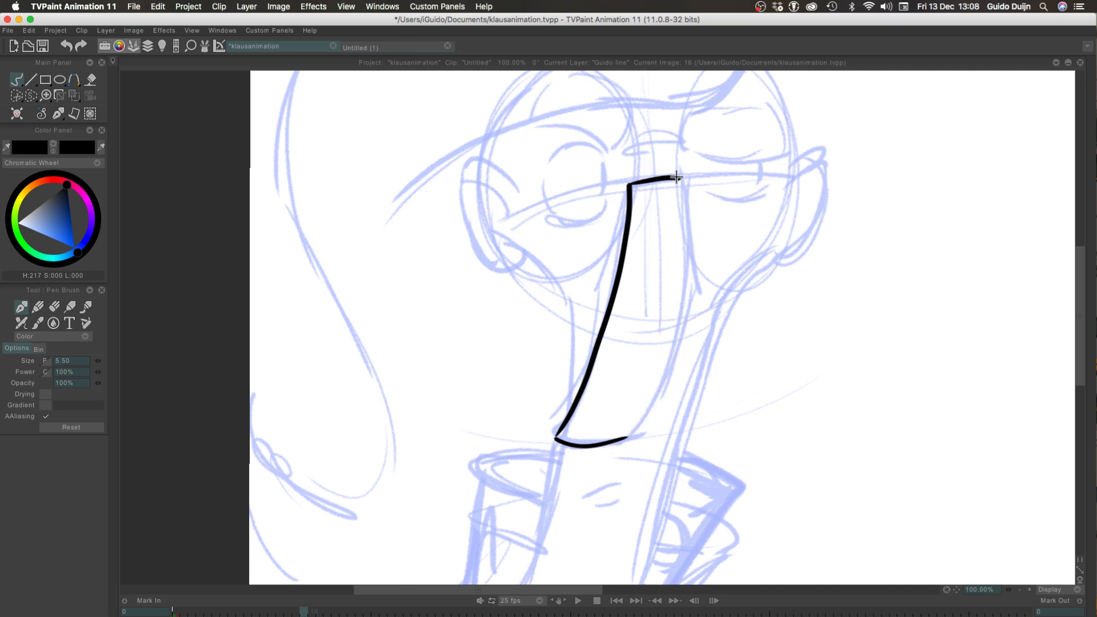
mouse_move(681, 183)
mouse_down()
mouse_move(683, 280)
mouse_move(661, 373)
mouse_move(622, 452)
mouse_up()
key(super+z)
mouse_move(680, 183)
mouse_down()
mouse_move(680, 290)
mouse_move(657, 384)
mouse_move(619, 450)
mouse_up()
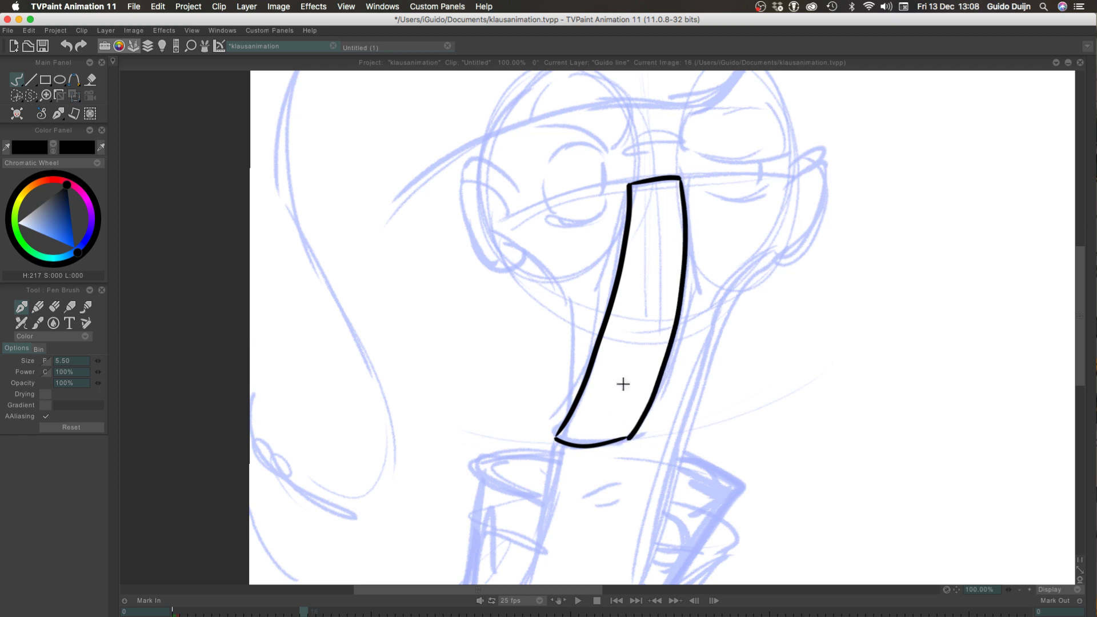
key(super+z)
mouse_move(680, 181)
mouse_down()
mouse_move(684, 276)
mouse_move(649, 402)
mouse_move(618, 445)
mouse_up()
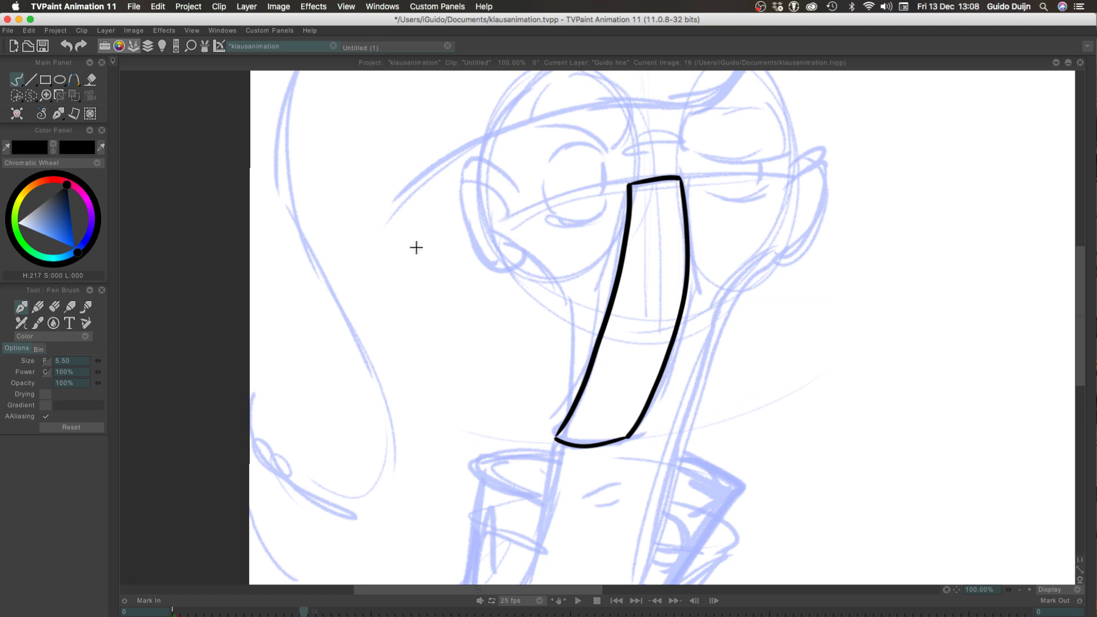
Ink the angular outer contour along the right side of the nose, meeting the tip's right corner
mouse_move(680, 179)
mouse_down()
mouse_move(702, 296)
mouse_move(651, 421)
mouse_up()
key(ctrl+z)
drag(702, 289, 628, 438)
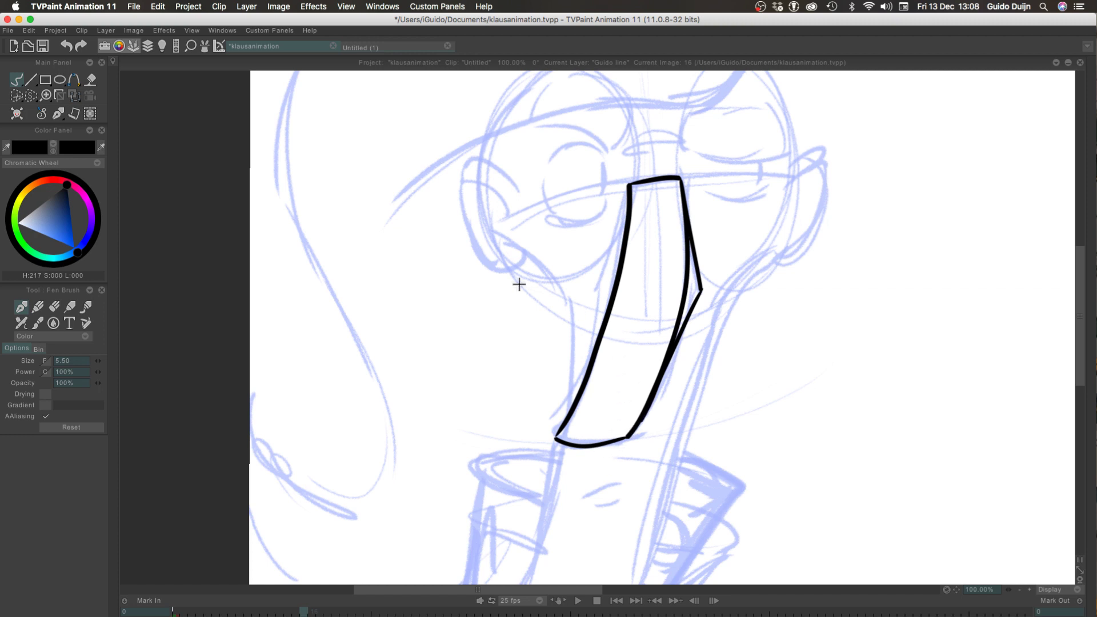
Ink the matching angular outer contour along the left side of the nose, from the bridge back into the nose edge
drag(627, 186, 605, 271)
key(ctrl+z)
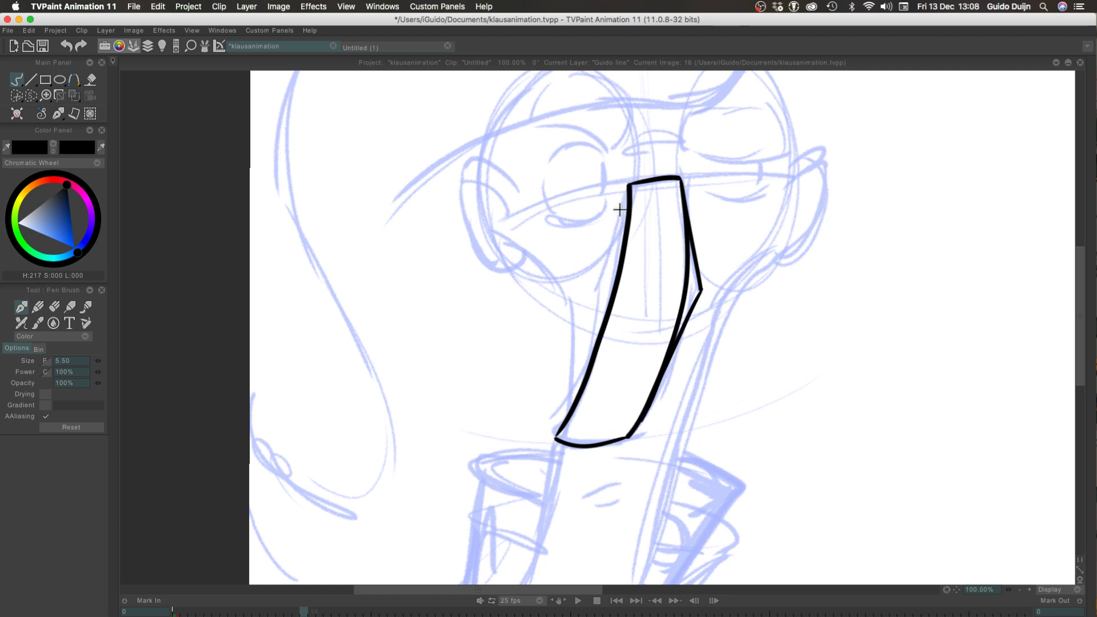
drag(628, 186, 589, 388)
key(ctrl+z)
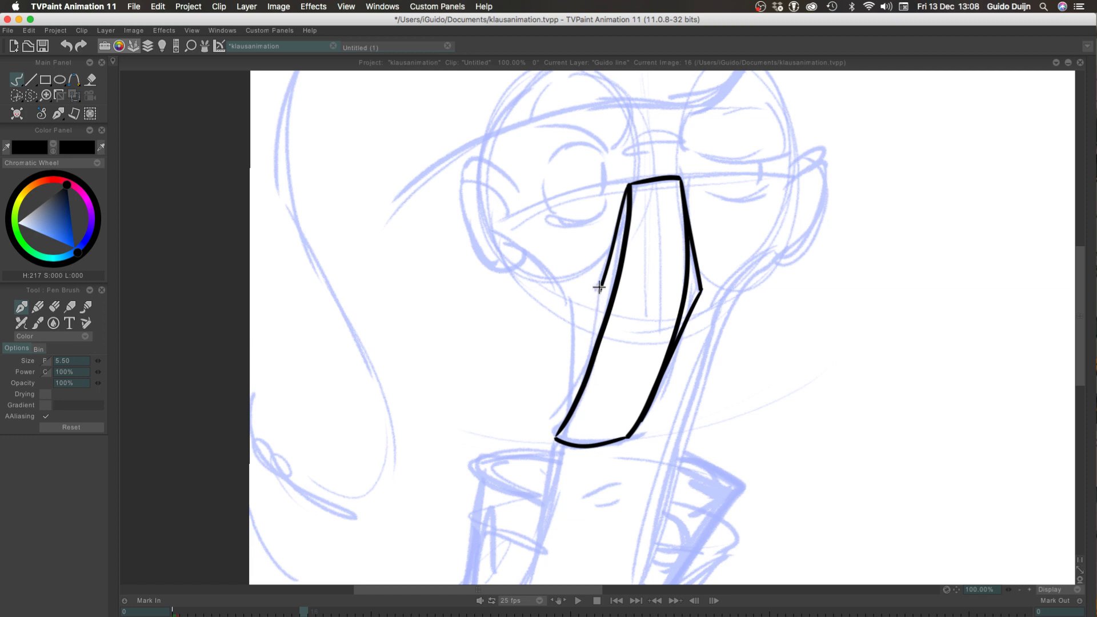
drag(606, 273, 581, 396)
key(ctrl+z)
drag(600, 292, 577, 406)
key(ctrl+z)
mouse_move(599, 292)
mouse_down()
mouse_move(573, 399)
mouse_move(592, 353)
mouse_move(582, 385)
mouse_up()
key(ctrl+z)
click(542, 375)
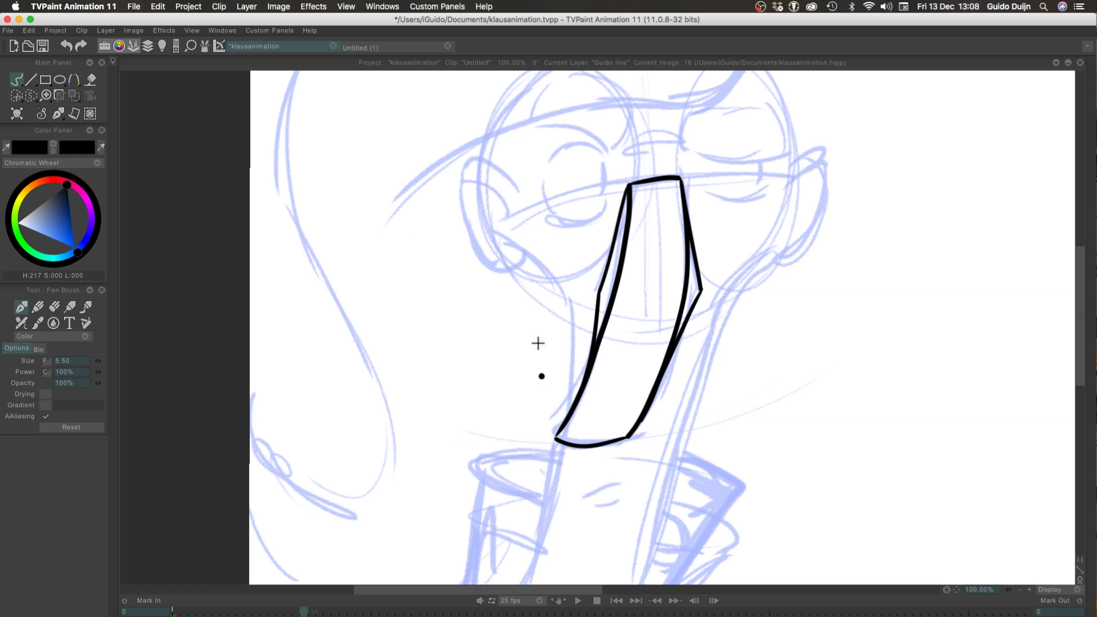
key(super+Tab)
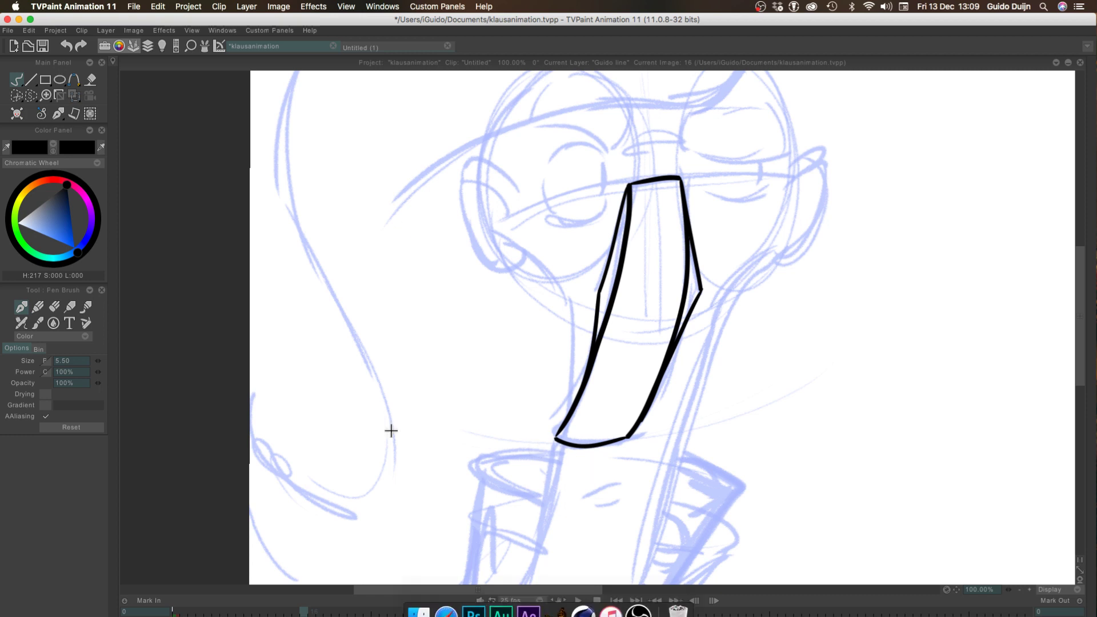
Ink the mouth beneath the nose as a wavy upper line with a short curved line under it
drag(616, 485, 592, 493)
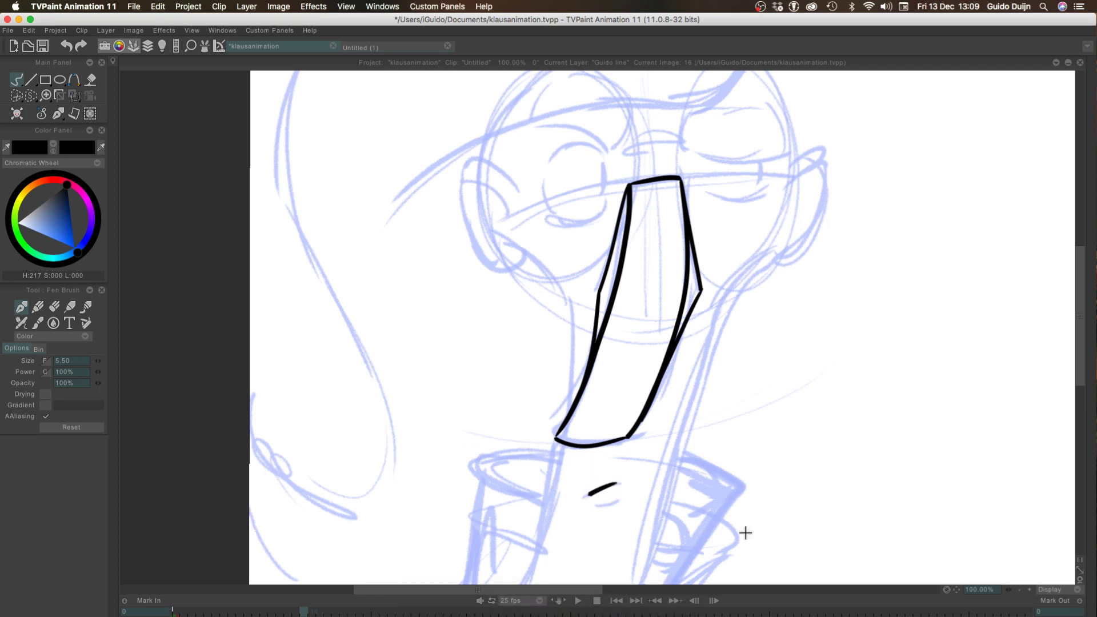
click(1029, 589)
drag(424, 401, 313, 157)
key(super+z)
mouse_move(533, 394)
mouse_down()
mouse_move(482, 405)
mouse_move(490, 412)
mouse_move(454, 425)
mouse_move(460, 418)
mouse_up()
key(super+z)
key(super+z)
key(super+z)
key(super+z)
key(super+z)
mouse_move(526, 427)
mouse_down()
mouse_move(481, 438)
mouse_move(534, 430)
mouse_up()
key(super+z)
key(super+z)
key(super+z)
key(super+z)
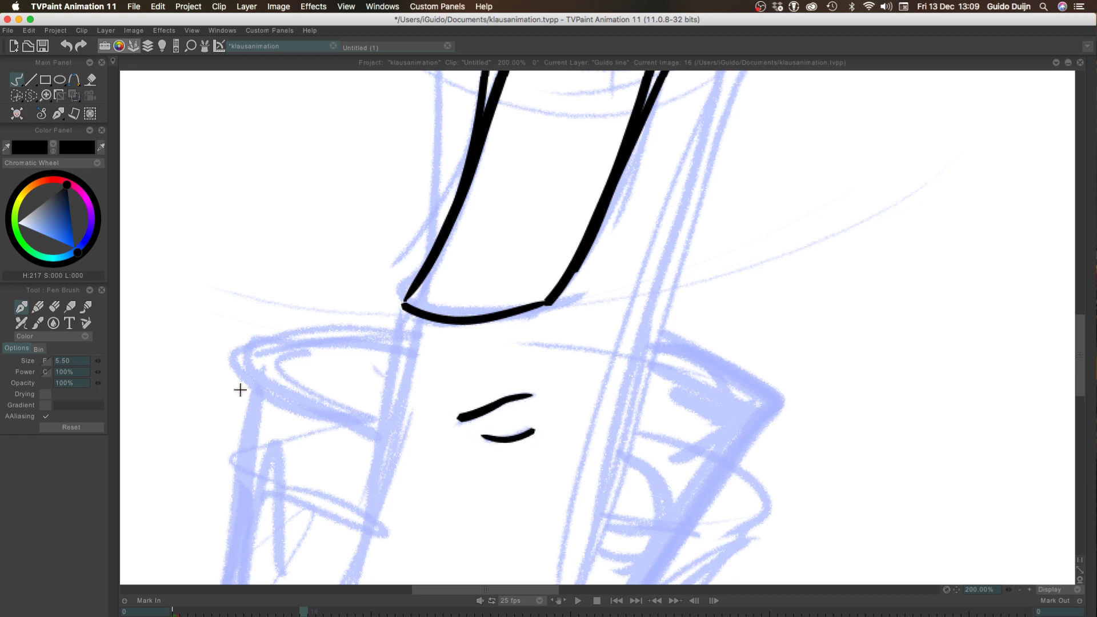
Try to ink the left side of the long chin from the nose tip downward
click(1020, 589)
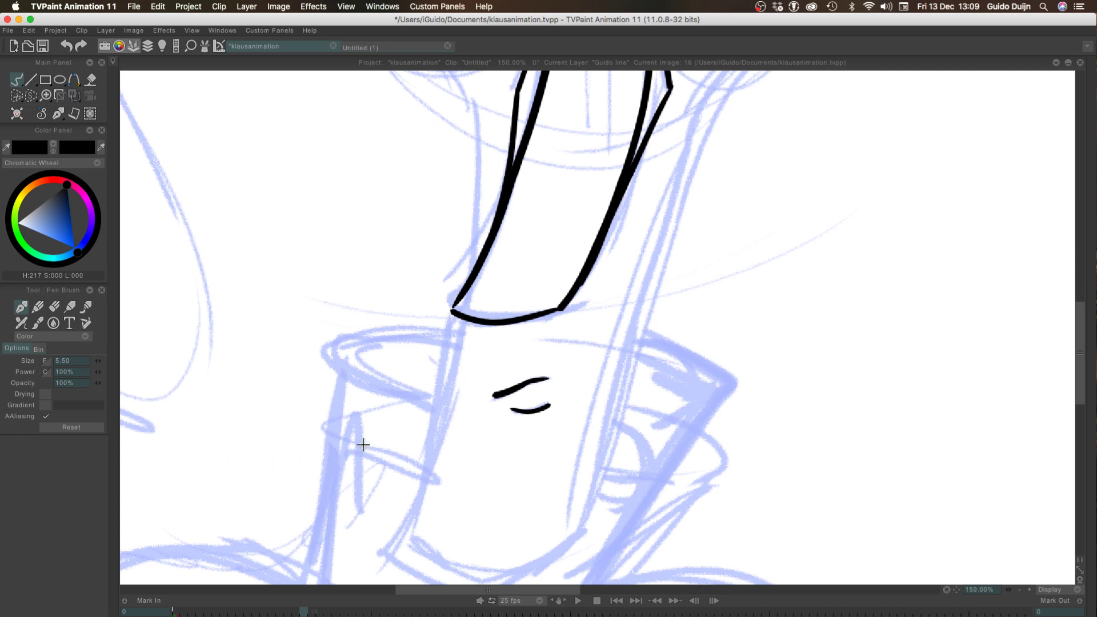
drag(460, 320, 392, 521)
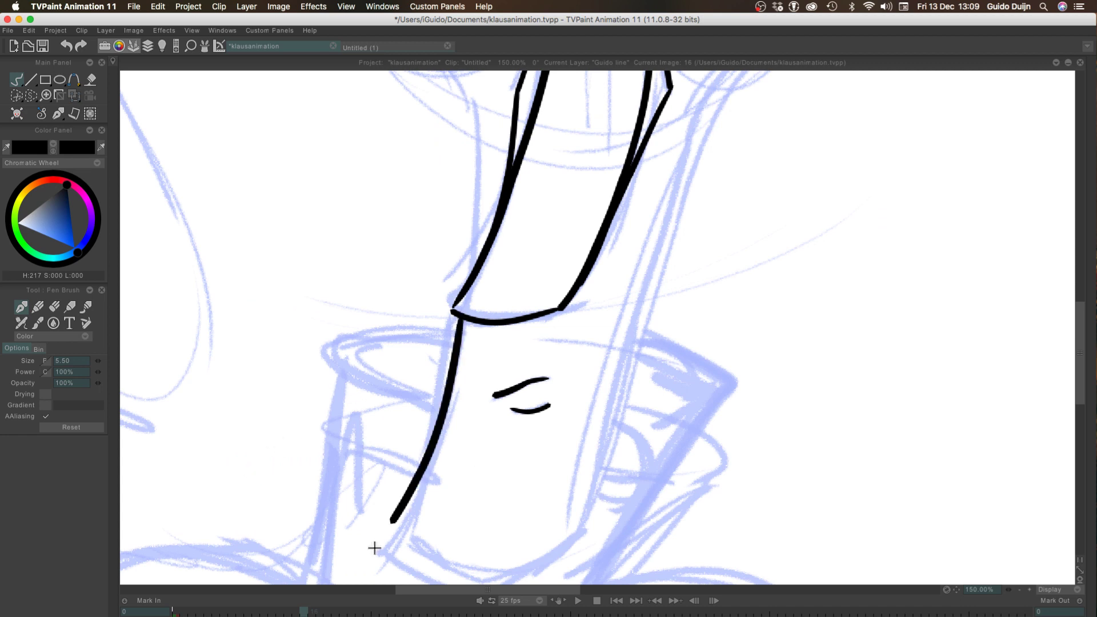
drag(320, 412, 333, 307)
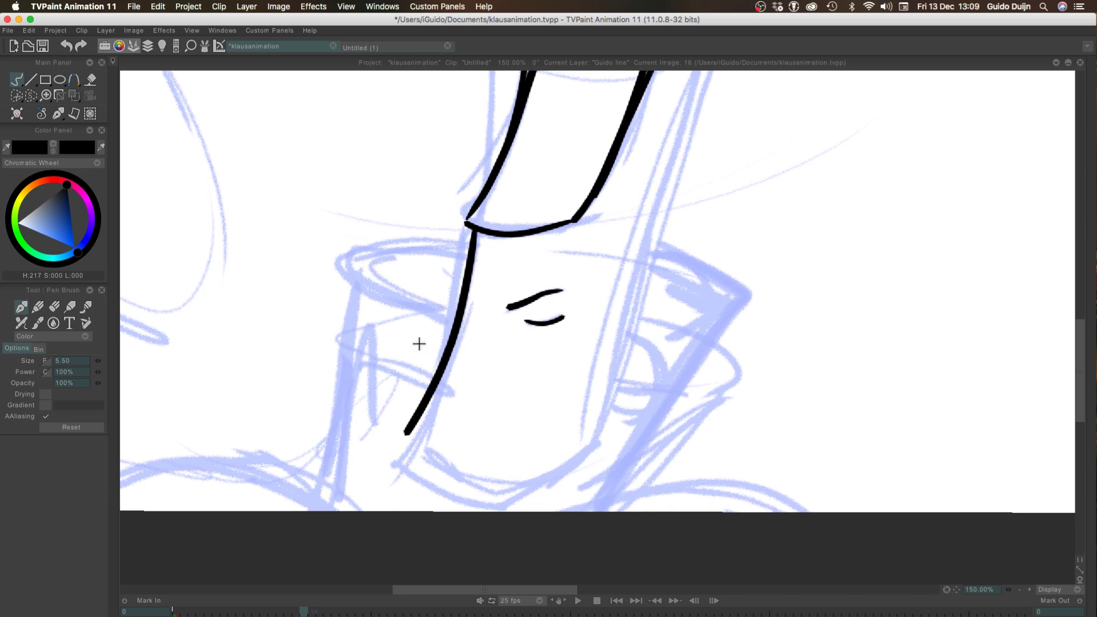
key(ctrl+z)
drag(472, 230, 446, 367)
key(ctrl+z)
drag(472, 228, 404, 474)
key(ctrl+z)
drag(472, 228, 429, 419)
key(ctrl+z)
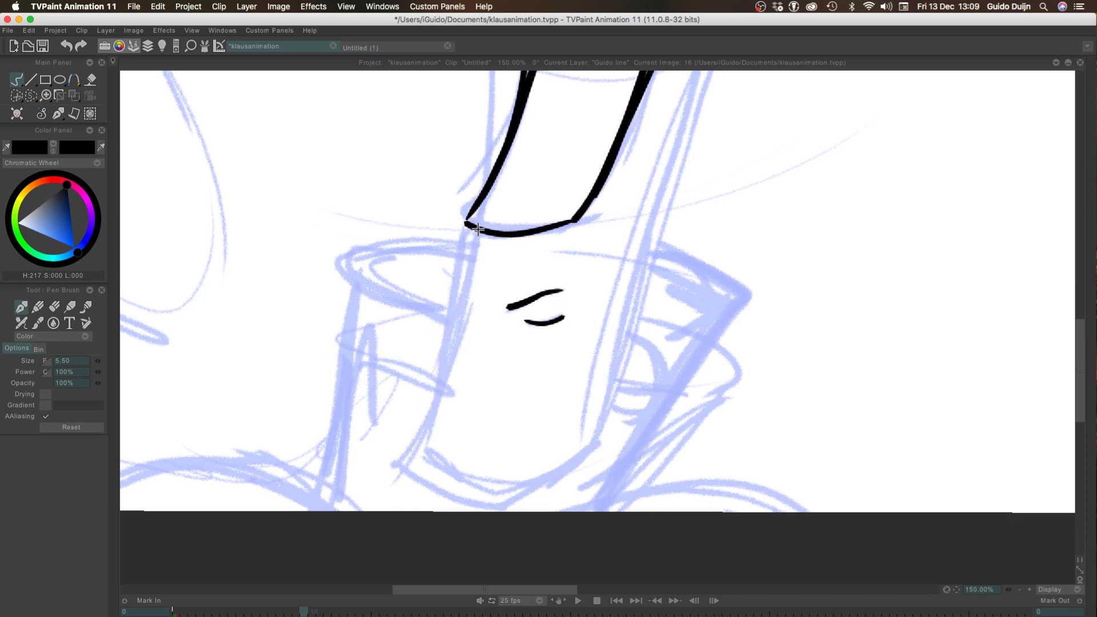
Ink the chin's straight left side below the nose tip and its rounded bottom edge
mouse_move(470, 228)
mouse_down()
mouse_move(456, 358)
mouse_move(426, 440)
mouse_up()
key(ctrl+z)
mouse_move(477, 228)
mouse_down()
mouse_move(420, 460)
mouse_move(430, 426)
mouse_move(419, 455)
mouse_up()
key(ctrl+z)
key(ctrl+z)
mouse_move(435, 413)
mouse_down()
mouse_move(423, 452)
mouse_move(522, 494)
mouse_up()
key(ctrl+z)
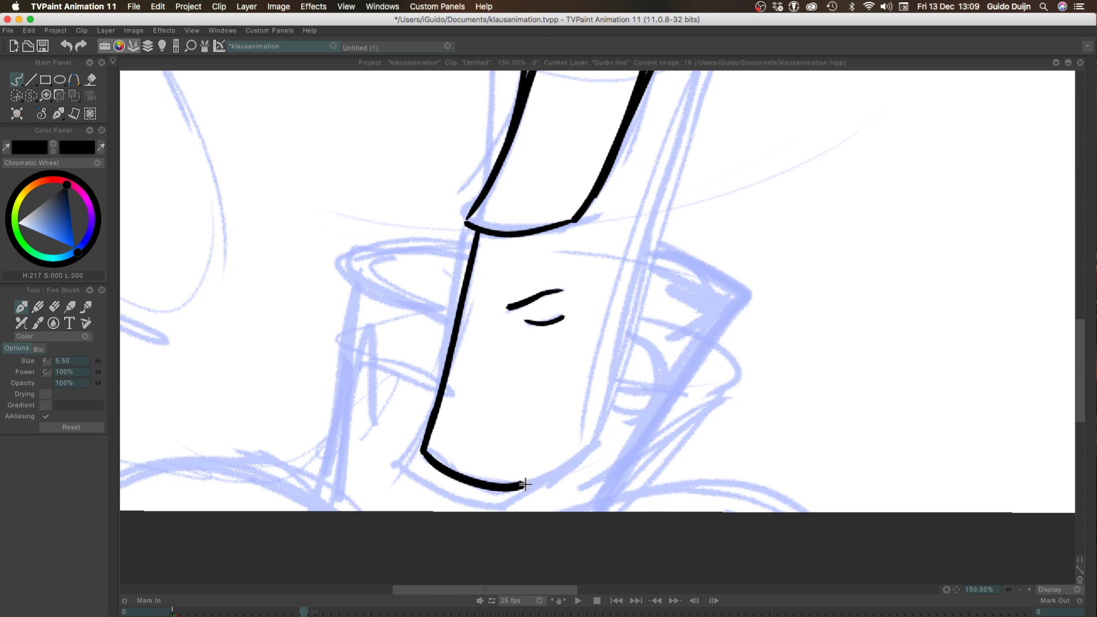
drag(522, 487, 607, 422)
key(ctrl+z)
mouse_move(522, 486)
mouse_down()
mouse_move(611, 412)
mouse_move(517, 487)
mouse_move(579, 462)
mouse_move(586, 431)
mouse_move(509, 489)
mouse_move(556, 469)
mouse_move(592, 439)
mouse_up()
key(ctrl+z)
key(ctrl+z)
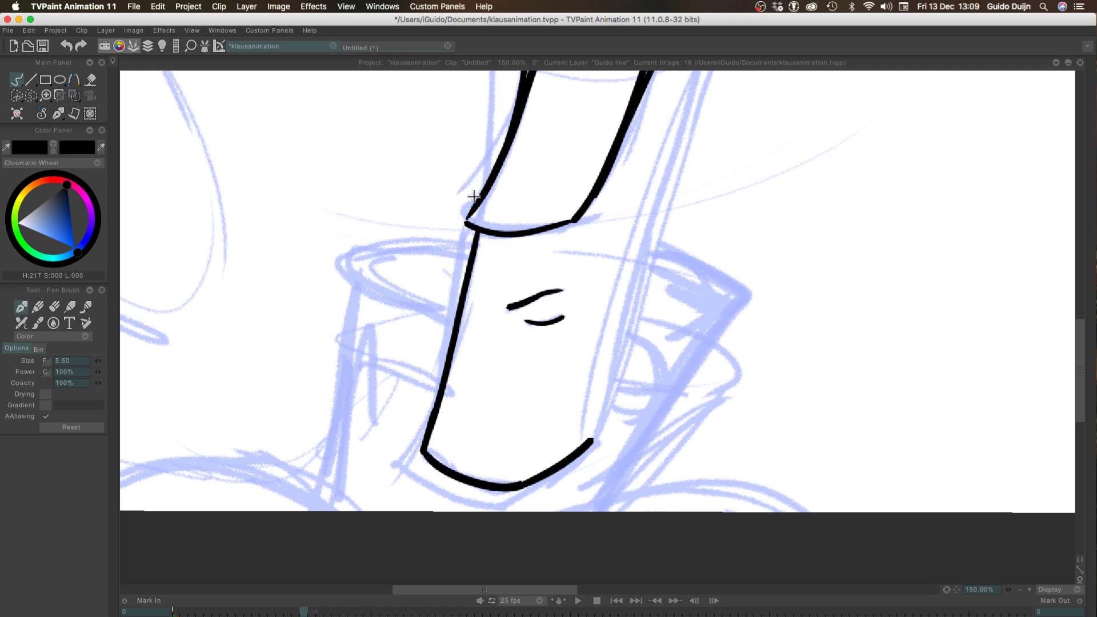
Ink the upper curve of the right jaw from the base of the ear inward beneath the cheek
mouse_move(384, 220)
mouse_down()
mouse_move(272, 436)
mouse_move(271, 568)
mouse_up()
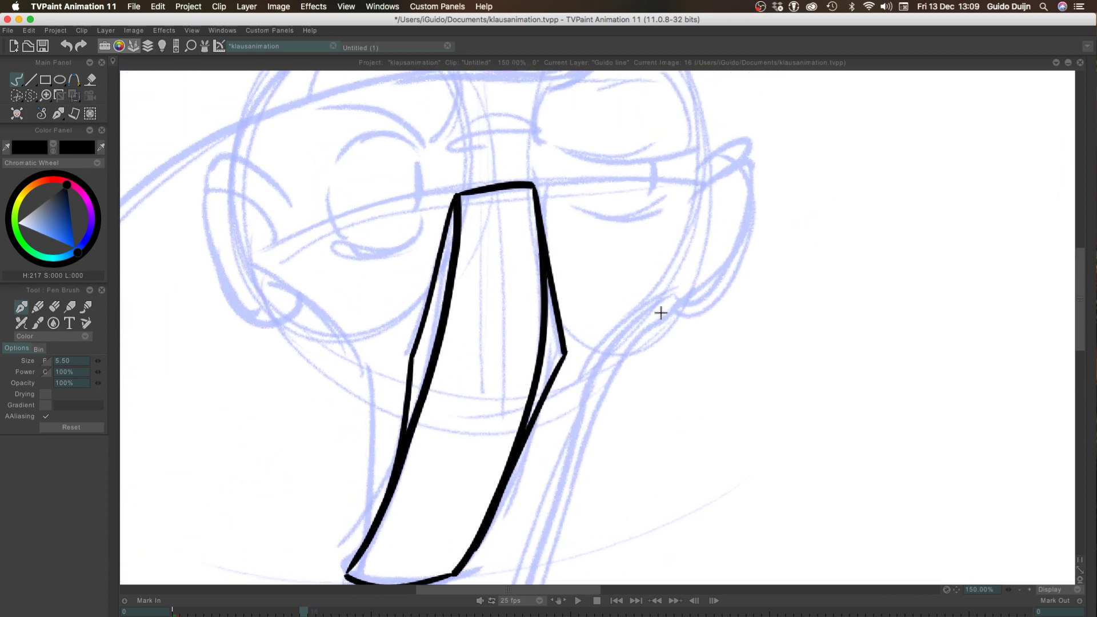
mouse_move(648, 344)
mouse_down()
mouse_move(588, 384)
mouse_move(568, 311)
mouse_move(747, 129)
mouse_up()
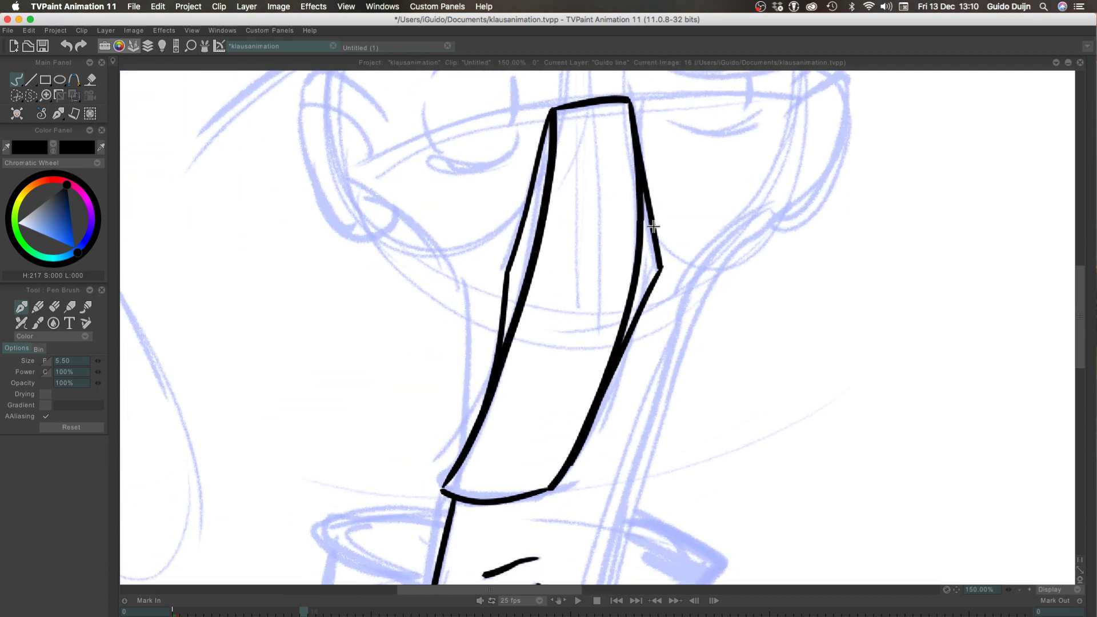
mouse_move(766, 219)
mouse_down()
mouse_move(667, 327)
mouse_move(718, 247)
mouse_move(673, 331)
mouse_move(690, 307)
mouse_move(682, 327)
mouse_move(684, 318)
mouse_up()
key(ctrl+z)
key(super+z)
key(super+z)
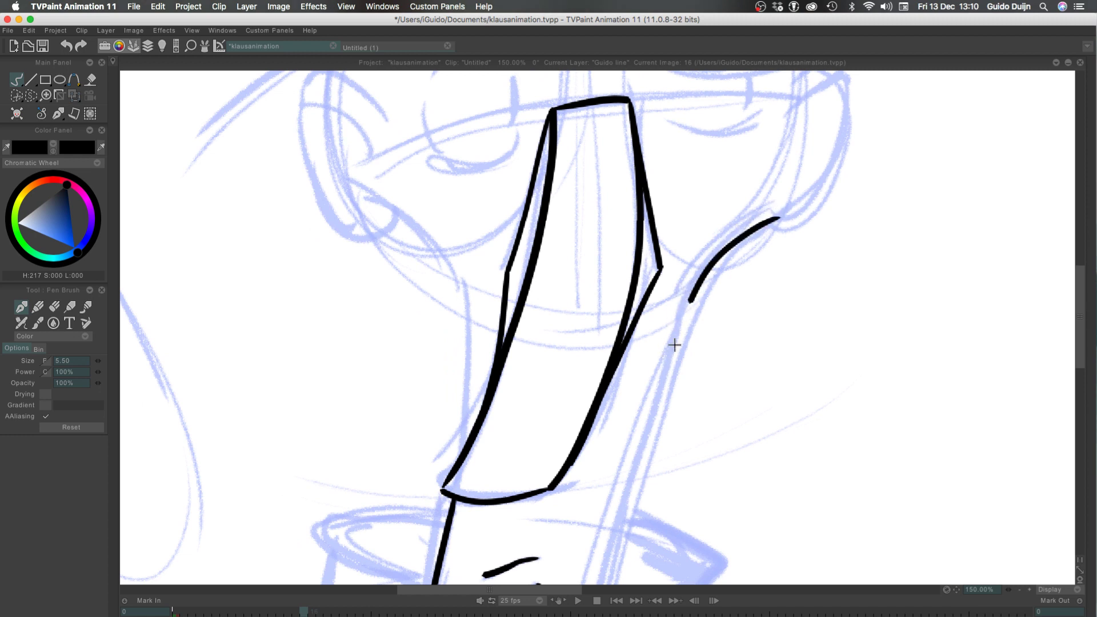
key(super+z)
mouse_move(771, 217)
mouse_down()
mouse_move(725, 244)
mouse_move(655, 366)
mouse_move(612, 543)
mouse_up()
Try to extend the right jaw line down to the right end of the chin curve
key(super+z)
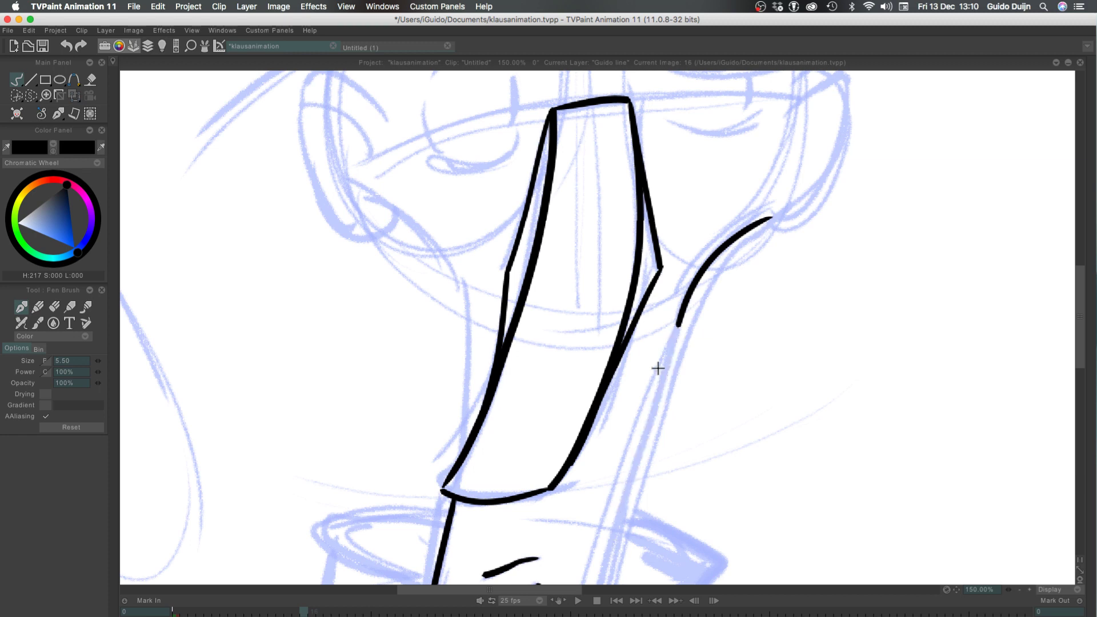
drag(682, 311, 617, 538)
drag(355, 432, 366, 247)
key(super+z)
drag(696, 111, 622, 369)
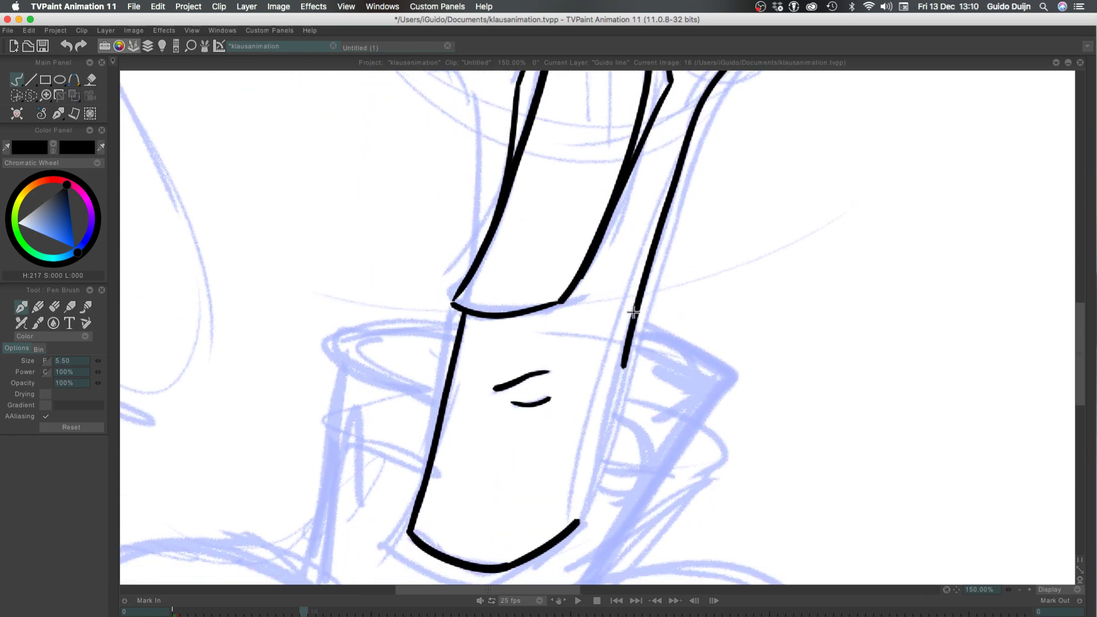
key(super+z)
drag(696, 115, 620, 346)
drag(606, 399, 581, 520)
key(super+z)
mouse_move(693, 119)
mouse_down()
mouse_move(581, 516)
mouse_move(584, 508)
mouse_up()
key(super+z)
mouse_move(692, 120)
mouse_down()
mouse_move(625, 309)
mouse_move(574, 527)
mouse_move(697, 113)
mouse_move(637, 296)
mouse_move(579, 518)
mouse_up()
key(super+z)
key(super+z)
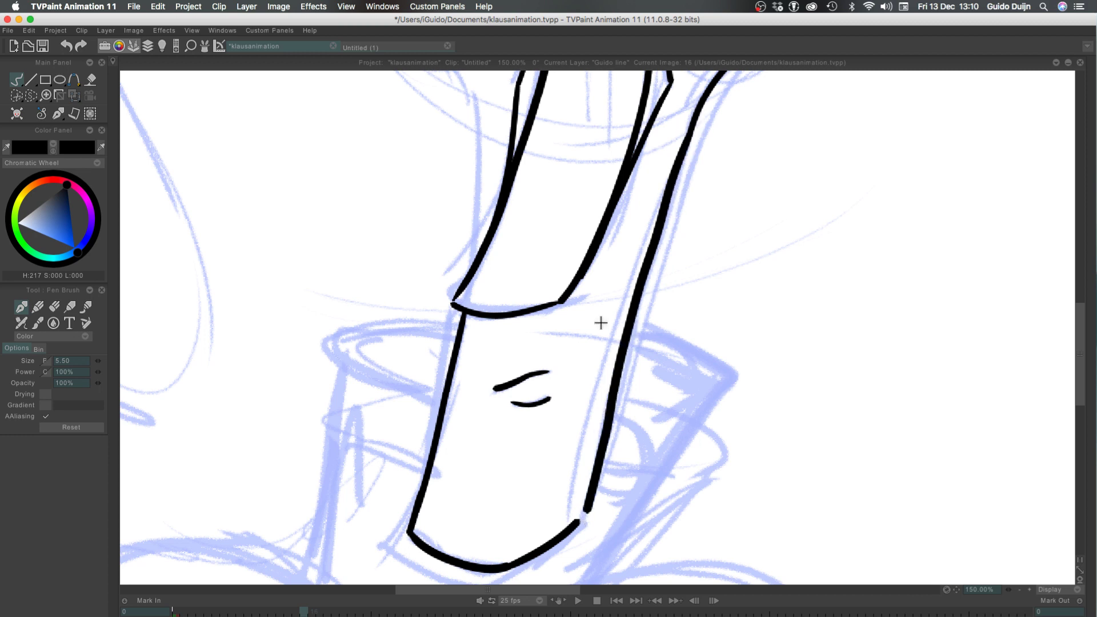
key(super+z)
Ink the long right side of the face from the jaw curve down to the chin's bottom edge, redoing it until smooth
drag(698, 114, 570, 535)
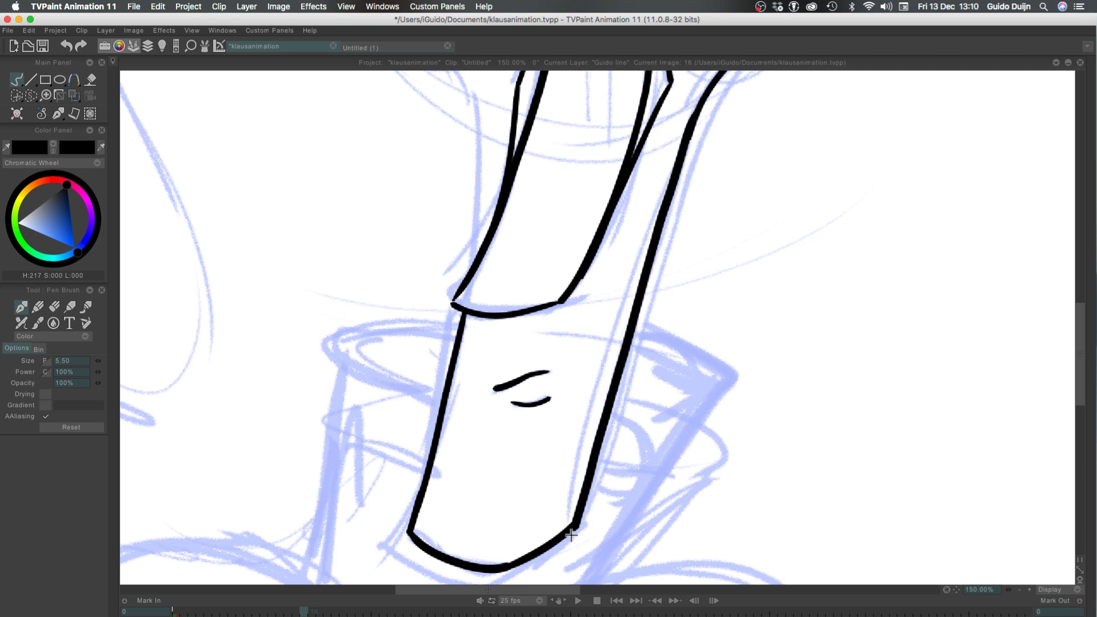
key(super+z)
mouse_move(695, 117)
mouse_down()
mouse_move(569, 529)
mouse_move(577, 522)
mouse_up()
key(super+z)
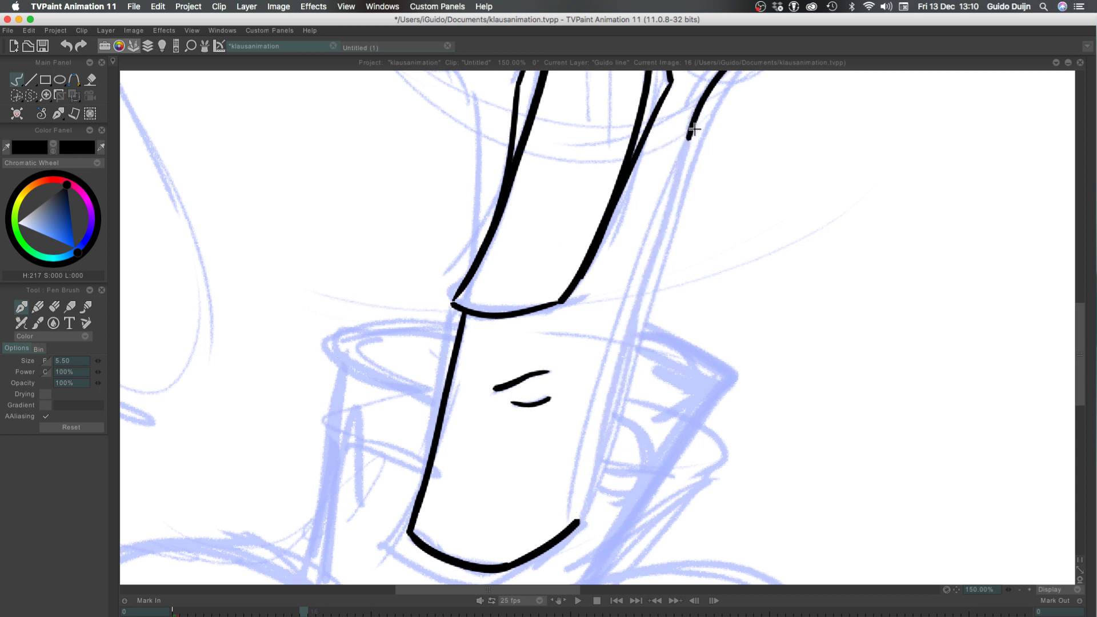
drag(690, 137, 591, 491)
key(super+z)
drag(700, 111, 574, 530)
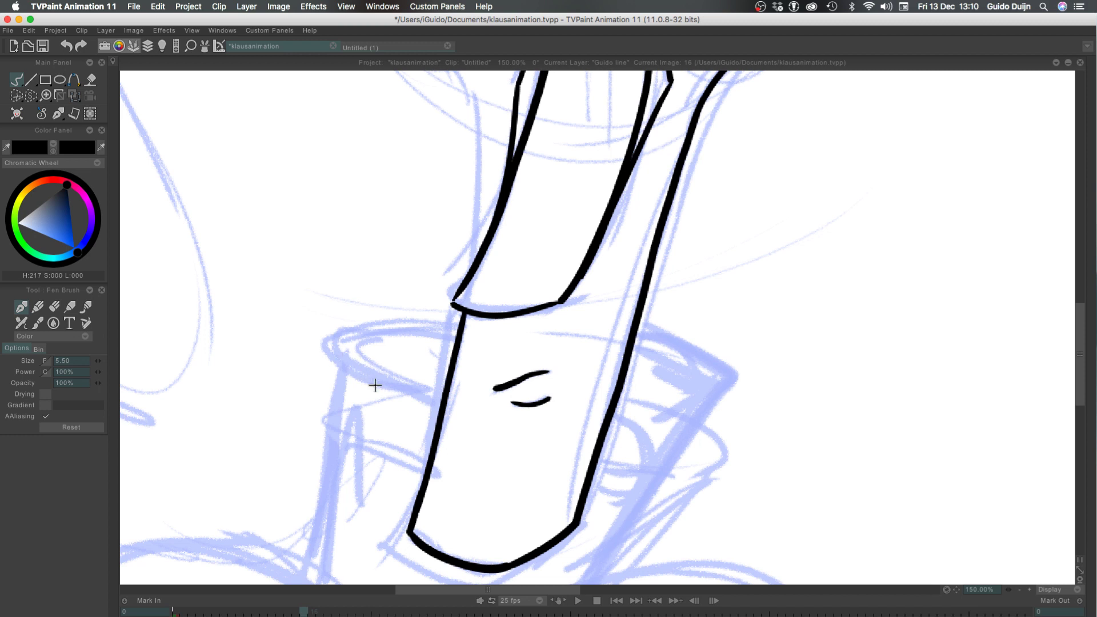
key(super+z)
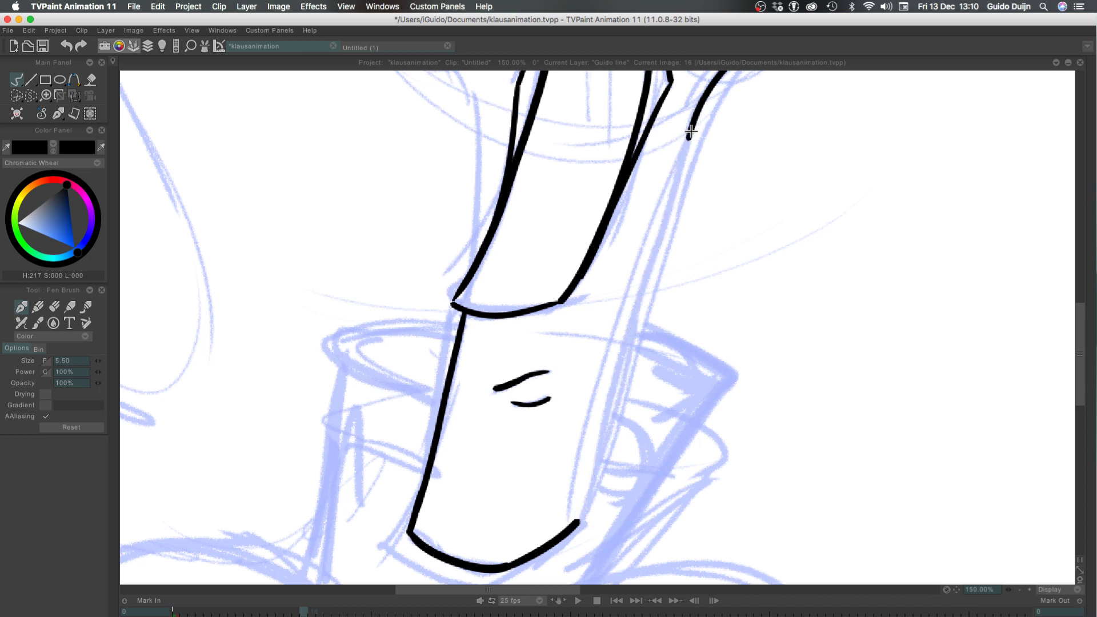
drag(691, 132, 574, 525)
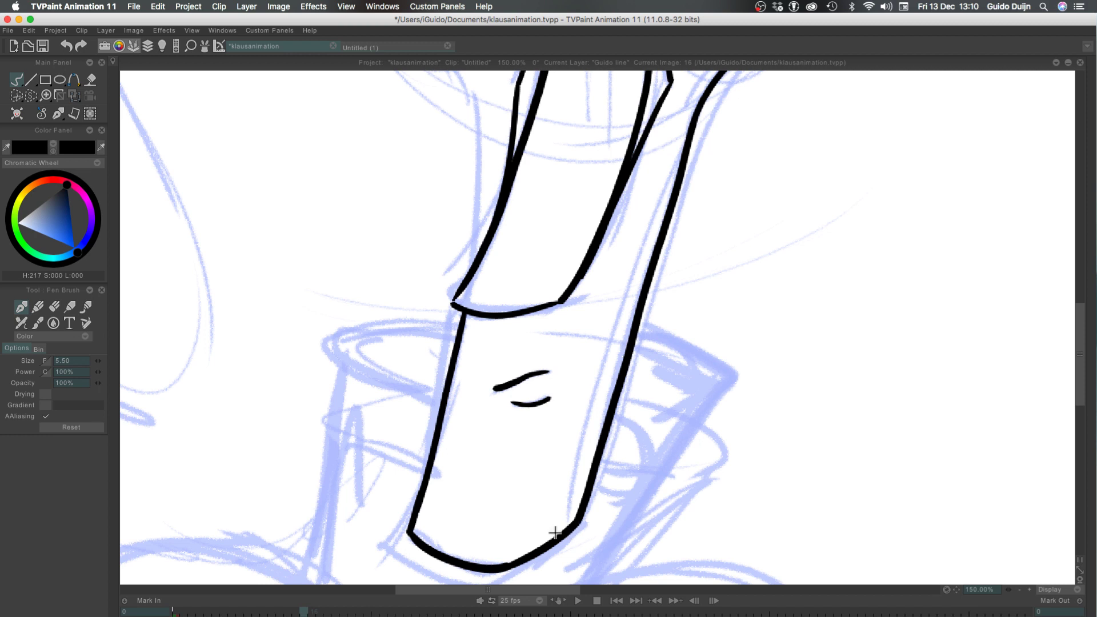
key(super+z)
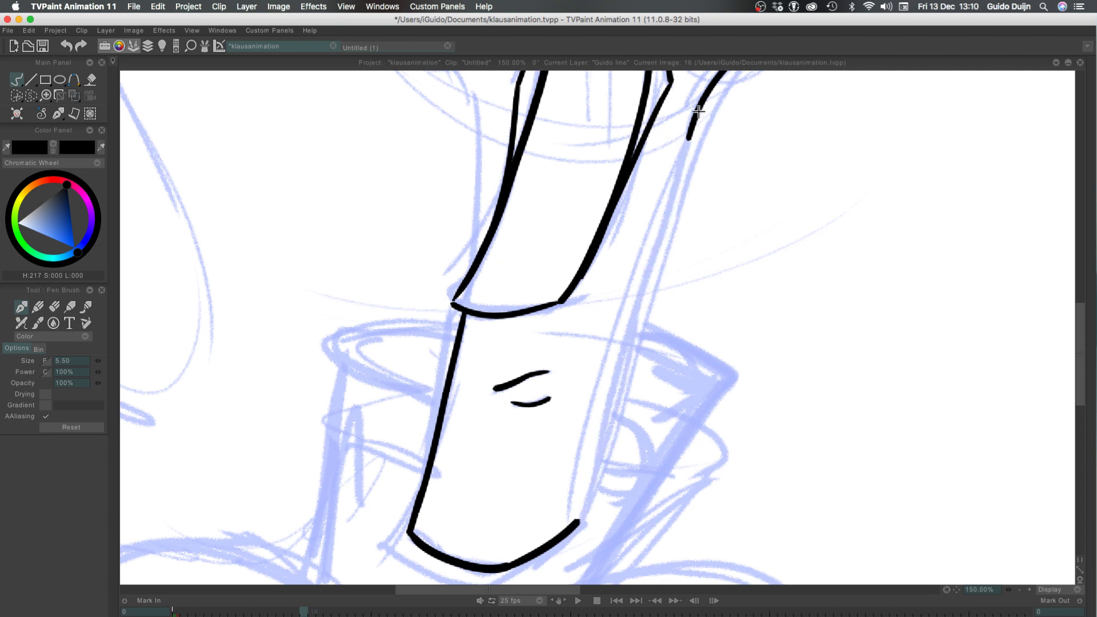
drag(693, 110, 573, 527)
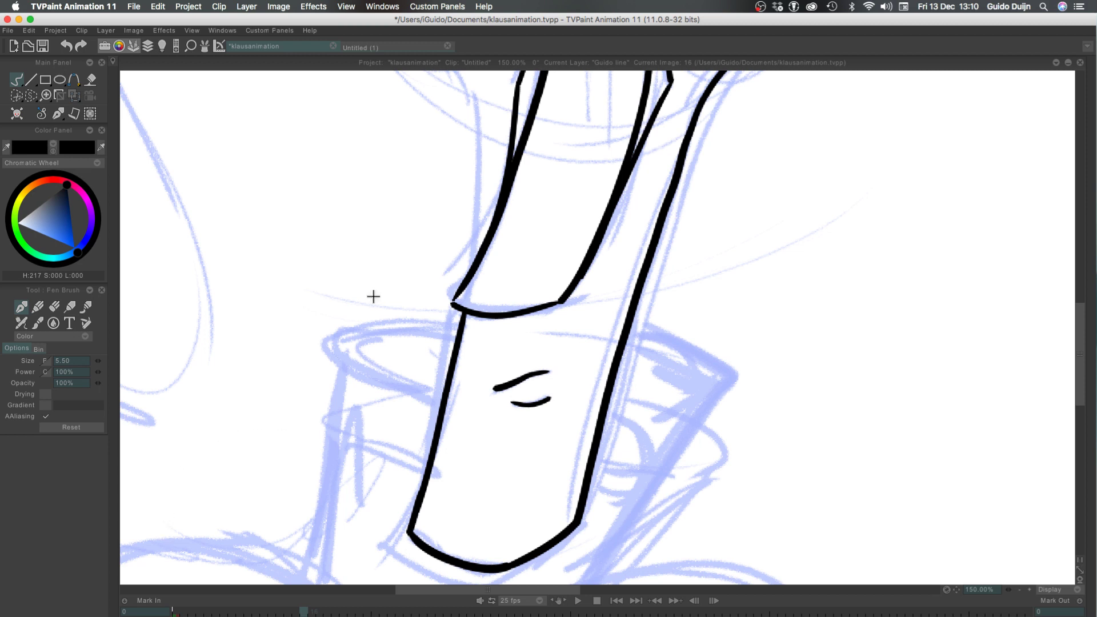
scroll(370, 242, up, 10)
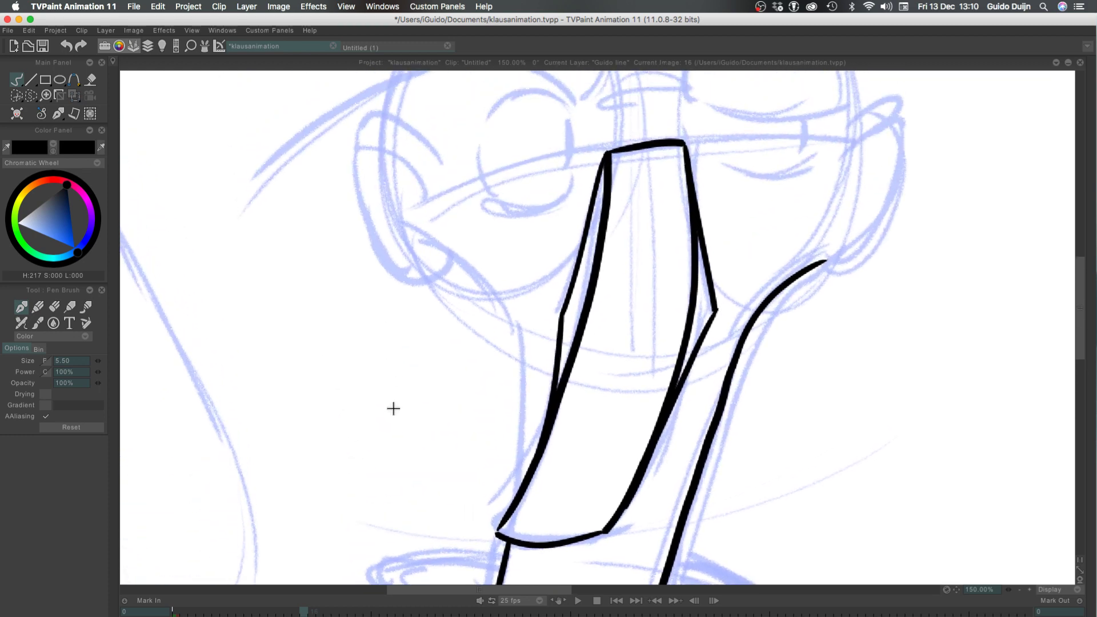
Ink the upper curve of the left jaw from the base of the left ear down to the bend beside the nose
drag(411, 227, 514, 324)
key(super+z)
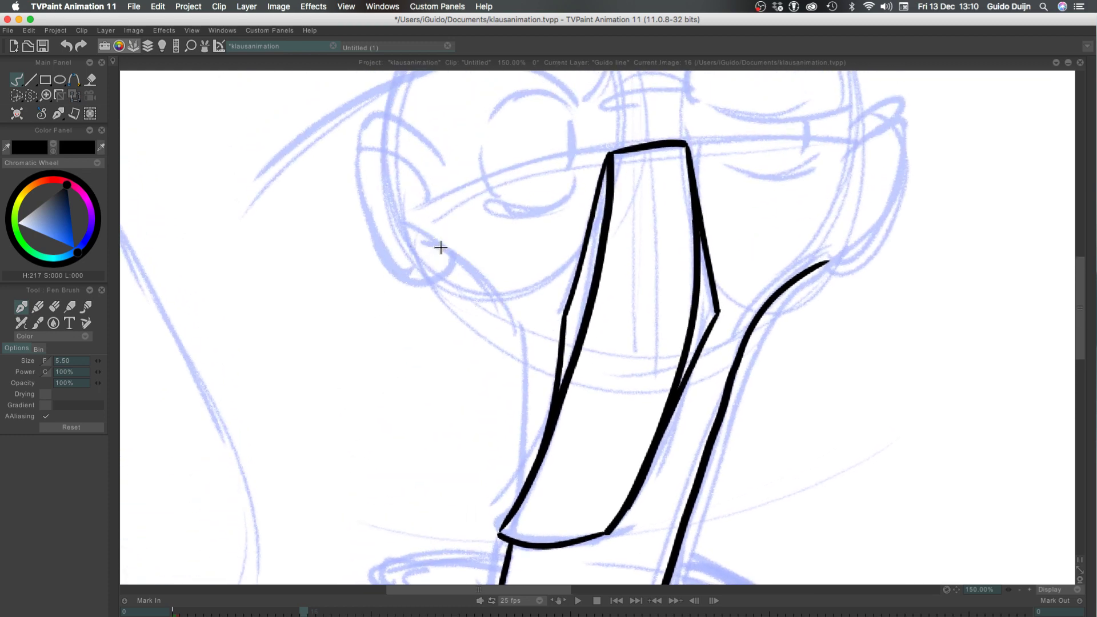
drag(416, 233, 525, 331)
key(super+z)
mouse_move(407, 226)
mouse_down()
mouse_move(518, 340)
mouse_move(505, 311)
mouse_move(517, 339)
mouse_up()
key(super+z)
key(super+z)
mouse_move(415, 232)
mouse_down()
mouse_move(525, 345)
mouse_move(523, 502)
mouse_up()
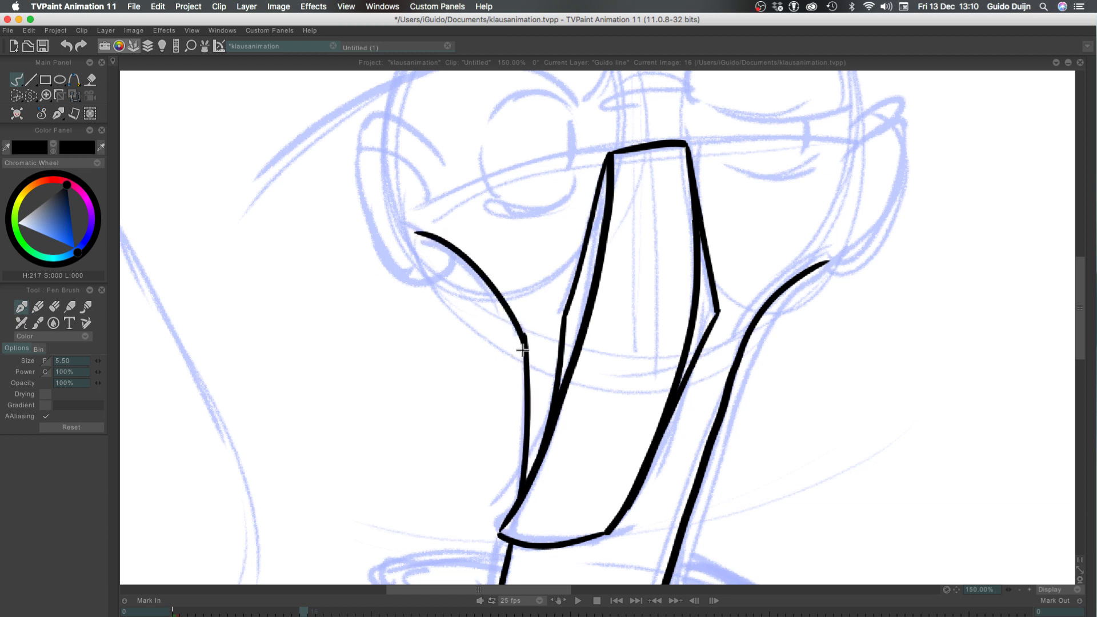
Ink the left side of the face from the jaw bend down to the nose tip, redoing the stroke until smooth
key(super+z)
drag(525, 345, 523, 506)
key(super+z)
key(super+z)
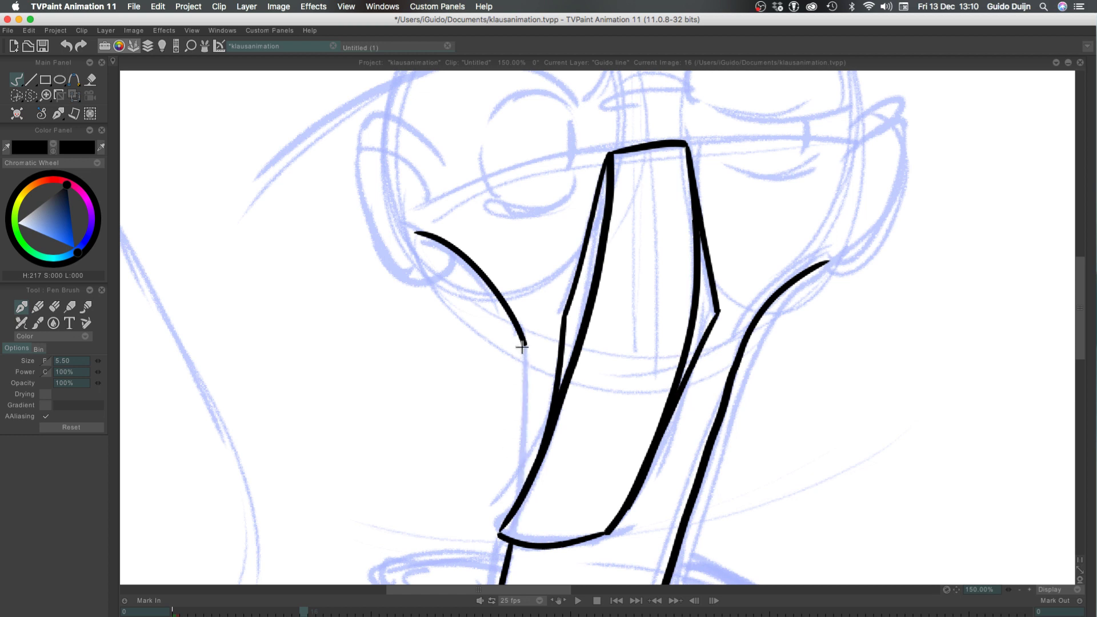
drag(525, 345, 517, 507)
key(super+z)
drag(525, 345, 510, 496)
key(super+z)
mouse_move(525, 344)
mouse_down()
mouse_move(527, 427)
mouse_move(514, 506)
mouse_up()
key(super+z)
drag(525, 344, 511, 515)
key(super+z)
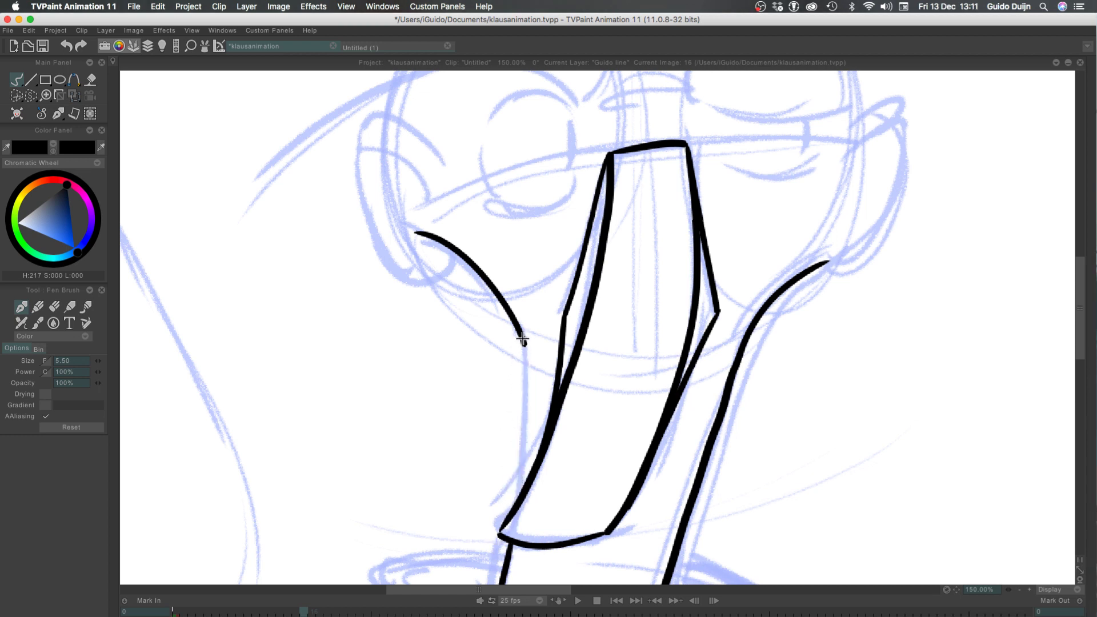
drag(525, 345, 514, 527)
key(super+z)
drag(525, 344, 519, 493)
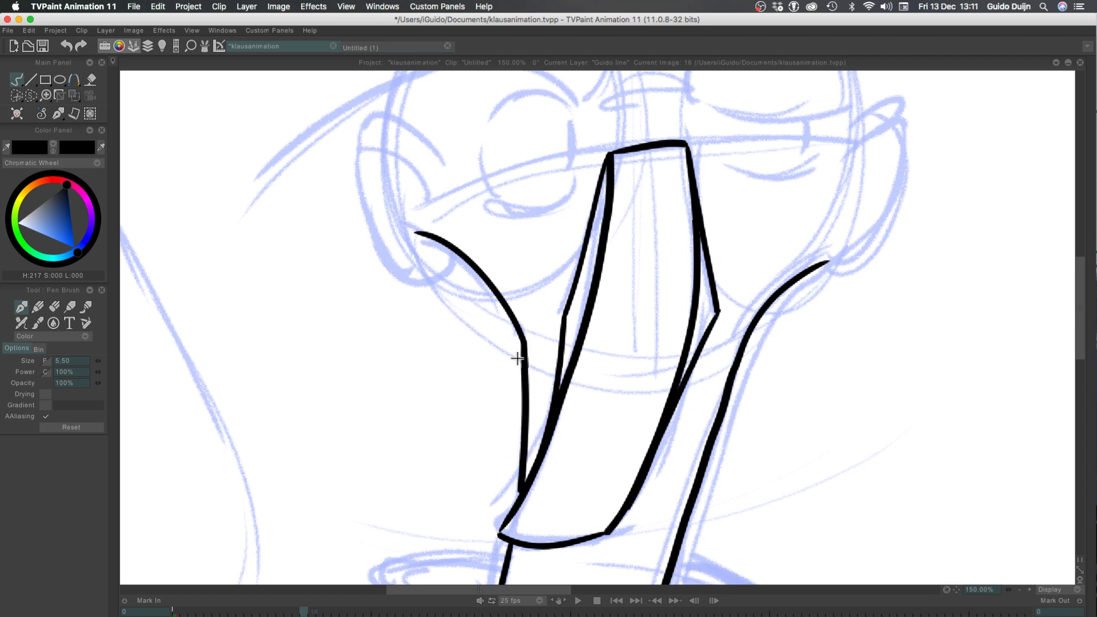
key(super+z)
mouse_move(525, 345)
mouse_down()
mouse_move(525, 447)
mouse_move(510, 512)
mouse_up()
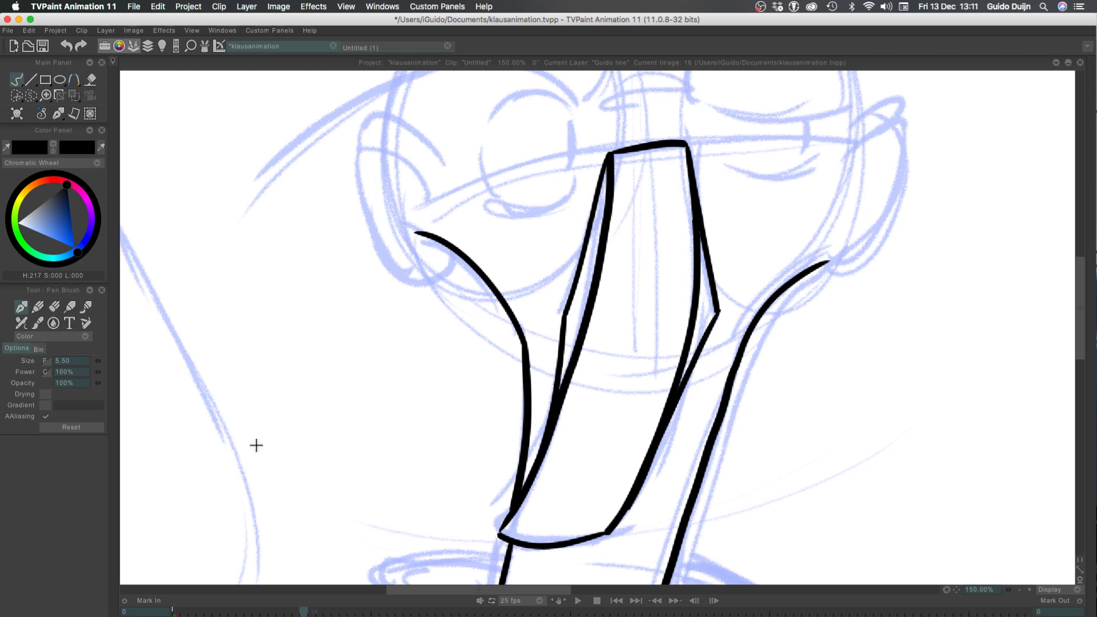
Ink the arched top of the left eye over the sketch, redoing the stroke until smooth
mouse_move(321, 233)
mouse_down()
mouse_move(314, 292)
mouse_move(360, 491)
mouse_move(327, 376)
mouse_move(320, 395)
mouse_up()
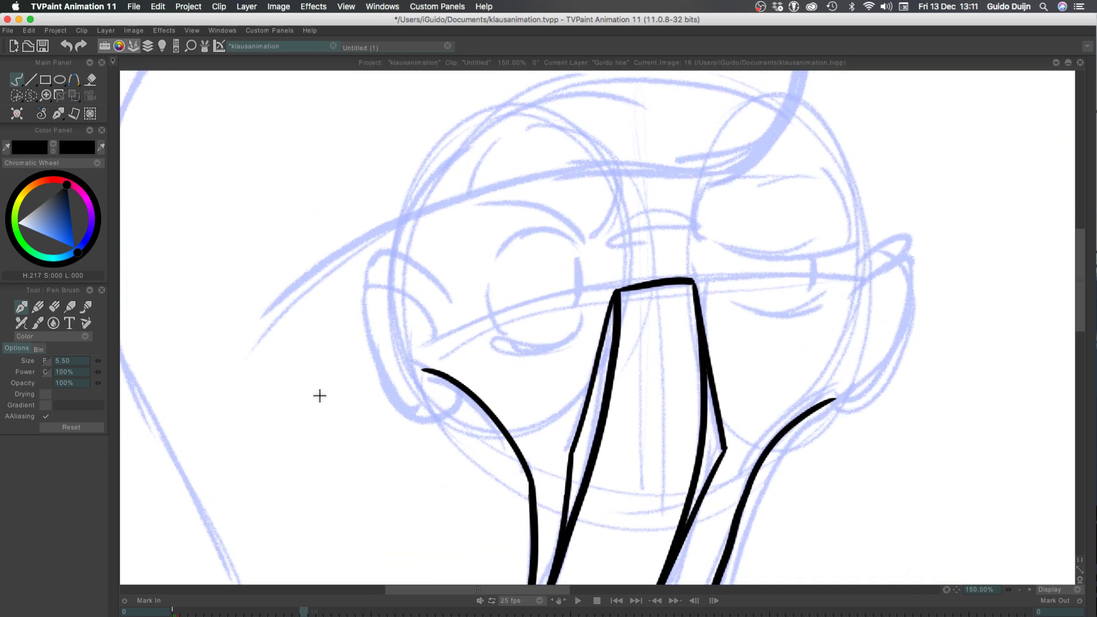
mouse_move(575, 244)
mouse_down()
mouse_move(533, 233)
mouse_move(495, 258)
mouse_up()
key(super+z)
mouse_move(577, 244)
mouse_down()
mouse_move(501, 244)
mouse_move(579, 246)
mouse_up()
key(super+z)
key(super+z)
drag(492, 254, 575, 244)
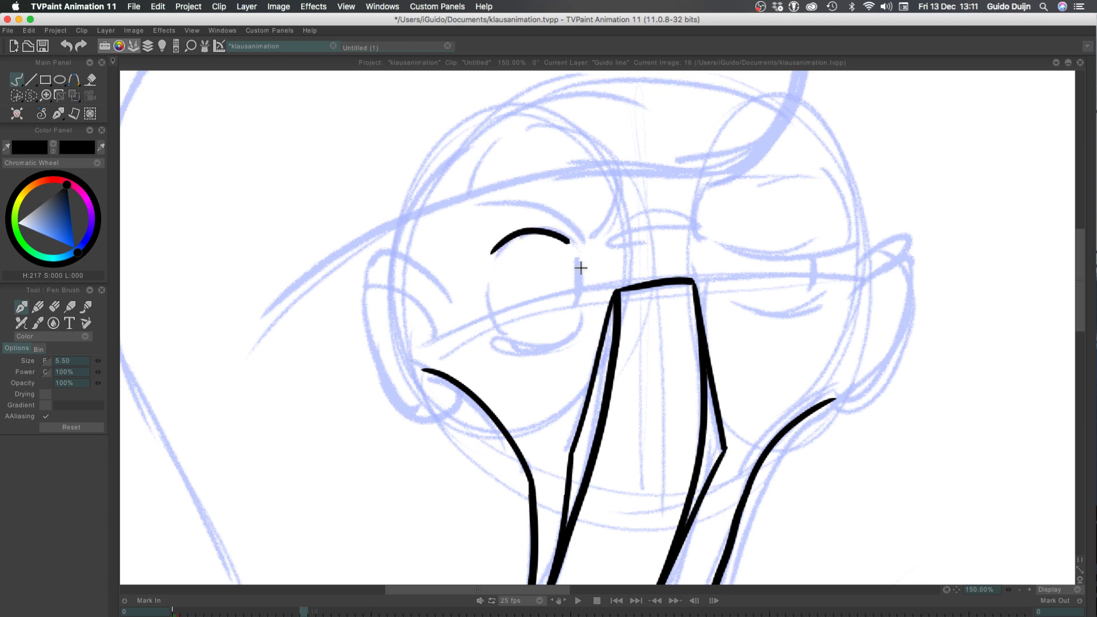
key(super+z)
mouse_move(494, 254)
mouse_down()
mouse_move(574, 245)
mouse_move(487, 198)
mouse_up()
key(super+z)
Ink the sloping brow line above the left eye and its curved inner end rising toward the hat brim
drag(583, 236, 476, 197)
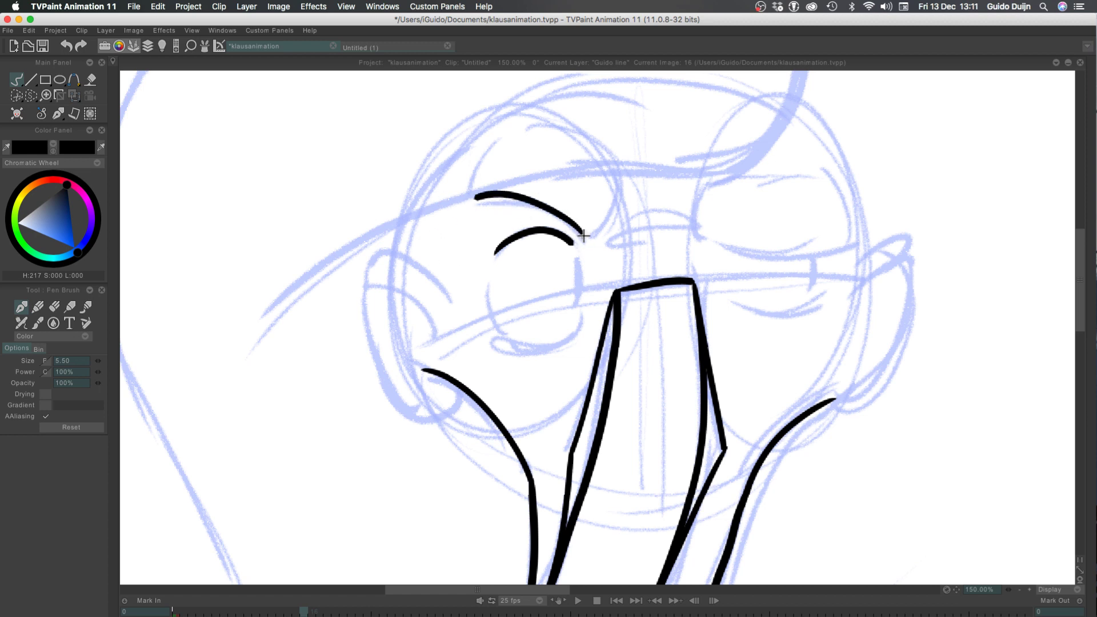
drag(584, 236, 617, 176)
key(super+z)
mouse_move(583, 235)
mouse_down()
mouse_move(622, 195)
mouse_move(608, 218)
mouse_move(622, 187)
mouse_up()
key(super+z)
key(super+z)
key(super+z)
drag(584, 236, 615, 168)
key(super+z)
drag(584, 235, 618, 171)
key(super+z)
mouse_move(584, 236)
mouse_down()
mouse_move(615, 167)
mouse_move(597, 231)
mouse_move(615, 164)
mouse_move(623, 177)
mouse_up()
key(super+z)
key(super+z)
key(super+z)
key(super+z)
mouse_move(584, 237)
mouse_down()
mouse_move(614, 204)
mouse_move(617, 177)
mouse_up()
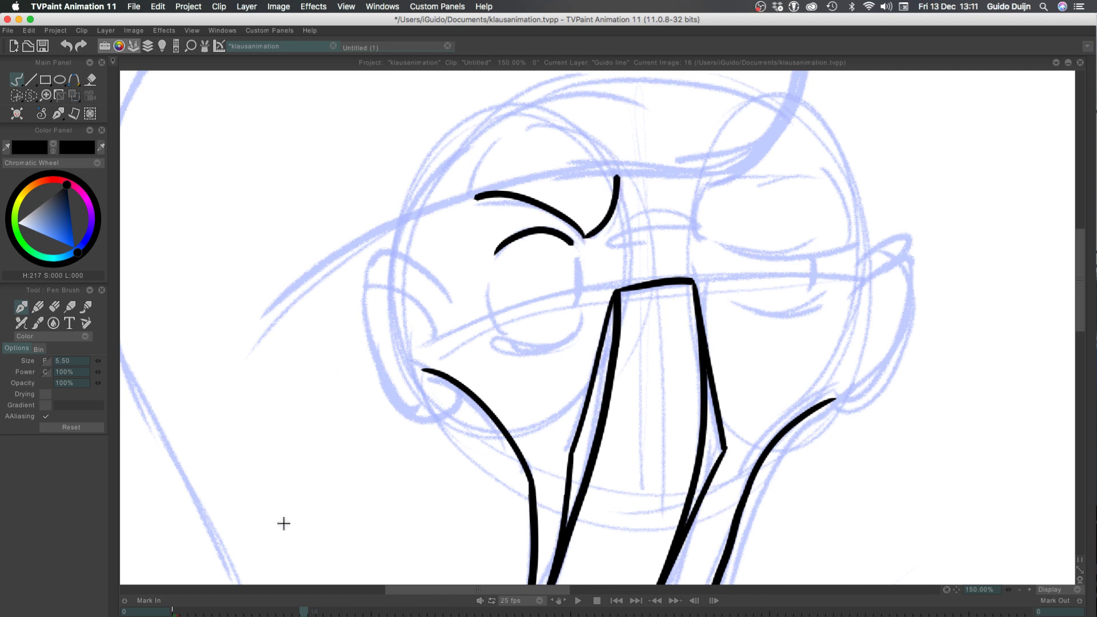
Ink the left eye's outer side, rounded bottom and short inner side, redoing the bottom curve until it fits
mouse_move(489, 280)
mouse_down()
mouse_move(501, 336)
mouse_move(588, 334)
mouse_move(527, 350)
mouse_move(501, 337)
mouse_up()
key(super+z)
key(super+z)
drag(581, 319, 494, 333)
key(super+z)
drag(581, 321, 495, 336)
key(super+z)
key(super+z)
drag(580, 323, 495, 337)
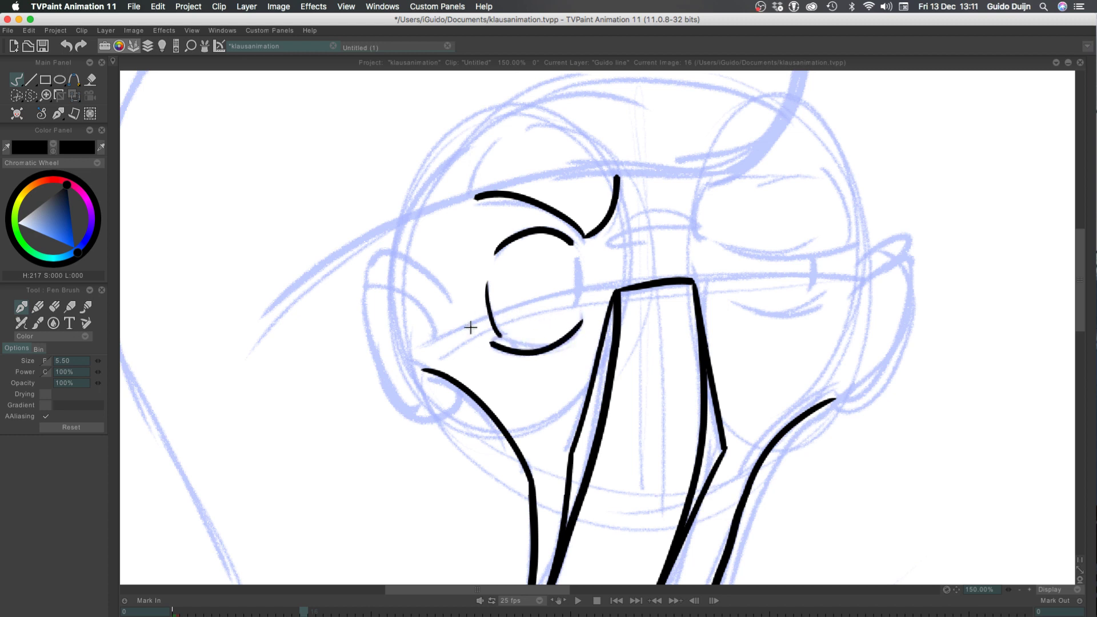
key(super+z)
drag(581, 324, 496, 337)
key(super+z)
drag(584, 318, 497, 337)
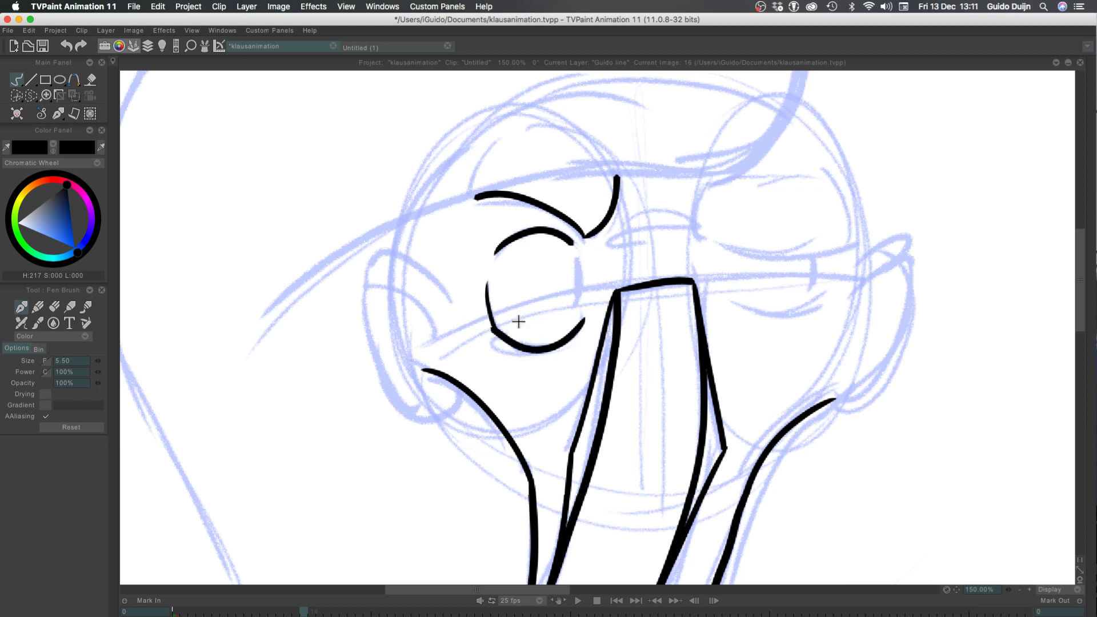
key(super+z)
mouse_move(580, 318)
mouse_down()
mouse_move(496, 338)
mouse_move(535, 345)
mouse_move(577, 325)
mouse_up()
key(super+z)
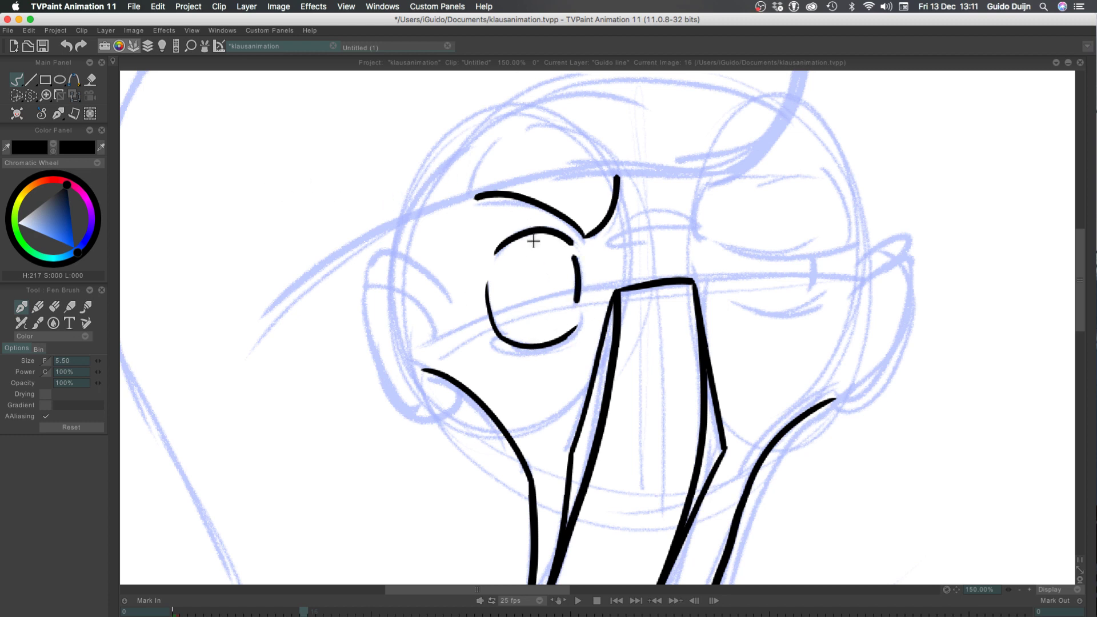
drag(577, 260, 579, 296)
Ink the curved inner end of the right brow shape and try out its bottom and top edges
mouse_move(712, 177)
mouse_down()
mouse_move(698, 228)
mouse_move(848, 243)
mouse_up()
key(ctrl+z)
drag(695, 228, 851, 244)
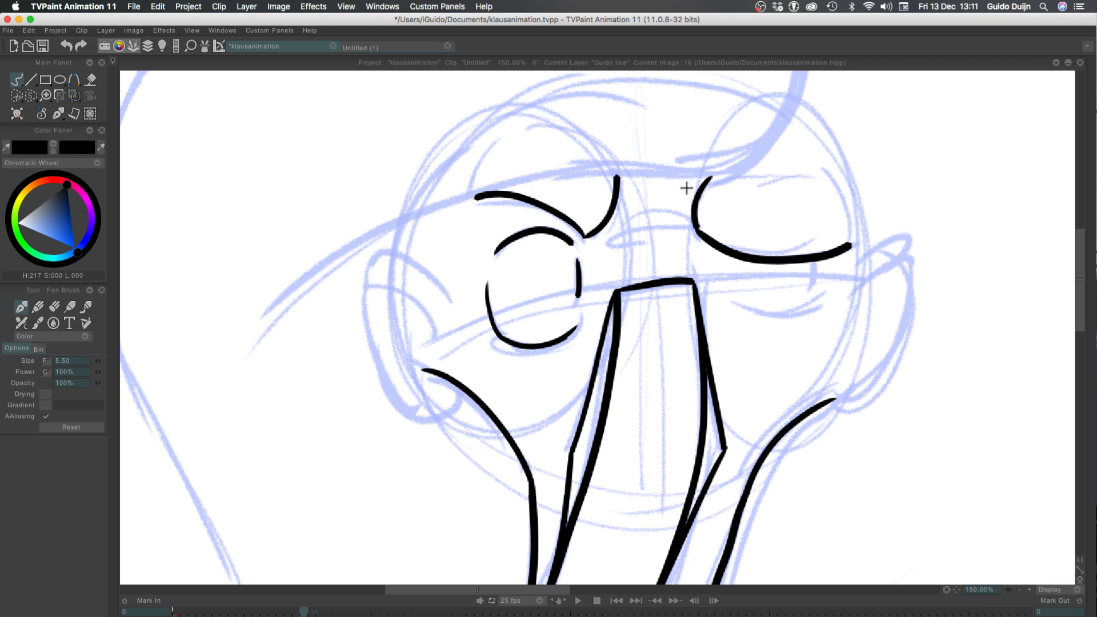
drag(711, 178, 822, 167)
key(ctrl+z)
drag(713, 177, 813, 164)
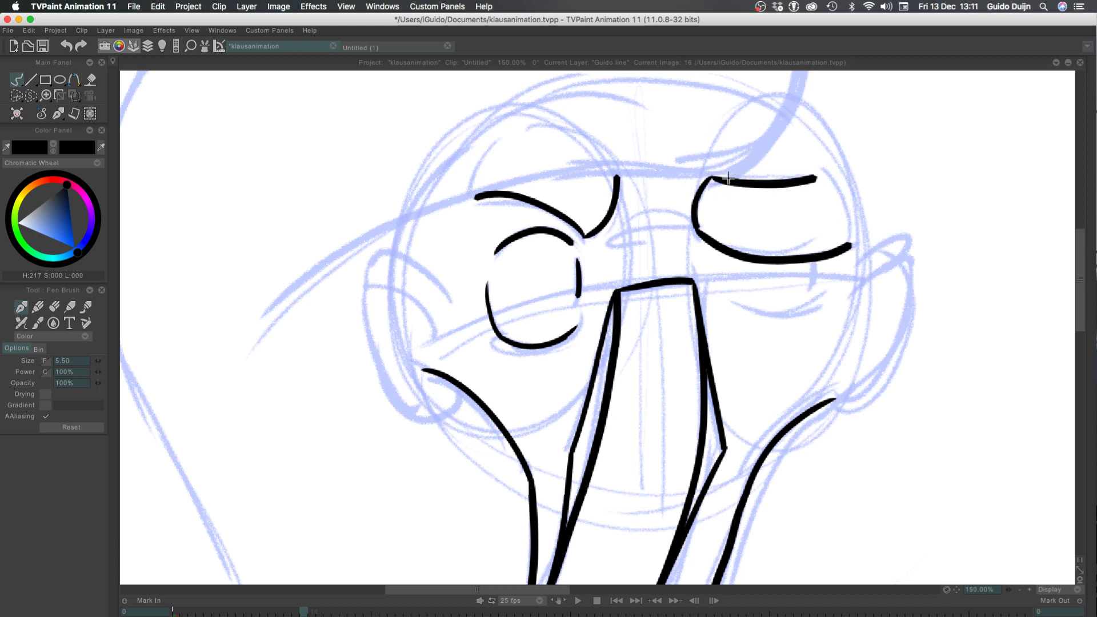
key(ctrl+z)
key(ctrl+z)
mouse_move(712, 177)
mouse_down()
mouse_move(803, 163)
mouse_move(835, 172)
mouse_up()
Ink the rounded bottom edge of the right brow shape from its inner end toward the temple
key(ctrl+z)
key(ctrl+z)
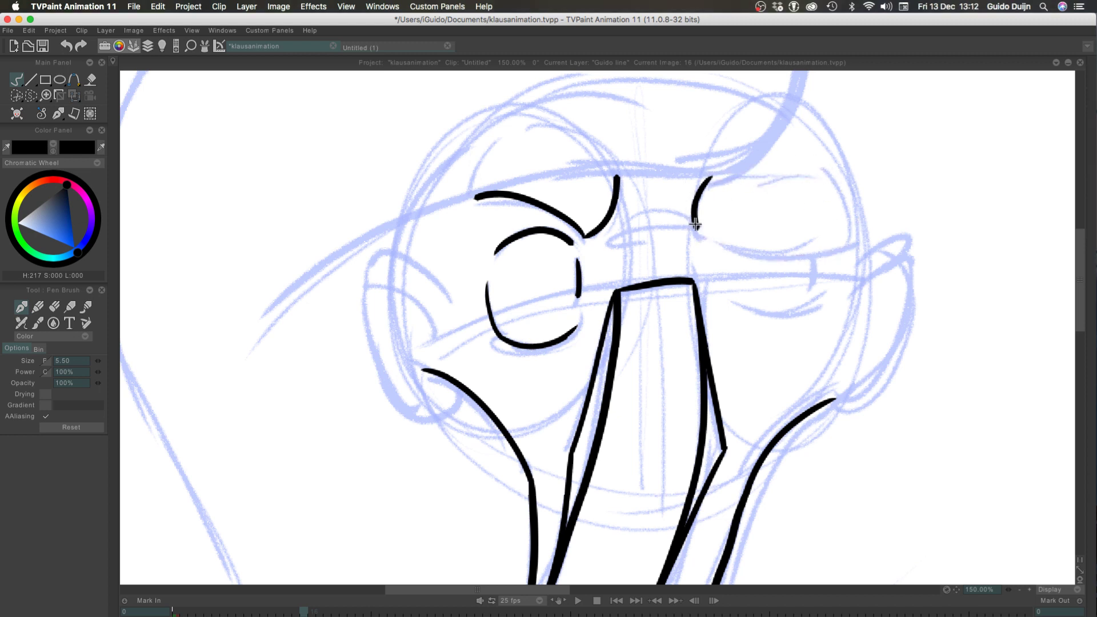
mouse_move(695, 227)
mouse_down()
mouse_move(726, 255)
mouse_move(849, 254)
mouse_up()
key(ctrl+z)
key(ctrl+z)
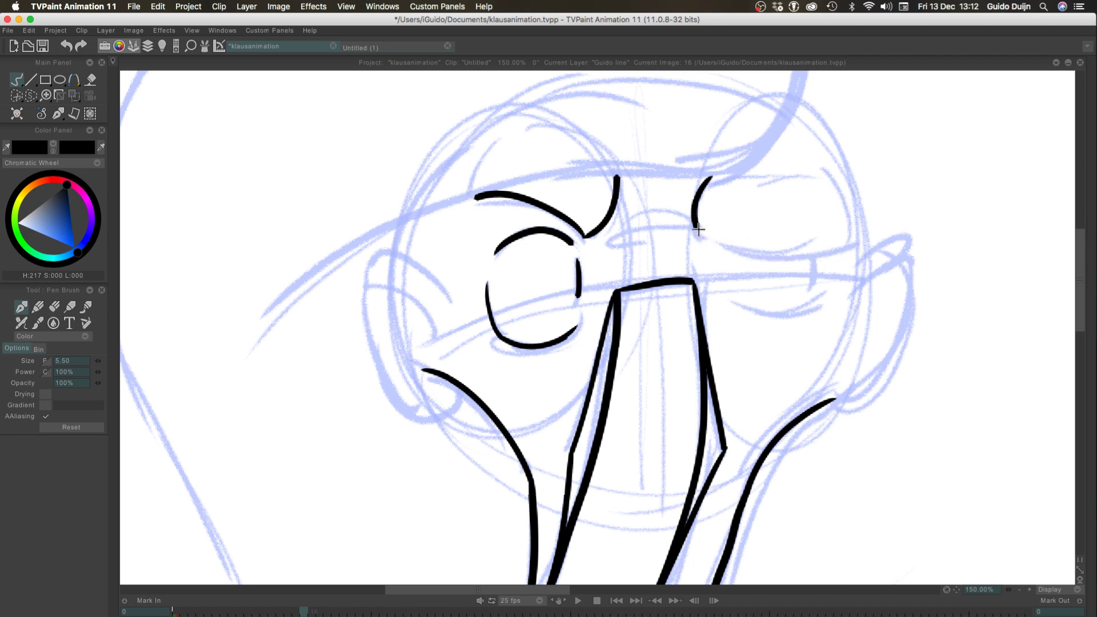
mouse_move(695, 225)
mouse_down()
mouse_move(722, 247)
mouse_move(834, 230)
mouse_move(702, 234)
mouse_move(845, 239)
mouse_up()
key(ctrl+z)
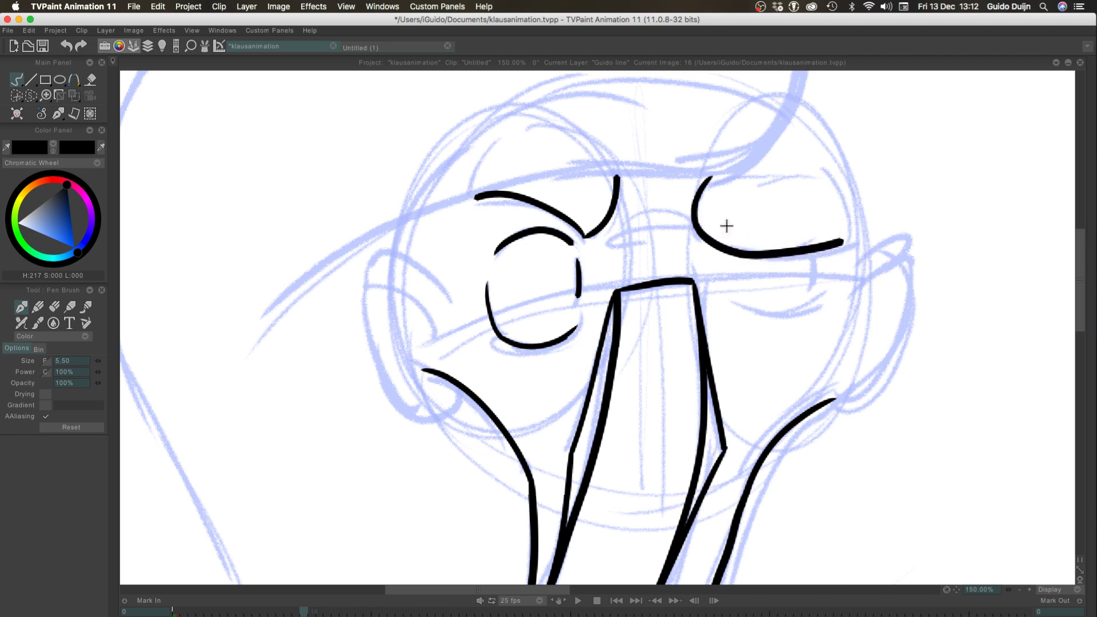
key(ctrl+z)
drag(695, 222, 846, 242)
Close the right brow shape with its top edge and curved outer end
key(ctrl+z)
mouse_move(693, 220)
mouse_down()
mouse_move(845, 243)
mouse_move(837, 169)
mouse_up()
key(ctrl+z)
mouse_move(847, 242)
mouse_down()
mouse_move(851, 197)
mouse_move(837, 165)
mouse_move(710, 178)
mouse_move(838, 168)
mouse_up()
key(ctrl+z)
key(ctrl+z)
key(ctrl+z)
key(ctrl+z)
key(ctrl+z)
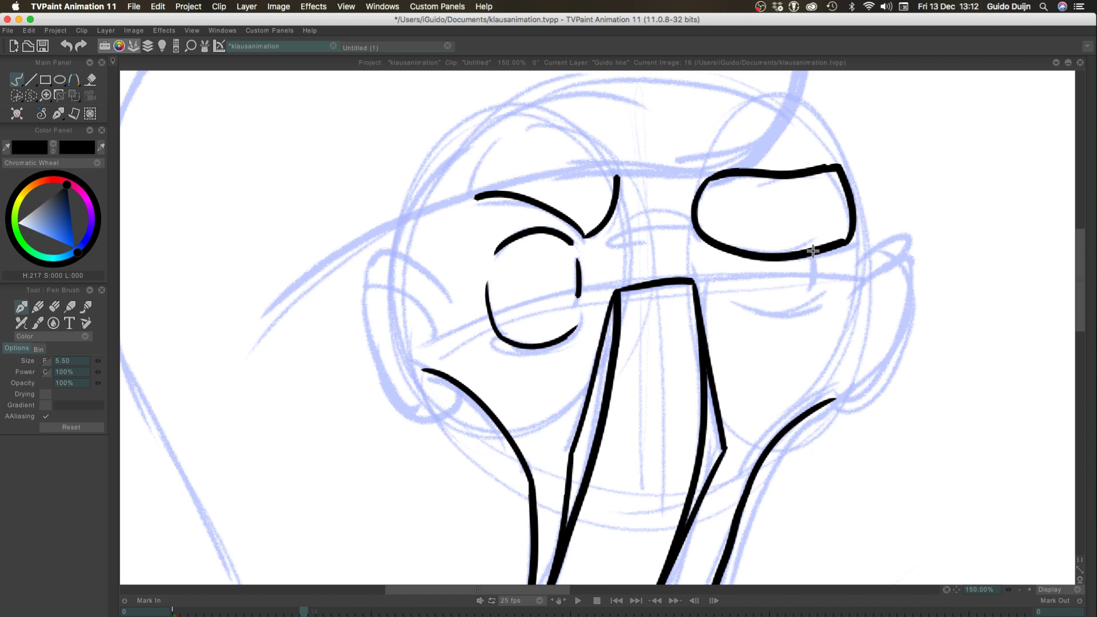
Ink the short outer side and lower arc of the right eye beneath the brow, and save the project
drag(814, 256, 814, 279)
key(ctrl+z)
key(ctrl+z)
key(ctrl+z)
drag(737, 303, 804, 307)
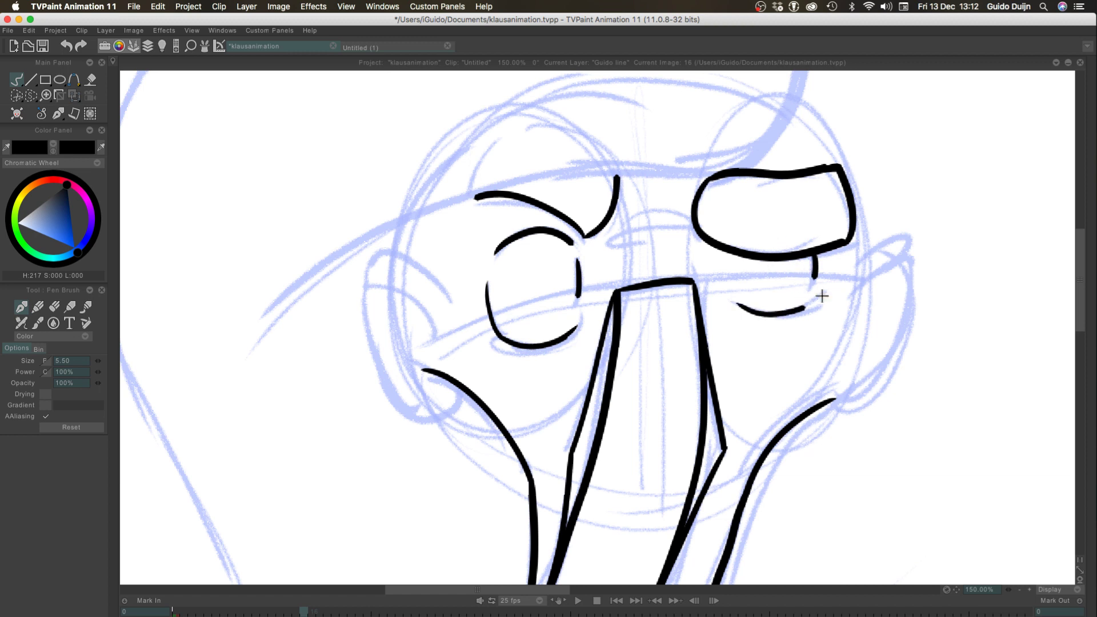
key(ctrl+z)
drag(729, 299, 826, 302)
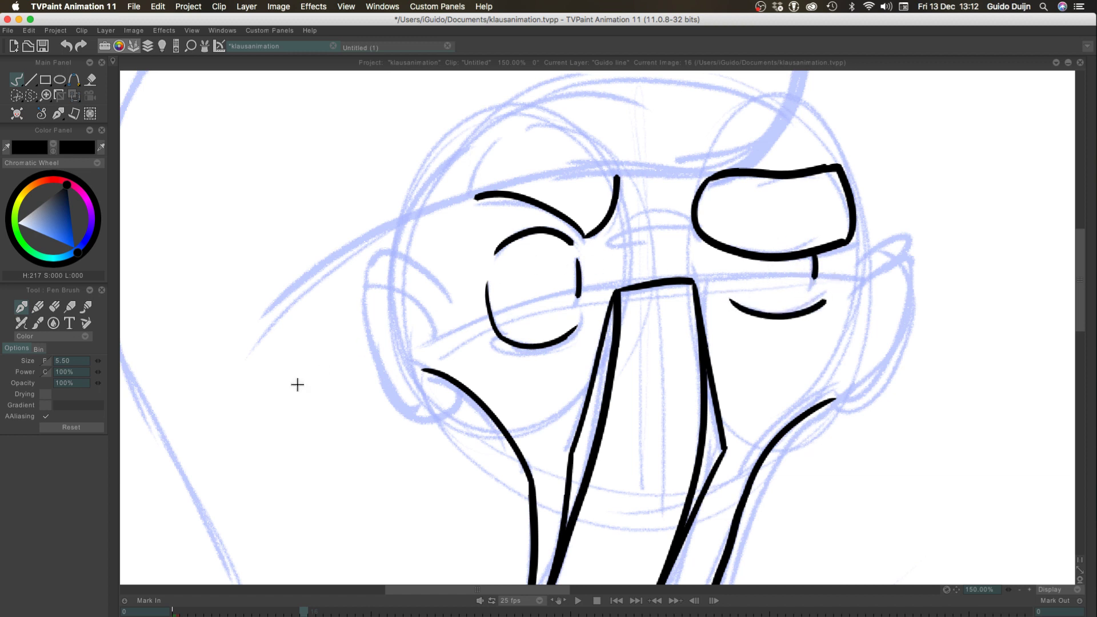
key(ctrl+s)
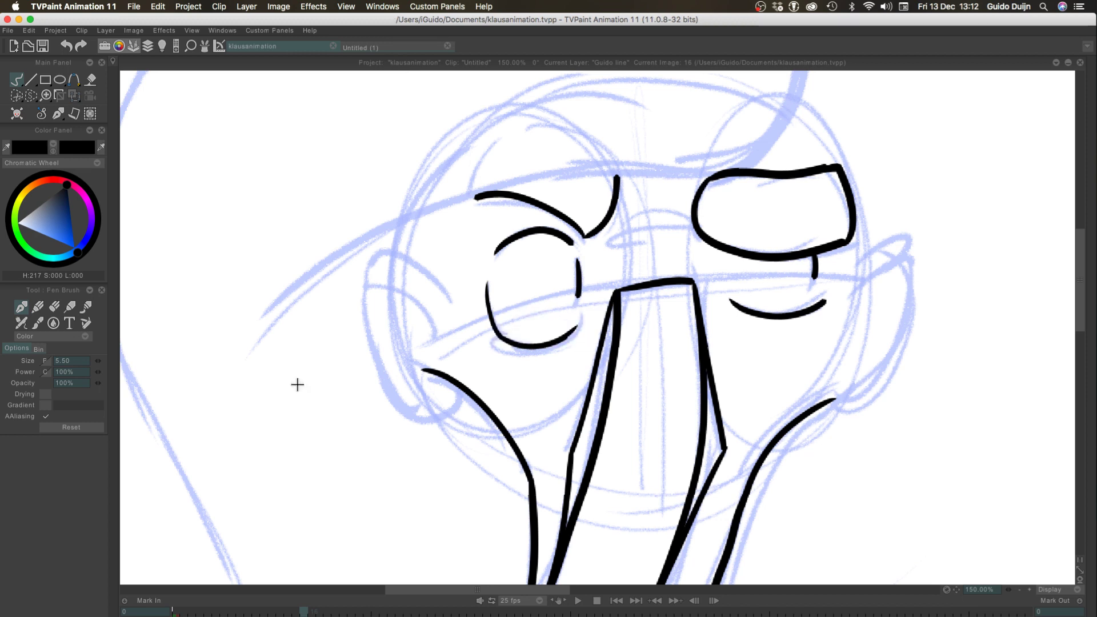
Ink the right side of the head from the jaw up to the brow and the short forehead line above it
drag(834, 398, 862, 201)
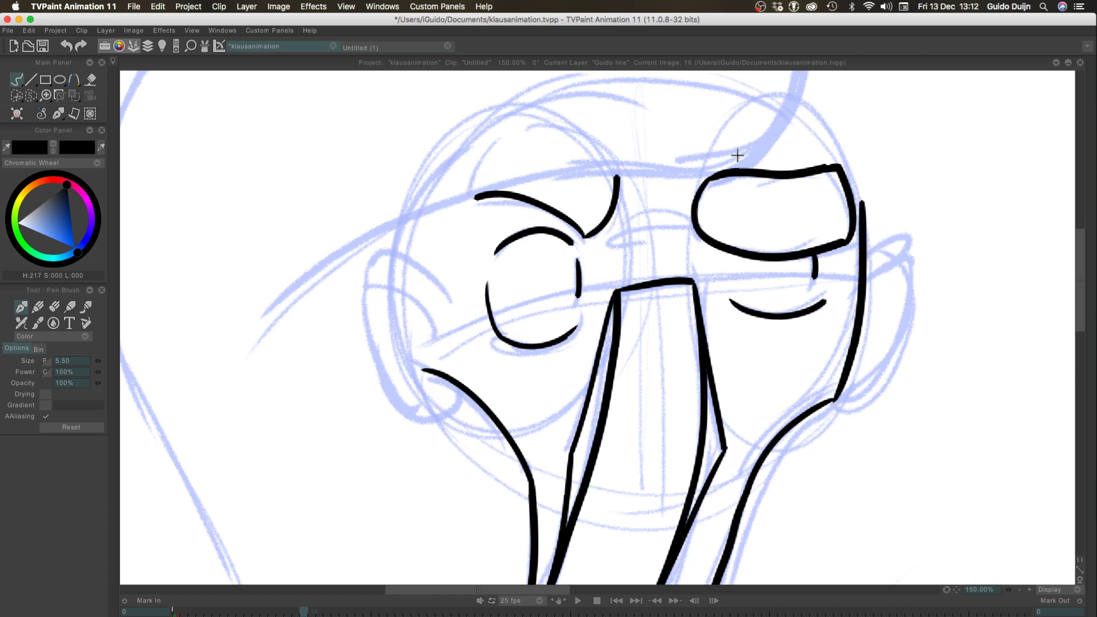
key(ctrl+z)
drag(835, 400, 857, 226)
key(ctrl+z)
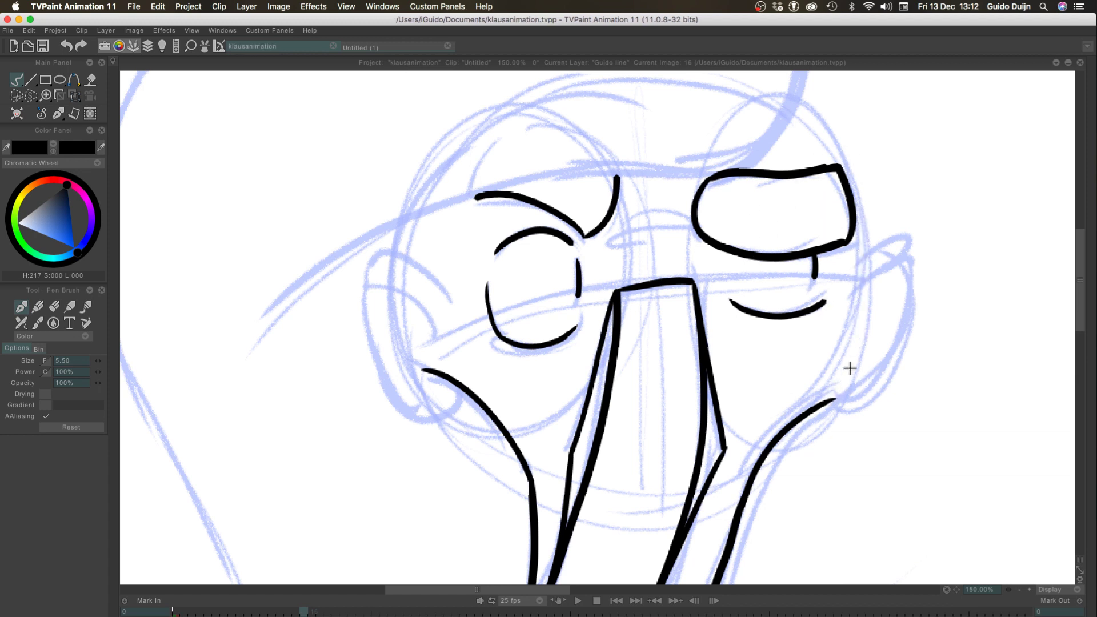
drag(834, 400, 855, 207)
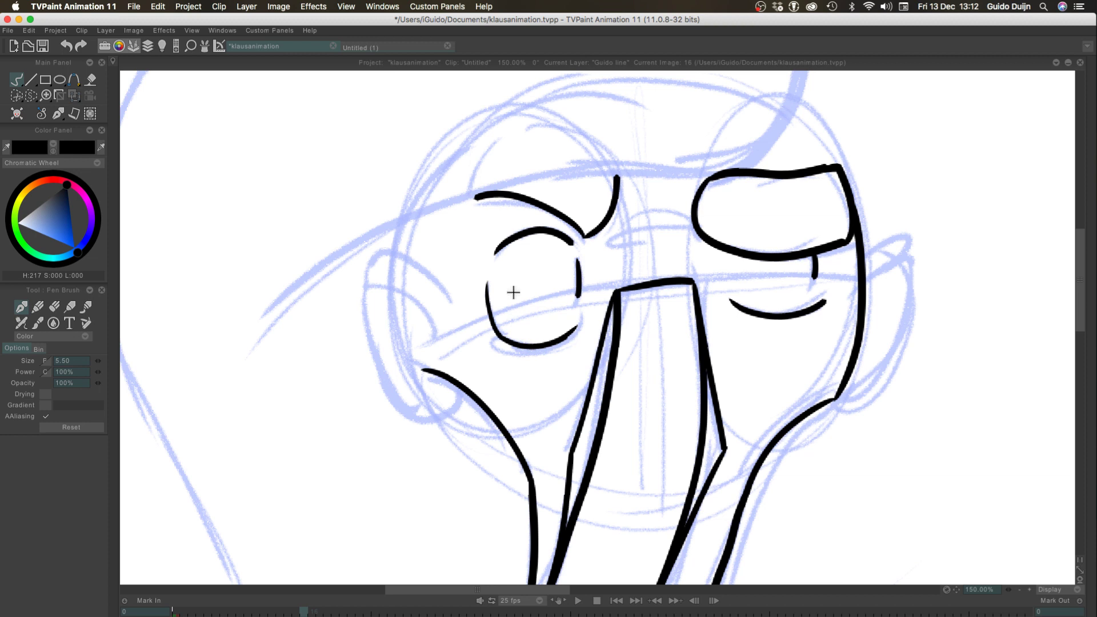
mouse_move(829, 166)
mouse_down()
mouse_move(774, 113)
mouse_move(837, 166)
mouse_up()
key(super+z)
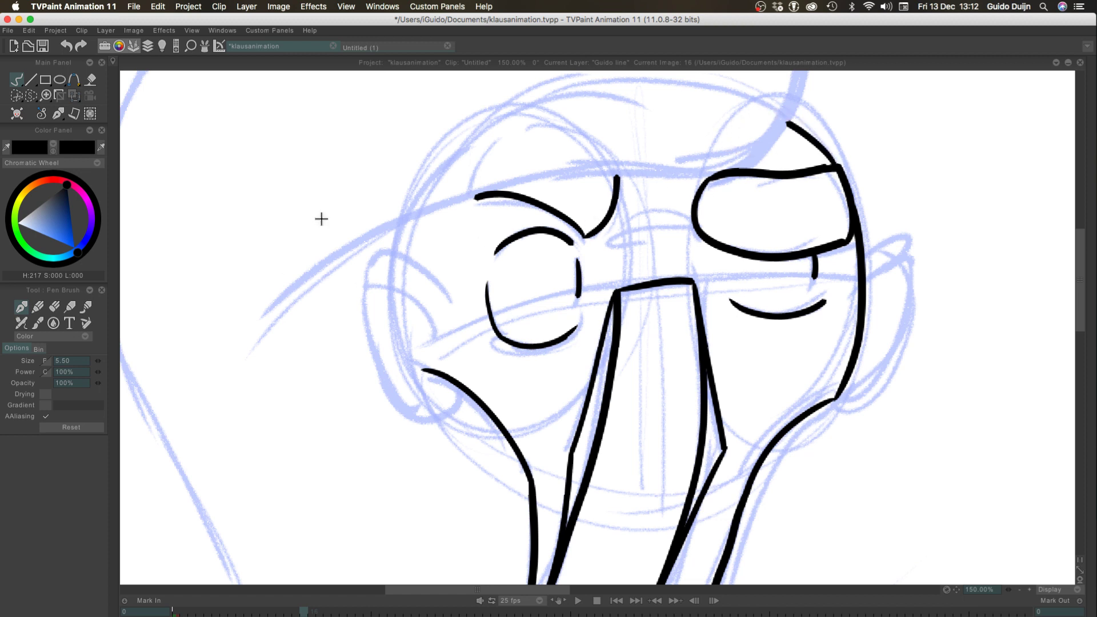
Ink the rounded outline of the right ear against the head and the curved fold inside it
mouse_move(865, 252)
mouse_down()
mouse_move(916, 241)
mouse_move(912, 297)
mouse_move(854, 398)
mouse_up()
key(super+z)
key(super+z)
key(super+z)
drag(862, 251, 837, 410)
key(super+z)
mouse_move(862, 252)
mouse_down()
mouse_move(920, 337)
mouse_move(837, 410)
mouse_move(887, 238)
mouse_move(845, 381)
mouse_move(921, 284)
mouse_move(841, 393)
mouse_up()
key(super+z)
key(super+z)
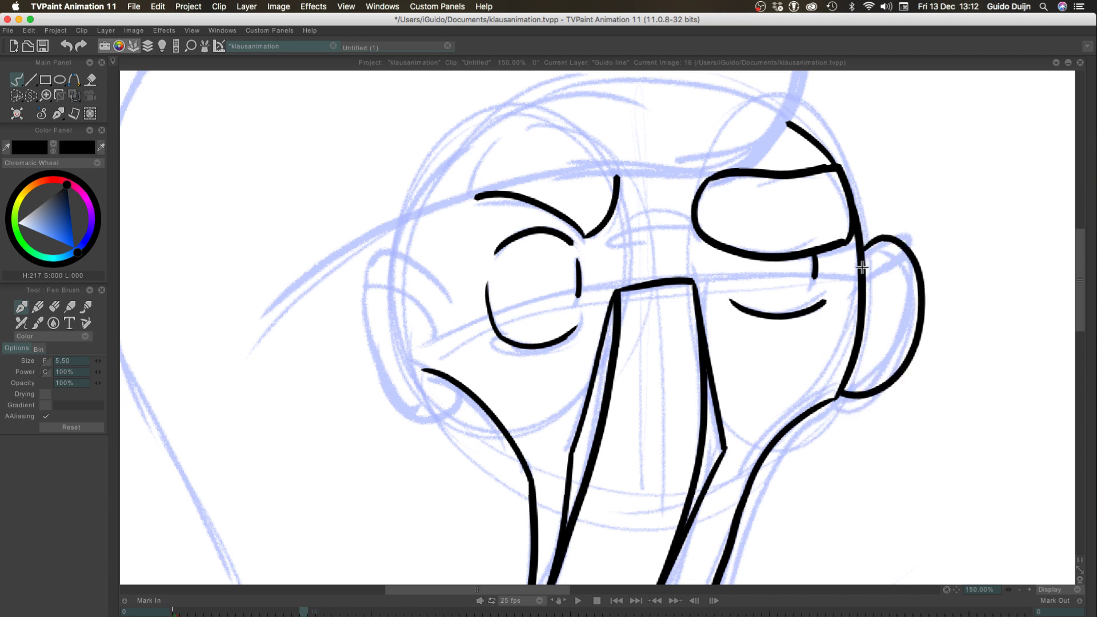
mouse_move(868, 274)
mouse_down()
mouse_move(910, 264)
mouse_move(922, 284)
mouse_up()
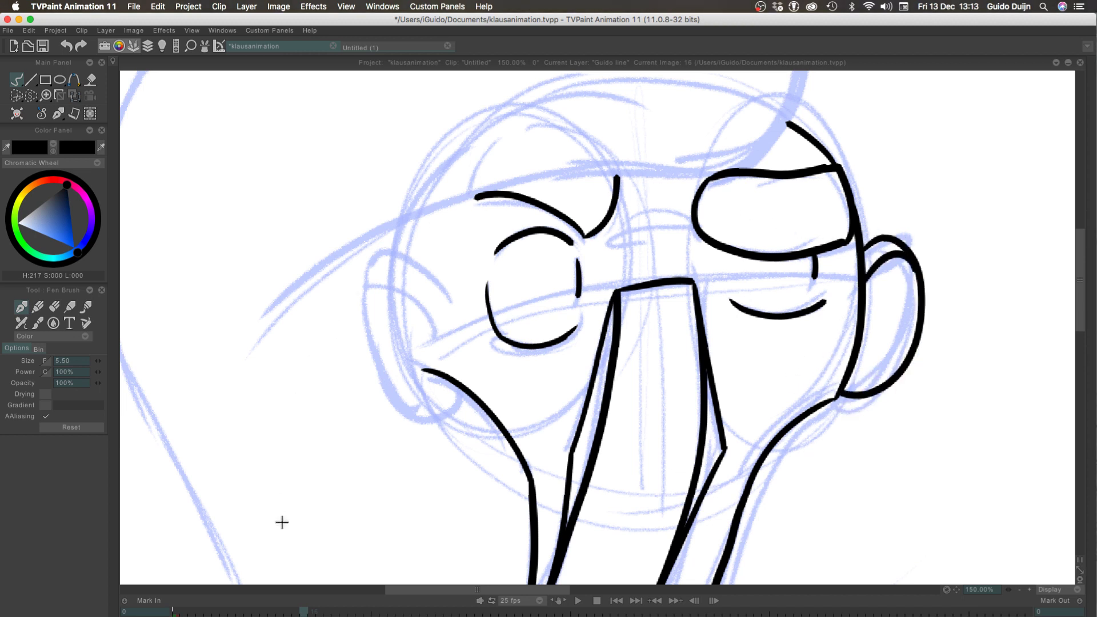
Ink the outline of the left ear from its top fold around to the earlobe at the jaw line
mouse_move(434, 327)
mouse_down()
mouse_move(369, 387)
mouse_move(440, 394)
mouse_up()
key(super+z)
drag(455, 309, 340, 319)
key(super+z)
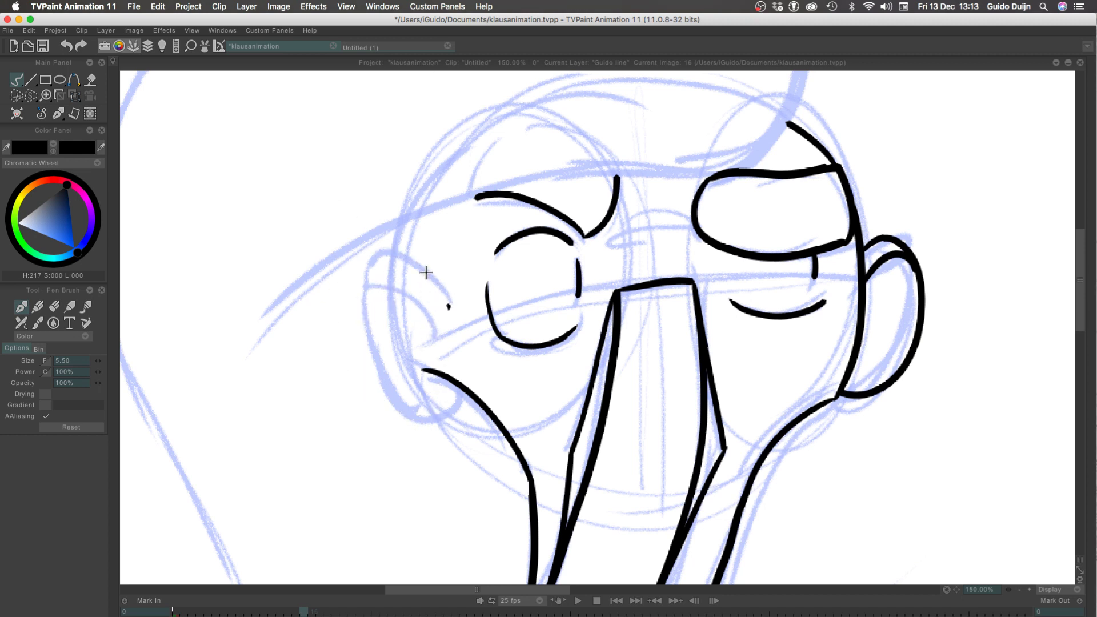
drag(450, 308, 457, 382)
mouse_move(421, 272)
mouse_down()
mouse_move(373, 376)
mouse_move(444, 363)
mouse_up()
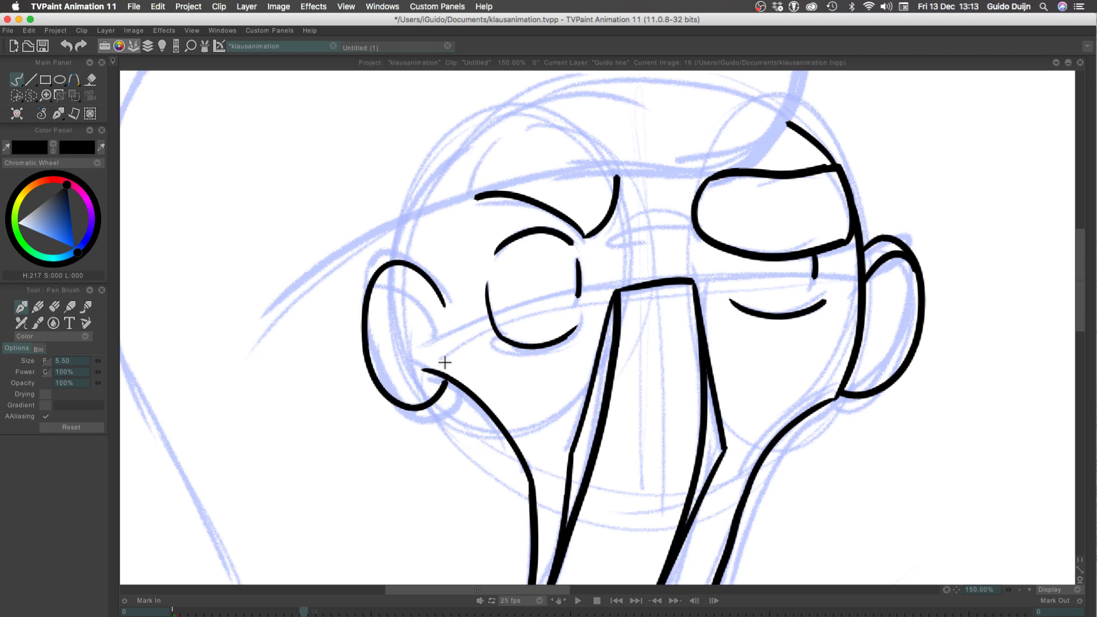
key(ctrl+z)
mouse_move(444, 309)
mouse_down()
mouse_move(363, 303)
mouse_move(460, 394)
mouse_up()
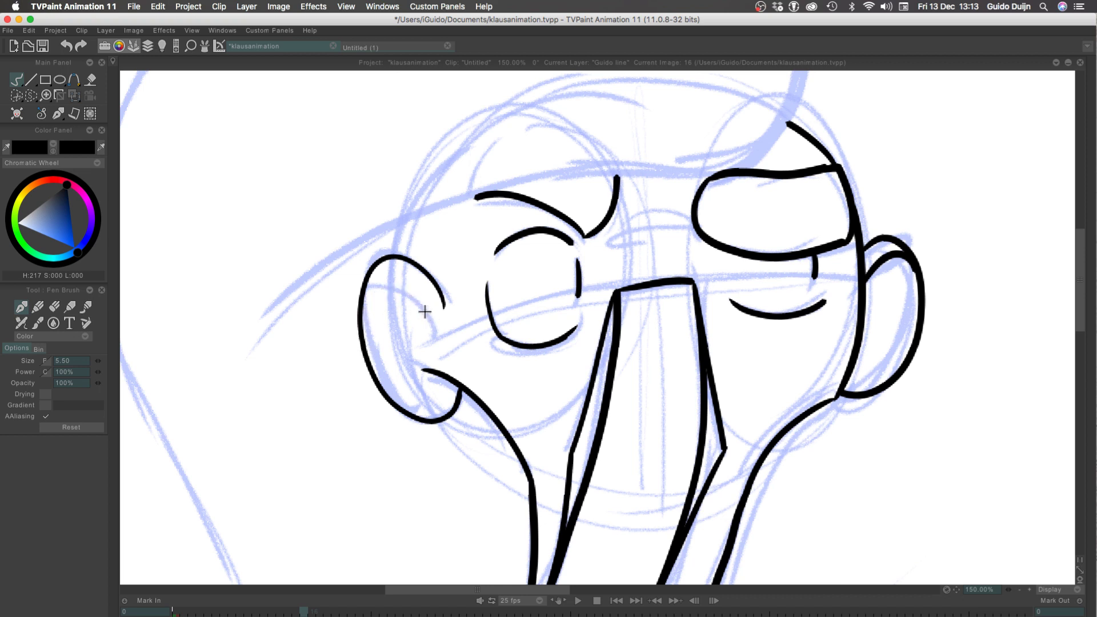
Ink the curved inner fold of the left ear
mouse_move(428, 316)
mouse_down()
mouse_move(407, 289)
mouse_move(364, 324)
mouse_up()
key(super+z)
drag(432, 326, 364, 307)
drag(432, 326, 443, 306)
key(super+z)
key(super+z)
drag(364, 302, 433, 332)
Ink the short temple line from the top of the left ear up to the hat brim
drag(394, 251, 401, 223)
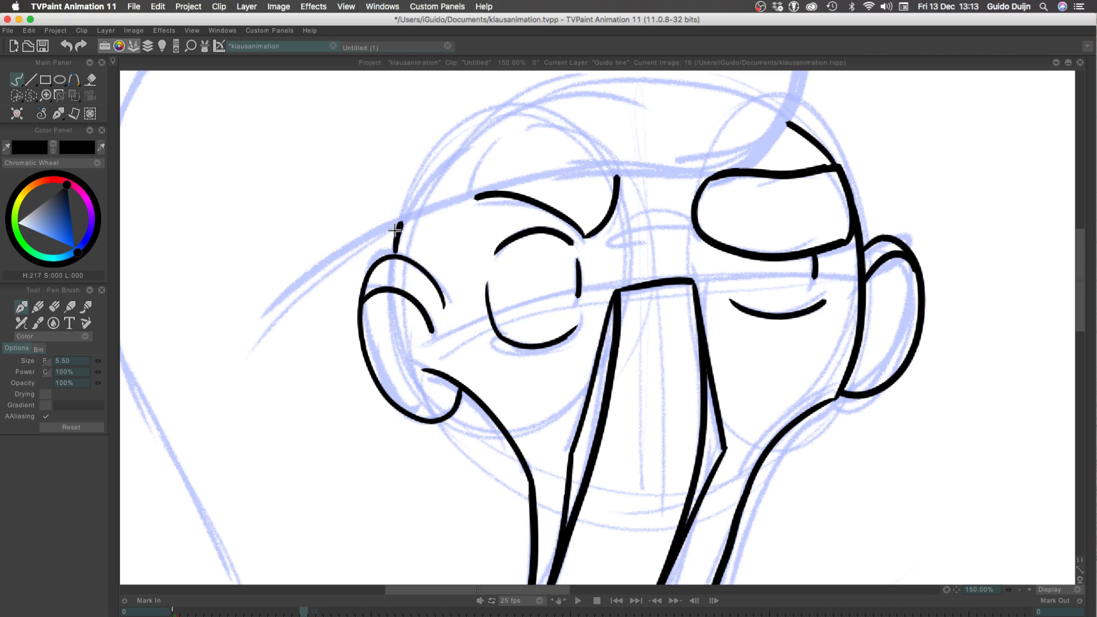
key(super+z)
drag(400, 255, 410, 216)
key(super+z)
key(super+z)
mouse_move(404, 215)
mouse_down()
mouse_move(393, 248)
mouse_move(405, 218)
mouse_up()
key(super+z)
key(super+z)
Ink the hat's lower edge in one sweep from the canvas top past the right brow to beyond the left ear
click(1019, 591)
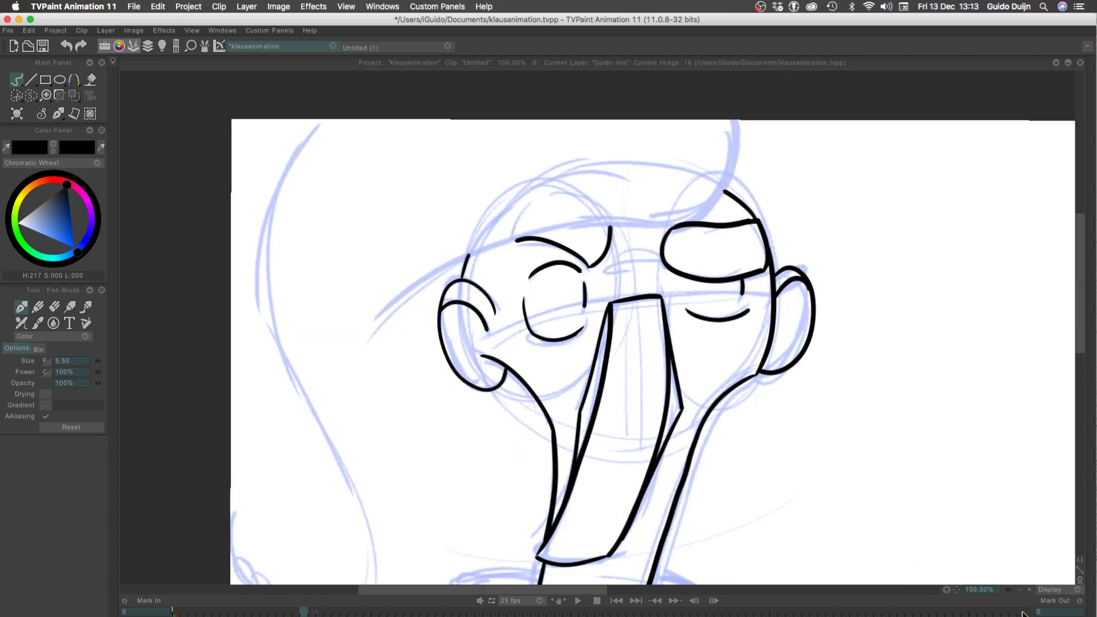
mouse_move(697, 222)
mouse_down()
mouse_move(743, 121)
mouse_move(569, 219)
mouse_up()
key(super+z)
key(super+shift+z)
key(super+z)
key(super+z)
drag(733, 112, 707, 207)
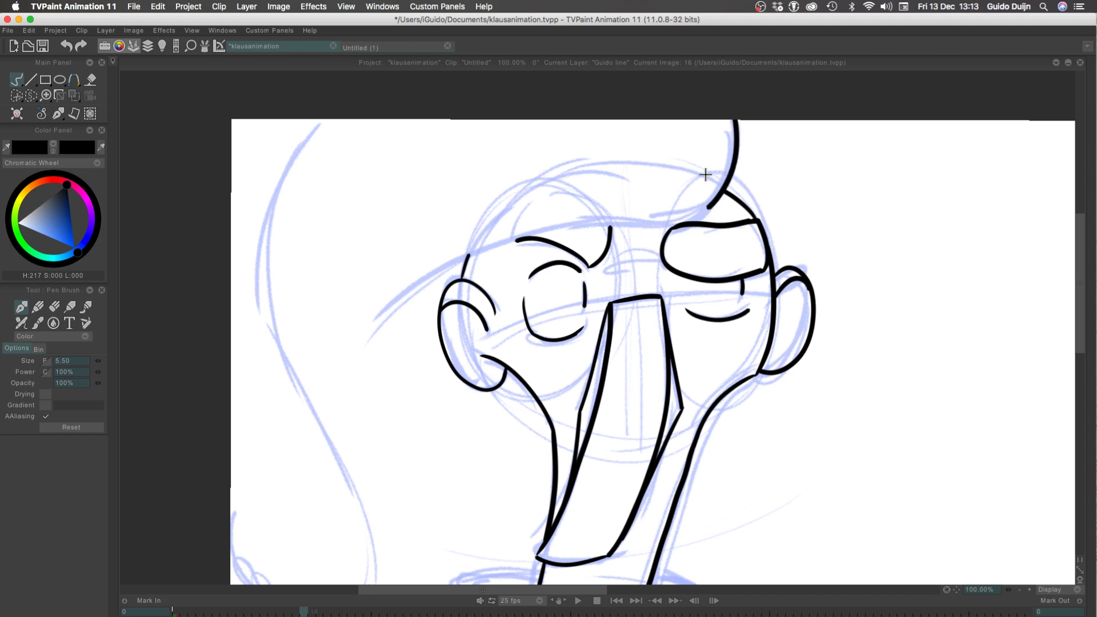
key(super+z)
mouse_move(733, 113)
mouse_down()
mouse_move(686, 229)
mouse_move(468, 261)
mouse_up()
key(super+z)
key(super+z)
mouse_move(725, 109)
mouse_down()
mouse_move(730, 154)
mouse_move(423, 268)
mouse_move(356, 323)
mouse_up()
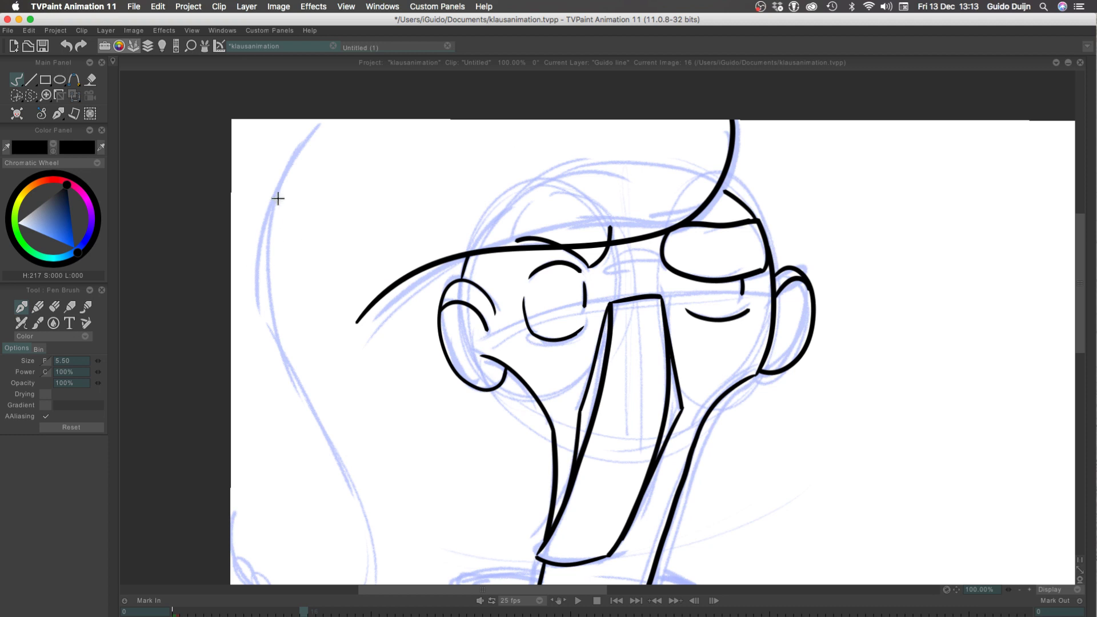
Try to ink the hat's outer left edge from the canvas top down along the blue sketch curve
drag(323, 115, 272, 251)
key(super+z)
drag(275, 300, 270, 363)
key(super+z)
mouse_move(331, 116)
mouse_down()
mouse_move(269, 331)
mouse_move(271, 361)
mouse_up()
key(super+z)
drag(331, 114, 287, 376)
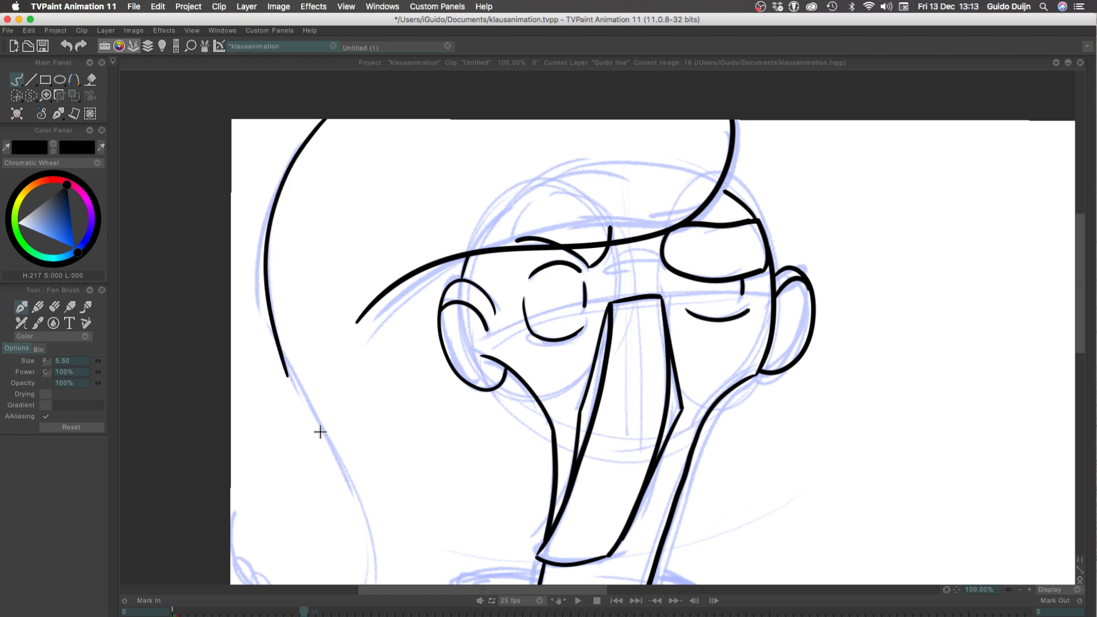
drag(215, 409, 261, 290)
Redraw the hat's outer left edge as one continuous stroke from the canvas top around its drooping lower curve to the left canvas border
click(1018, 588)
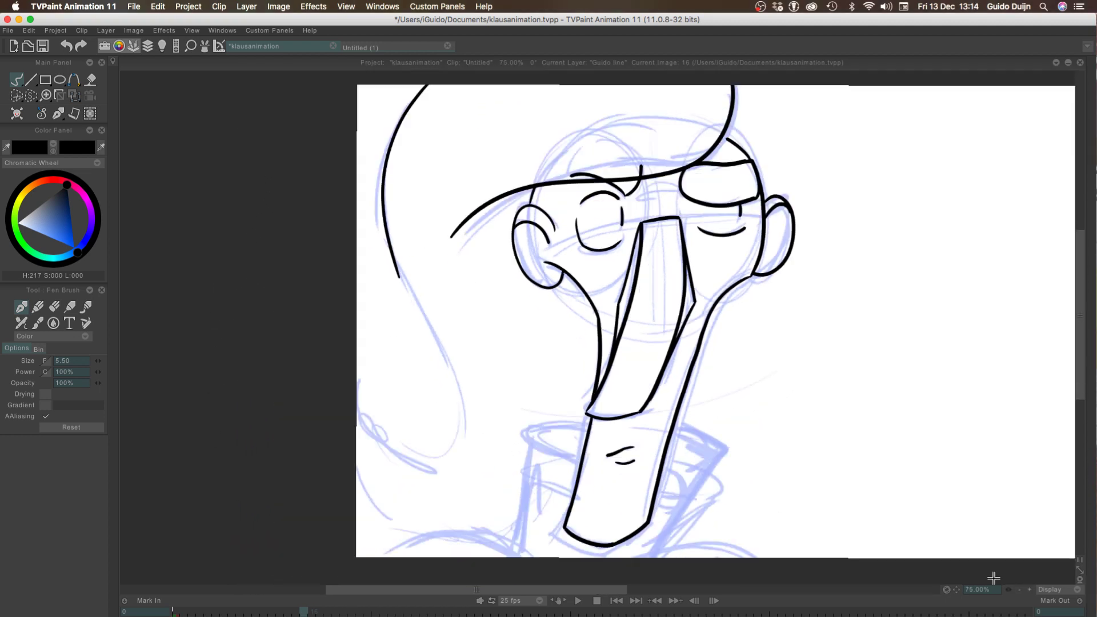
key(super+z)
drag(426, 82, 372, 264)
key(super+z)
mouse_move(421, 82)
mouse_down()
mouse_move(419, 322)
mouse_move(353, 346)
mouse_up()
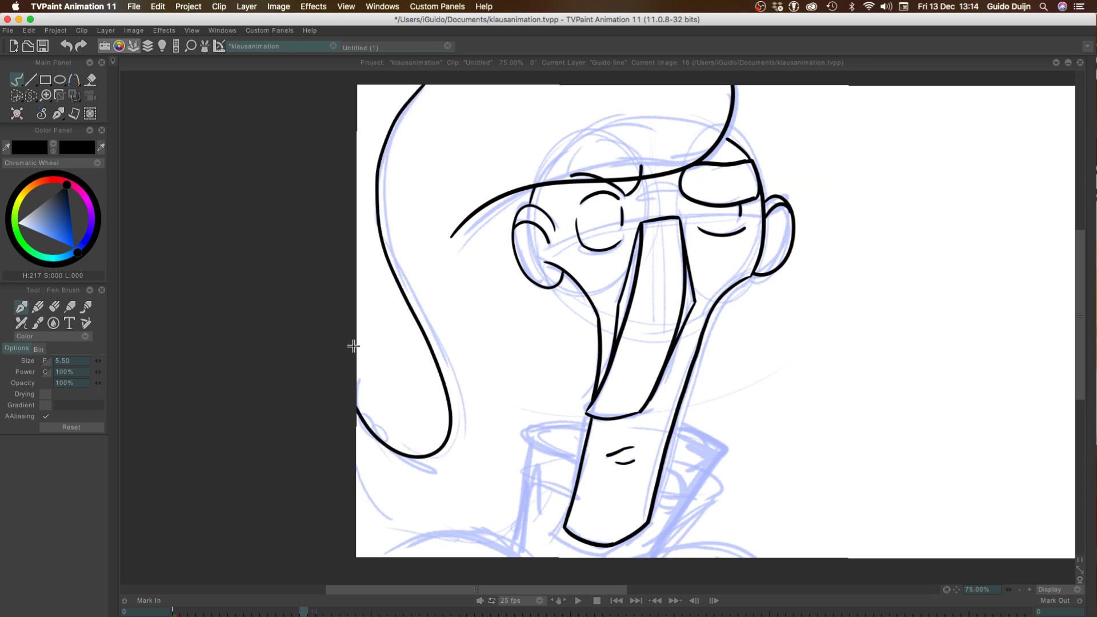
key(super+z)
mouse_move(427, 82)
mouse_down()
mouse_move(391, 151)
mouse_move(440, 335)
mouse_move(326, 367)
mouse_up()
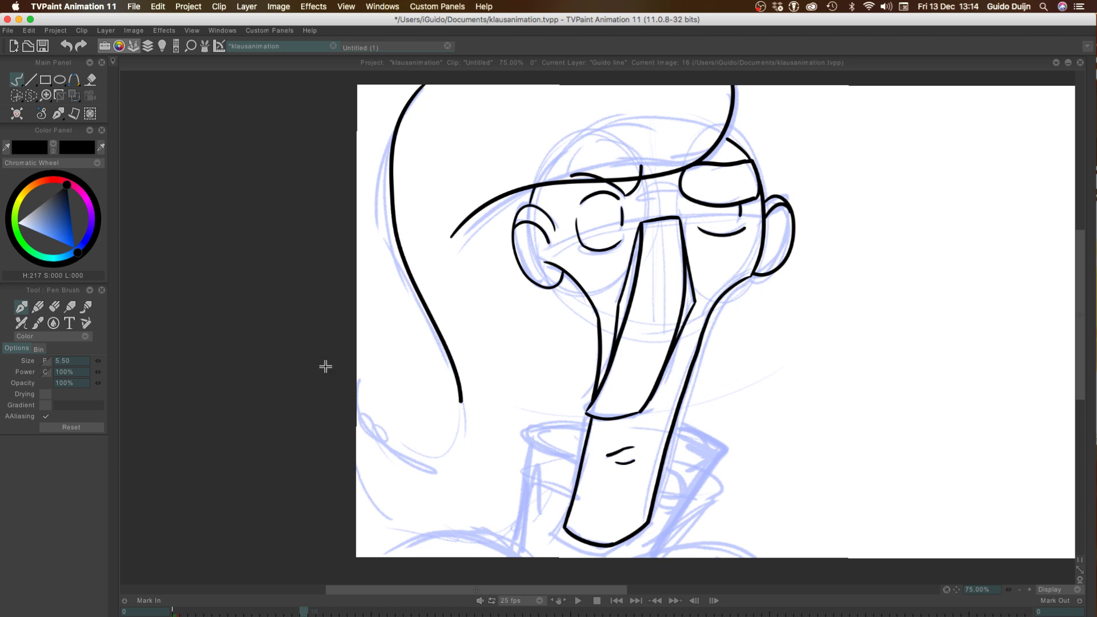
key(super+z)
mouse_move(426, 94)
mouse_down()
mouse_move(374, 183)
mouse_move(326, 362)
mouse_up()
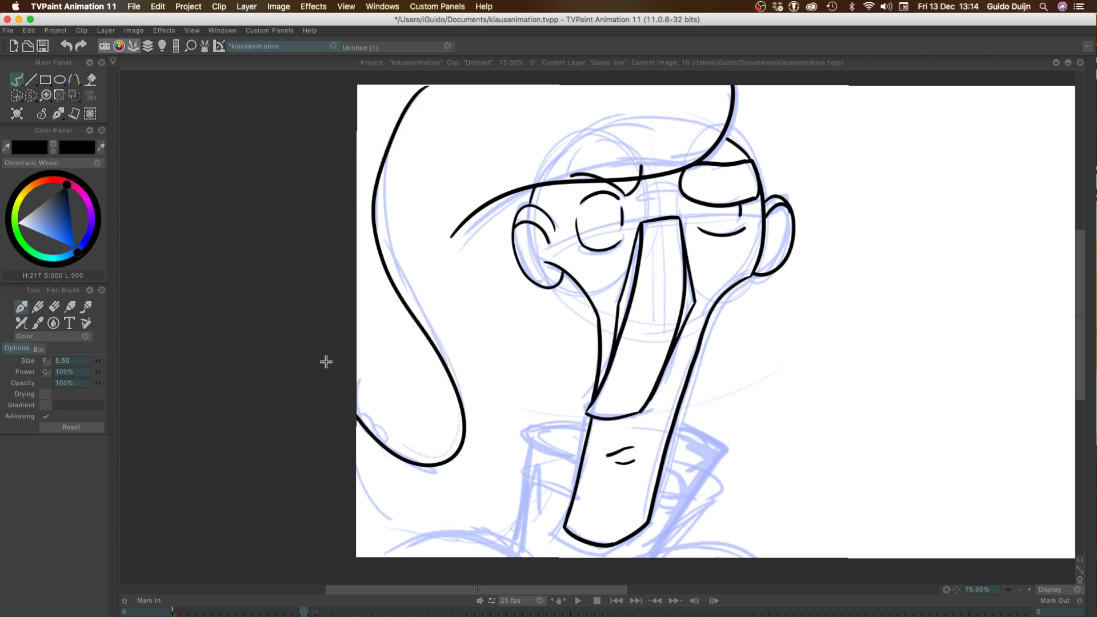
key(super+z)
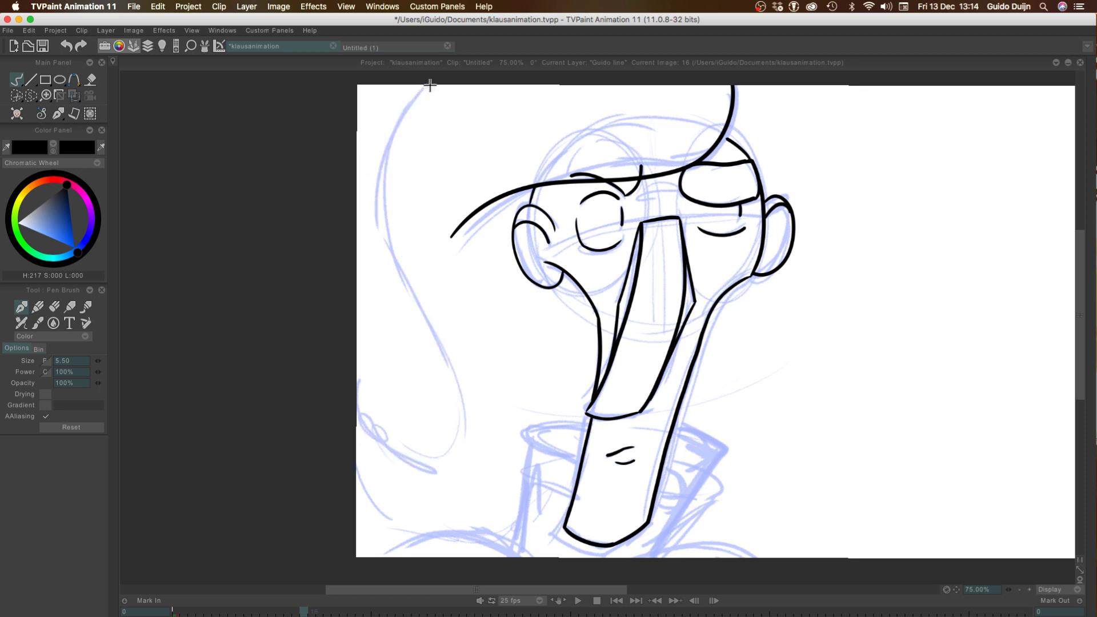
mouse_move(428, 86)
mouse_down()
mouse_move(418, 281)
mouse_move(348, 377)
mouse_up()
key(super+z)
mouse_move(421, 86)
mouse_down()
mouse_move(392, 242)
mouse_move(453, 418)
mouse_move(324, 363)
mouse_up()
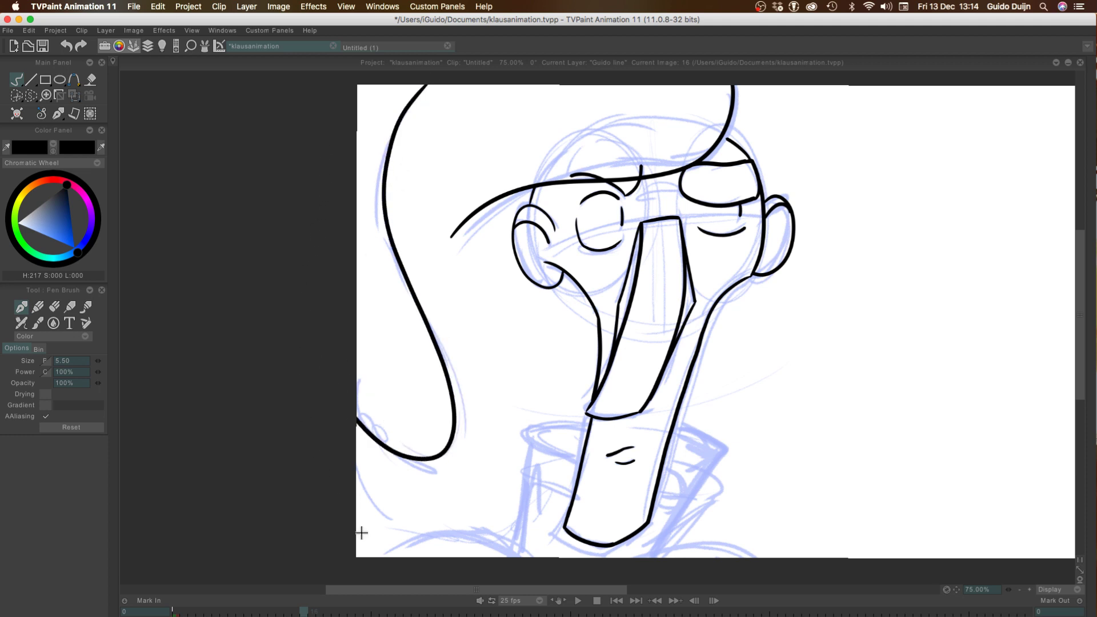
Ink the short slanted line below the hat's droop, between the left canvas border and the start of the left shoulder
mouse_move(353, 469)
mouse_down()
mouse_move(414, 546)
mouse_move(350, 477)
mouse_up()
key(super+z)
key(super+z)
drag(408, 540, 347, 462)
Ink the rounded arc of the left shoulder along the lower canvas border
scroll(265, 379, down, 5)
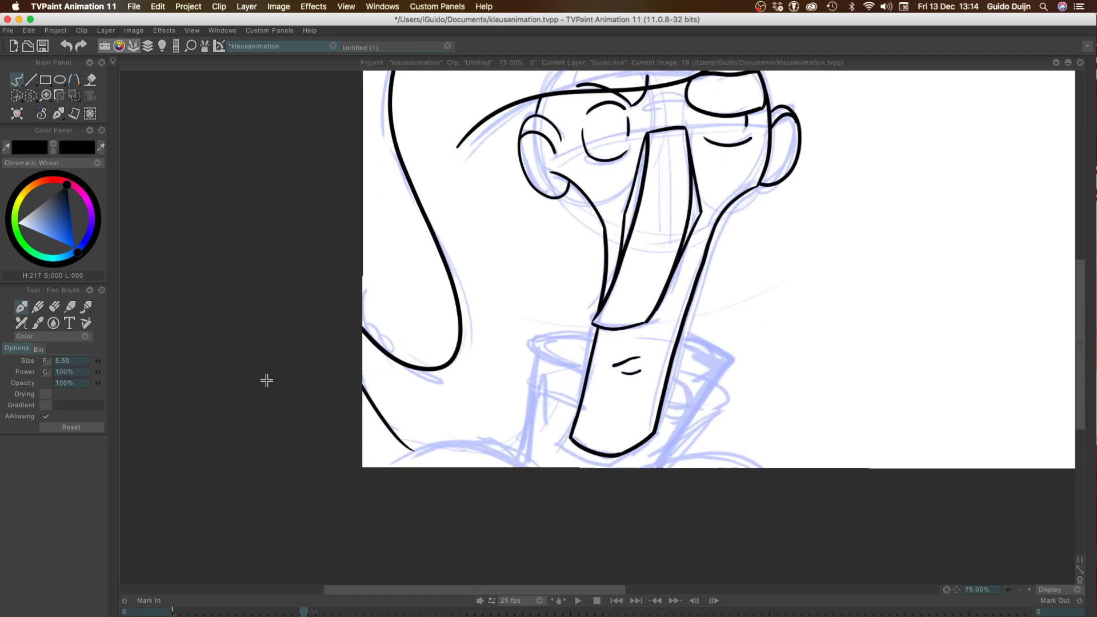
click(1030, 590)
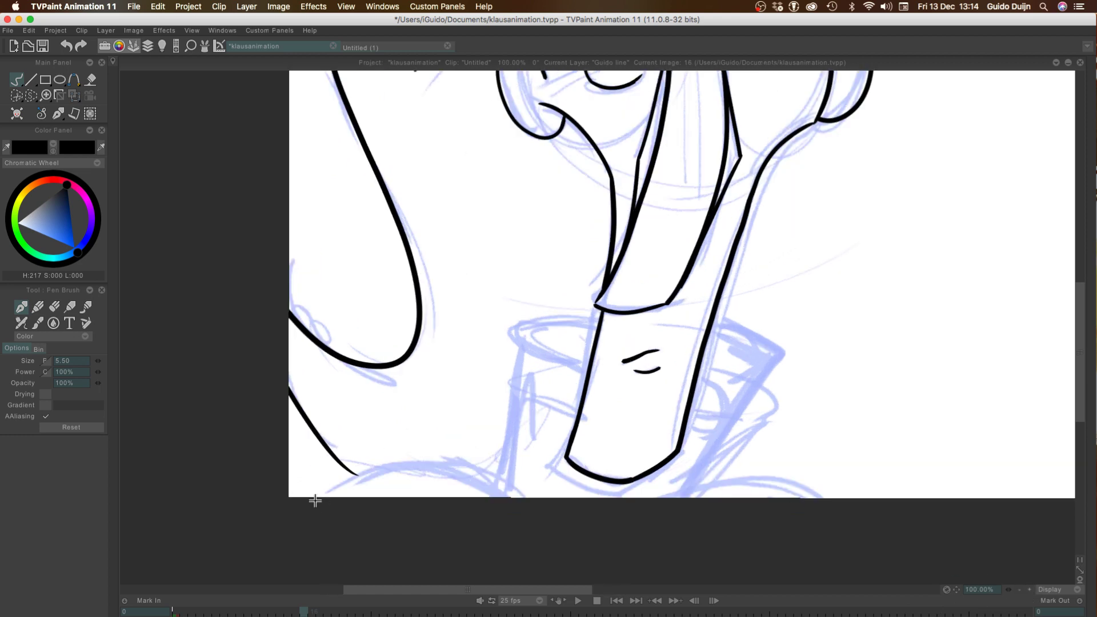
drag(316, 500, 176, 503)
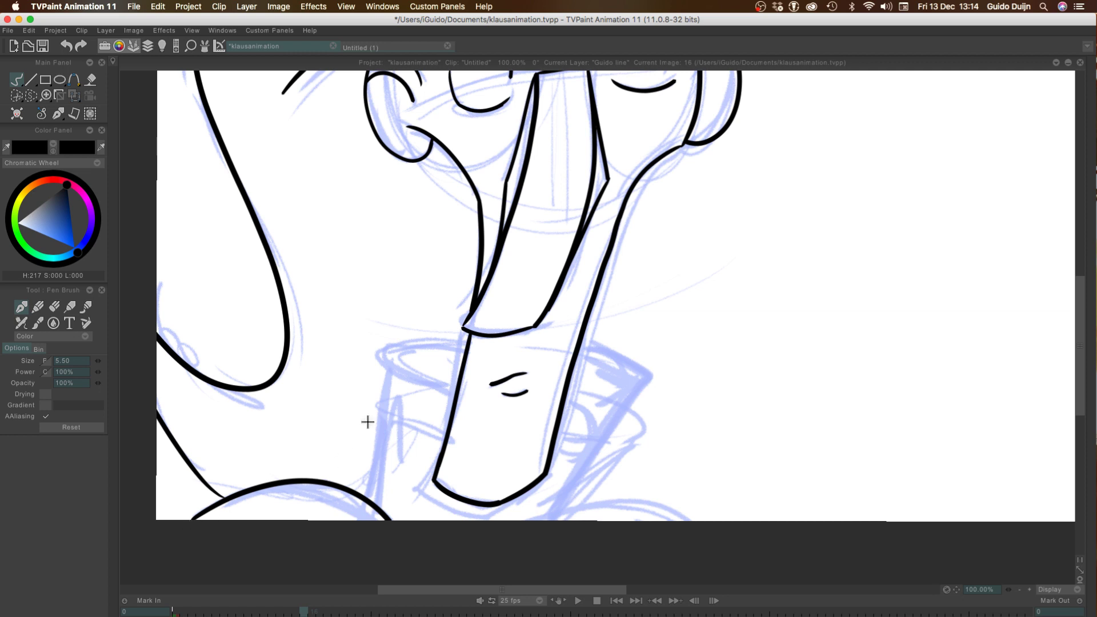
Ink the upper and lower rim lines of the collar opening left of the chin, meeting in a rounded outer corner
drag(390, 360, 456, 394)
key(super+z)
key(super+z)
mouse_move(398, 347)
mouse_down()
mouse_move(445, 364)
mouse_move(373, 347)
mouse_move(464, 390)
mouse_up()
key(super+z)
drag(467, 344, 384, 371)
key(super+z)
mouse_move(466, 342)
mouse_down()
mouse_move(432, 385)
mouse_move(383, 339)
mouse_move(461, 348)
mouse_up()
key(super+z)
Ink the collar's left side from the rim's outer corner down to the shoulder arc
key(super+z)
mouse_move(455, 388)
mouse_down()
mouse_move(442, 345)
mouse_move(462, 349)
mouse_move(385, 346)
mouse_move(366, 492)
mouse_up()
key(super+z)
key(super+z)
drag(383, 345, 367, 504)
key(super+z)
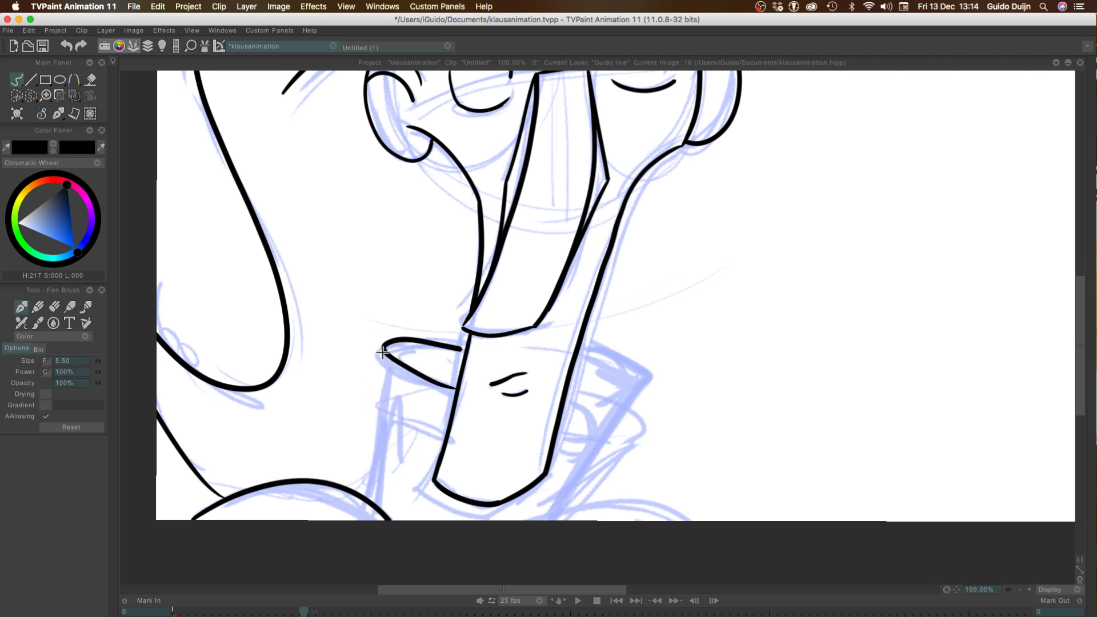
drag(383, 345, 367, 493)
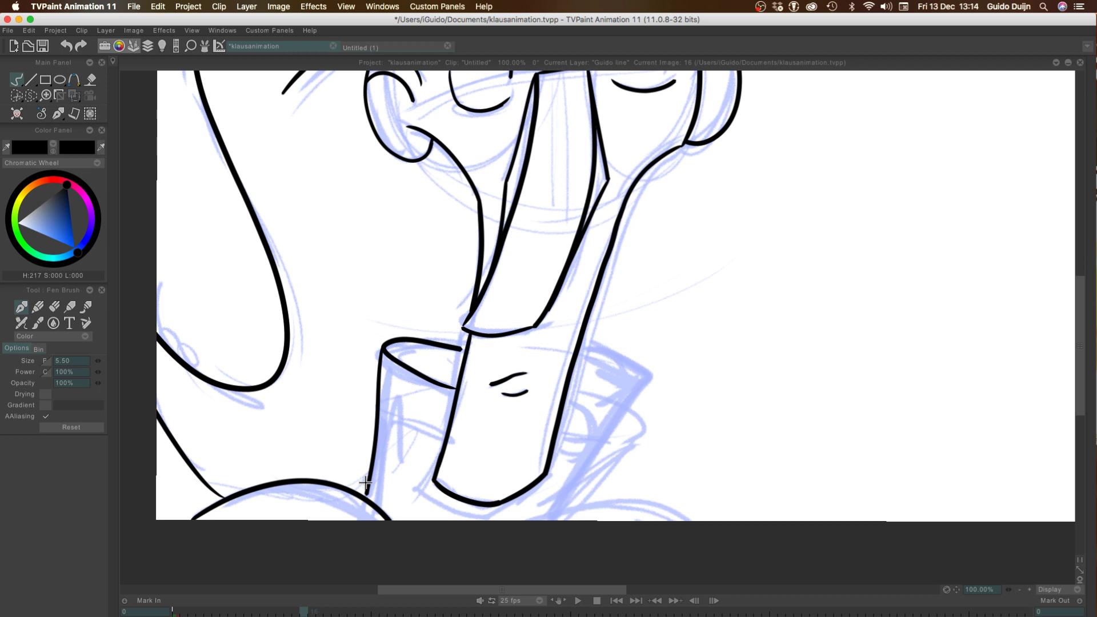
Undo the collar lines left of the chin and try inking the rim of the opening there again
key(super+z)
key(super+z)
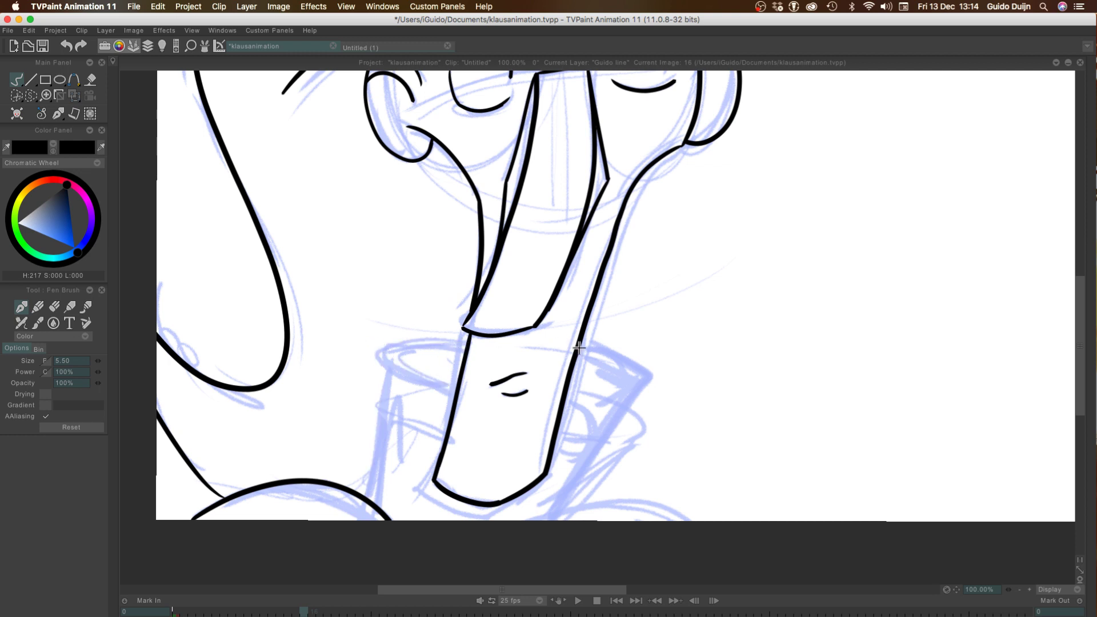
mouse_move(470, 340)
mouse_down()
mouse_move(405, 343)
mouse_move(392, 375)
mouse_move(459, 382)
mouse_move(432, 388)
mouse_up()
key(super+z)
key(super+z)
mouse_move(466, 343)
mouse_down()
mouse_move(389, 367)
mouse_move(452, 389)
mouse_up()
Ink the collar rim right of the chin as upper and lower lines meeting in a rounded outer corner
key(super+z)
mouse_move(576, 353)
mouse_down()
mouse_move(631, 393)
mouse_move(558, 404)
mouse_up()
key(super+z)
mouse_move(576, 353)
mouse_down()
mouse_move(593, 358)
mouse_move(601, 401)
mouse_move(556, 410)
mouse_up()
Play back the whole line animation from the first frame and stop it again
click(1019, 590)
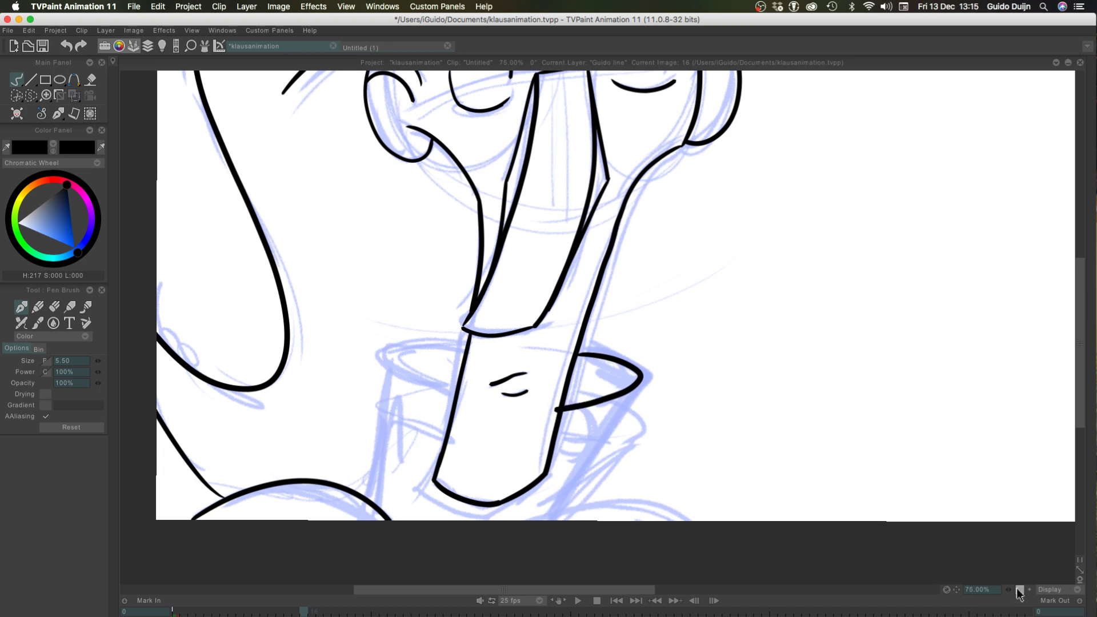
click(1019, 590)
click(1019, 590)
click(1030, 590)
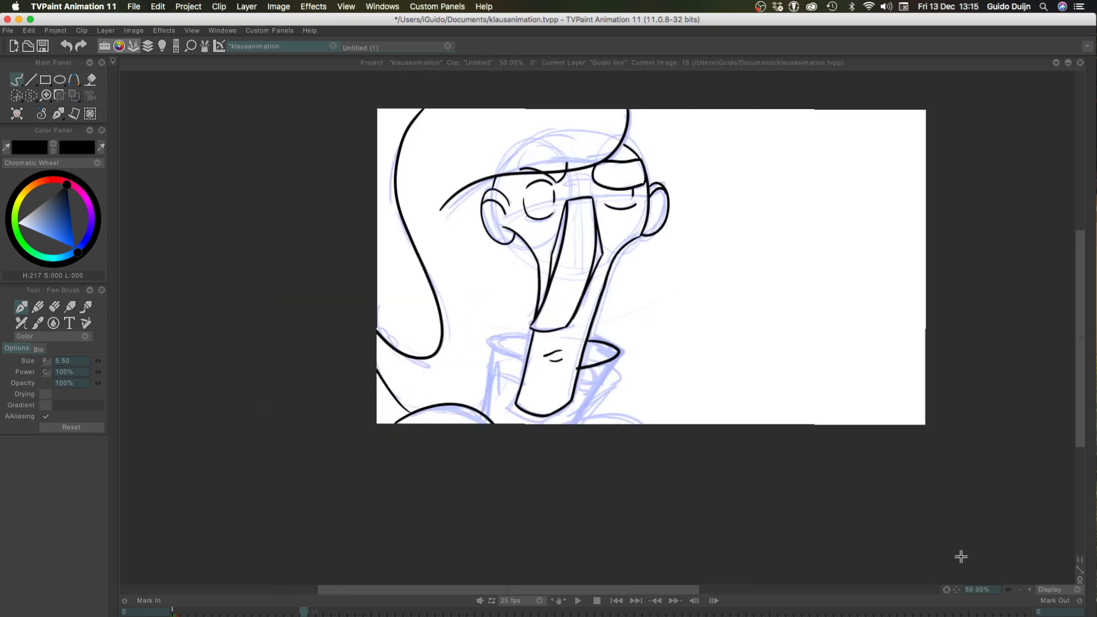
key(Tab)
mouse_move(168, 456)
mouse_down()
mouse_move(144, 460)
mouse_move(156, 460)
mouse_up()
key(Home)
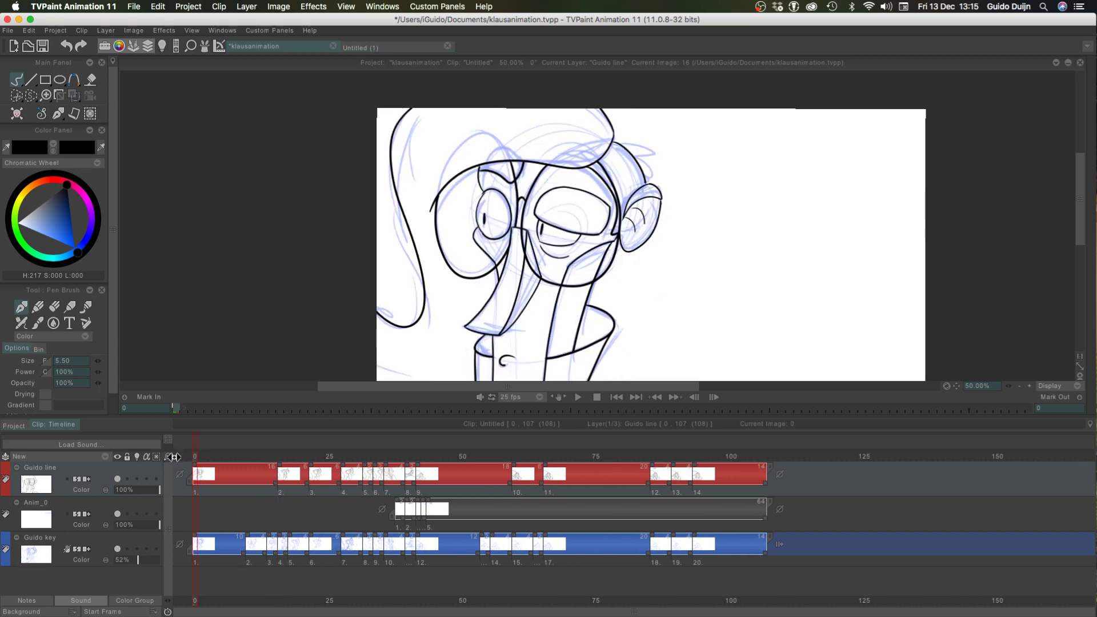
key(Return)
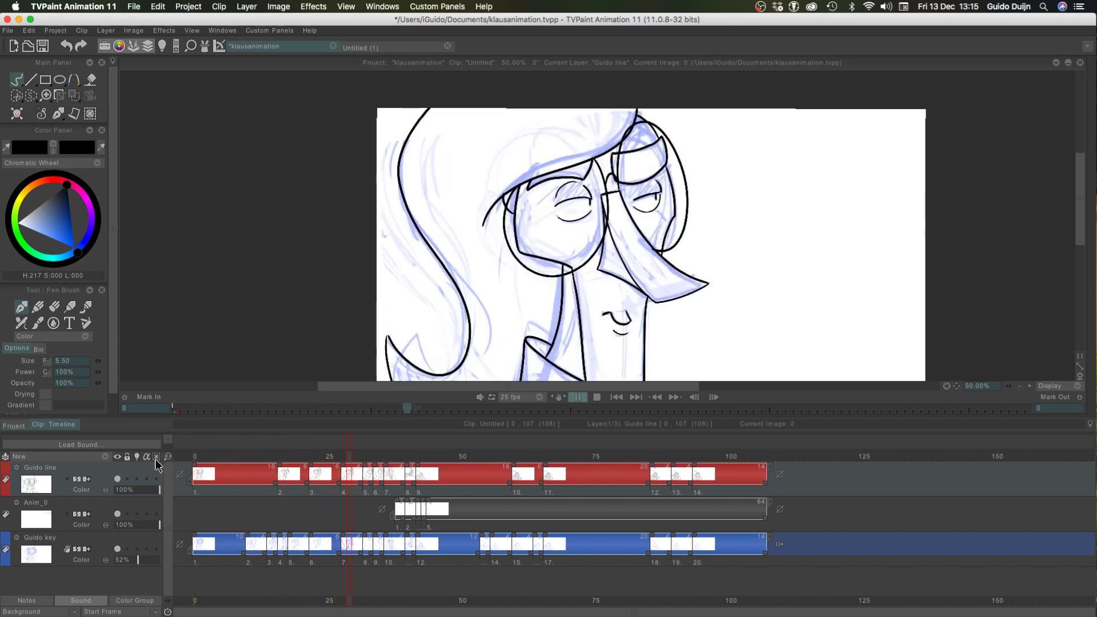
click(1019, 387)
click(1019, 386)
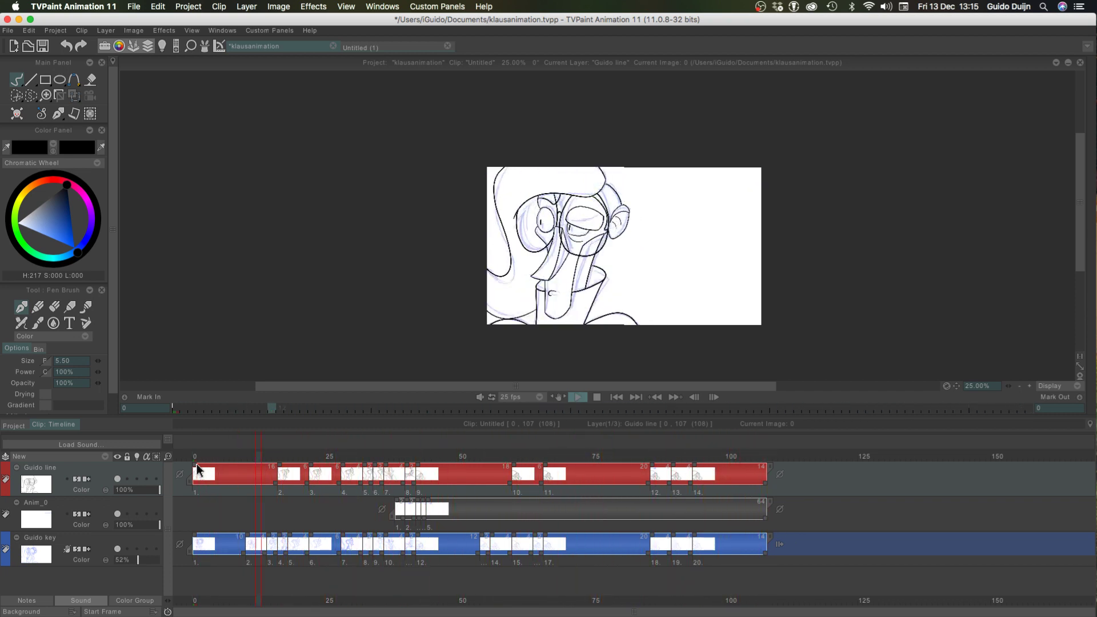
key(space)
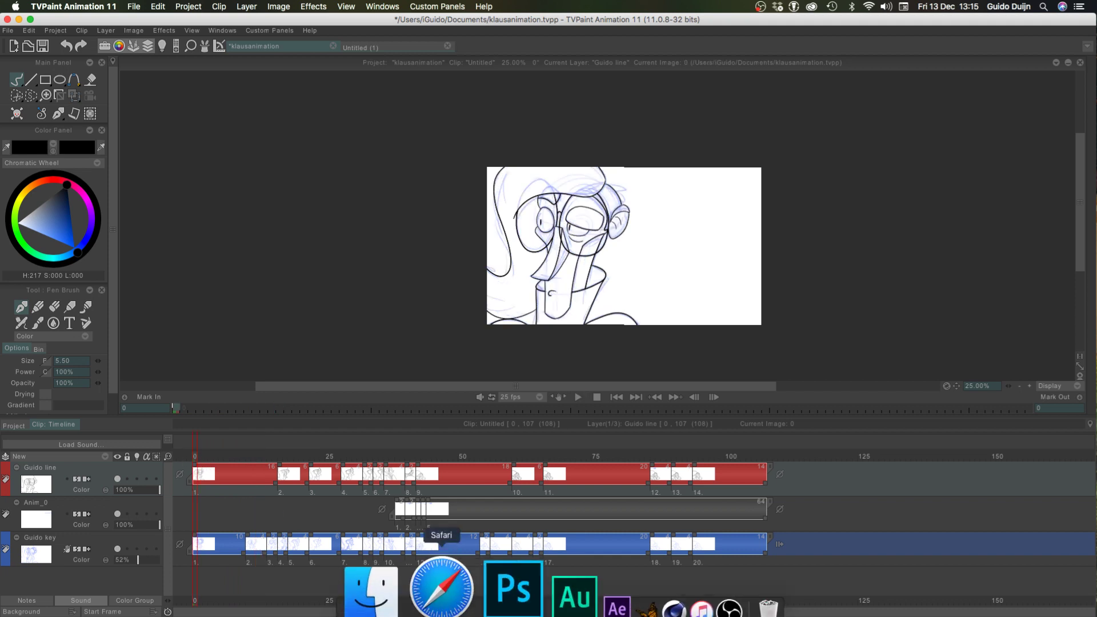
click(1030, 387)
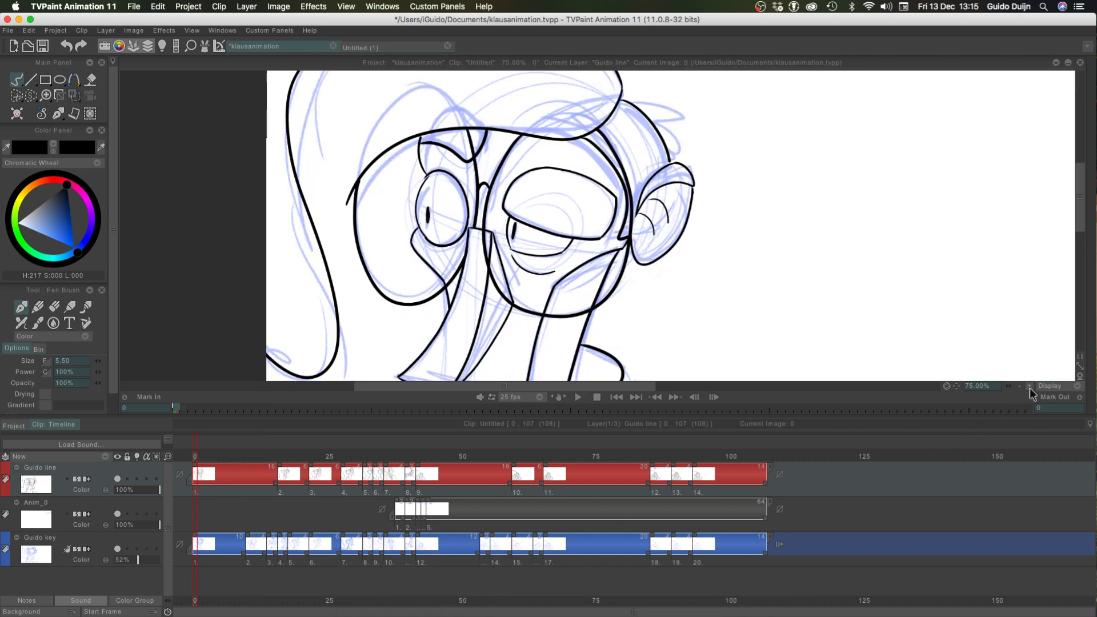
Check the finished collar on the first frame and return to frame 16 of the Guido line layer
key(Tab)
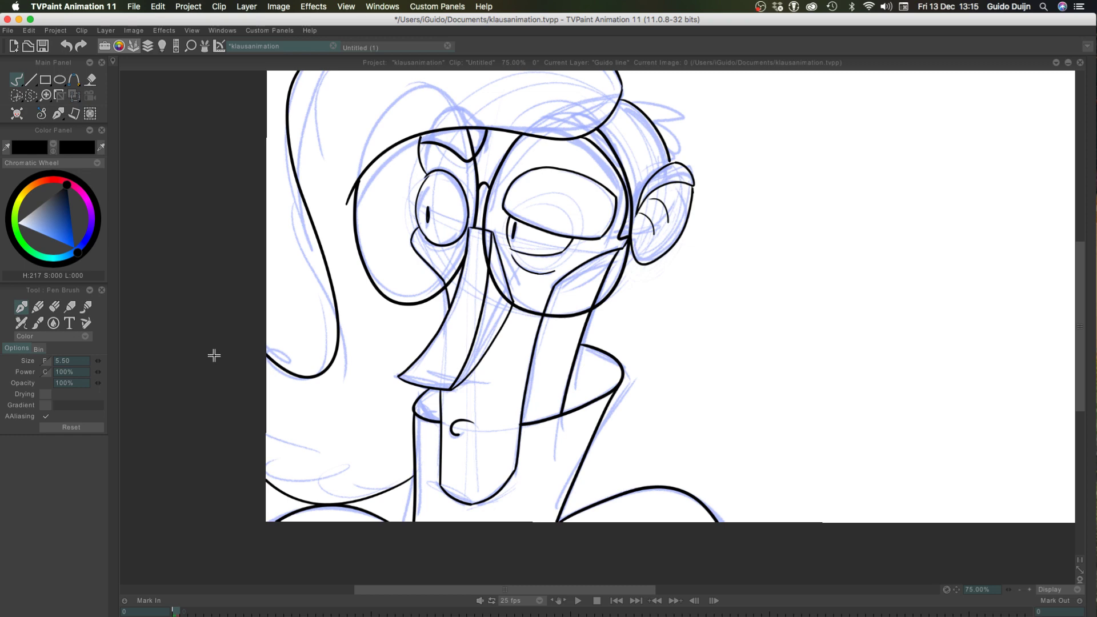
key(Right)
key(Tab)
key(Right)
key(Right)
key(Right)
click(269, 465)
key(Right)
key(Right)
key(Right)
key(Right)
key(Right)
key(Right)
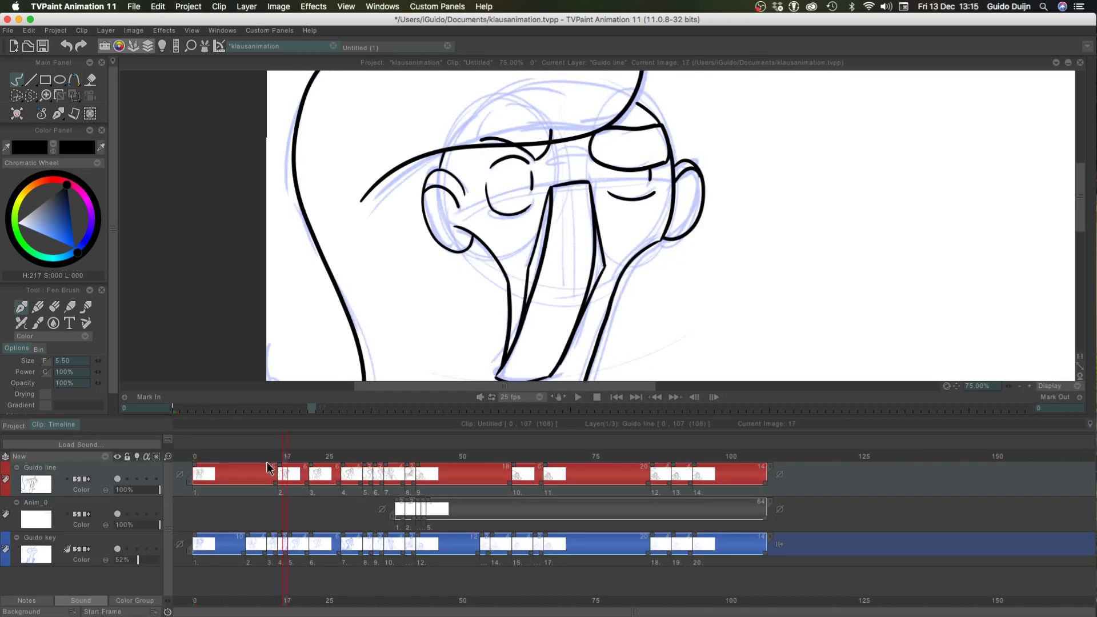
drag(257, 459, 279, 457)
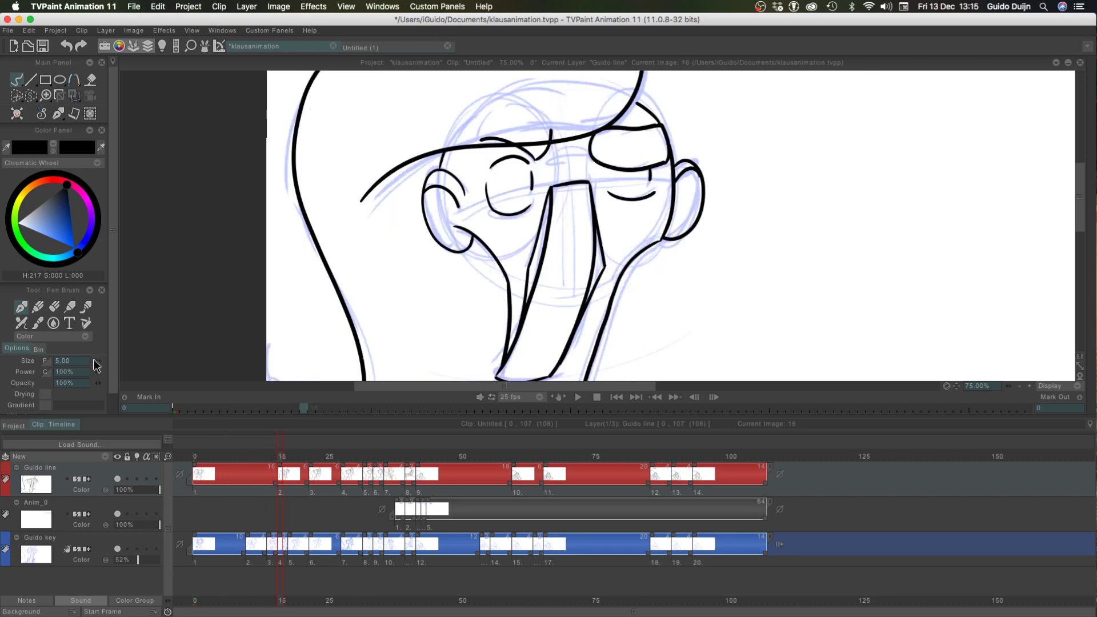
key(Tab)
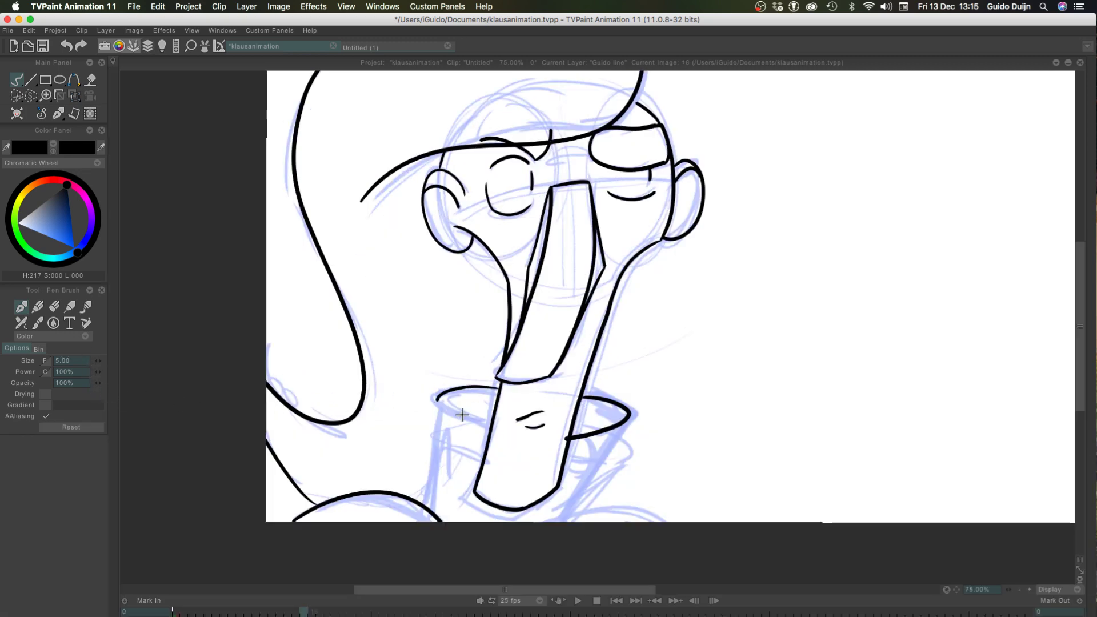
Ink the collar rim left of the chin as two curved lines at pen size 5.00, joined in an outer corner
mouse_move(500, 393)
mouse_down()
mouse_move(420, 406)
mouse_move(492, 424)
mouse_move(446, 388)
mouse_move(493, 425)
mouse_move(433, 405)
mouse_move(490, 425)
mouse_up()
key(super+z)
key(super+z)
key(super+z)
key(super+z)
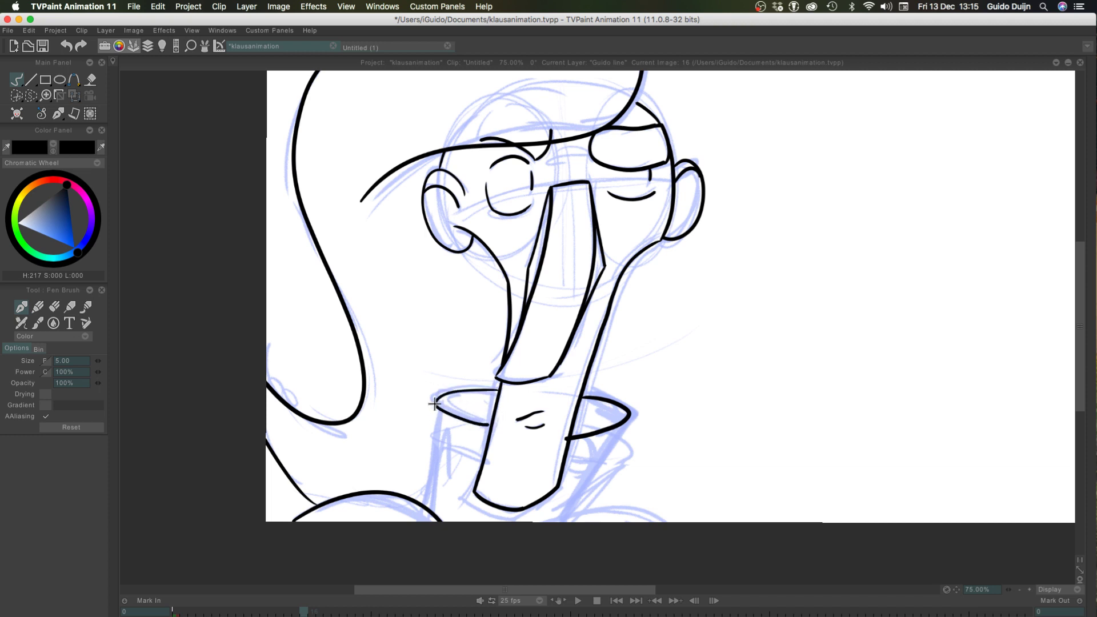
Ink the collar's left side from the rim's outer corner down to the left shoulder arc
drag(435, 404, 426, 504)
key(super+z)
drag(435, 403, 425, 502)
key(super+z)
drag(436, 398, 422, 494)
Ink the collar's slanted right side and the low arc of the right shoulder along the lower canvas border
drag(623, 423, 552, 568)
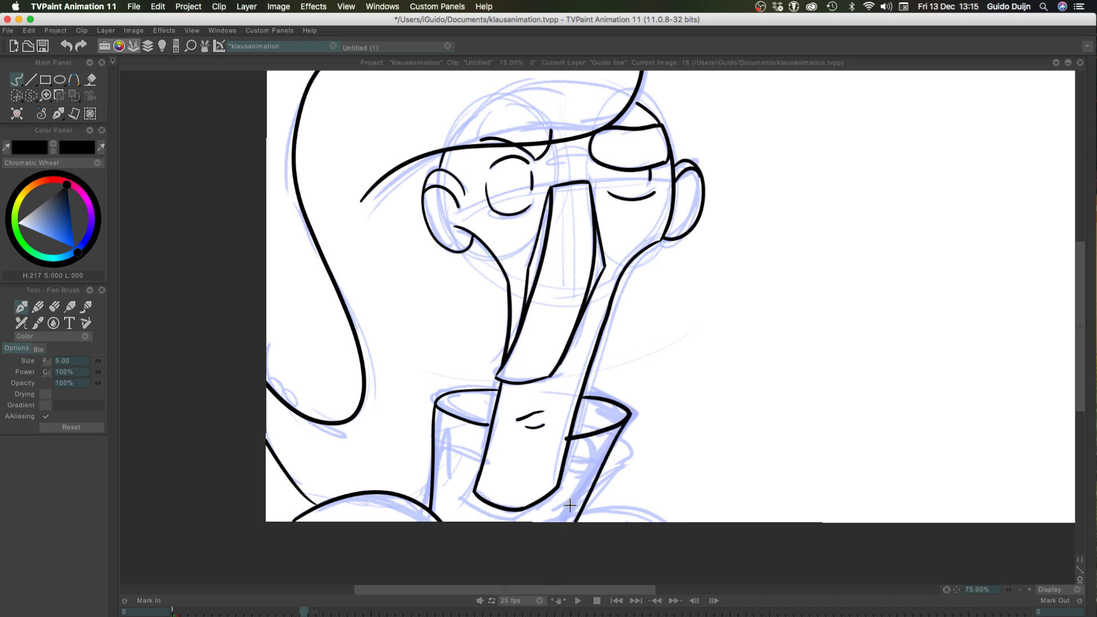
key(super+z)
mouse_move(562, 522)
mouse_down()
mouse_move(608, 507)
mouse_move(675, 551)
mouse_up()
drag(629, 415, 571, 525)
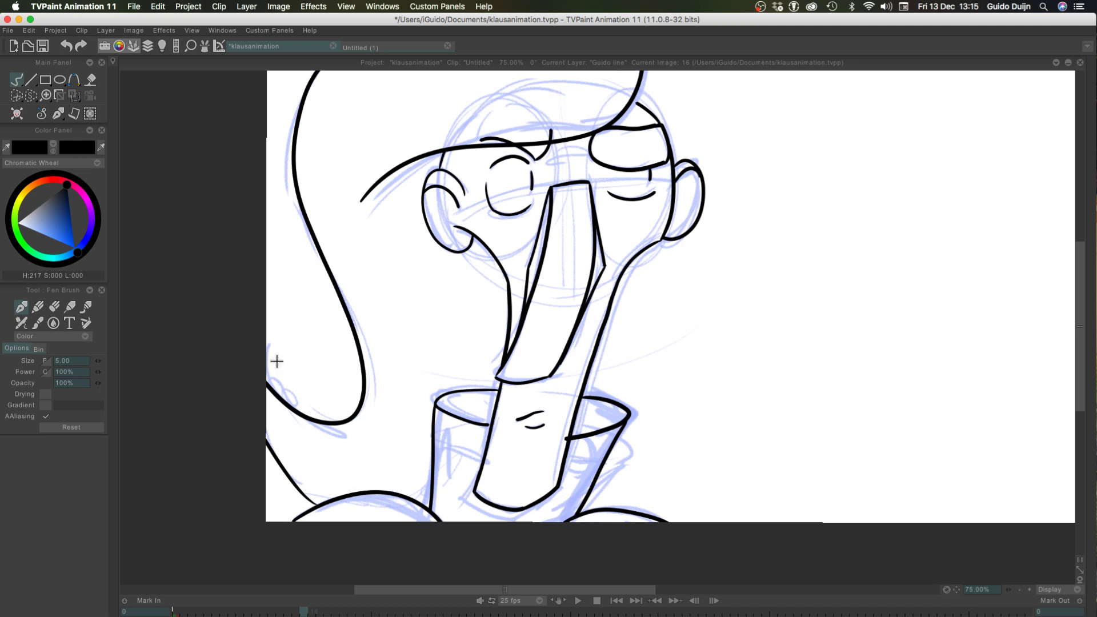
Ink the large round glasses lens around the left eye, from the hat brim beside the nose around past the left ear
mouse_move(554, 183)
mouse_down()
mouse_move(551, 134)
mouse_move(430, 185)
mouse_up()
key(super+z)
key(super+z)
mouse_move(555, 139)
mouse_down()
mouse_move(448, 237)
mouse_move(435, 187)
mouse_up()
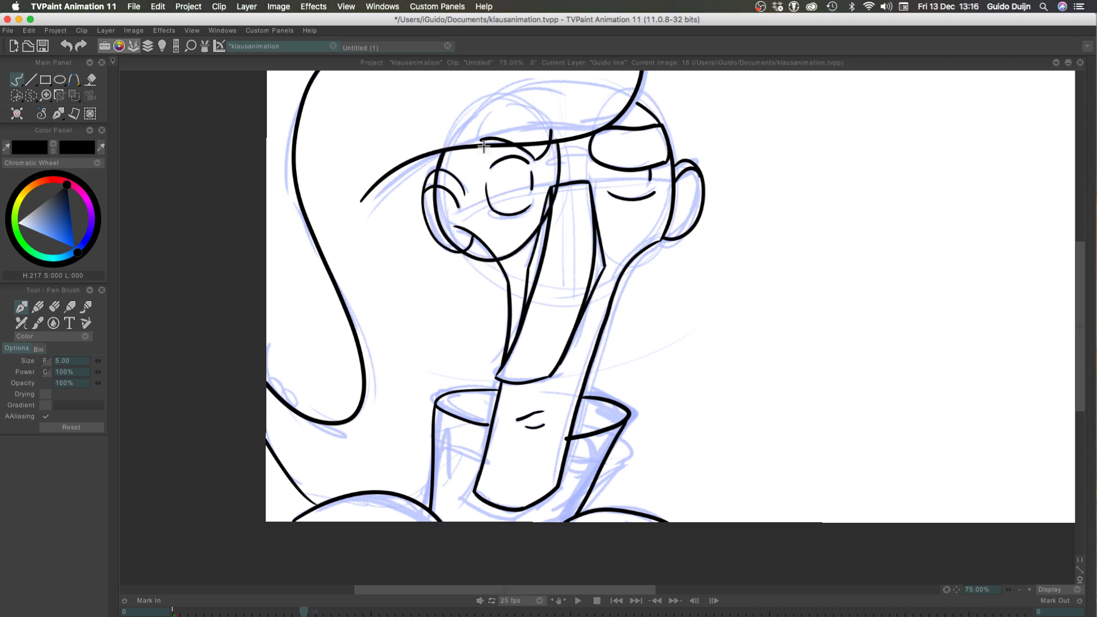
key(super+z)
mouse_move(557, 143)
mouse_down()
mouse_move(420, 175)
mouse_move(433, 147)
mouse_up()
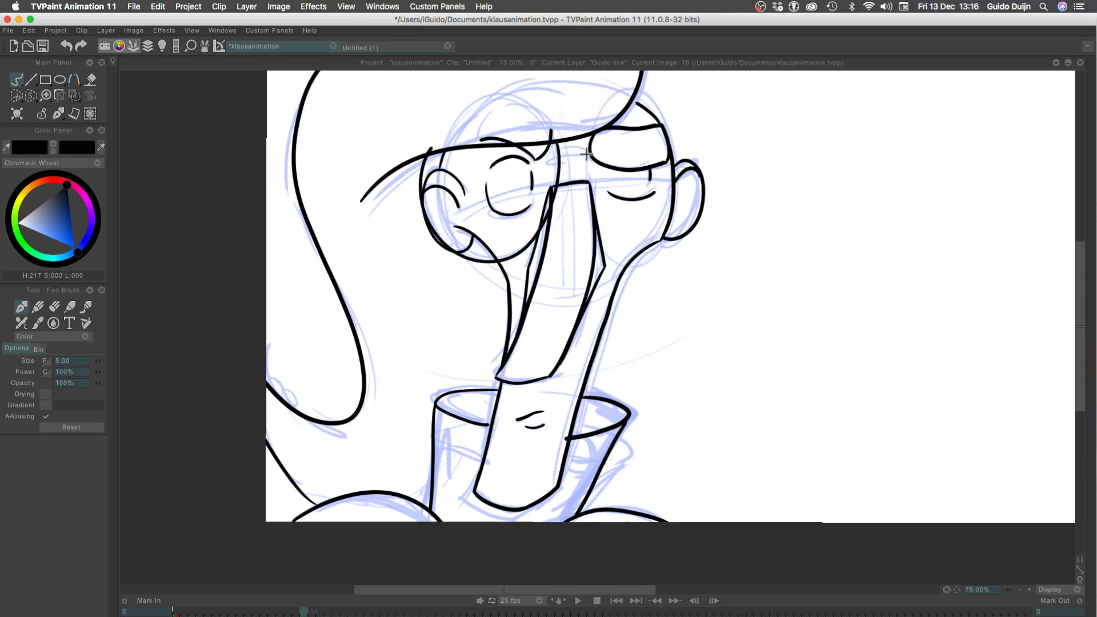
Ink the narrow elongated glasses lens around the right eye and the short bridge arc between the two lenses
mouse_move(587, 153)
mouse_down()
mouse_move(676, 217)
mouse_move(649, 98)
mouse_up()
key(super+z)
scroll(1074, 302, up, 3)
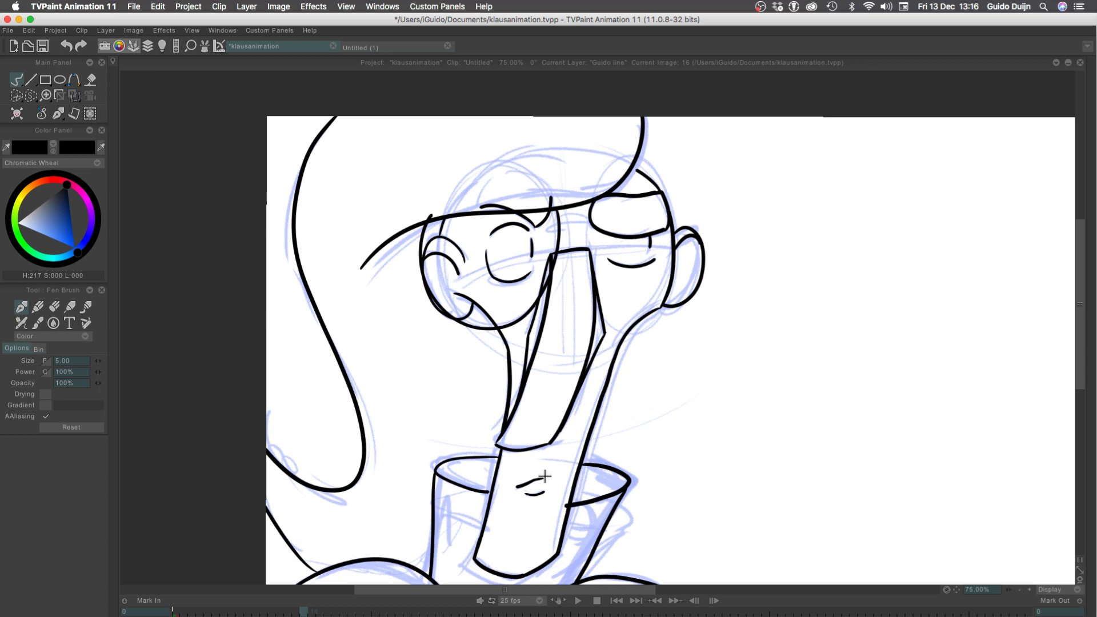
mouse_move(587, 201)
mouse_down()
mouse_move(594, 300)
mouse_move(648, 158)
mouse_up()
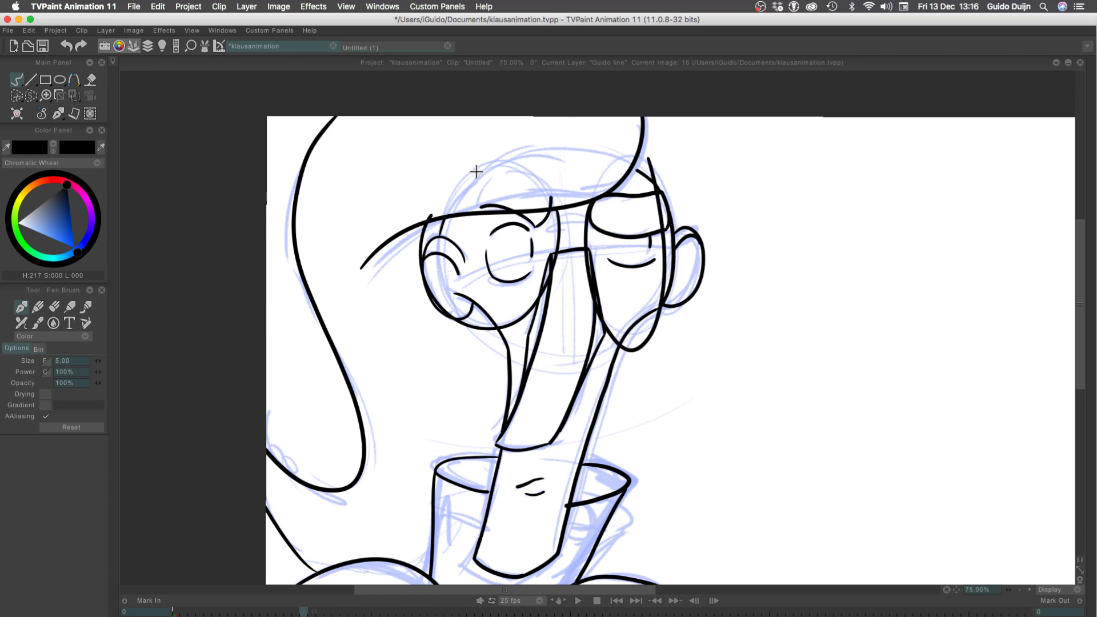
key(ctrl+z)
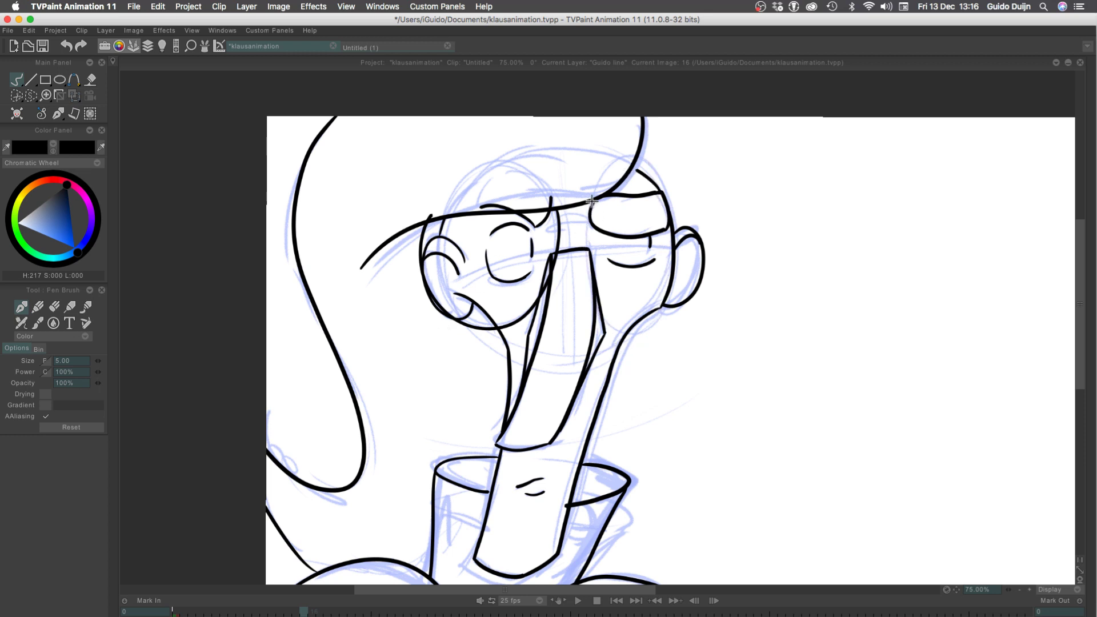
mouse_move(591, 201)
mouse_down()
mouse_move(675, 206)
mouse_move(652, 167)
mouse_up()
key(ctrl+z)
drag(589, 204, 678, 254)
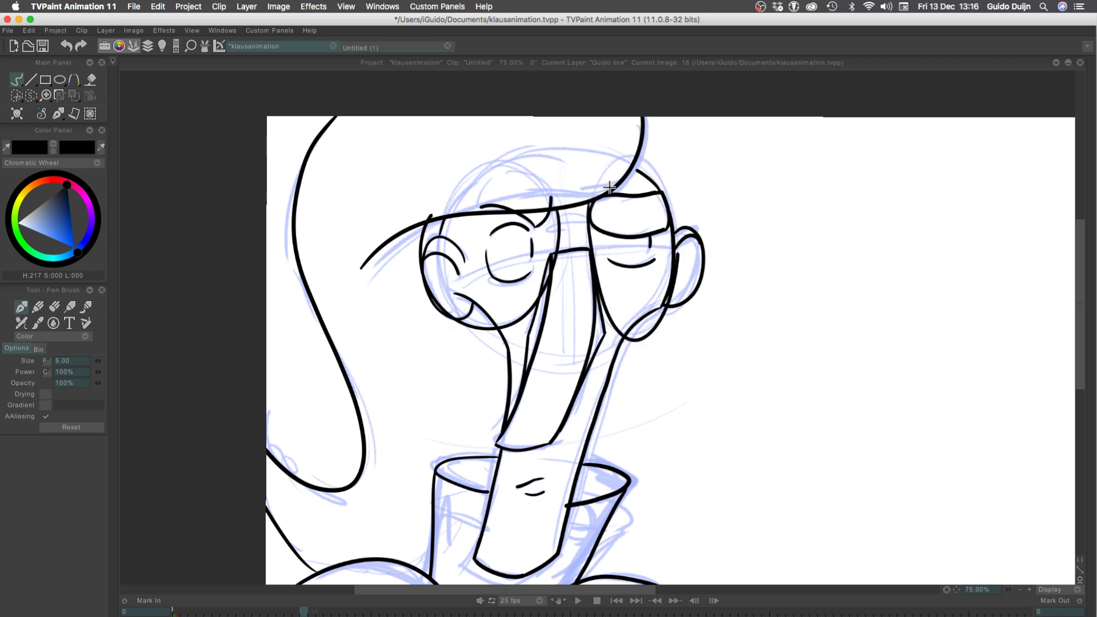
key(ctrl+shift+z)
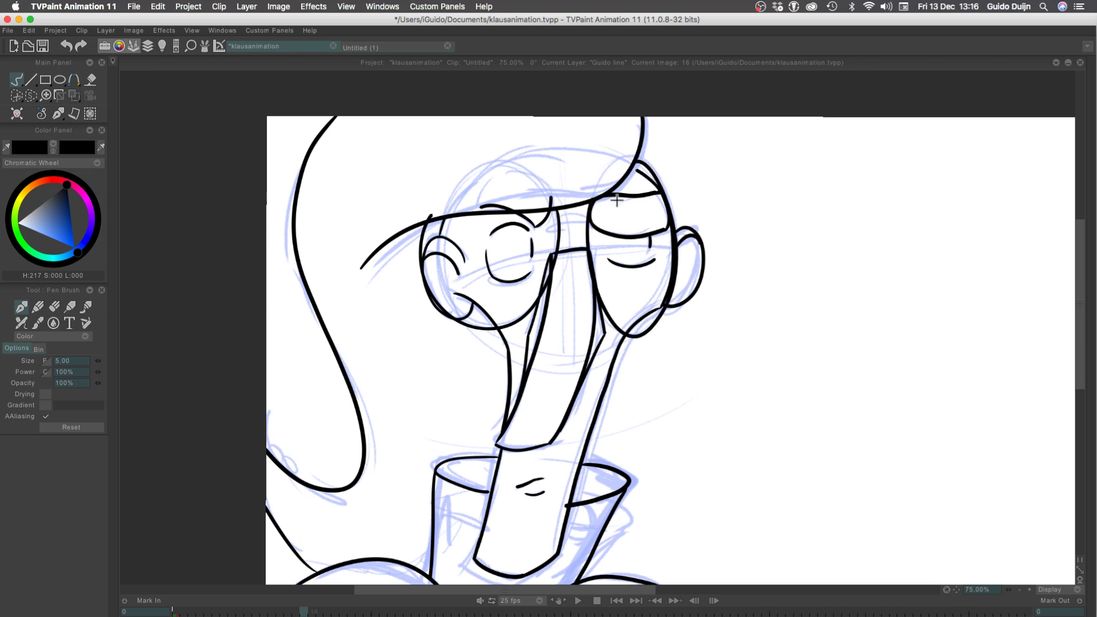
drag(589, 200, 649, 159)
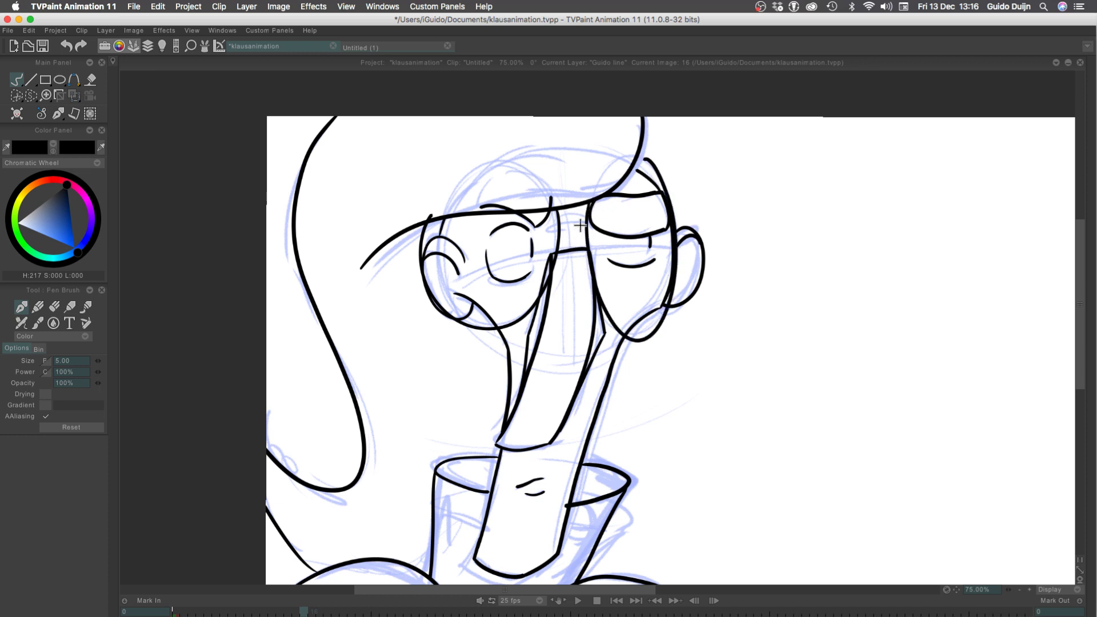
key(super+z)
drag(587, 212, 646, 164)
key(super+z)
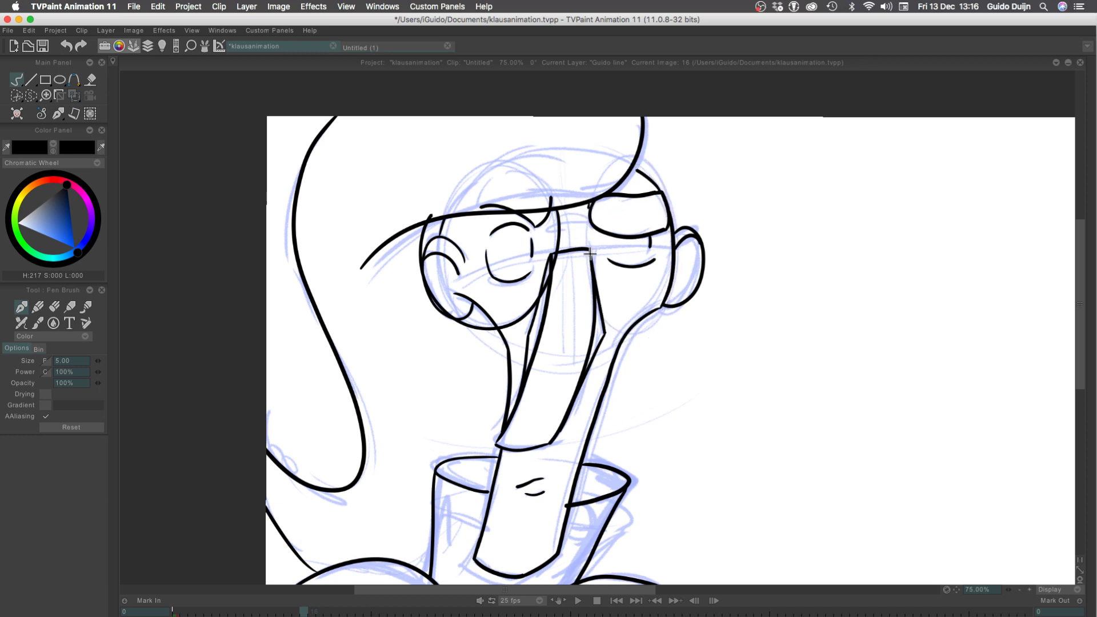
drag(588, 203, 631, 170)
key(super+z)
mouse_move(588, 204)
mouse_down()
mouse_move(665, 284)
mouse_move(650, 166)
mouse_move(591, 285)
mouse_move(647, 163)
mouse_up()
key(super+z)
key(super+z)
drag(589, 202, 617, 186)
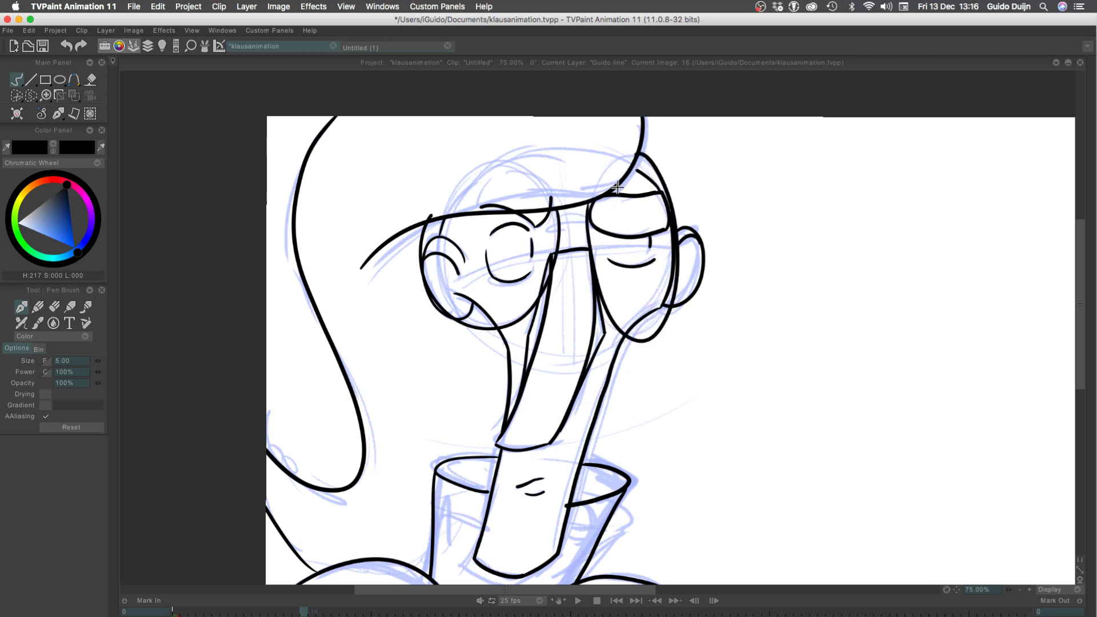
key(super+z)
mouse_move(593, 275)
mouse_down()
mouse_move(672, 240)
mouse_move(623, 199)
mouse_move(671, 292)
mouse_move(635, 169)
mouse_up()
key(super+z)
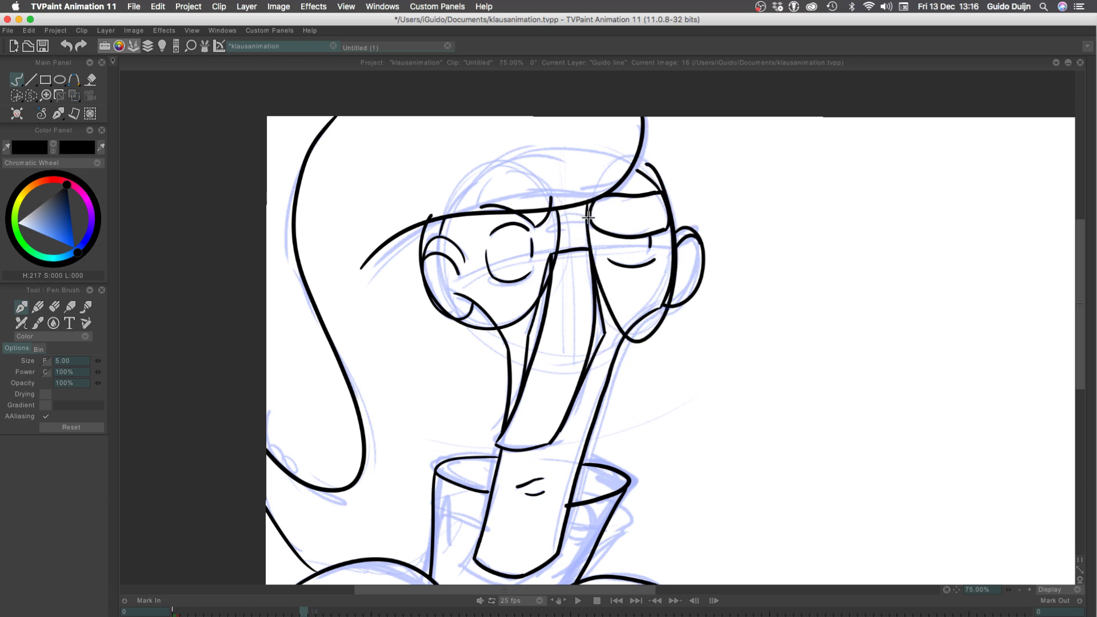
key(super+z)
drag(585, 228, 640, 165)
key(super+z)
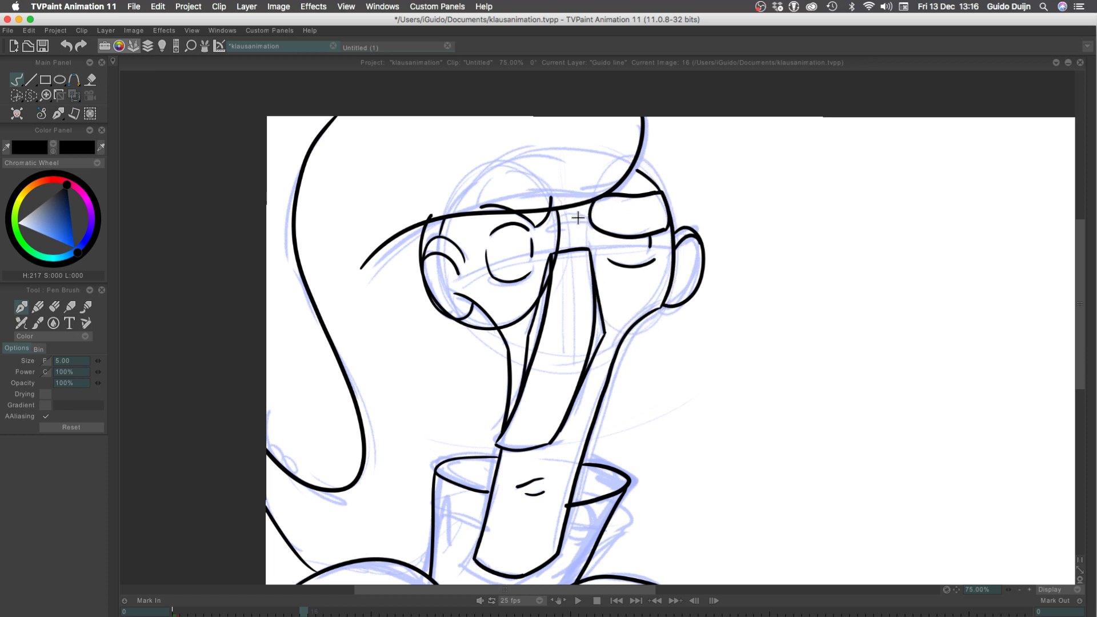
mouse_move(587, 201)
mouse_down()
mouse_move(588, 277)
mouse_move(637, 165)
mouse_up()
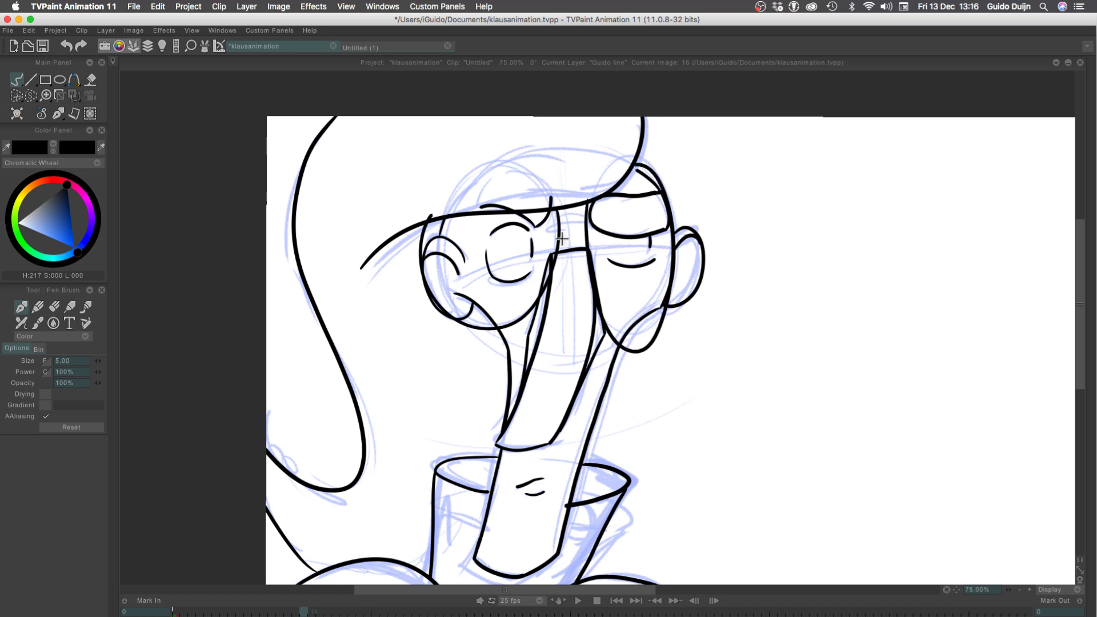
click(1030, 589)
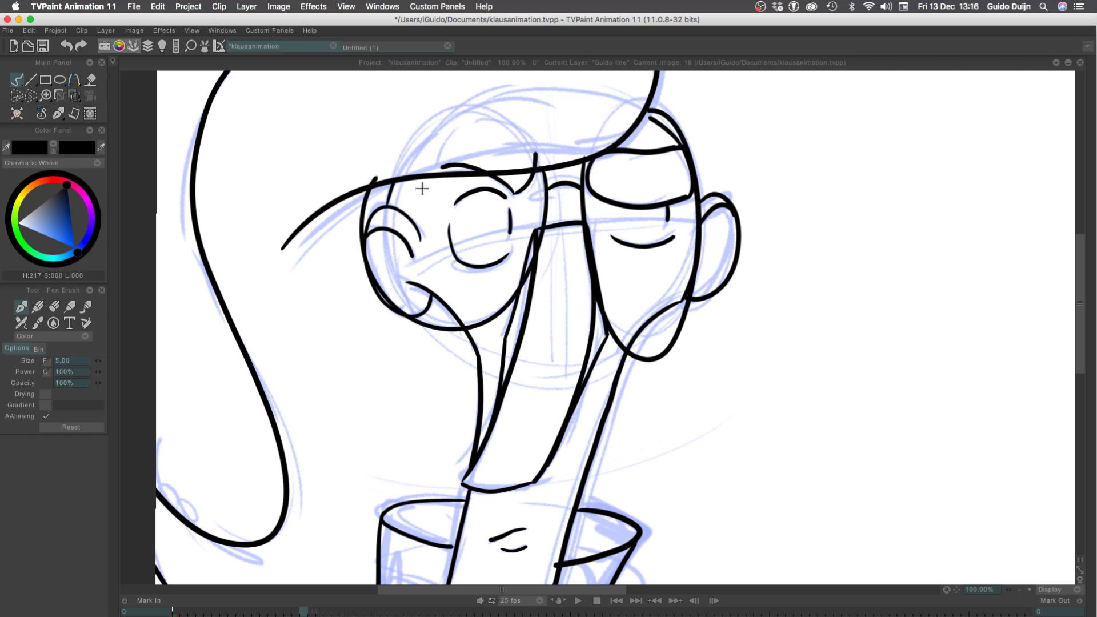
Flip between frame 16 and the preceding frame to compare the two line drawings
key(Left)
key(Right)
key(Left)
key(Right)
key(Tab)
key(Left)
key(Right)
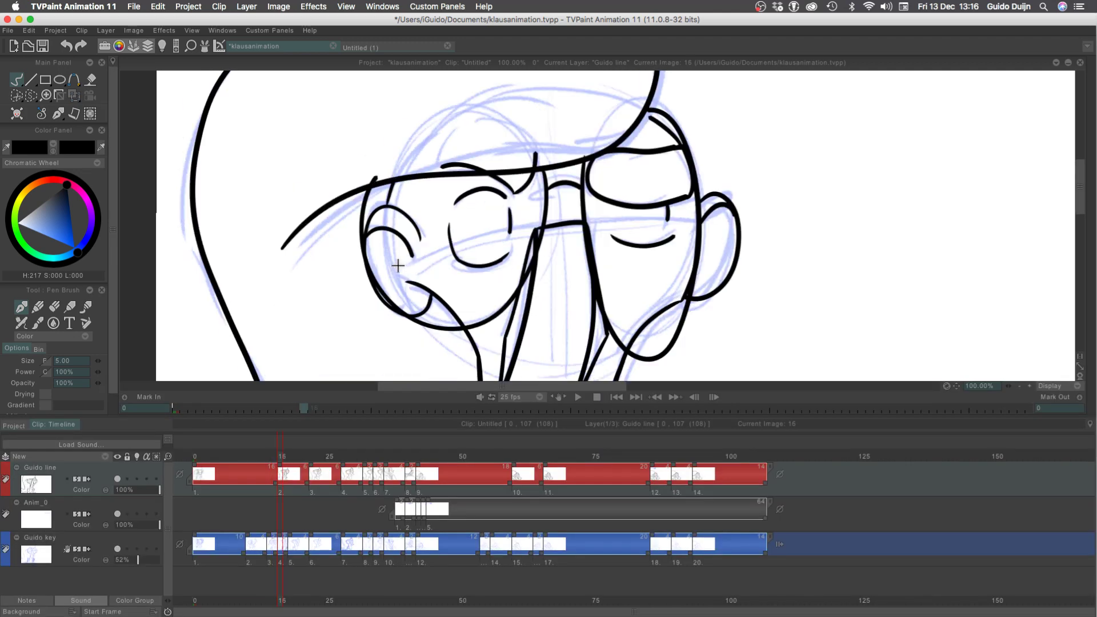
click(1019, 386)
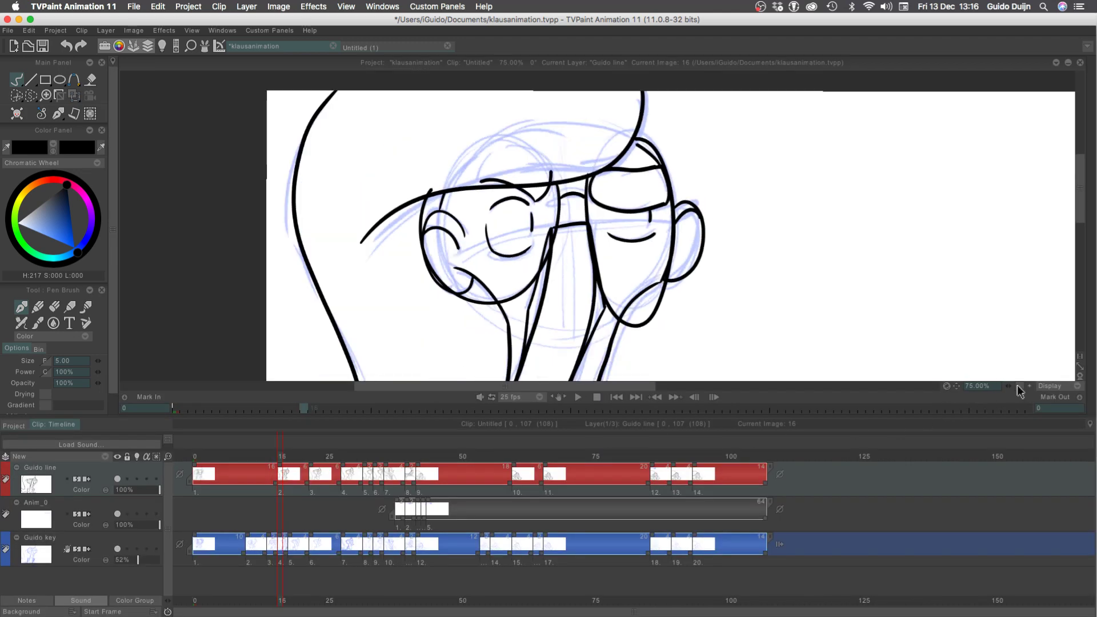
click(1018, 386)
On frame 14, ink the missing segment of the left lens outline beside the top of the nose
key(Left)
key(Left)
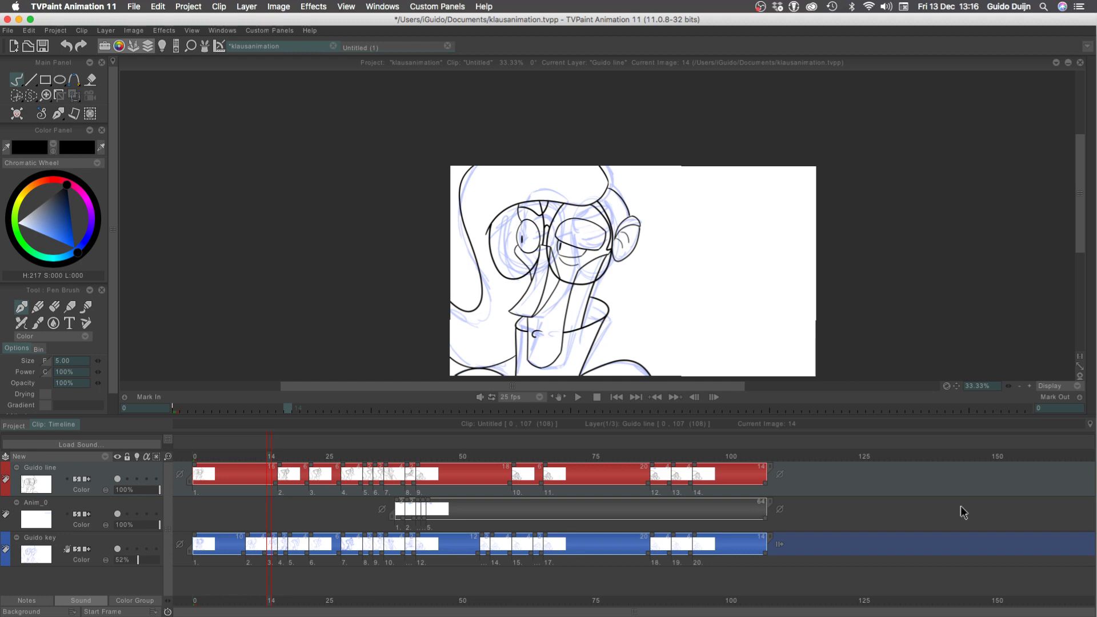
click(1029, 385)
click(1029, 385)
click(1029, 386)
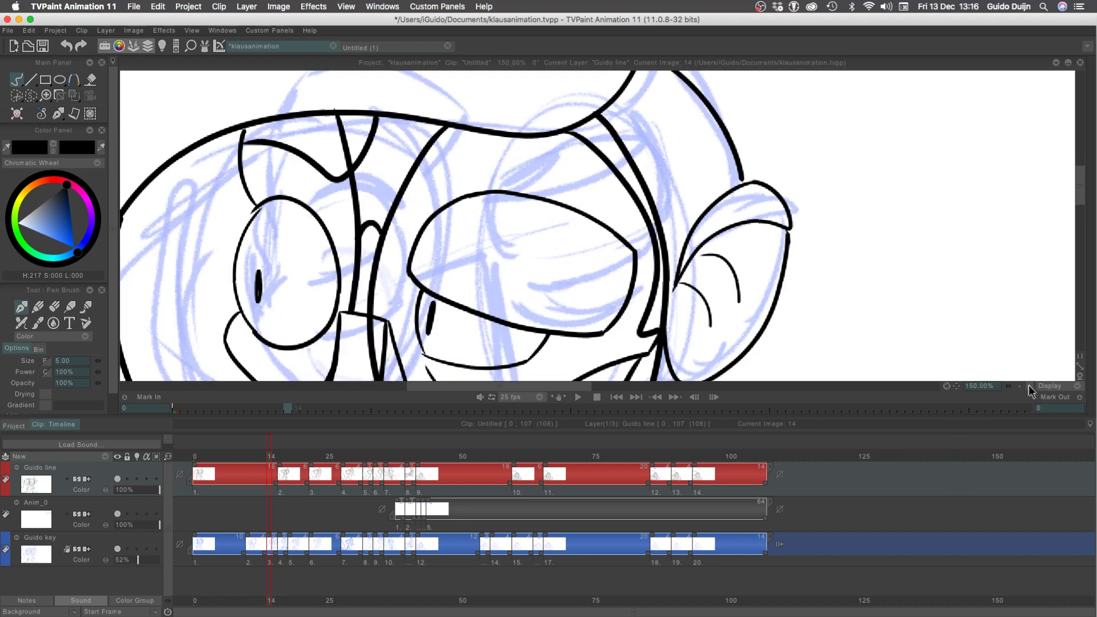
drag(197, 332, 298, 160)
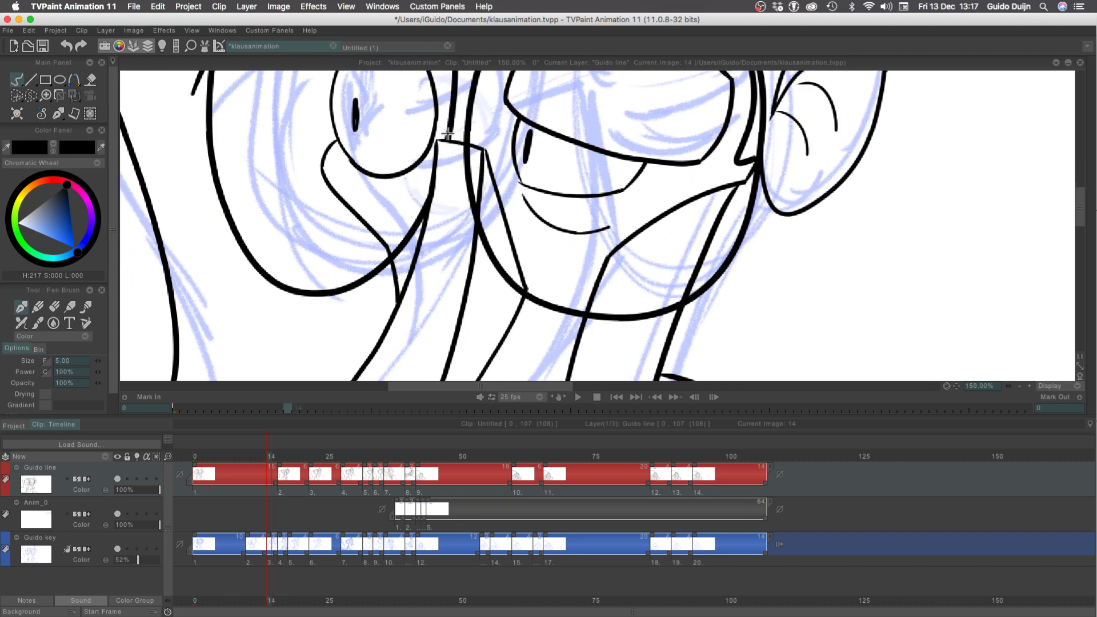
drag(448, 135, 422, 208)
key(super+z)
key(super+z)
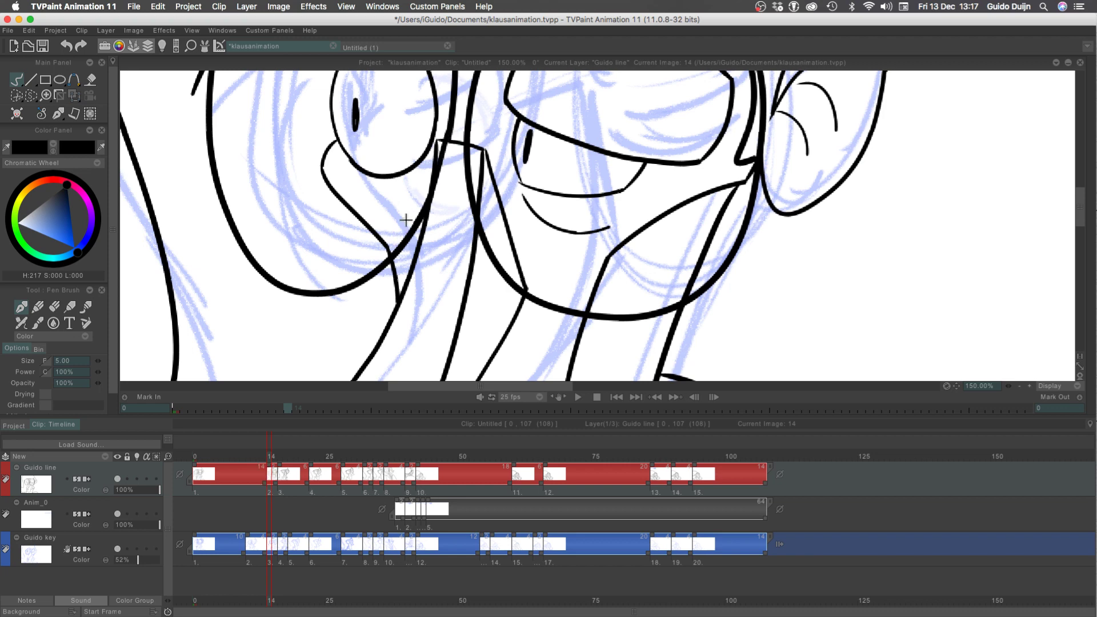
key(super+z)
drag(450, 125, 416, 212)
Undo the edit that added a drawing at frame 14 of the line layer and play the clip from its start
click(1019, 387)
click(1018, 386)
click(1018, 387)
click(193, 456)
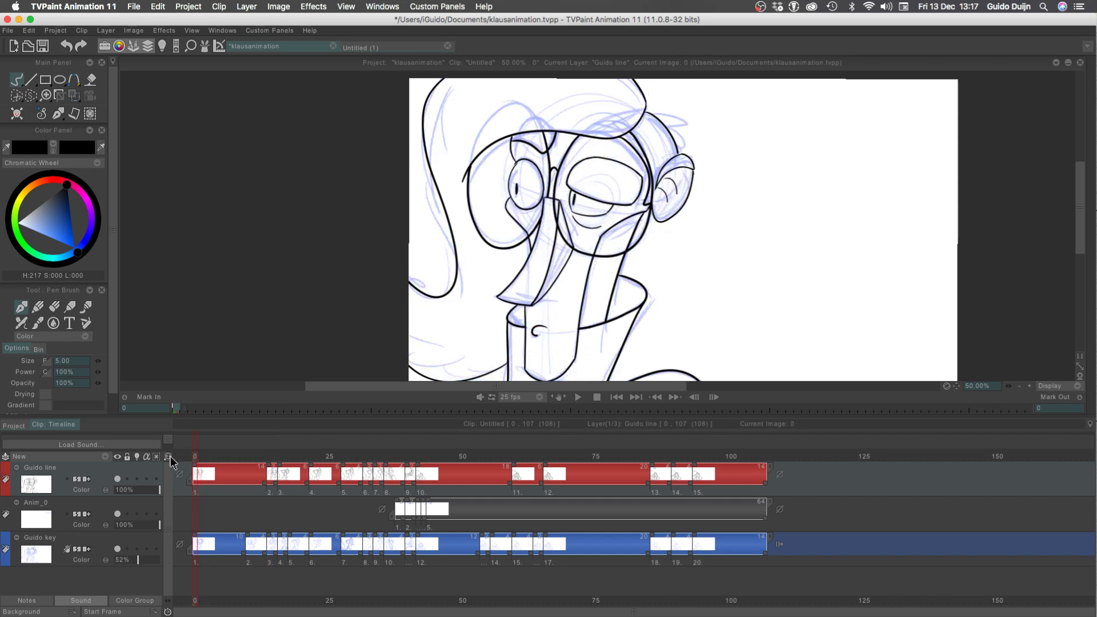
key(super+z)
key(Return)
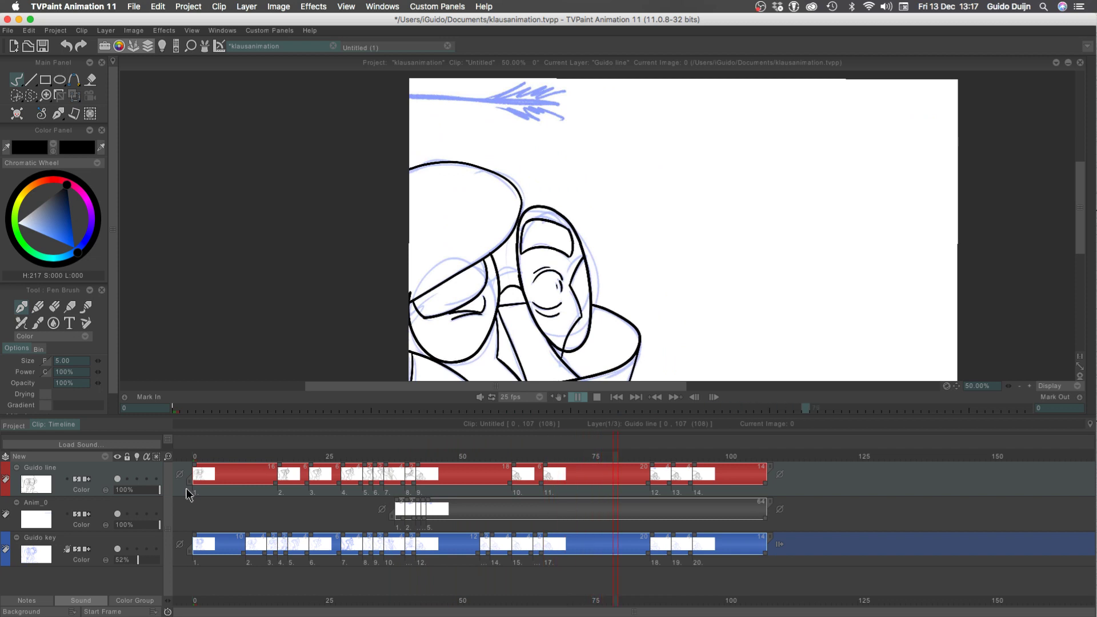
Retime the line layer's third drawing so that it starts at frame 18
click(271, 459)
key(Right)
key(Right)
key(Right)
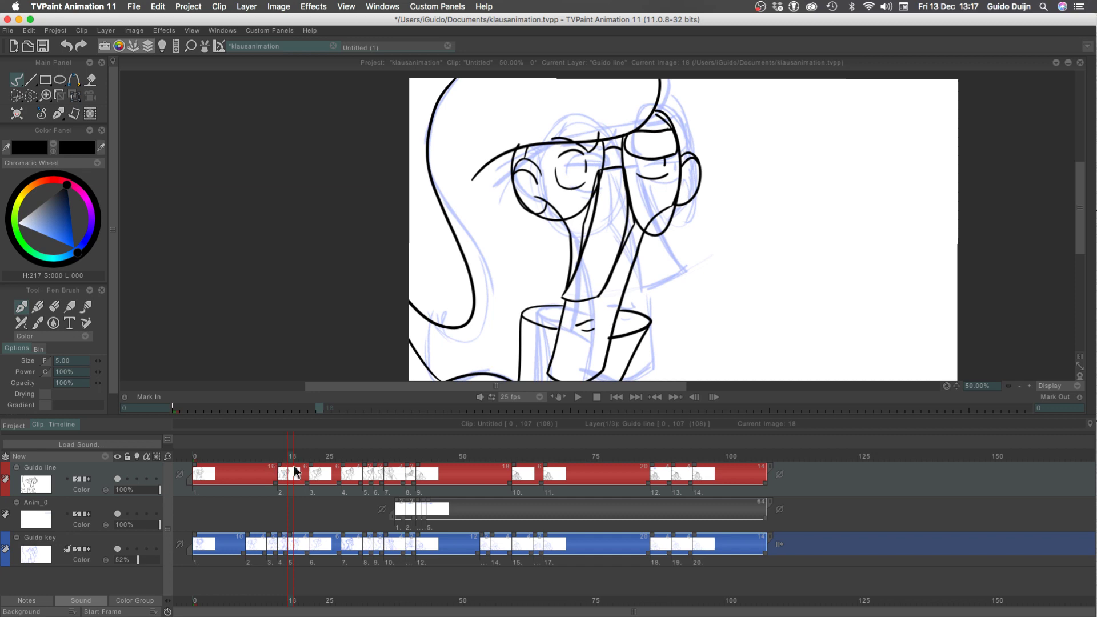
drag(311, 467, 290, 466)
Play the clip from the first frame to check the retimed drawings and save the project
click(270, 459)
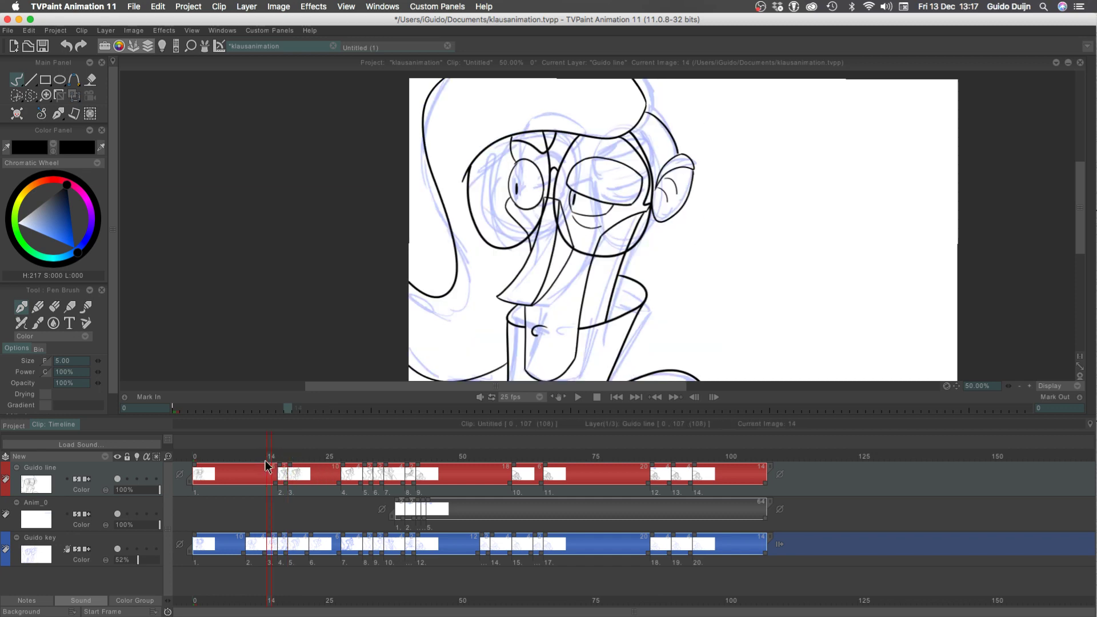
key(Return)
key(Return)
click(186, 460)
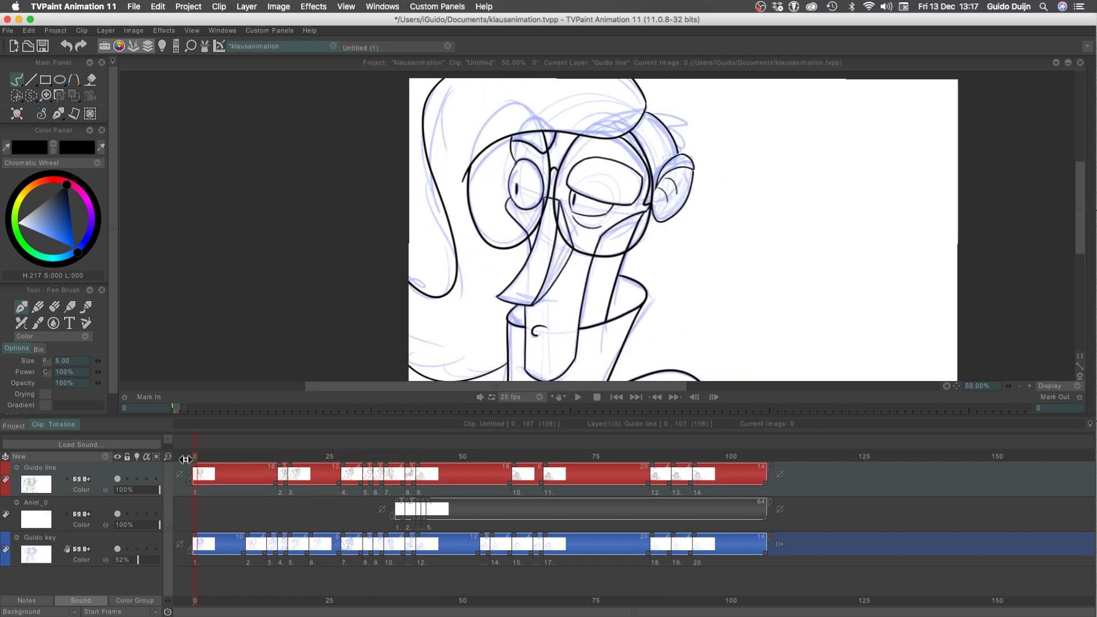
key(Return)
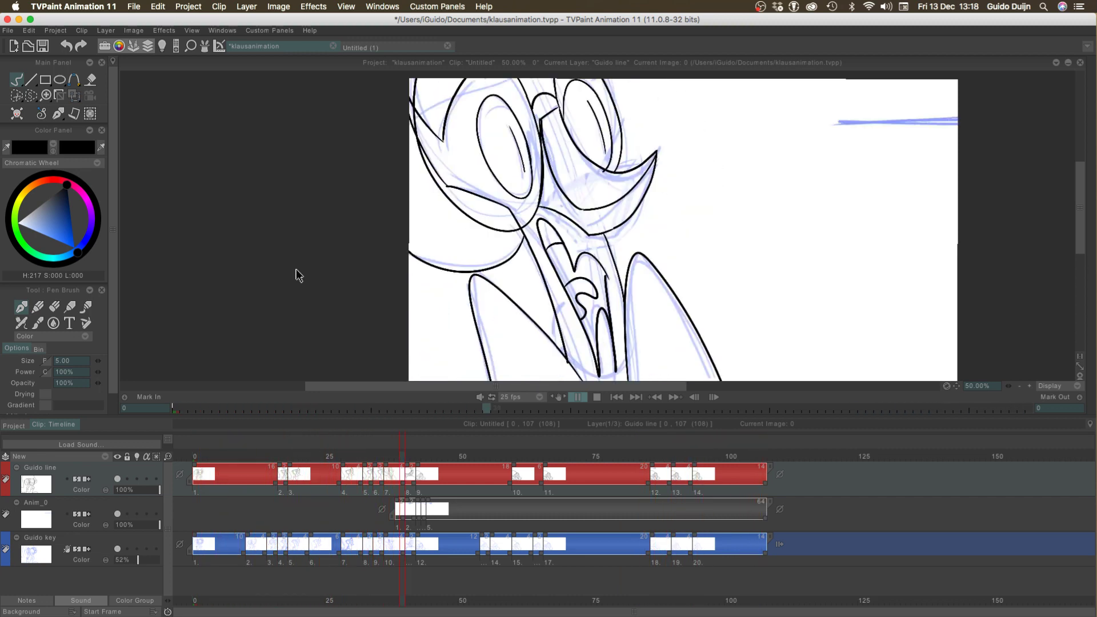
key(super+s)
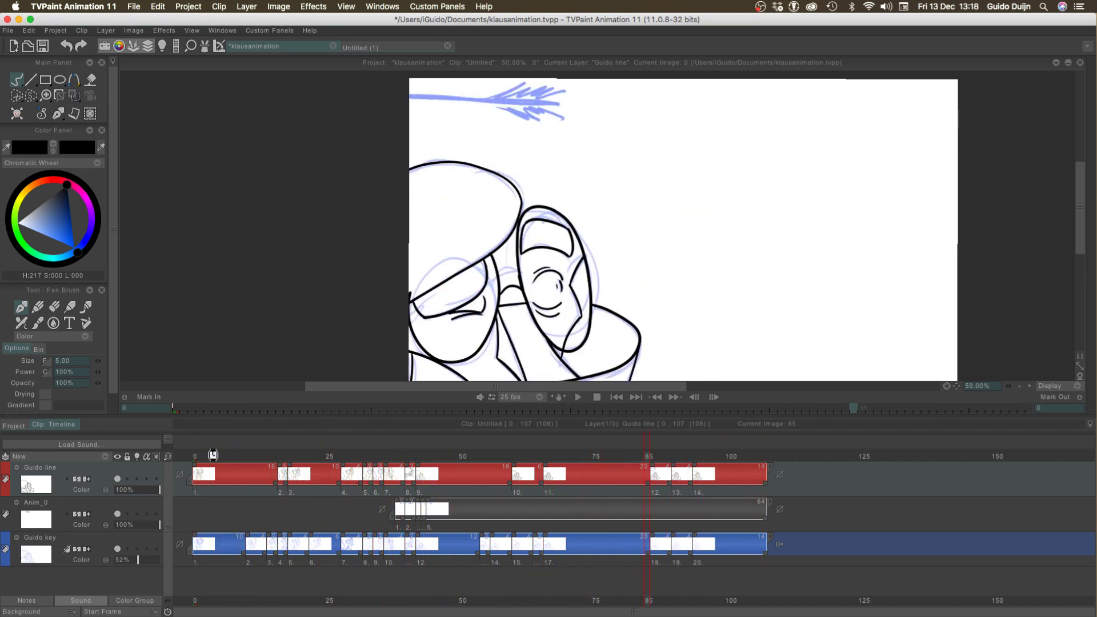
Play the clip from the first frame at reduced display size and set the playback frame rate to 30 fps
click(194, 457)
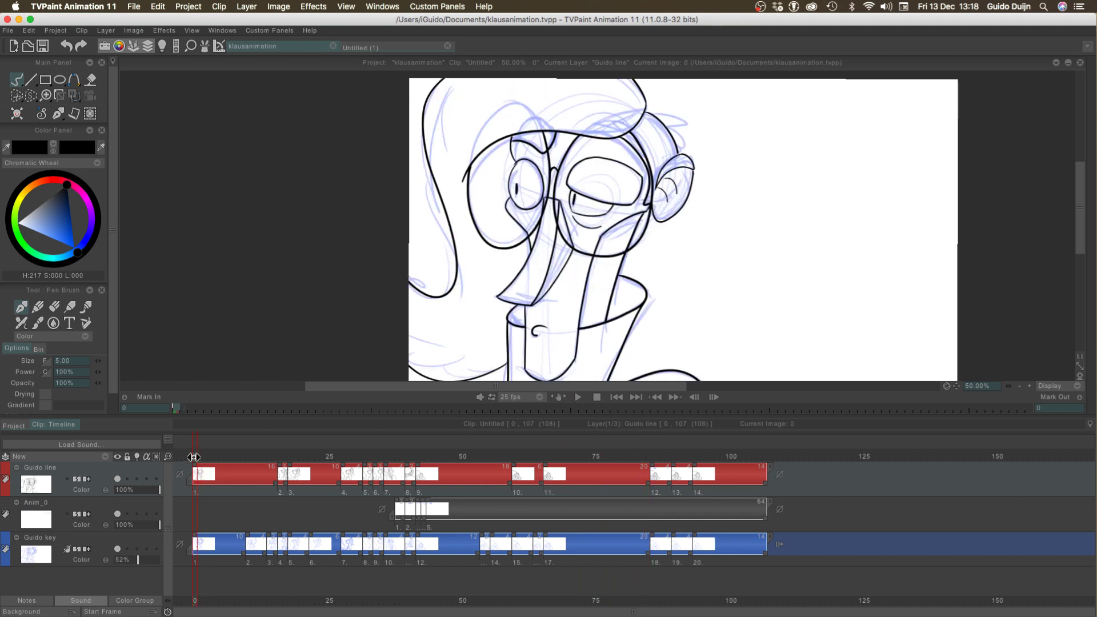
click(1019, 386)
key(Return)
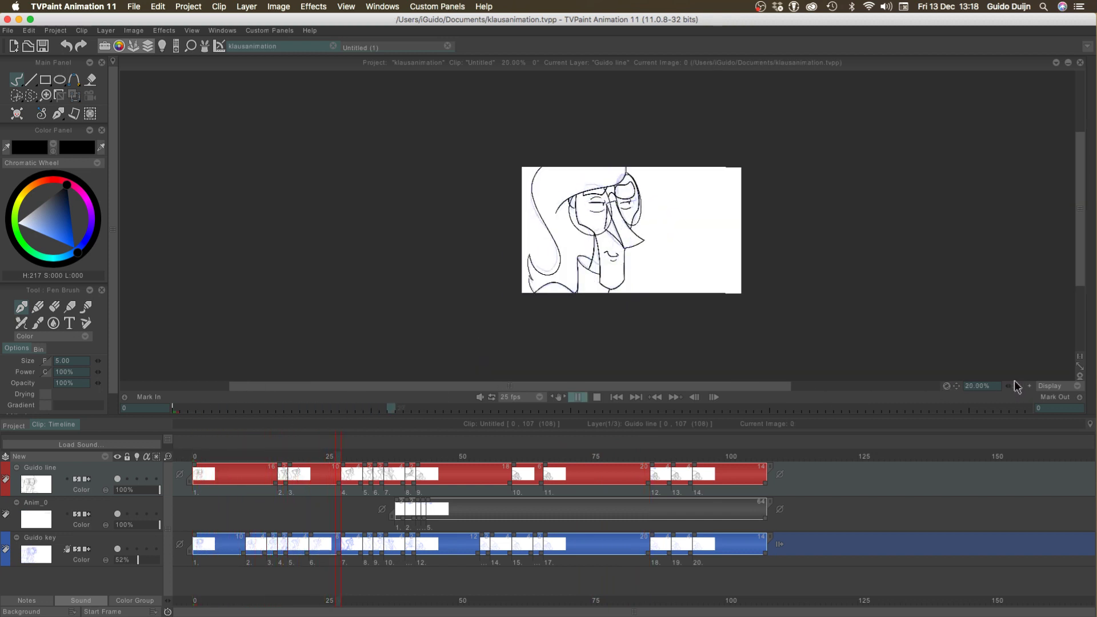
click(534, 397)
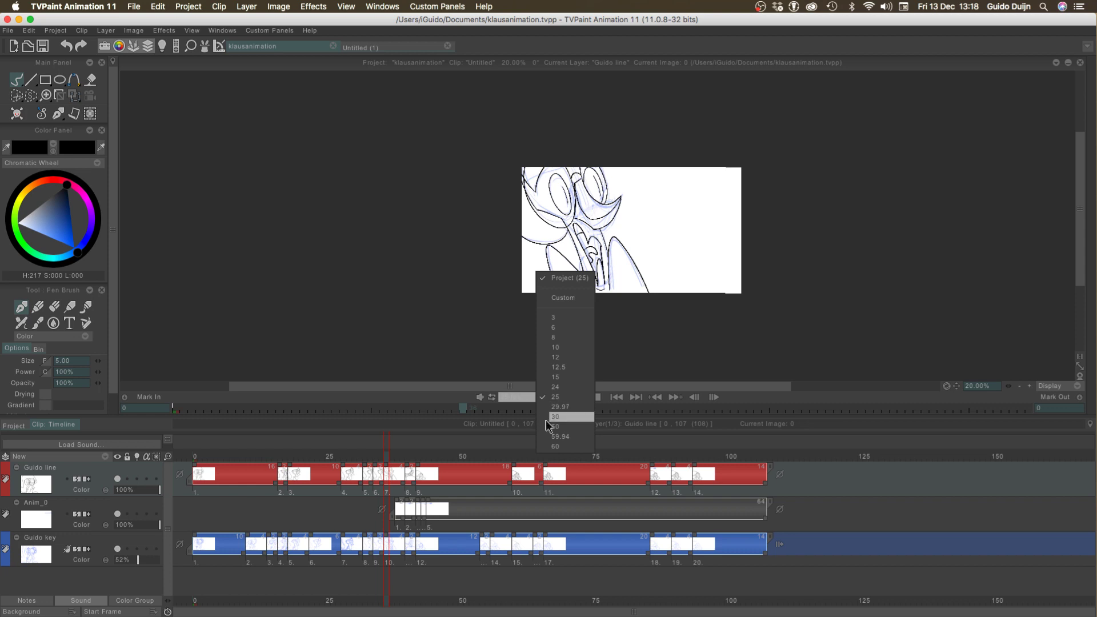
click(546, 419)
Replay the whole clip from the first frame at the new playback rate to examine the motion and timing
click(188, 447)
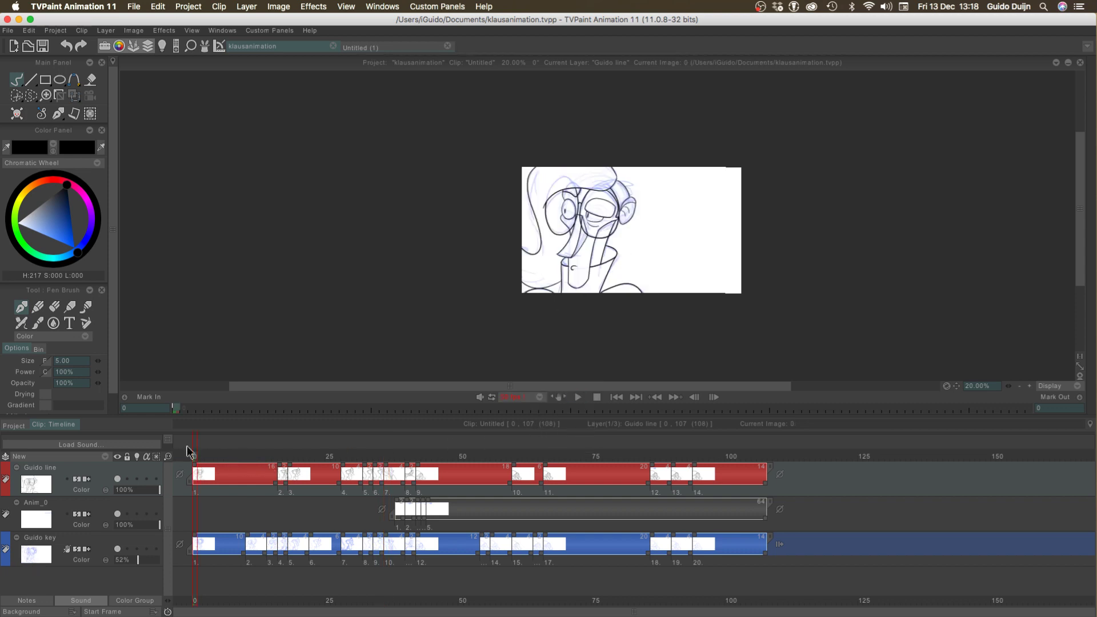
key(Return)
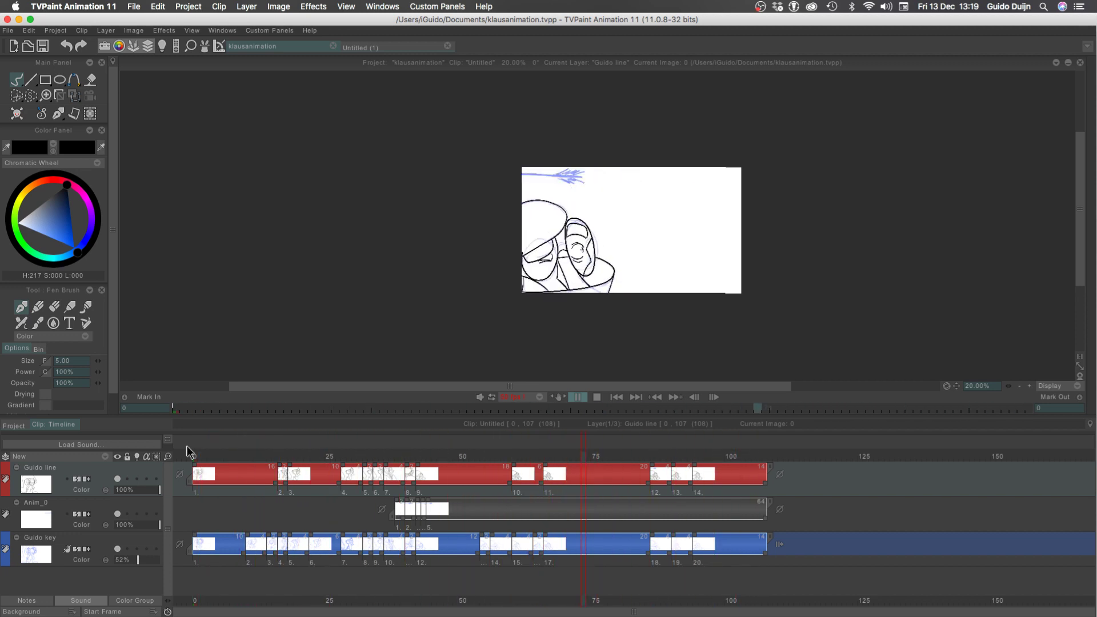
key(Return)
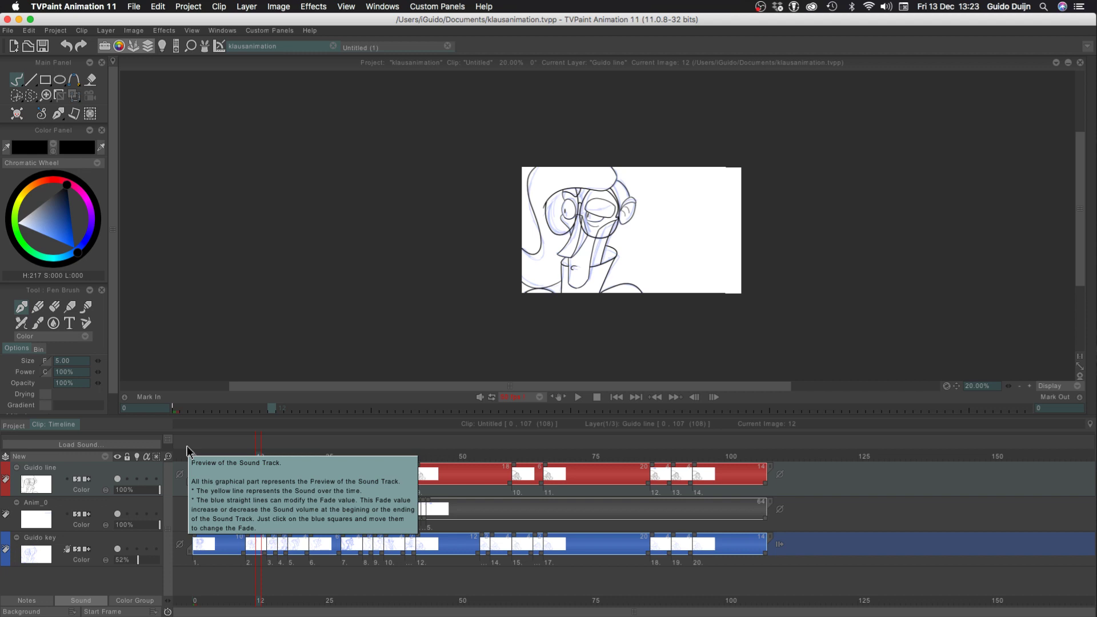
key(space)
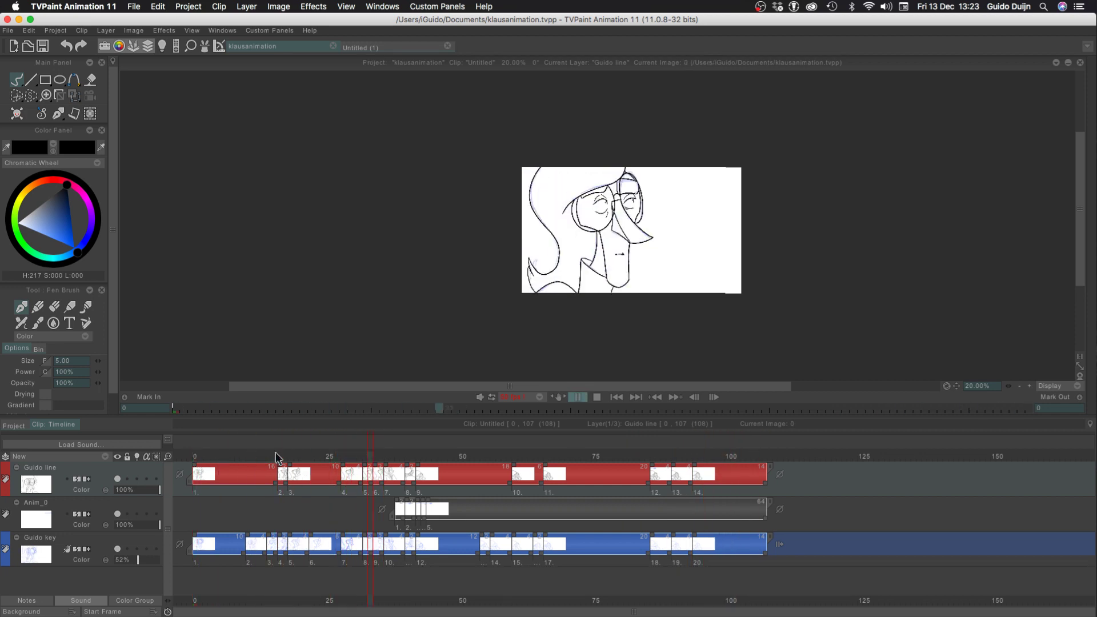
click(1029, 386)
click(1030, 386)
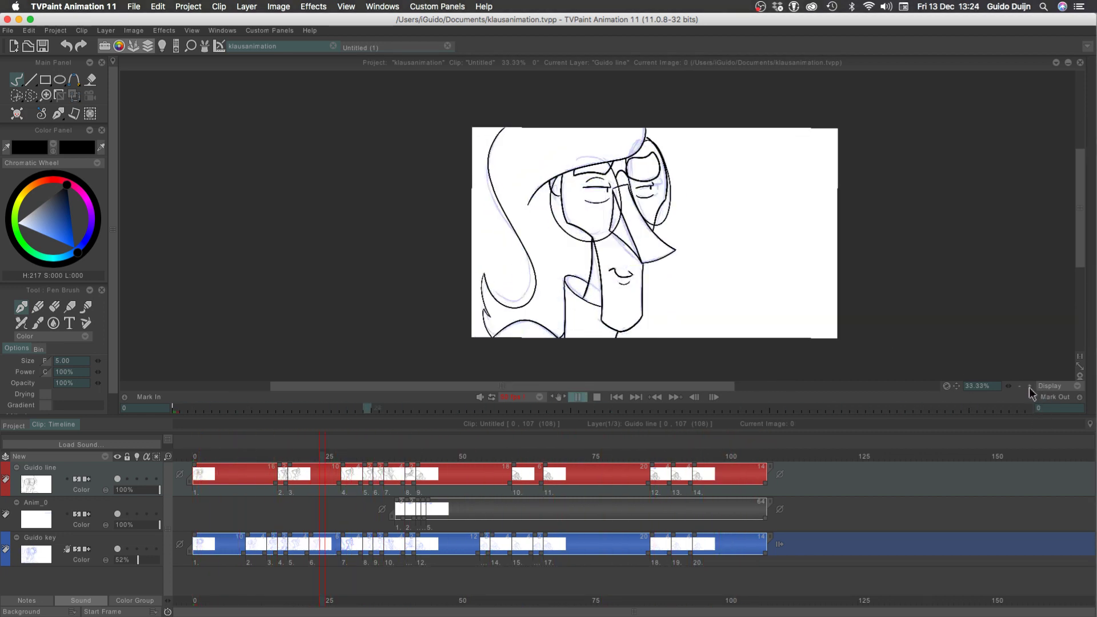